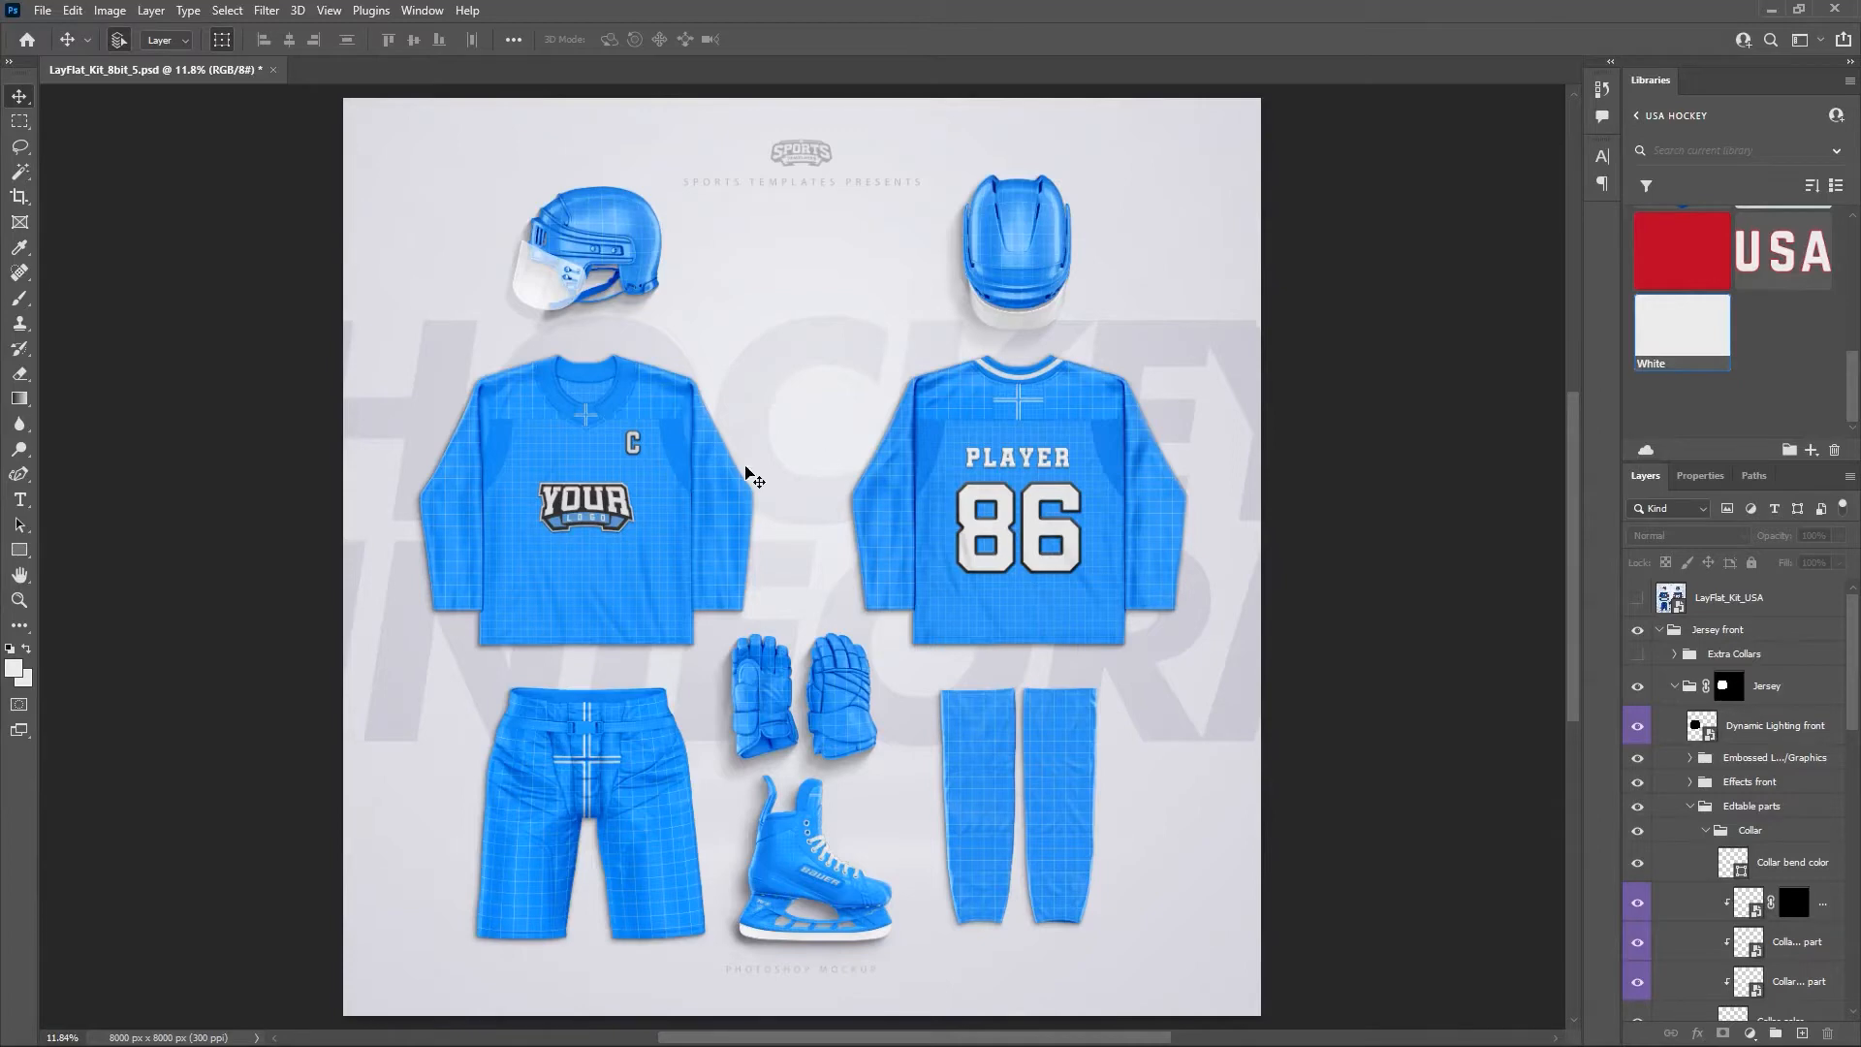
# Preview the finished design by toggling the LayFlat_Kit_USA layer on and off, and collapse the Jersey front group.
pyautogui.click(1638, 601)
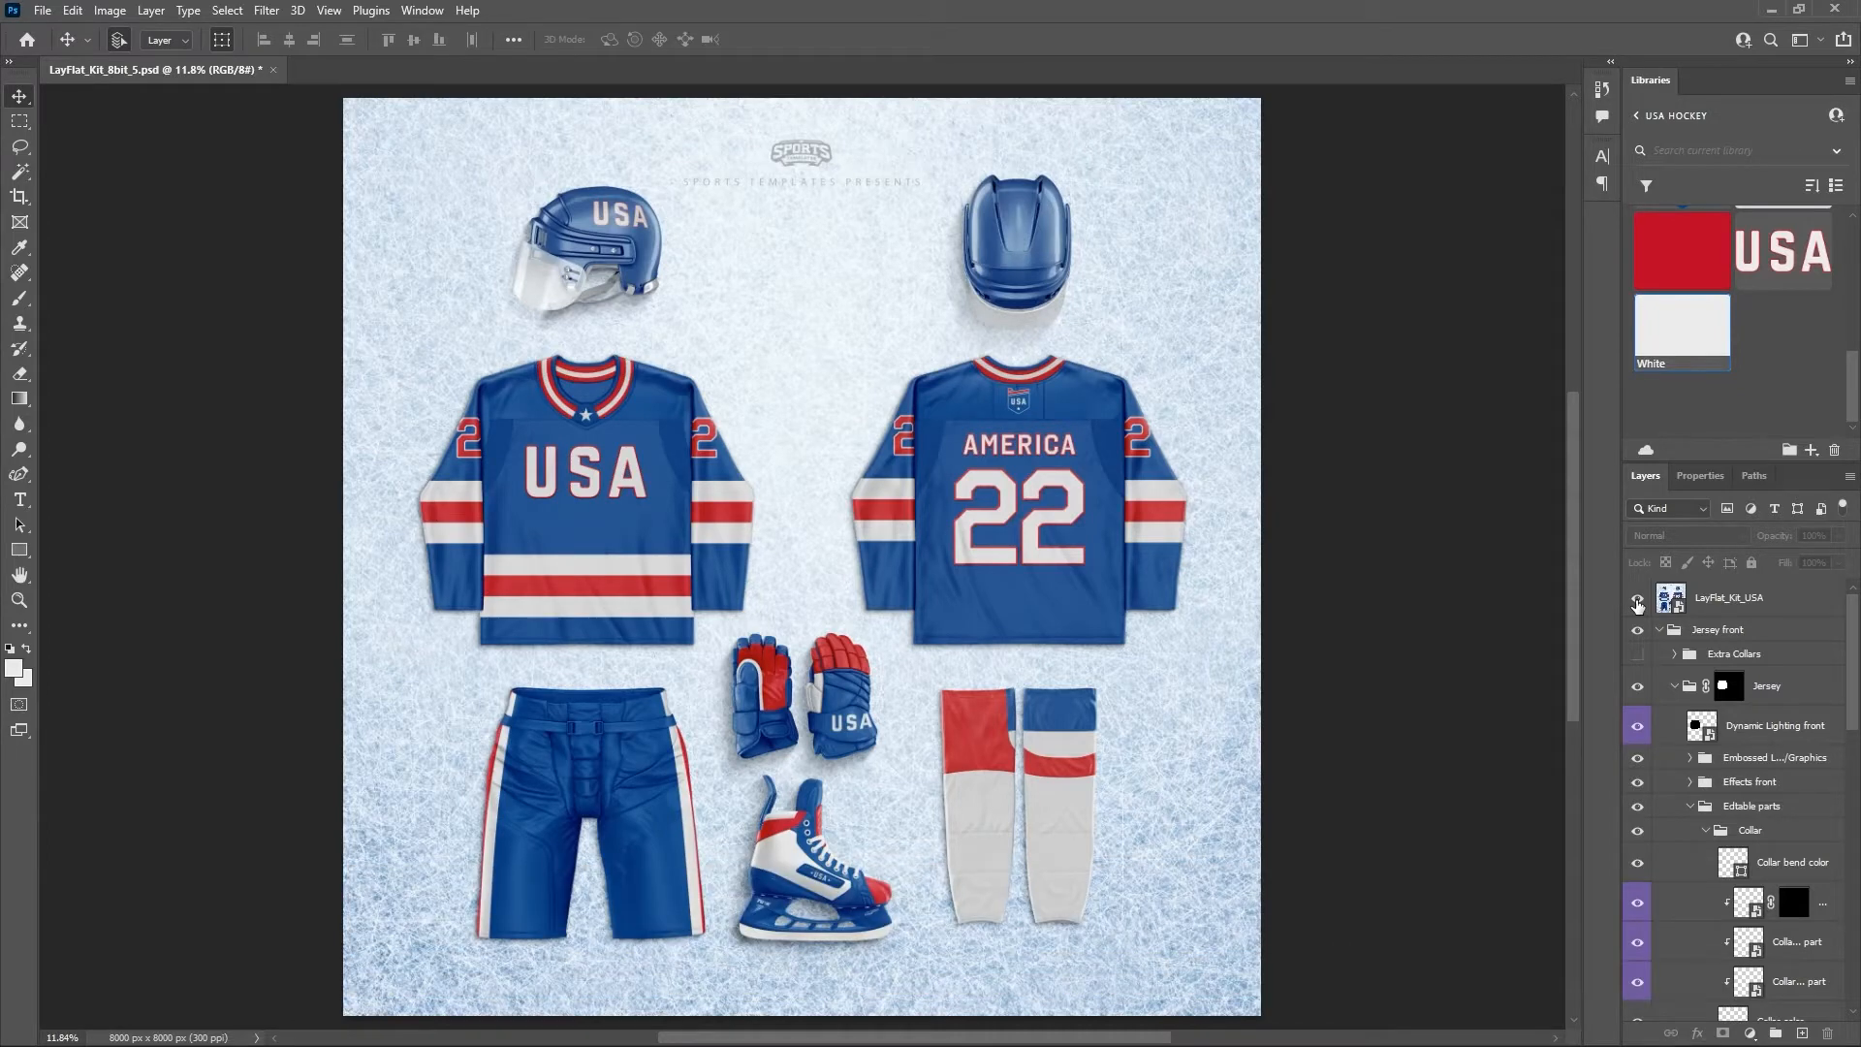
pyautogui.click(1637, 601)
pyautogui.click(1660, 630)
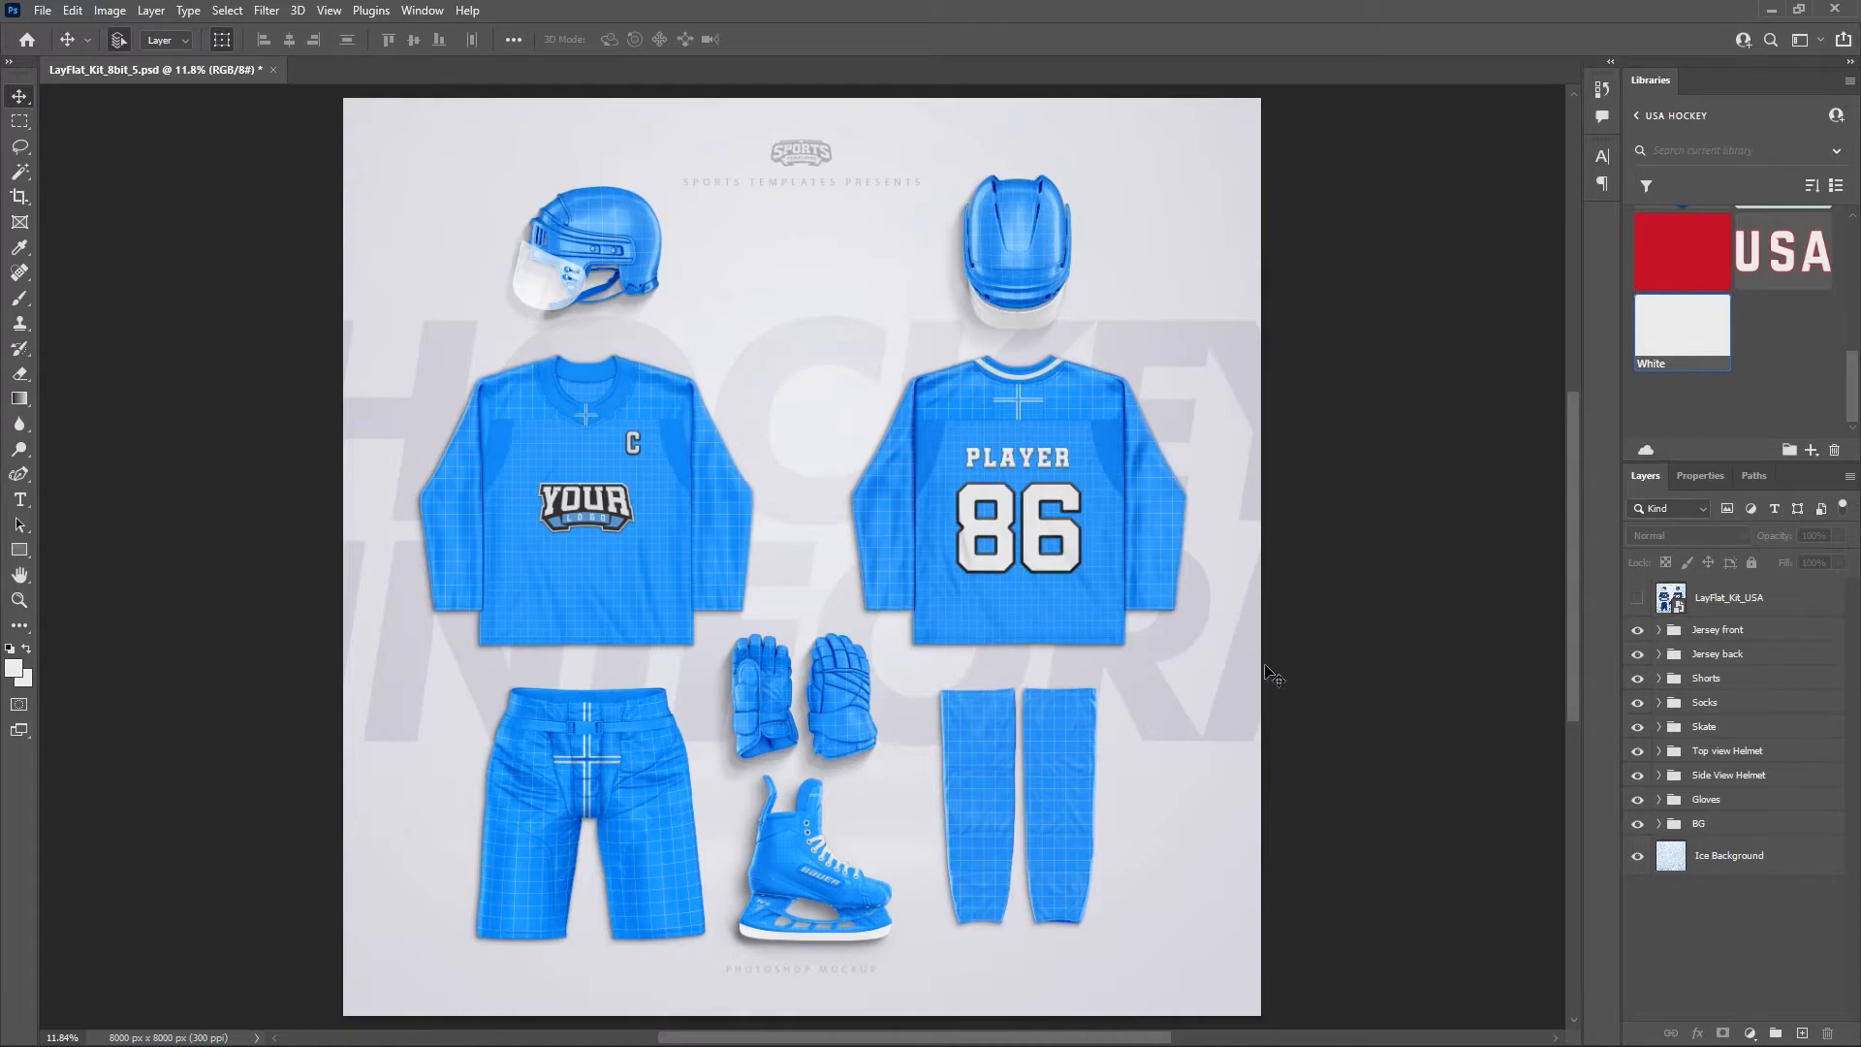
# Select the Jersey front group and frame the front jersey close up in the canvas.
pyautogui.click(1760, 632)
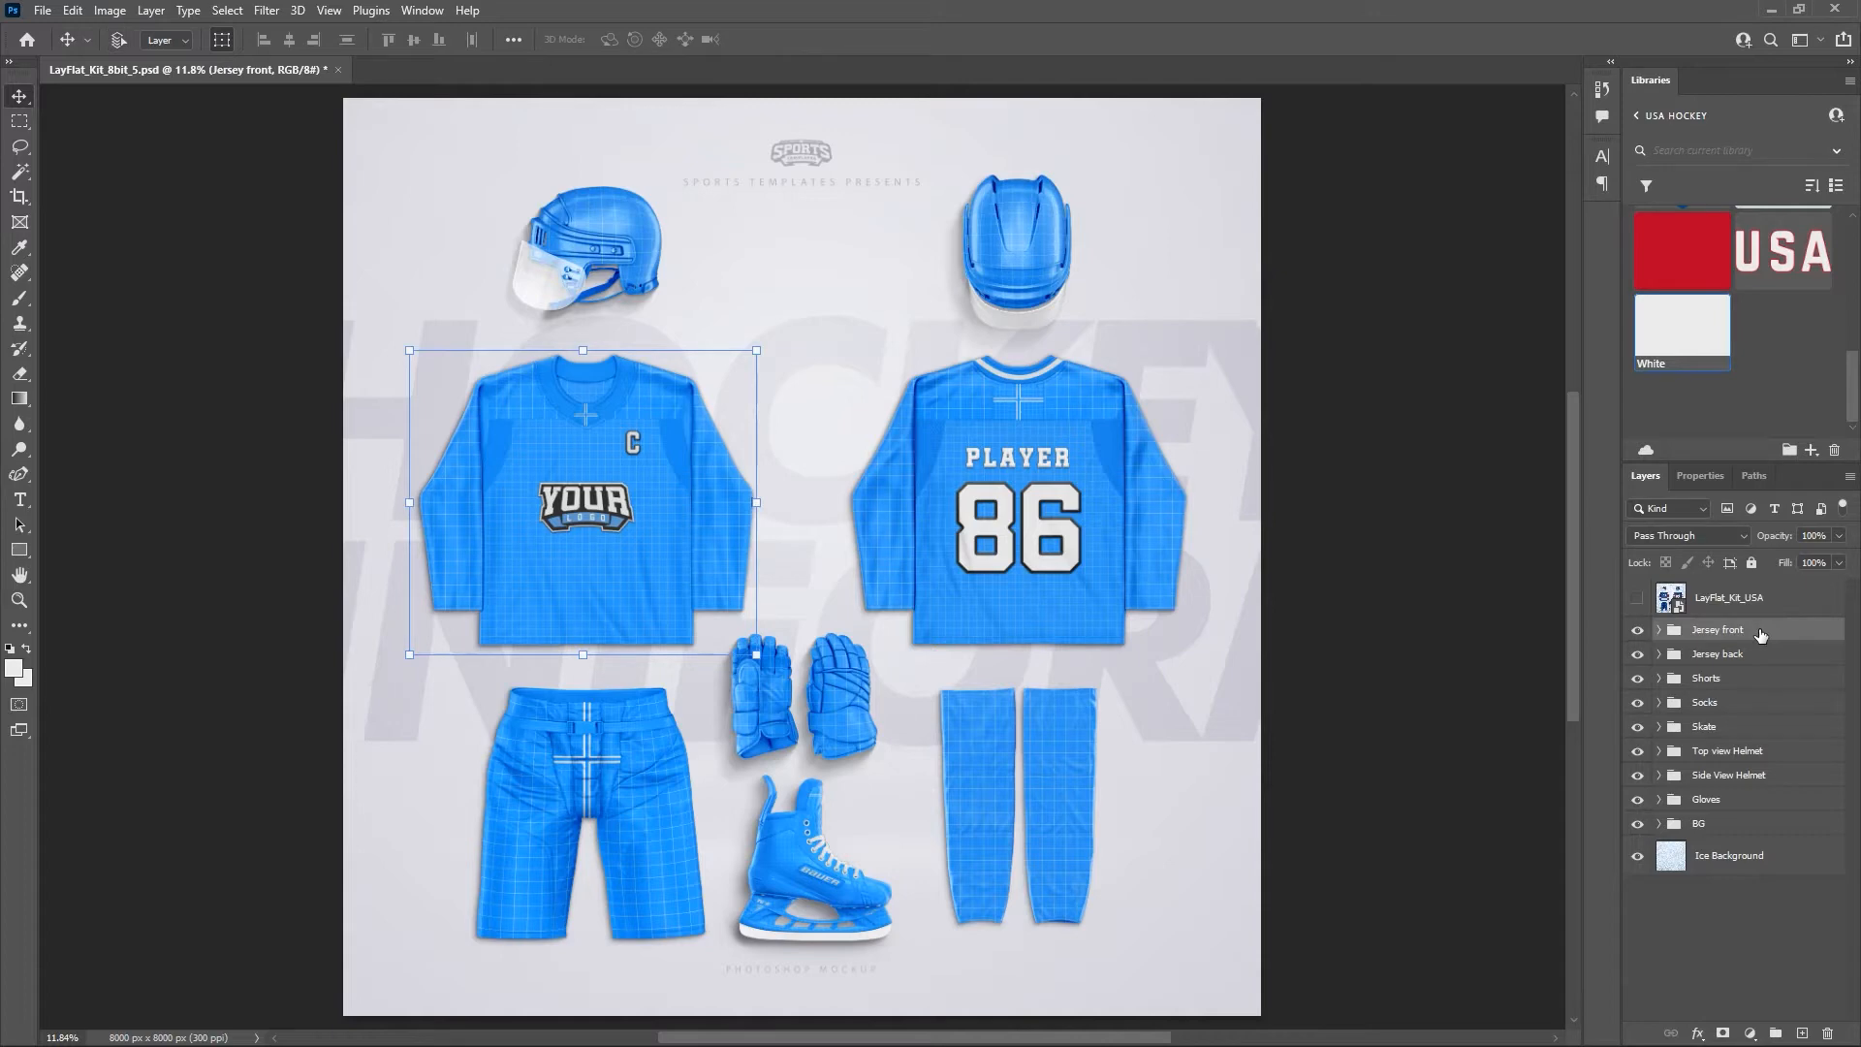
pyautogui.hotkey('ctrl', '+')
pyautogui.hotkey('ctrl', '+')
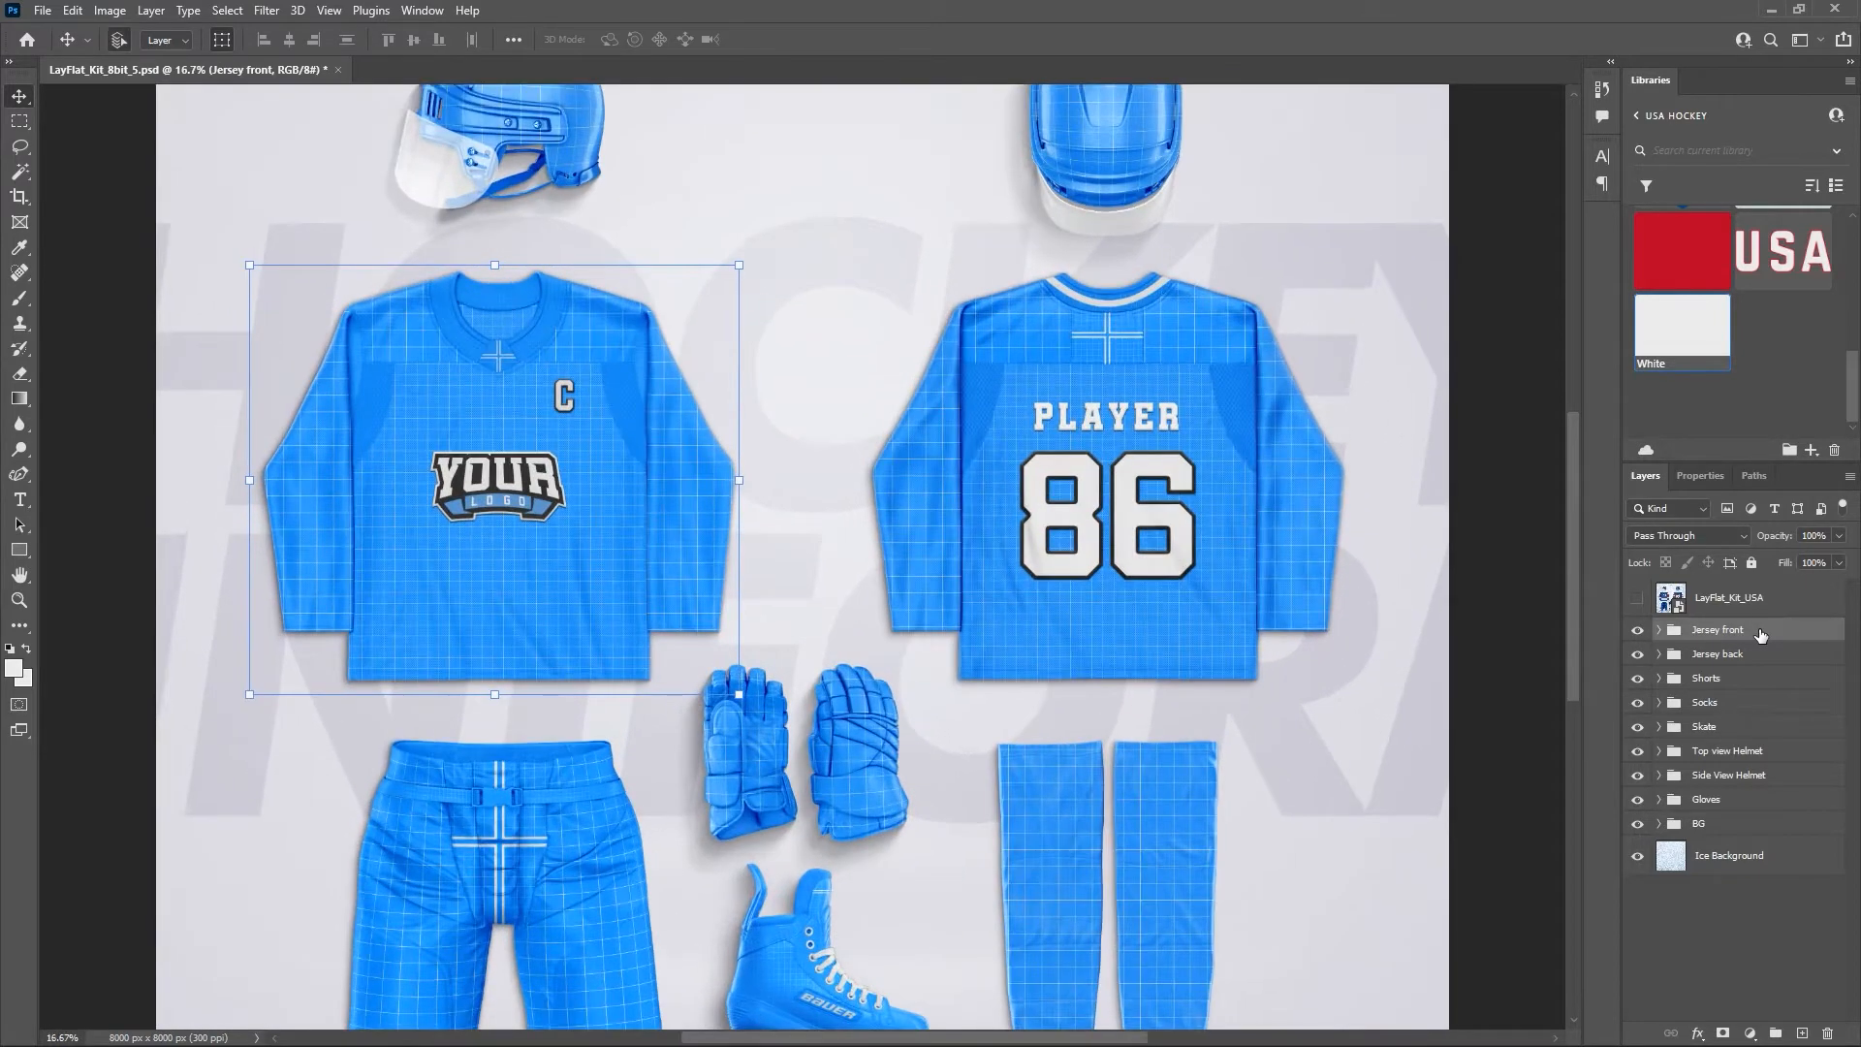
pyautogui.hotkey('ctrl', '+')
pyautogui.hotkey('ctrl', '+')
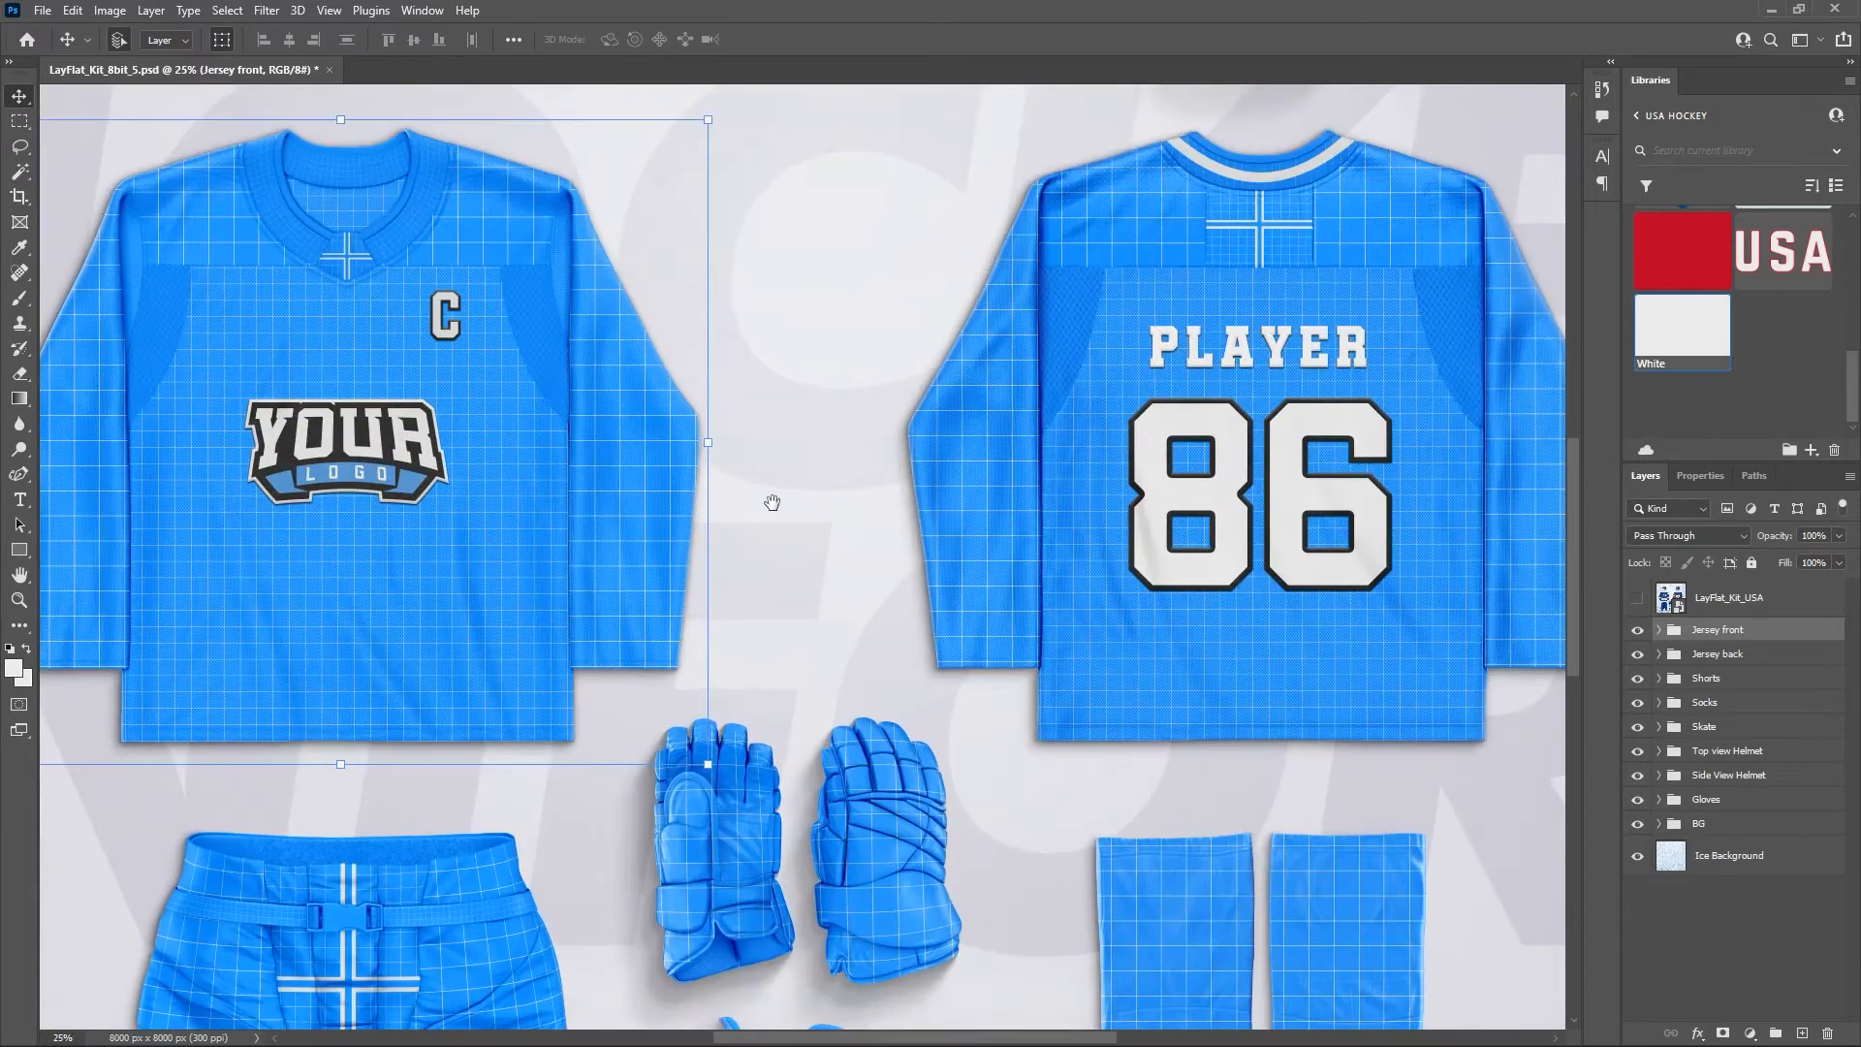
pyautogui.moveTo(462, 443); pyautogui.dragTo(977, 551)
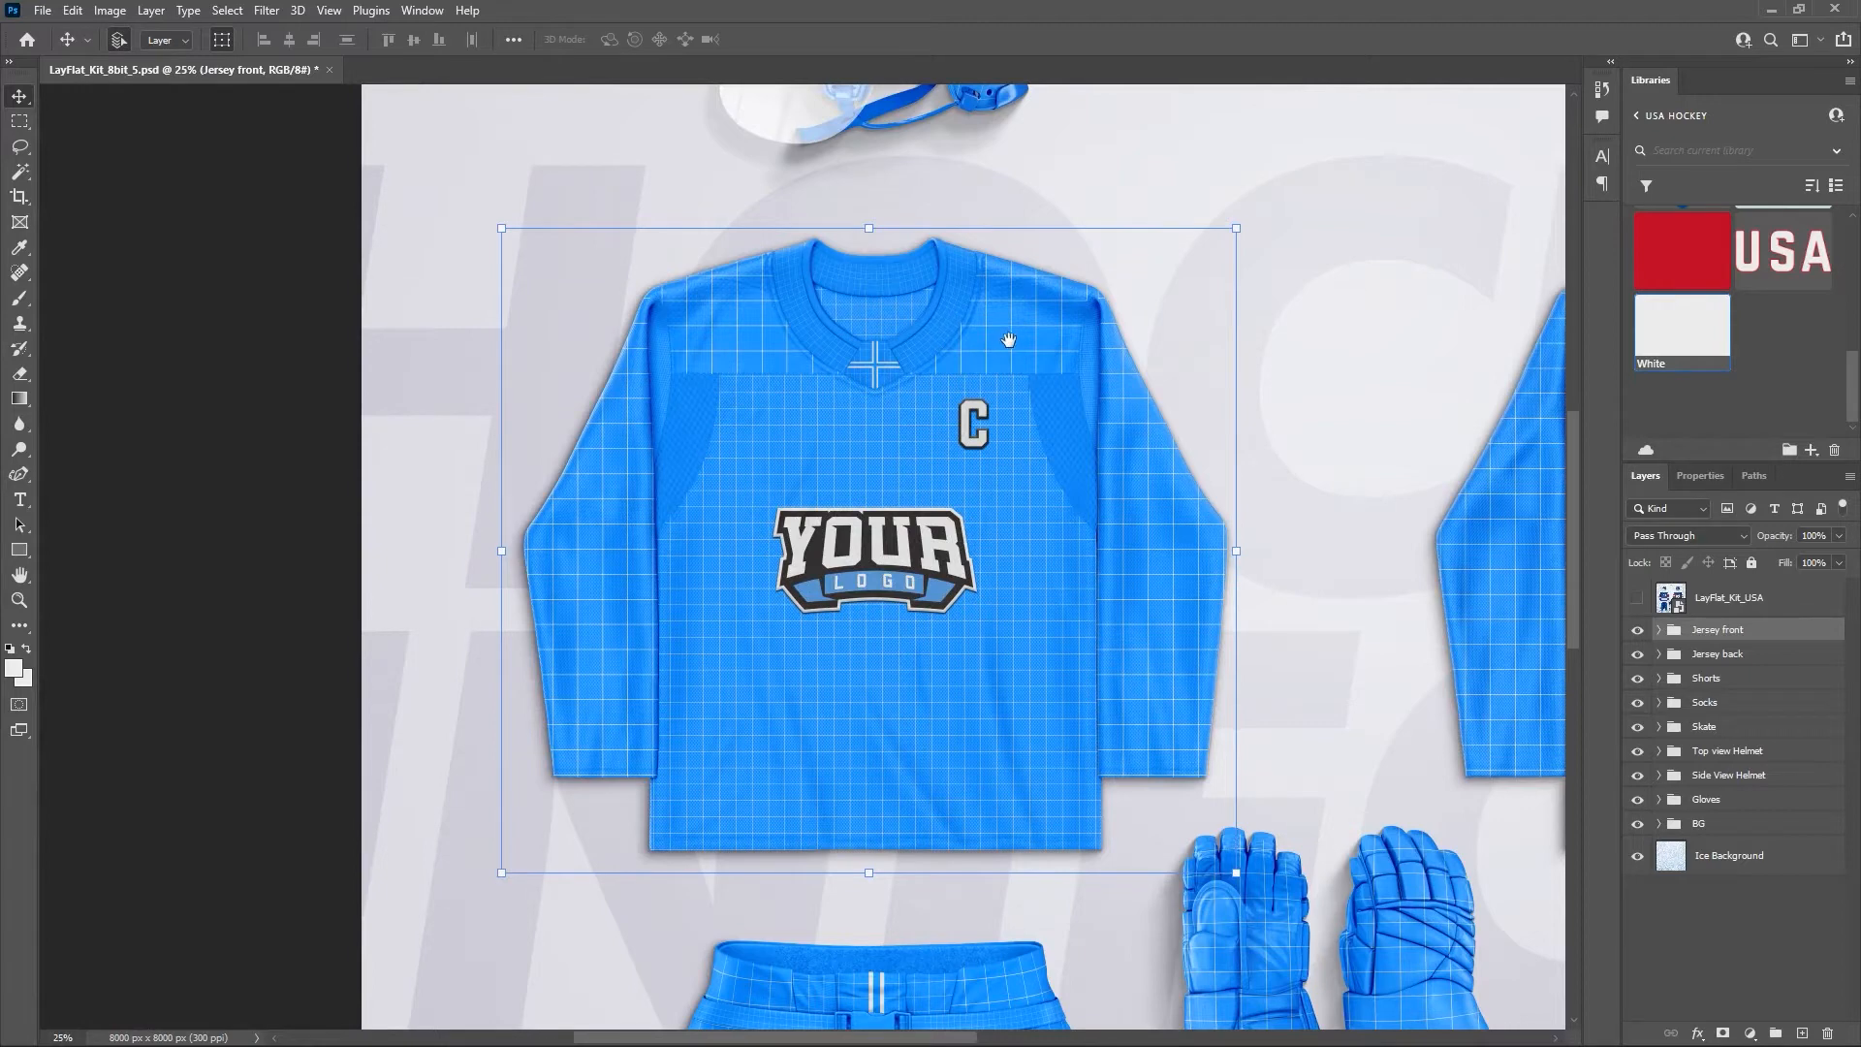
pyautogui.moveTo(1005, 349)
pyautogui.mouseDown()
pyautogui.moveTo(979, 383)
pyautogui.moveTo(986, 365)
pyautogui.mouseUp()
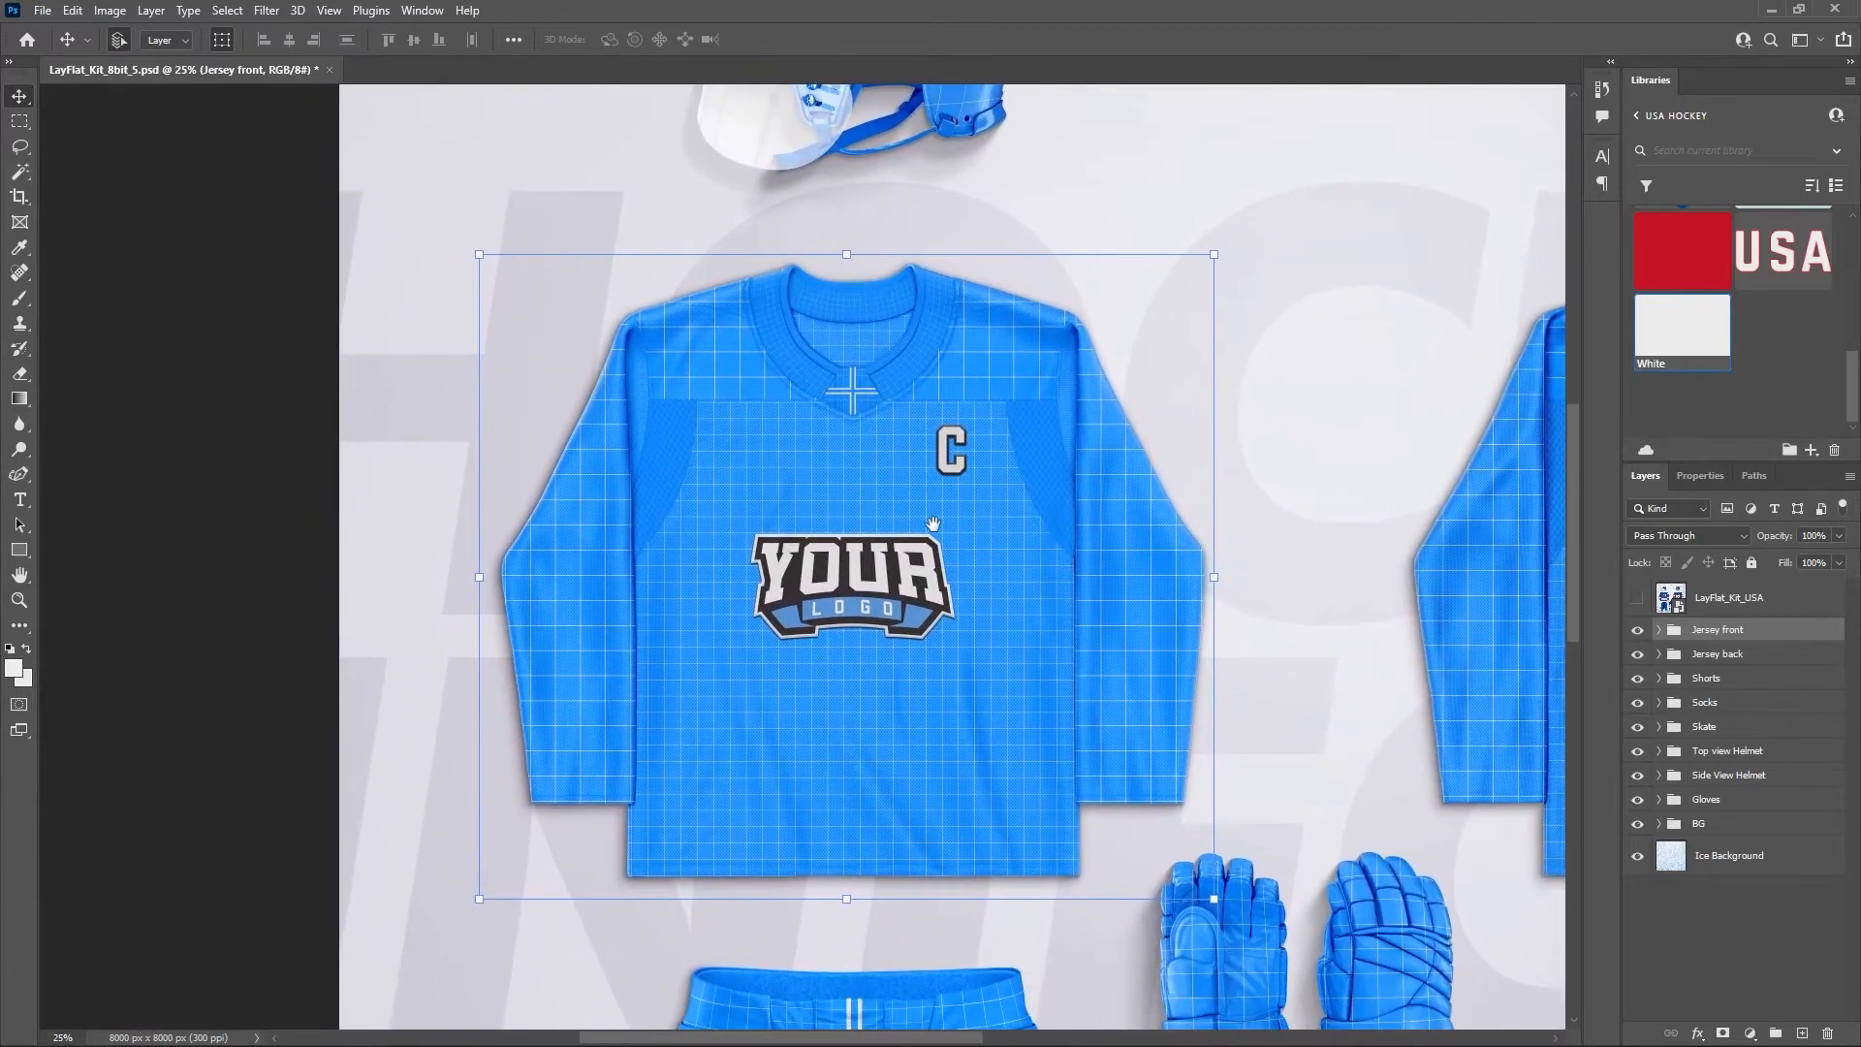
pyautogui.moveTo(933, 523); pyautogui.dragTo(895, 493)
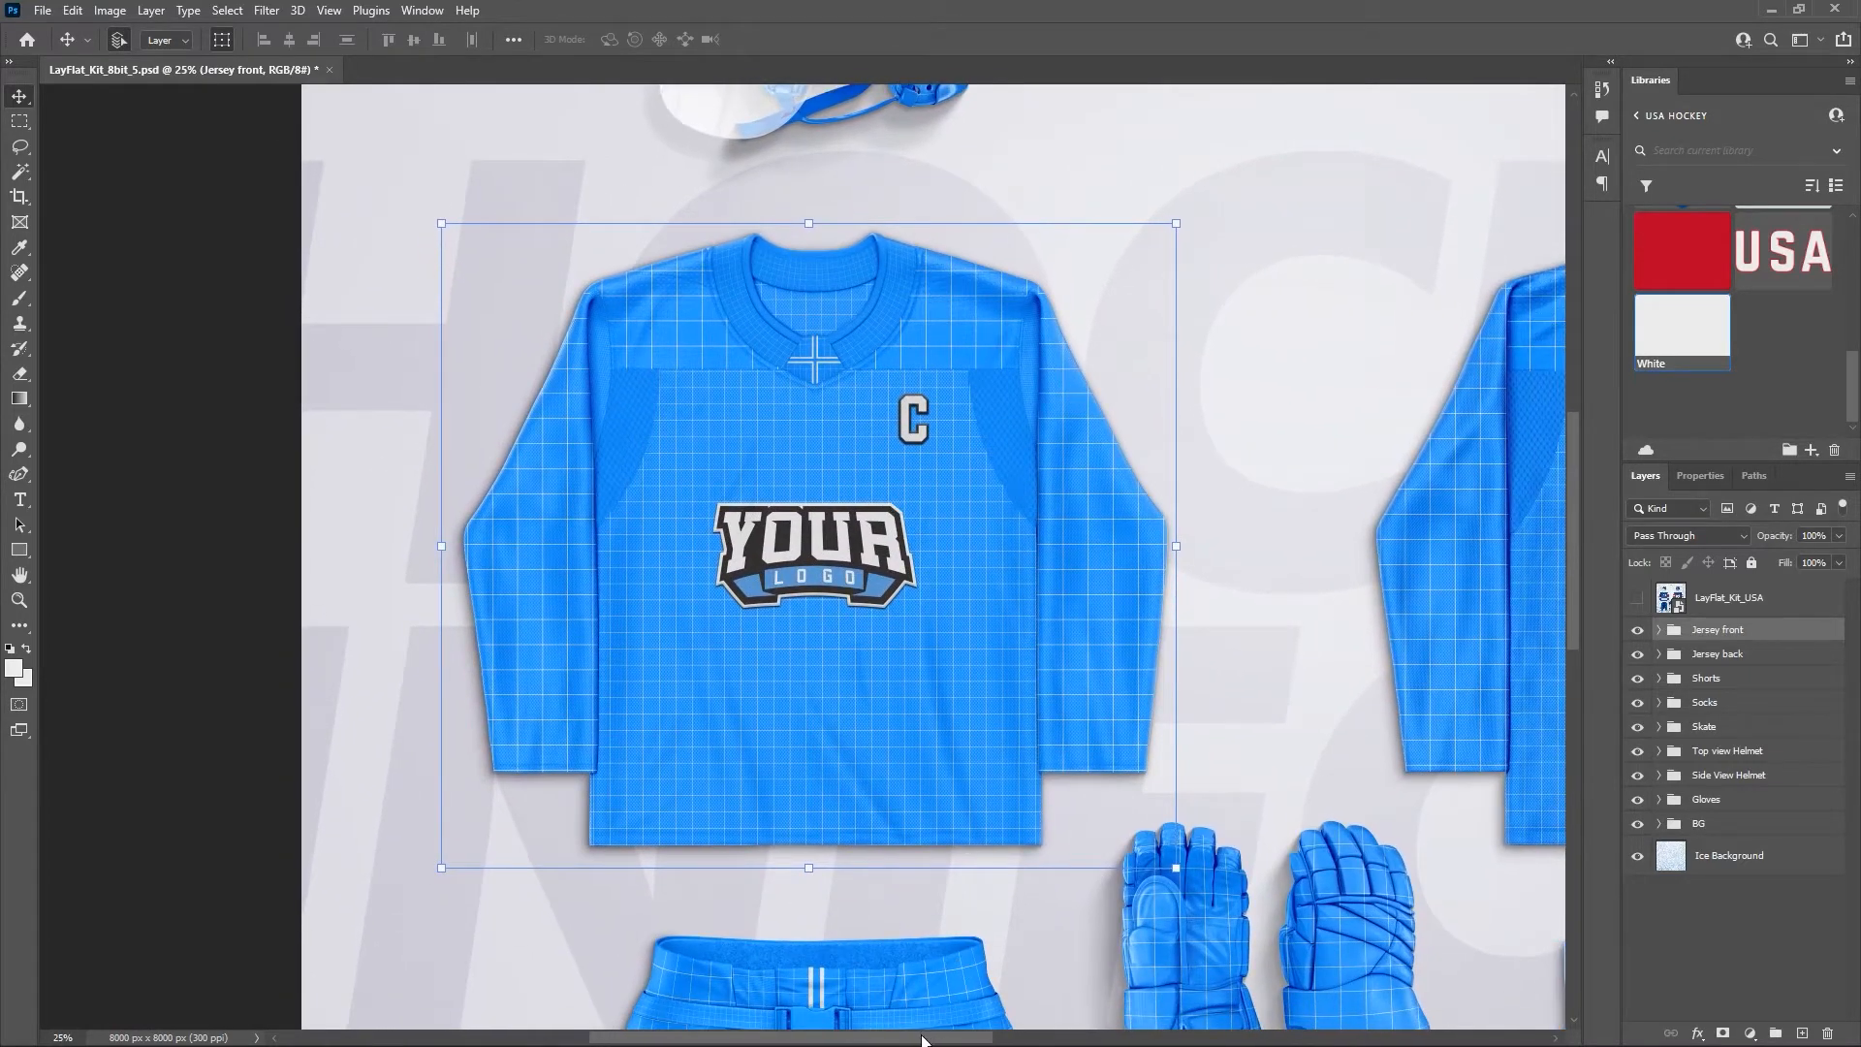
pyautogui.moveTo(921, 1037)
pyautogui.mouseDown()
pyautogui.moveTo(969, 1037)
pyautogui.moveTo(919, 1040)
pyautogui.mouseUp()
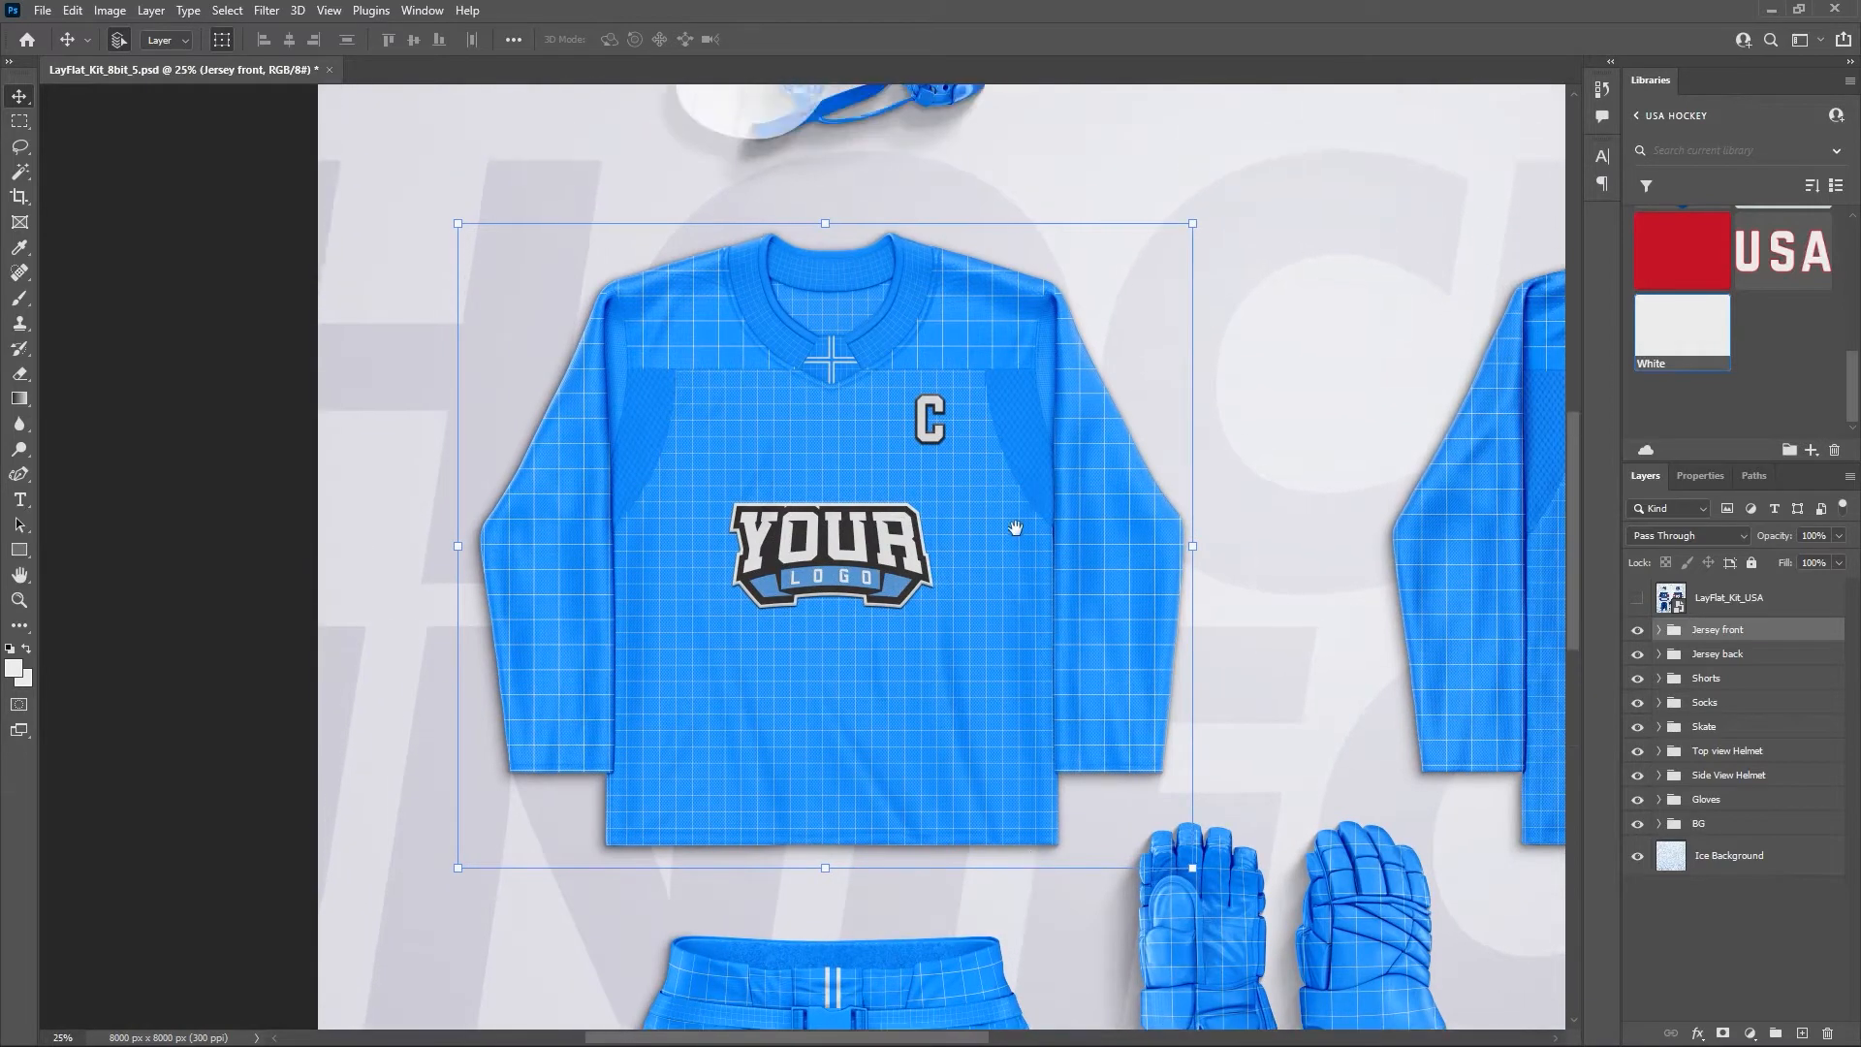
pyautogui.moveTo(1013, 524)
pyautogui.mouseDown()
pyautogui.moveTo(968, 515)
pyautogui.moveTo(994, 510)
pyautogui.mouseUp()
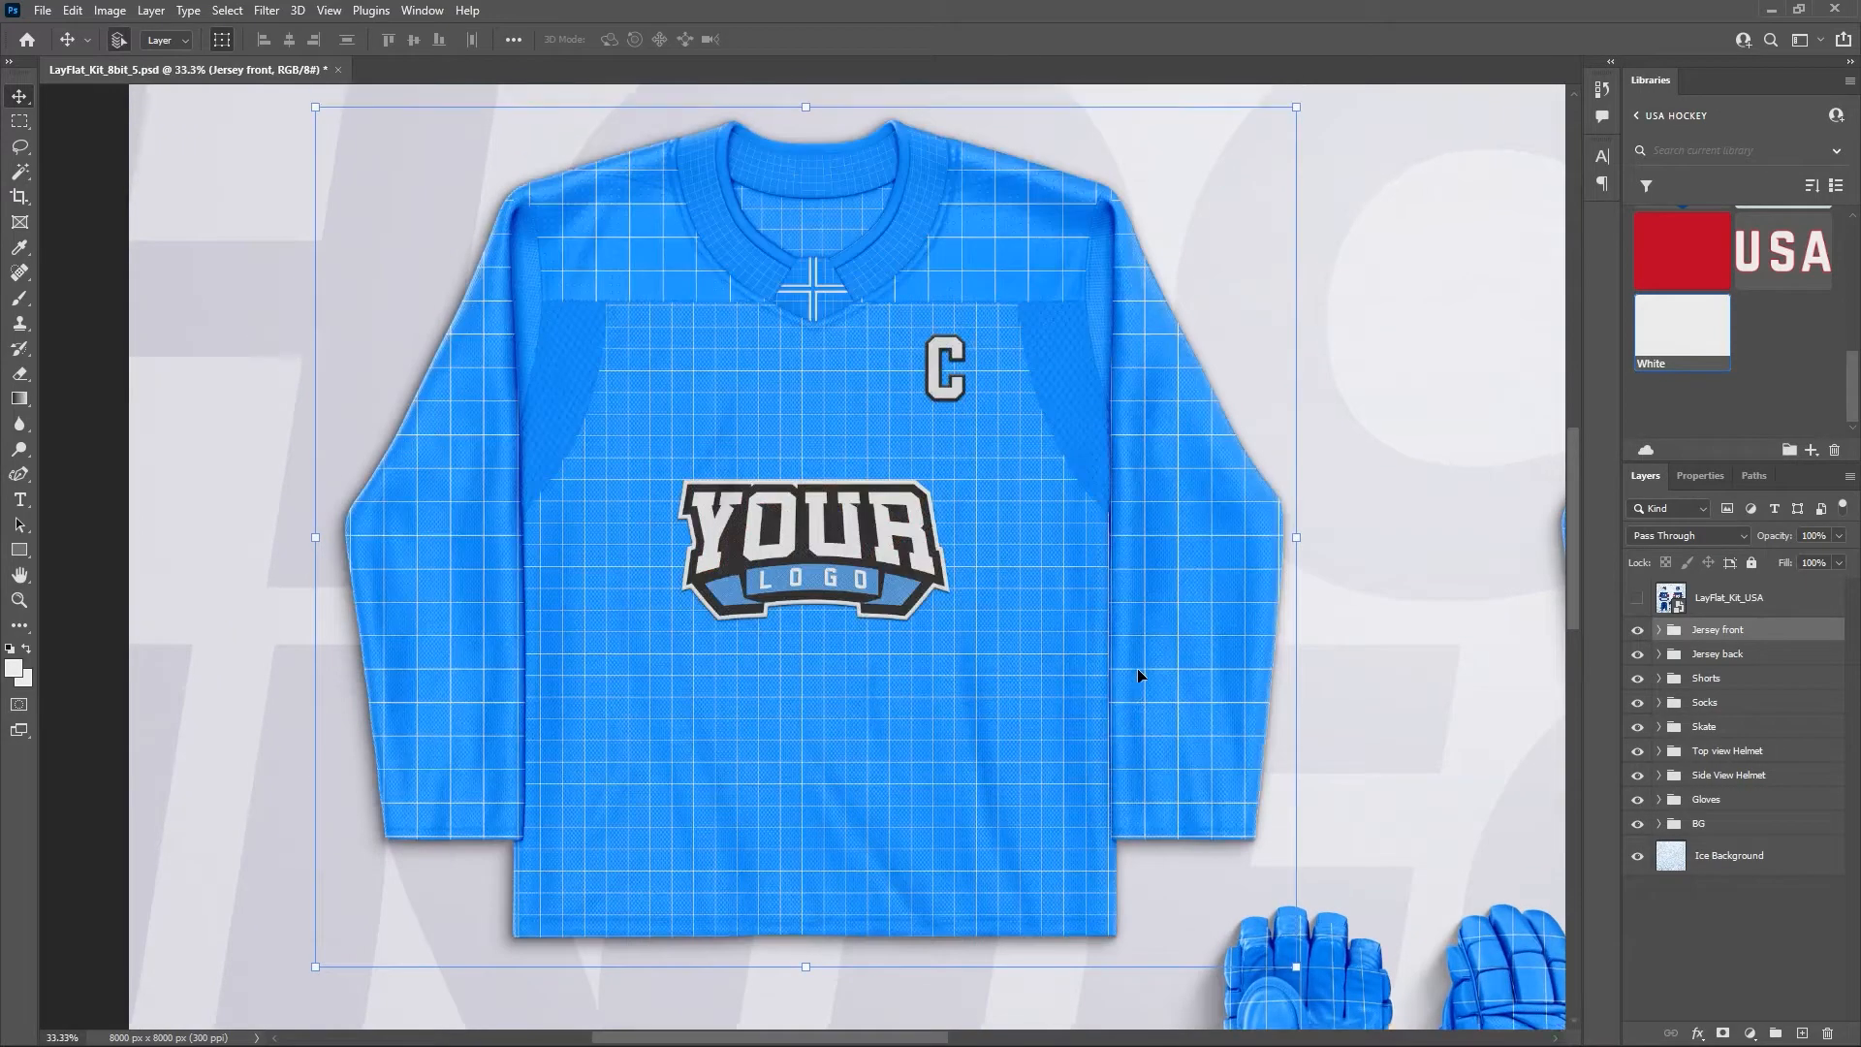
pyautogui.scroll(1, 1137, 671)
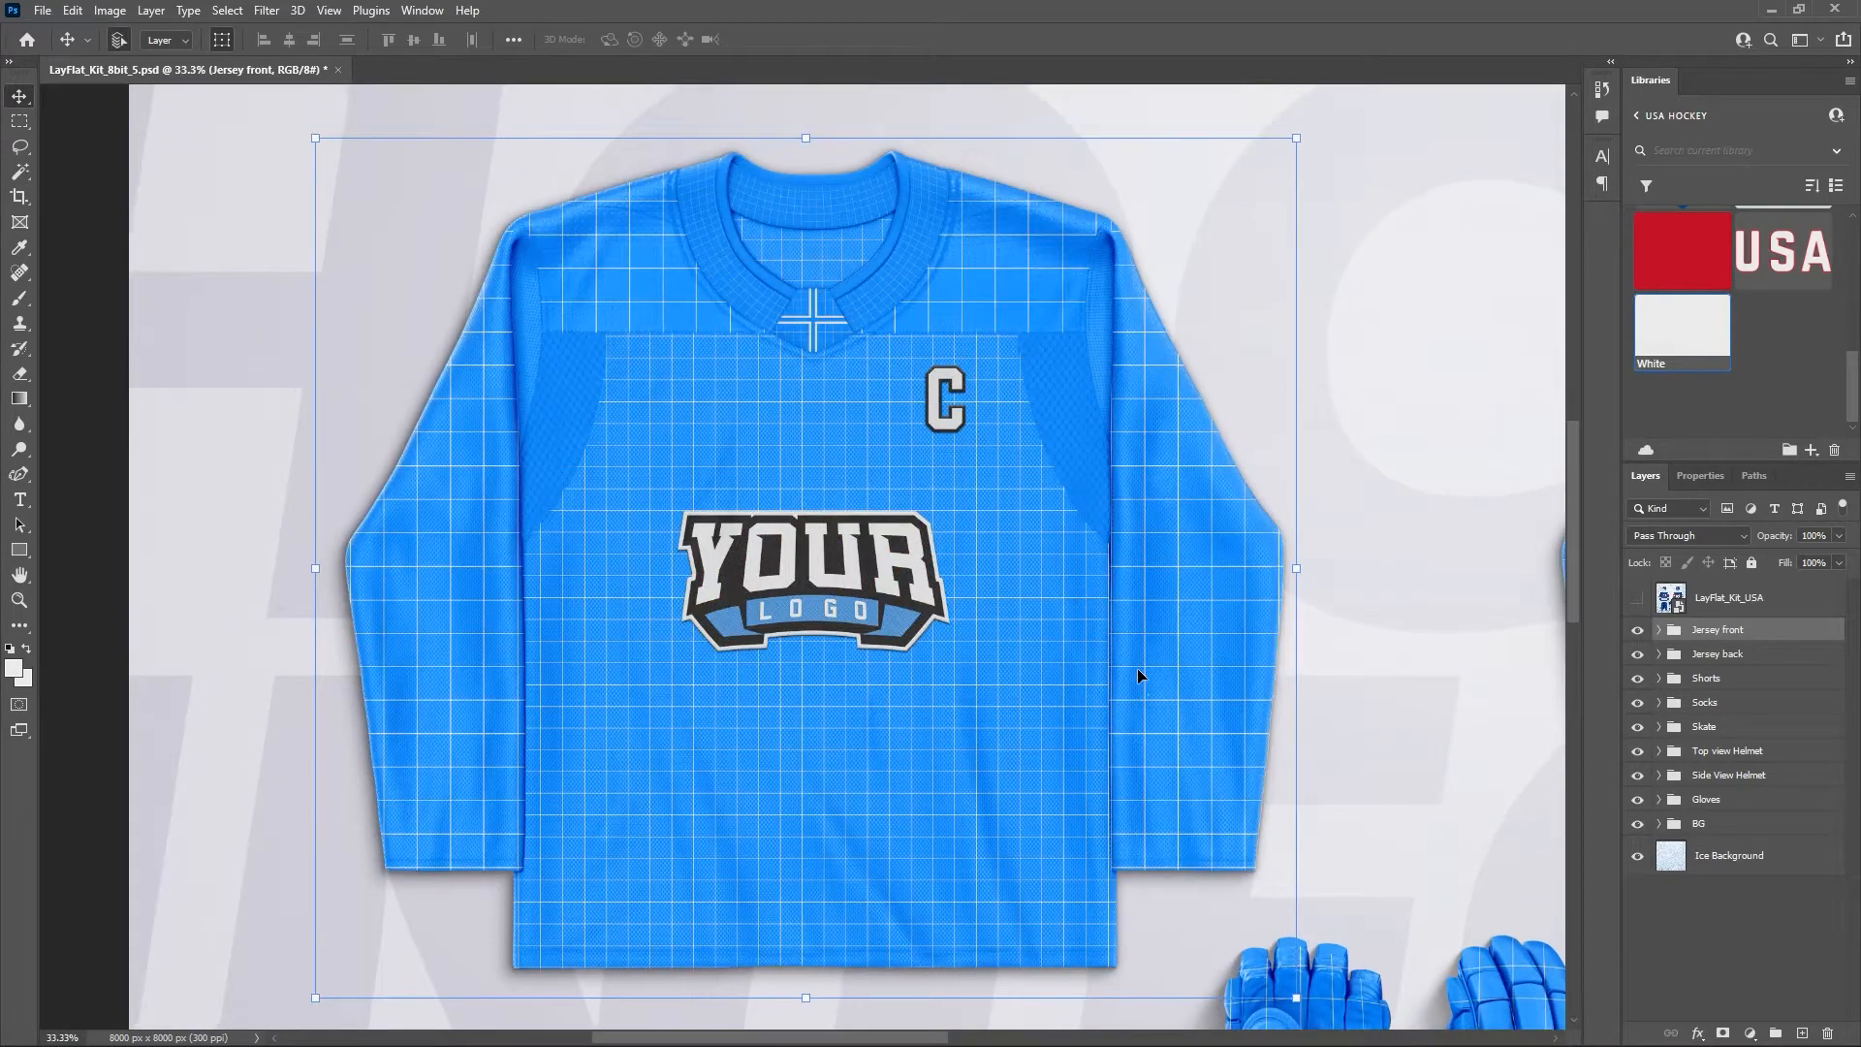
# Look through the colors and logo graphics saved in the USA HOCKEY library.
pyautogui.moveTo(1846, 388); pyautogui.dragTo(1847, 264)
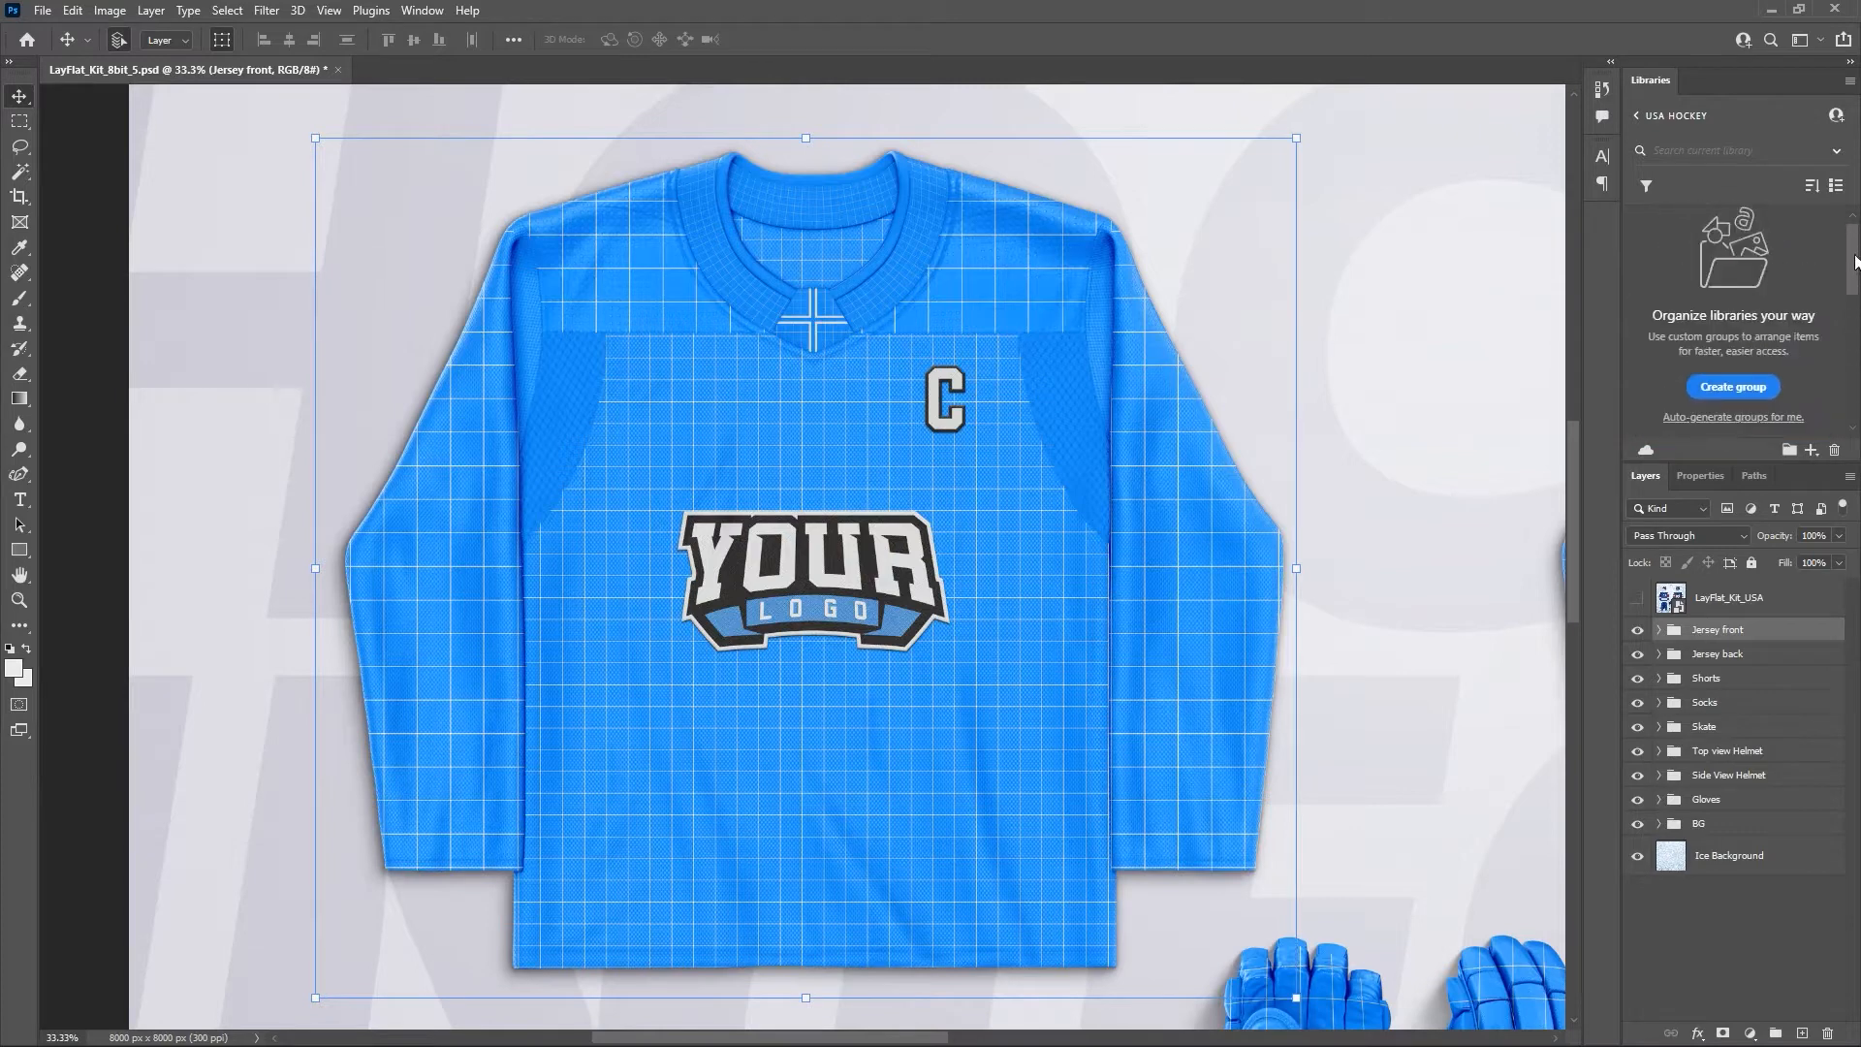
pyautogui.scroll(-5, 1735, 291)
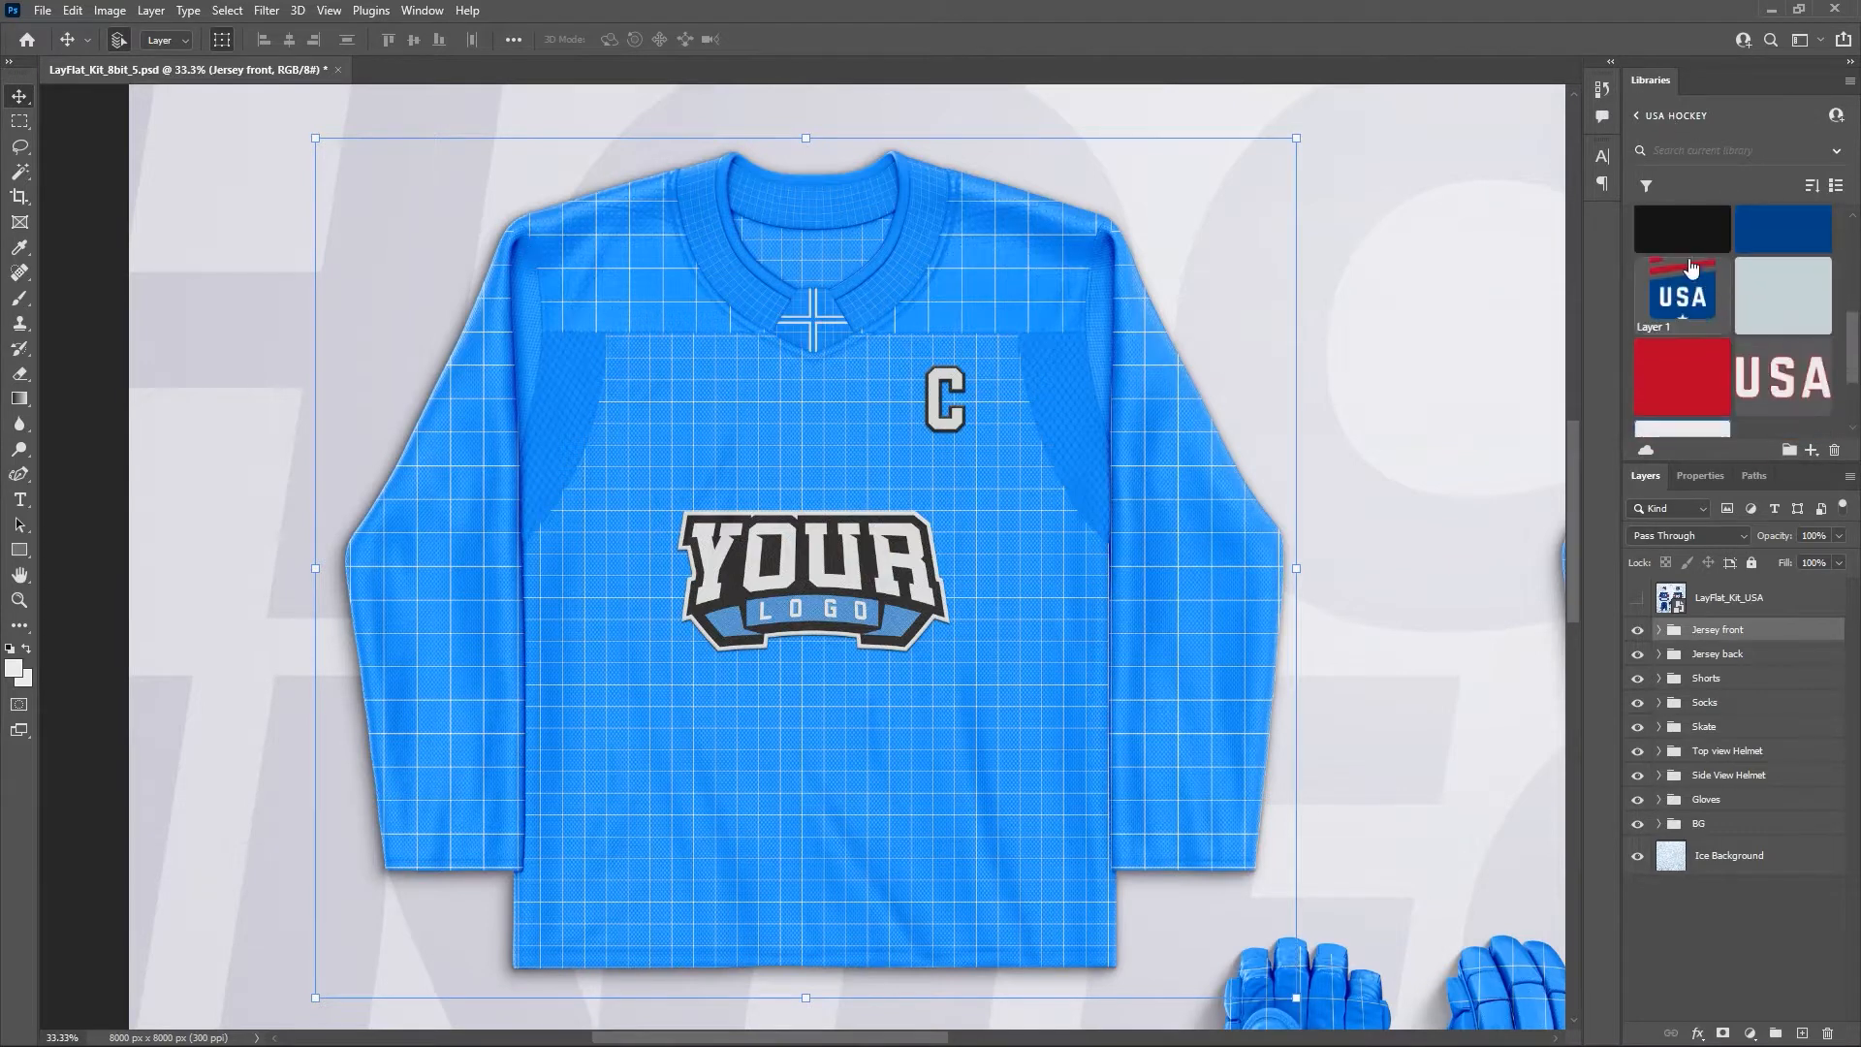
pyautogui.scroll(-2, 1721, 341)
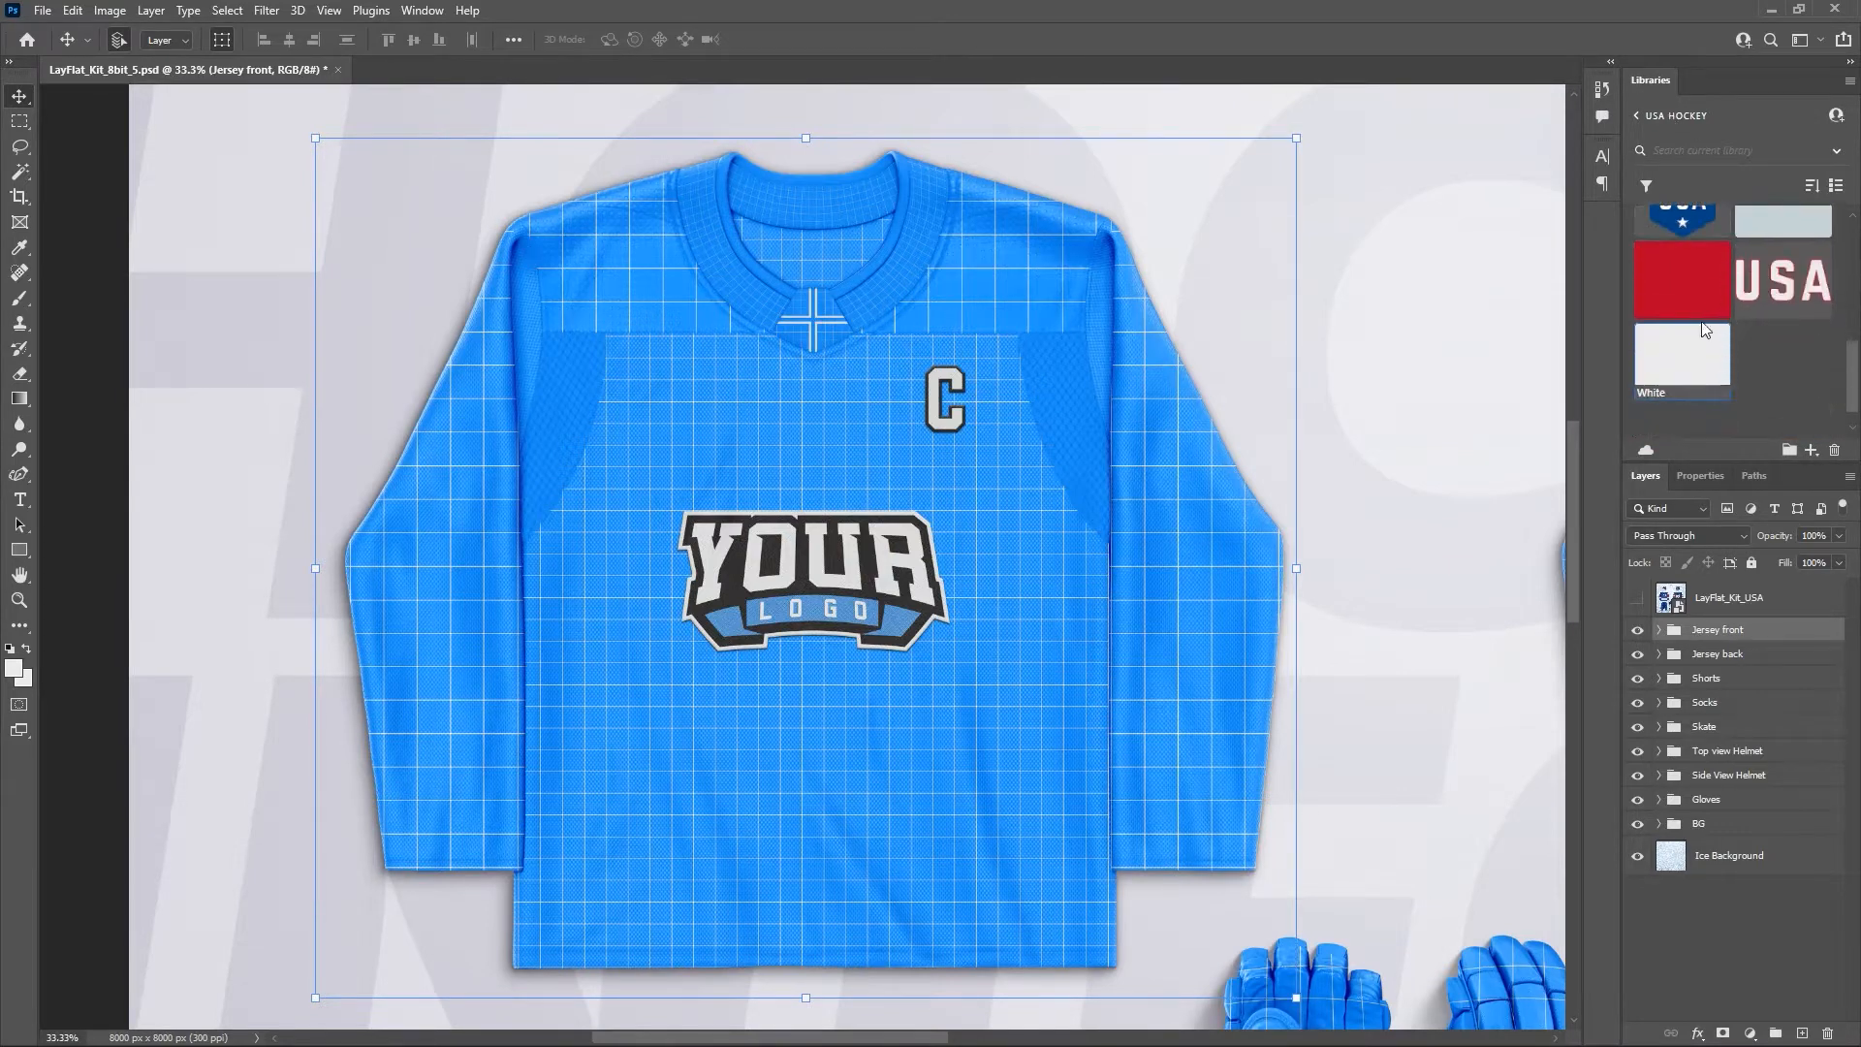
pyautogui.scroll(2, 1635, 323)
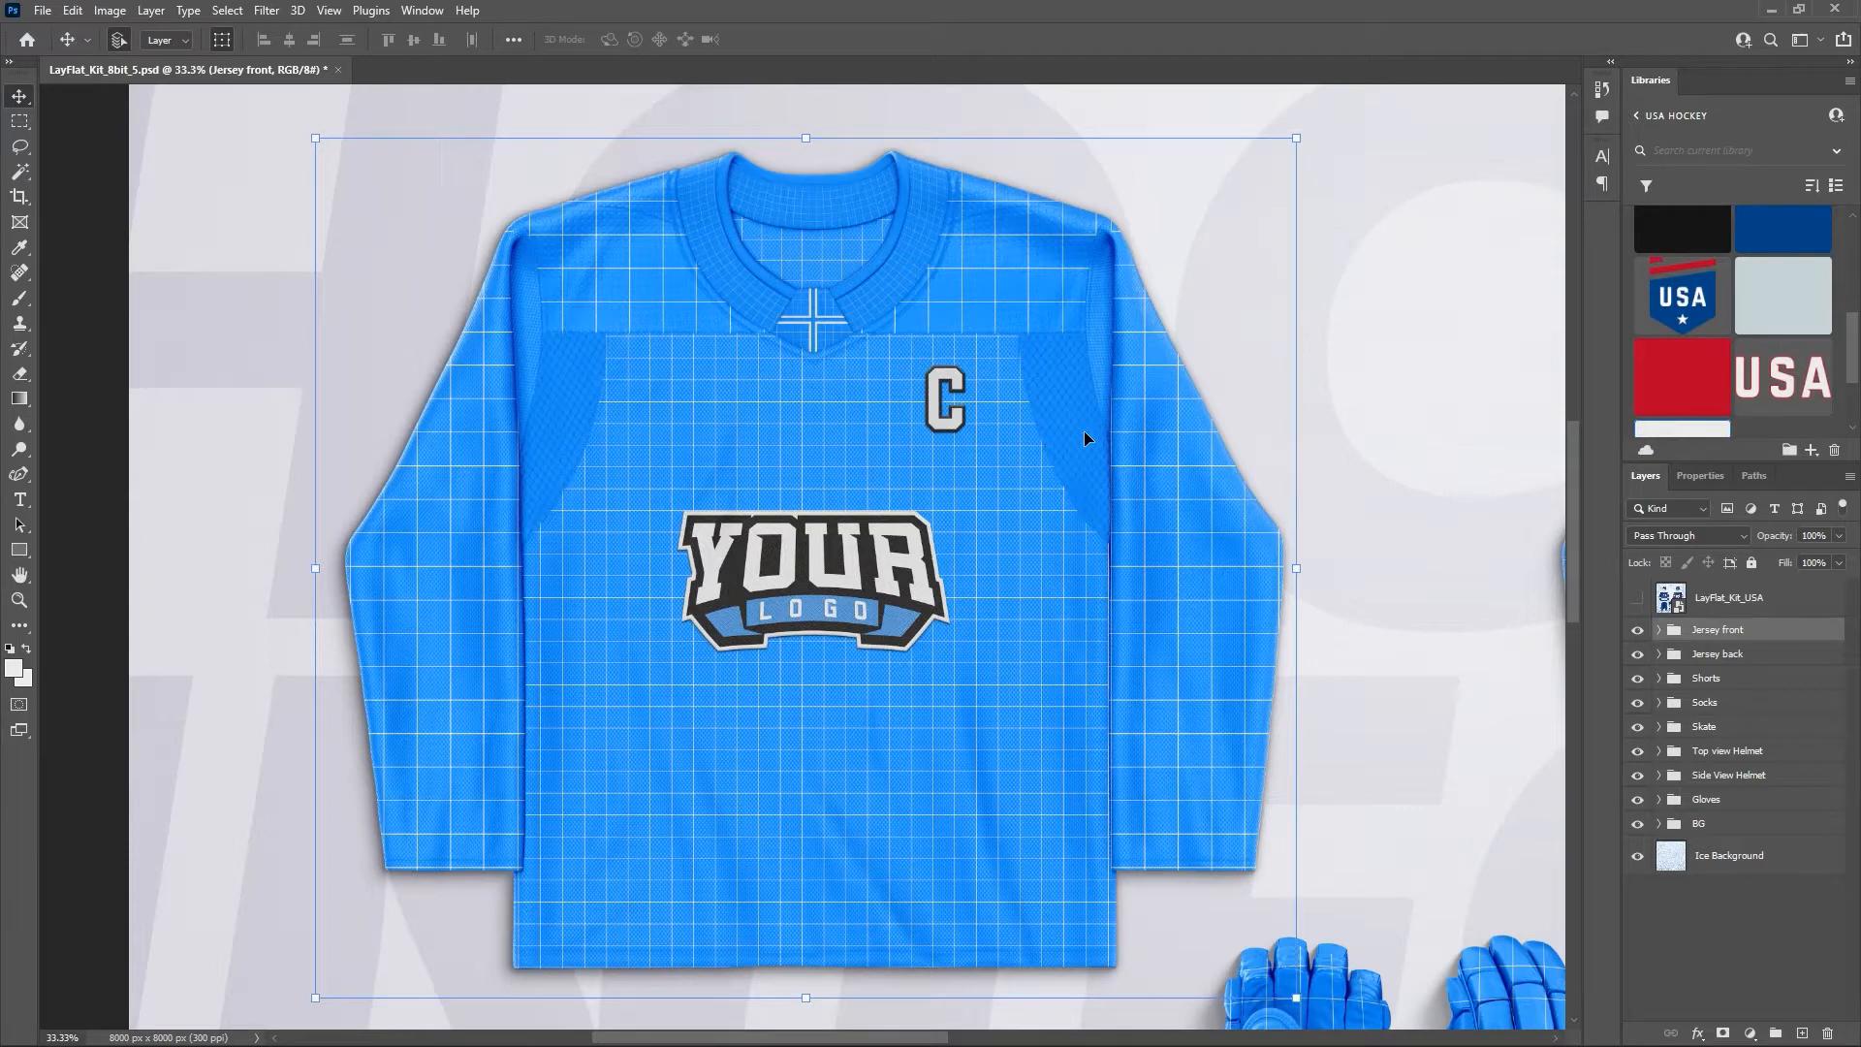
# Expand the Jersey front group, then make its Extra Collars group visible and expand it.
pyautogui.click(1659, 630)
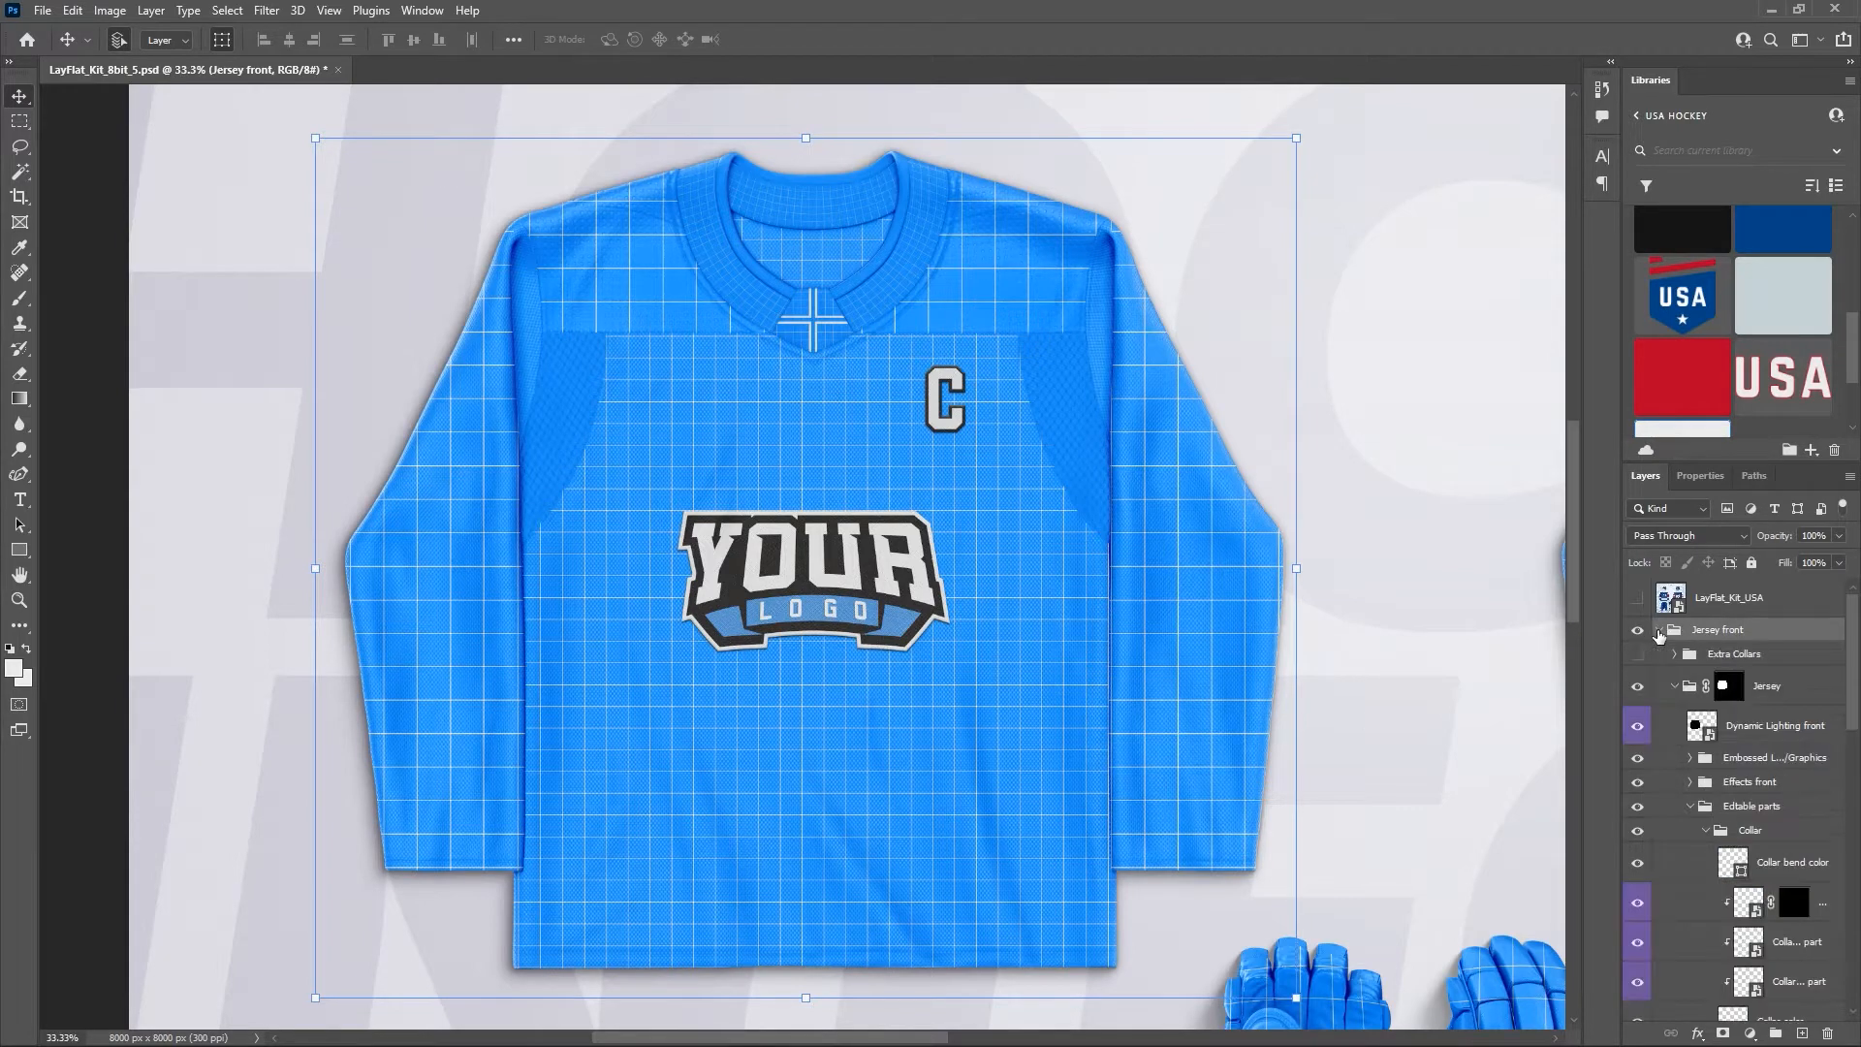
pyautogui.click(1706, 662)
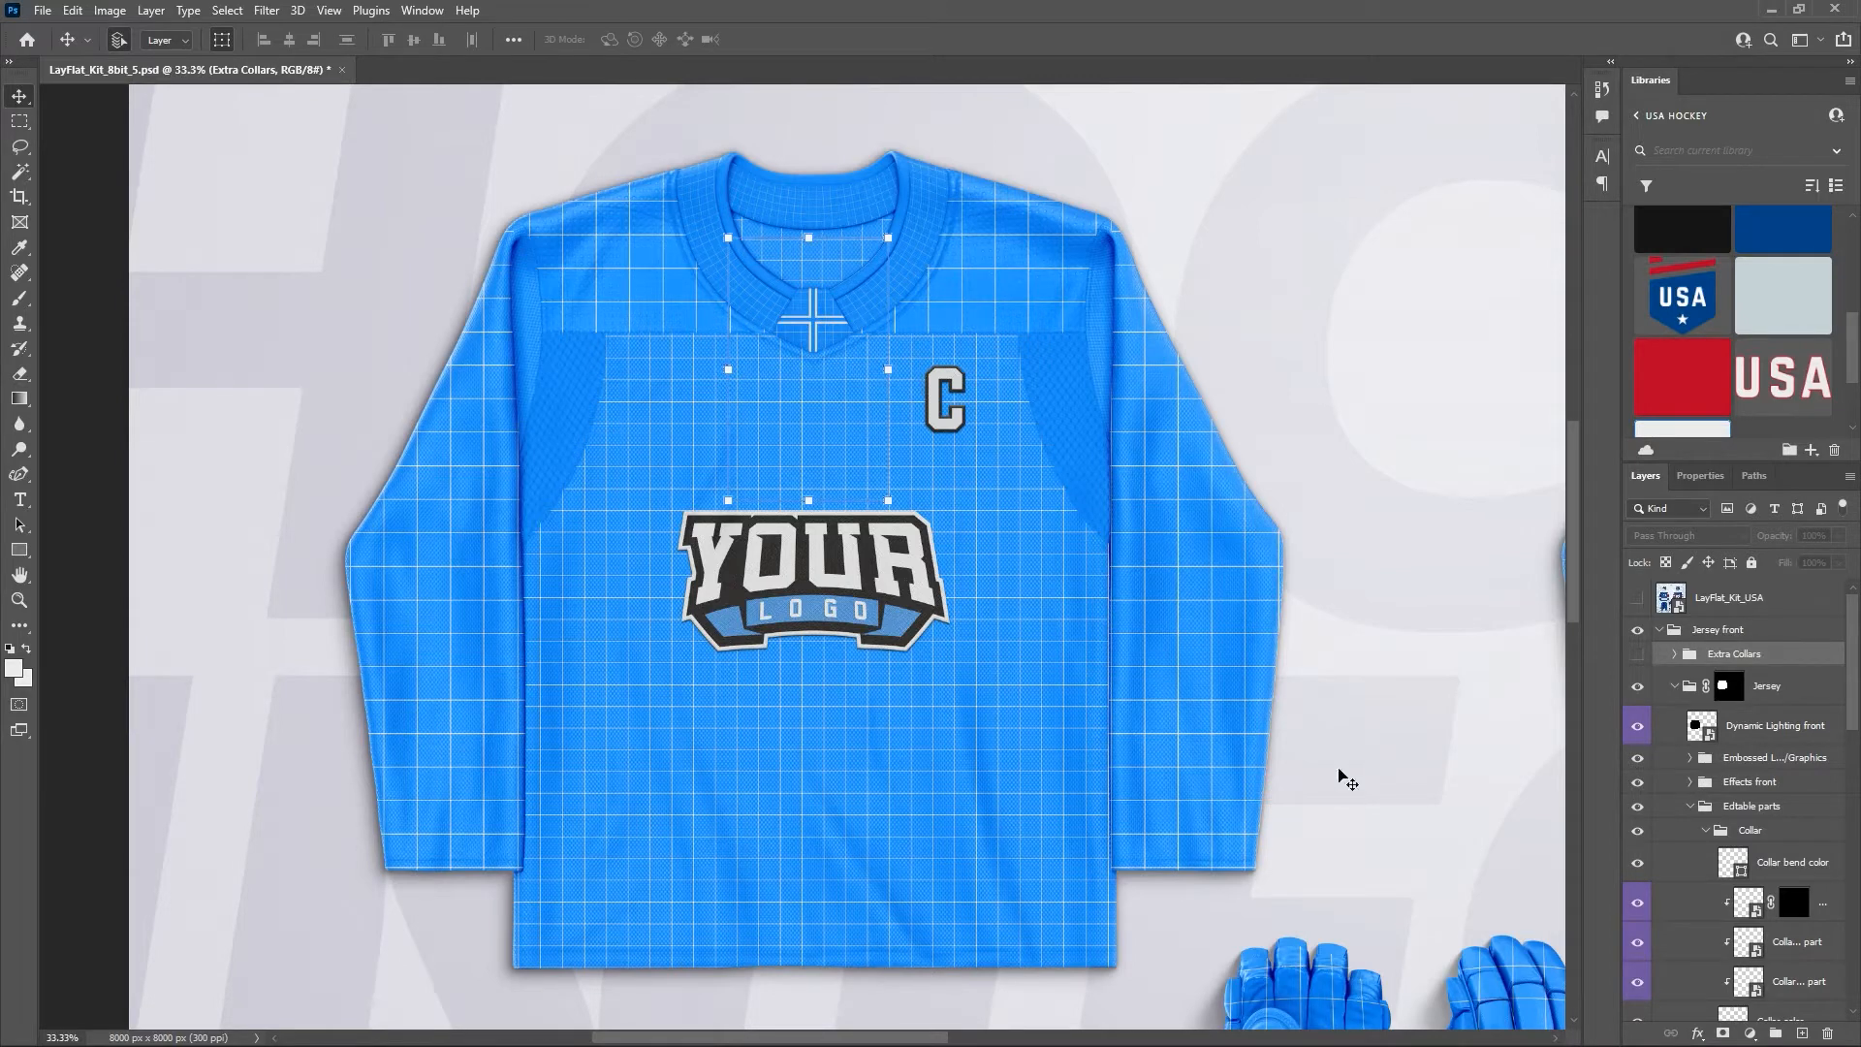
pyautogui.click(1639, 659)
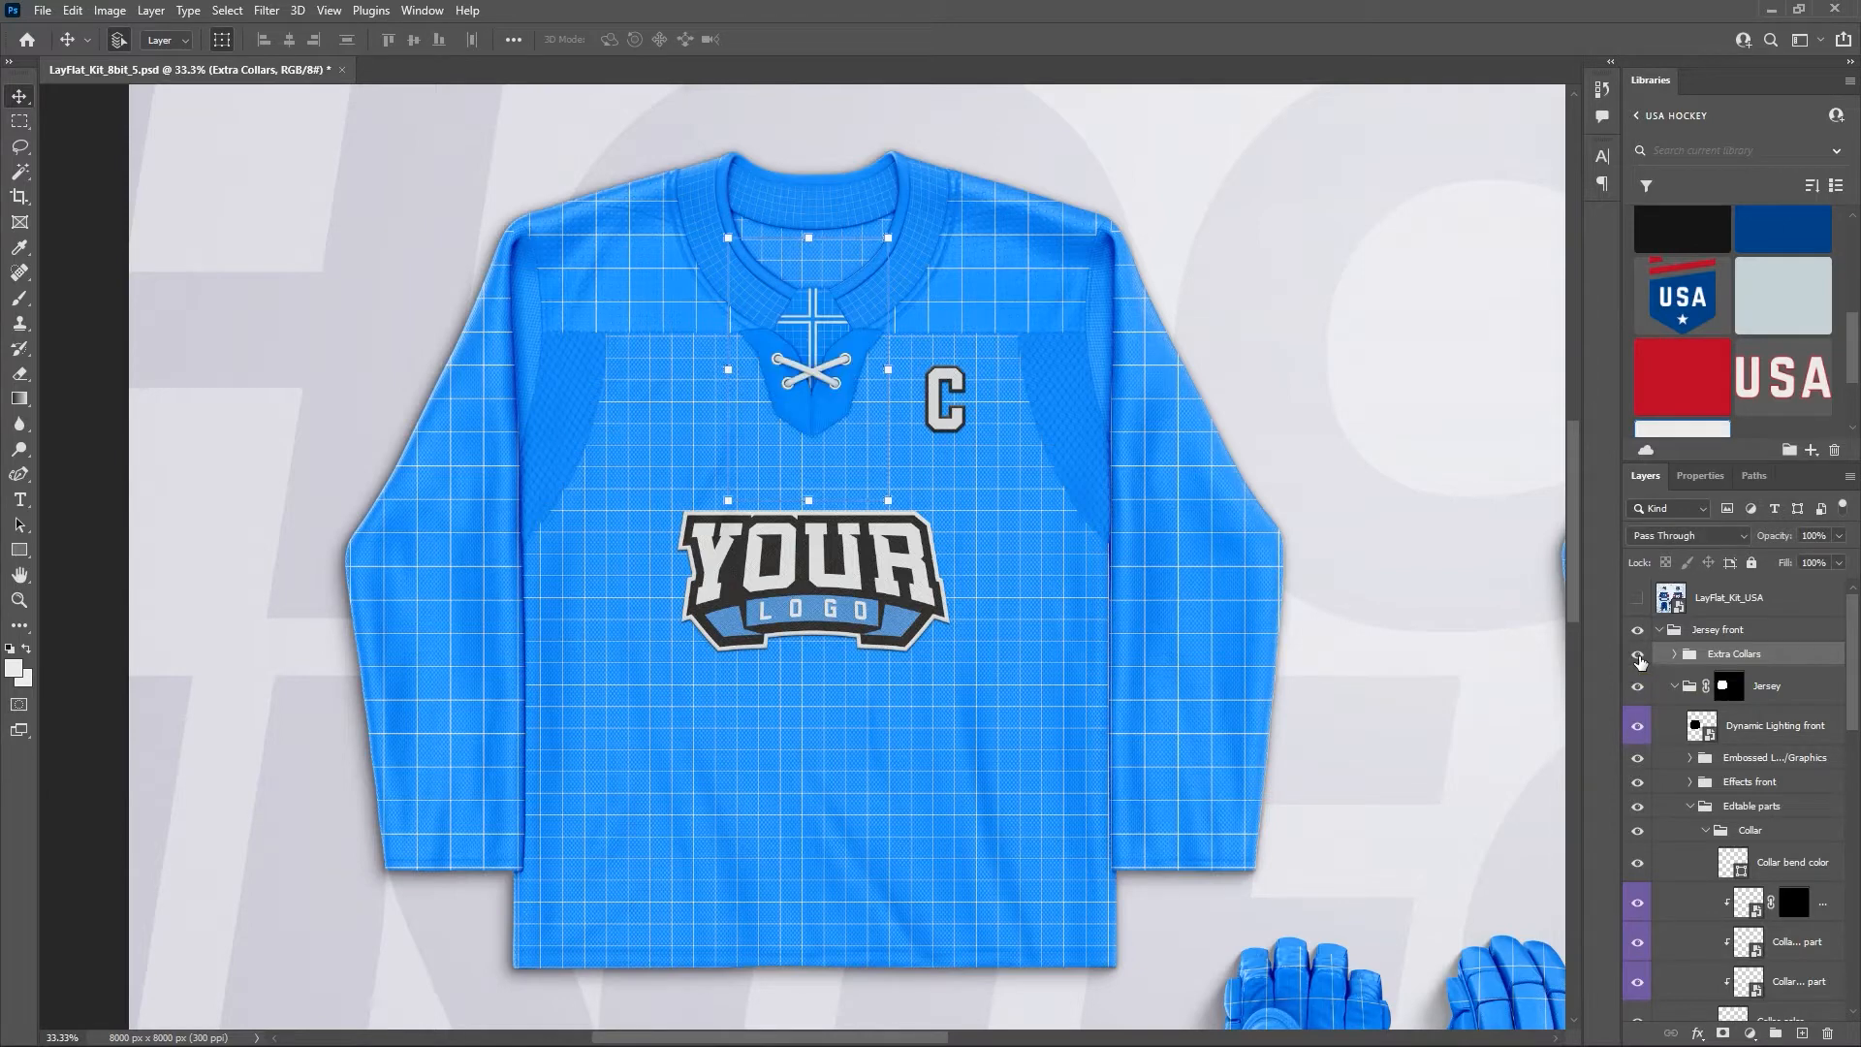
pyautogui.click(1675, 655)
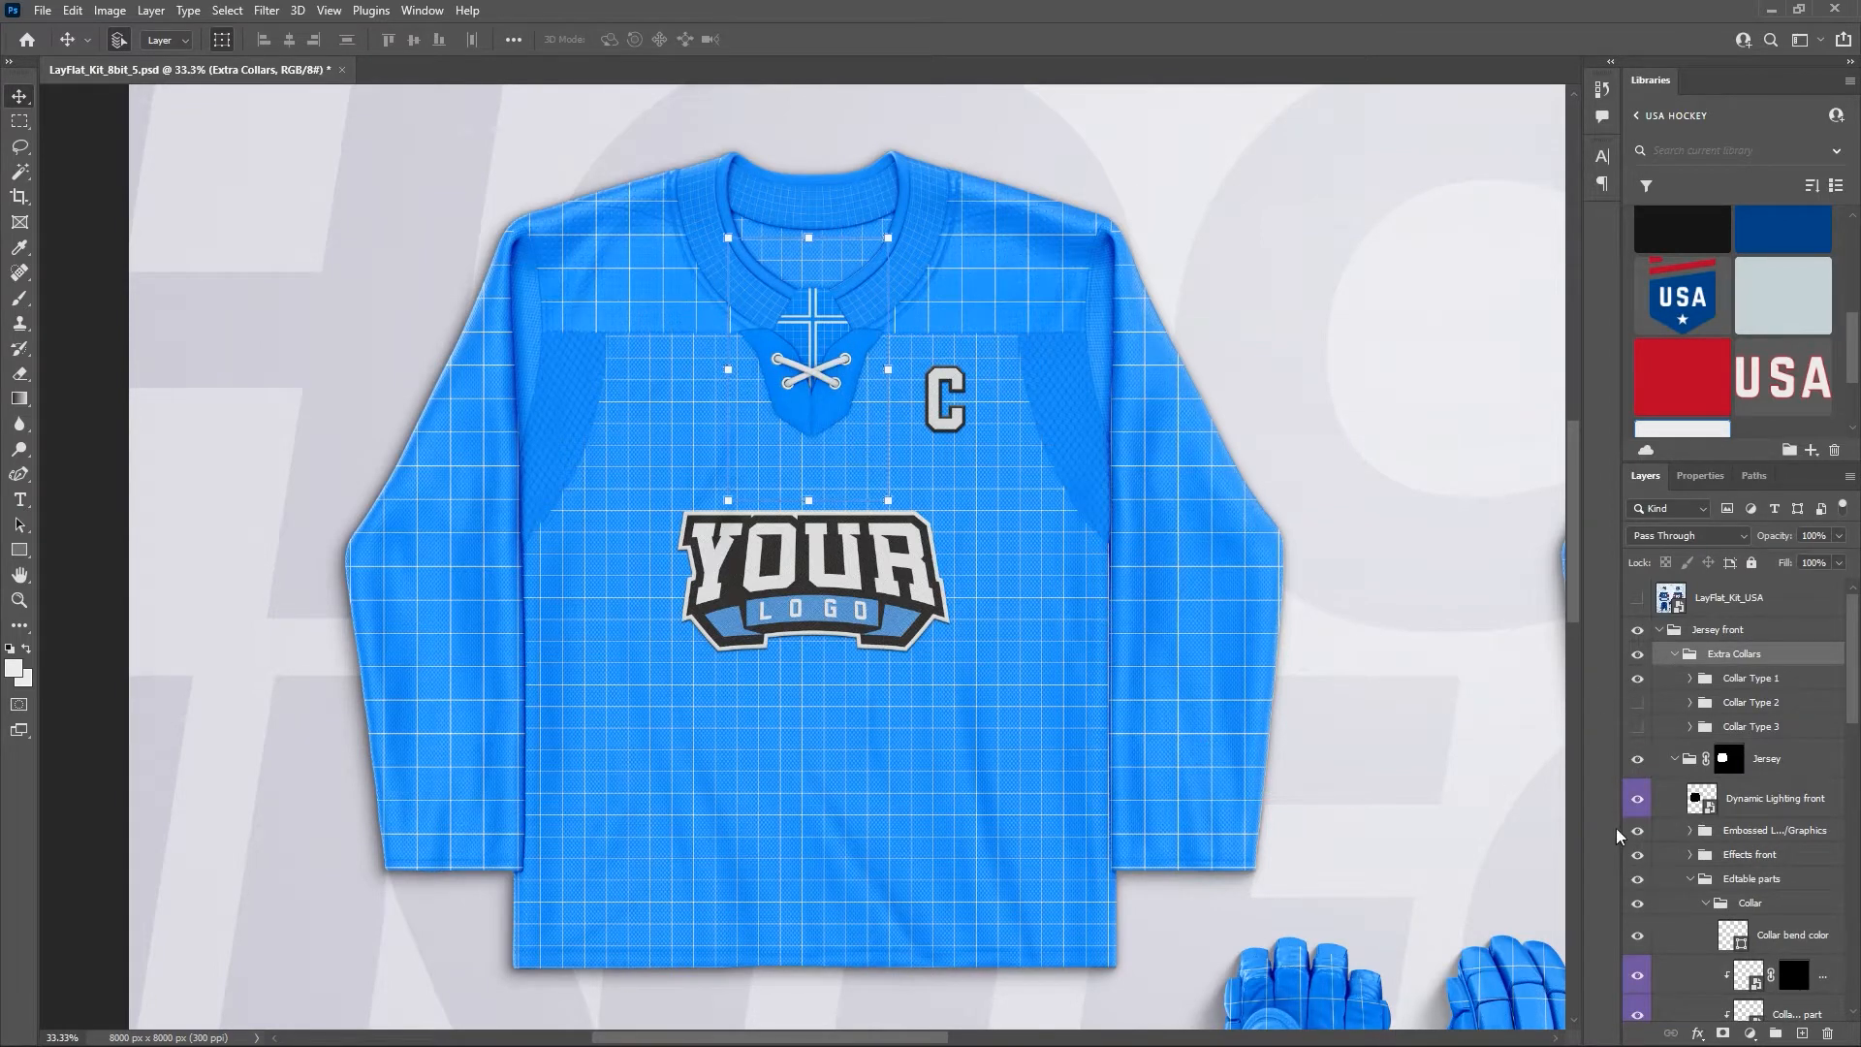
# Preview Collar Types 1, 2 and 3 one at a time, then hide them all along with the Extra Collars group.
pyautogui.click(1638, 679)
pyautogui.click(1637, 703)
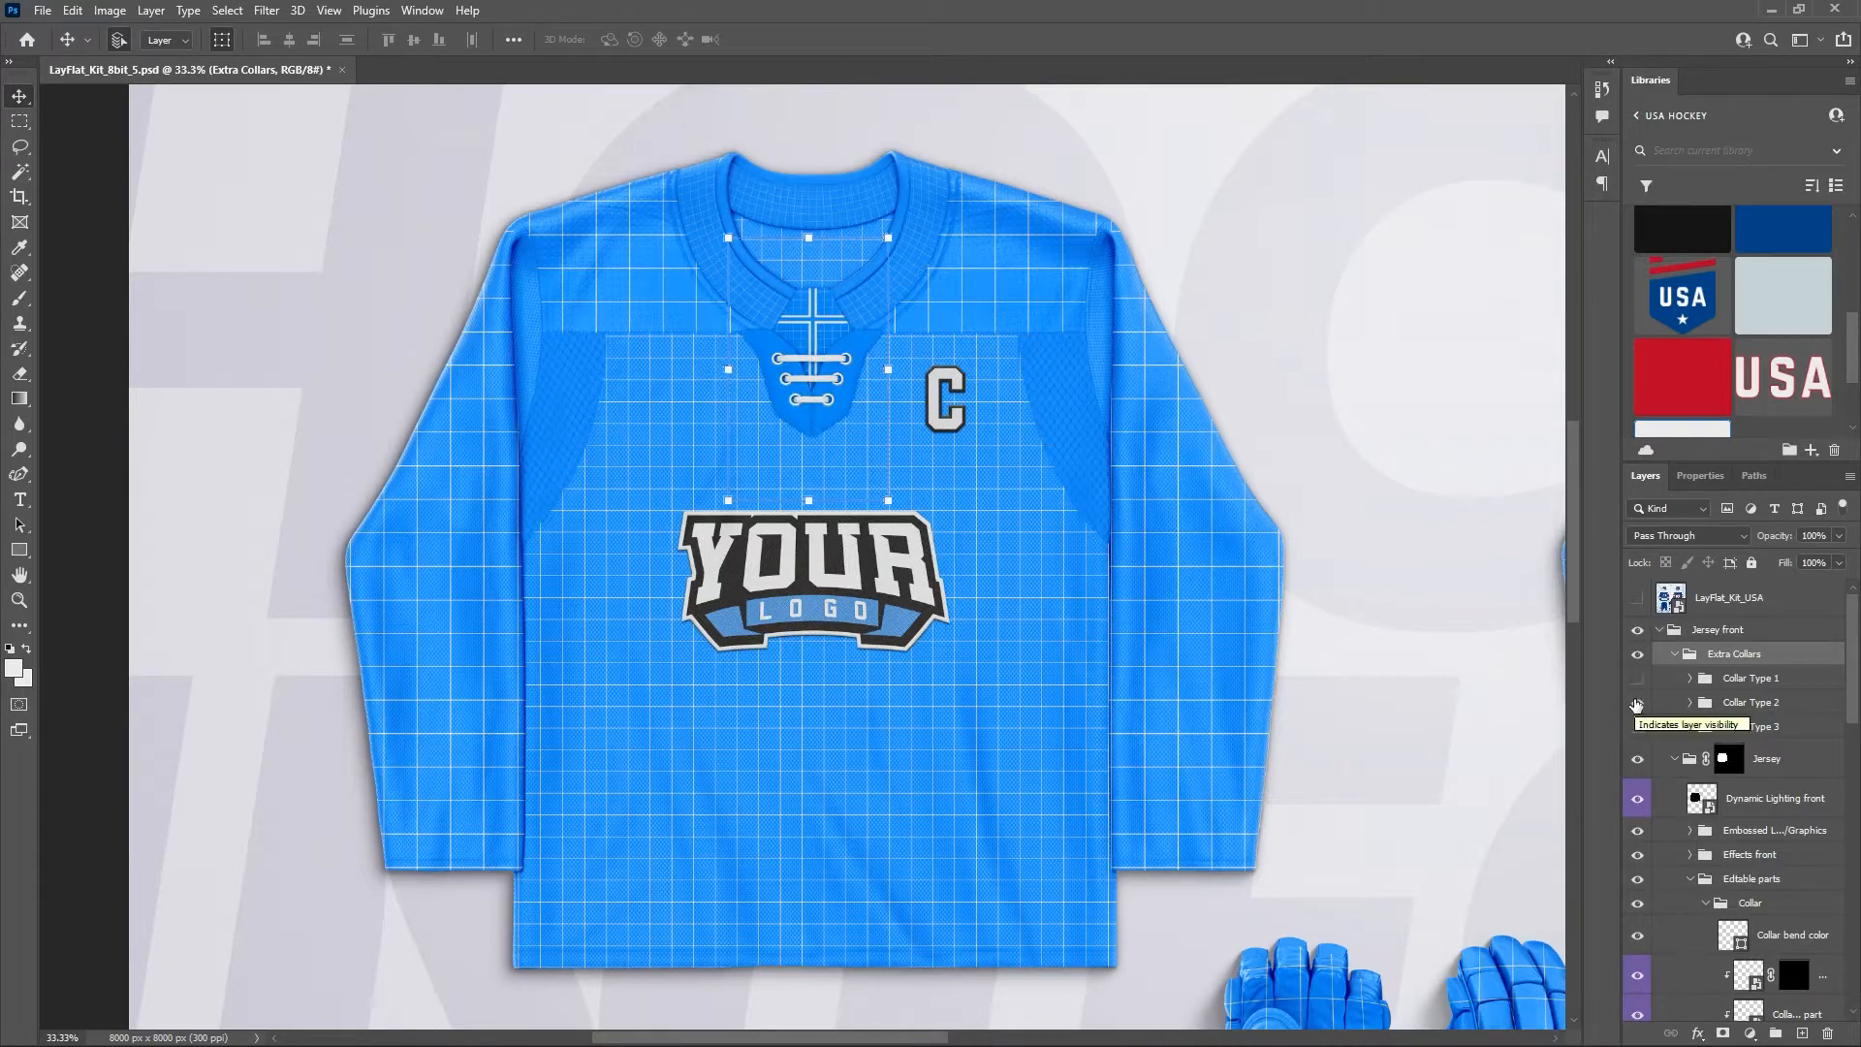
pyautogui.click(1637, 703)
pyautogui.click(1637, 679)
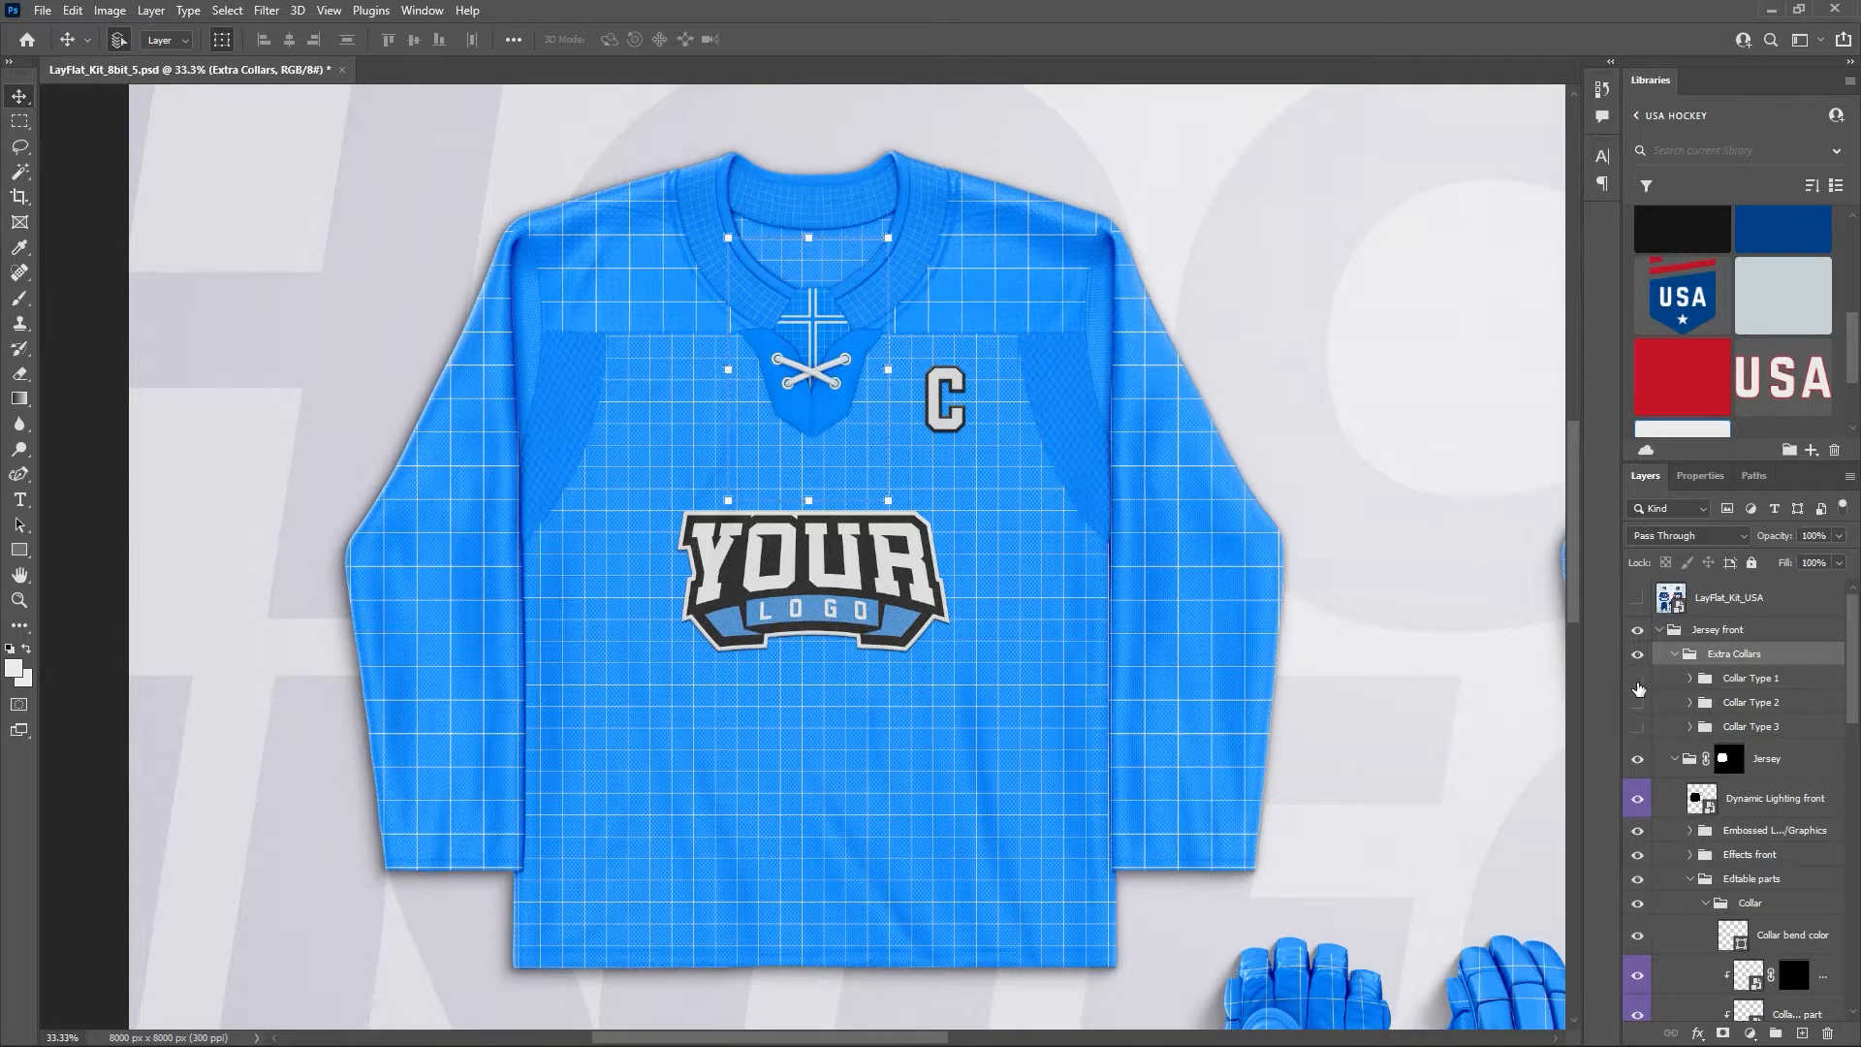
pyautogui.click(1637, 679)
pyautogui.click(1637, 727)
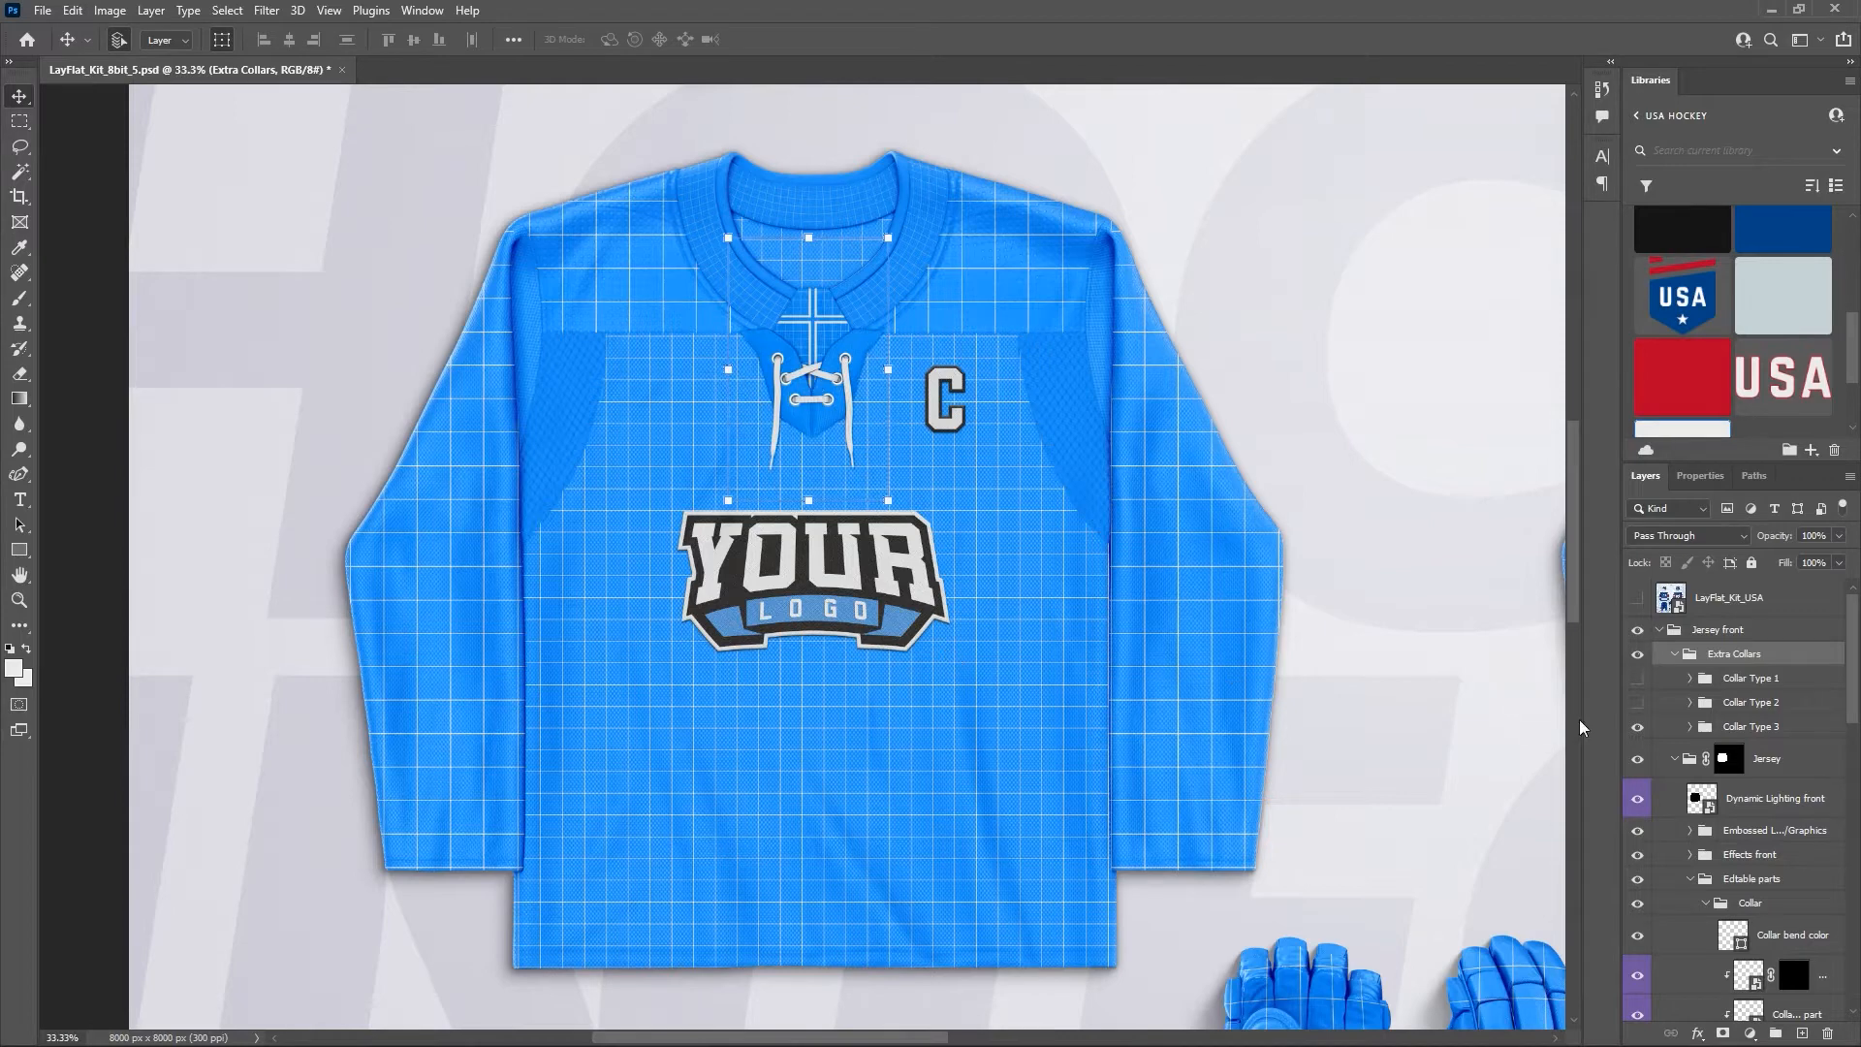
pyautogui.click(1638, 729)
pyautogui.click(1648, 657)
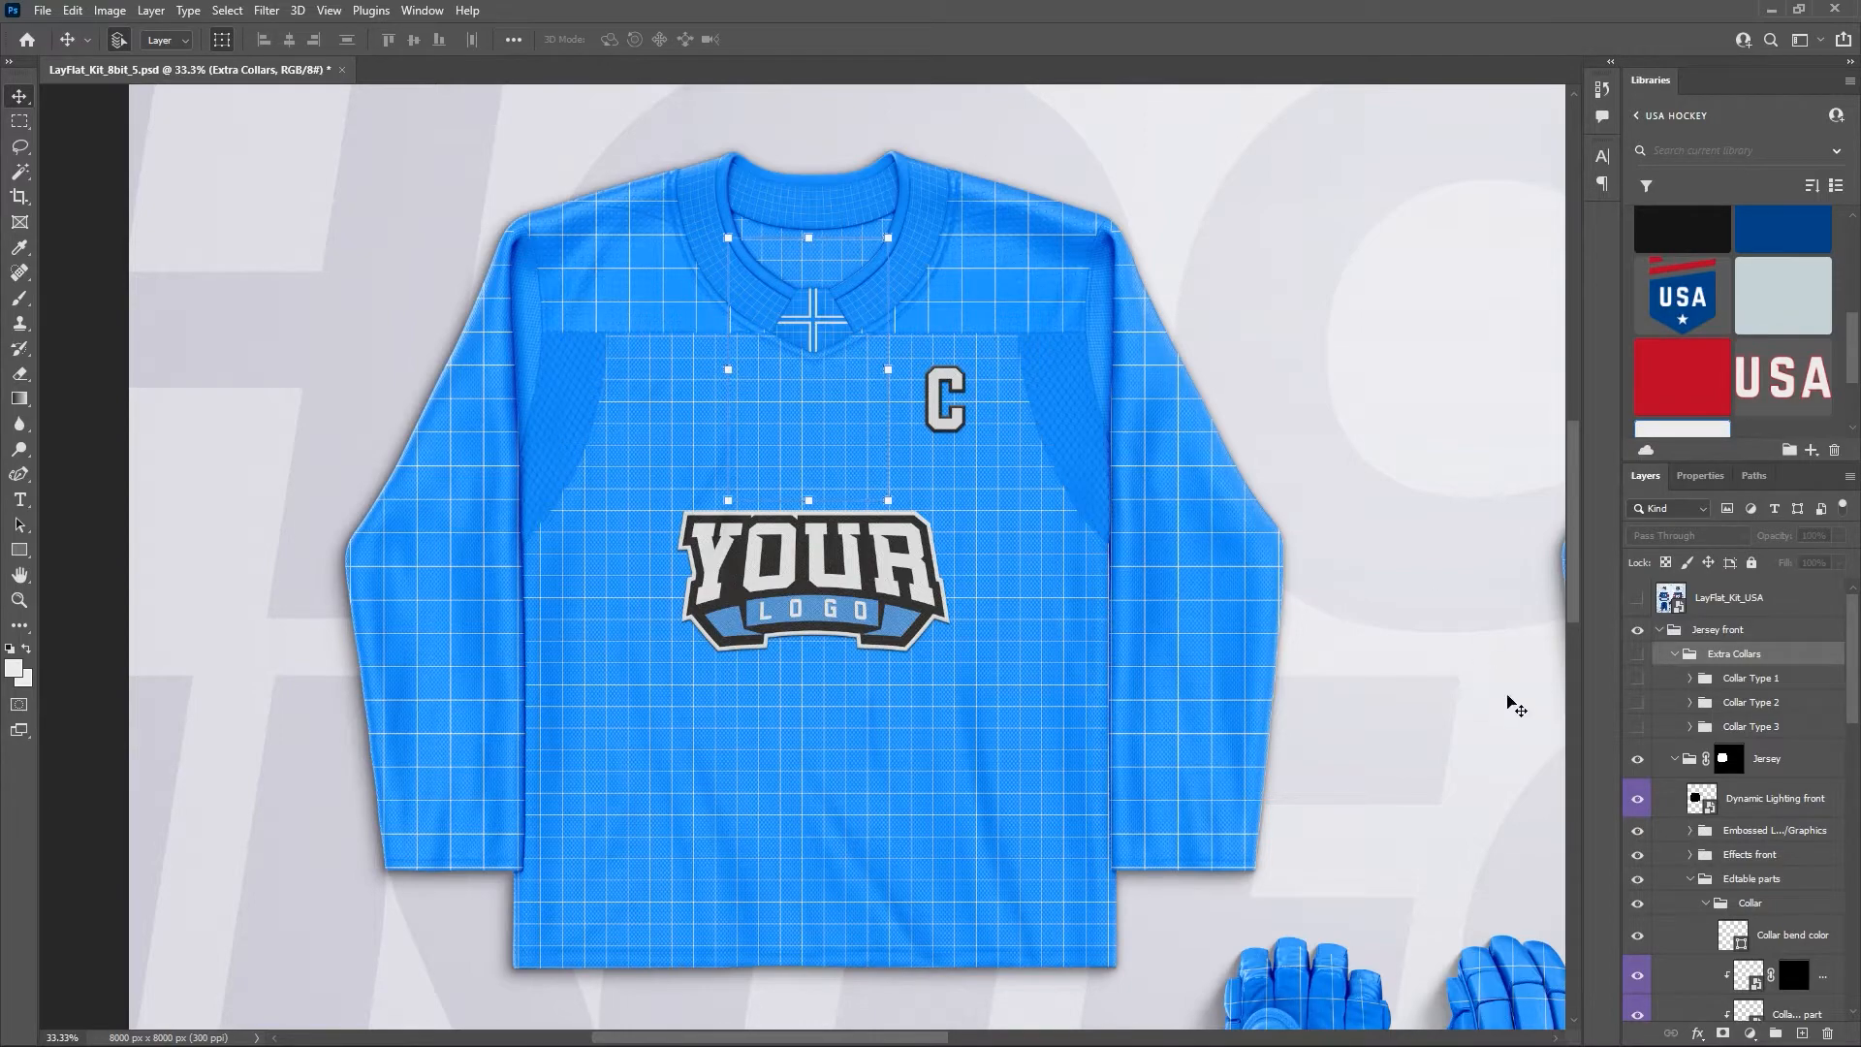
# Check the LayFlat_Kit_USA reference design briefly and hide the Dynamic Lighting front layer in the Jersey group.
pyautogui.click(1639, 599)
pyautogui.click(1638, 600)
pyautogui.scroll(-1, 1770, 729)
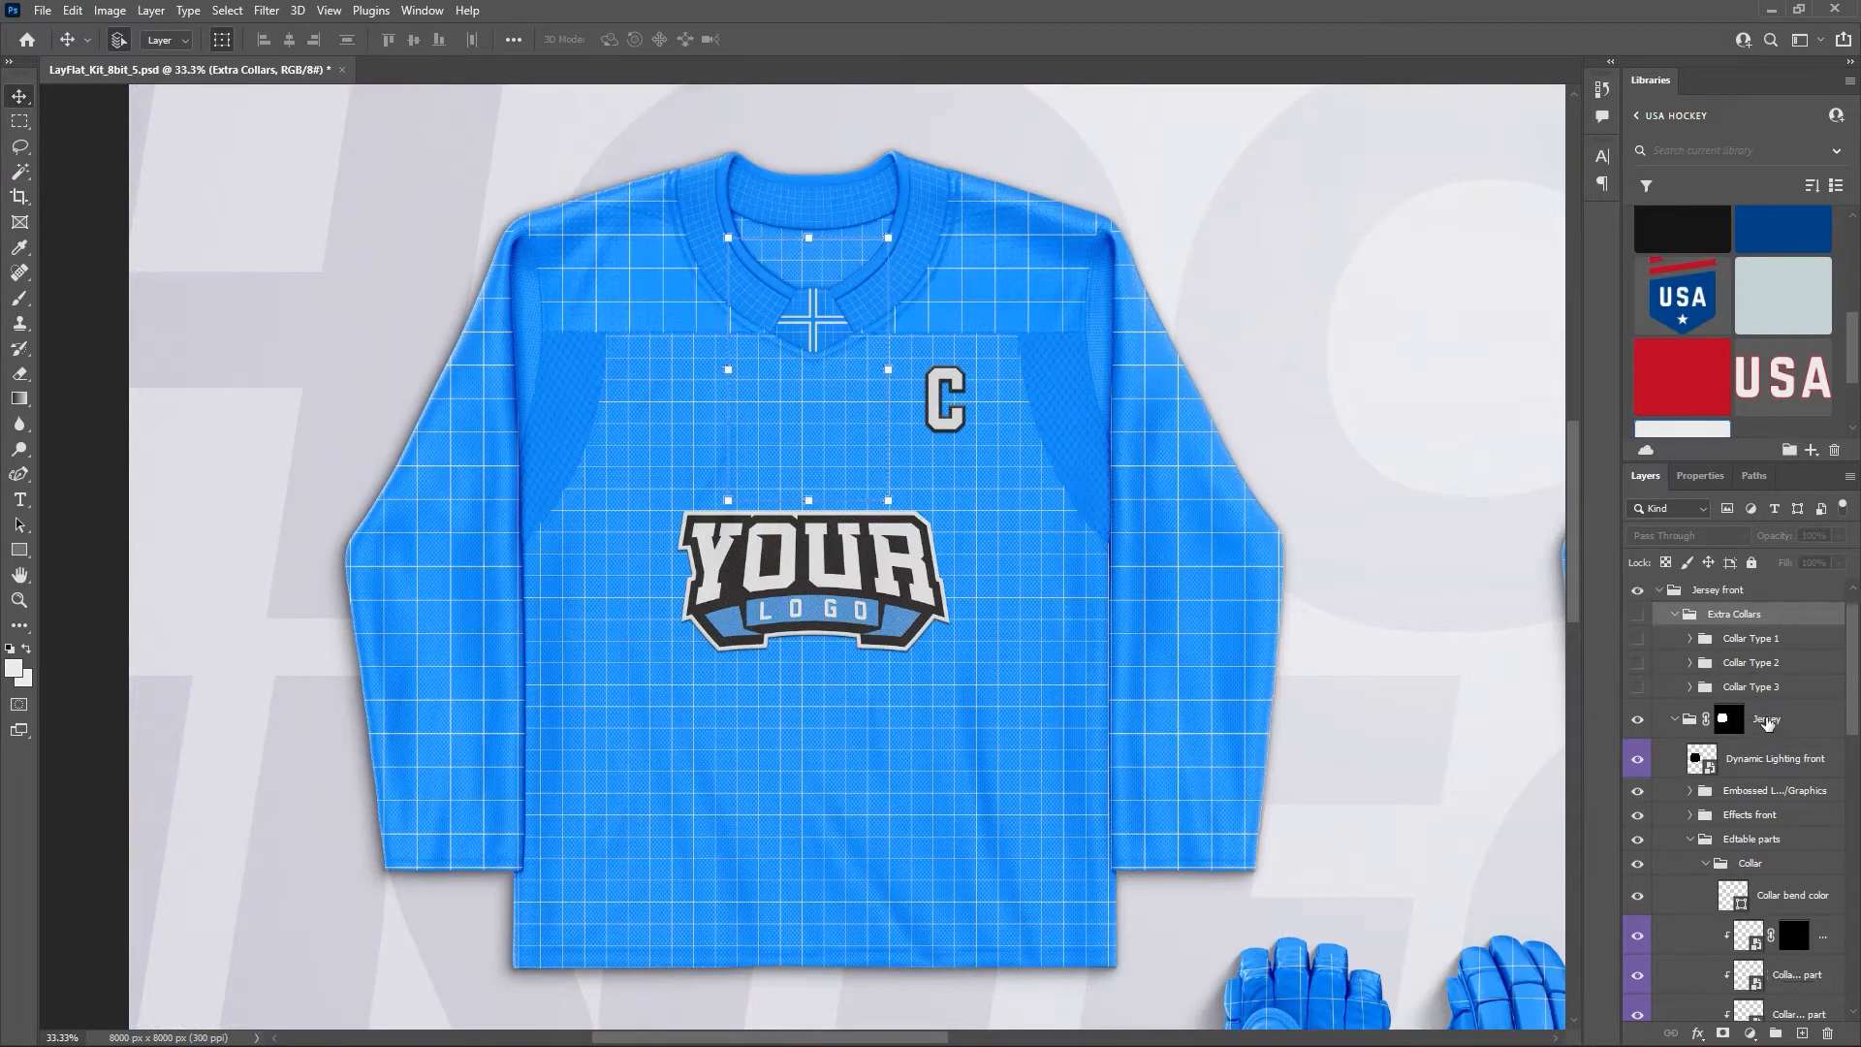
pyautogui.scroll(-1, 1755, 689)
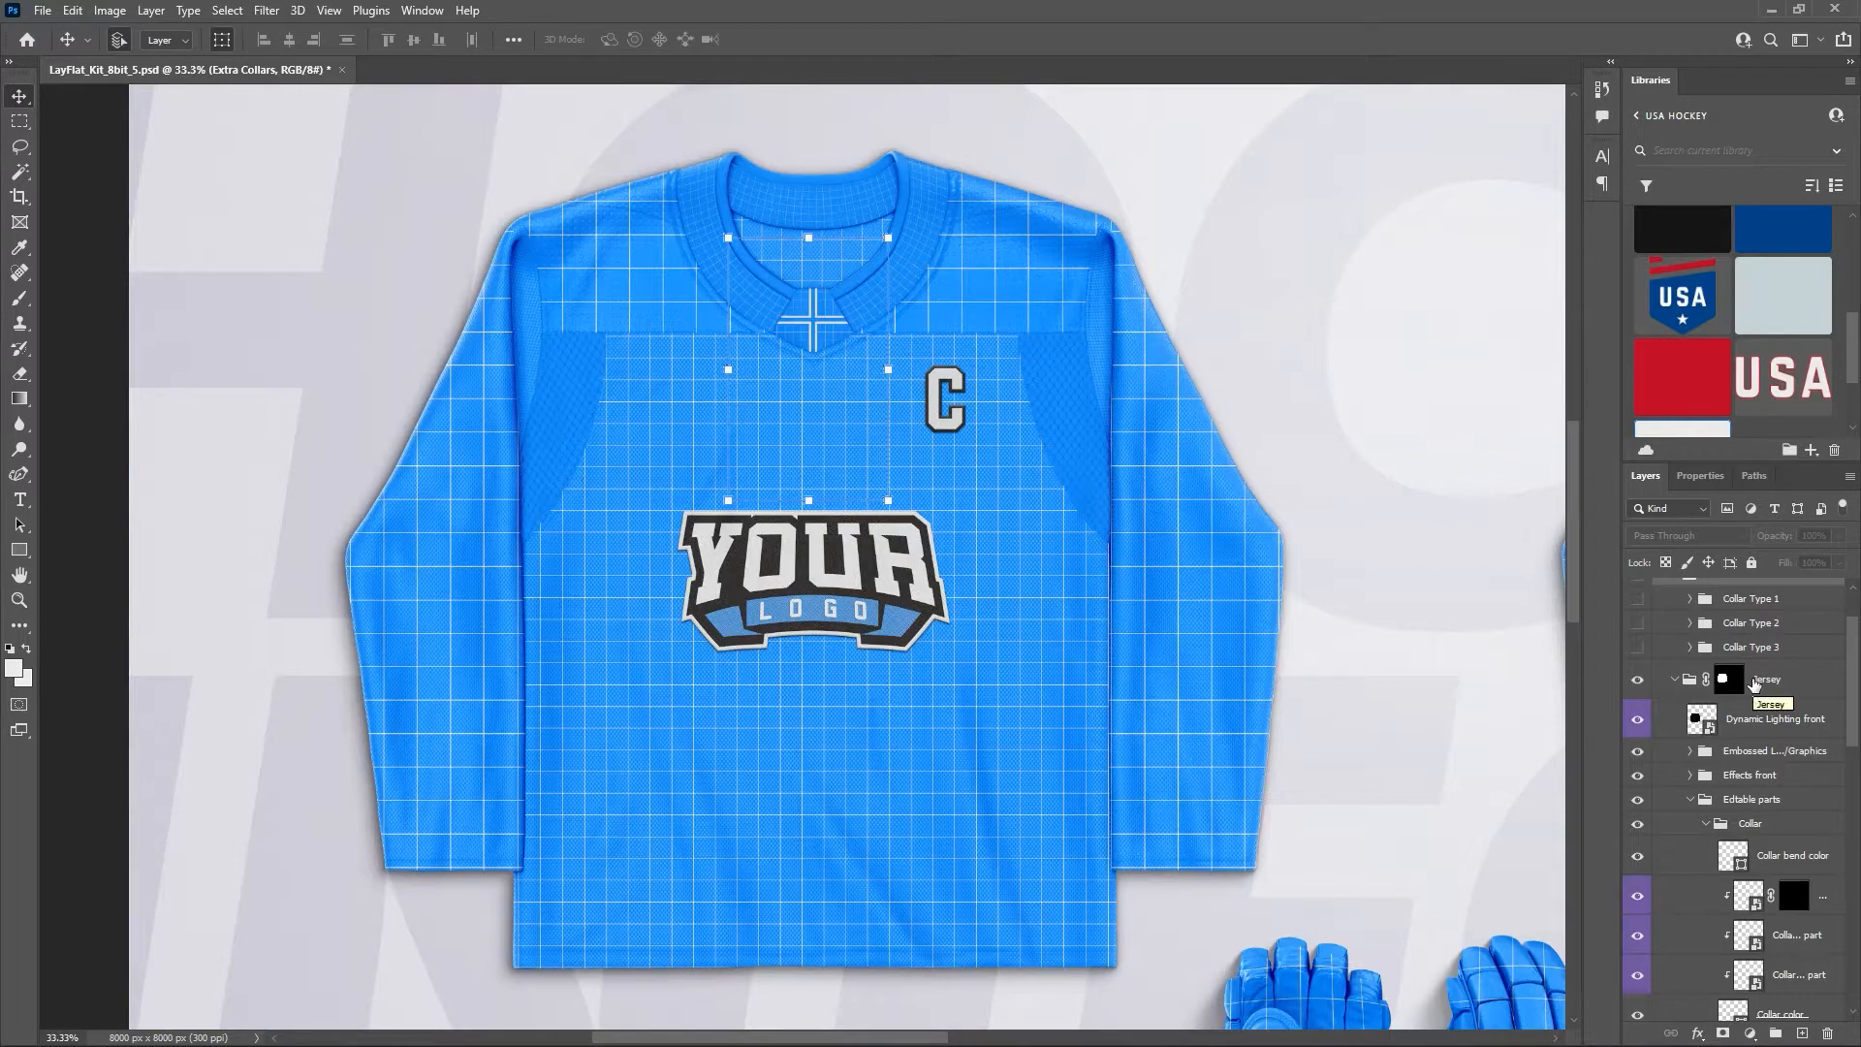
pyautogui.click(1637, 719)
pyautogui.scroll(-3, 1784, 659)
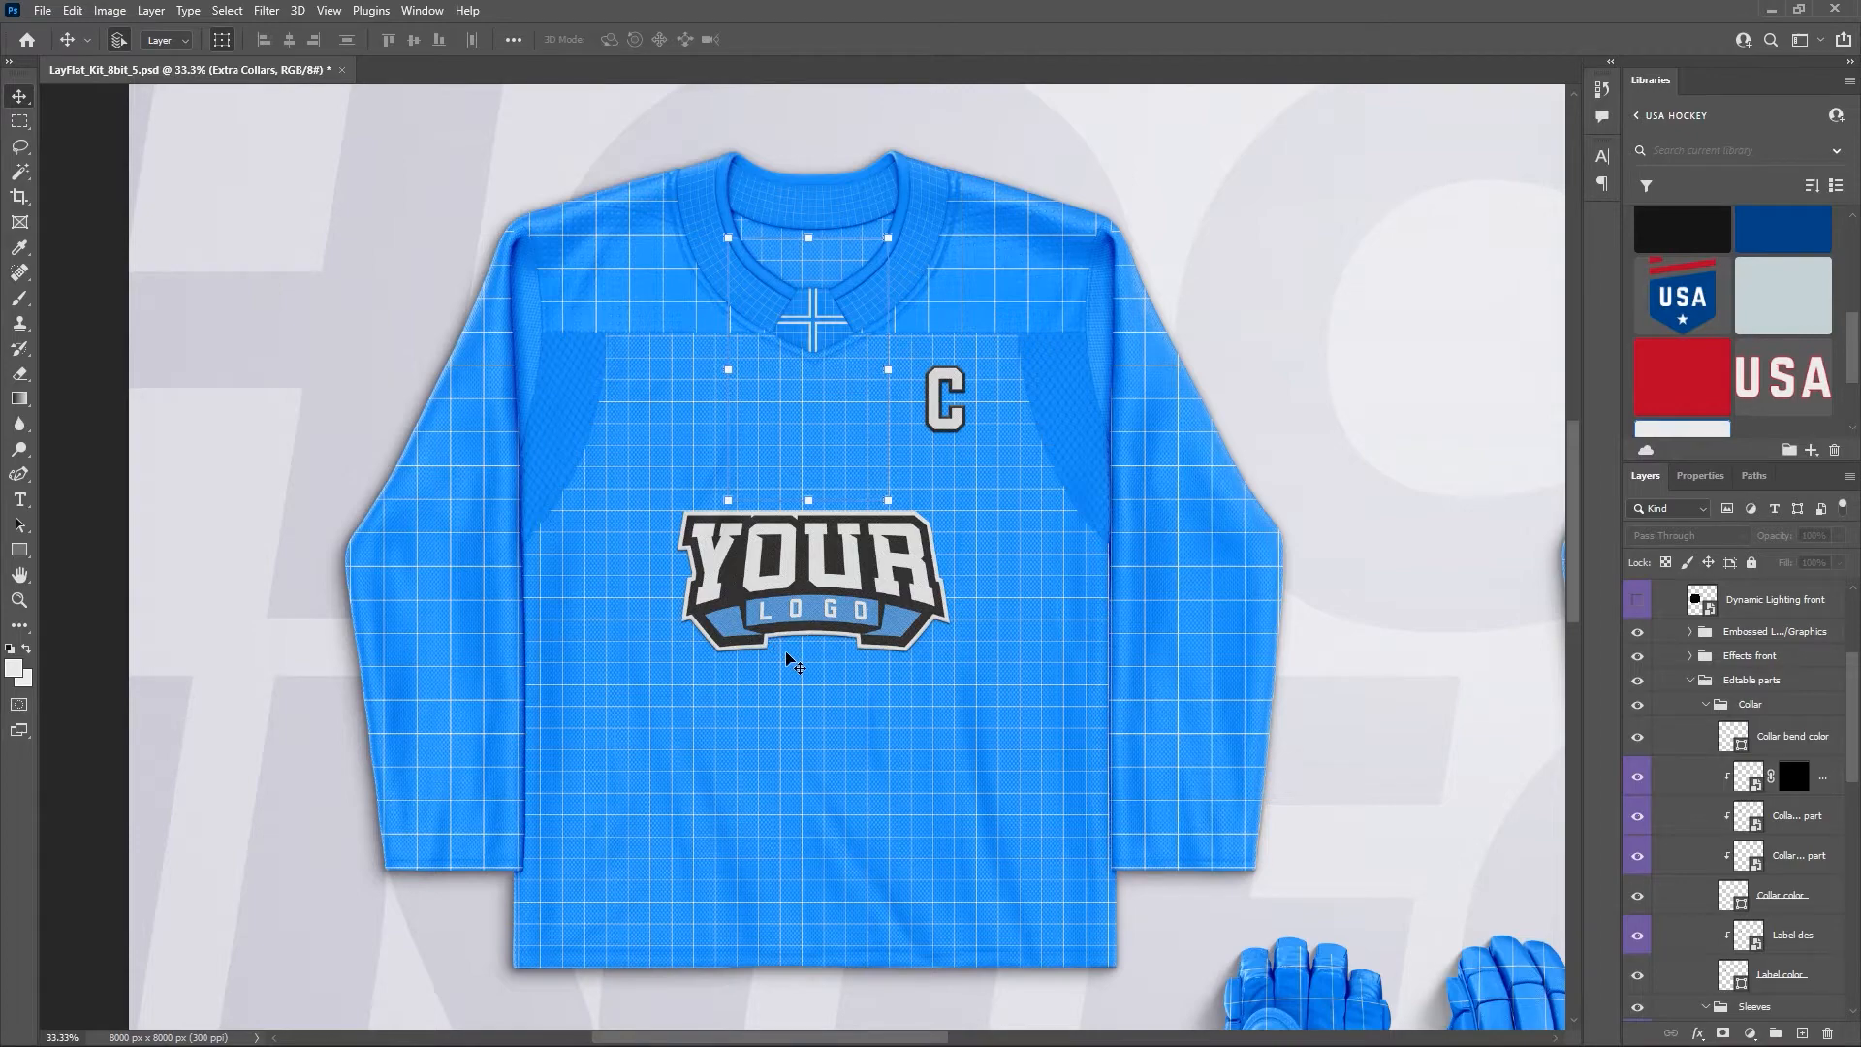
# Inspect the front jersey's chest logo up close, then compare the jersey with the LayFlat_Kit_USA reference layer.
pyautogui.scroll(5, 800, 662)
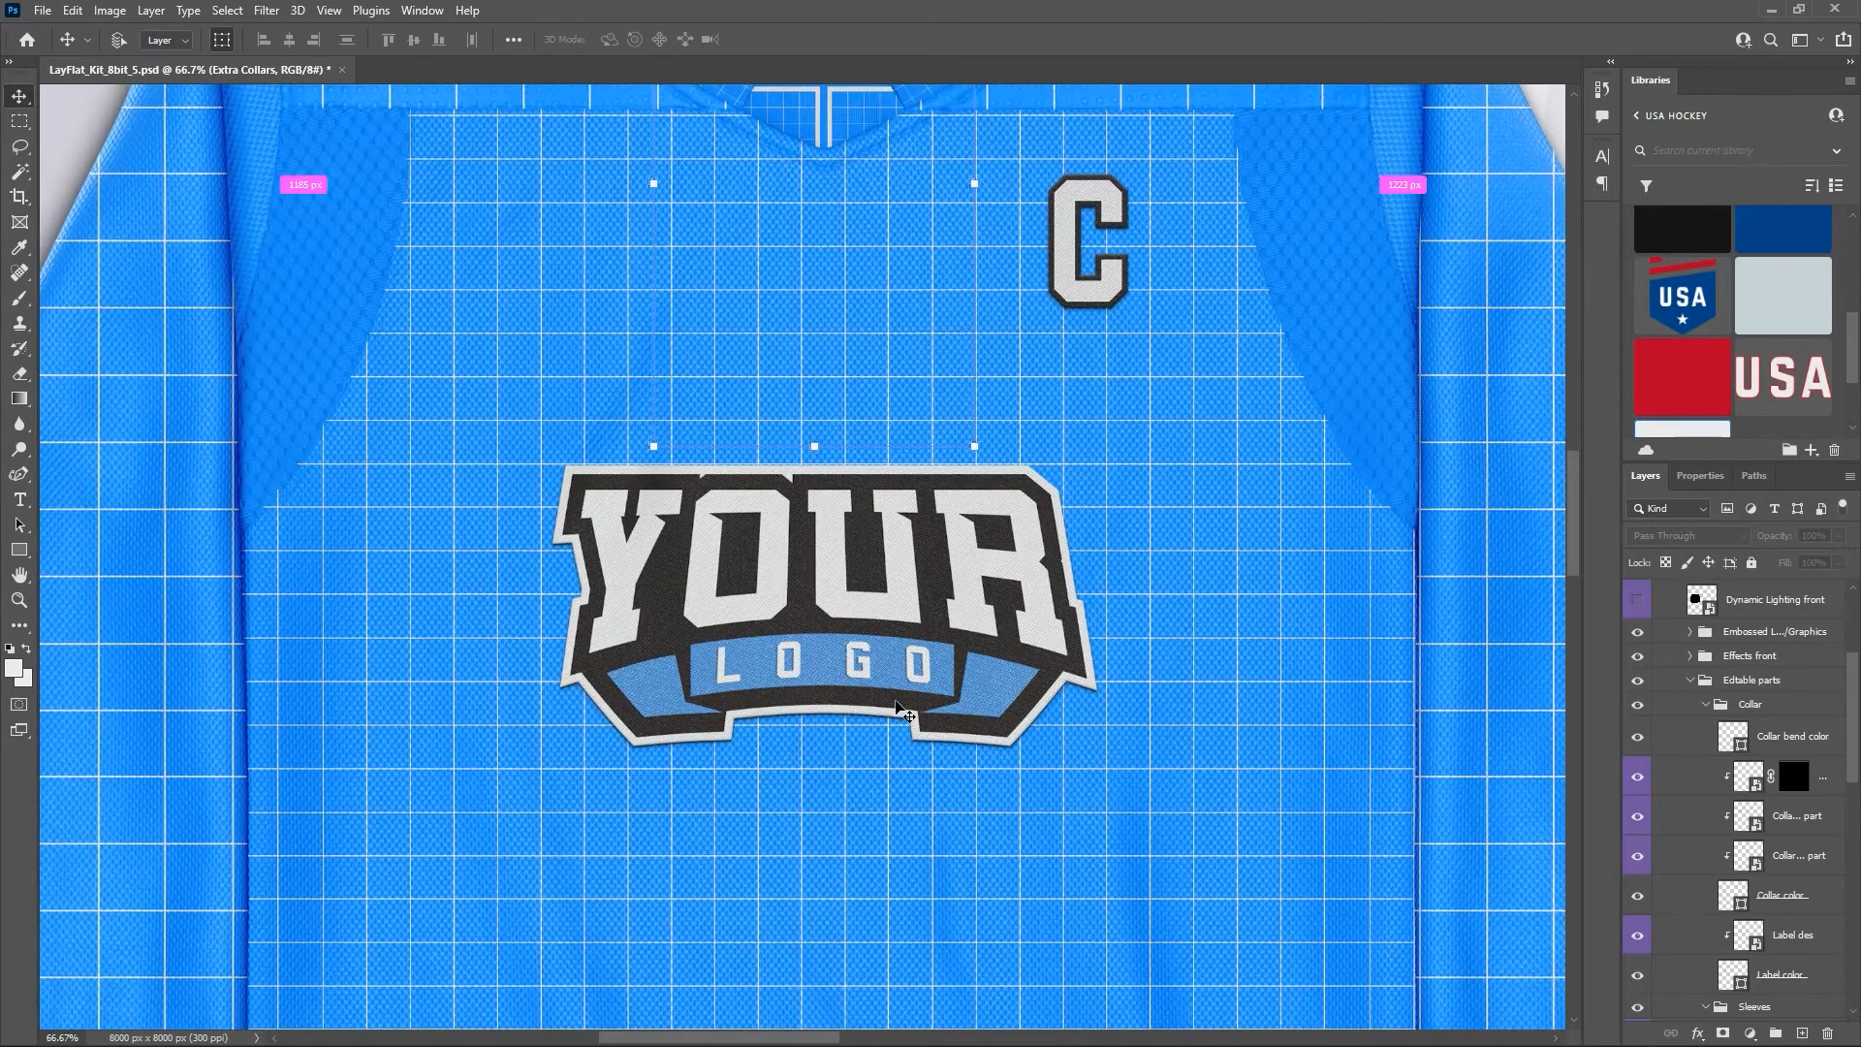
pyautogui.hotkey('ctrl', '-')
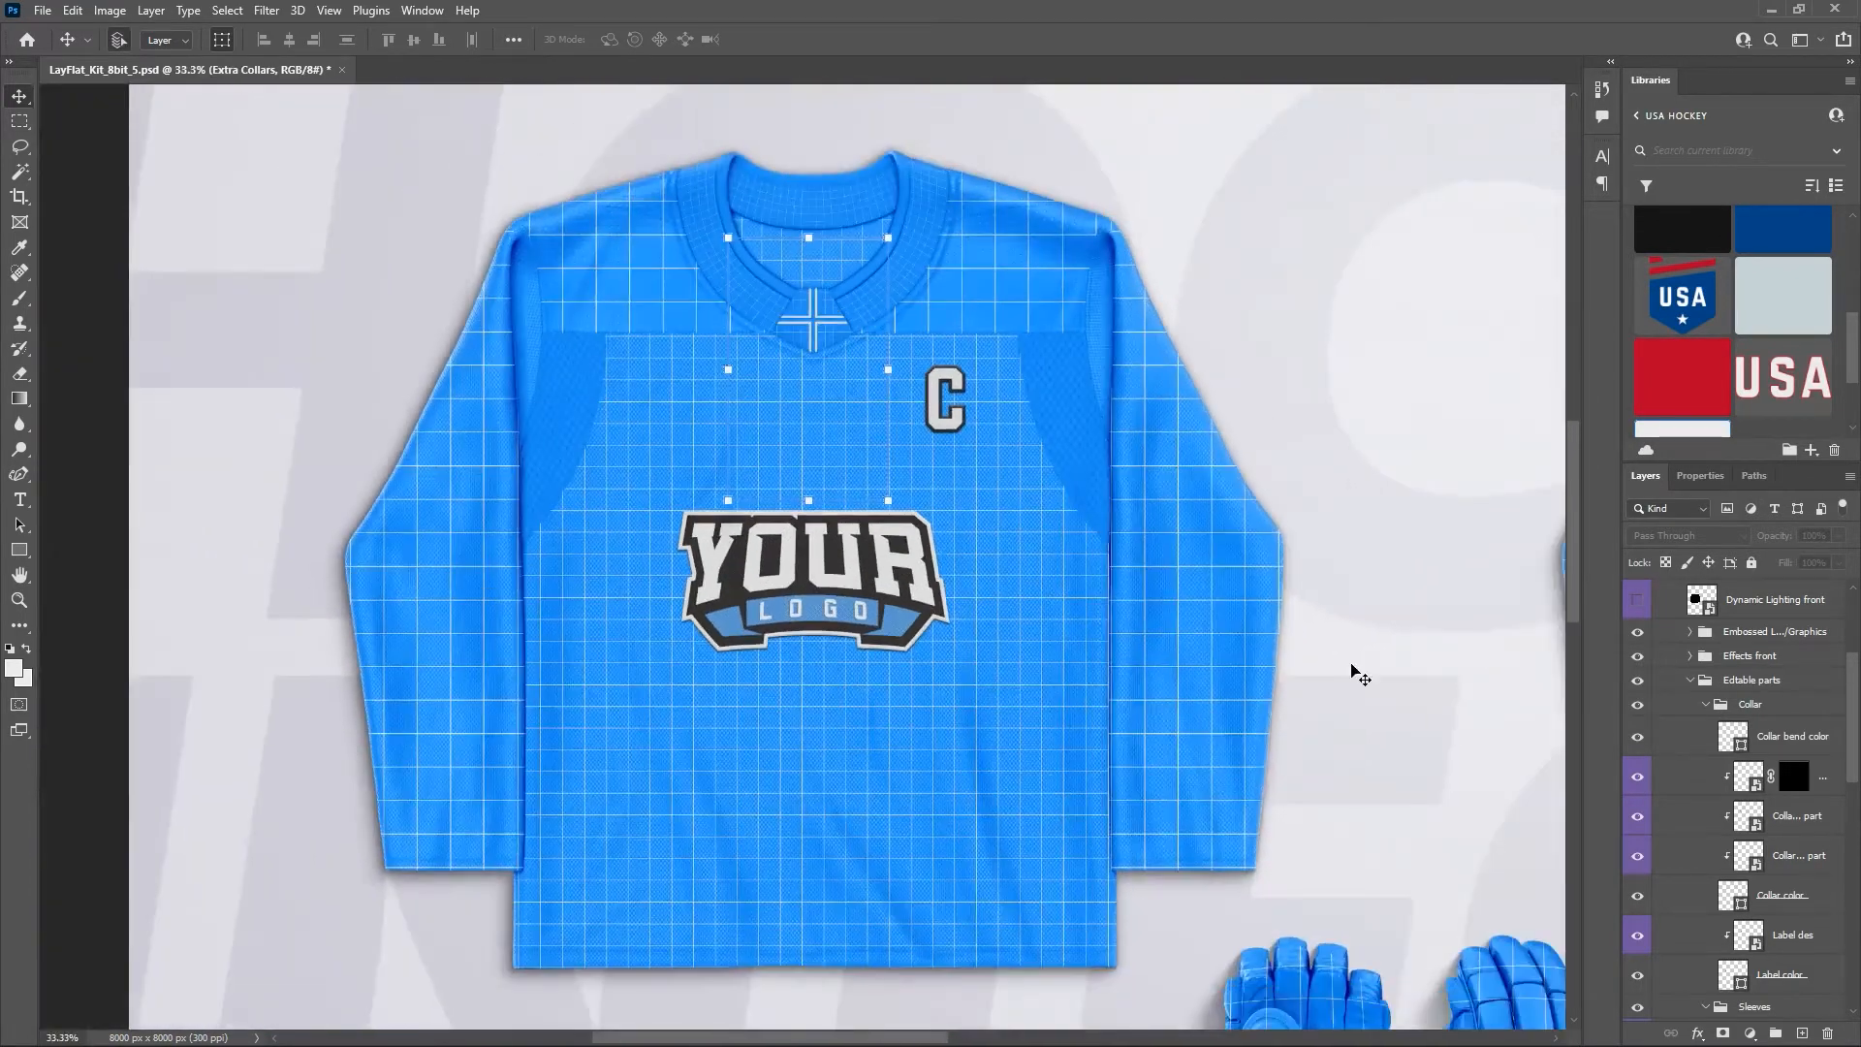
pyautogui.scroll(3, 1702, 608)
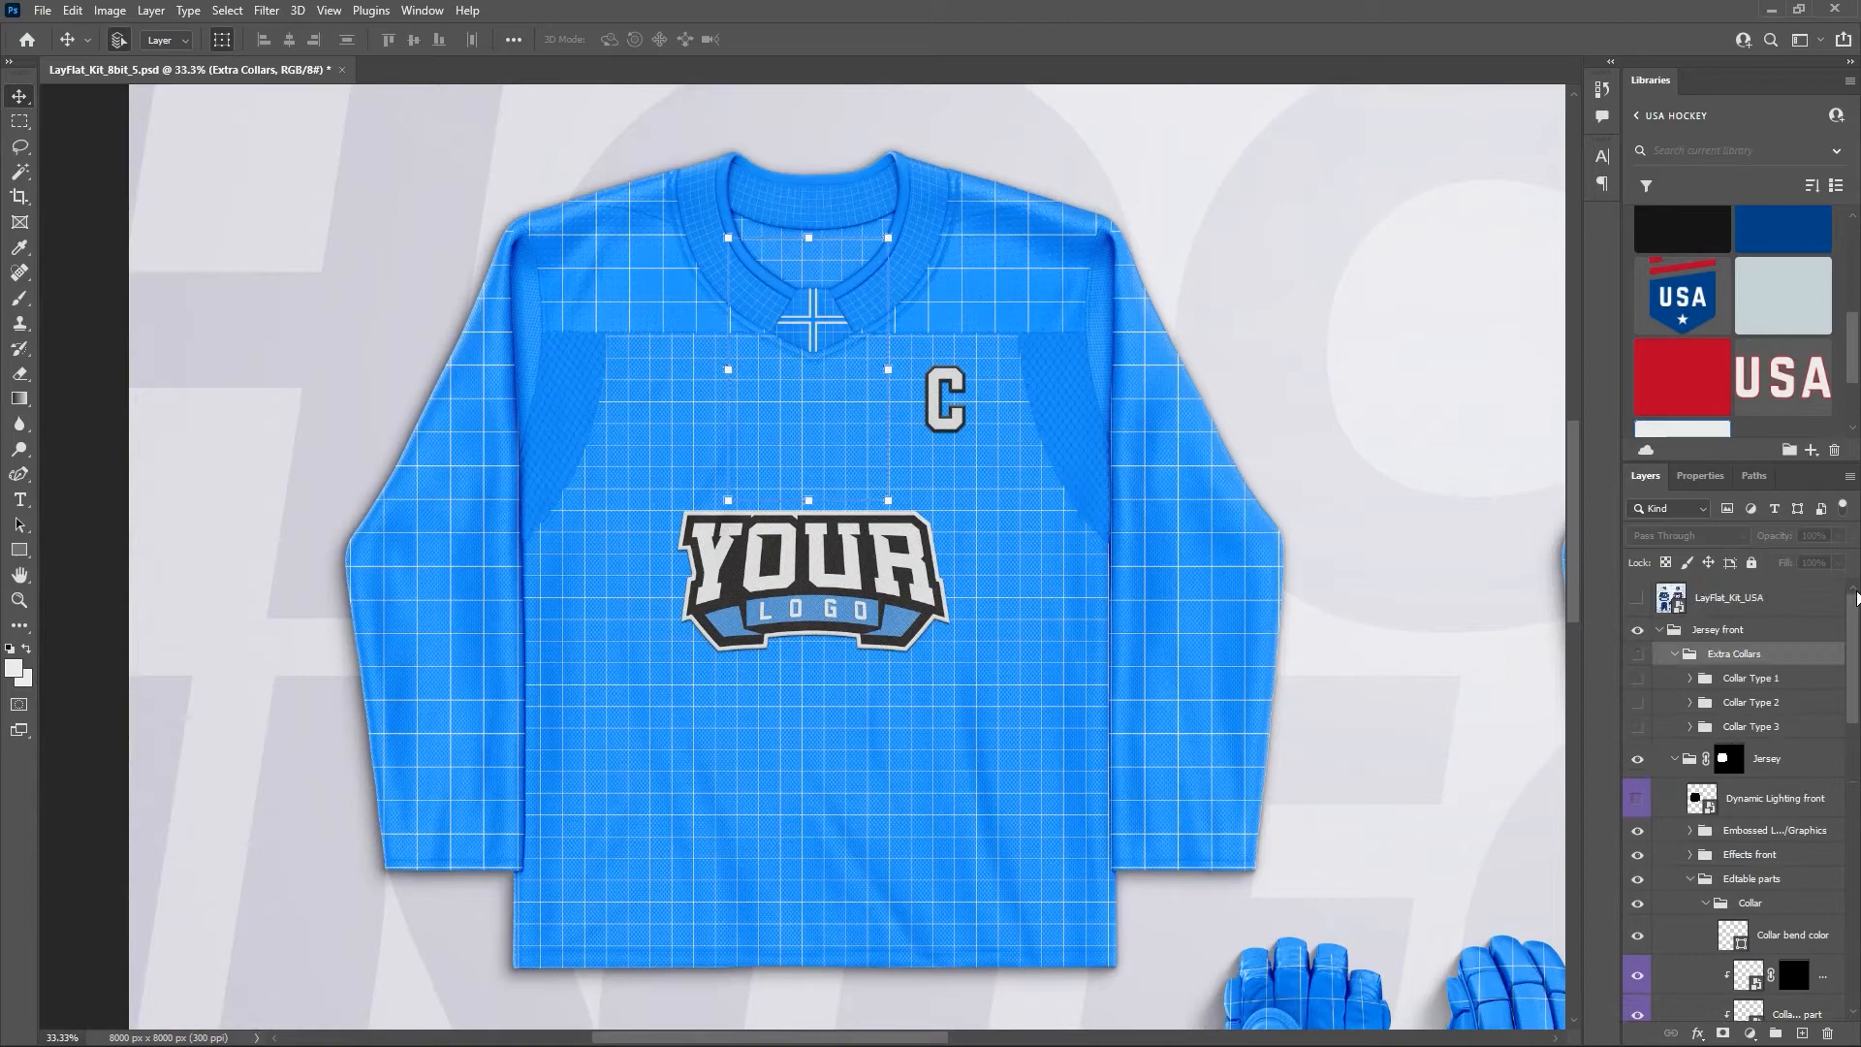
pyautogui.click(1643, 601)
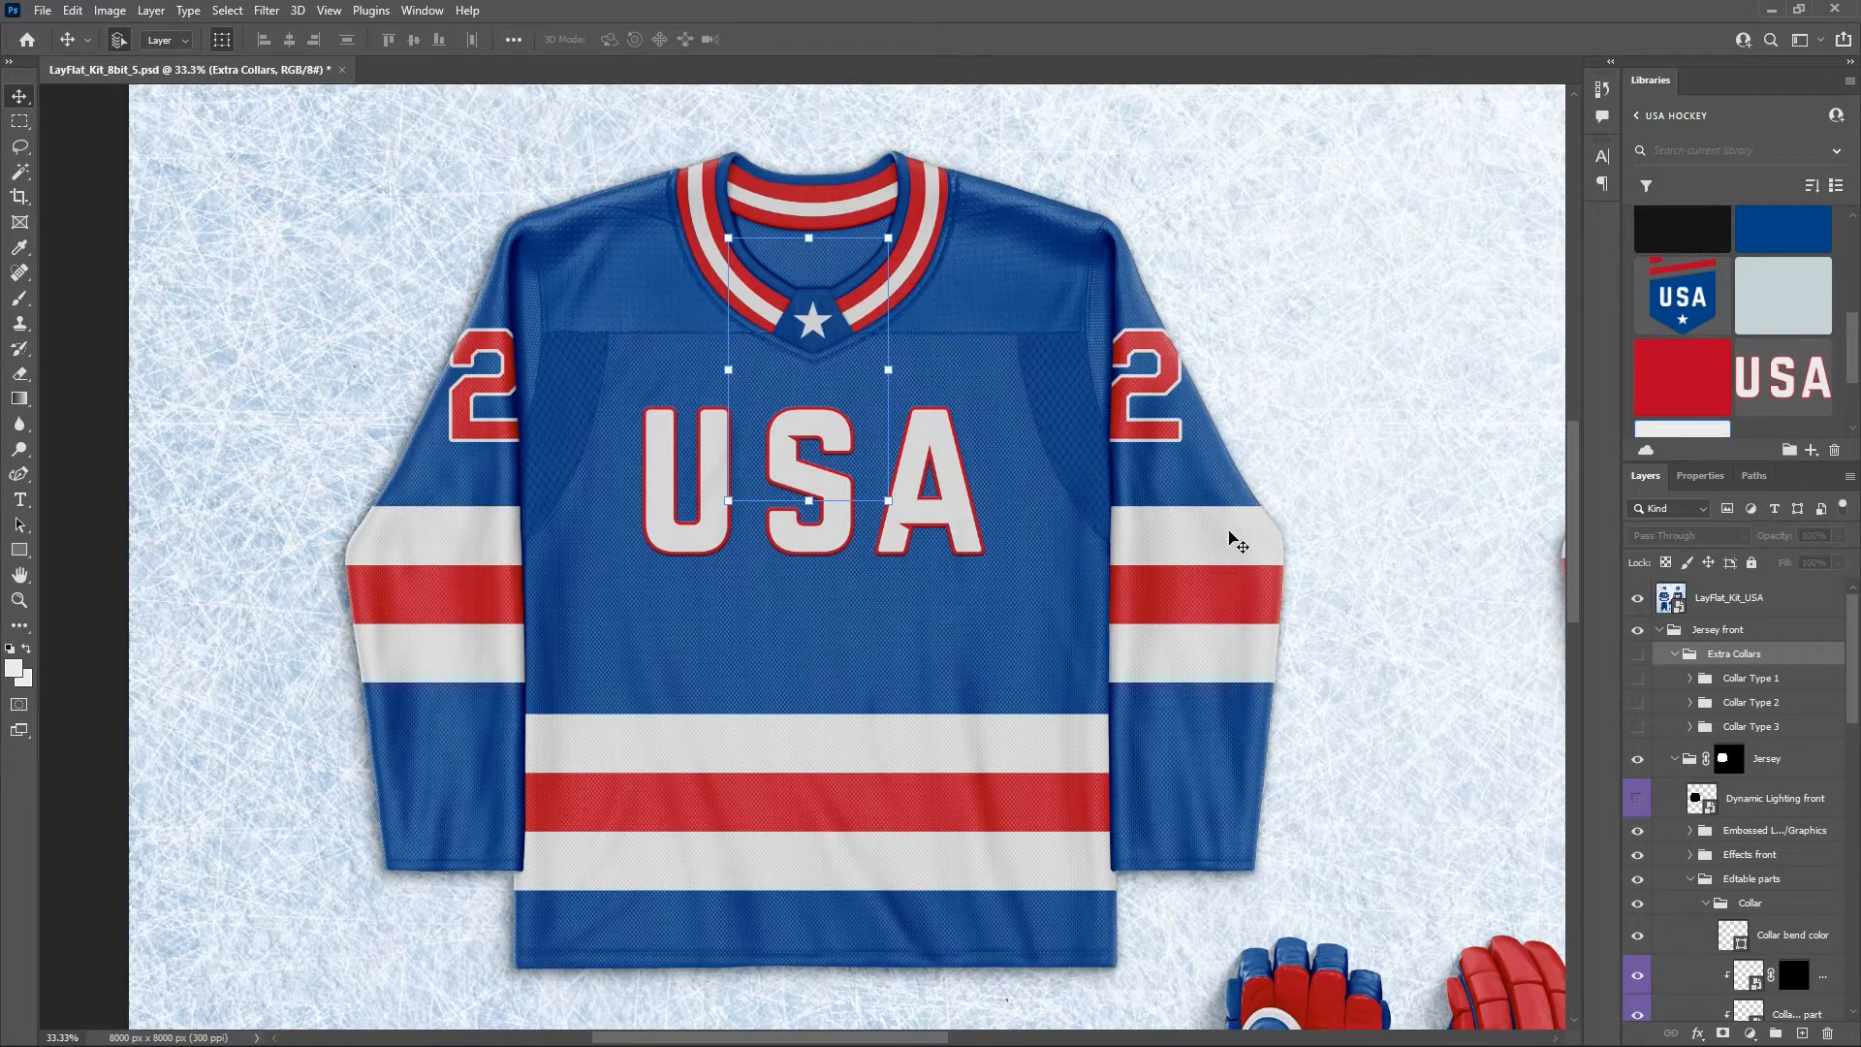
pyautogui.click(1638, 598)
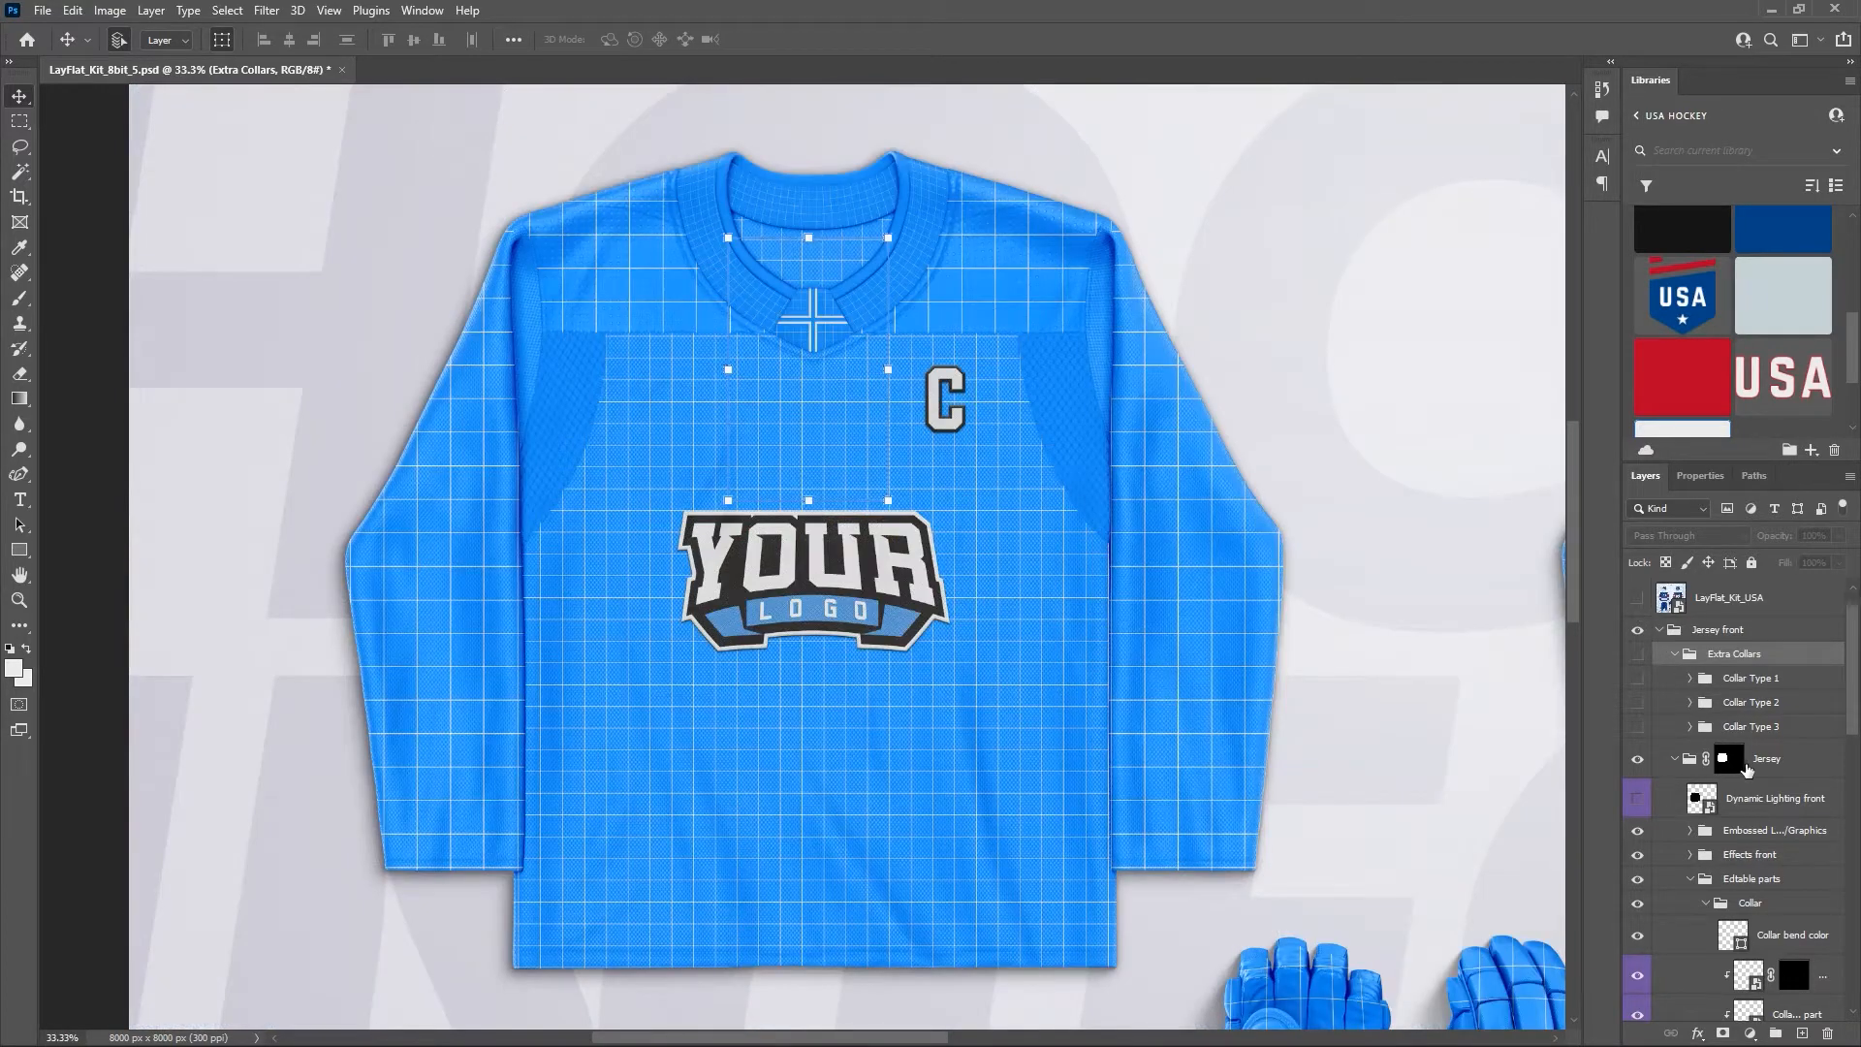
# Expand the Embossed Logo/Graphics group of the front jersey and open its Front design smart object for editing.
pyautogui.scroll(-2, 1738, 739)
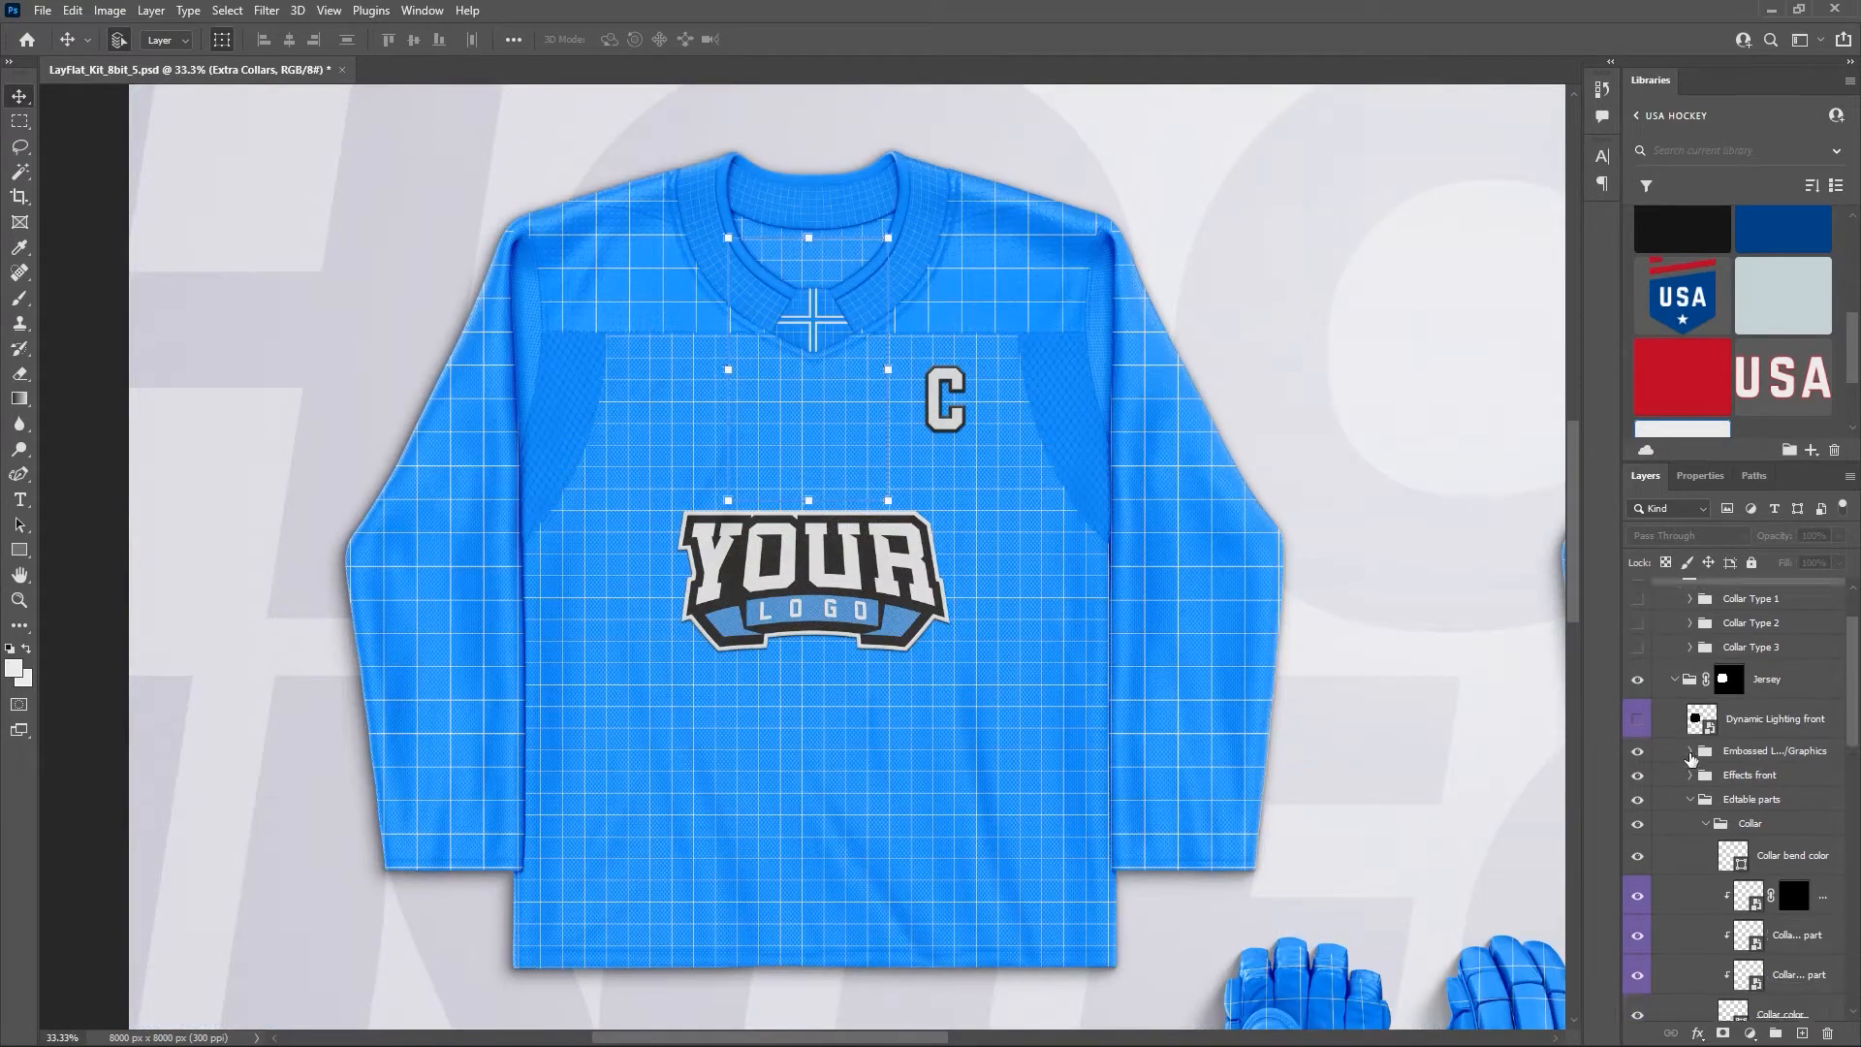
pyautogui.click(1691, 751)
pyautogui.scroll(-1, 1731, 766)
pyautogui.scroll(-4, 1730, 770)
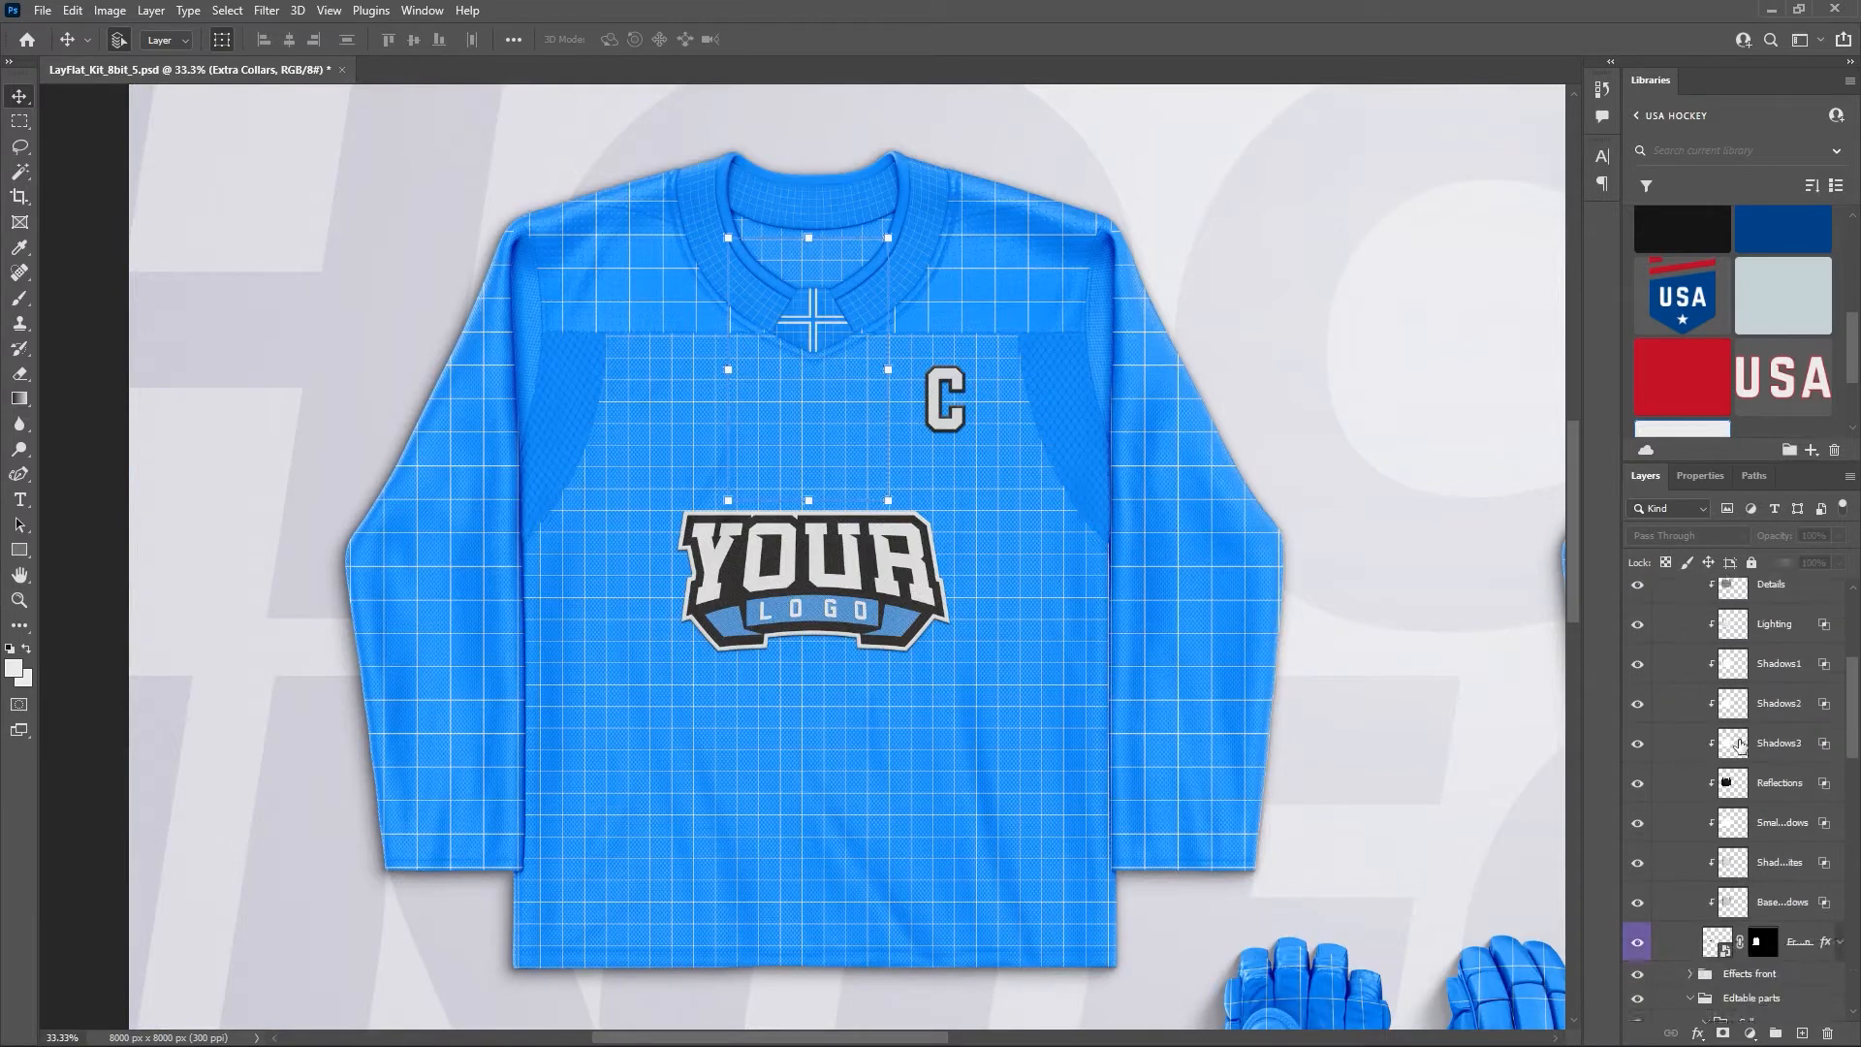
pyautogui.scroll(1, 1742, 756)
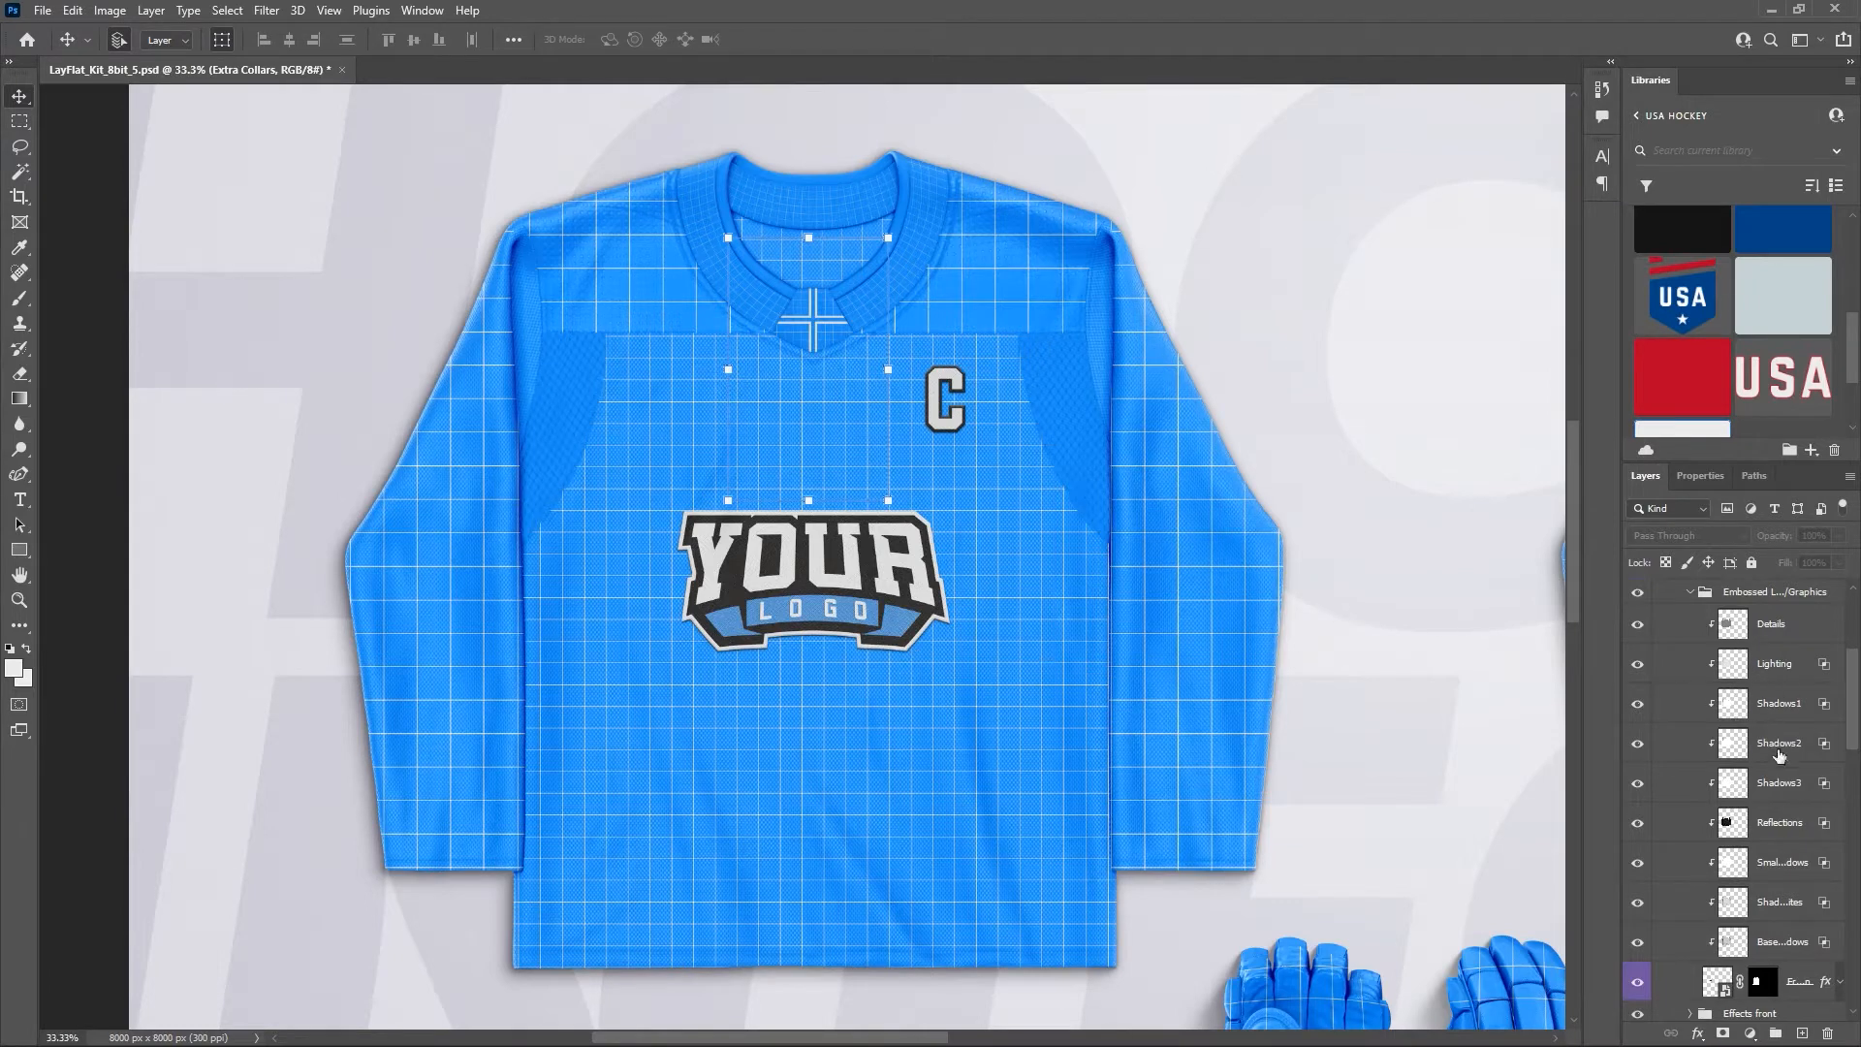
pyautogui.scroll(-4, 1774, 776)
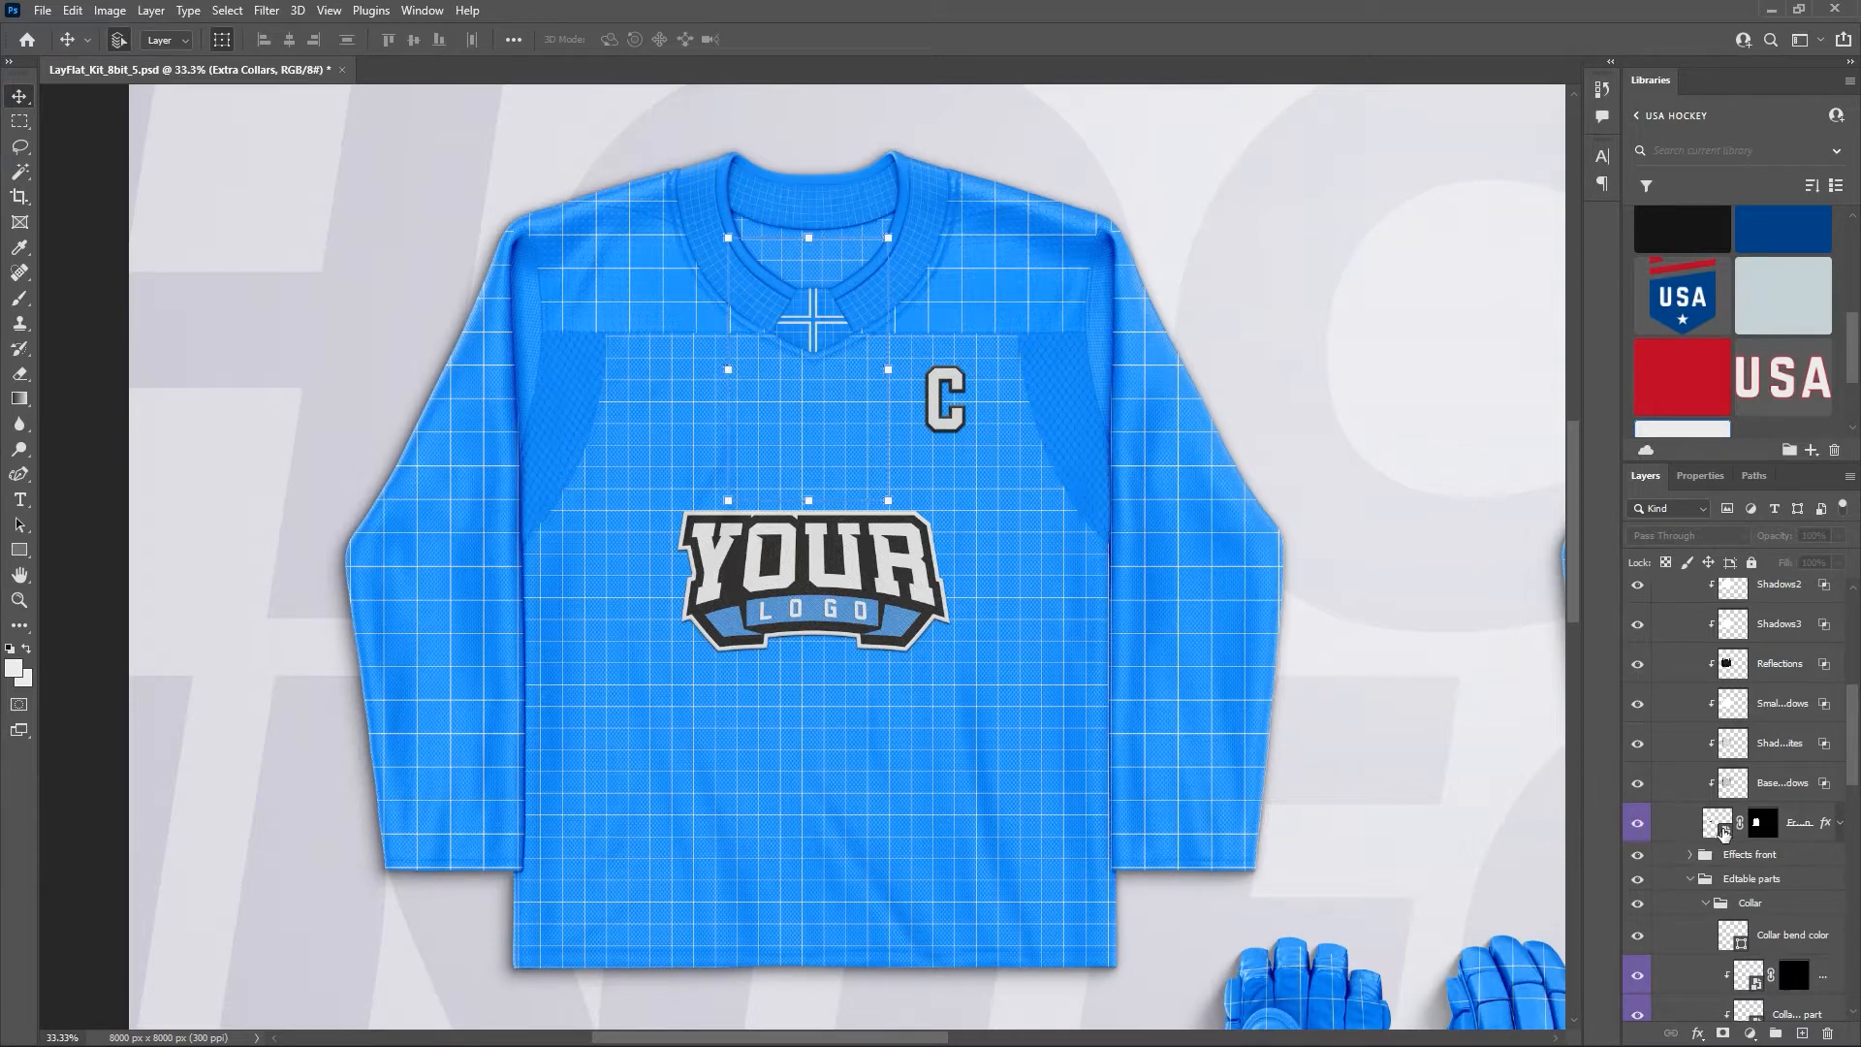
pyautogui.doubleClick(1725, 831)
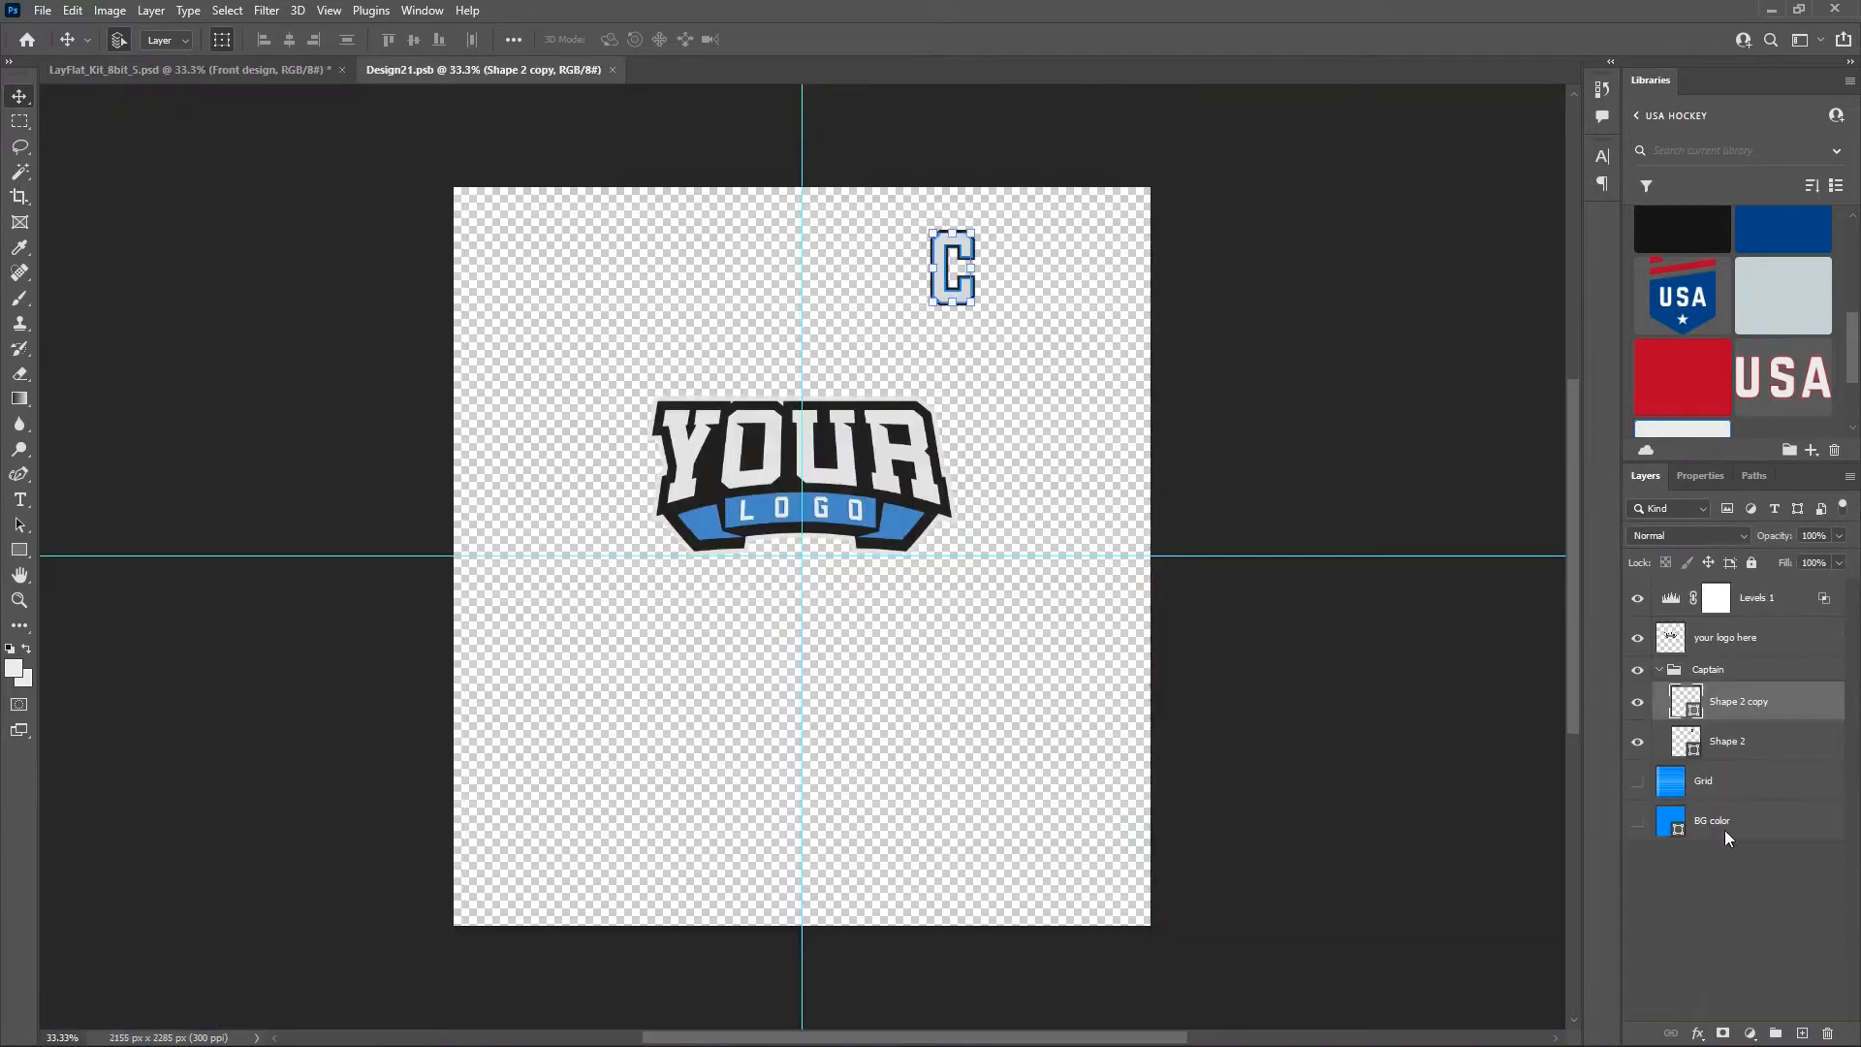
# Hide the Captain group and place the USA lettering from the USA HOCKEY library over the placeholder logo.
pyautogui.click(1638, 671)
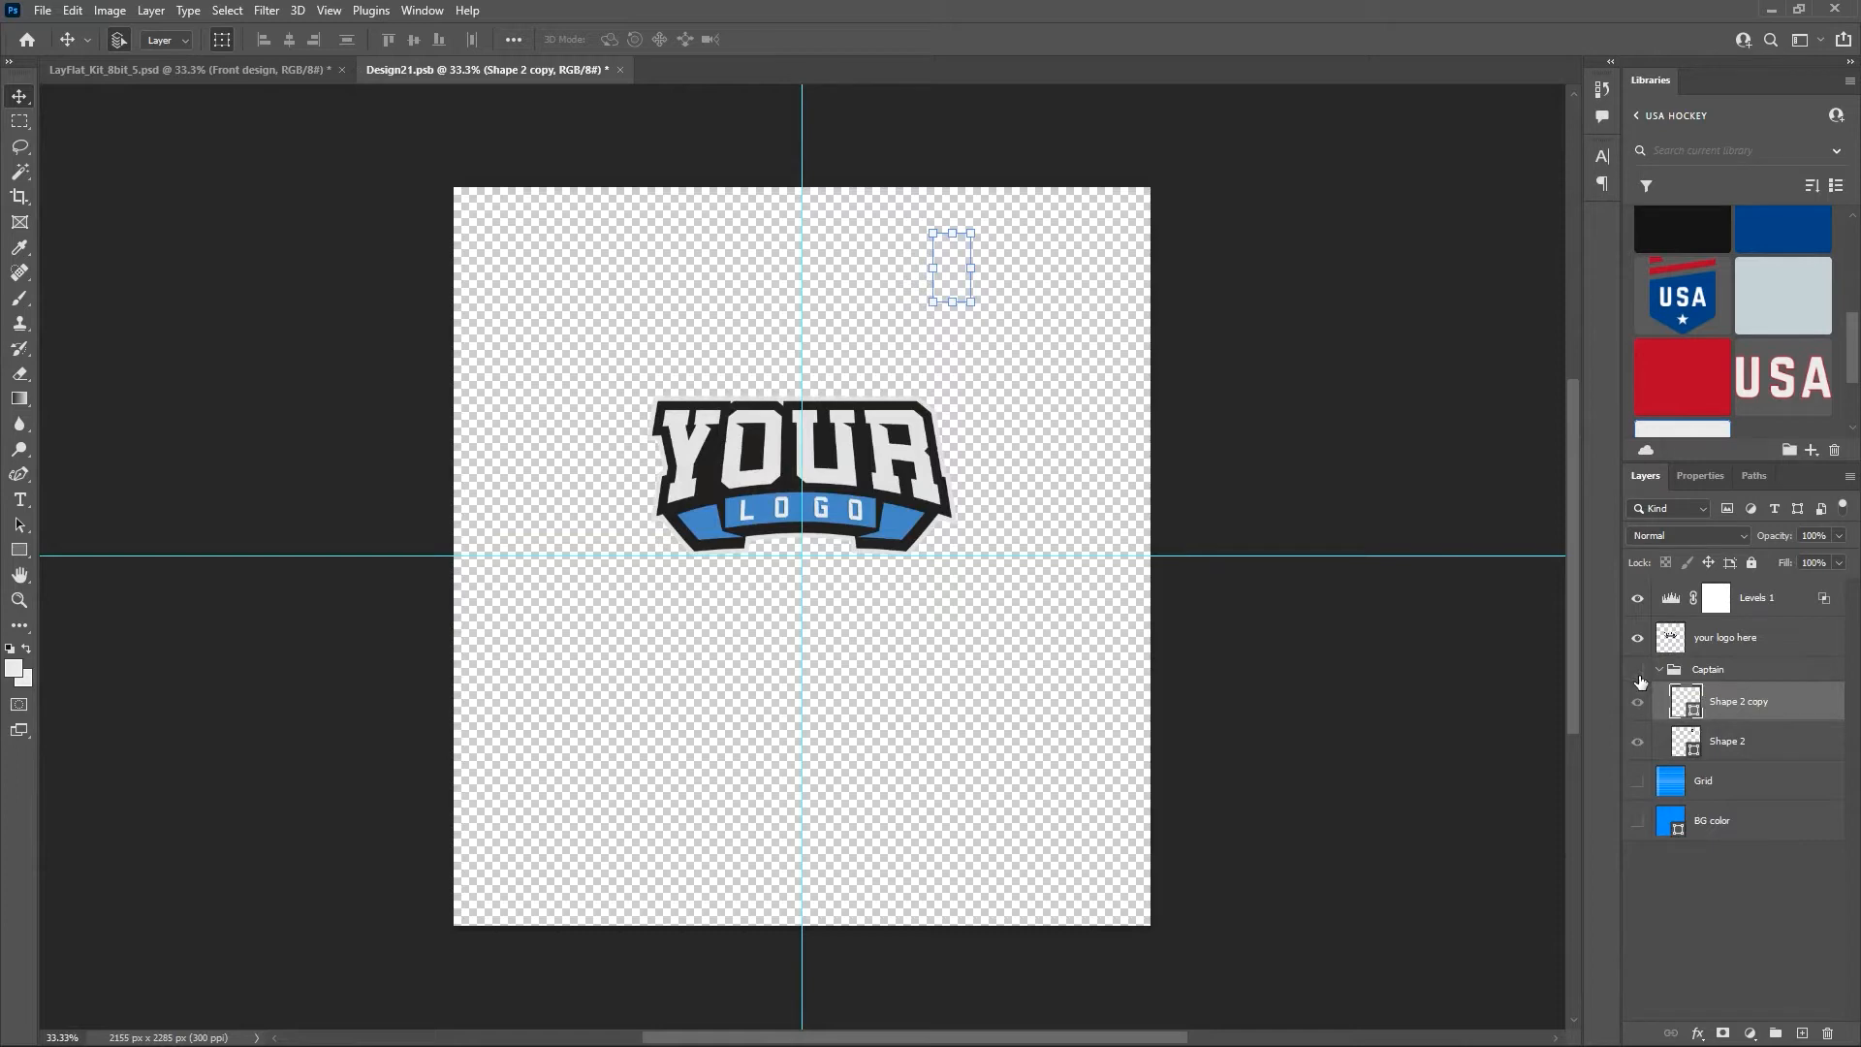
pyautogui.click(1777, 391)
pyautogui.moveTo(1782, 378); pyautogui.dragTo(780, 494)
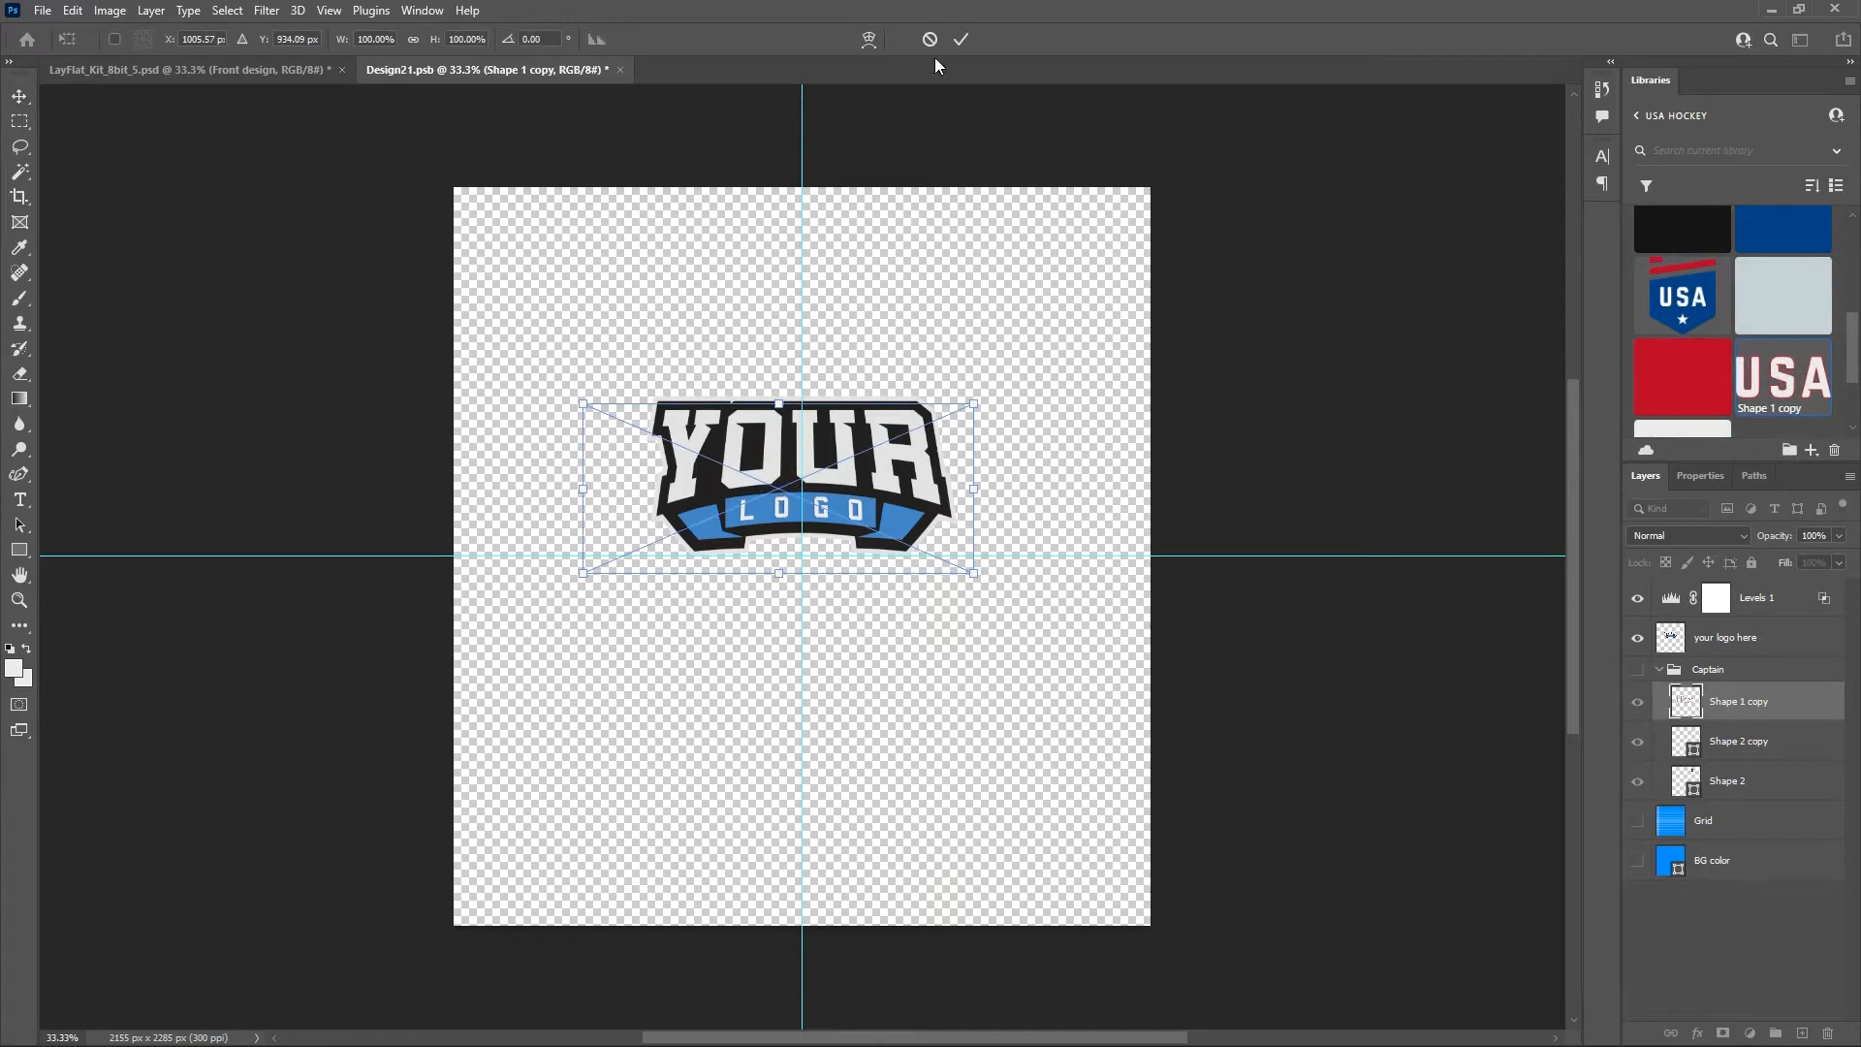
pyautogui.click(961, 39)
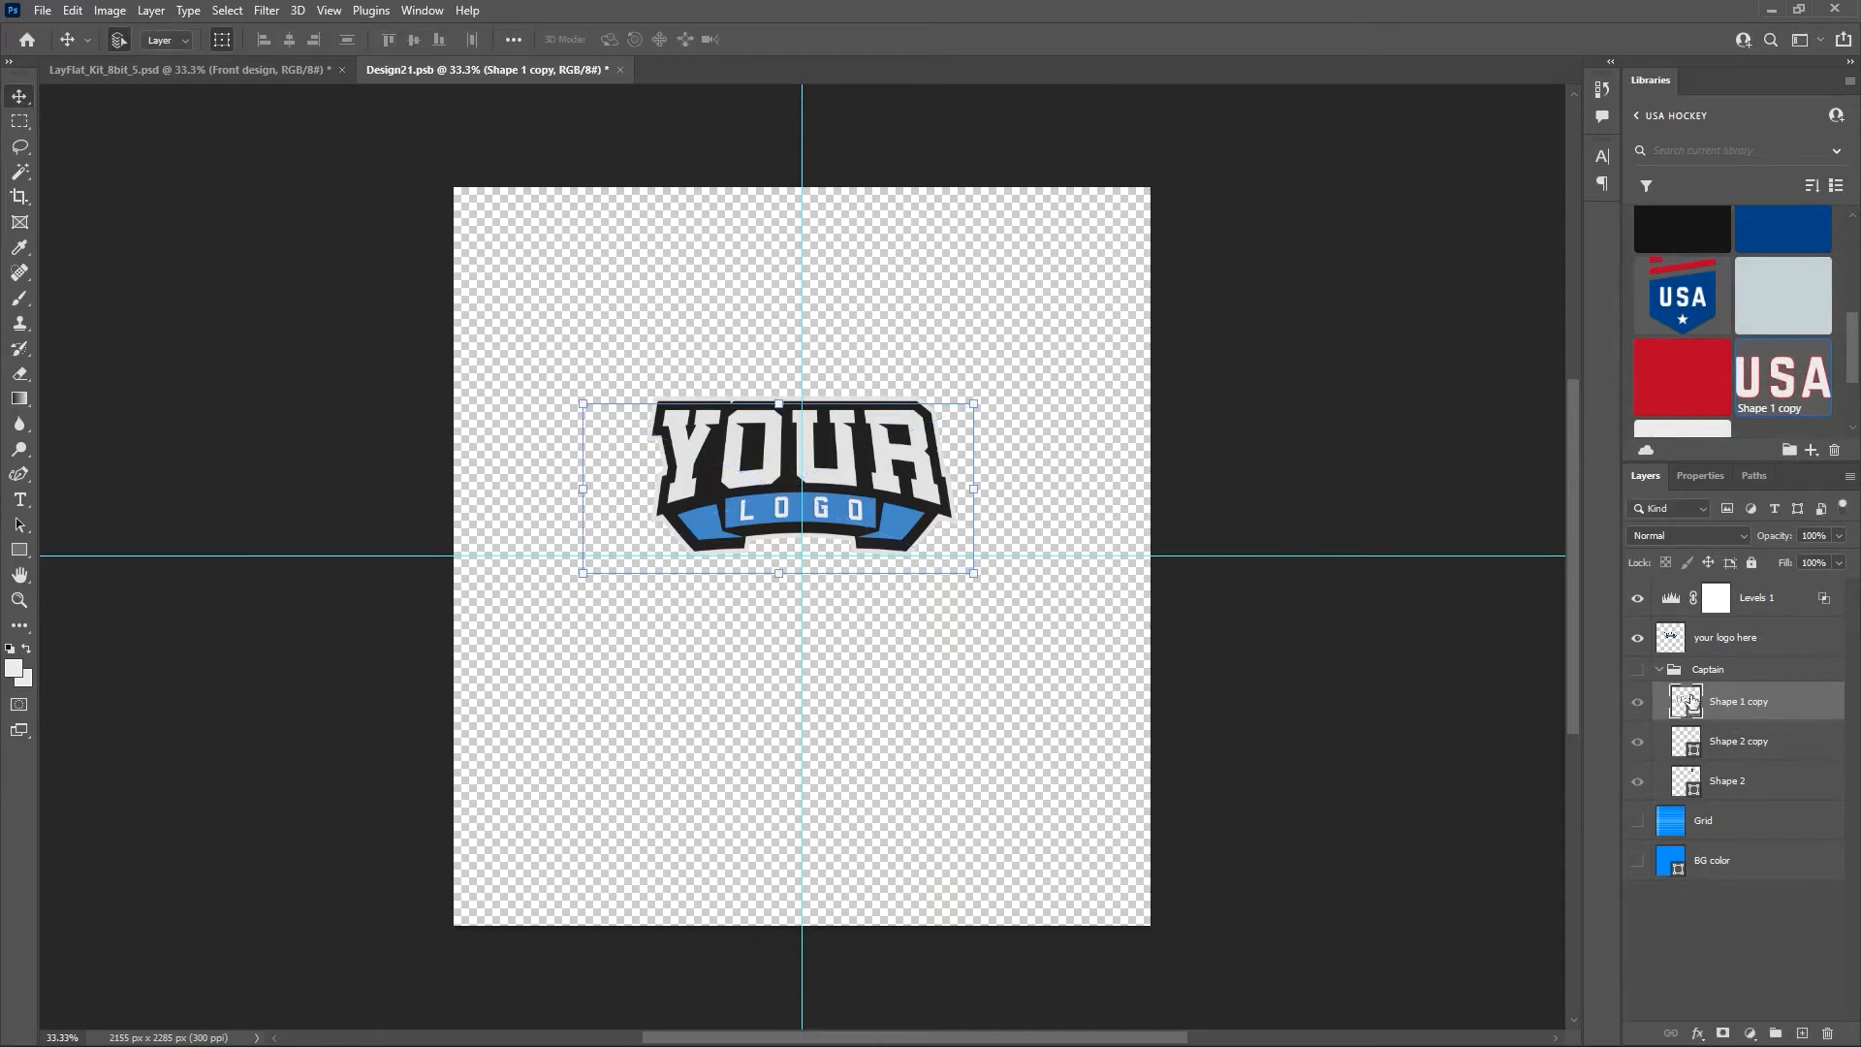
# Move the Shape 1 copy layer out of the Captain group to just above it and hide the "your logo here" layer.
pyautogui.moveTo(1760, 706); pyautogui.dragTo(1767, 660)
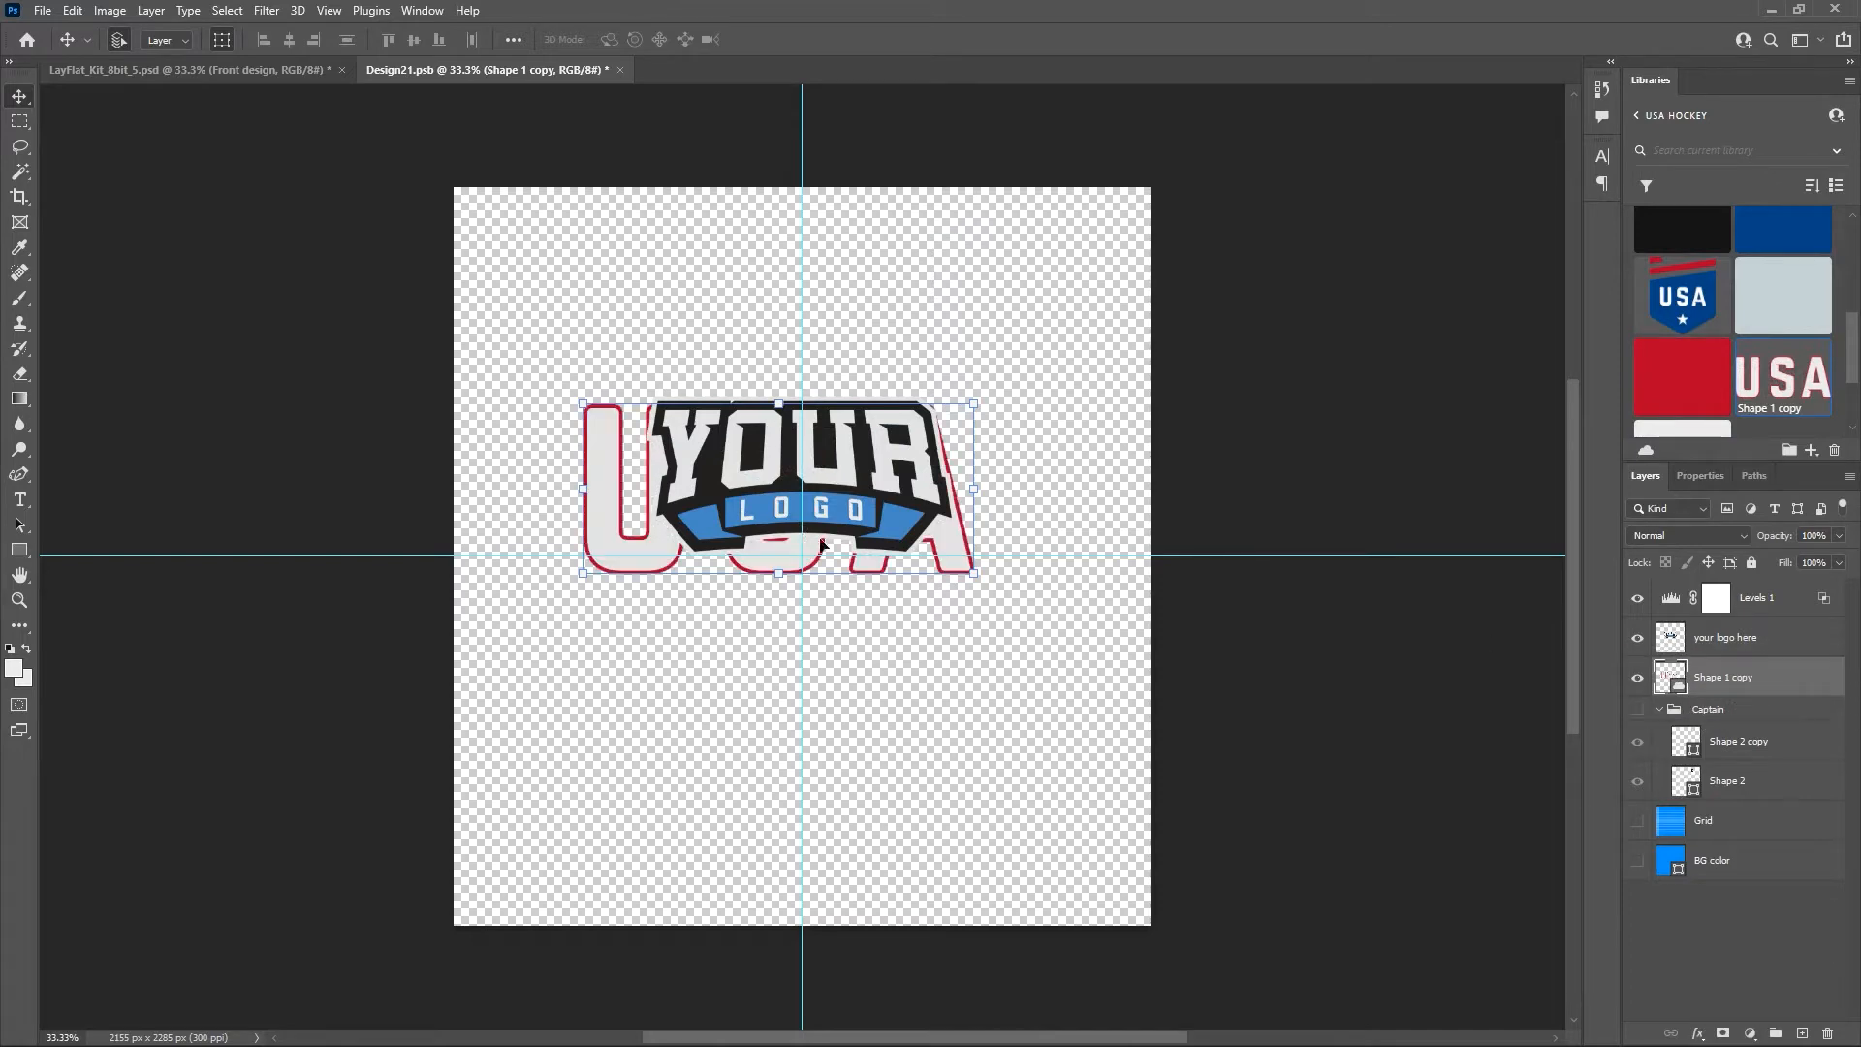
pyautogui.click(1639, 638)
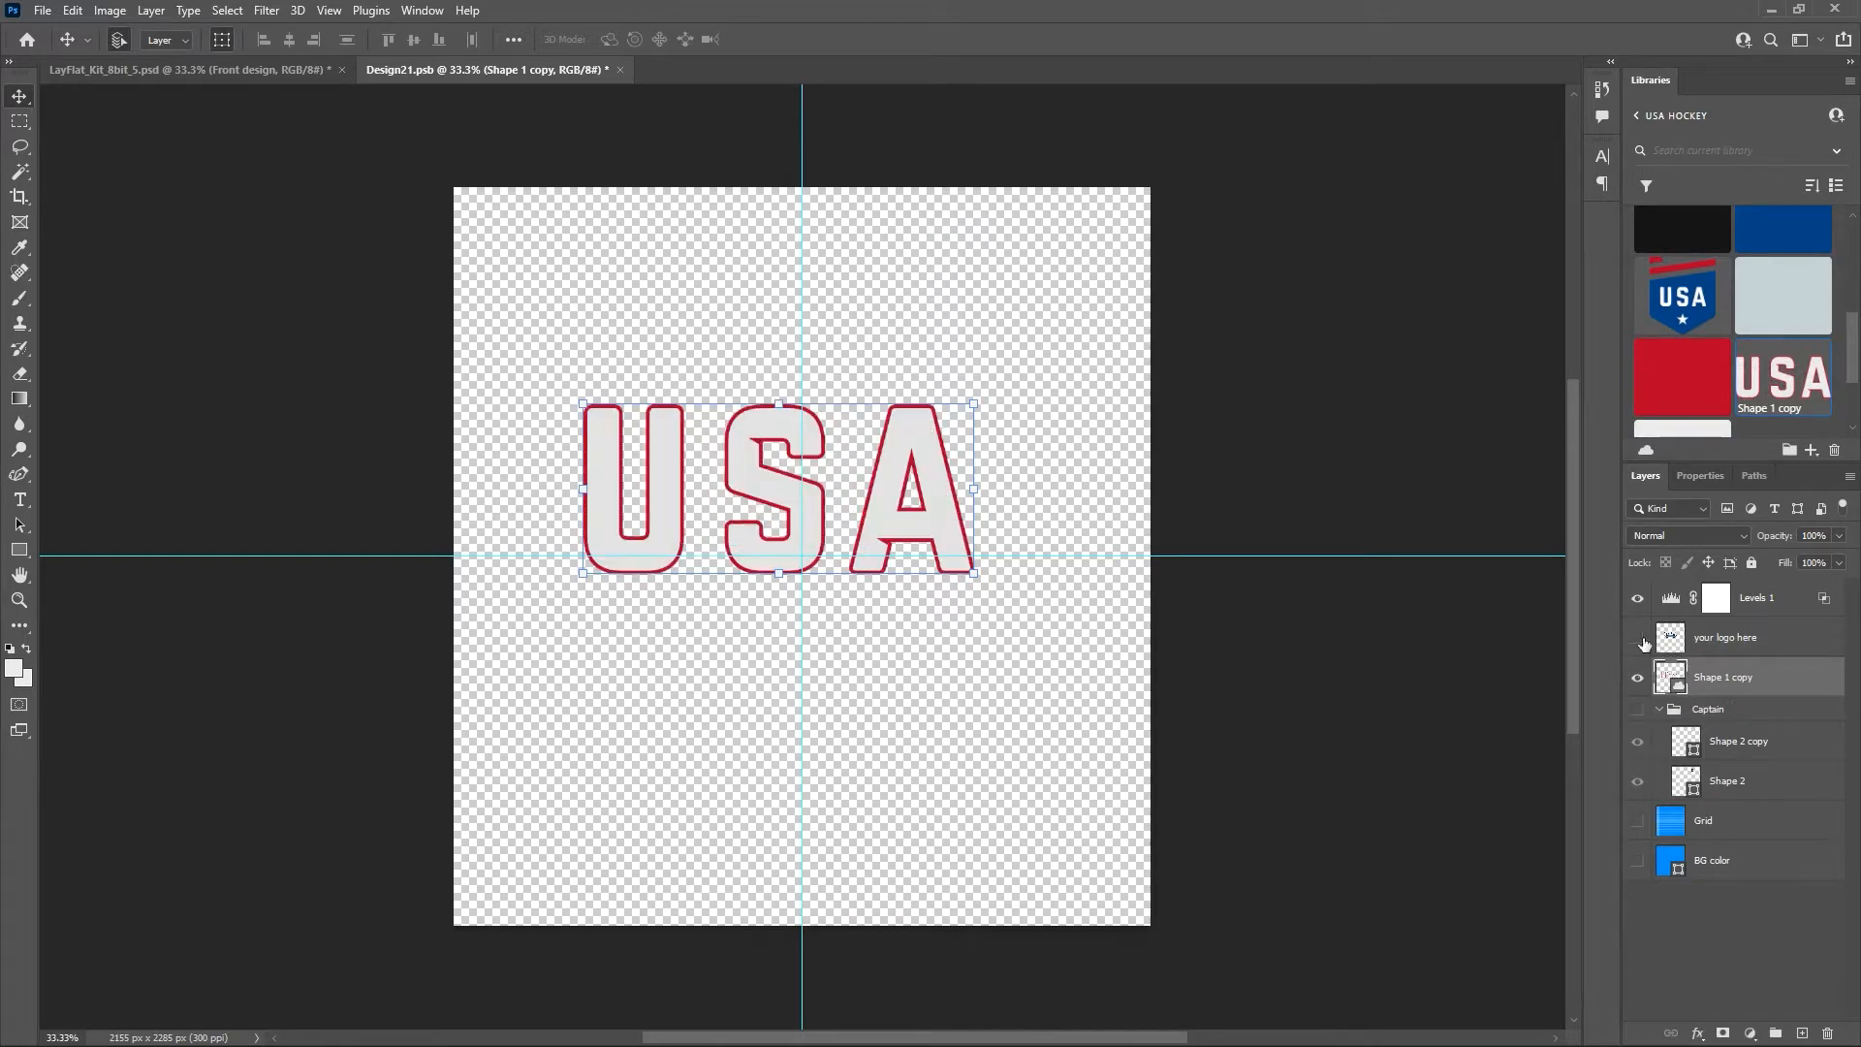
# Move the USA lettering up and centre it on the vertical guide at X 1077.50 px, Y 601.50 px, and save the smart object.
pyautogui.click(770, 400)
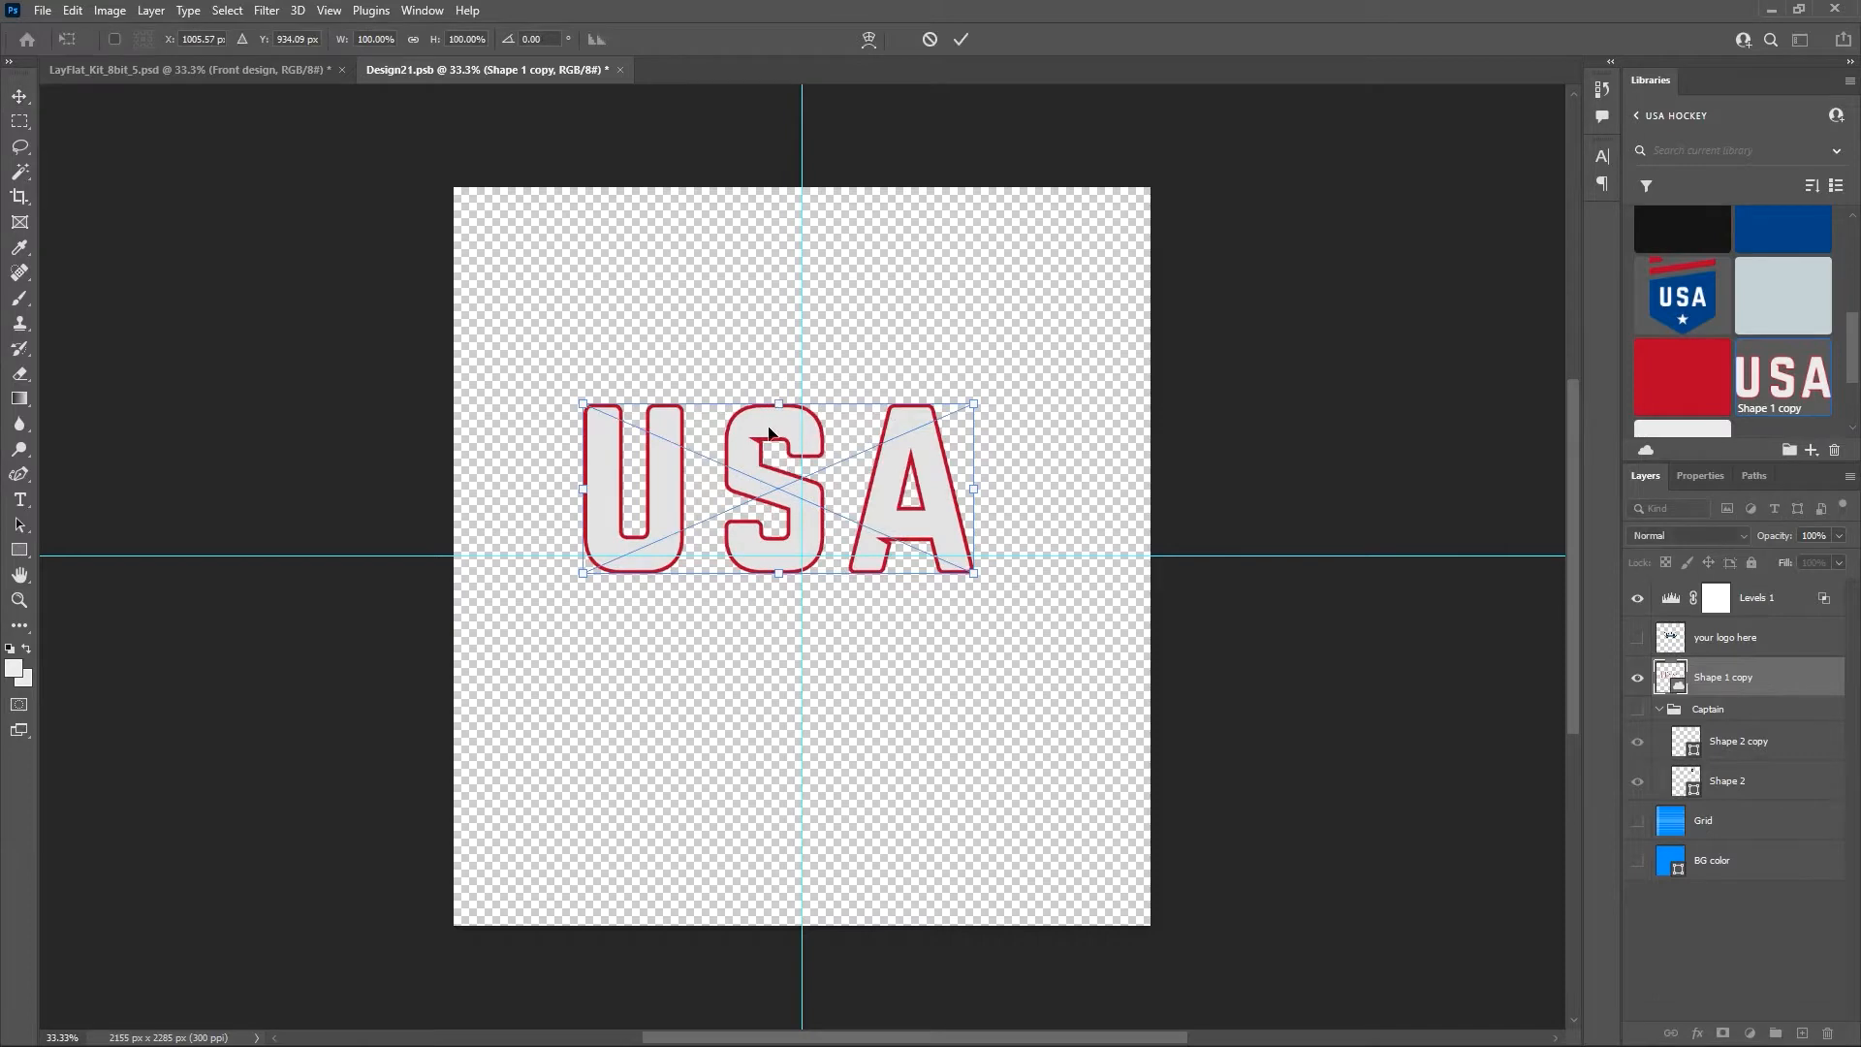
pyautogui.moveTo(770, 429); pyautogui.dragTo(793, 318)
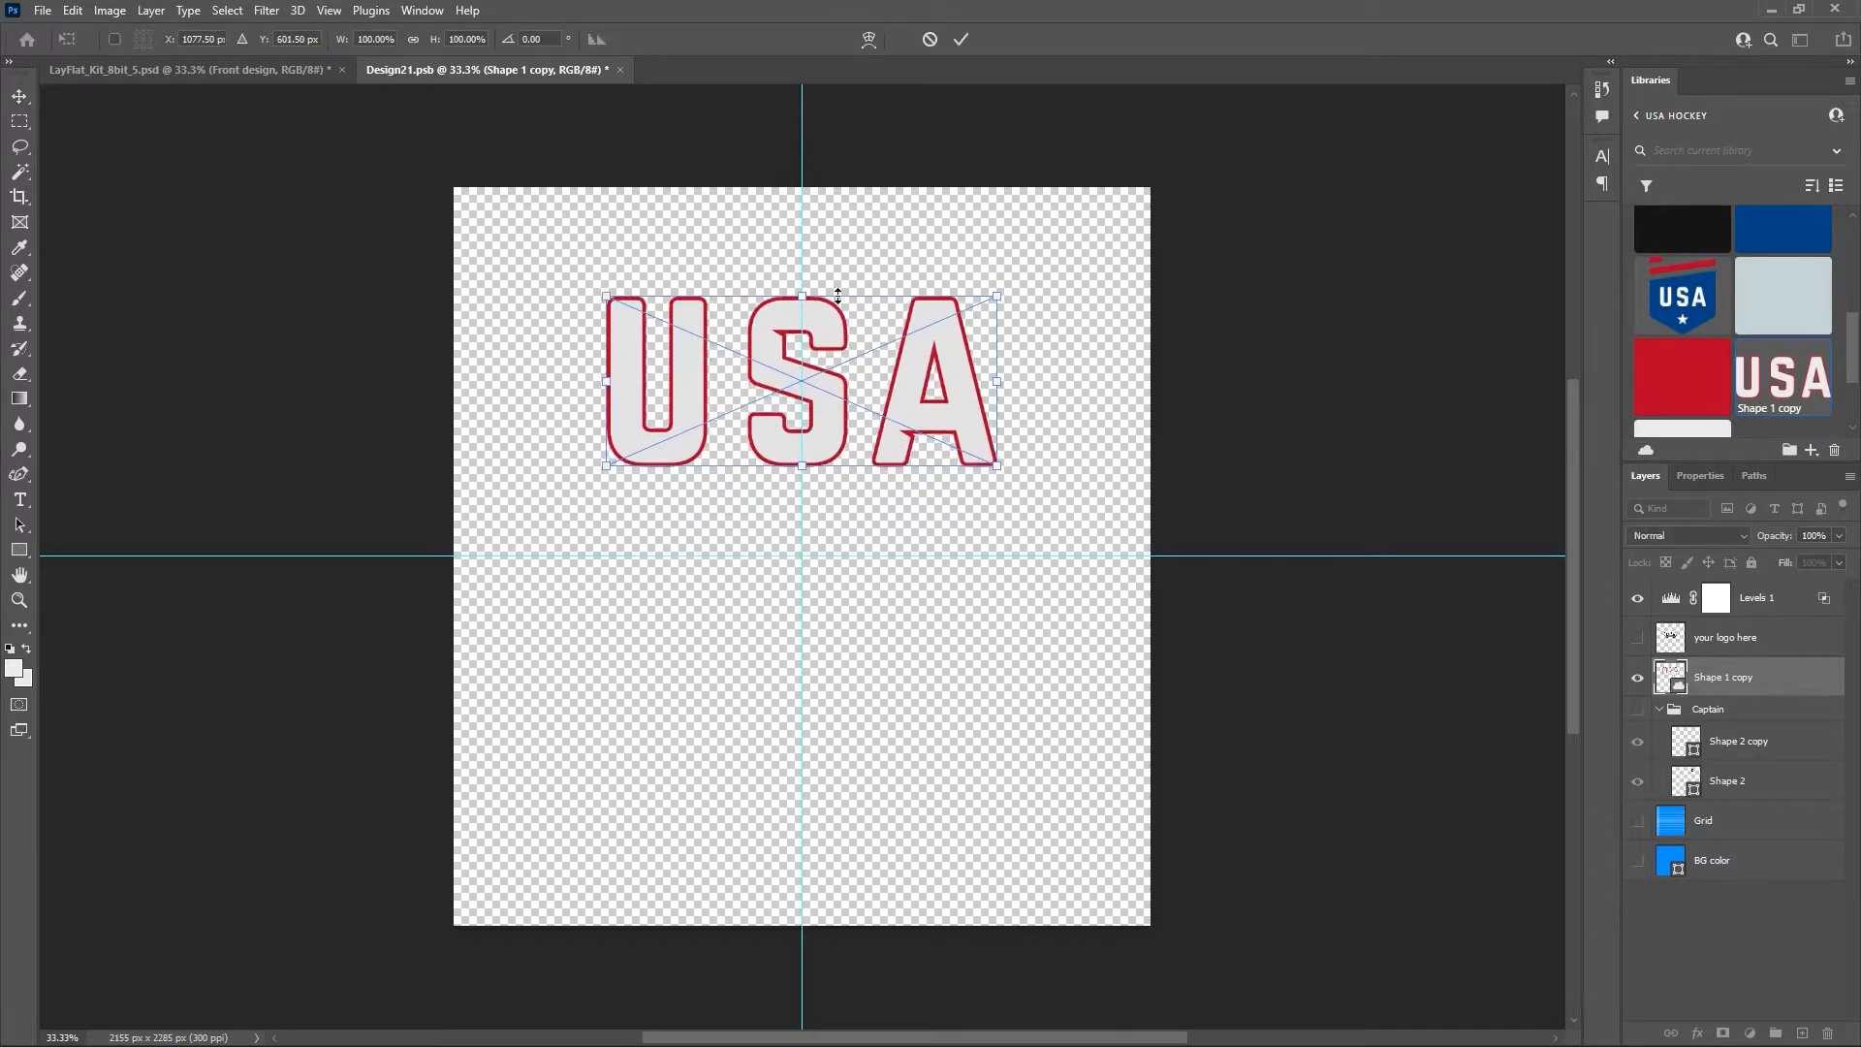
pyautogui.click(961, 39)
pyautogui.hotkey('ctrl', 's')
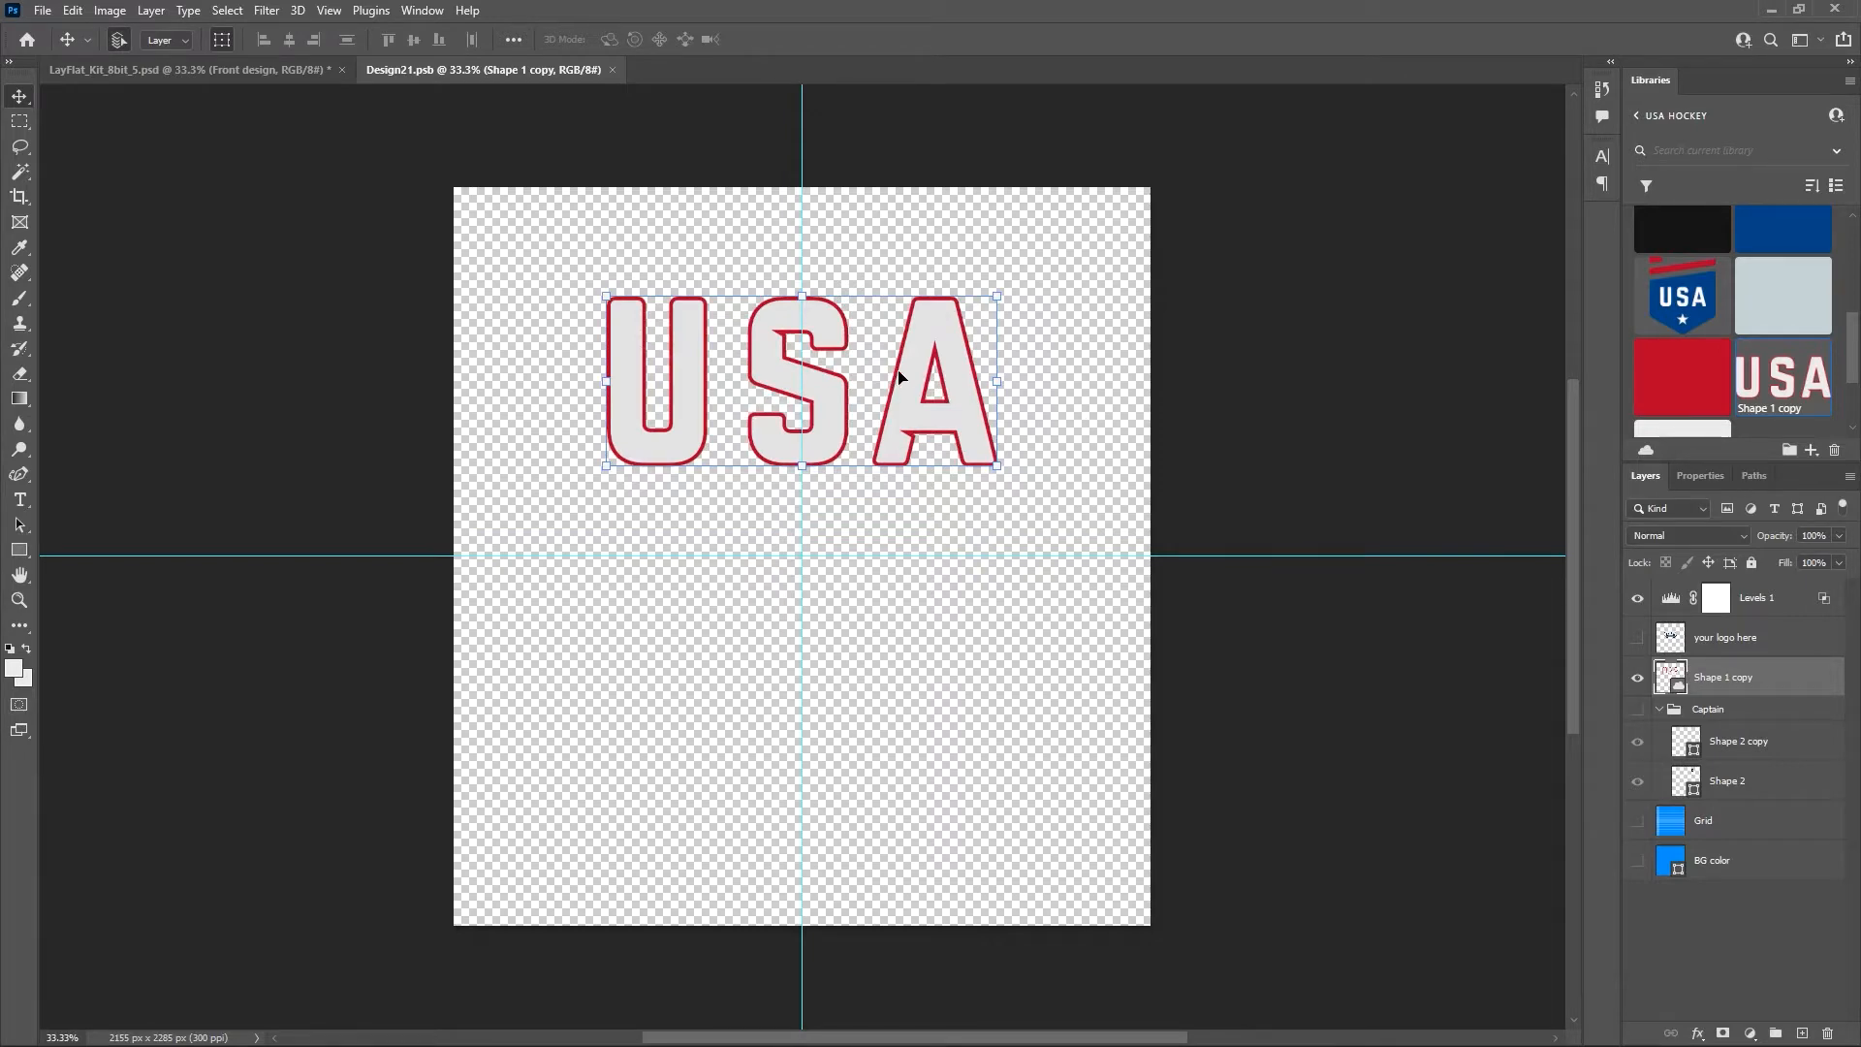
# Return to the mockup document and compare the chest lettering's position with the LayFlat_Kit_USA reference layer.
pyautogui.click(202, 76)
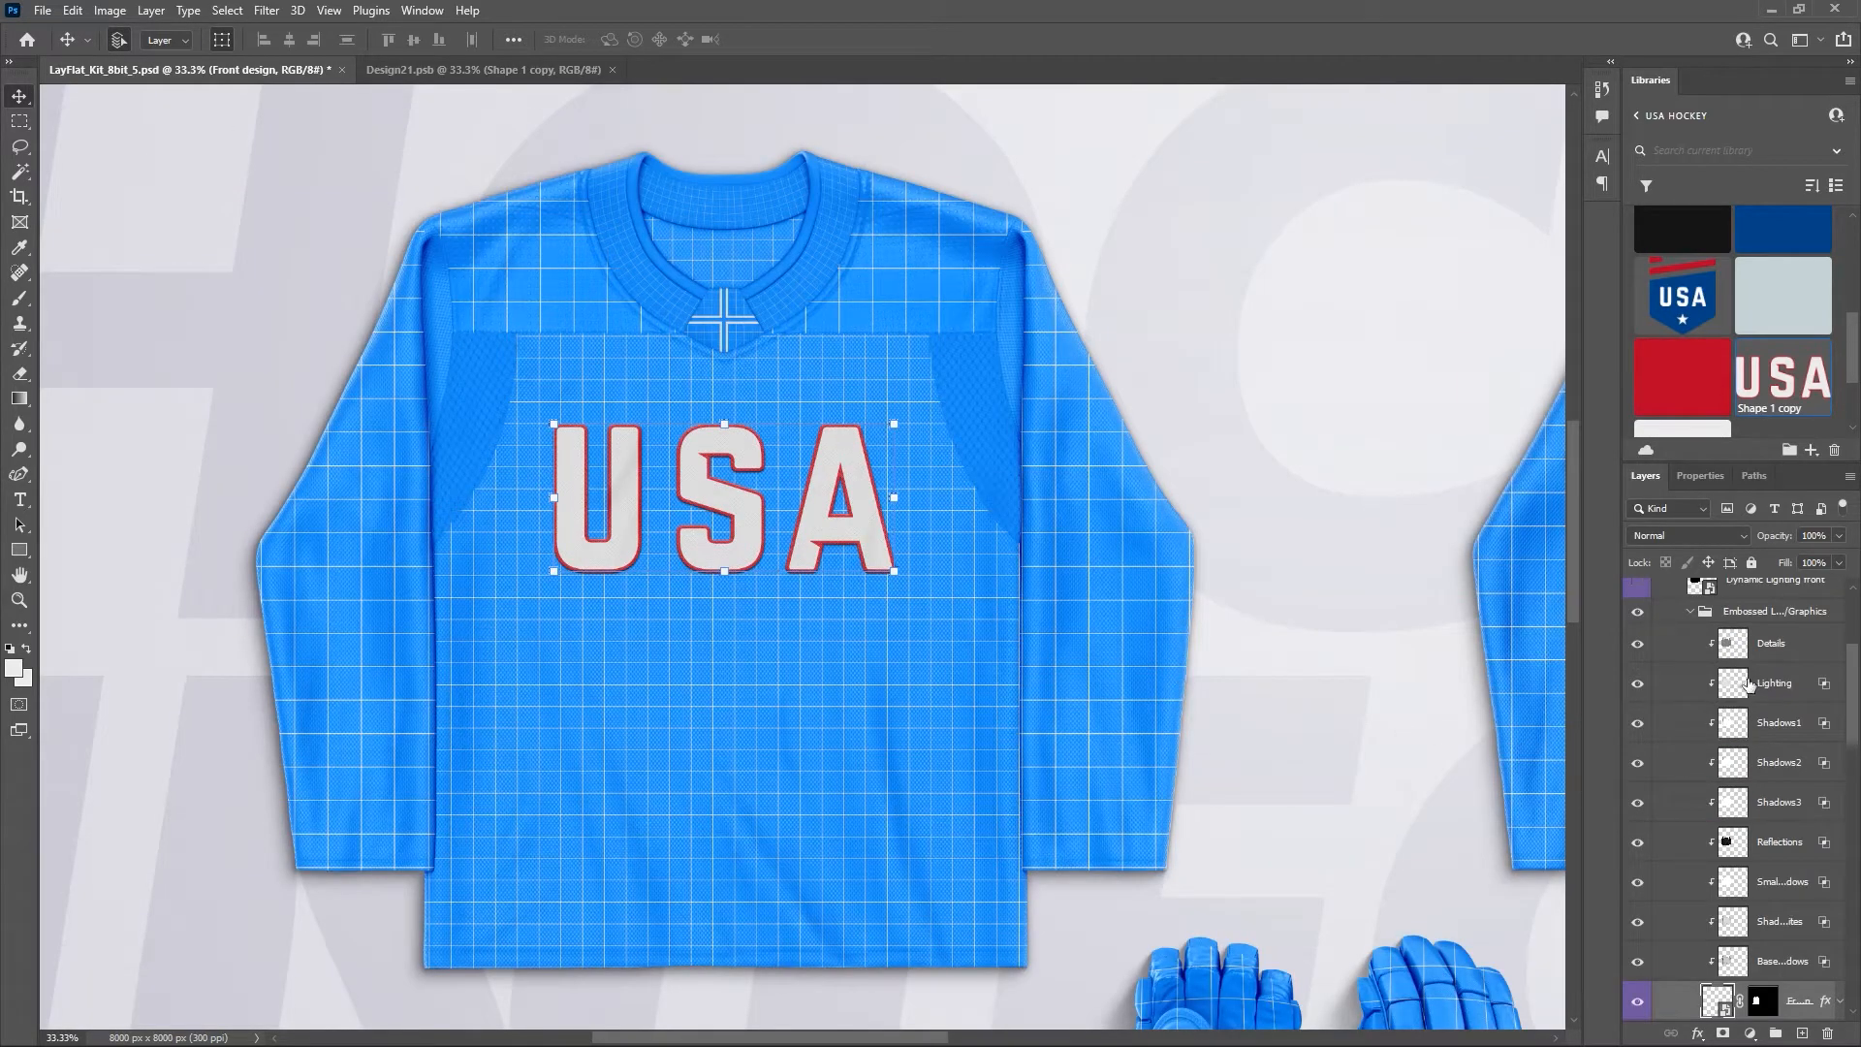
pyautogui.scroll(3, 1750, 684)
pyautogui.click(1638, 602)
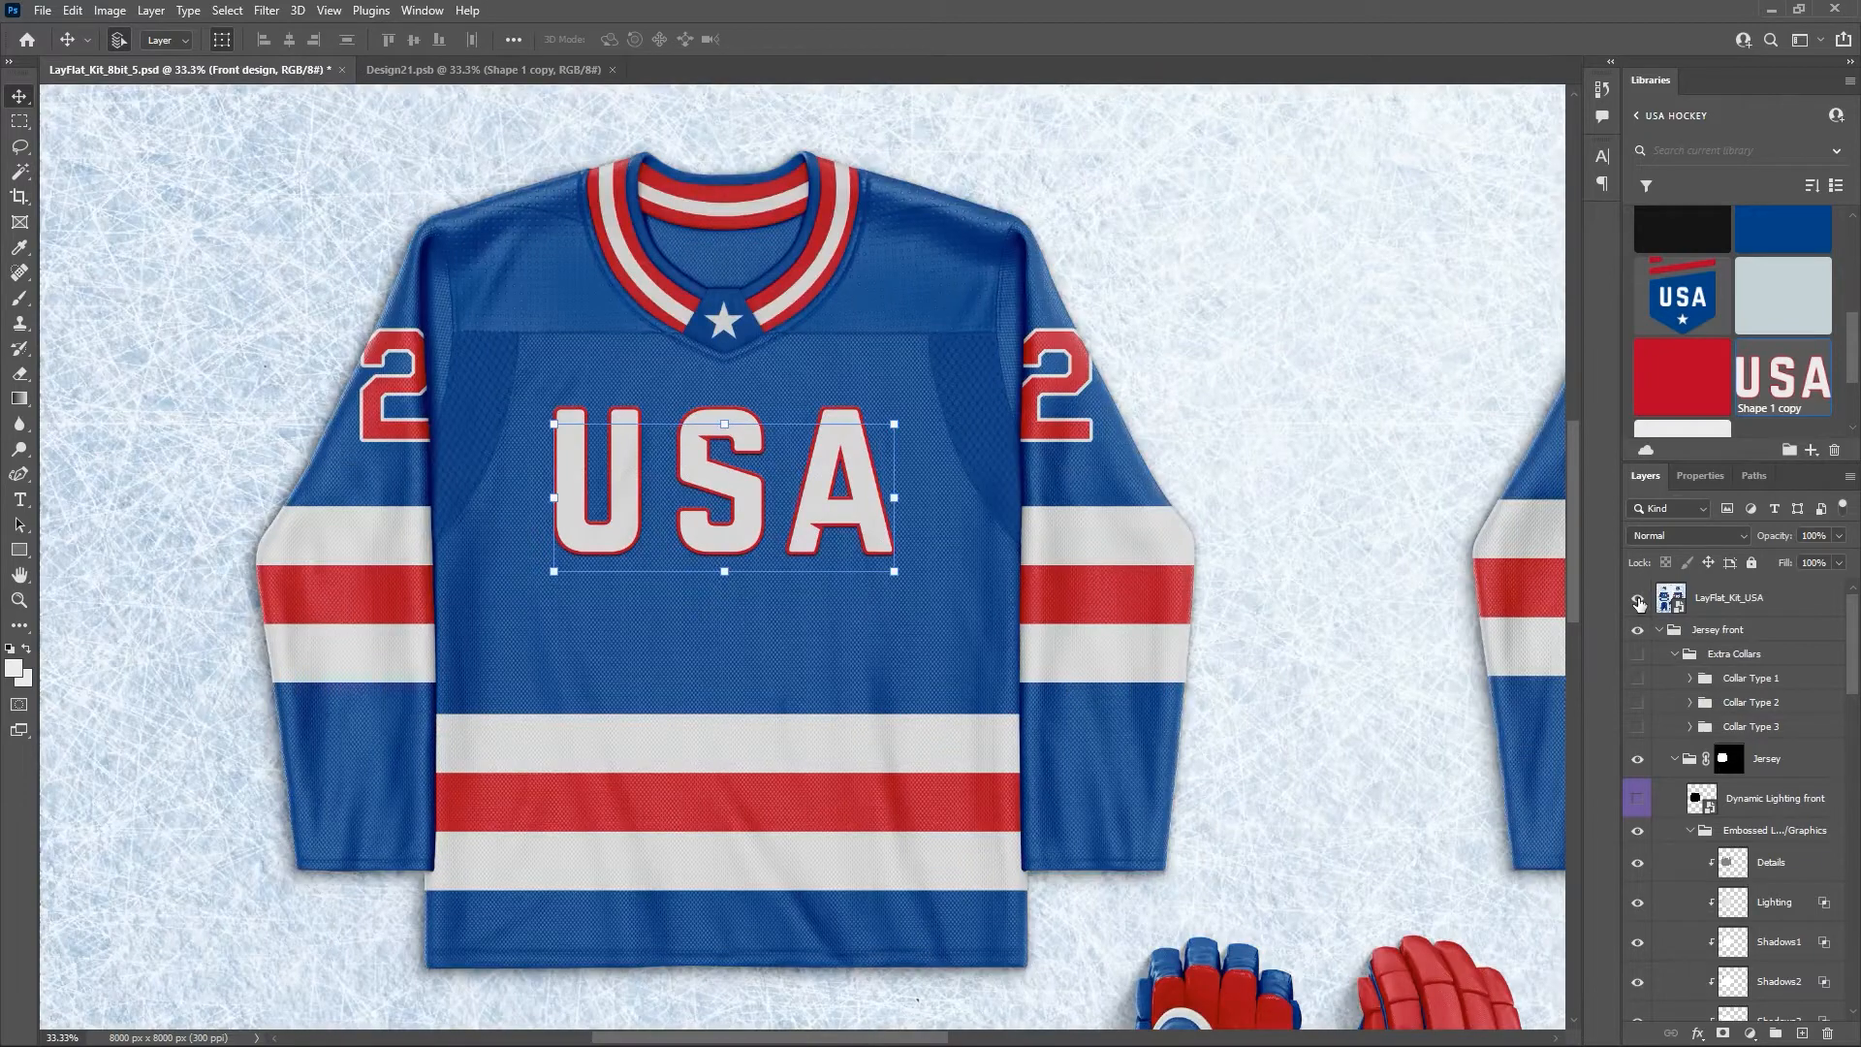
pyautogui.click(1639, 602)
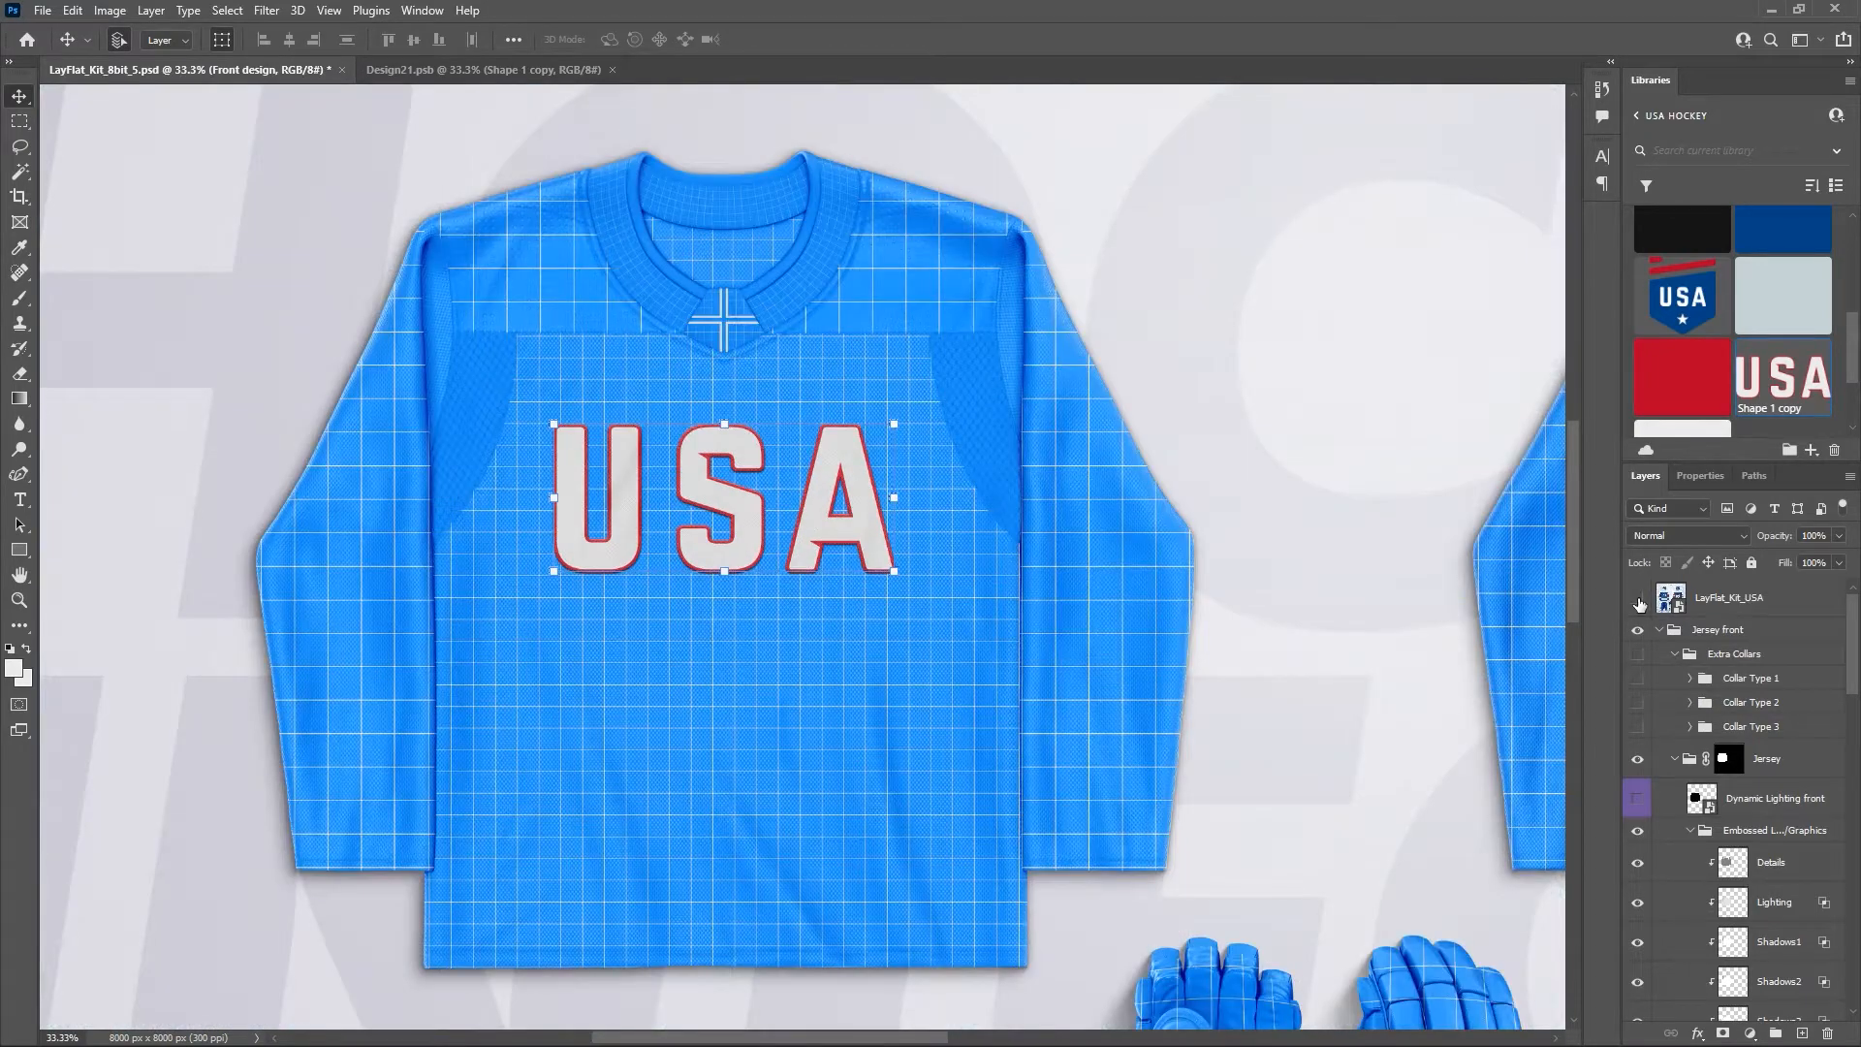
# Shift the USA lettering slightly higher in Design21.psb, keeping it centred on the vertical guide, and save the smart object.
pyautogui.click(483, 69)
pyautogui.moveTo(832, 342); pyautogui.dragTo(832, 317)
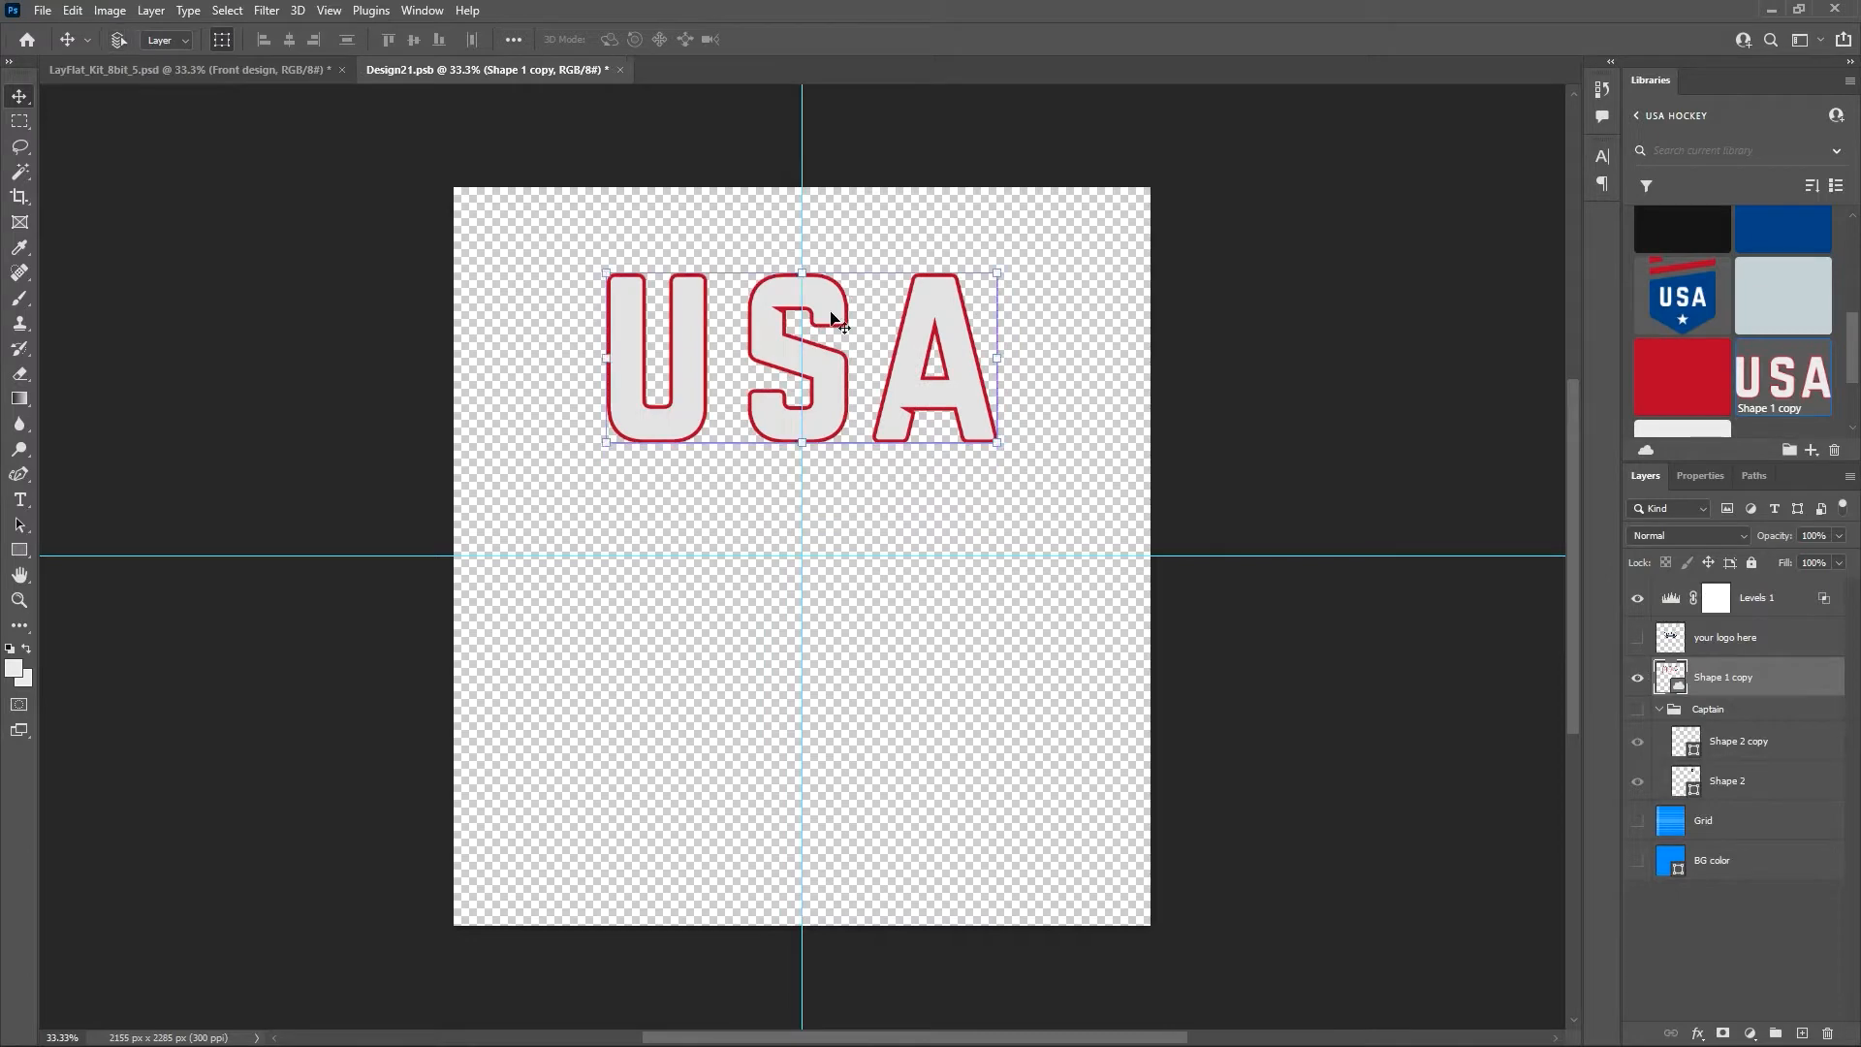
pyautogui.hotkey('ctrl', 's')
# Recheck the raised USA lettering on the mockup against the LayFlat_Kit_USA reference and close Design21.psb.
pyautogui.click(209, 79)
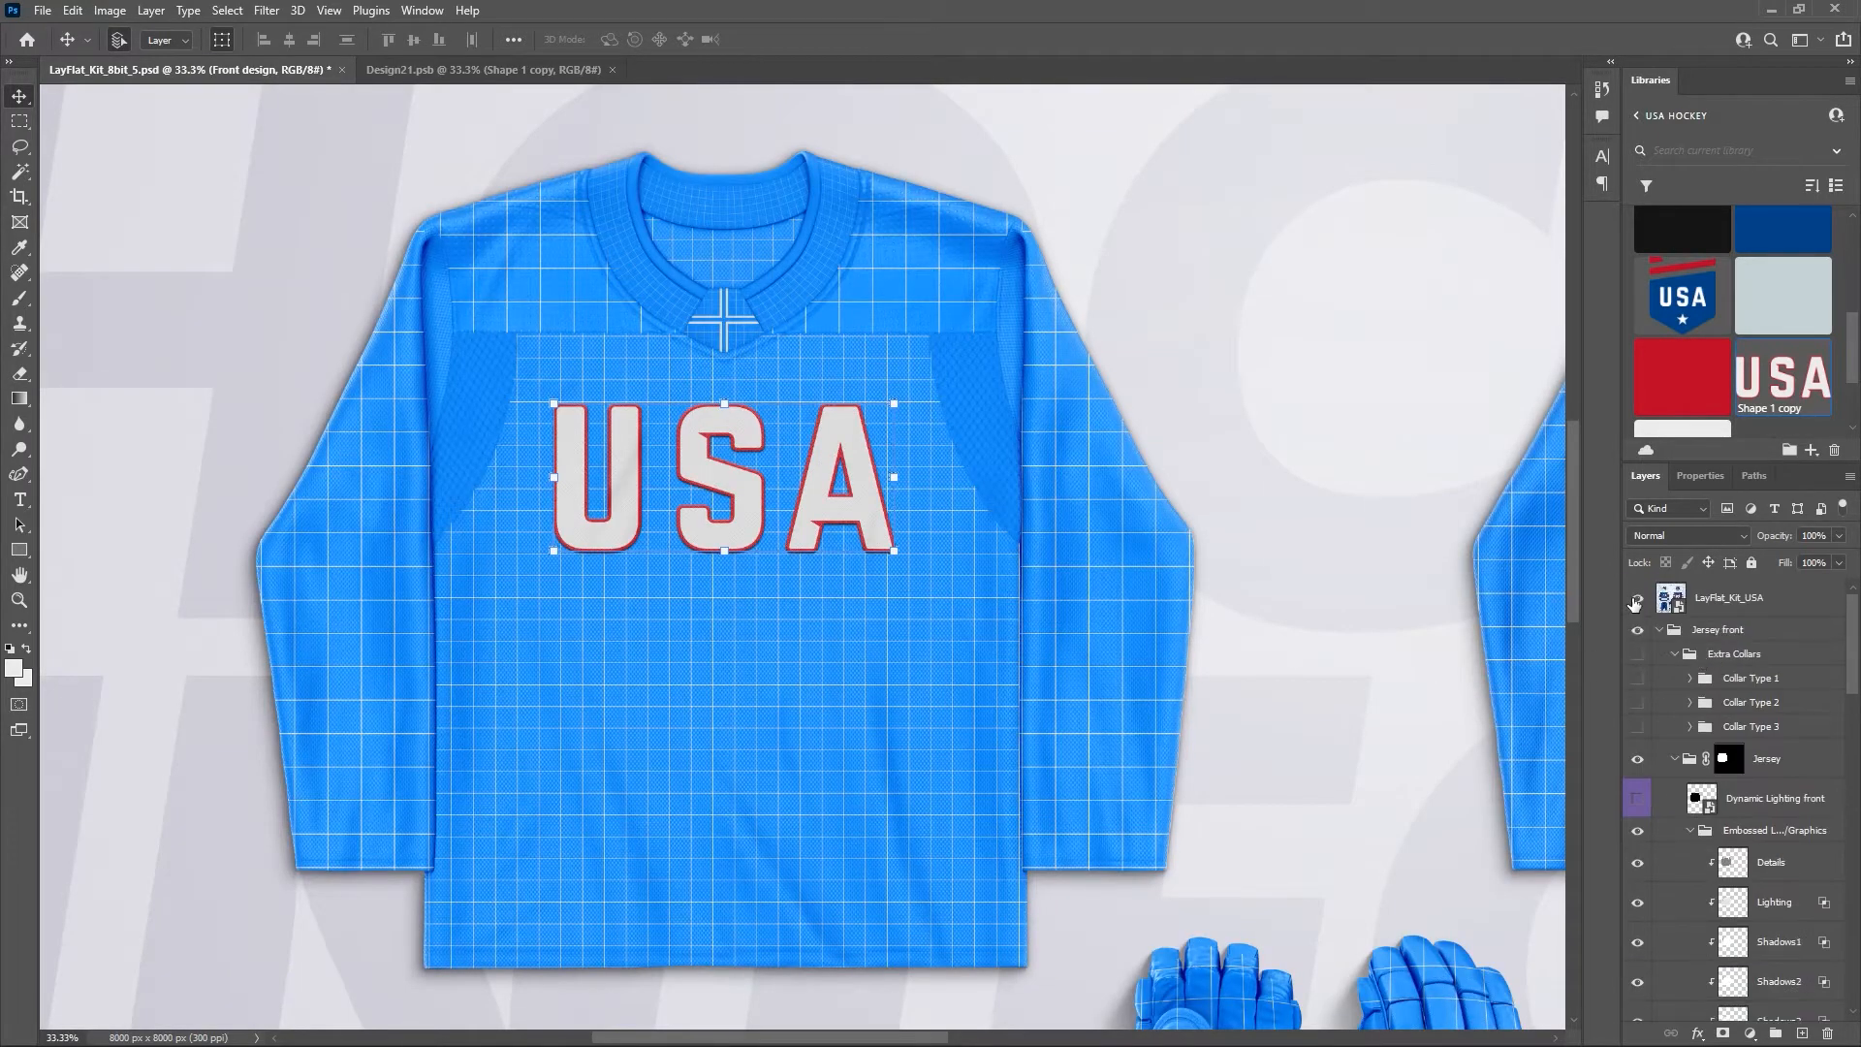
pyautogui.click(1636, 601)
pyautogui.click(1636, 602)
pyautogui.click(612, 69)
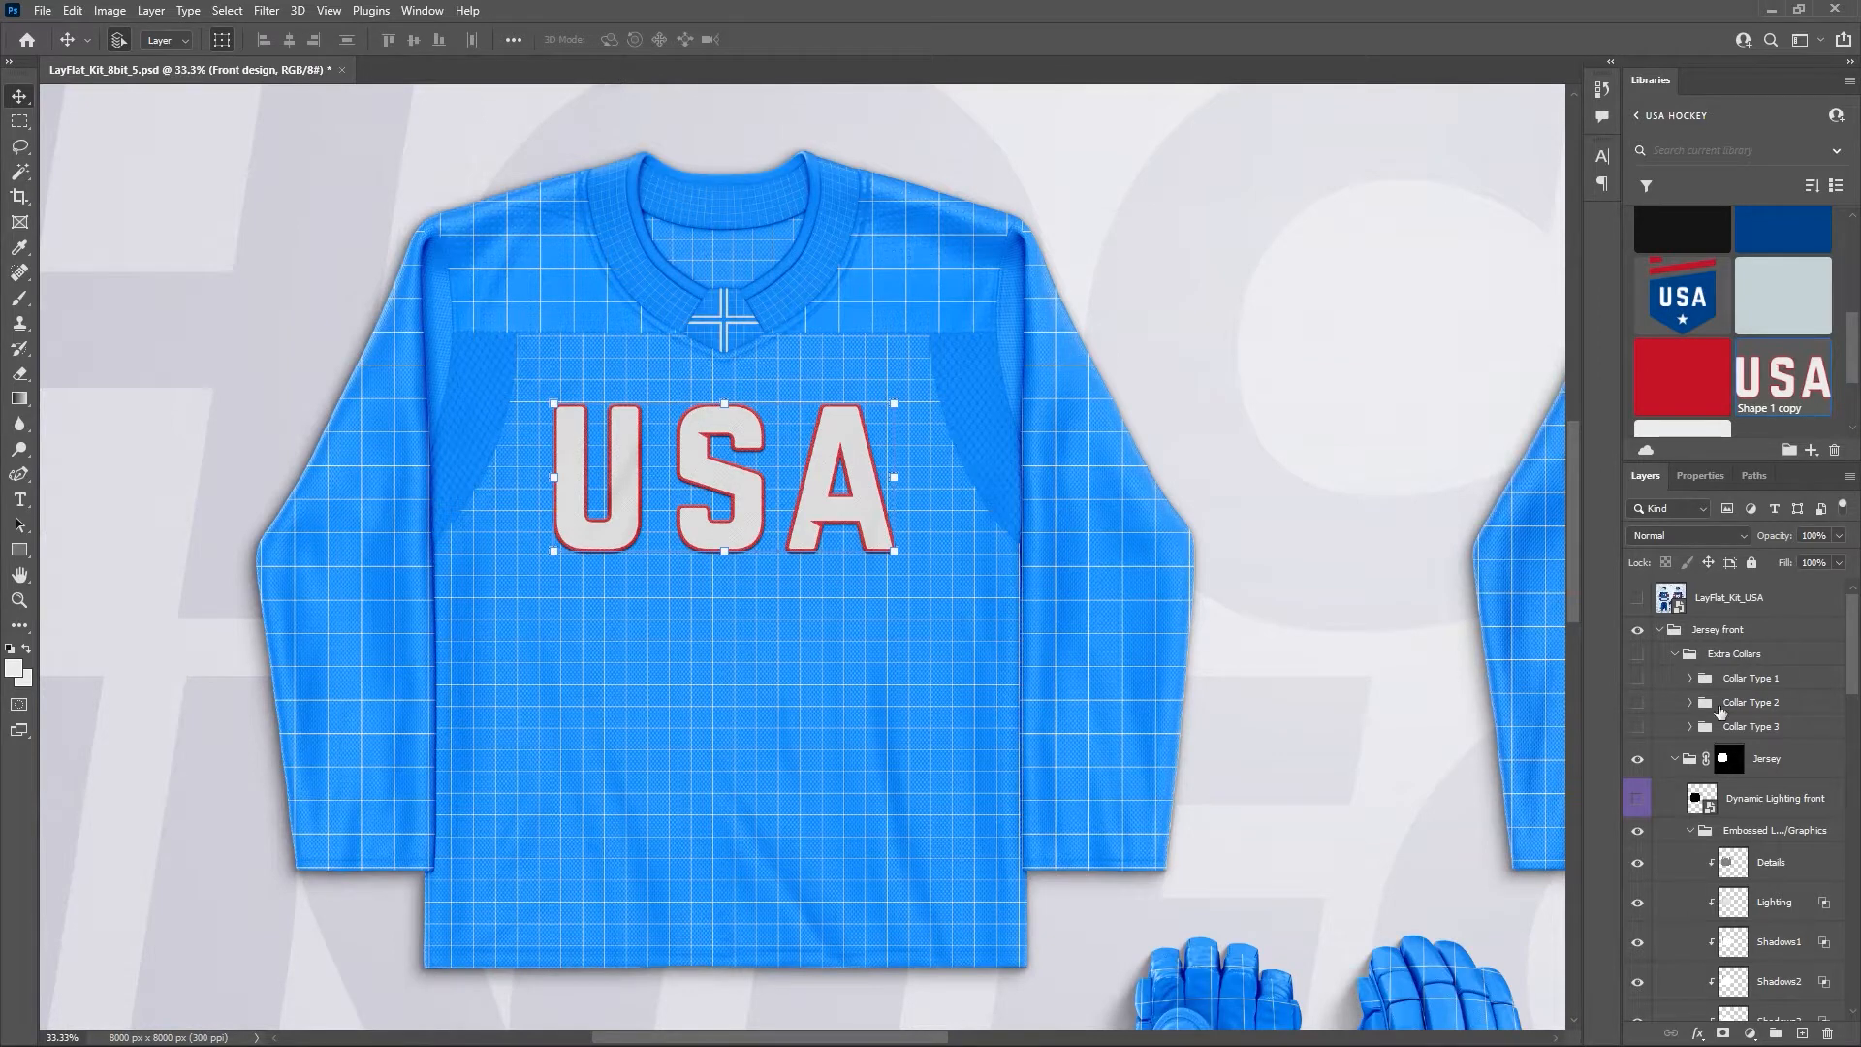
# Preview the front jersey without and with the Effects front group, leaving the group visible and Editable parts expanded.
pyautogui.scroll(-10, 1726, 737)
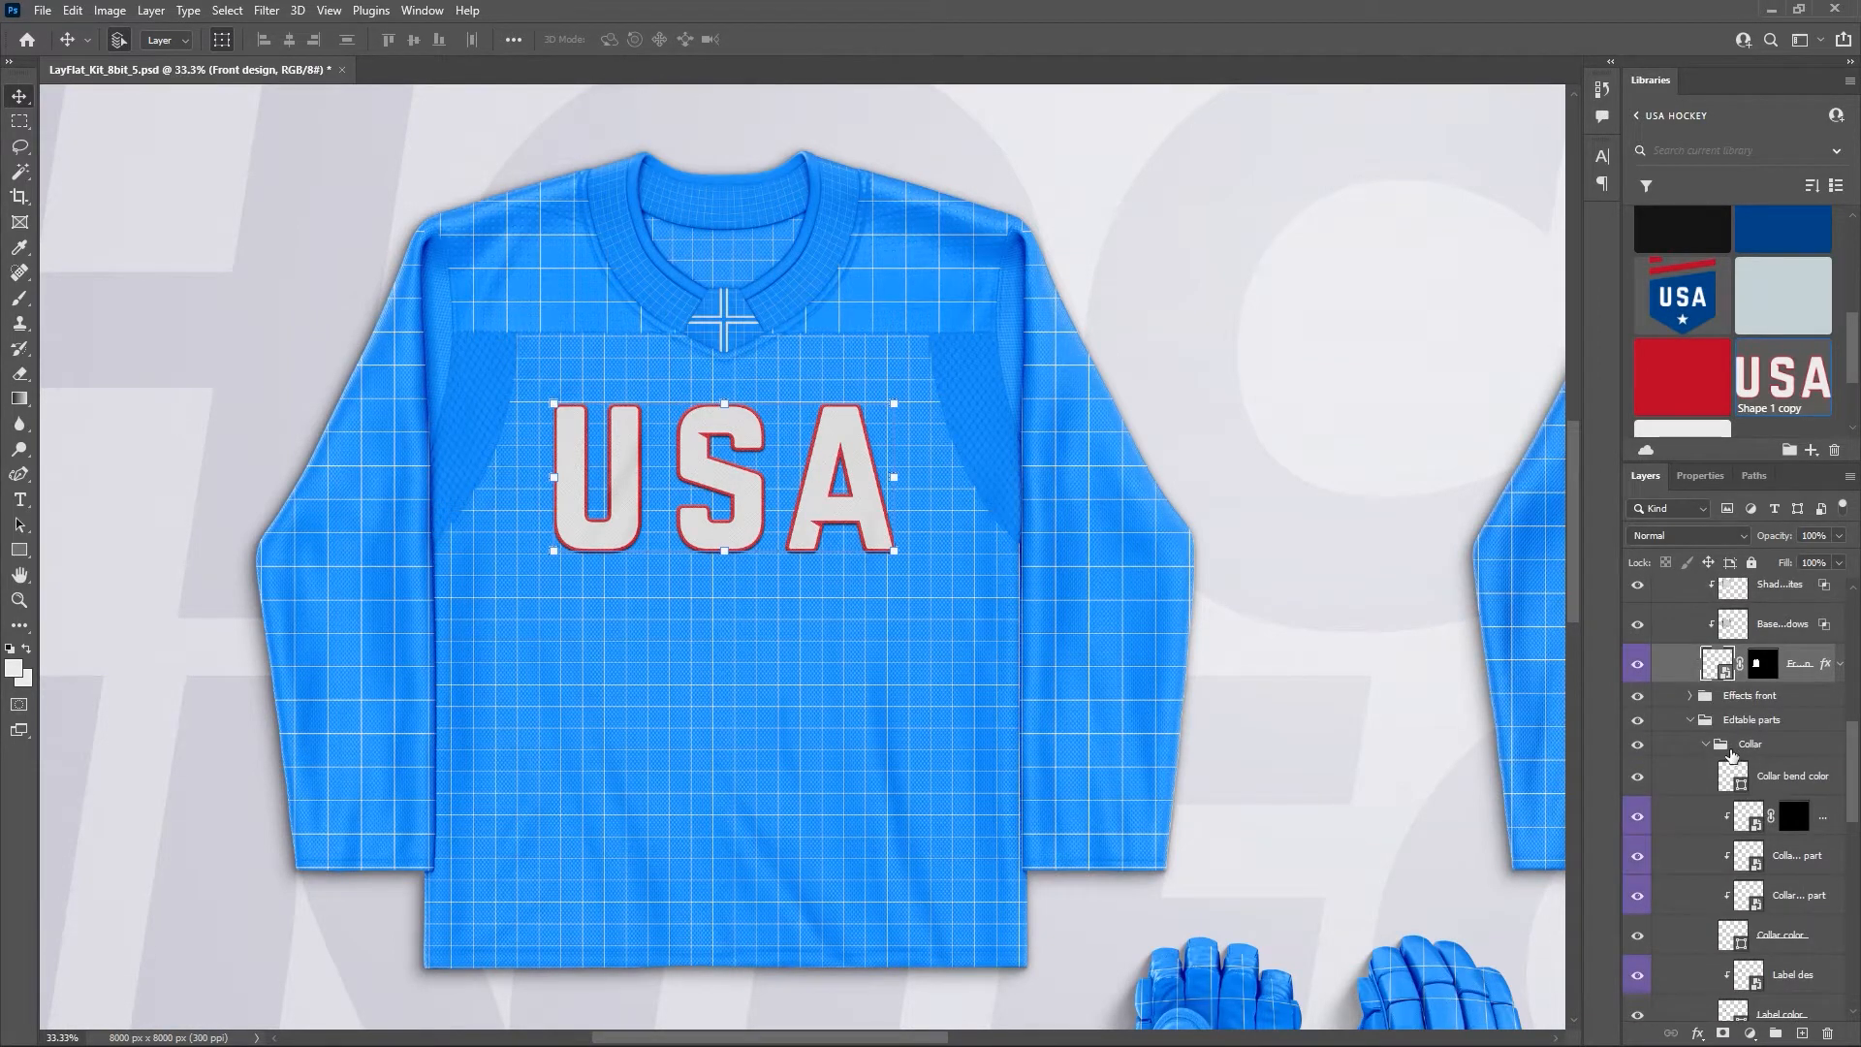
pyautogui.click(1738, 698)
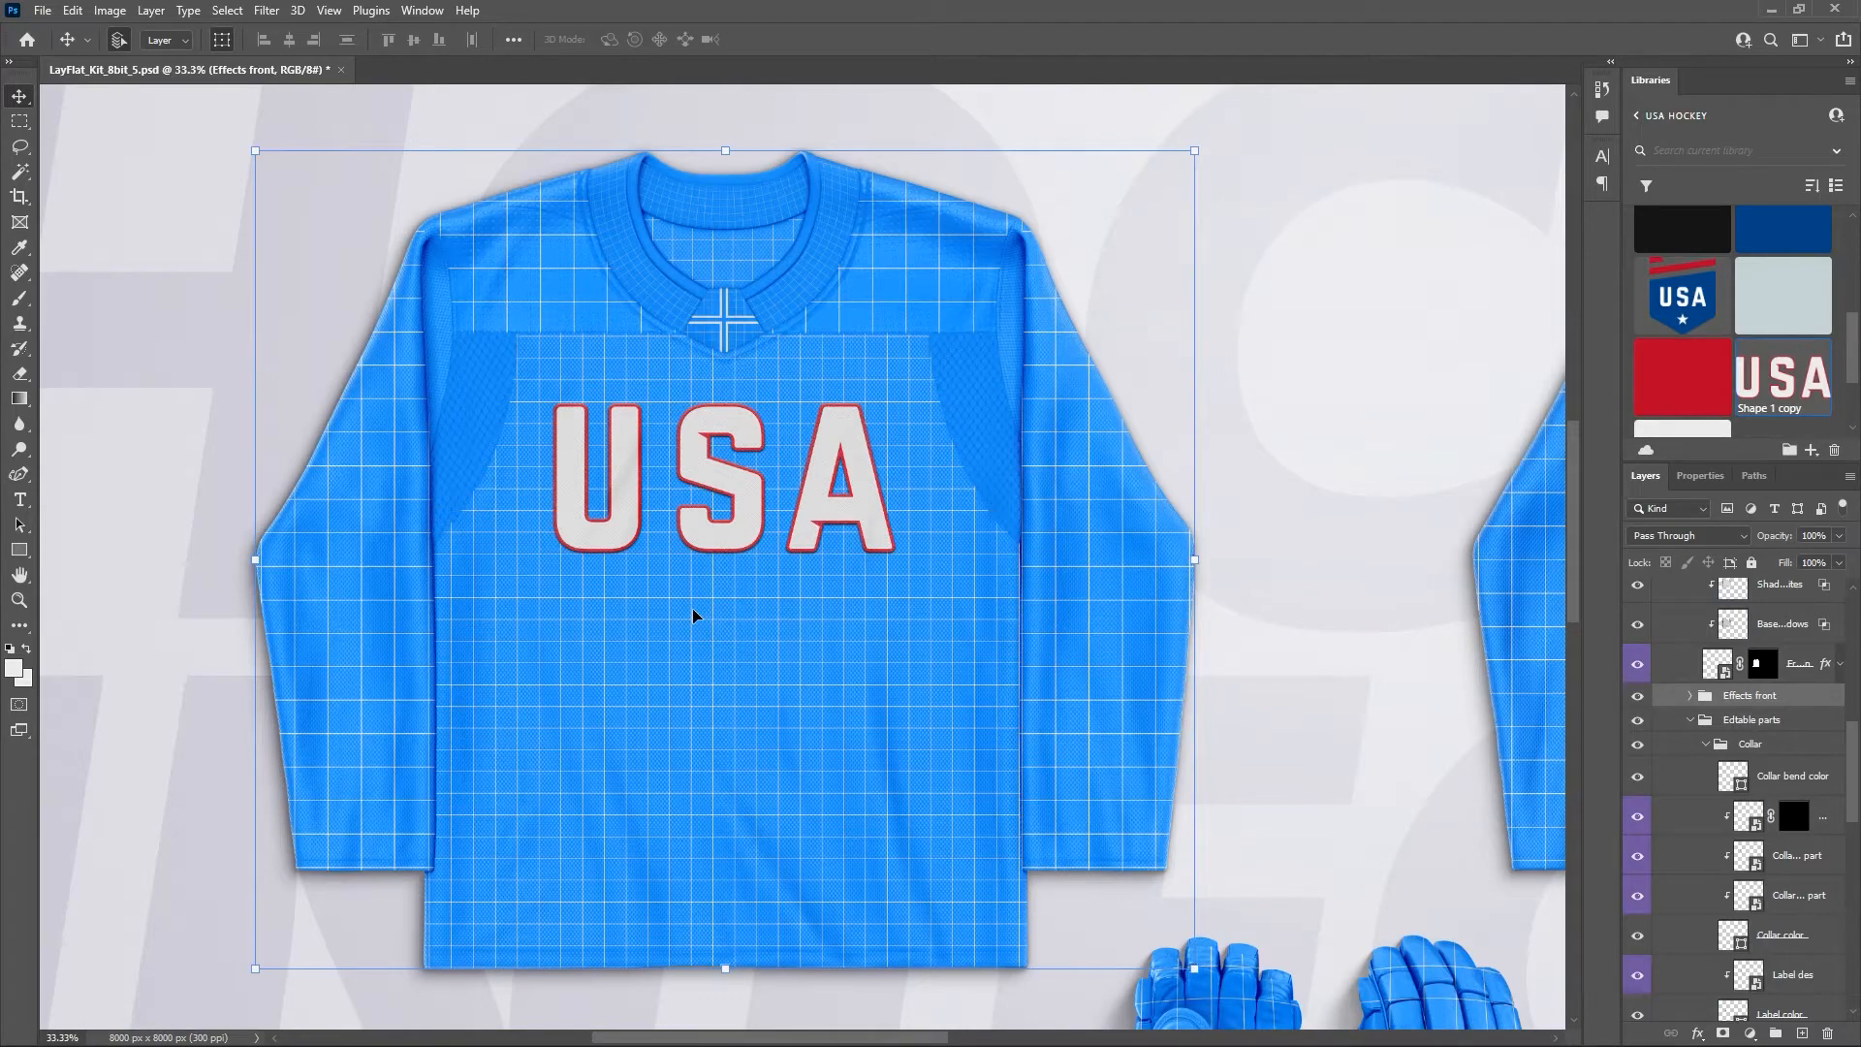
pyautogui.click(1638, 697)
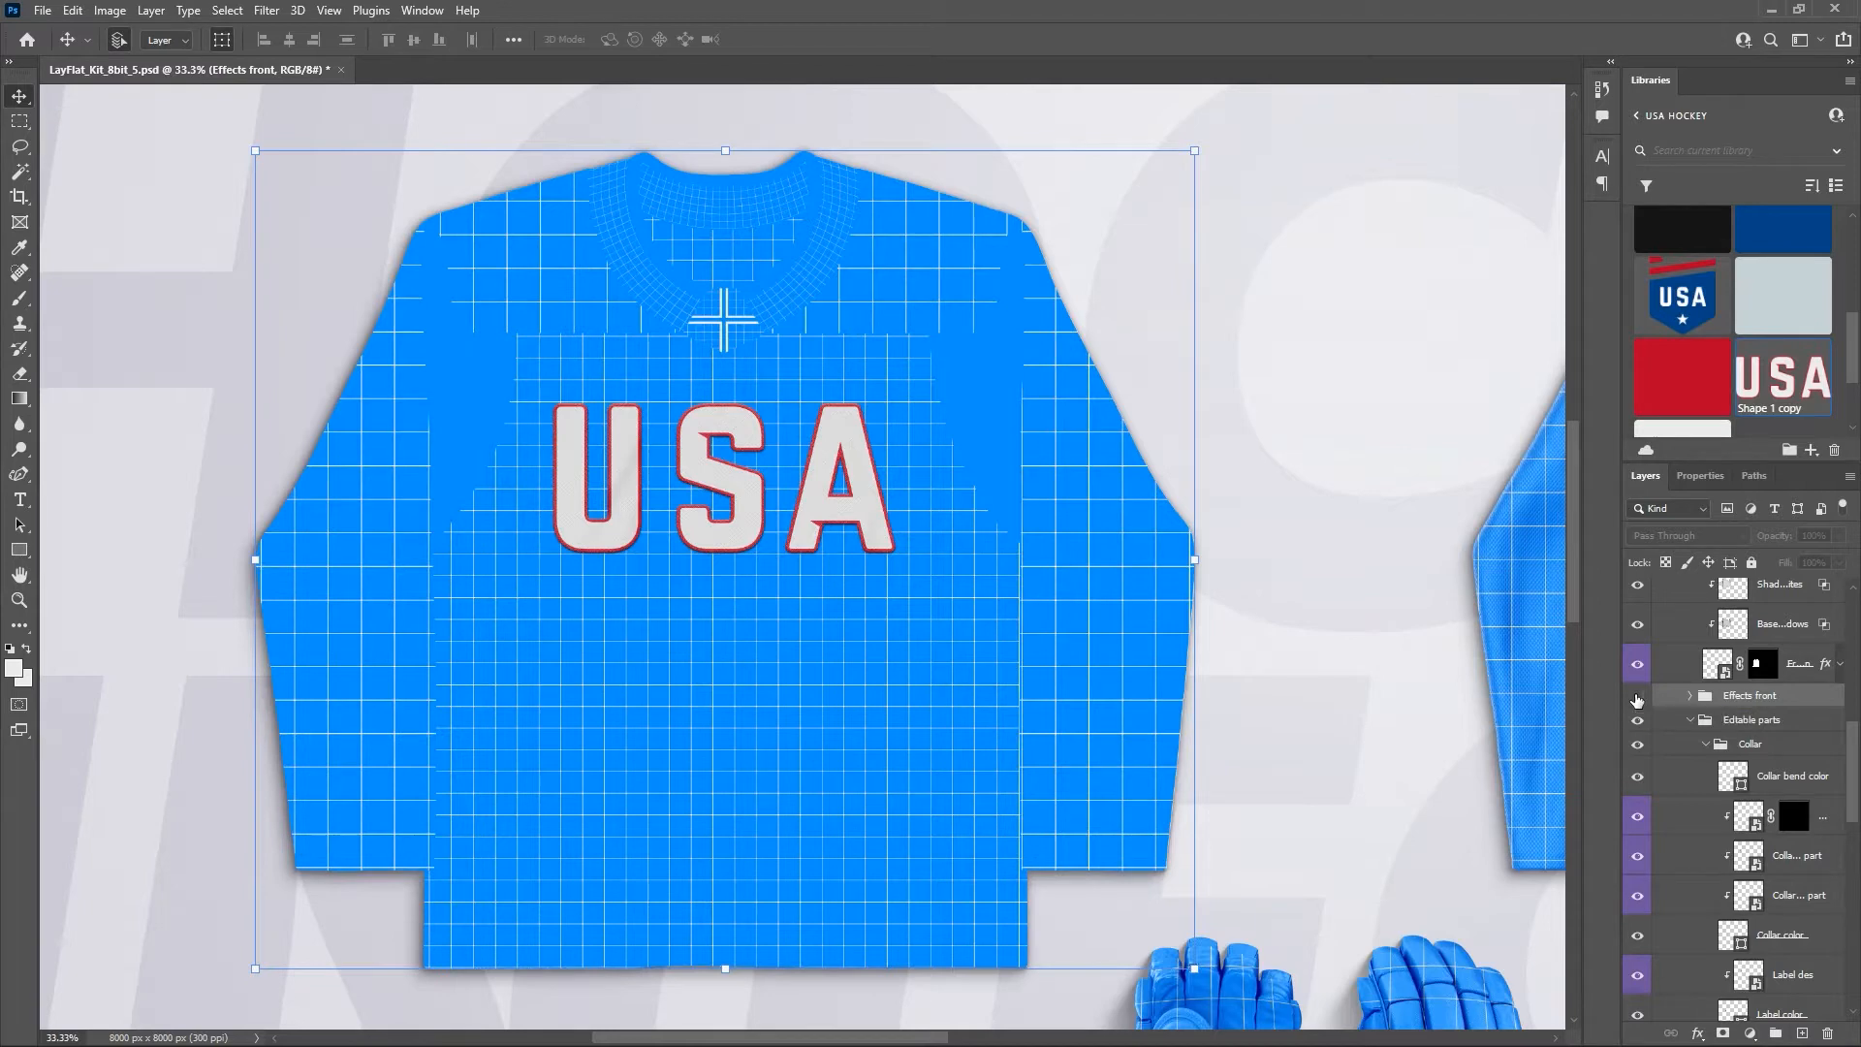
pyautogui.click(1637, 698)
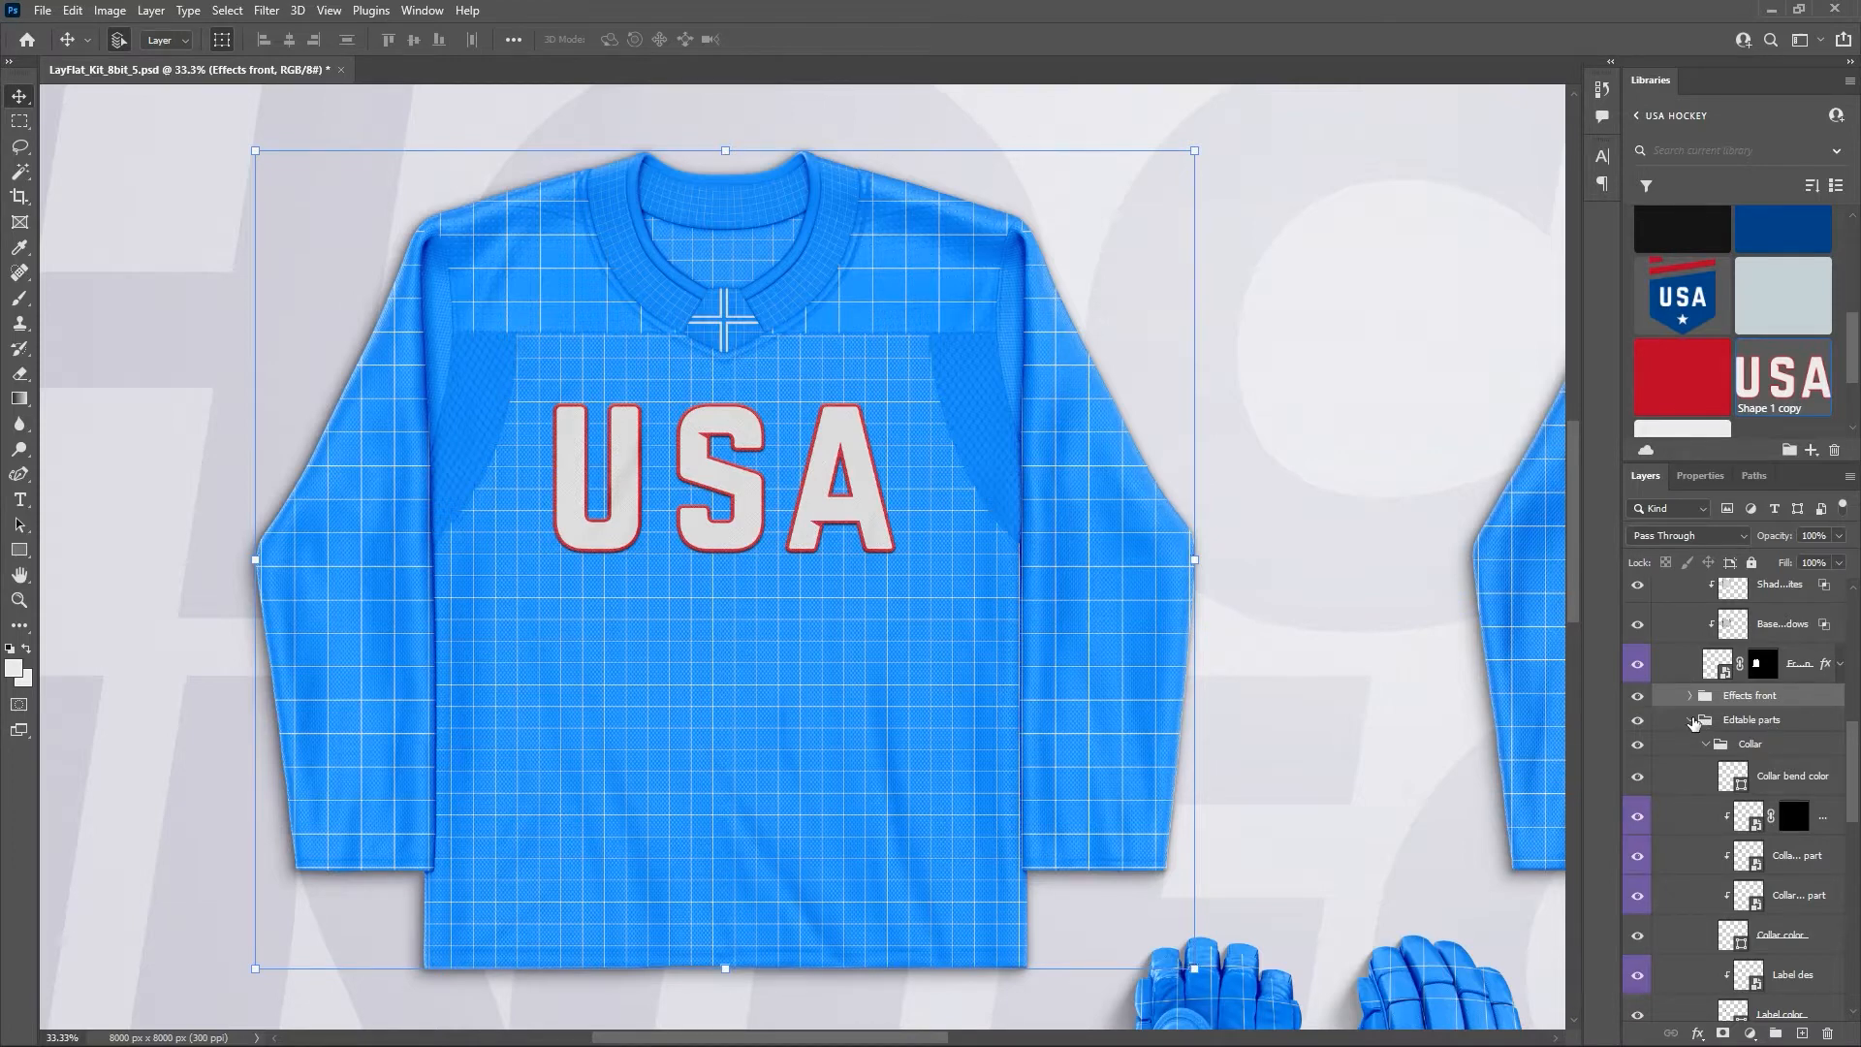
pyautogui.click(1692, 720)
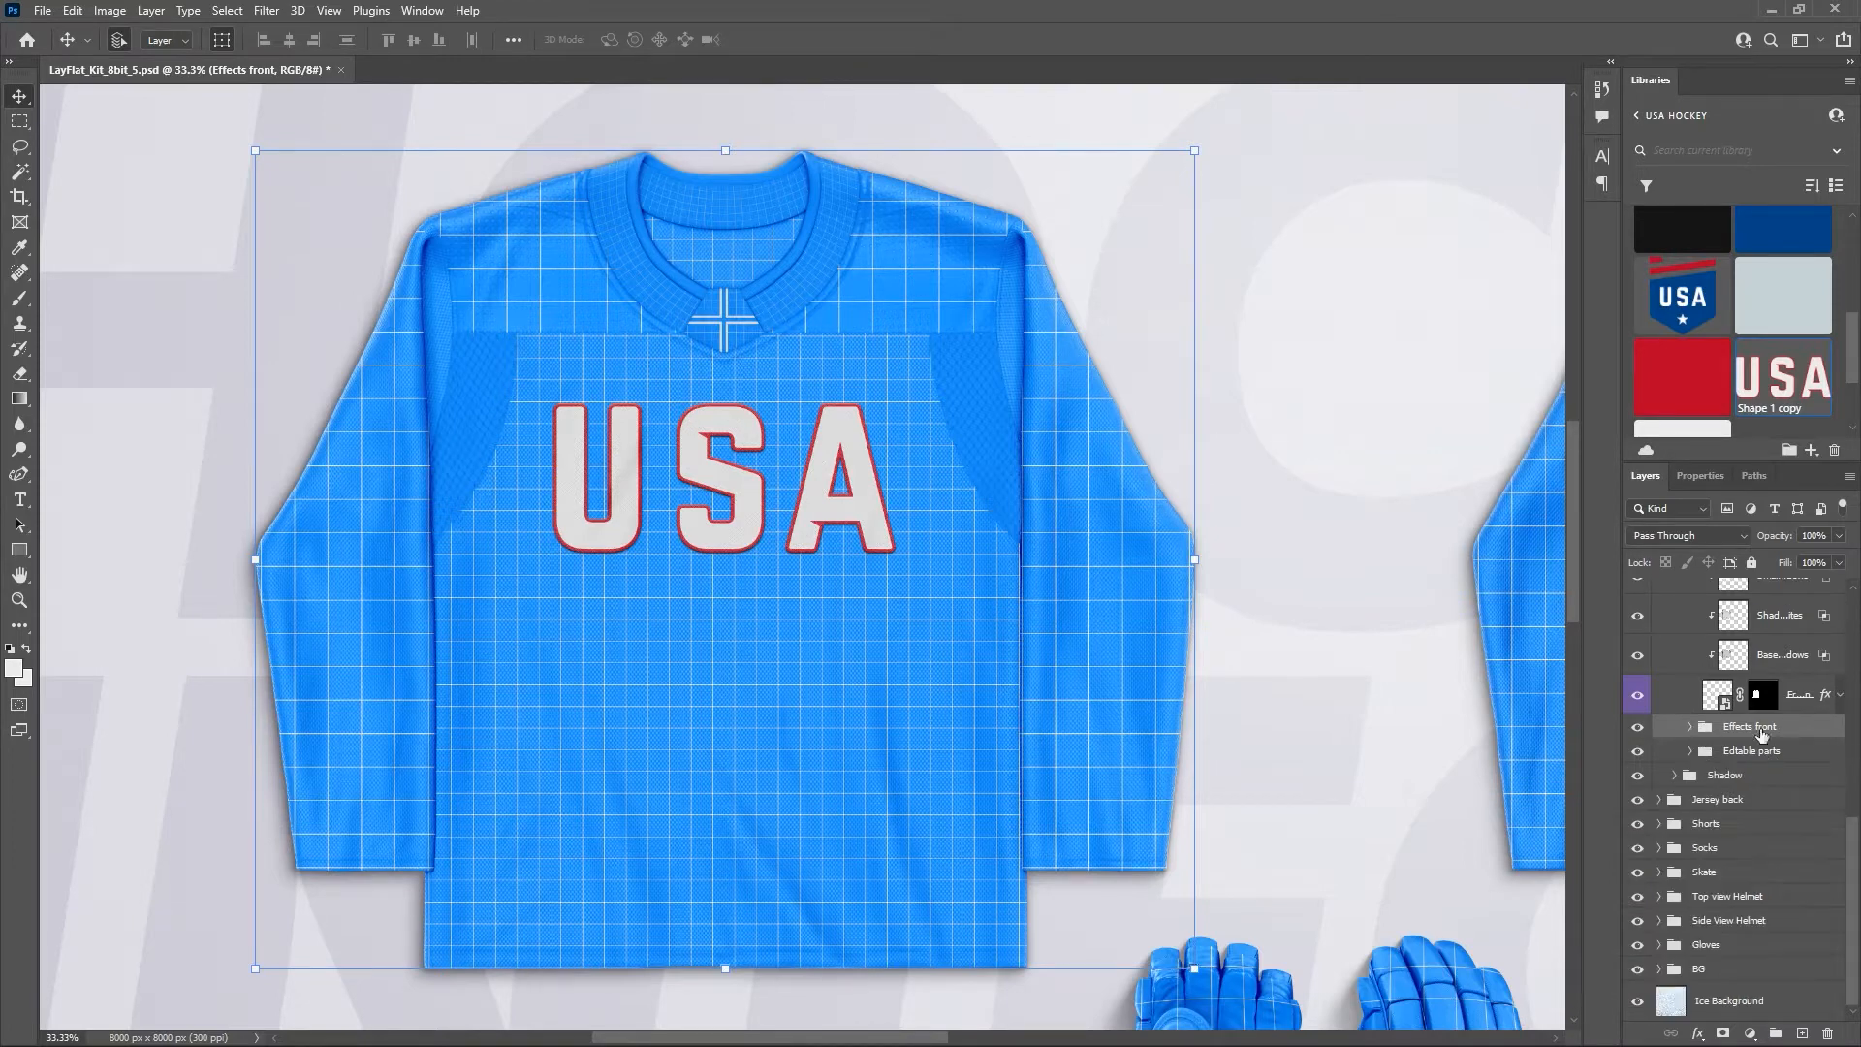
pyautogui.click(1690, 752)
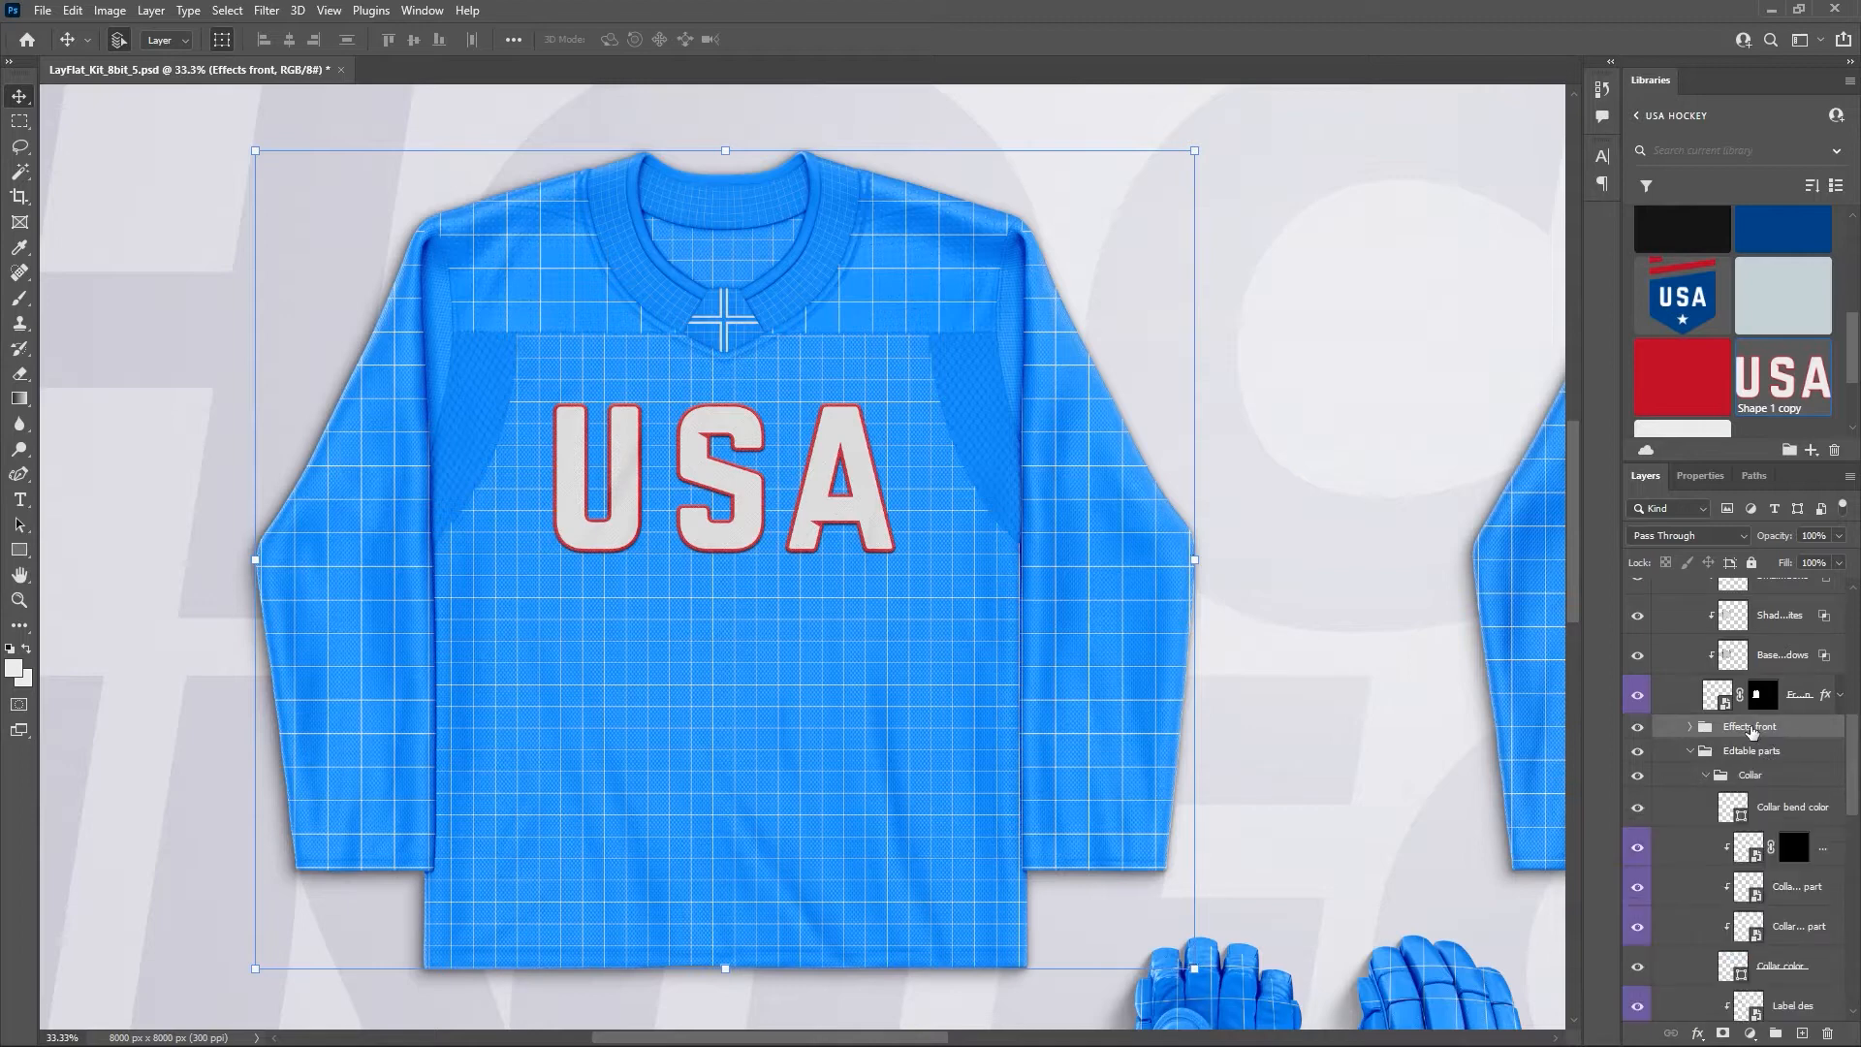
# Fill the Collar bend color shape in the Collar group with the library's Blue.
pyautogui.scroll(-3, 1760, 781)
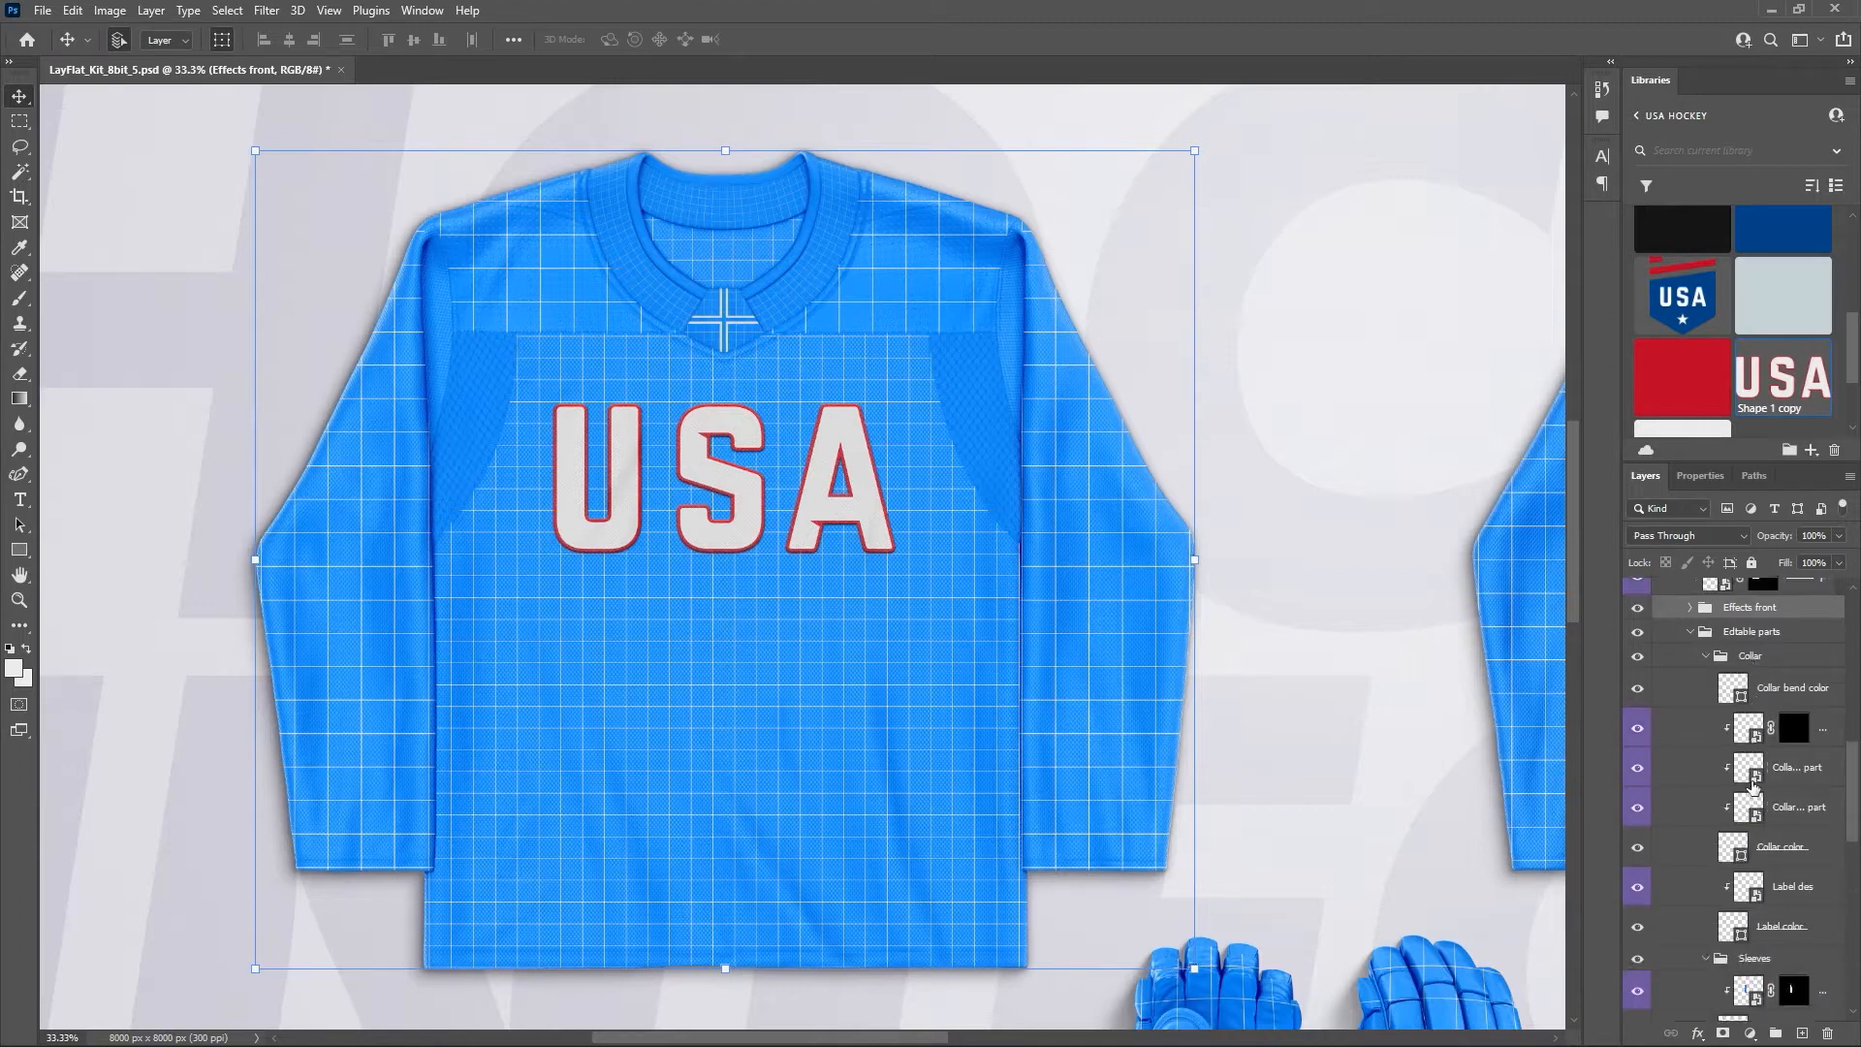
pyautogui.scroll(-2, 1746, 753)
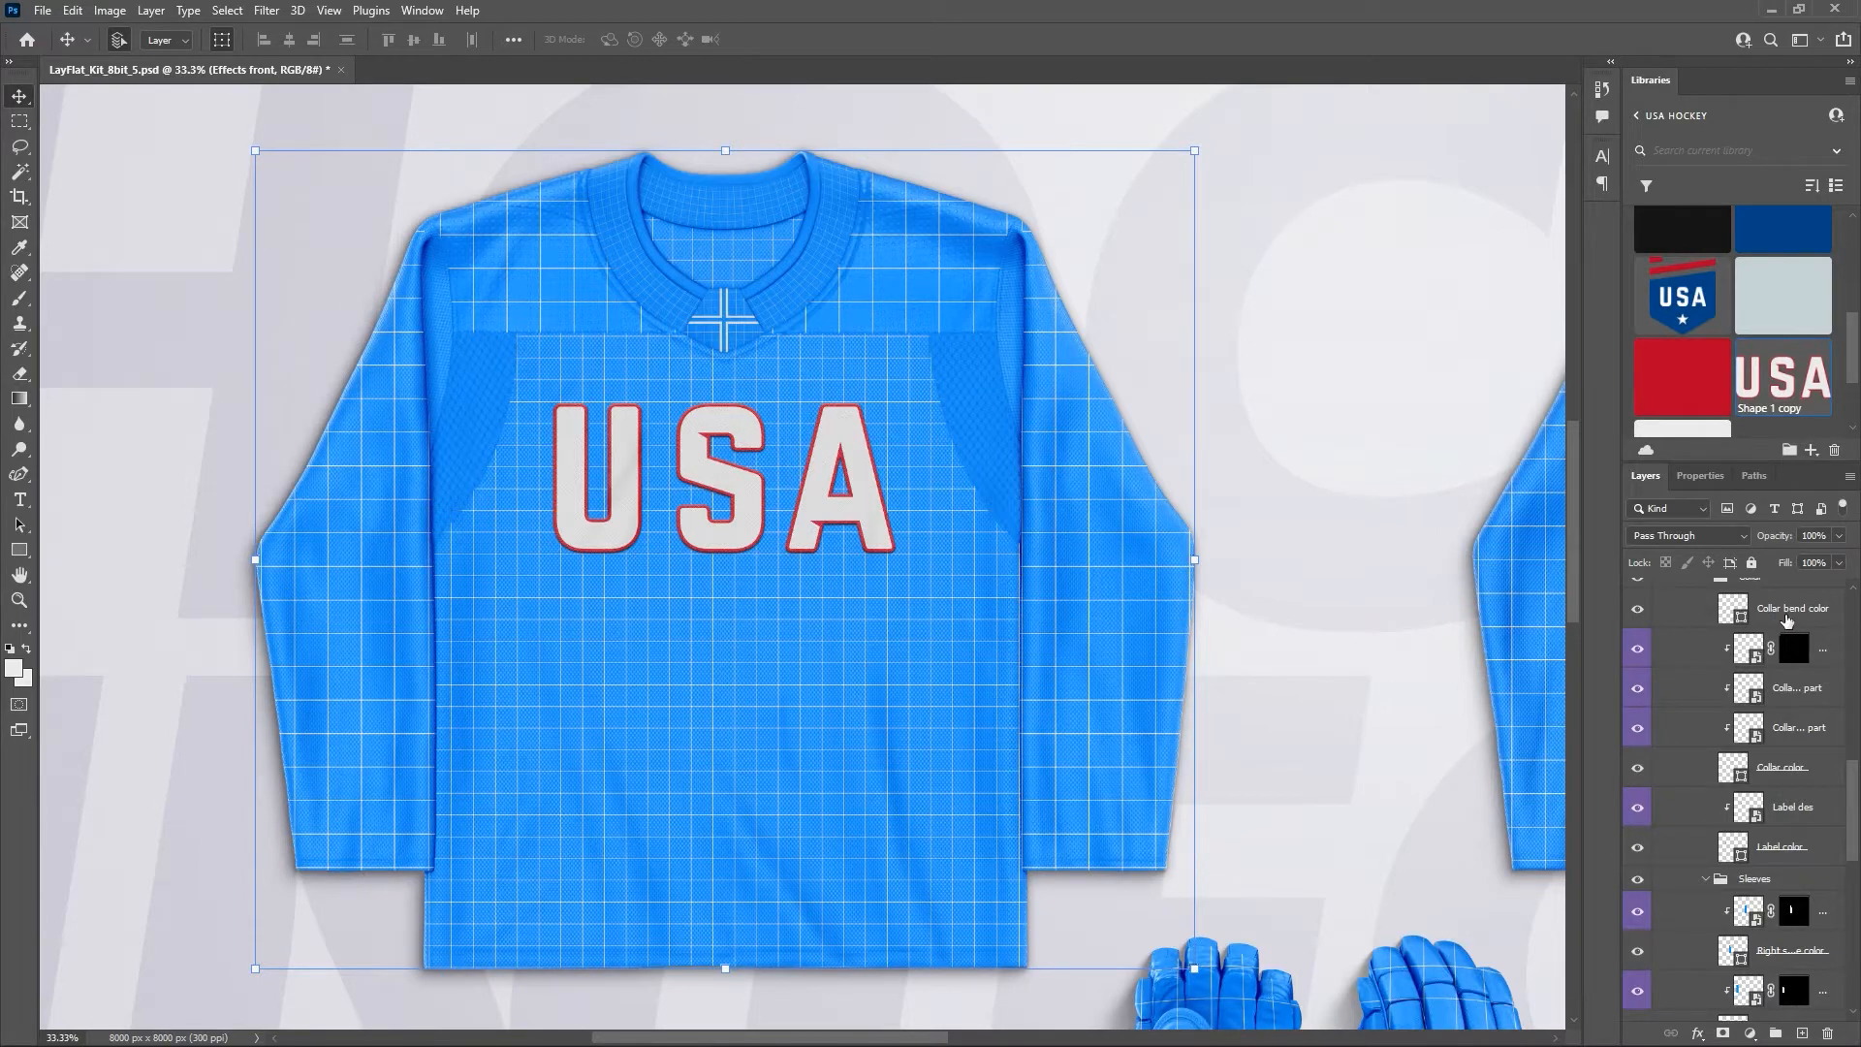
pyautogui.scroll(1, 1786, 620)
pyautogui.click(1784, 654)
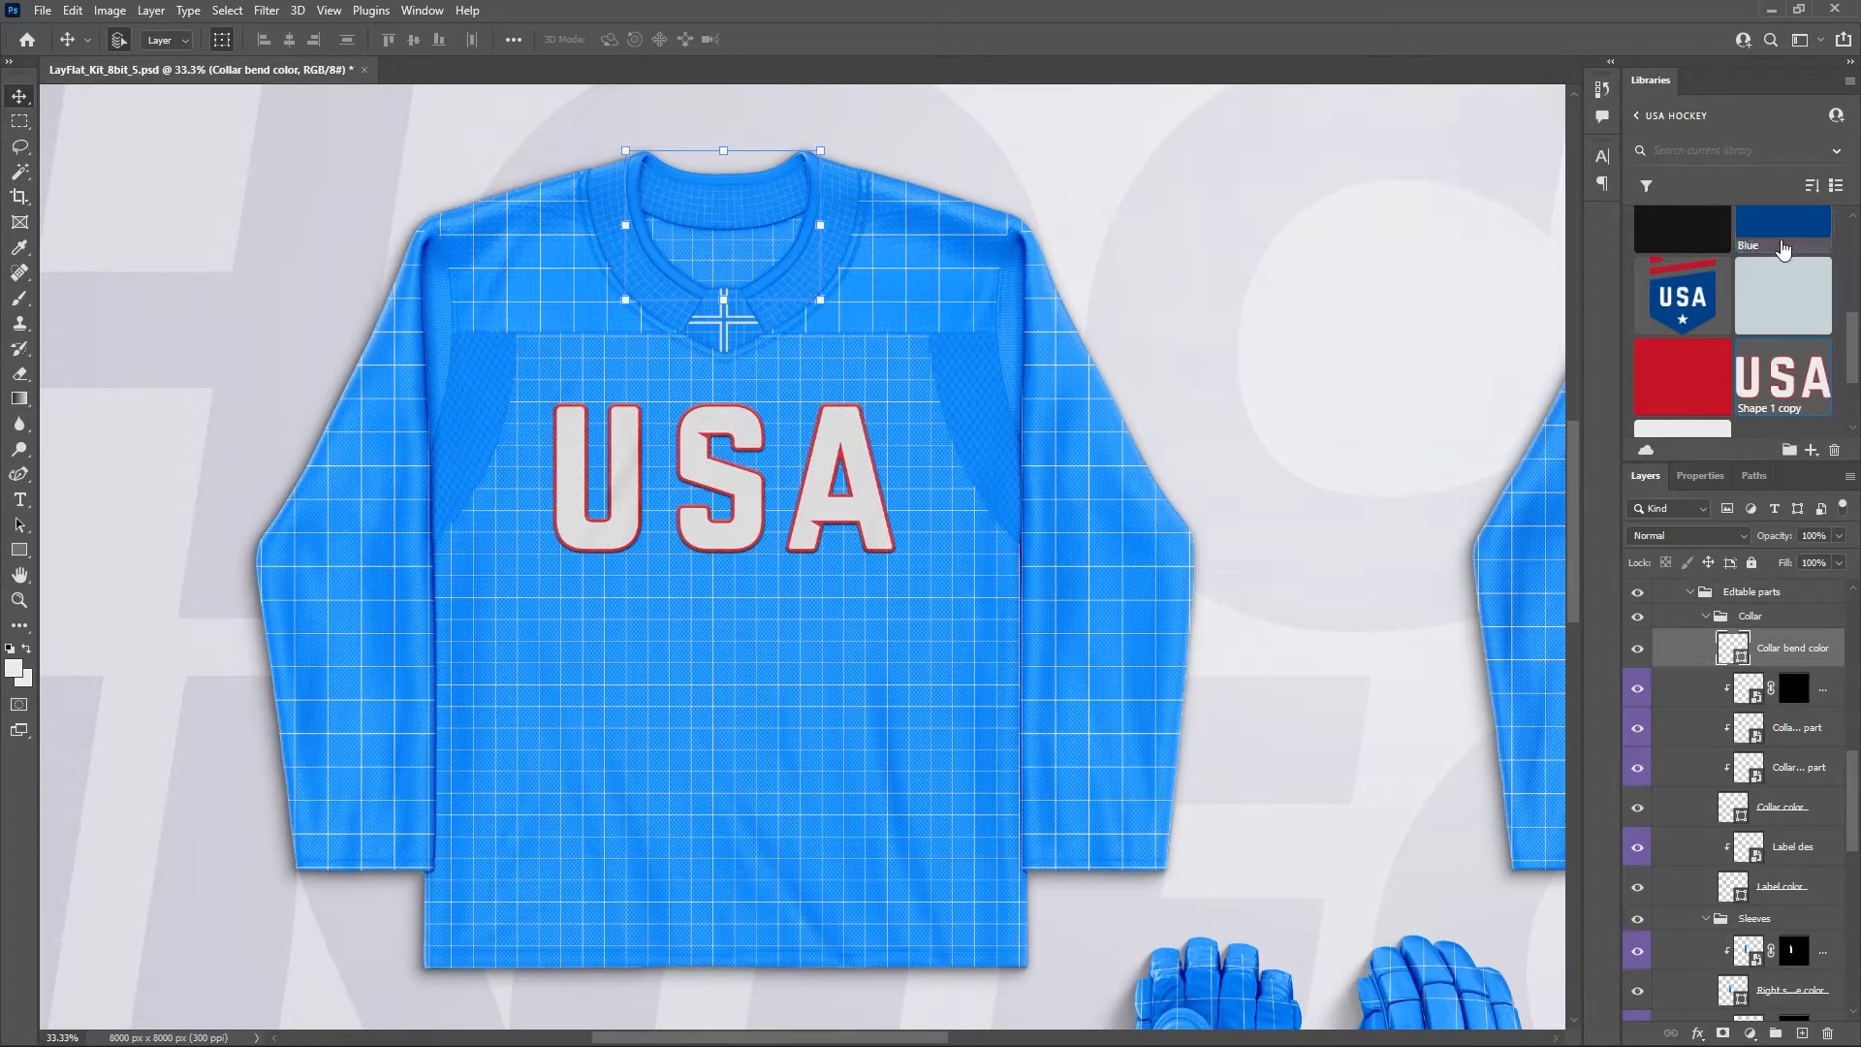
pyautogui.click(1787, 230)
pyautogui.hotkey('alt', 'BackSpace')
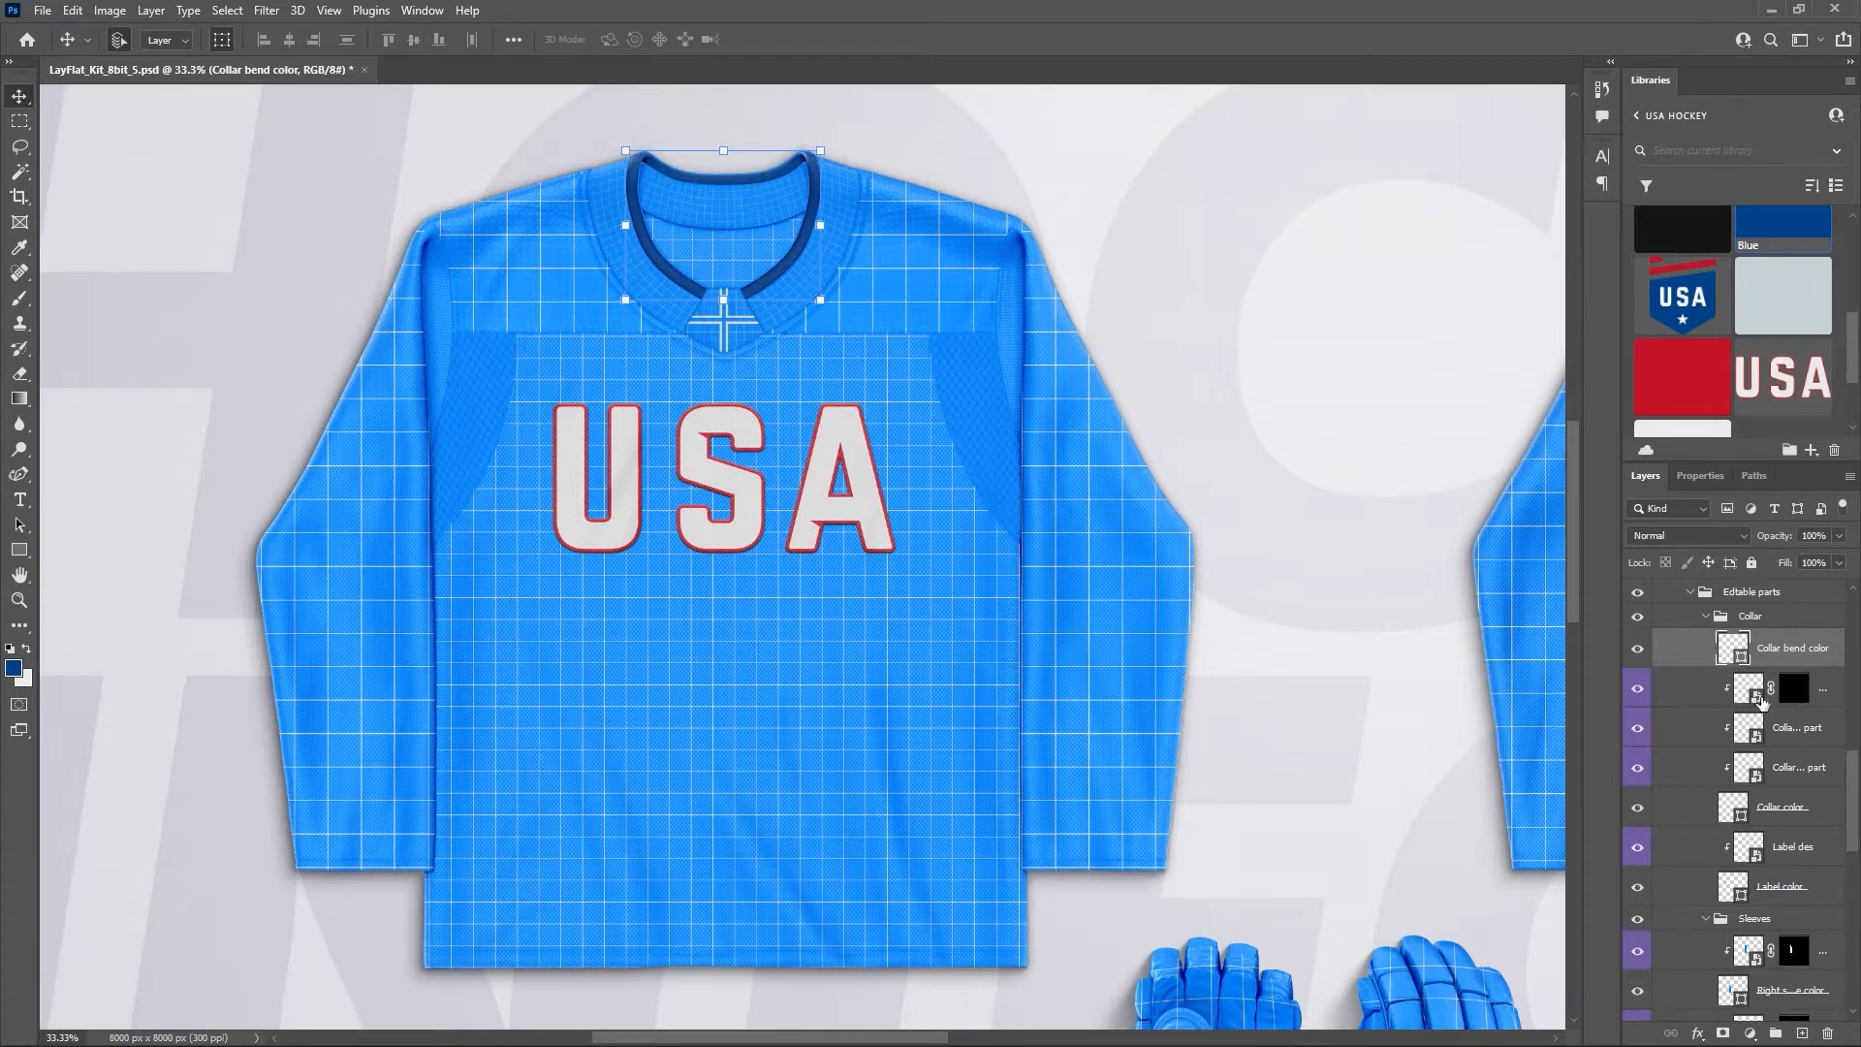
# Select the Collar des back layer and check the back collar's striping on the LayFlat_Kit_USA reference.
pyautogui.click(1757, 698)
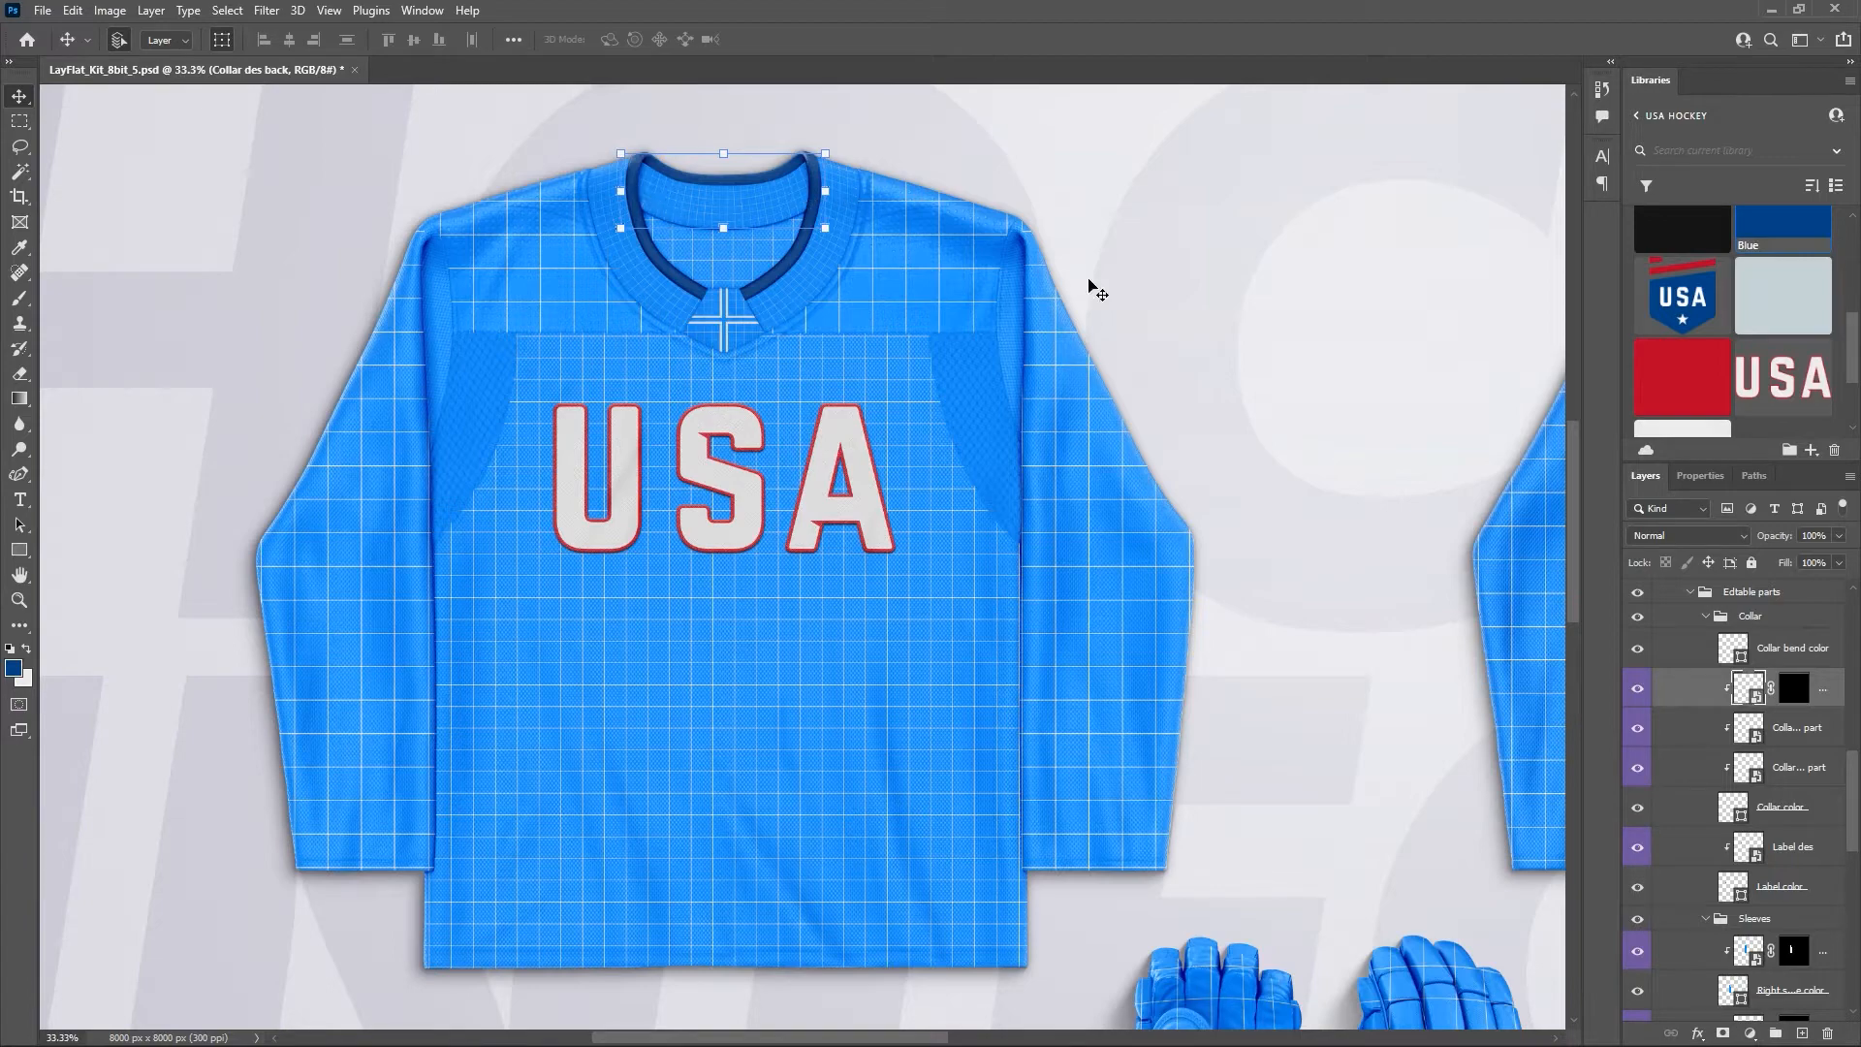
pyautogui.scroll(10, 1823, 642)
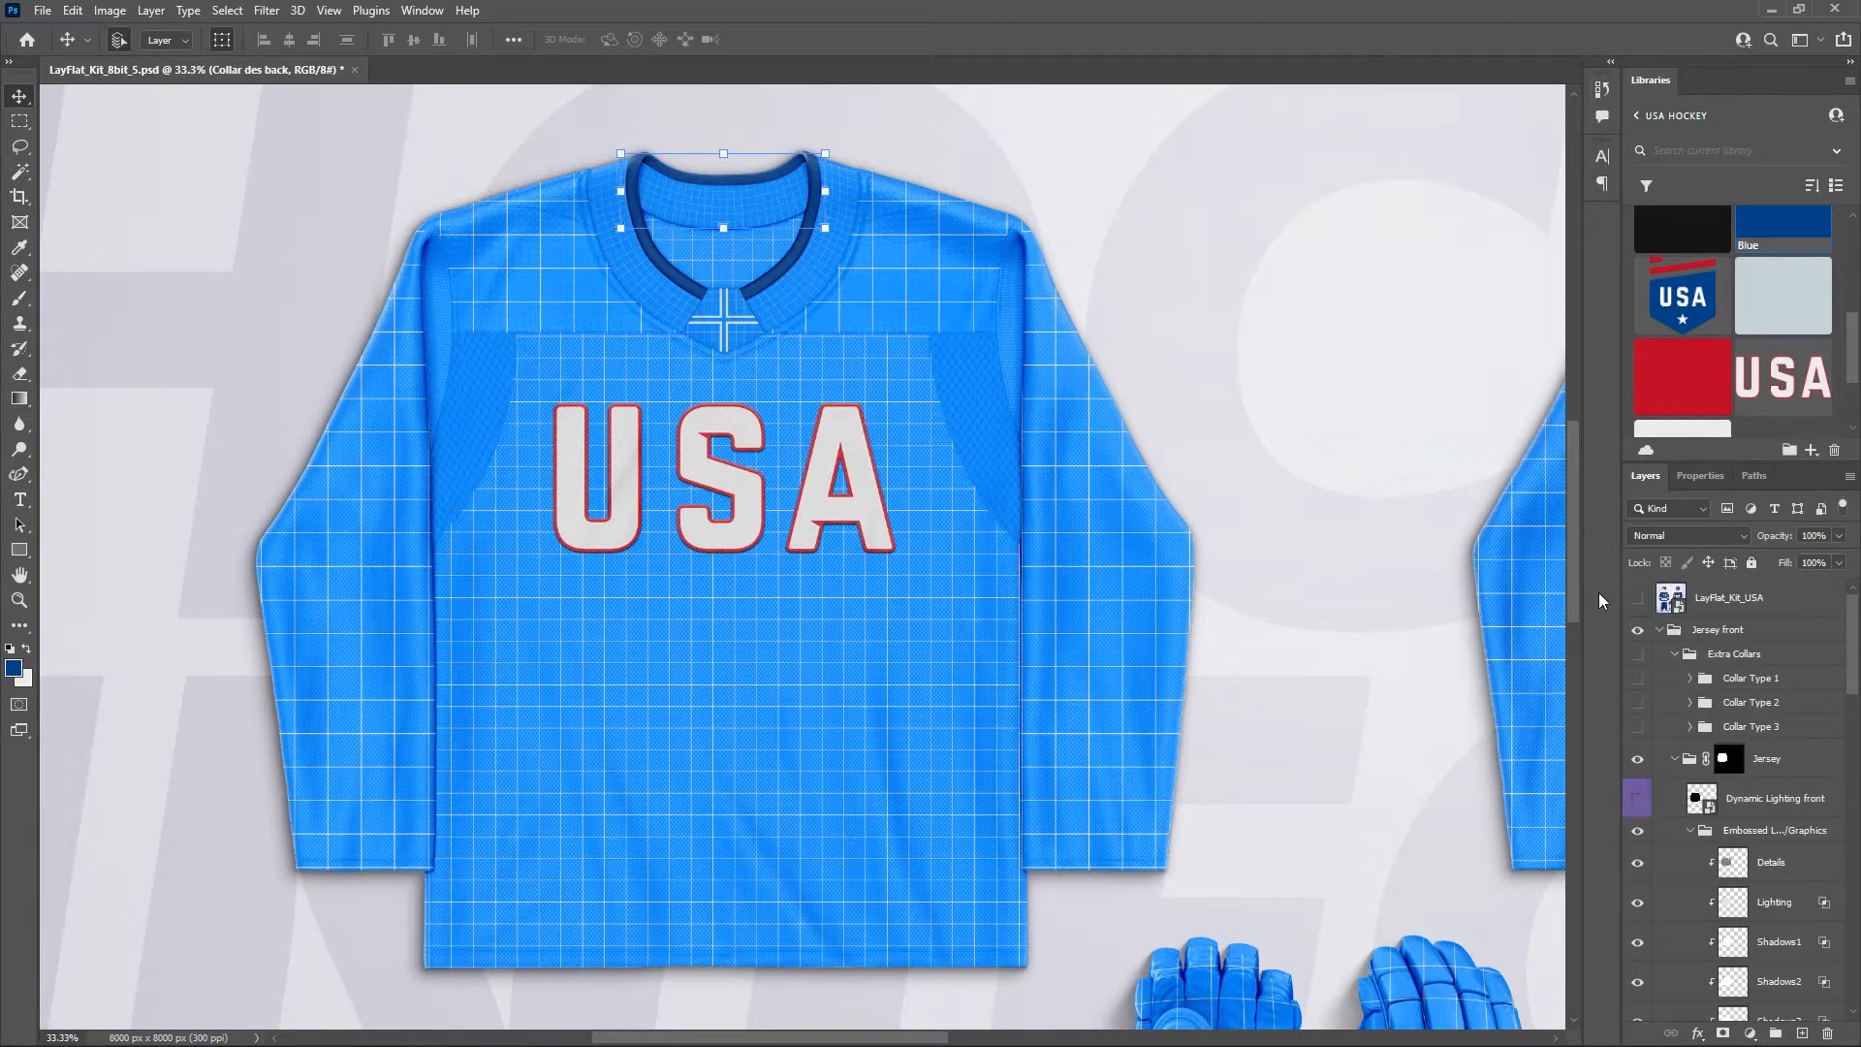
pyautogui.click(1637, 602)
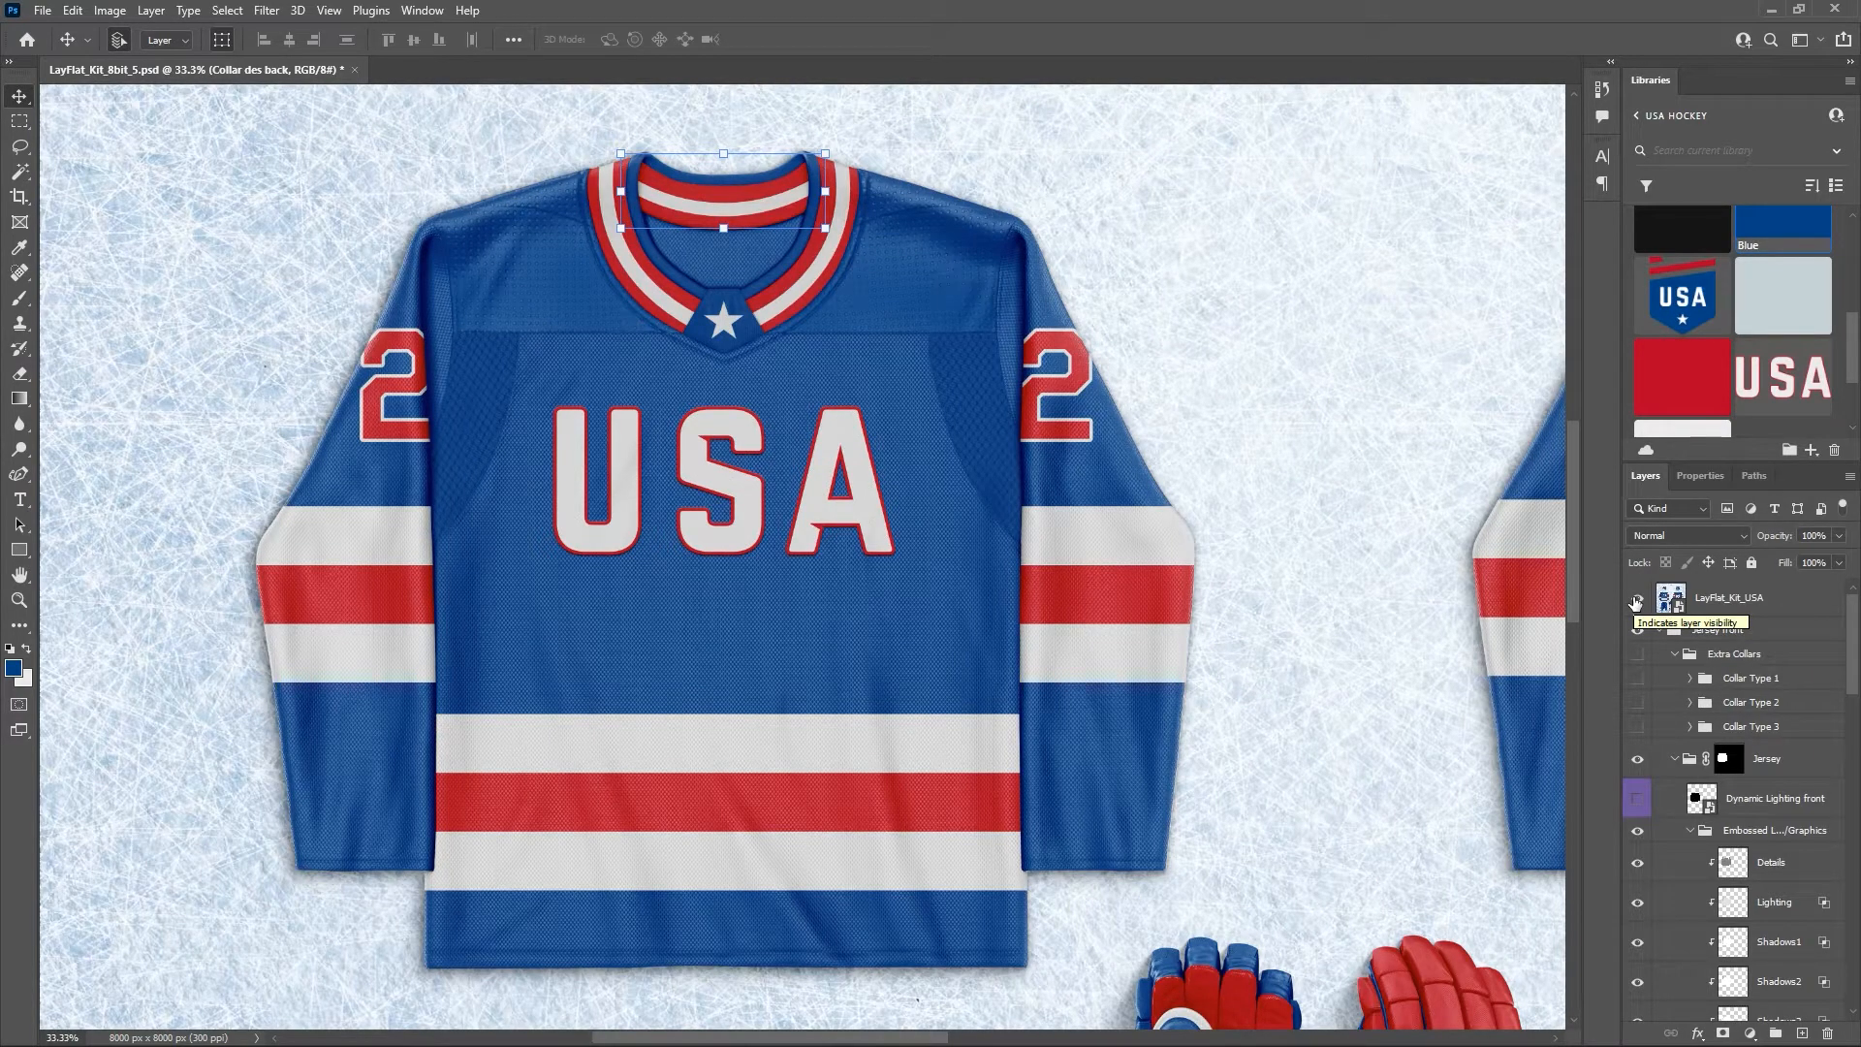
pyautogui.click(1636, 602)
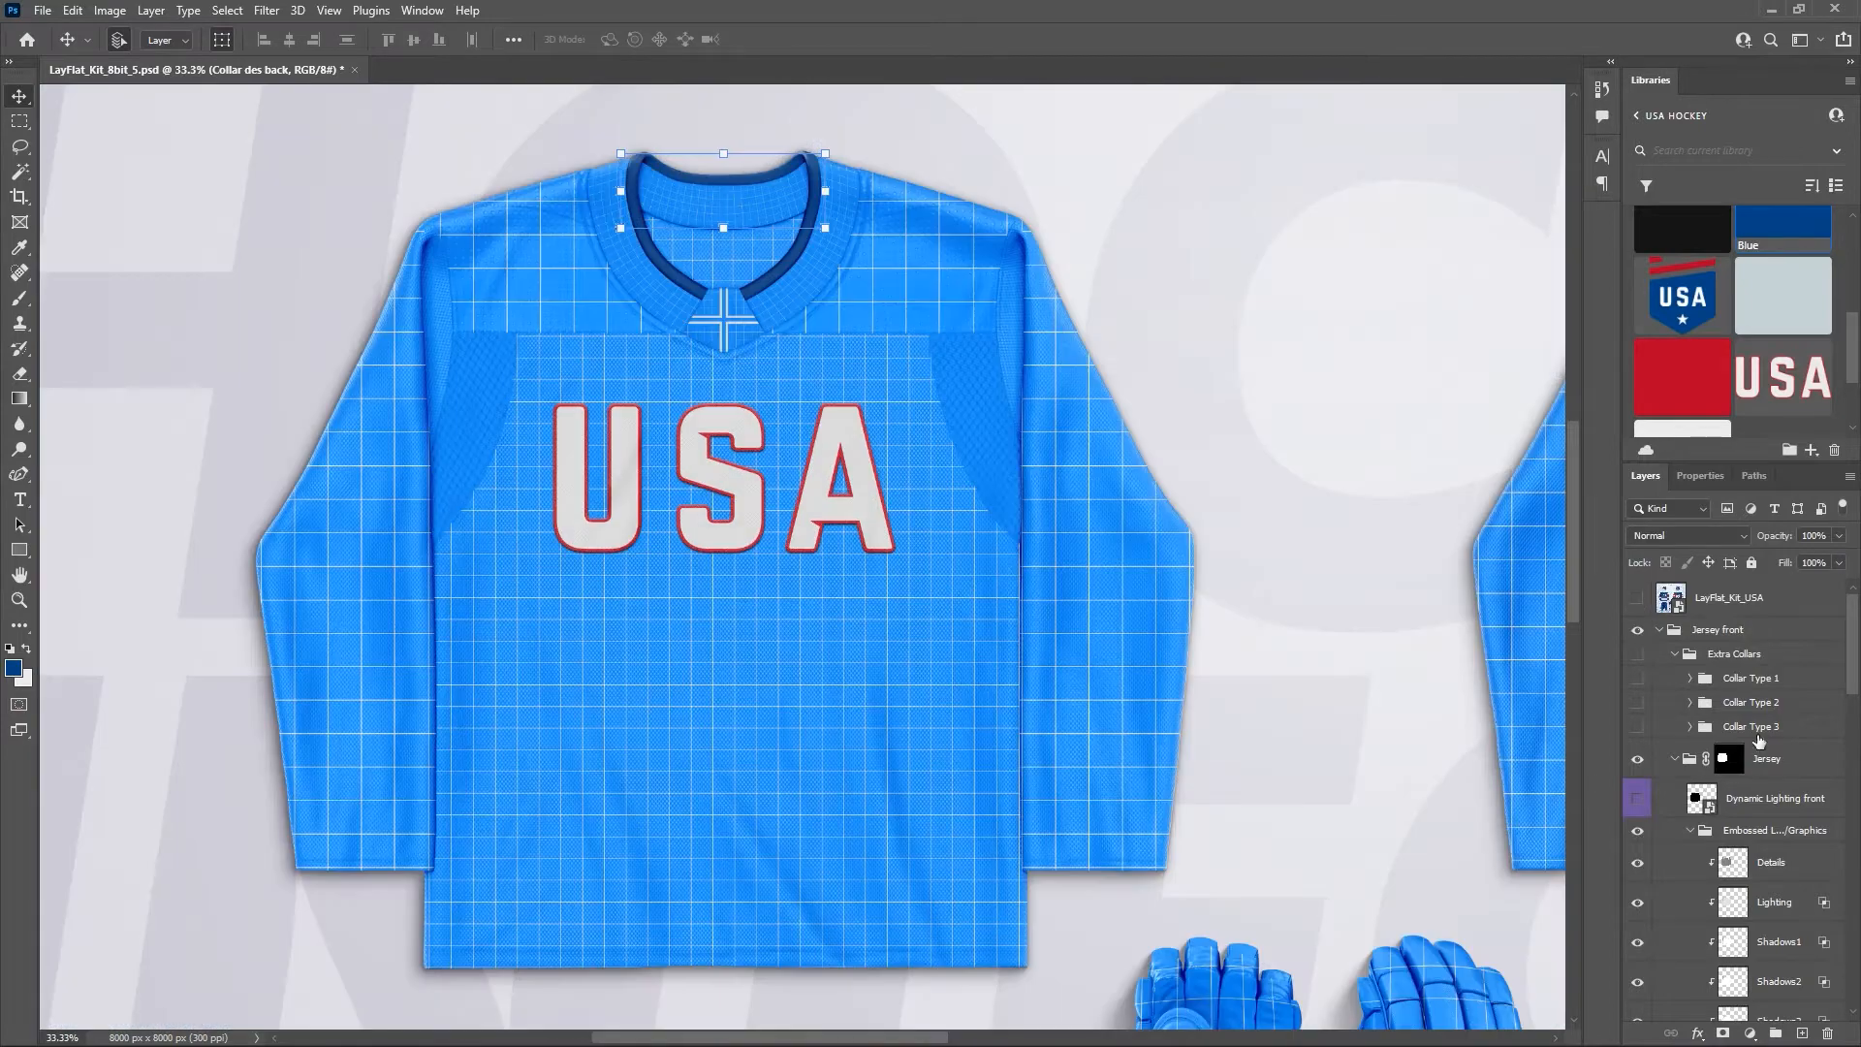
# Open the Collar des back smart object from the Collar group for editing.
pyautogui.scroll(-2, 1759, 732)
pyautogui.scroll(-6, 1760, 732)
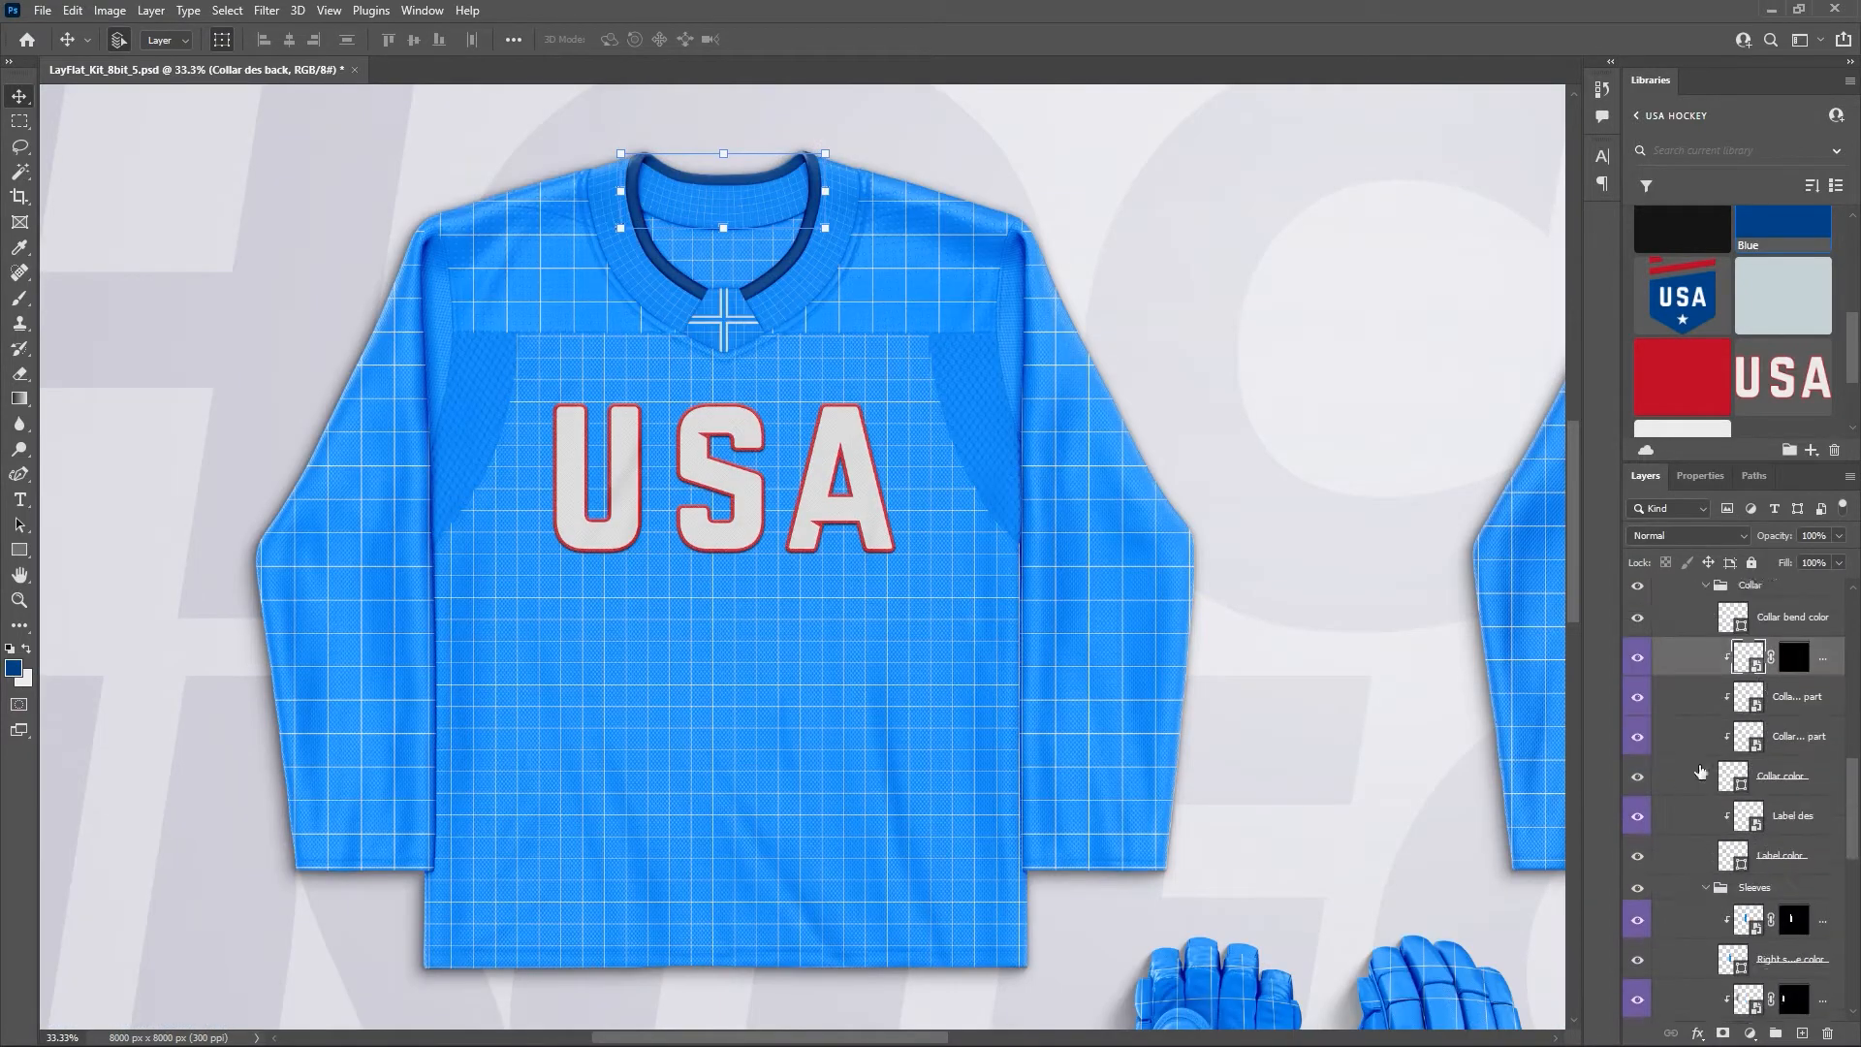
pyautogui.doubleClick(1756, 663)
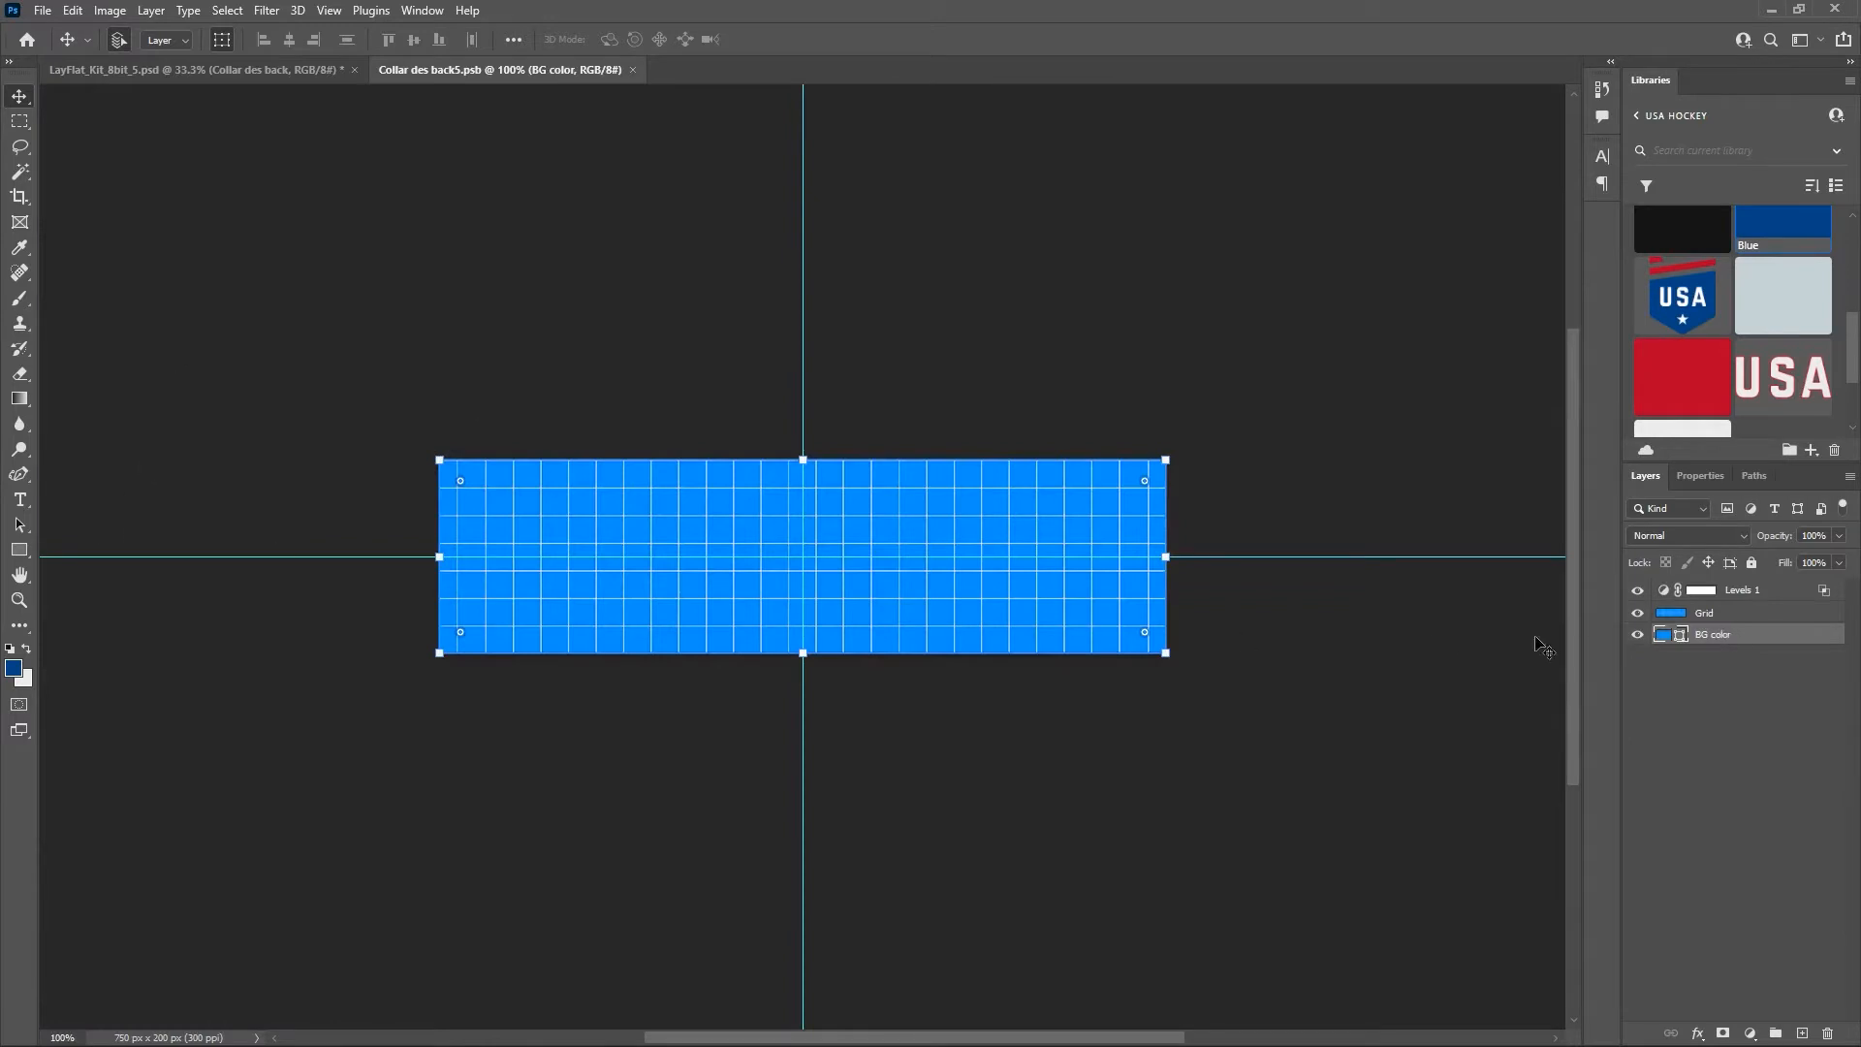
# Draw a white stripe rectangle 750 px wide and 70 px high across the canvas above the Grid layer, at Y 83 px.
pyautogui.click(1711, 613)
pyautogui.click(20, 549)
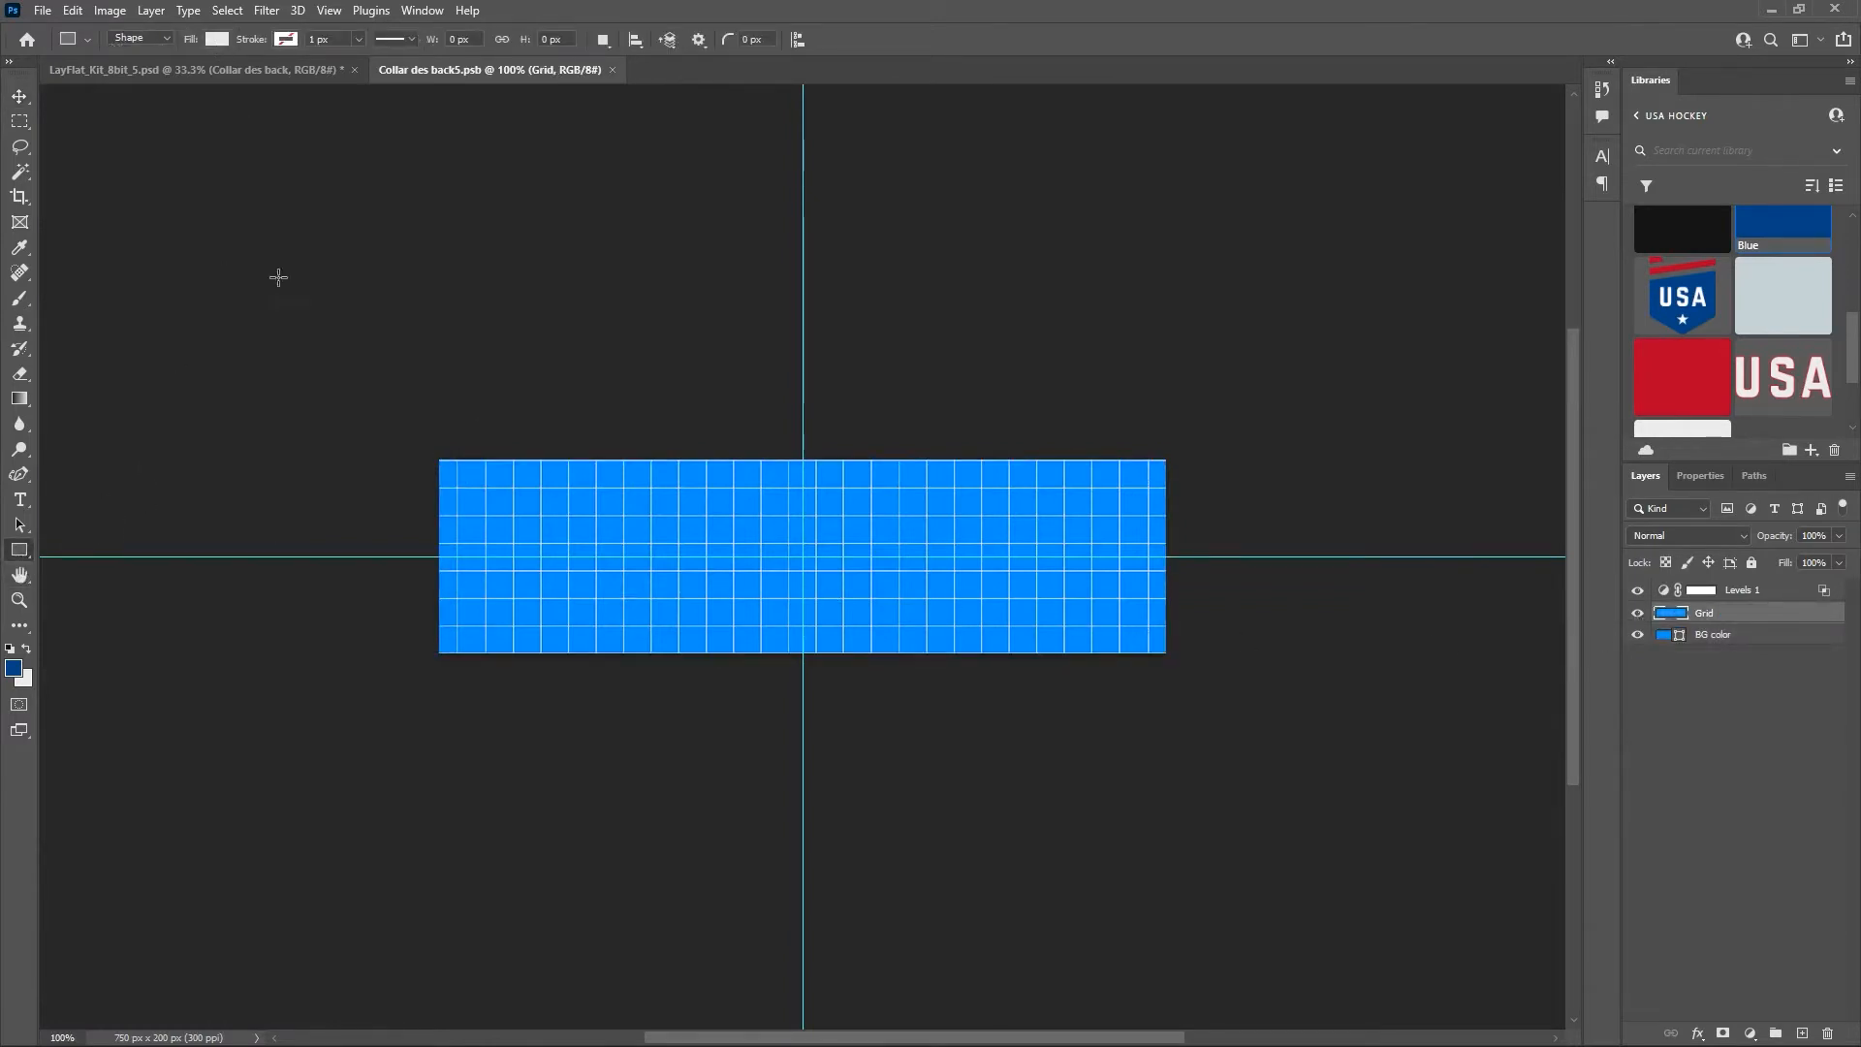
pyautogui.moveTo(488, 533); pyautogui.dragTo(1160, 618)
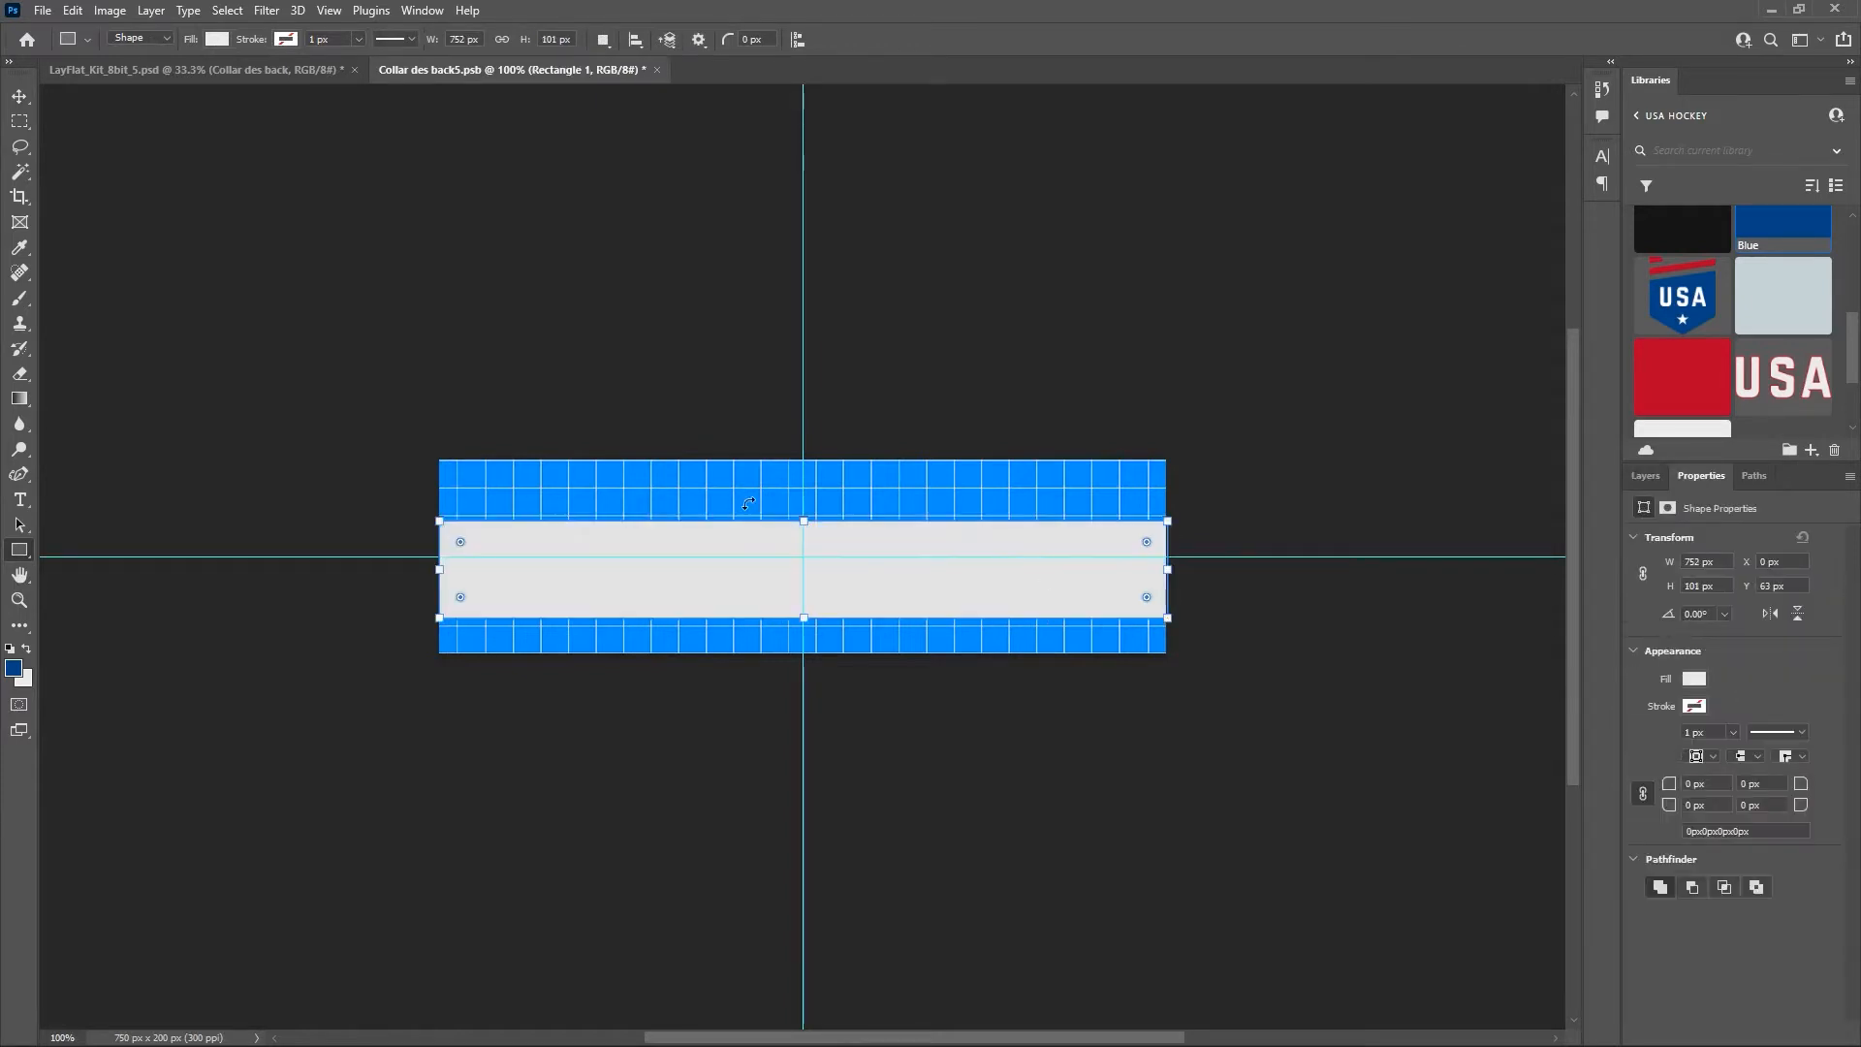
pyautogui.moveTo(813, 519); pyautogui.dragTo(812, 540)
pyautogui.moveTo(808, 617); pyautogui.dragTo(808, 605)
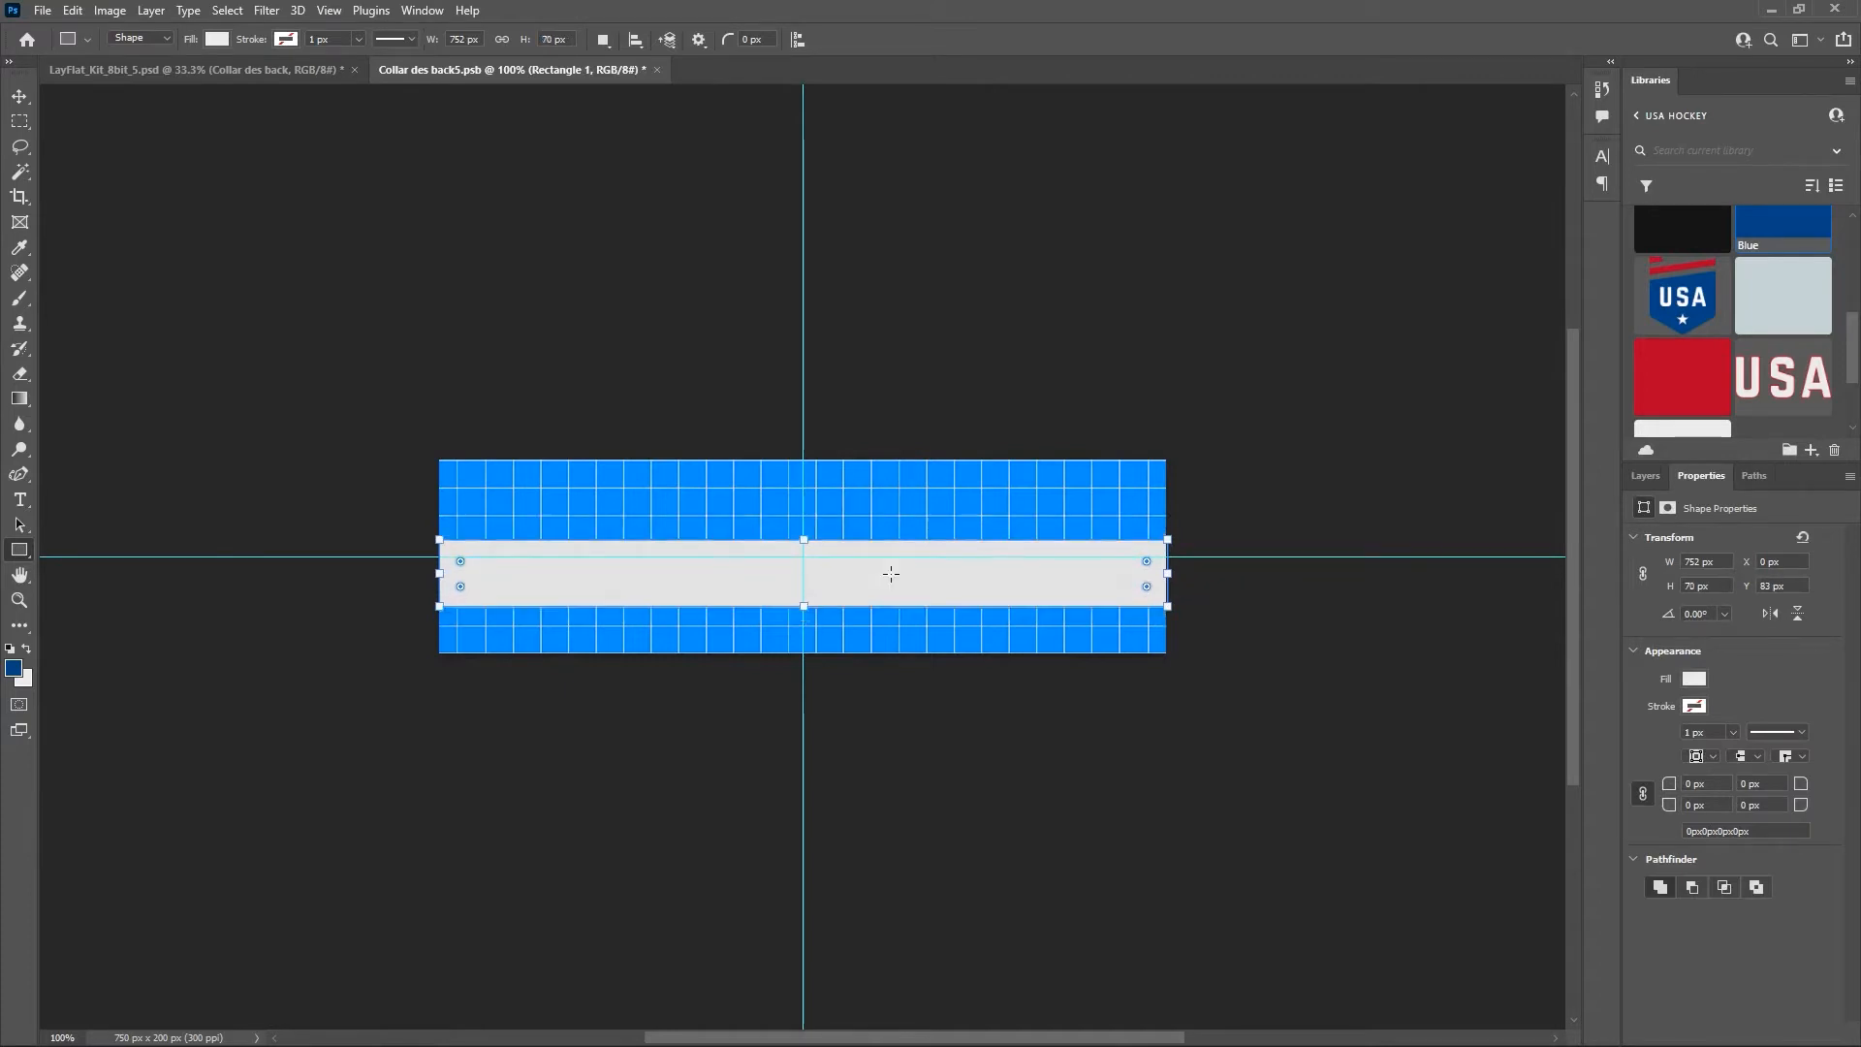
pyautogui.moveTo(1171, 576); pyautogui.dragTo(1169, 576)
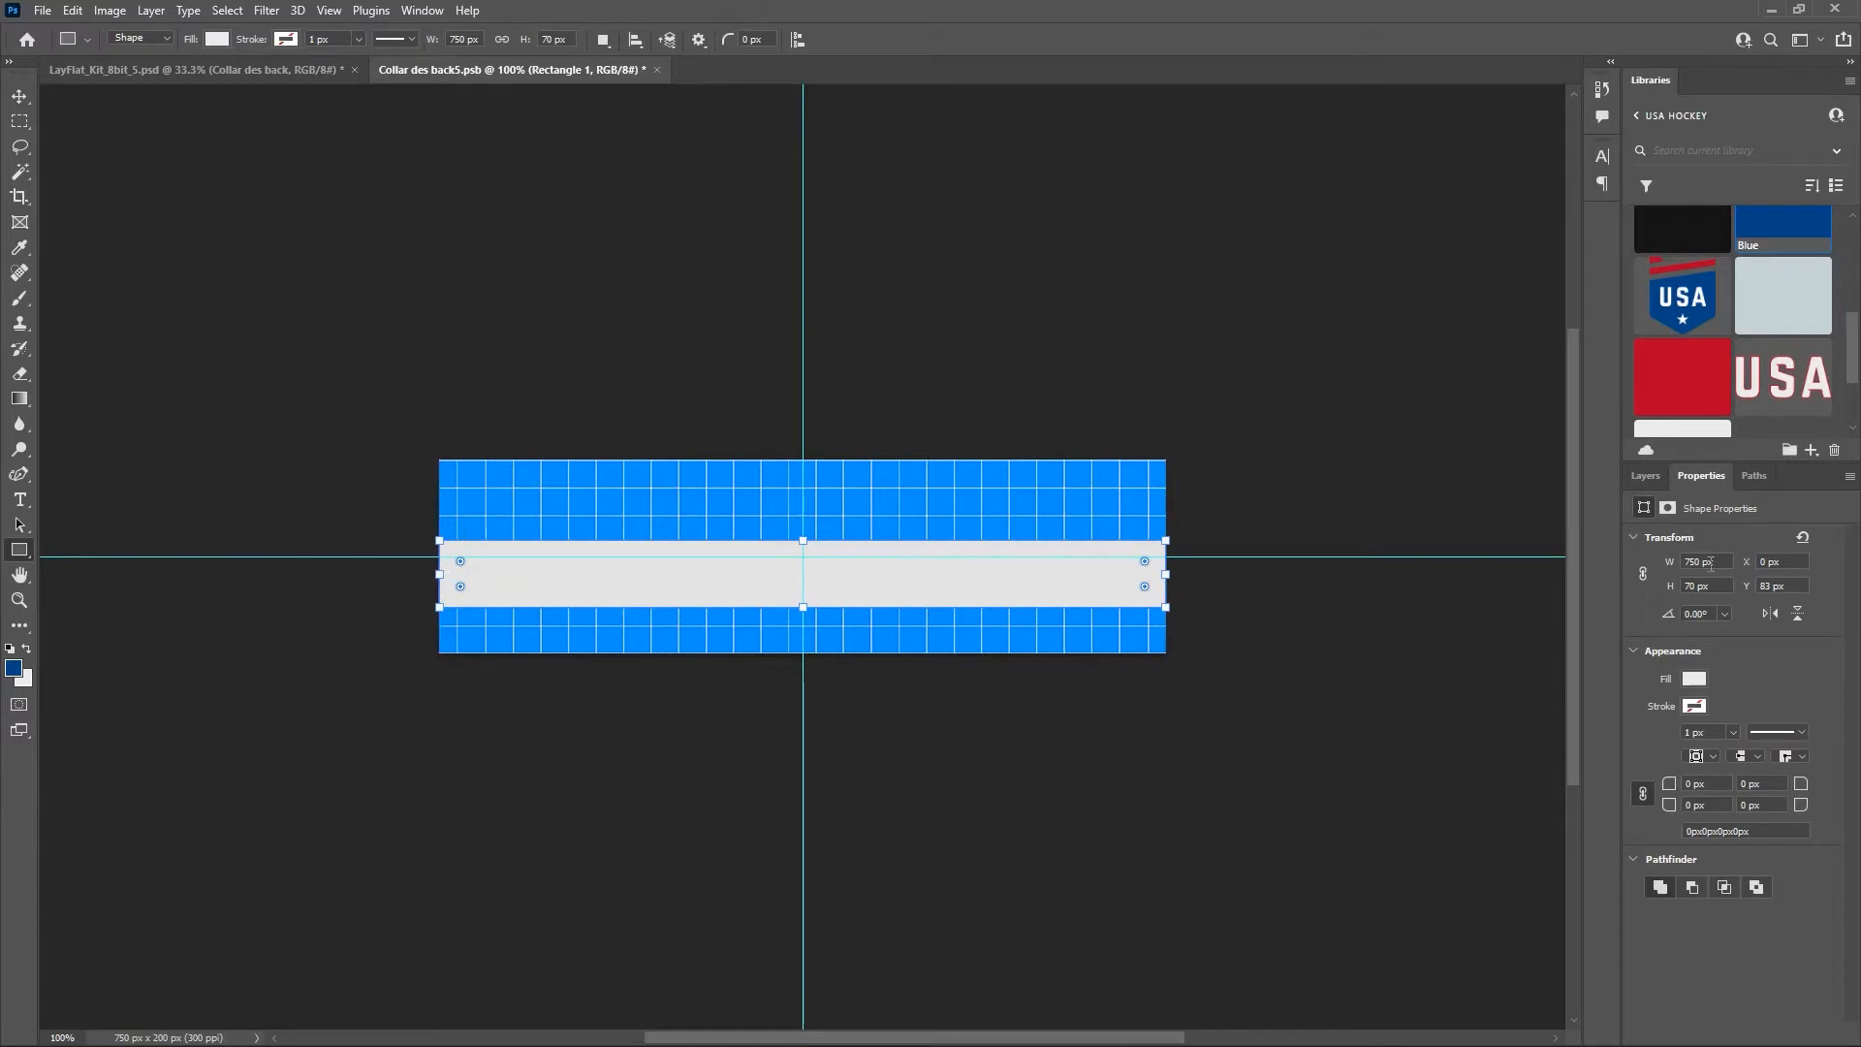
# Hide the Grid and BG color layers, save the back collar smart object and return to the LayFlat_Kit_8bit_5 mockup.
pyautogui.click(1656, 477)
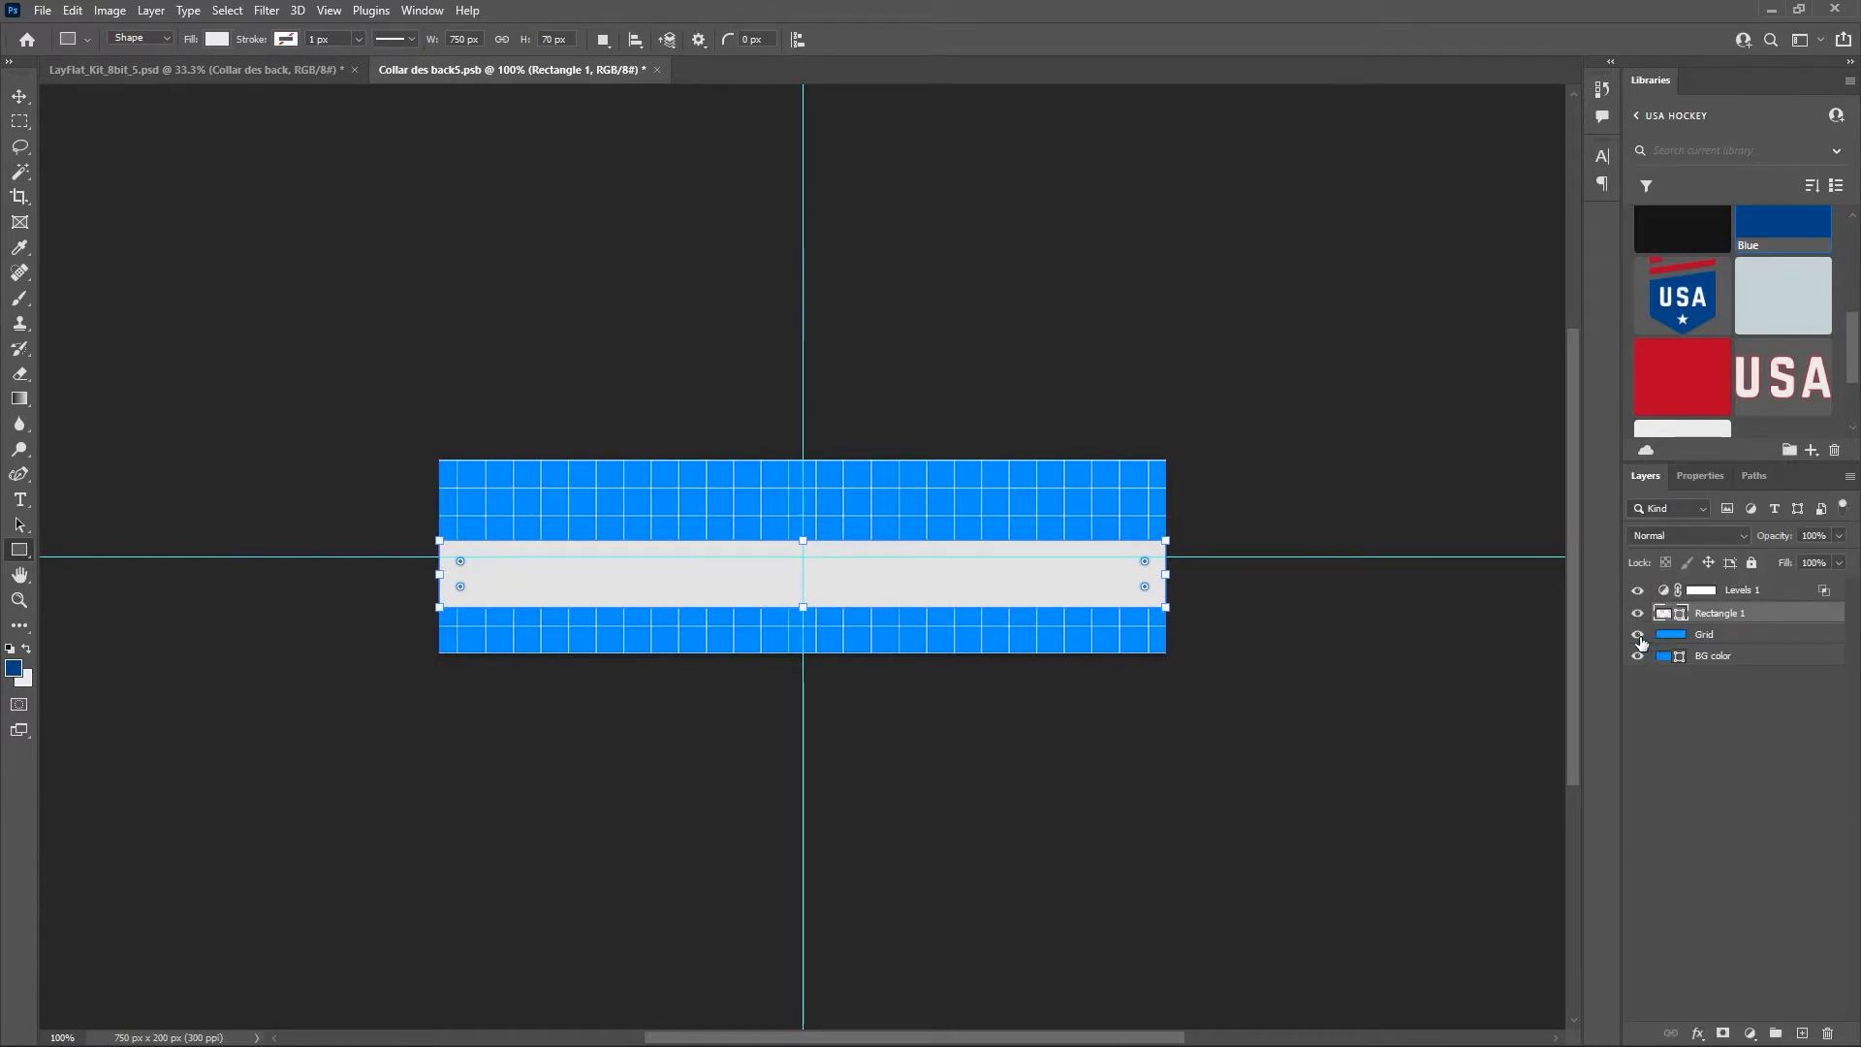
pyautogui.click(1638, 635)
pyautogui.click(1638, 656)
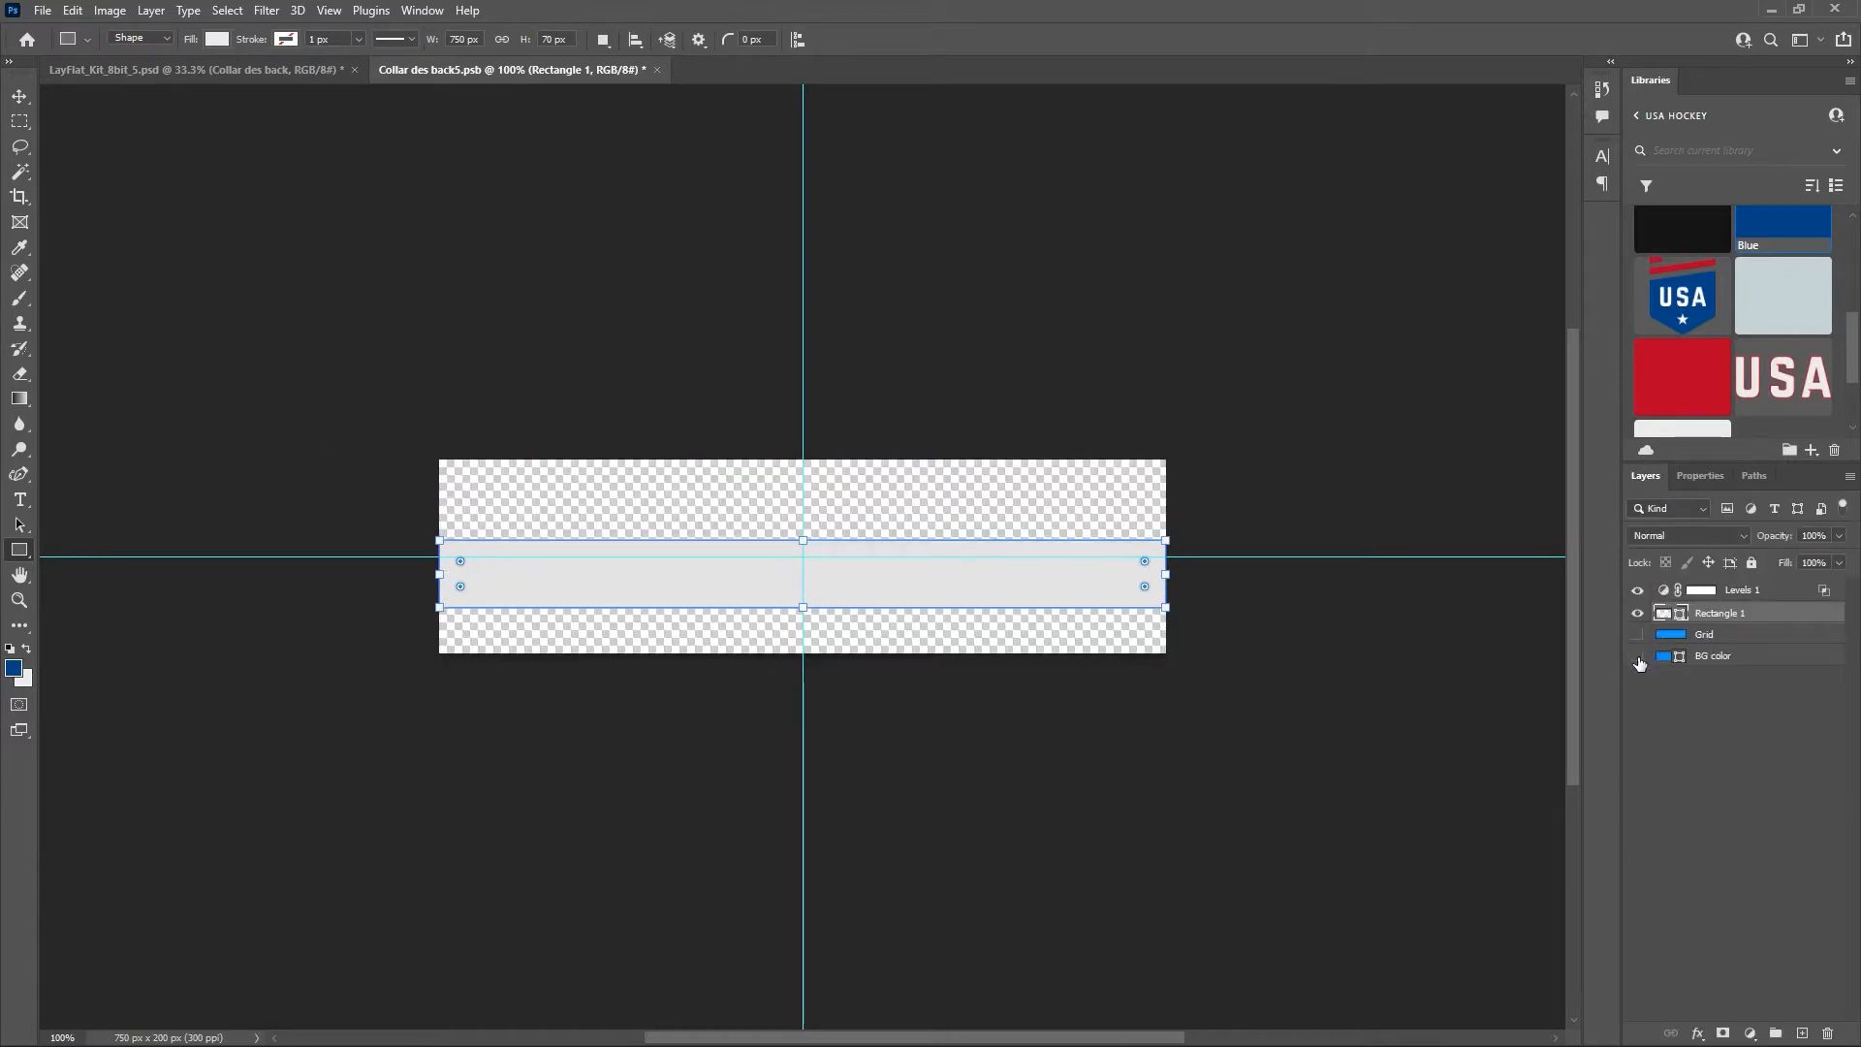
pyautogui.hotkey('ctrl', 's')
pyautogui.click(194, 73)
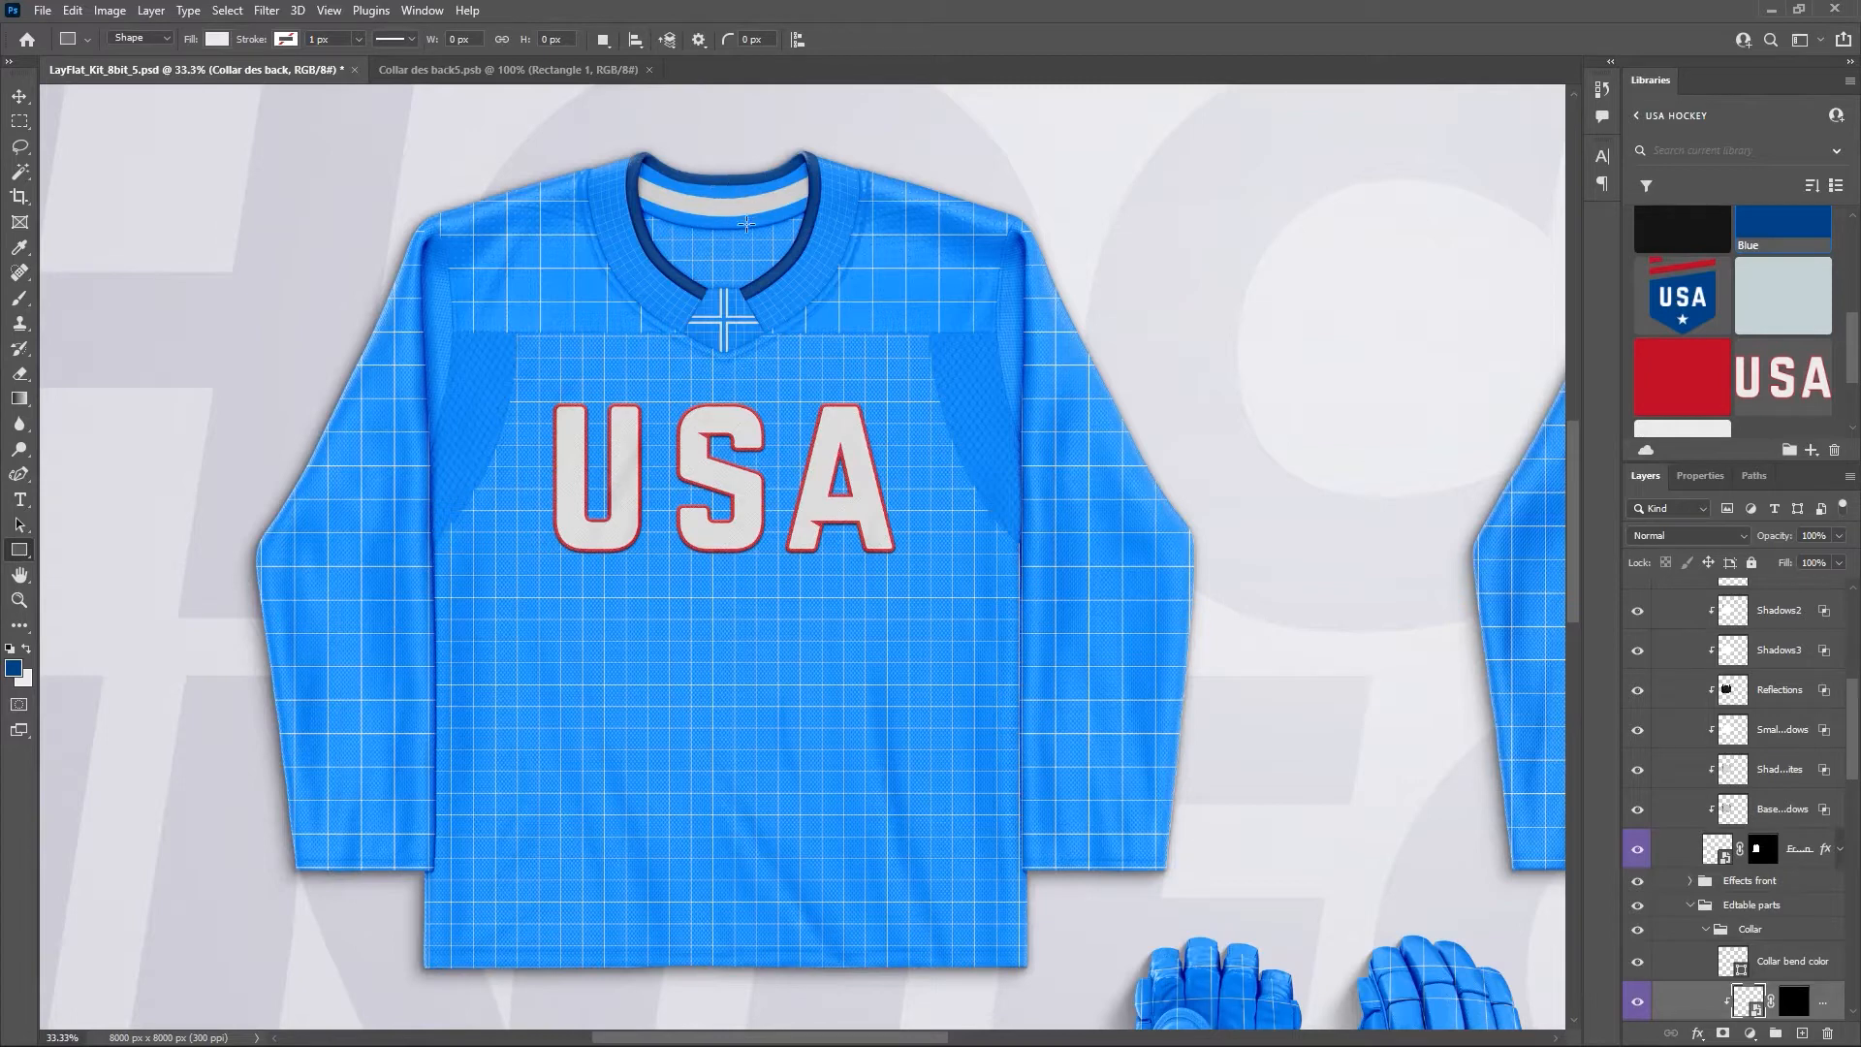
# Fill the Collar color shape in the Collar group with the library's Red.
pyautogui.scroll(-3, 1784, 815)
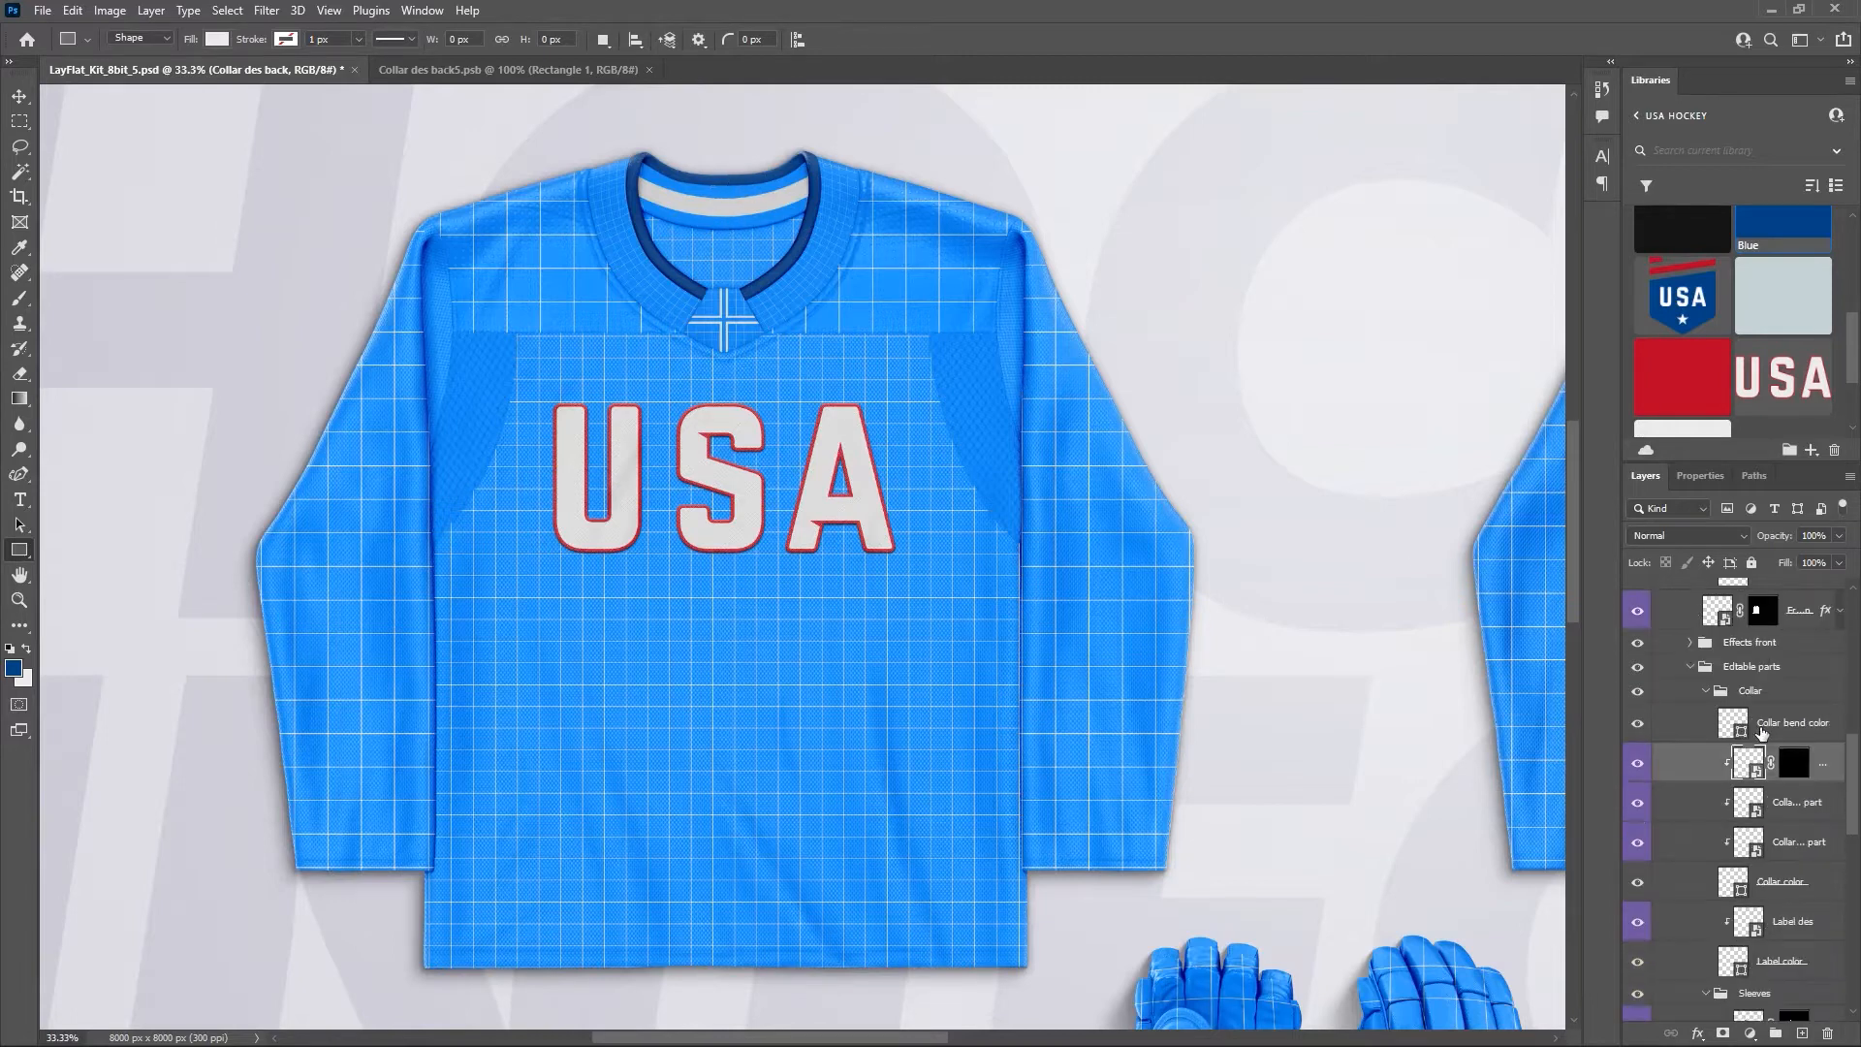
pyautogui.click(1768, 884)
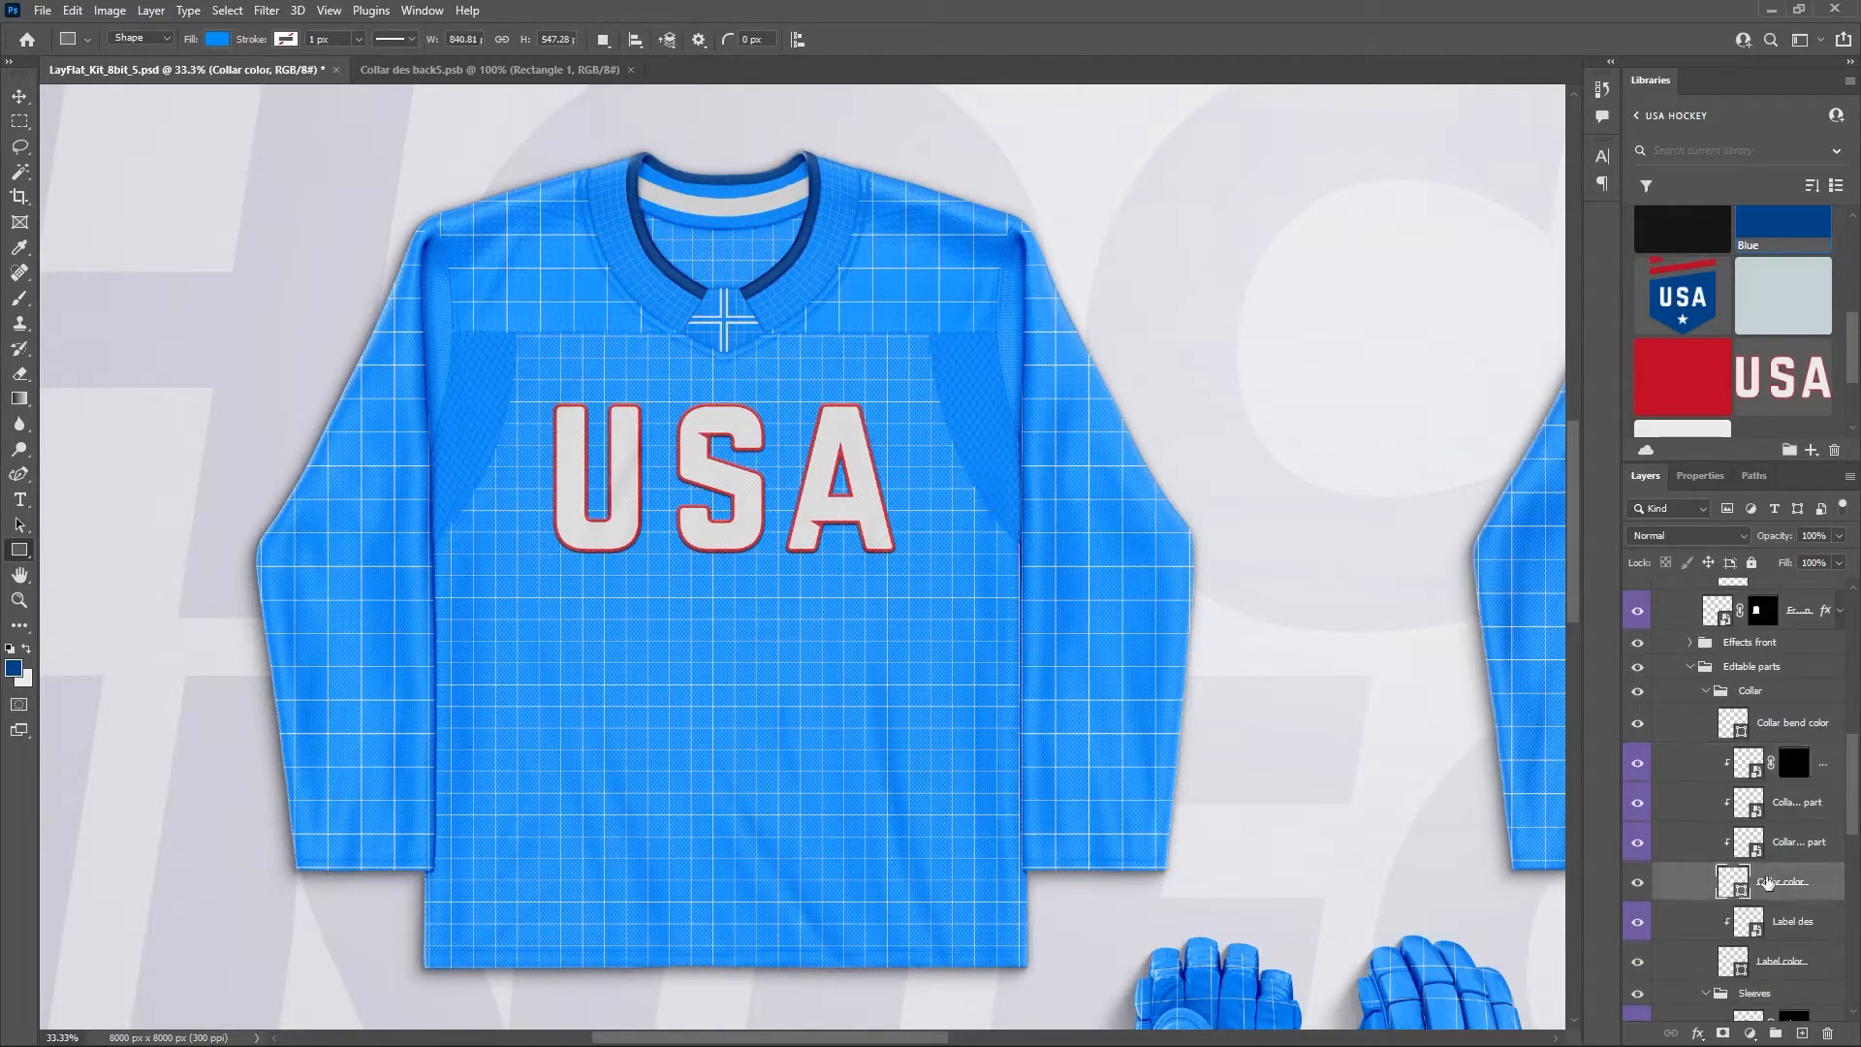
pyautogui.click(1672, 386)
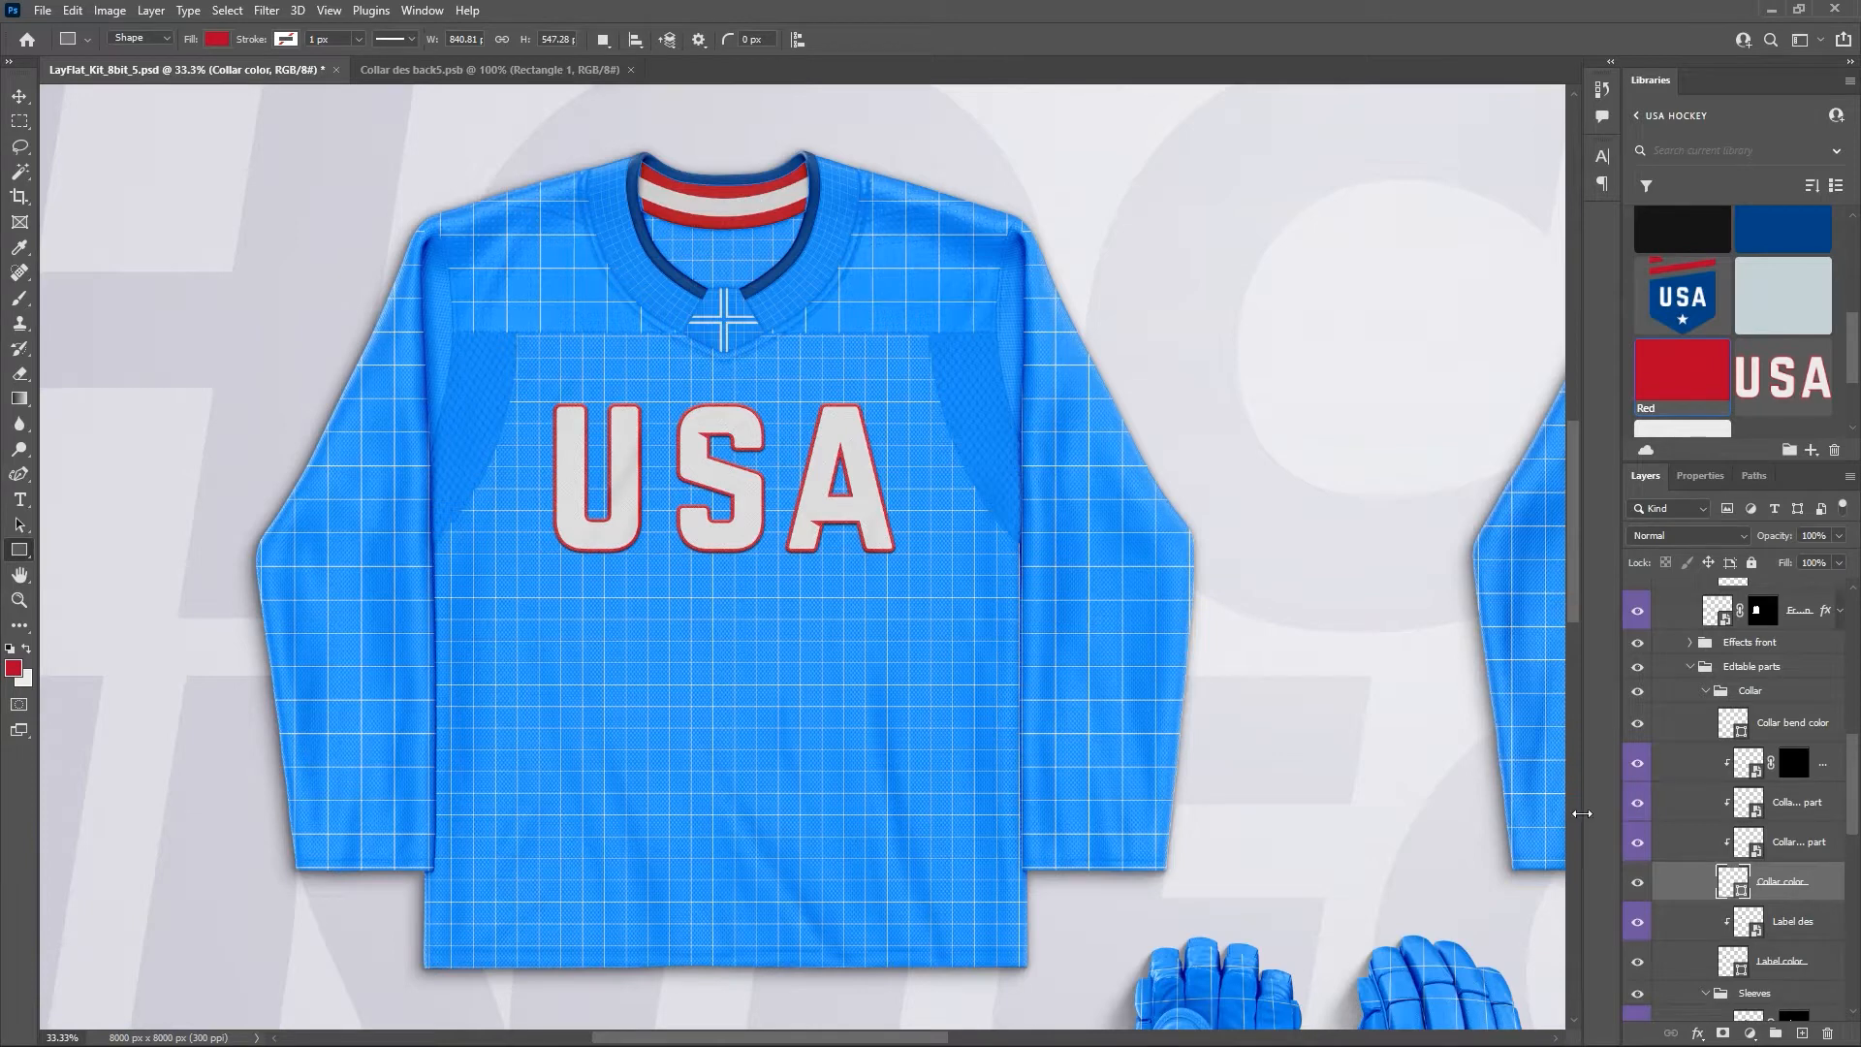
# Preview the front collar without its left and right design parts, leaving both layers visible.
pyautogui.click(1638, 842)
pyautogui.click(1647, 804)
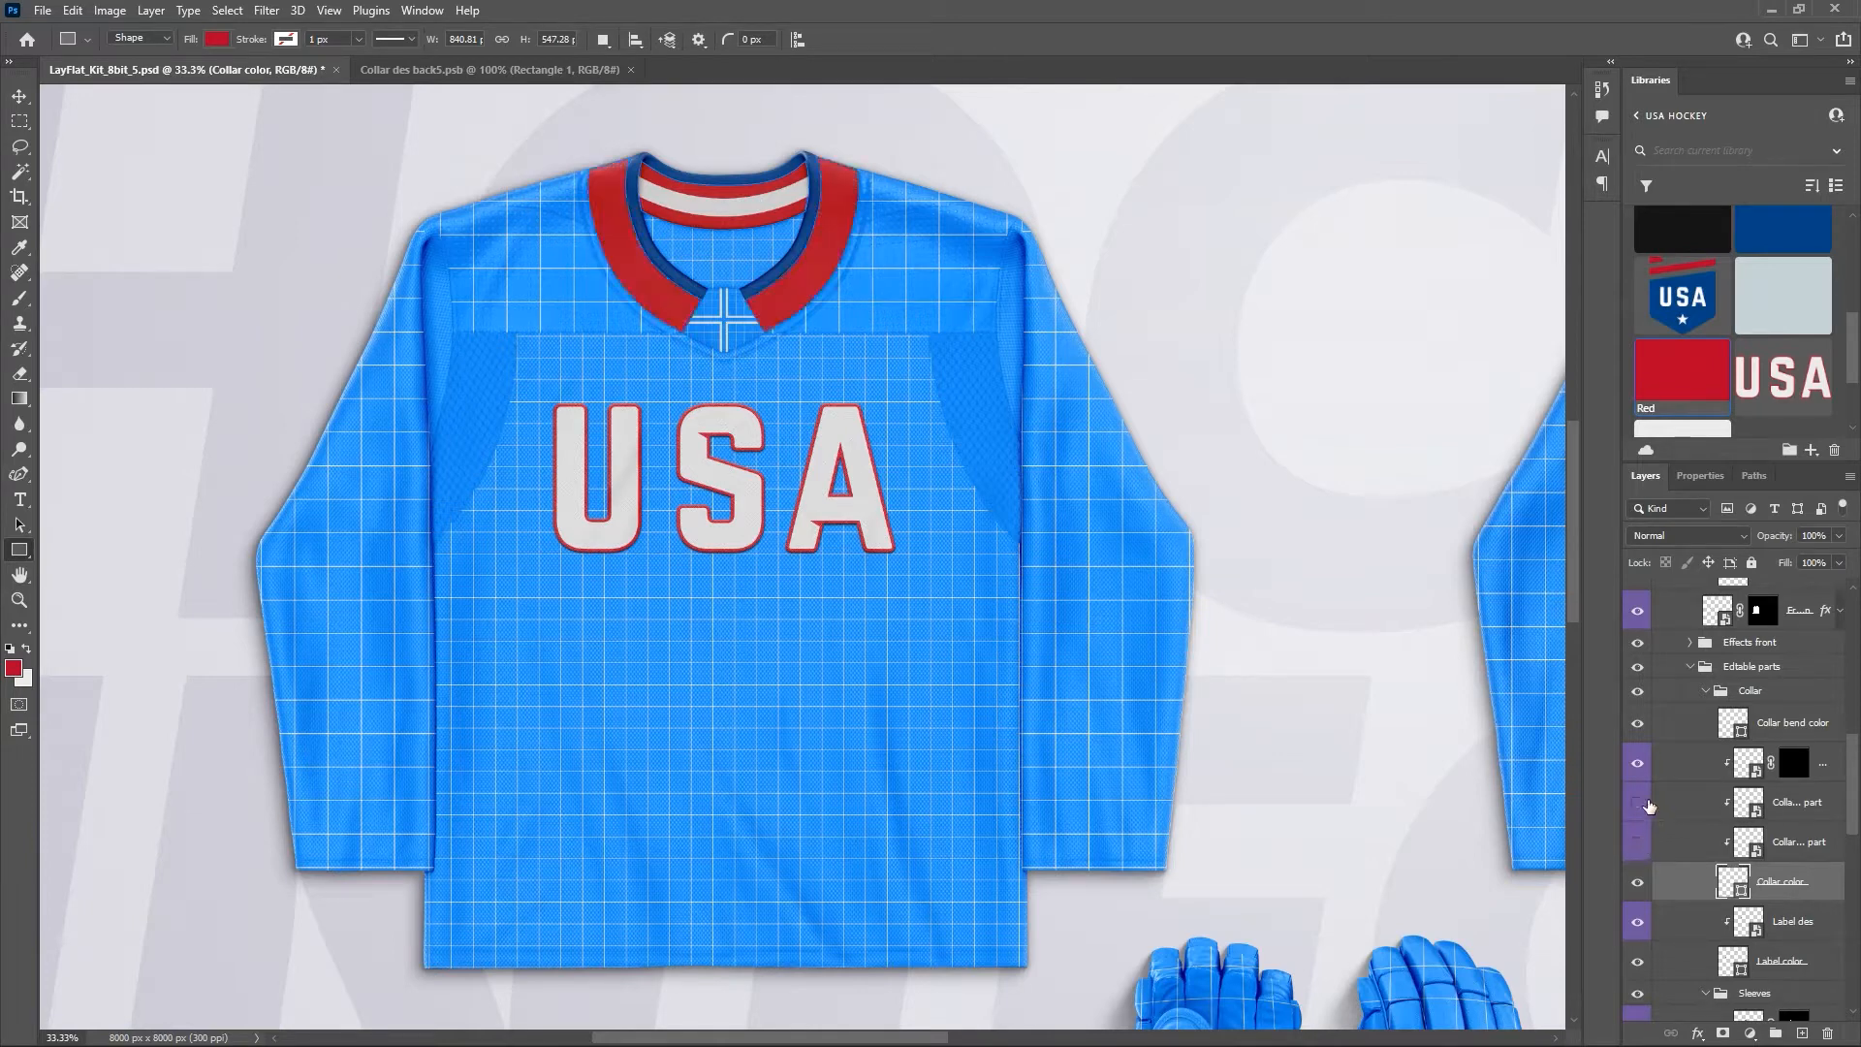
pyautogui.click(1639, 804)
pyautogui.click(1638, 842)
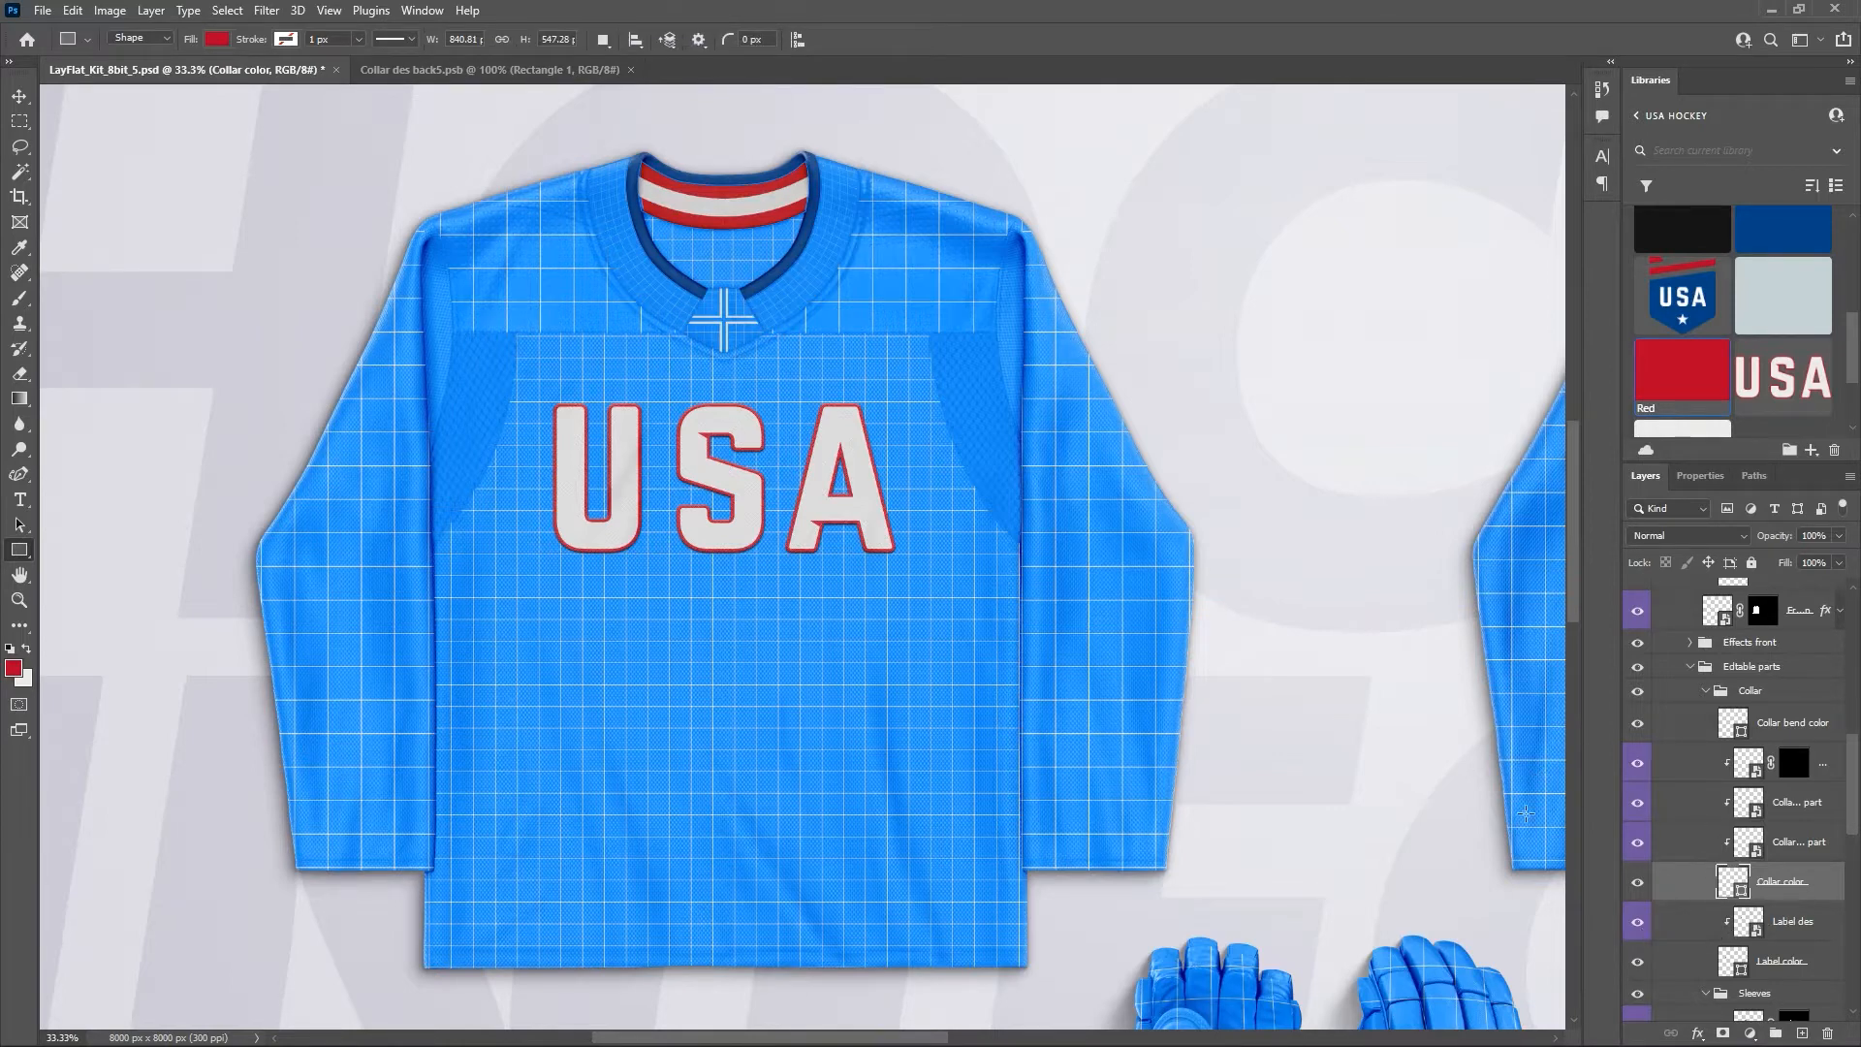
# Show the BG color layer in Collar des back5, fill it with the library's Red, save, and return to the mockup.
pyautogui.click(495, 70)
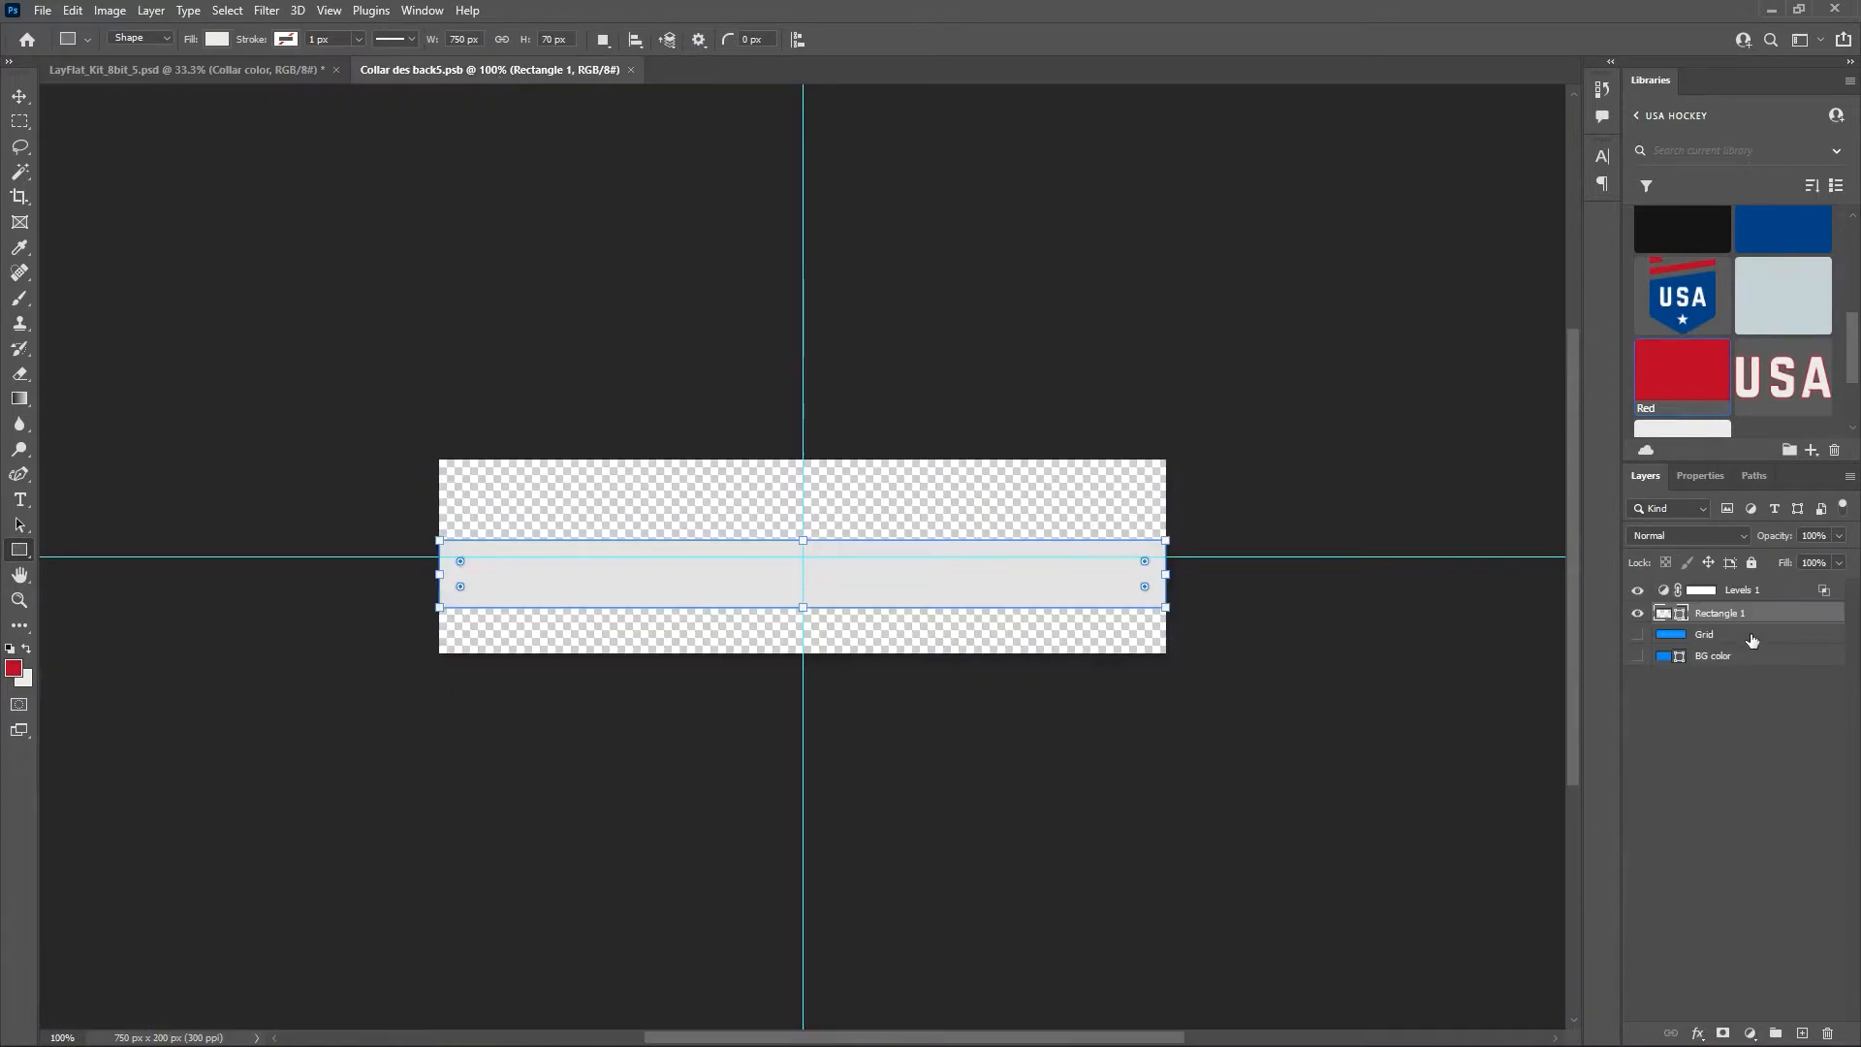
pyautogui.click(1638, 656)
pyautogui.click(1725, 657)
pyautogui.click(1687, 369)
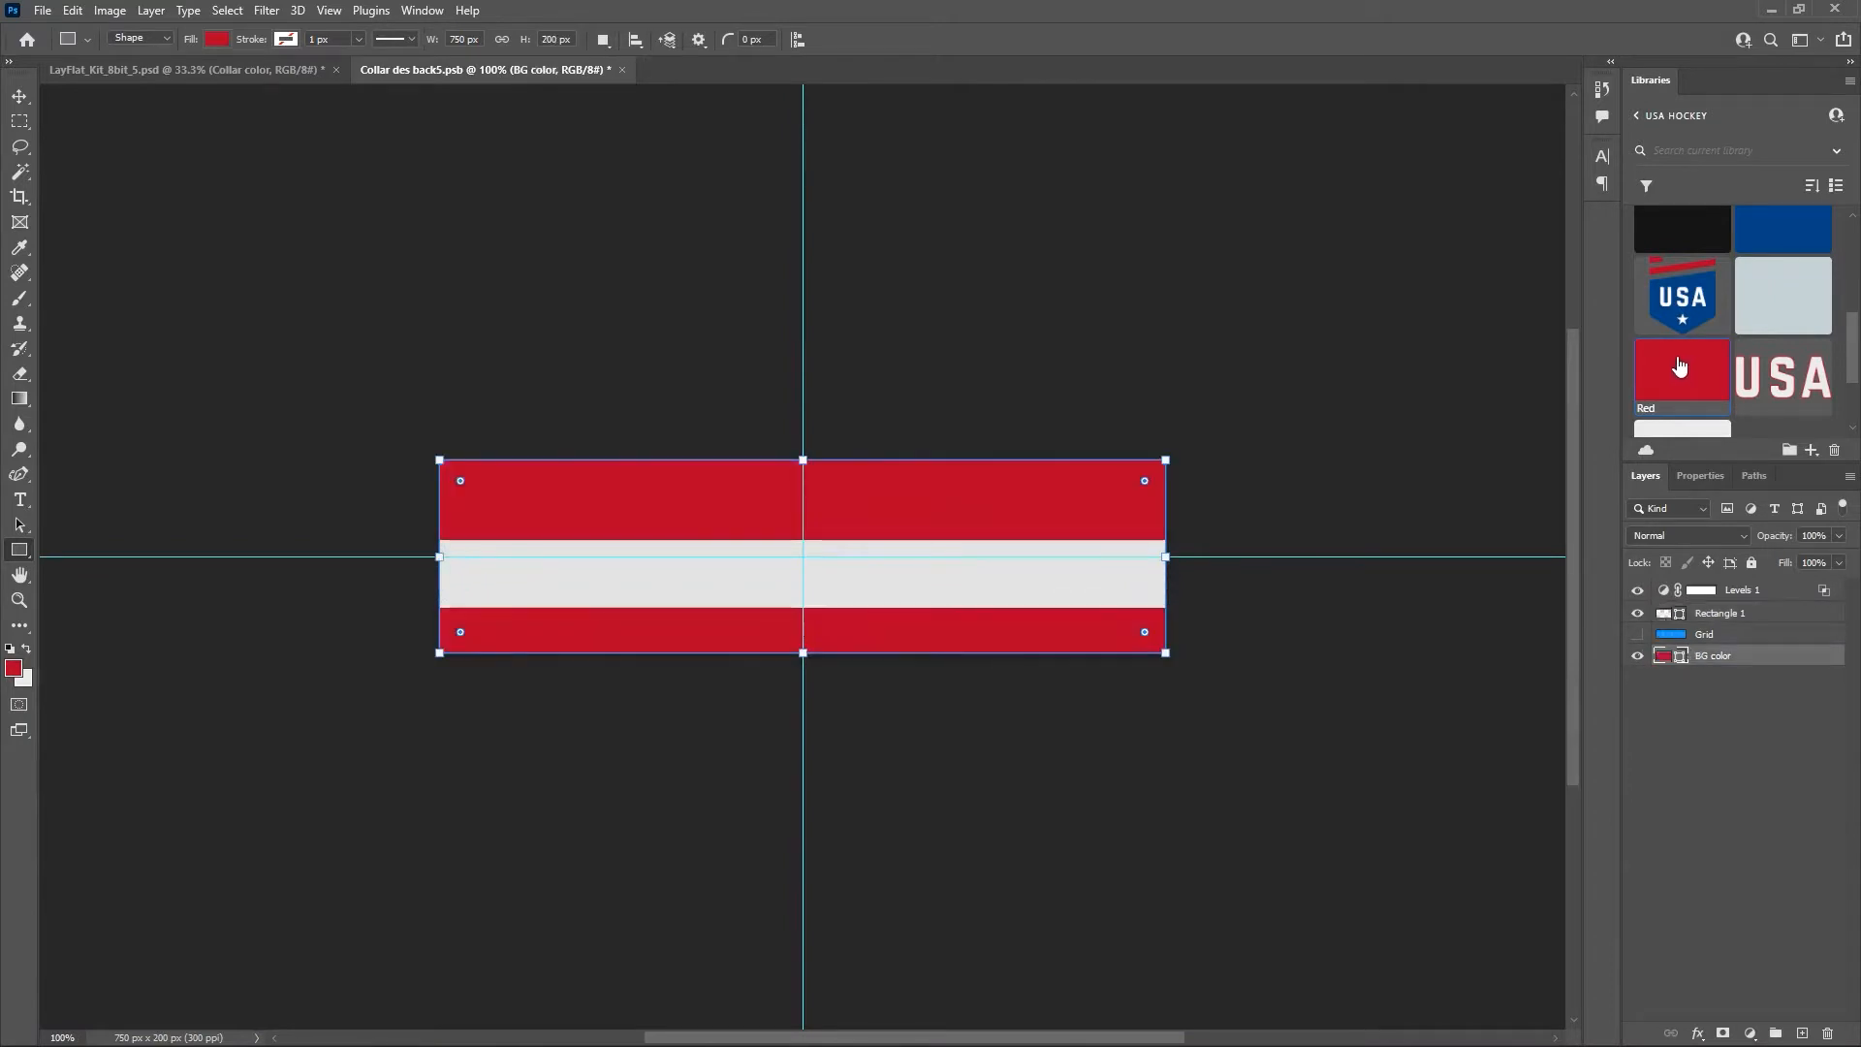
pyautogui.click(297, 89)
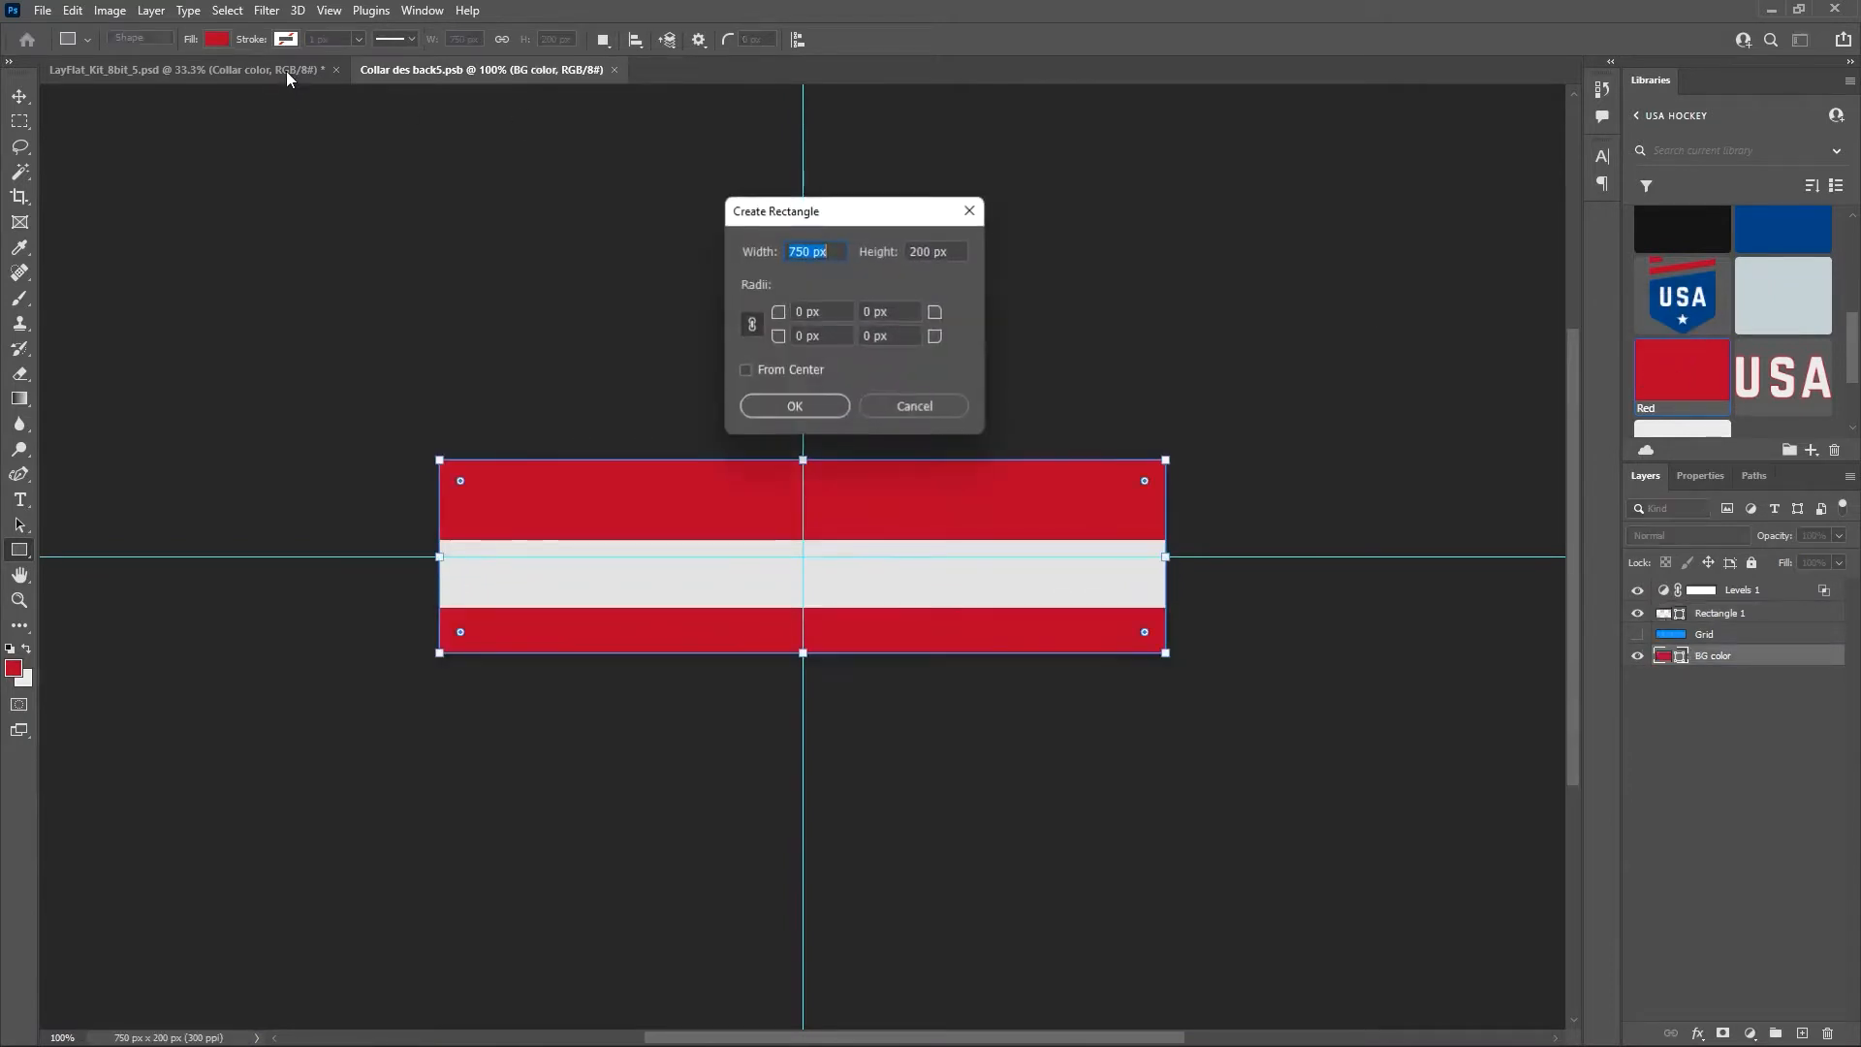
pyautogui.click(928, 401)
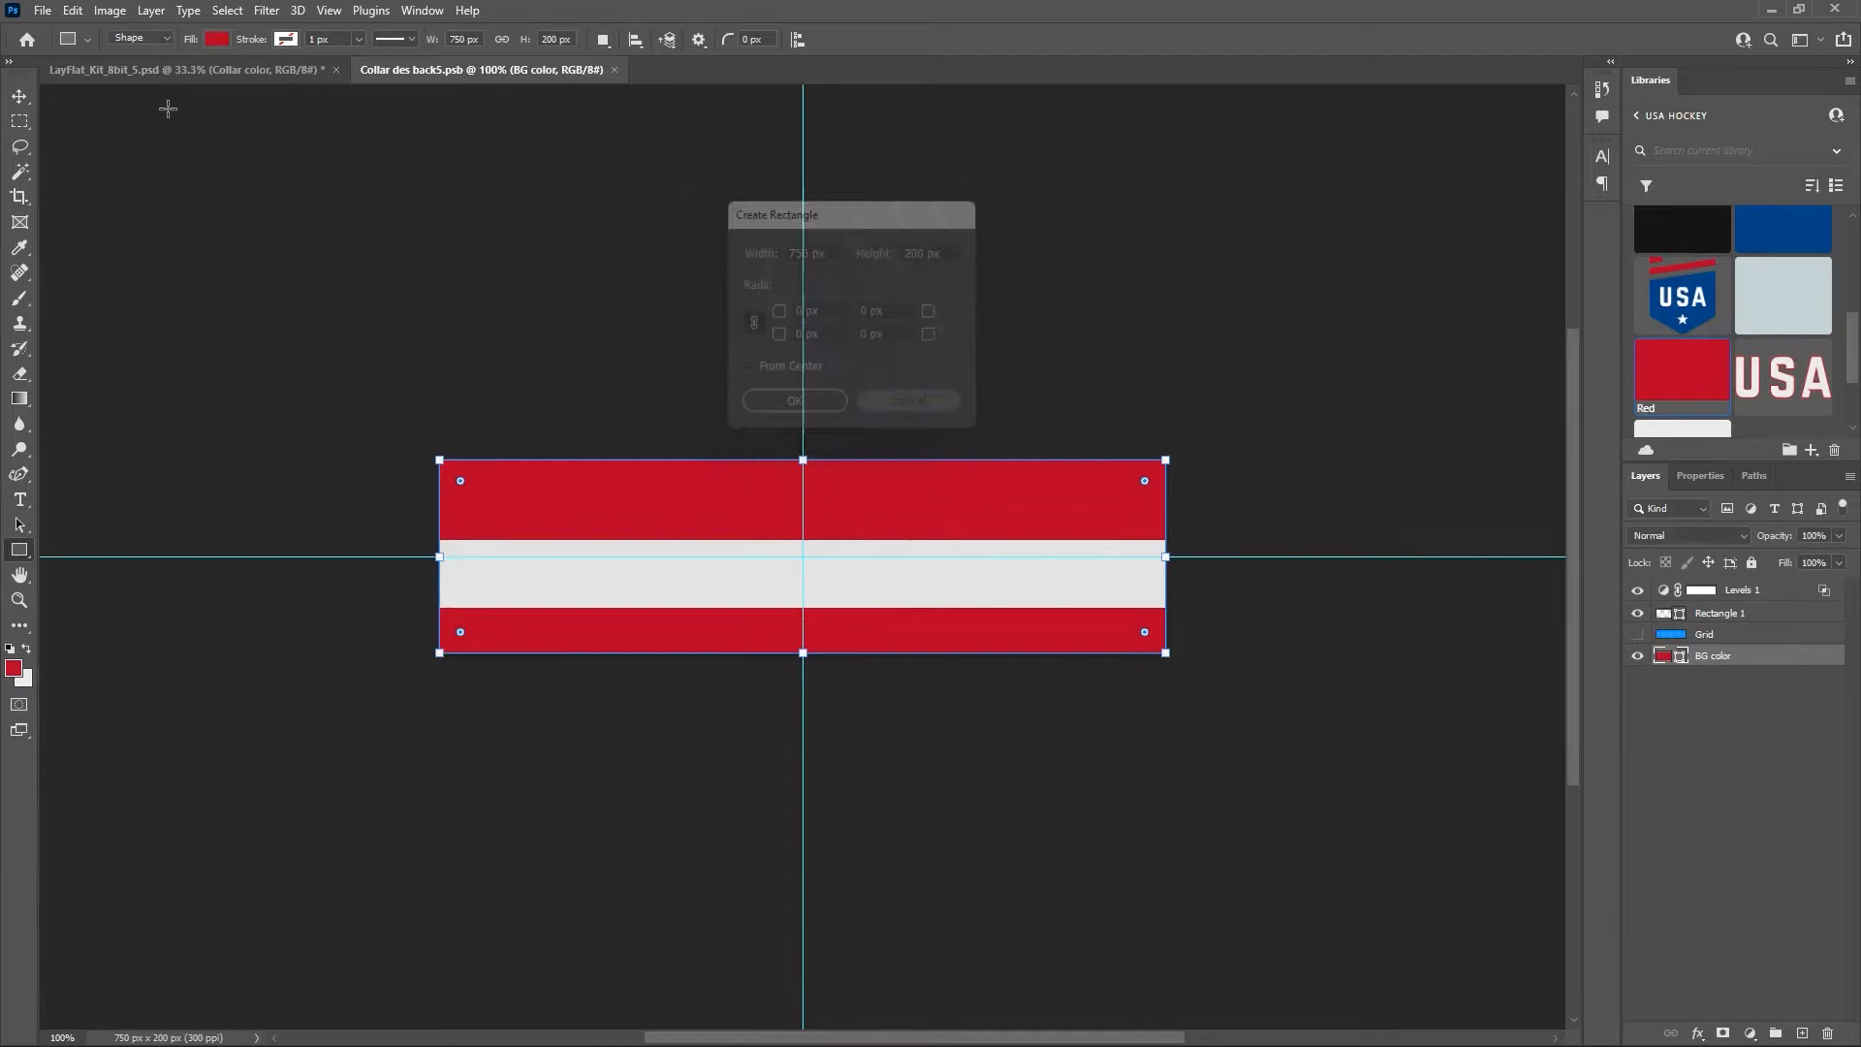
pyautogui.click(203, 75)
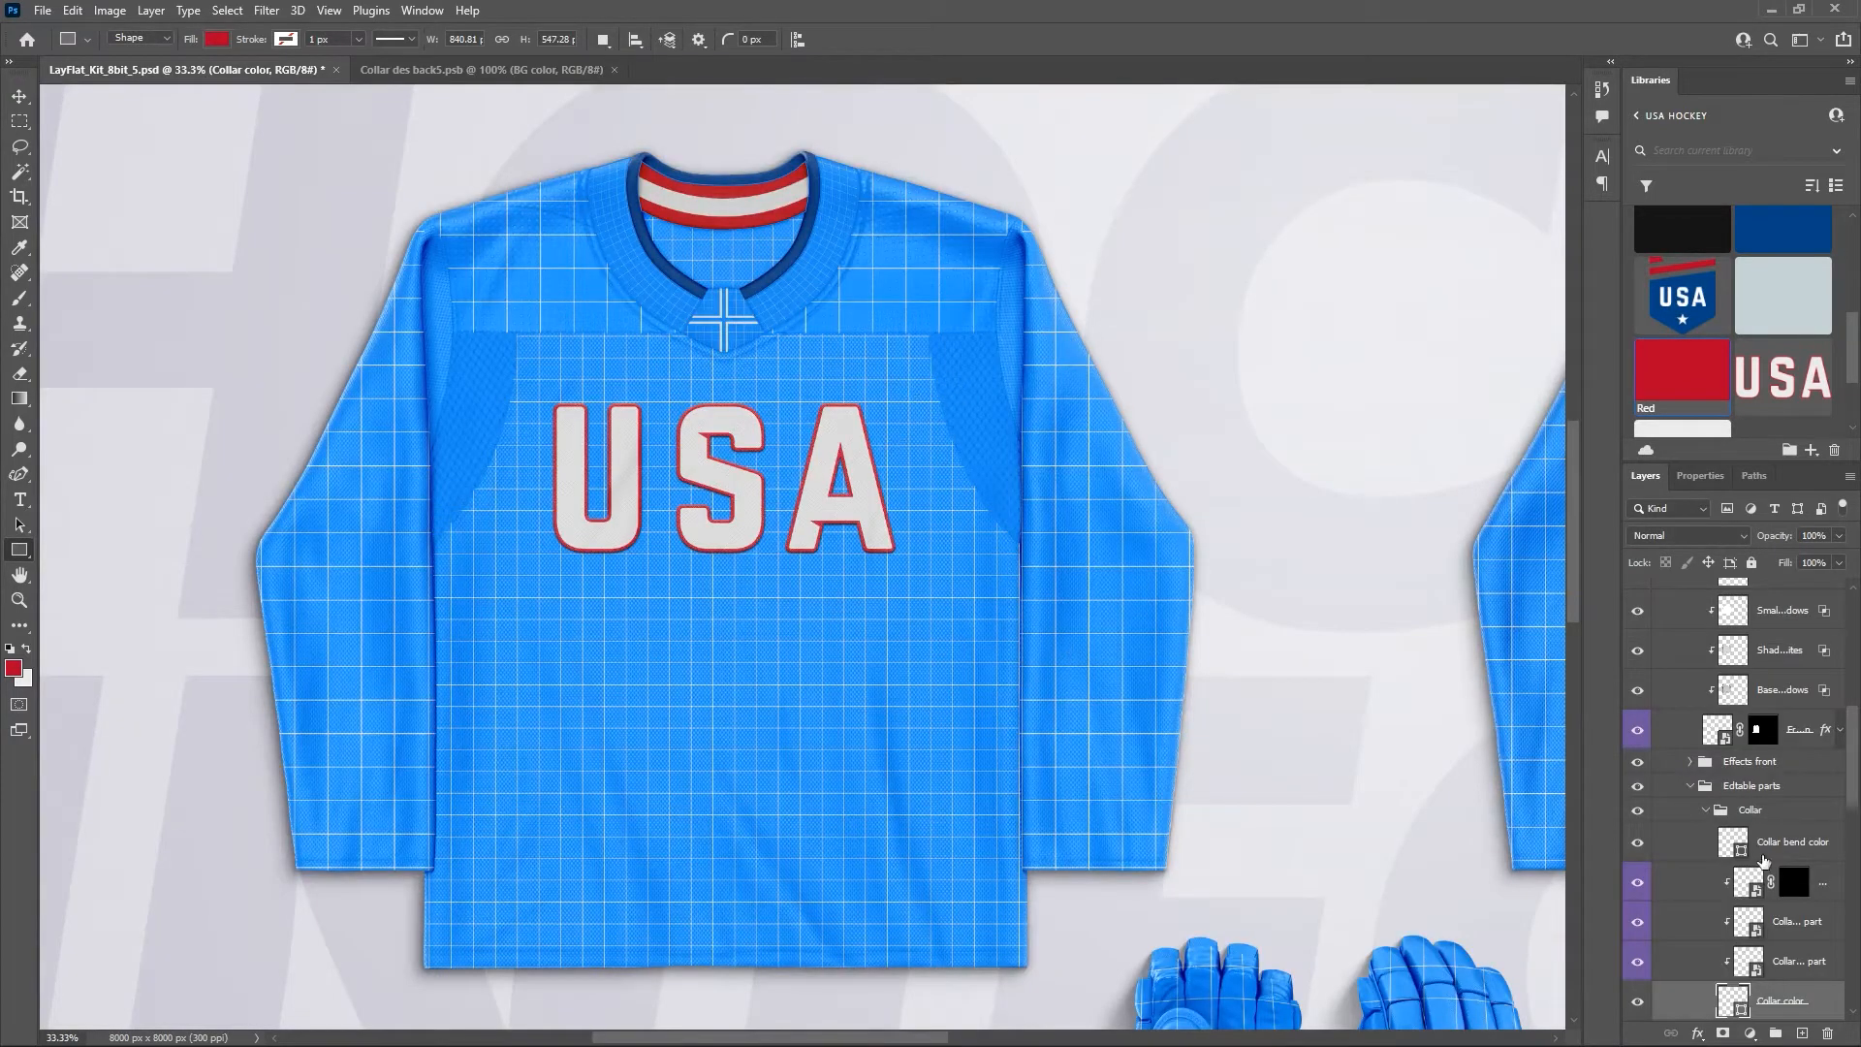
# Check which area the Collar color shape covers and fill it with the library's Blue.
pyautogui.scroll(-4, 1763, 865)
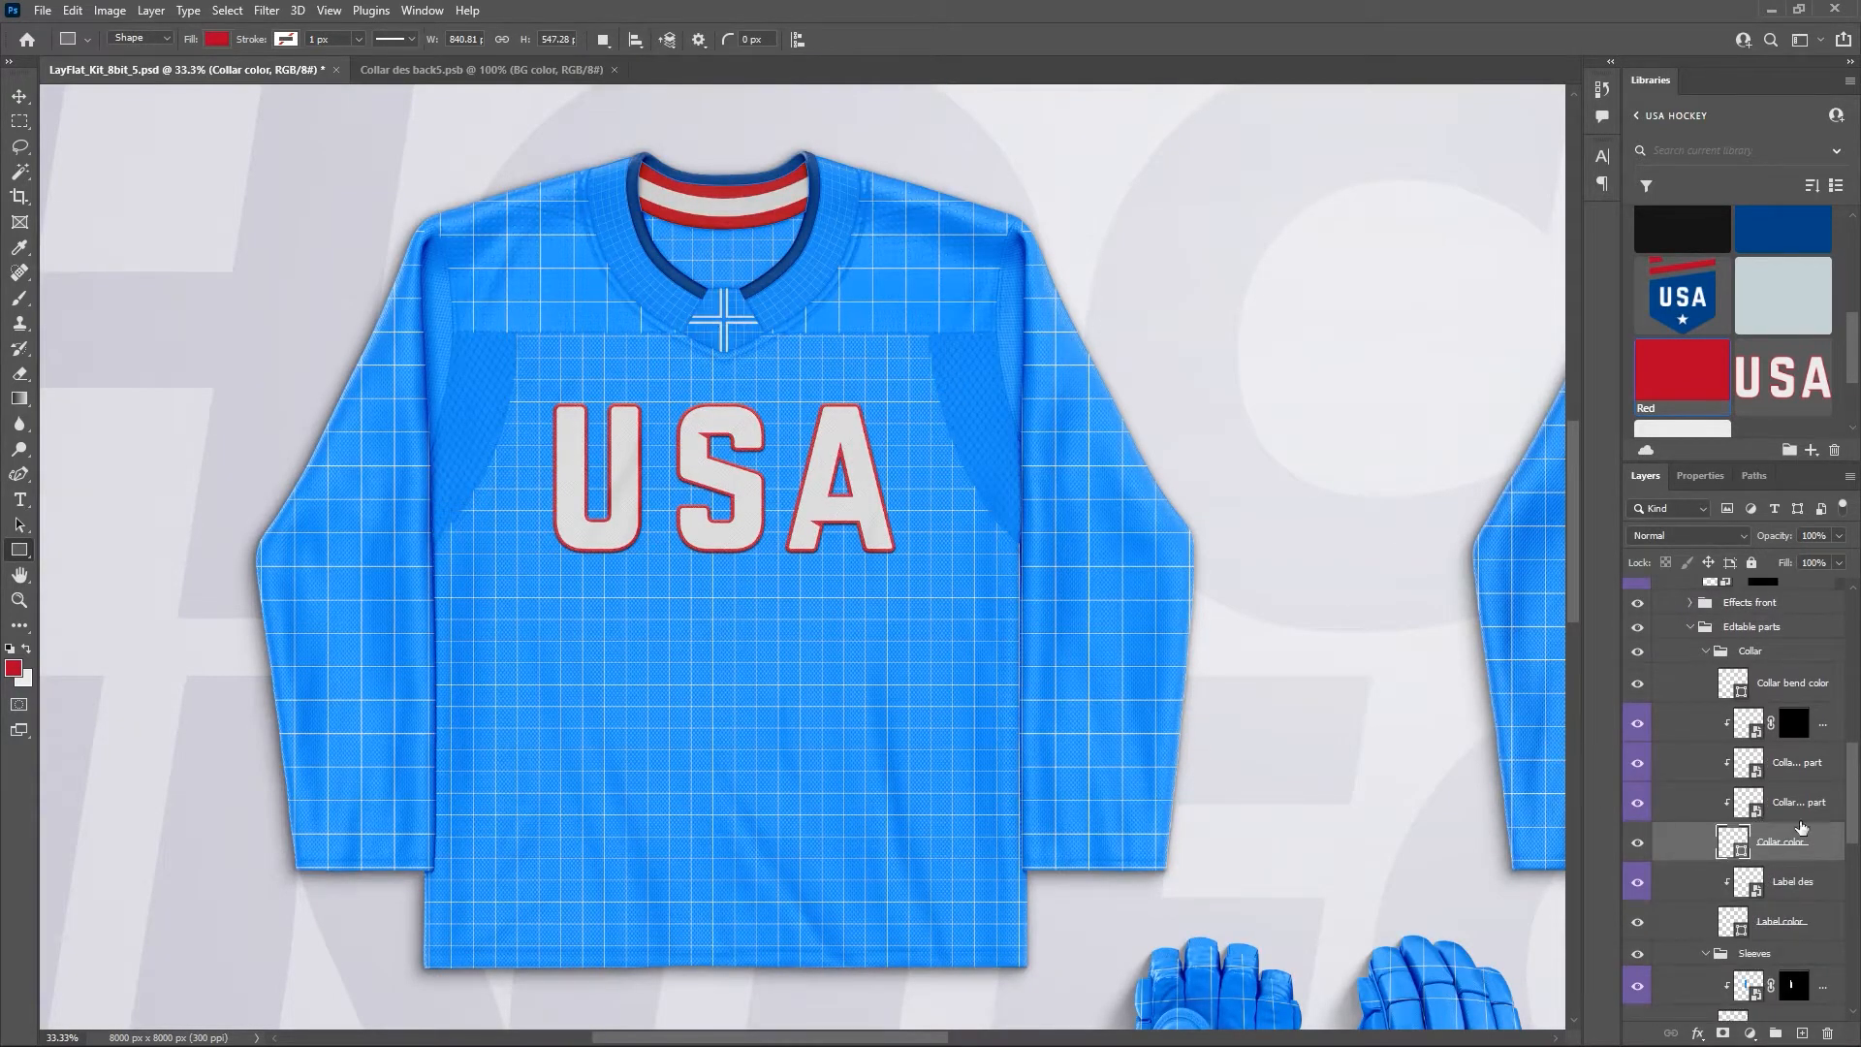
pyautogui.scroll(-1, 1779, 857)
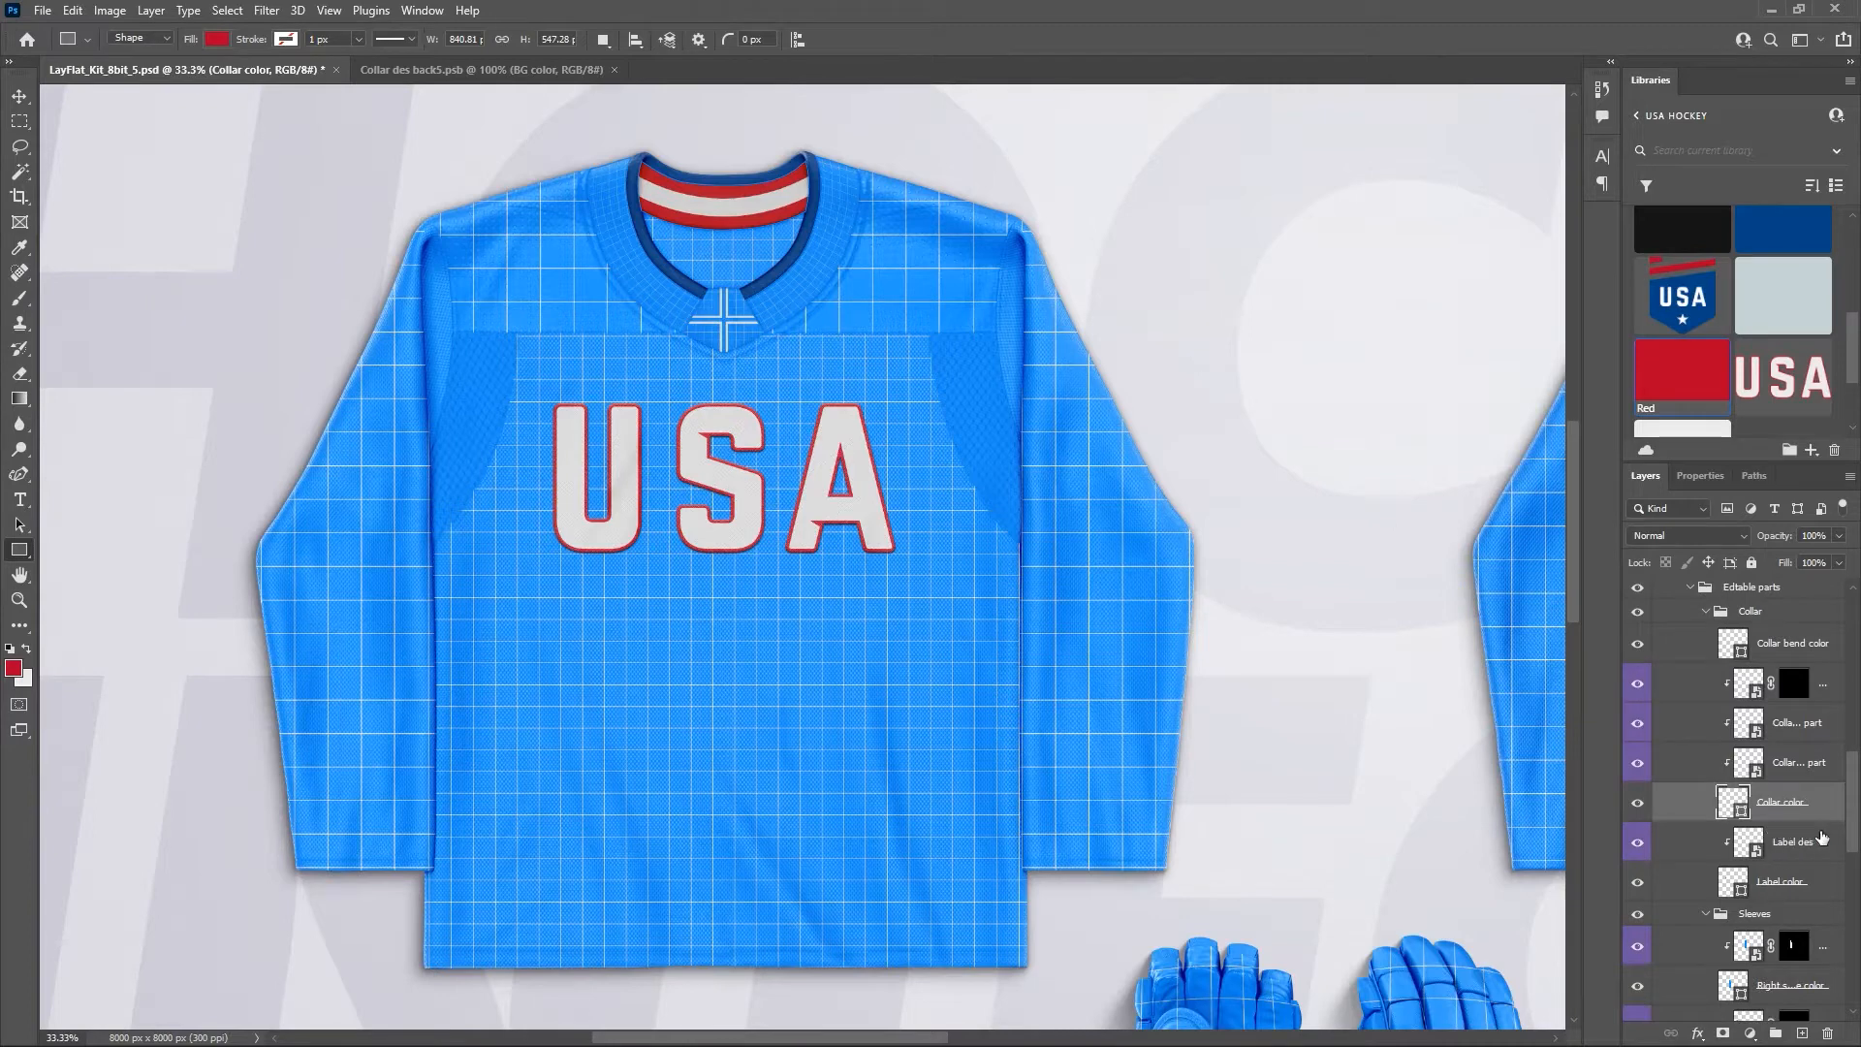
pyautogui.click(1639, 803)
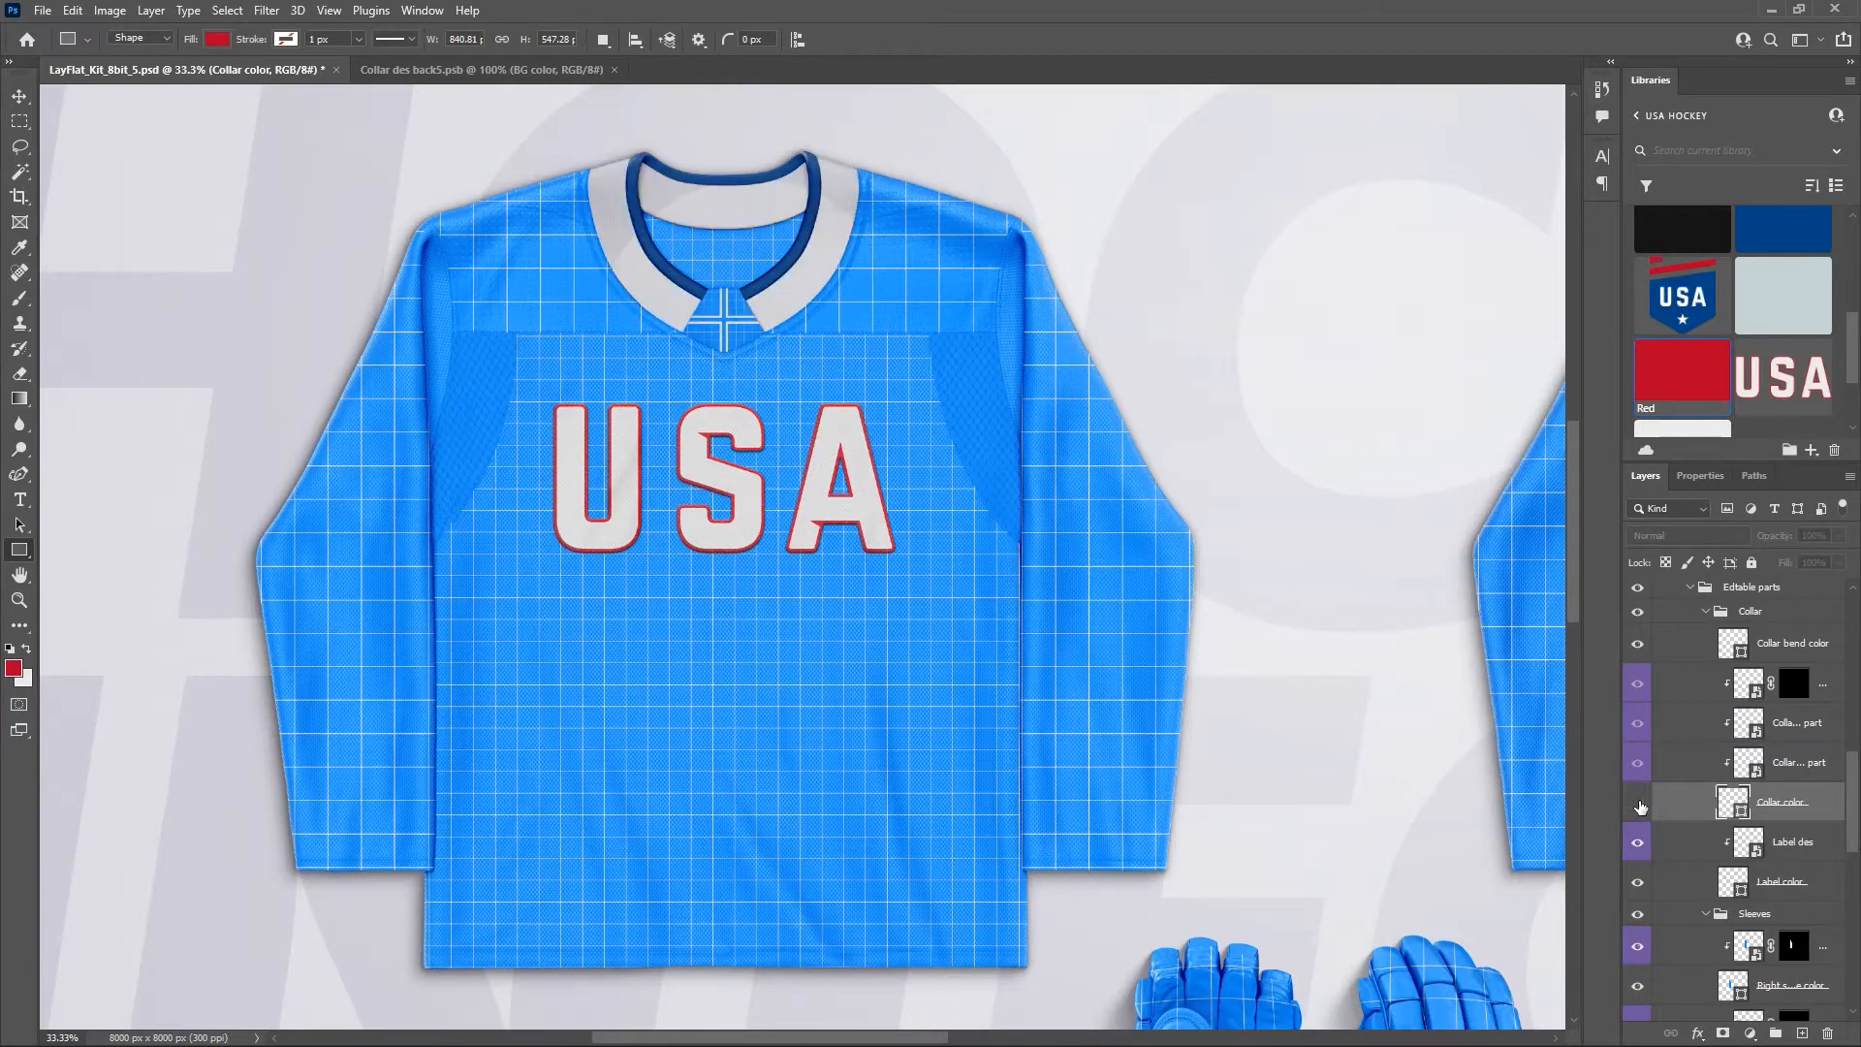
pyautogui.click(1638, 803)
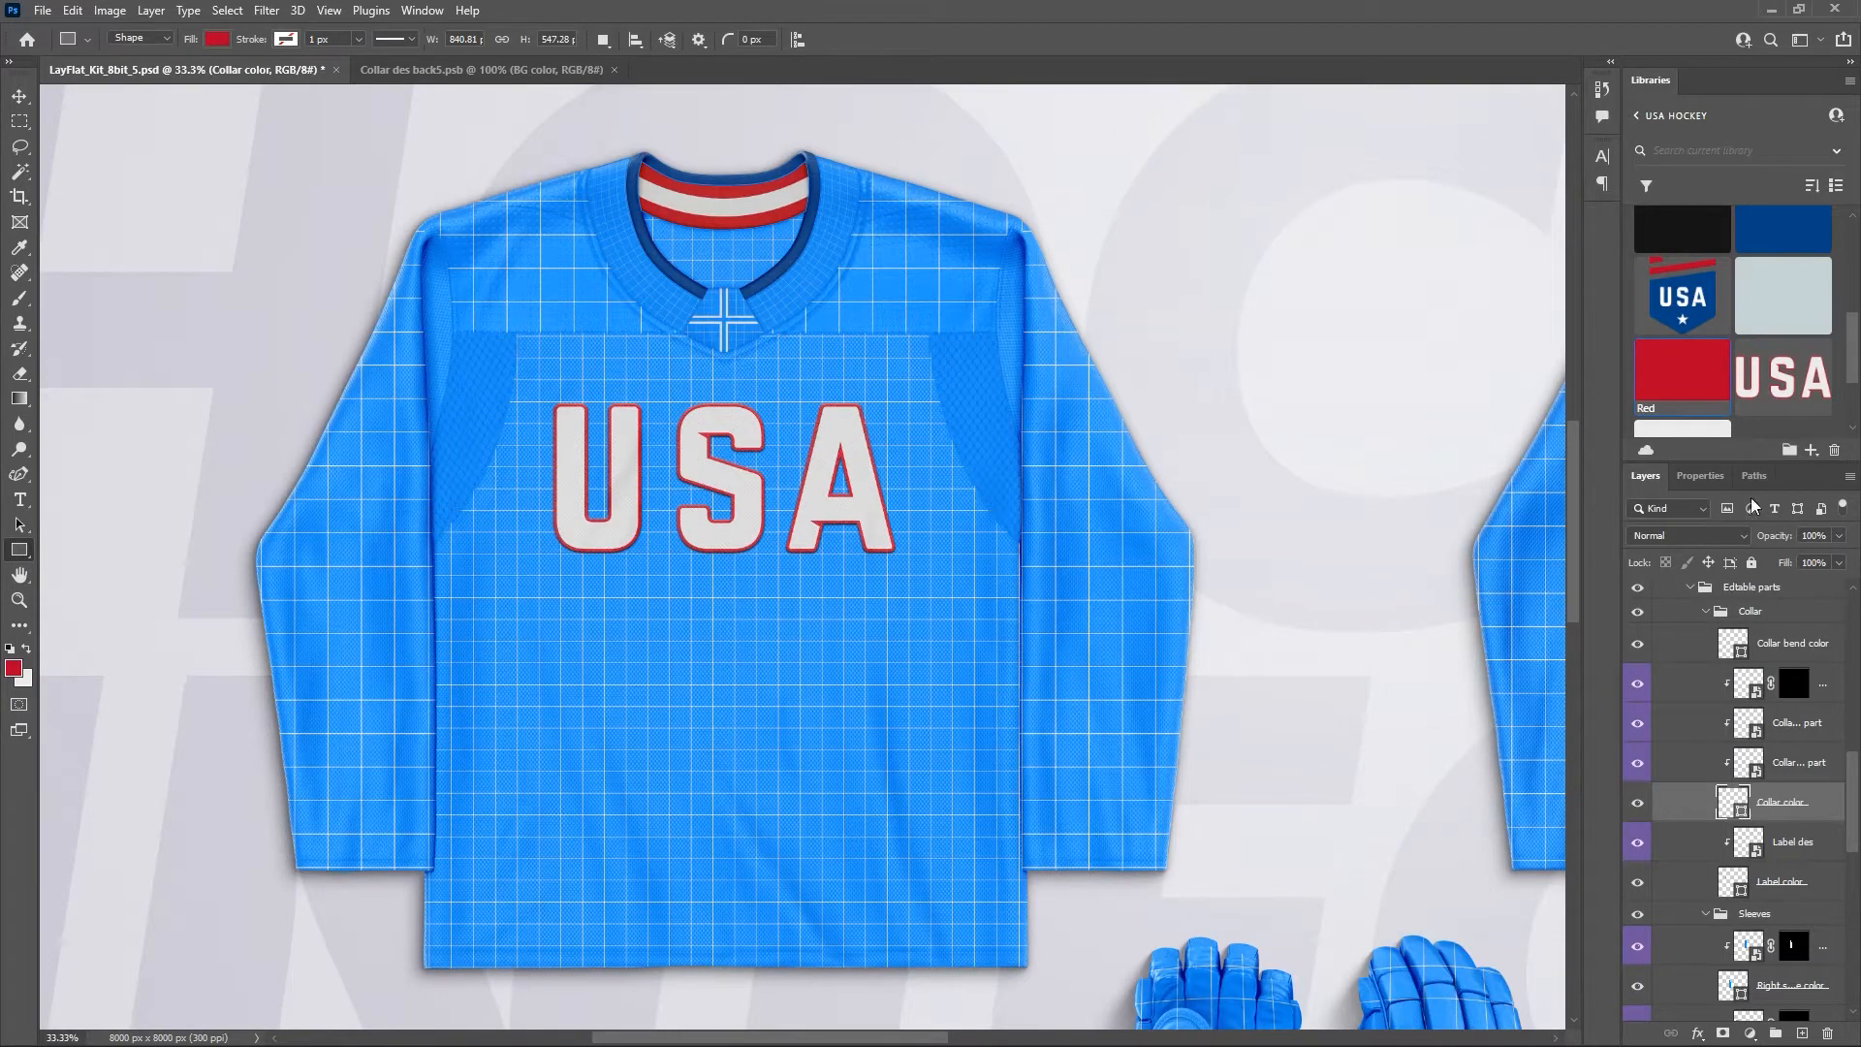
pyautogui.click(1780, 236)
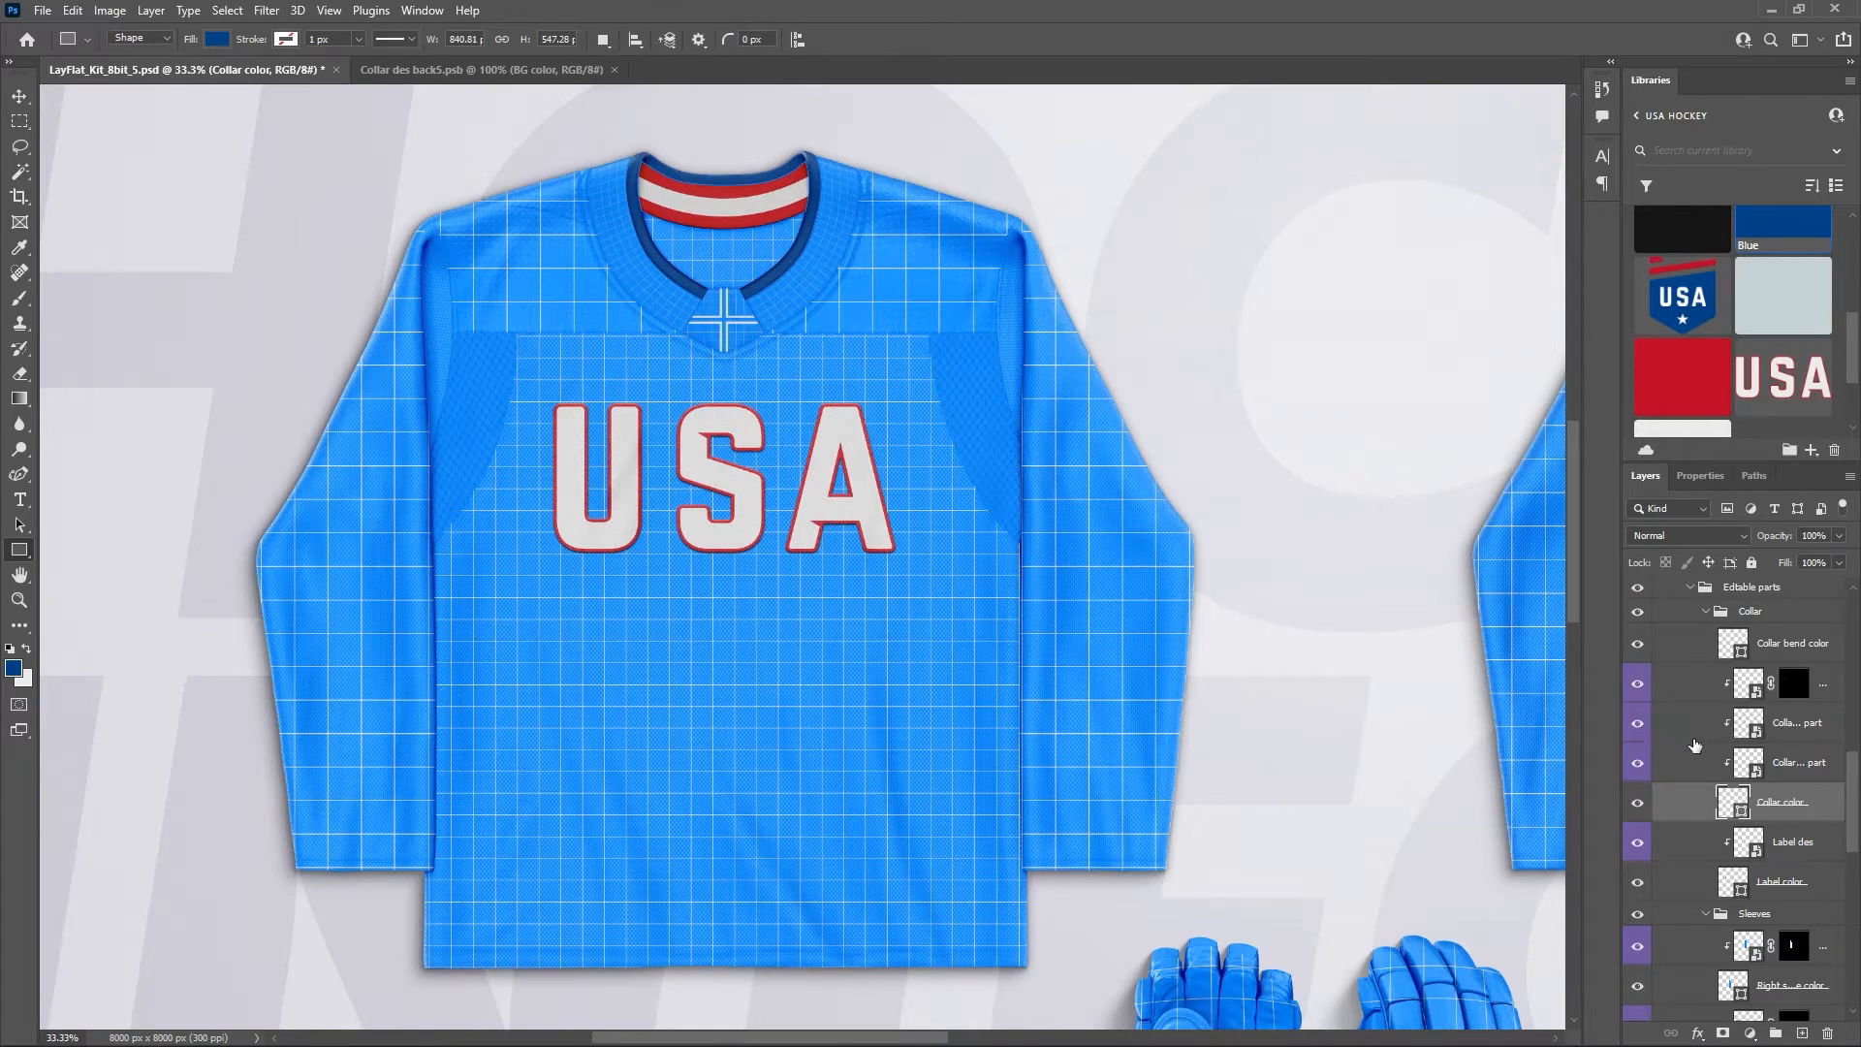
# Preview the back collar without its design layer and compare the mockup with the Collar des back5 artwork.
pyautogui.click(1638, 686)
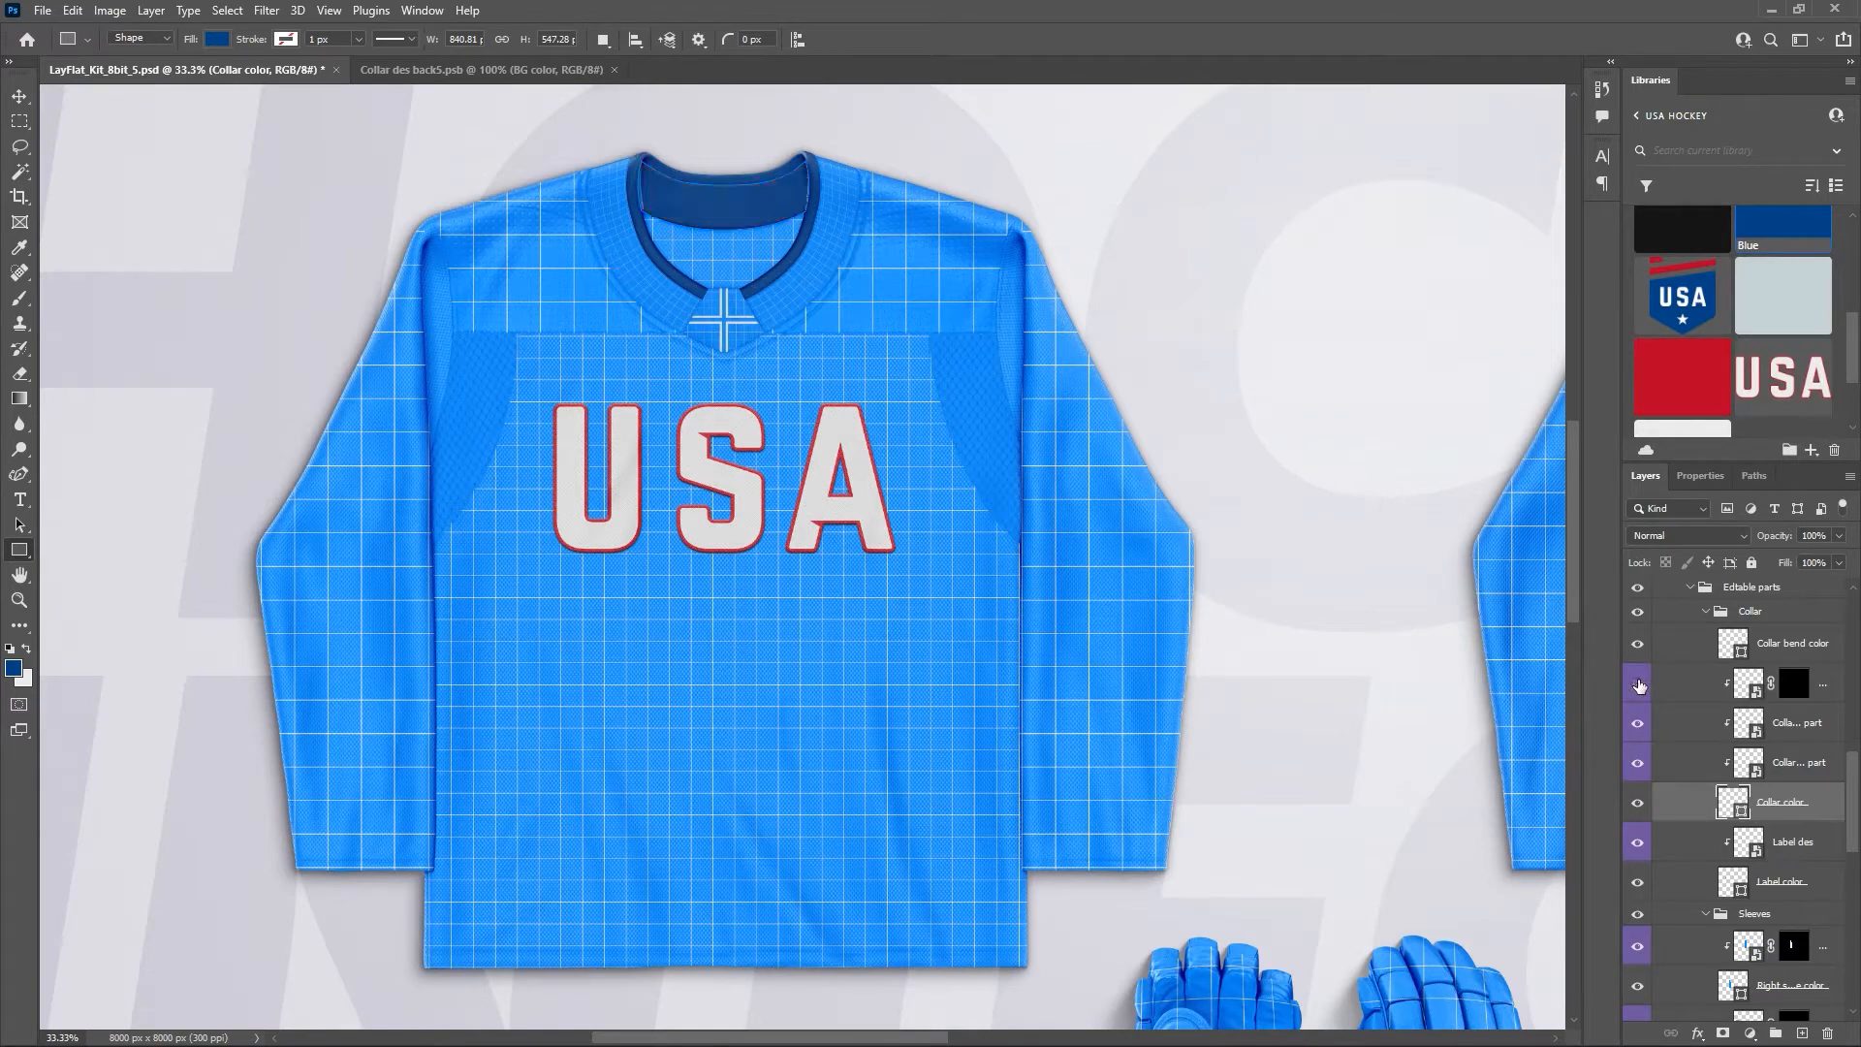
pyautogui.click(1638, 685)
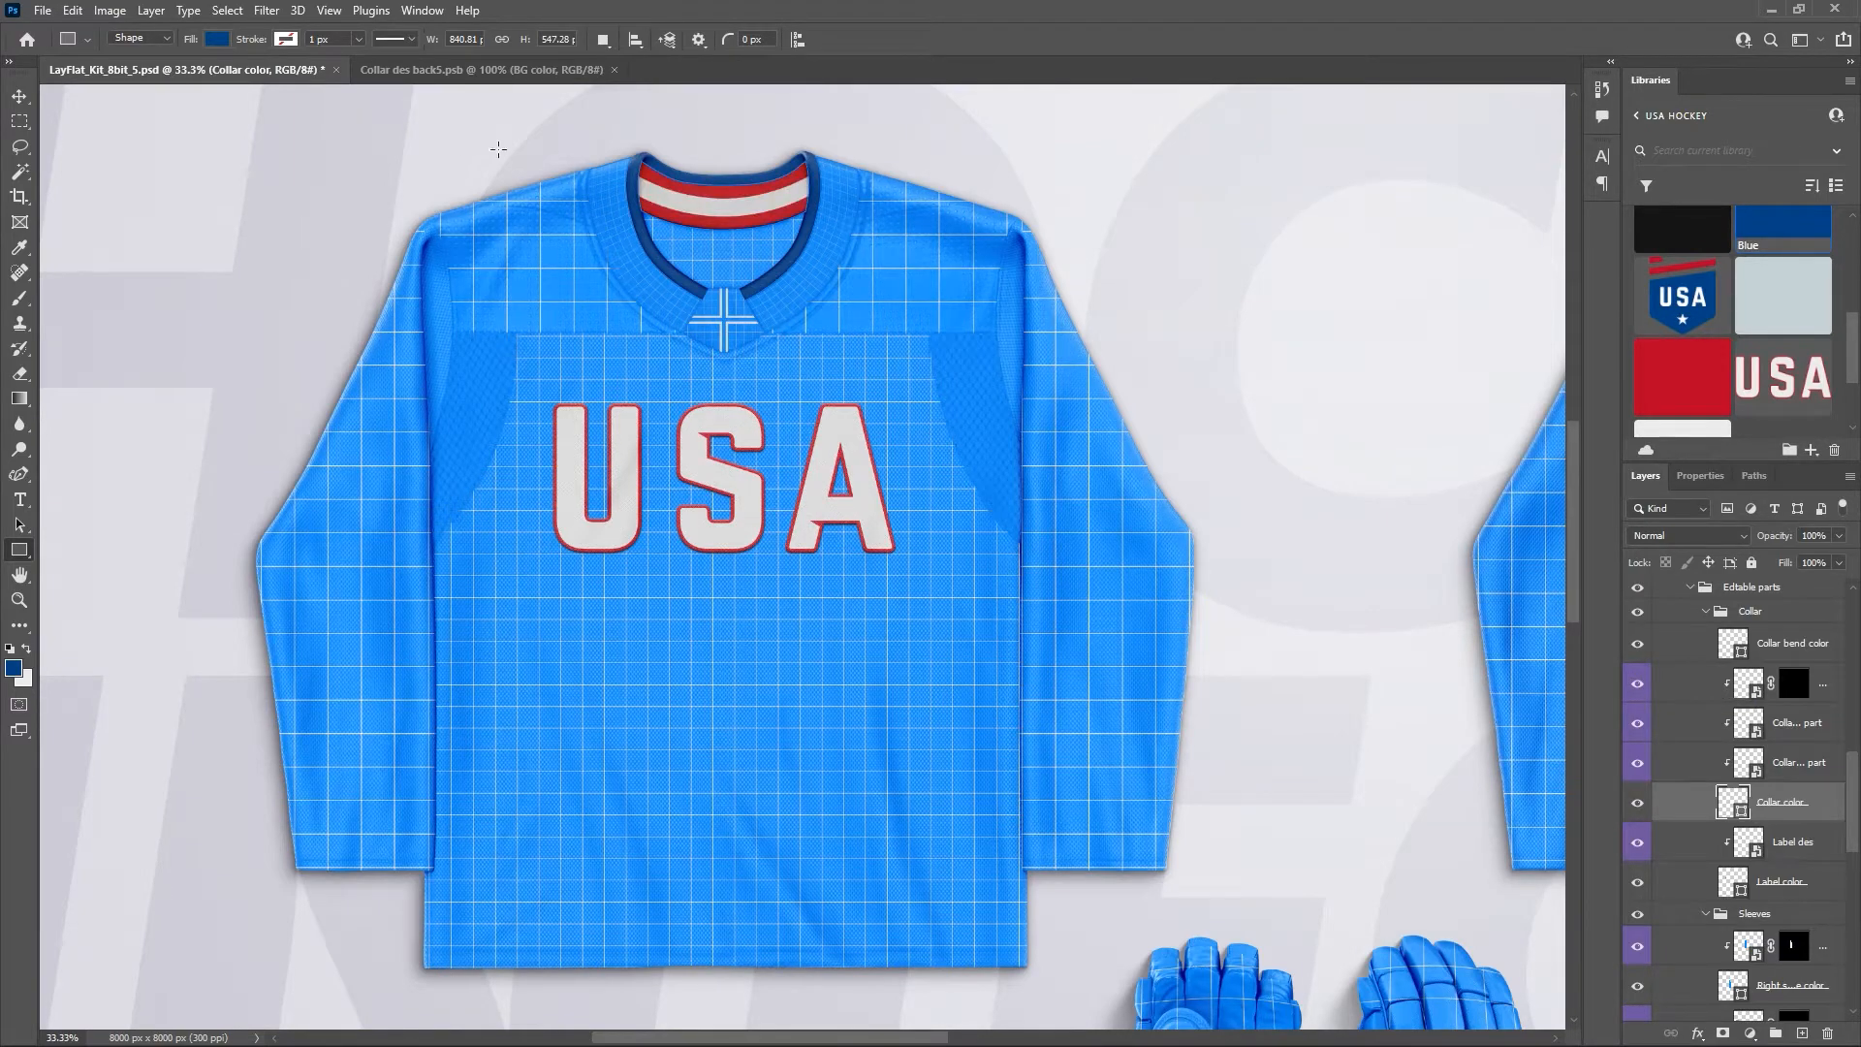
pyautogui.click(490, 70)
pyautogui.click(256, 71)
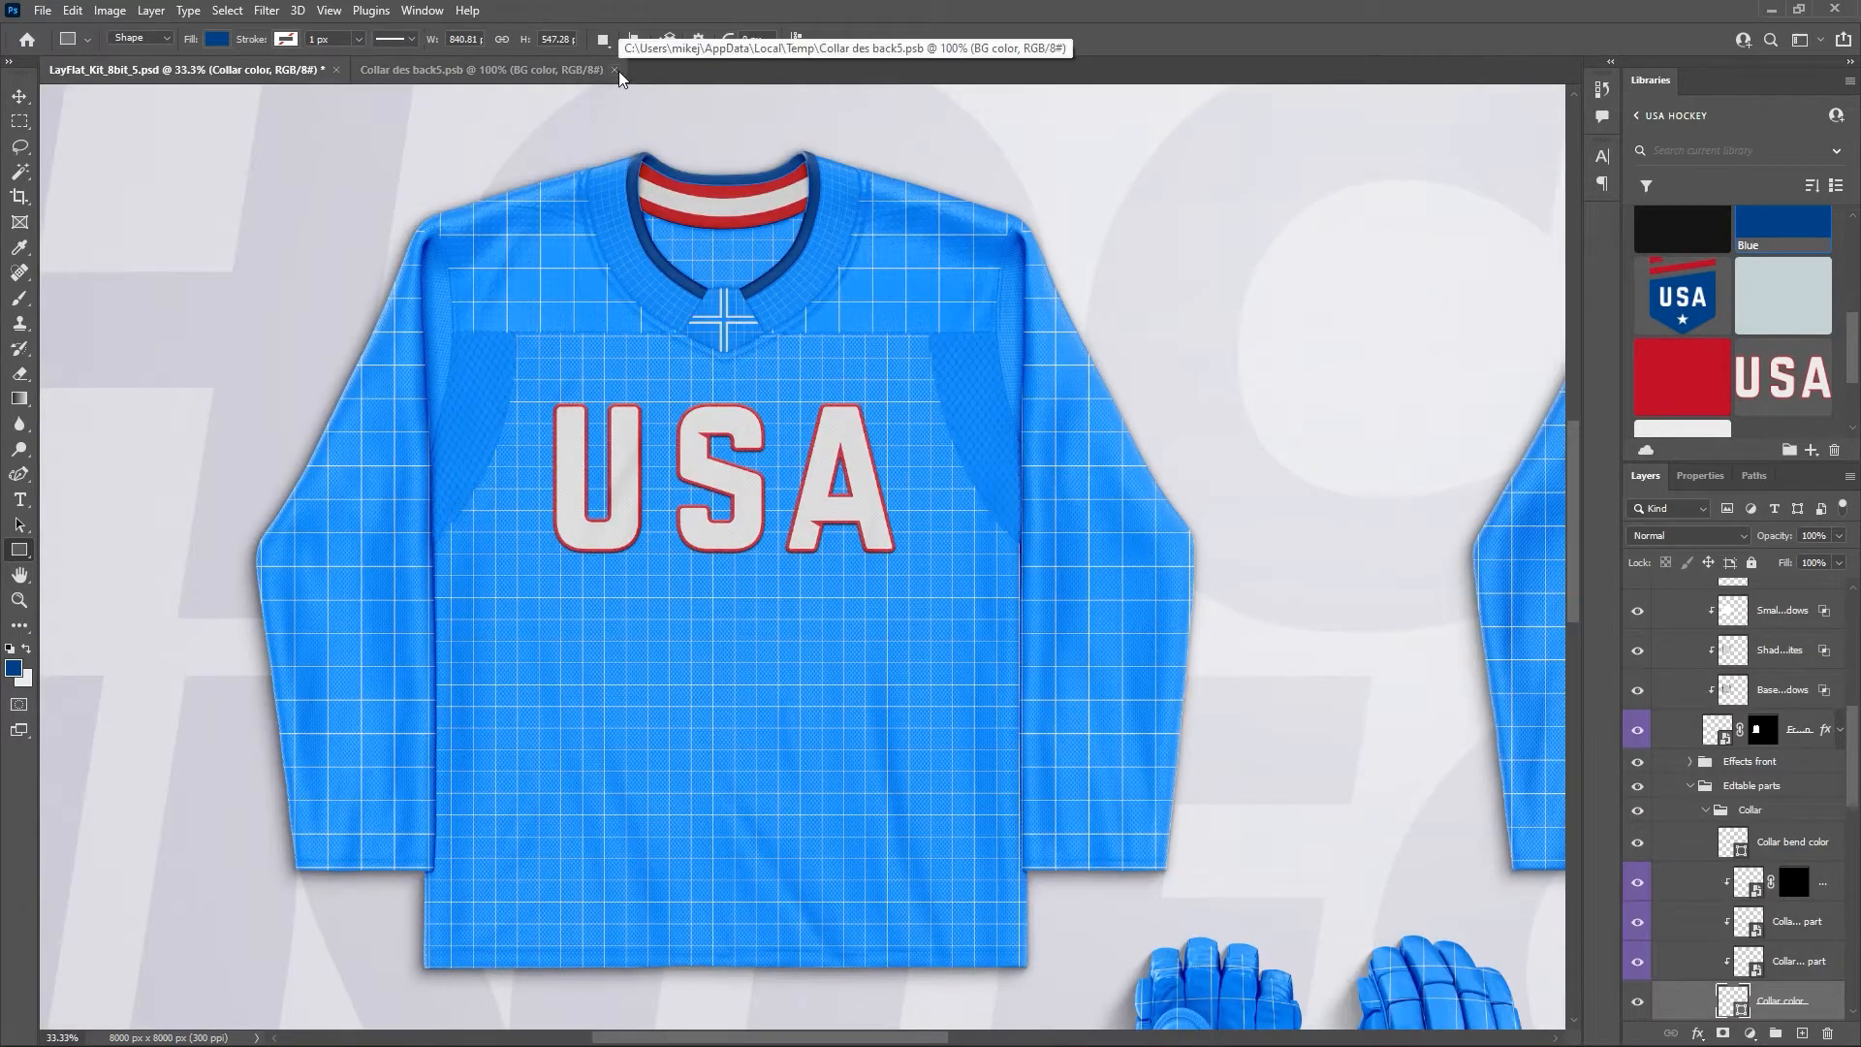
pyautogui.click(494, 76)
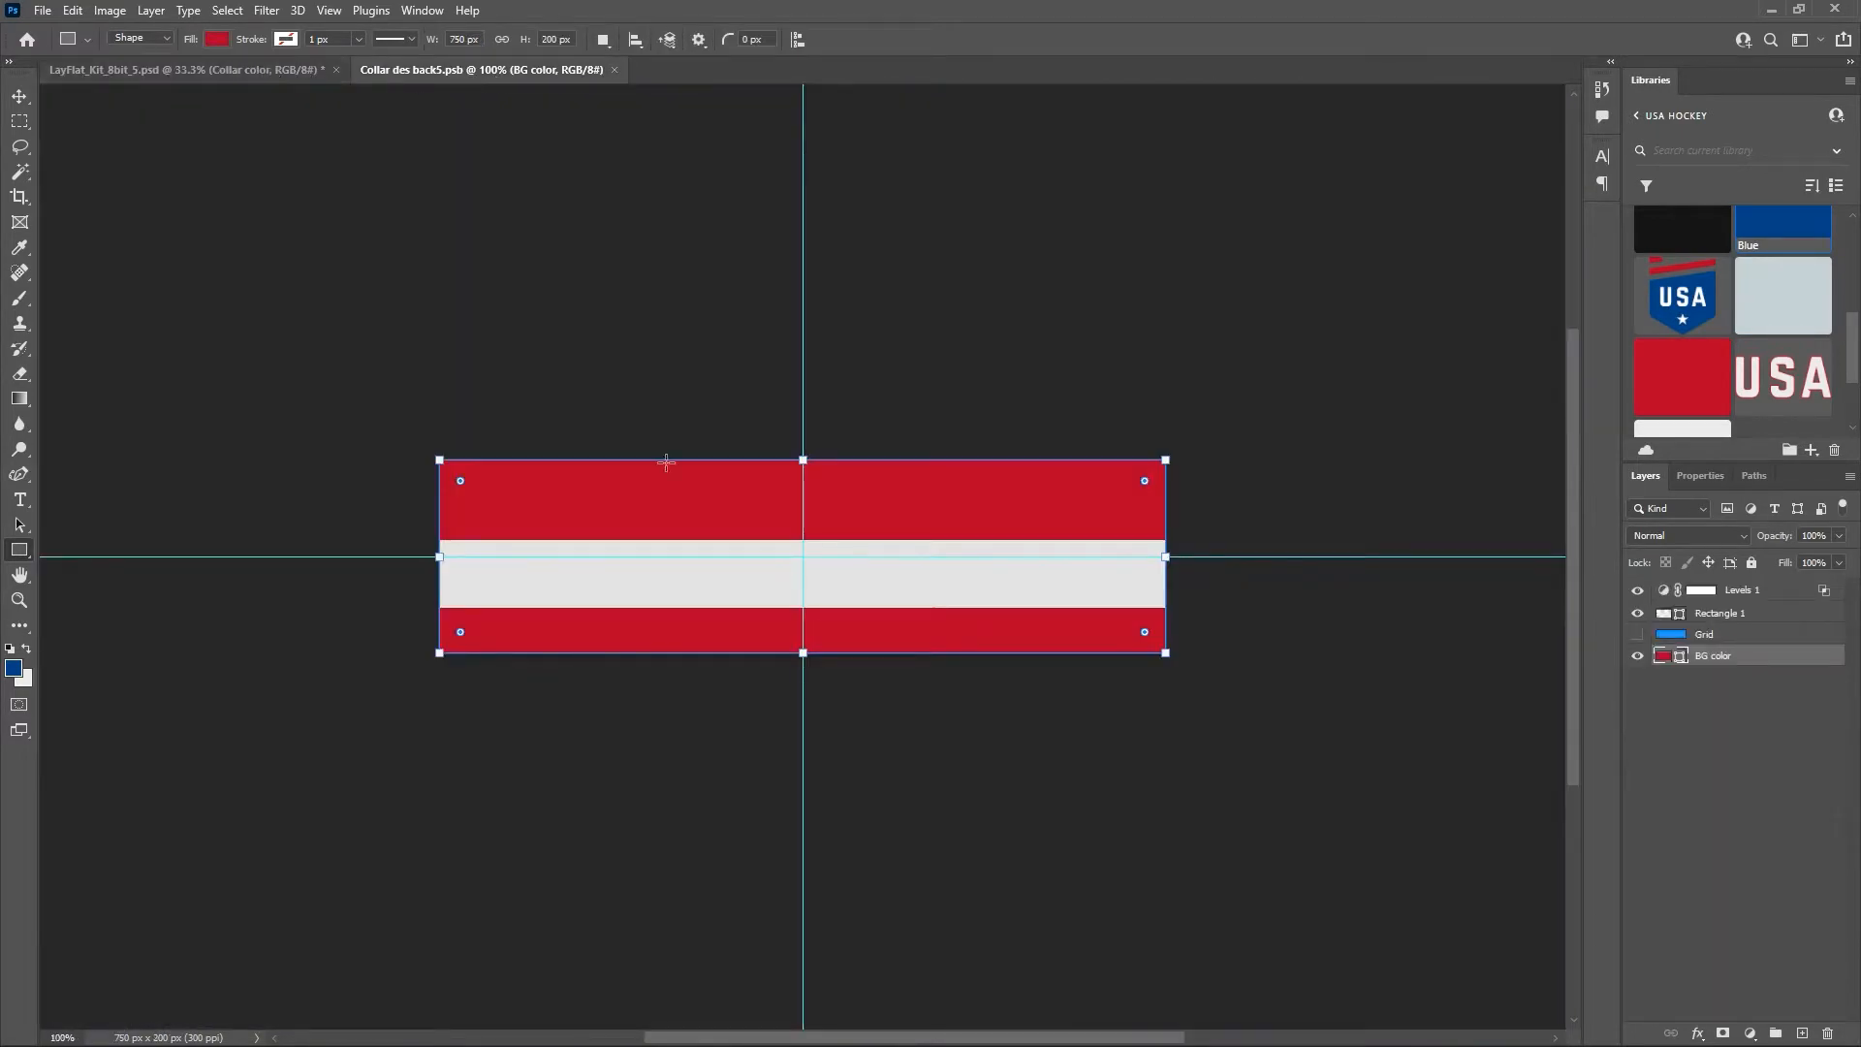
pyautogui.click(222, 68)
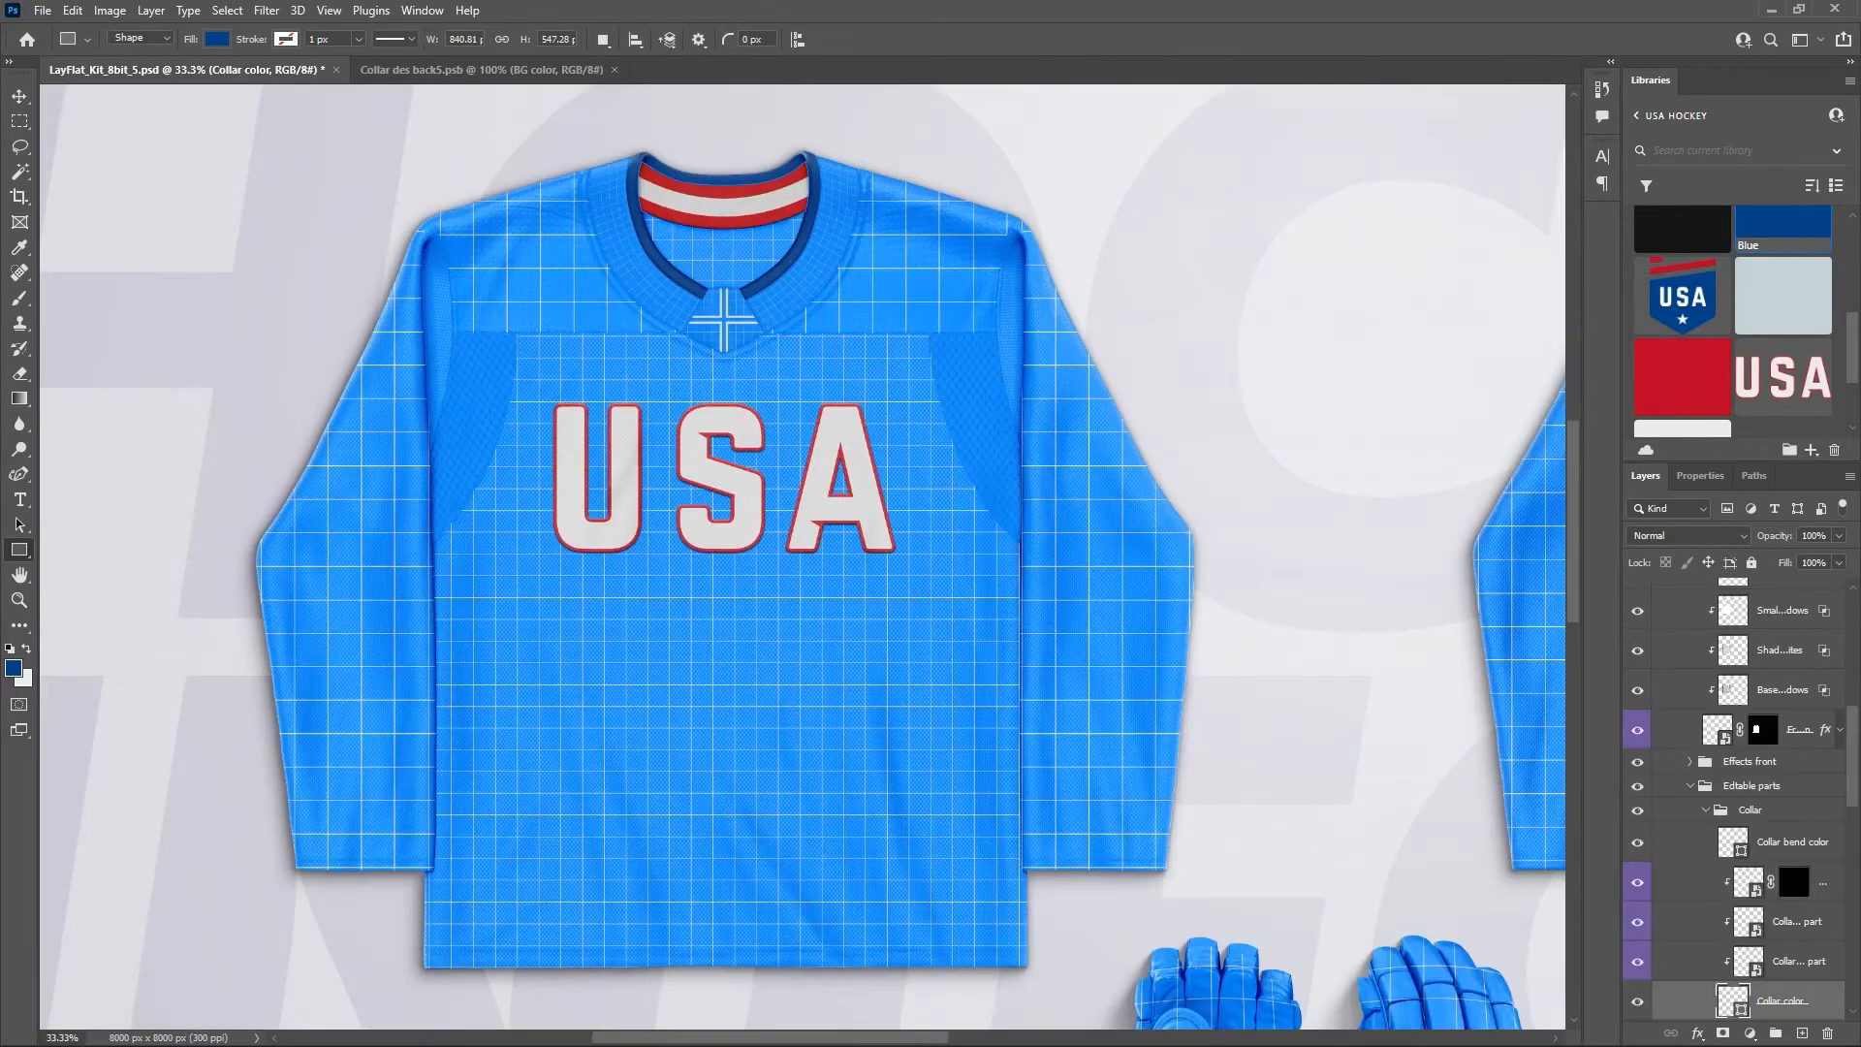
# Open the Collad design Left part smart object from the Collar group for editing.
pyautogui.scroll(-4, 1791, 671)
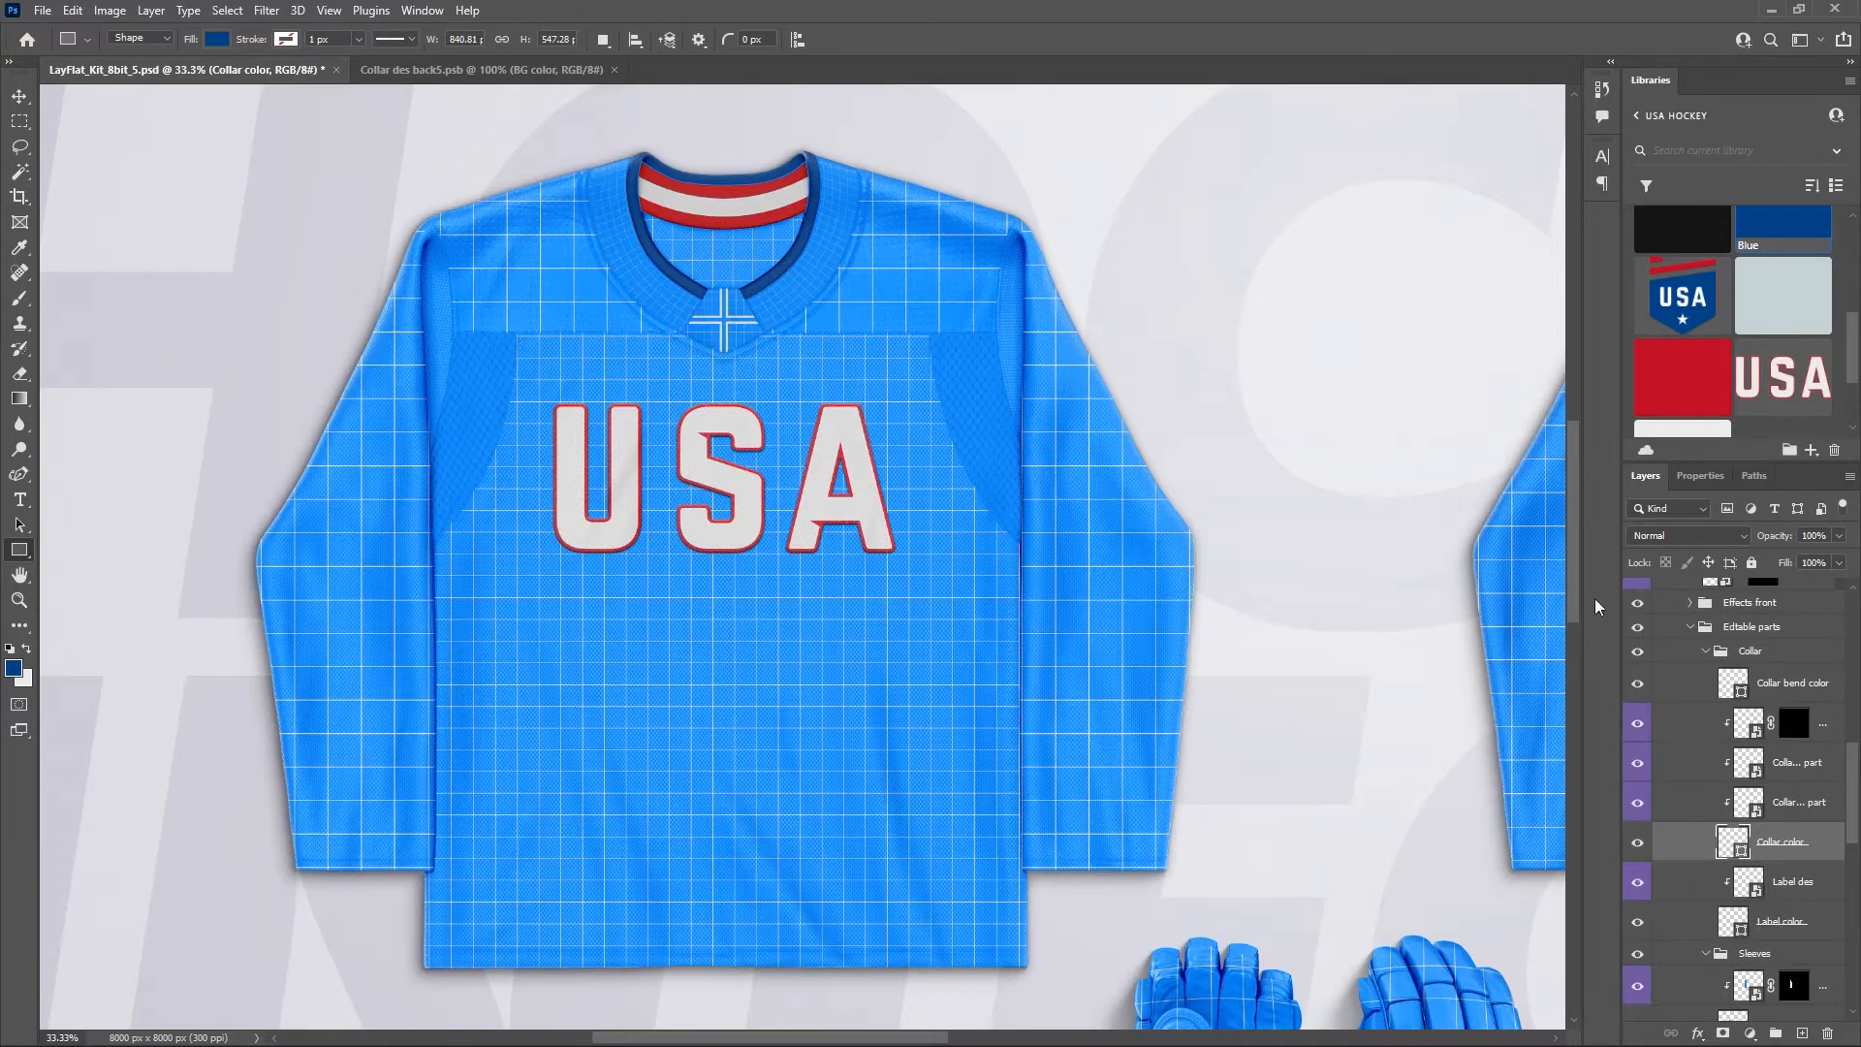
pyautogui.click(1794, 773)
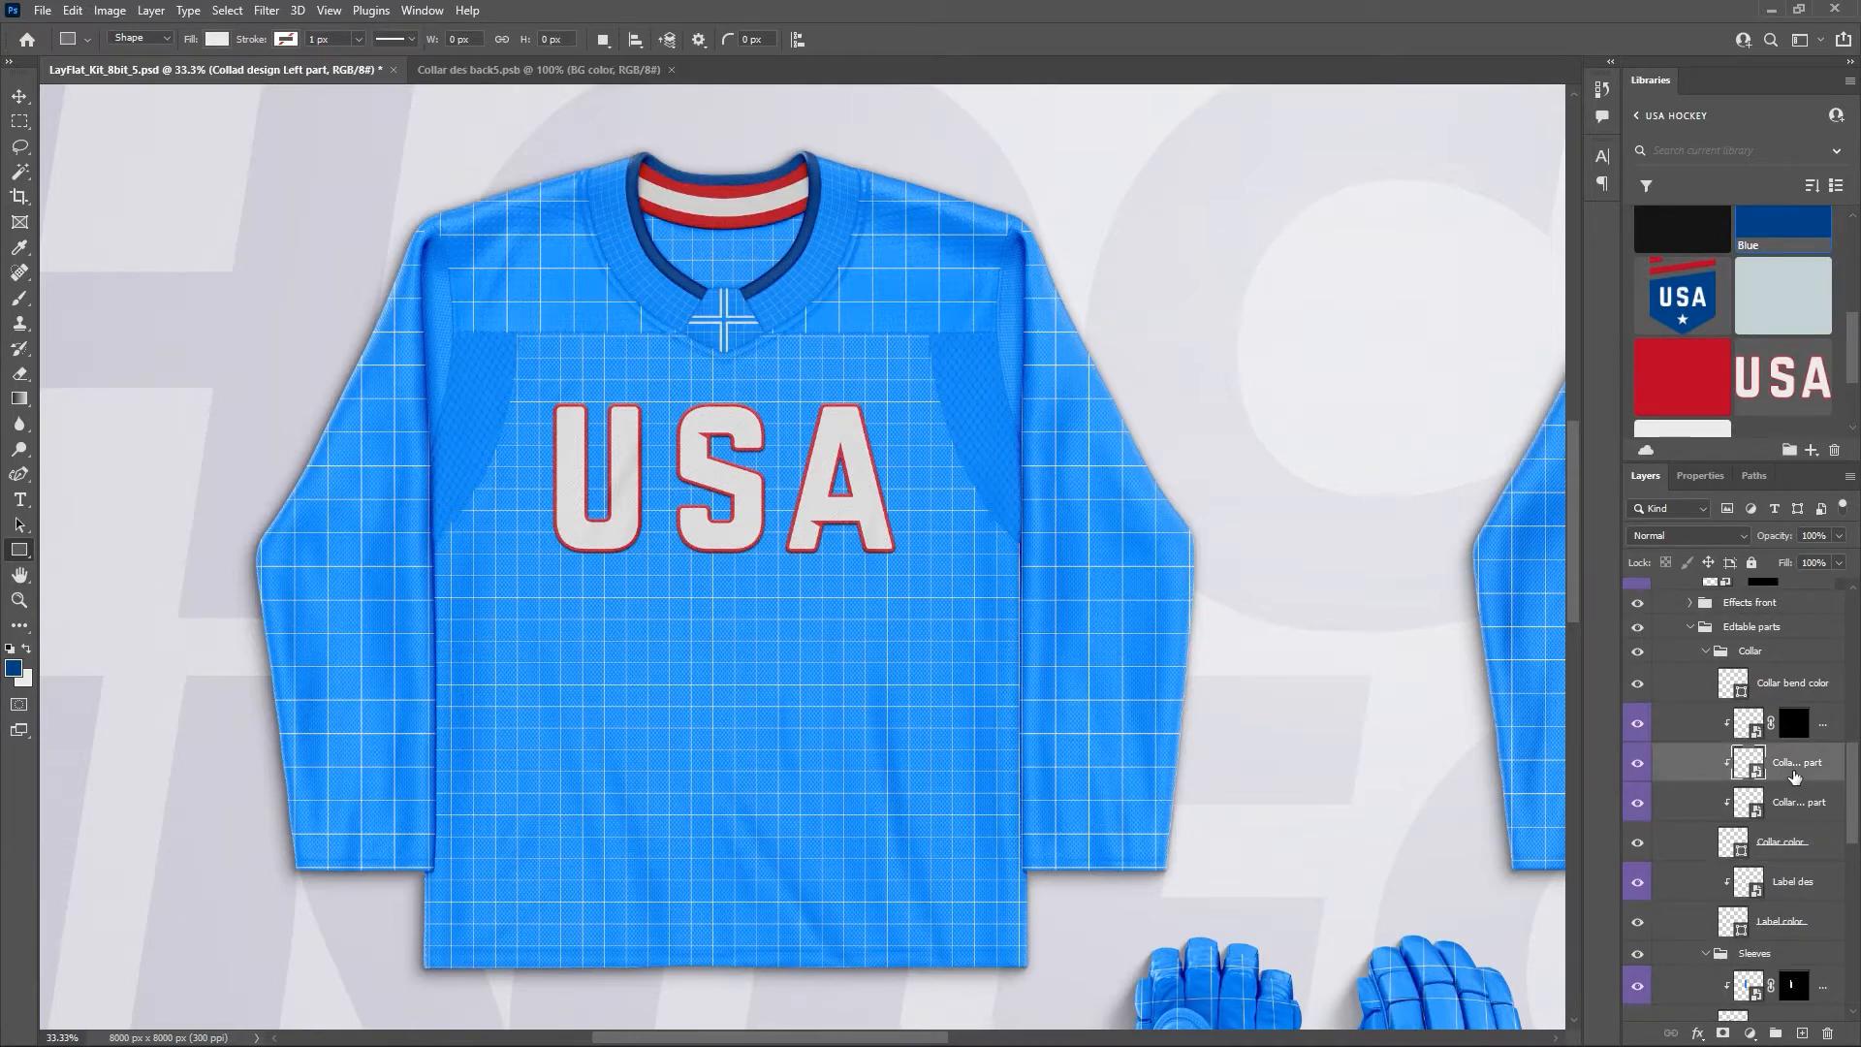
pyautogui.press('v')
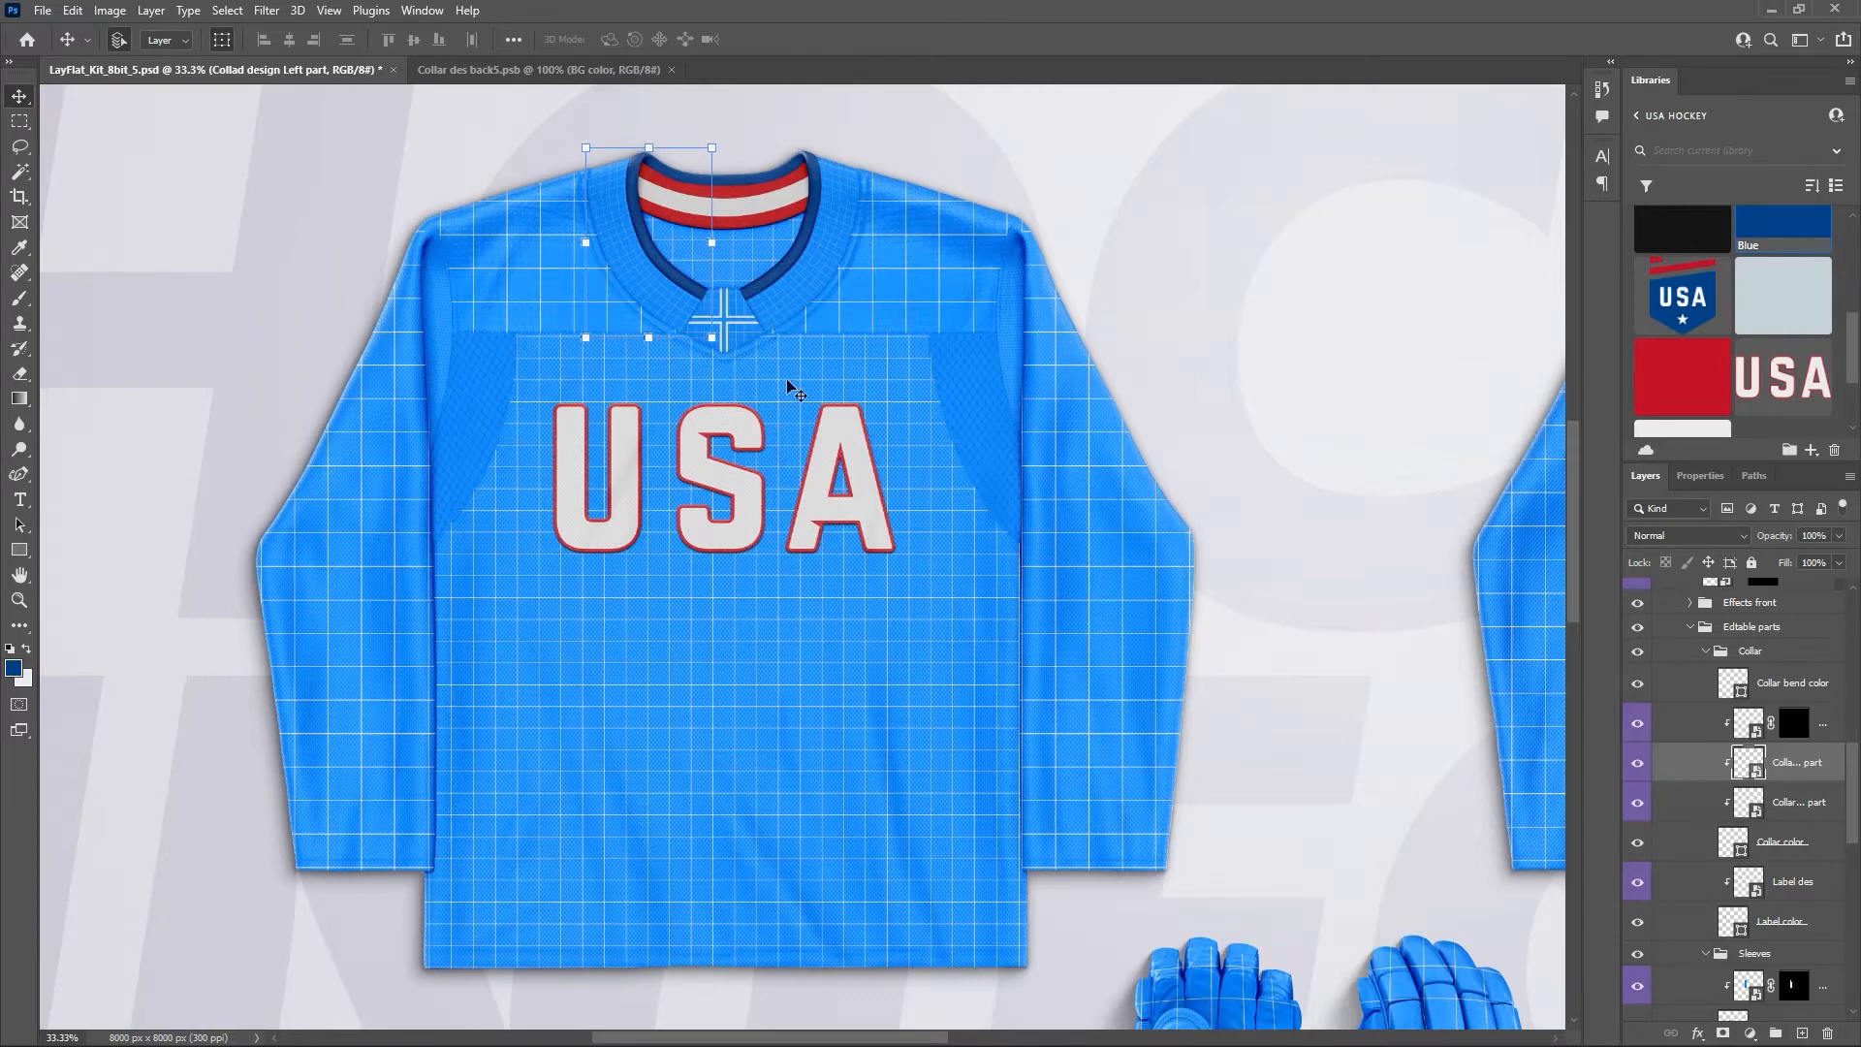
pyautogui.doubleClick(1738, 781)
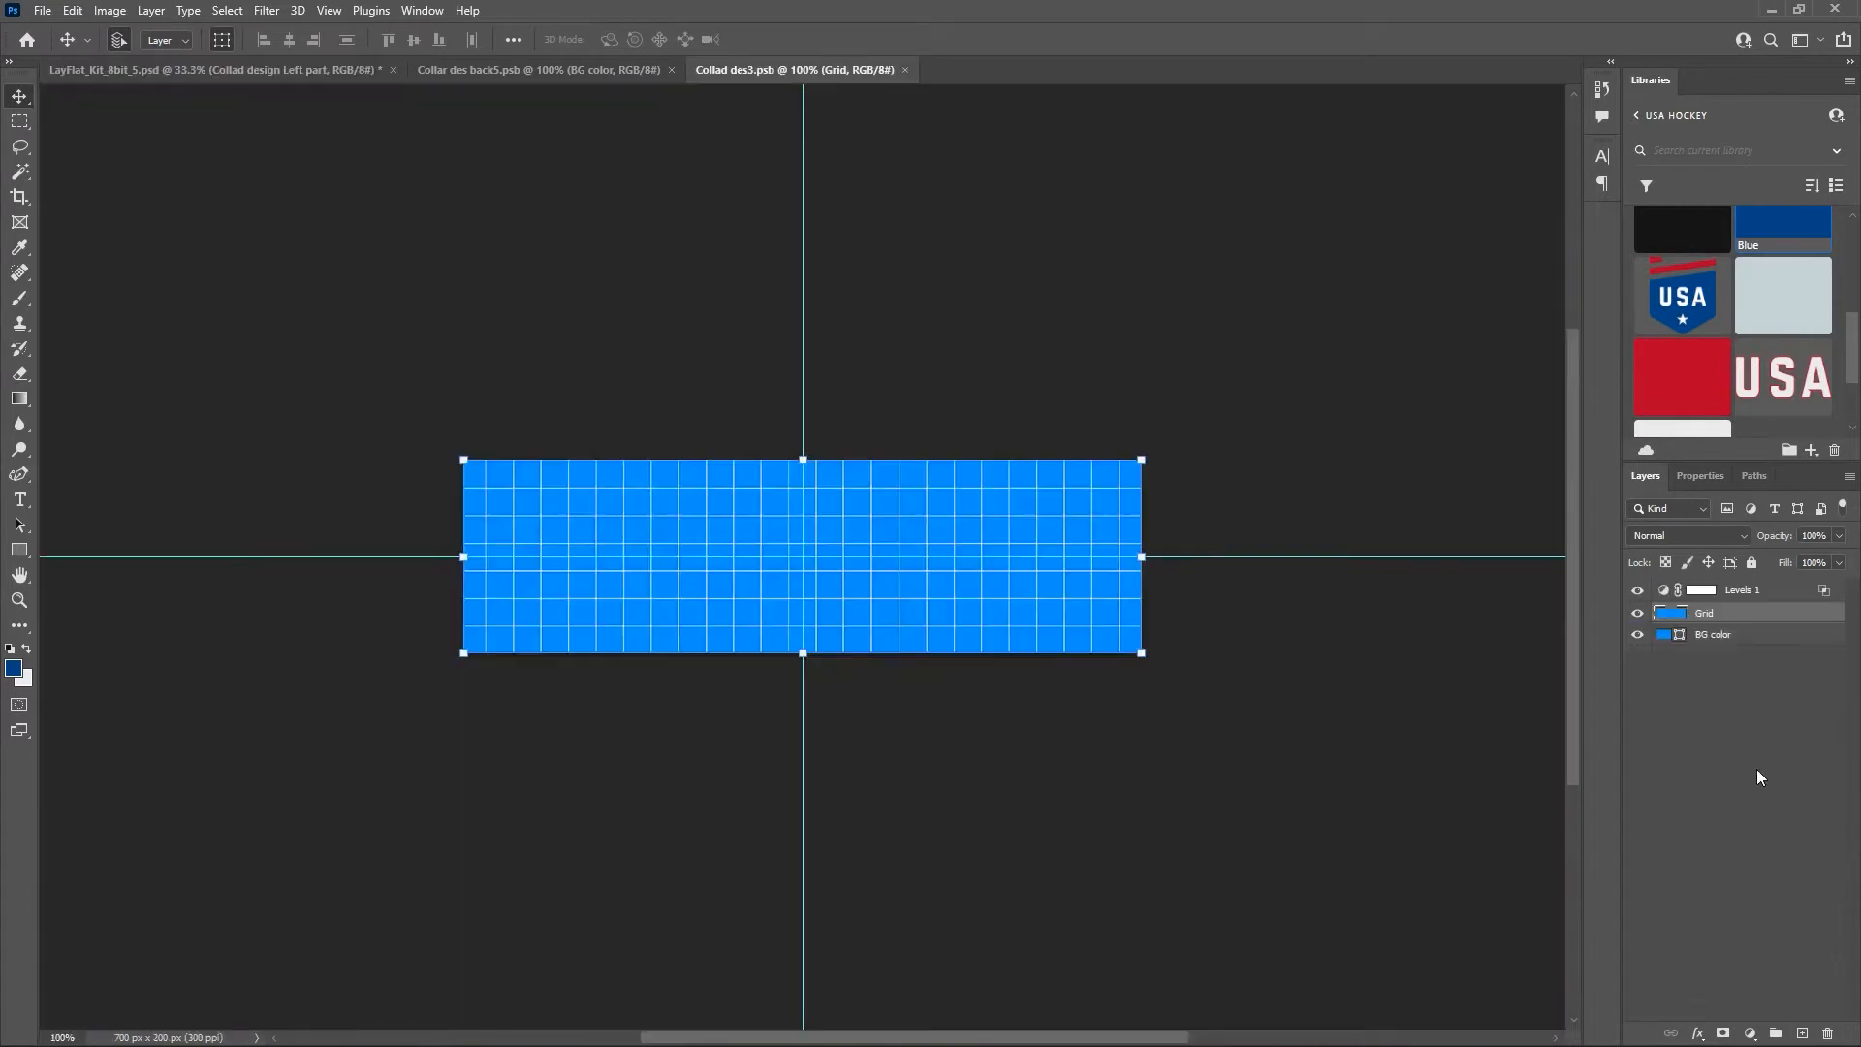
# Duplicate the Rectangle 1 stripe layer from Collar des back5.psb into the Collad des3.psb document.
pyautogui.click(512, 72)
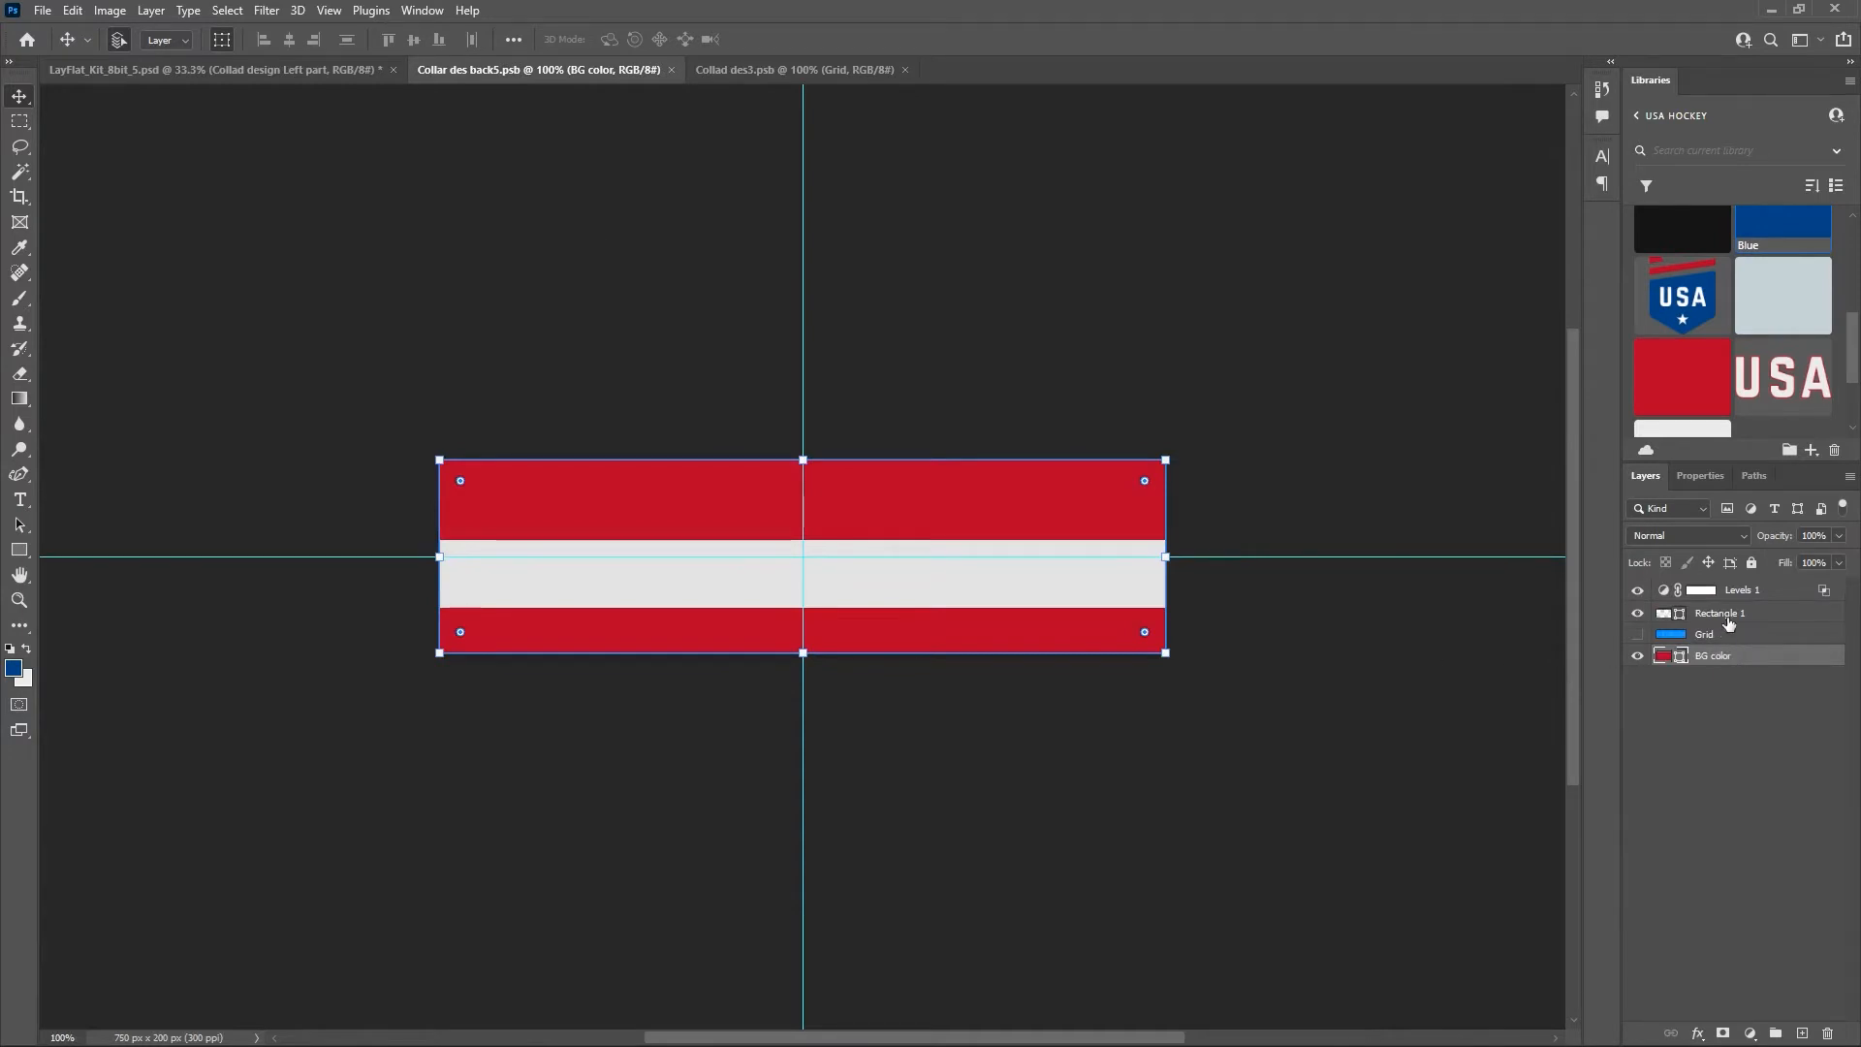
pyautogui.click(1732, 618)
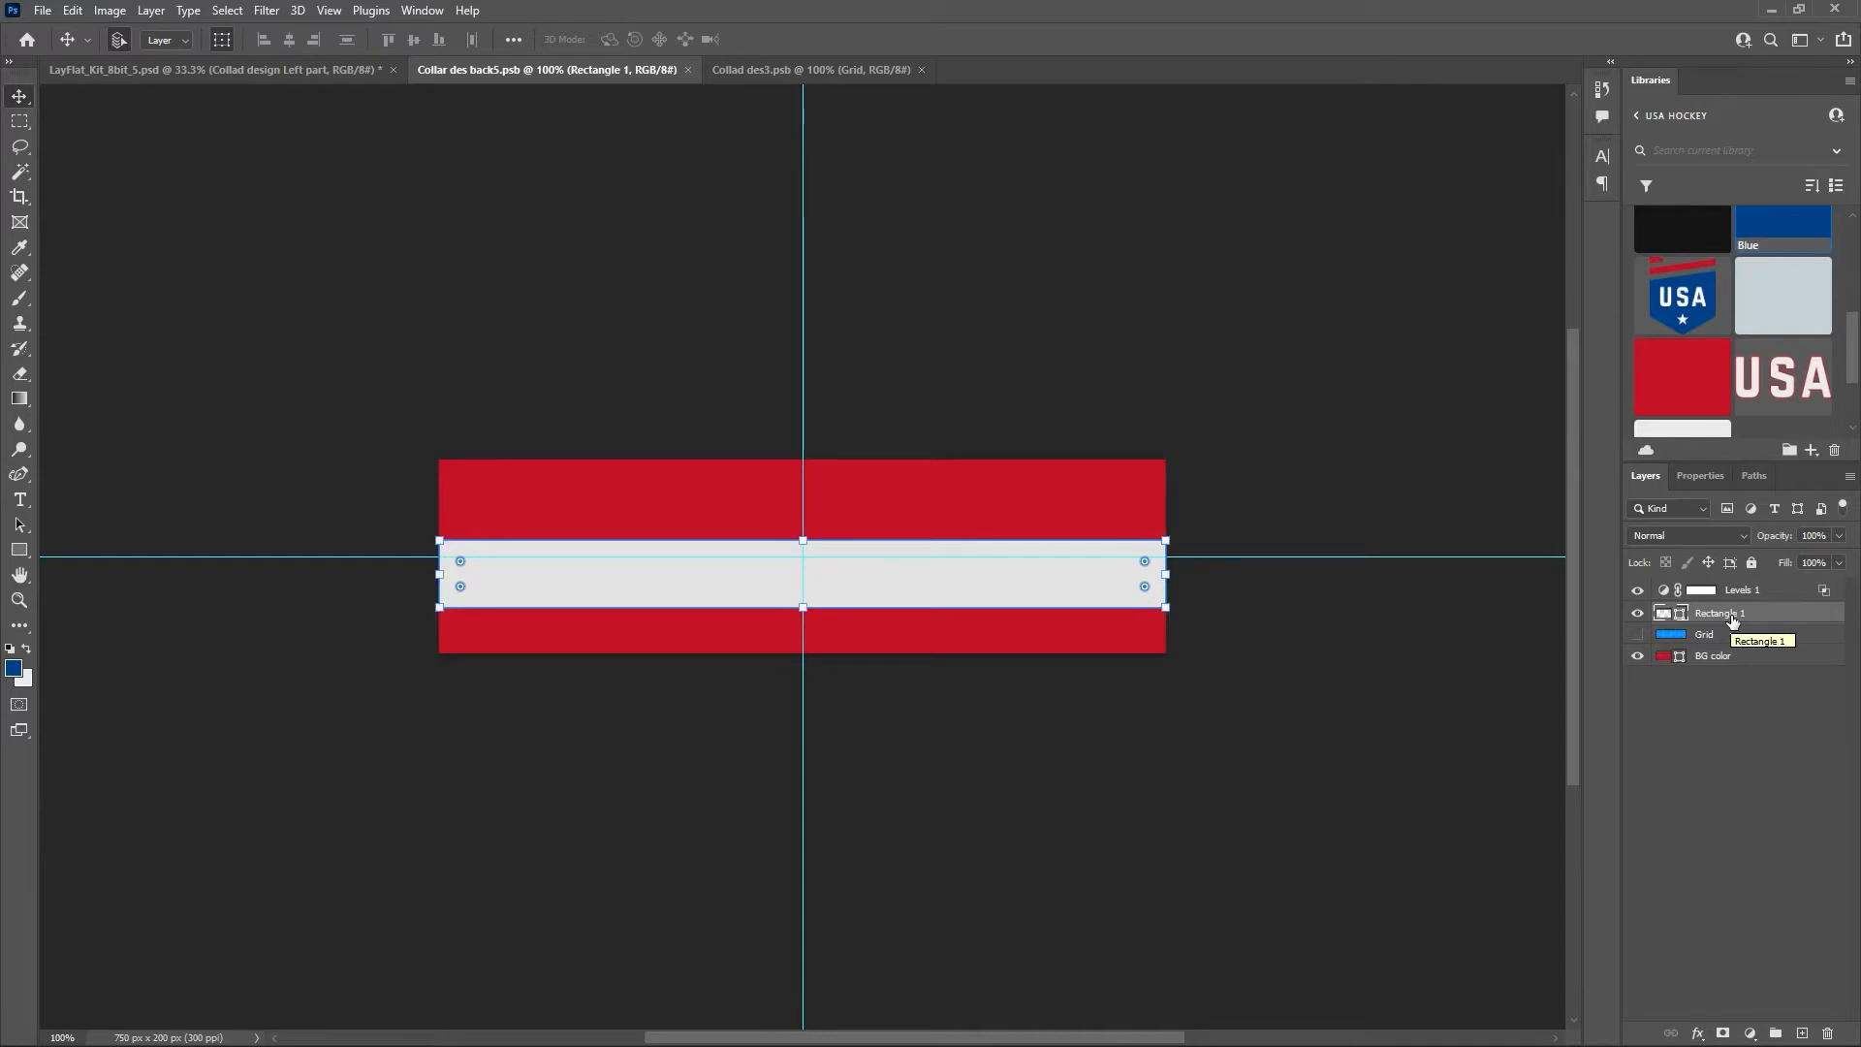
pyautogui.rightClick(1733, 616)
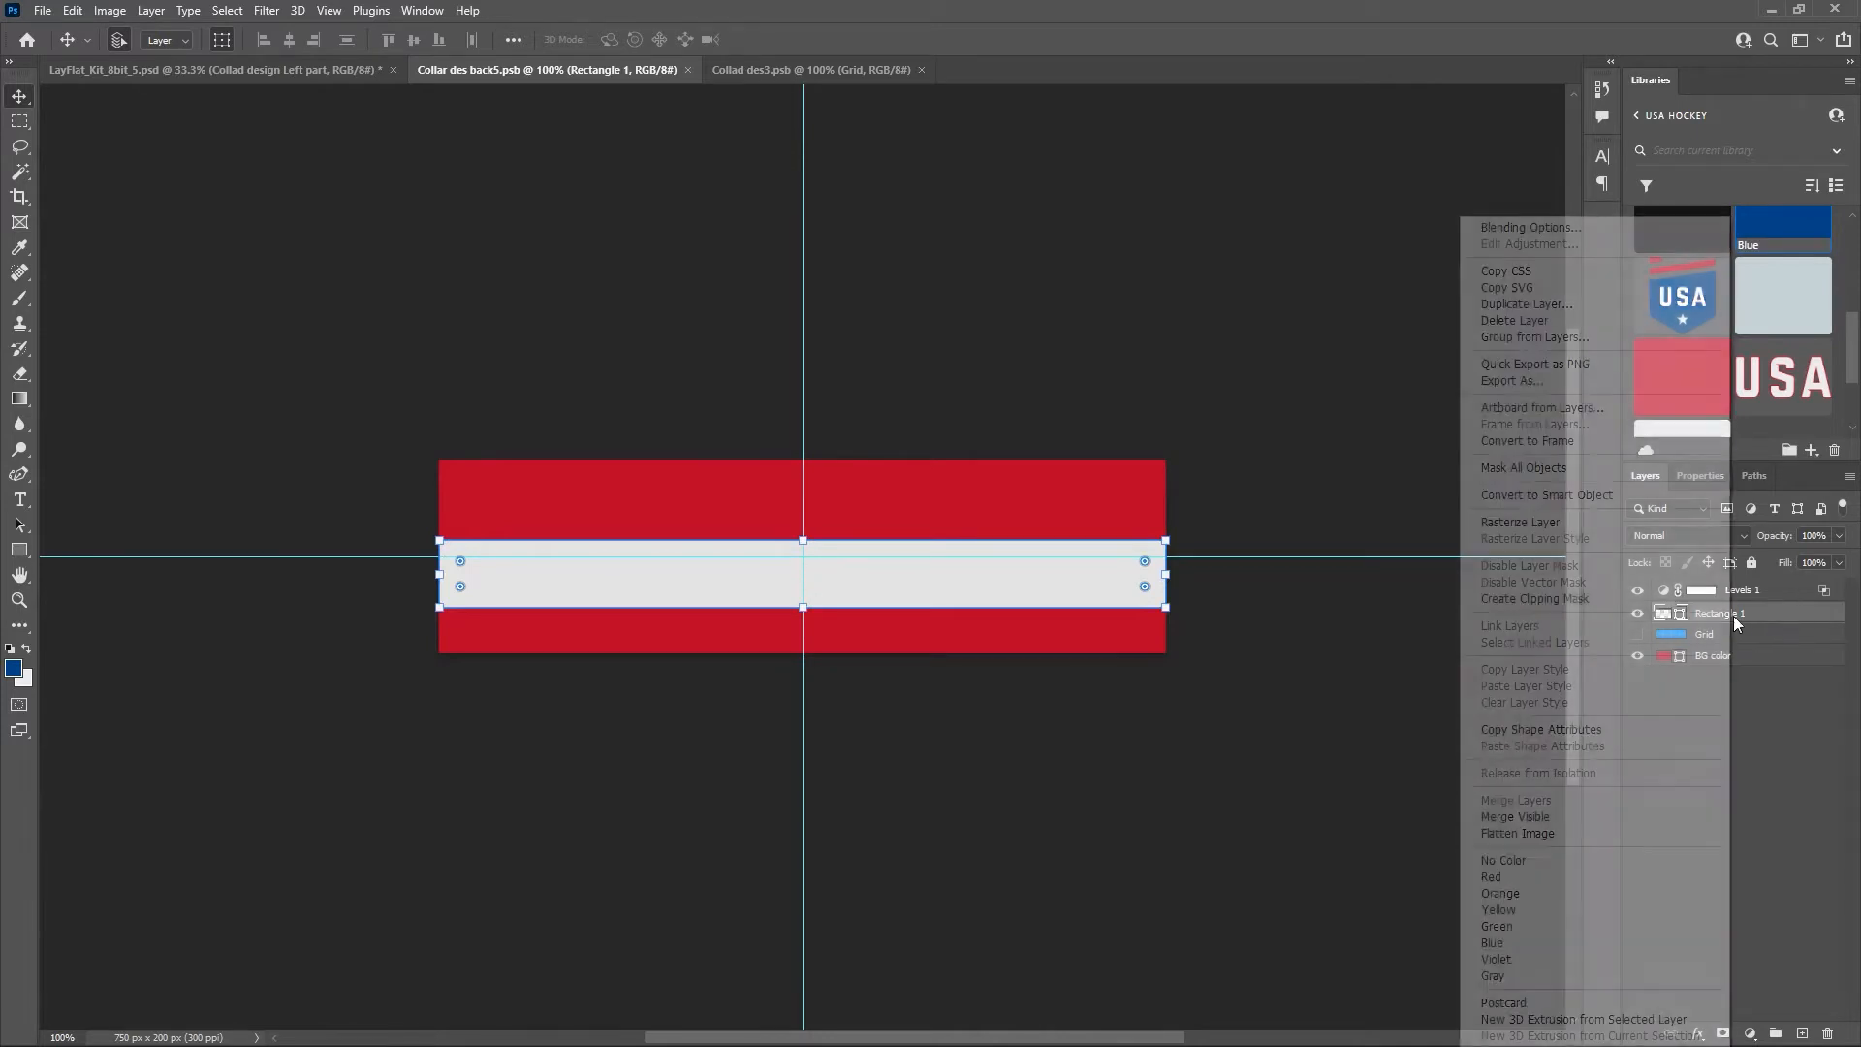
pyautogui.click(1544, 308)
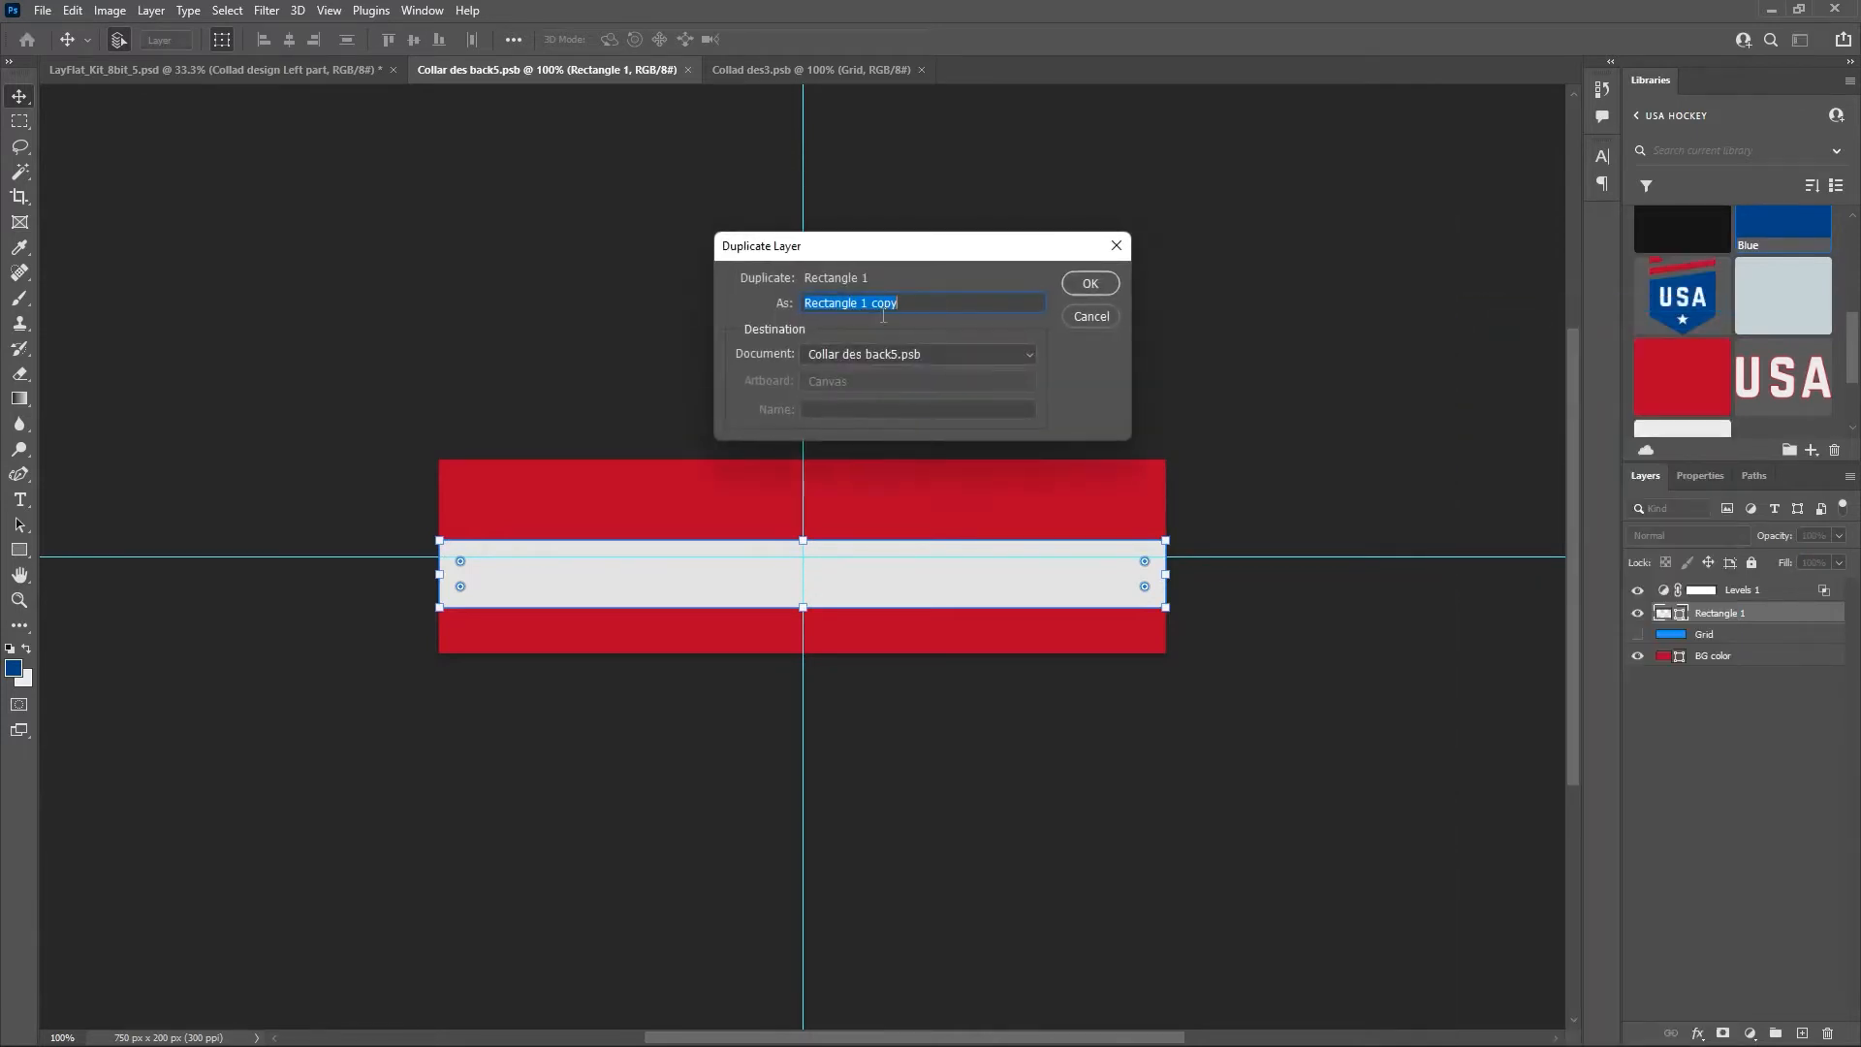
pyautogui.click(873, 354)
pyautogui.click(871, 406)
pyautogui.click(1079, 282)
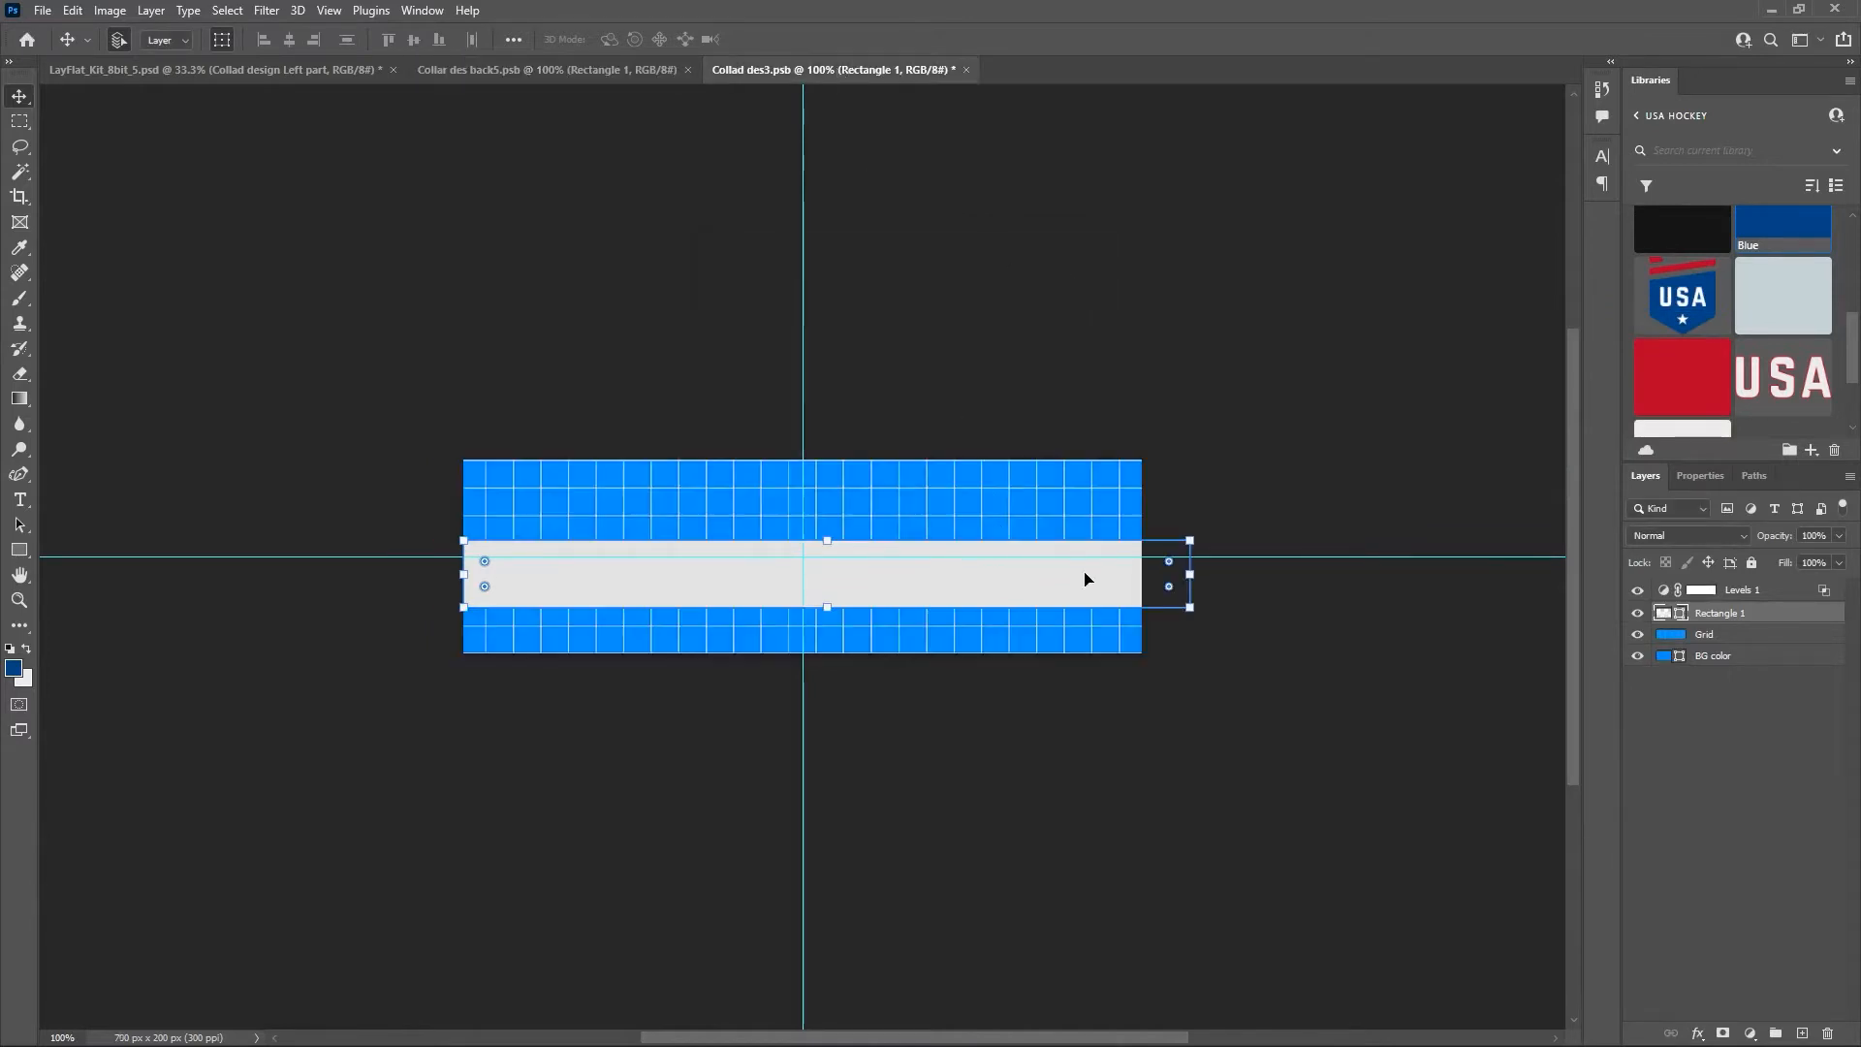
# Fit the duplicated stripe to the canvas width of Collad des3 and delete that layer.
pyautogui.moveTo(1192, 574); pyautogui.dragTo(1184, 540)
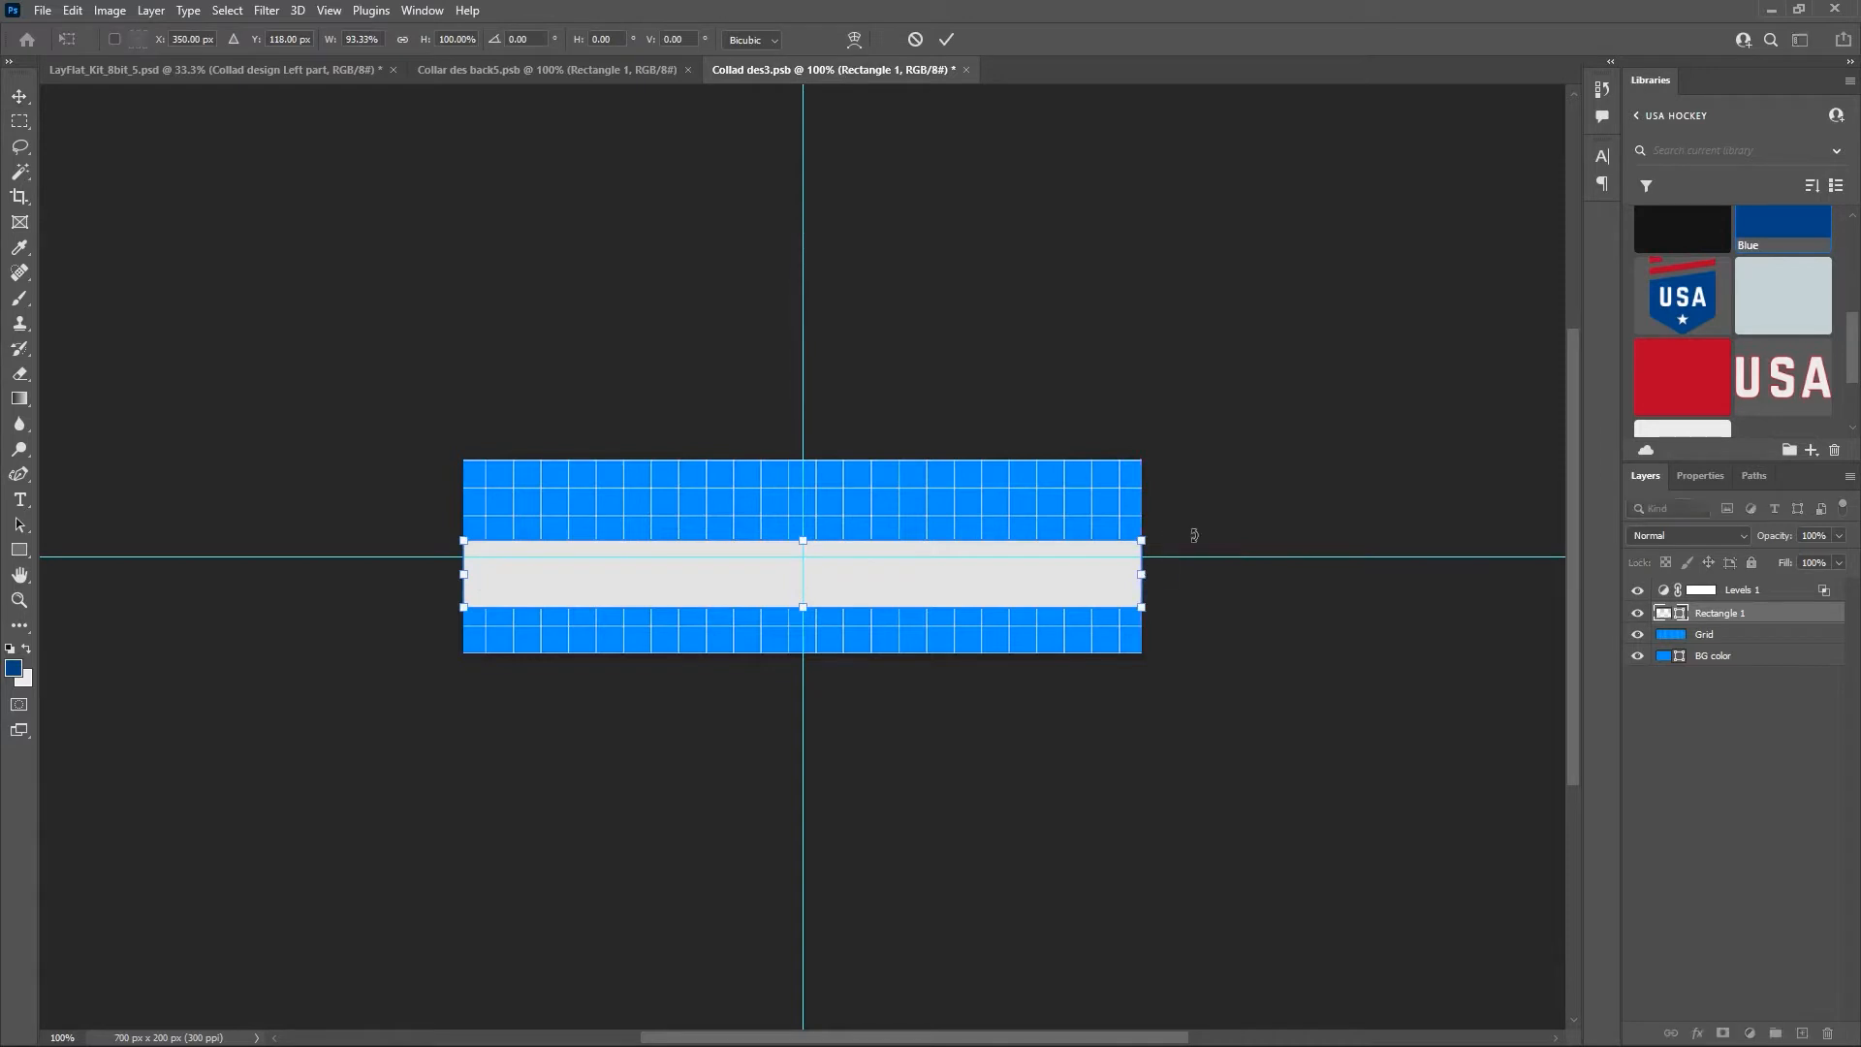
pyautogui.click(946, 39)
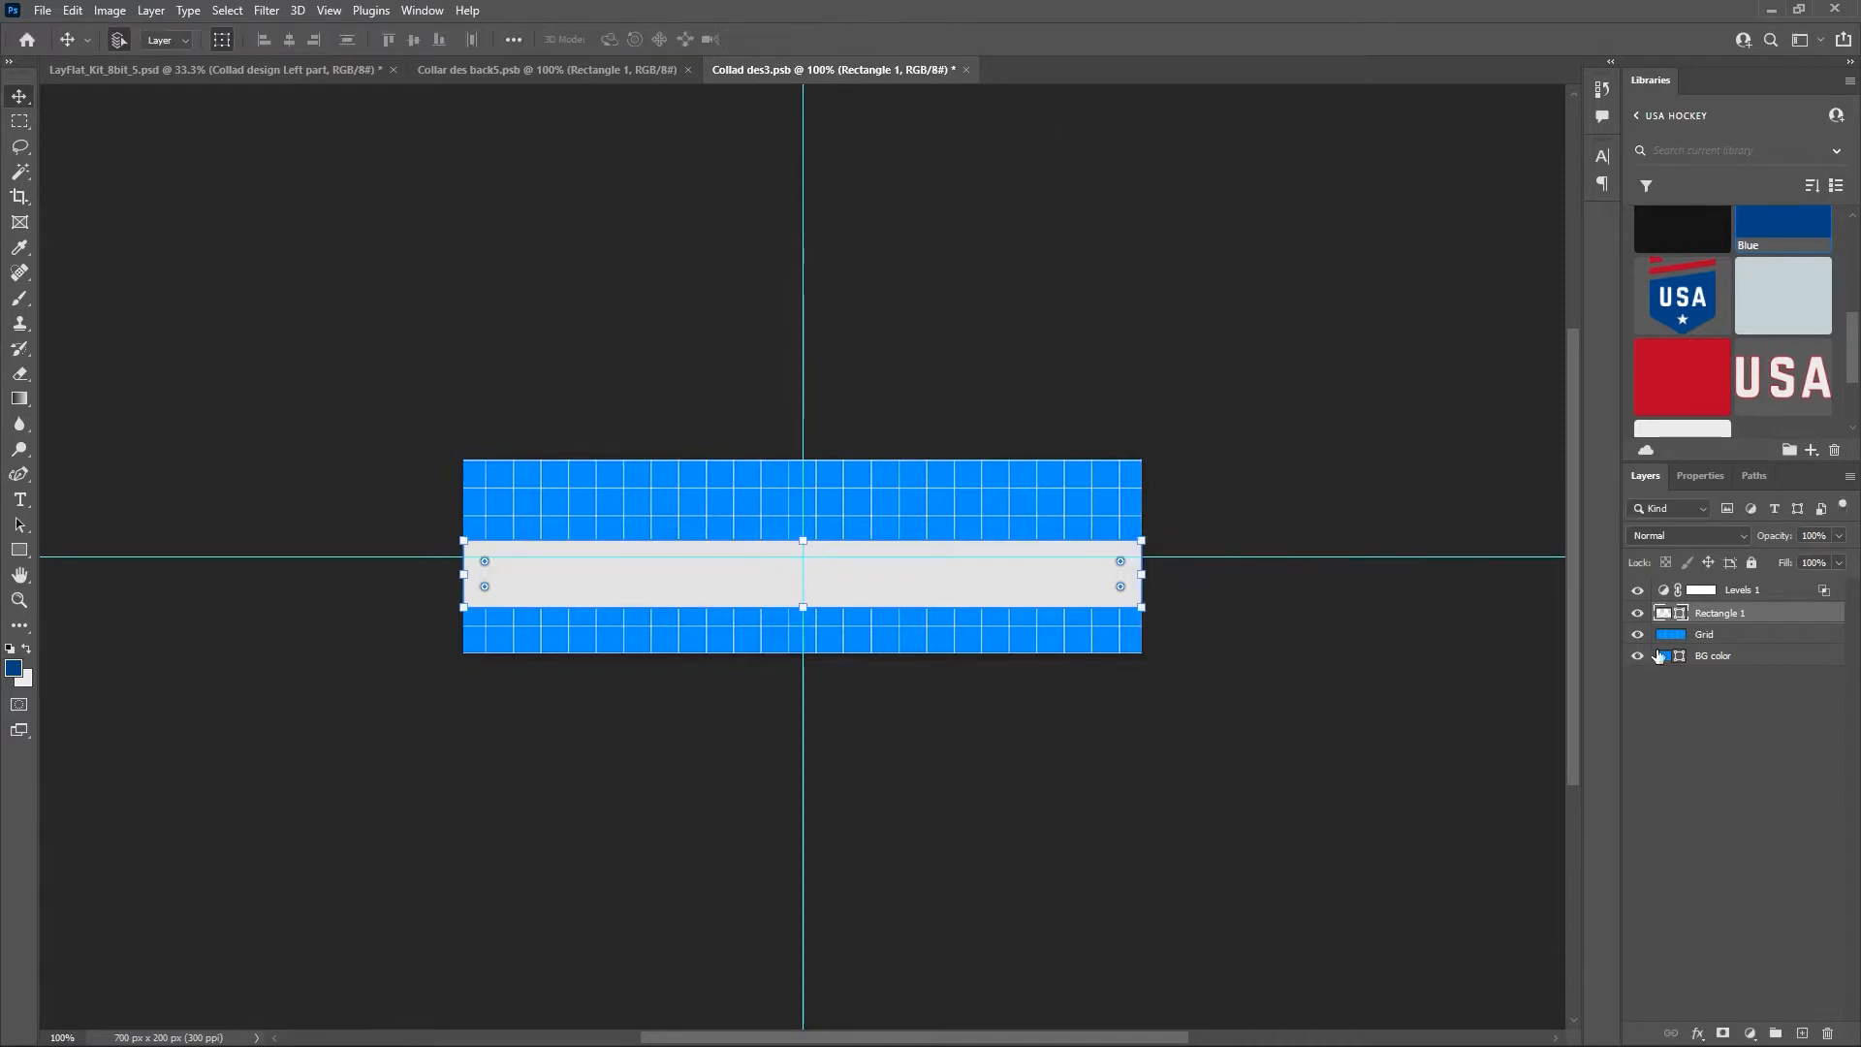
pyautogui.press('Delete')
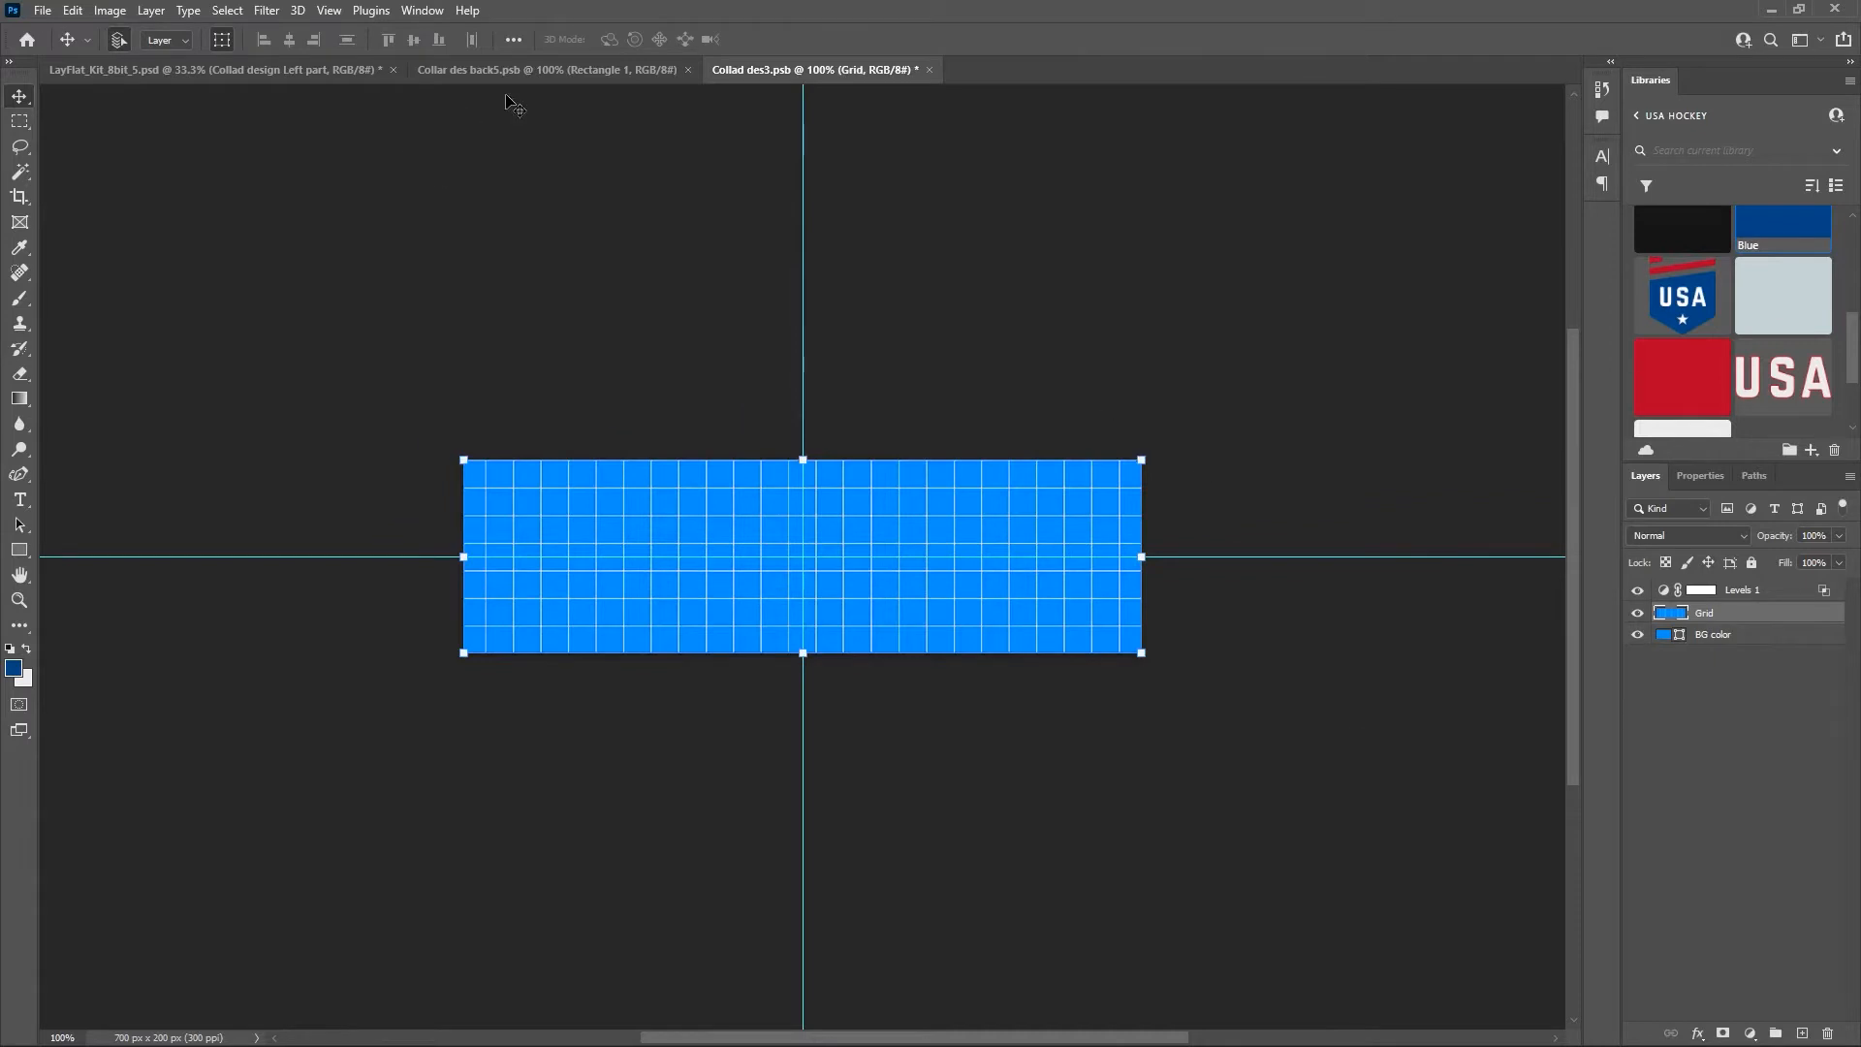
# Float Collar des back5 in its own window, copy its Rectangle 1 layer into the centre of Collad des3, and close Collar des back5.
pyautogui.moveTo(533, 72); pyautogui.dragTo(155, 146)
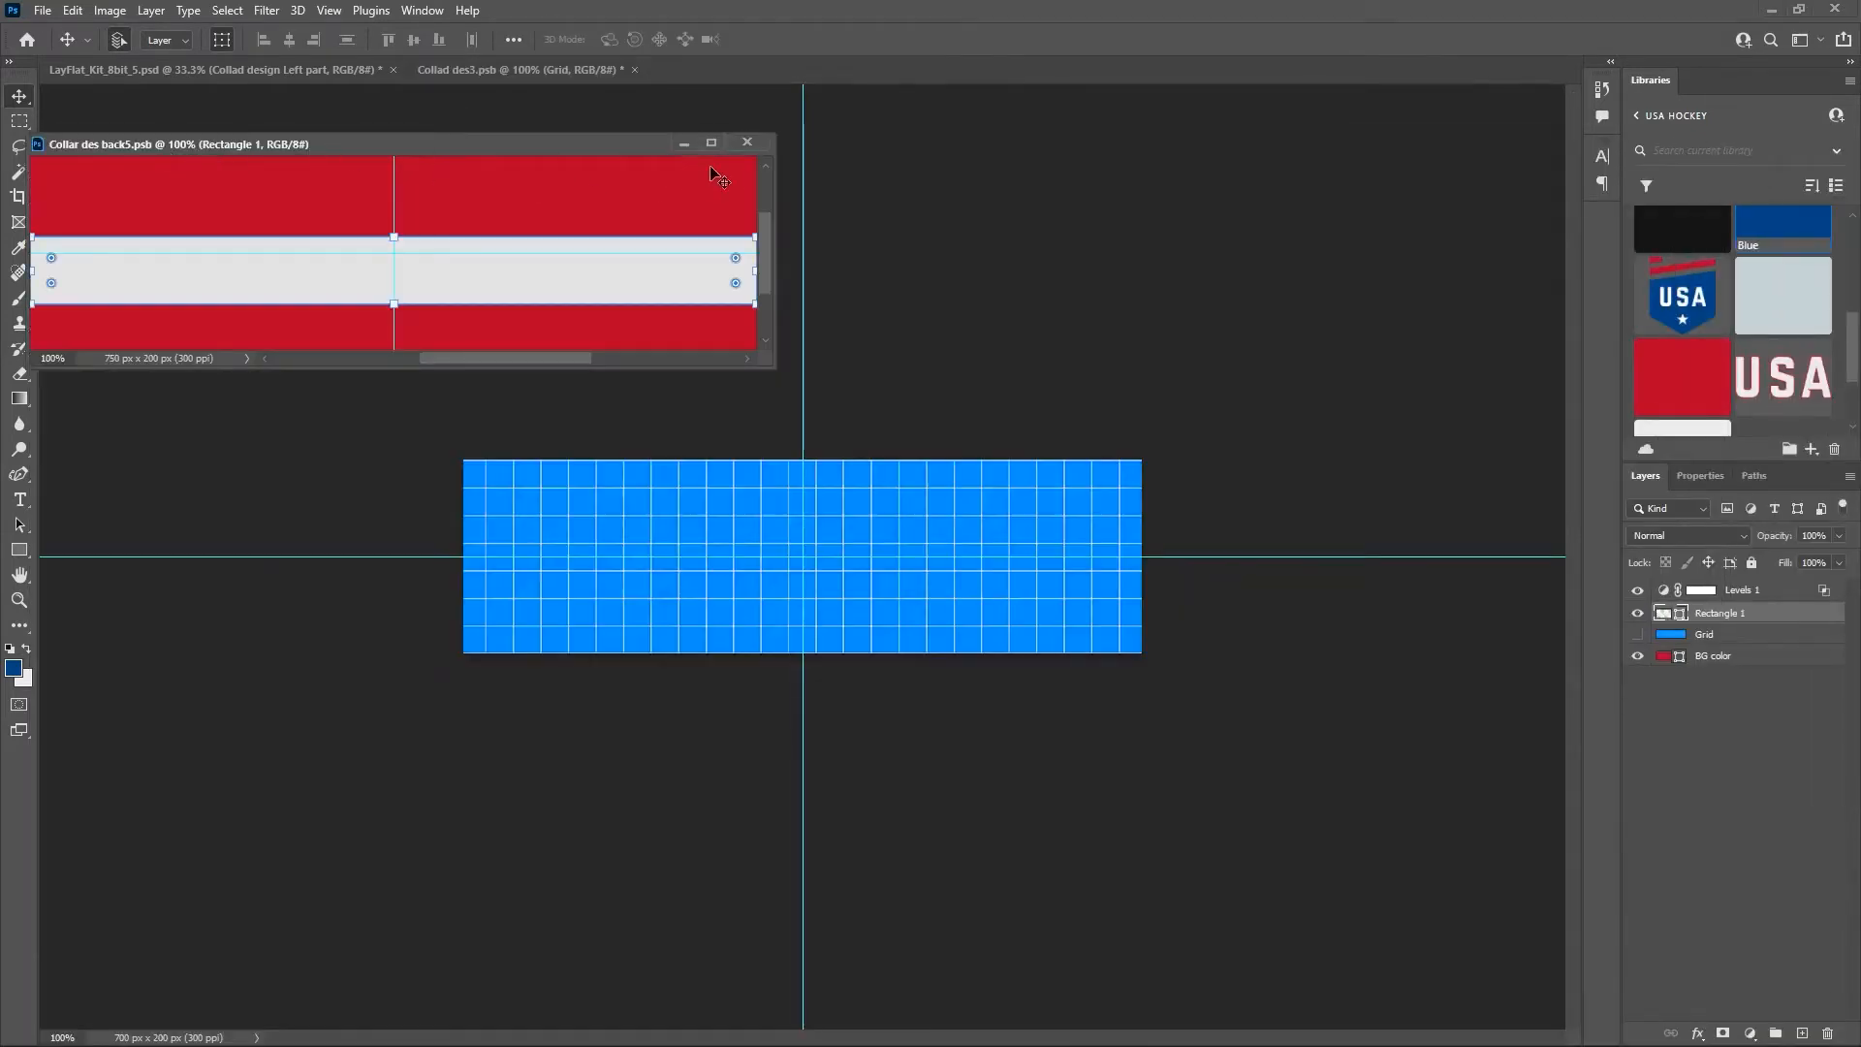
pyautogui.moveTo(408, 367); pyautogui.dragTo(410, 540)
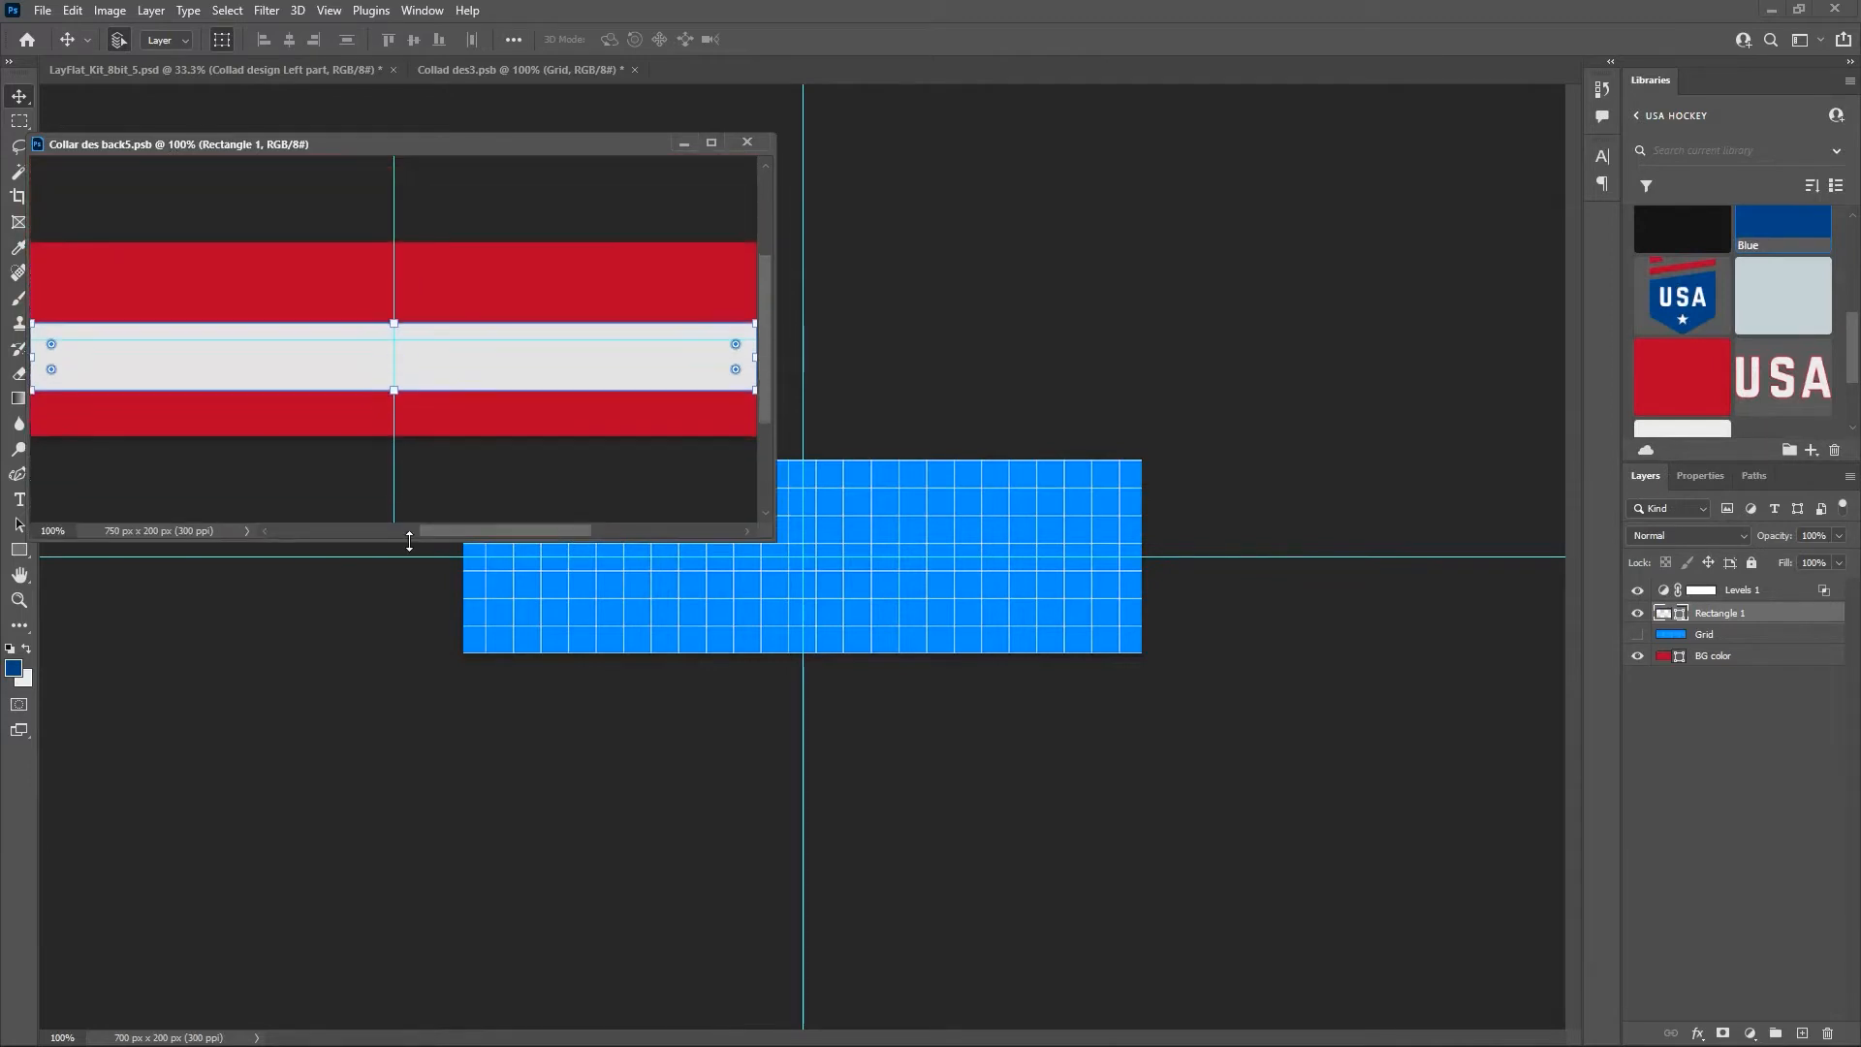
pyautogui.moveTo(572, 146)
pyautogui.mouseDown()
pyautogui.moveTo(625, 126)
pyautogui.moveTo(595, 123)
pyautogui.mouseUp()
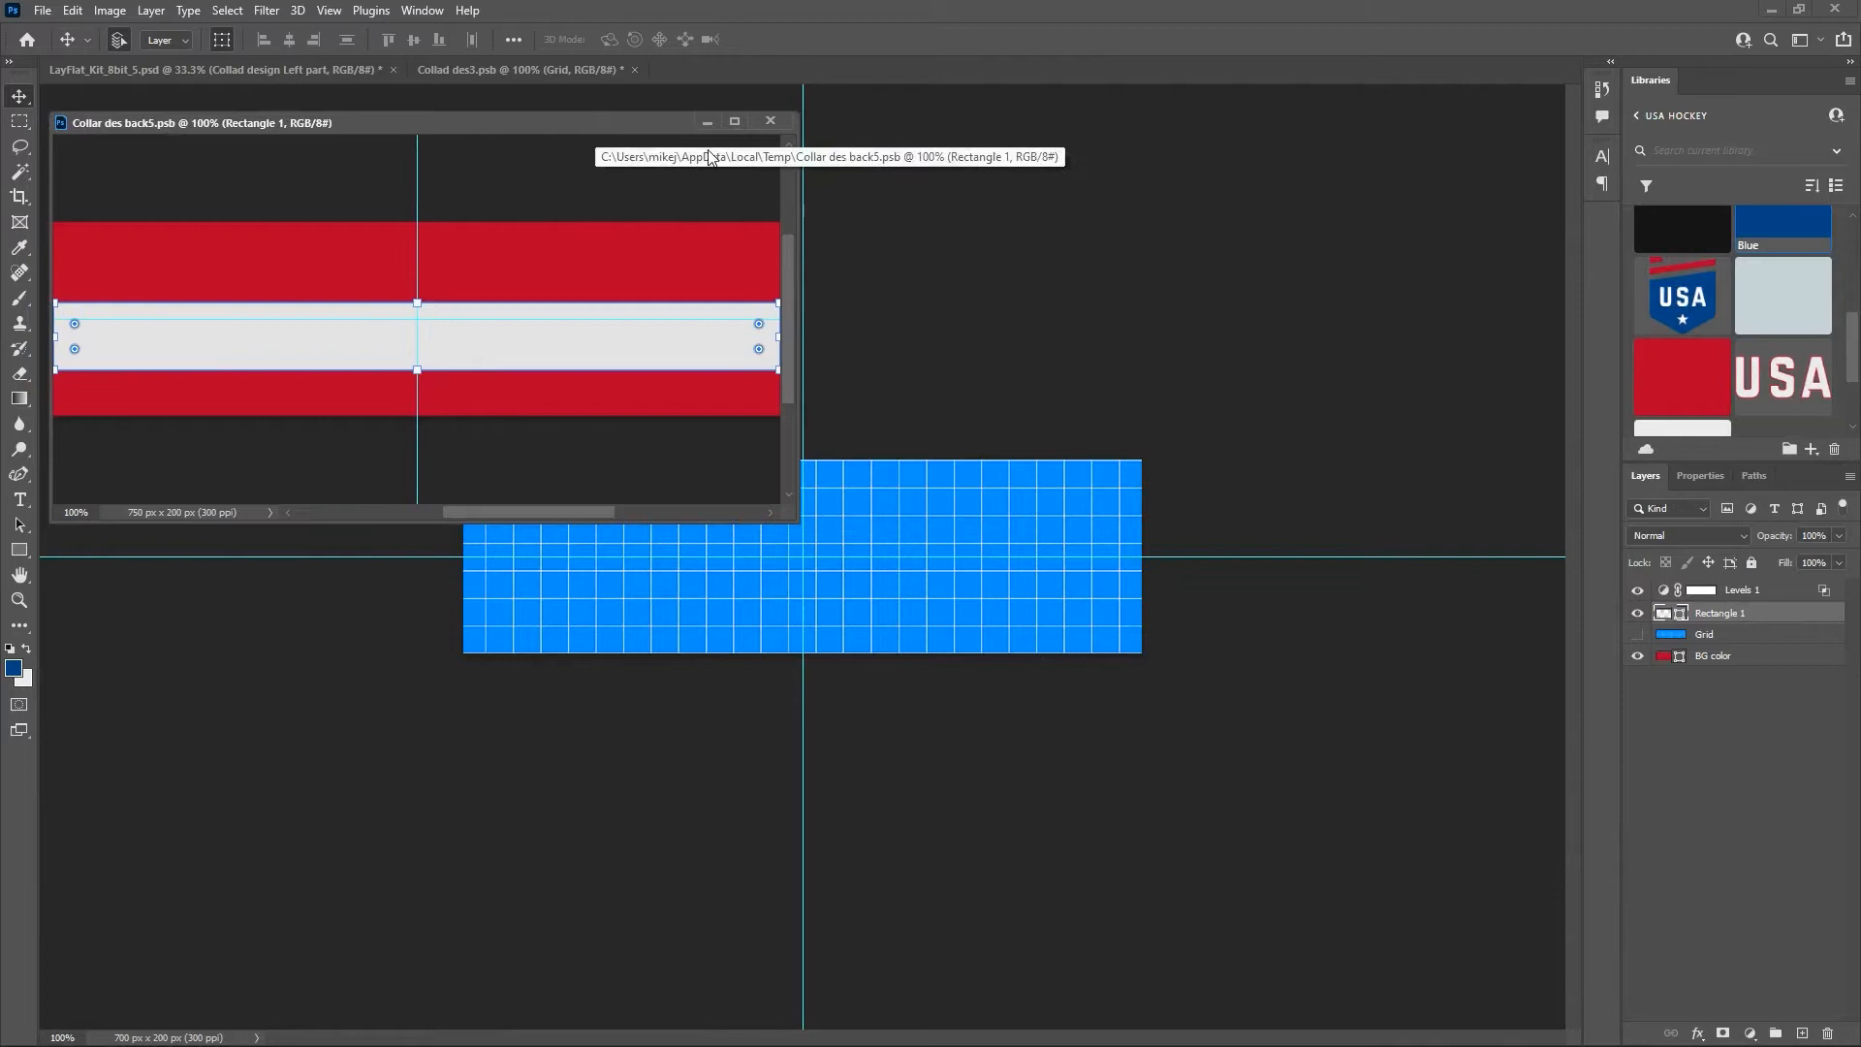
pyautogui.moveTo(620, 124); pyautogui.dragTo(621, 125)
pyautogui.doubleClick(620, 125)
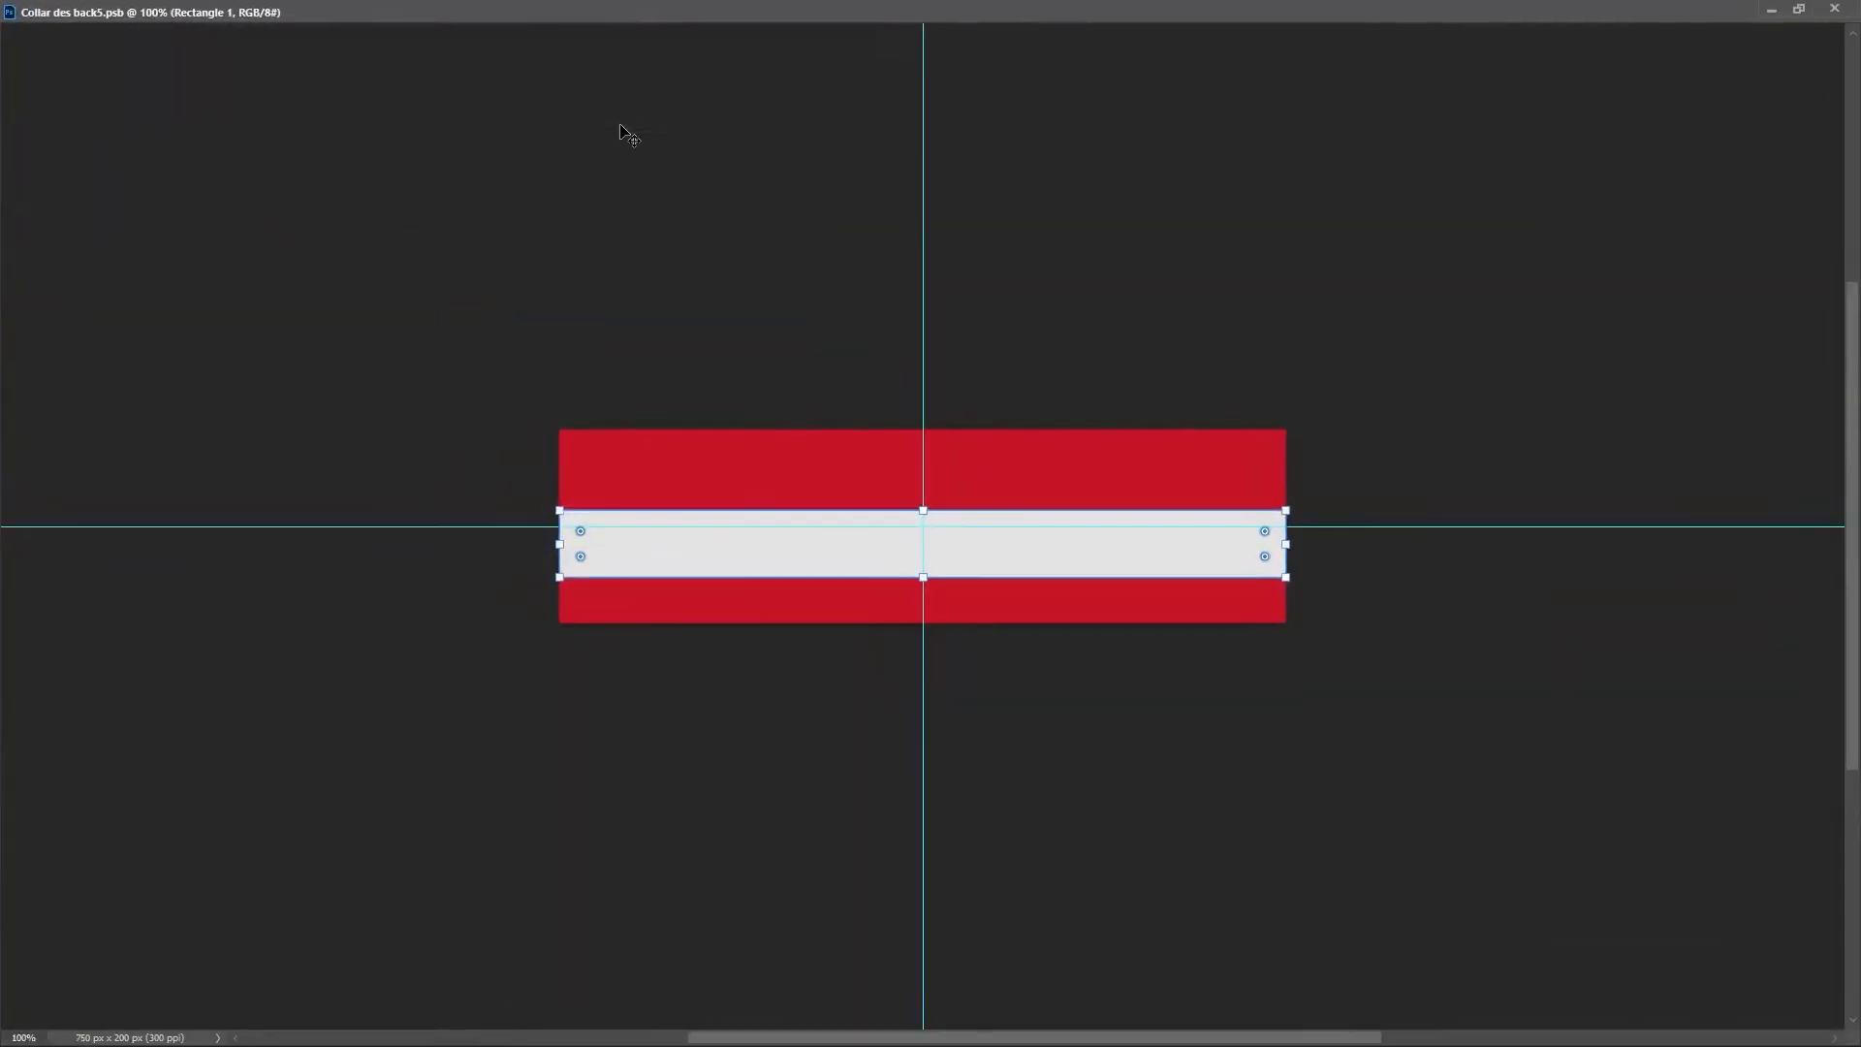
pyautogui.click(1805, 11)
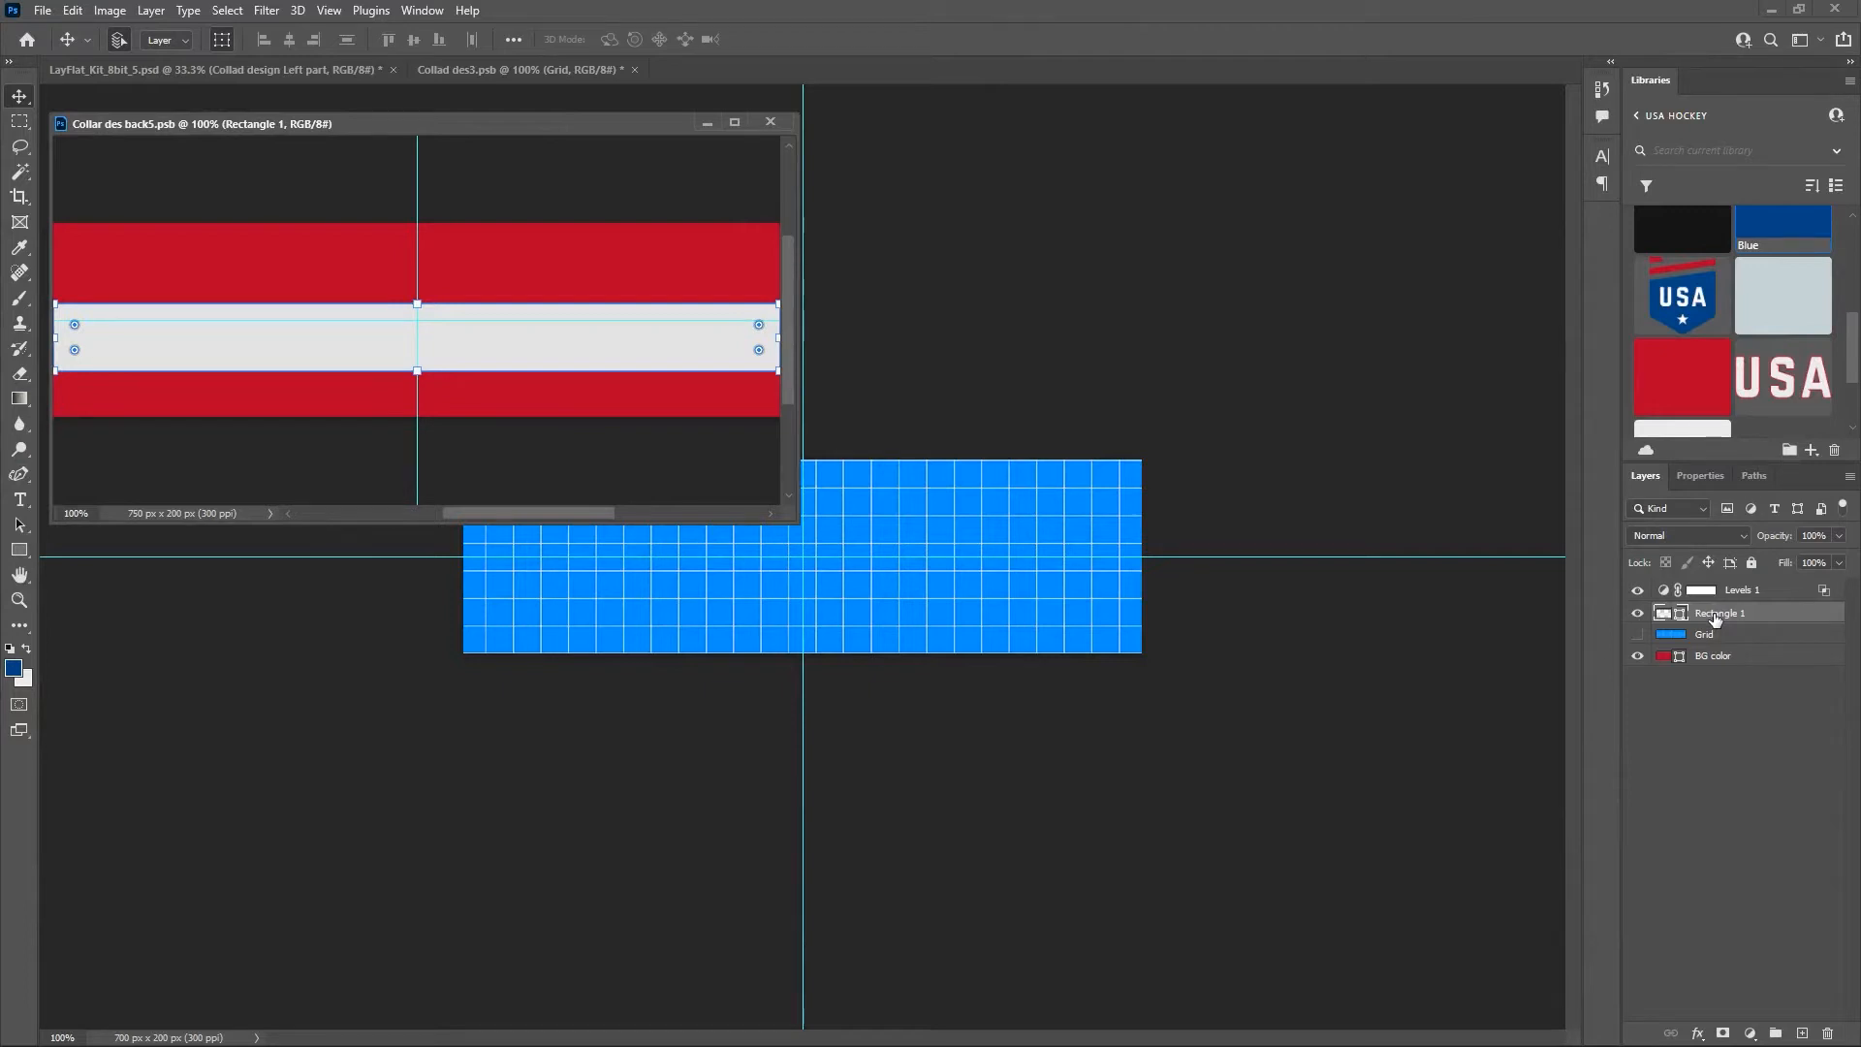
pyautogui.moveTo(1714, 620); pyautogui.dragTo(967, 588)
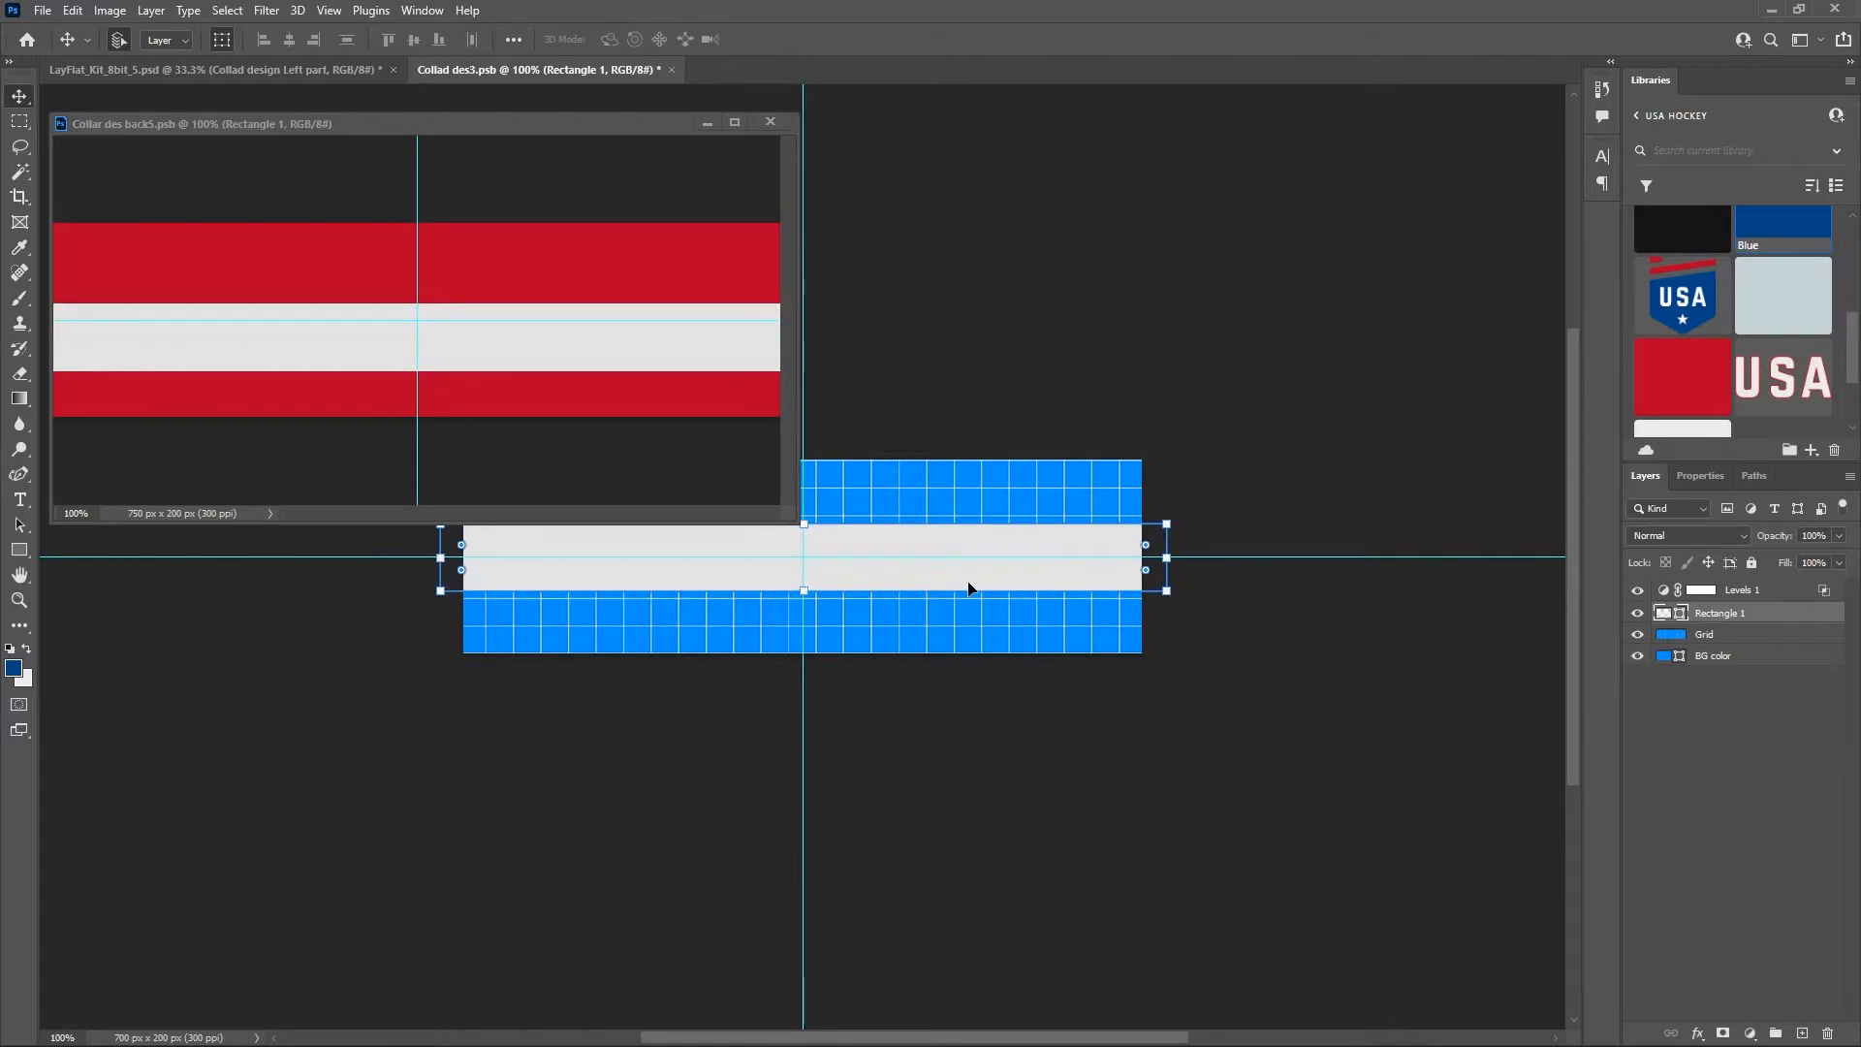
pyautogui.click(770, 124)
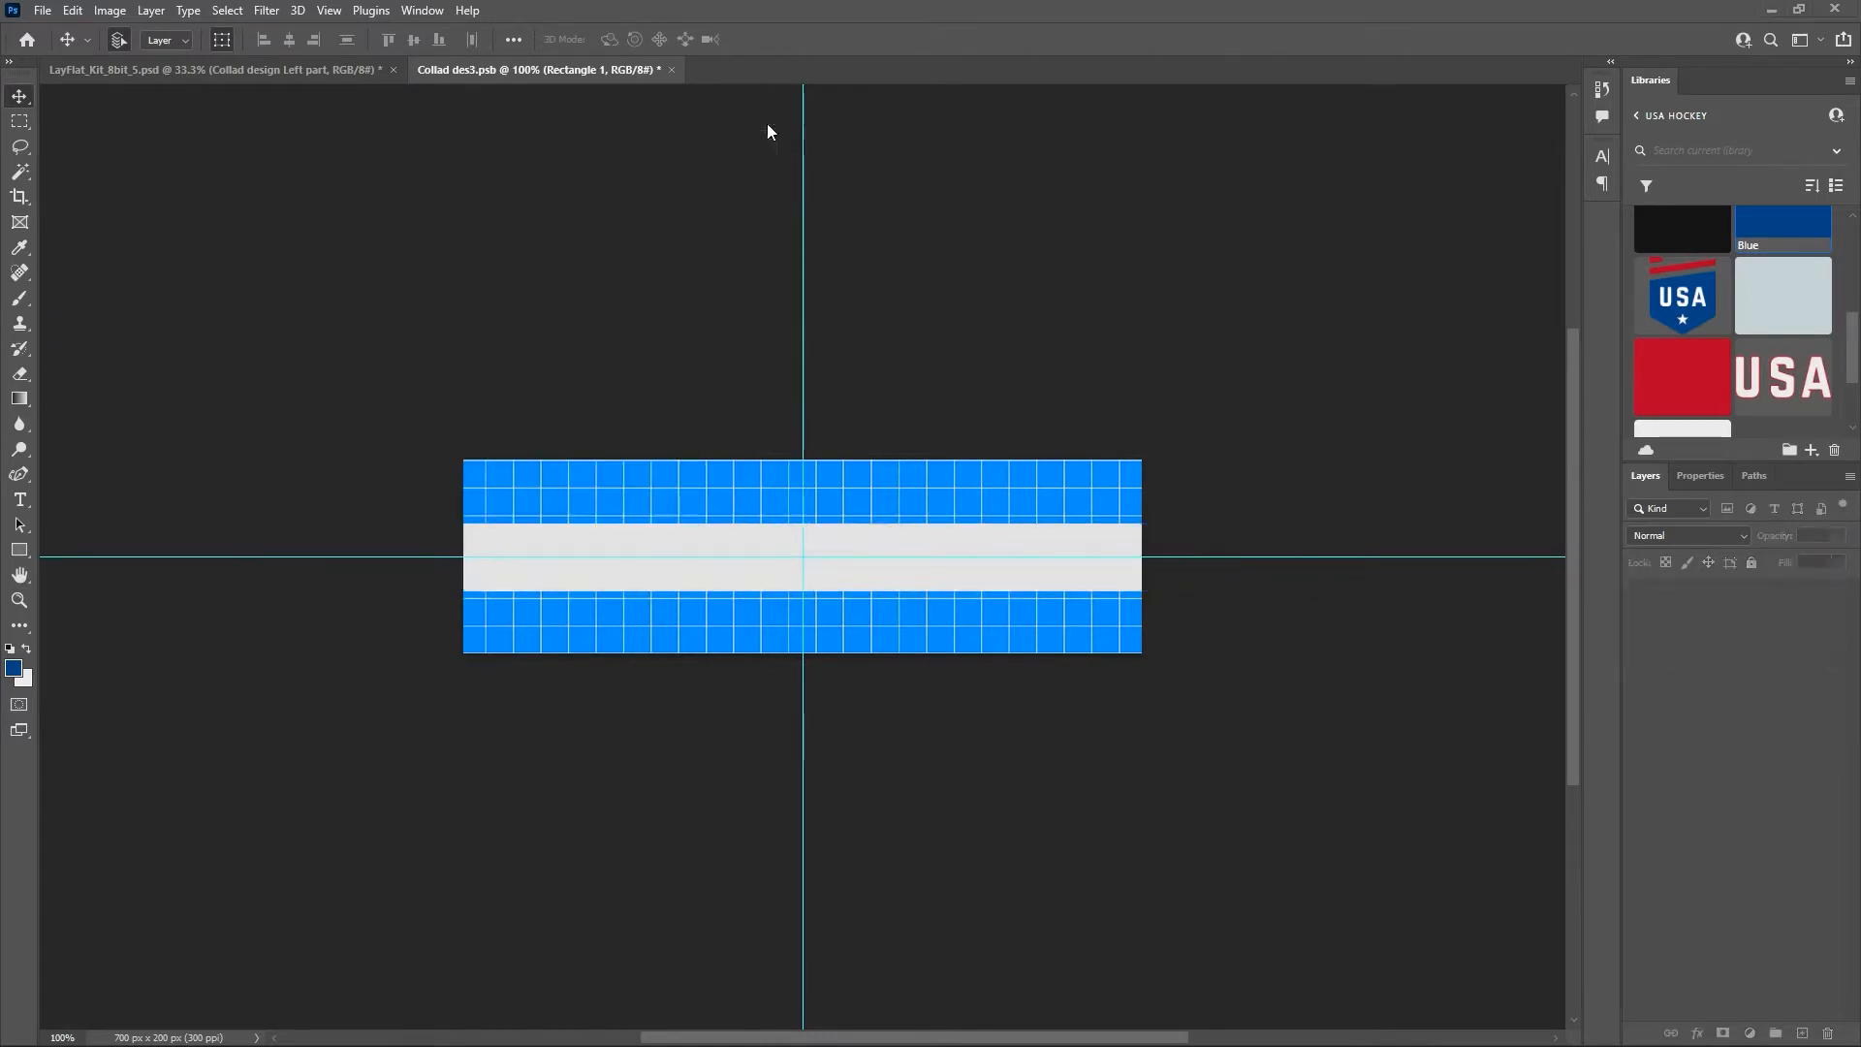
# Pull in both ends of the stripe to the Collad des3 canvas edges, scaling its width to 93.33%.
pyautogui.click(1168, 558)
pyautogui.moveTo(1168, 559); pyautogui.dragTo(1142, 558)
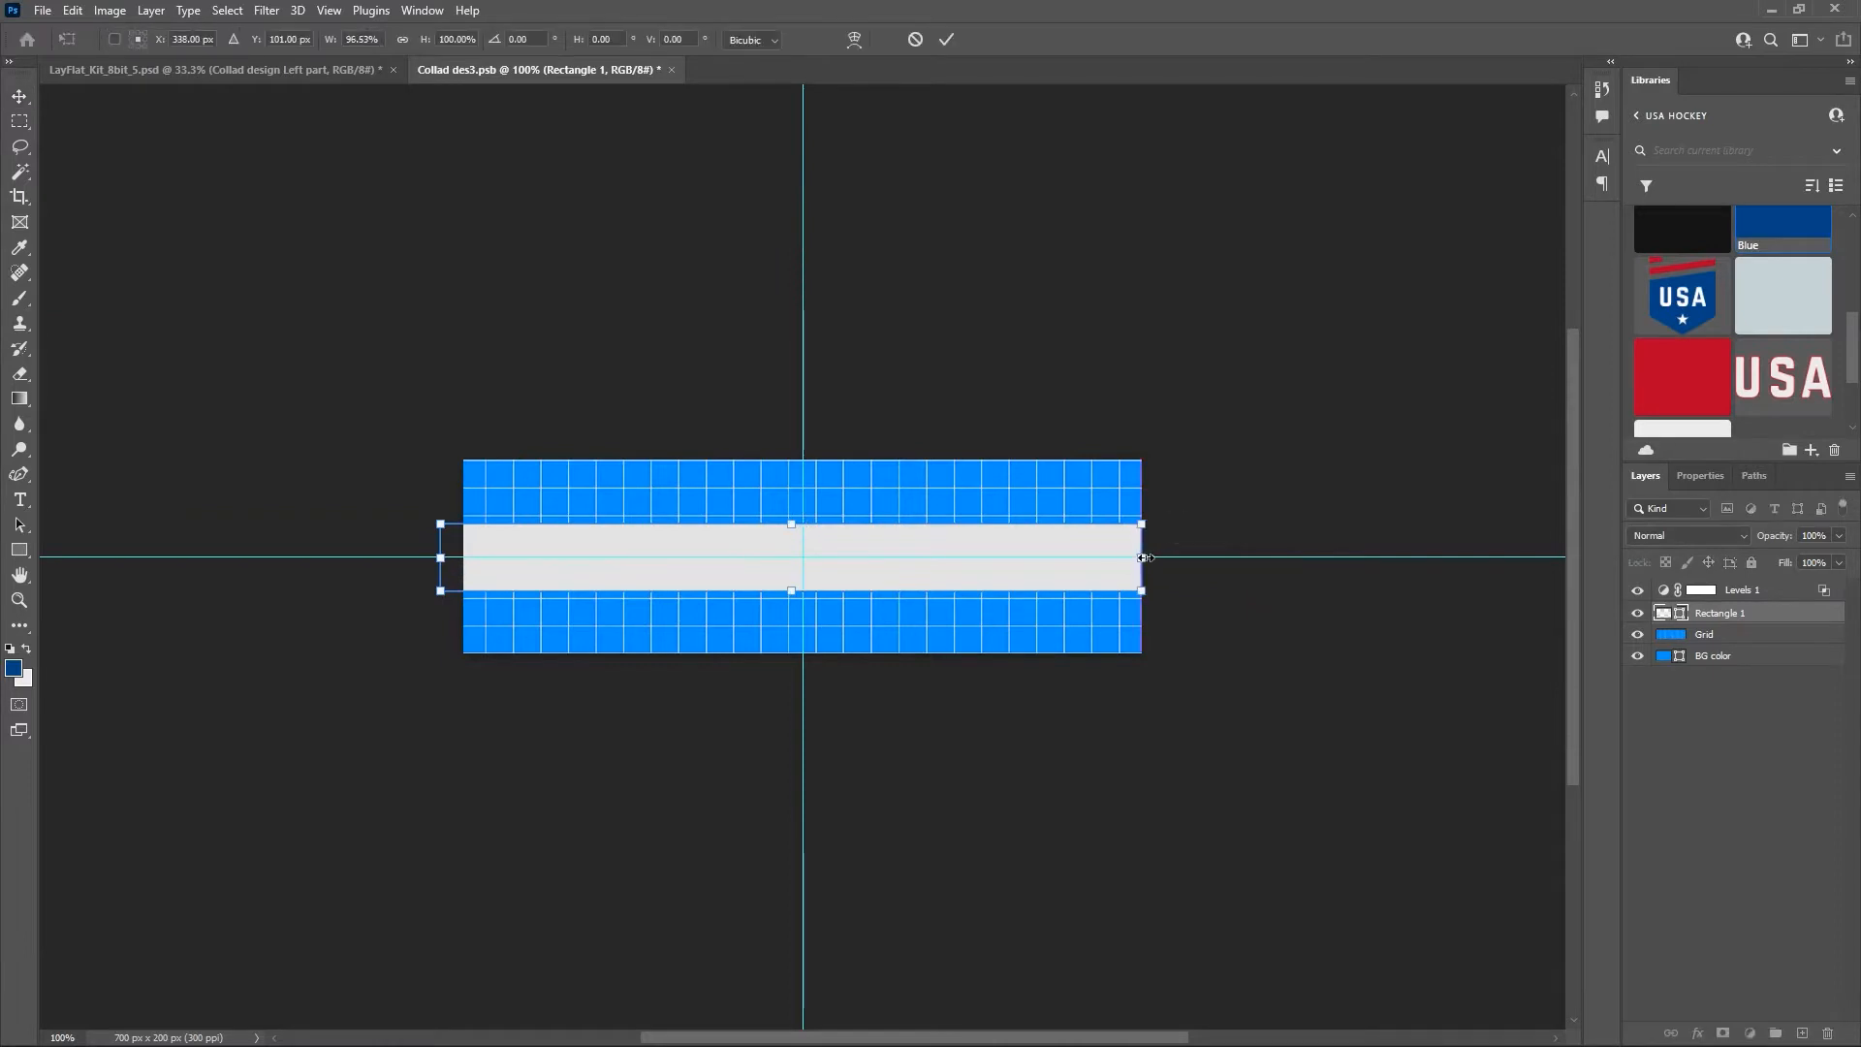
pyautogui.moveTo(440, 557); pyautogui.dragTo(467, 557)
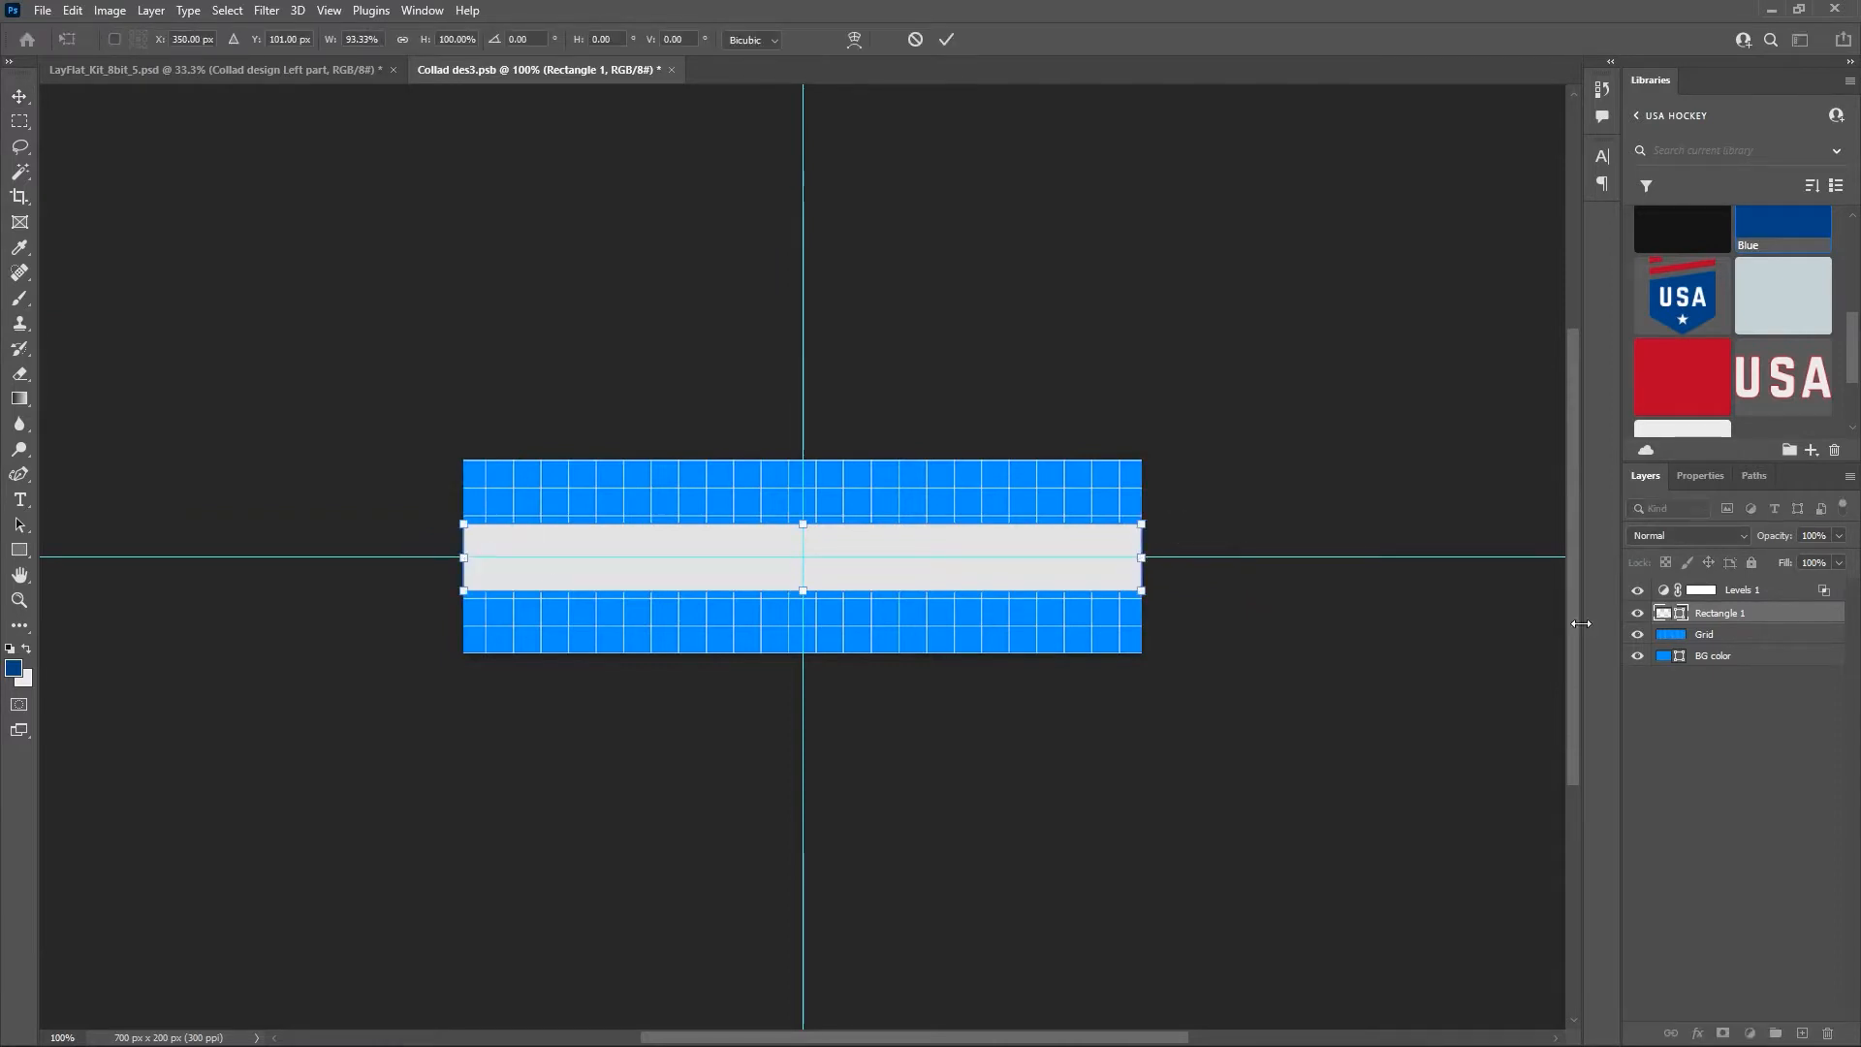
pyautogui.click(944, 39)
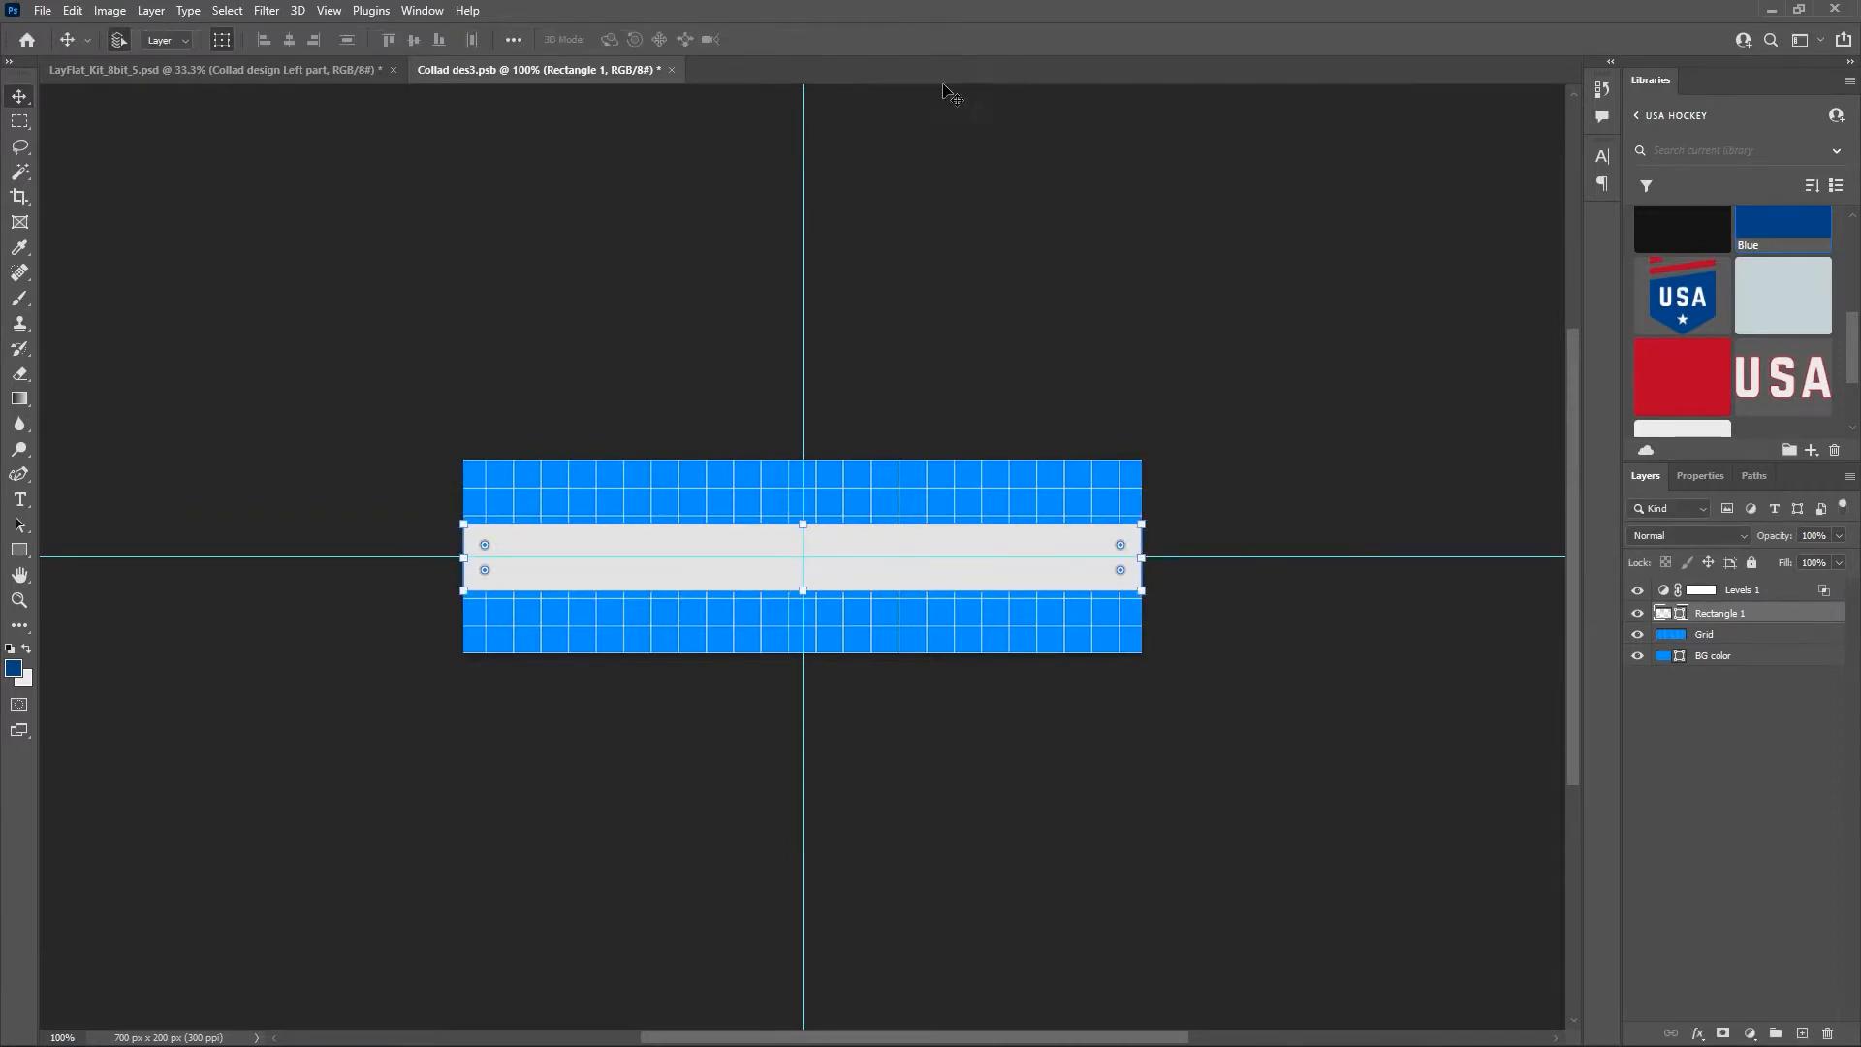
# Hide the Grid and BG color layers in Collad des3, save, and return to the mockup.
pyautogui.click(1638, 636)
pyautogui.click(1637, 656)
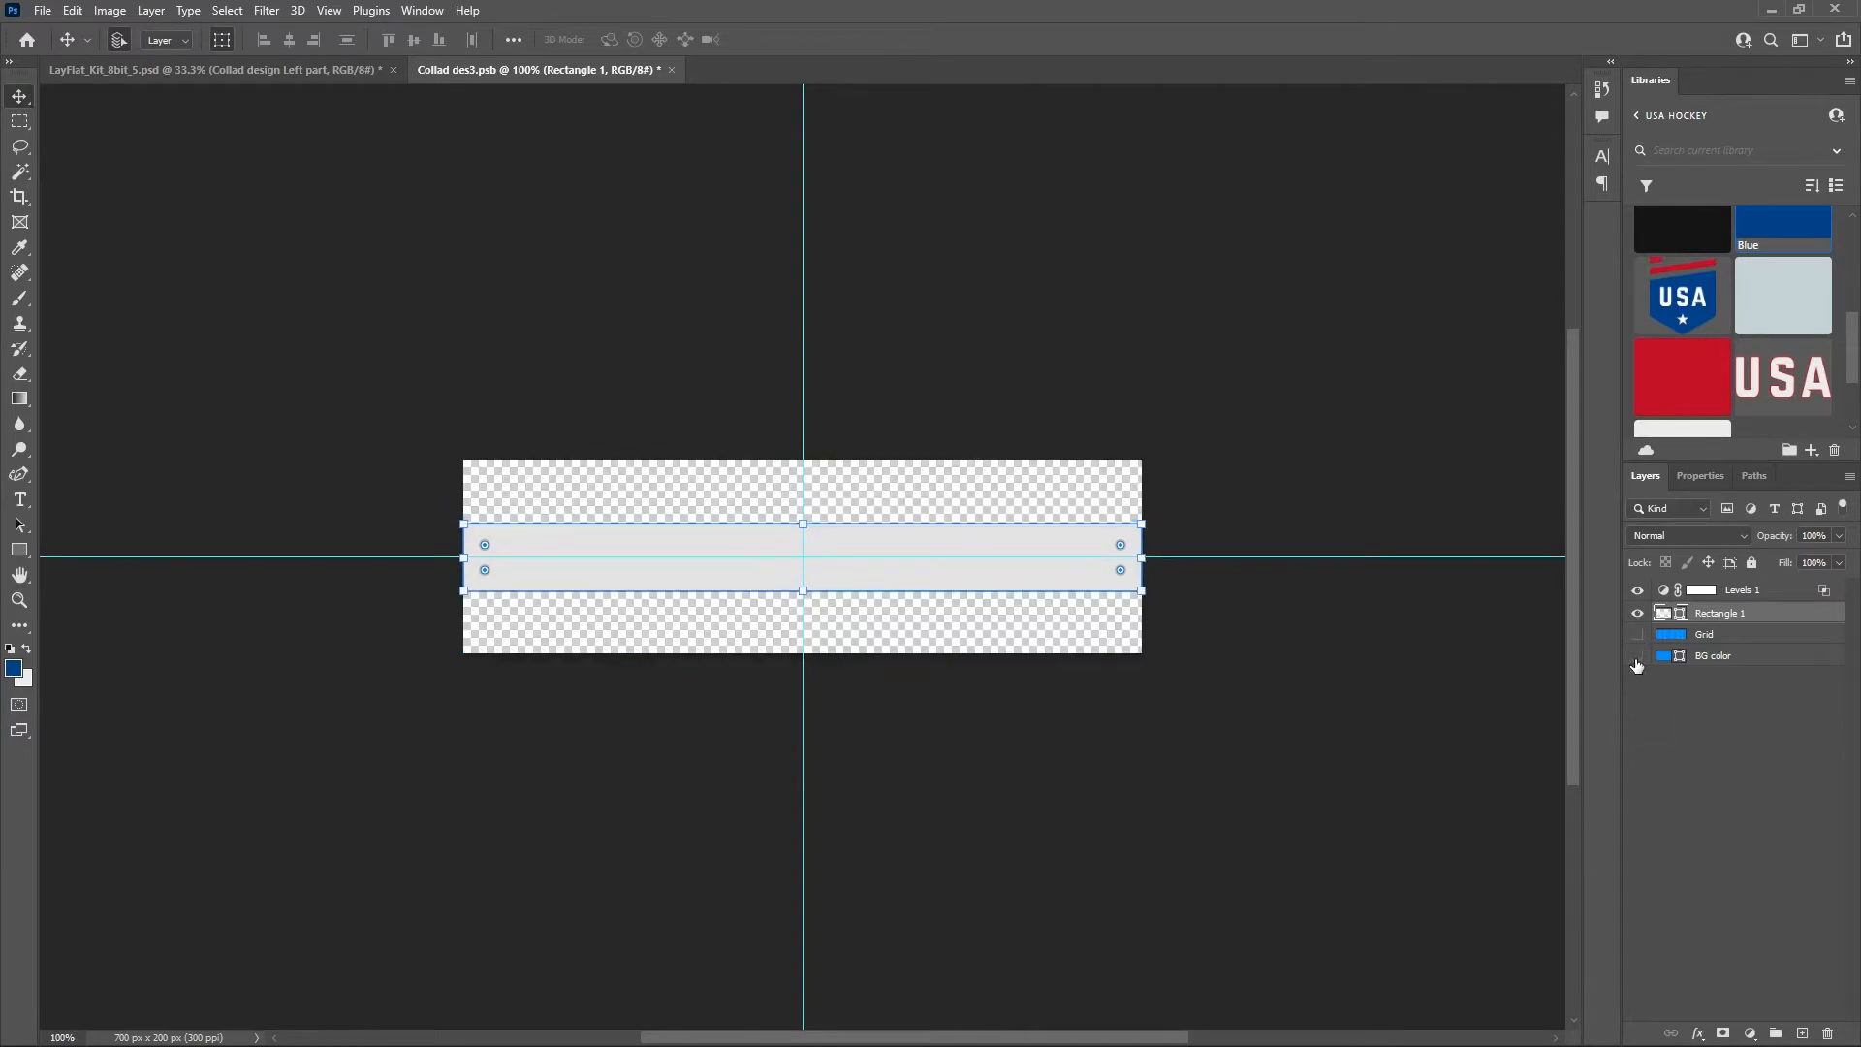
pyautogui.hotkey('ctrl', 's')
pyautogui.click(283, 68)
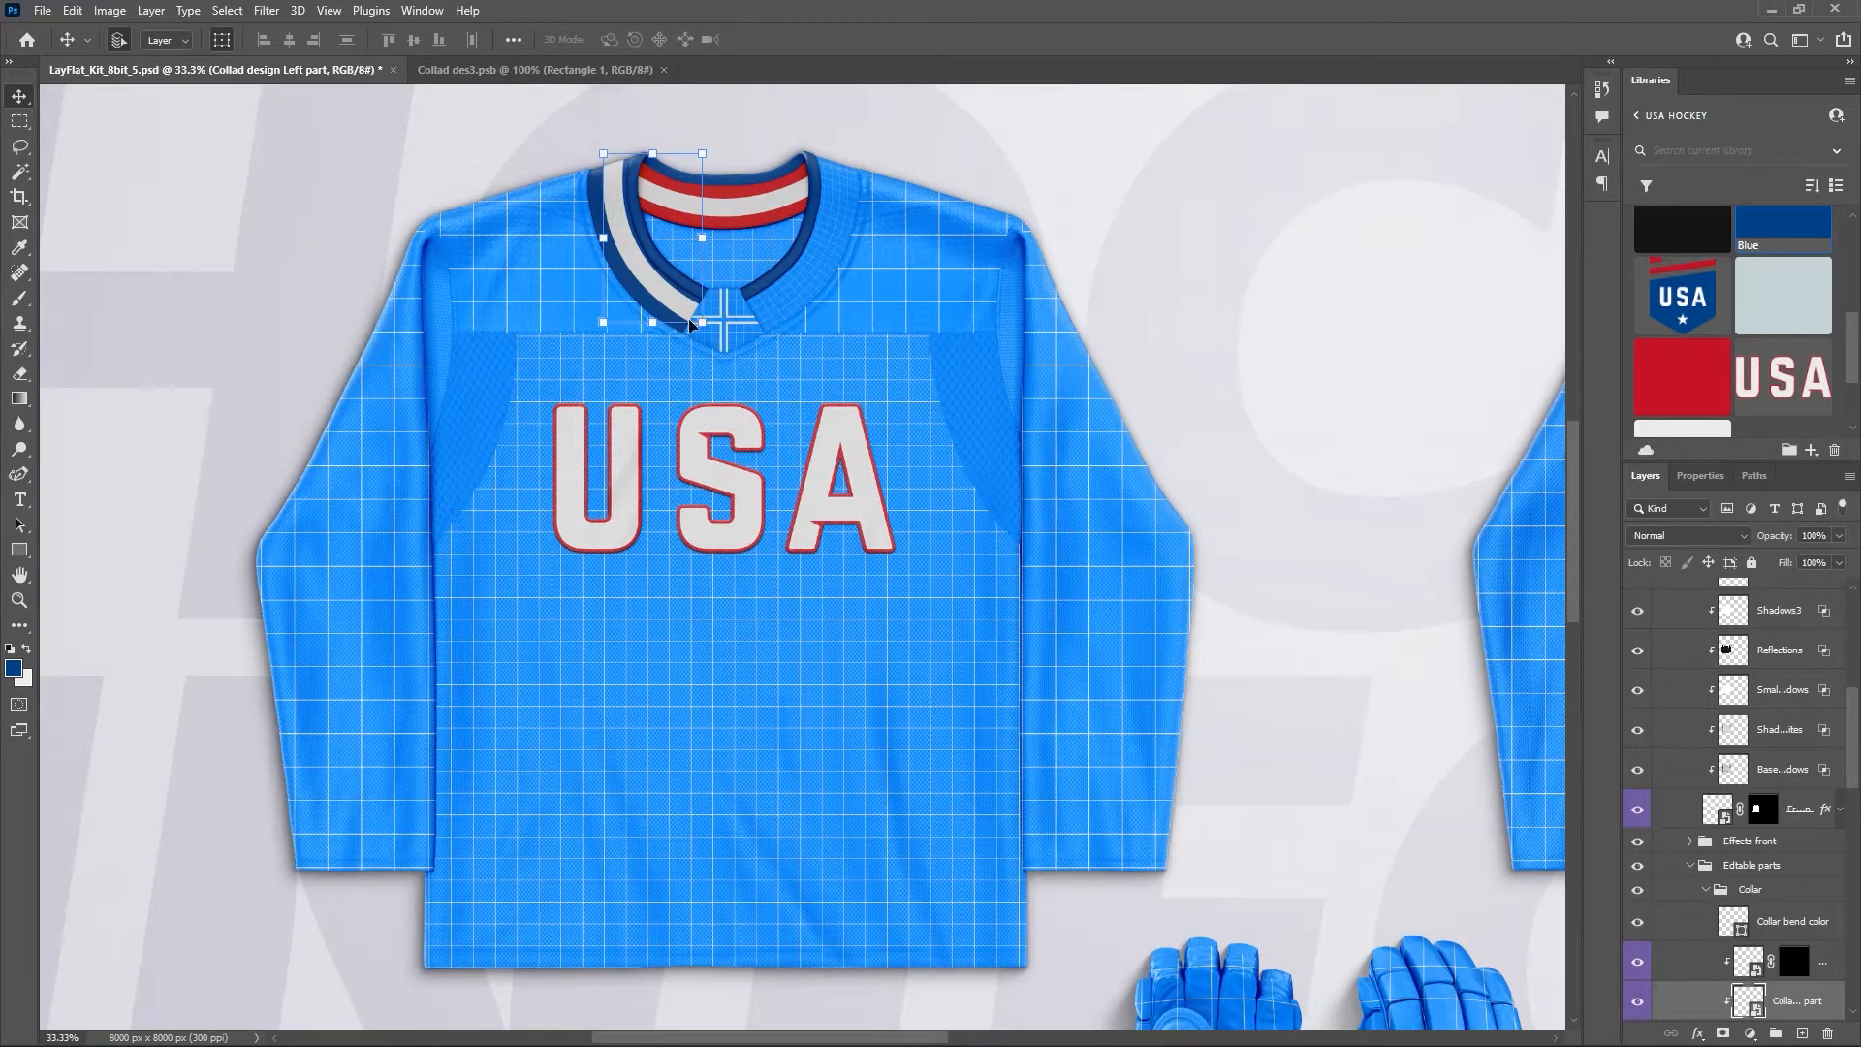
# Lower the stripe in Collad des3 until its upper edge meets the horizontal centre guide, save, and check the collar on the mockup.
pyautogui.click(536, 70)
pyautogui.moveTo(902, 542); pyautogui.dragTo(910, 578)
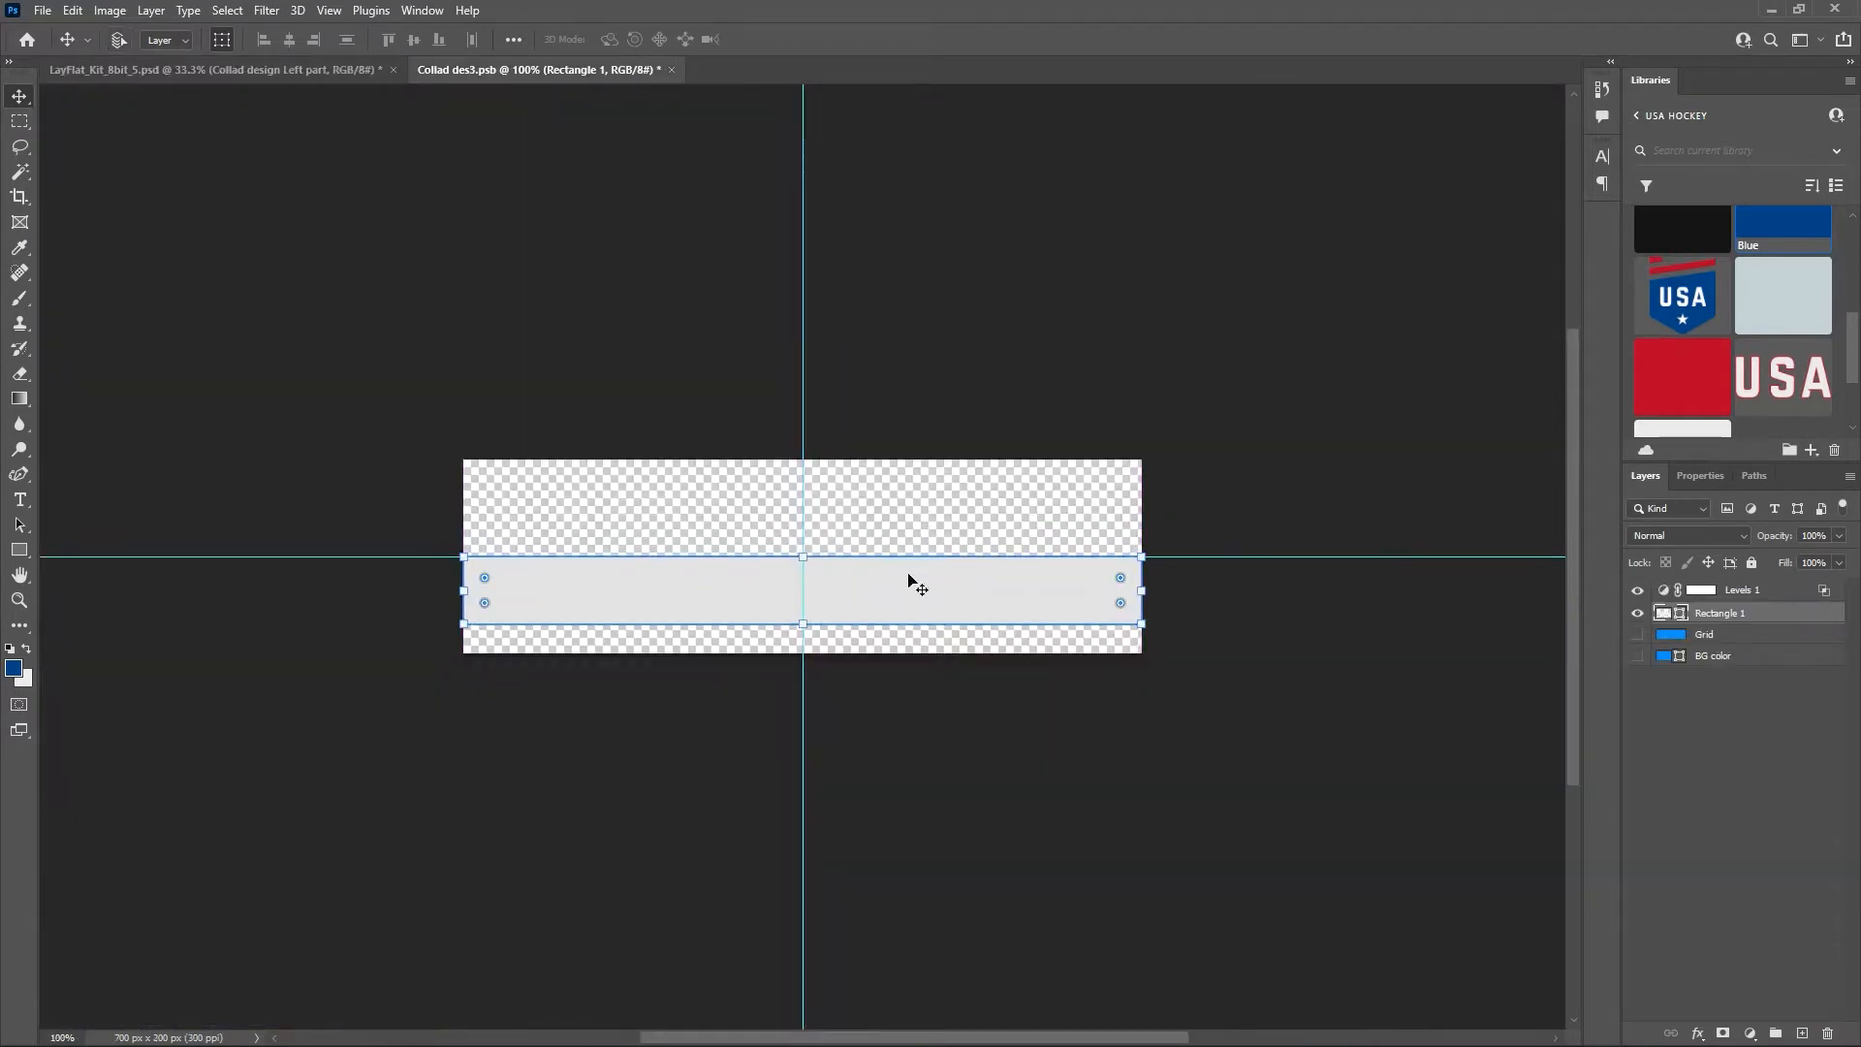
pyautogui.hotkey('ctrl', 's')
pyautogui.click(311, 69)
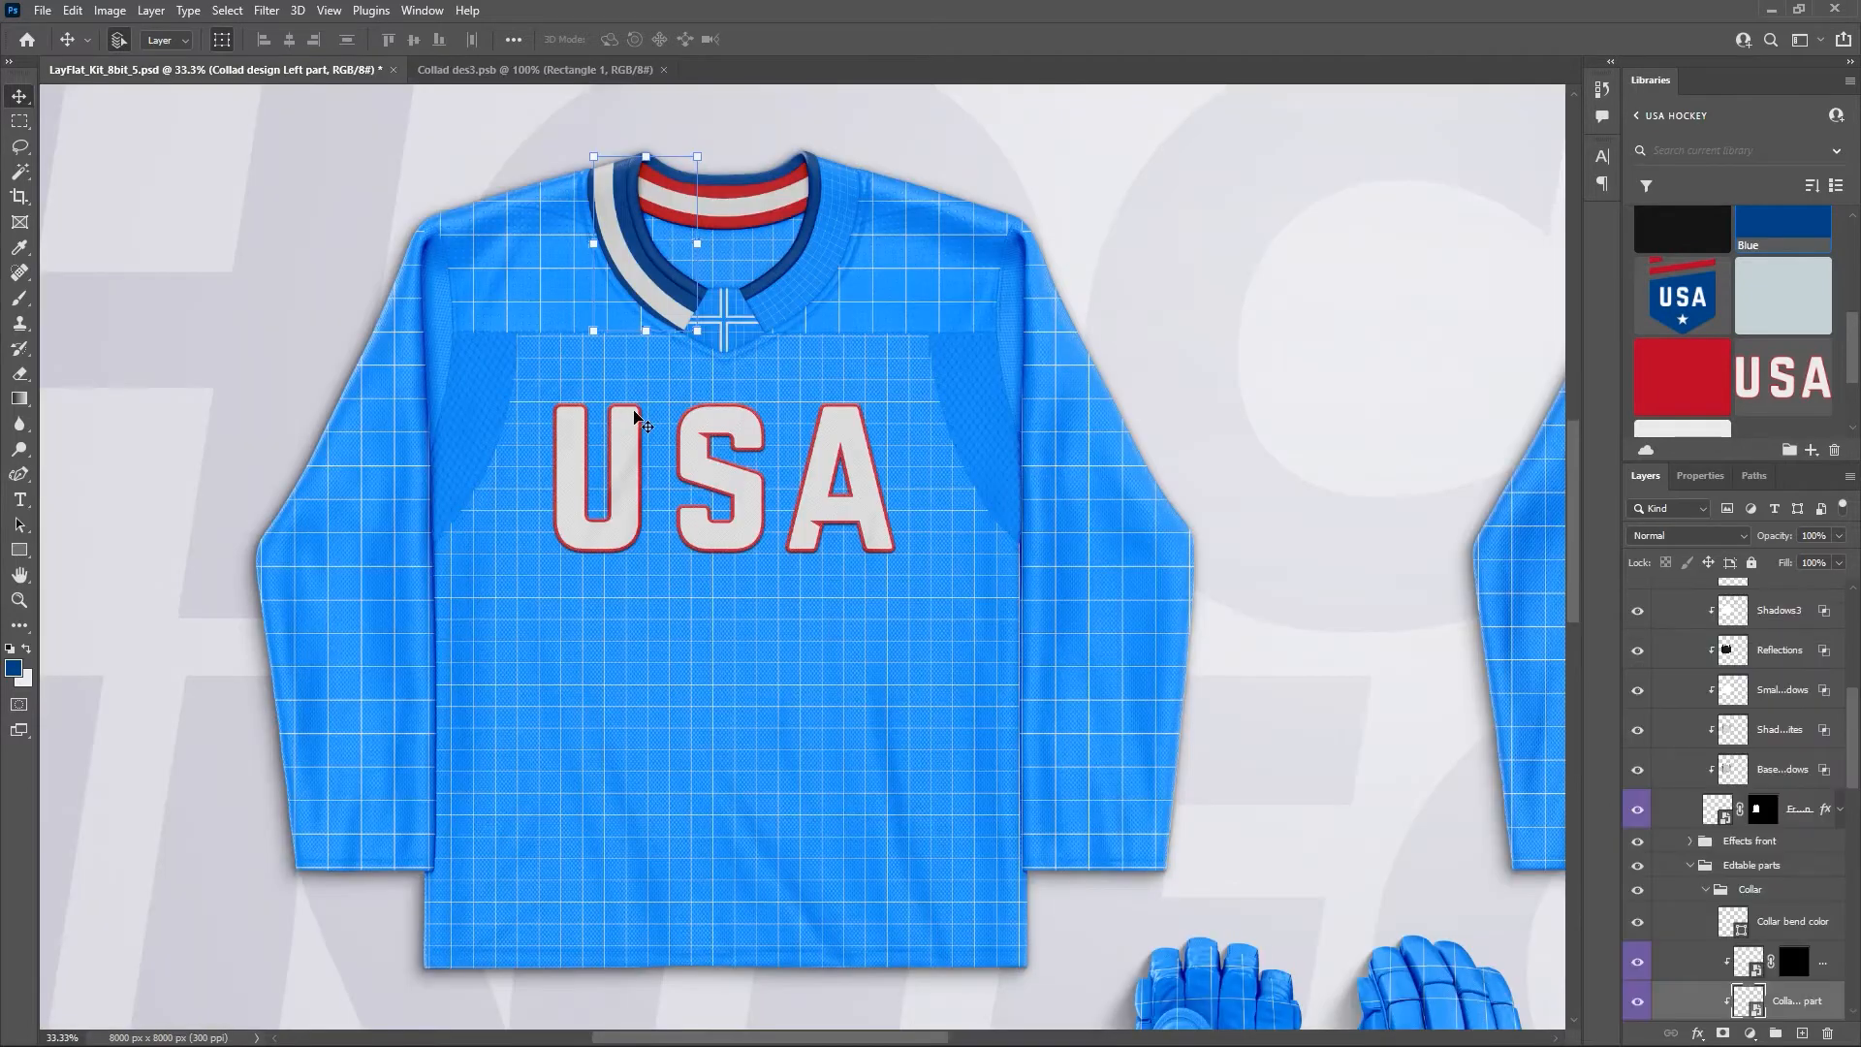
# Raise the Collad des3 stripe until it straddles the centre guide, slightly below centre, save, and check it on the mockup.
pyautogui.click(535, 70)
pyautogui.moveTo(941, 613); pyautogui.dragTo(939, 574)
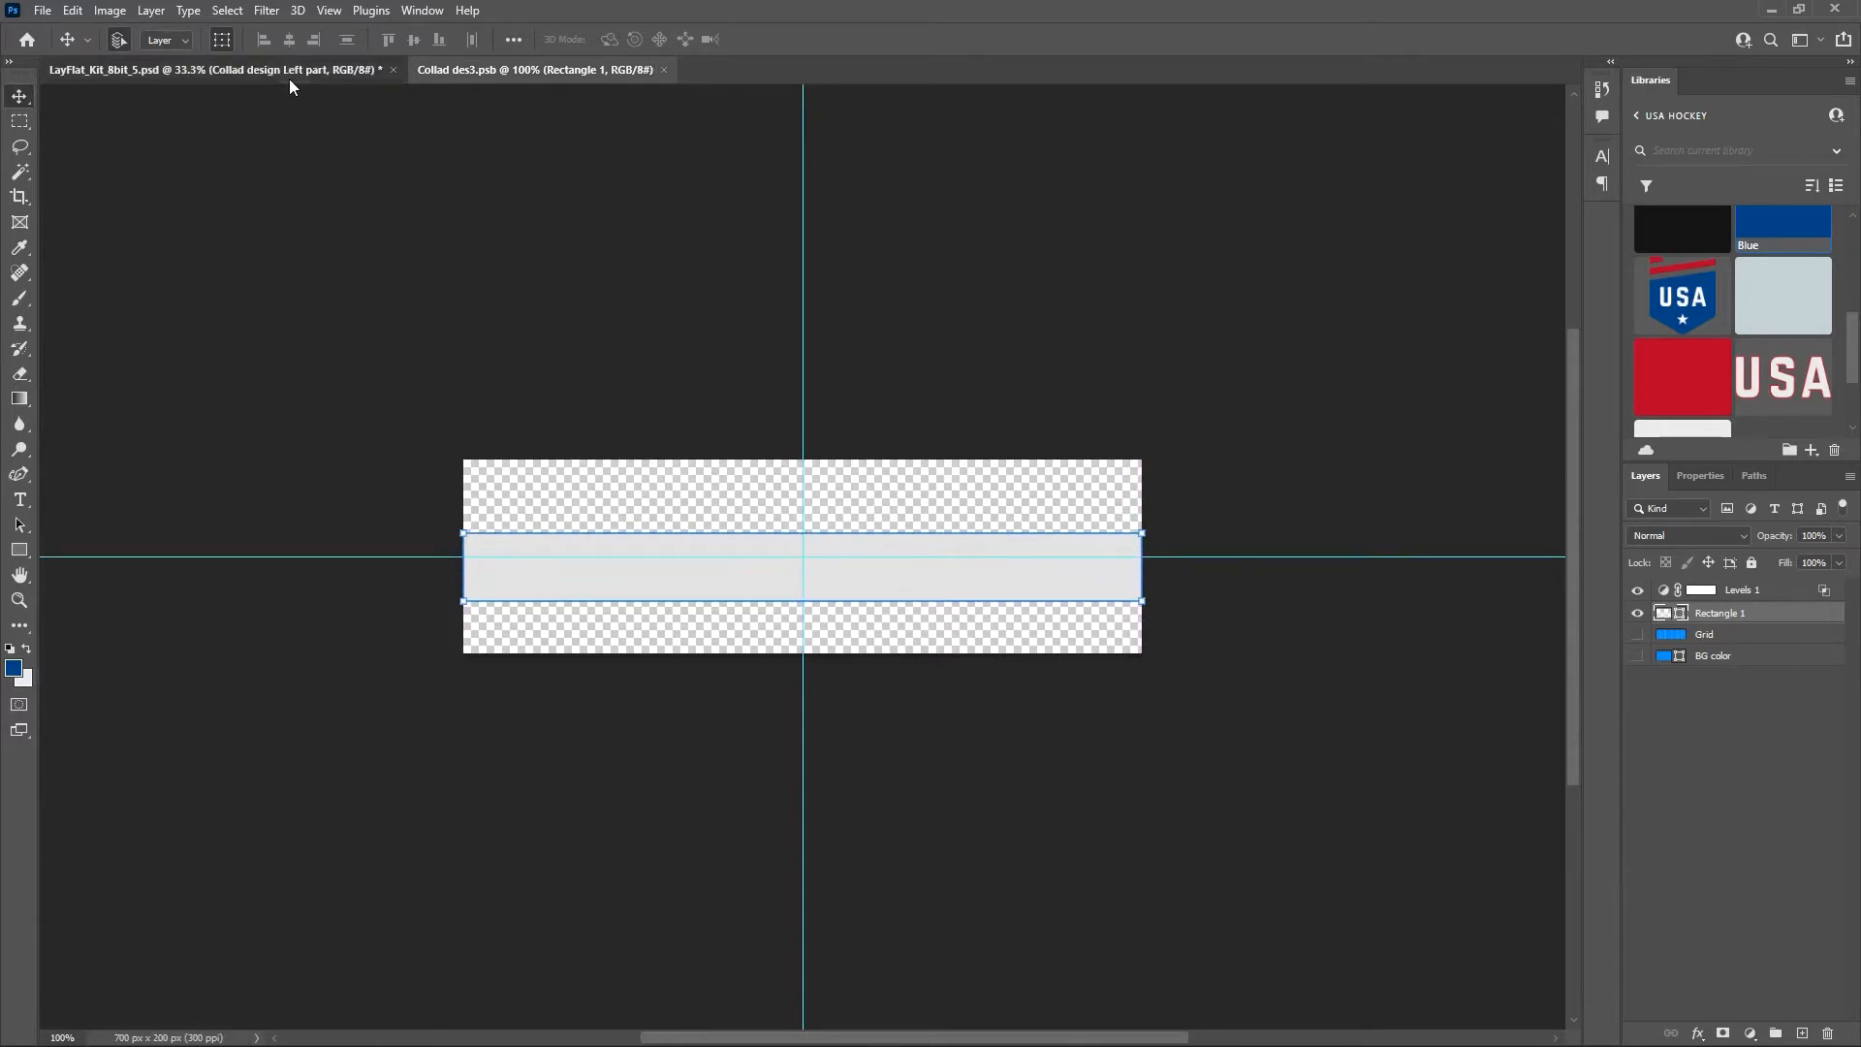
pyautogui.click(289, 79)
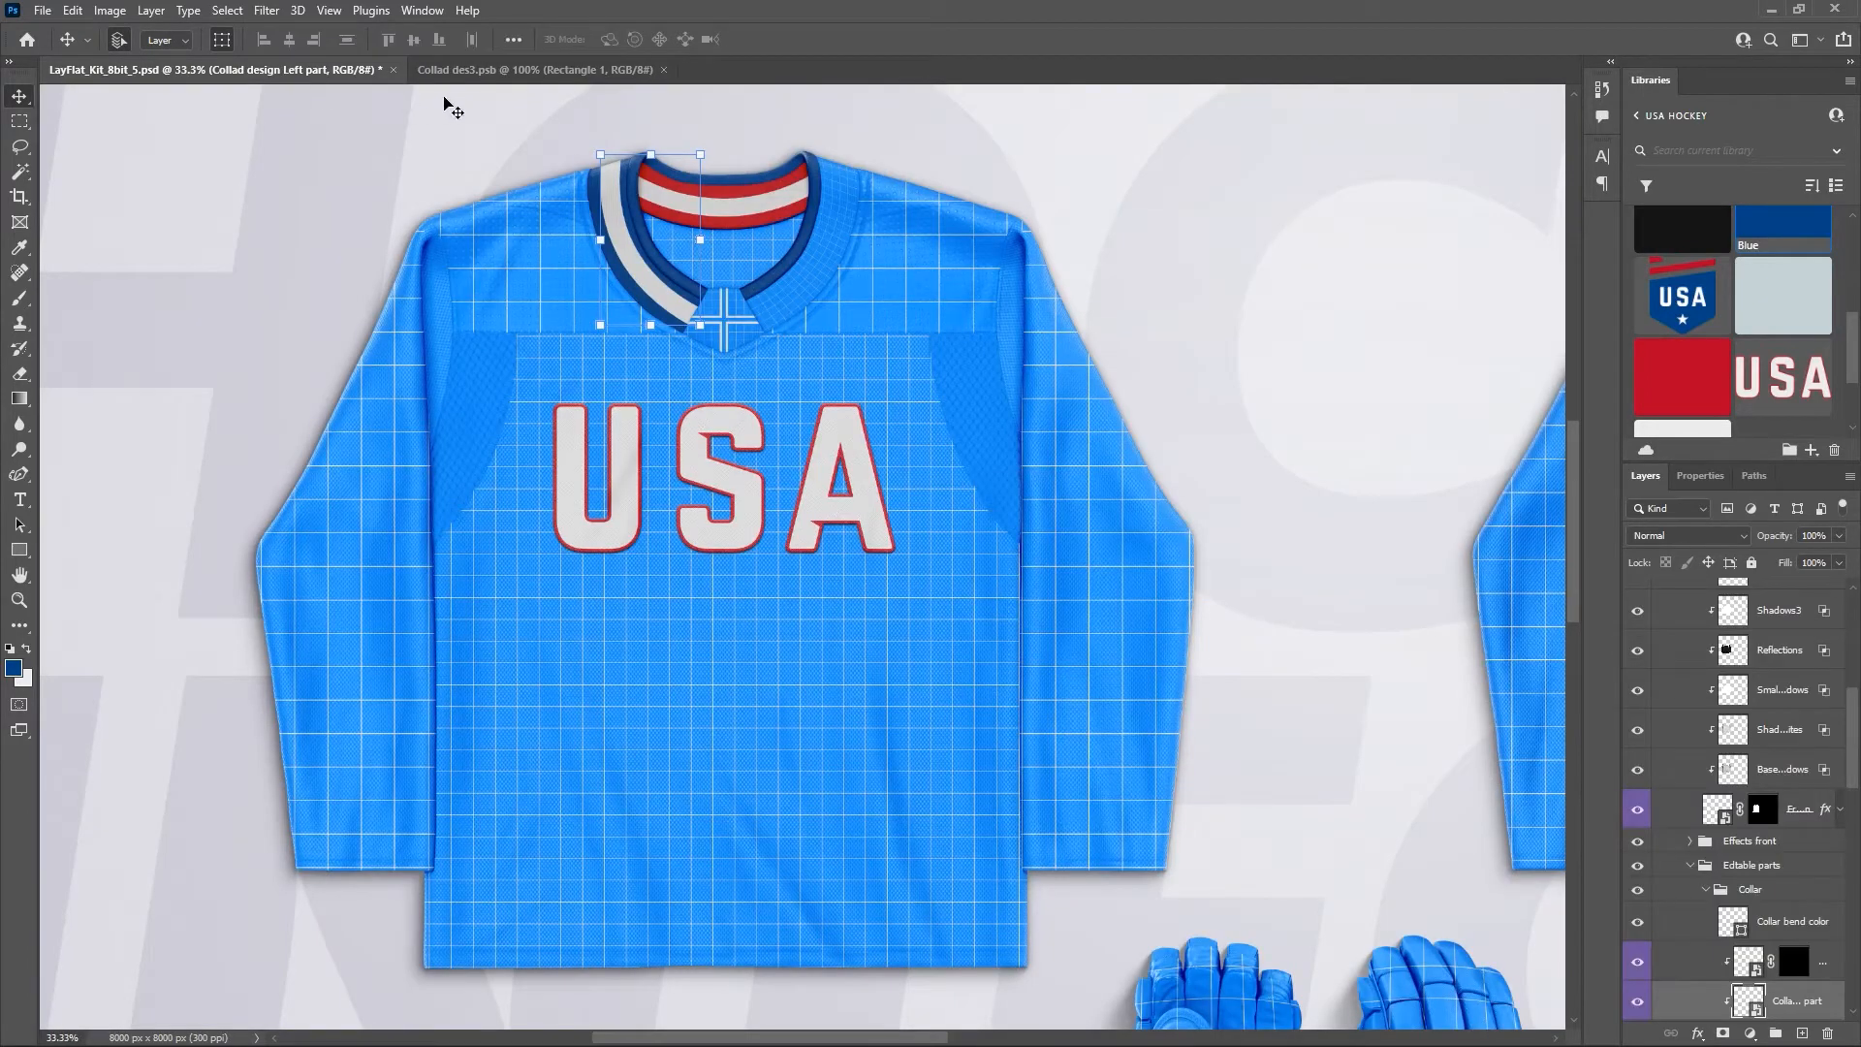
# Nudge the Collad des3 stripe slightly downward in small increments, save, and return to the mockup.
pyautogui.click(481, 73)
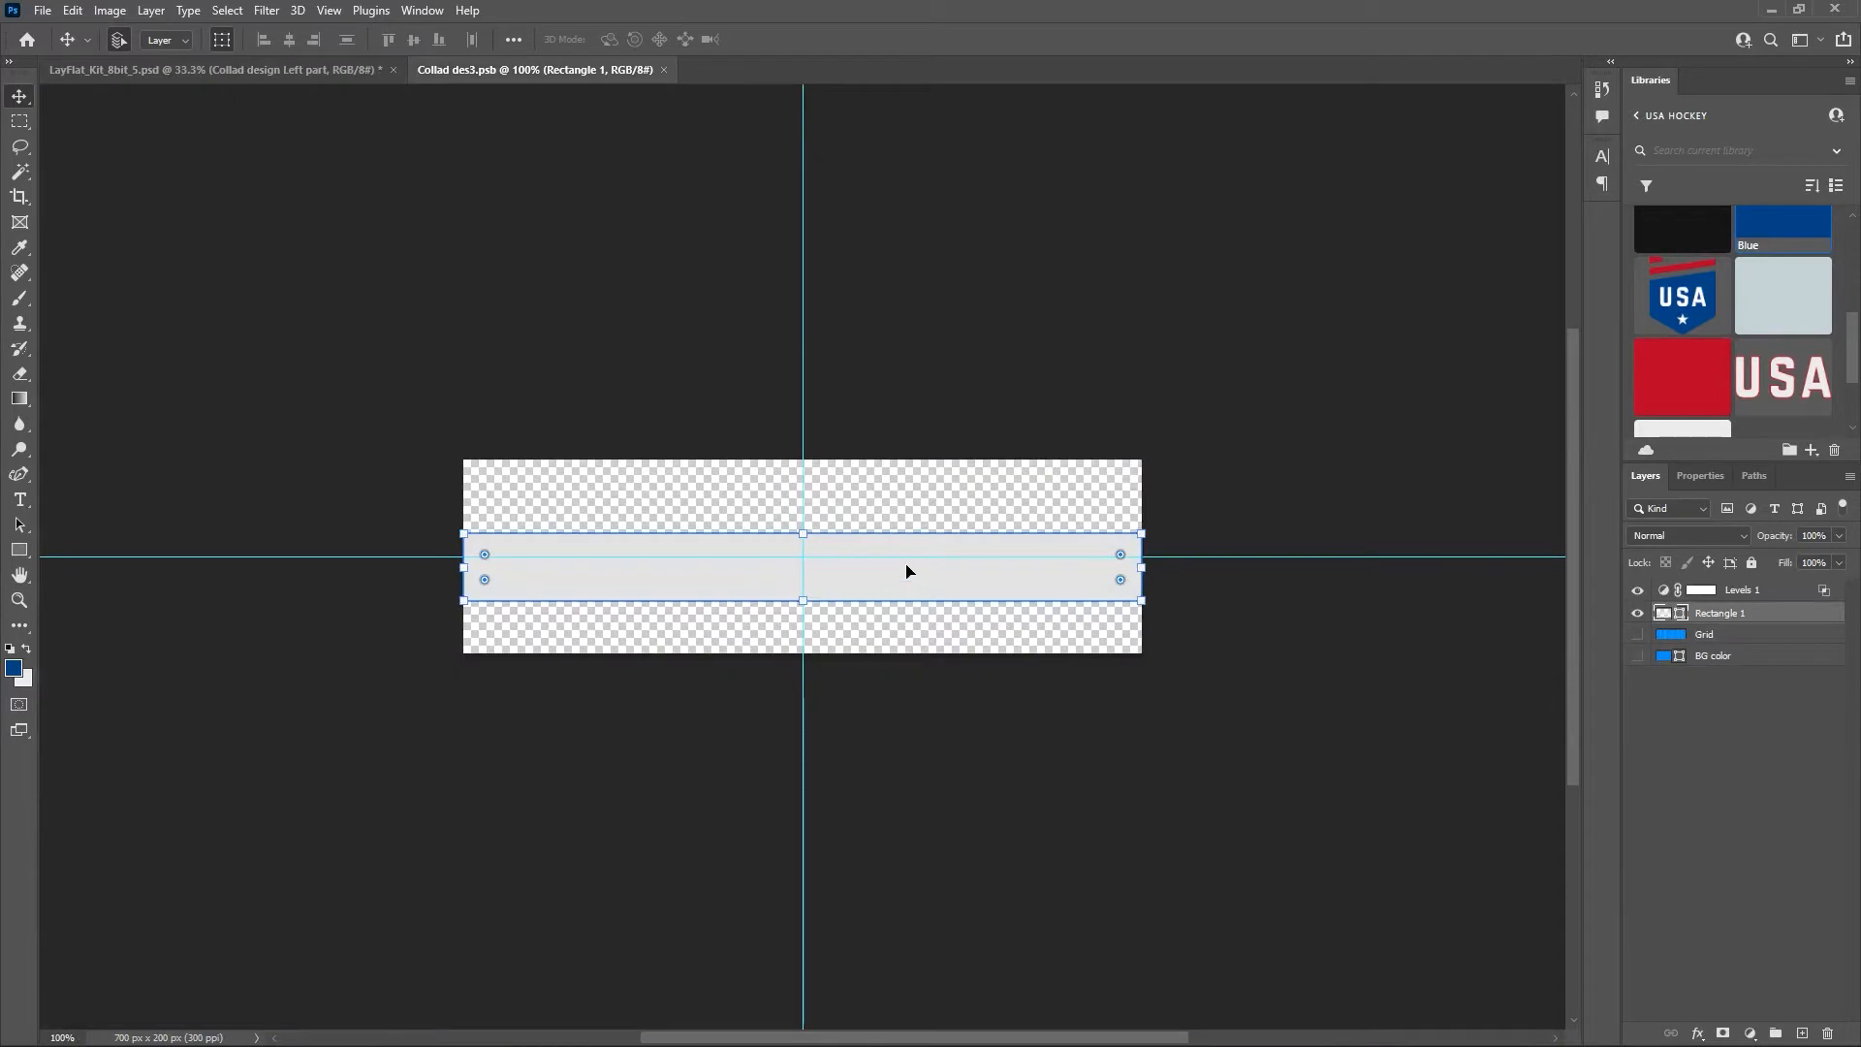
pyautogui.press('Down')
pyautogui.press('Down')
pyautogui.press('Down')
pyautogui.press('Down')
pyautogui.press('Down')
pyautogui.press('Down')
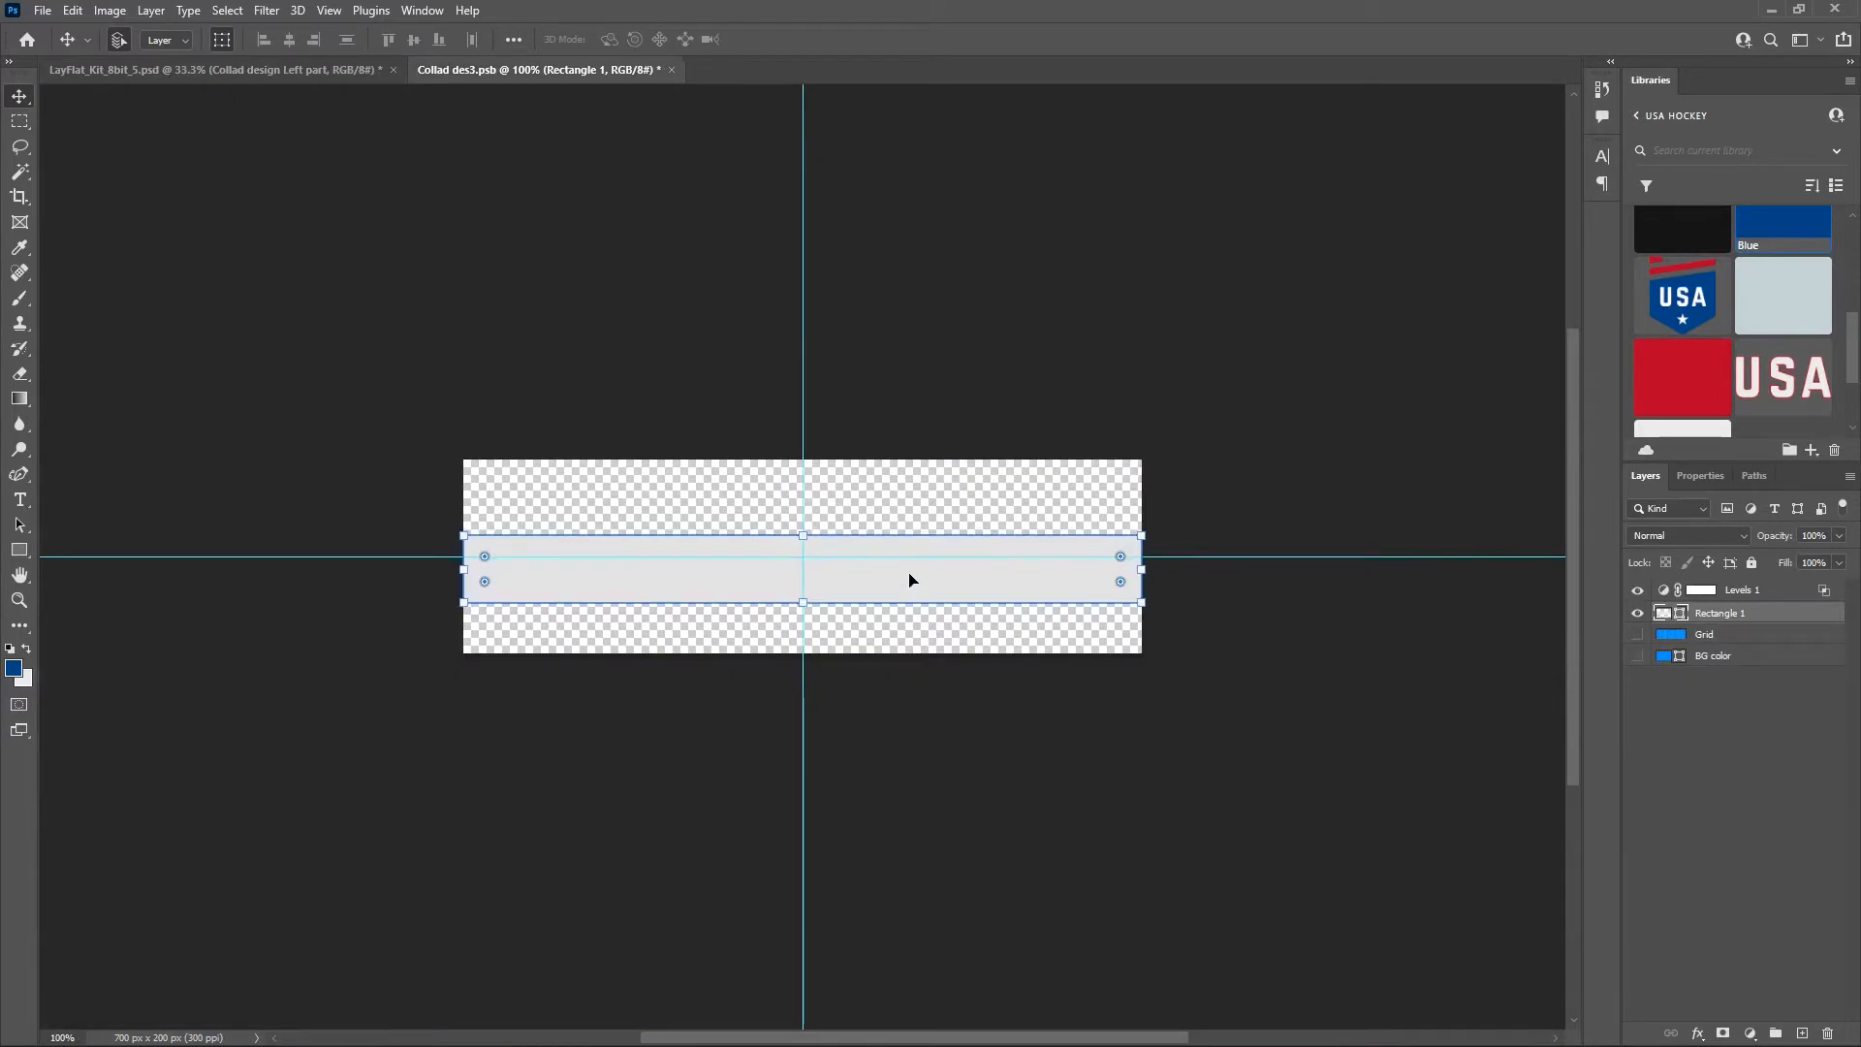
pyautogui.hotkey('ctrl', 's')
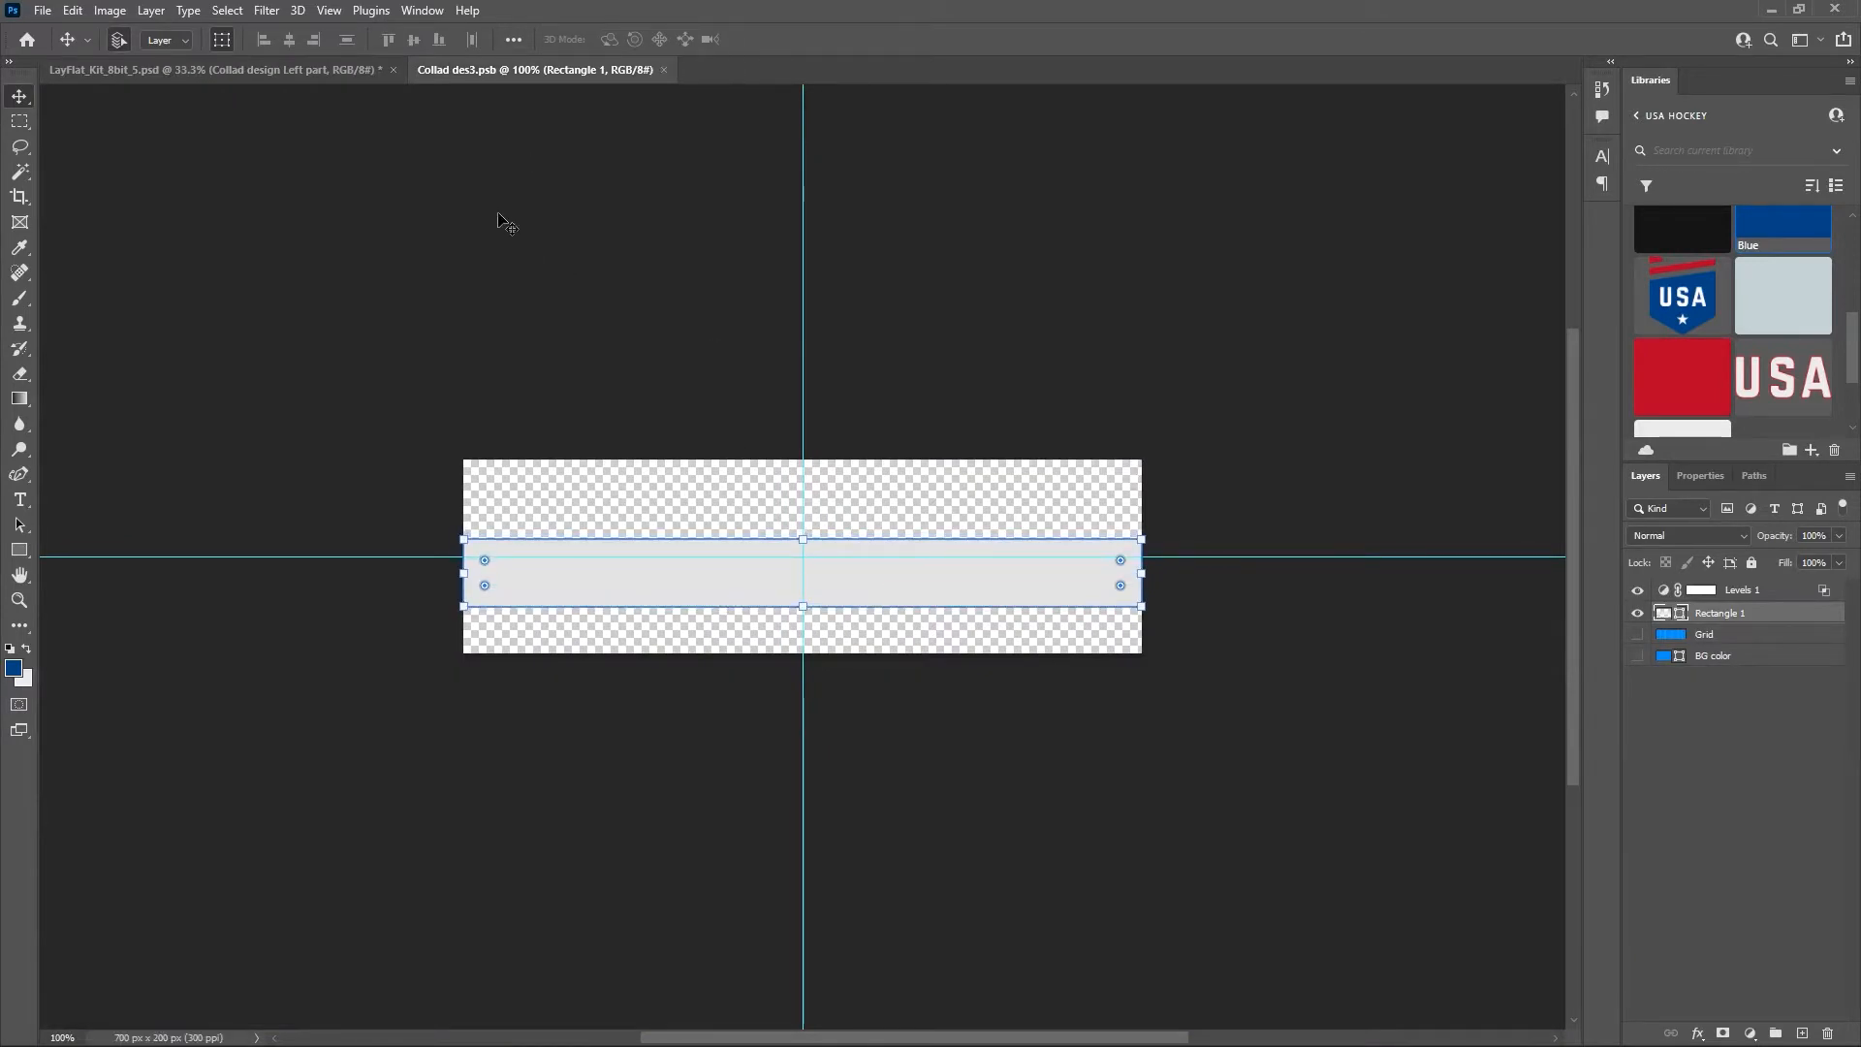
pyautogui.click(293, 73)
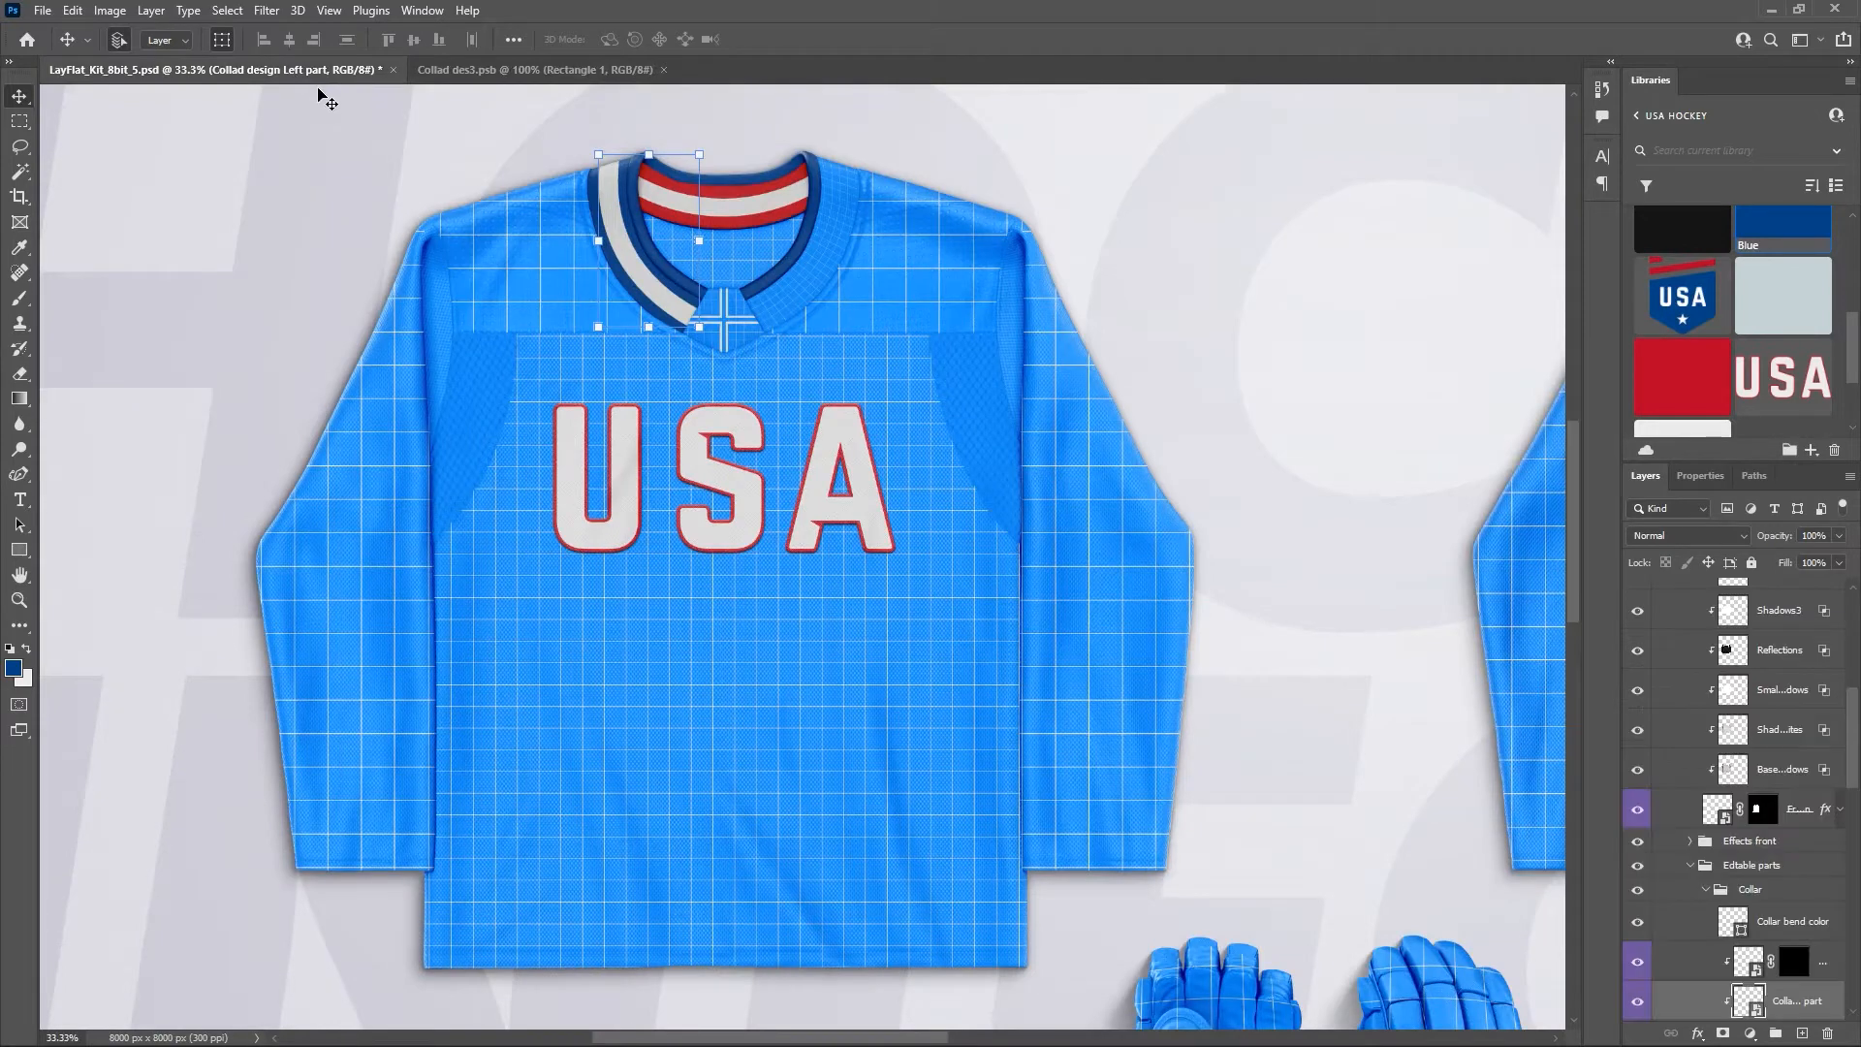
# Fill the Collar color shape below the collar design layers with the library's Red.
pyautogui.scroll(-2, 1754, 836)
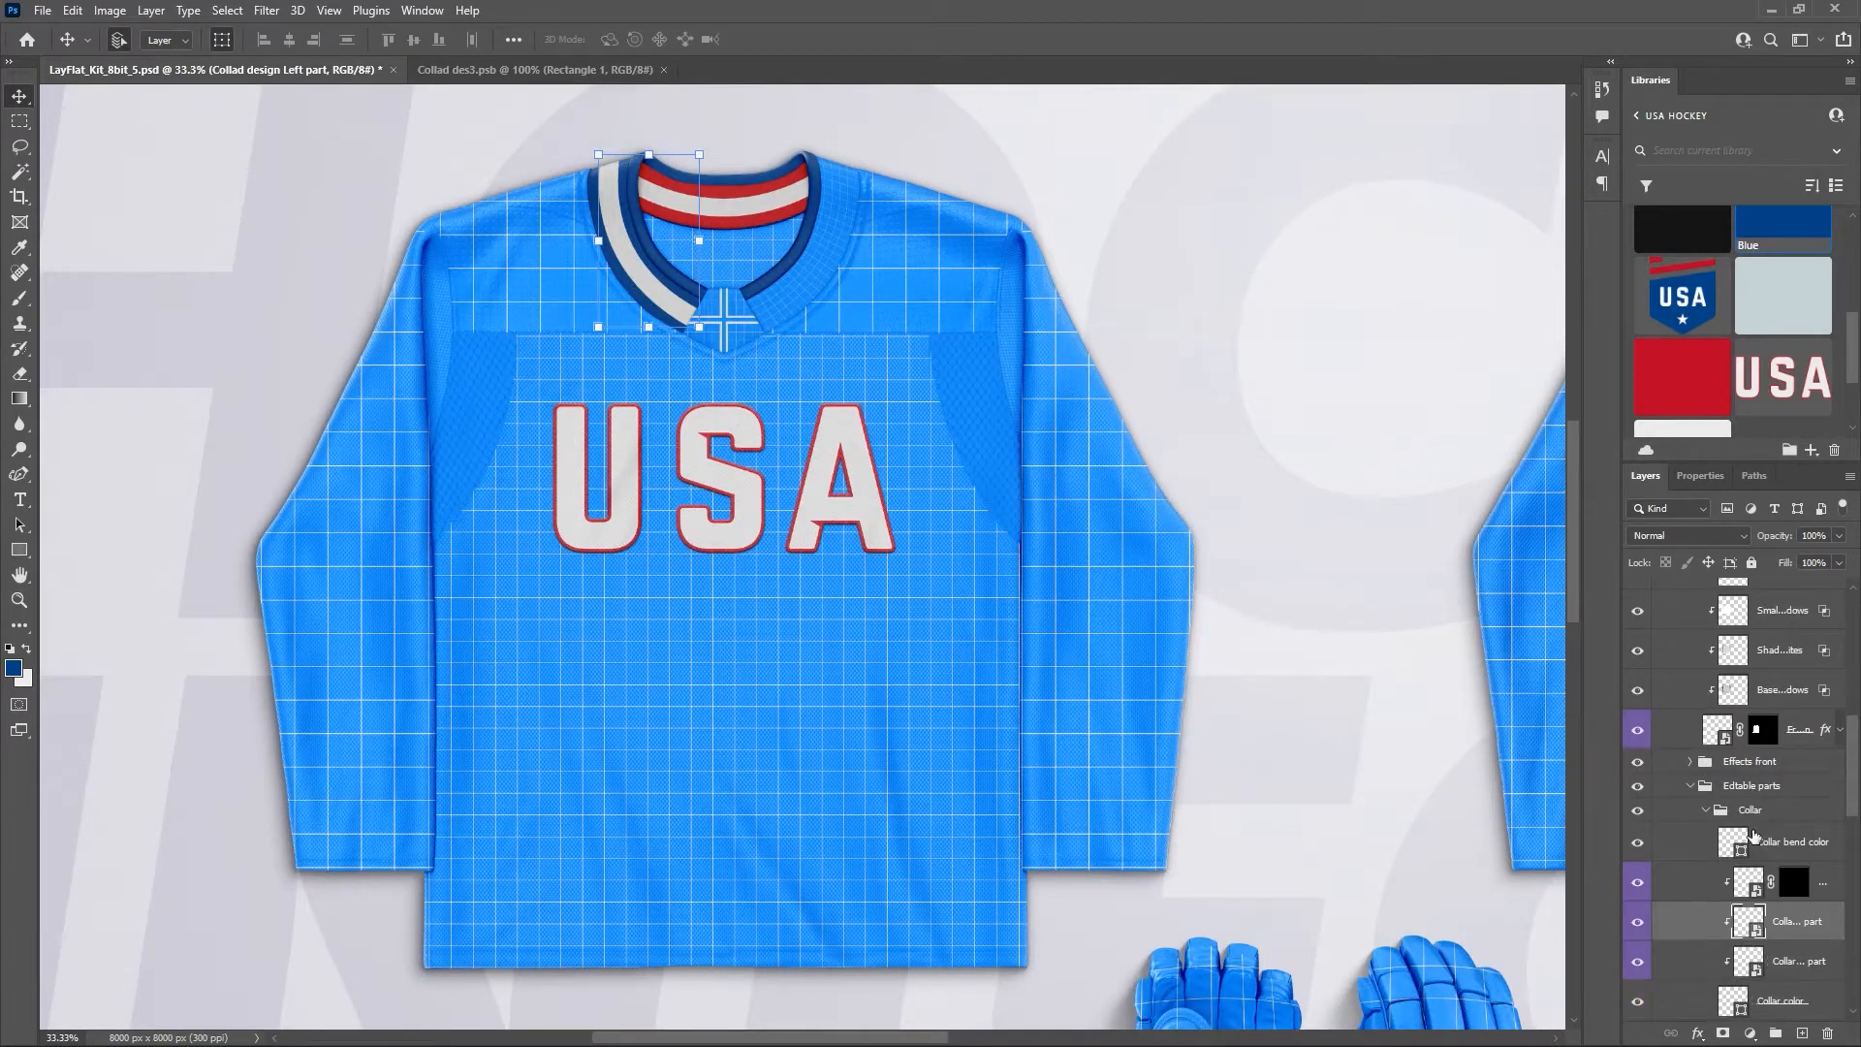
pyautogui.scroll(-2, 1754, 836)
pyautogui.click(1784, 921)
pyautogui.click(1652, 380)
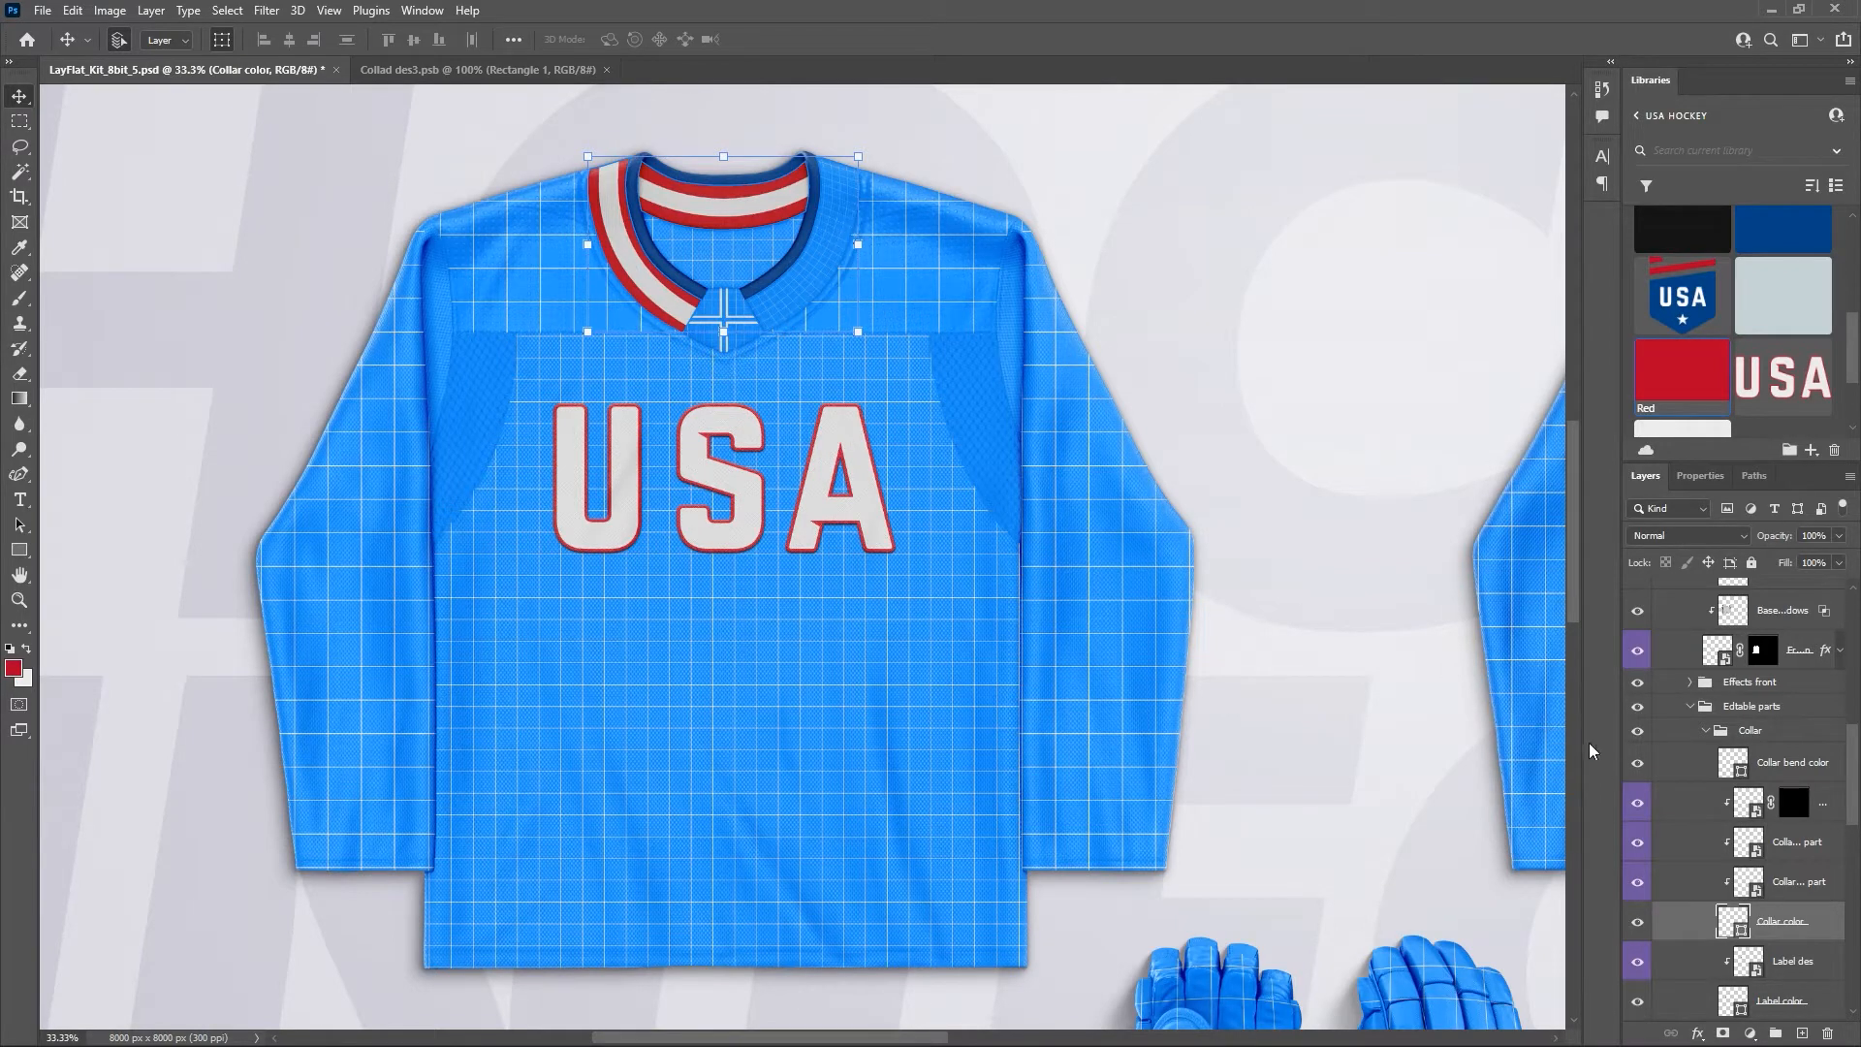
# Open the Collar design Right part smart object from the Collar group for editing.
pyautogui.click(1803, 893)
pyautogui.doubleClick(1752, 887)
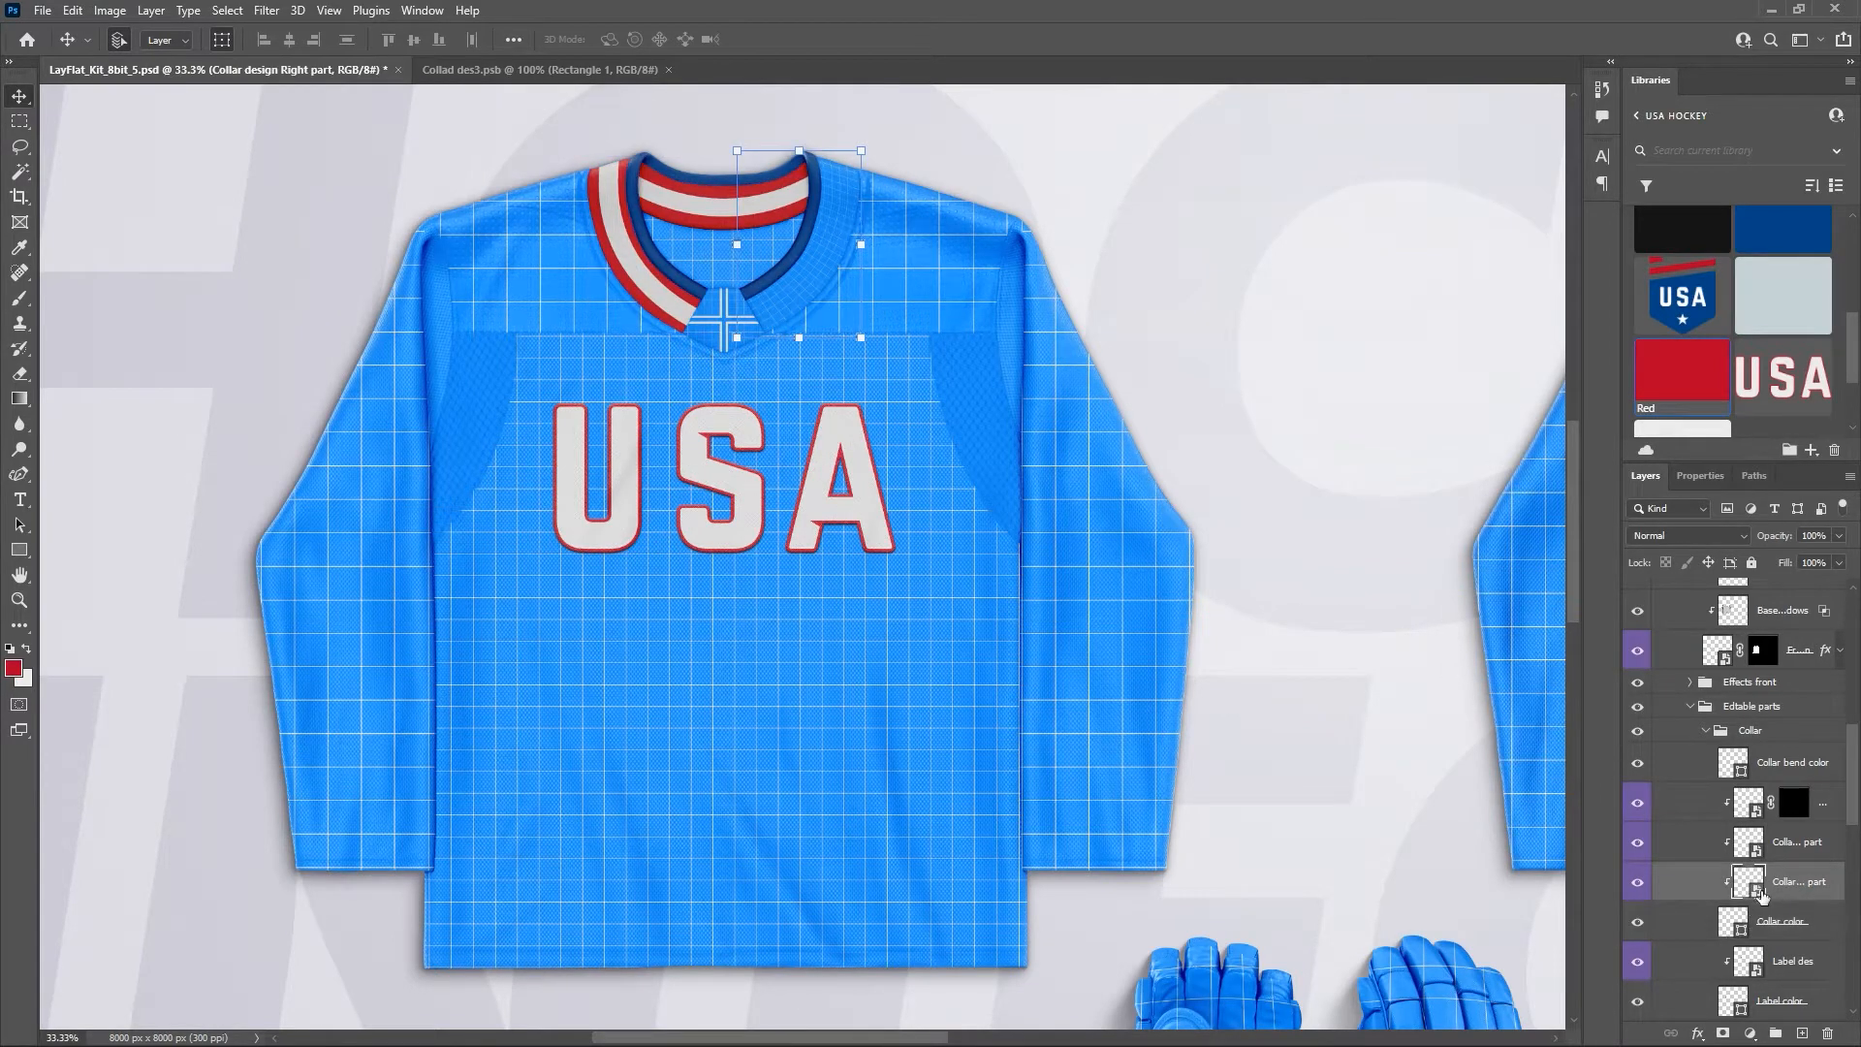
# Copy the Rectangle 1 stripe from Collad des3 into Collad des12 and hide the Grid and BG color layers there.
pyautogui.moveTo(539, 72); pyautogui.dragTo(229, 214)
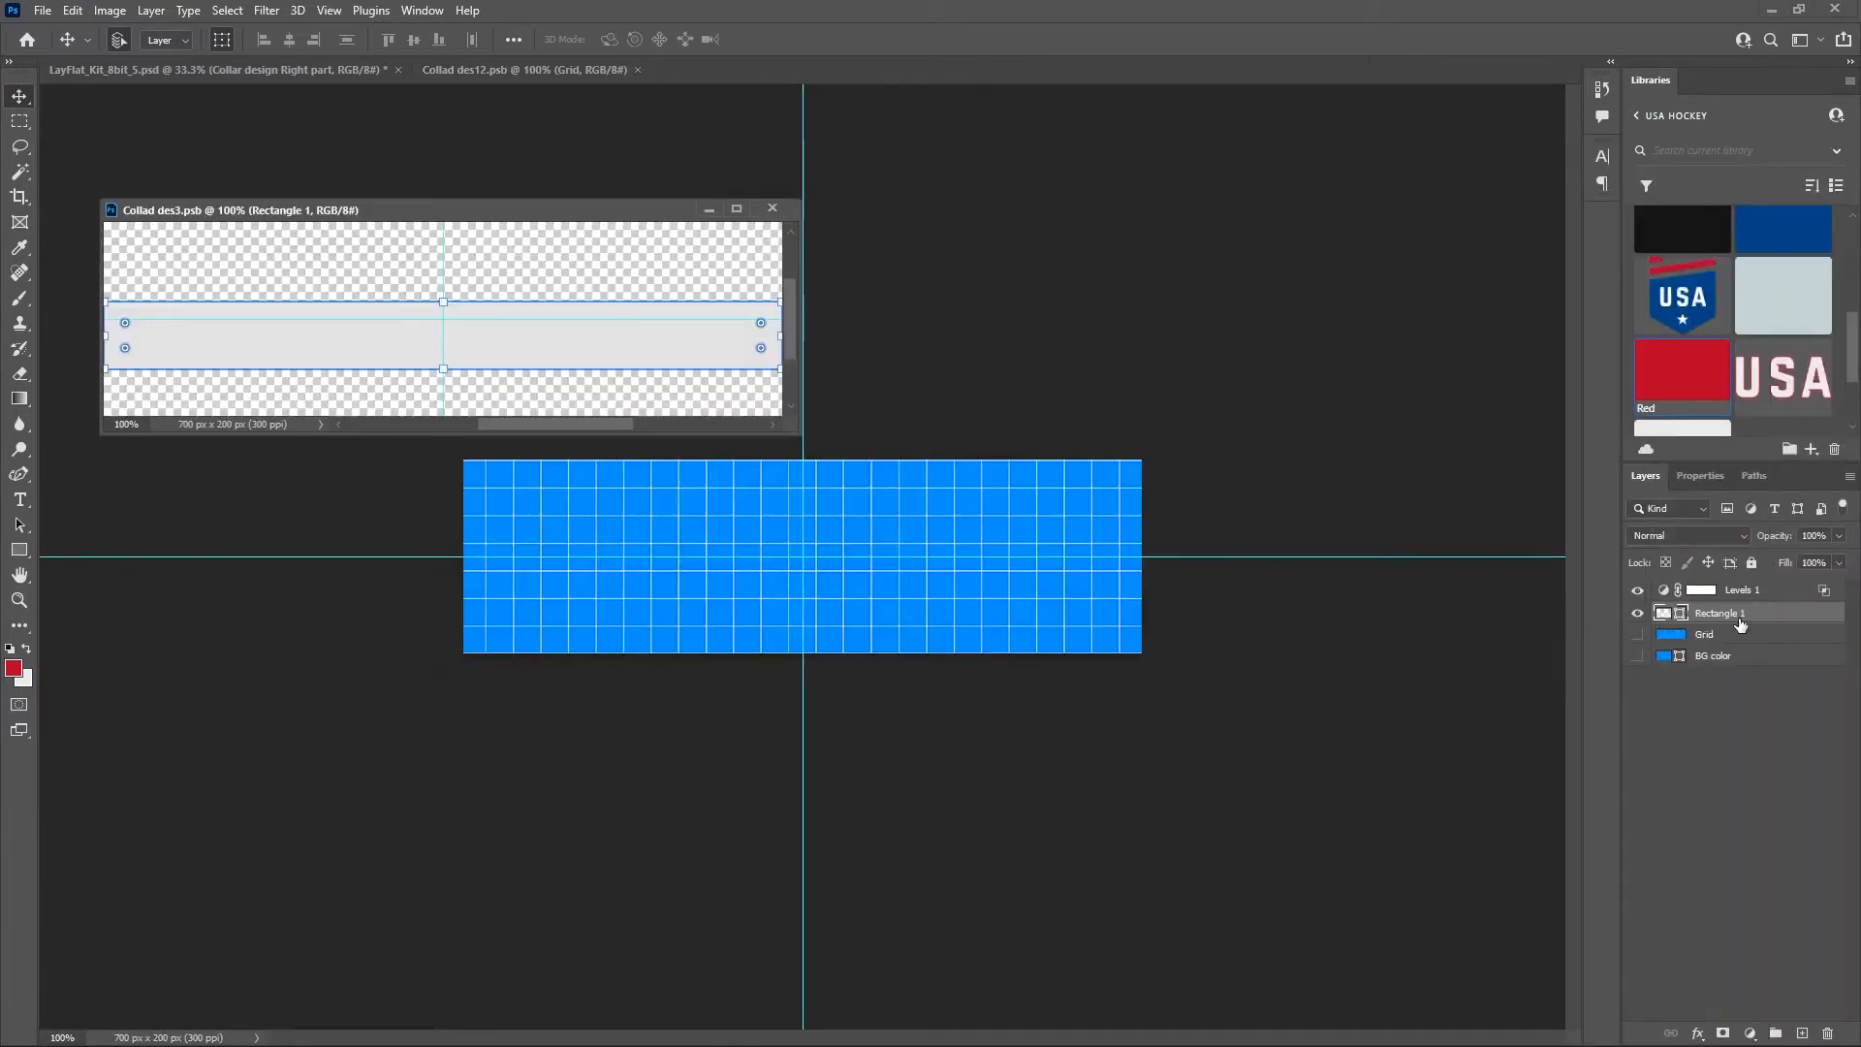
pyautogui.moveTo(1736, 619); pyautogui.dragTo(963, 573)
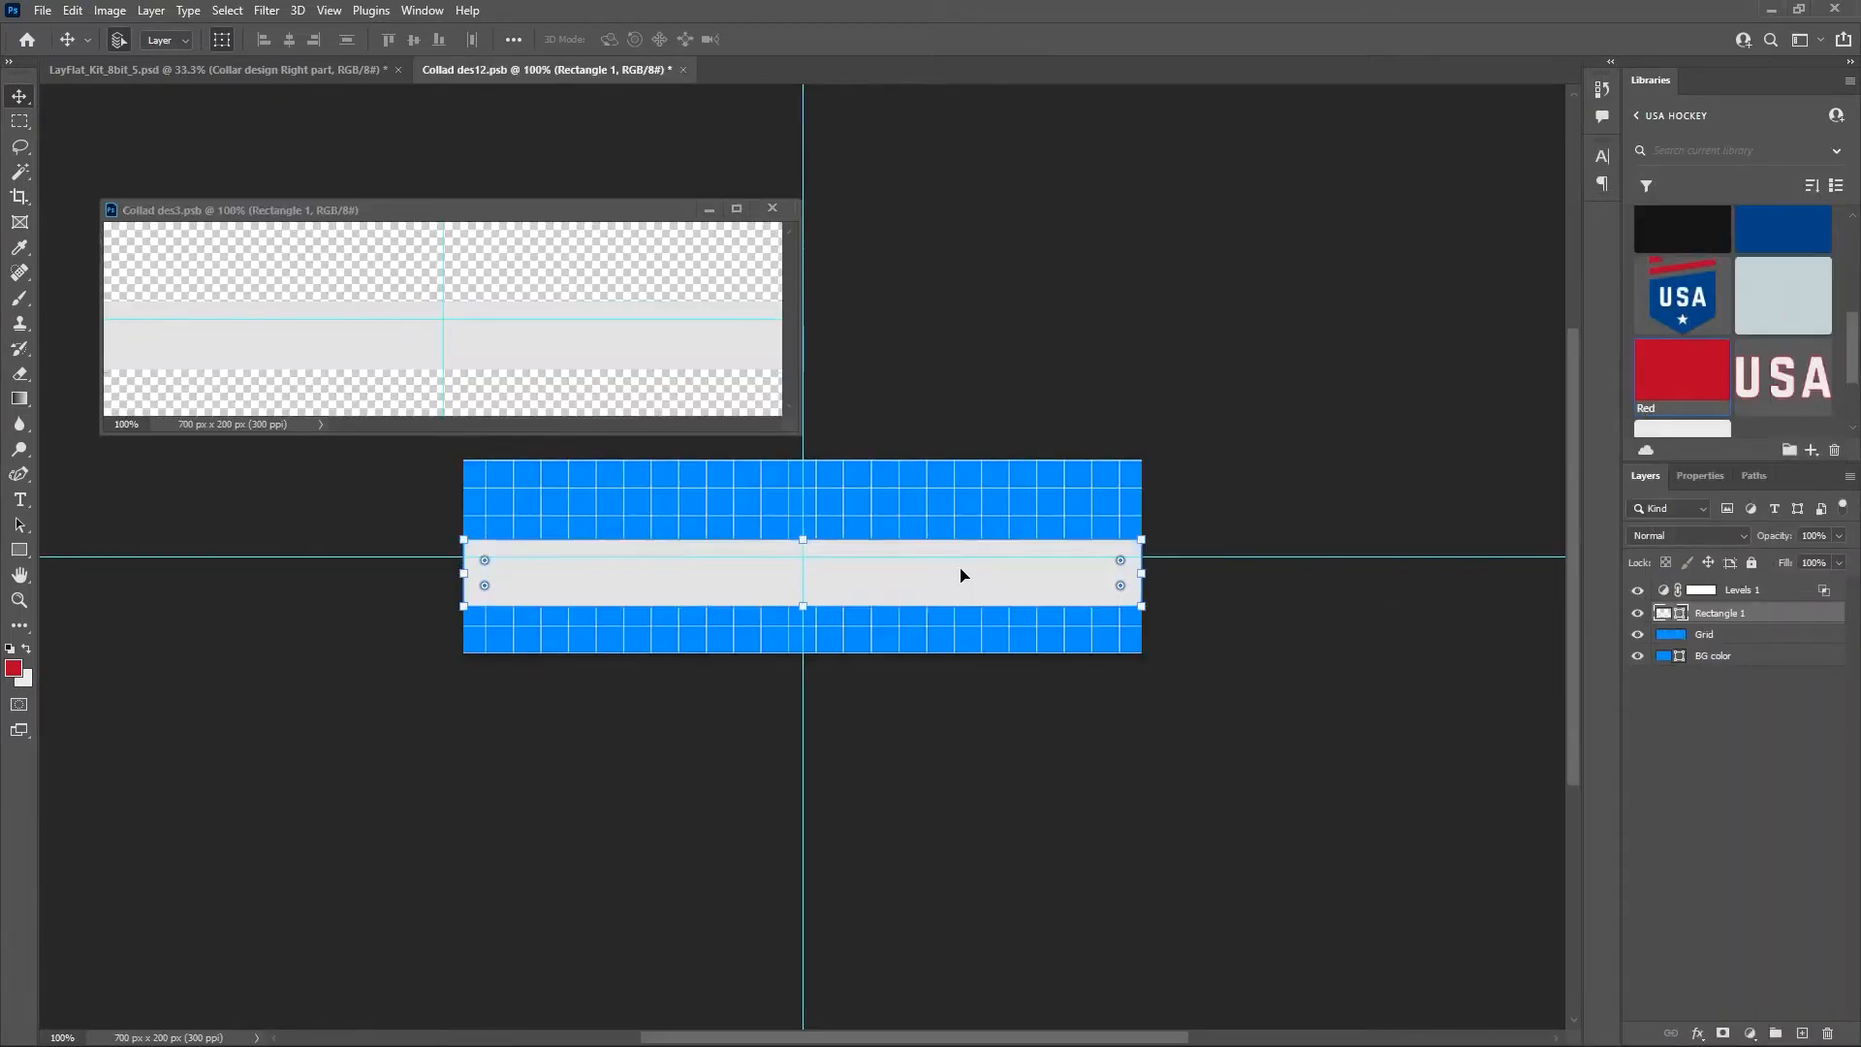
pyautogui.click(773, 207)
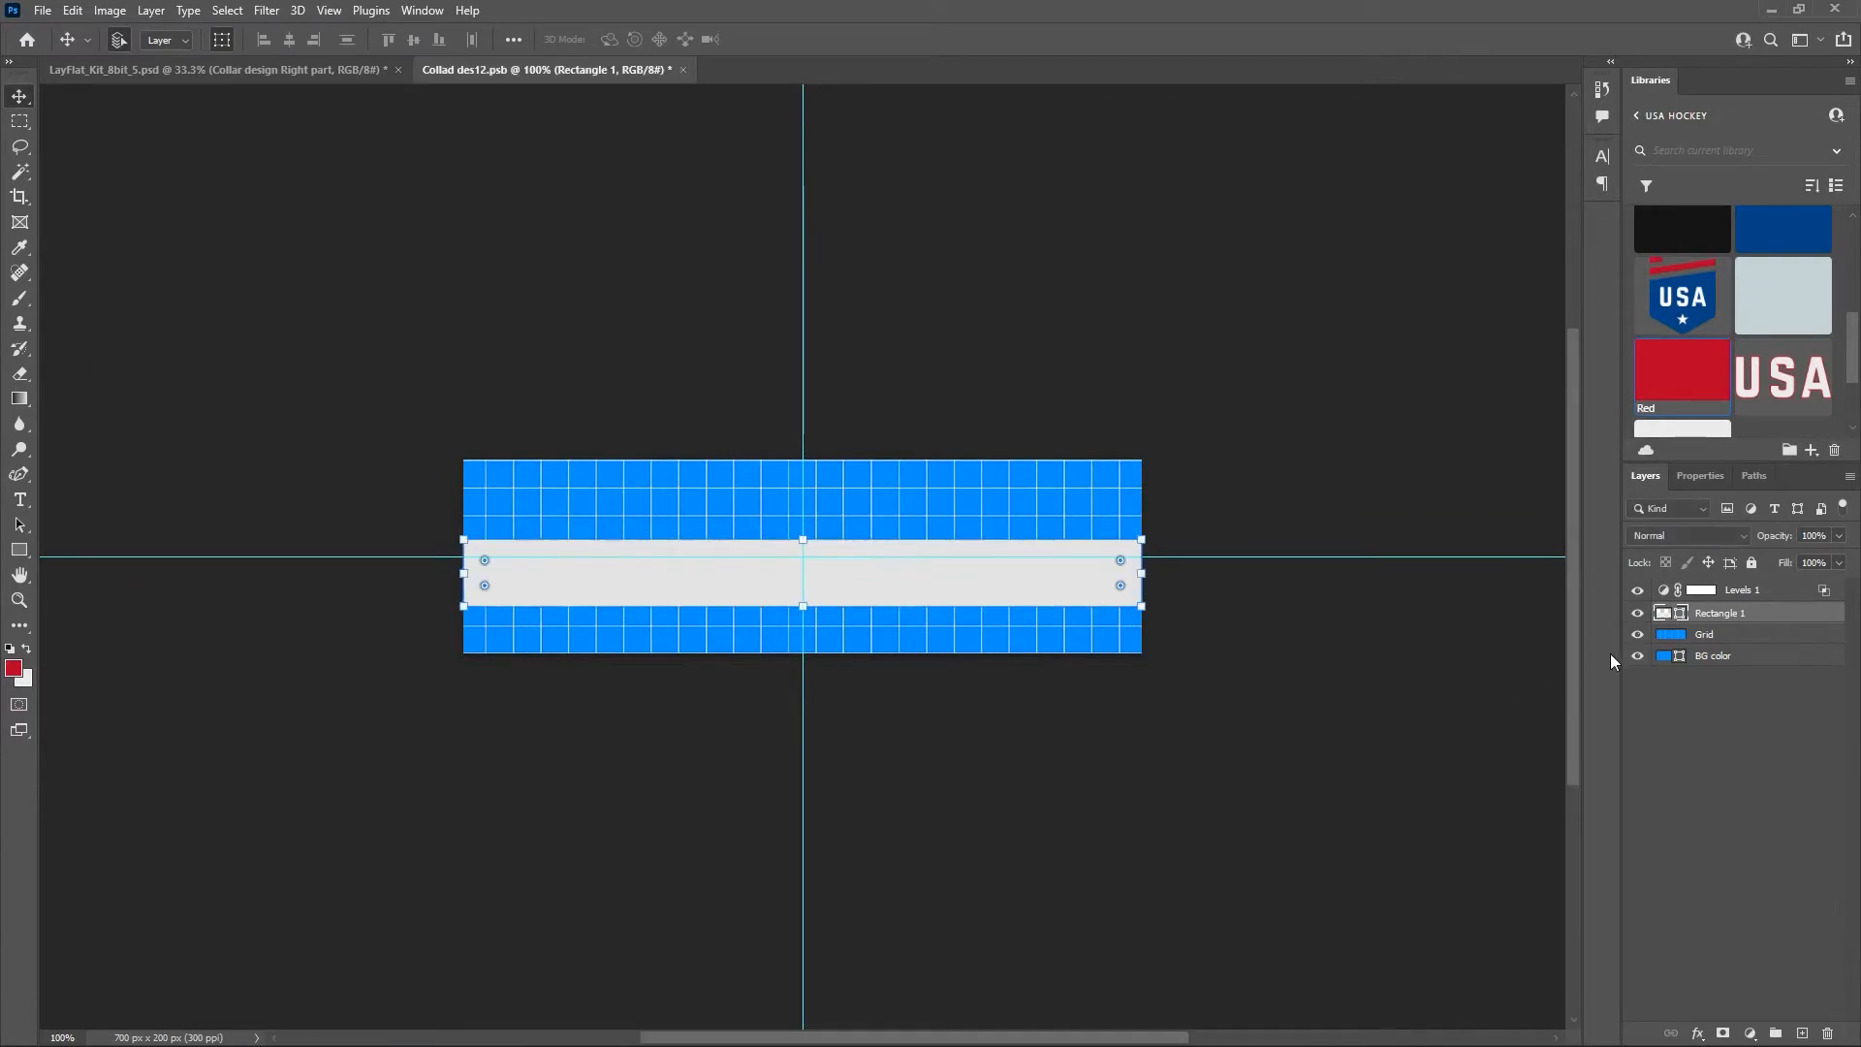
pyautogui.moveTo(1638, 634); pyautogui.dragTo(1638, 667)
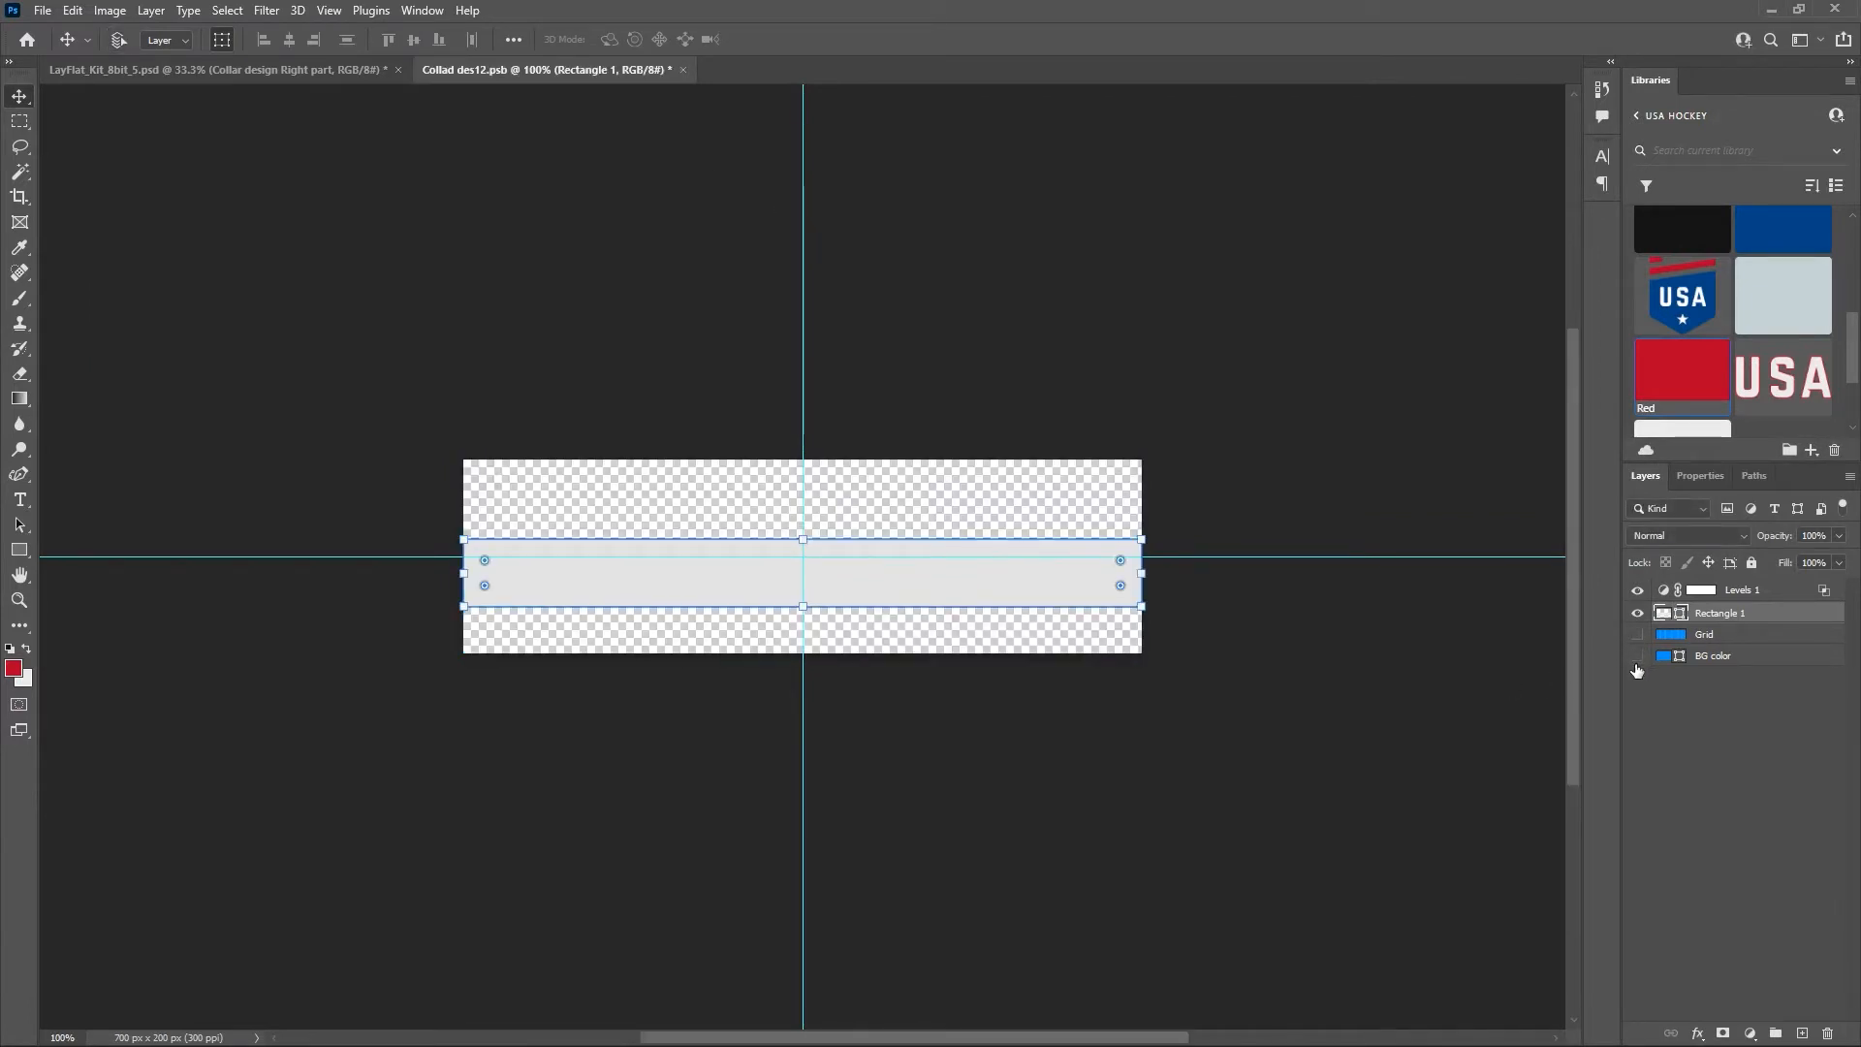
# Save the Collad des12 stripe, return to the mockup, and briefly show the LayFlat_Kit_USA reference layer to compare the collar.
pyautogui.hotkey('ctrl', 's')
pyautogui.click(241, 69)
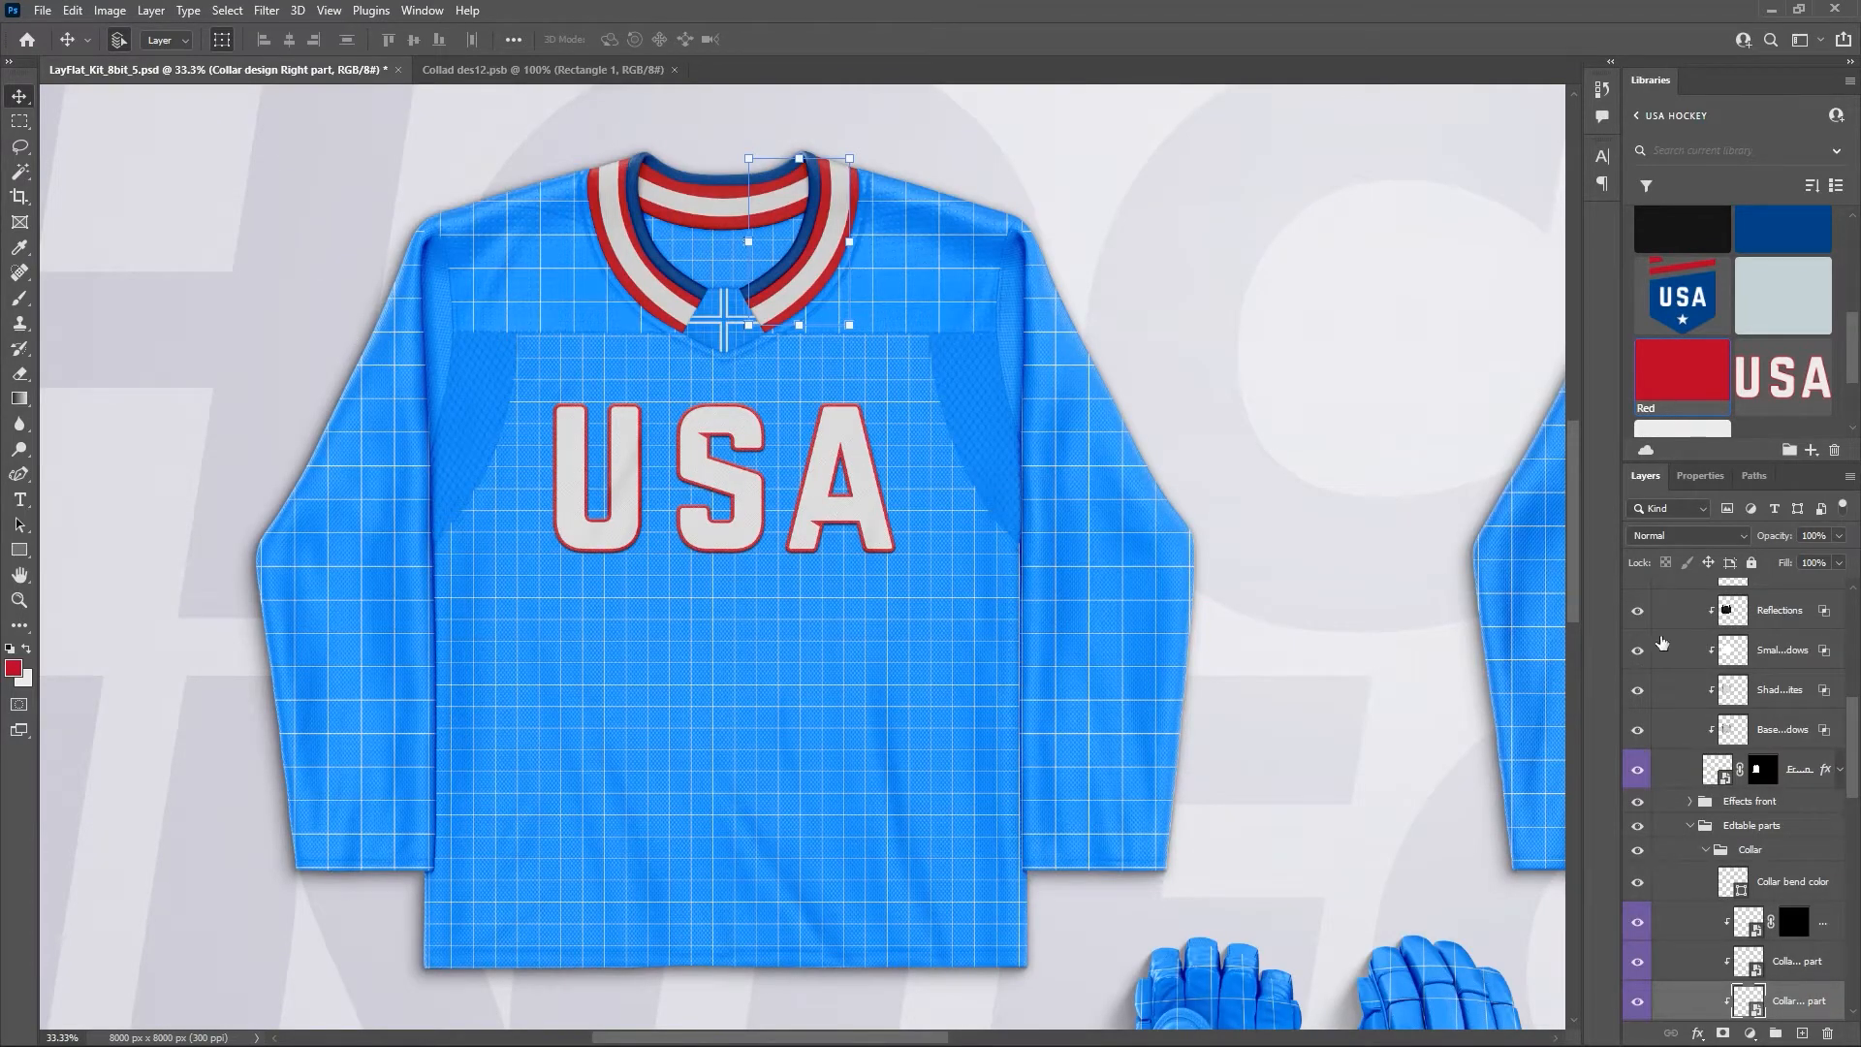
pyautogui.moveTo(1855, 735); pyautogui.dragTo(1855, 621)
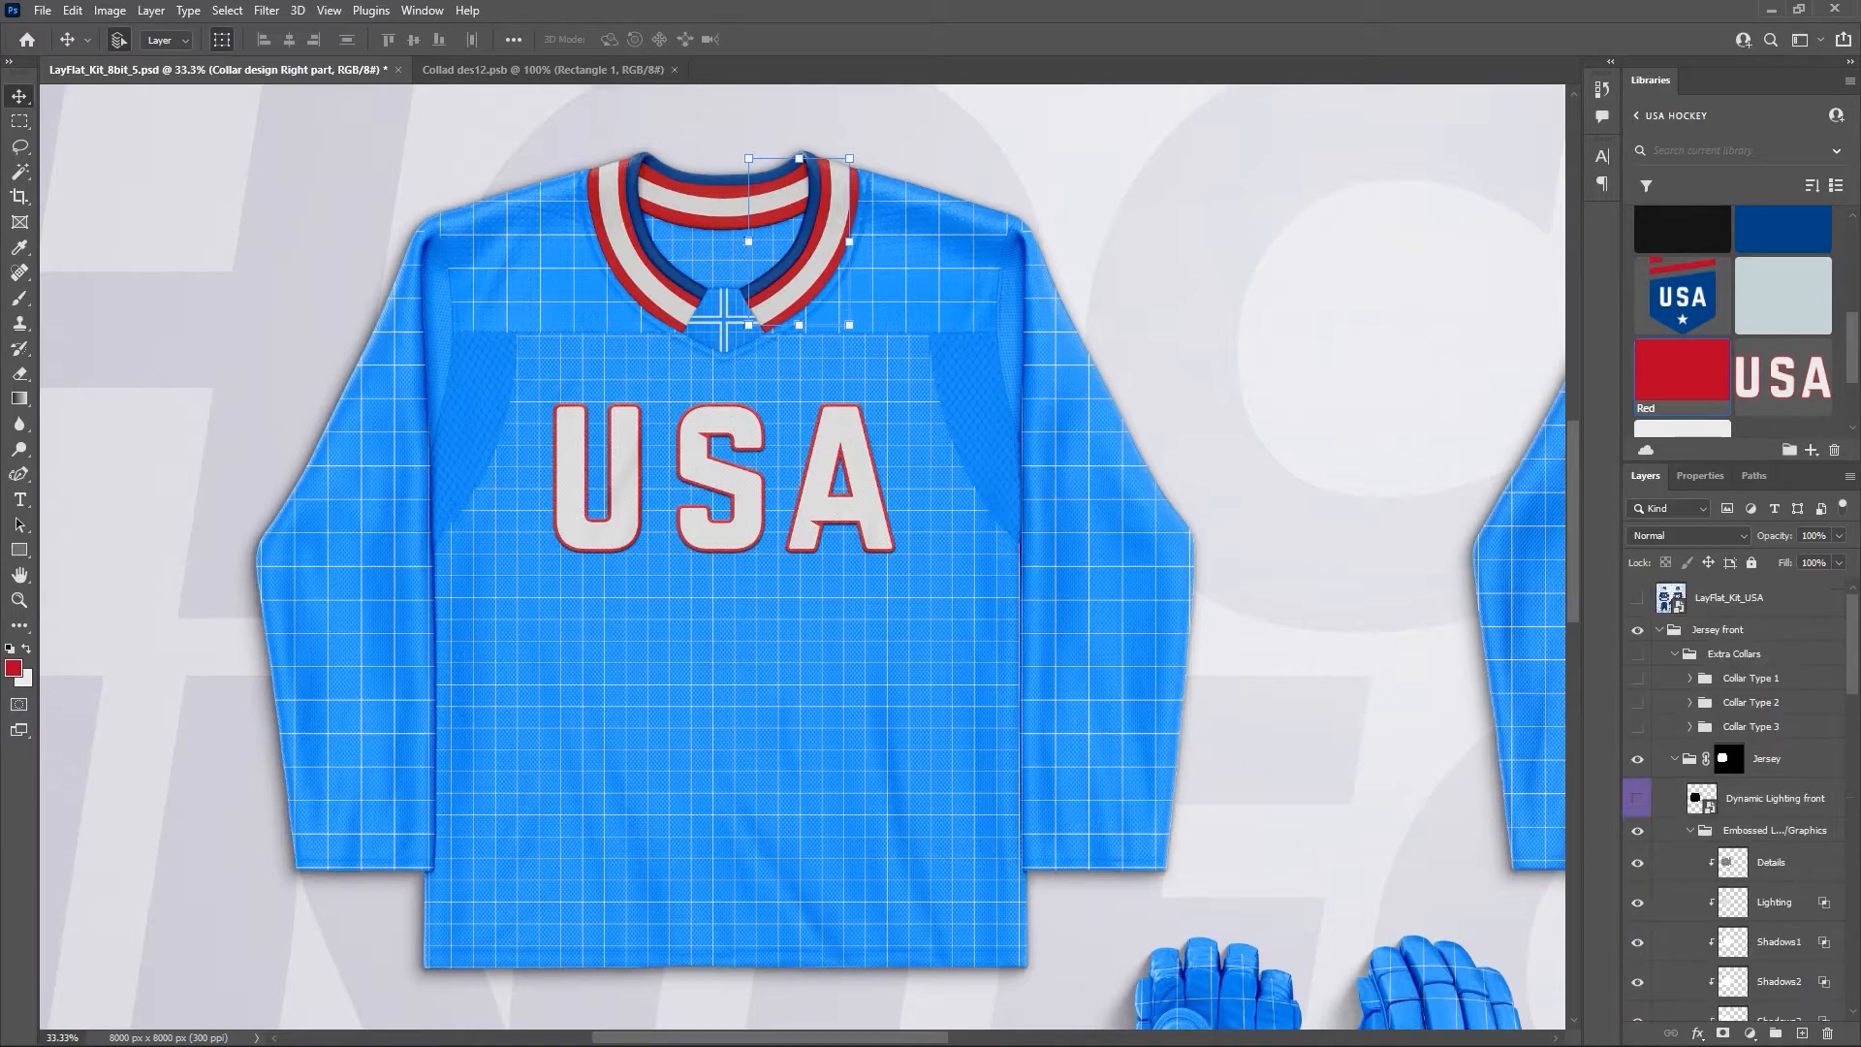
pyautogui.click(1638, 601)
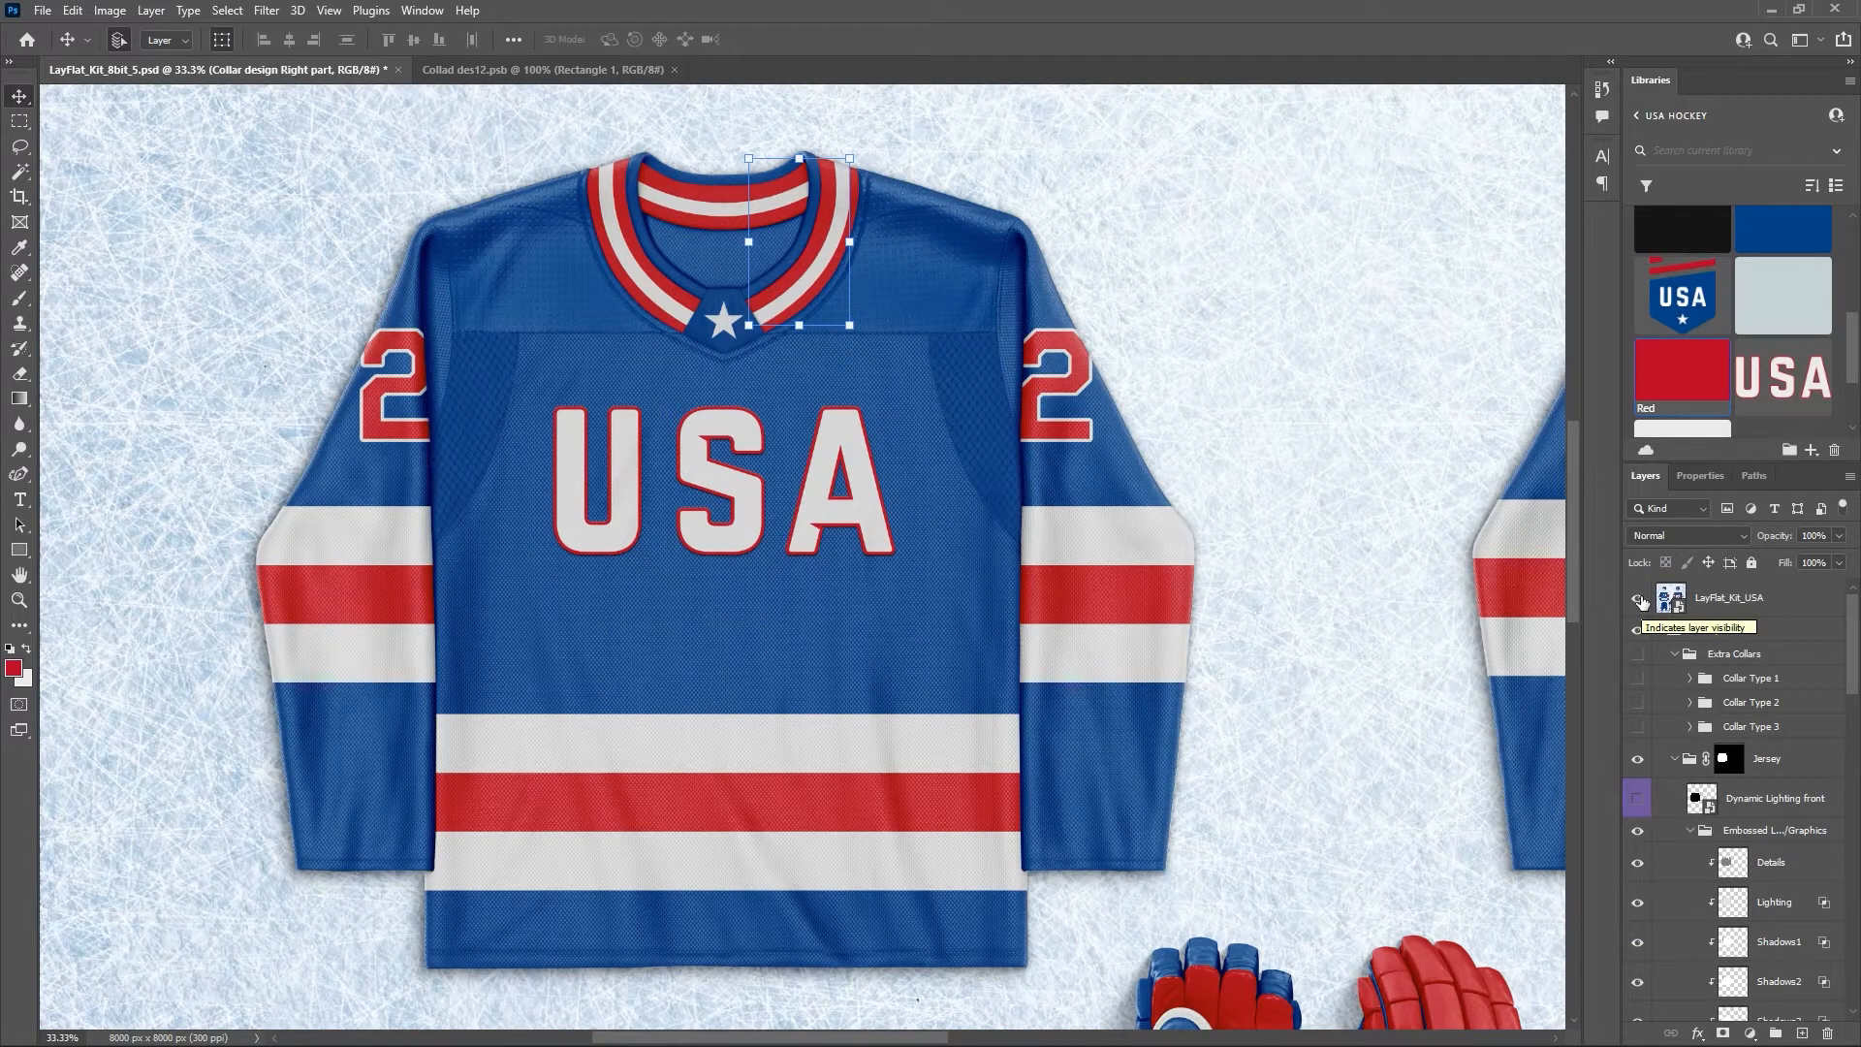
pyautogui.click(1640, 601)
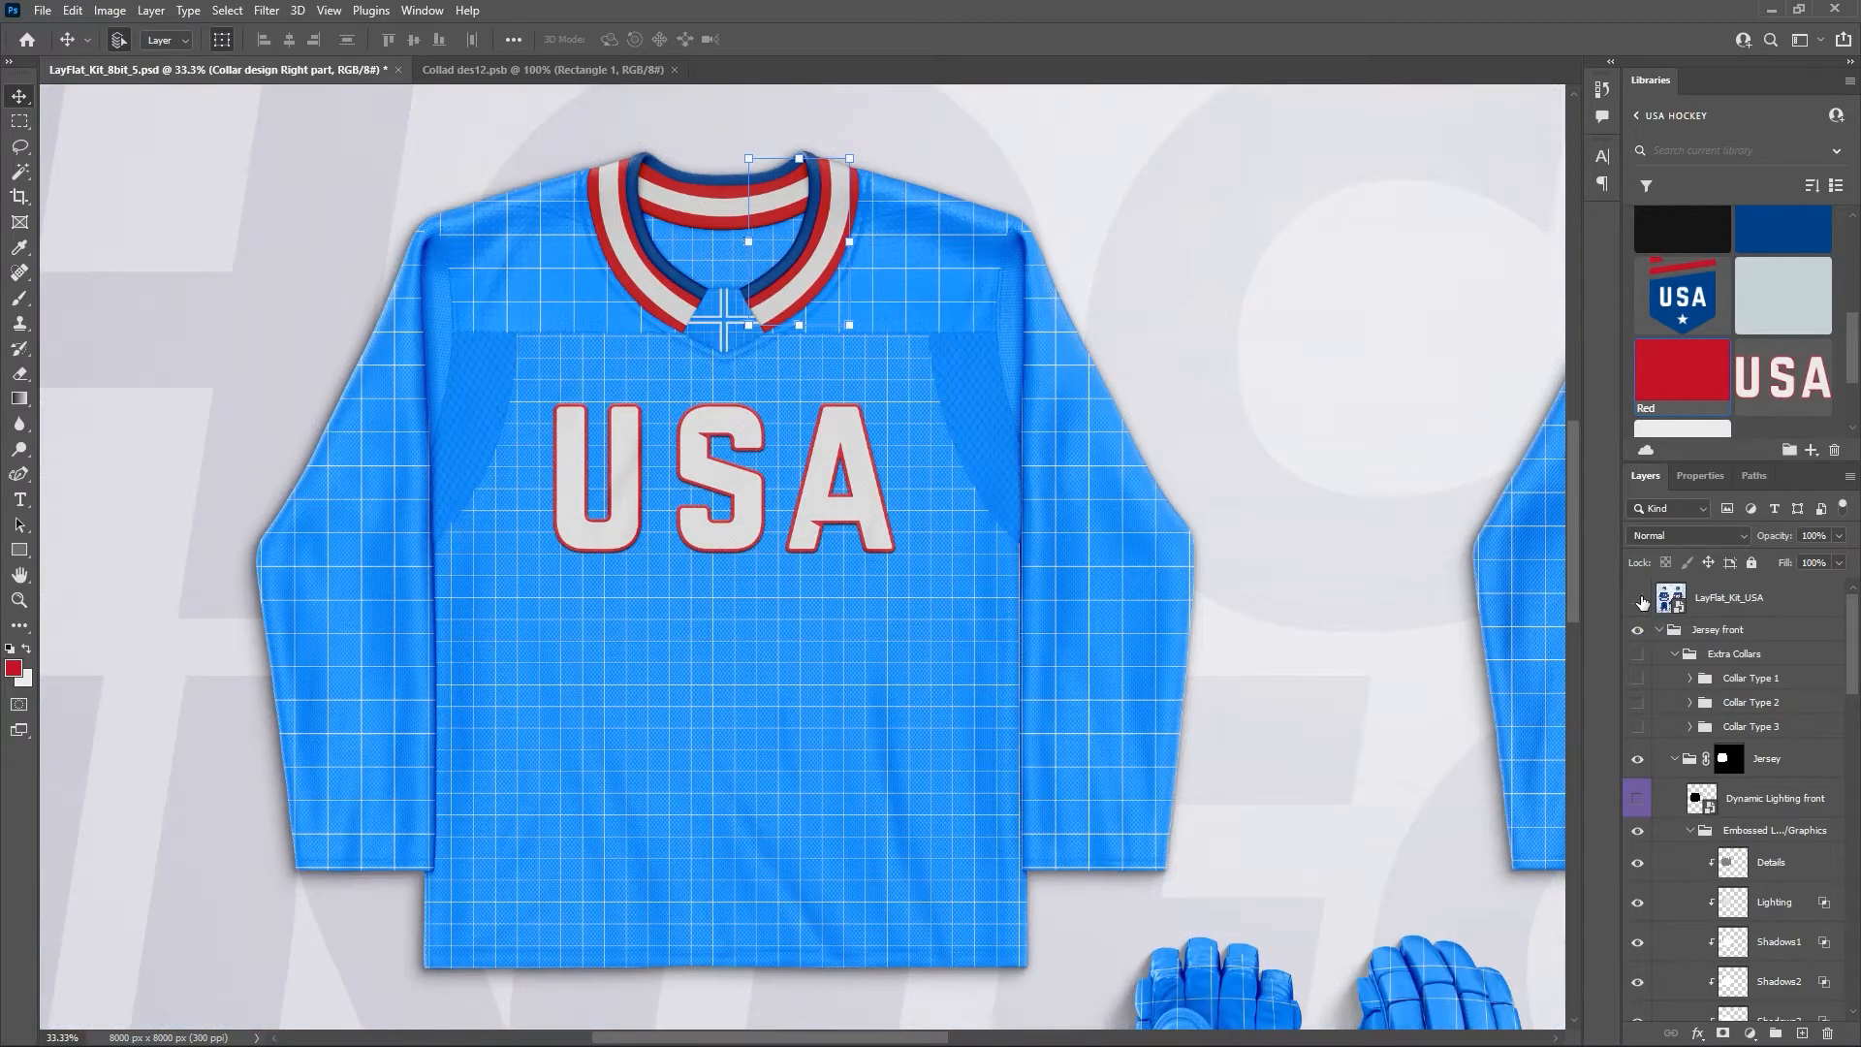
# Fill the Label color shape in the Collar group with the library's Blue and toggle Label des to check it.
pyautogui.scroll(-6, 1740, 775)
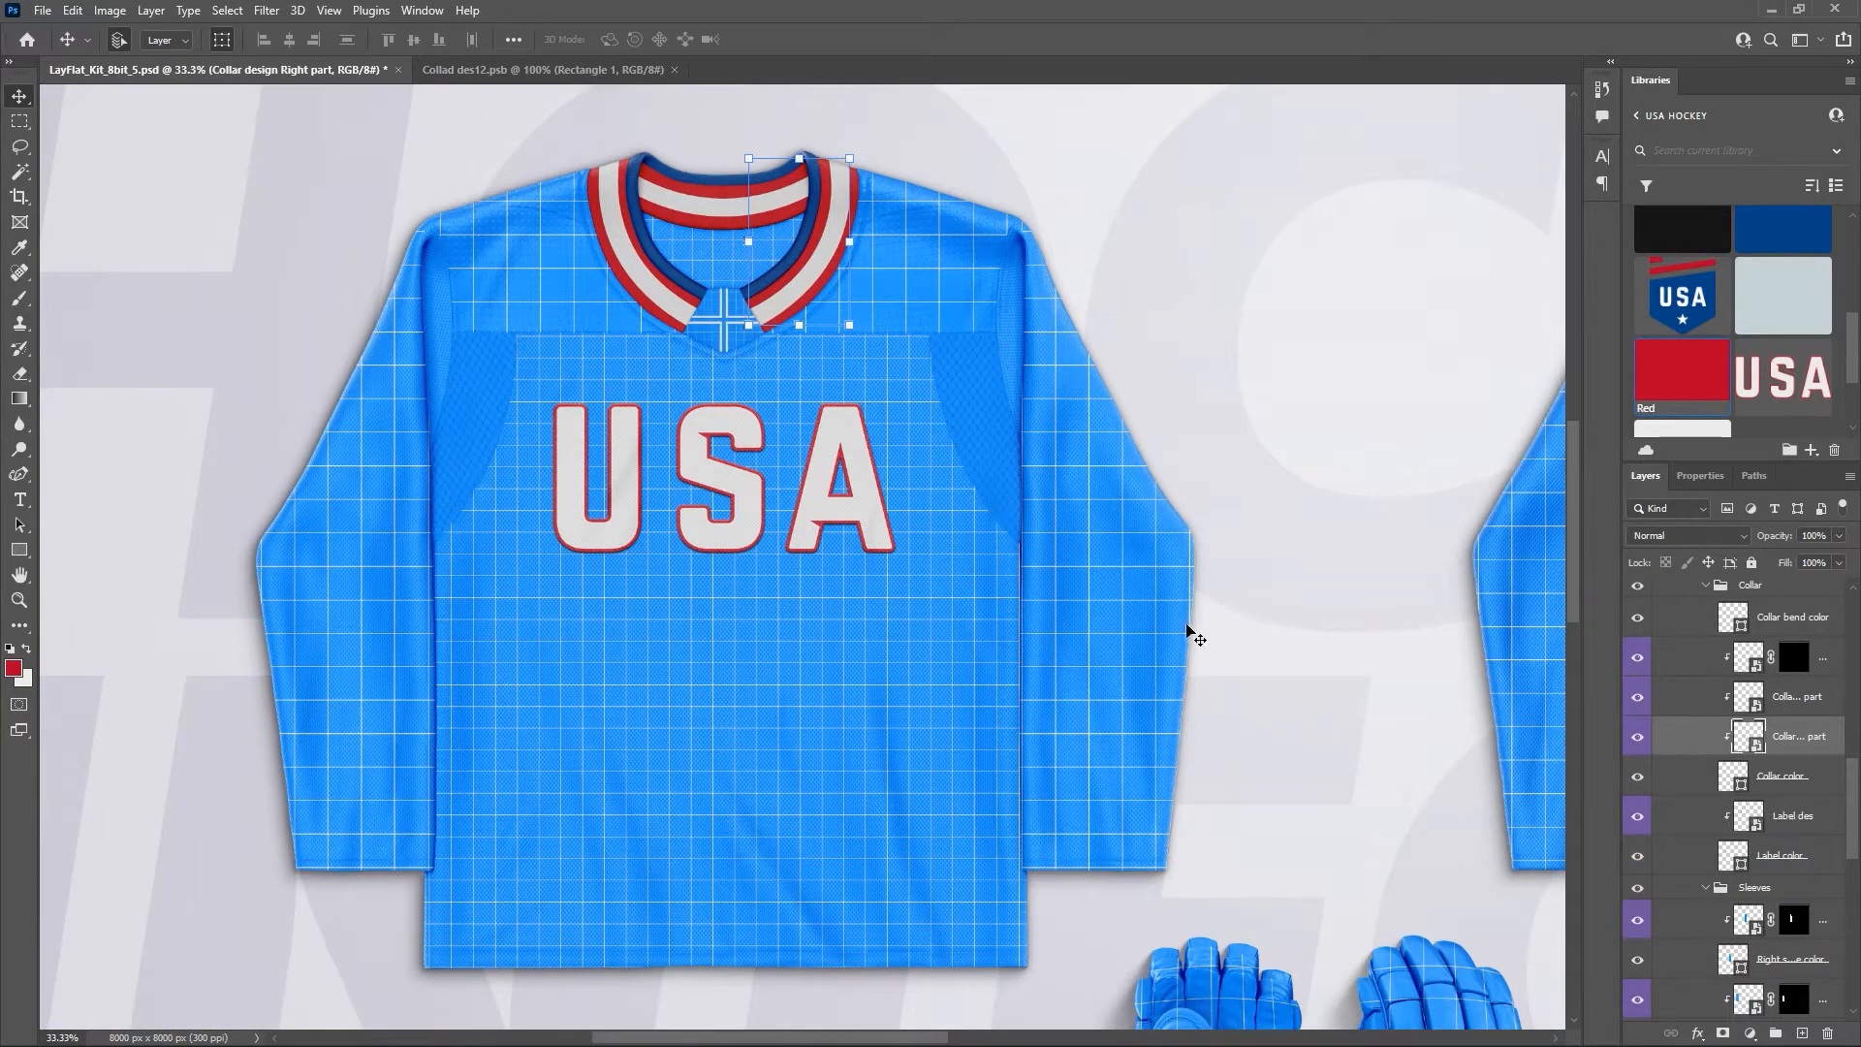
pyautogui.click(1749, 866)
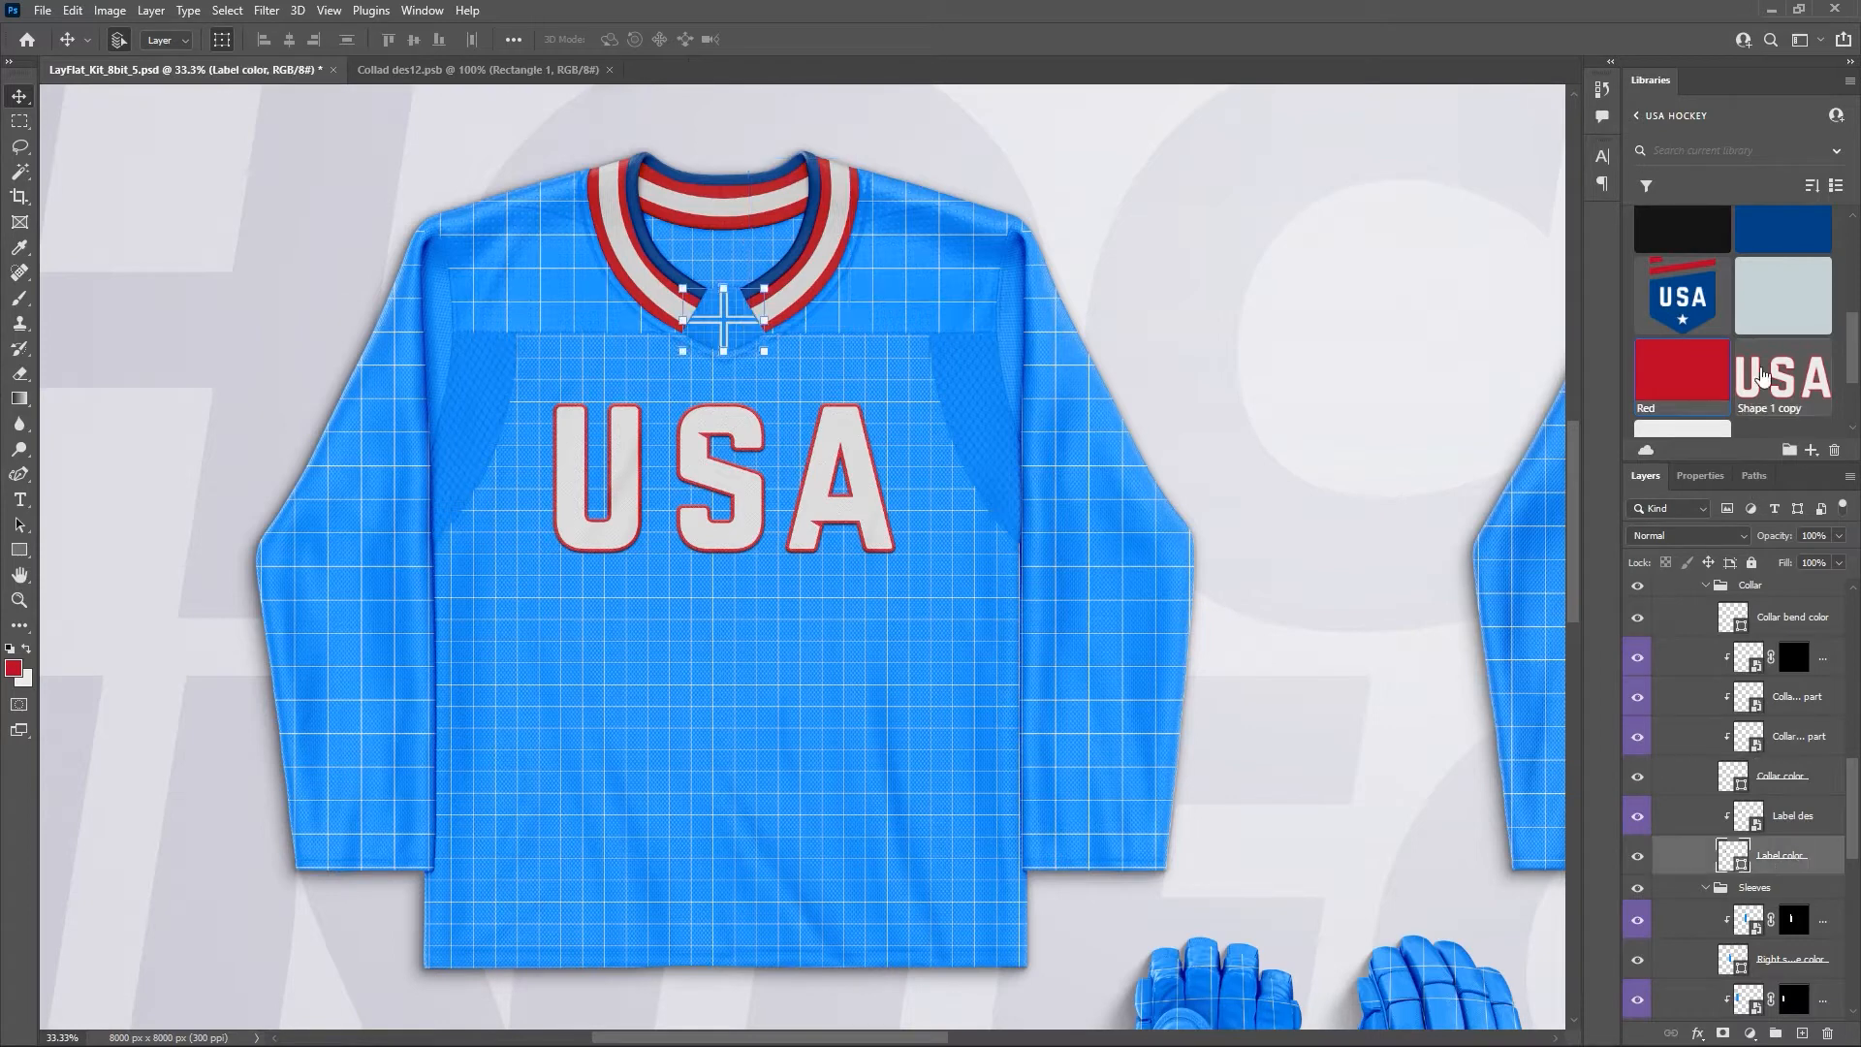
pyautogui.click(1772, 226)
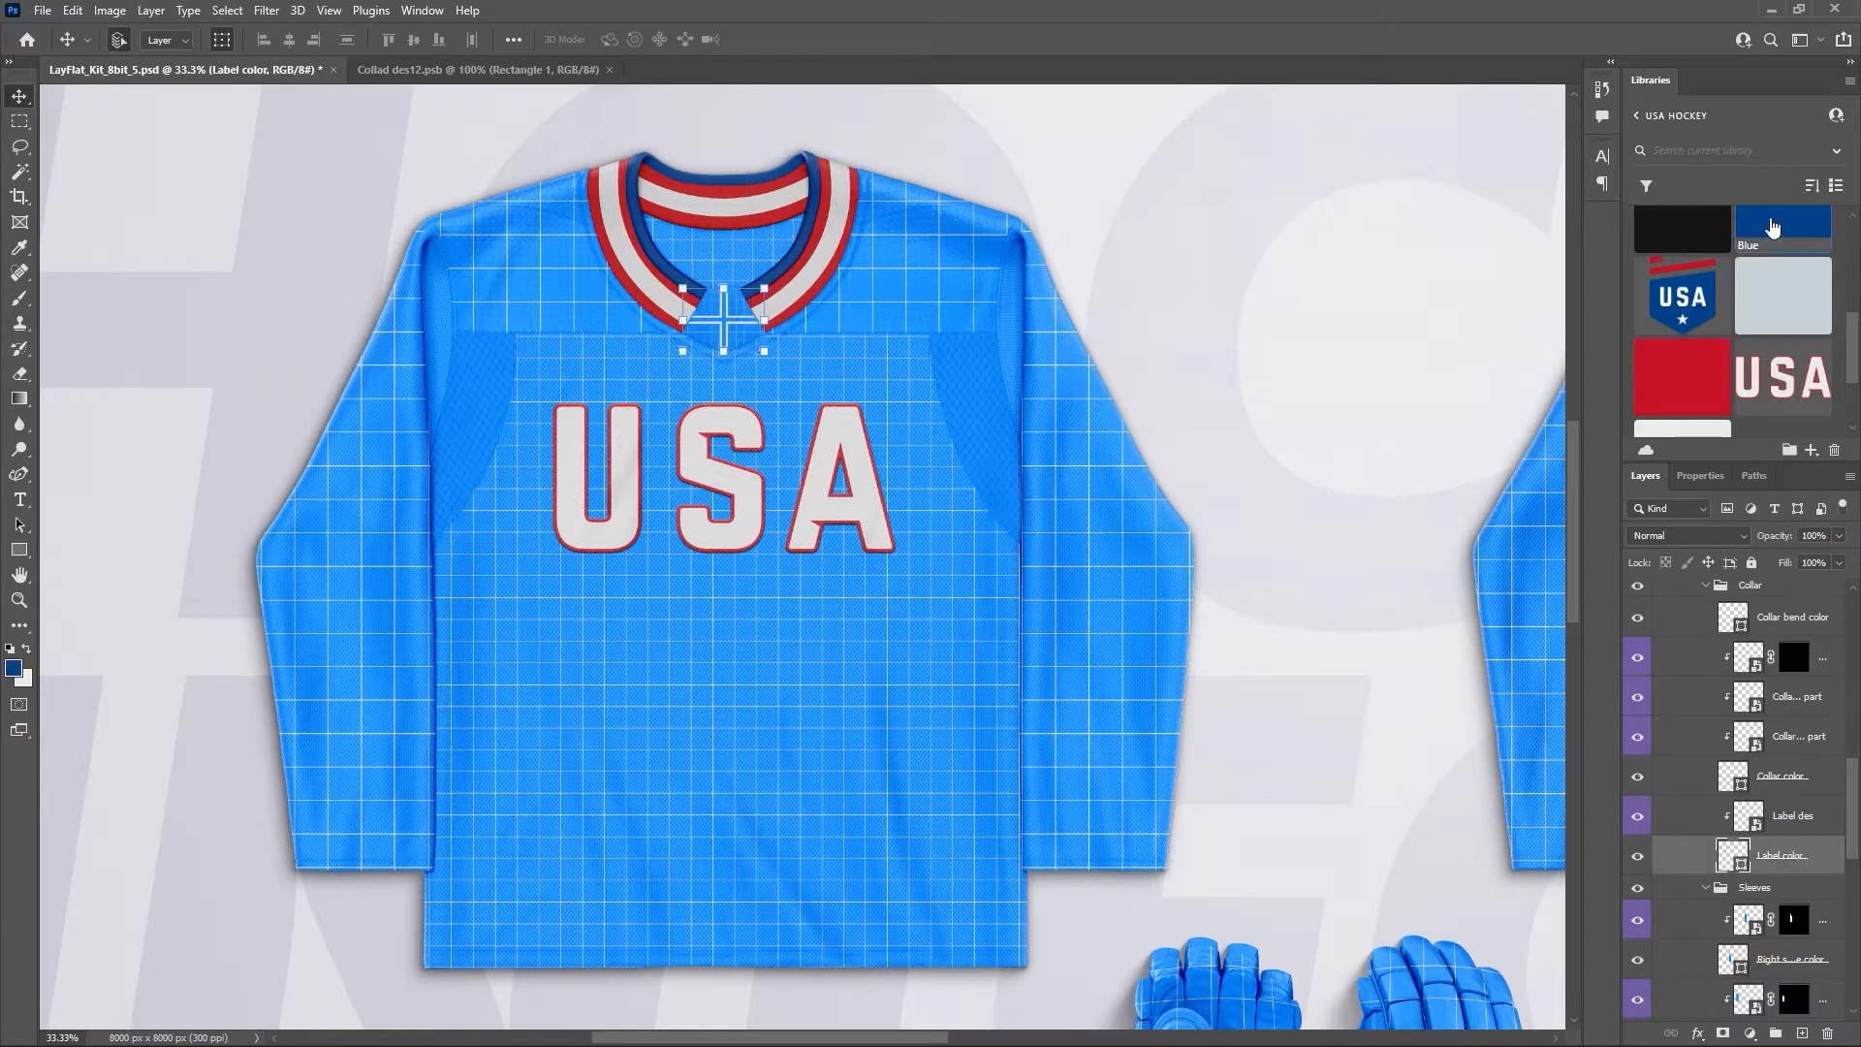
pyautogui.click(1637, 824)
pyautogui.click(1637, 824)
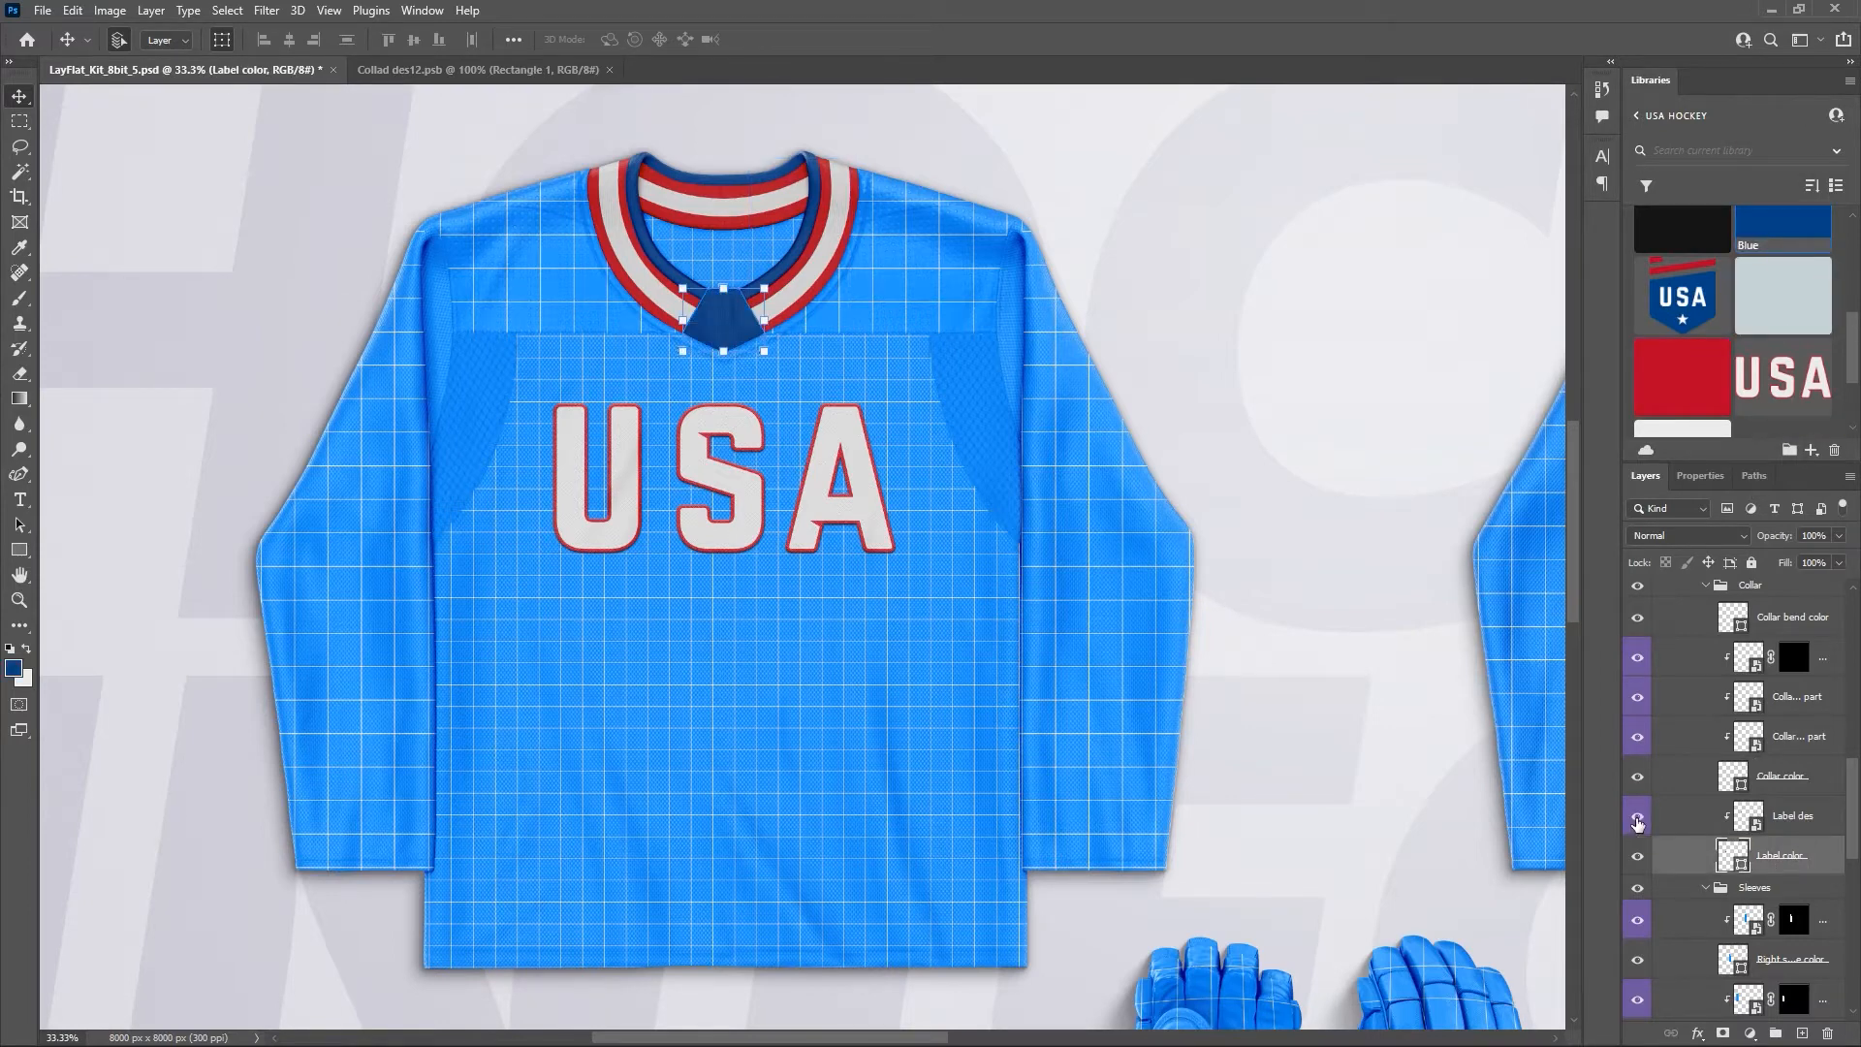
# Open the Label des smart object for editing and look through the USA HOCKEY library for a star graphic.
pyautogui.doubleClick(1756, 826)
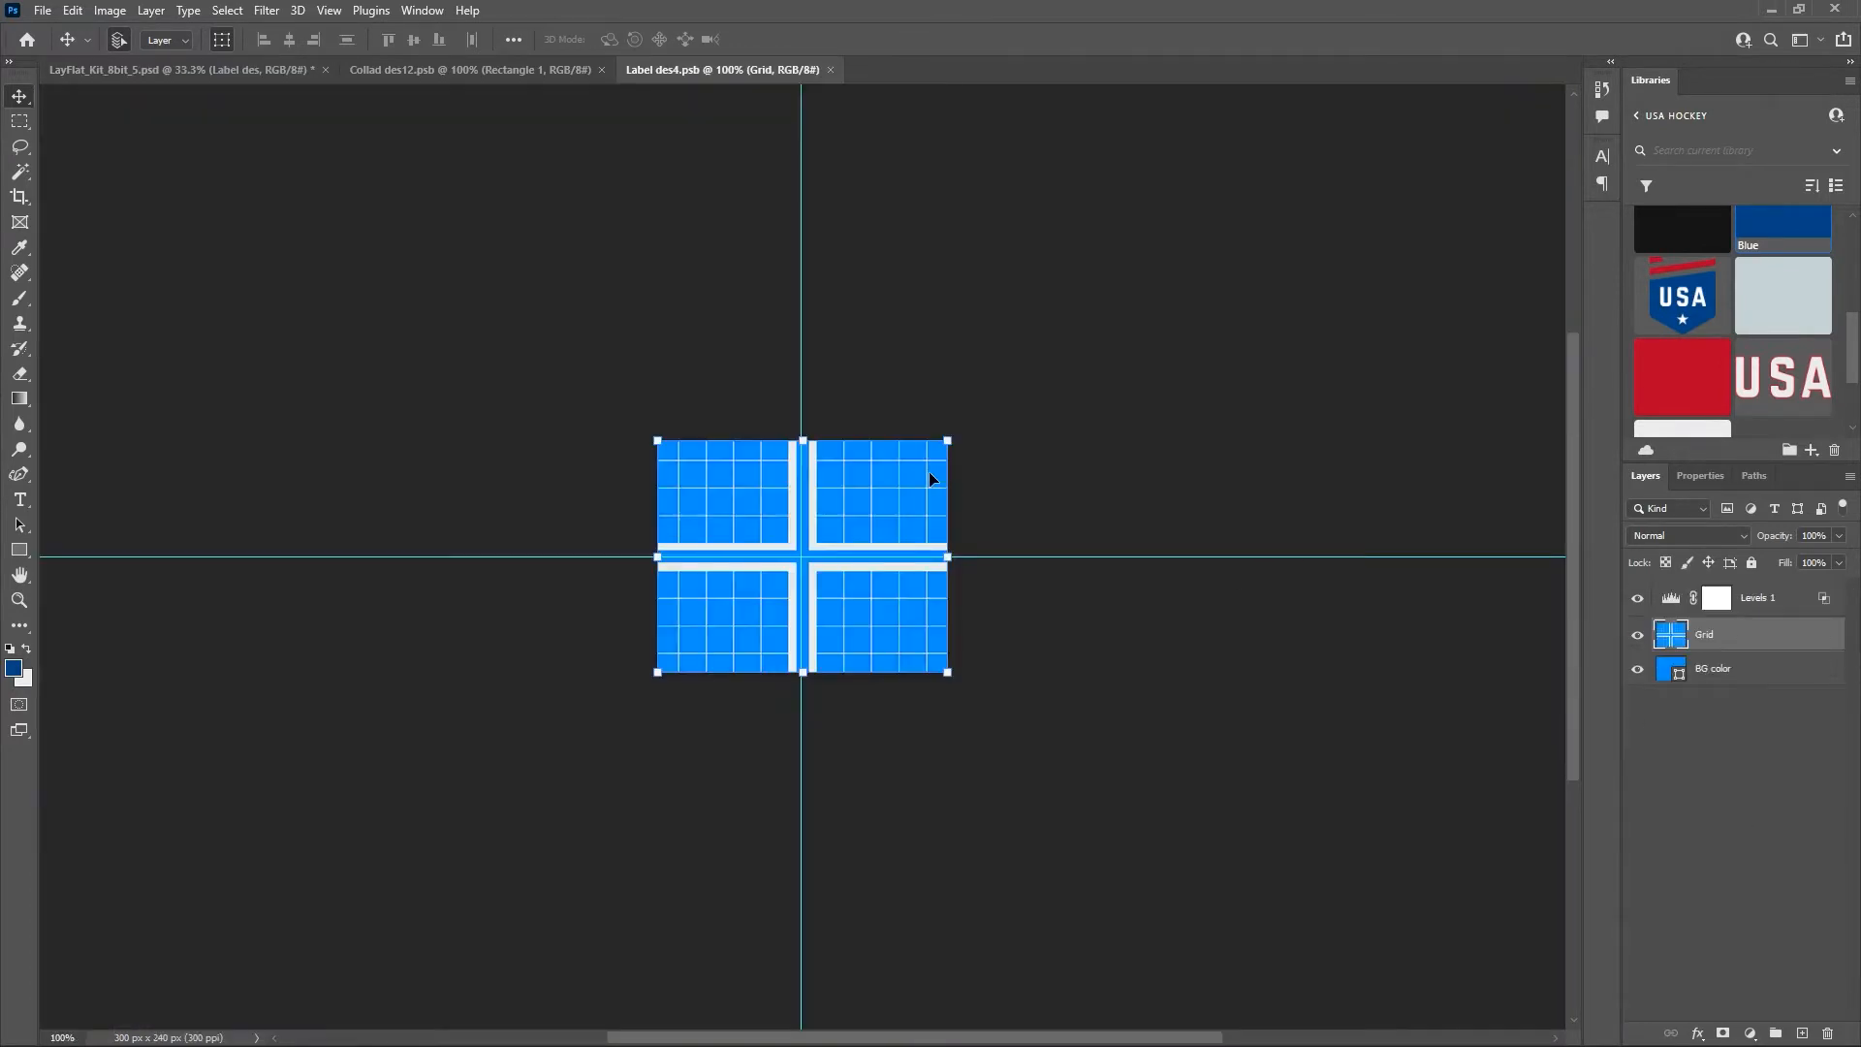
pyautogui.scroll(-1, 1723, 351)
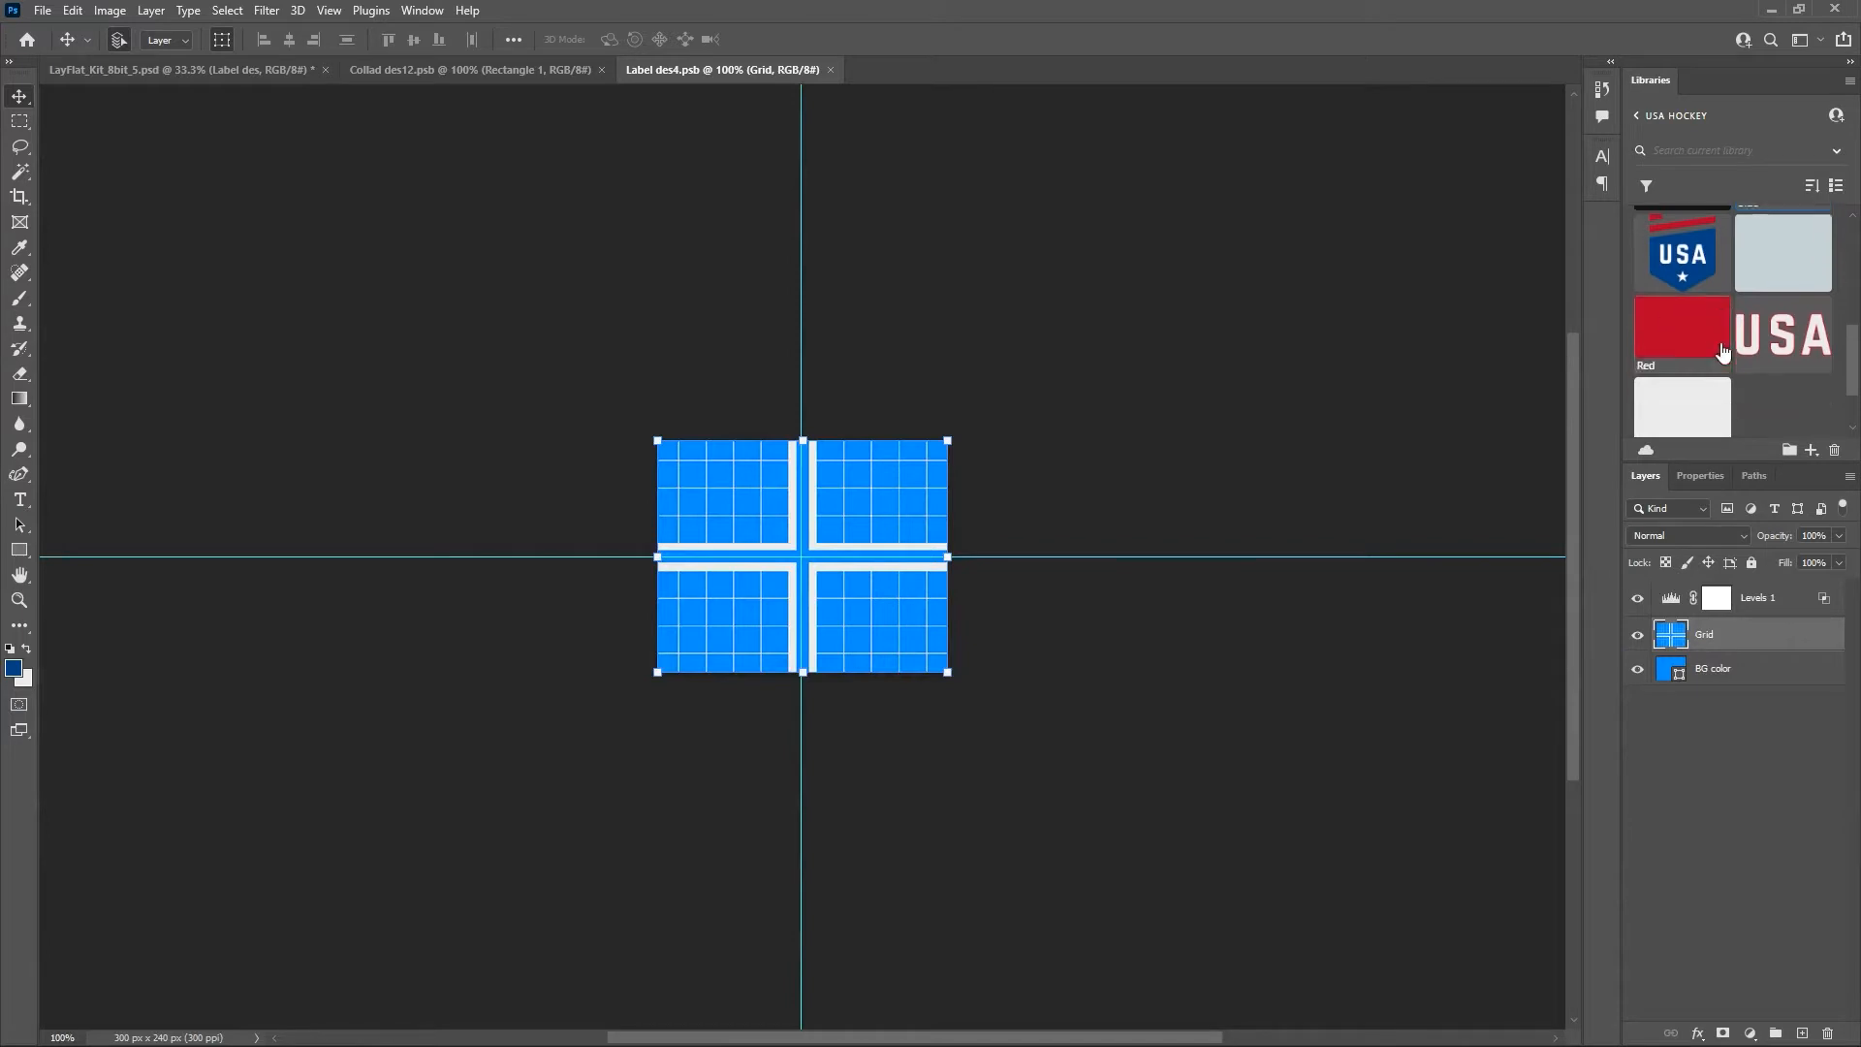
pyautogui.scroll(4, 1731, 339)
pyautogui.scroll(-4, 1734, 337)
pyautogui.scroll(1, 1737, 333)
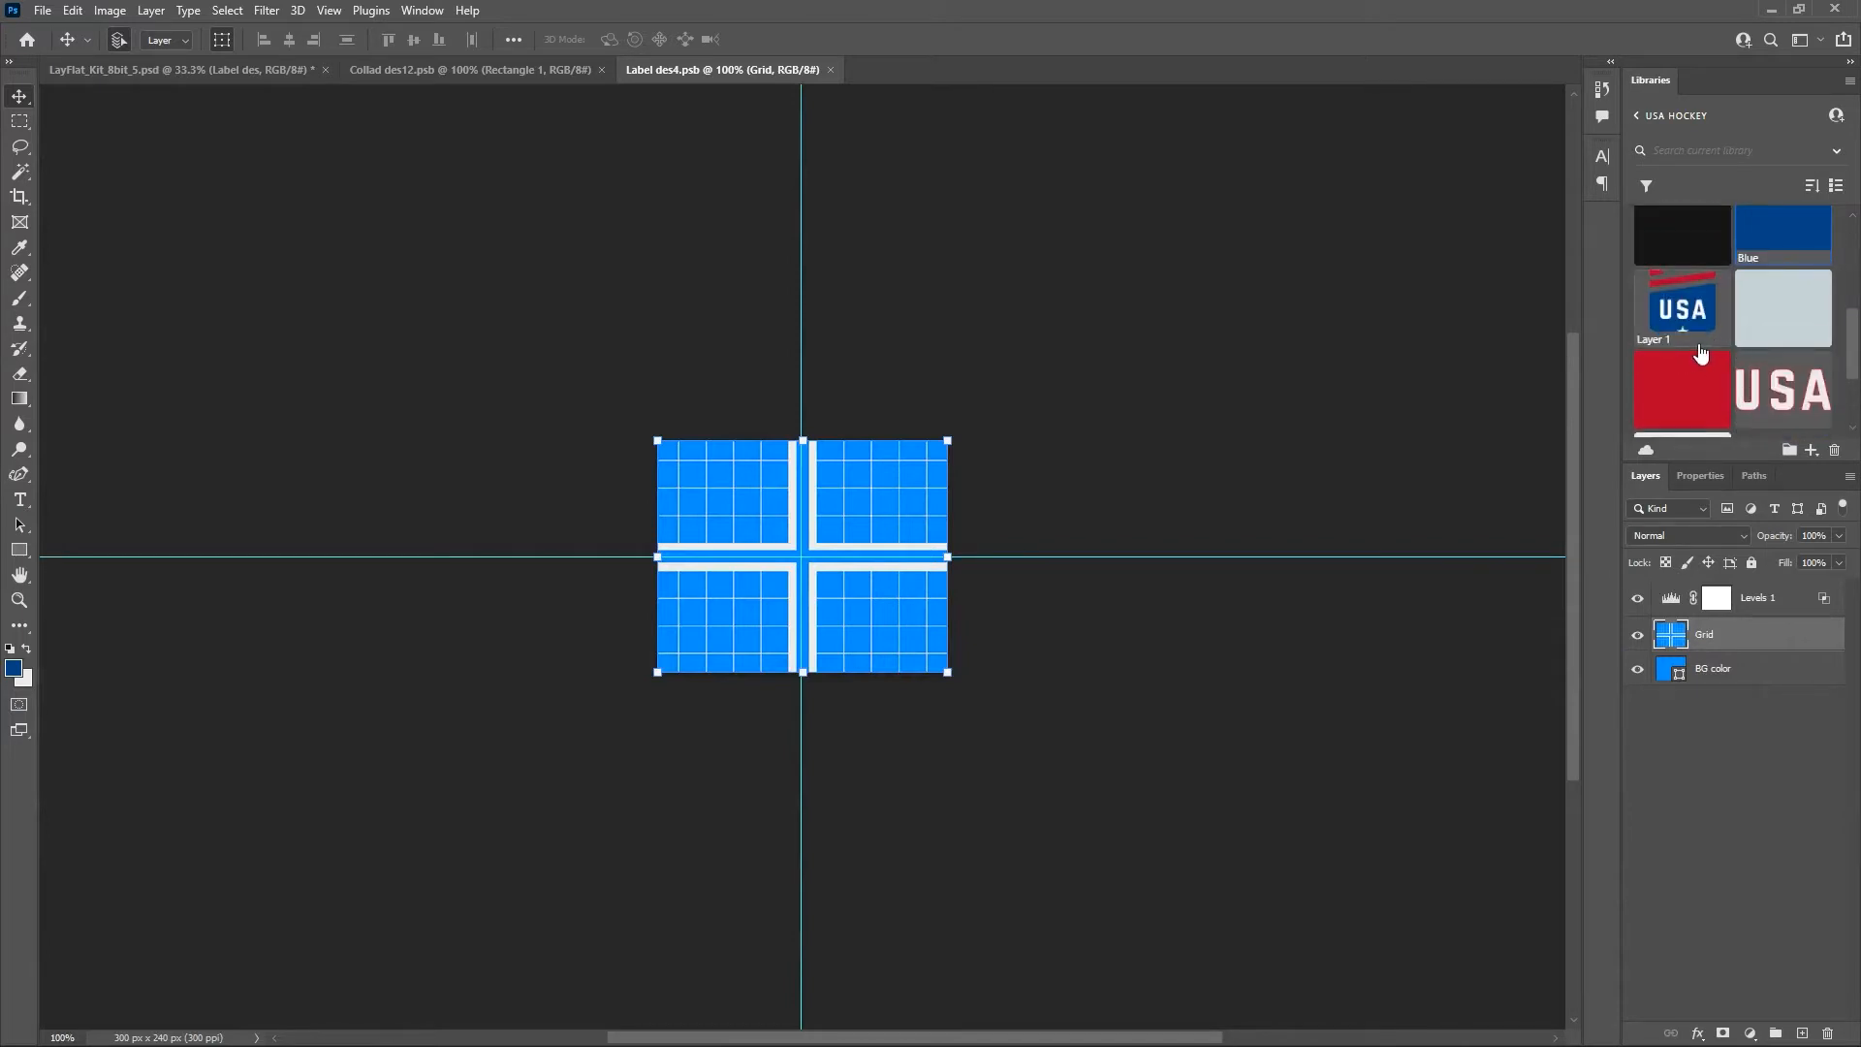
pyautogui.moveTo(1681, 341)
# Draw a light five-sided polygon about 156 by 148 px and center it on the guides of the label design.
pyautogui.click(23, 554)
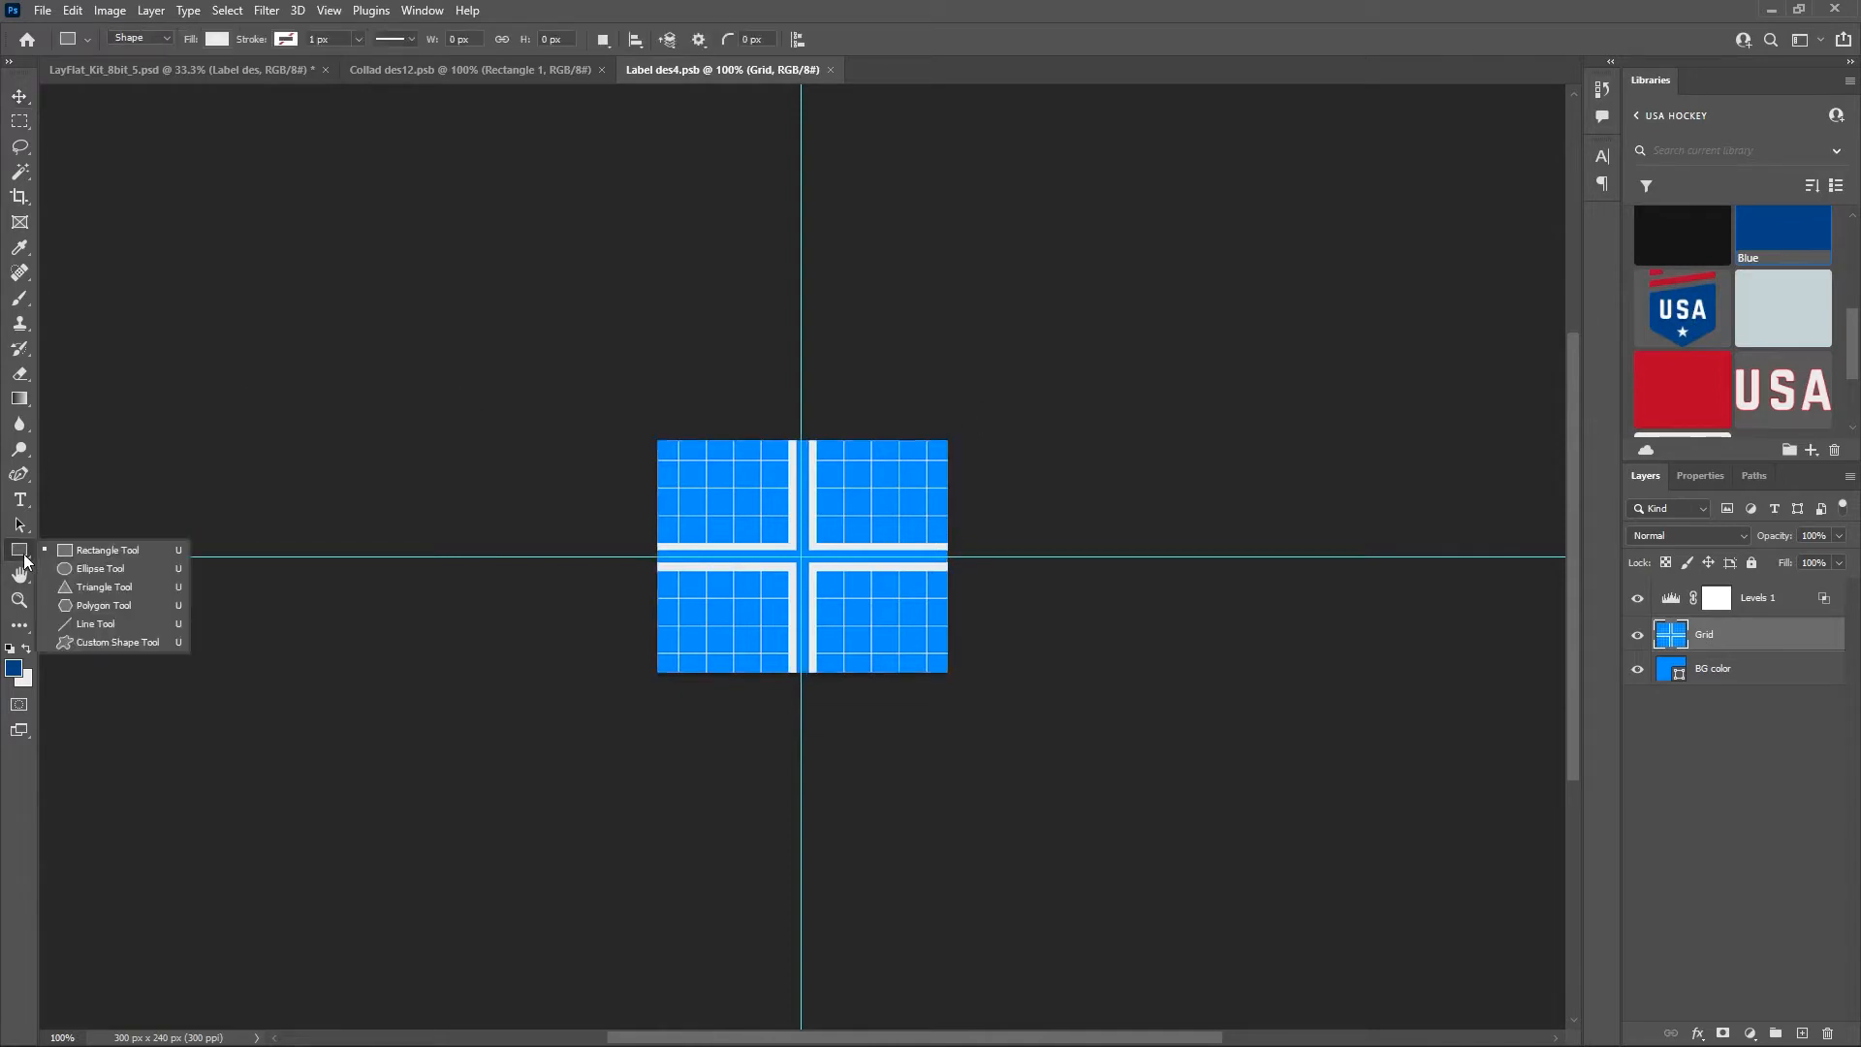
pyautogui.click(109, 605)
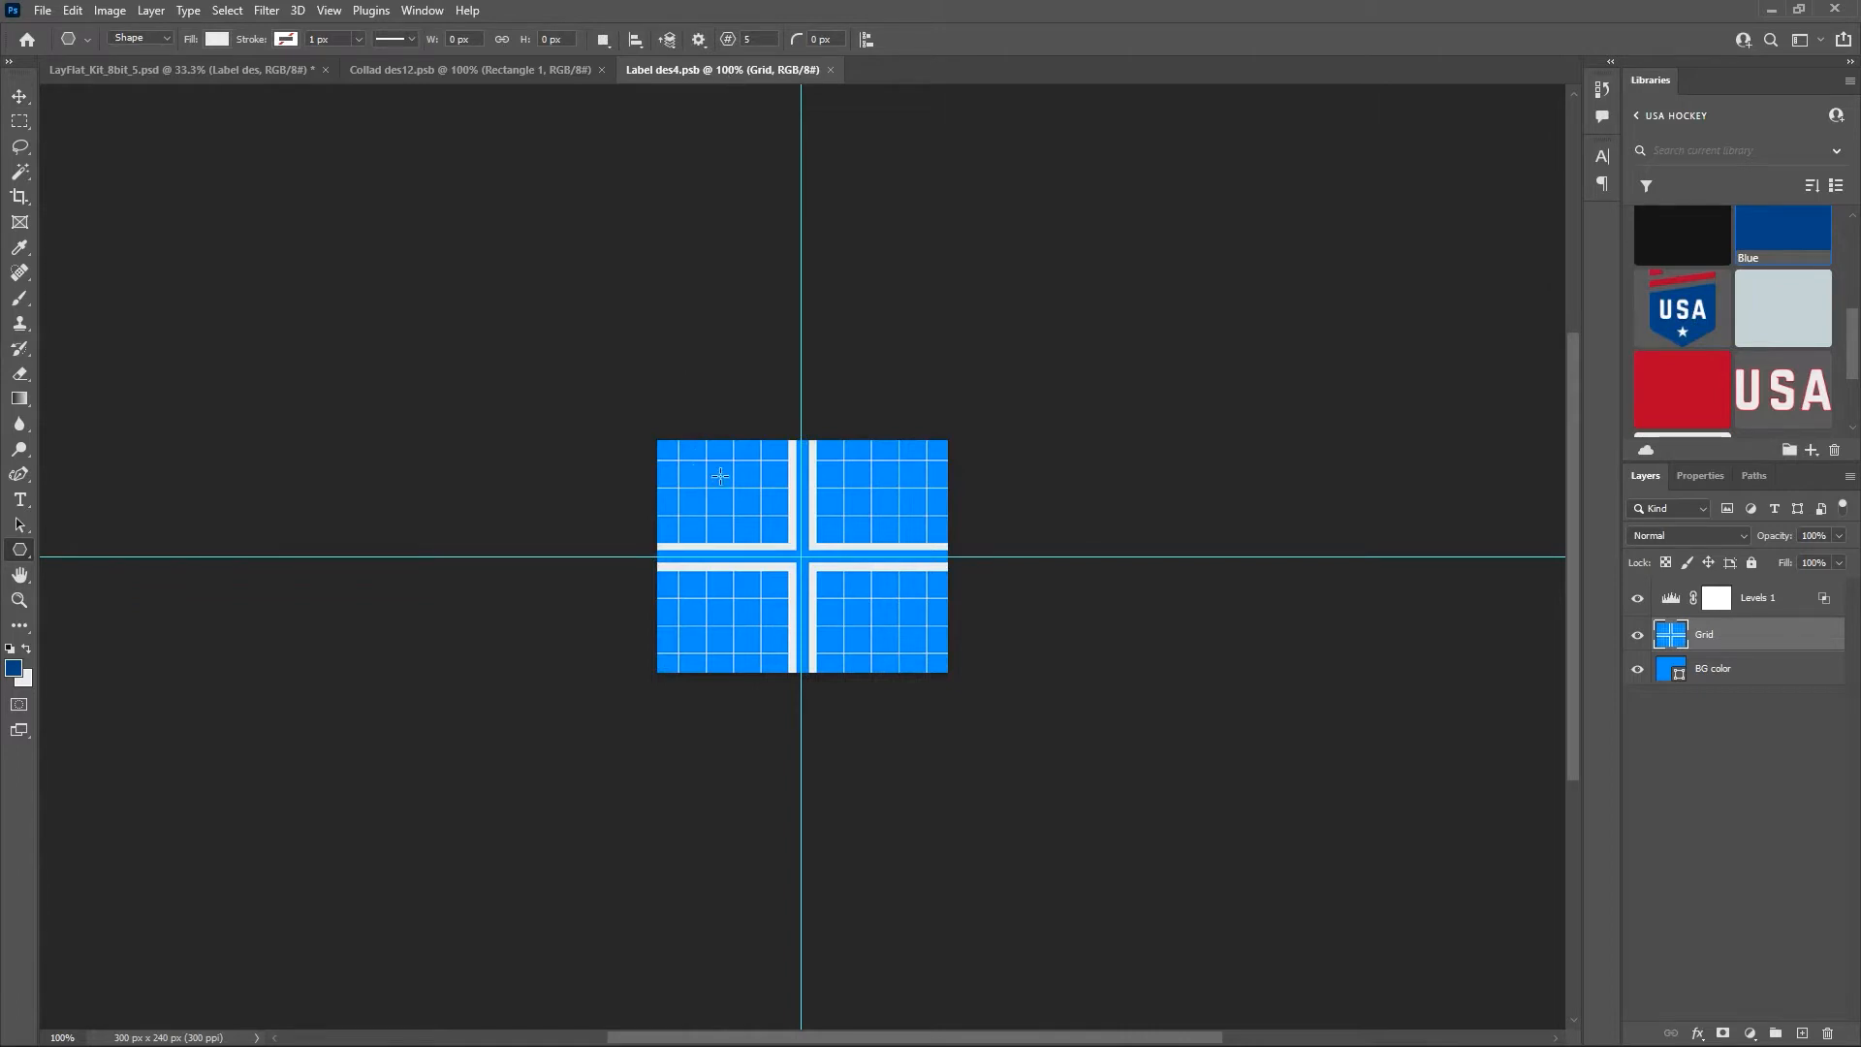
pyautogui.moveTo(721, 475); pyautogui.dragTo(879, 634)
pyautogui.click(20, 98)
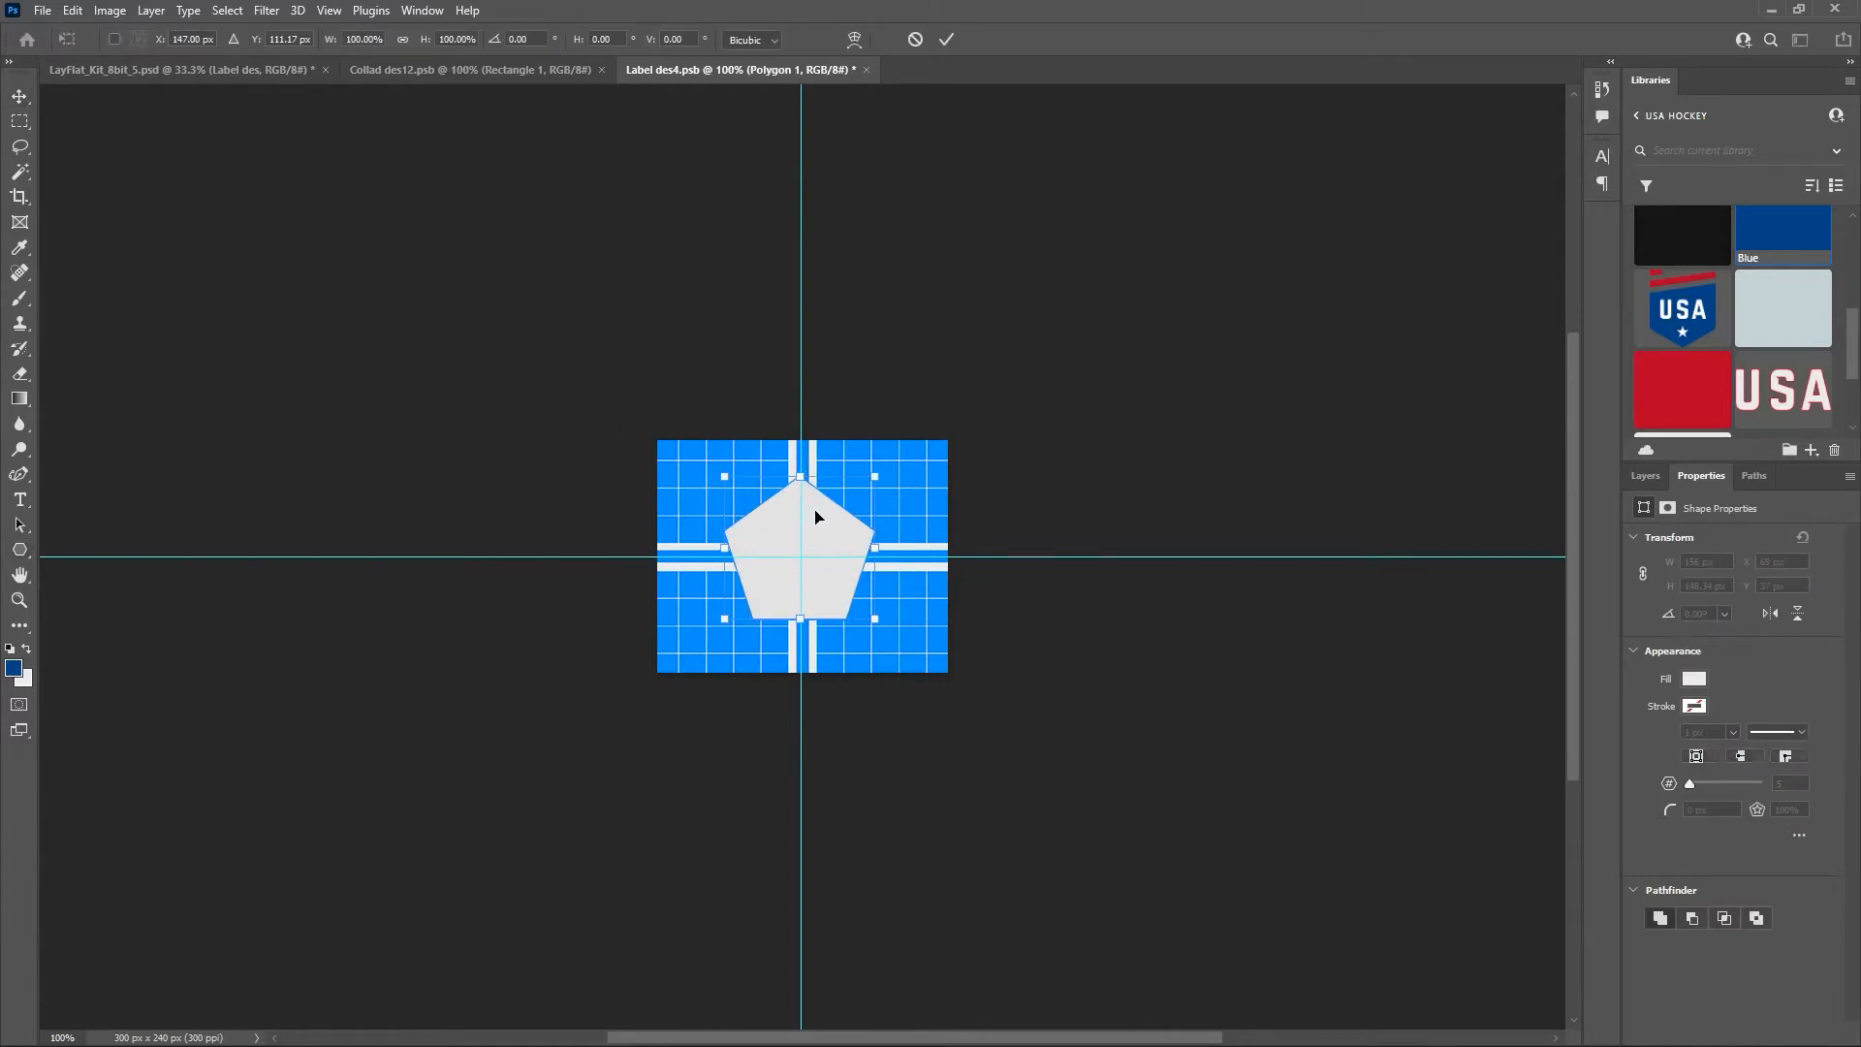
pyautogui.moveTo(818, 516); pyautogui.dragTo(819, 525)
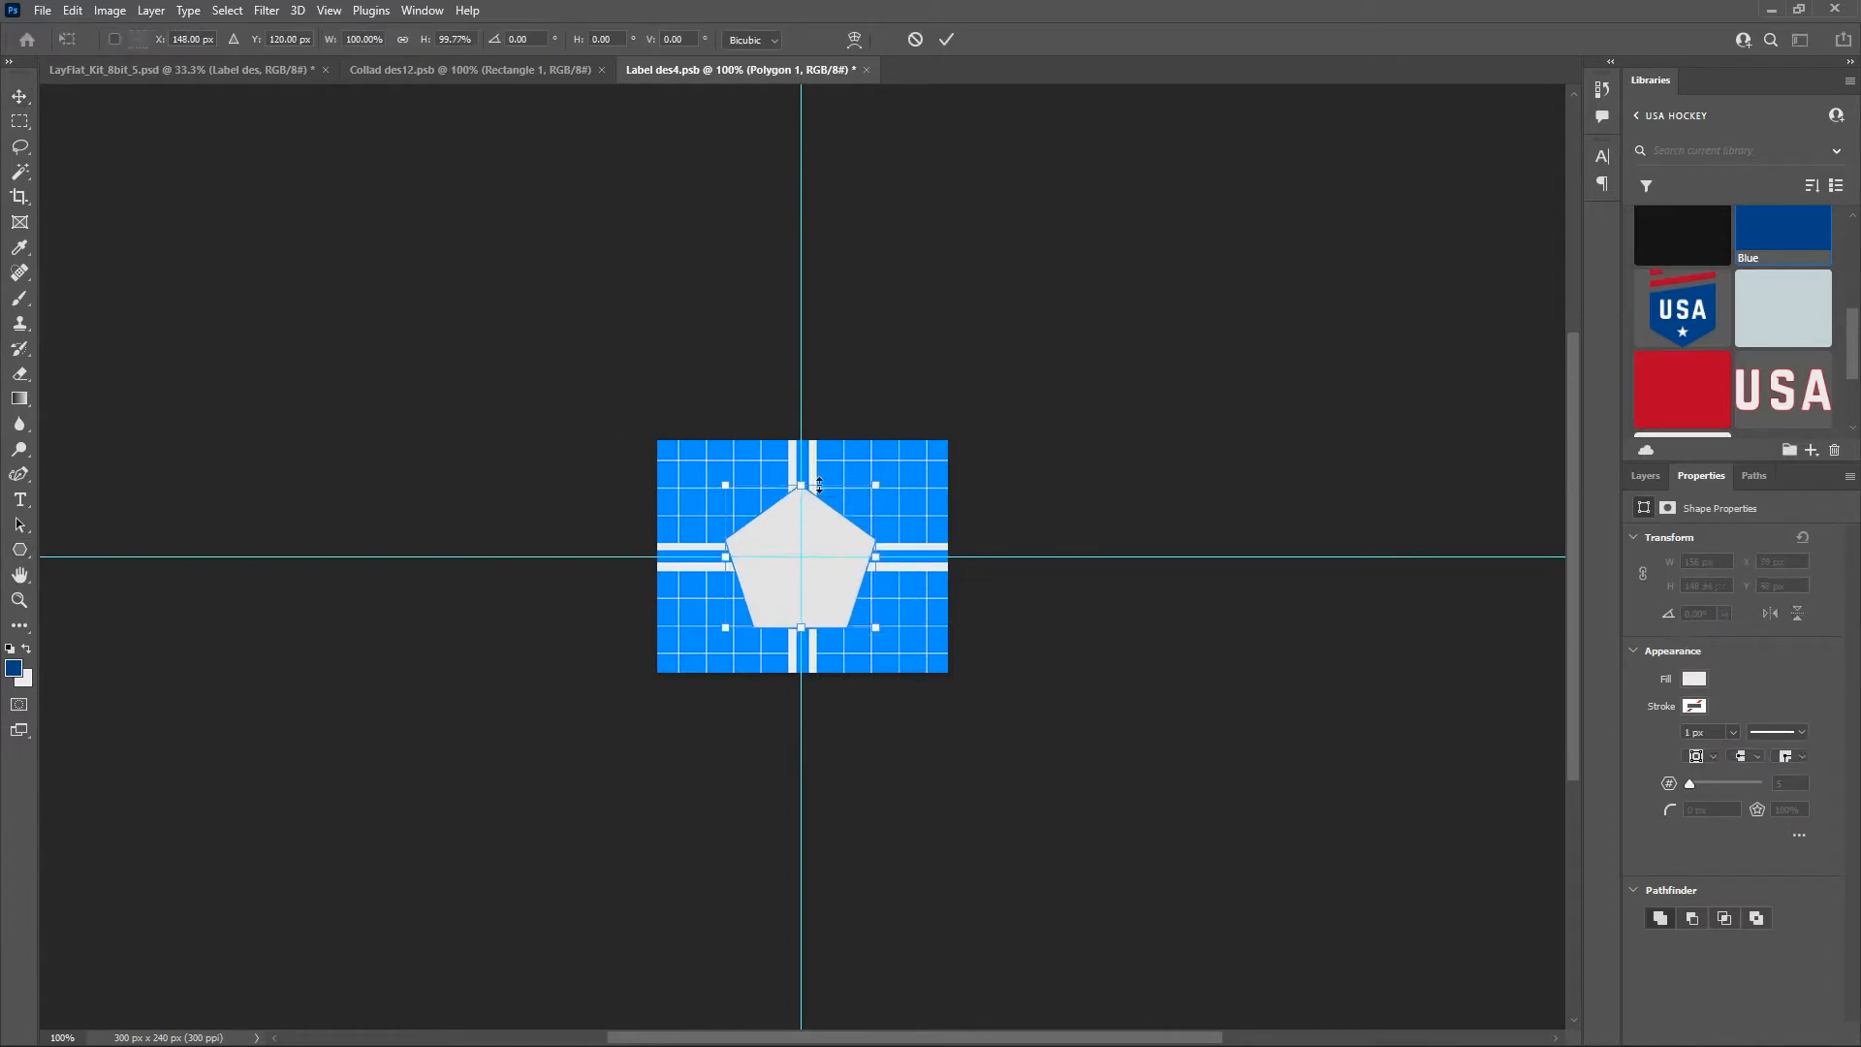
pyautogui.click(946, 38)
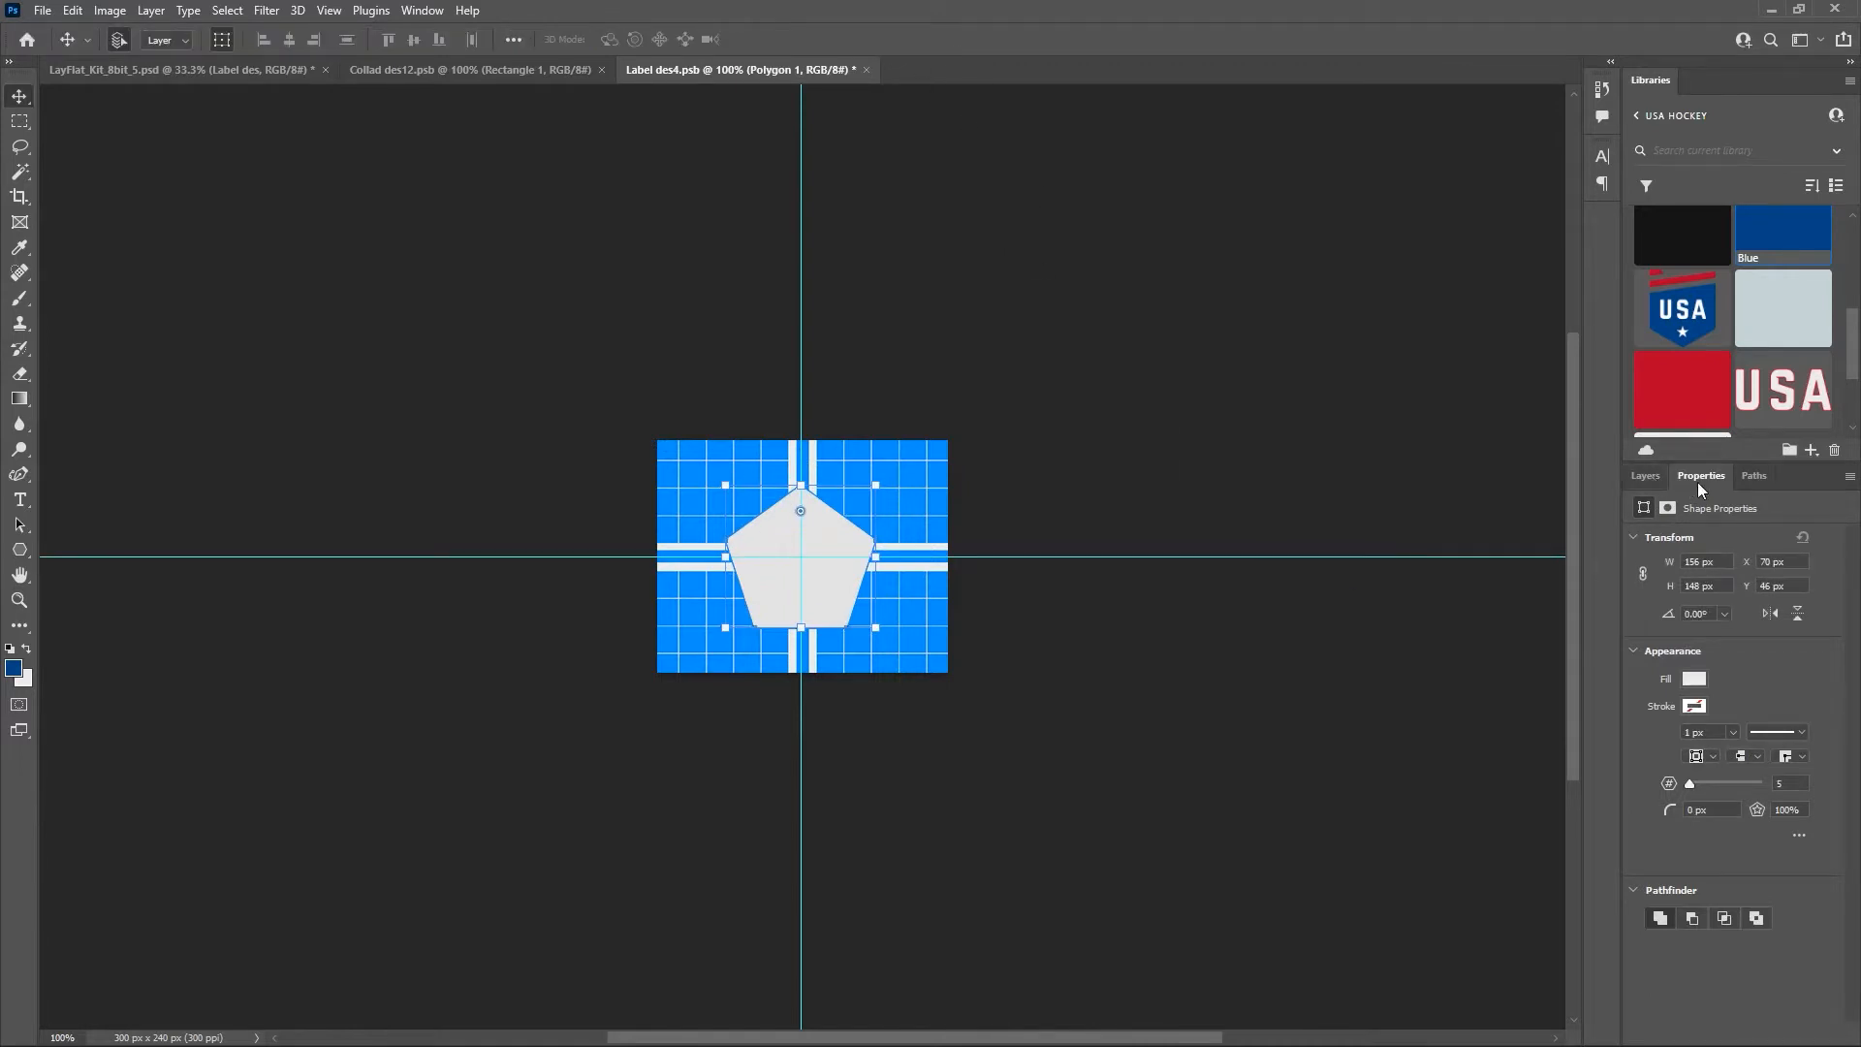
# Turn the polygon into a star by setting its star ratio to 50%.
pyautogui.click(1644, 475)
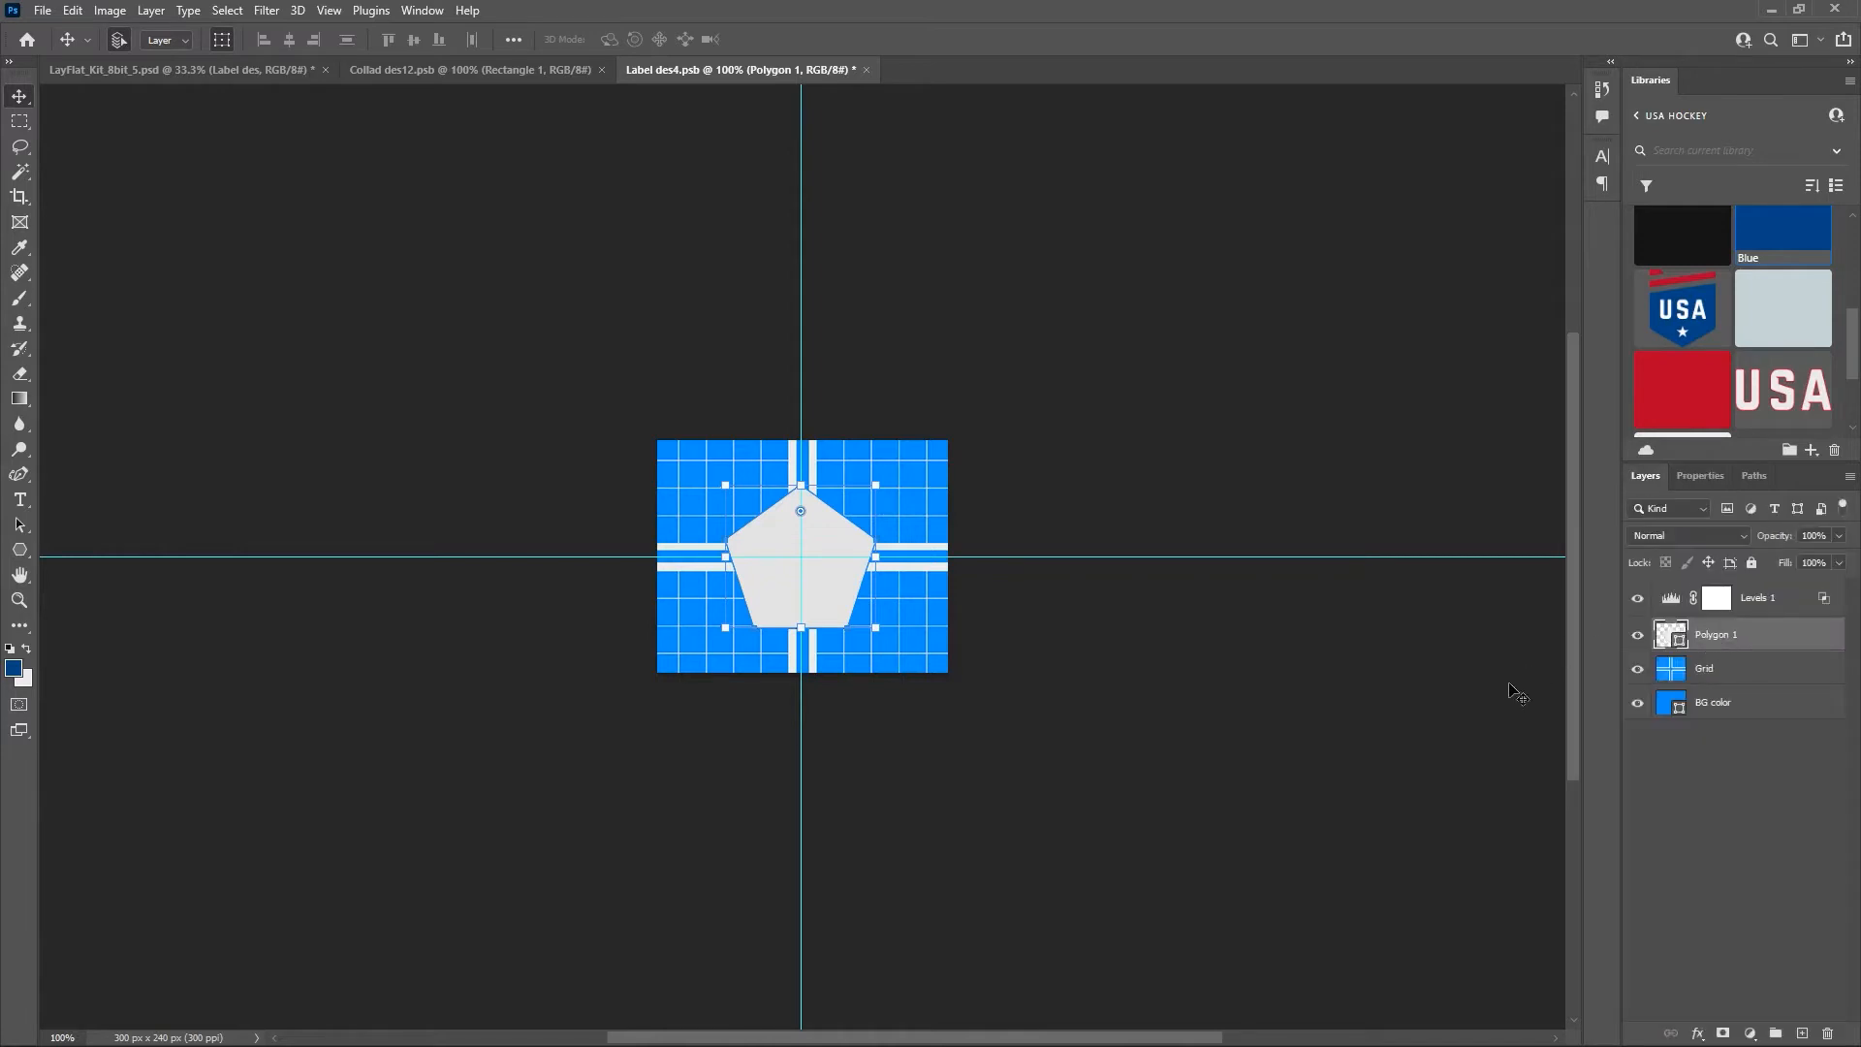
pyautogui.click(1703, 476)
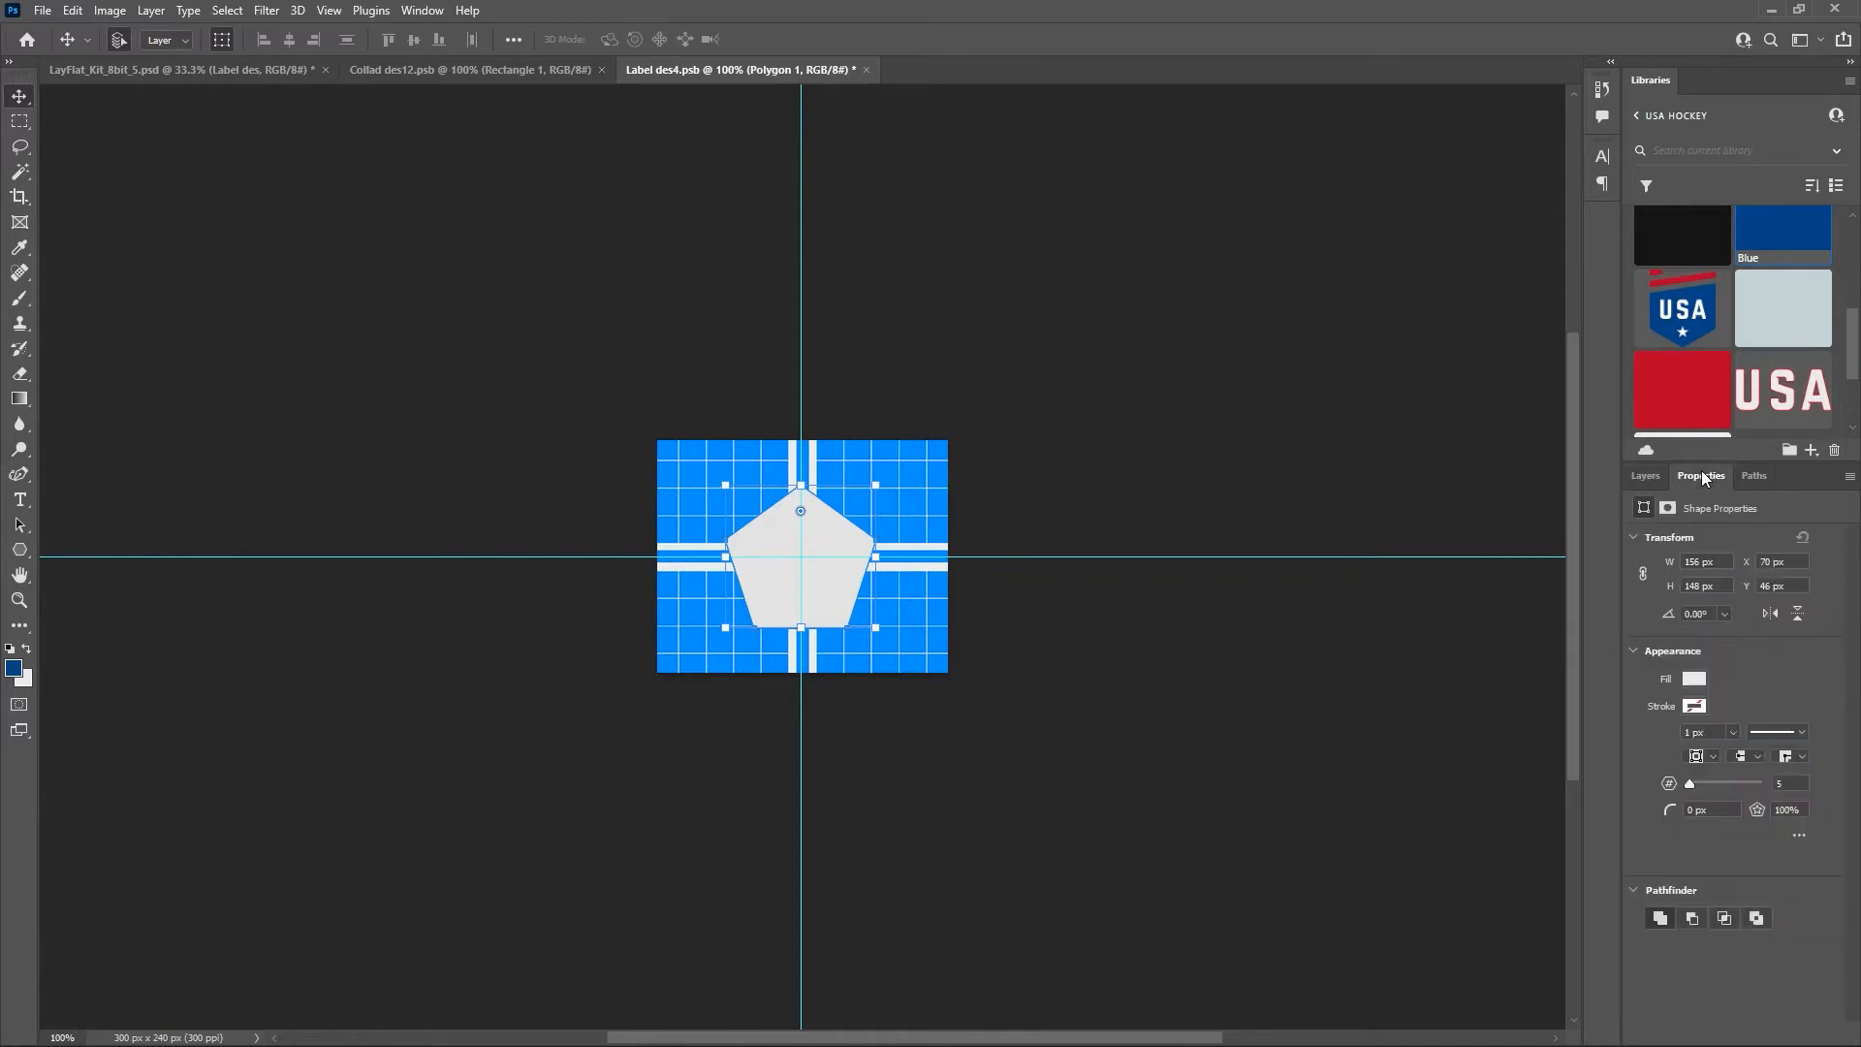
pyautogui.click(1787, 809)
pyautogui.write('50%')
pyautogui.press('Return')
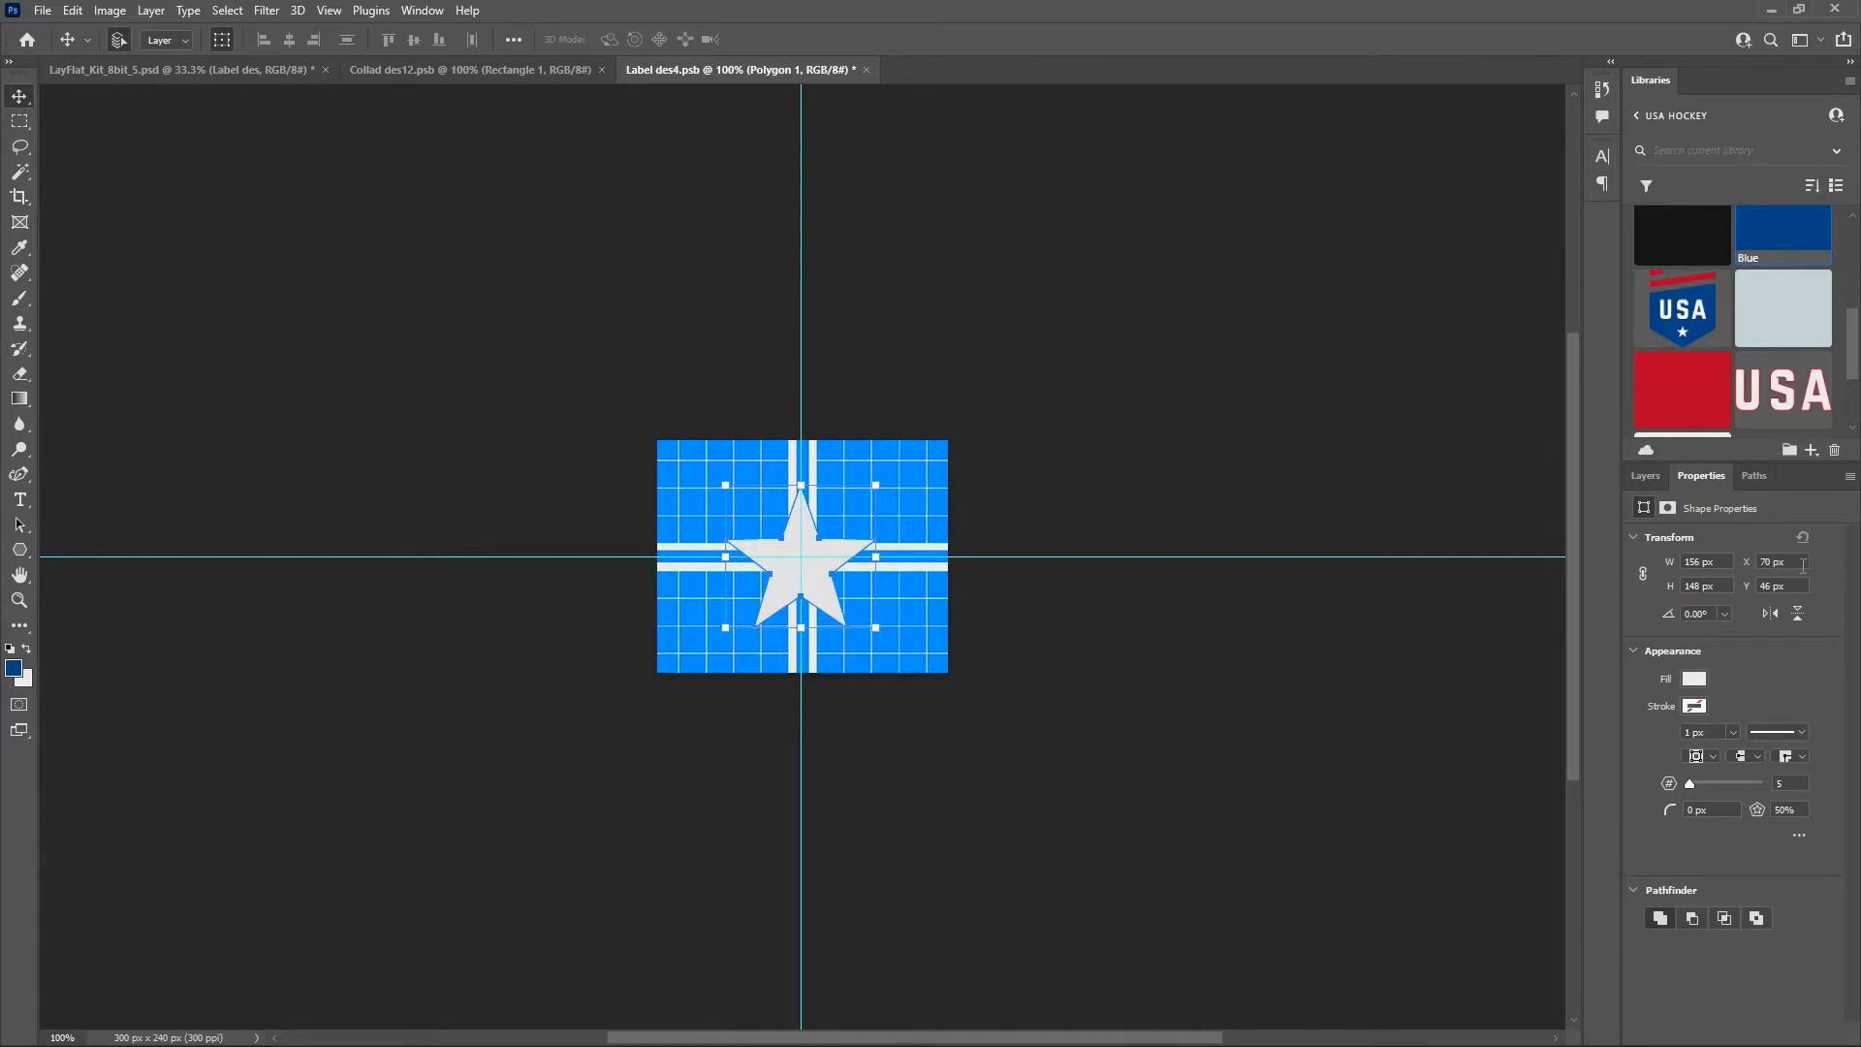
# Hide the Grid and BG color layers behind the star, save the label design, and return to the mockup.
pyautogui.click(1642, 482)
pyautogui.click(1637, 669)
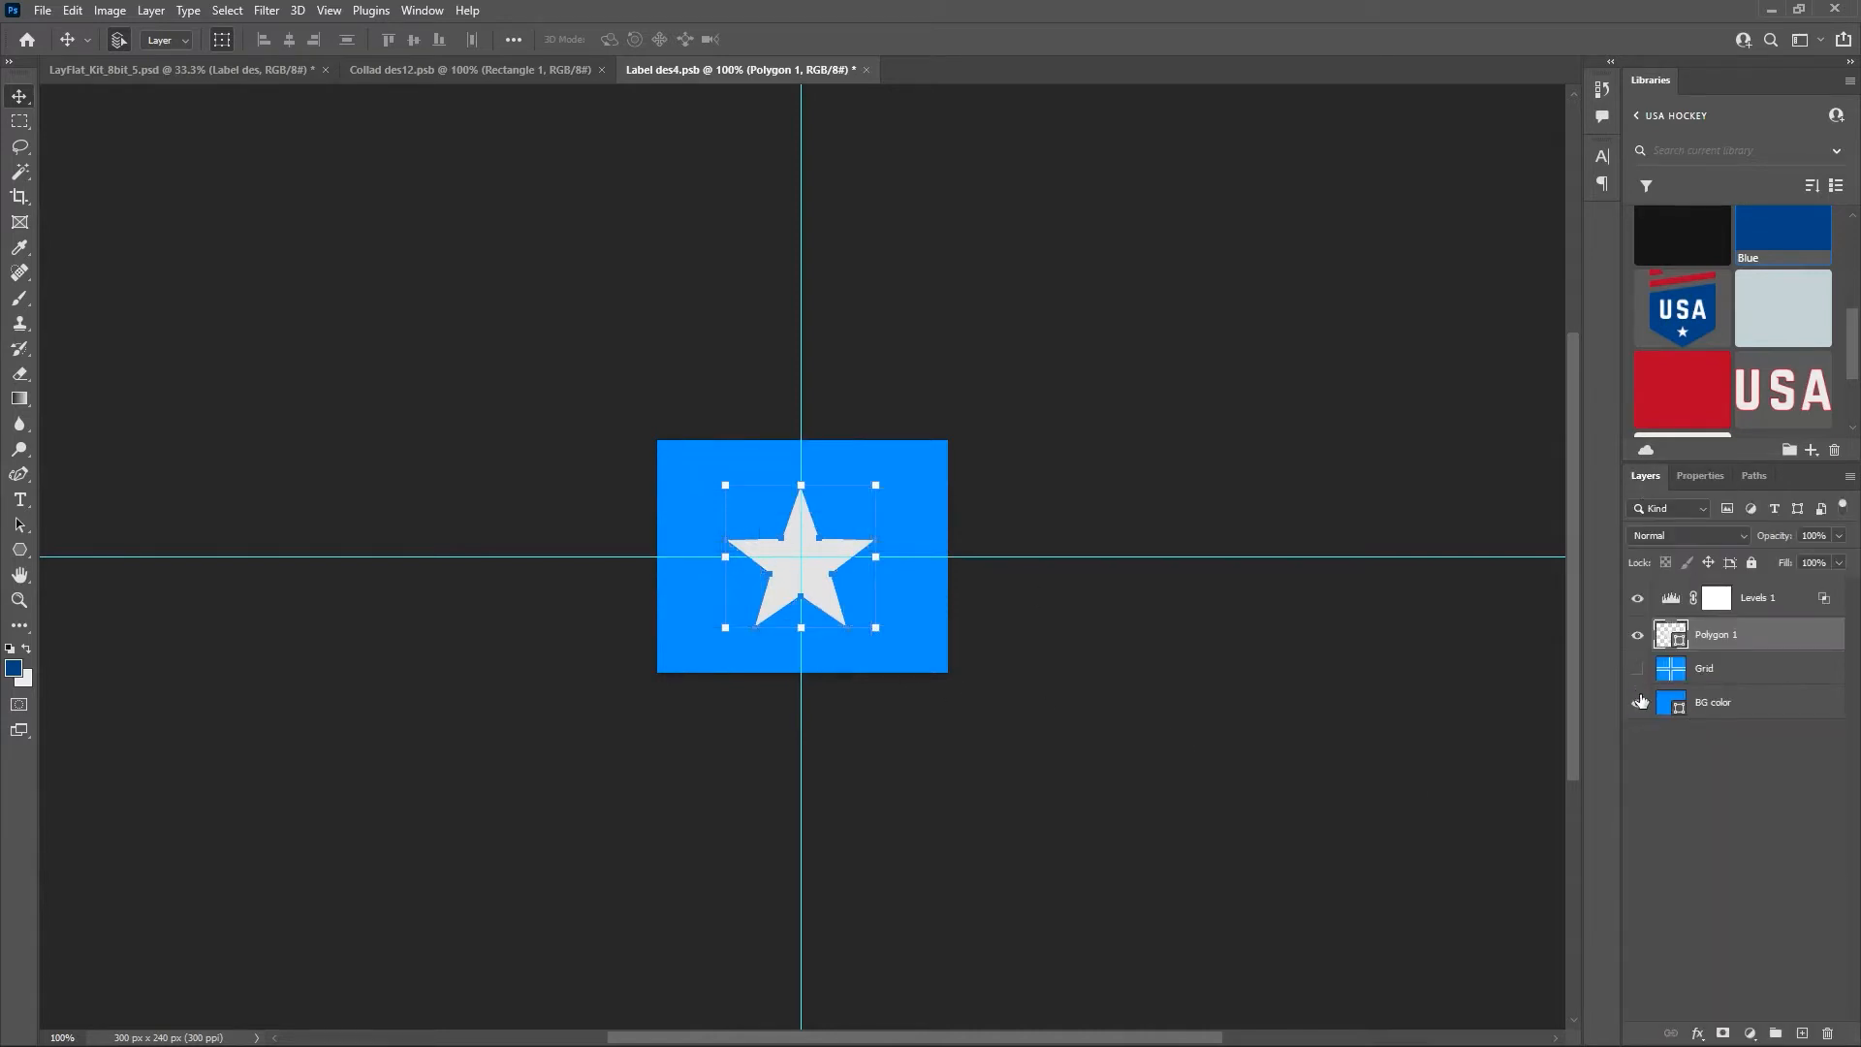
pyautogui.click(1639, 702)
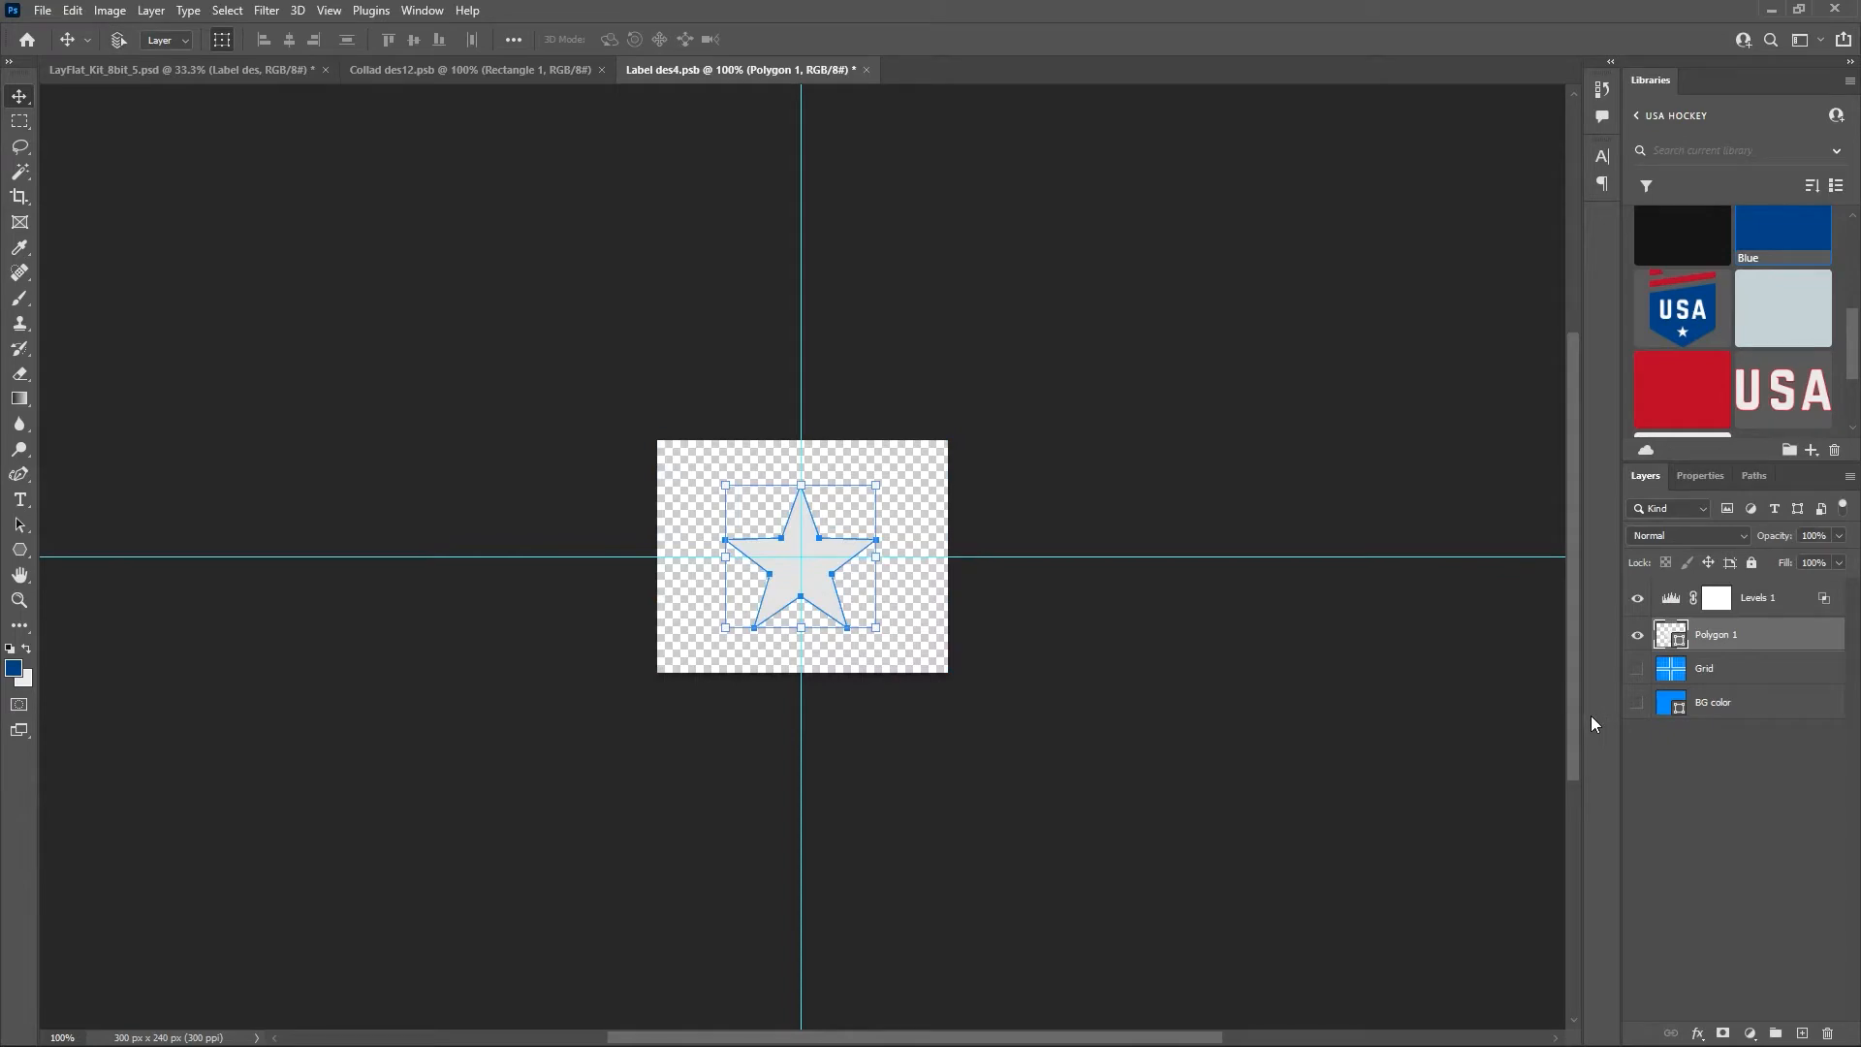
pyautogui.hotkey('ctrl', 's')
pyautogui.click(225, 73)
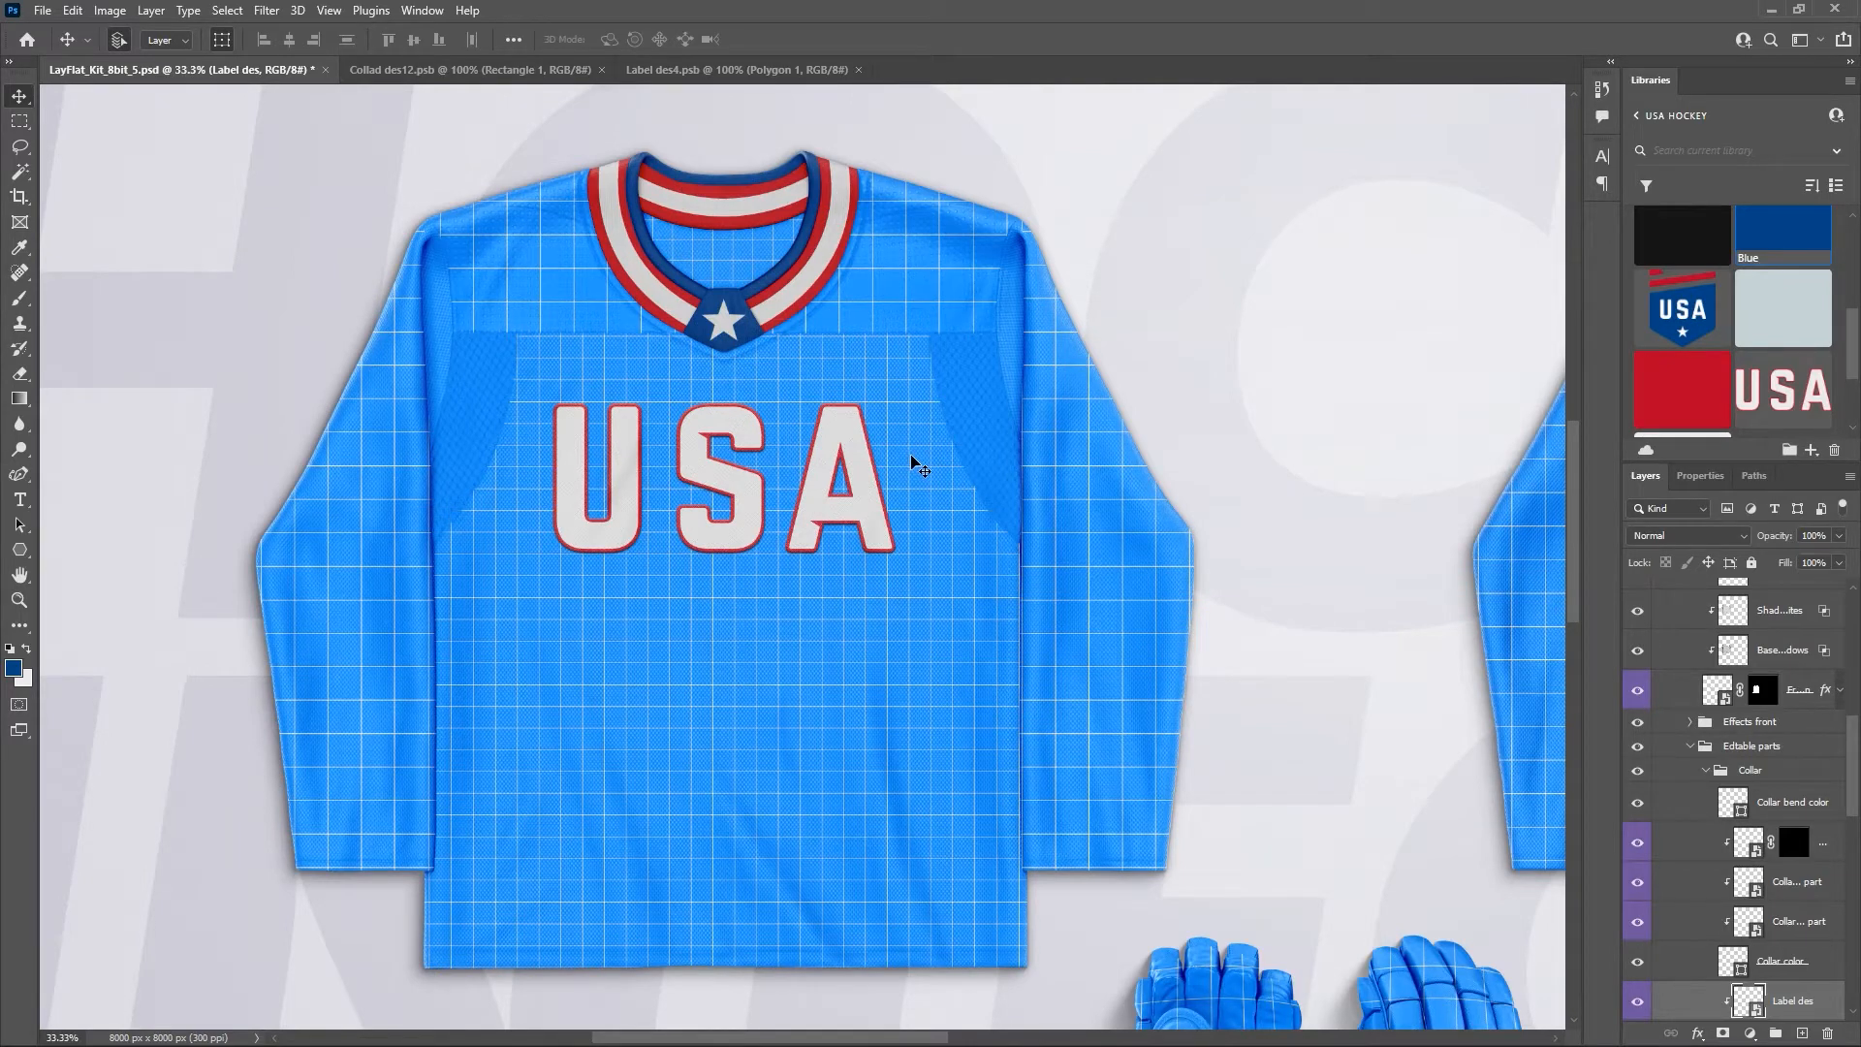
# Close the Collad des12 and Label des4 documents and collapse the Collar group.
pyautogui.hotkey('ctrl', 't')
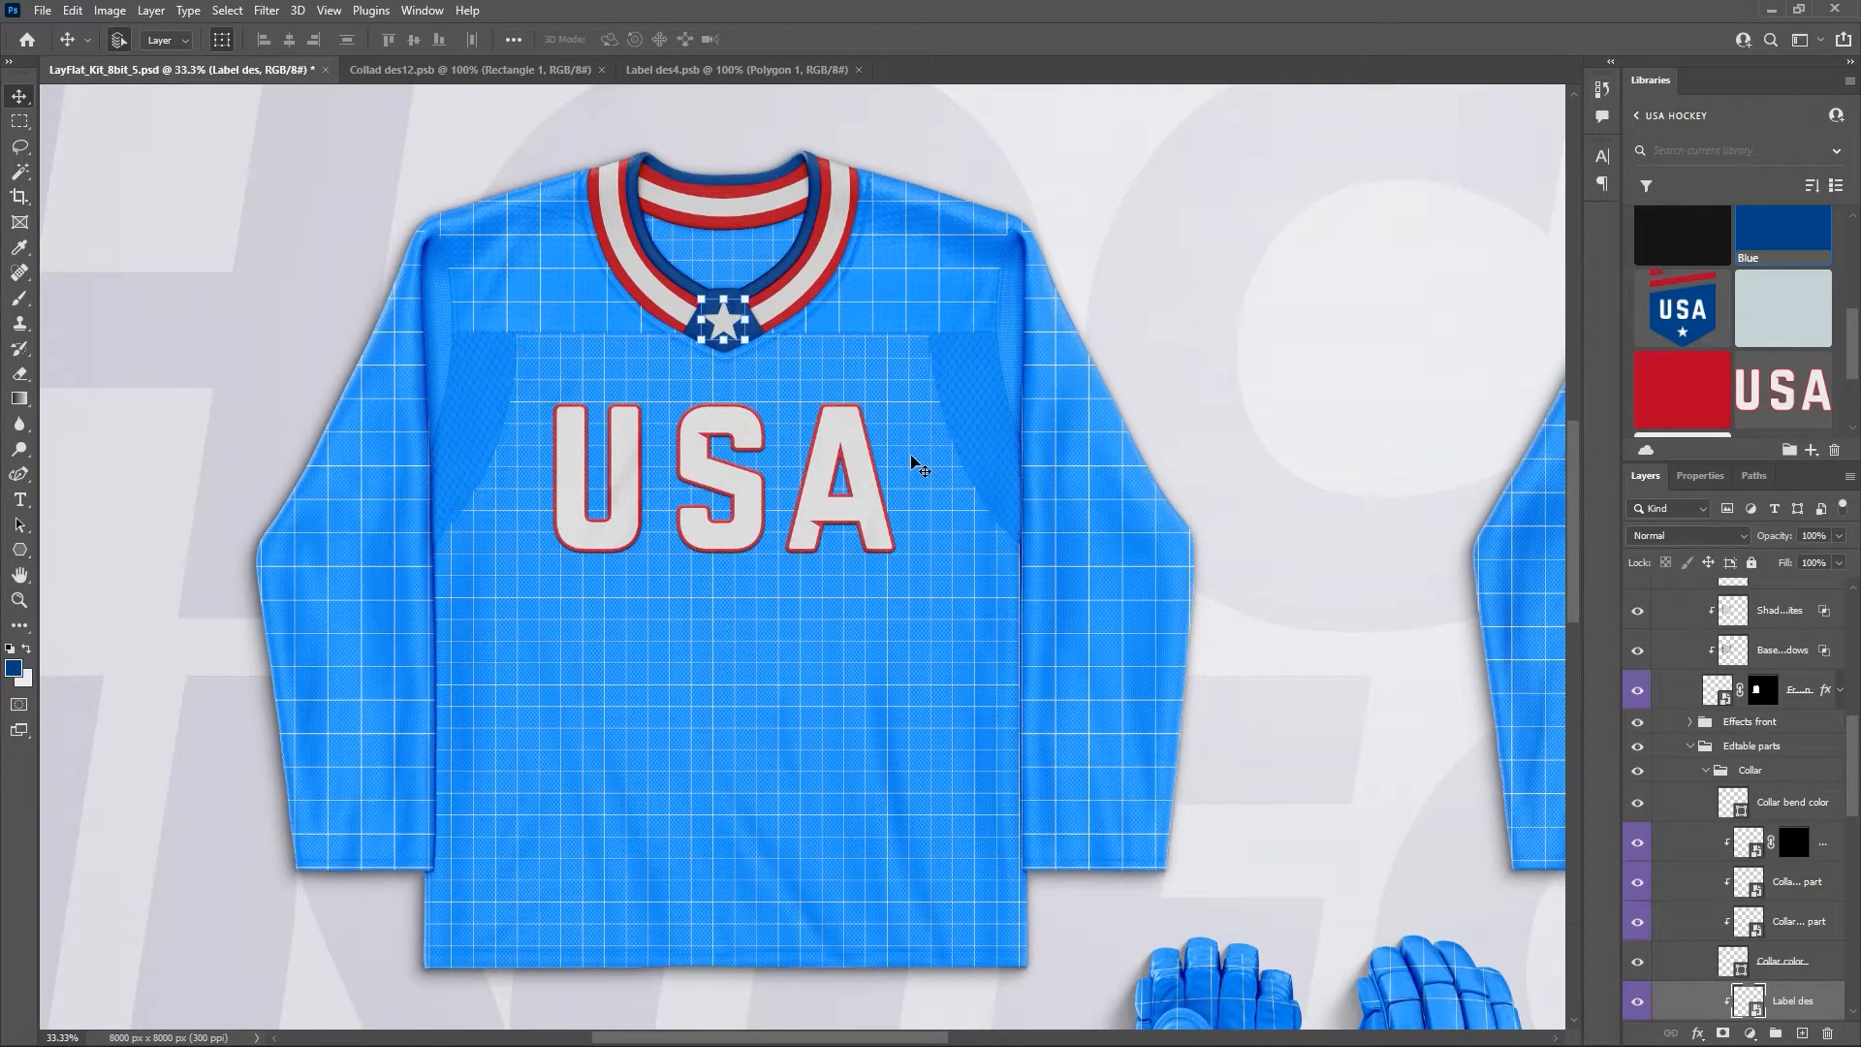
pyautogui.click(604, 71)
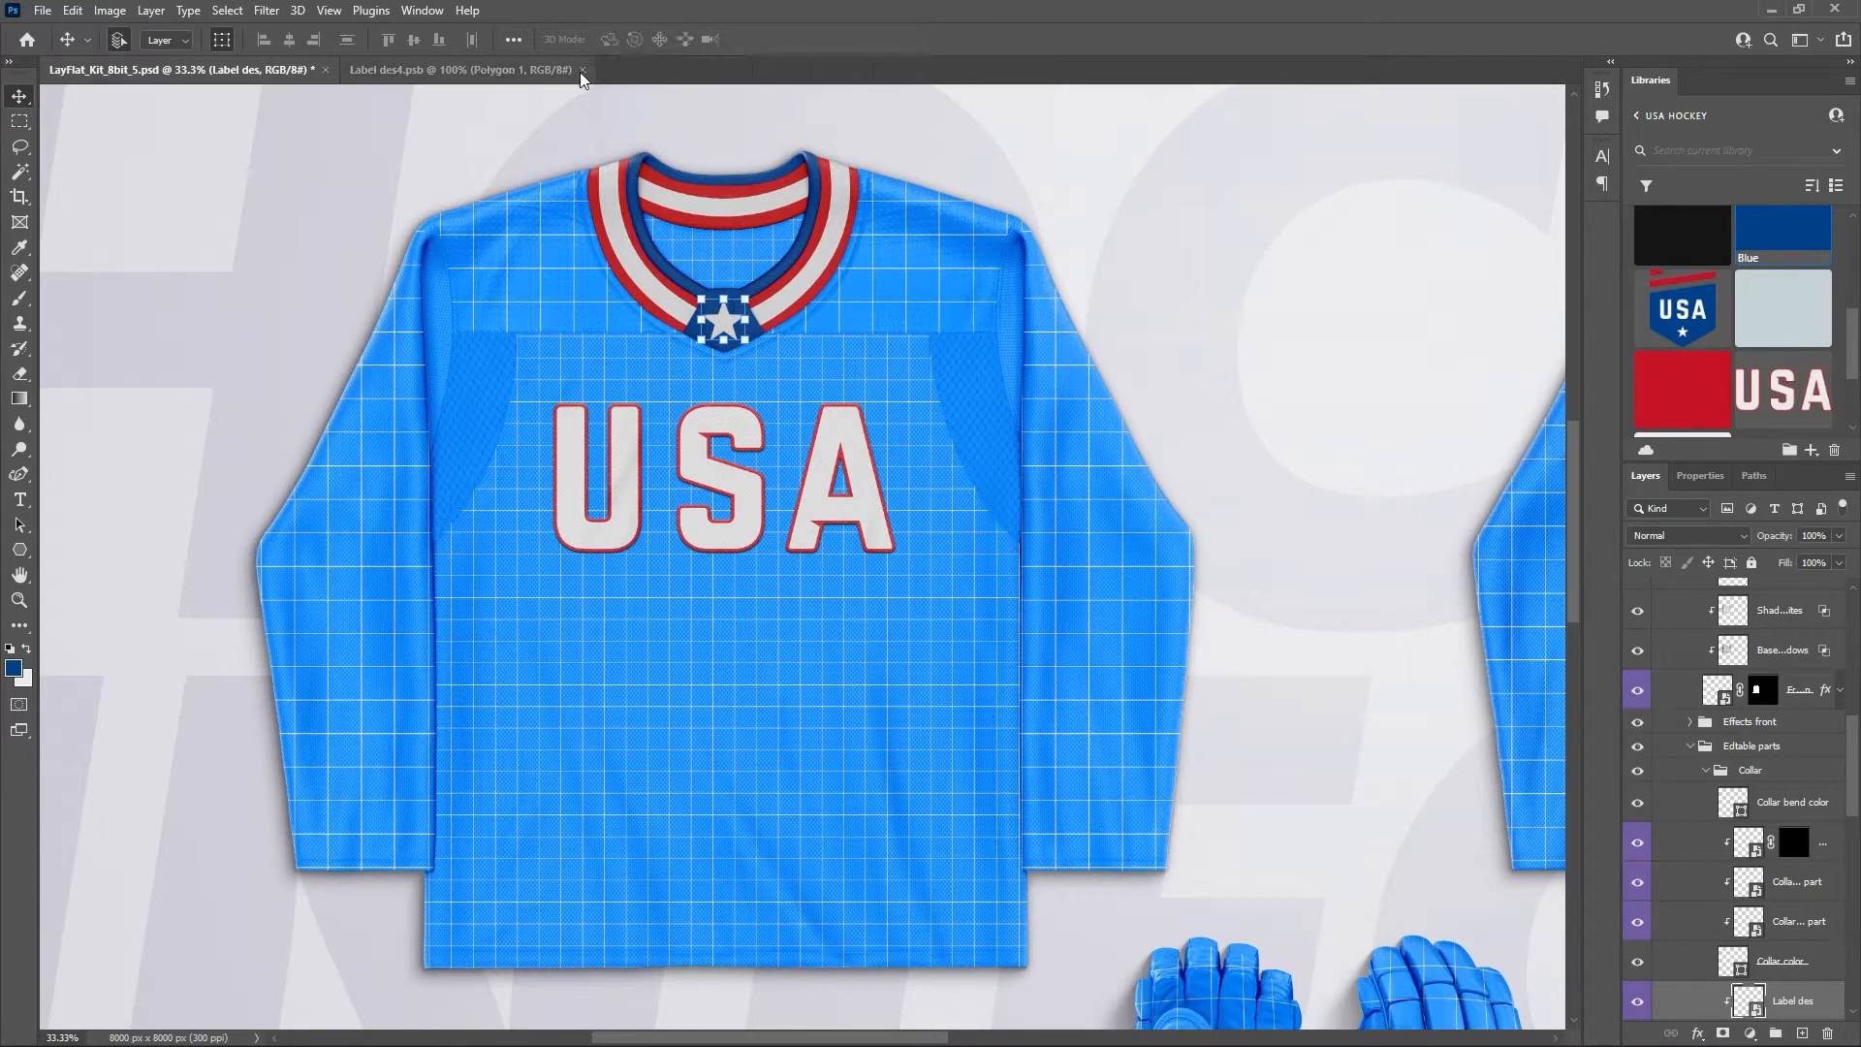
pyautogui.click(584, 71)
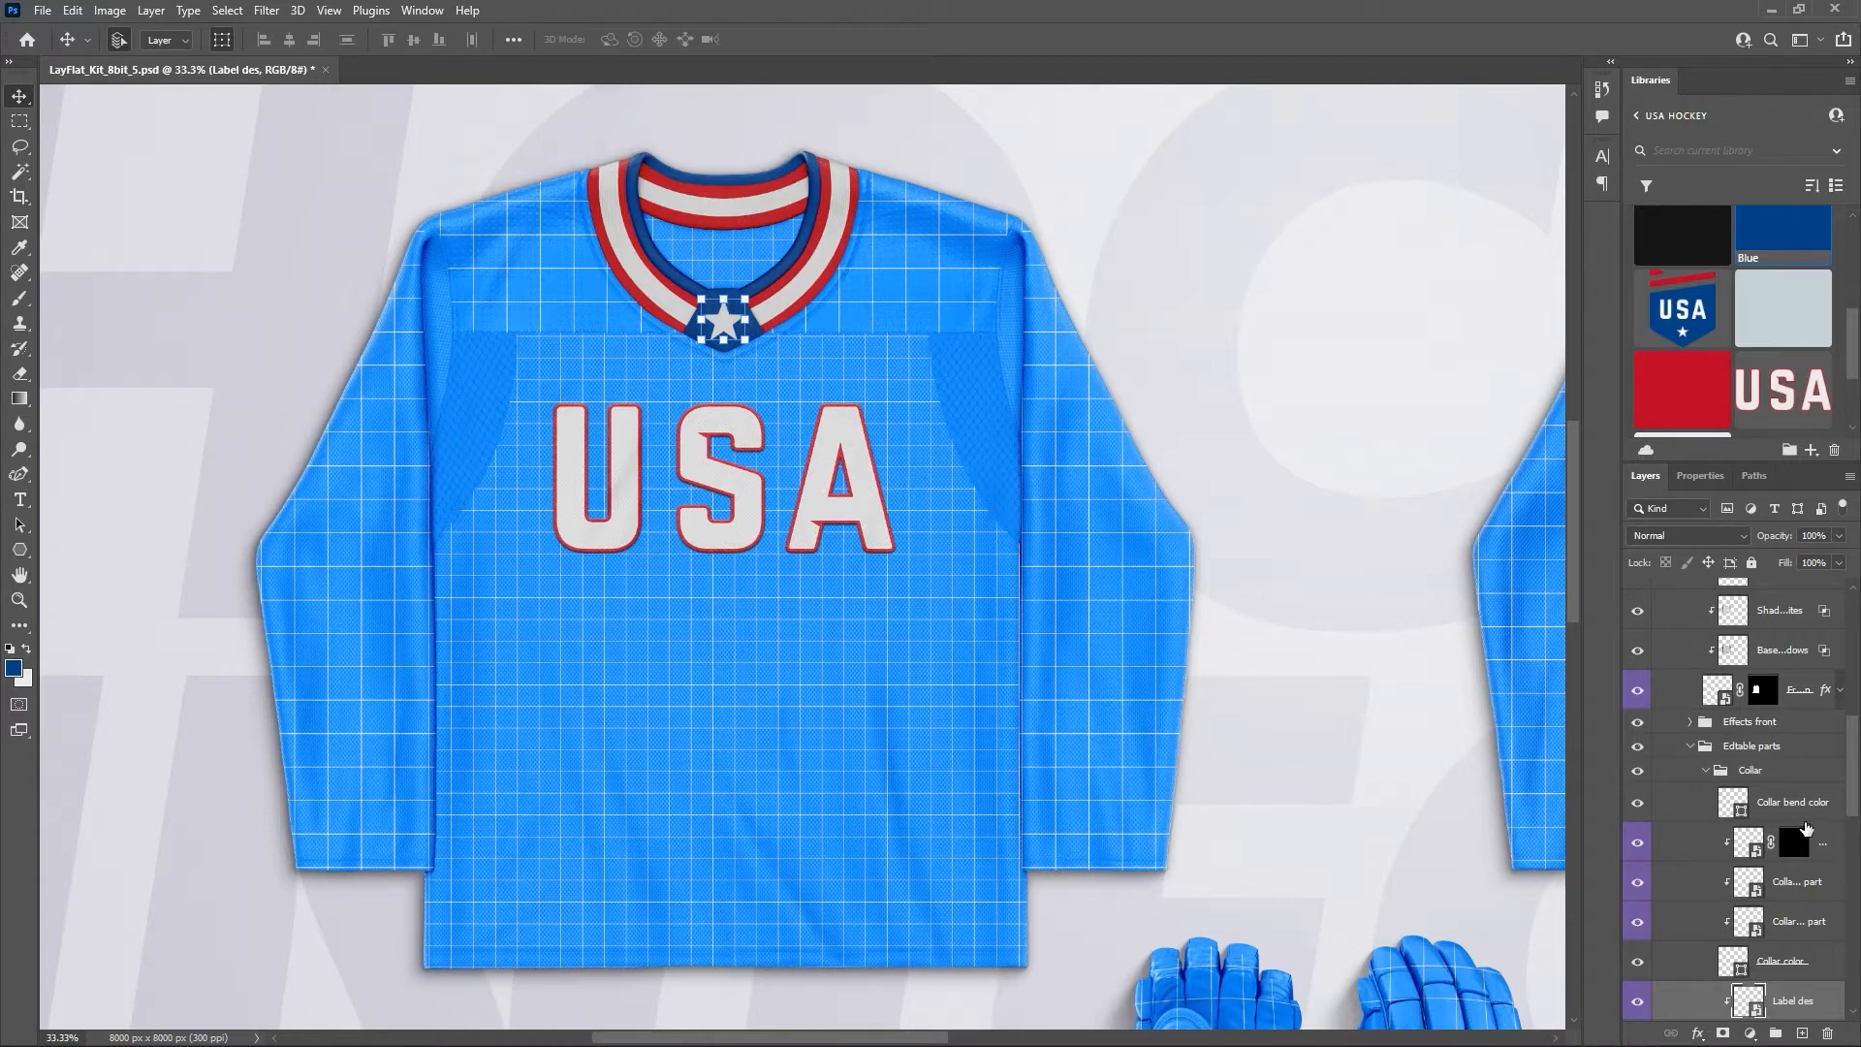
pyautogui.scroll(-2, 1789, 736)
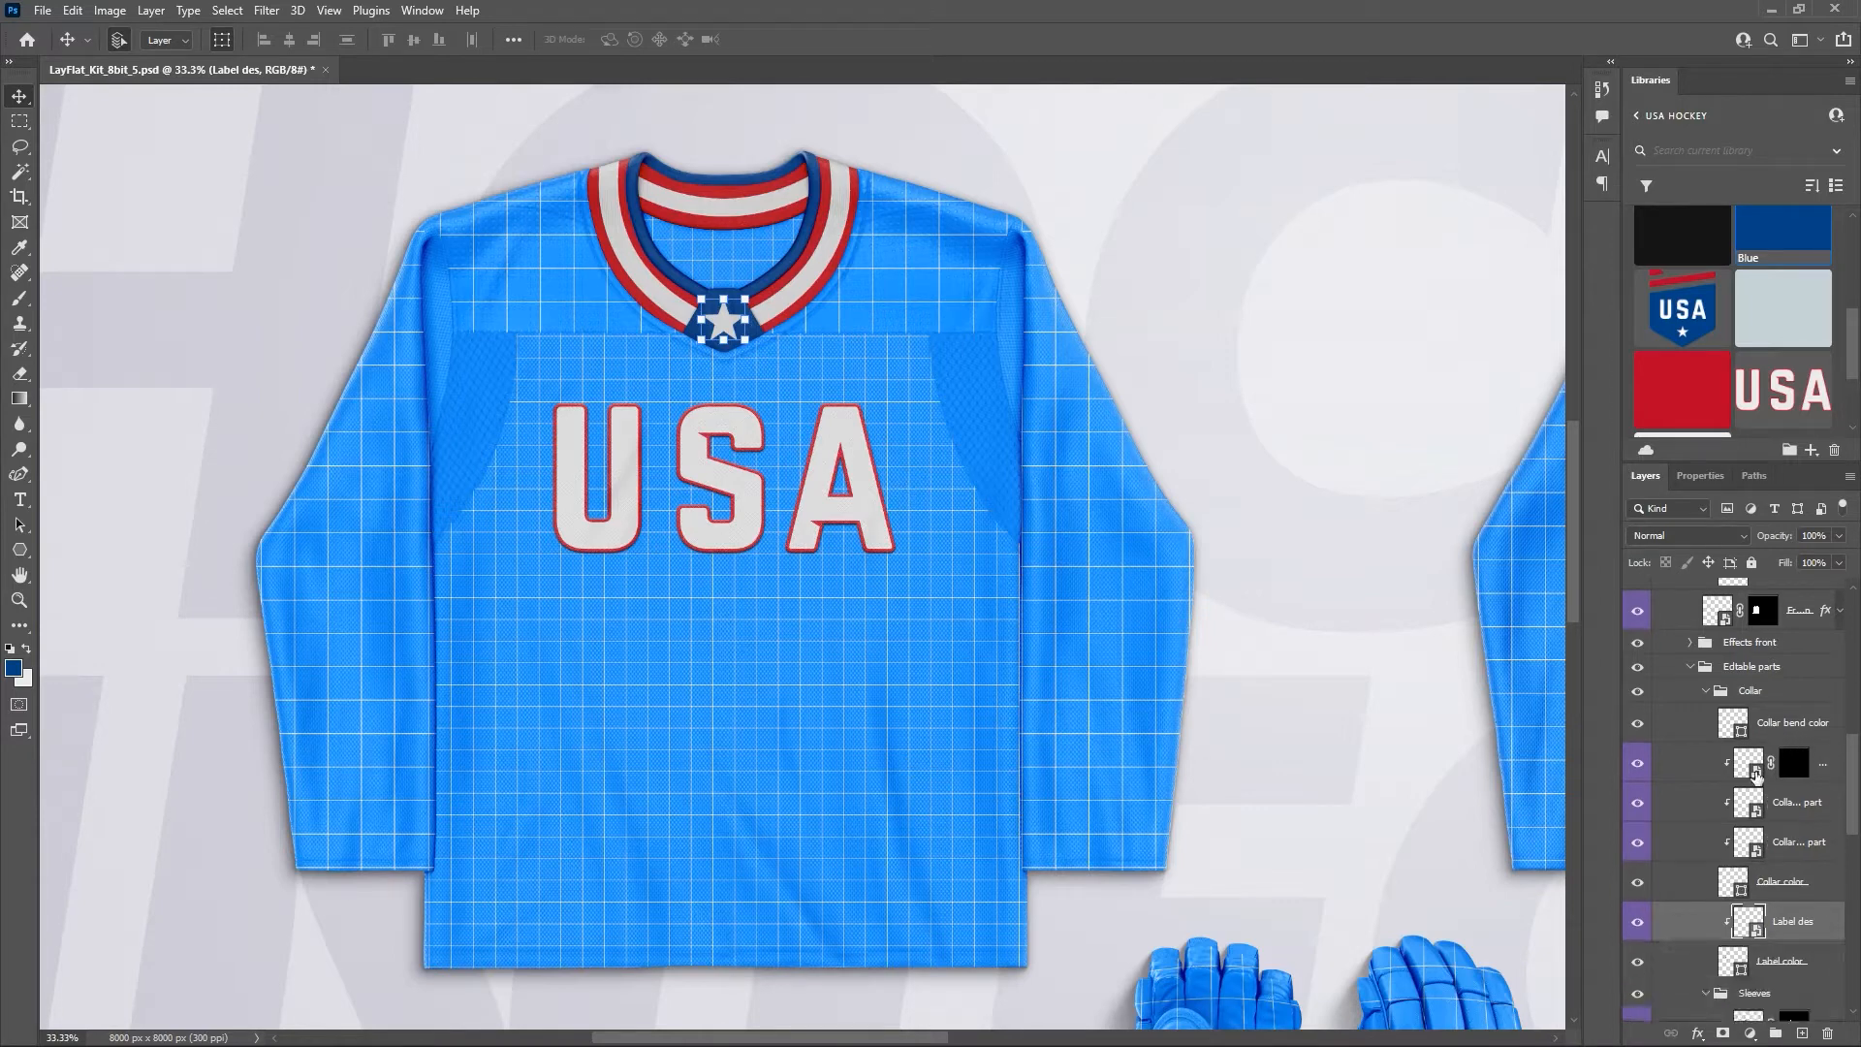
pyautogui.click(1709, 693)
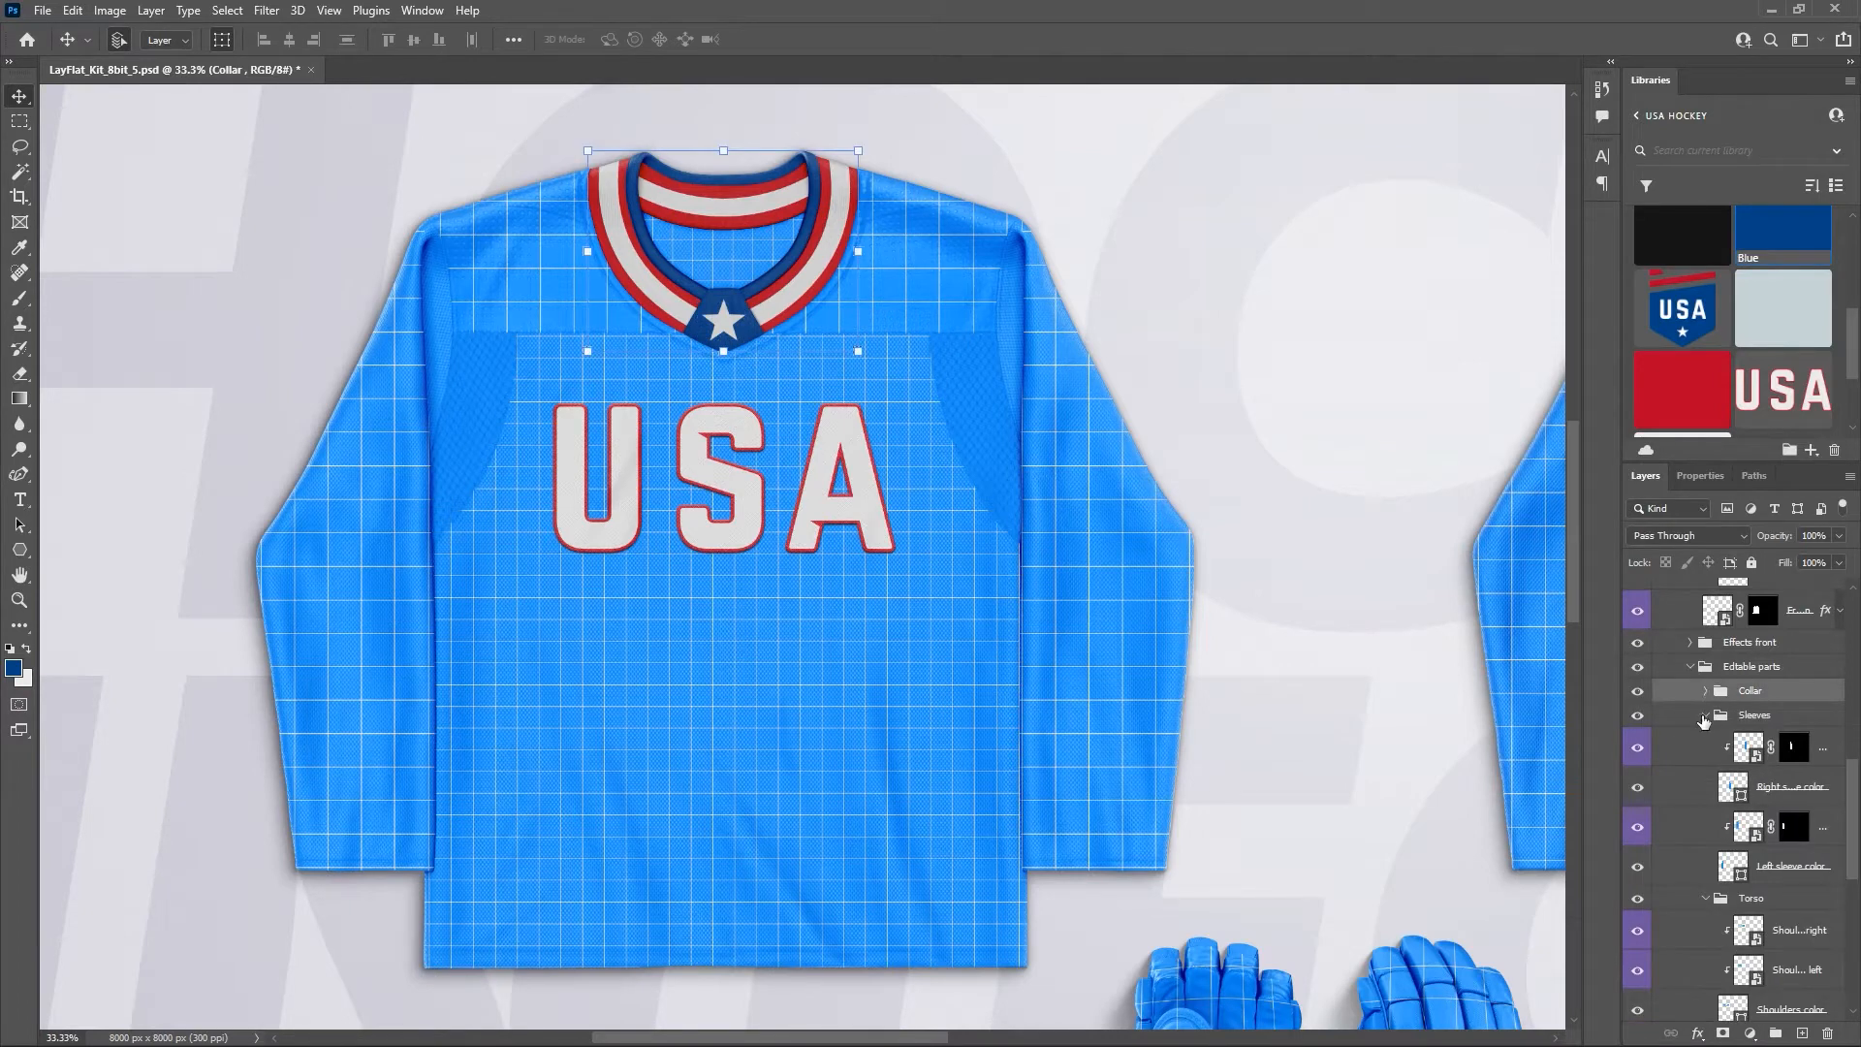
# Fill both the Right sleeve color and Left sleeve color shapes in the Sleeves group with the library's Blue.
pyautogui.scroll(-1, 1706, 722)
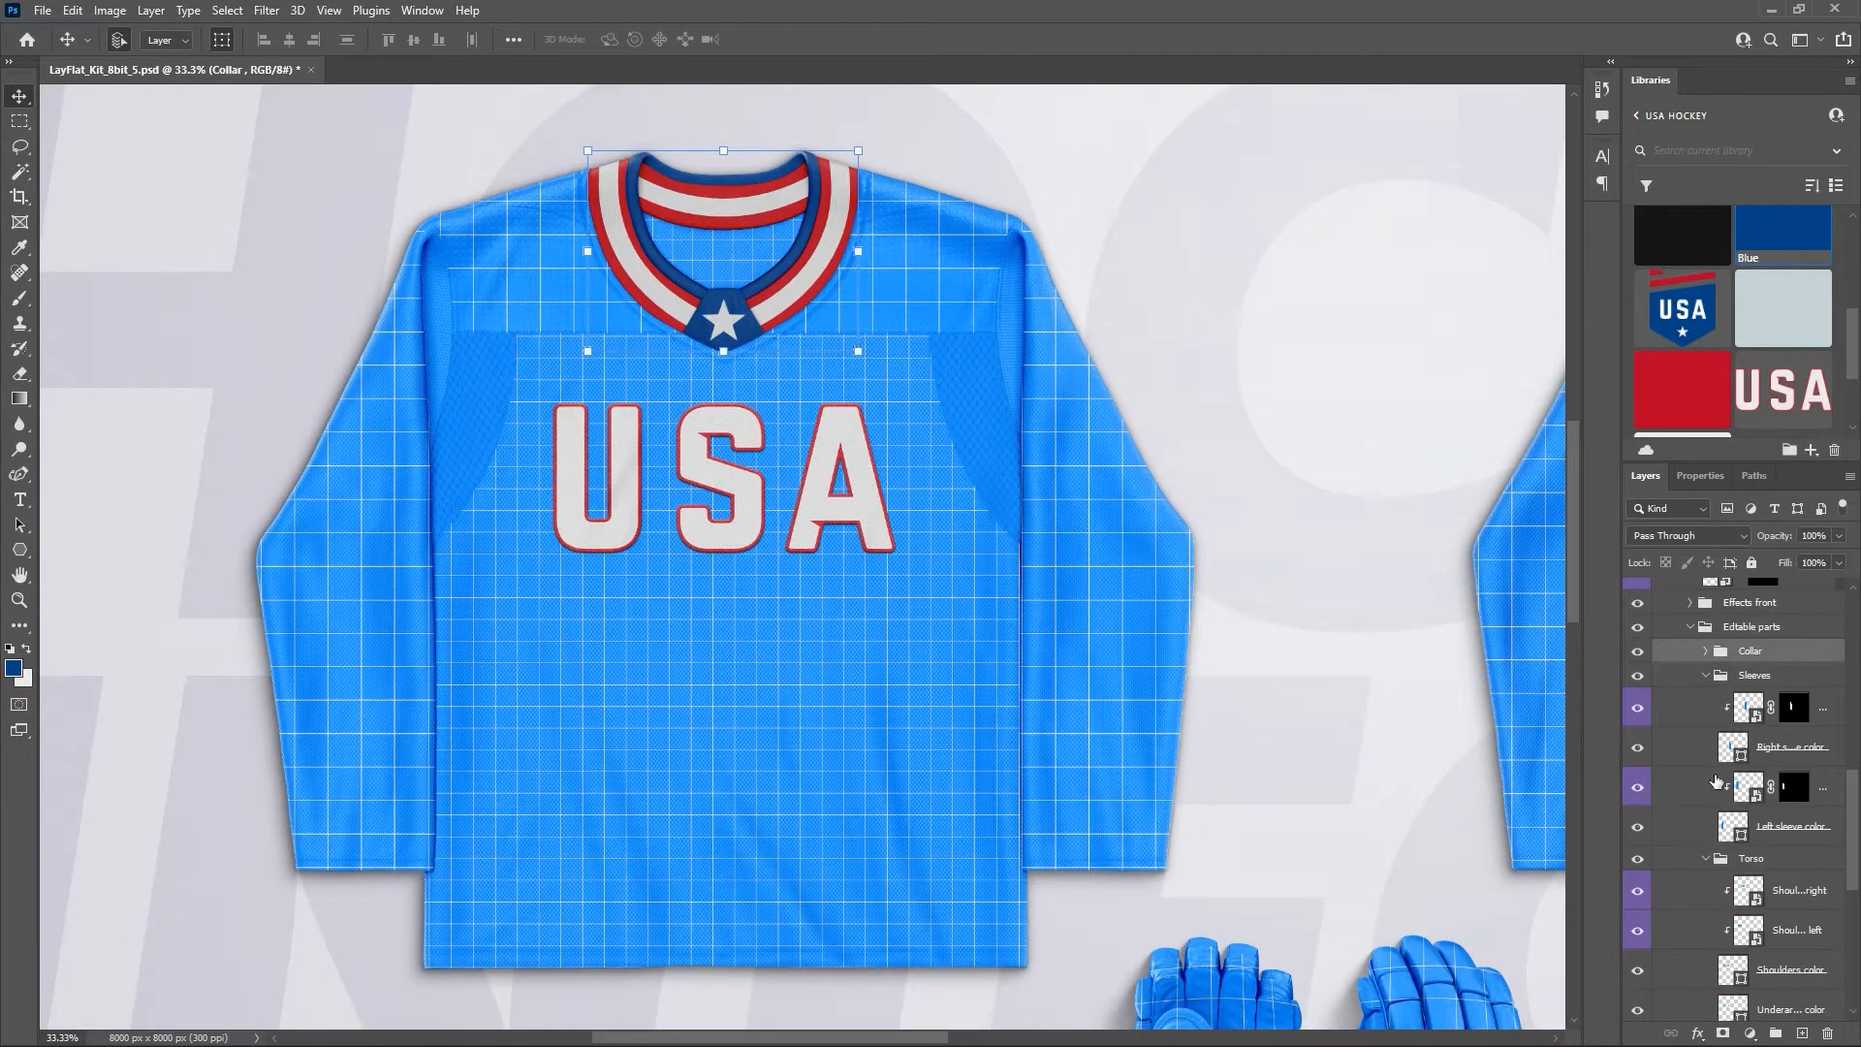
pyautogui.scroll(-1, 1716, 781)
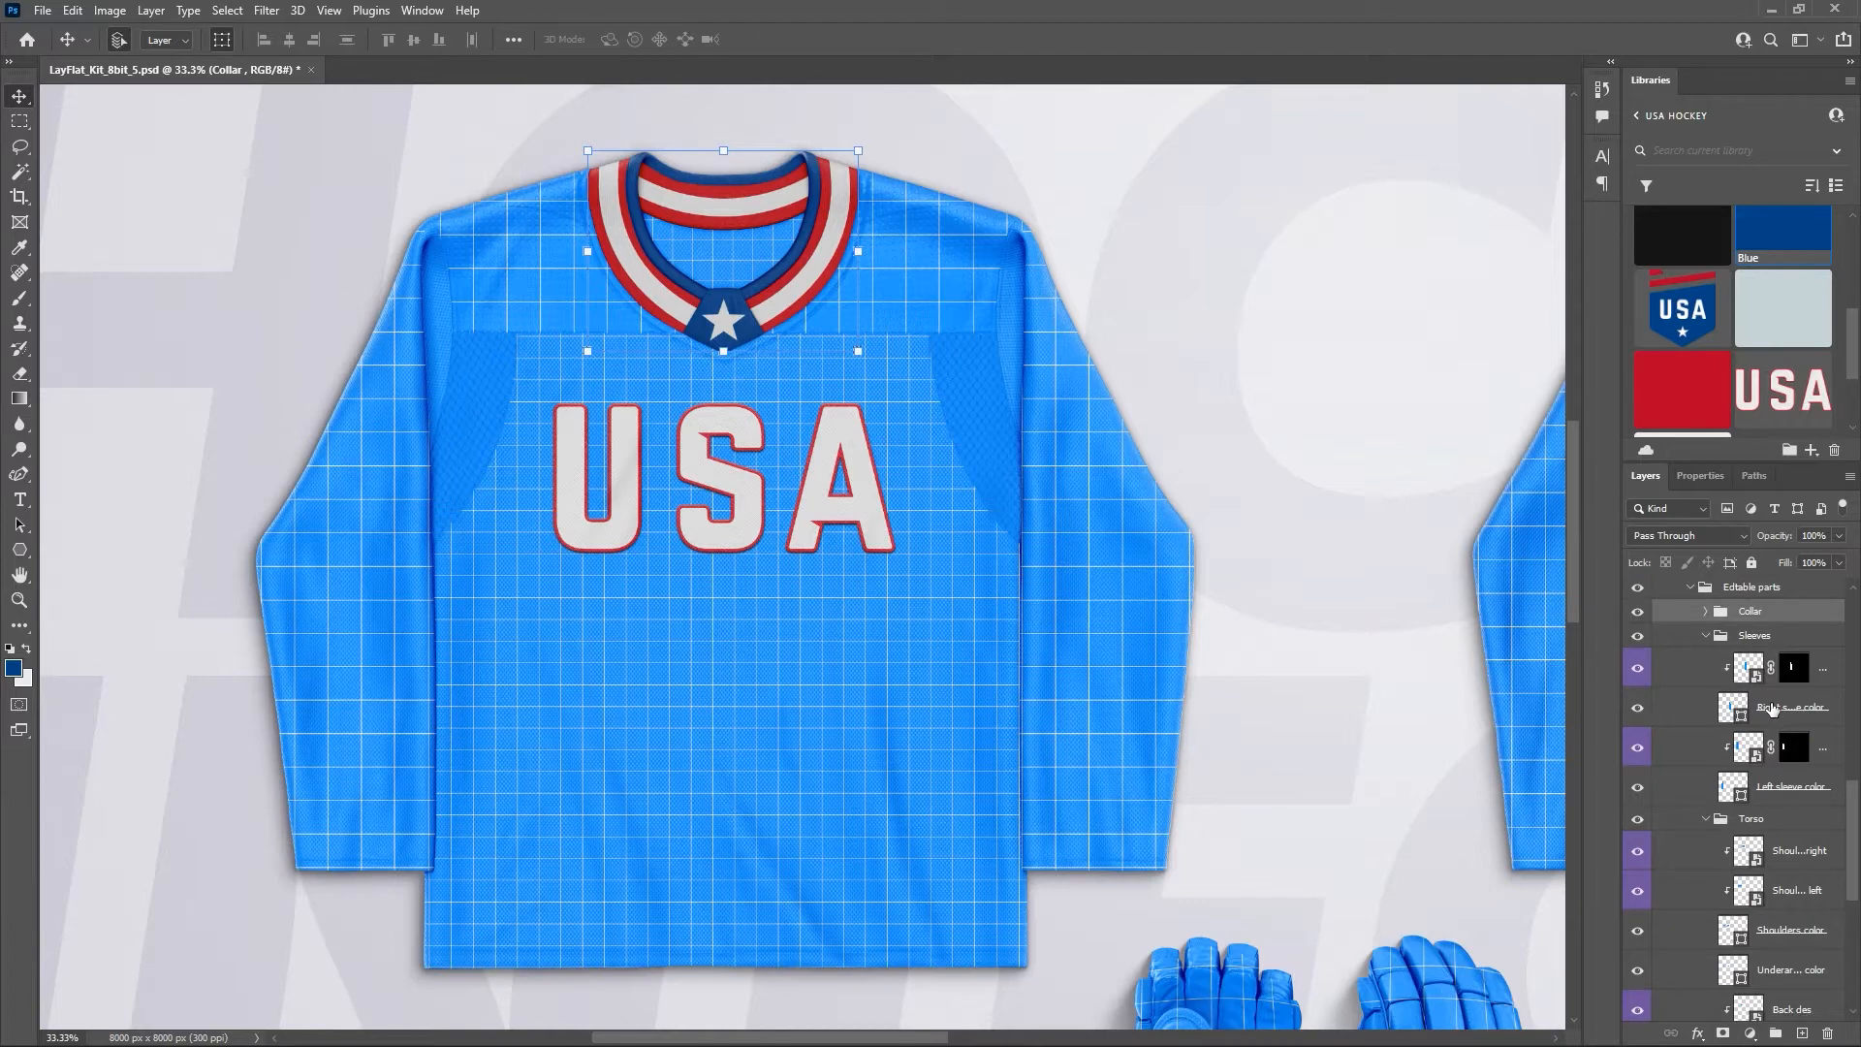
pyautogui.click(1772, 709)
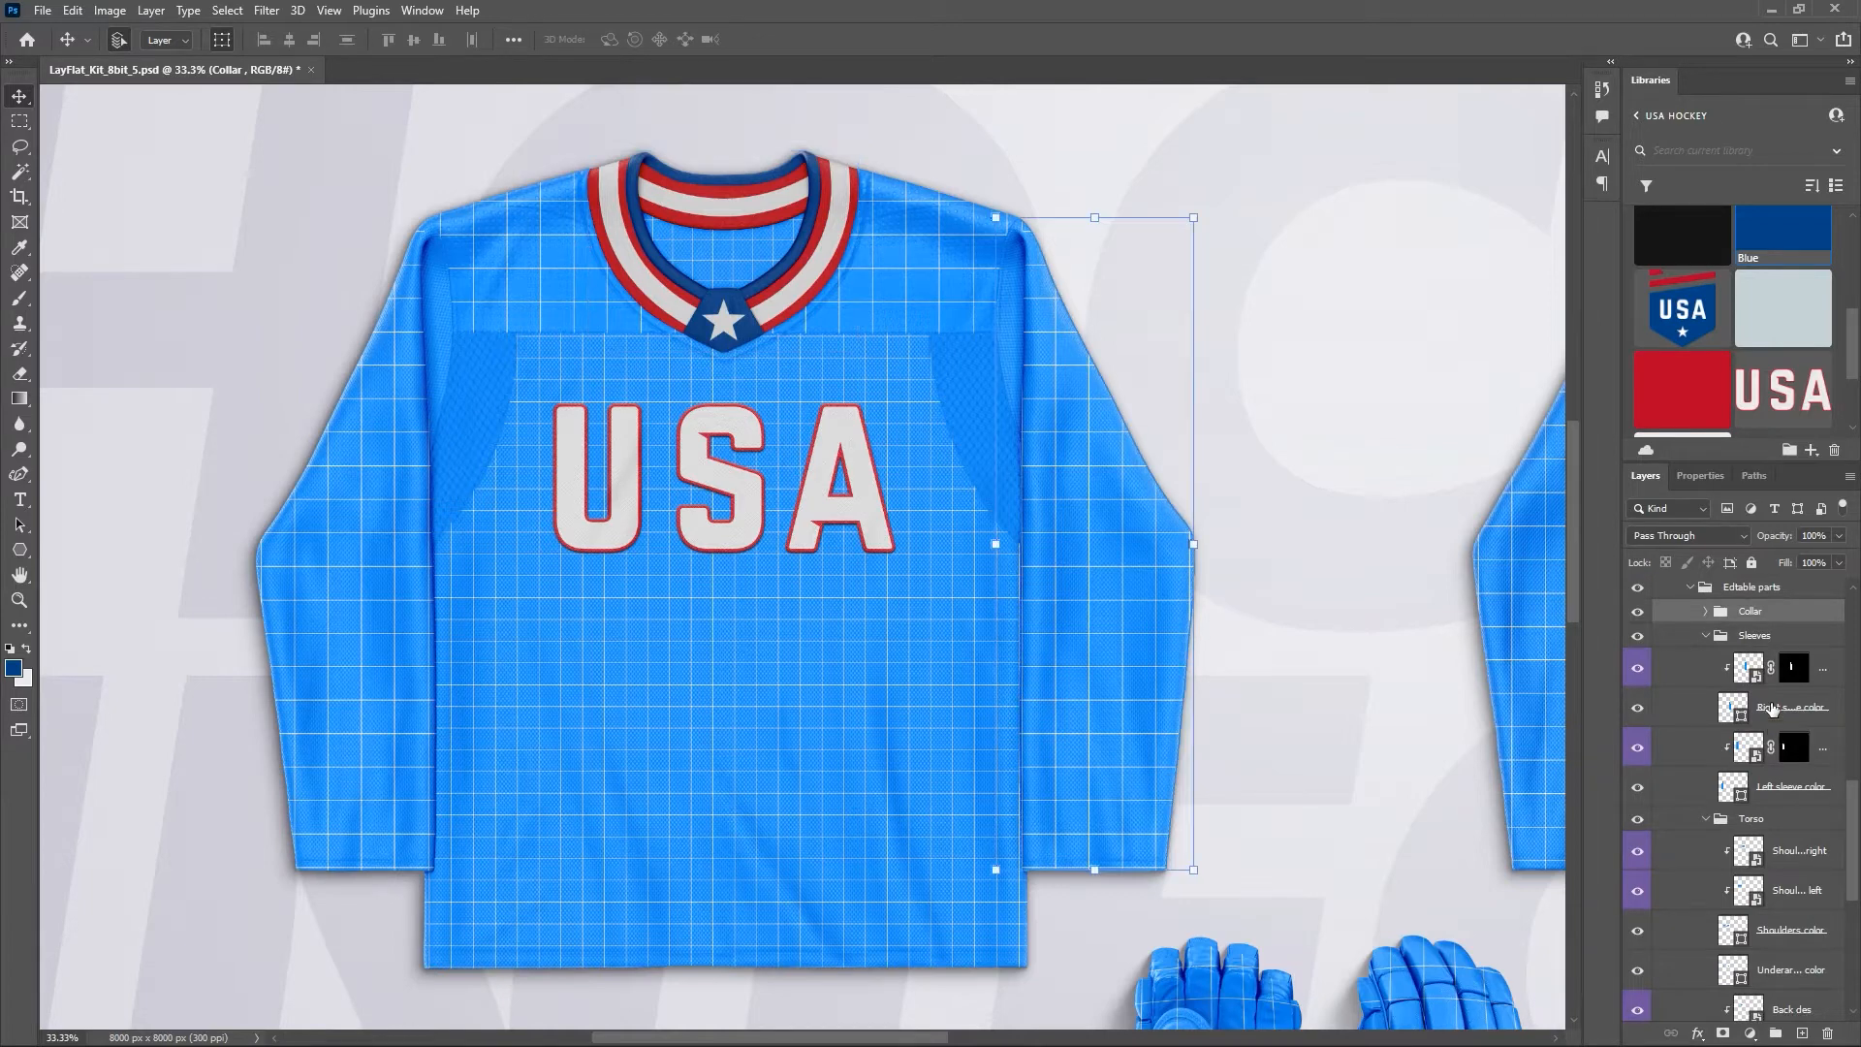
pyautogui.keyDown('ctrl'); pyautogui.click(1777, 793); pyautogui.keyUp('ctrl')
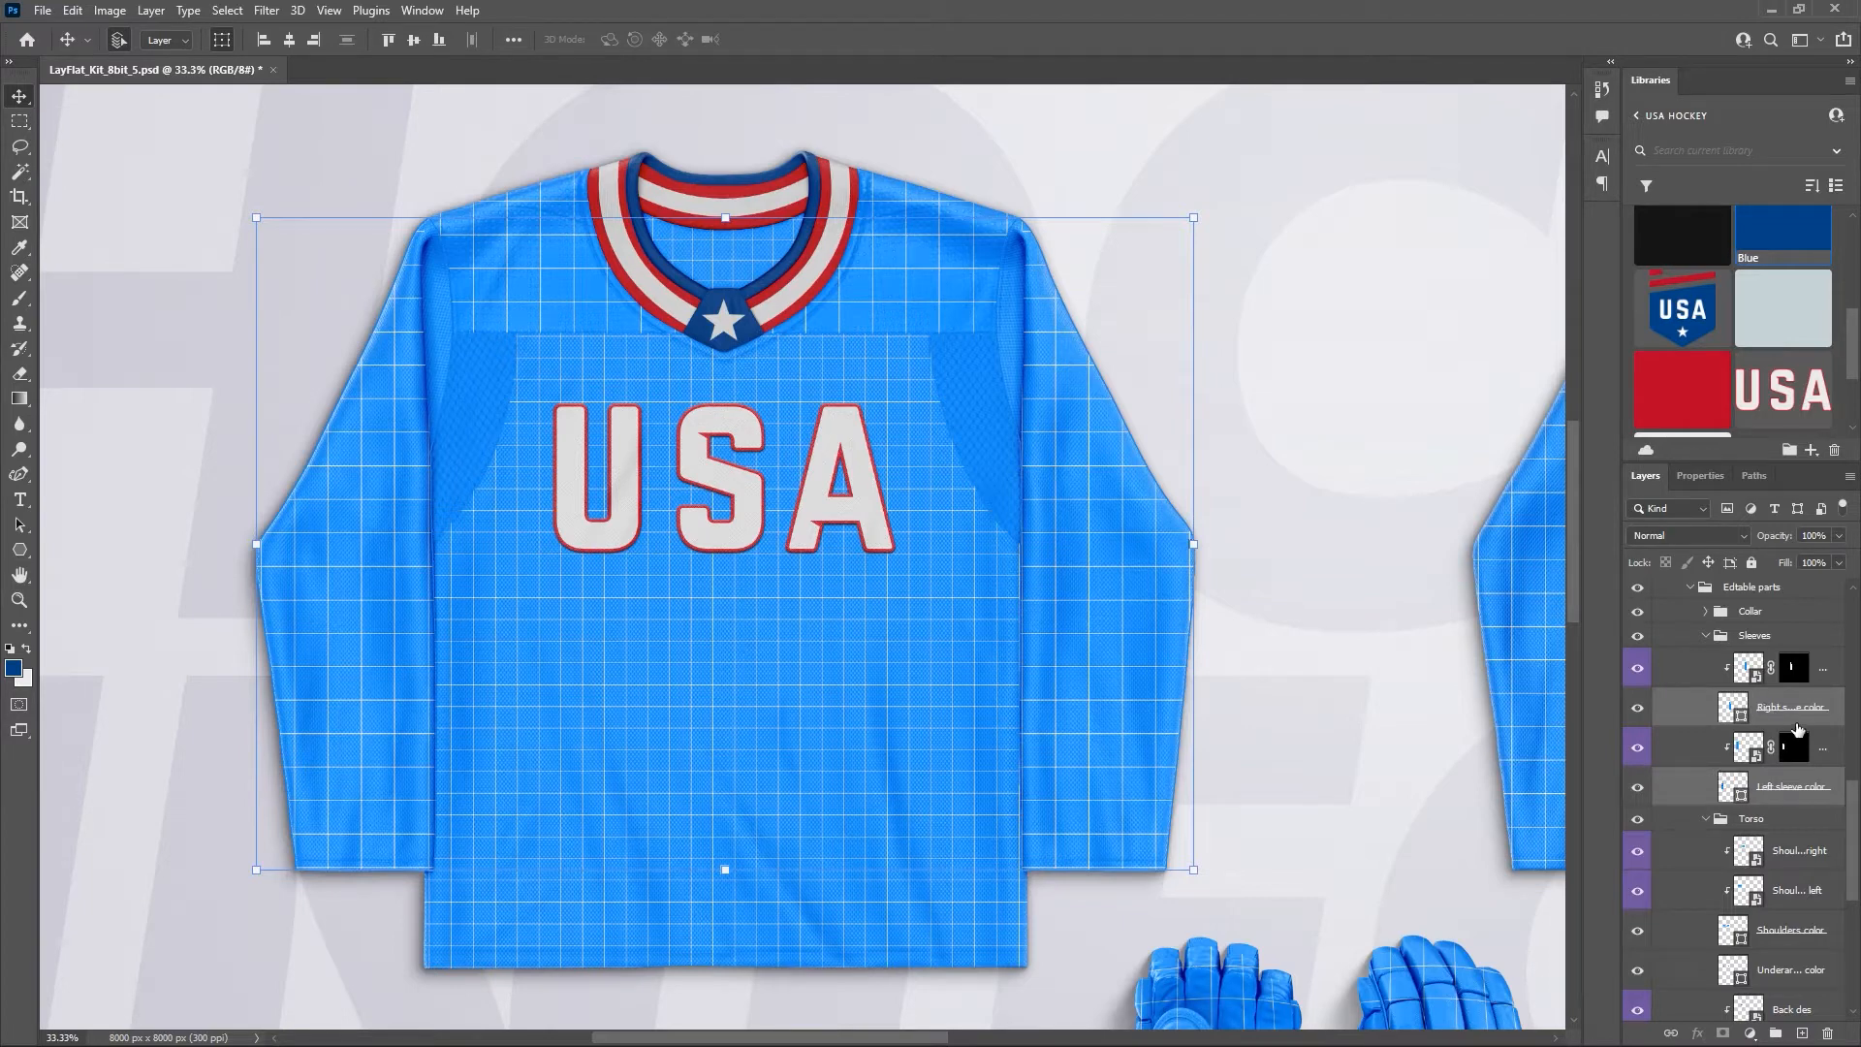
pyautogui.click(1791, 722)
pyautogui.keyDown('ctrl'); pyautogui.click(1789, 795); pyautogui.keyUp('ctrl')
pyautogui.click(1778, 229)
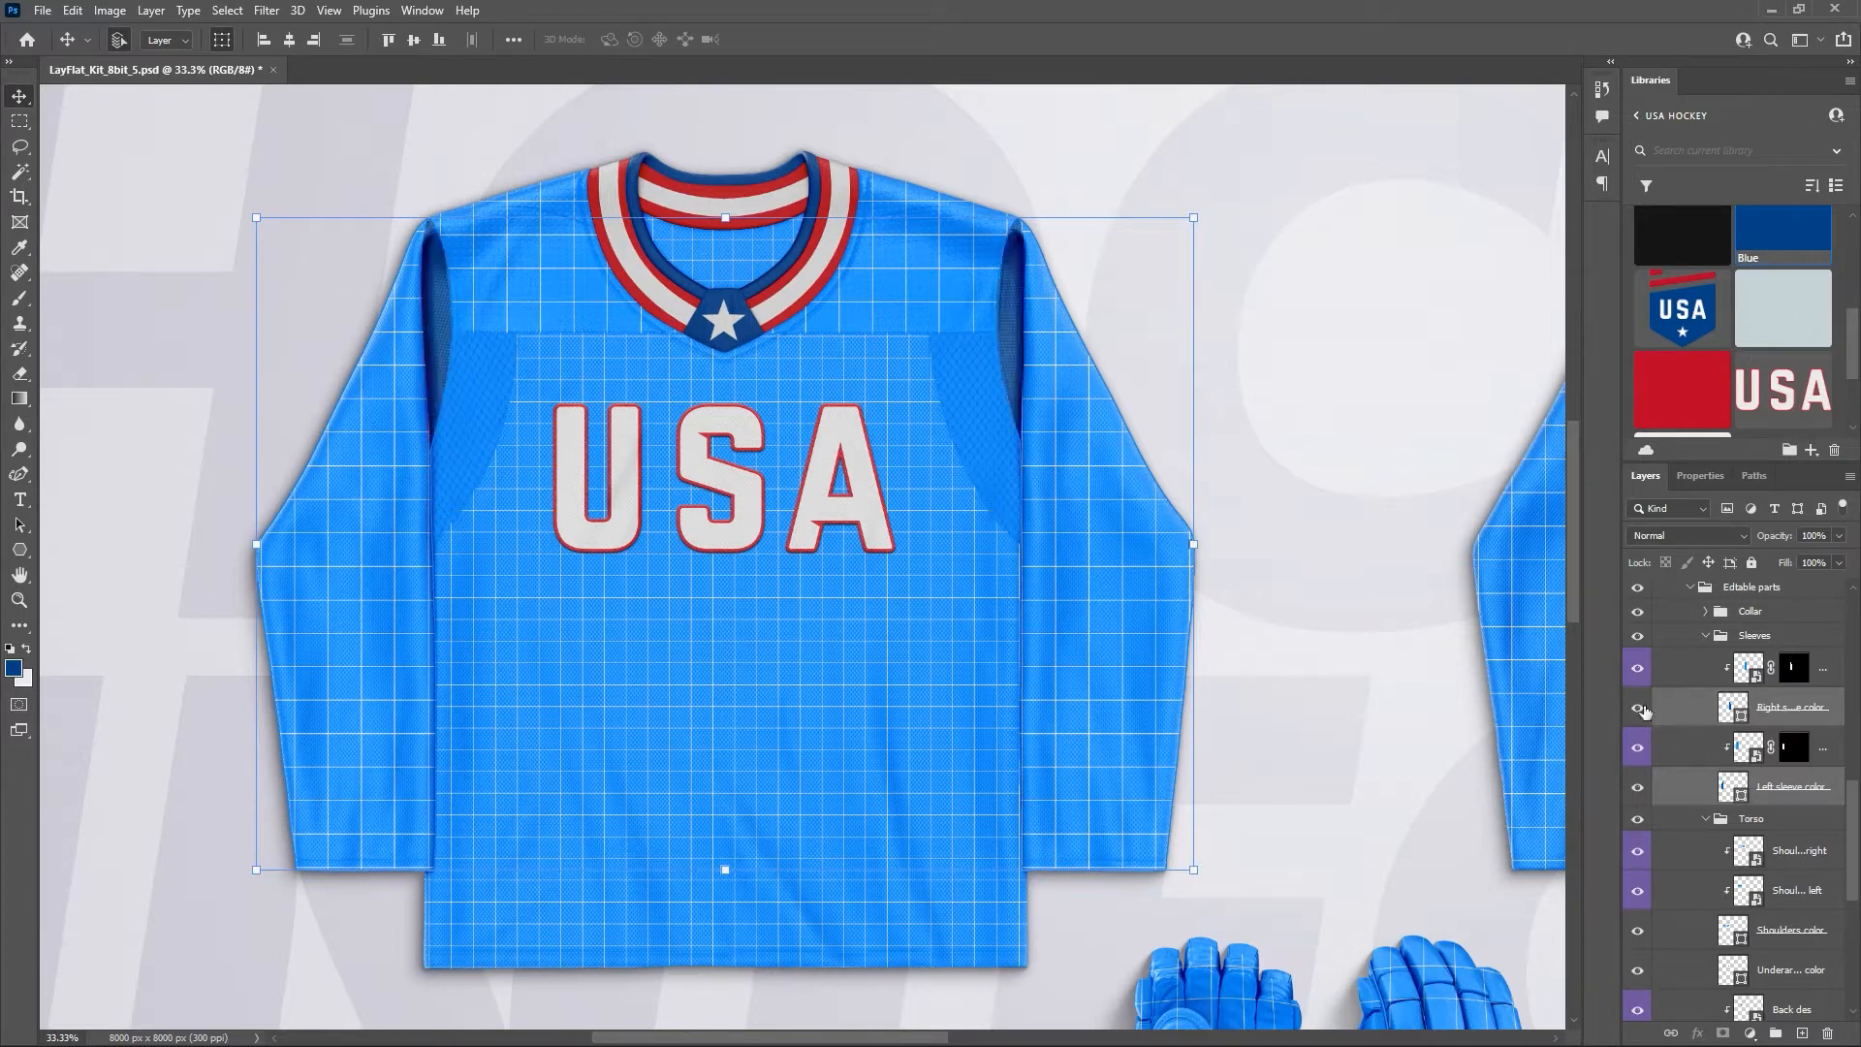
# Open the design contents of the sleeve above Right sleeve color and activate the Rectangle tool.
pyautogui.click(1639, 669)
pyautogui.click(1638, 669)
pyautogui.doubleClick(1758, 674)
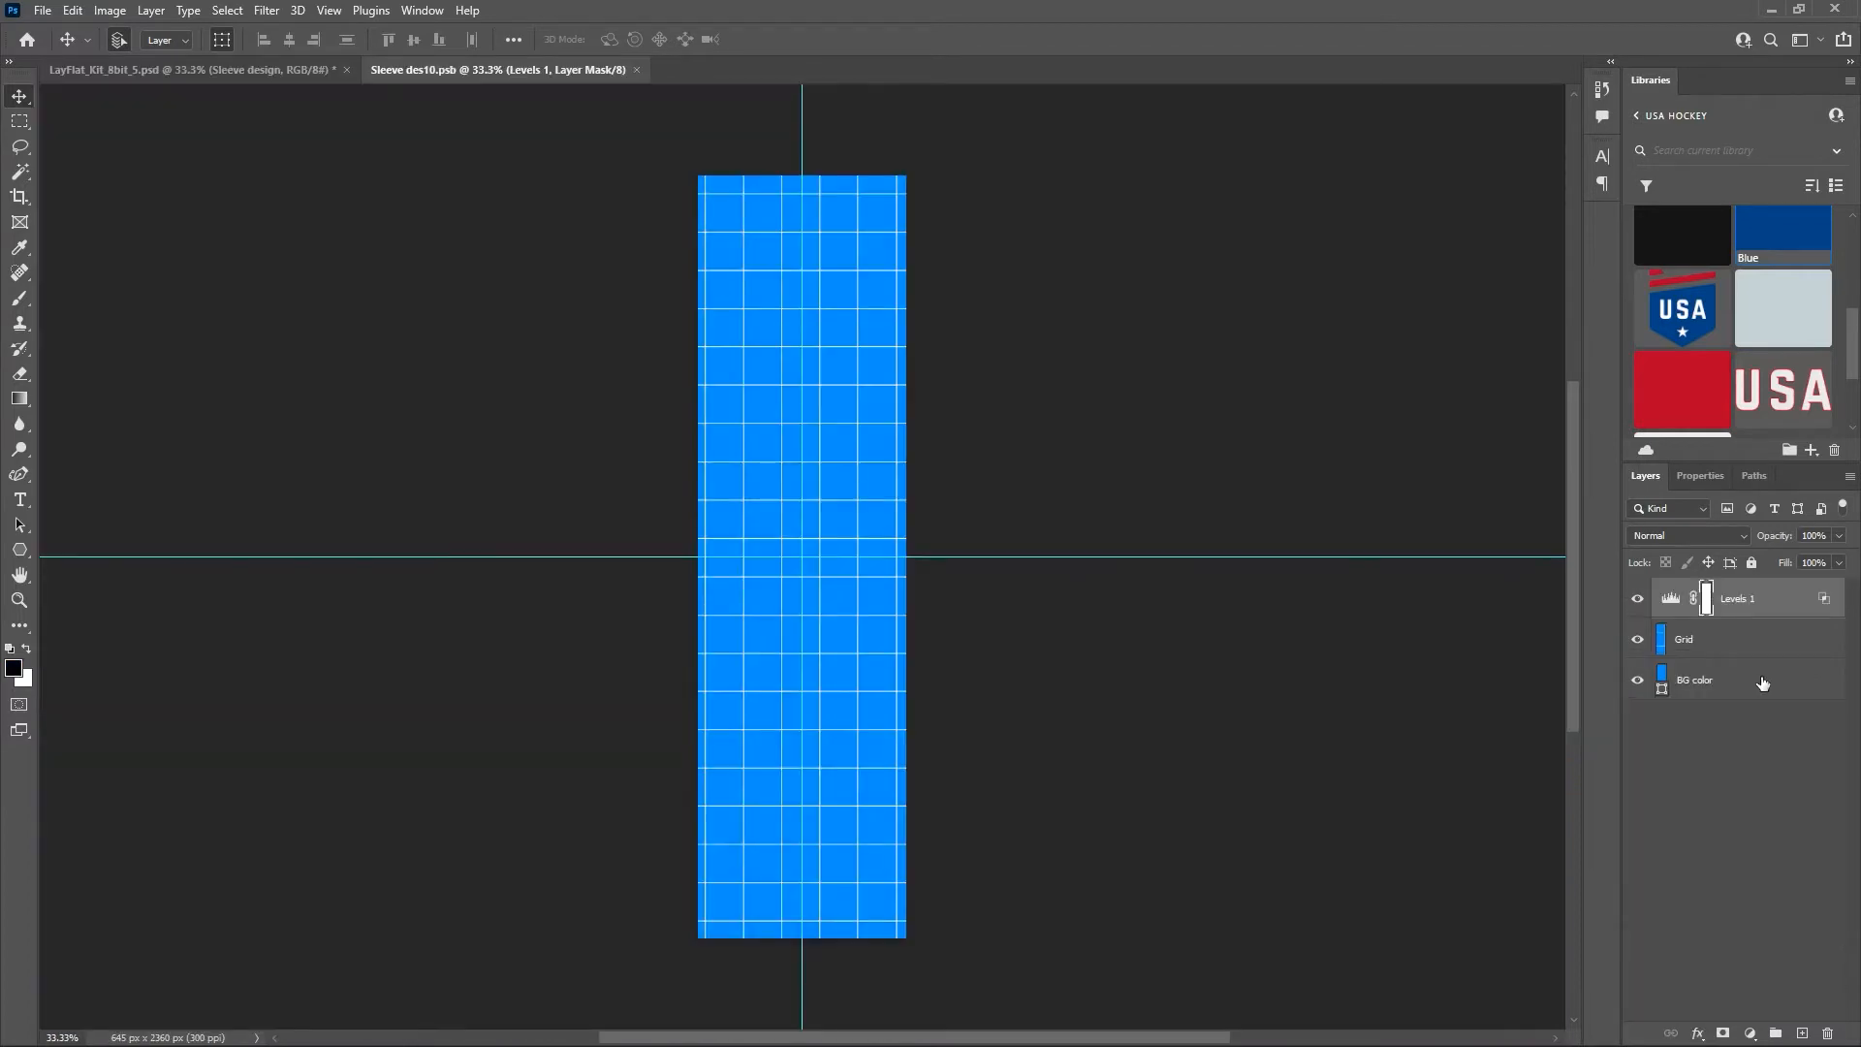
pyautogui.click(22, 550)
pyautogui.click(25, 546)
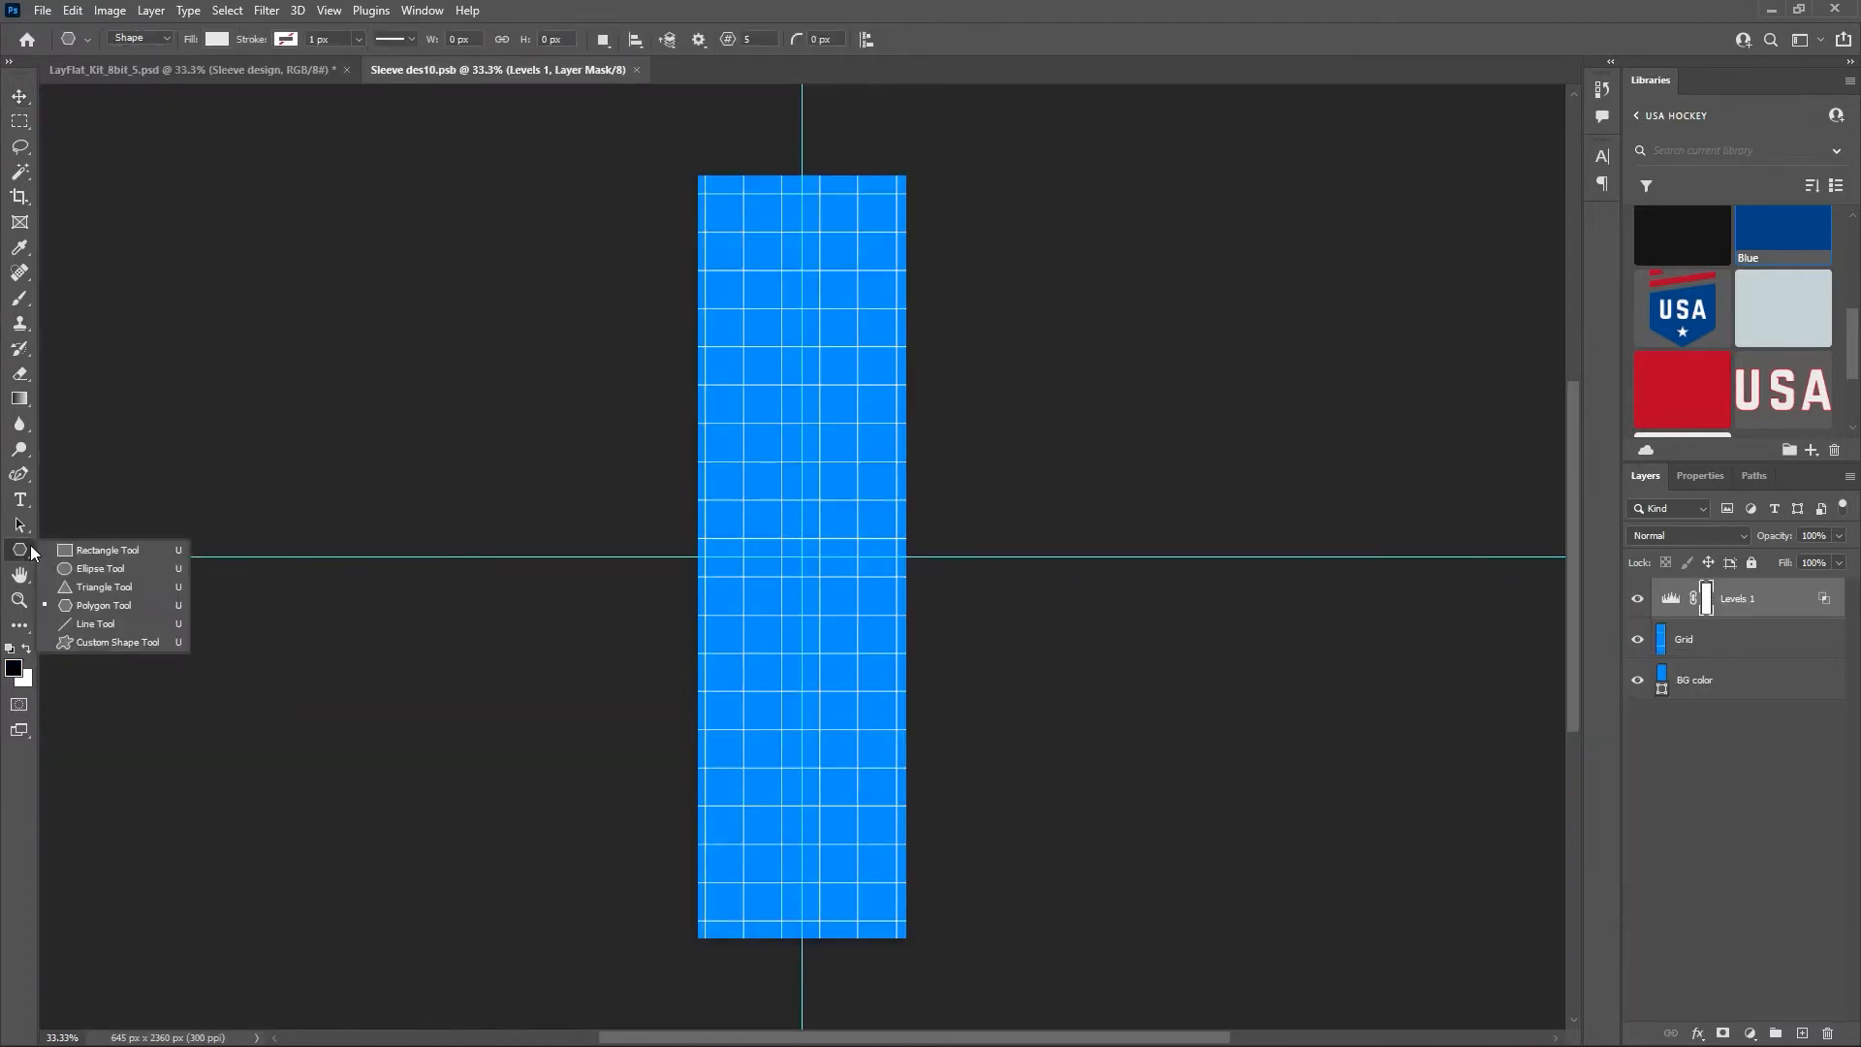
pyautogui.click(109, 549)
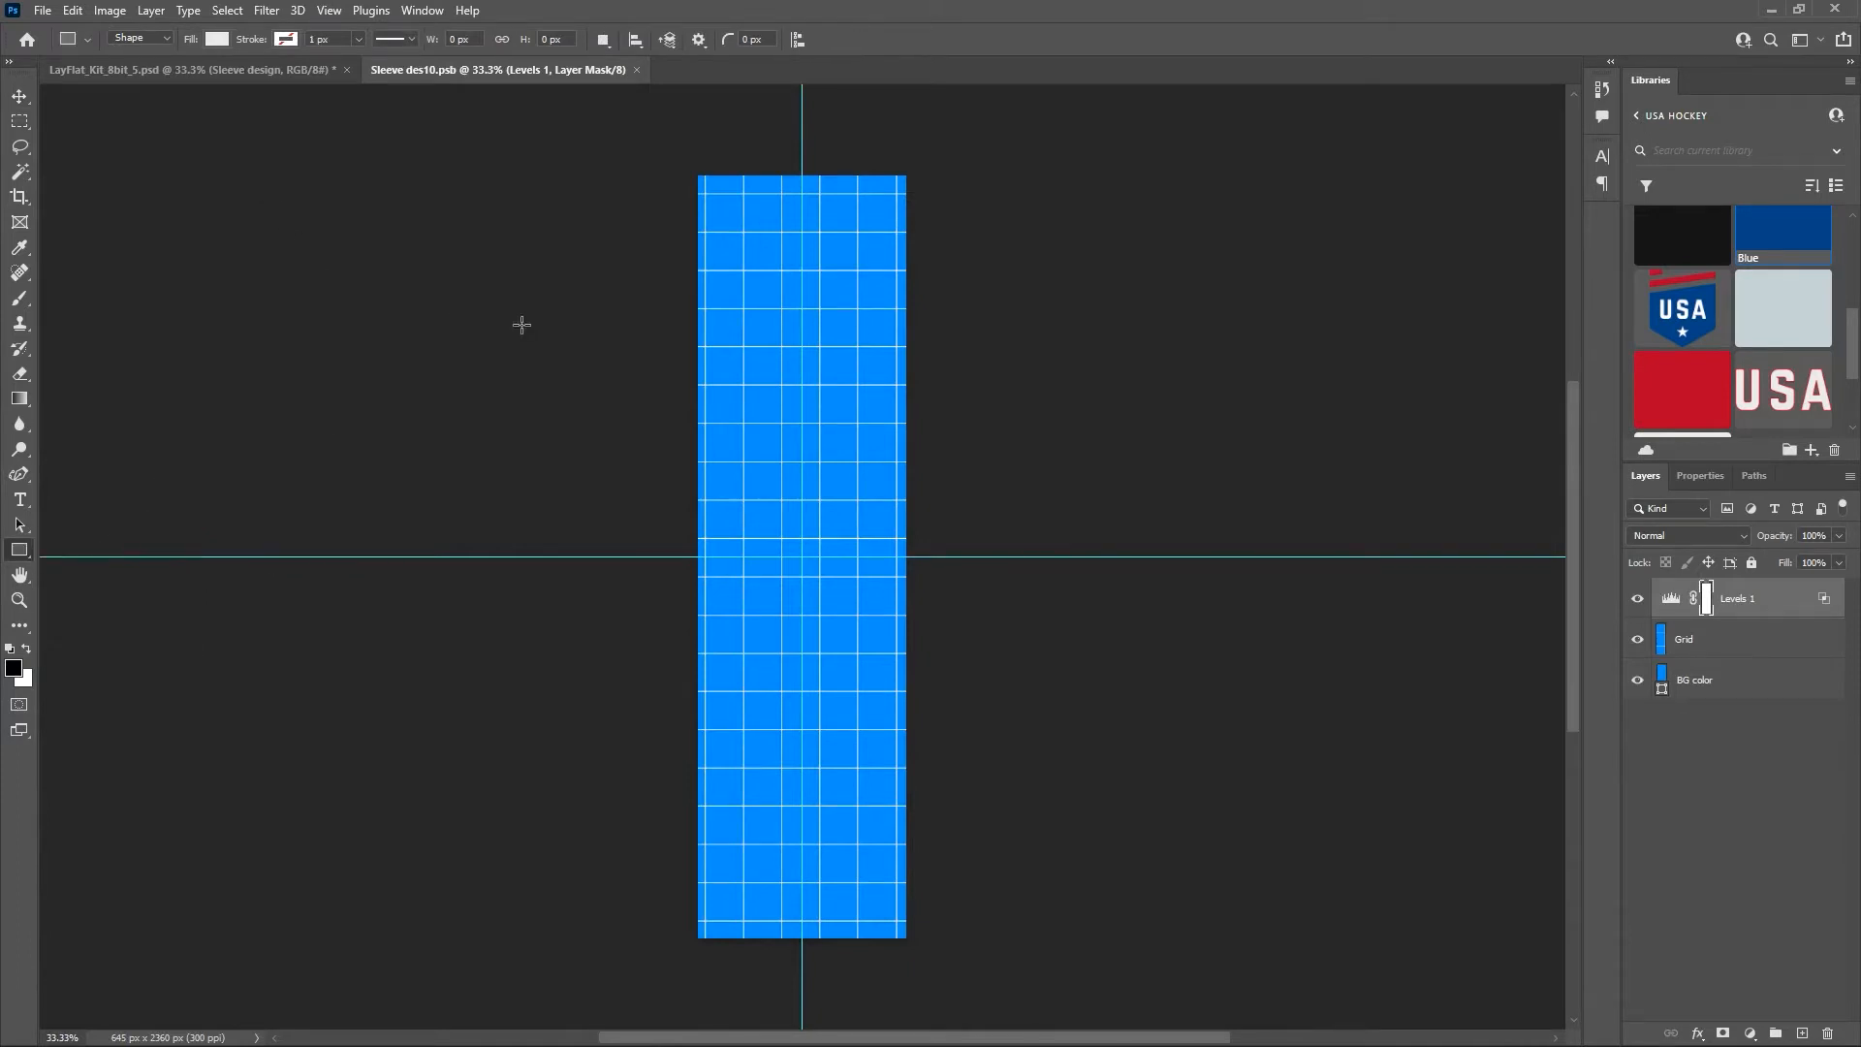
# Check the sleeve stripes on the finished LayFlat_Kit_USA reference in the mockup, hide it again, and return to the sleeve design.
pyautogui.click(217, 67)
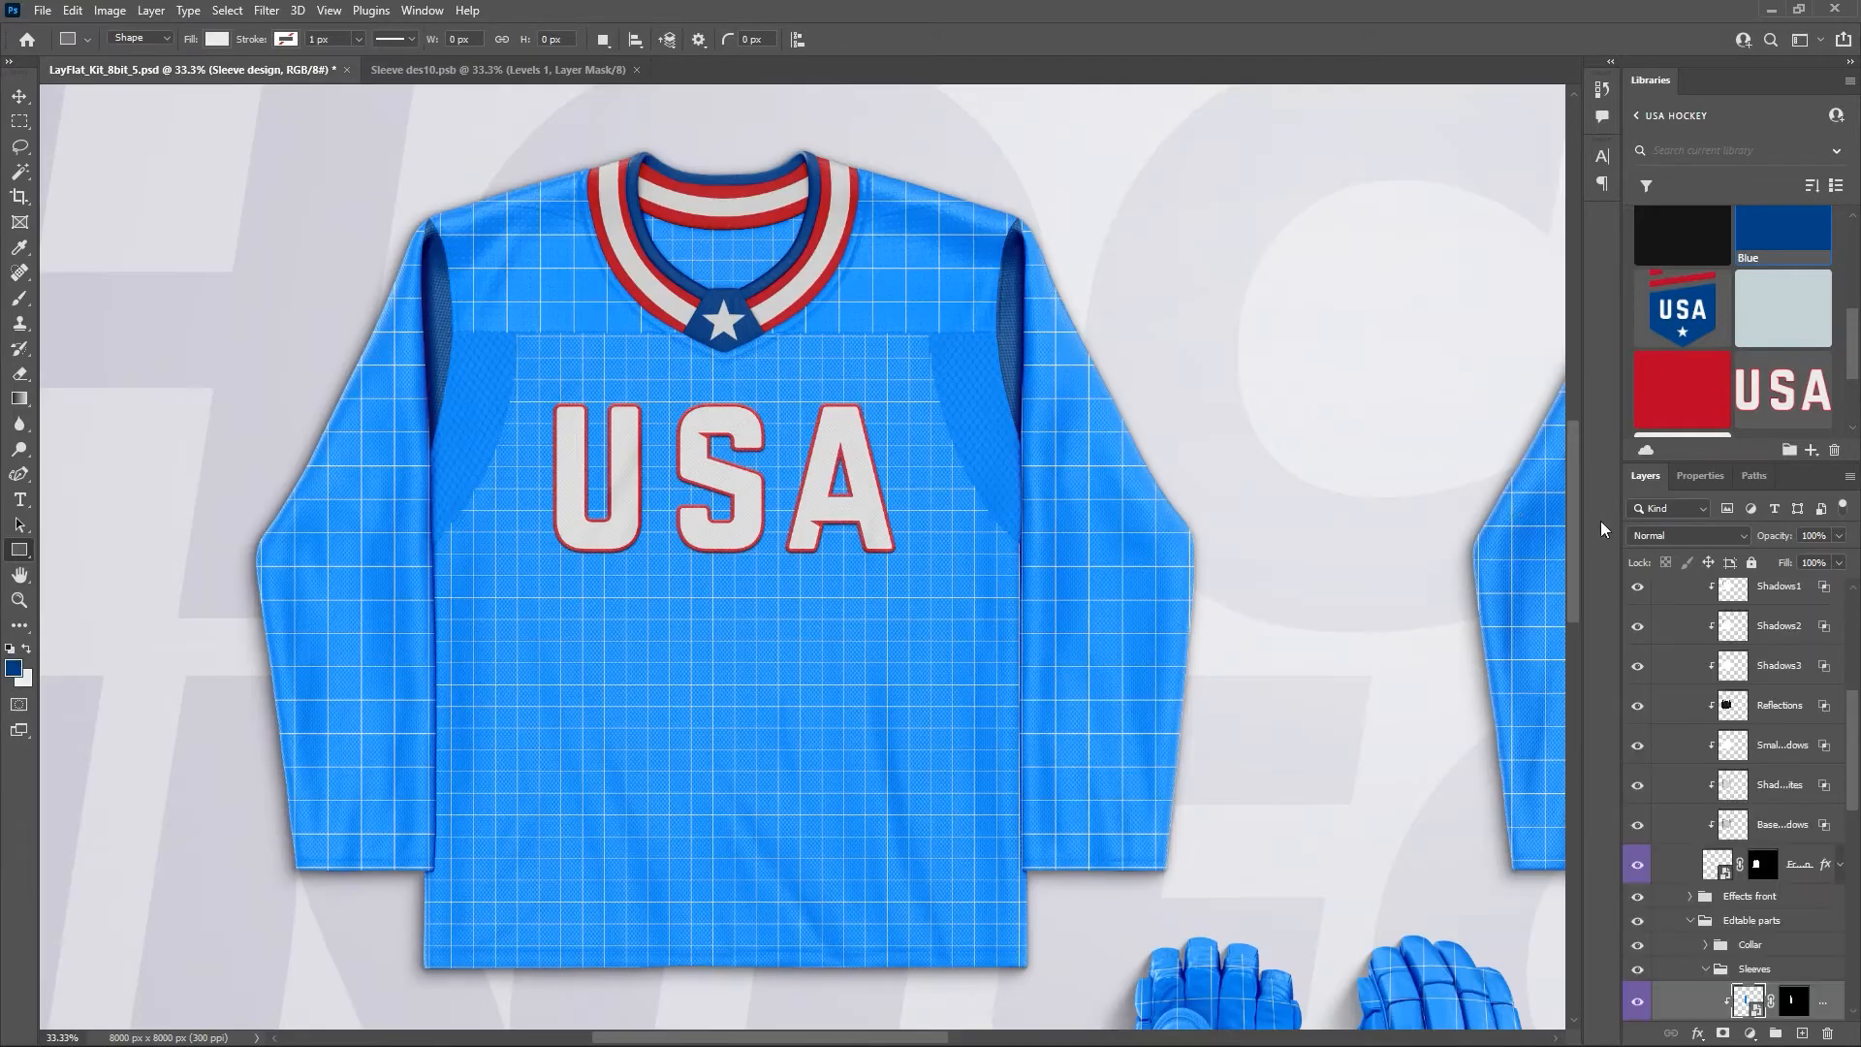
pyautogui.scroll(10, 1854, 710)
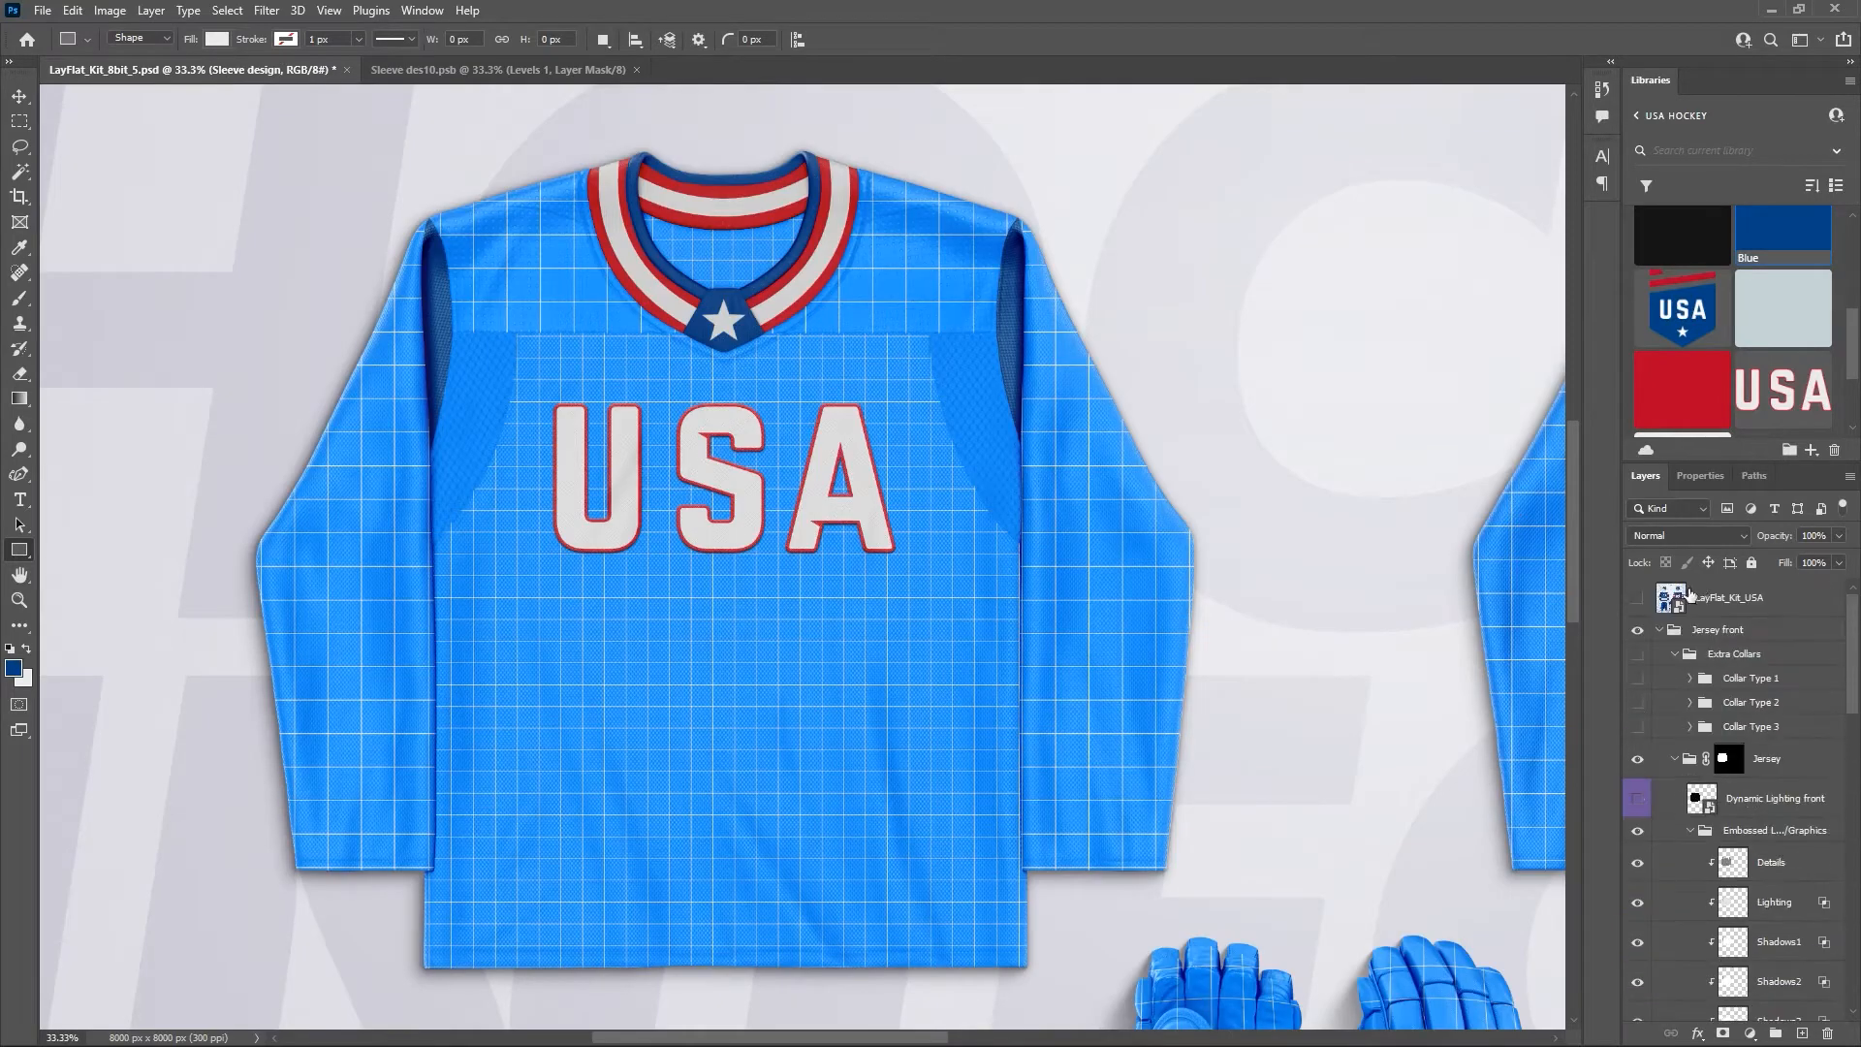
pyautogui.click(1639, 598)
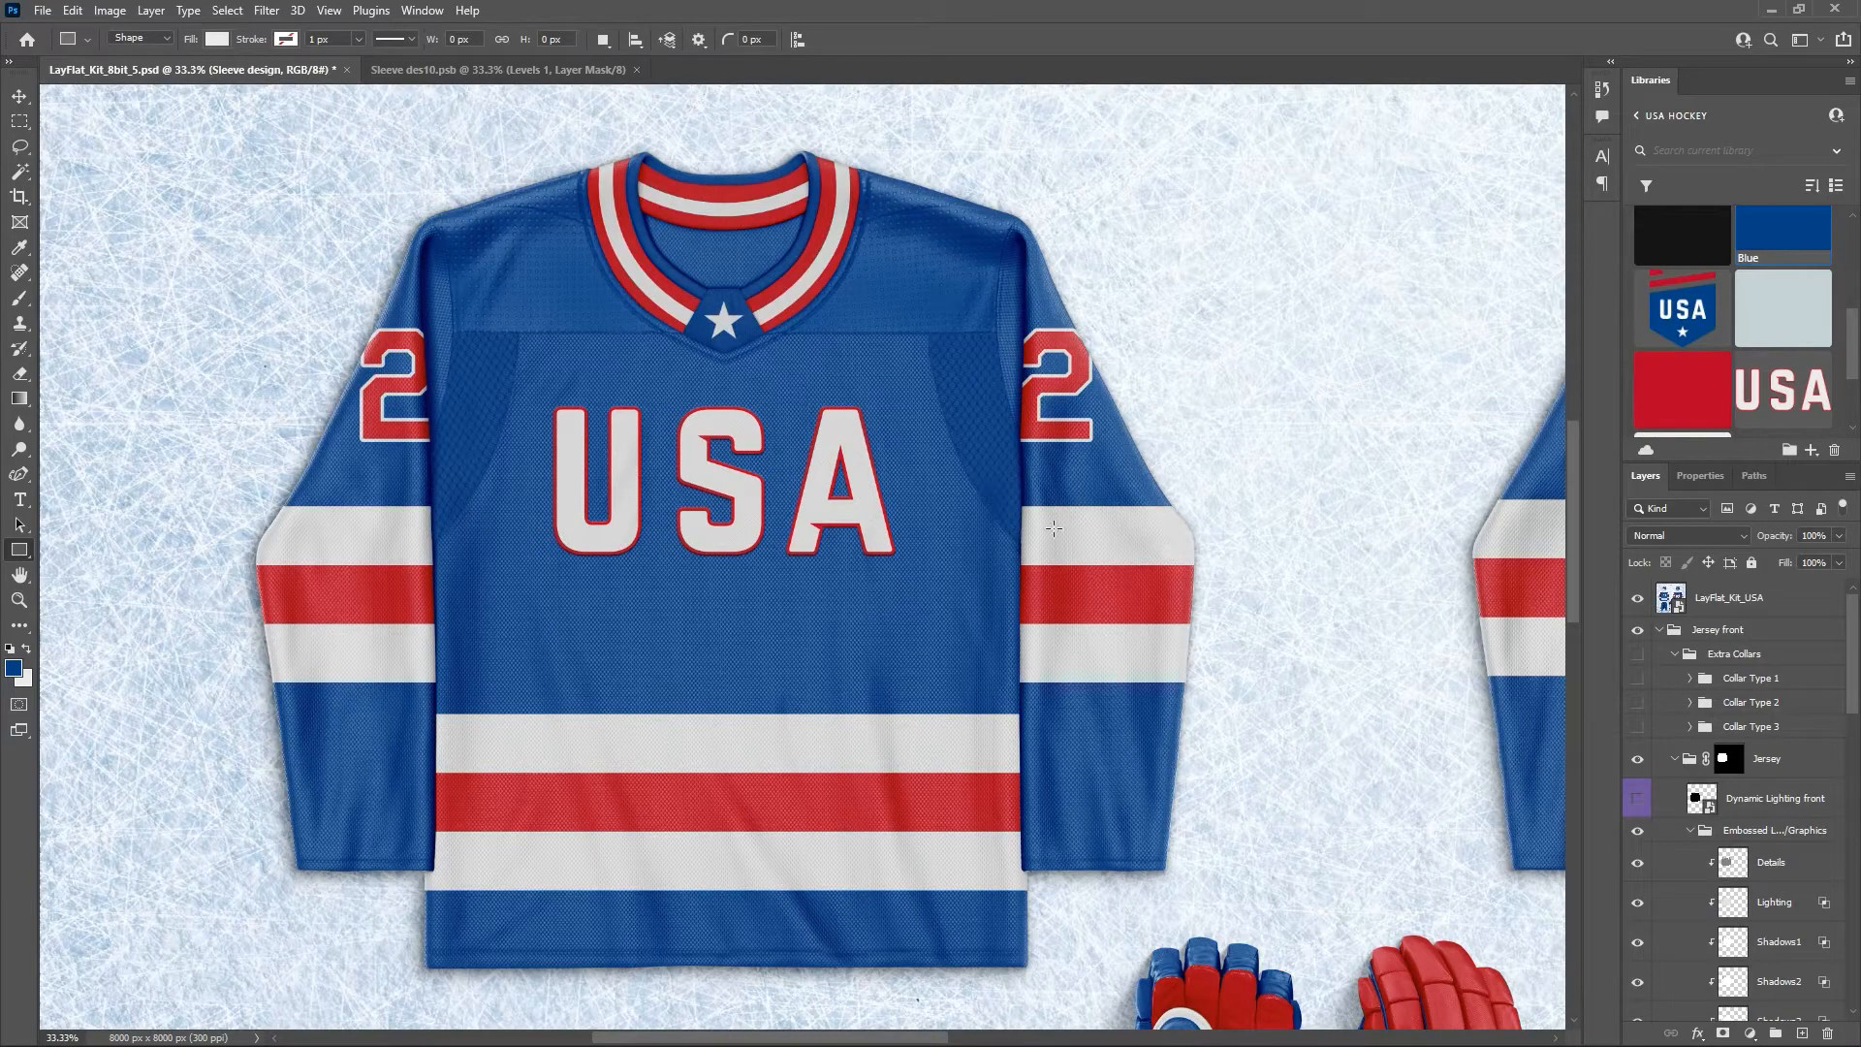
pyautogui.click(1638, 599)
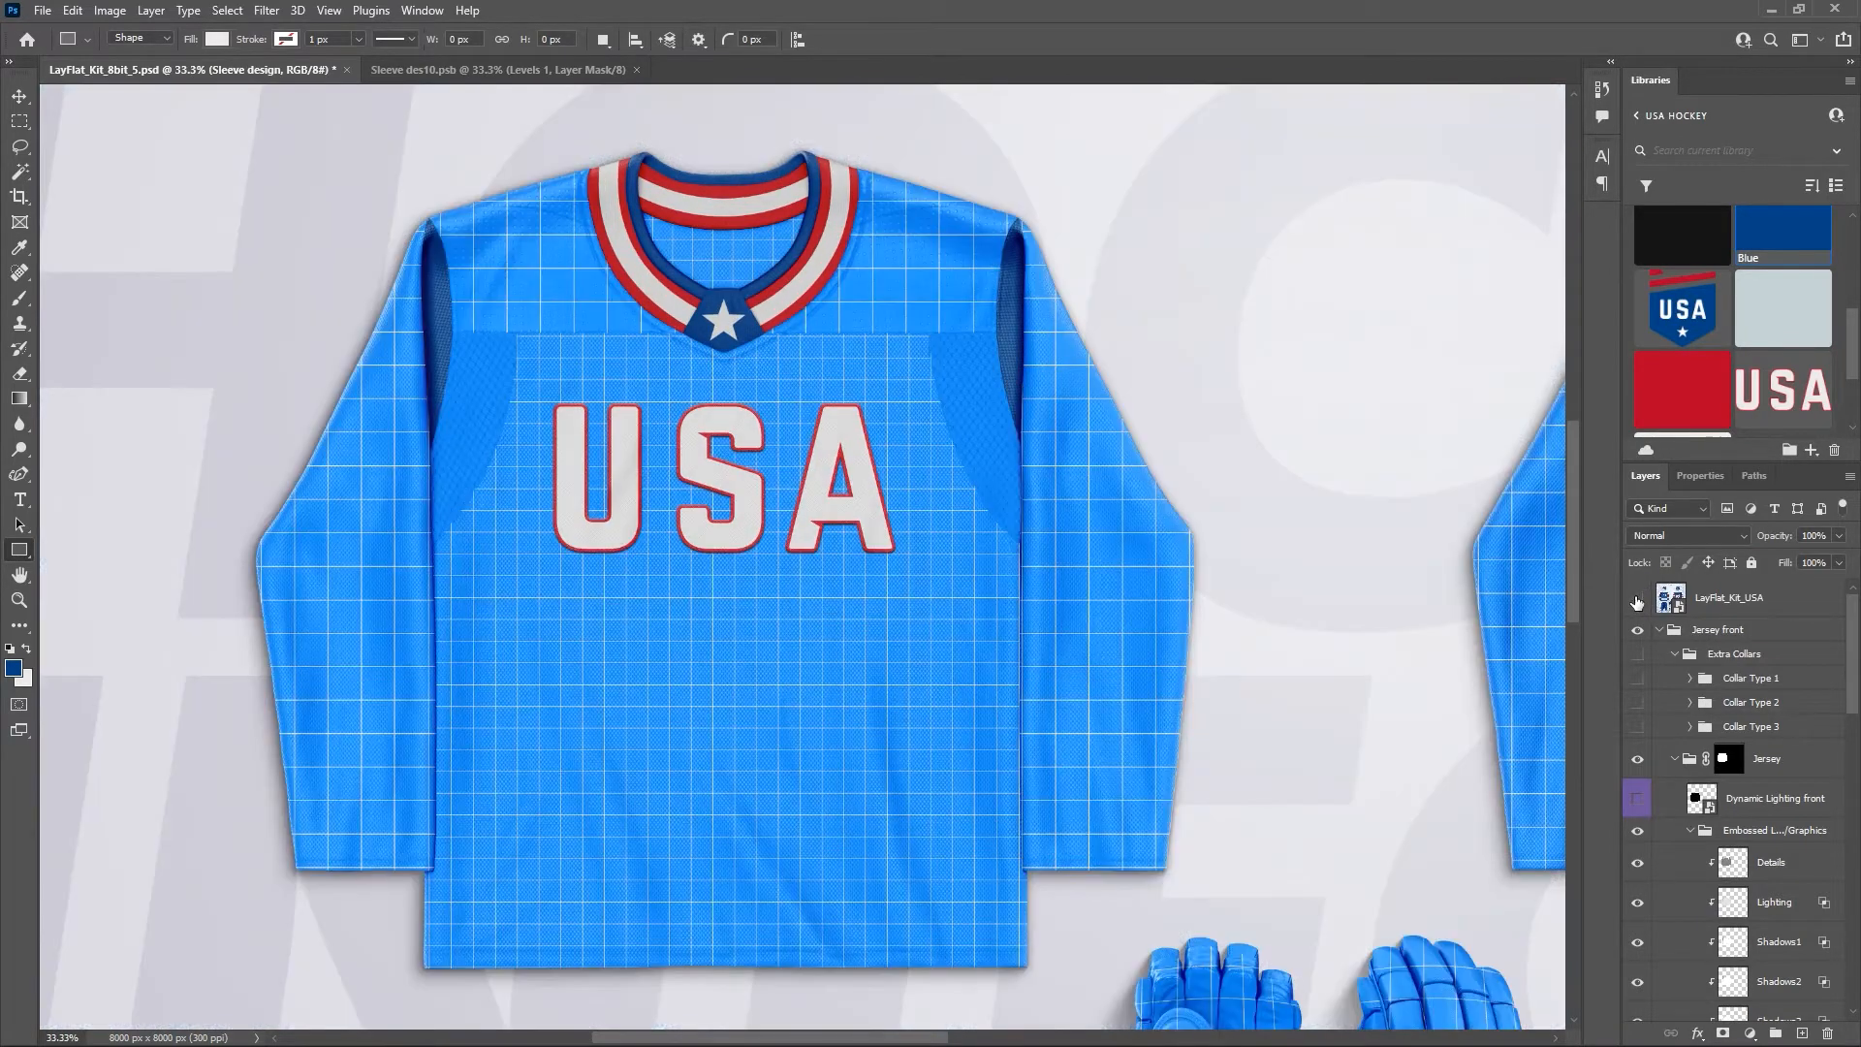
pyautogui.click(504, 70)
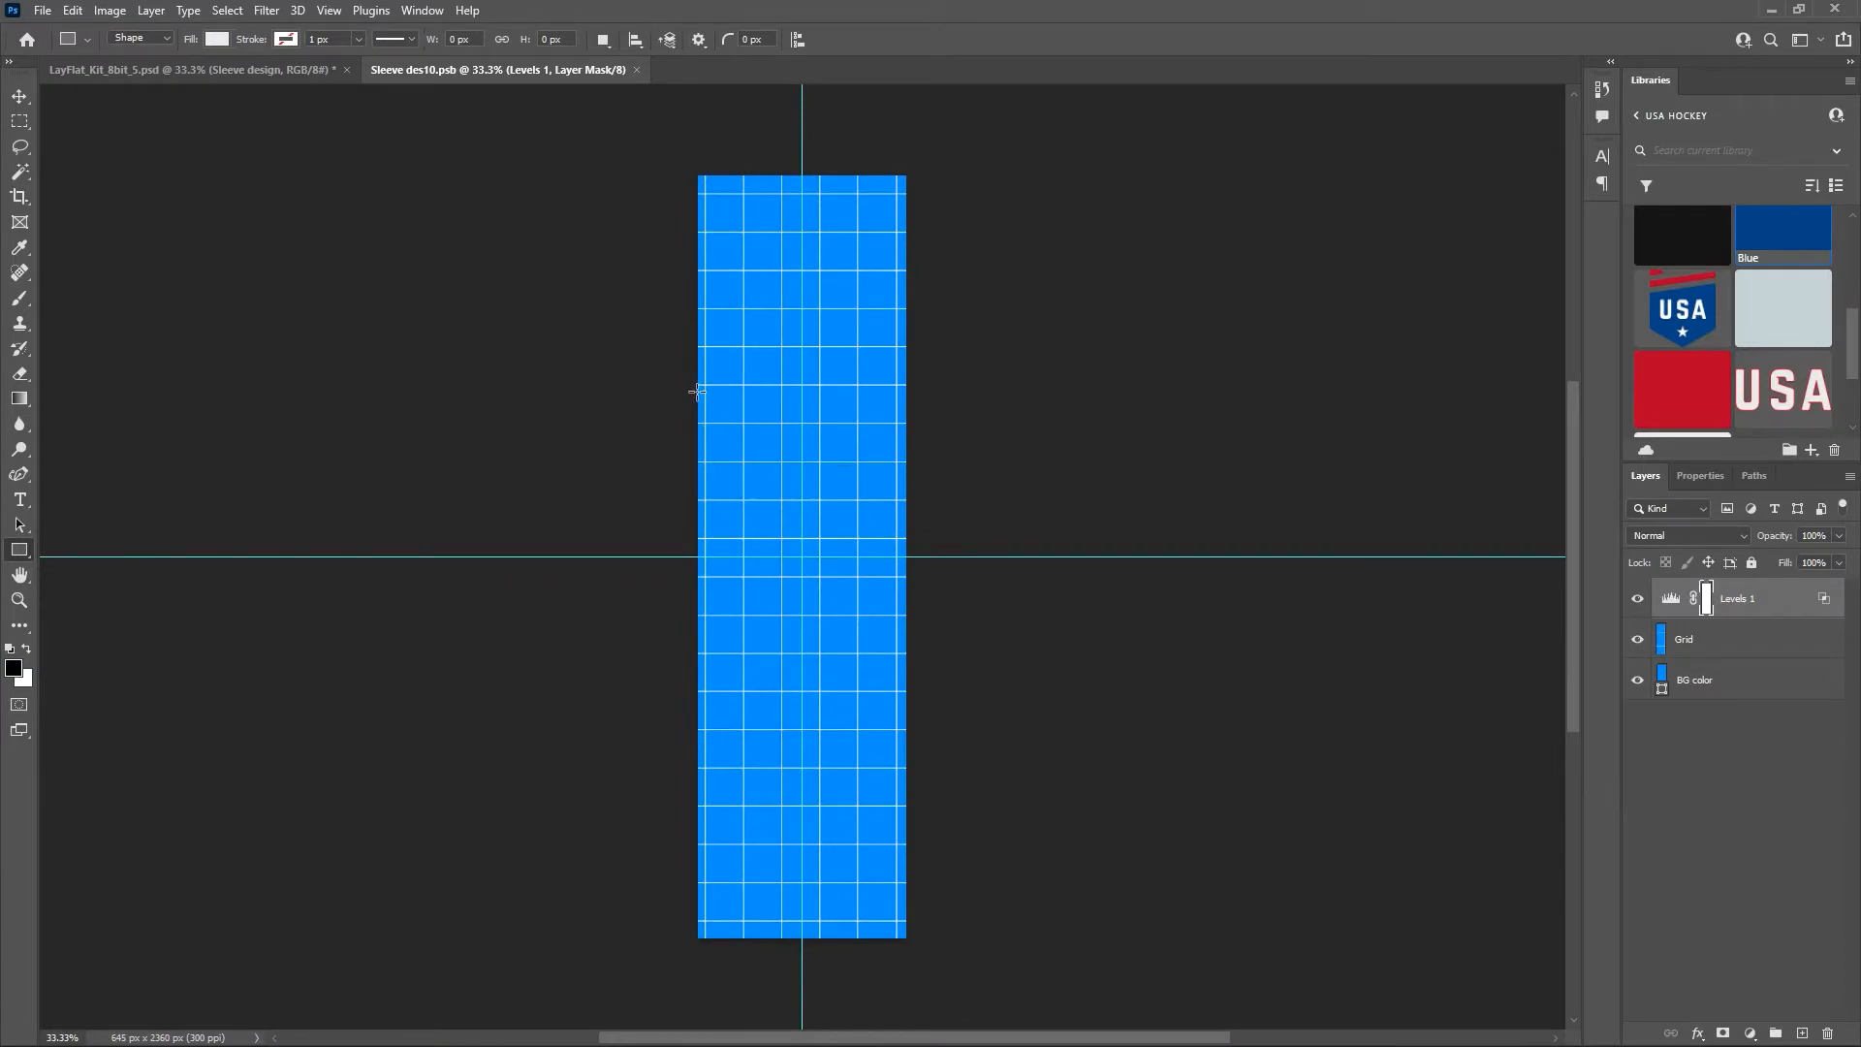
# Draw an off-white rectangle about 642 px by 691 px across the sleeve's full width and place its layer below Levels 1.
pyautogui.moveTo(699, 385)
pyautogui.mouseDown()
pyautogui.moveTo(928, 639)
pyautogui.moveTo(906, 656)
pyautogui.mouseUp()
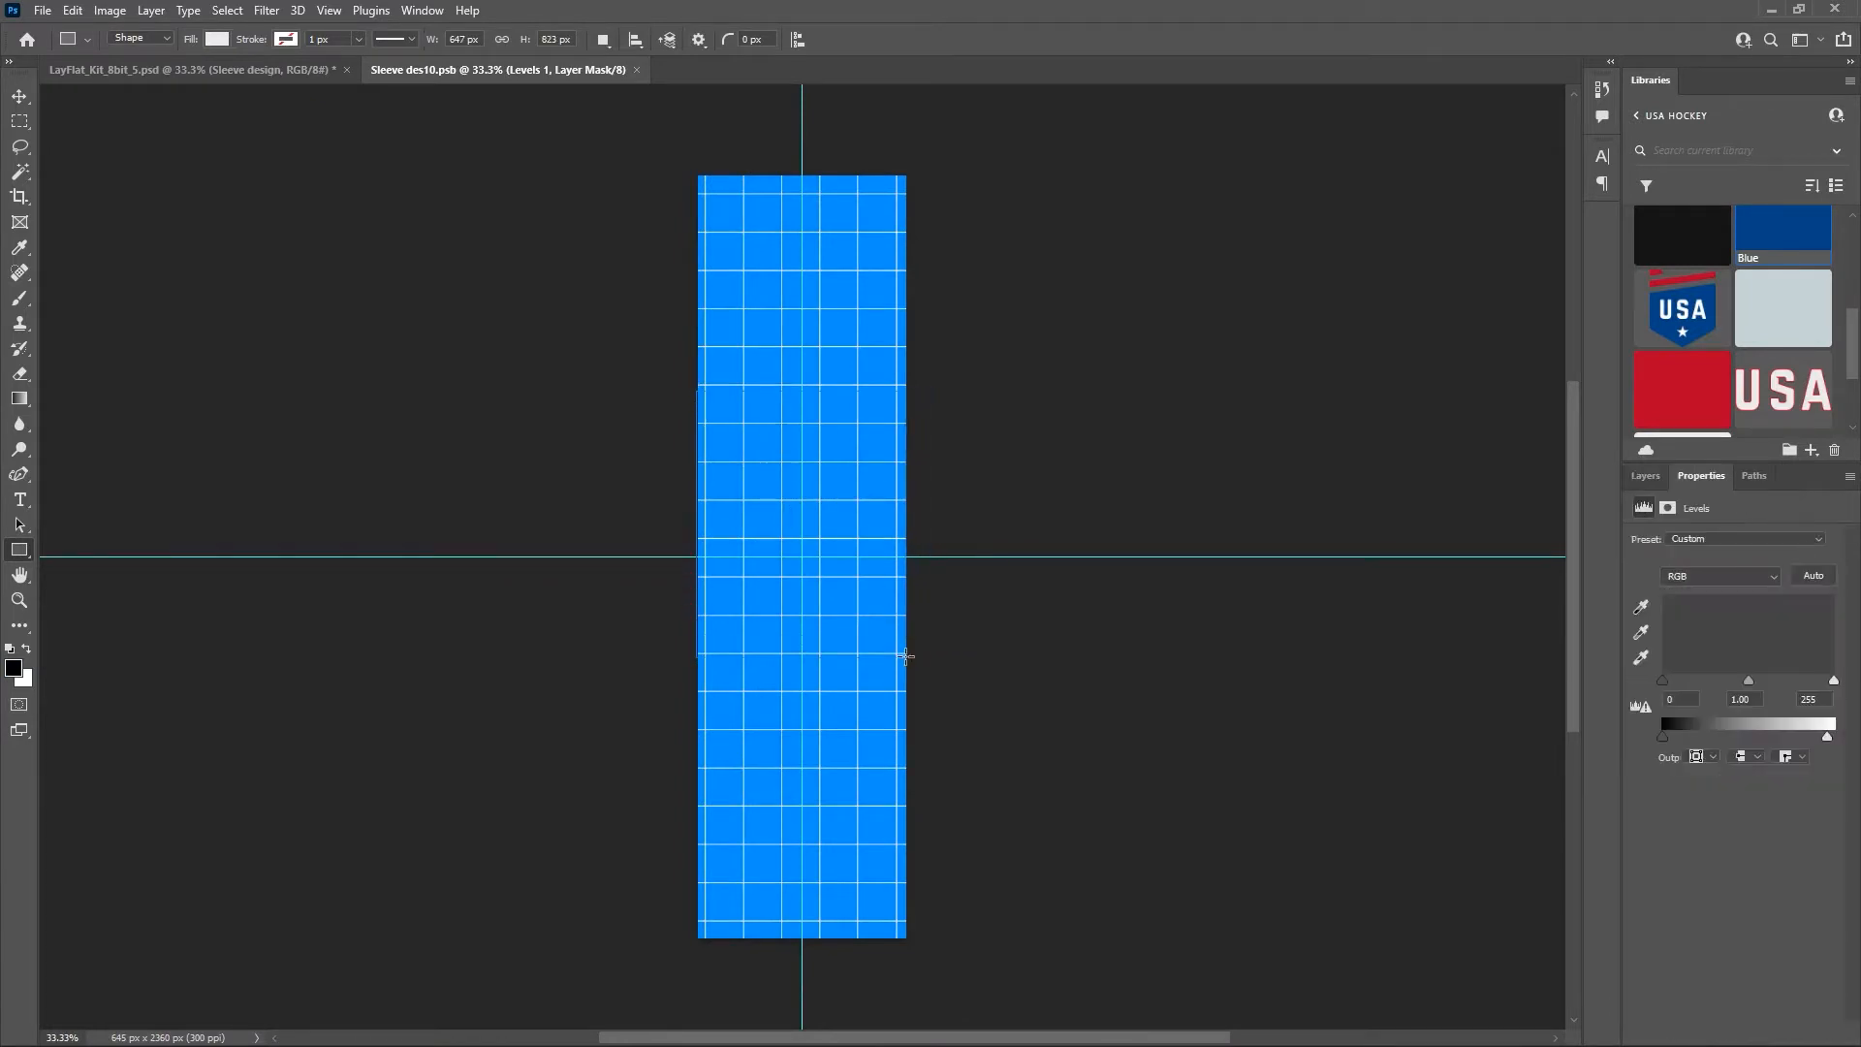
pyautogui.moveTo(696, 525); pyautogui.dragTo(698, 524)
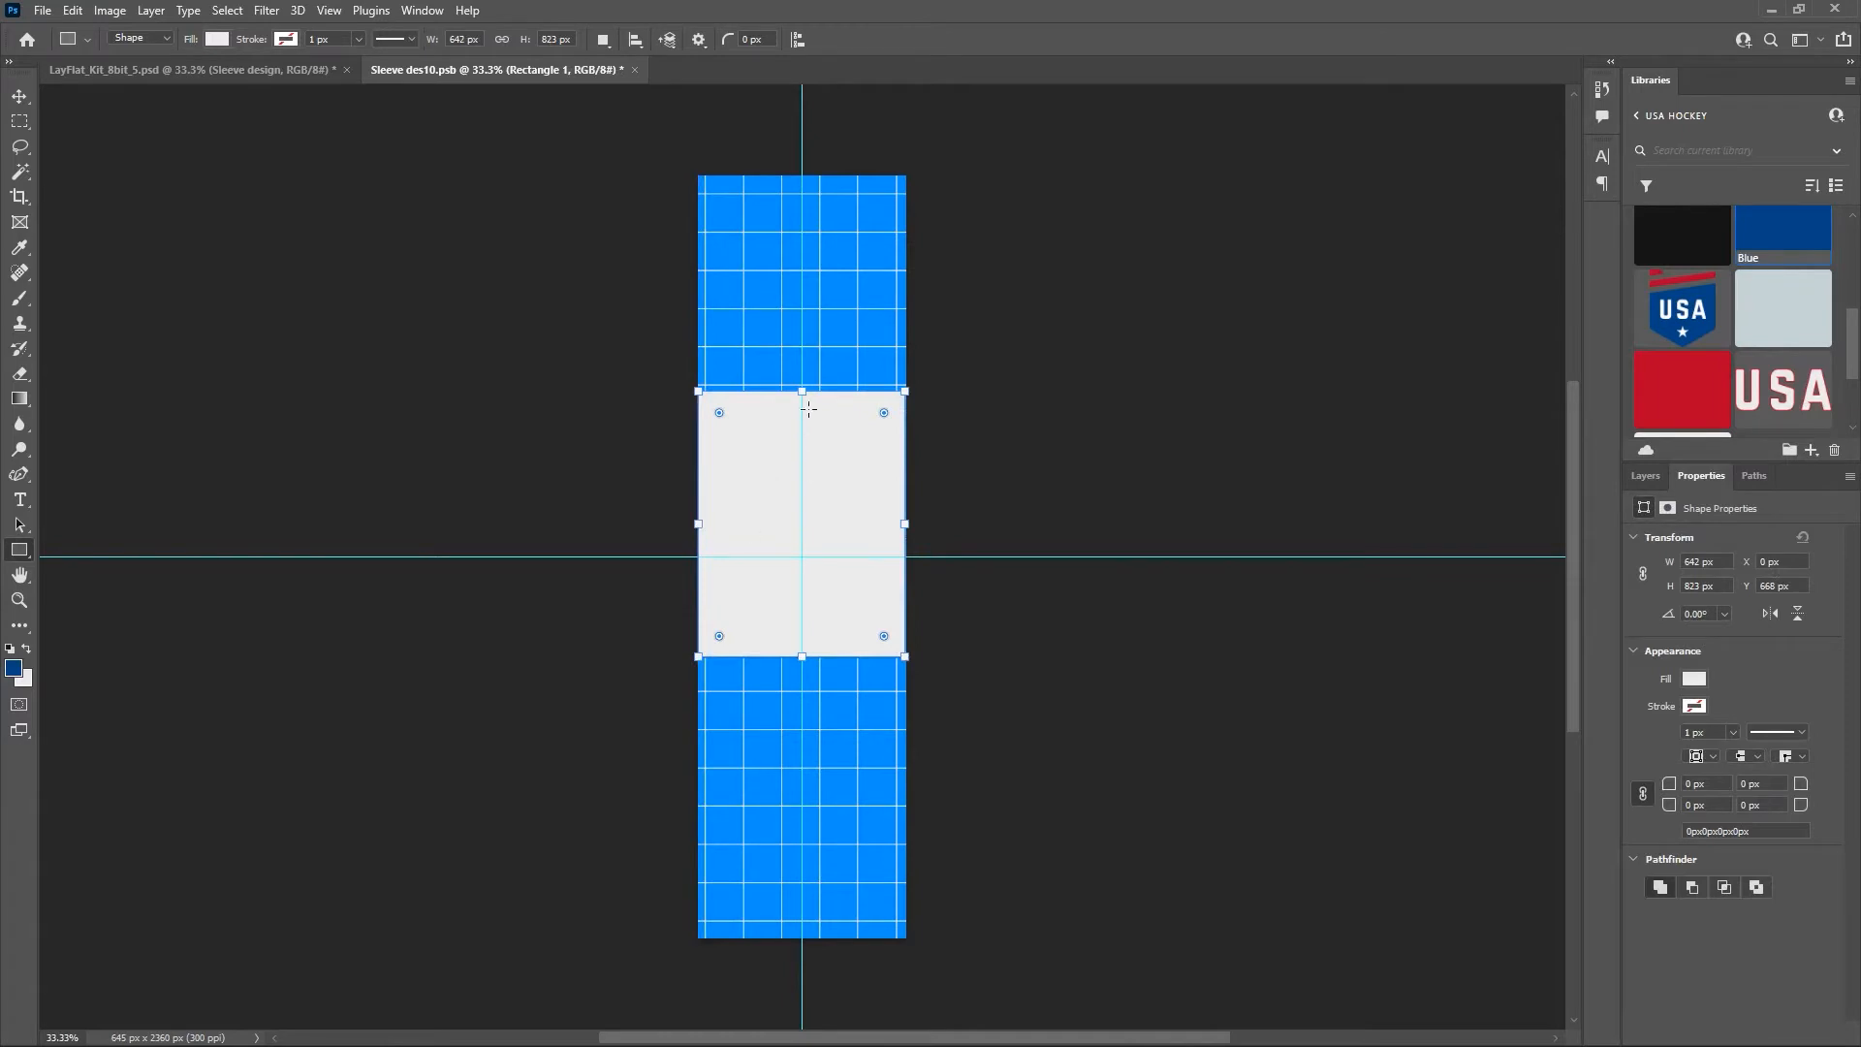
pyautogui.moveTo(804, 391); pyautogui.dragTo(813, 436)
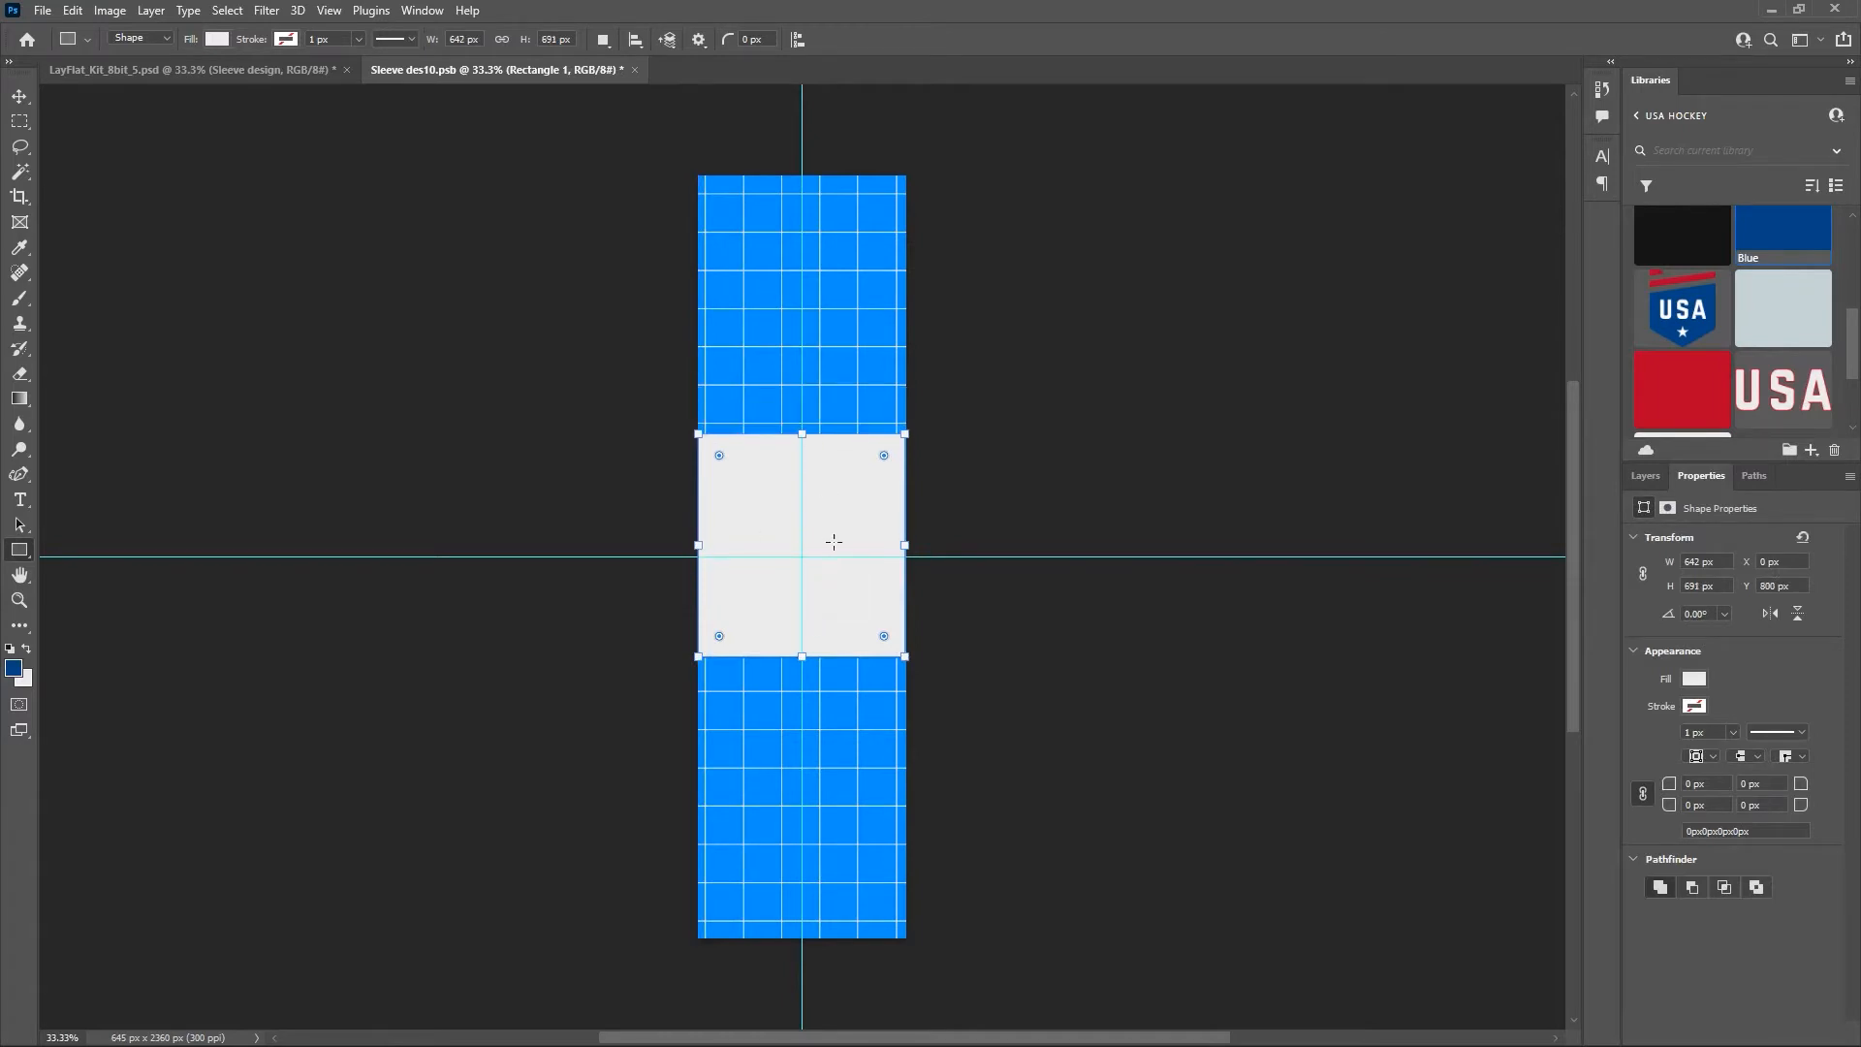
pyautogui.click(1646, 476)
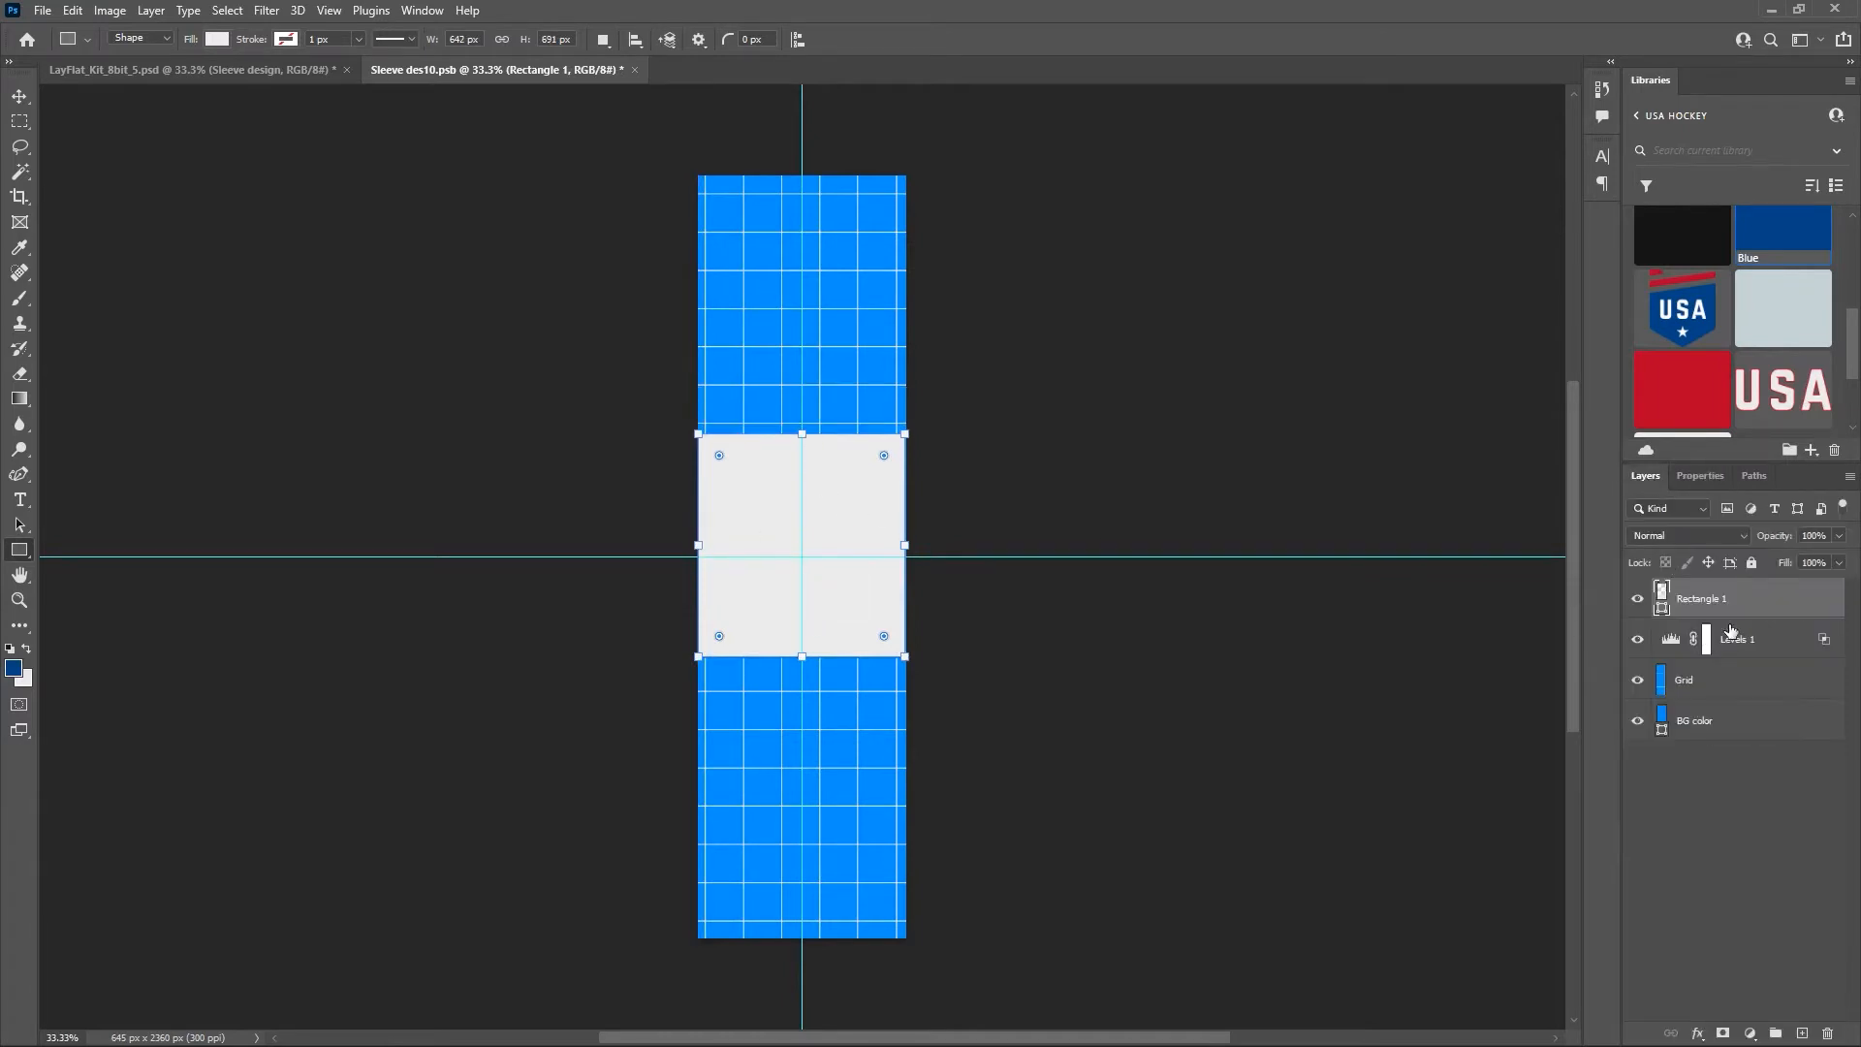
pyautogui.moveTo(1731, 631); pyautogui.dragTo(1752, 650)
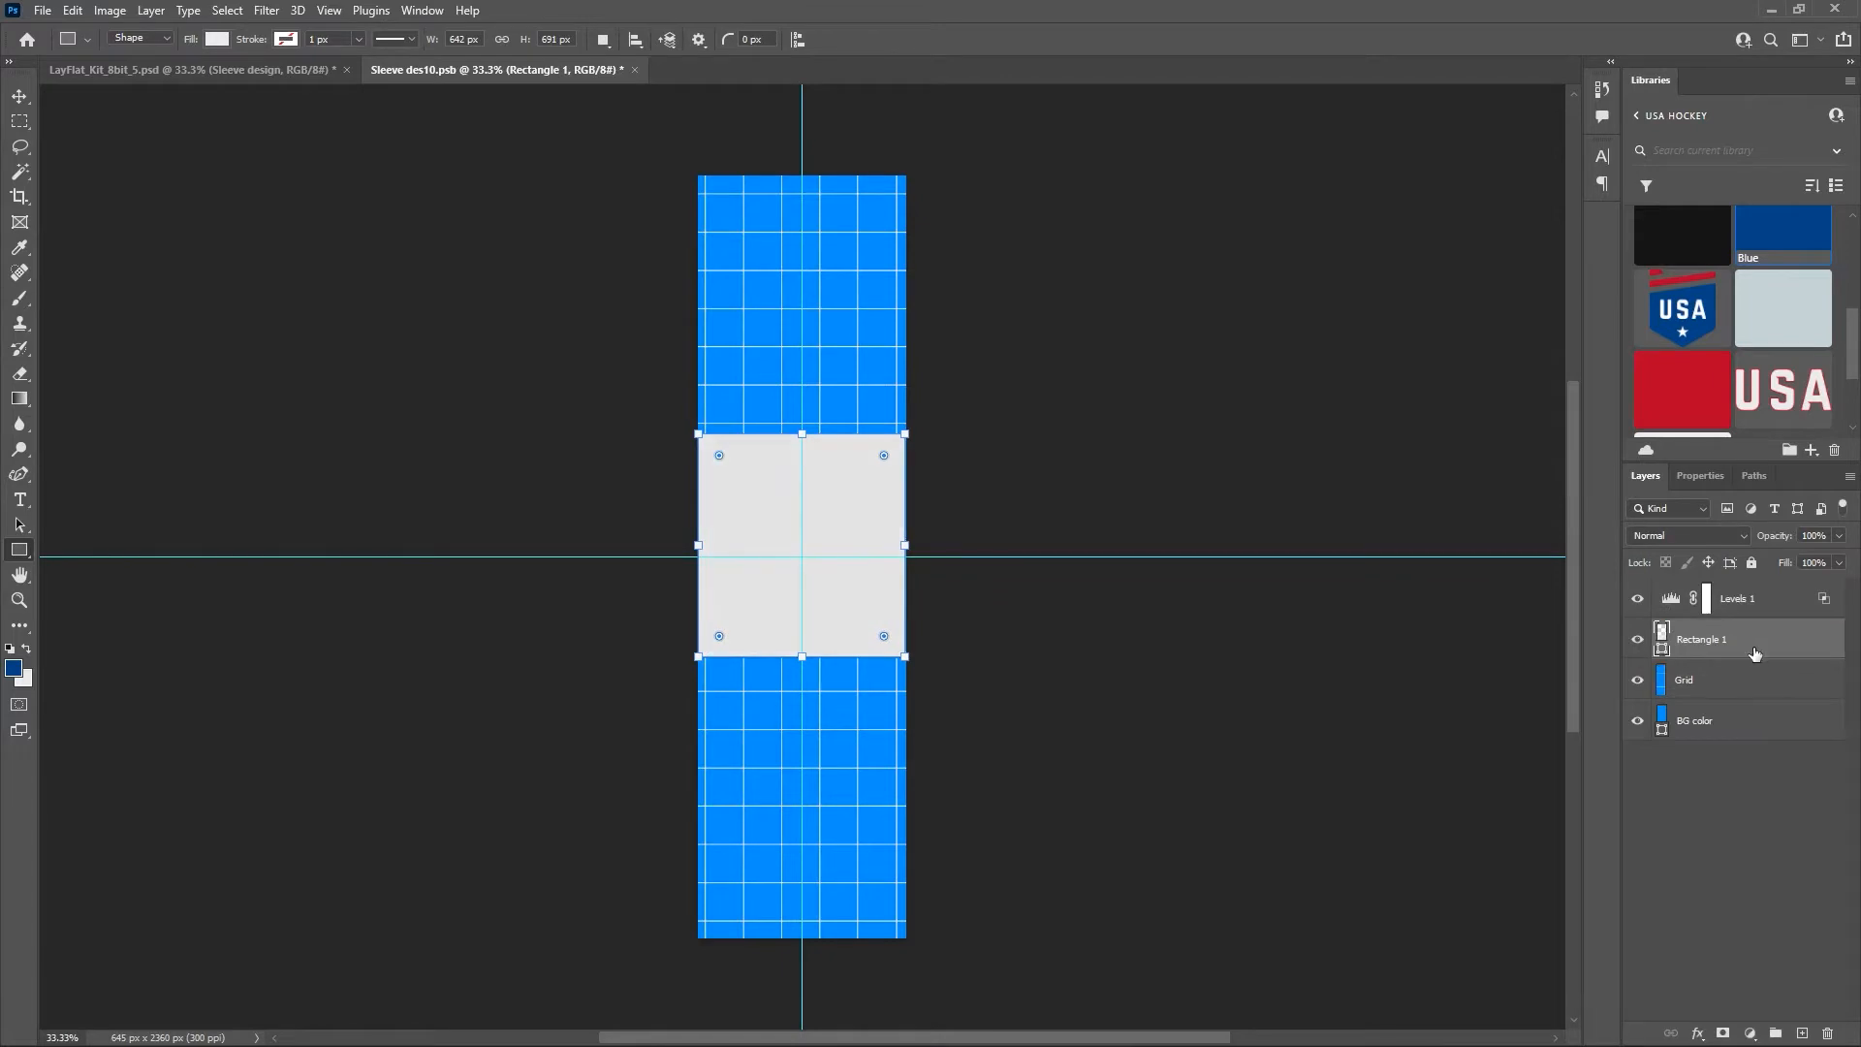
# Compare the sleeve design with and without the Levels 1 adjustment, and try shifting its input levels.
pyautogui.click(1677, 604)
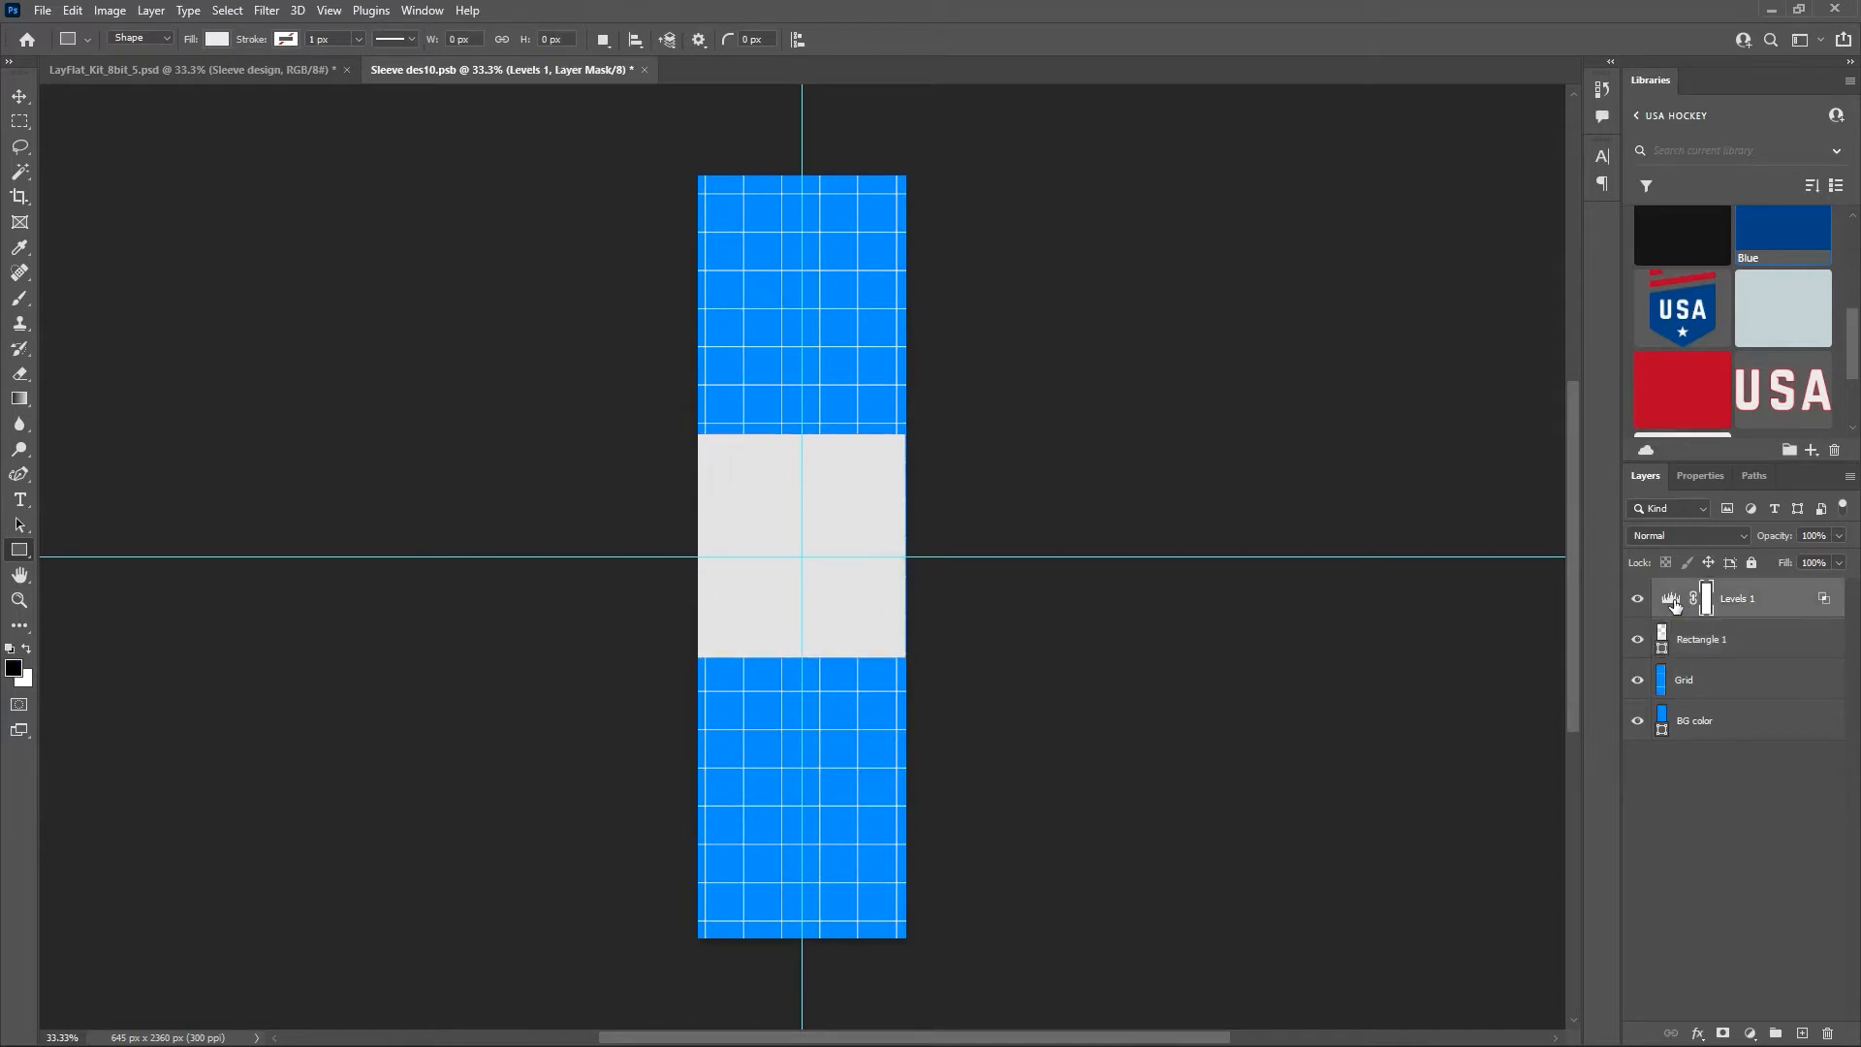
pyautogui.click(1637, 599)
pyautogui.click(1636, 600)
pyautogui.click(1671, 599)
pyautogui.click(1702, 475)
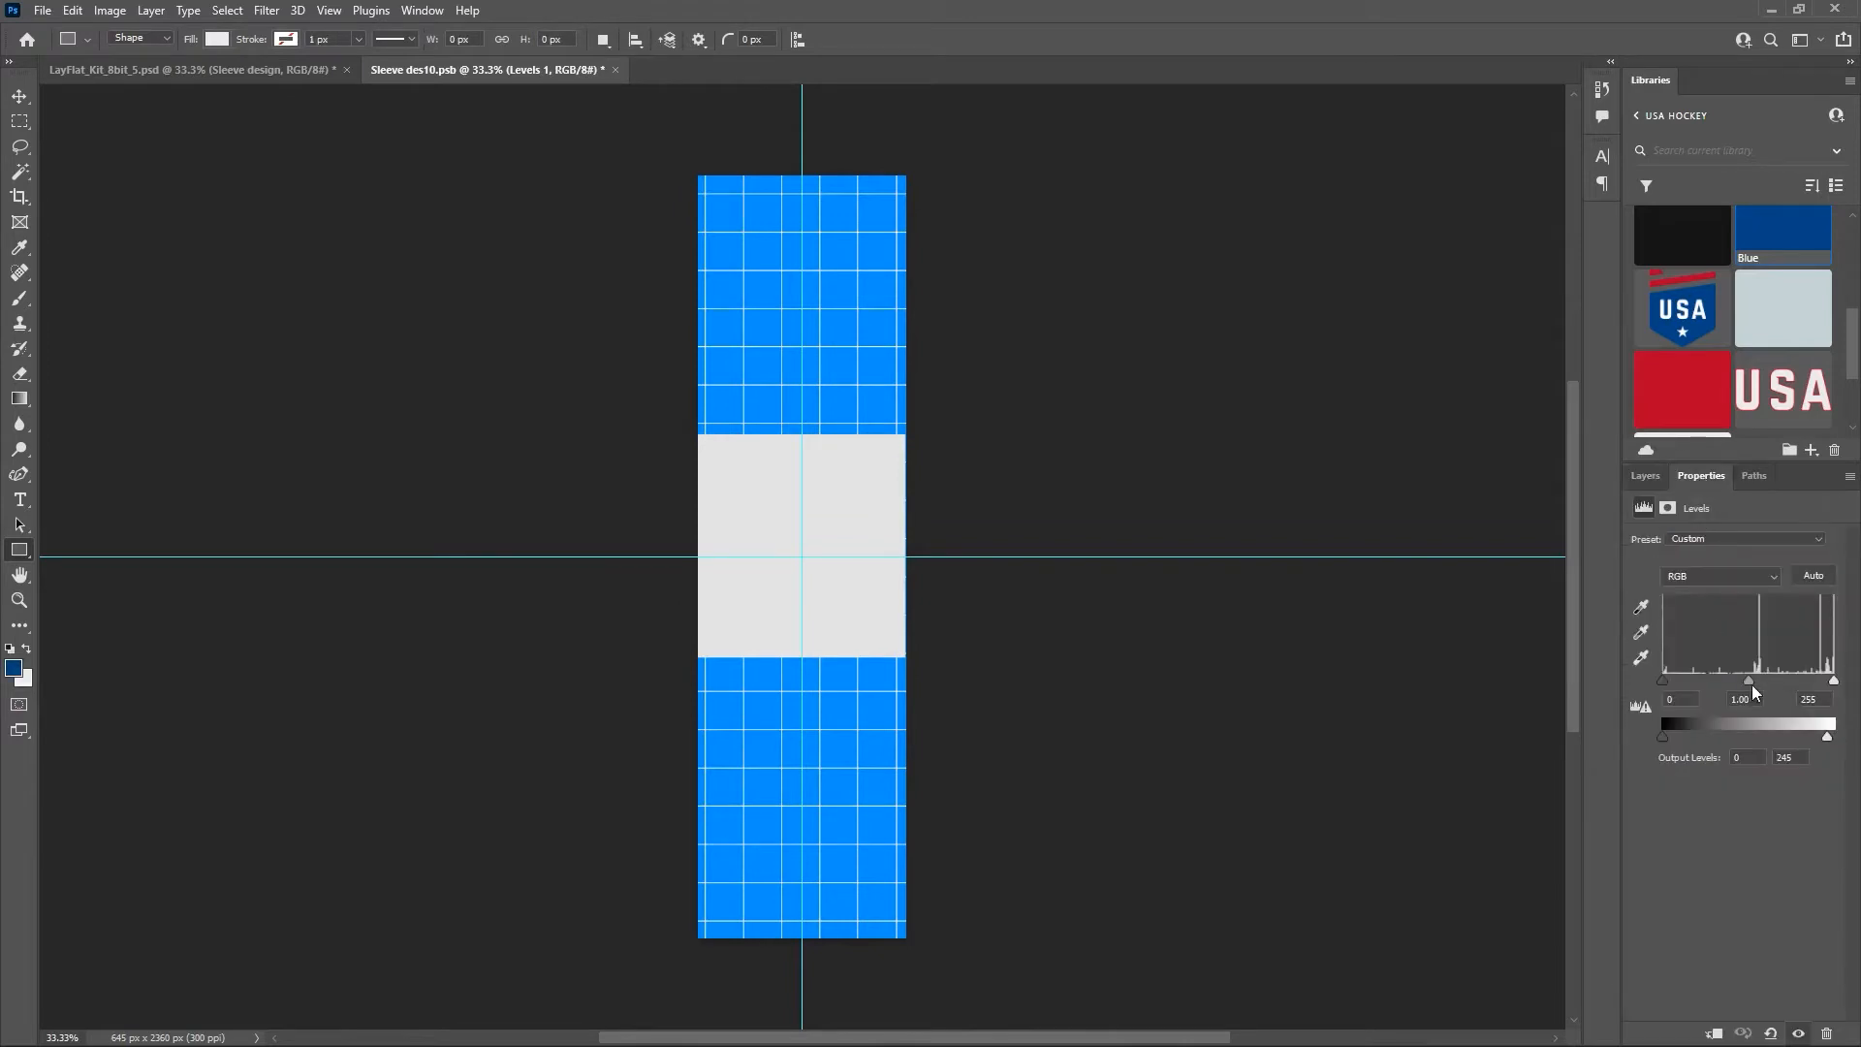
pyautogui.moveTo(1709, 678)
pyautogui.mouseDown()
pyautogui.moveTo(1795, 680)
pyautogui.moveTo(1733, 678)
pyautogui.mouseUp()
pyautogui.hotkey('ctrl', 'z')
pyautogui.click(1646, 475)
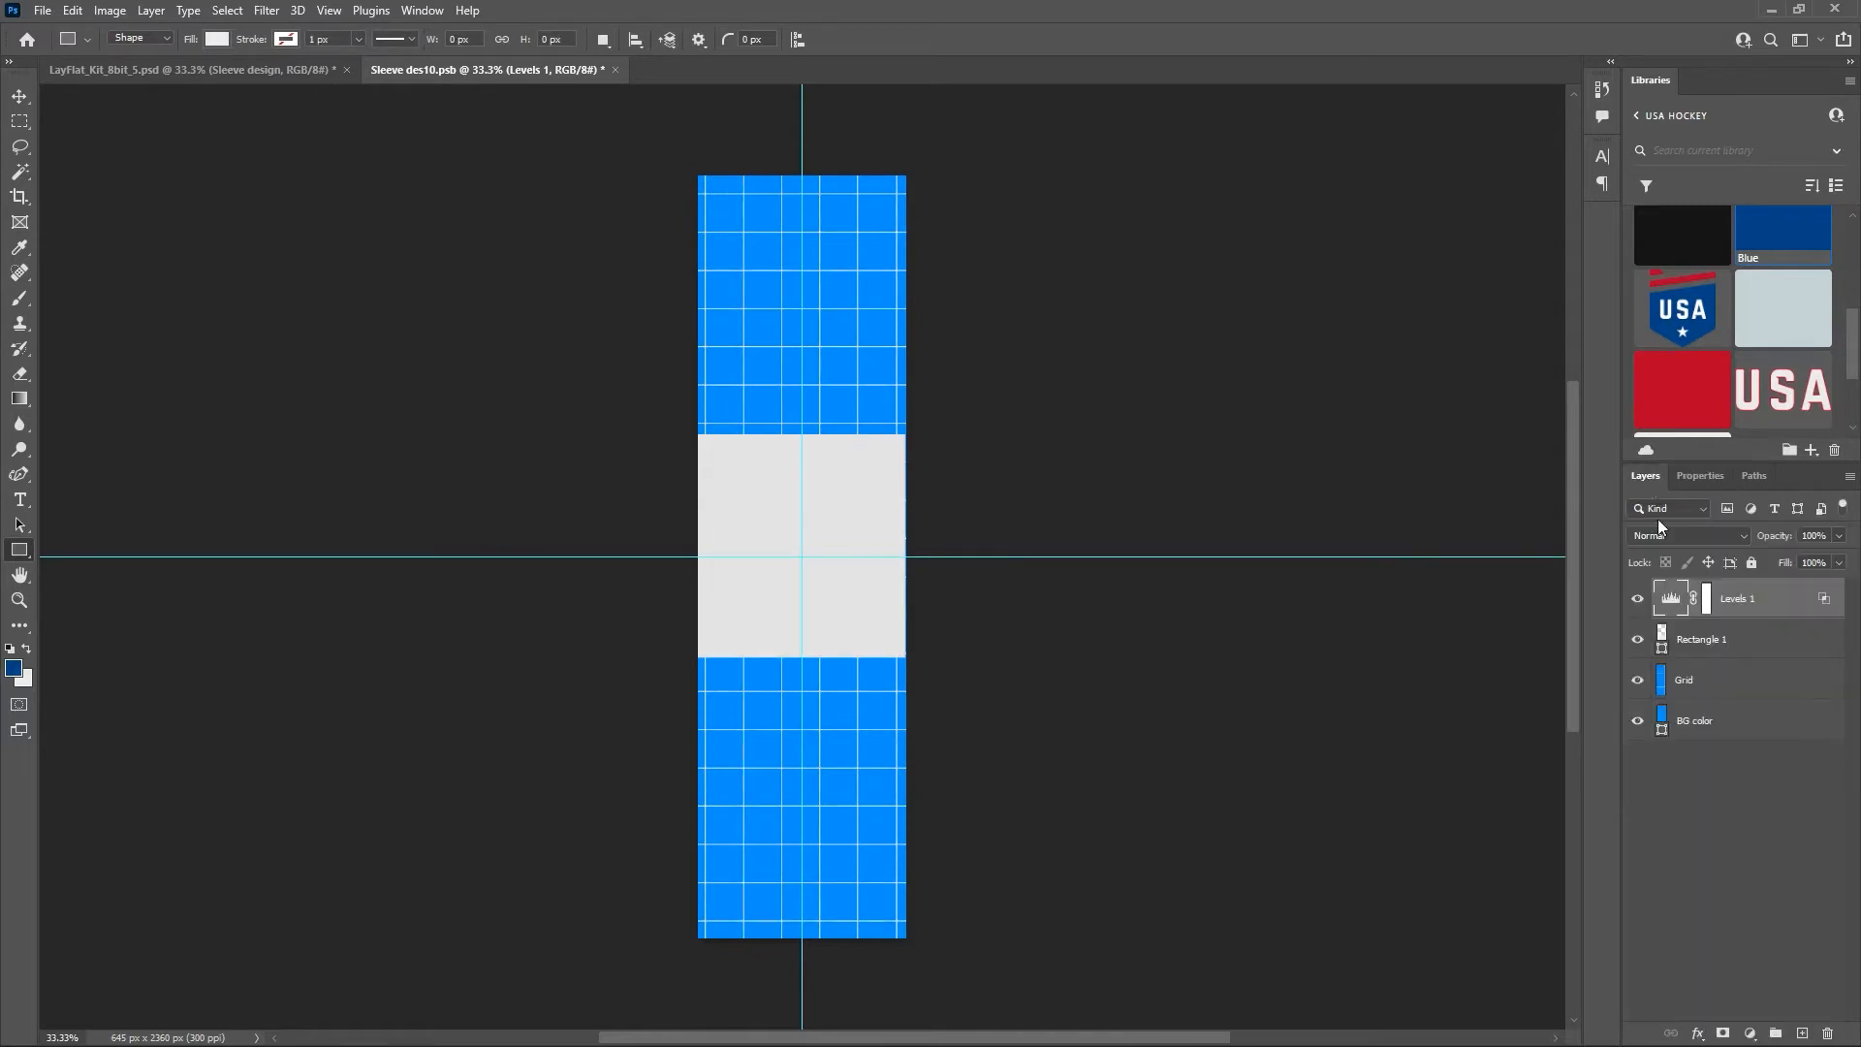
# Duplicate the off-white rectangle, fill the copy with the library's Red, and shrink it about its centre to about 241 px high.
pyautogui.click(1701, 643)
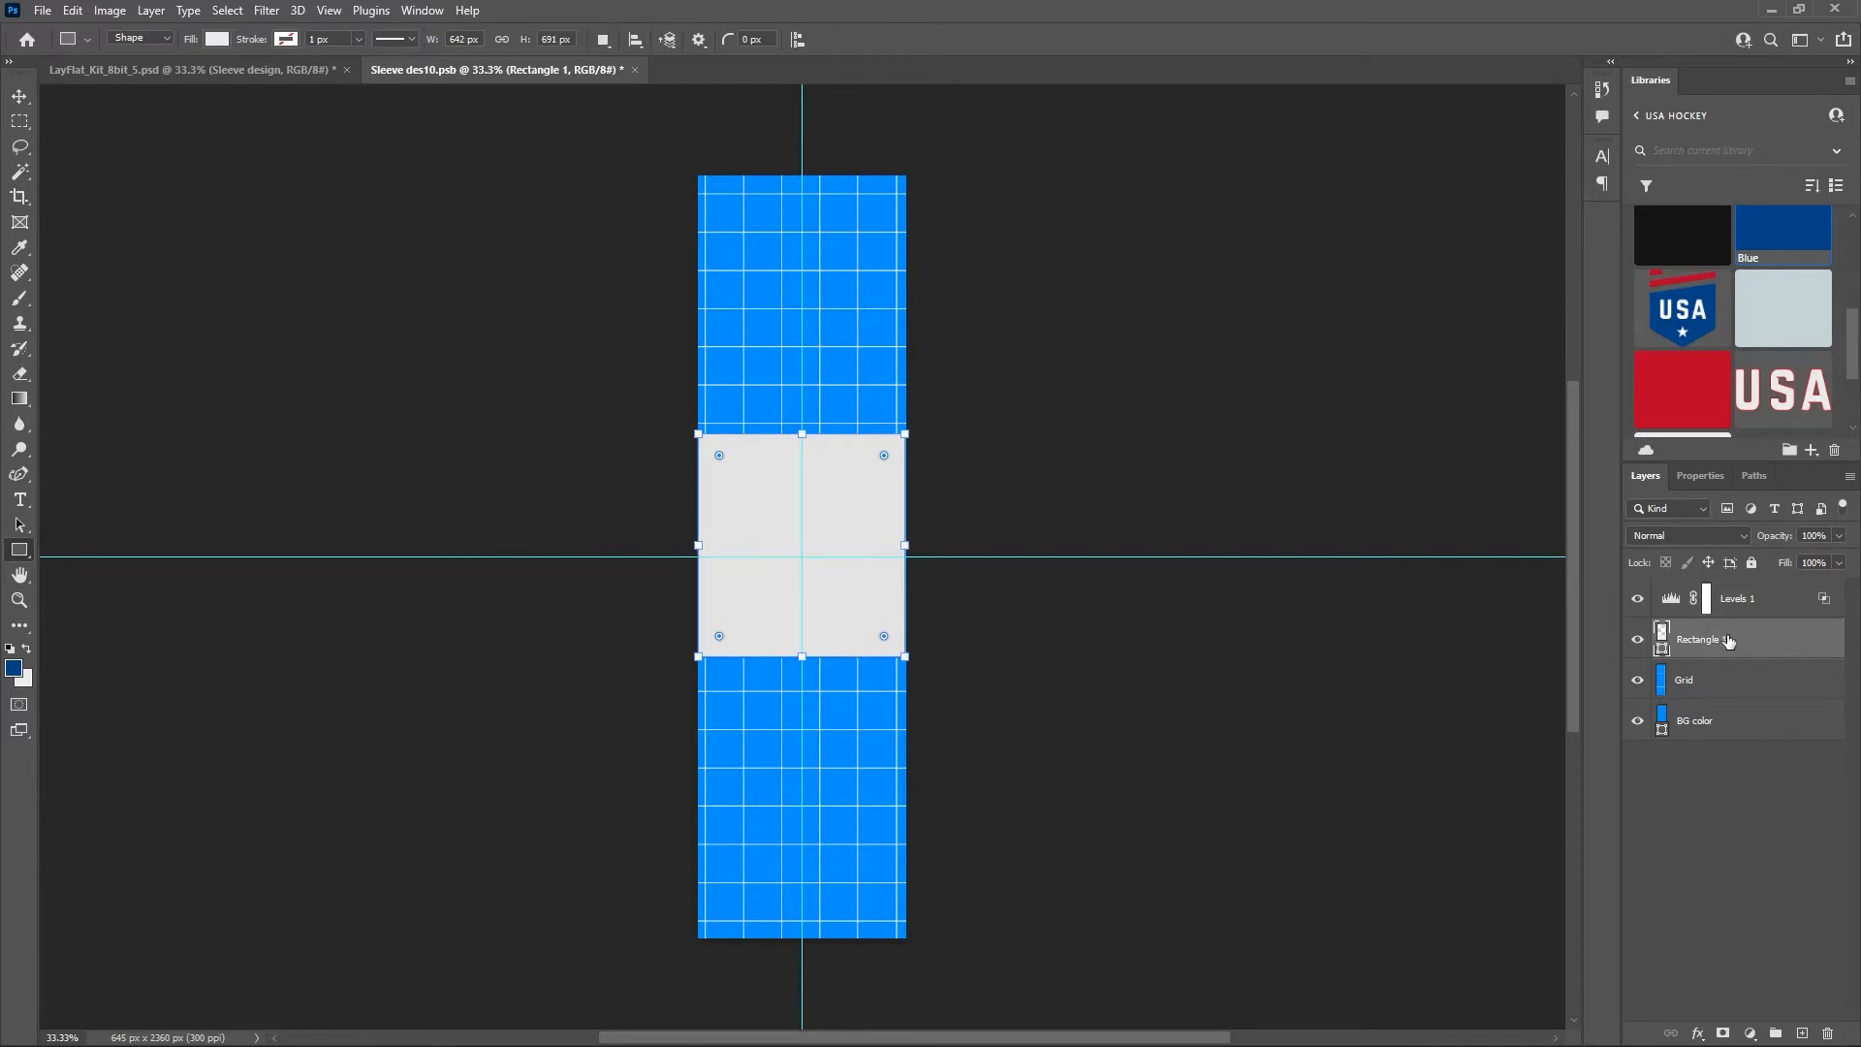
pyautogui.hotkey('ctrl', 'j')
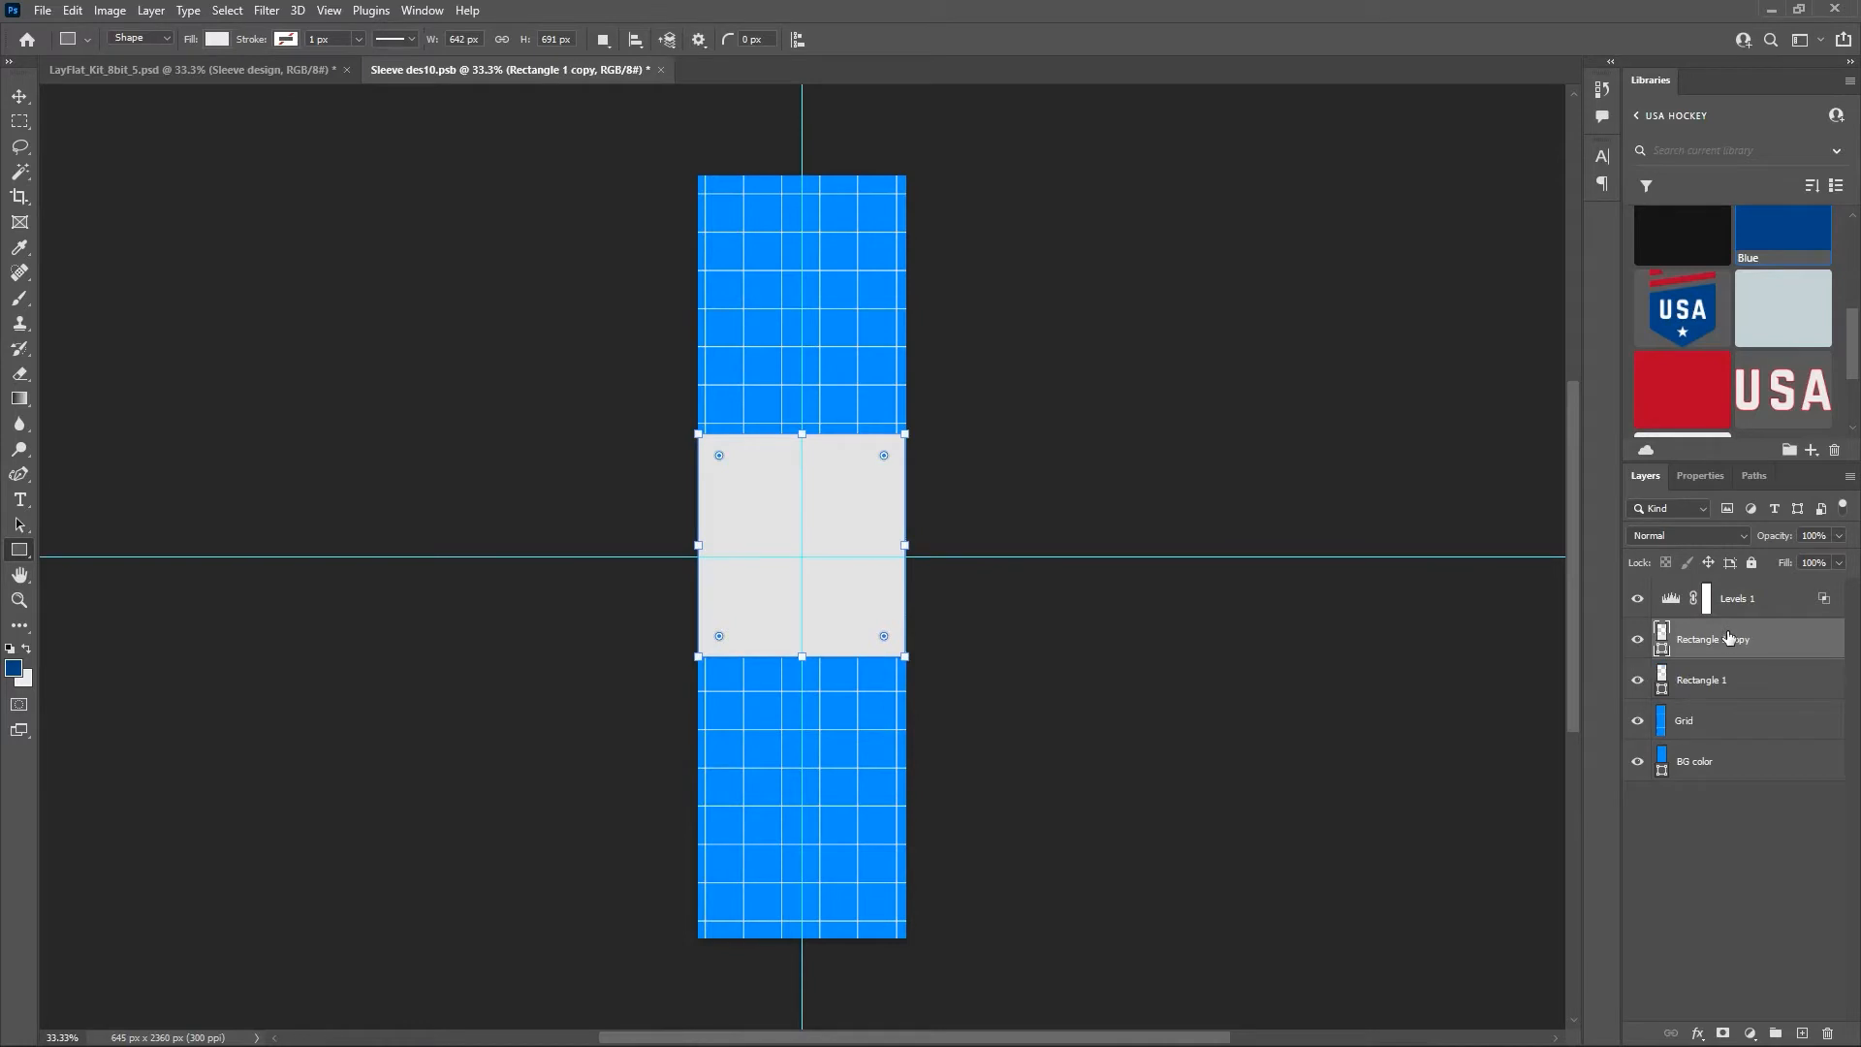
pyautogui.click(1694, 392)
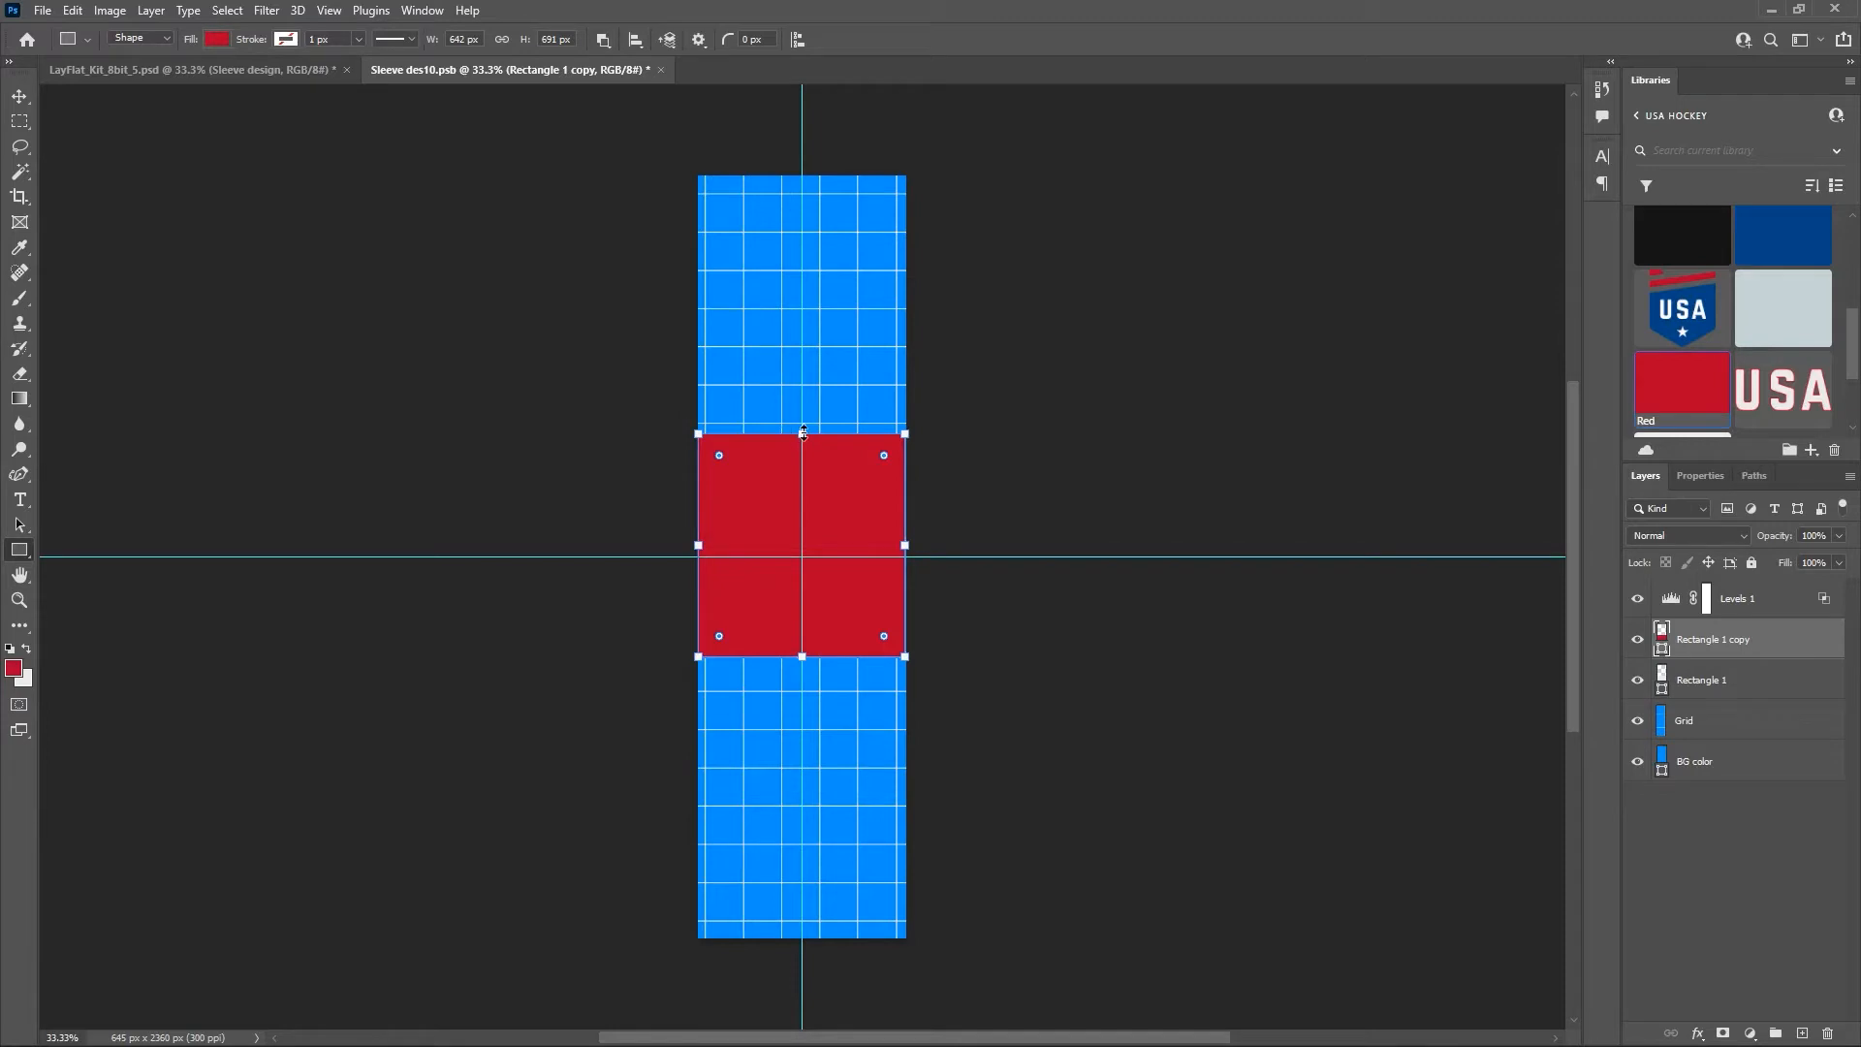
pyautogui.moveTo(803, 432); pyautogui.dragTo(814, 495)
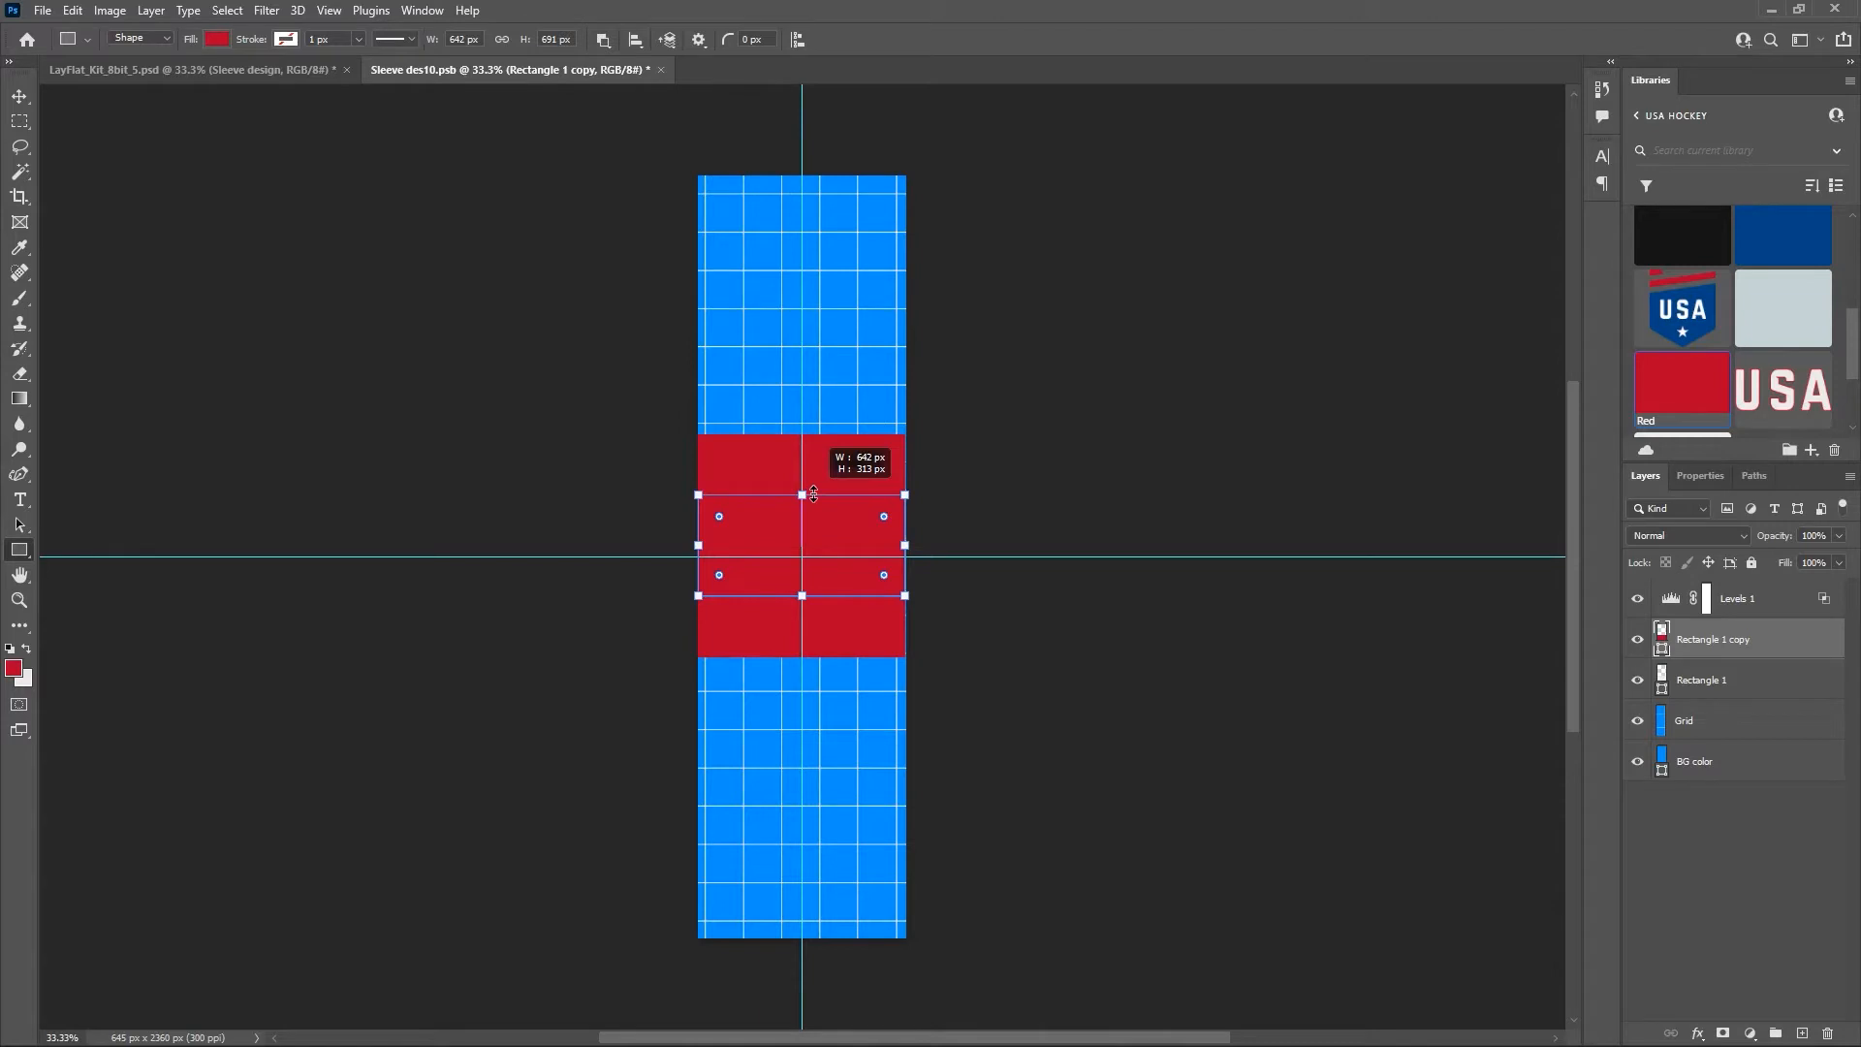
pyautogui.moveTo(813, 494); pyautogui.dragTo(814, 506)
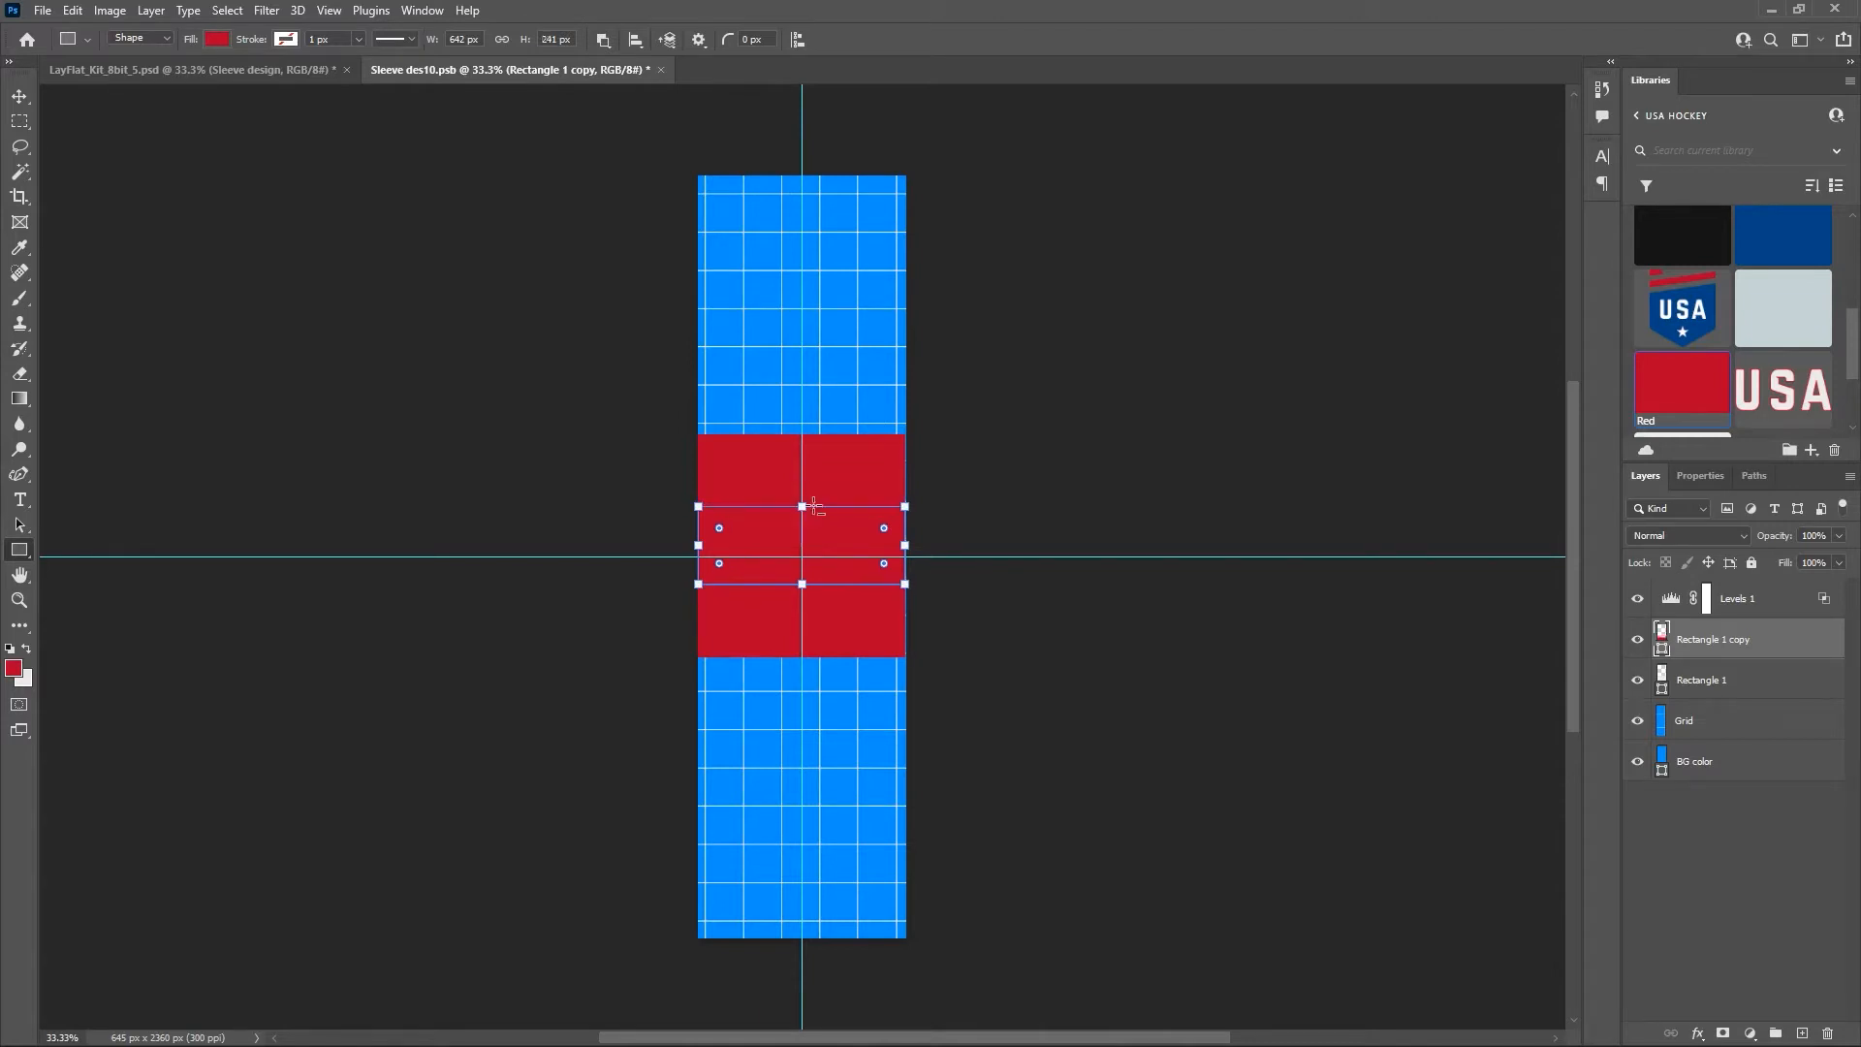
# Hide the Grid and BG color layers behind the stripes, save the sleeve design, and return to the mockup.
pyautogui.click(1639, 721)
pyautogui.click(1638, 761)
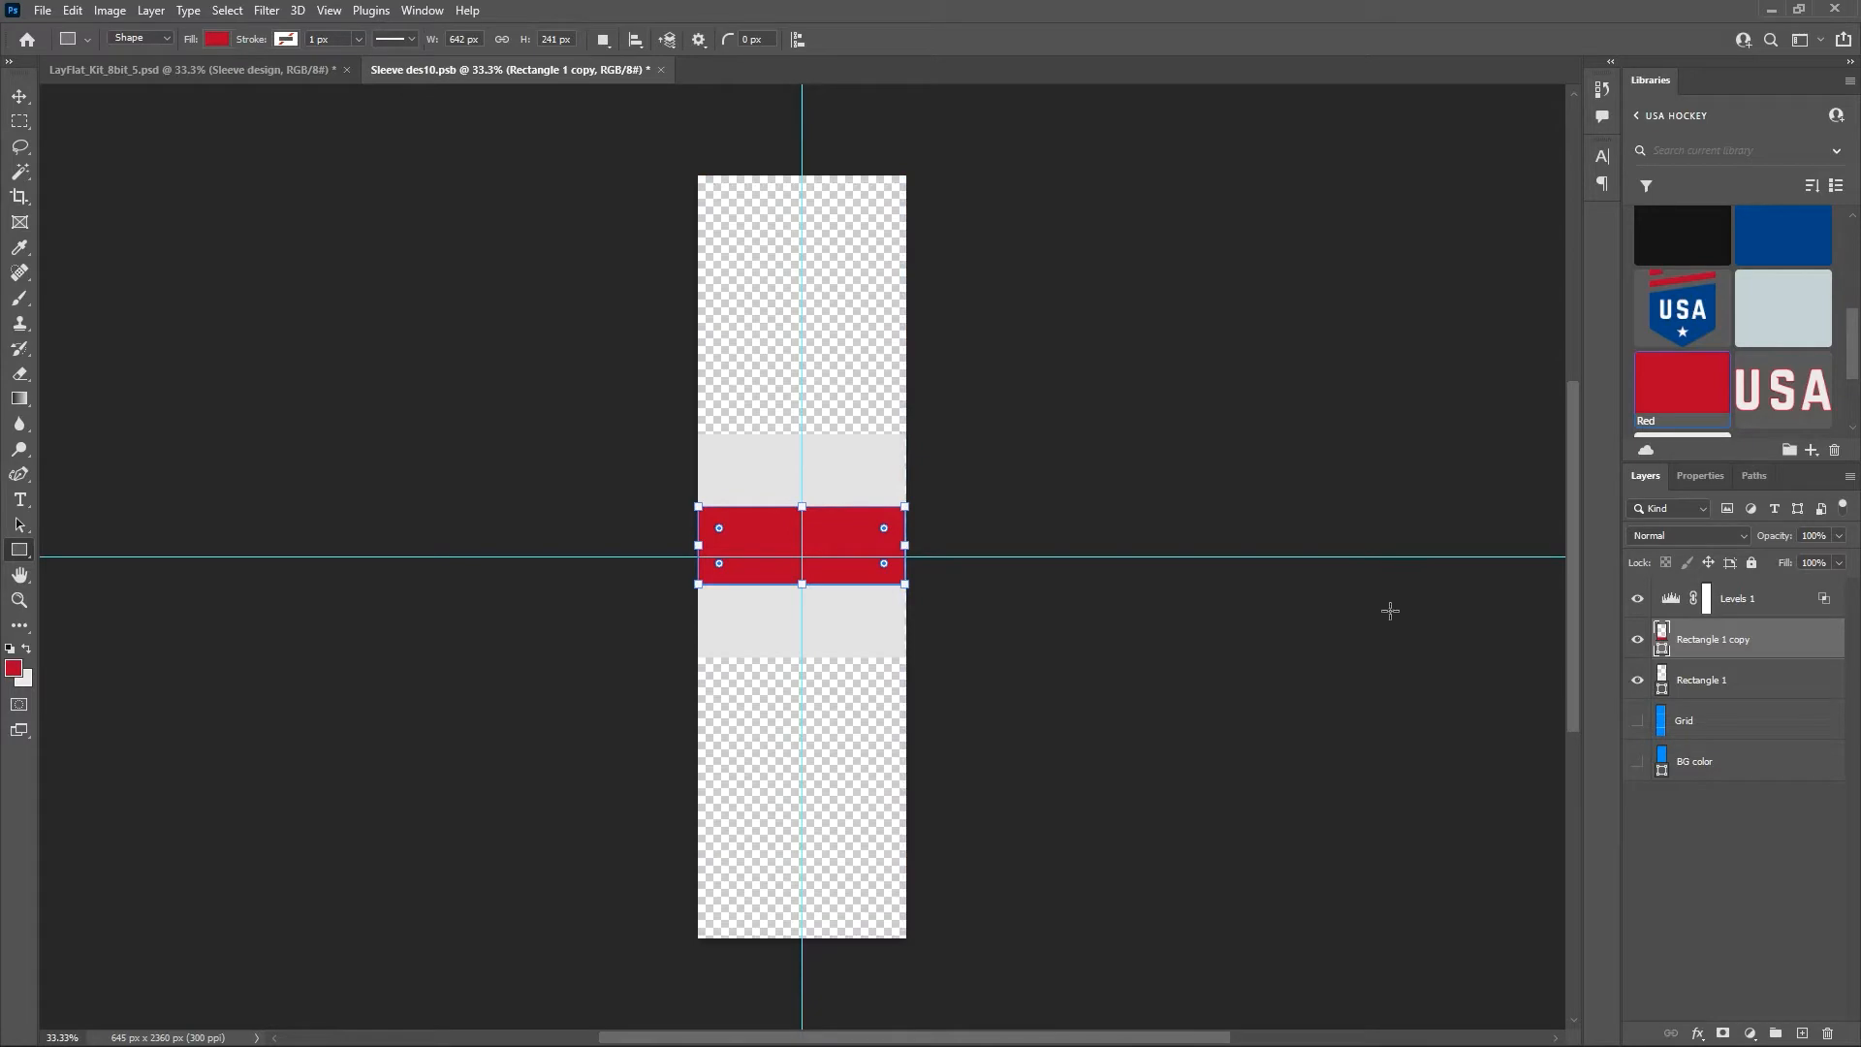
pyautogui.hotkey('ctrl', 's')
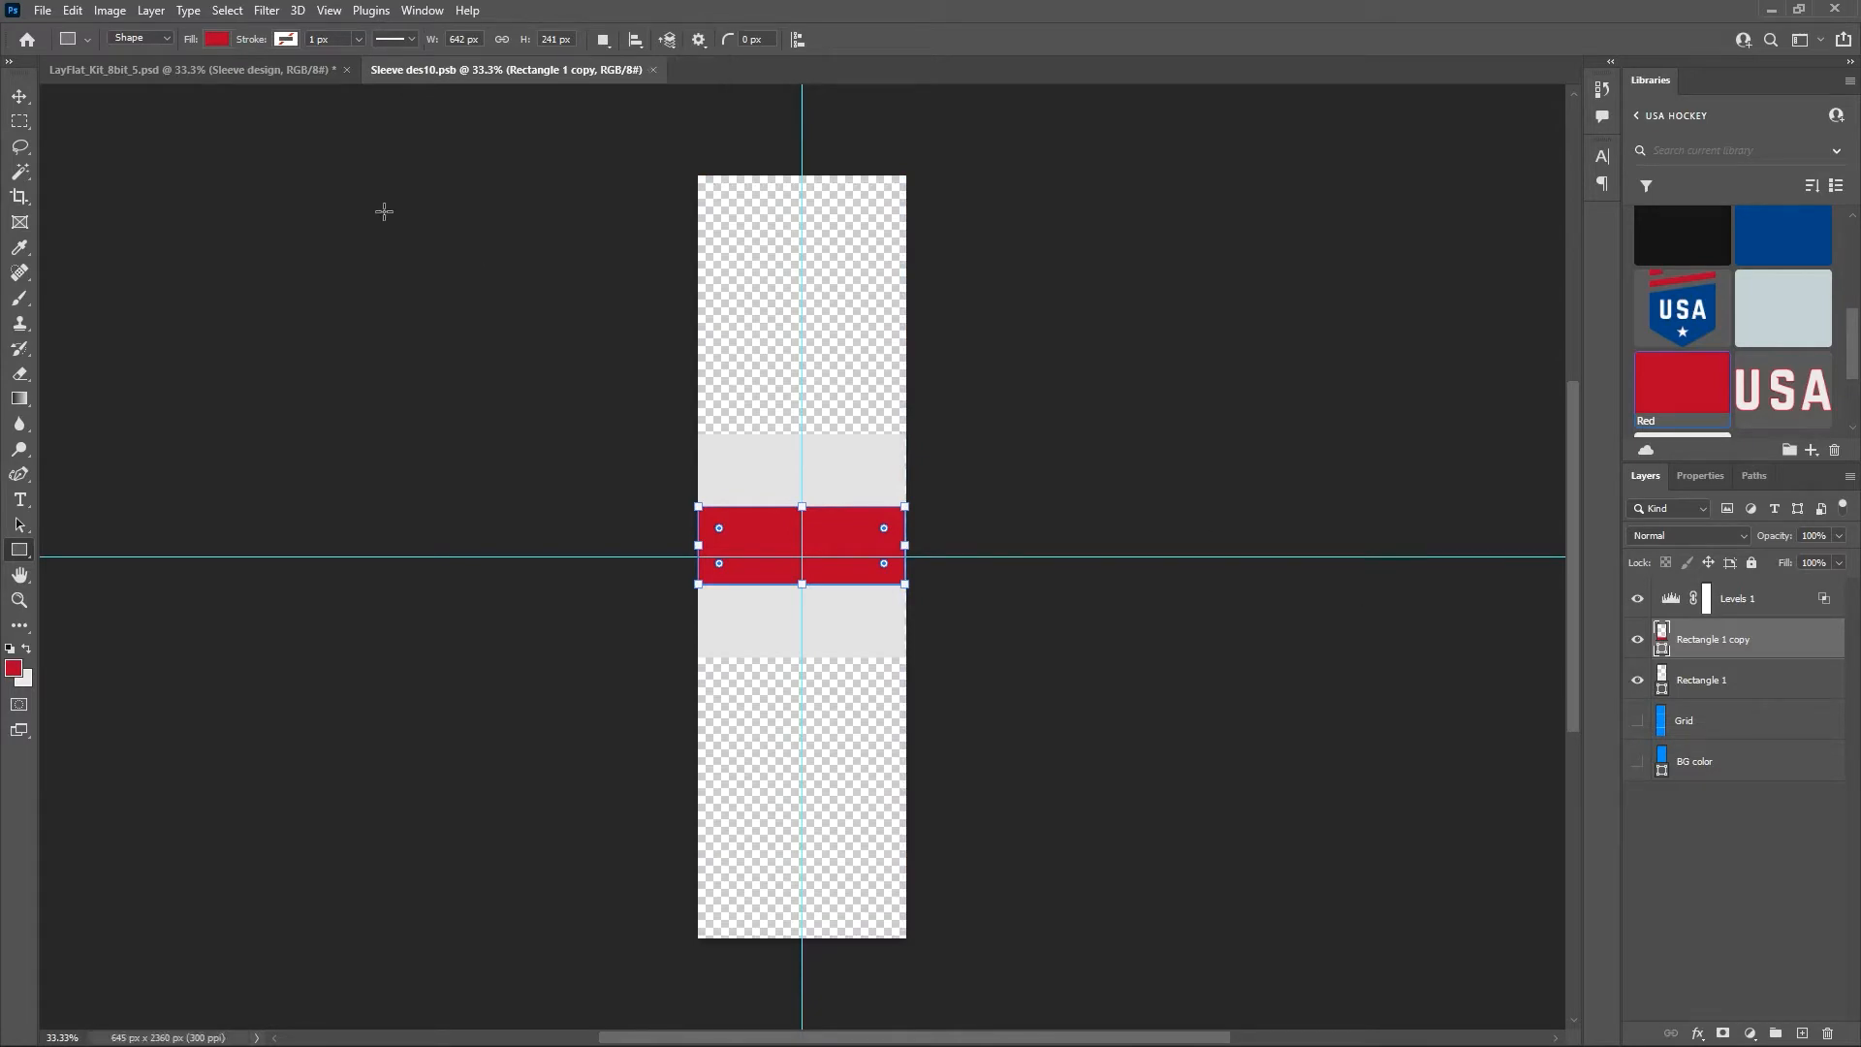
pyautogui.click(158, 76)
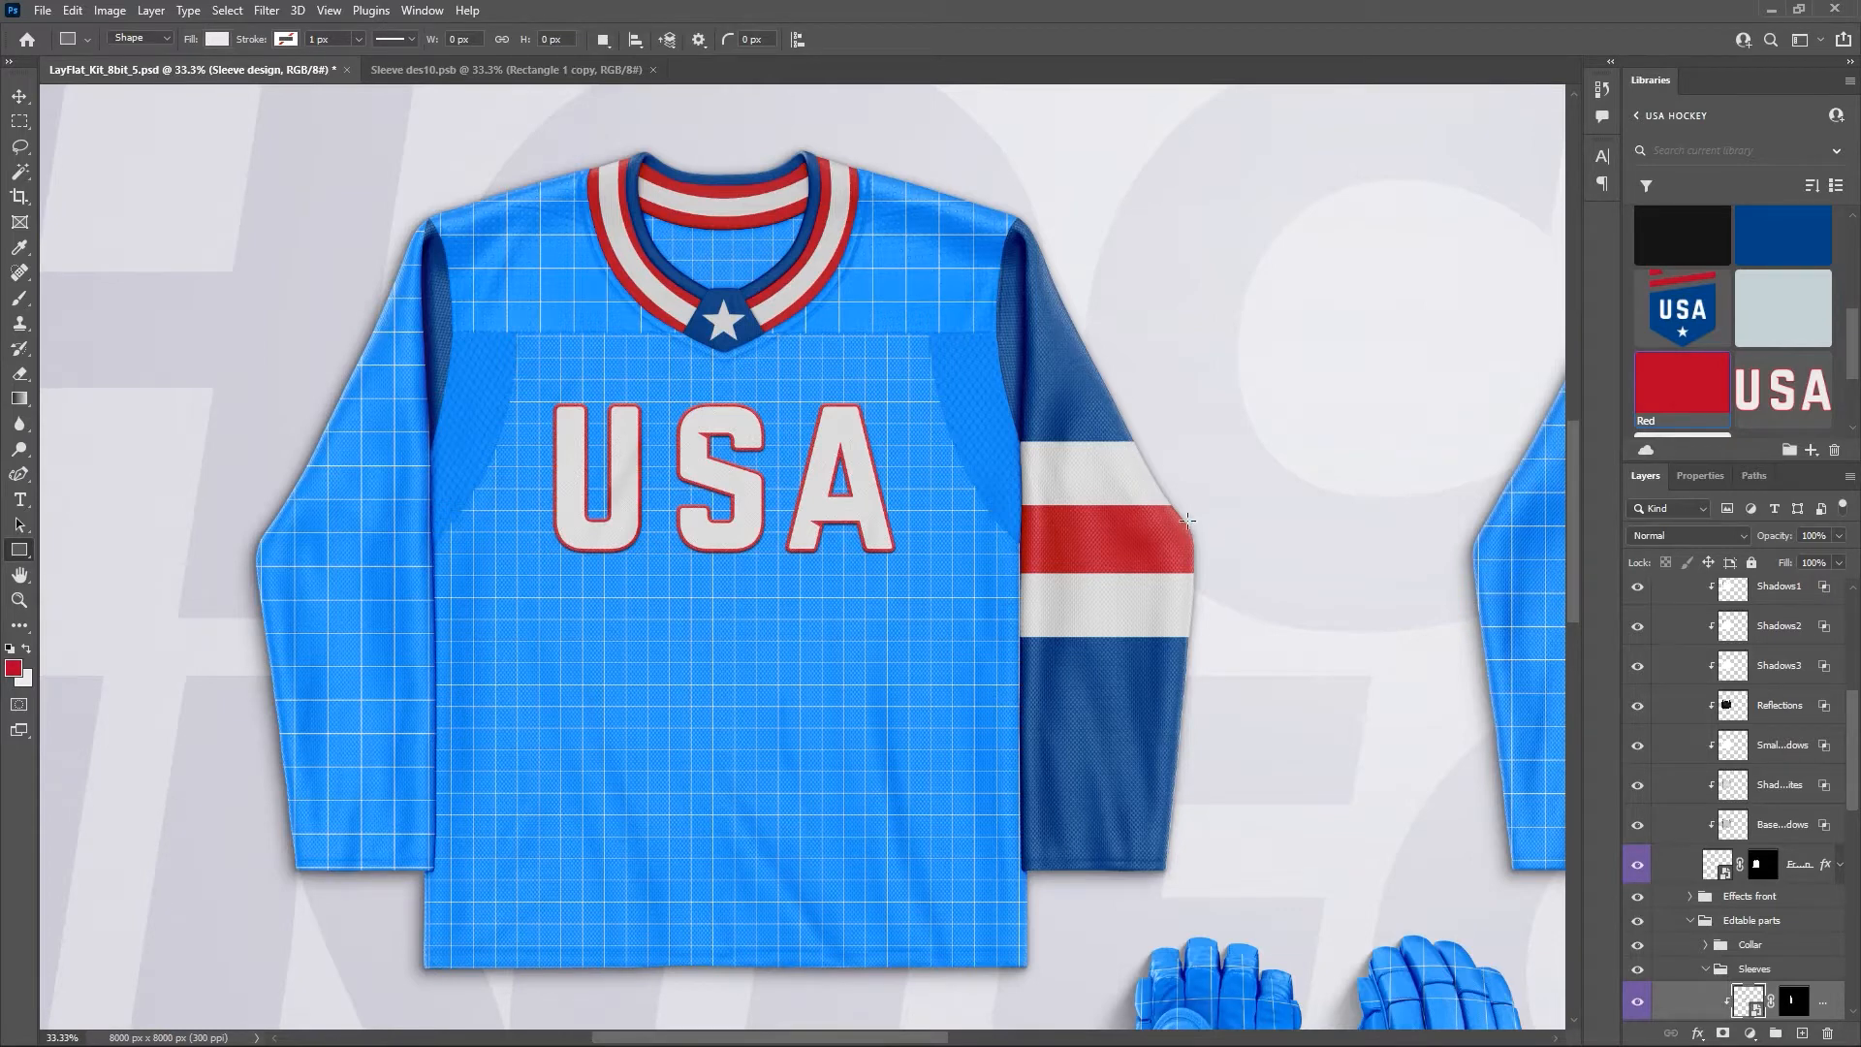
# In Sleeve des10, move both stripe rectangles down until the red one's upper edge meets the horizontal guide, save without BG color, and return to the mockup.
pyautogui.click(520, 70)
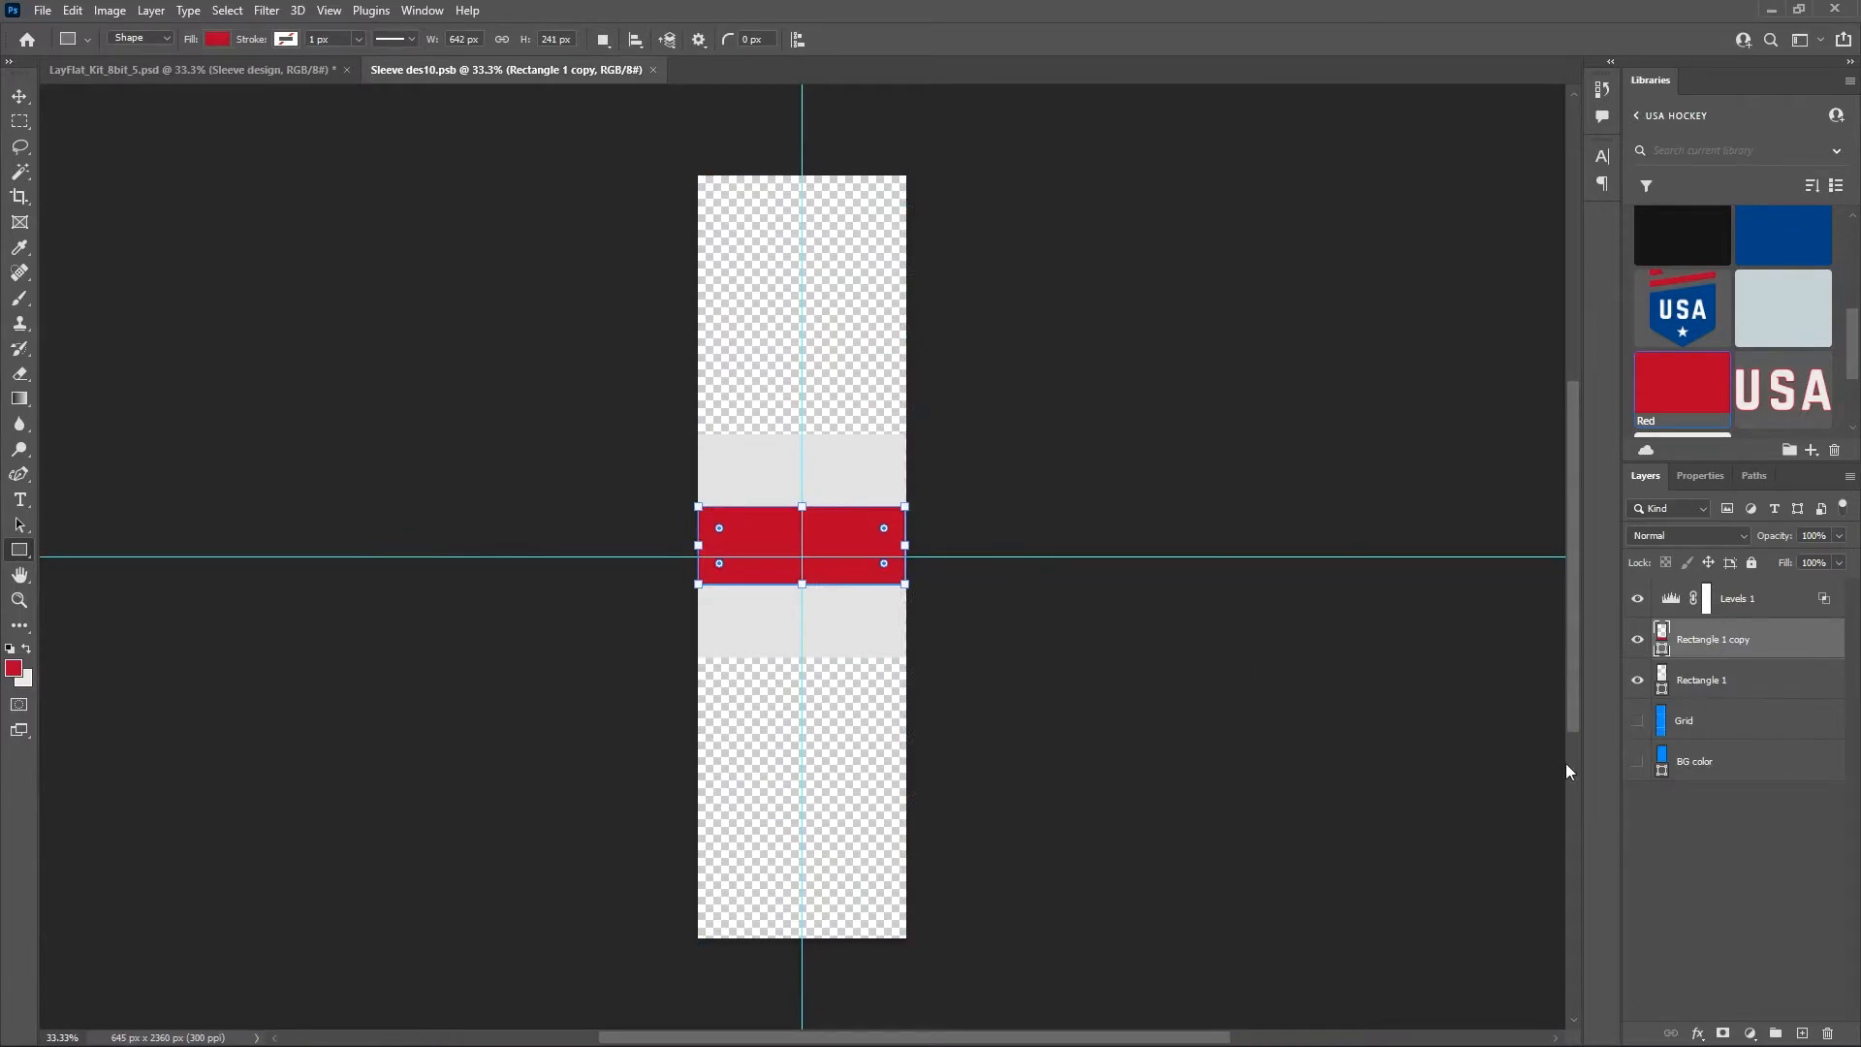
pyautogui.click(1637, 761)
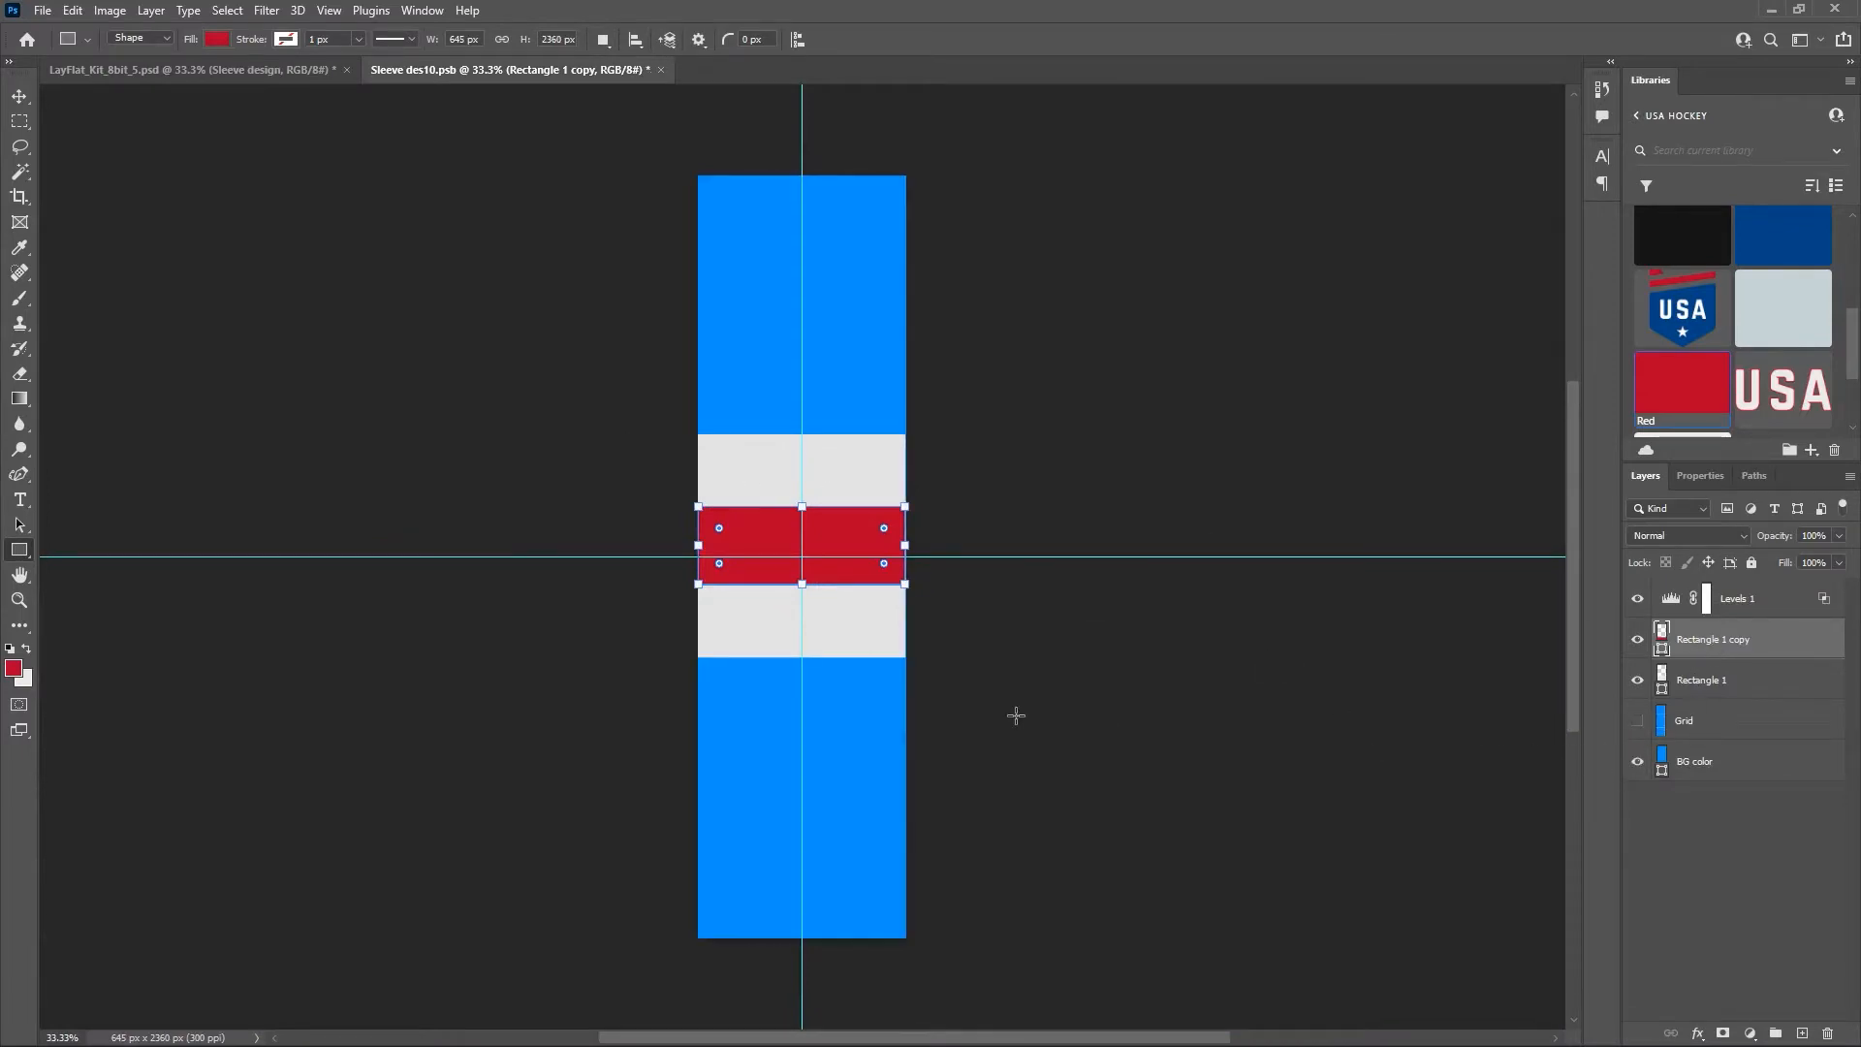
pyautogui.keyDown('shift'); pyautogui.click(1711, 683); pyautogui.keyUp('shift')
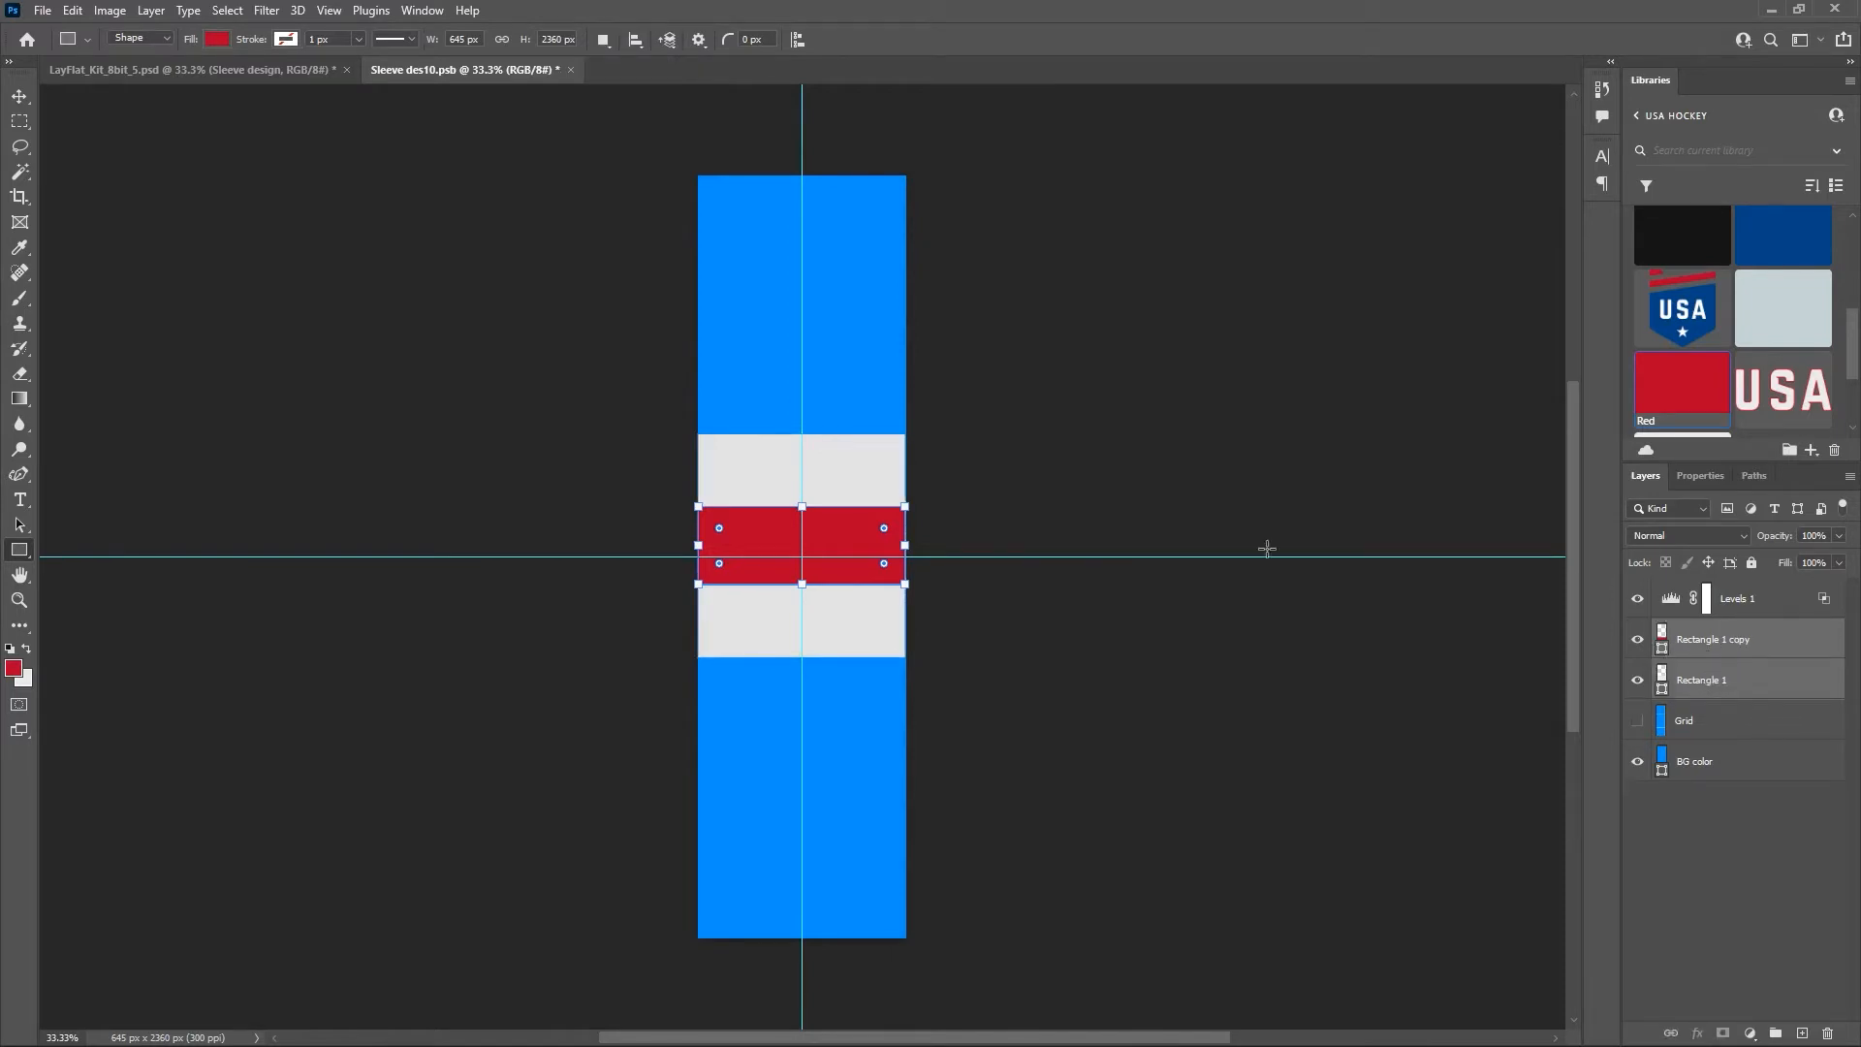
pyautogui.click(22, 97)
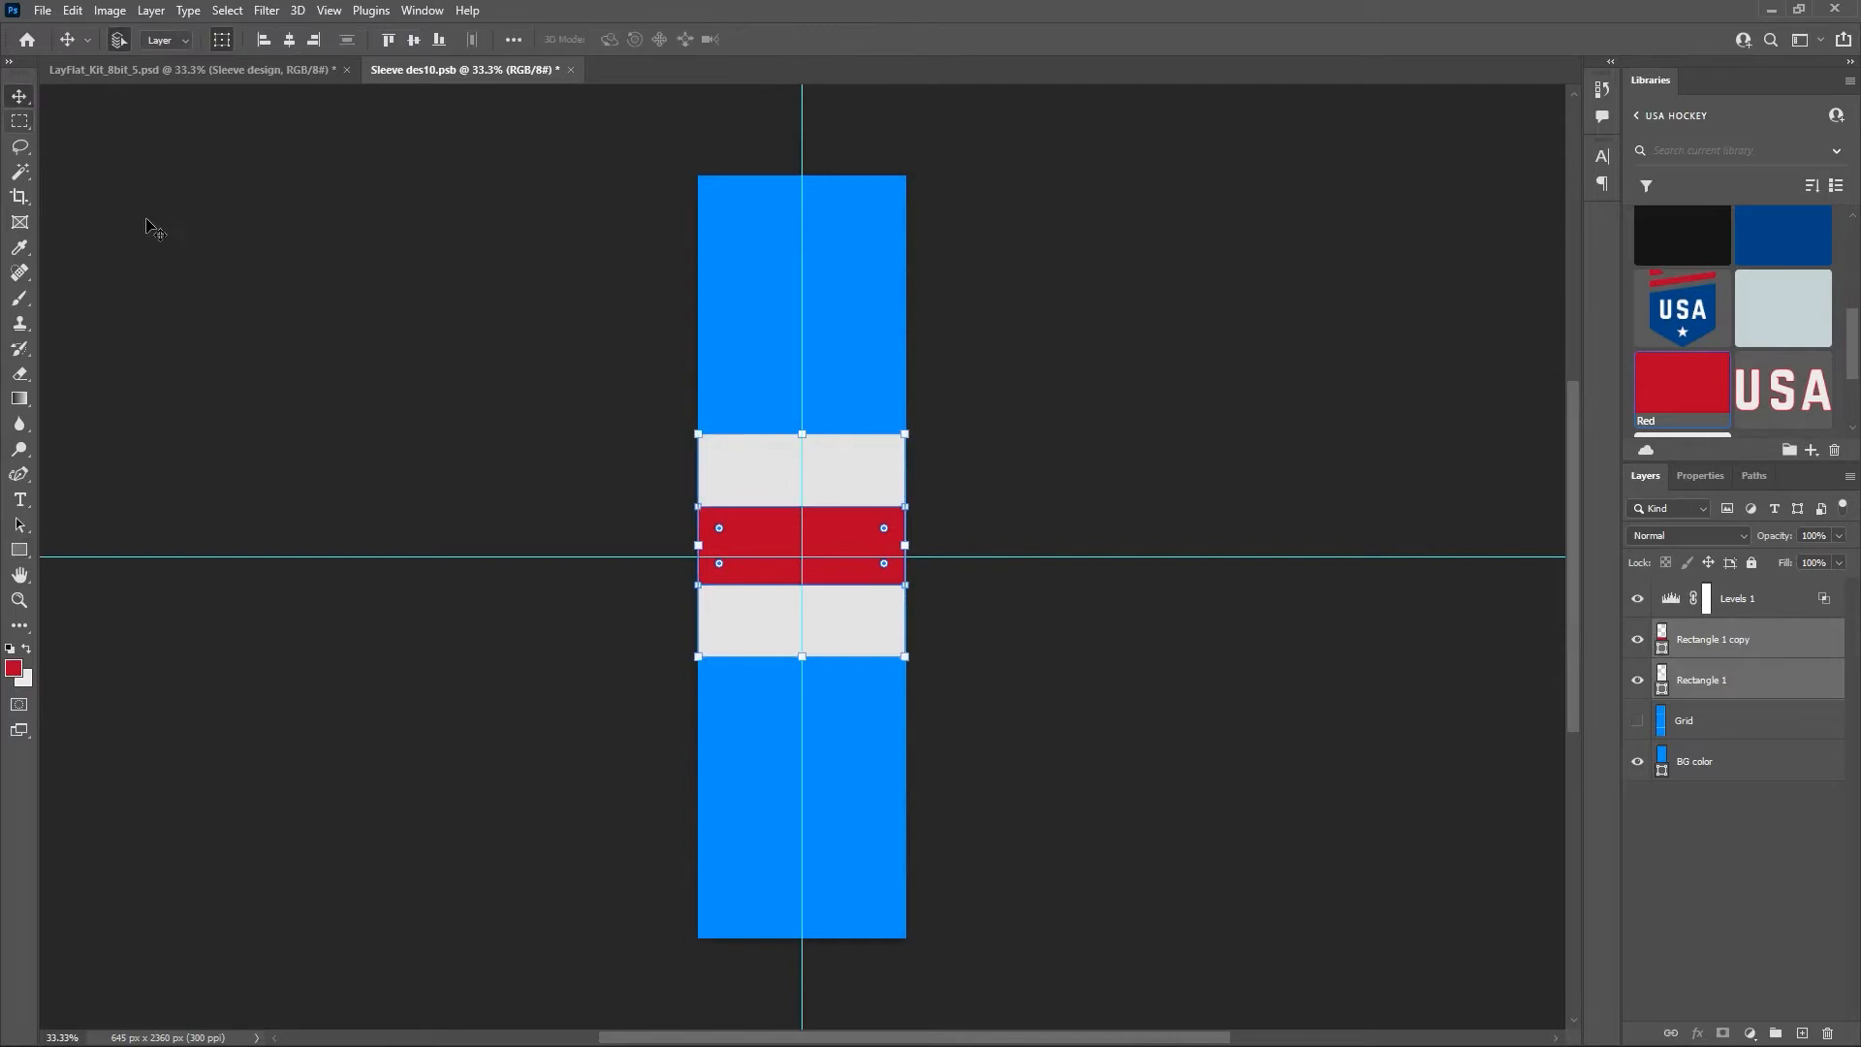
pyautogui.click(804, 433)
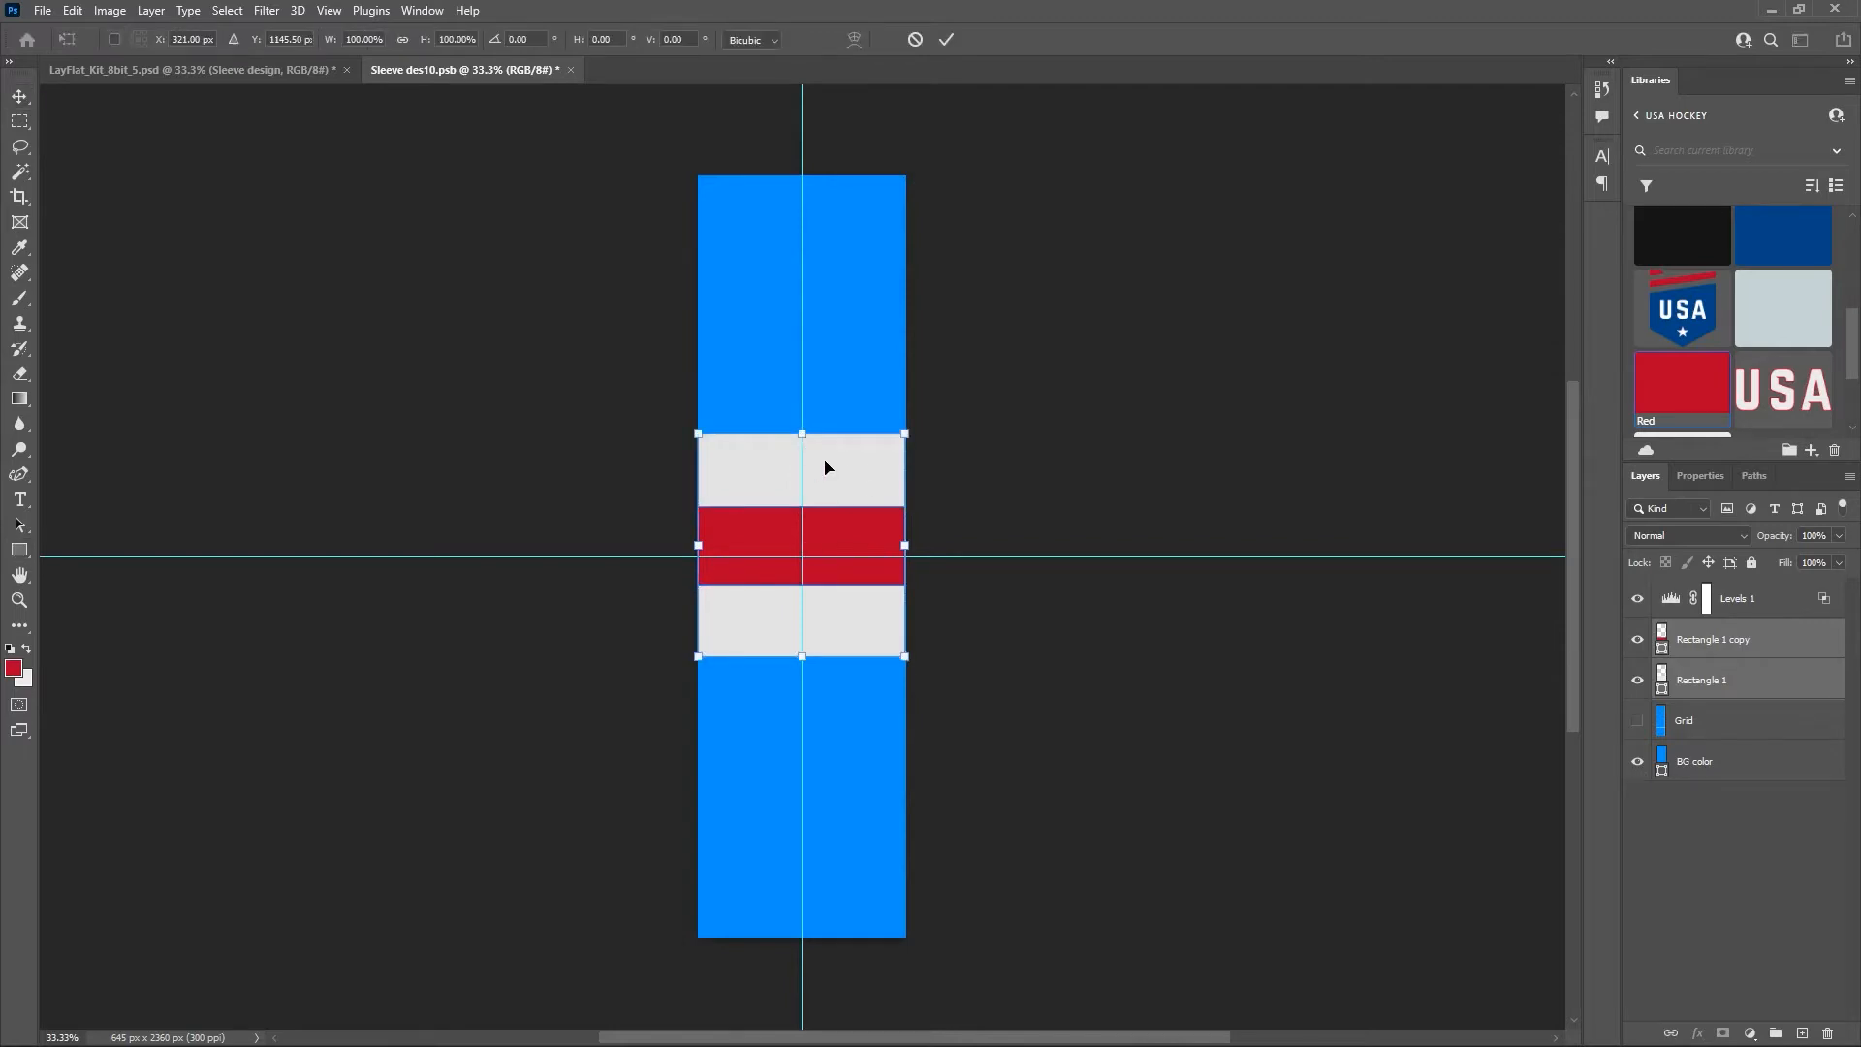
pyautogui.moveTo(825, 468); pyautogui.dragTo(831, 518)
pyautogui.click(945, 41)
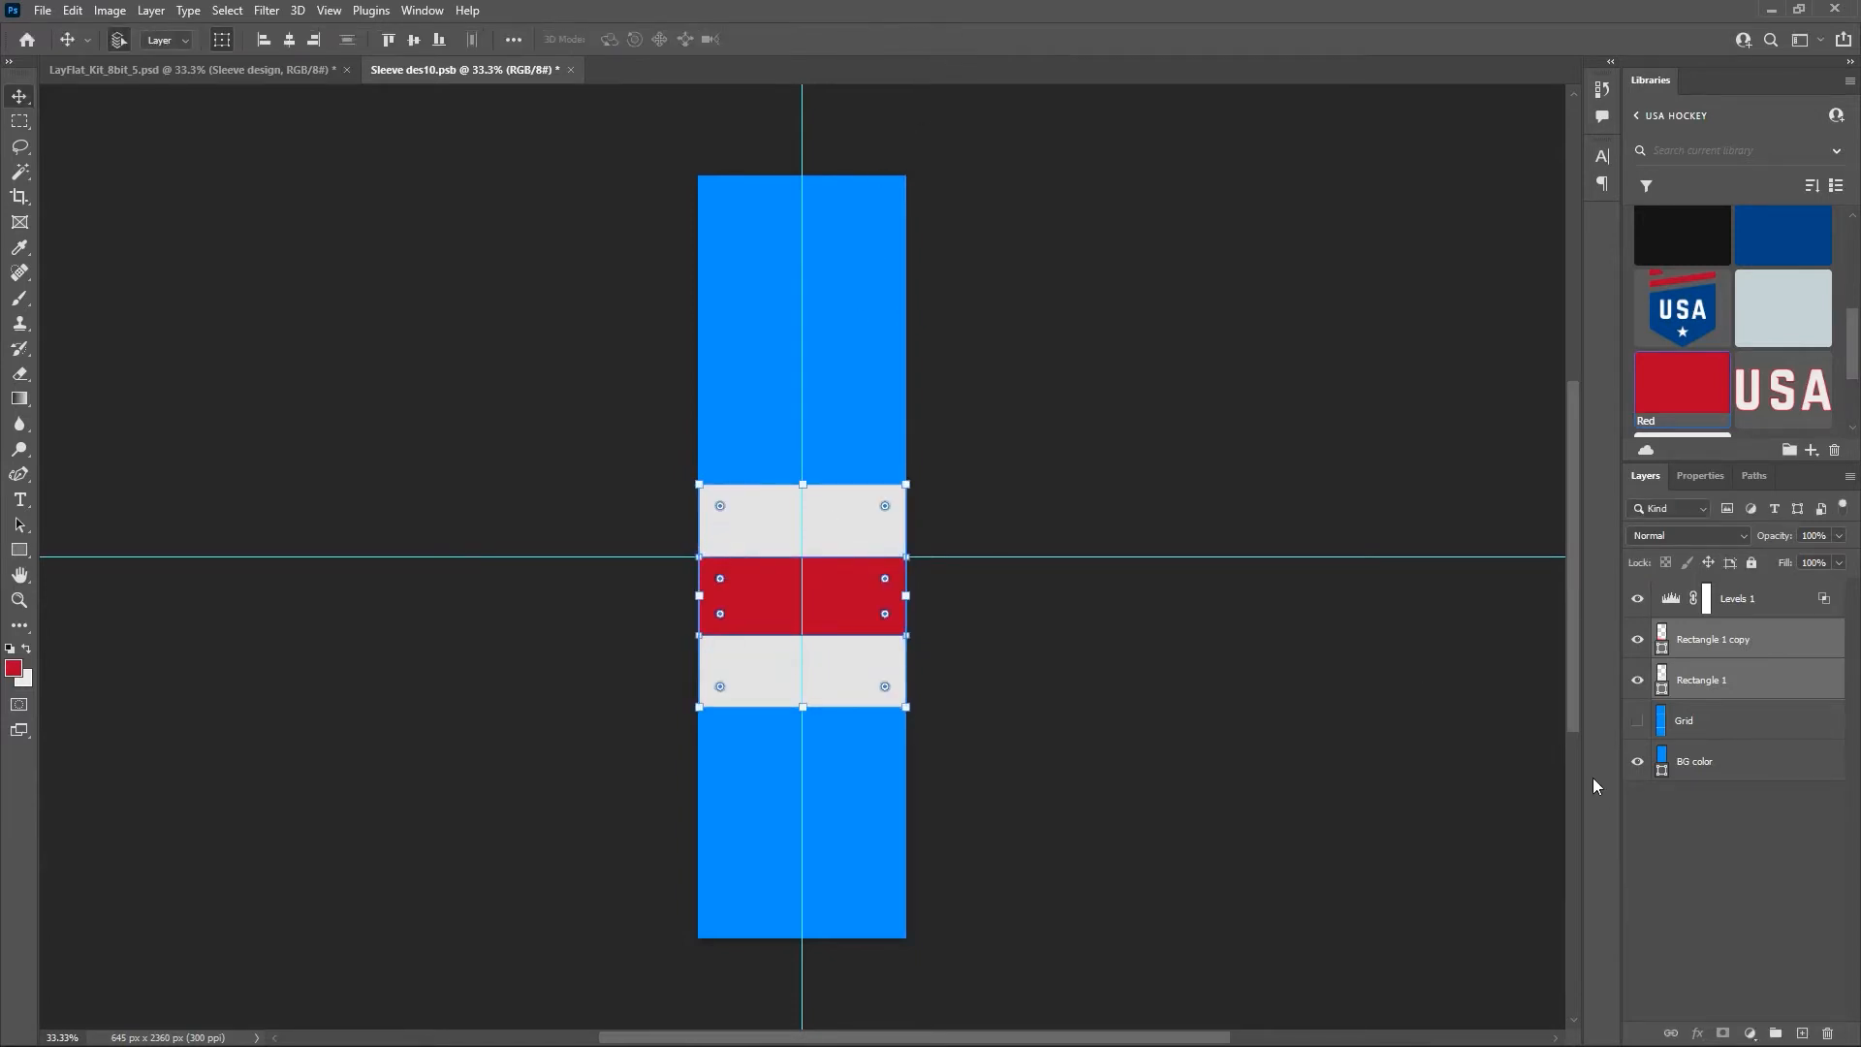
pyautogui.click(1638, 761)
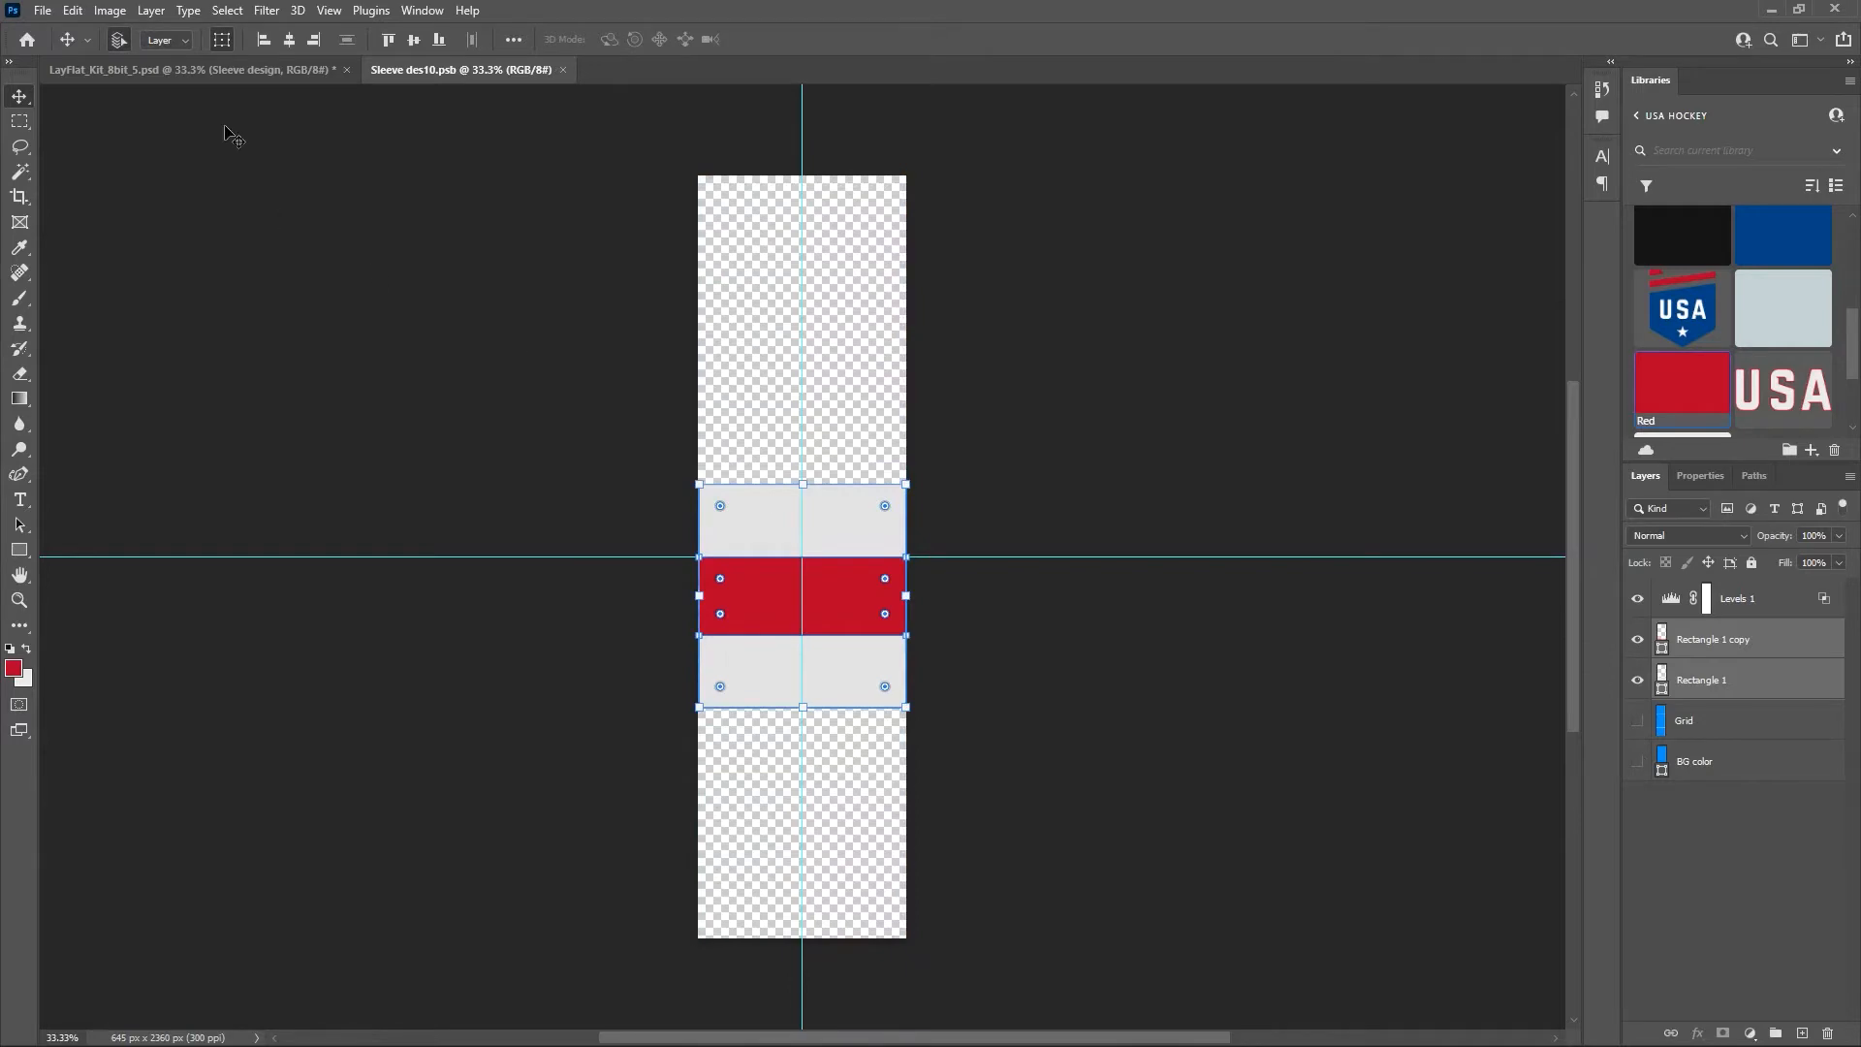
pyautogui.click(229, 70)
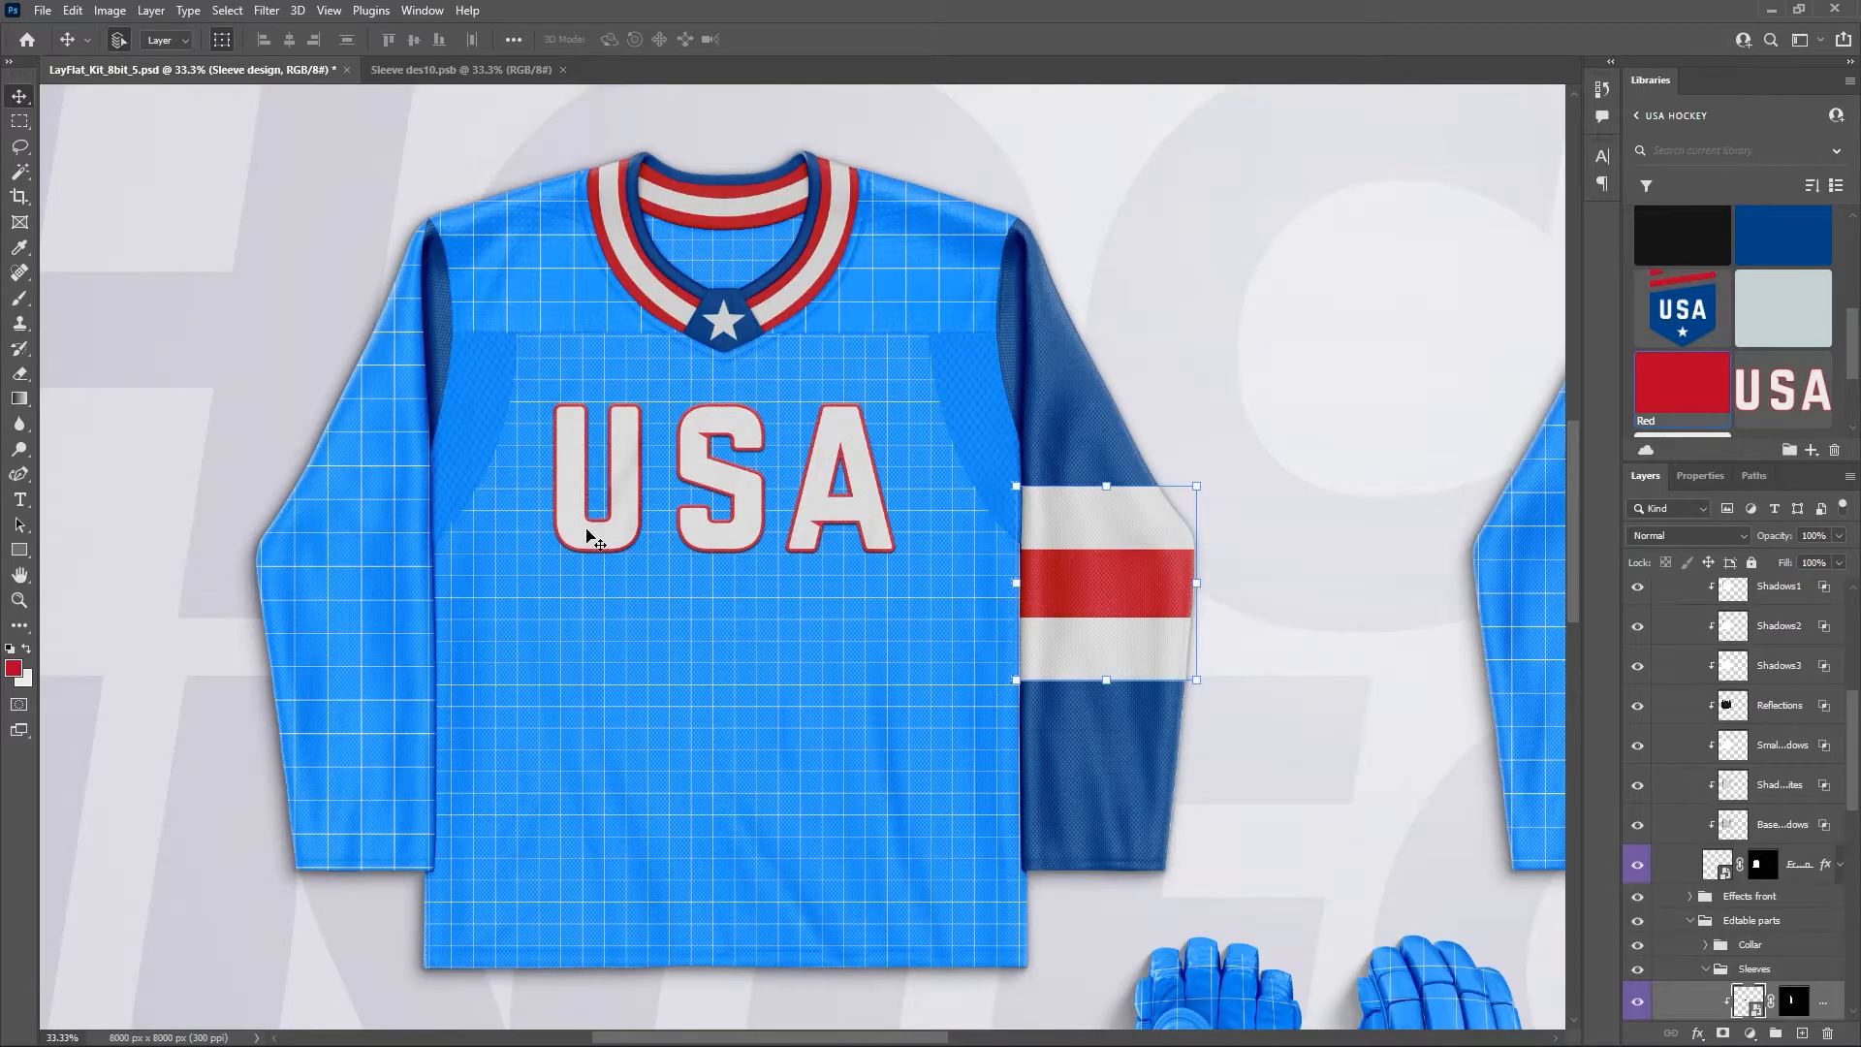
# Nudge both stripe rectangles slightly further down in the sleeve design and save it.
pyautogui.click(528, 71)
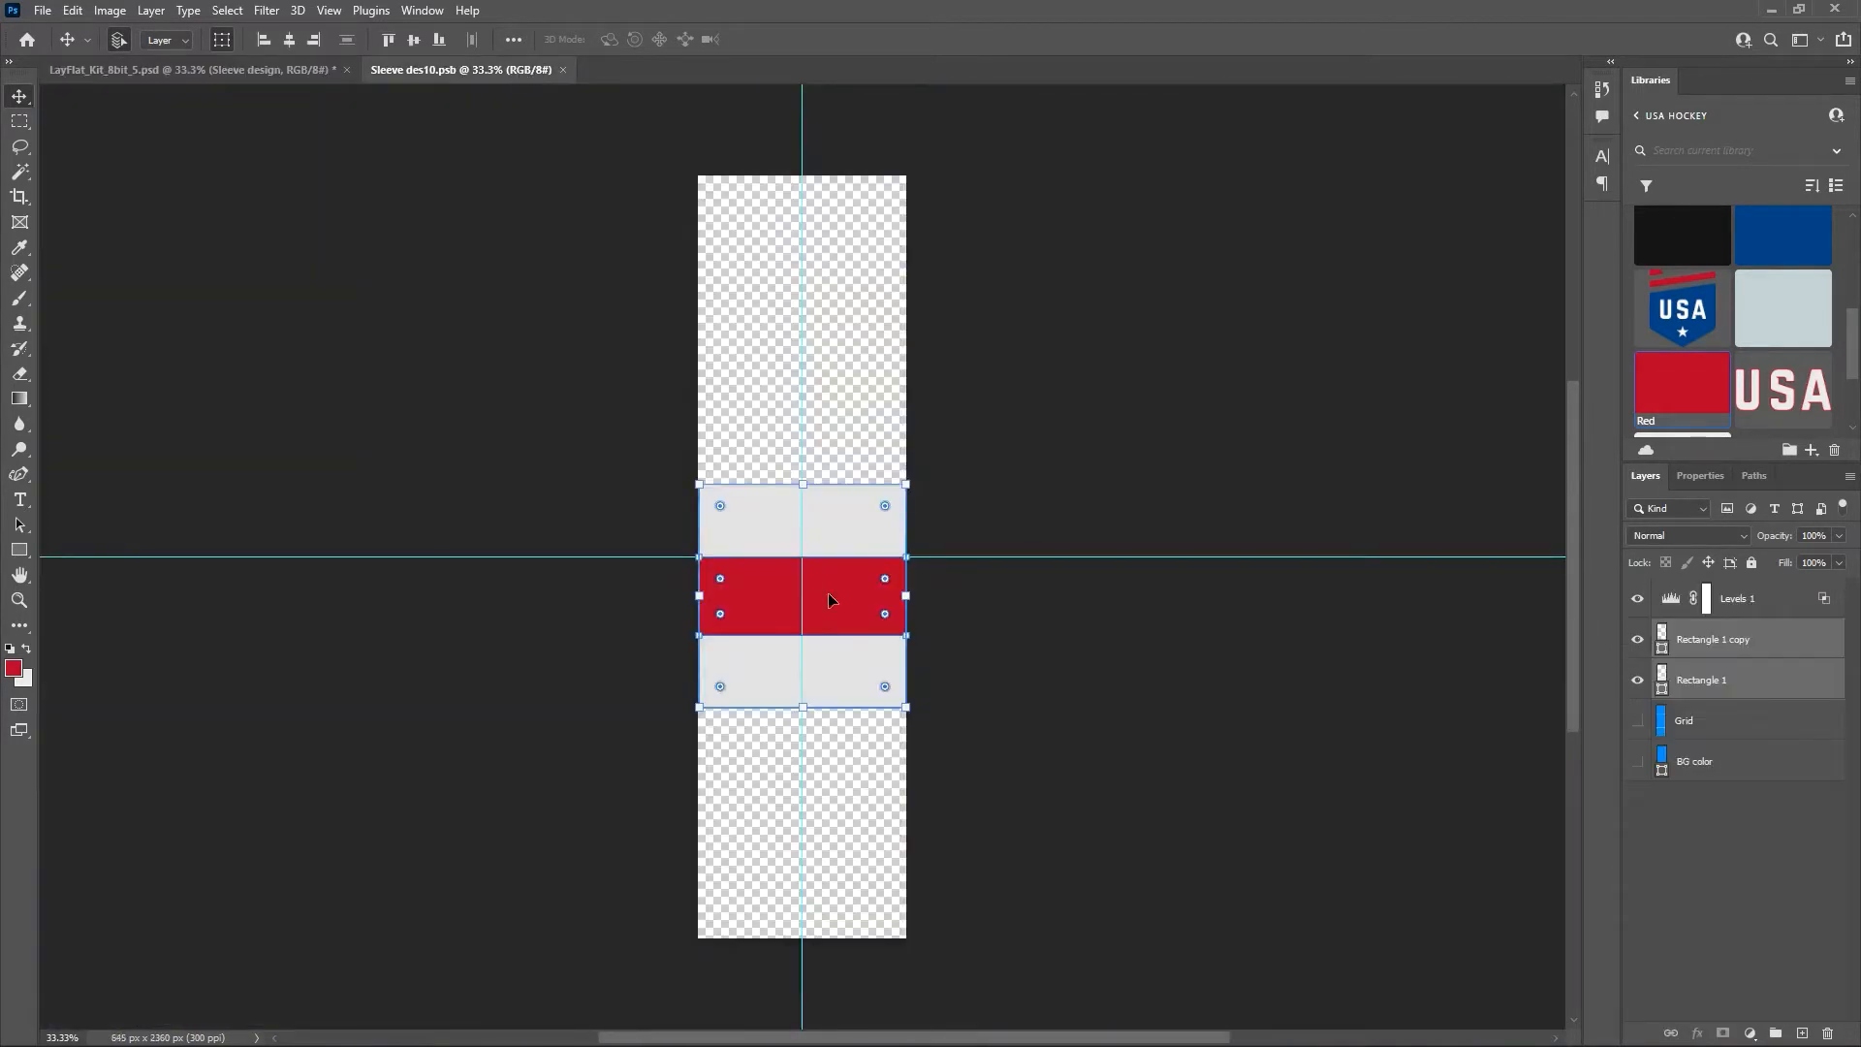
pyautogui.press('Down')
pyautogui.press('Down')
pyautogui.press('Down')
pyautogui.press('Down')
pyautogui.press('Down')
pyautogui.press('Down')
pyautogui.press('Down')
pyautogui.press('Down')
pyautogui.press('Down')
pyautogui.press('Down')
pyautogui.press('Down')
pyautogui.press('Down')
pyautogui.press('Down')
pyautogui.press('Down')
pyautogui.press('Down')
pyautogui.press('Down')
pyautogui.press('Down')
pyautogui.press('Down')
pyautogui.press('Down')
pyautogui.press('Down')
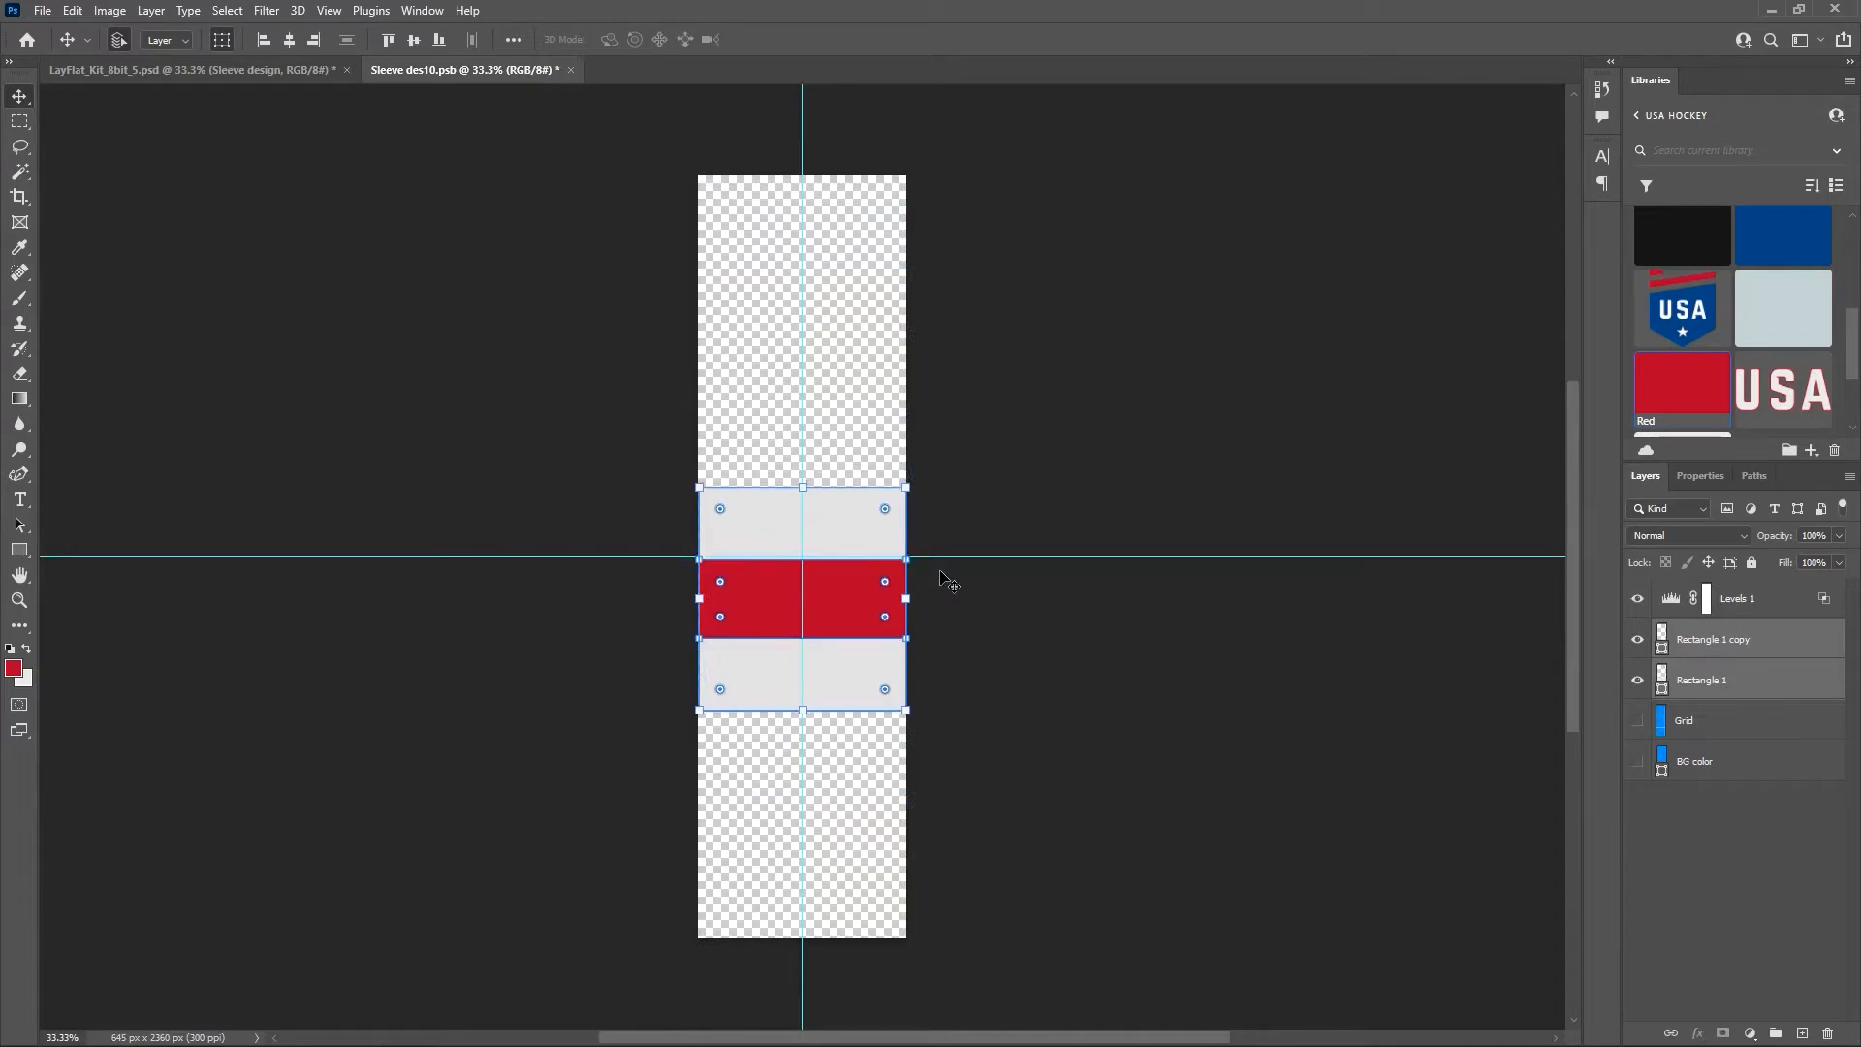
pyautogui.hotkey('ctrl', 's')
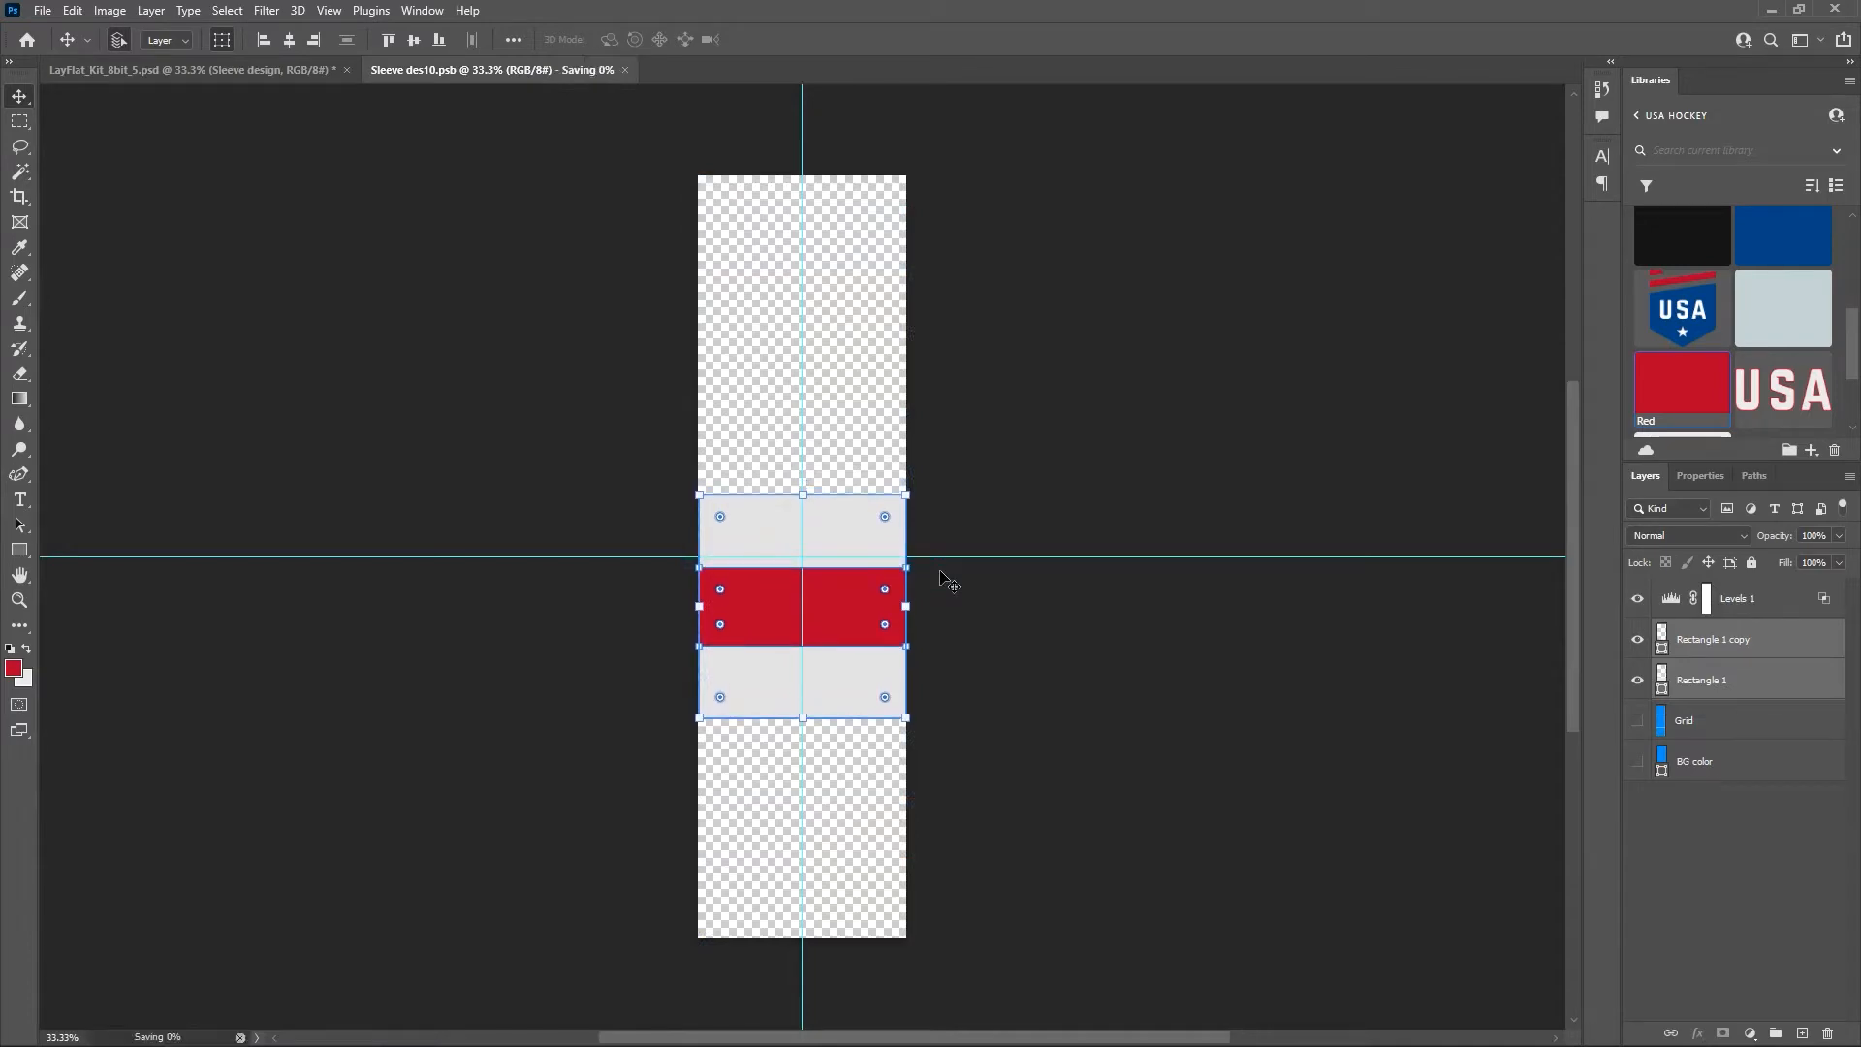
# Return to the mockup and toggle the LayFlat_Kit_USA reference layer to compare the sleeve stripes' position and height.
pyautogui.click(242, 70)
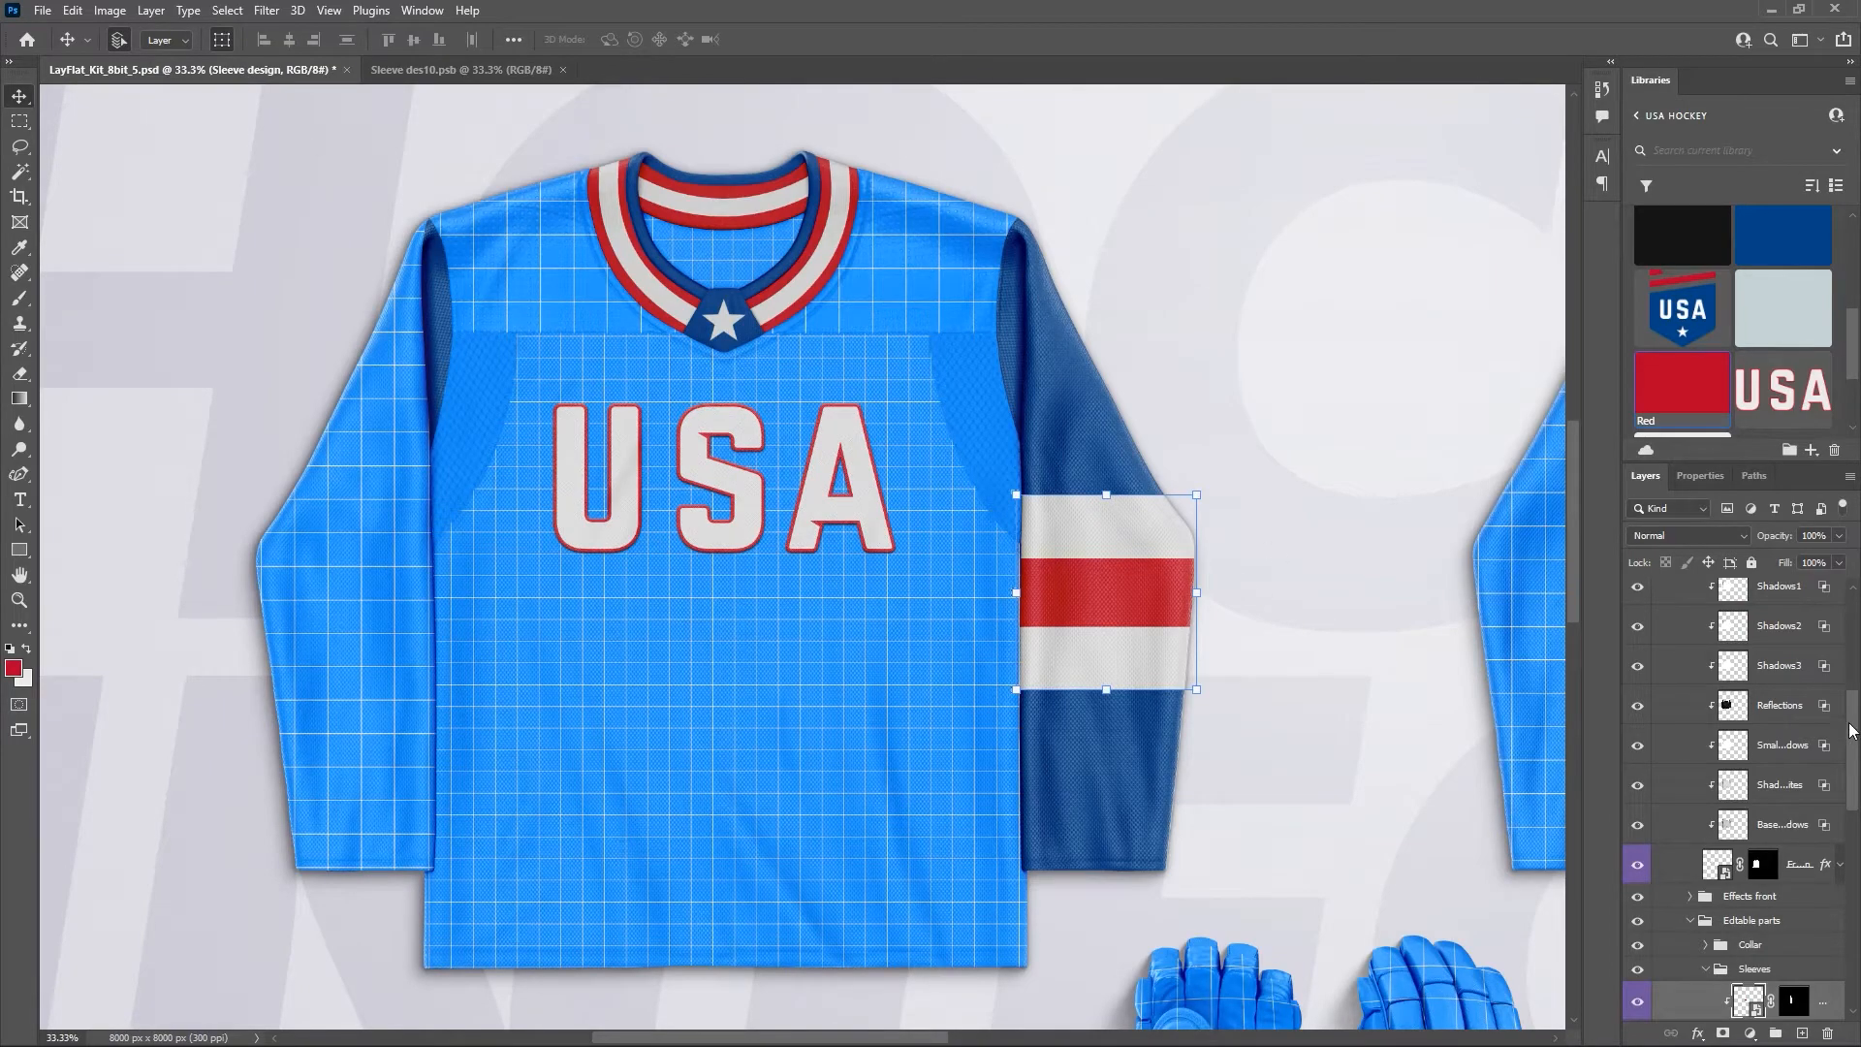
pyautogui.scroll(5, 1851, 729)
pyautogui.click(1638, 599)
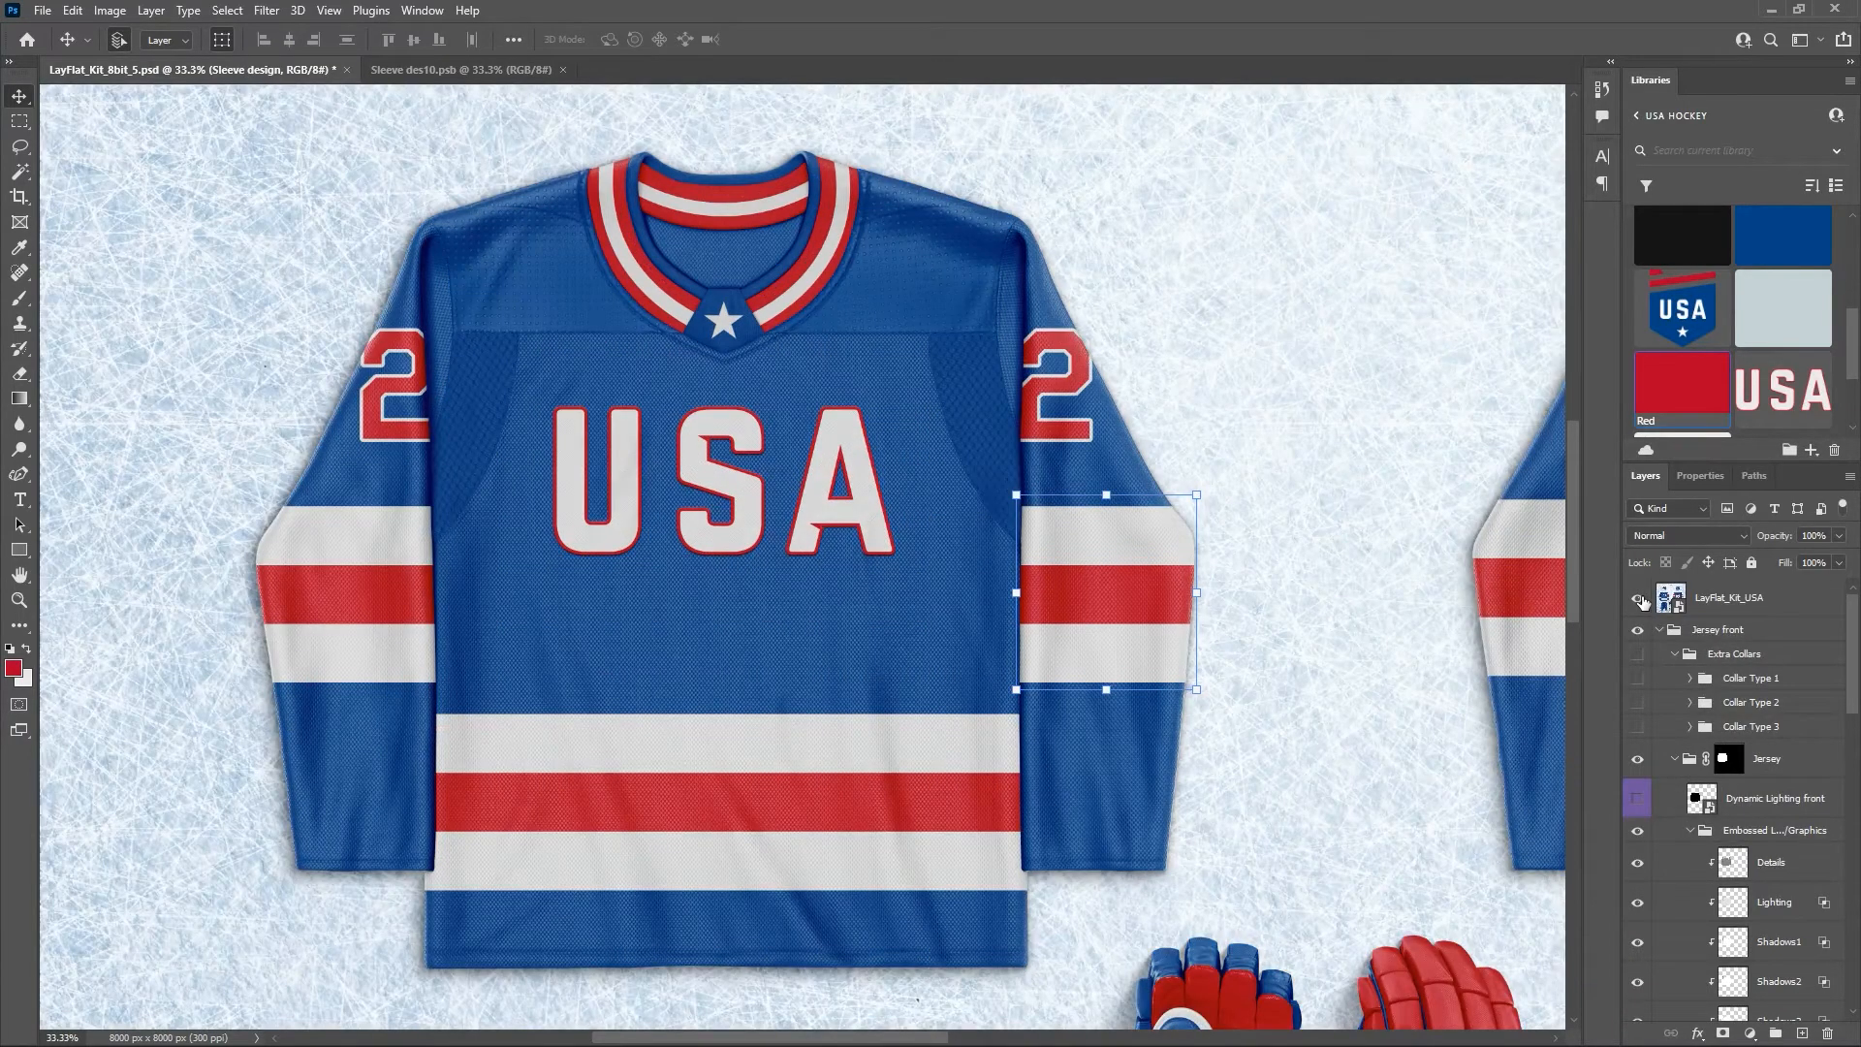
pyautogui.click(1639, 600)
pyautogui.click(1639, 599)
pyautogui.click(1640, 601)
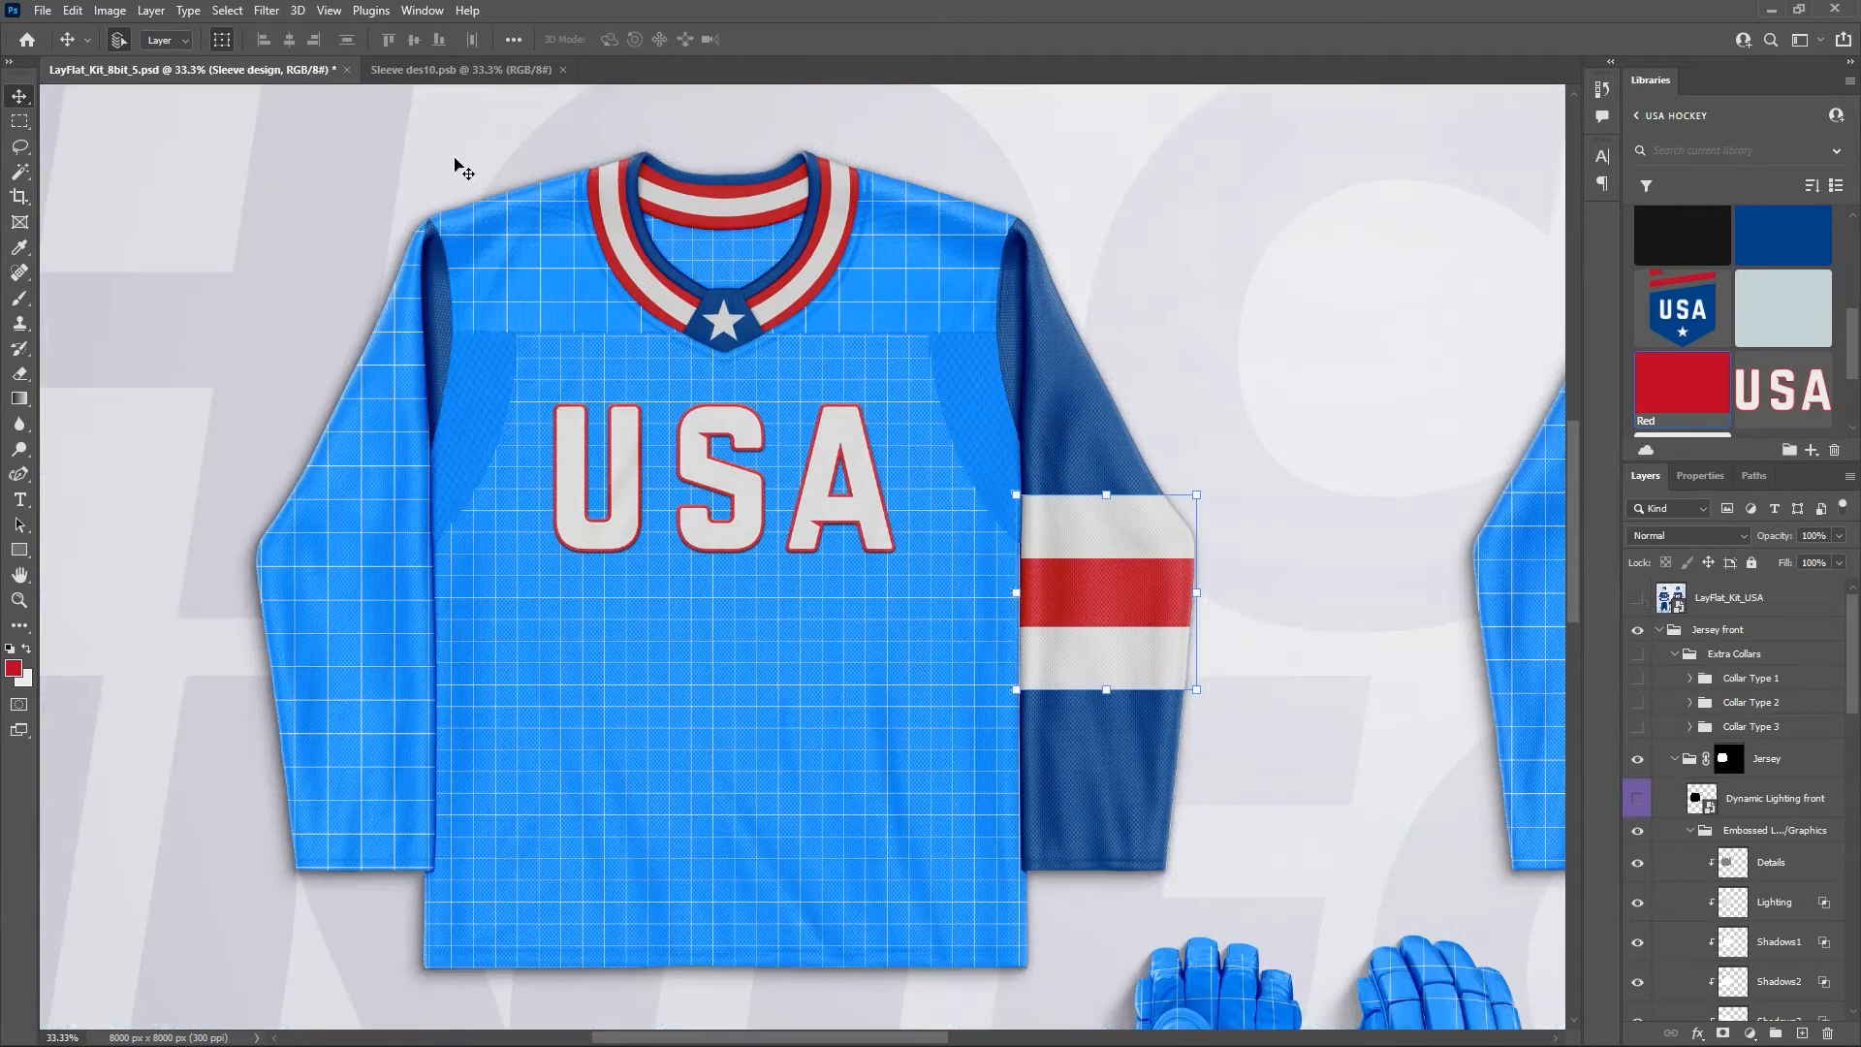
# In Sleeve des10, scale both stripe rectangles vertically about their centre to about 88% height and save the design.
pyautogui.click(469, 70)
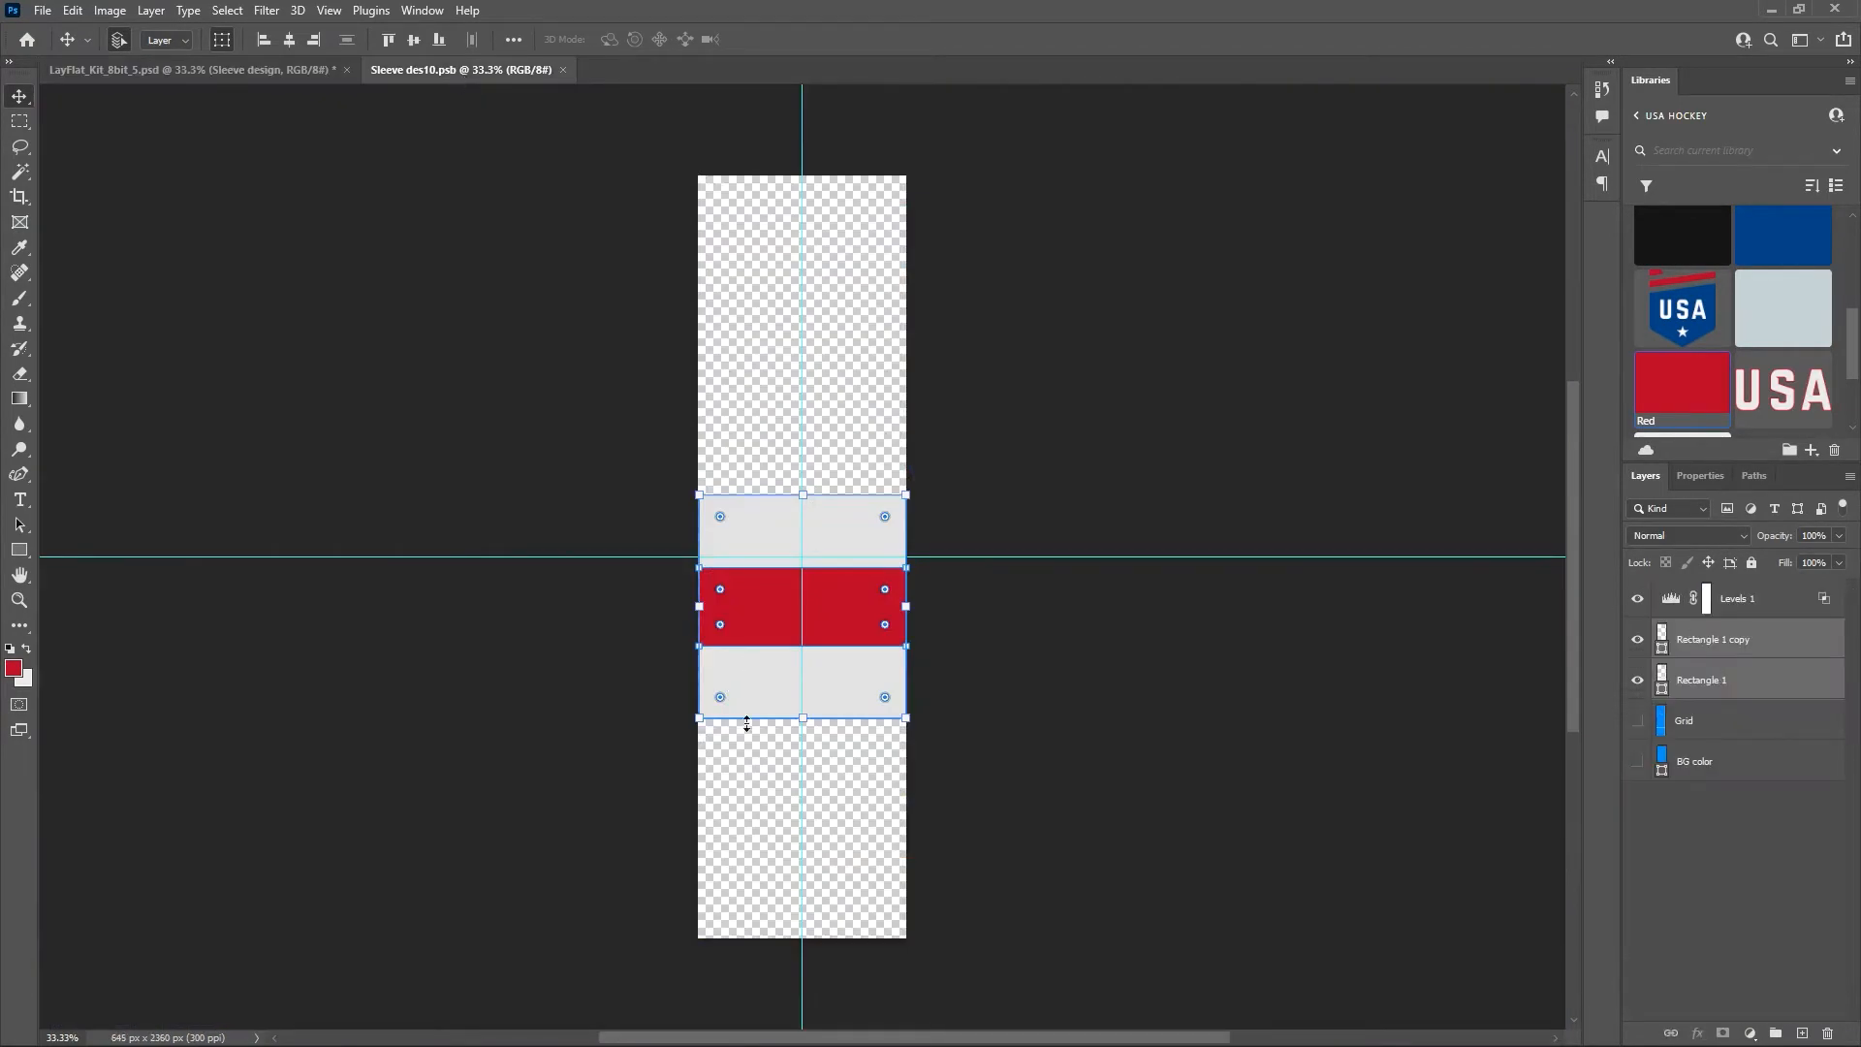
pyautogui.hotkey('ctrl', 't')
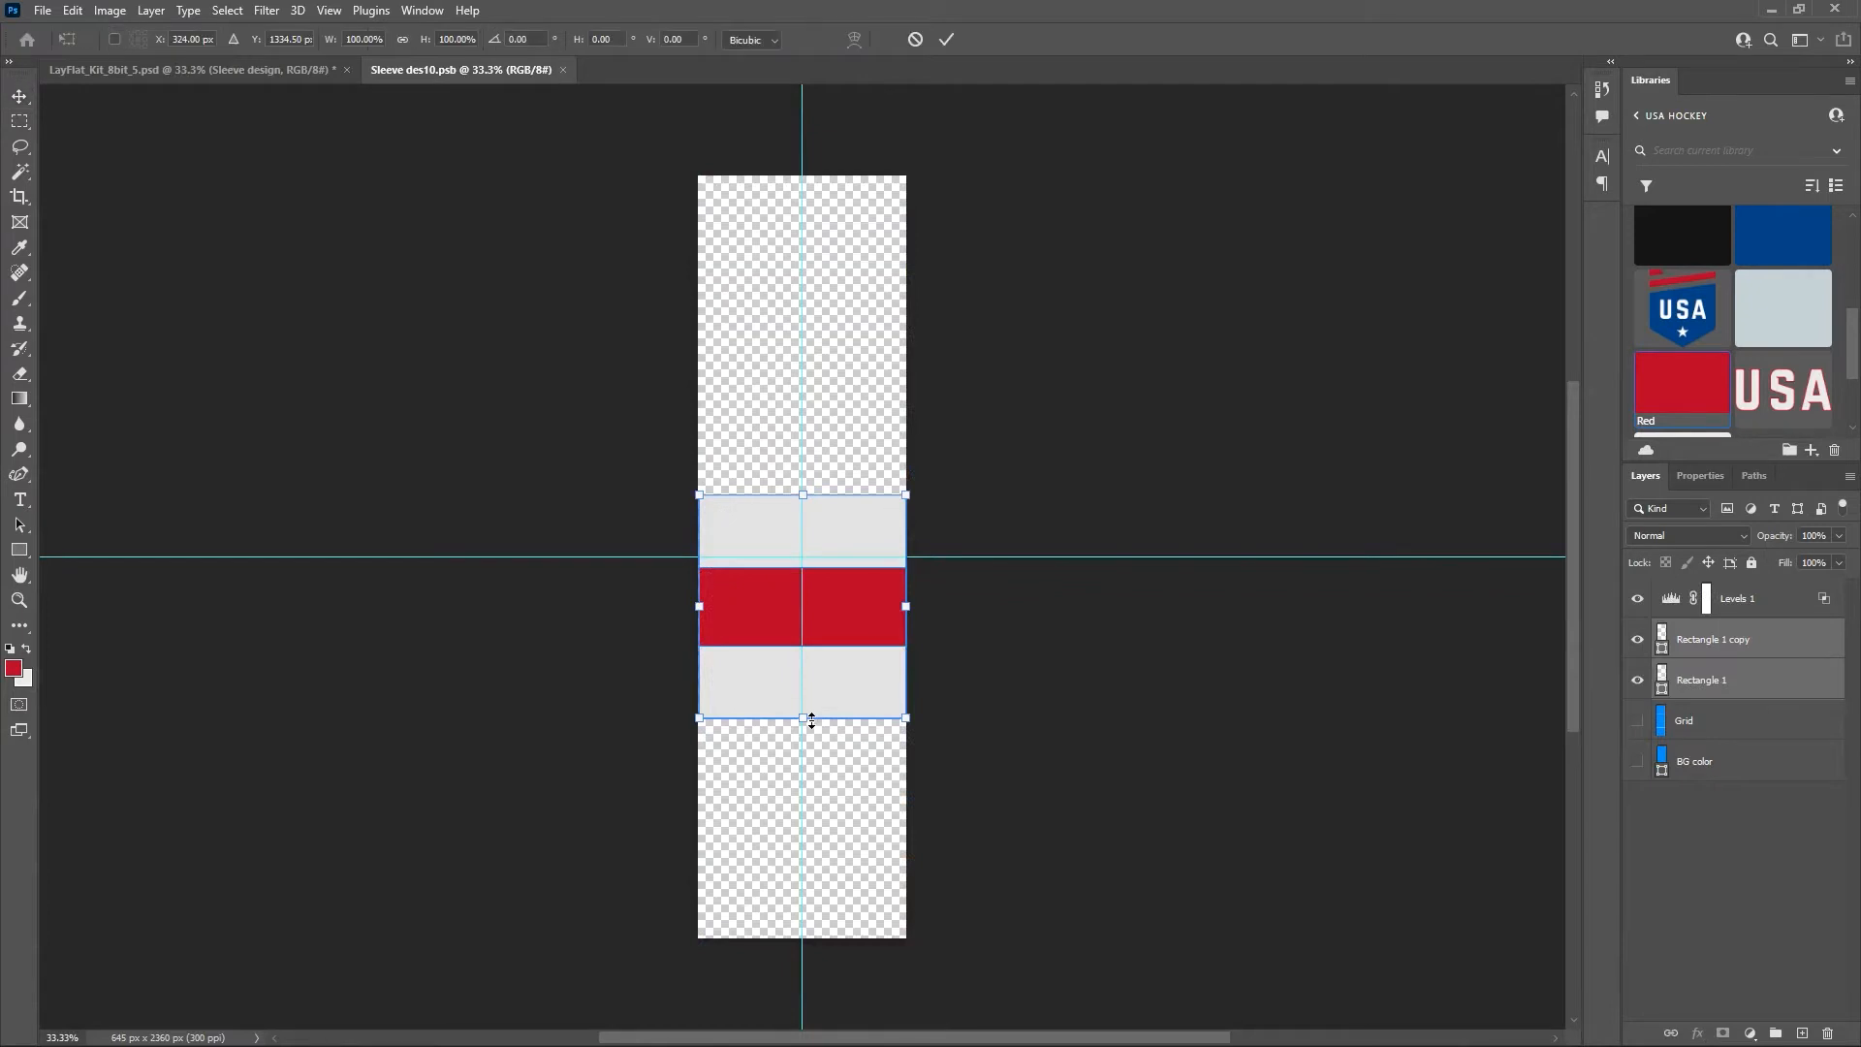
pyautogui.moveTo(811, 720); pyautogui.dragTo(810, 706)
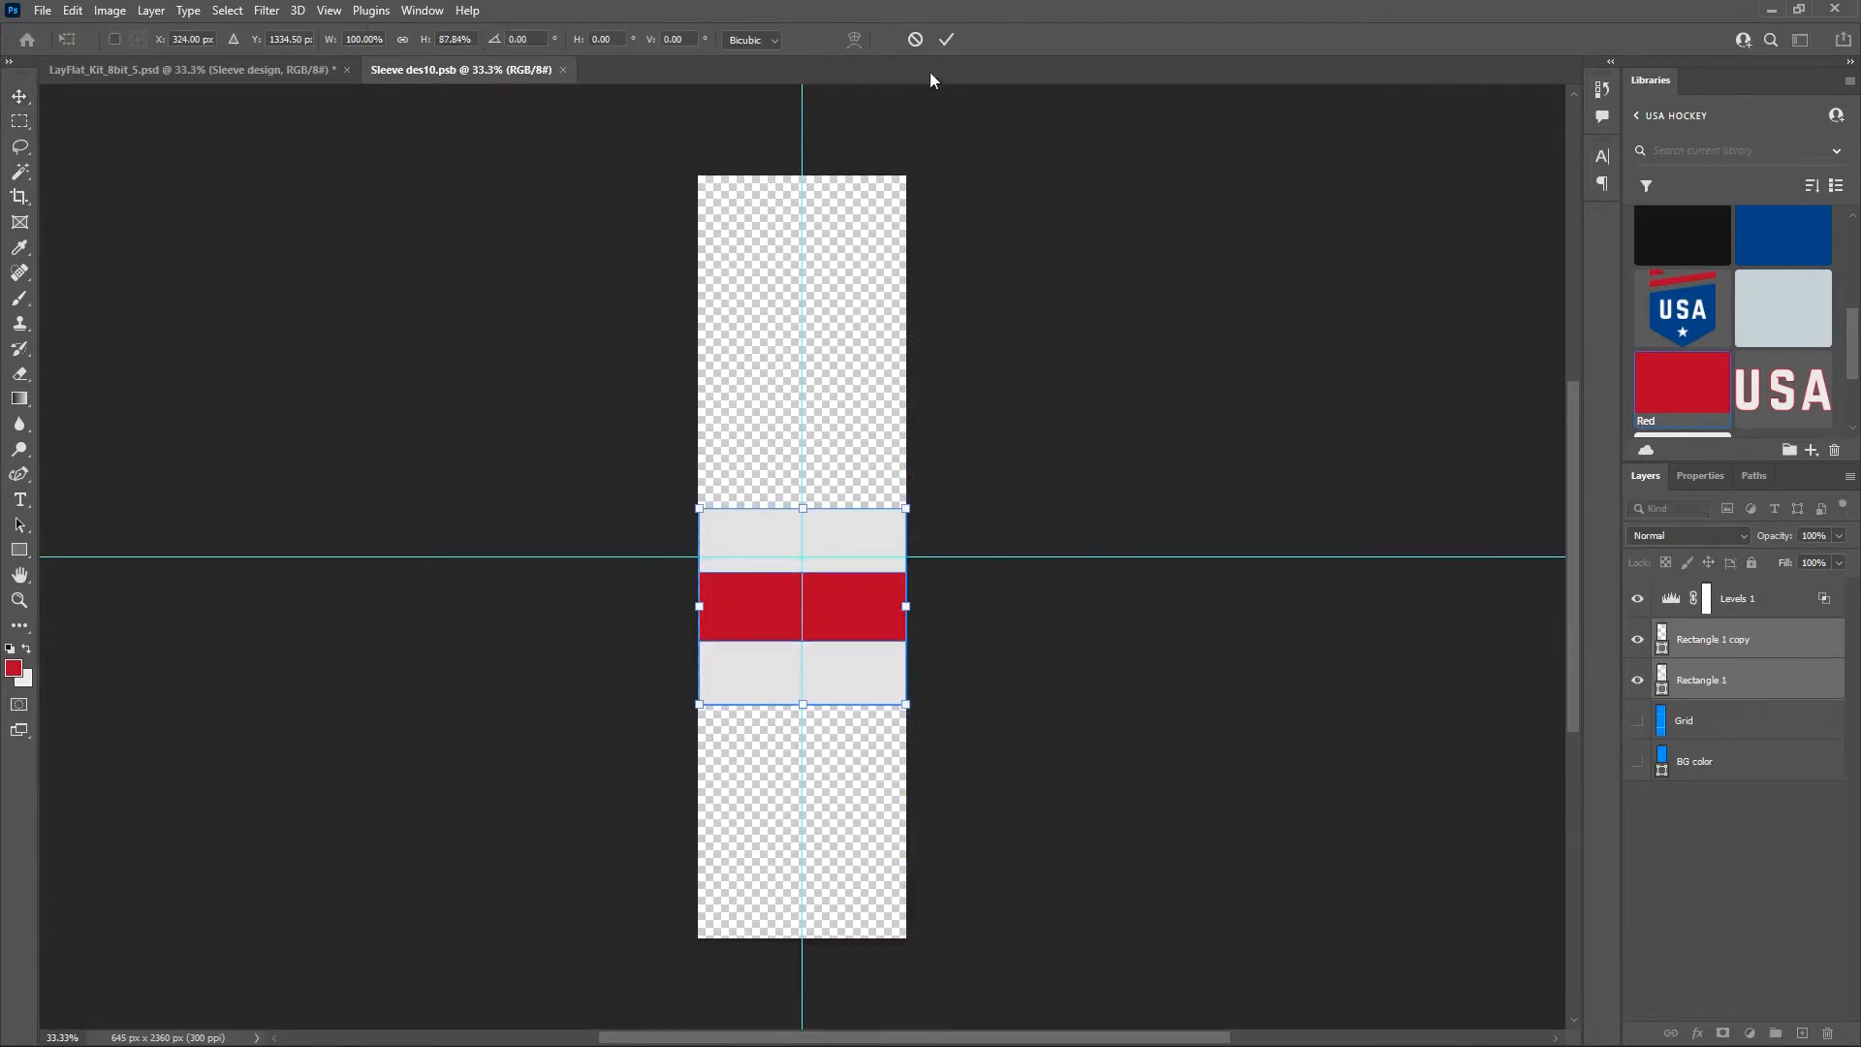
pyautogui.click(947, 39)
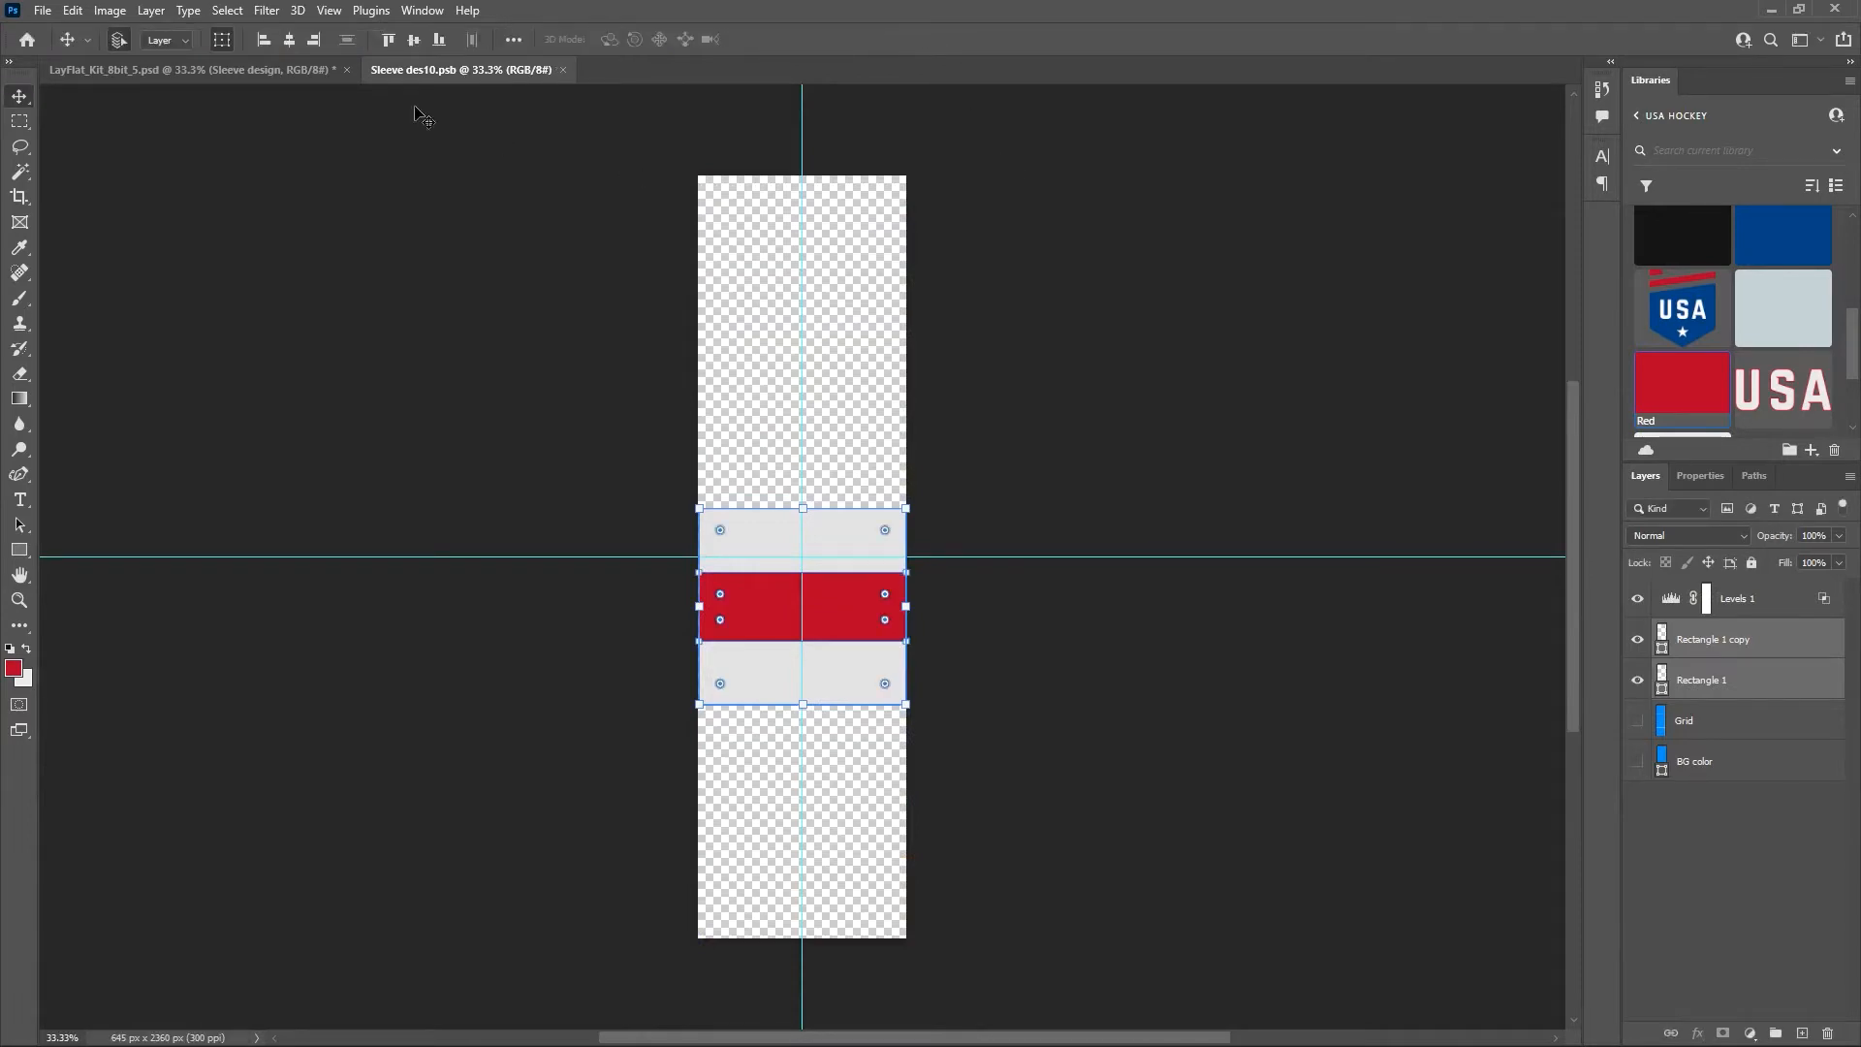
# Back in the mockup, check the resized sleeve stripes against the LayFlat_Kit_USA reference and leave that layer hidden.
pyautogui.click(258, 71)
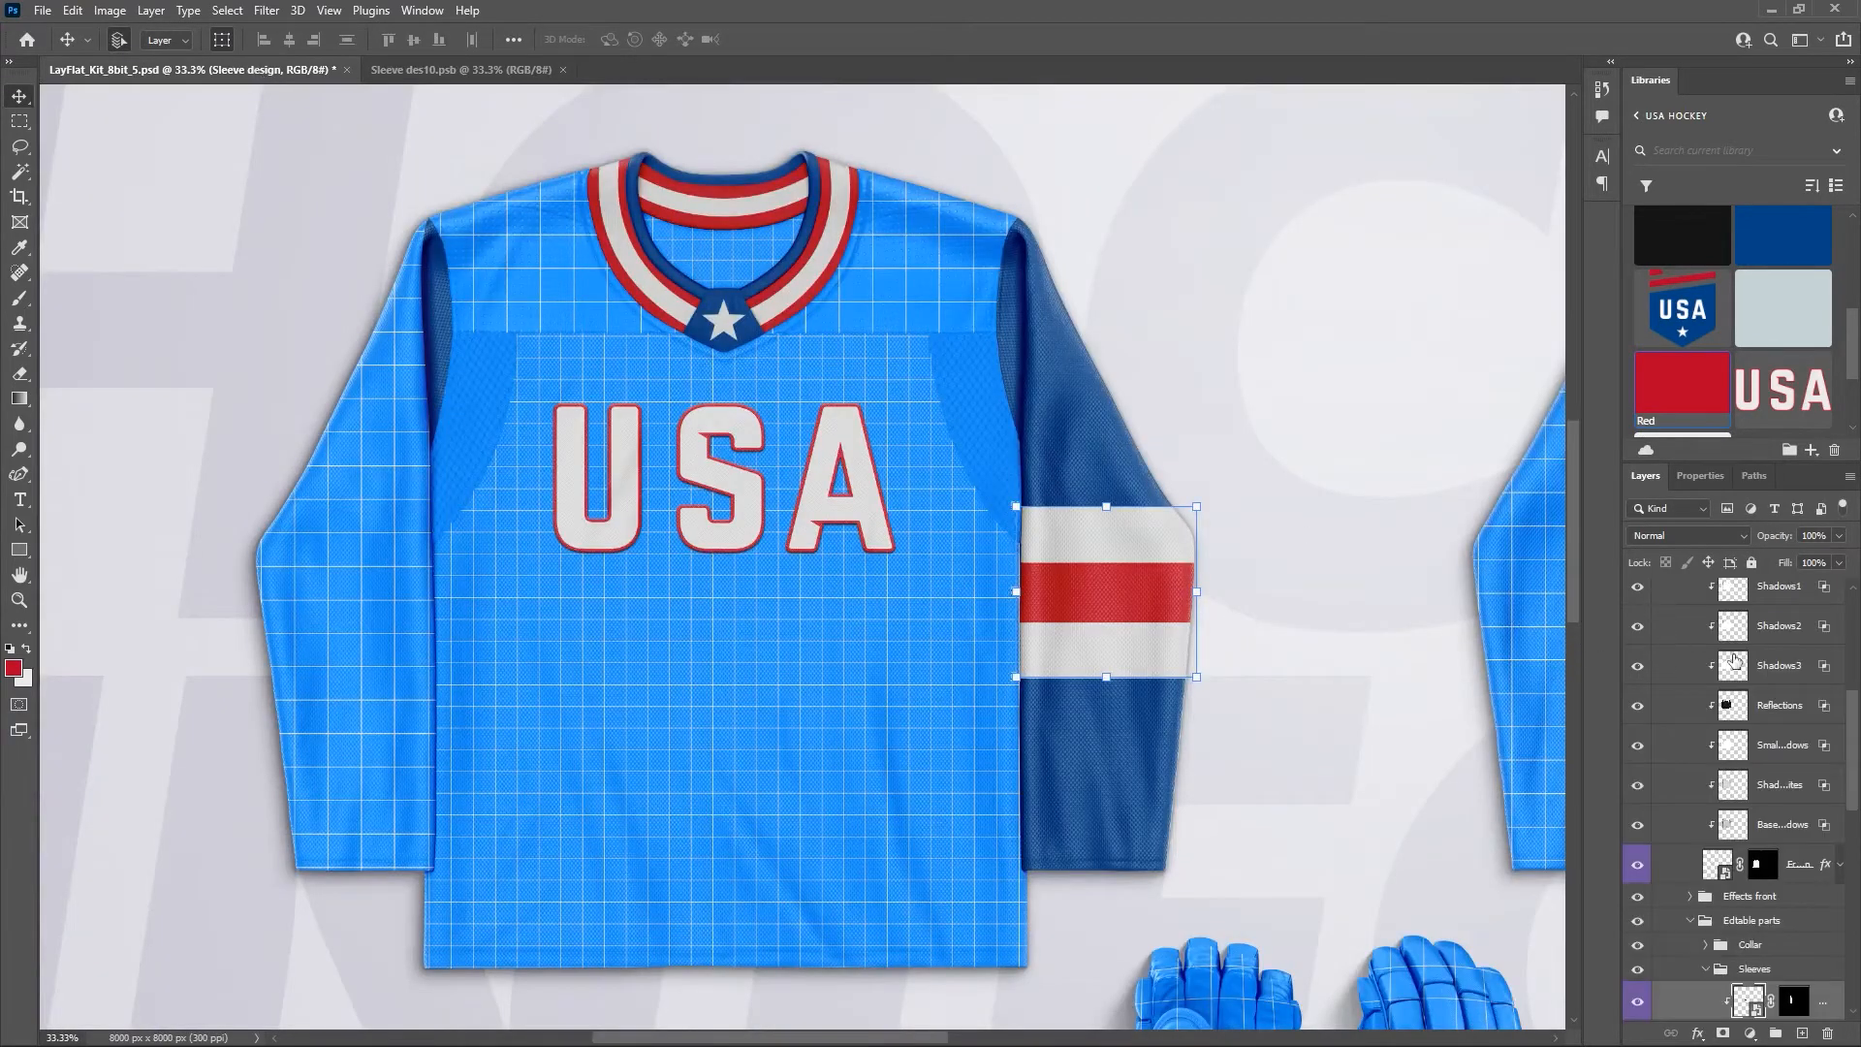
pyautogui.scroll(5, 1636, 659)
pyautogui.click(1637, 602)
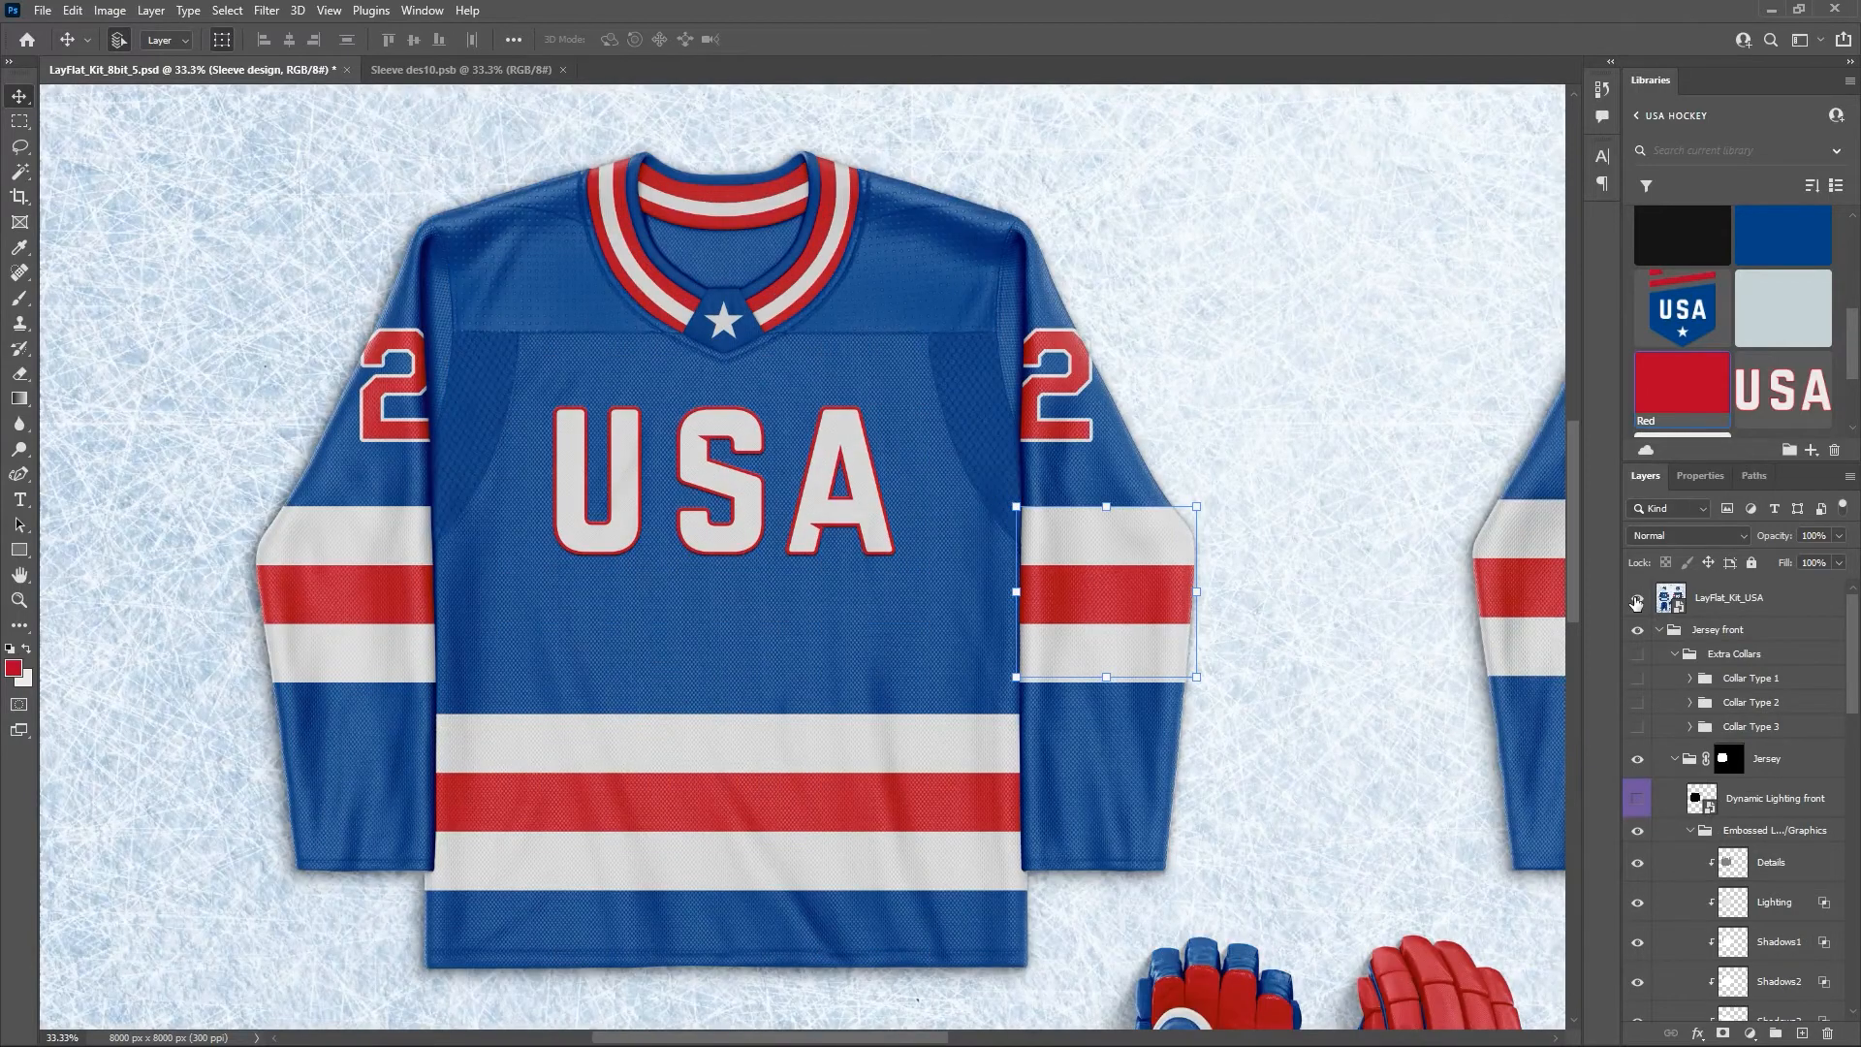
pyautogui.click(1636, 602)
pyautogui.click(1637, 602)
pyautogui.click(1637, 602)
# Open the left sleeve's design smart object and copy both stripe rectangles into it from Sleeve des10.
pyautogui.scroll(-6, 1723, 696)
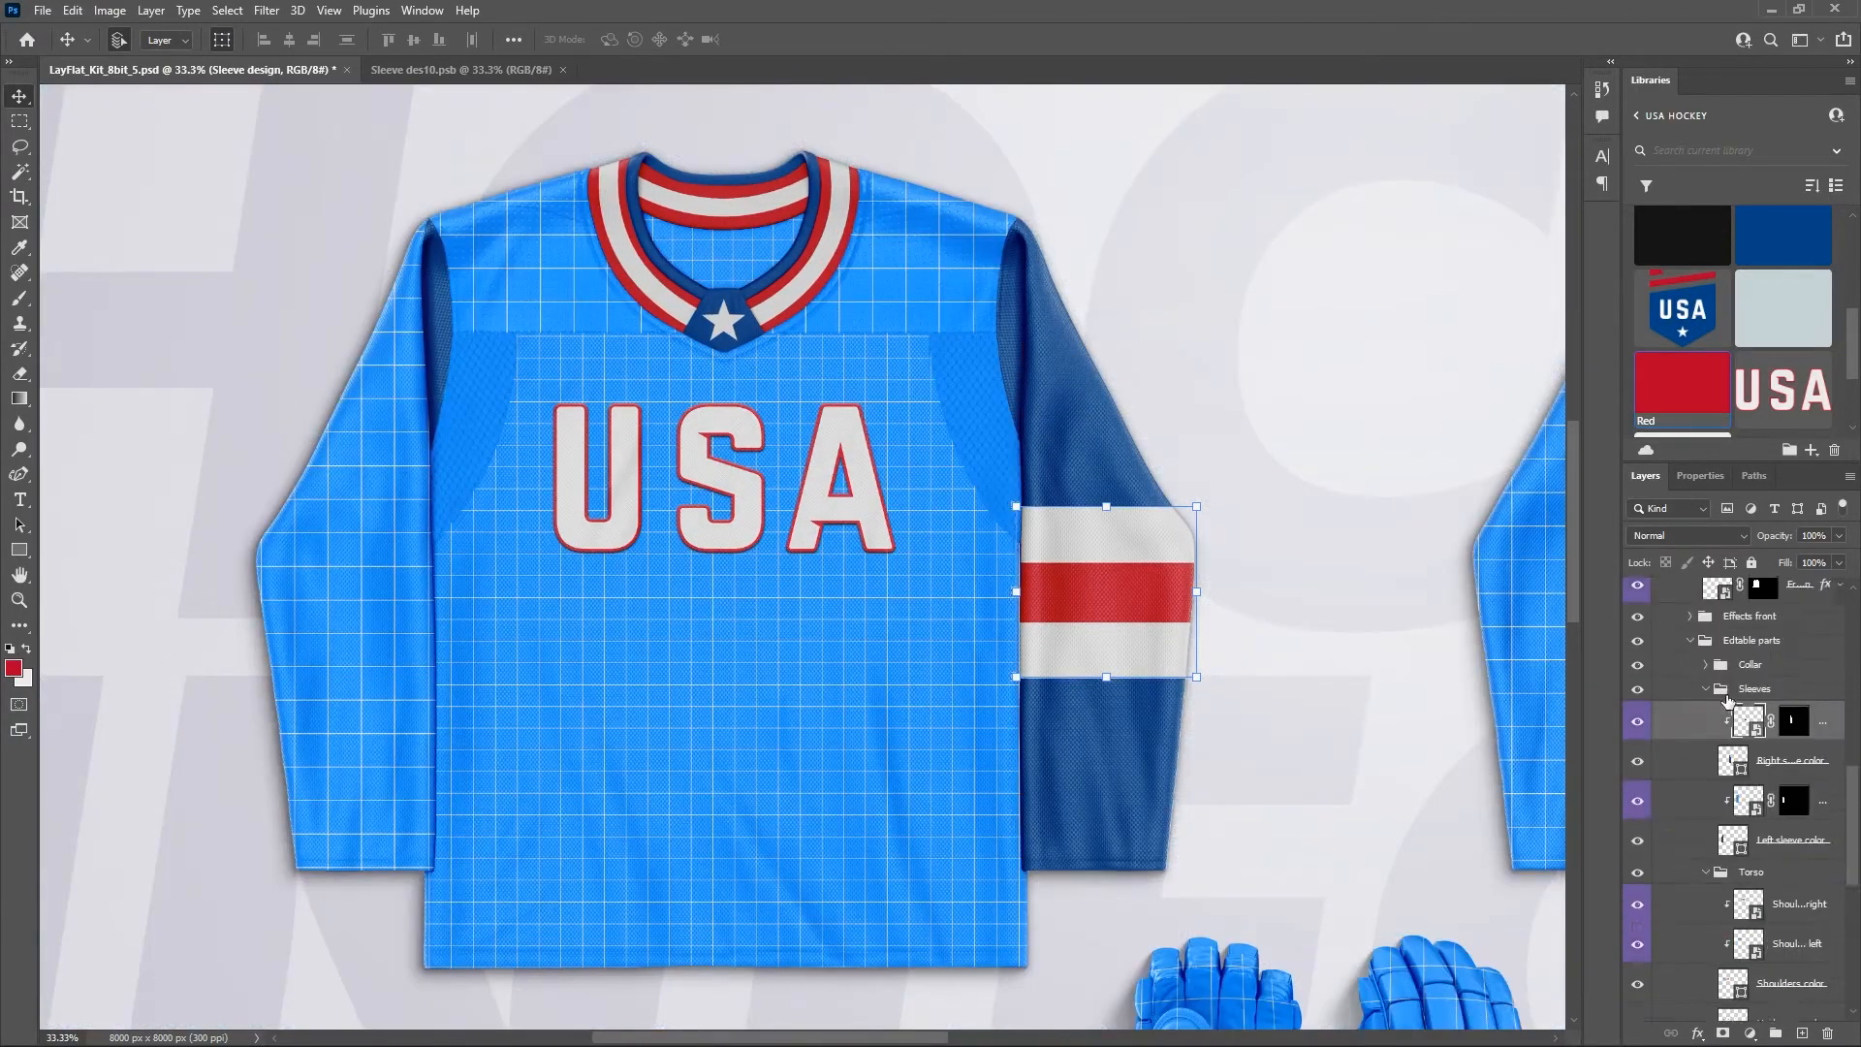
pyautogui.scroll(1, 1726, 700)
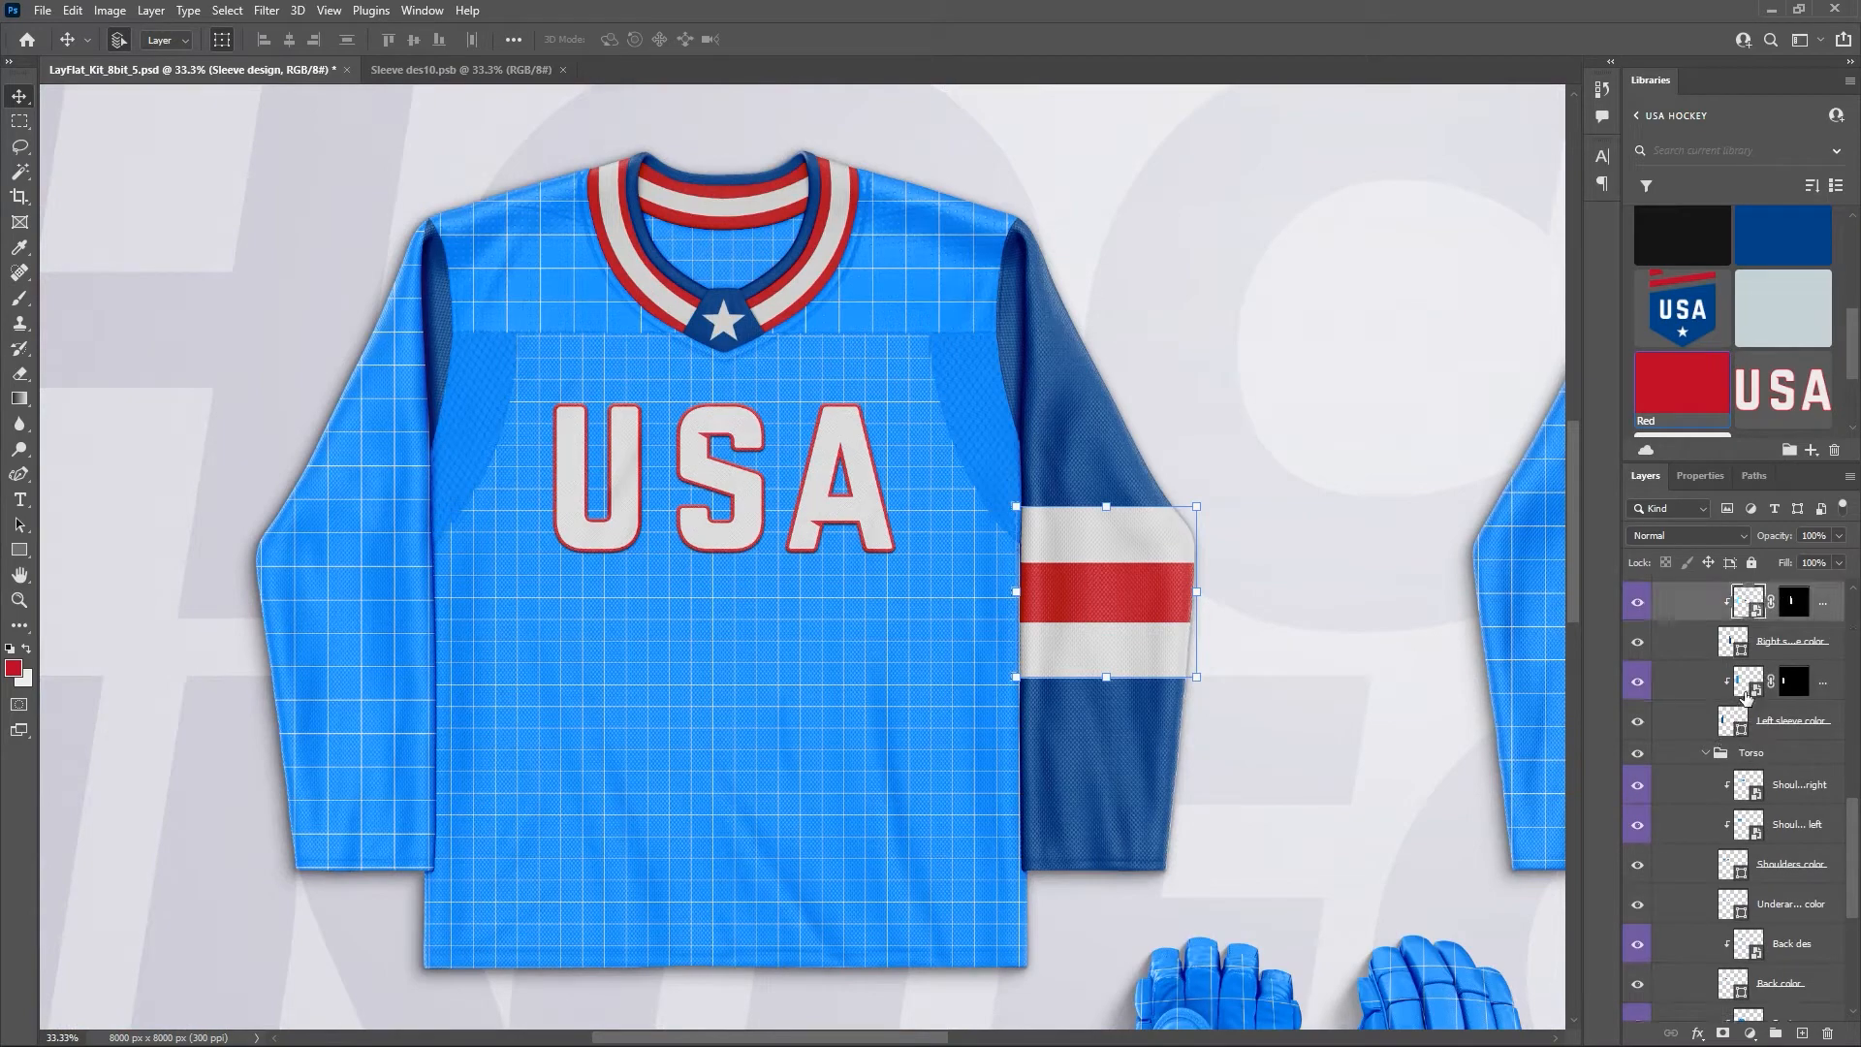
pyautogui.scroll(2, 1722, 689)
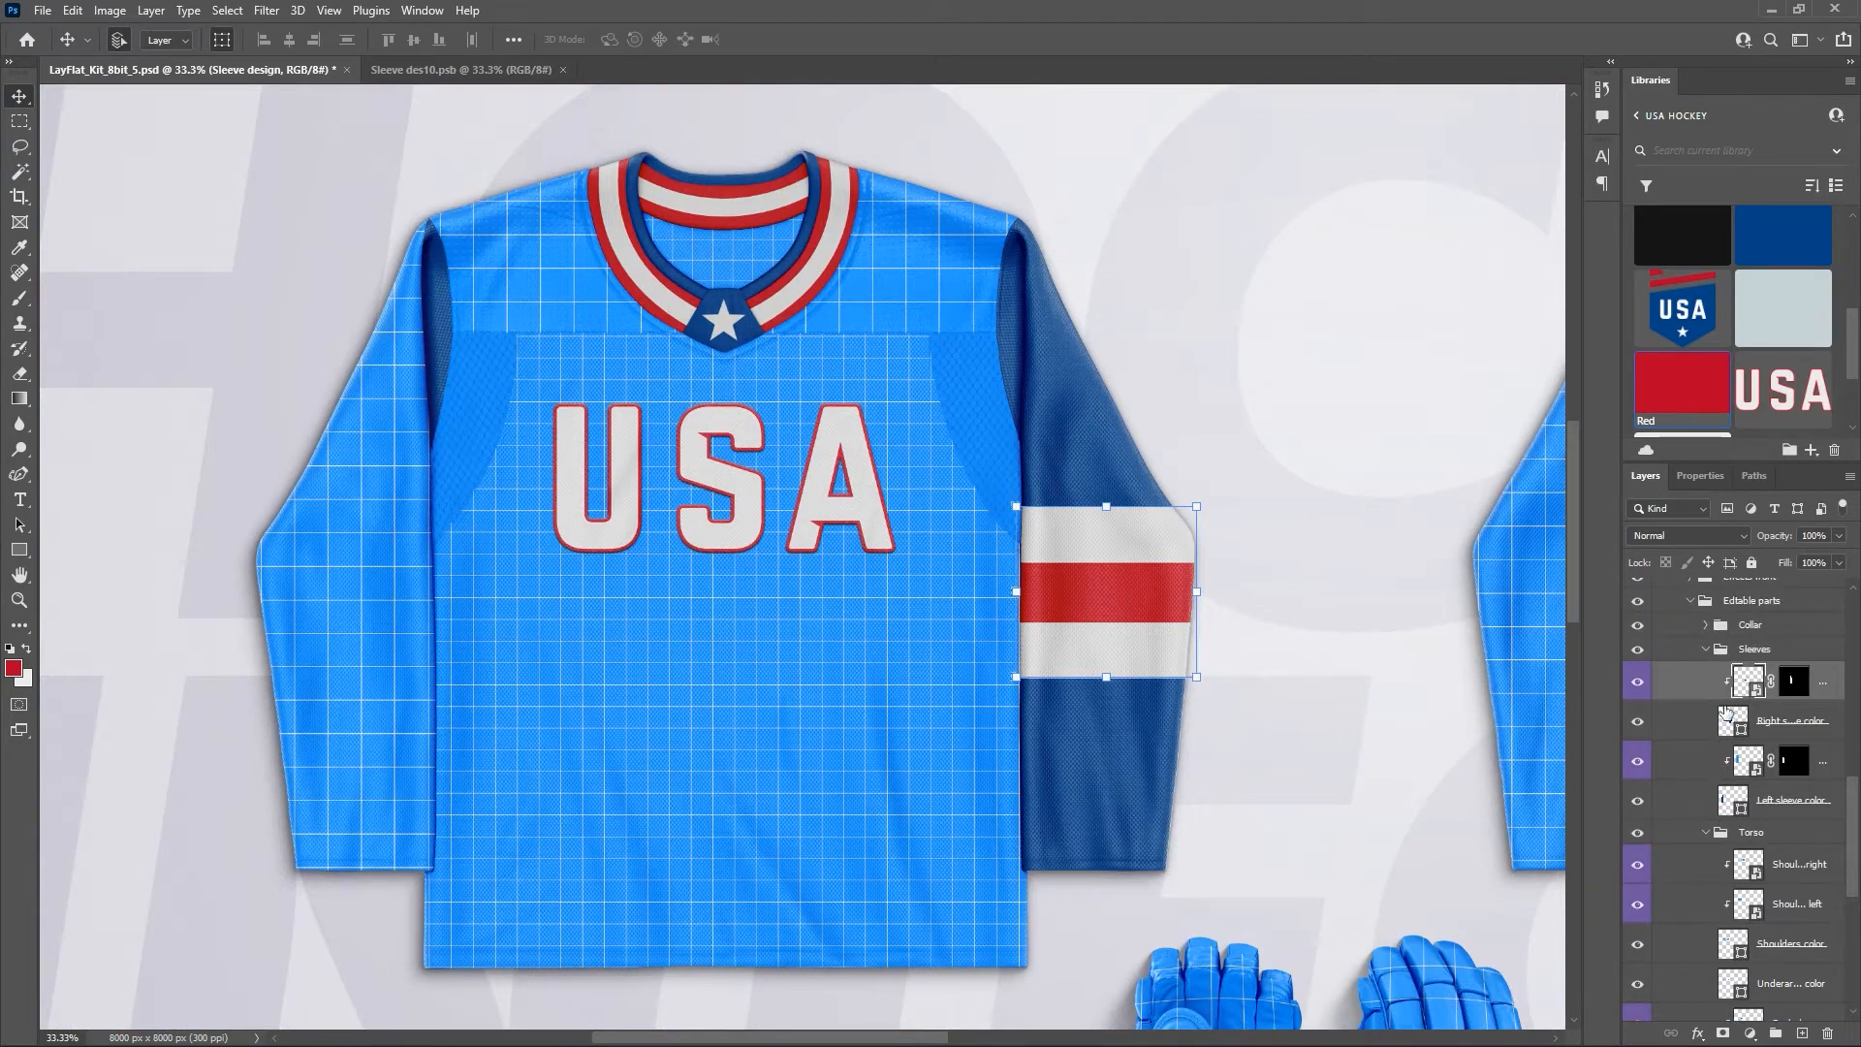
pyautogui.click(1758, 770)
pyautogui.doubleClick(1758, 769)
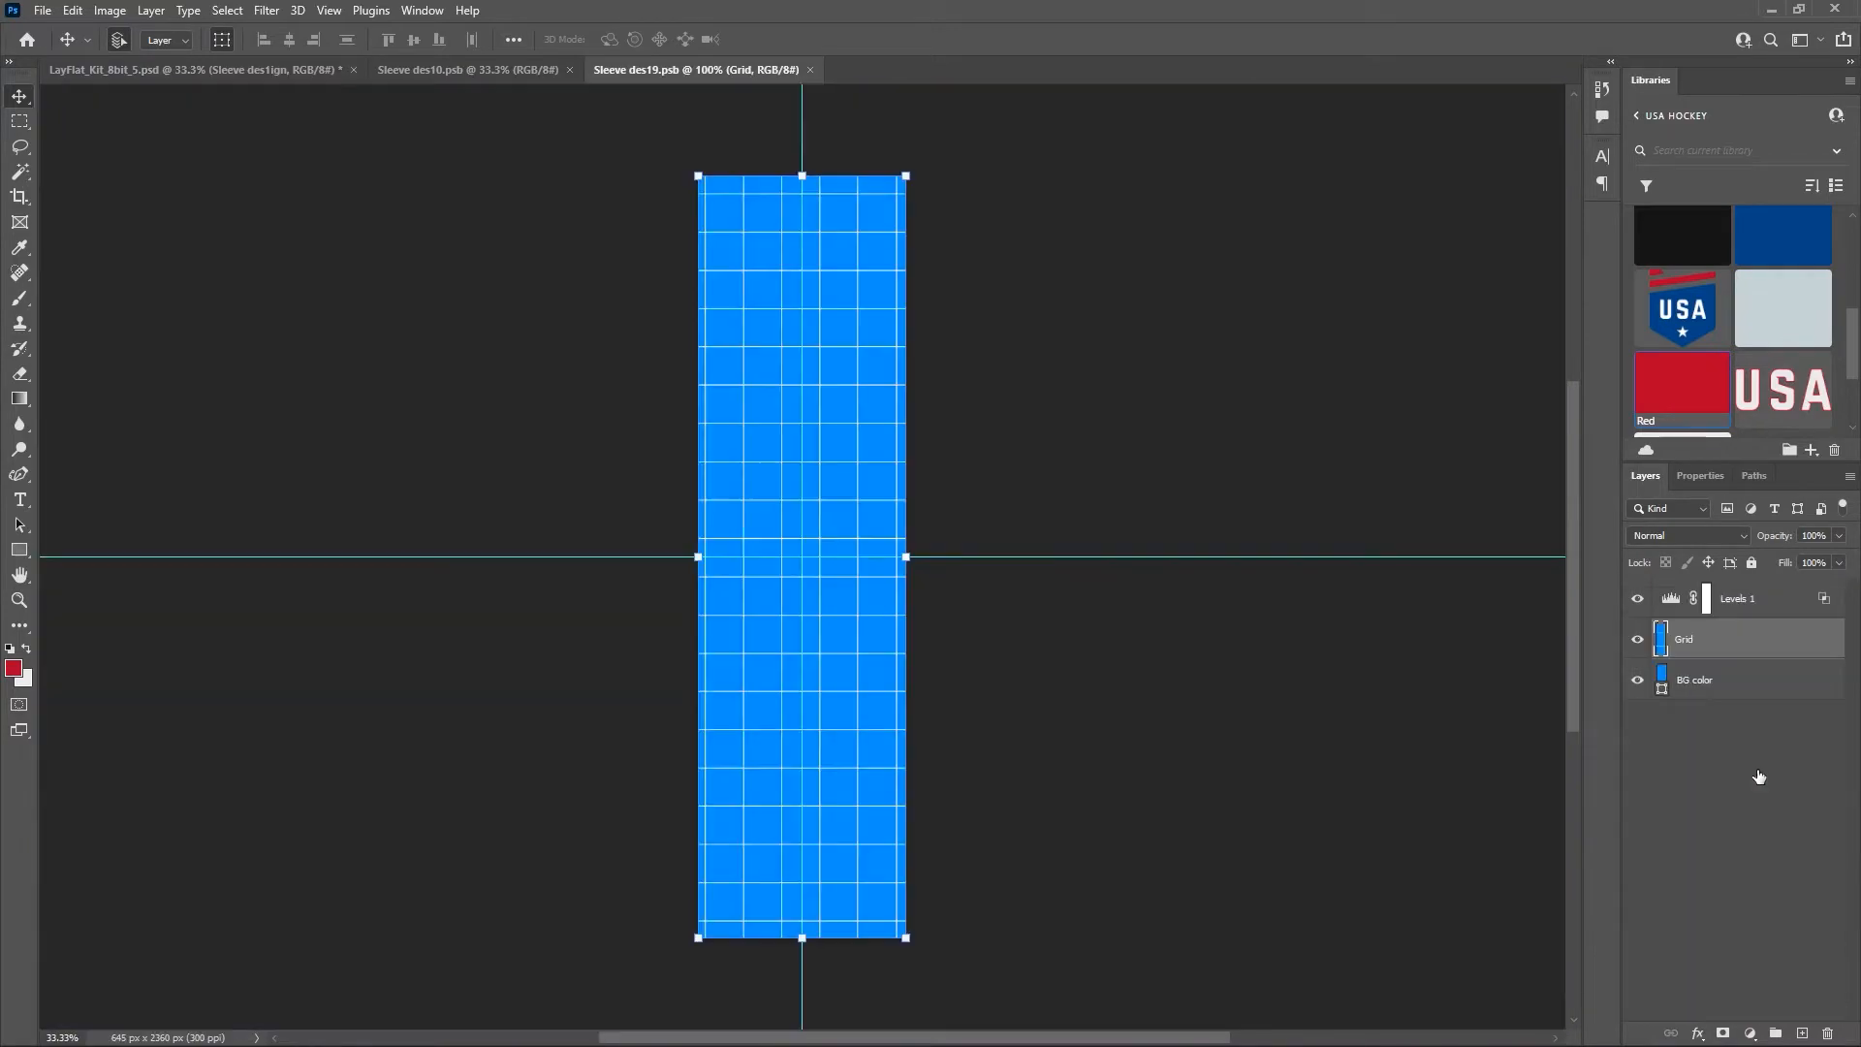
pyautogui.moveTo(477, 73); pyautogui.dragTo(224, 166)
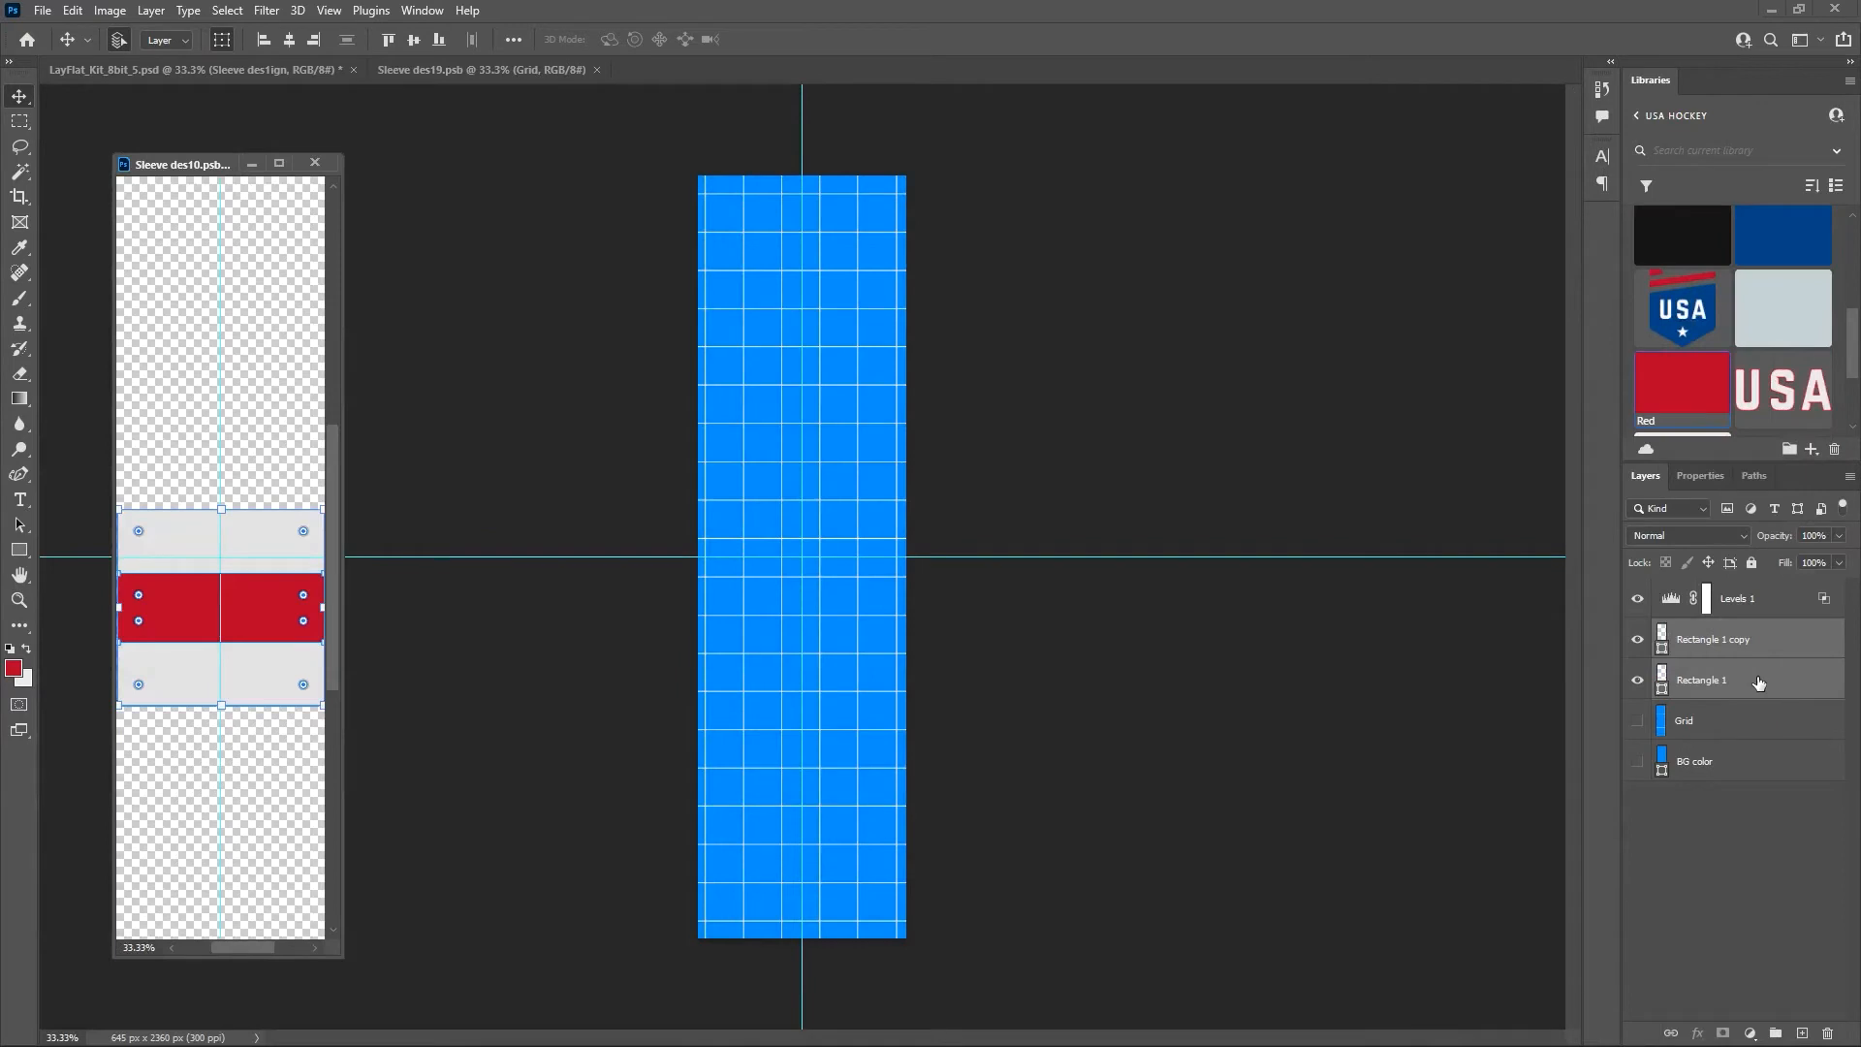
pyautogui.moveTo(1758, 682); pyautogui.dragTo(853, 626)
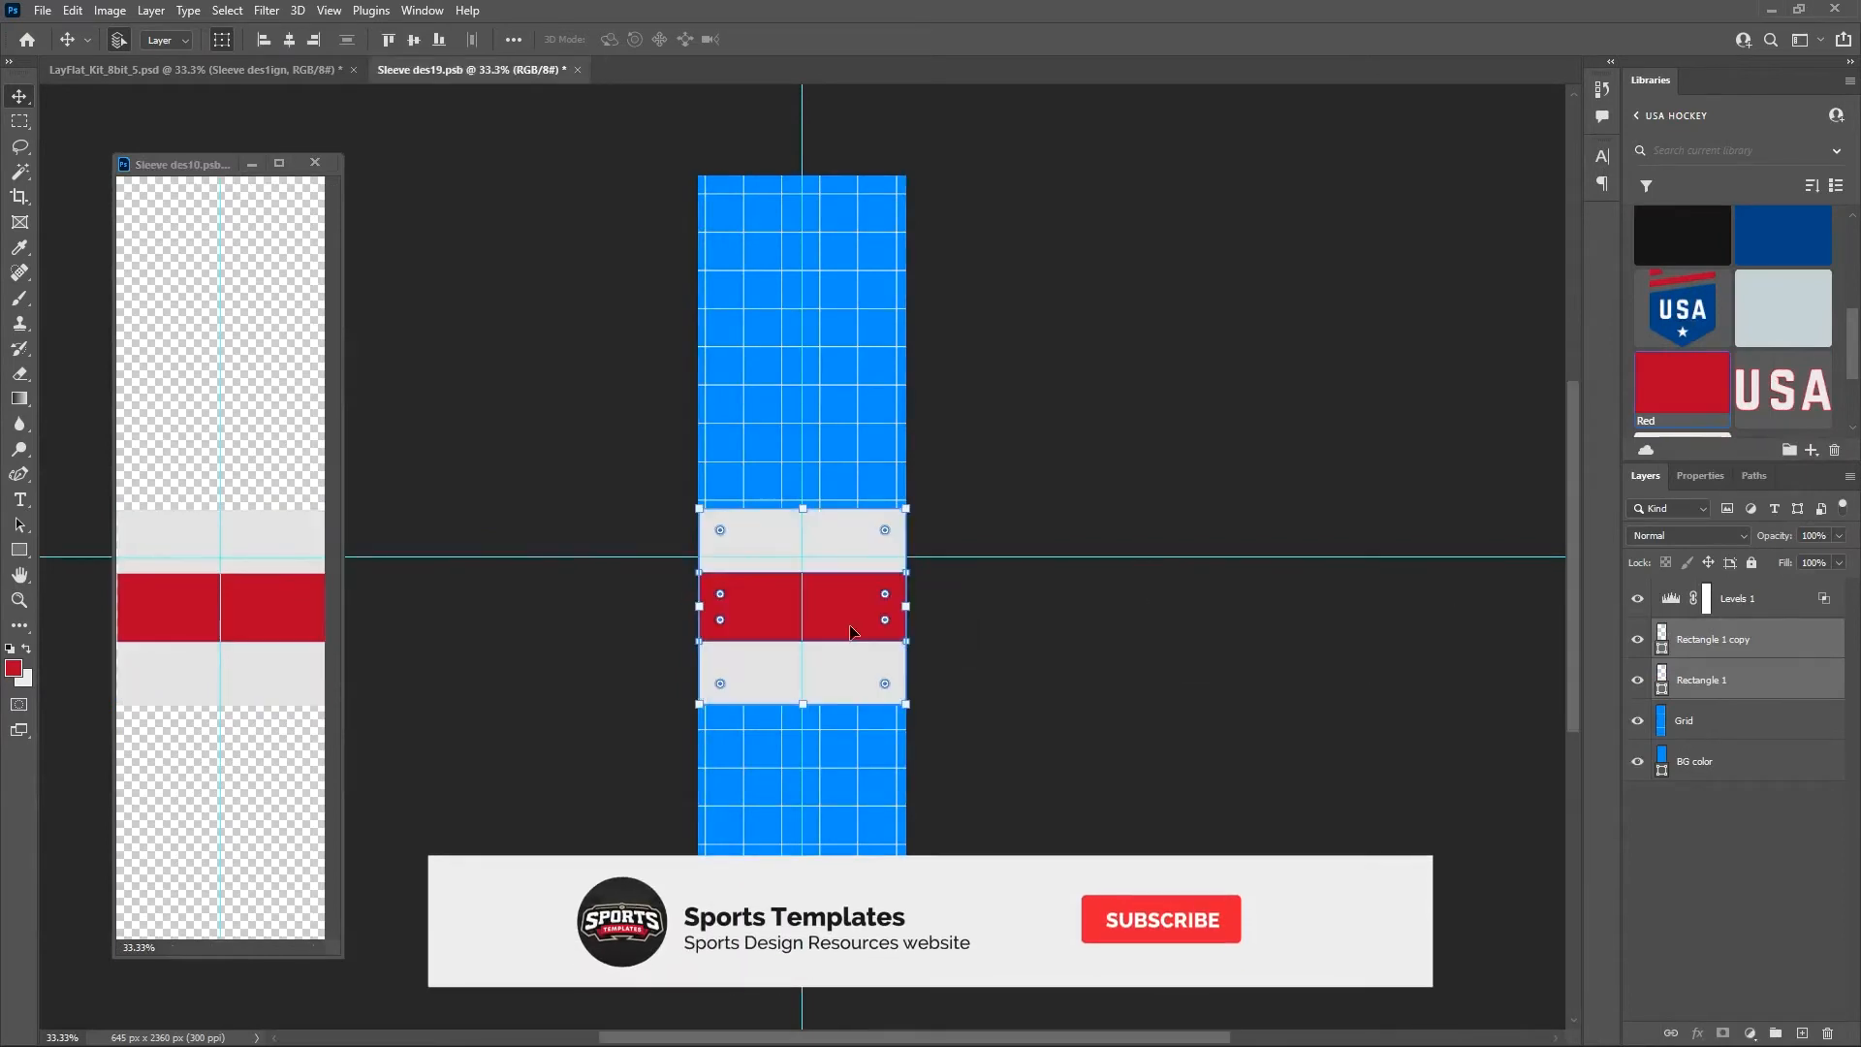
# Hide the Grid and BG color layers in Sleeve des19, close Sleeve des10, and close Sleeve des19 saving its changes.
pyautogui.click(1637, 720)
pyautogui.click(1638, 761)
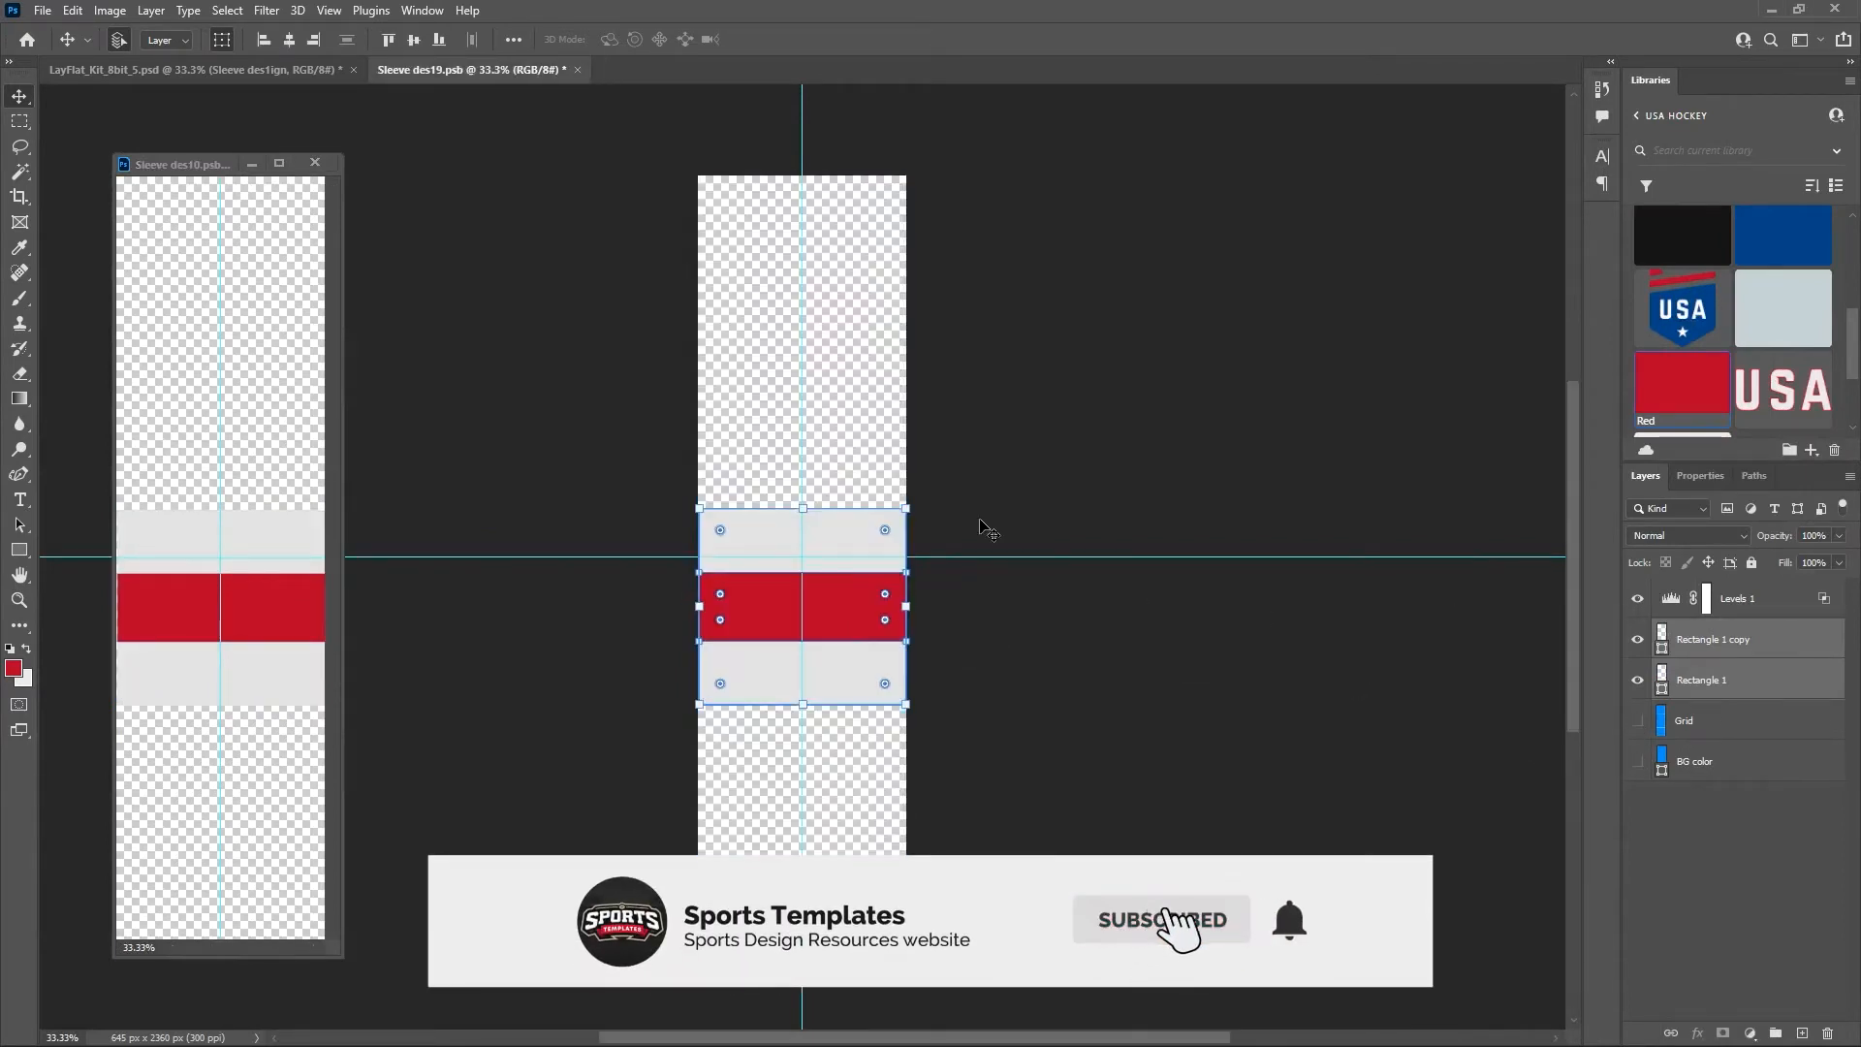
pyautogui.click(335, 175)
pyautogui.click(315, 163)
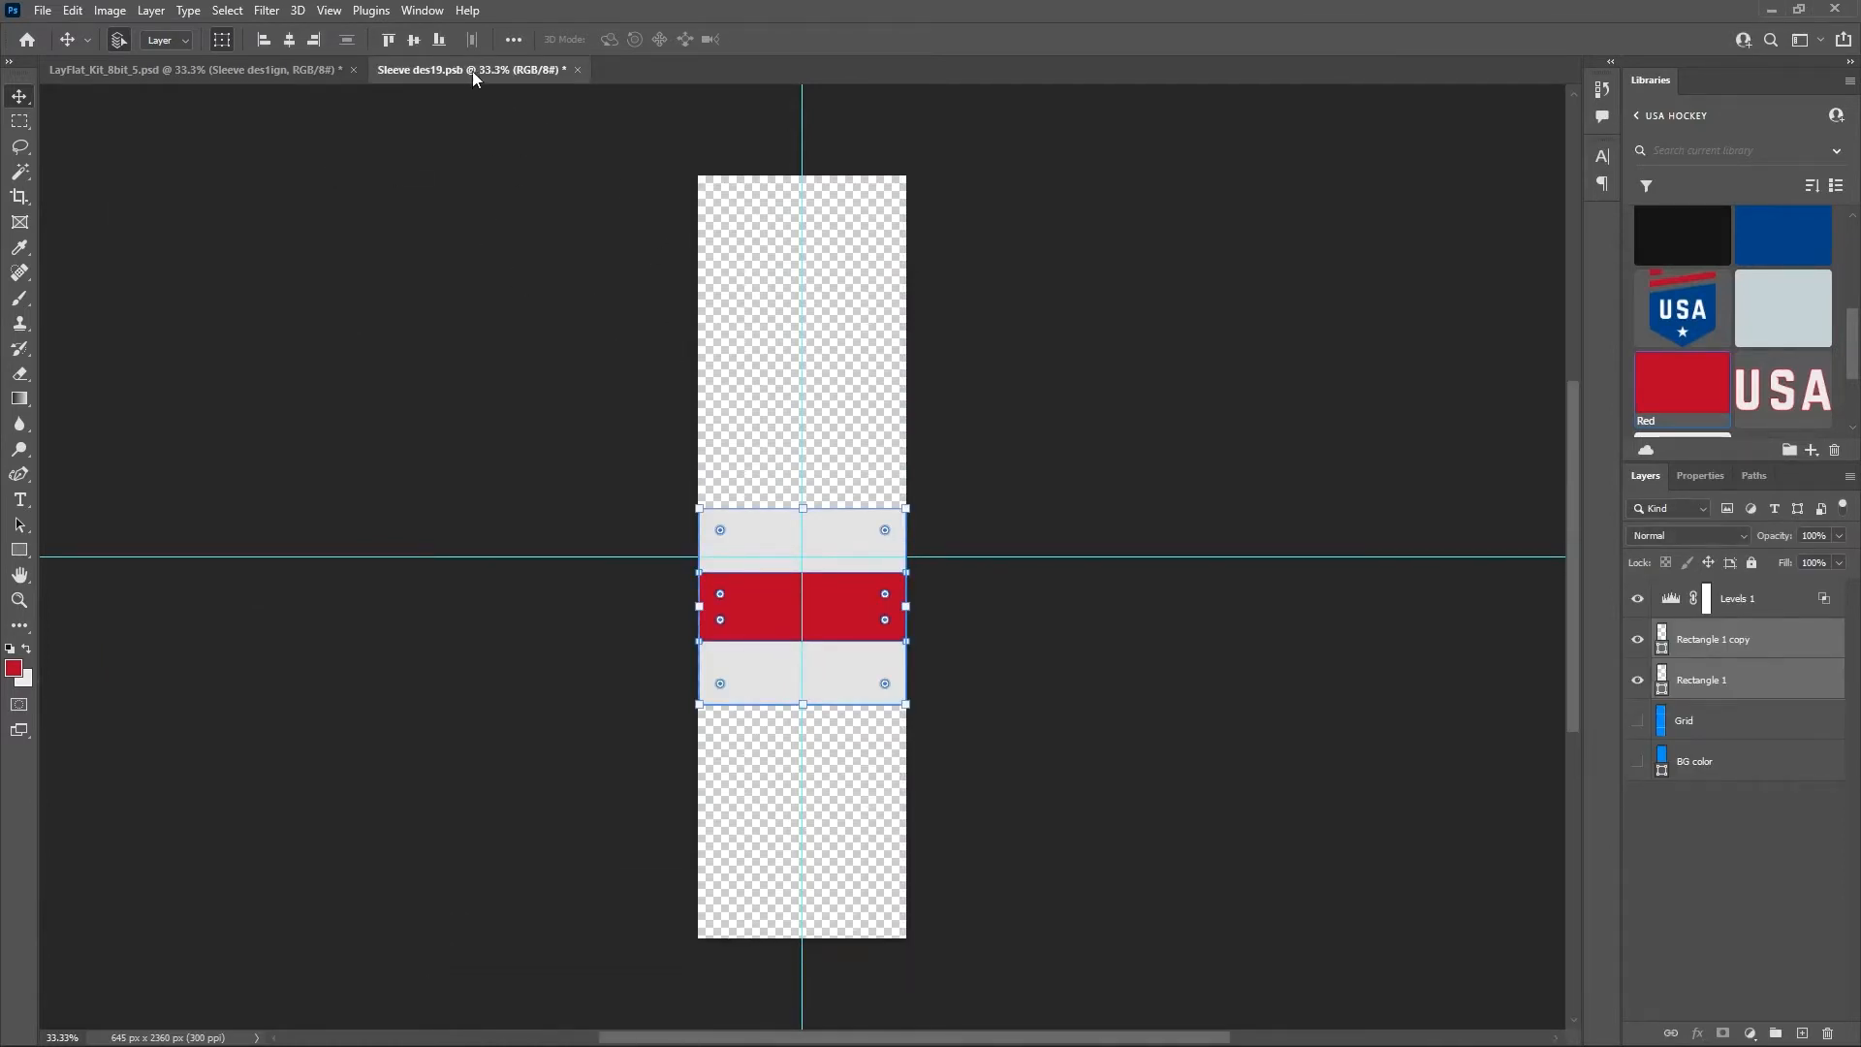
pyautogui.click(577, 72)
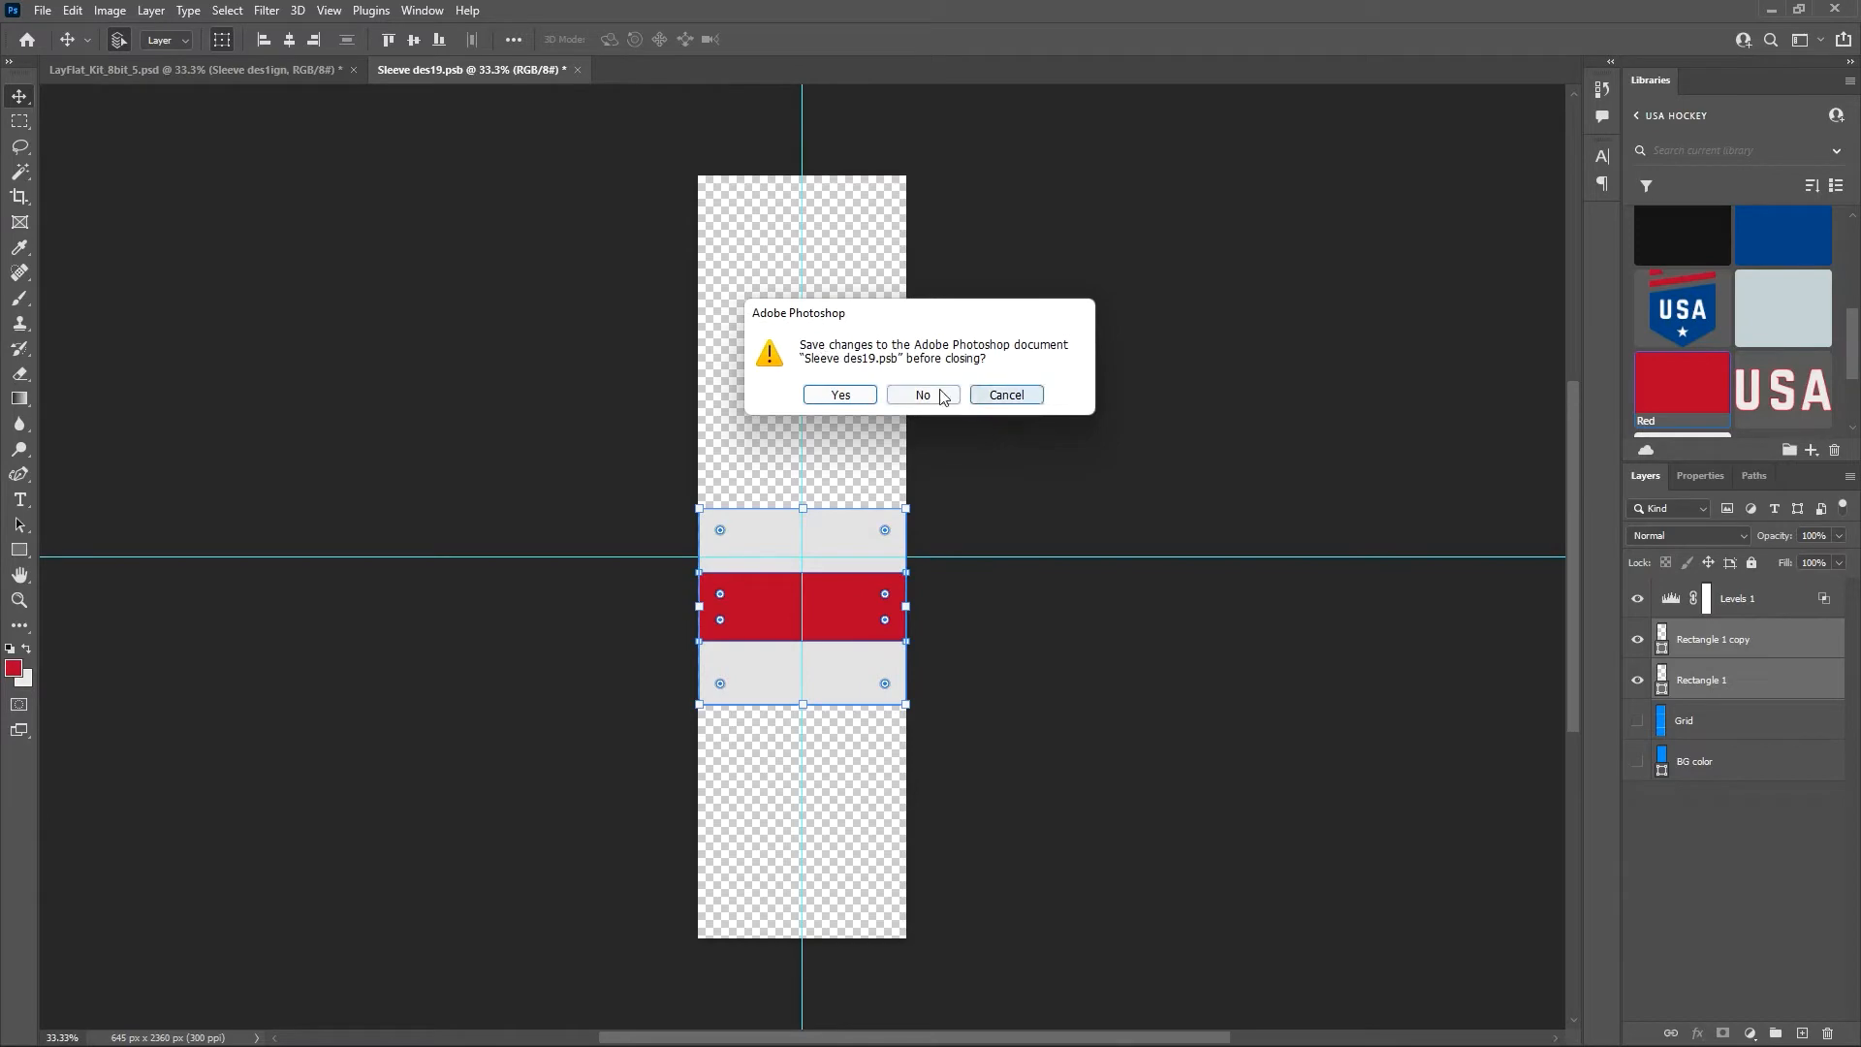
pyautogui.click(841, 395)
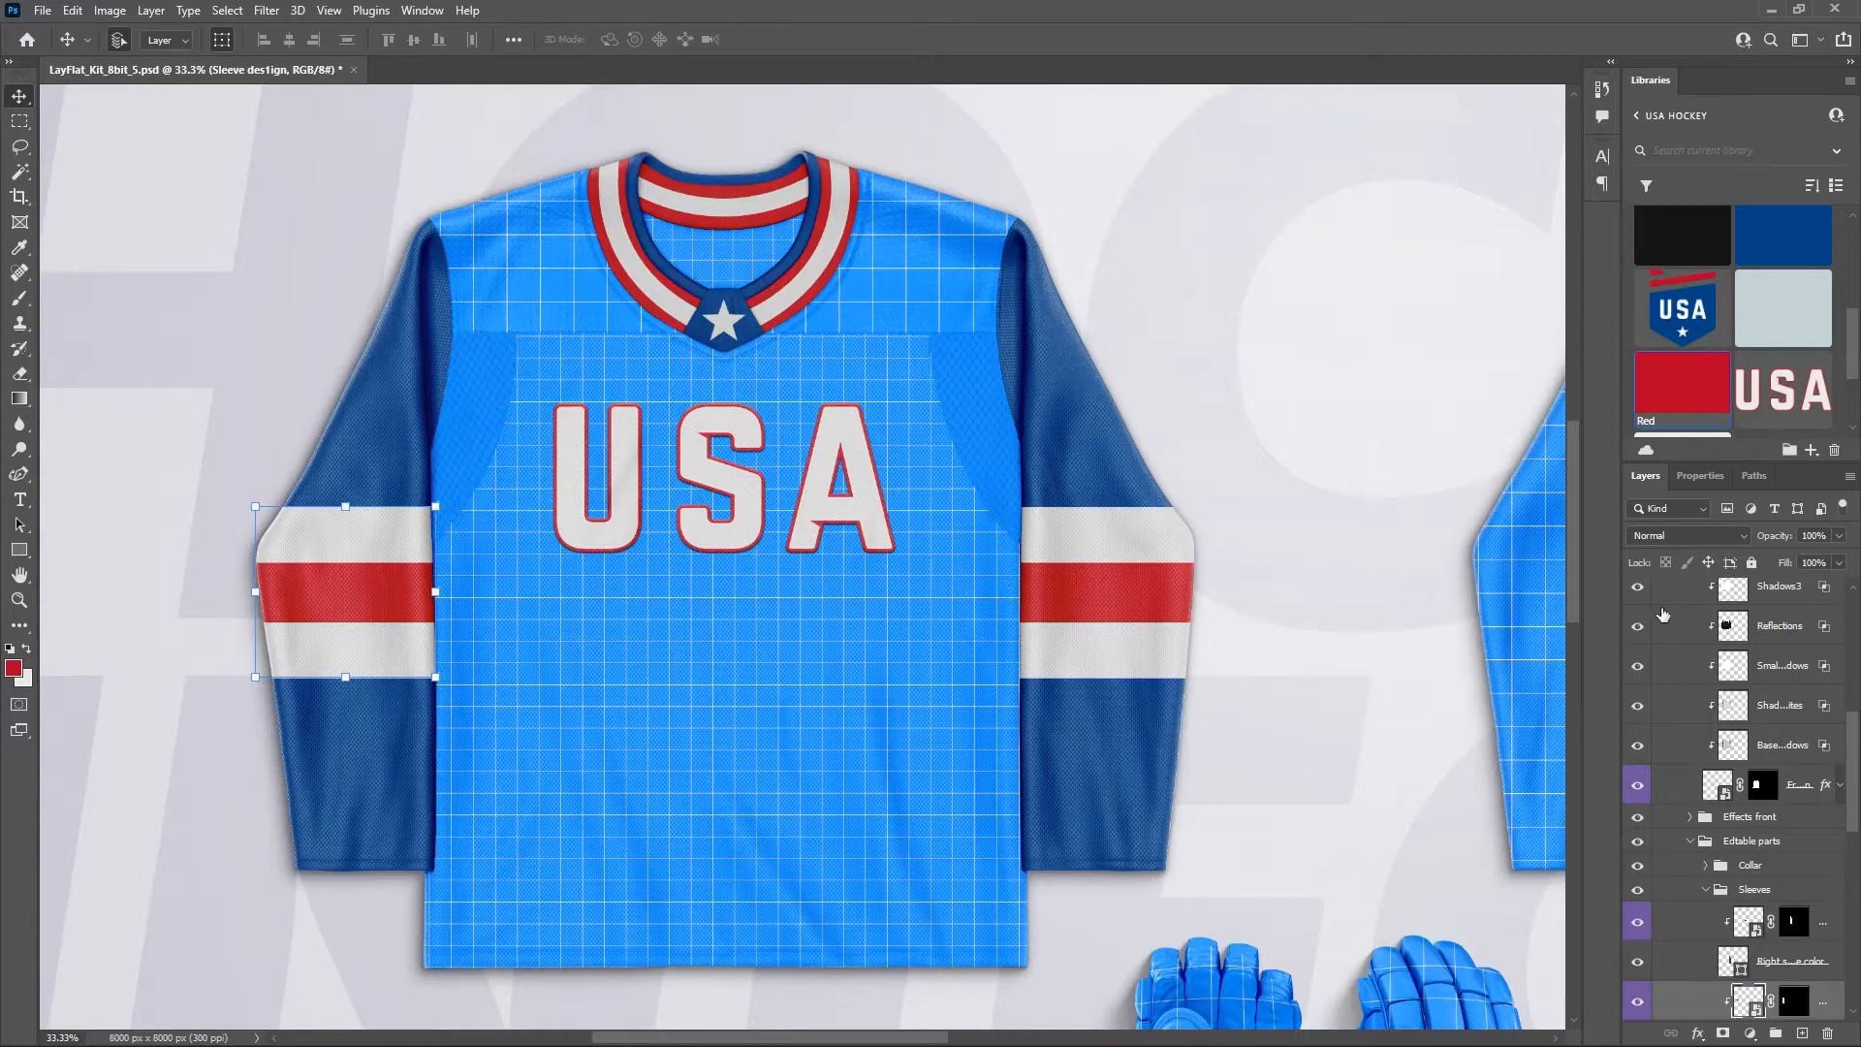
# Reopen the right sleeve design, then compare both striped sleeves in the mockup with the LayFlat_Kit_USA reference layer.
pyautogui.scroll(-2, 1726, 766)
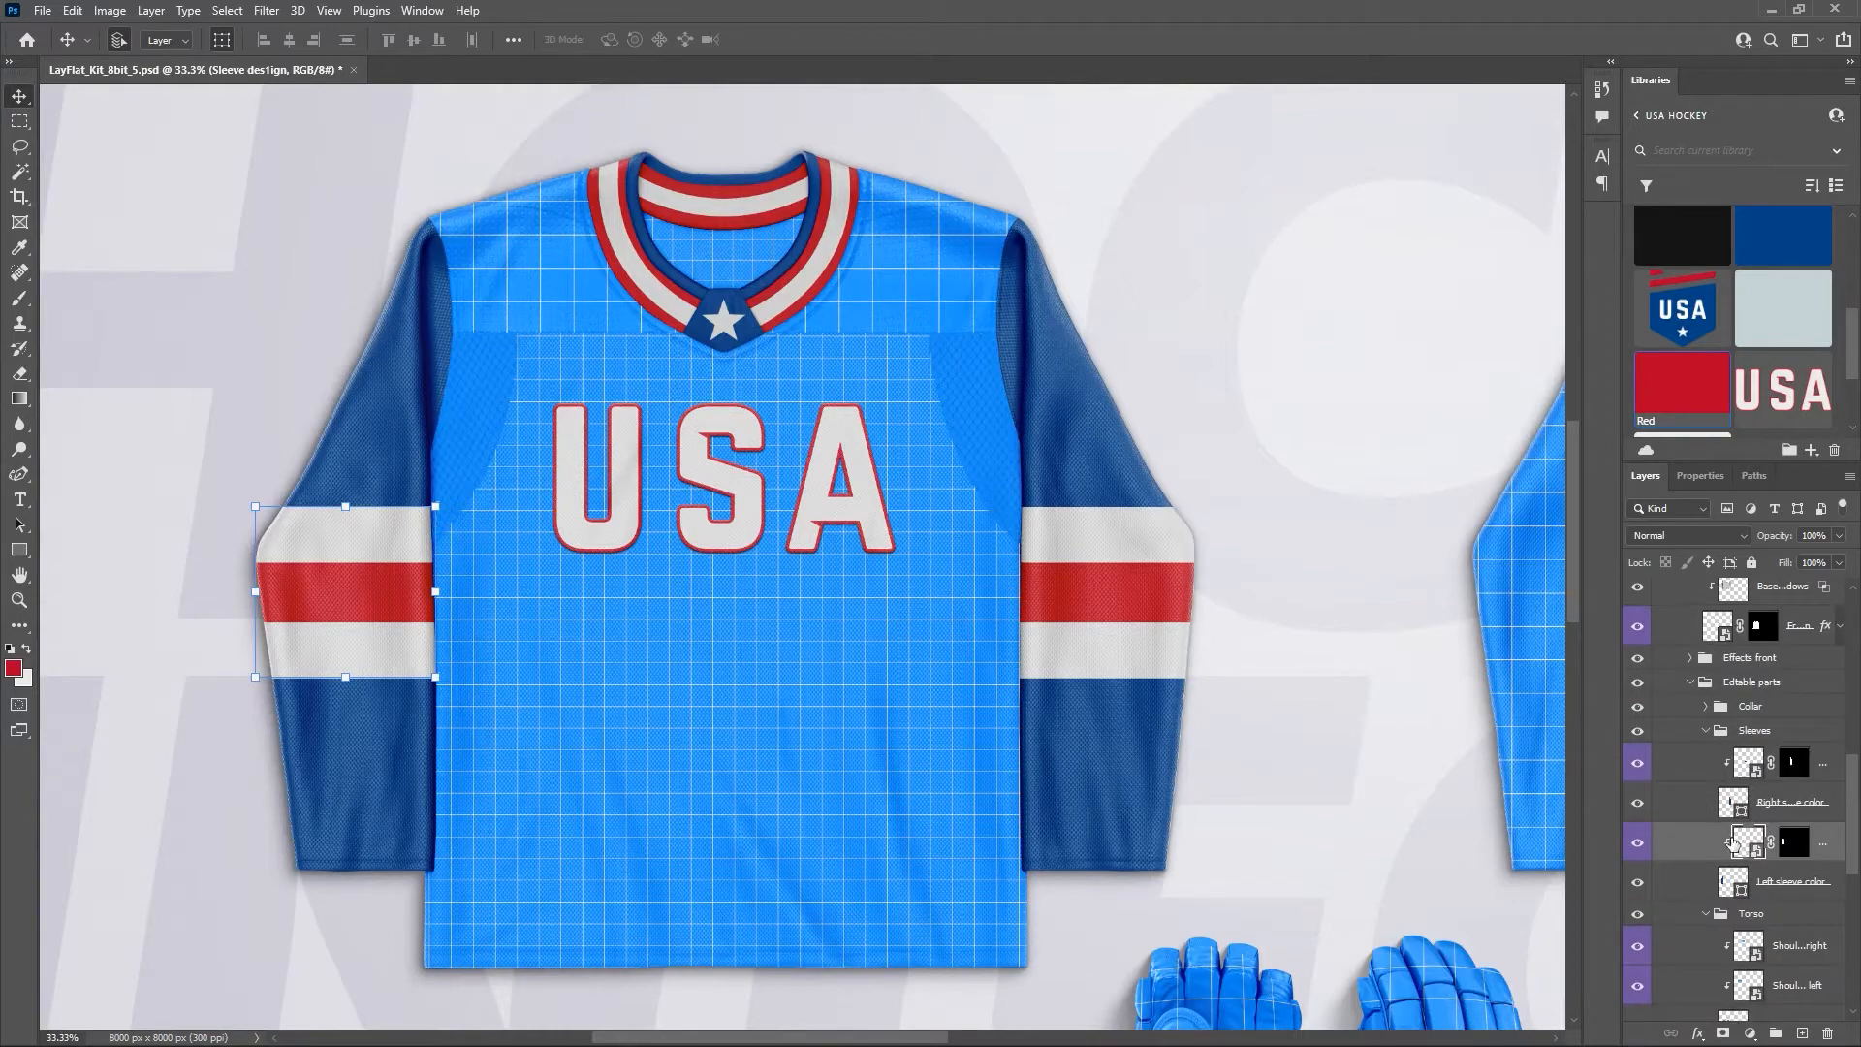
pyautogui.doubleClick(1748, 774)
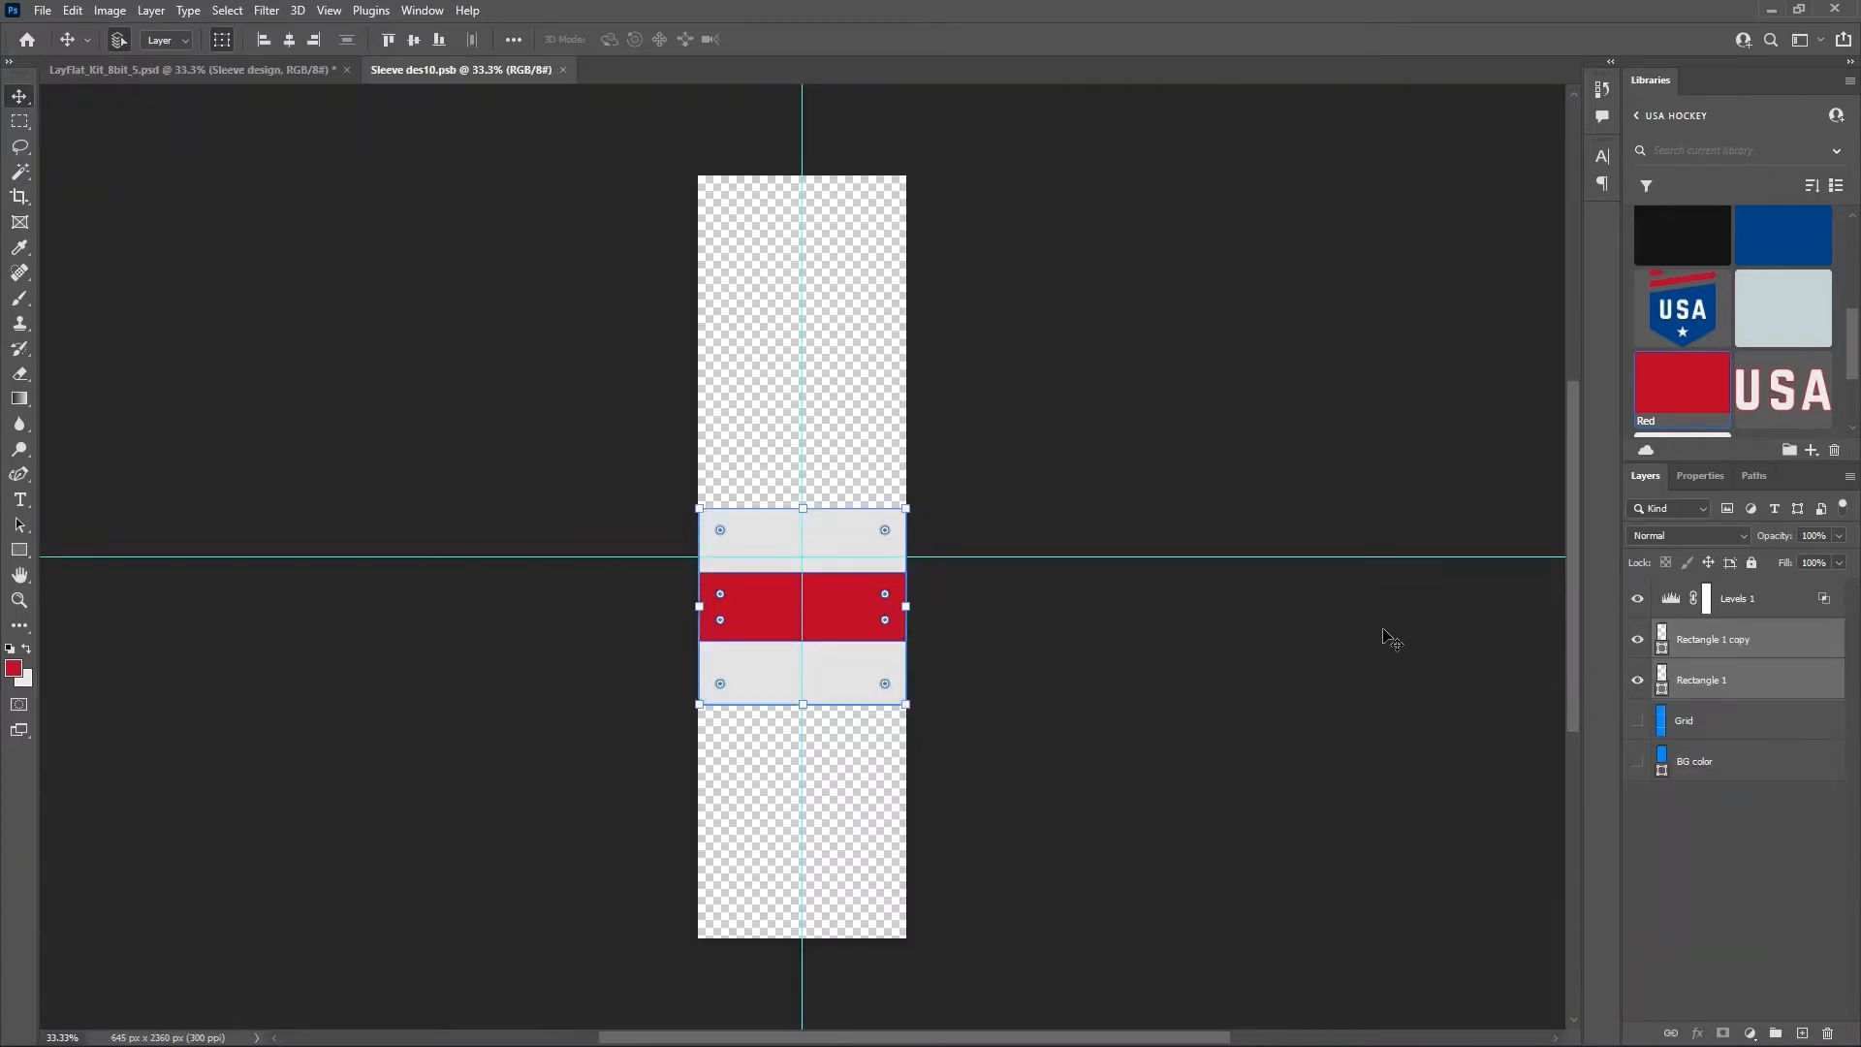
pyautogui.click(194, 69)
pyautogui.moveTo(1852, 709); pyautogui.dragTo(1852, 608)
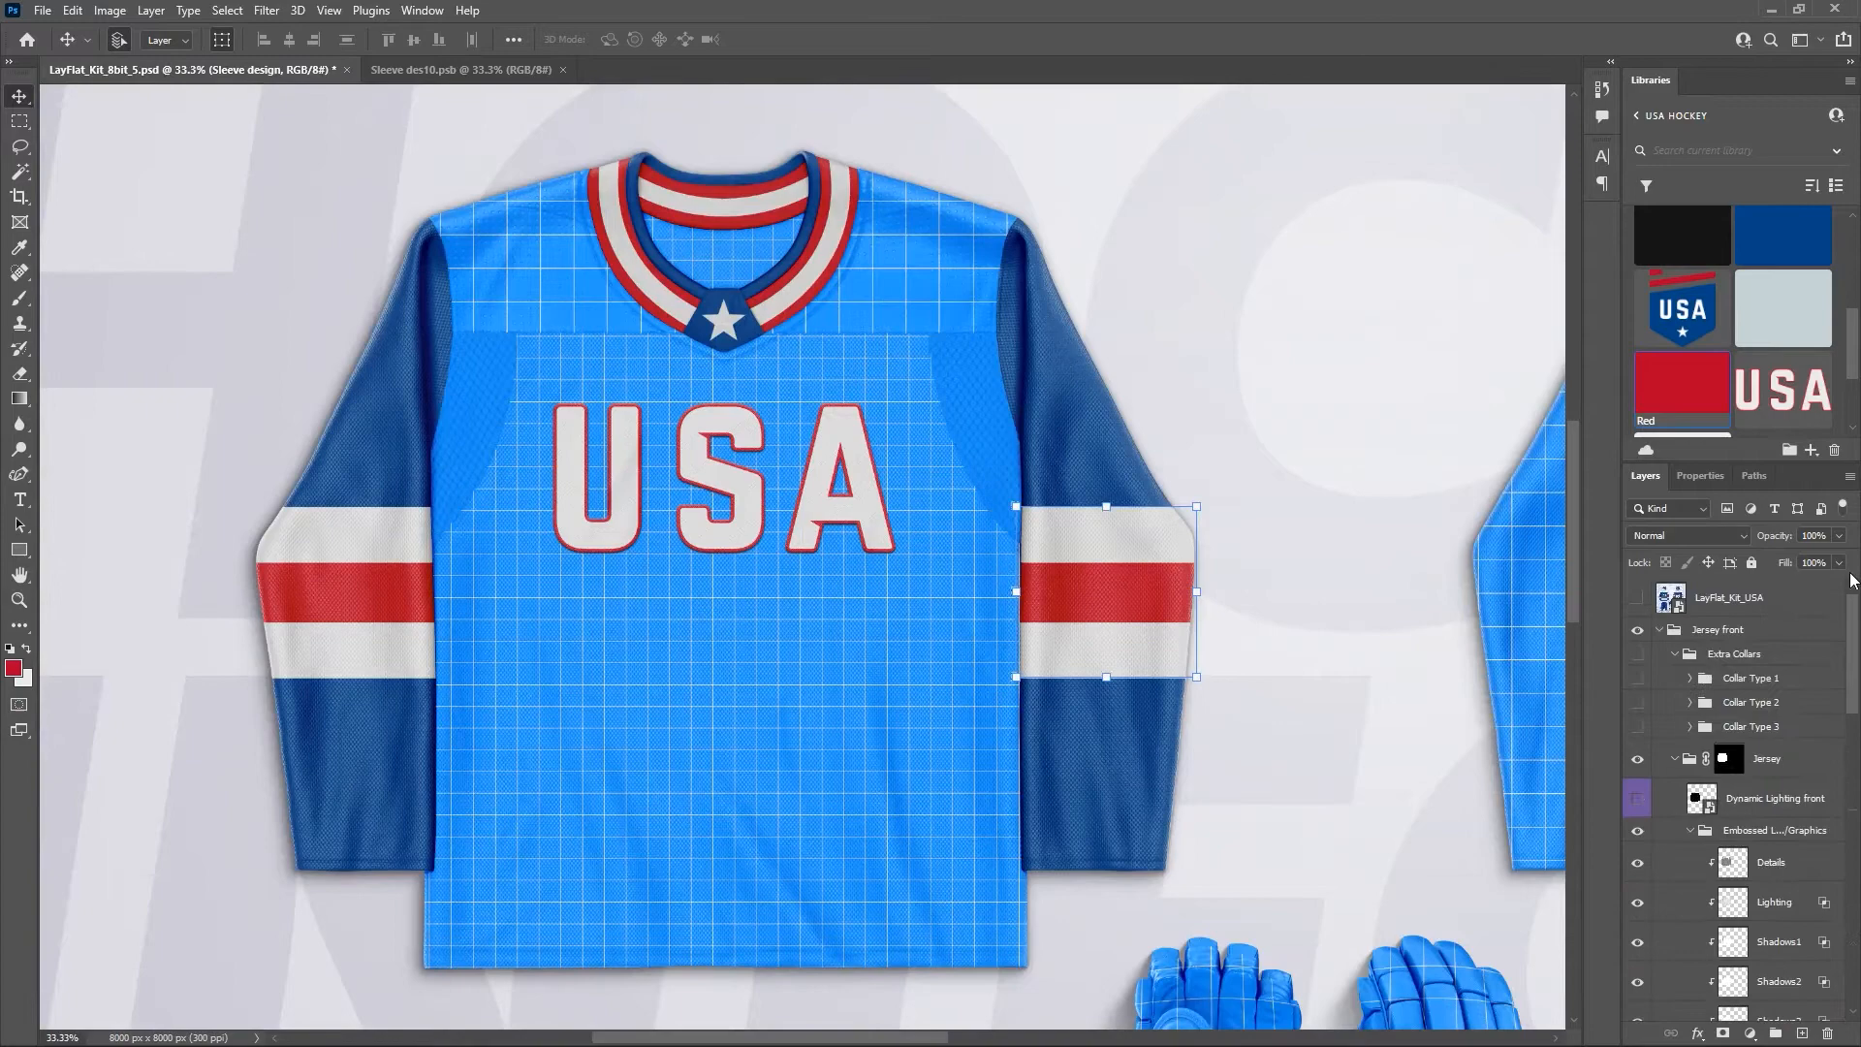
pyautogui.click(1637, 599)
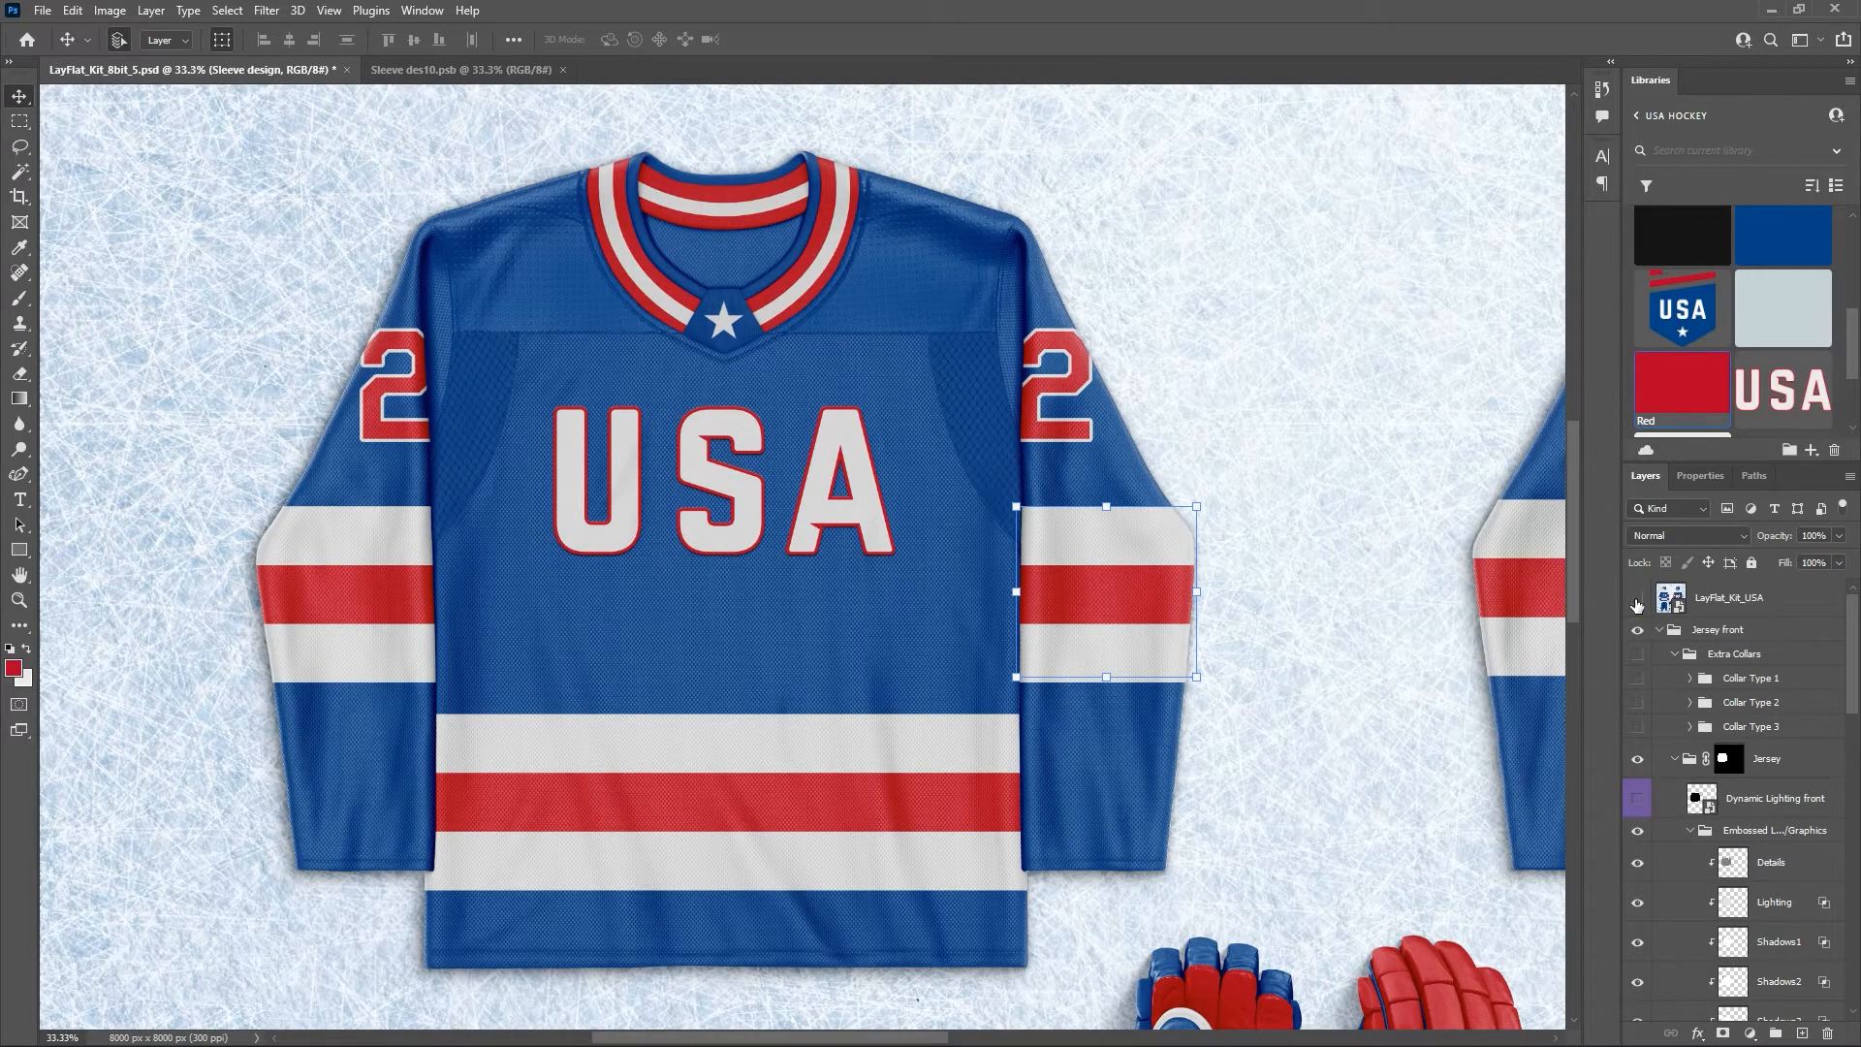
pyautogui.click(1638, 601)
# In Sleeve des10, add a red text box reading 22 above the stripes, placing its layer directly over Grid.
pyautogui.click(424, 77)
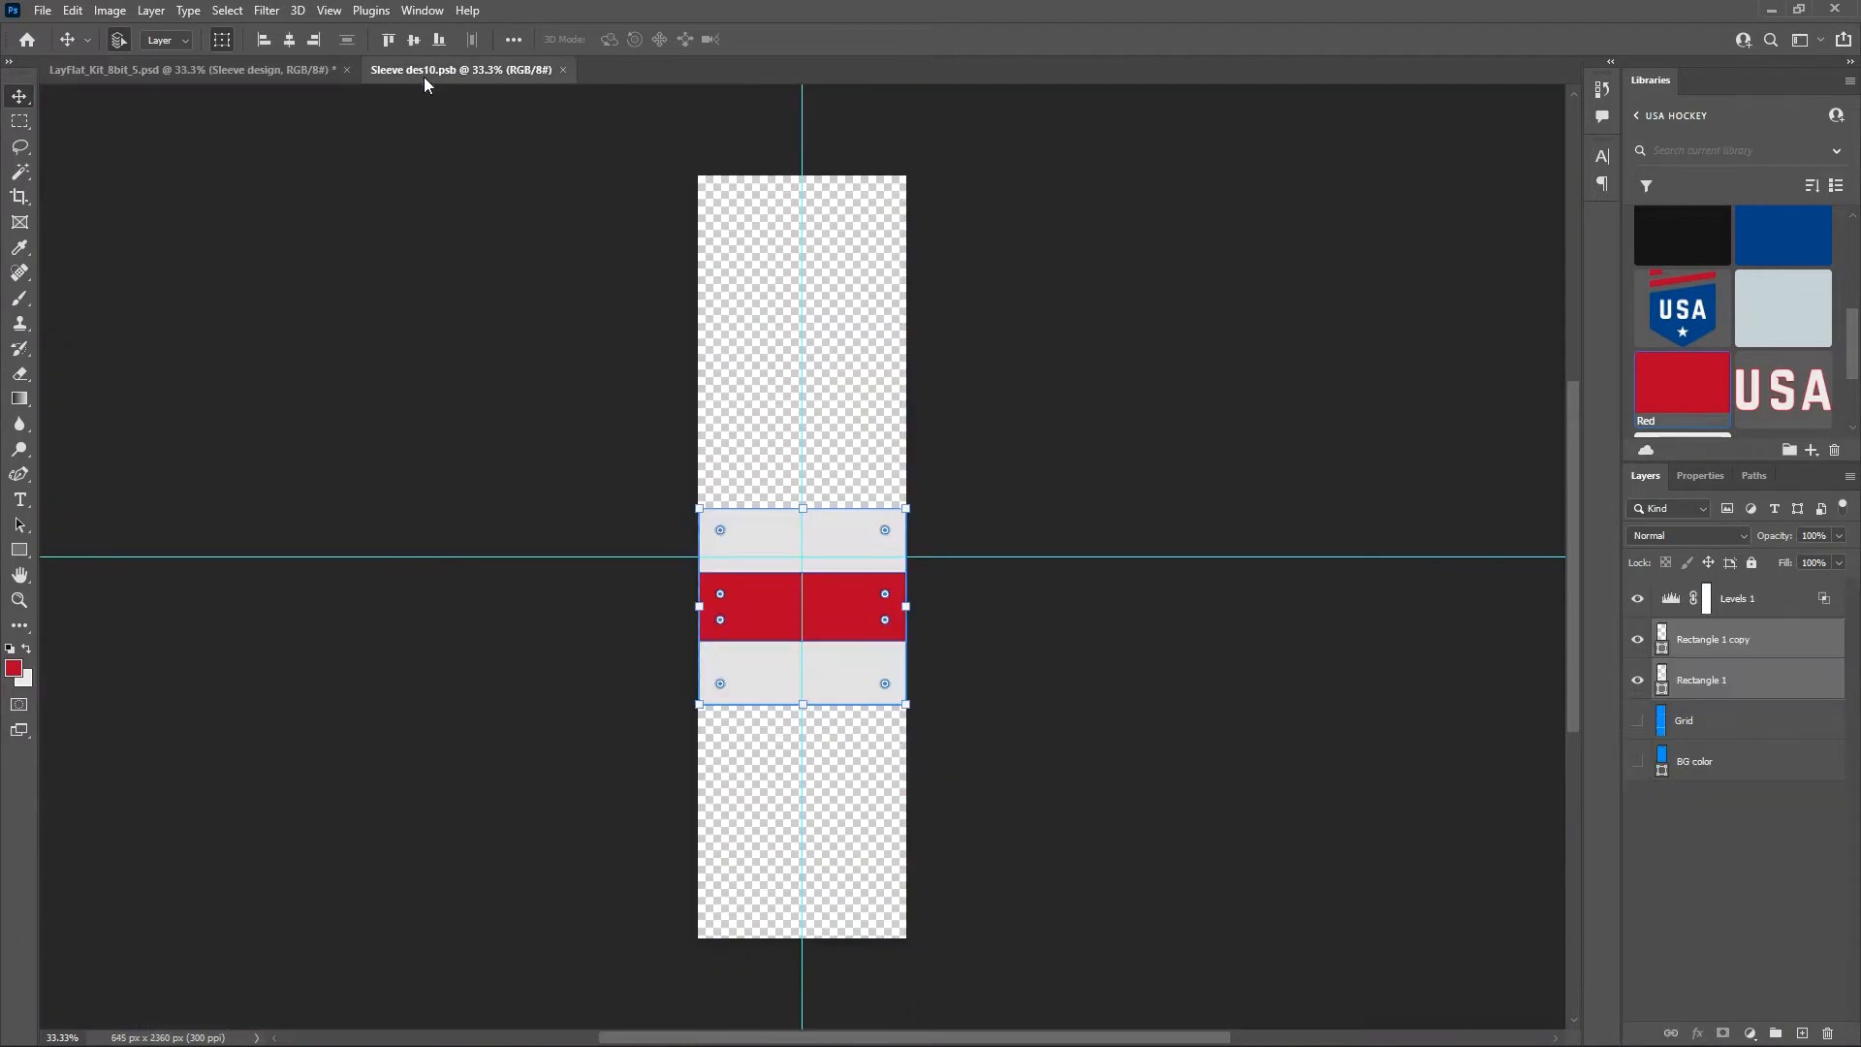
pyautogui.click(1729, 727)
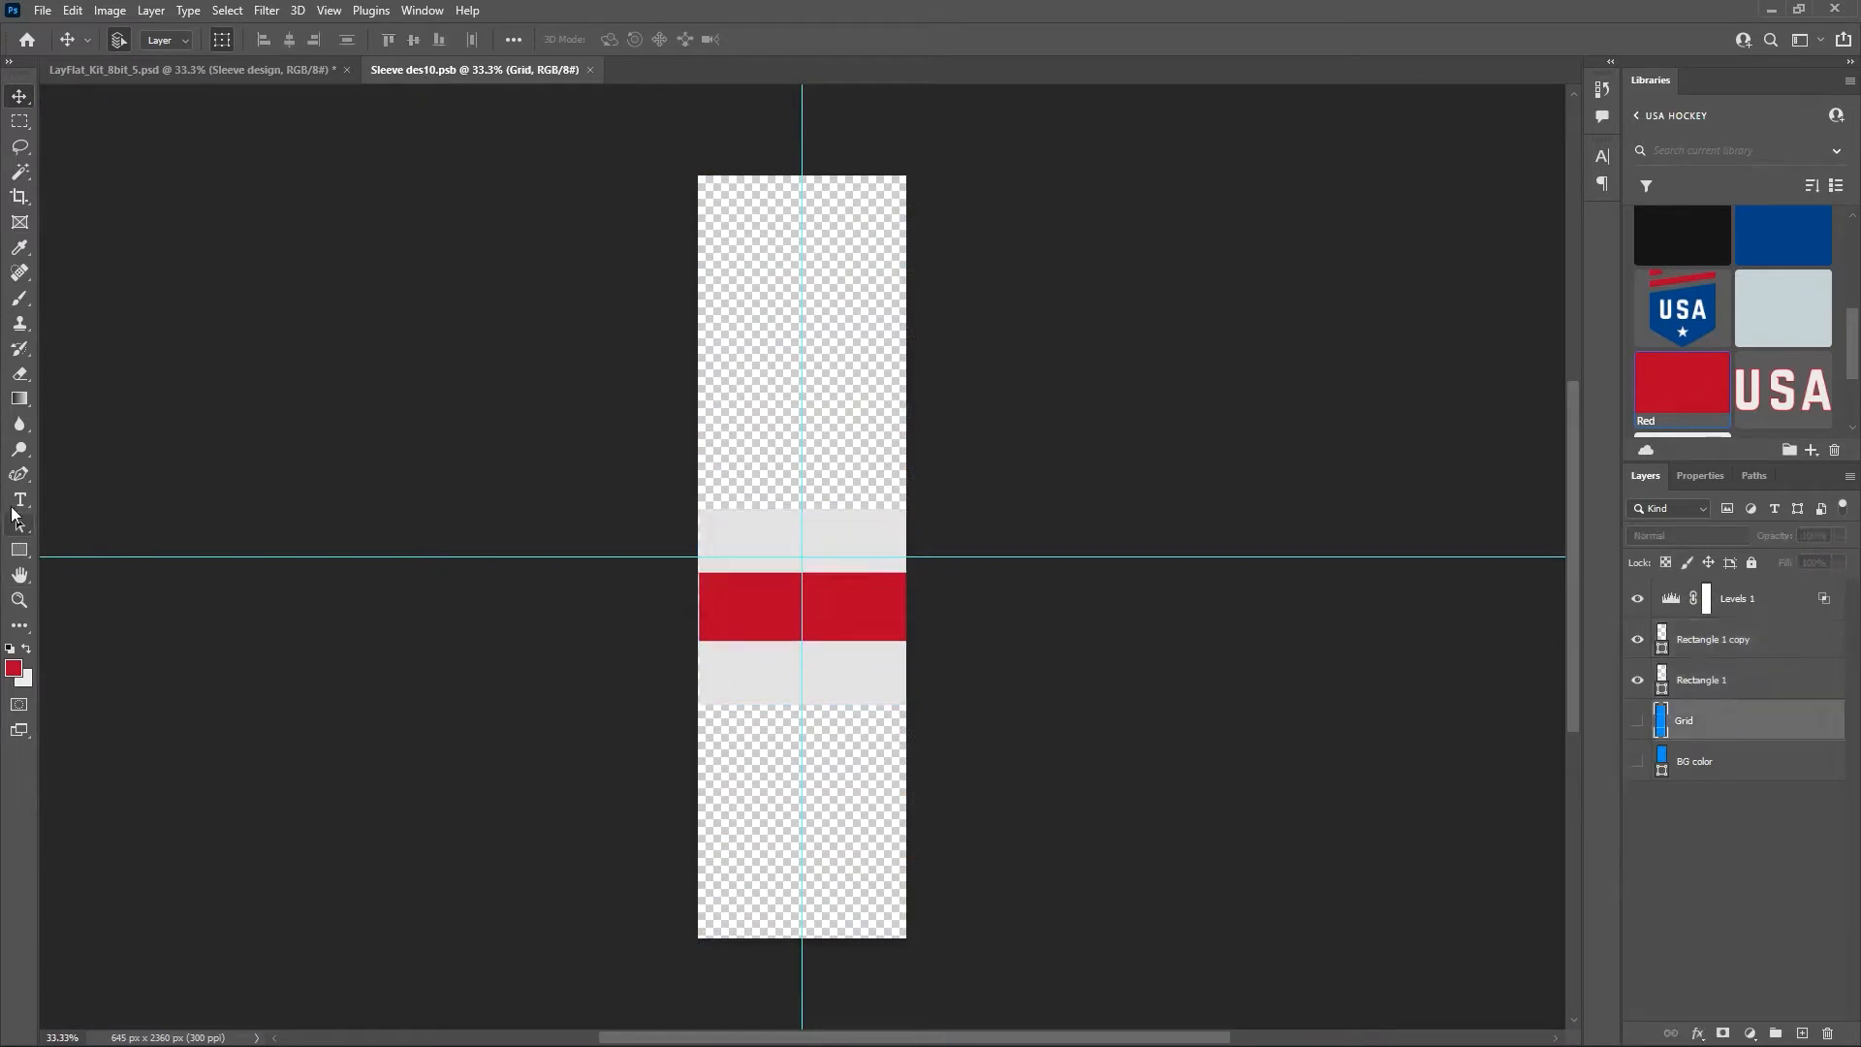
pyautogui.click(19, 499)
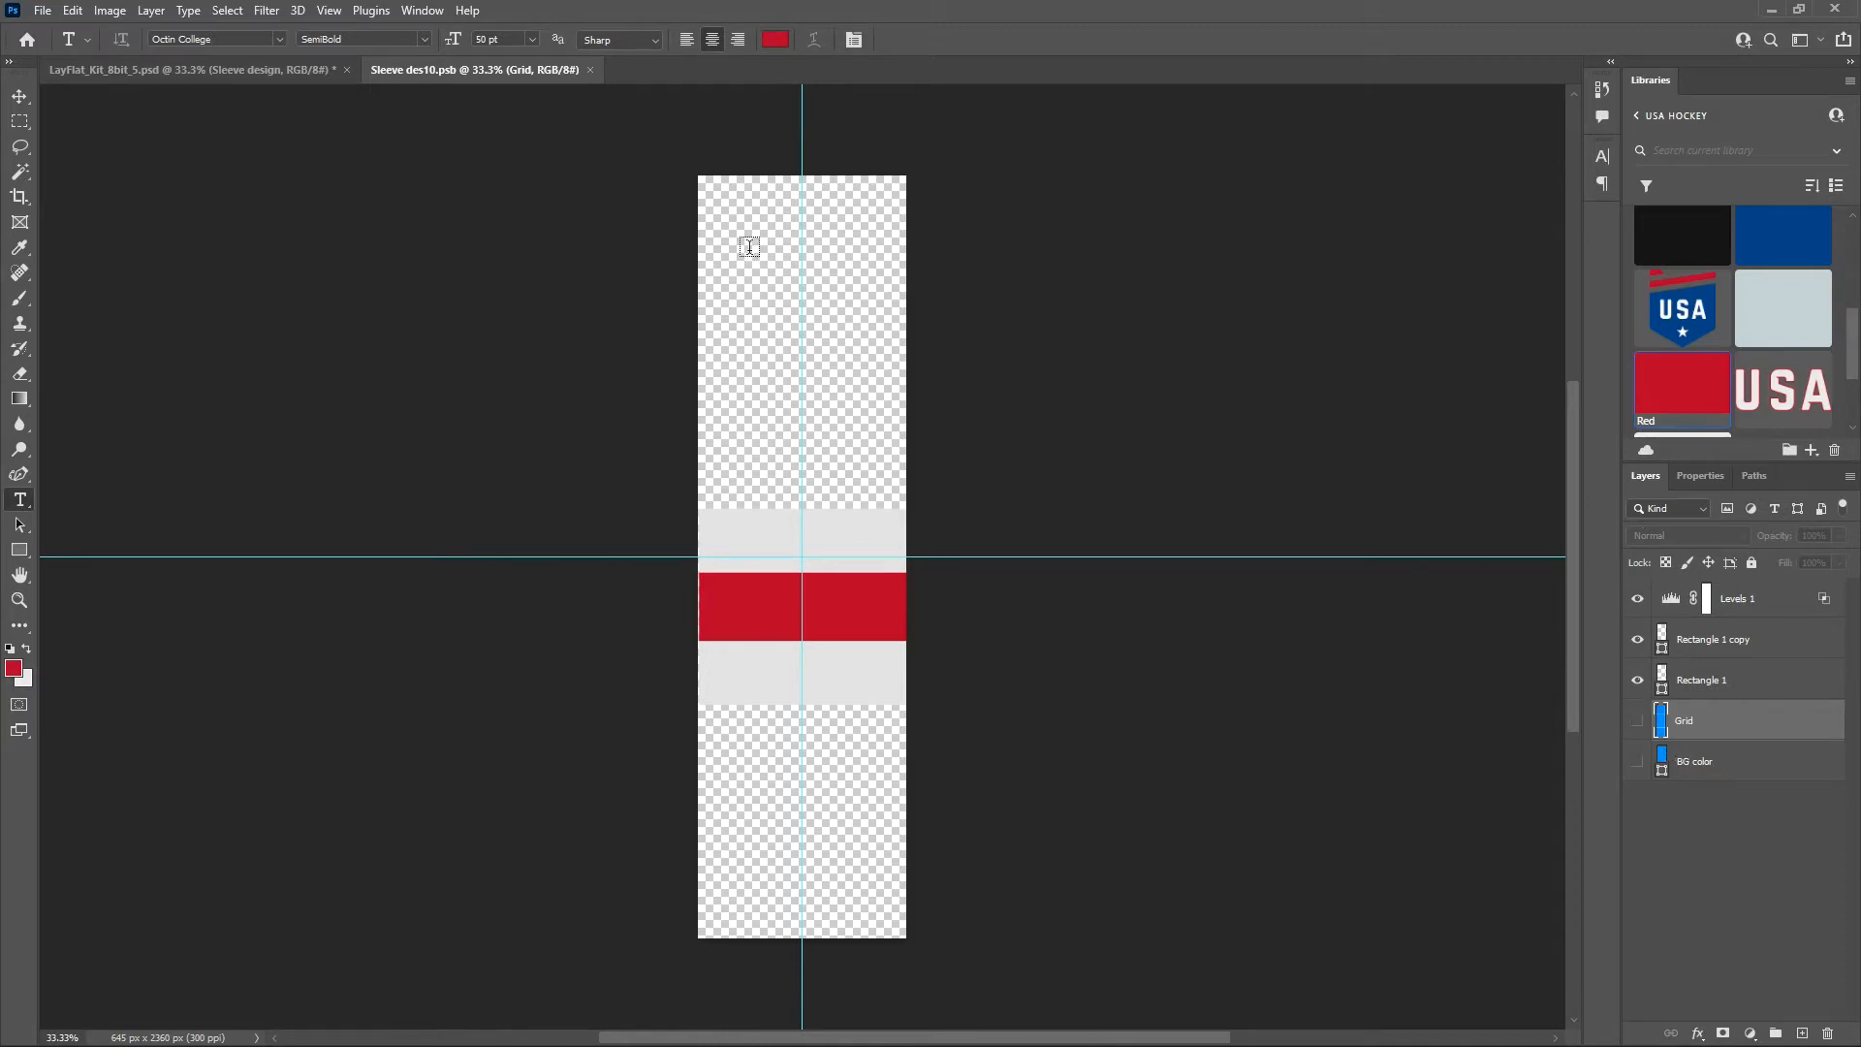
pyautogui.moveTo(713, 282); pyautogui.dragTo(882, 460)
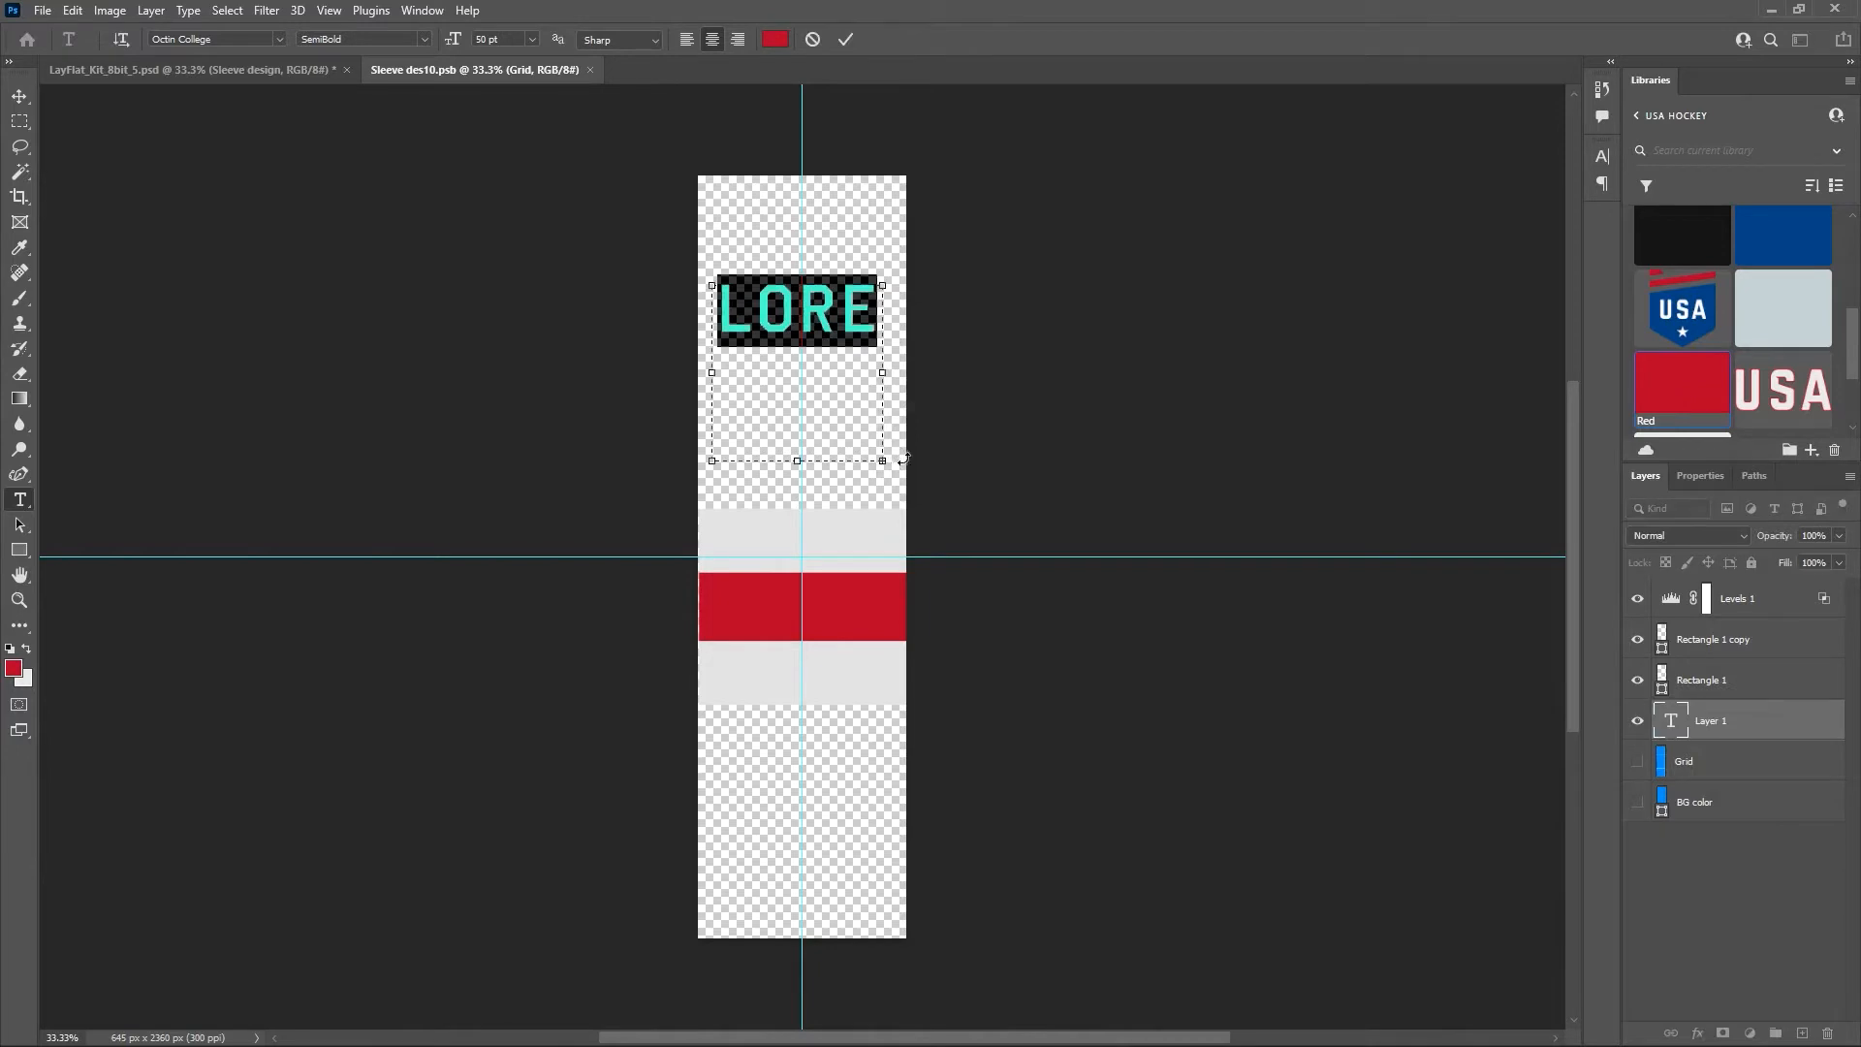
pyautogui.write('22')
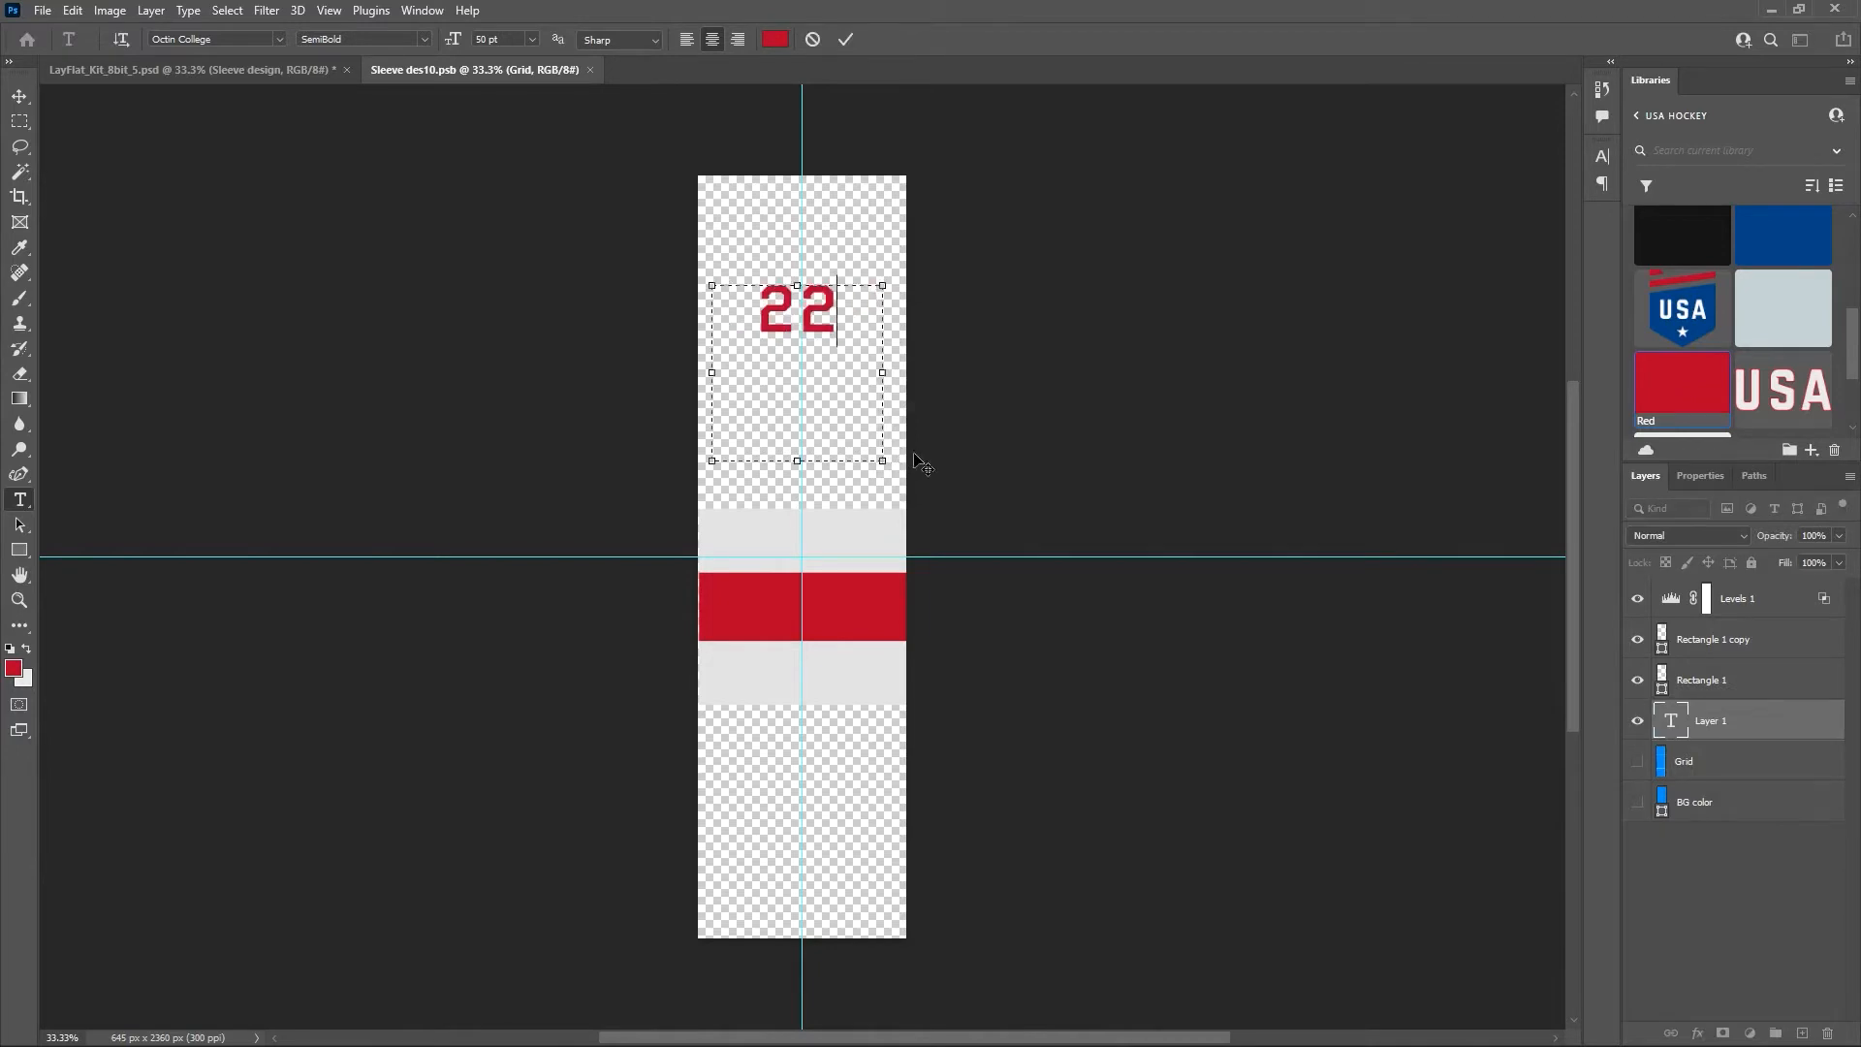
pyautogui.click(844, 38)
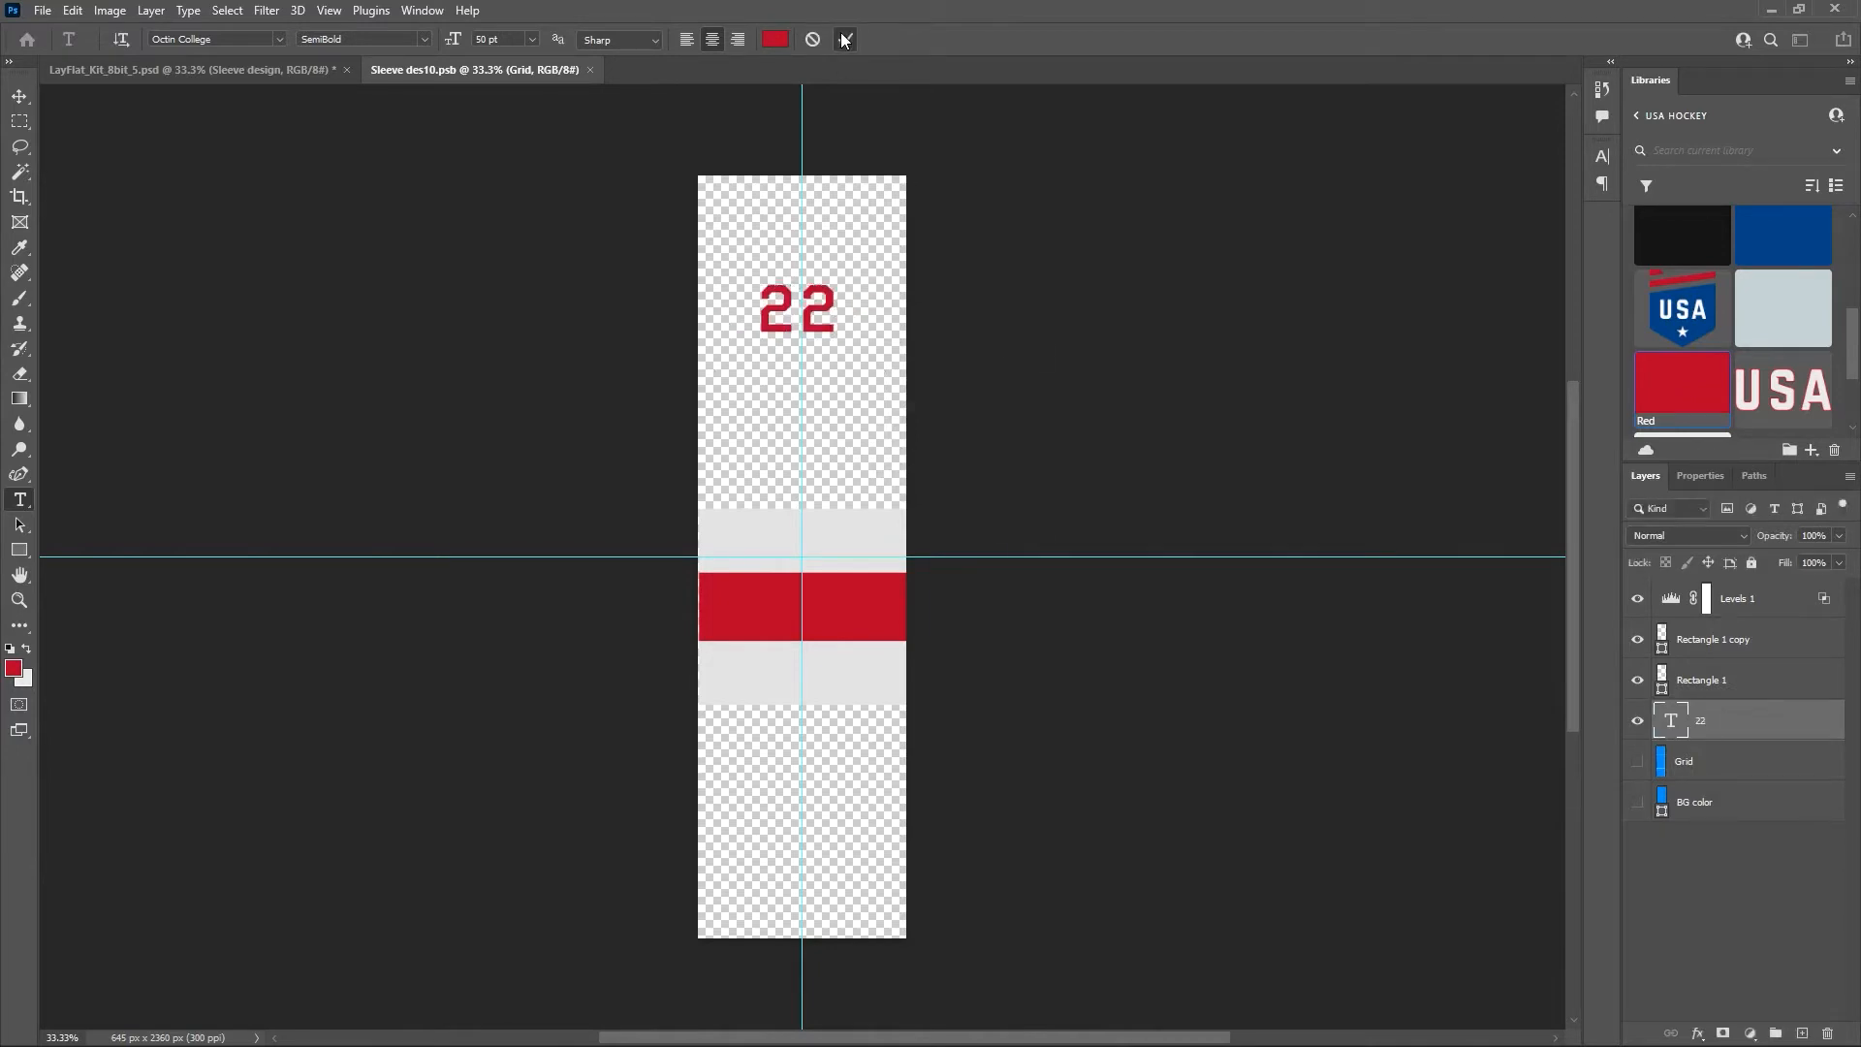
# Show the BG color layer in the sleeve design and fill it with the library's Blue.
pyautogui.click(1639, 802)
pyautogui.click(1706, 802)
pyautogui.click(1777, 245)
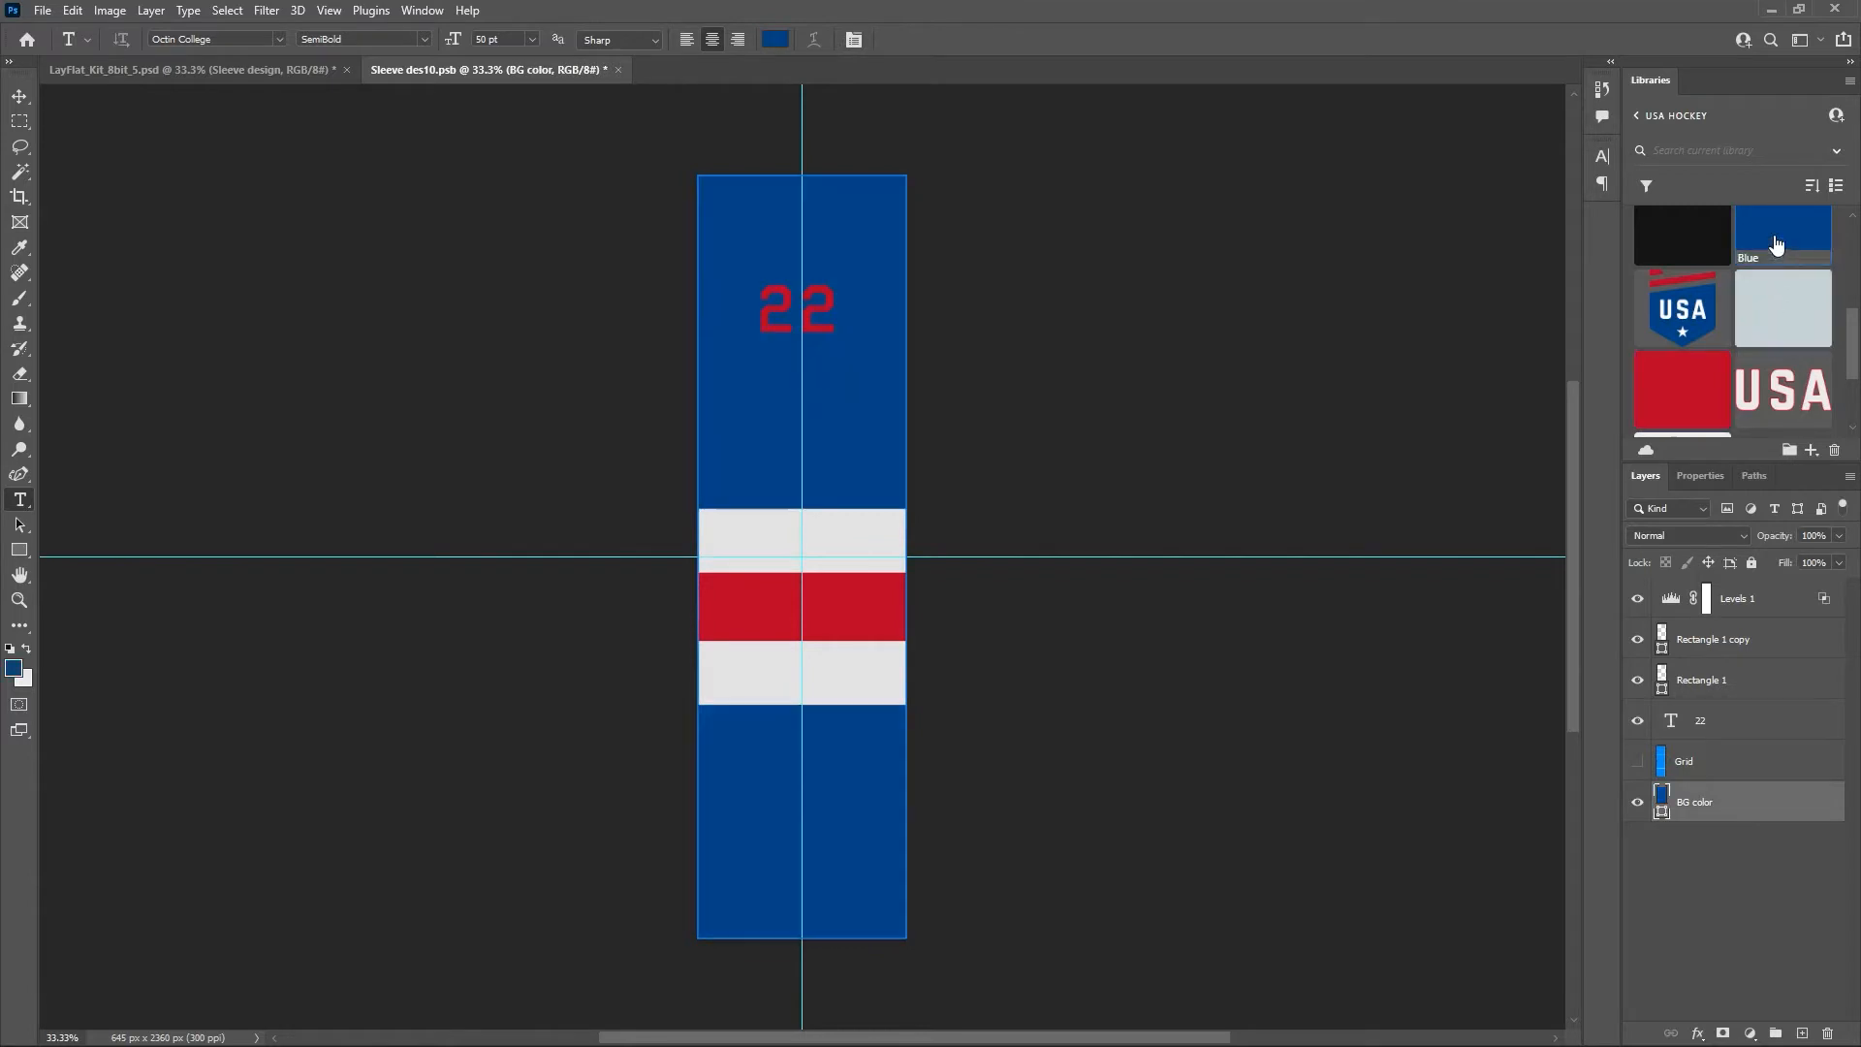
# Convert the 22 text layer to a shape.
pyautogui.click(1718, 712)
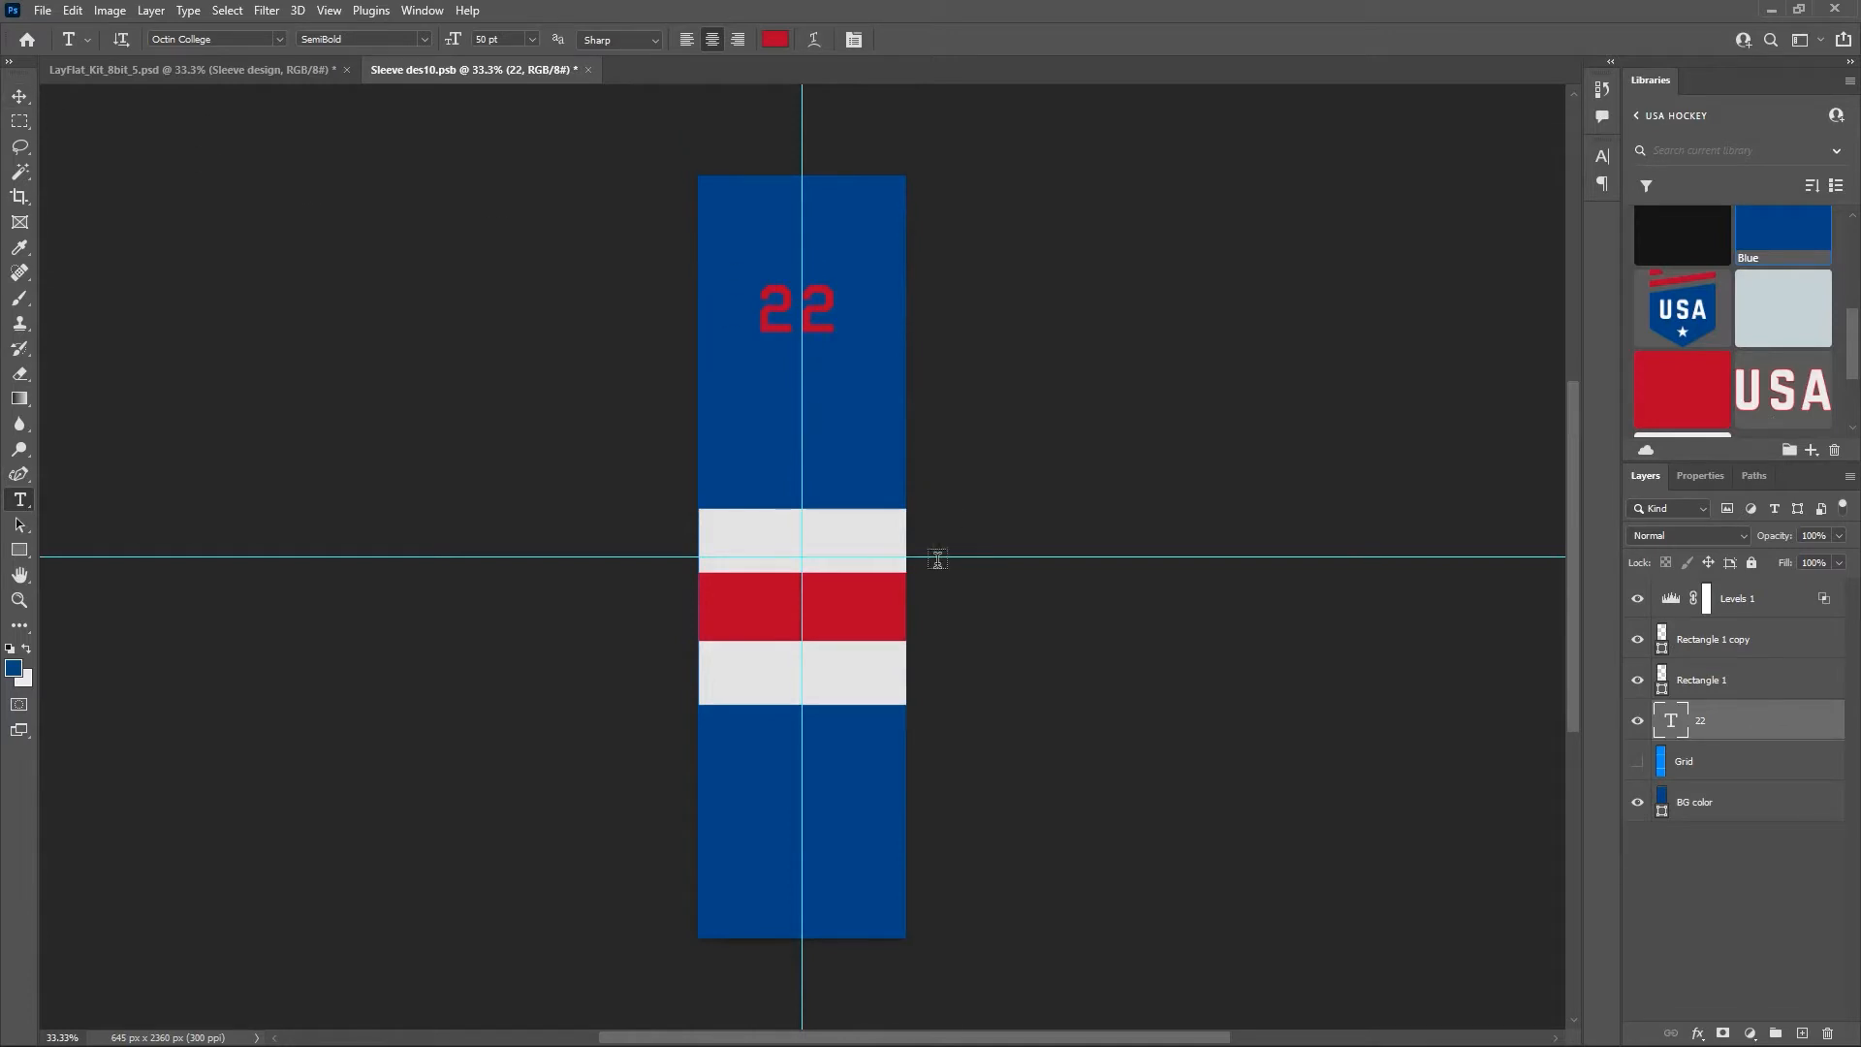
pyautogui.rightClick(1708, 725)
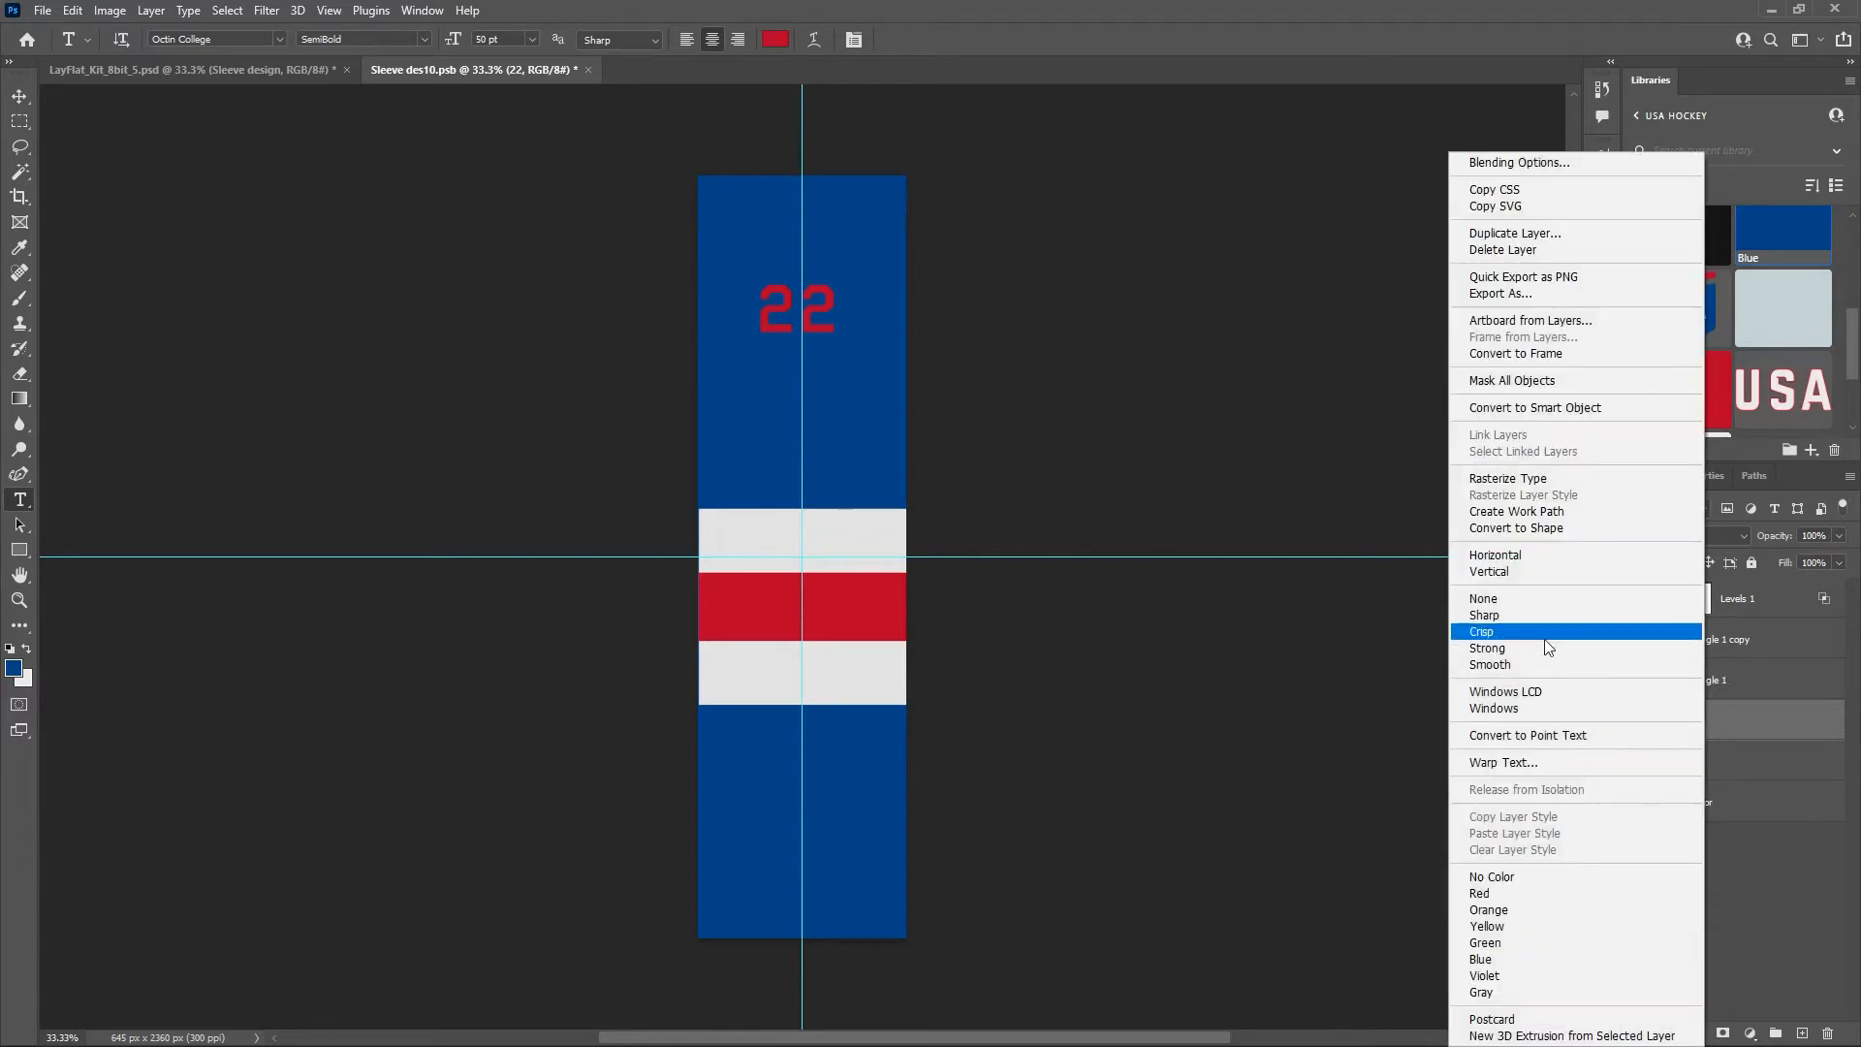
pyautogui.click(1505, 529)
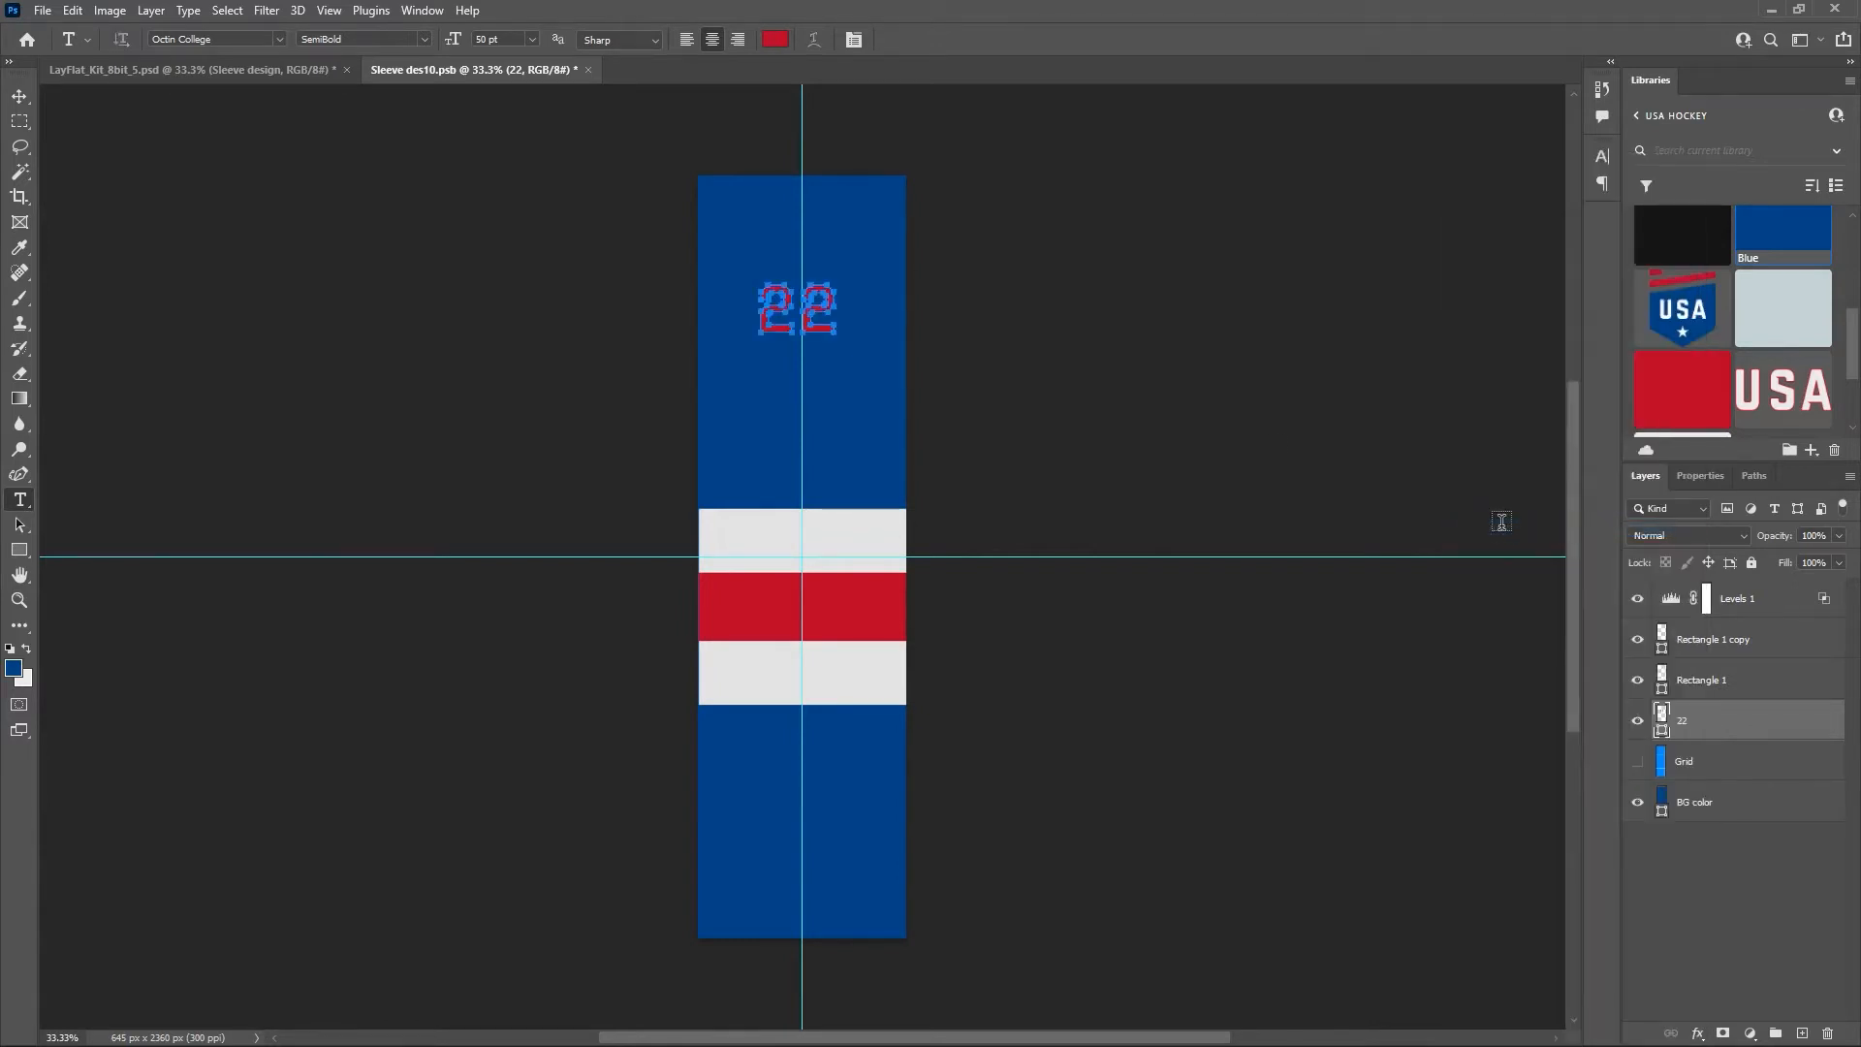
# Scale the 22 shape up proportionally to about 203% above the sleeve stripes.
pyautogui.click(19, 96)
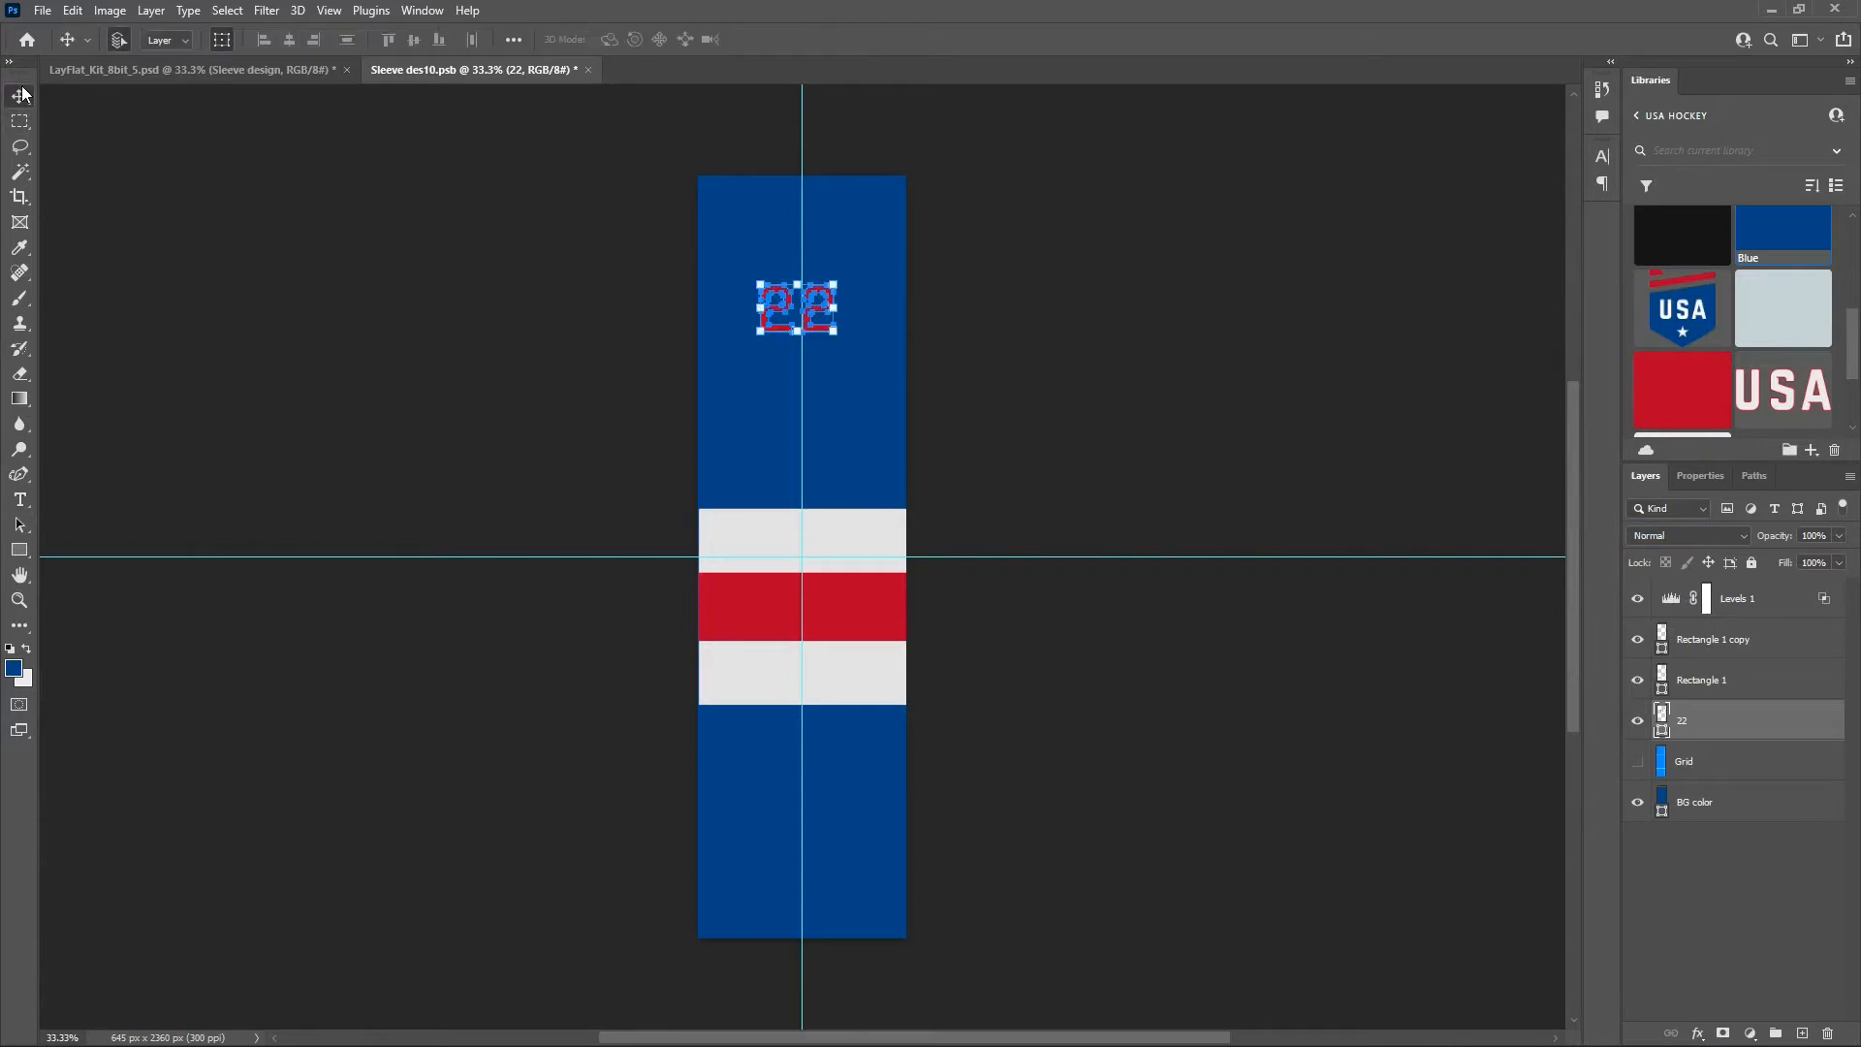
pyautogui.click(797, 329)
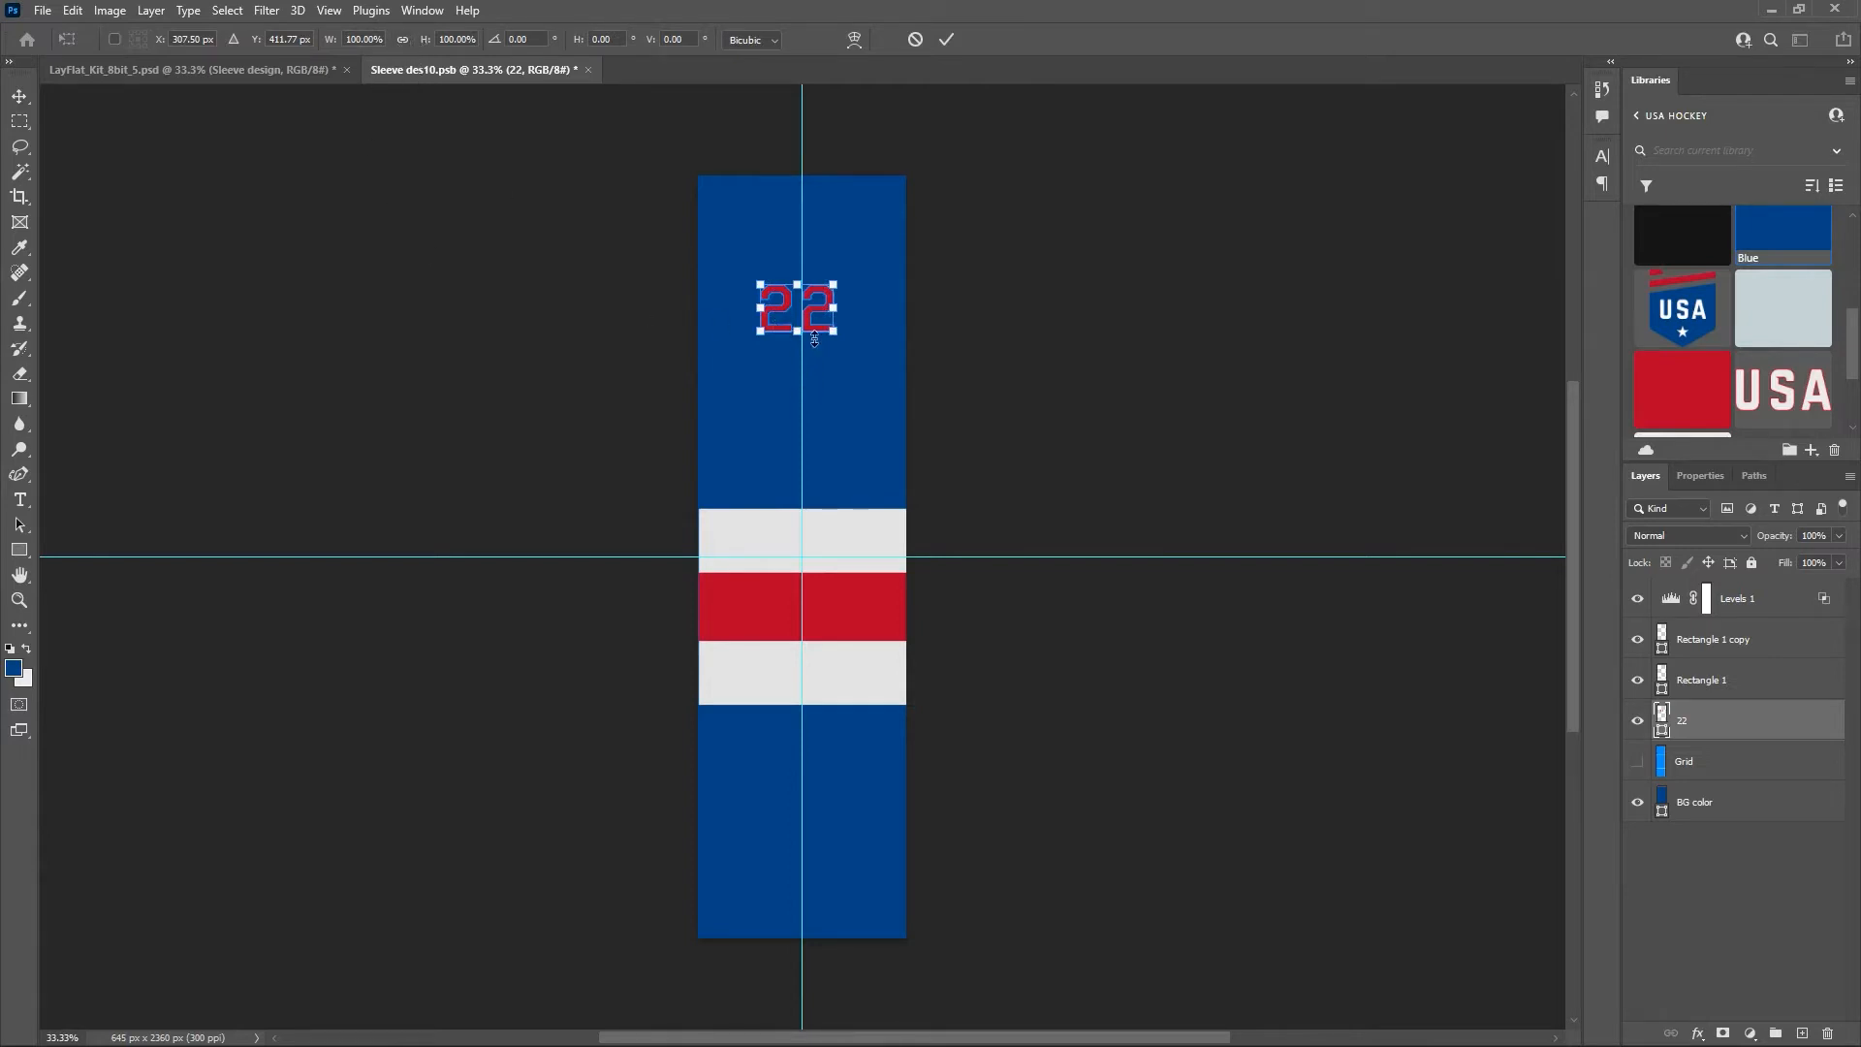
pyautogui.moveTo(798, 330); pyautogui.dragTo(809, 378)
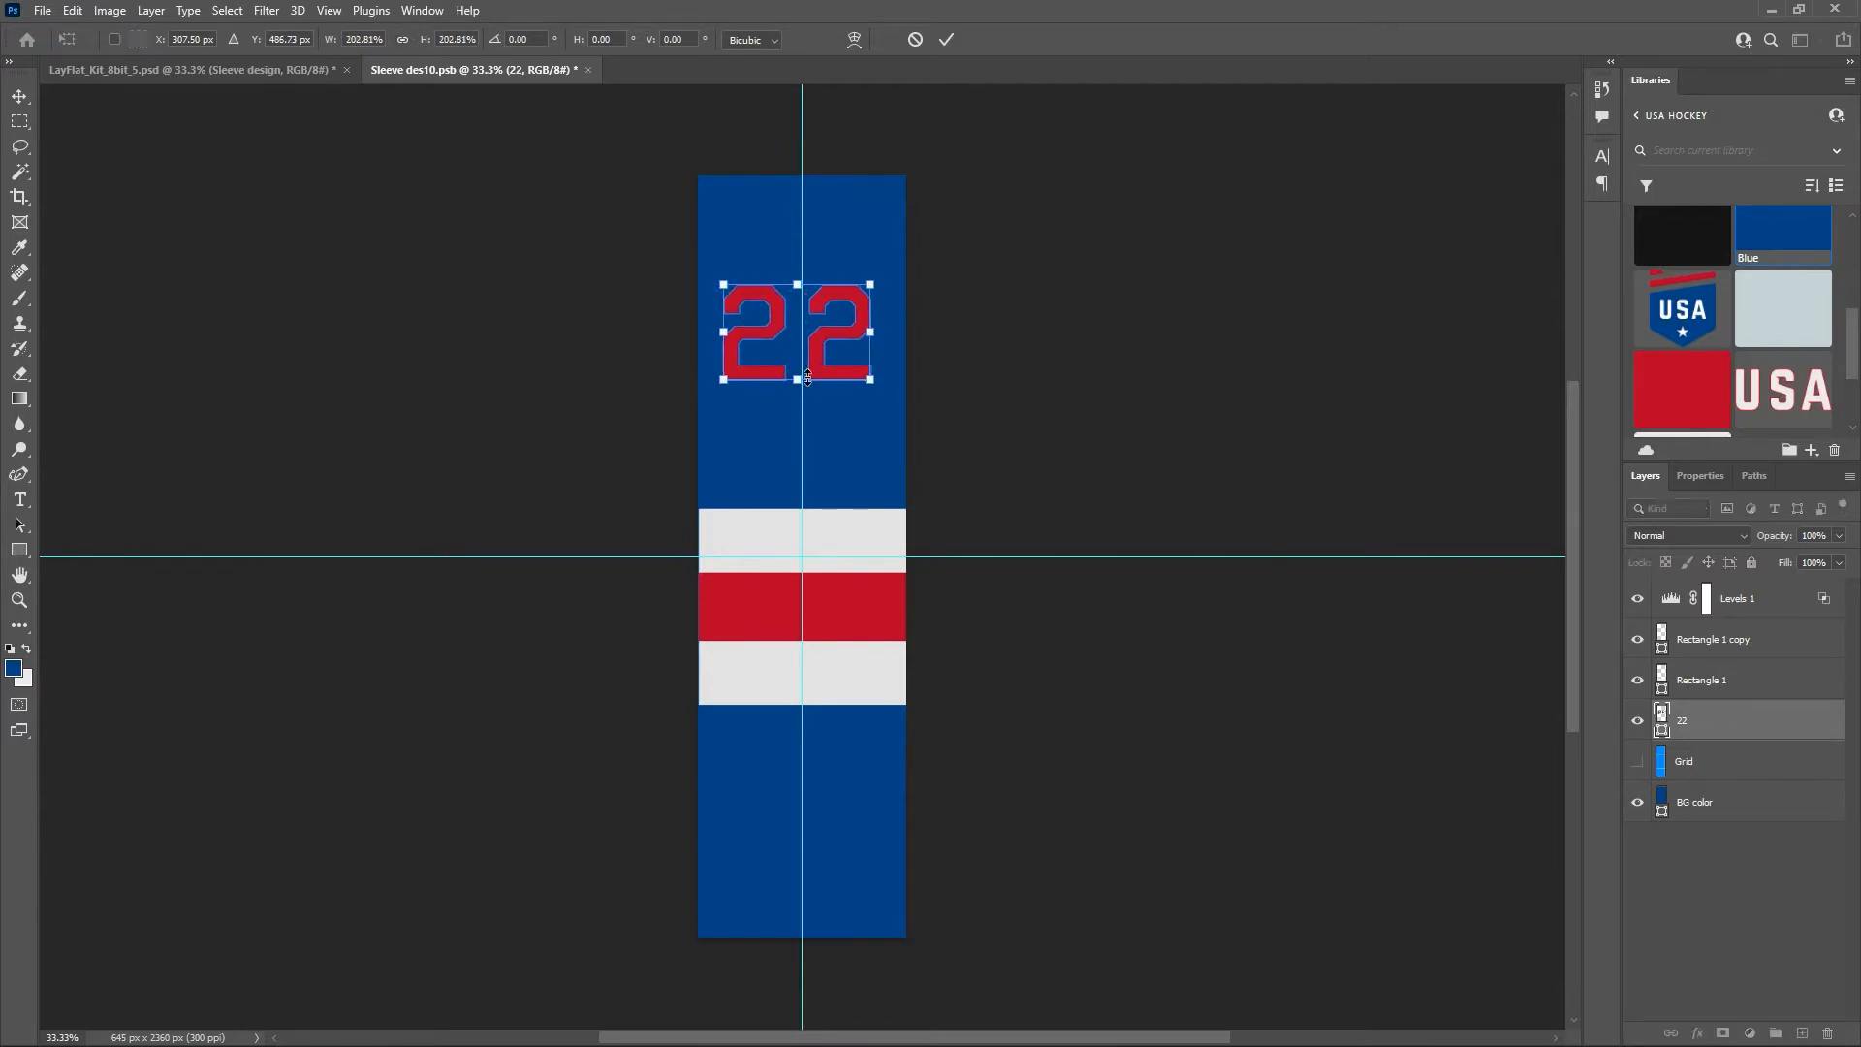
pyautogui.click(946, 39)
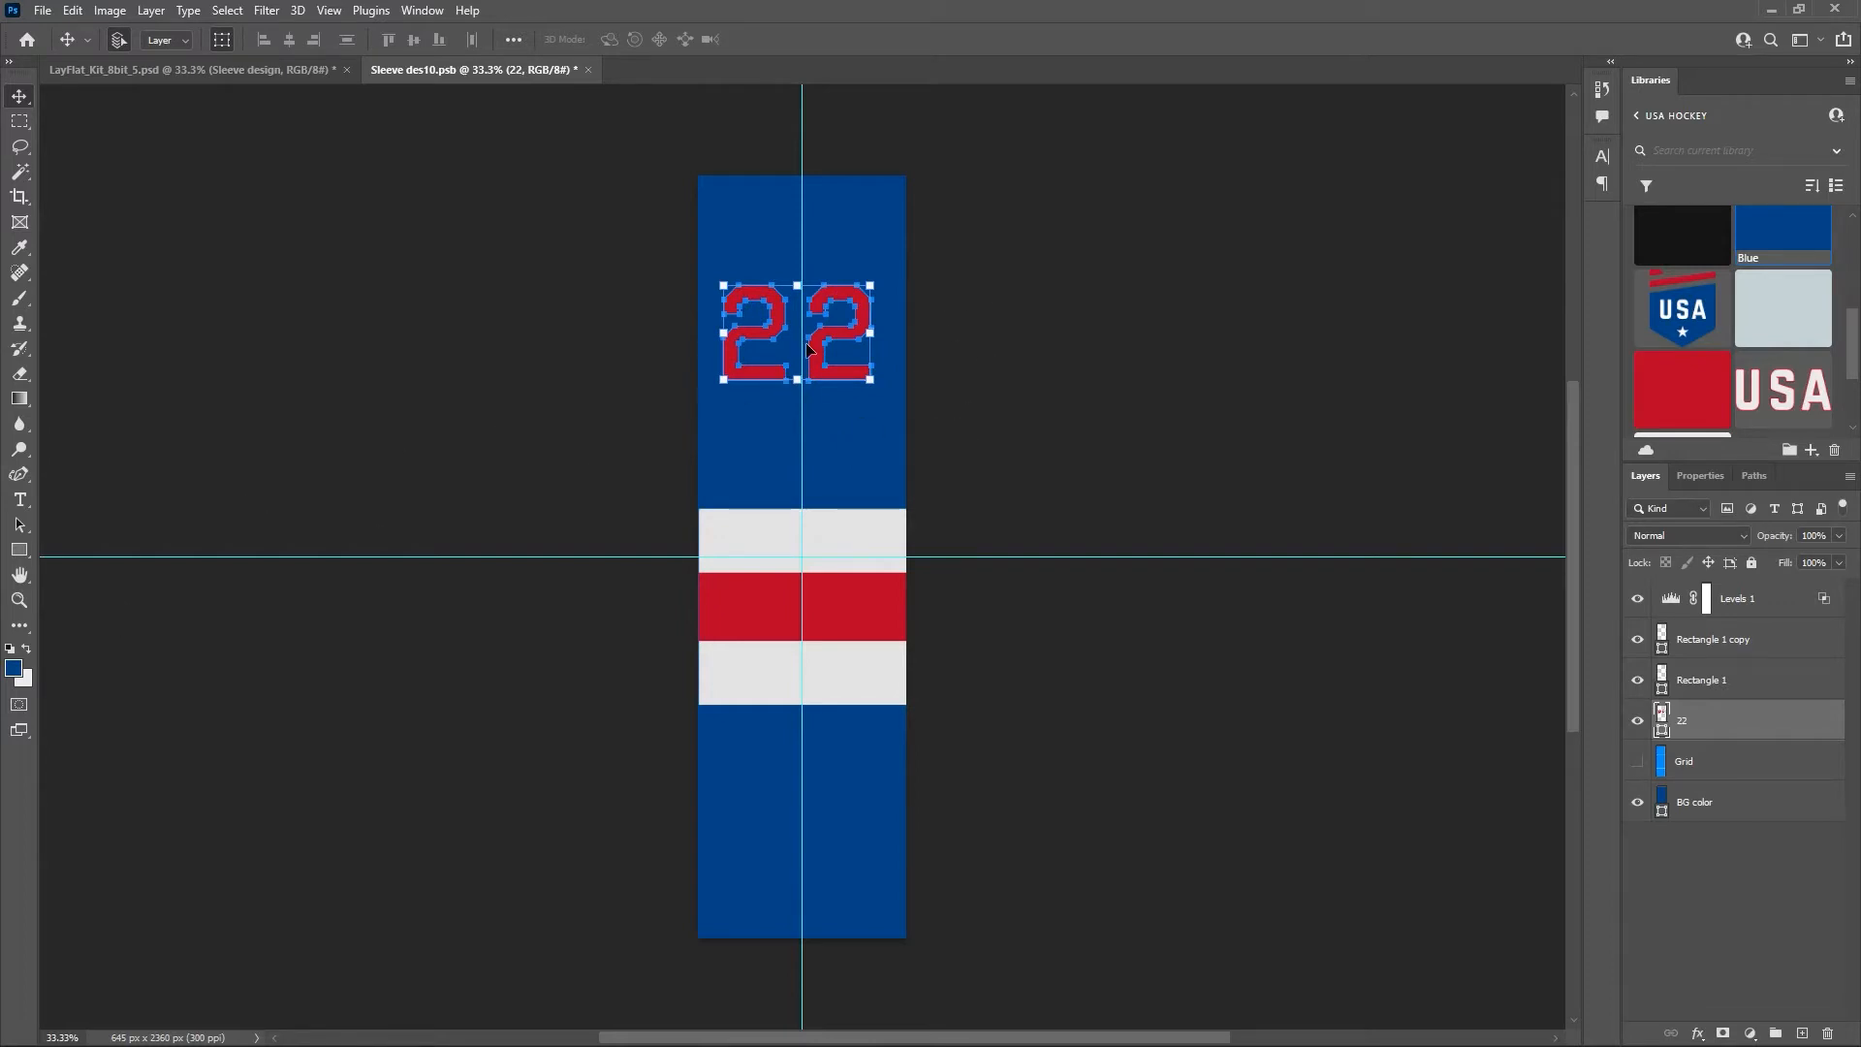
# Give the 22 shape a white stroke aligned to the outside, with a final width of 8 px.
pyautogui.click(23, 531)
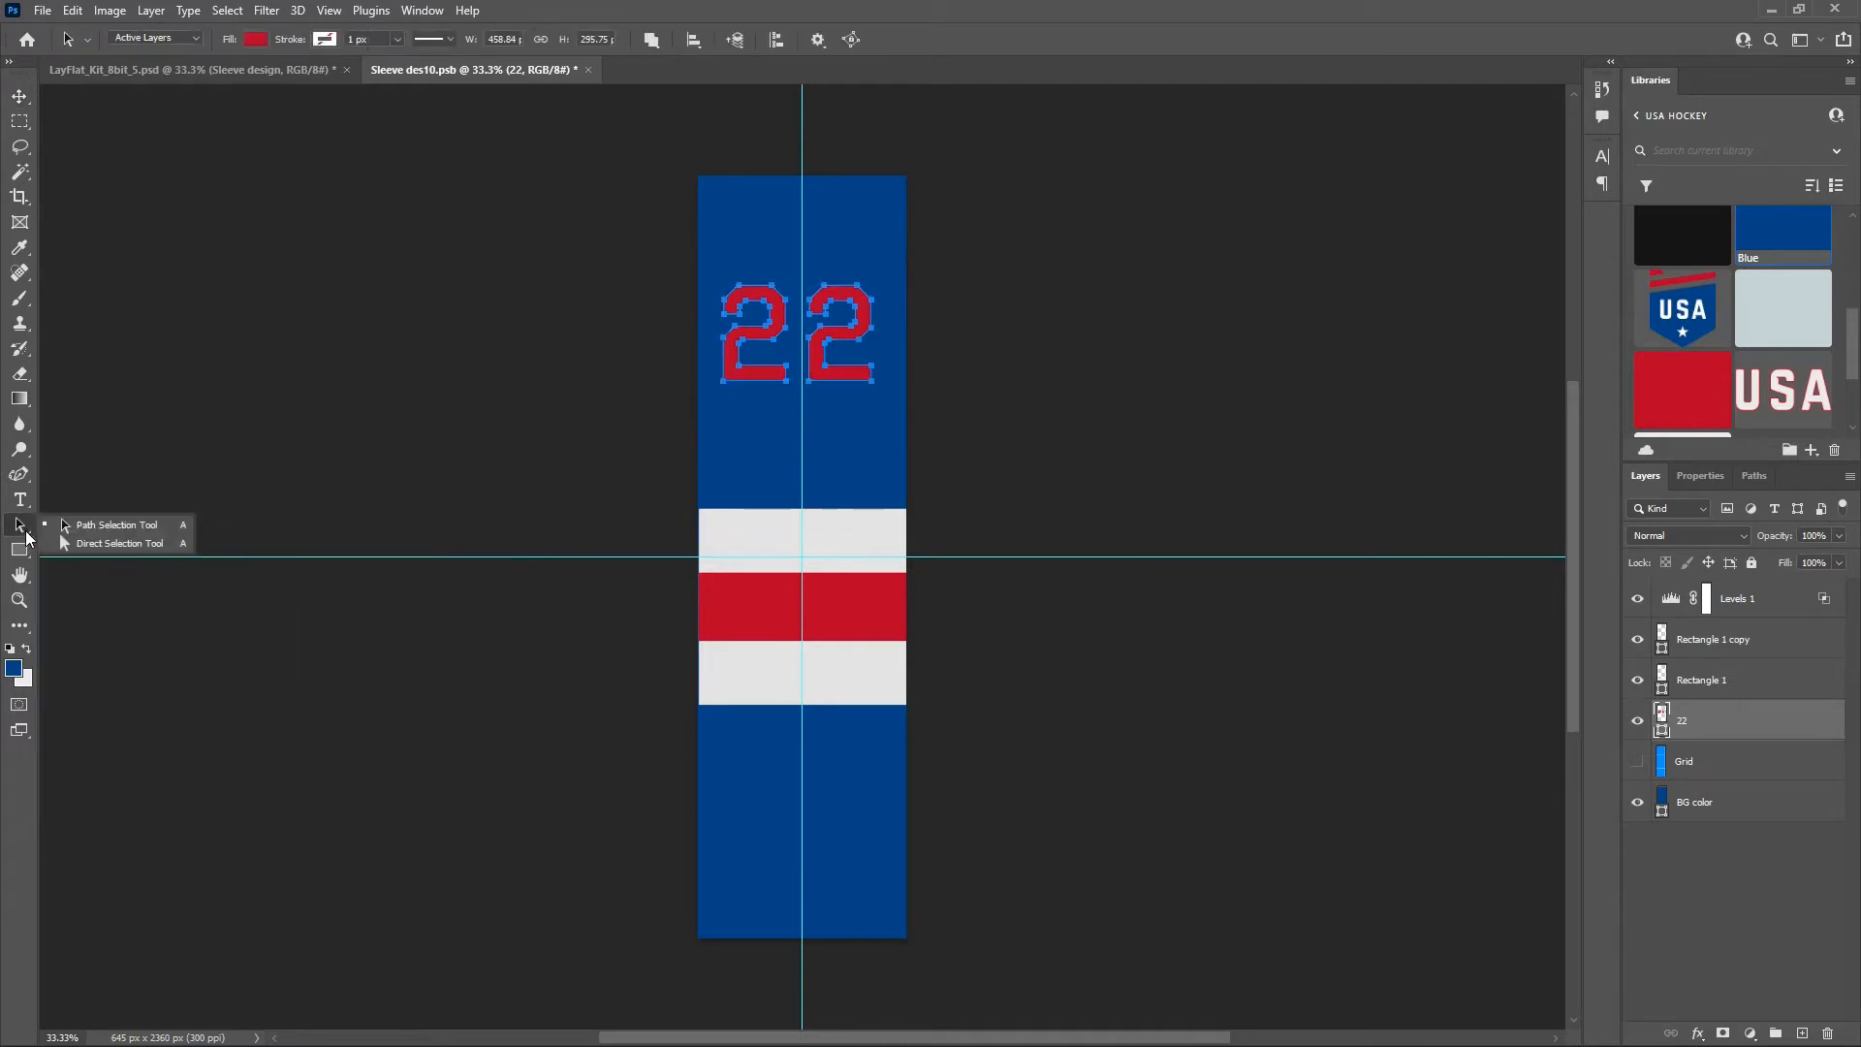
pyautogui.click(324, 39)
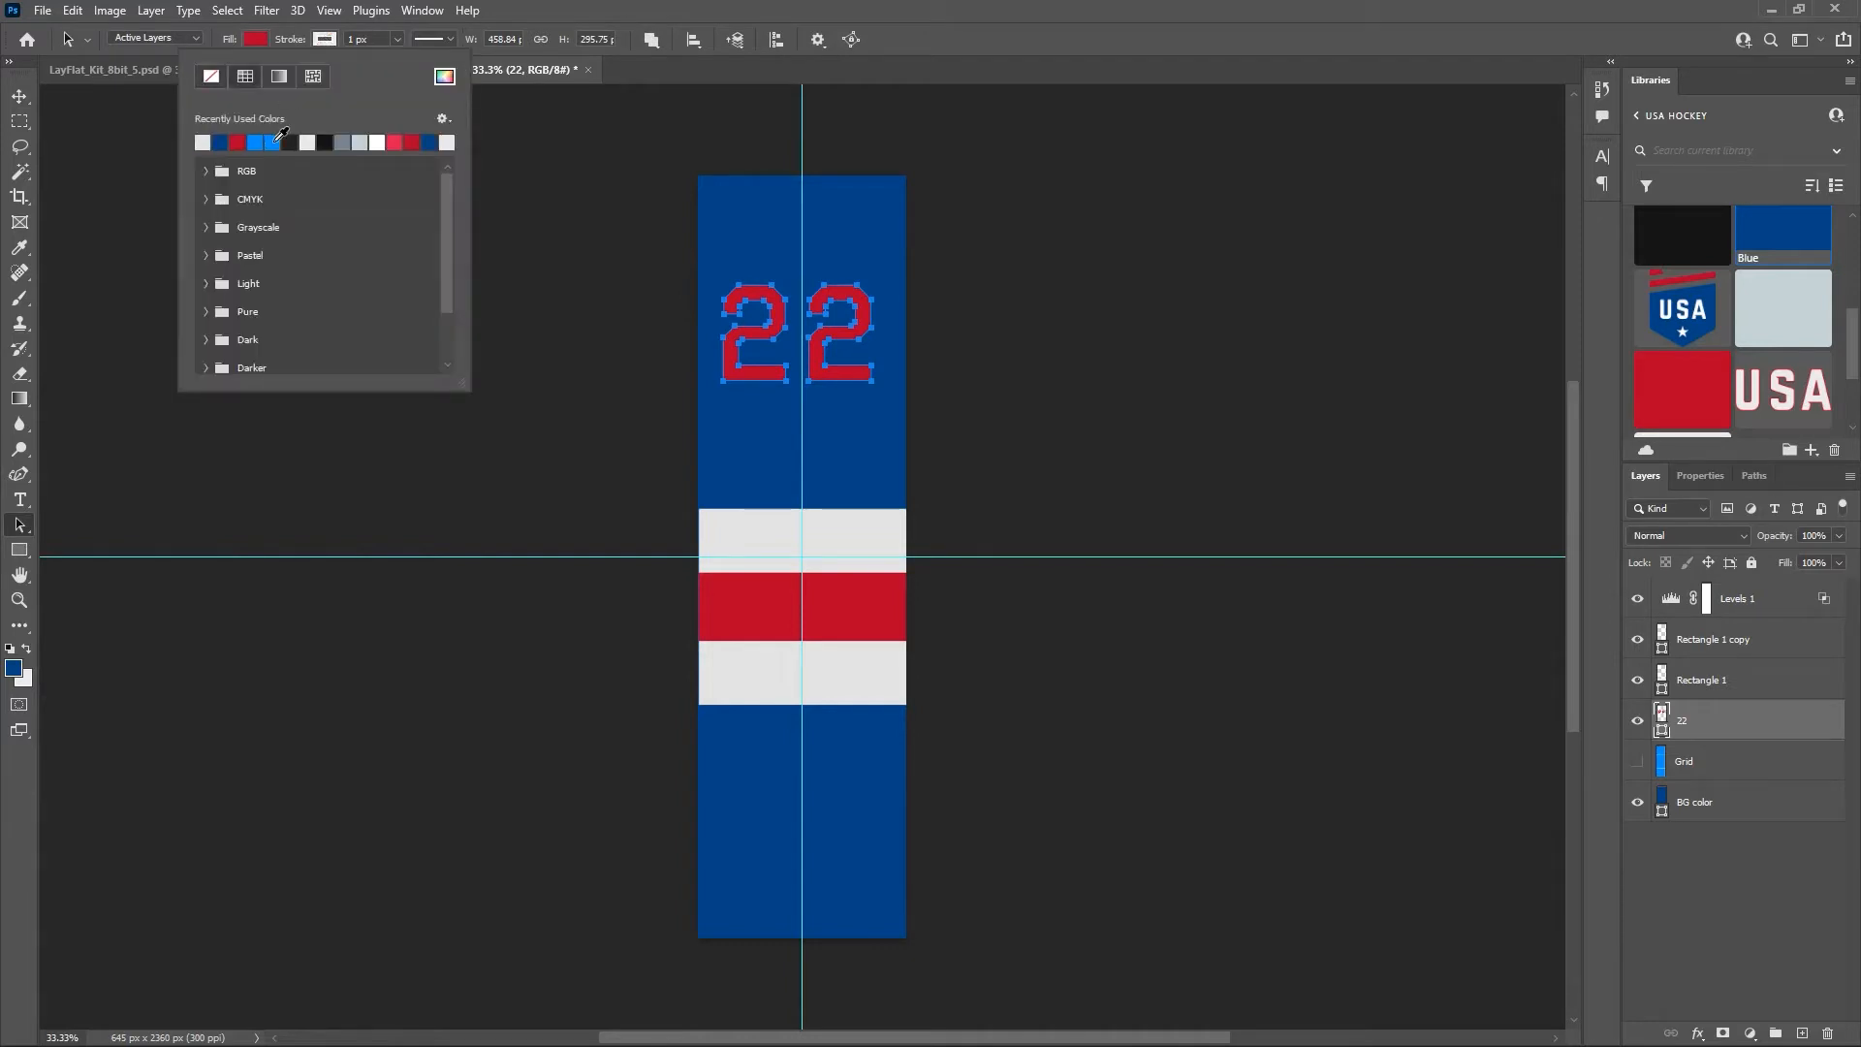
pyautogui.click(459, 37)
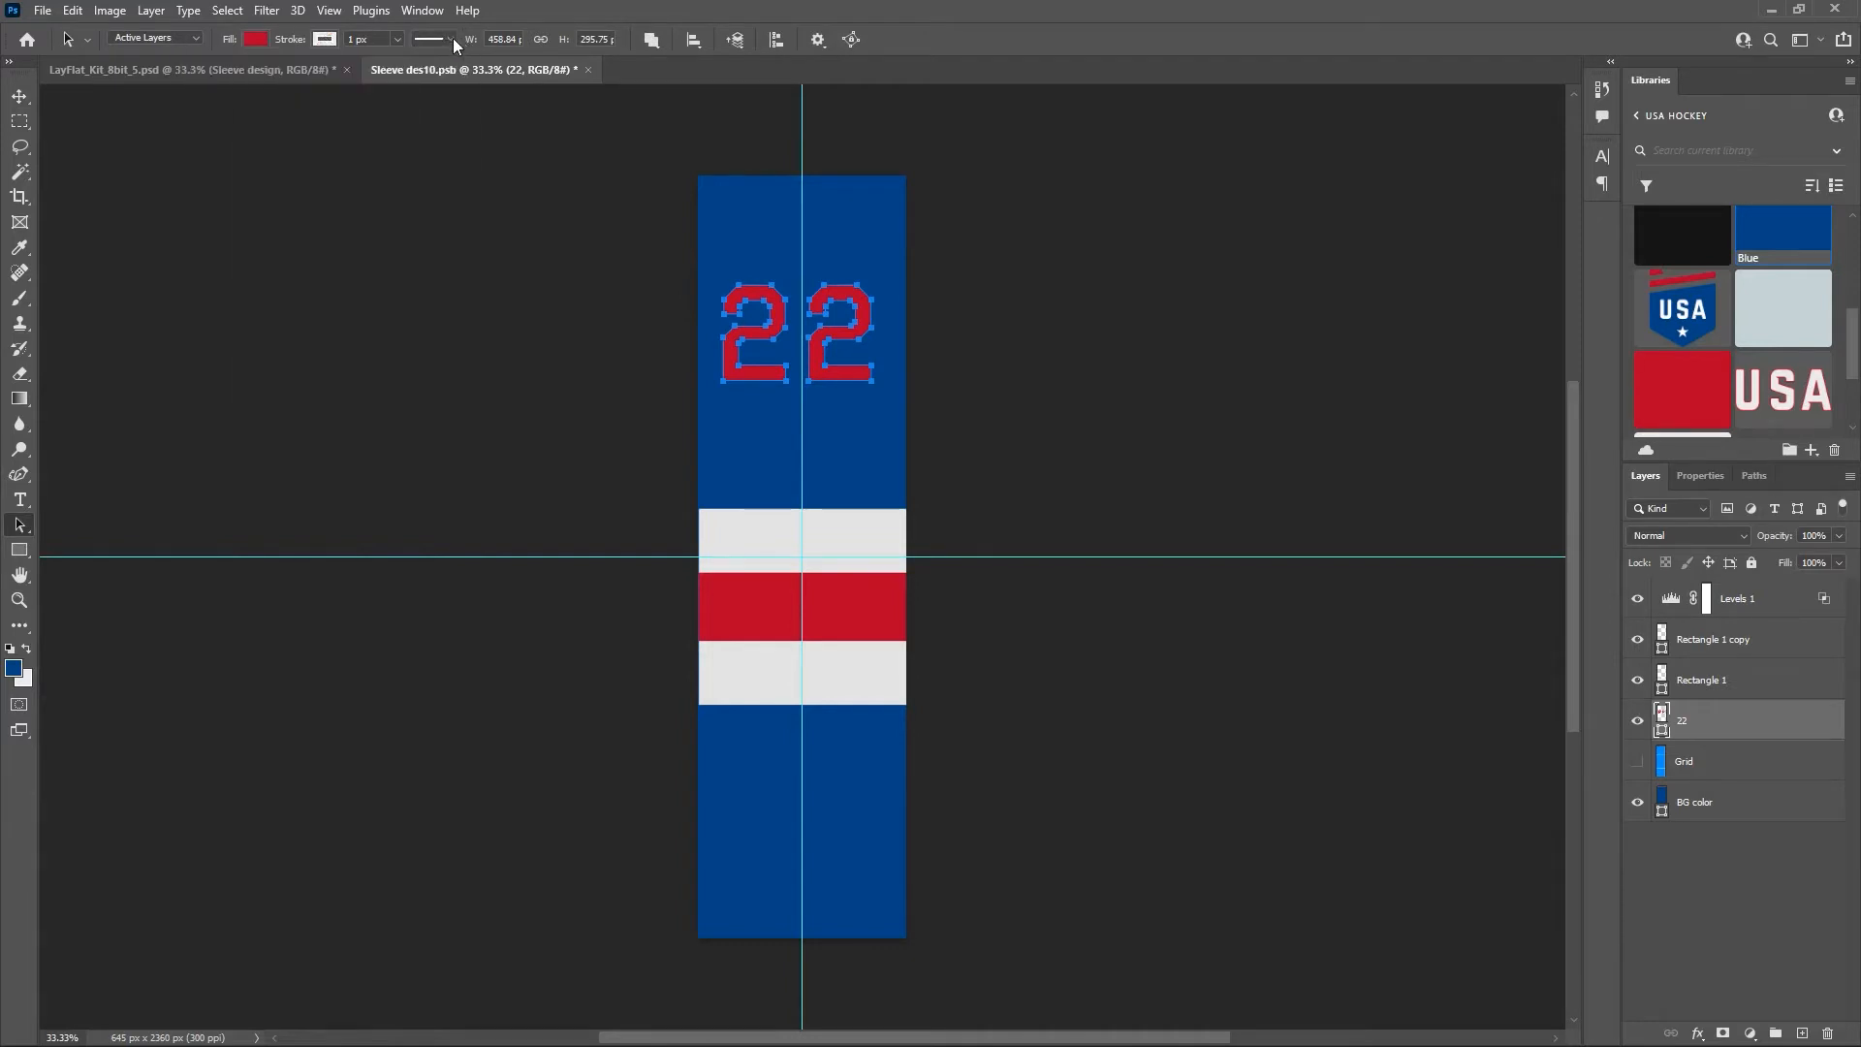
pyautogui.click(452, 38)
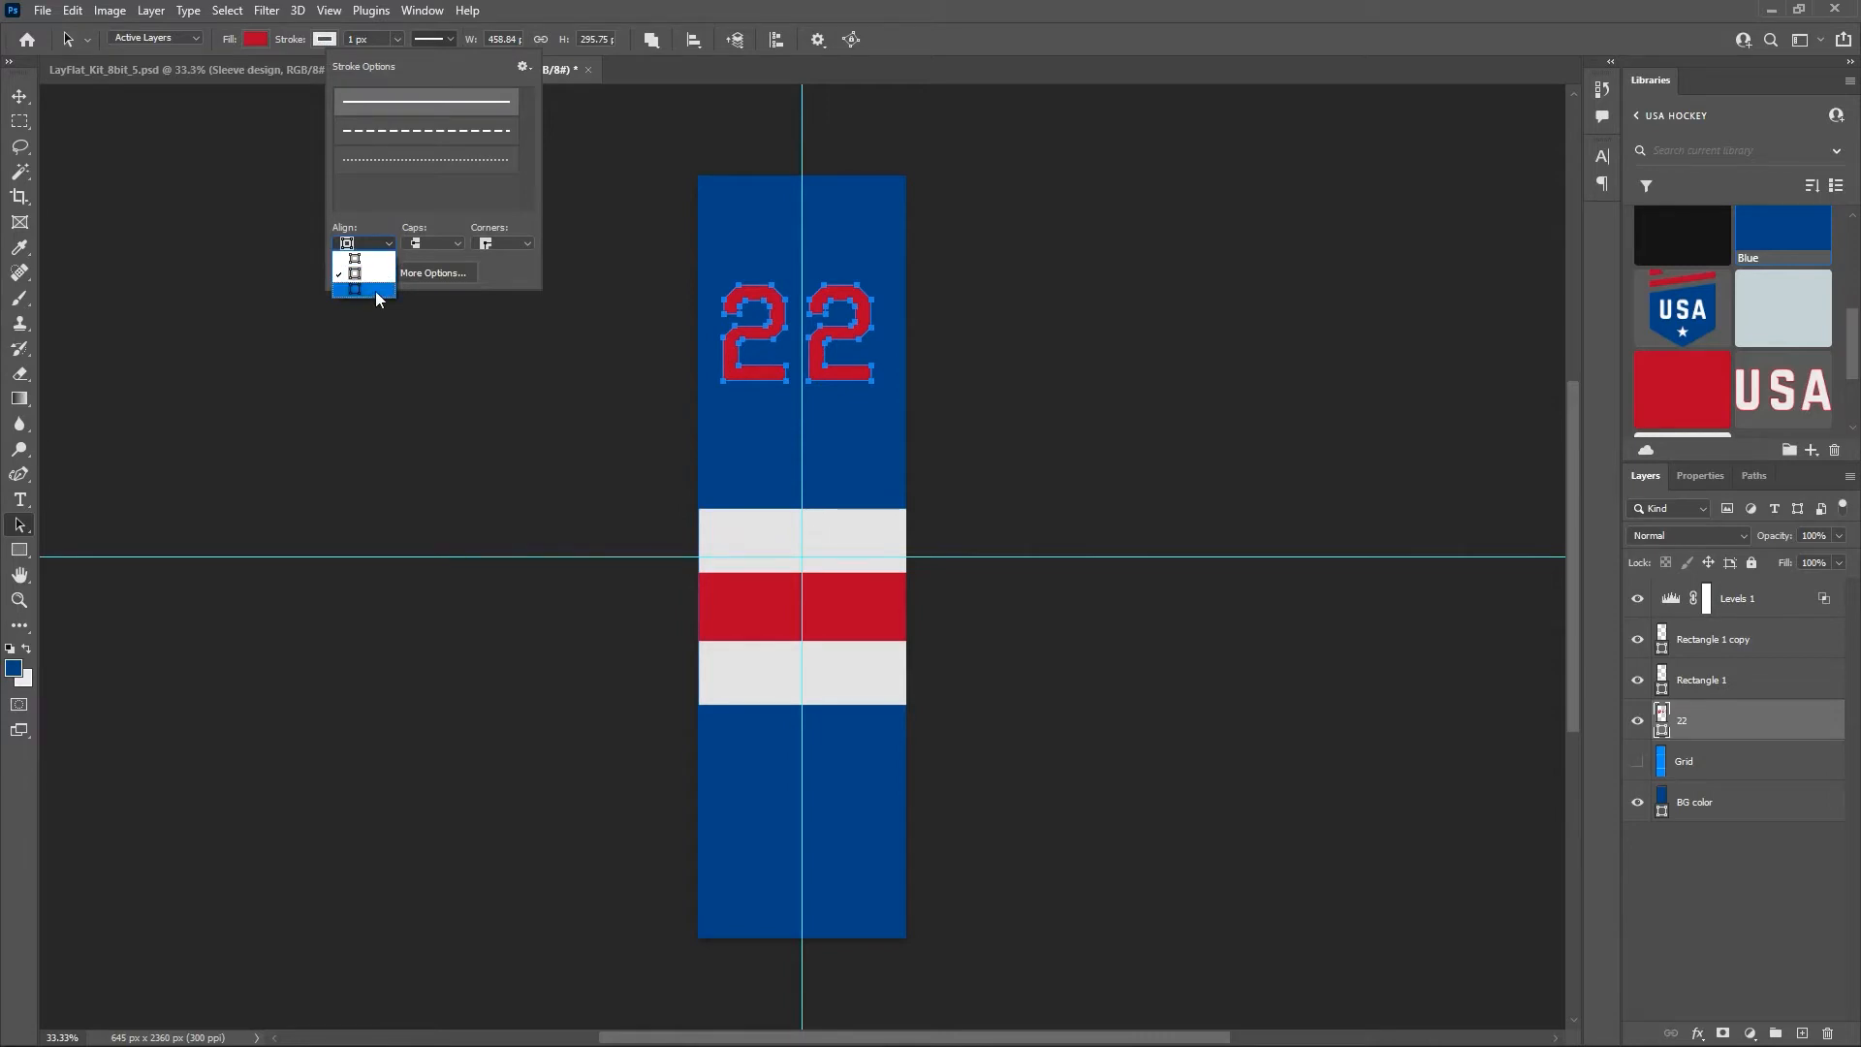
pyautogui.click(375, 291)
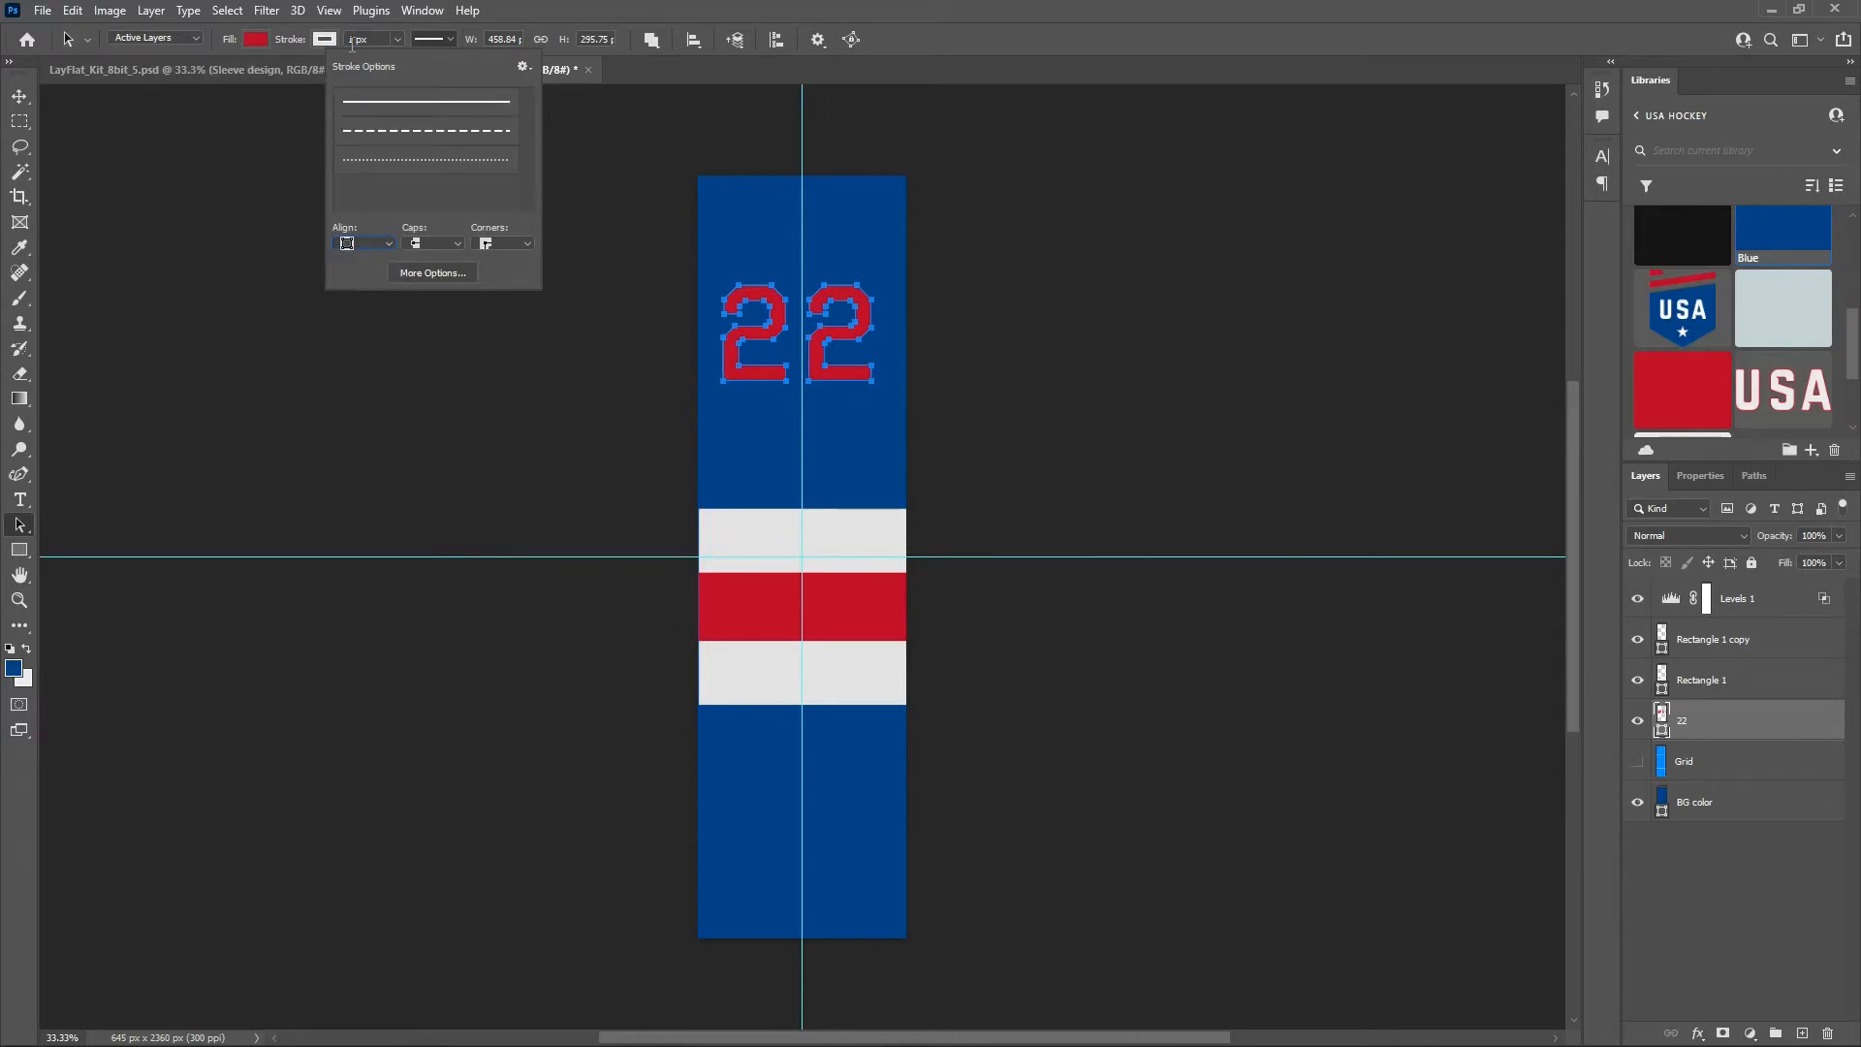
pyautogui.click(354, 41)
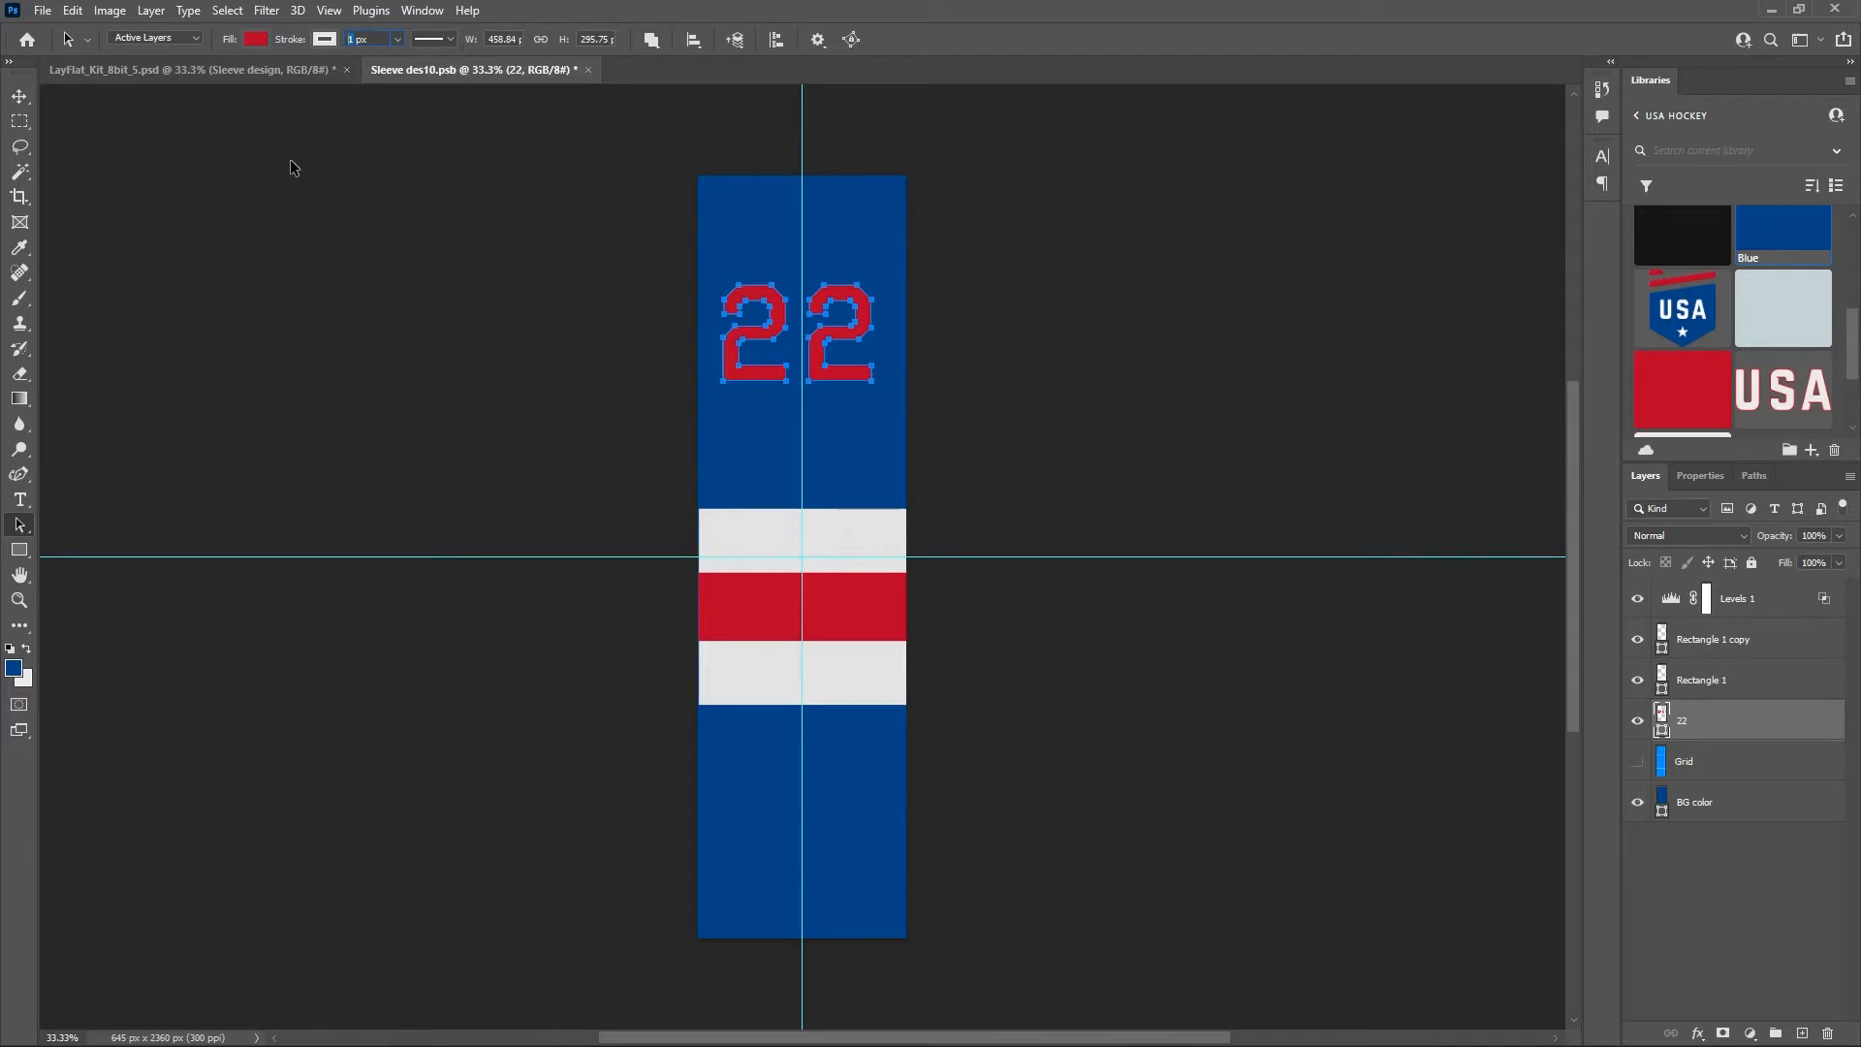
pyautogui.write('12')
pyautogui.press('Return')
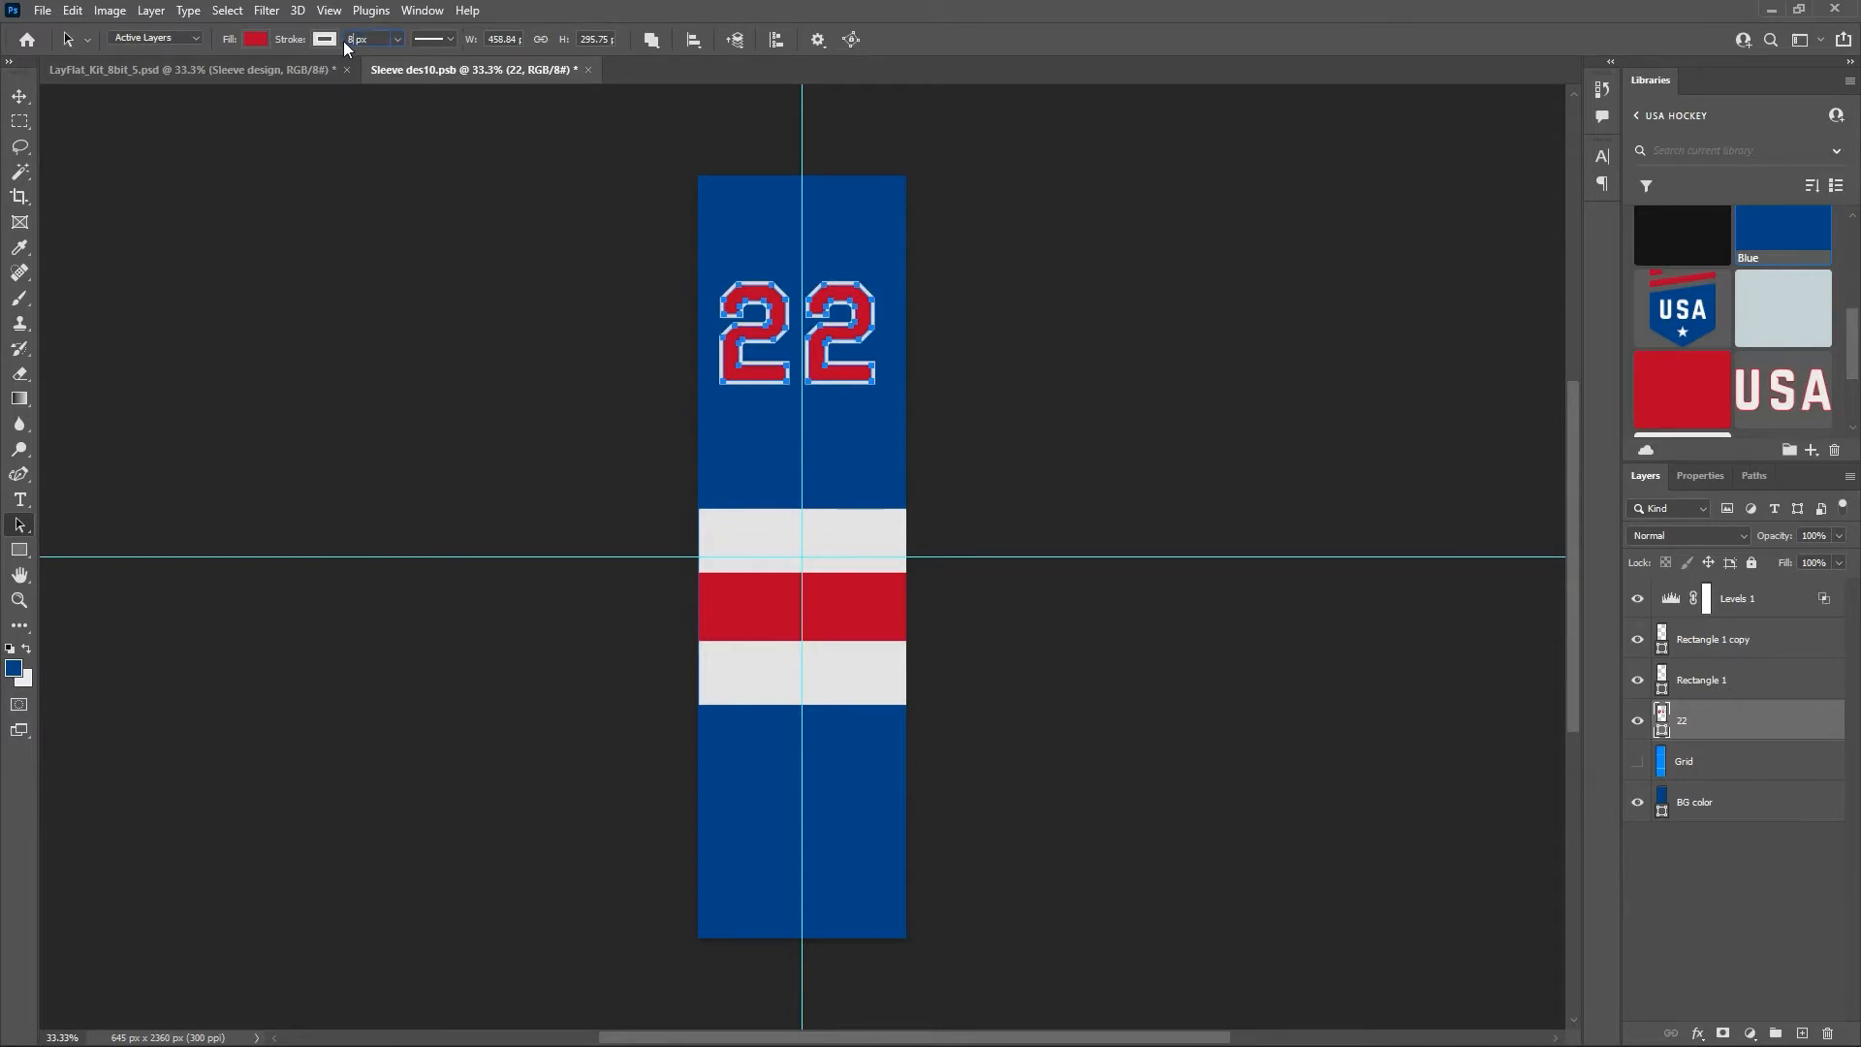
pyautogui.press('Return')
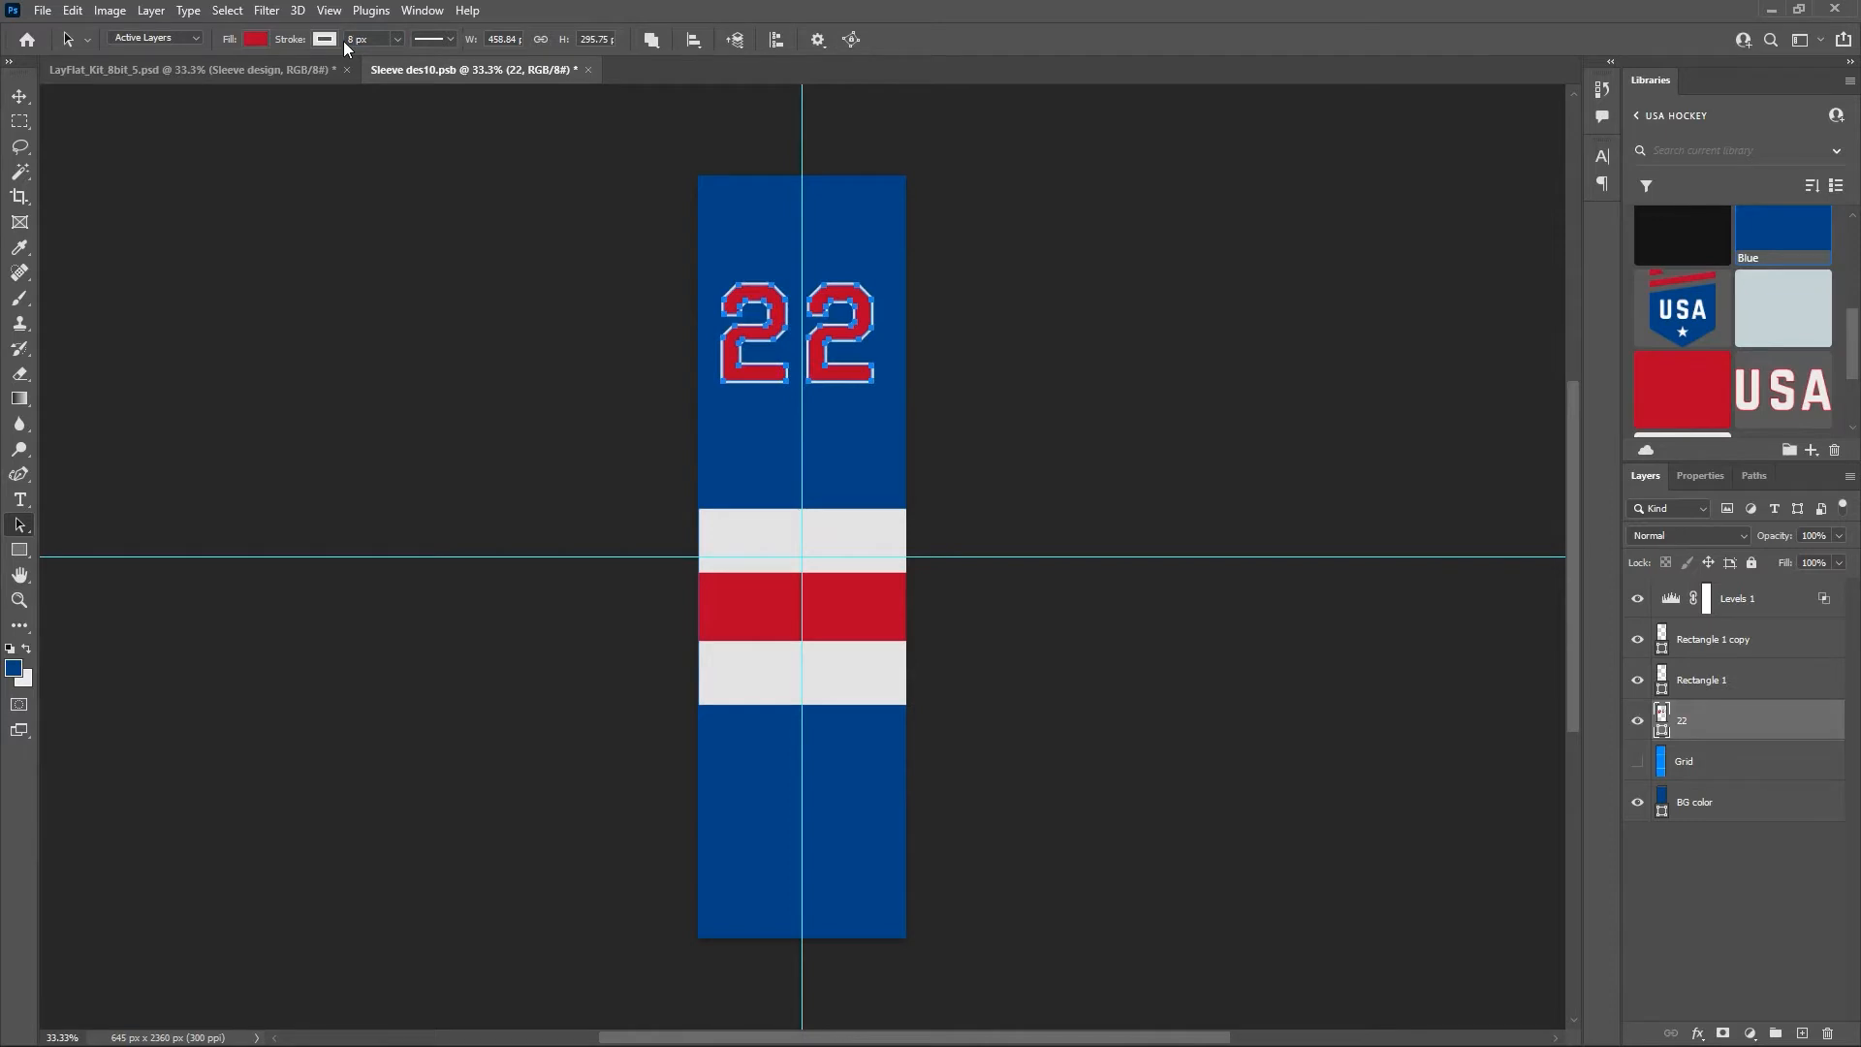
# Center the outlined 22 on the vertical guide and save the sleeve design with the BG color layer hidden.
pyautogui.click(19, 97)
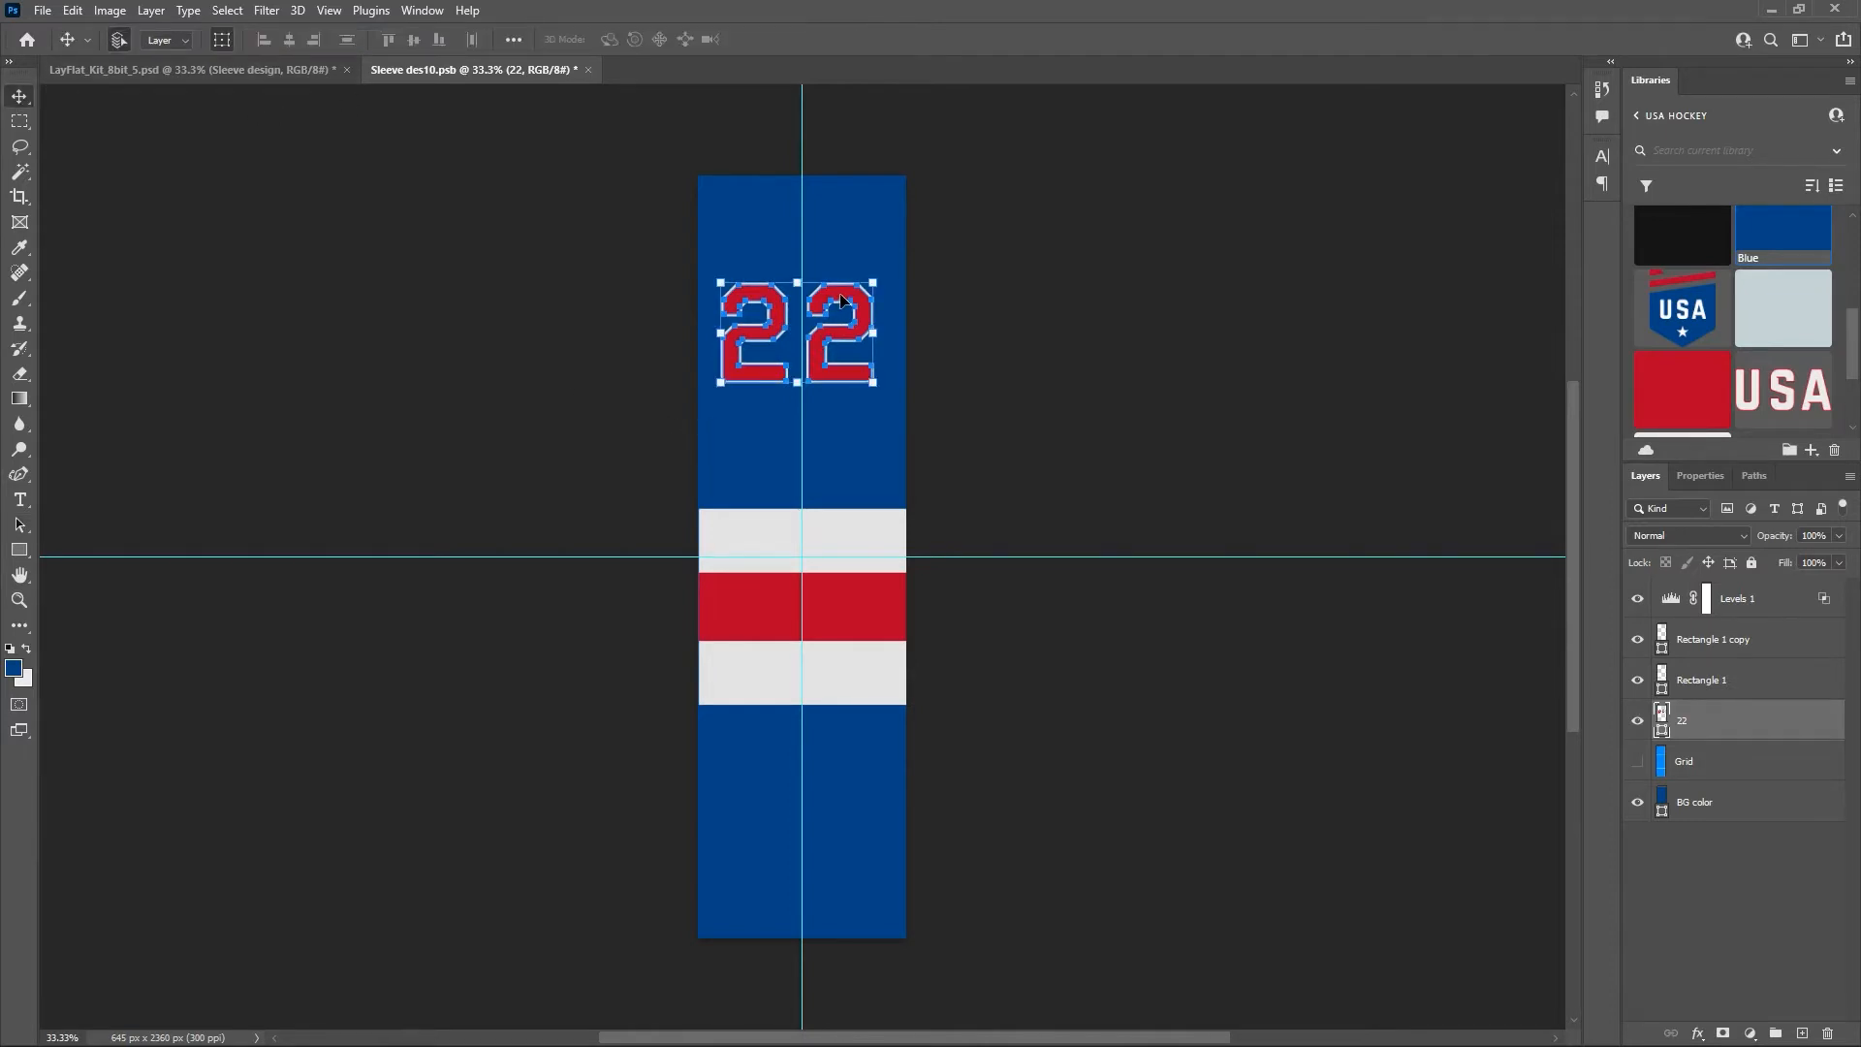
pyautogui.moveTo(842, 300); pyautogui.dragTo(852, 321)
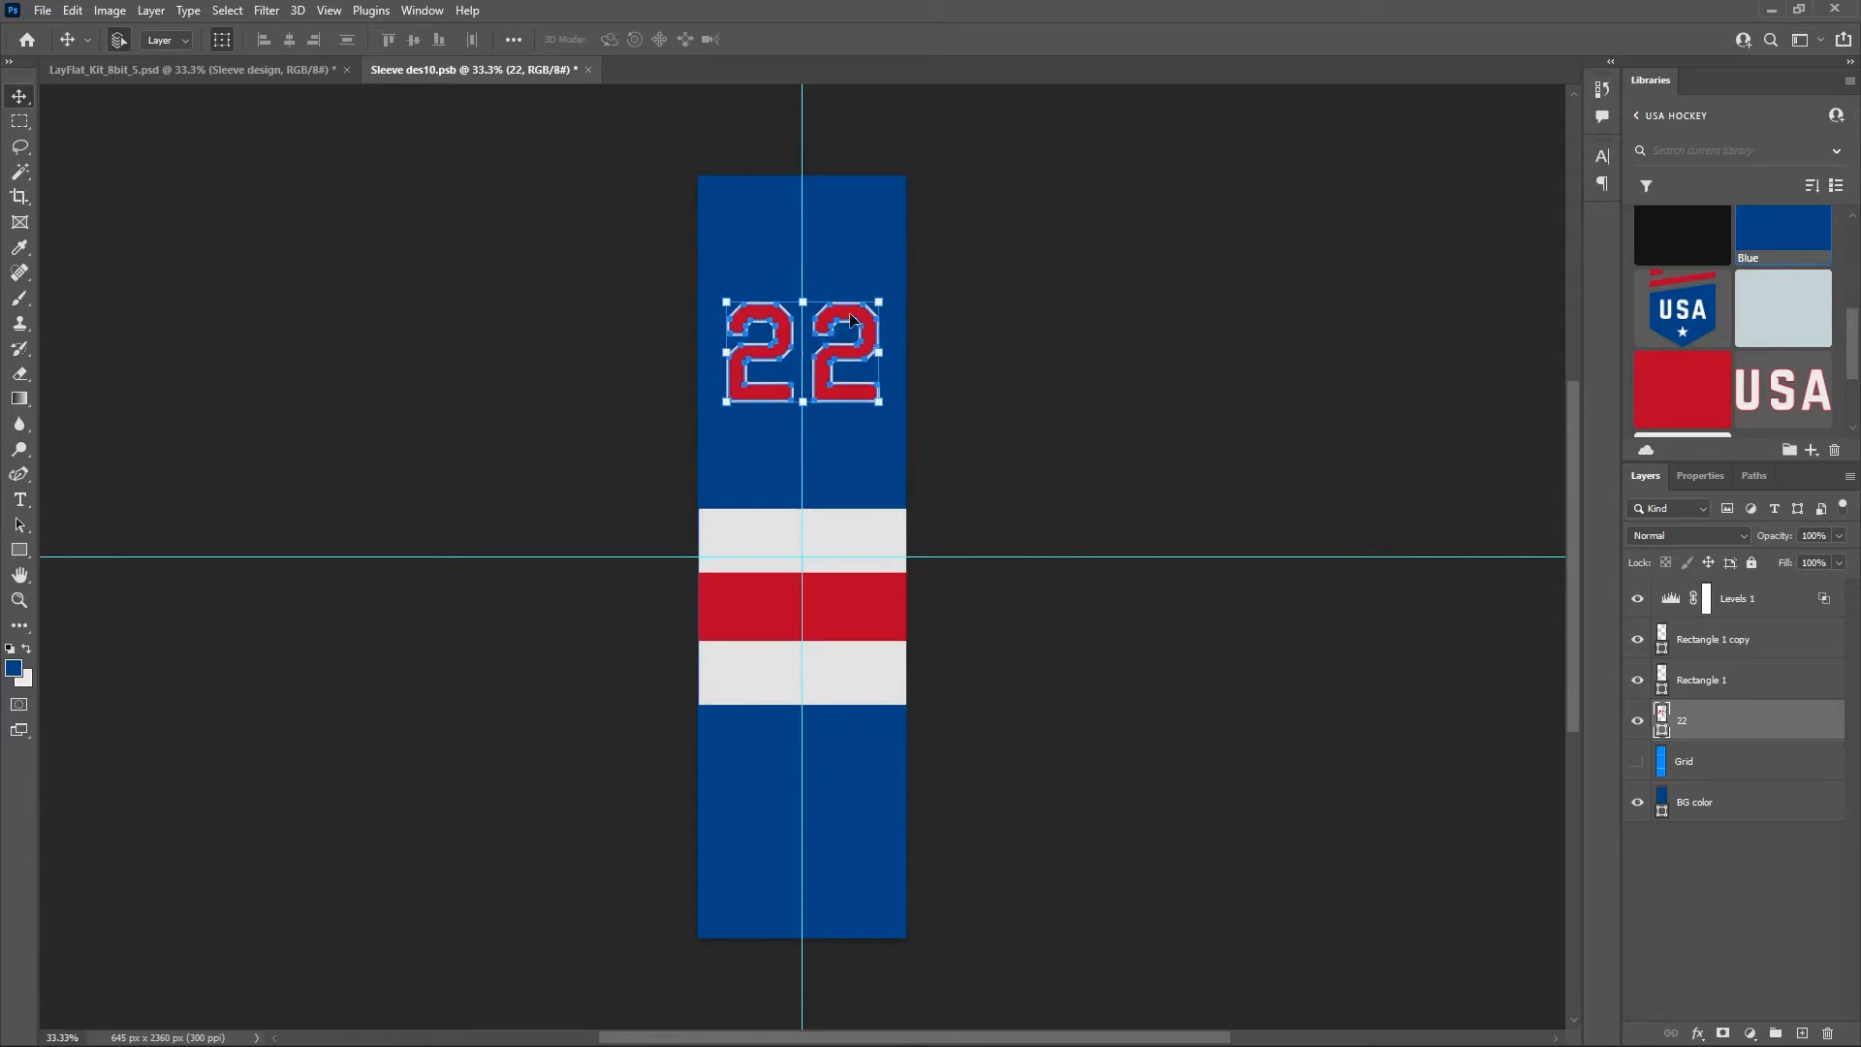
pyautogui.click(1639, 803)
pyautogui.hotkey('ctrl', 's')
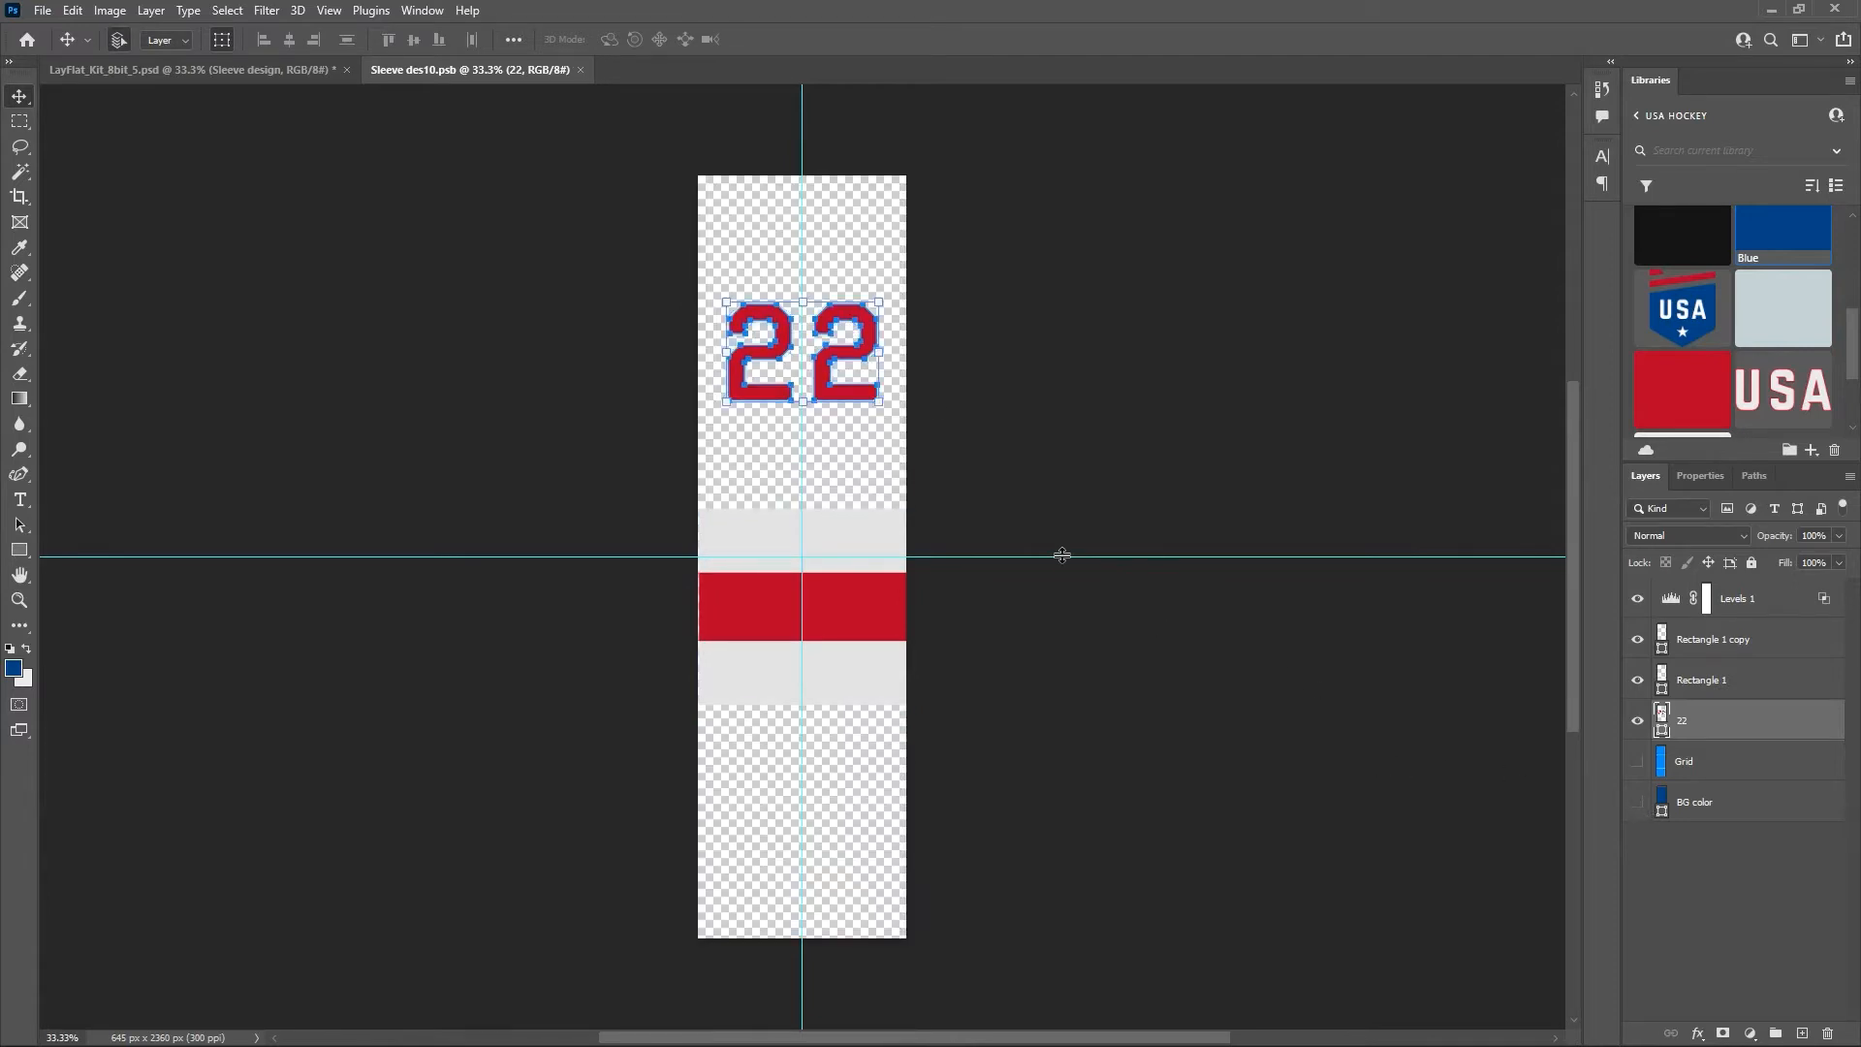
pyautogui.click(194, 73)
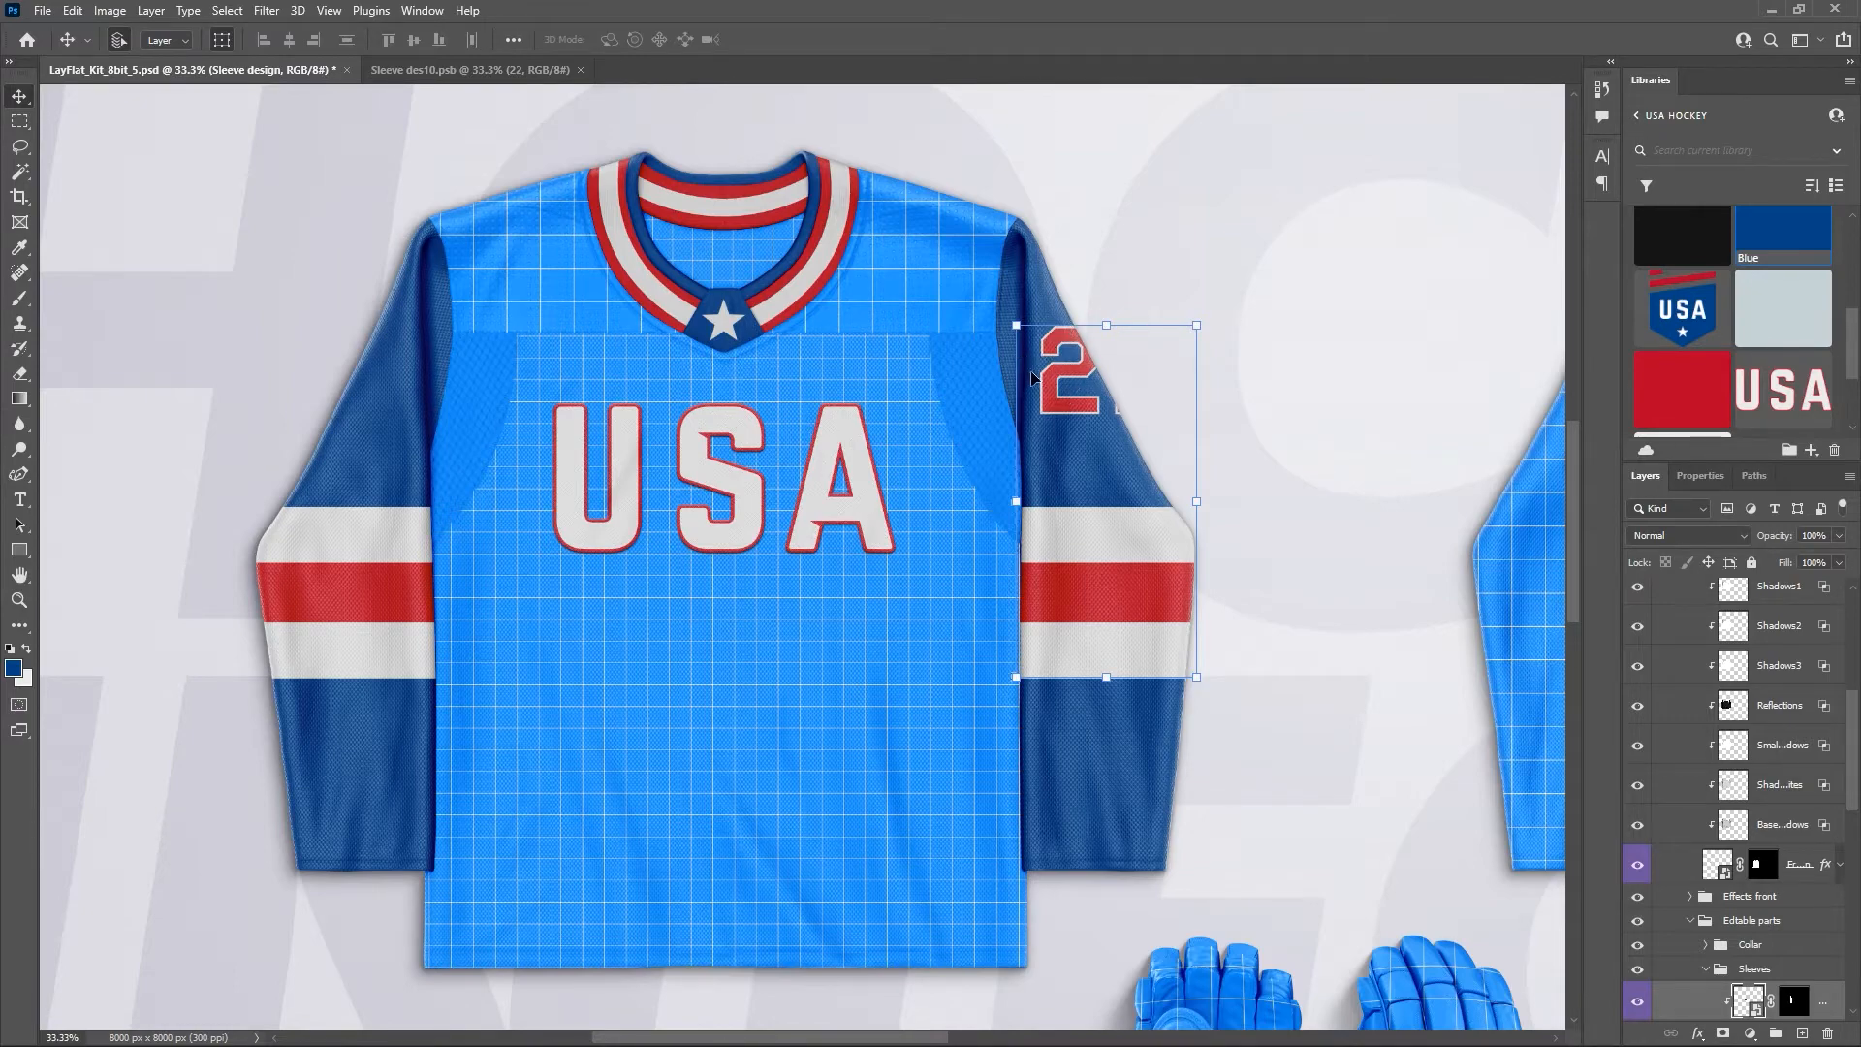
# Shift the 22 left until its right edge meets the vertical guide, save, and check it in the mockup.
pyautogui.click(416, 69)
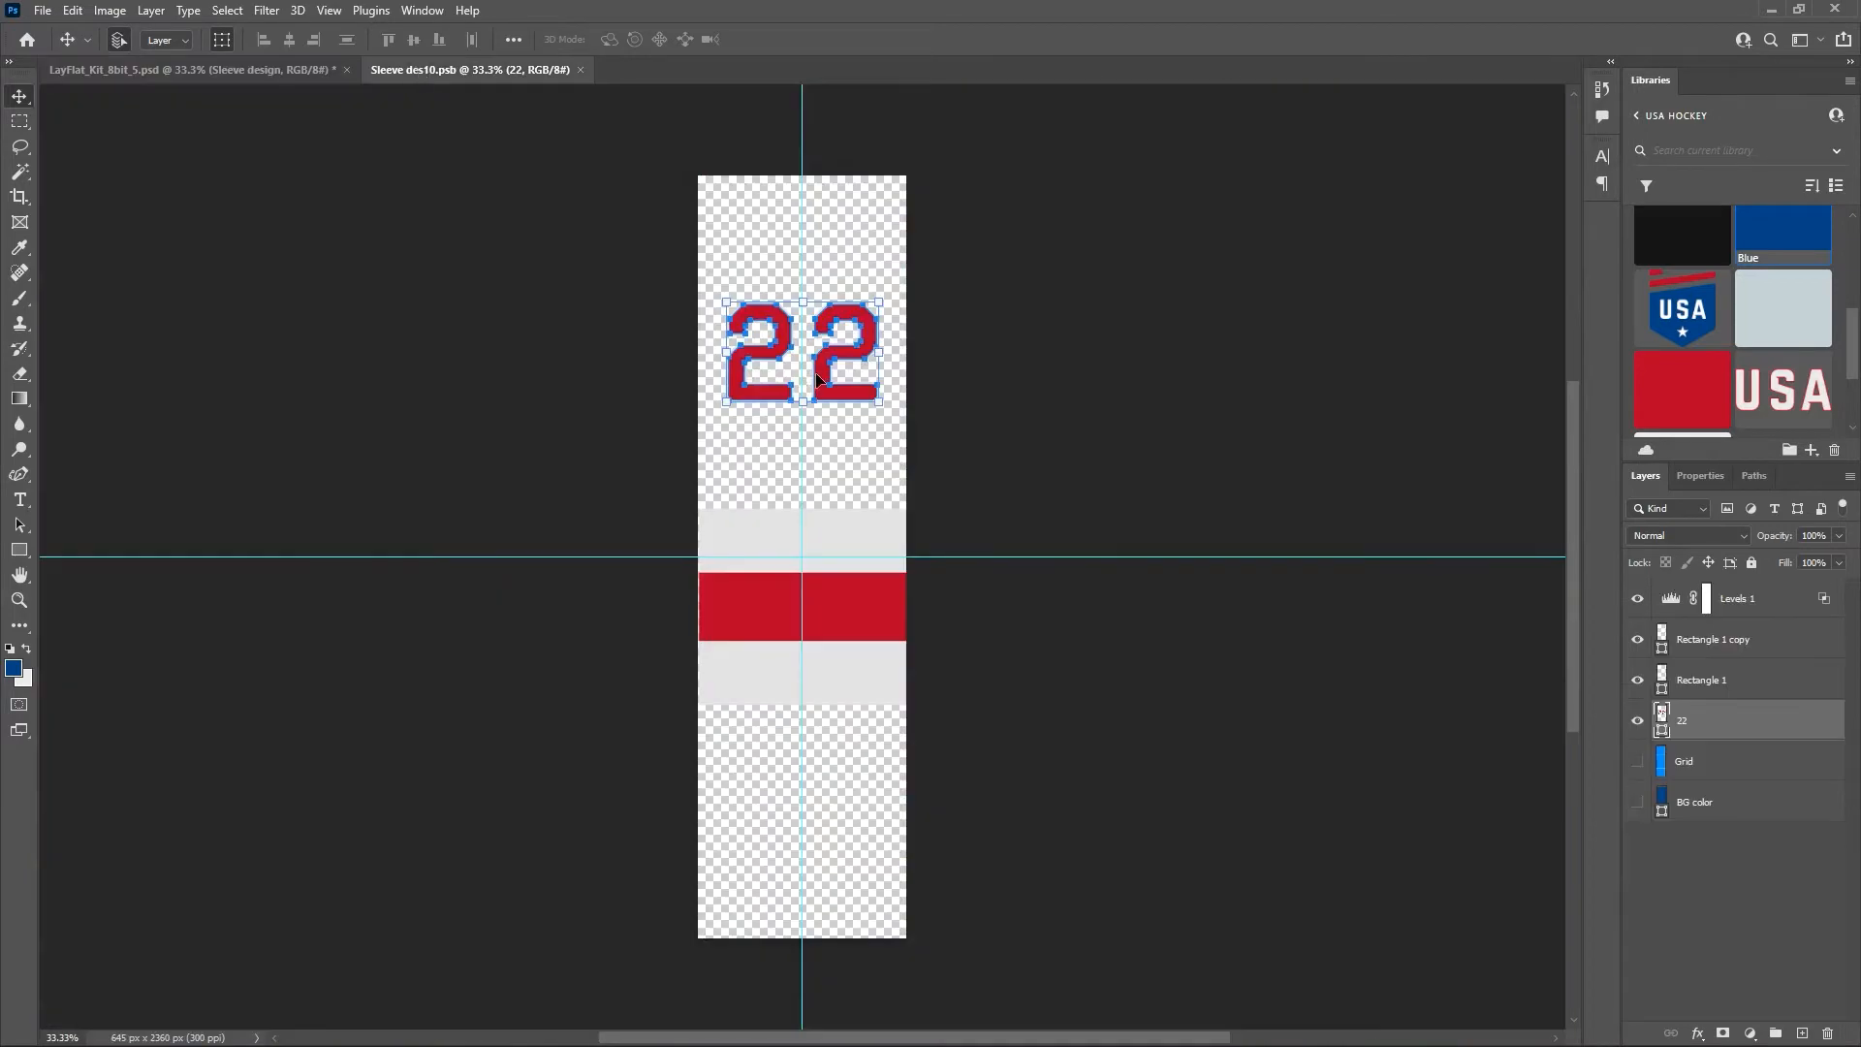
pyautogui.click(809, 302)
pyautogui.moveTo(830, 319); pyautogui.dragTo(761, 320)
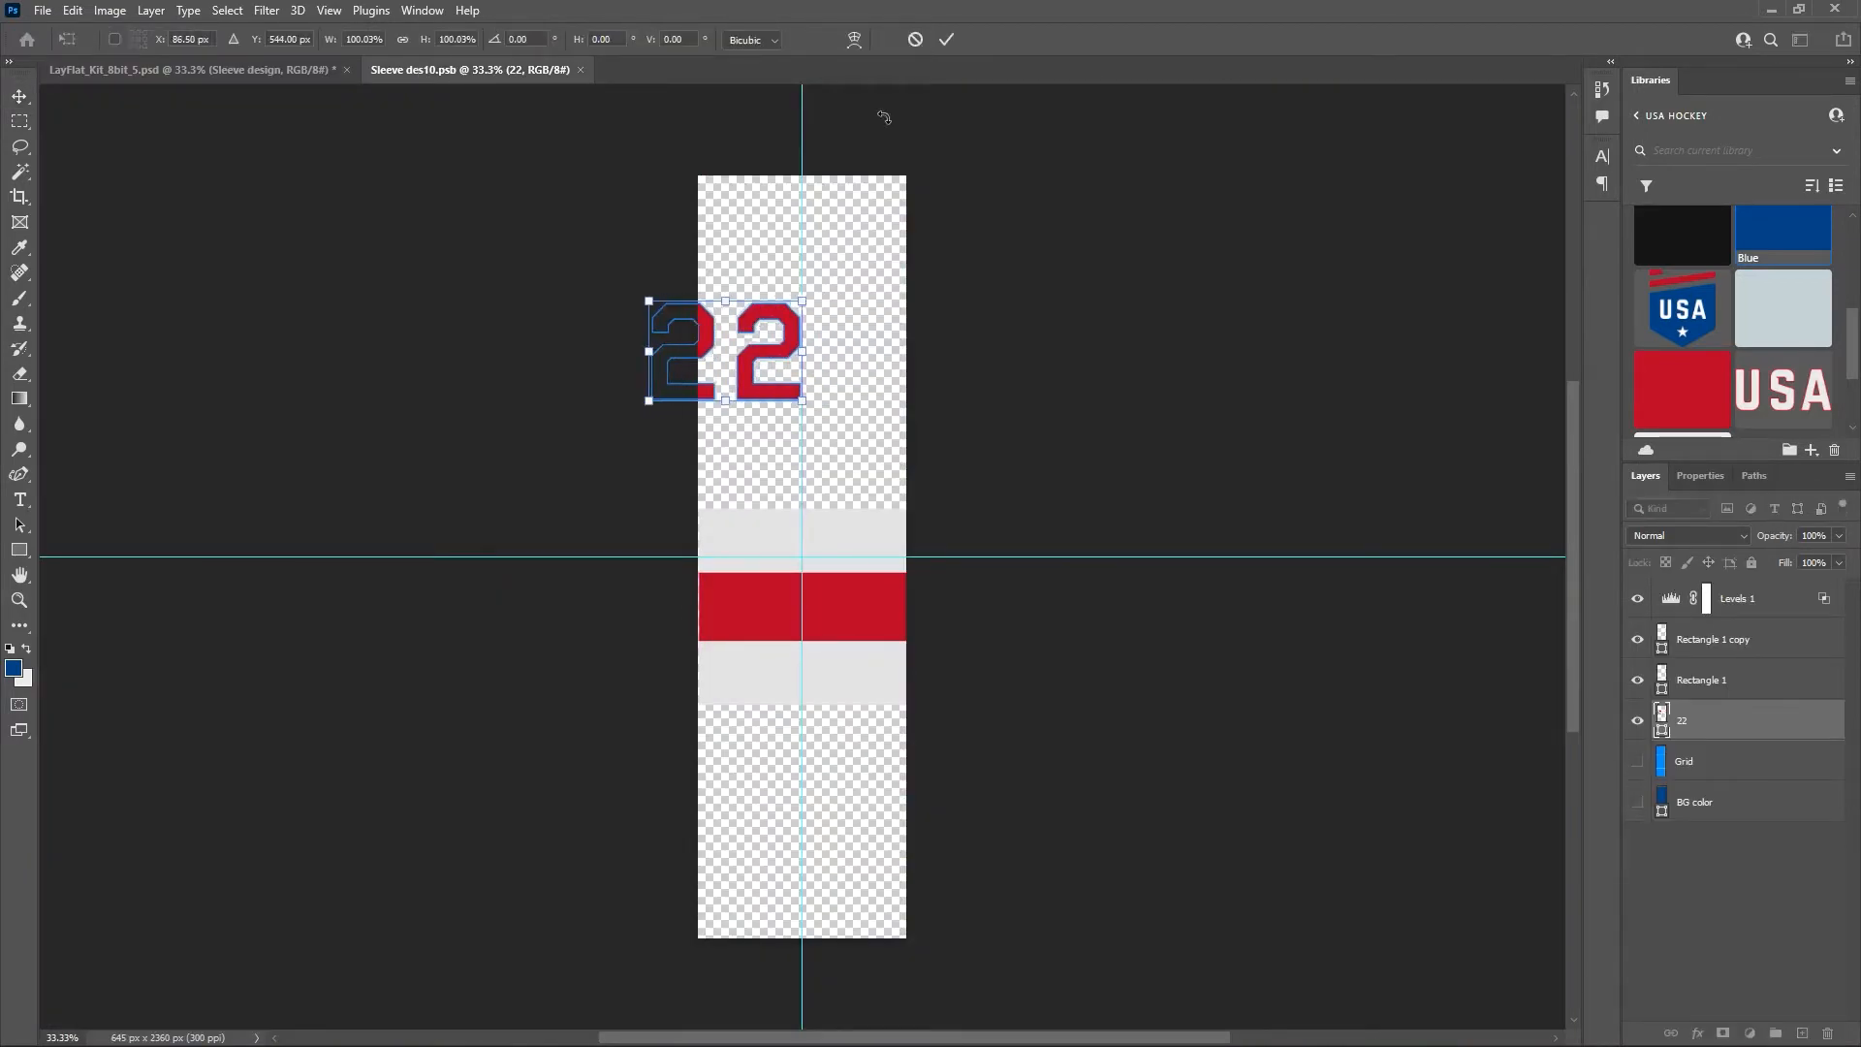
pyautogui.click(946, 39)
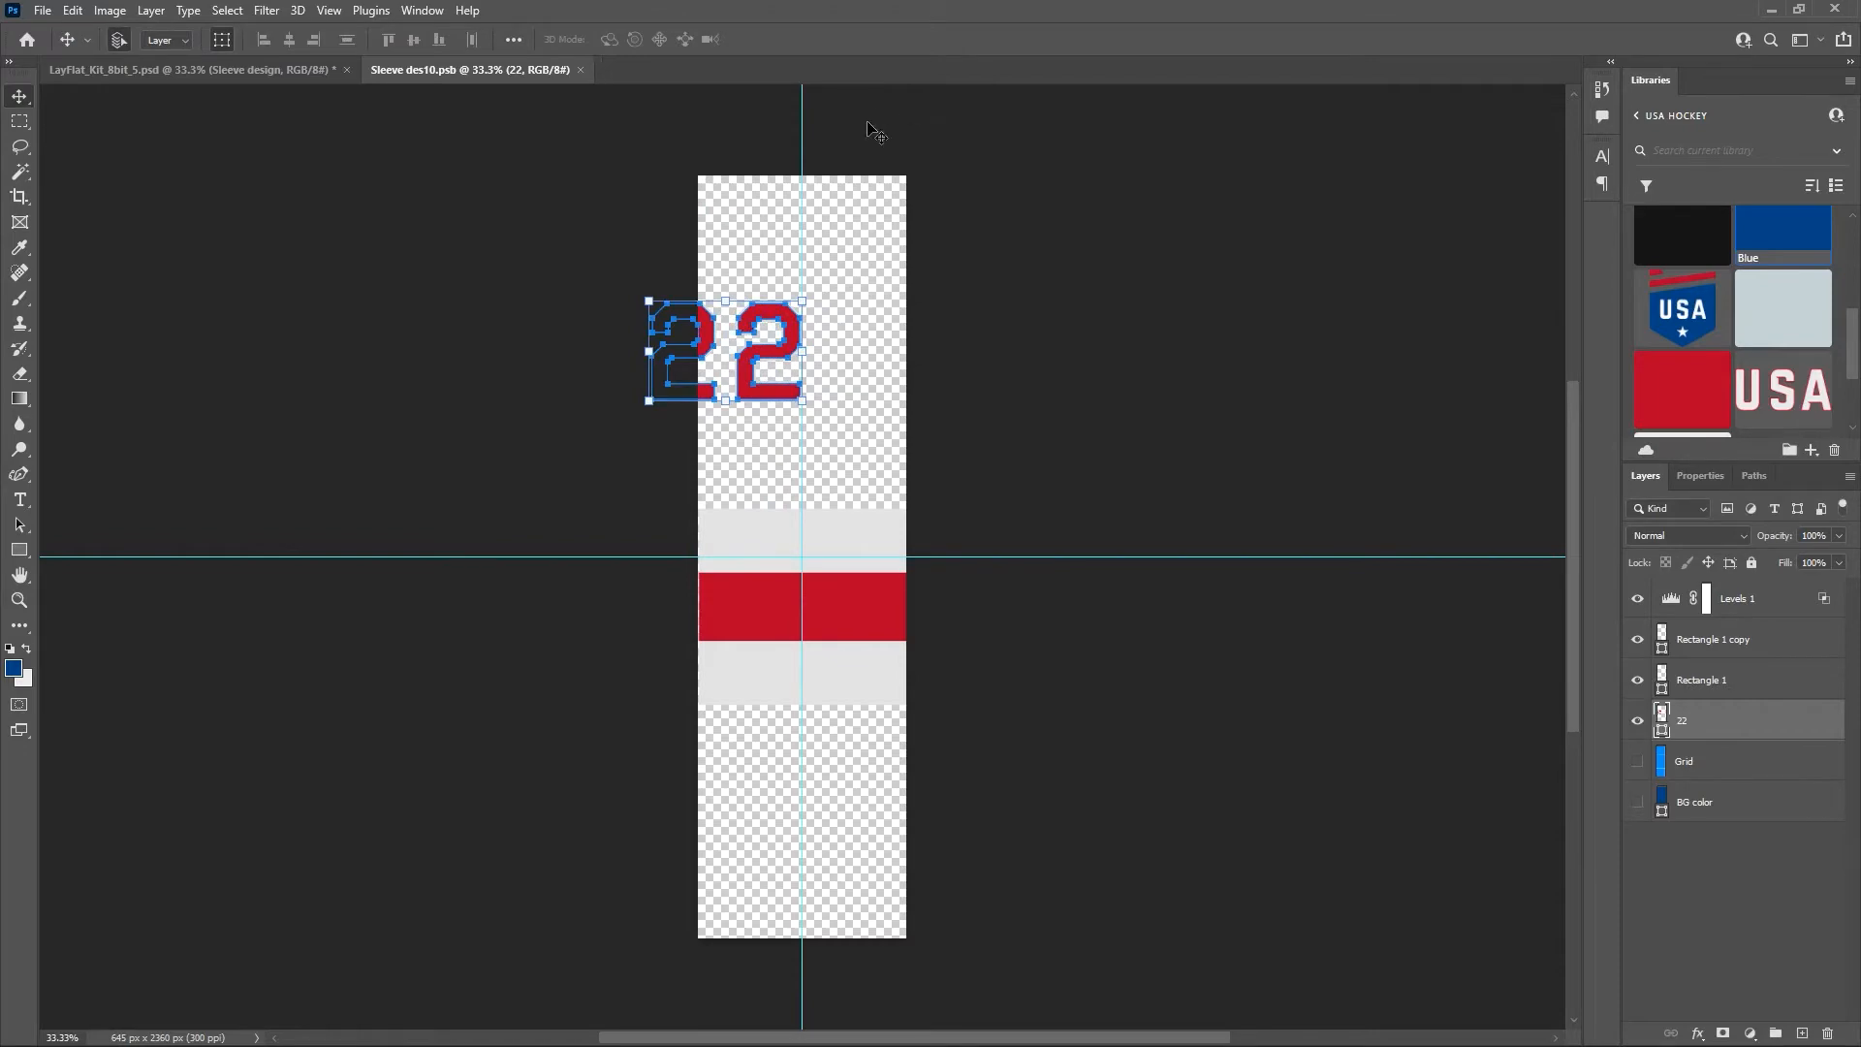
pyautogui.click(324, 70)
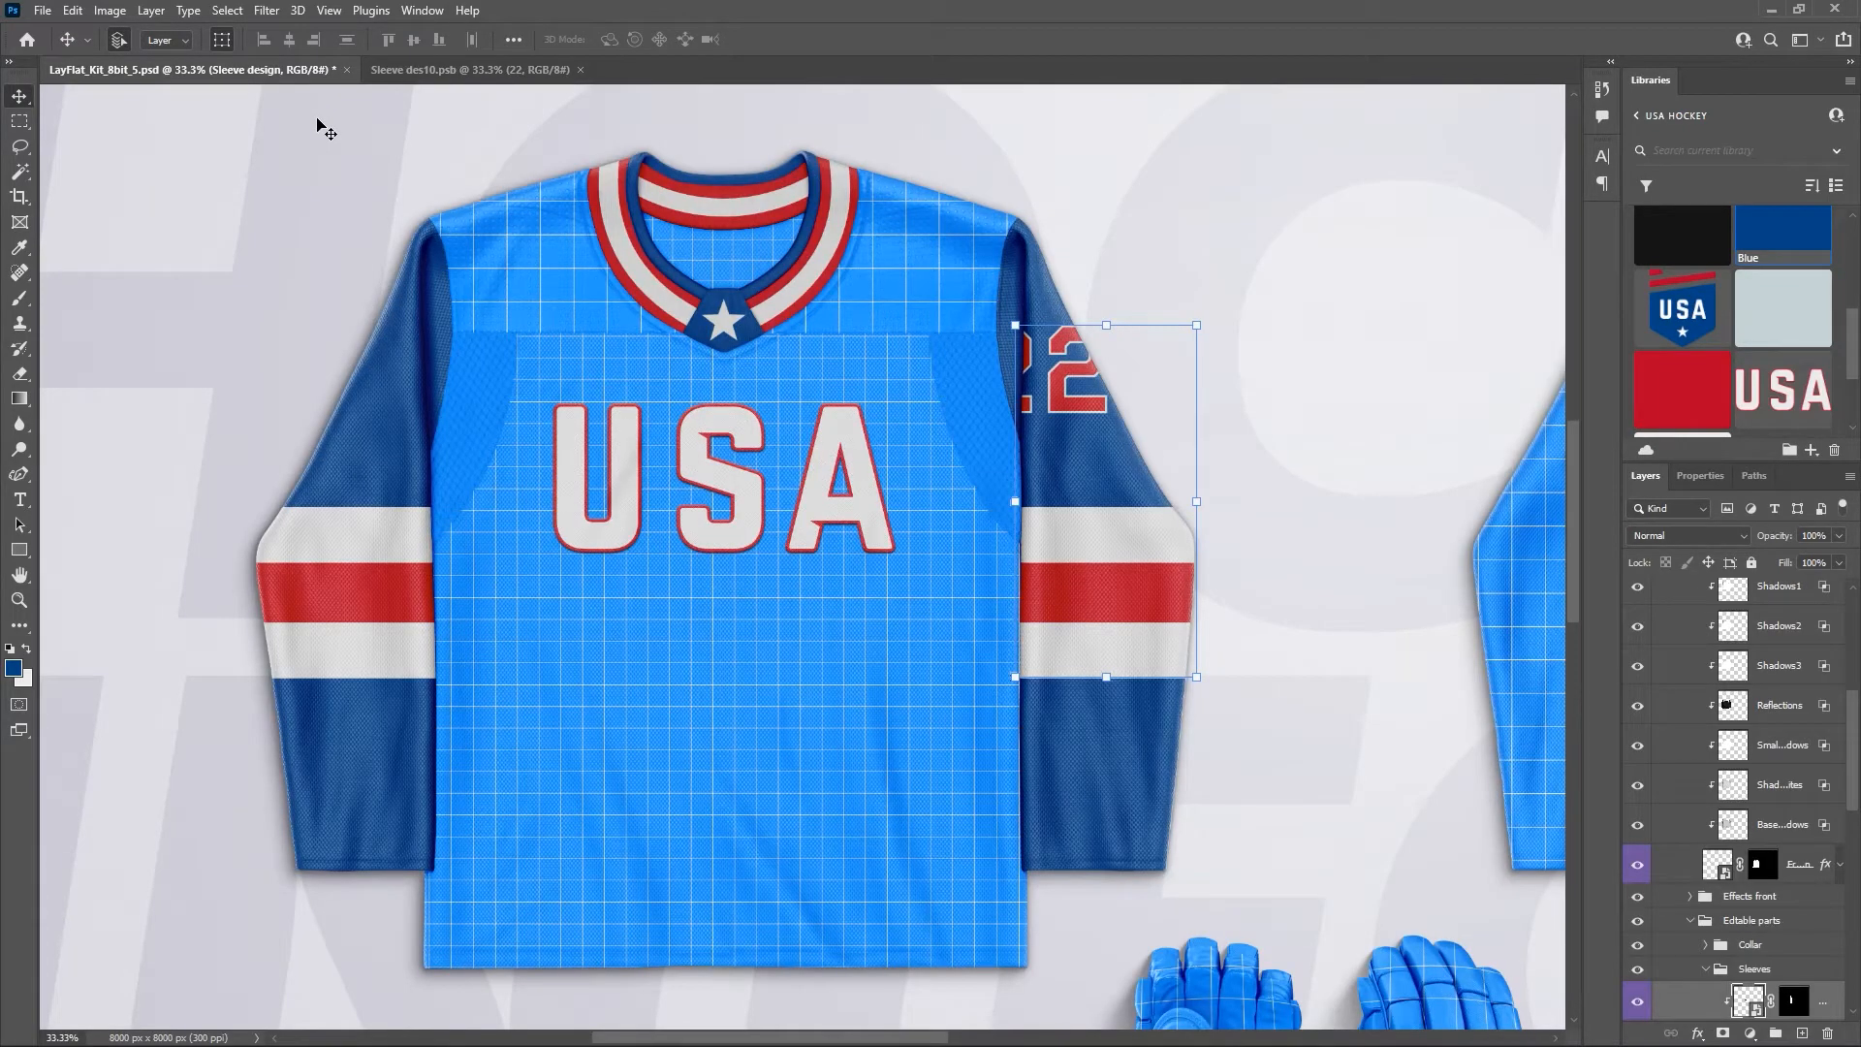
# Nudge the 22 farther left past the vertical guide, save the sleeve design, and return to the jersey mockup.
pyautogui.click(514, 72)
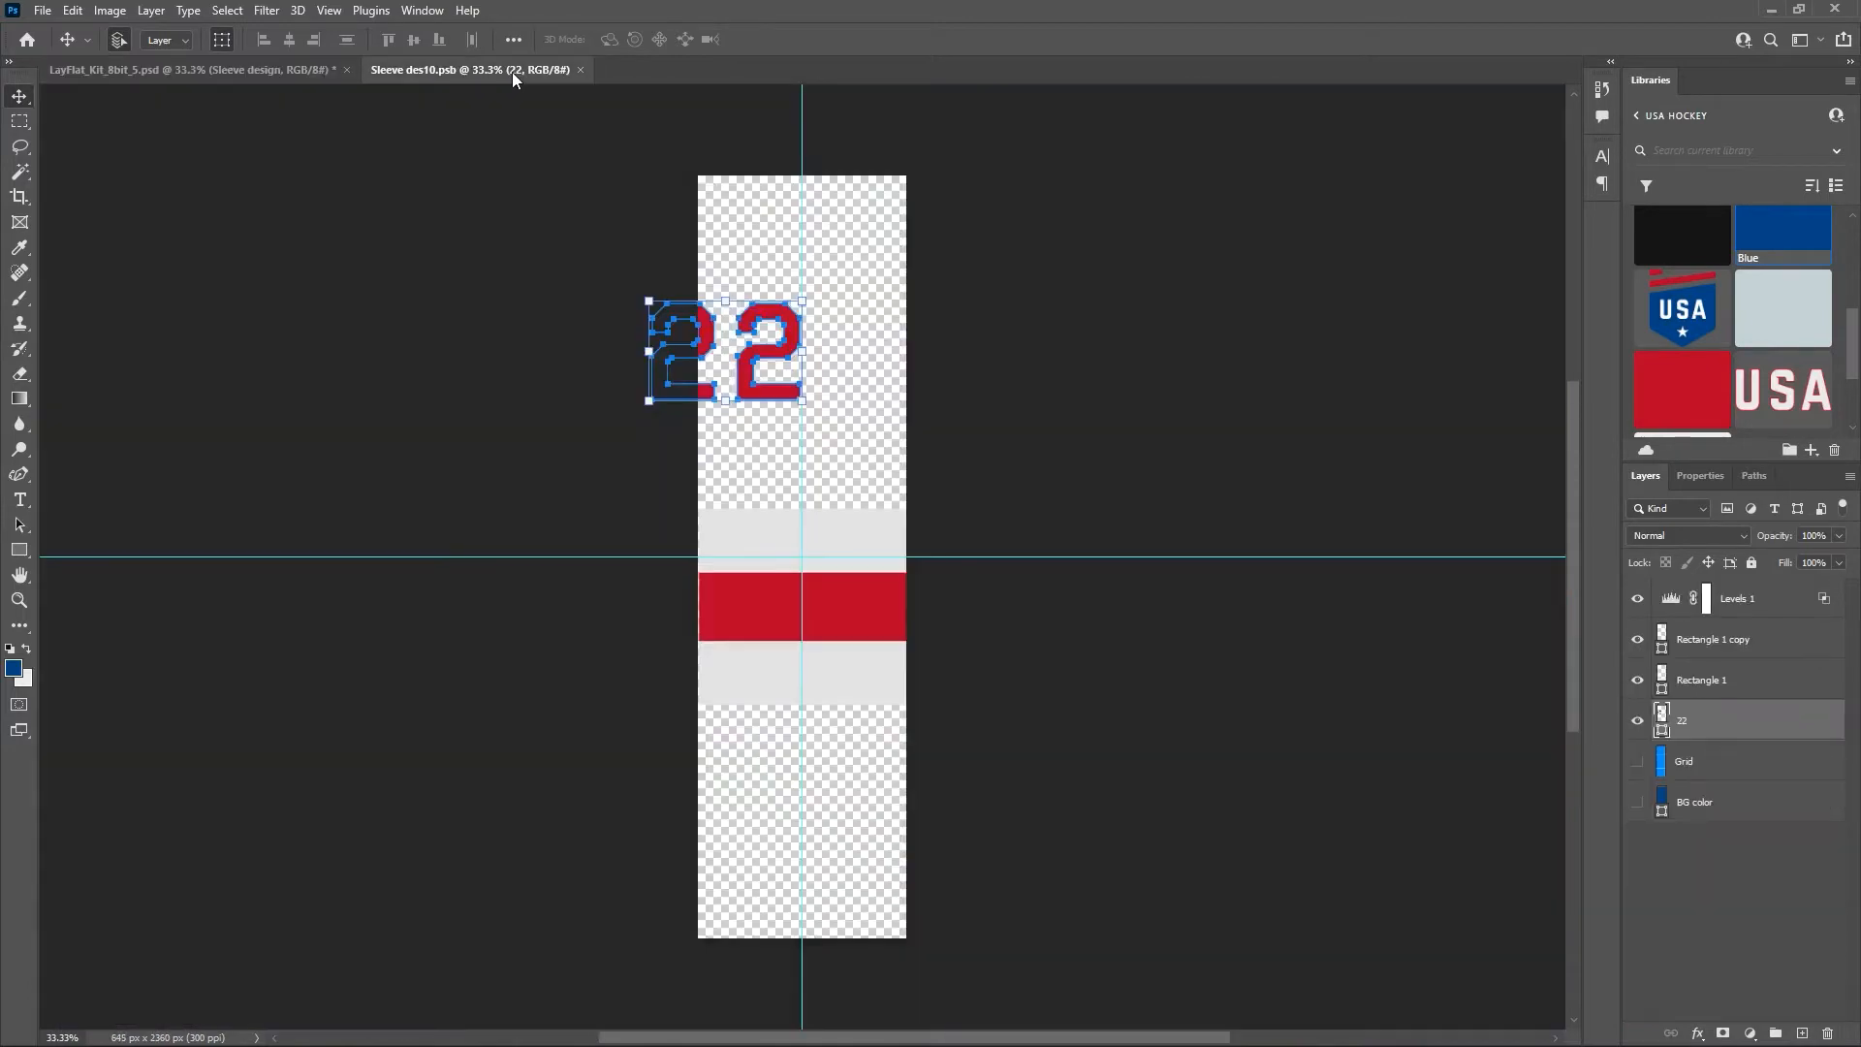
pyautogui.press('Left')
pyautogui.press('Left')
pyautogui.press('Left')
pyautogui.press('Left')
pyautogui.press('Left')
pyautogui.press('Left')
pyautogui.press('Left')
pyautogui.press('Left')
pyautogui.press('Left')
pyautogui.press('Left')
pyautogui.press('Left')
pyautogui.press('Left')
pyautogui.press('Left')
pyautogui.press('Left')
pyautogui.press('Left')
pyautogui.press('Left')
pyautogui.press('Left')
pyautogui.press('Left')
pyautogui.press('Left')
pyautogui.press('Left')
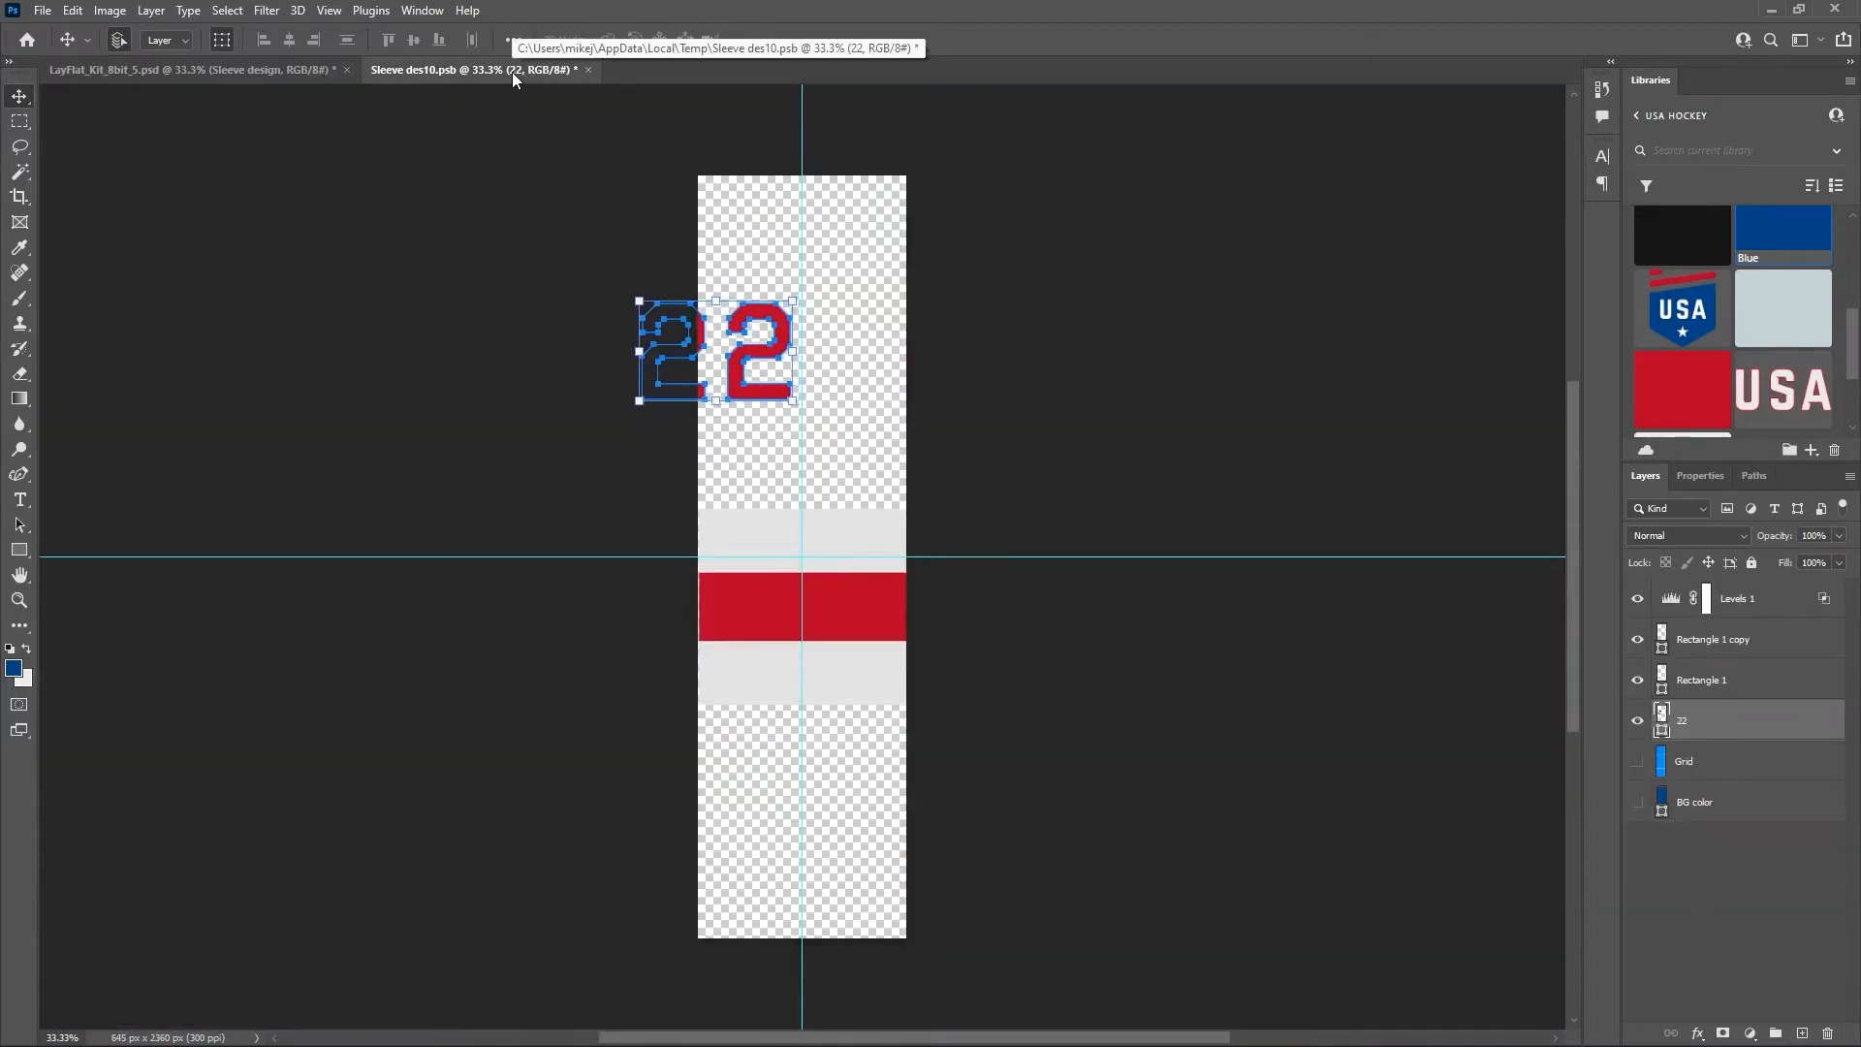
pyautogui.hotkey('ctrl', 's')
pyautogui.click(269, 64)
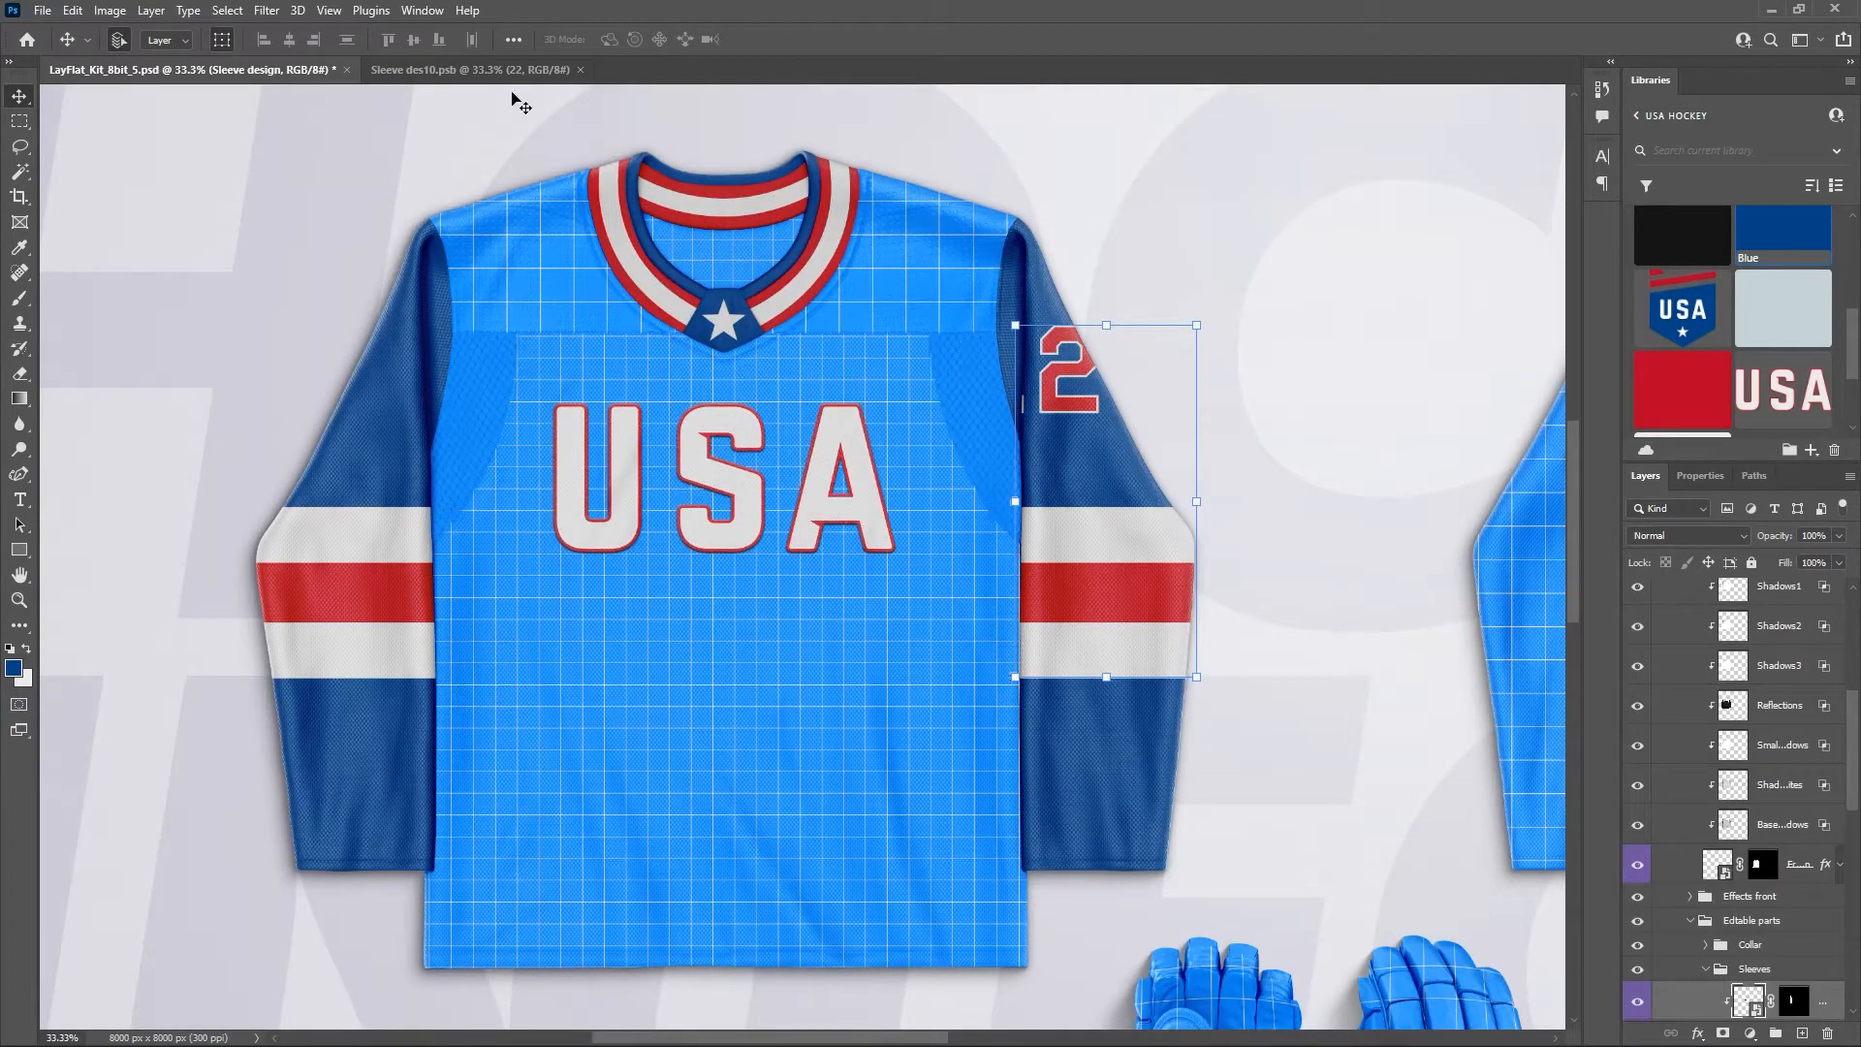
# Move the 22 left until its first digit is off the canvas, save, and compare the mockup with the LayFlat_Kit_USA layer.
pyautogui.click(488, 66)
pyautogui.hotkey('shift', 'Left')
pyautogui.hotkey('shift', 'Left')
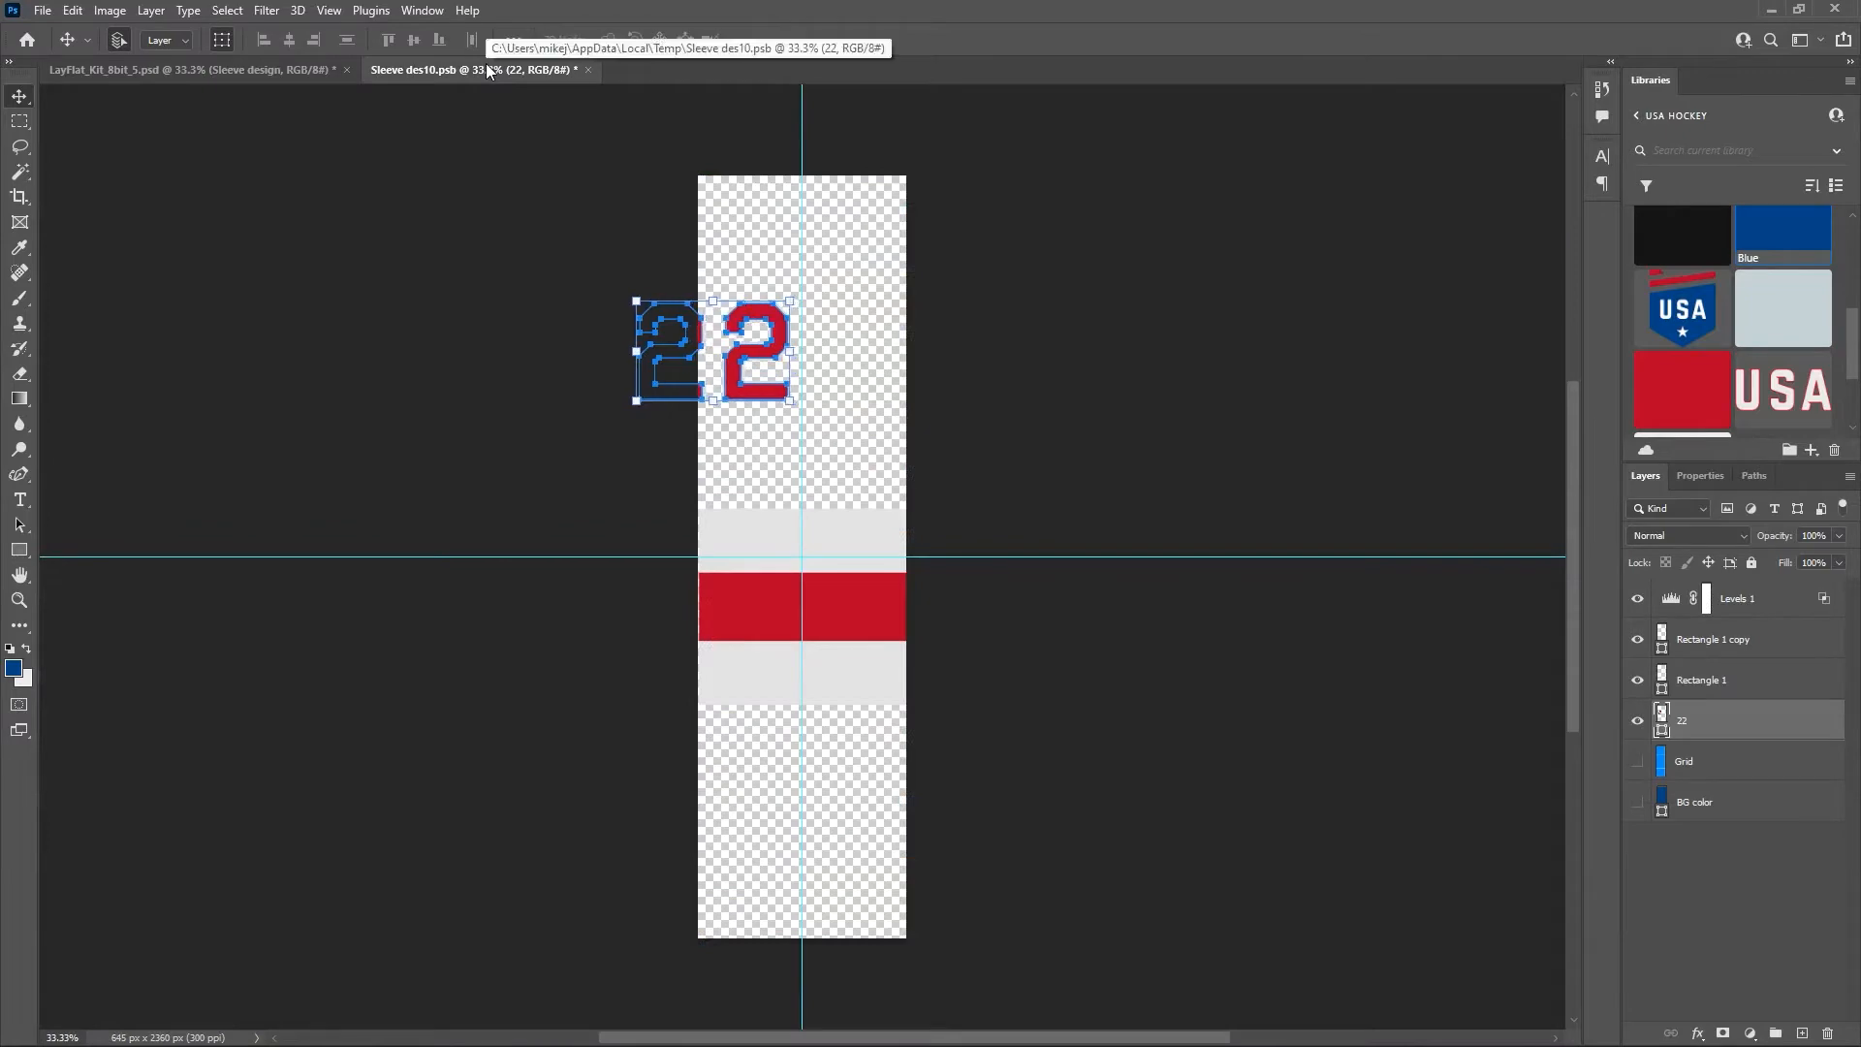
pyautogui.hotkey('ctrl', 's')
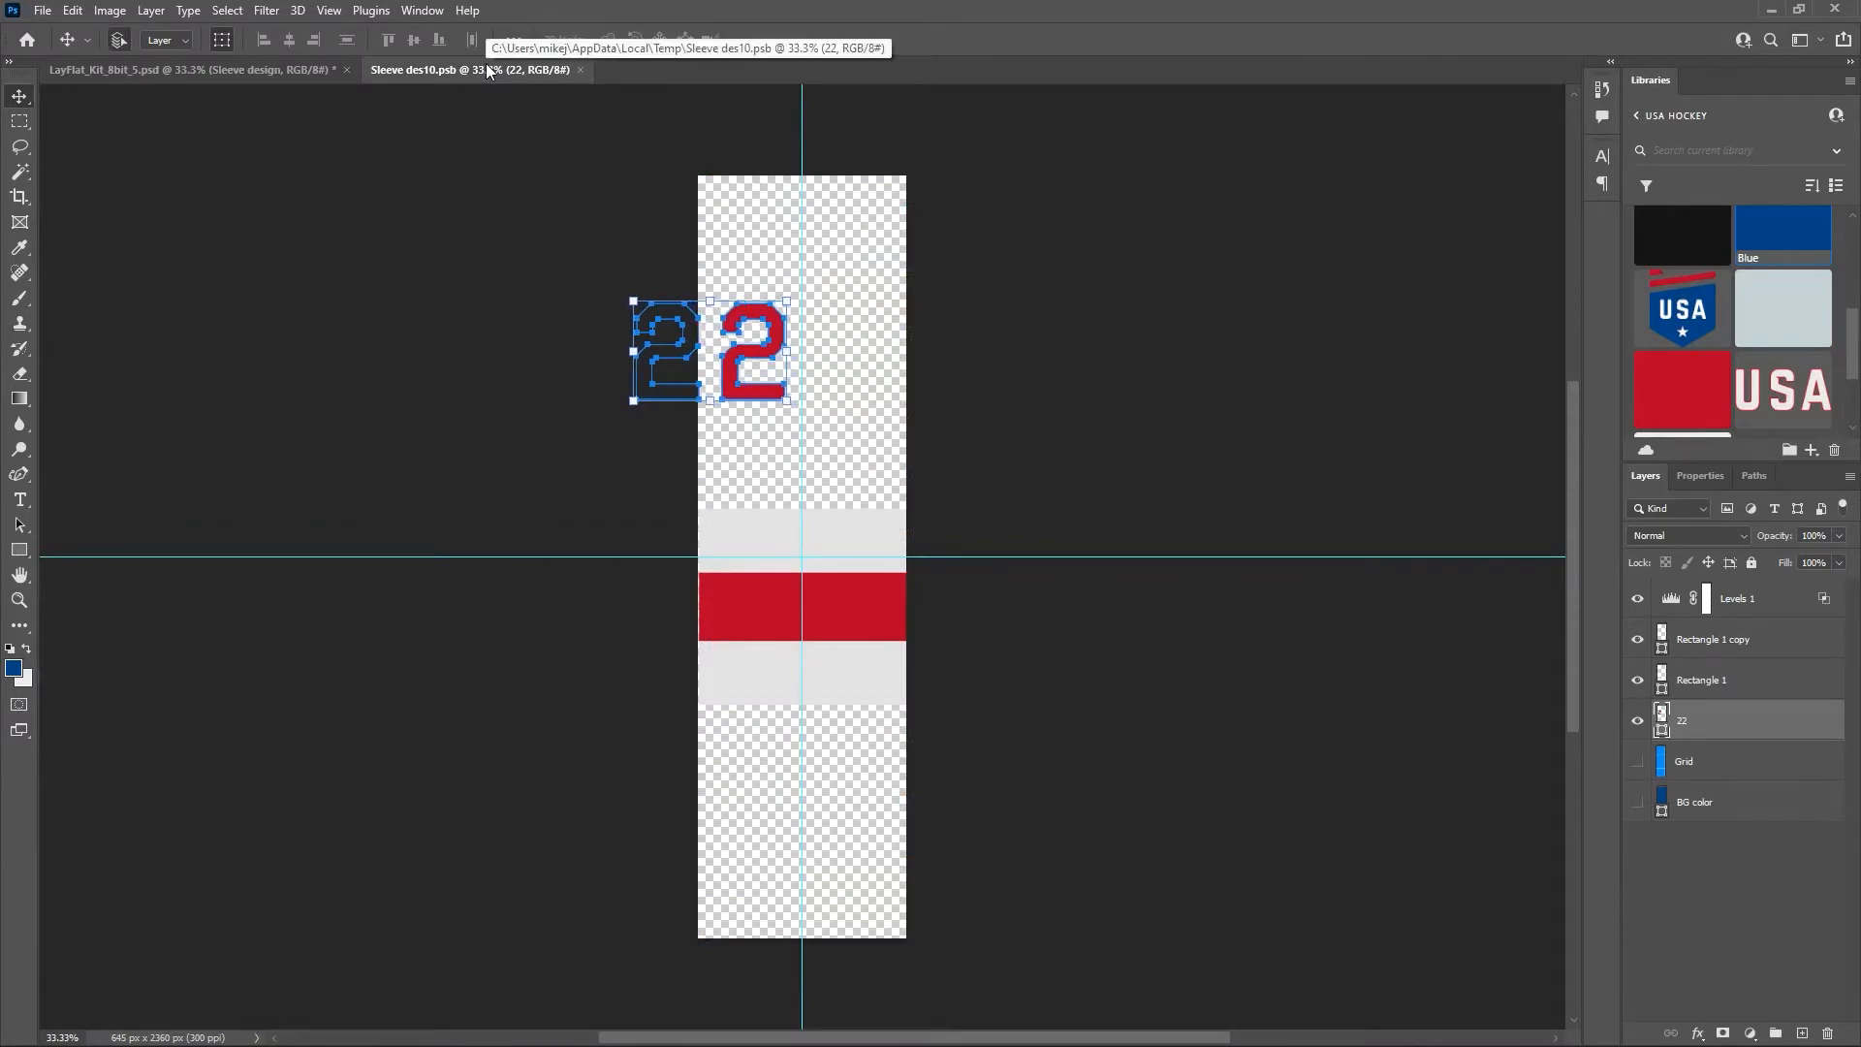
pyautogui.click(281, 74)
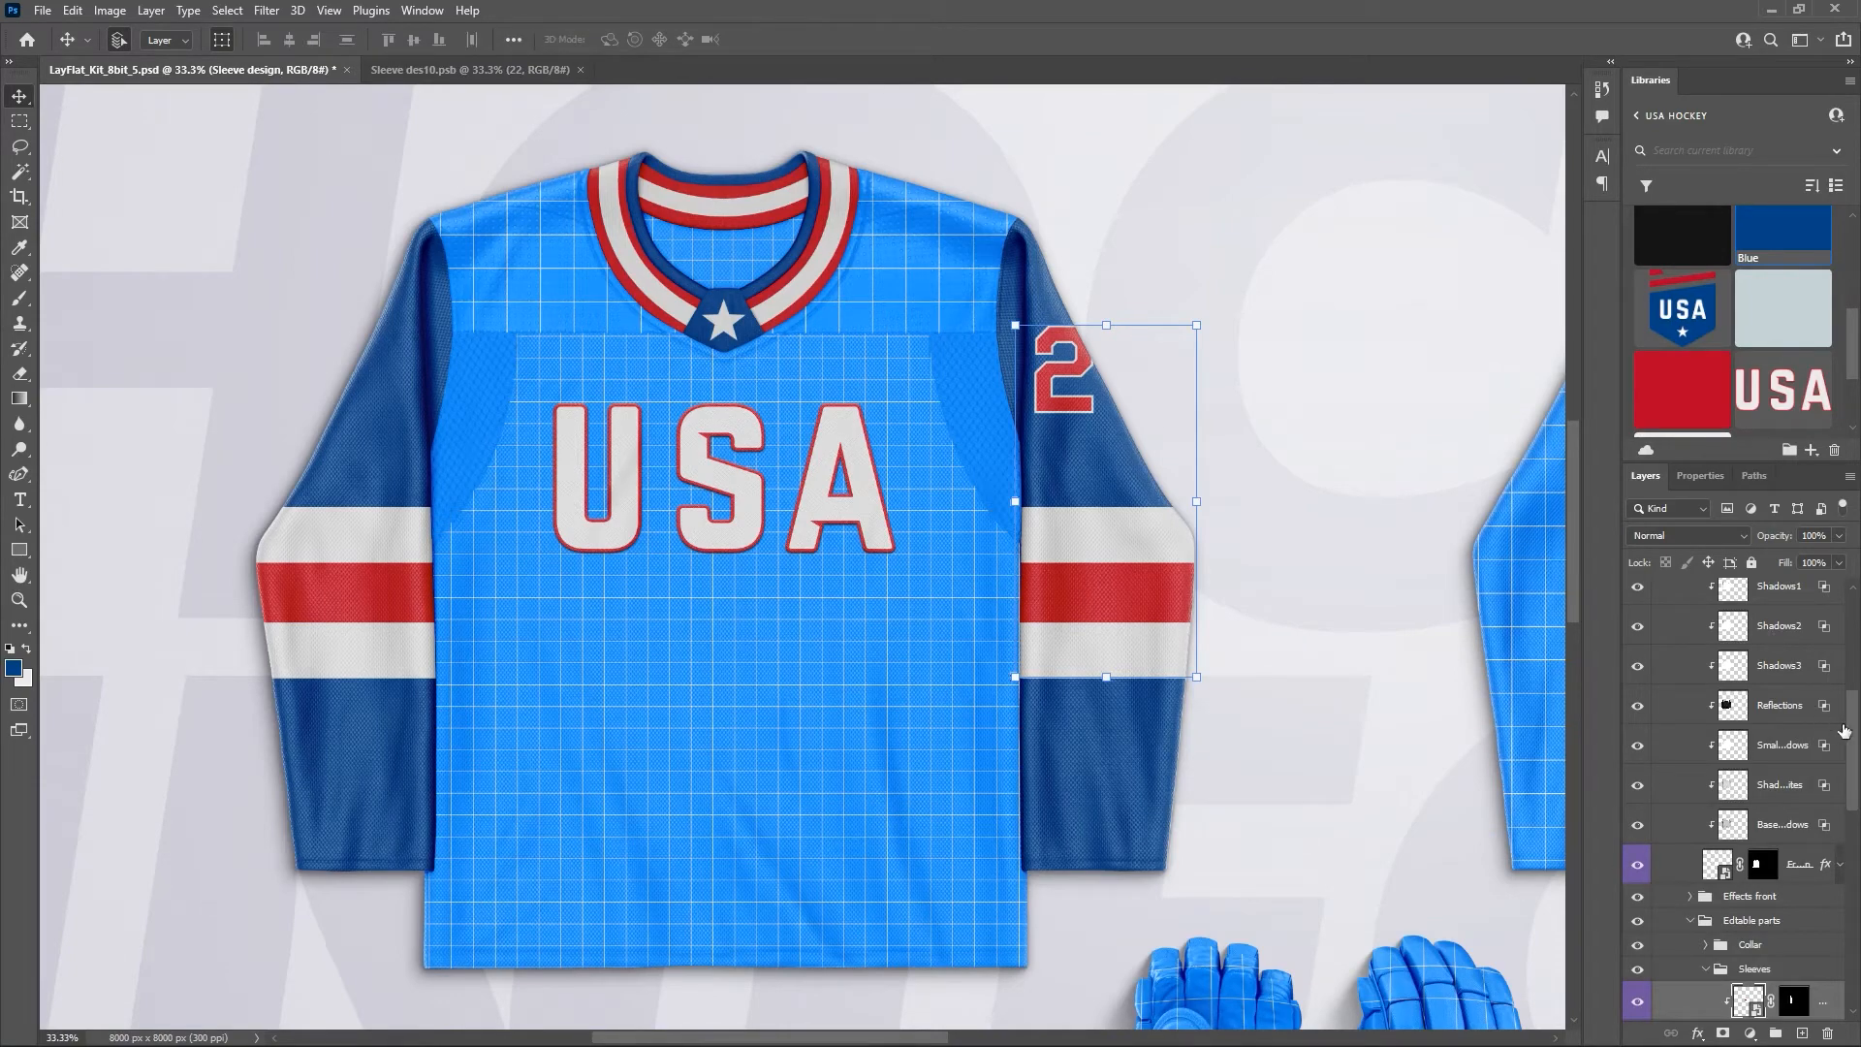
pyautogui.scroll(5, 1658, 594)
pyautogui.click(1639, 598)
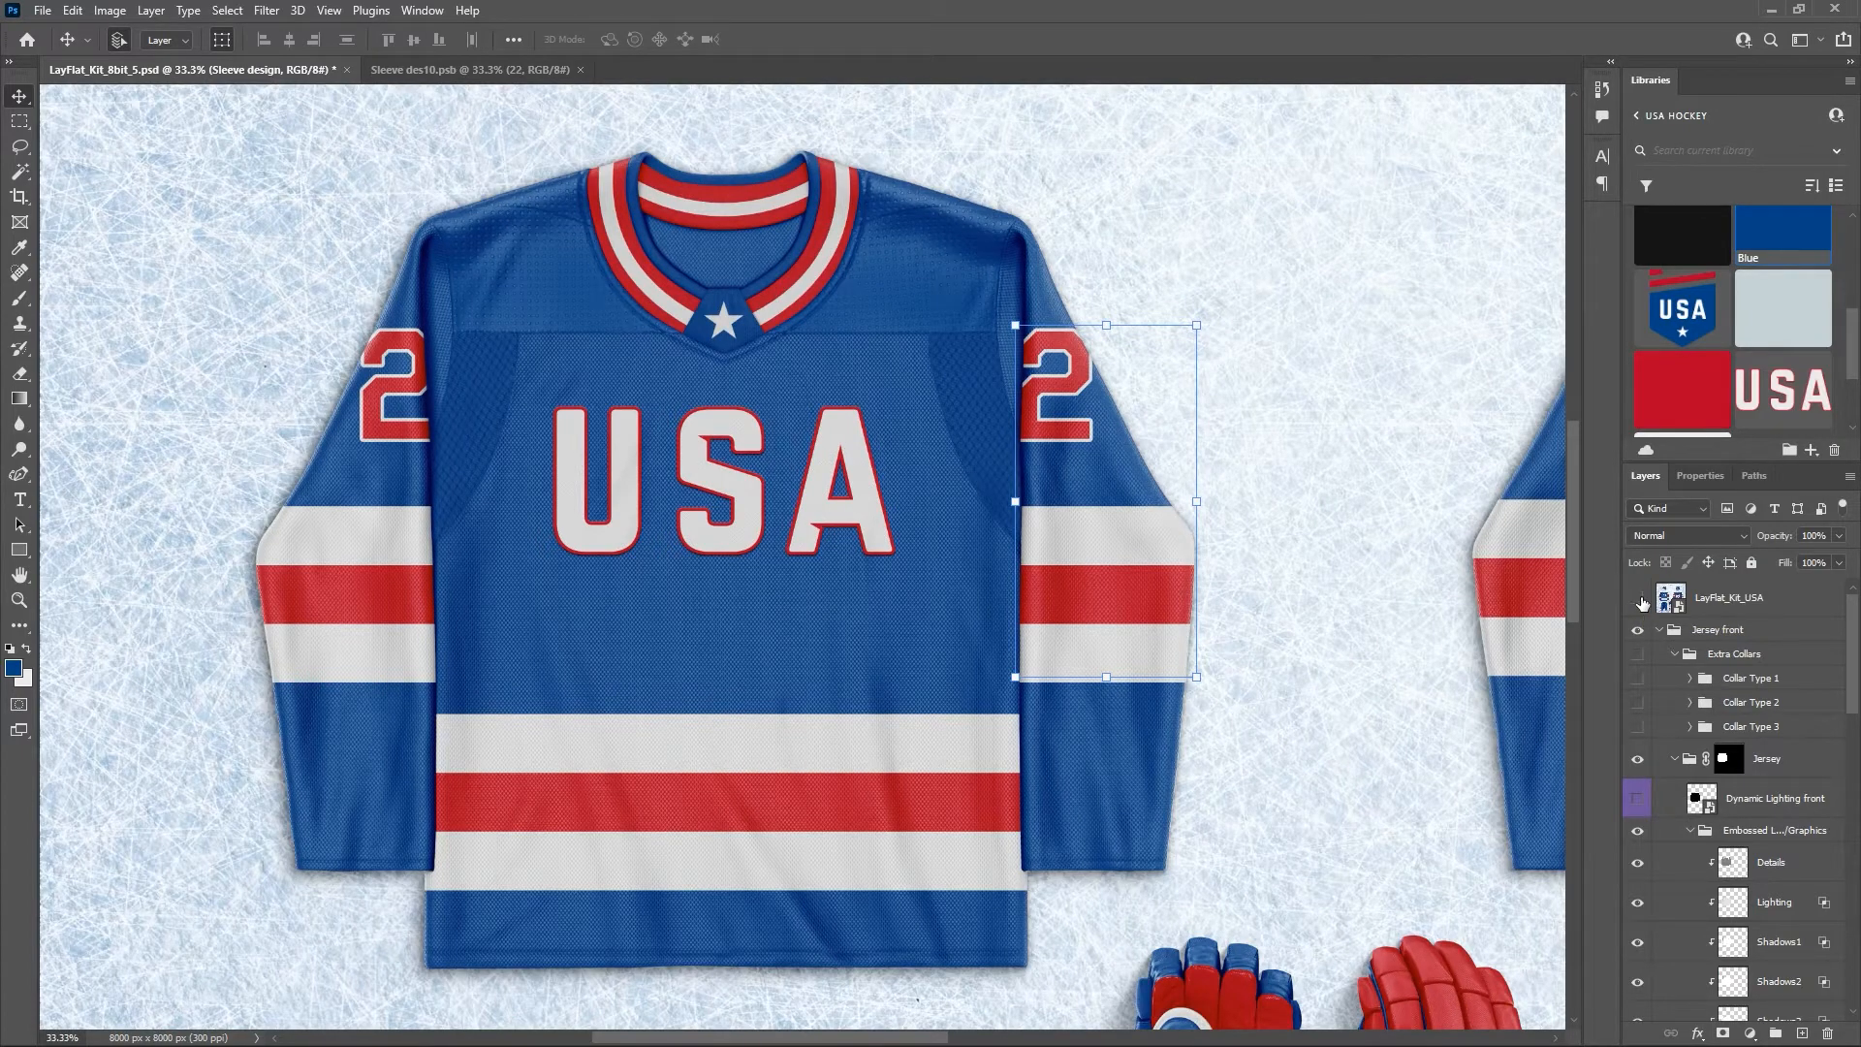
pyautogui.click(1639, 599)
# Enlarge the 22 shape proportionally to about 125% and nudge it left, keeping only the second digit on the sleeve canvas.
pyautogui.click(503, 71)
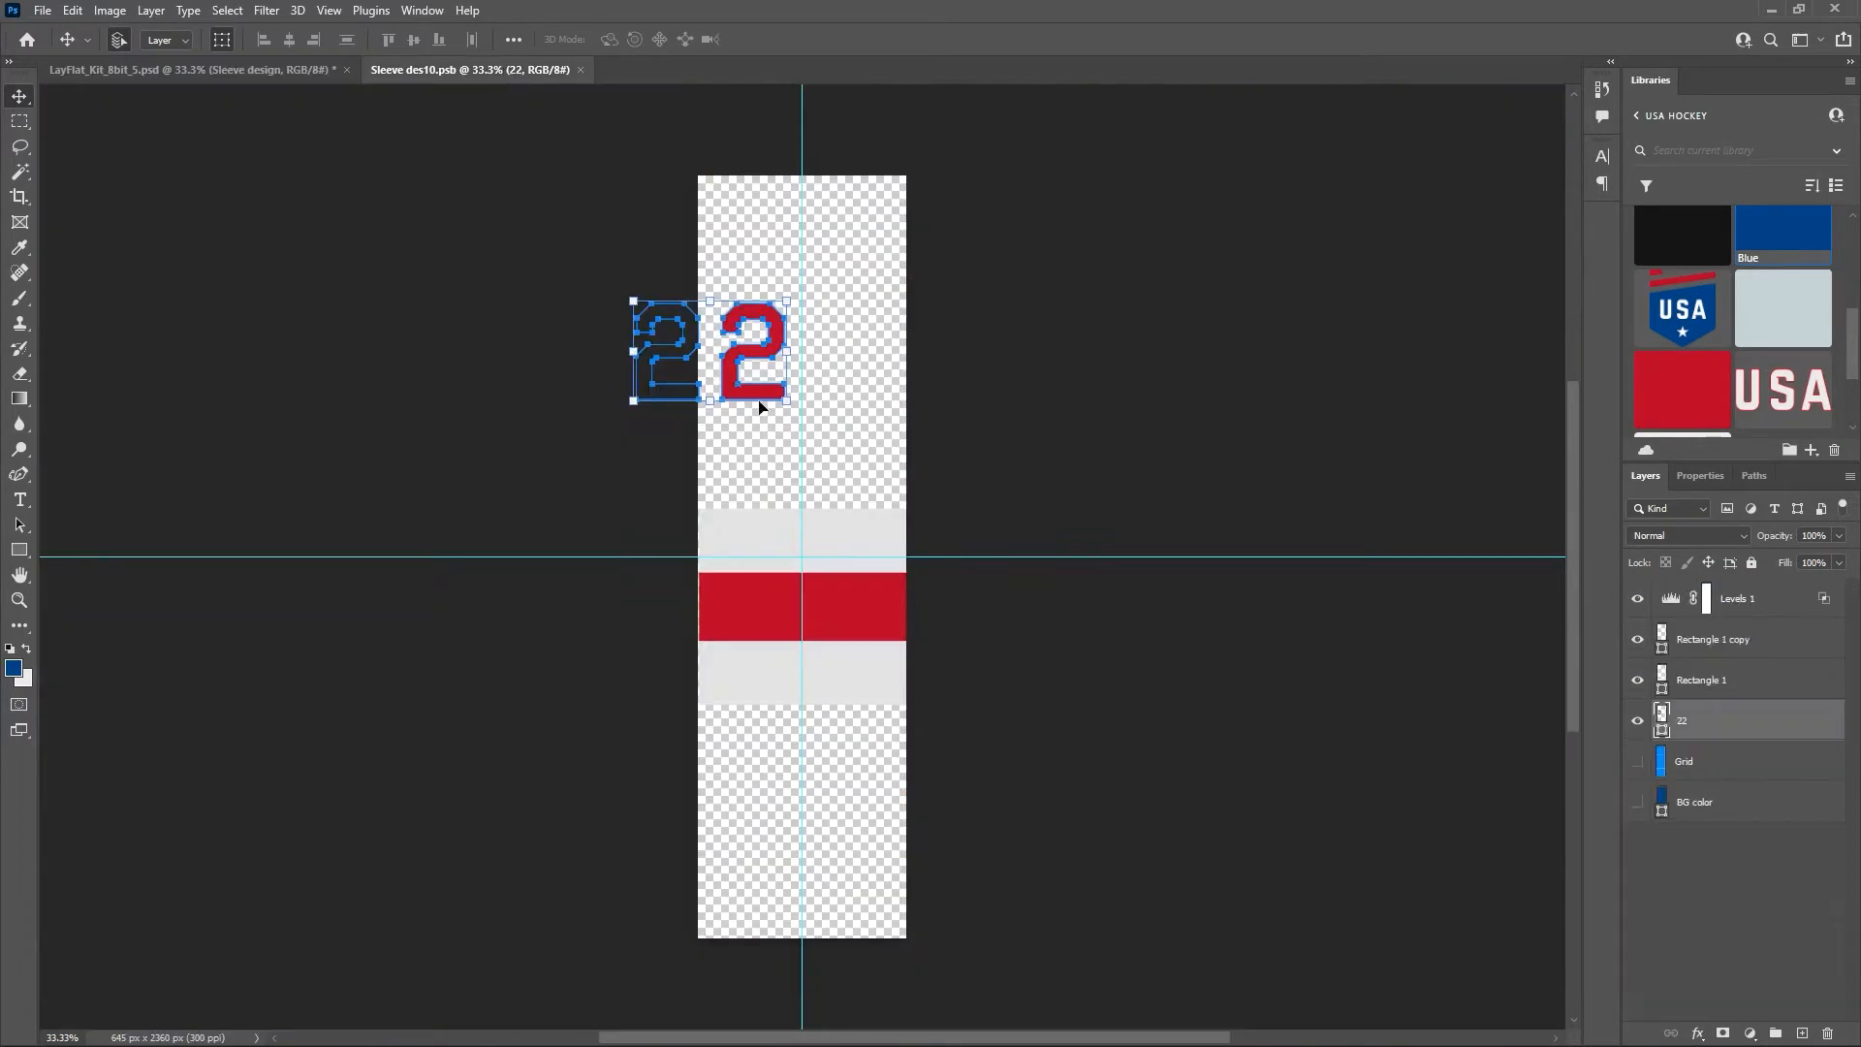
pyautogui.click(712, 397)
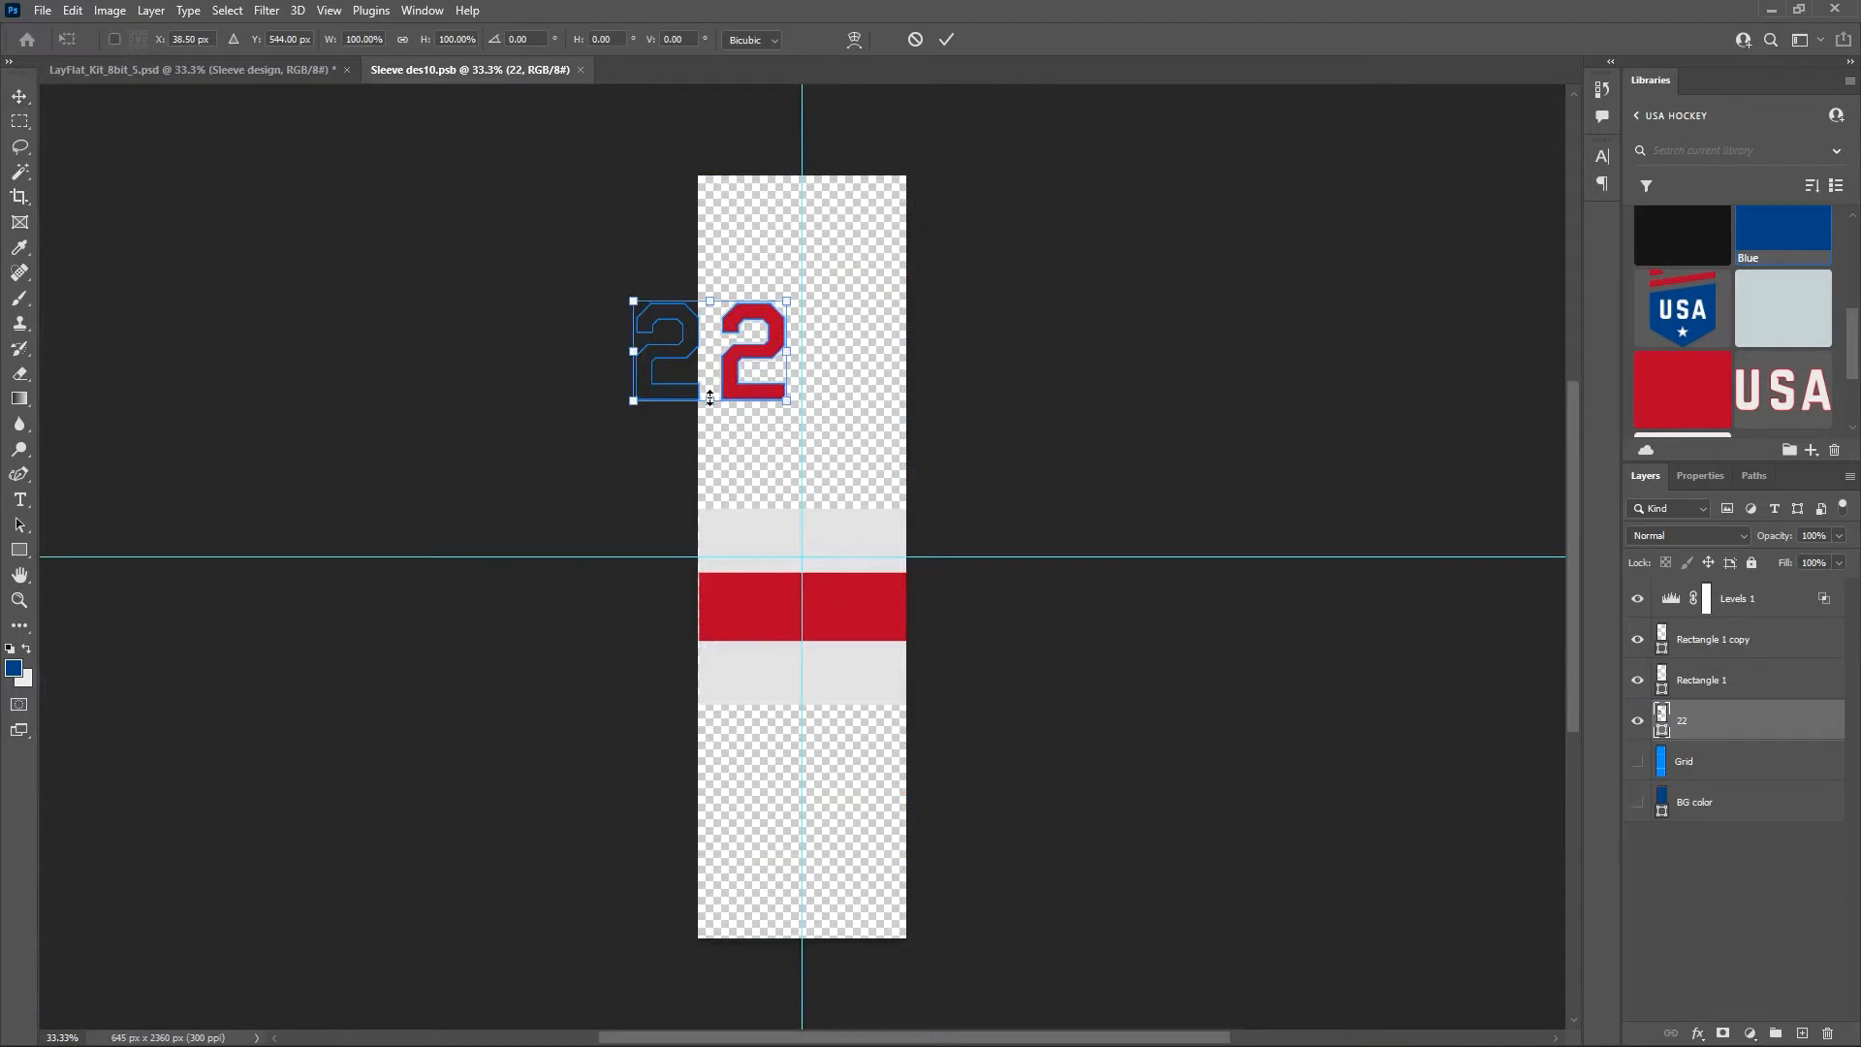
pyautogui.moveTo(709, 399); pyautogui.dragTo(709, 426)
pyautogui.press('Left')
pyautogui.press('Left')
pyautogui.press('Left')
pyautogui.press('Left')
pyautogui.press('Left')
pyautogui.press('Left')
pyautogui.press('Left')
pyautogui.press('Left')
pyautogui.press('Left')
pyautogui.press('Left')
pyautogui.press('Left')
pyautogui.press('Left')
pyautogui.press('Left')
pyautogui.press('Left')
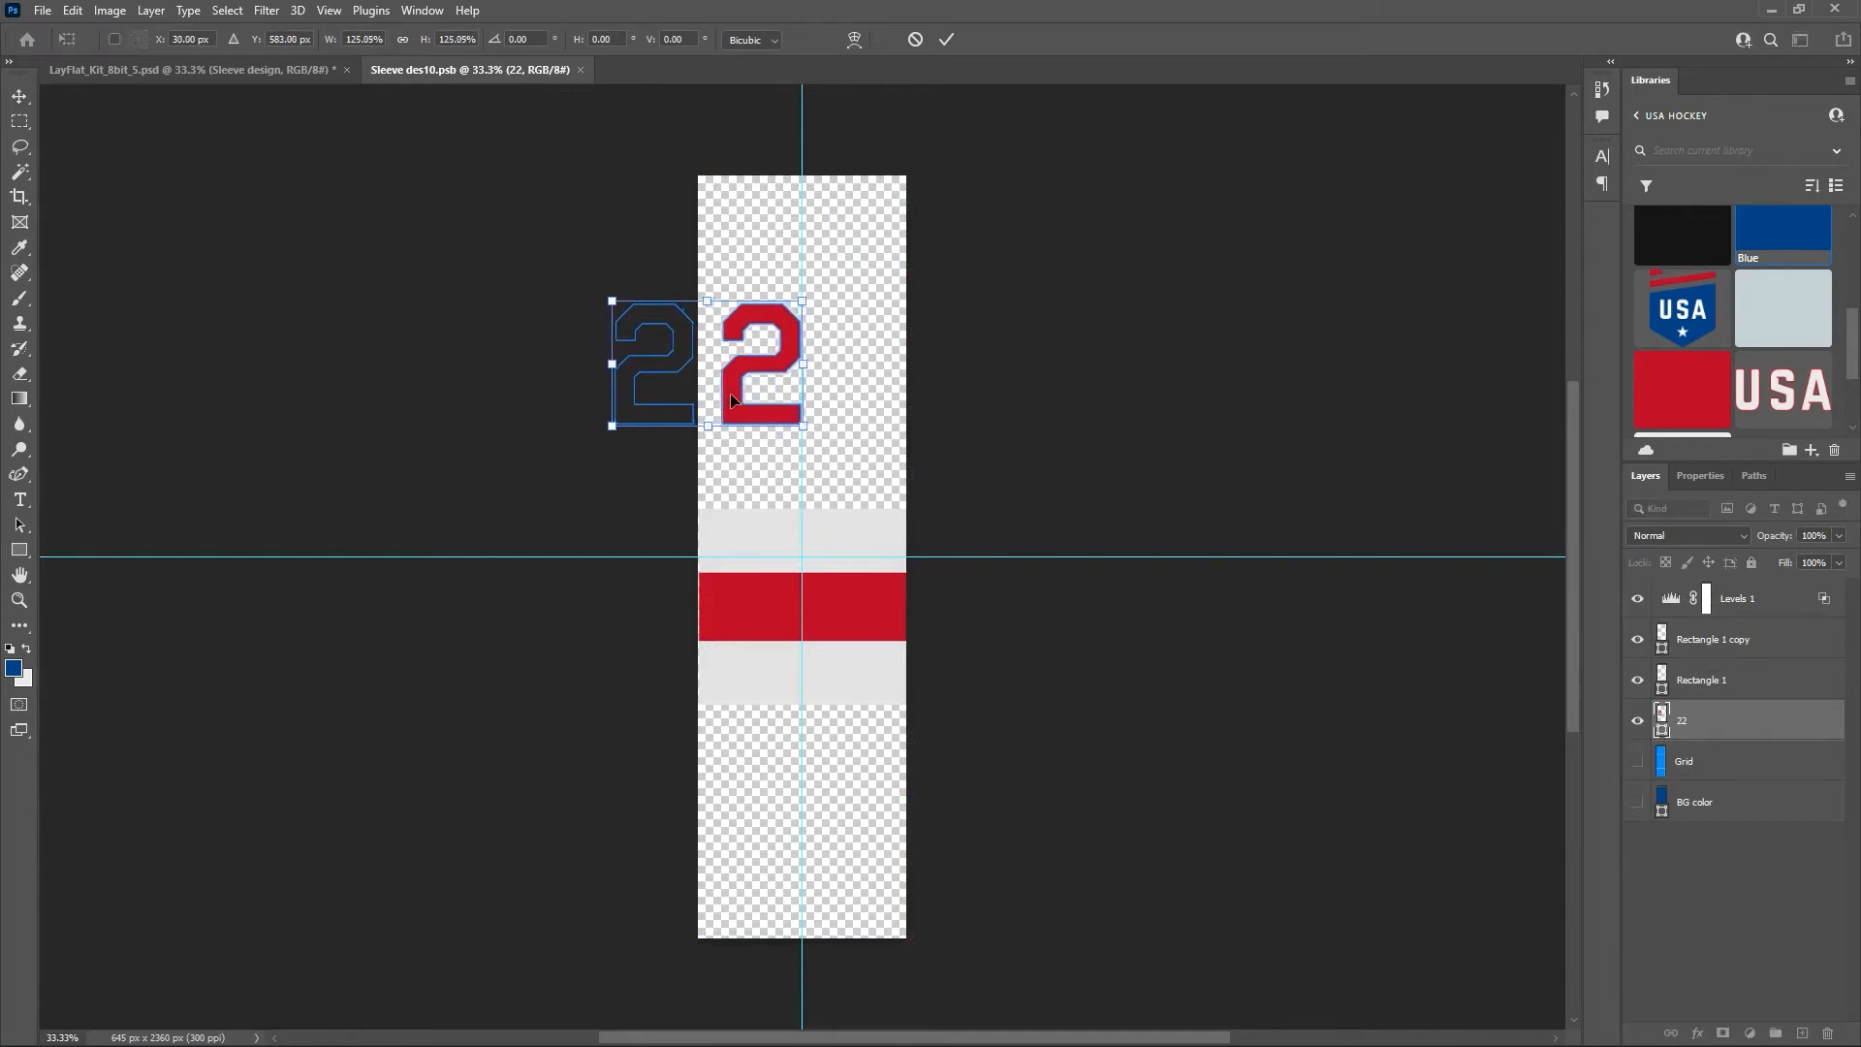
pyautogui.click(948, 38)
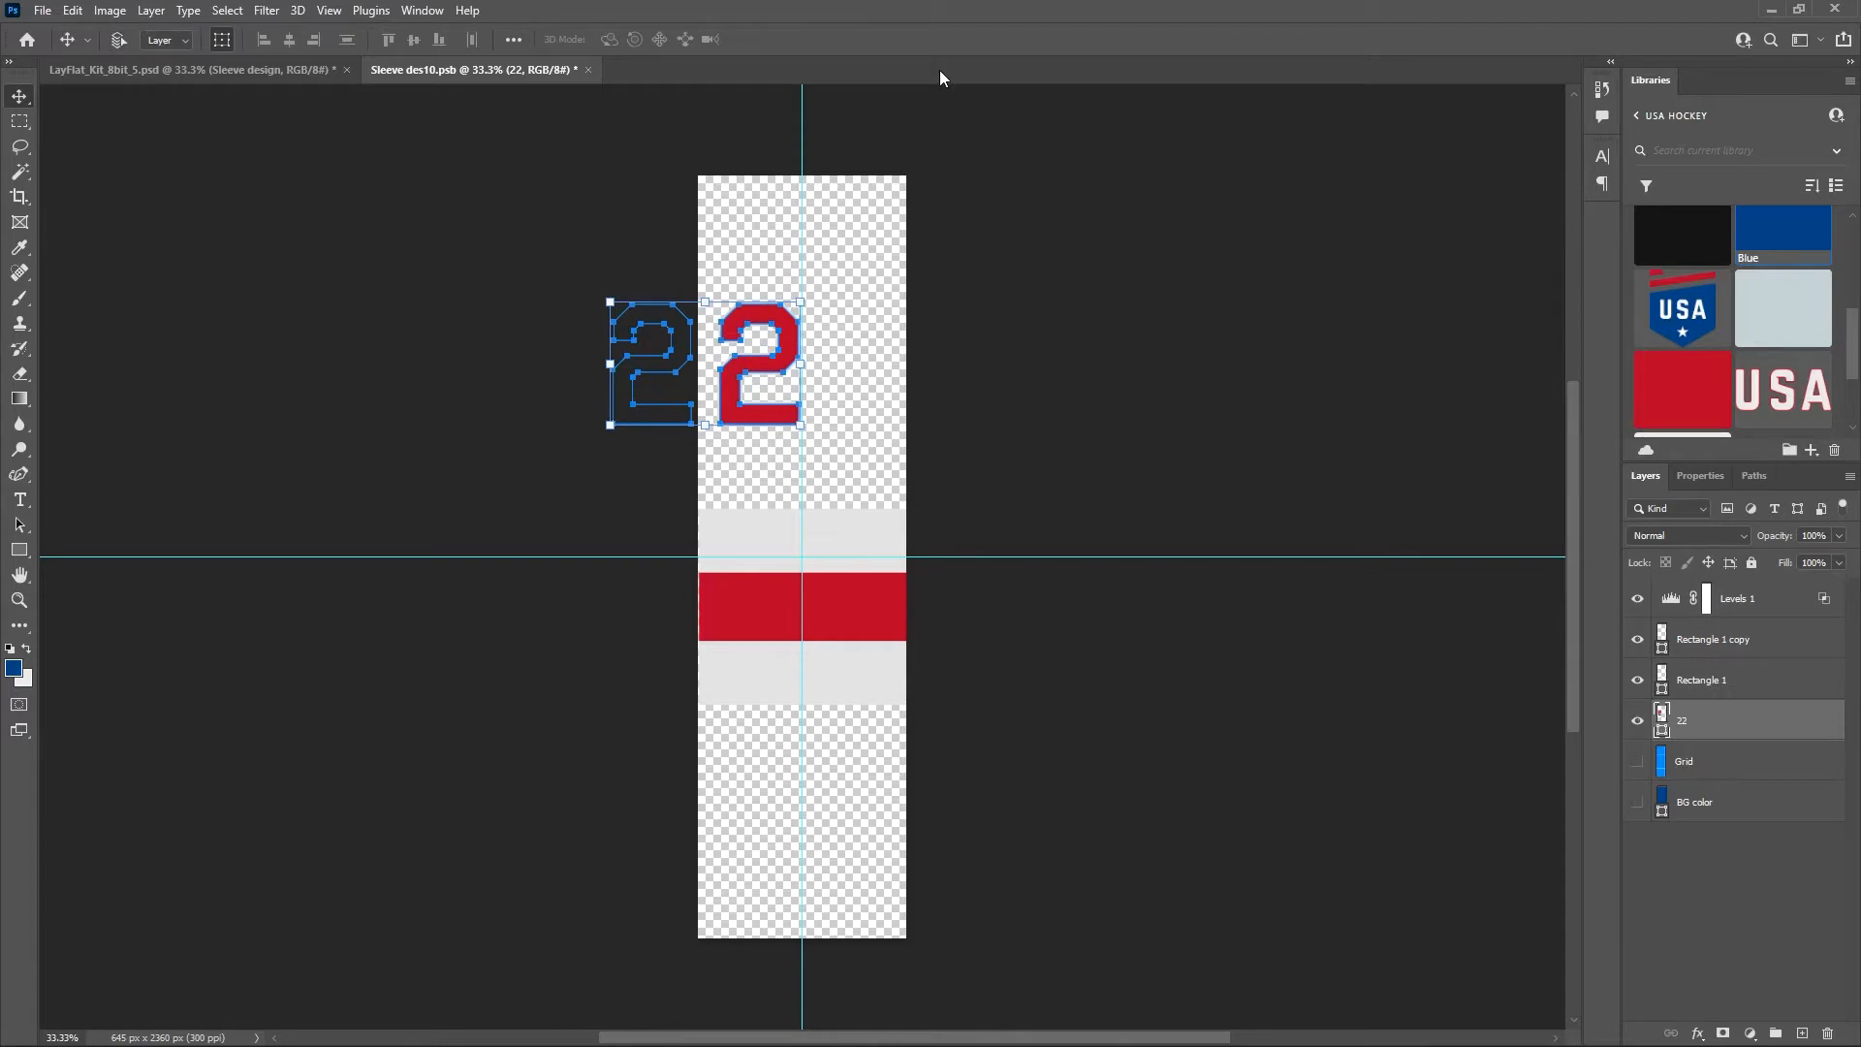
# Compare the enlarged sleeve number in the jersey mockup with the LayFlat_Kit_USA reference layer, examining the reference up close.
pyautogui.click(150, 70)
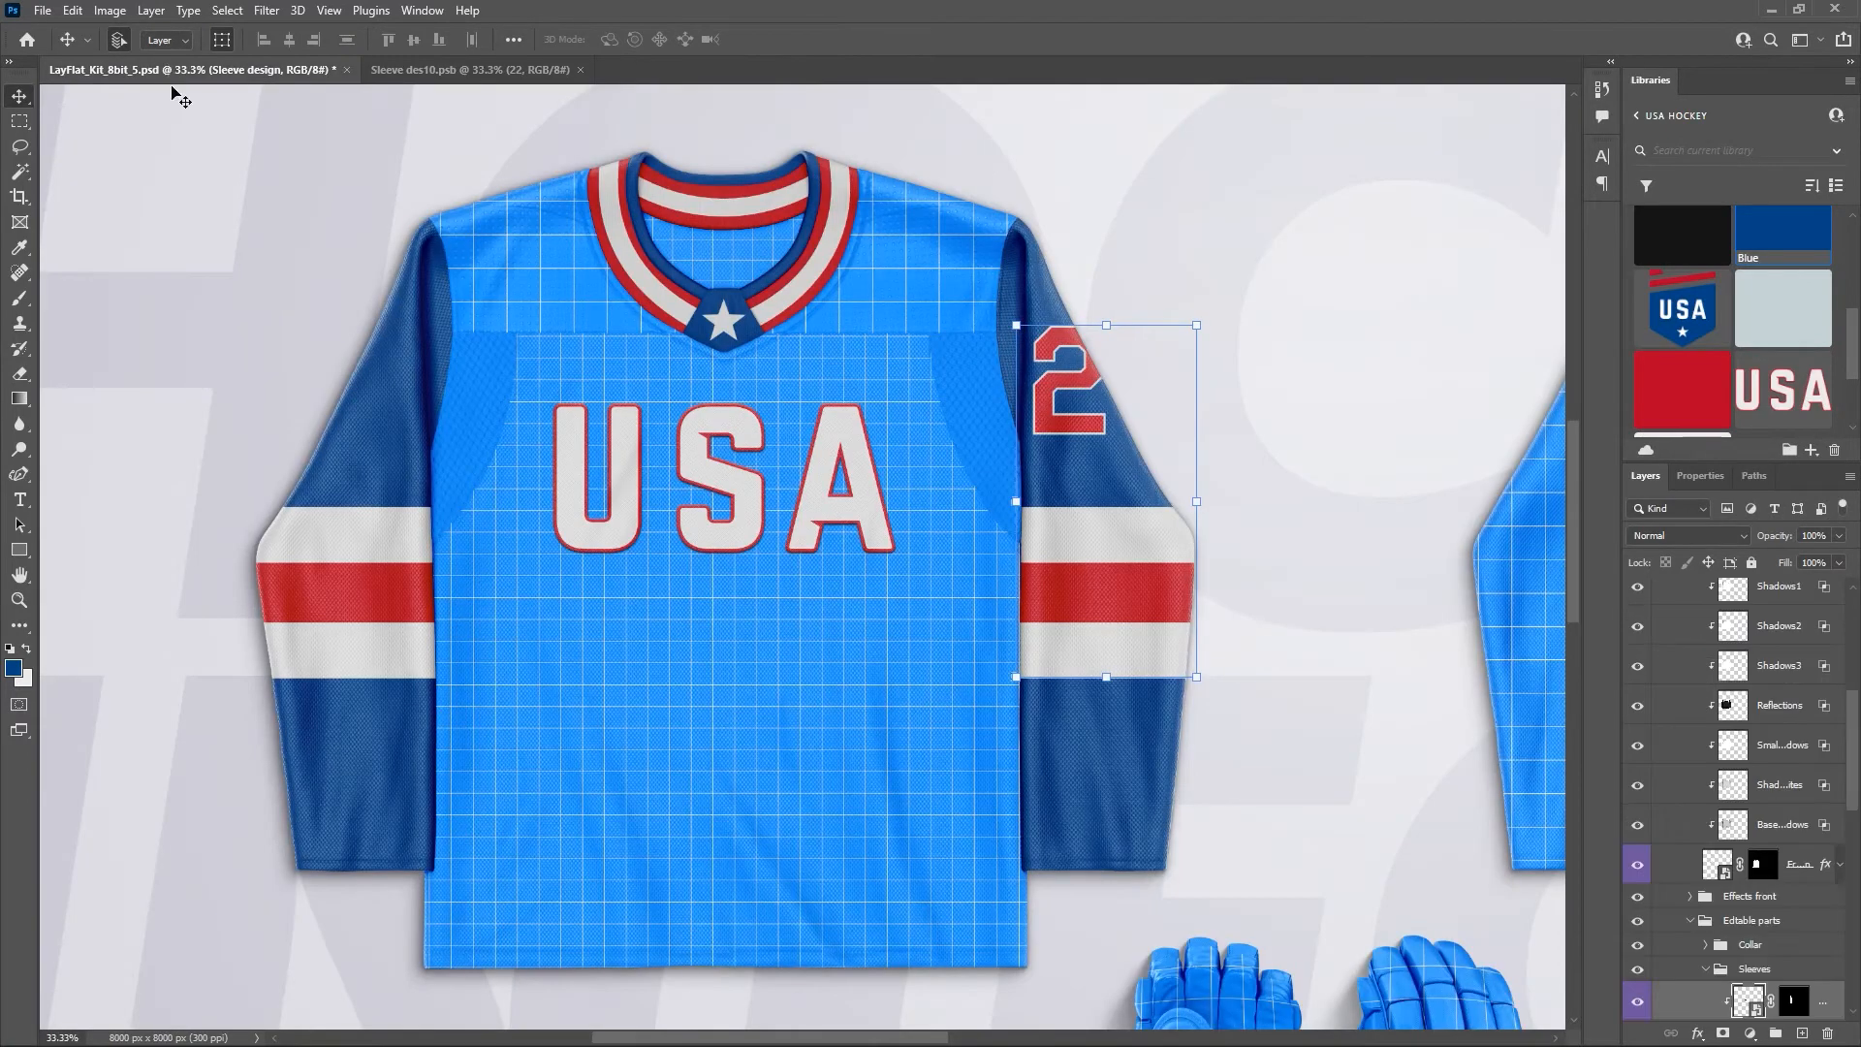
pyautogui.scroll(10, 1853, 732)
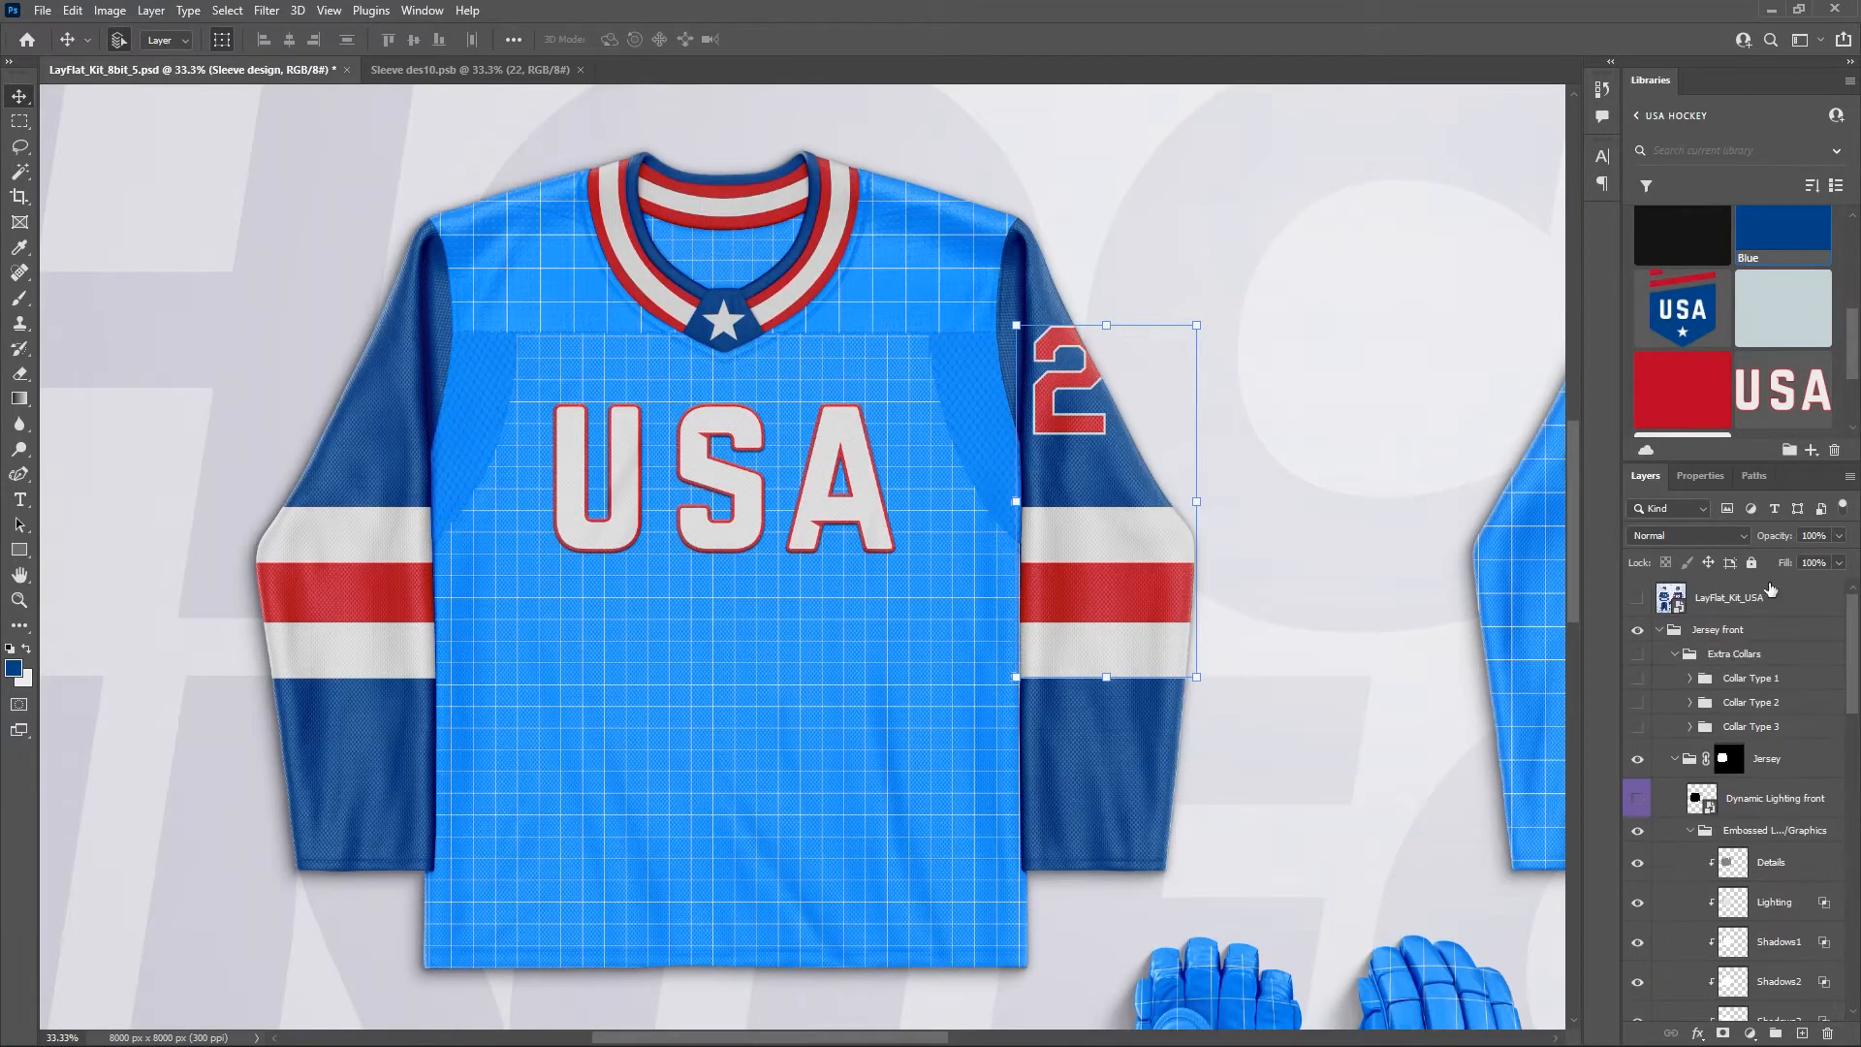
pyautogui.click(1638, 598)
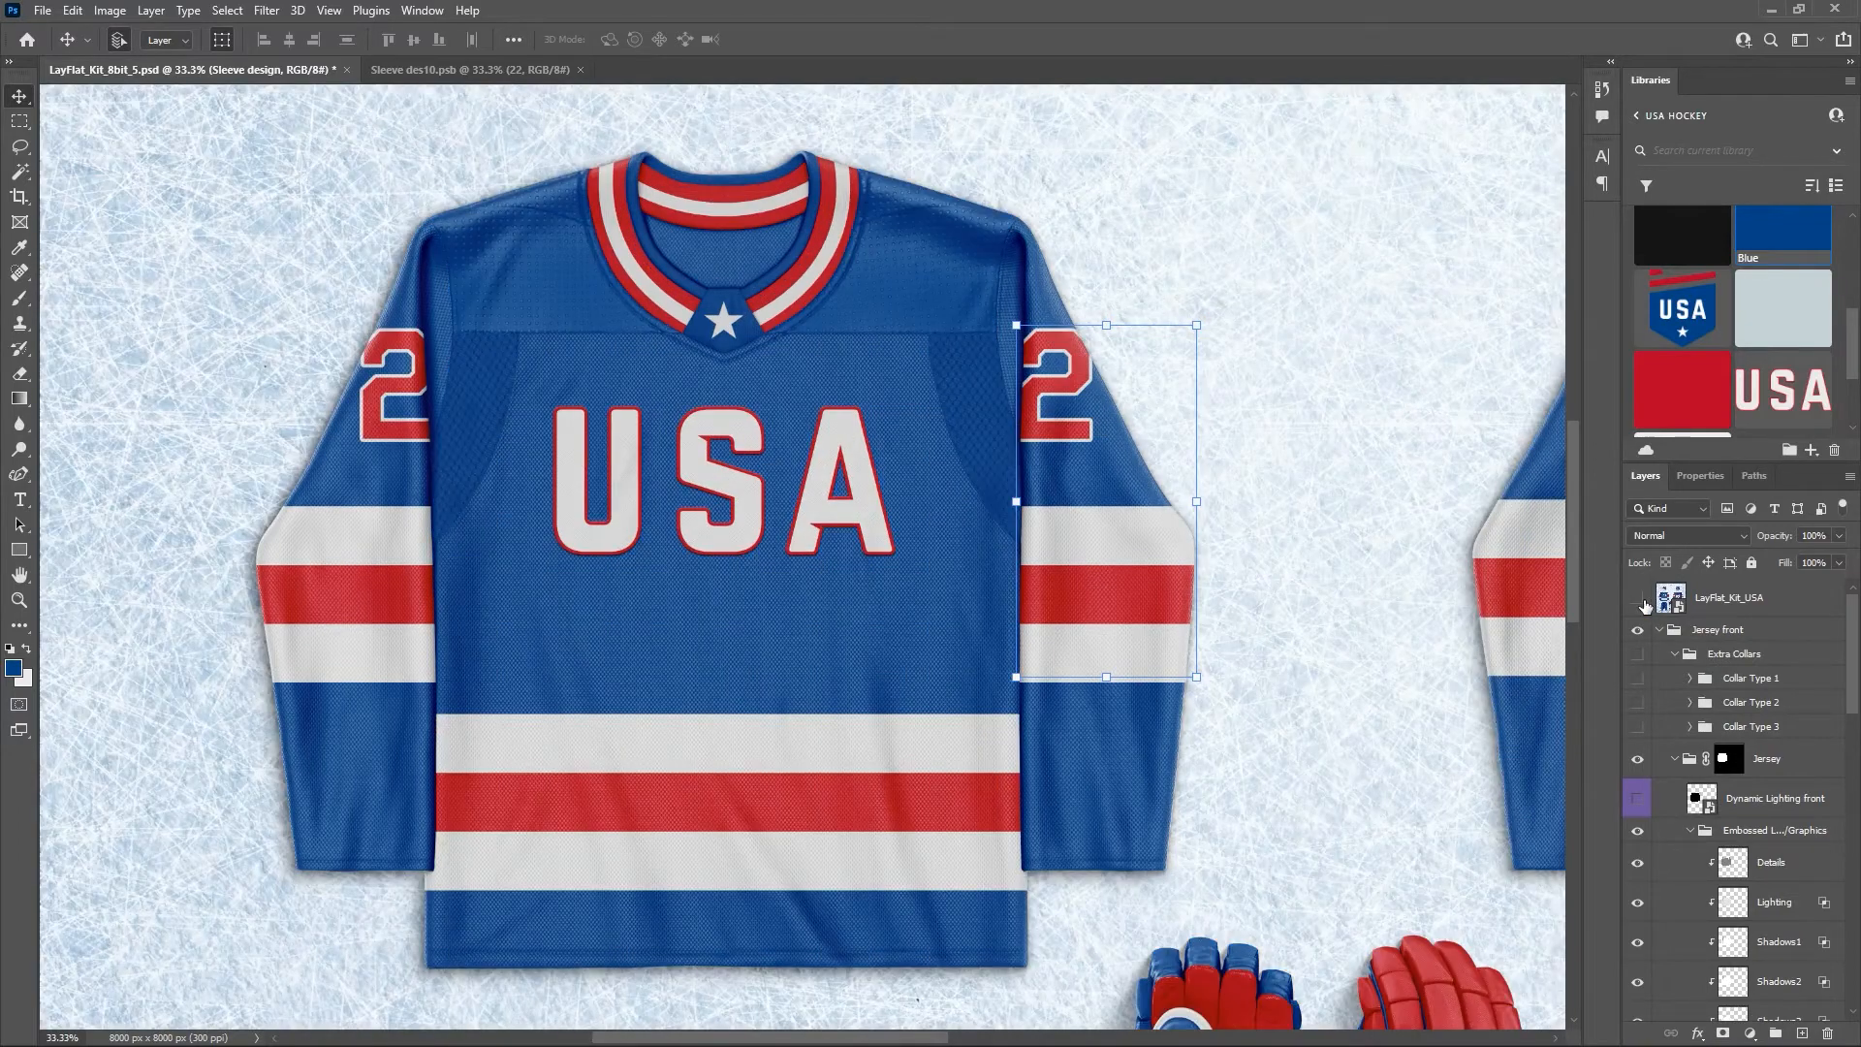
pyautogui.click(1638, 598)
pyautogui.click(1638, 598)
pyautogui.click(1638, 598)
pyautogui.click(1638, 598)
pyautogui.hotkey('ctrl', '=')
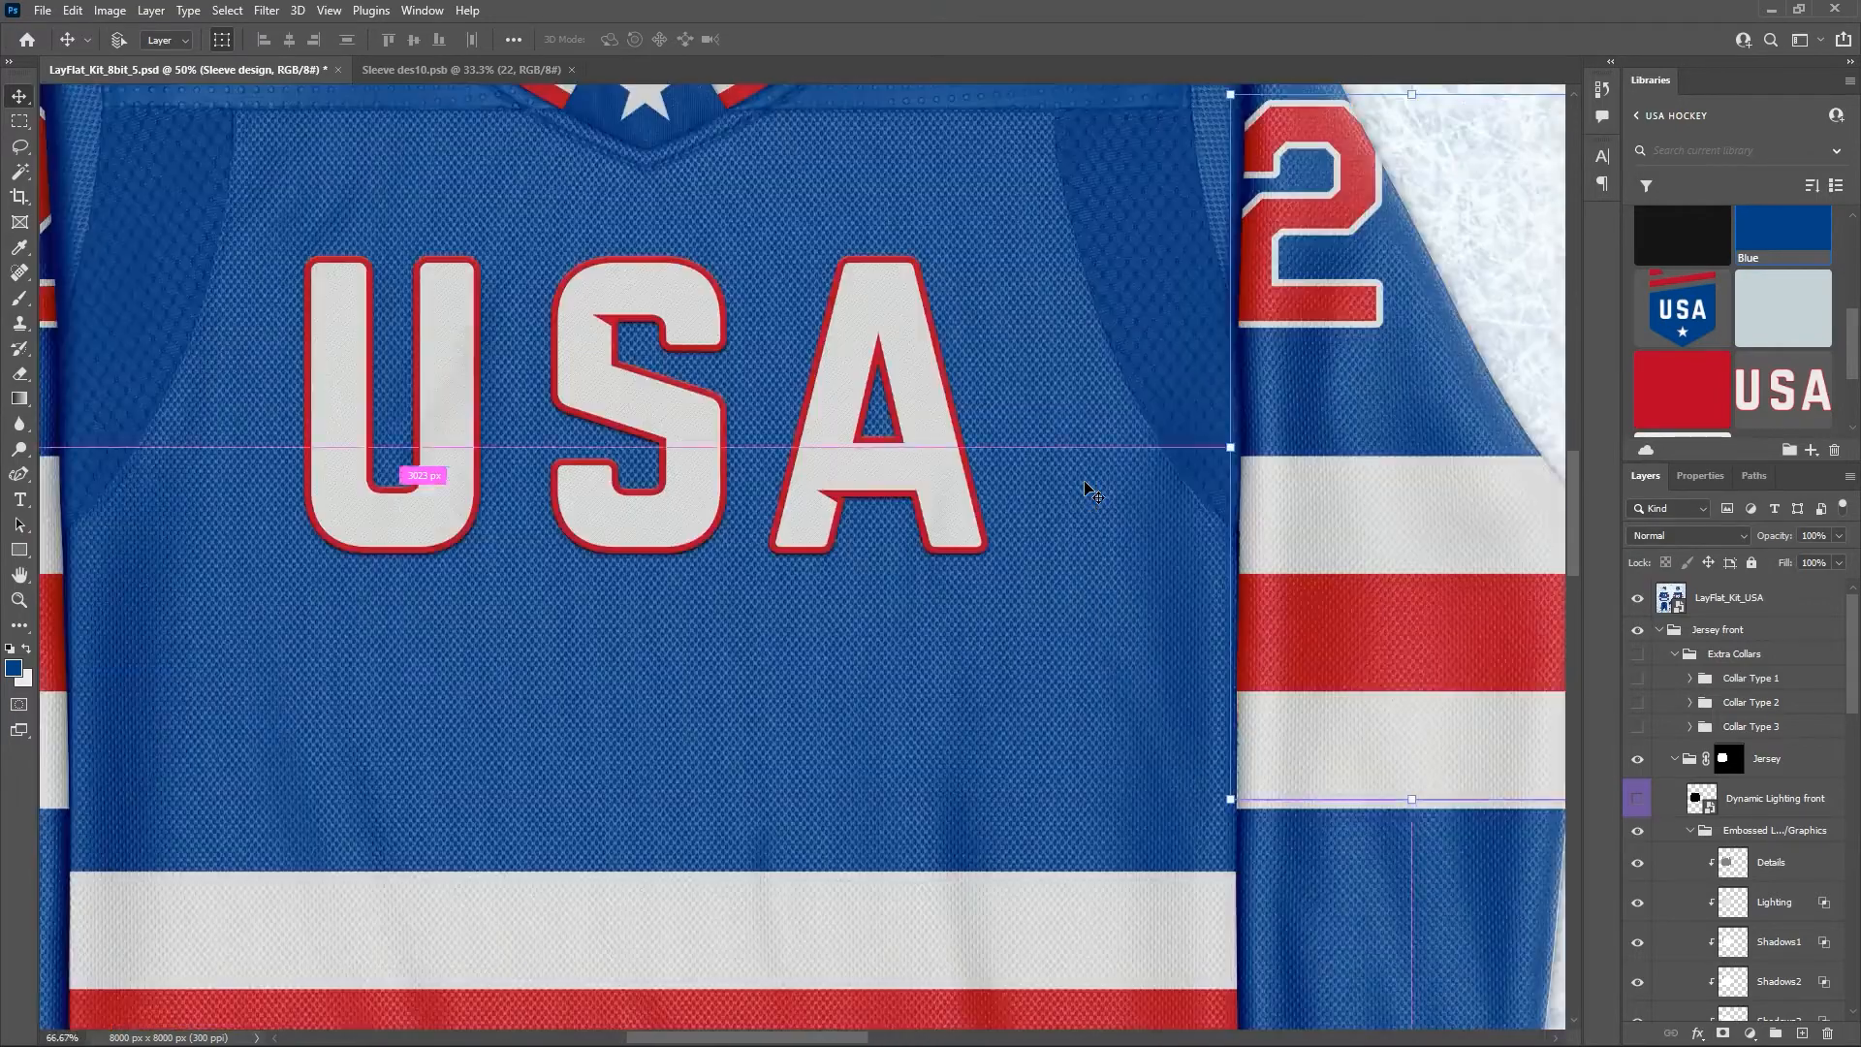
# Compare the right sleeve's number 2 in the mockup with the LayFlat_Kit_USA reference, examining its position and outline thickness up close.
pyautogui.hotkey('ctrl', '=')
pyautogui.hotkey('ctrl', '=')
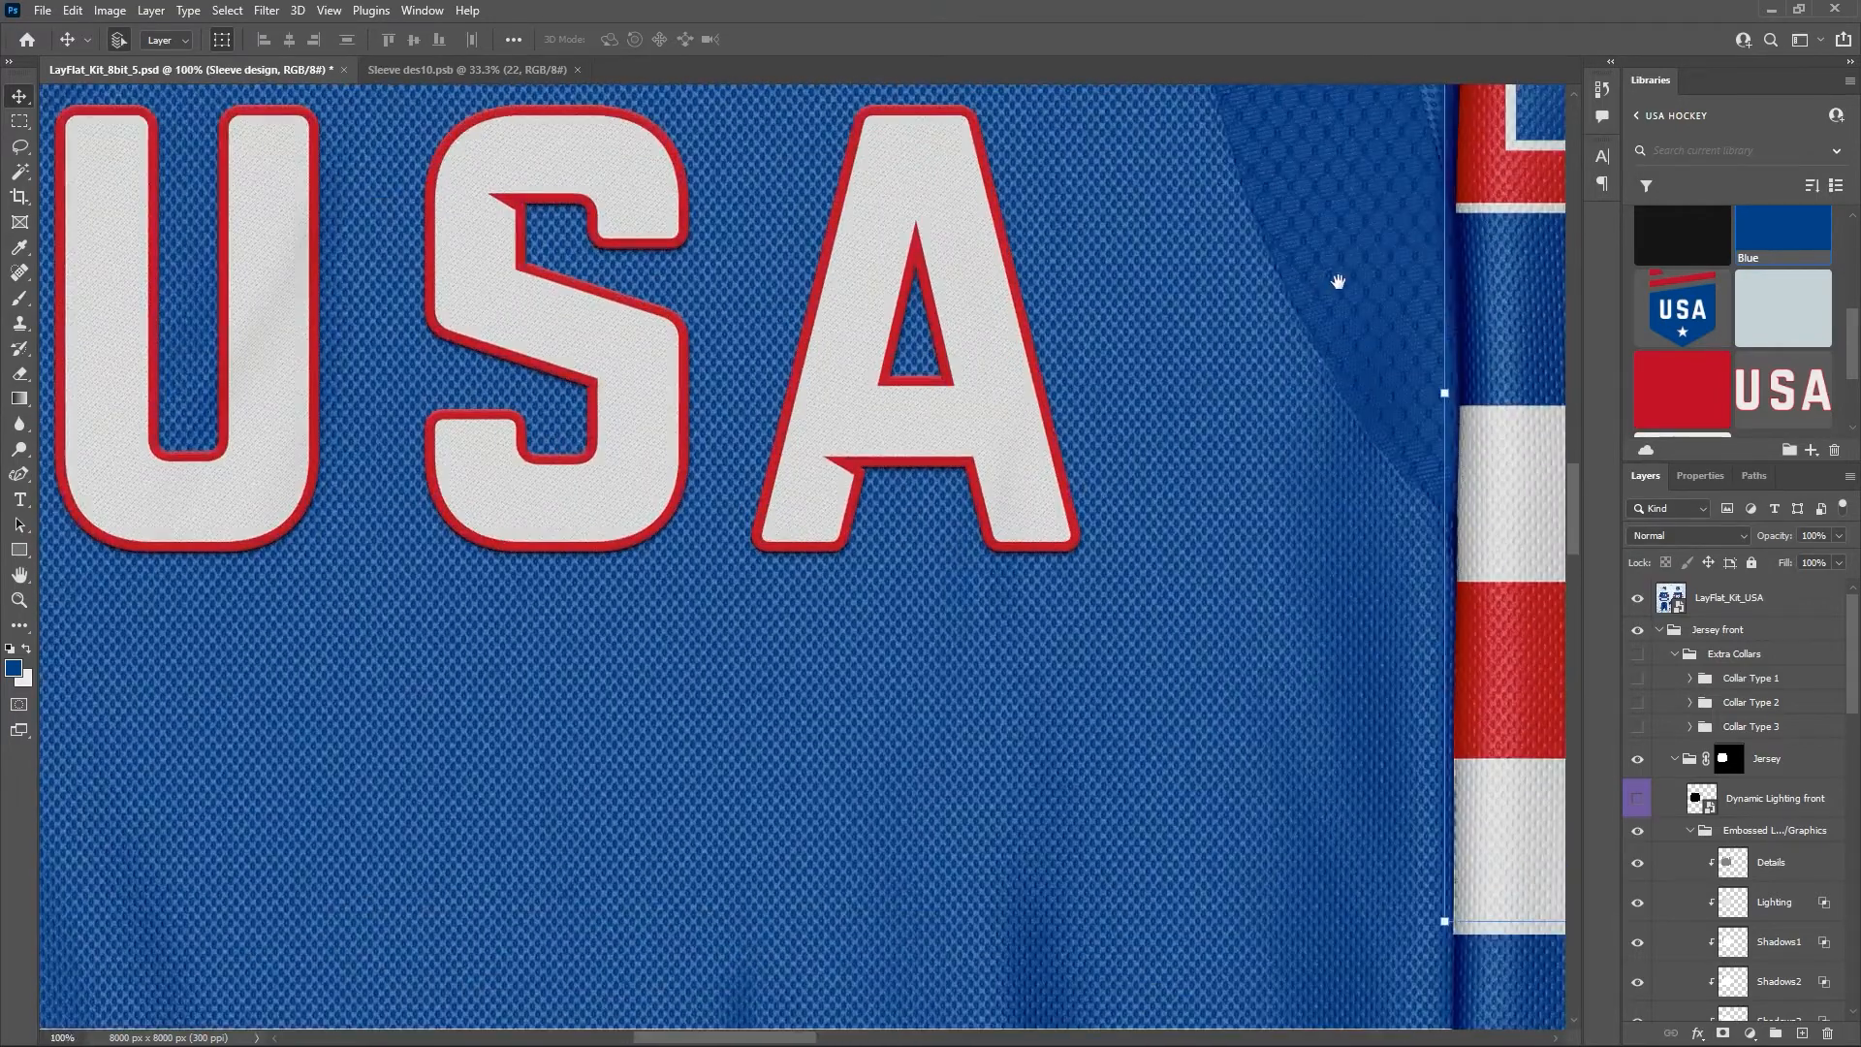
pyautogui.moveTo(1334, 278); pyautogui.dragTo(802, 631)
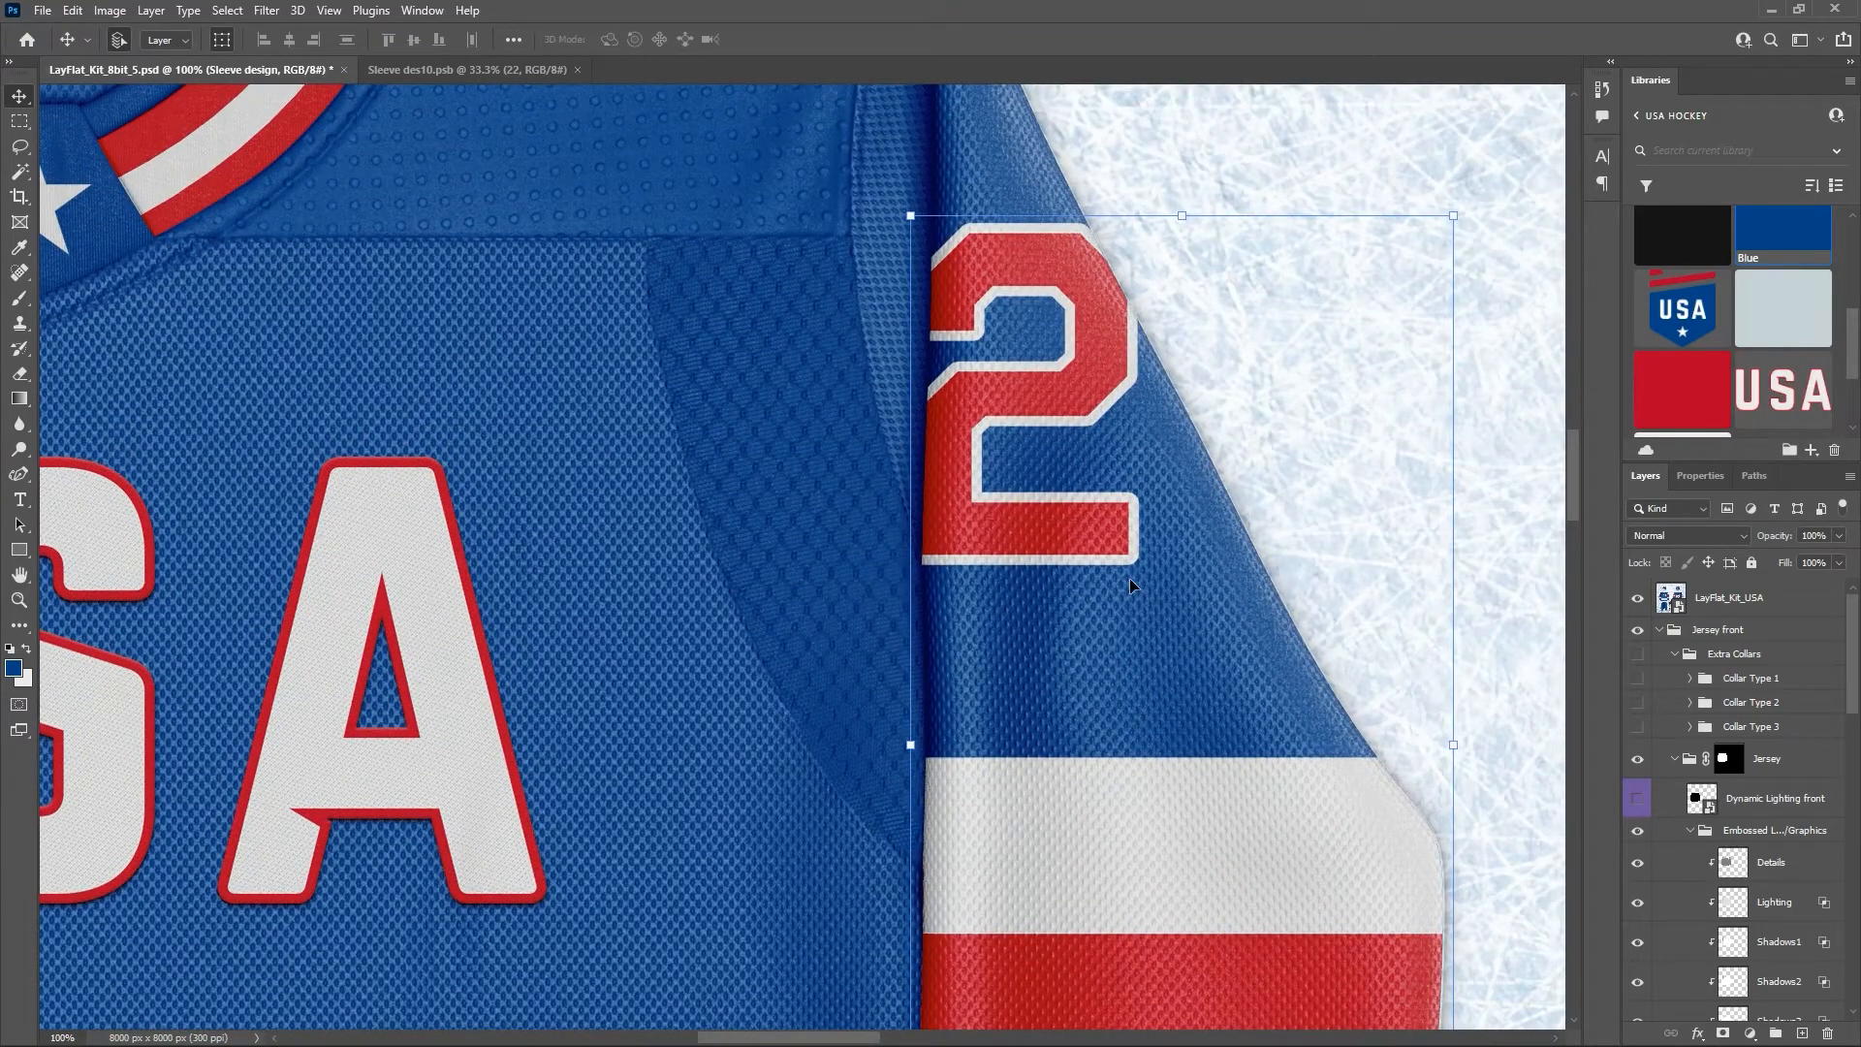
pyautogui.click(1639, 601)
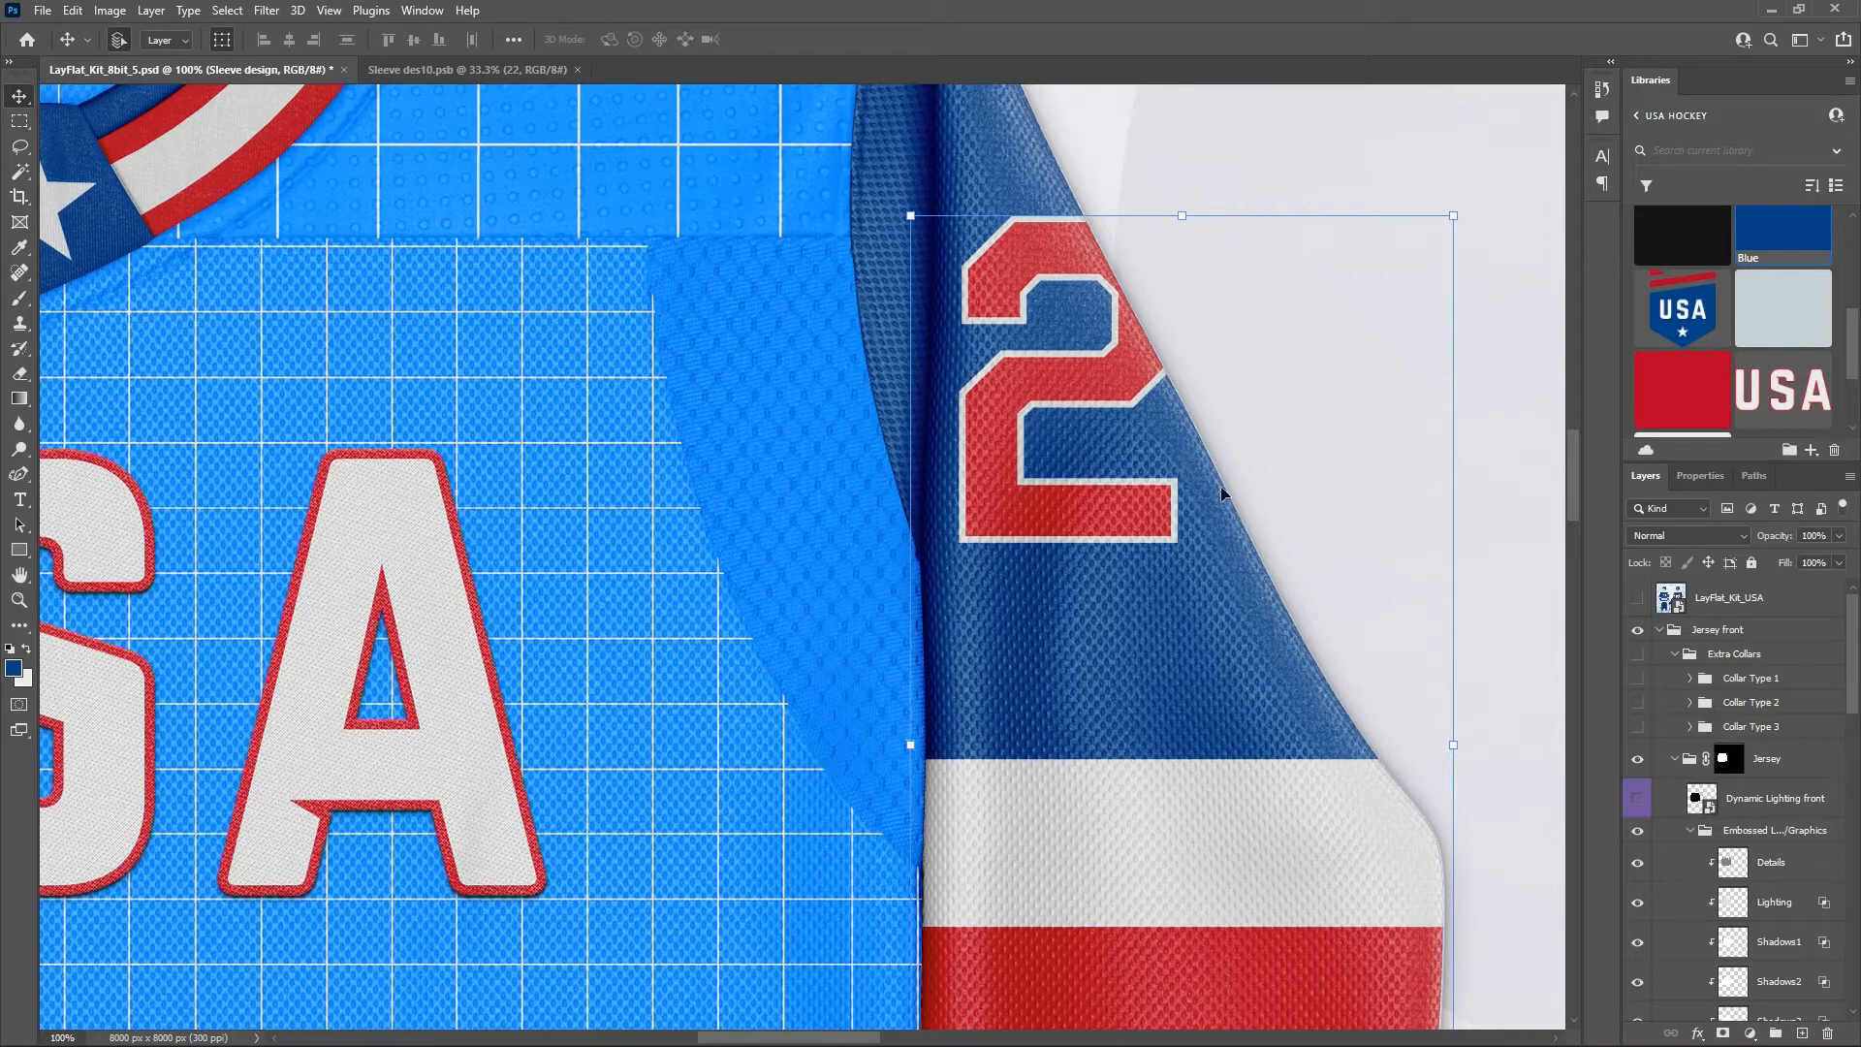
pyautogui.click(451, 73)
pyautogui.click(189, 70)
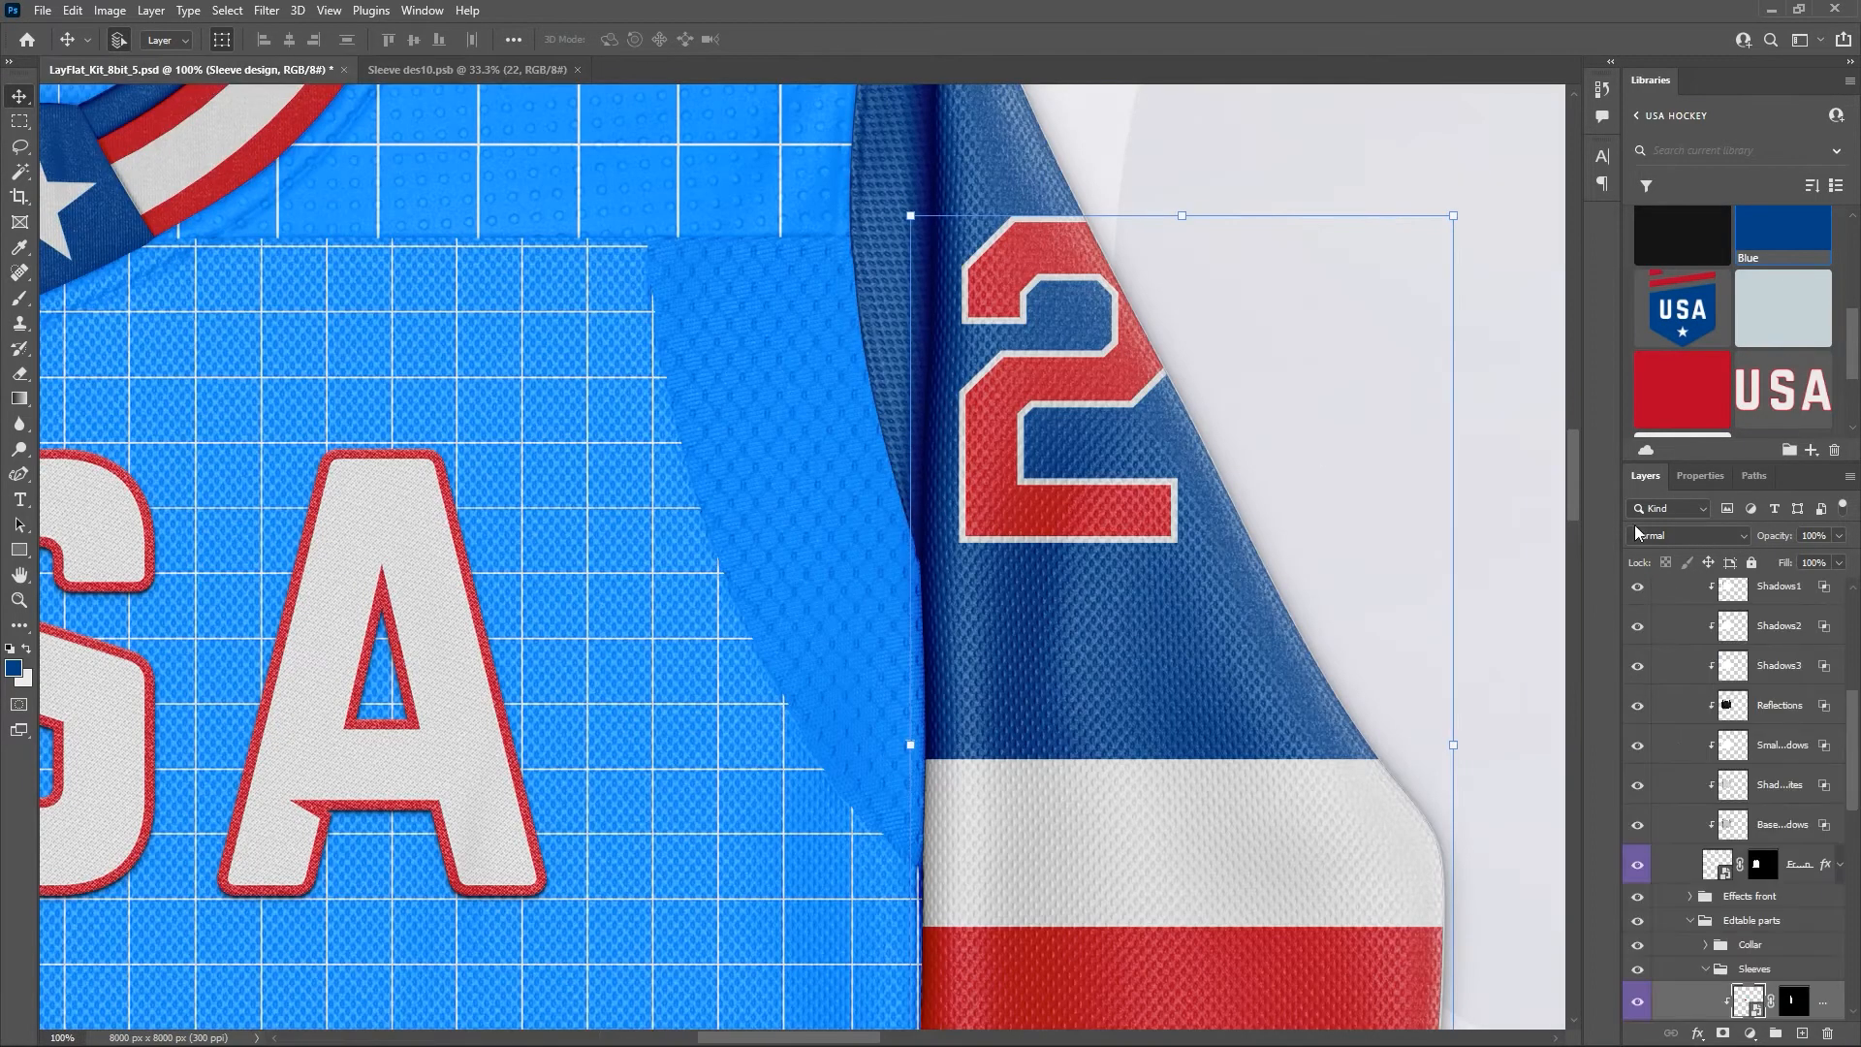
pyautogui.scroll(5, 1816, 676)
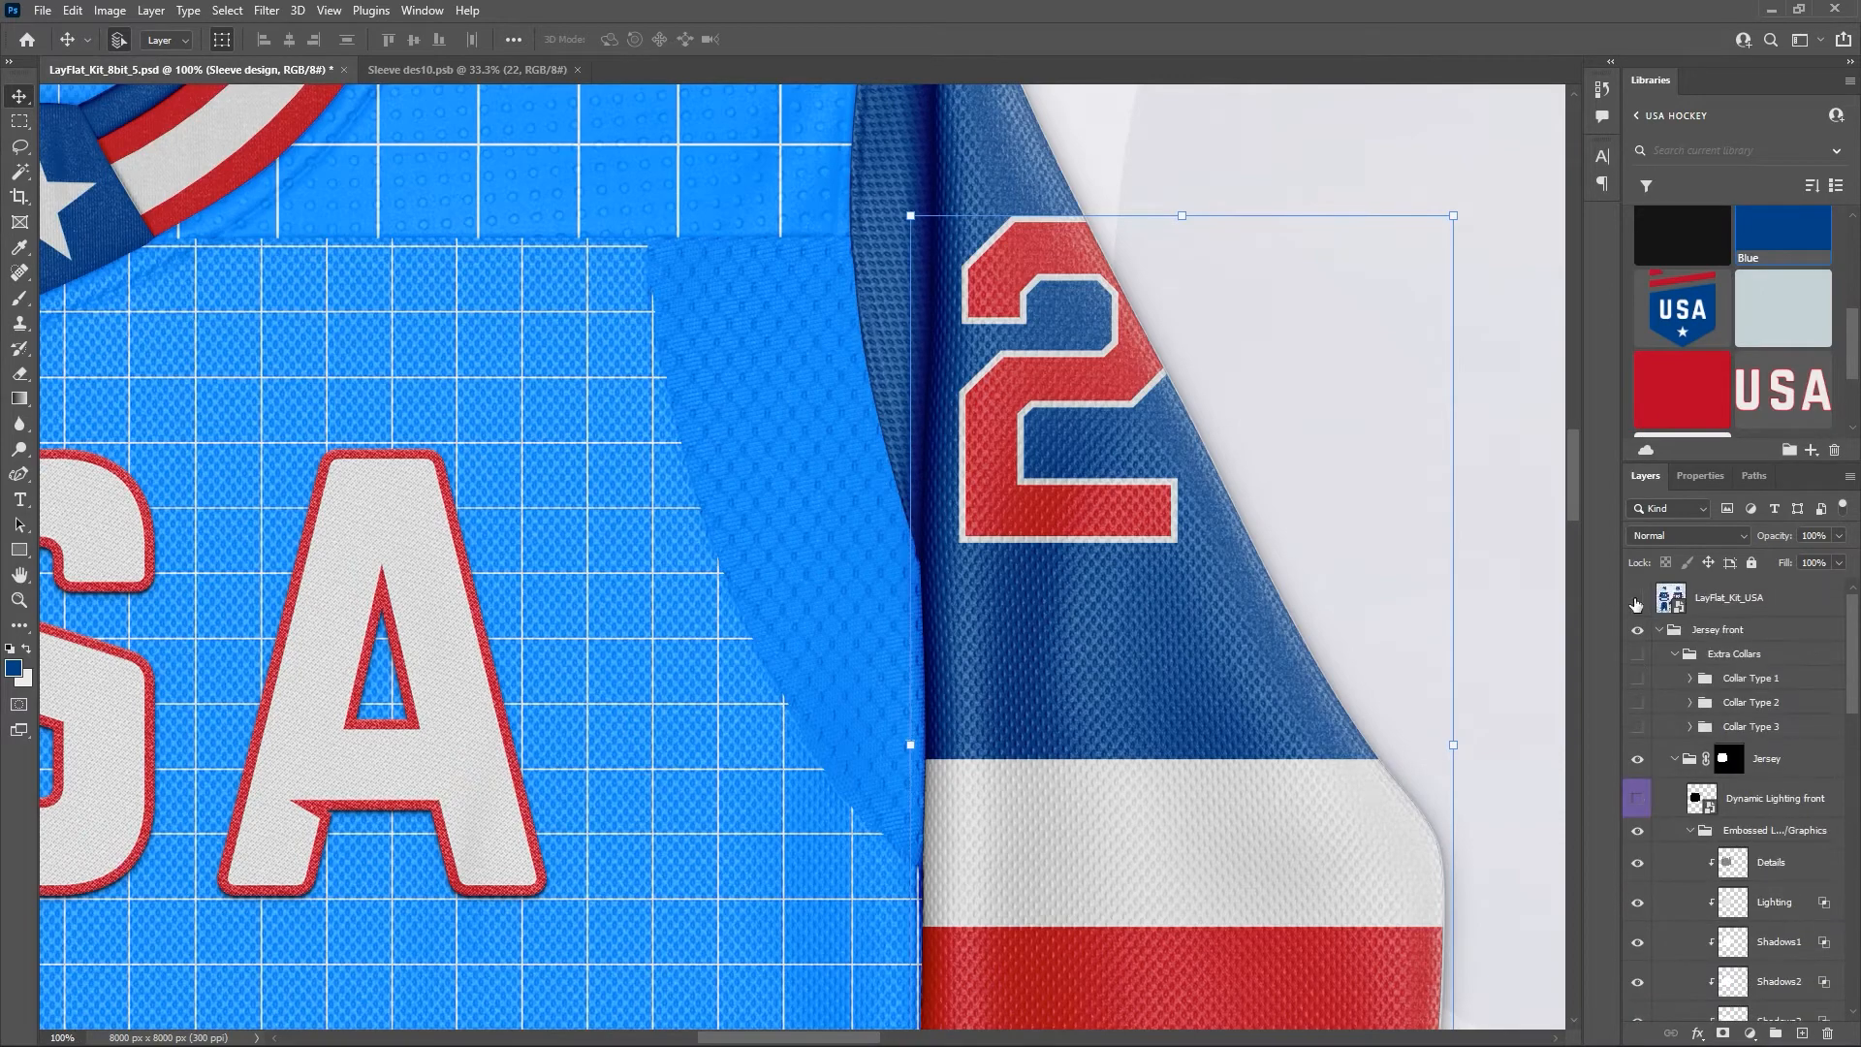
pyautogui.click(1637, 601)
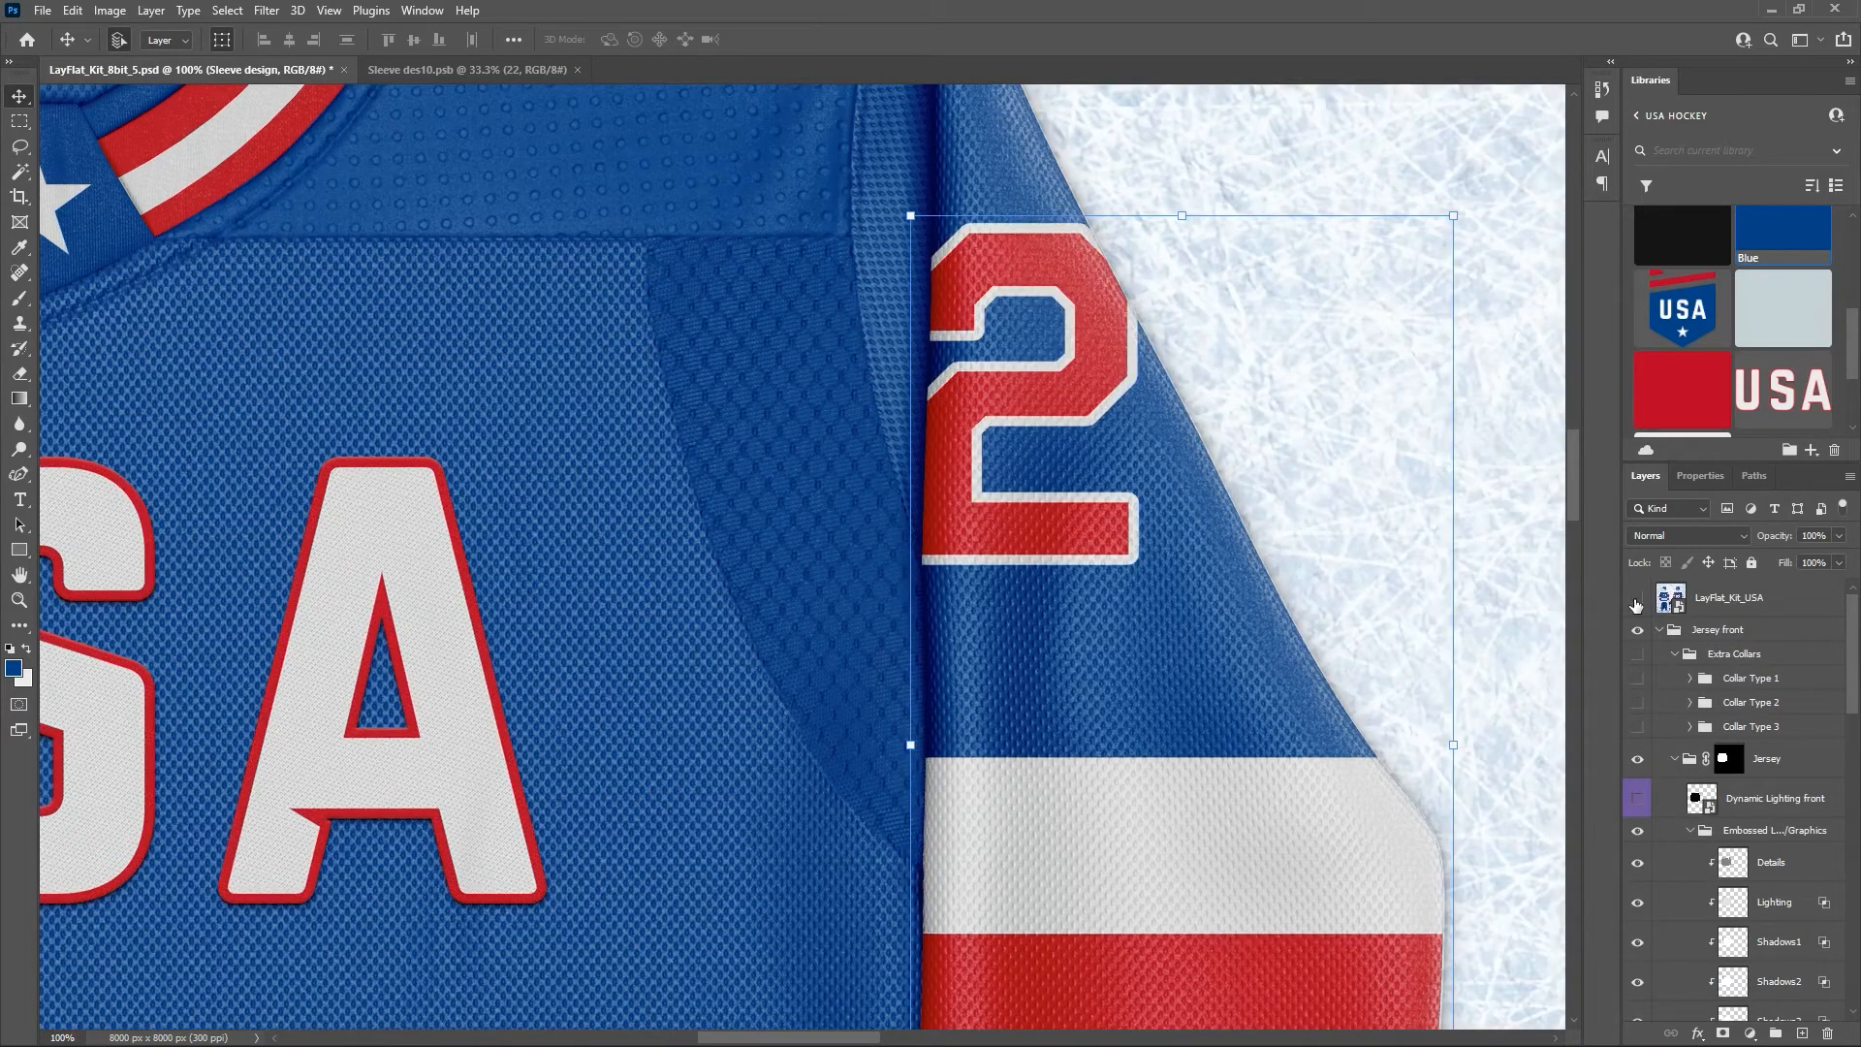
pyautogui.click(1636, 601)
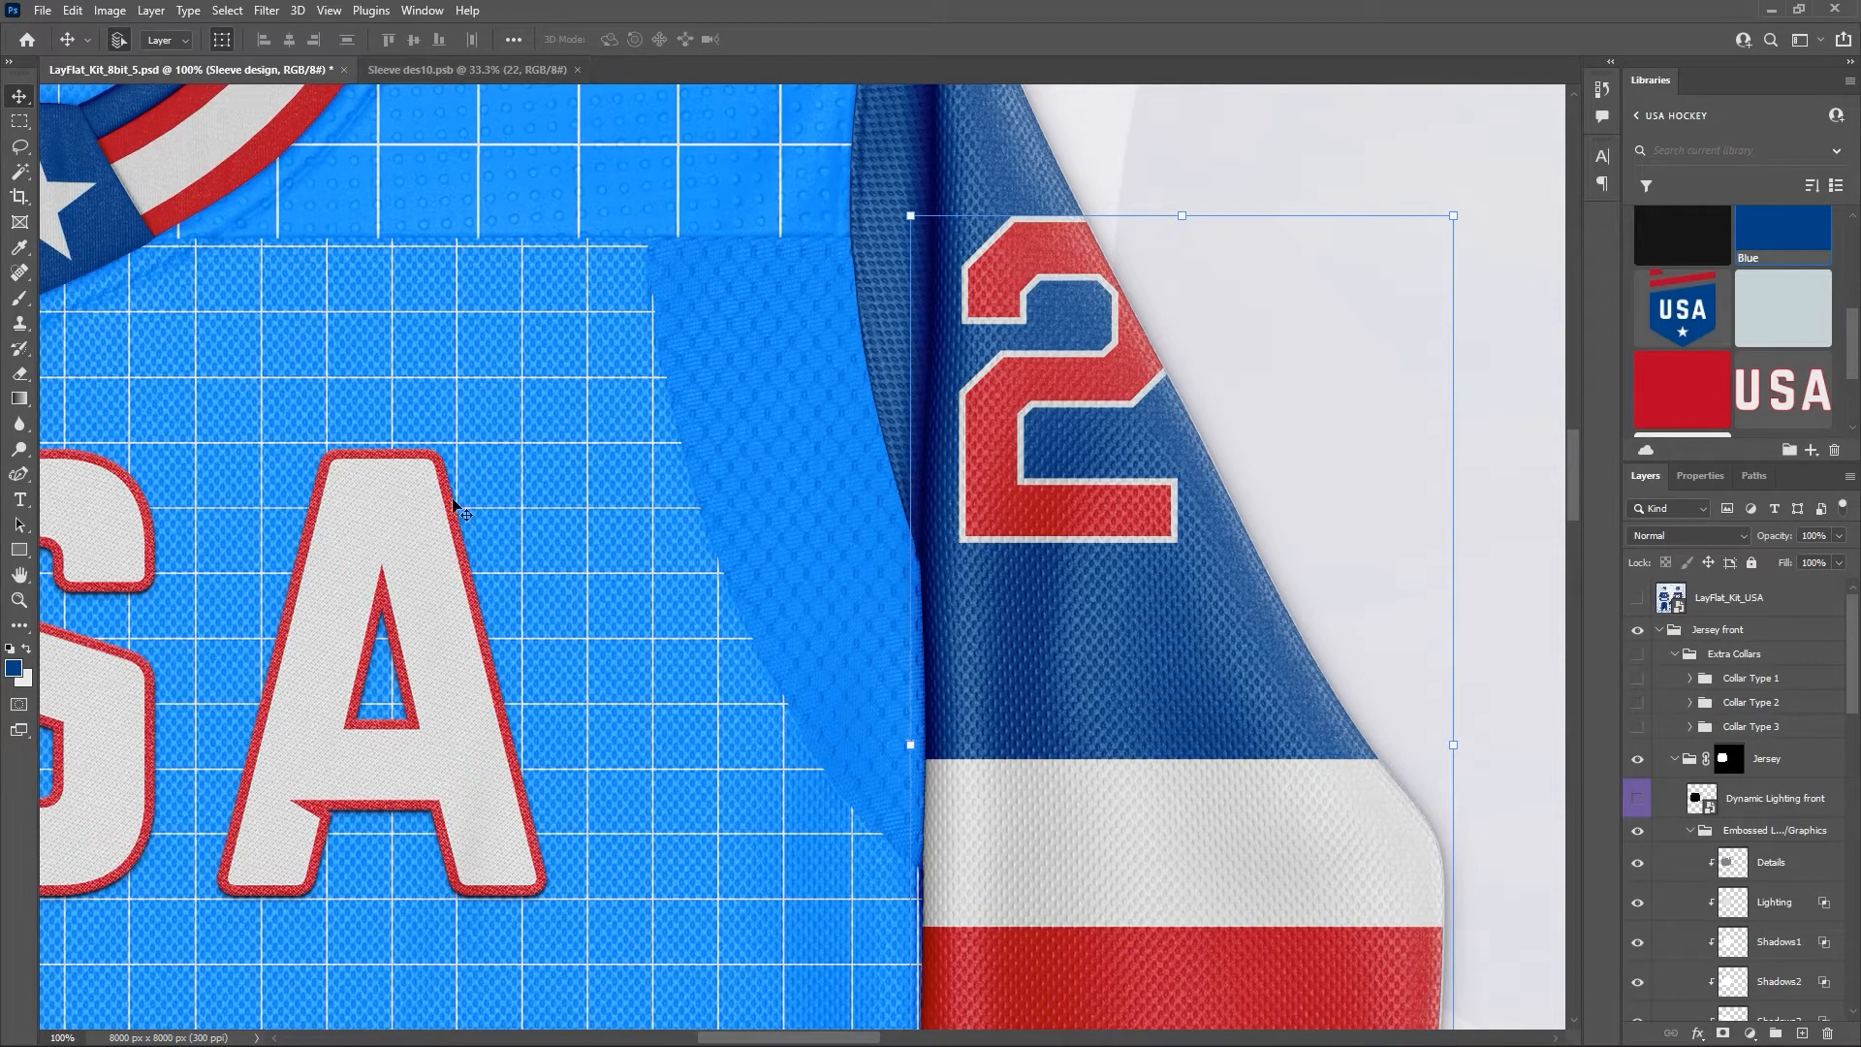
# Set the 22 shape's stroke width to 10 px in Sleeve des10.psb, save, and return to the jersey mockup.
pyautogui.click(493, 85)
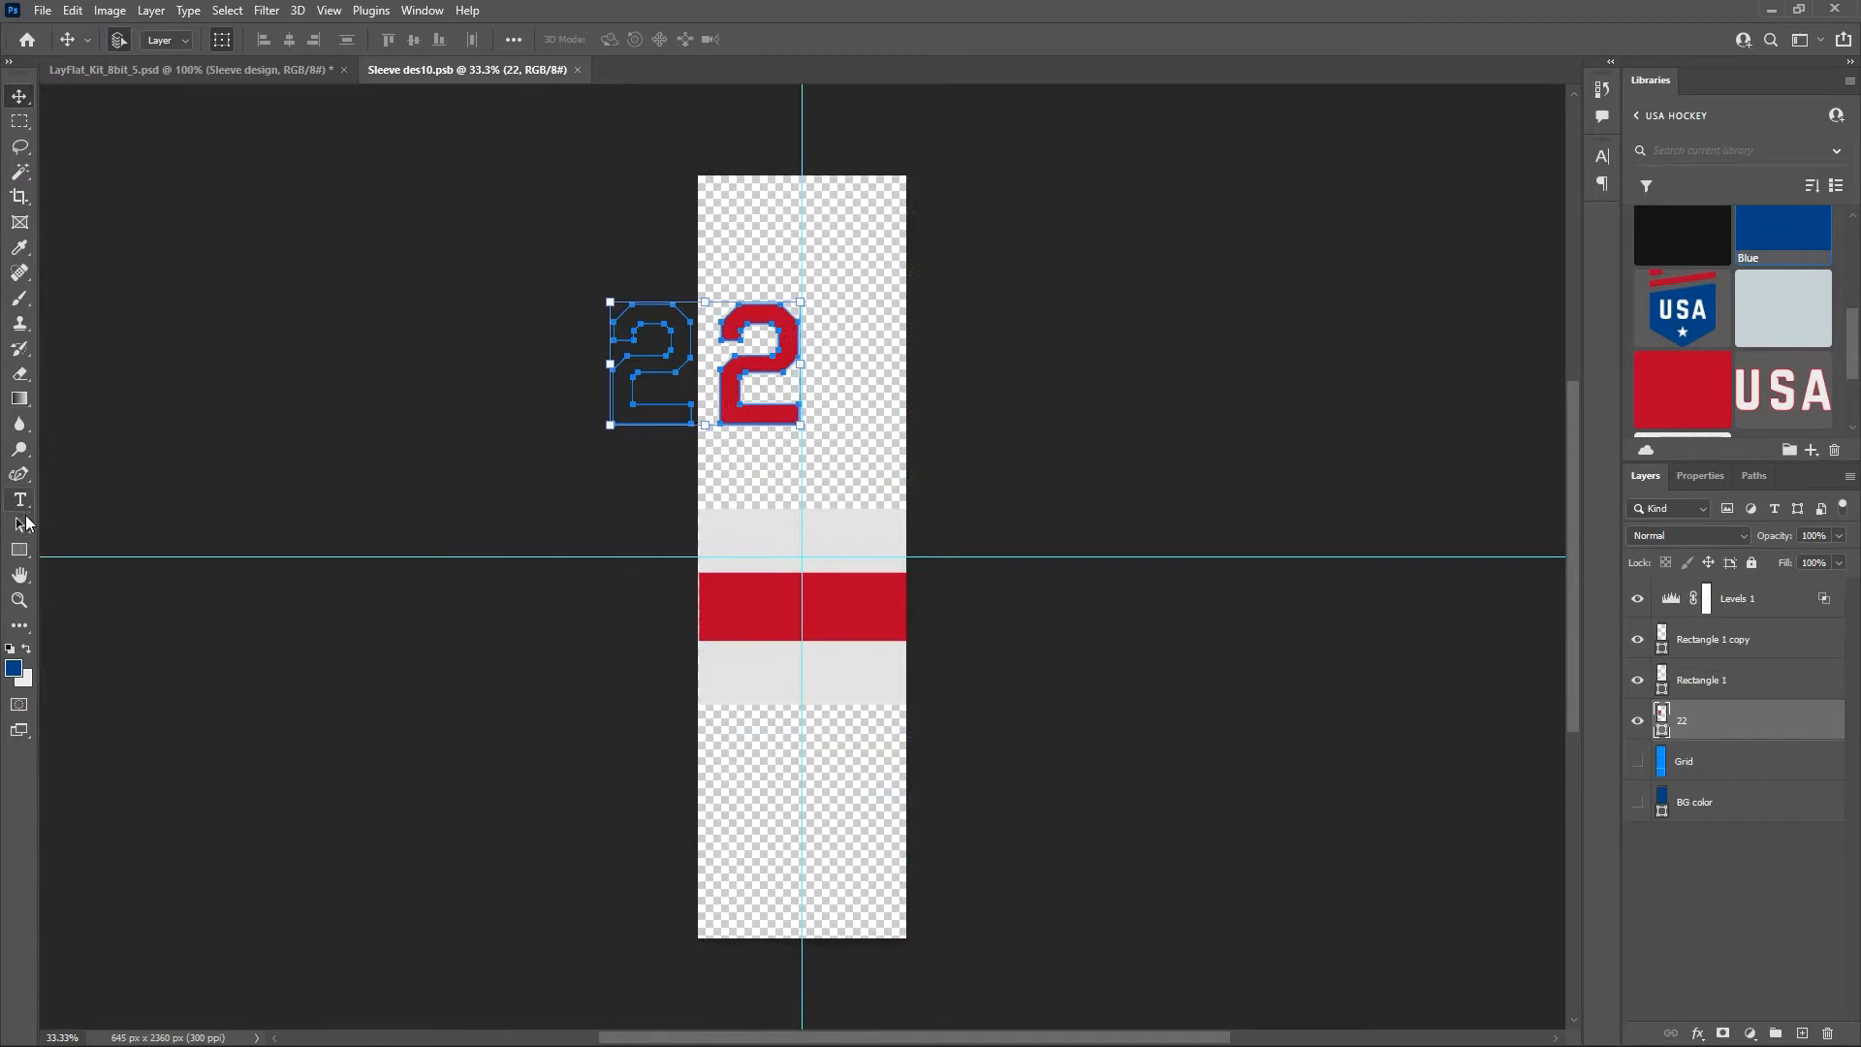
pyautogui.click(20, 525)
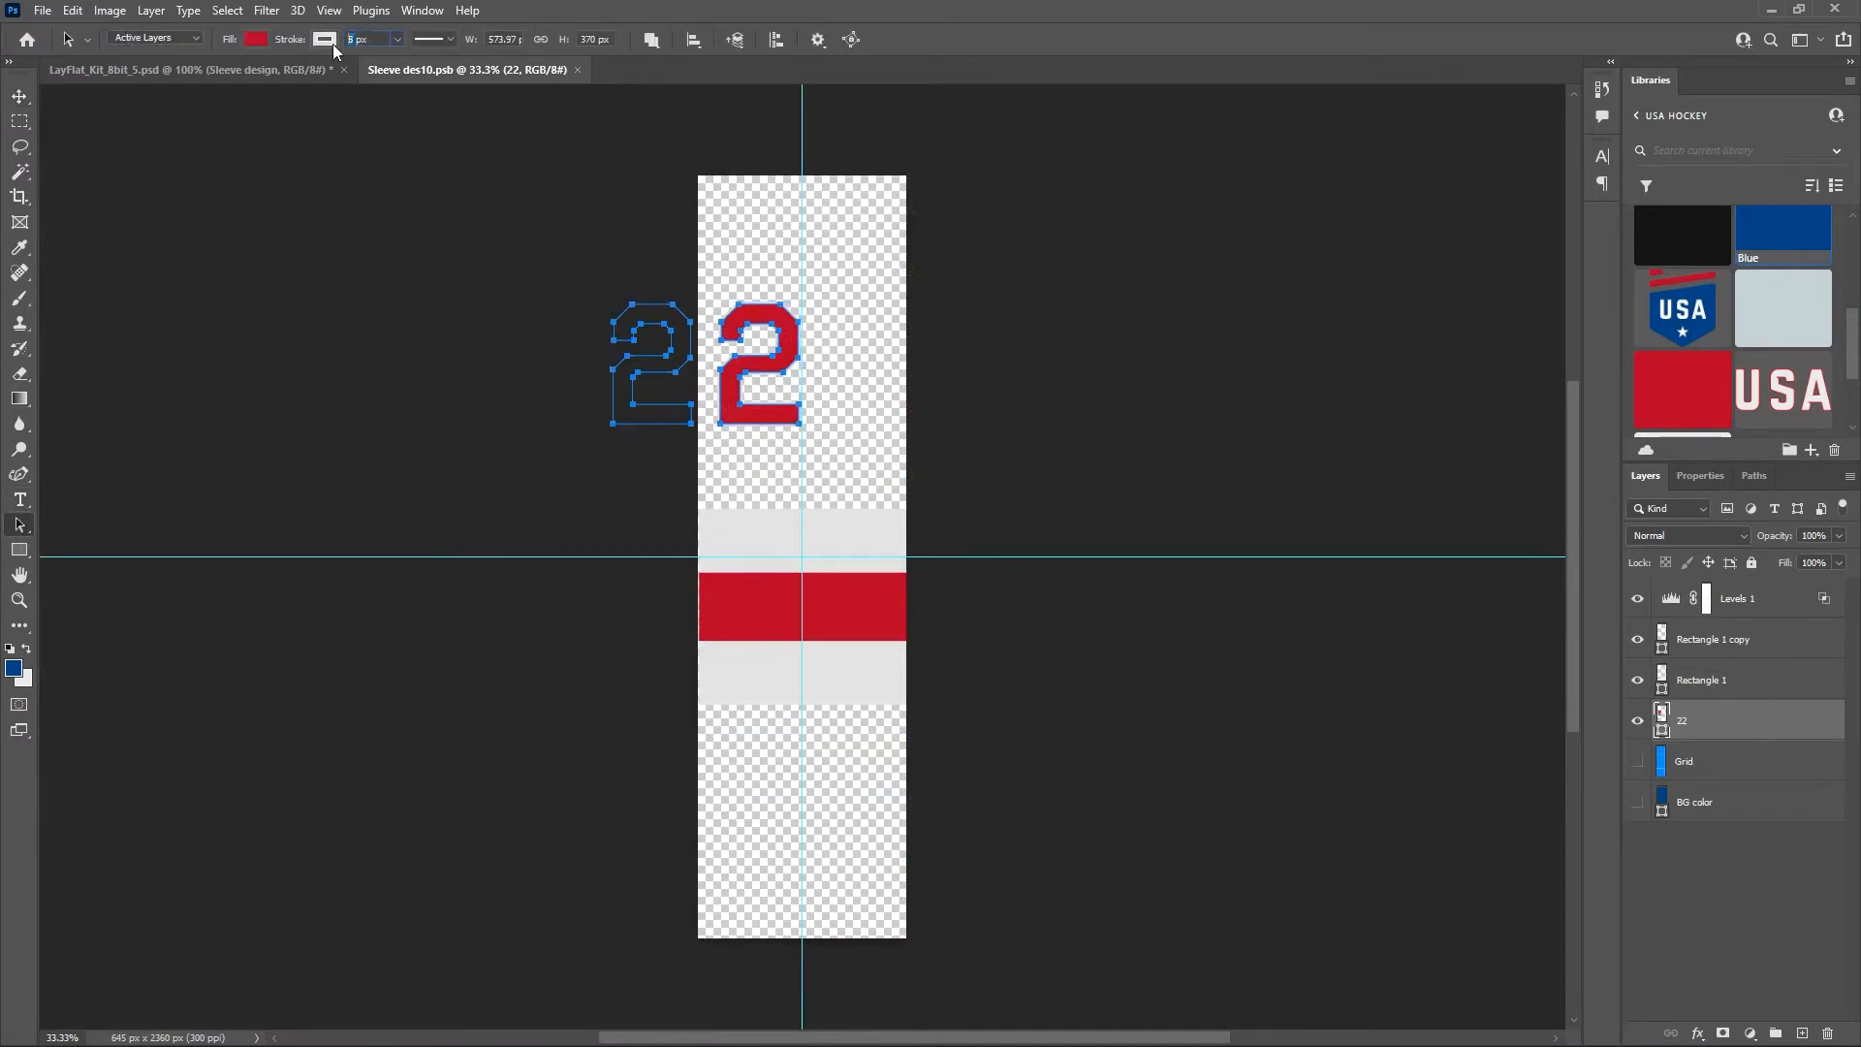
pyautogui.write('10')
pyautogui.press('Return')
pyautogui.hotkey('ctrl', 's')
pyautogui.click(211, 79)
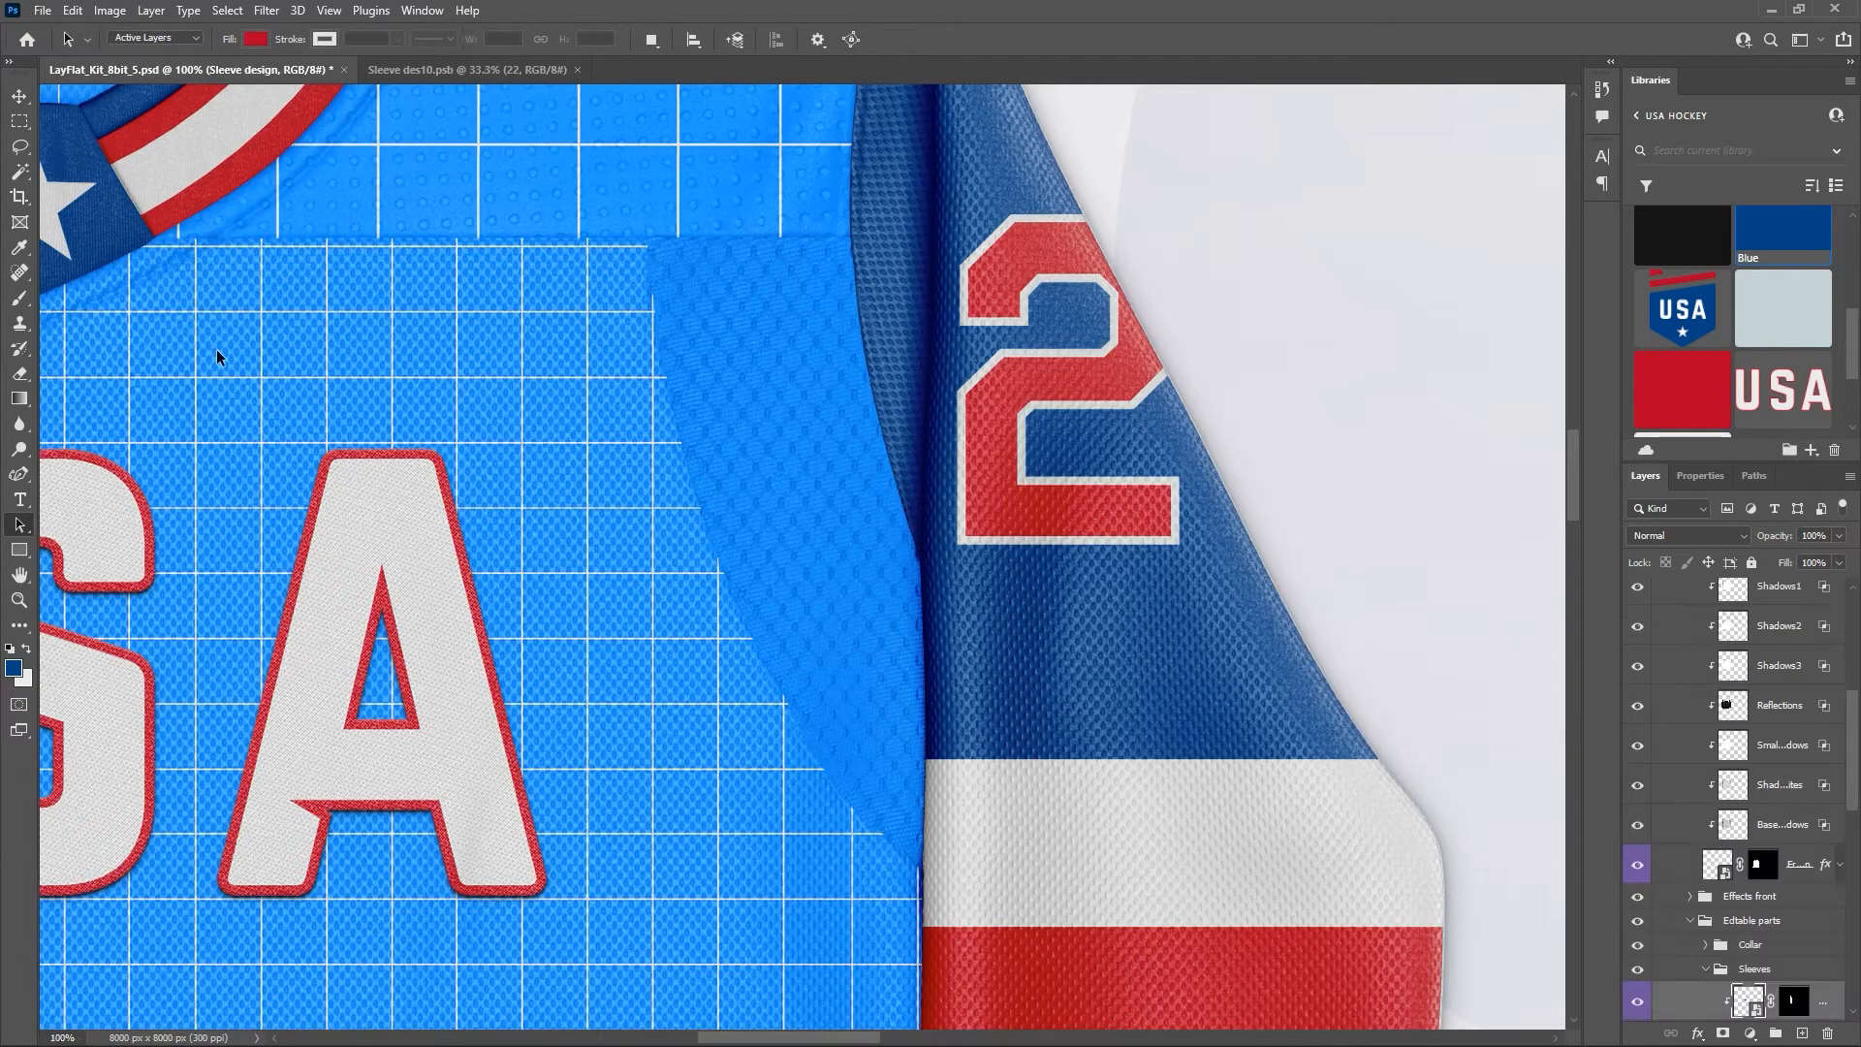
# Nudge the 22 shape slightly left and down in Sleeve des10.psb, save, and return to the jersey mockup.
pyautogui.click(468, 72)
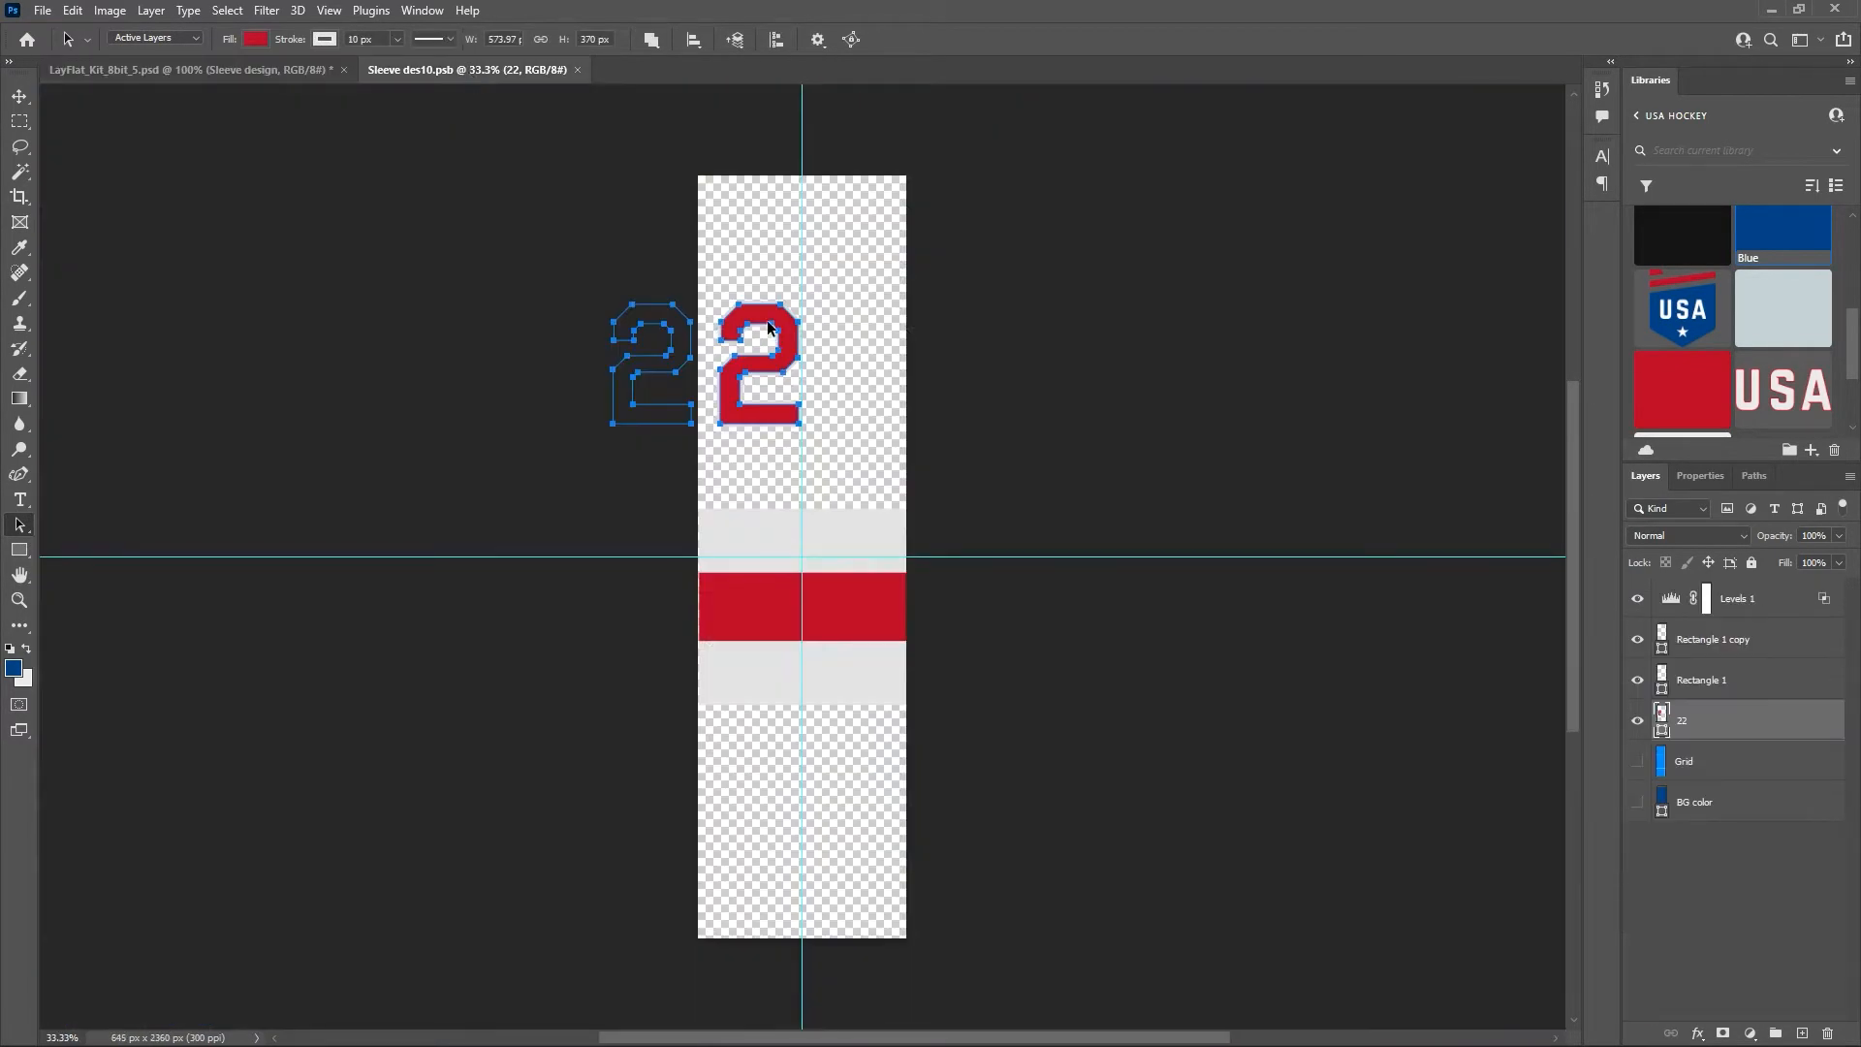
pyautogui.click(29, 96)
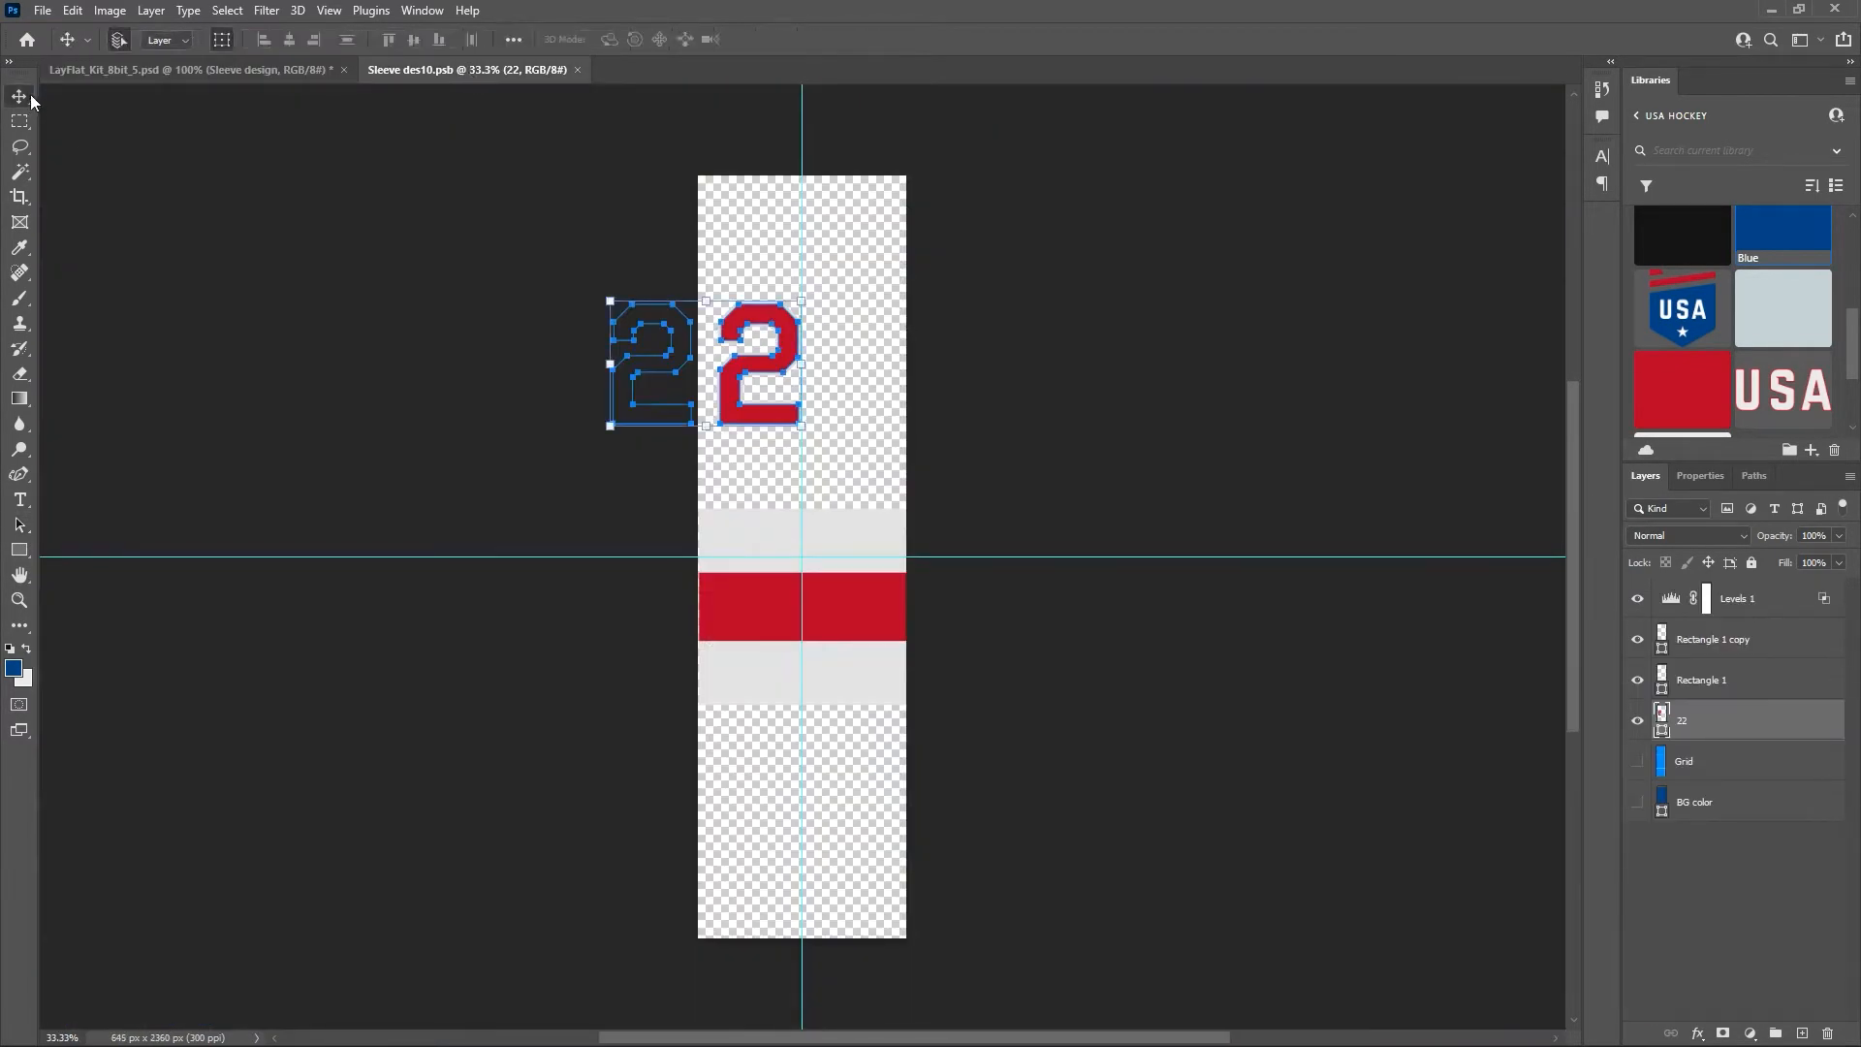
pyautogui.press('Left')
pyautogui.press('Left')
pyautogui.press('Left')
pyautogui.press('Left')
pyautogui.press('Left')
pyautogui.press('Left')
pyautogui.press('Left')
pyautogui.press('Left')
pyautogui.press('Left')
pyautogui.press('Left')
pyautogui.press('Left')
pyautogui.press('Left')
pyautogui.press('Left')
pyautogui.press('Left')
pyautogui.press('Left')
pyautogui.press('Left')
pyautogui.press('Left')
pyautogui.press('Left')
pyautogui.press('Left')
pyautogui.press('Left')
pyautogui.press('Down')
pyautogui.press('Down')
pyautogui.press('Down')
pyautogui.press('Down')
pyautogui.press('Down')
pyautogui.press('Down')
pyautogui.press('Down')
pyautogui.press('Down')
pyautogui.press('Down')
pyautogui.press('Down')
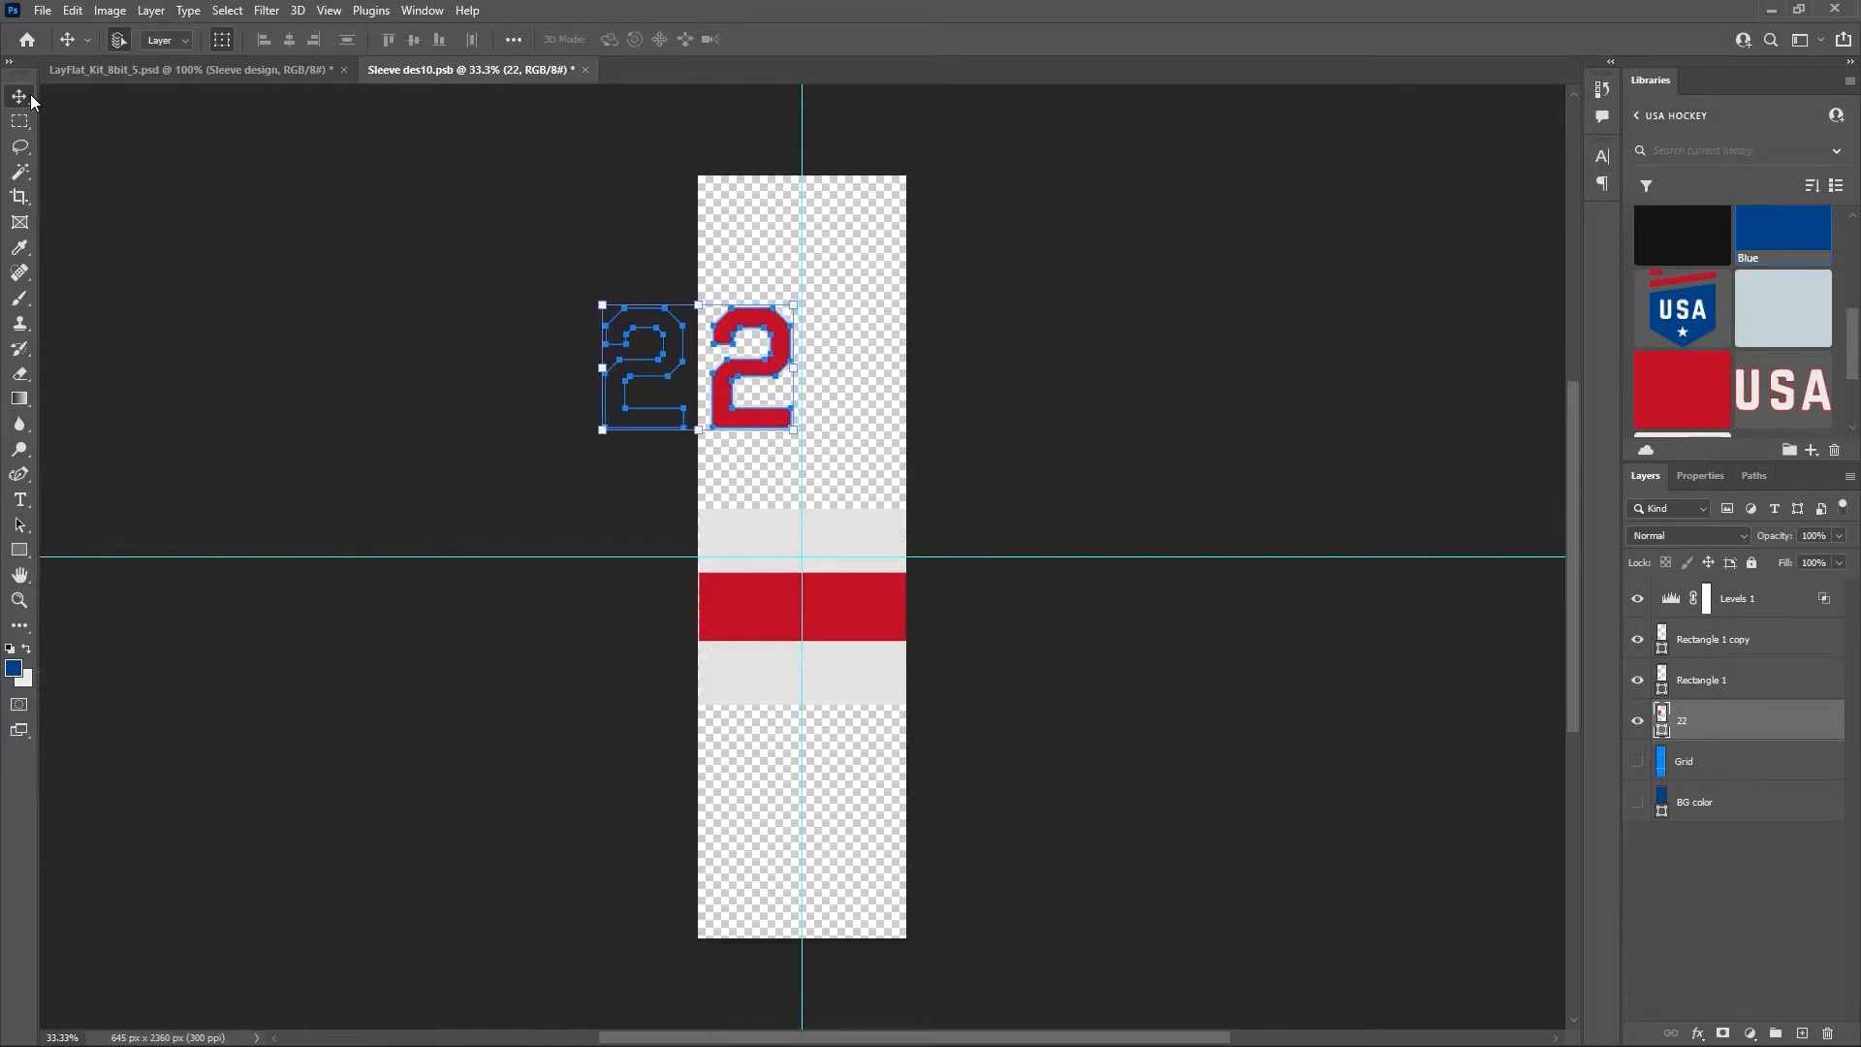
pyautogui.hotkey('ctrl', 's')
pyautogui.click(195, 76)
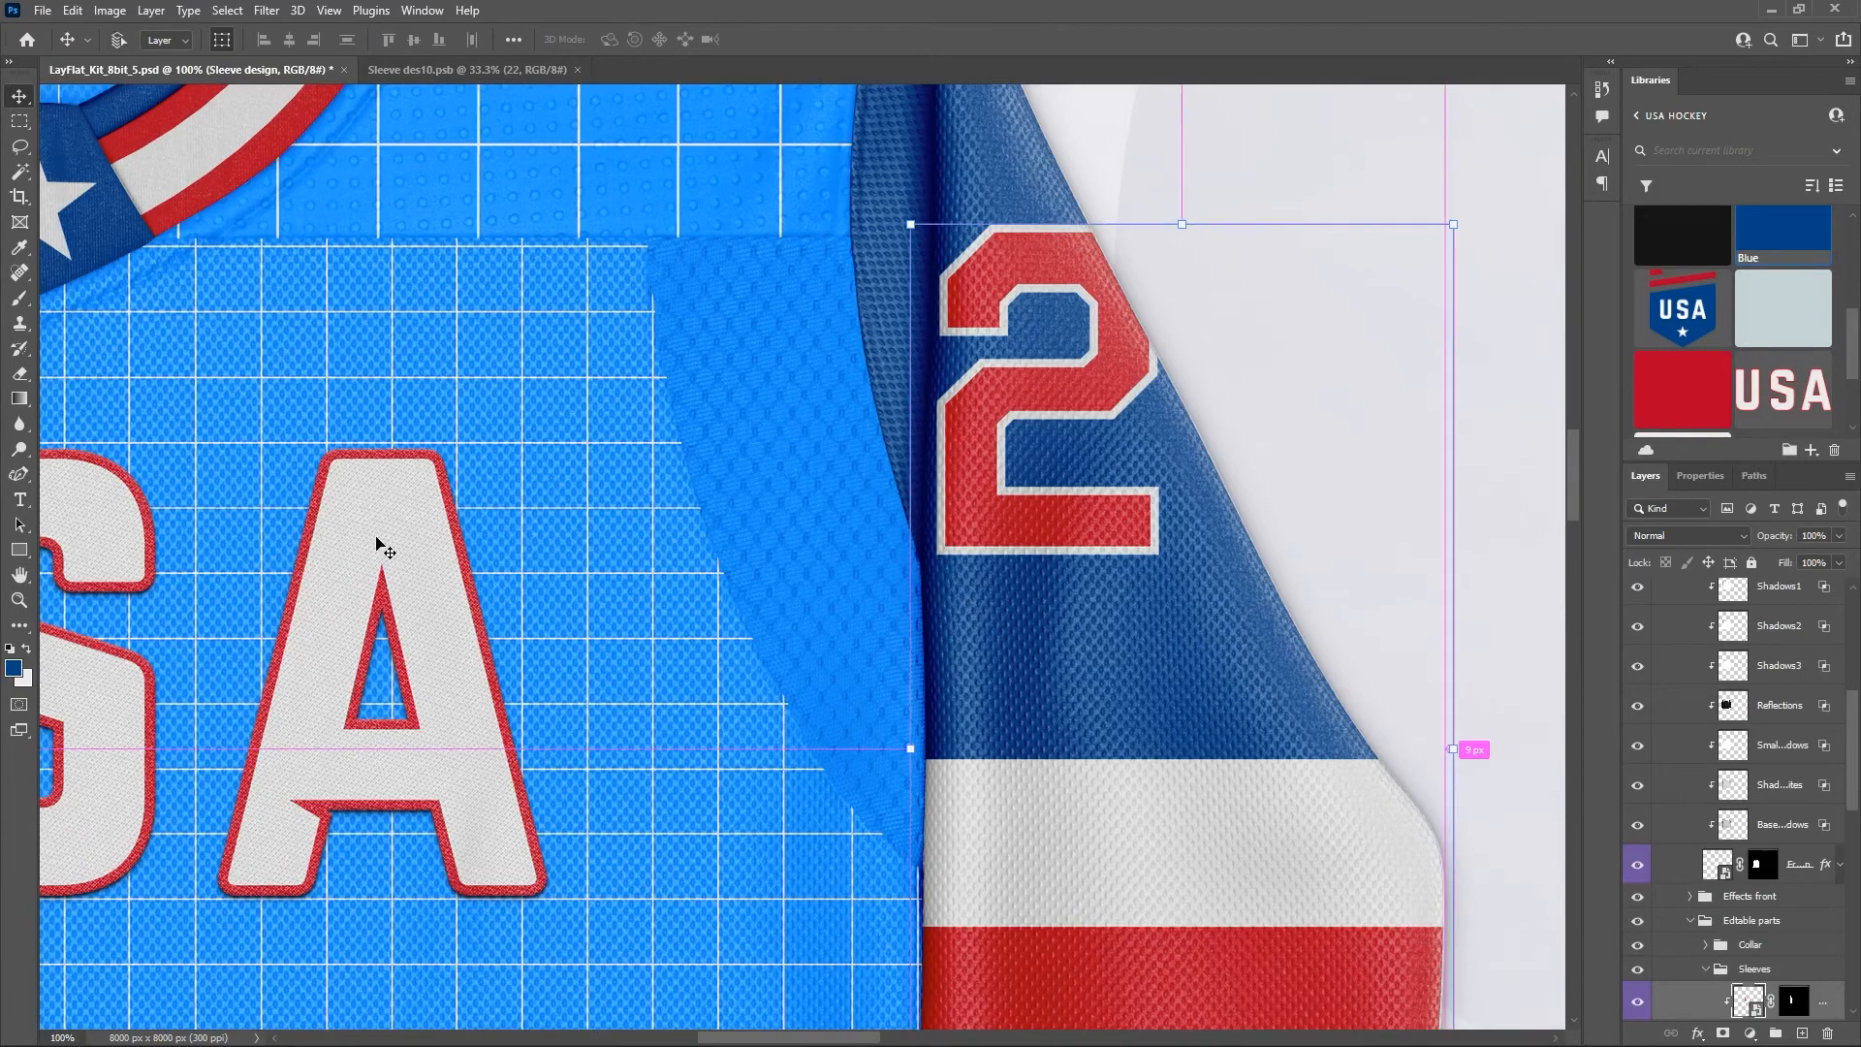
# Open the design smart object above the left sleeve color layer in the jersey's Sleeves group.
pyautogui.hotkey('ctrl', '-')
pyautogui.hotkey('ctrl', '-')
pyautogui.hotkey('ctrl', '-')
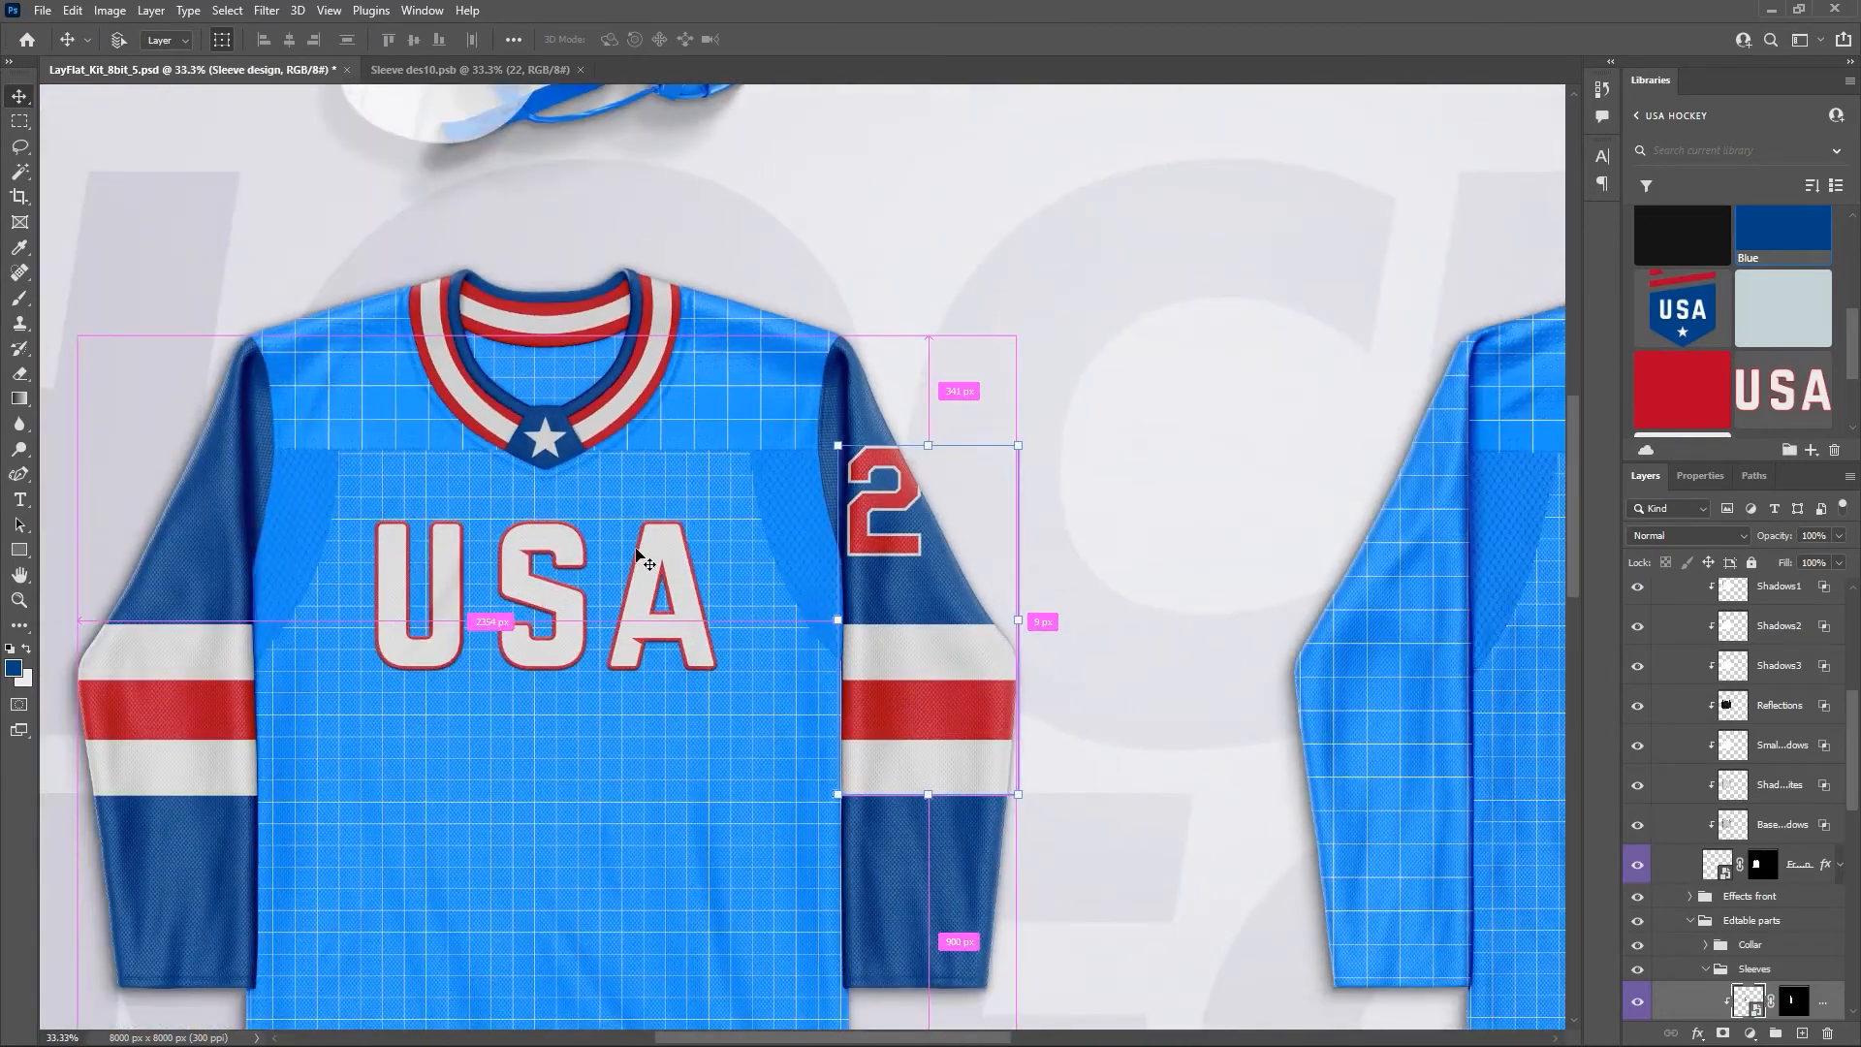
pyautogui.moveTo(615, 572); pyautogui.dragTo(911, 443)
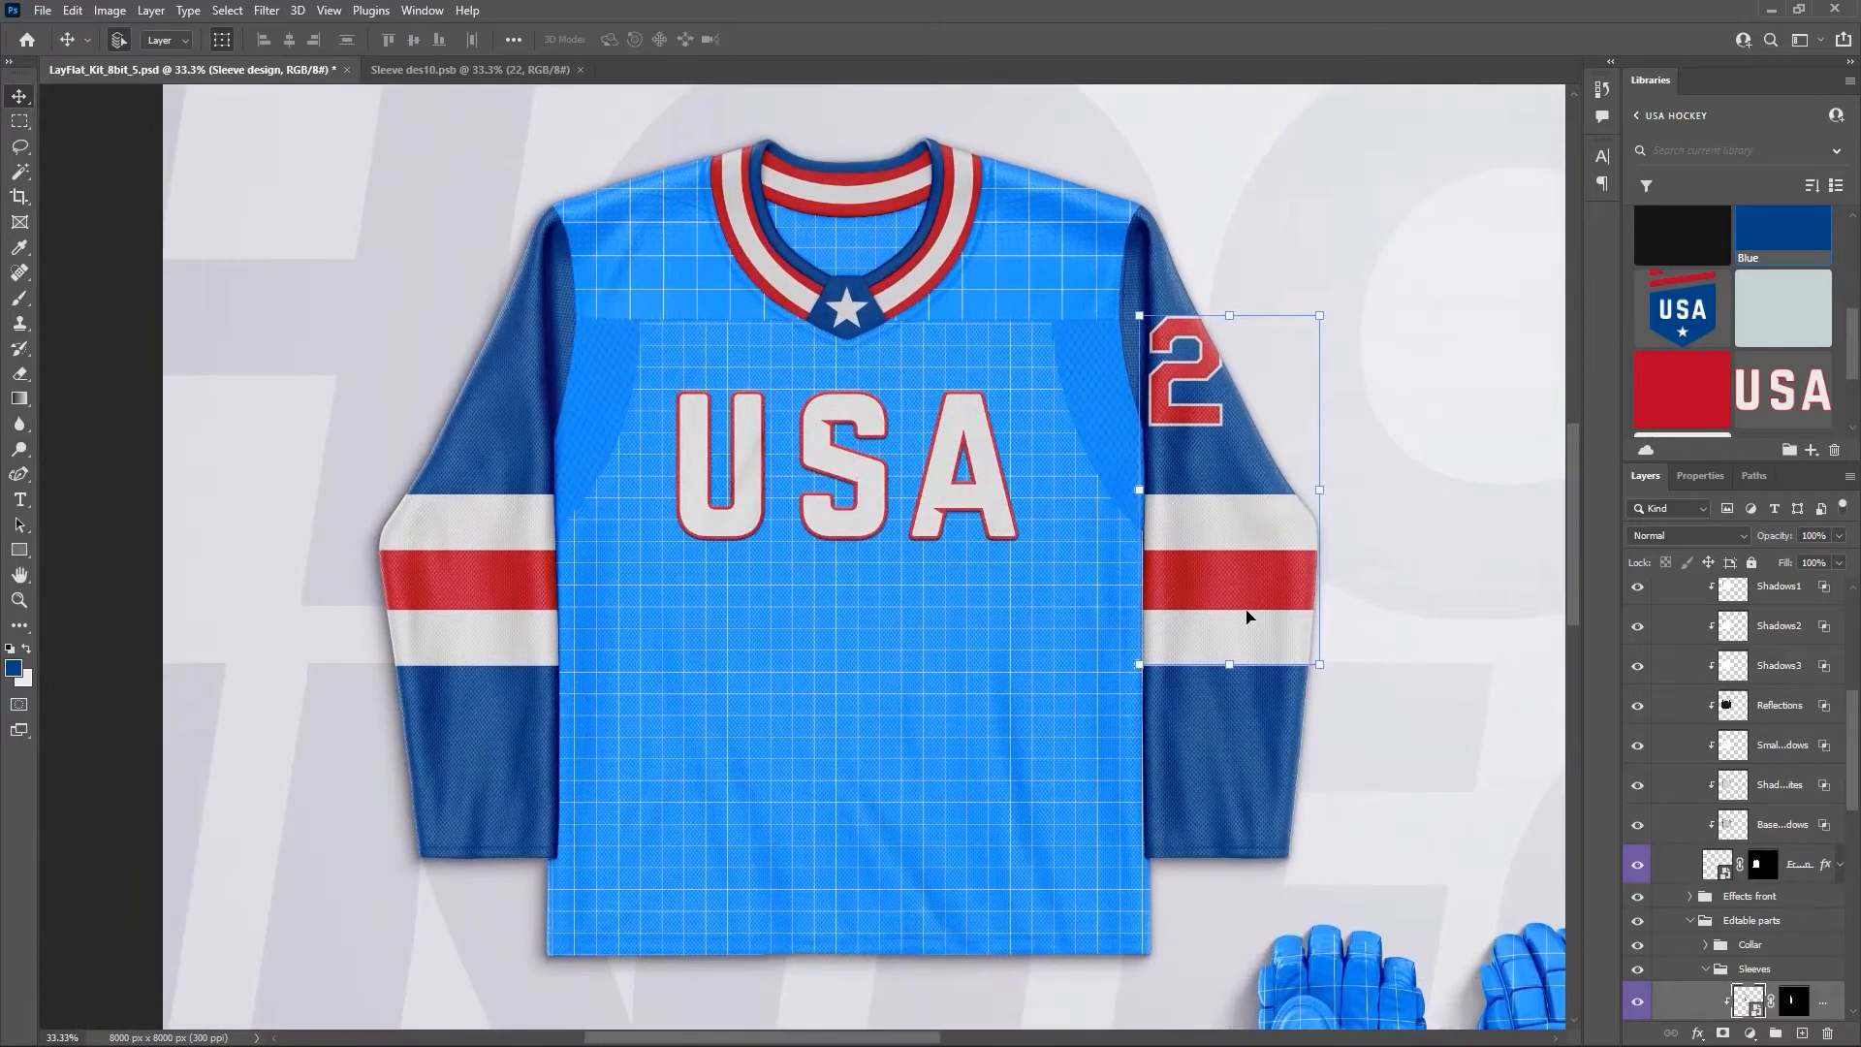
pyautogui.scroll(-3, 1774, 809)
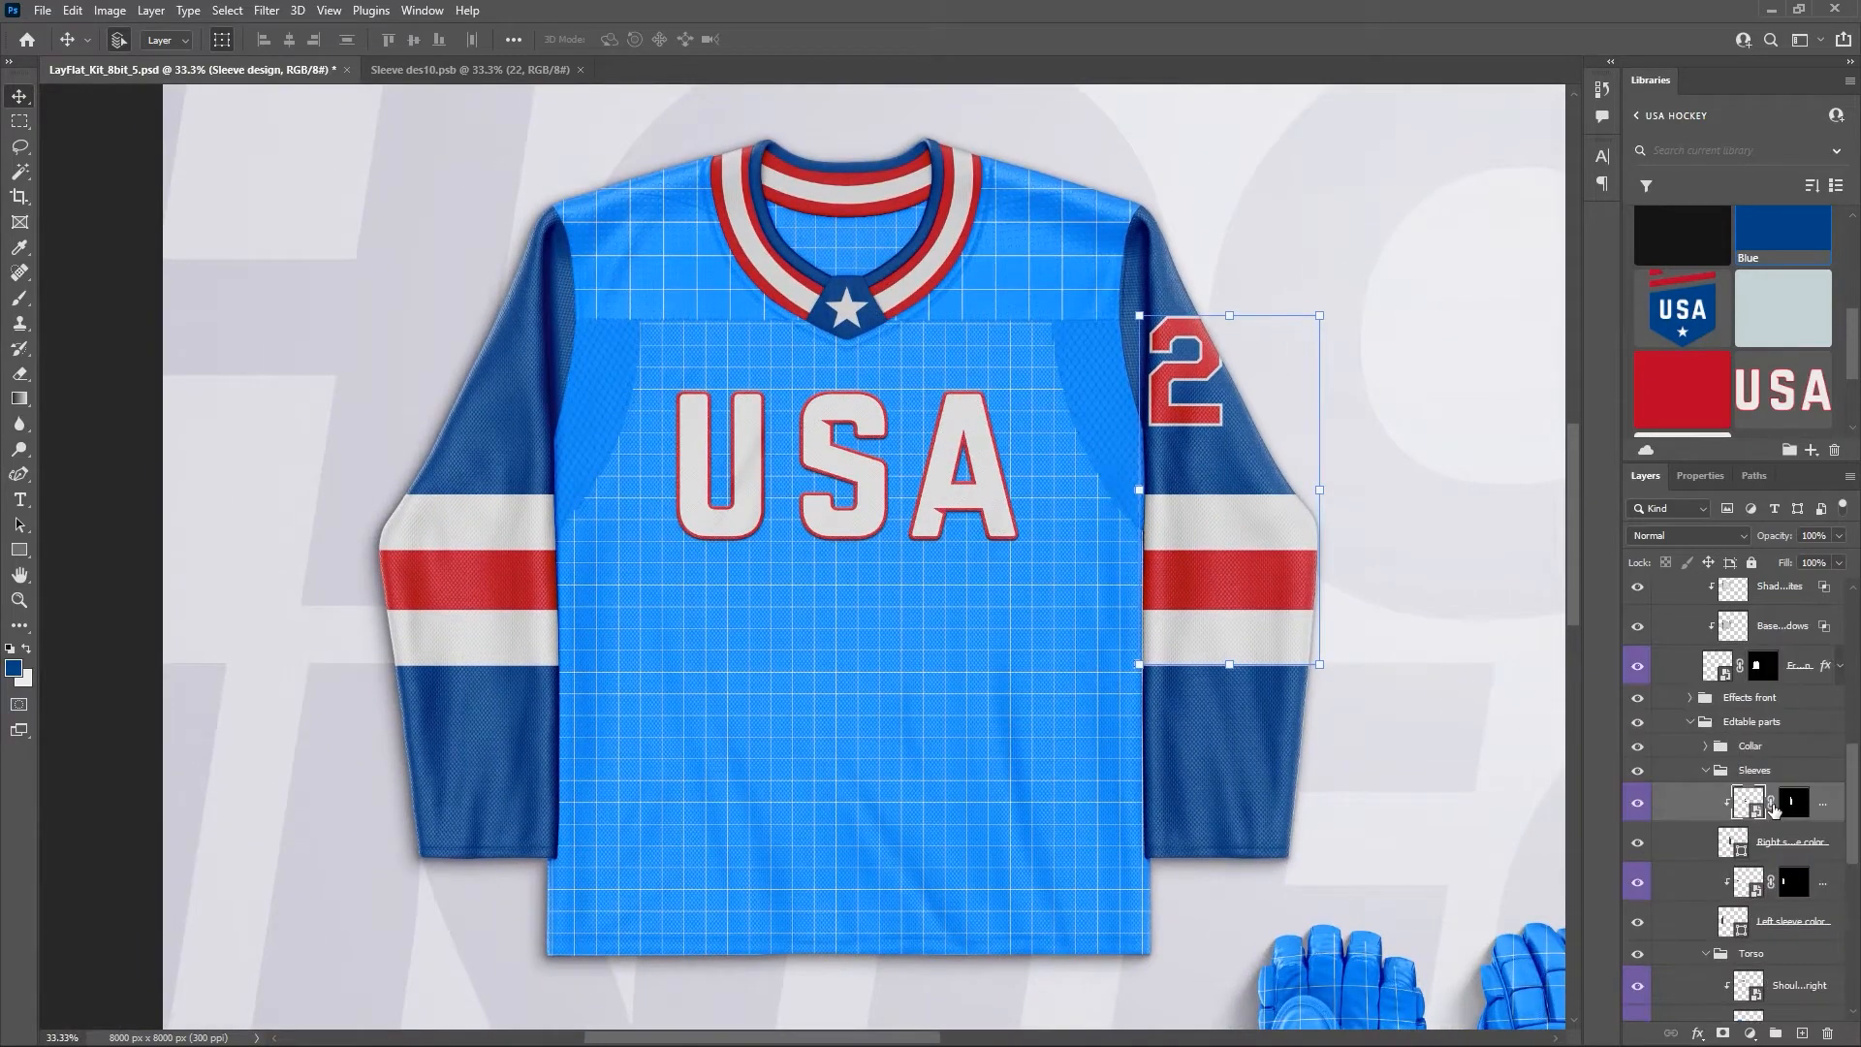
pyautogui.doubleClick(1750, 884)
# Duplicate the 22 layer from Sleeve des10.psb into Sleeve des19.psb and bring up that left sleeve design.
pyautogui.click(452, 76)
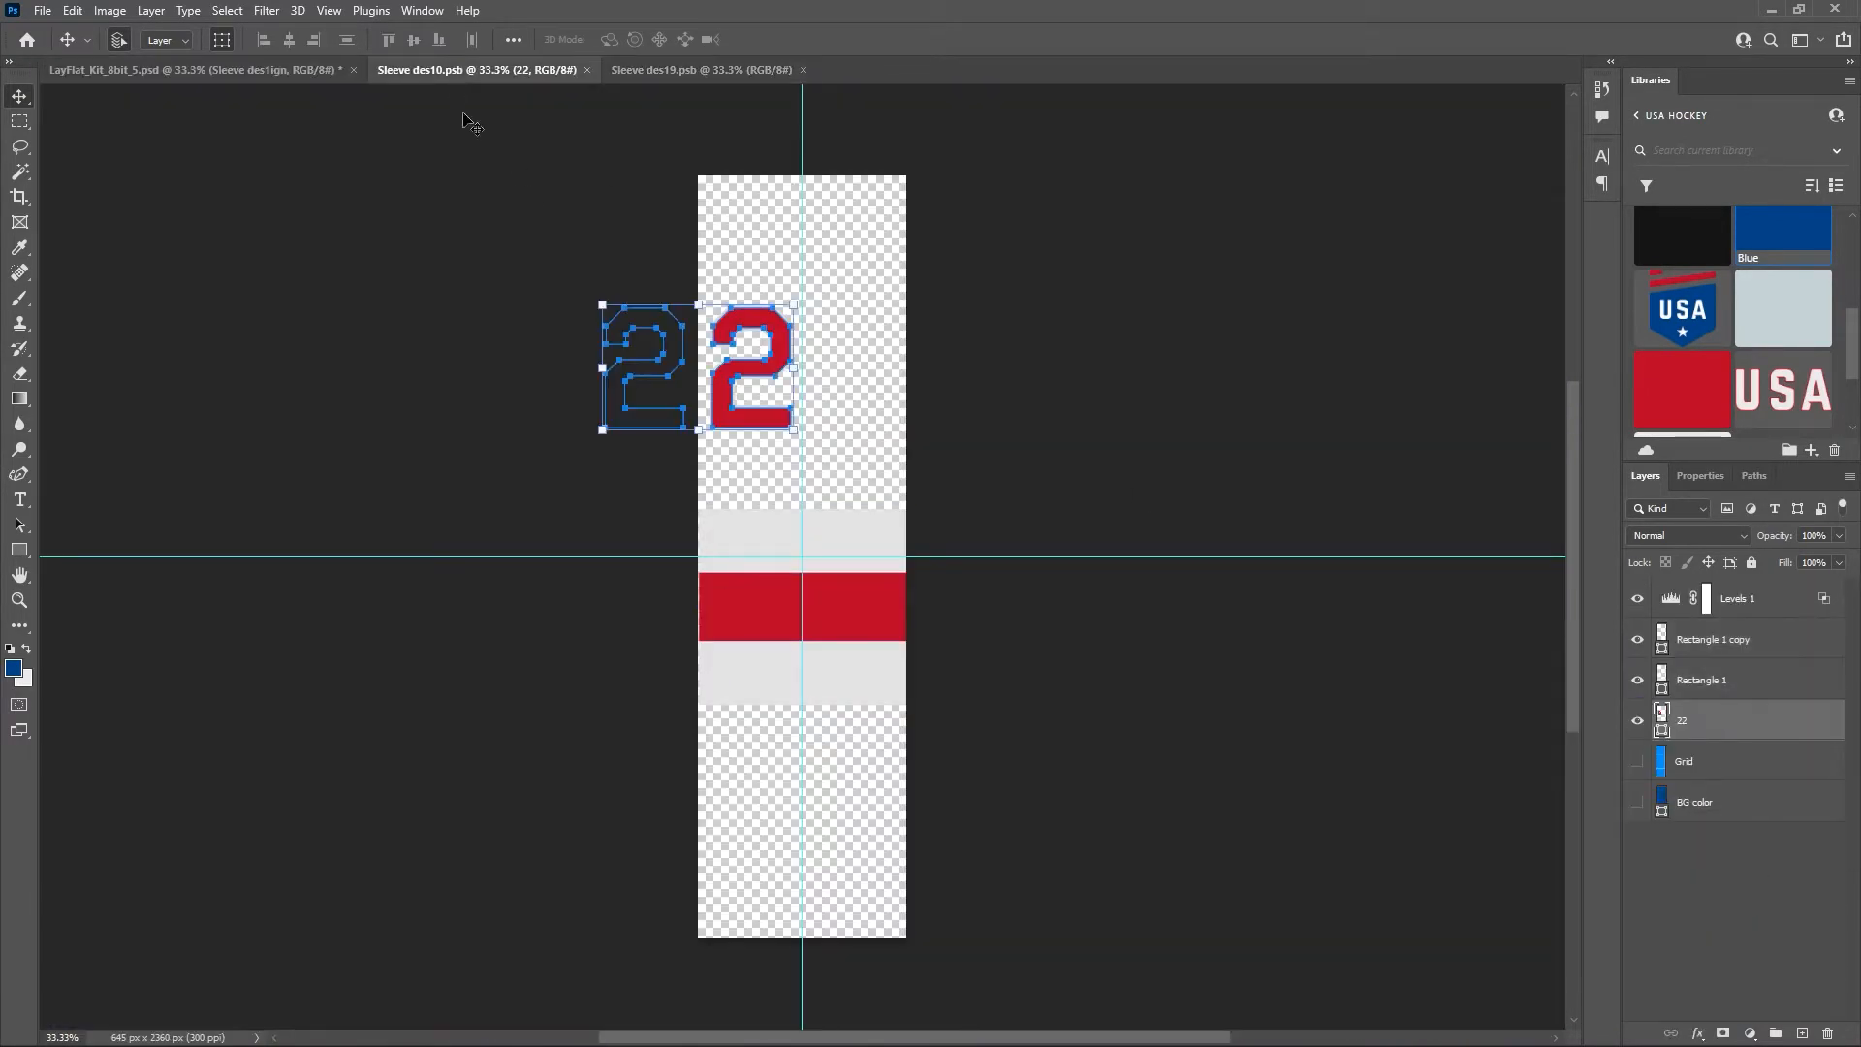
pyautogui.rightClick(1704, 727)
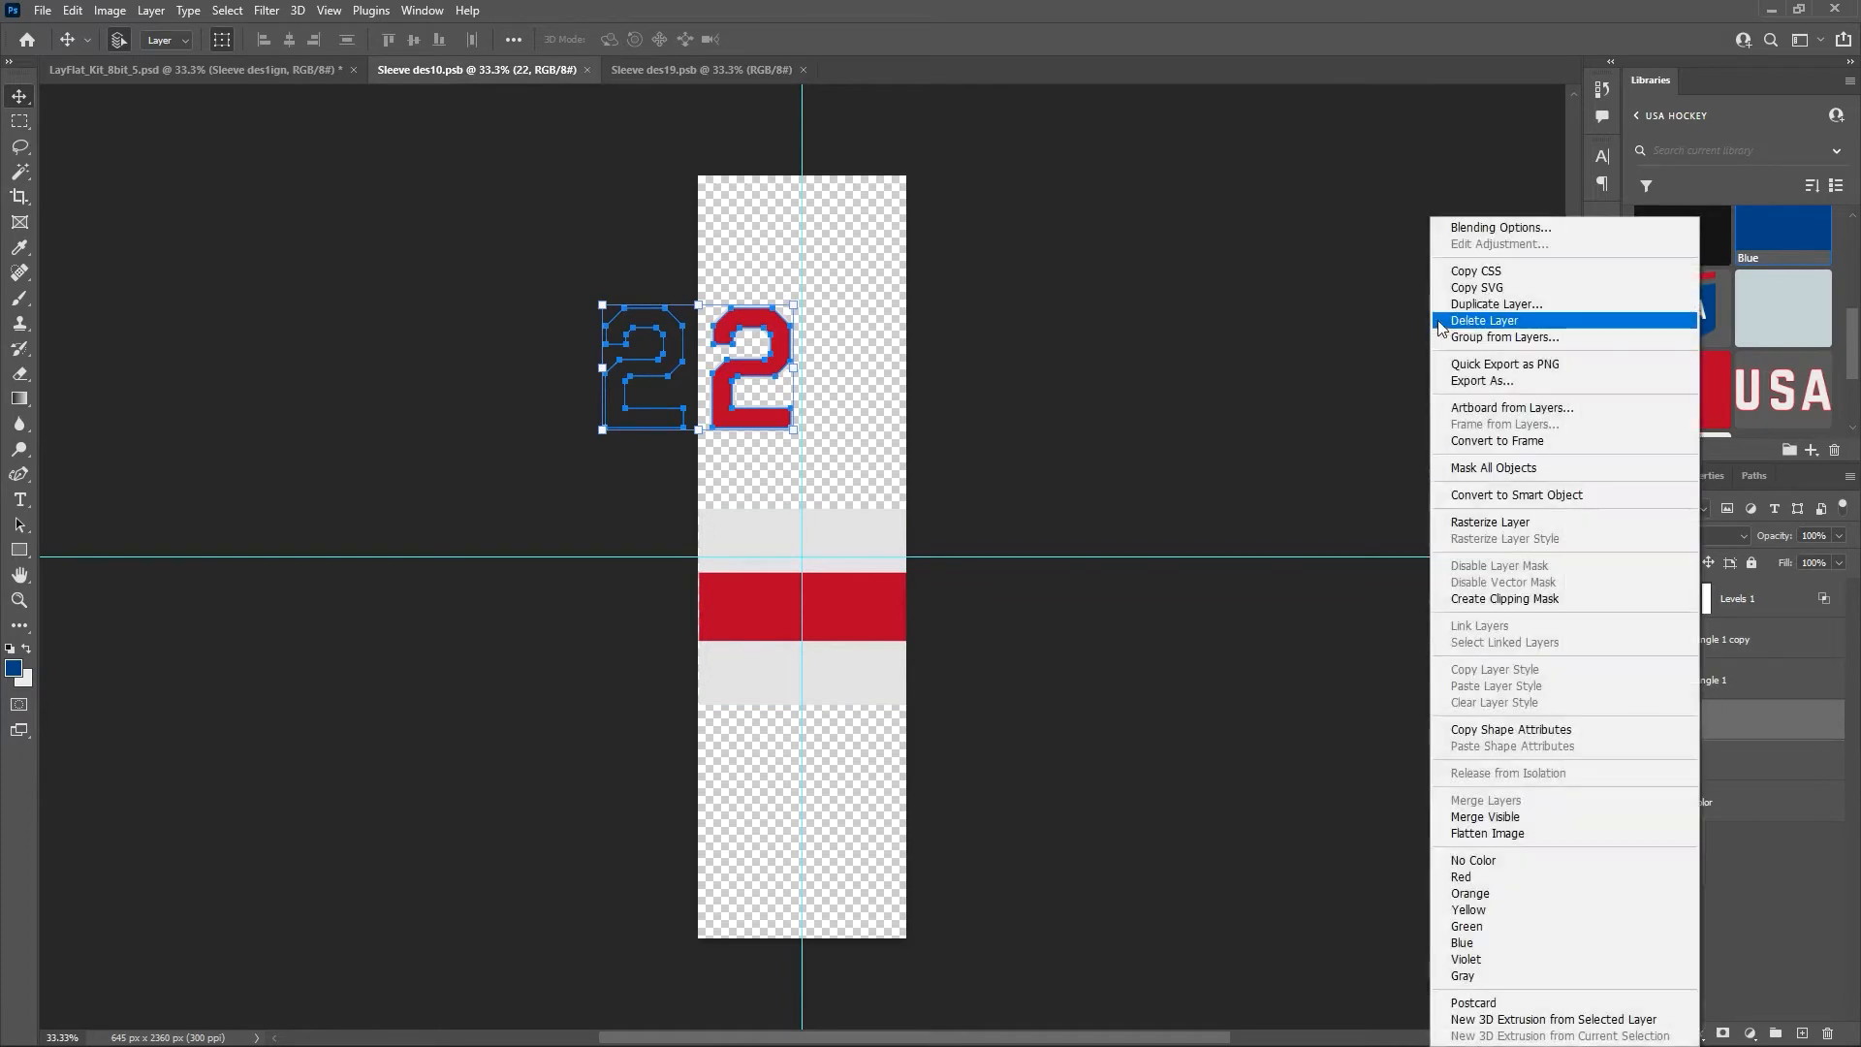
pyautogui.click(1483, 302)
pyautogui.click(1031, 357)
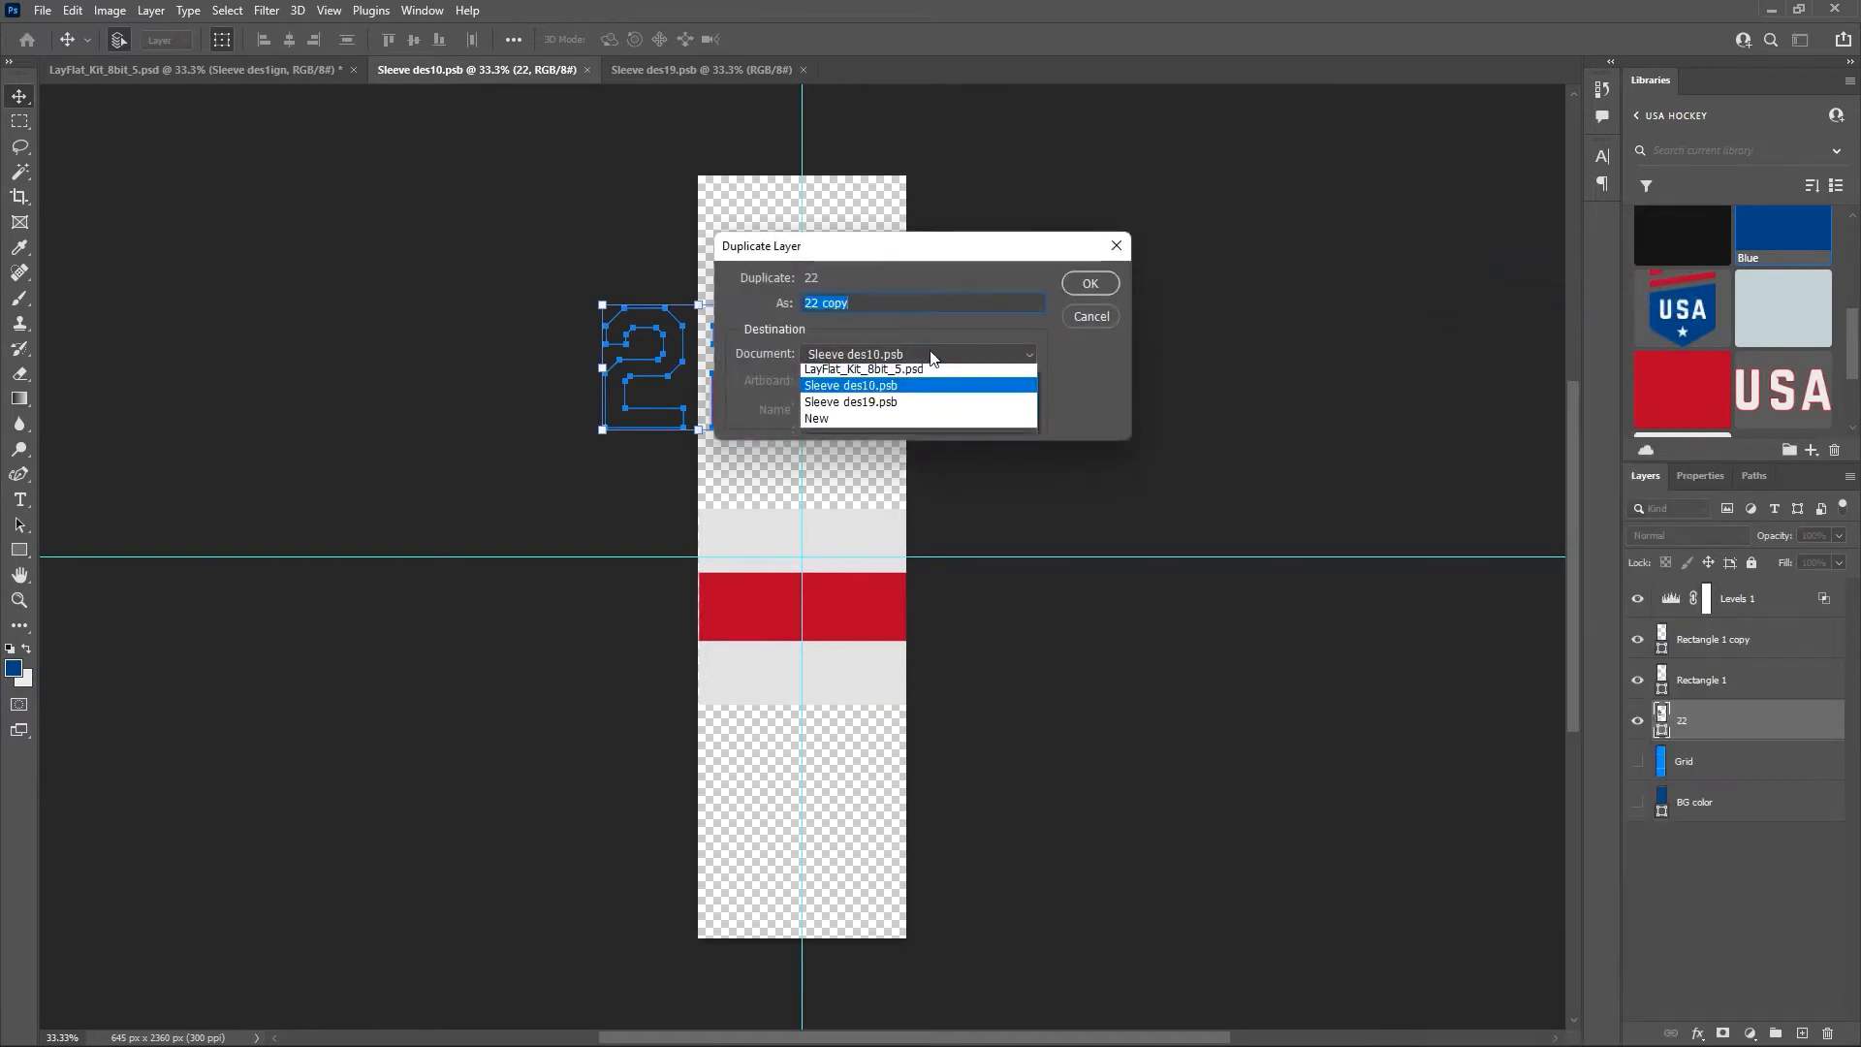
pyautogui.click(887, 402)
pyautogui.click(1088, 284)
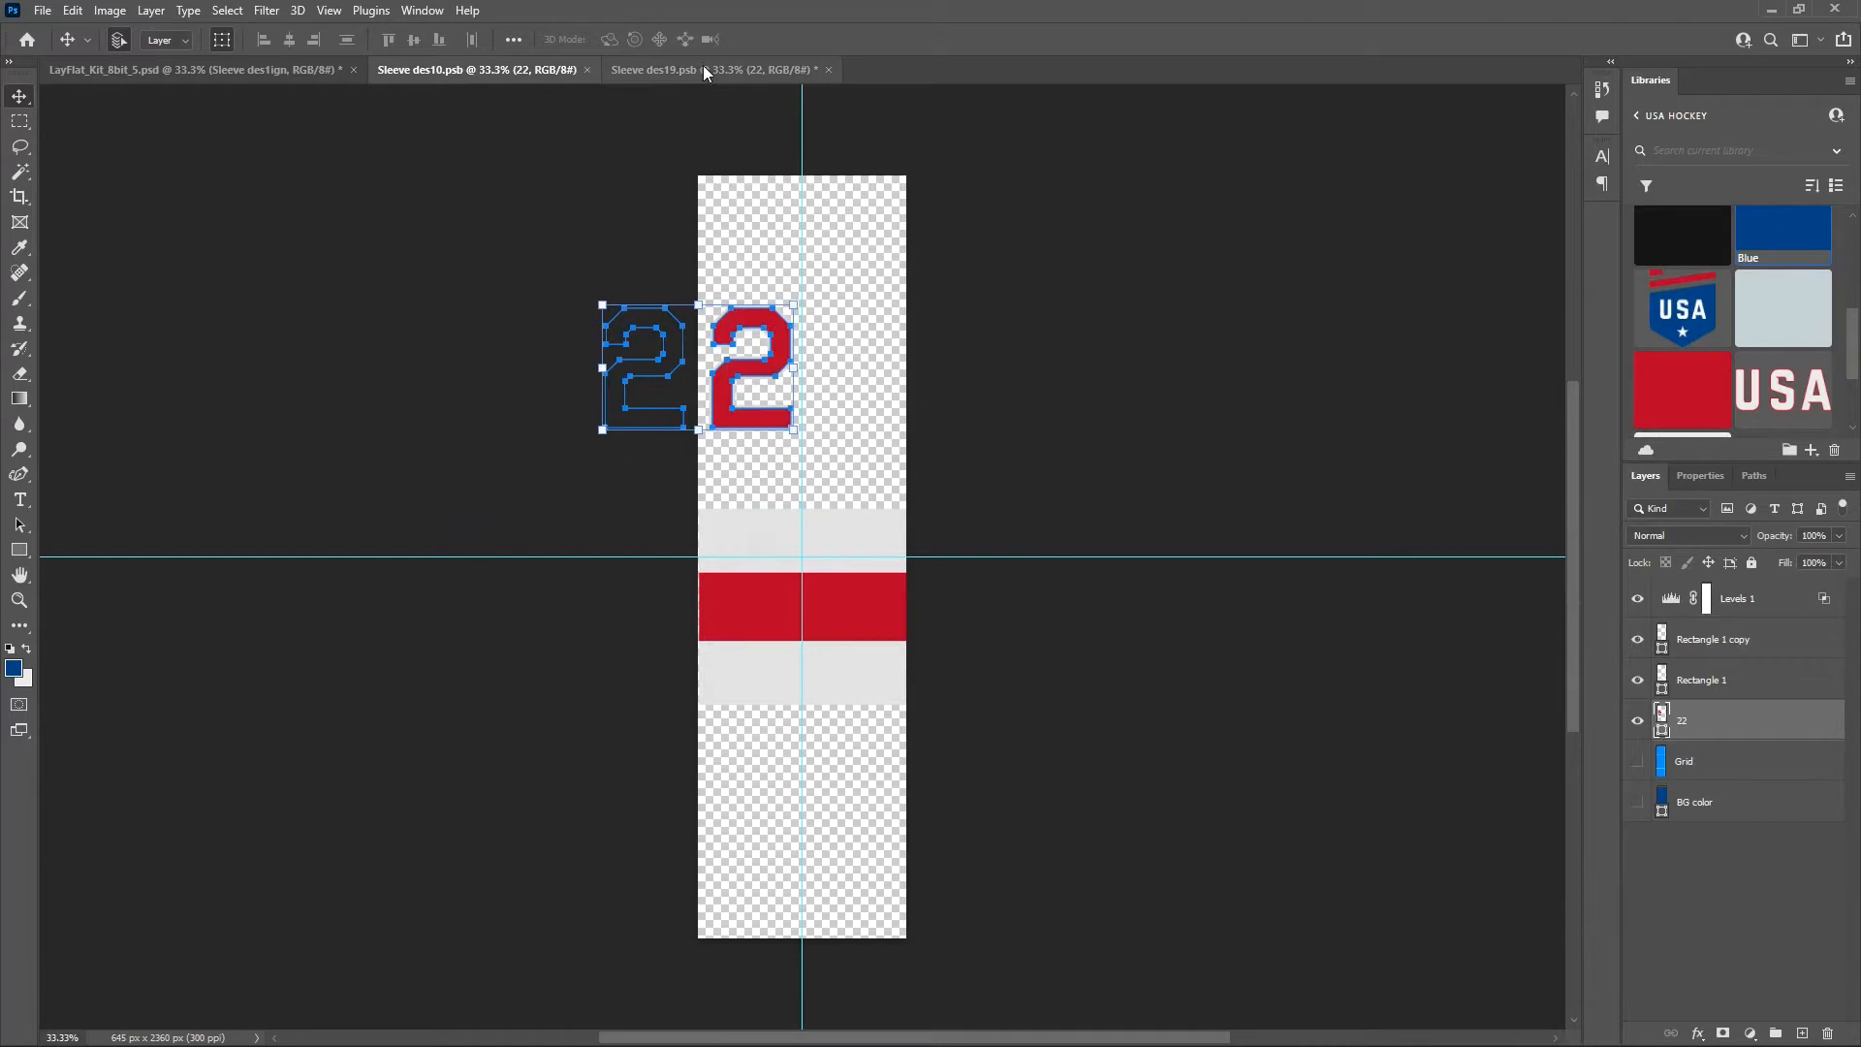
pyautogui.click(705, 72)
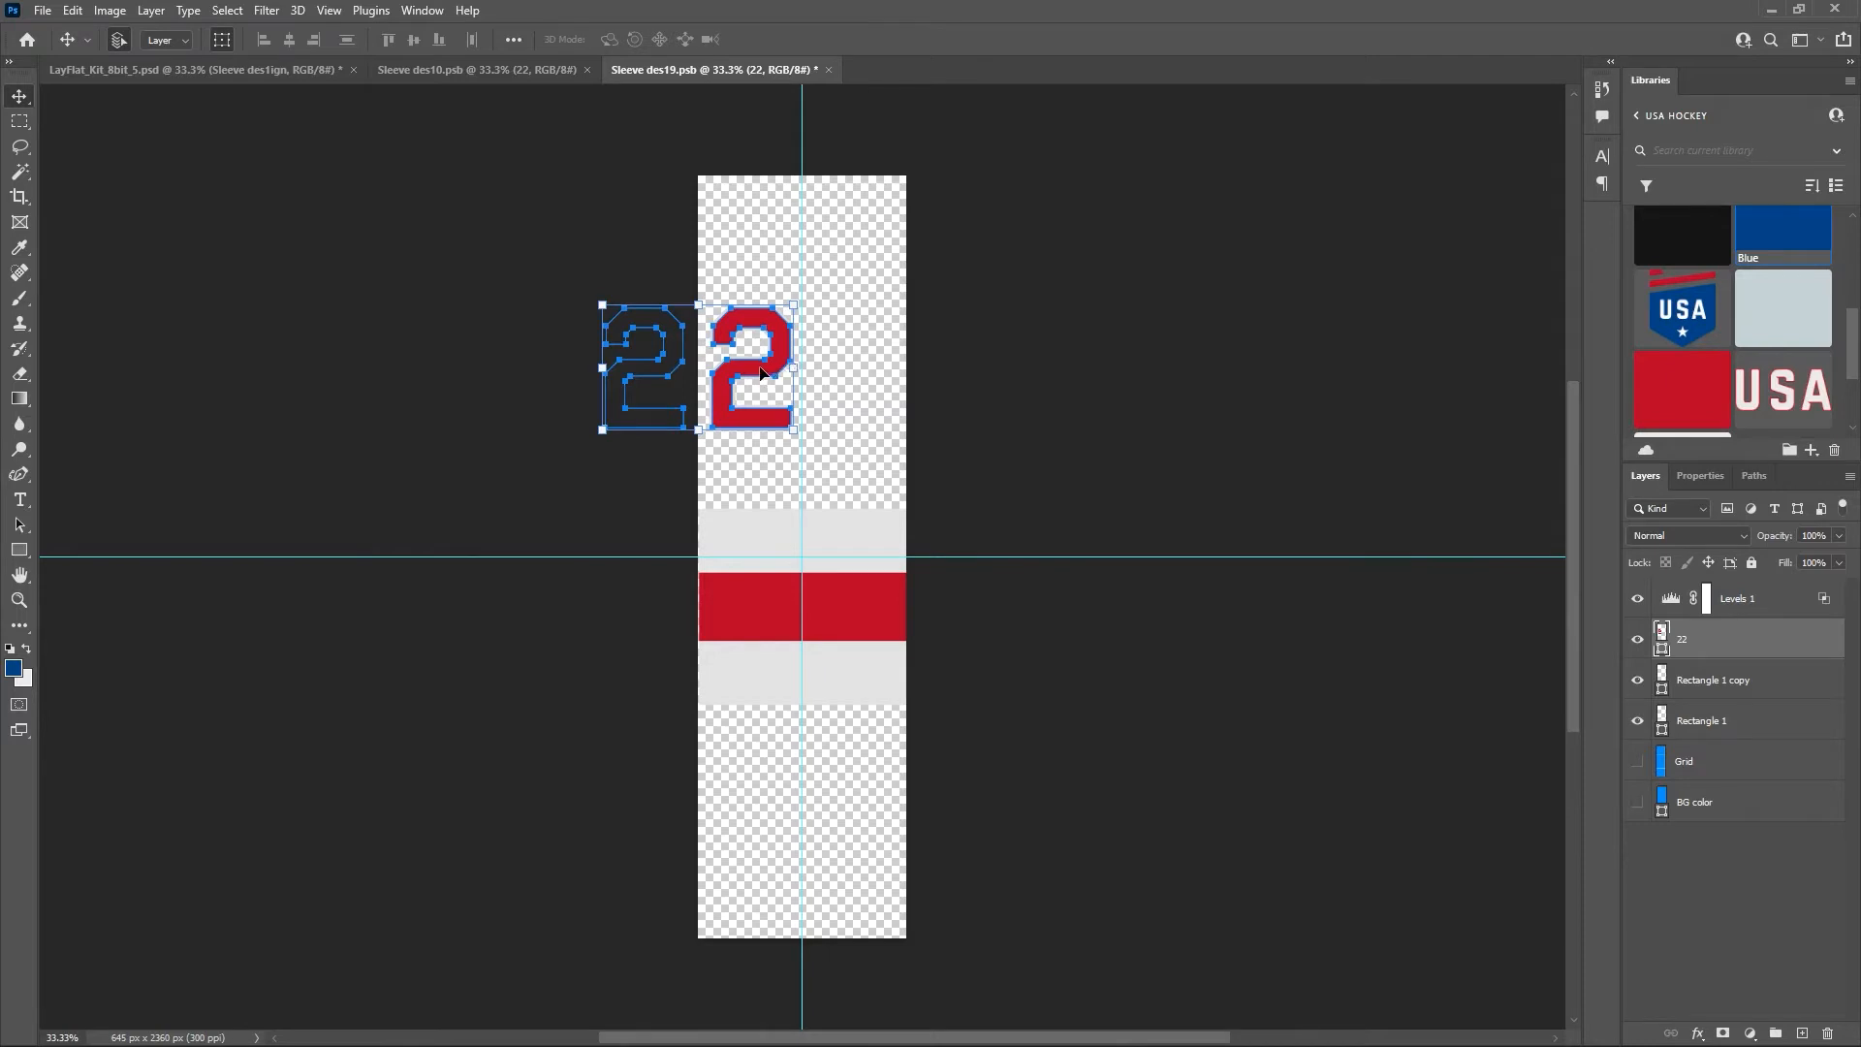
pyautogui.moveTo(760, 374); pyautogui.dragTo(760, 375)
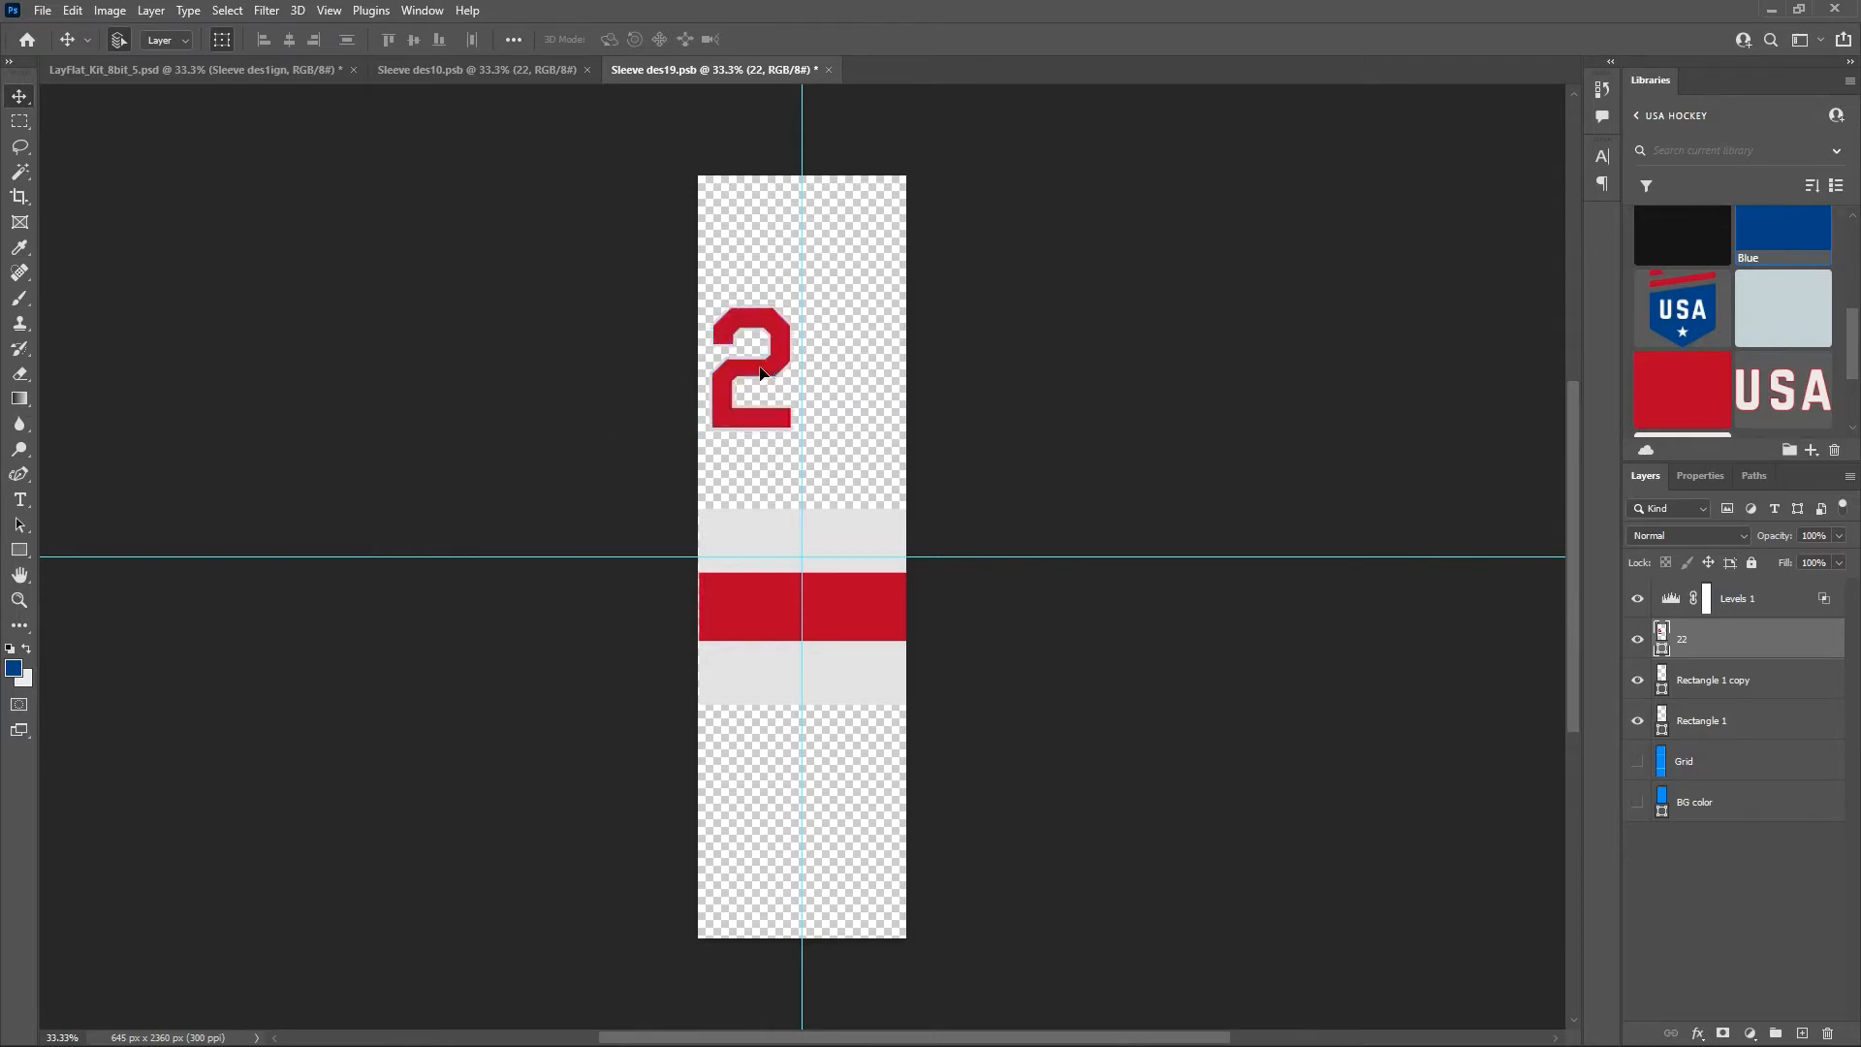
pyautogui.click(760, 375)
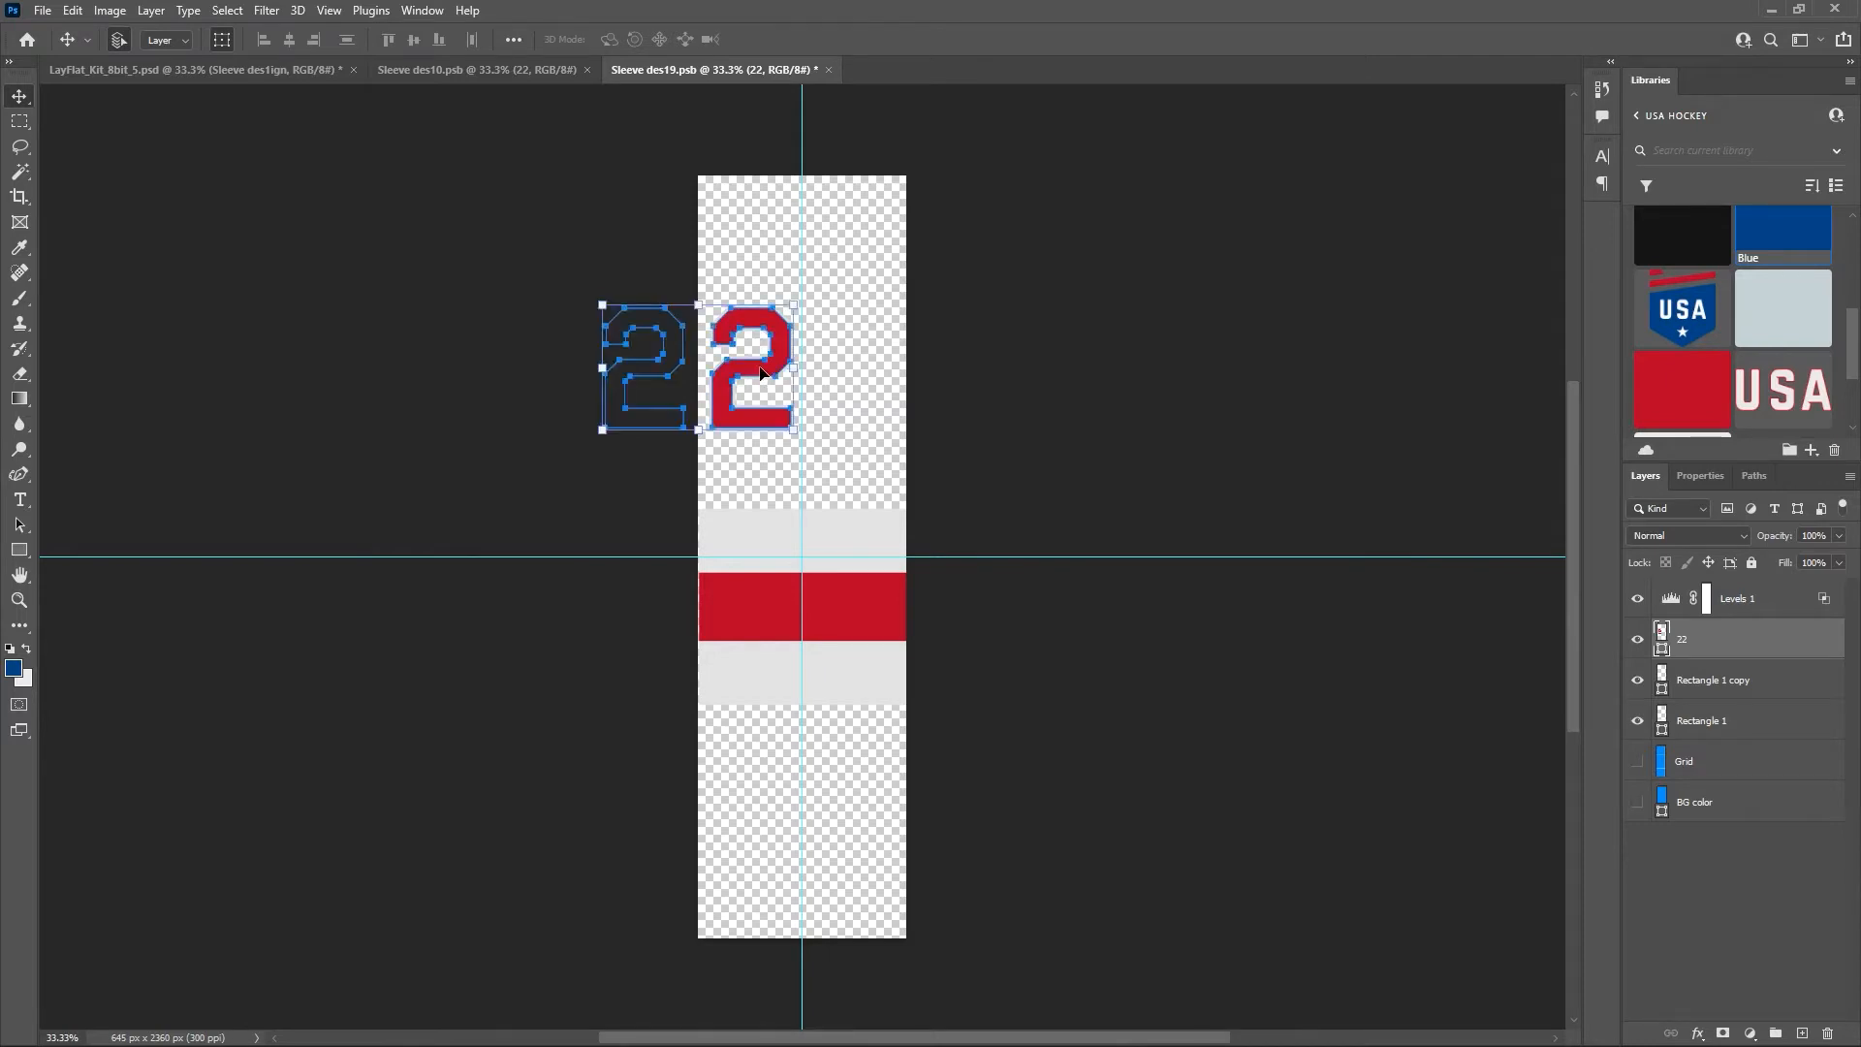
pyautogui.moveTo(760, 374)
pyautogui.mouseDown()
pyautogui.moveTo(775, 351)
pyautogui.moveTo(770, 368)
pyautogui.moveTo(794, 367)
pyautogui.mouseUp()
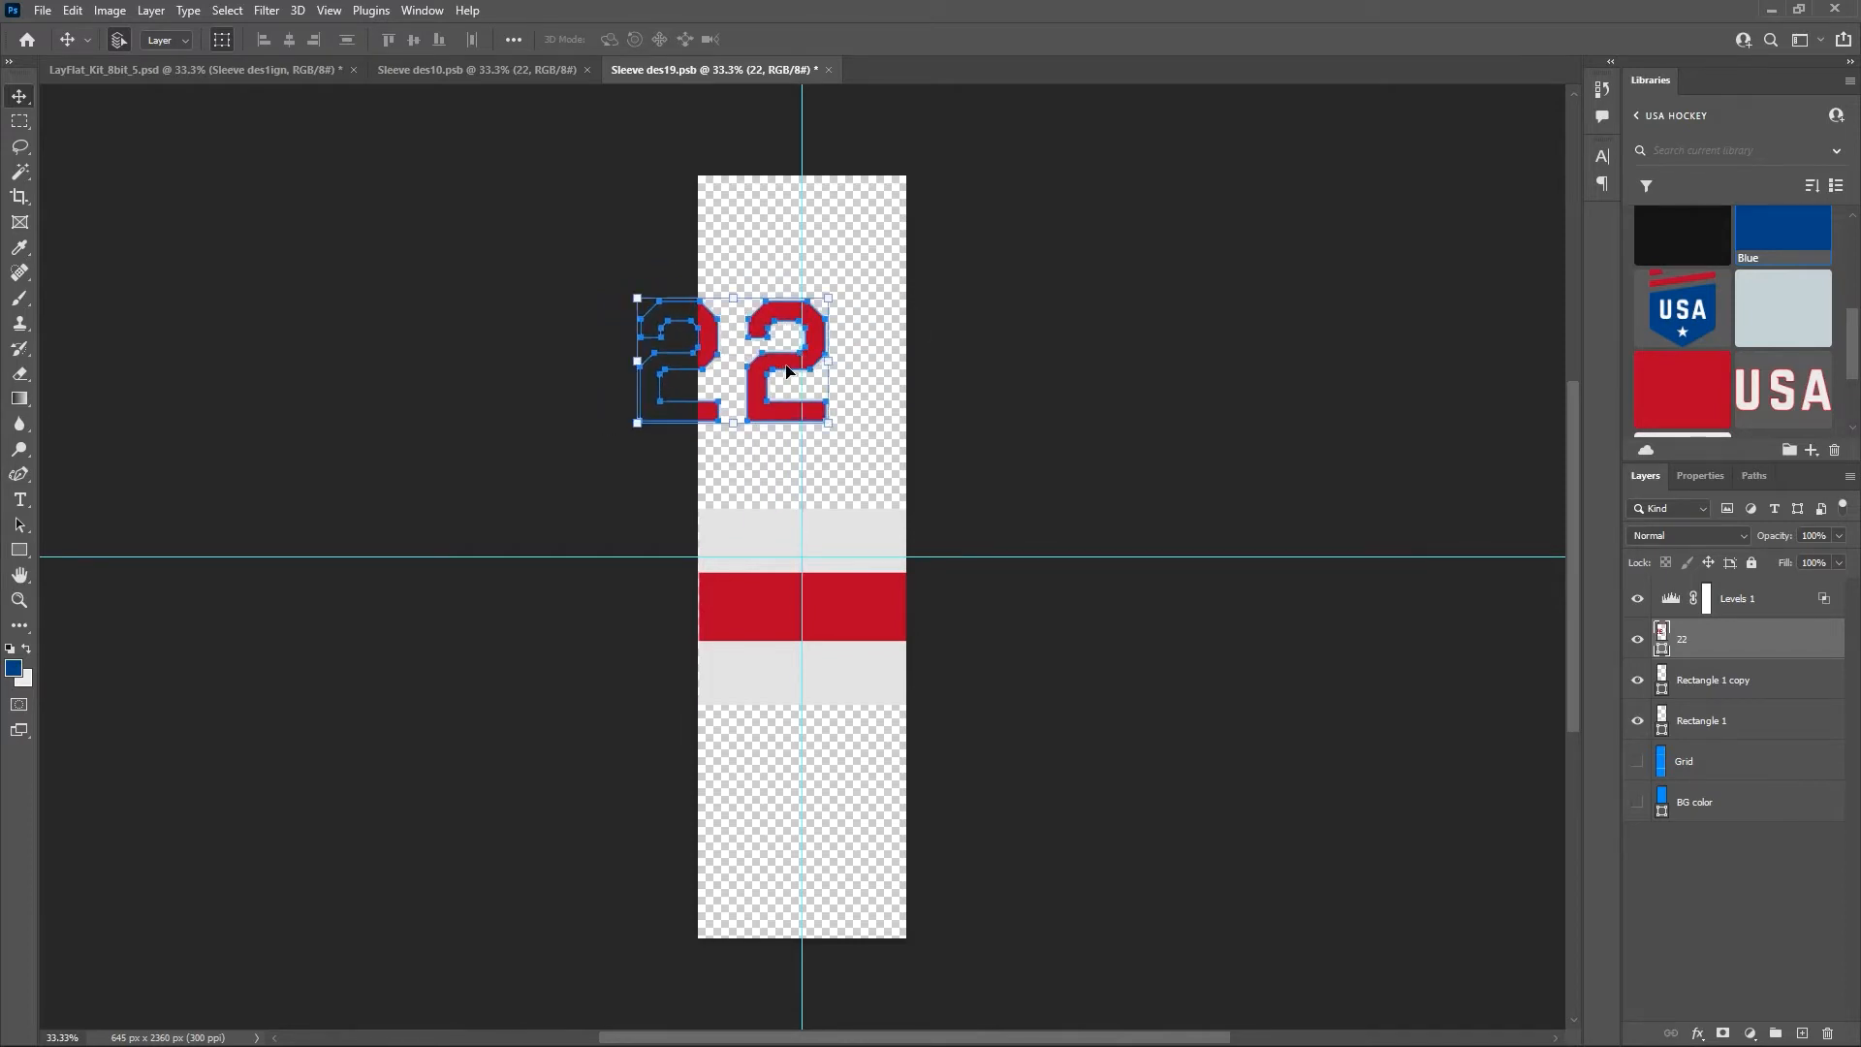
pyautogui.hotkey('ctrl', 'z')
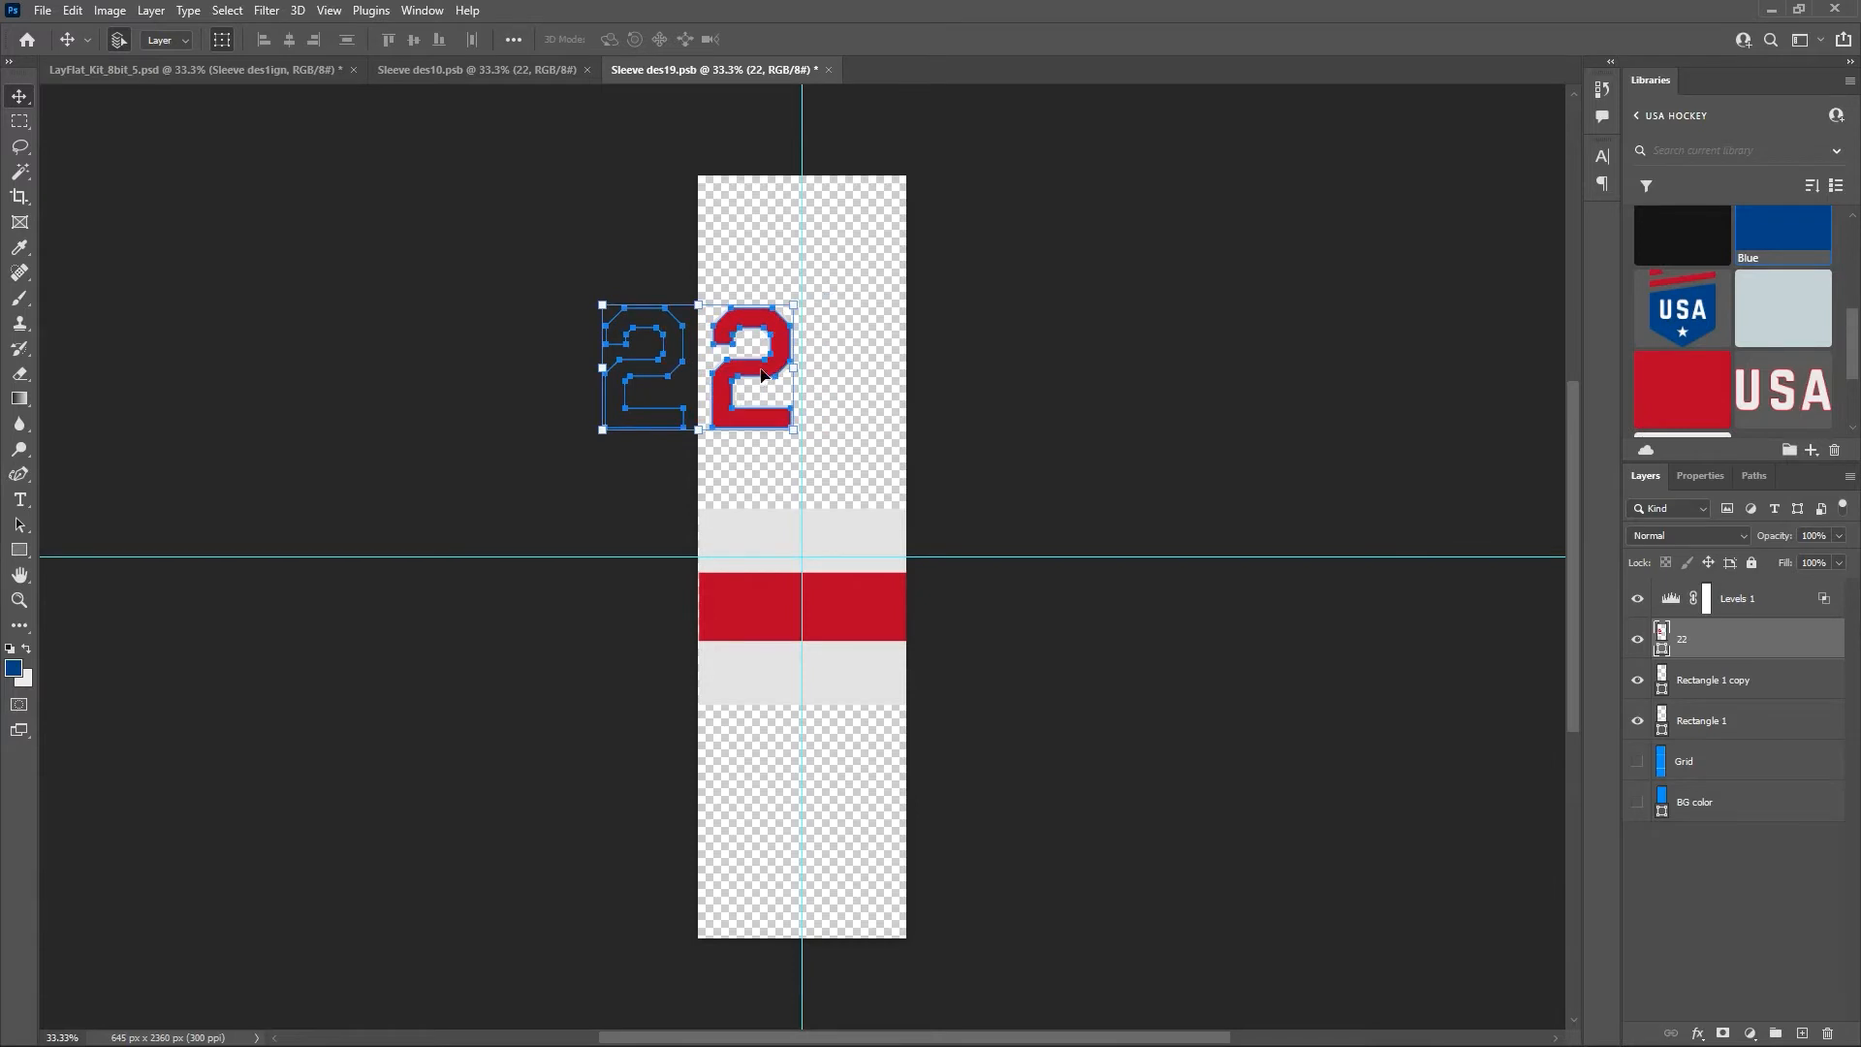
# Move the 22 horizontally right, keeping only its first digit on the left sleeve canvas, save, and return to the jersey mockup.
pyautogui.moveTo(756, 370); pyautogui.dragTo(771, 373)
pyautogui.moveTo(753, 370); pyautogui.dragTo(960, 376)
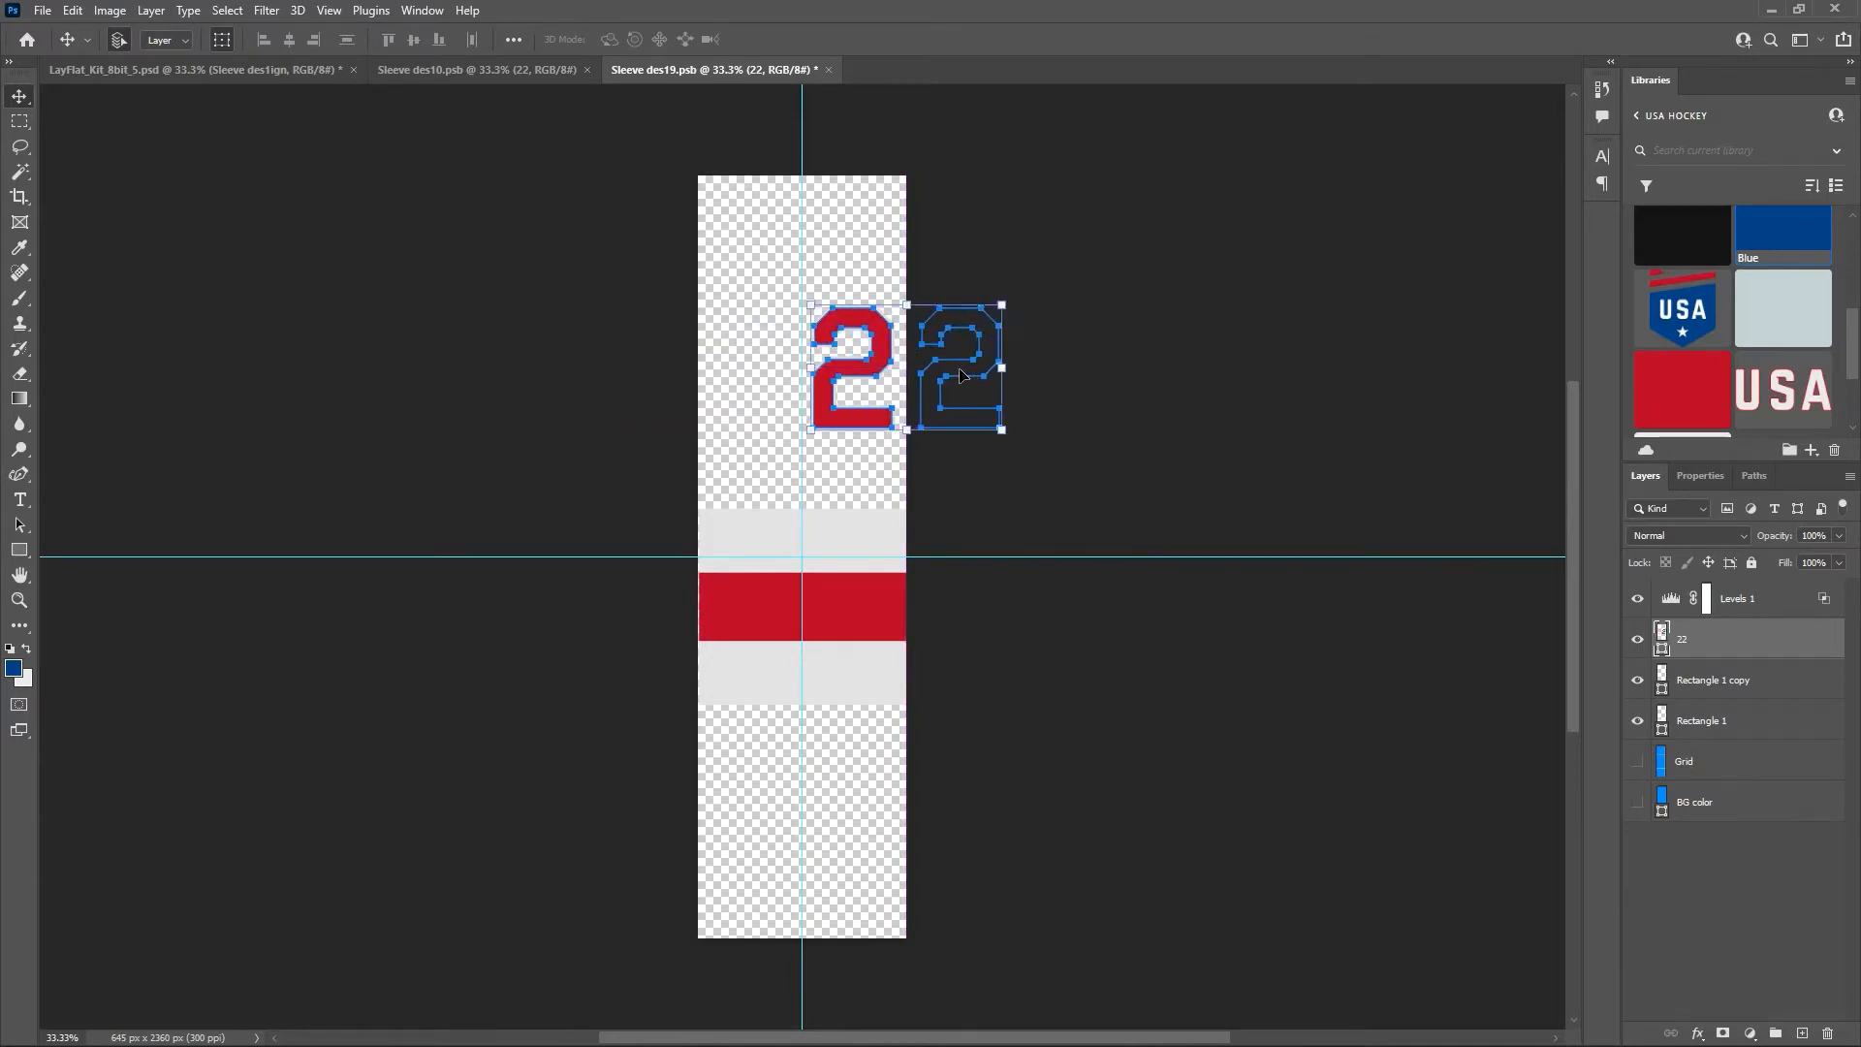
pyautogui.hotkey('ctrl', 's')
pyautogui.click(204, 71)
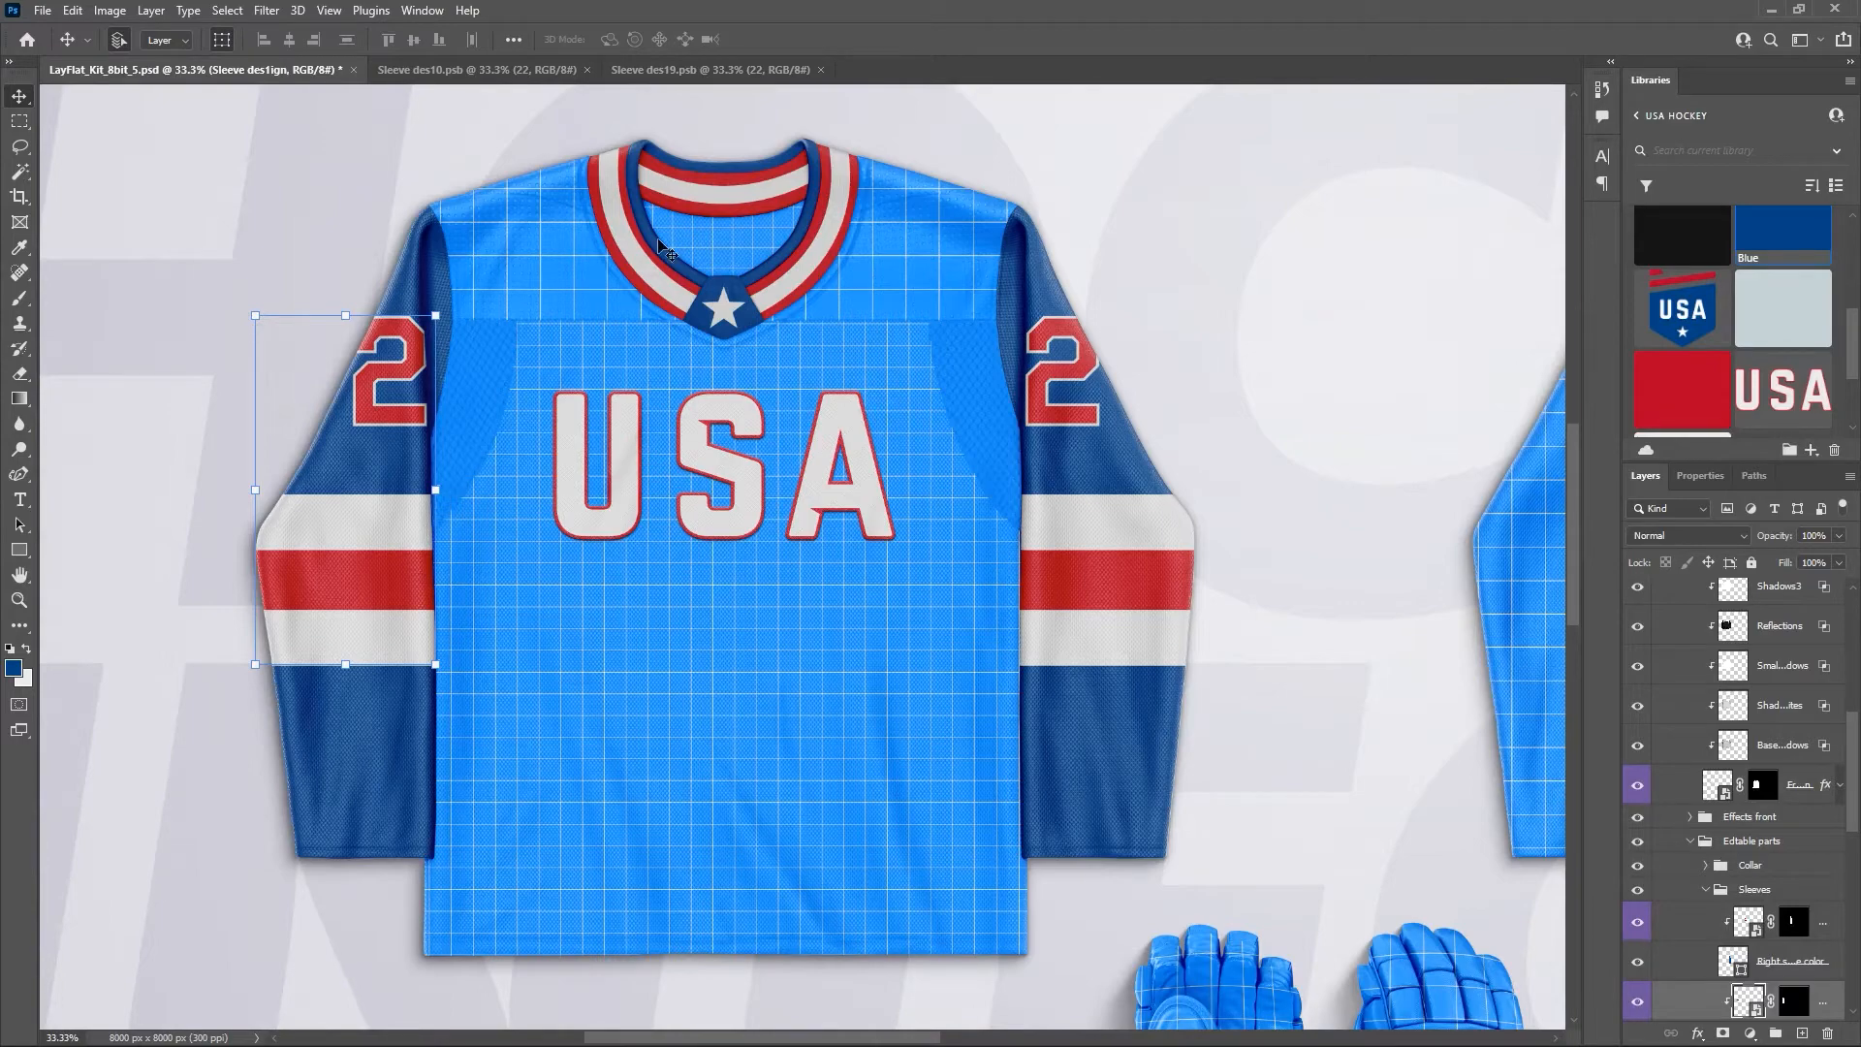
# Nudge the left sleeve's 22 slightly left, save, check it in the mockup, and close Sleeve des19.psb.
pyautogui.click(692, 67)
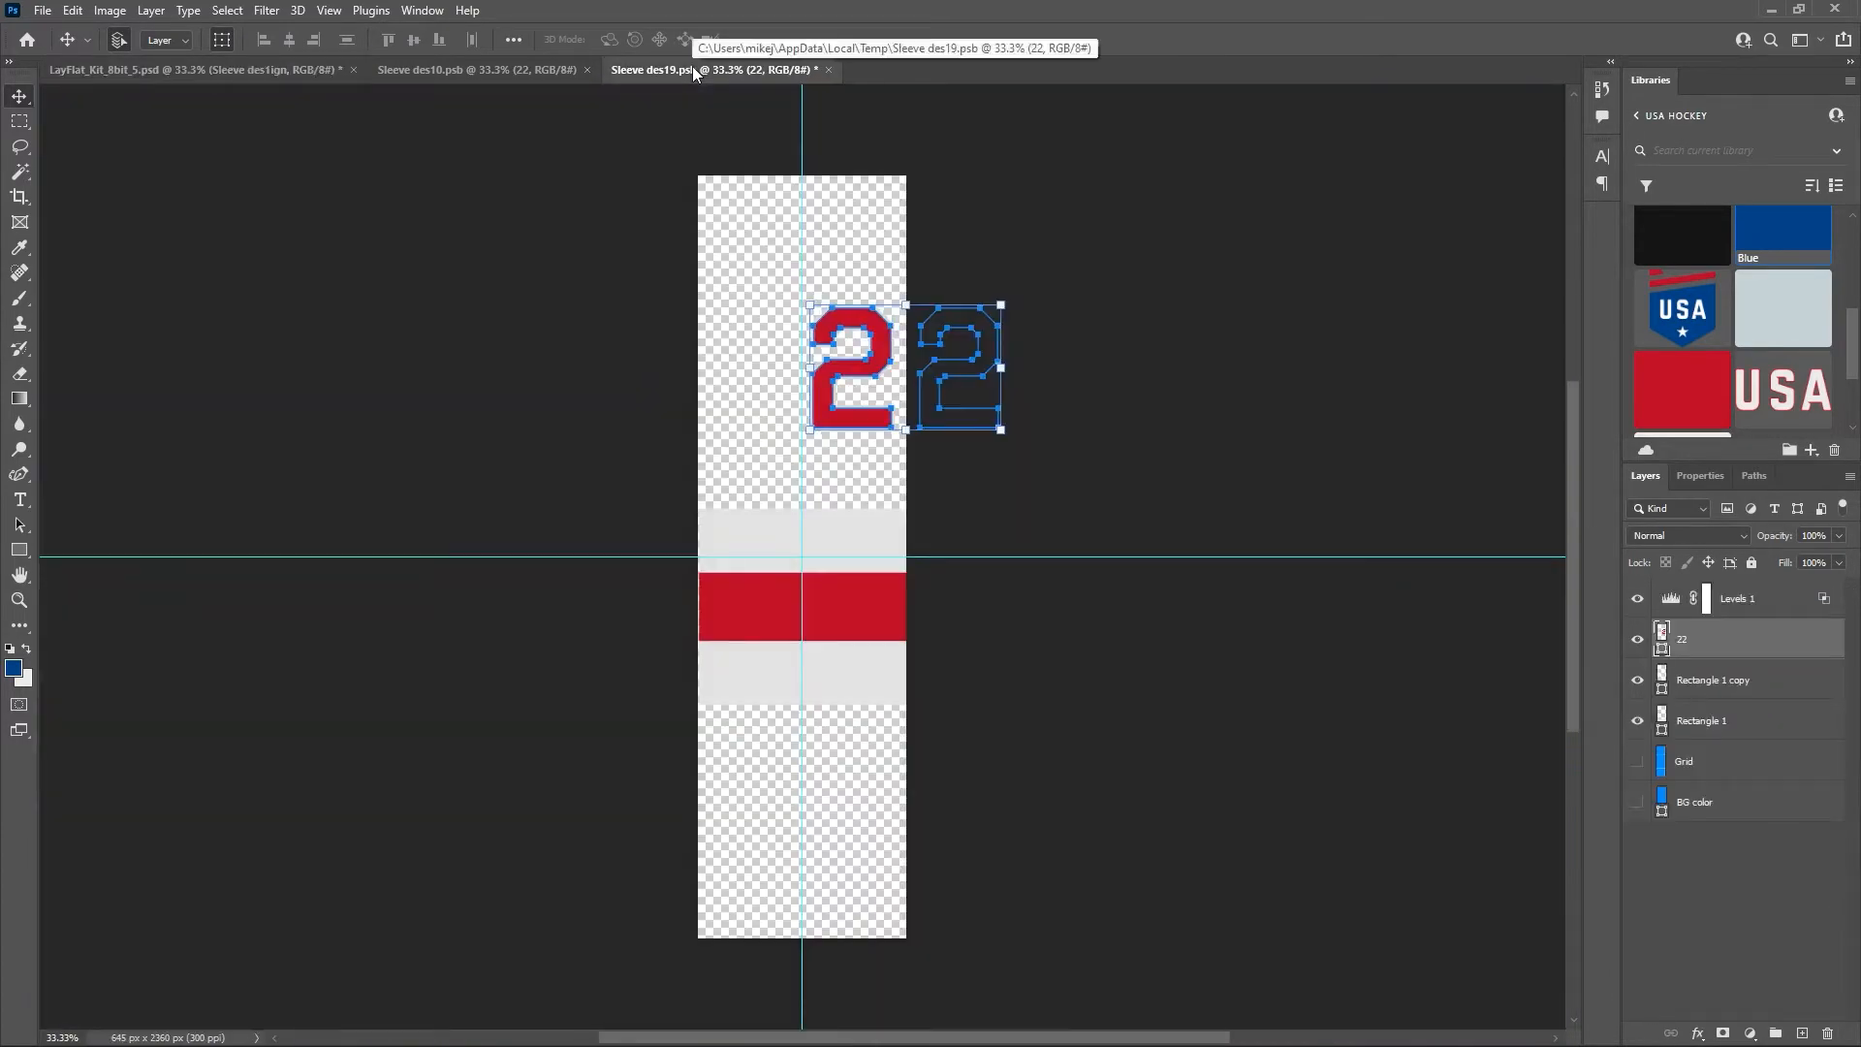
pyautogui.hotkey('ctrl', 's')
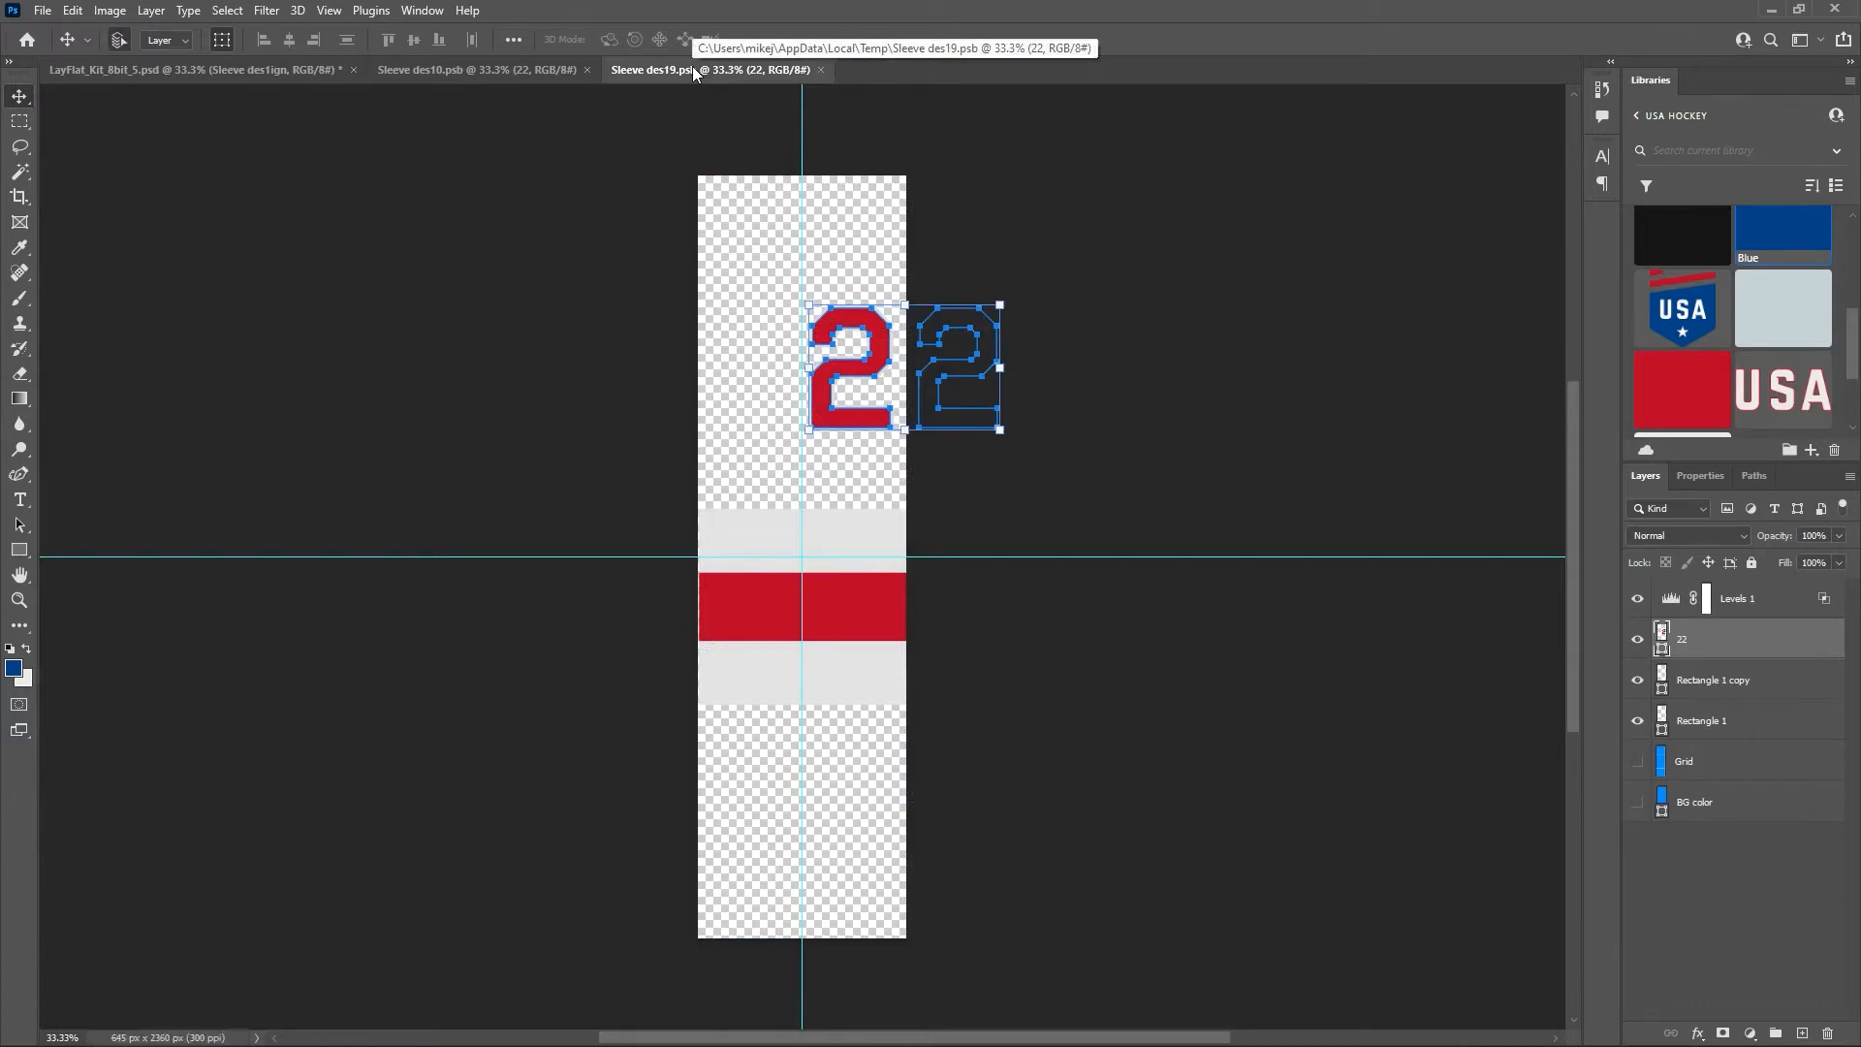
pyautogui.click(205, 71)
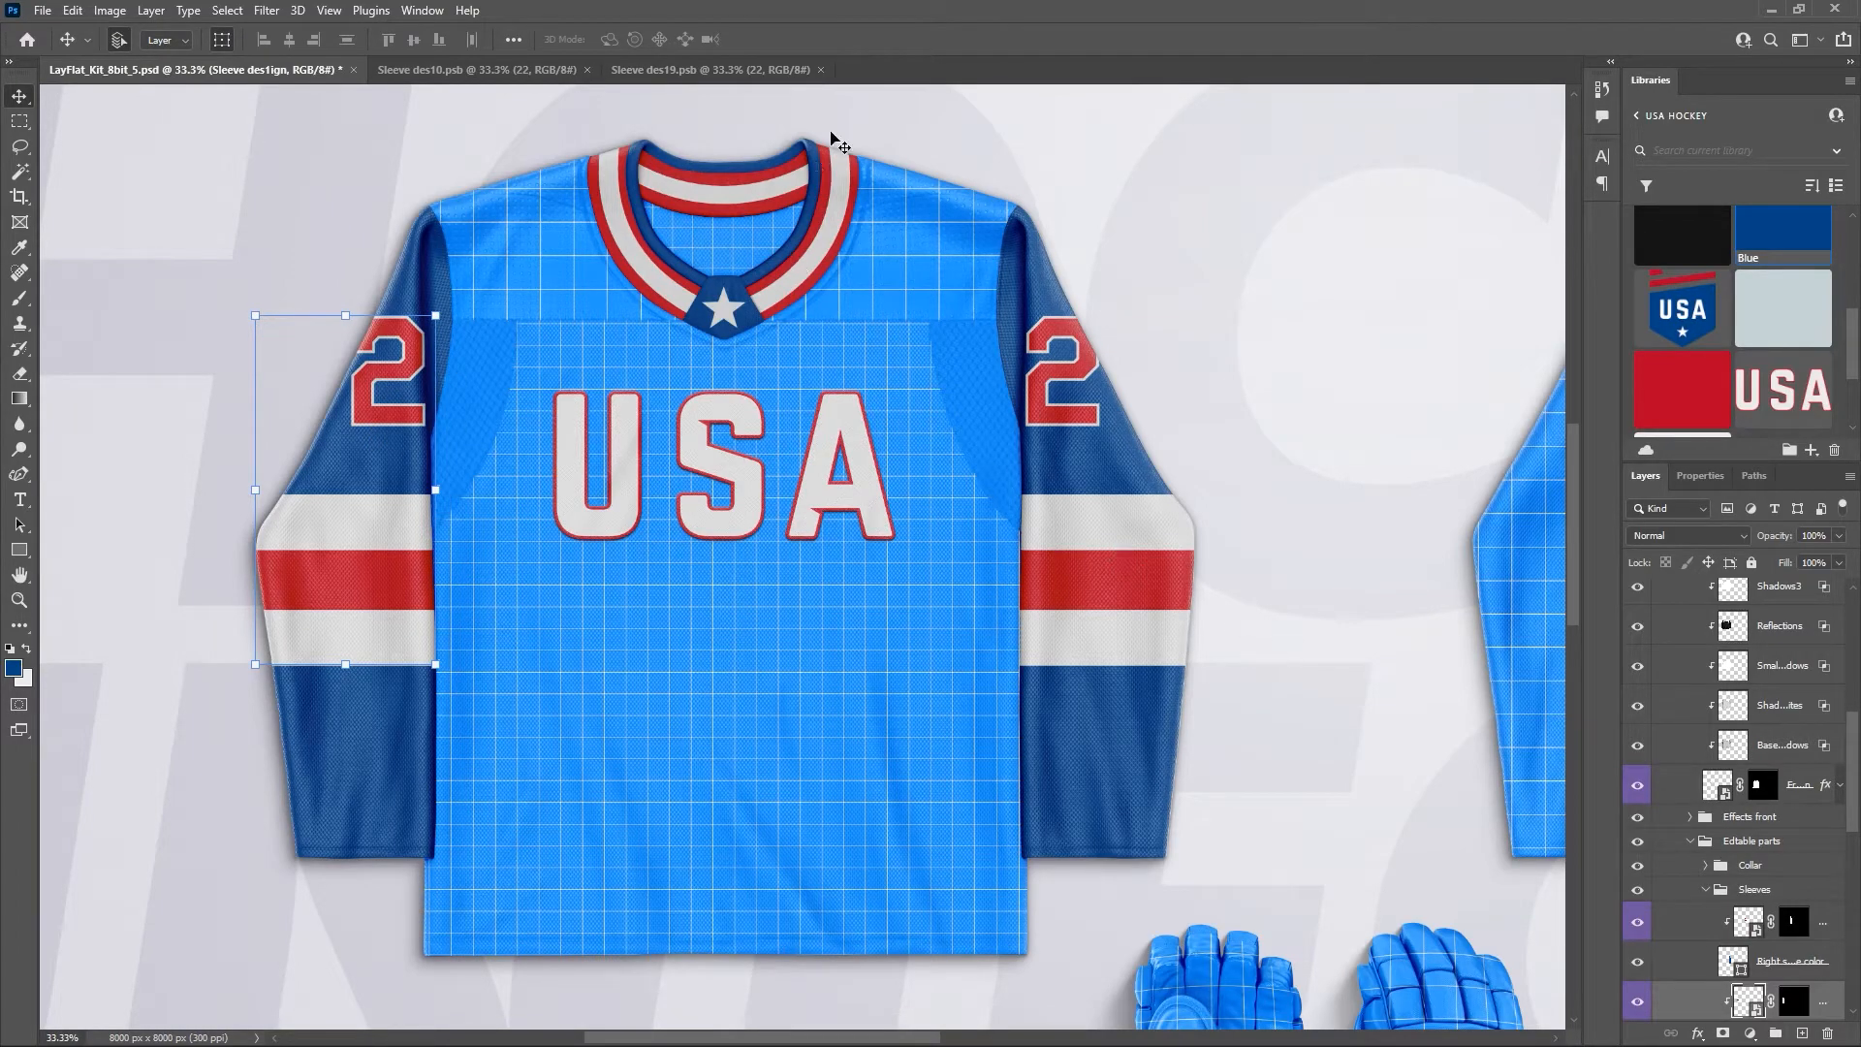
pyautogui.click(821, 70)
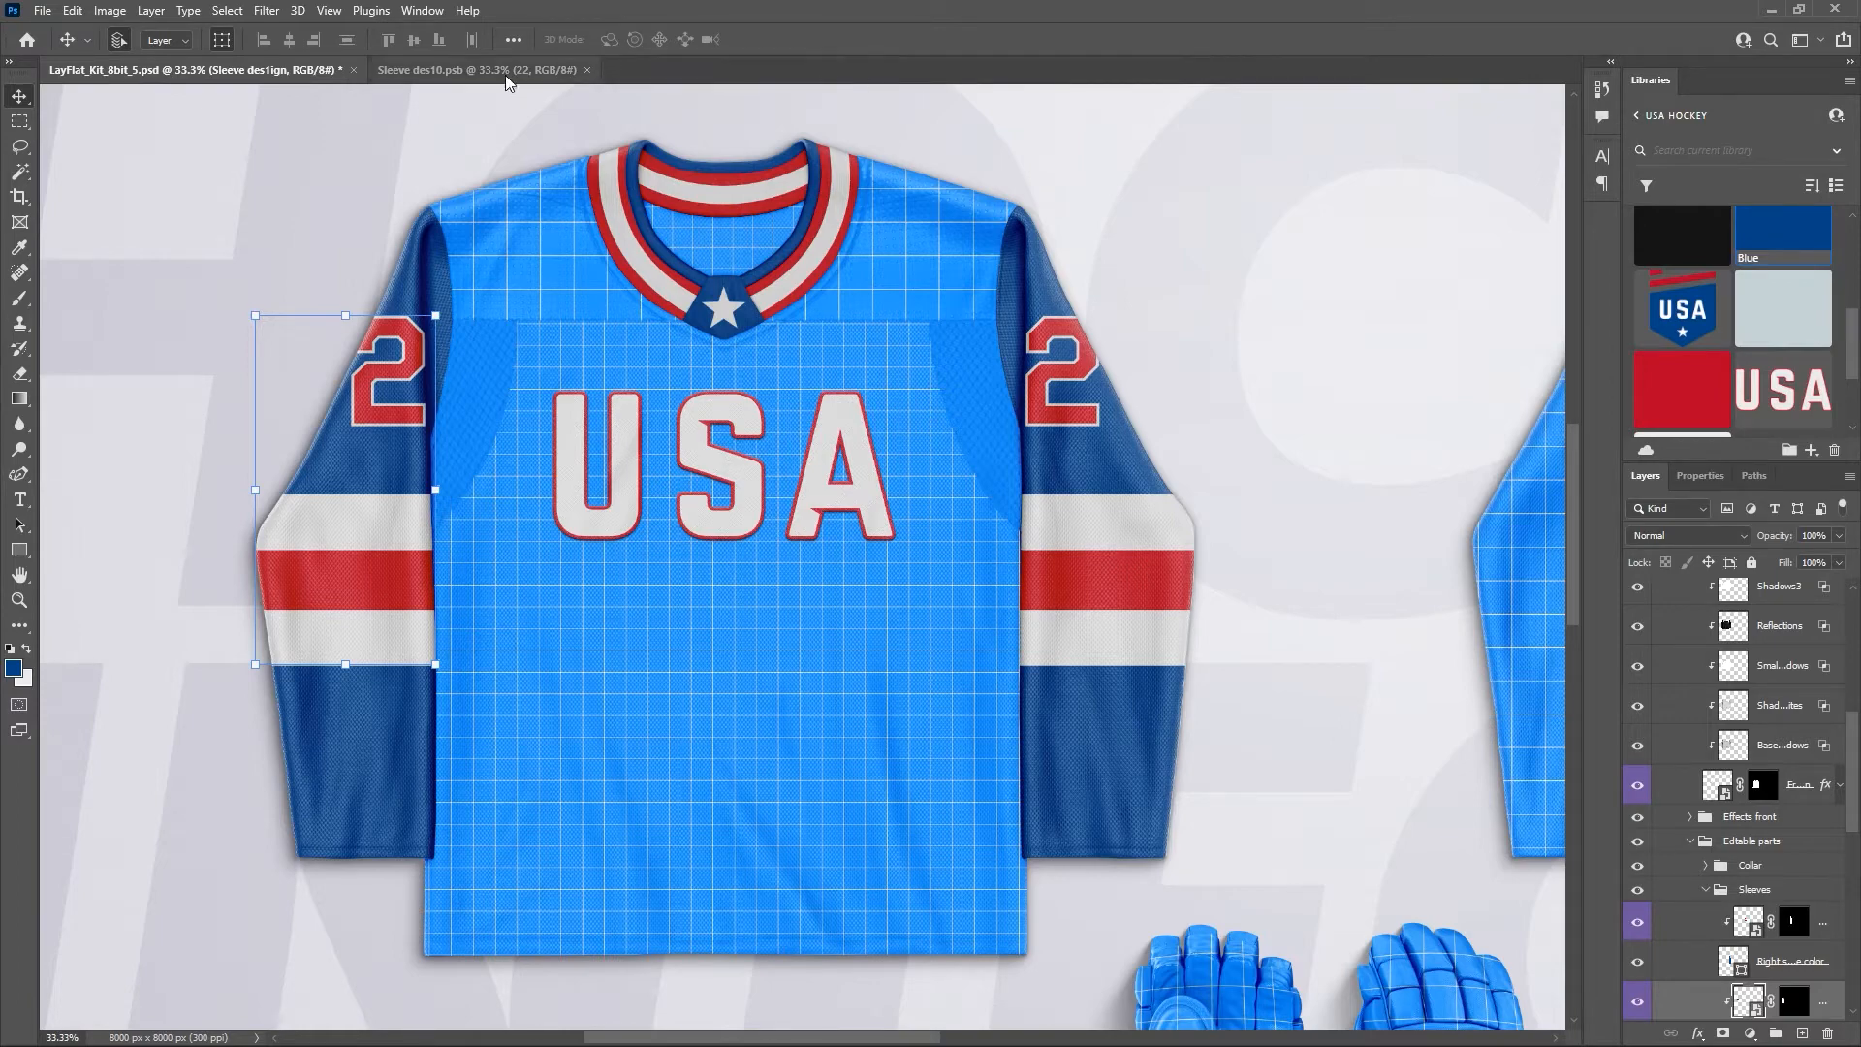
# Hide the right and left shoulder design layers in the jersey's Torso group.
pyautogui.scroll(-3, 1736, 811)
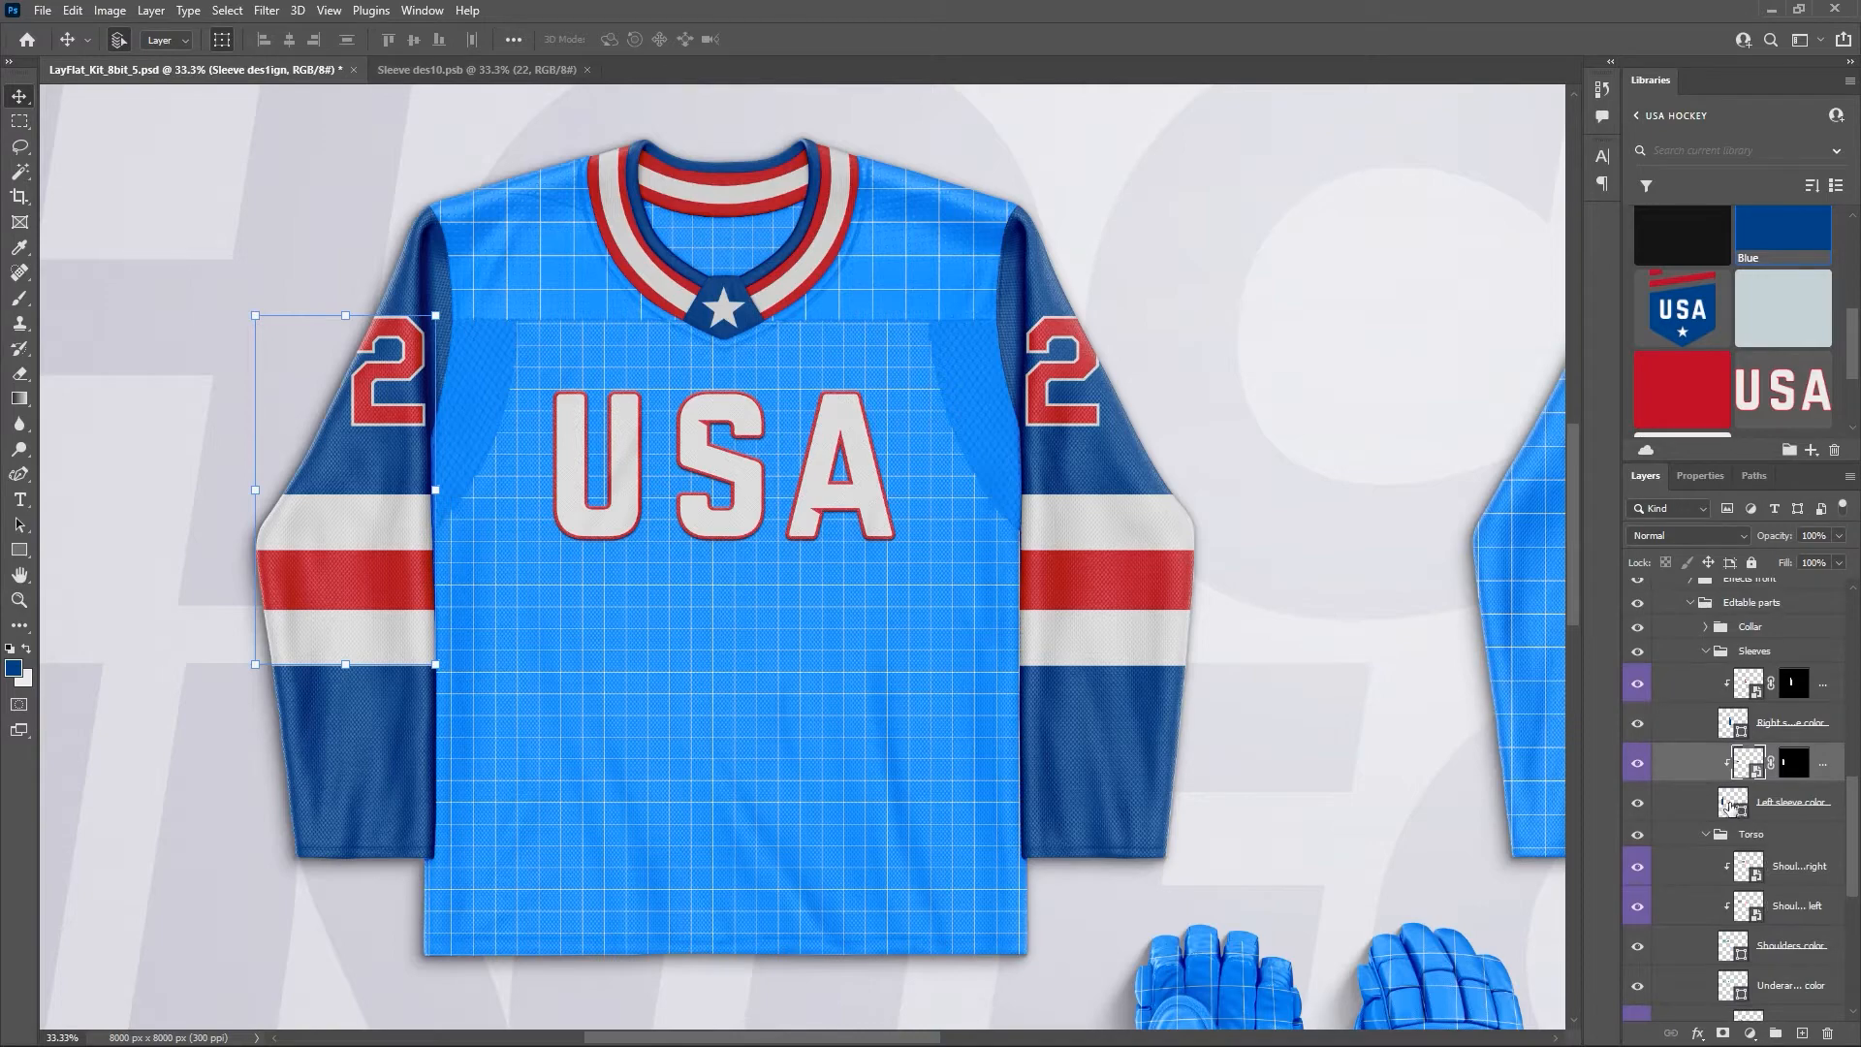
pyautogui.scroll(-1, 1731, 804)
pyautogui.scroll(-1, 1736, 779)
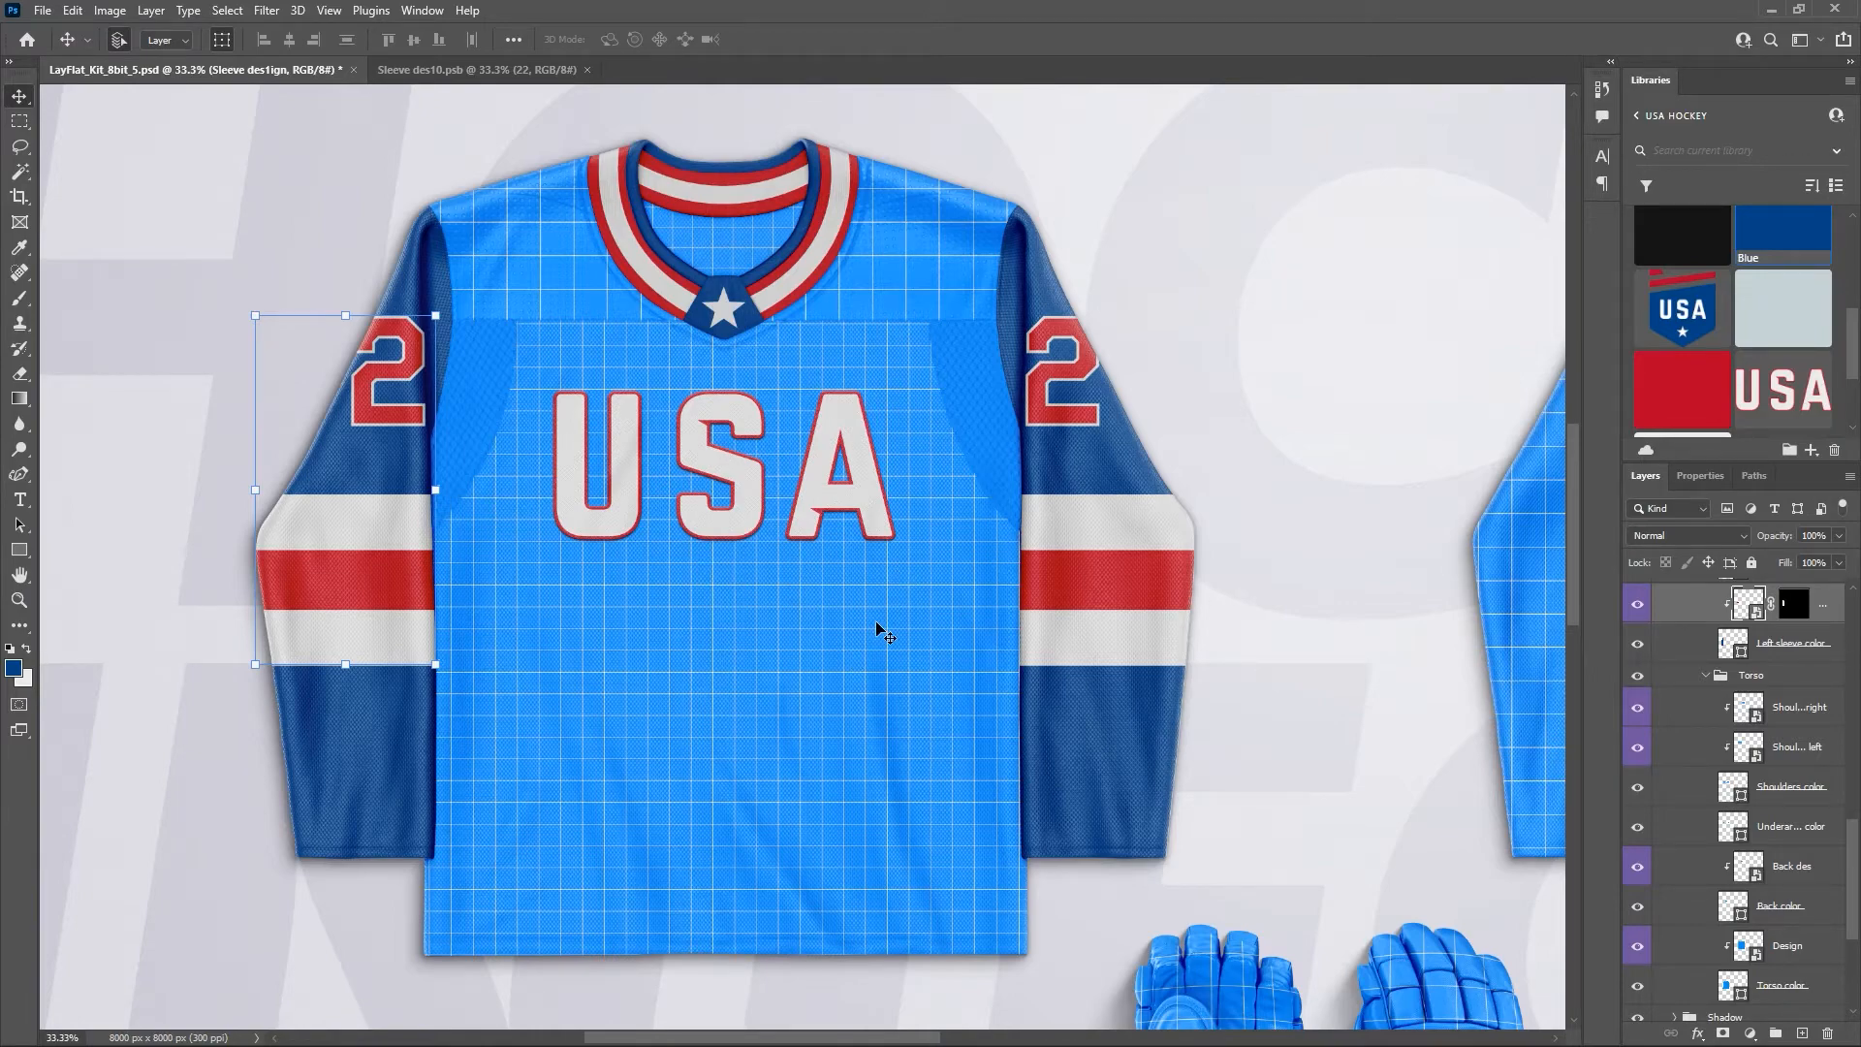
pyautogui.click(1637, 707)
pyautogui.click(1638, 747)
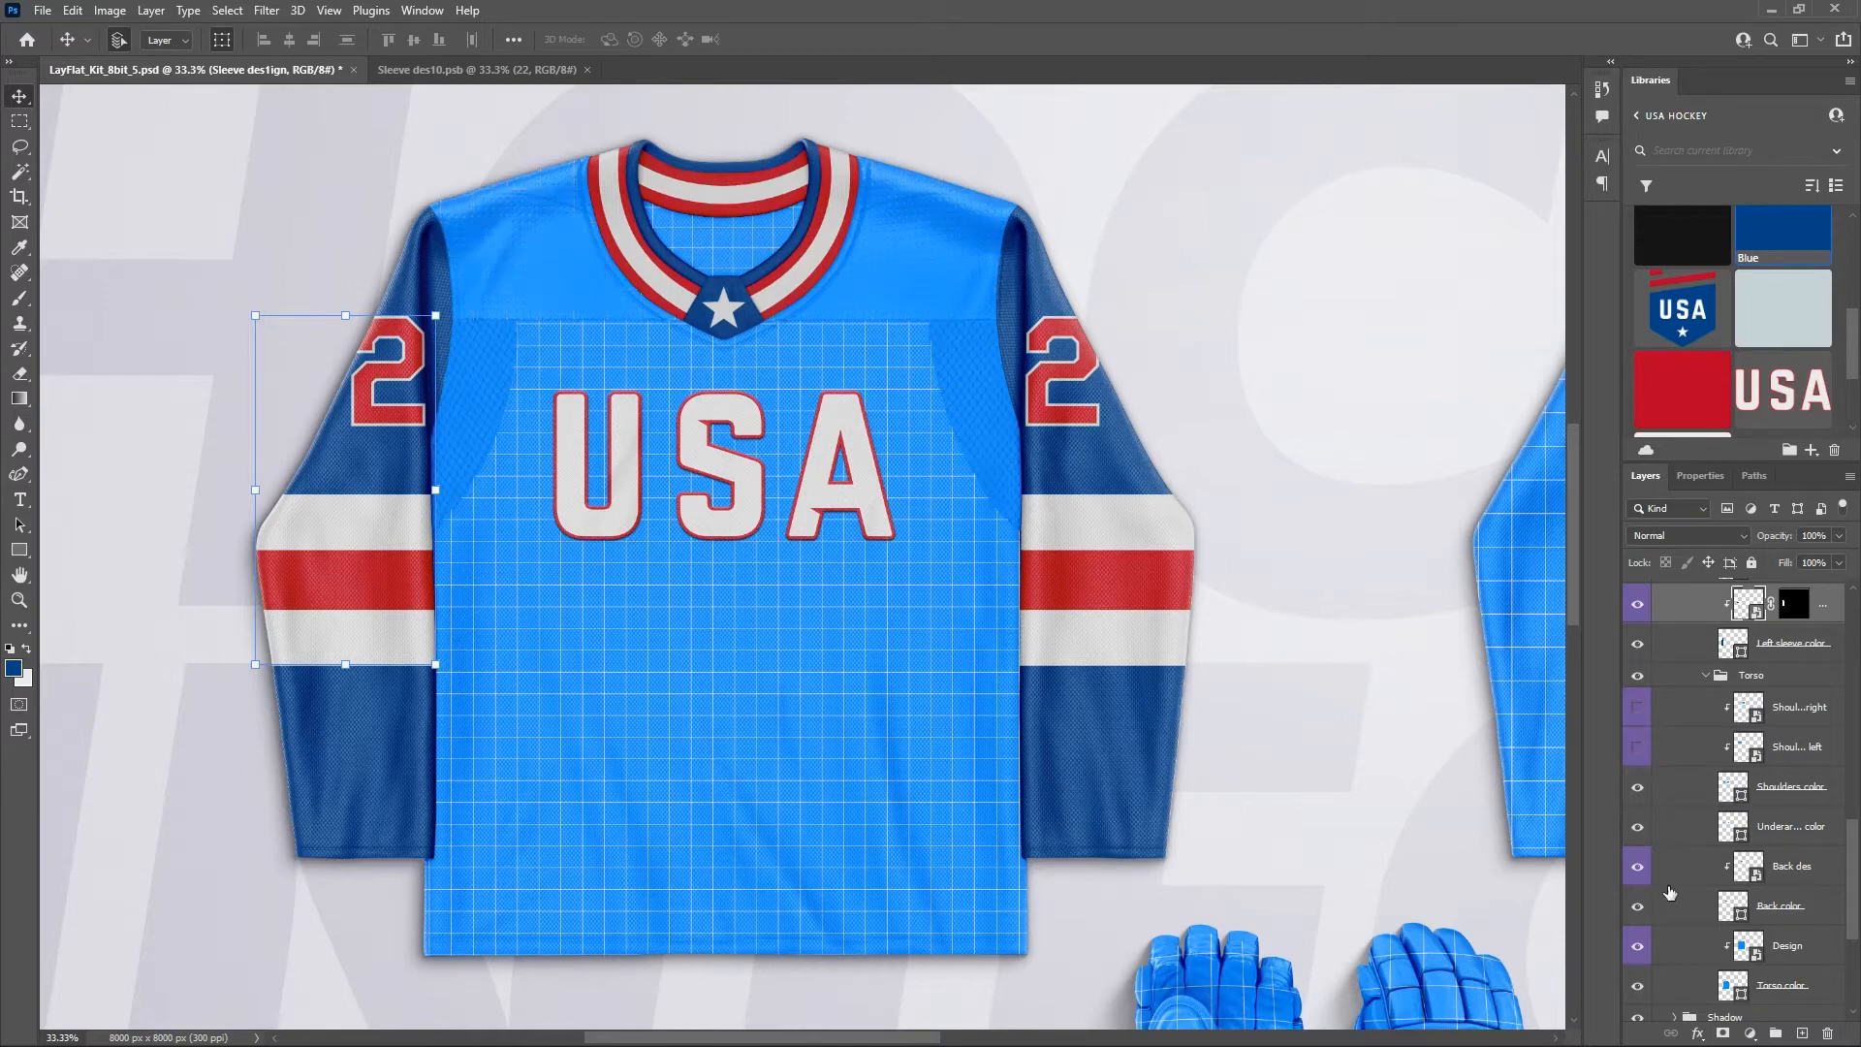
# Hide the Back des and Design layers in the front jersey's Torso group.
pyautogui.click(1637, 865)
pyautogui.click(1638, 946)
pyautogui.scroll(-2, 1722, 848)
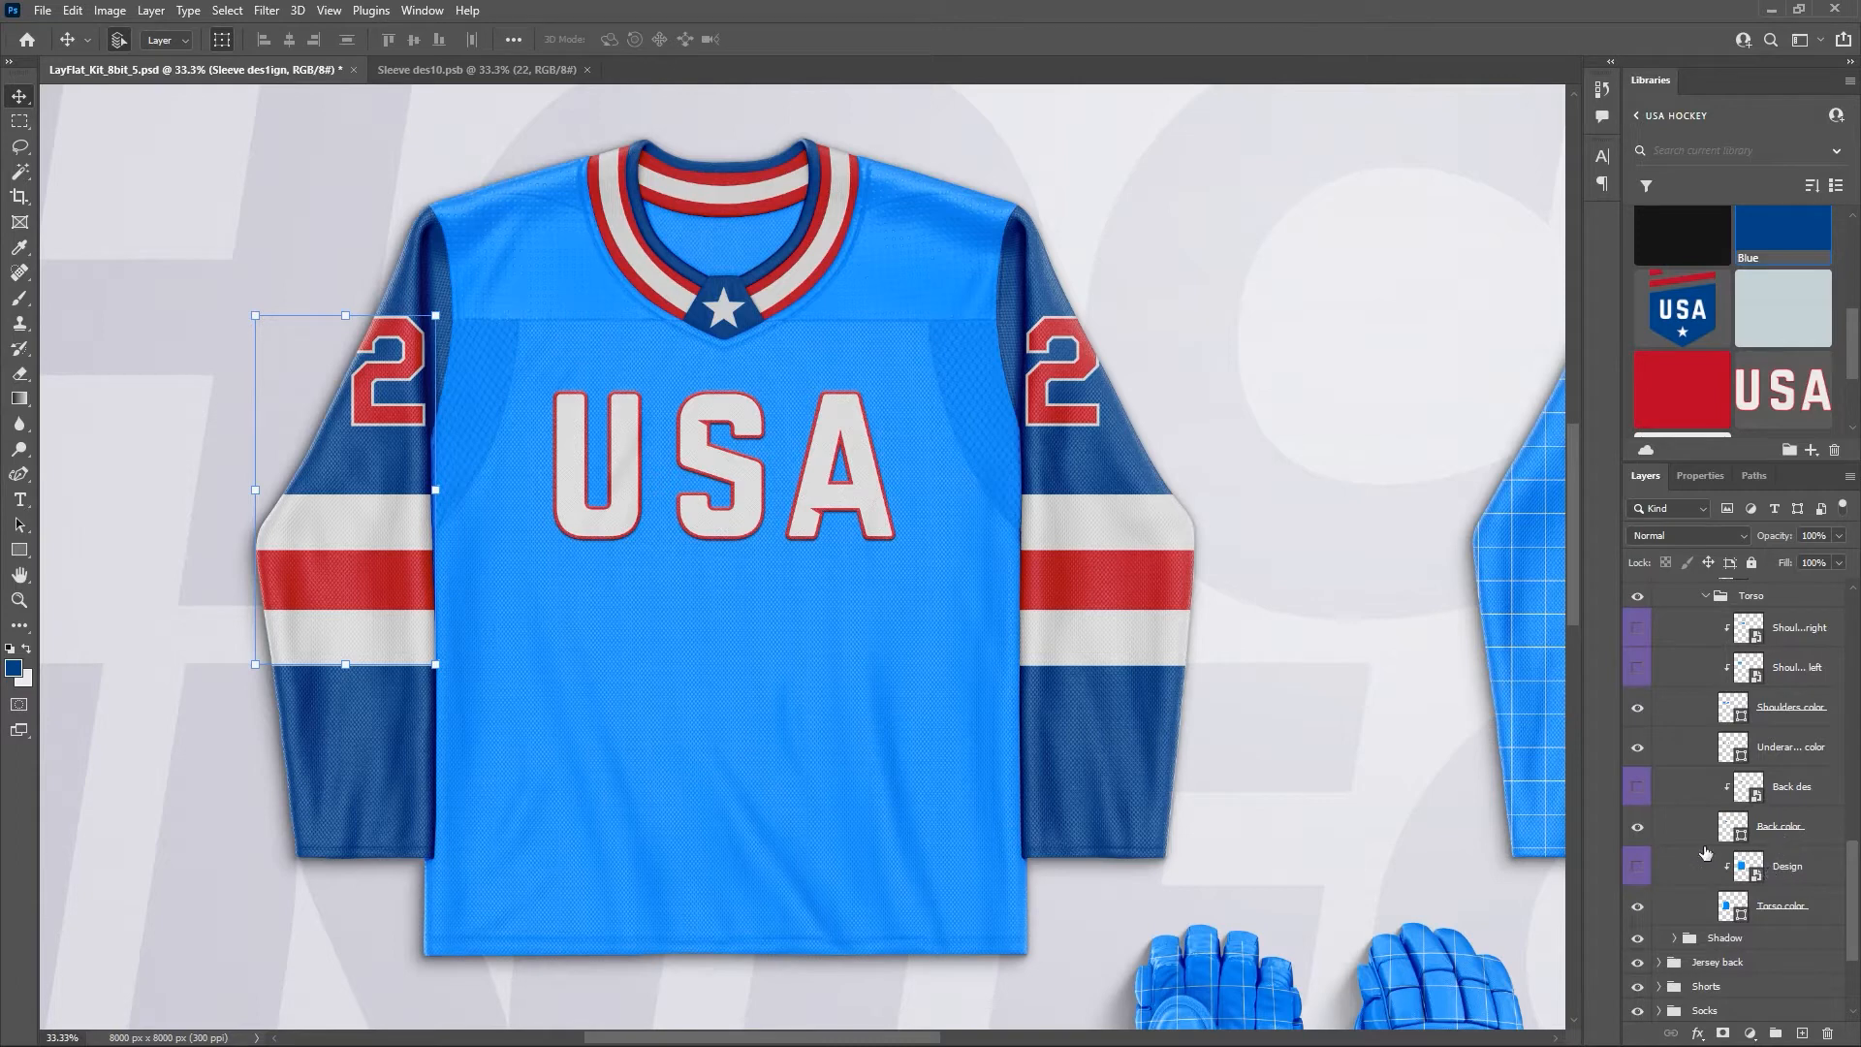
# Recolor the Torso, Back, Underarm and Shoulders color layers together with the library's Blue swatch.
pyautogui.click(1788, 909)
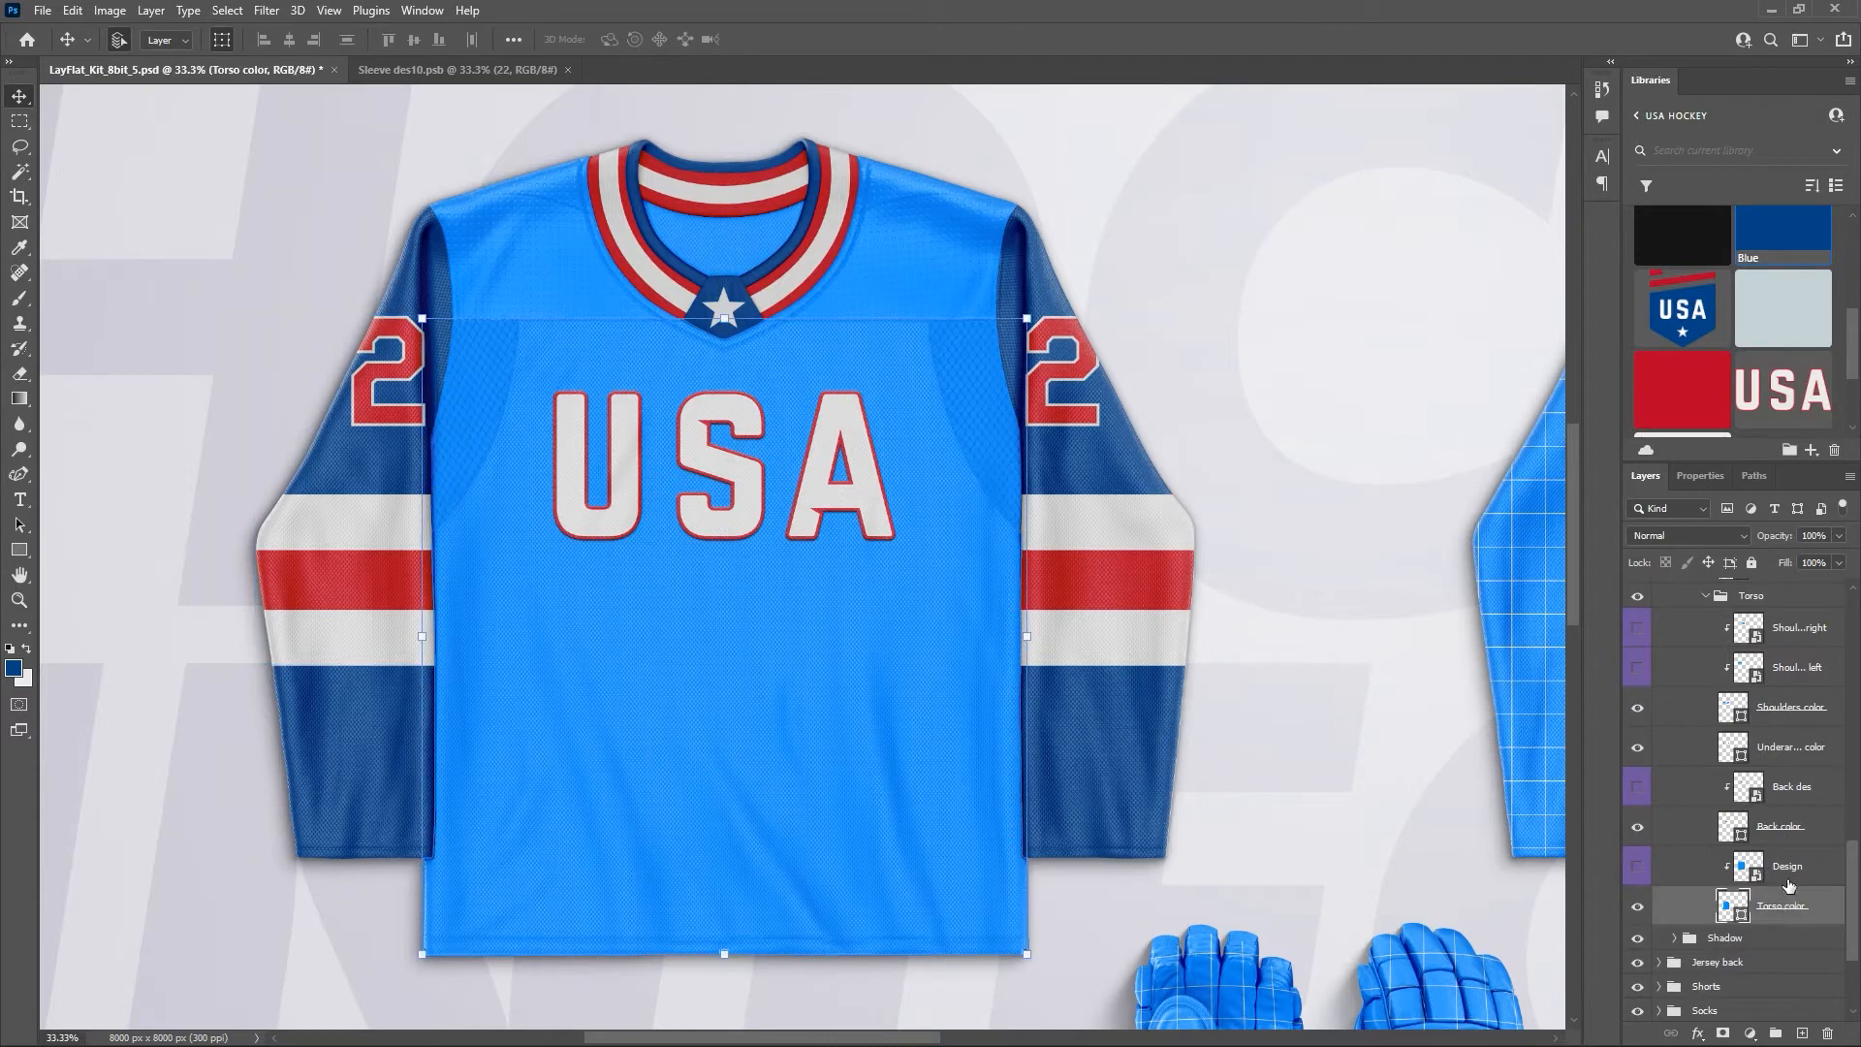
pyautogui.keyDown('ctrl'); pyautogui.click(1792, 826); pyautogui.keyUp('ctrl')
pyautogui.keyDown('ctrl'); pyautogui.click(1791, 746); pyautogui.keyUp('ctrl')
pyautogui.keyDown('ctrl'); pyautogui.click(1791, 707); pyautogui.keyUp('ctrl')
pyautogui.scroll(1, 1776, 765)
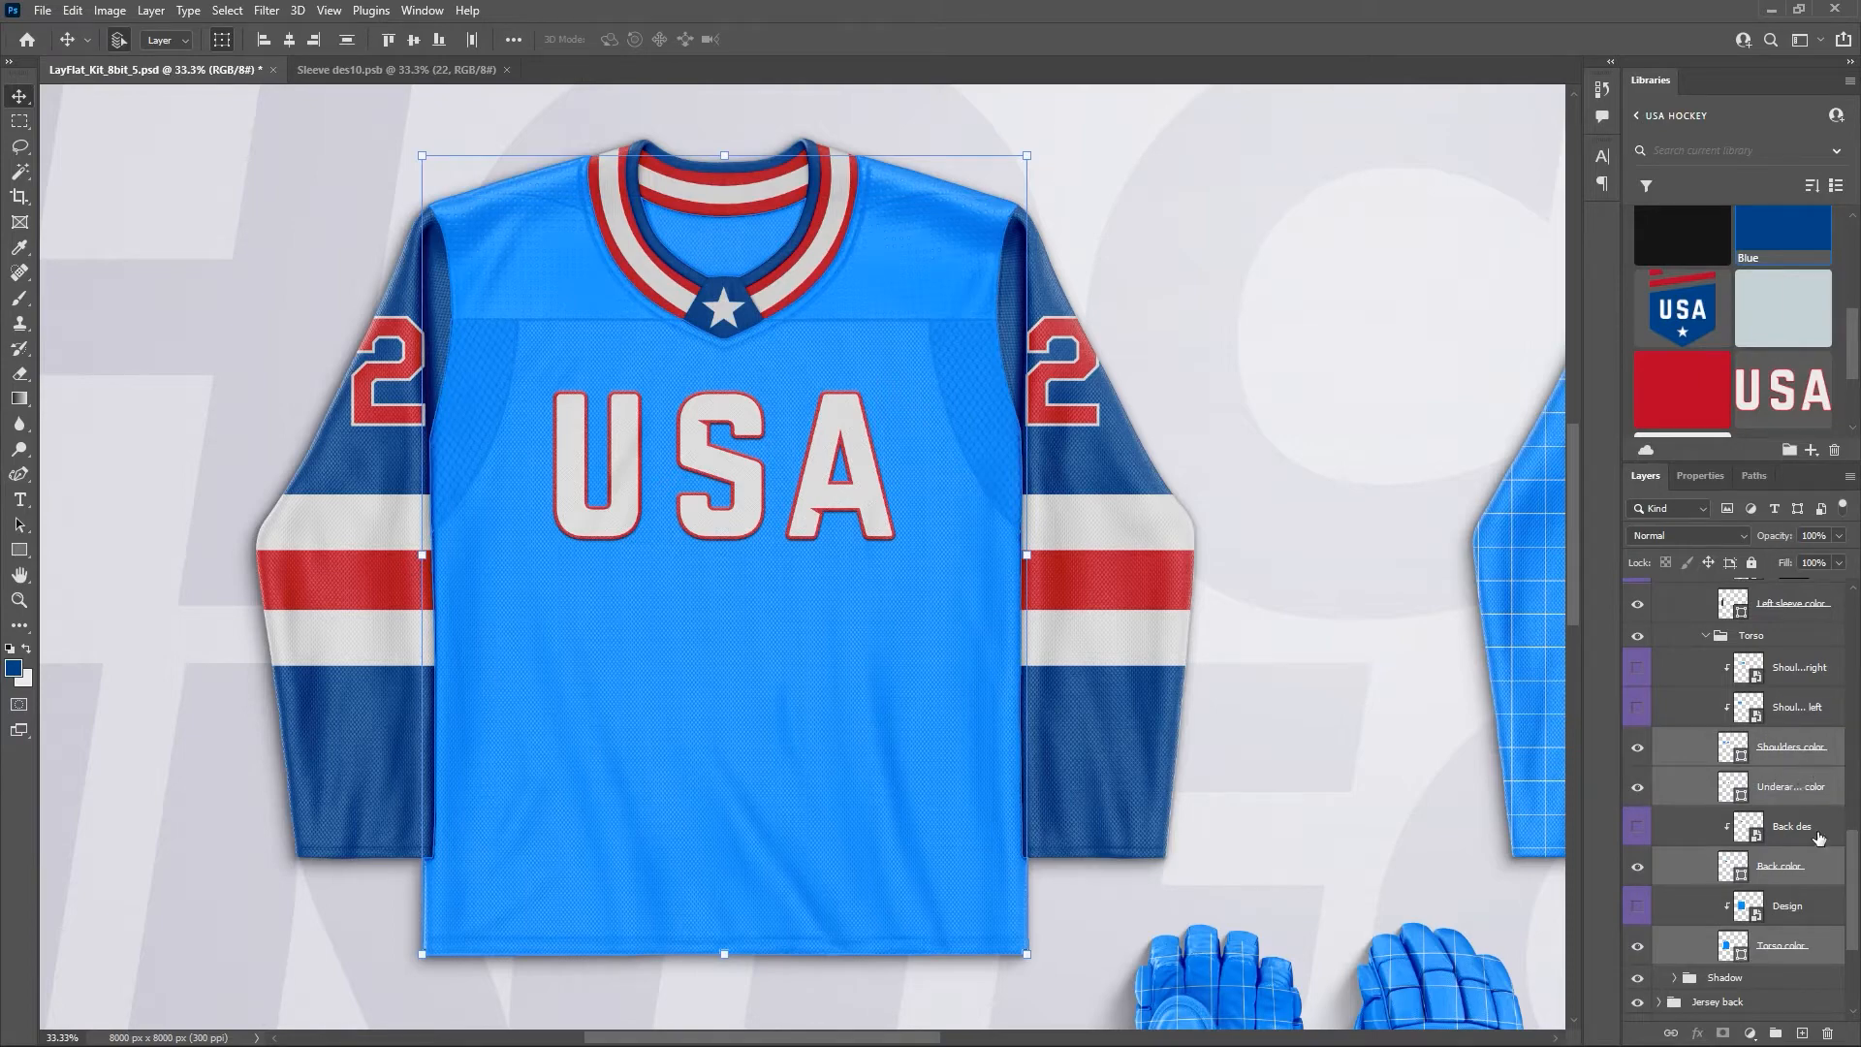
pyautogui.click(1762, 226)
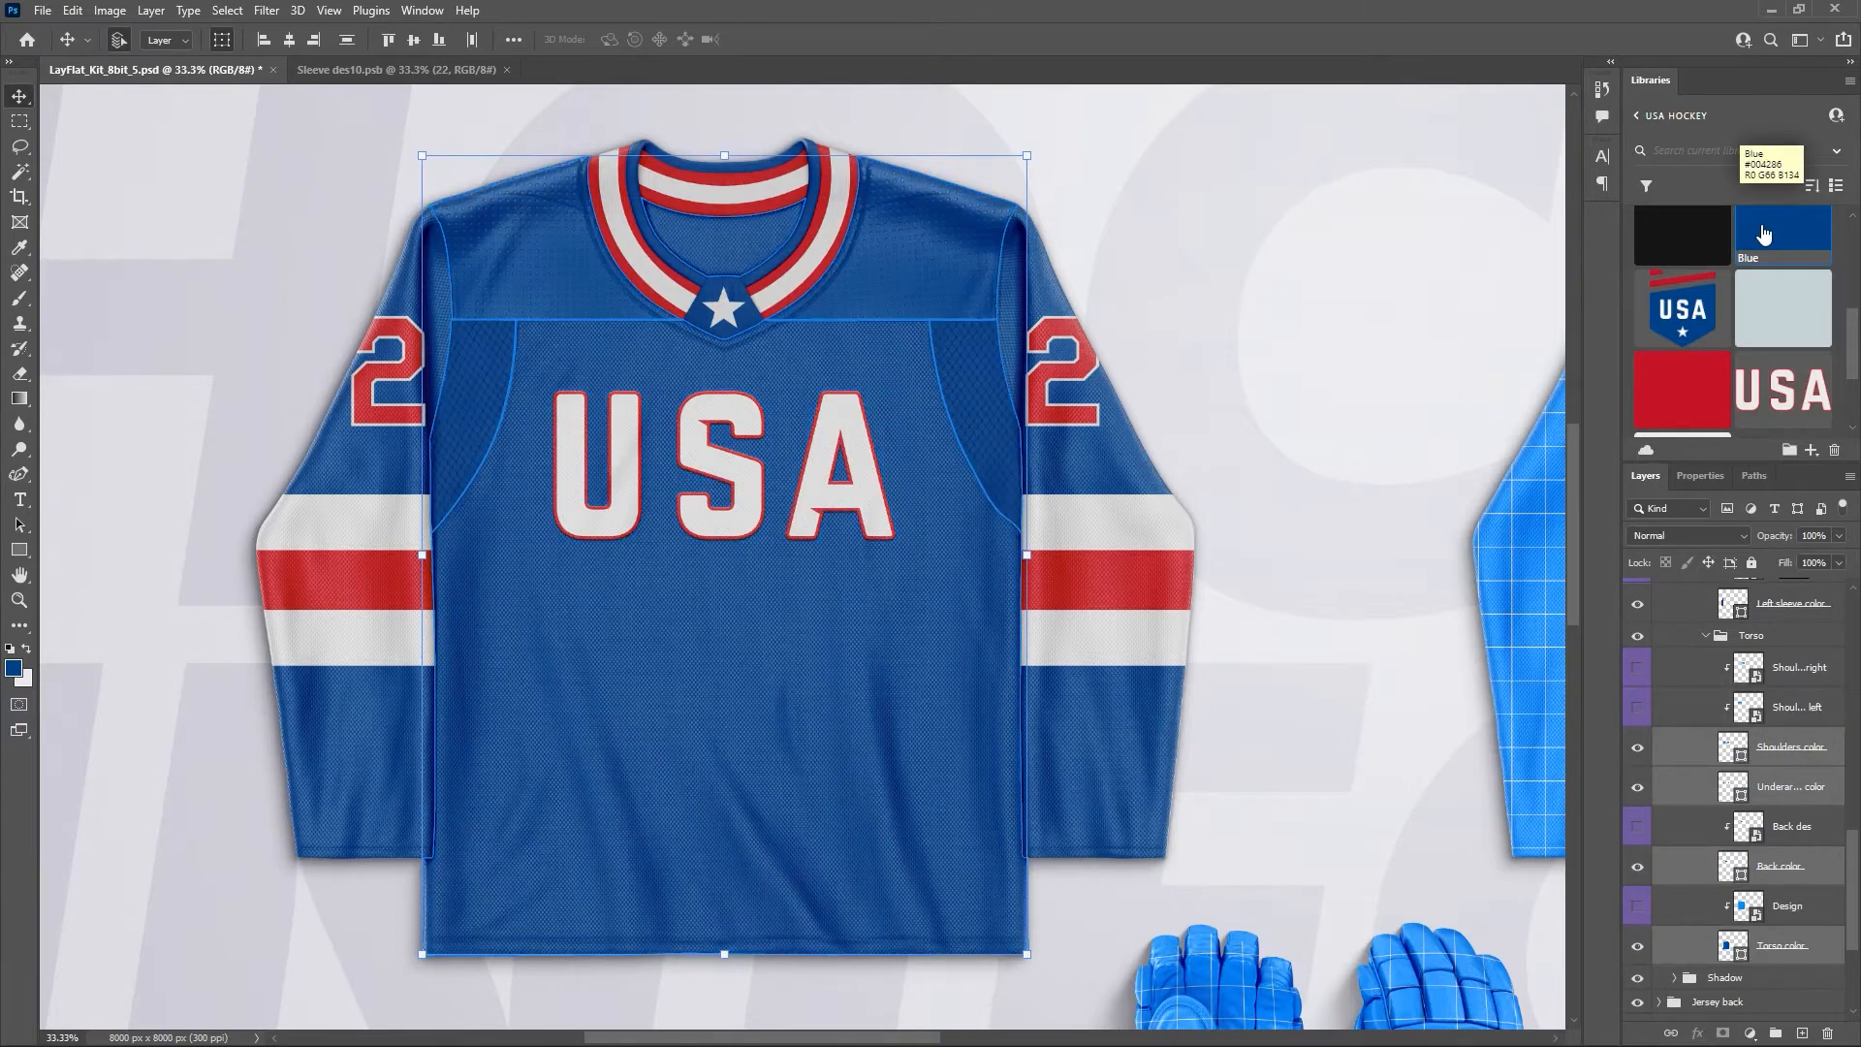
# Show the torso's Design layer again and open its smart object for editing.
pyautogui.scroll(-1, 1704, 770)
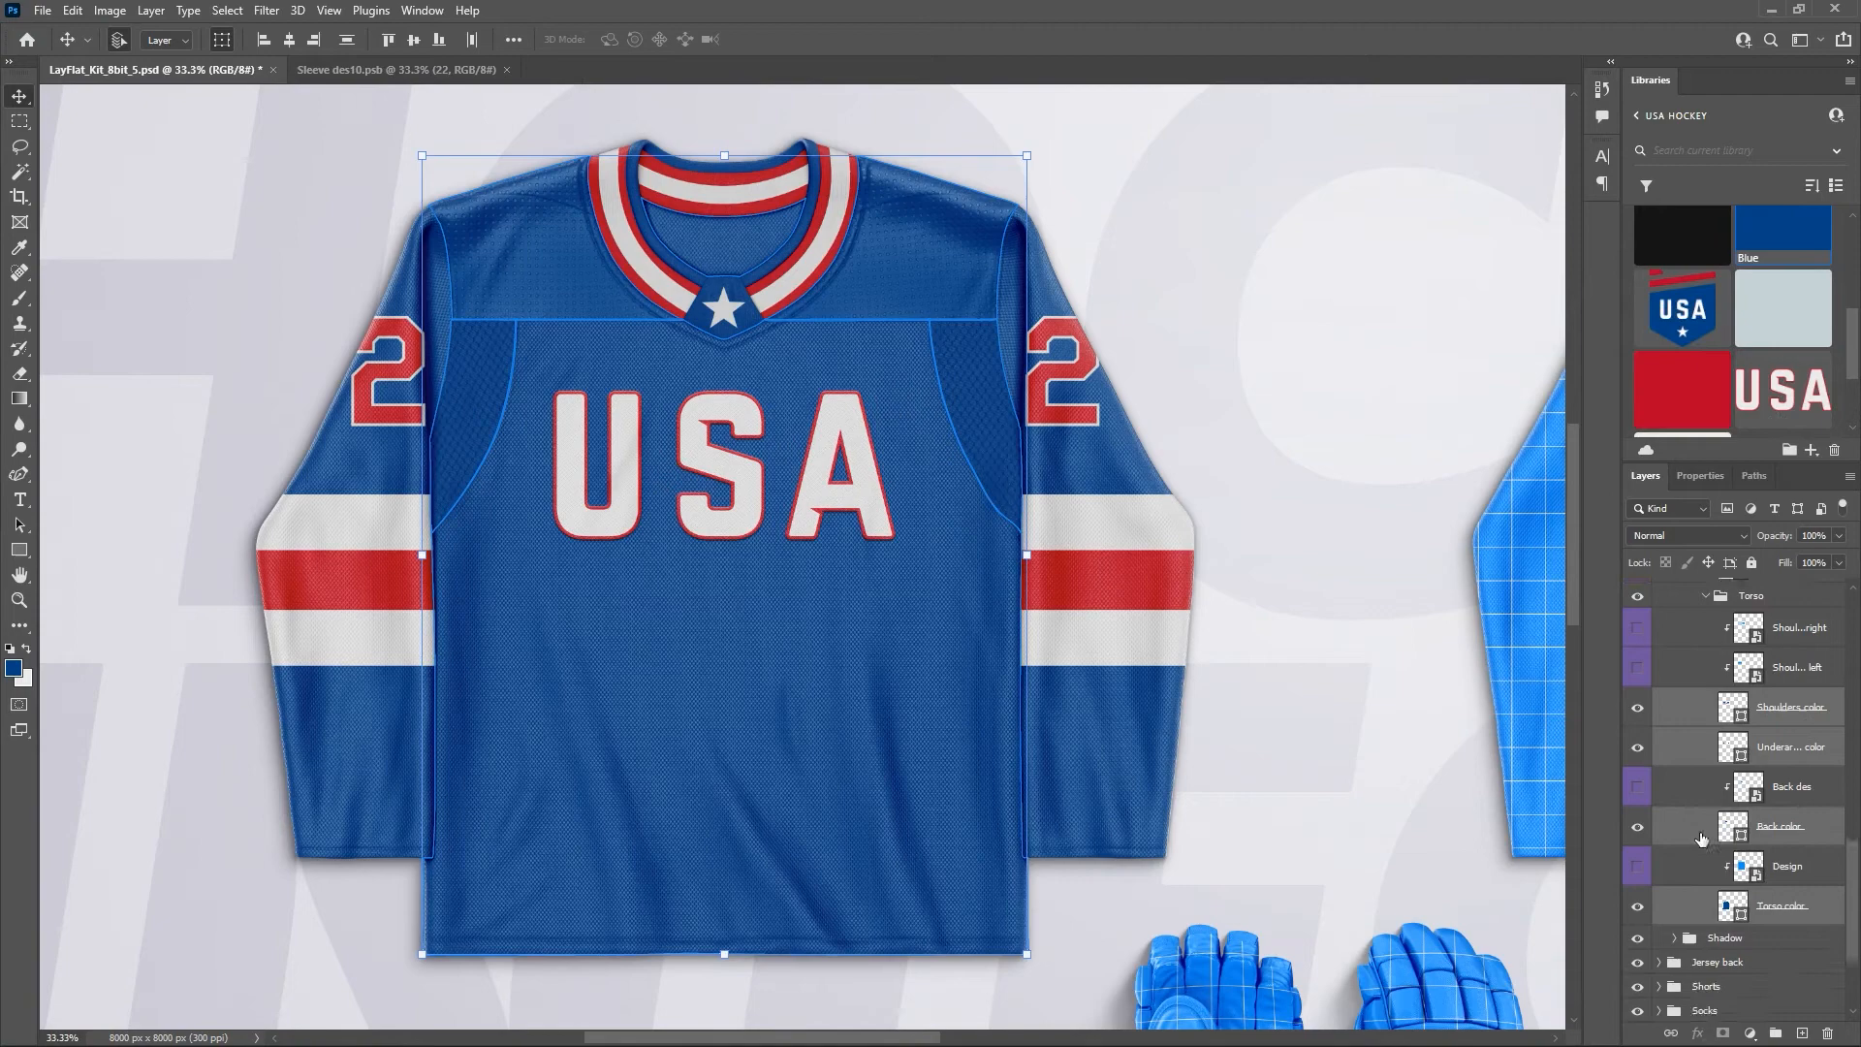
pyautogui.click(1637, 866)
pyautogui.doubleClick(1750, 870)
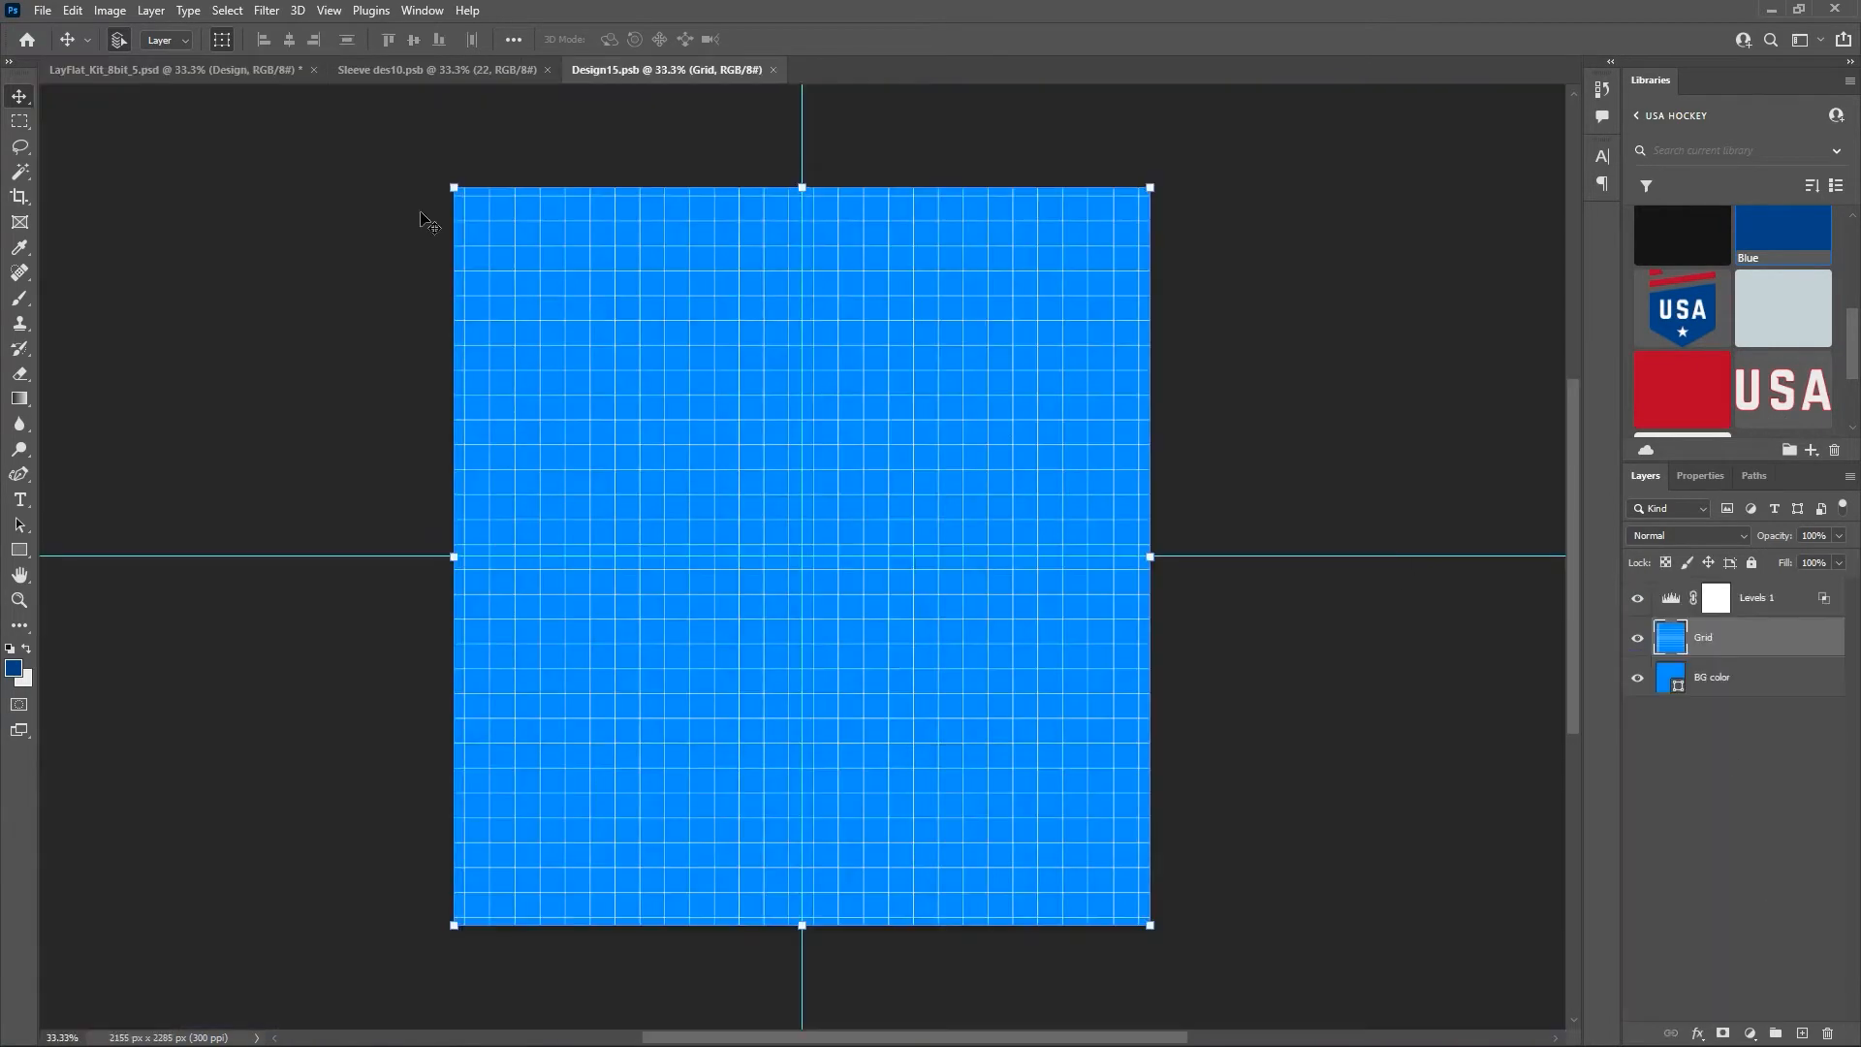
# Duplicate Rectangle 1 and Rectangle 1 copy from Sleeve des10.psb into Design15.psb, and close Sleeve des10.psb.
pyautogui.click(442, 66)
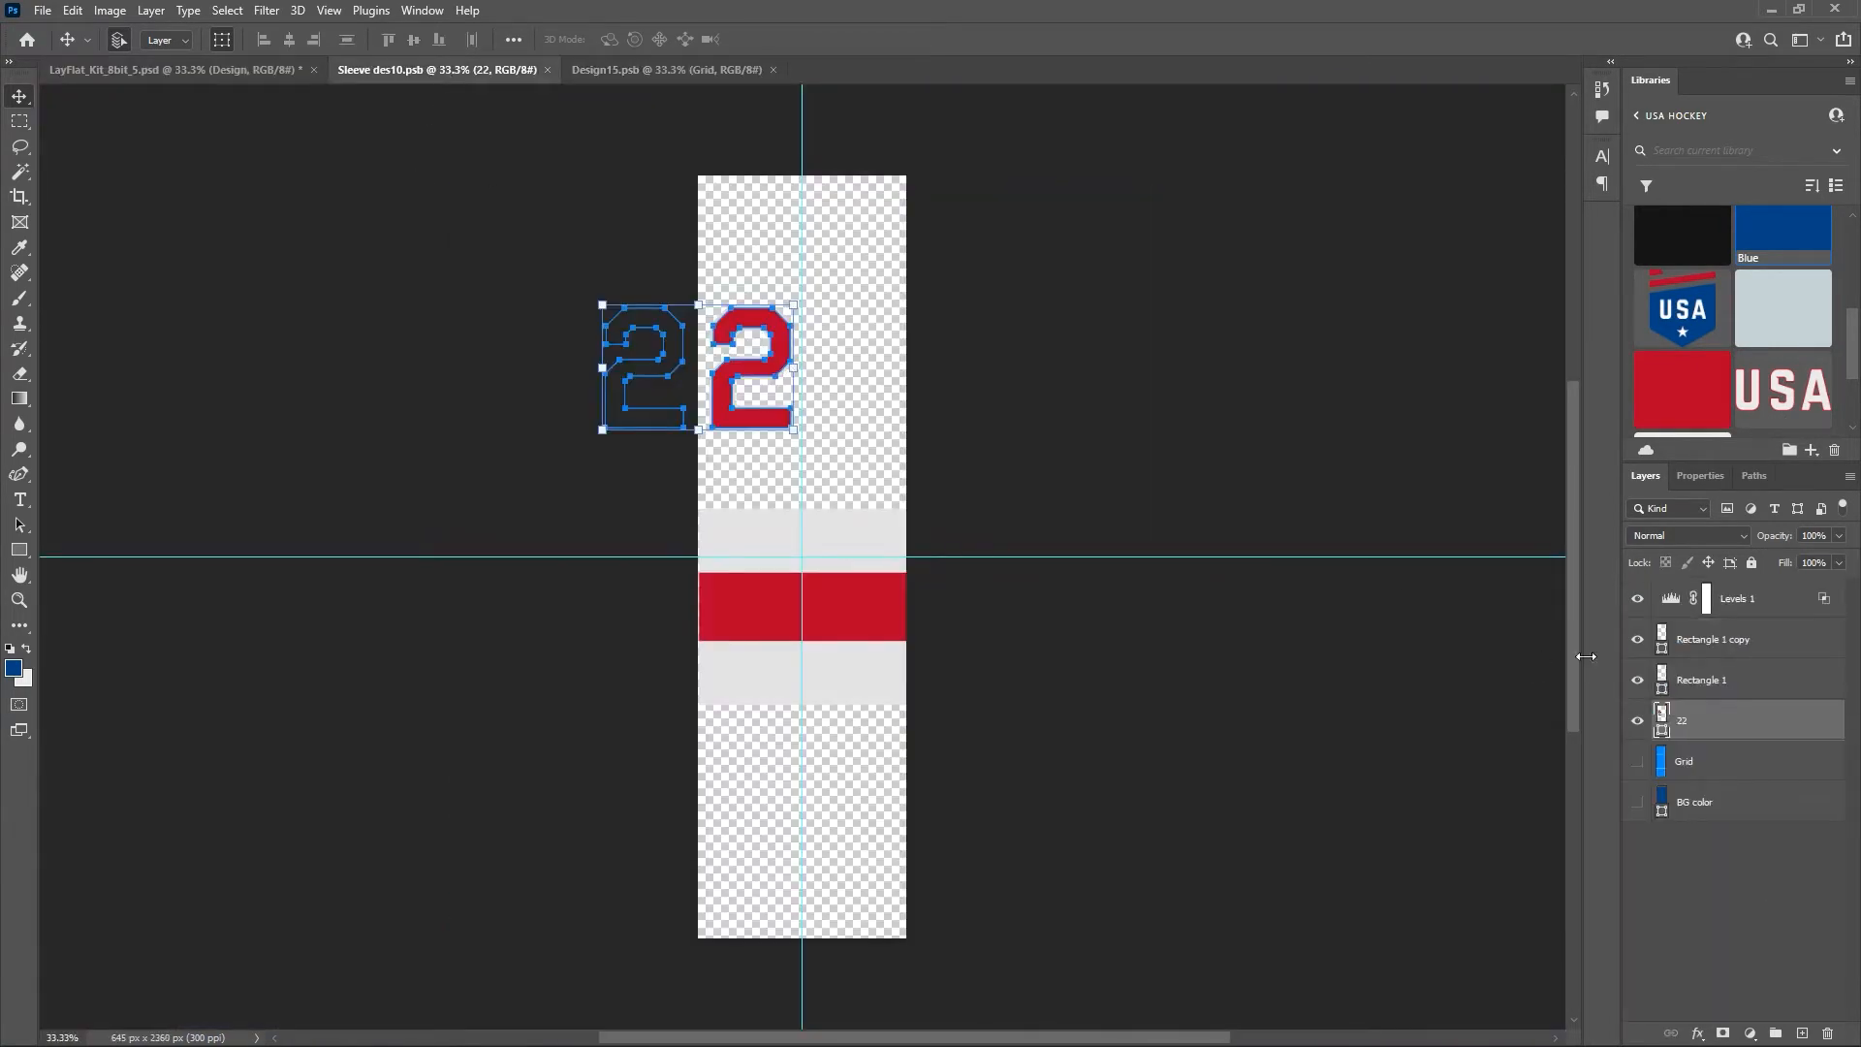
pyautogui.click(1727, 641)
pyautogui.keyDown('shift'); pyautogui.click(1708, 683); pyautogui.keyUp('shift')
pyautogui.rightClick(1708, 684)
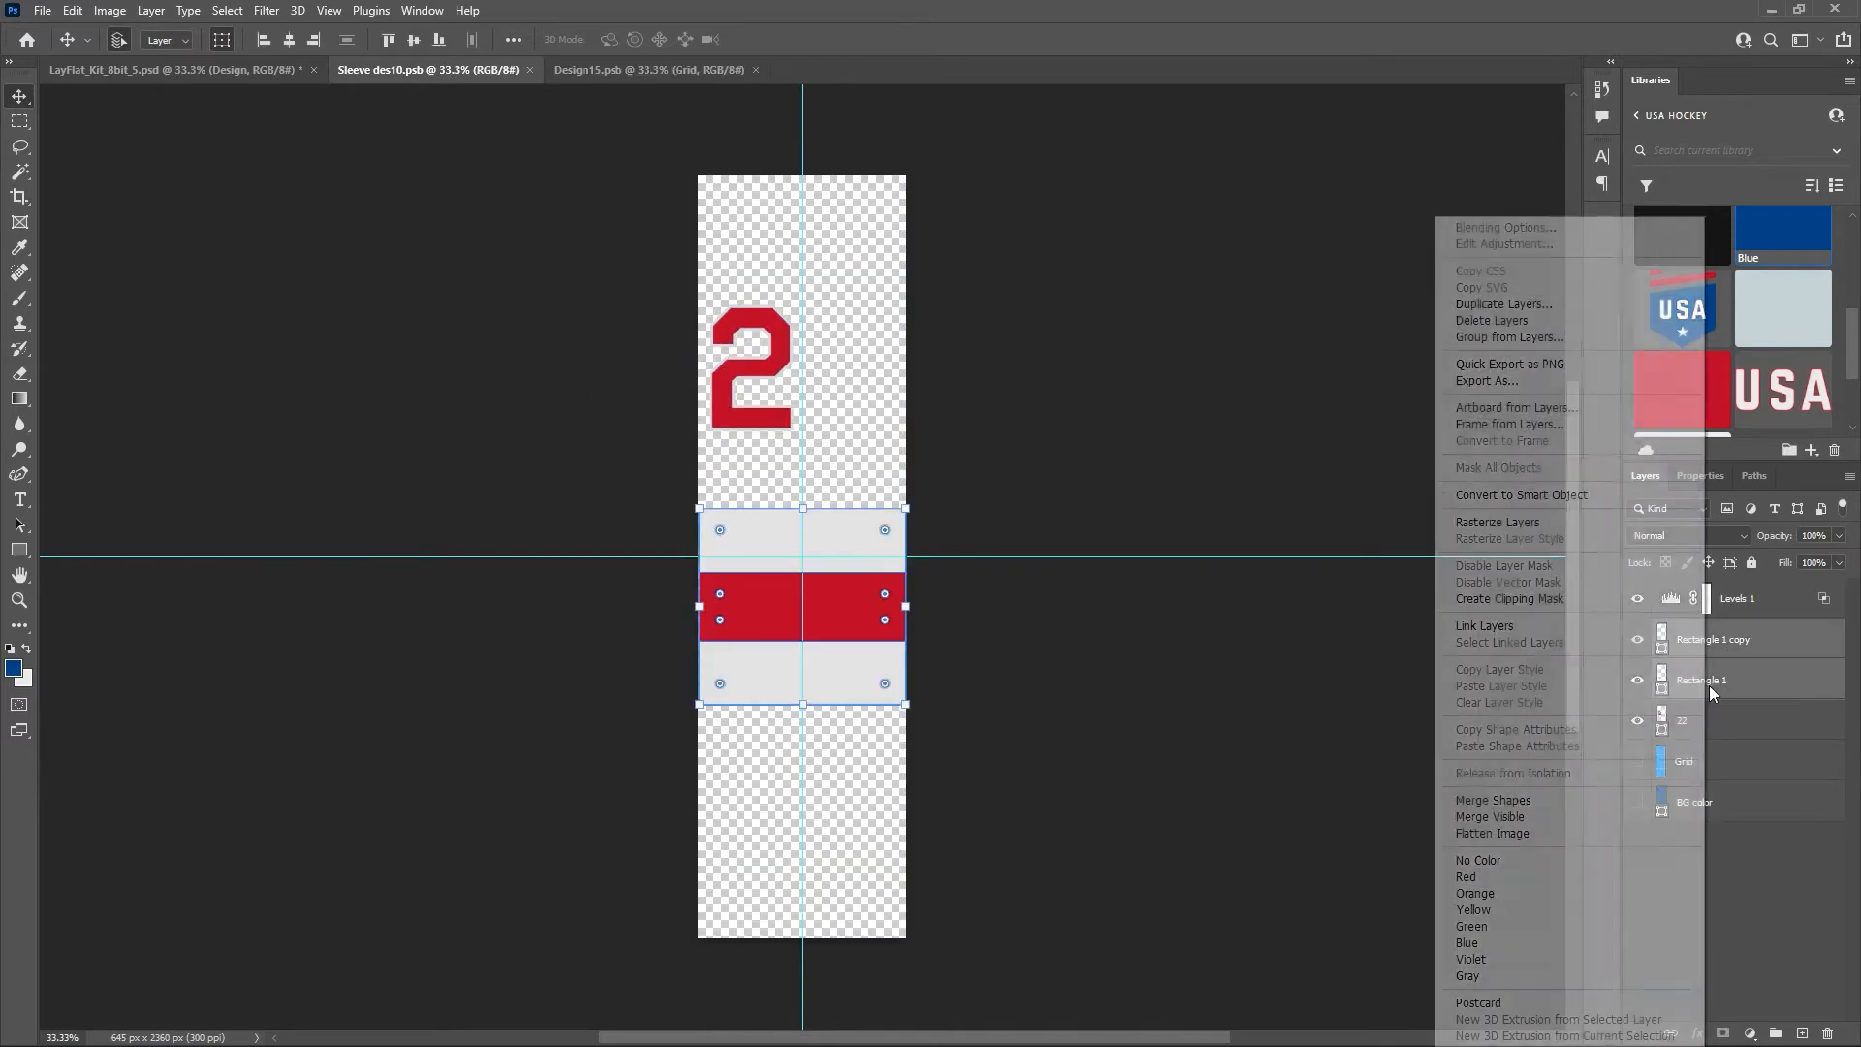
pyautogui.click(1501, 306)
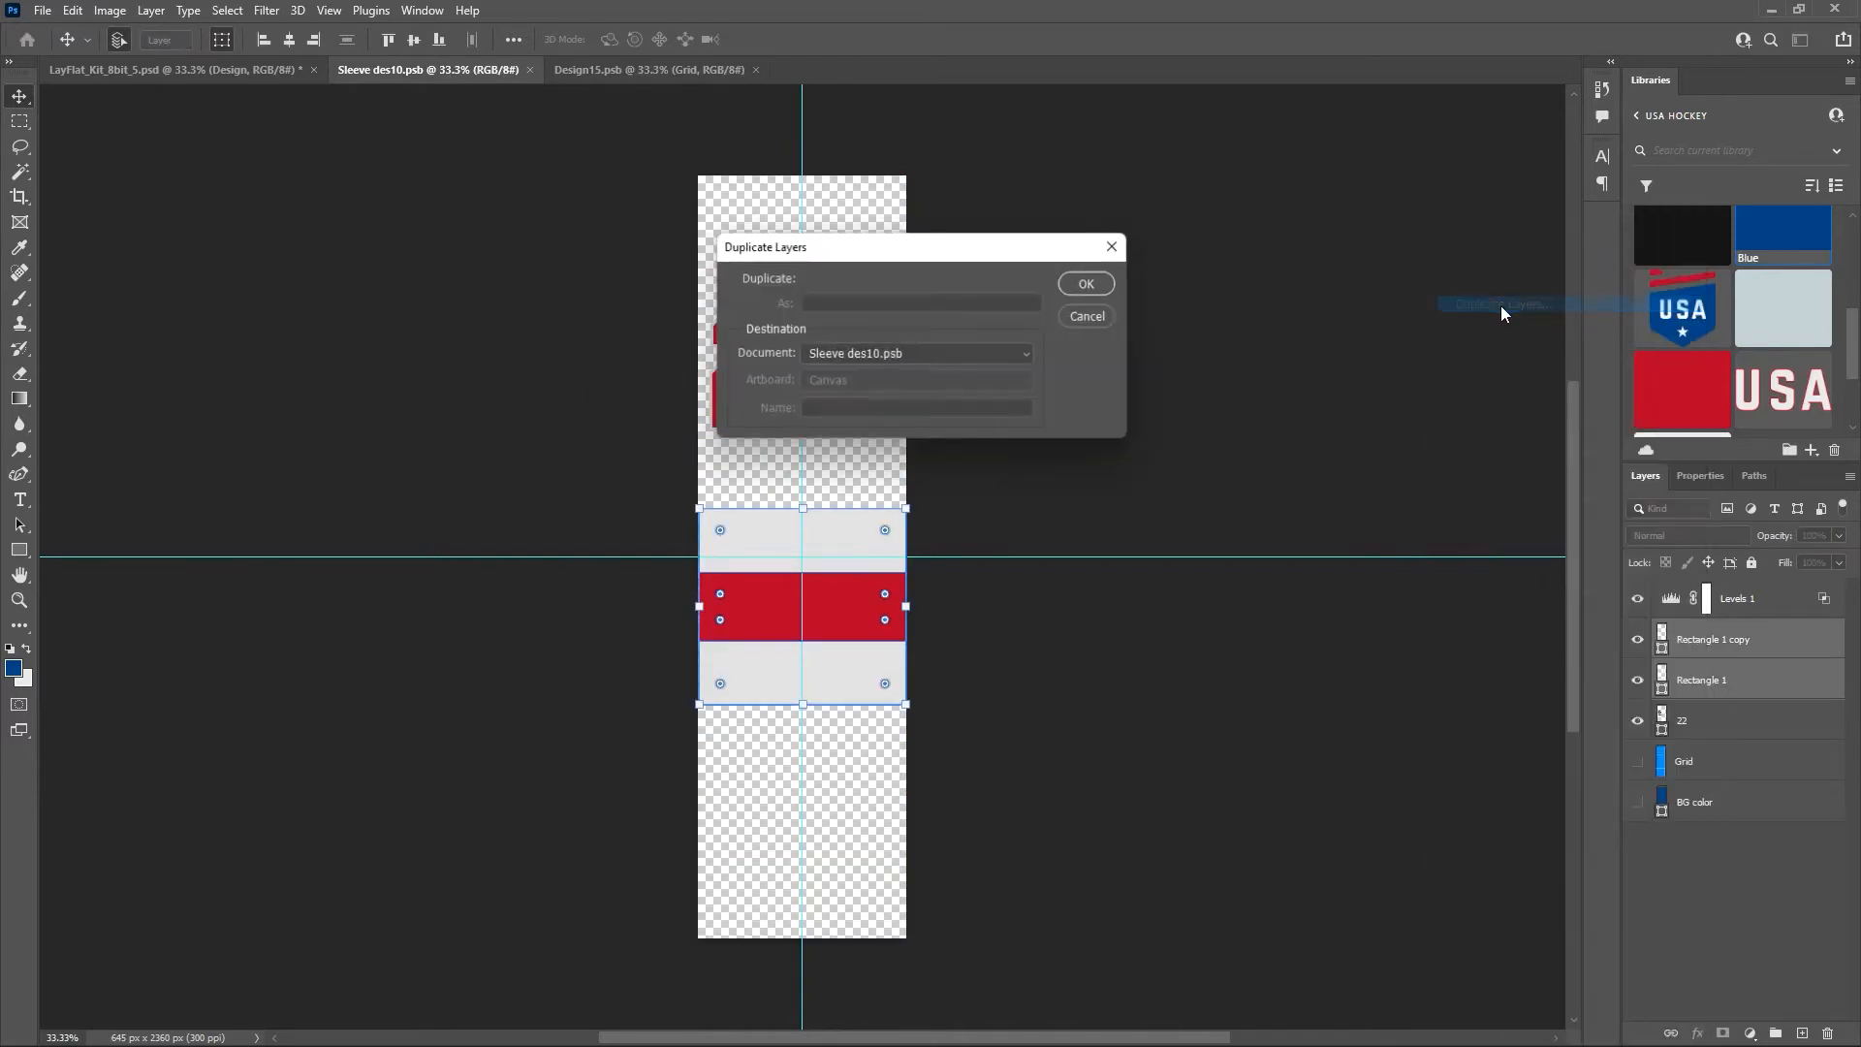
pyautogui.click(884, 353)
pyautogui.click(840, 405)
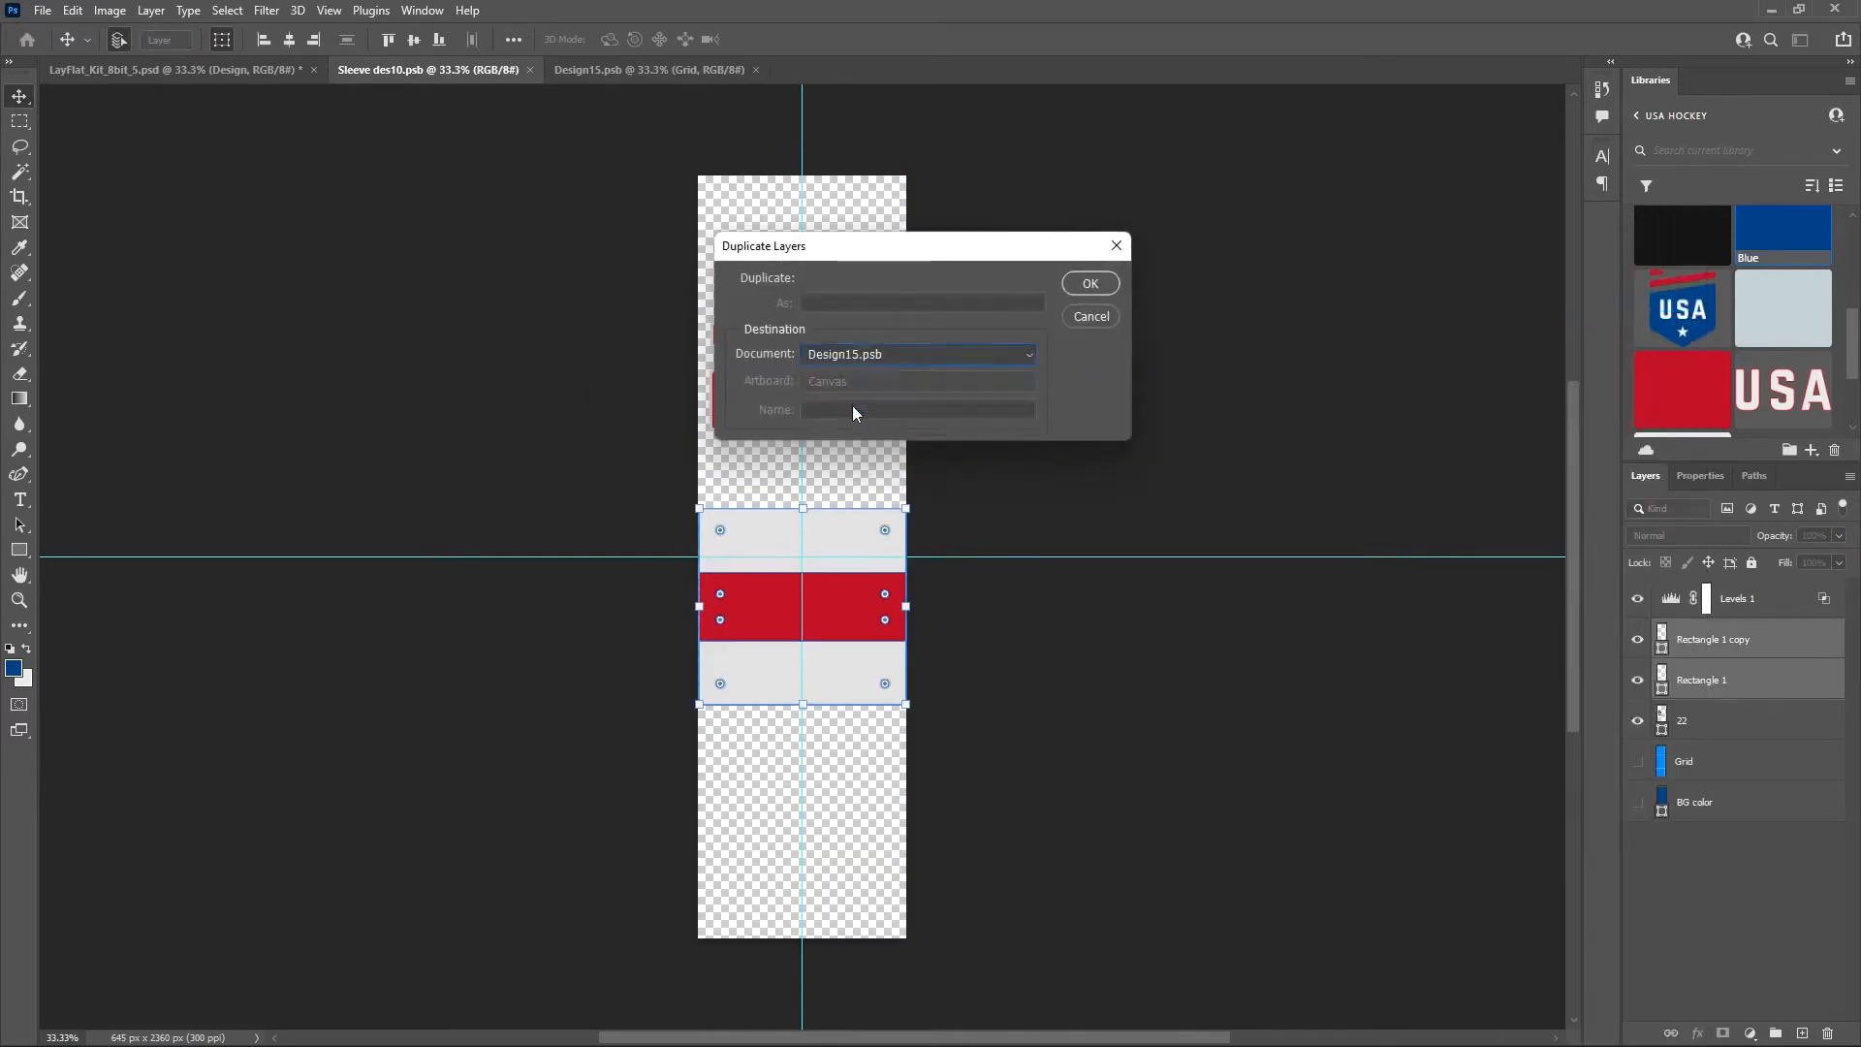
pyautogui.click(1072, 287)
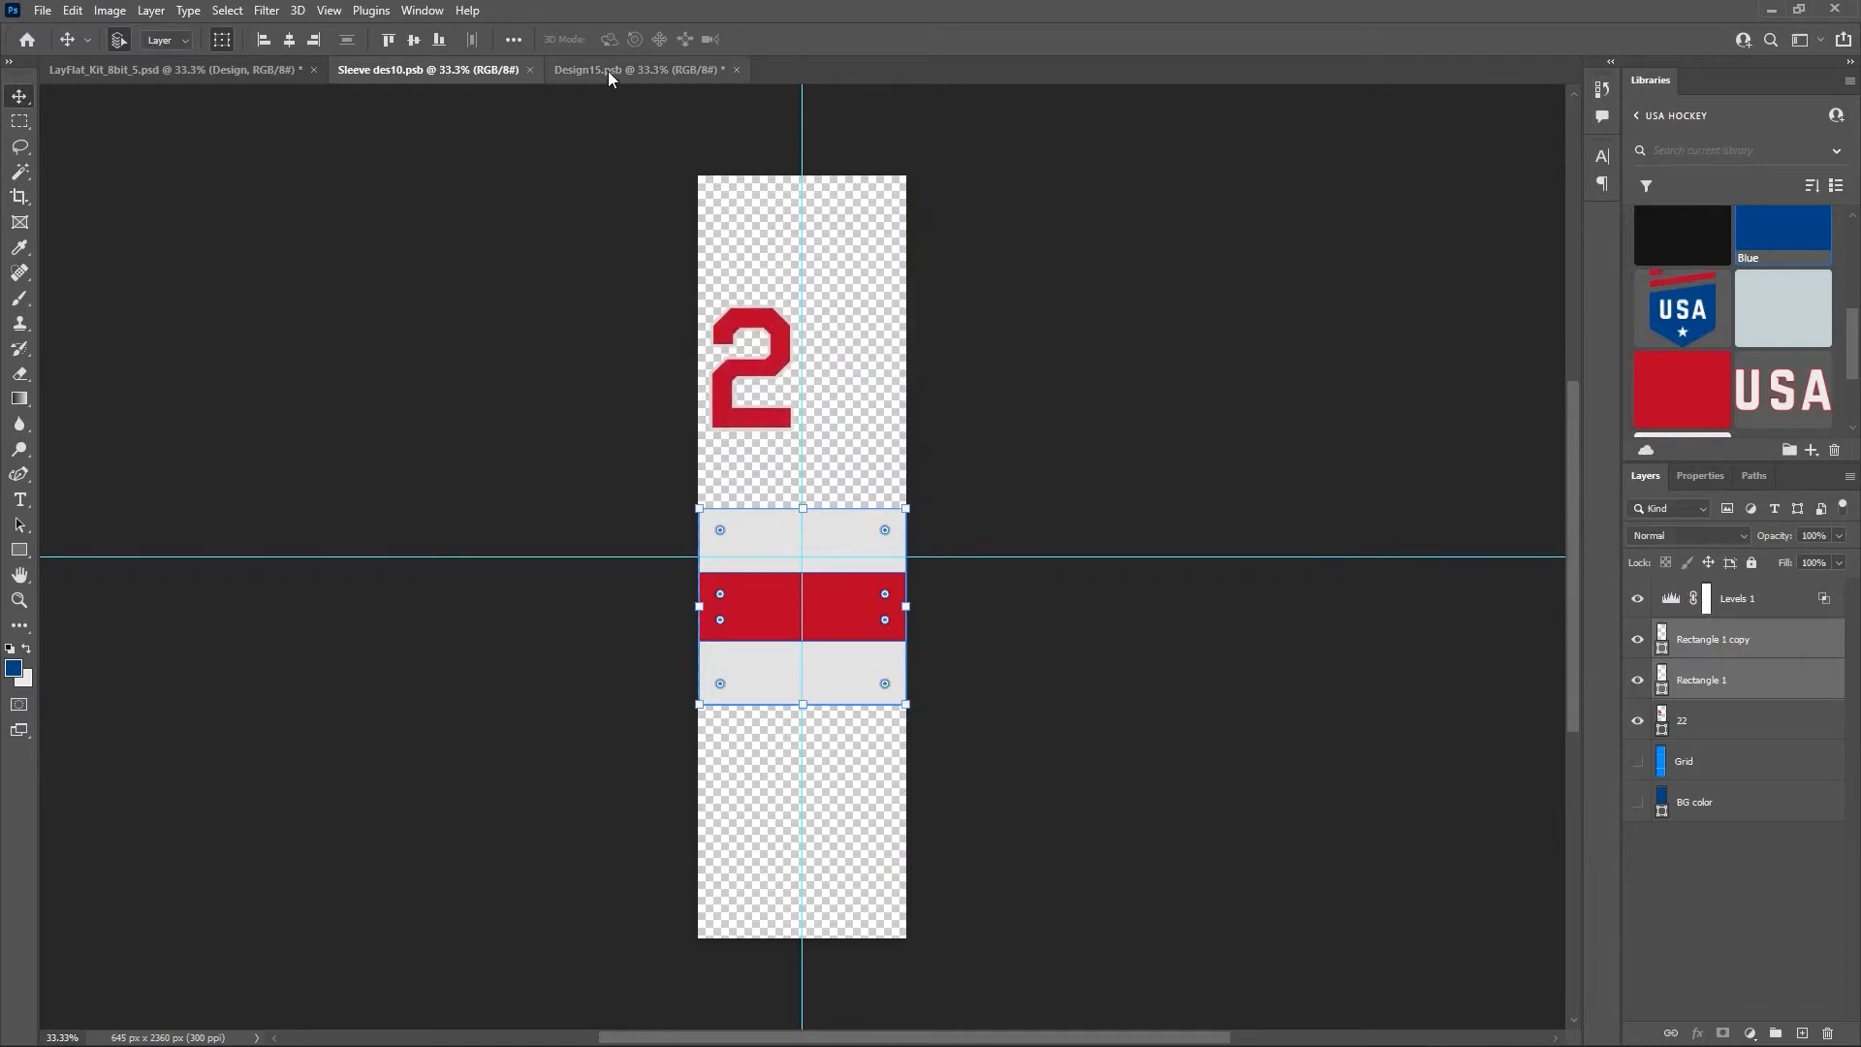
pyautogui.click(531, 70)
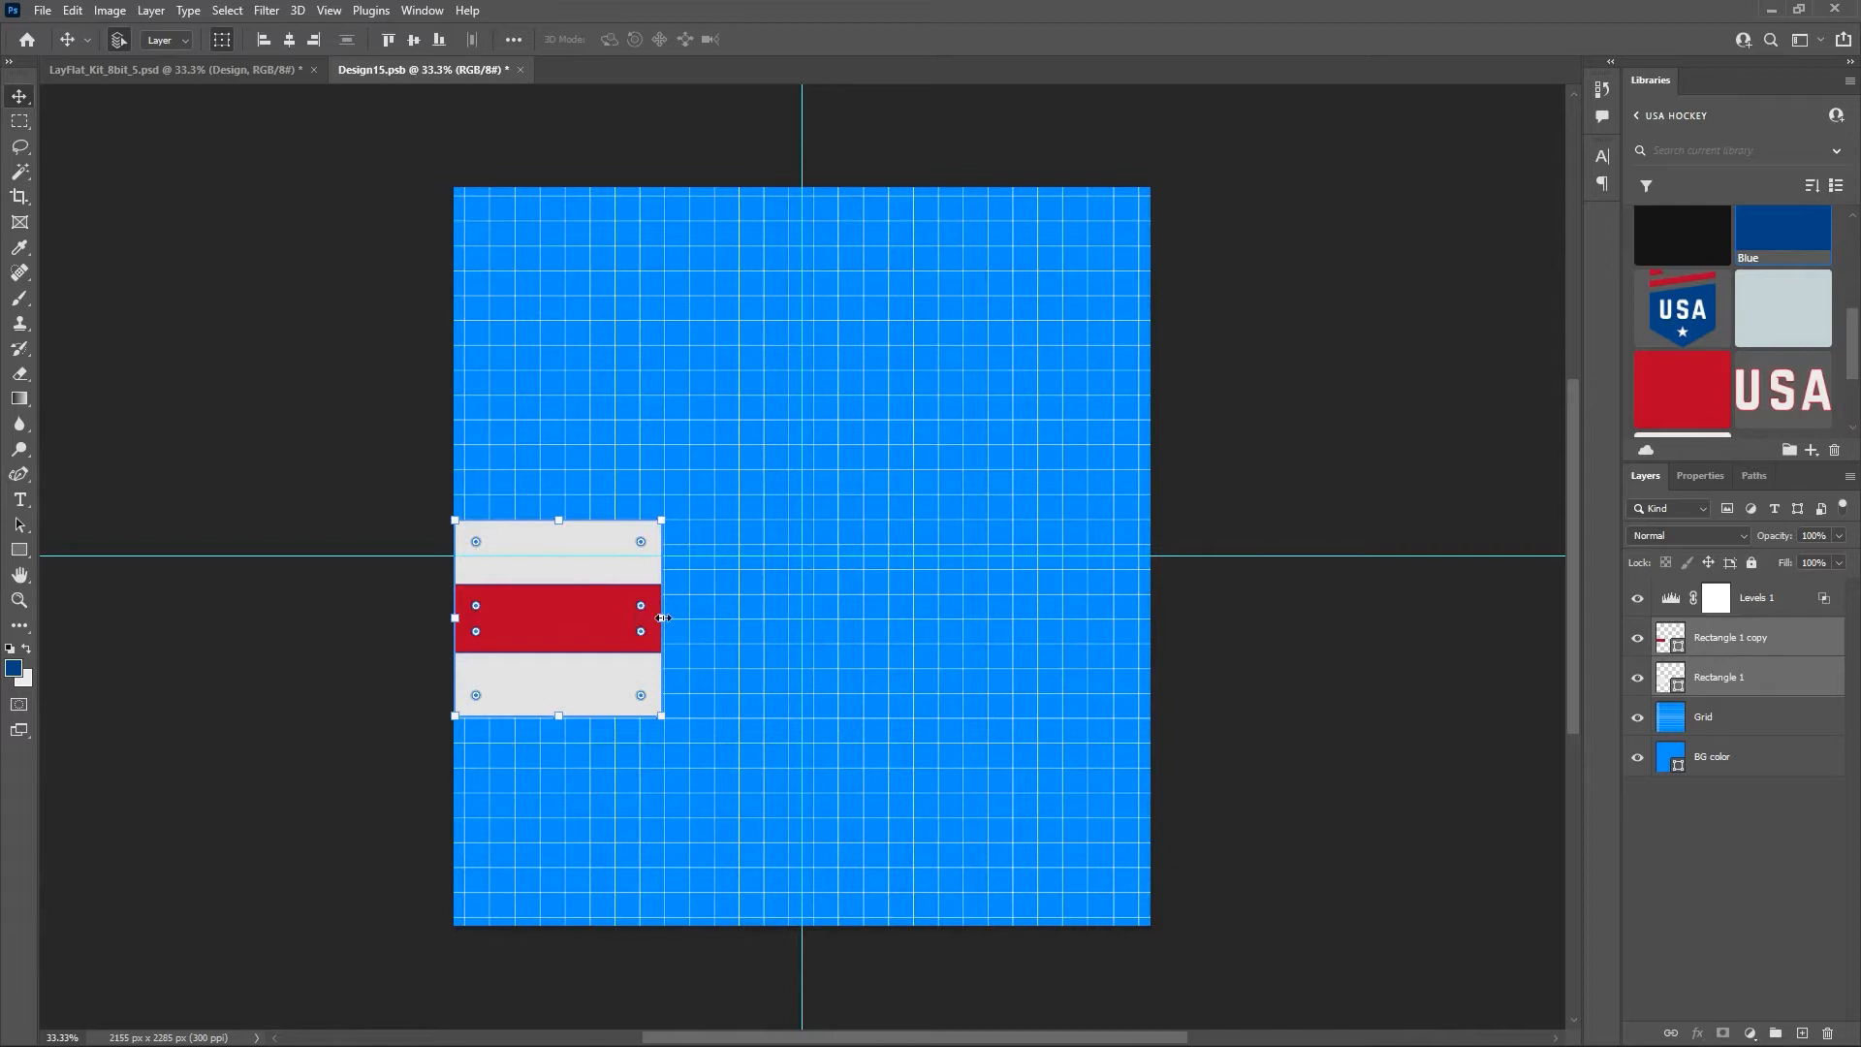
# Stretch both stripe rectangles to the full canvas width and move them down to the lower part of the torso design.
pyautogui.moveTo(661, 617); pyautogui.dragTo(1147, 621)
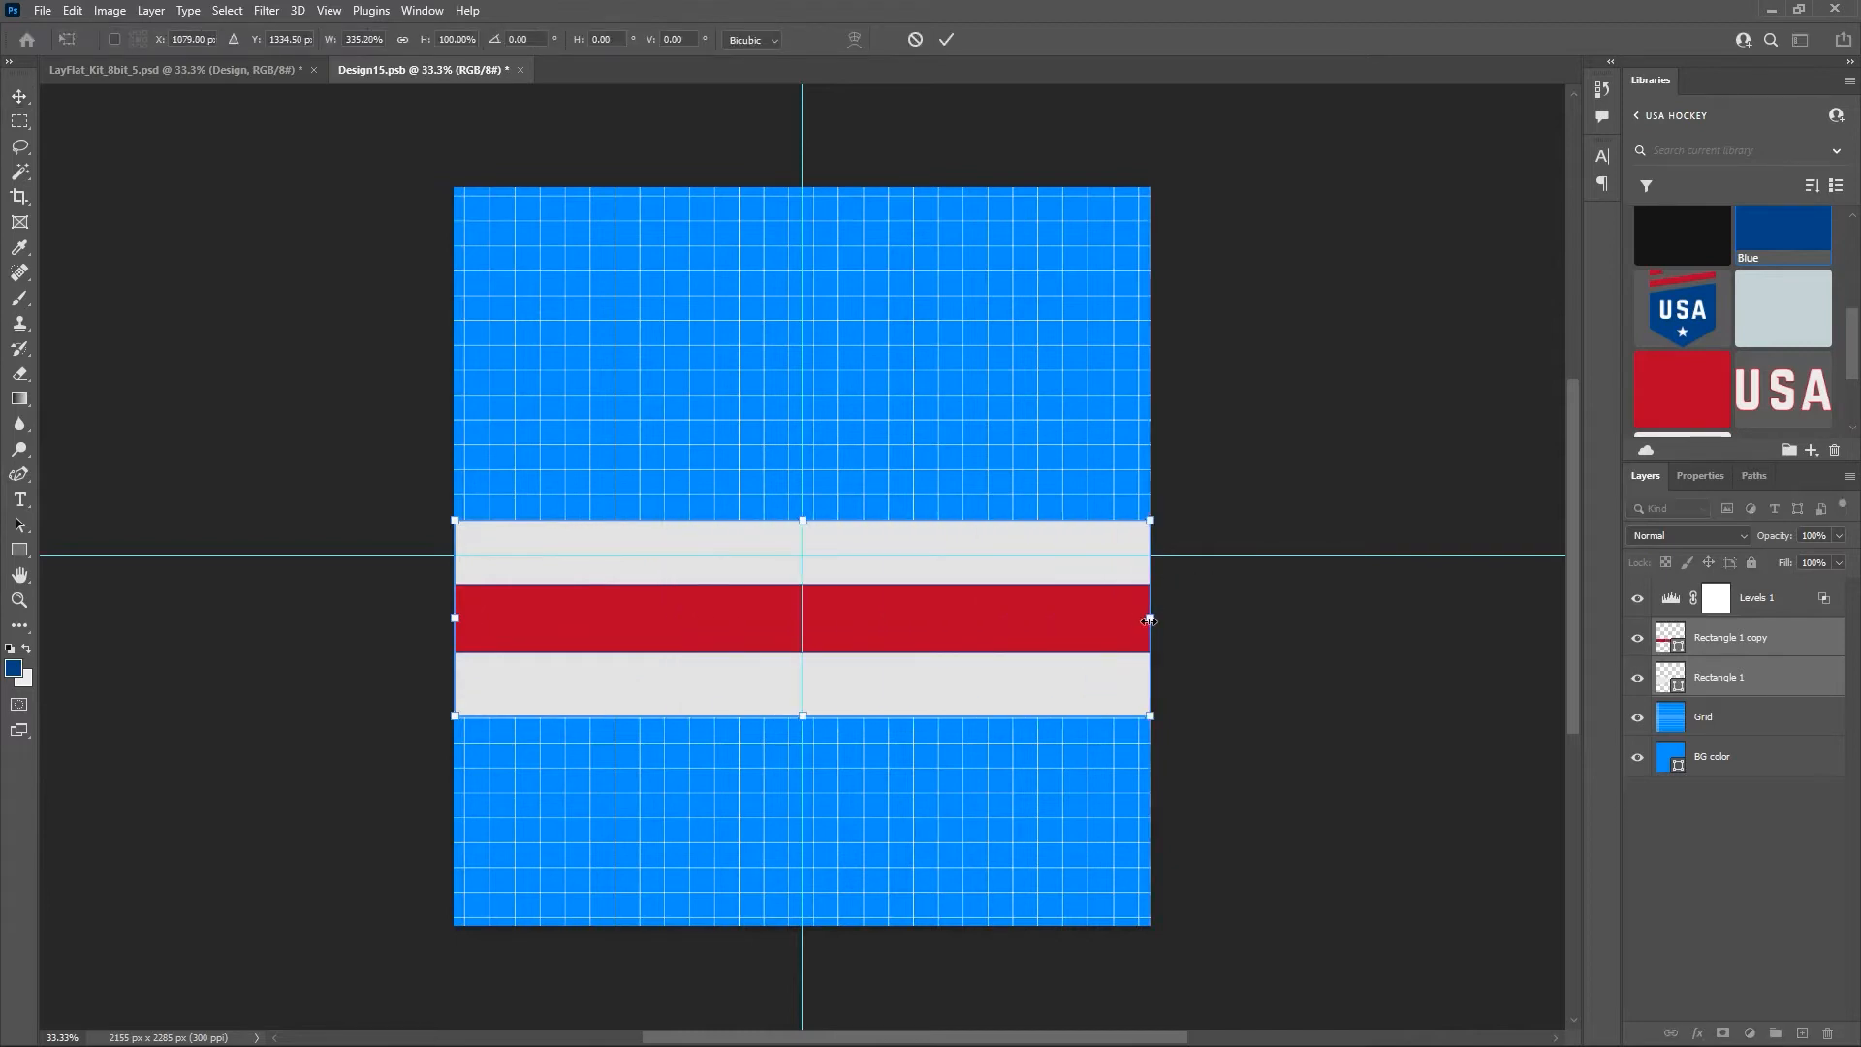
pyautogui.click(948, 39)
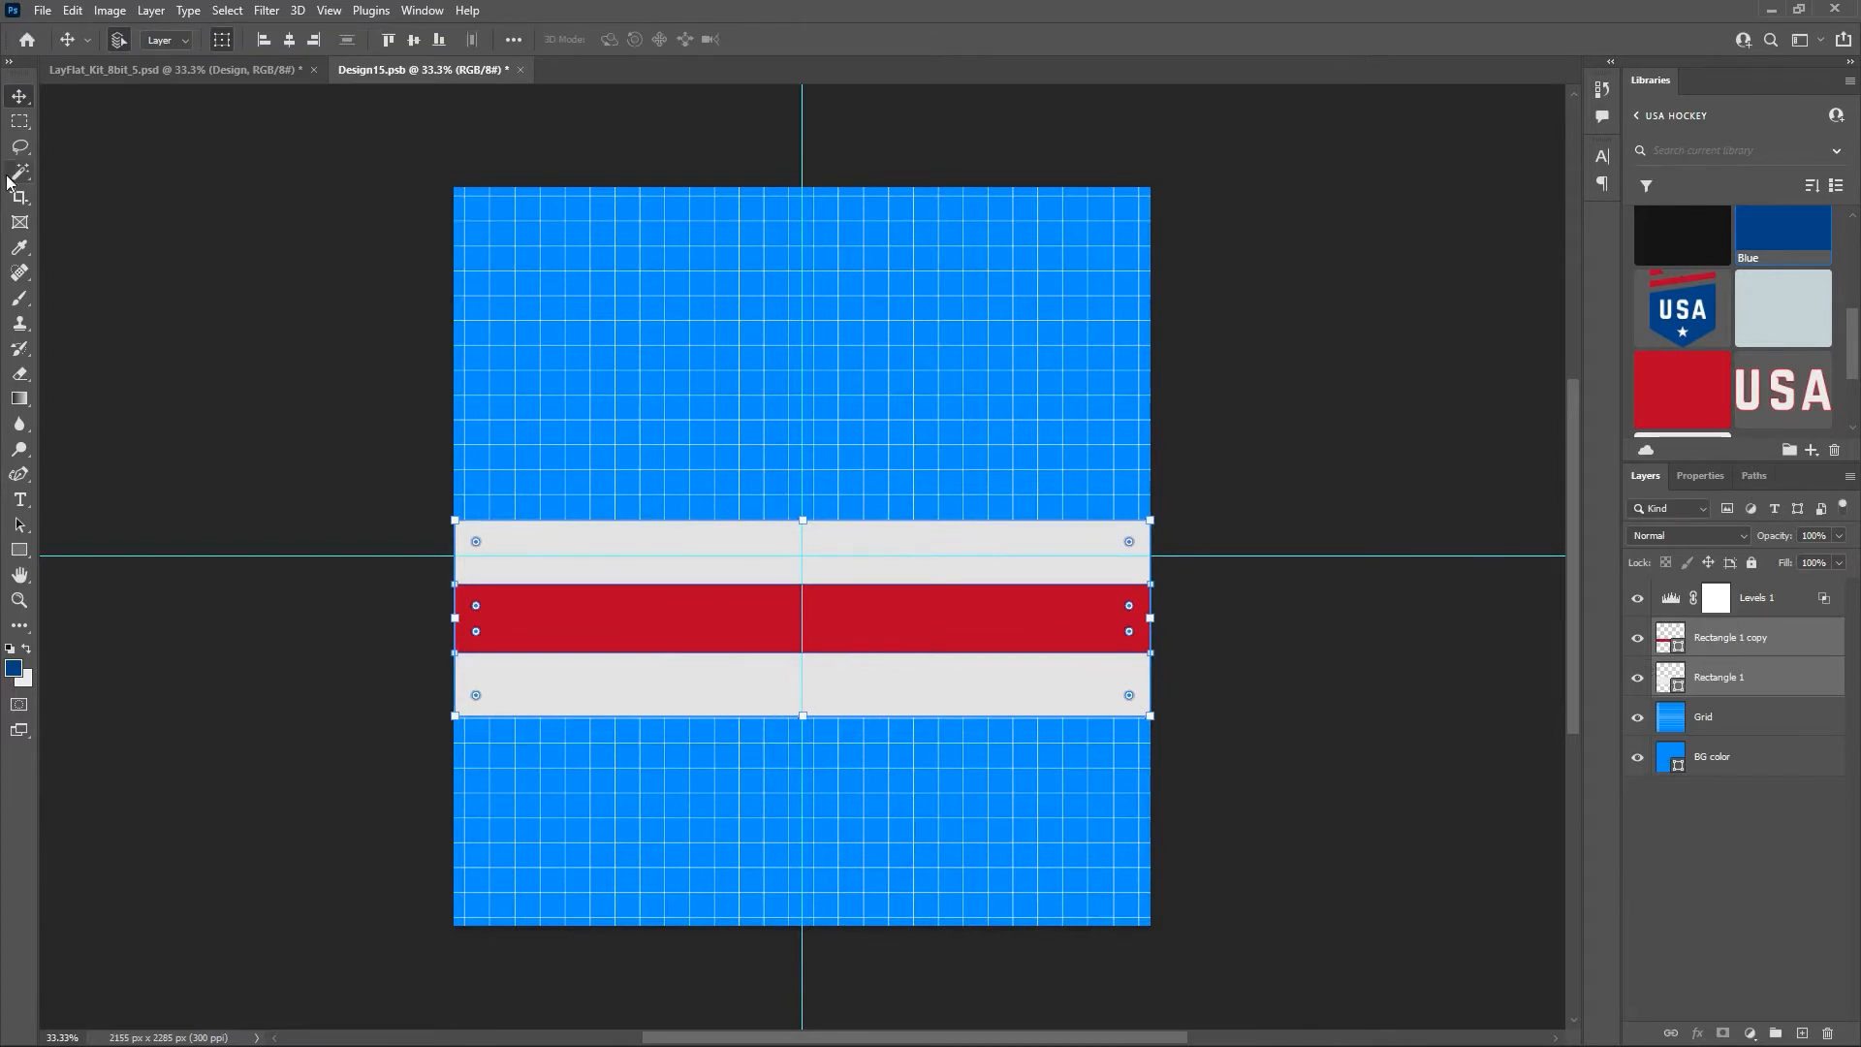
pyautogui.click(806, 520)
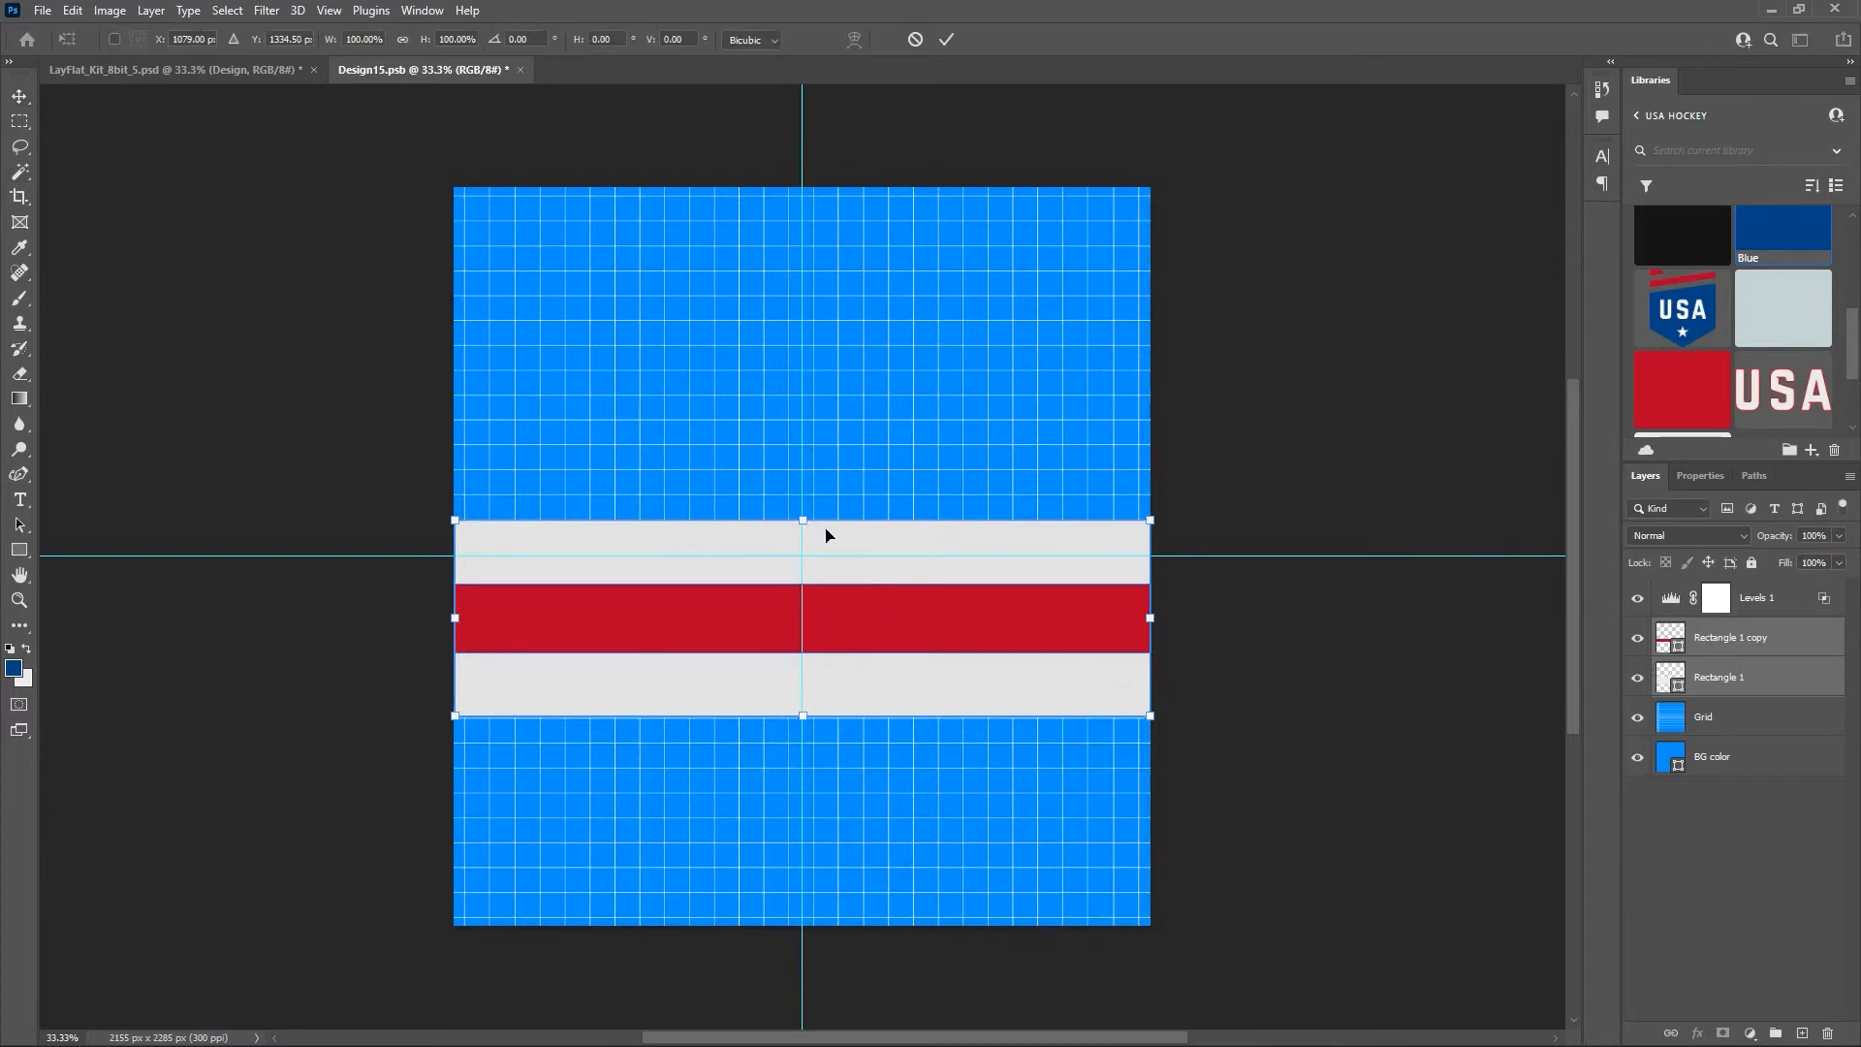
pyautogui.moveTo(860, 548); pyautogui.dragTo(857, 614)
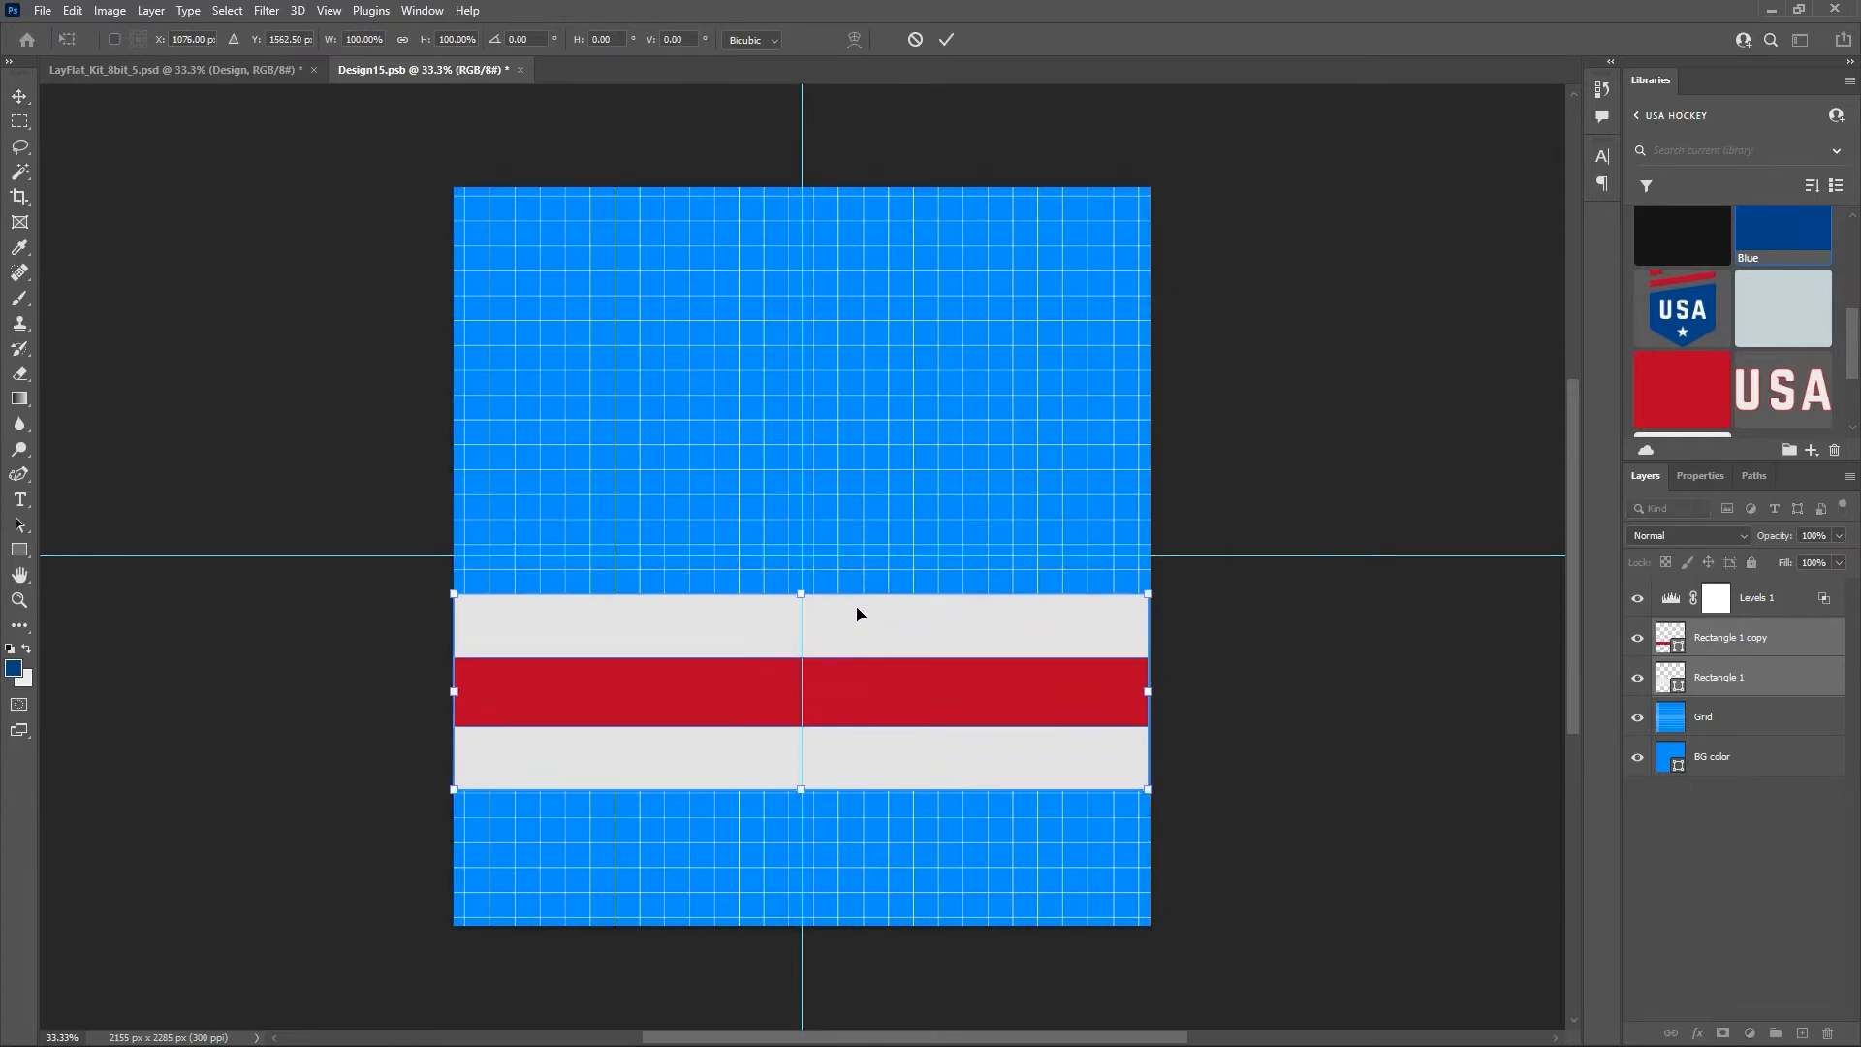
pyautogui.moveTo(970, 608); pyautogui.dragTo(968, 667)
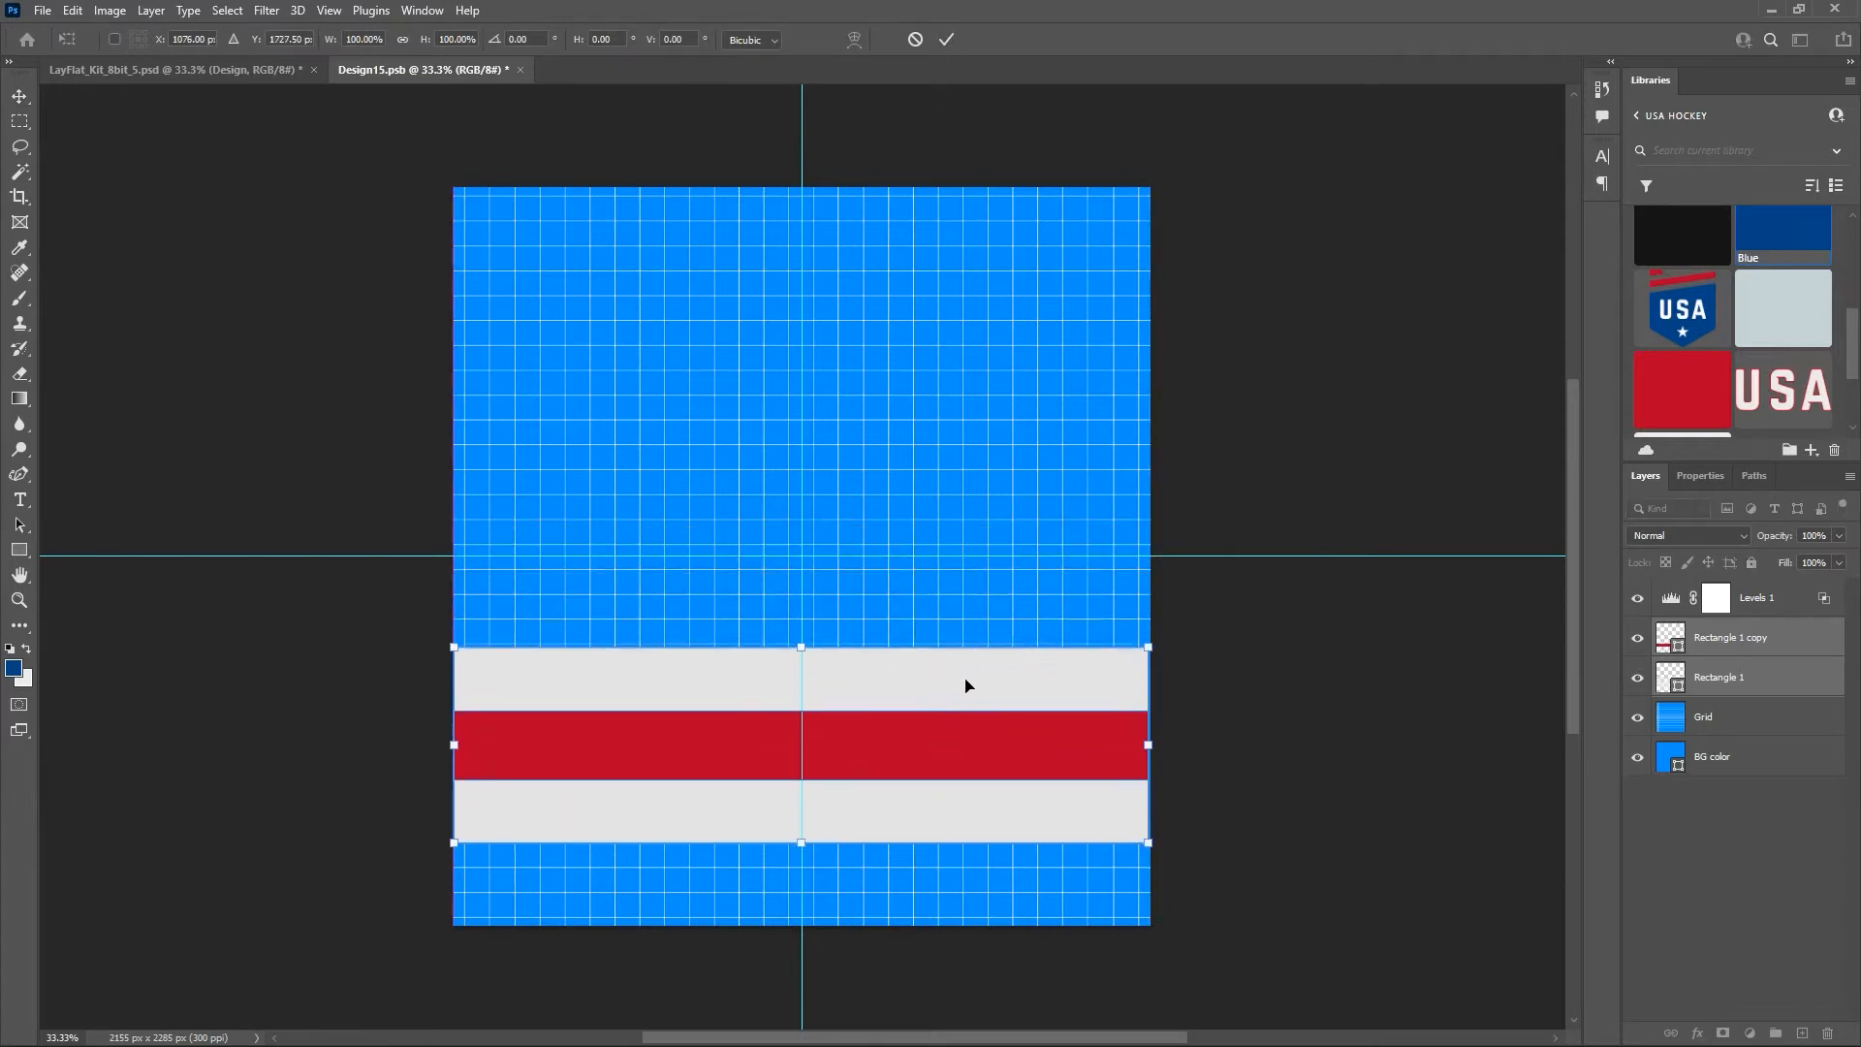
pyautogui.click(949, 39)
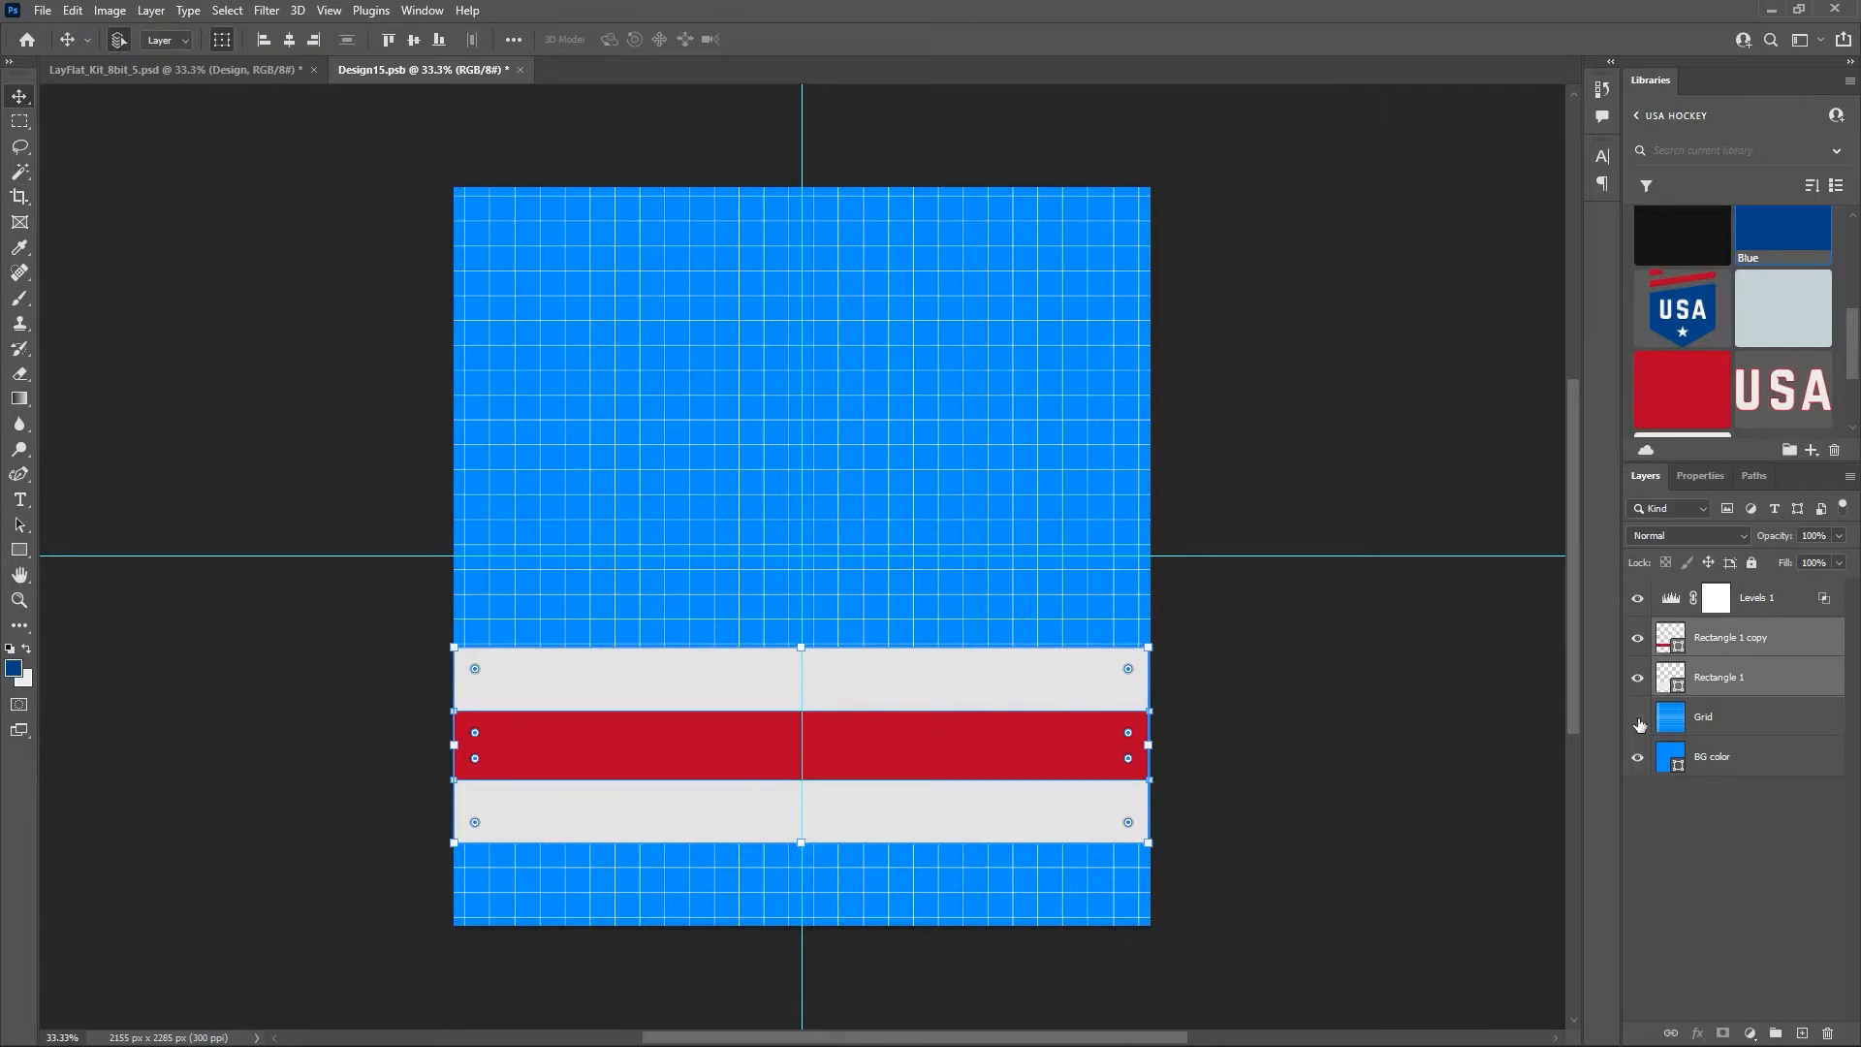
# Hide the Grid and BG color layers in Design15.psb, save, and return to the jersey mockup.
pyautogui.moveTo(1638, 718); pyautogui.dragTo(1641, 758)
pyautogui.hotkey('ctrl', 's')
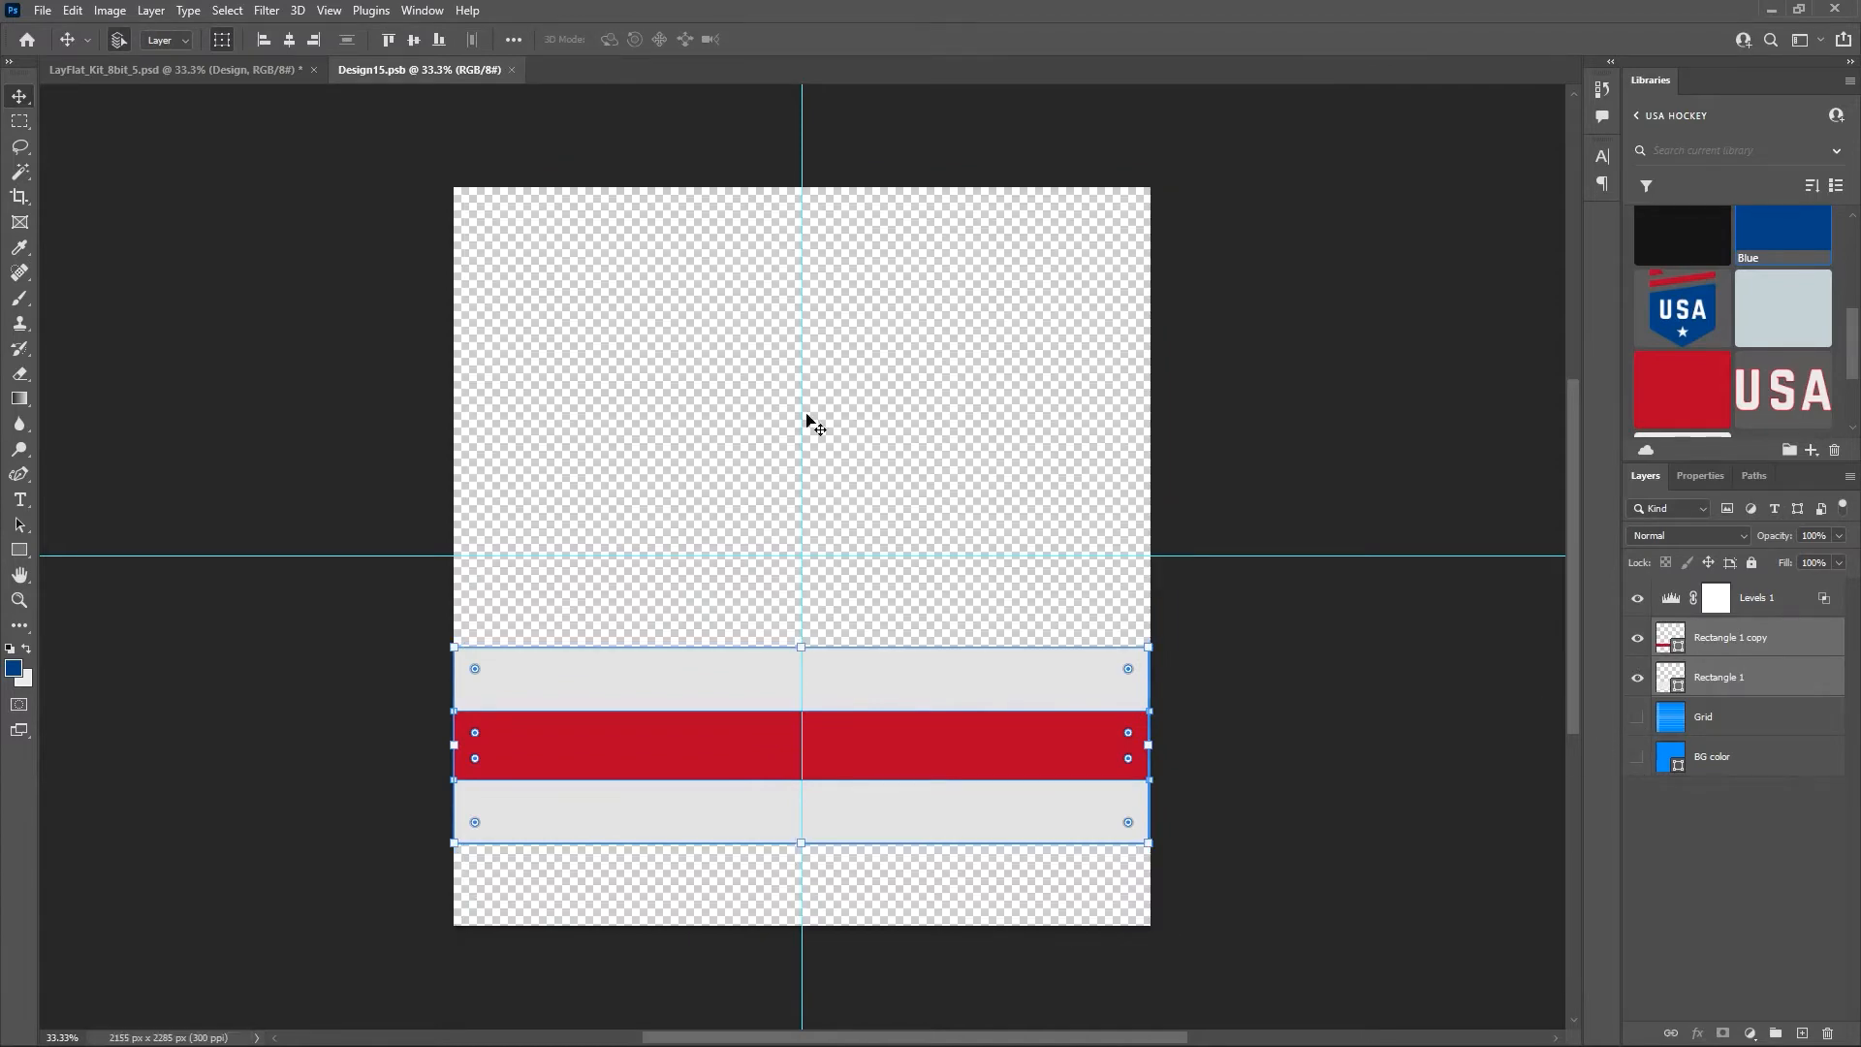
pyautogui.click(196, 72)
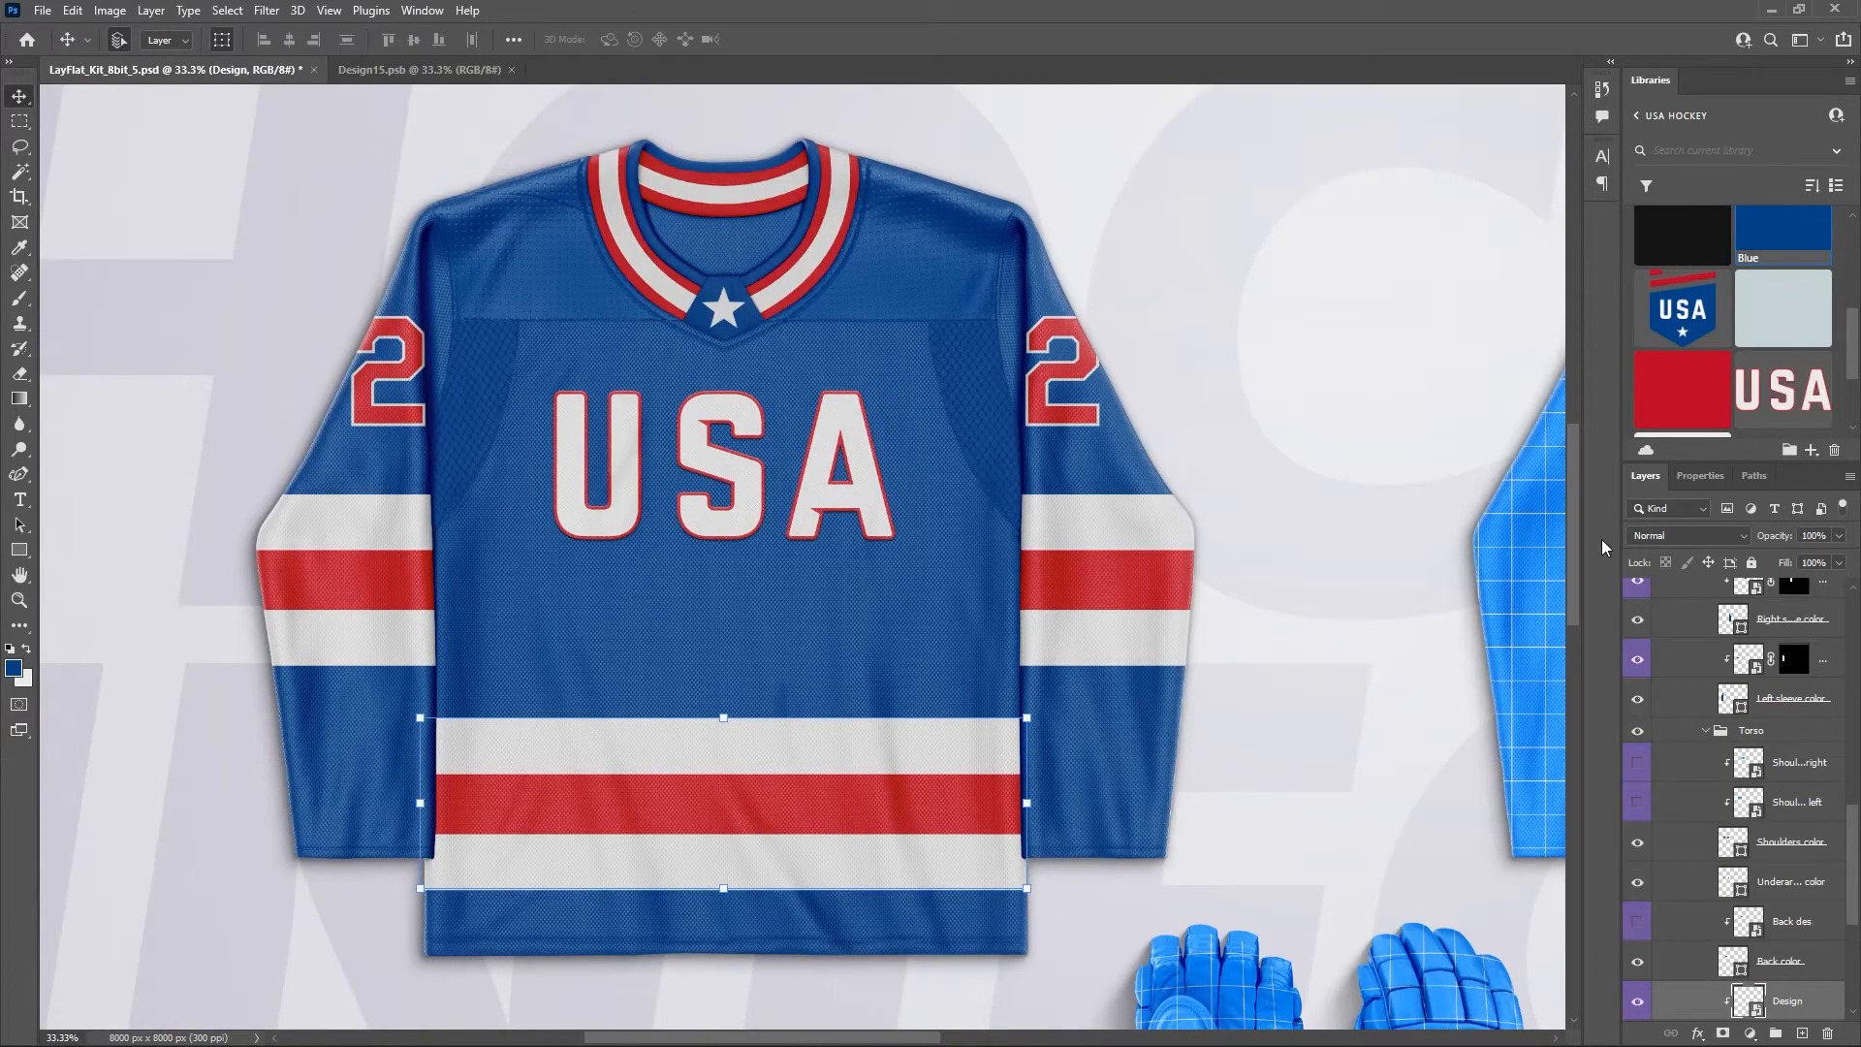
# Compare the torso stripes' position with the LayFlat_Kit_USA reference layer by showing and hiding it.
pyautogui.moveTo(1856, 846); pyautogui.dragTo(1853, 630)
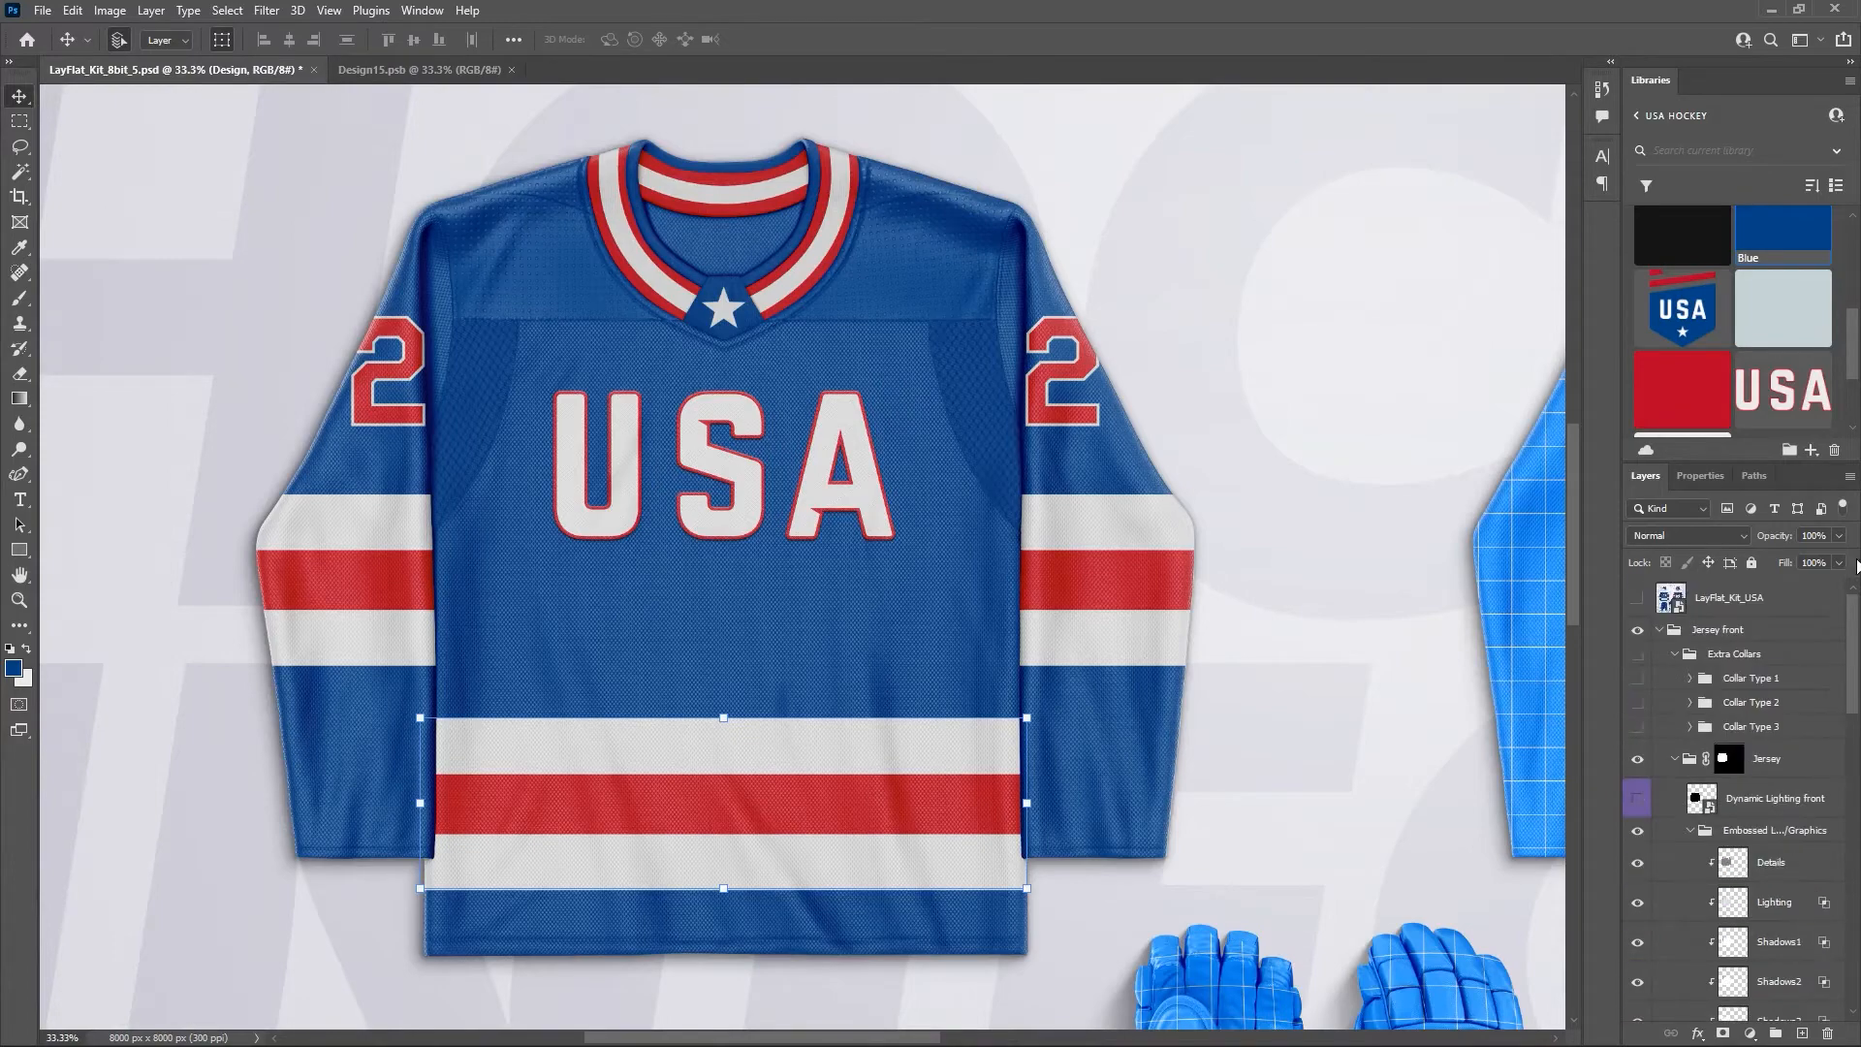
pyautogui.click(1638, 601)
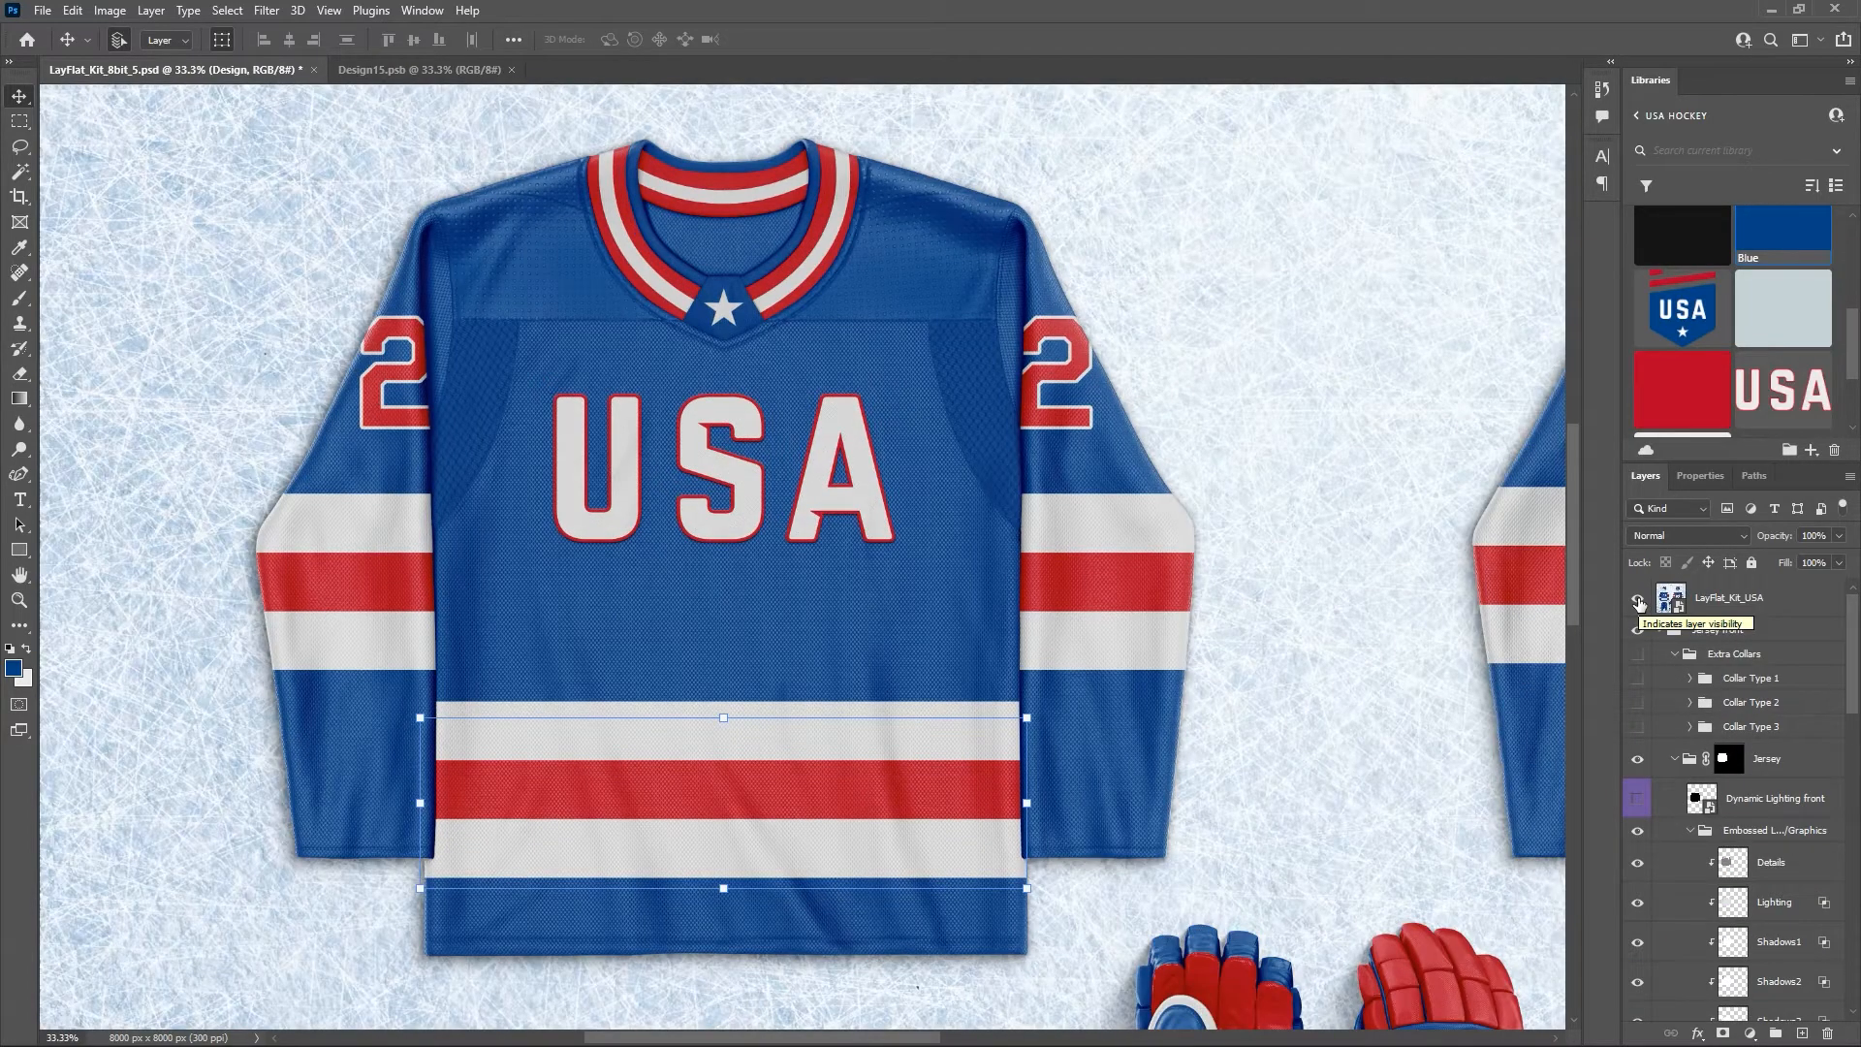
pyautogui.click(1638, 601)
# Nudge both stripe rectangles slightly up in Design15.psb, save, and check the torso in the mockup.
pyautogui.click(407, 70)
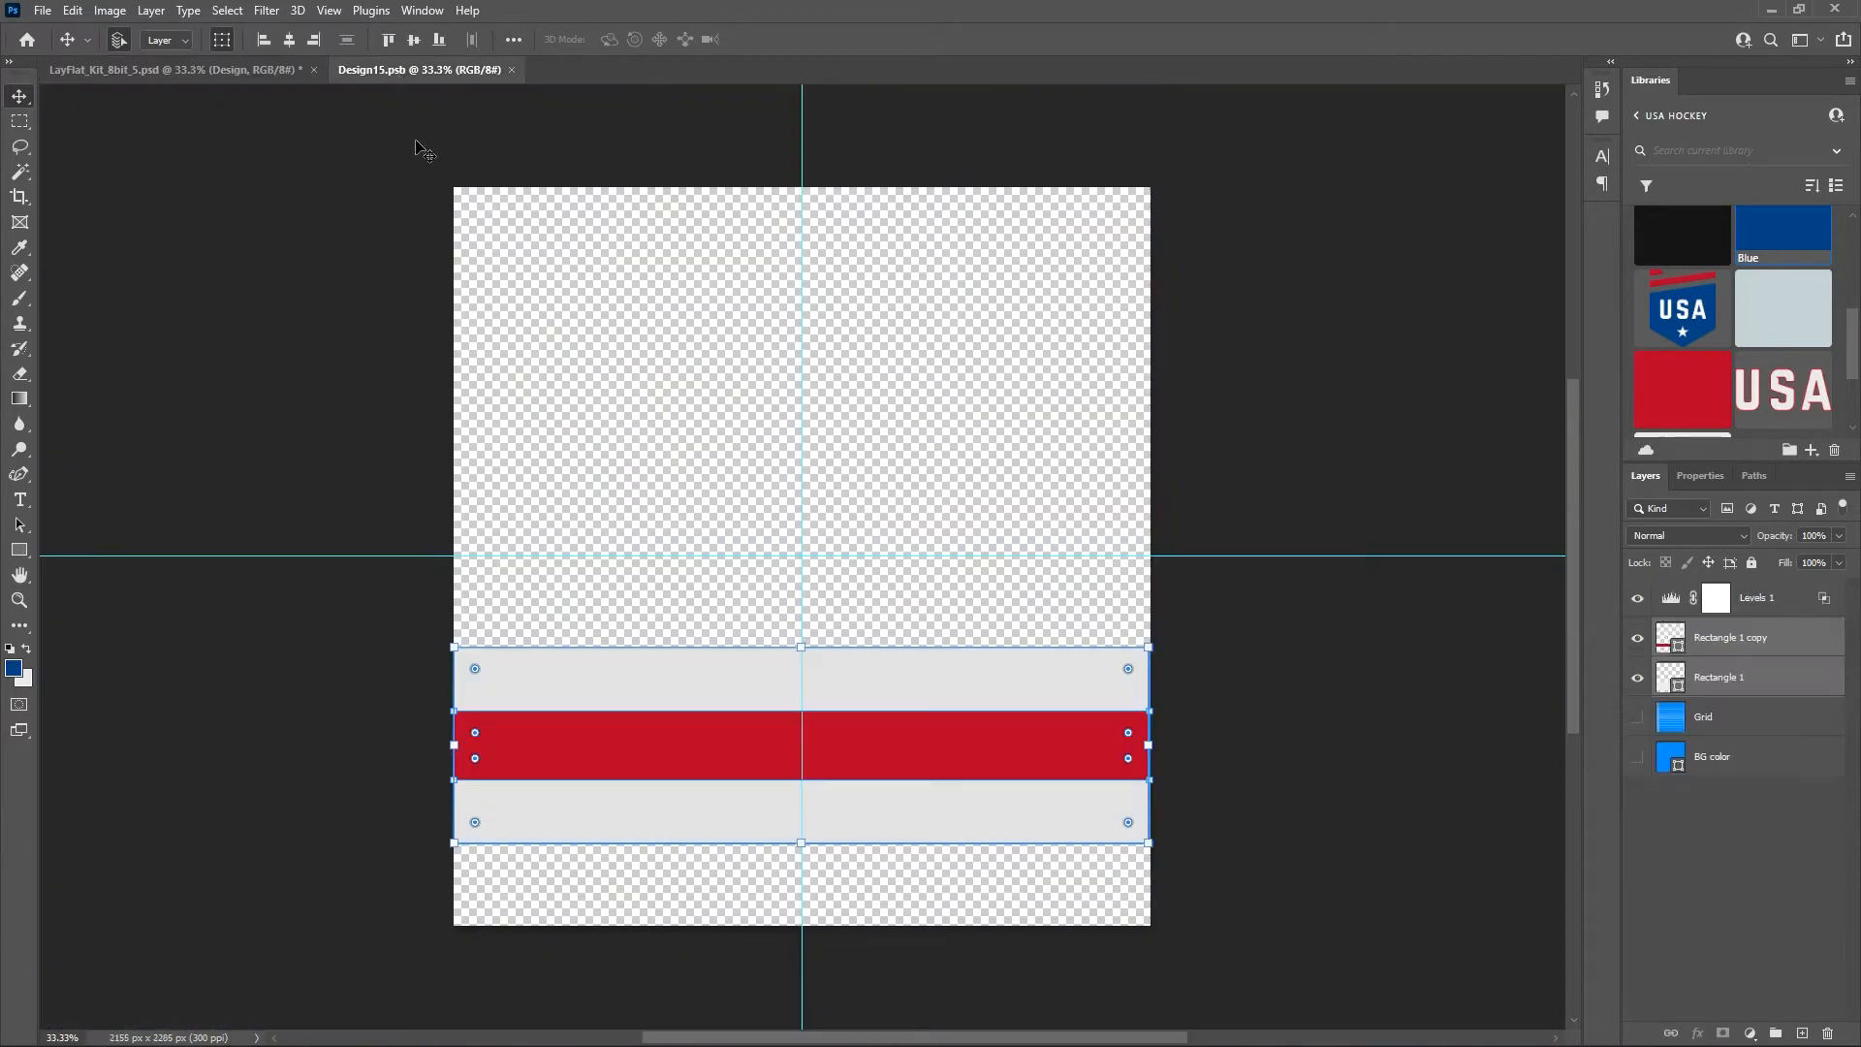
pyautogui.press('Up')
pyautogui.press('Up')
pyautogui.press('Up')
pyautogui.press('Up')
pyautogui.press('Up')
pyautogui.press('Up')
pyautogui.press('Up')
pyautogui.press('Up')
pyautogui.press('Up')
pyautogui.press('Up')
pyautogui.press('Up')
pyautogui.press('Up')
pyautogui.press('Up')
pyautogui.press('Up')
pyautogui.press('Up')
pyautogui.press('Up')
pyautogui.press('Up')
pyautogui.press('Up')
pyautogui.press('Up')
pyautogui.press('Up')
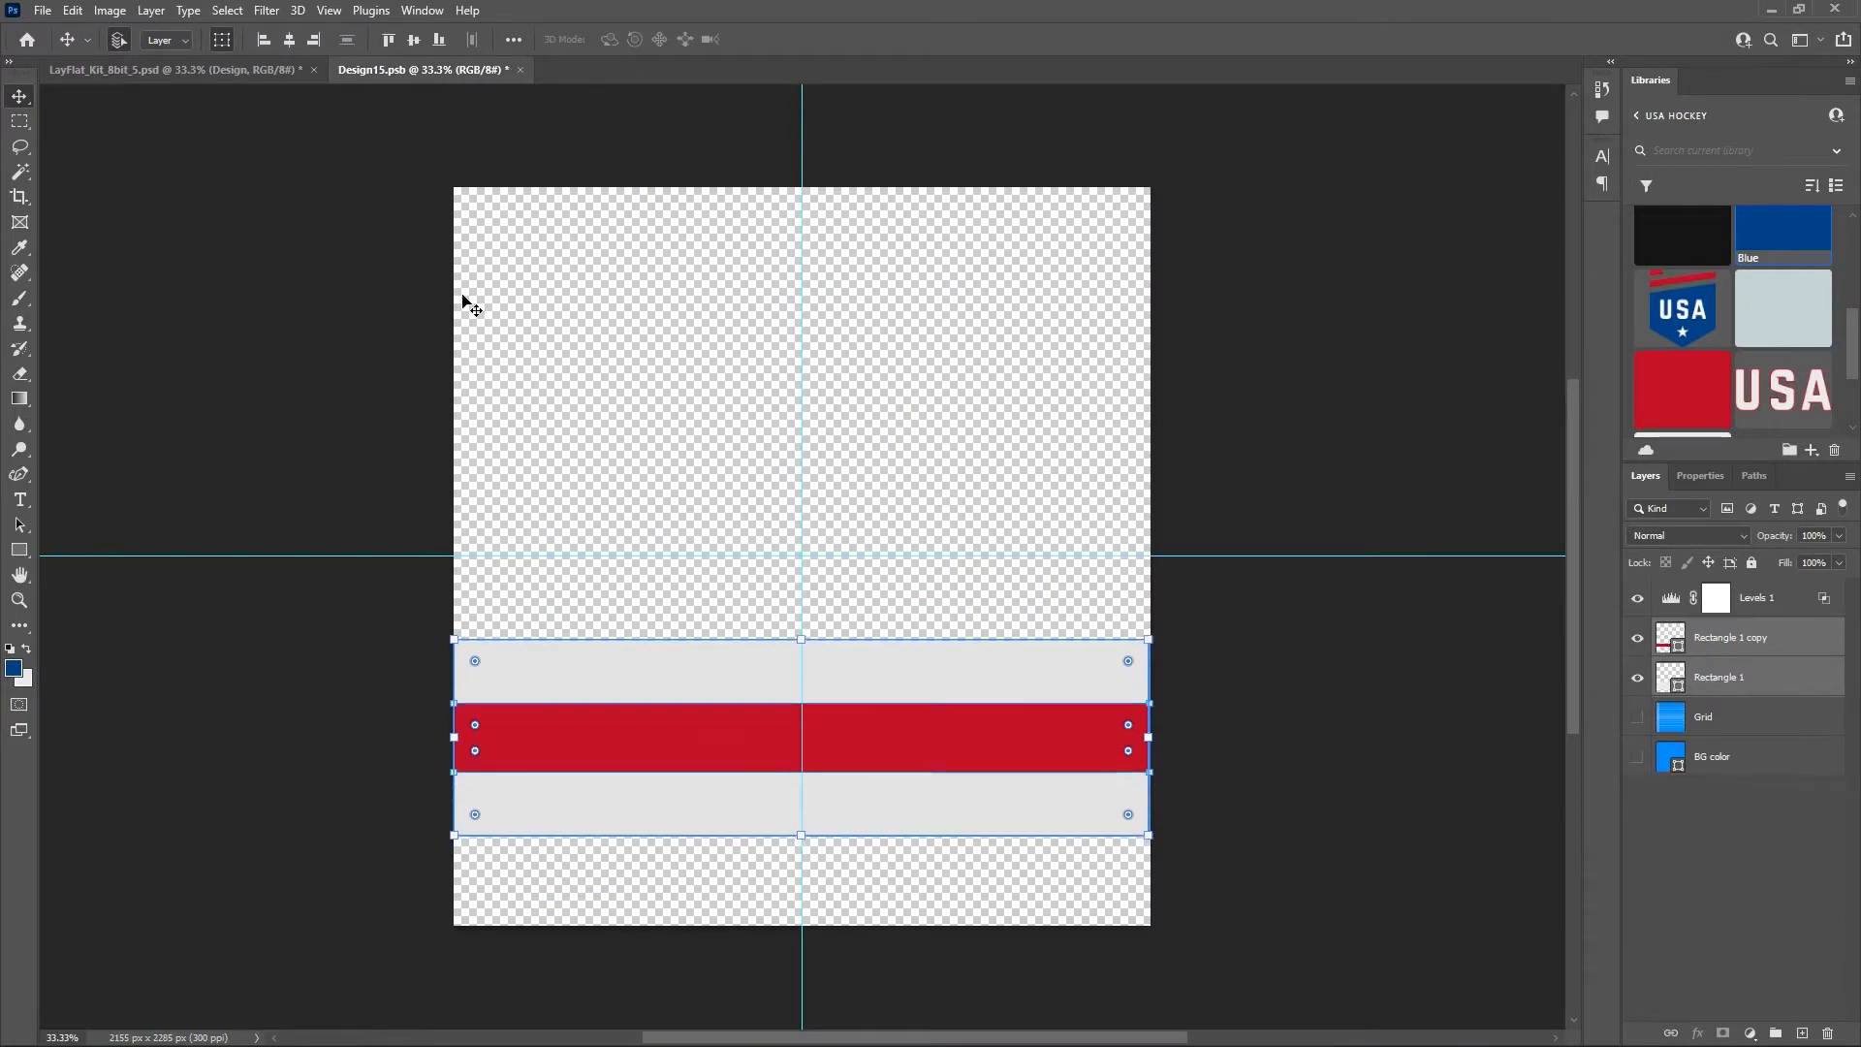
pyautogui.press('Up')
pyautogui.press('Up')
pyautogui.press('Up')
pyautogui.press('Up')
pyautogui.press('Up')
pyautogui.press('Up')
pyautogui.press('Up')
pyautogui.press('Up')
pyautogui.press('Up')
pyautogui.press('Up')
pyautogui.press('Up')
pyautogui.press('Up')
pyautogui.press('Up')
pyautogui.press('Up')
pyautogui.press('Up')
pyautogui.press('Up')
pyautogui.press('Up')
pyautogui.press('Up')
pyautogui.press('Up')
pyautogui.press('Up')
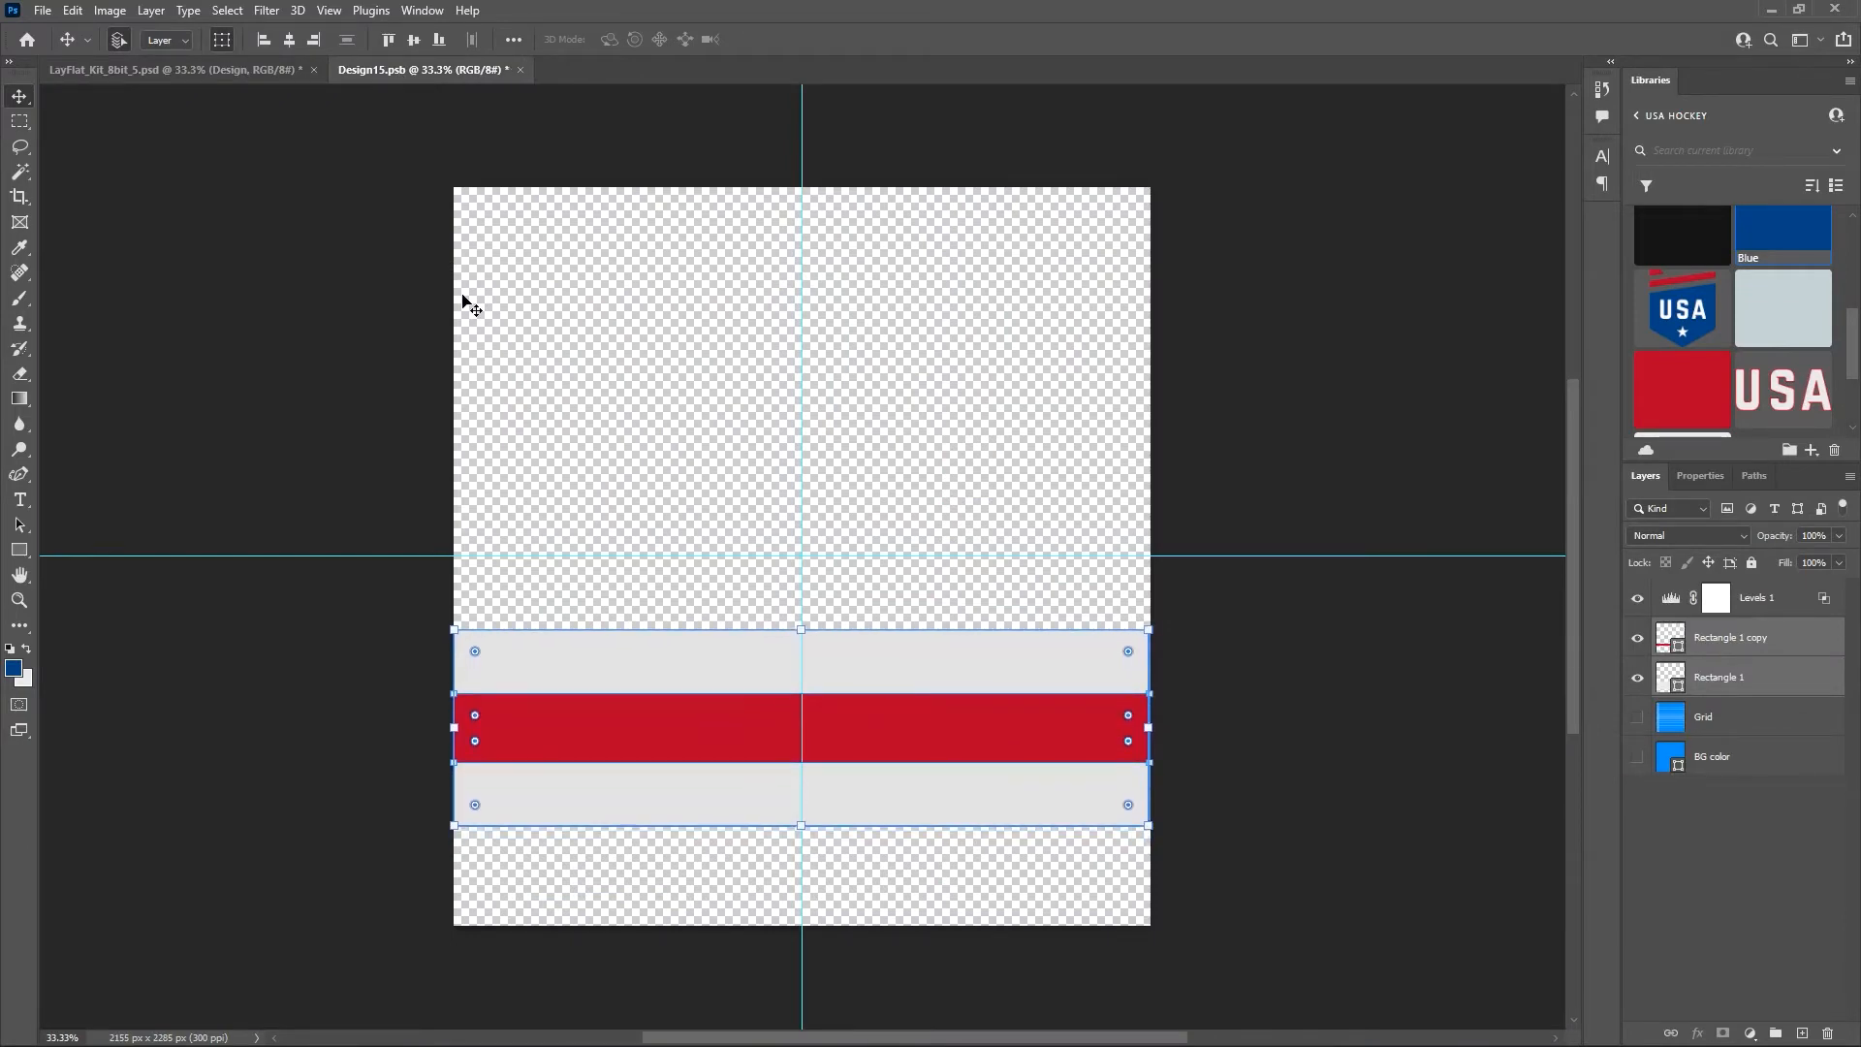
pyautogui.hotkey('ctrl', 's')
pyautogui.click(195, 73)
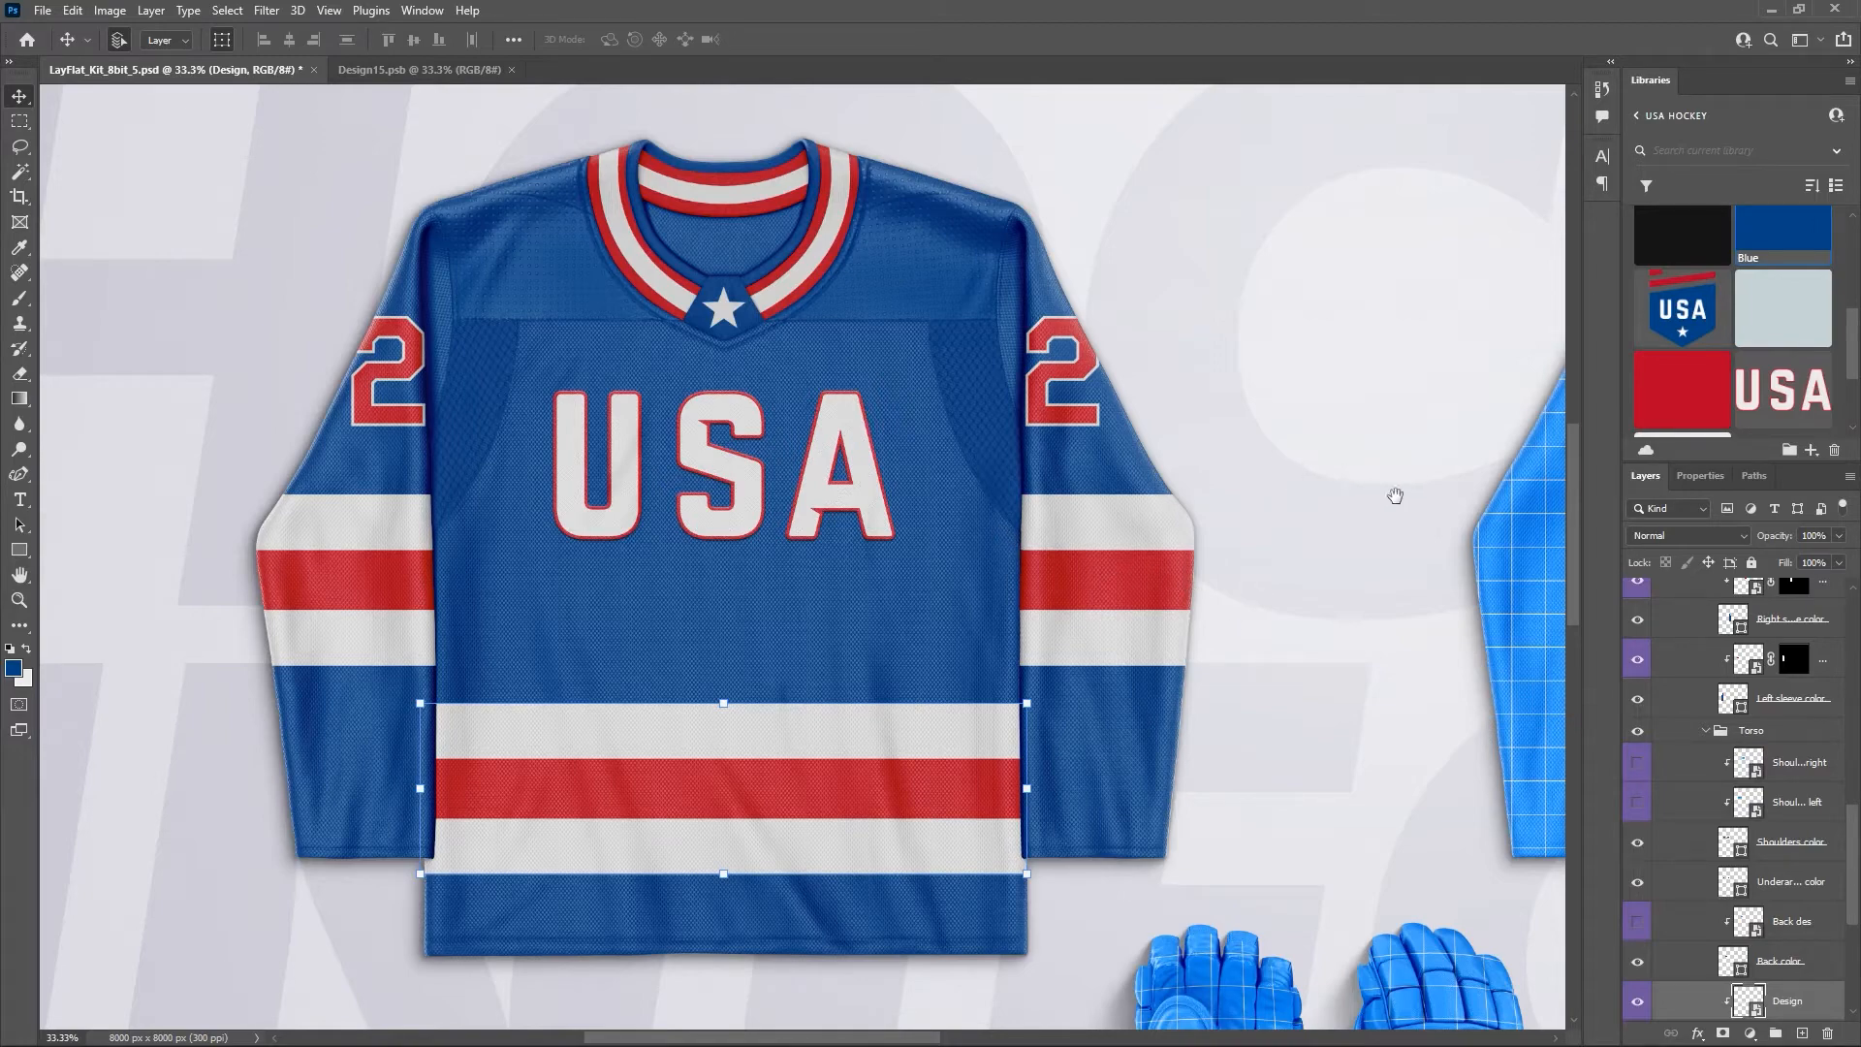
# Close Design15.psb and go on to the back jersey in the mockup.
pyautogui.moveTo(1395, 496); pyautogui.dragTo(601, 506)
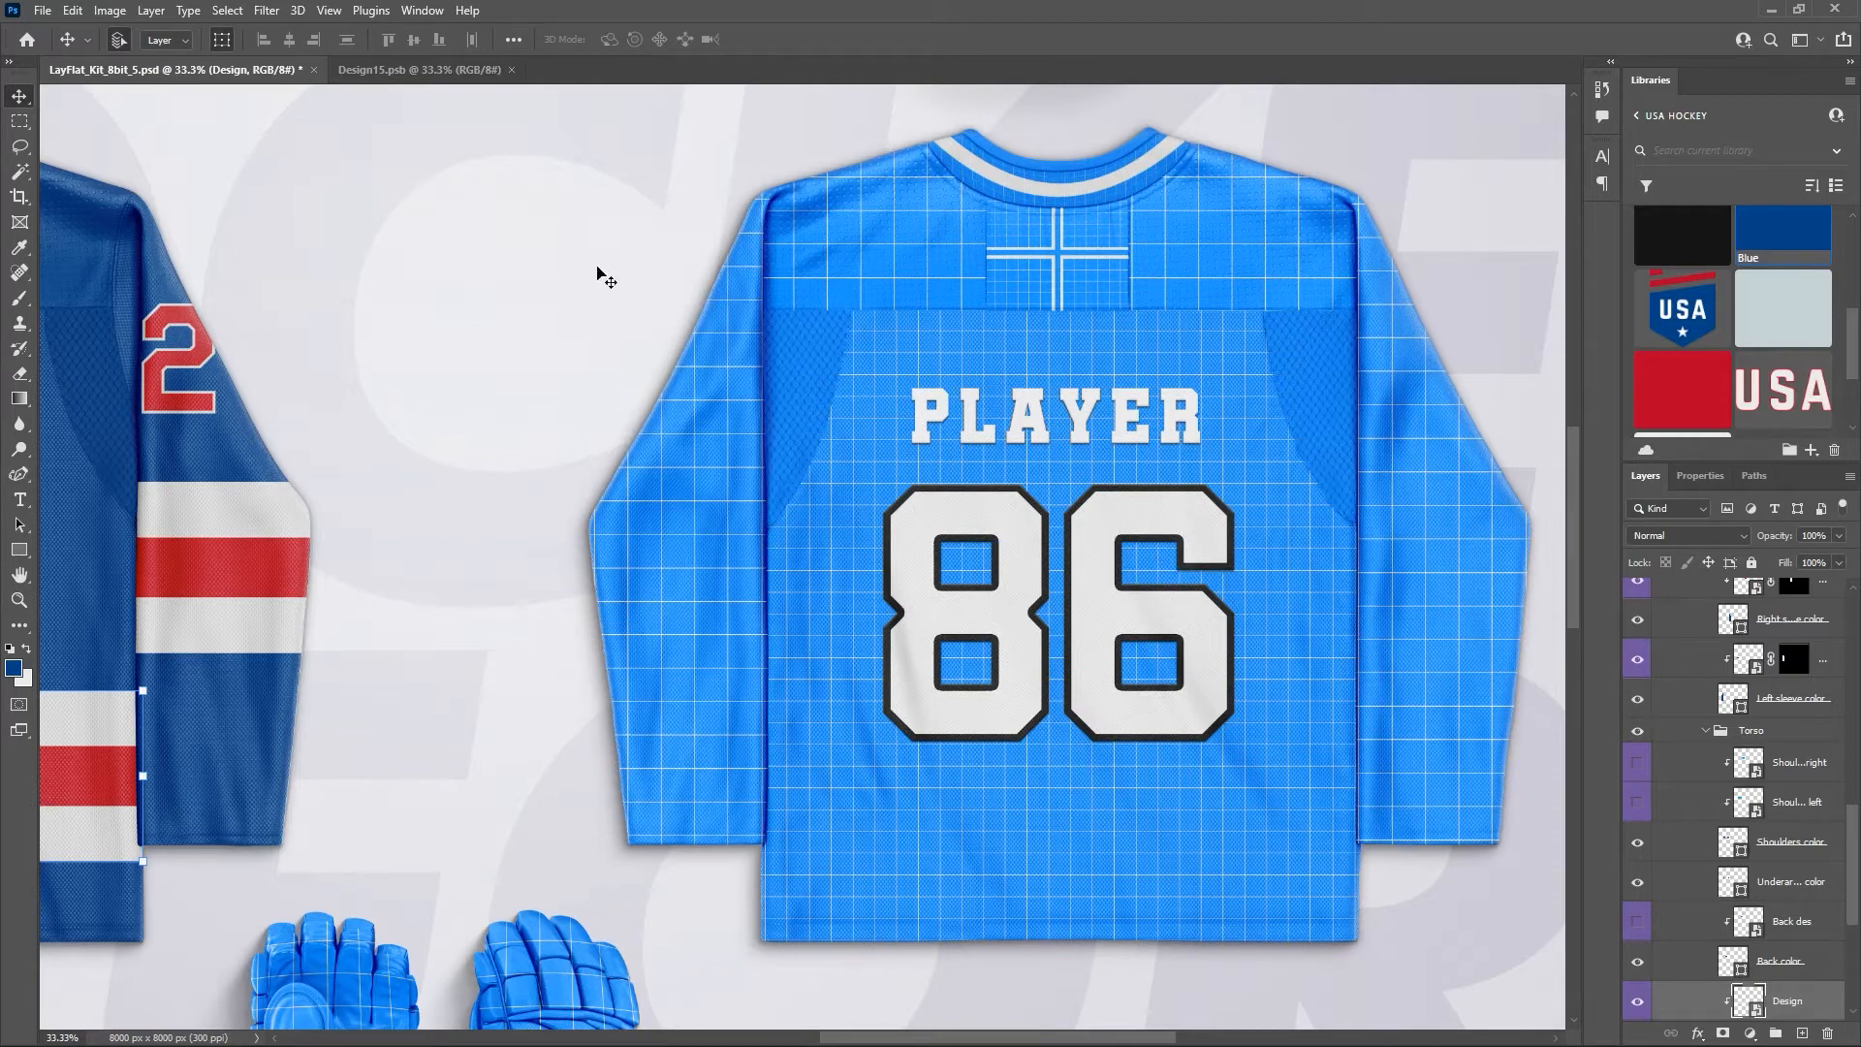
pyautogui.click(415, 71)
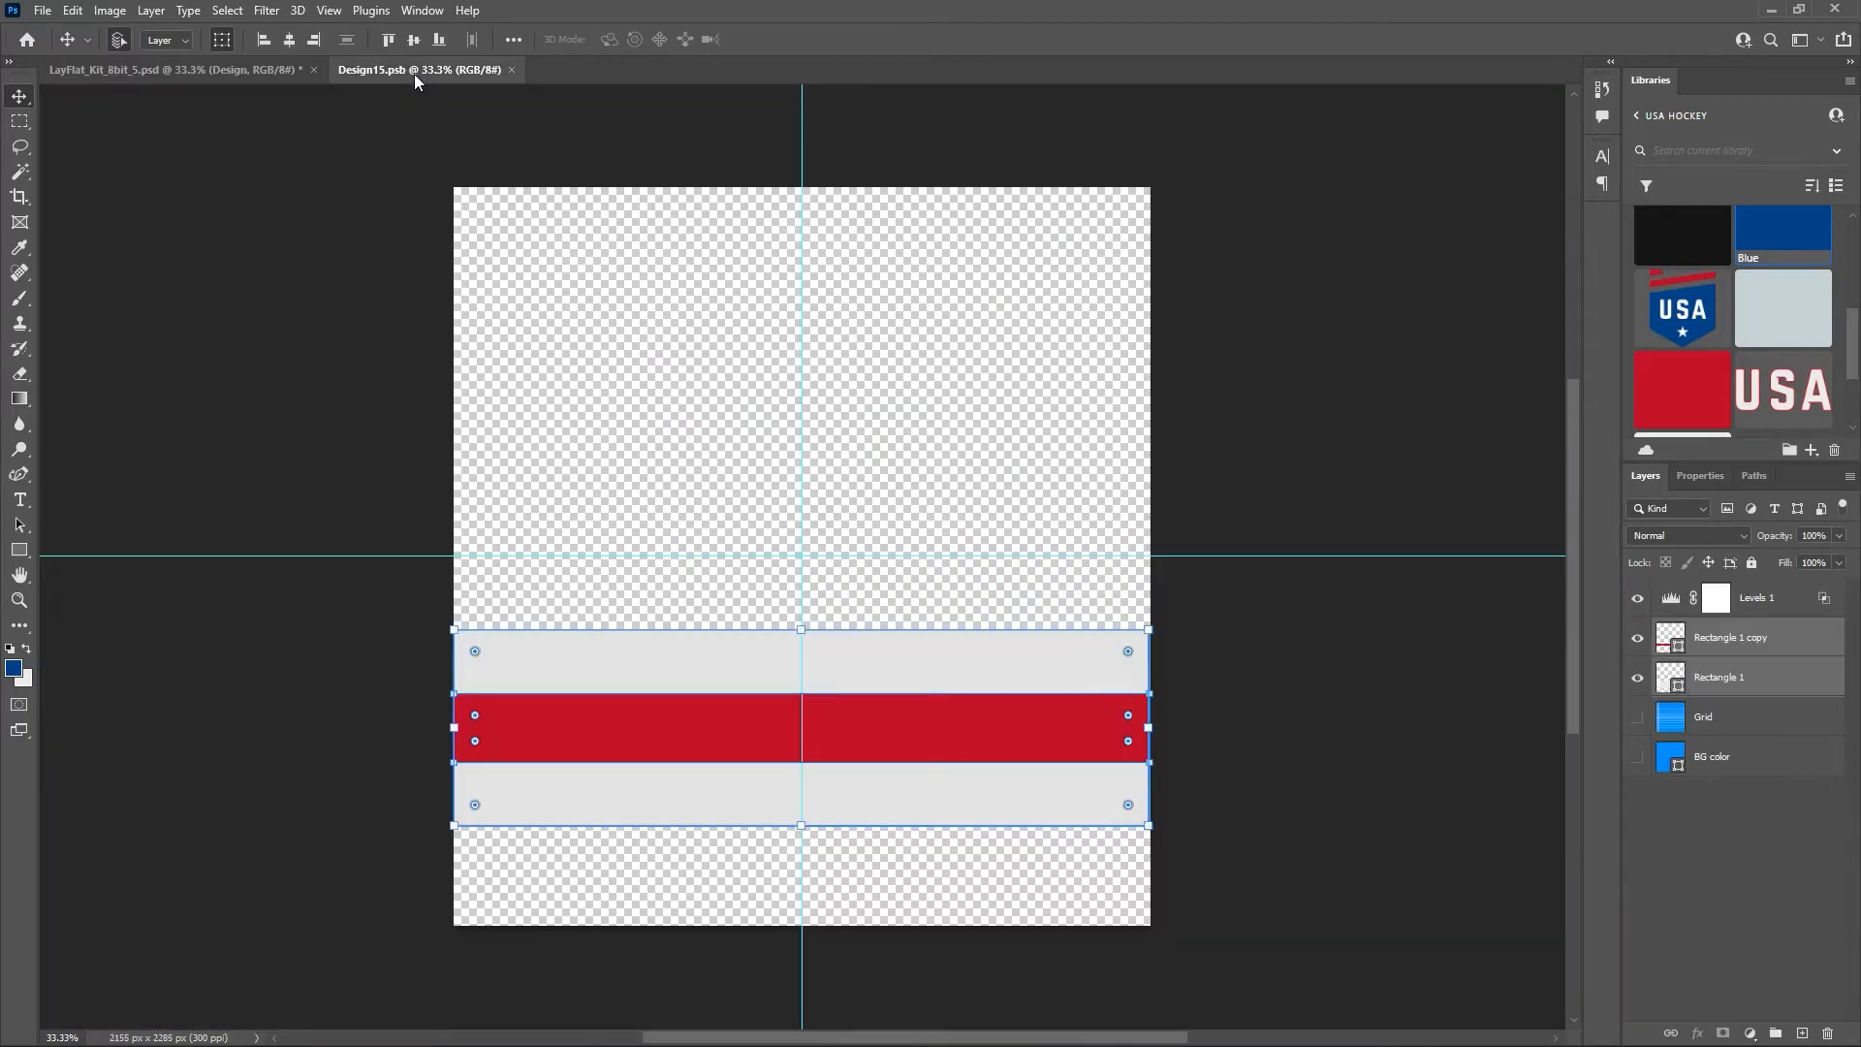
pyautogui.click(511, 69)
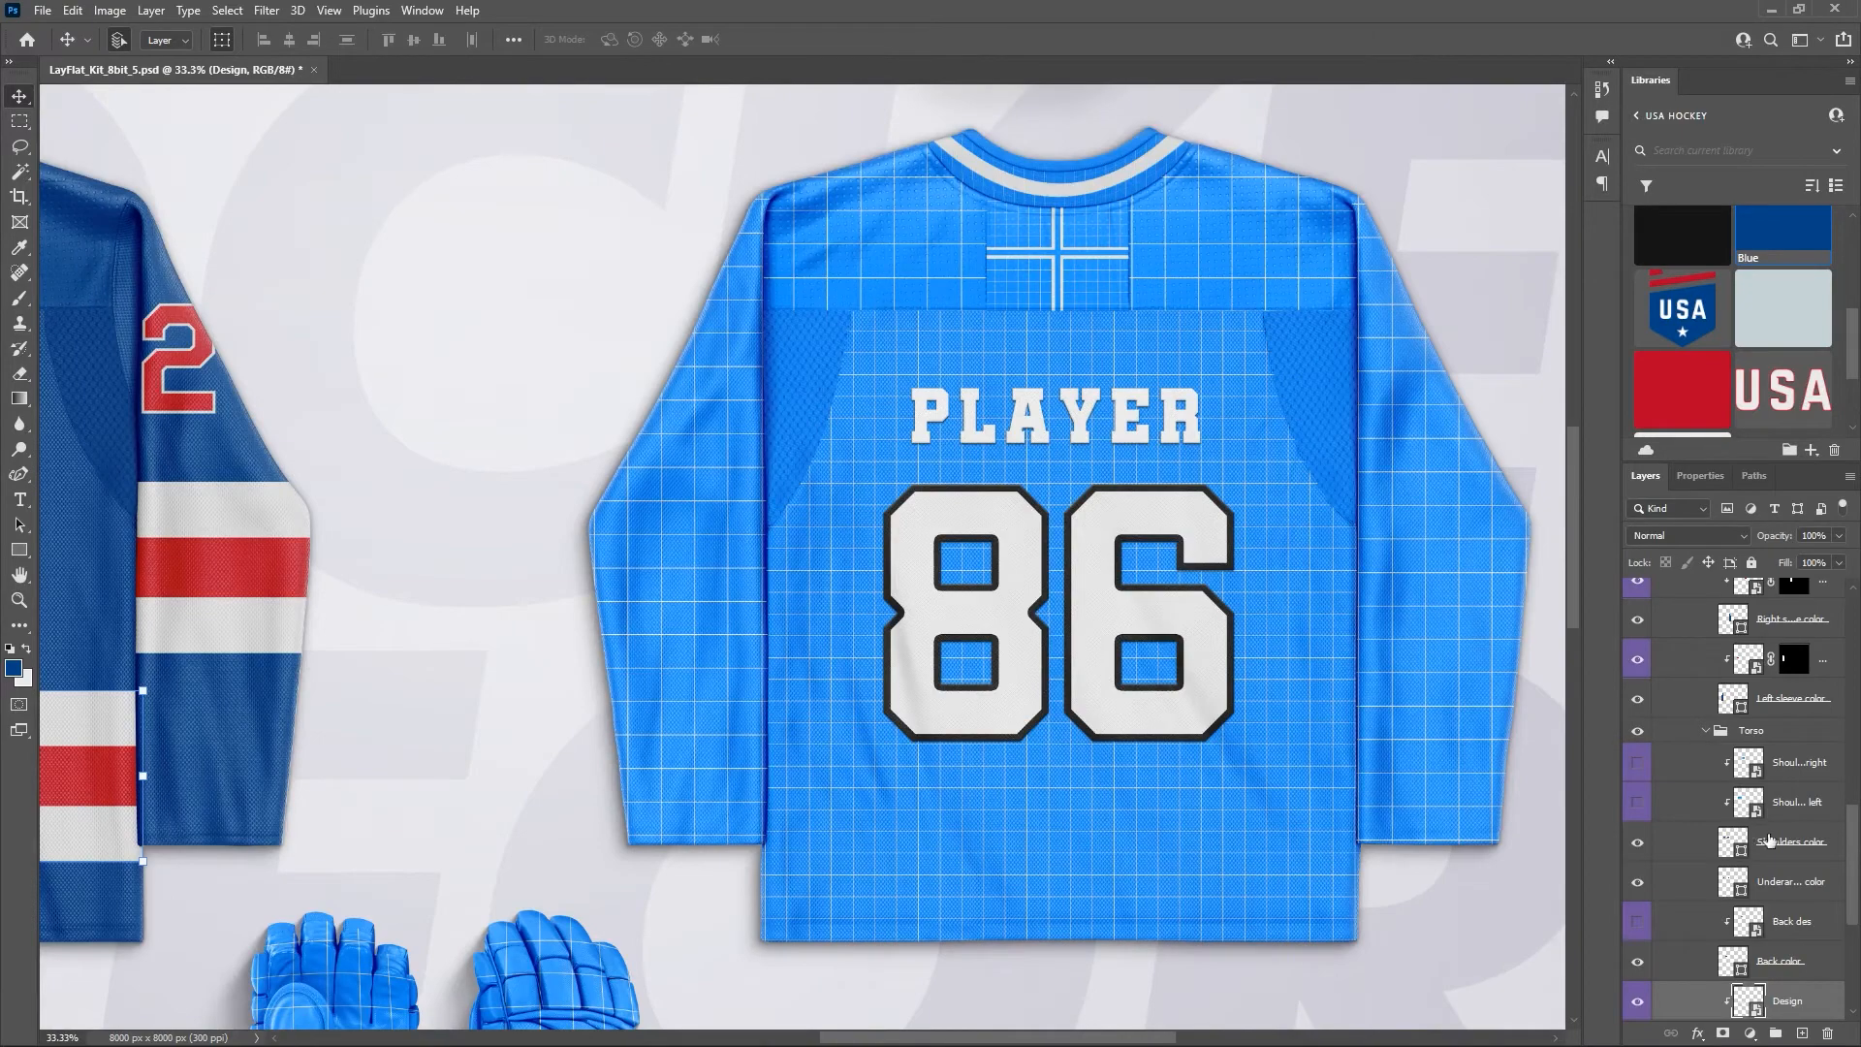
pyautogui.scroll(3, 1763, 776)
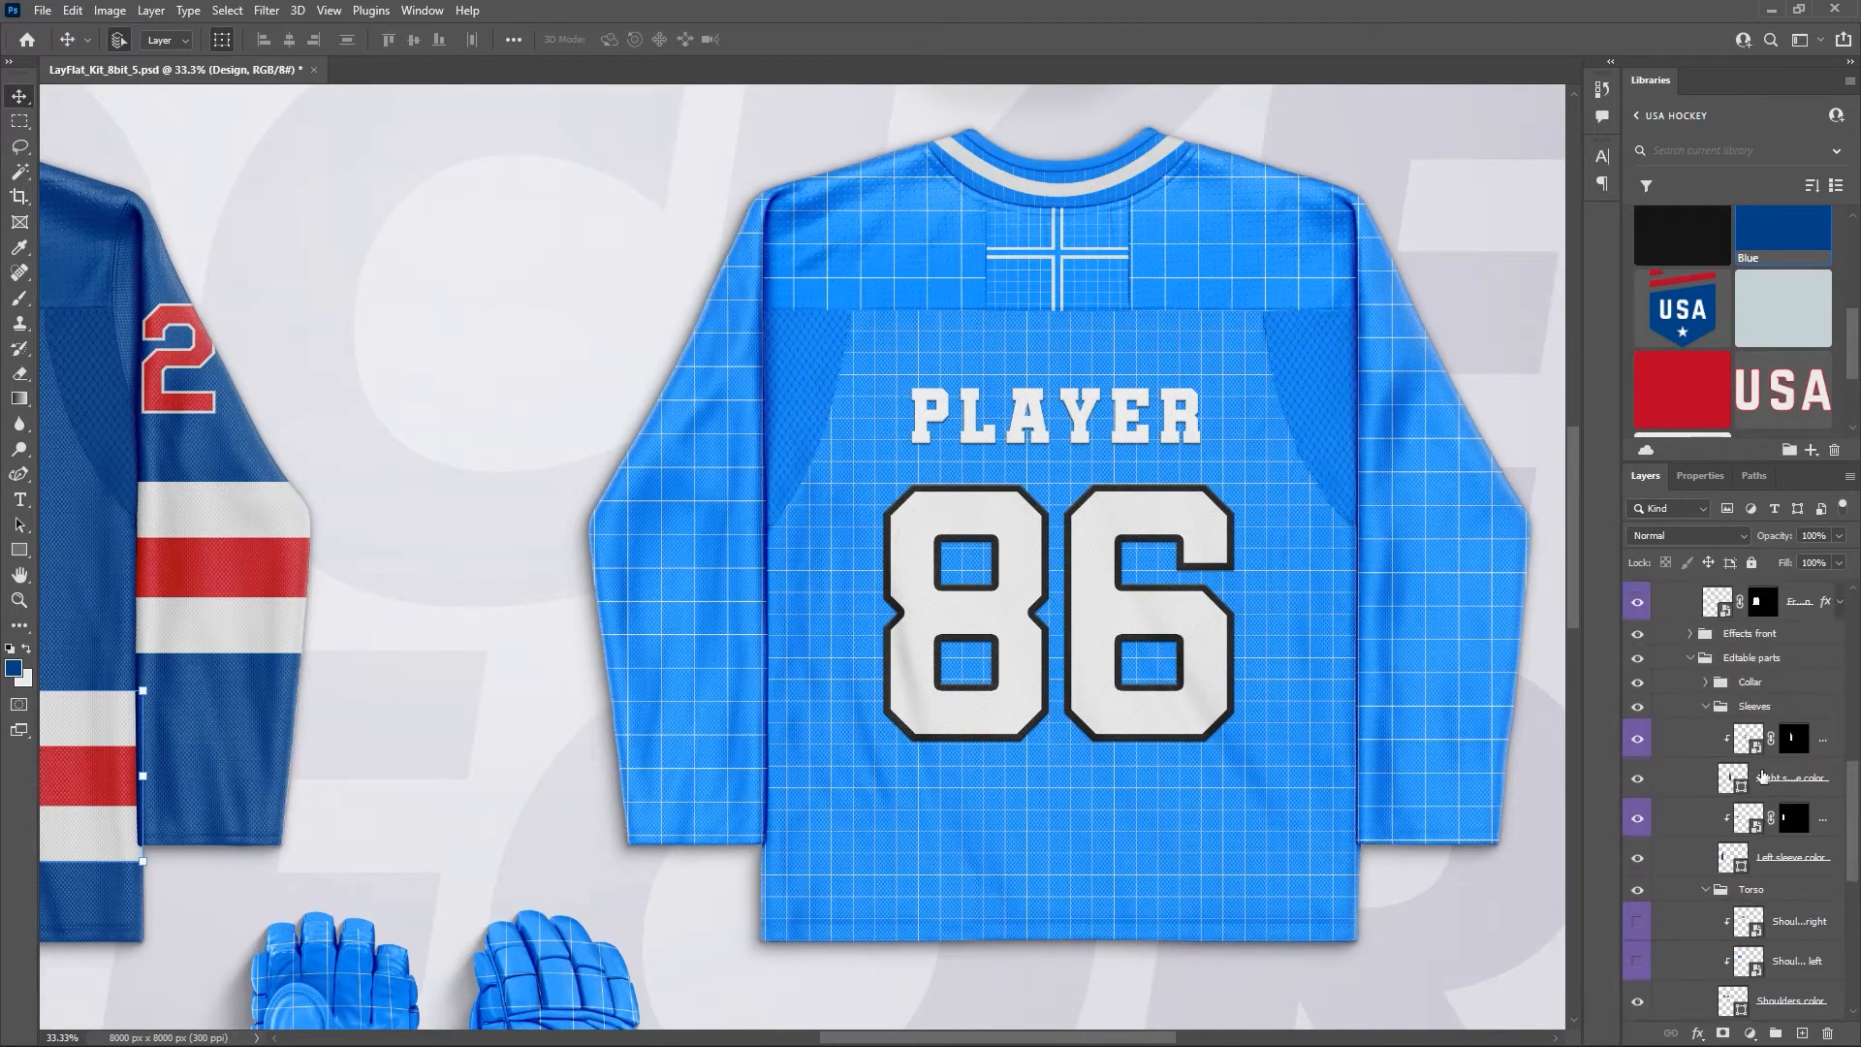
pyautogui.scroll(-4, 1764, 771)
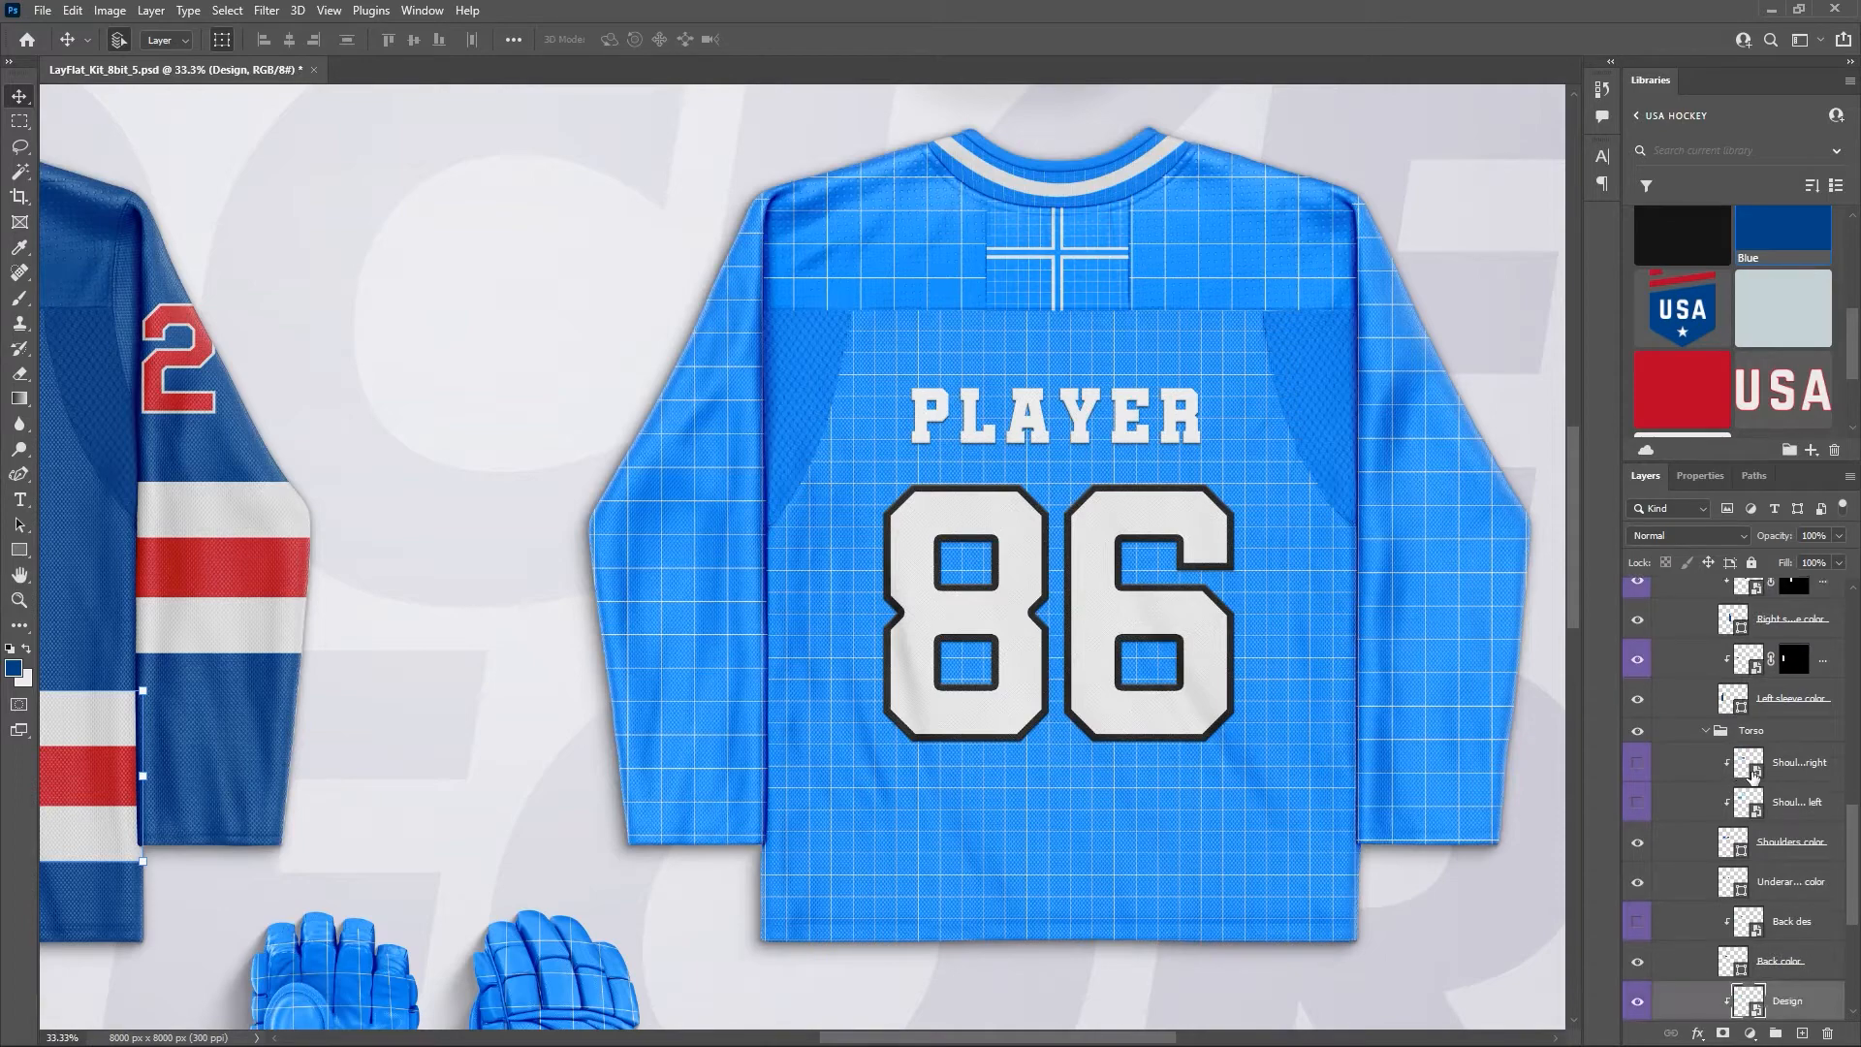
pyautogui.scroll(1, 1740, 780)
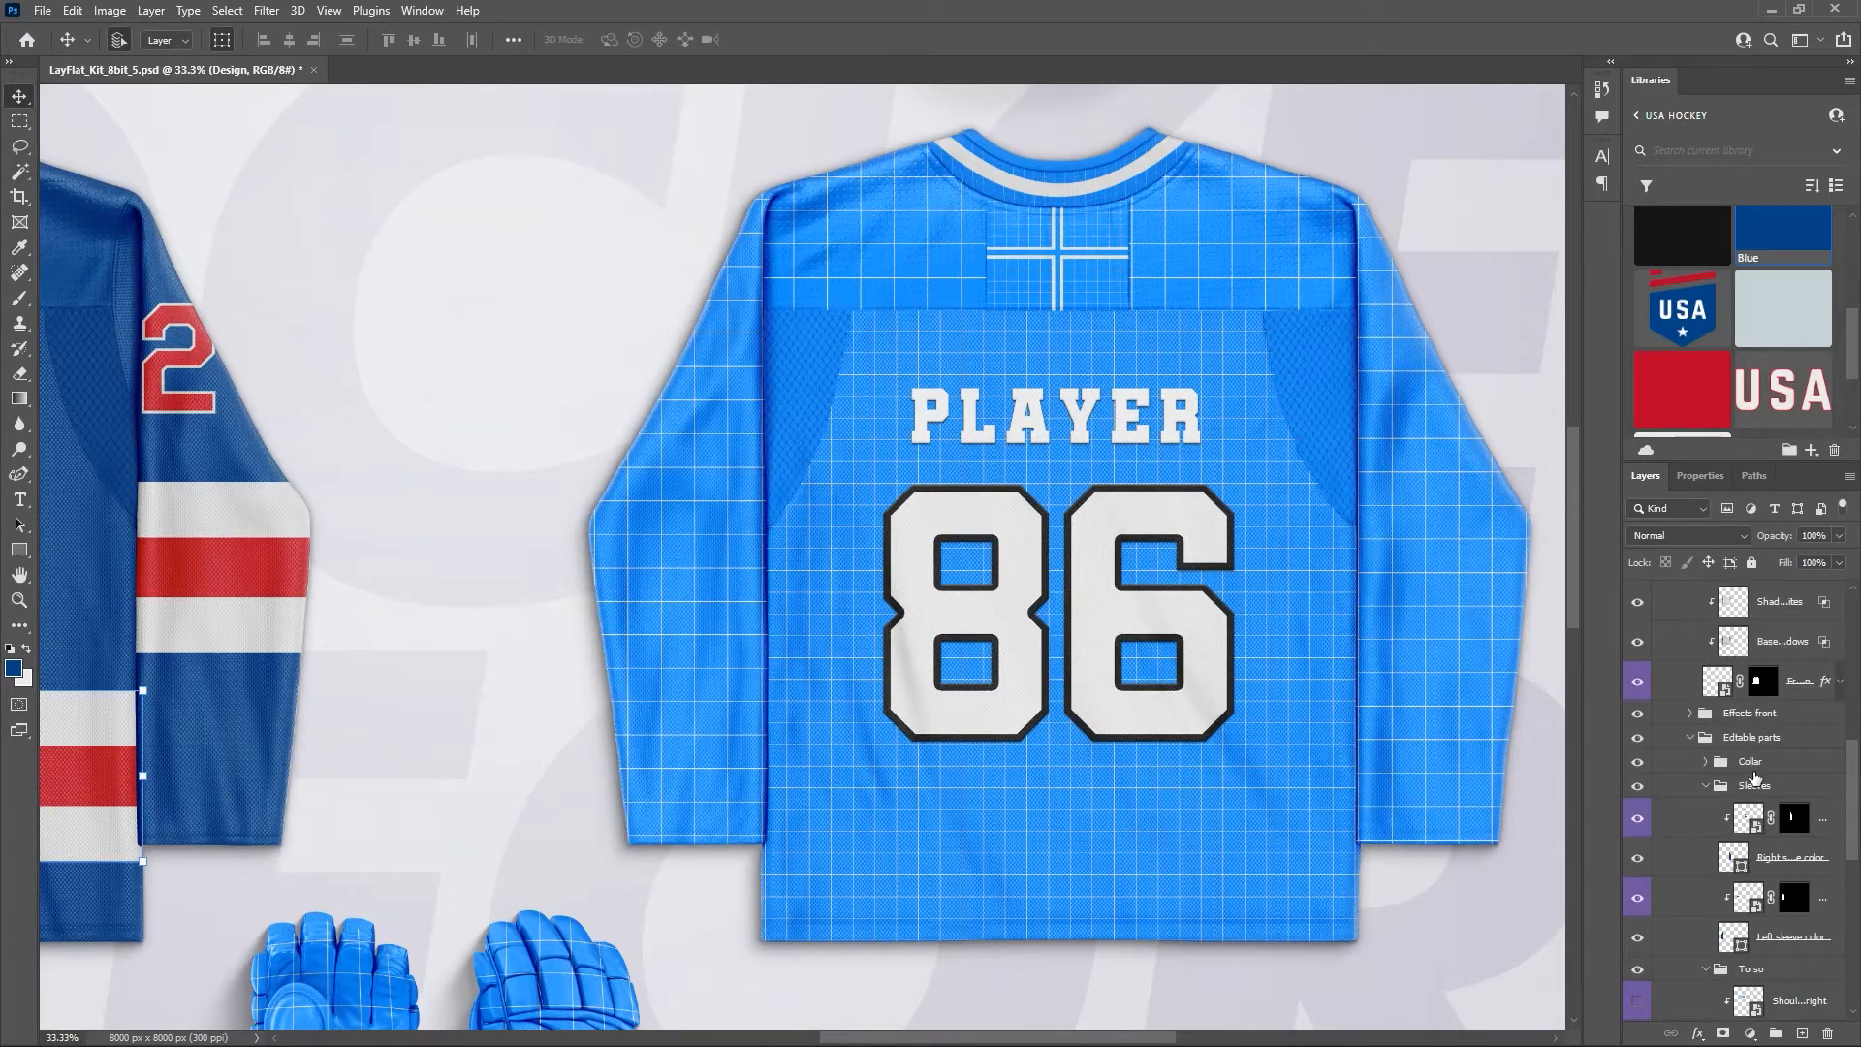
# Open the smart object of the front jersey's right sleeve design for editing.
pyautogui.scroll(-1, 1718, 793)
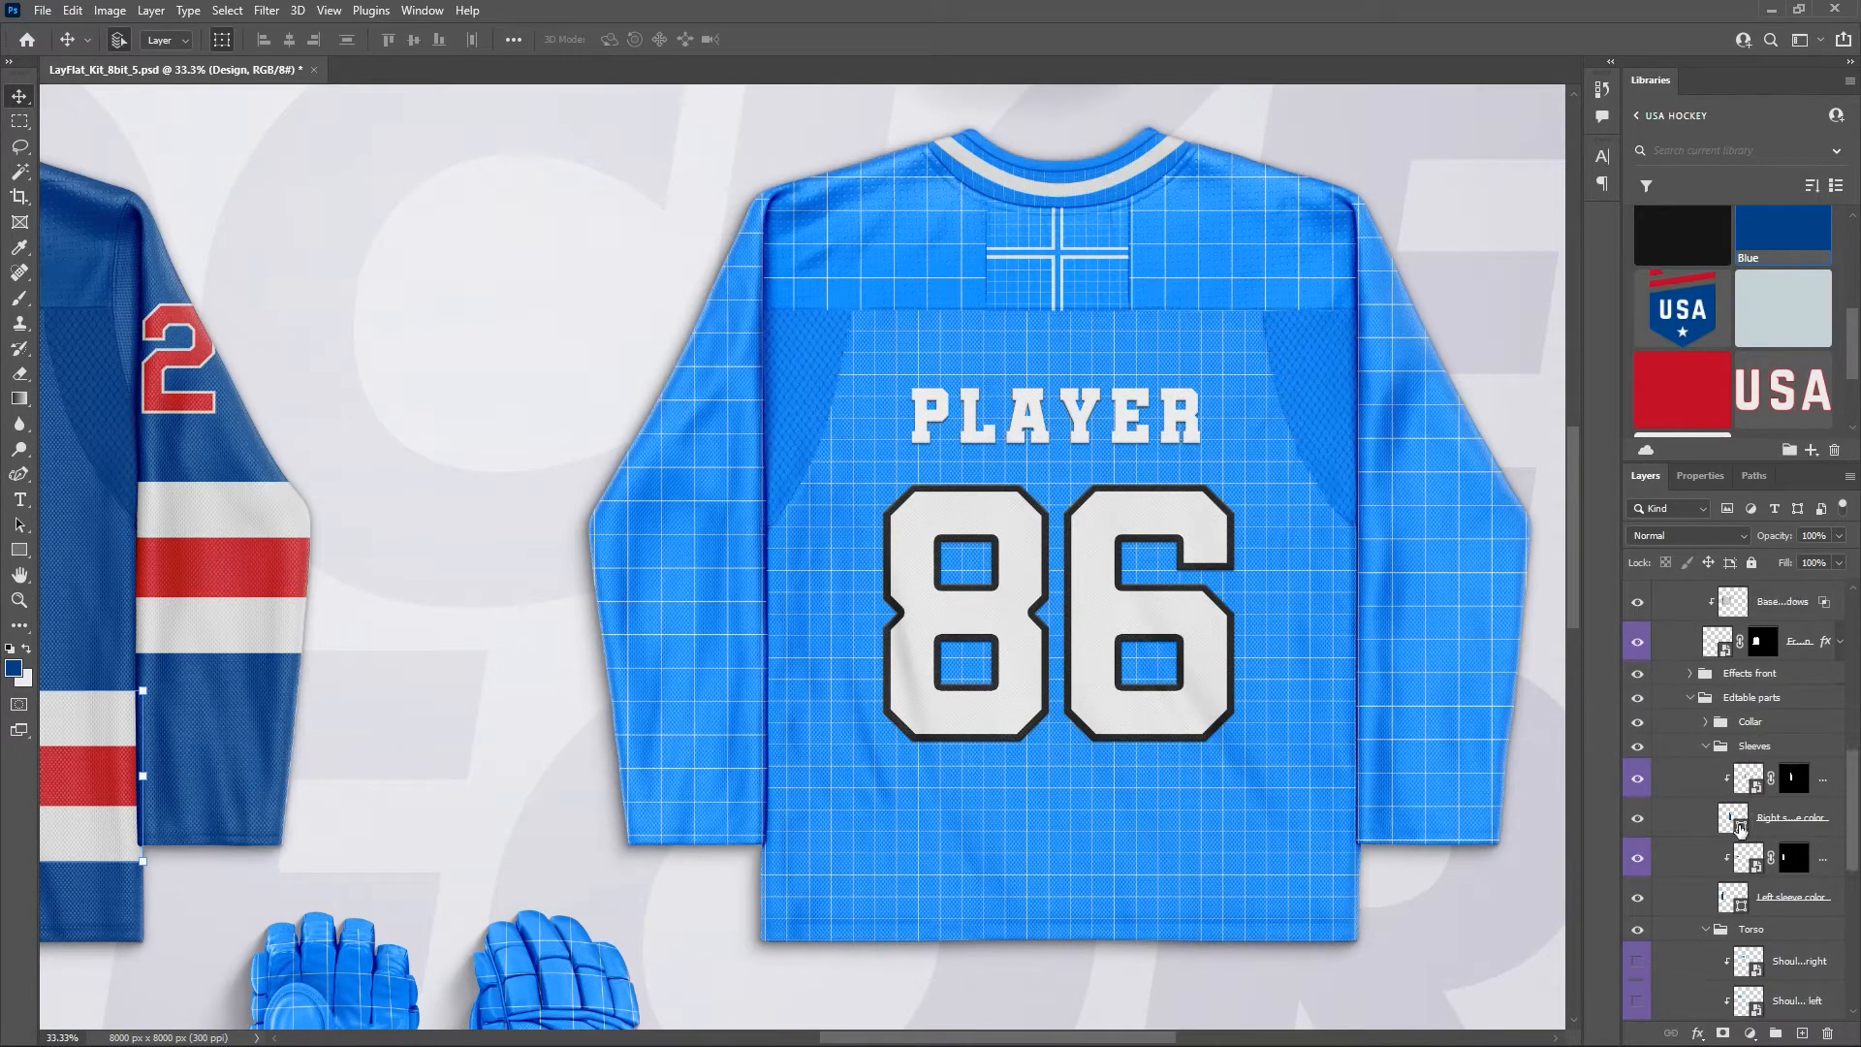
pyautogui.doubleClick(1758, 789)
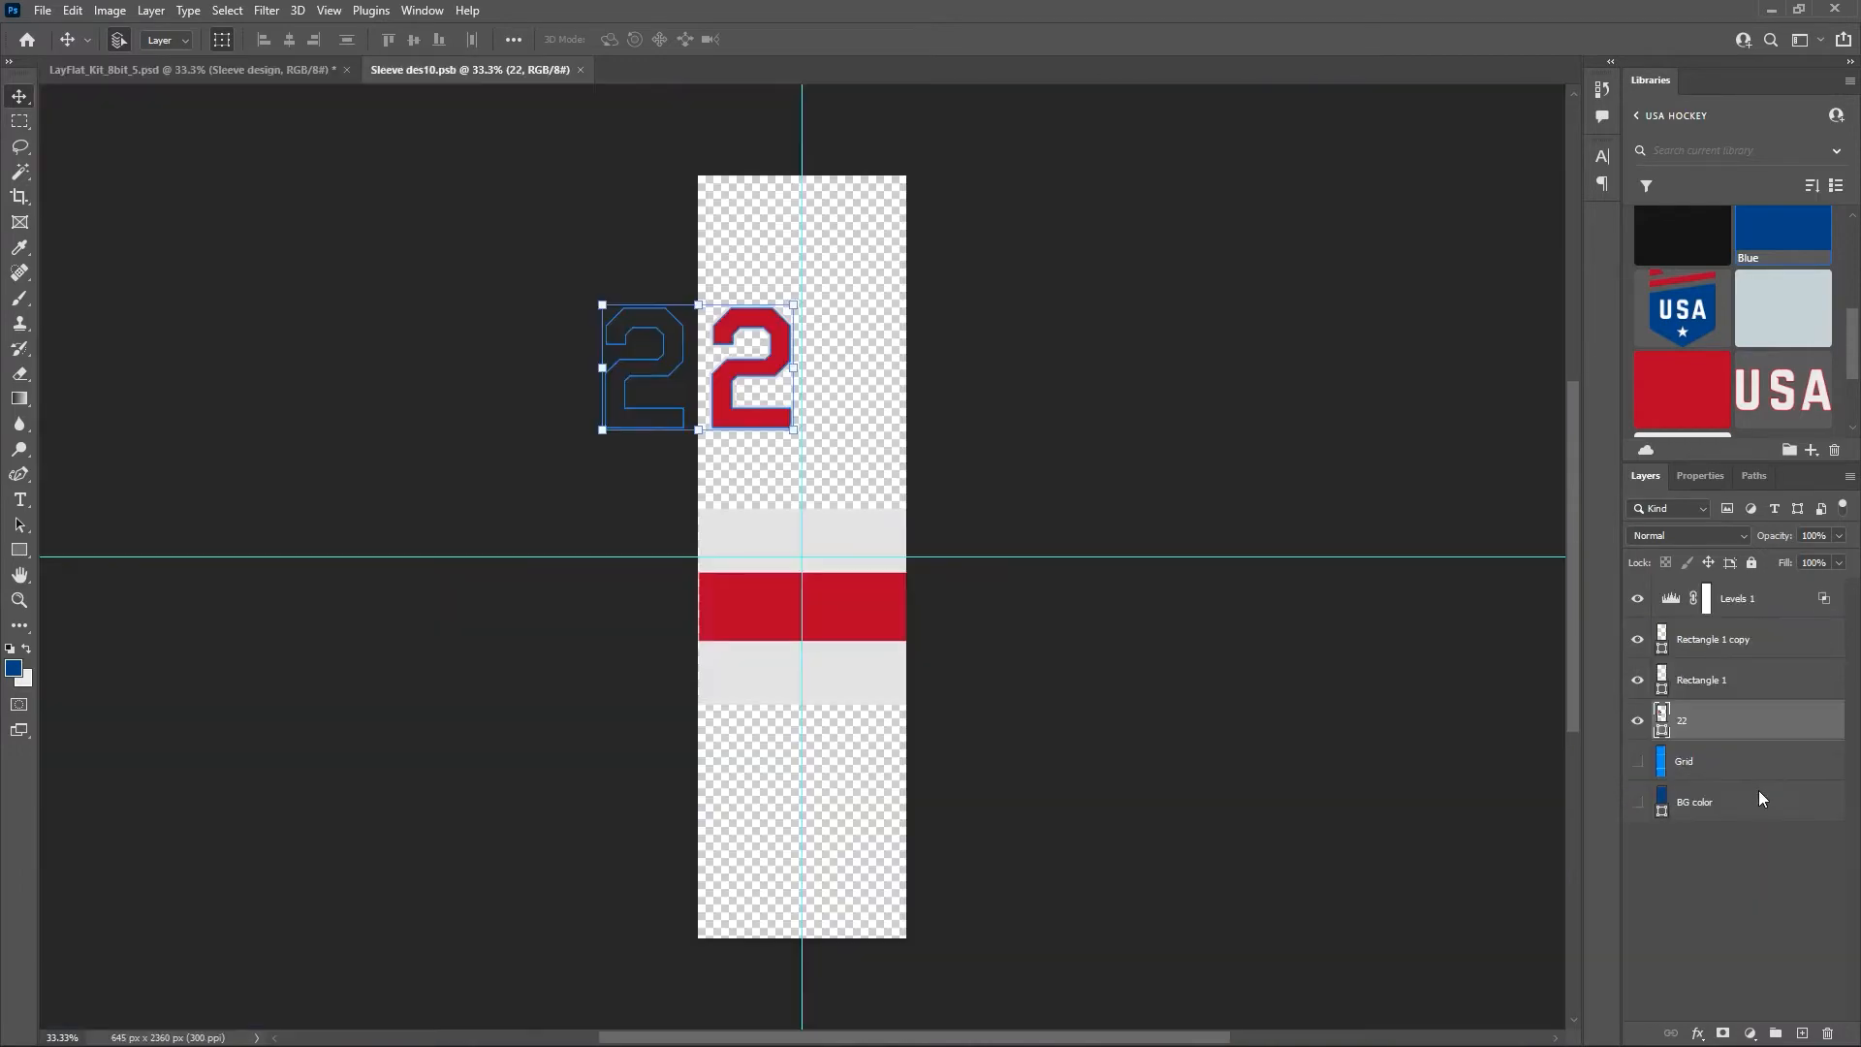
# Return to LayFlat_Kit_8bit_5.psd and collapse the front jersey's embossed graphics and Editable parts groups.
pyautogui.click(191, 69)
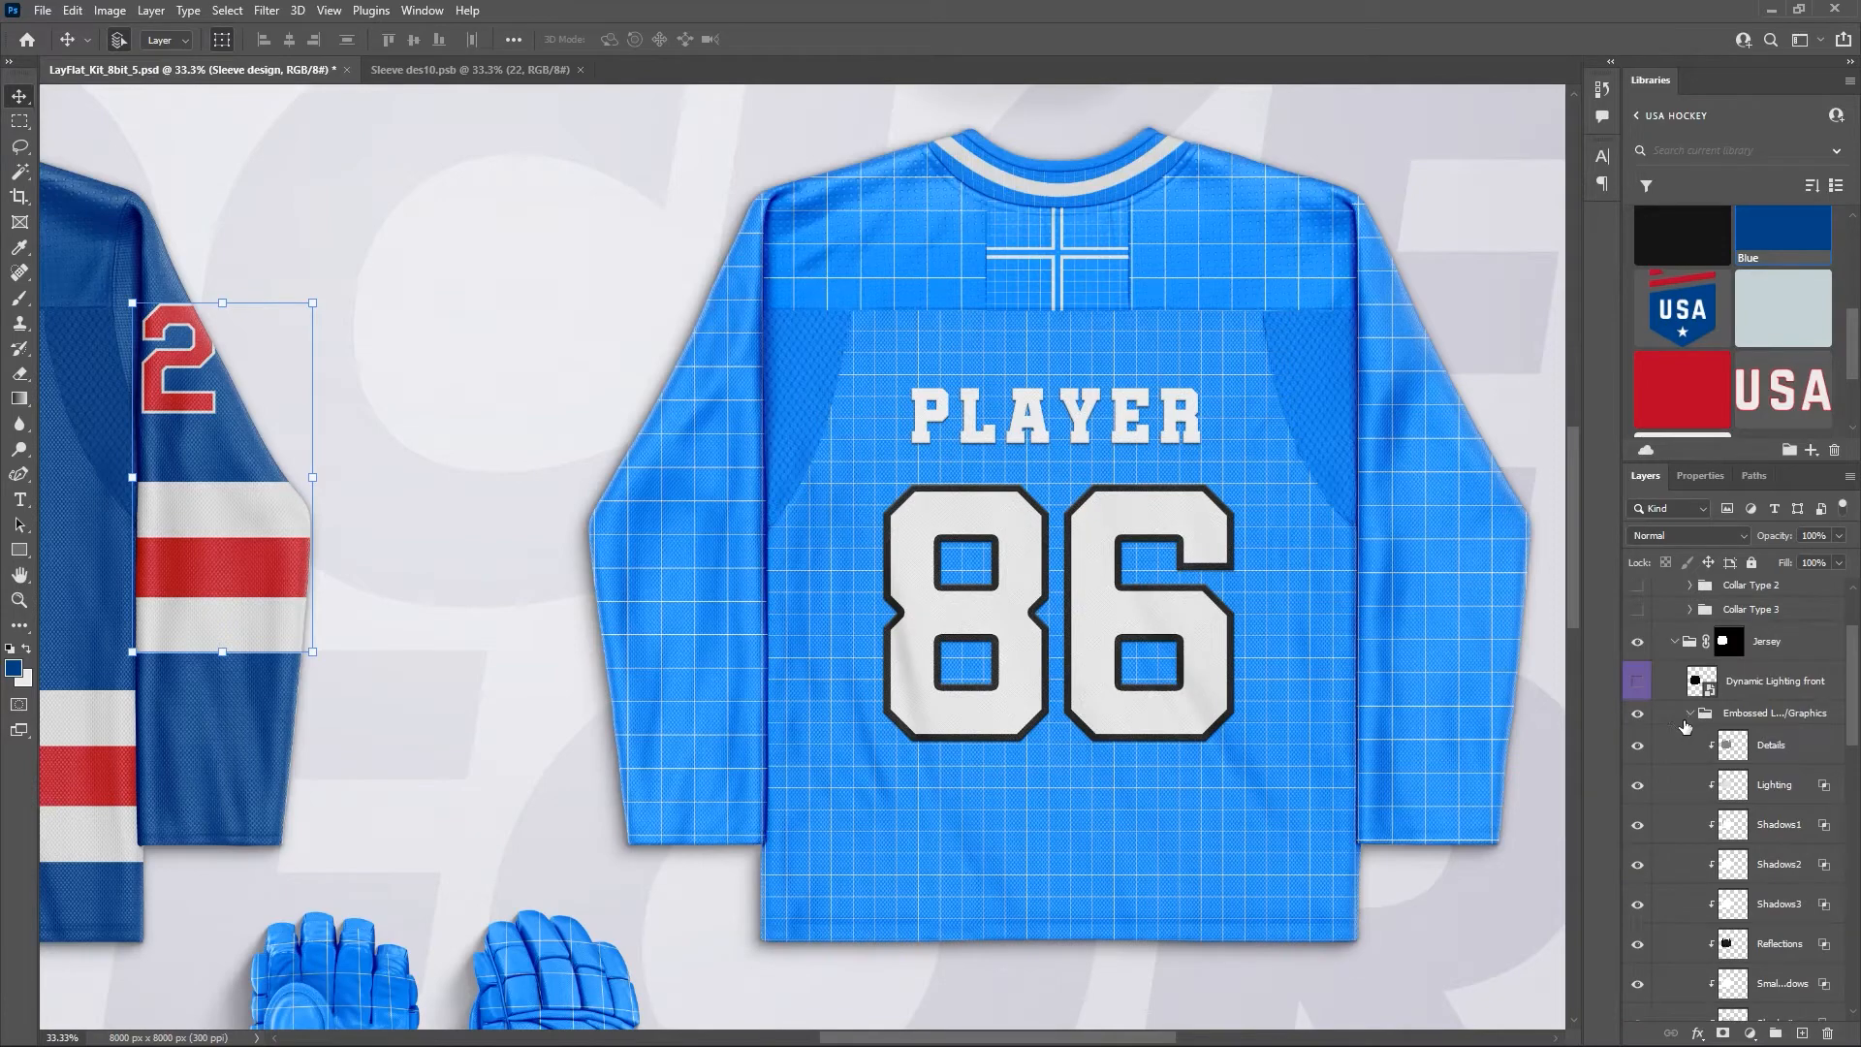
pyautogui.click(1692, 716)
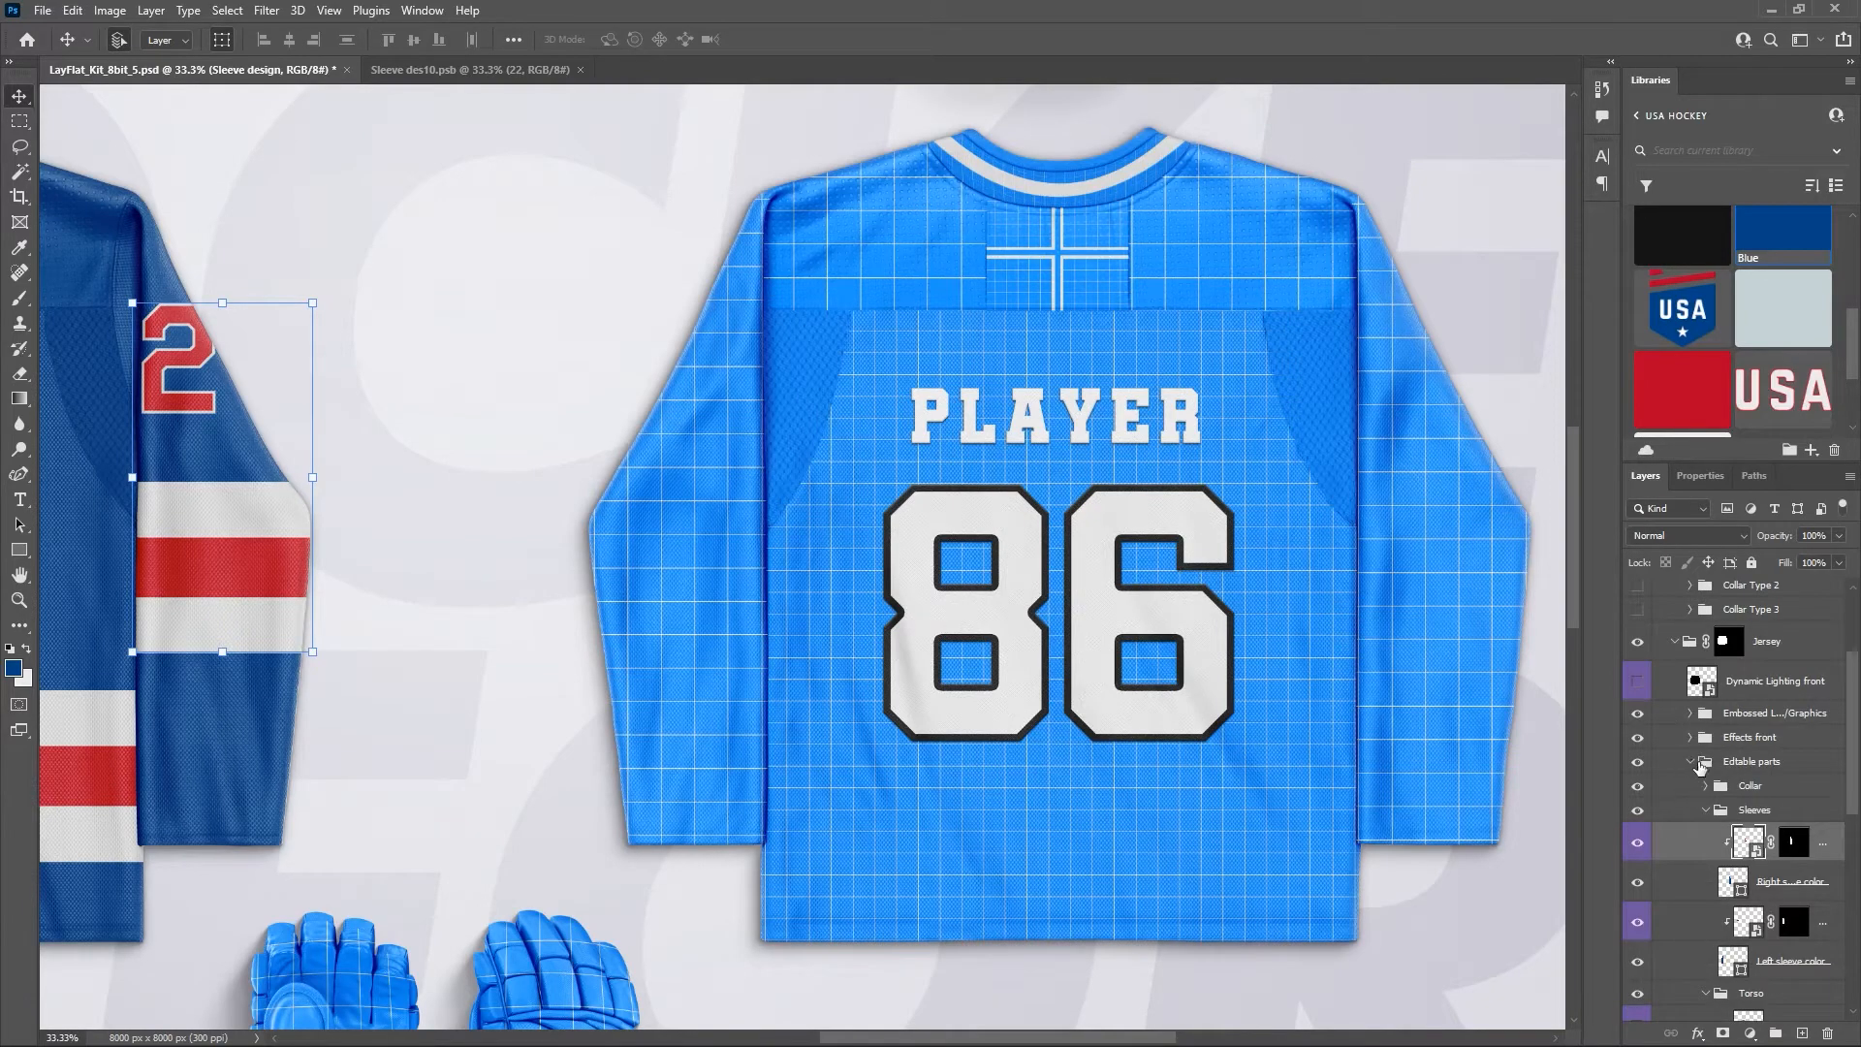
pyautogui.click(1691, 762)
pyautogui.scroll(-1, 1704, 746)
pyautogui.click(1690, 722)
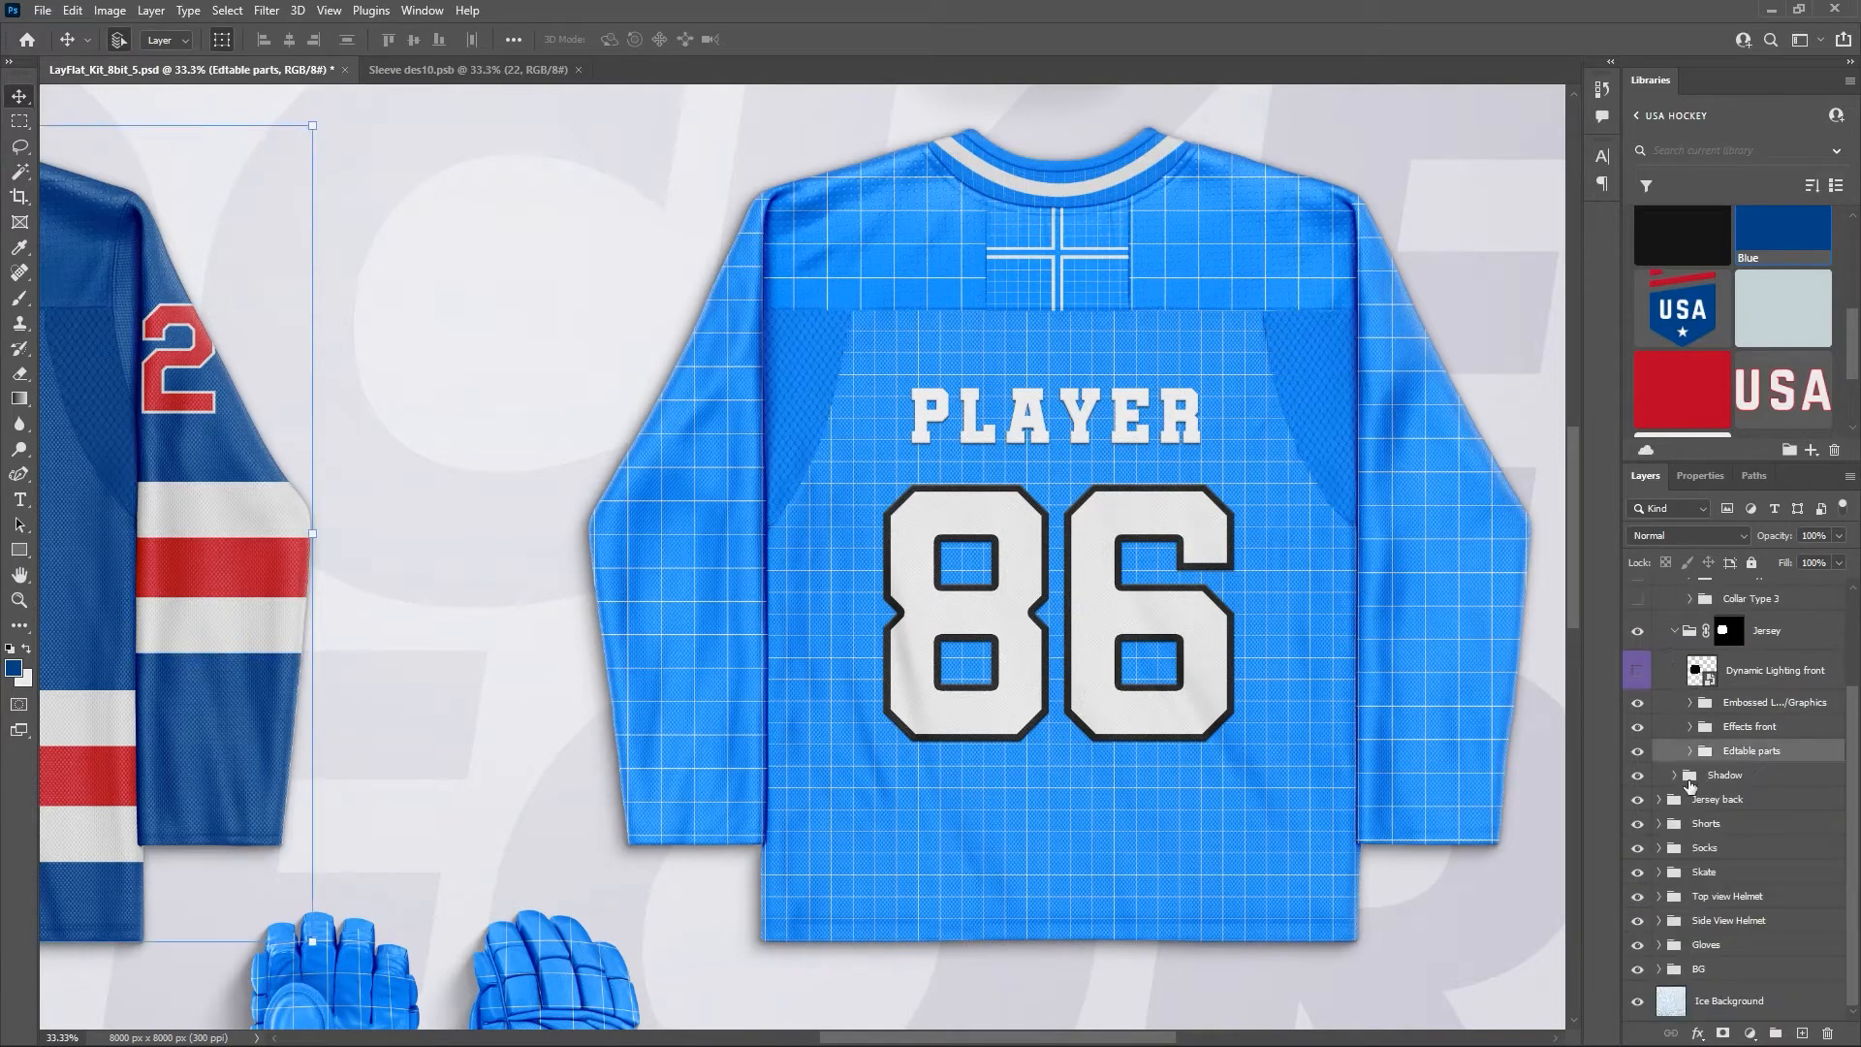
# Expand the Jersey back group and its Editable parts, and open the right sleeve design's smart object.
pyautogui.click(1660, 800)
pyautogui.scroll(-3, 1687, 814)
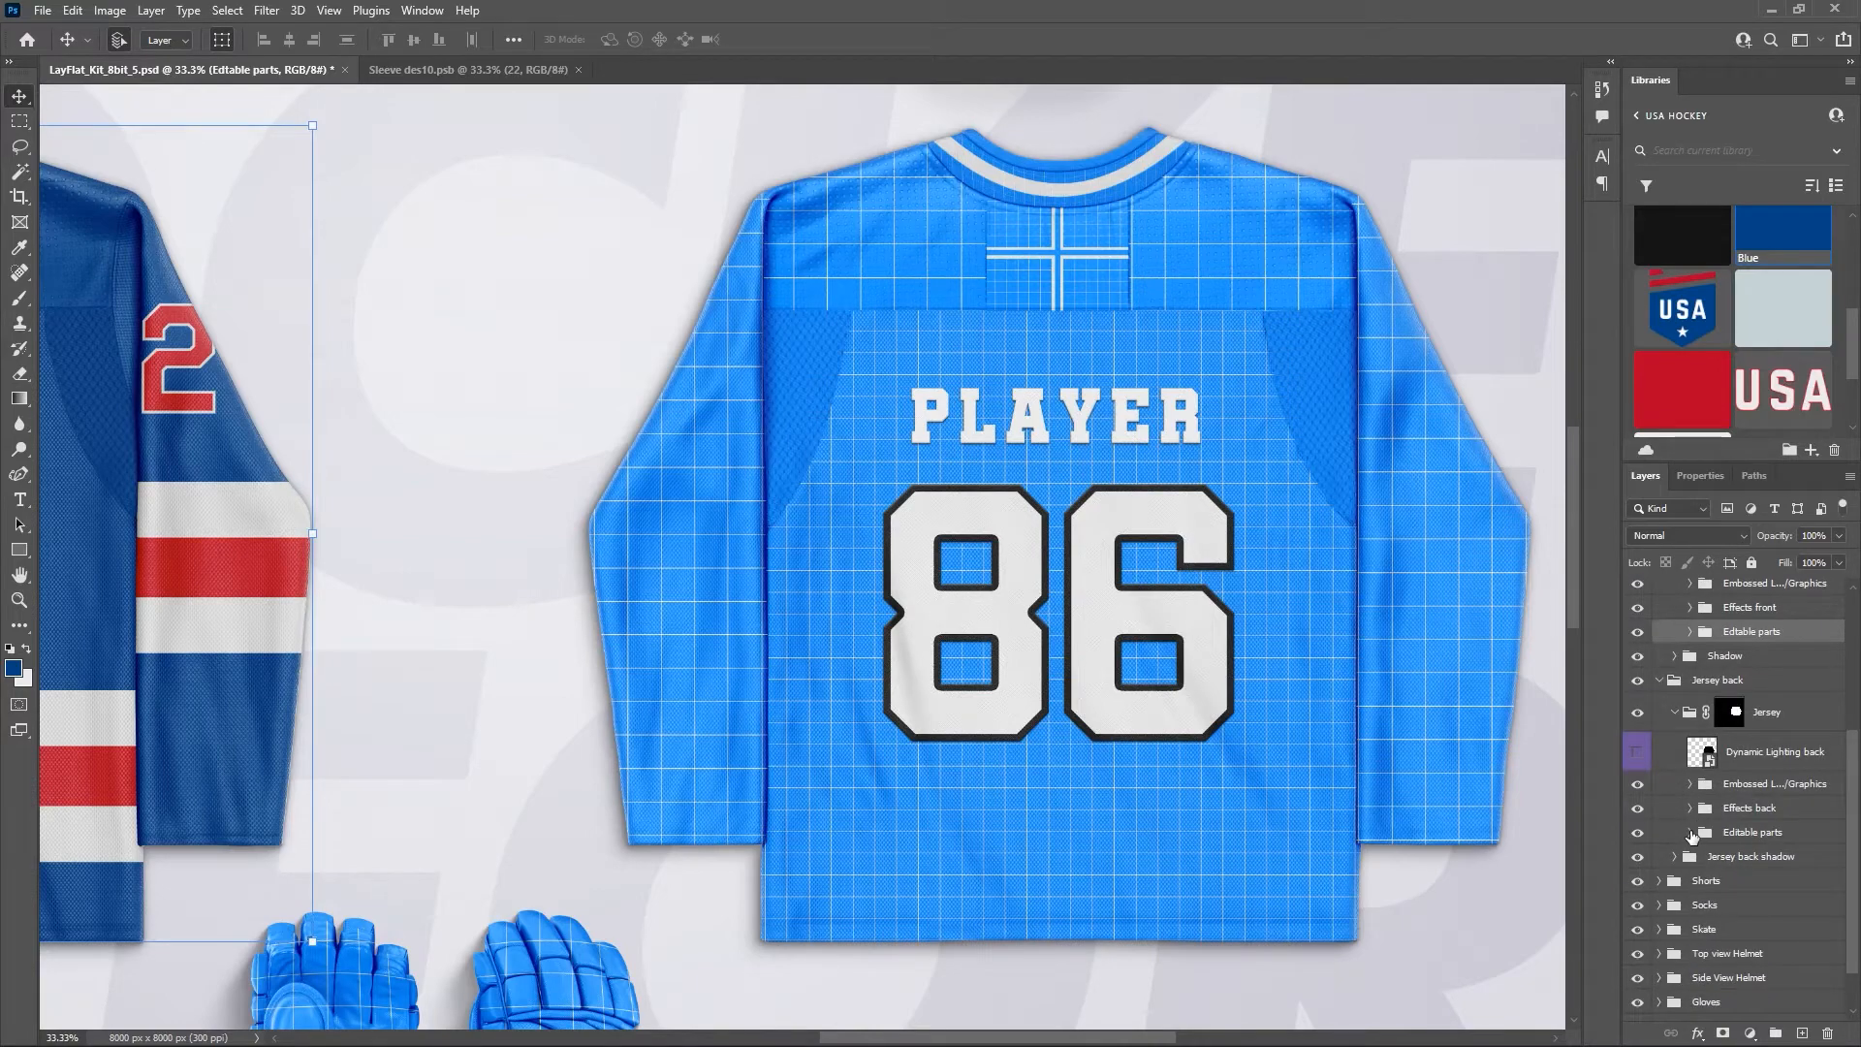
pyautogui.click(1692, 833)
pyautogui.scroll(-6, 1757, 777)
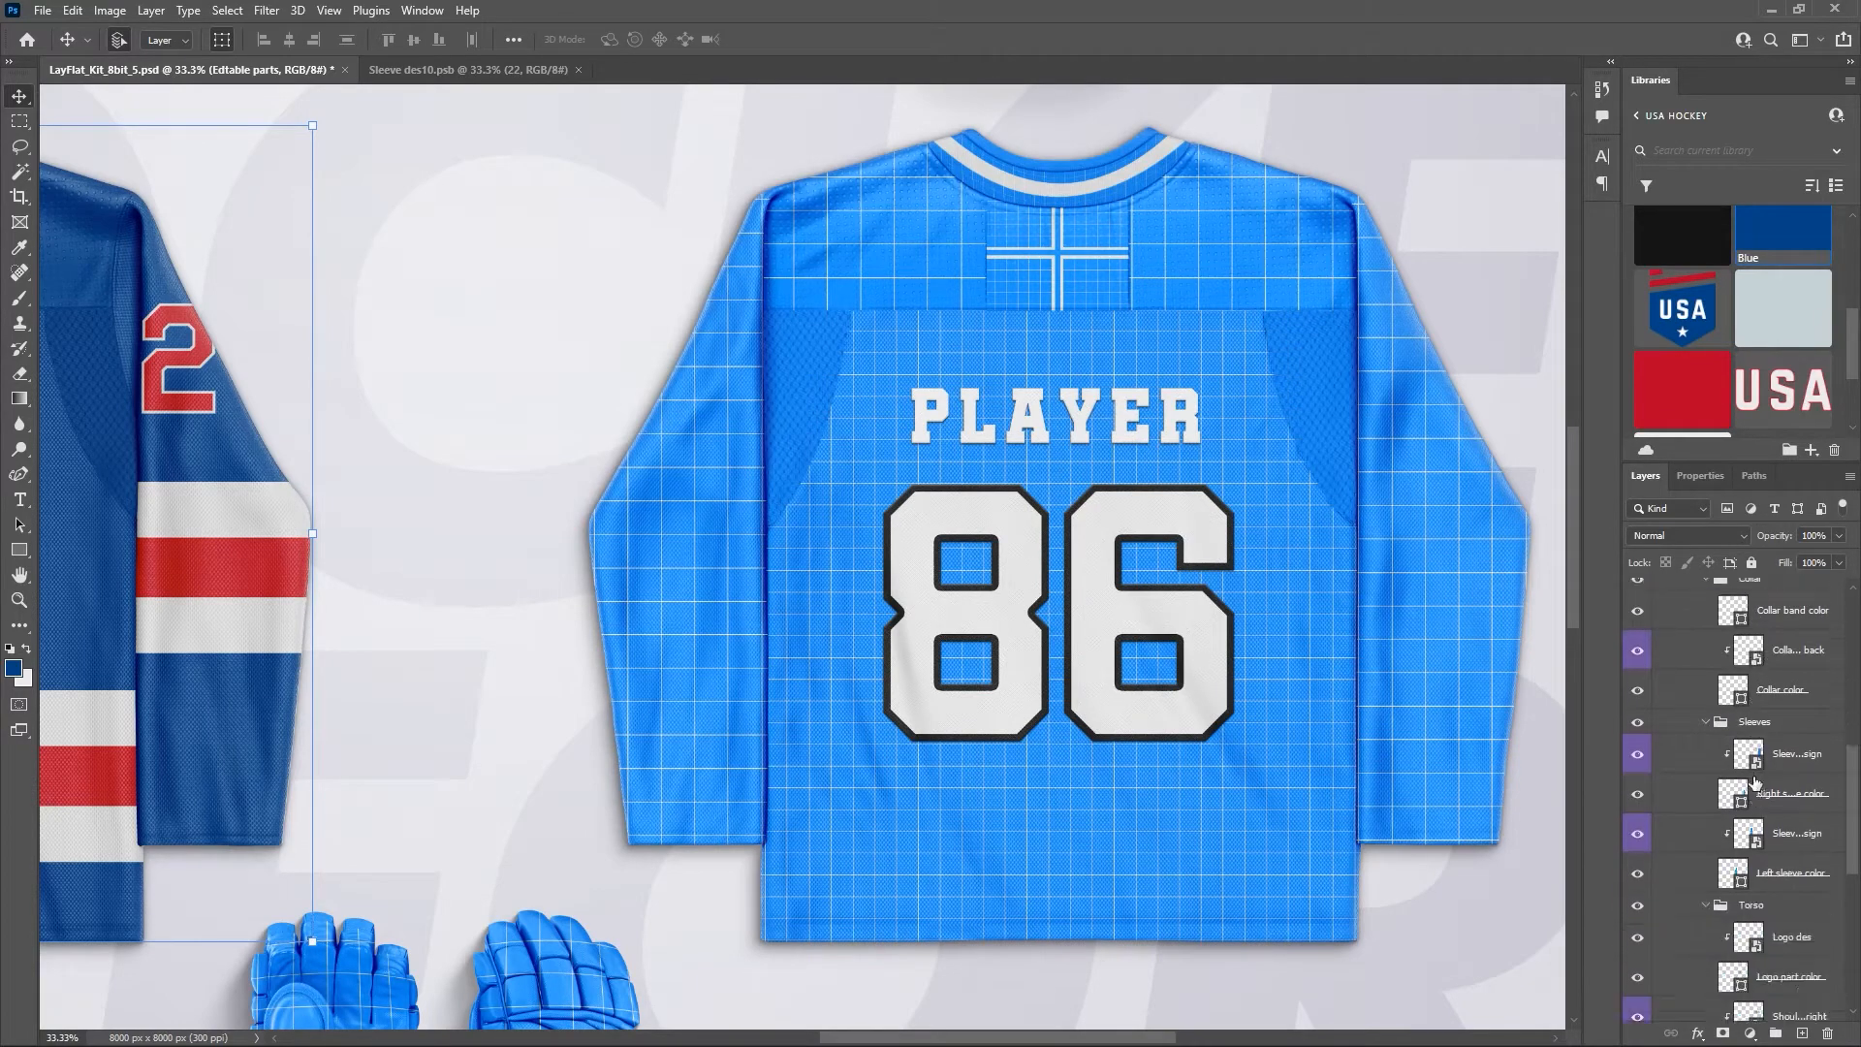
pyautogui.doubleClick(1754, 765)
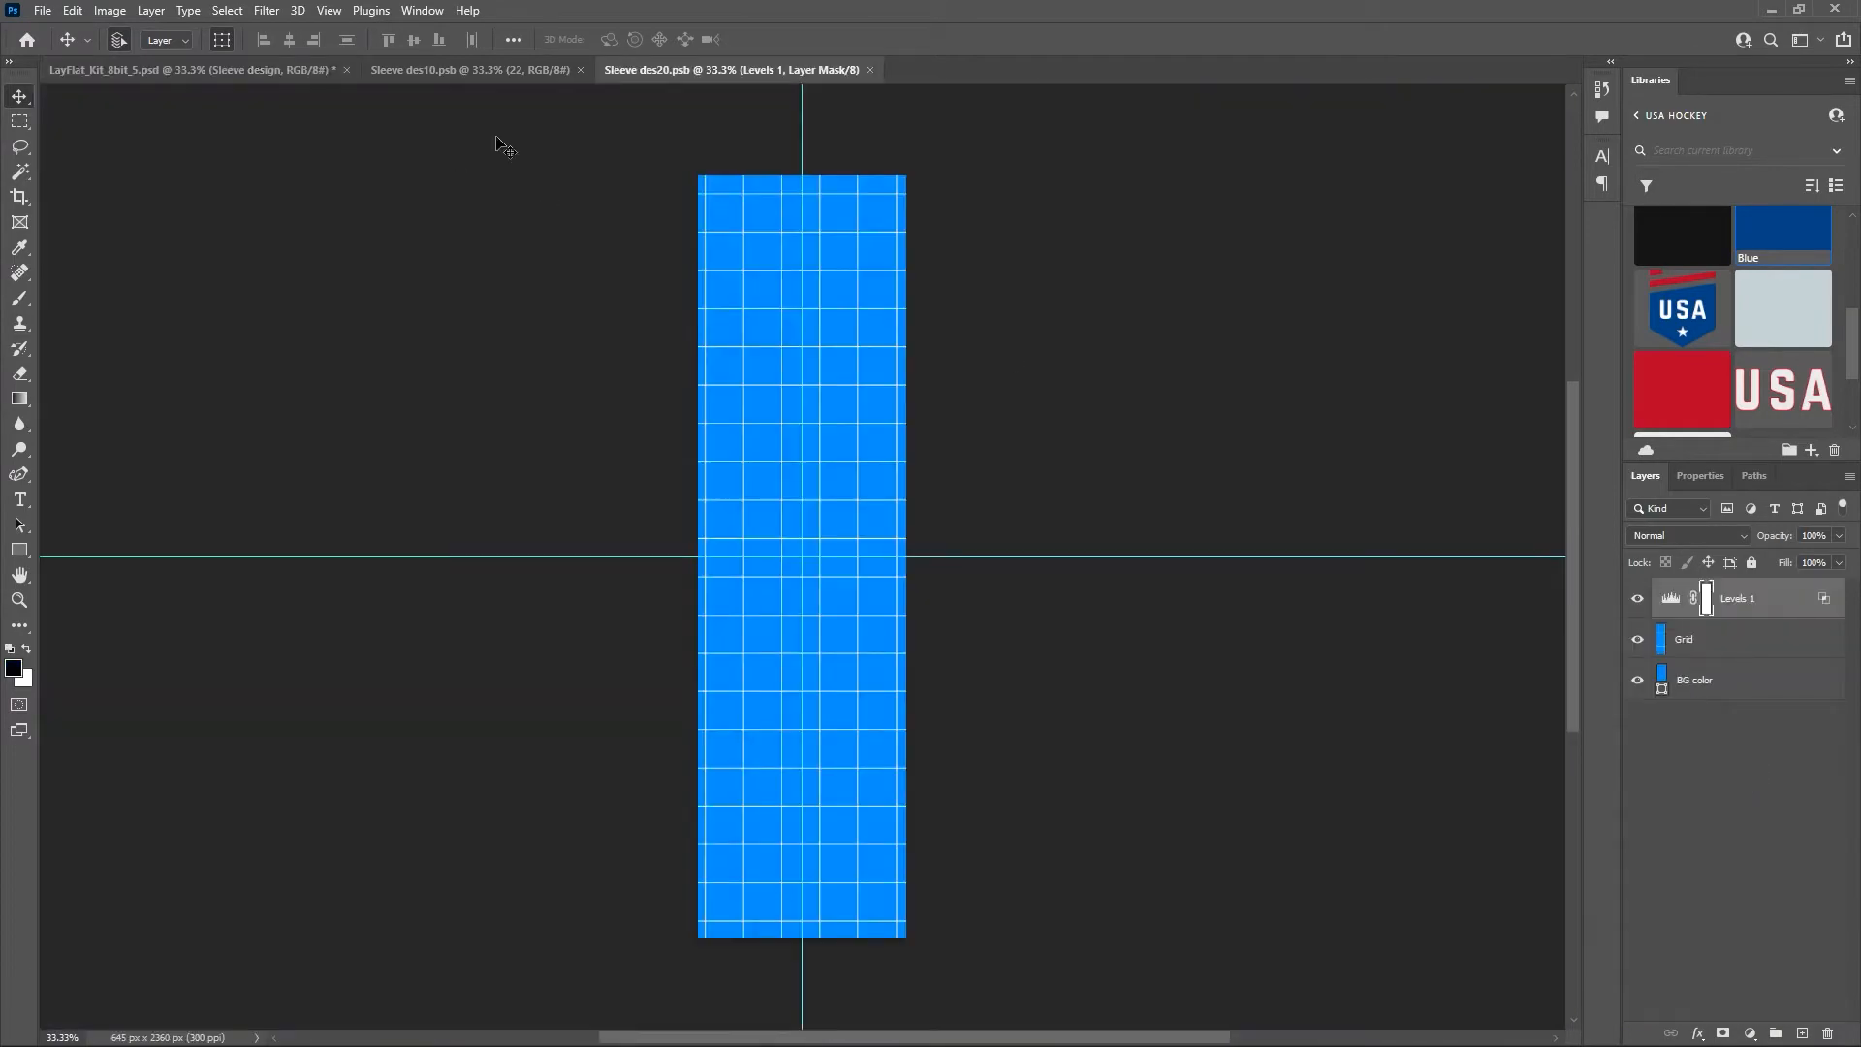
pyautogui.moveTo(486, 76); pyautogui.dragTo(334, 262)
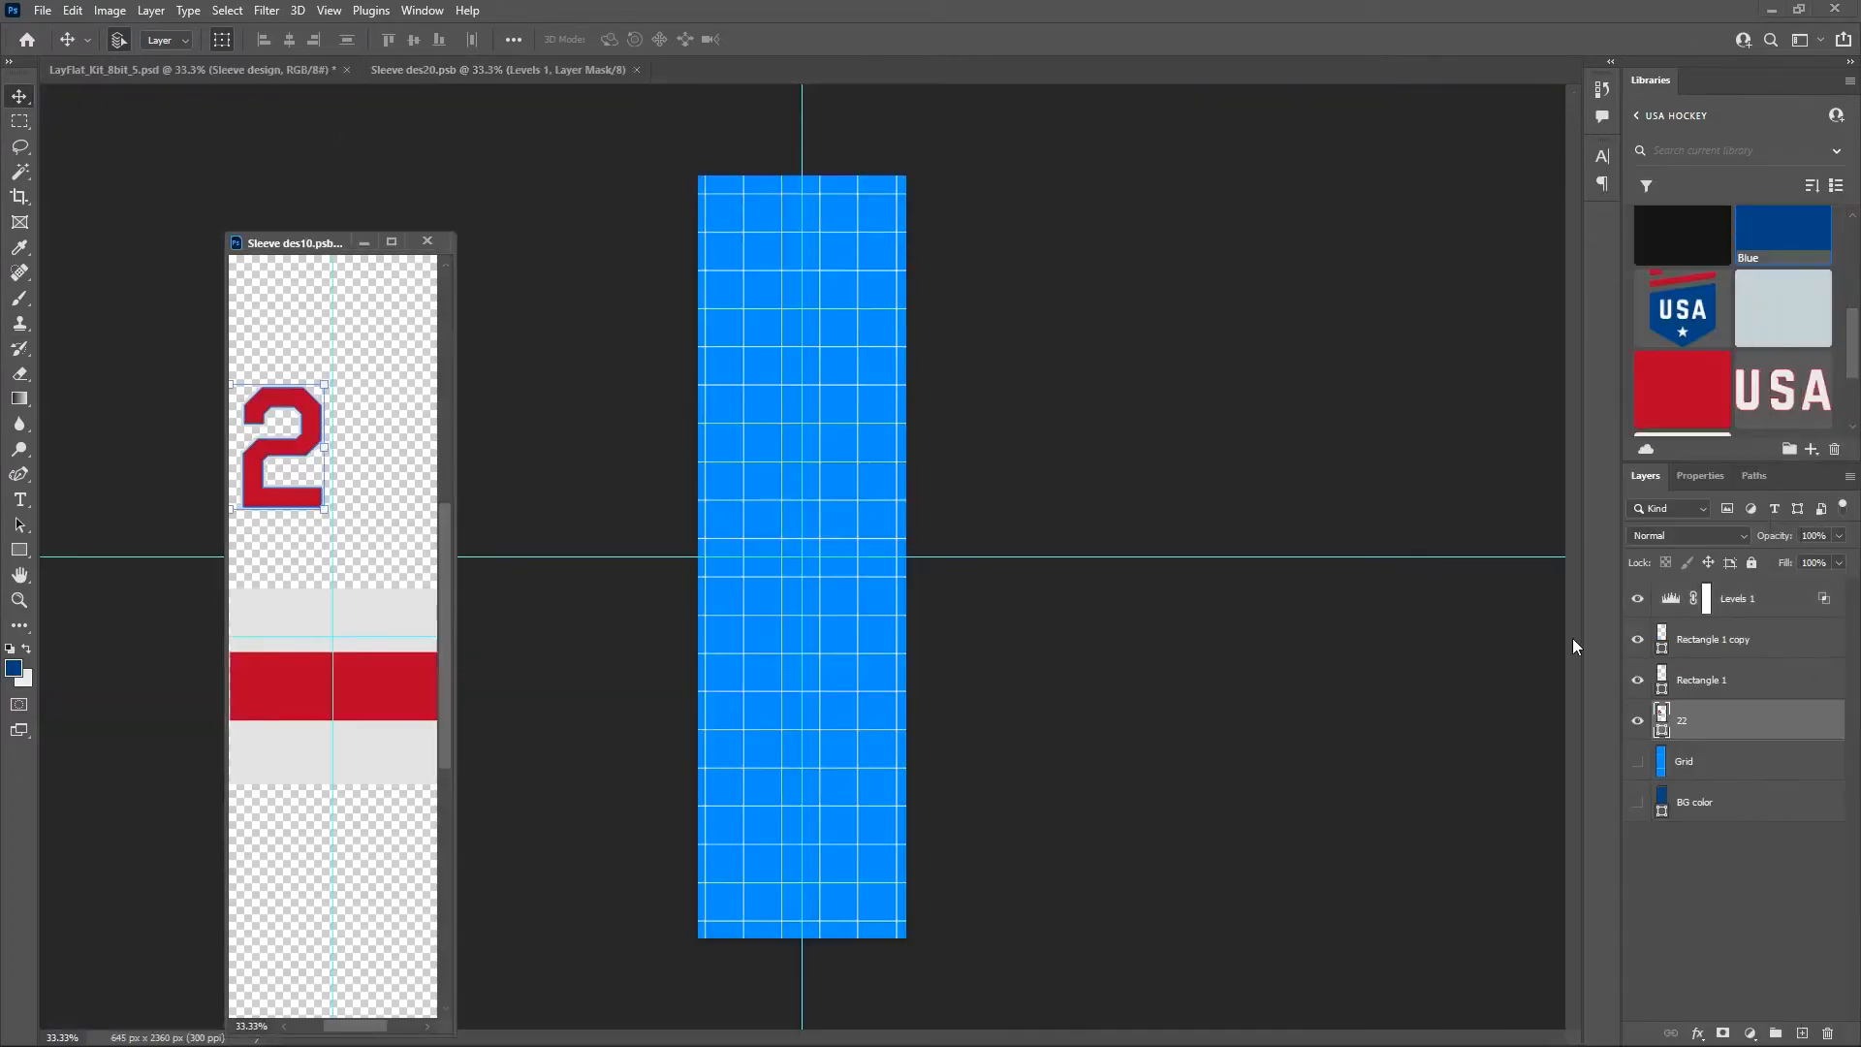
pyautogui.keyDown('shift'); pyautogui.click(1698, 647); pyautogui.keyUp('shift')
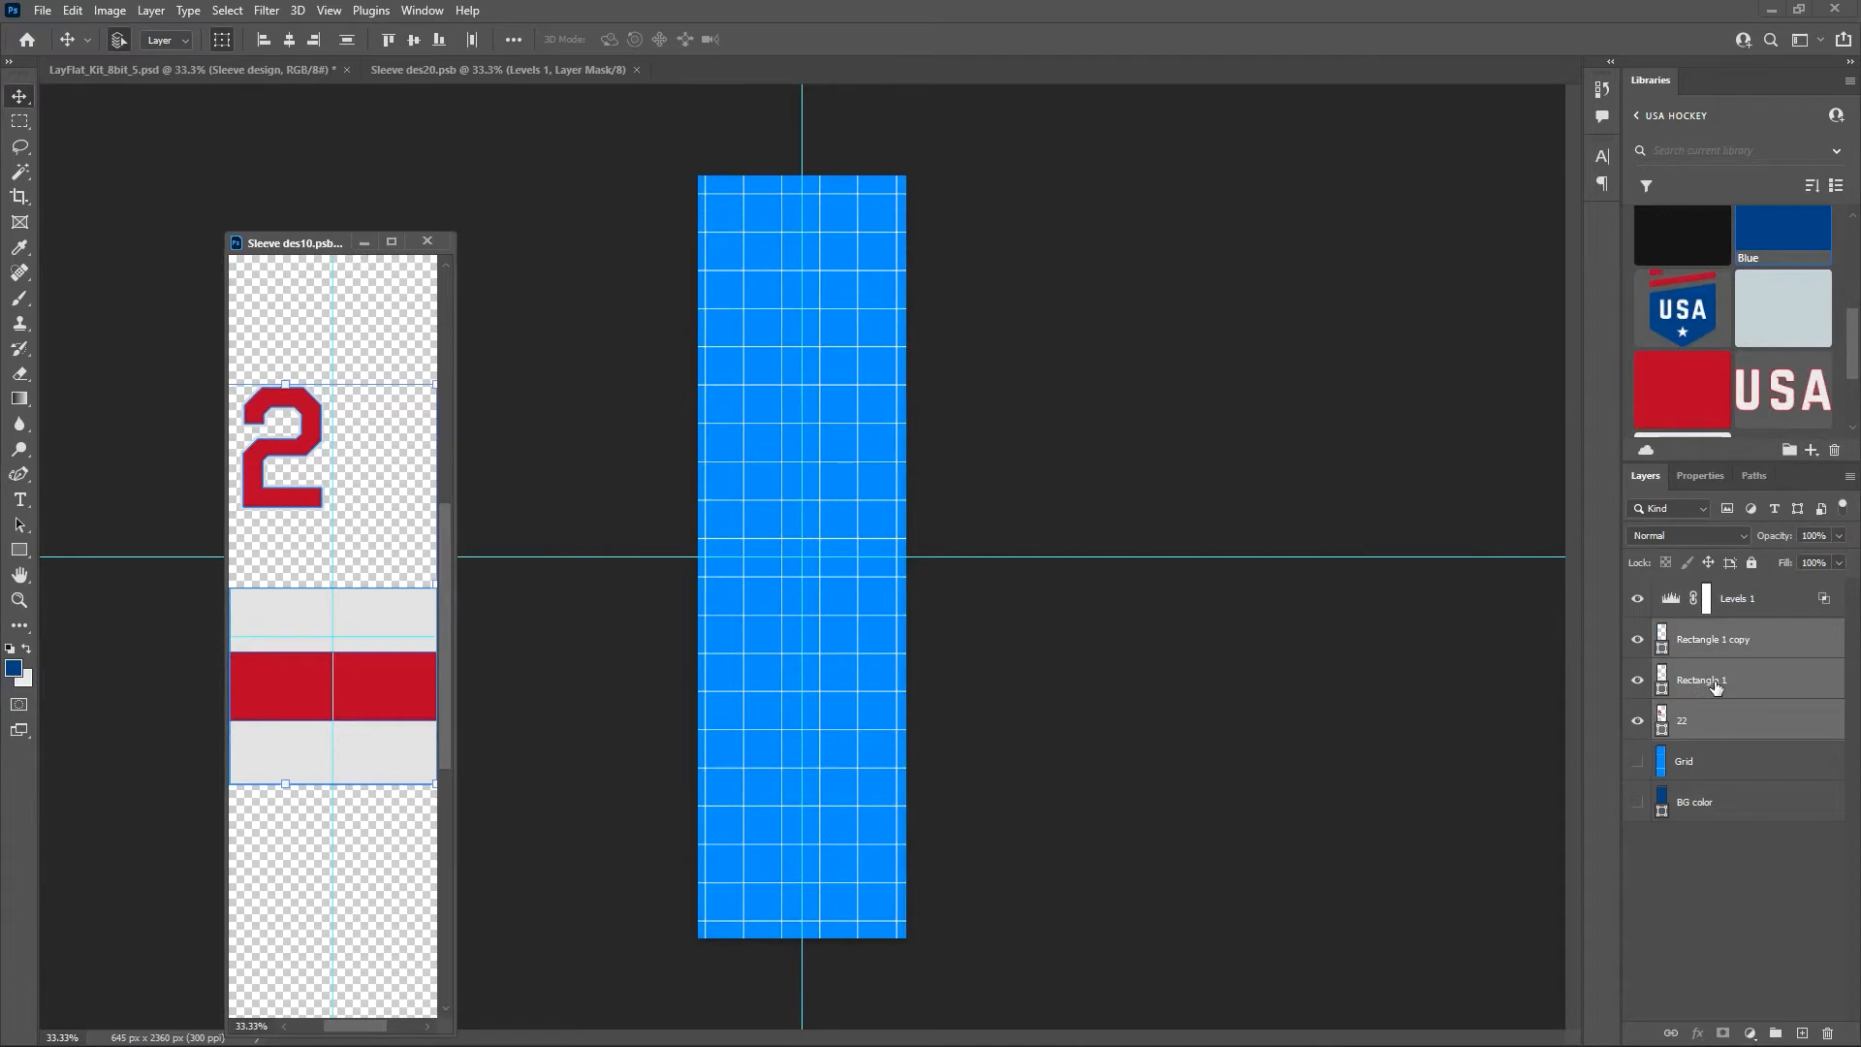
pyautogui.moveTo(1716, 685); pyautogui.dragTo(788, 636)
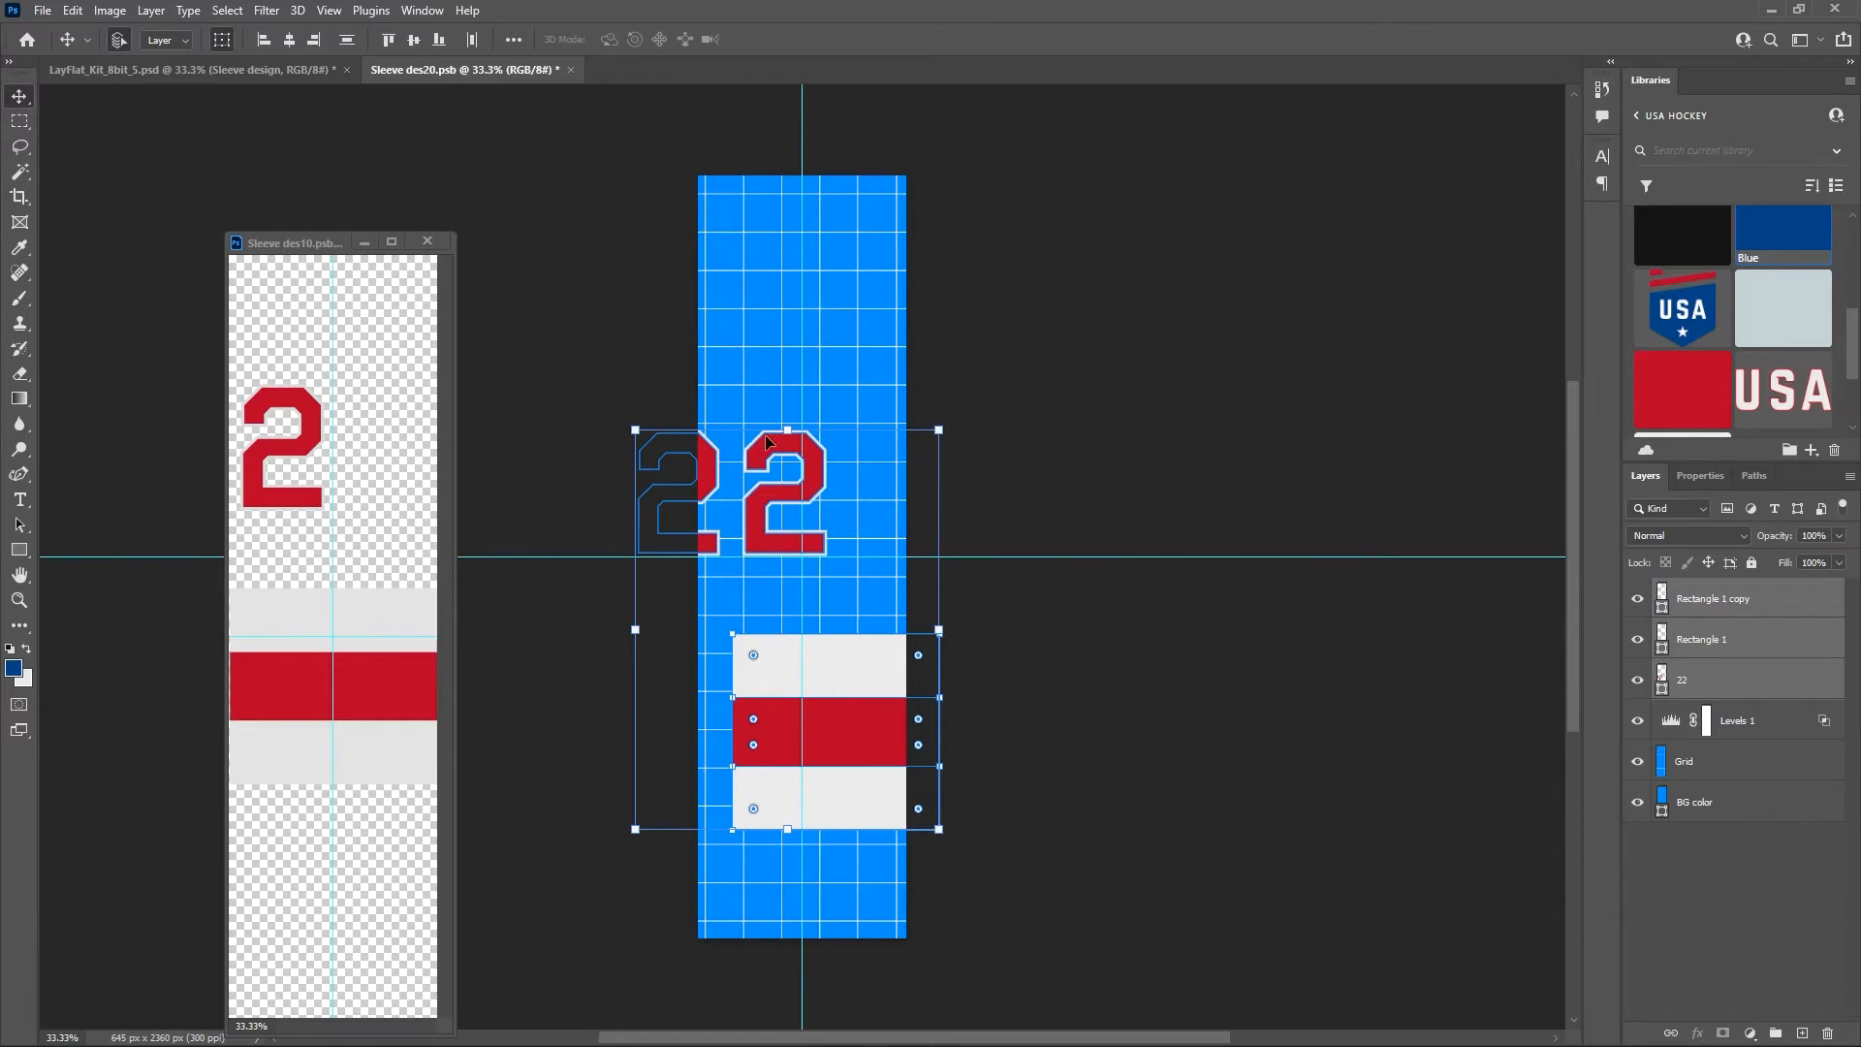
pyautogui.moveTo(857, 684); pyautogui.dragTo(822, 683)
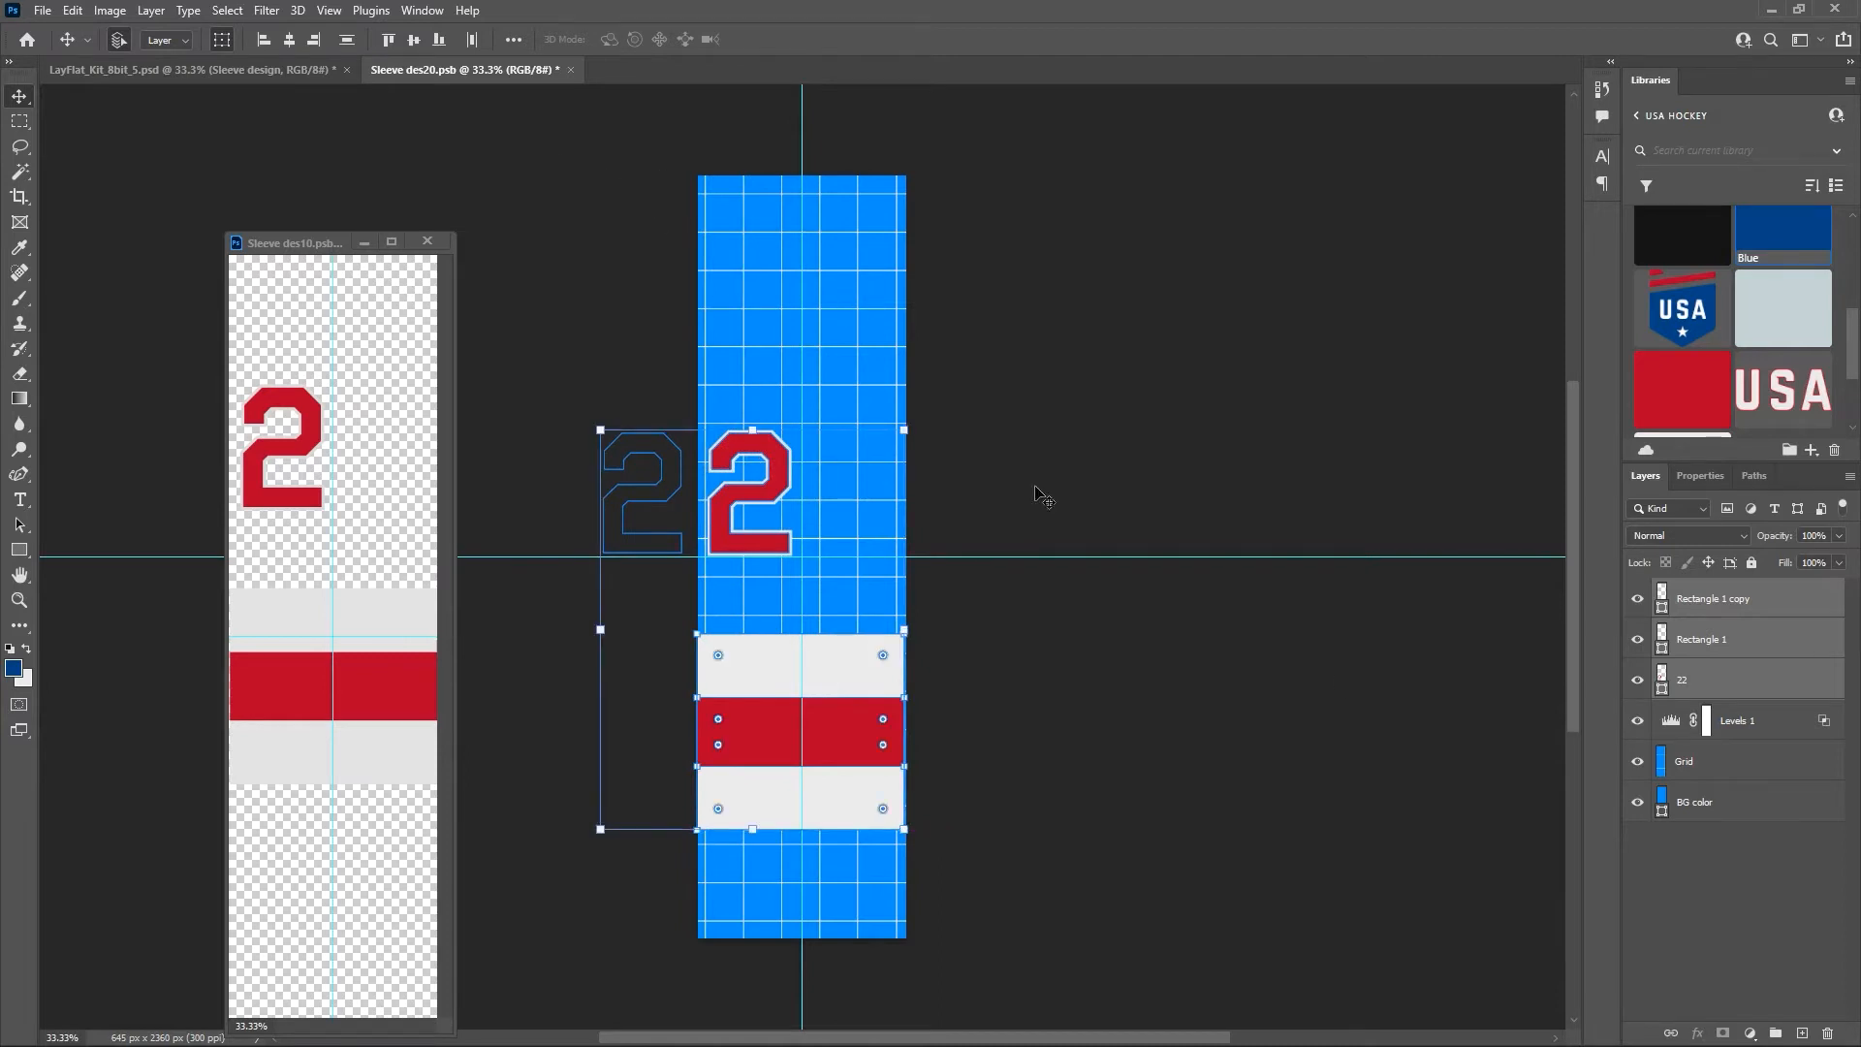
pyautogui.moveTo(1764, 696); pyautogui.dragTo(1770, 742)
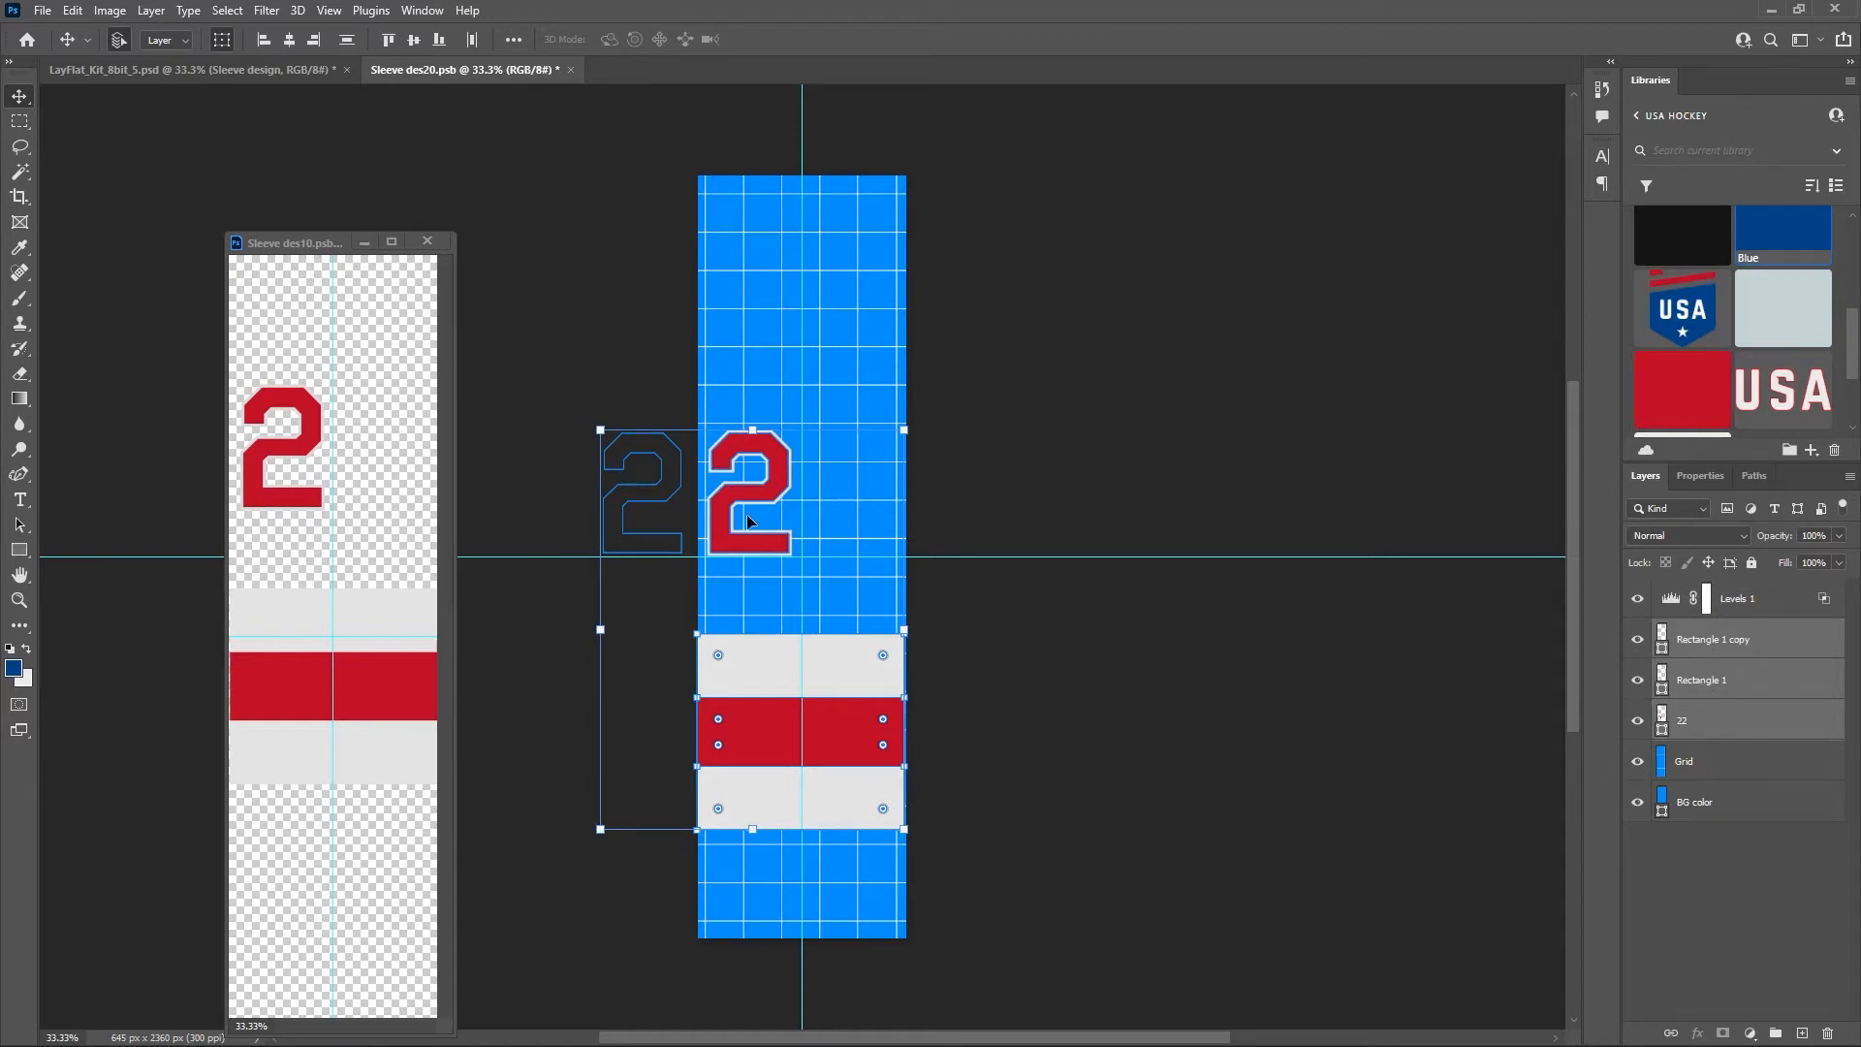
pyautogui.hotkey('ctrl', ']')
pyautogui.hotkey('shift', 'Right')
pyautogui.hotkey('shift', 'Right')
pyautogui.hotkey('shift', 'Right')
pyautogui.hotkey('shift', 'Right')
pyautogui.hotkey('shift', 'Right')
pyautogui.hotkey('shift', 'Right')
pyautogui.hotkey('shift', 'Right')
pyautogui.hotkey('shift', 'Right')
pyautogui.hotkey('shift', 'Right')
pyautogui.hotkey('shift', 'Right')
pyautogui.hotkey('shift', 'Right')
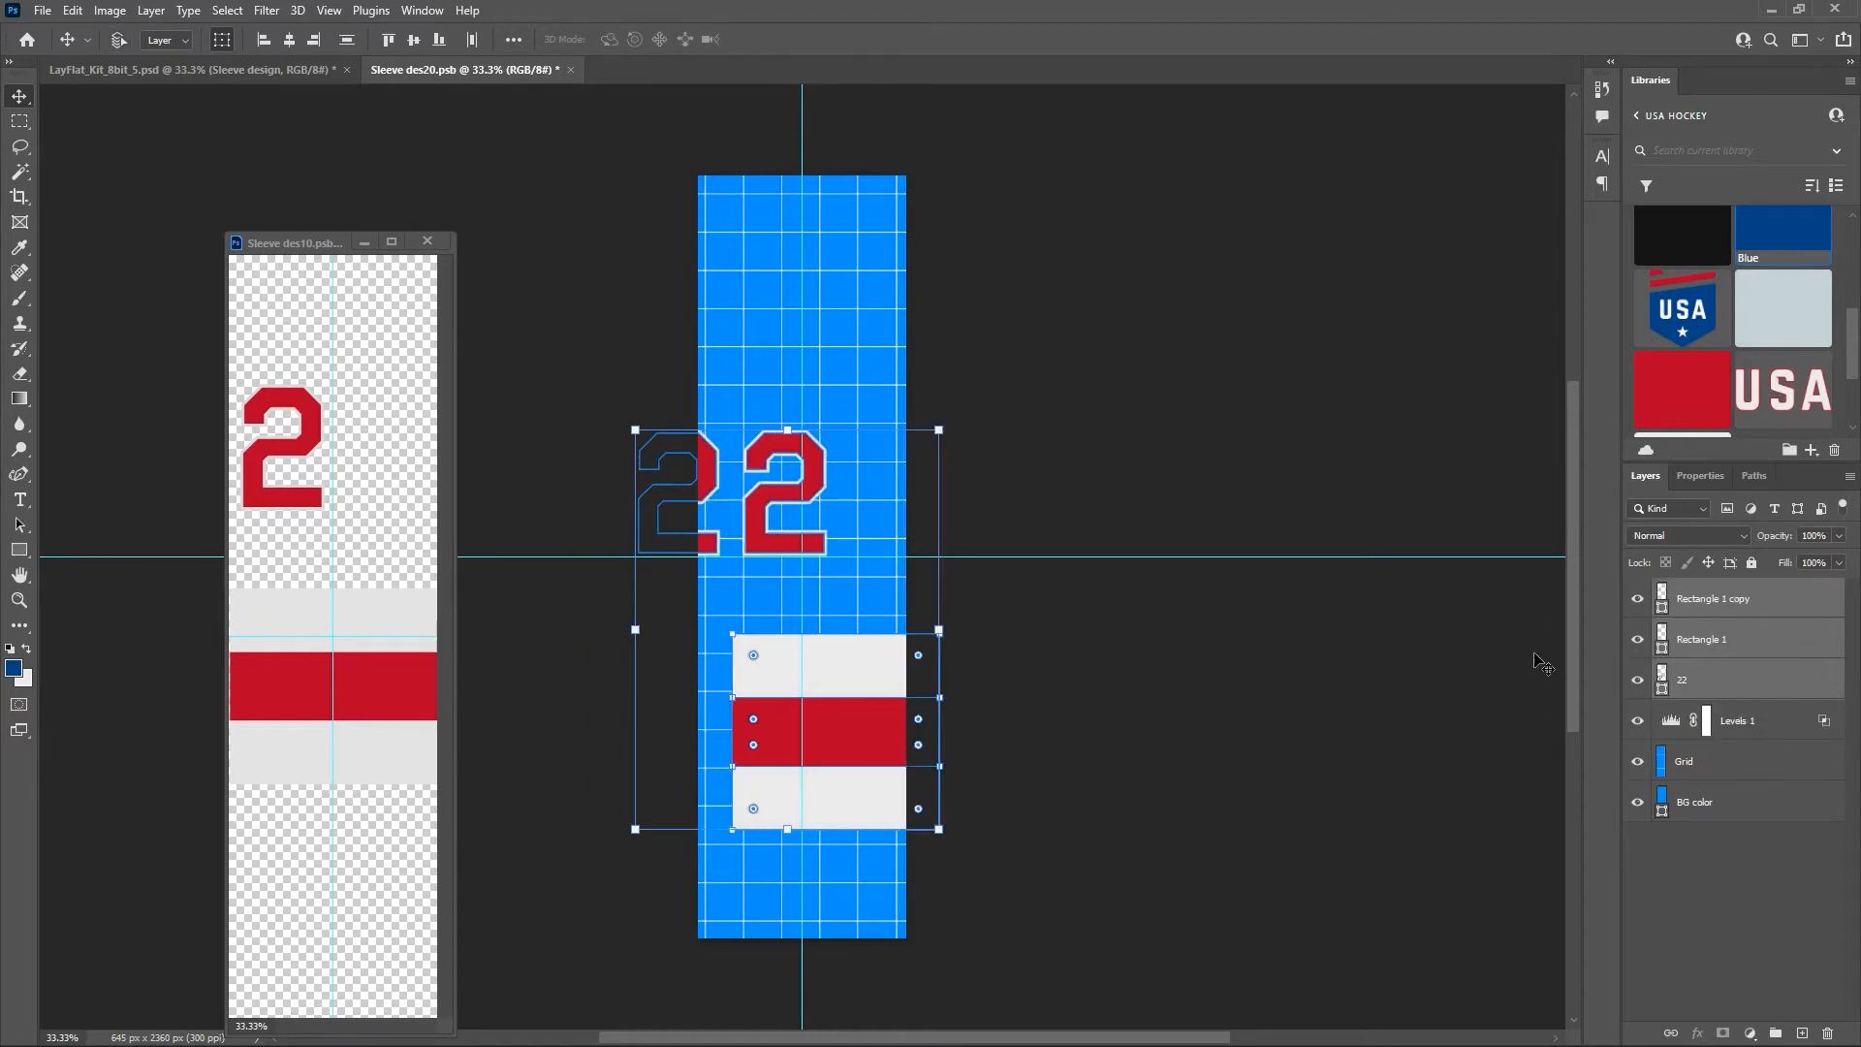
pyautogui.press('Delete')
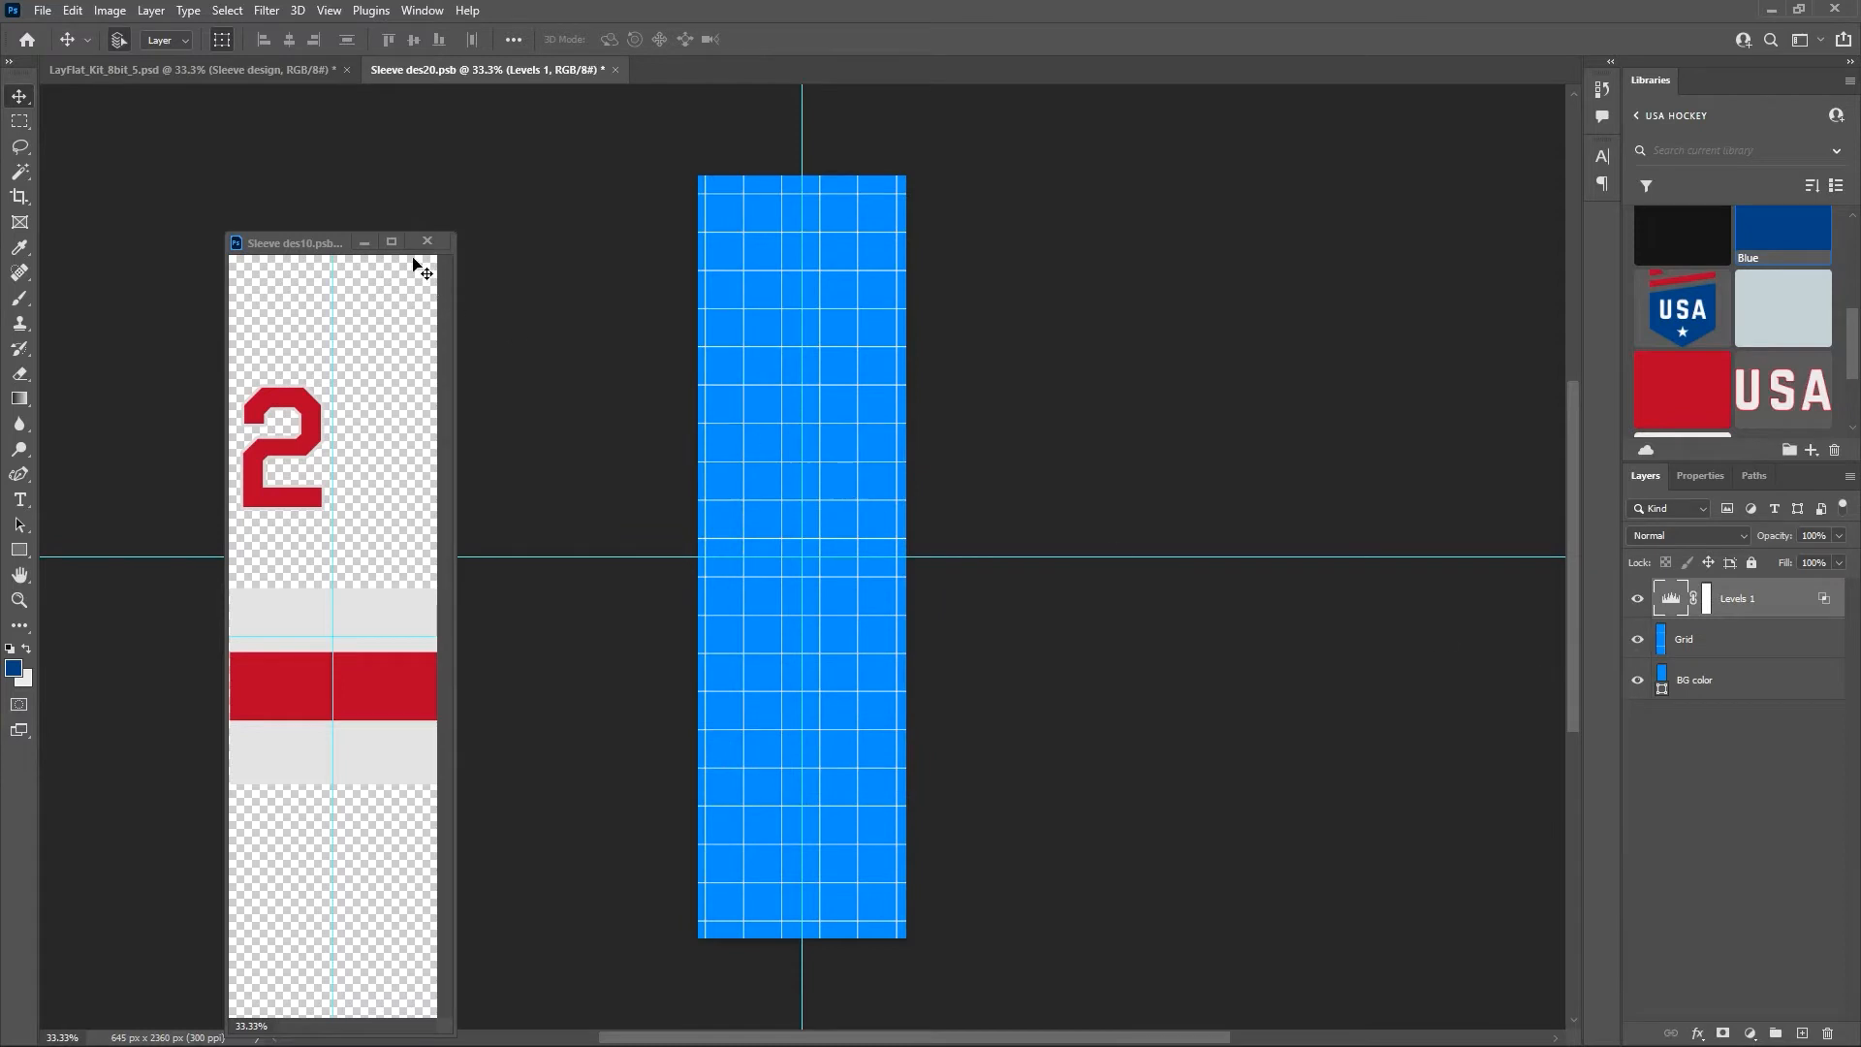
pyautogui.moveTo(334, 244); pyautogui.dragTo(743, 78)
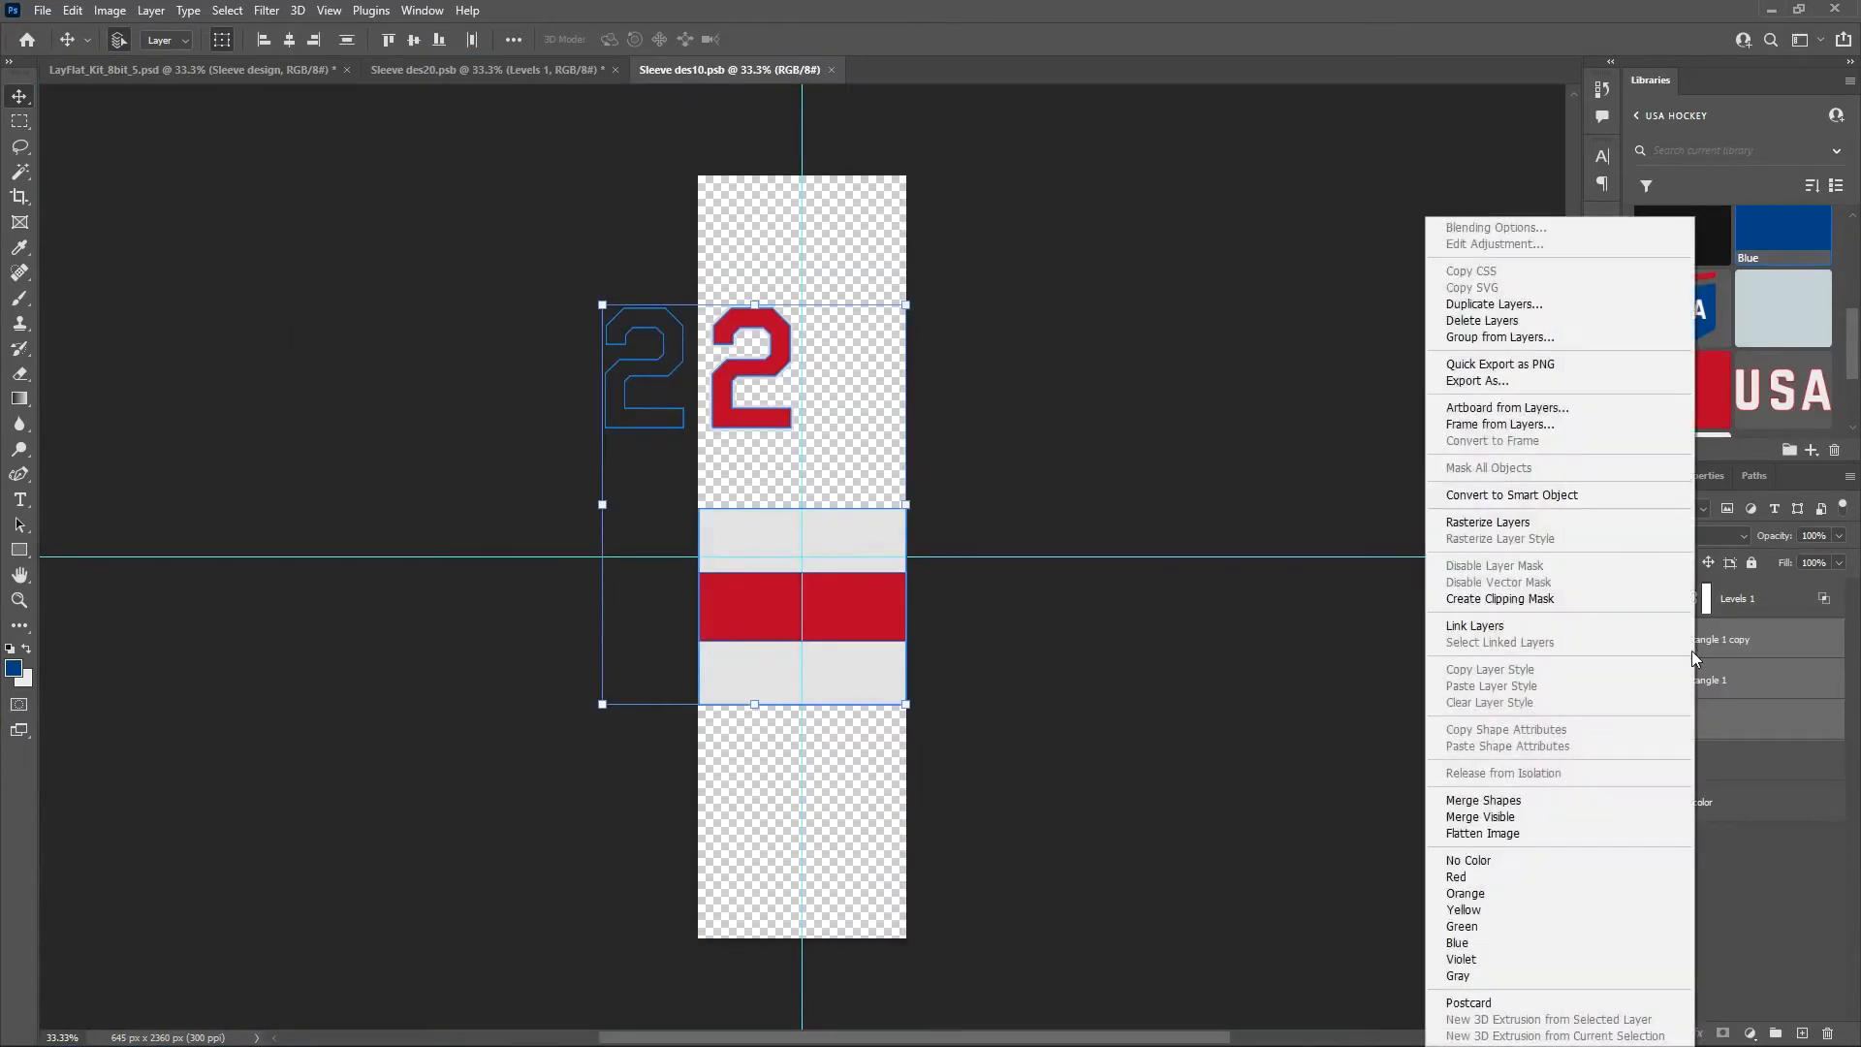
# Duplicate the layers 22, Rectangle 1 and Rectangle 1 copy from Sleeve des10.psb into Sleeve des20.psb.
pyautogui.rightClick(1694, 648)
pyautogui.click(1498, 305)
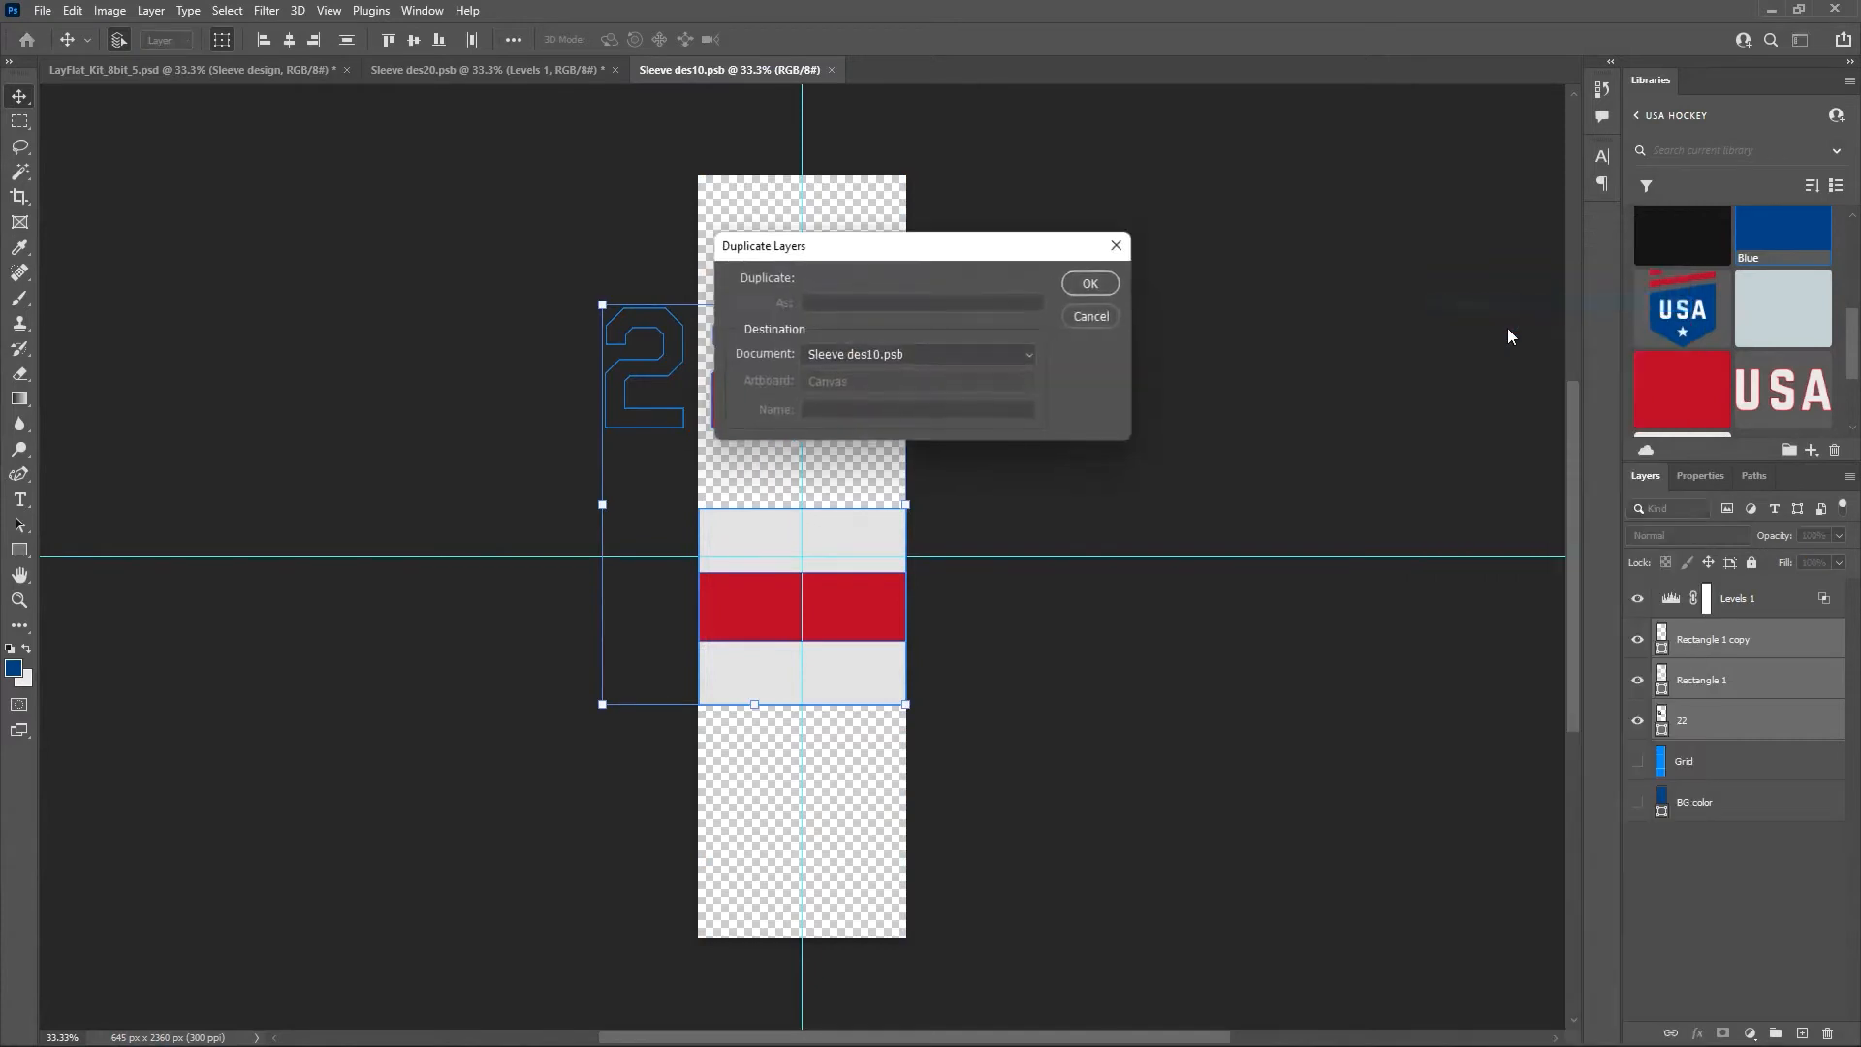
pyautogui.click(910, 353)
pyautogui.click(862, 405)
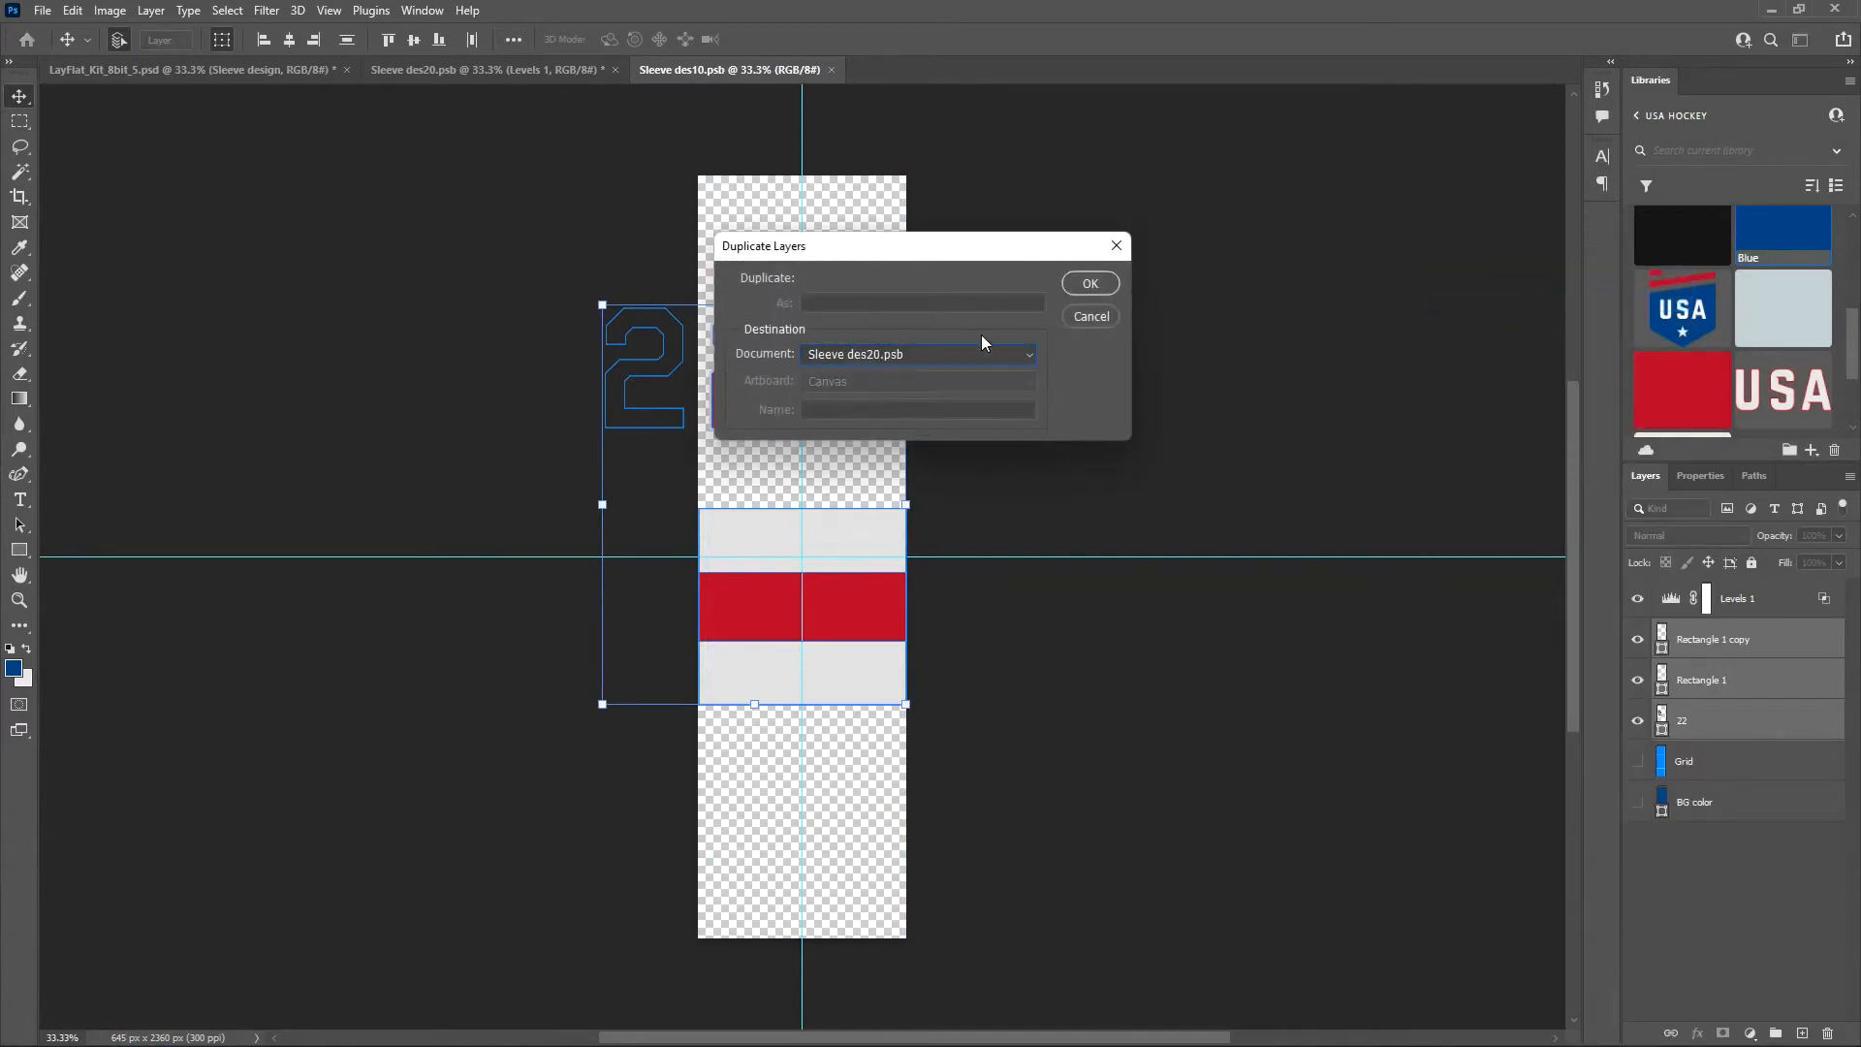
pyautogui.click(1090, 283)
# In Sleeve des20.psb, hide the Grid and BG color layers, move the duplicated layers below Levels 1, and save.
pyautogui.click(473, 71)
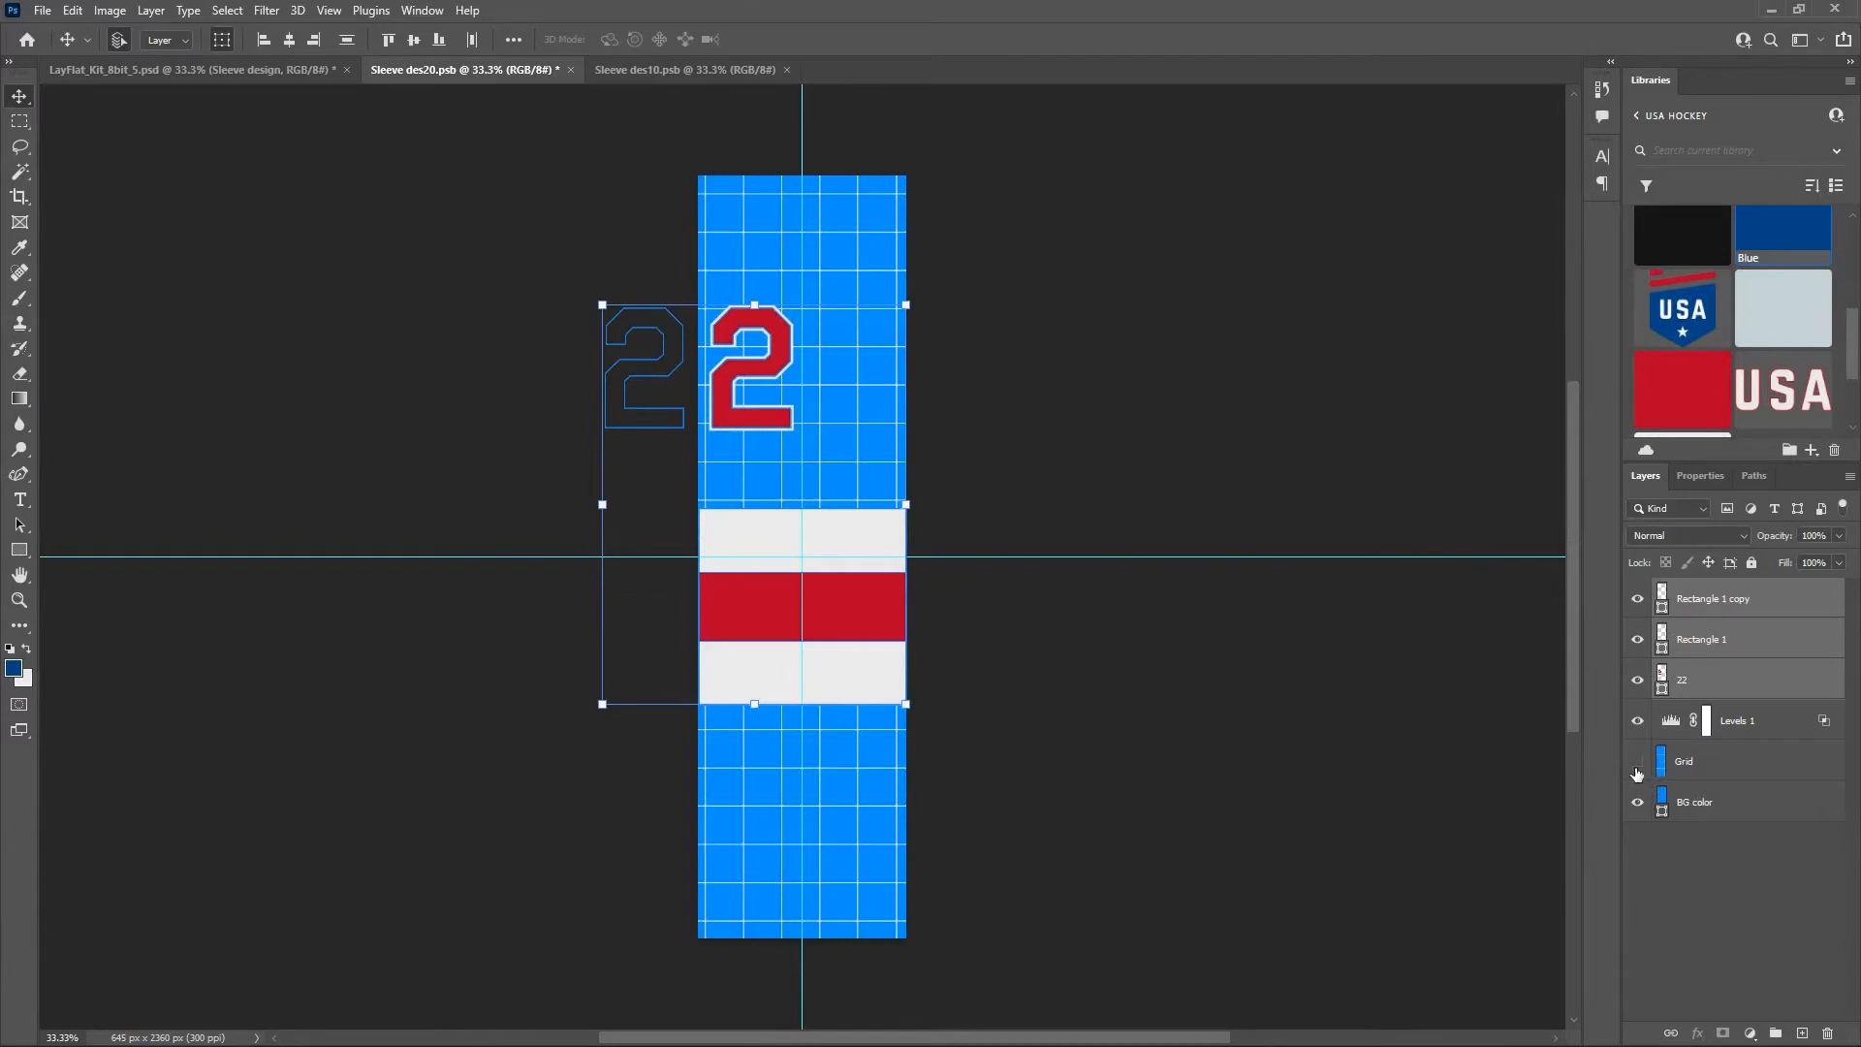
pyautogui.moveTo(1638, 761); pyautogui.dragTo(1637, 802)
pyautogui.moveTo(1735, 691); pyautogui.dragTo(1735, 731)
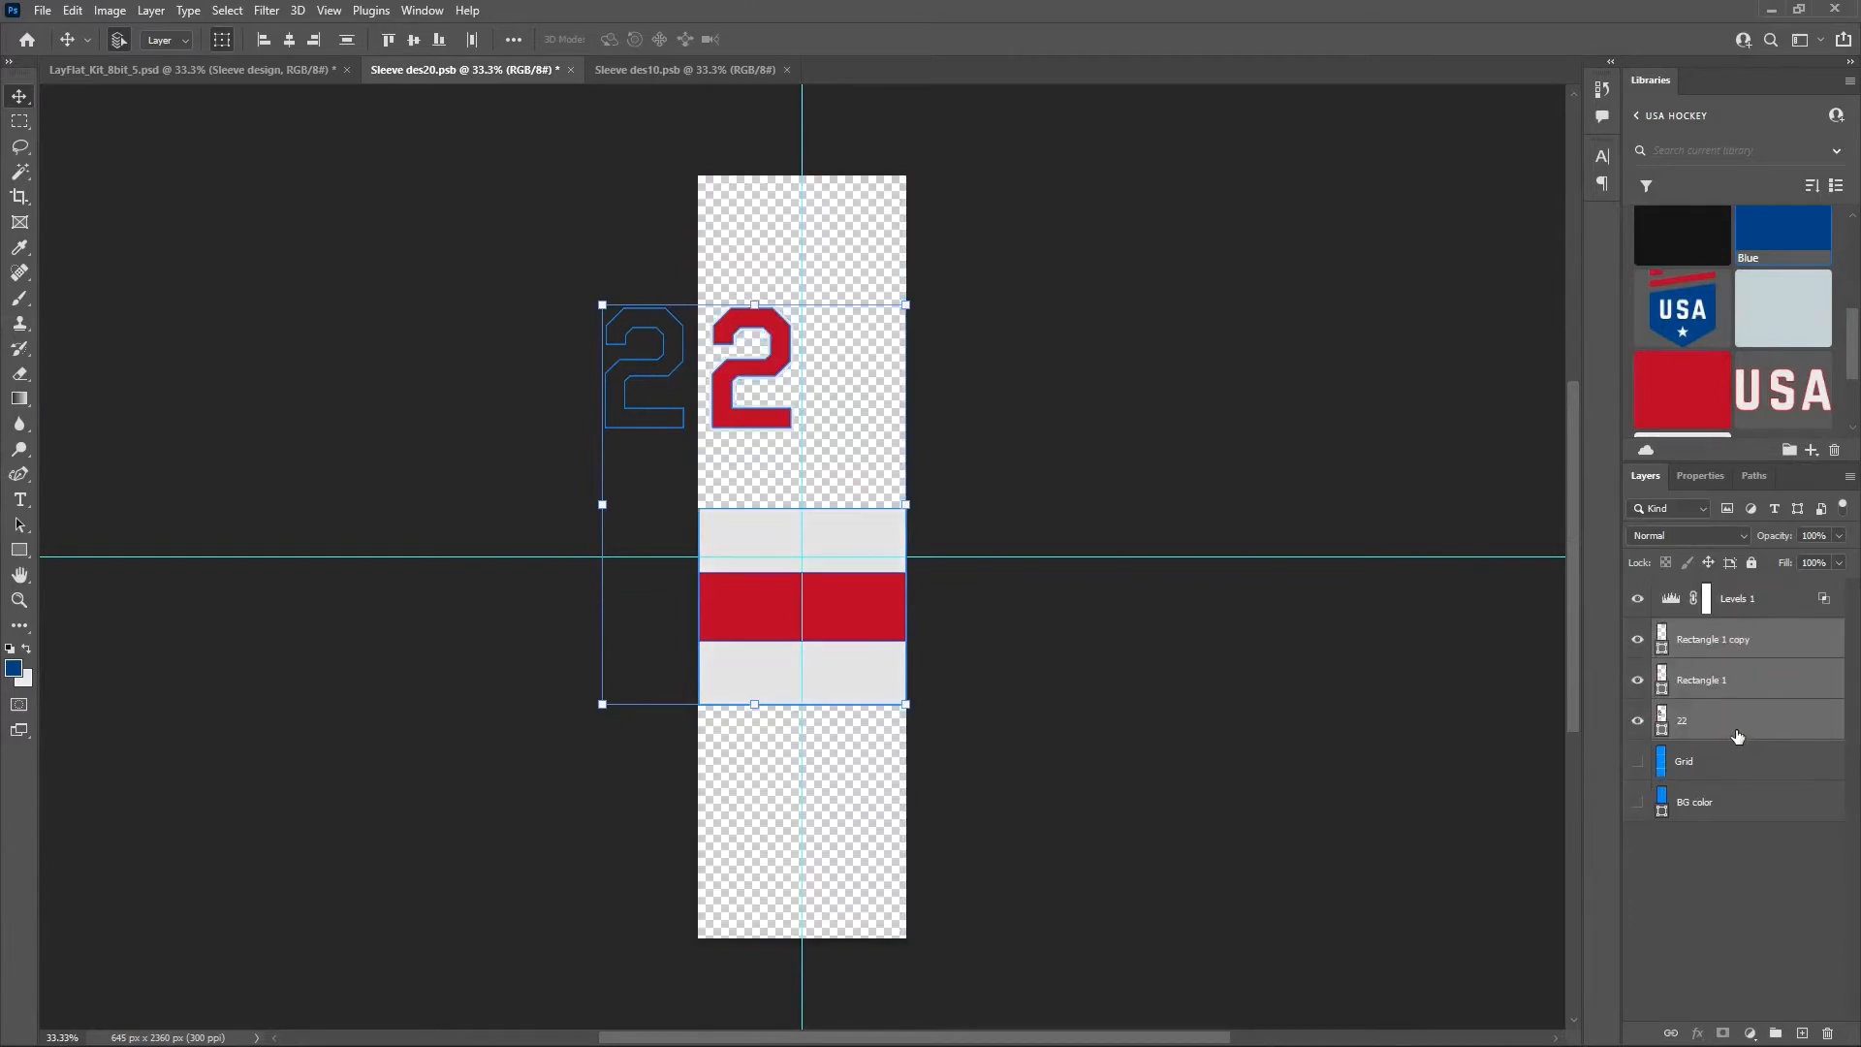
pyautogui.hotkey('ctrl', 's')
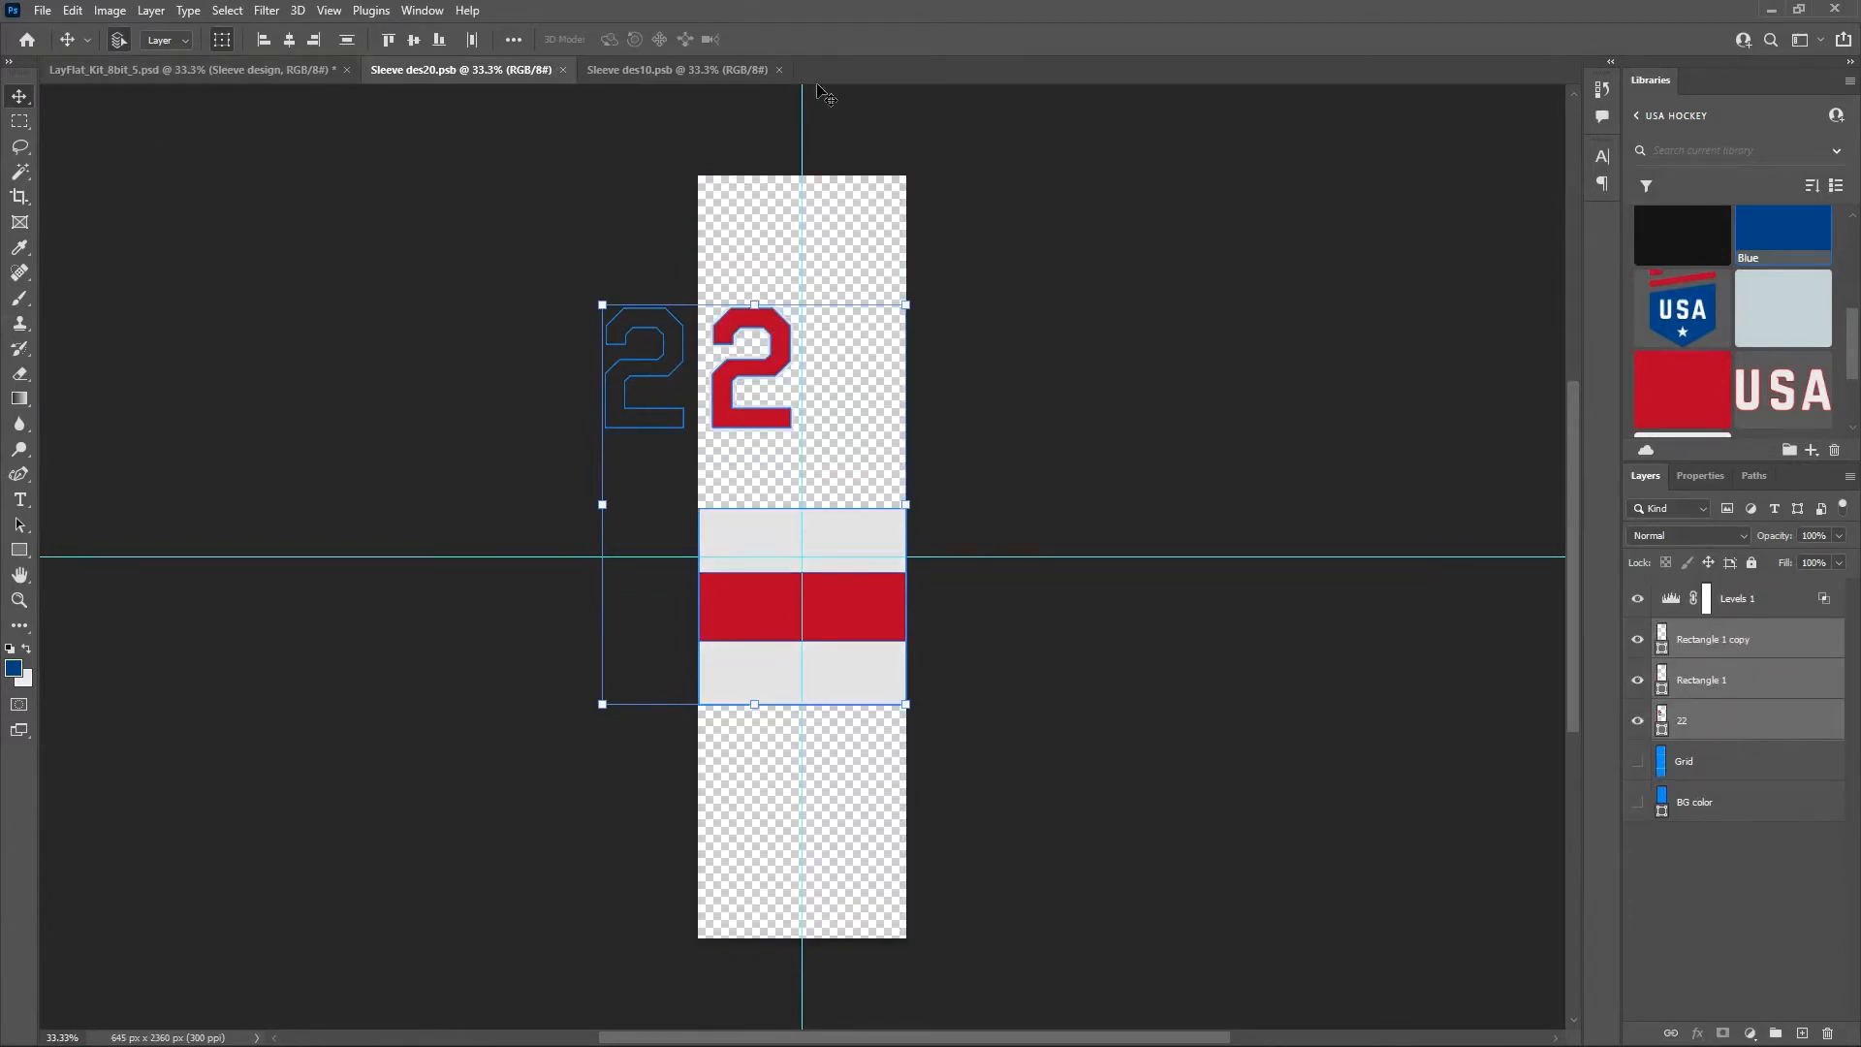
# Close Sleeve des10.psb and open the back jersey's left sleeve design smart object from the kit document.
pyautogui.click(778, 70)
pyautogui.click(267, 72)
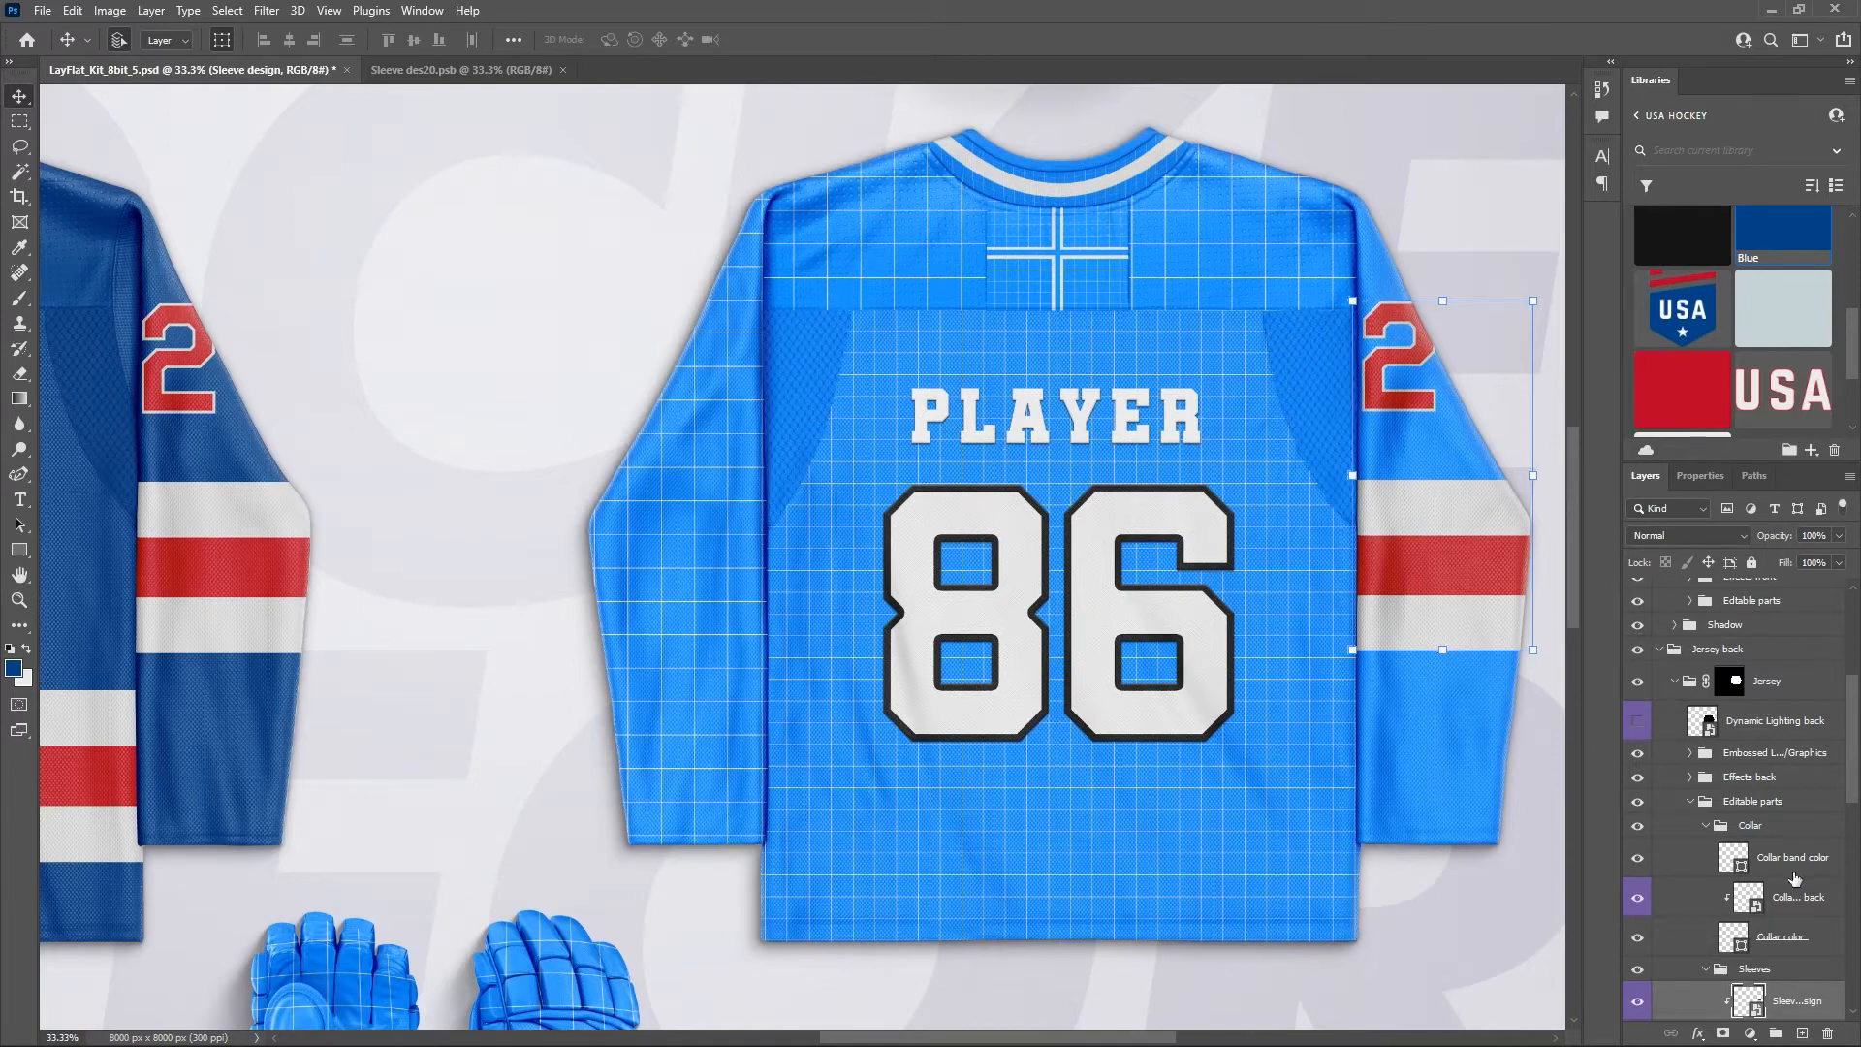
pyautogui.scroll(-5, 1795, 880)
pyautogui.doubleClick(1757, 887)
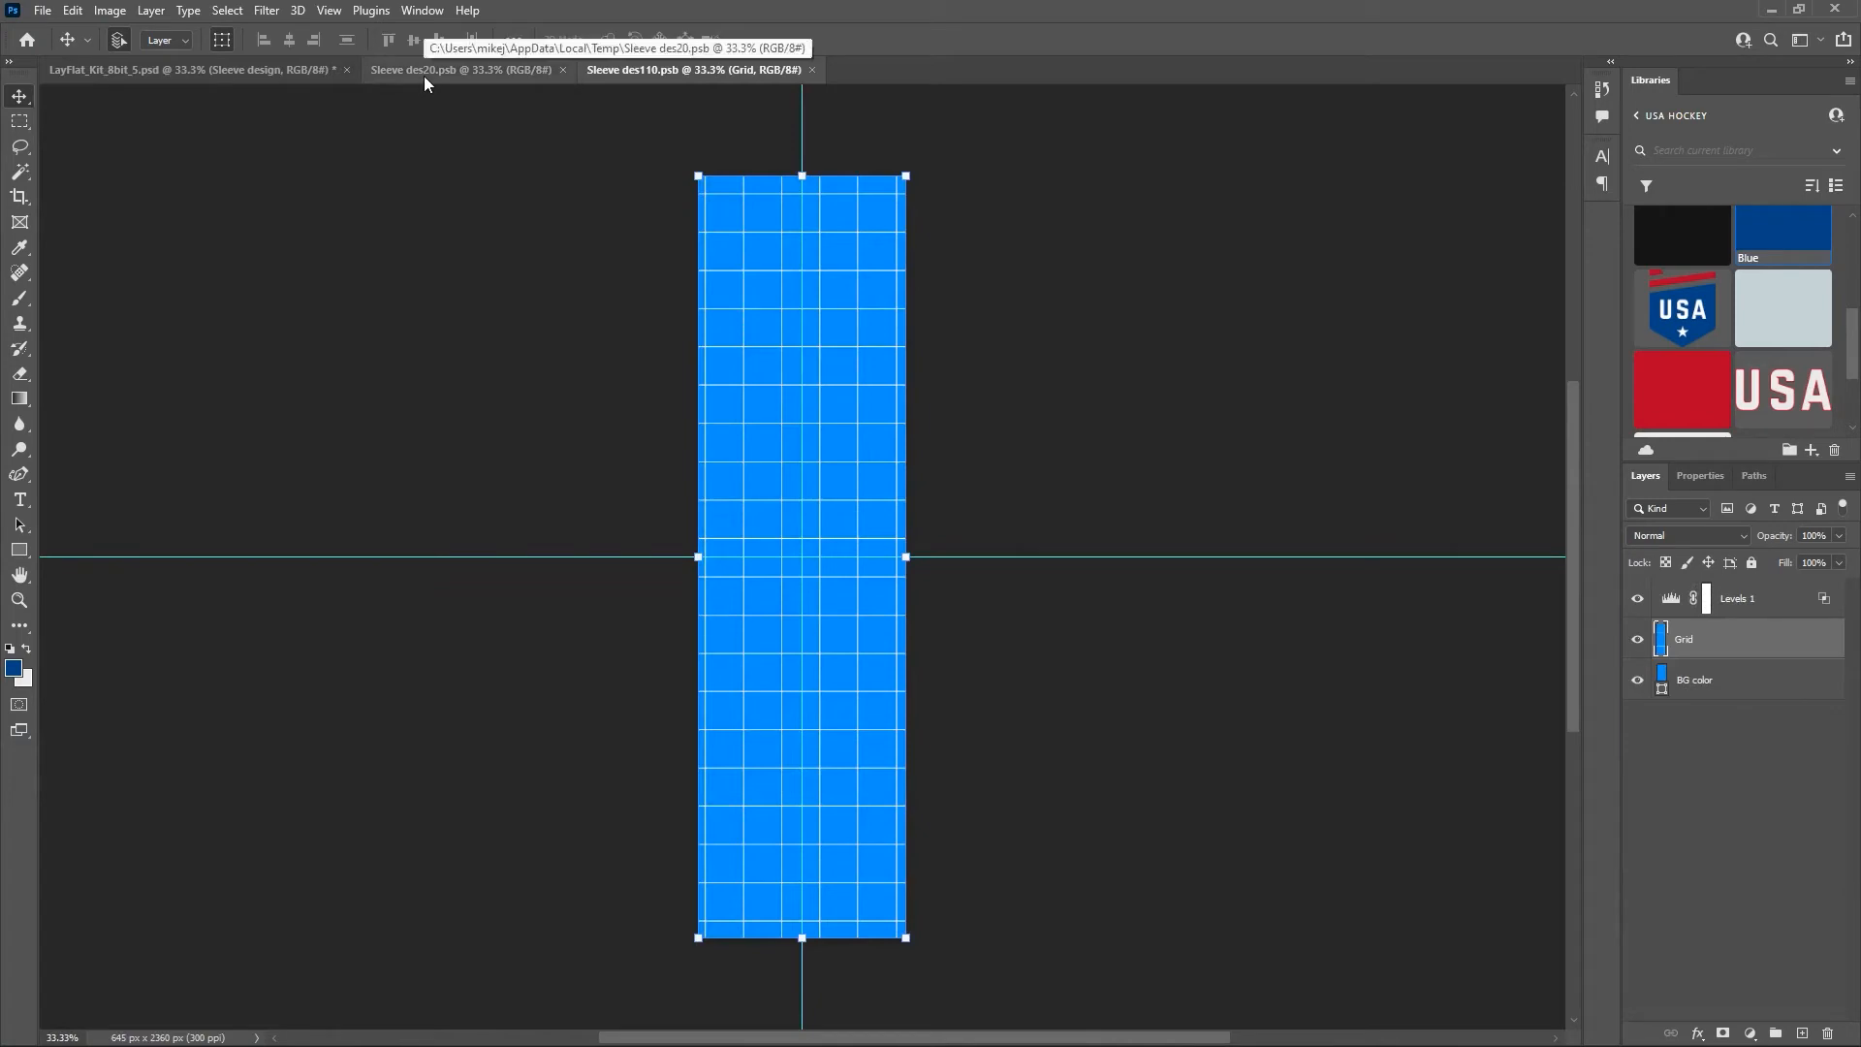
# Close Sleeve des20.psb and open the left sleeve design smart object in the front jersey's Editable parts.
pyautogui.click(564, 70)
pyautogui.click(291, 70)
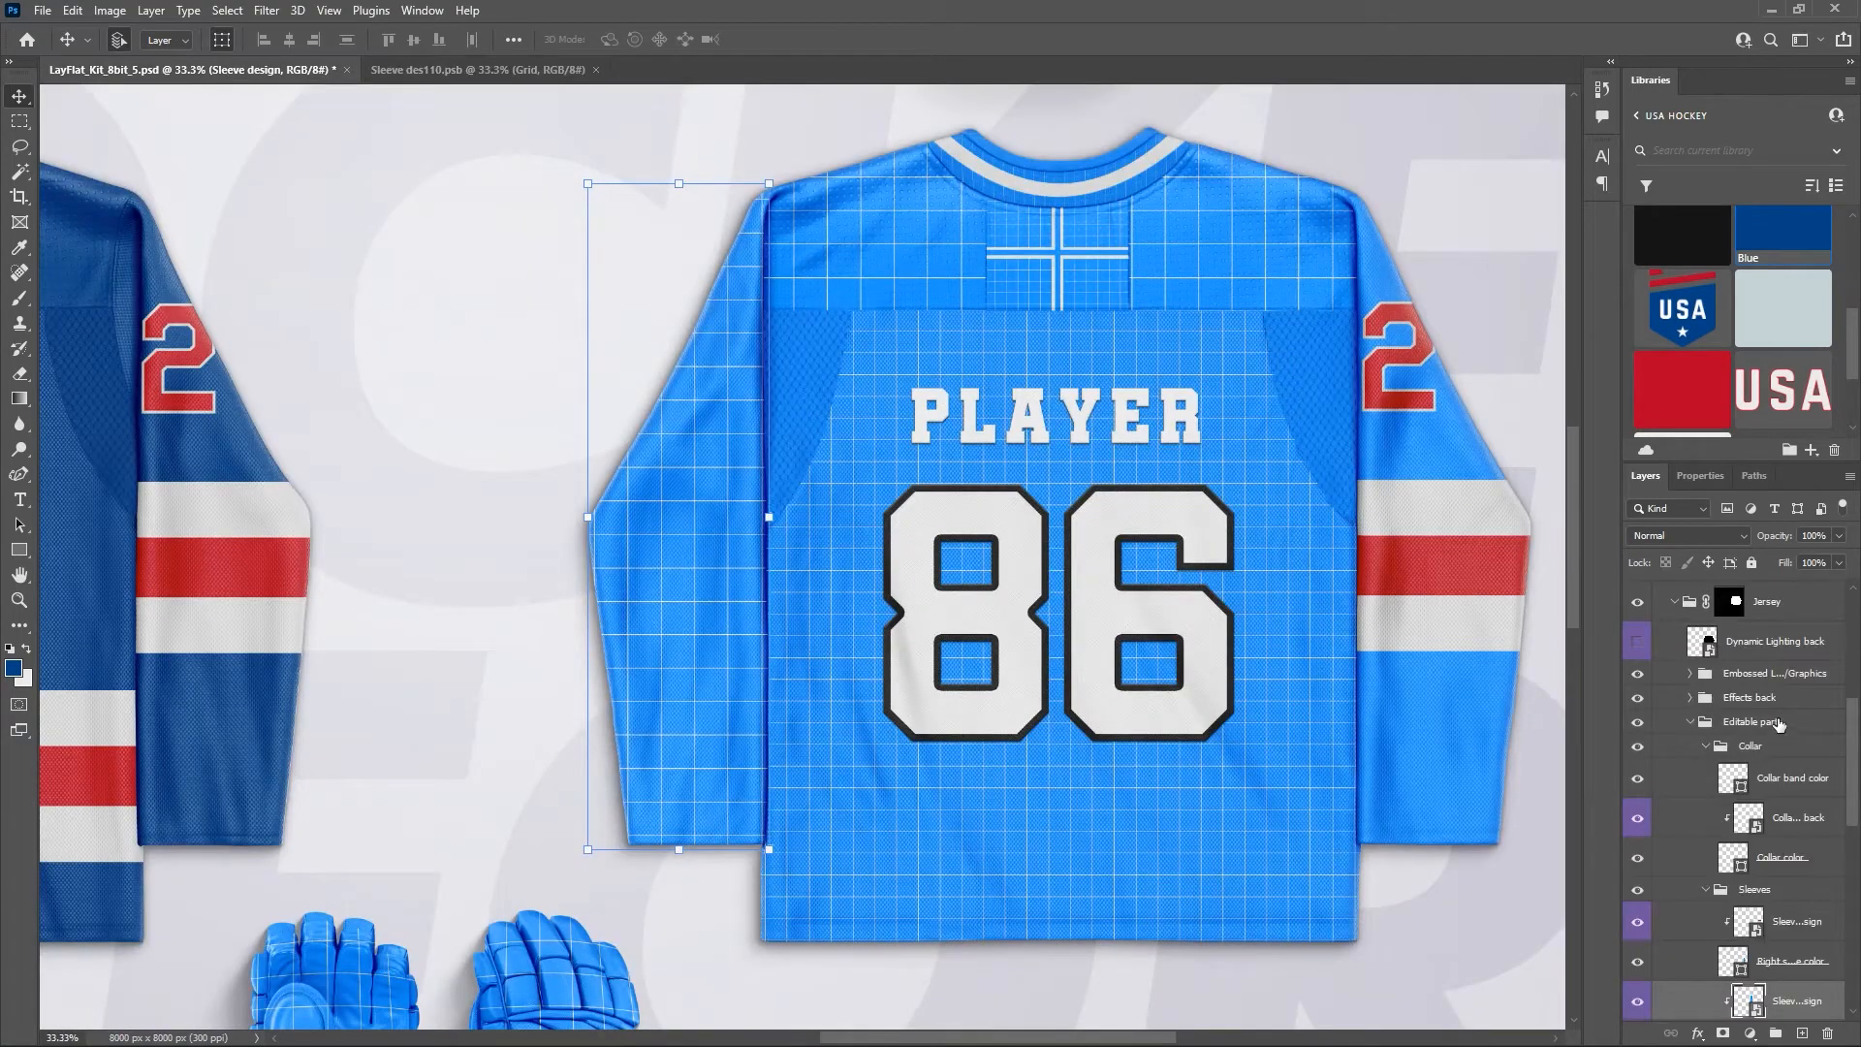
pyautogui.scroll(5, 1774, 723)
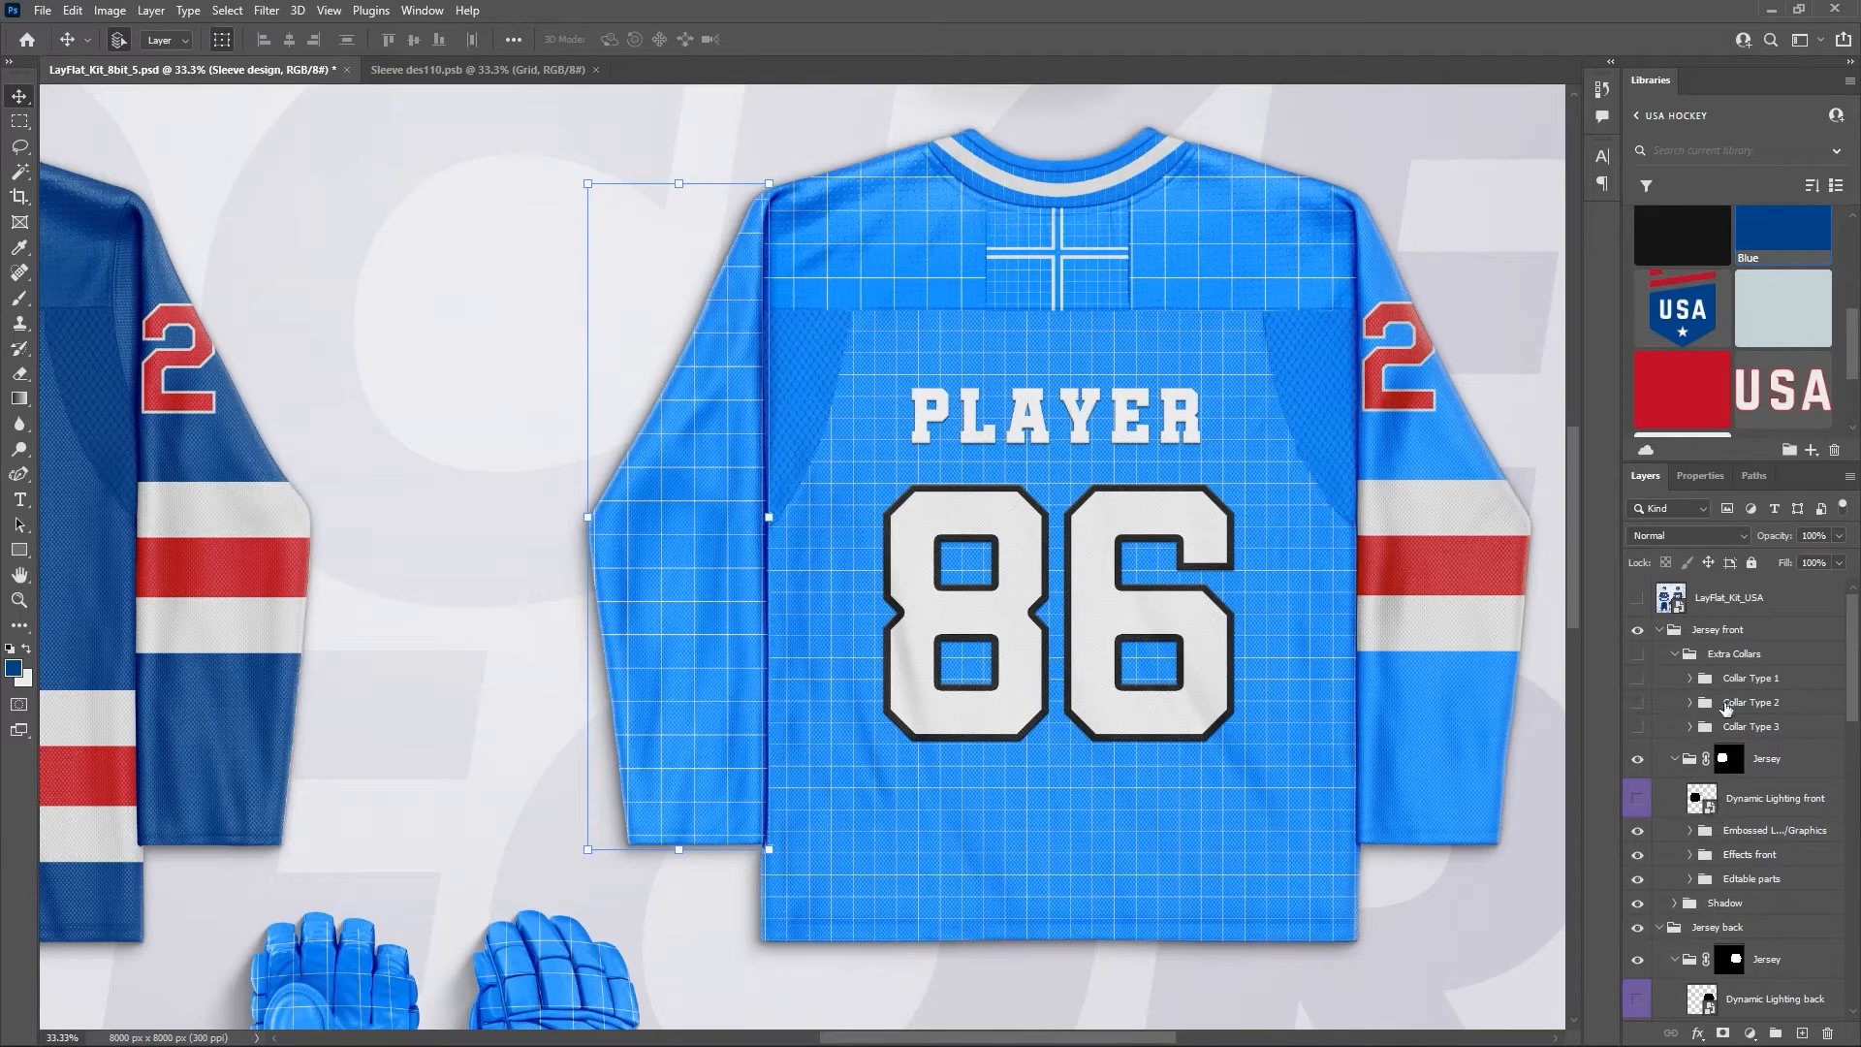
pyautogui.scroll(-1, 1735, 718)
pyautogui.click(1691, 839)
pyautogui.scroll(-2, 1762, 779)
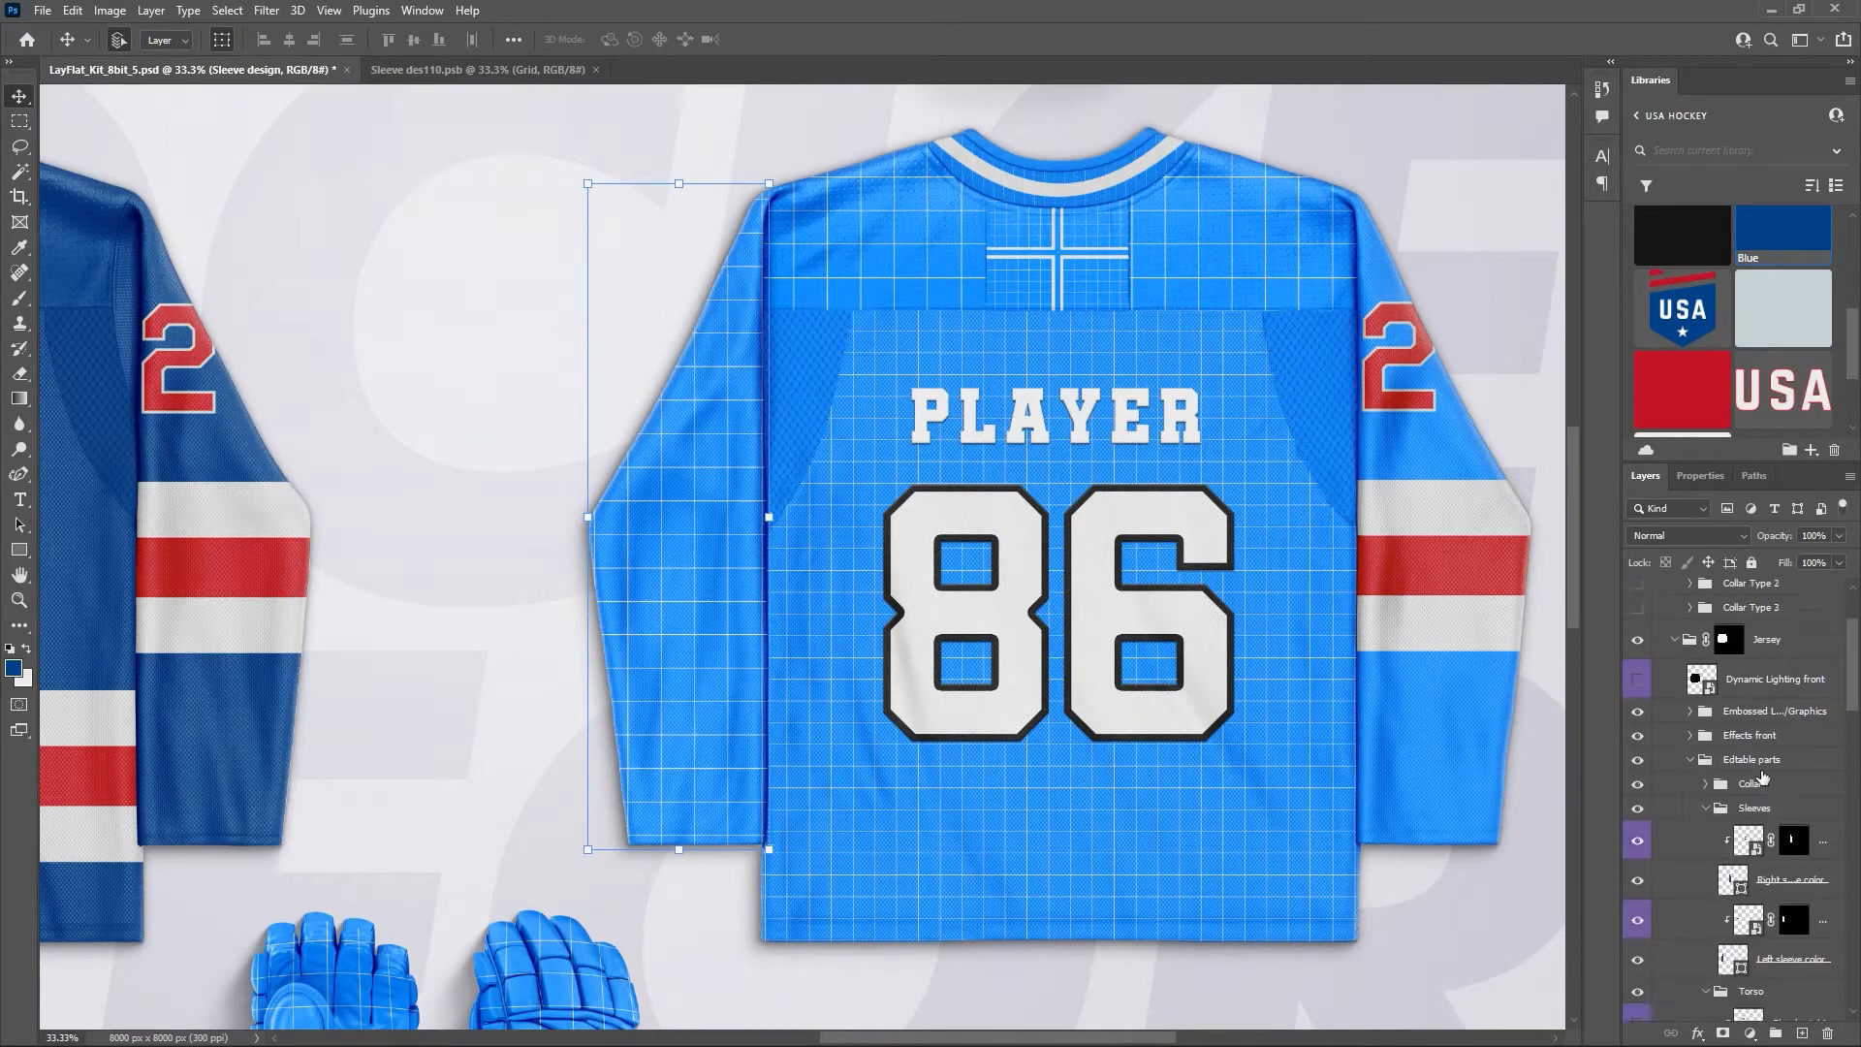
pyautogui.scroll(-2, 1762, 779)
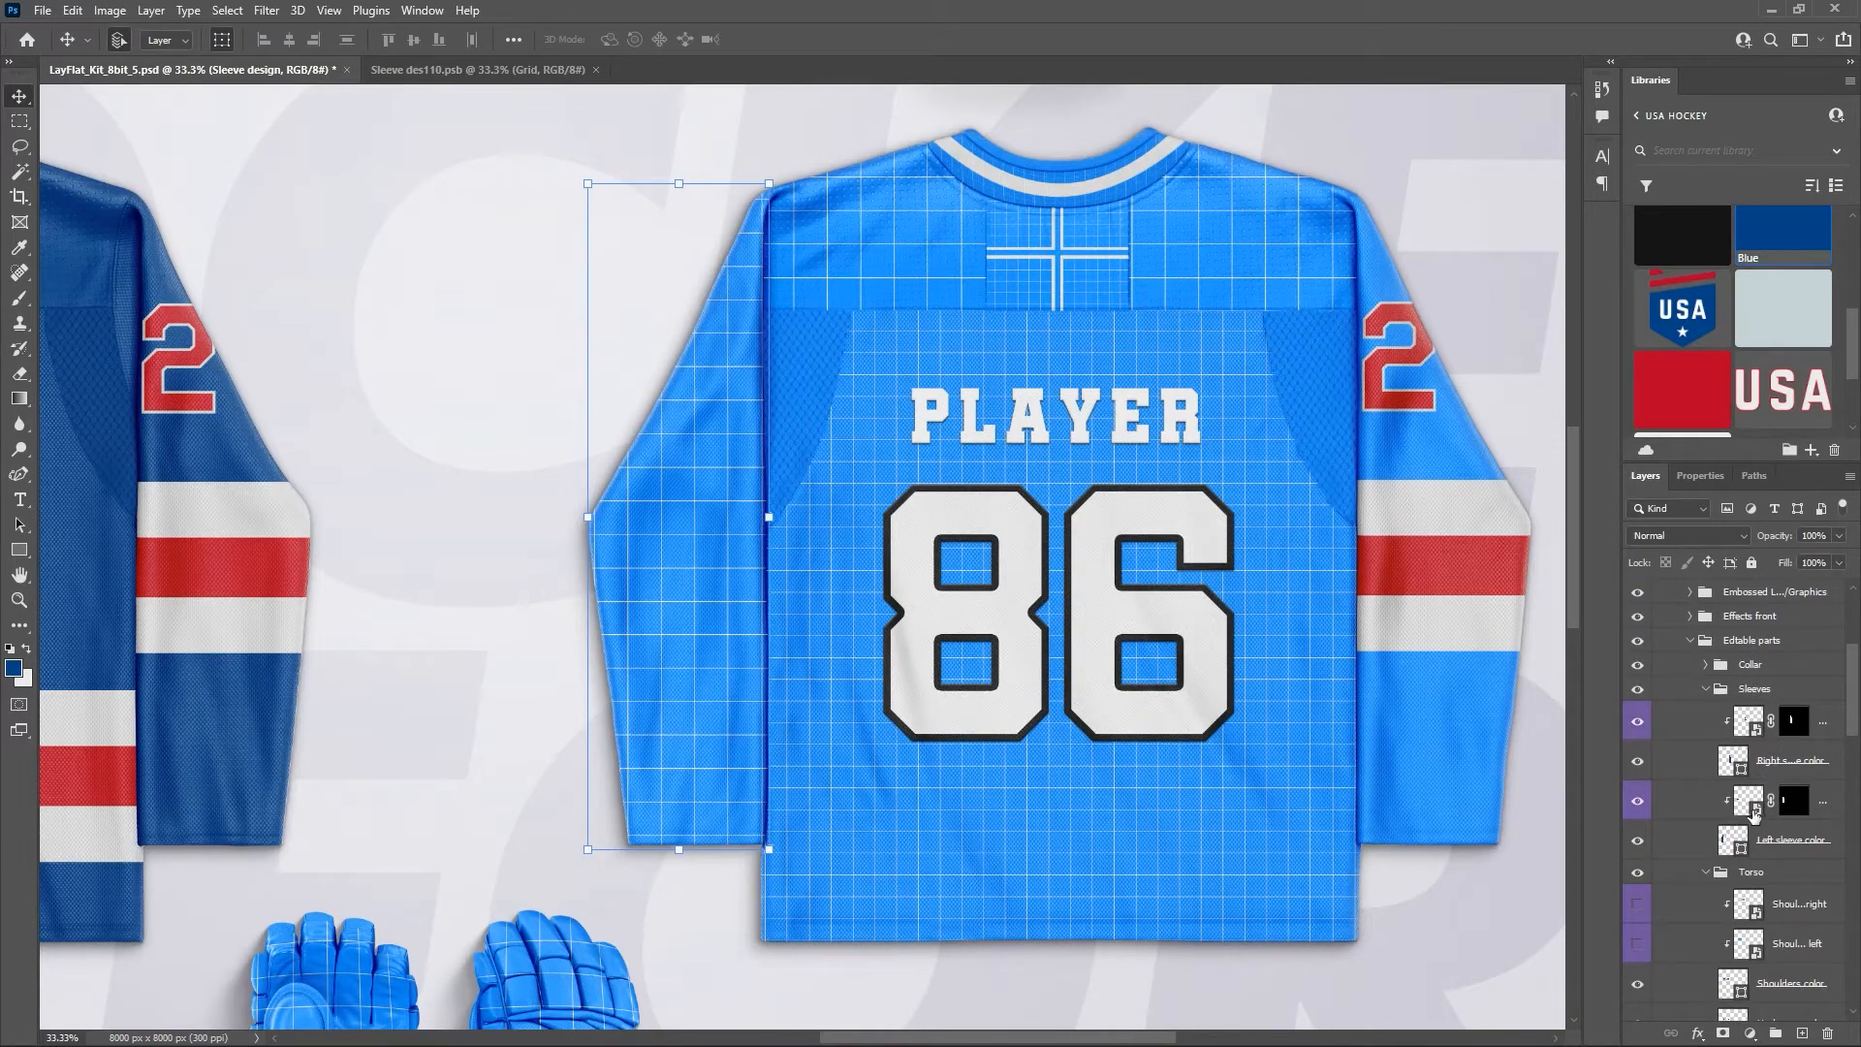
pyautogui.click(1756, 812)
pyautogui.doubleClick(1757, 813)
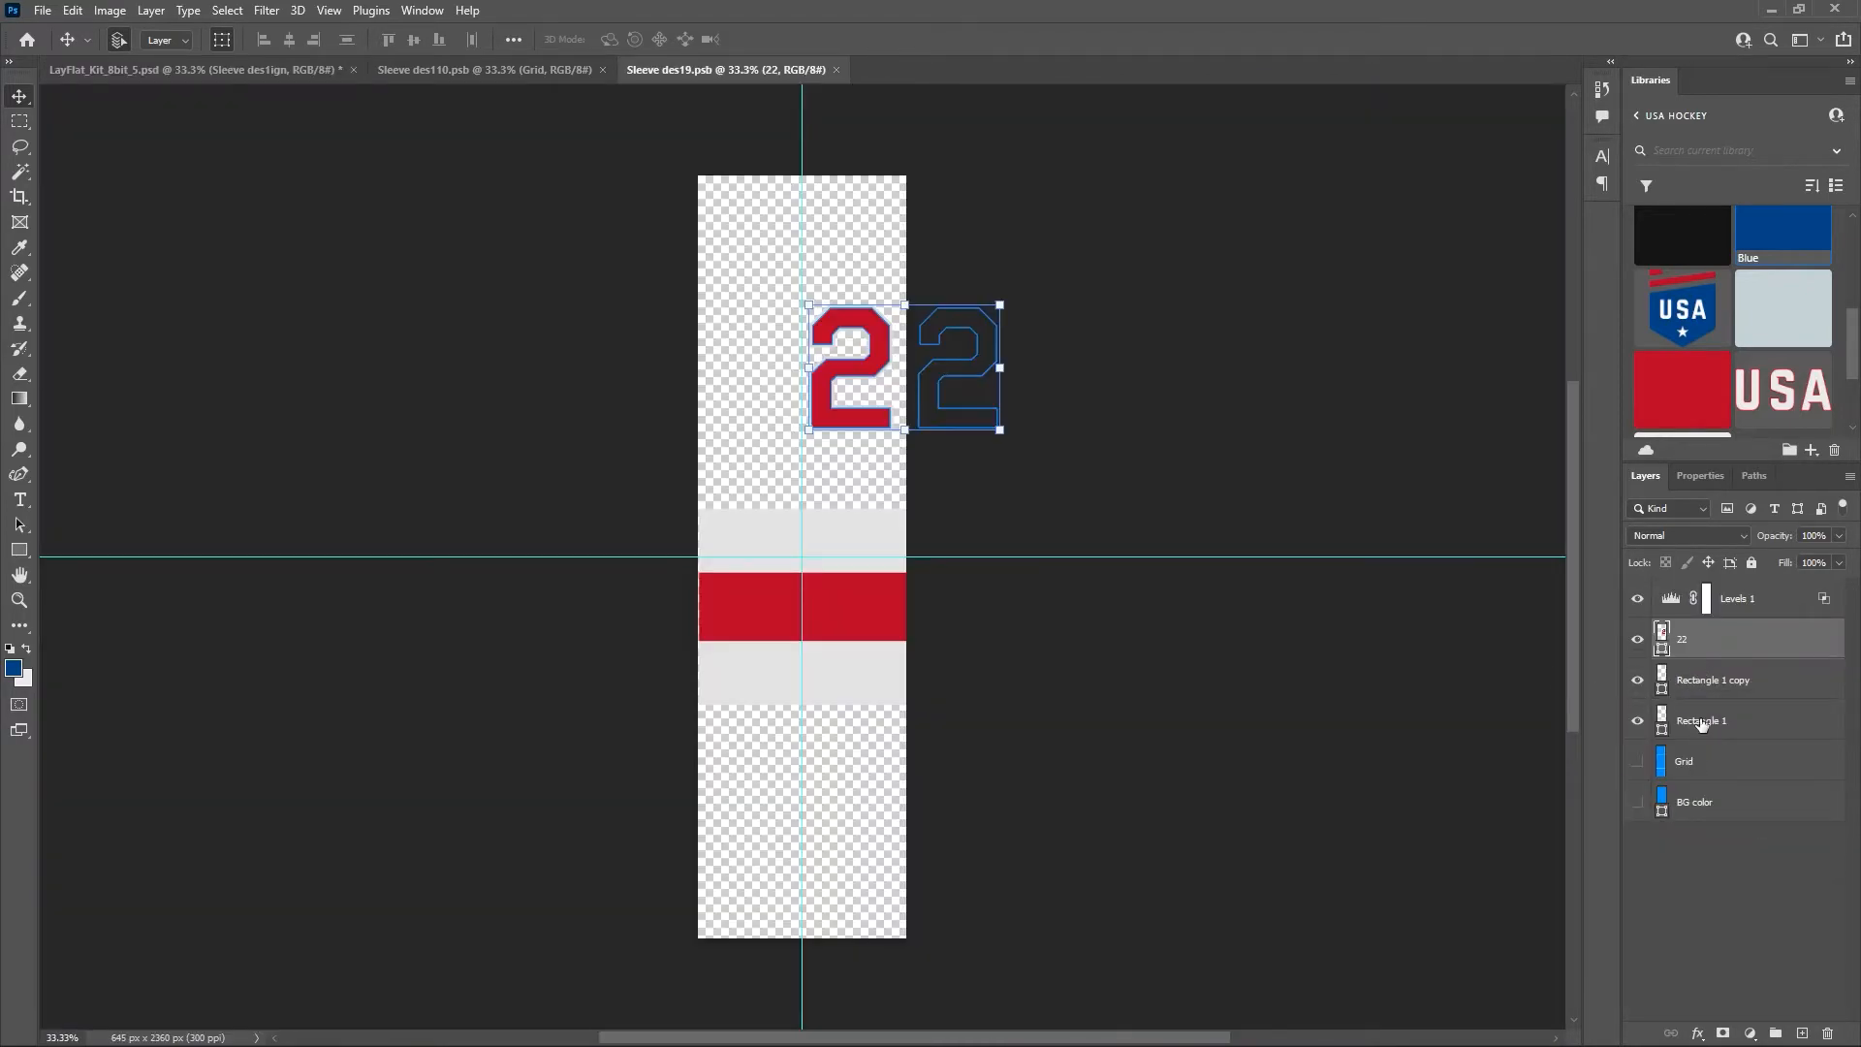
# Duplicate the layers 22, Rectangle 1 copy and Rectangle 1 from Sleeve des19.psb into Sleeve des110.psb.
pyautogui.keyDown('shift'); pyautogui.click(1701, 722); pyautogui.keyUp('shift')
pyautogui.rightClick(1706, 723)
pyautogui.click(1505, 304)
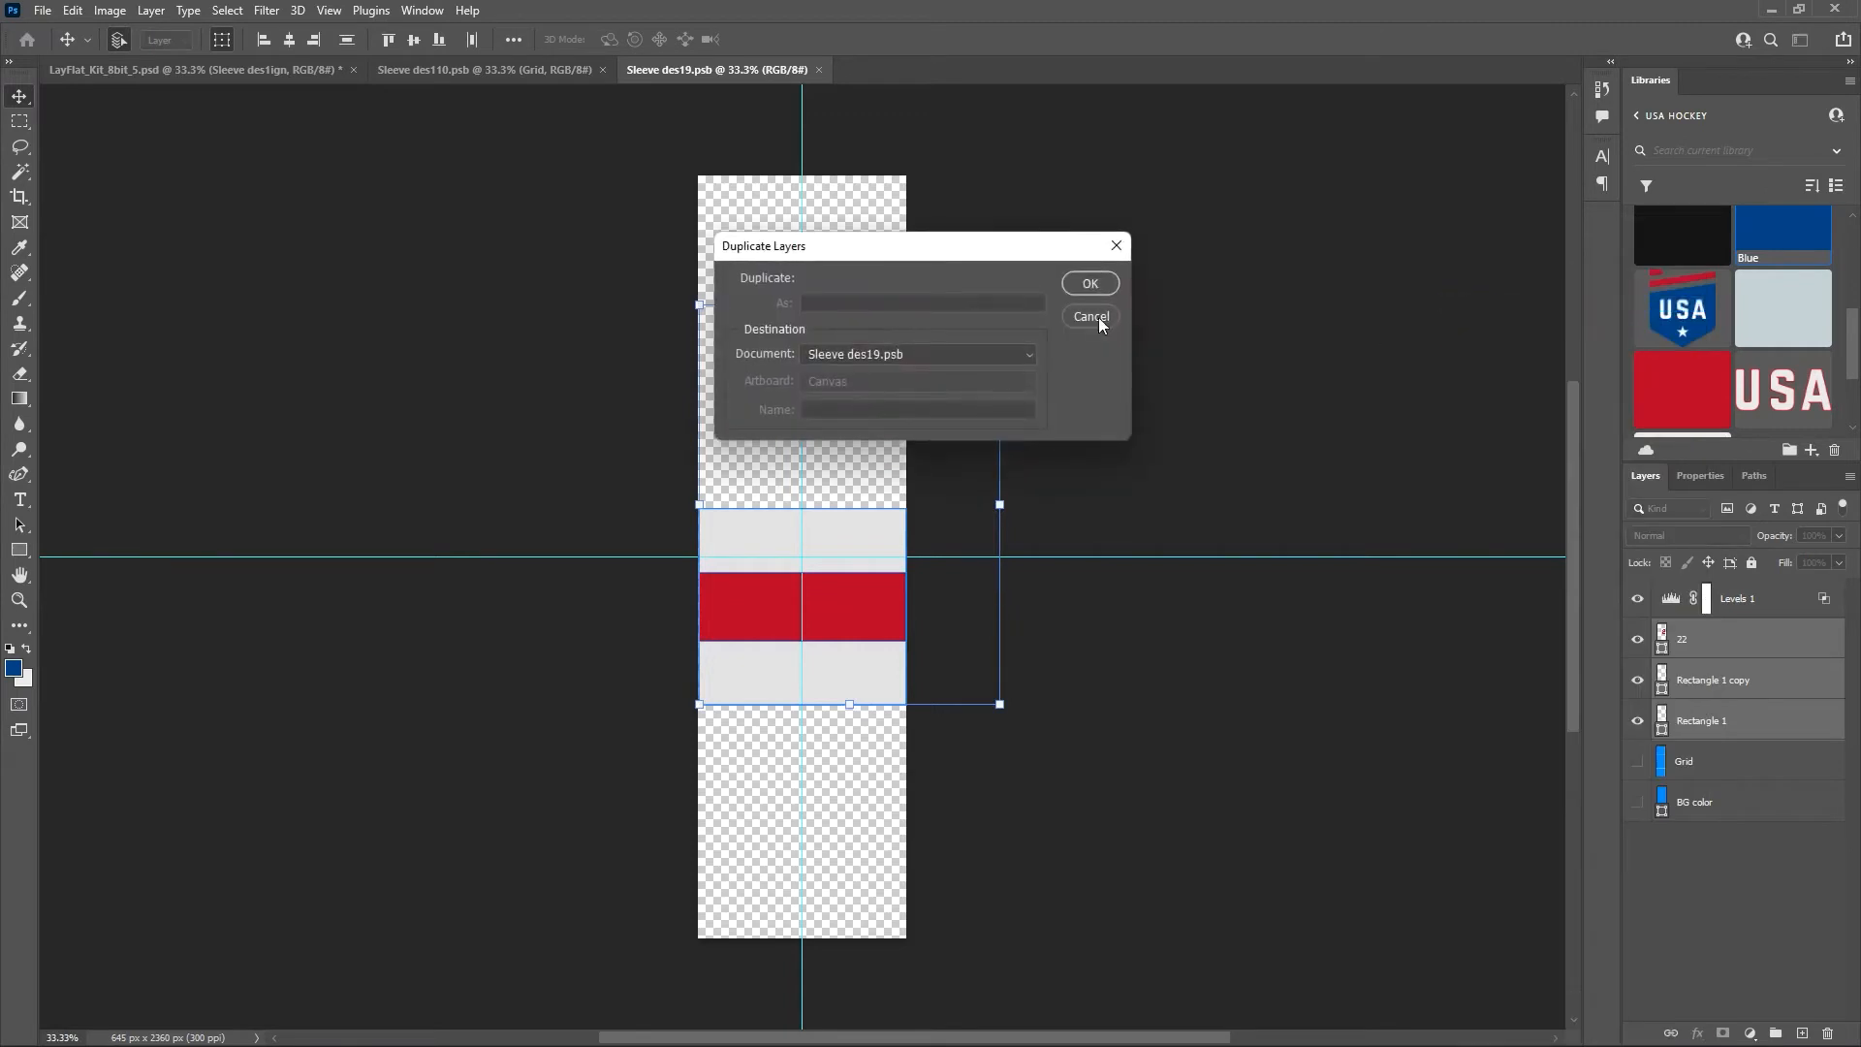
pyautogui.click(940, 353)
pyautogui.click(873, 371)
pyautogui.click(1090, 284)
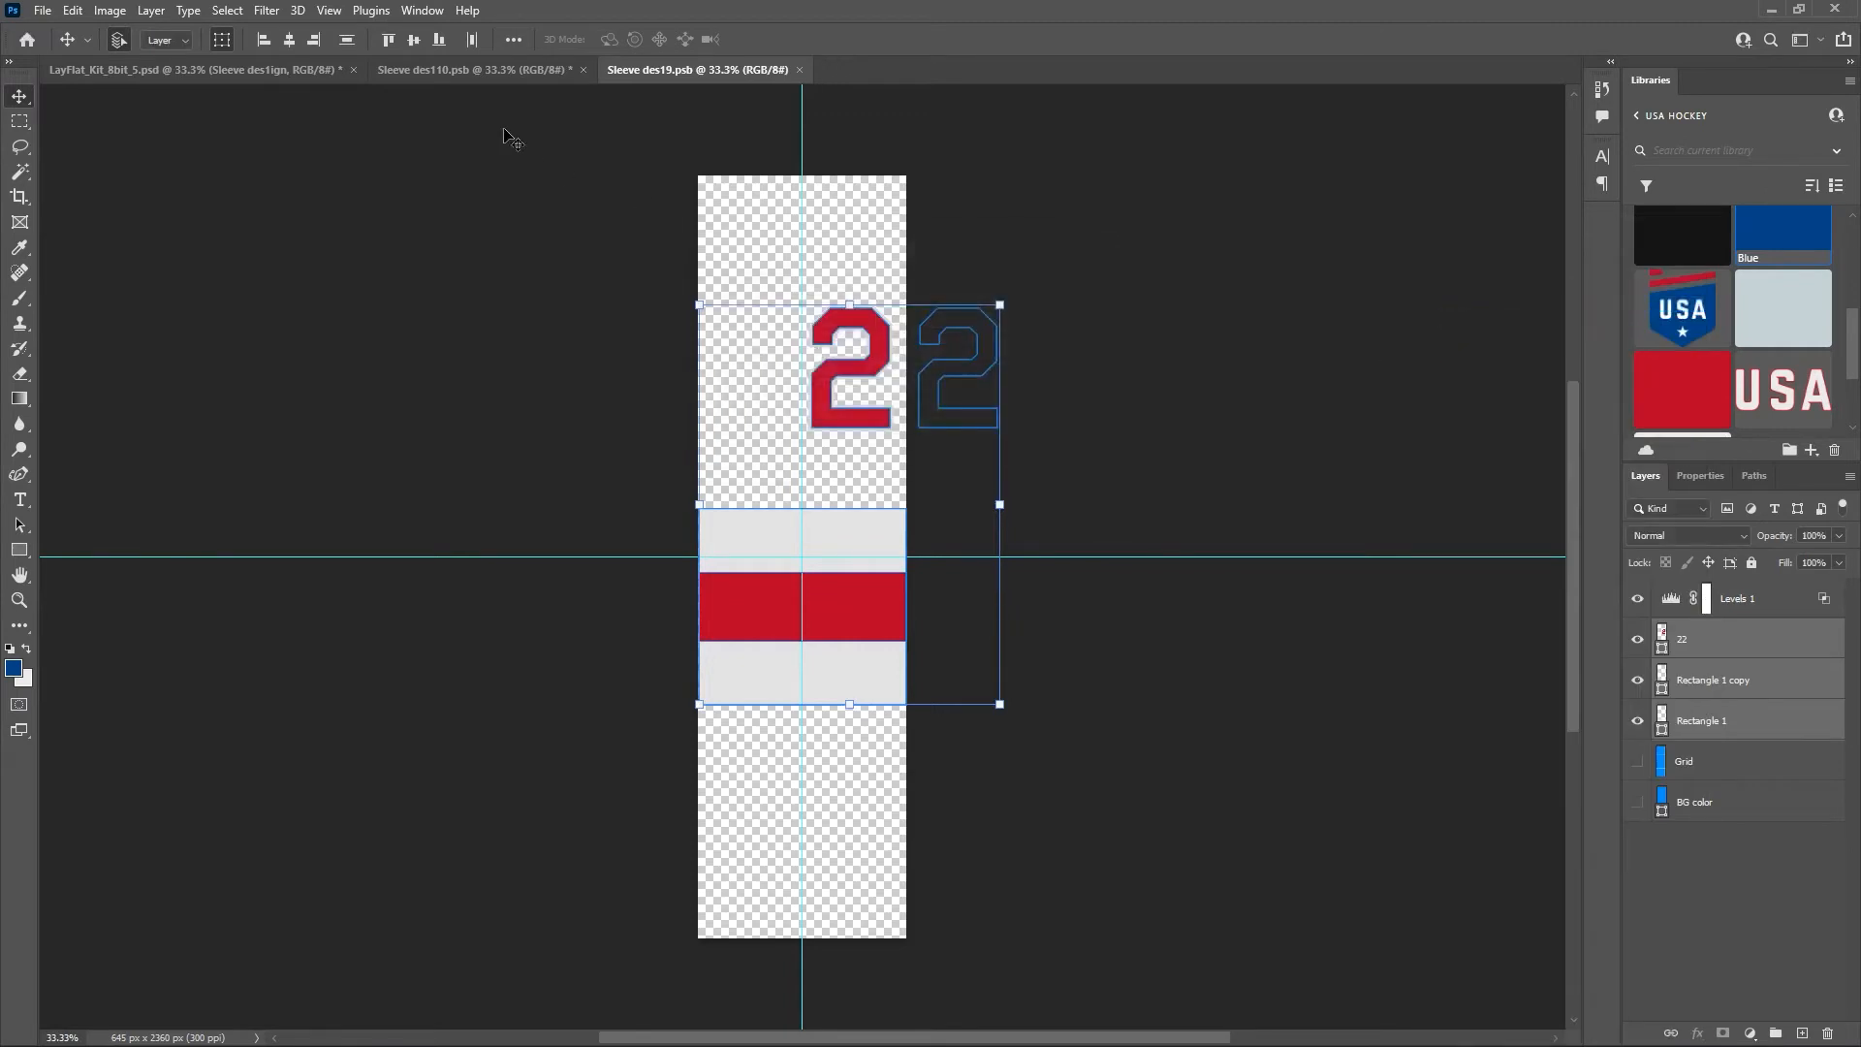
# Hide the Grid and BG color layers in Sleeve des110.psb and save the smart object.
pyautogui.click(473, 72)
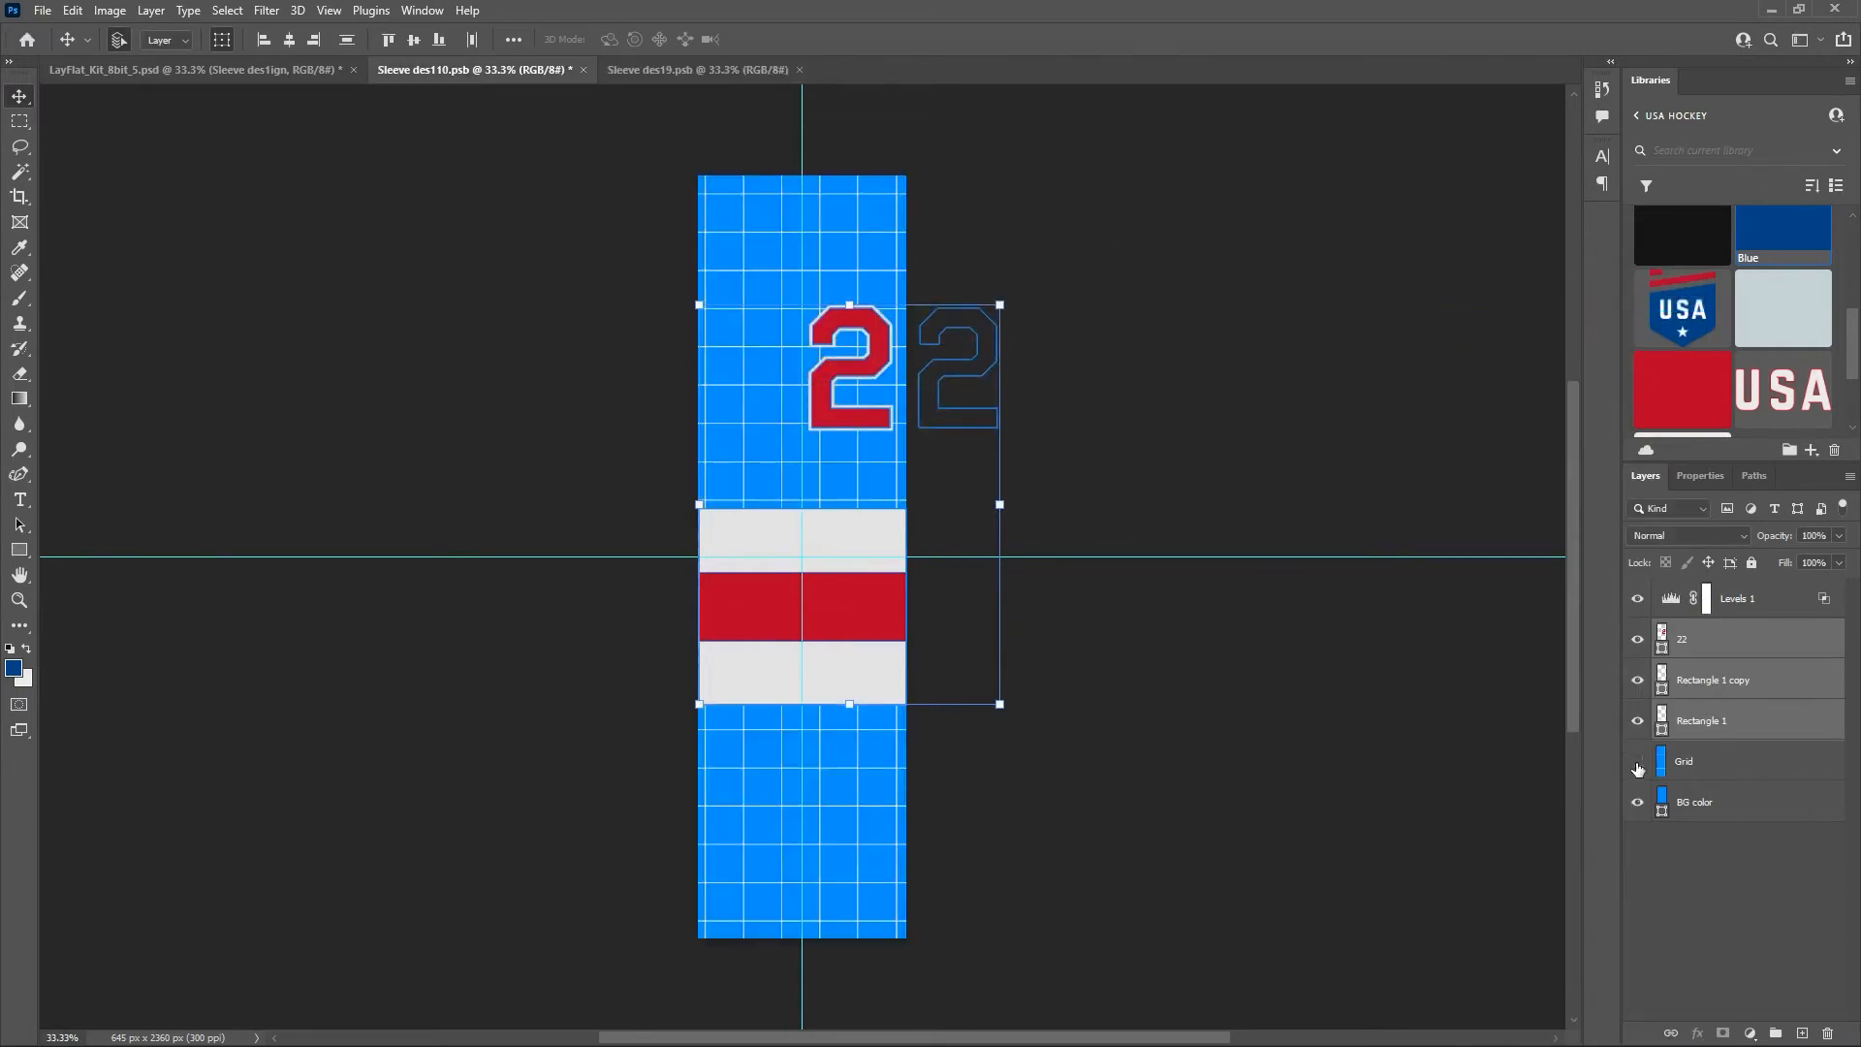
pyautogui.moveTo(1638, 769); pyautogui.dragTo(1637, 801)
pyautogui.hotkey('ctrl', 's')
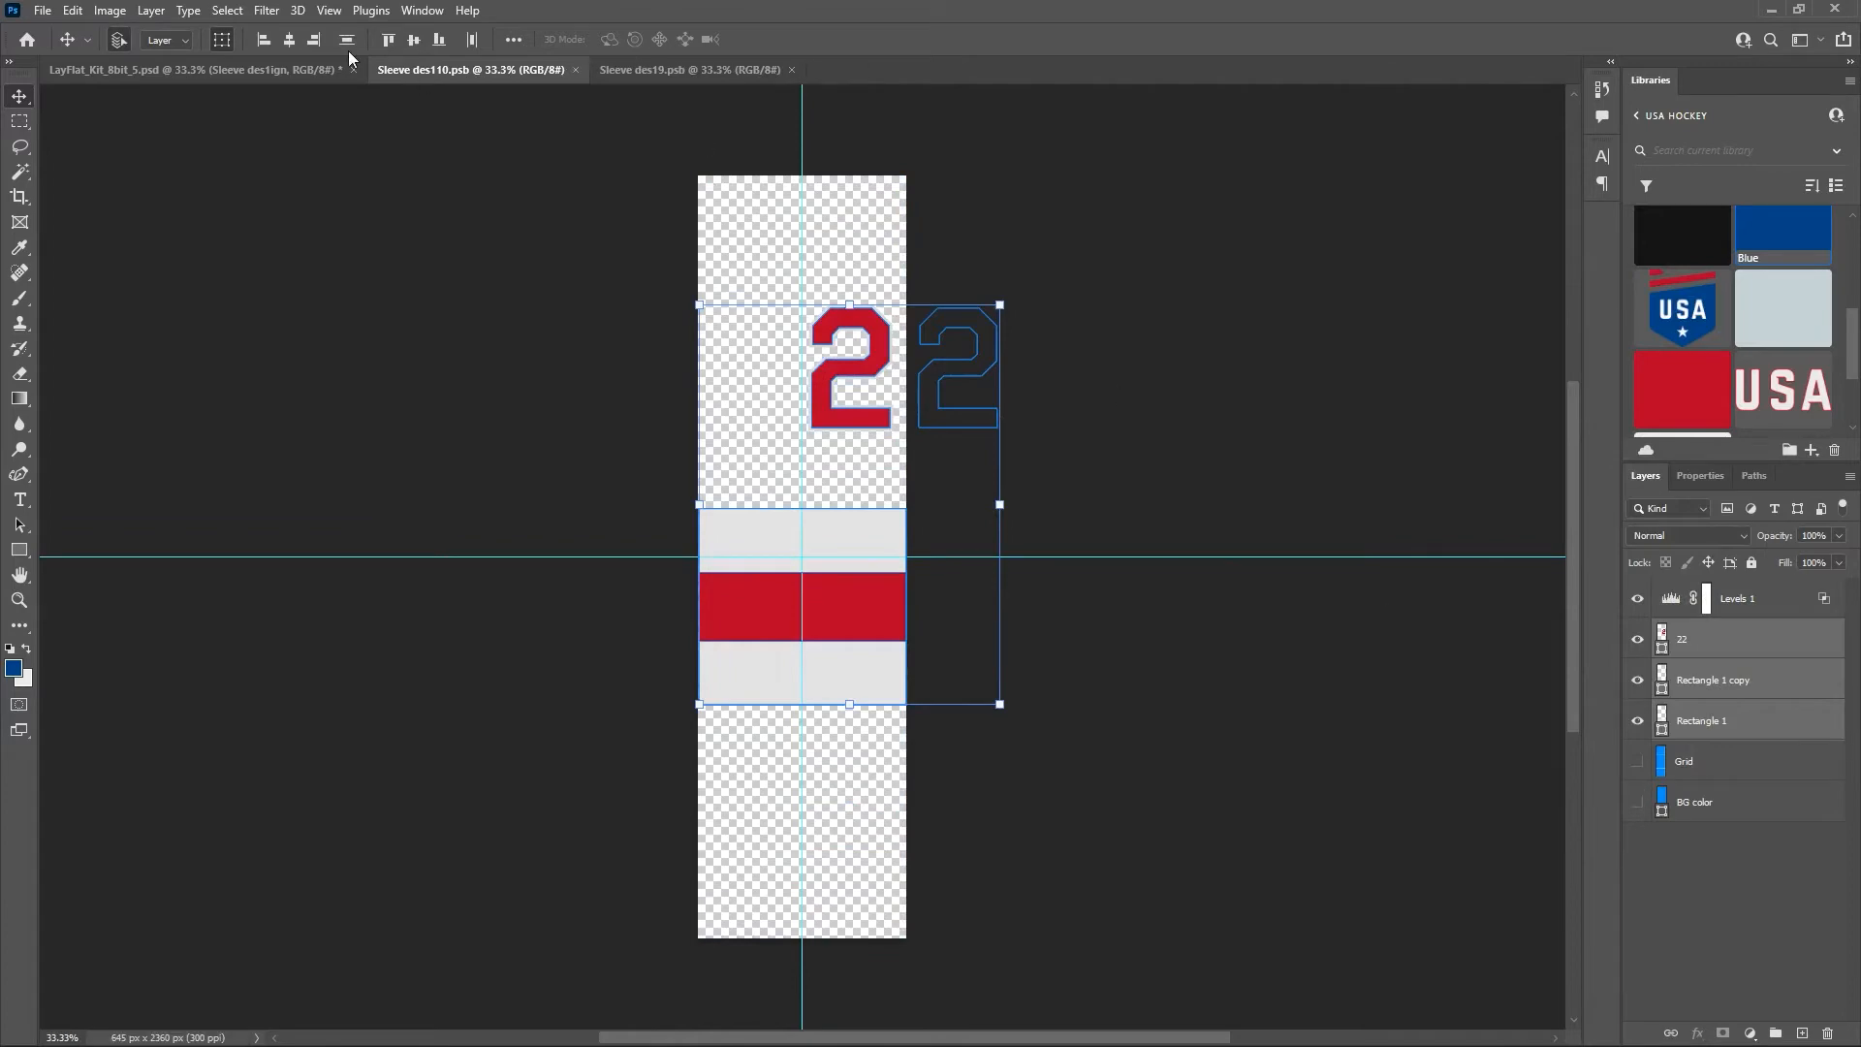
# Return to the kit document and close the Sleeve des19.psb and Sleeve des110.psb documents.
pyautogui.click(250, 70)
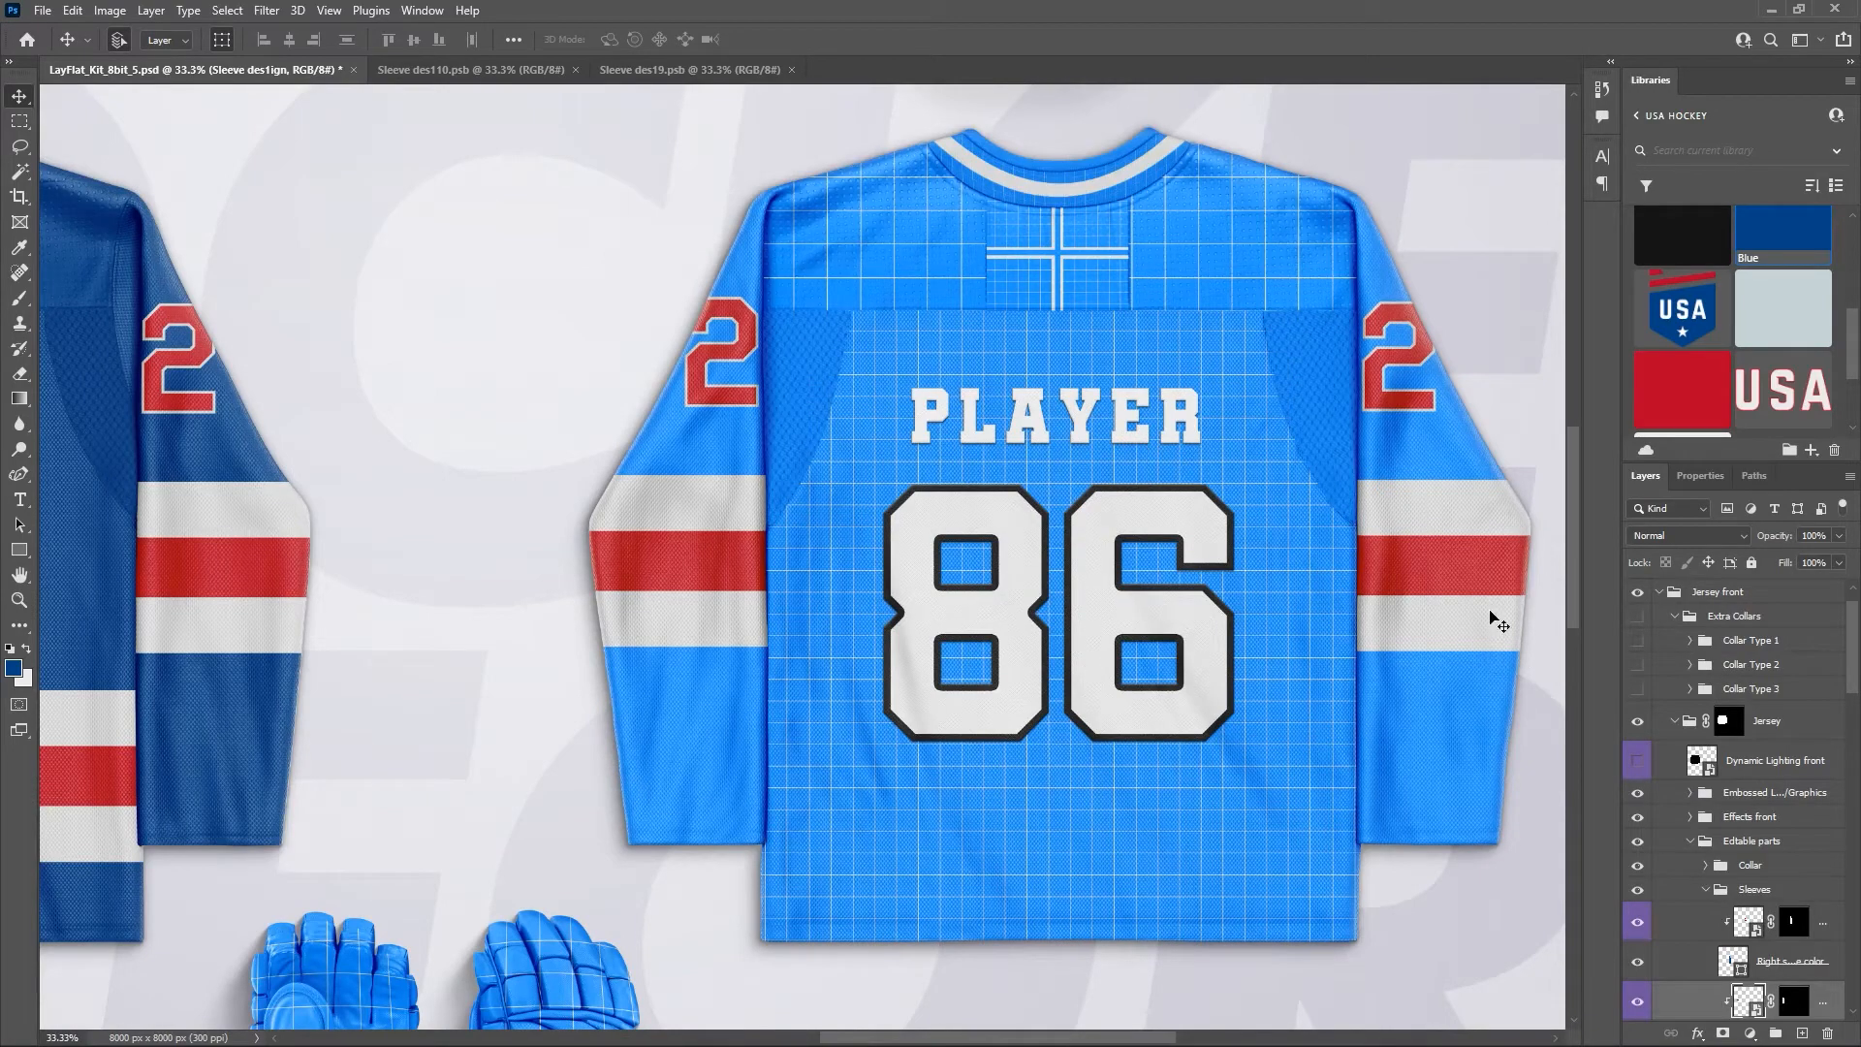
pyautogui.click(789, 72)
pyautogui.click(575, 70)
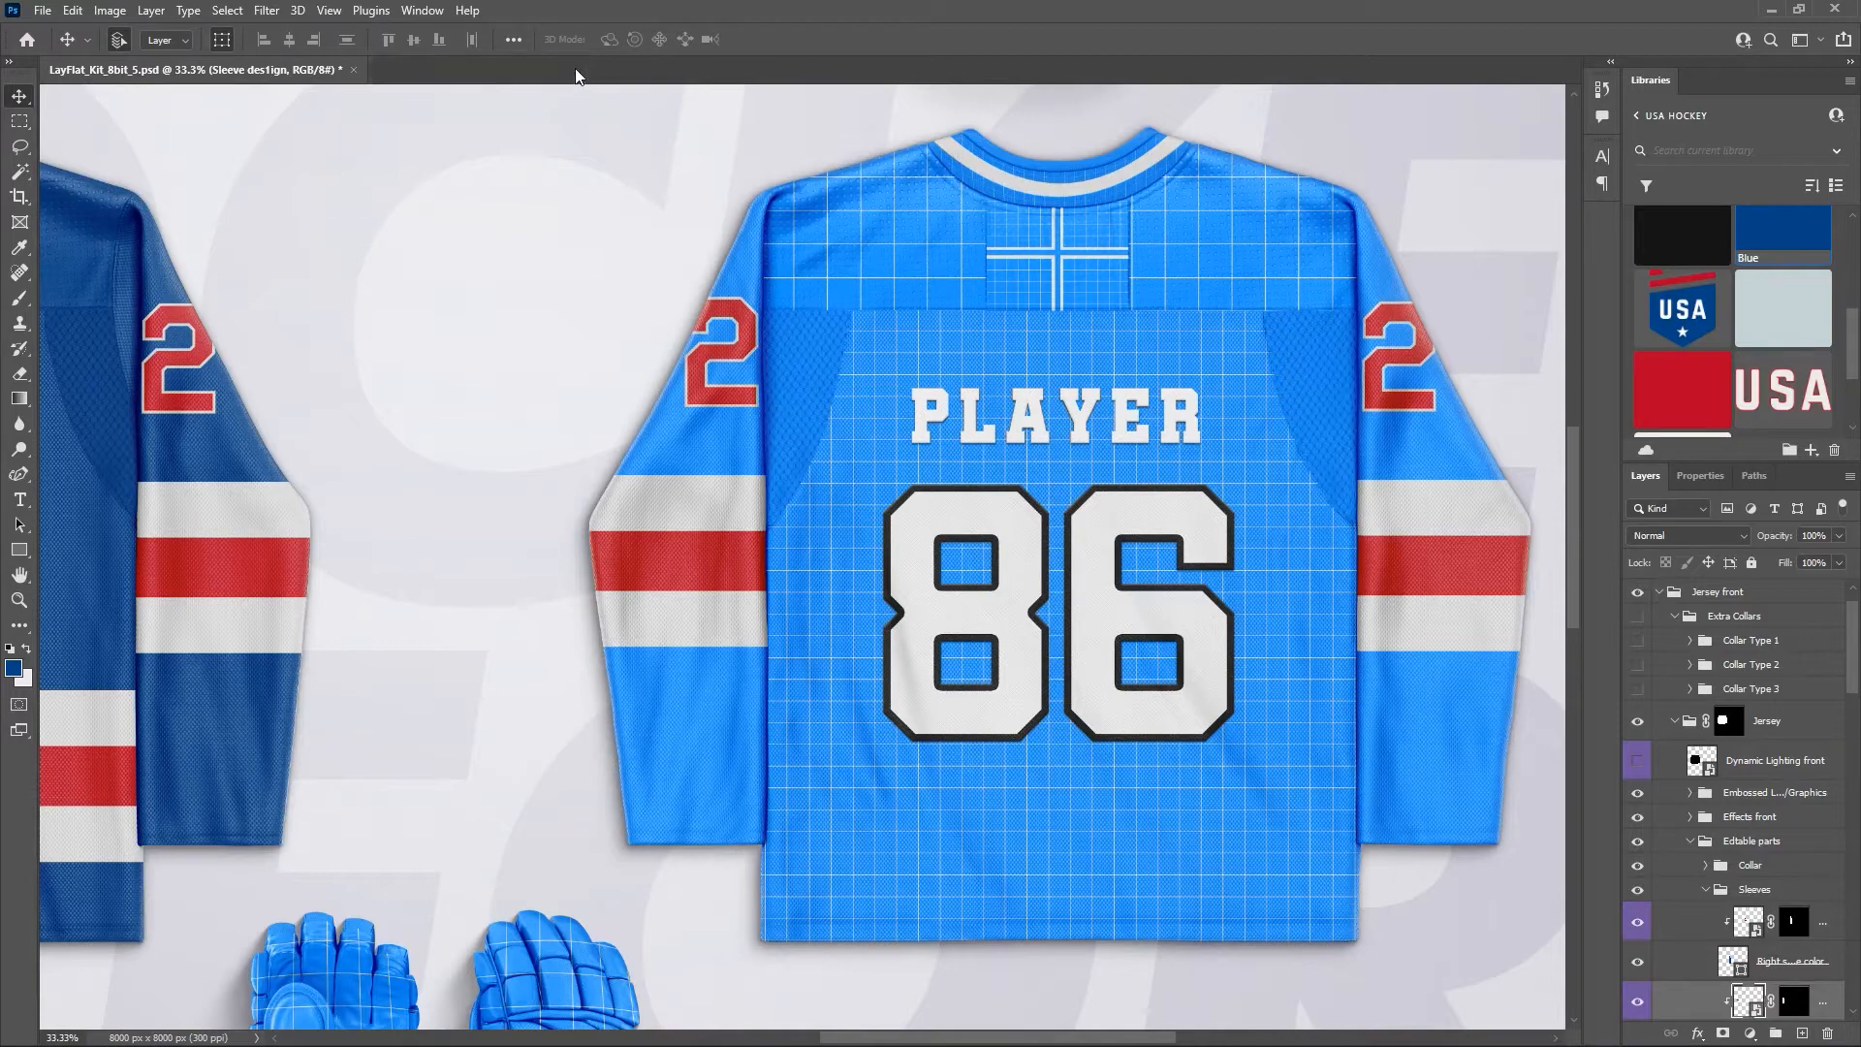
pyautogui.scroll(-3, 1758, 817)
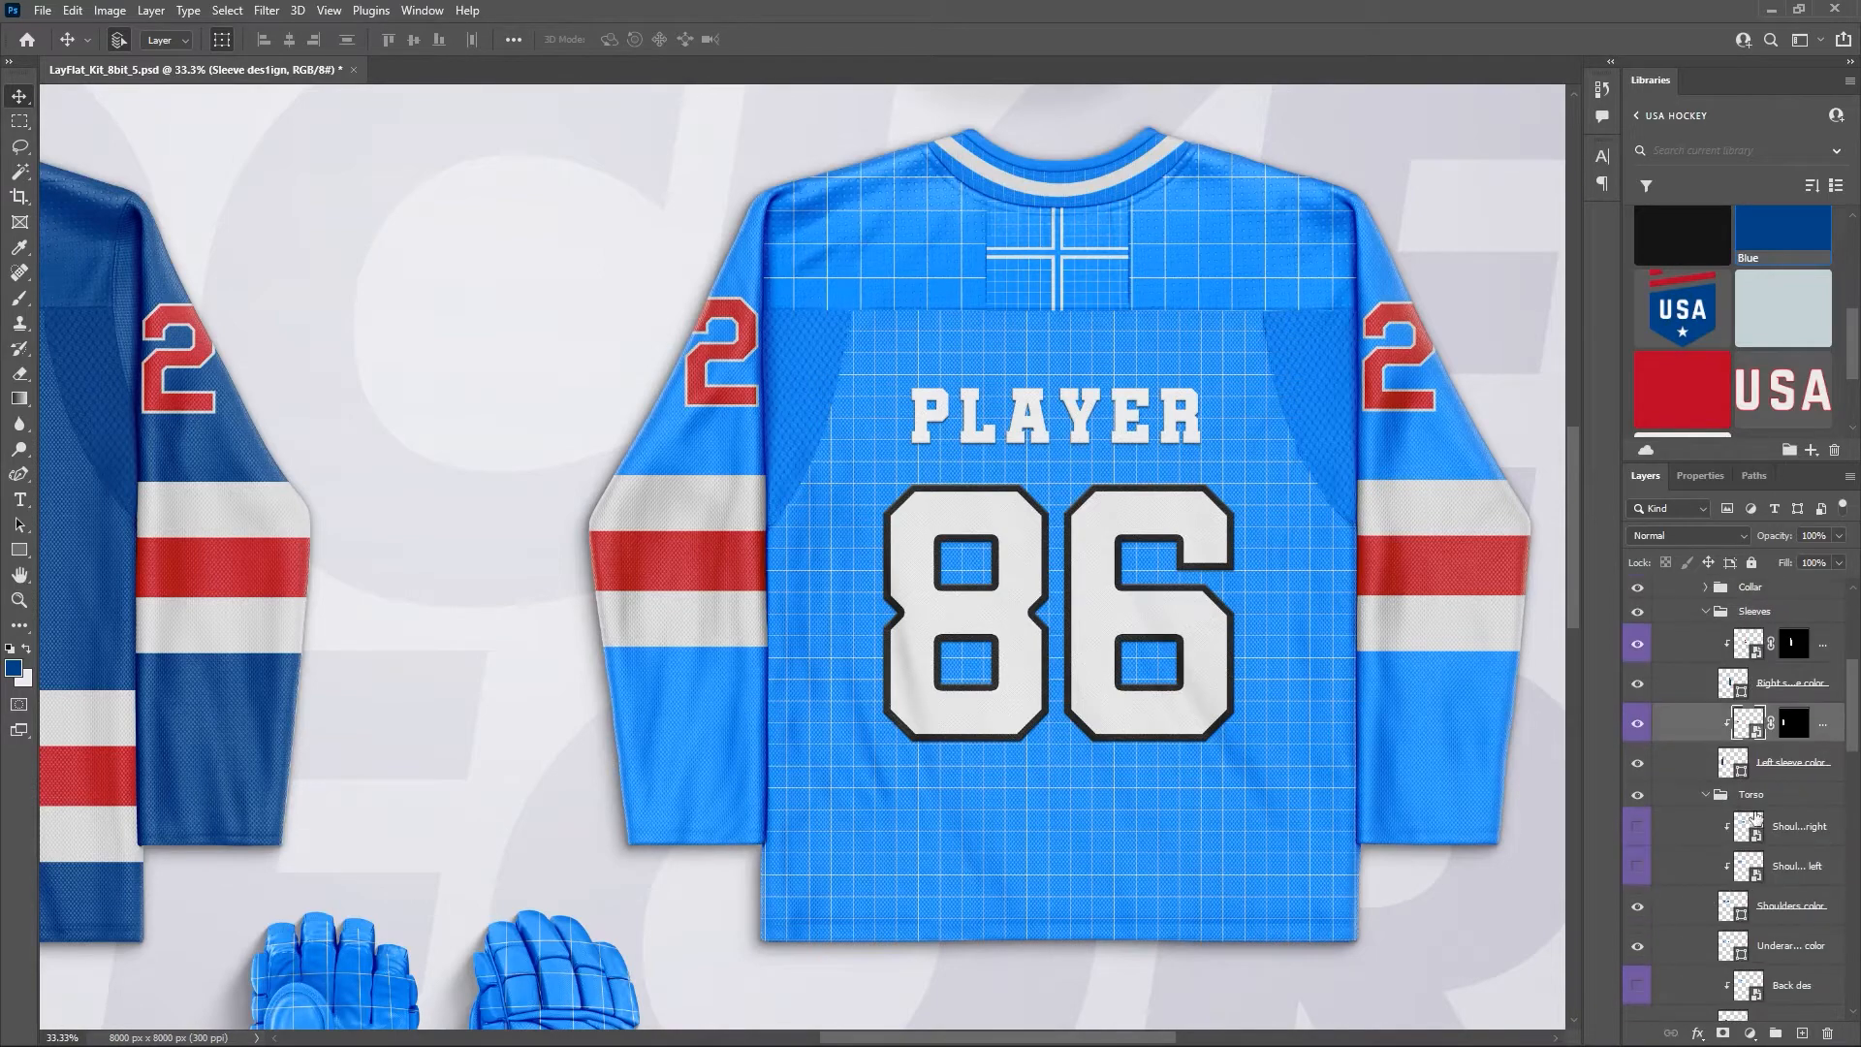
# Collapse the Jersey front group and look through the editable collar, sleeve and torso layers of the Jersey back group.
pyautogui.scroll(5, 1758, 817)
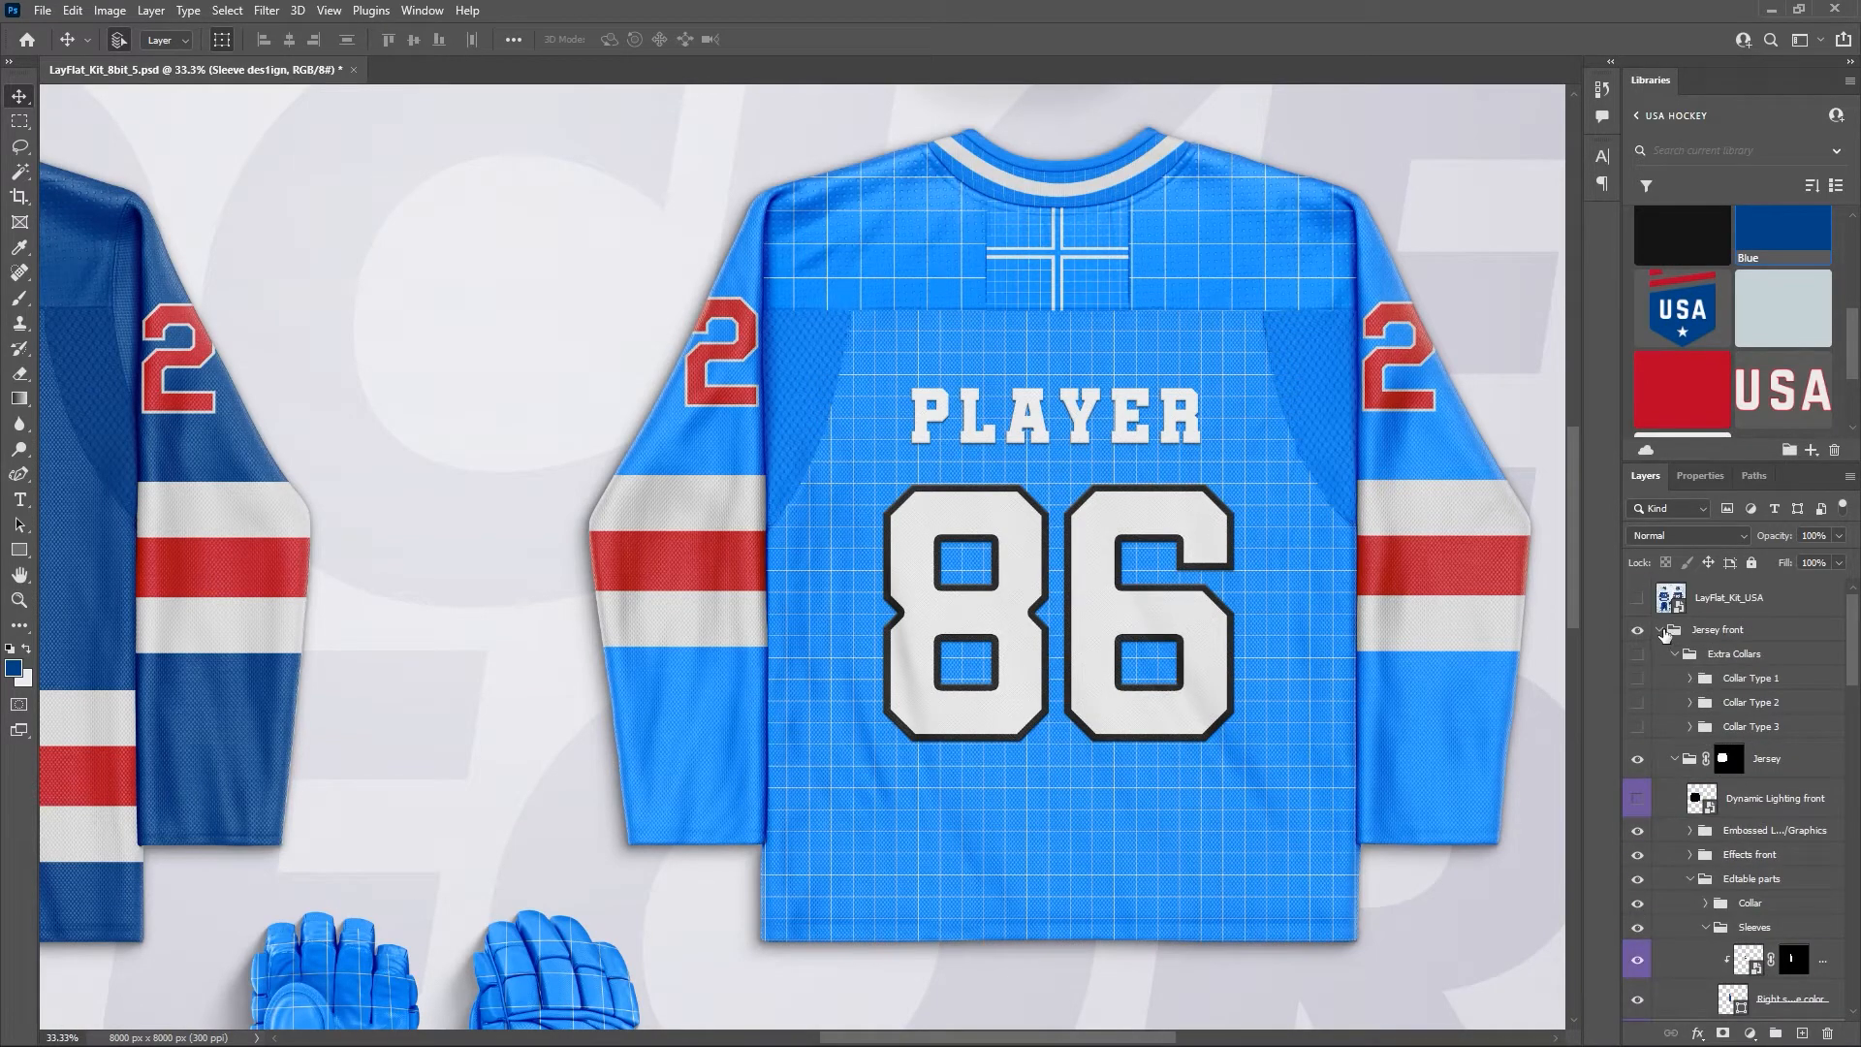
pyautogui.click(1665, 633)
pyautogui.scroll(-5, 1735, 766)
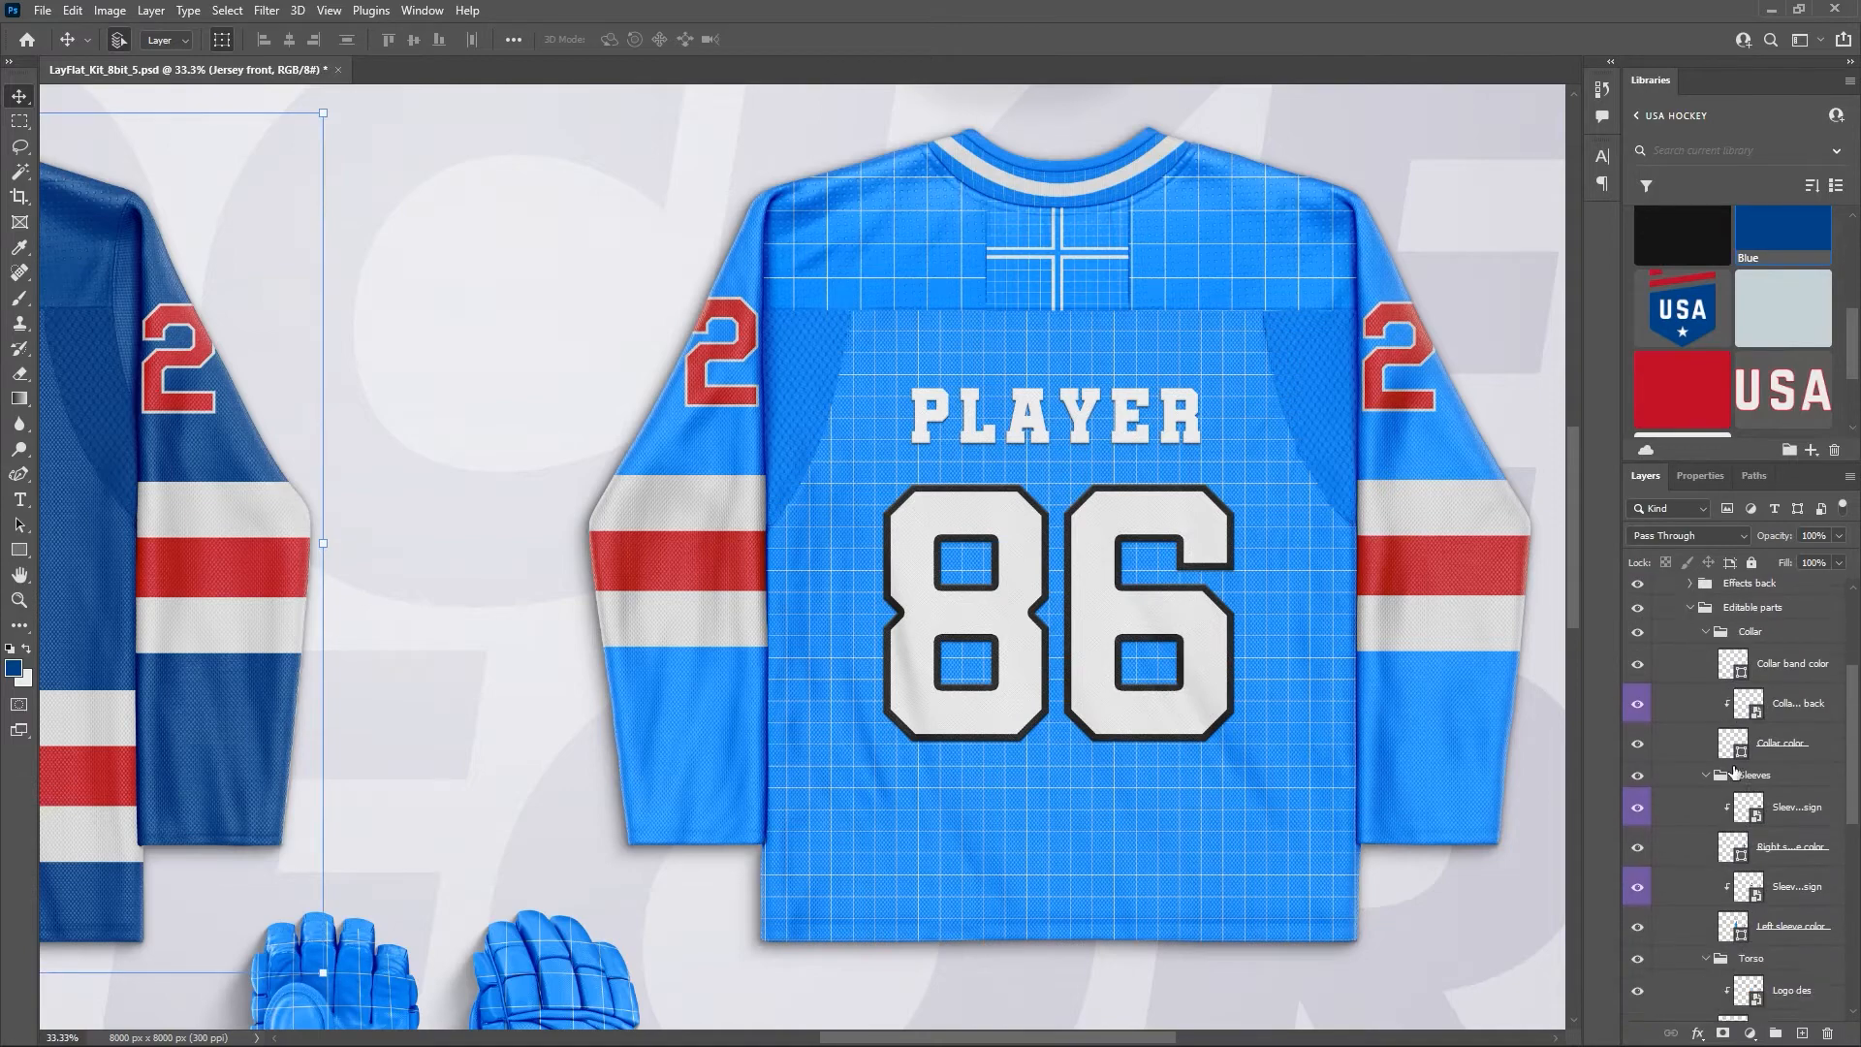
pyautogui.scroll(-6, 1736, 771)
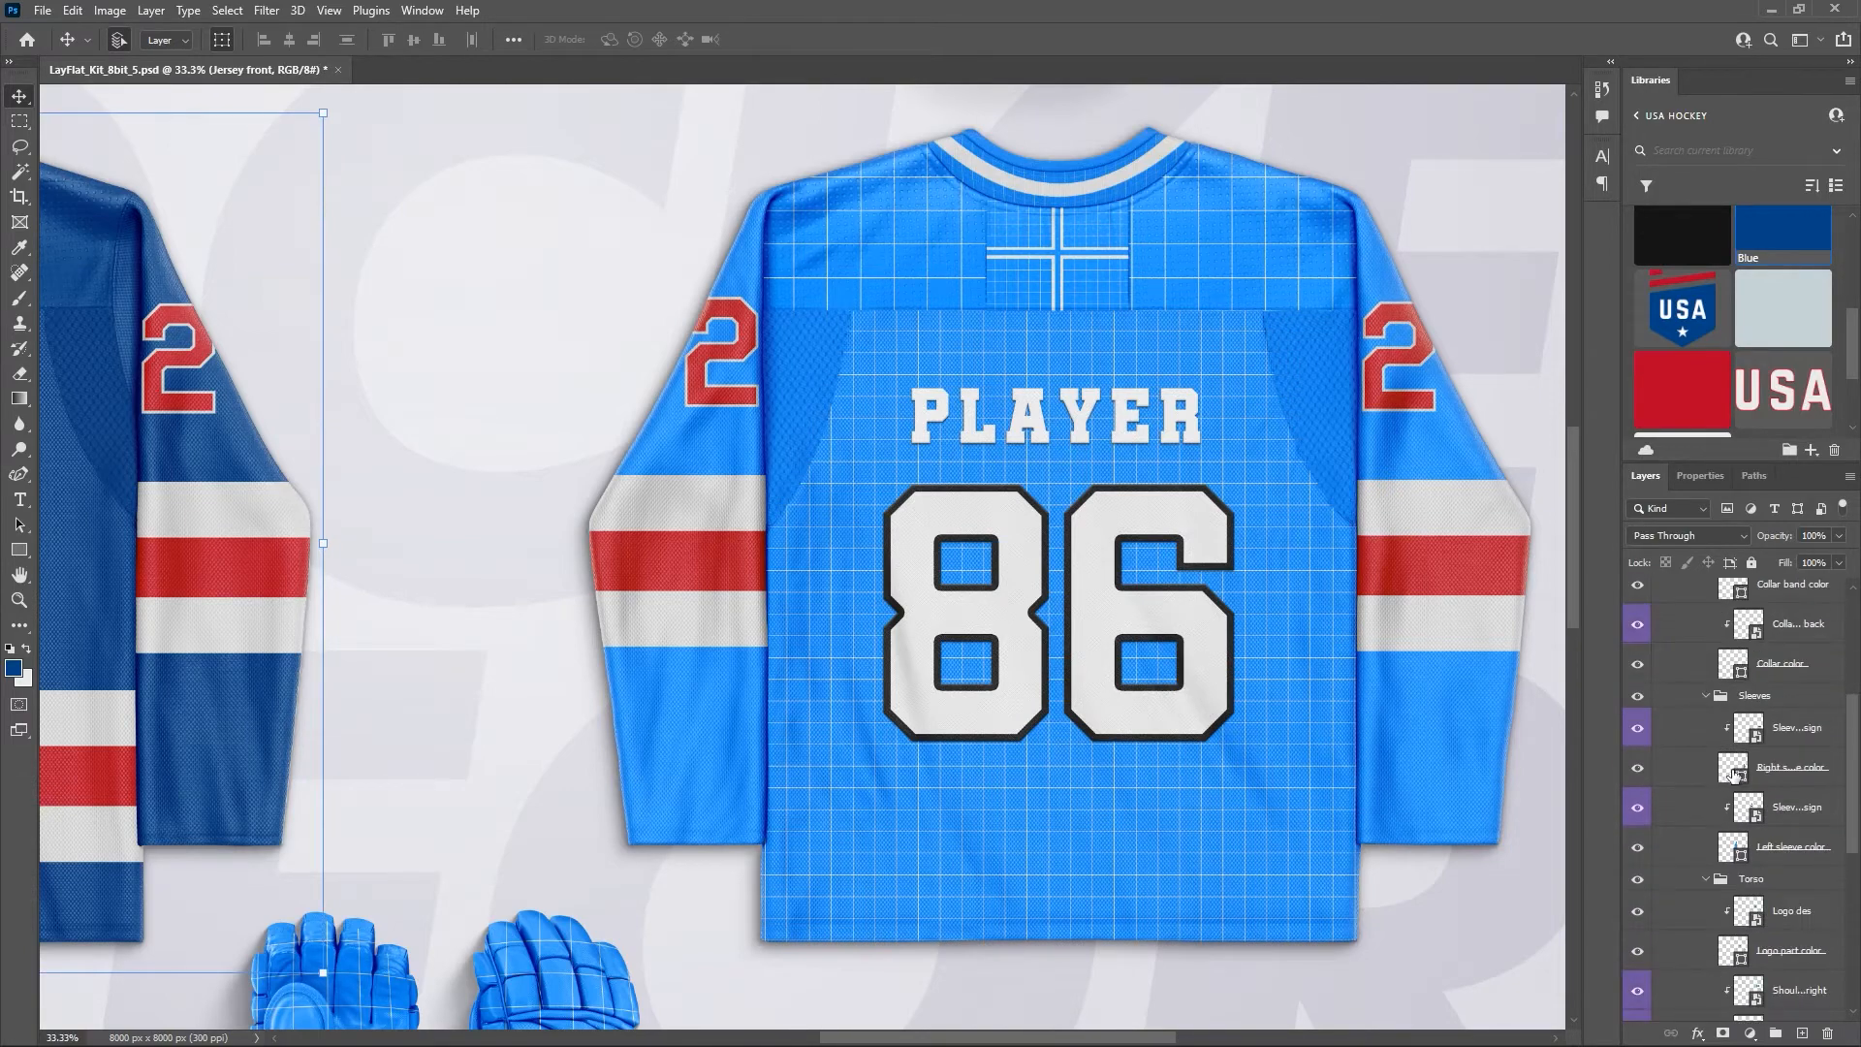
pyautogui.scroll(3, 1697, 795)
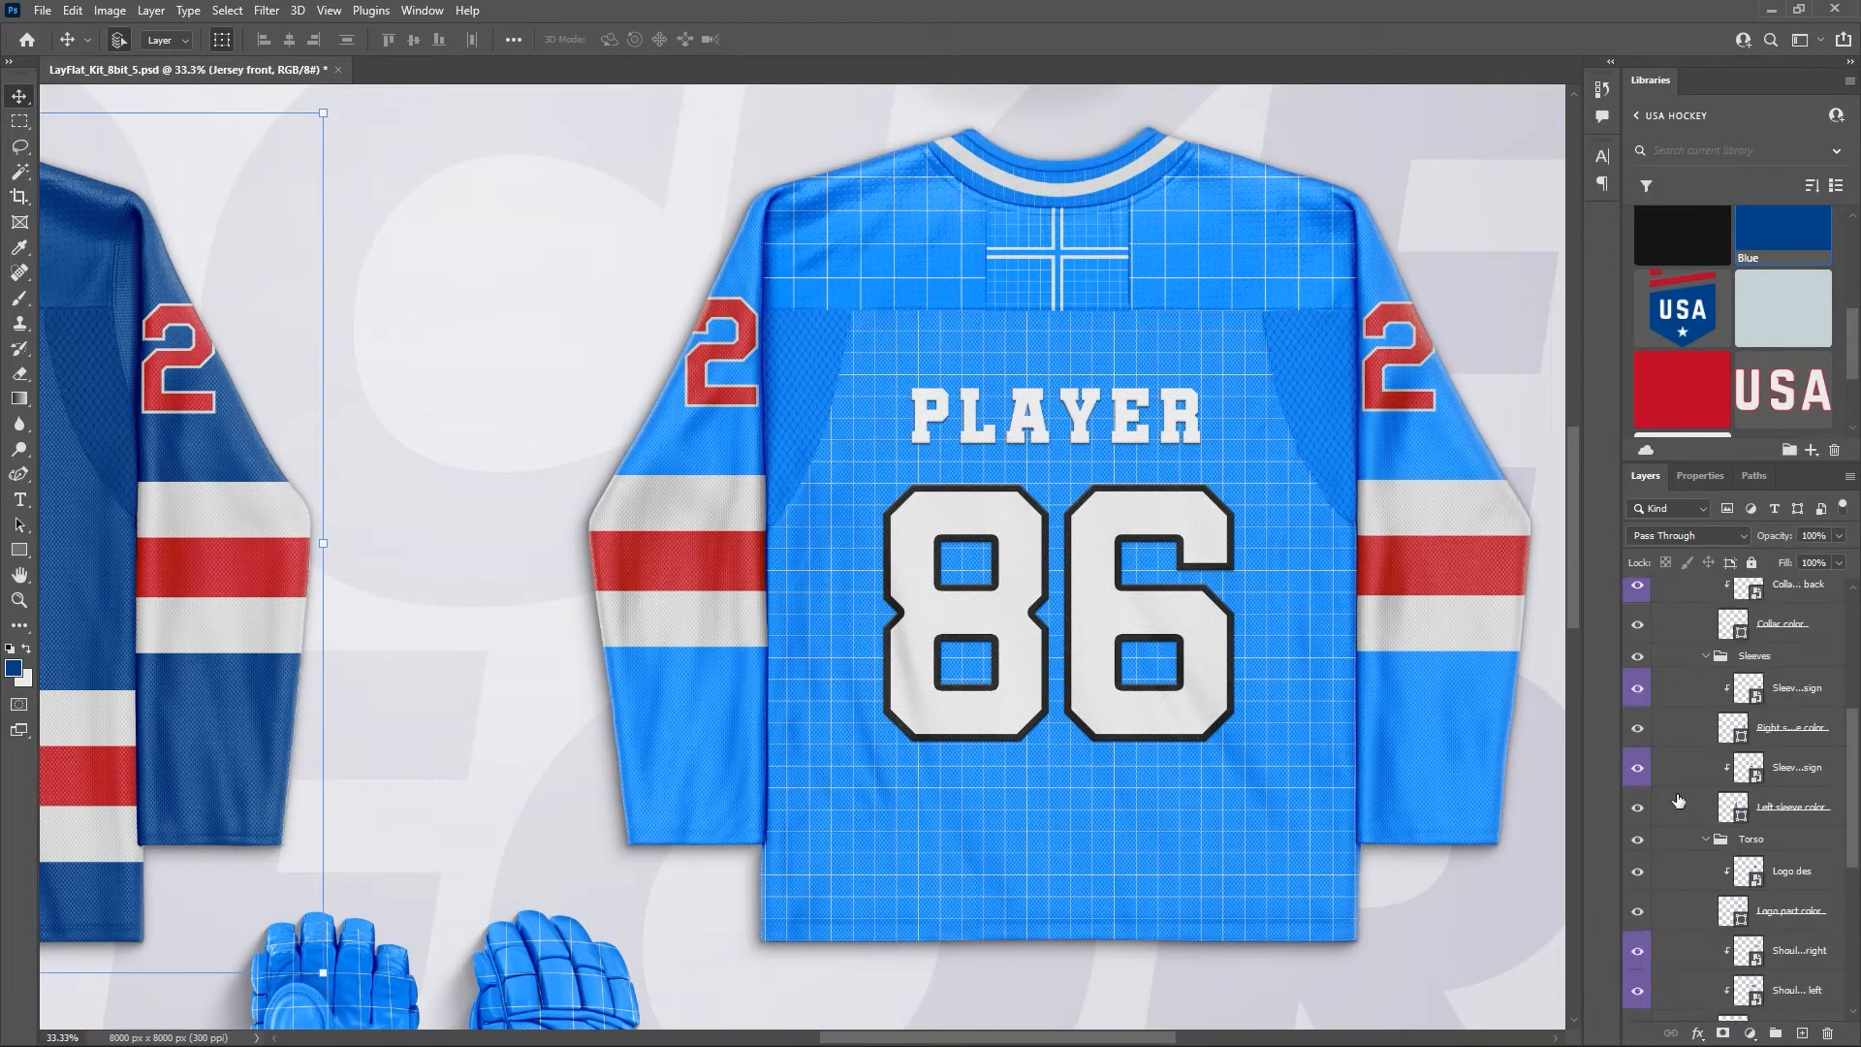
pyautogui.scroll(2, 1674, 790)
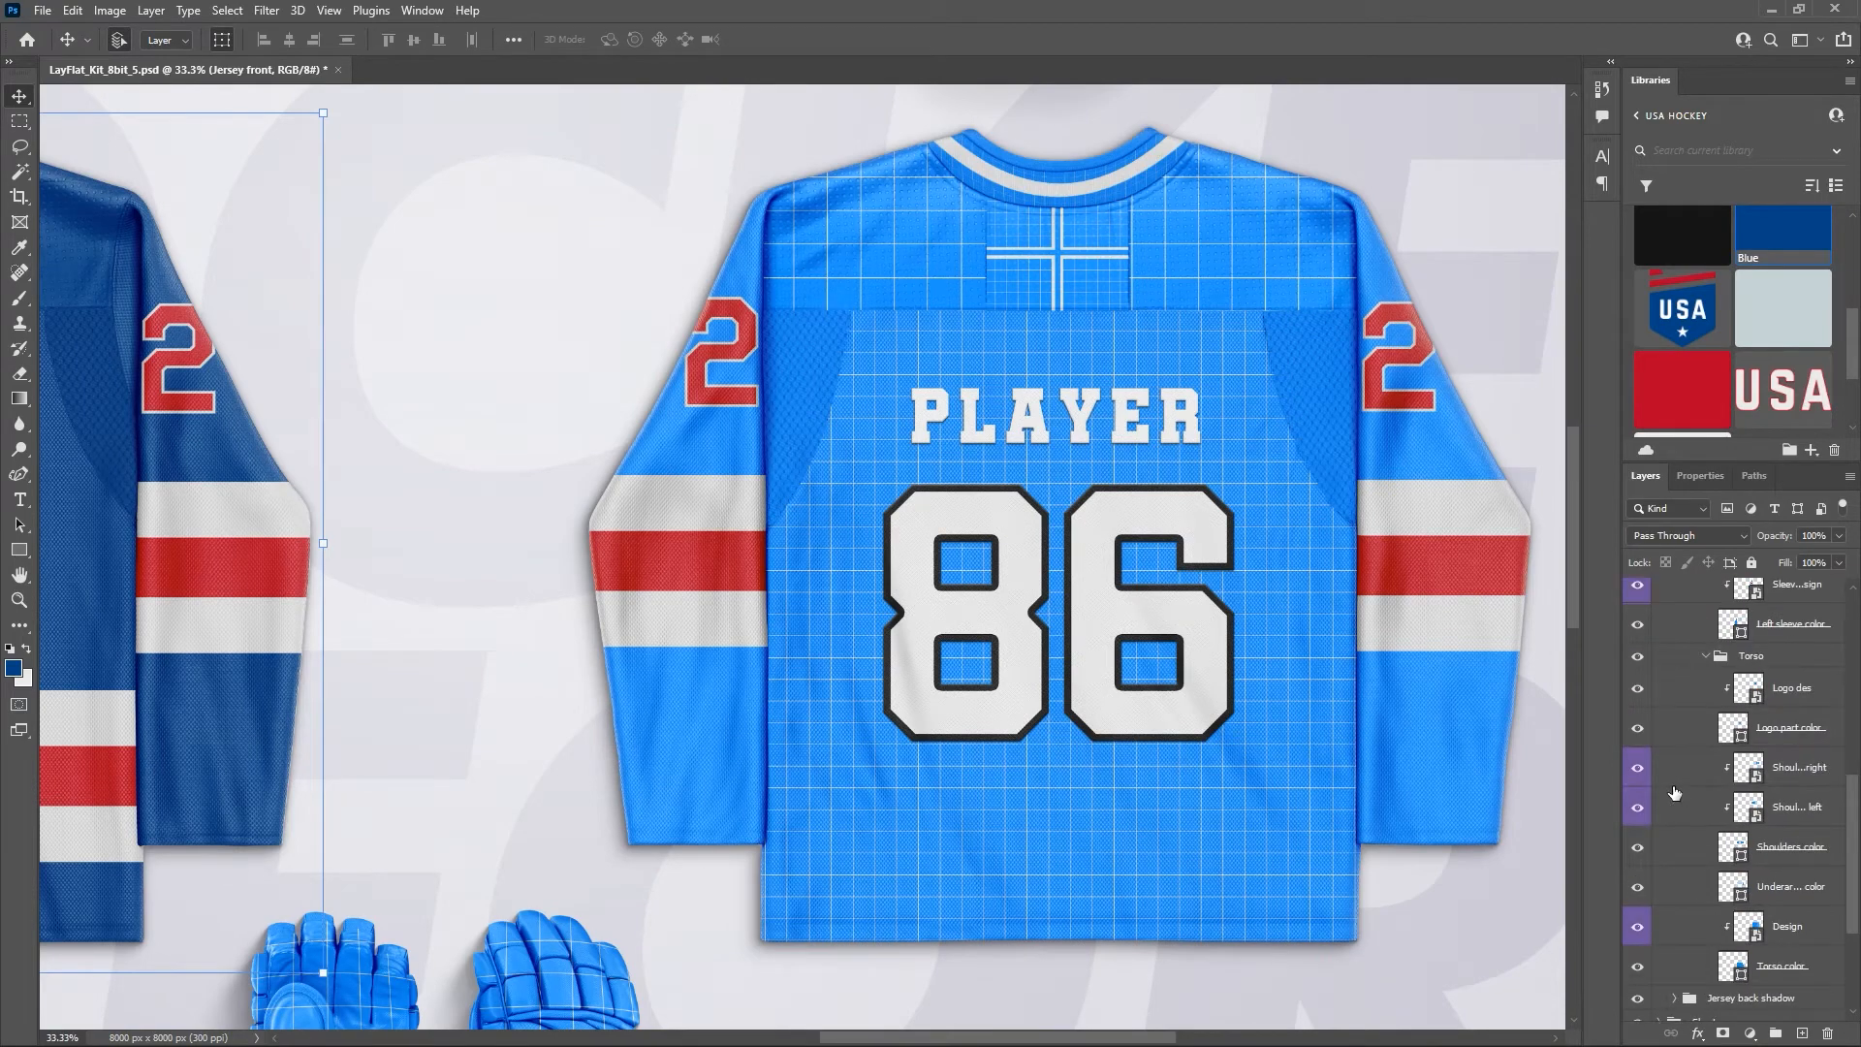
pyautogui.scroll(8, 1674, 792)
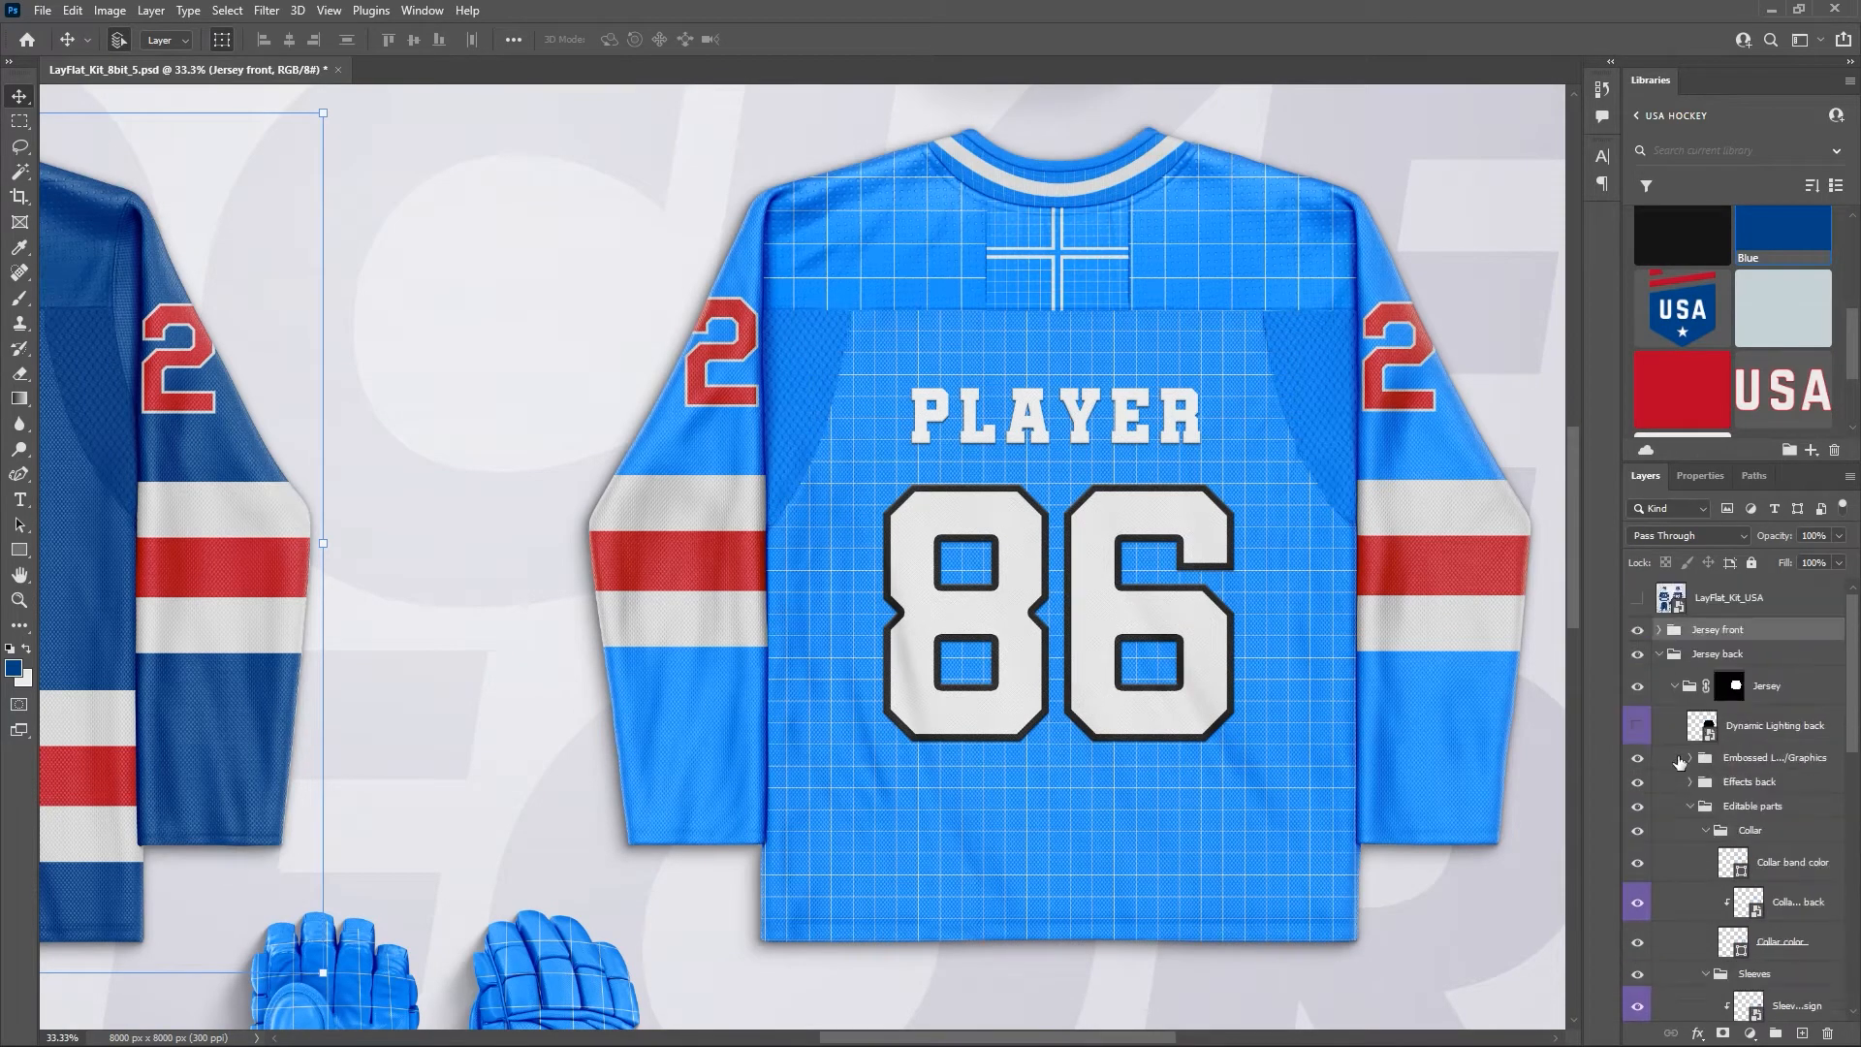
pyautogui.click(1659, 632)
# Recolor the back jersey's right and left sleeve color layers with the library's Blue swatch.
pyautogui.scroll(-1, 1757, 753)
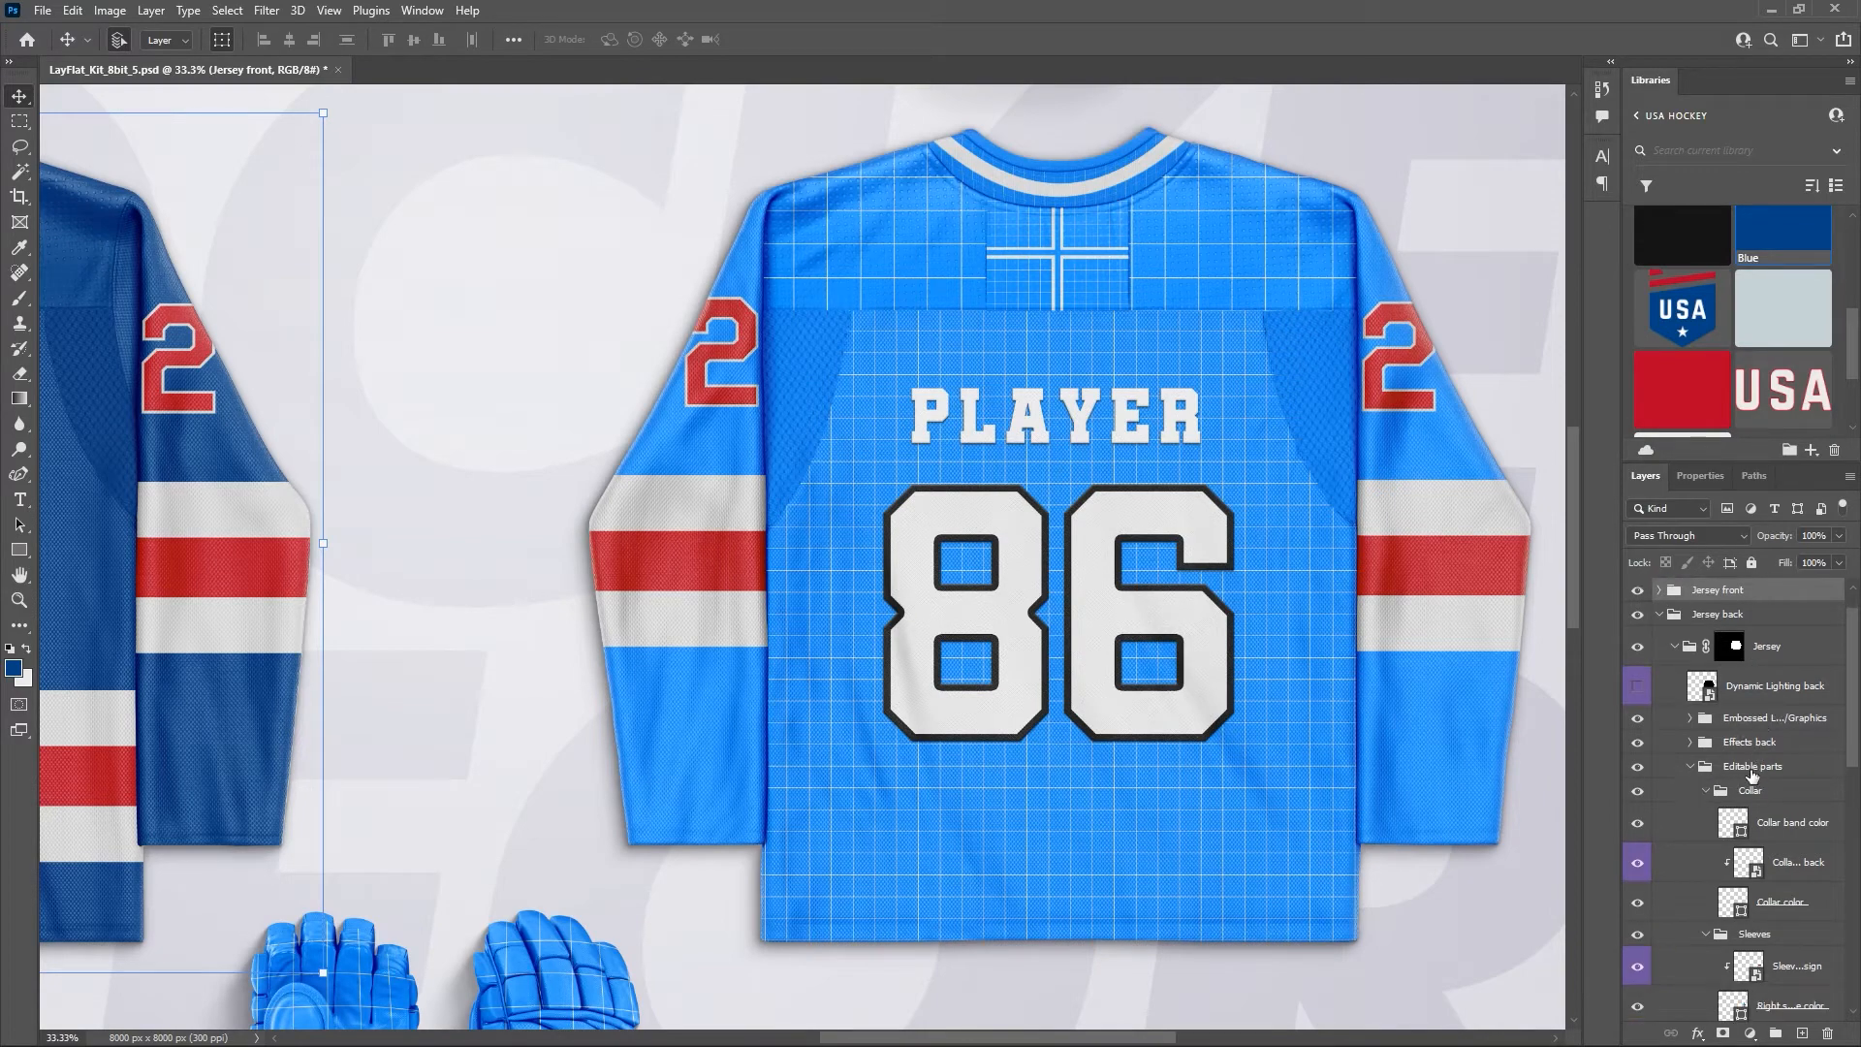
pyautogui.scroll(-4, 1745, 783)
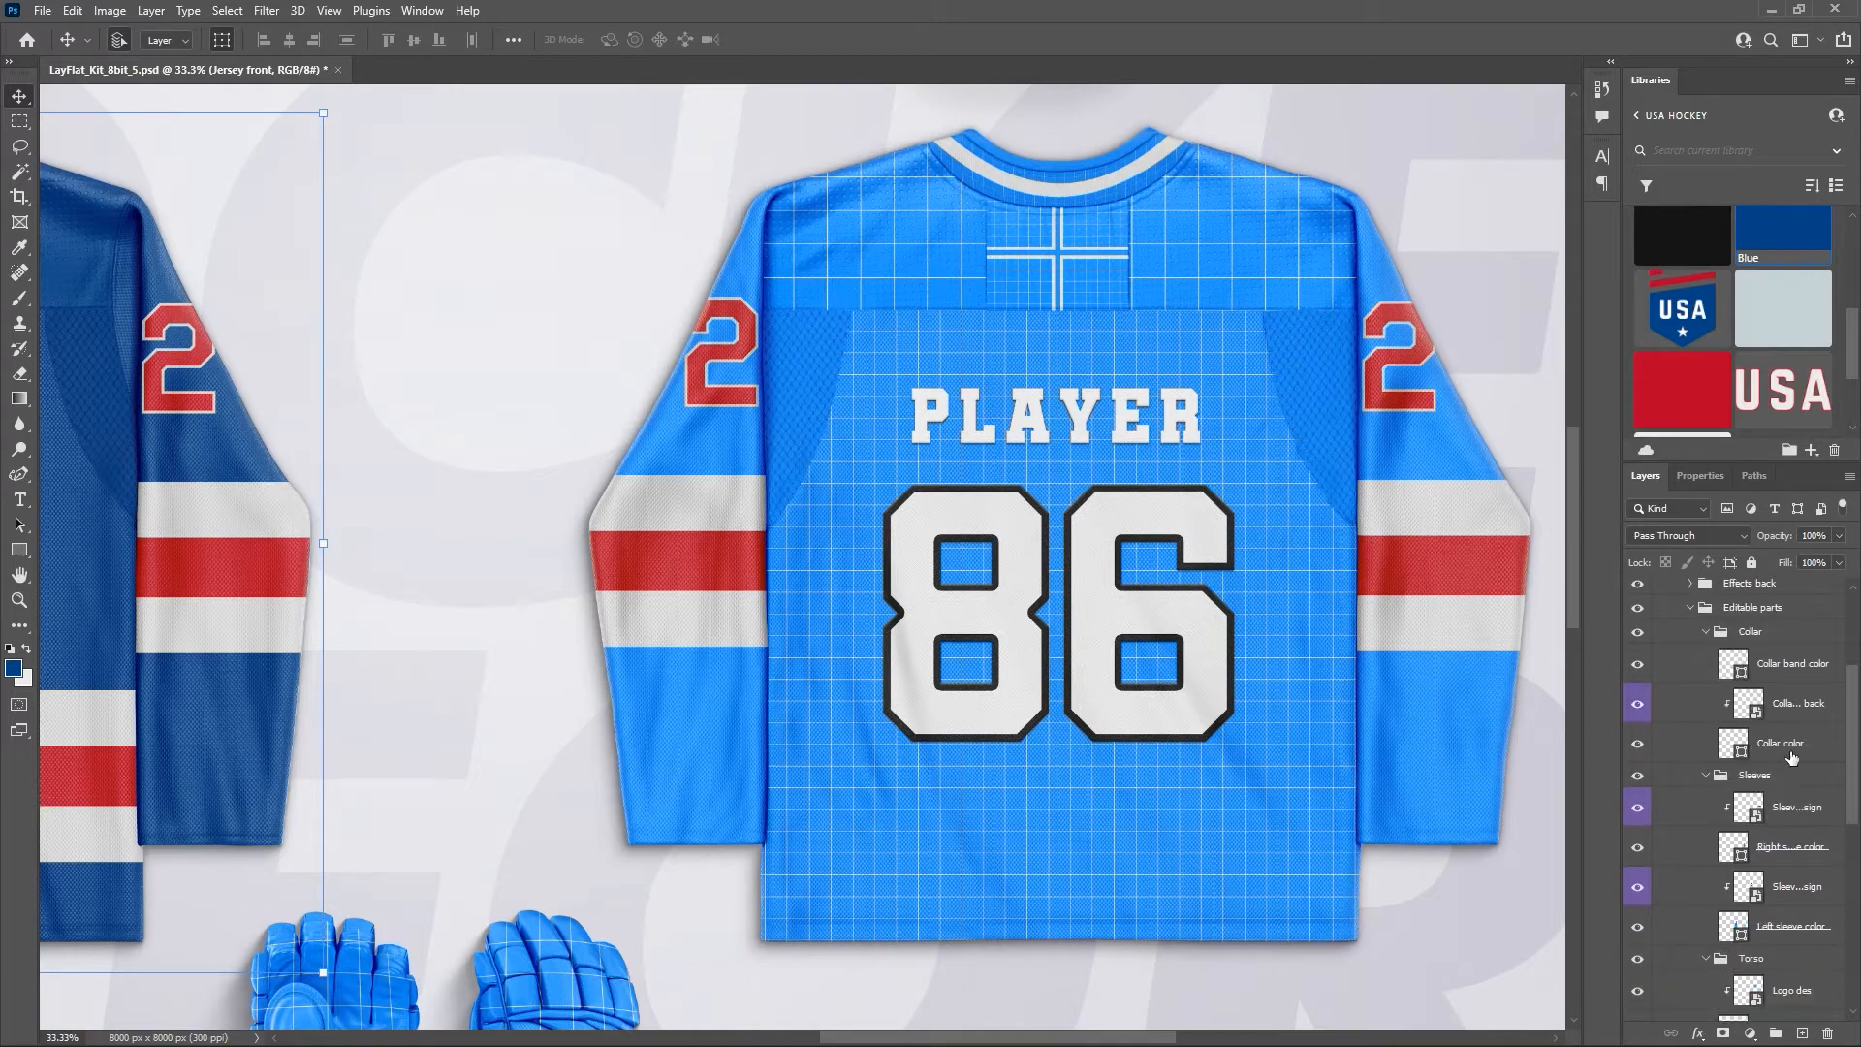
pyautogui.click(1789, 849)
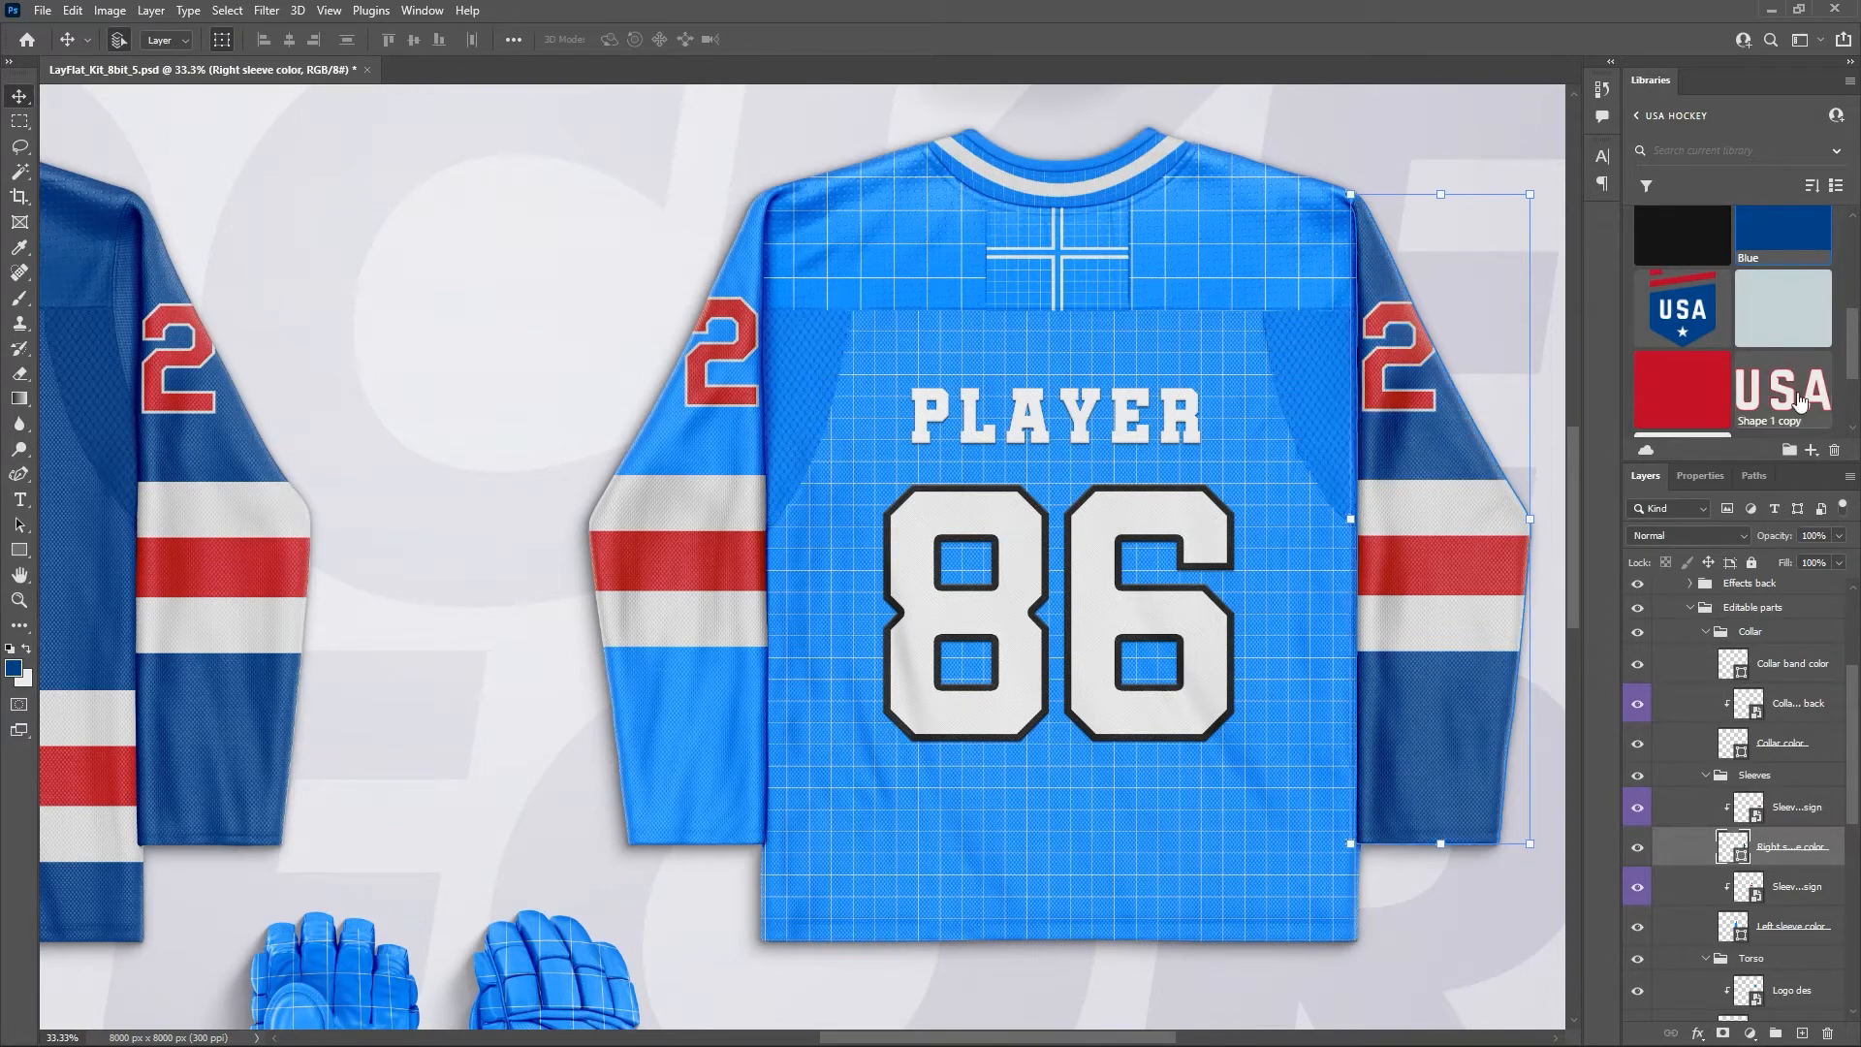
pyautogui.click(1775, 933)
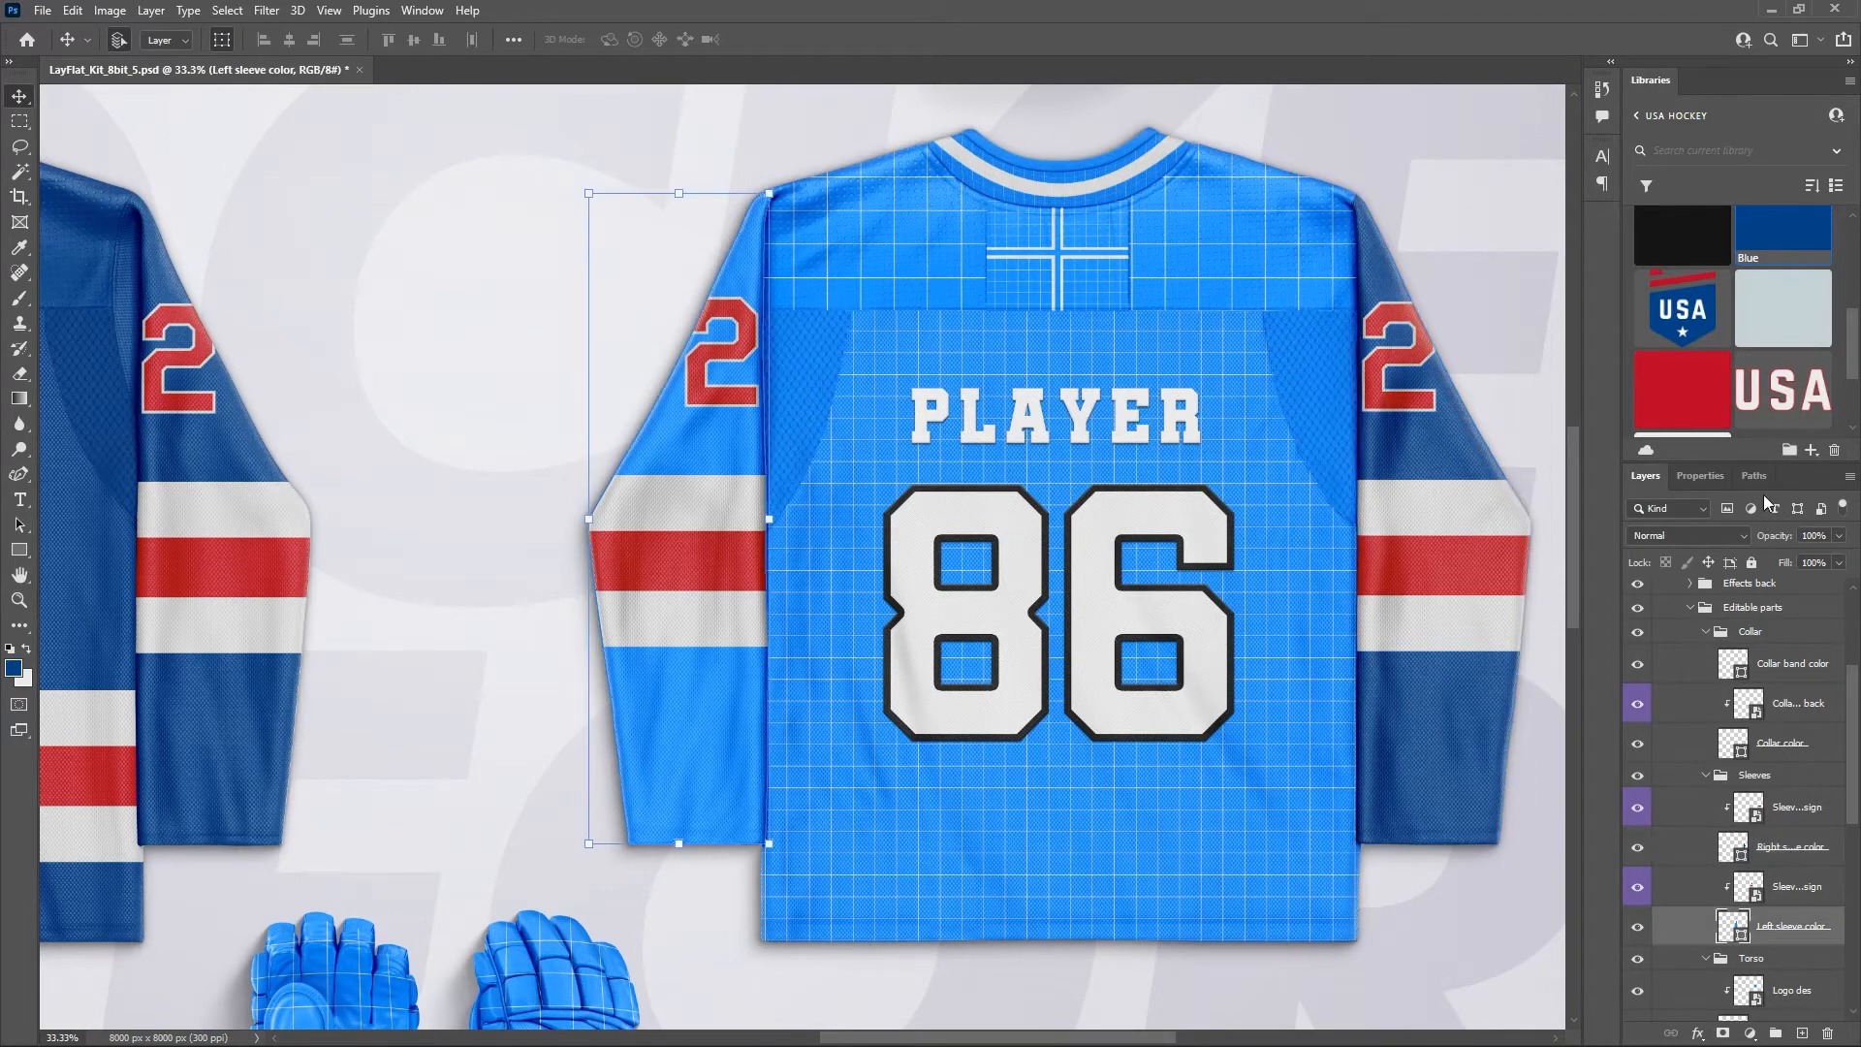
pyautogui.click(1766, 235)
pyautogui.hscroll(5, 853, 519)
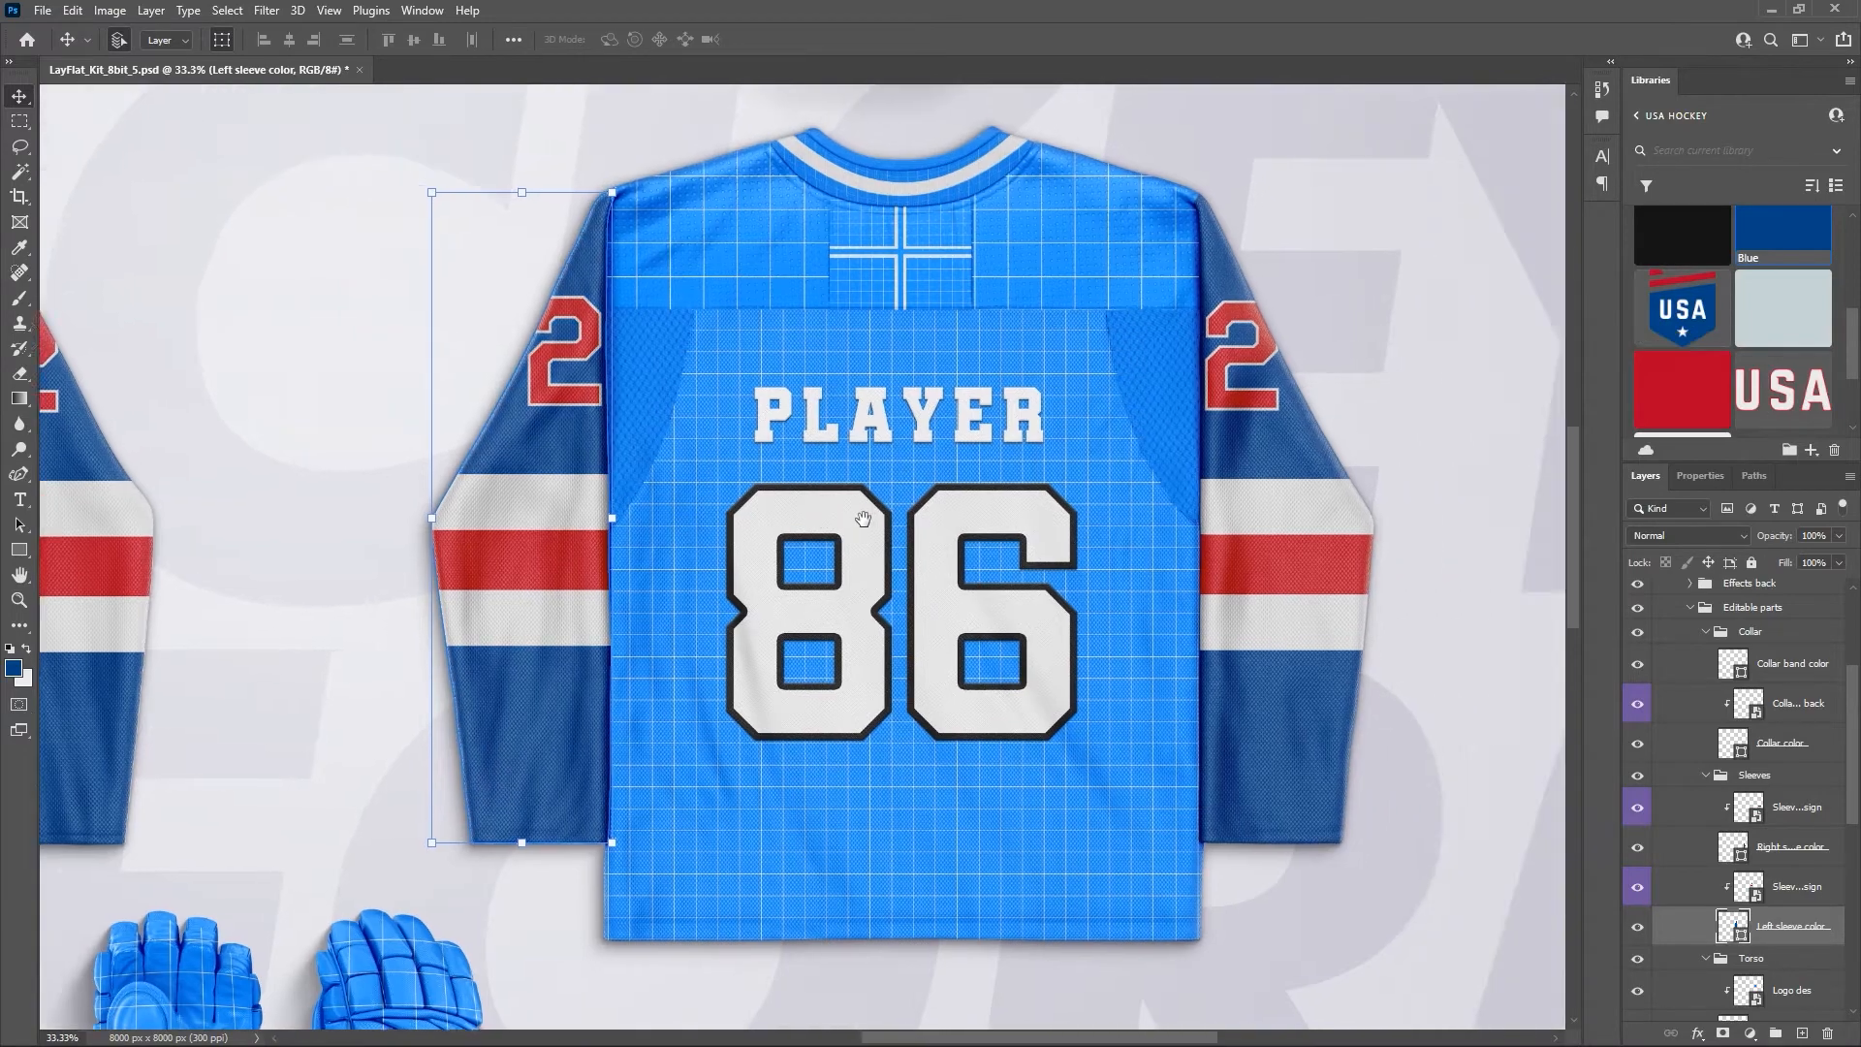
pyautogui.moveTo(824, 519); pyautogui.dragTo(812, 520)
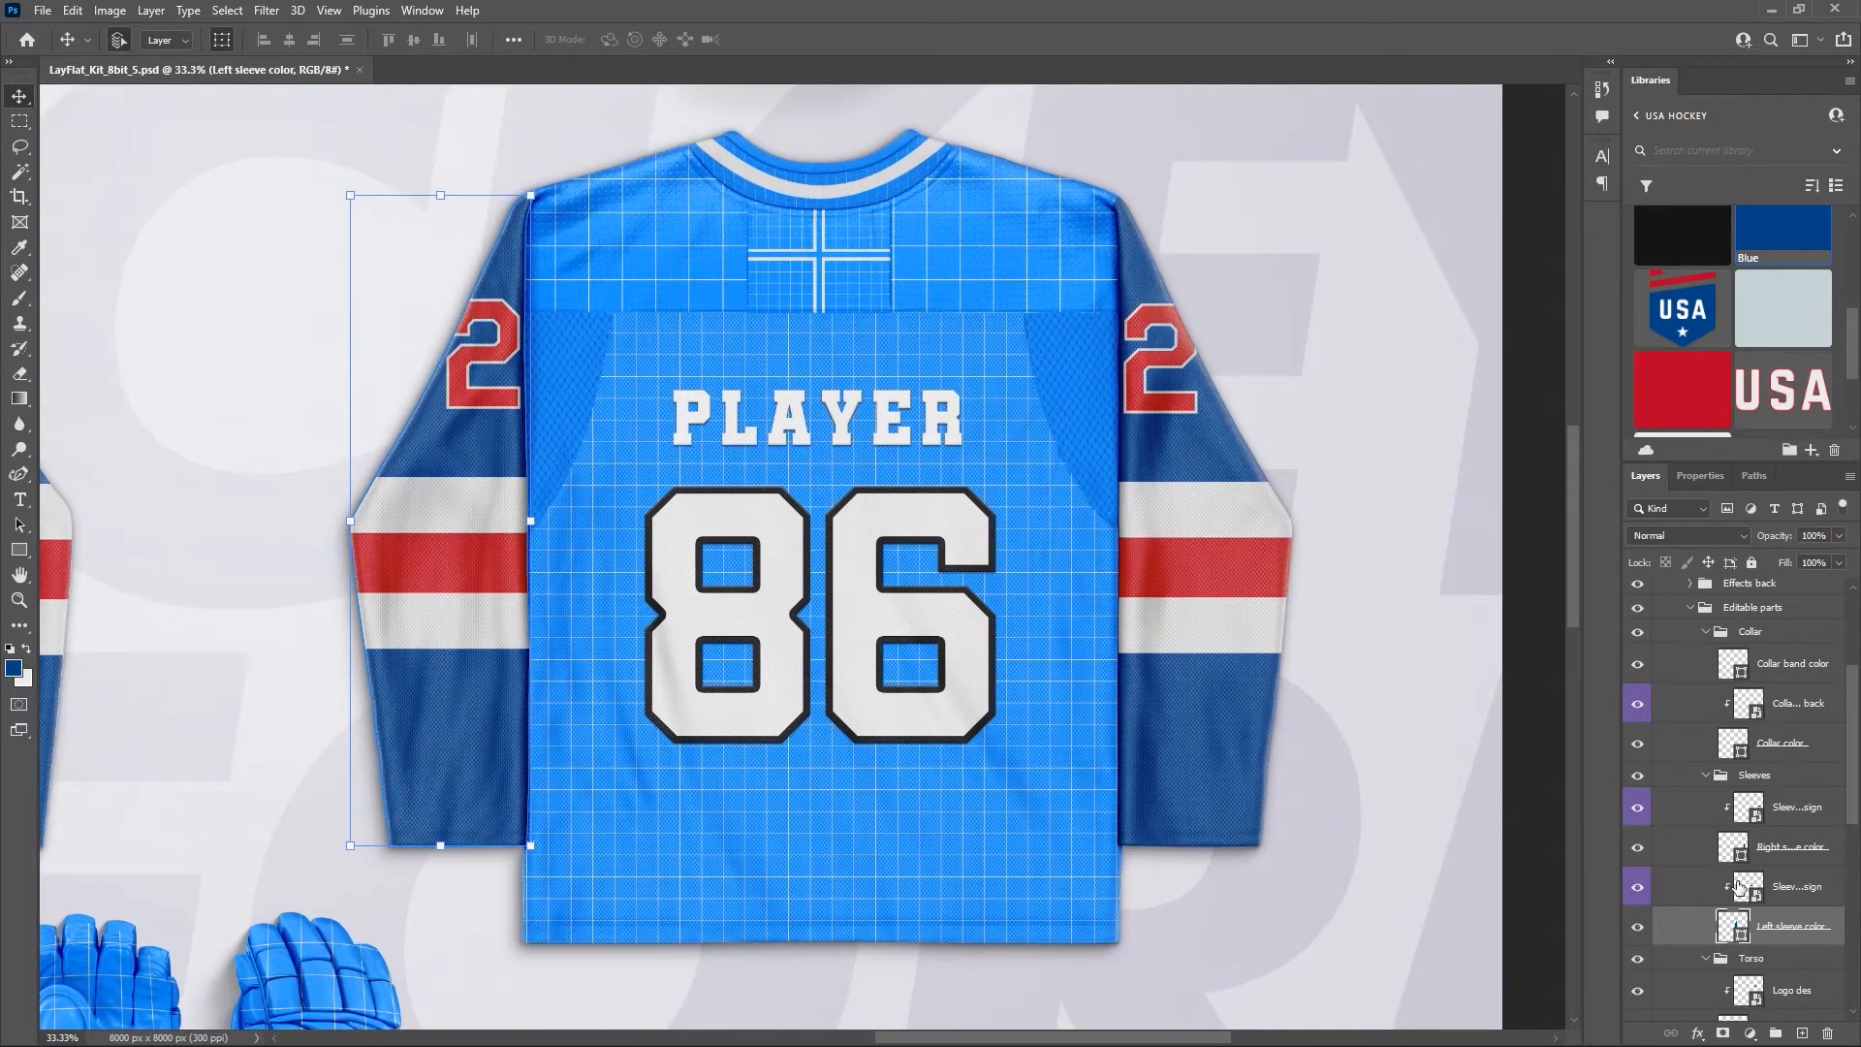
# Recolor the back jersey's logo part color layer Blue and check it by briefly hiding the Logo des layer.
pyautogui.scroll(-3, 1780, 861)
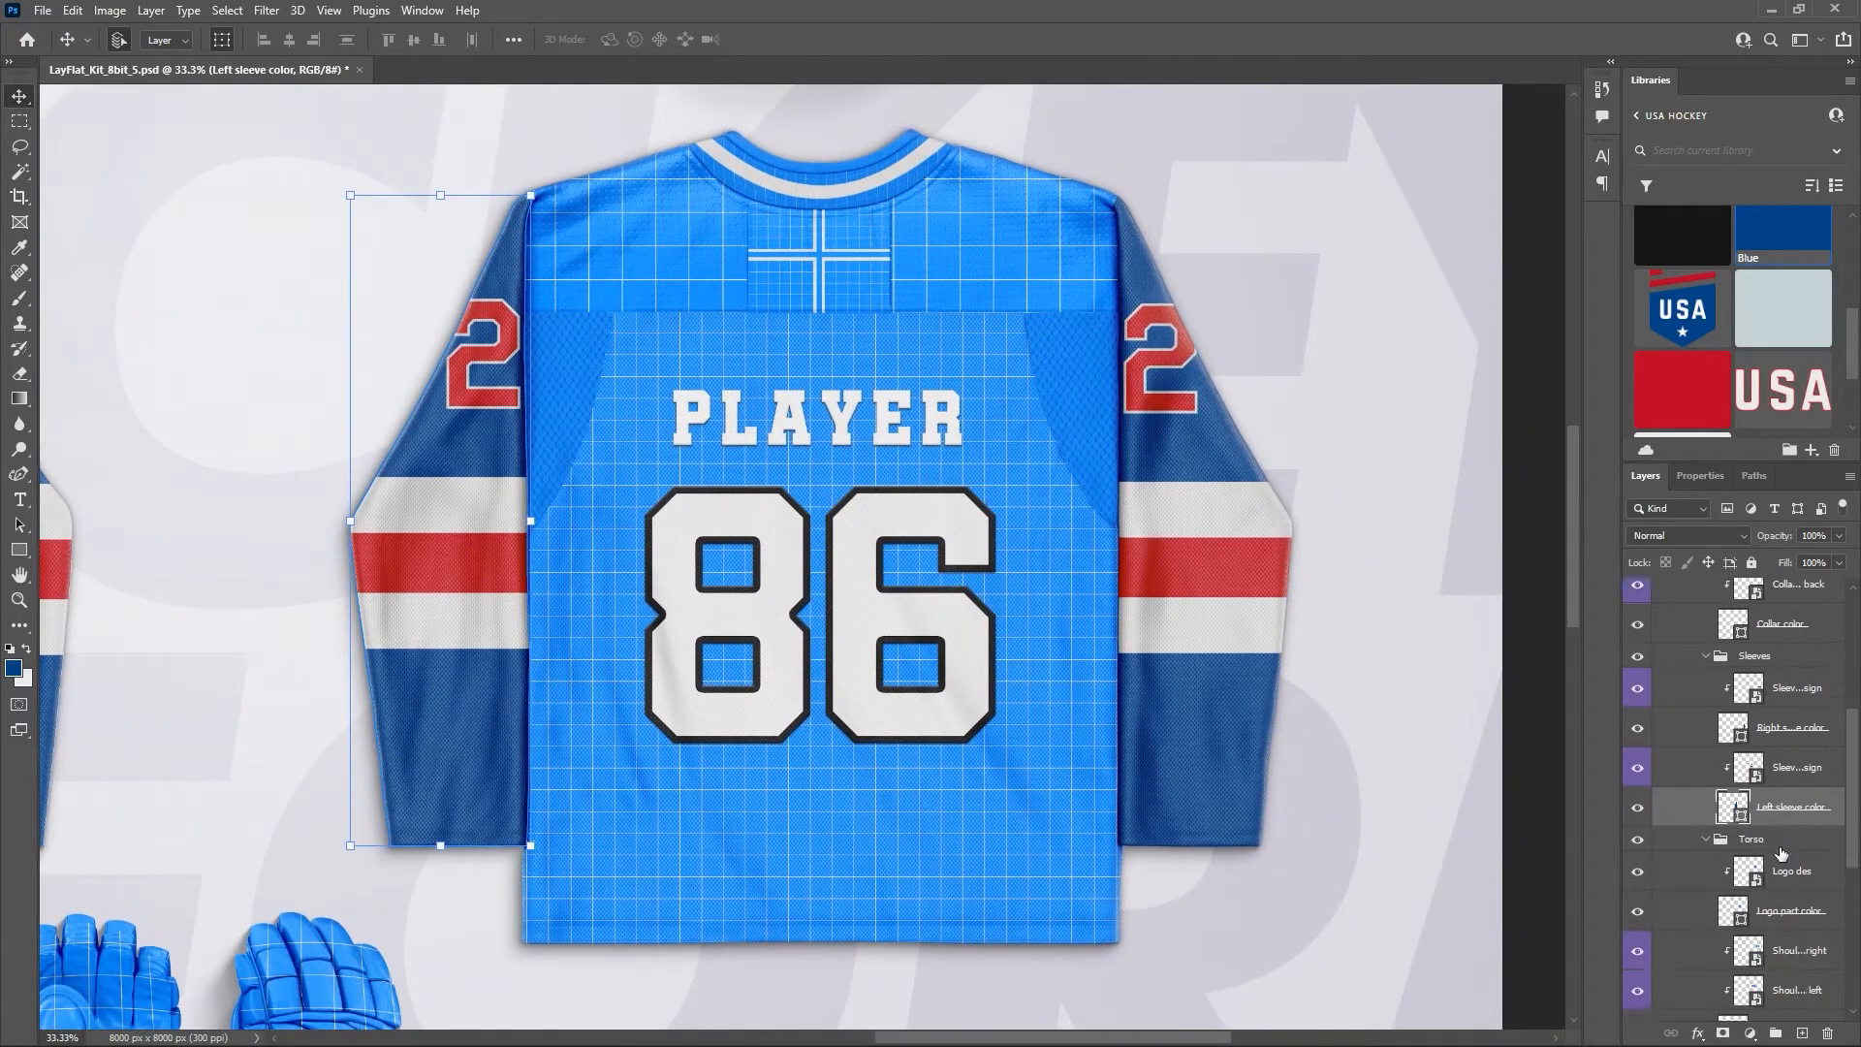
pyautogui.scroll(-1, 1767, 882)
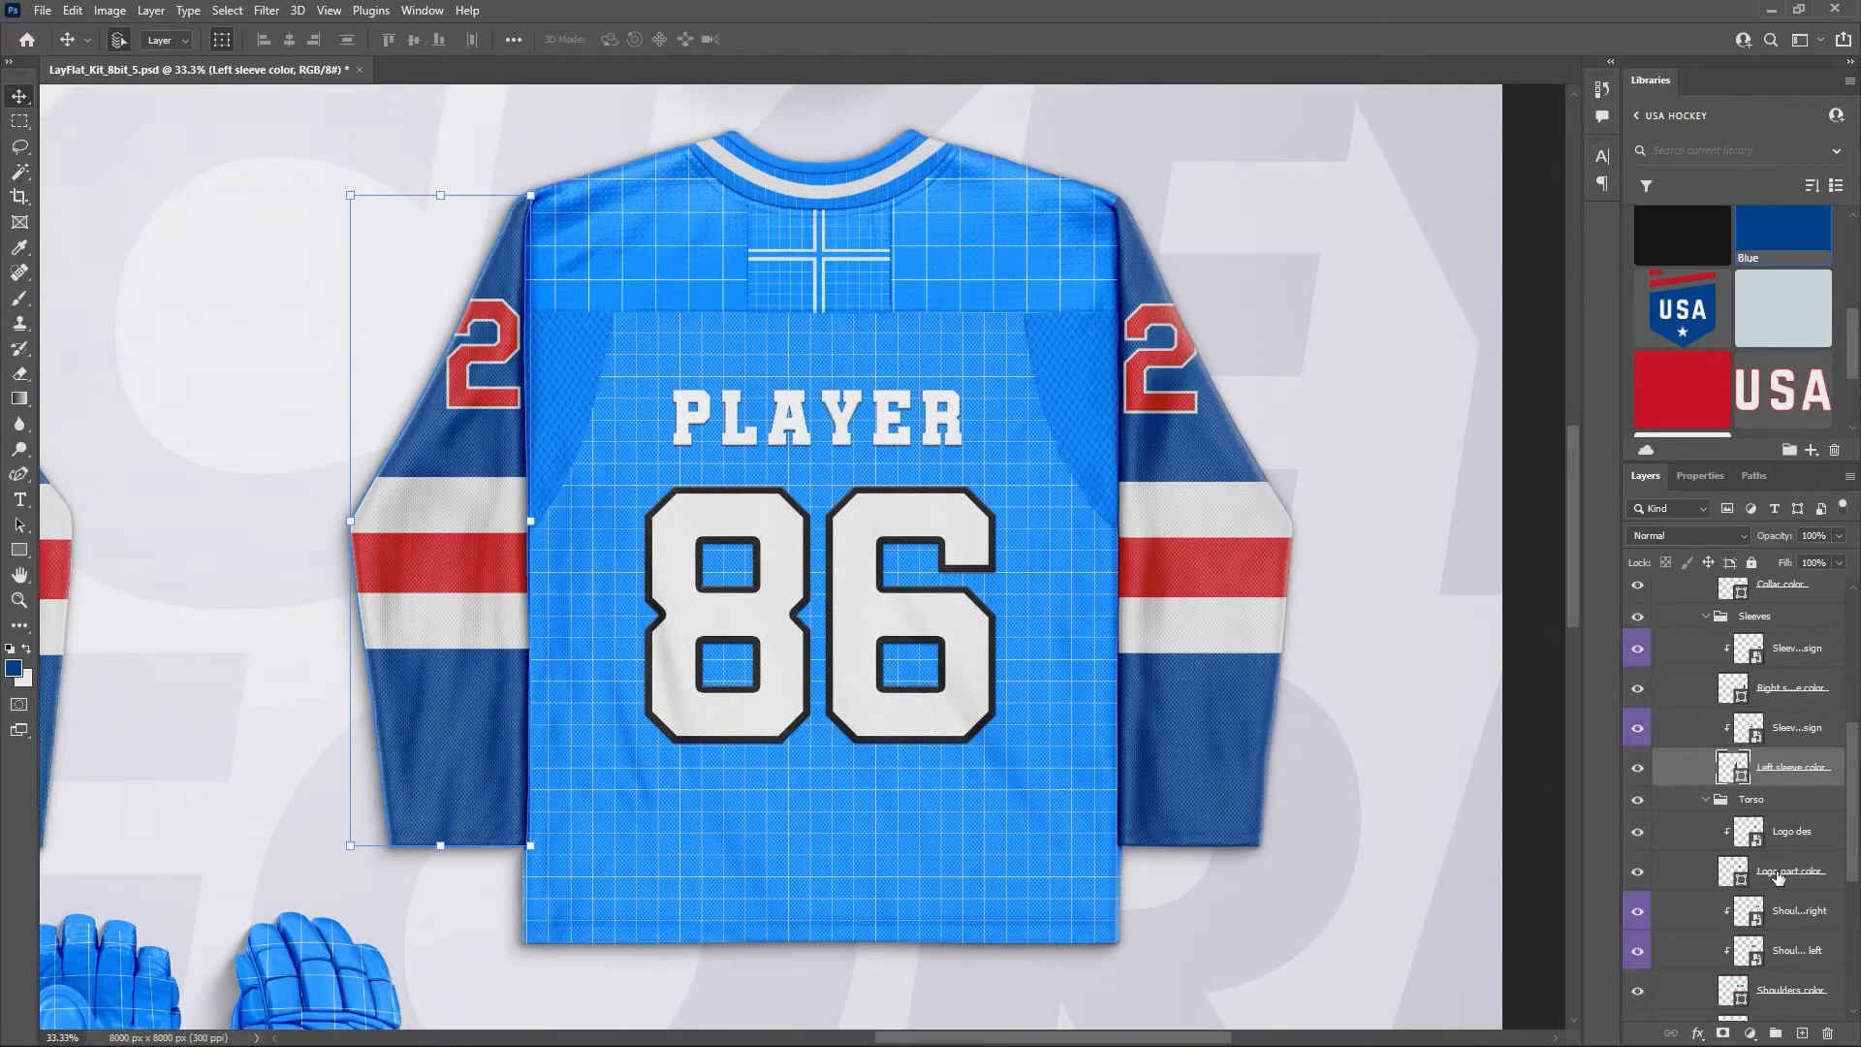
pyautogui.click(1777, 877)
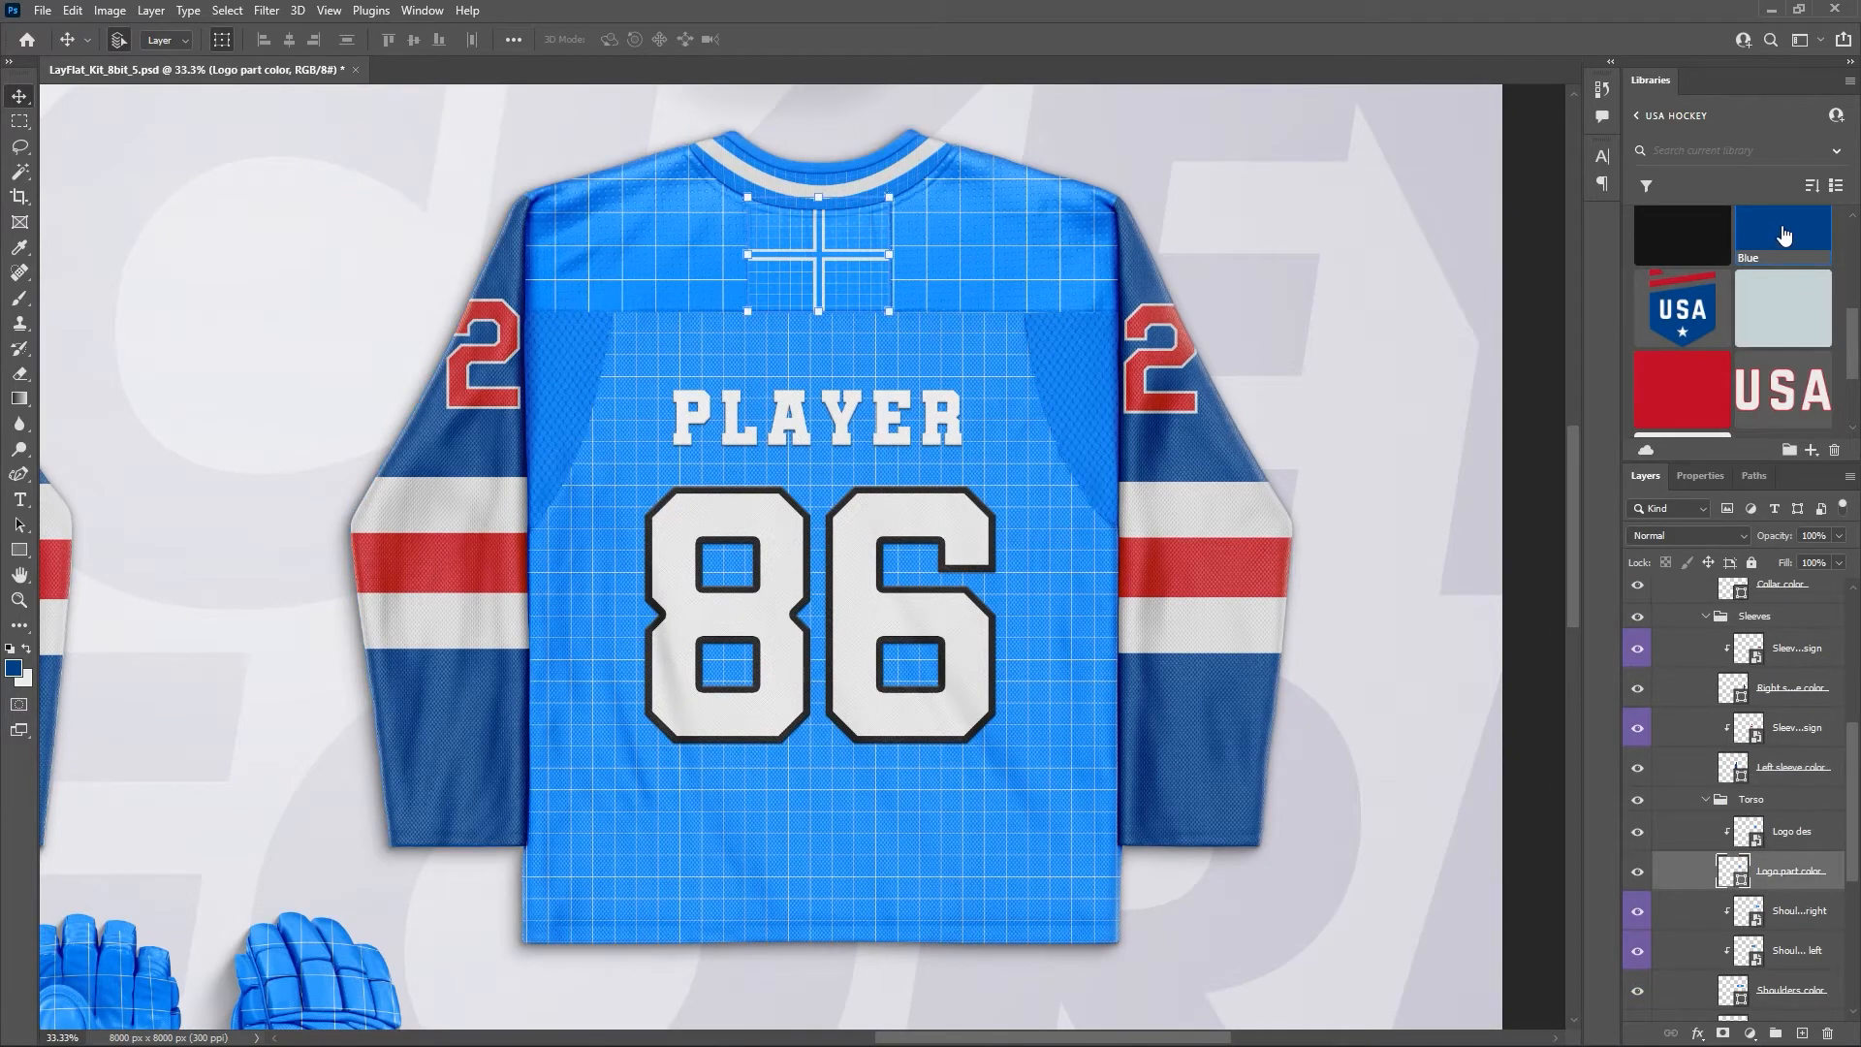
pyautogui.scroll(-2, 1751, 838)
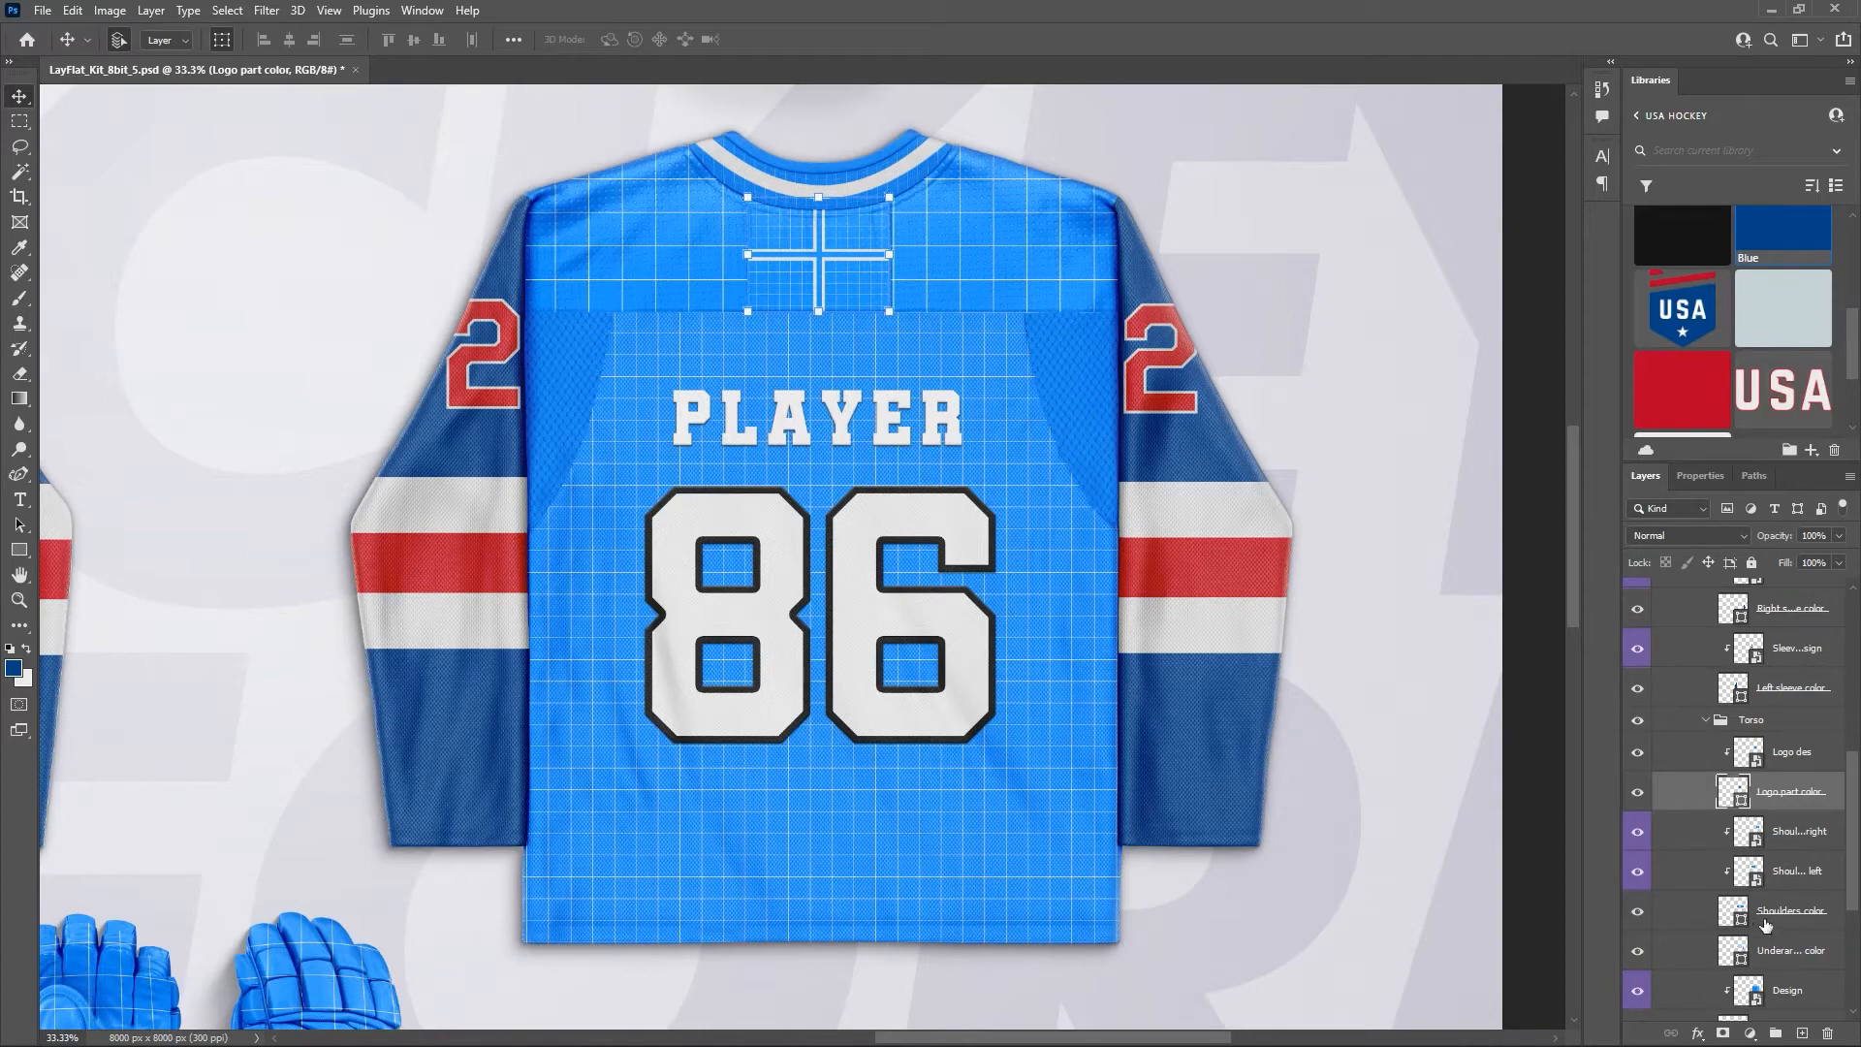
pyautogui.click(1638, 754)
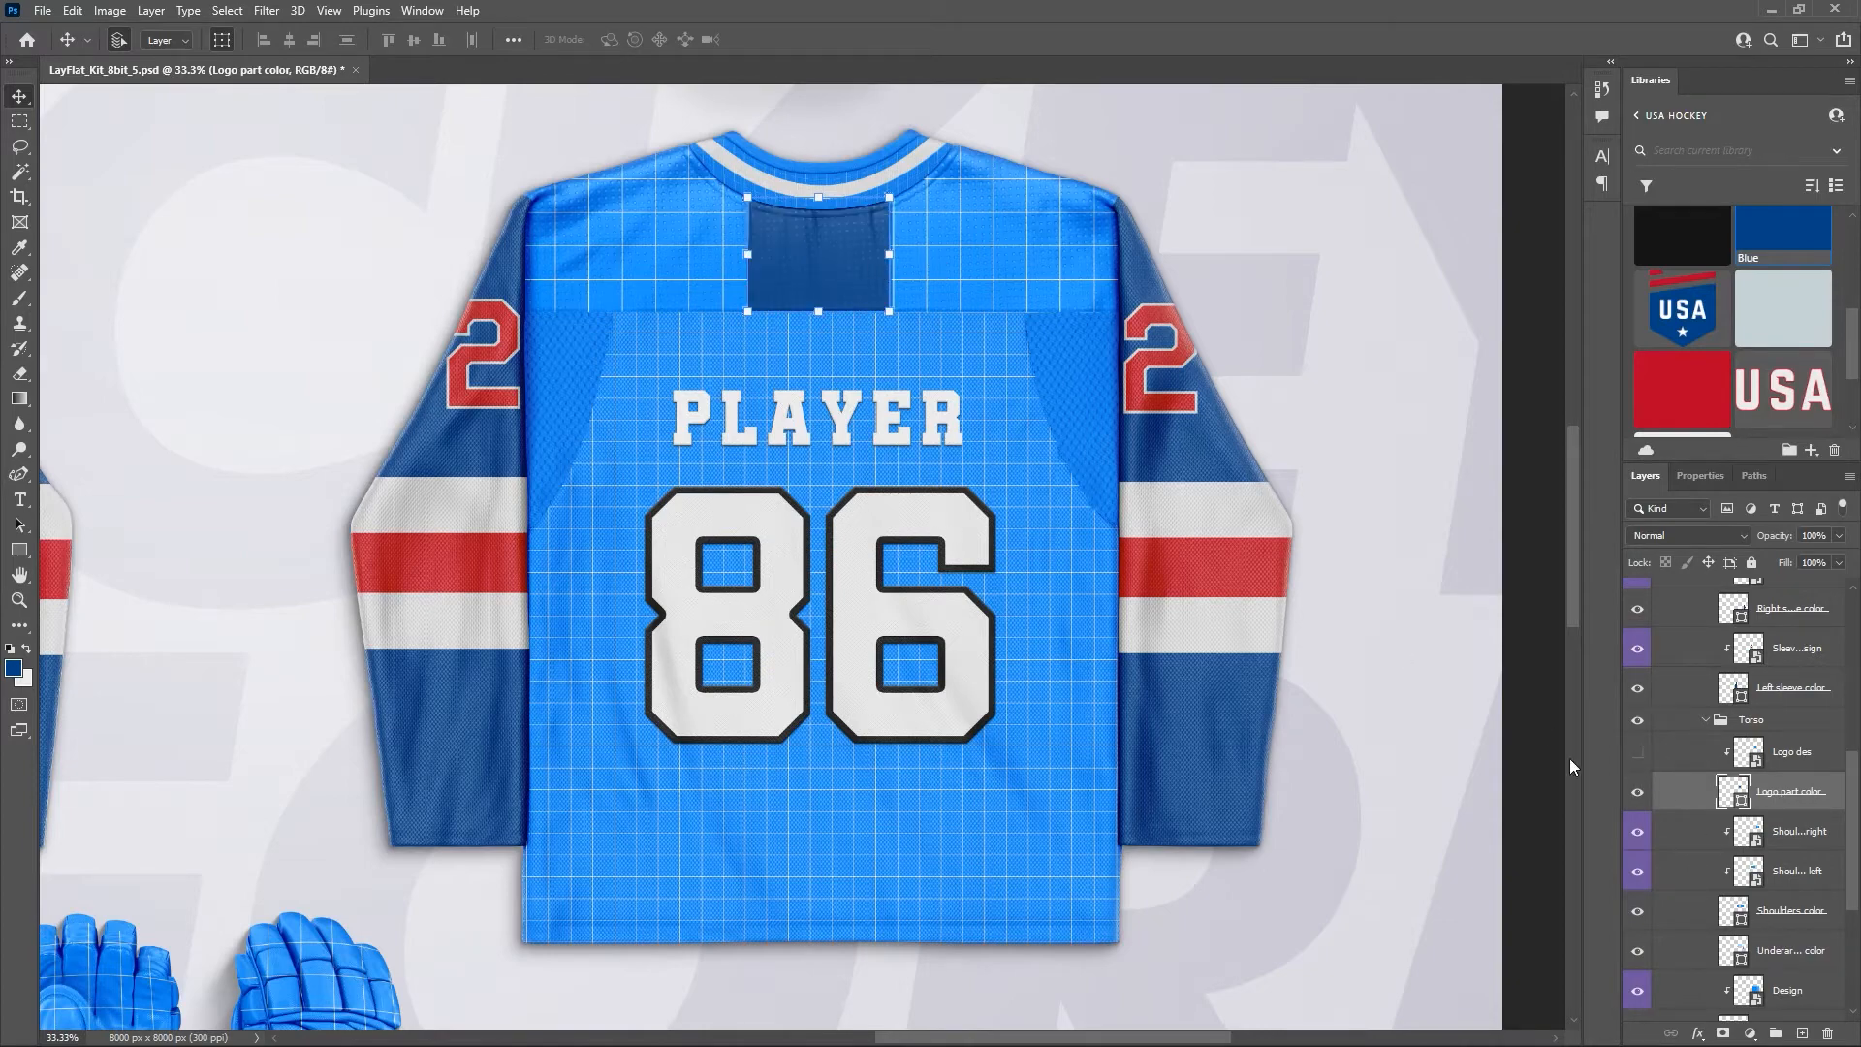
pyautogui.click(1637, 753)
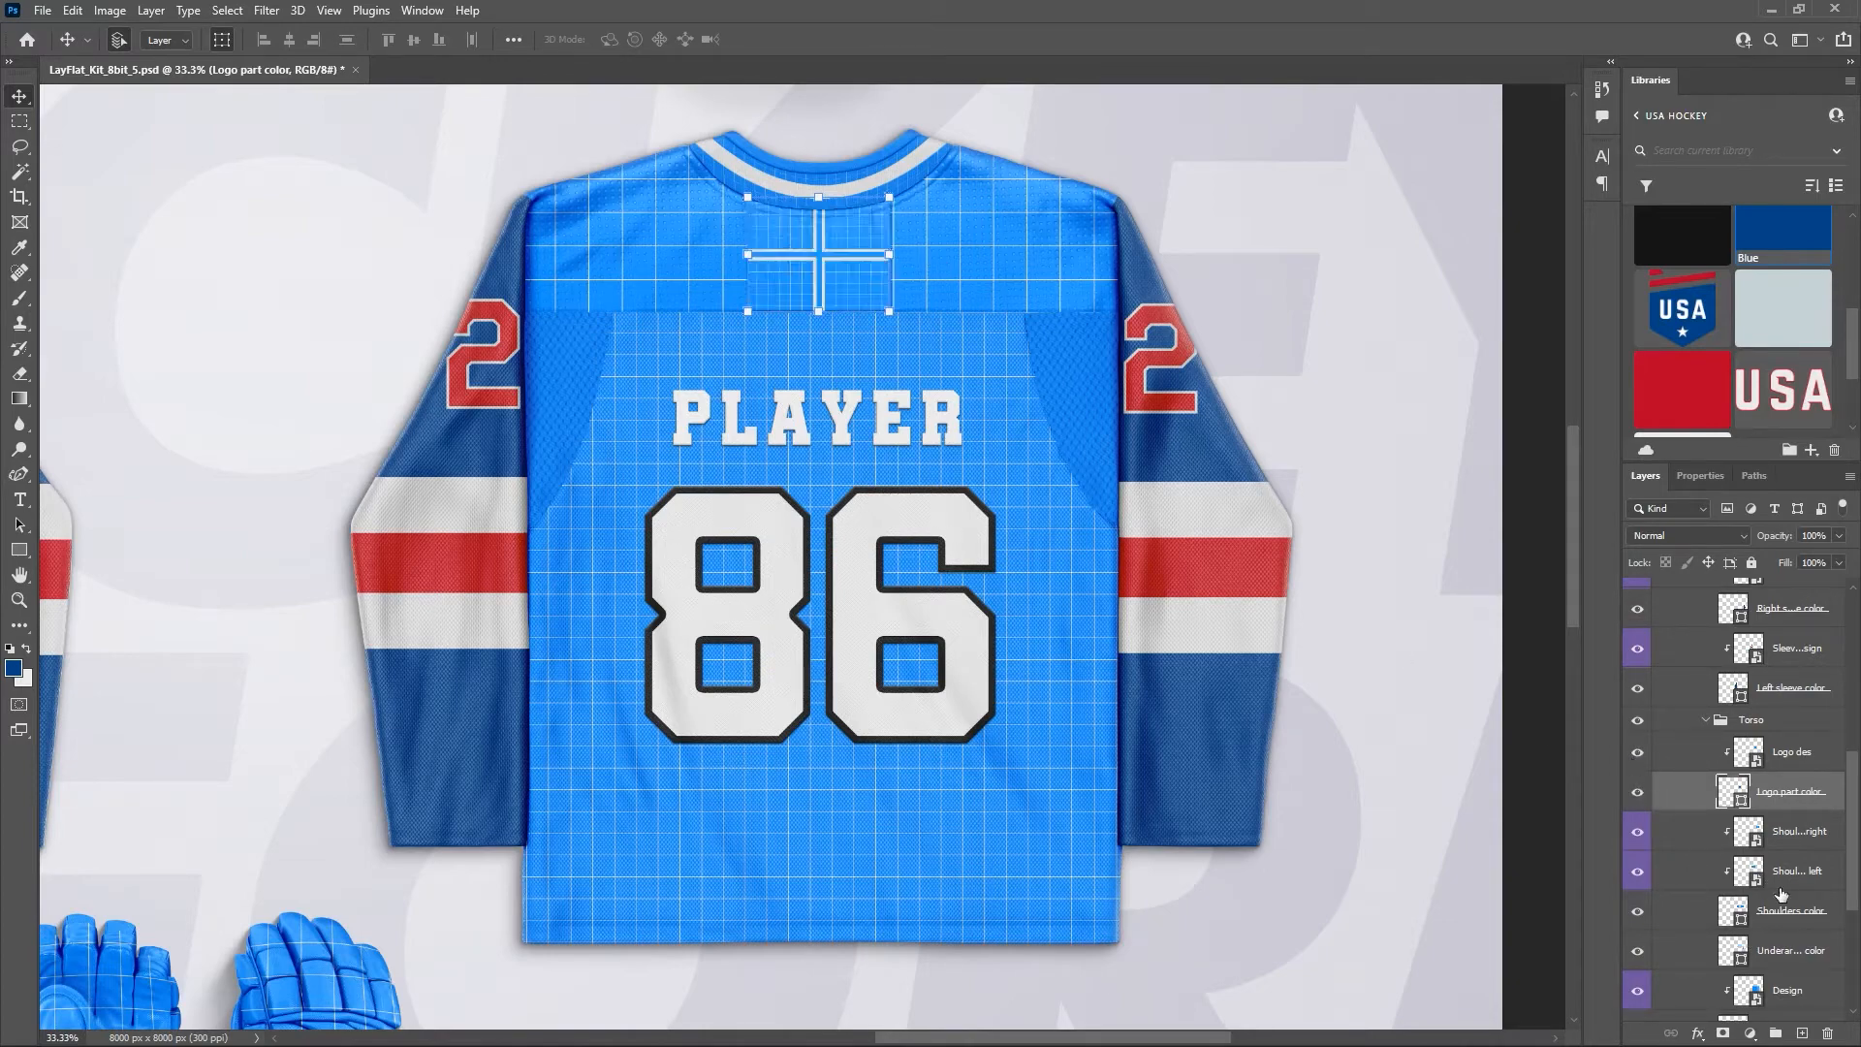
# Recolor the back jersey's shoulders and underarm color layers together with the Blue swatch.
pyautogui.click(1780, 913)
pyautogui.keyDown('ctrl'); pyautogui.click(1776, 954); pyautogui.keyUp('ctrl')
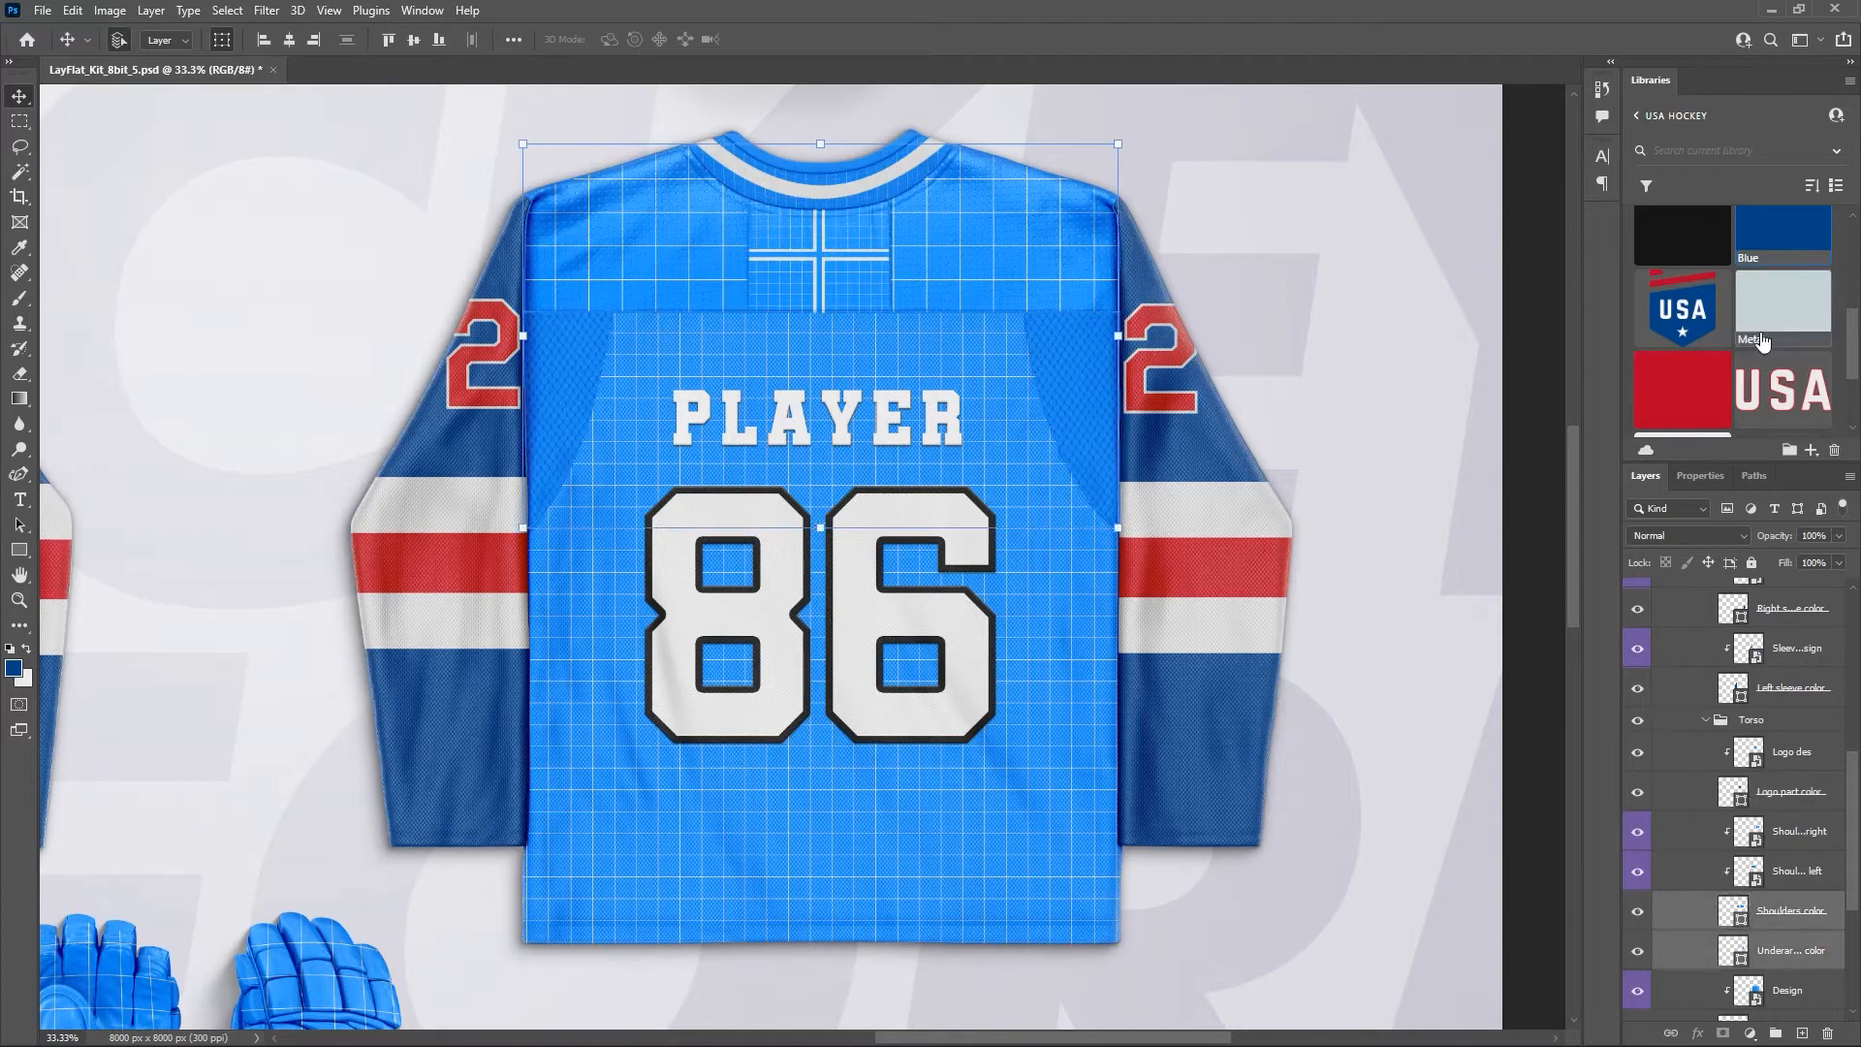
pyautogui.click(1782, 233)
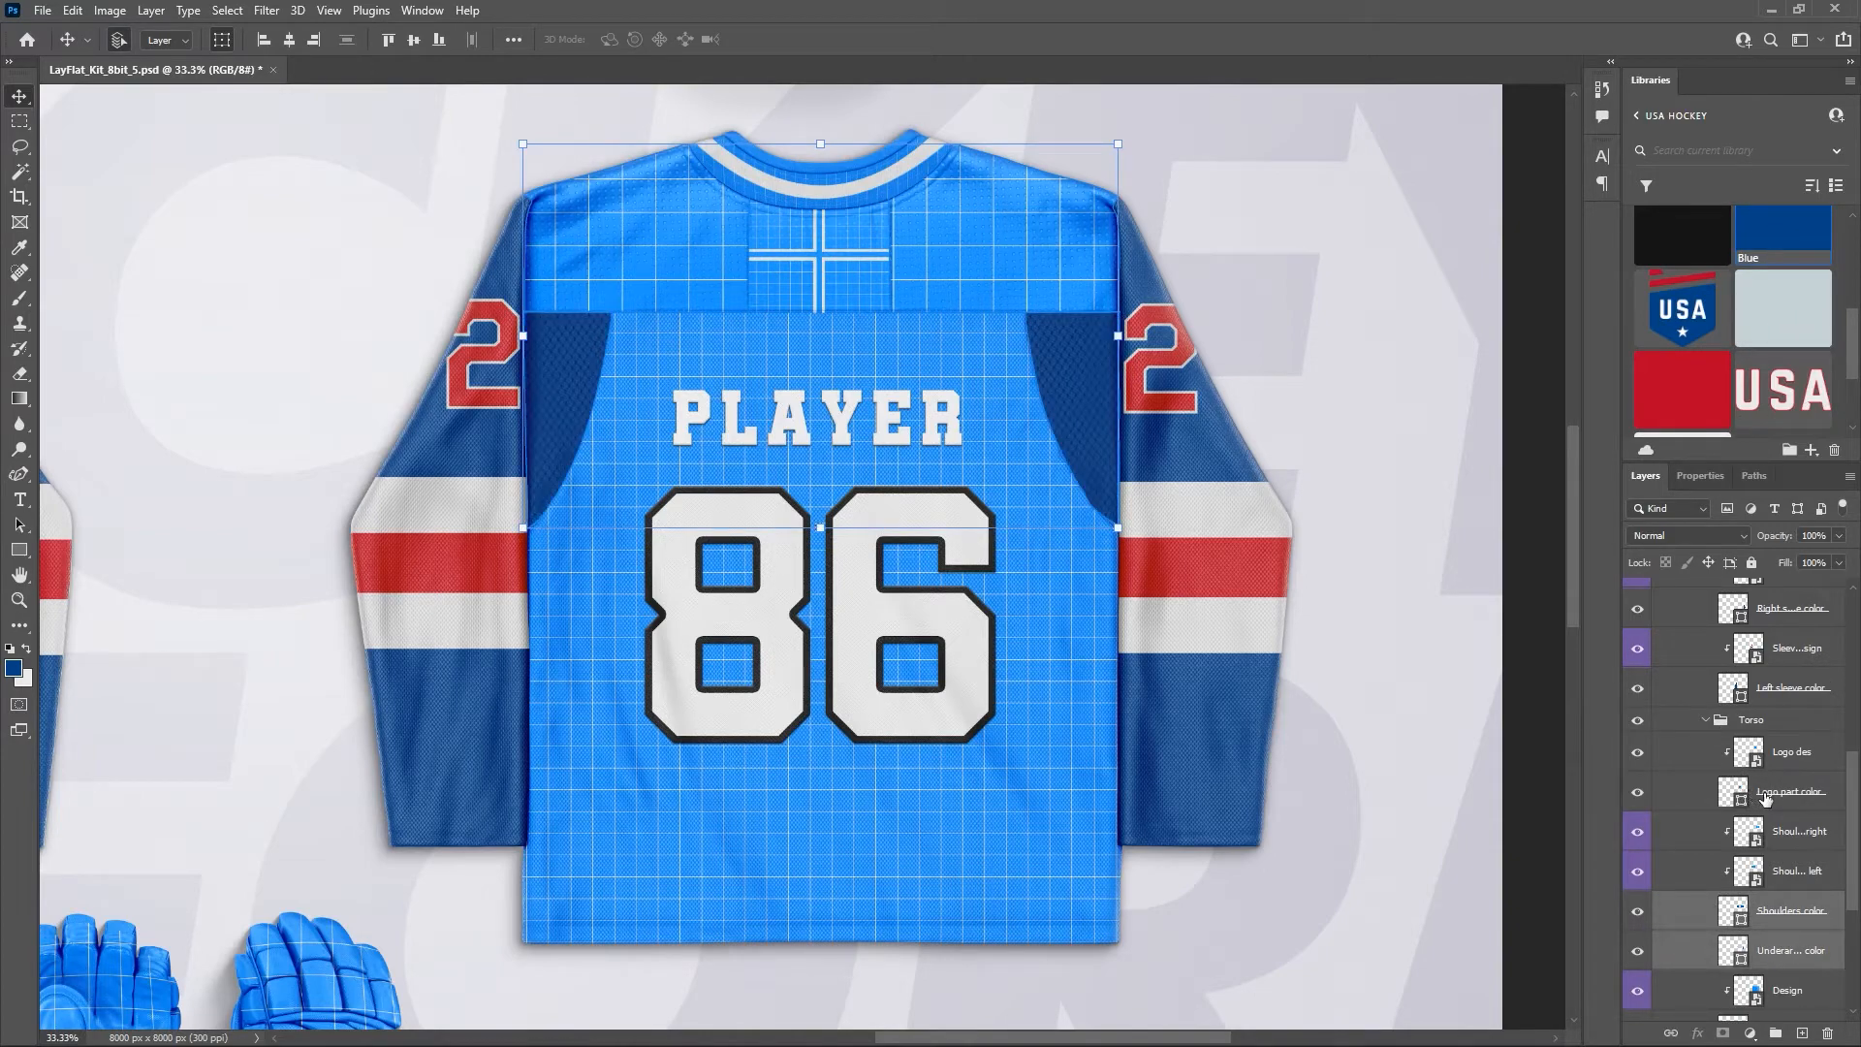
# Set the back jersey's collar color layer to Red and its collar band color layer to Blue.
pyautogui.scroll(2, 1769, 799)
pyautogui.scroll(2, 1795, 790)
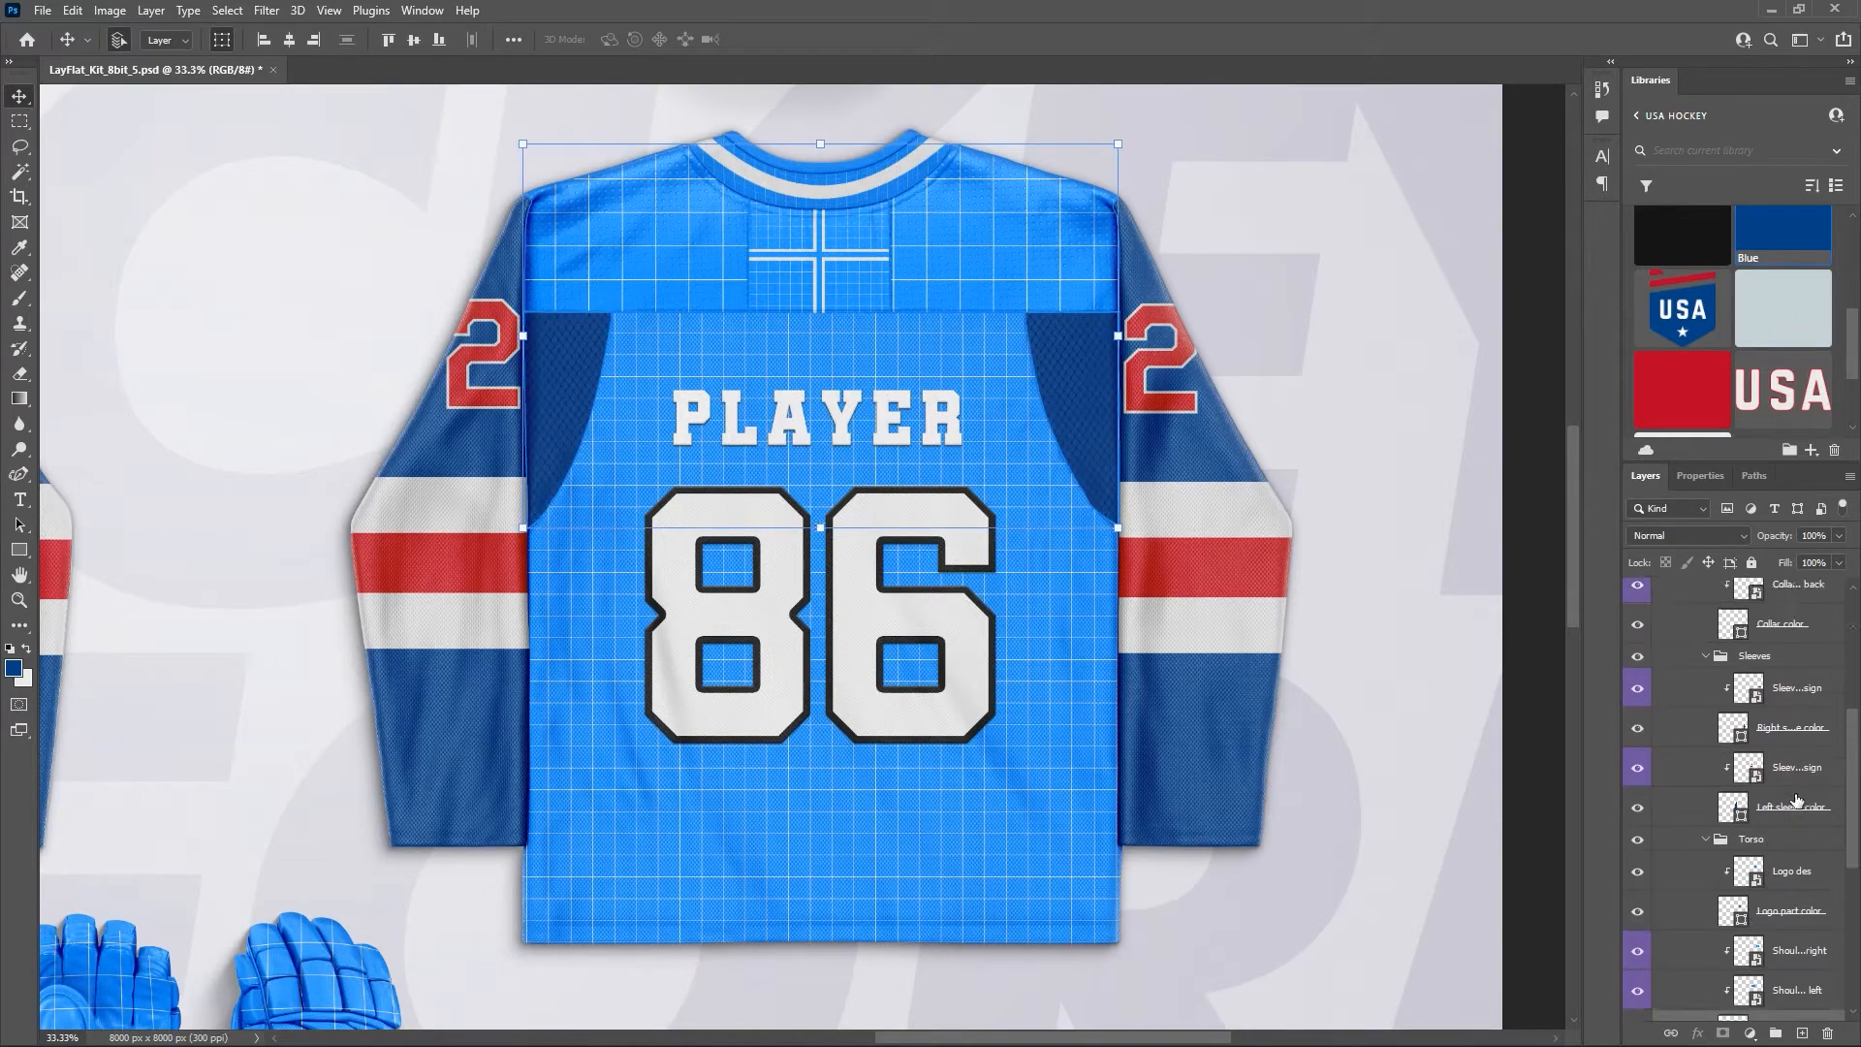
pyautogui.click(1758, 667)
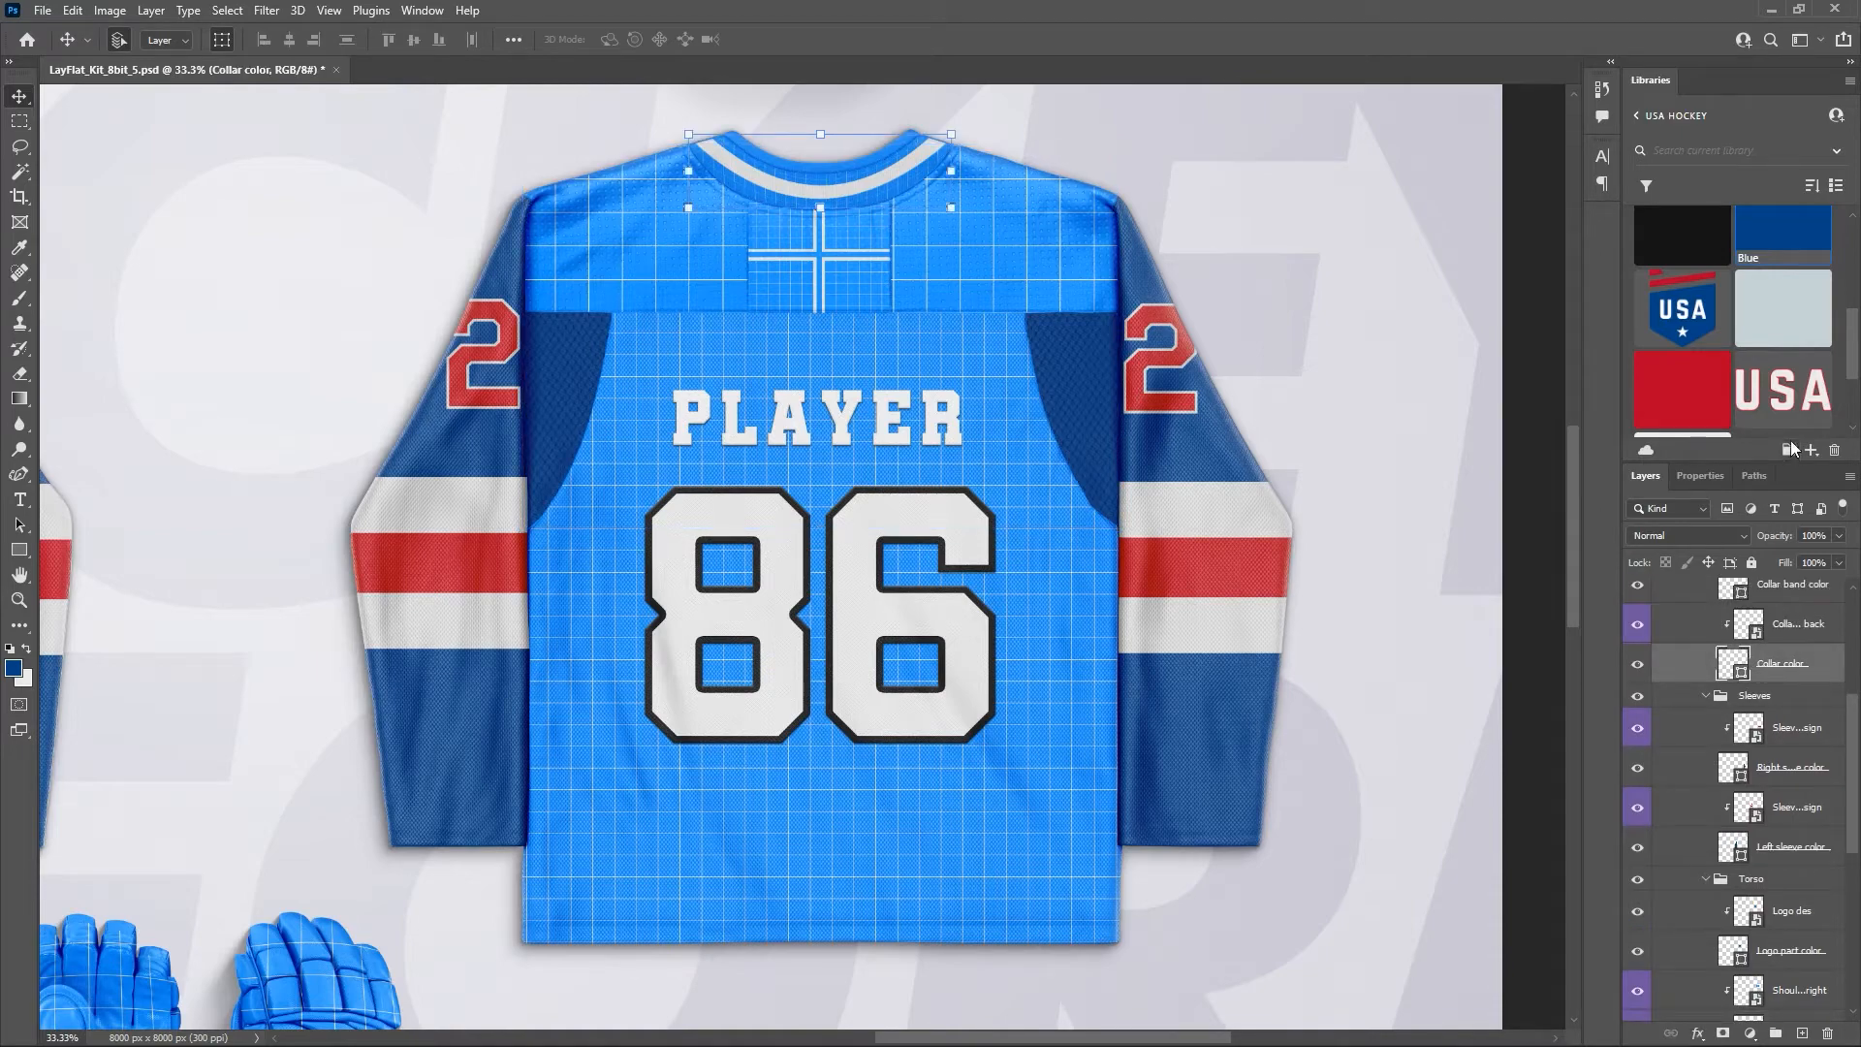
pyautogui.click(1682, 388)
pyautogui.scroll(2, 1700, 755)
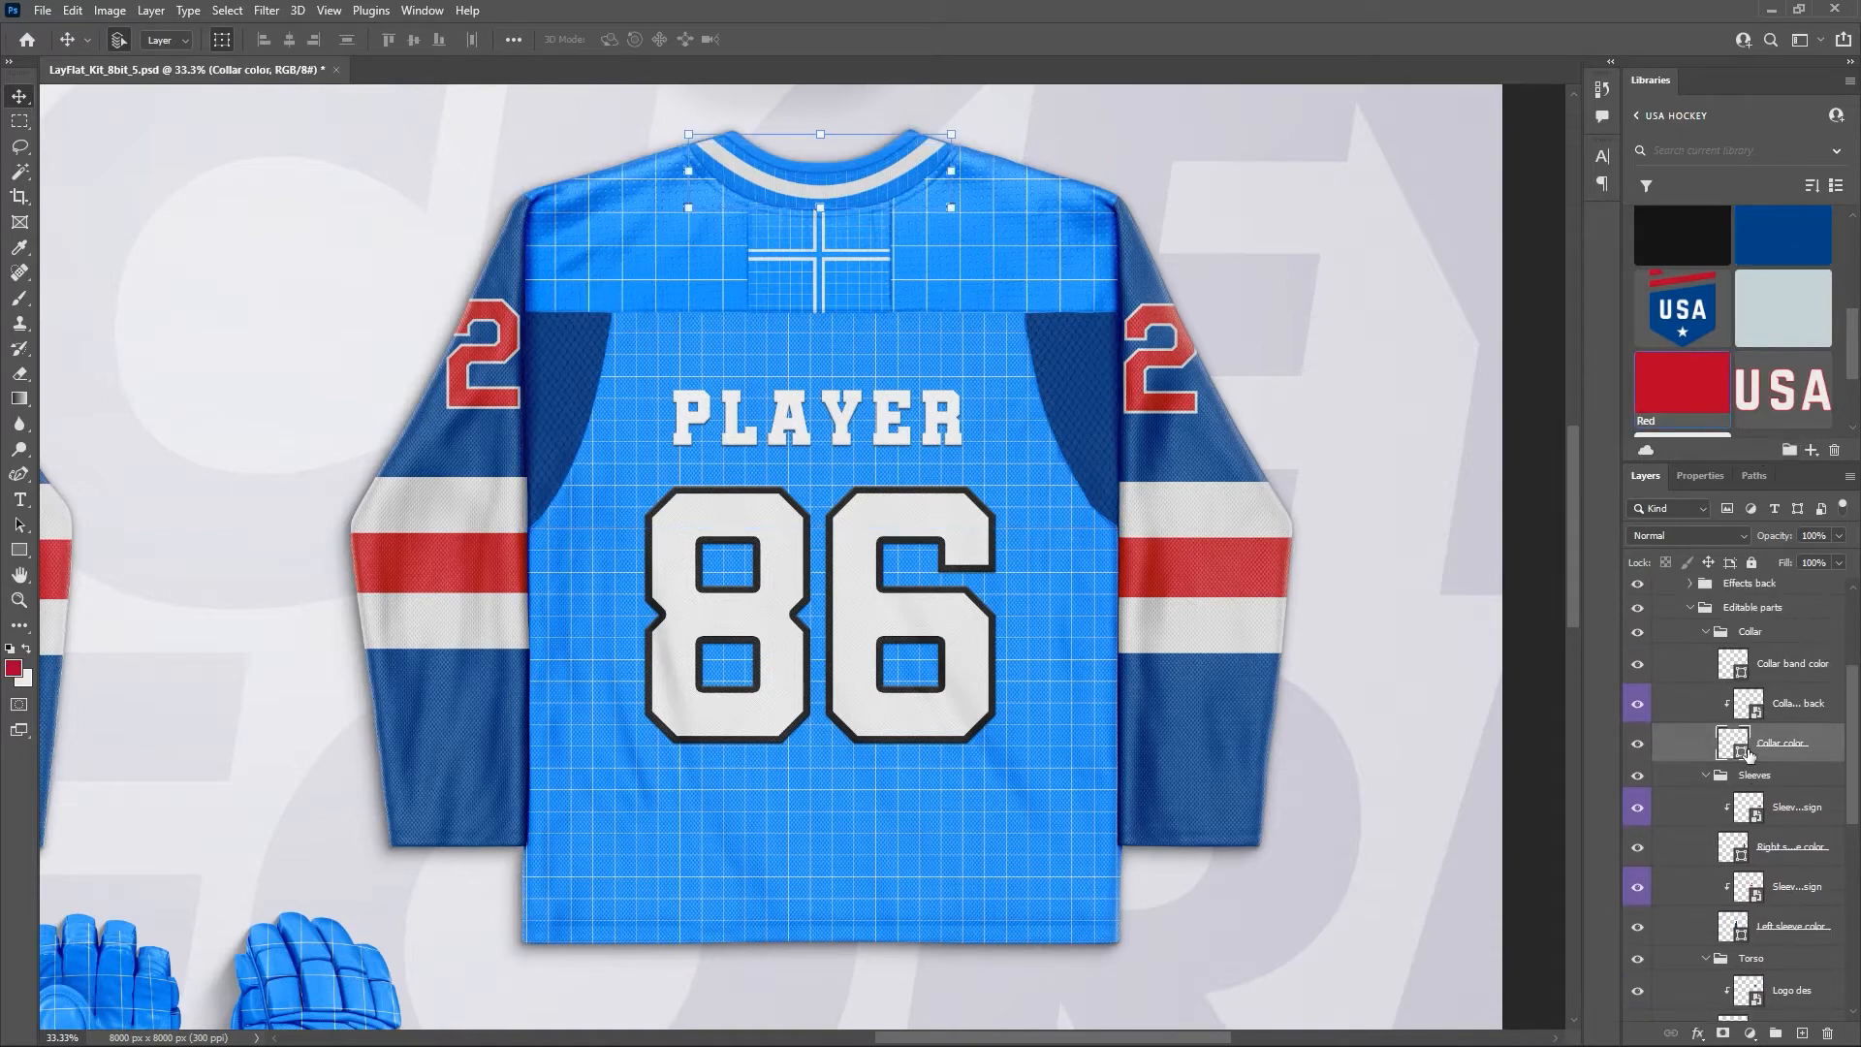
pyautogui.click(1775, 667)
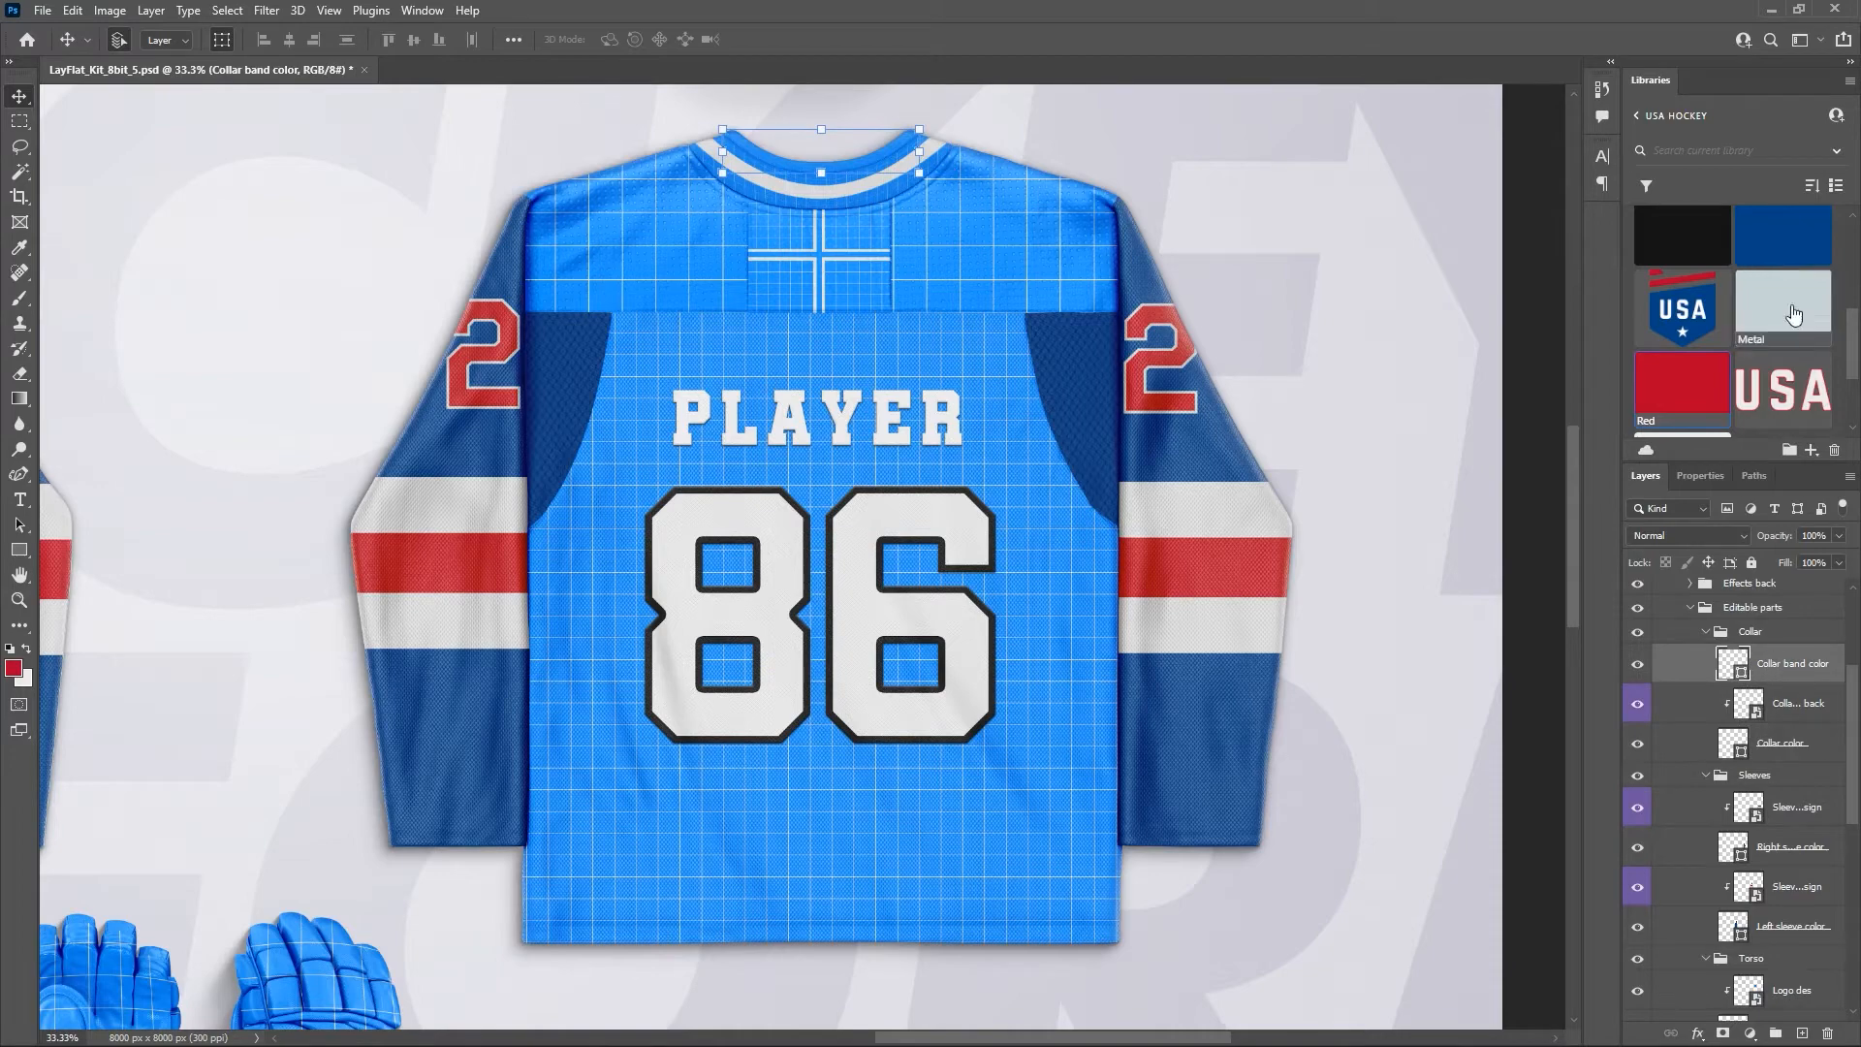
pyautogui.click(1789, 239)
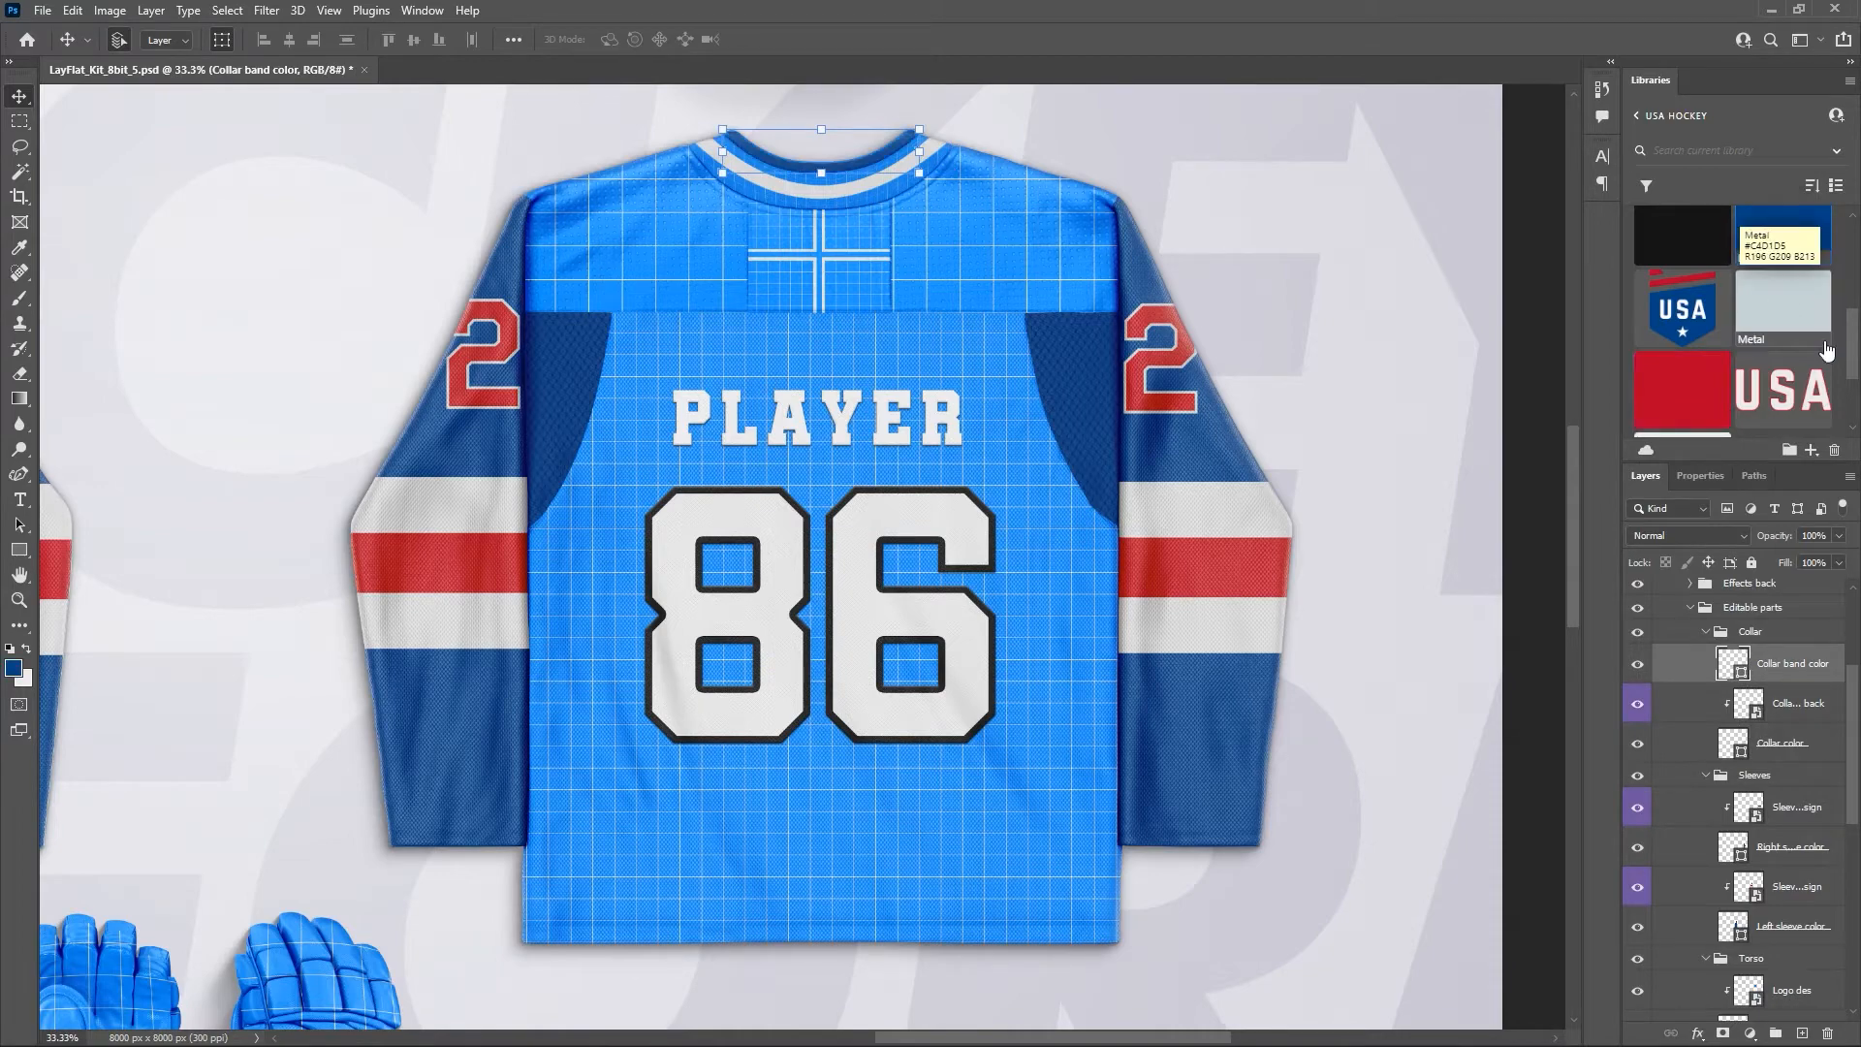
# Open the back collar design smart object, recolor its BG color layer Red and hide the Grid layer.
pyautogui.doubleClick(1759, 715)
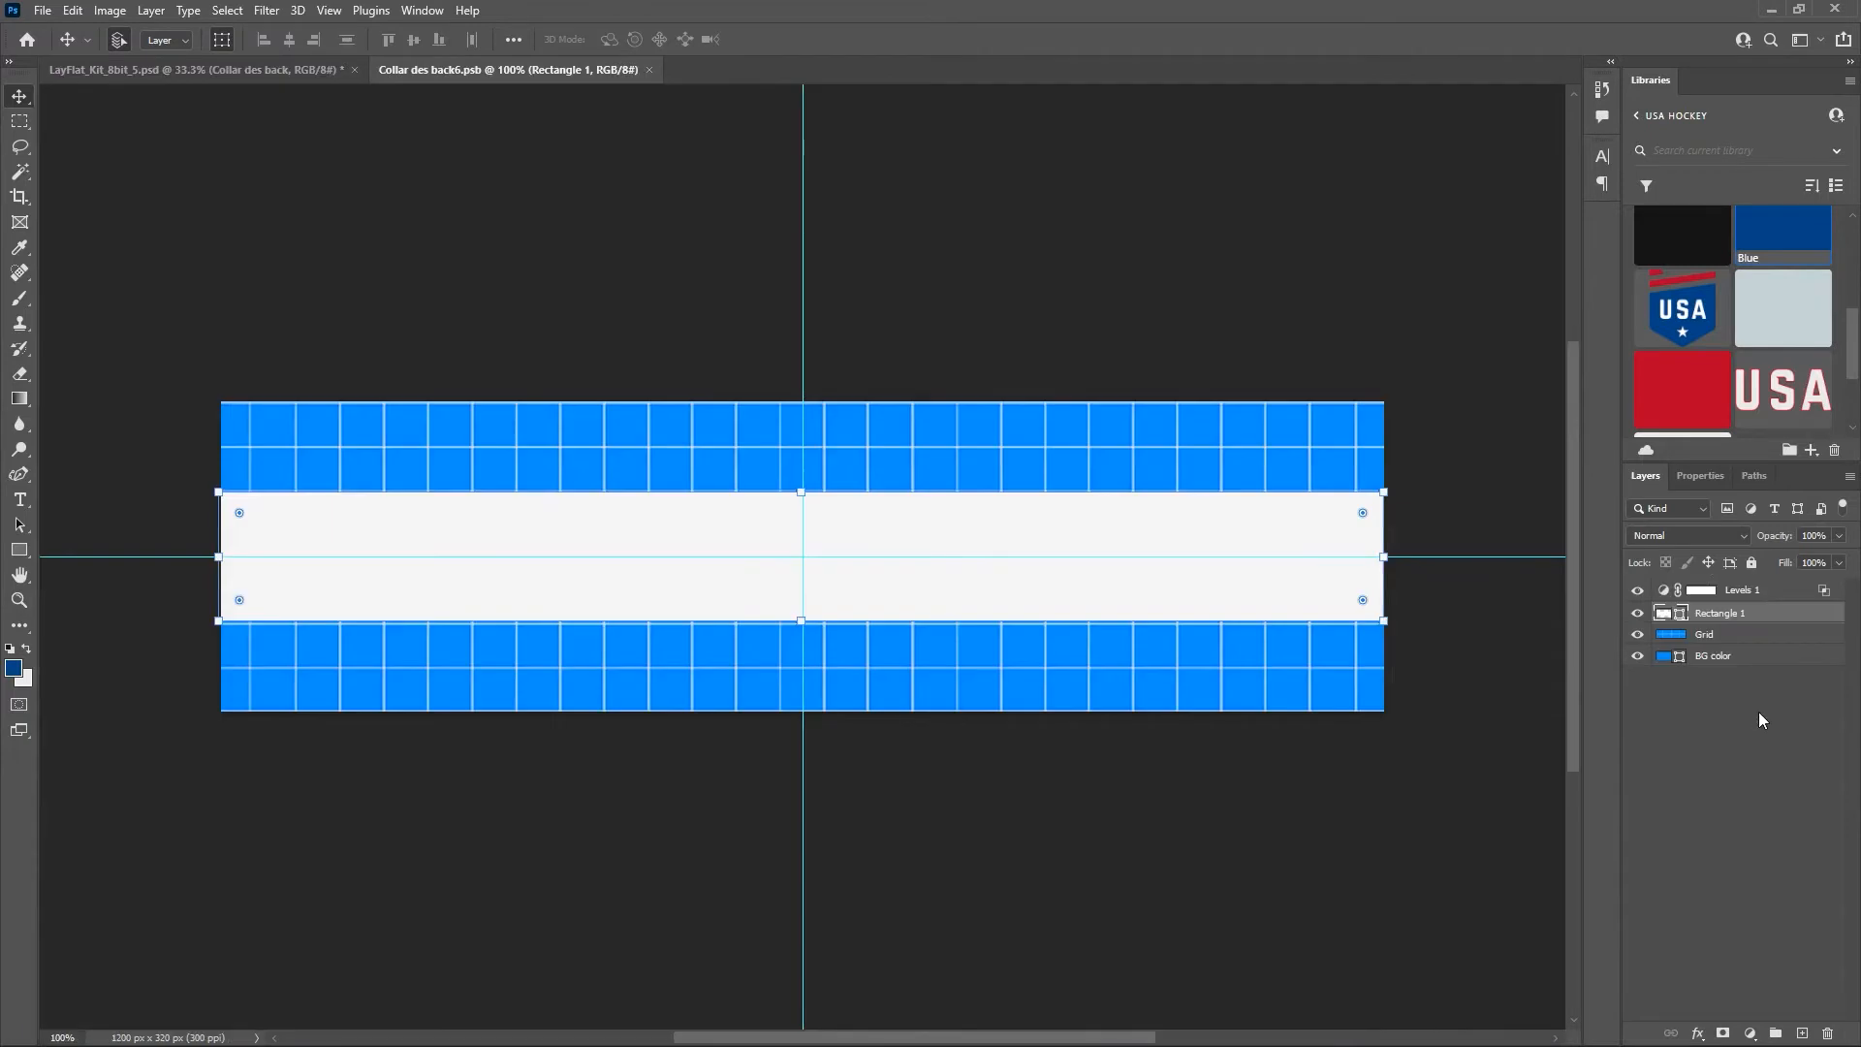
pyautogui.click(1711, 658)
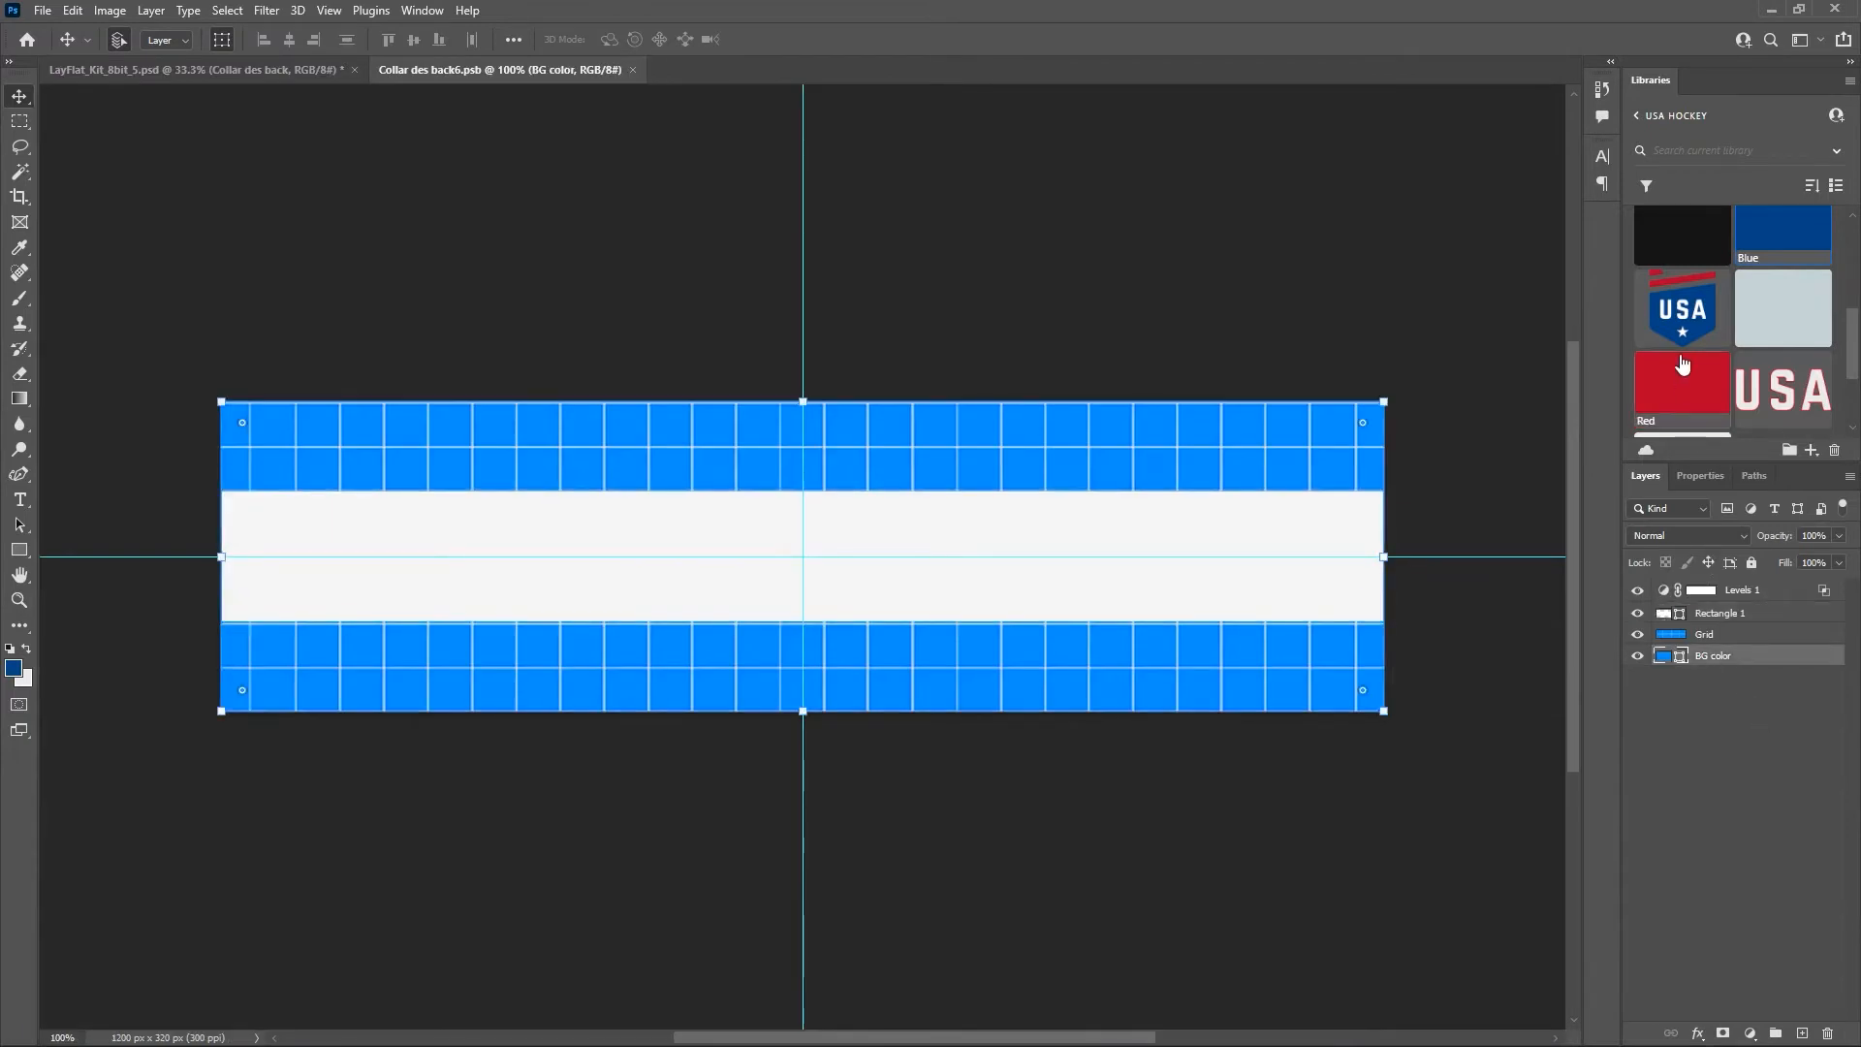
pyautogui.click(1682, 395)
pyautogui.click(1638, 634)
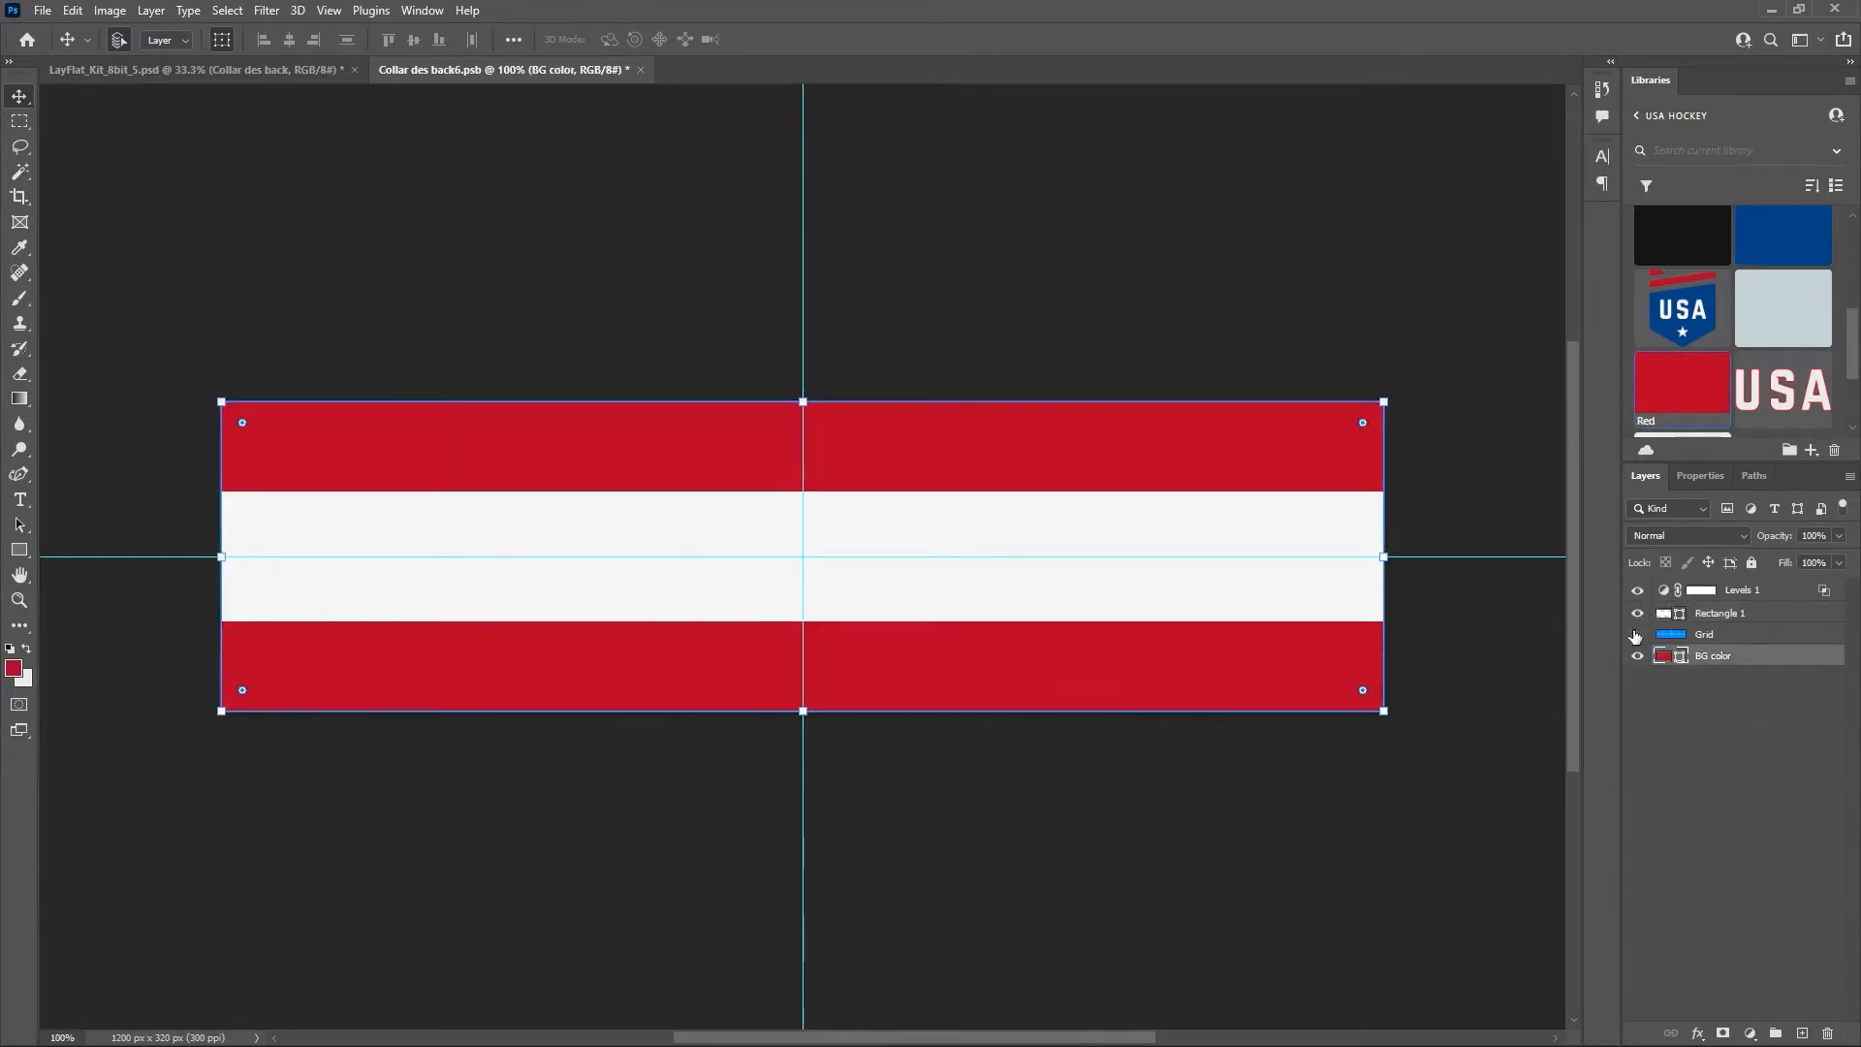
# Resize the white Rectangle 1 stripe so its left edge meets the canvas edge, and save the smart object.
pyautogui.click(1722, 617)
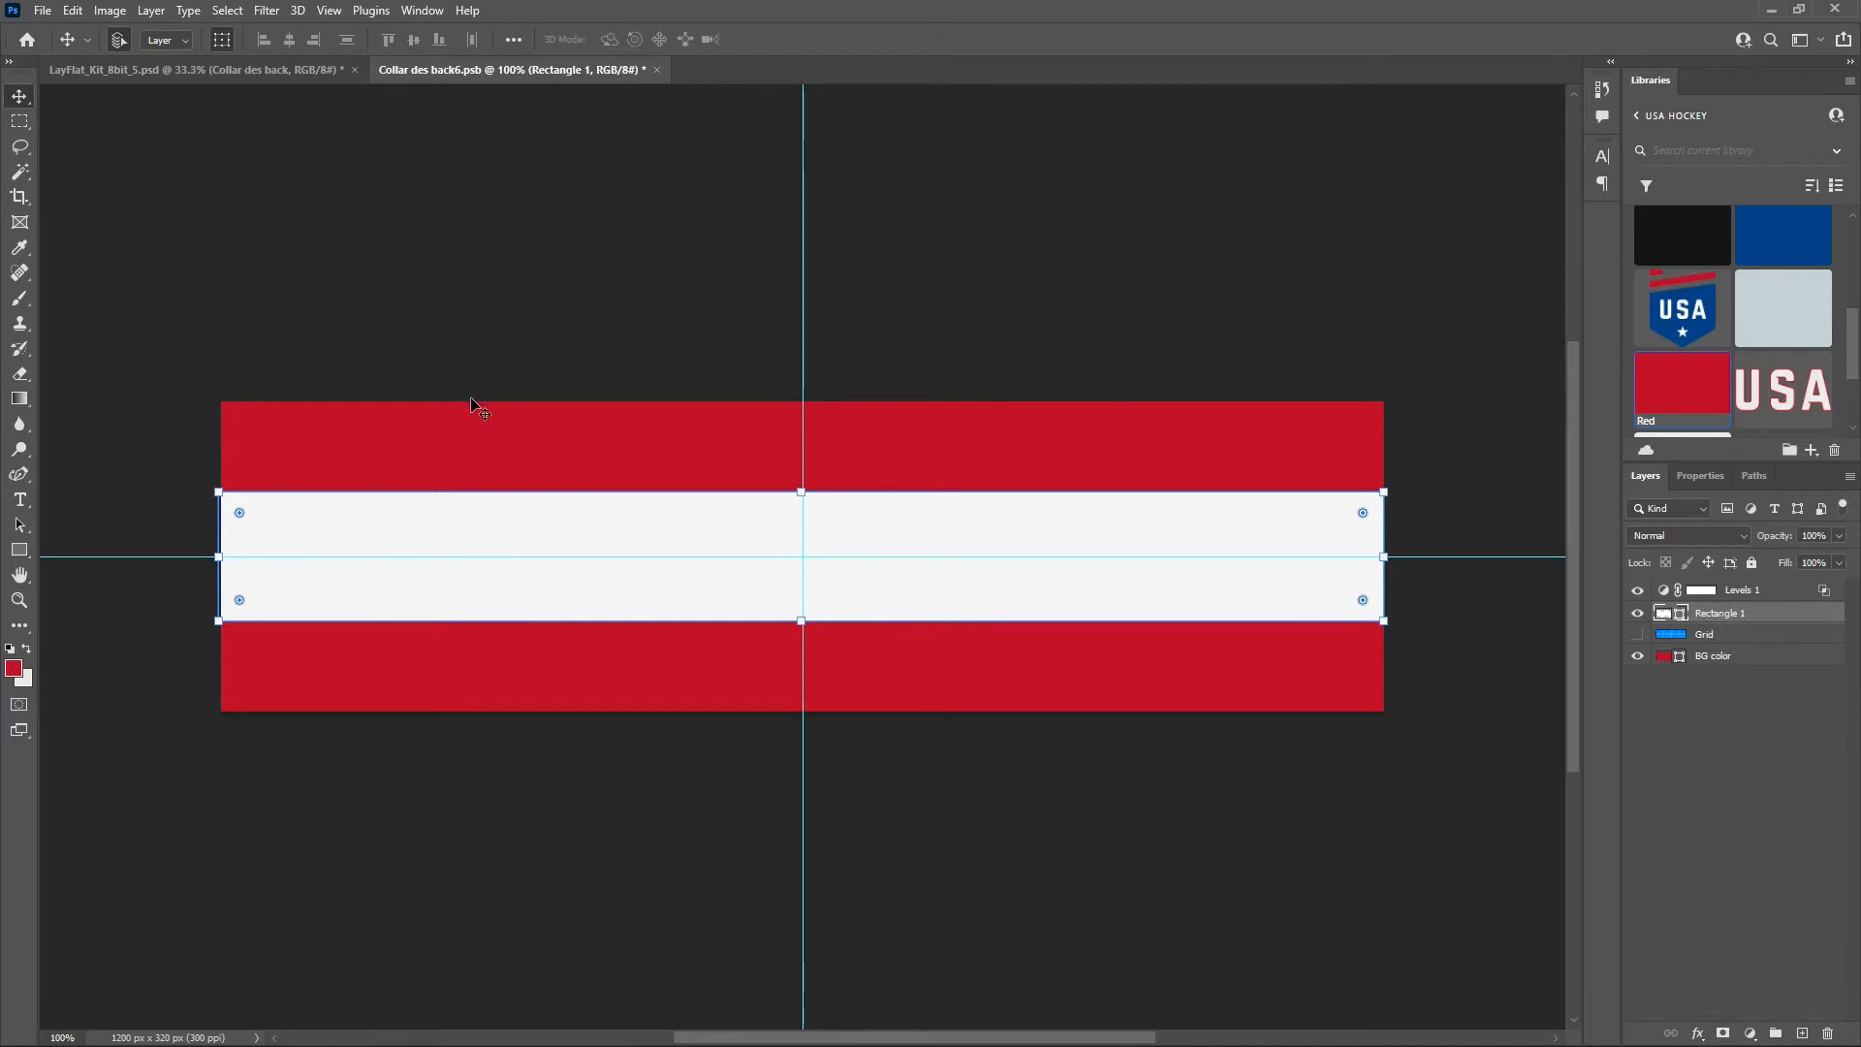
pyautogui.hotkey('ctrl', 't')
pyautogui.moveTo(218, 556); pyautogui.dragTo(222, 557)
pyautogui.click(946, 39)
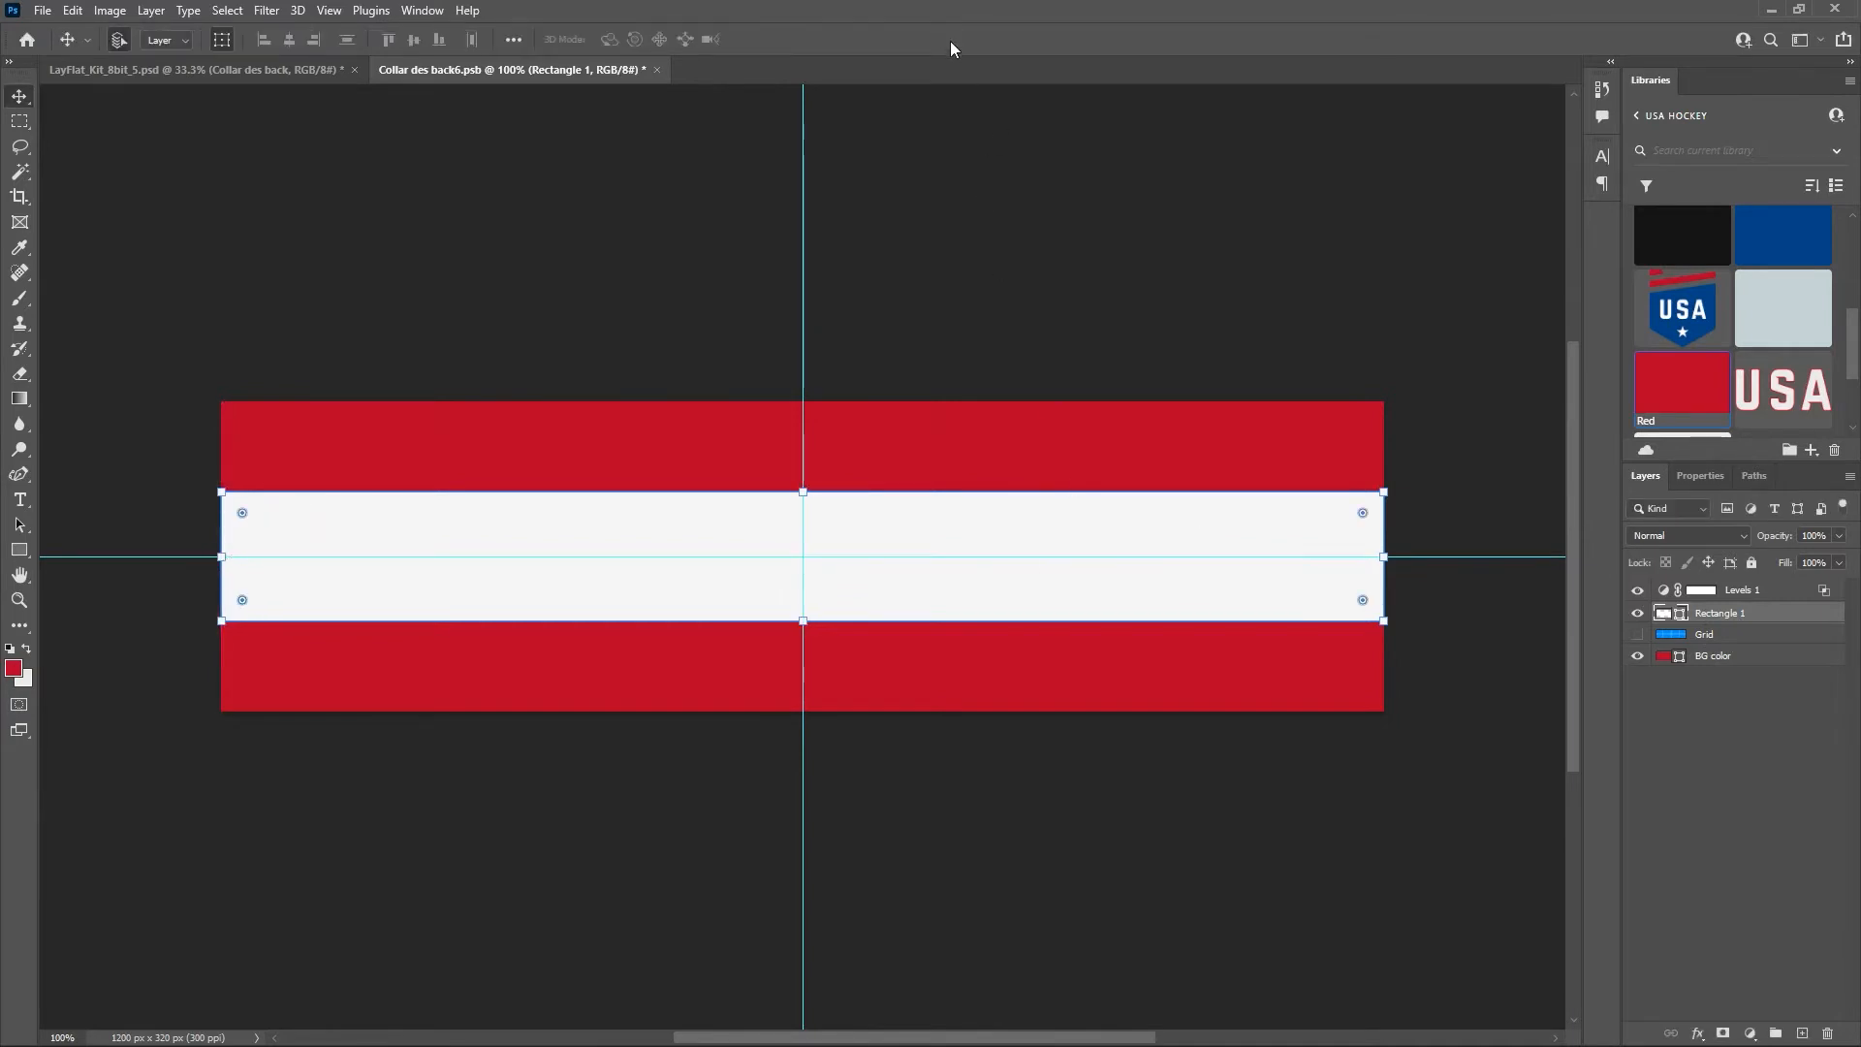
pyautogui.hotkey('ctrl', 's')
# Compare the back collar with the front jersey's in the kit document, and increase the white collar stripe's height to 156 px about its center.
pyautogui.click(252, 70)
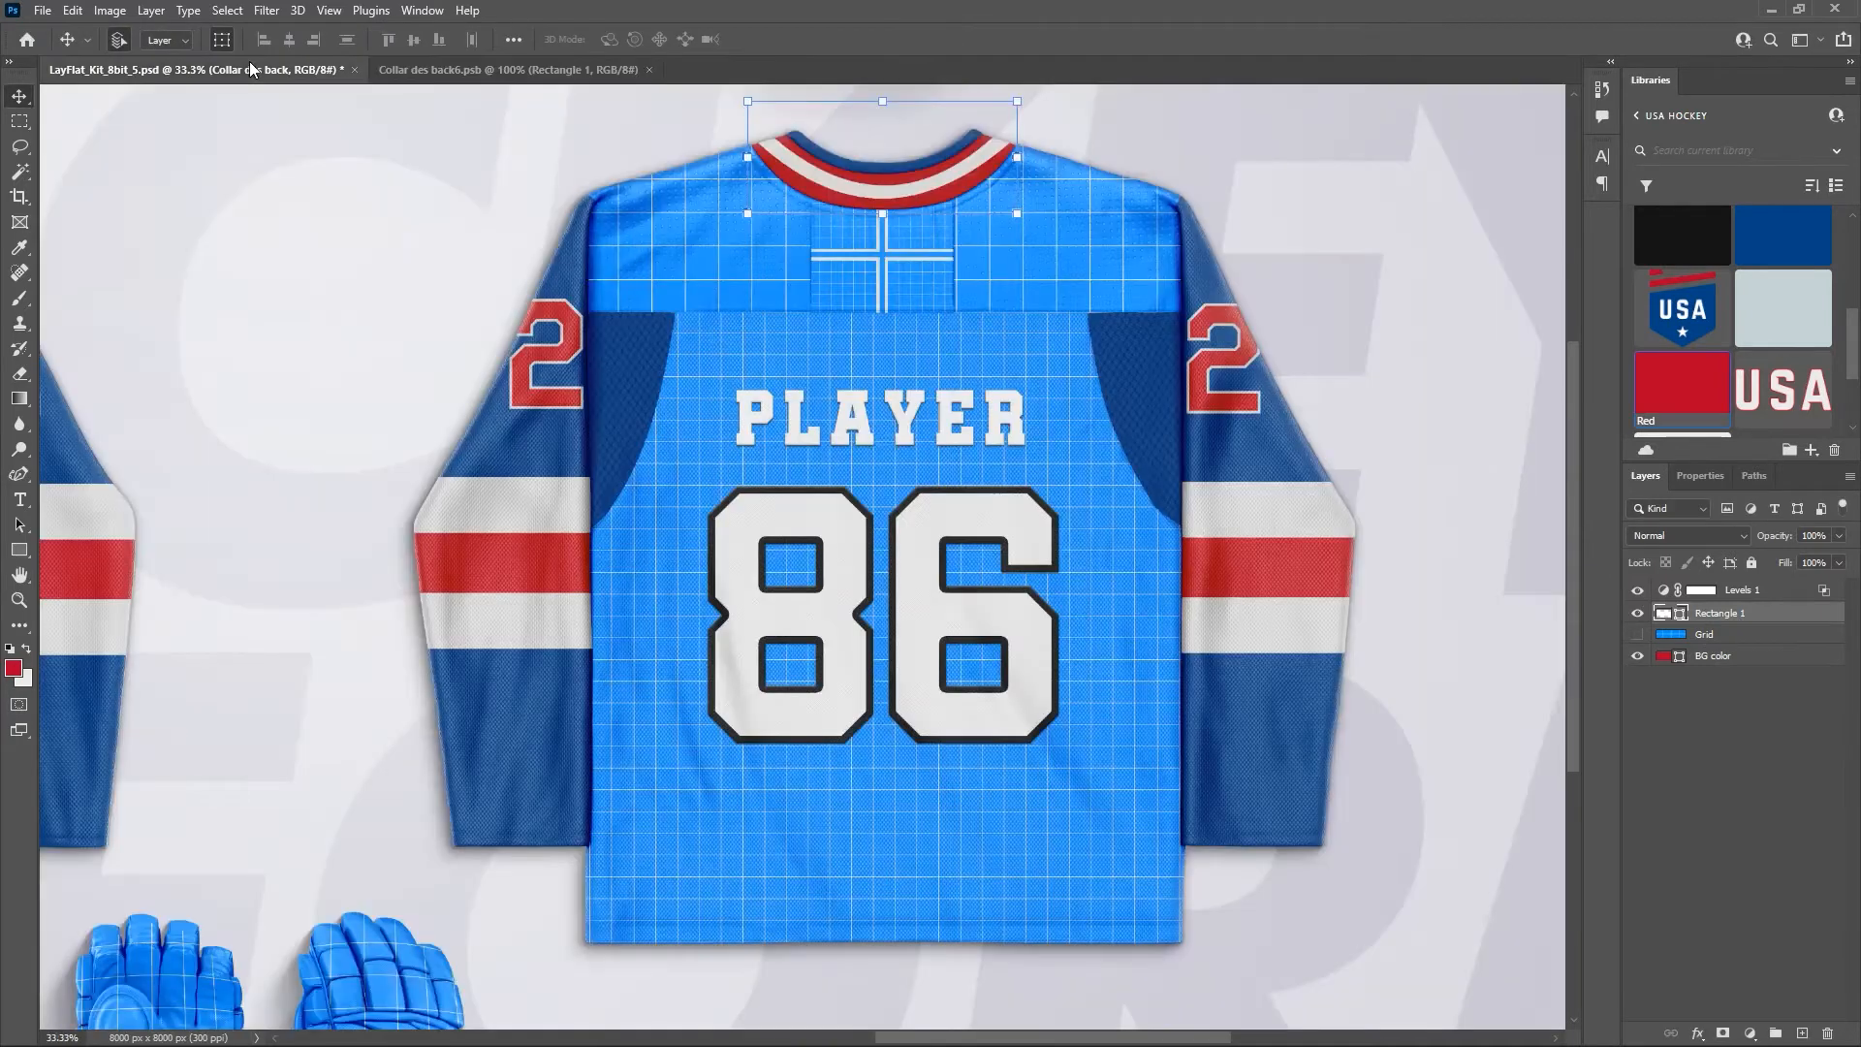
pyautogui.moveTo(510, 366); pyautogui.dragTo(882, 394)
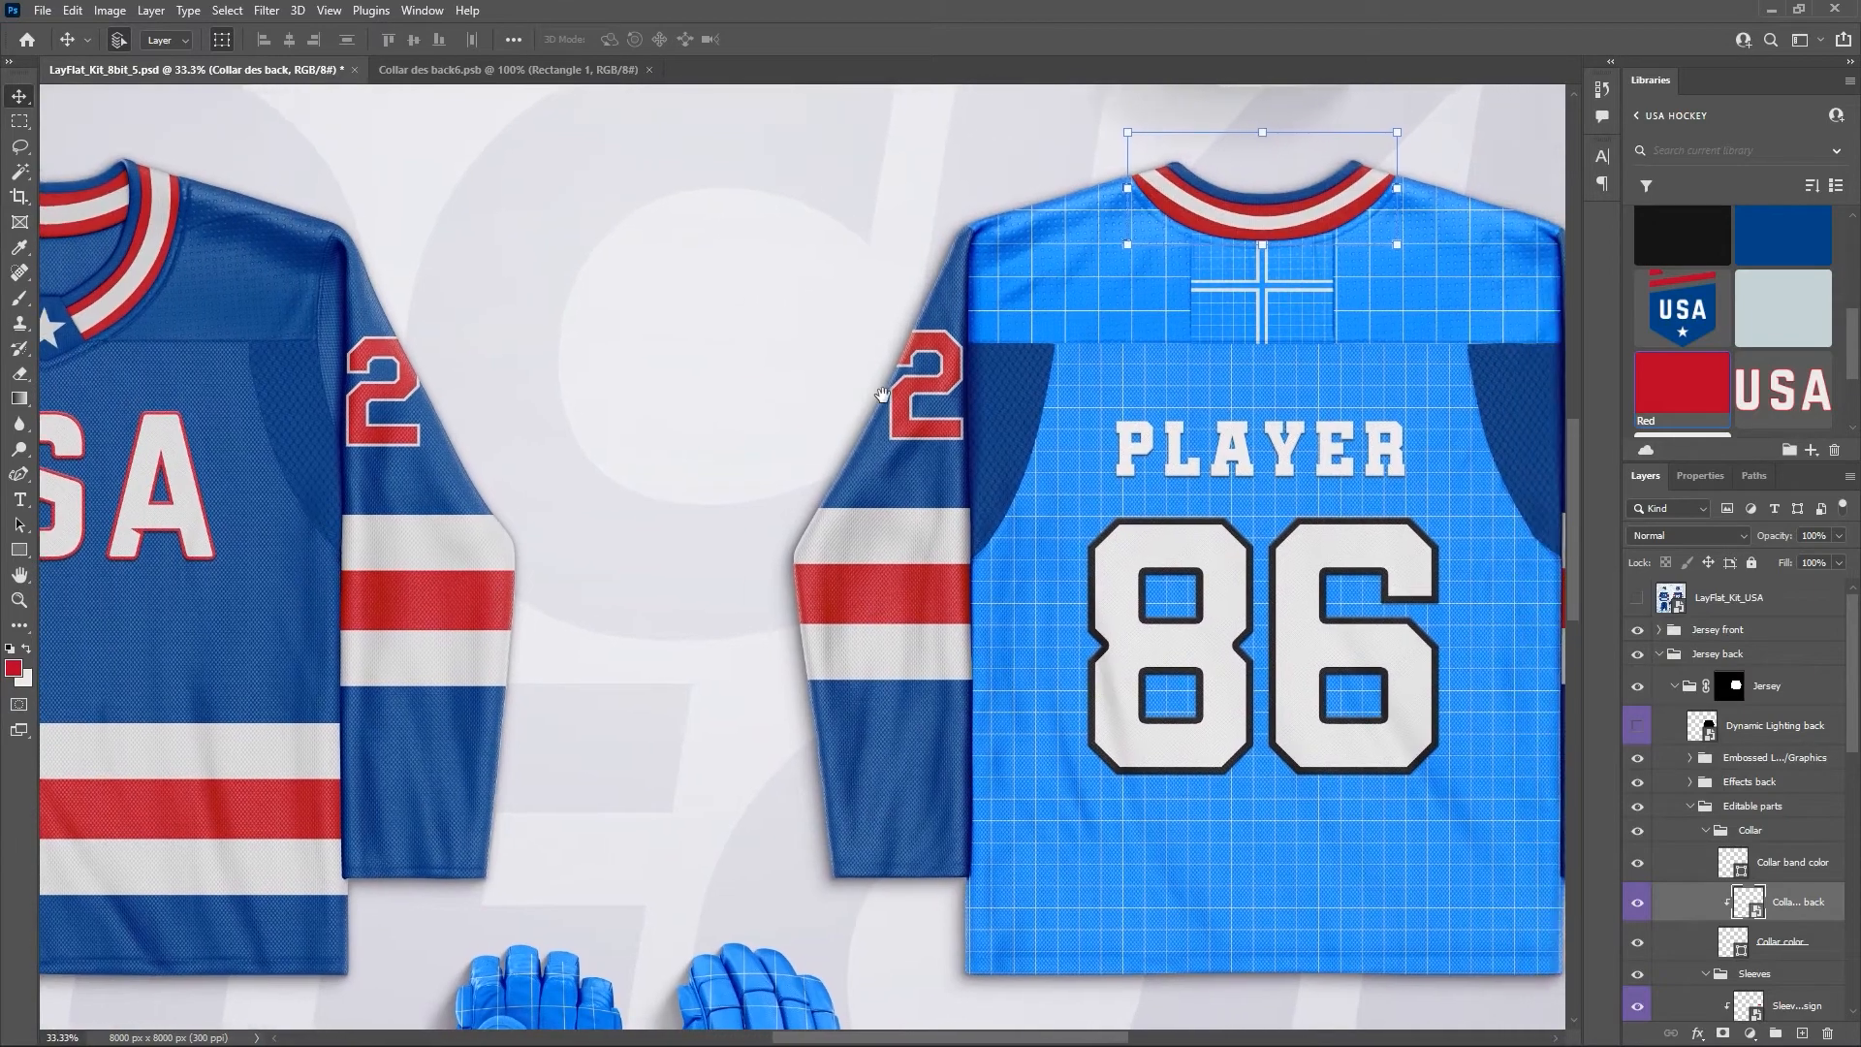
pyautogui.click(535, 70)
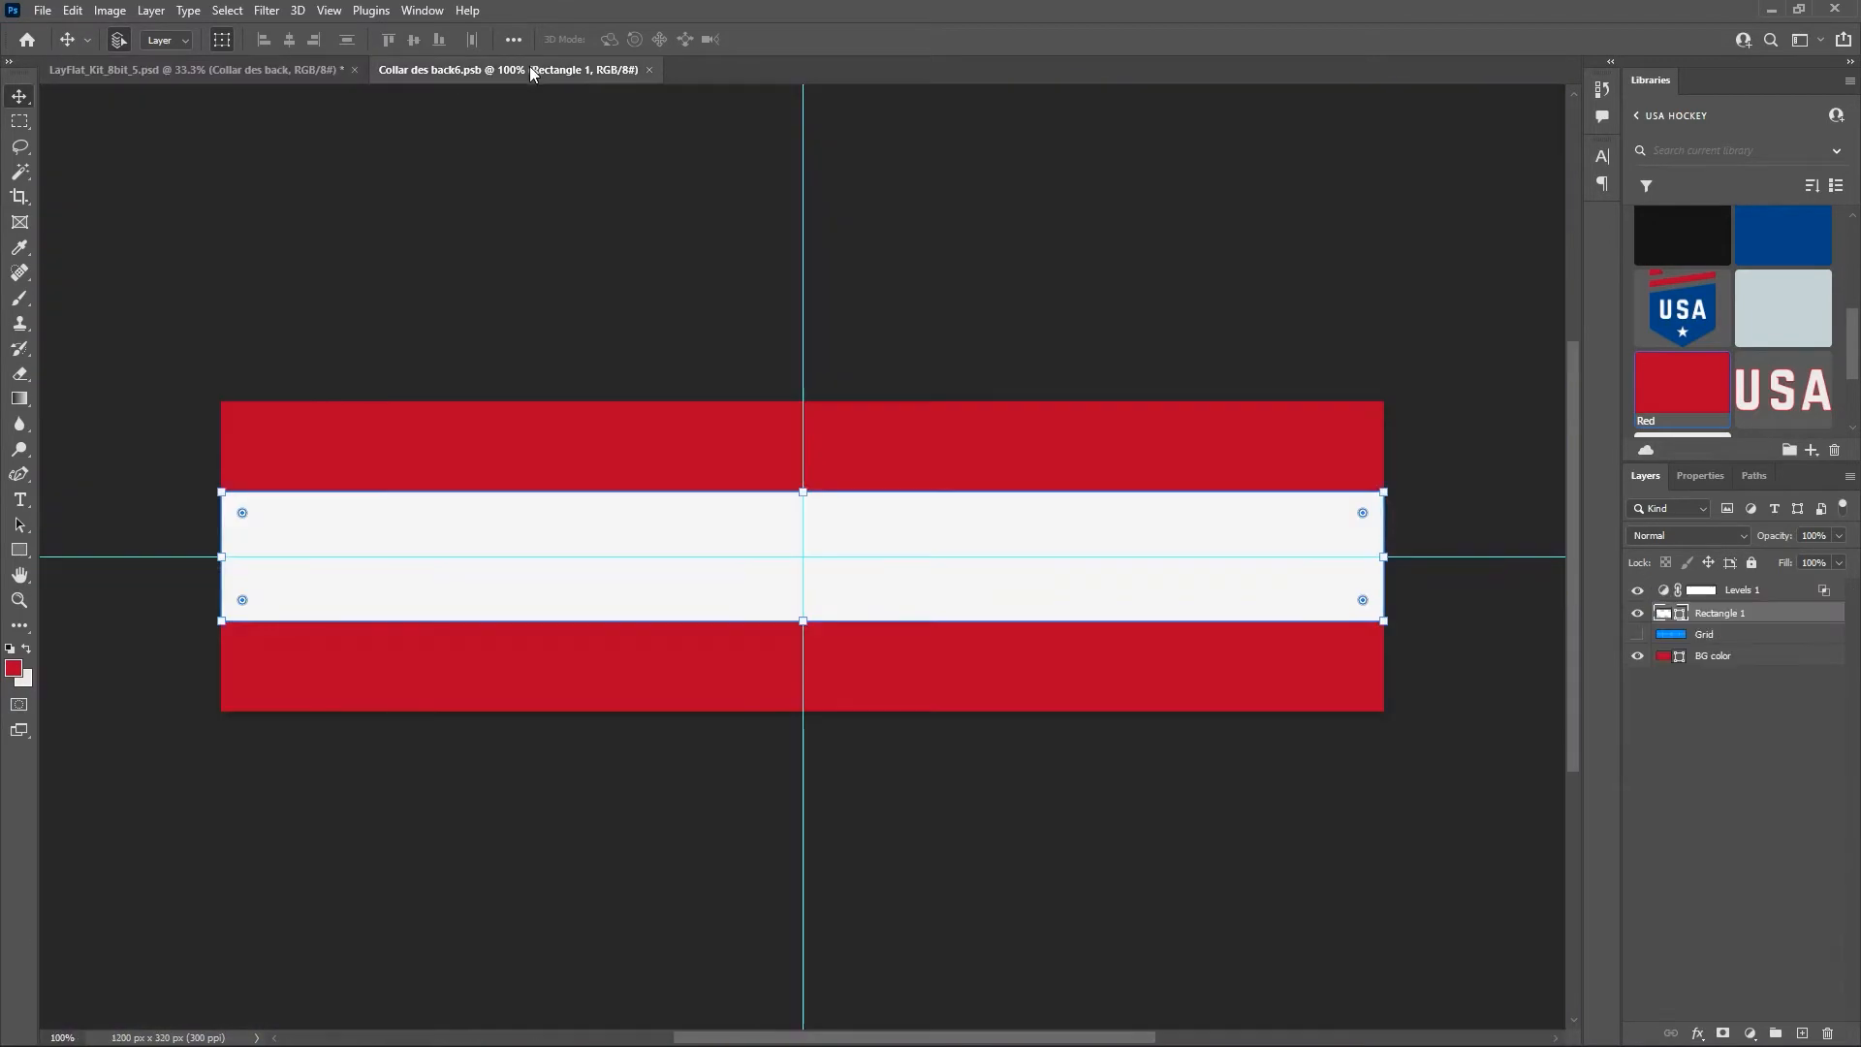
pyautogui.click(806, 616)
pyautogui.moveTo(806, 616); pyautogui.dragTo(806, 628)
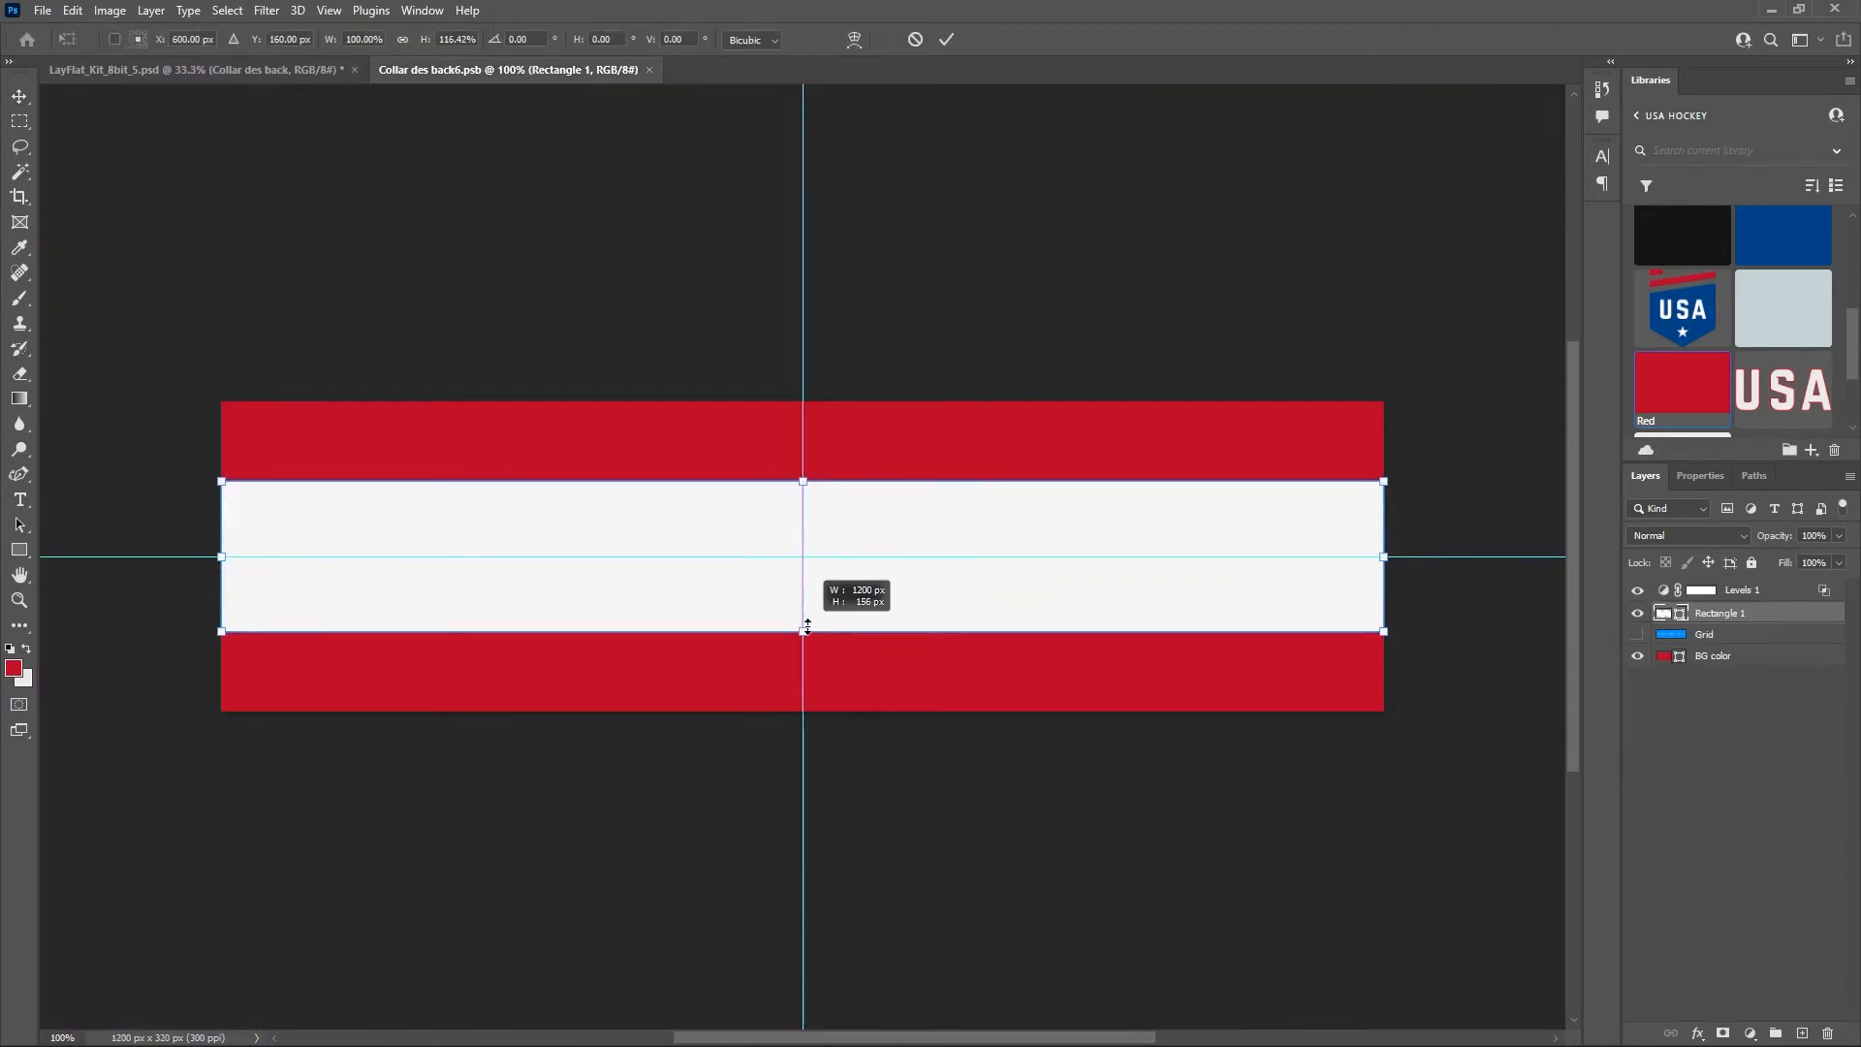
pyautogui.click(942, 38)
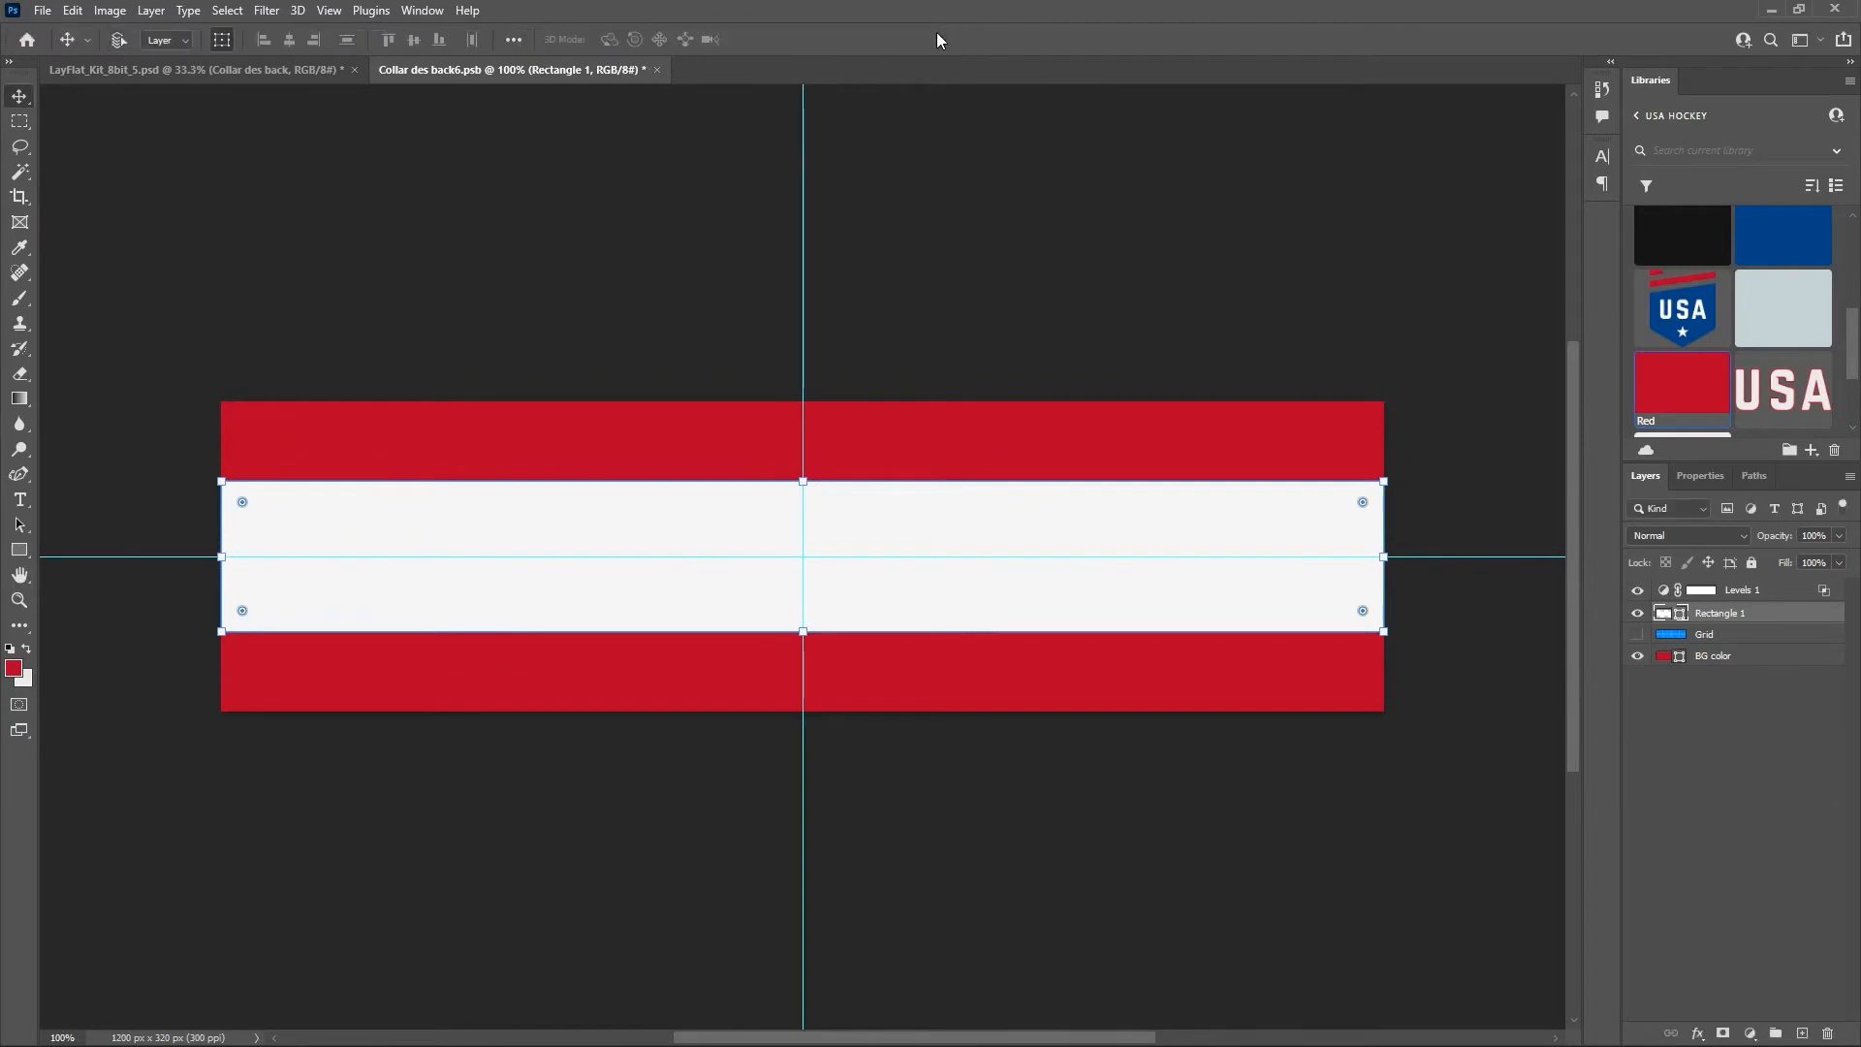
# Return to the kit document and hide the back jersey's right and left shoulder design layers in the Torso group.
pyautogui.click(239, 76)
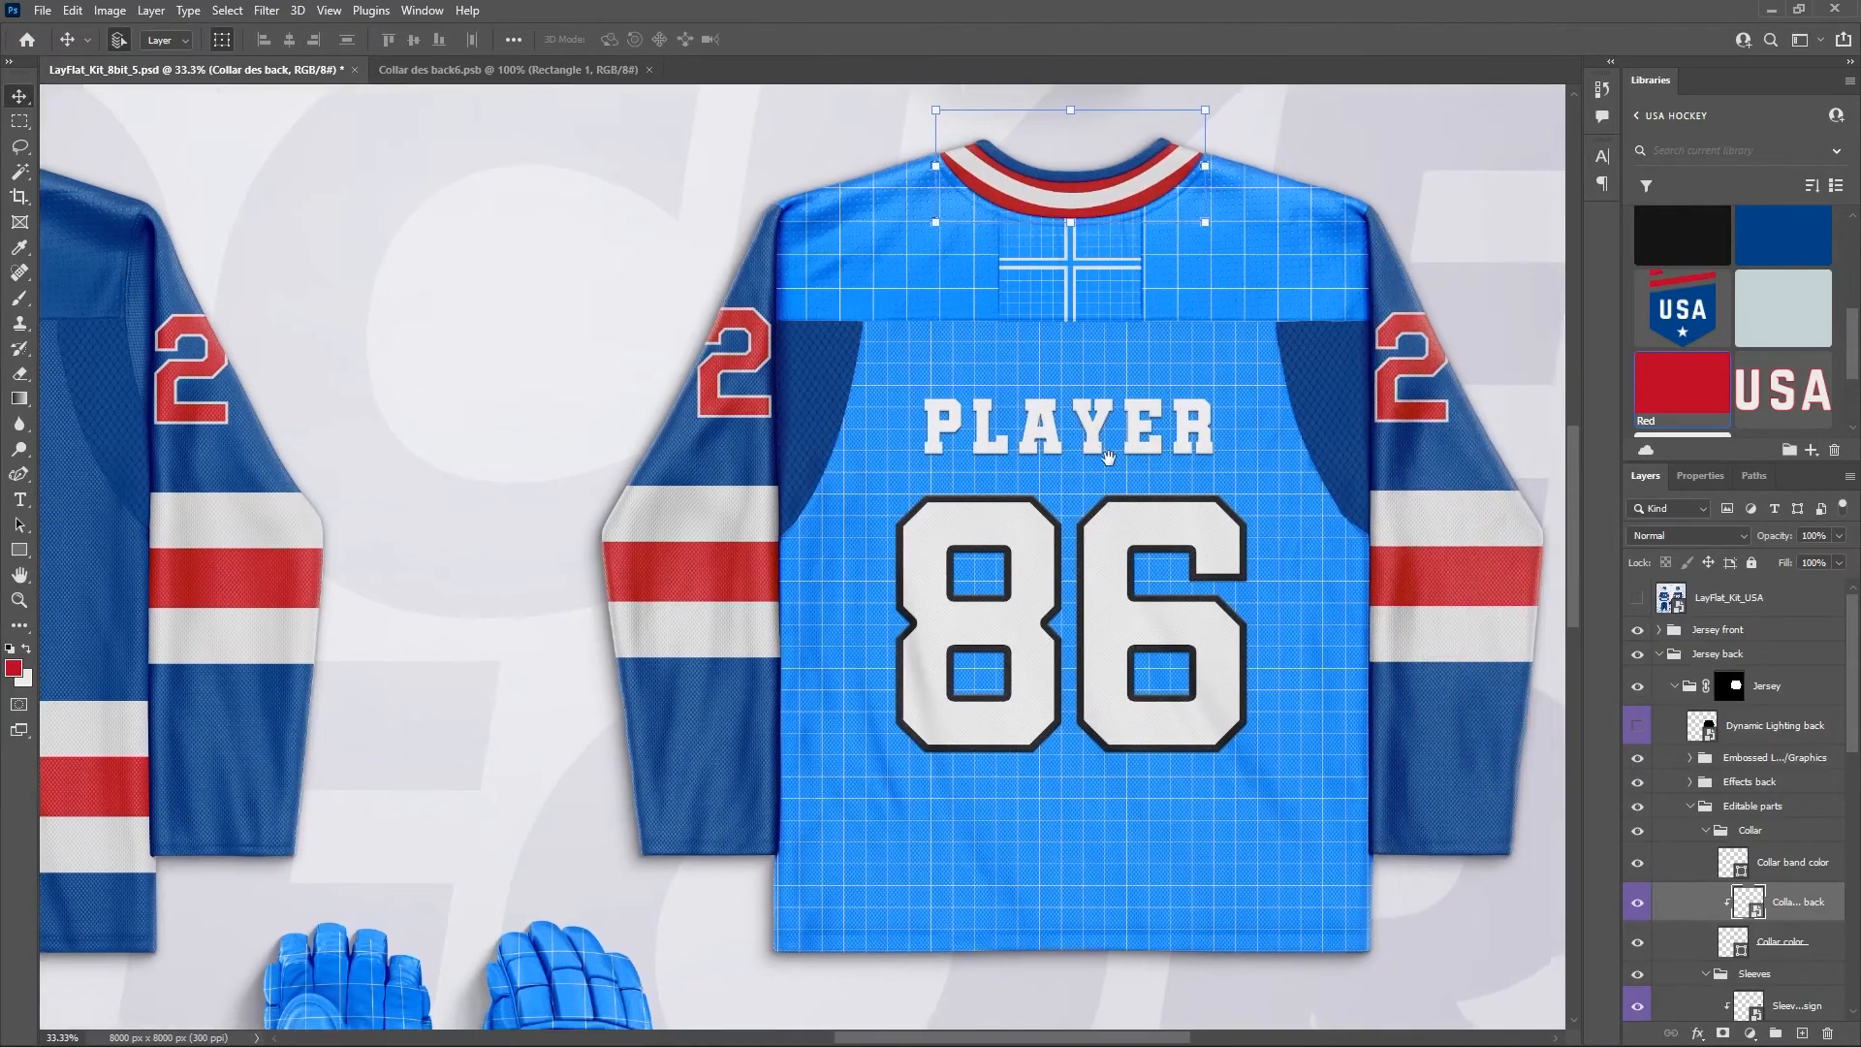
pyautogui.moveTo(1108, 456); pyautogui.dragTo(963, 457)
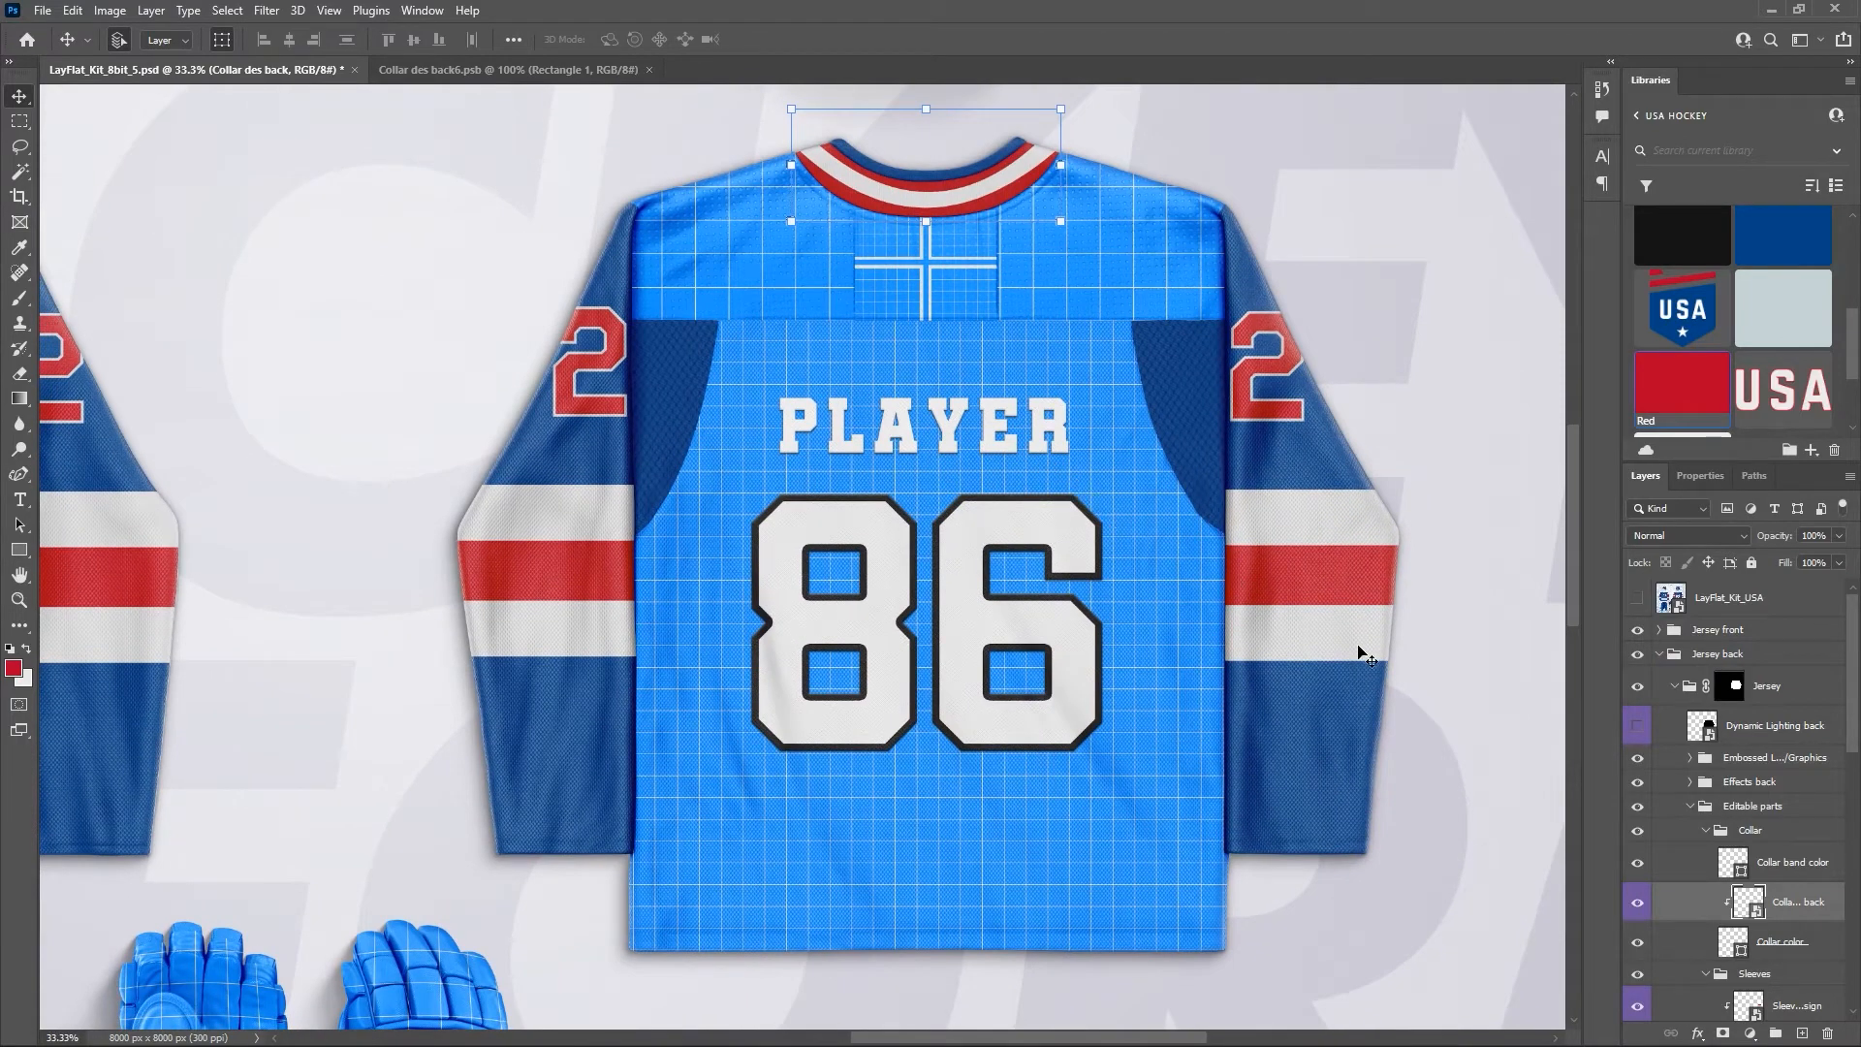
pyautogui.scroll(-3, 1740, 817)
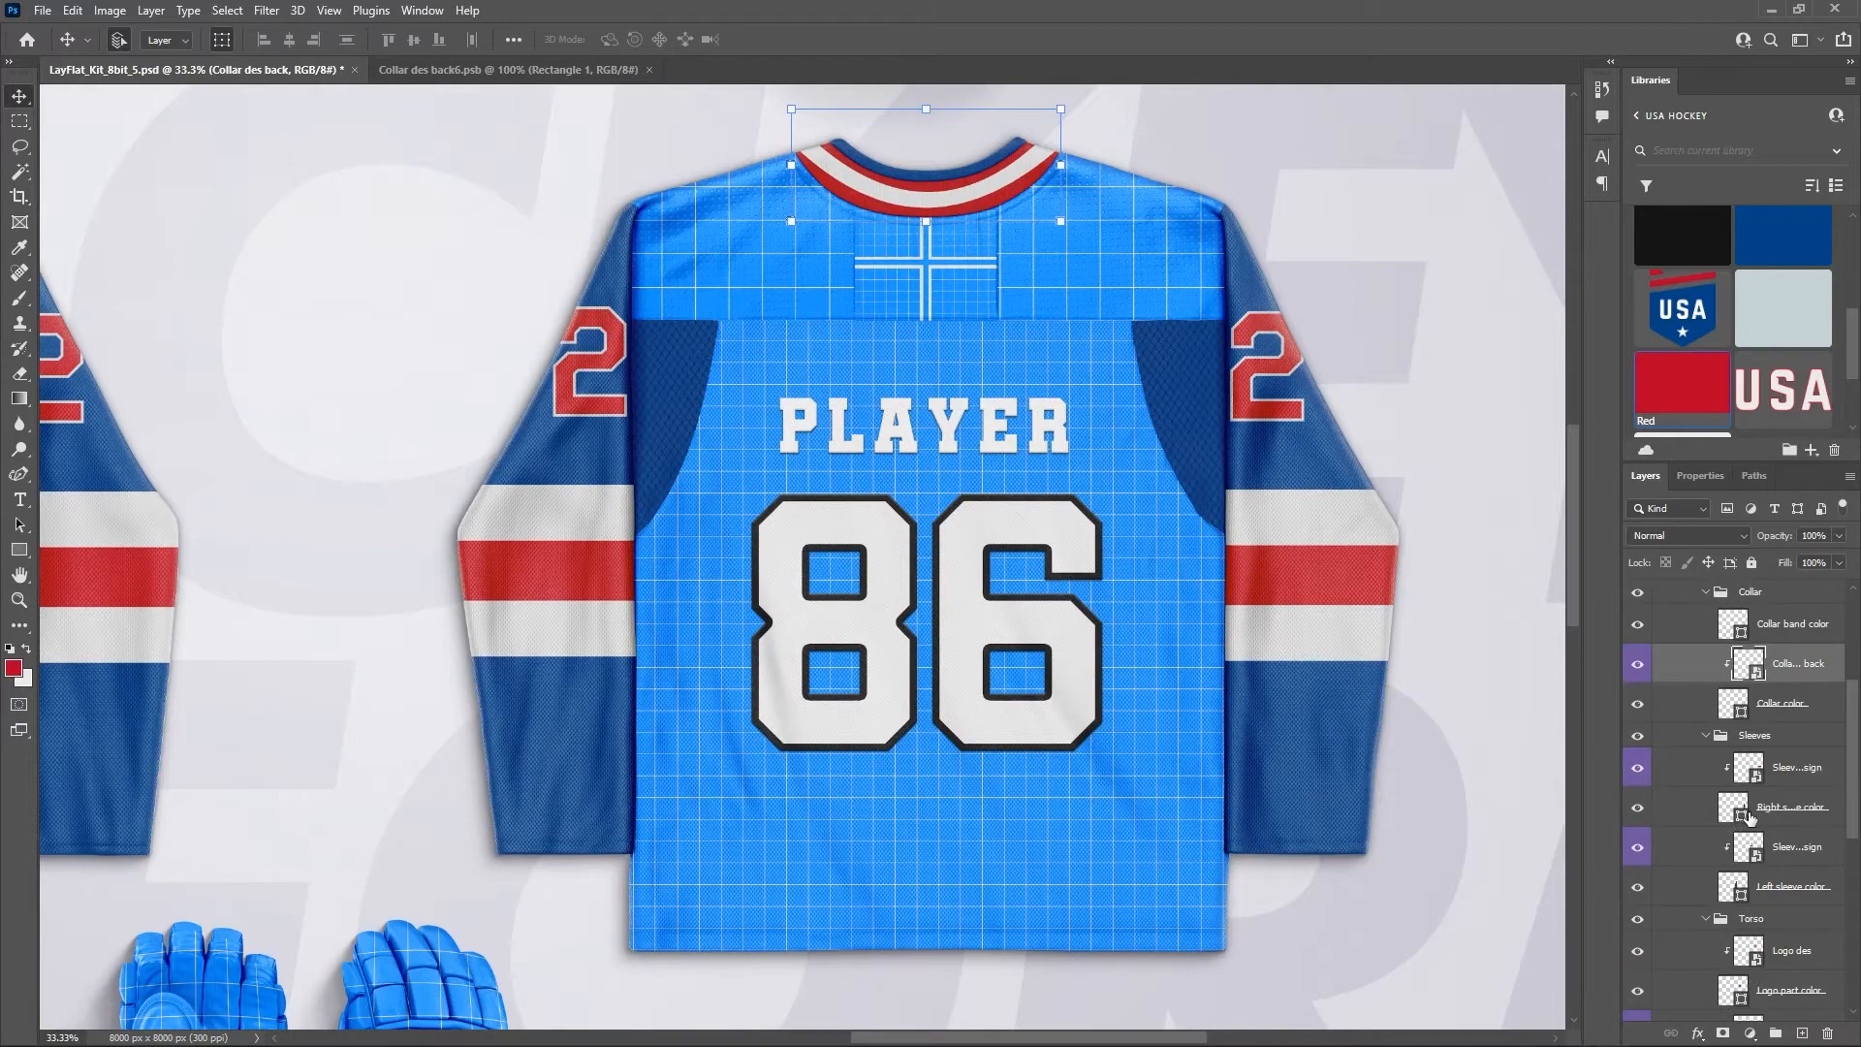
pyautogui.scroll(-1, 1756, 836)
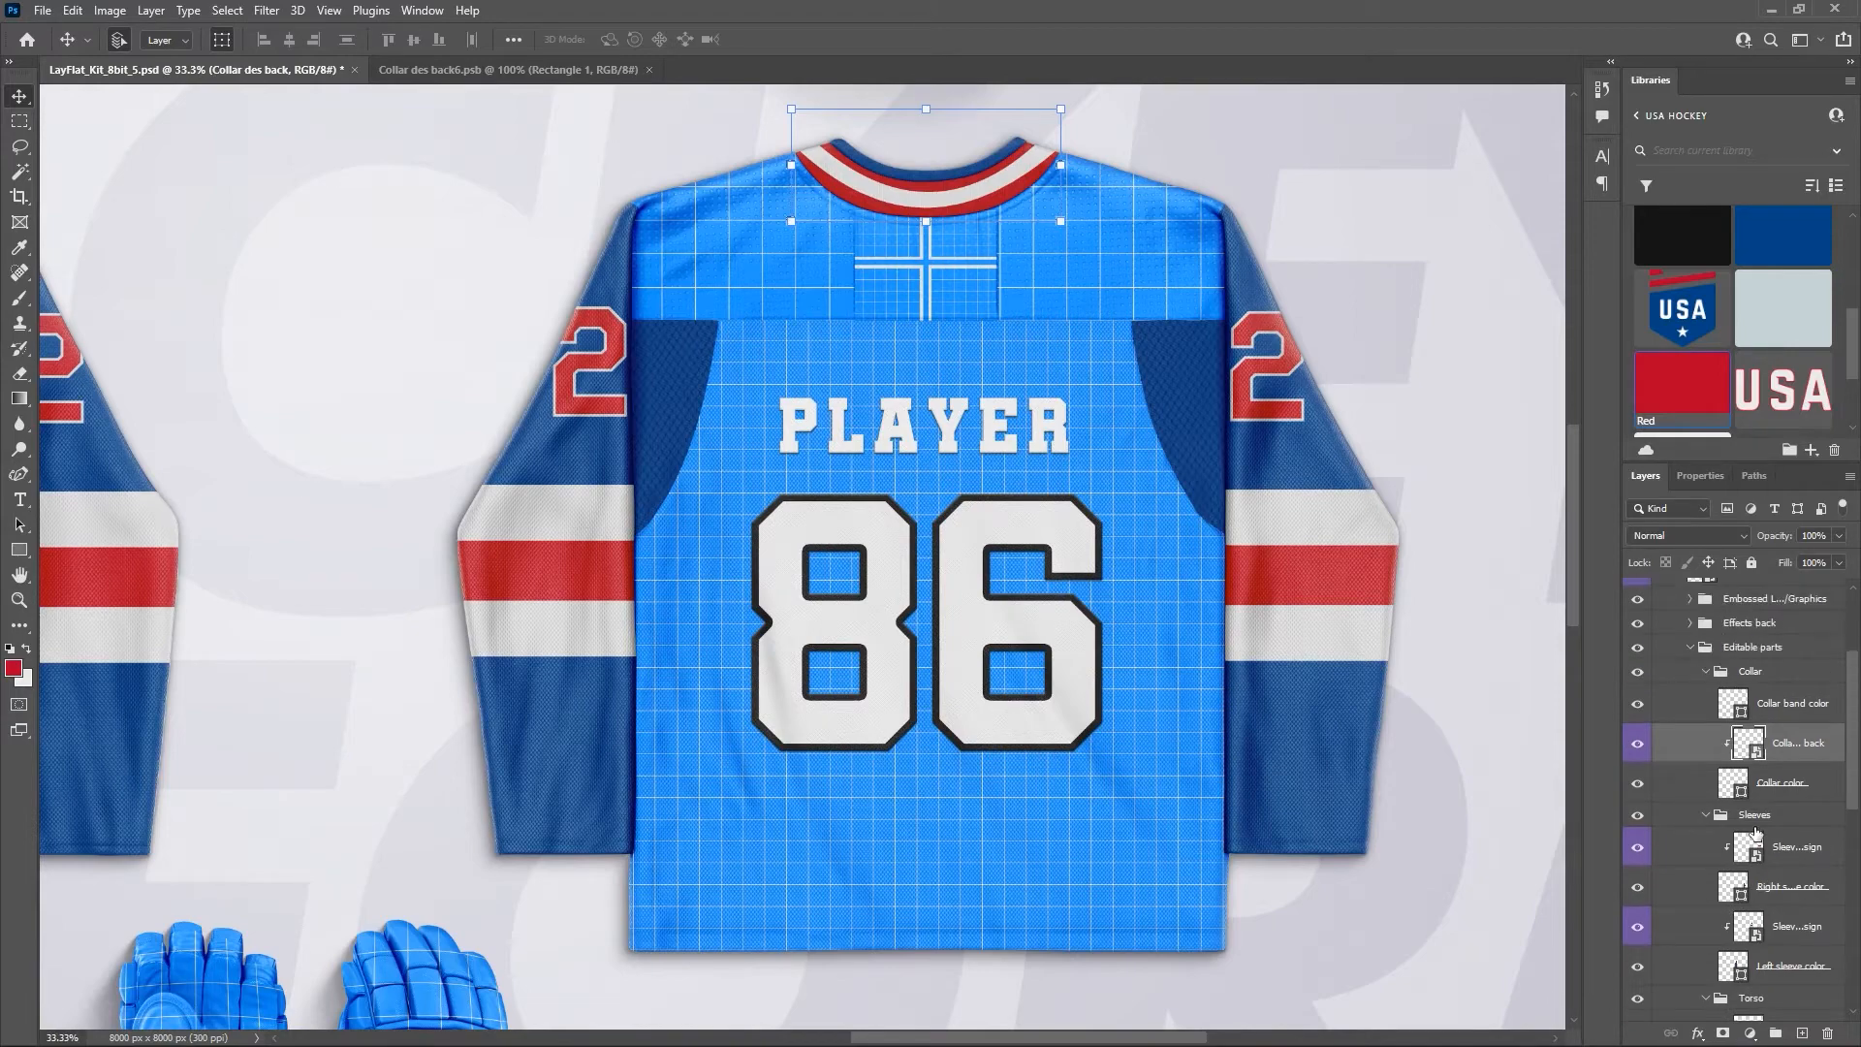
pyautogui.scroll(-1, 1709, 856)
pyautogui.scroll(-3, 1711, 855)
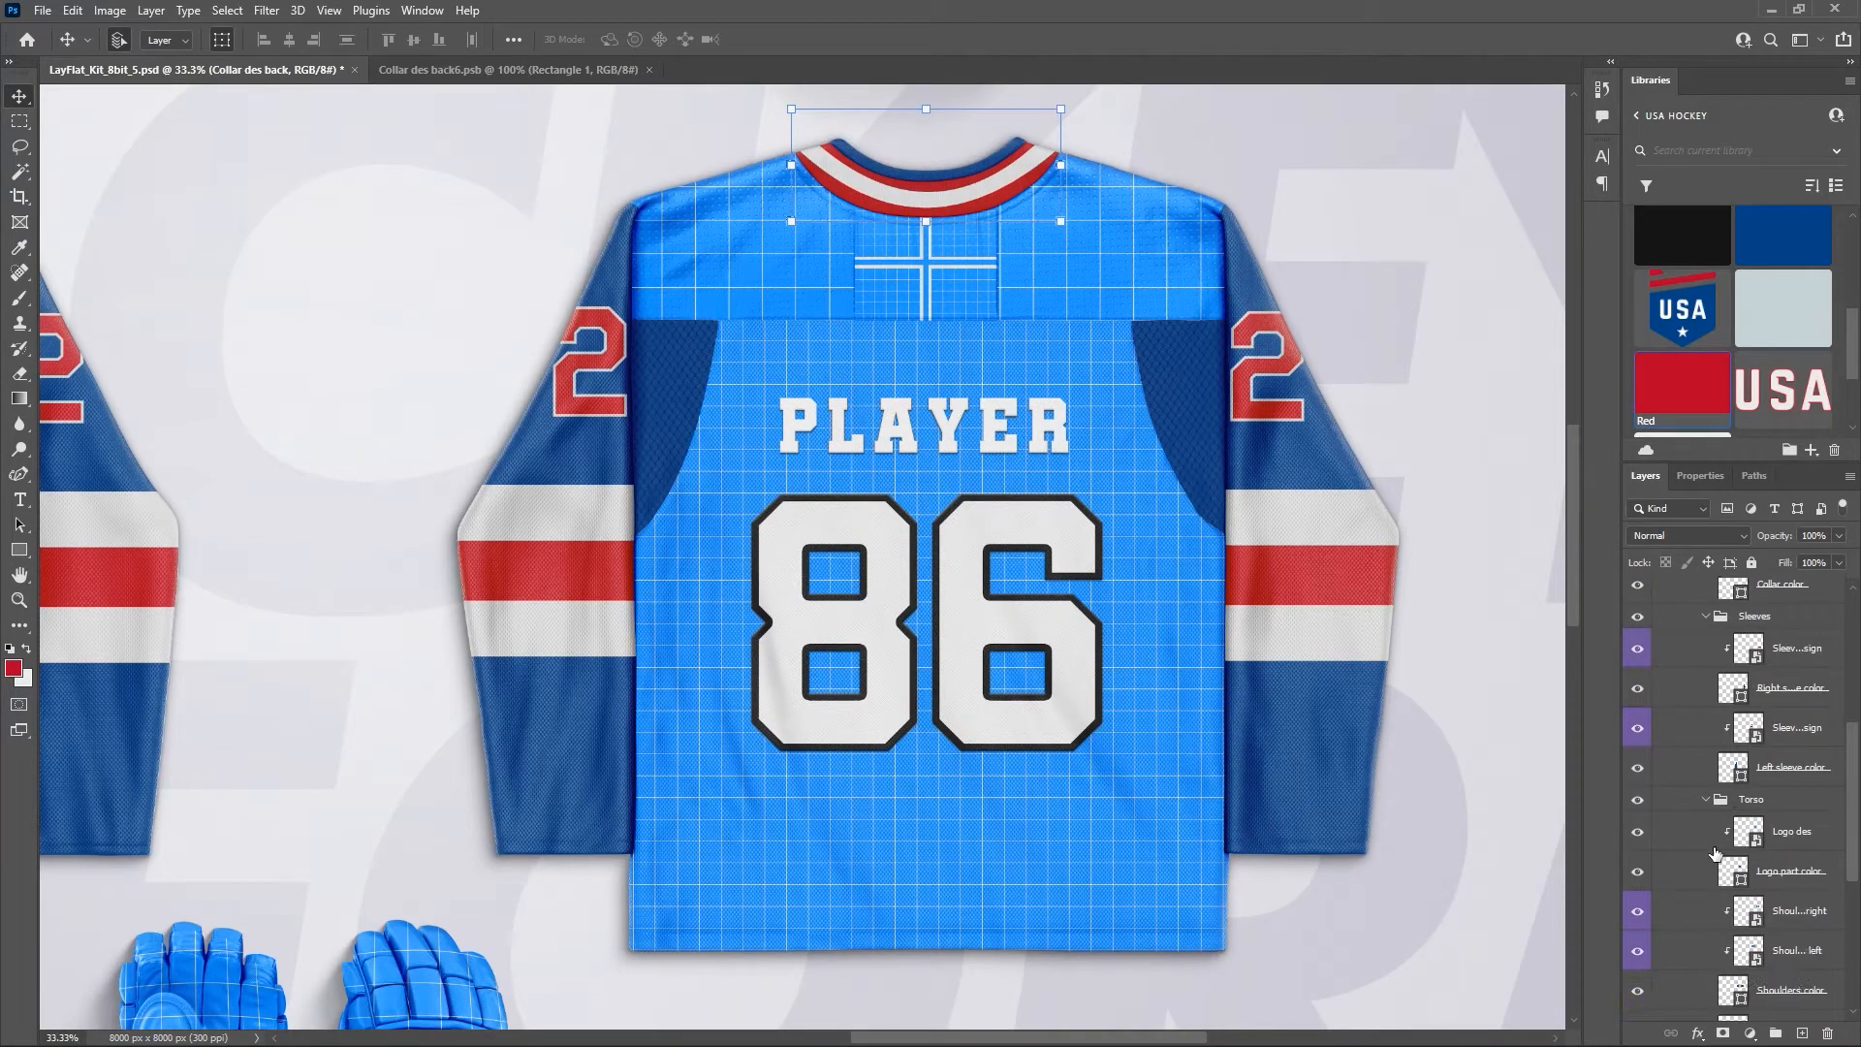
pyautogui.click(1638, 835)
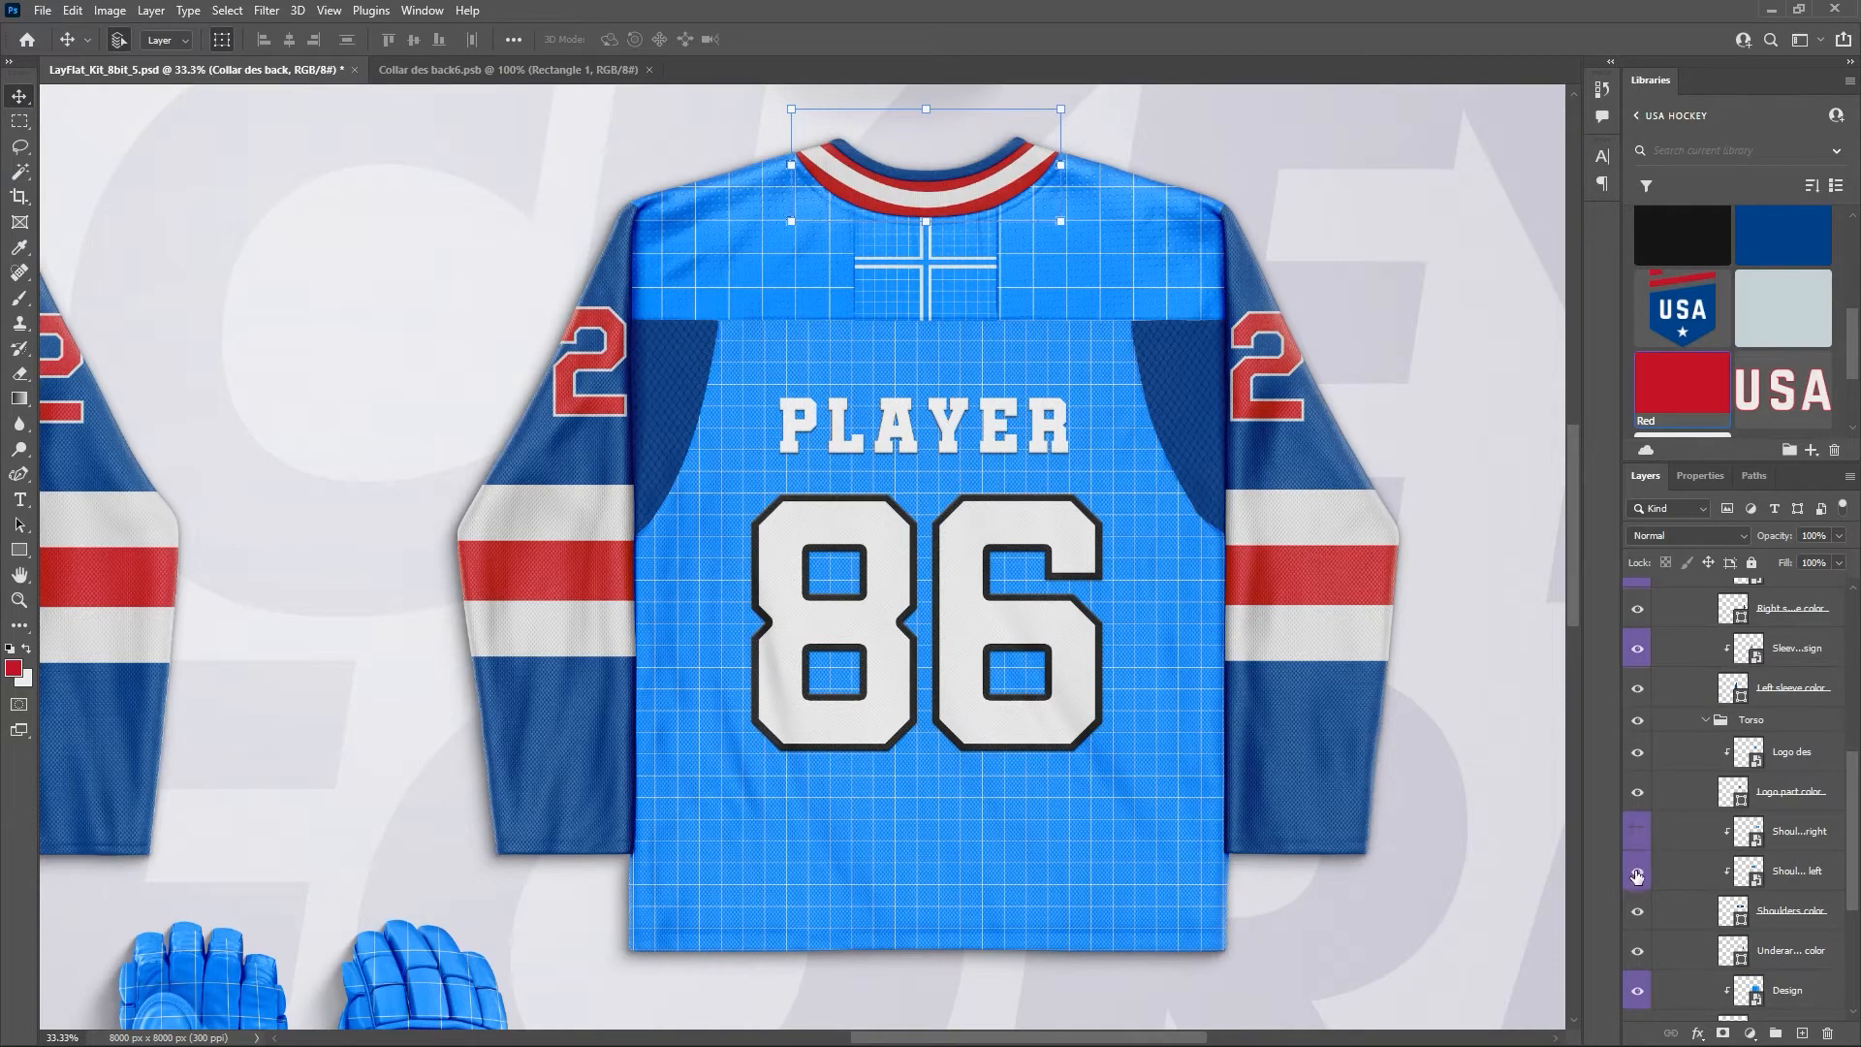
pyautogui.click(1638, 871)
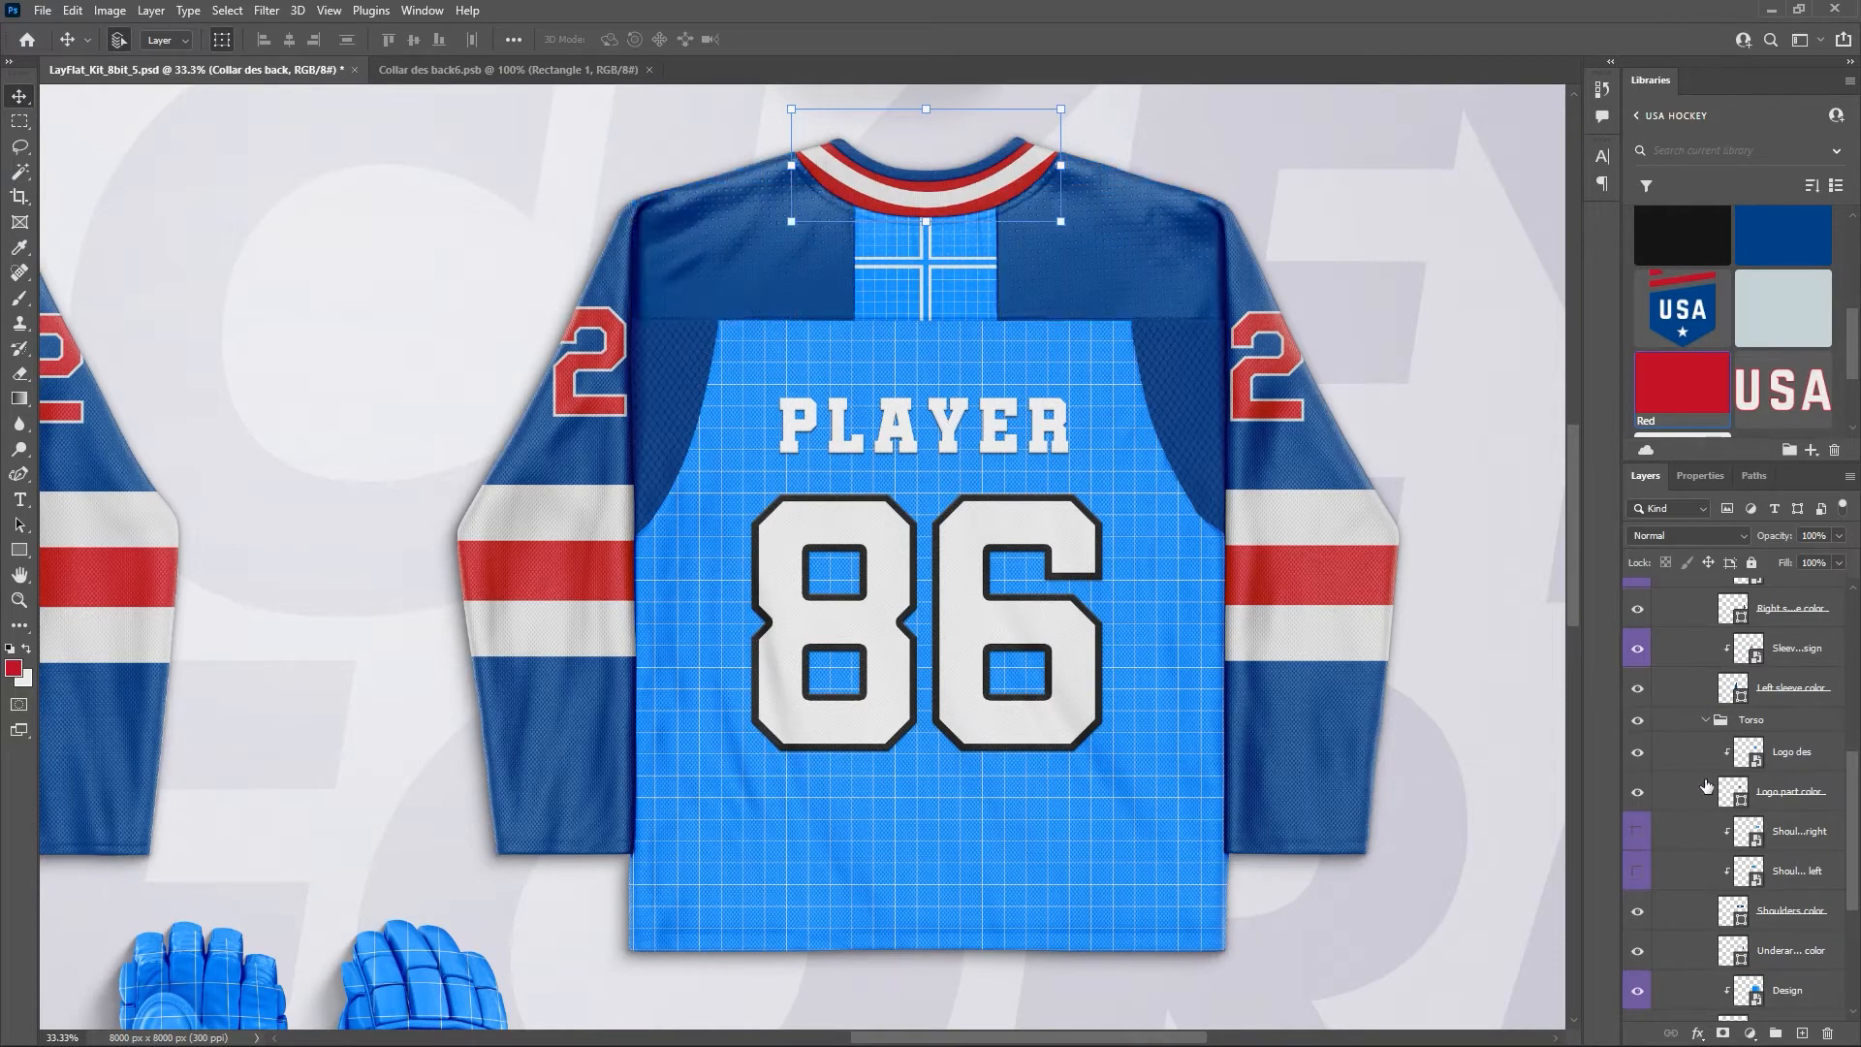
# Hide the back torso's Design layer and set its Torso color layer to the library's Blue.
pyautogui.scroll(-3, 1755, 766)
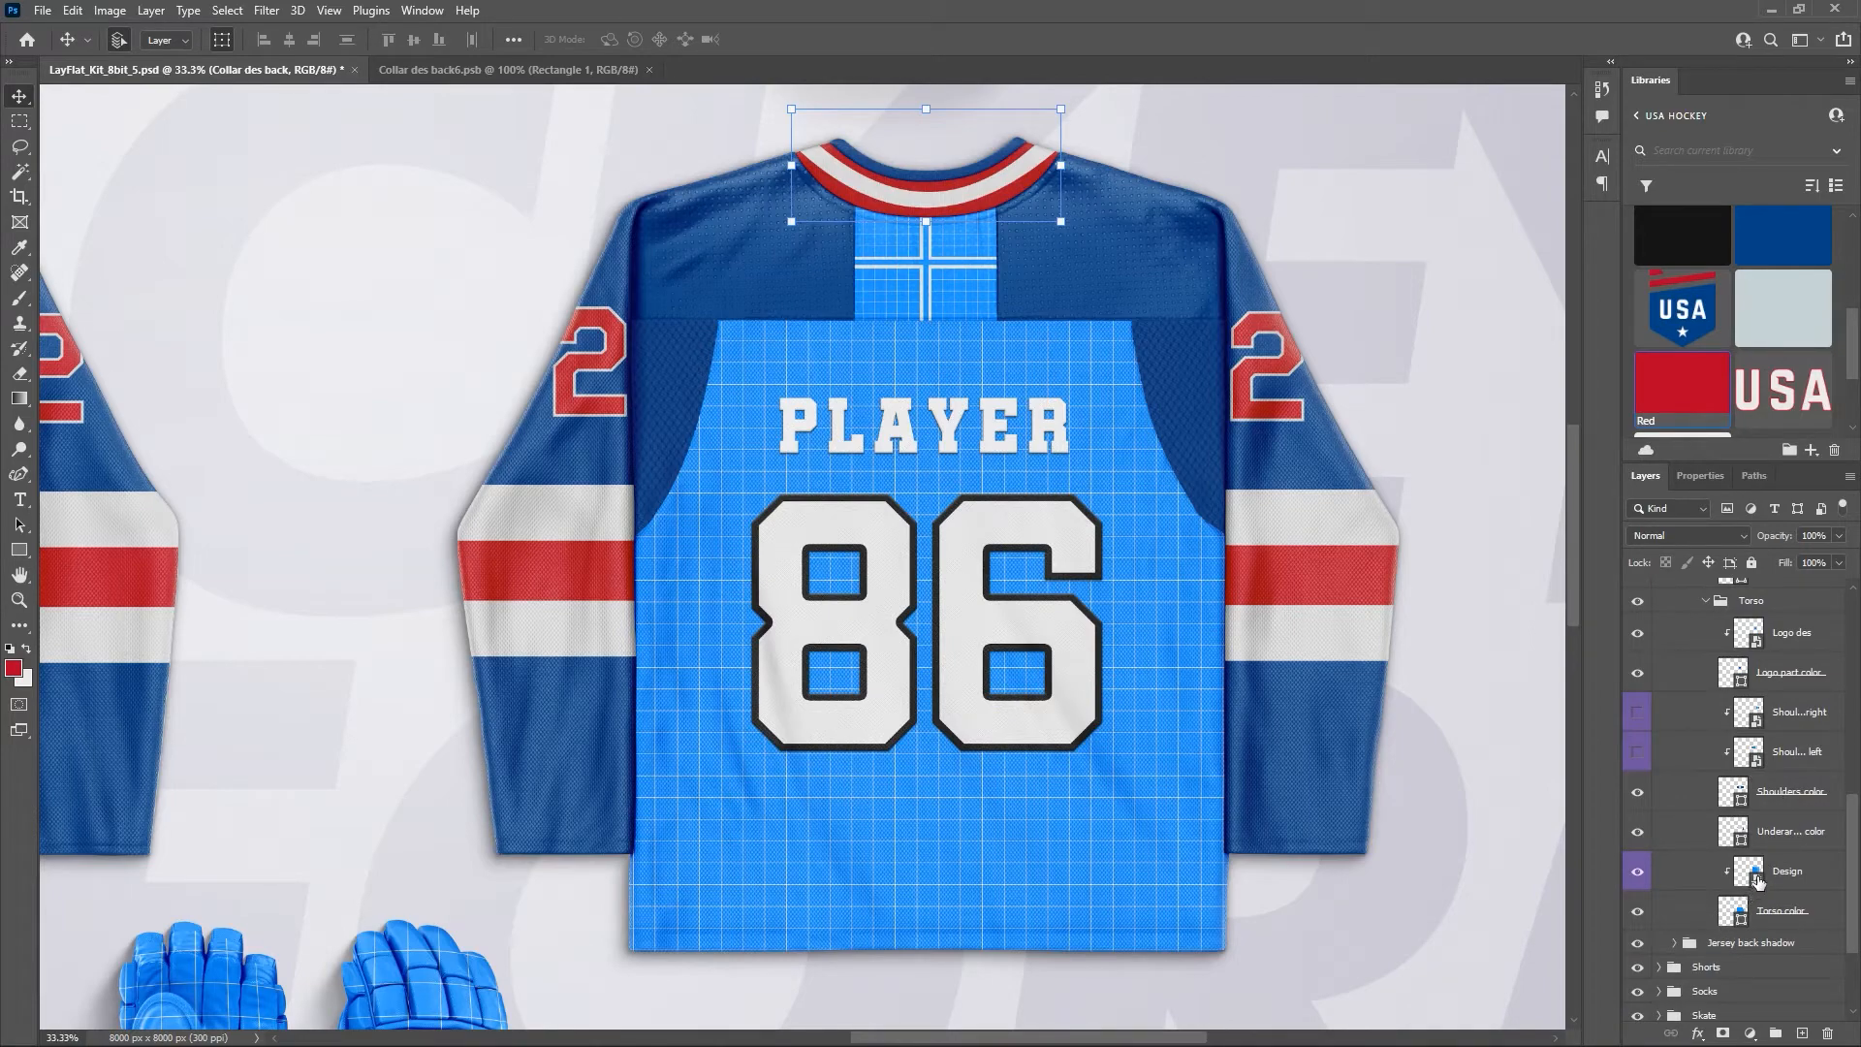
pyautogui.scroll(-1, 1759, 880)
pyautogui.click(1777, 831)
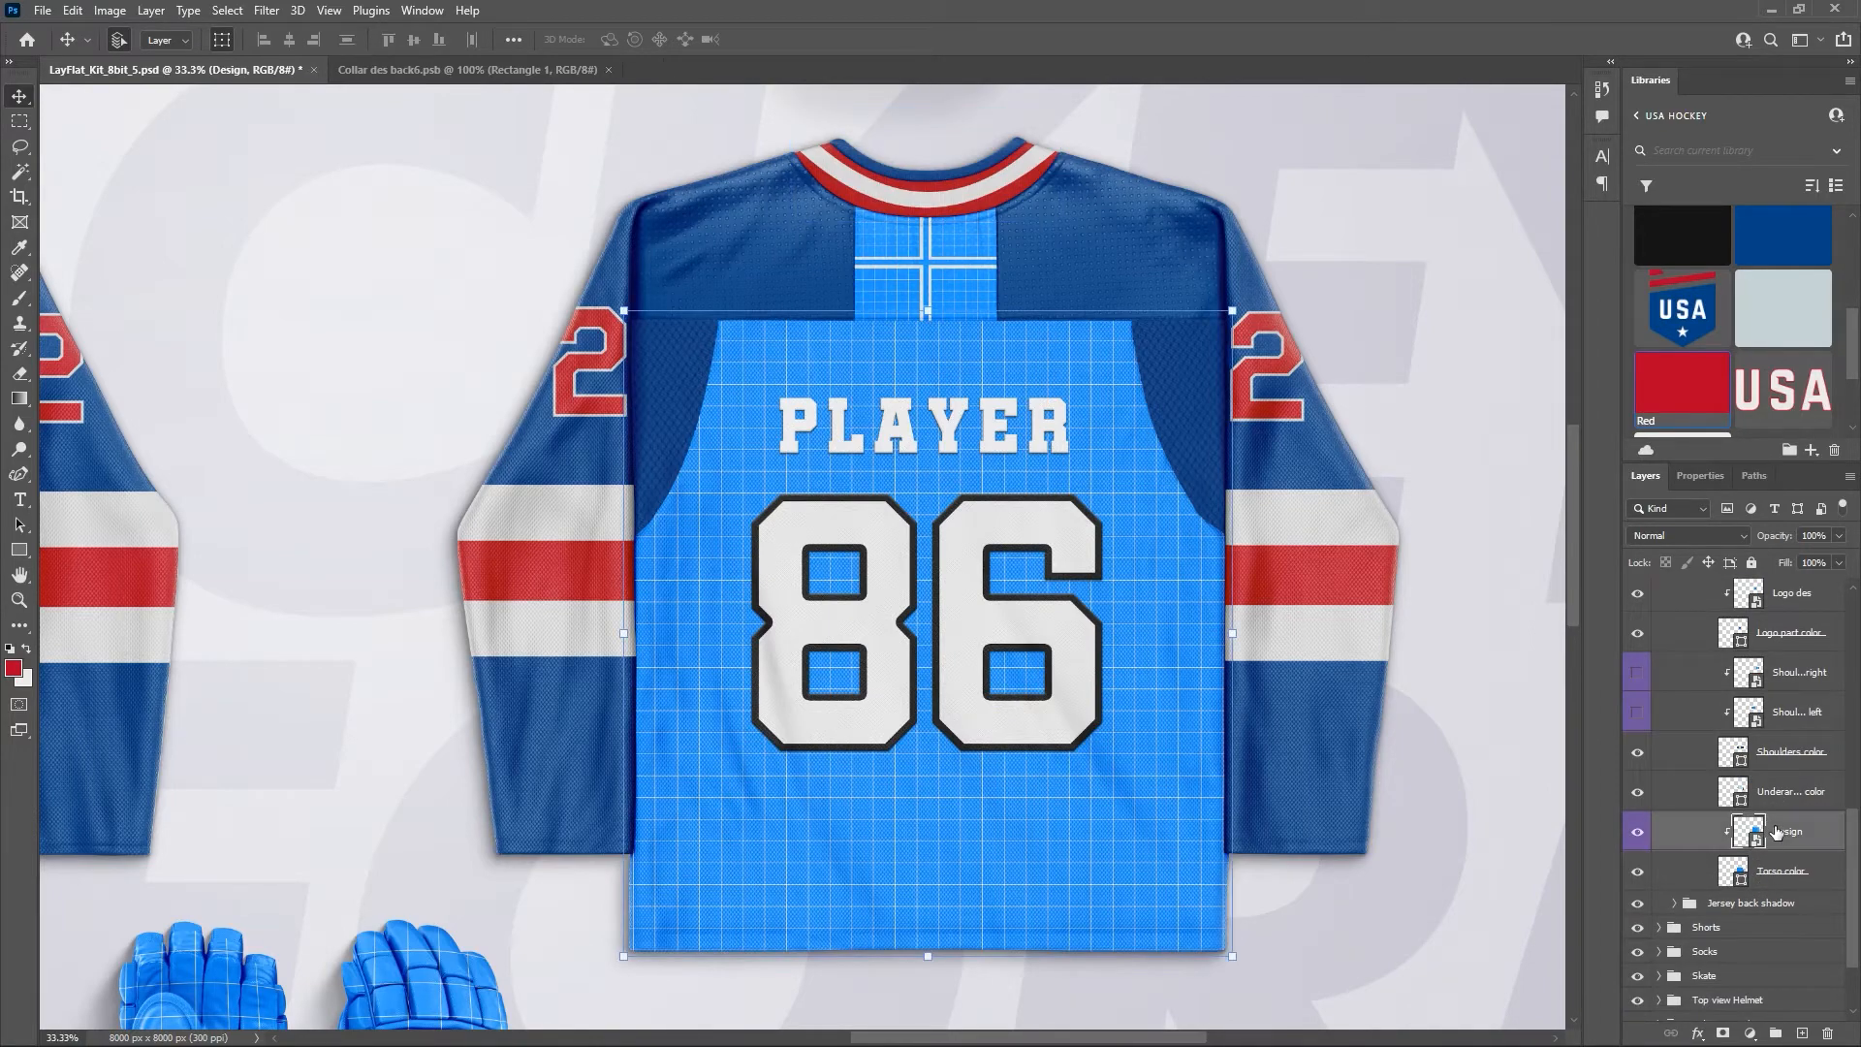
pyautogui.click(1637, 833)
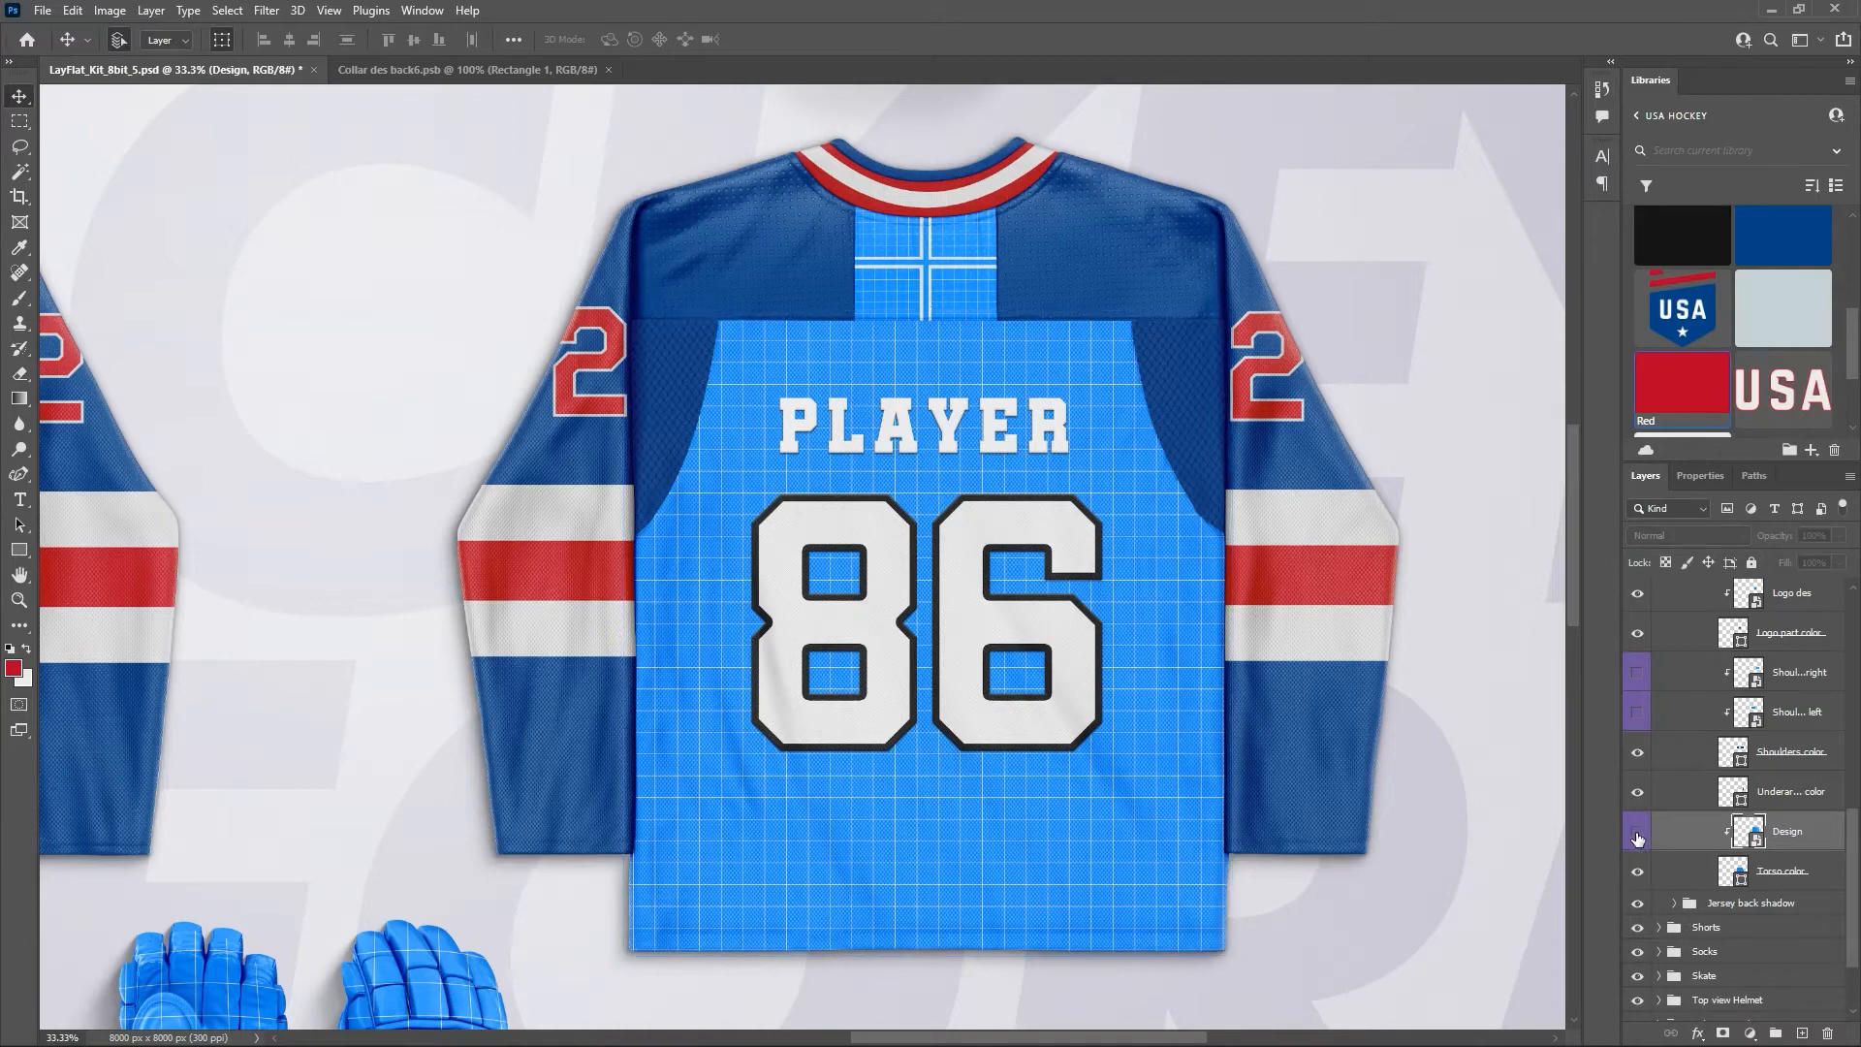
pyautogui.click(1637, 835)
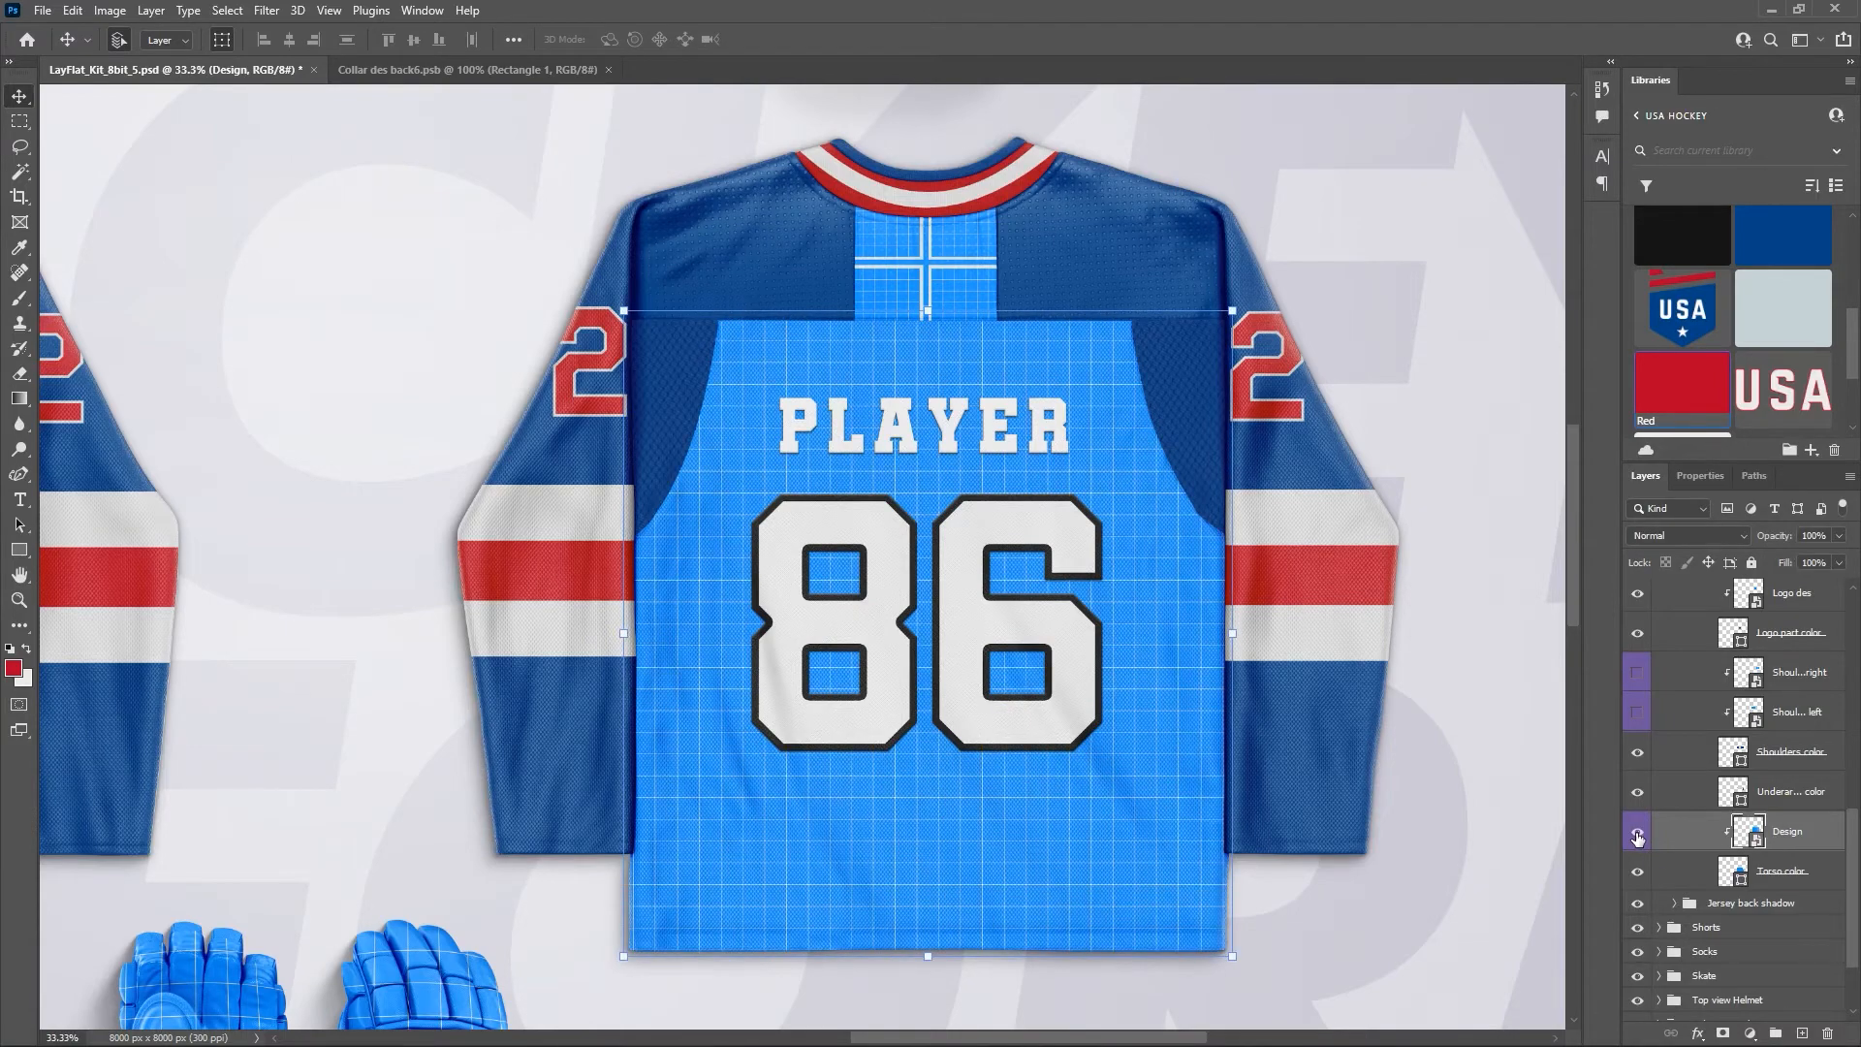
pyautogui.click(1637, 834)
pyautogui.click(1788, 882)
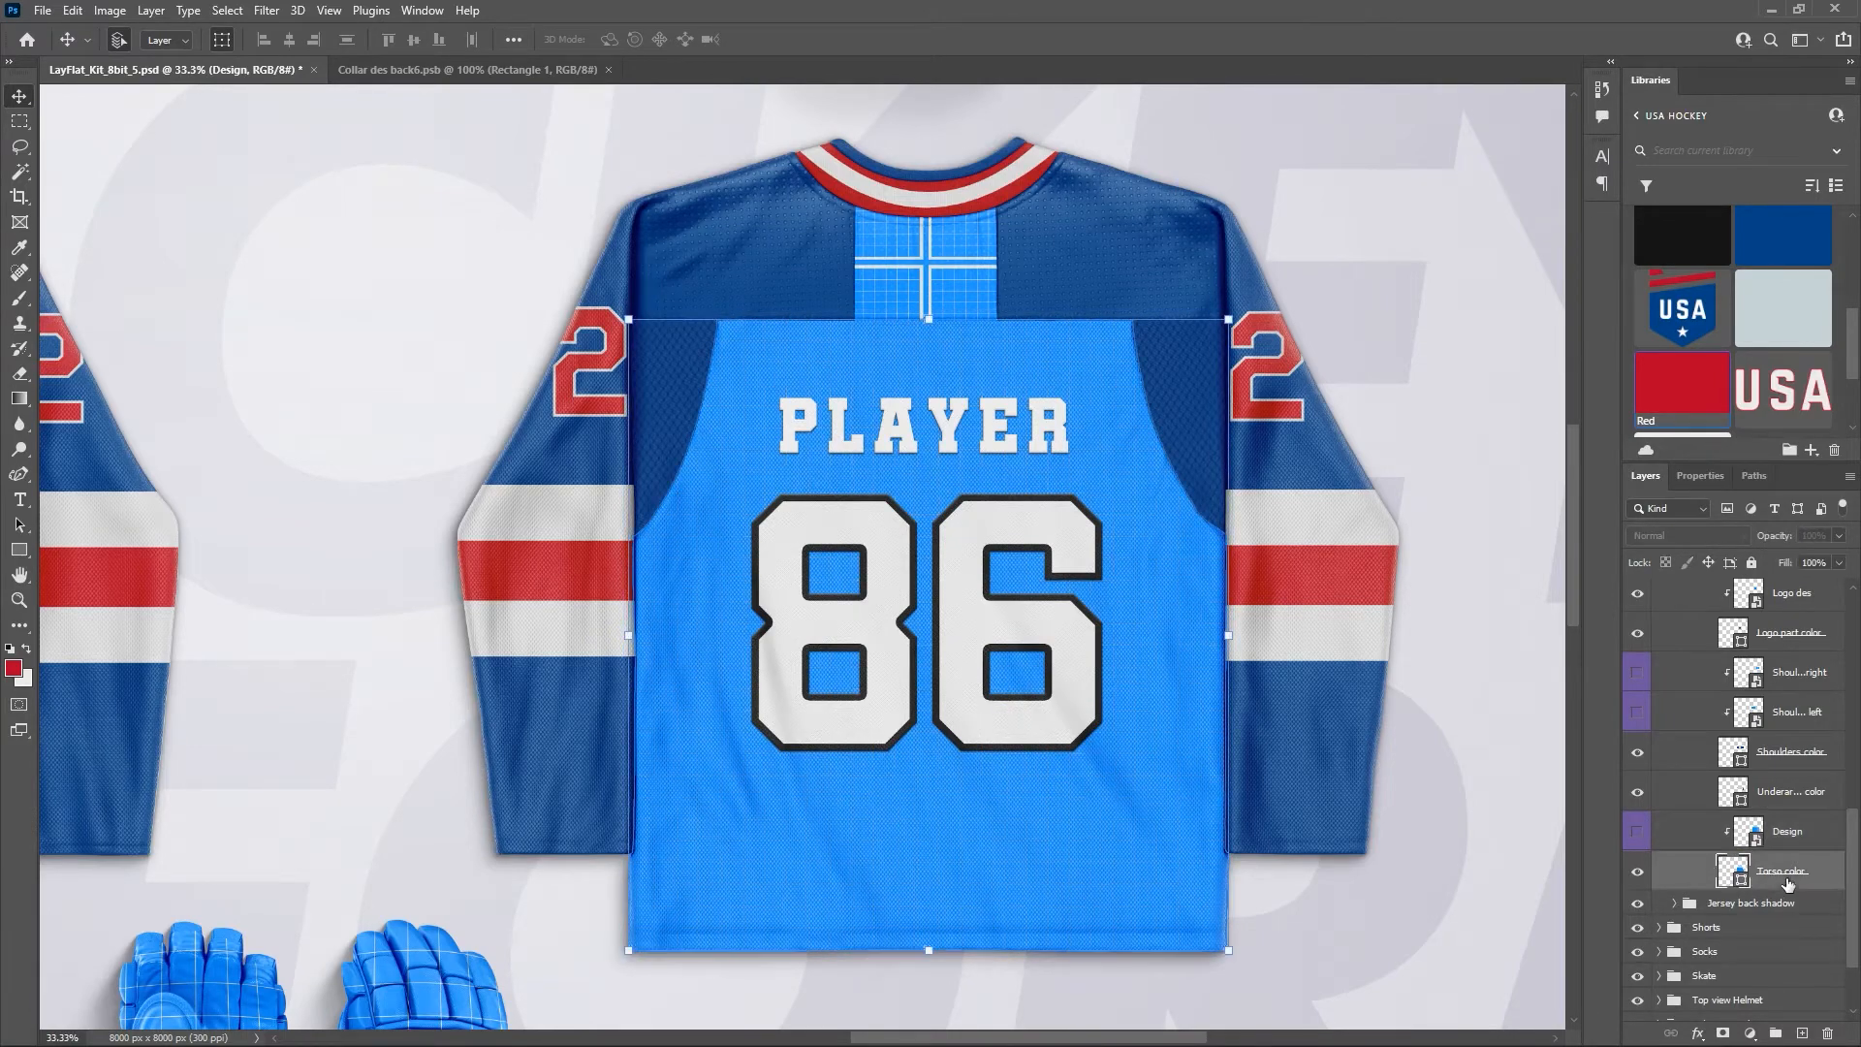
pyautogui.click(1784, 260)
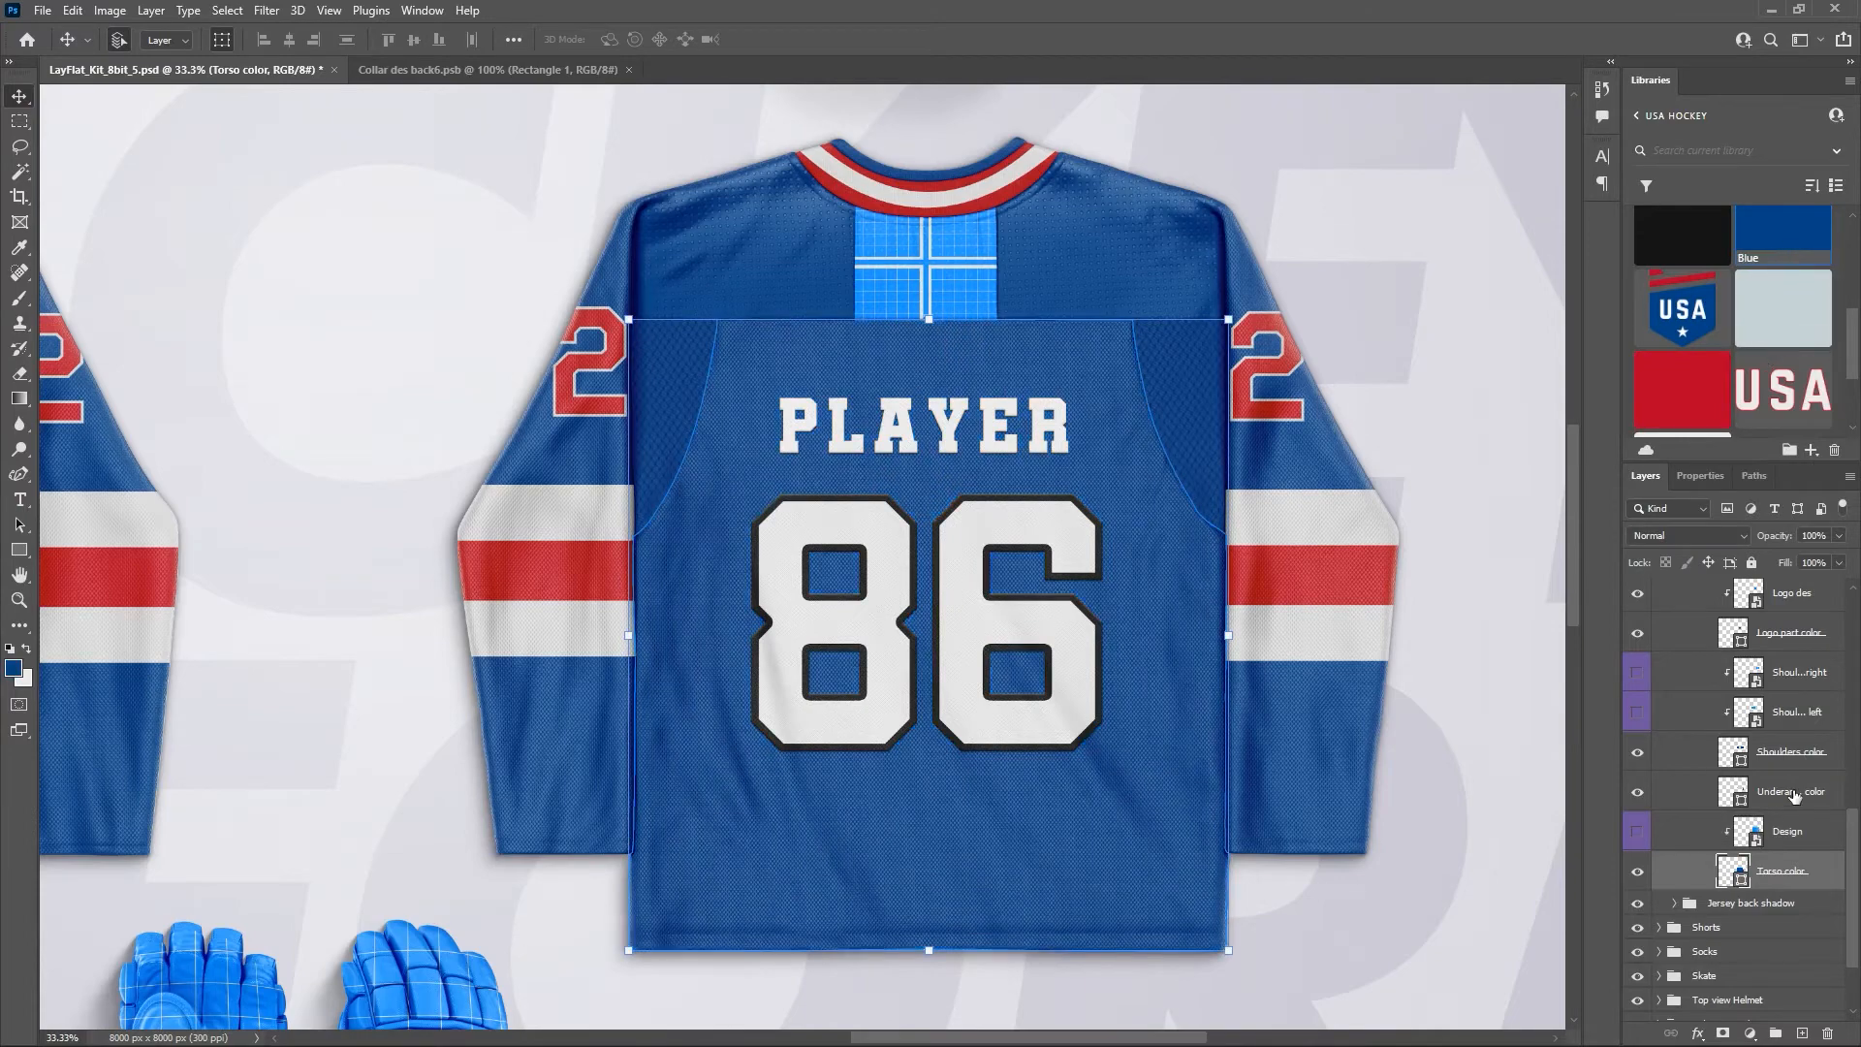
# Select the back Logo des layer and briefly show the LayFlat_Kit_USA reference layer to check the neck logo design.
pyautogui.scroll(1, 1795, 796)
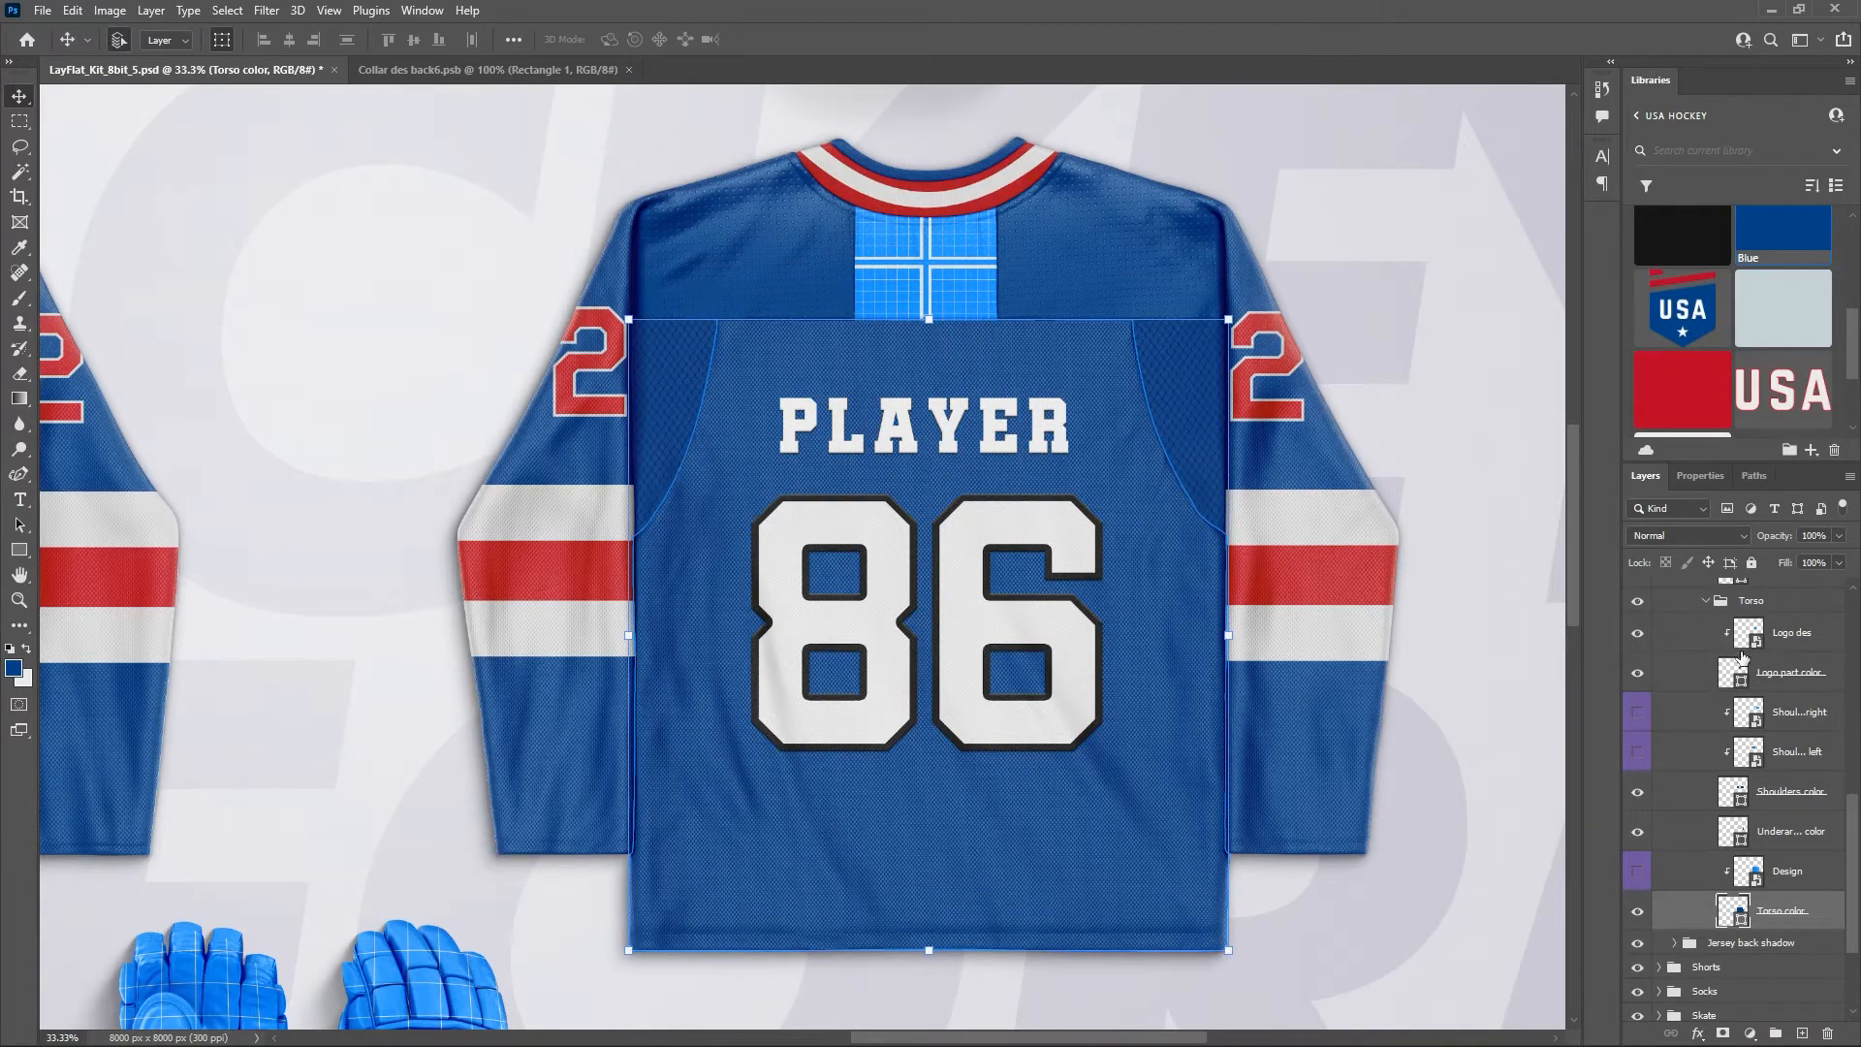
pyautogui.click(1775, 644)
pyautogui.moveTo(1846, 809); pyautogui.dragTo(1855, 611)
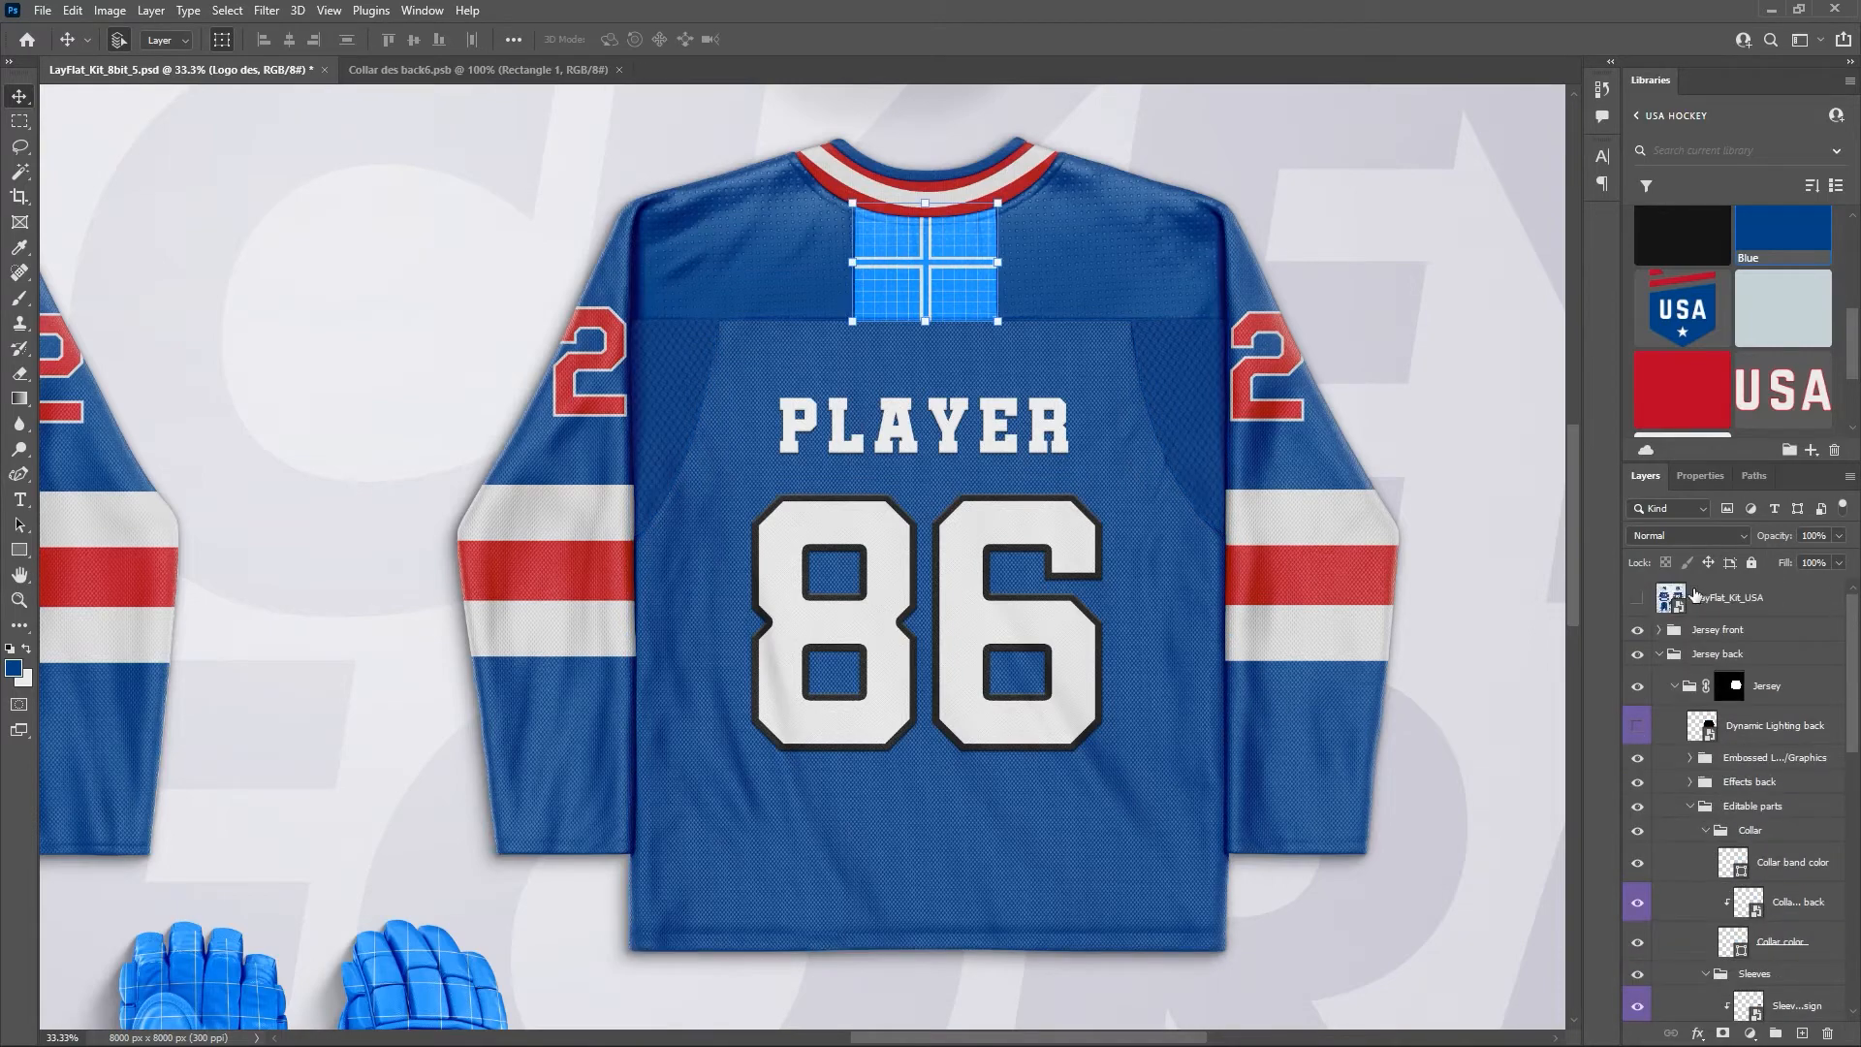
pyautogui.click(1636, 599)
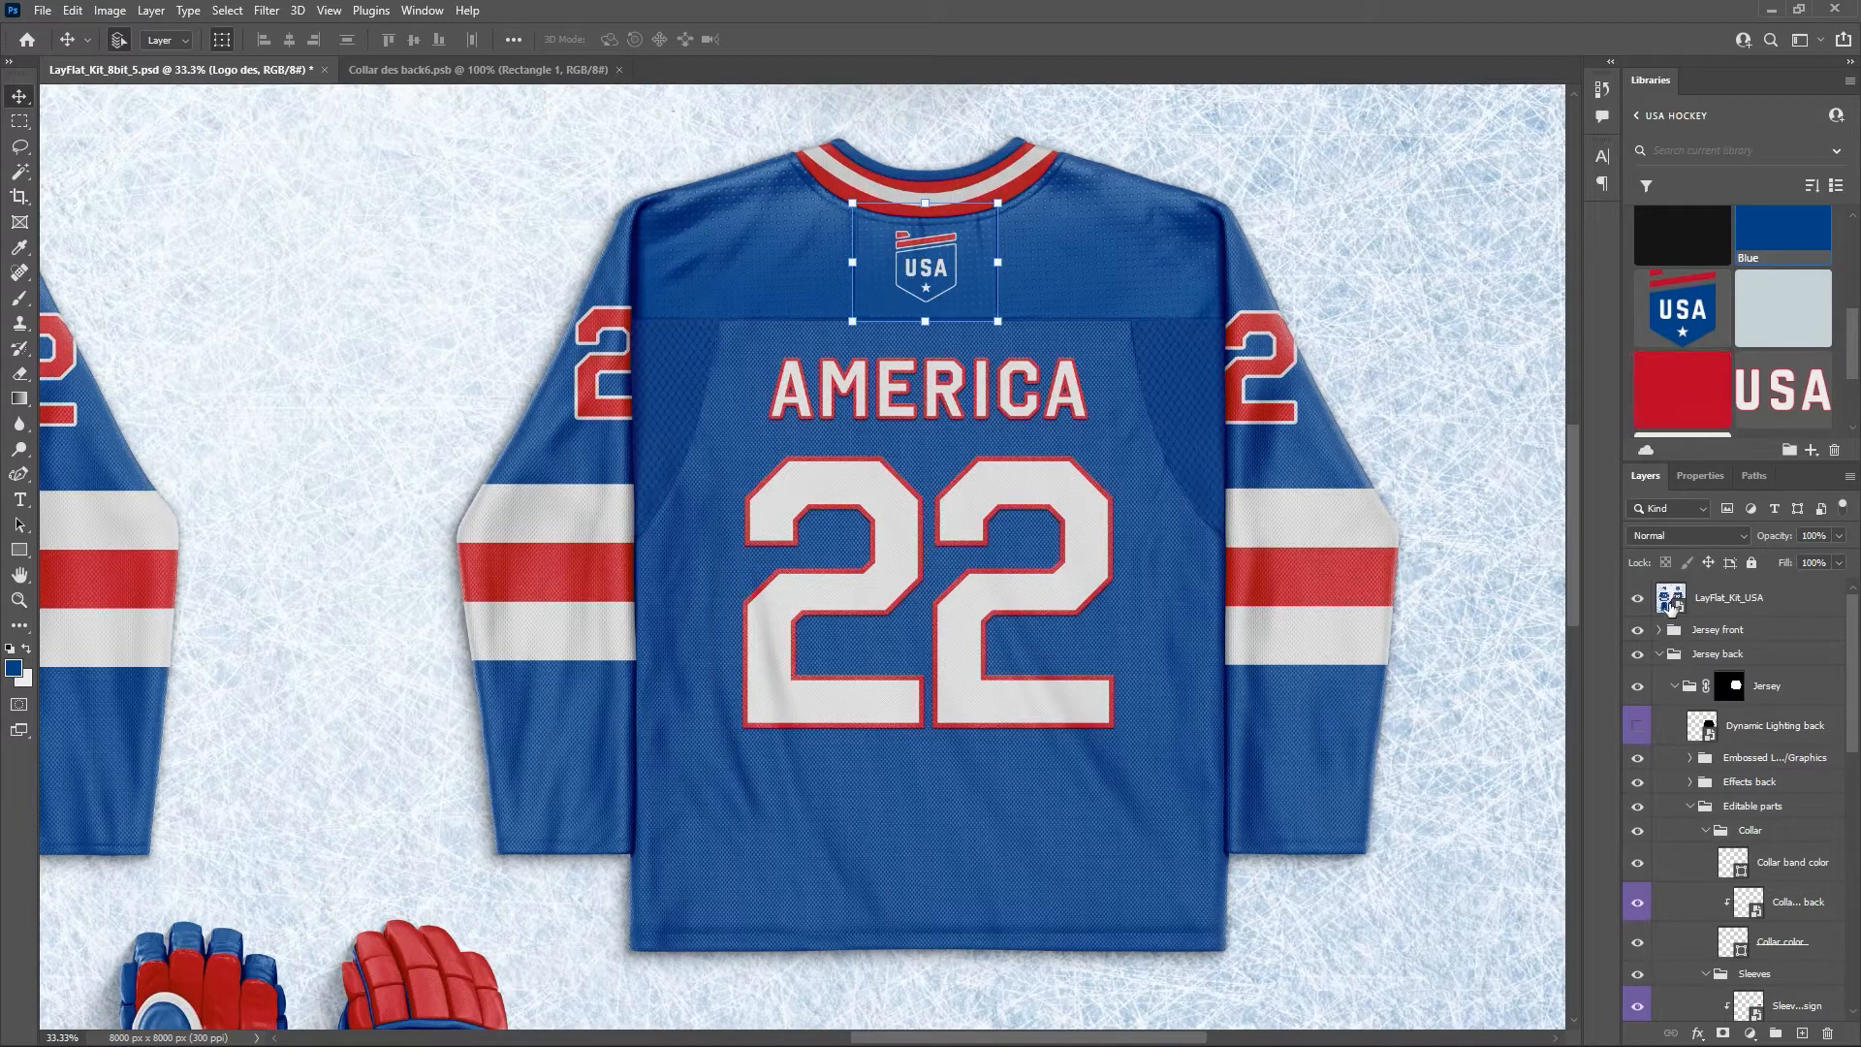
pyautogui.click(1638, 598)
pyautogui.scroll(-3, 1764, 722)
pyautogui.scroll(-2, 1765, 723)
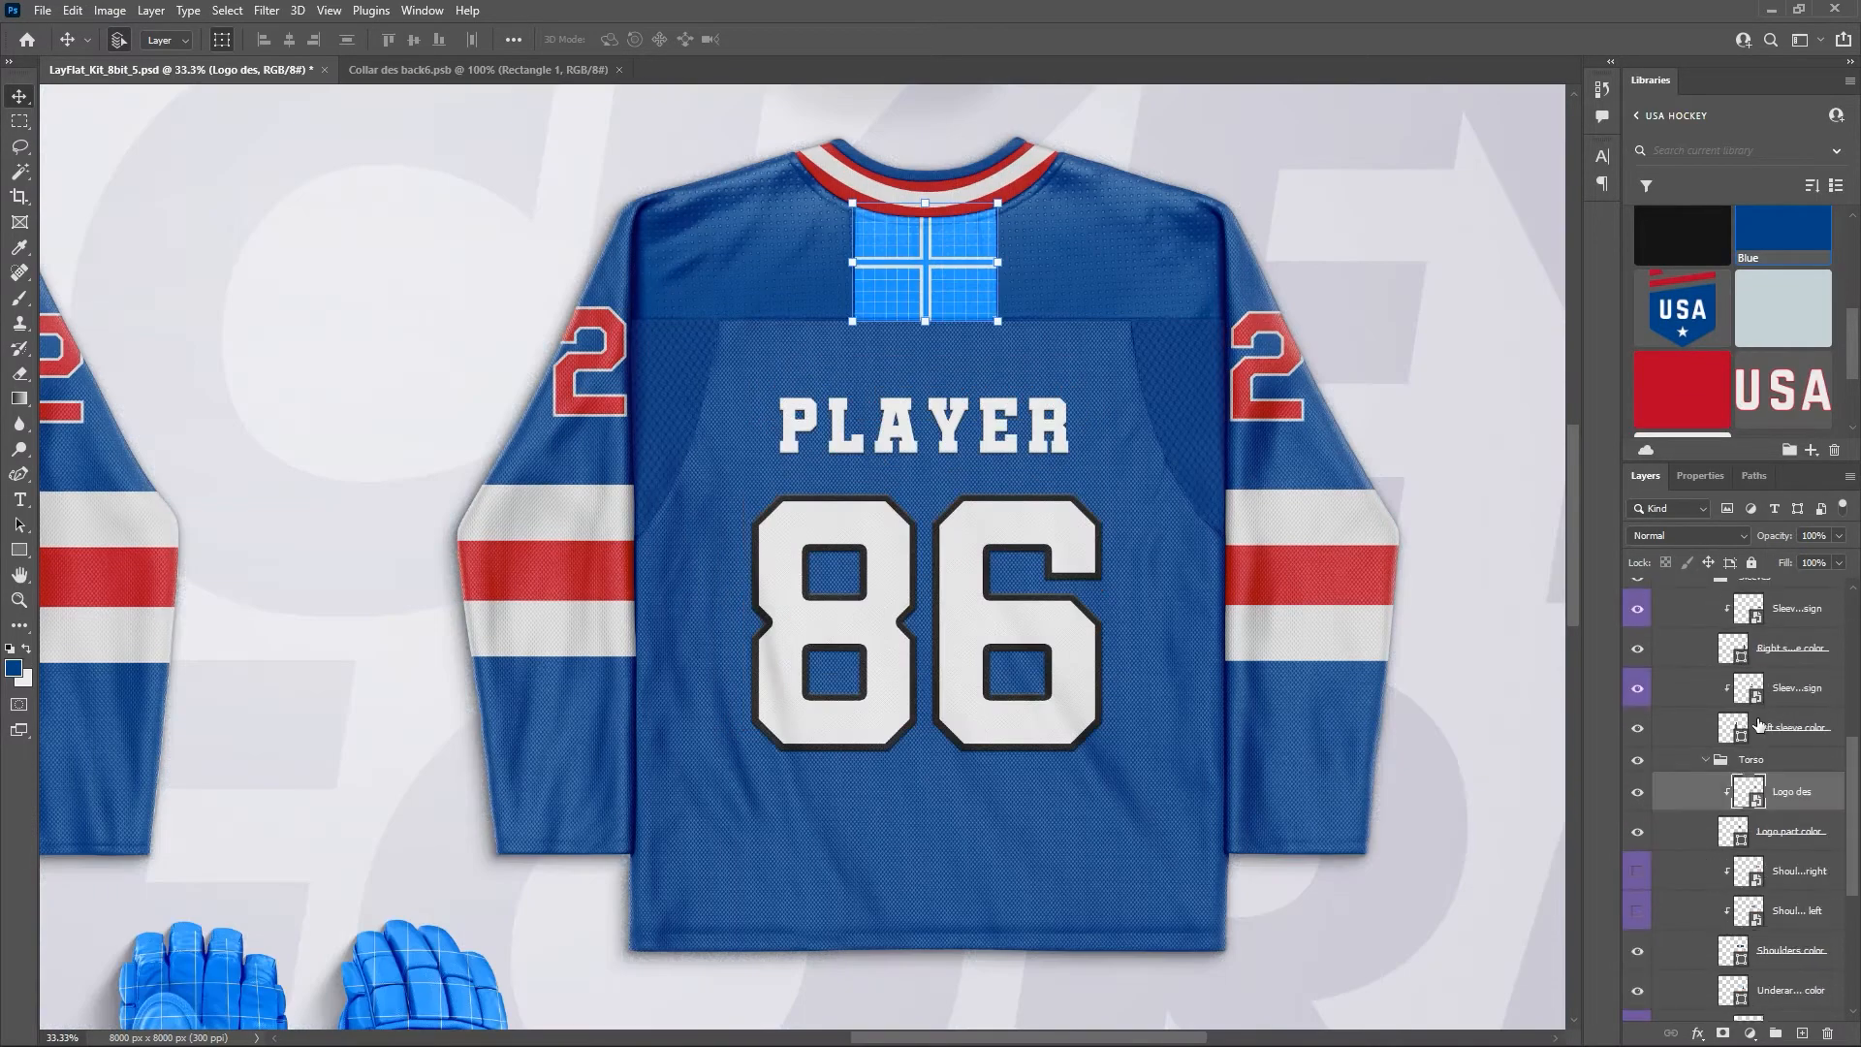
# Open the Logo des smart object, hide its Grid layer and recolor its BG color layer Blue.
pyautogui.doubleClick(1751, 811)
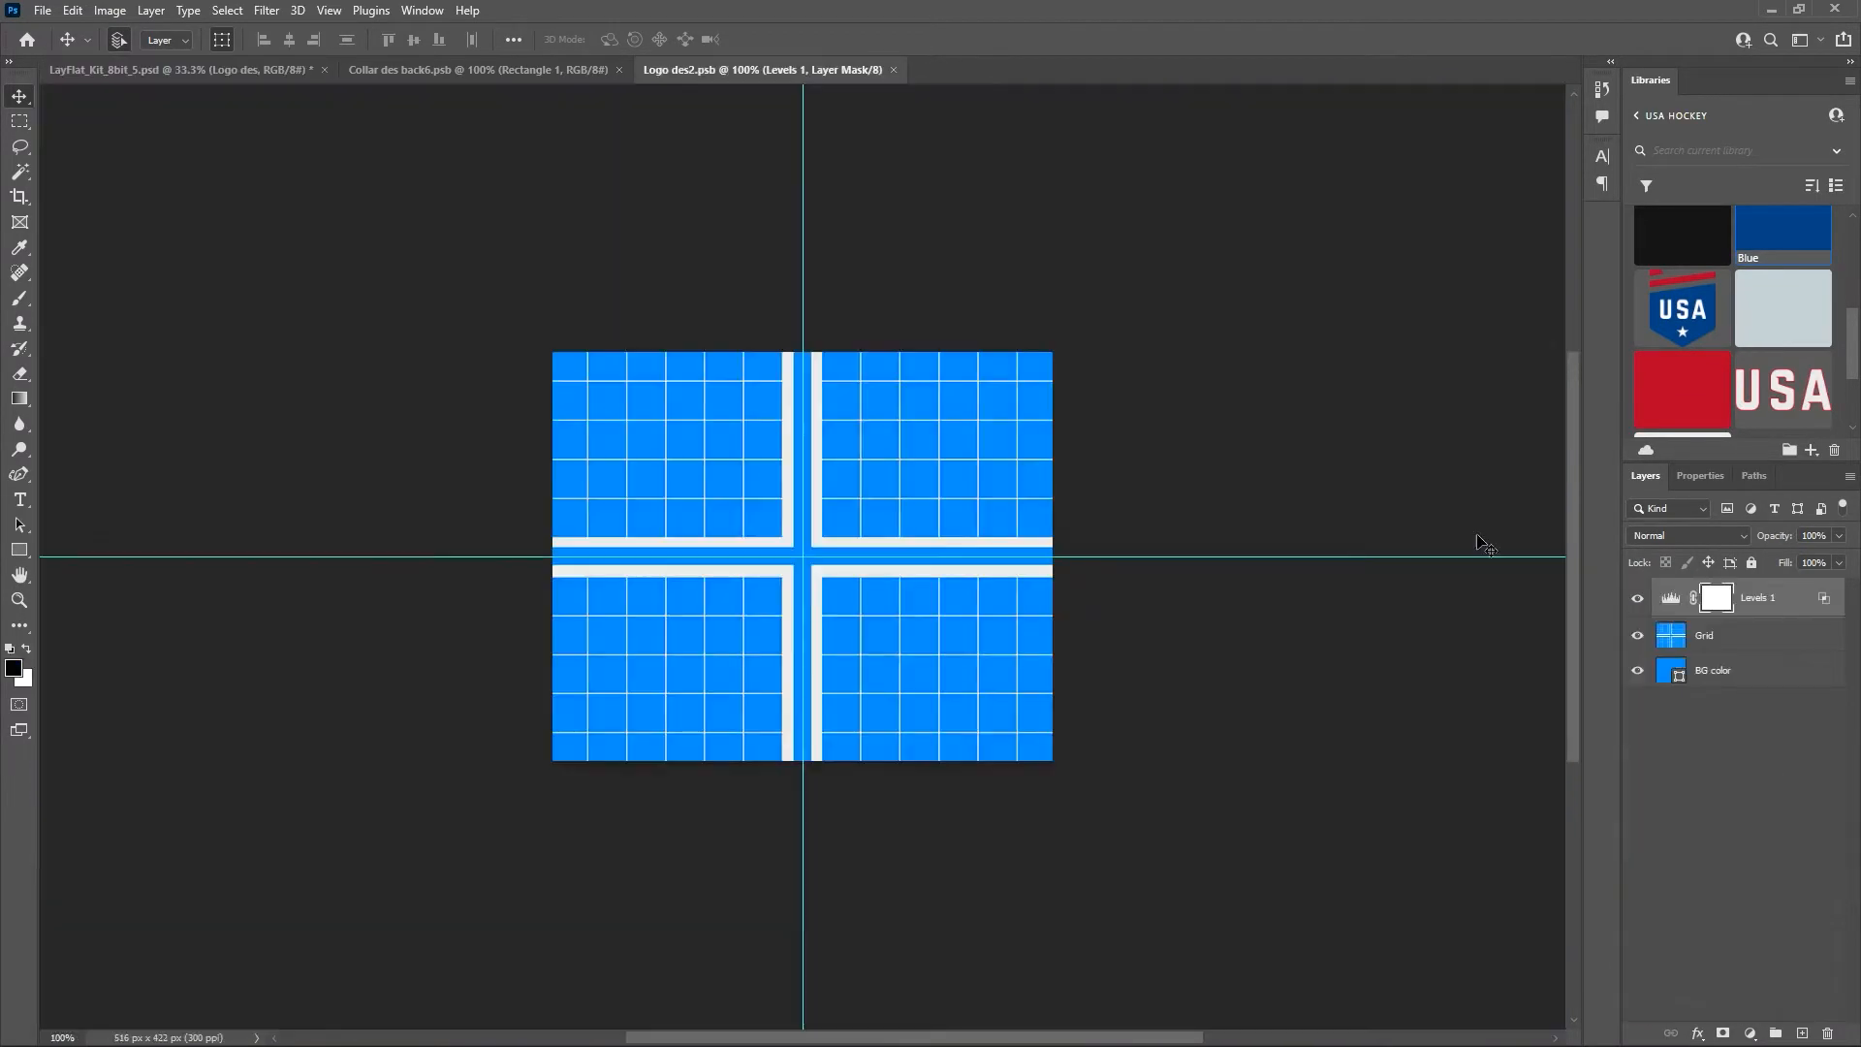
pyautogui.click(1637, 635)
pyautogui.click(1714, 670)
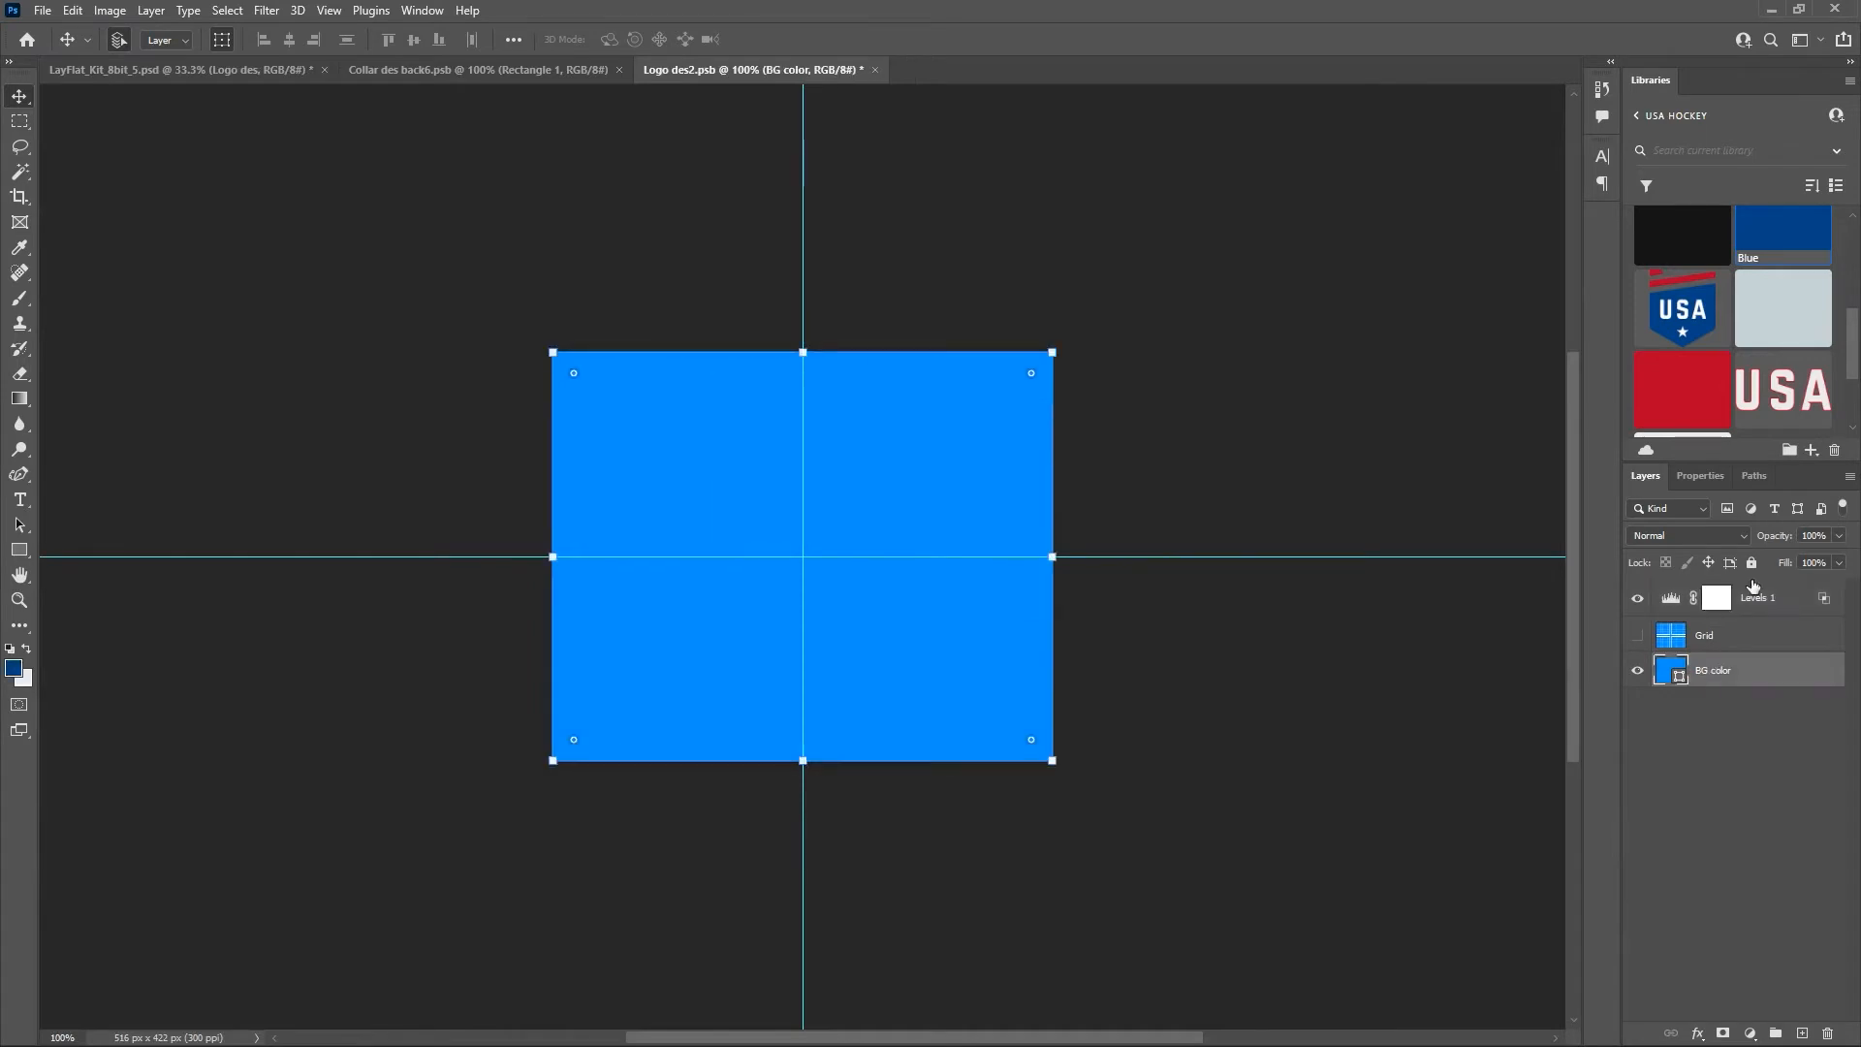
pyautogui.click(1766, 235)
# Place the USA shield logo from the library near the canvas center and check it with the BG color layer toggled.
pyautogui.moveTo(1712, 347); pyautogui.dragTo(843, 497)
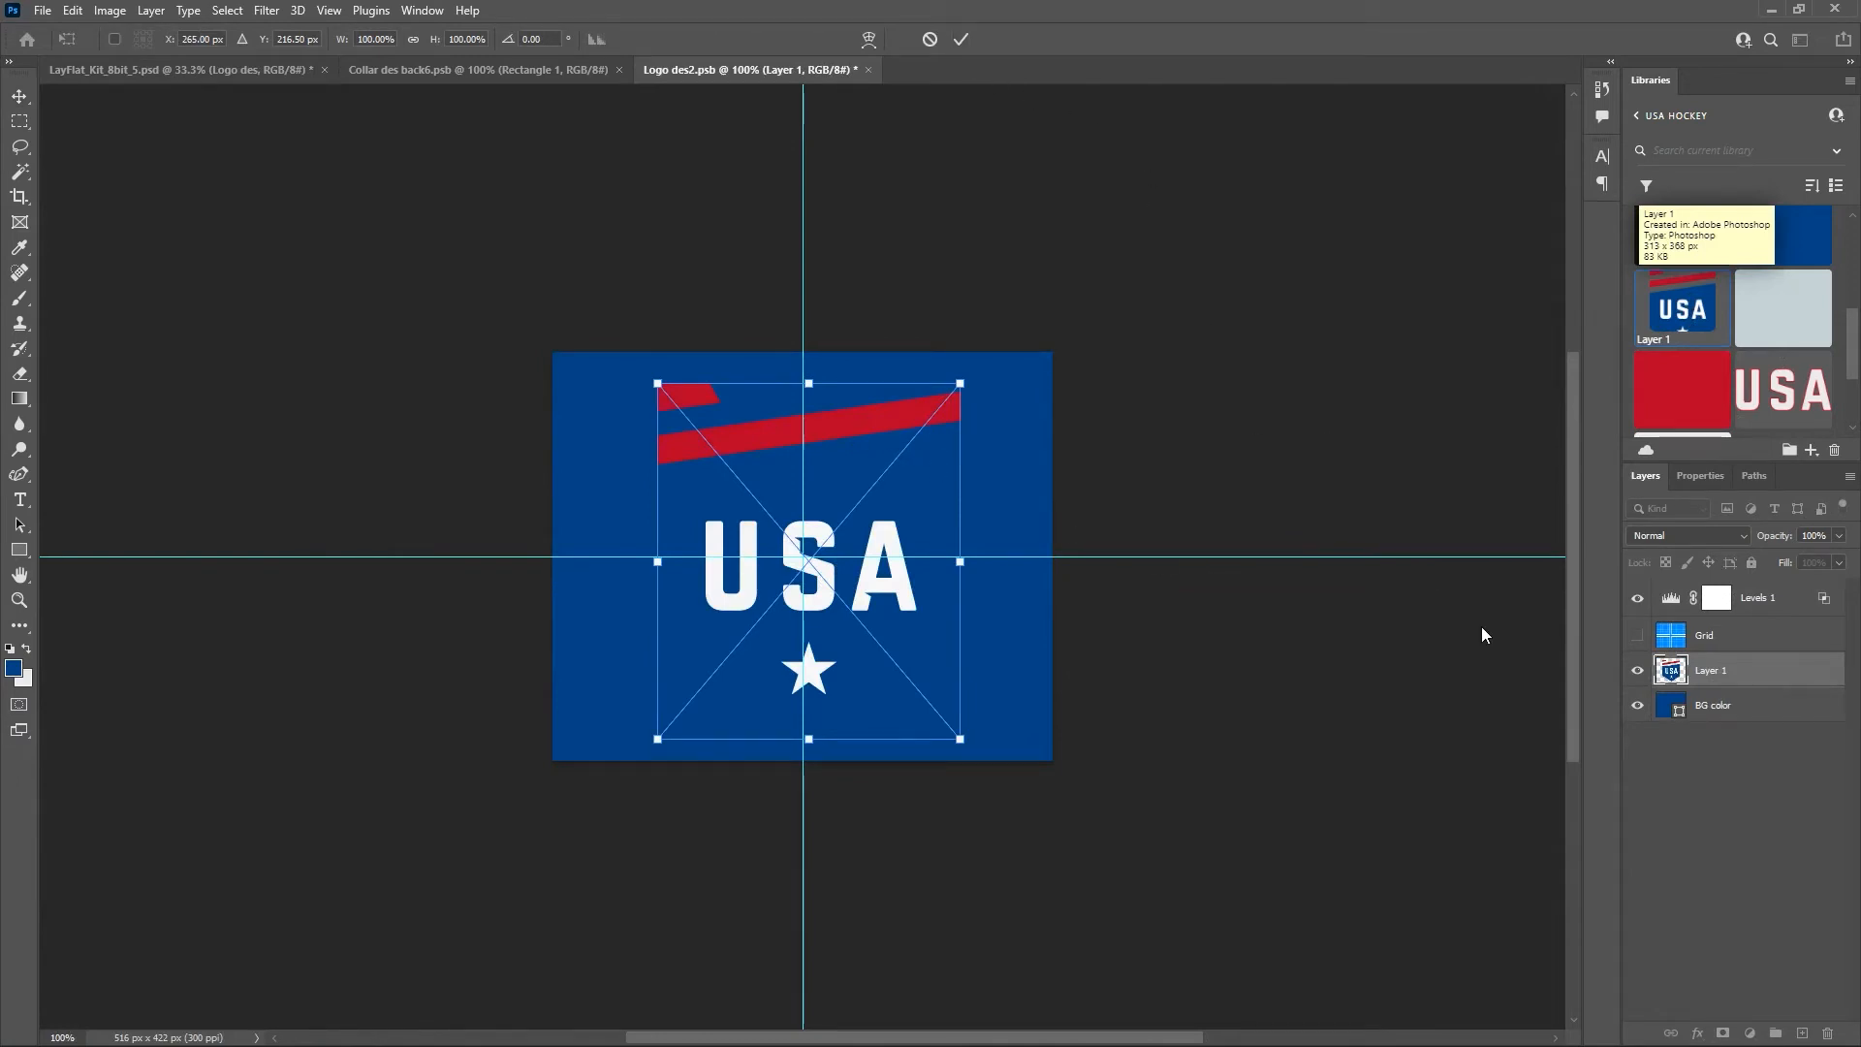
pyautogui.click(1640, 710)
pyautogui.click(1639, 709)
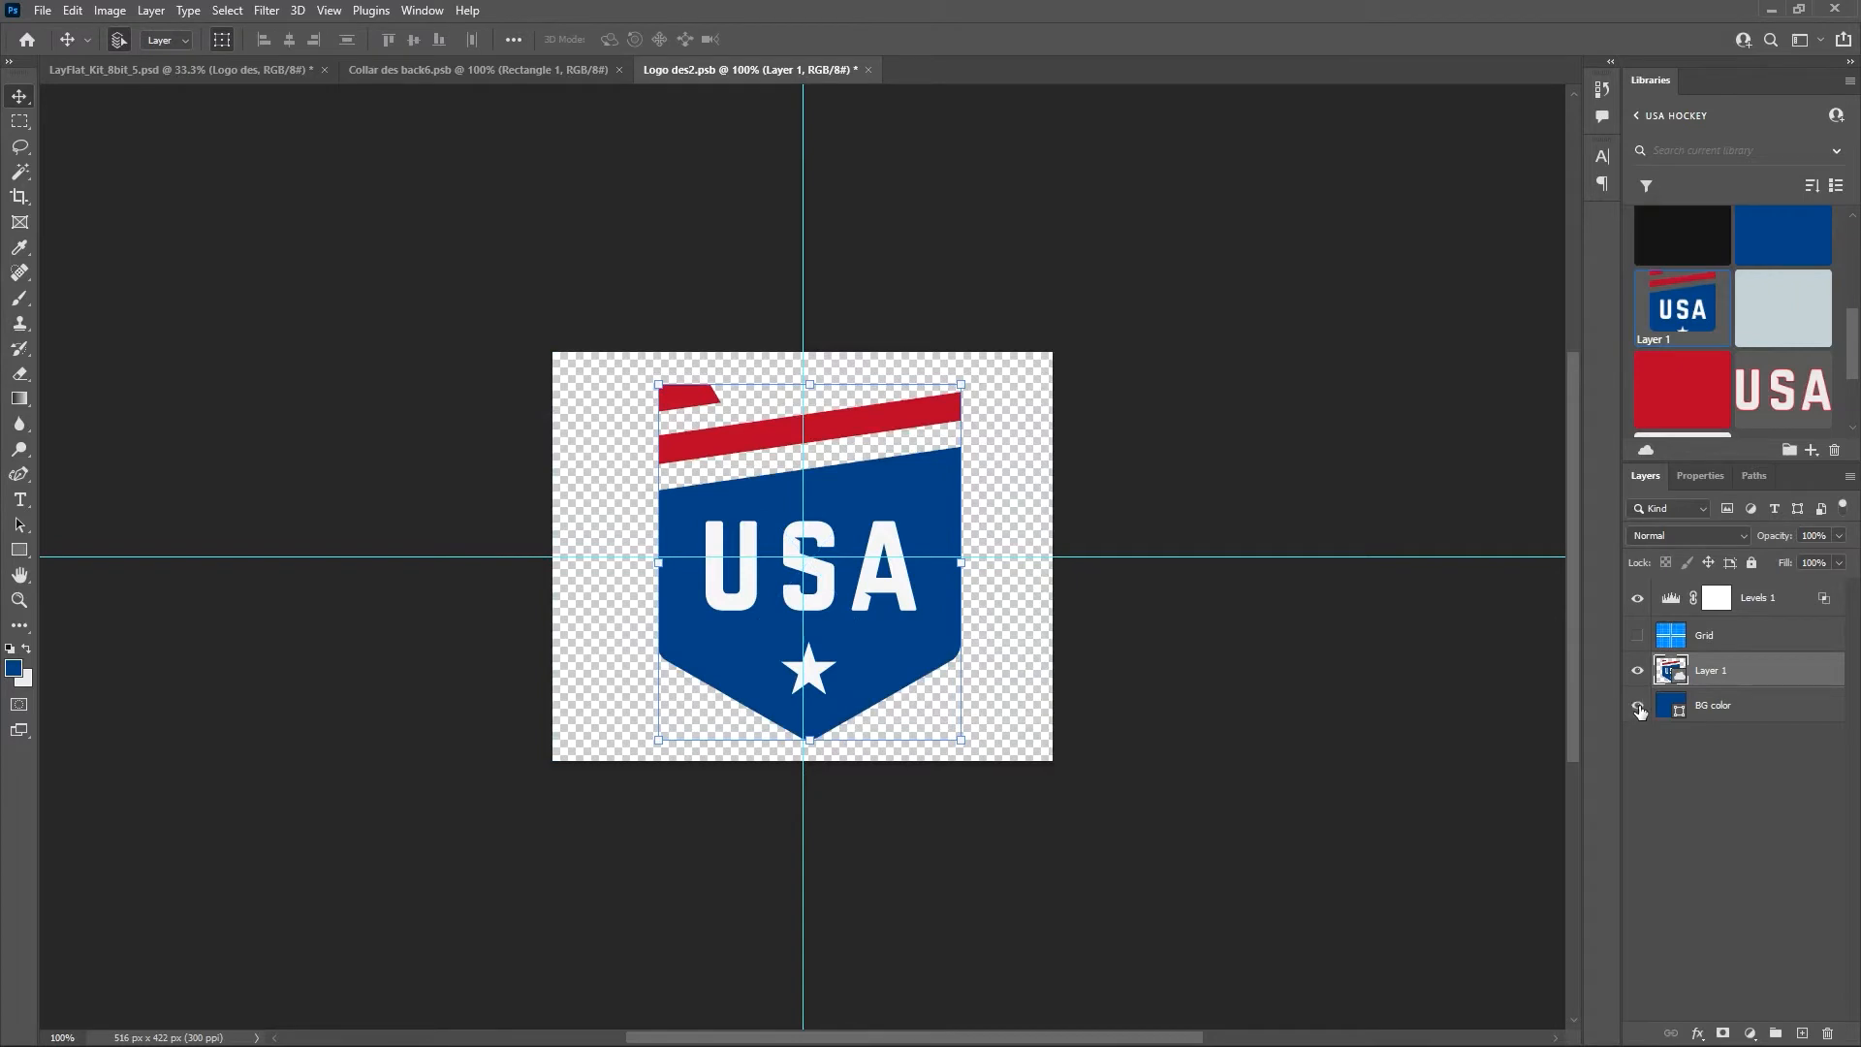
pyautogui.click(1639, 709)
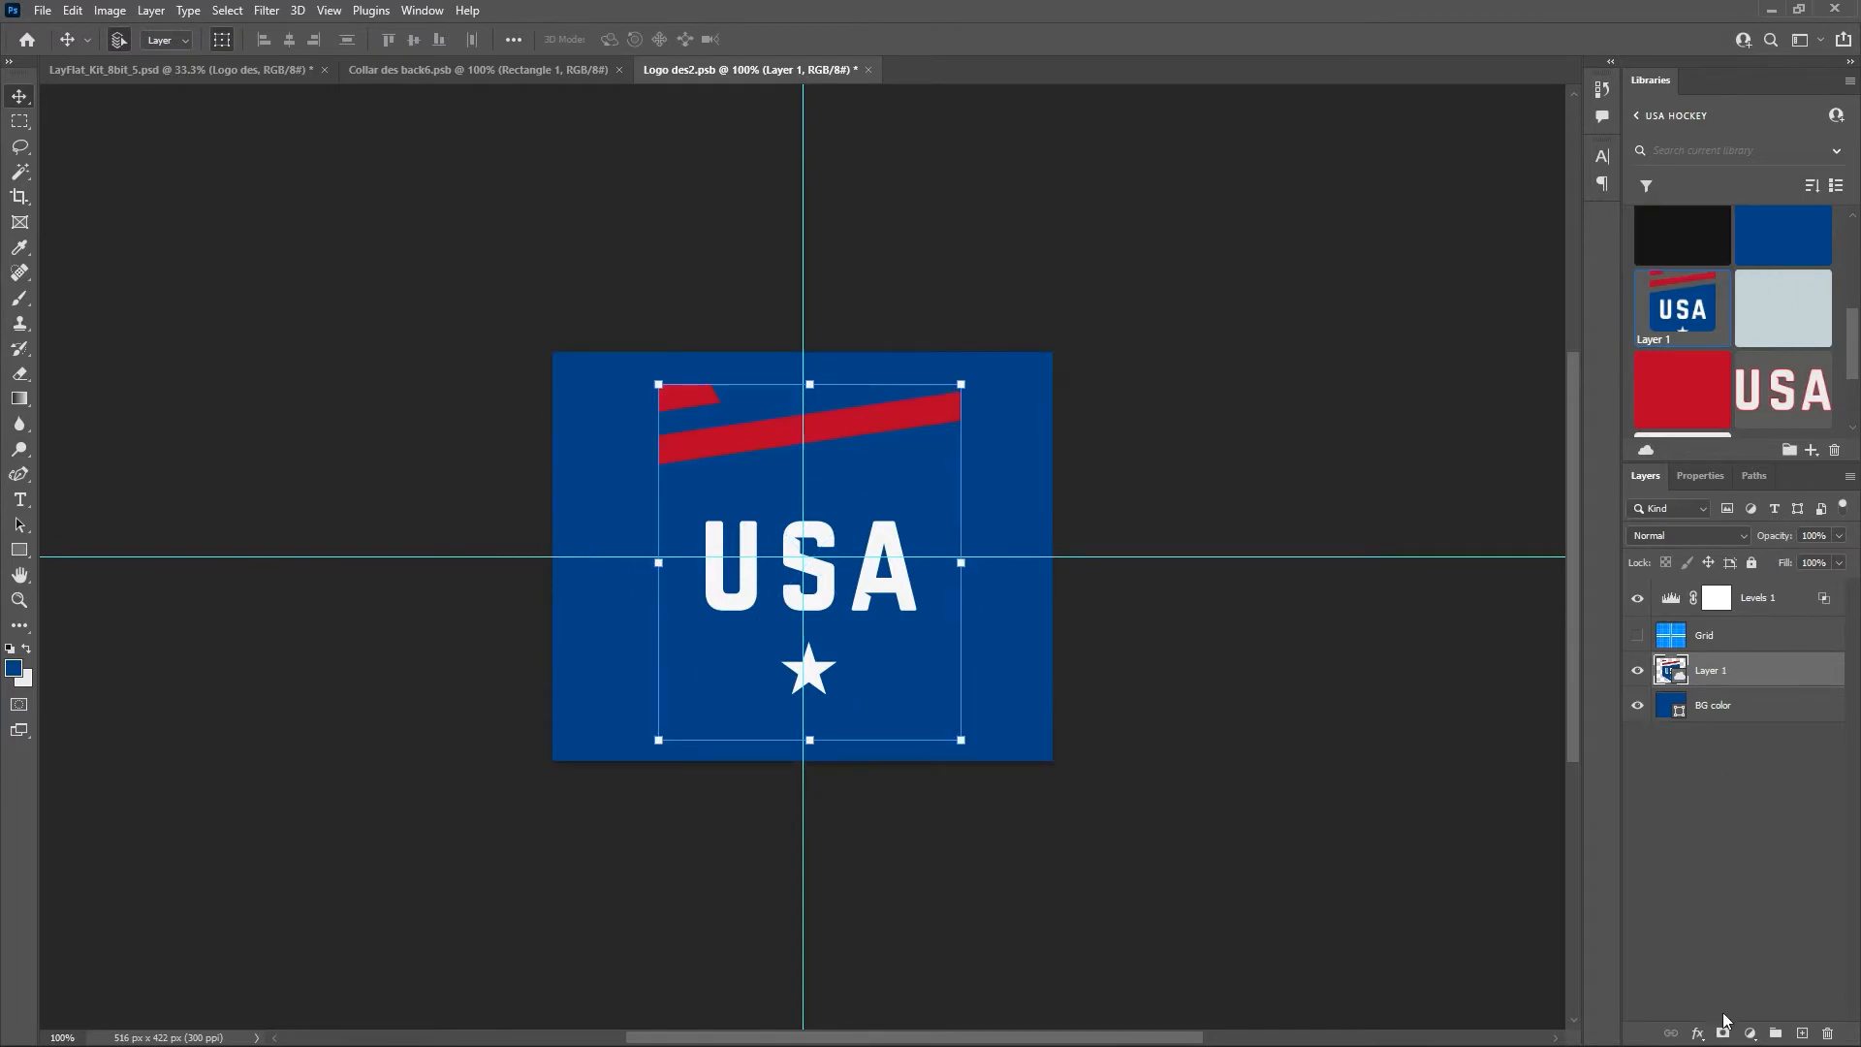
# Add a Stroke effect to the USA shield layer, colored with the library's White (#eaeaea).
pyautogui.scroll(-2, 1774, 328)
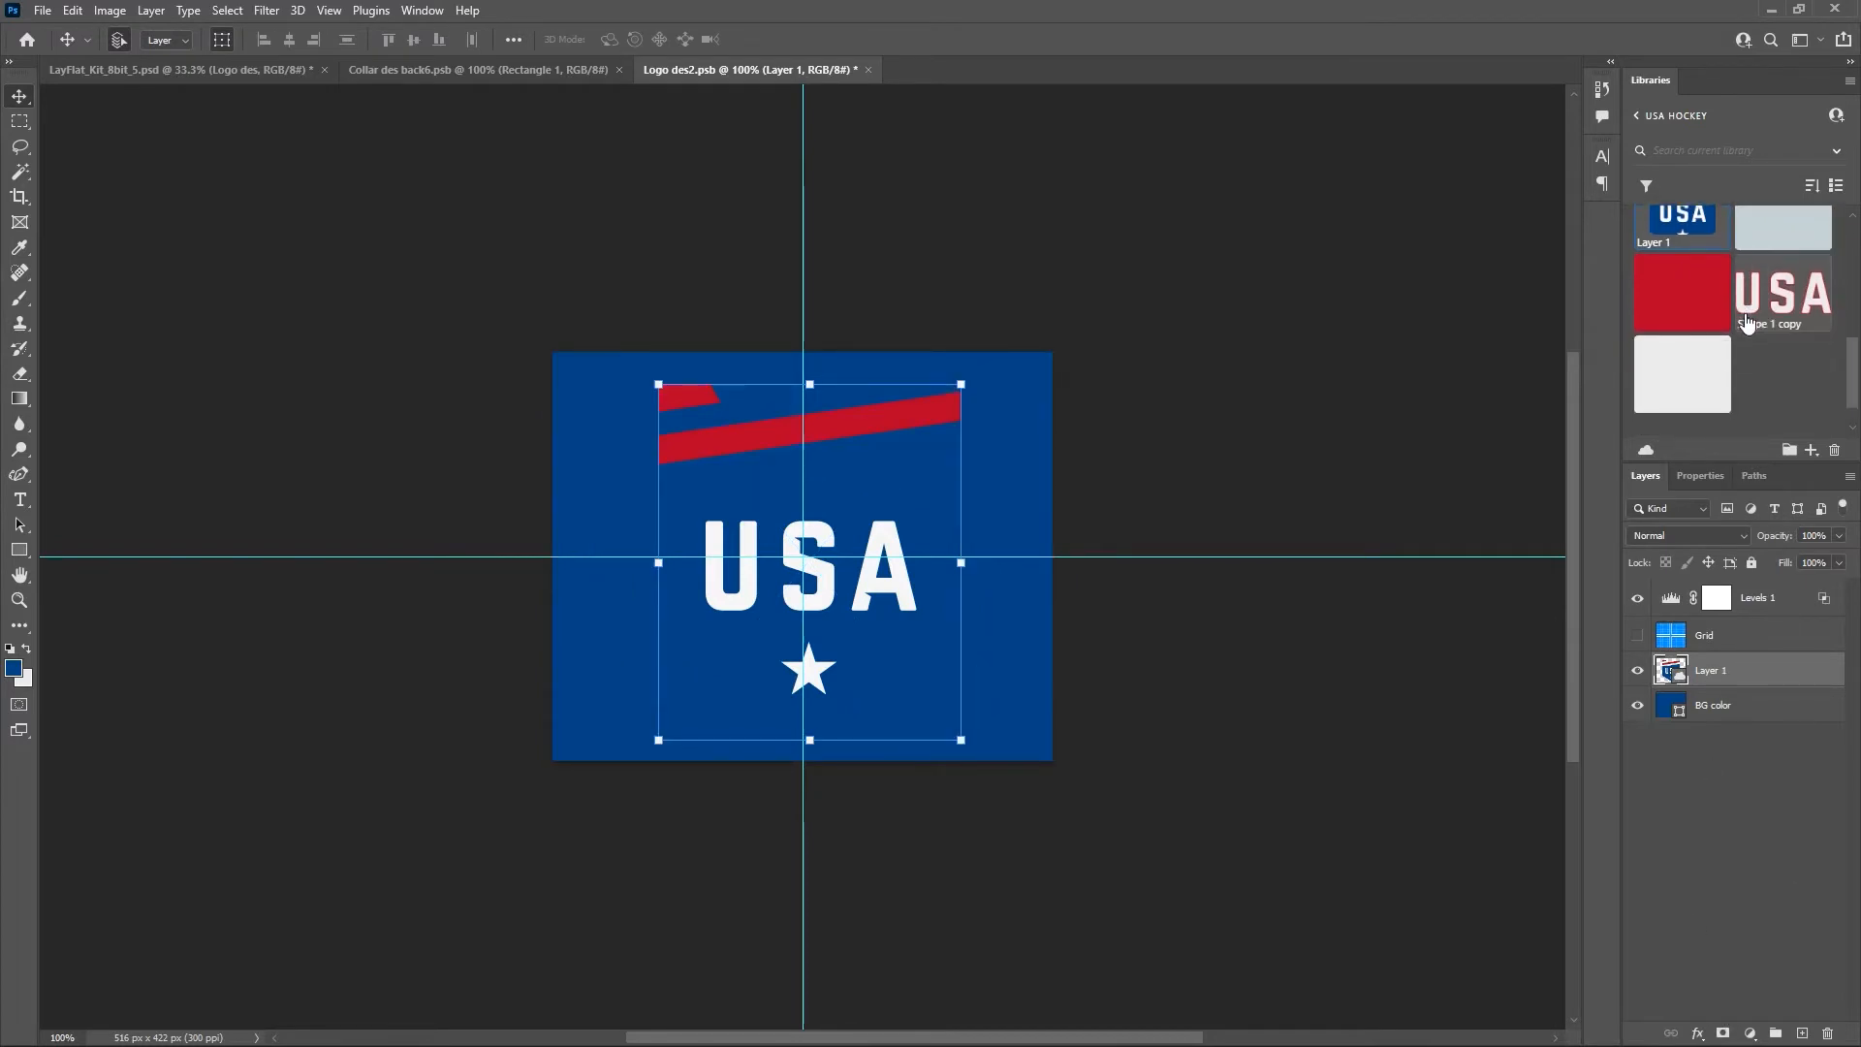
pyautogui.click(1690, 365)
pyautogui.click(1697, 1033)
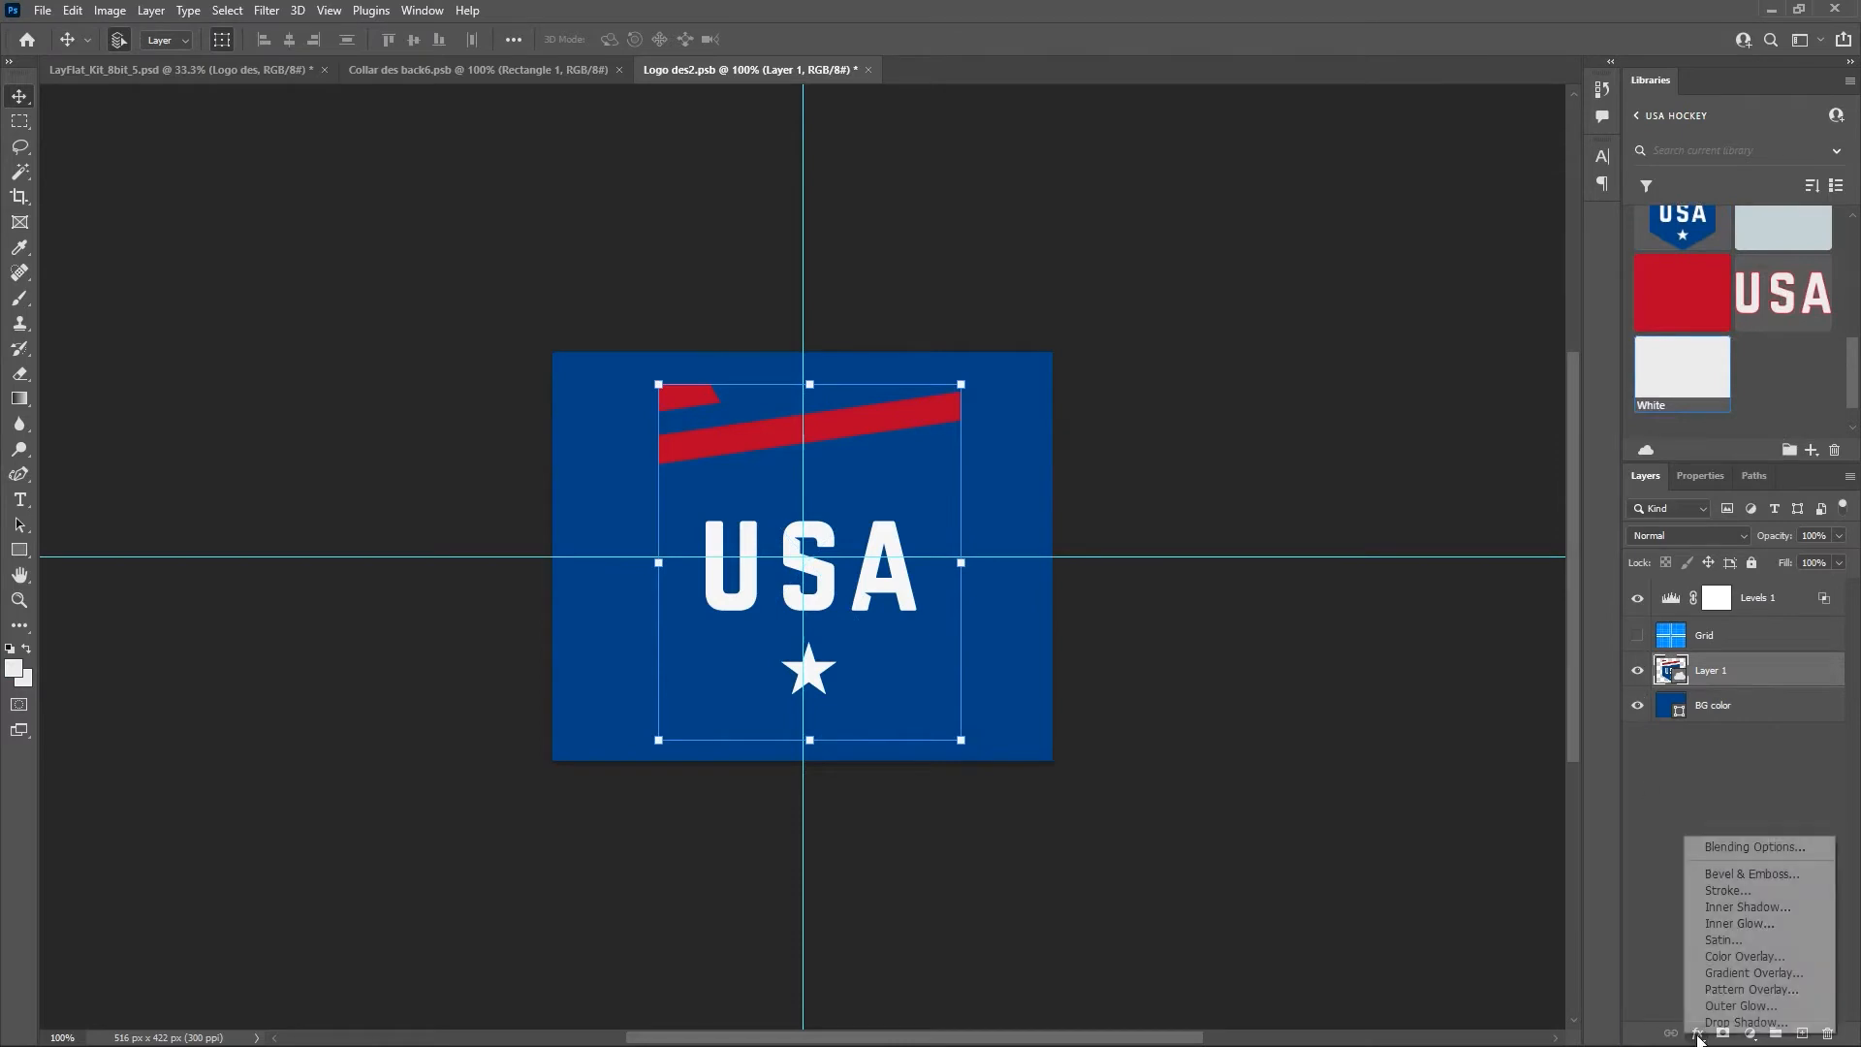
pyautogui.click(1742, 892)
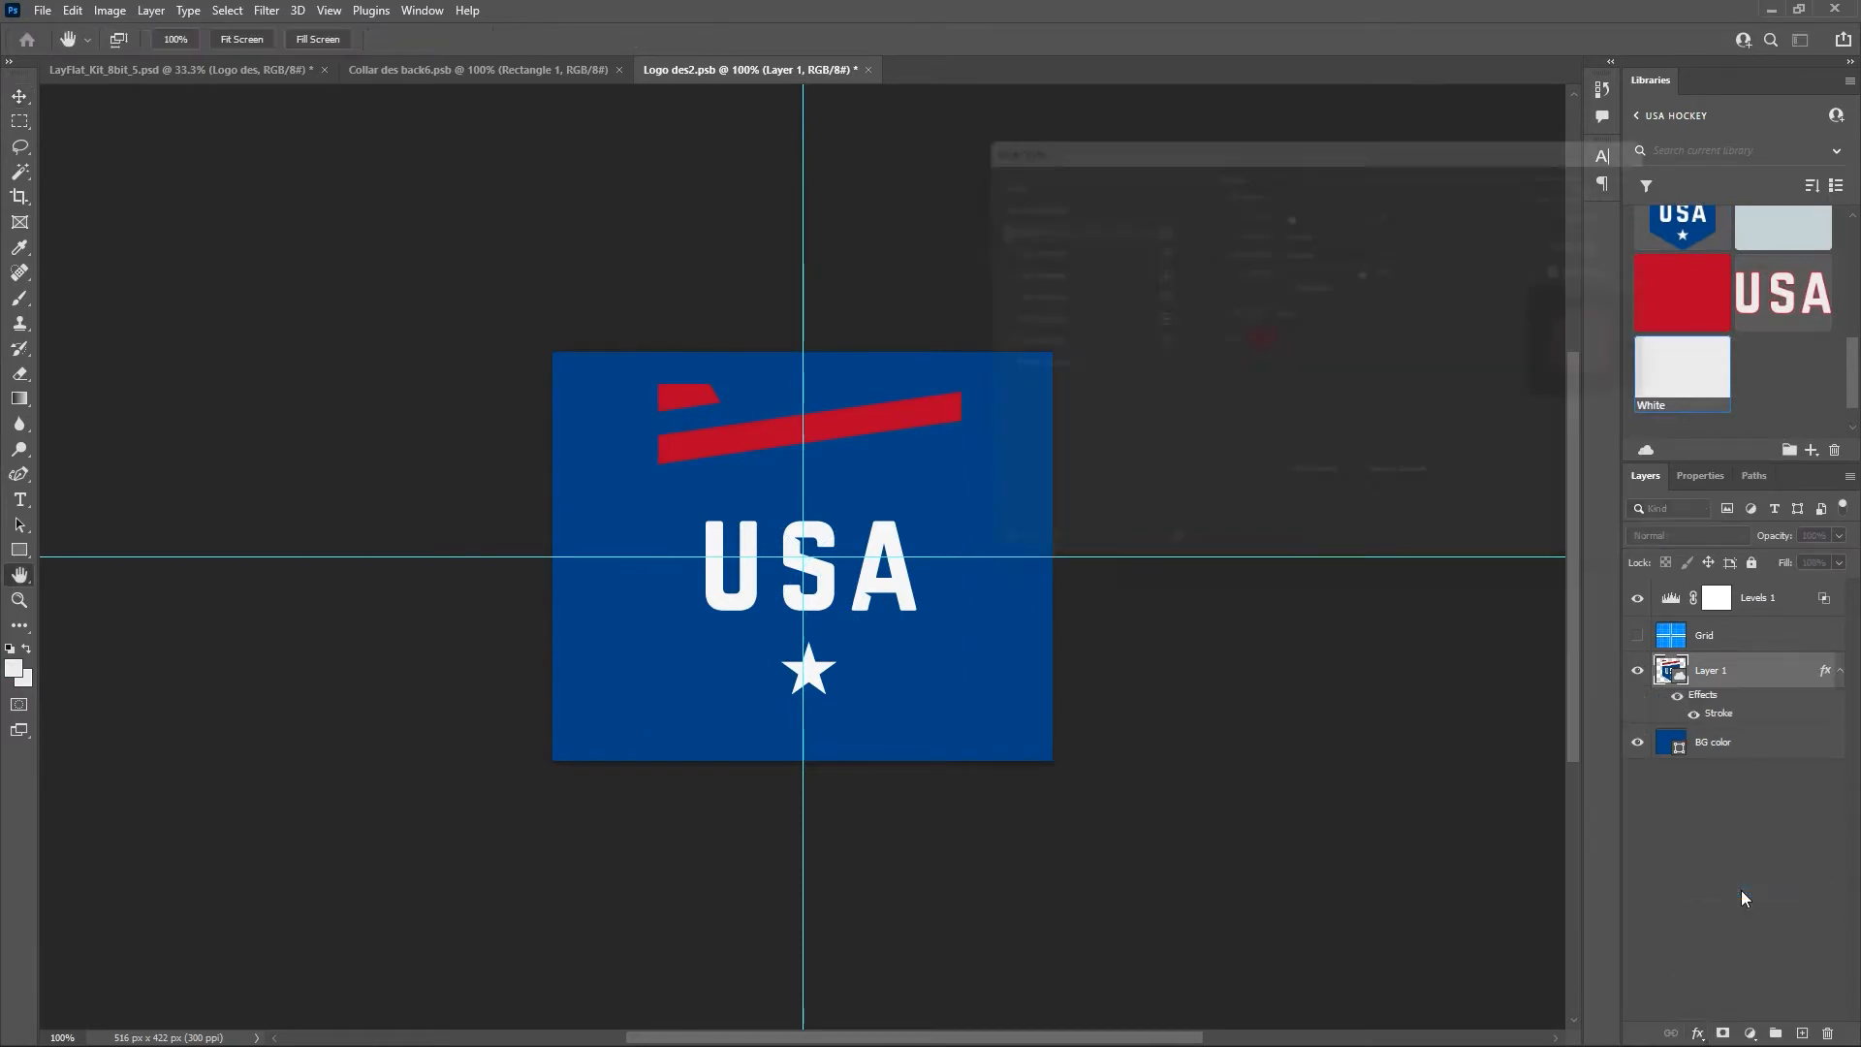
pyautogui.click(1259, 340)
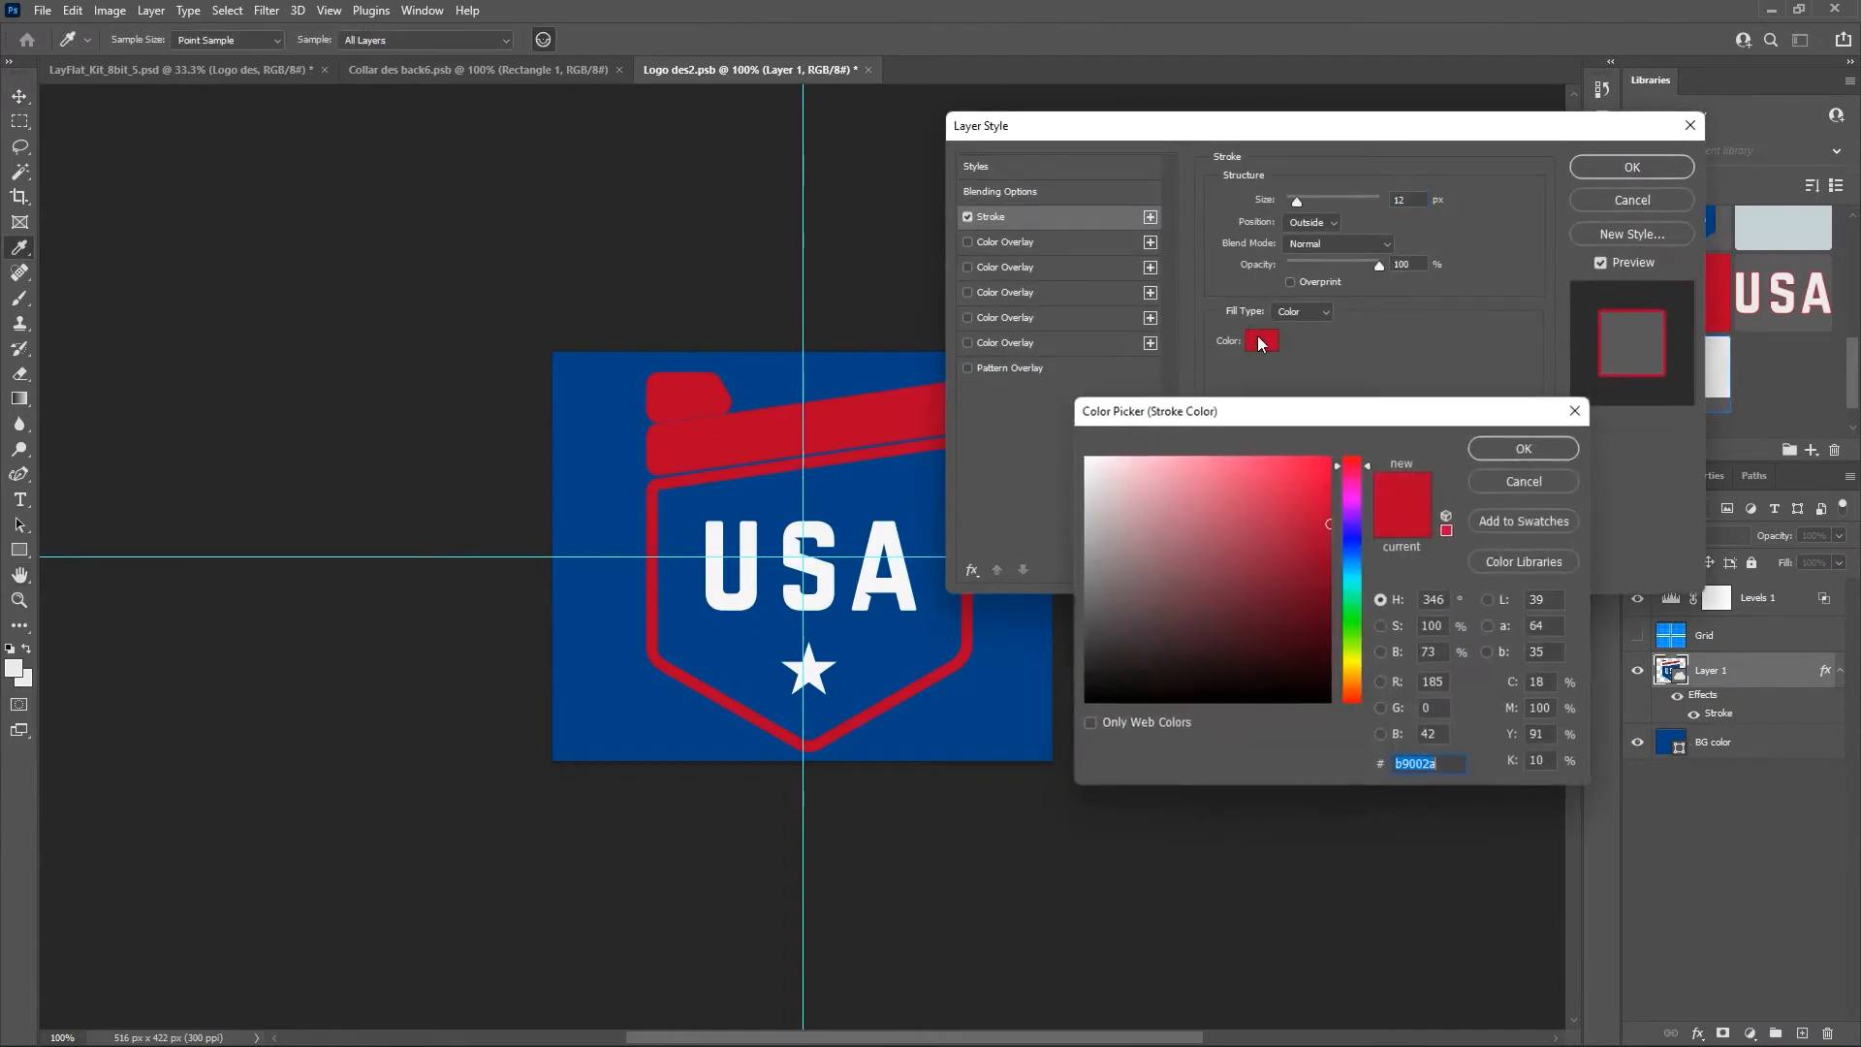
pyautogui.click(16, 662)
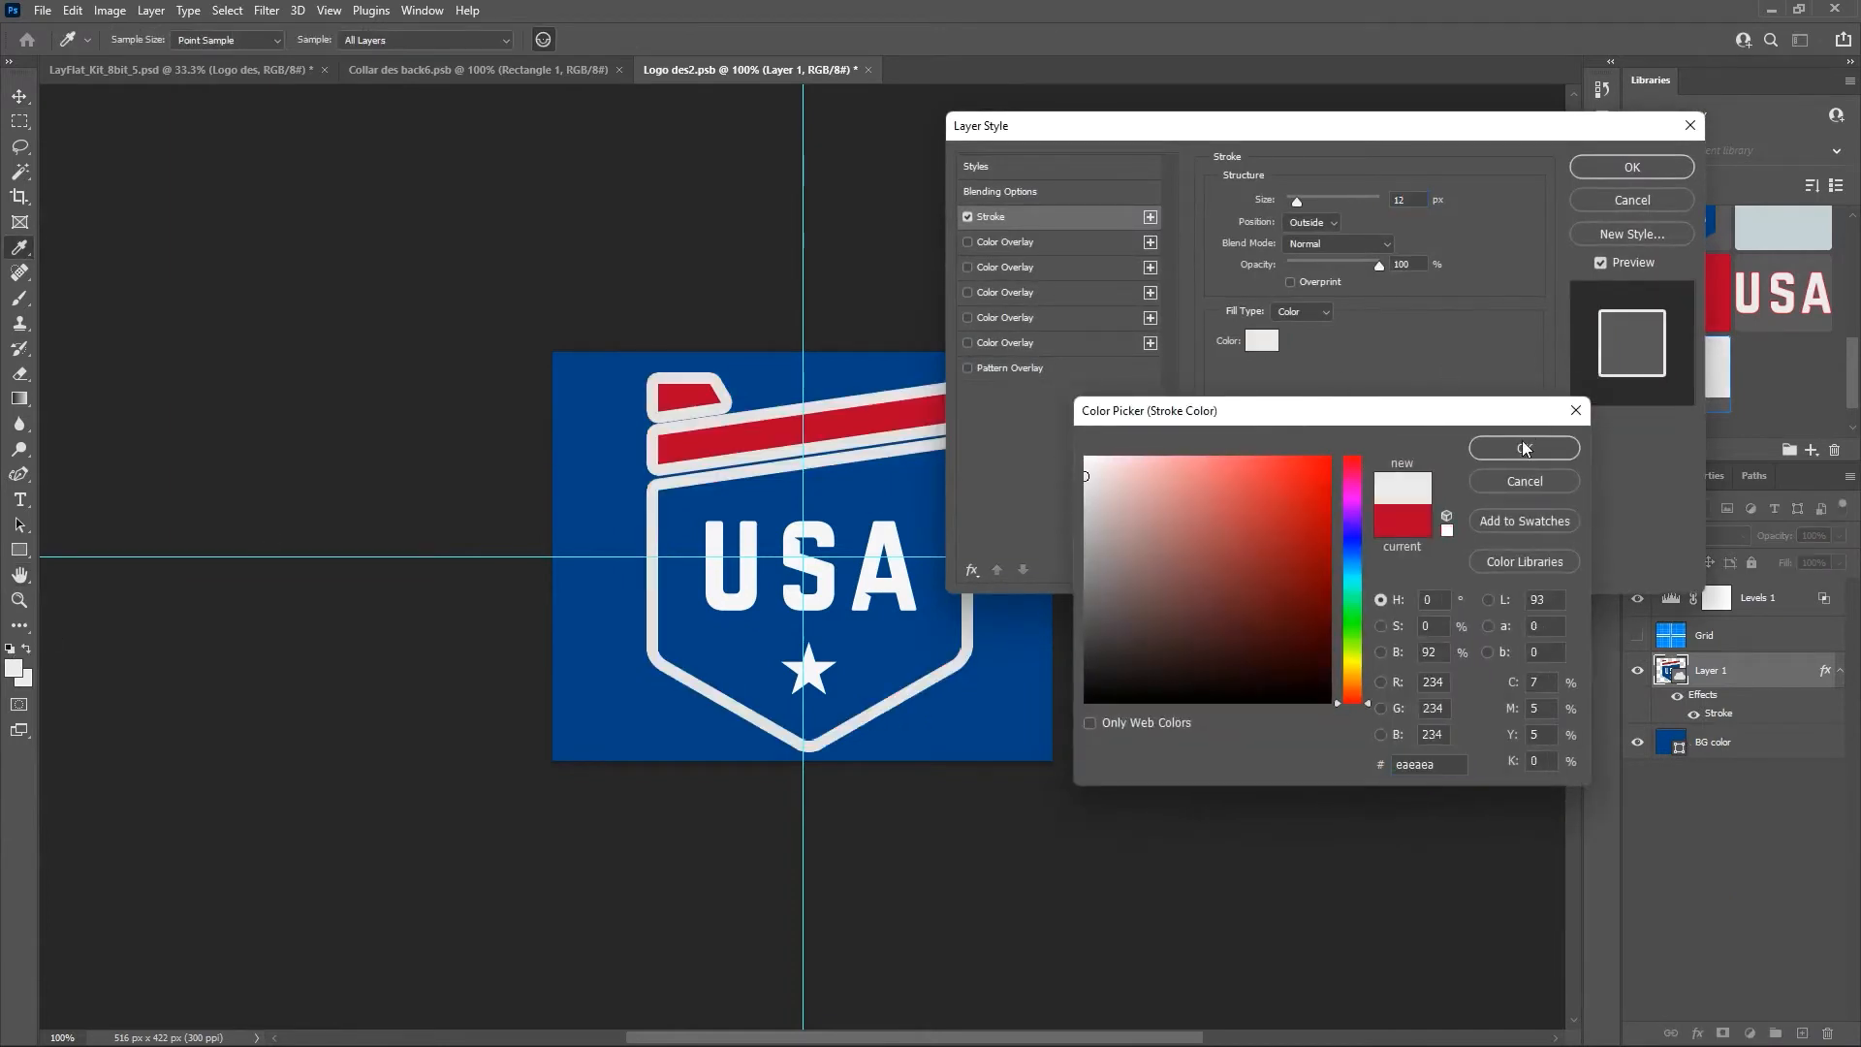
pyautogui.click(1524, 448)
# Set the shield's outside stroke size to 6 px and apply the layer style.
pyautogui.click(1328, 225)
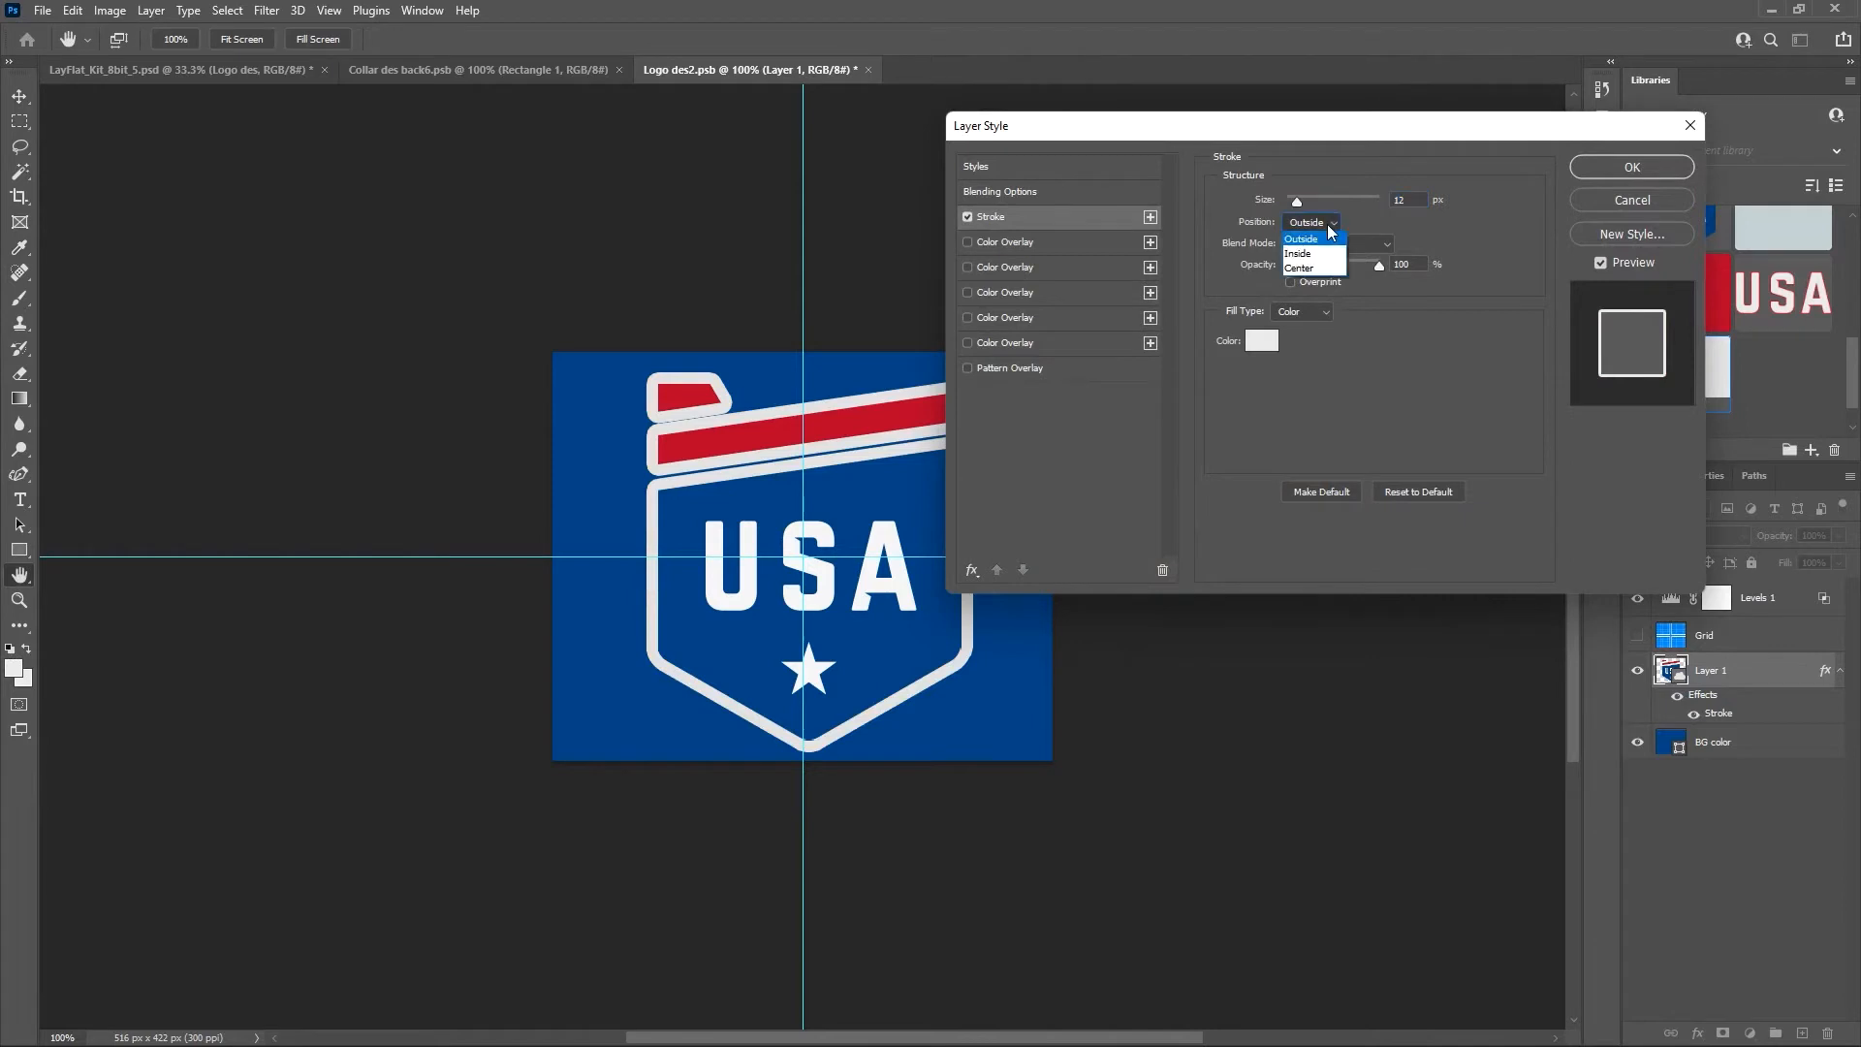
pyautogui.click(1413, 201)
pyautogui.press('Down')
pyautogui.press('Down')
pyautogui.press('Down')
pyautogui.press('Down')
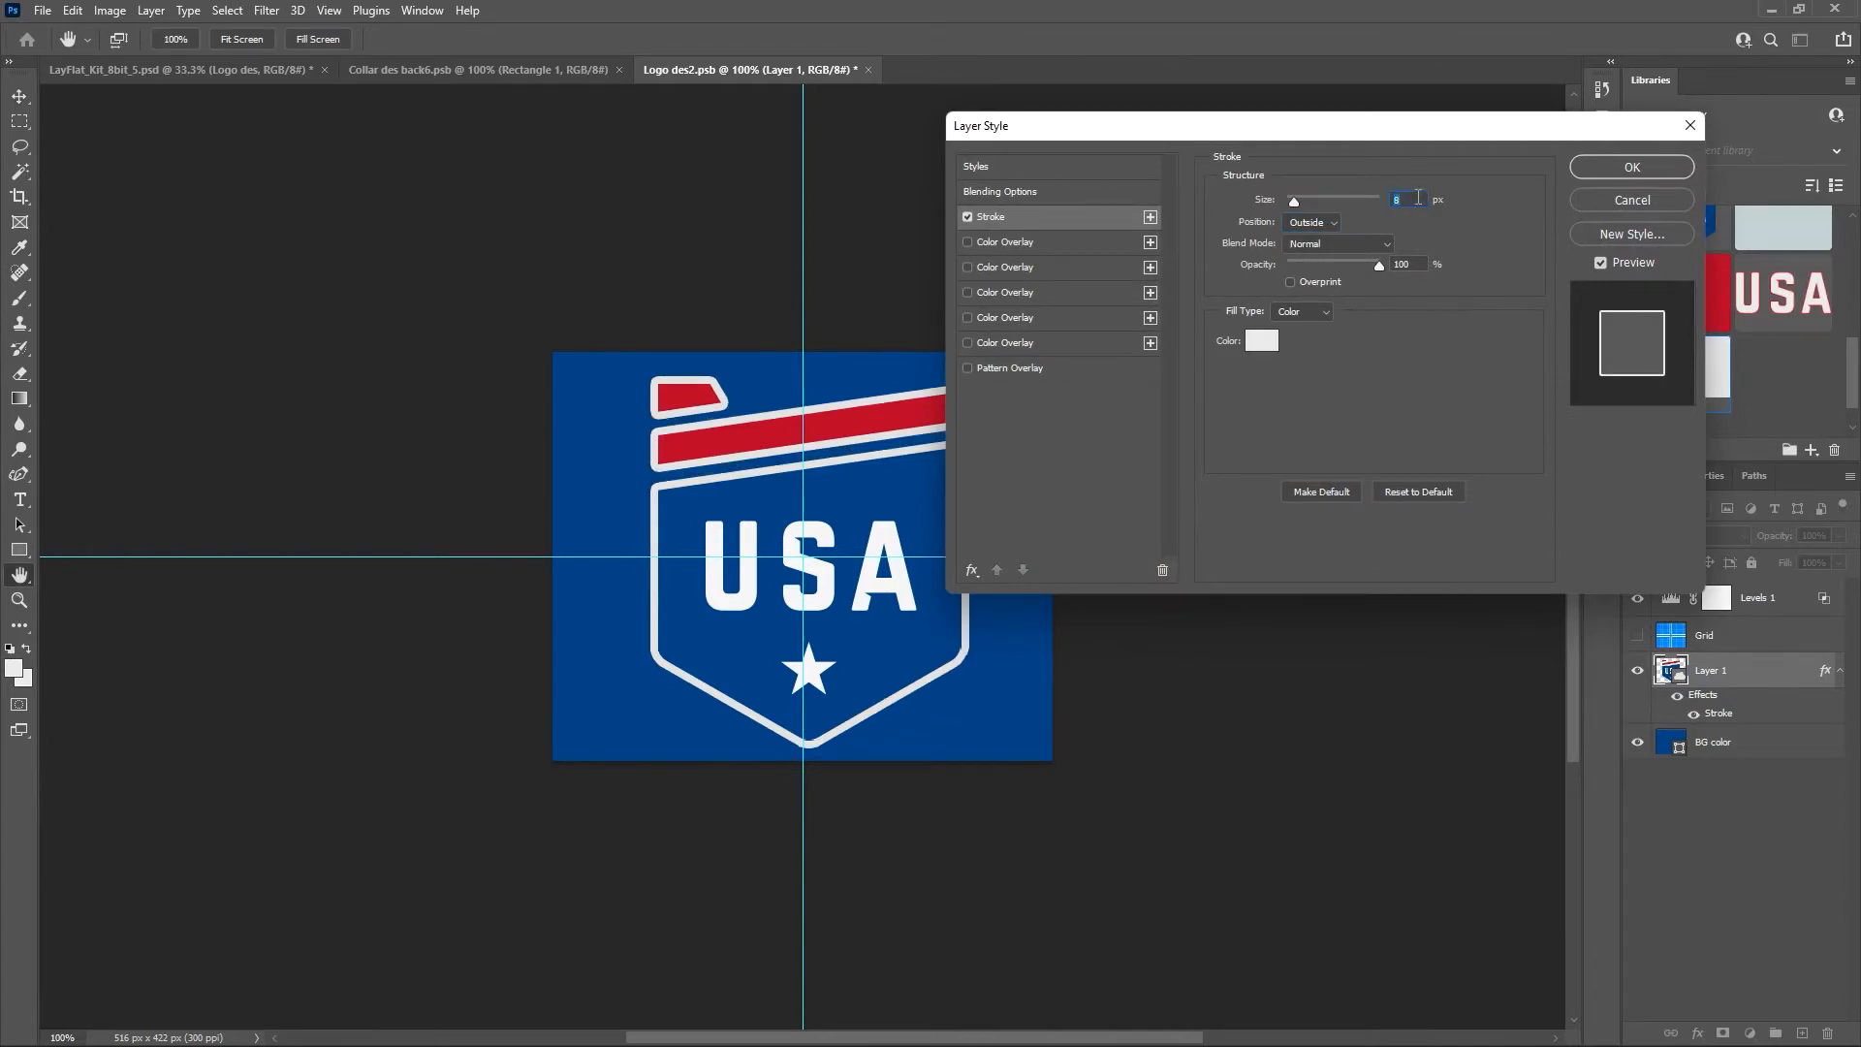
pyautogui.press('Down')
pyautogui.press('Down')
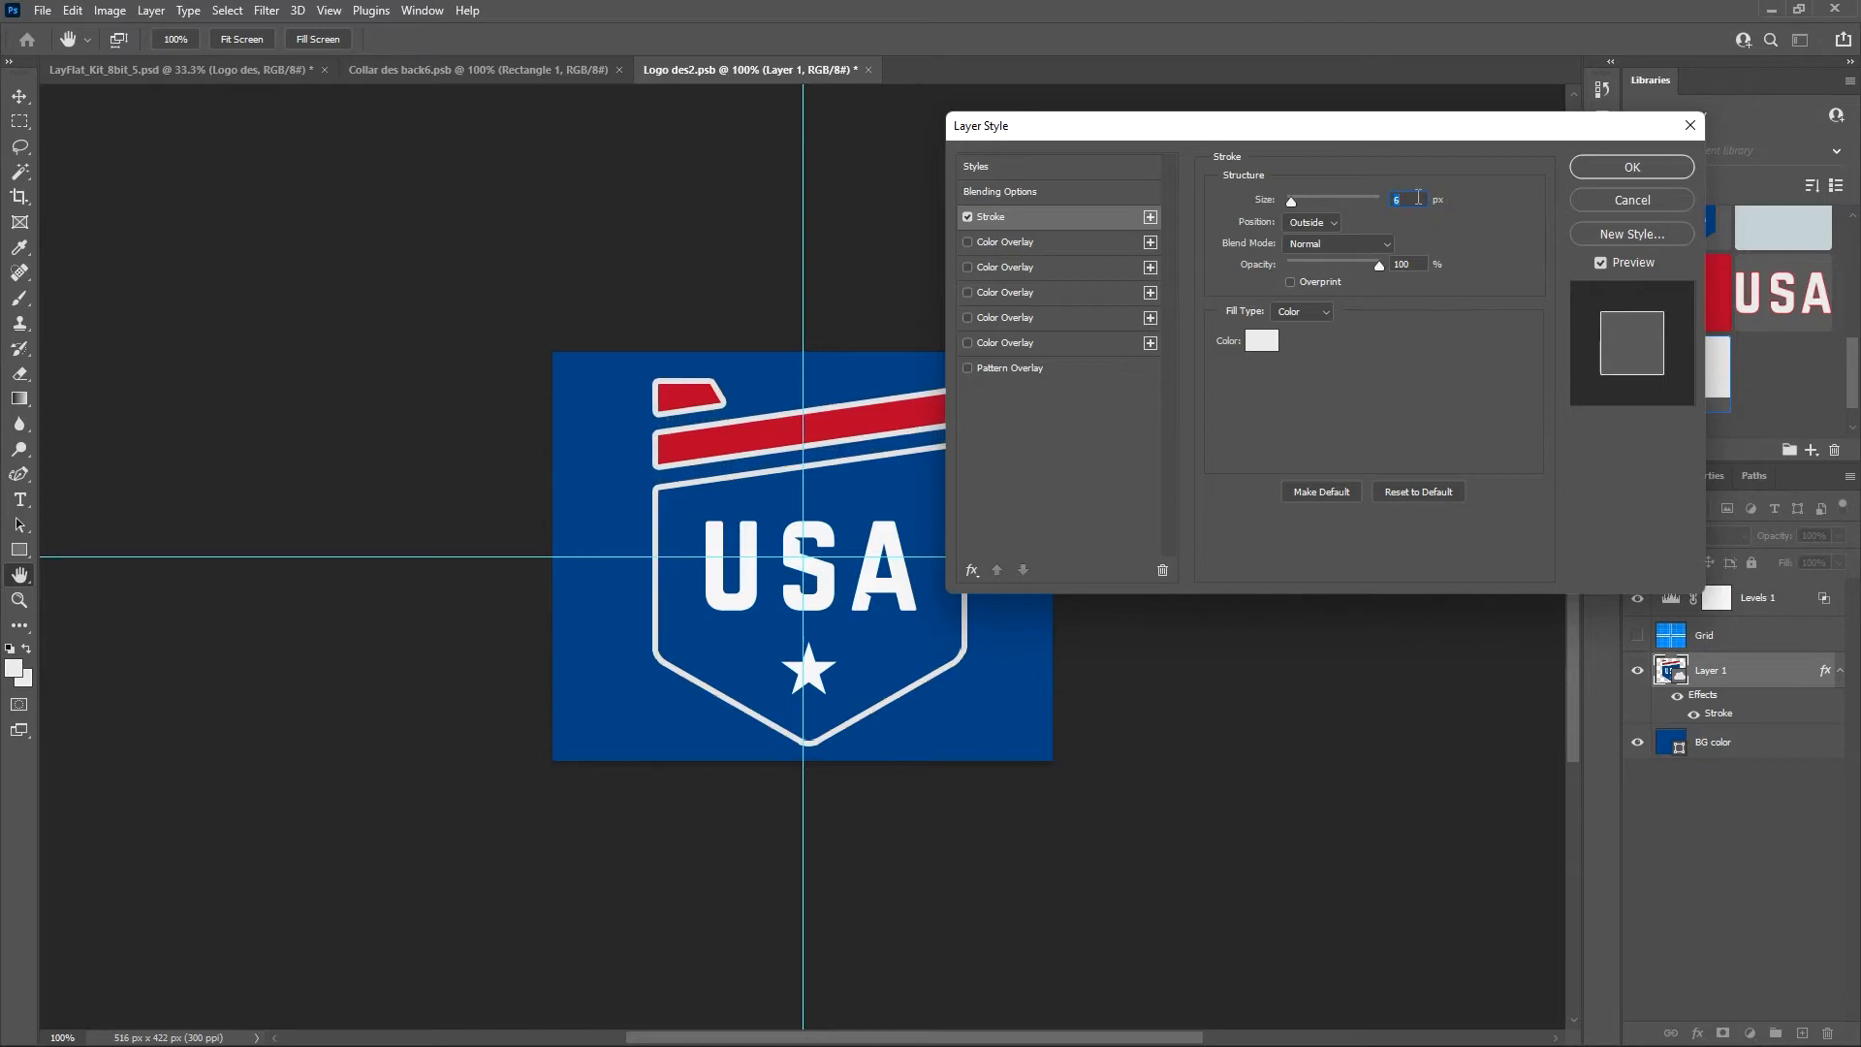
pyautogui.click(1623, 170)
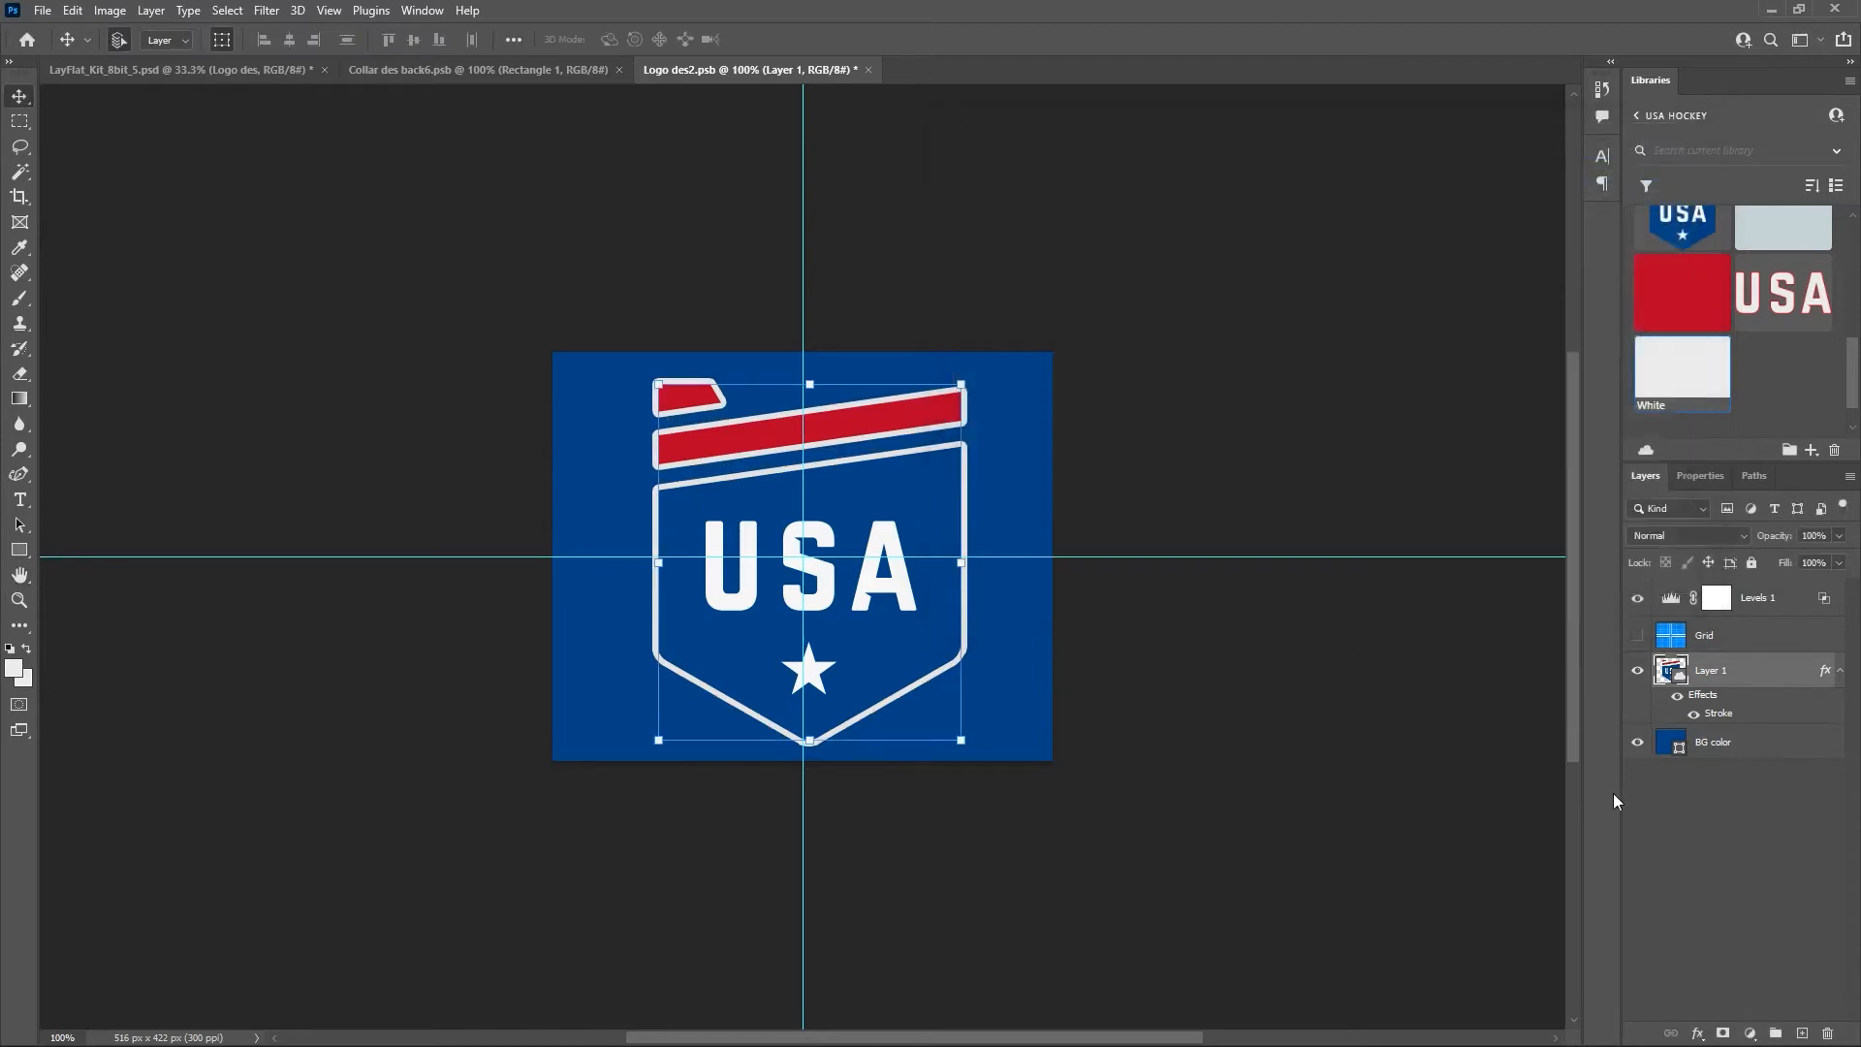
# Hide the BG color layer, save the logo smart object and check the shield on the back jersey.
pyautogui.click(1640, 744)
pyautogui.hotkey('ctrl', 's')
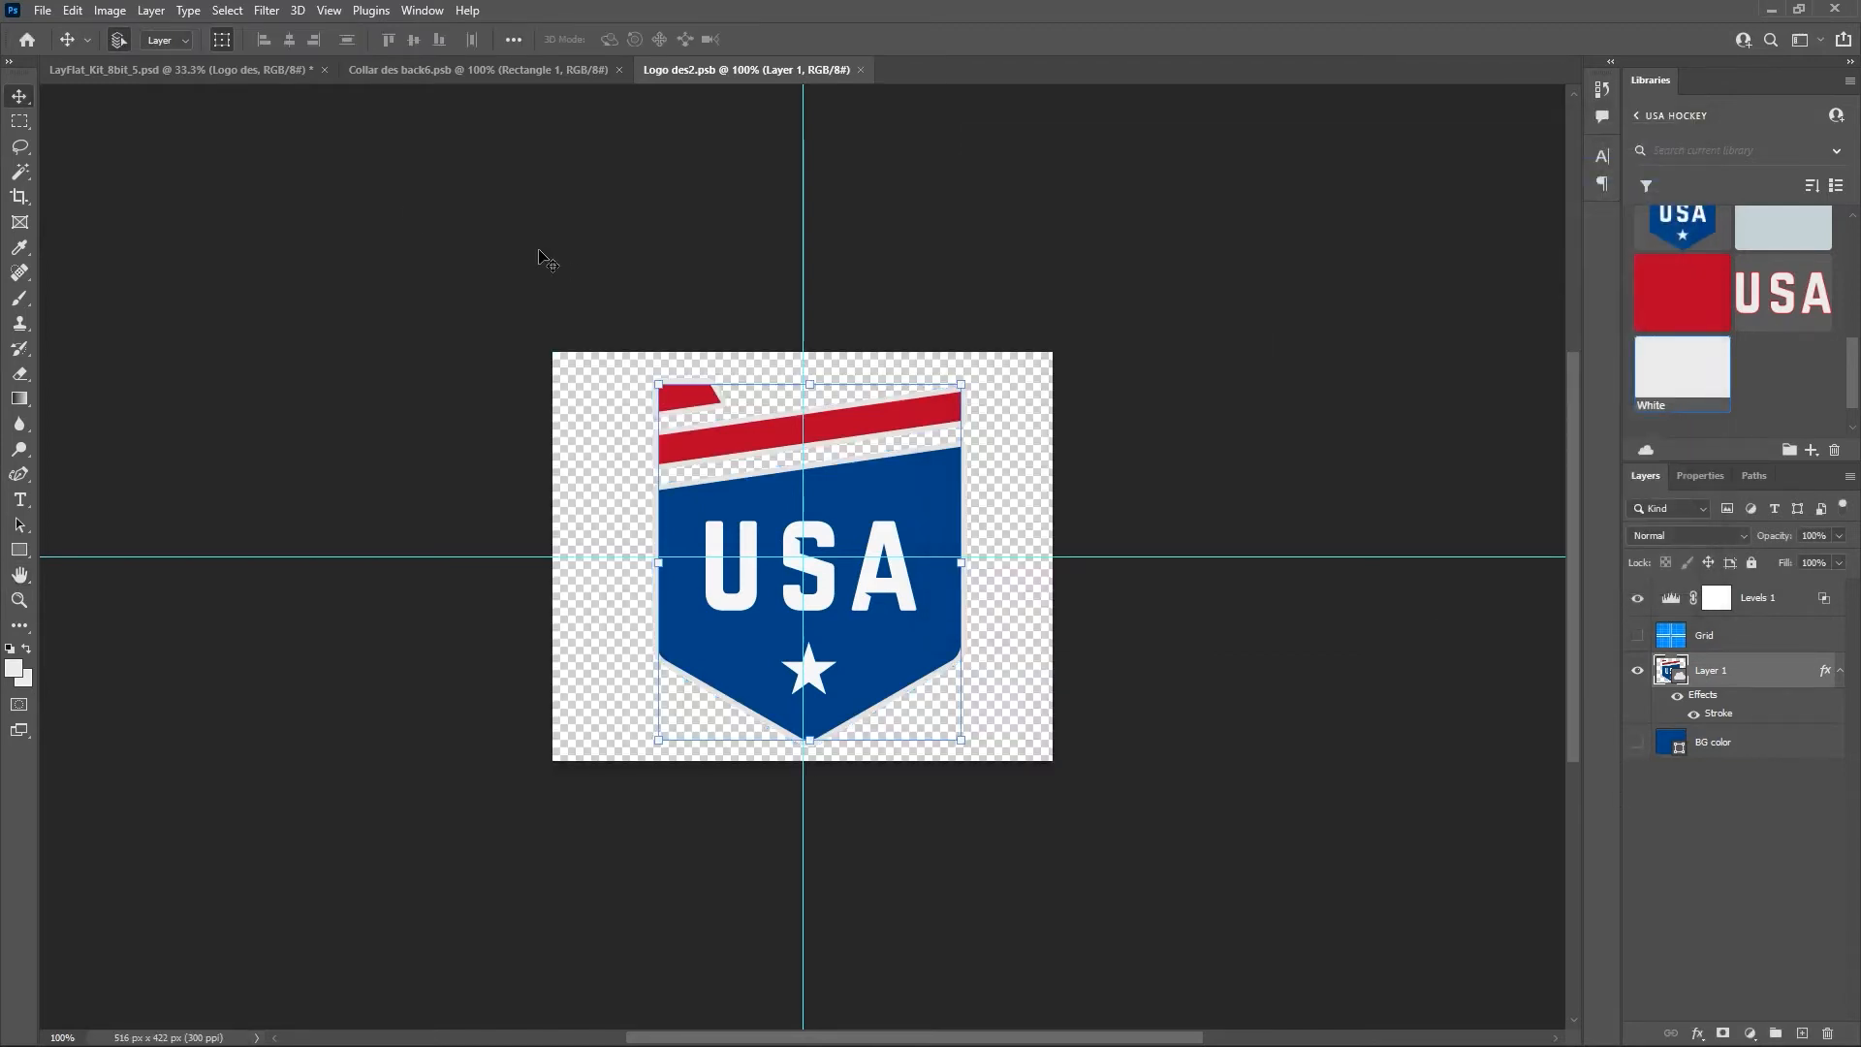
pyautogui.click(264, 77)
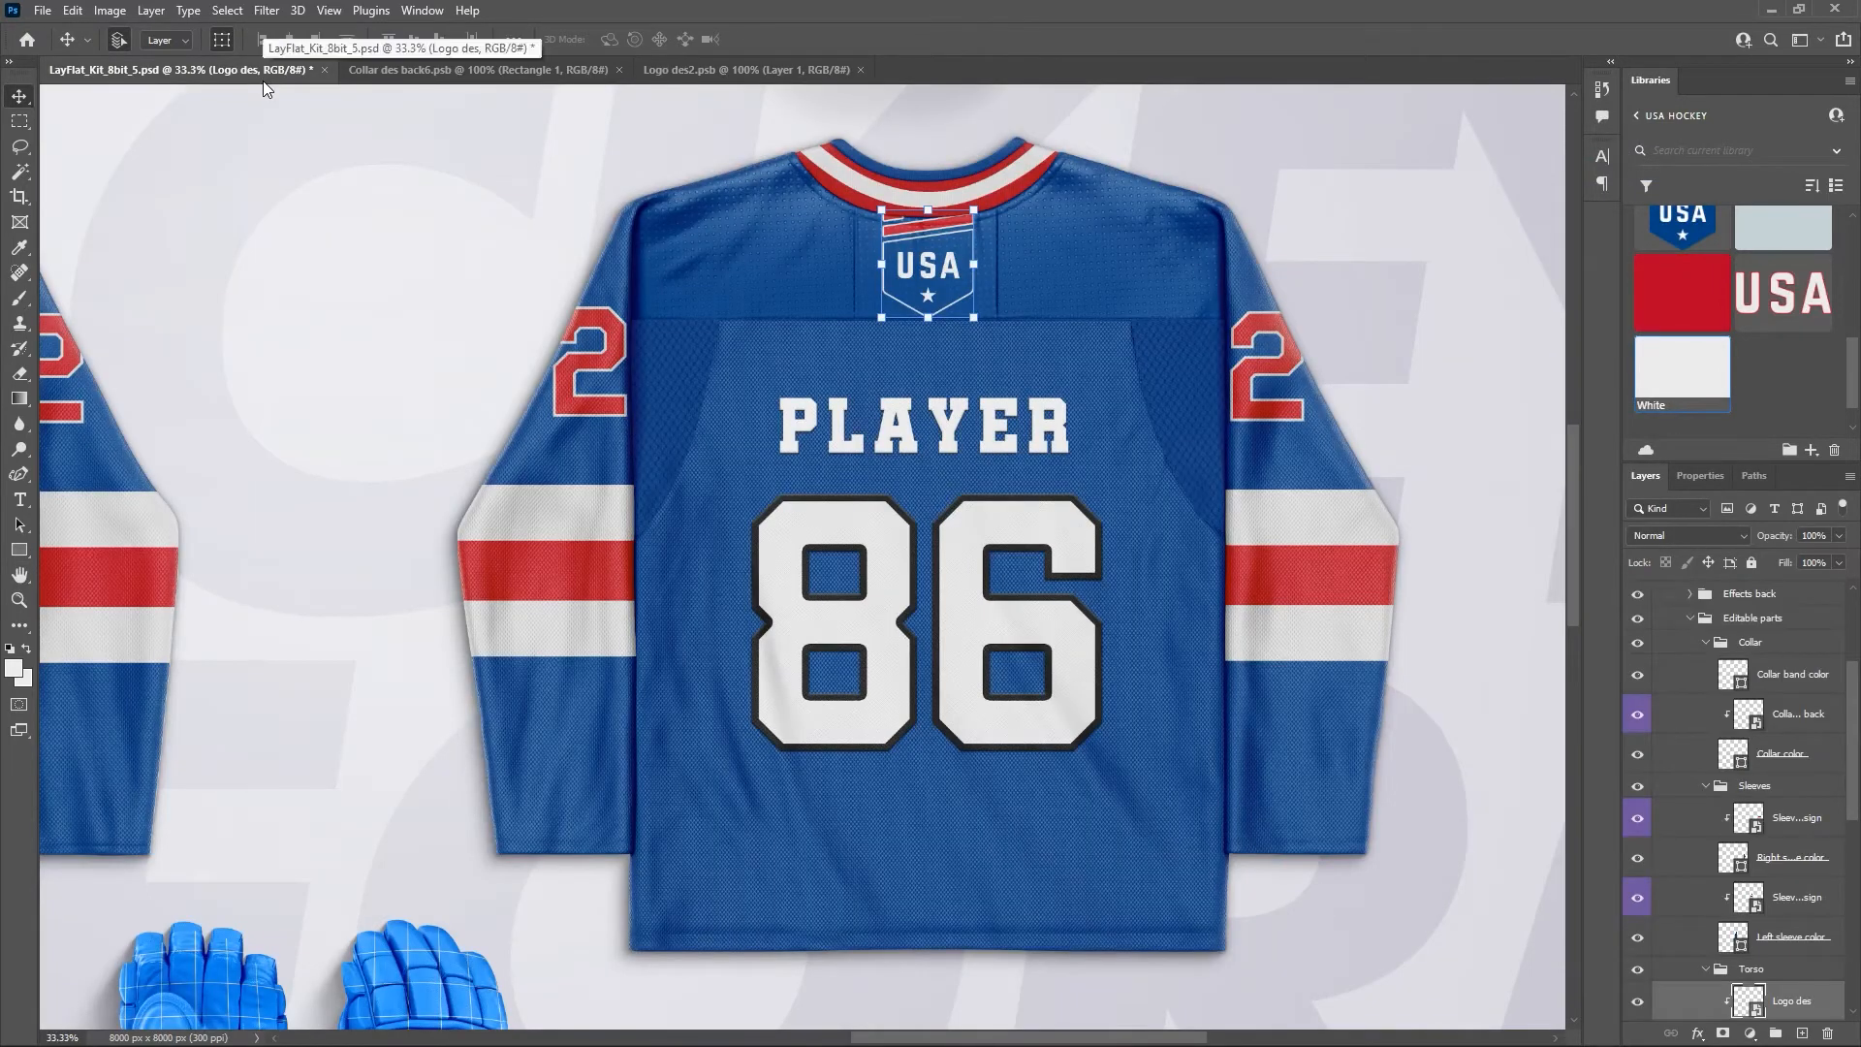
# Center the USA shield on the guides, scale it to 69.57% and save the logo smart object to update the back jersey.
pyautogui.click(702, 72)
pyautogui.hotkey('ctrl', 't')
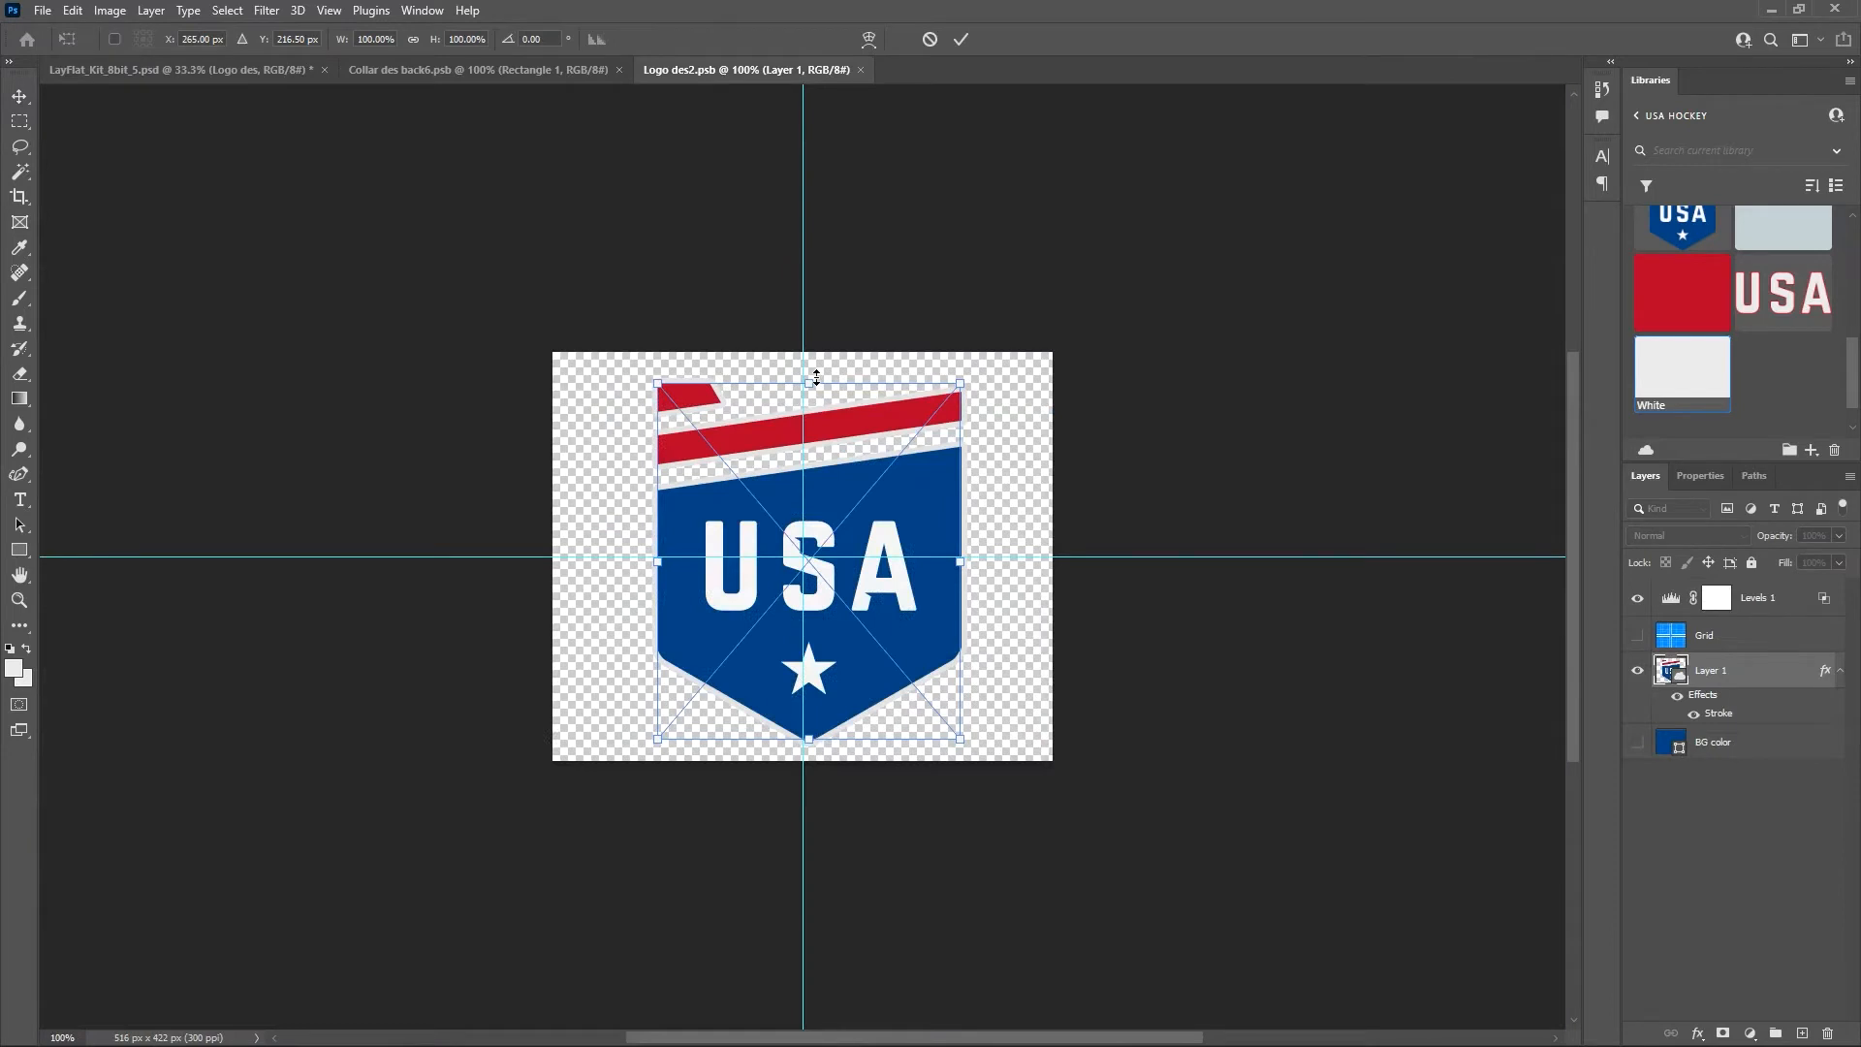
pyautogui.moveTo(847, 495); pyautogui.dragTo(839, 490)
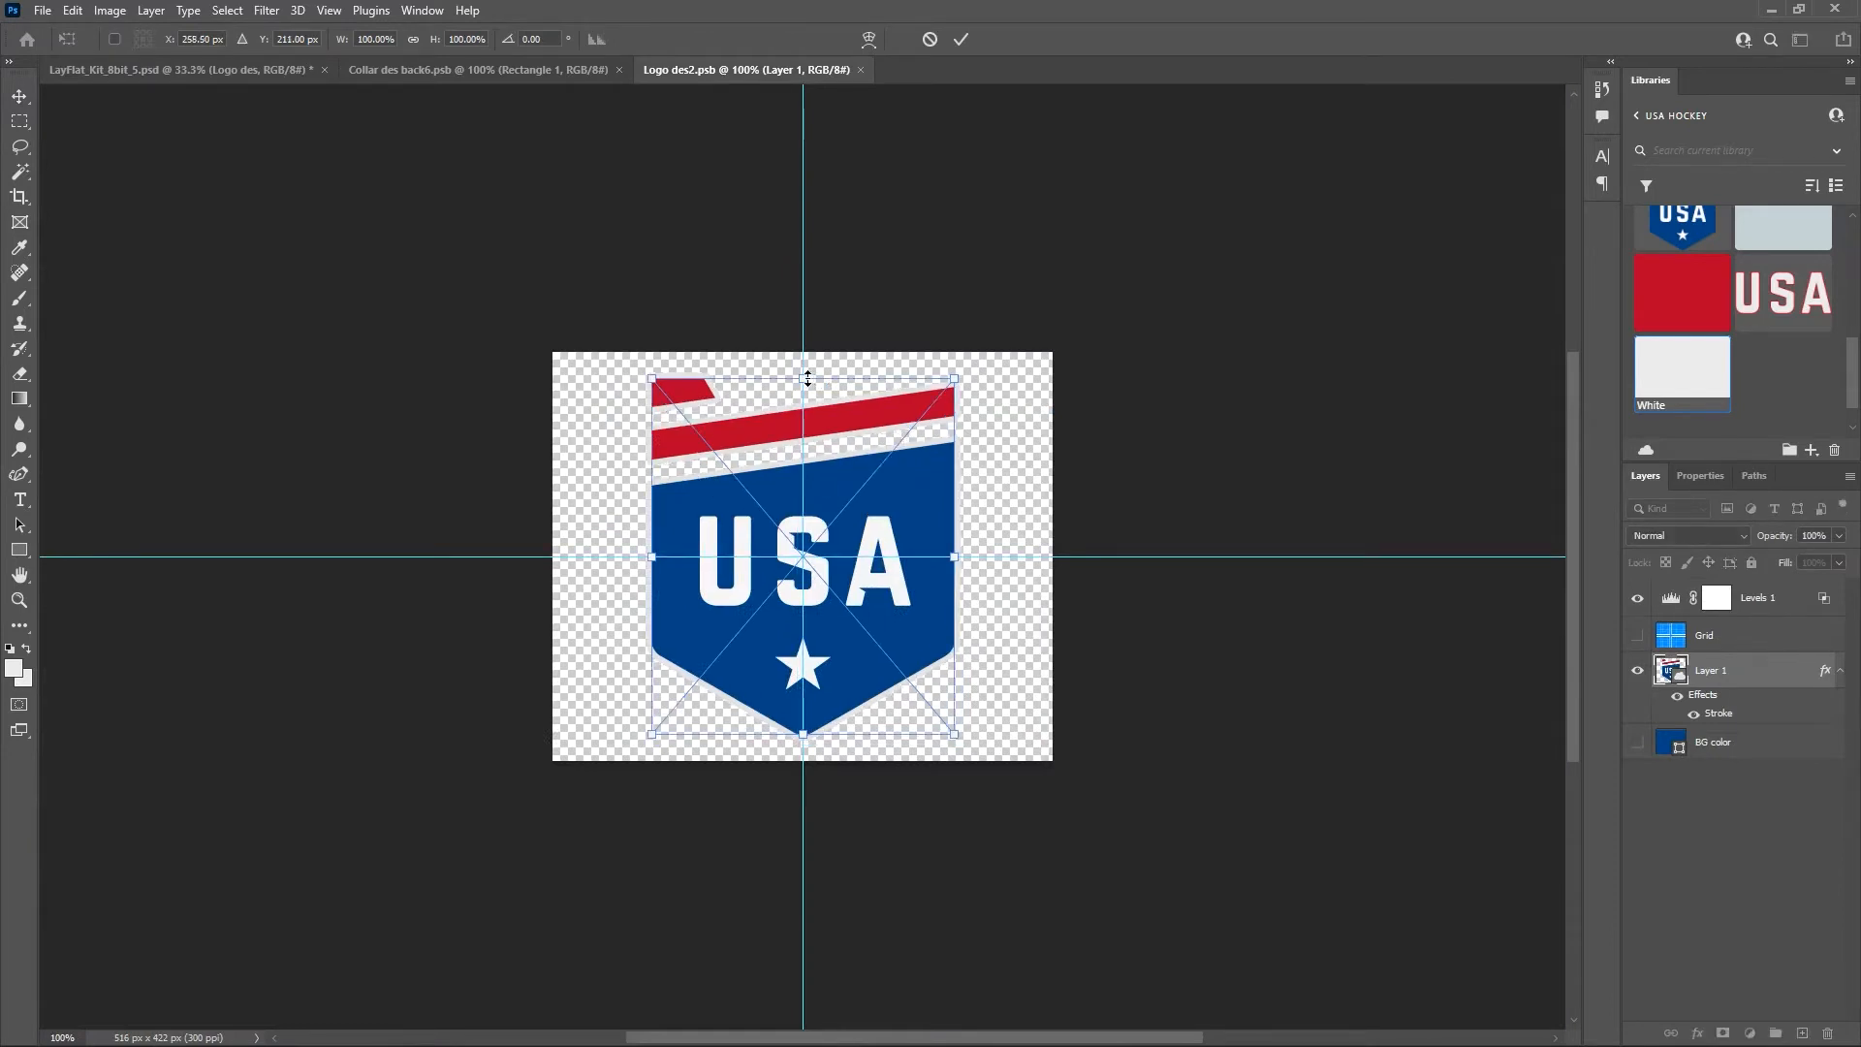
pyautogui.moveTo(807, 378); pyautogui.dragTo(814, 431)
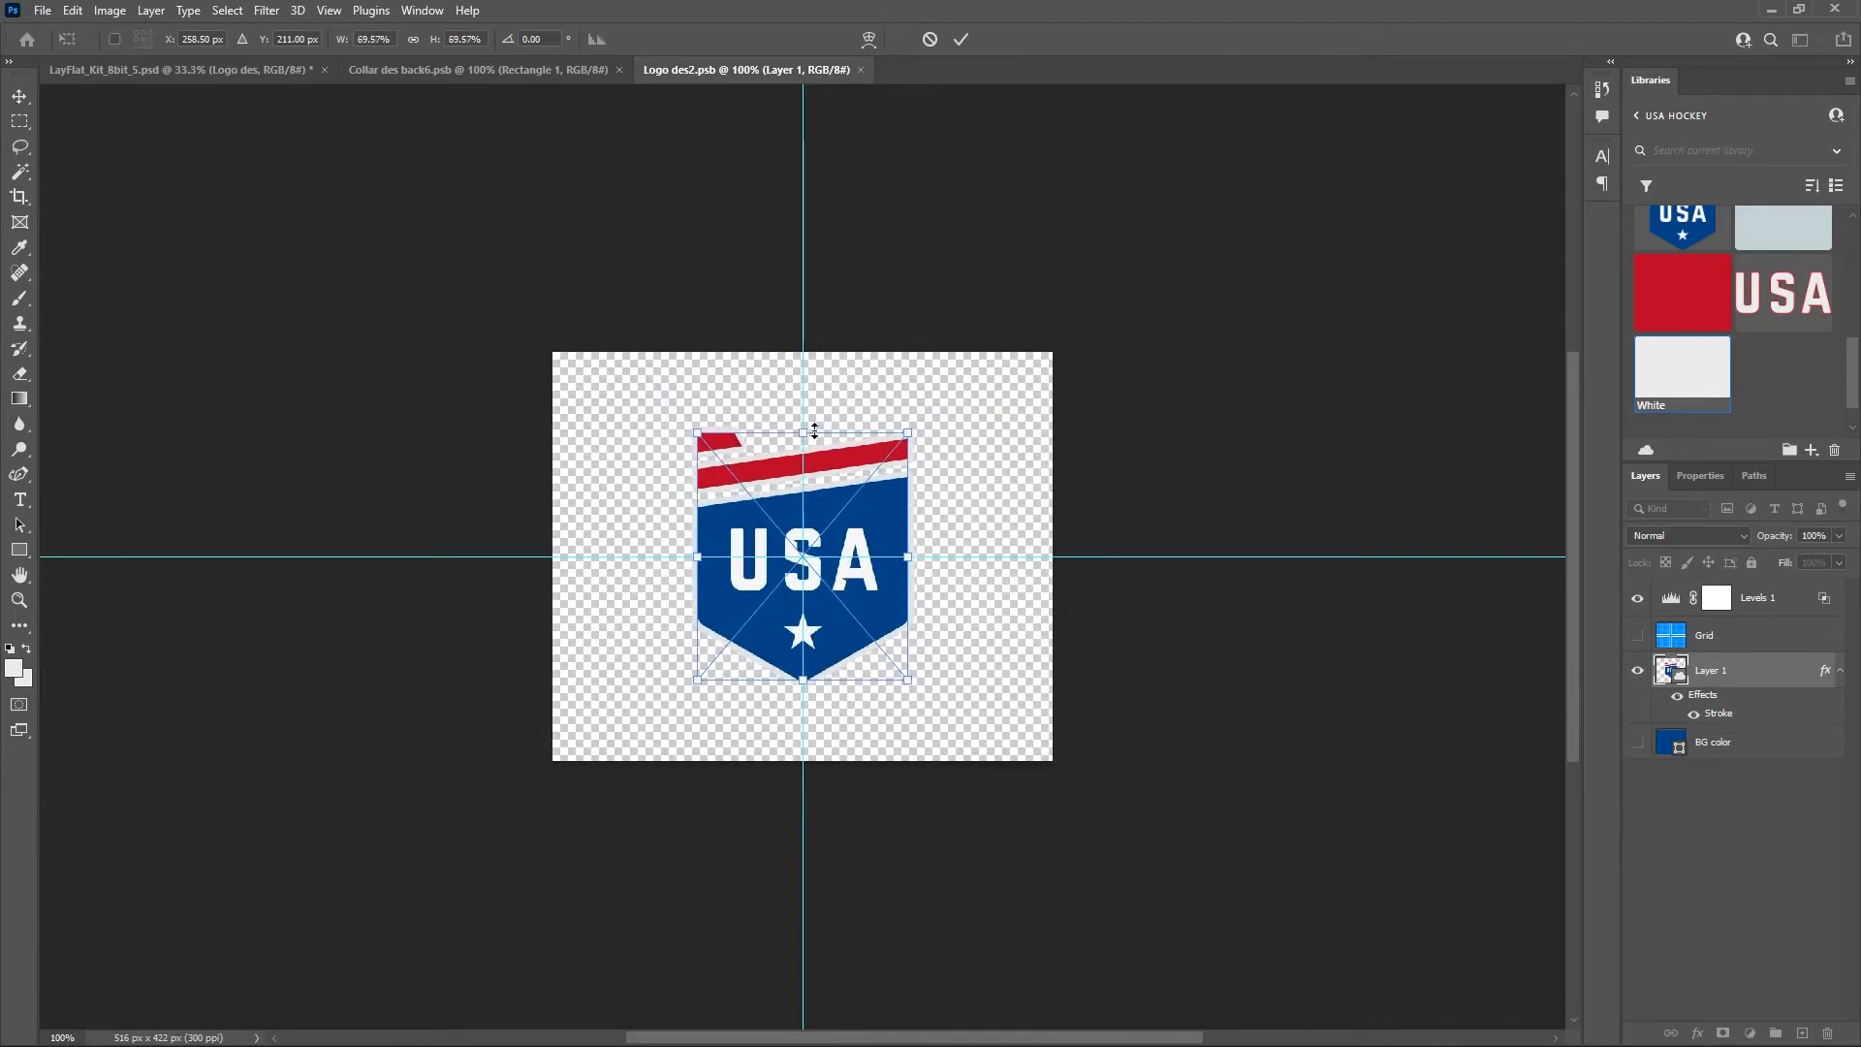
pyautogui.click(964, 39)
pyautogui.hotkey('ctrl', 's')
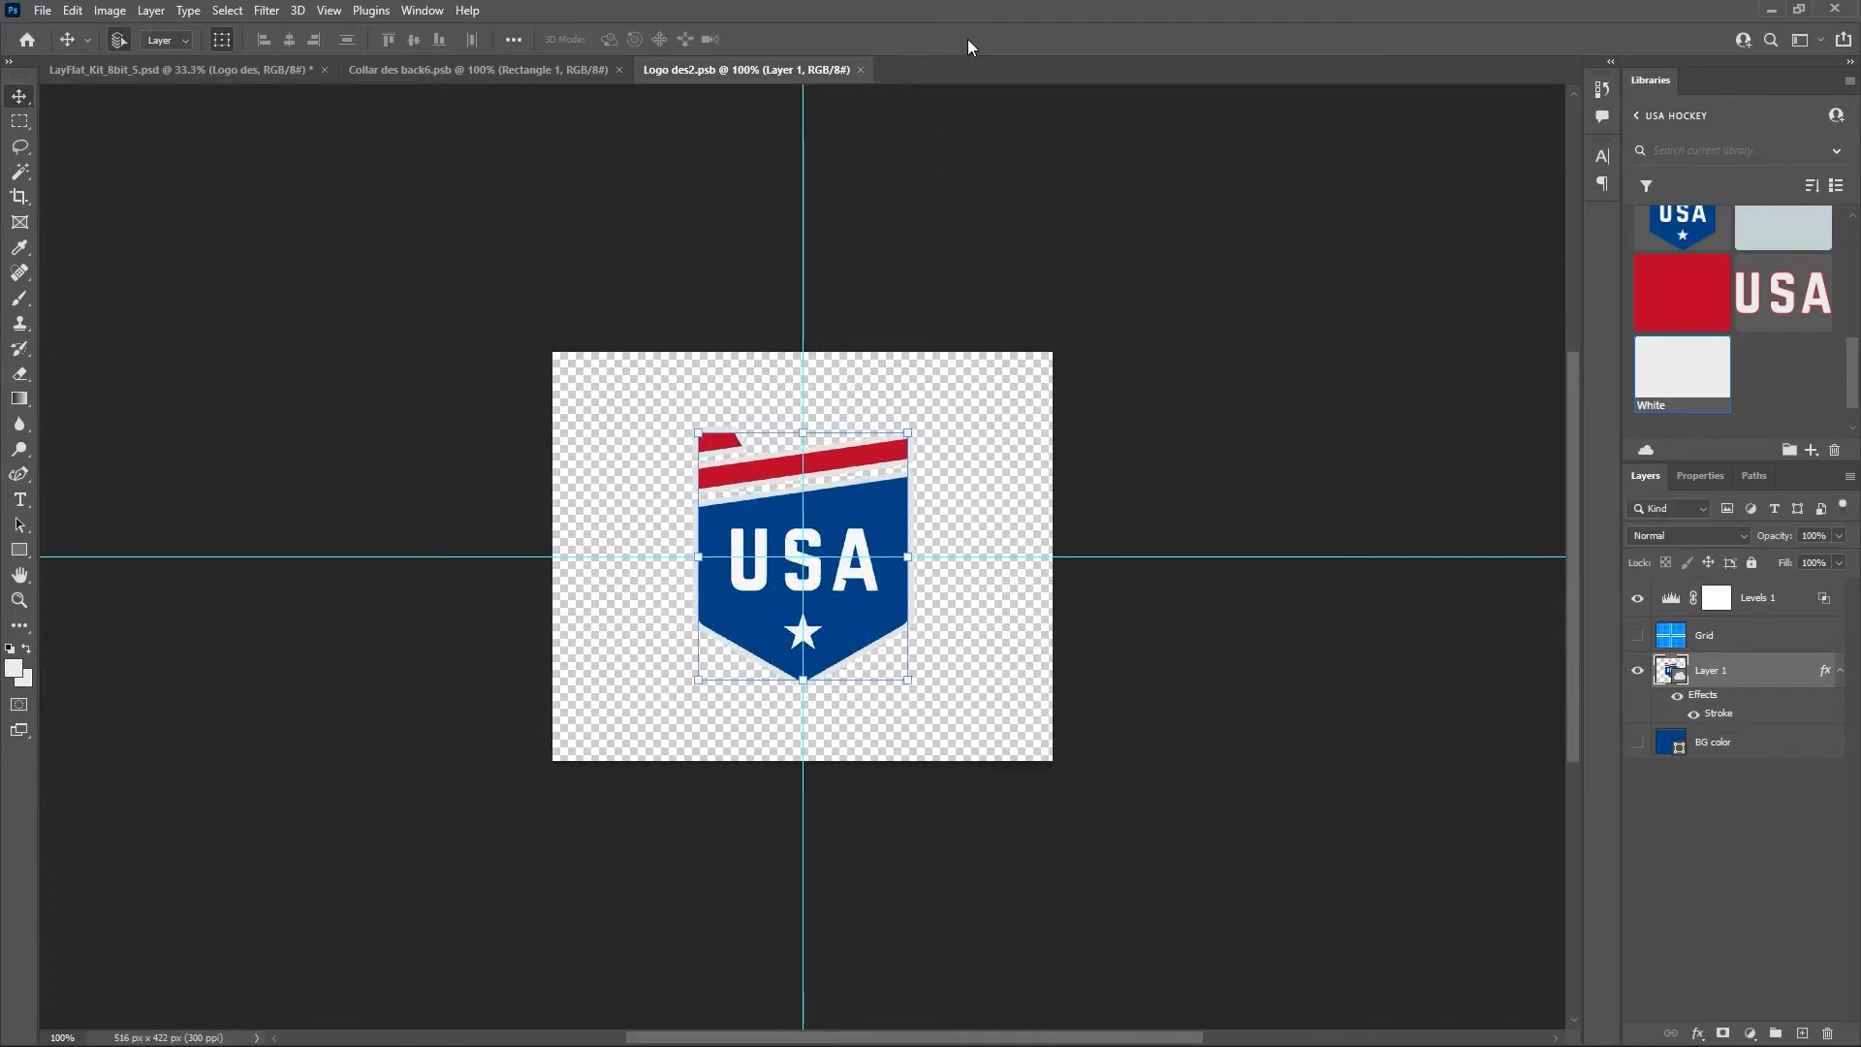
pyautogui.click(223, 68)
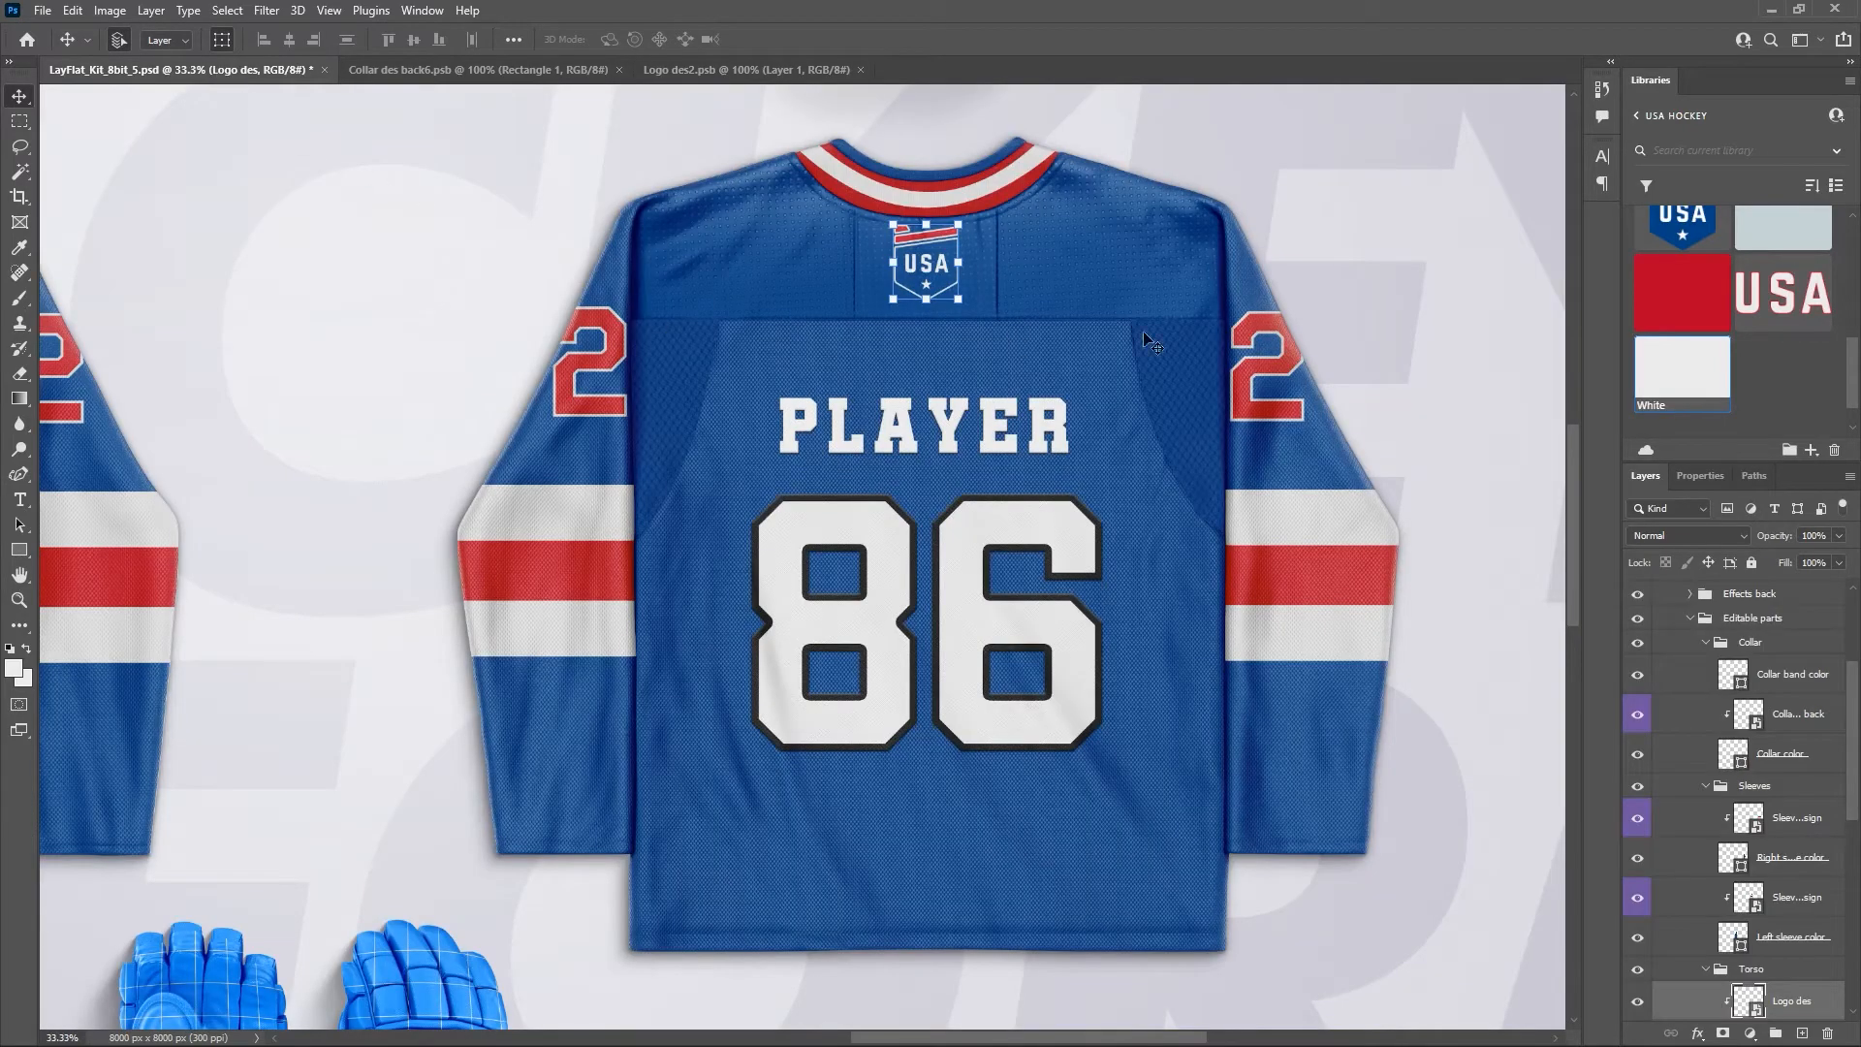
pyautogui.click(1386, 296)
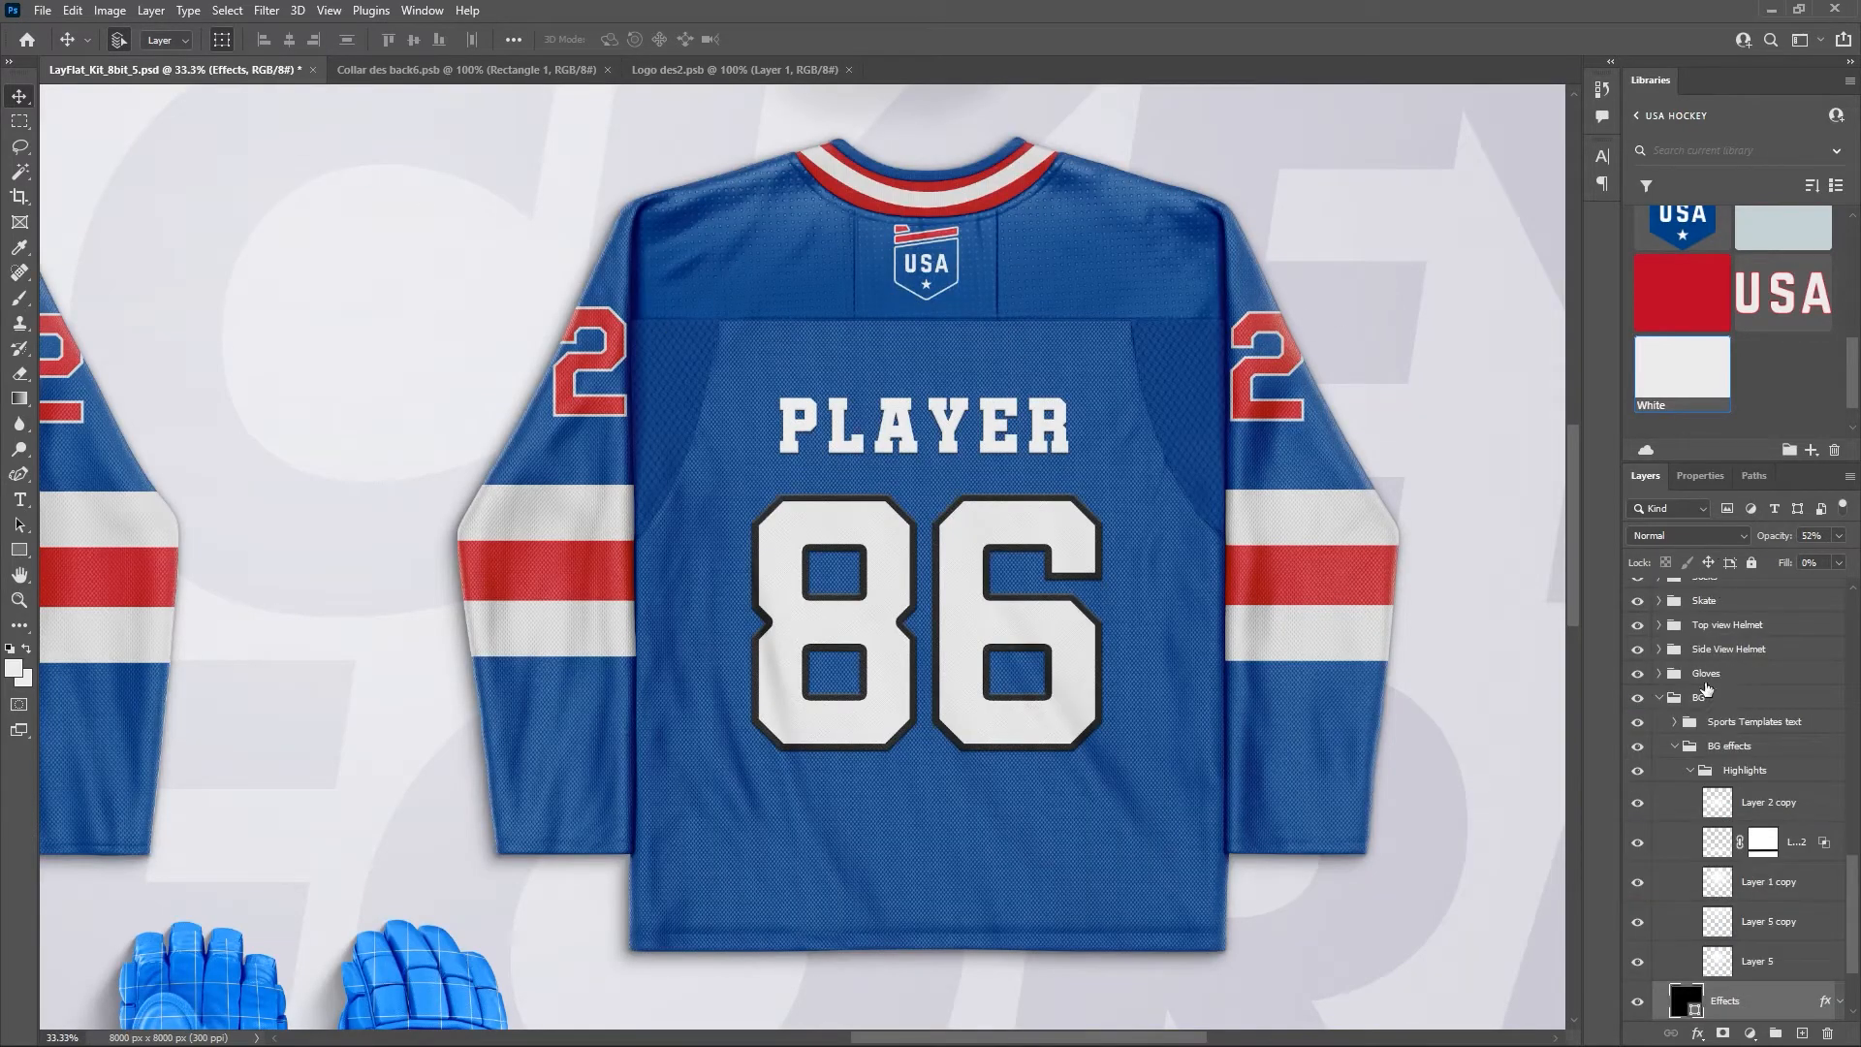
# Shift the shield slightly below the canvas center, save the logo smart object and compare the jersey with the LayFlat_Kit_USA reference layer.
pyautogui.click(692, 76)
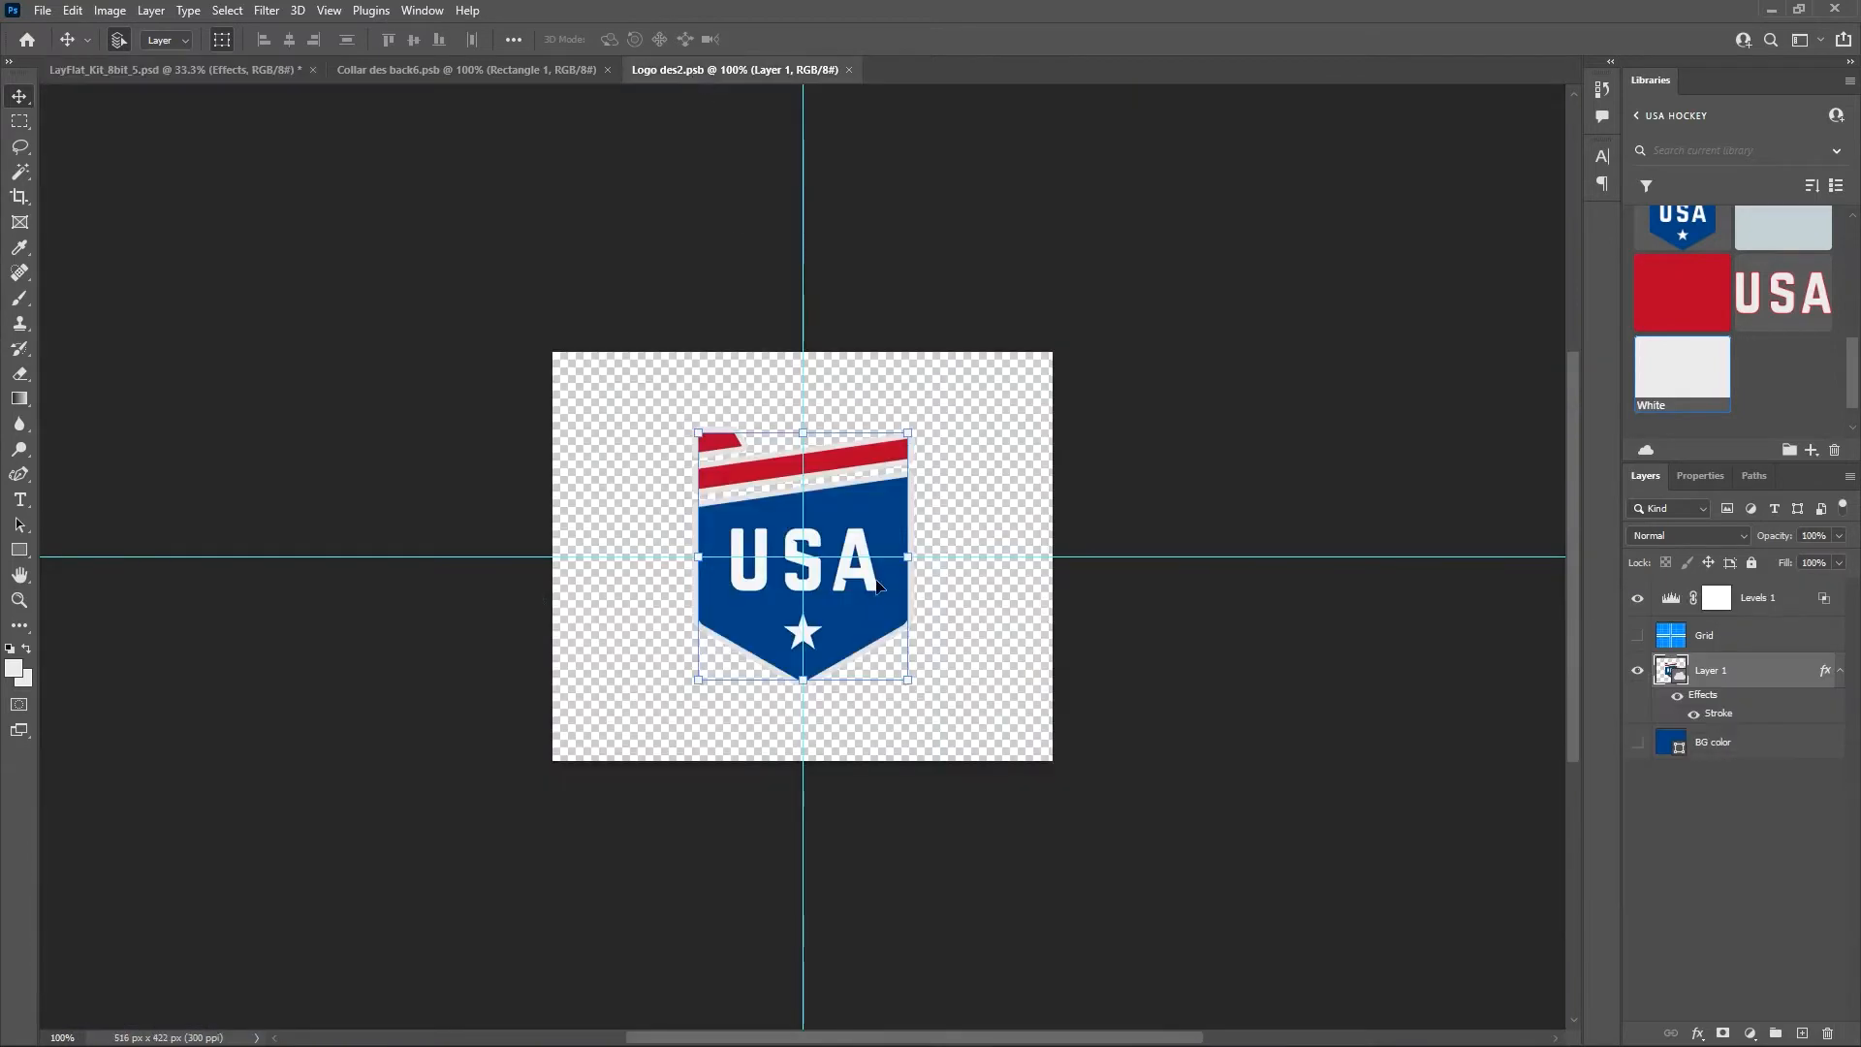
pyautogui.moveTo(871, 524); pyautogui.dragTo(887, 554)
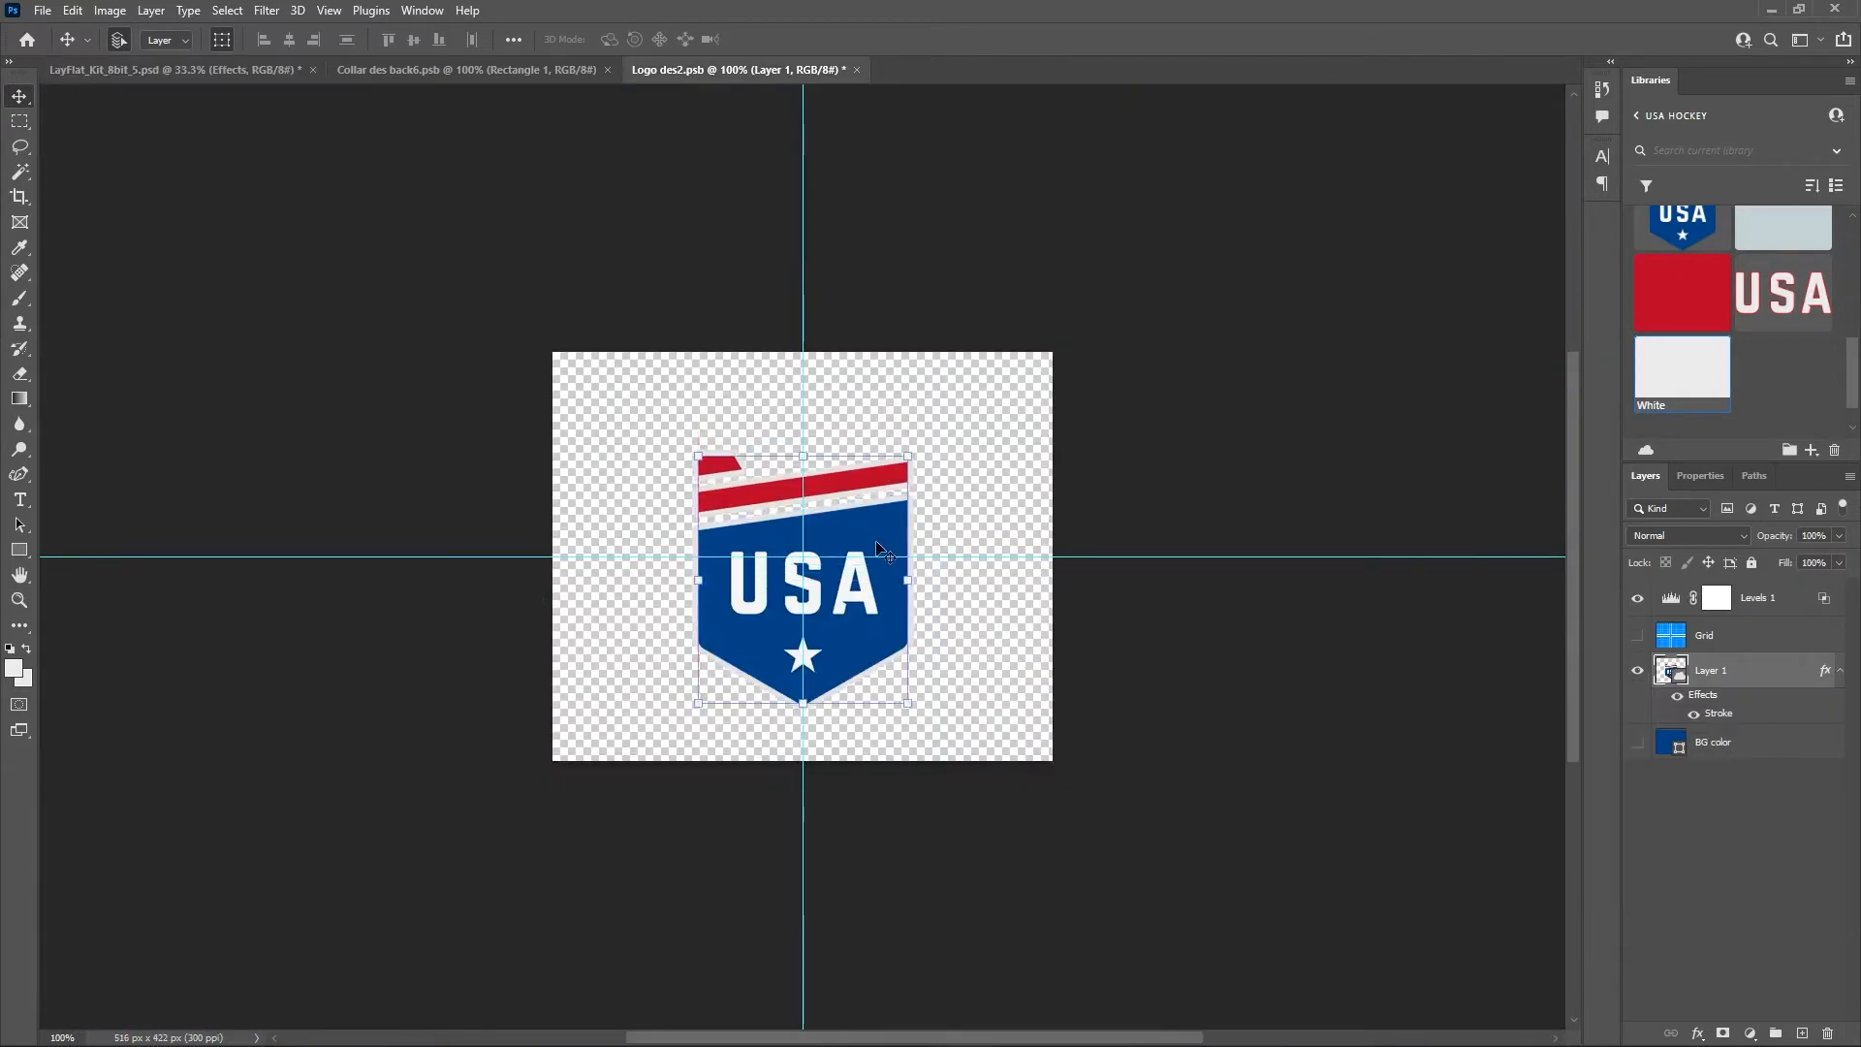
pyautogui.click(246, 82)
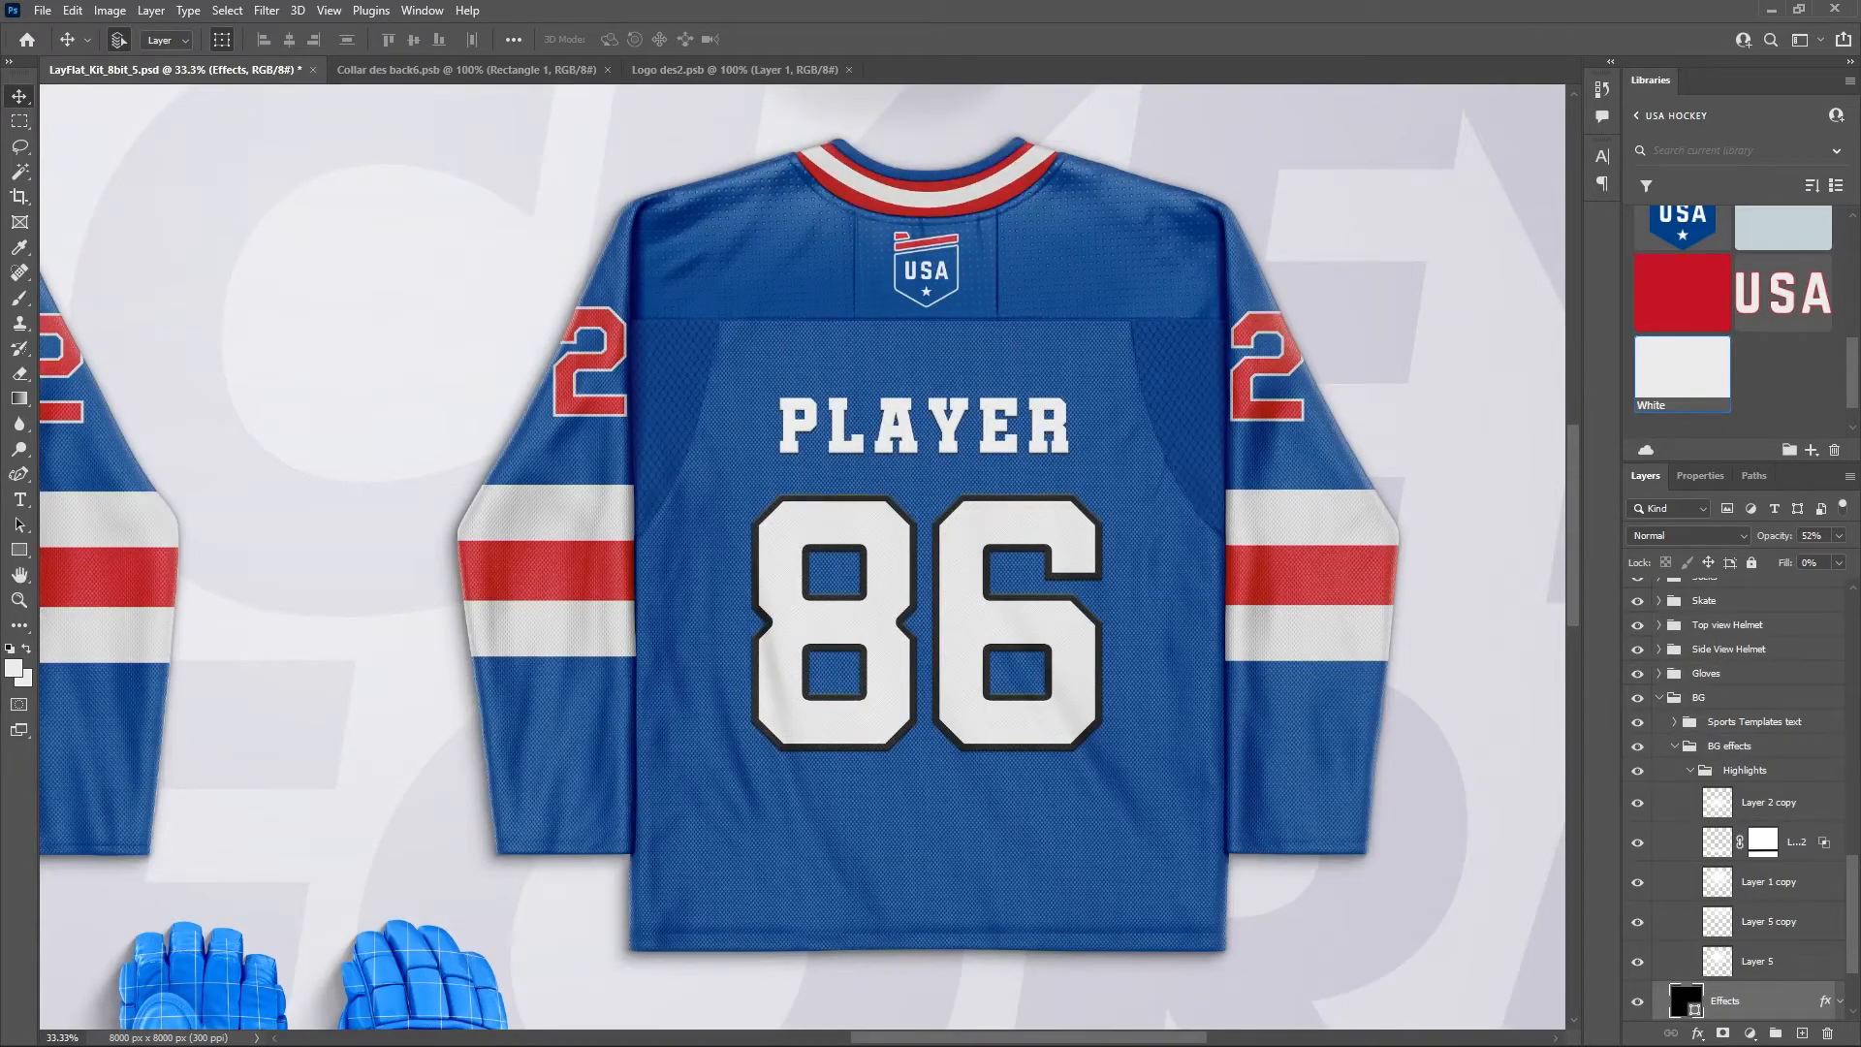
pyautogui.moveTo(1853, 877); pyautogui.dragTo(1852, 606)
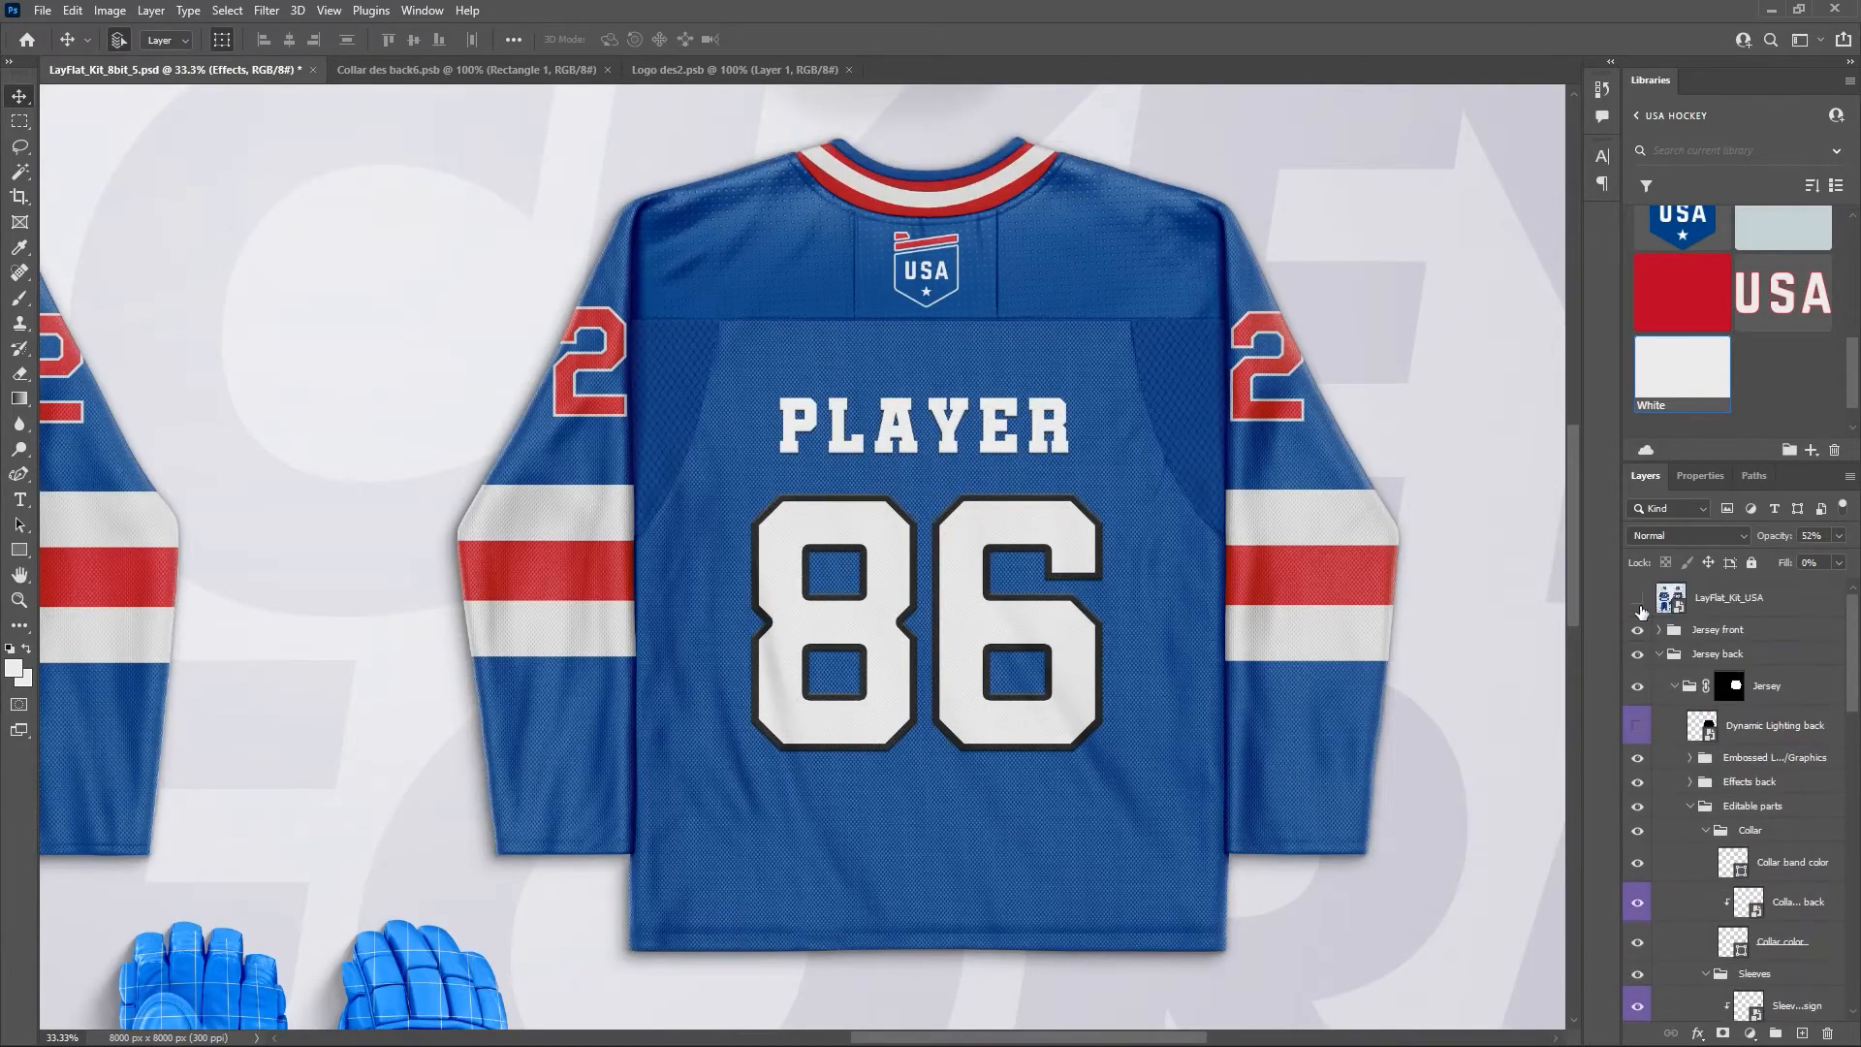
pyautogui.click(1636, 602)
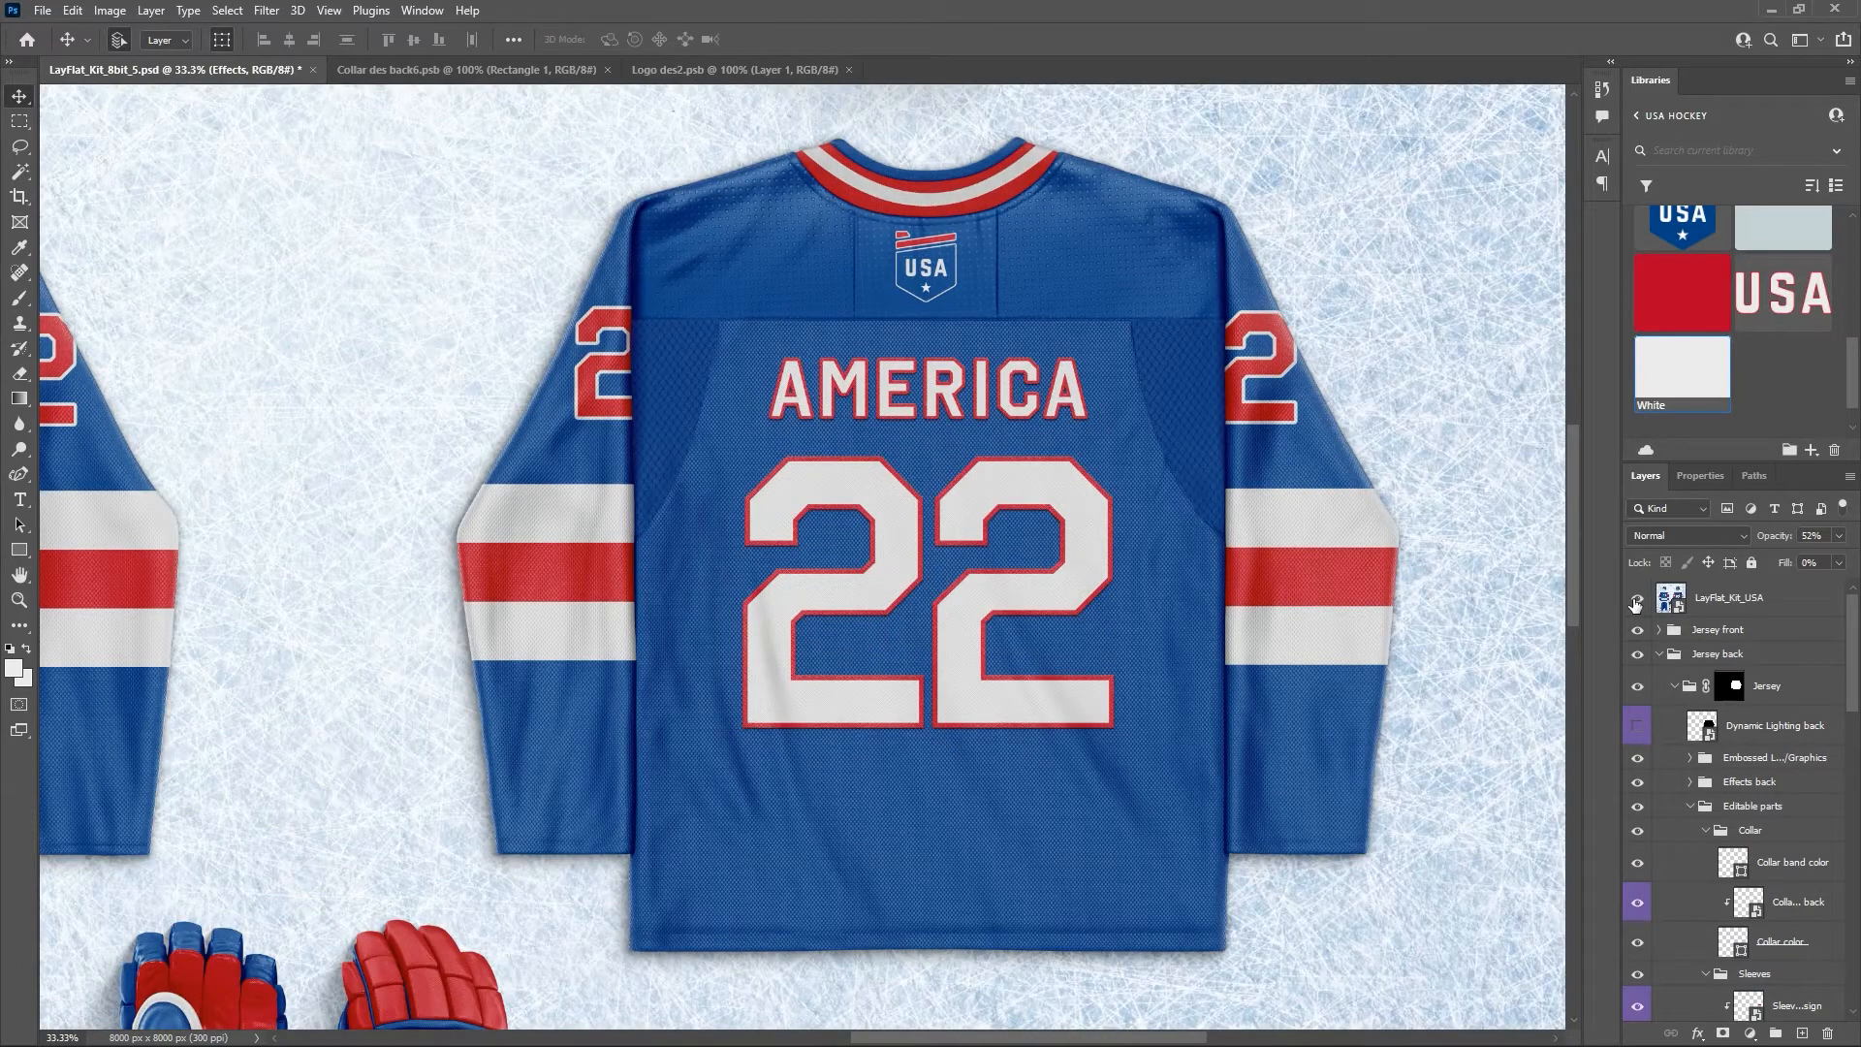
pyautogui.click(1636, 602)
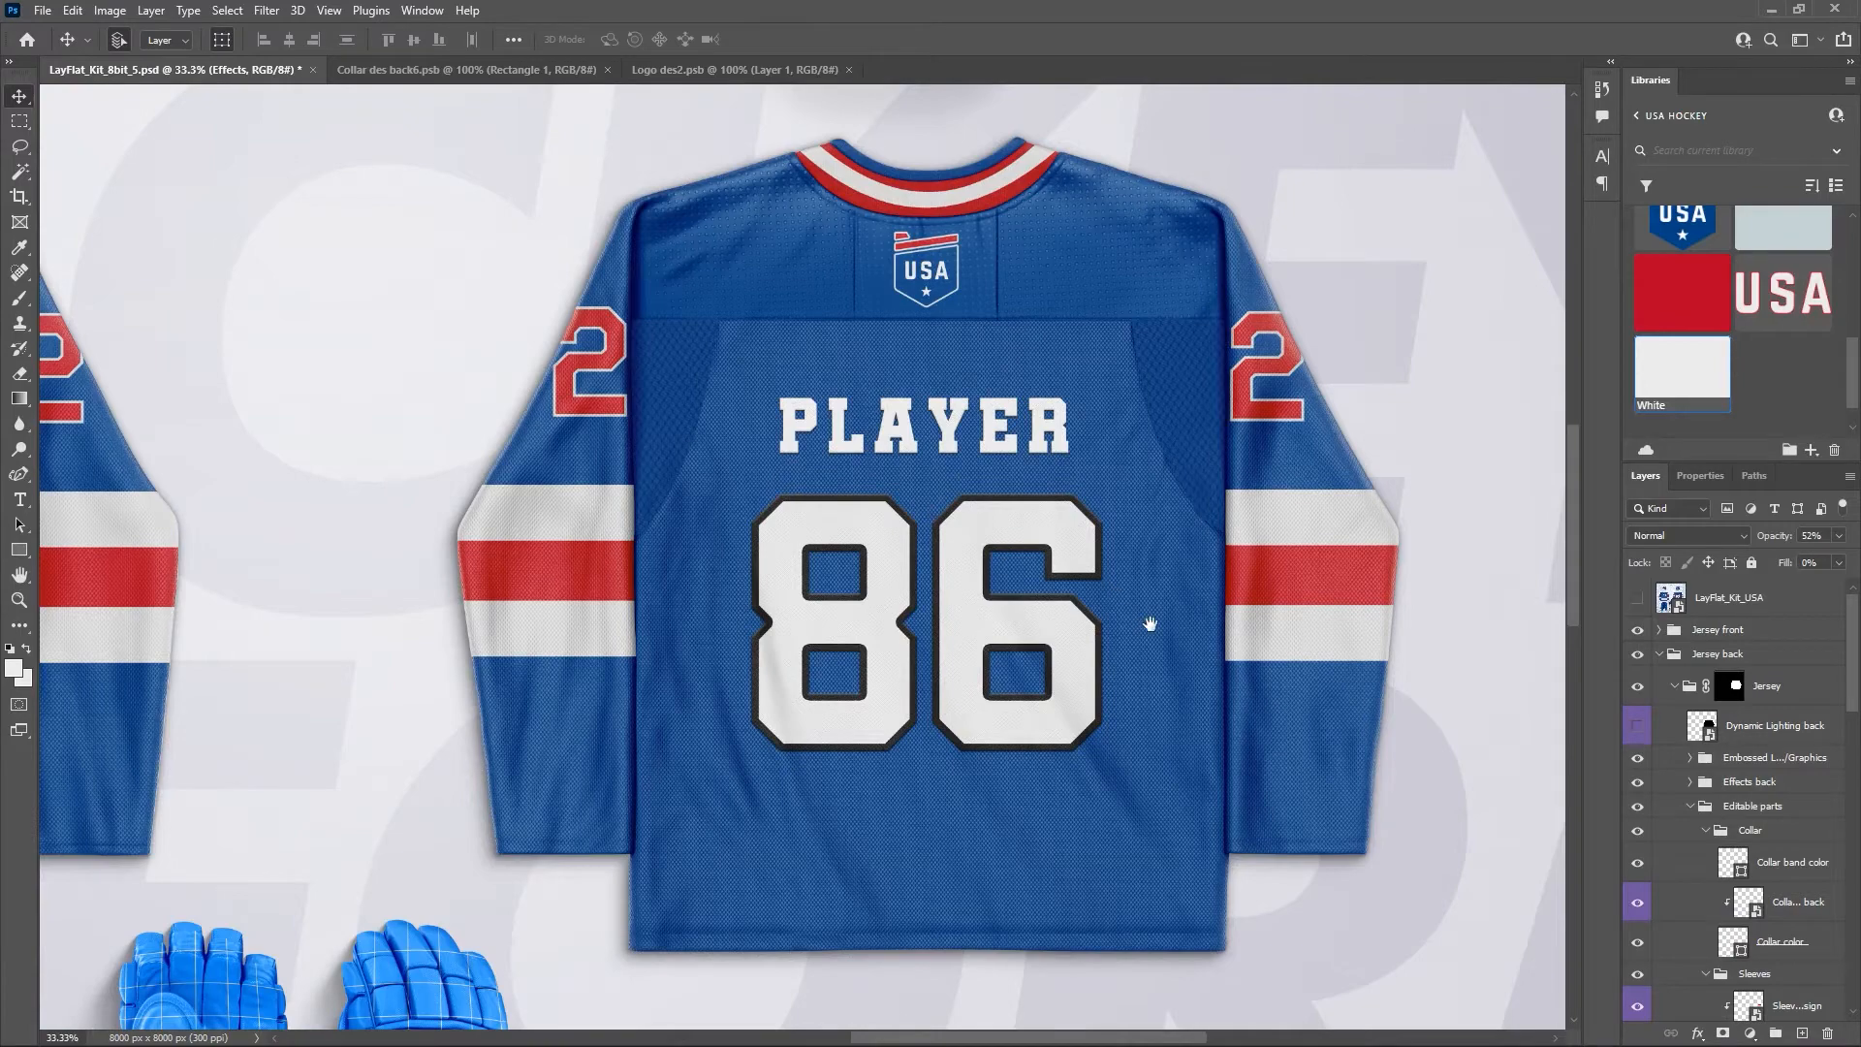
# Collapse the back jersey's Editable parts group and open the Back design smart object inside the embossed graphics group.
pyautogui.moveTo(1150, 623); pyautogui.dragTo(1060, 608)
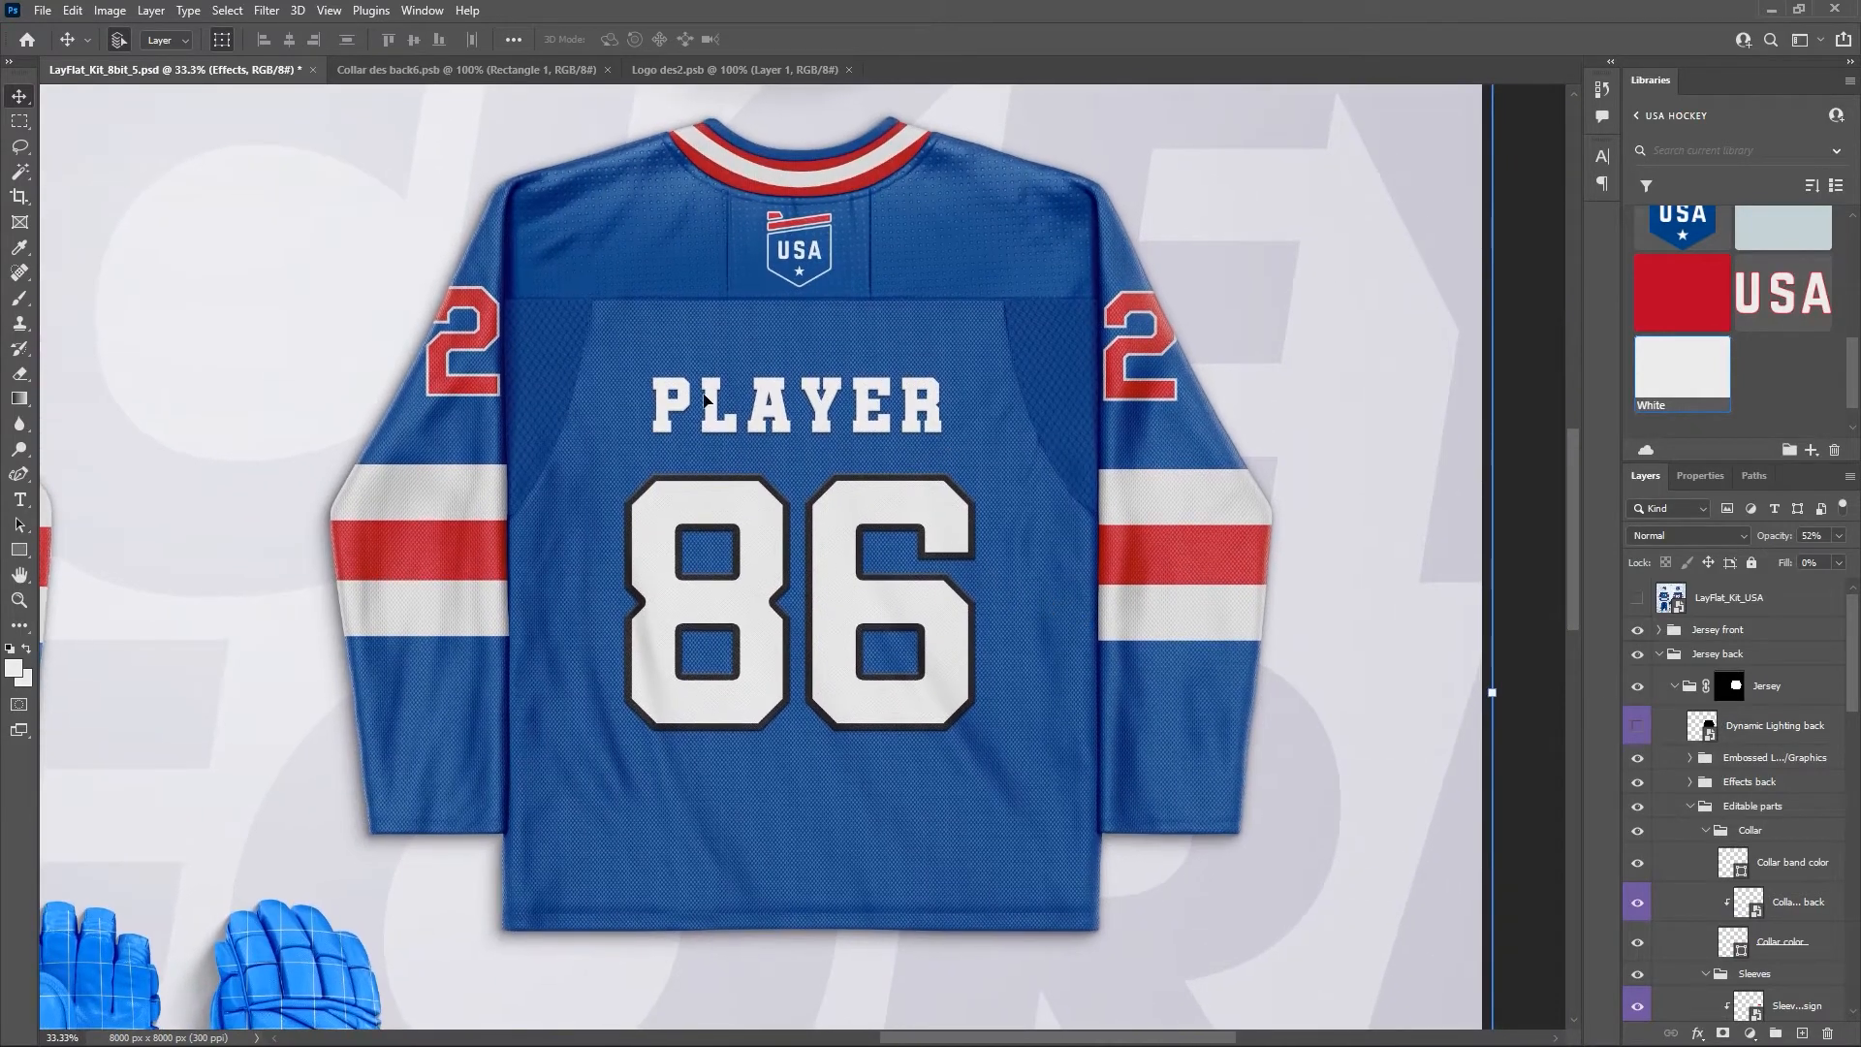
pyautogui.scroll(-5, 1749, 772)
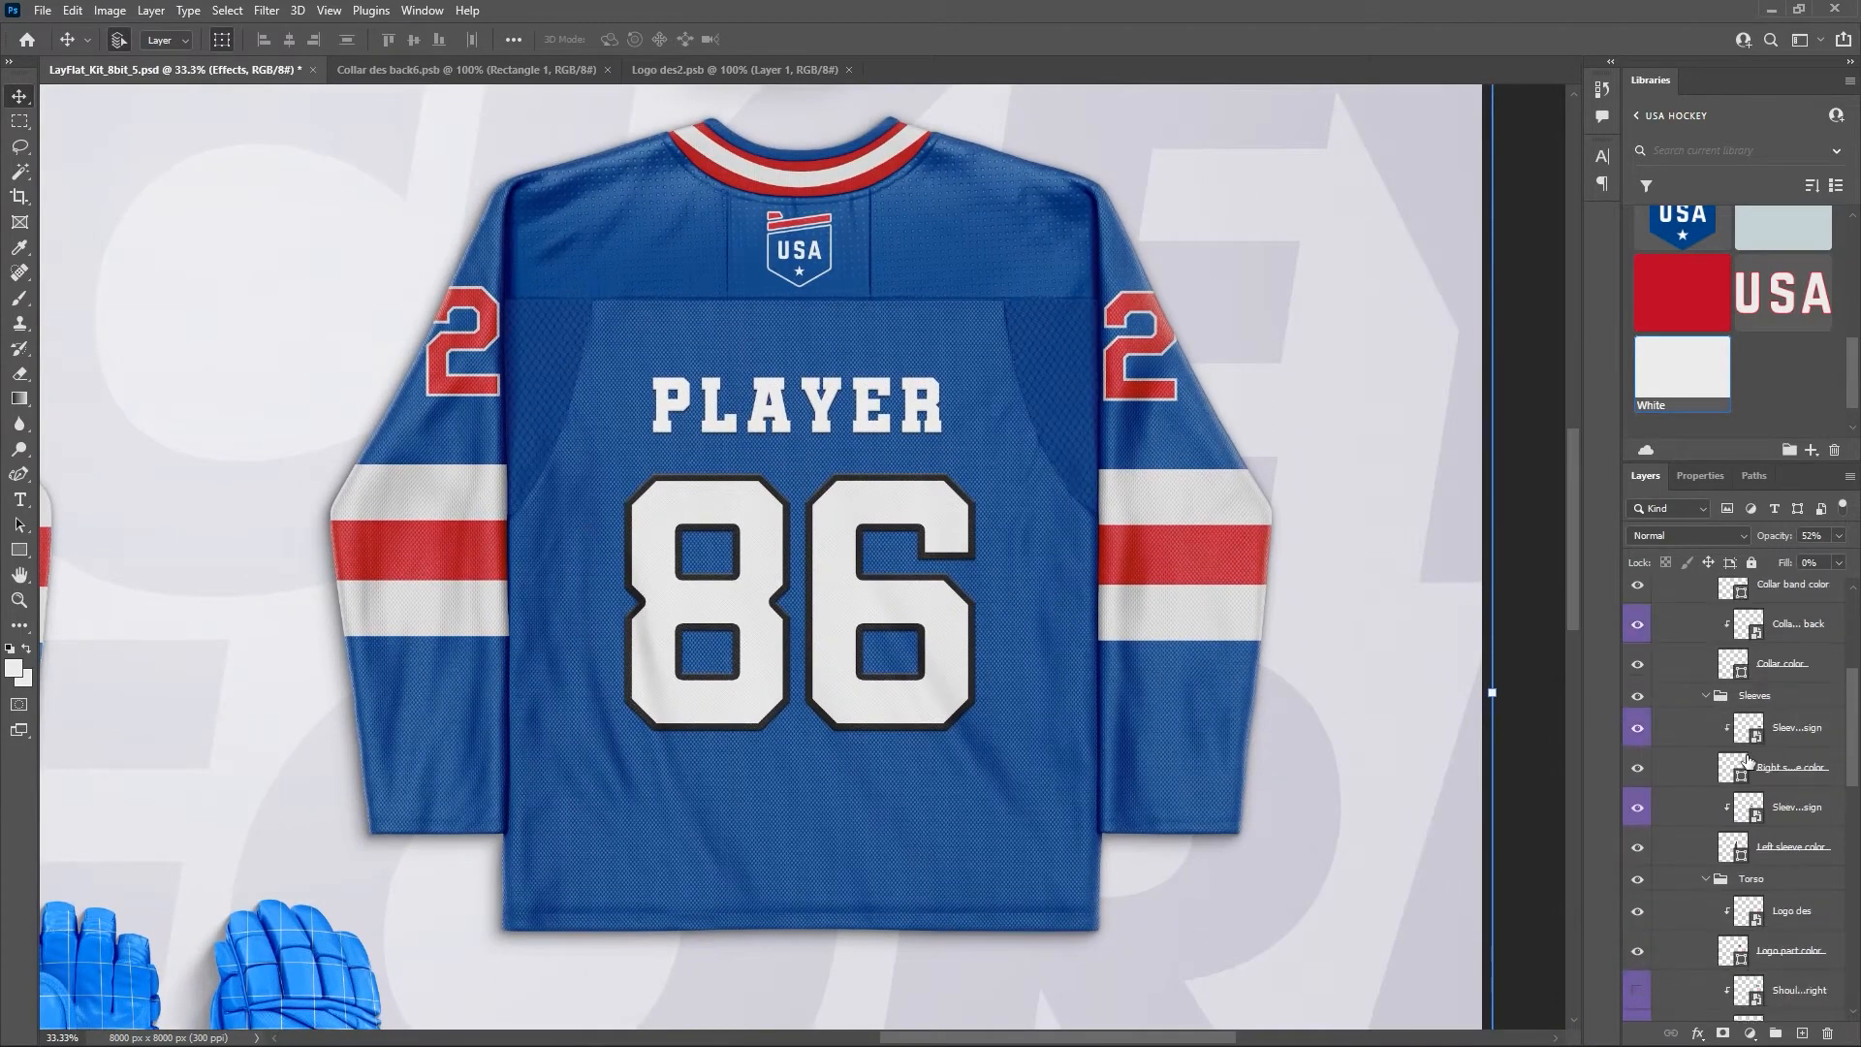
pyautogui.scroll(5, 1750, 773)
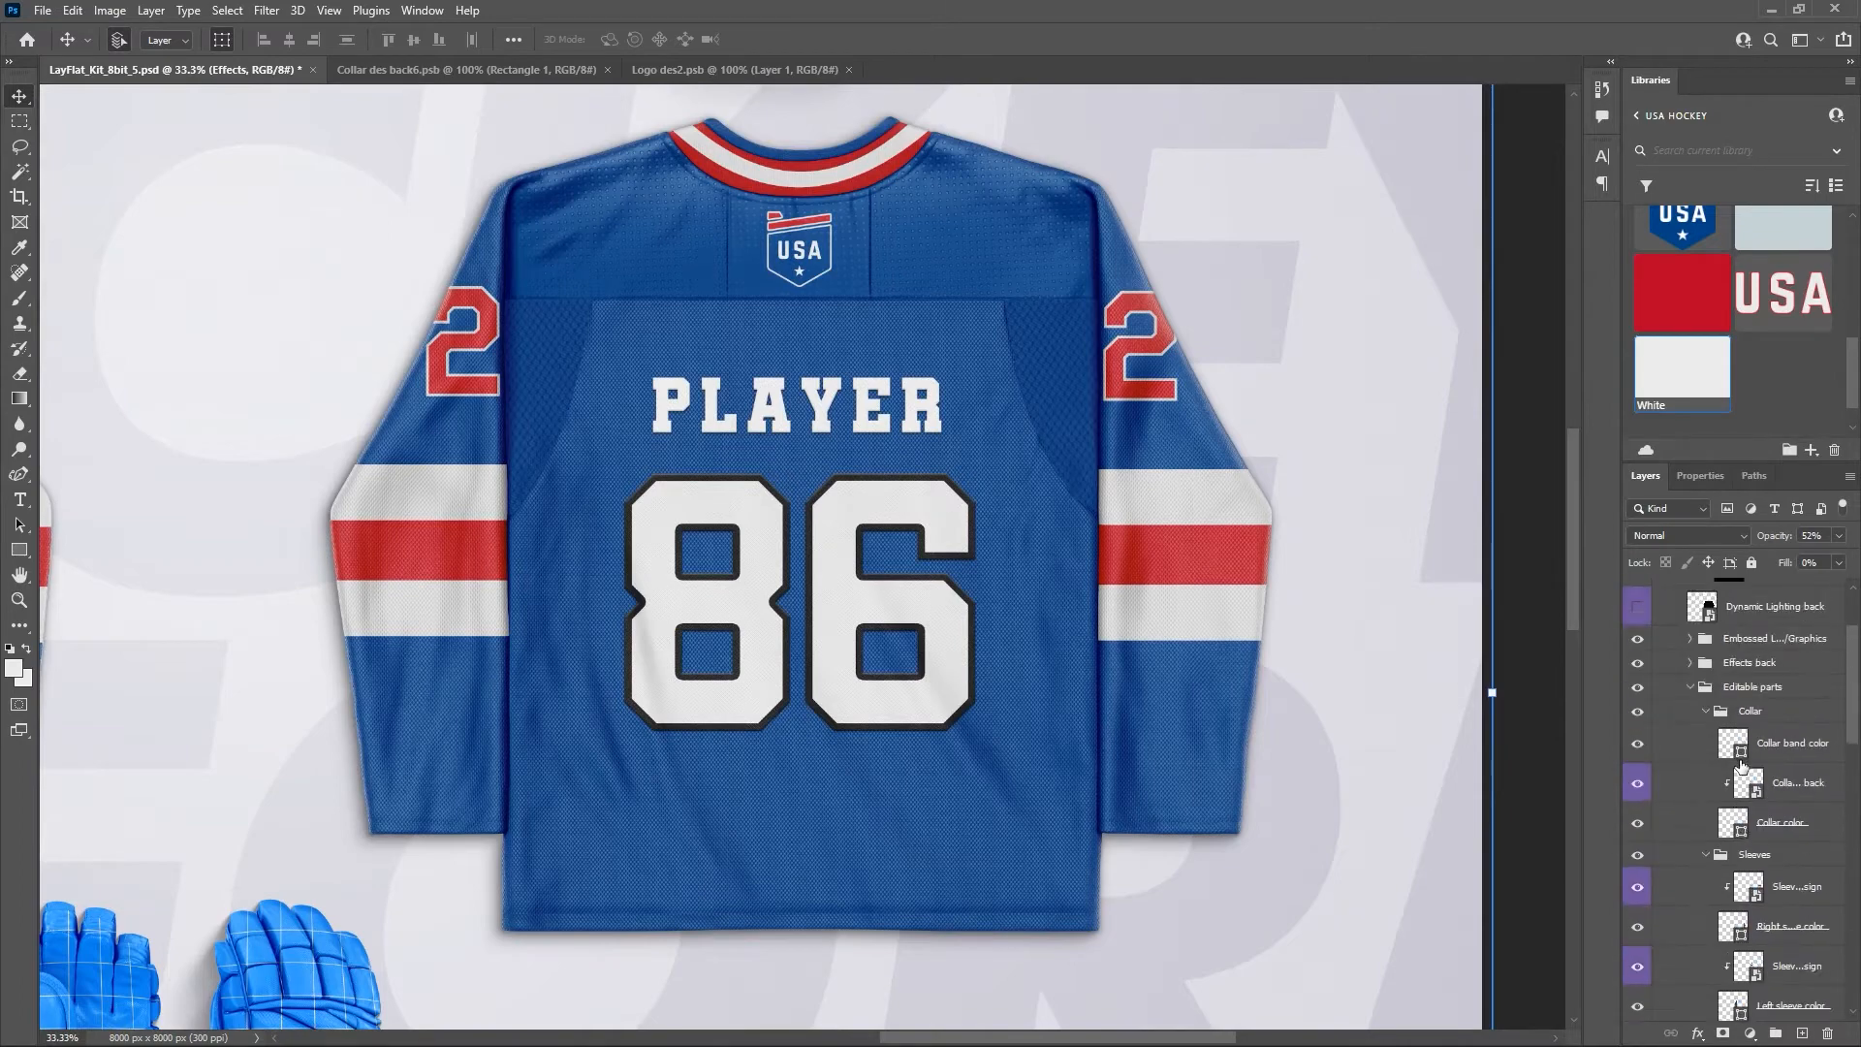
pyautogui.click(1691, 766)
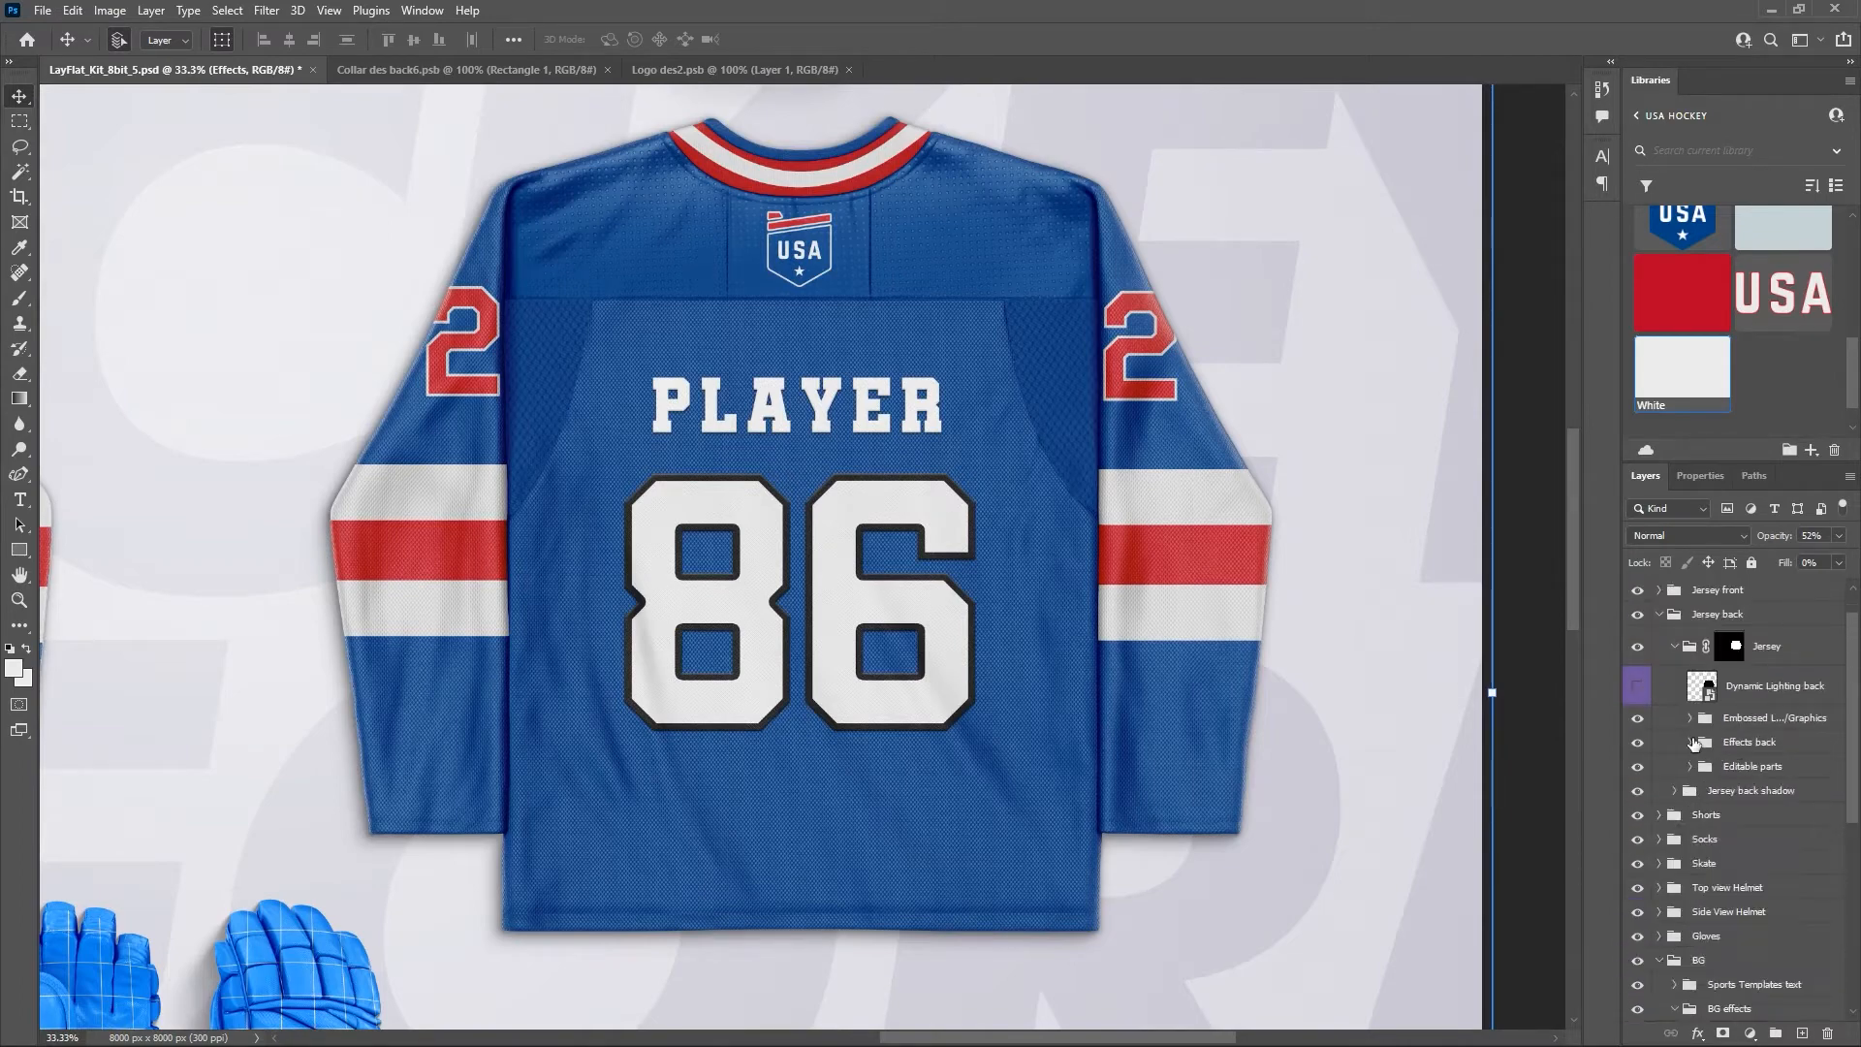
pyautogui.click(1691, 719)
pyautogui.scroll(-3, 1744, 766)
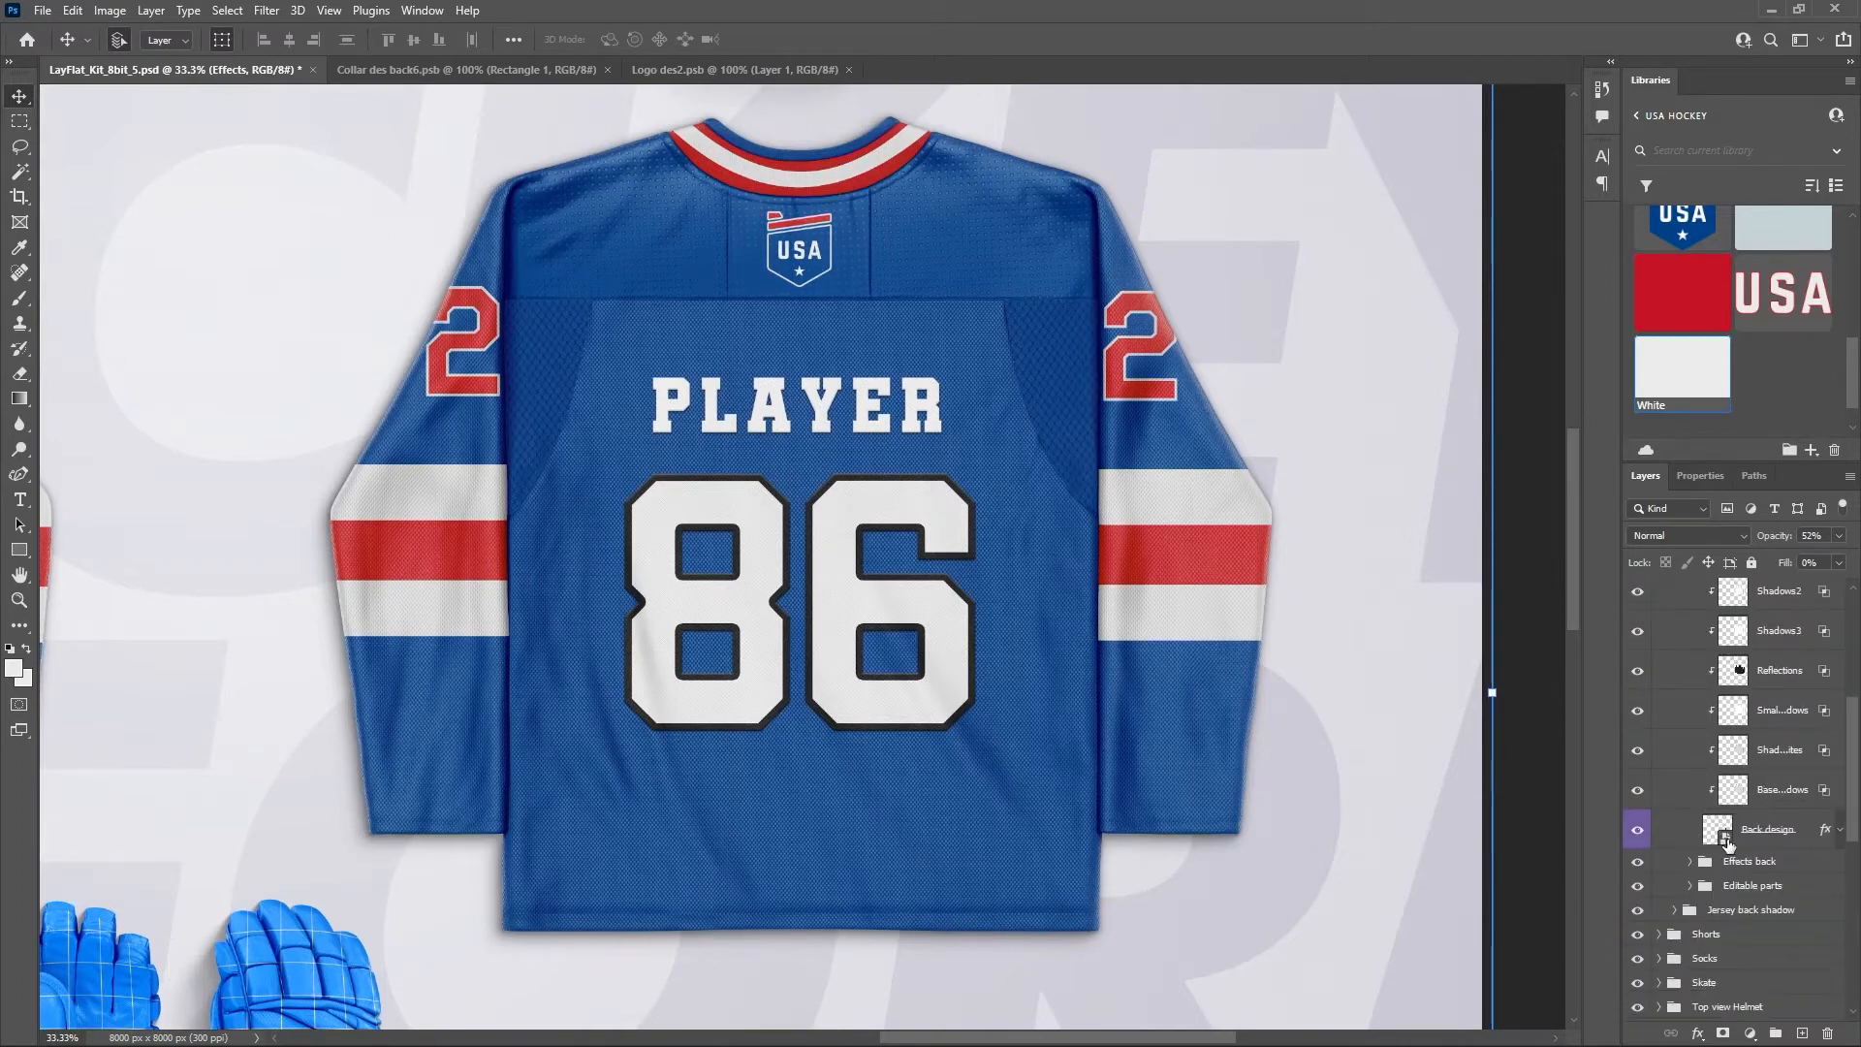
pyautogui.scroll(1, 1757, 769)
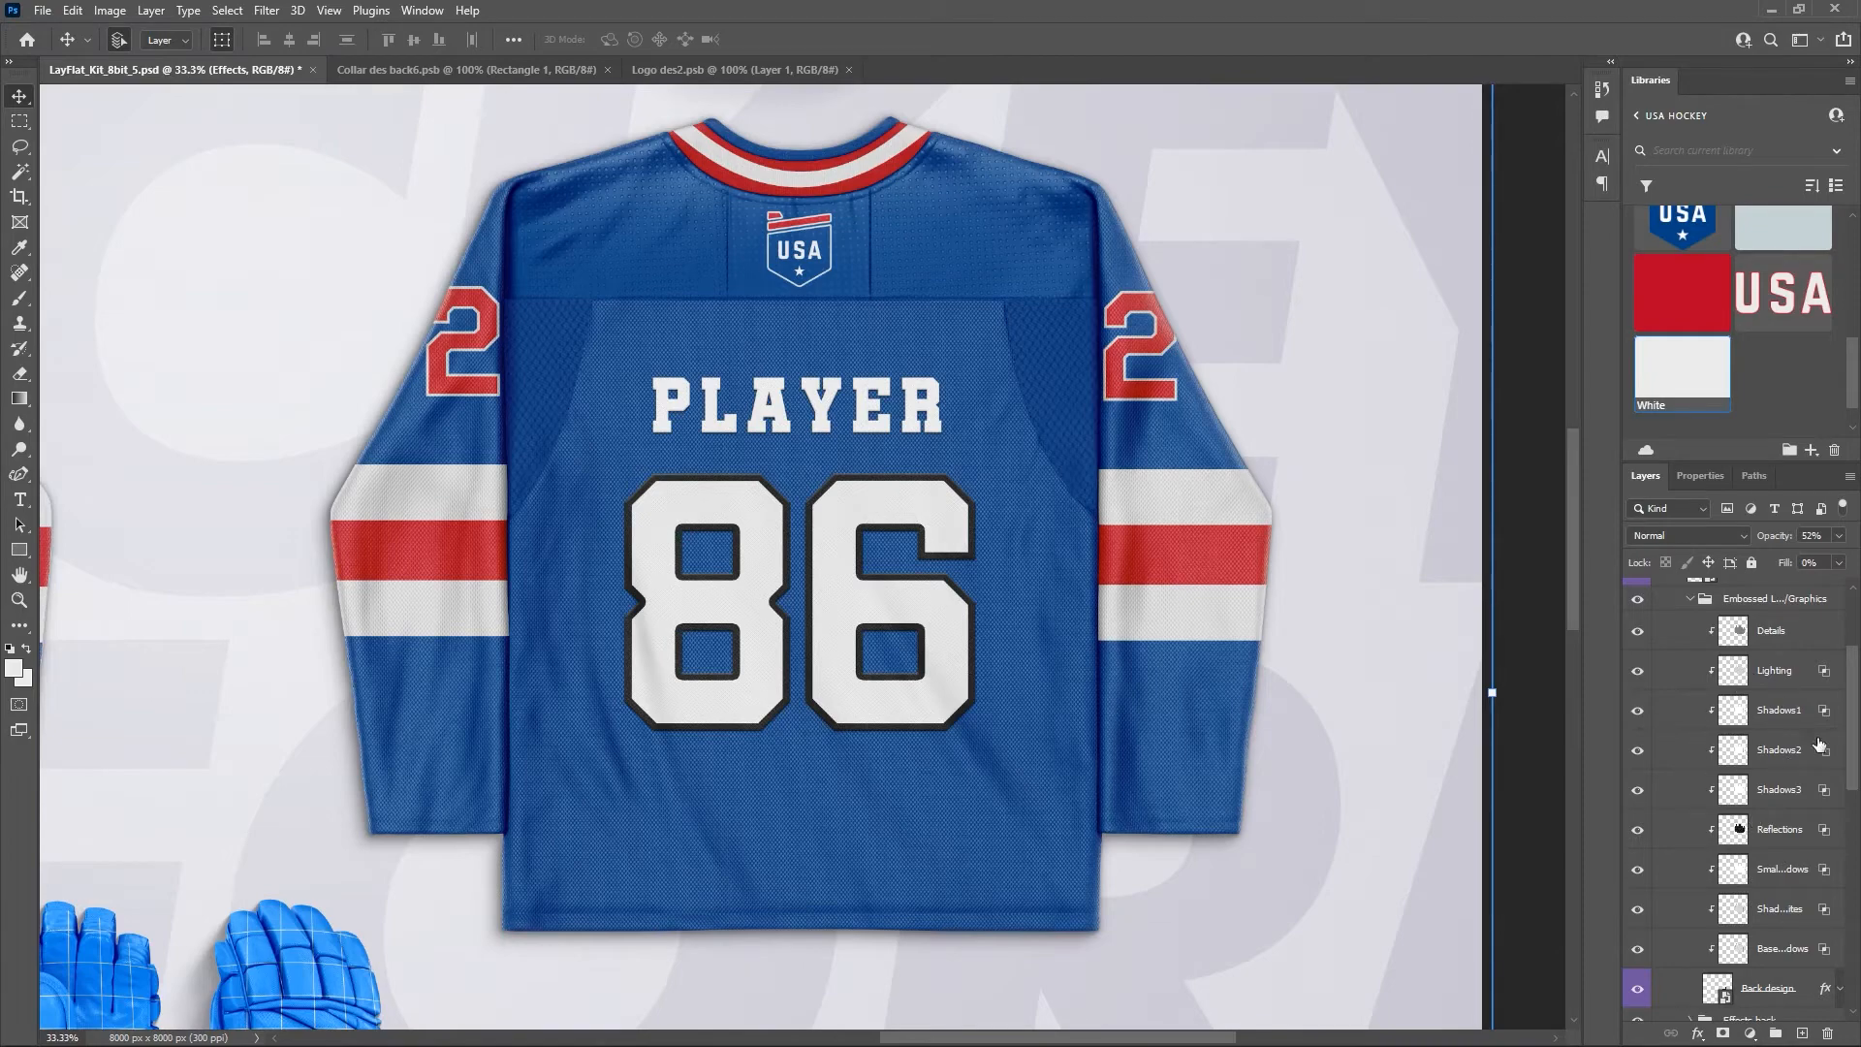
pyautogui.scroll(-2, 1803, 742)
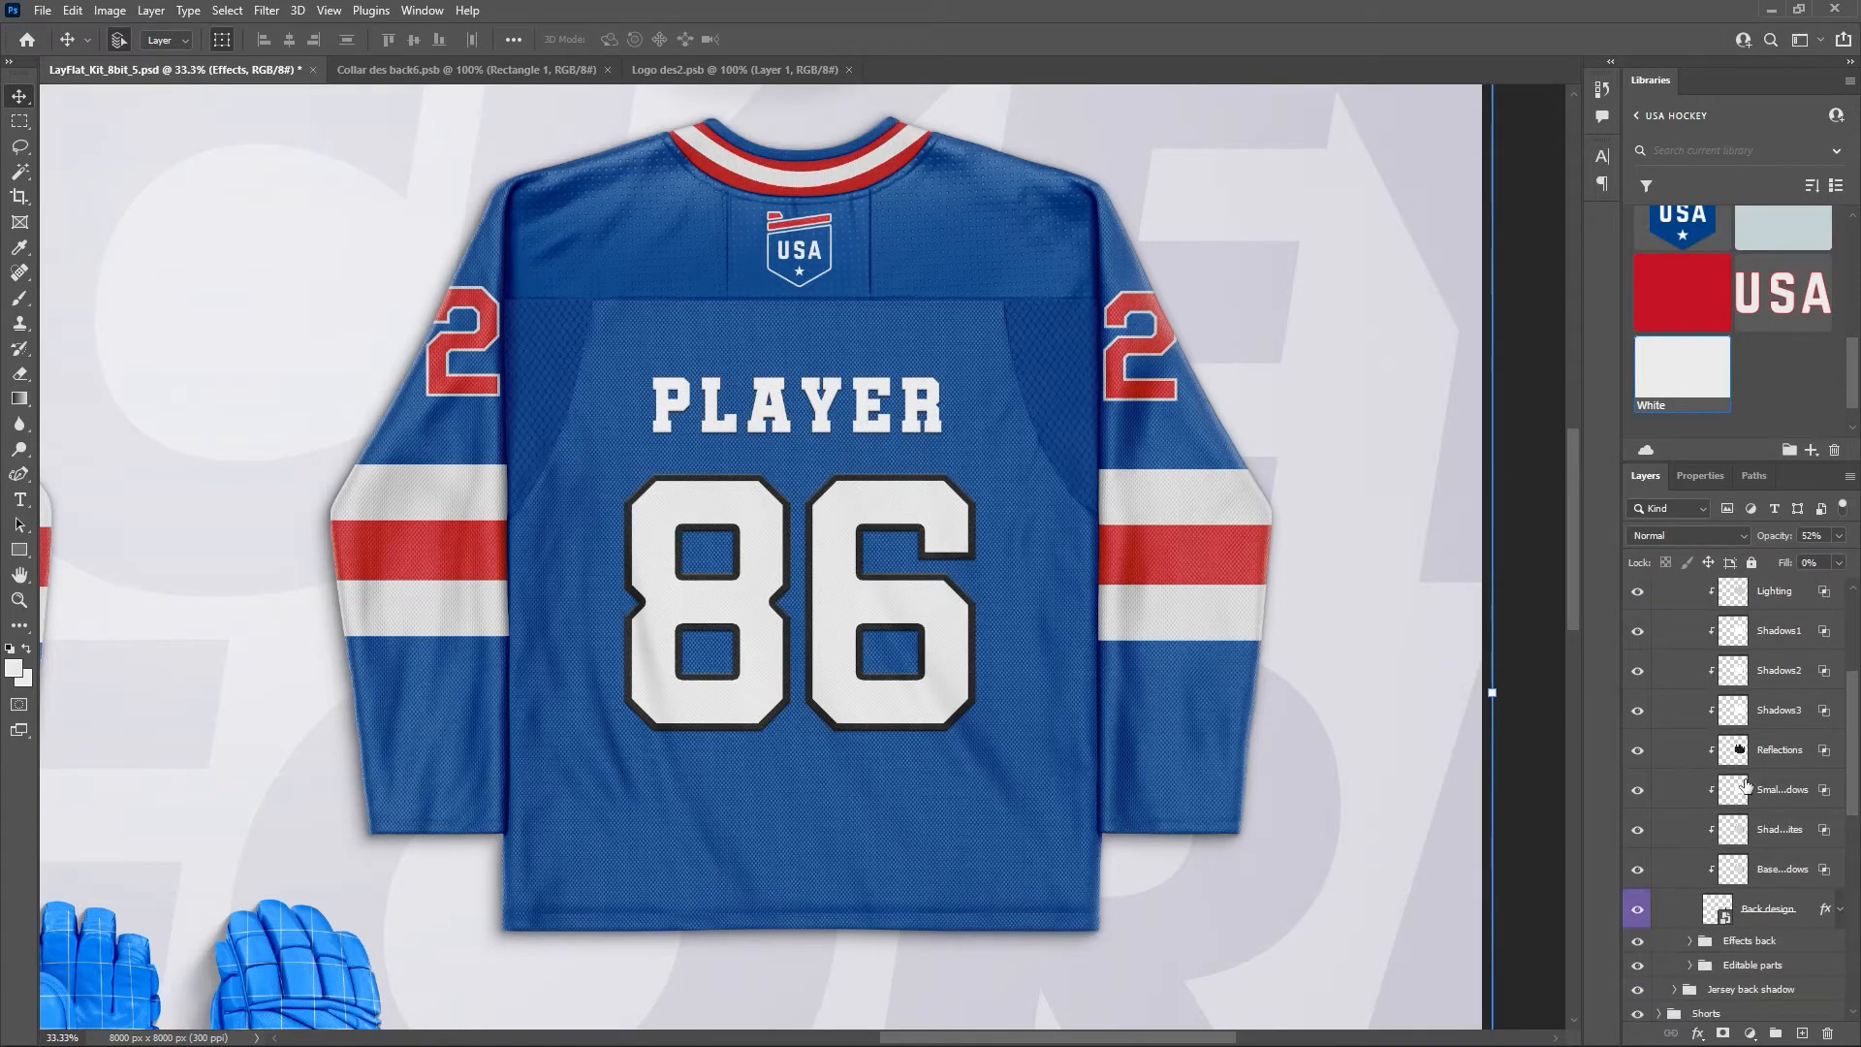
pyautogui.scroll(-2, 1742, 717)
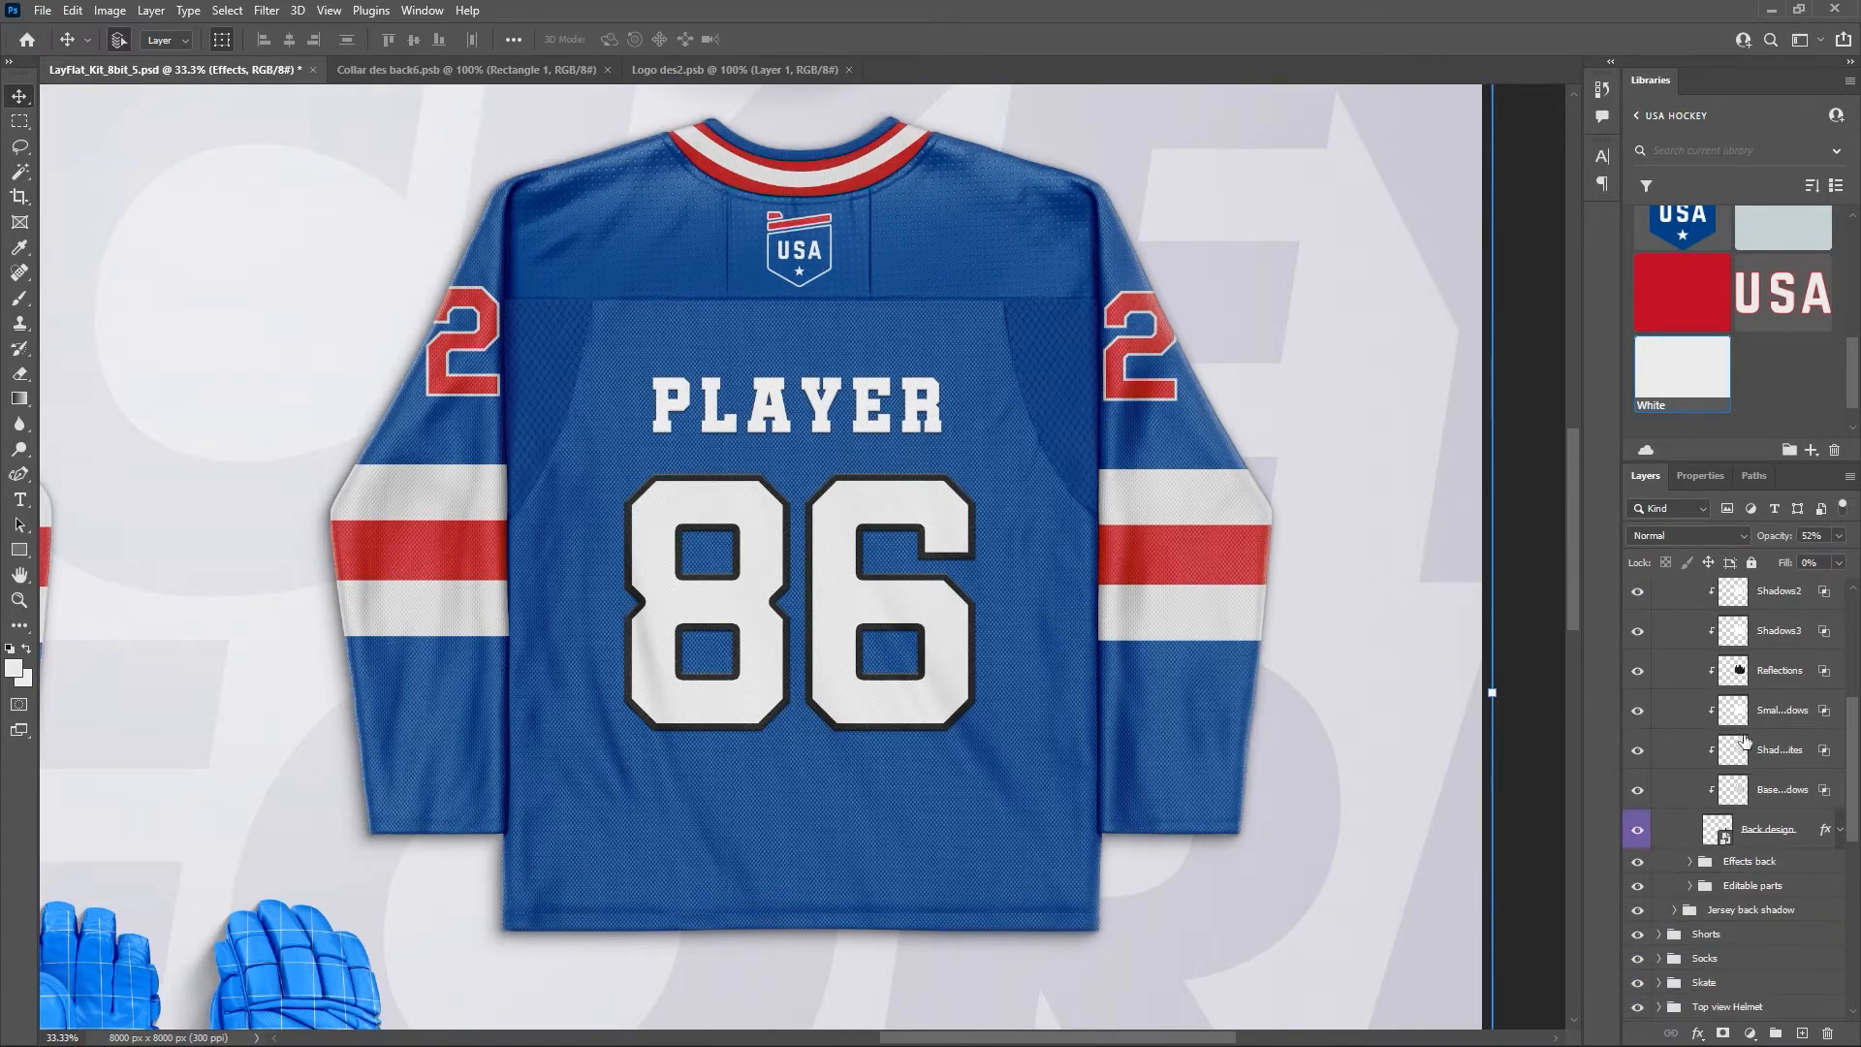
pyautogui.scroll(-1, 1744, 742)
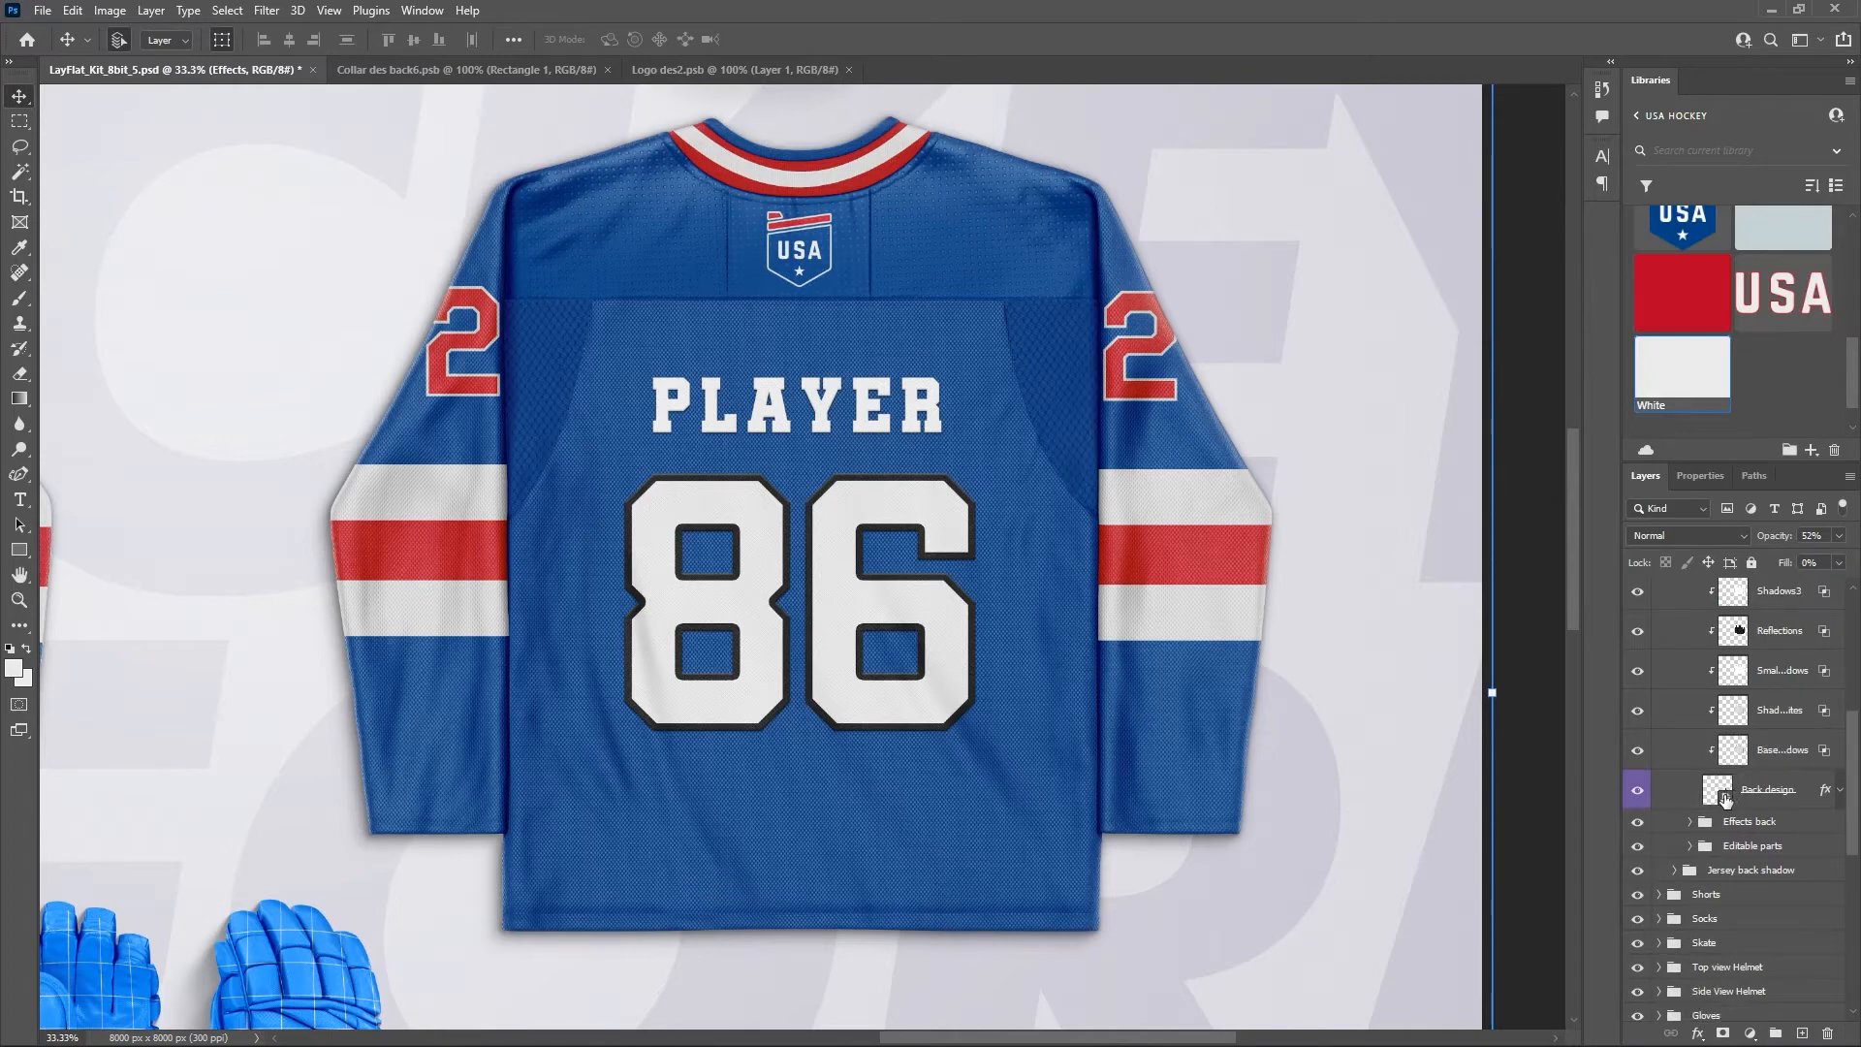
pyautogui.doubleClick(1725, 797)
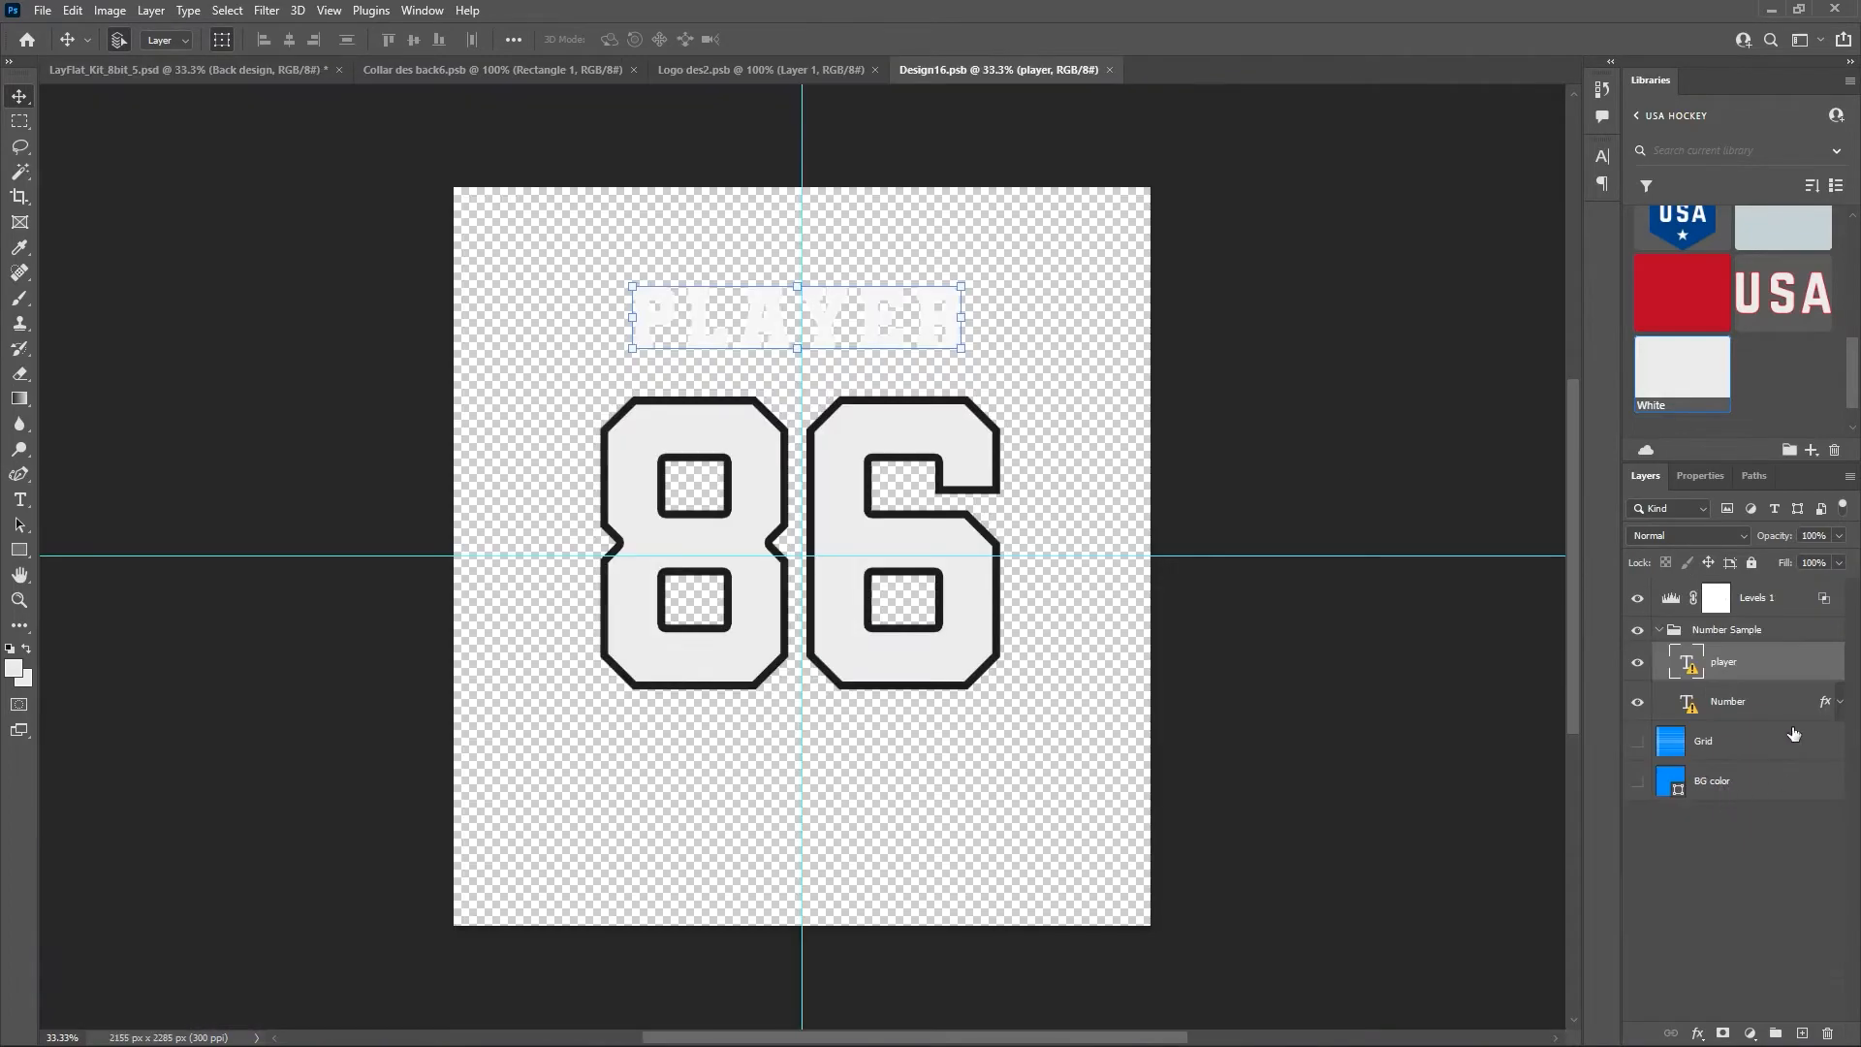
# Recolor the BG color layer with the library's Blue, make it visible and select the player text layer.
pyautogui.click(1735, 784)
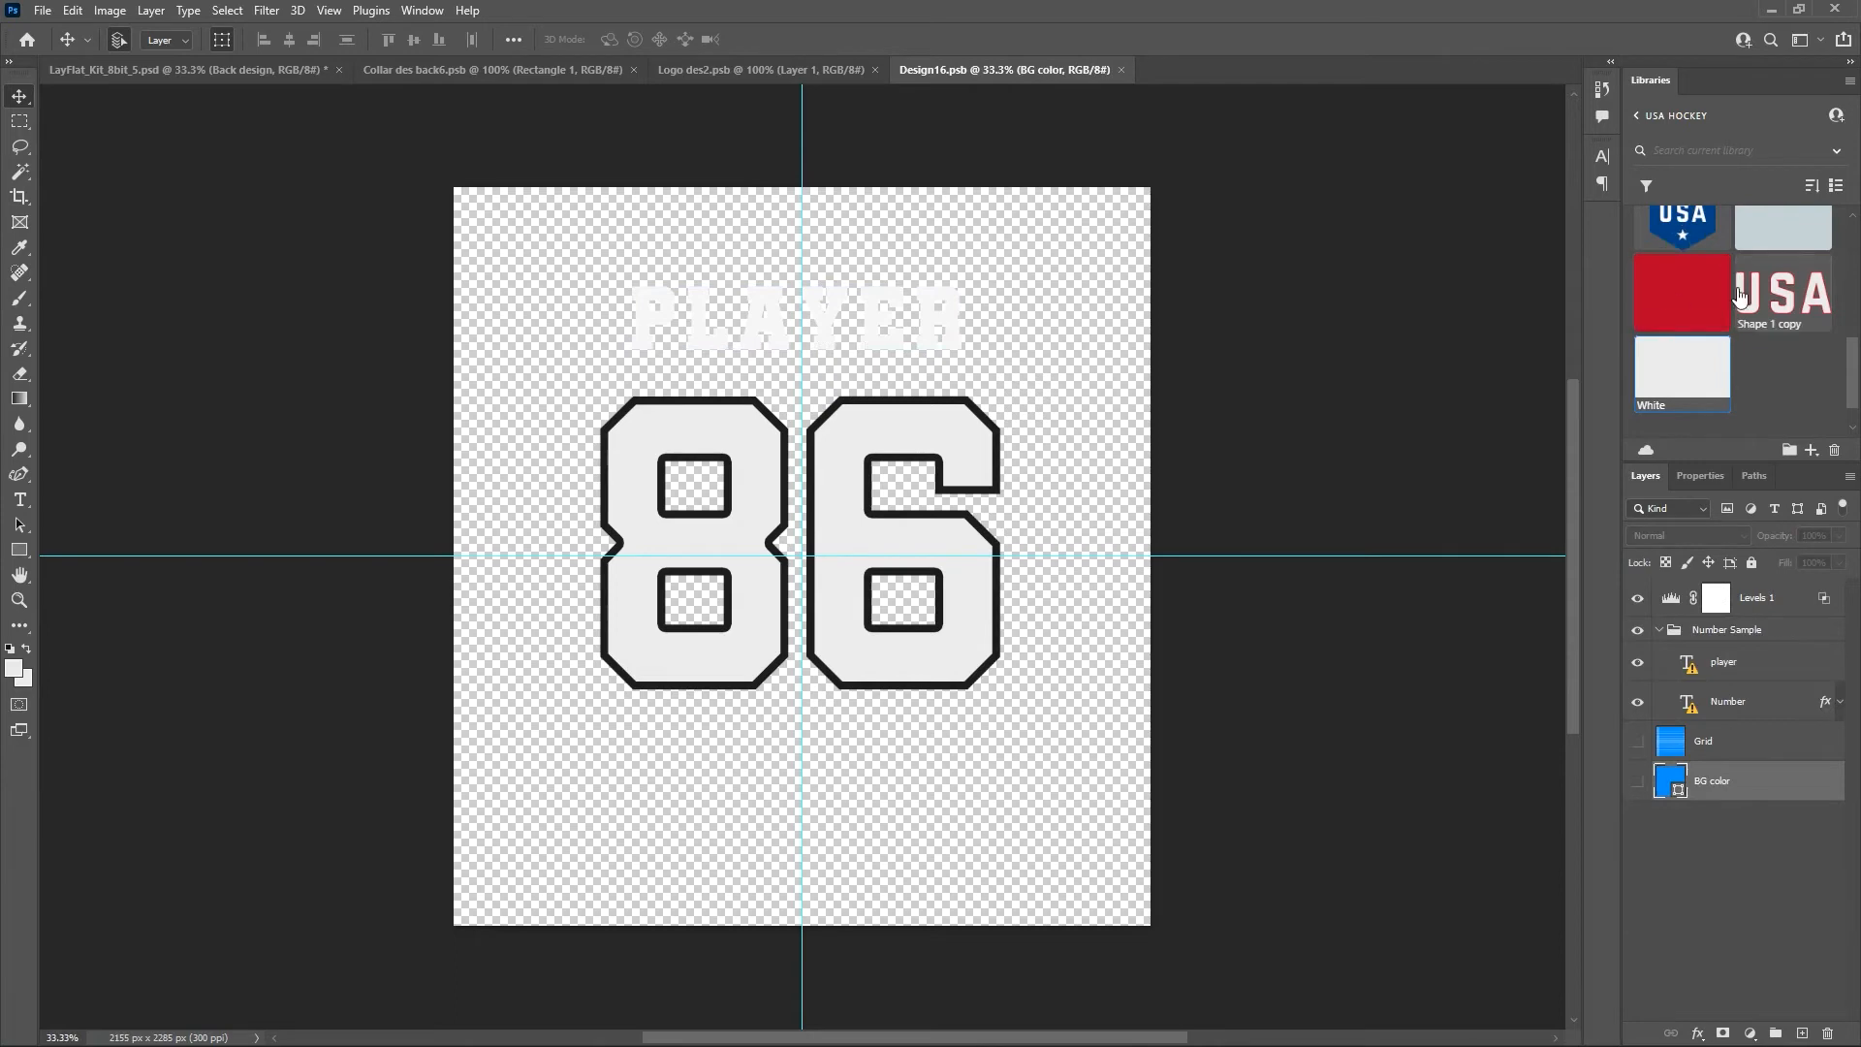
pyautogui.scroll(2, 1745, 311)
pyautogui.click(1782, 254)
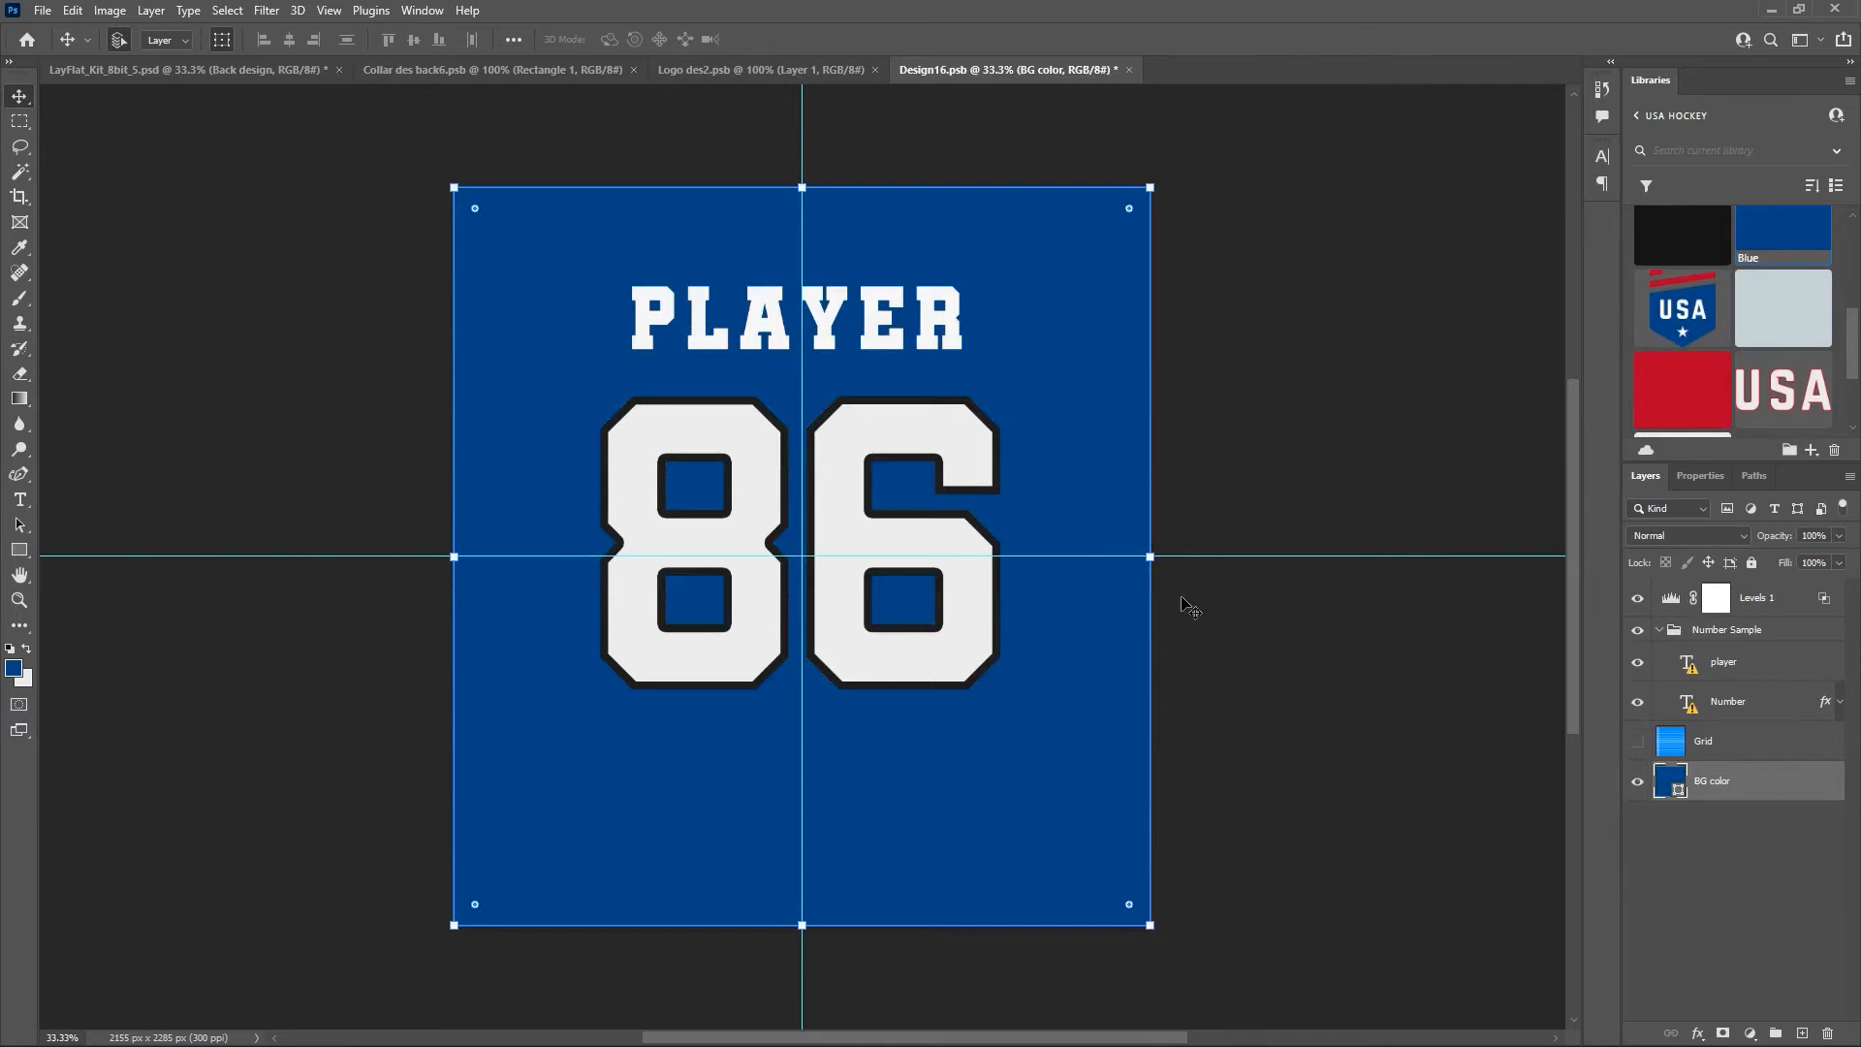
pyautogui.click(1692, 669)
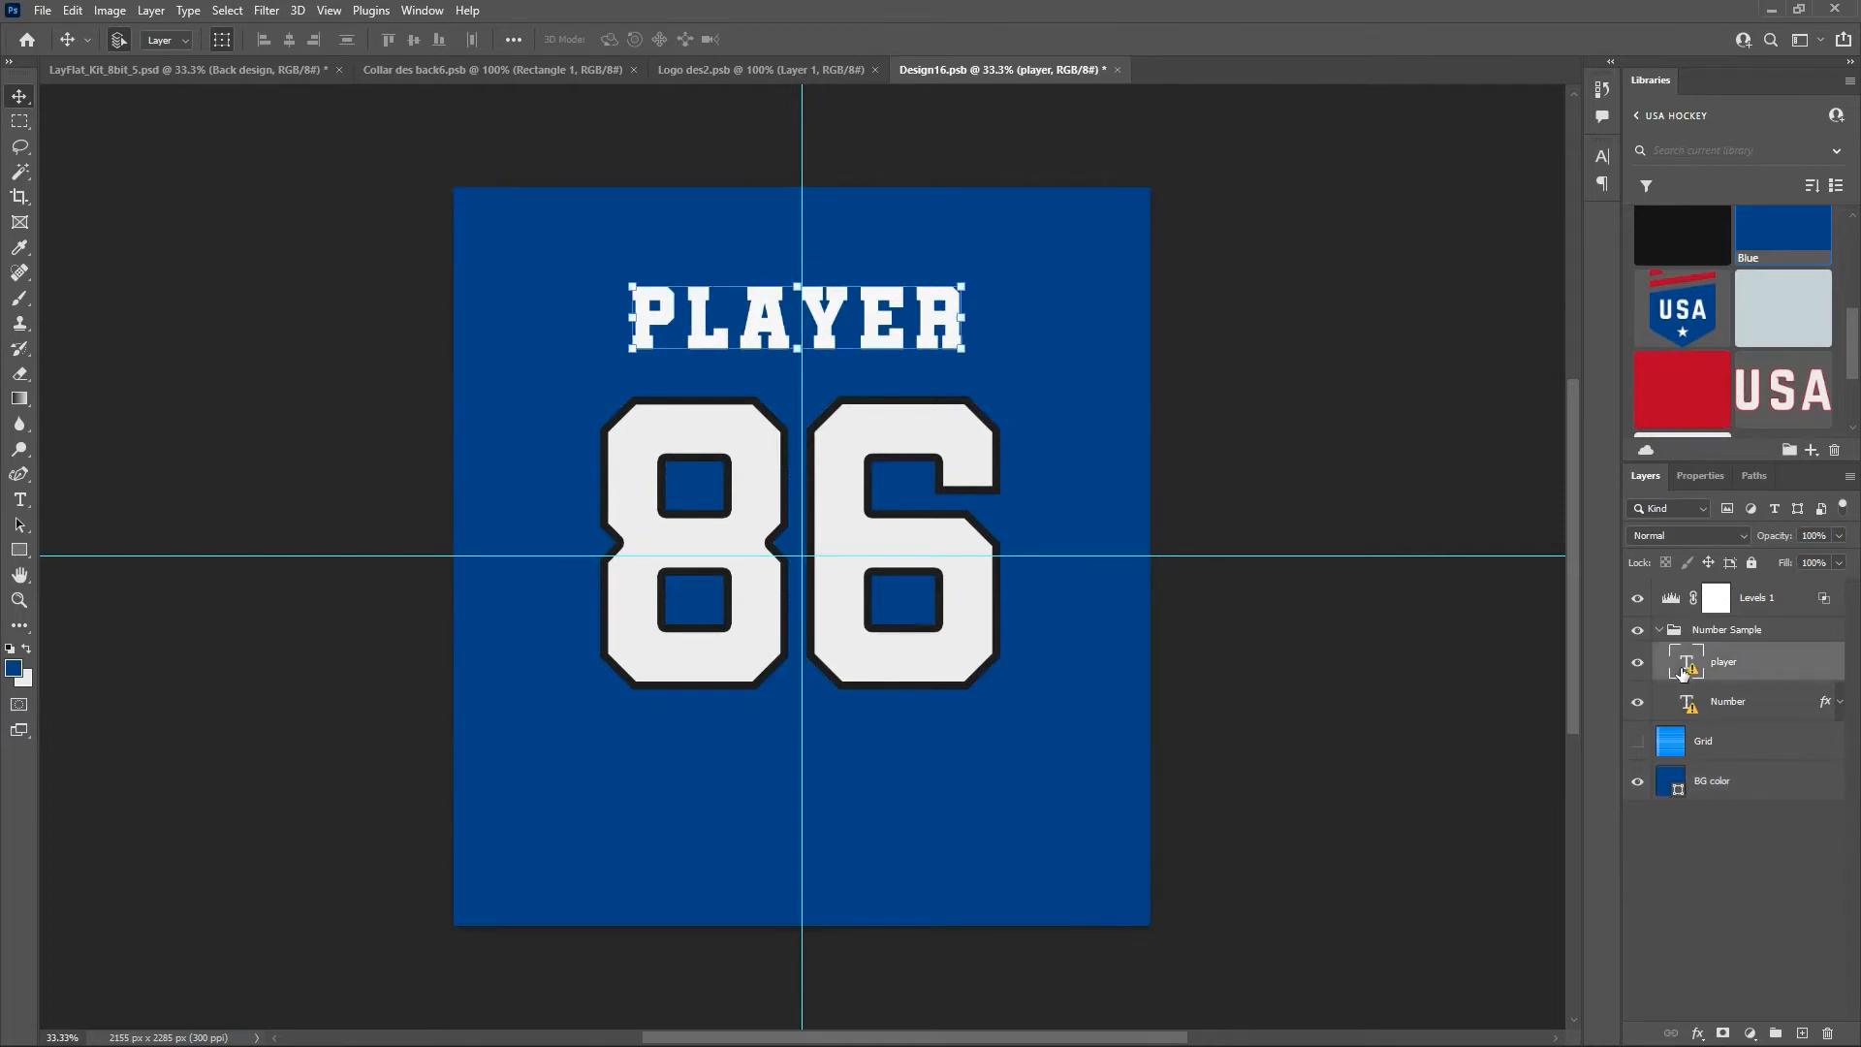
pyautogui.moveTo(1683, 671)
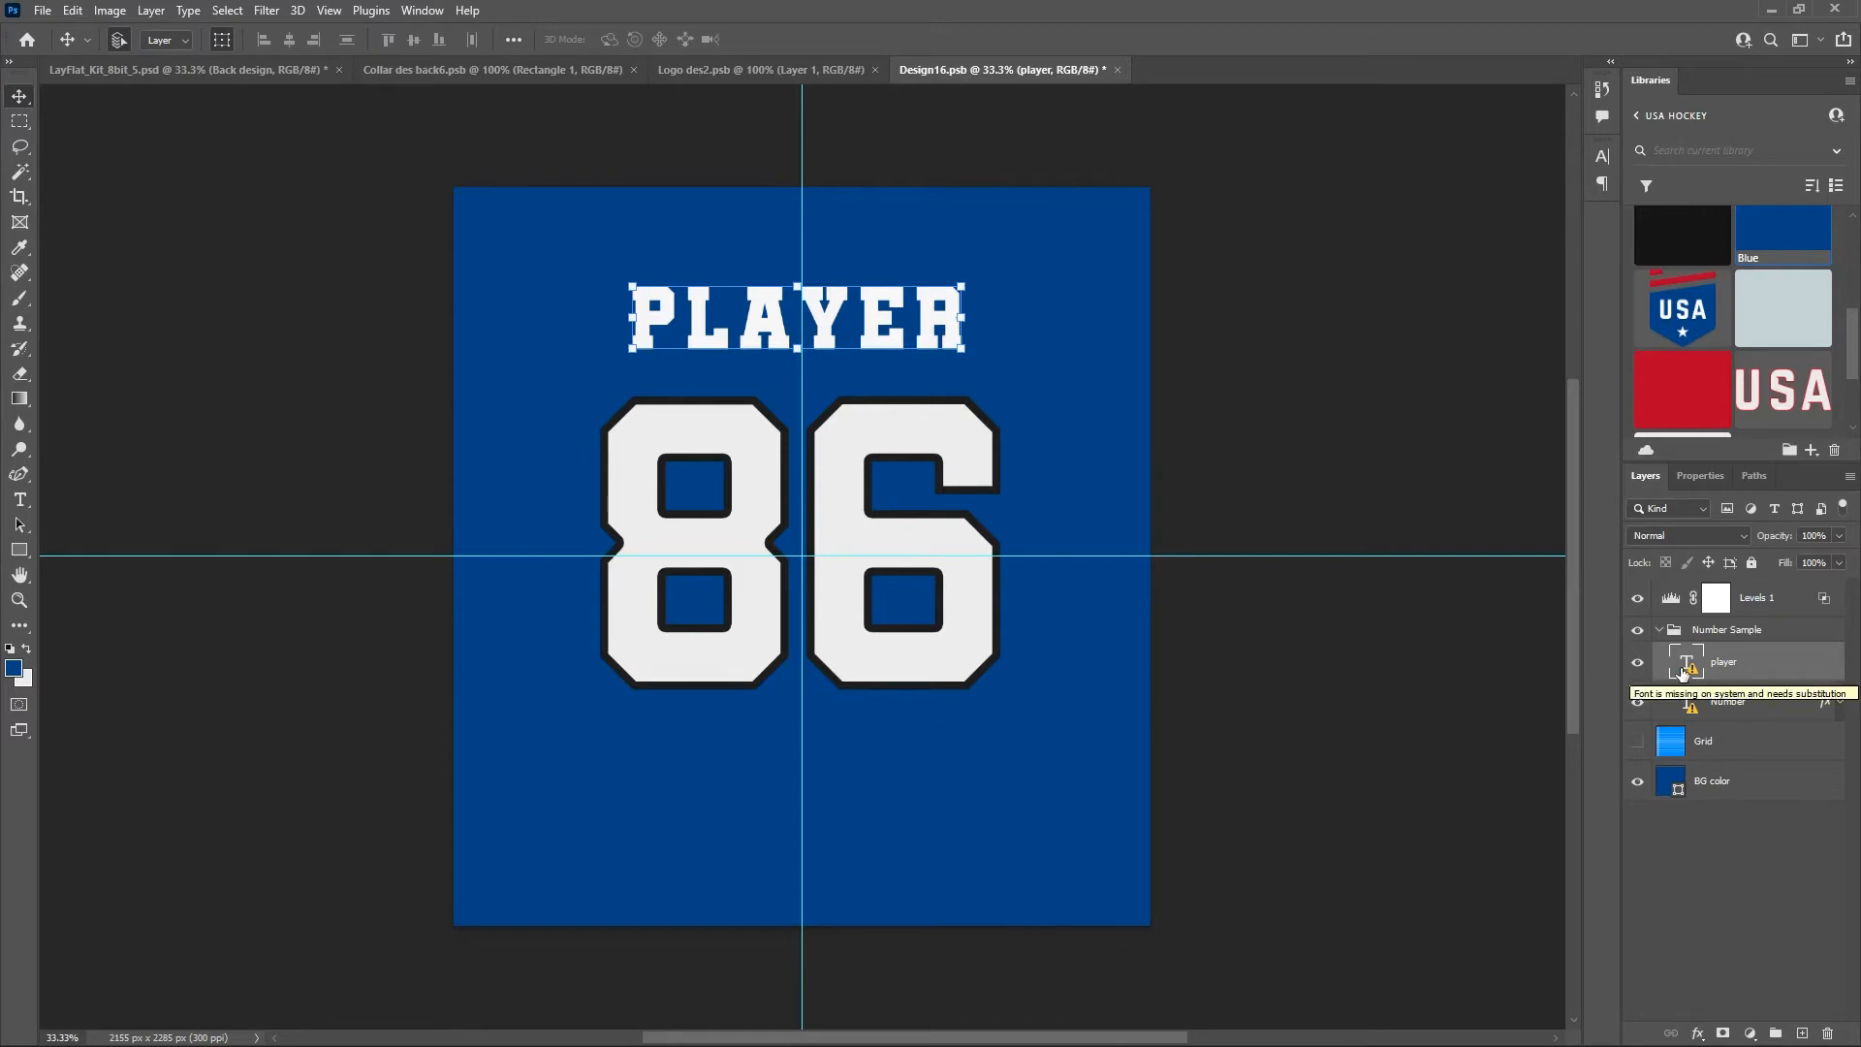
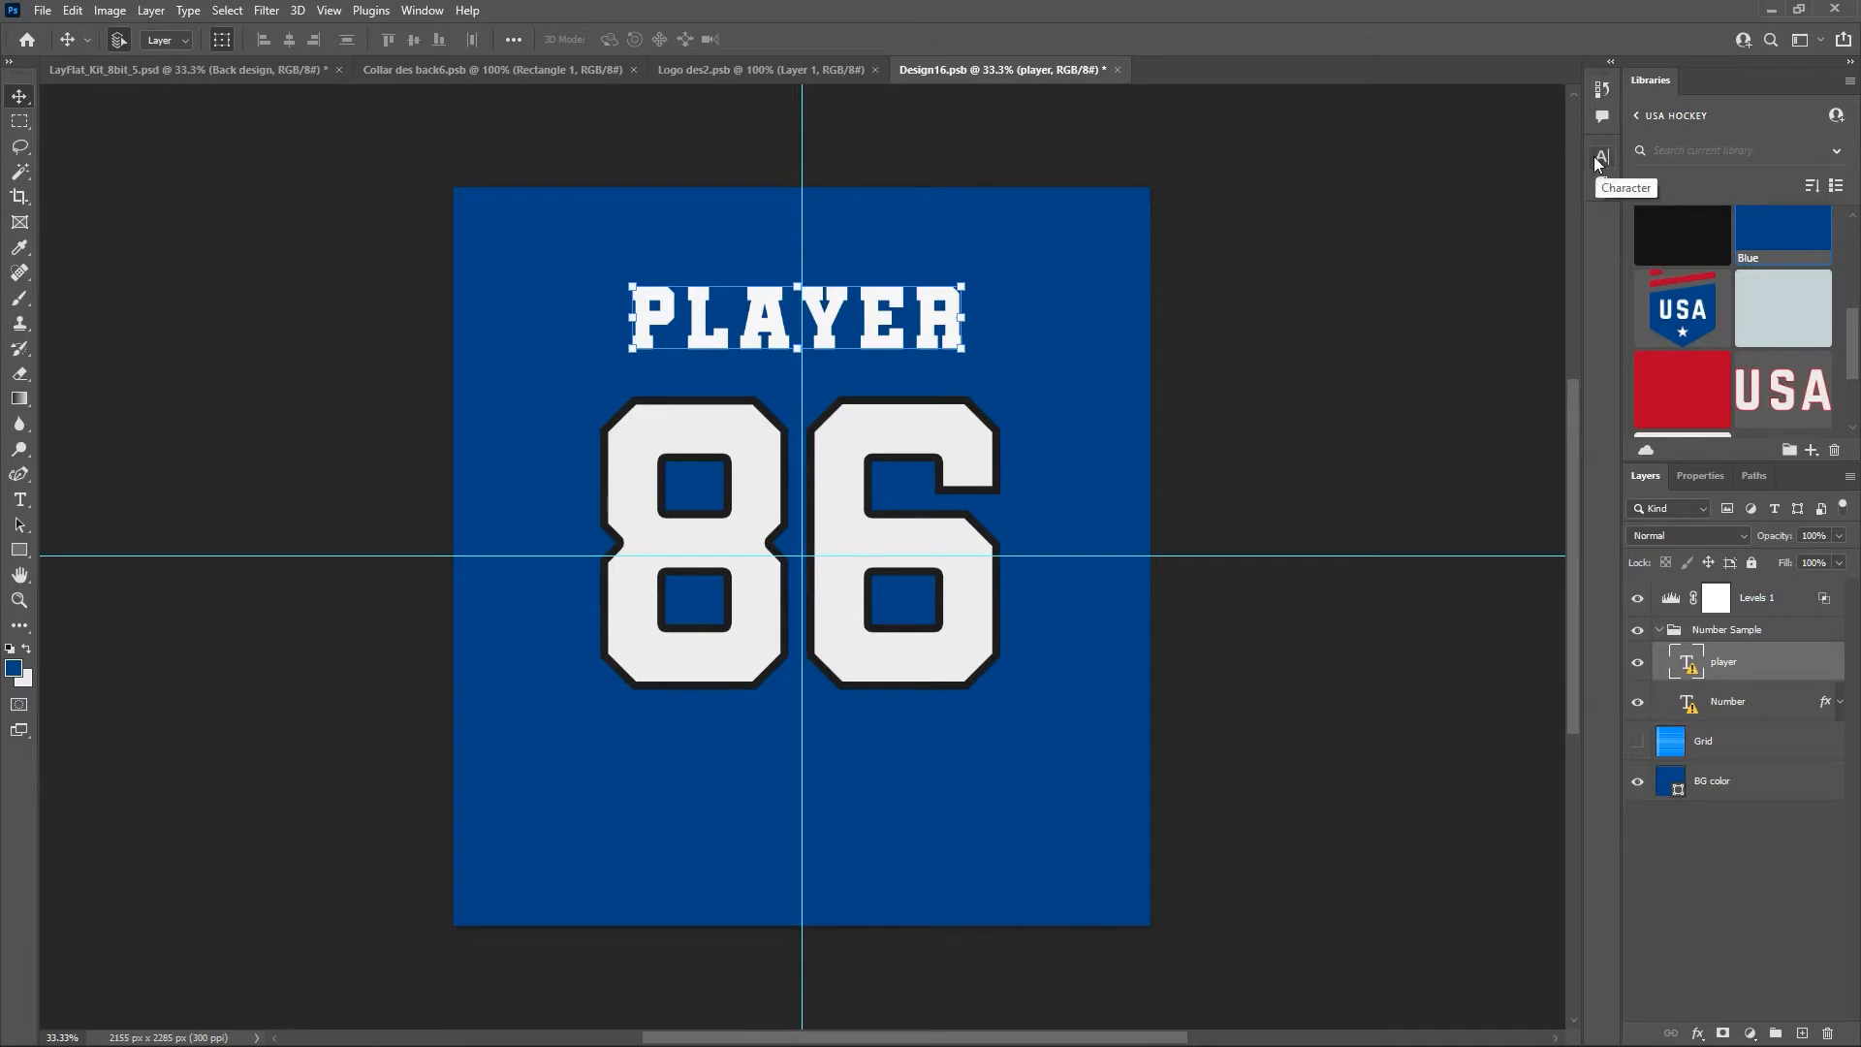
pyautogui.doubleClick(1691, 666)
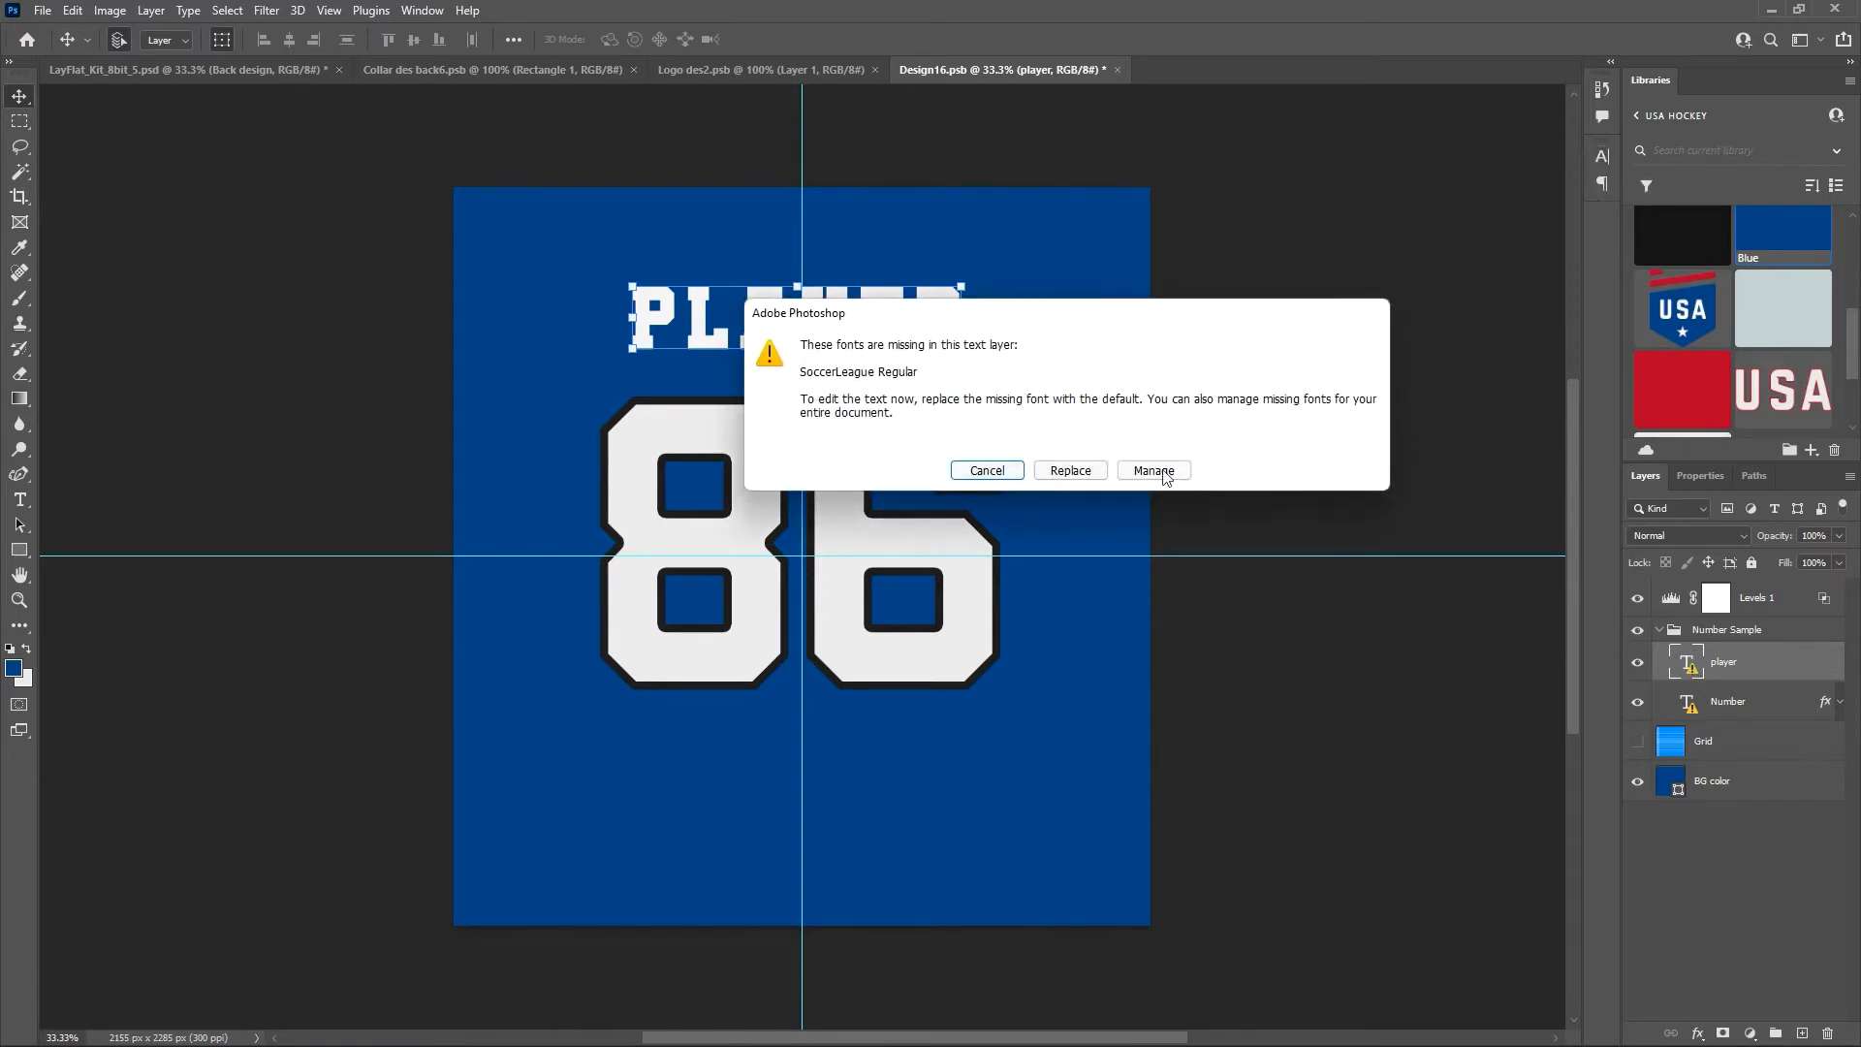
pyautogui.click(1071, 470)
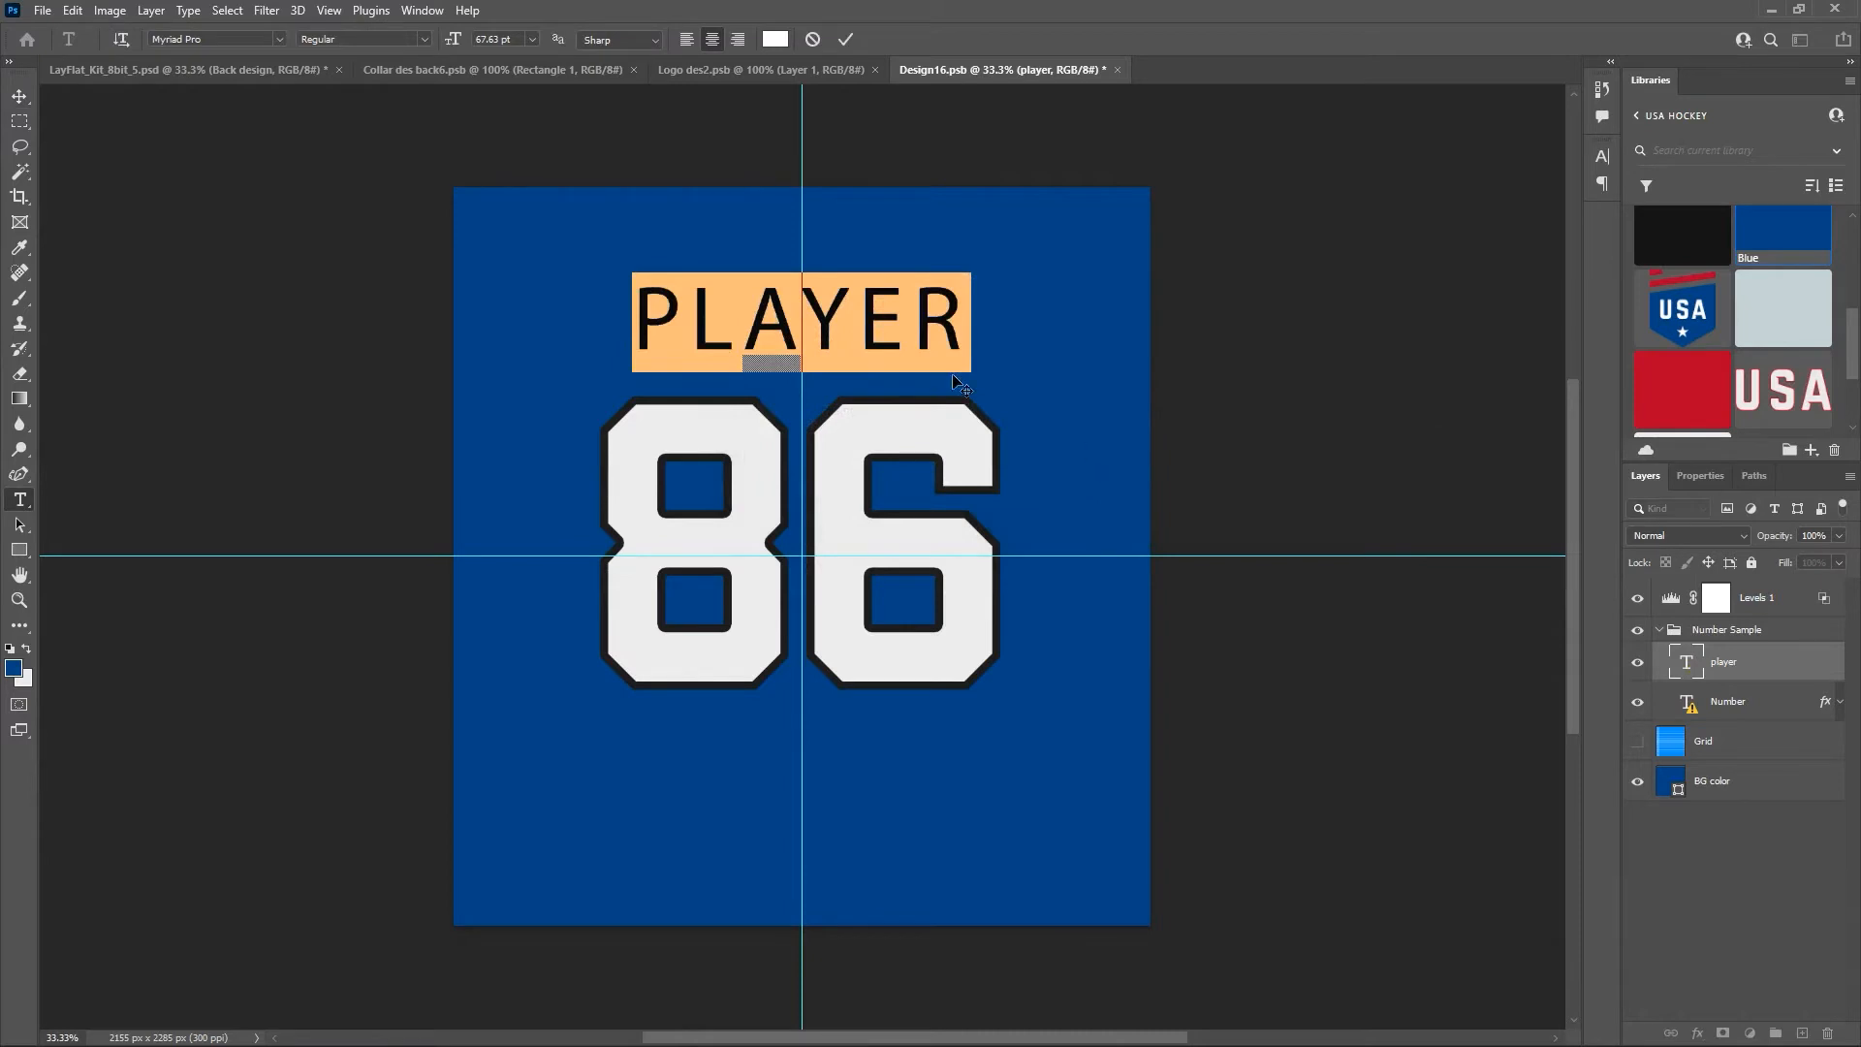
pyautogui.click(812, 39)
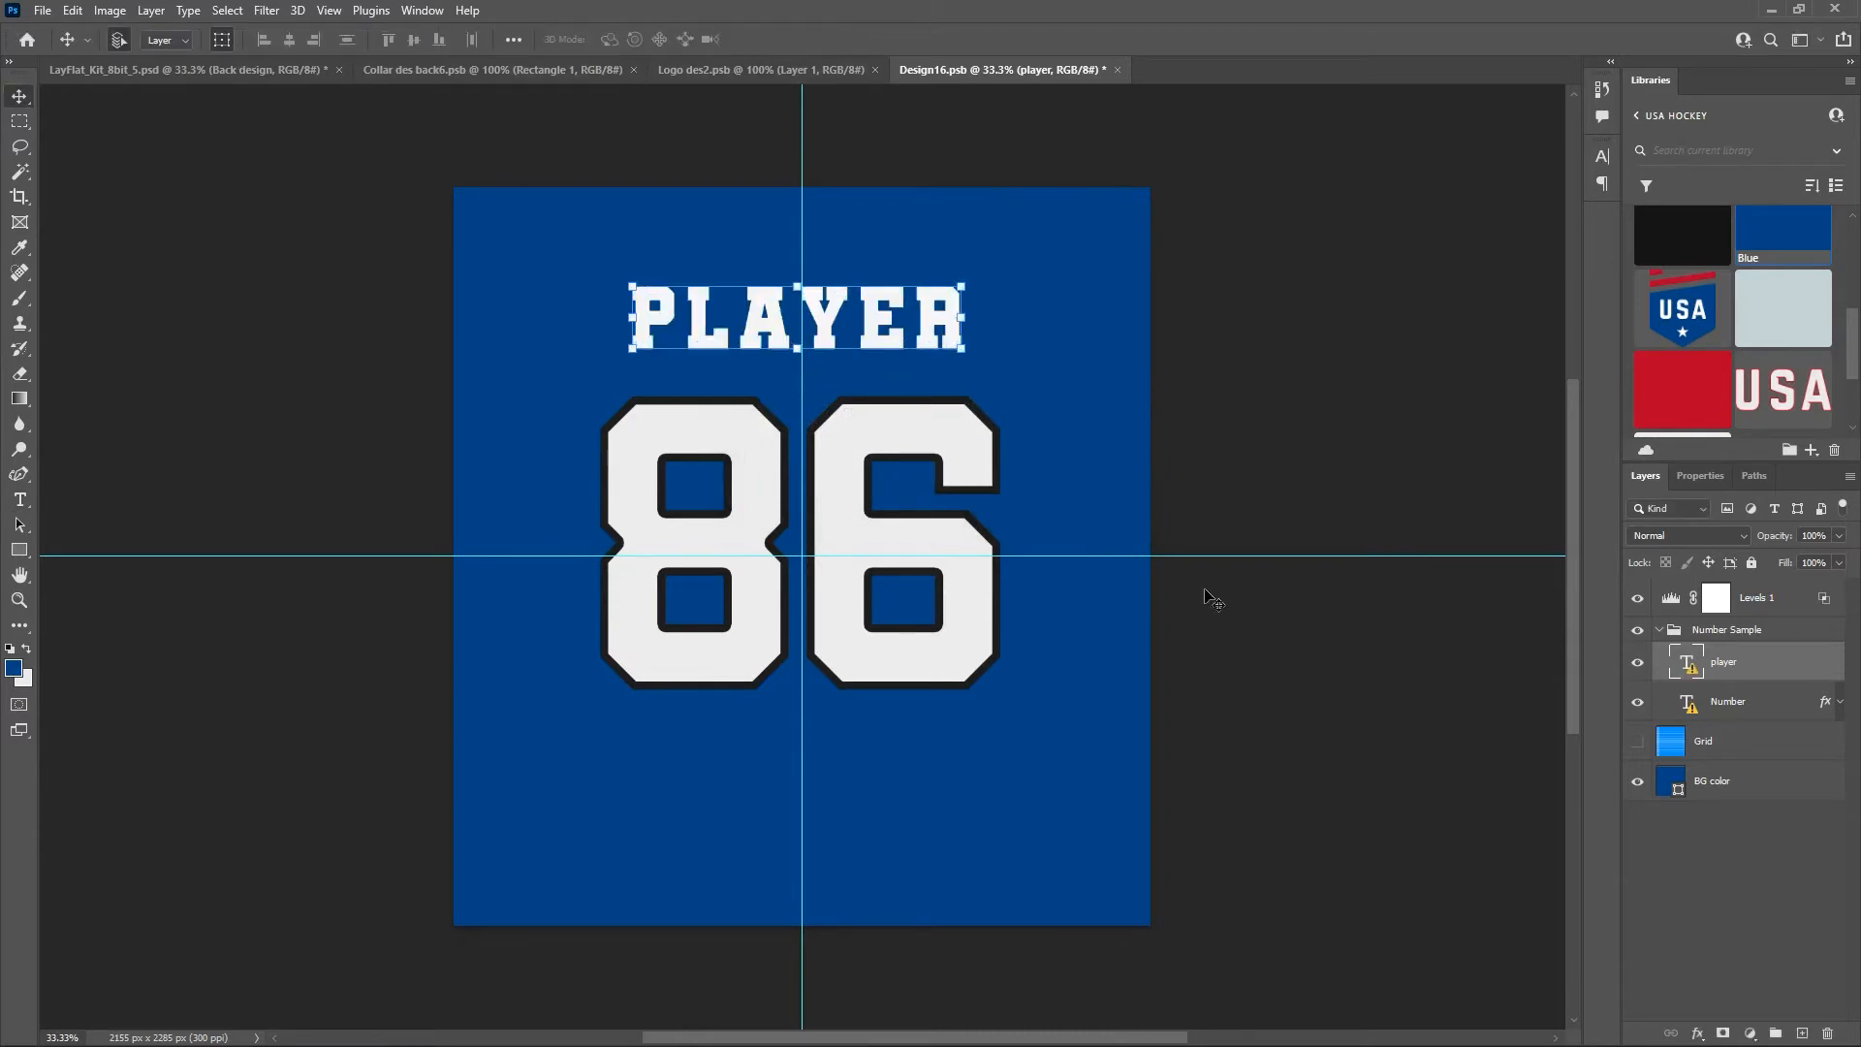
pyautogui.click(417, 10)
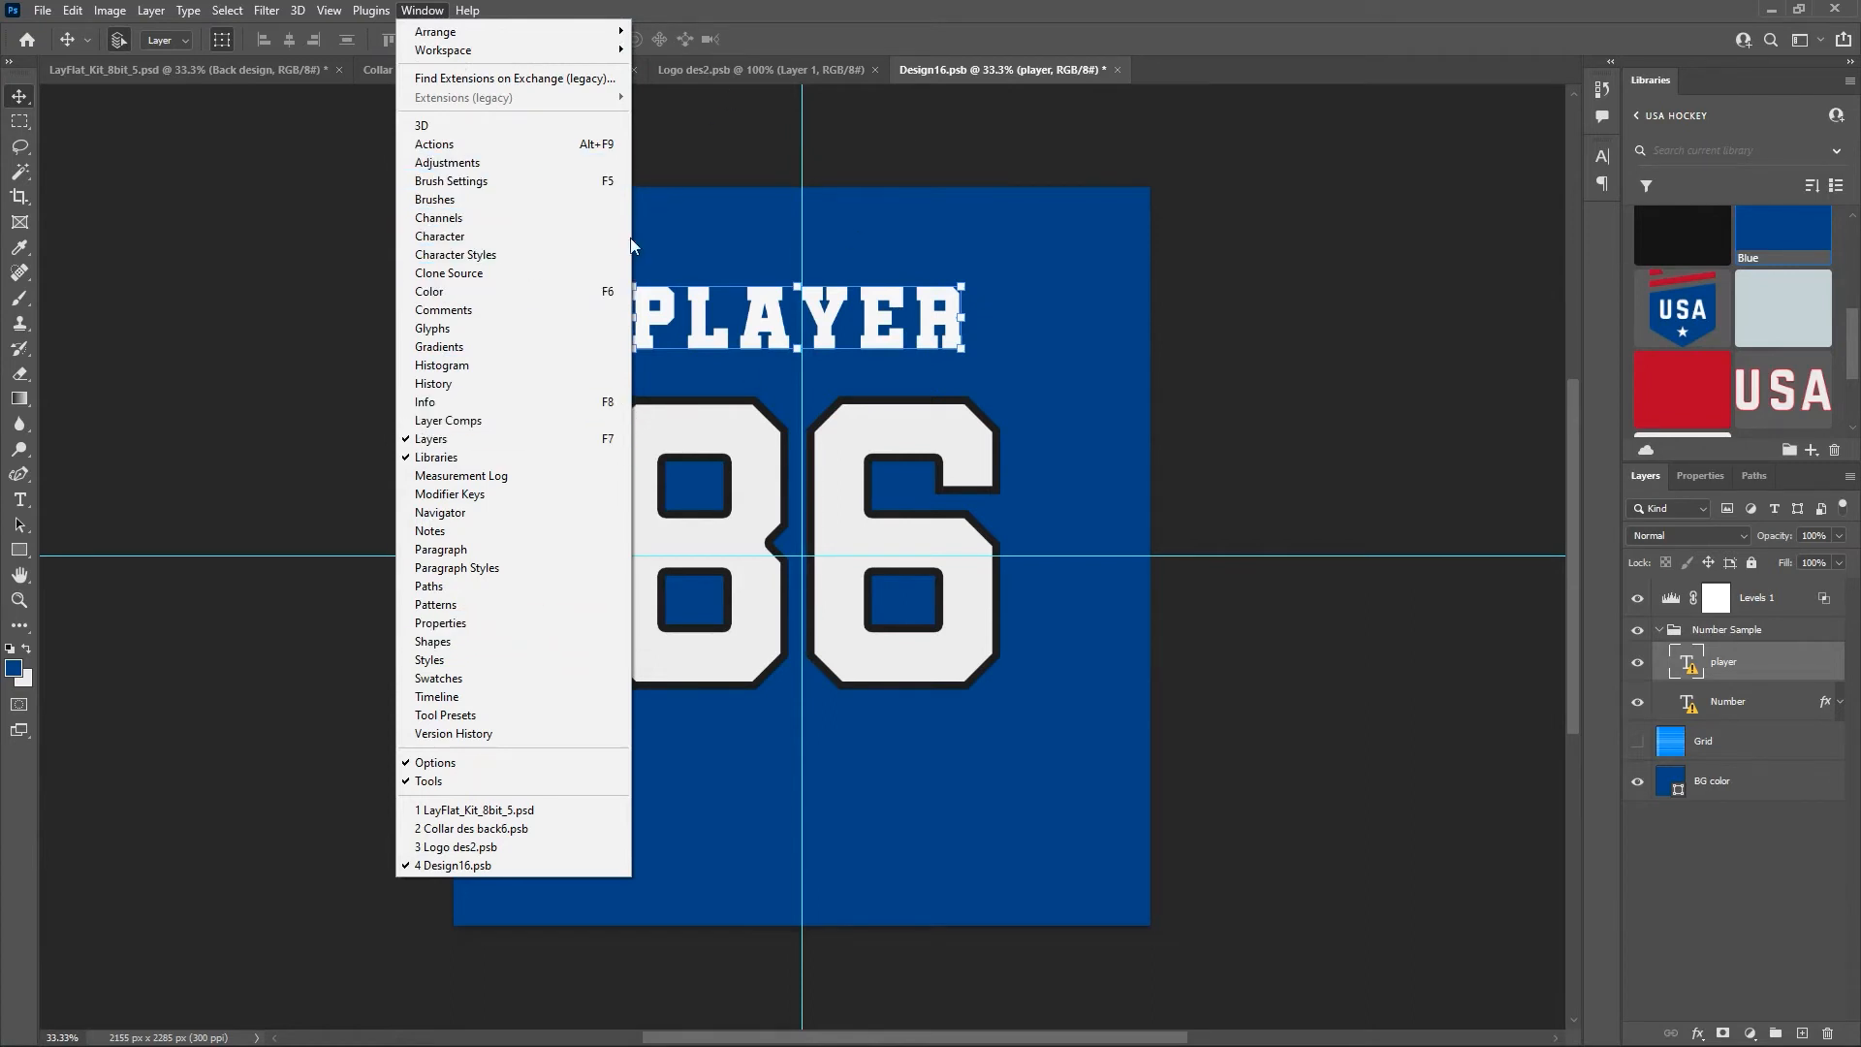
pyautogui.click(1391, 52)
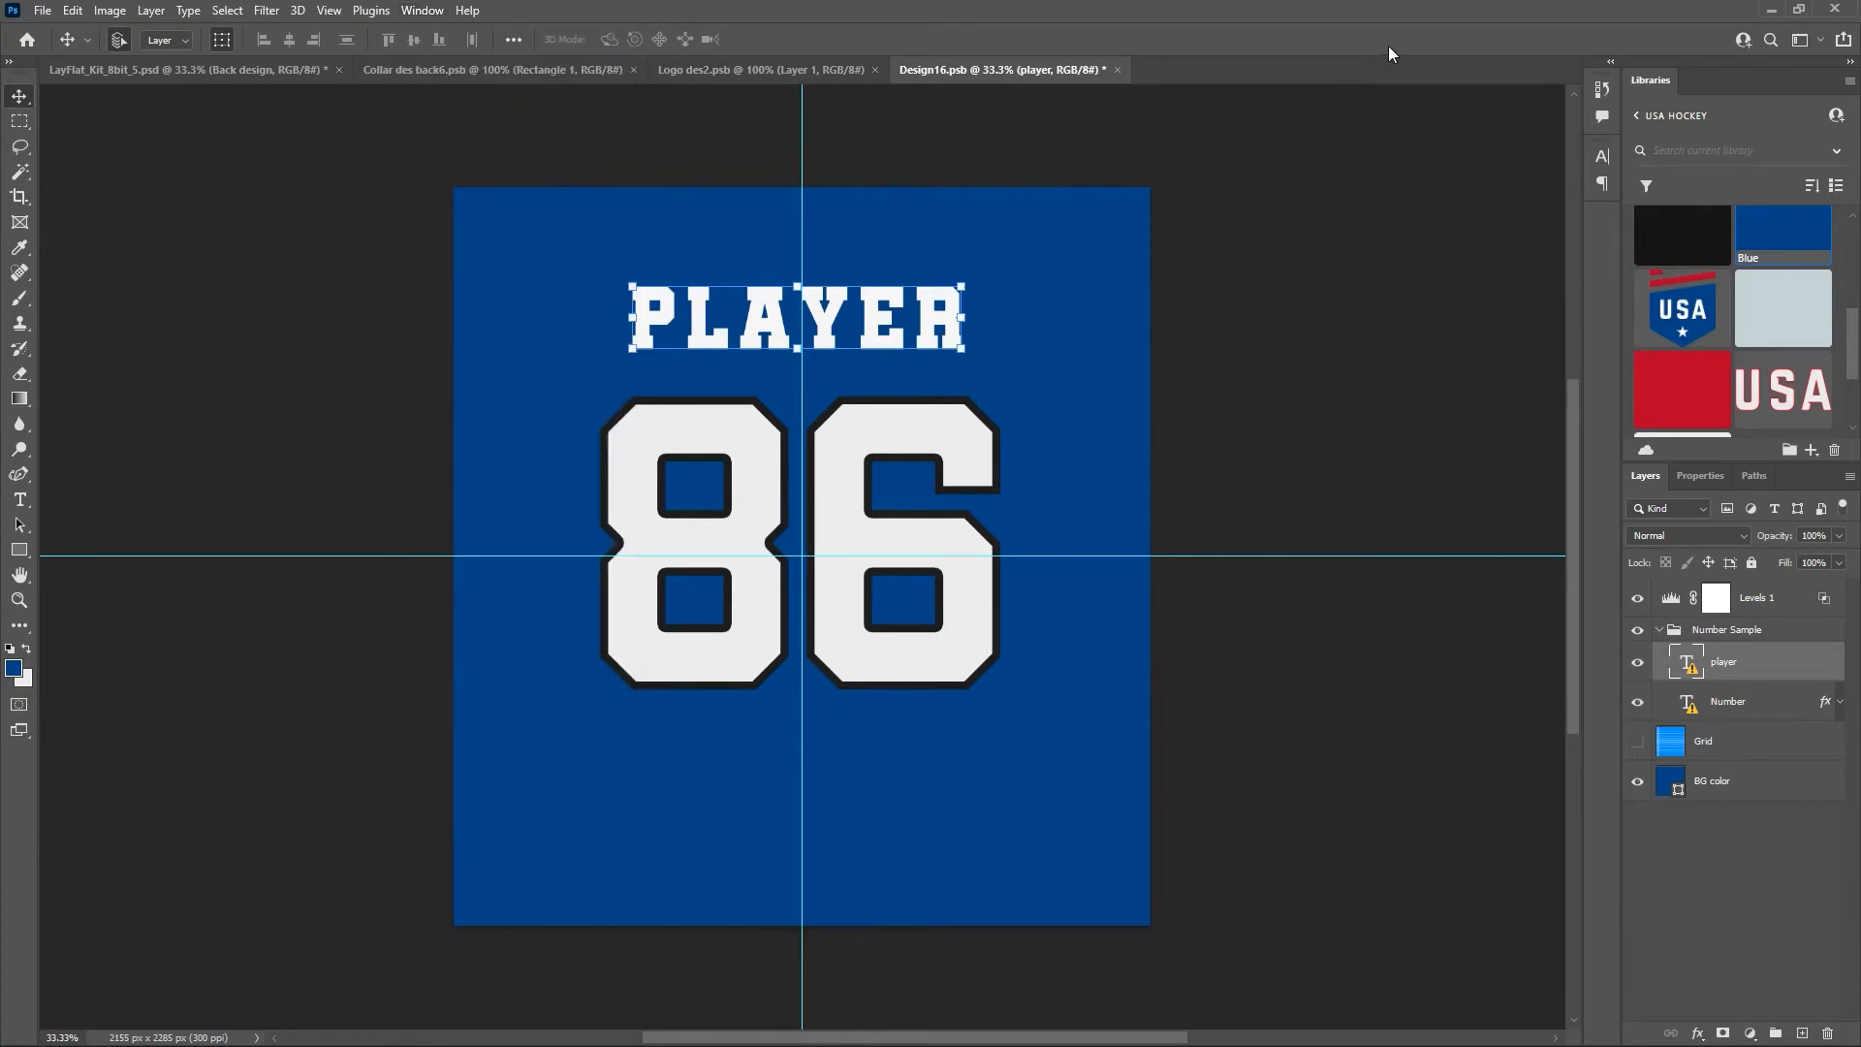
# Set the font of the player text layer to Octin College SemiBold.
pyautogui.click(1602, 158)
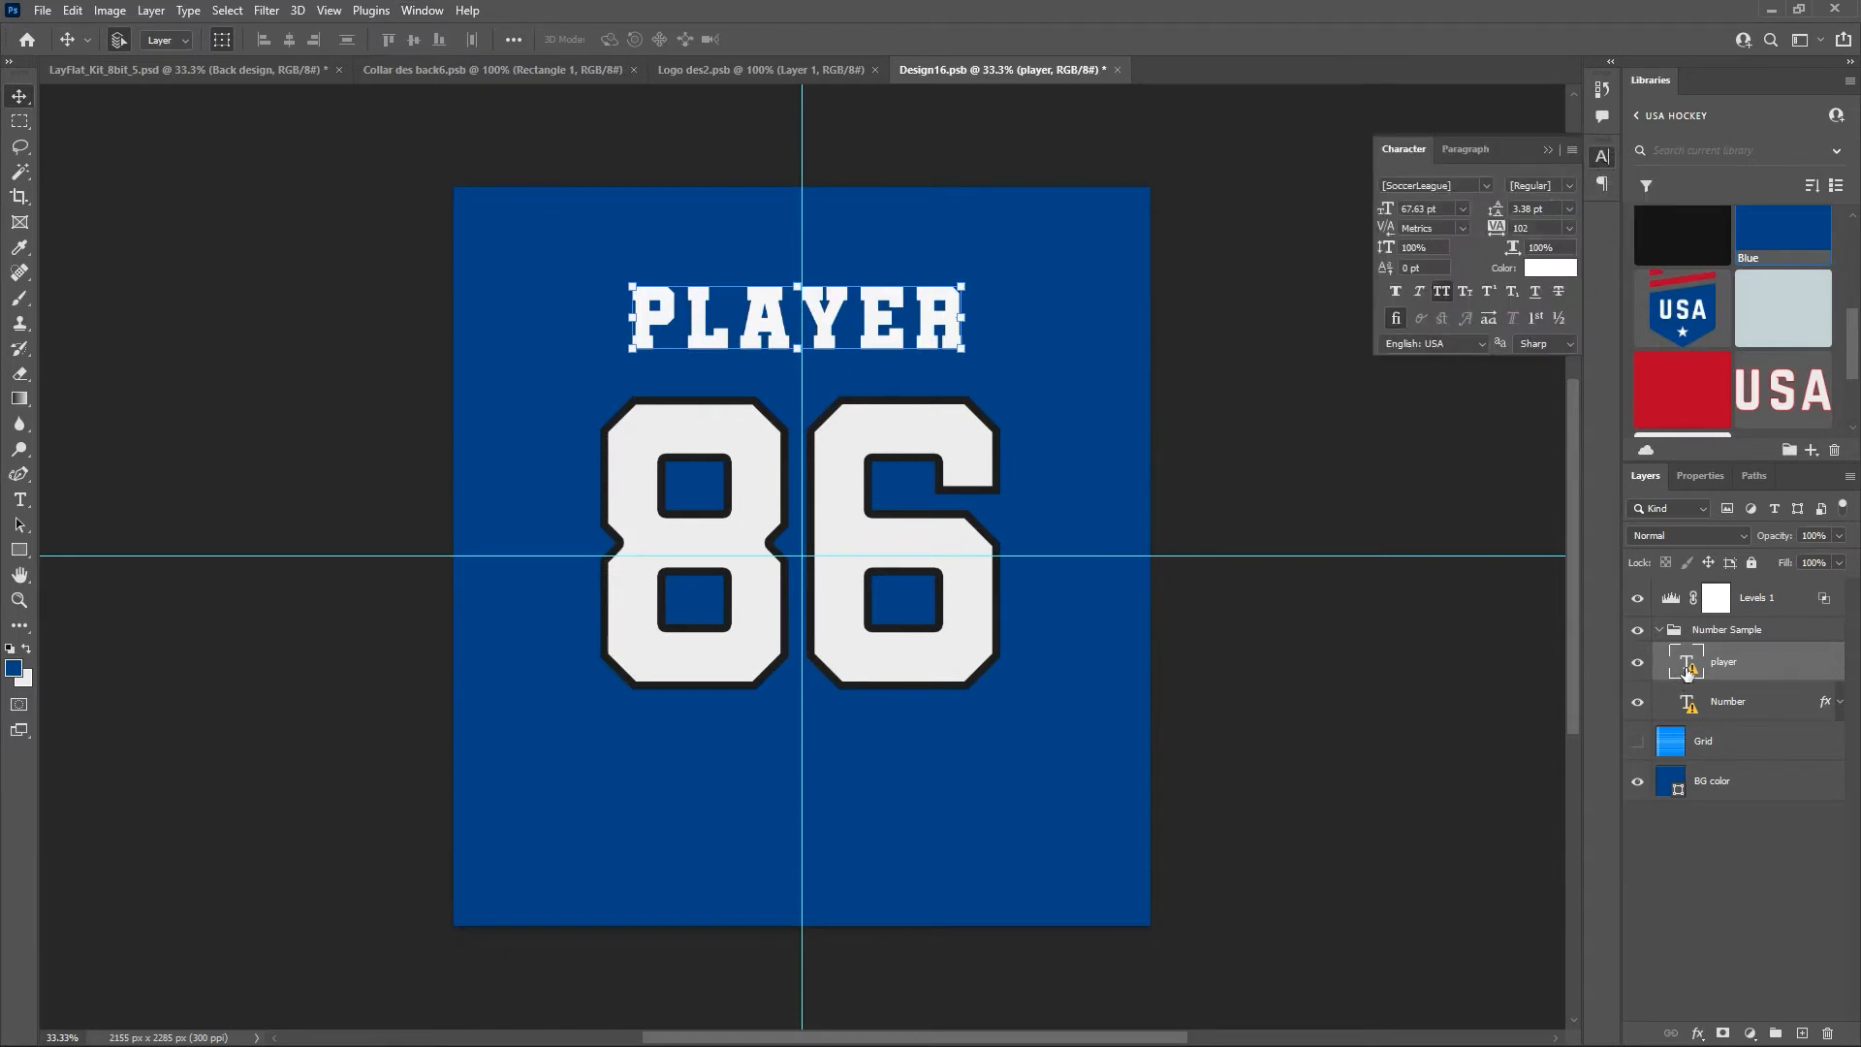
pyautogui.click(1486, 185)
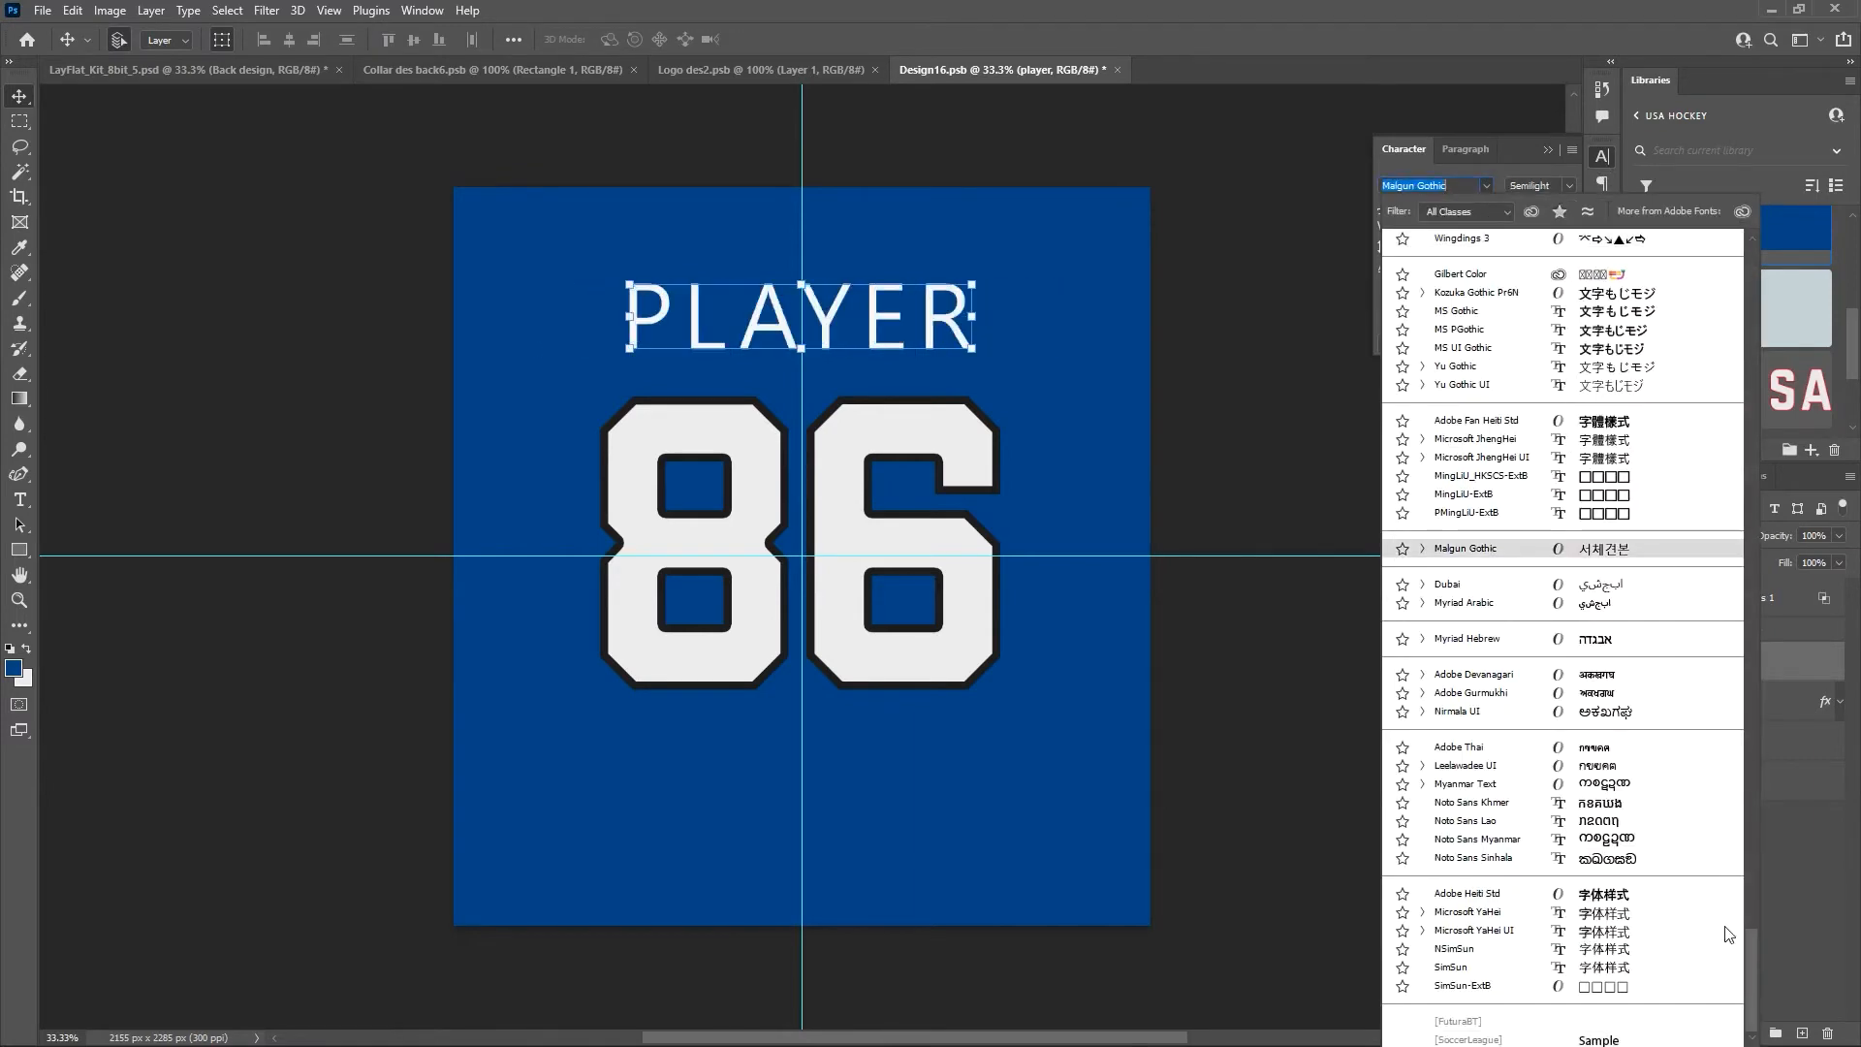
pyautogui.moveTo(1759, 942); pyautogui.dragTo(1759, 243)
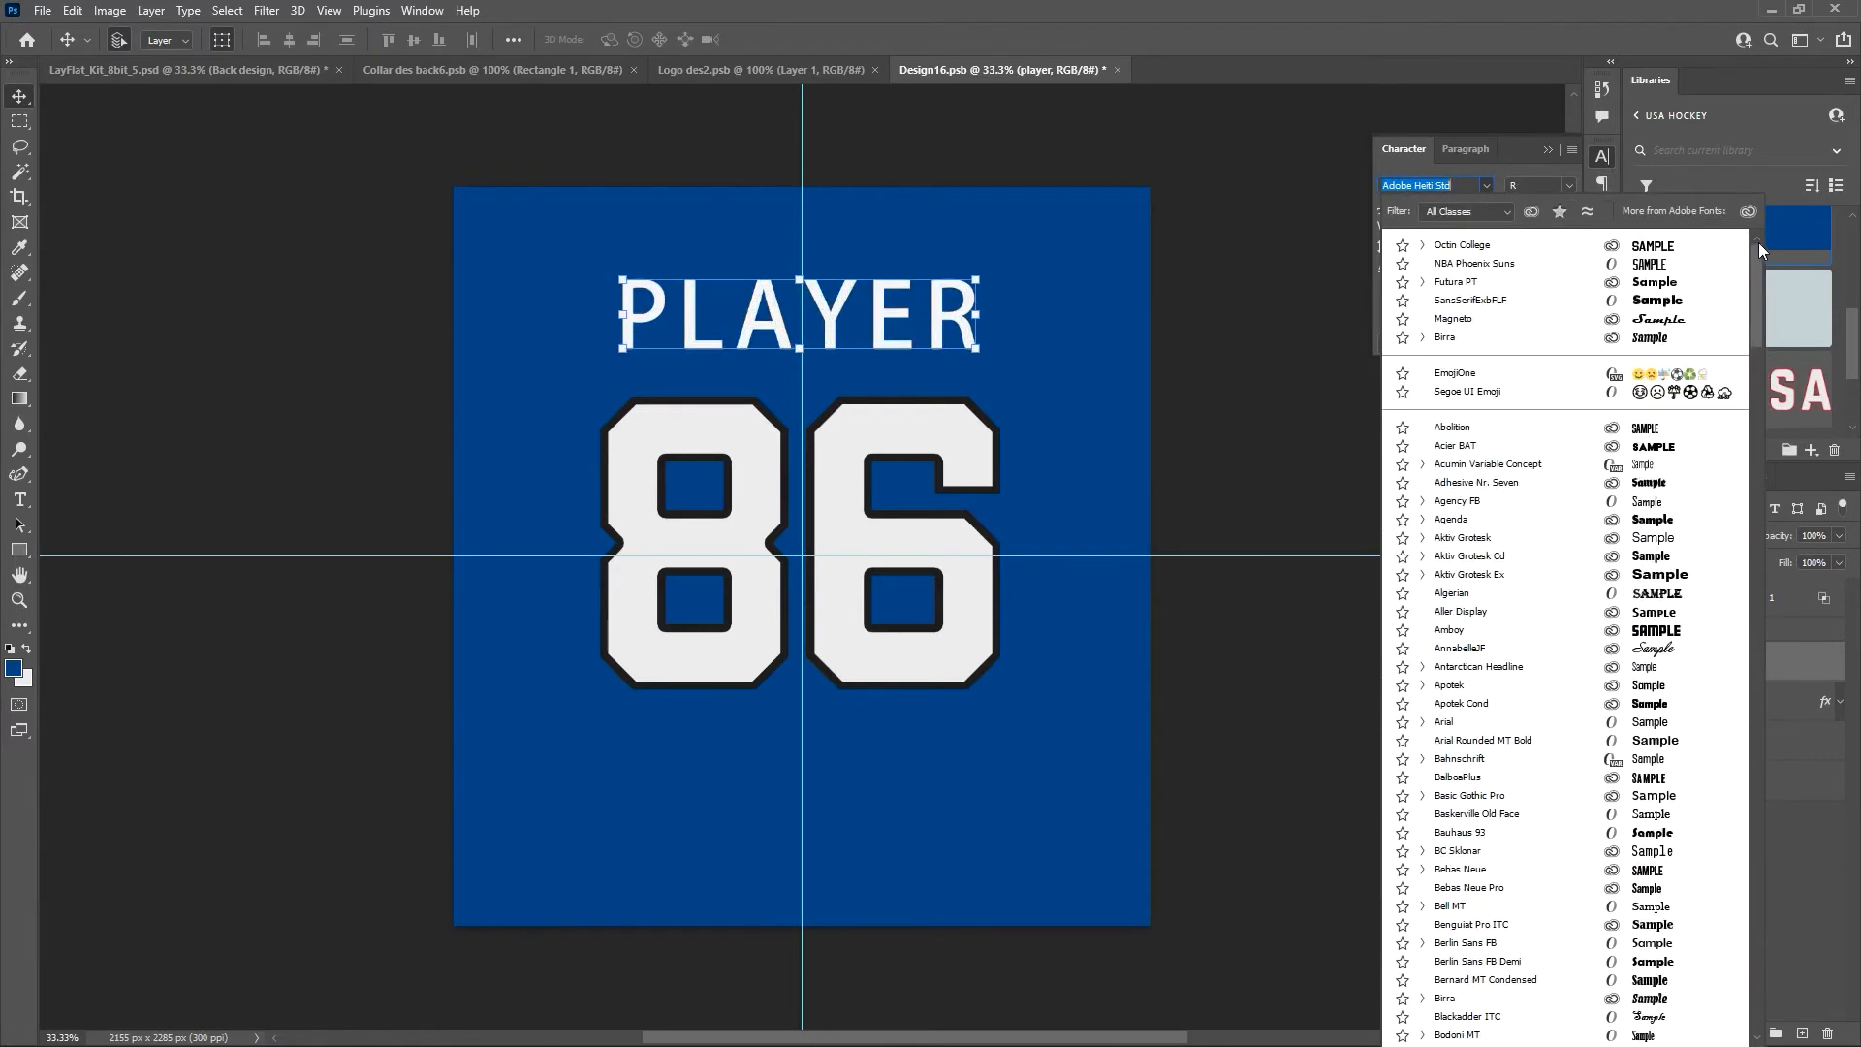
pyautogui.click(1468, 246)
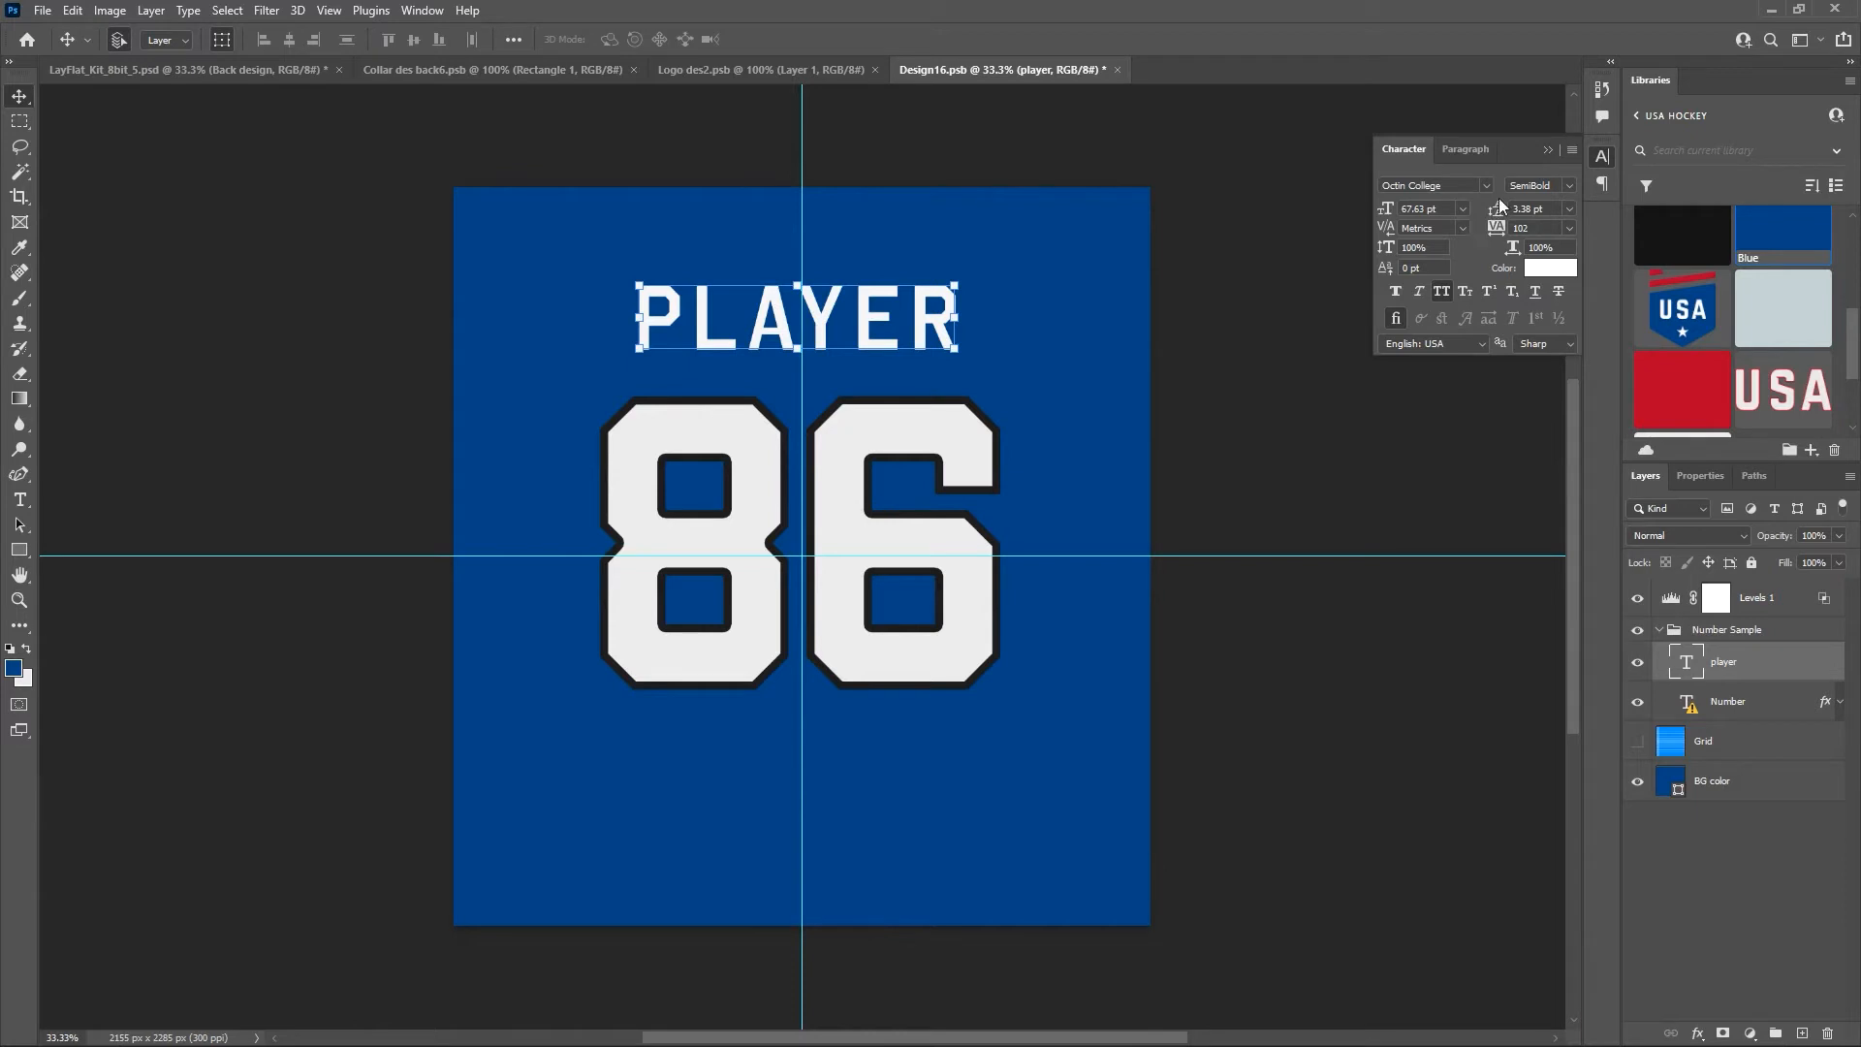
pyautogui.click(1548, 152)
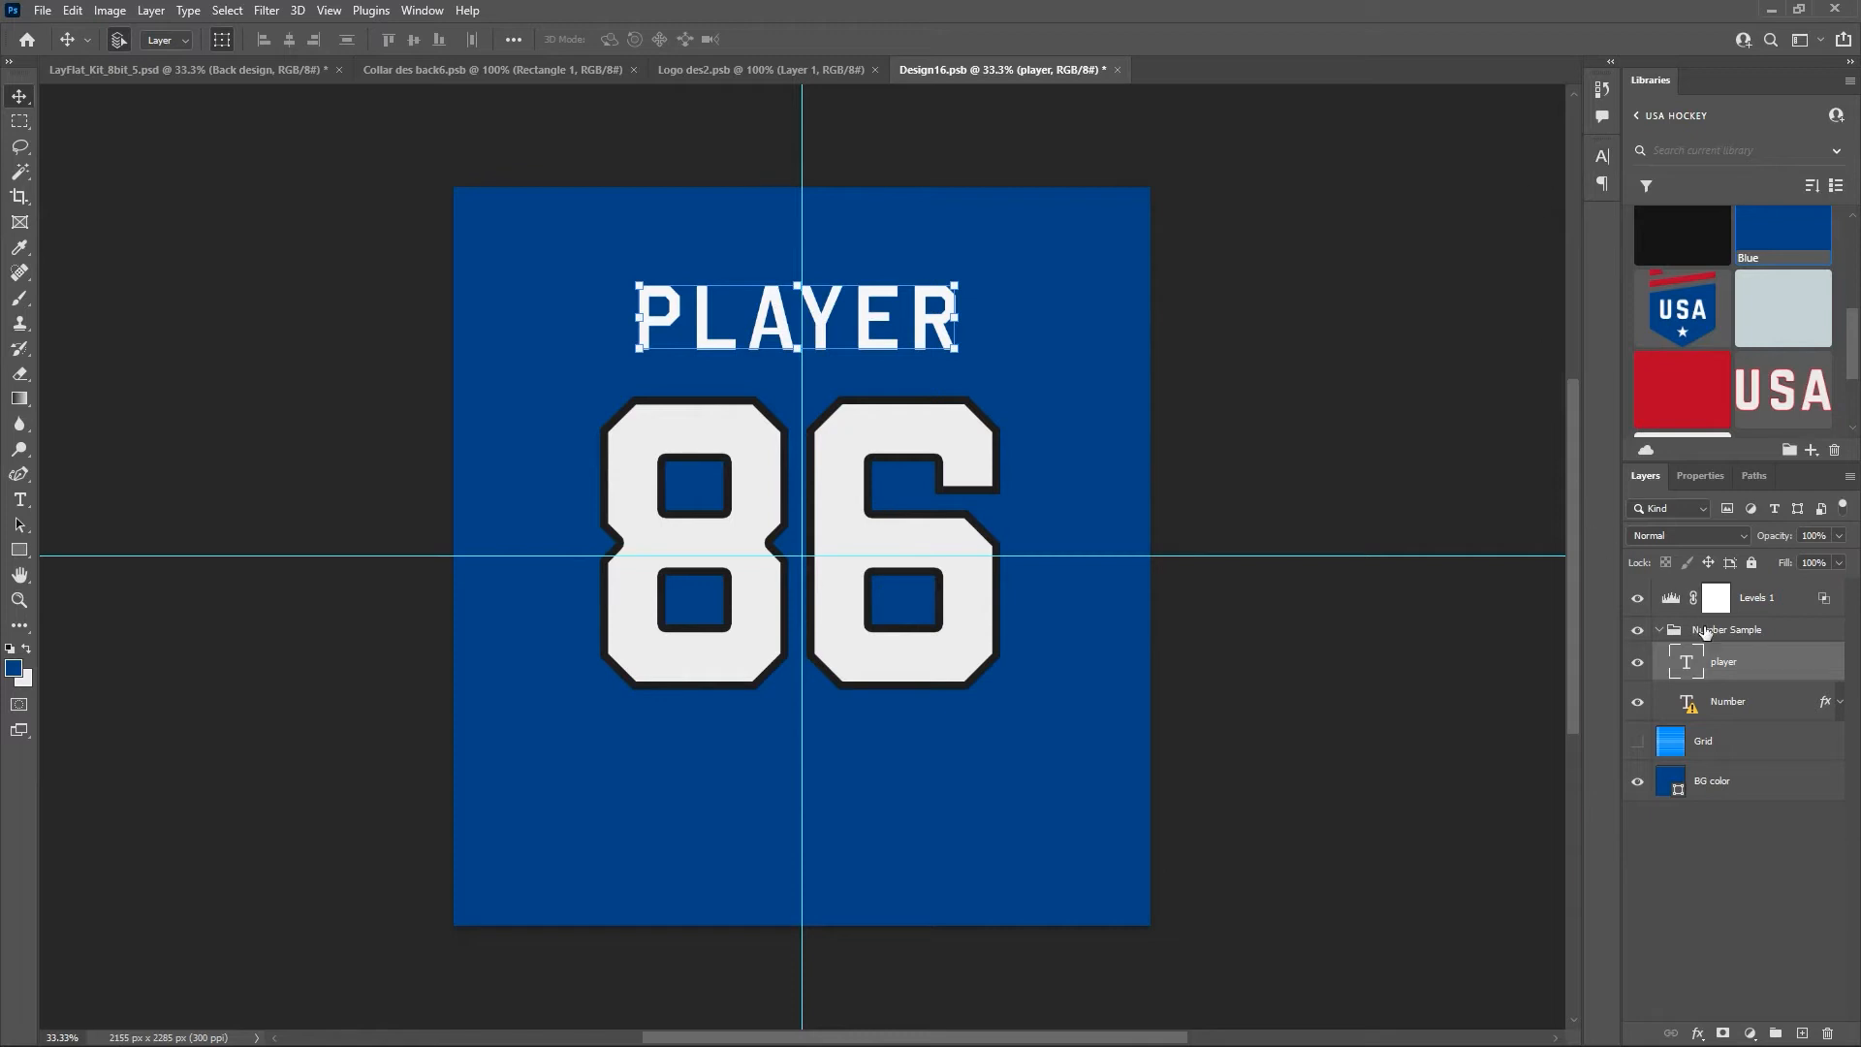
# Convert the player text layer to a shape and give it a red 6 px stroke aligned to the outside.
pyautogui.rightClick(1739, 675)
pyautogui.click(1566, 533)
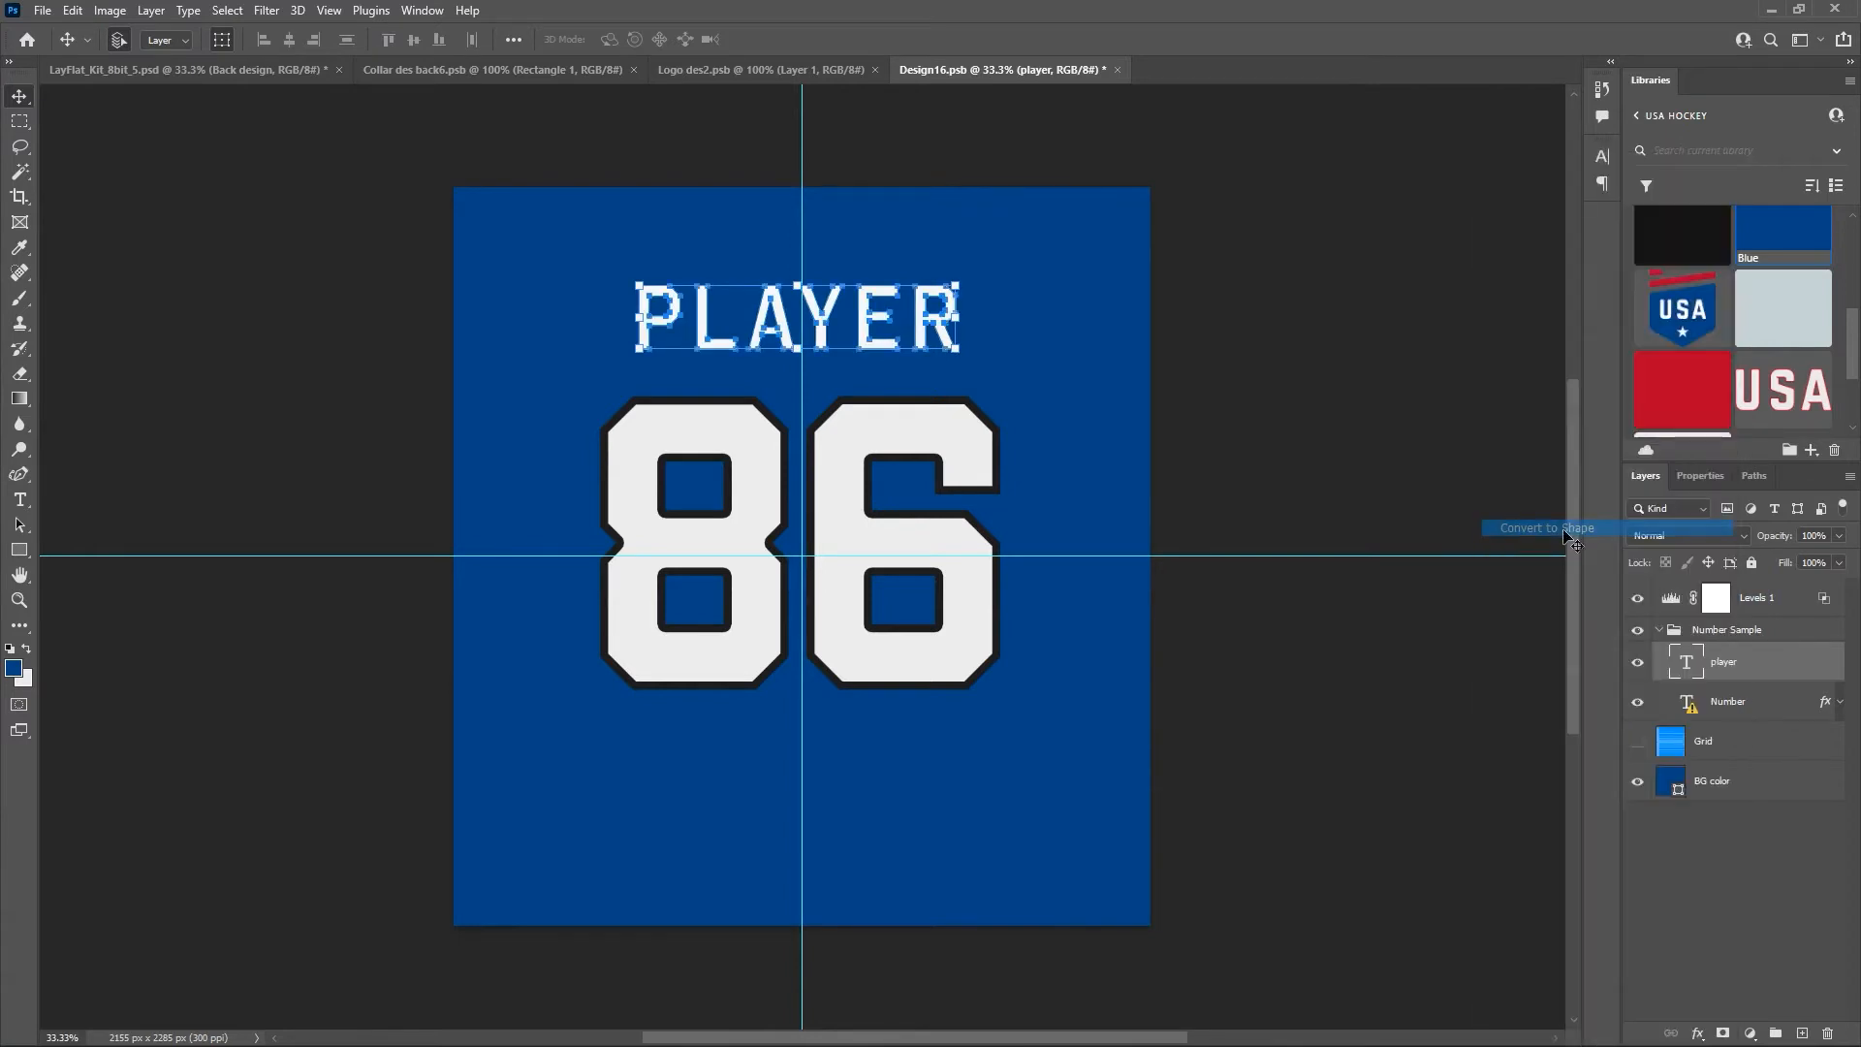
pyautogui.click(18, 526)
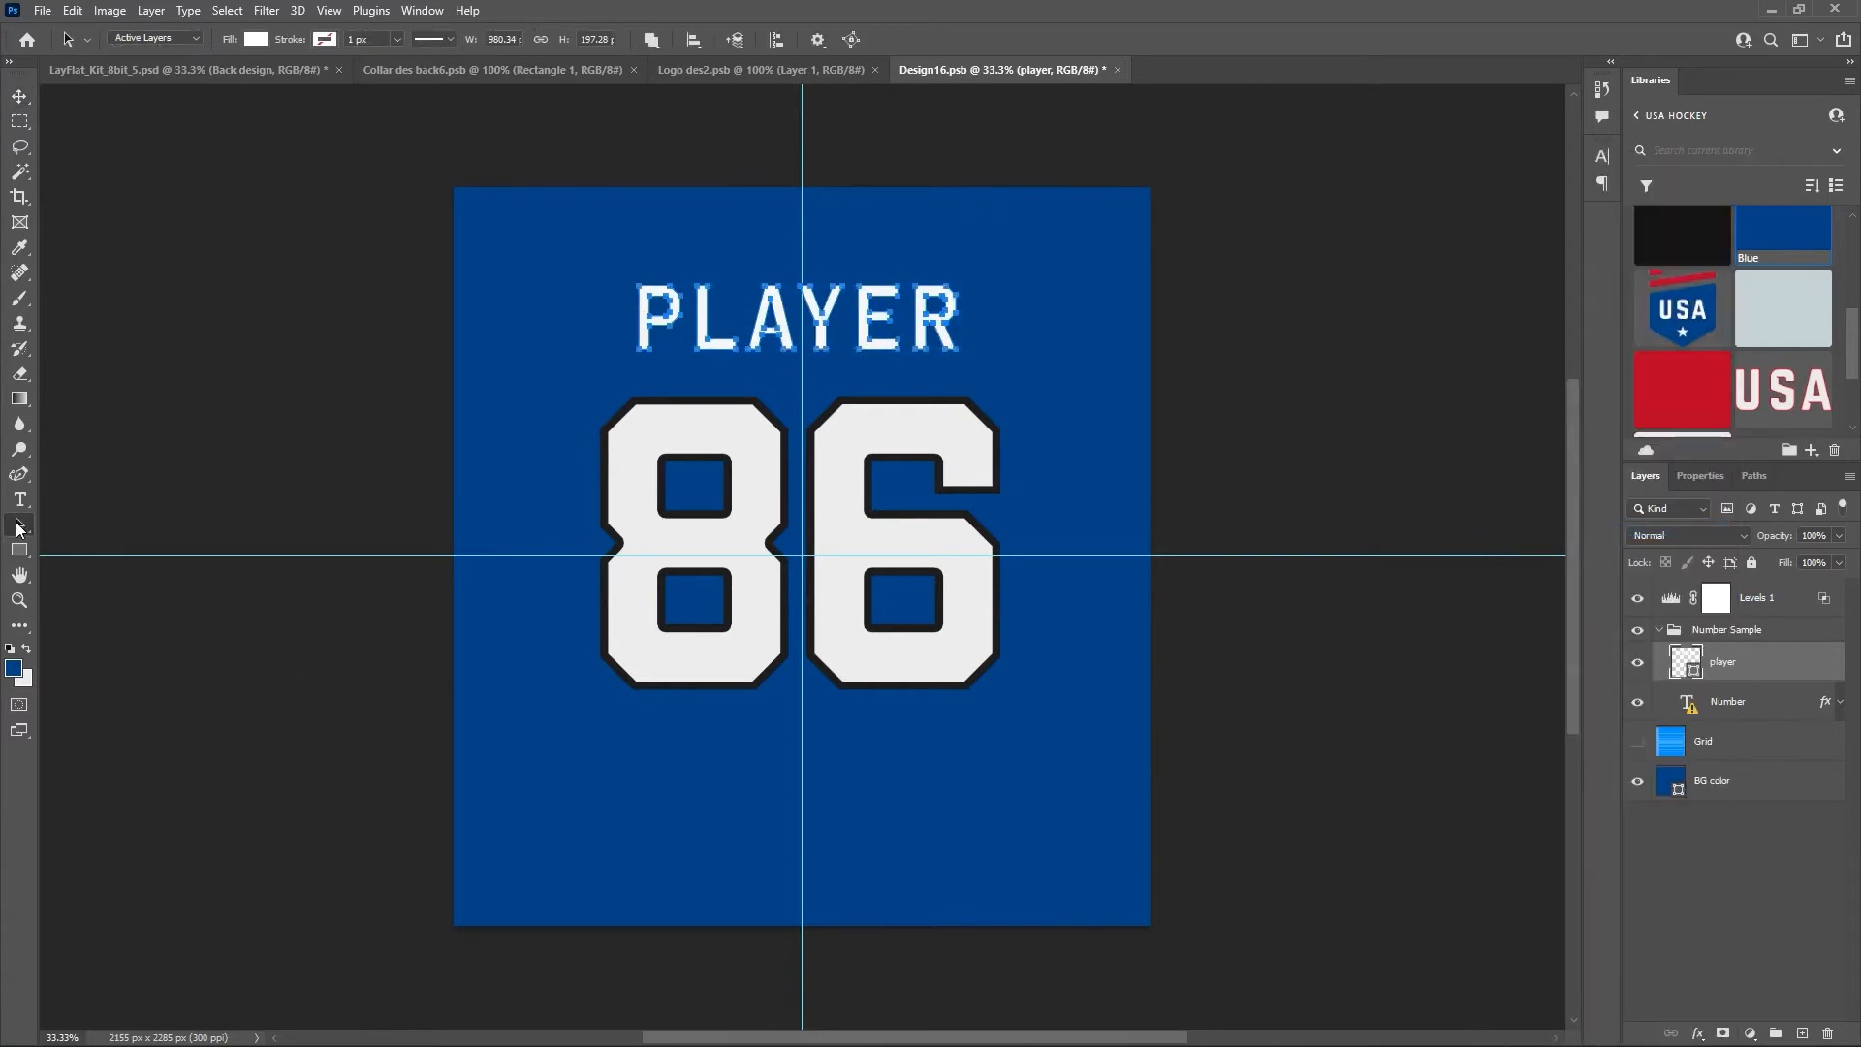
pyautogui.click(316, 46)
pyautogui.click(238, 141)
pyautogui.click(449, 41)
pyautogui.click(382, 243)
pyautogui.click(381, 294)
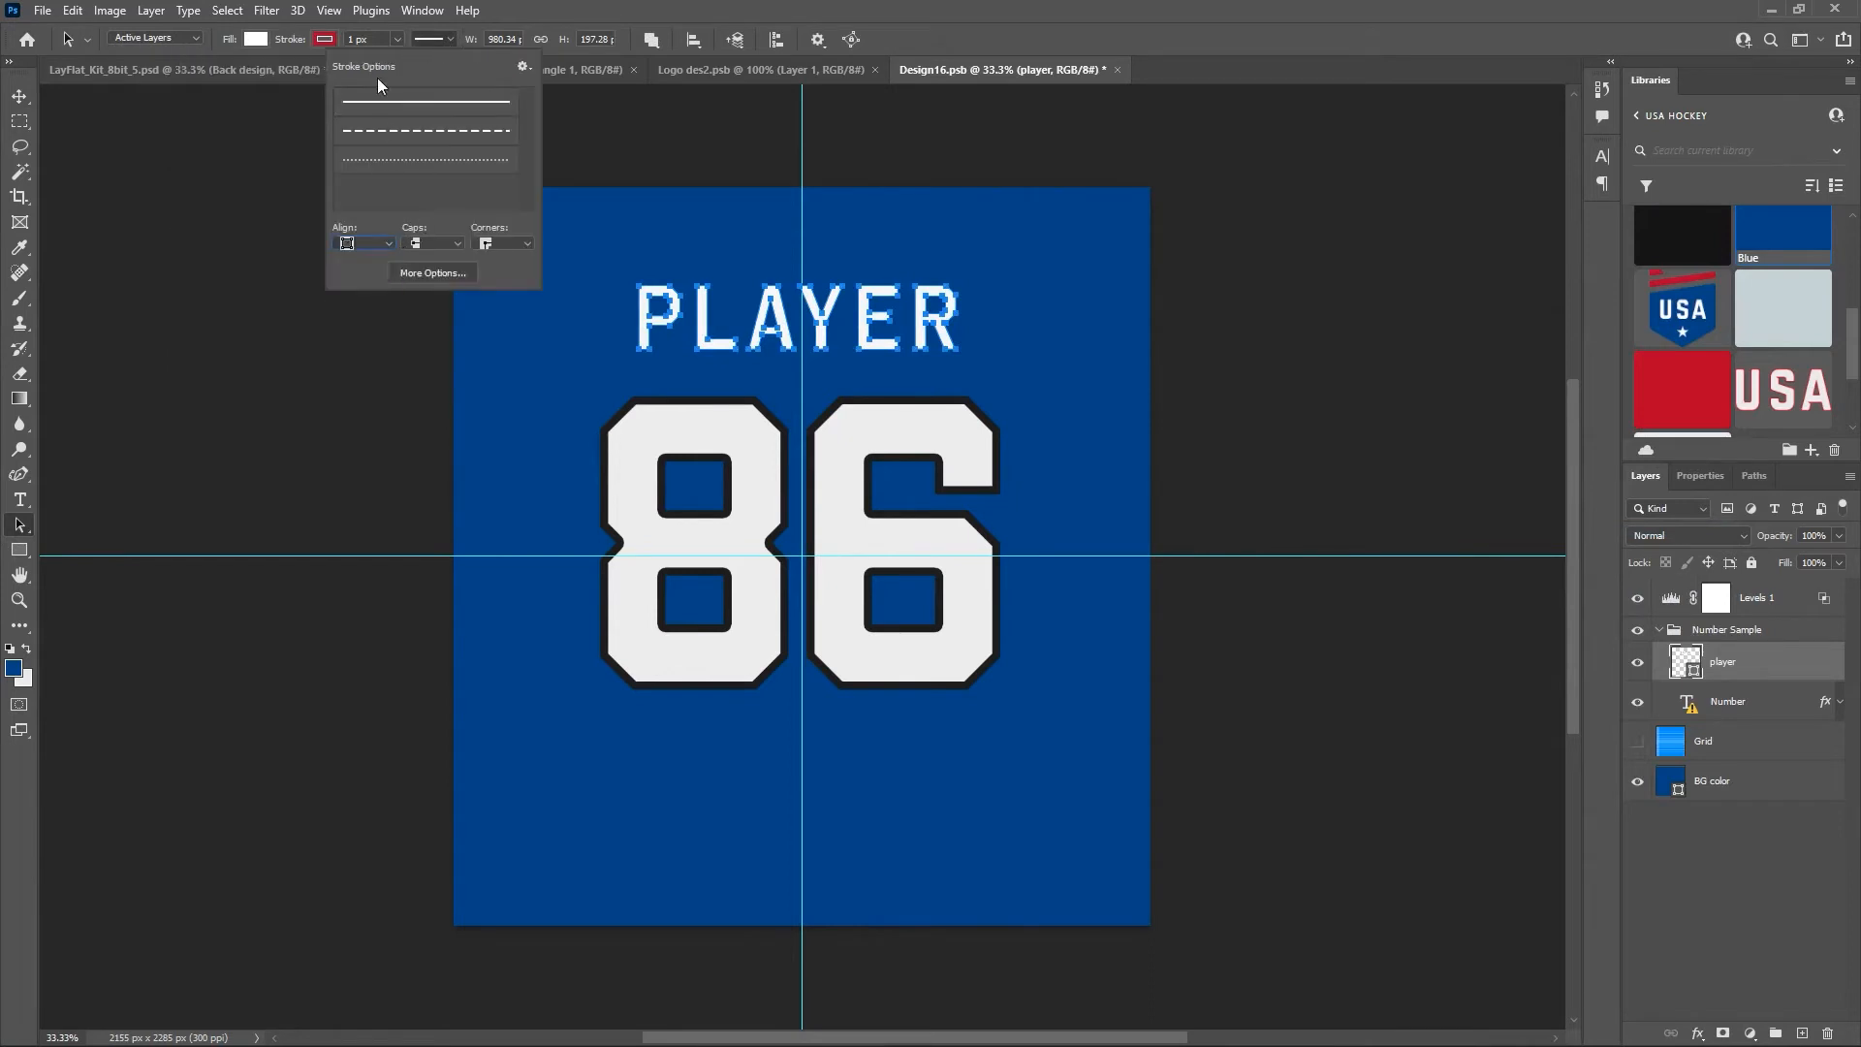
pyautogui.click(353, 40)
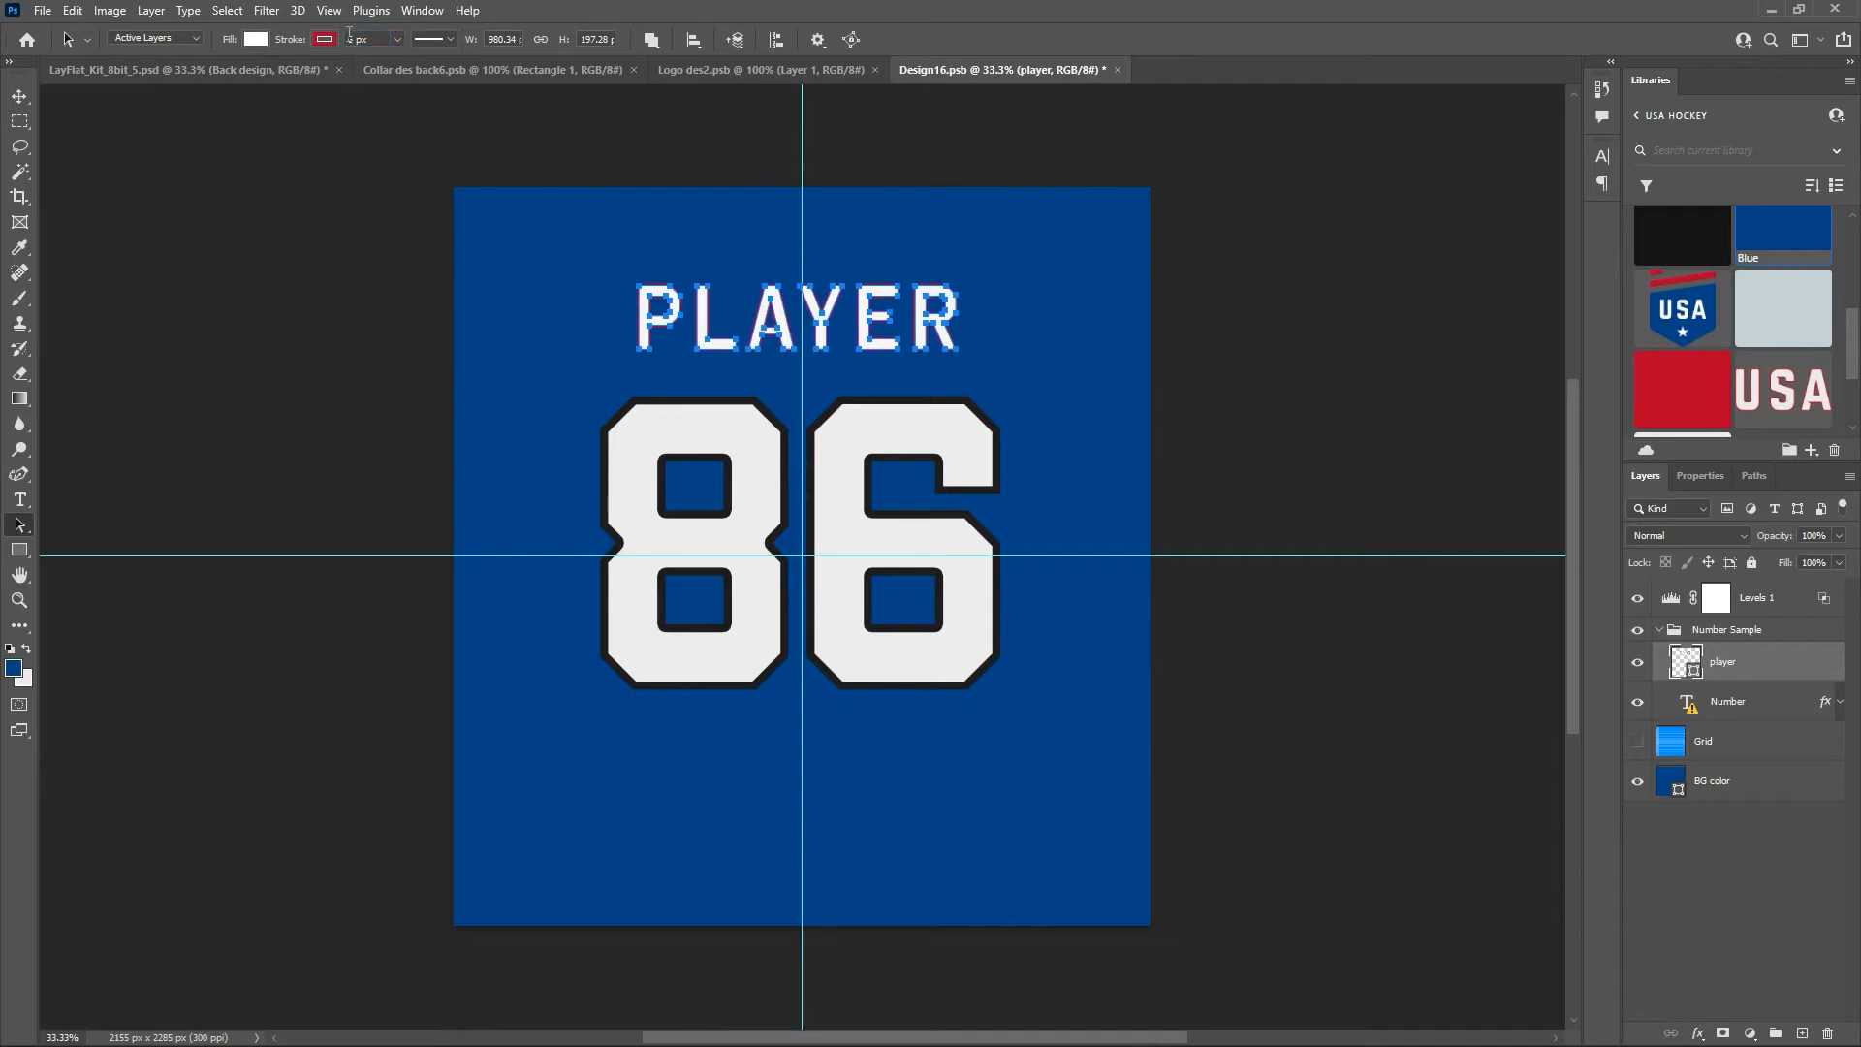
pyautogui.click(1292, 323)
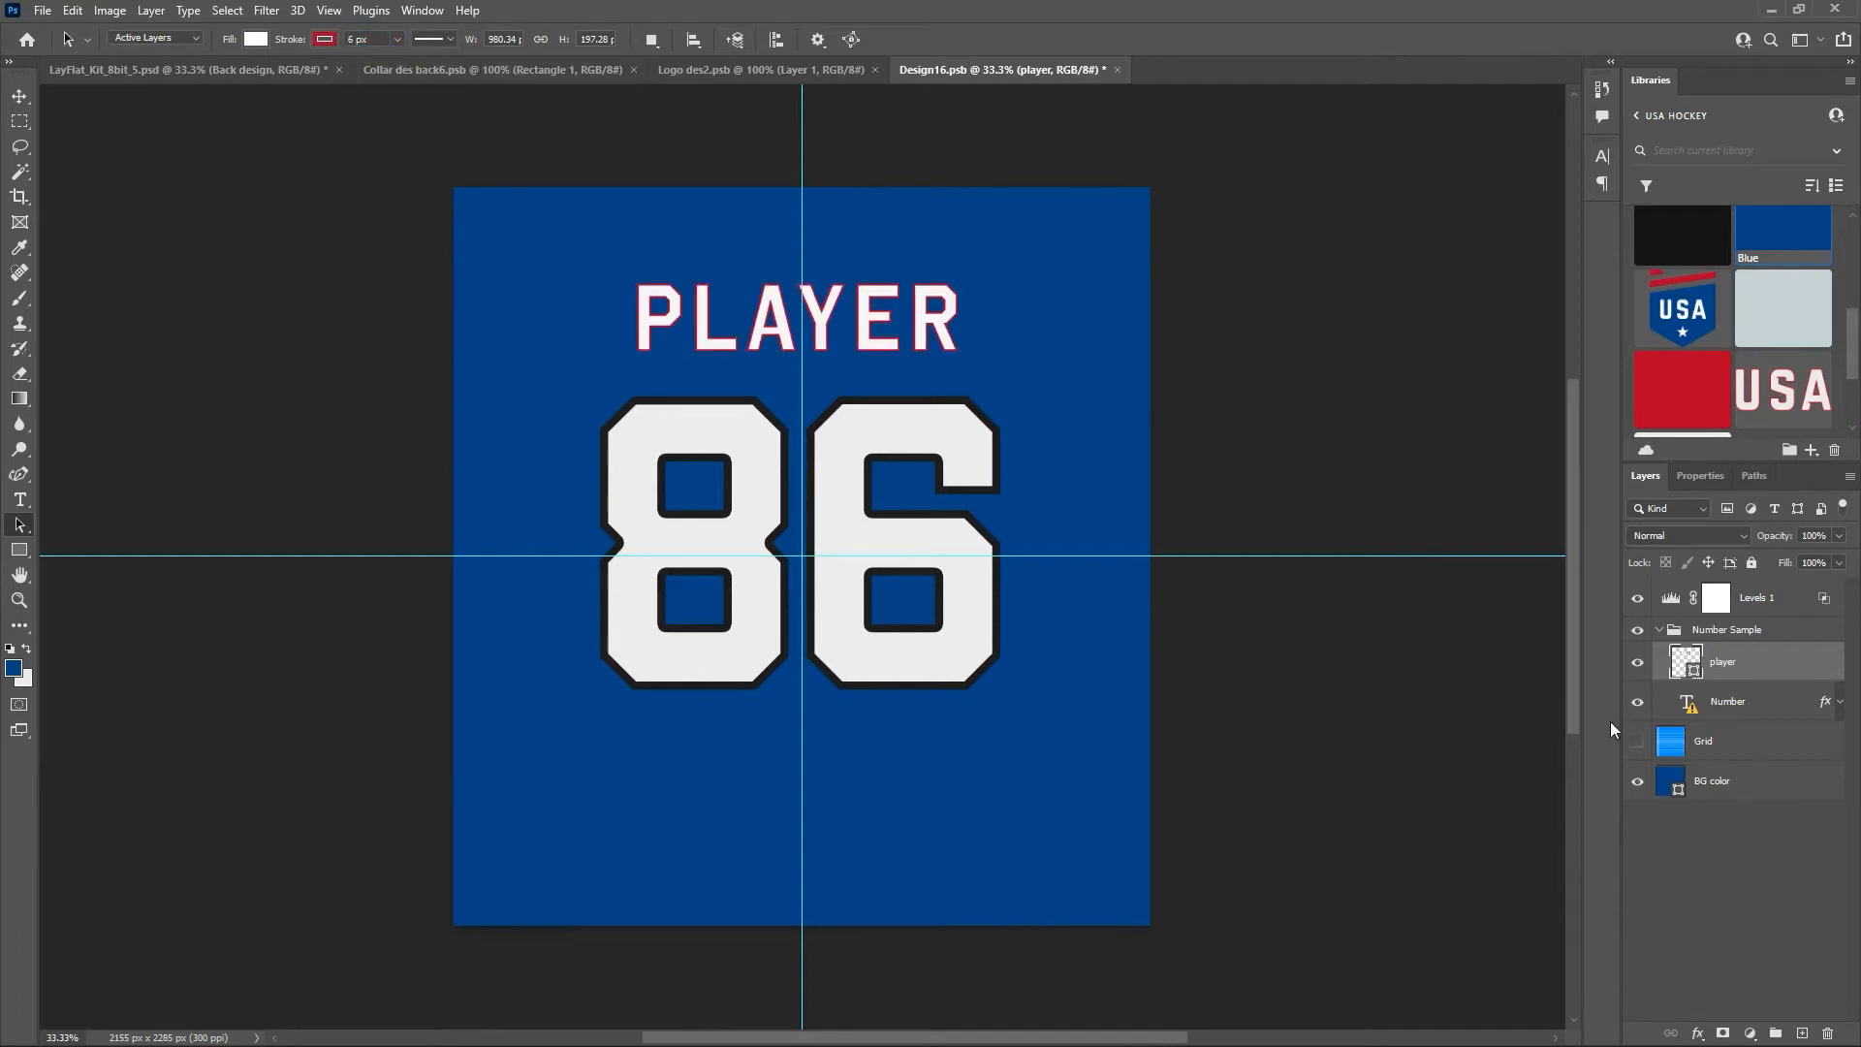
# Set the Number text layer to the Octin College SemiBold font and change its text to 22.
pyautogui.click(1729, 706)
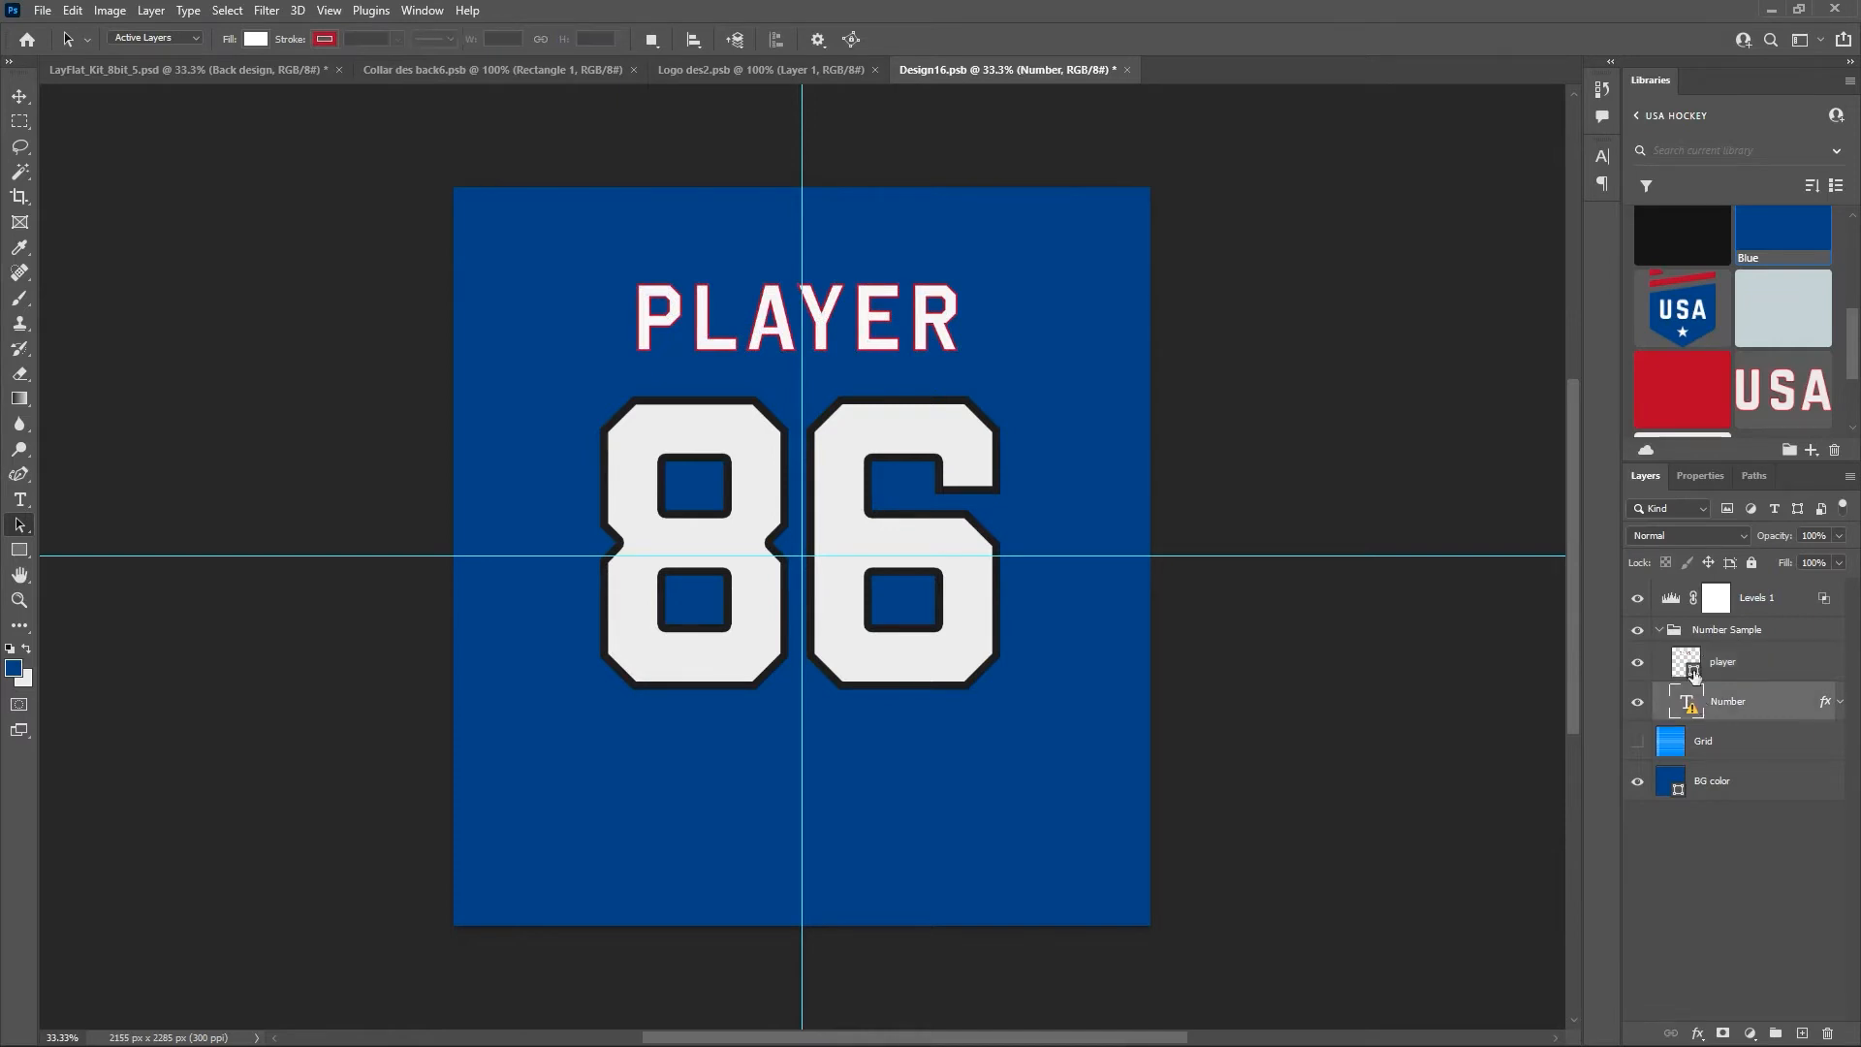
pyautogui.click(1602, 155)
pyautogui.click(1486, 185)
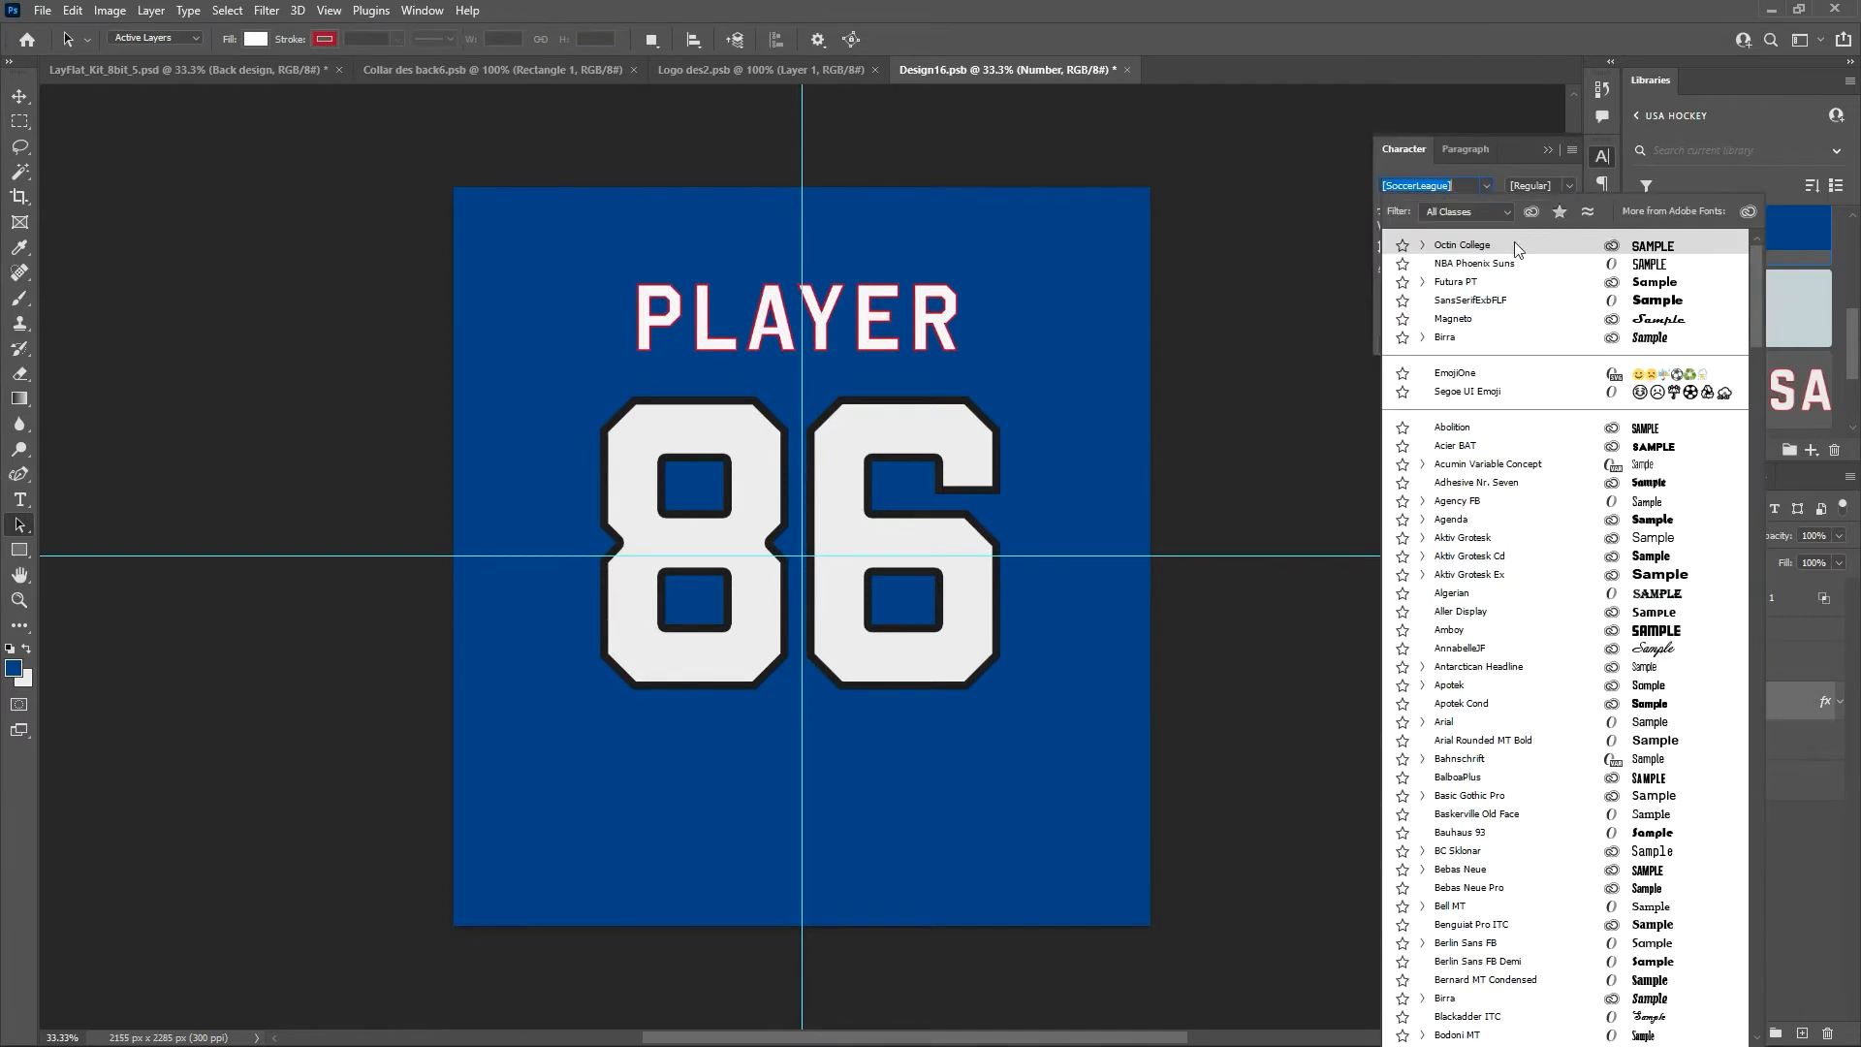
pyautogui.click(1454, 245)
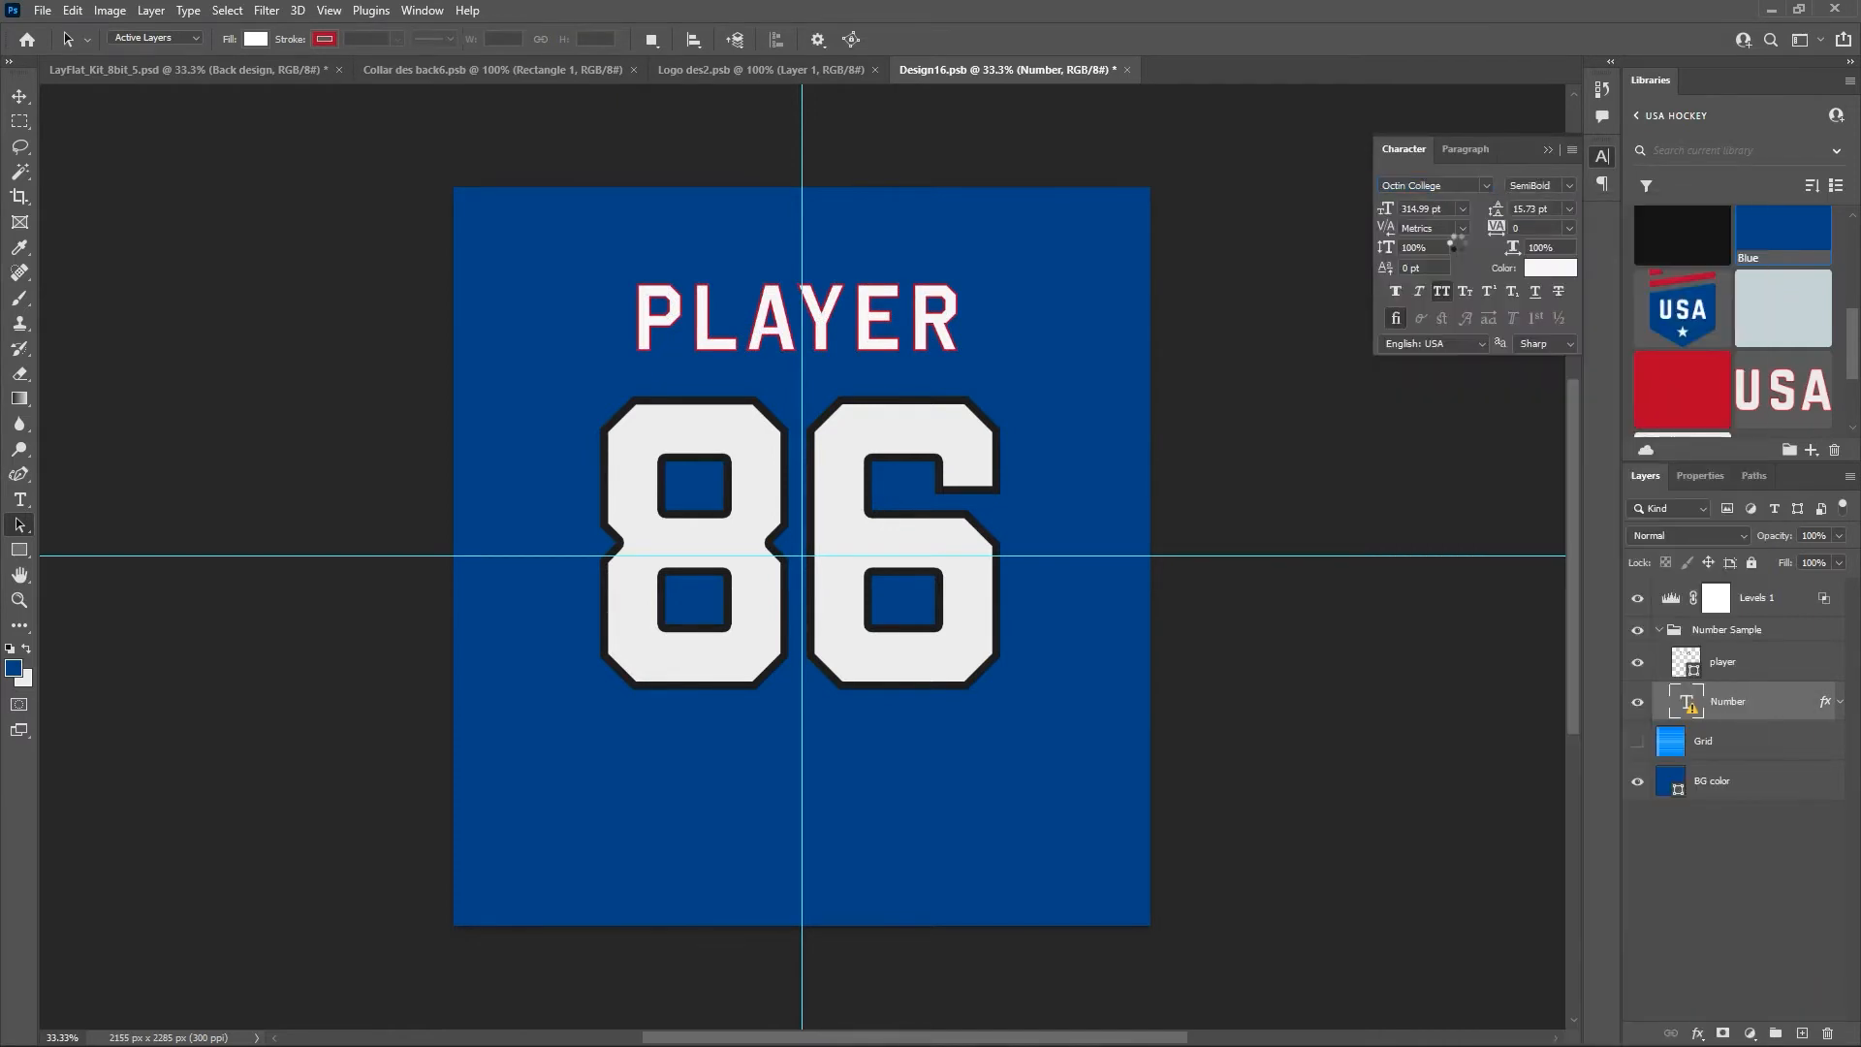
pyautogui.doubleClick(1687, 703)
pyautogui.write('22')
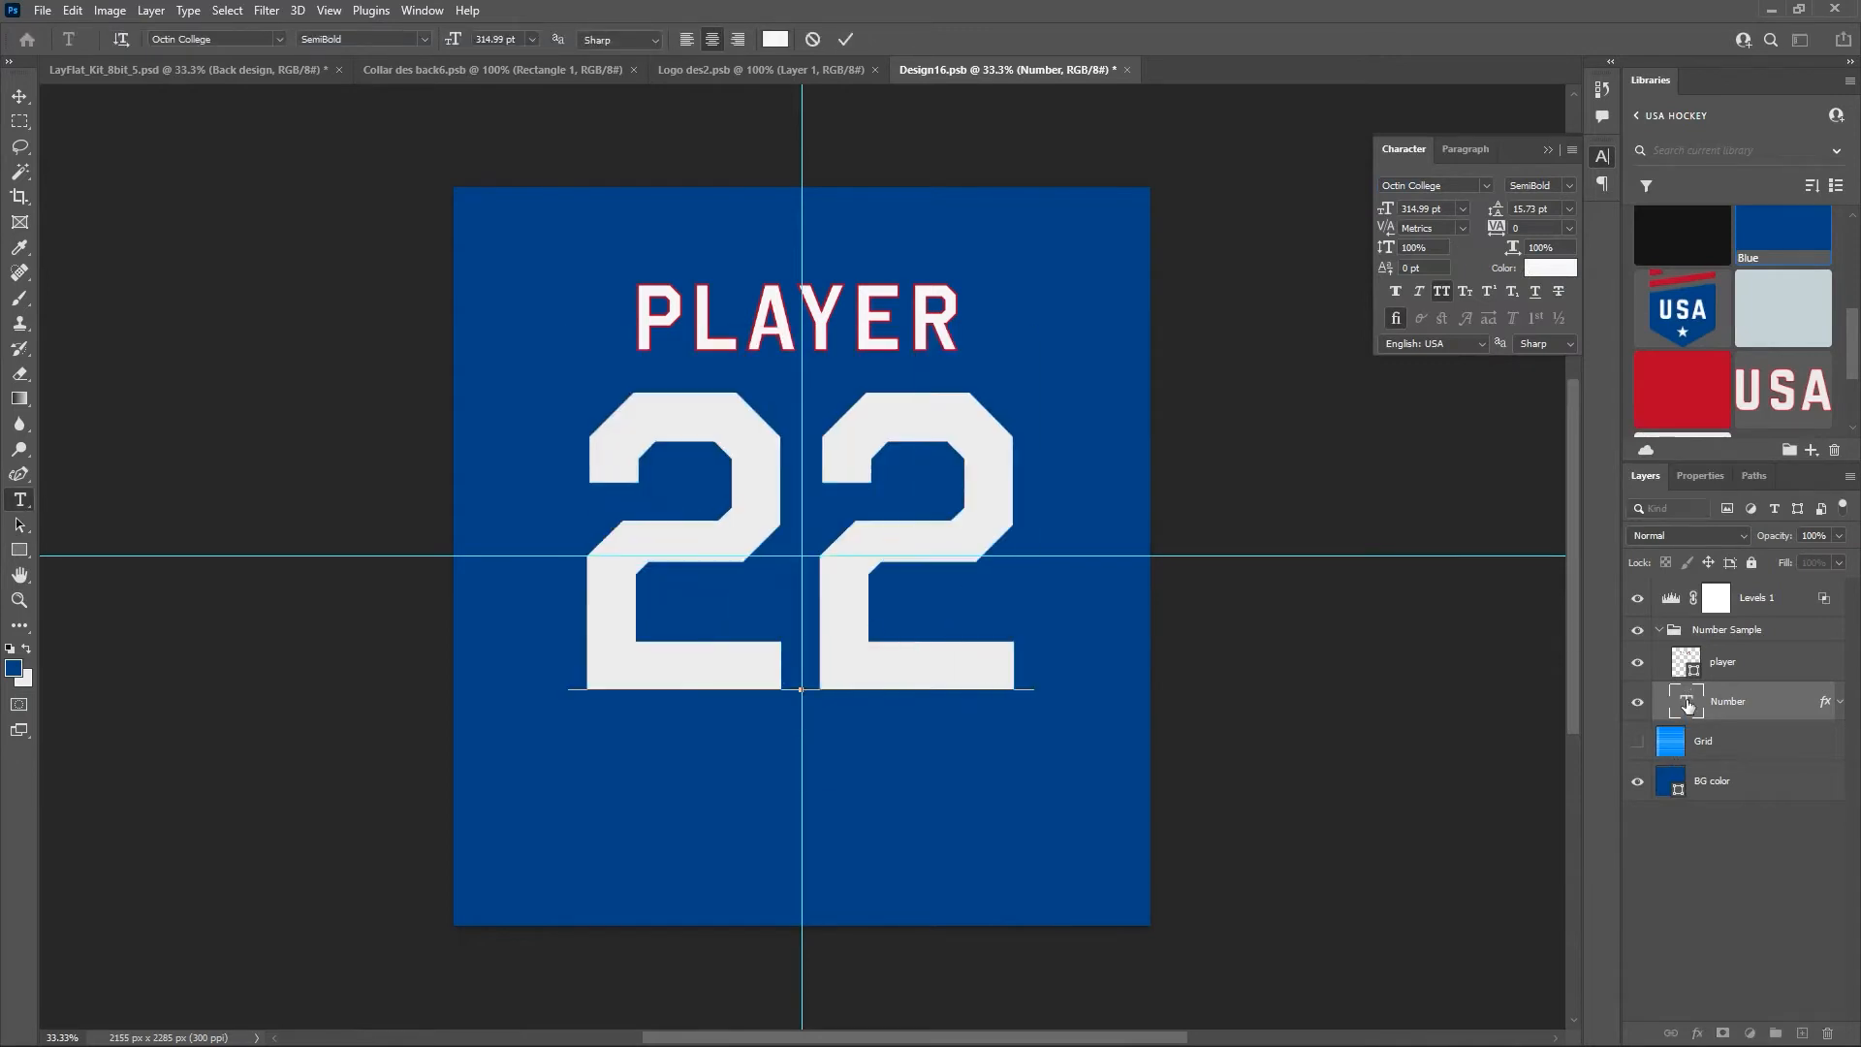
pyautogui.click(1547, 150)
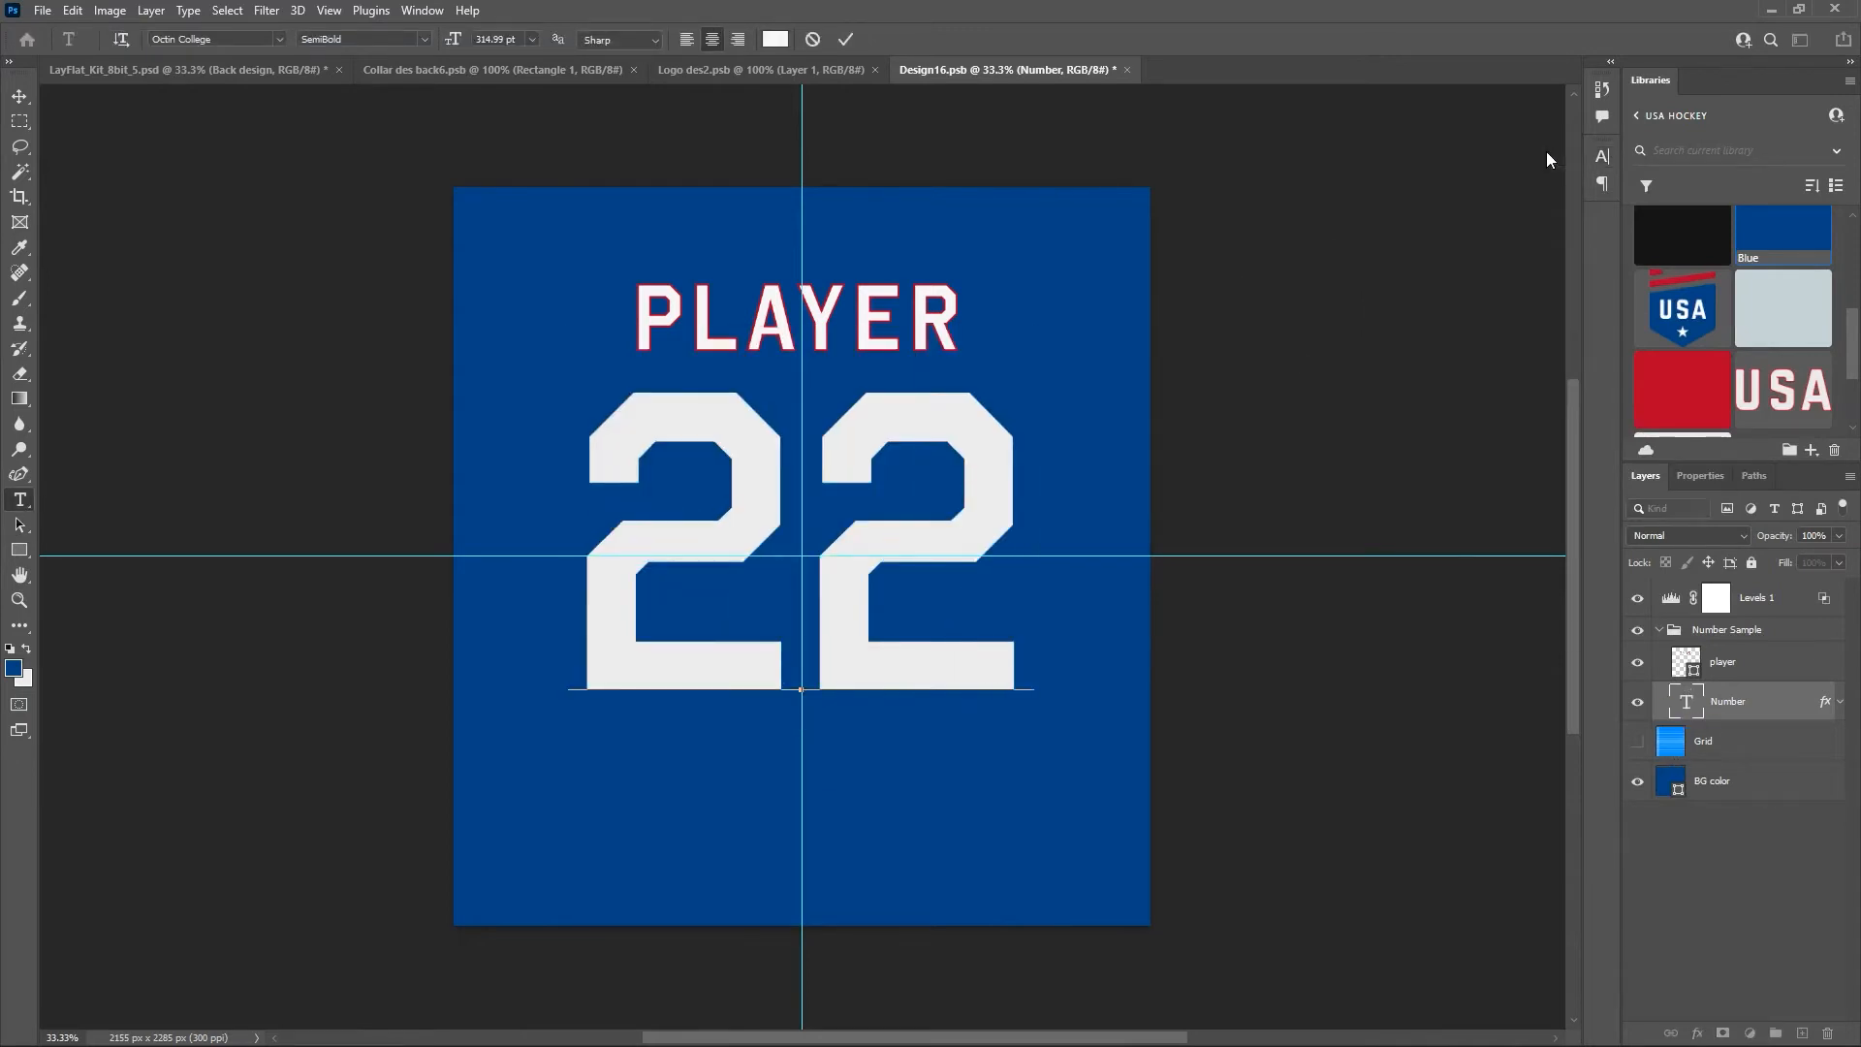
# Delete the Number layer's stroke effect and convert the layer to a shape.
pyautogui.click(1841, 707)
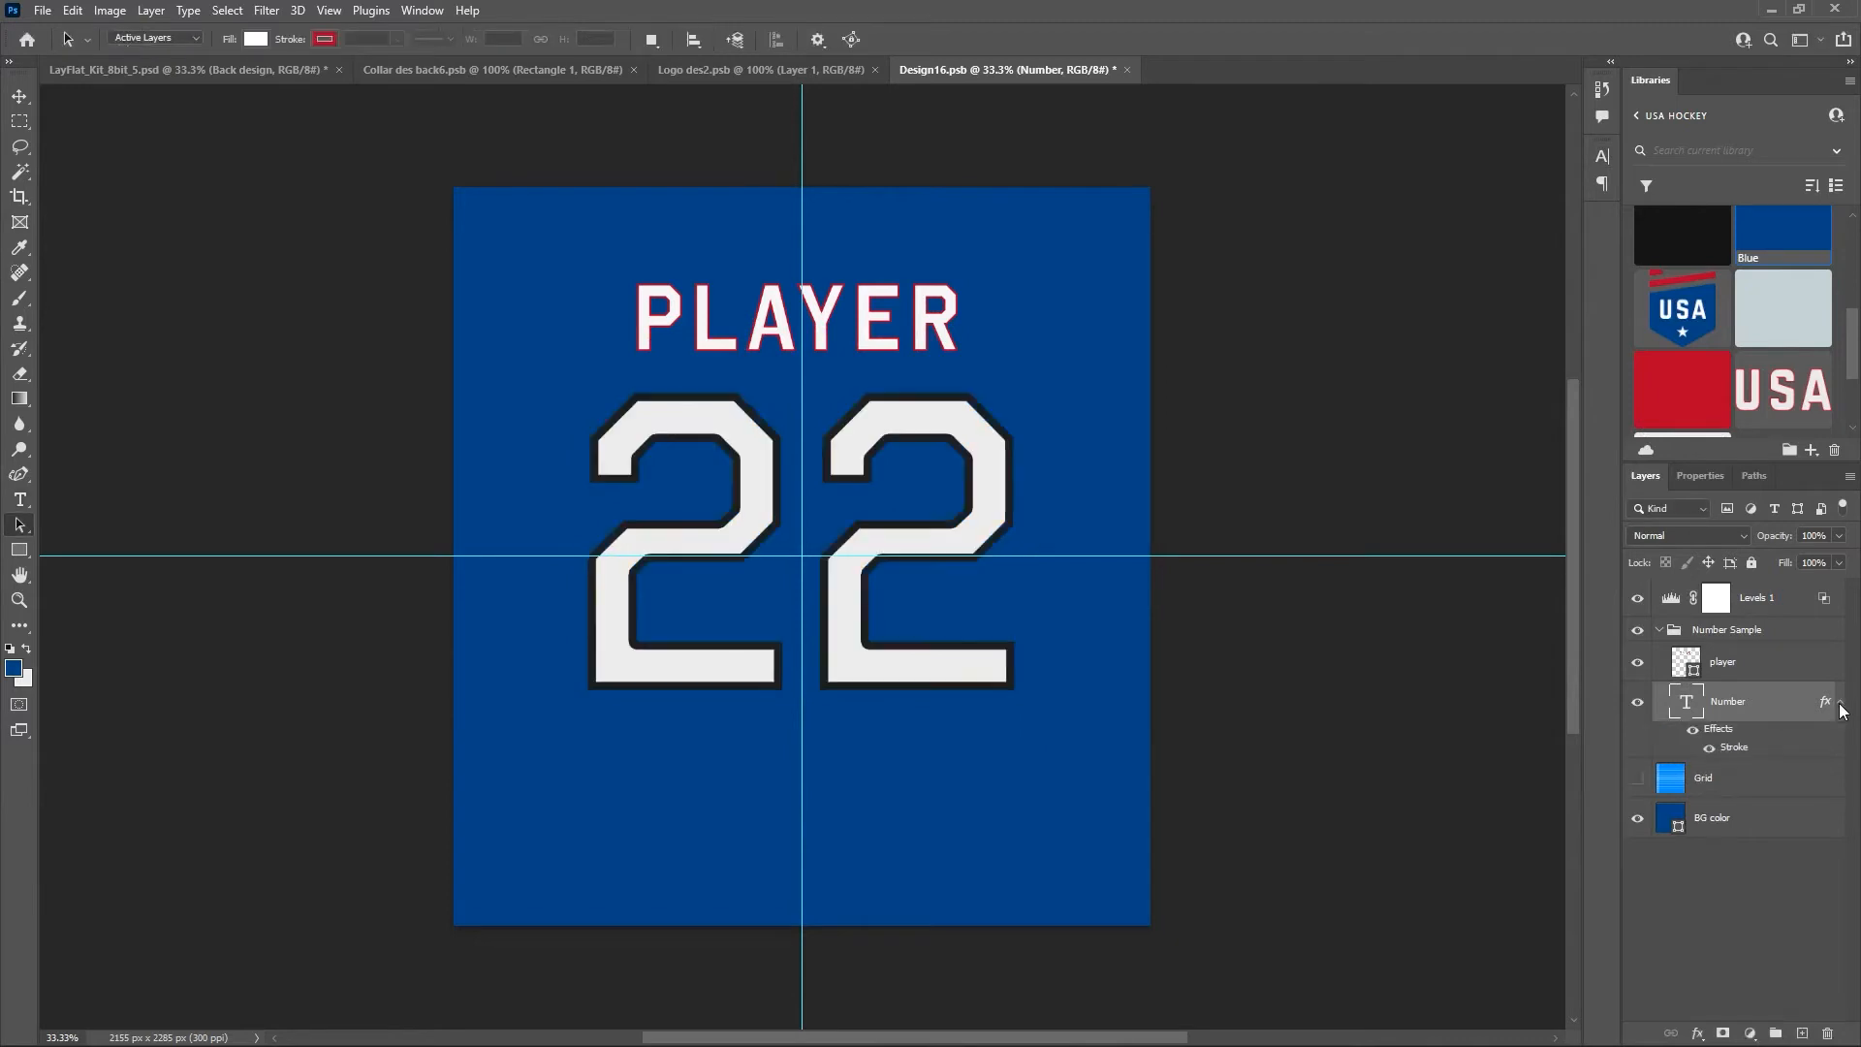
pyautogui.click(1840, 707)
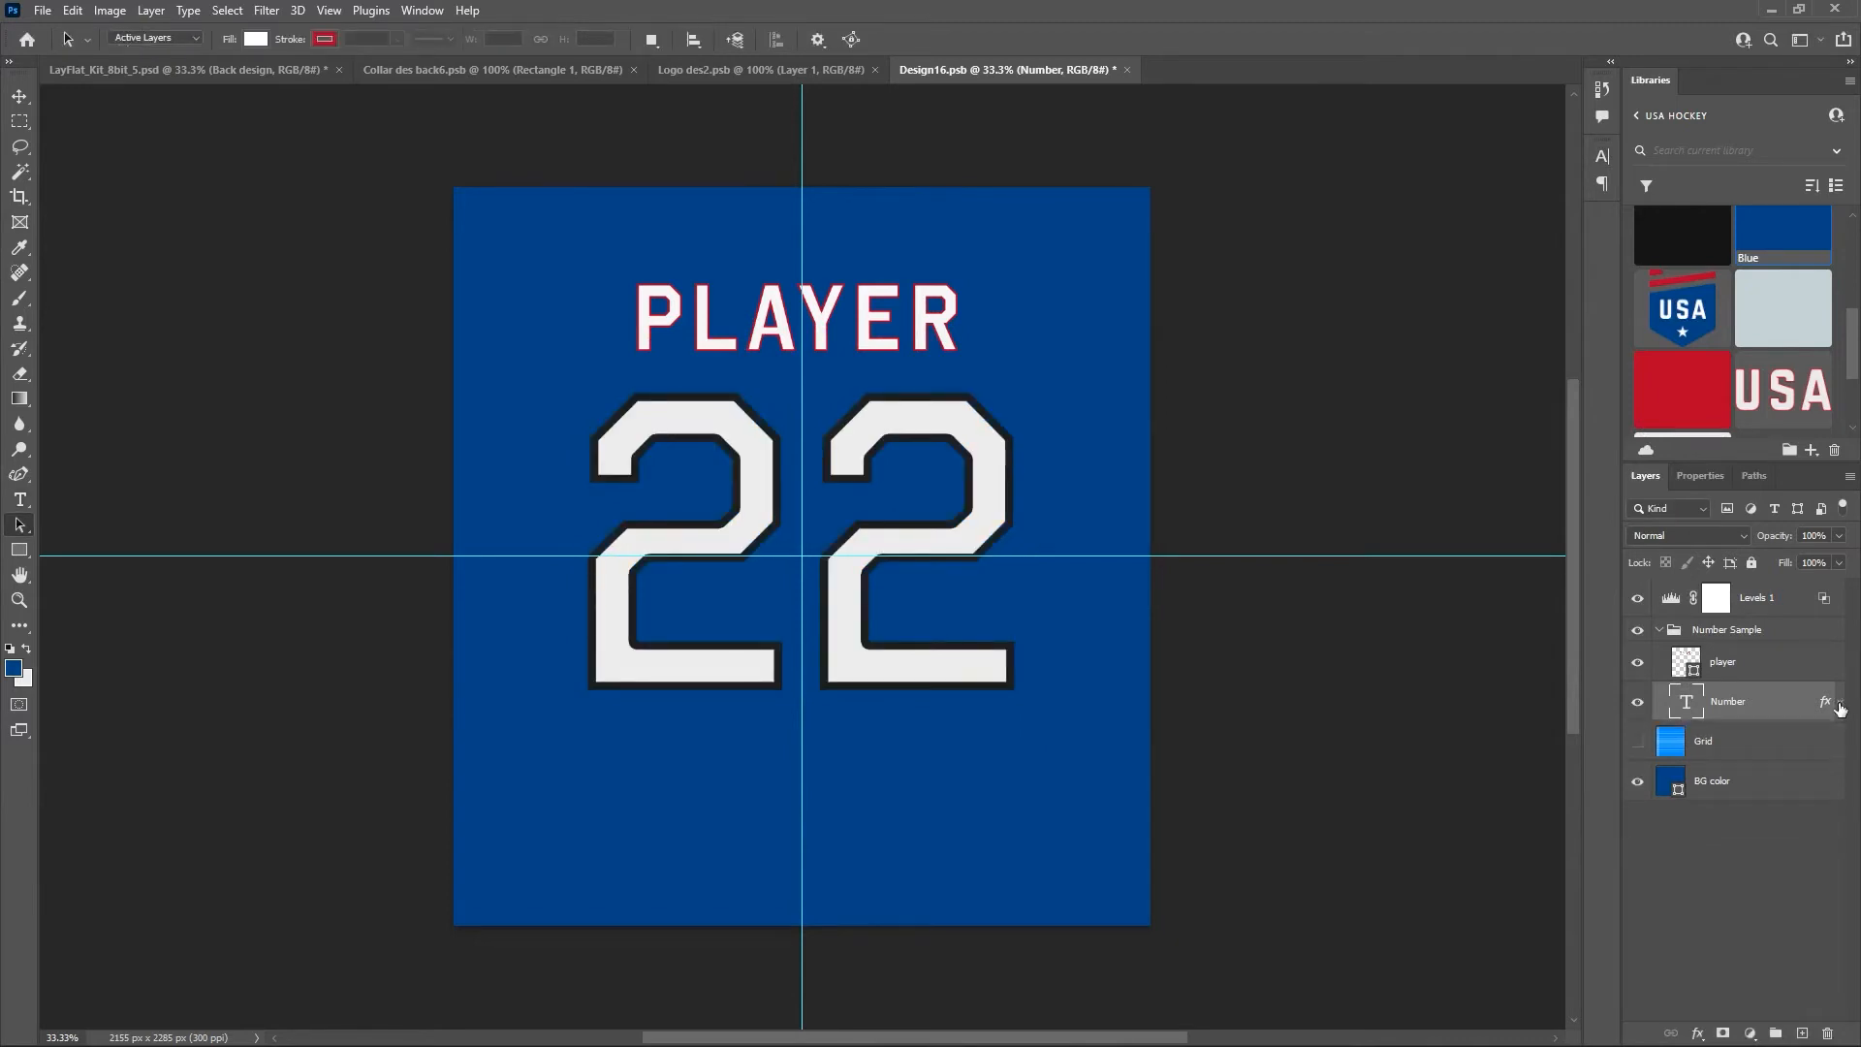
pyautogui.moveTo(1827, 708); pyautogui.dragTo(1828, 1034)
pyautogui.rightClick(1718, 711)
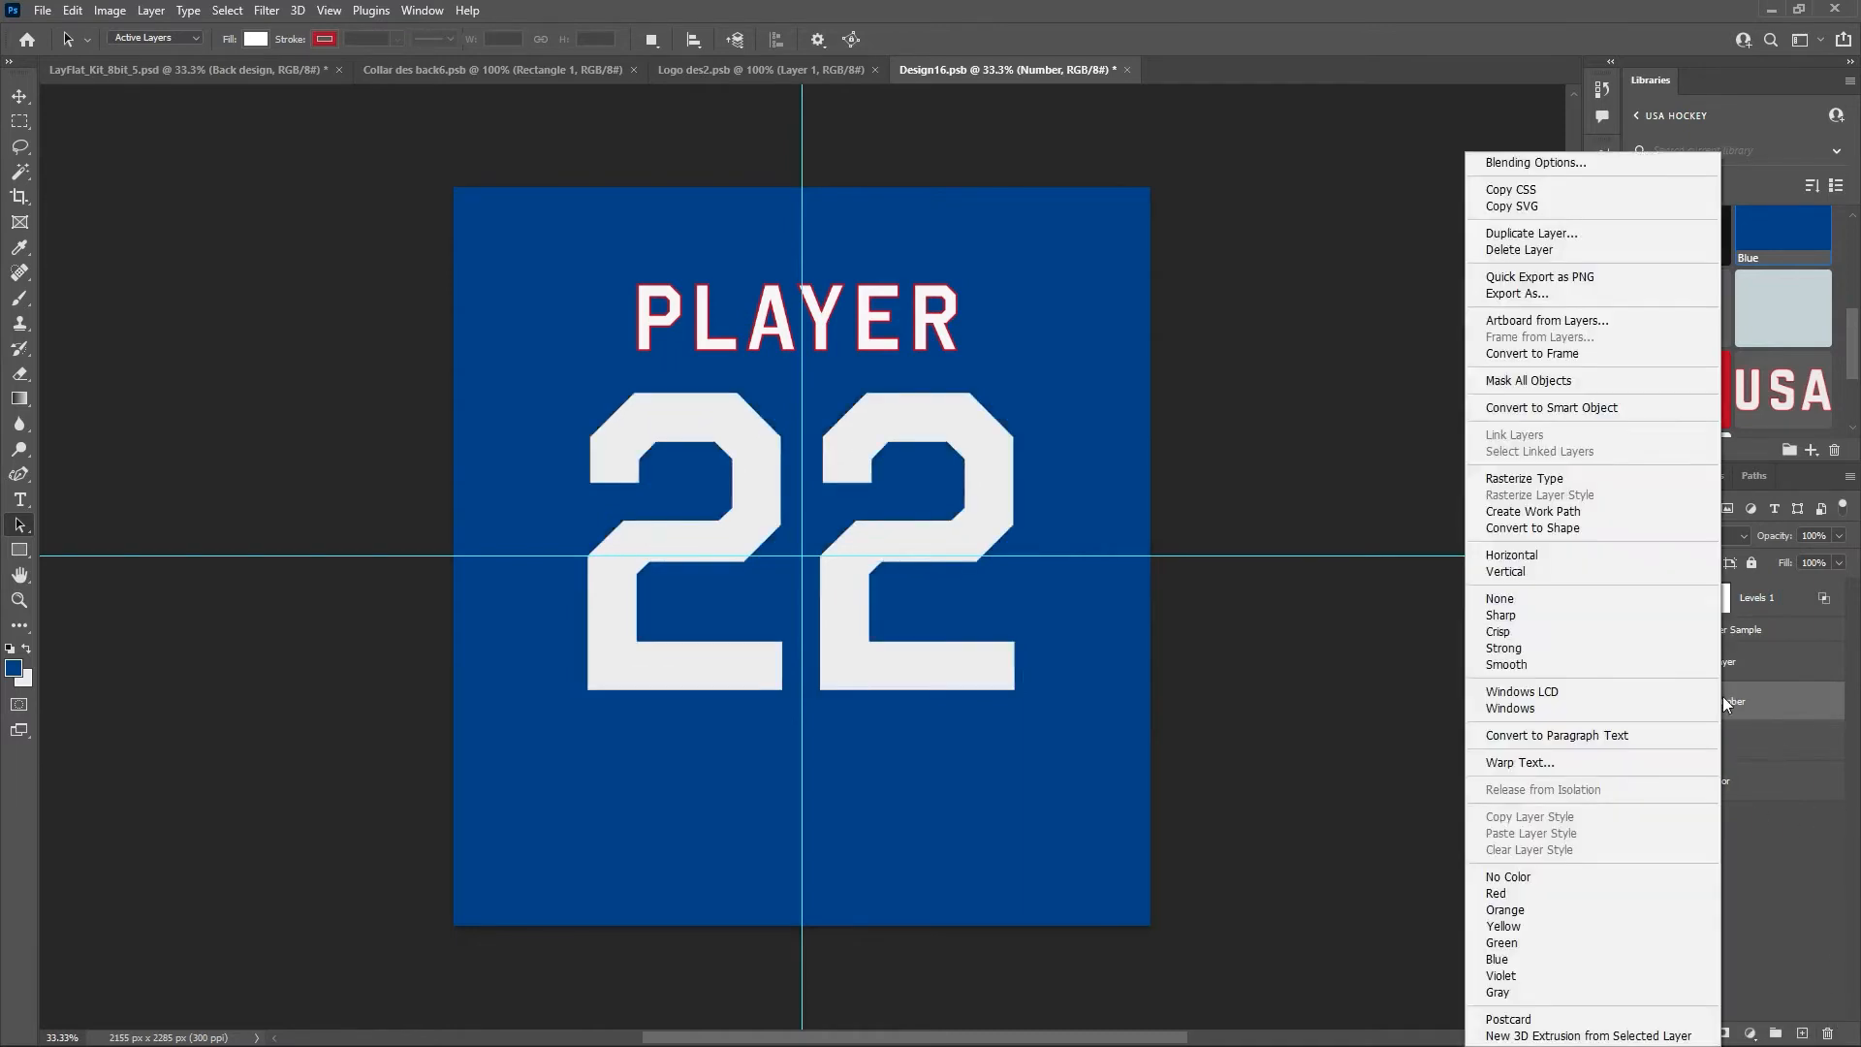
pyautogui.click(1518, 525)
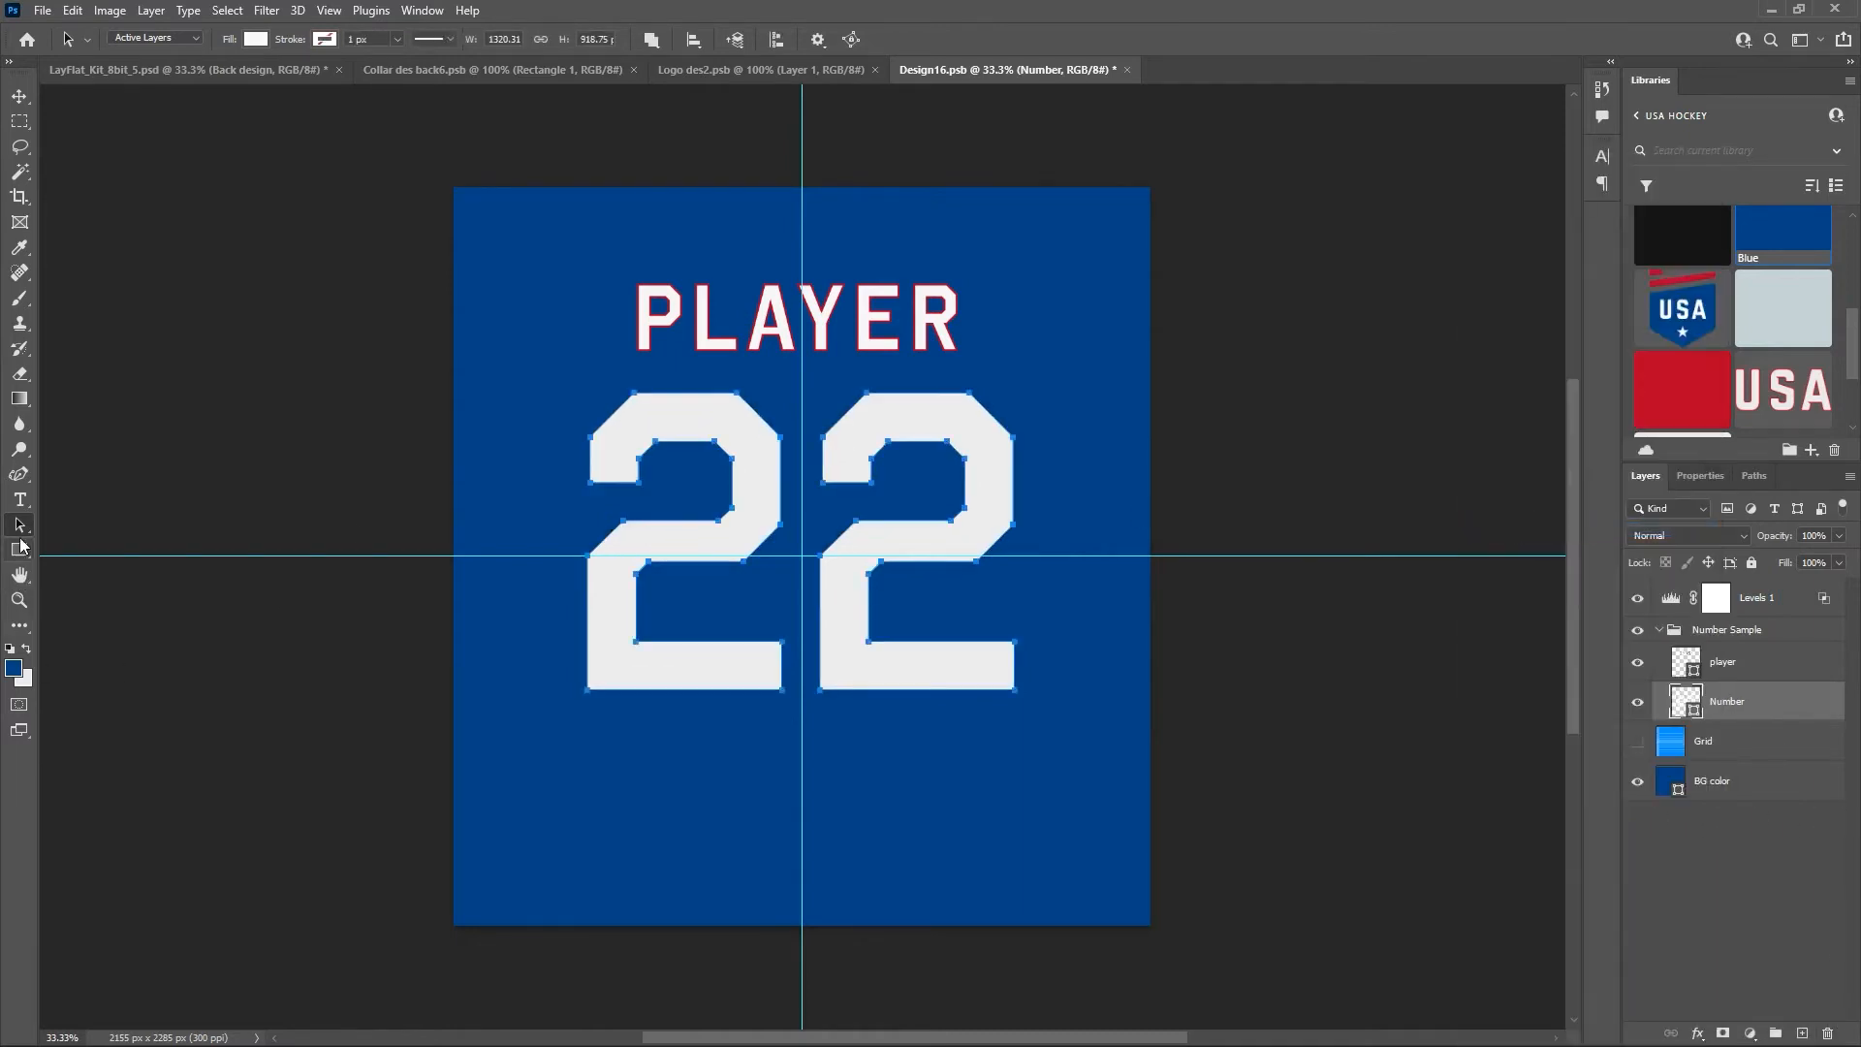
# Give the Number shape a red 12 px stroke aligned to the outside.
pyautogui.click(320, 40)
pyautogui.click(202, 142)
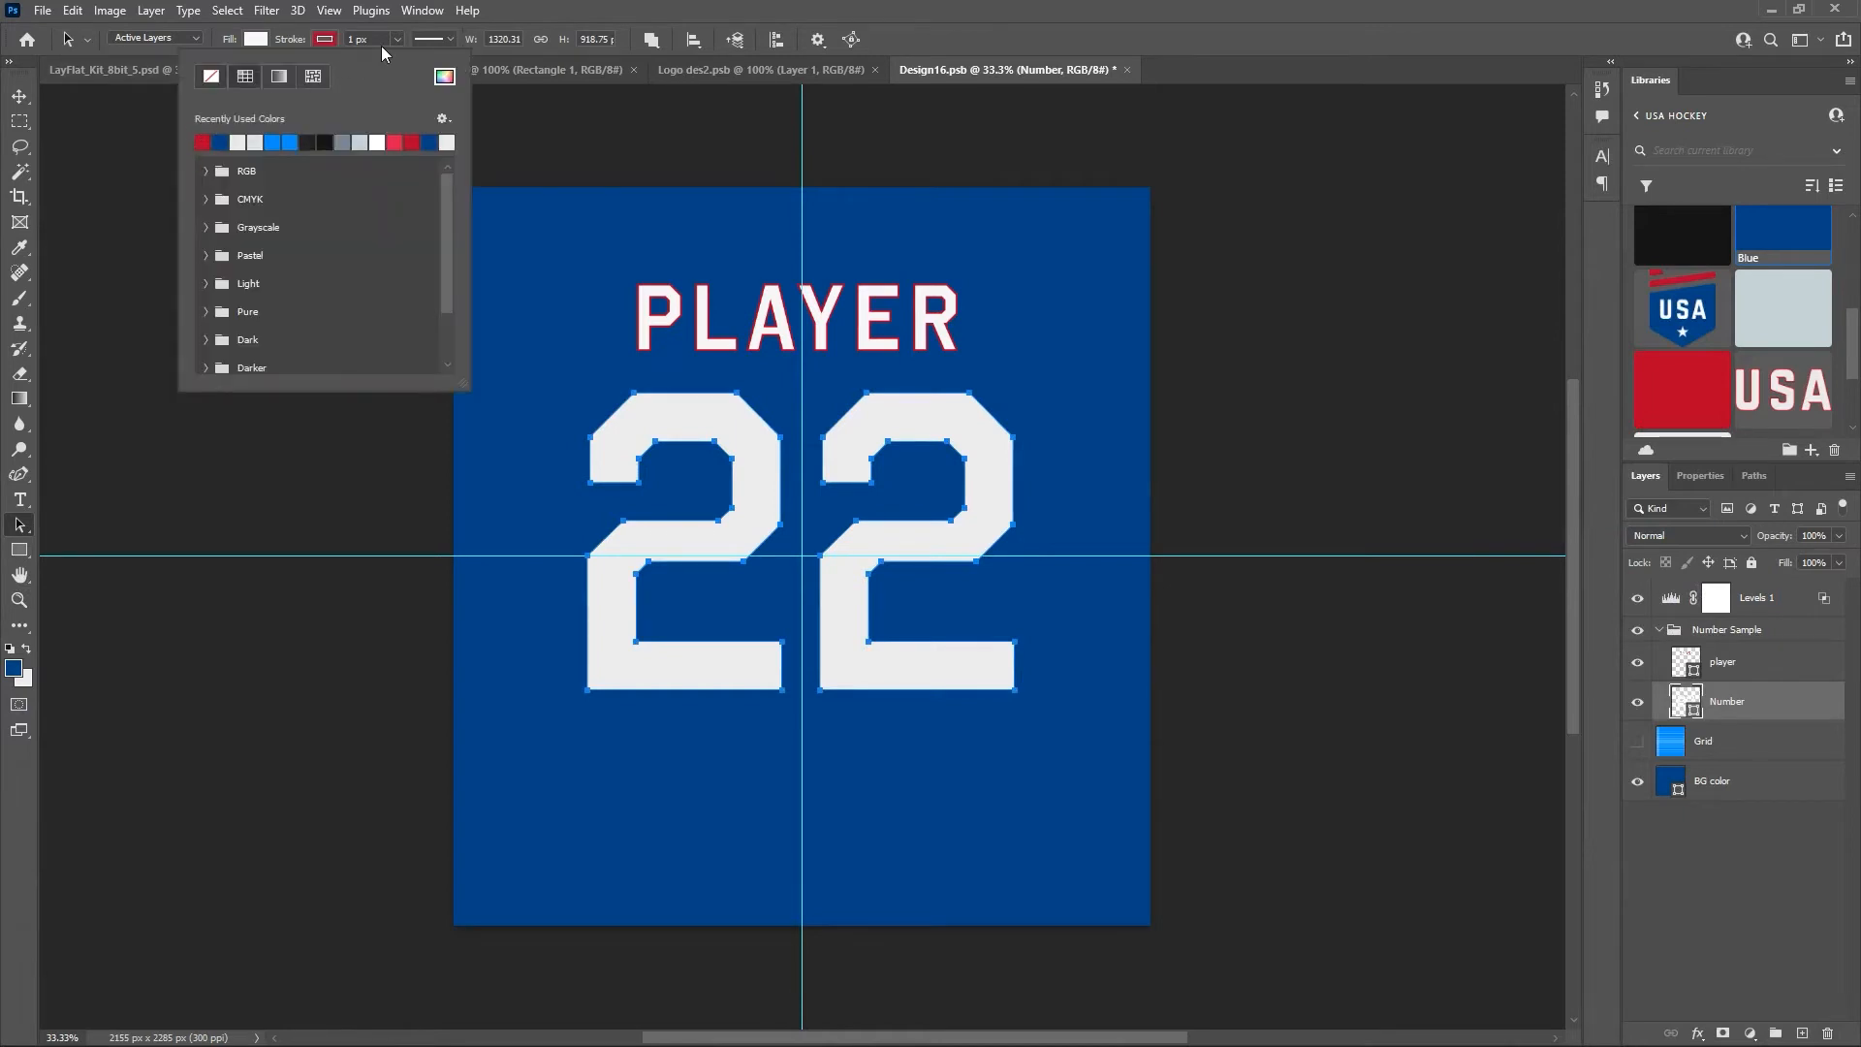
pyautogui.click(434, 40)
pyautogui.click(394, 243)
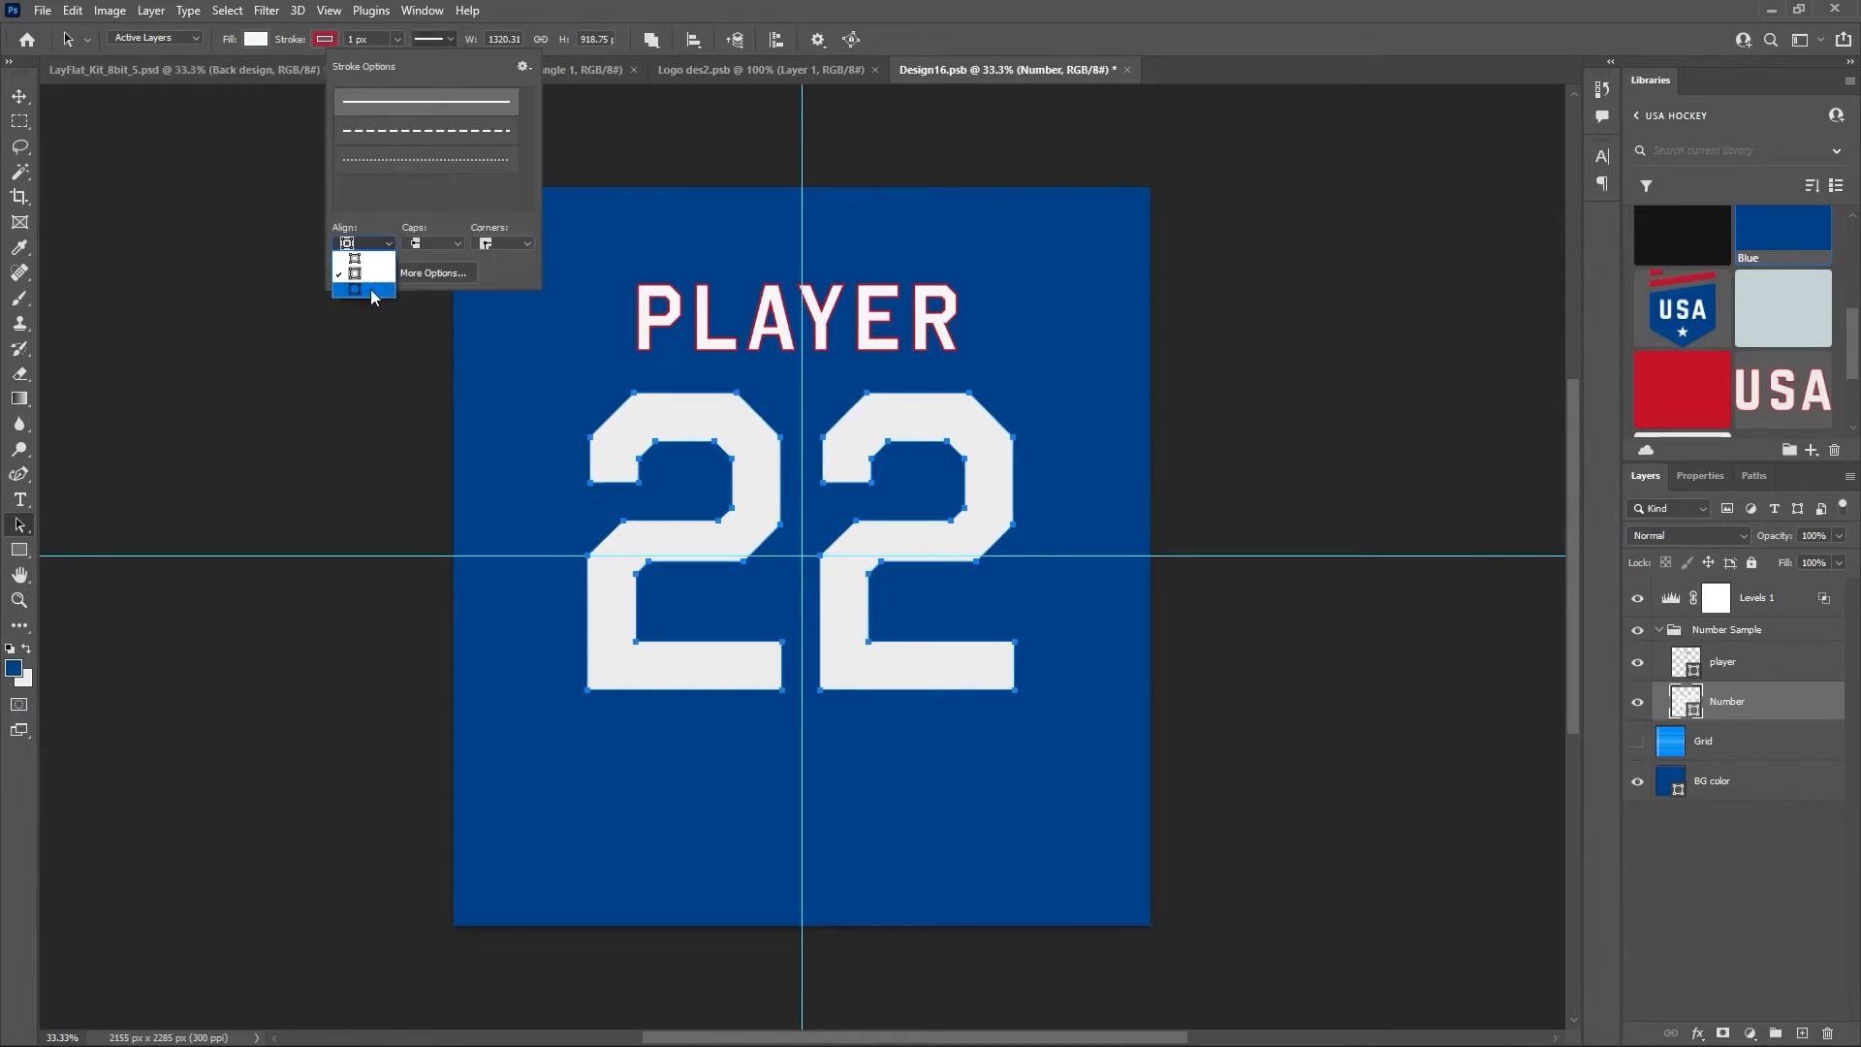
pyautogui.click(370, 289)
pyautogui.click(353, 40)
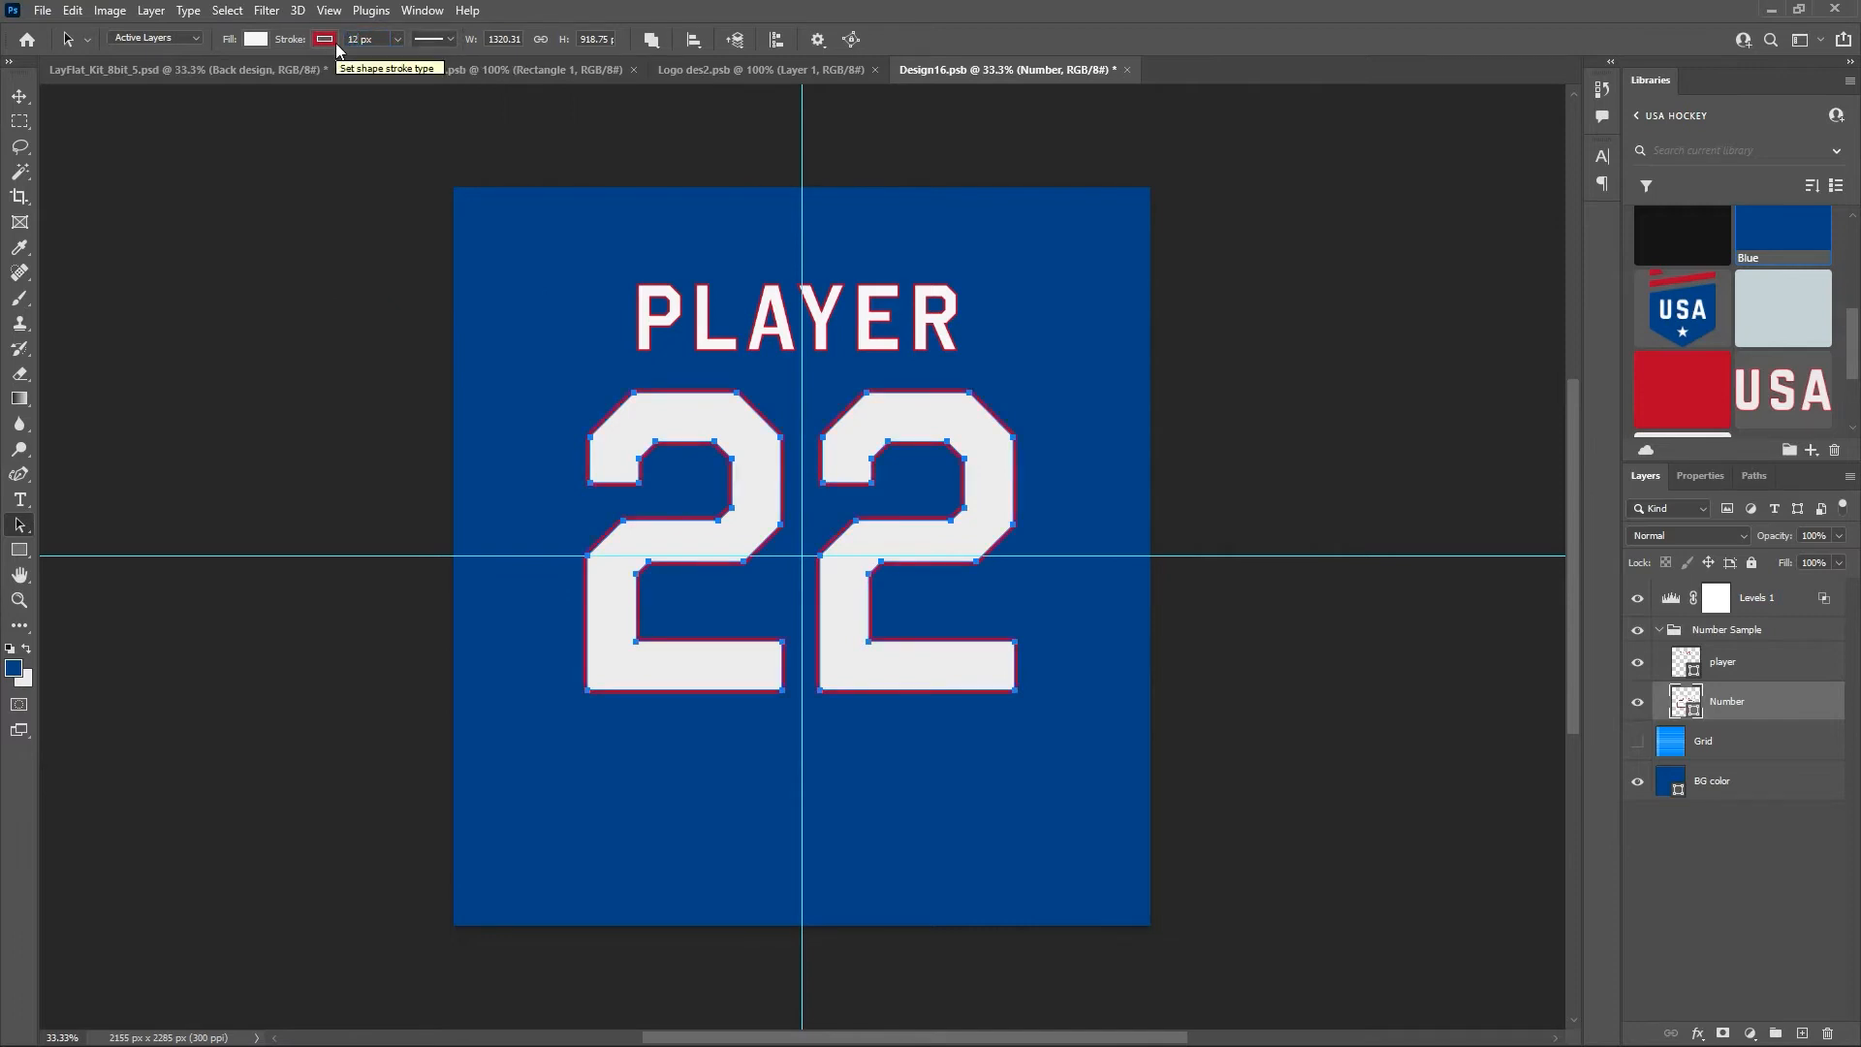
# Hide the BG color layer, save the Back design smart object and return to the LayFlat_Kit_8bit_5.psd mockup.
pyautogui.click(1637, 781)
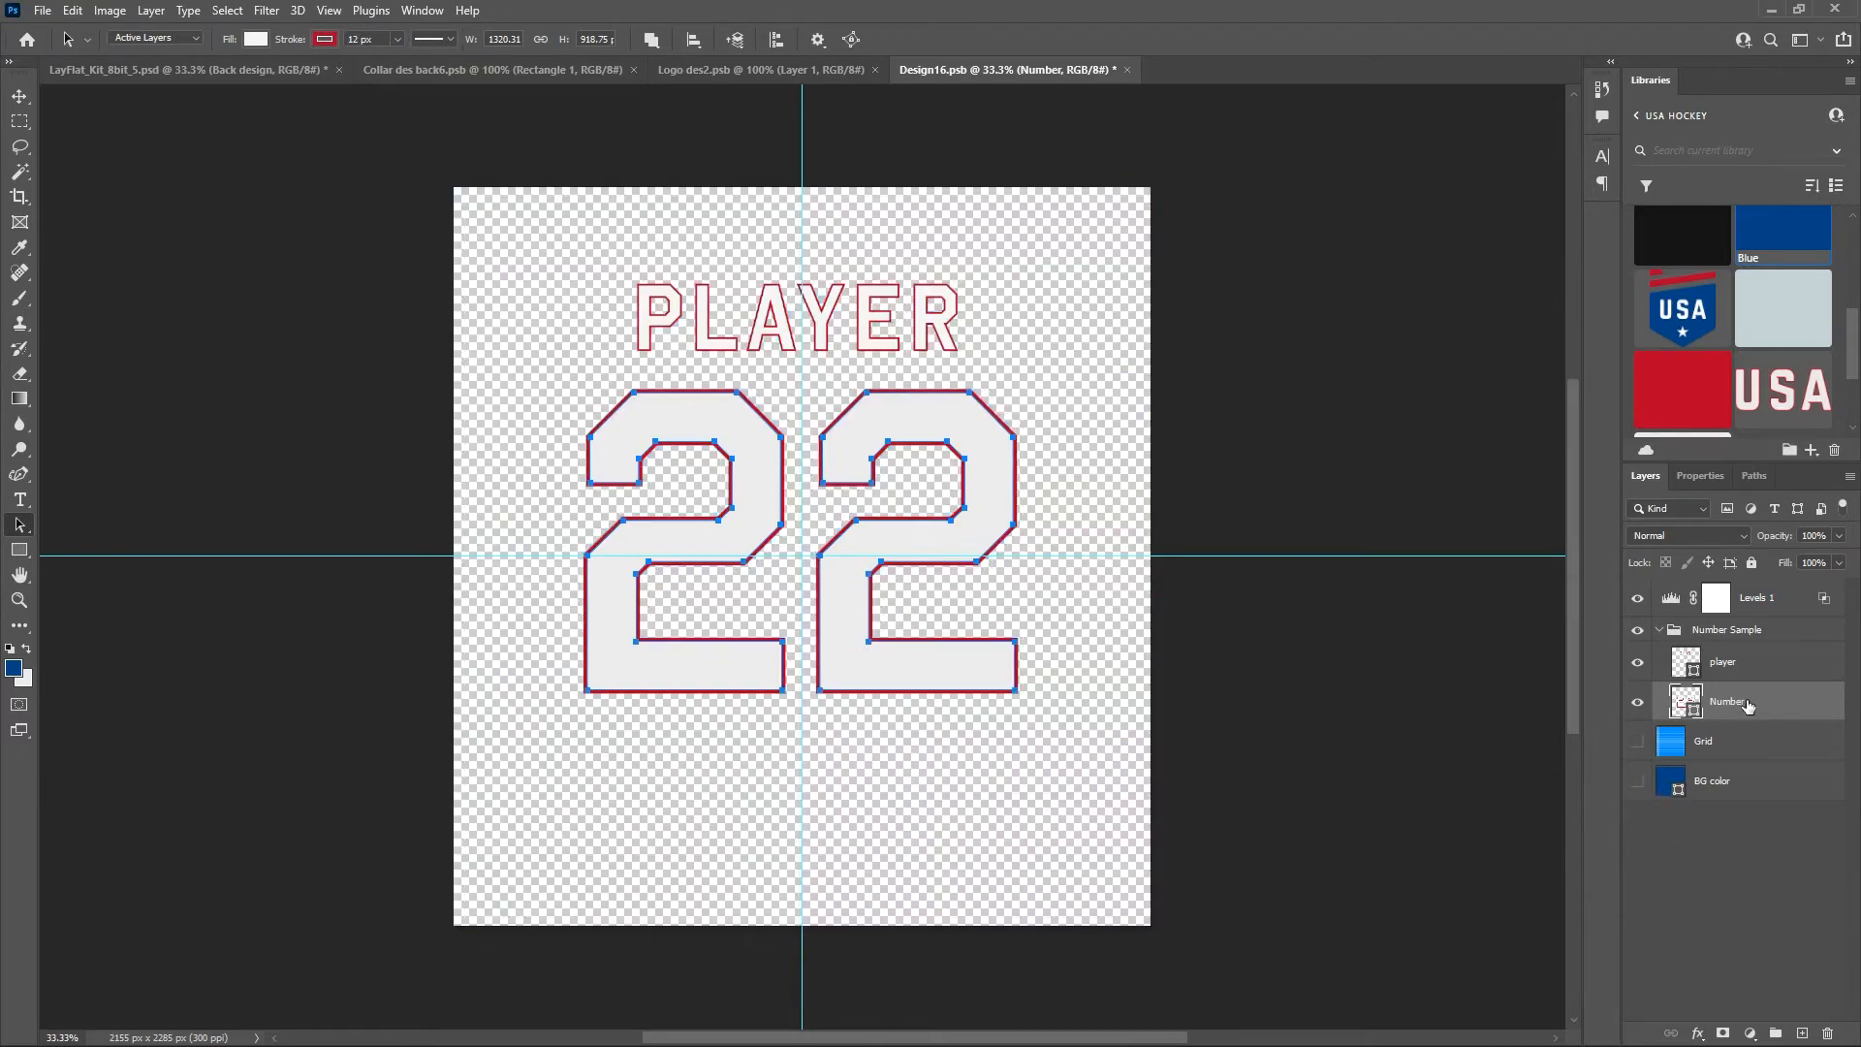
pyautogui.hotkey('ctrl', 's')
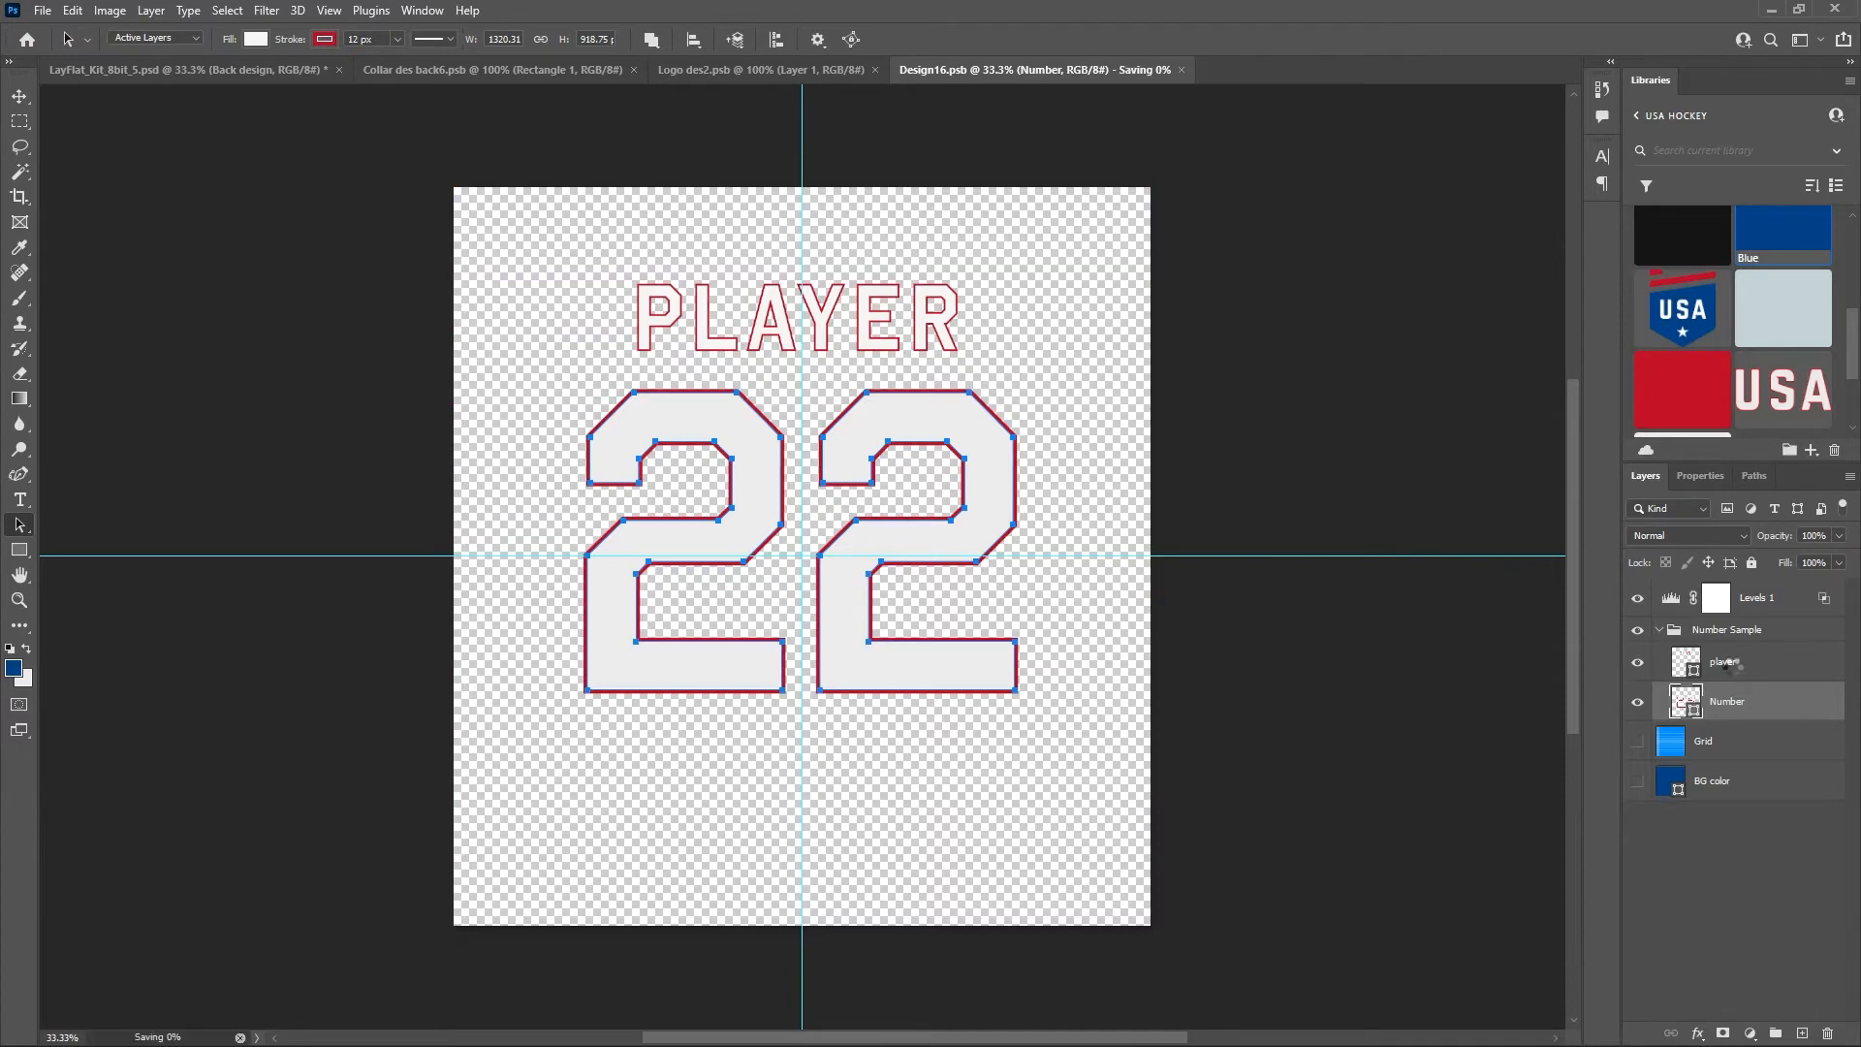
pyautogui.click(293, 78)
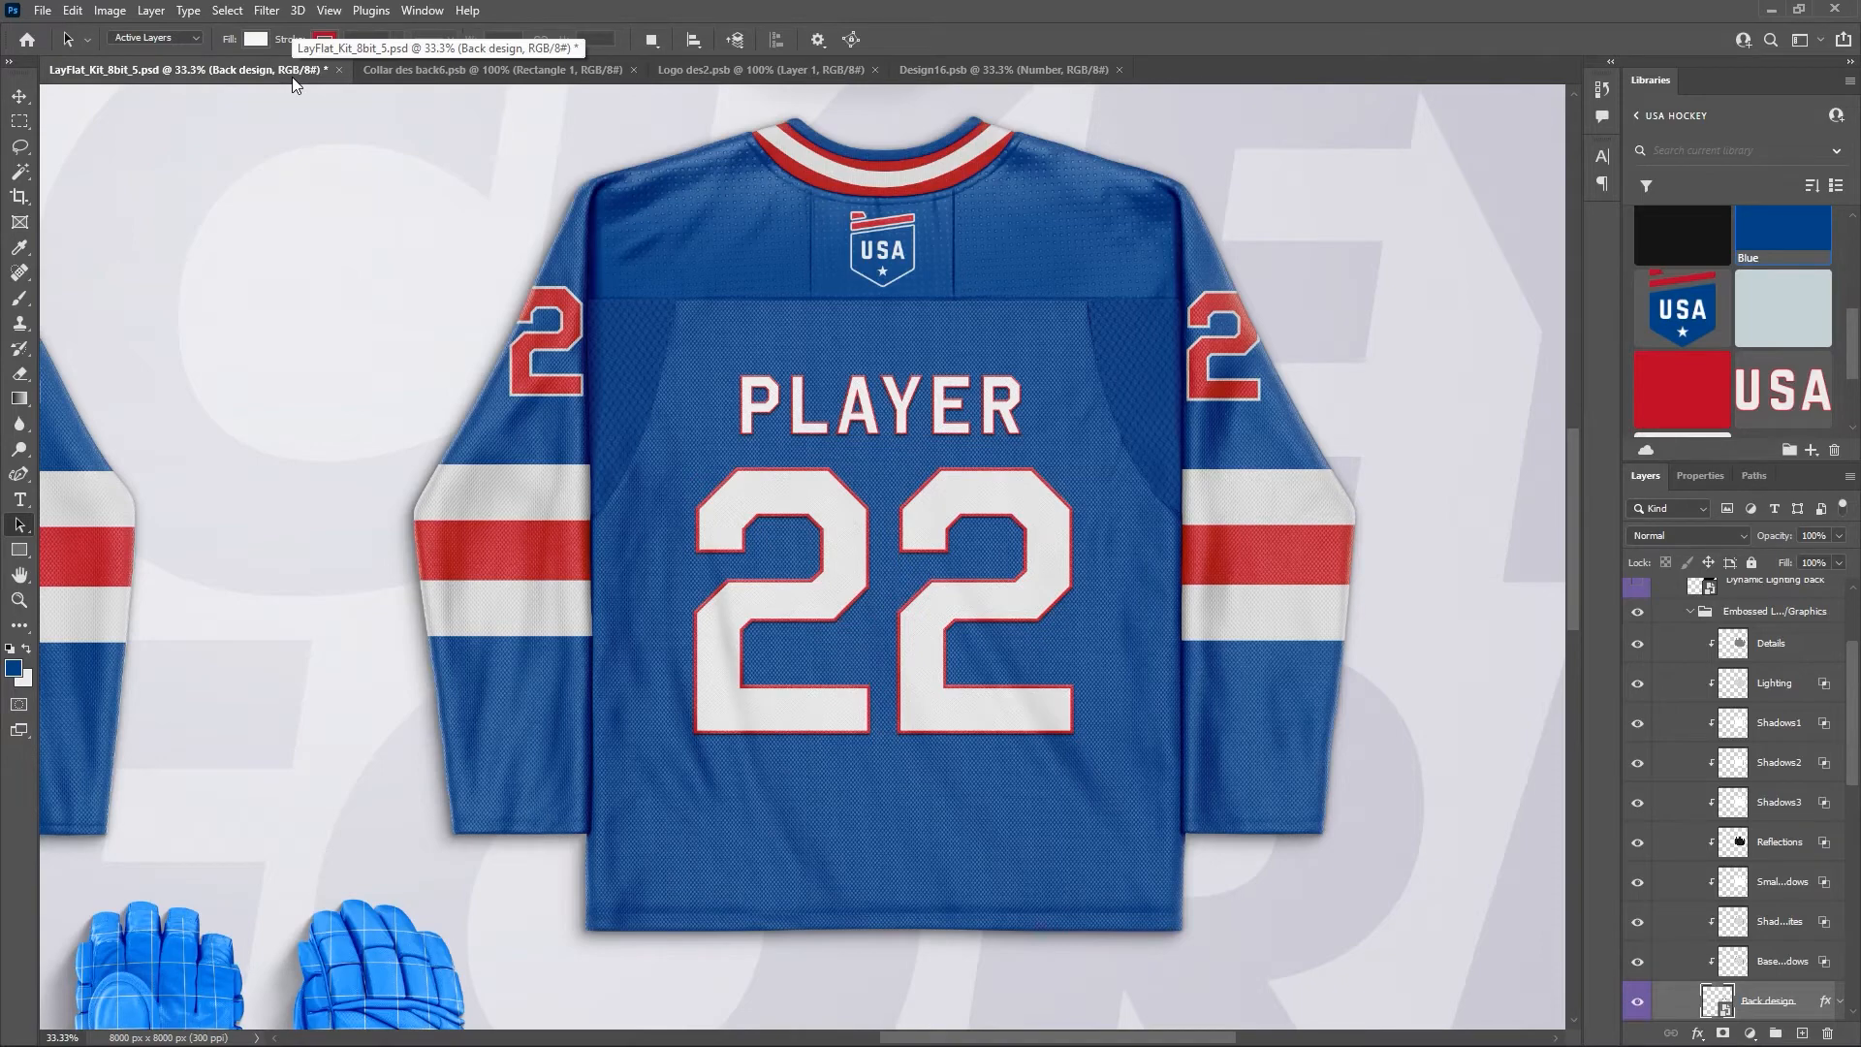
pyautogui.click(979, 70)
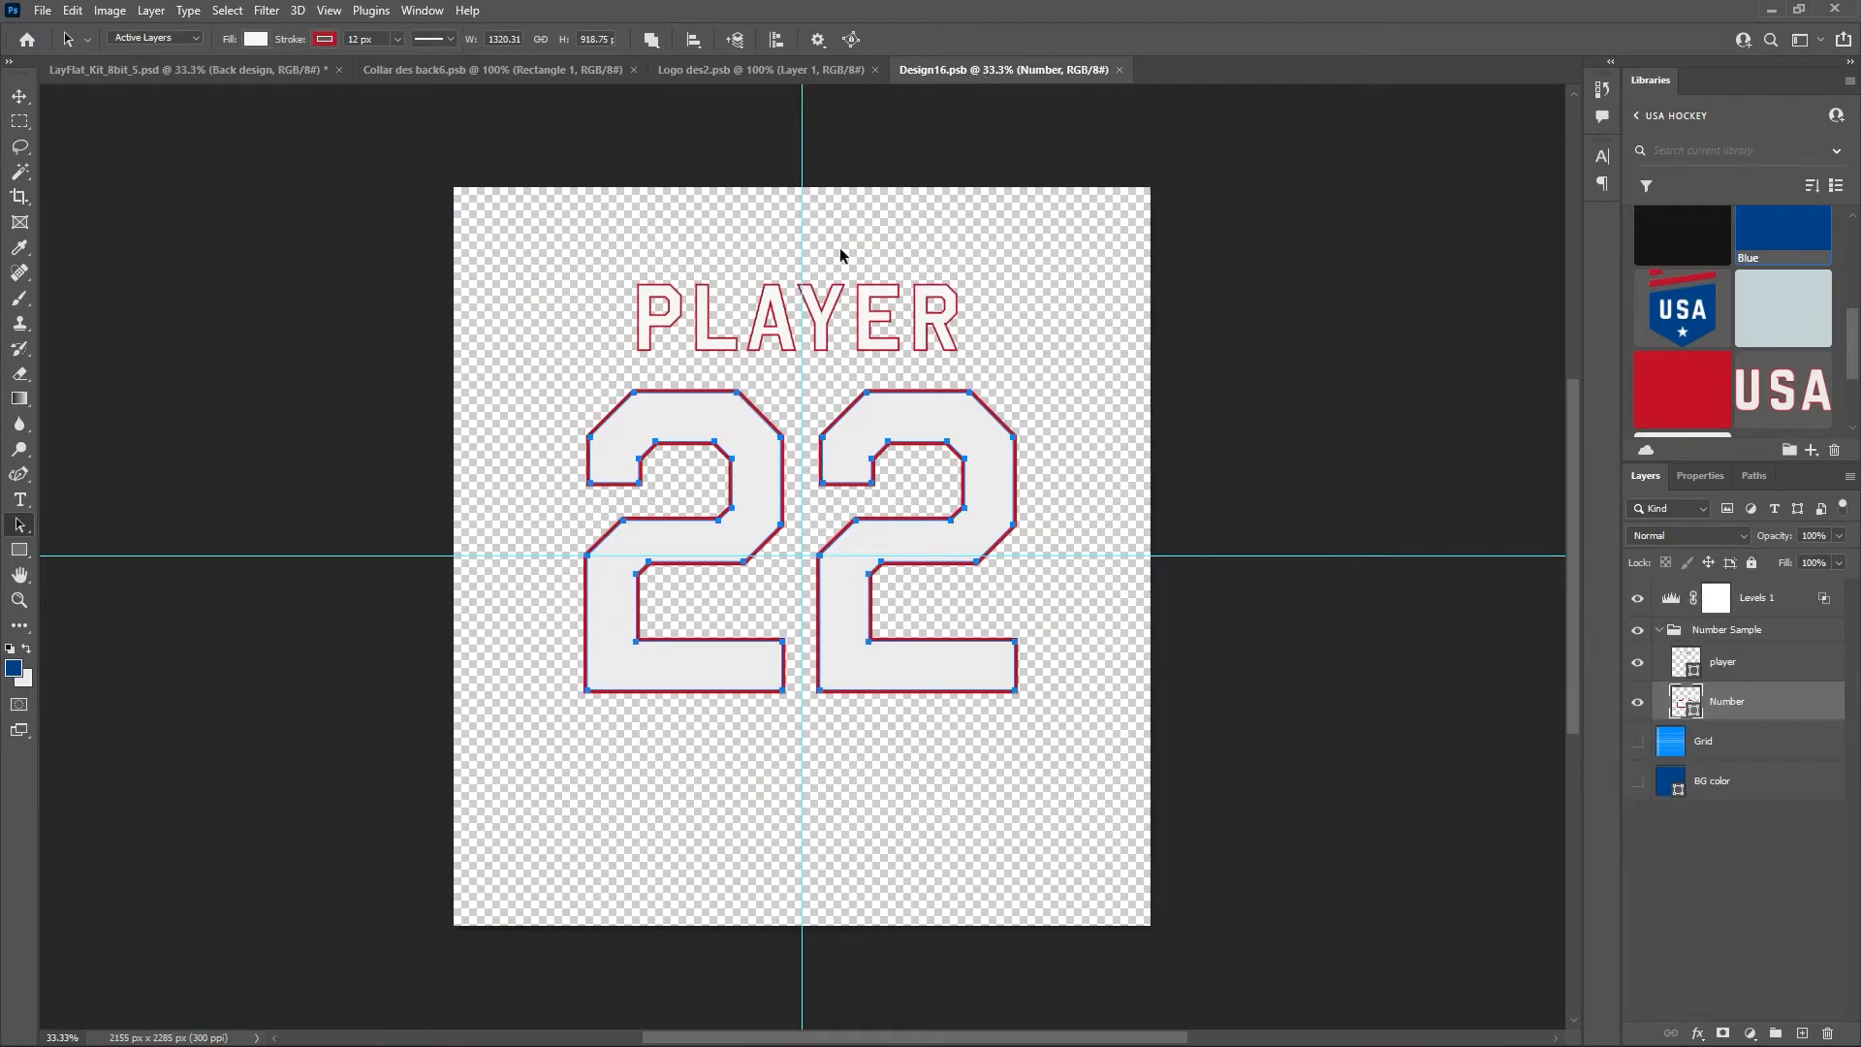
pyautogui.click(257, 70)
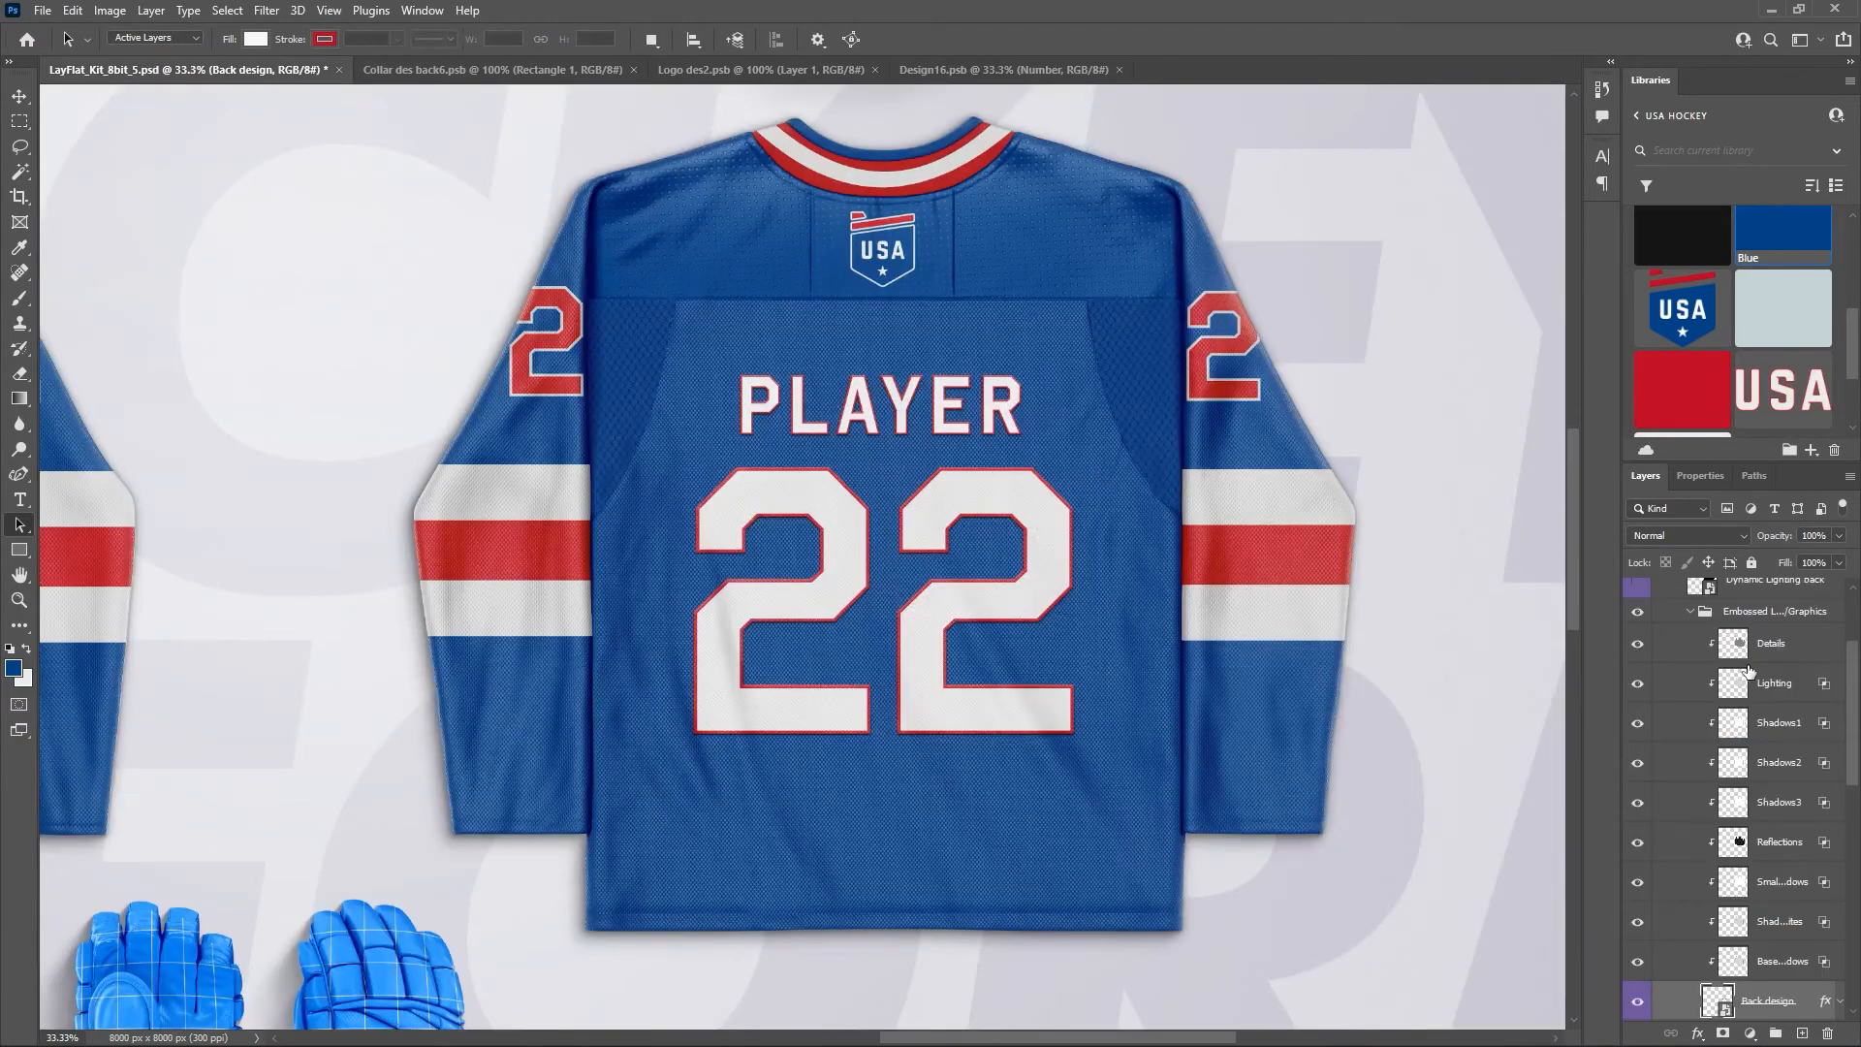
# Compare the back jersey's name and number with the LayFlat_Kit_USA reference layer.
pyautogui.scroll(3, 1748, 669)
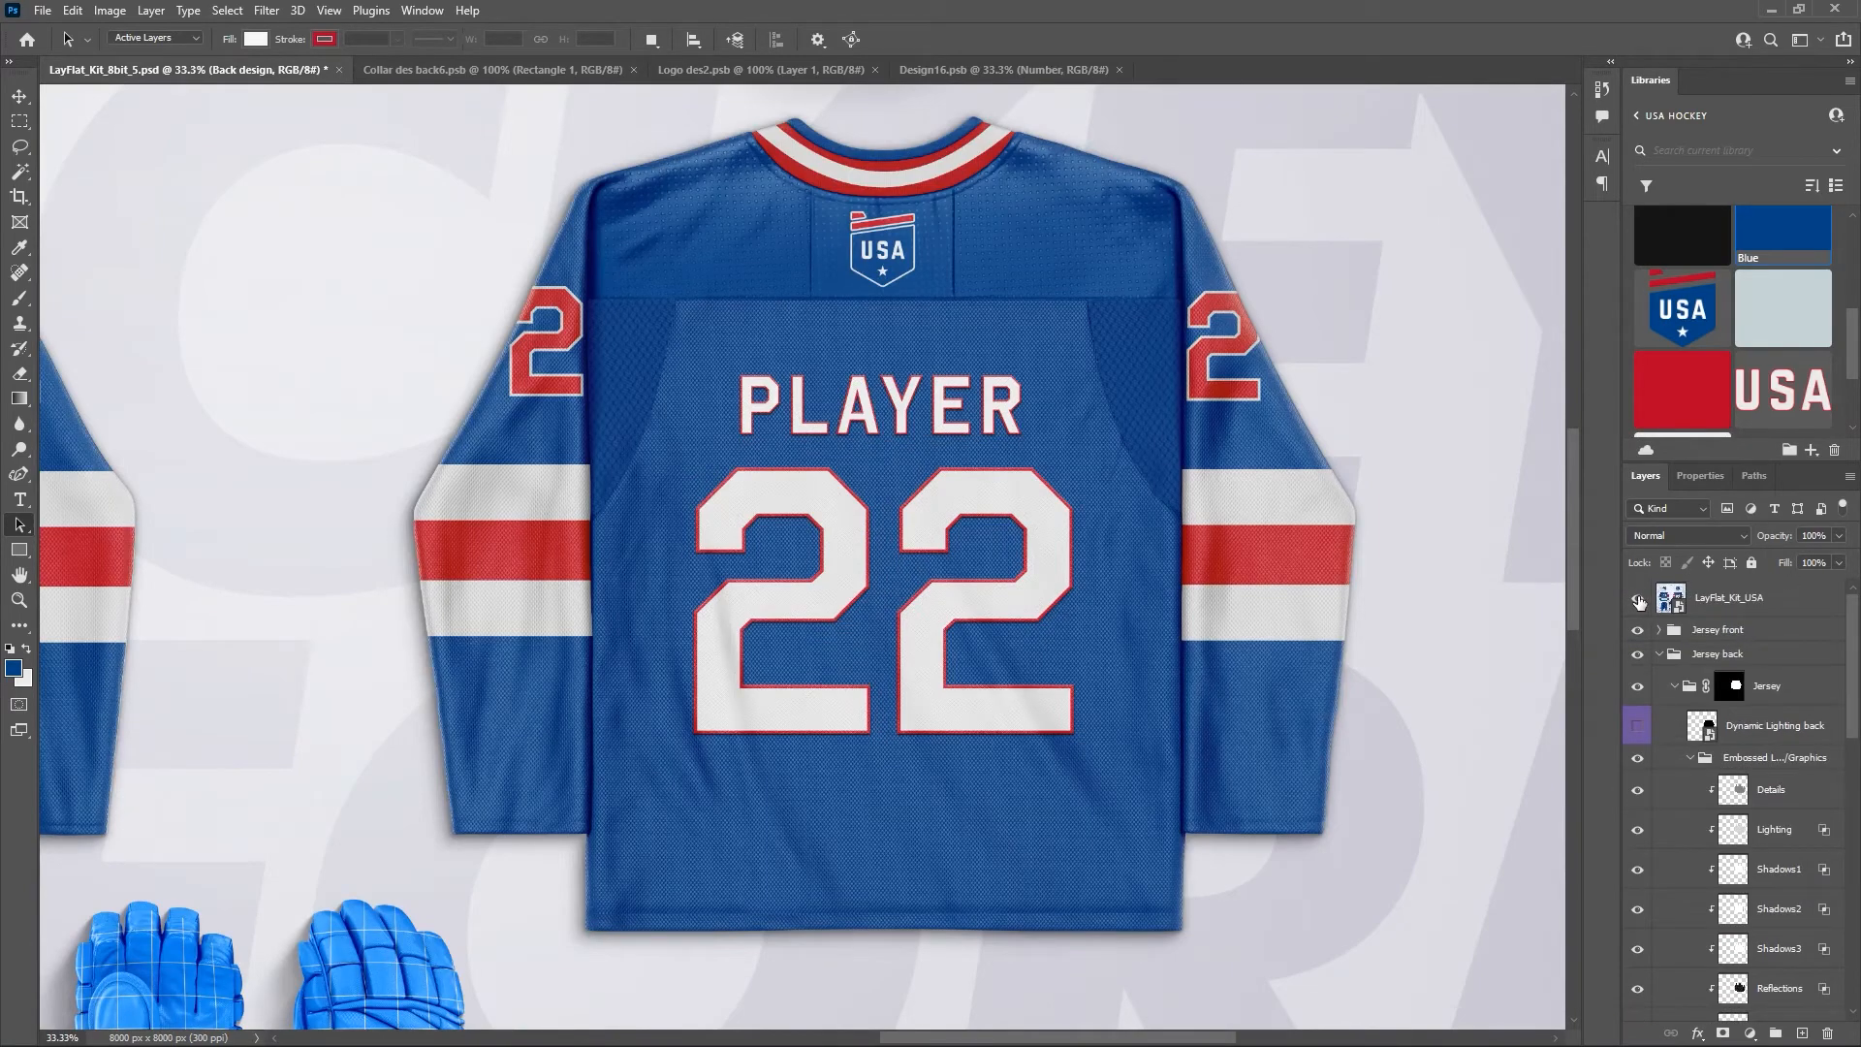
pyautogui.click(1639, 602)
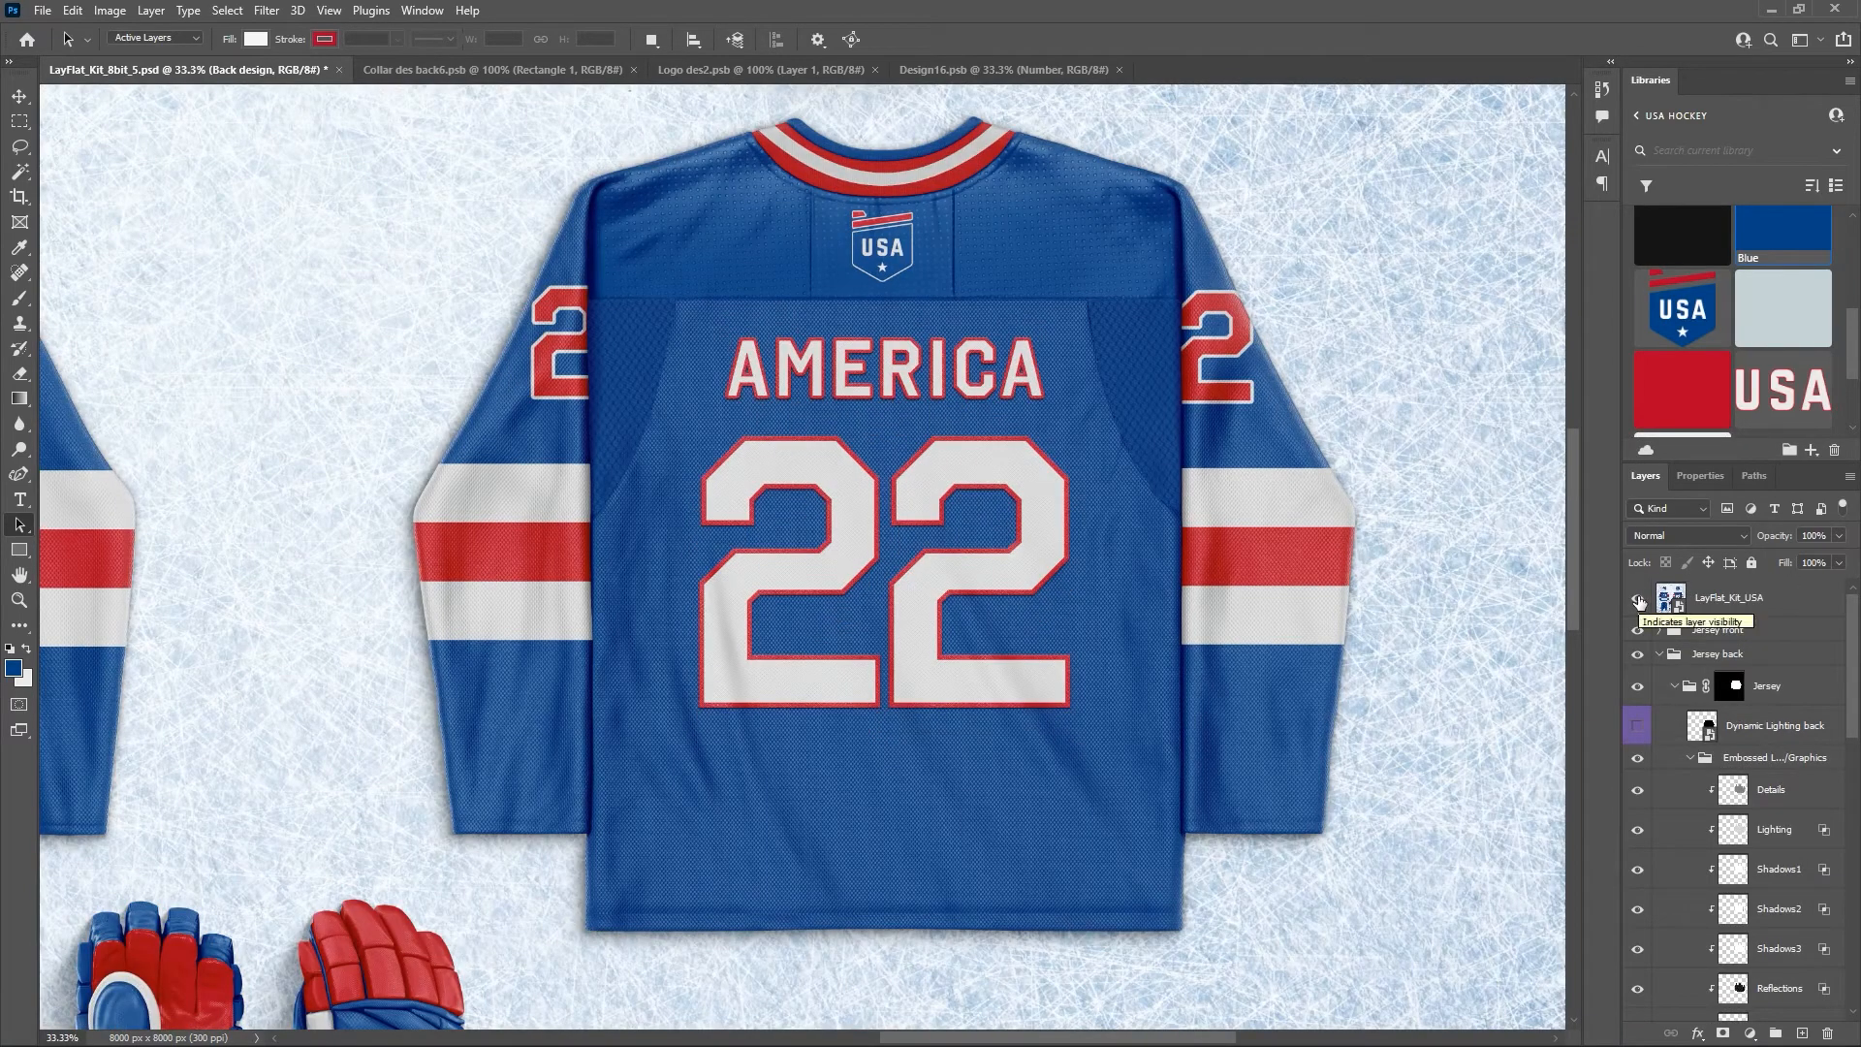
pyautogui.click(1638, 602)
# Switch to the Design16.psb smart object and add a new empty layer above the Grid layer.
pyautogui.click(960, 73)
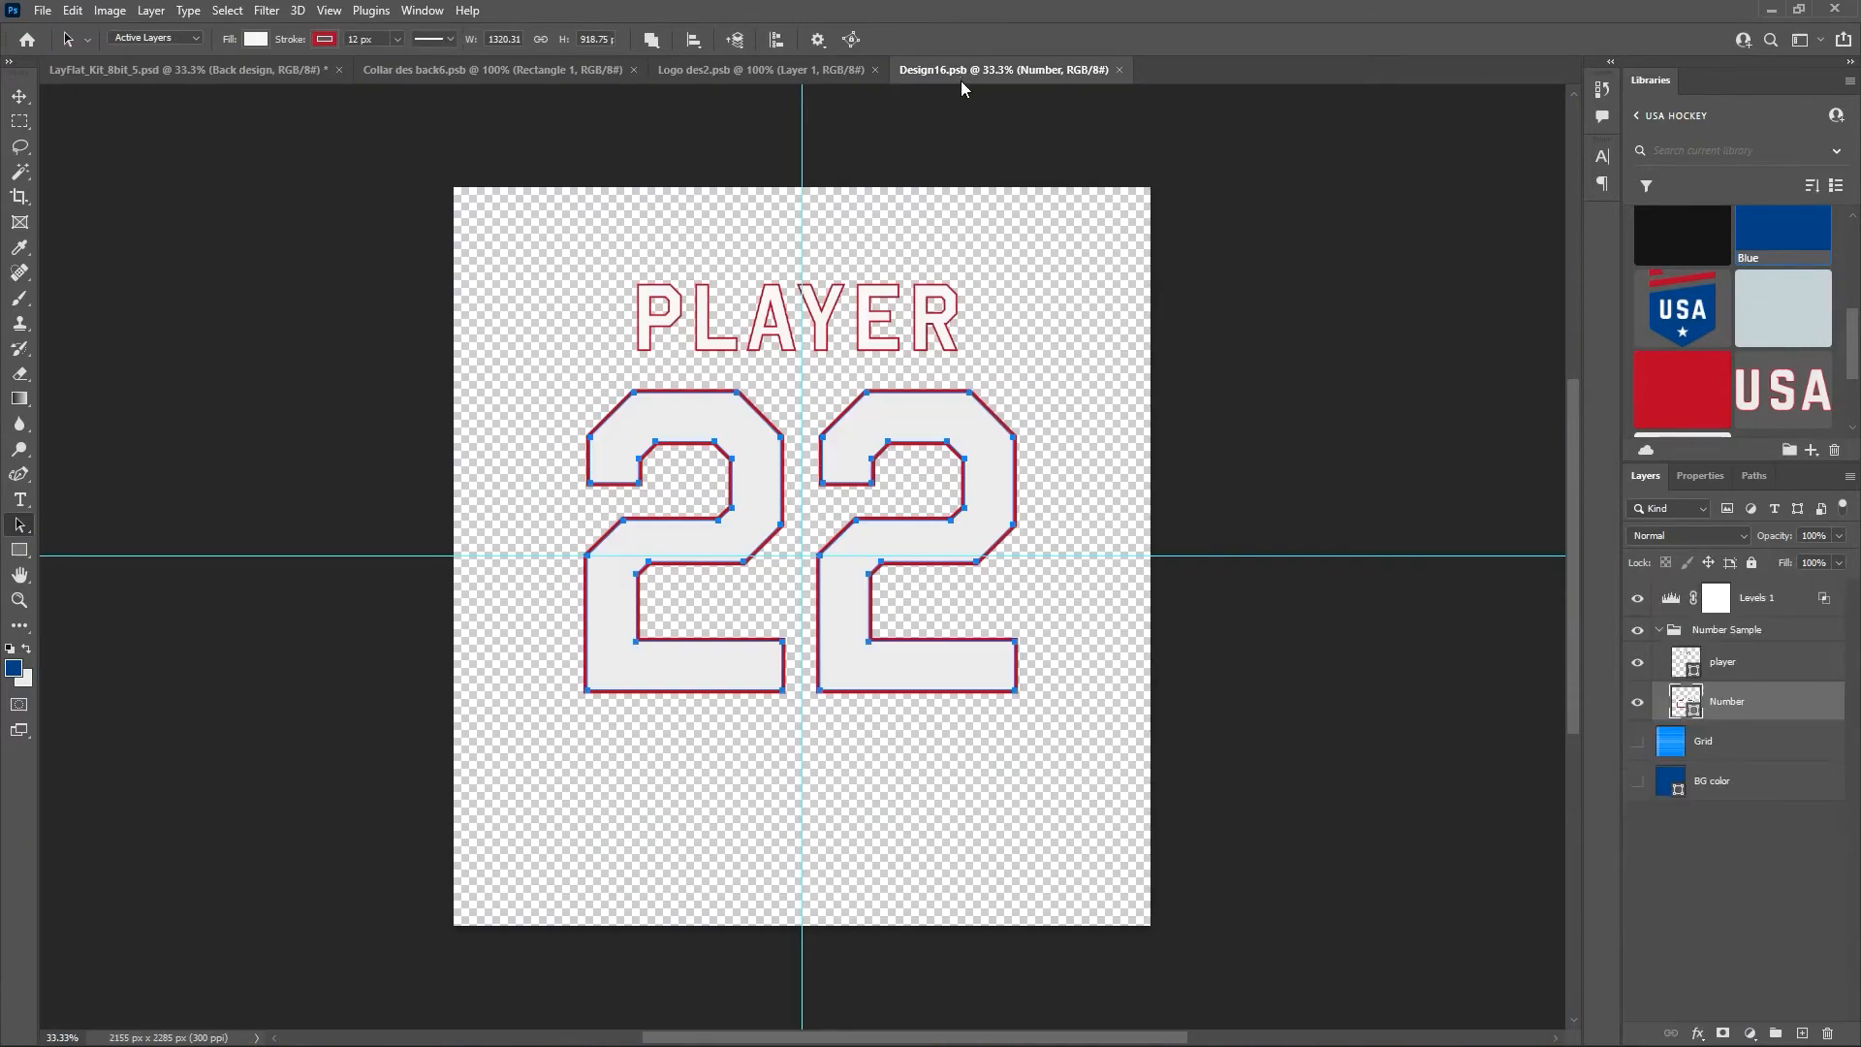
pyautogui.click(1728, 667)
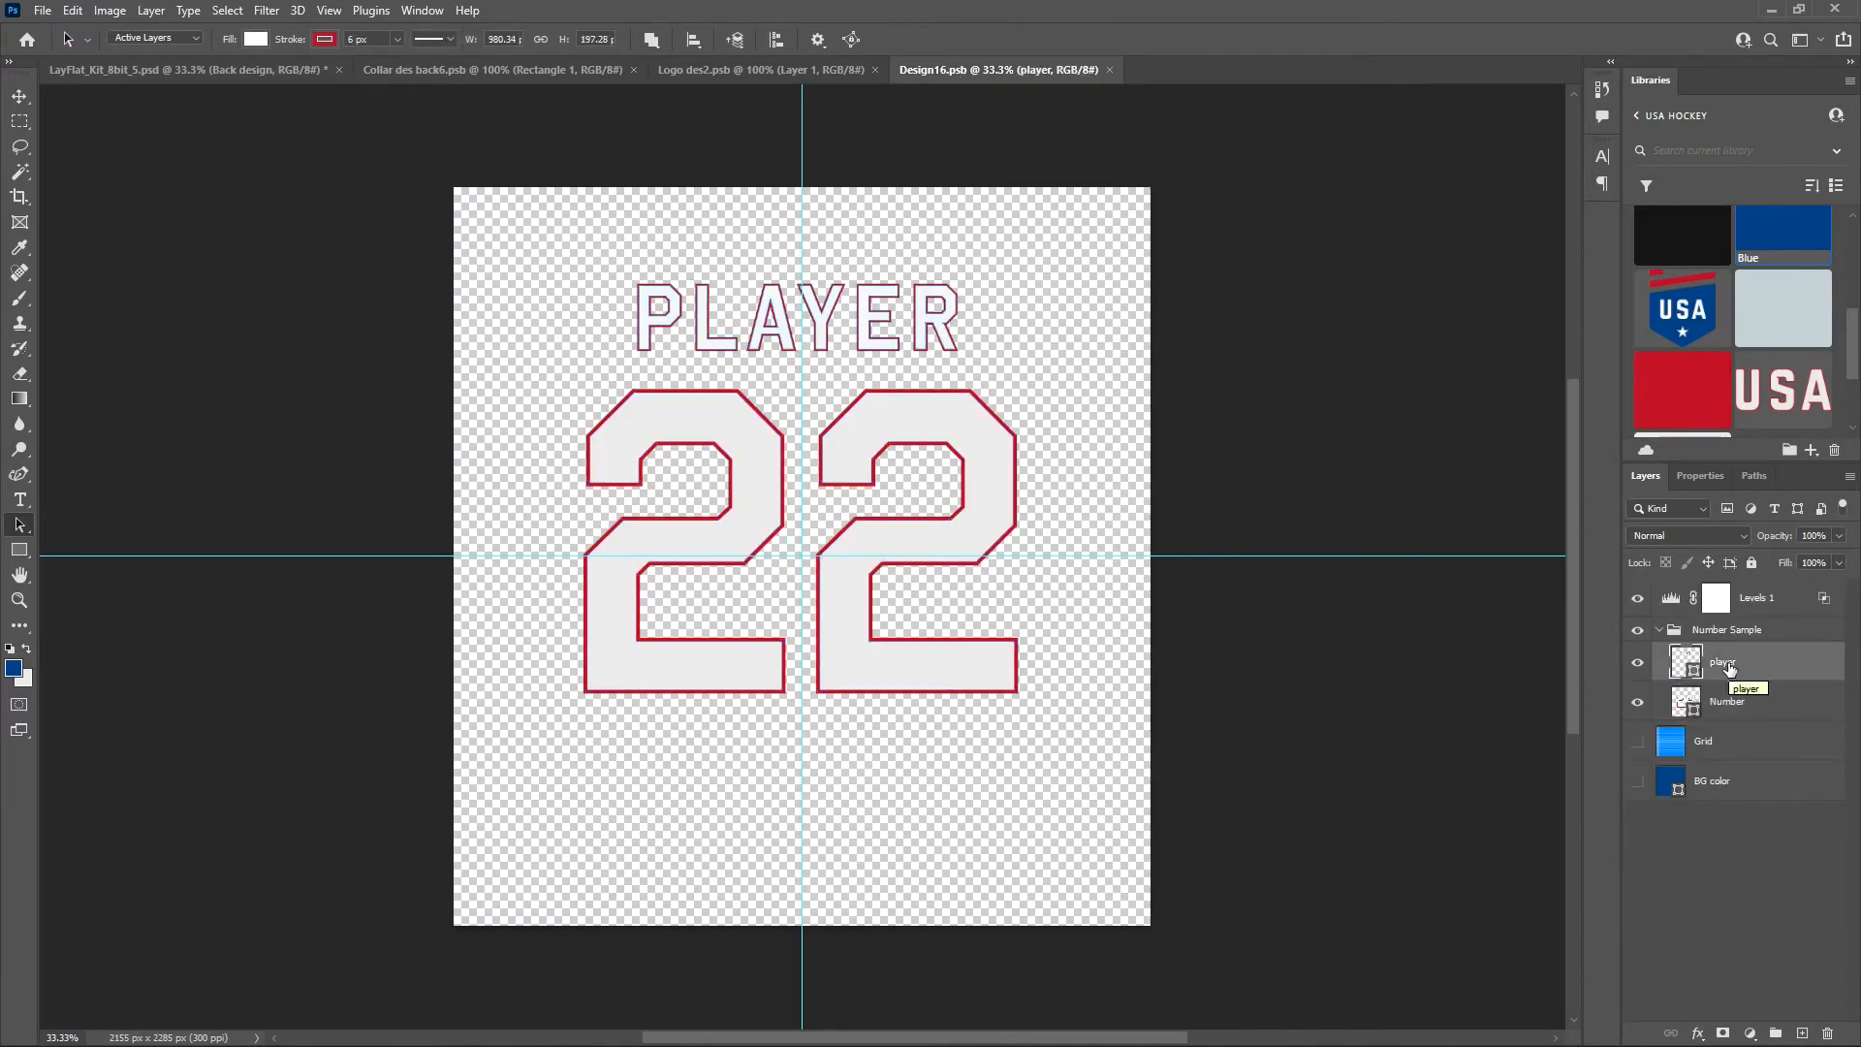
pyautogui.click(1729, 742)
pyautogui.click(1799, 1032)
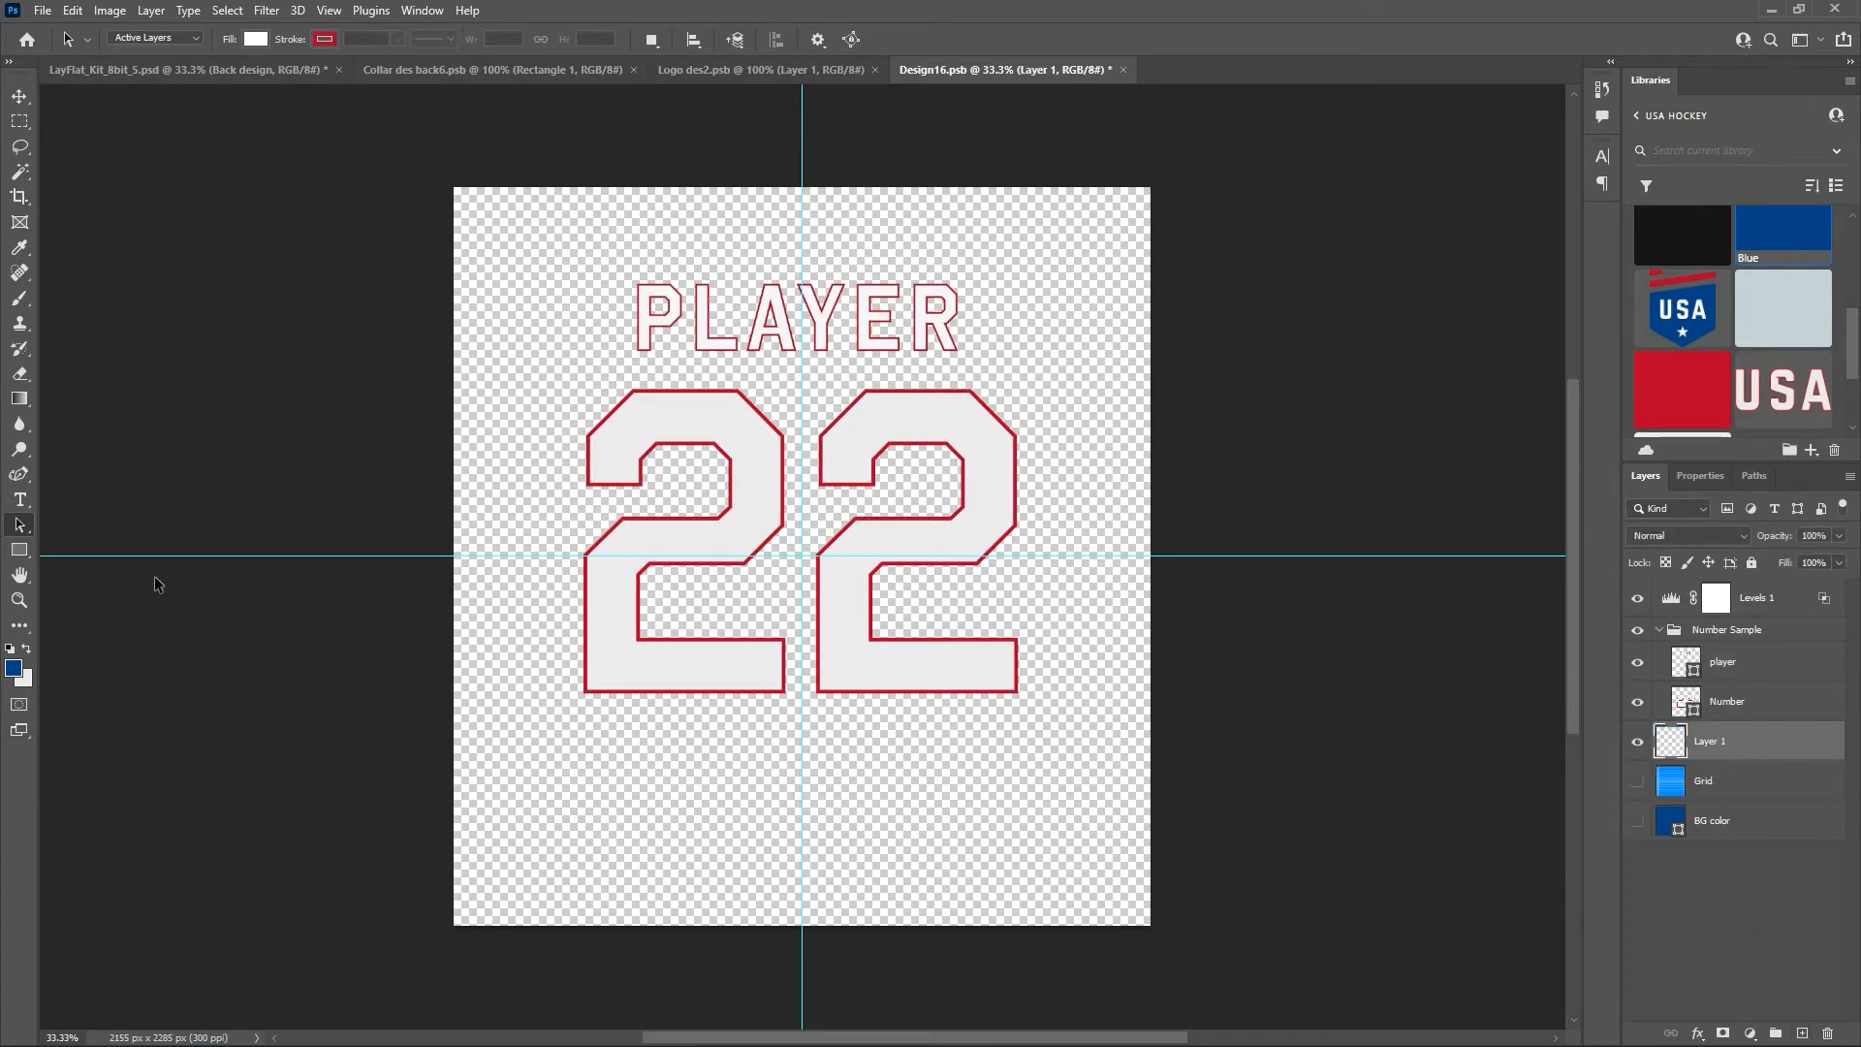
# Add the text AMERICA in a text box below the number, using Octin College SemiBold at 93 pt.
pyautogui.click(19, 499)
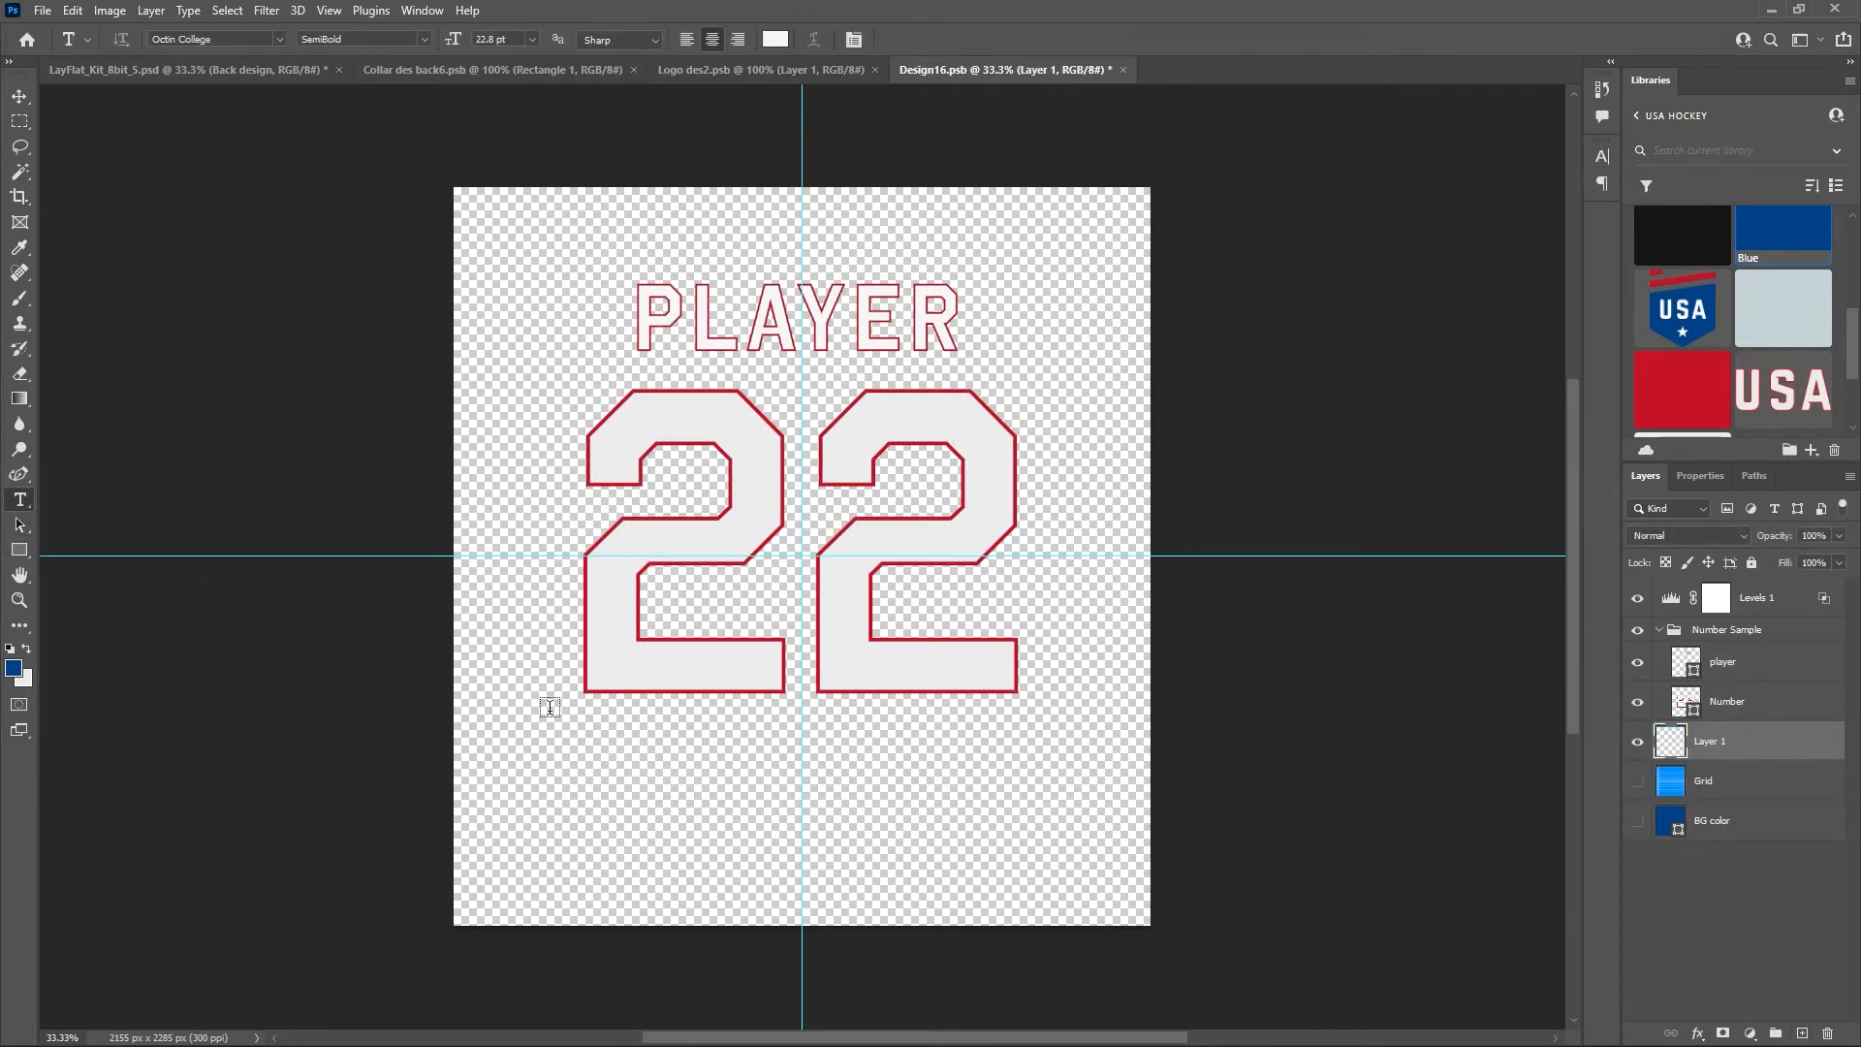
pyautogui.moveTo(572, 718); pyautogui.dragTo(1032, 881)
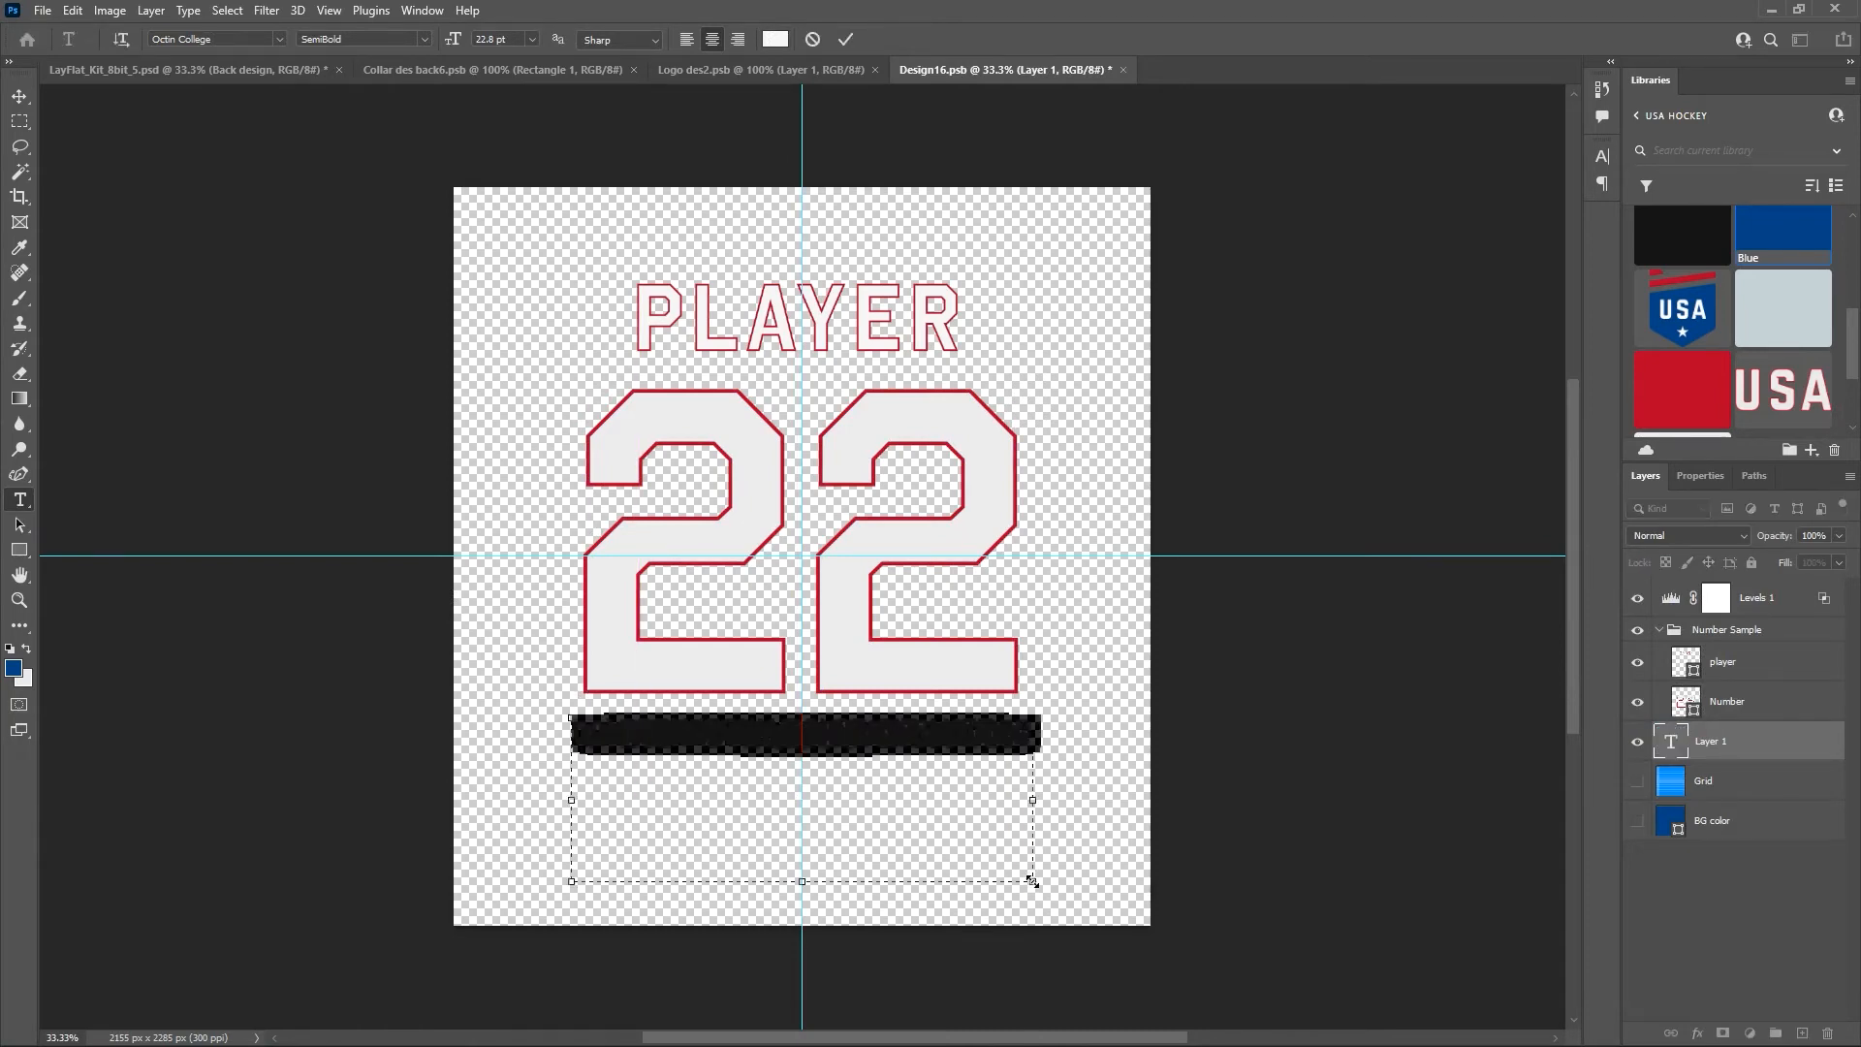
pyautogui.moveTo(452, 39); pyautogui.dragTo(556, 47)
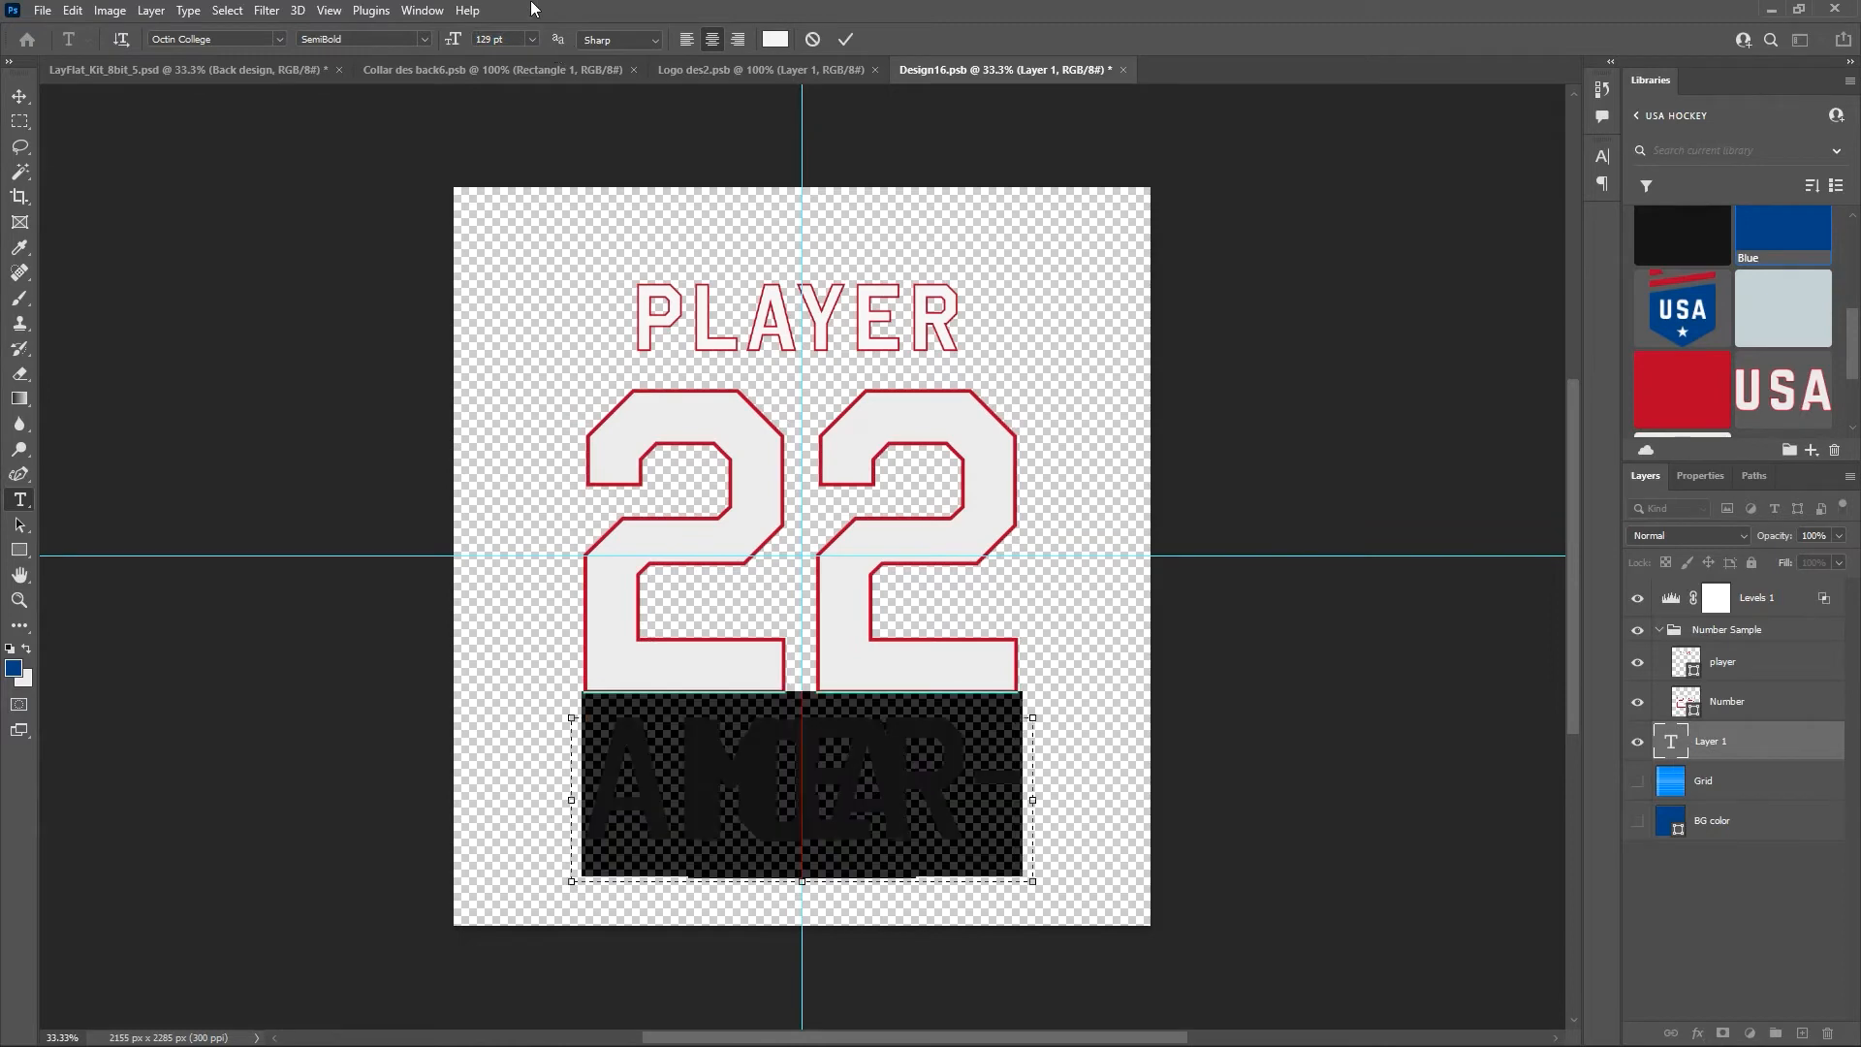
pyautogui.moveTo(452, 49); pyautogui.dragTo(415, 48)
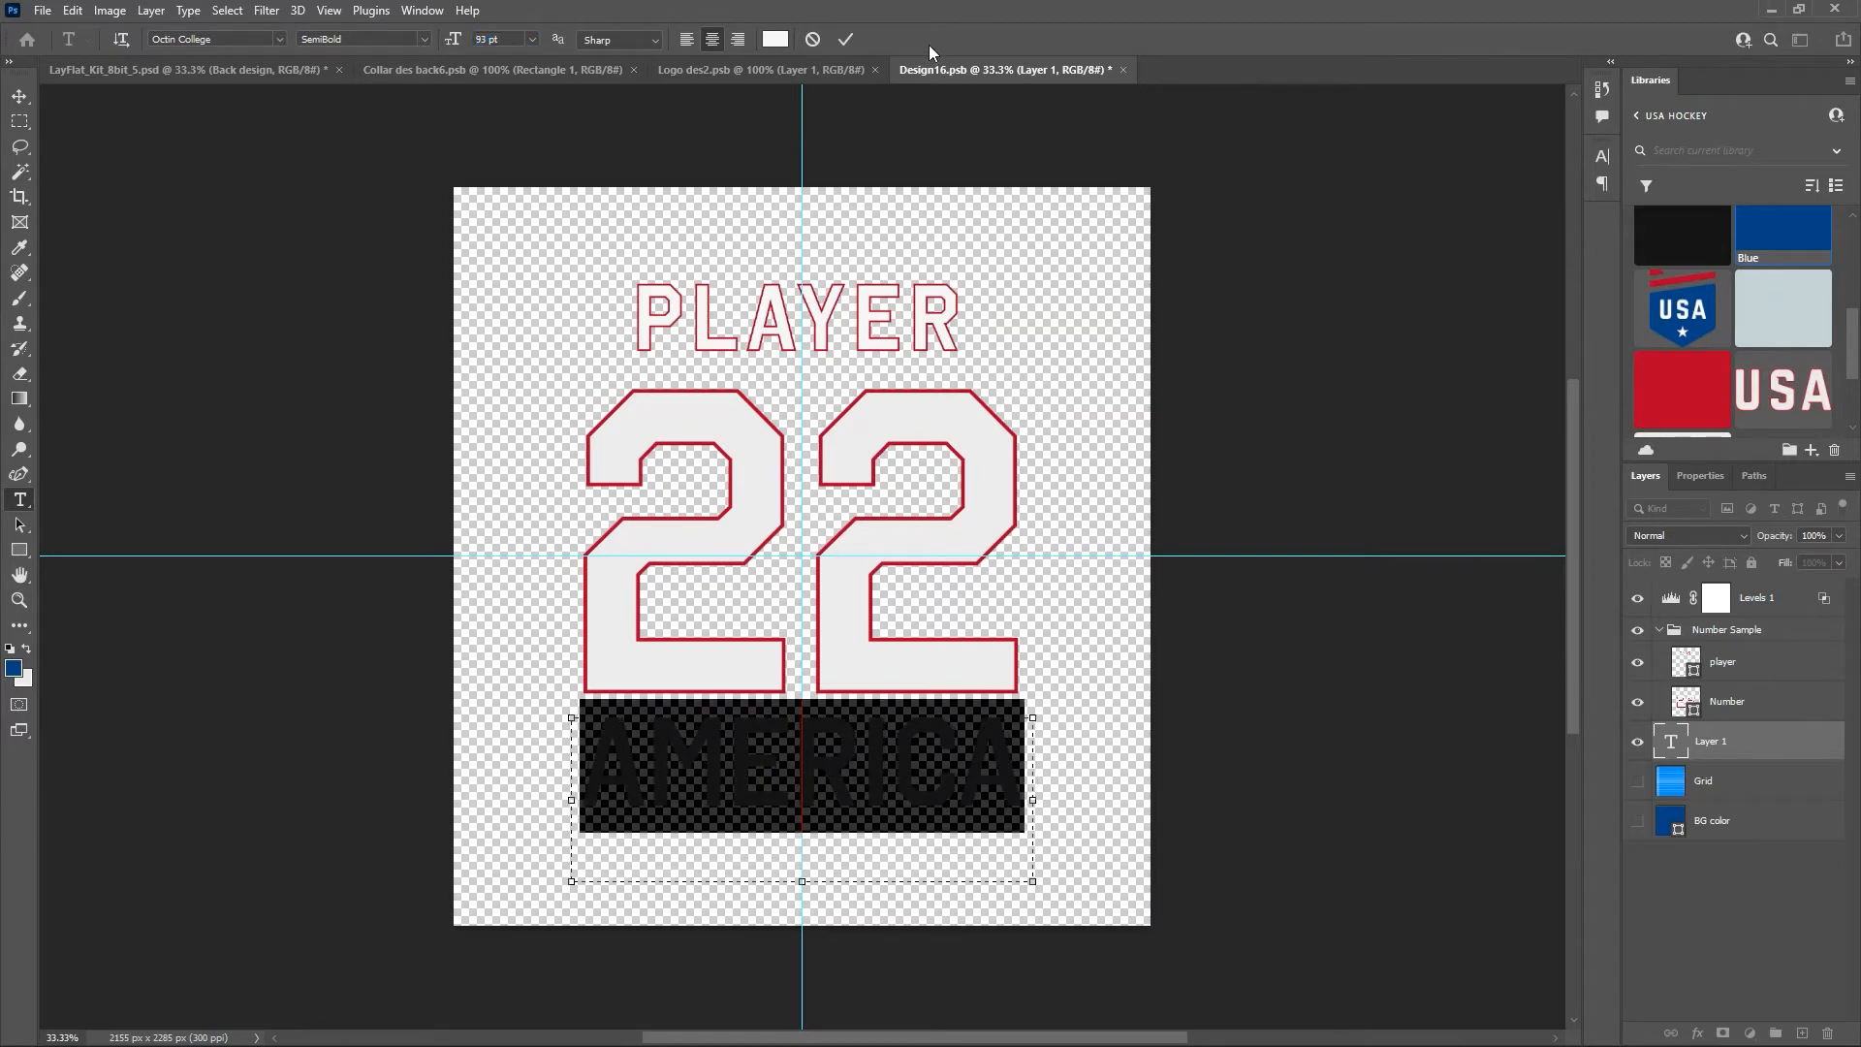
pyautogui.click(847, 40)
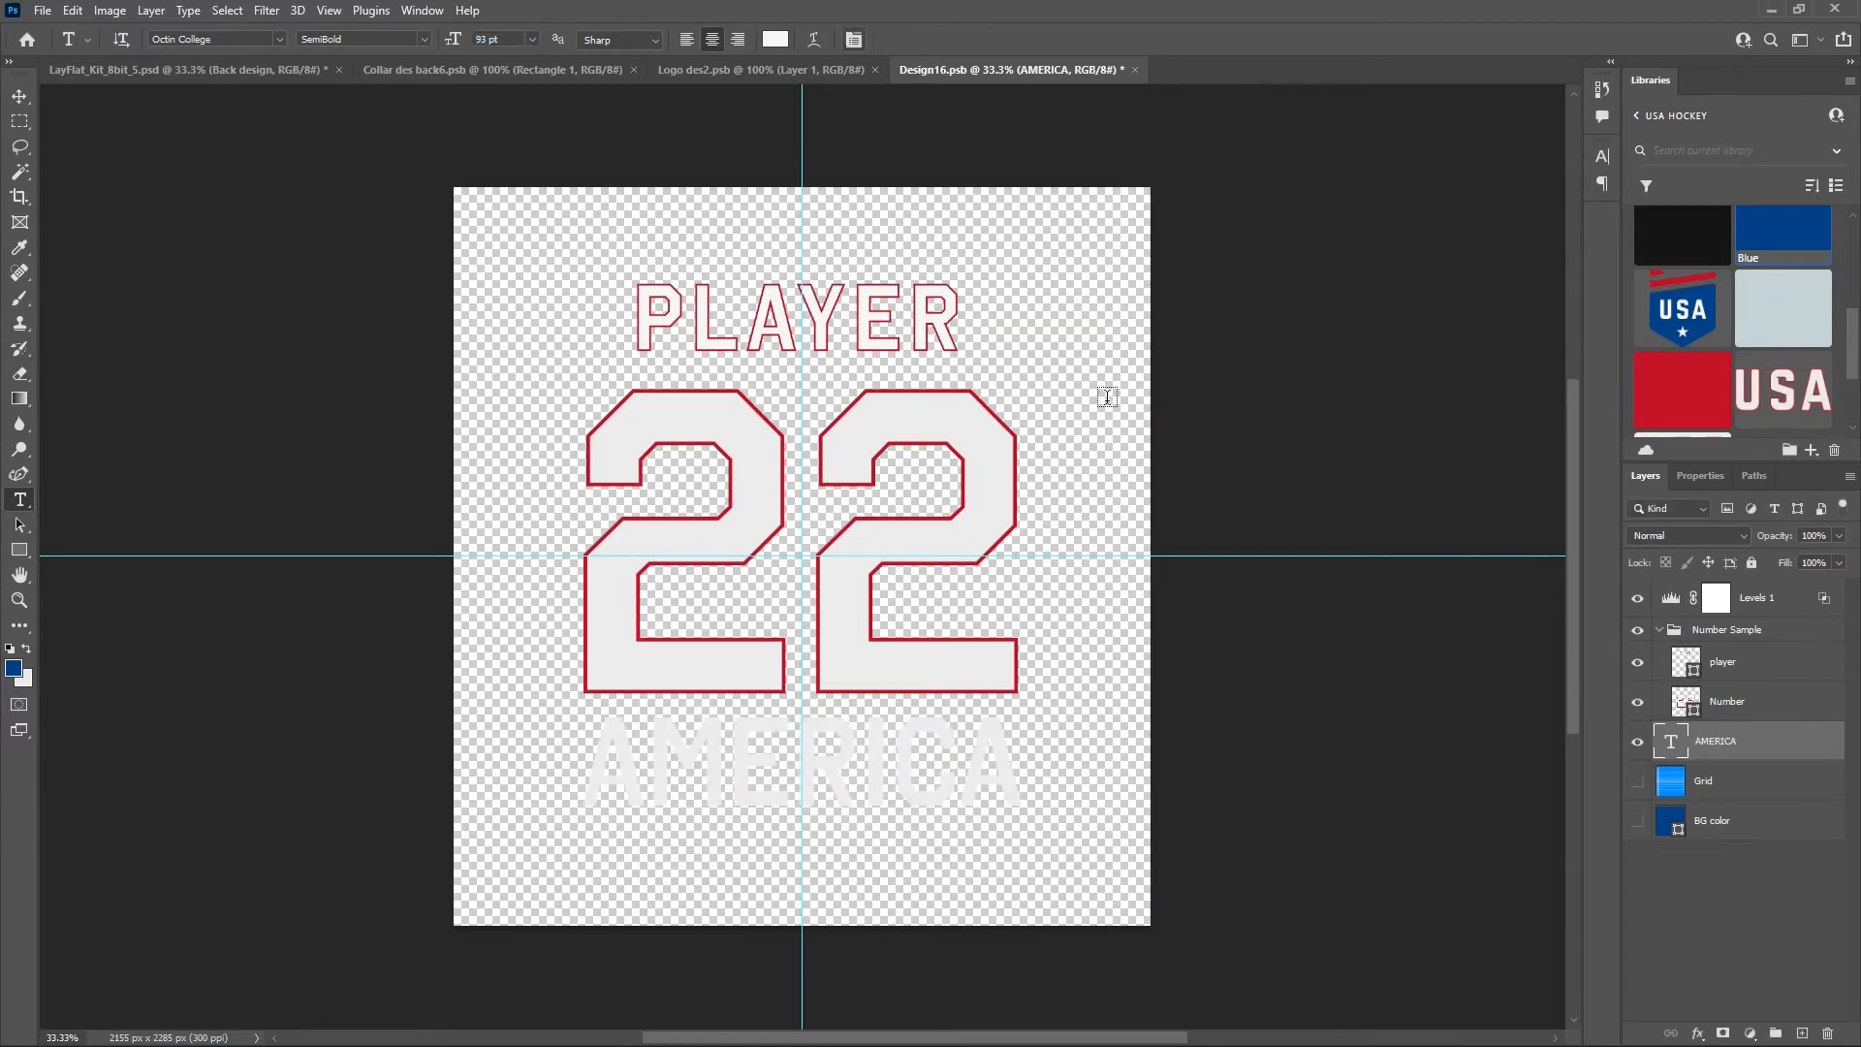
# Show the BG color layer and convert the AMERICA text layer to a shape.
pyautogui.click(1638, 820)
pyautogui.rightClick(1722, 741)
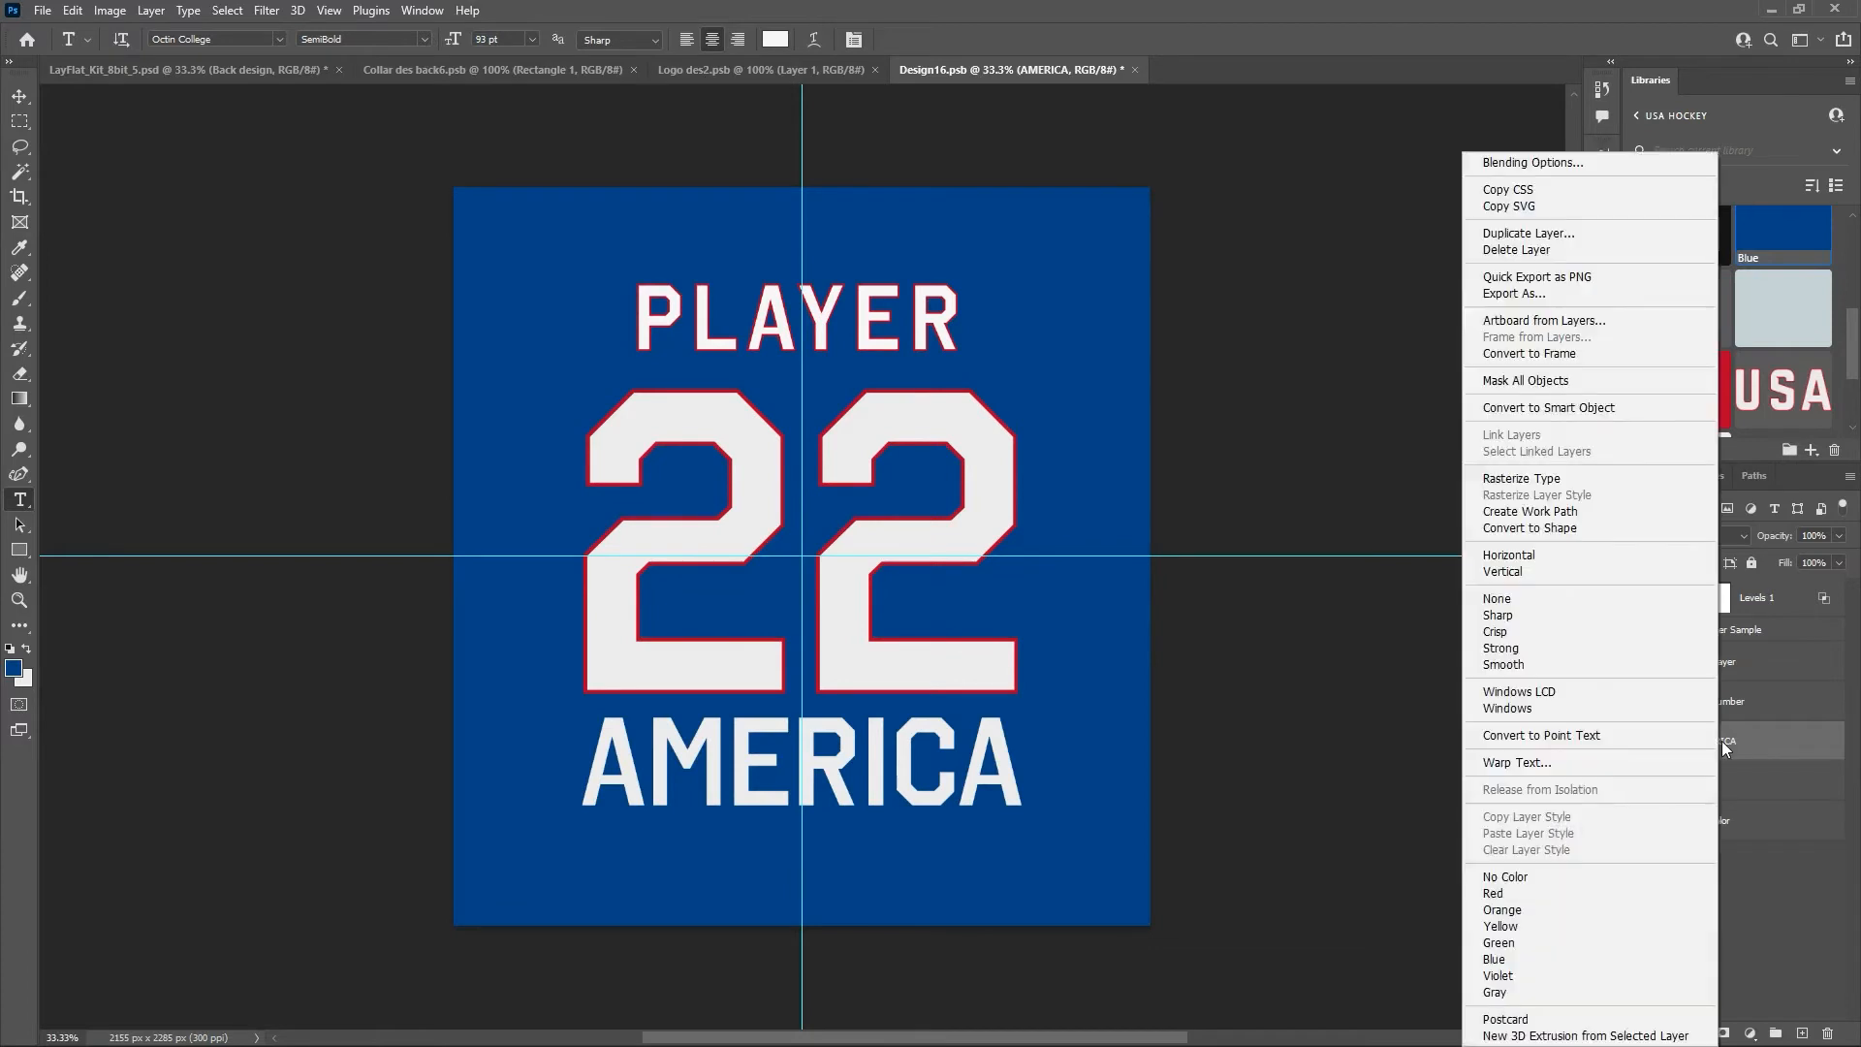
pyautogui.click(1549, 528)
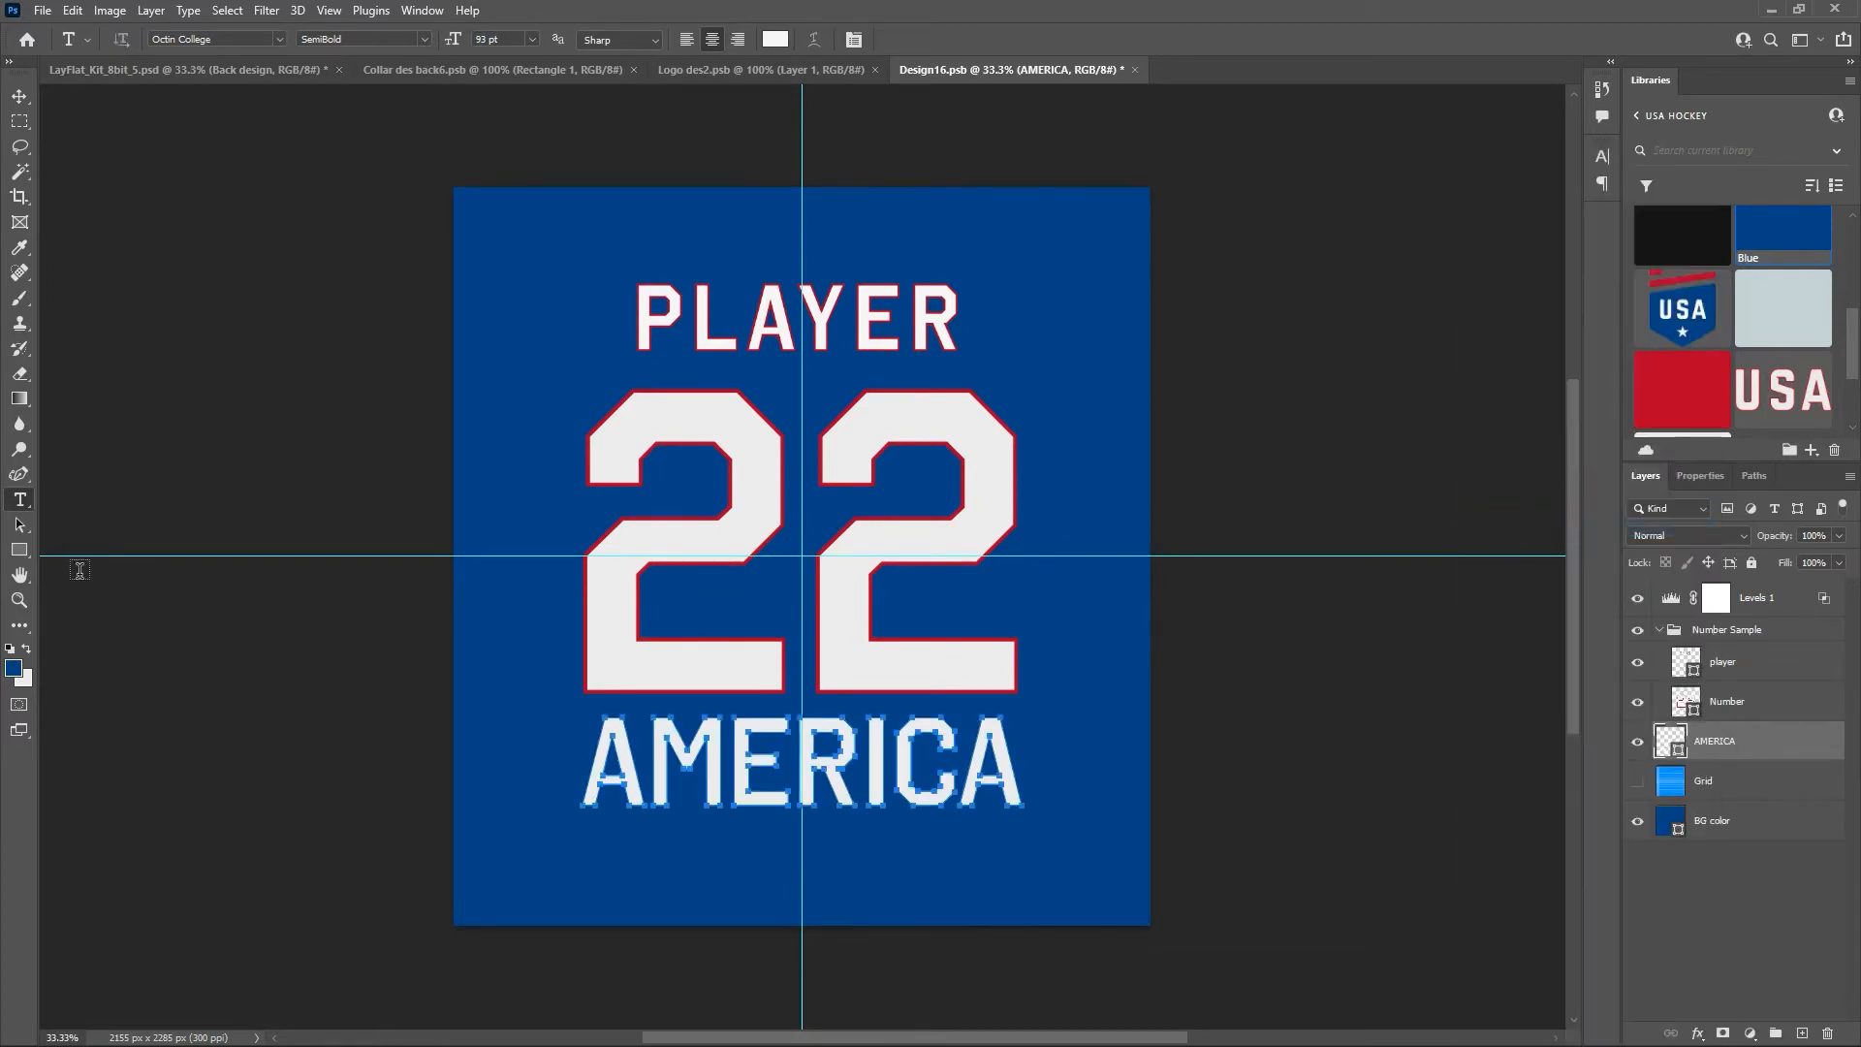
# Give the AMERICA shape a red 10 px stroke.
pyautogui.click(21, 525)
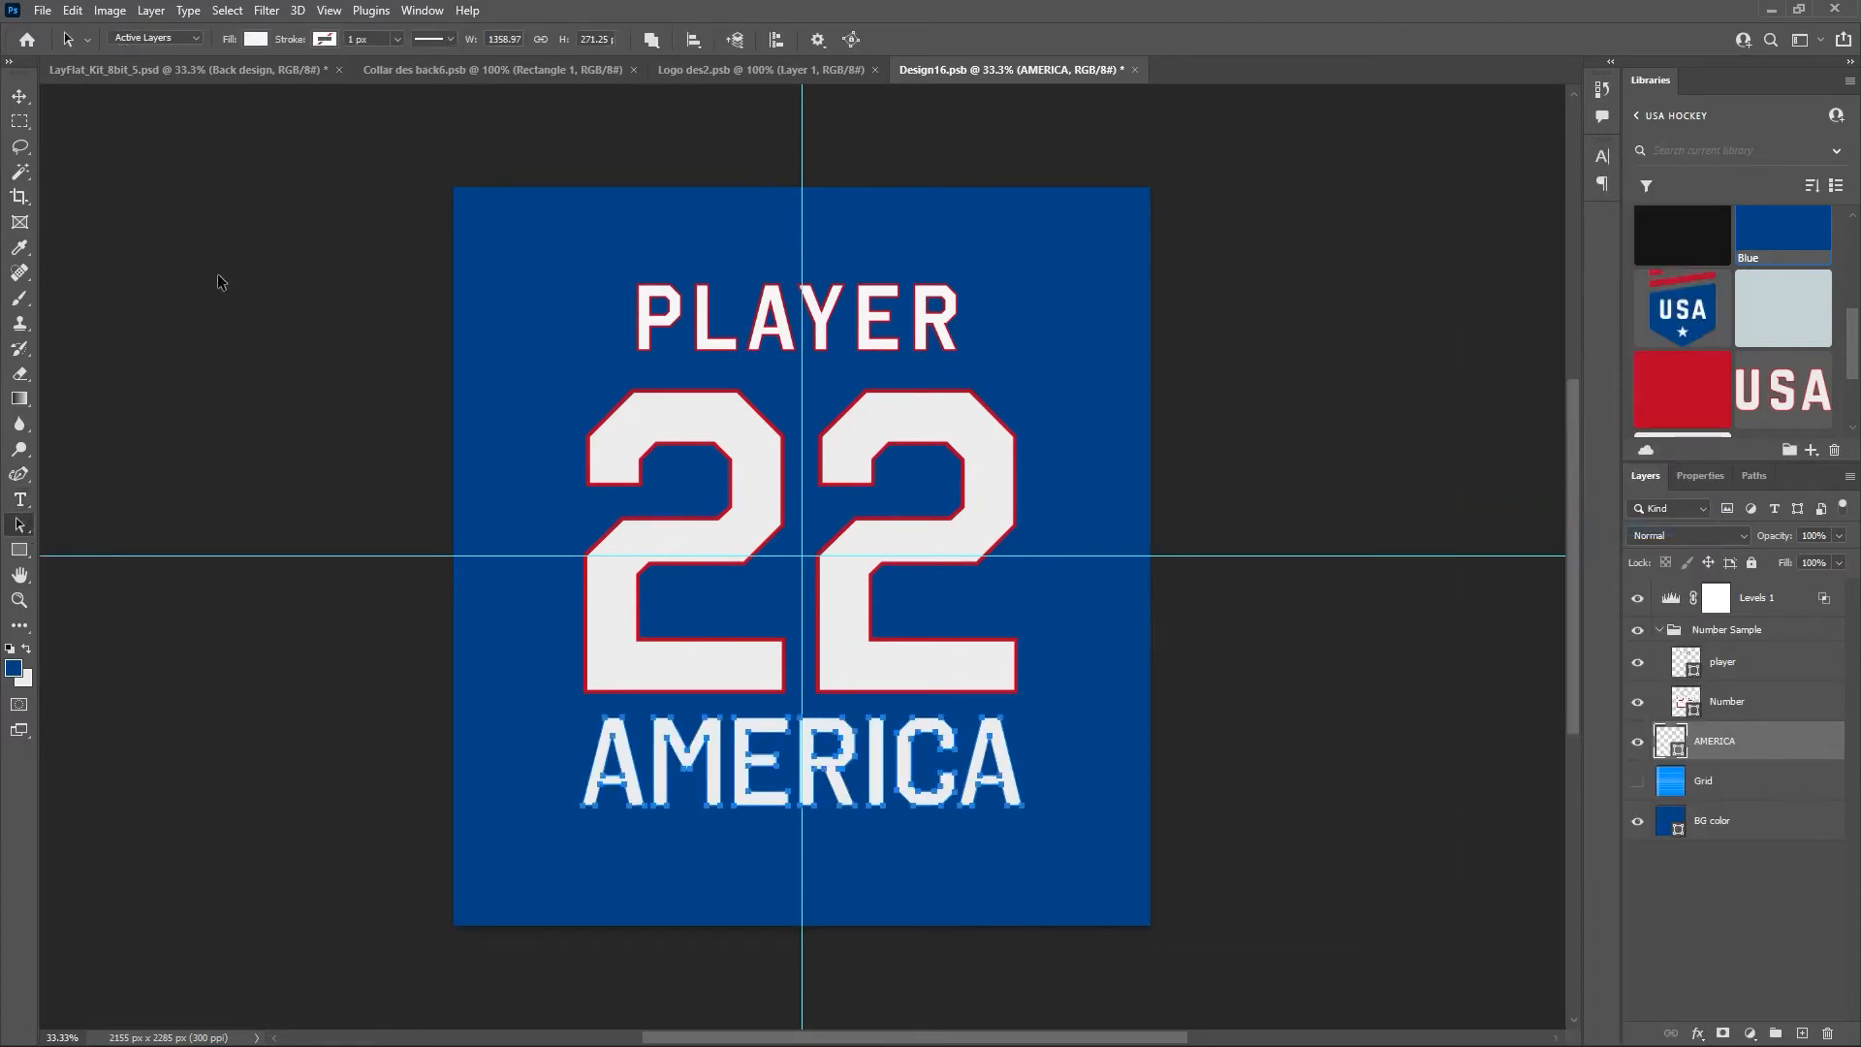
pyautogui.click(321, 40)
pyautogui.click(201, 141)
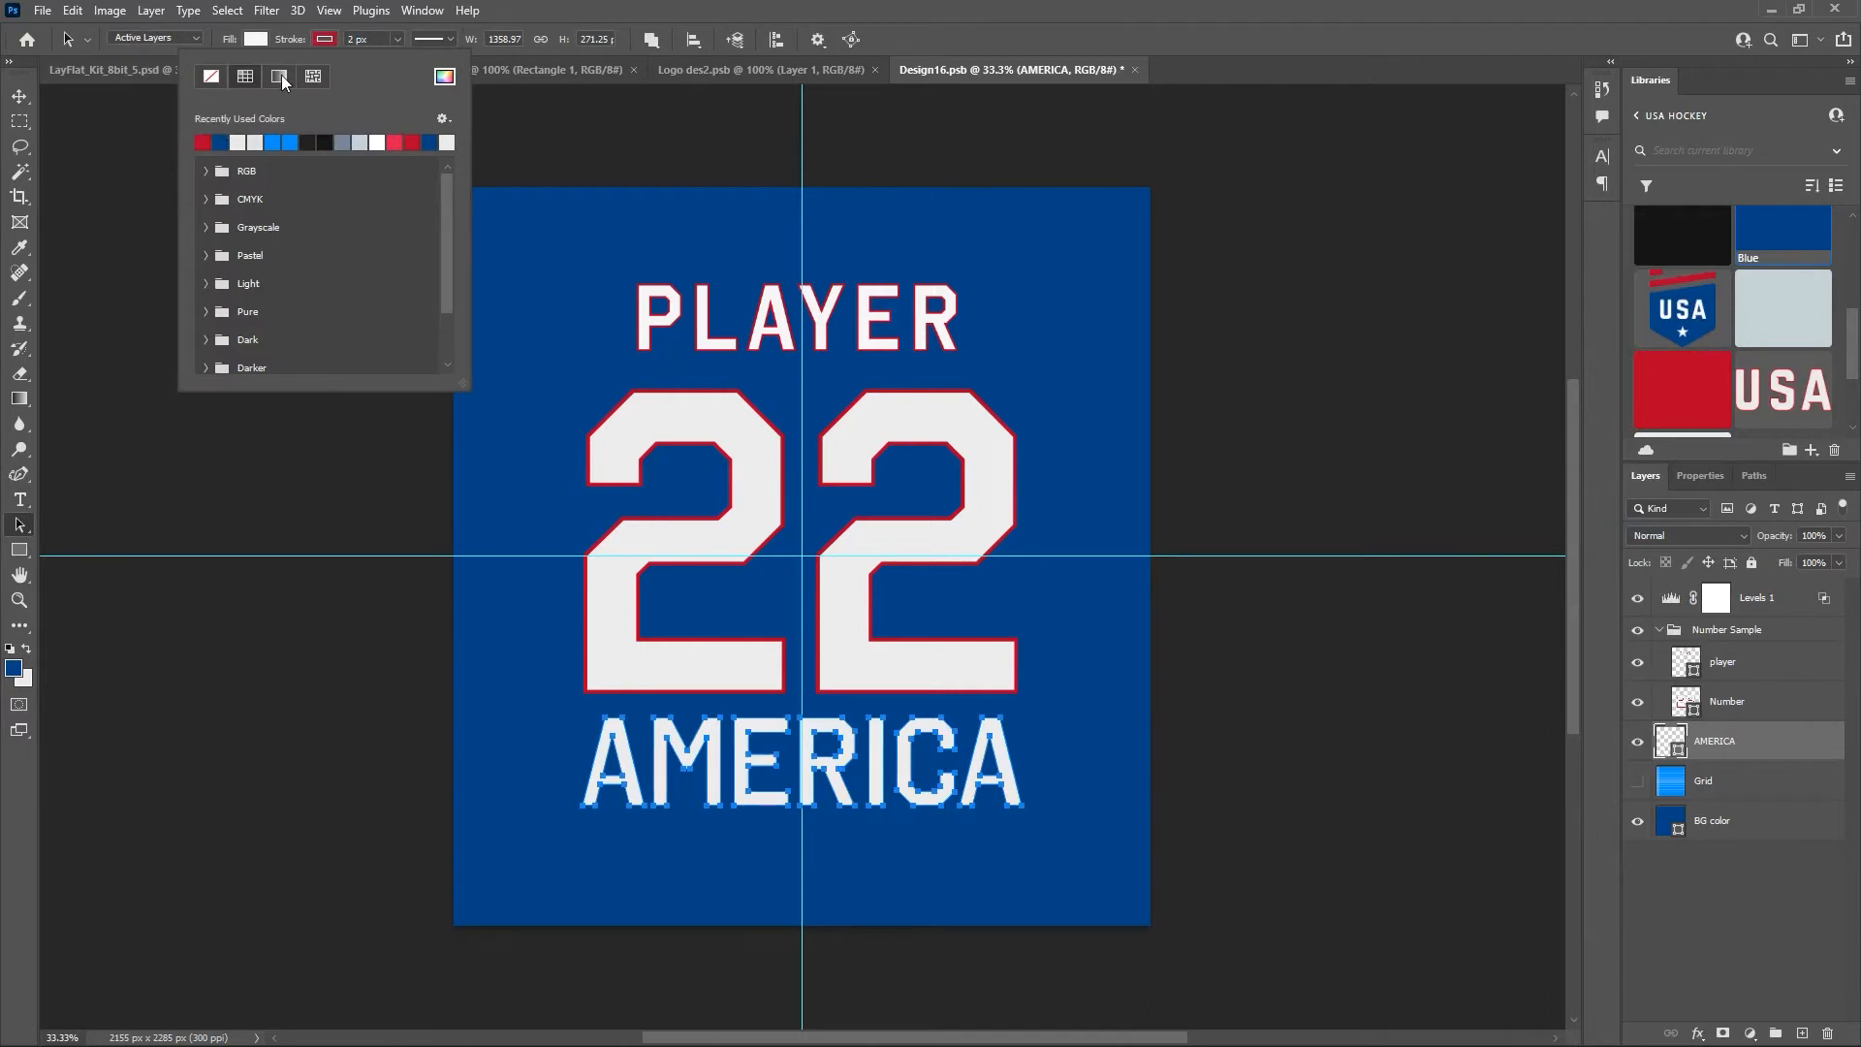
pyautogui.click(341, 42)
pyautogui.write('1')
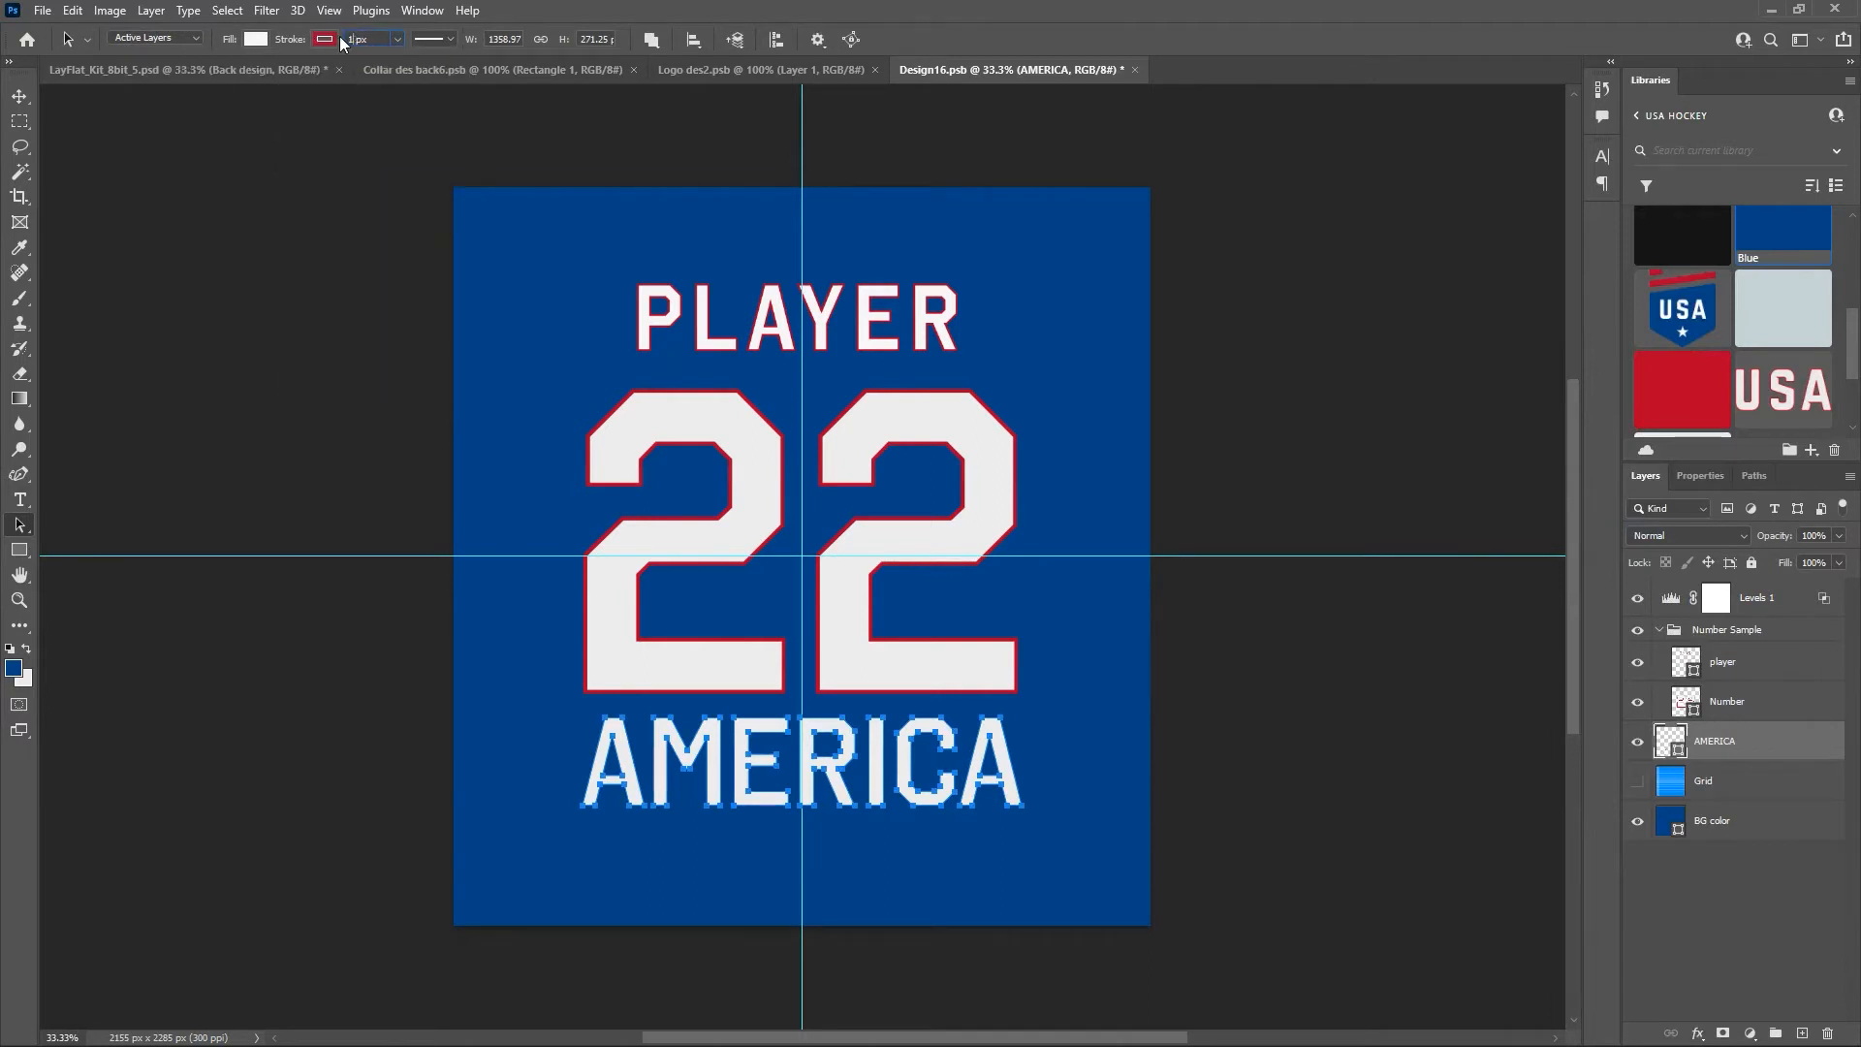
pyautogui.press('Return')
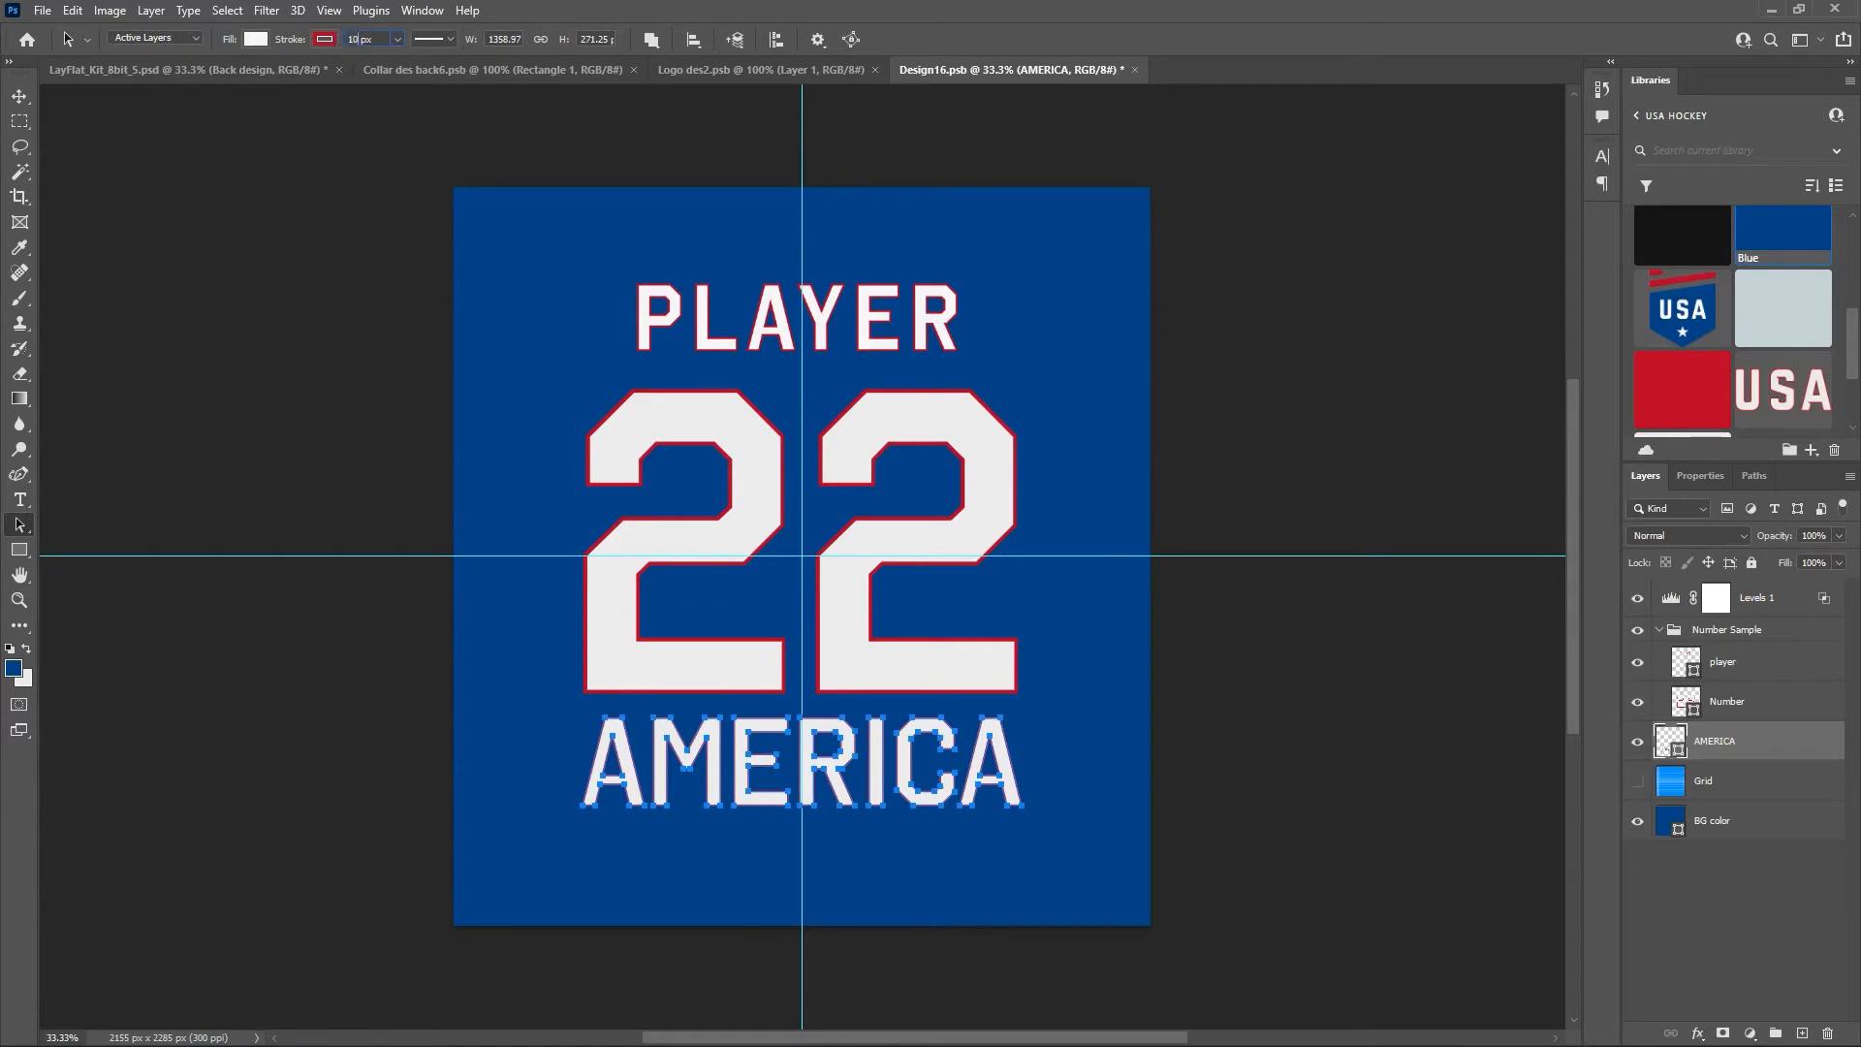
pyautogui.press('Return')
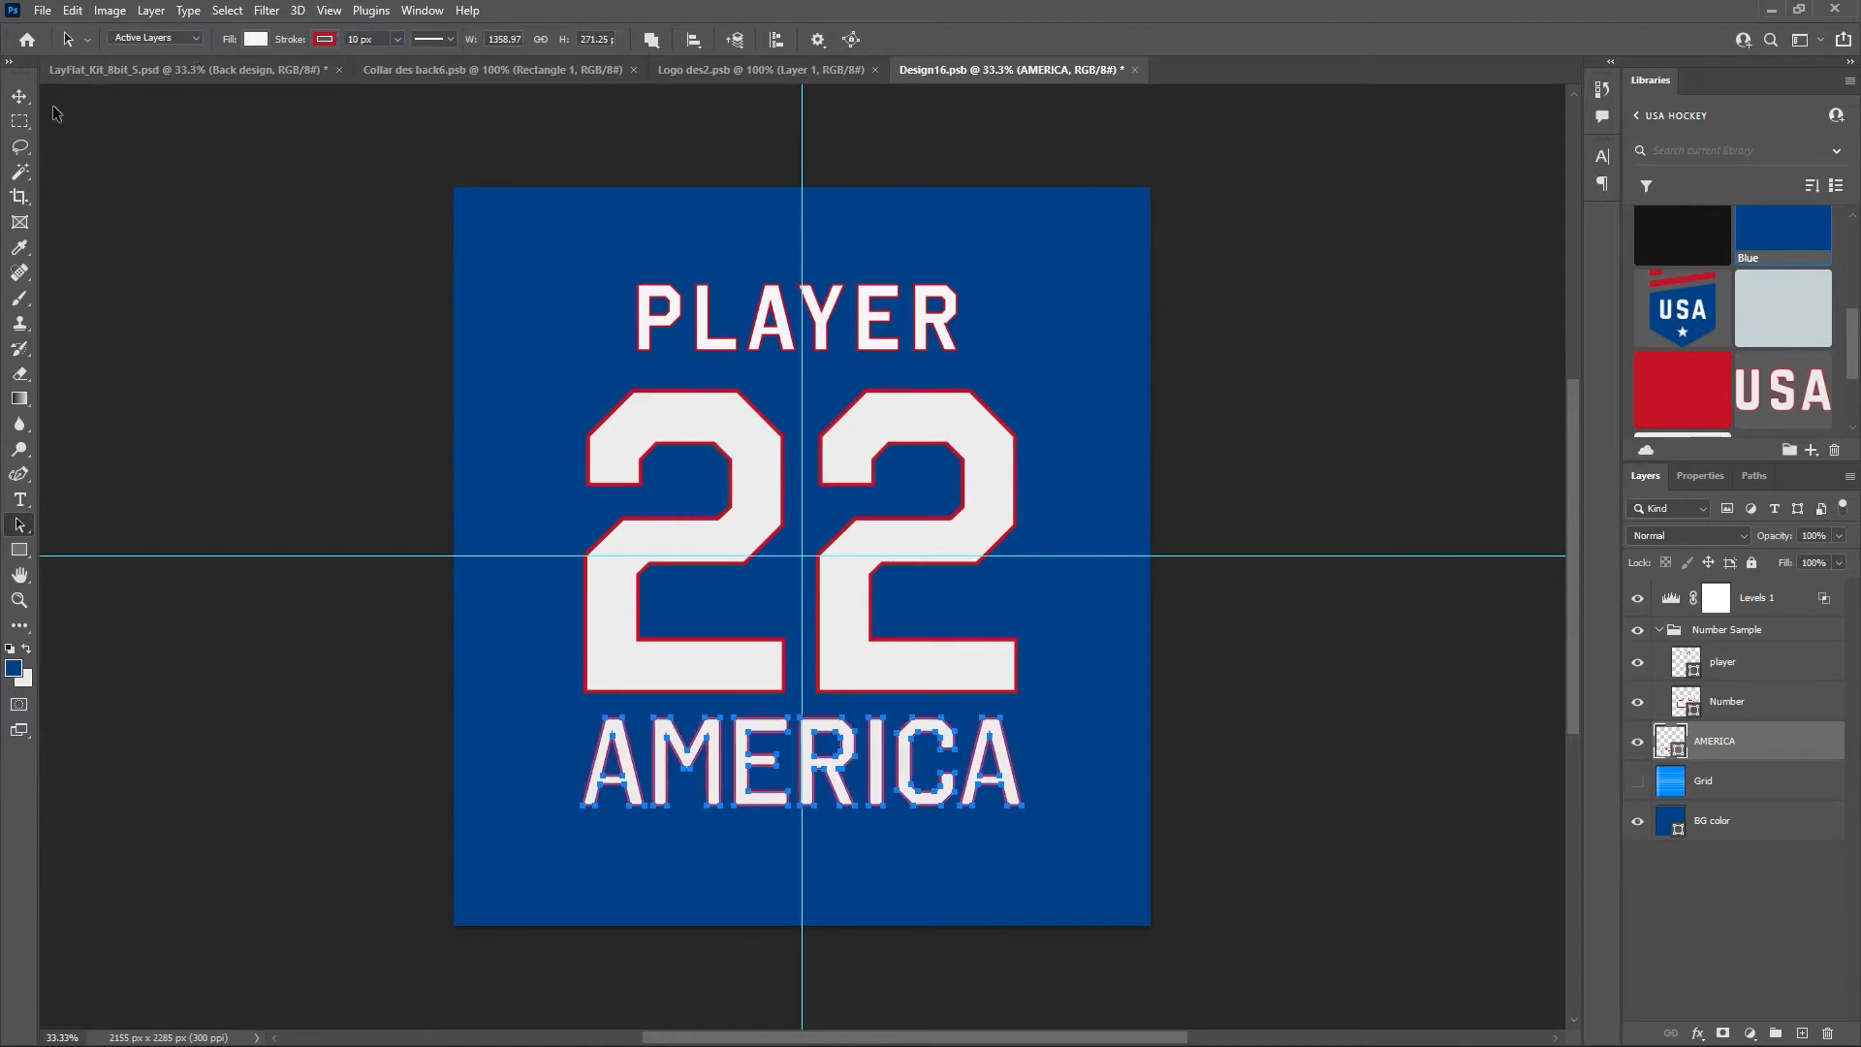
# Move the AMERICA shape up above the number, over the PLAYER lettering.
pyautogui.click(22, 97)
pyautogui.moveTo(814, 722); pyautogui.dragTo(812, 291)
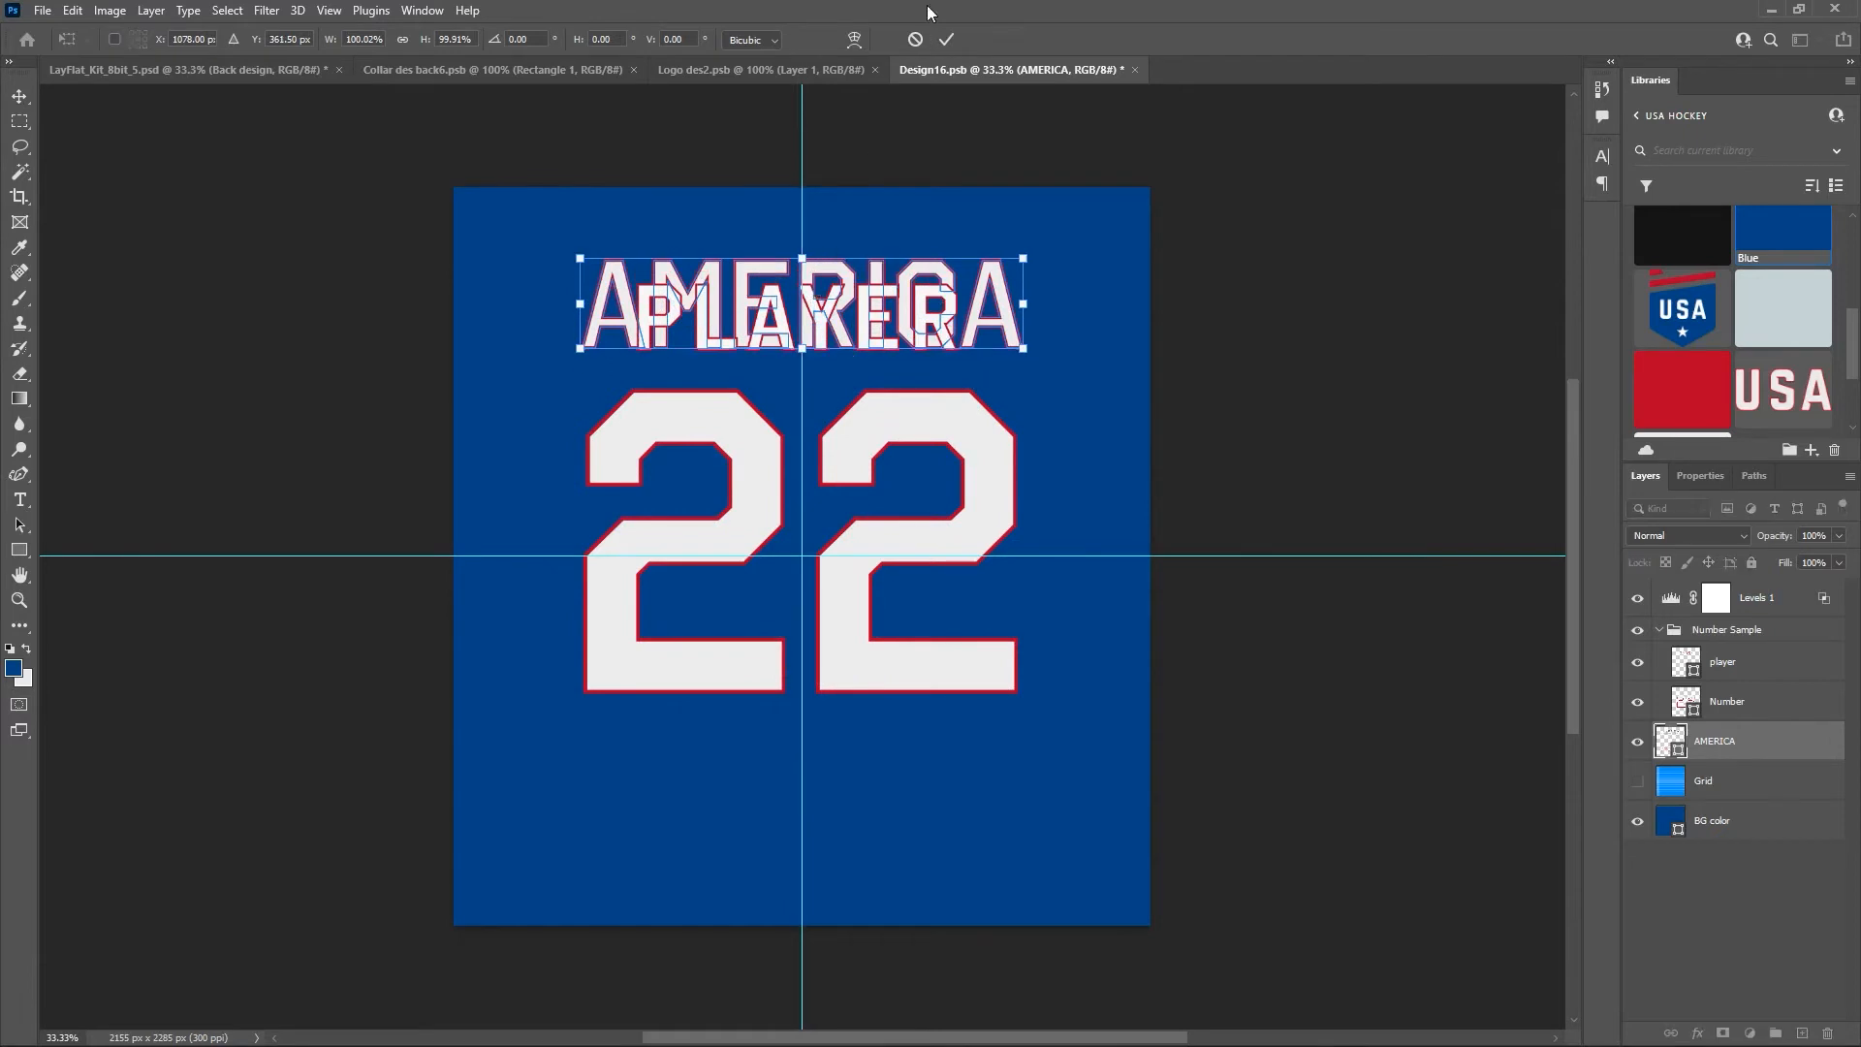
pyautogui.click(947, 38)
# Delete the player layer and move the Number and AMERICA shapes slightly upward together.
pyautogui.click(1747, 676)
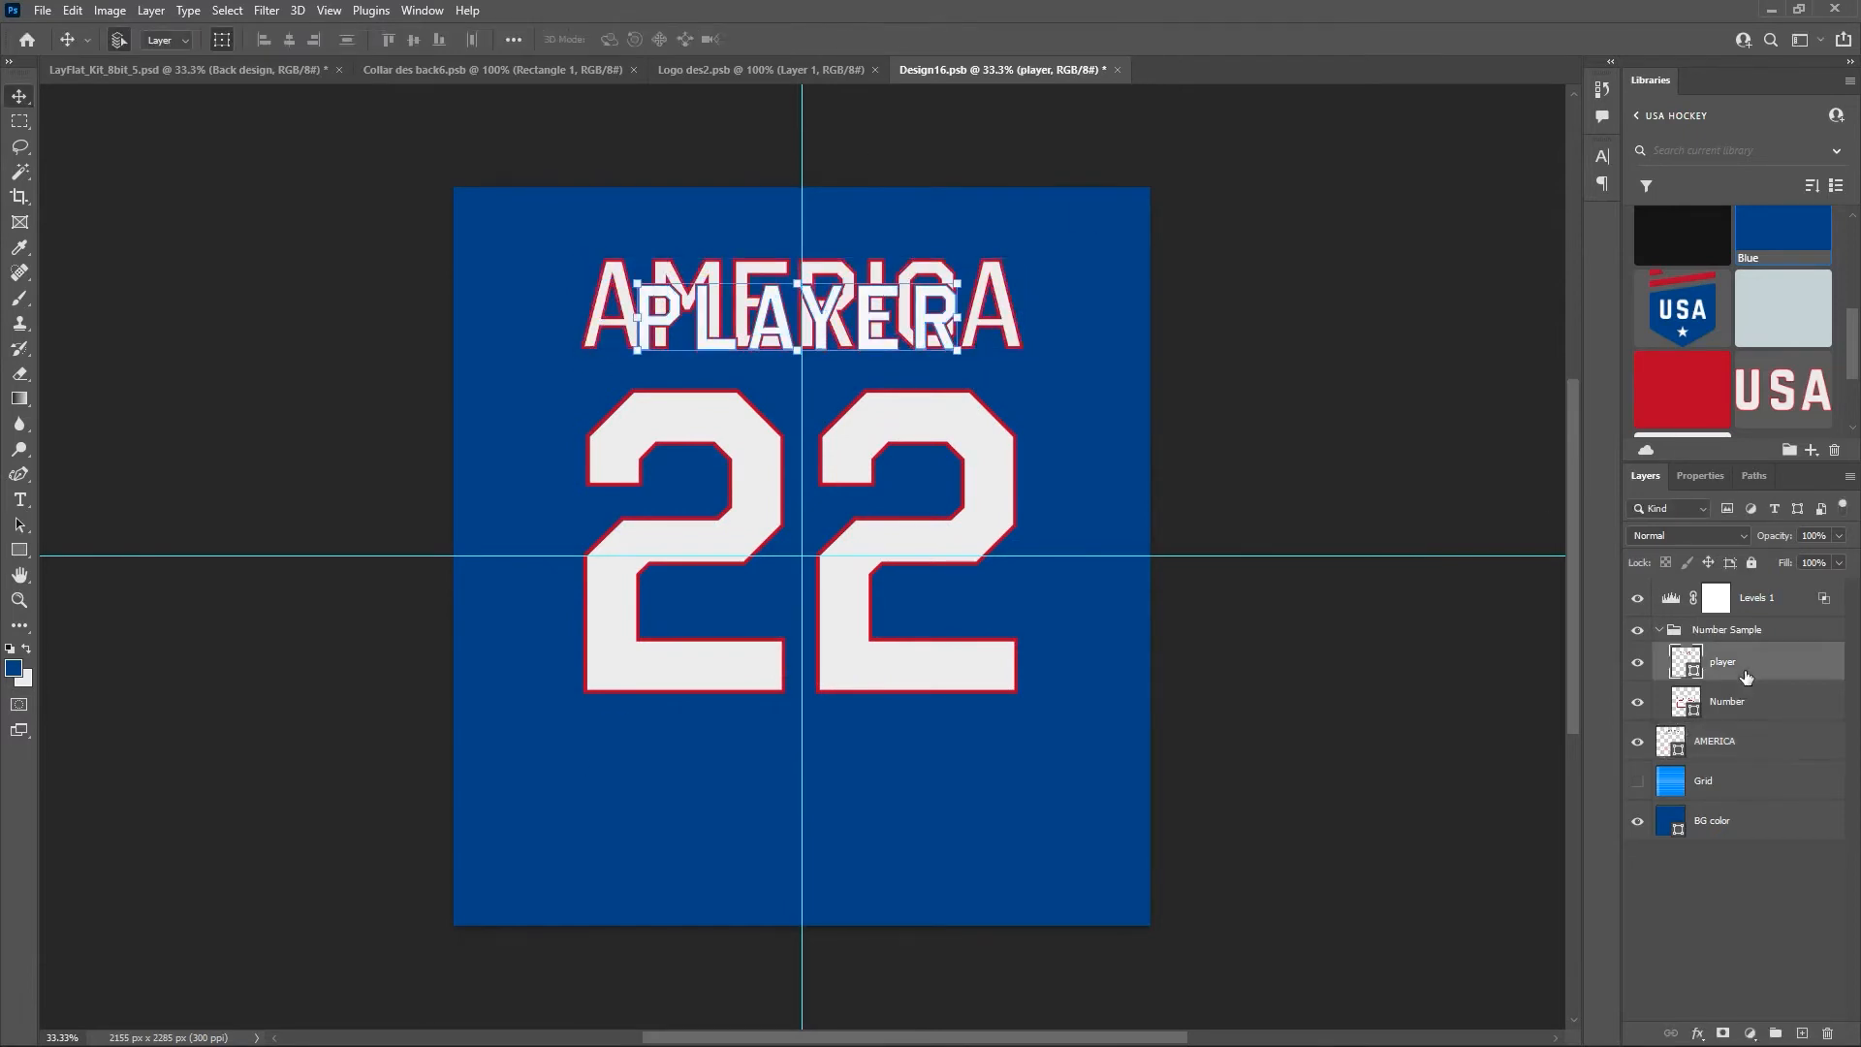
pyautogui.press('Delete')
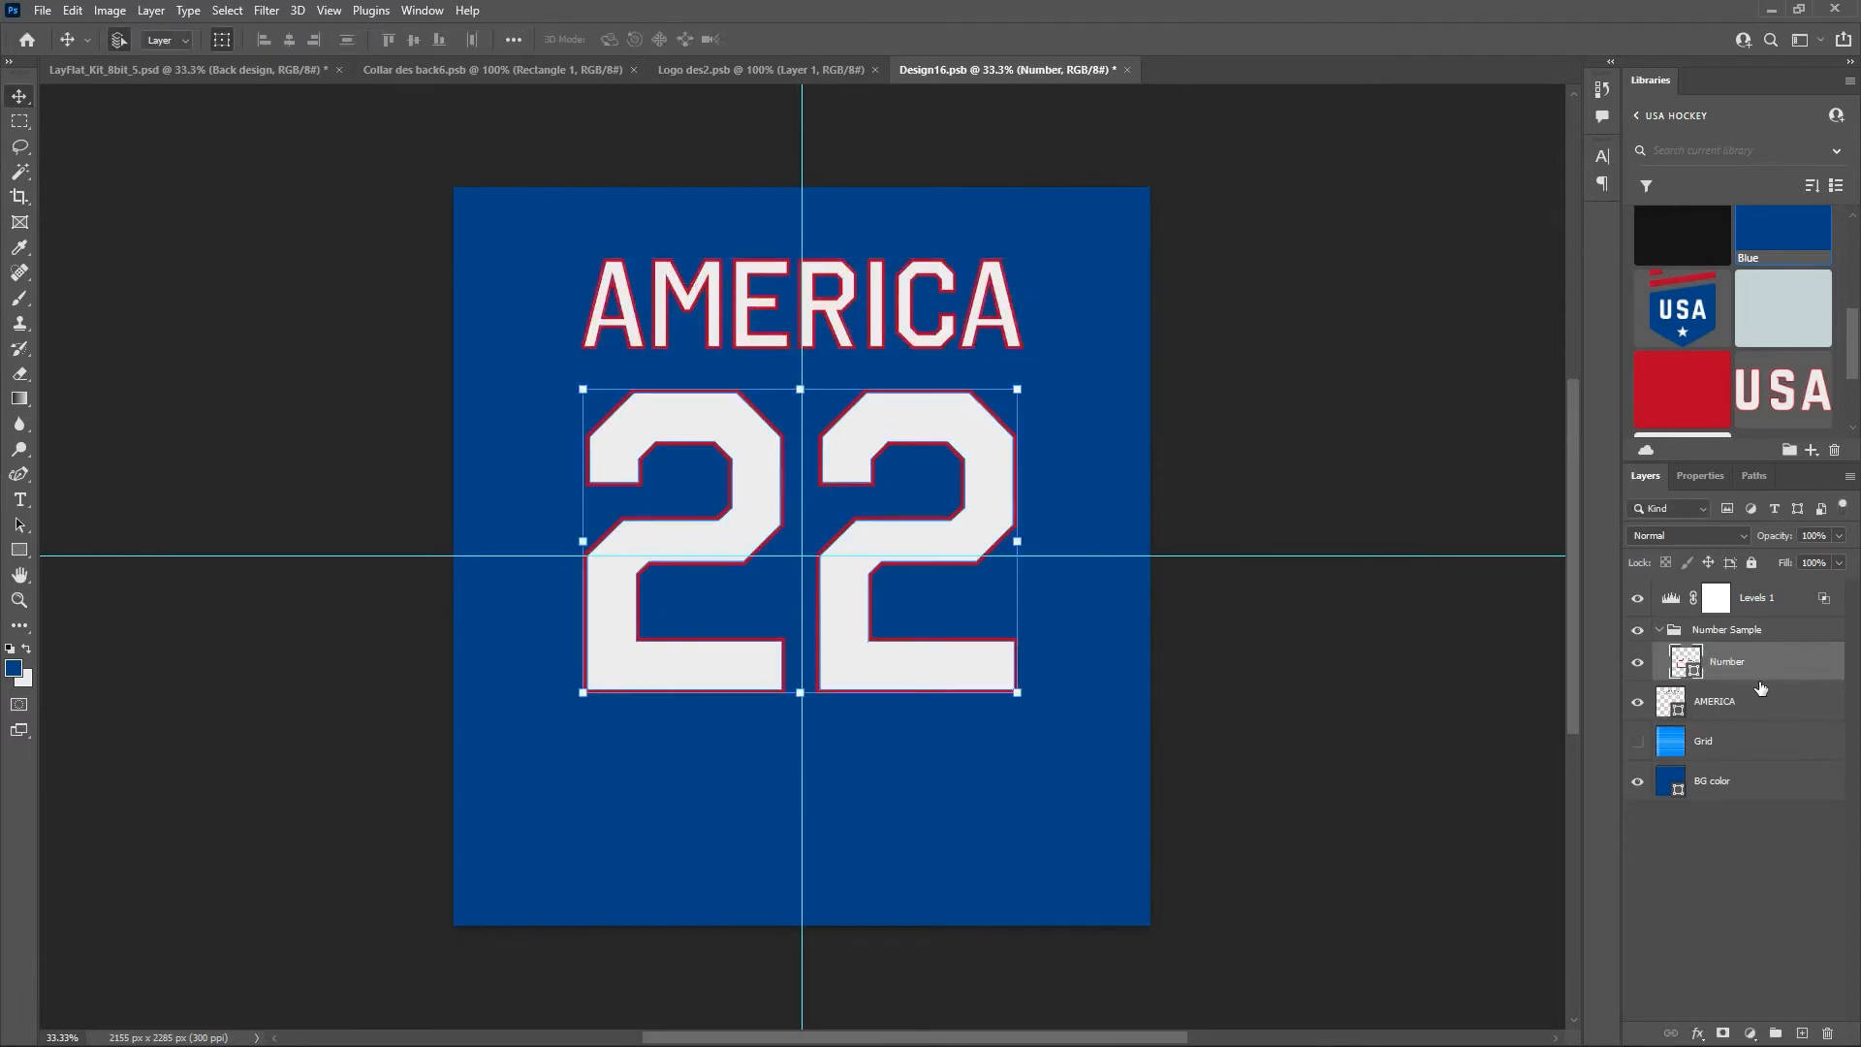
pyautogui.keyDown('ctrl'); pyautogui.click(1754, 696); pyautogui.keyUp('ctrl')
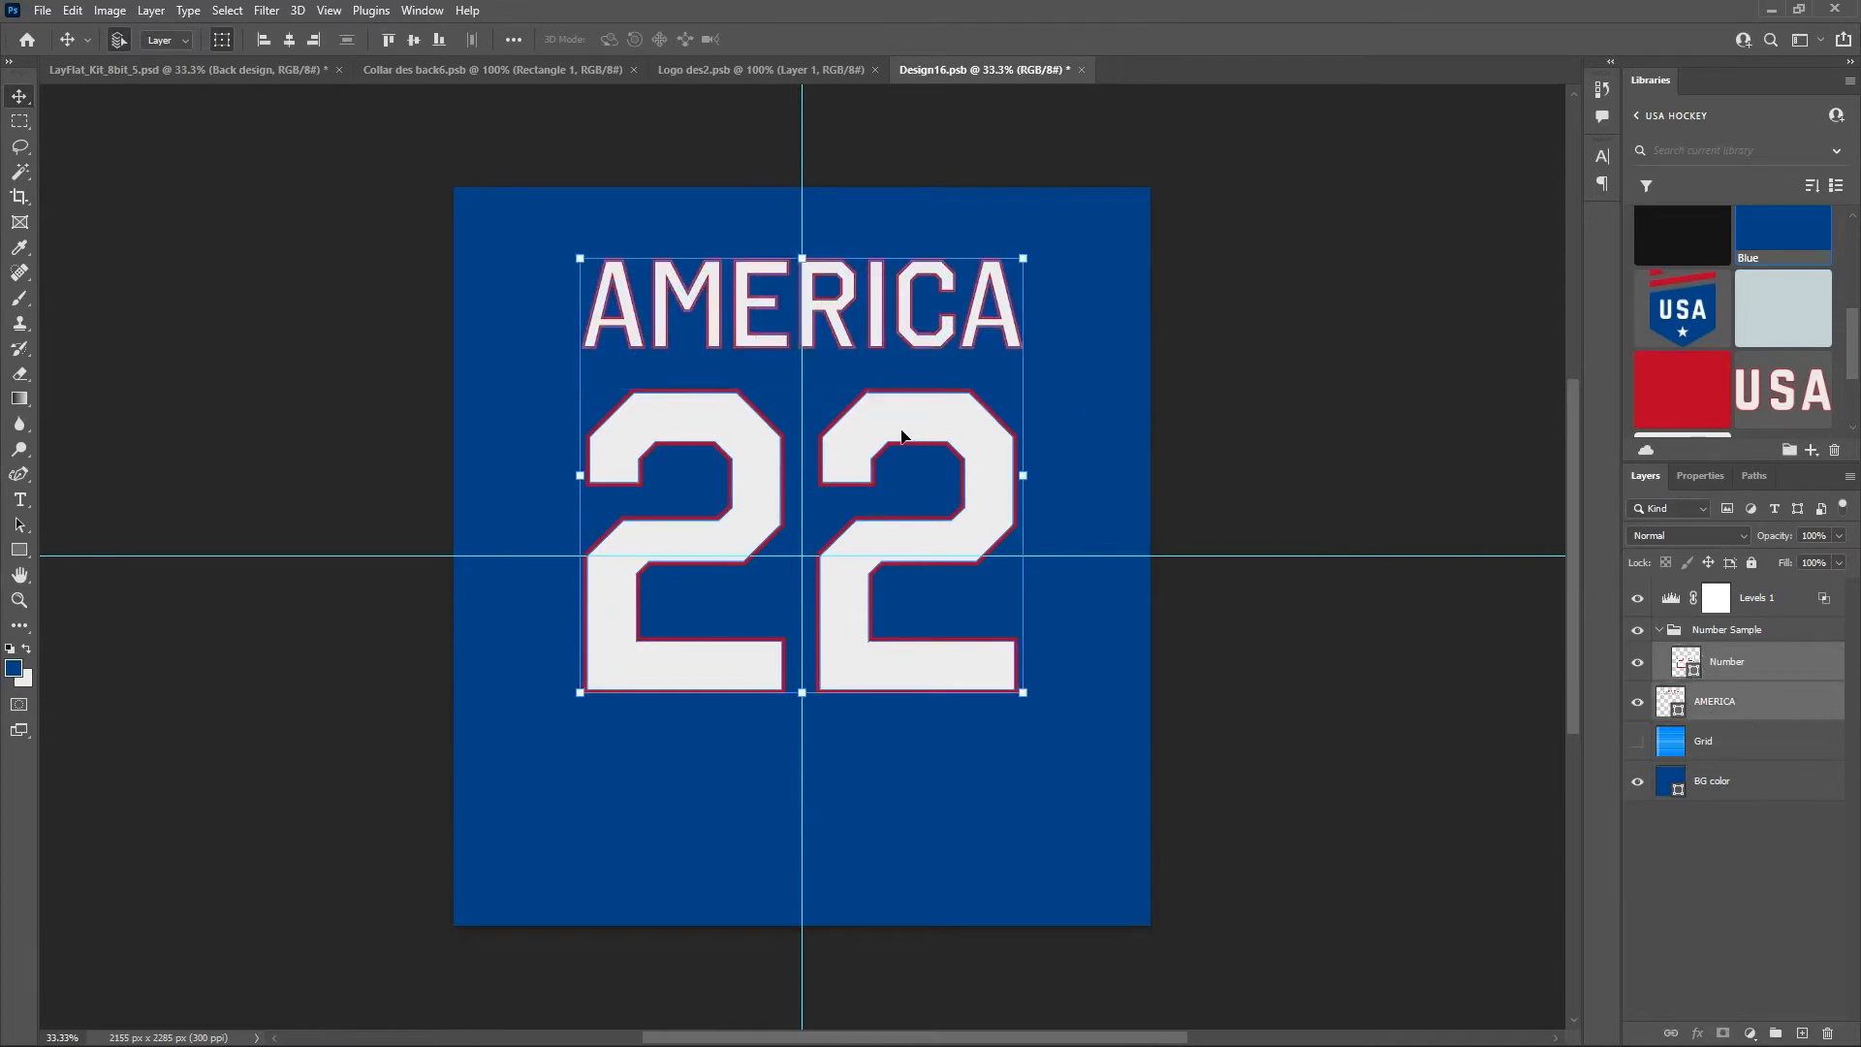
pyautogui.moveTo(904, 430)
pyautogui.mouseDown()
pyautogui.moveTo(905, 397)
pyautogui.moveTo(927, 405)
pyautogui.mouseUp()
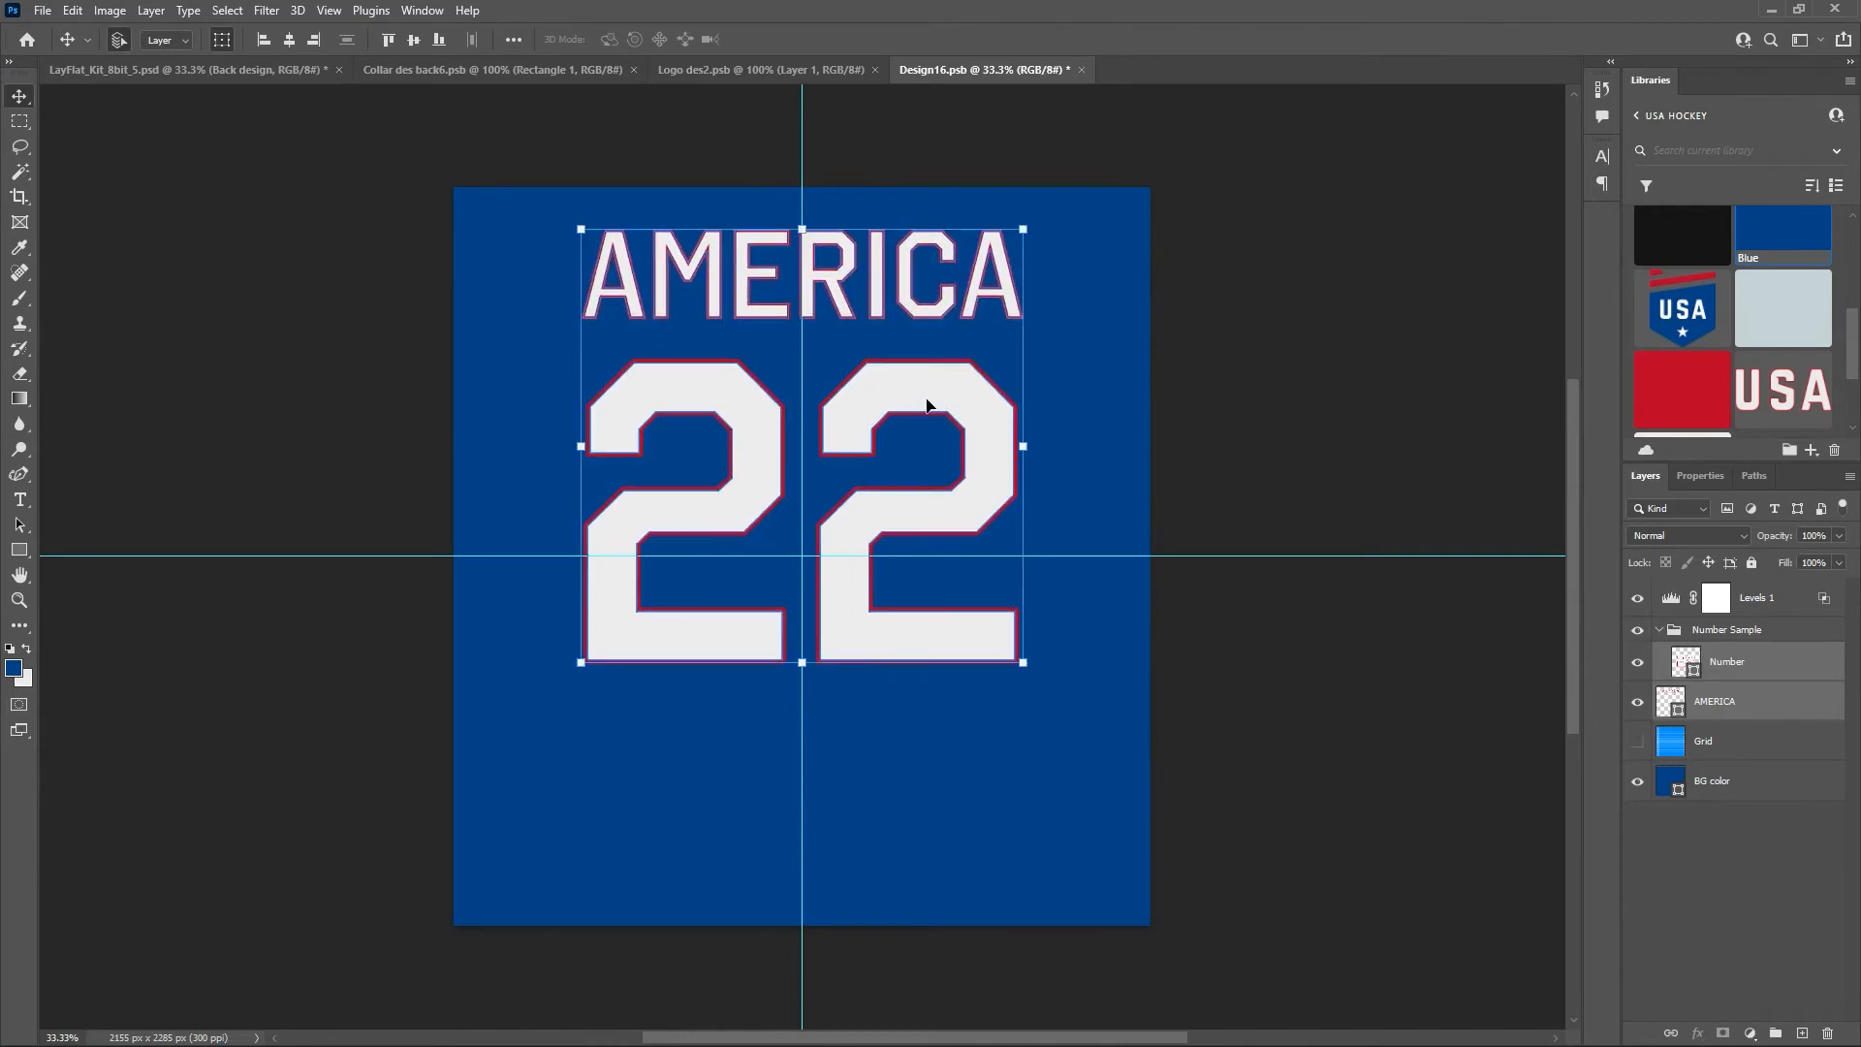
# Hide the BG color layer, save Design16.psb and return to the LayFlat_Kit_8bit_5.psd mockup.
pyautogui.click(1636, 784)
pyautogui.hotkey('ctrl', 's')
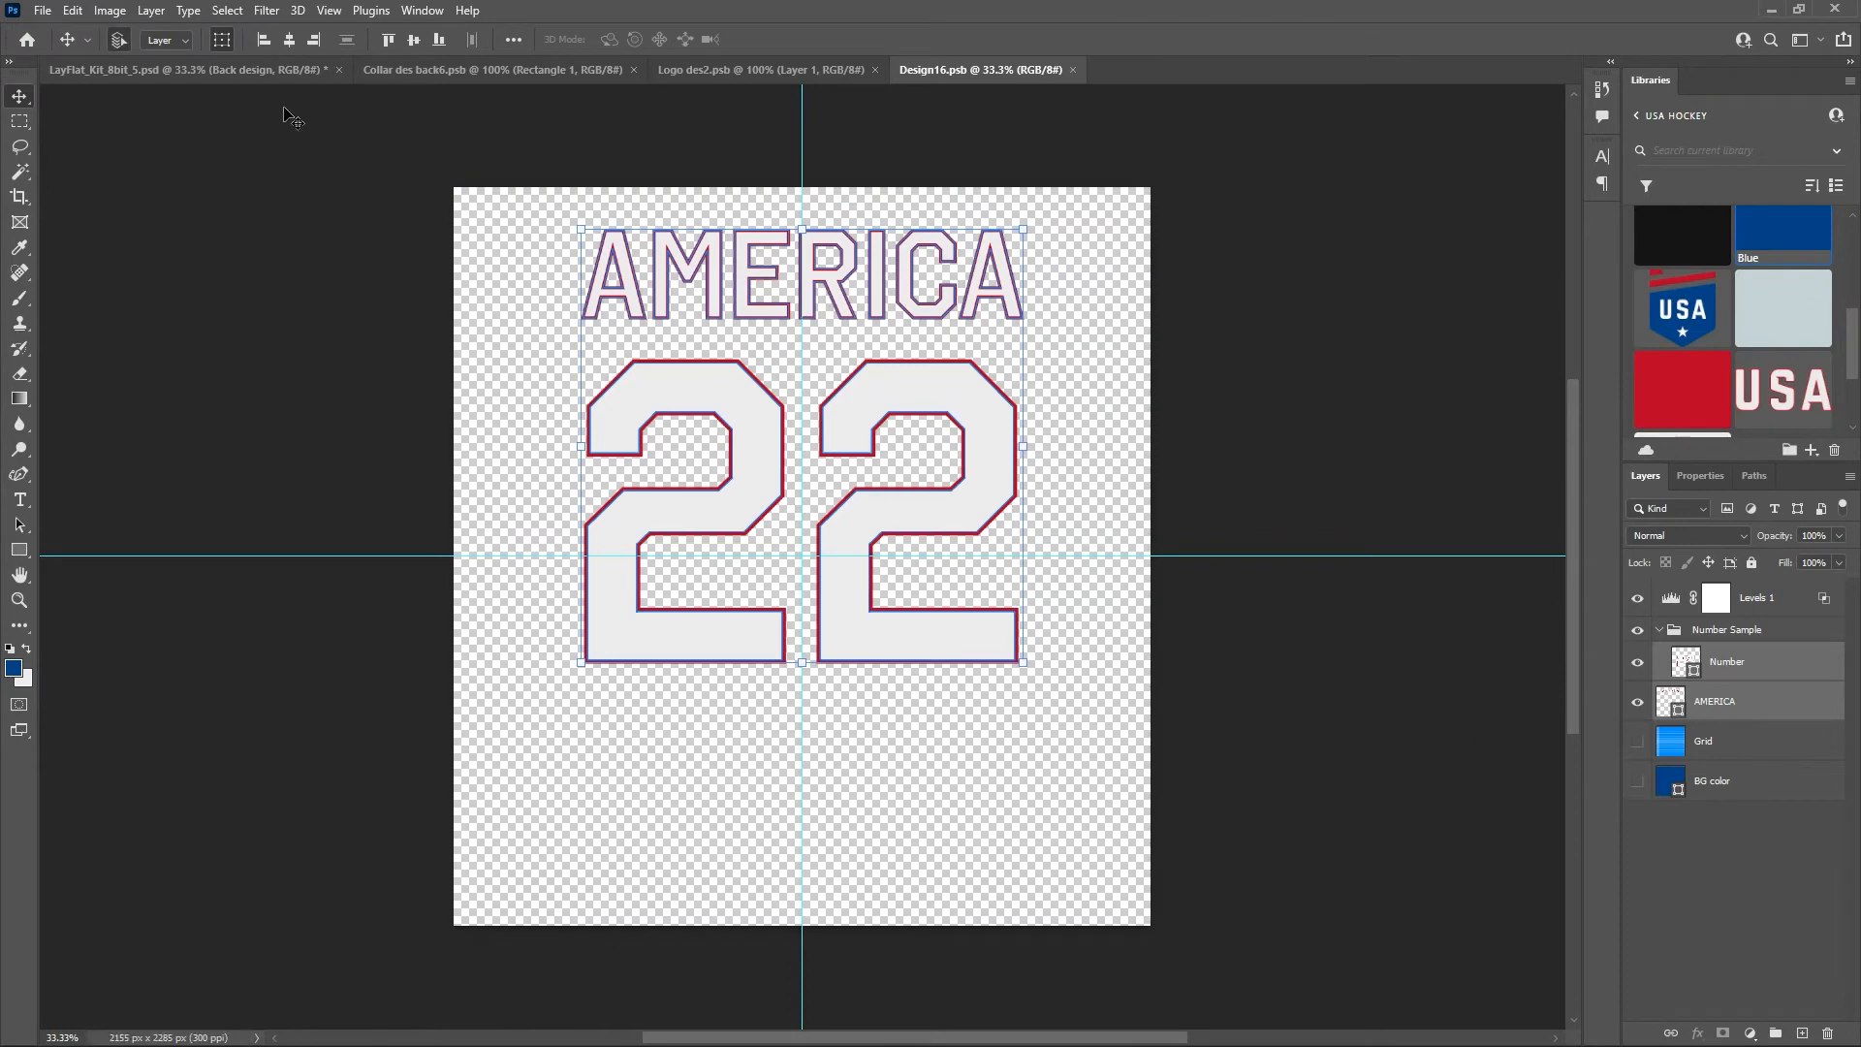
pyautogui.click(240, 72)
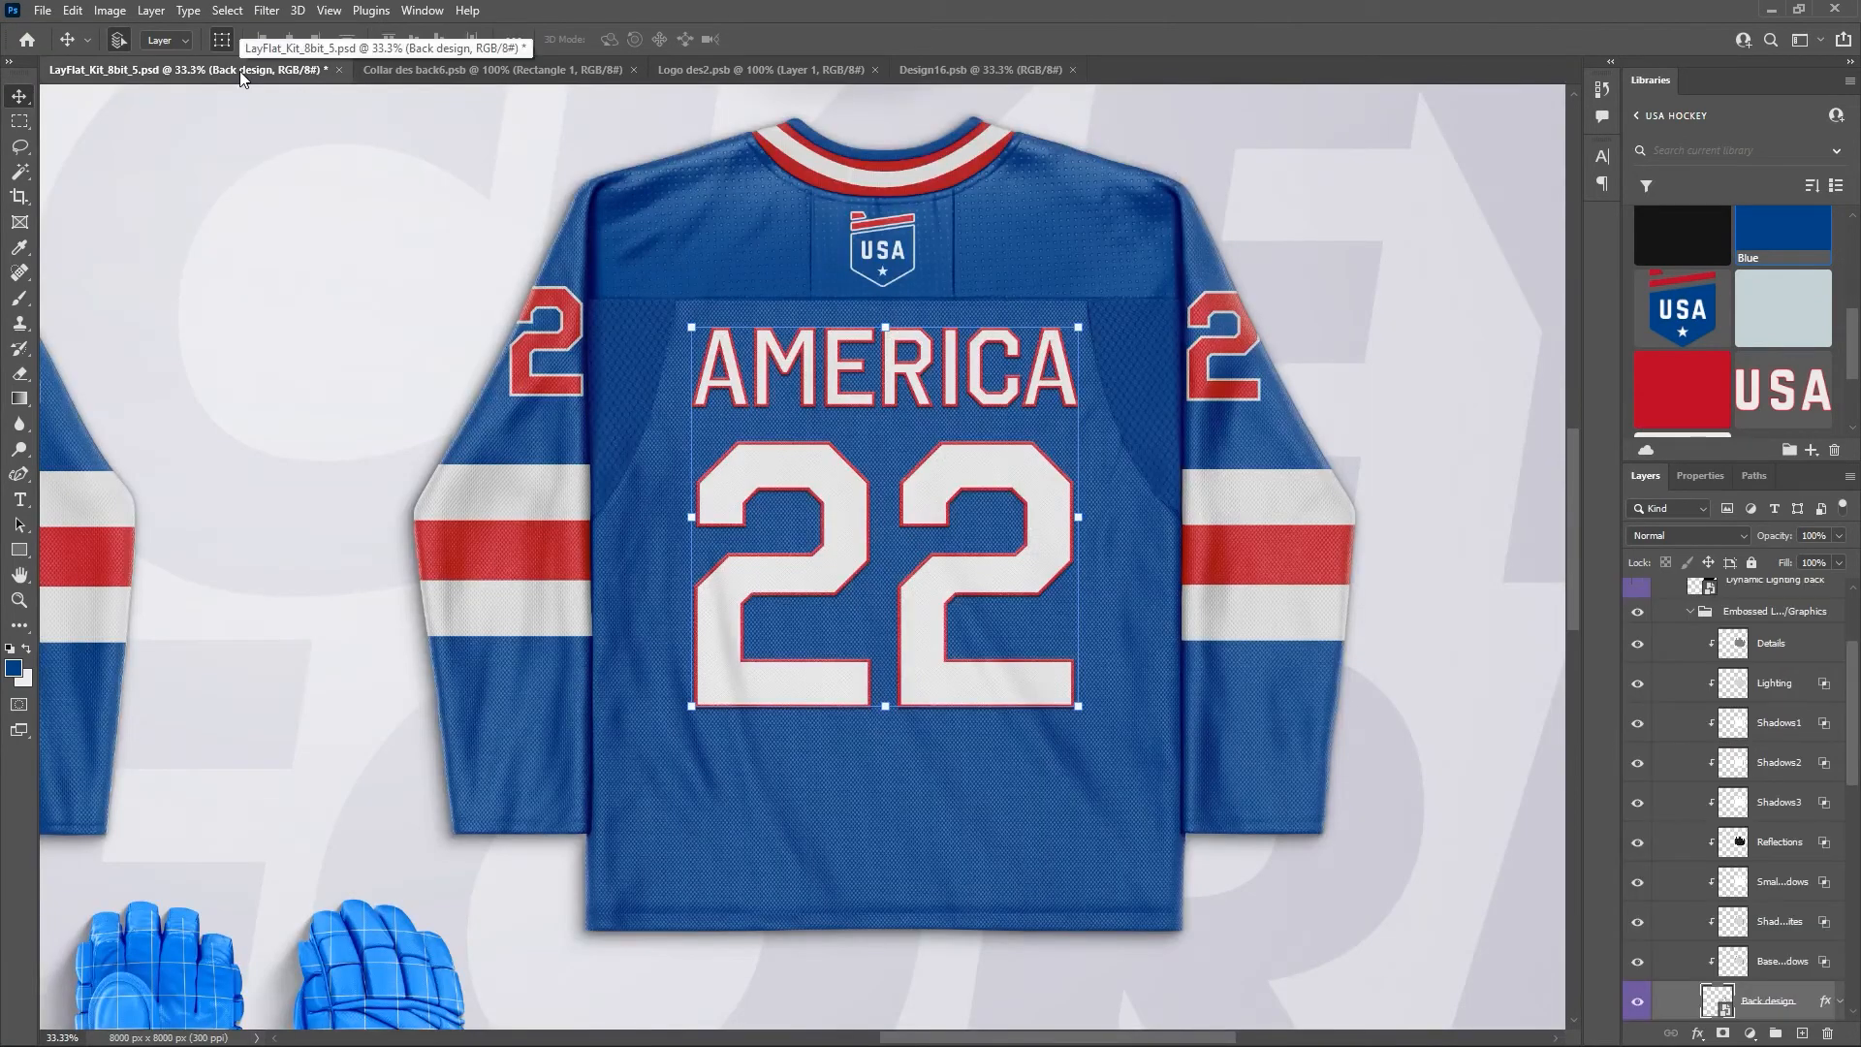
# Compare the AMERICA name and the number on the back jersey with the LayFlat_Kit_USA reference layer.
pyautogui.moveTo(1854, 690); pyautogui.dragTo(1857, 615)
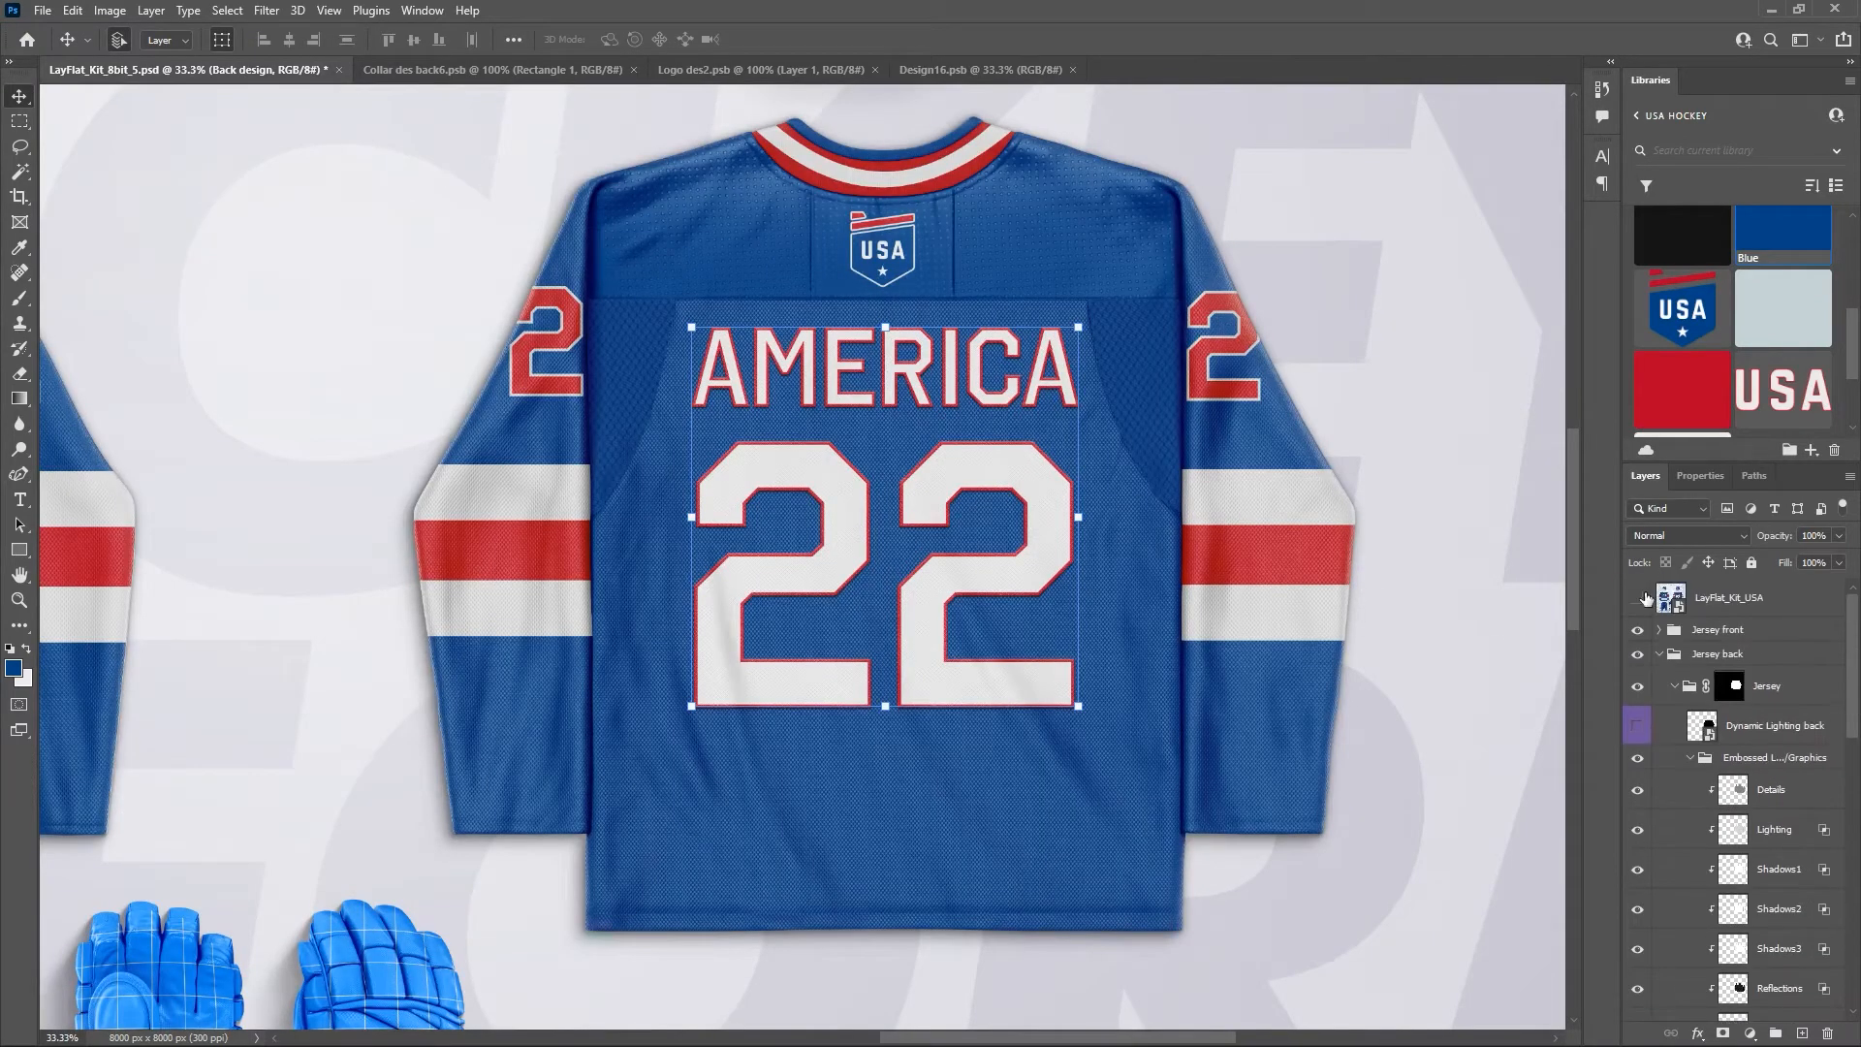
pyautogui.click(1637, 600)
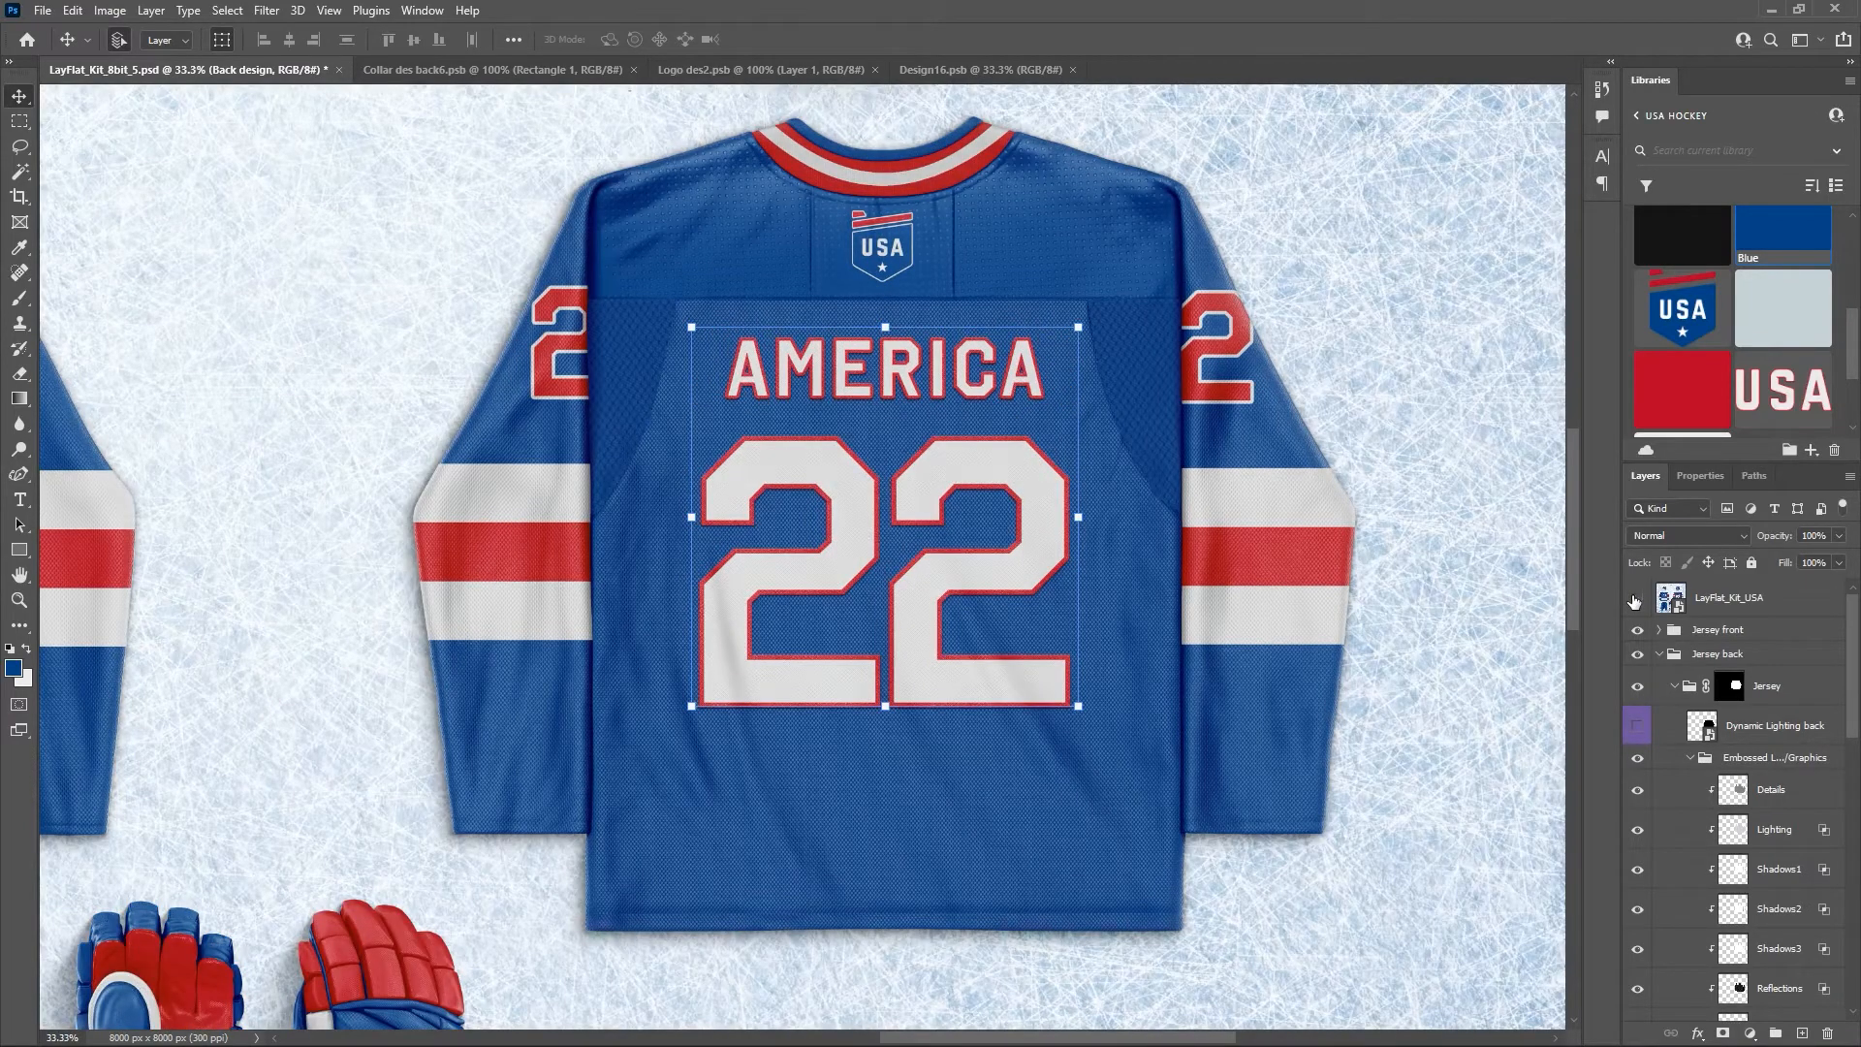
pyautogui.click(1636, 599)
pyautogui.click(1637, 599)
pyautogui.click(1637, 599)
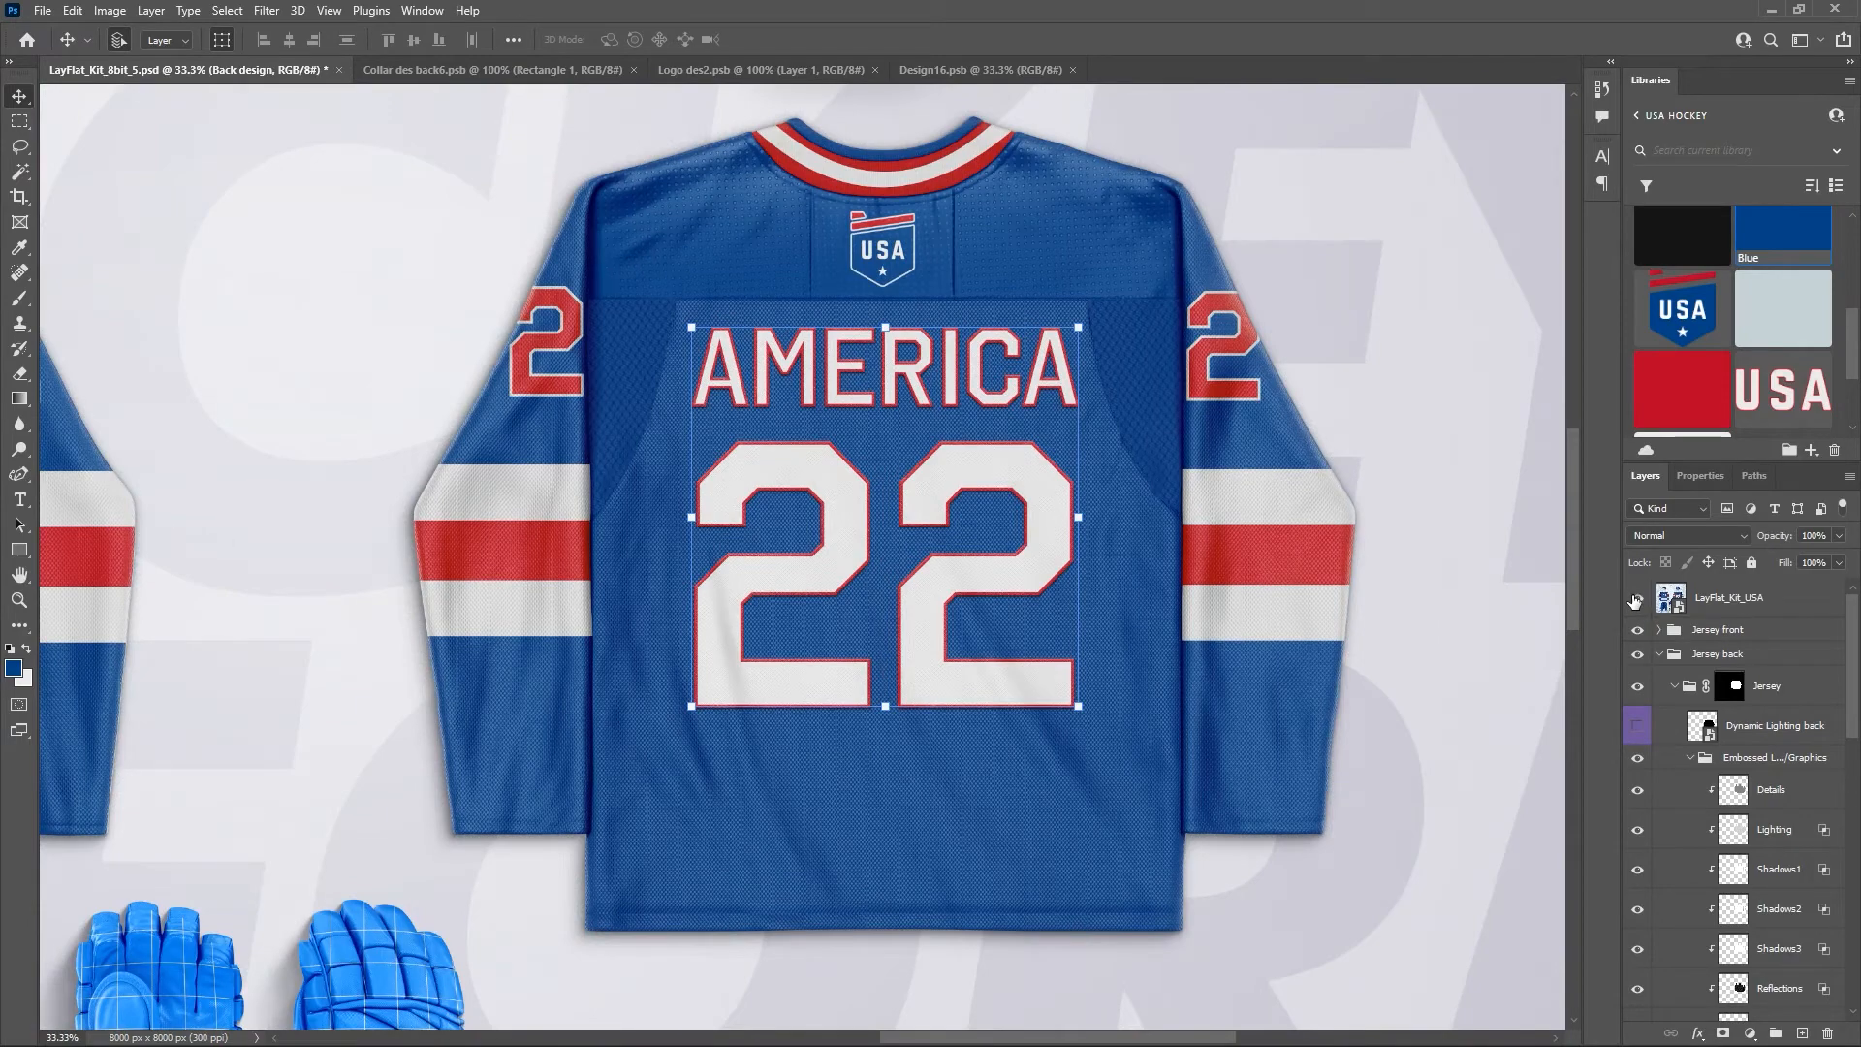
pyautogui.click(1637, 598)
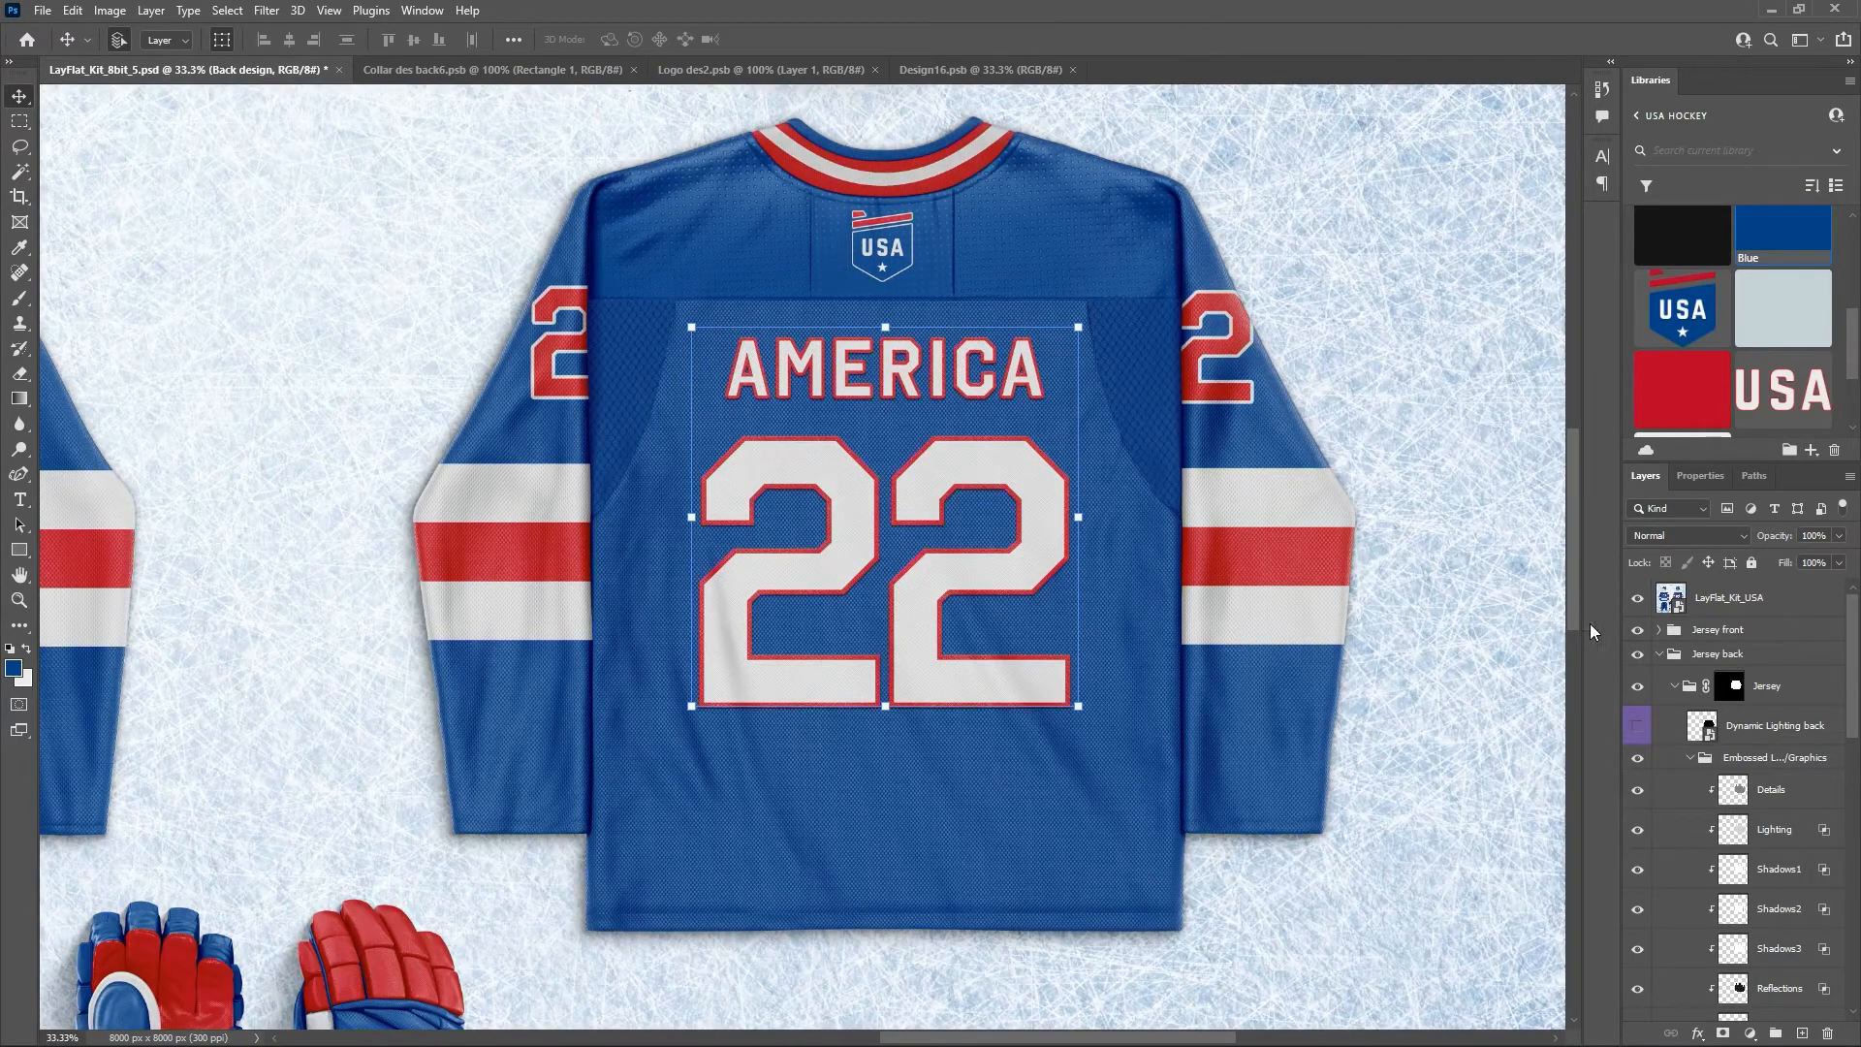
pyautogui.click(1637, 601)
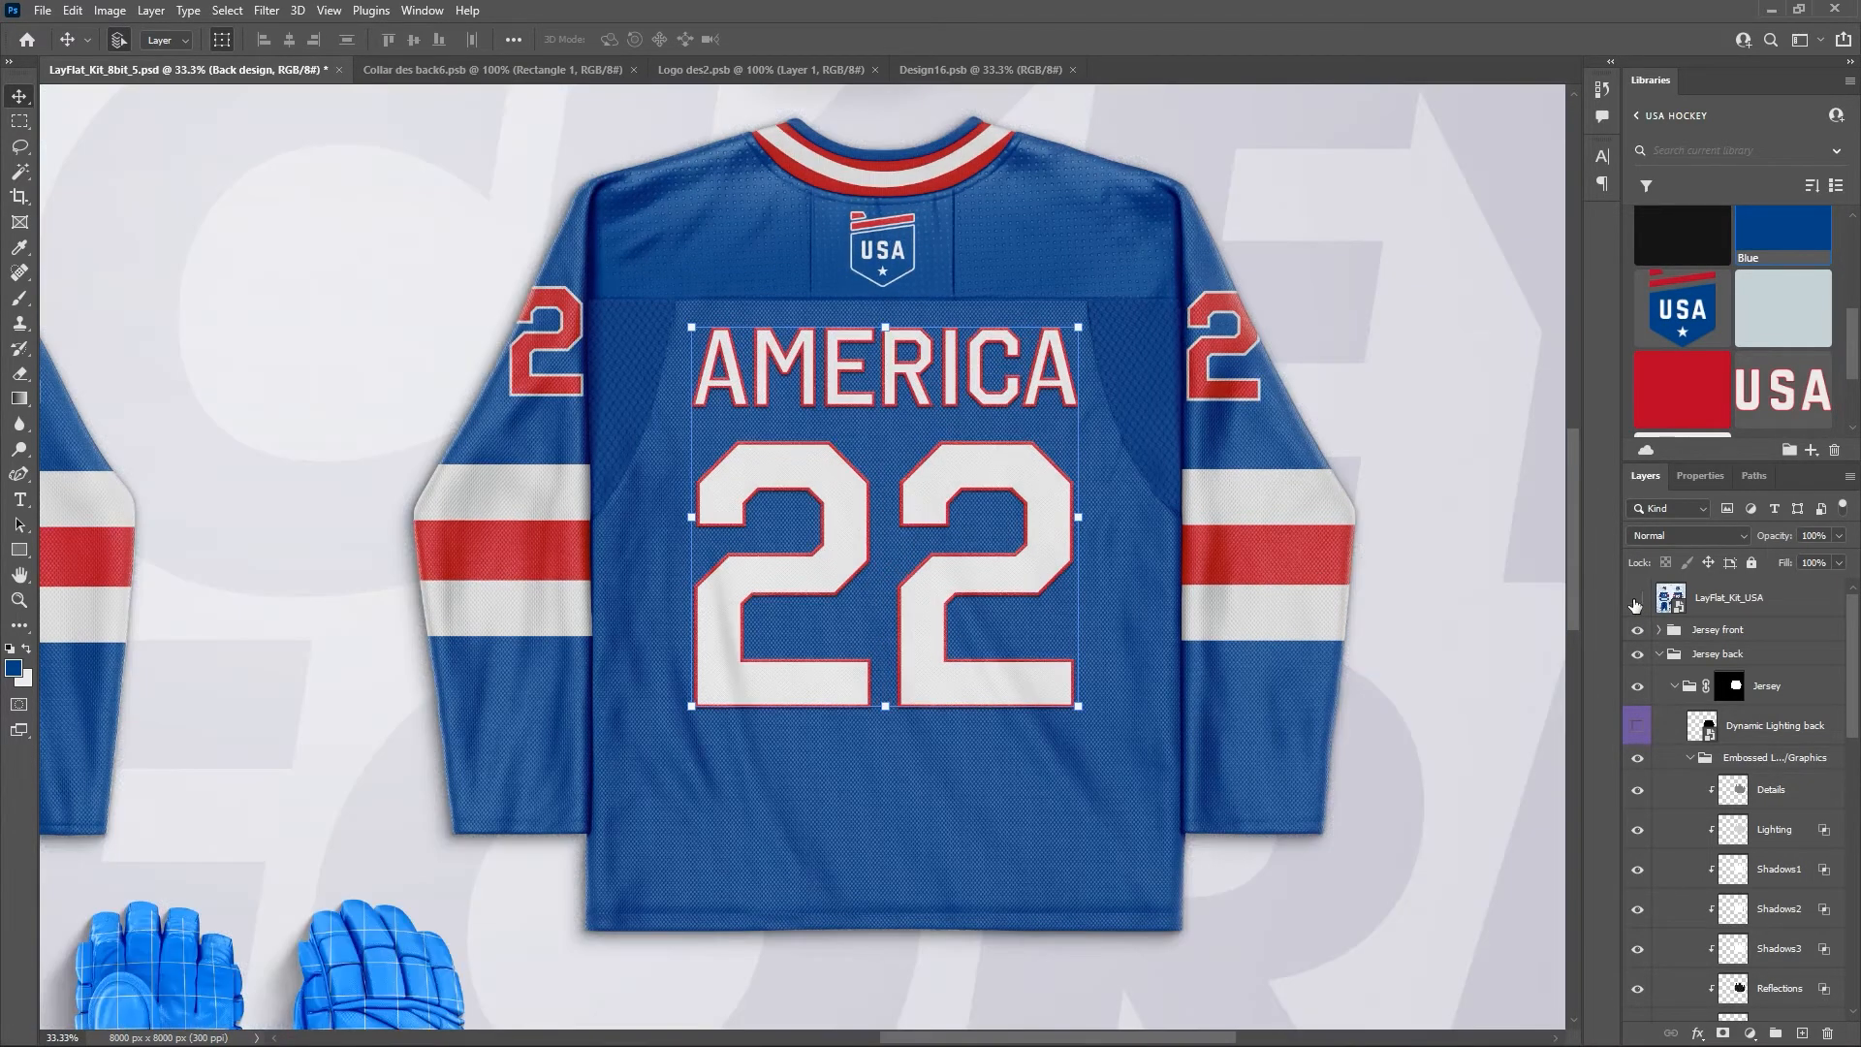
# In Design16.psb, scale the AMERICA shape down to about 83% around its center.
pyautogui.click(975, 81)
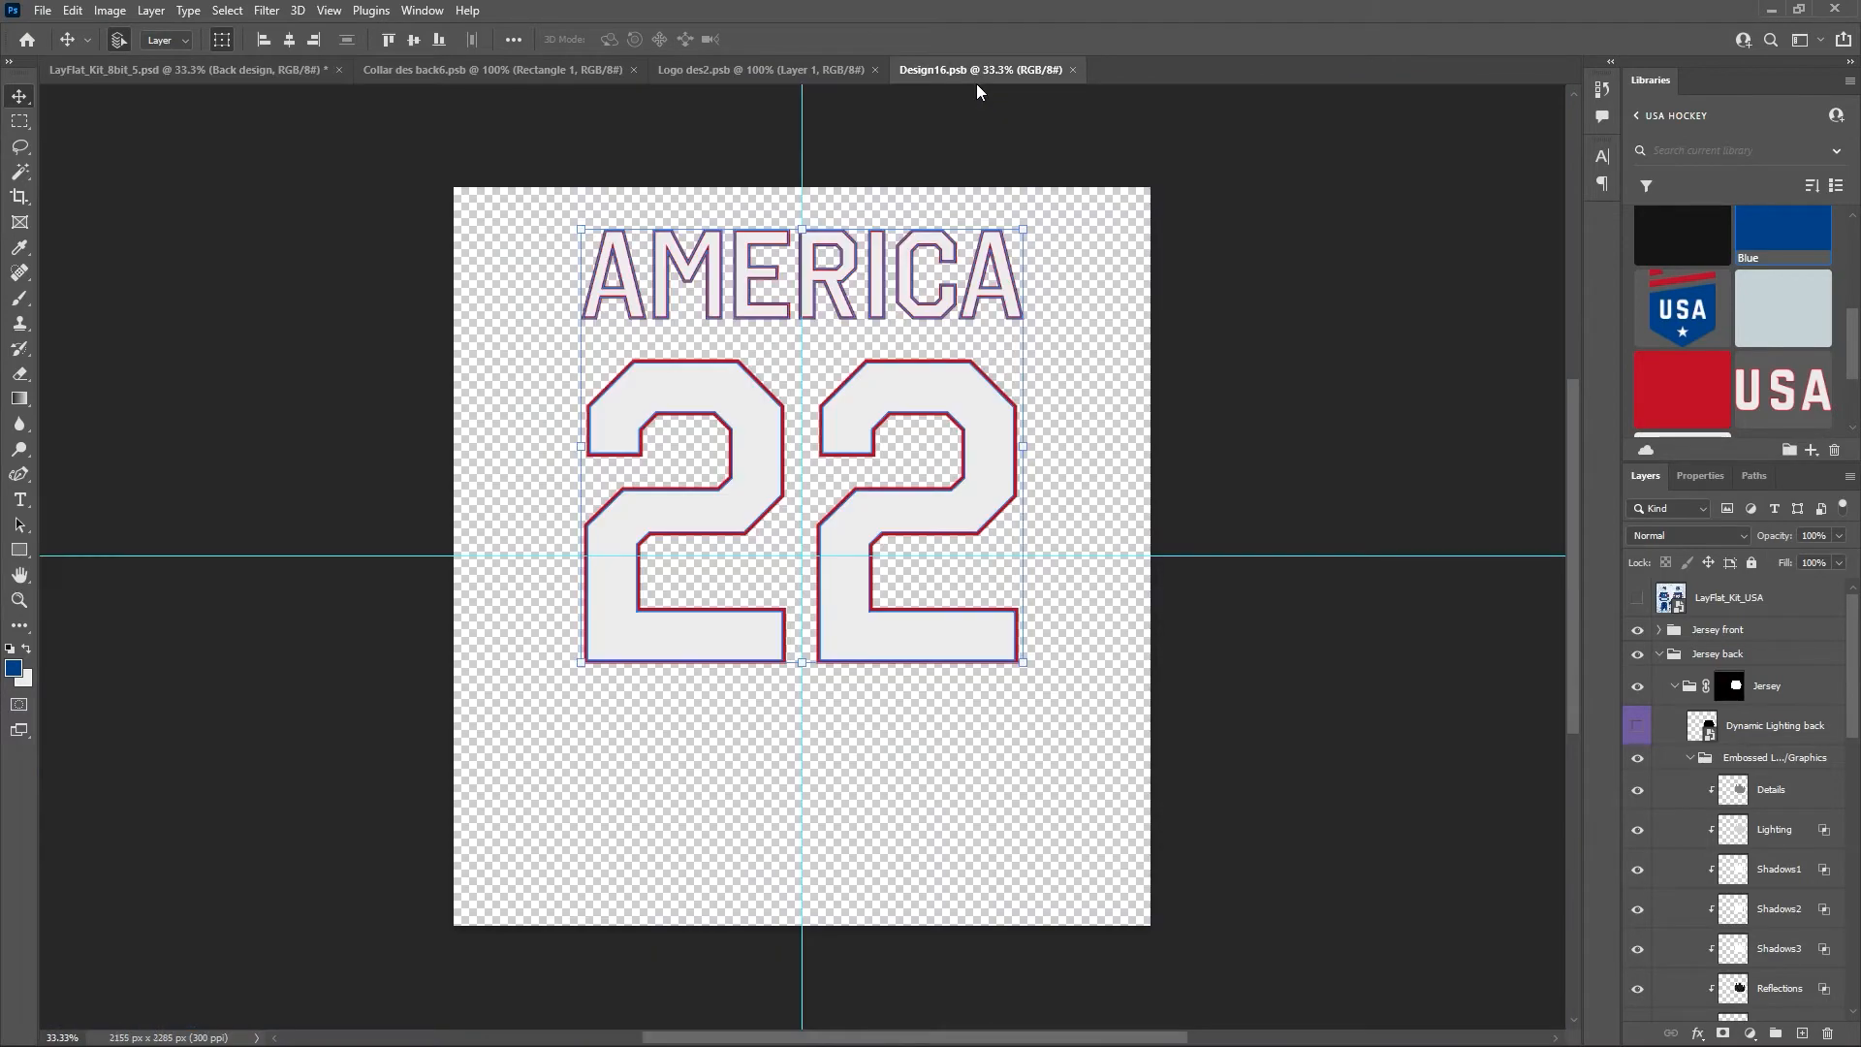
pyautogui.click(1741, 698)
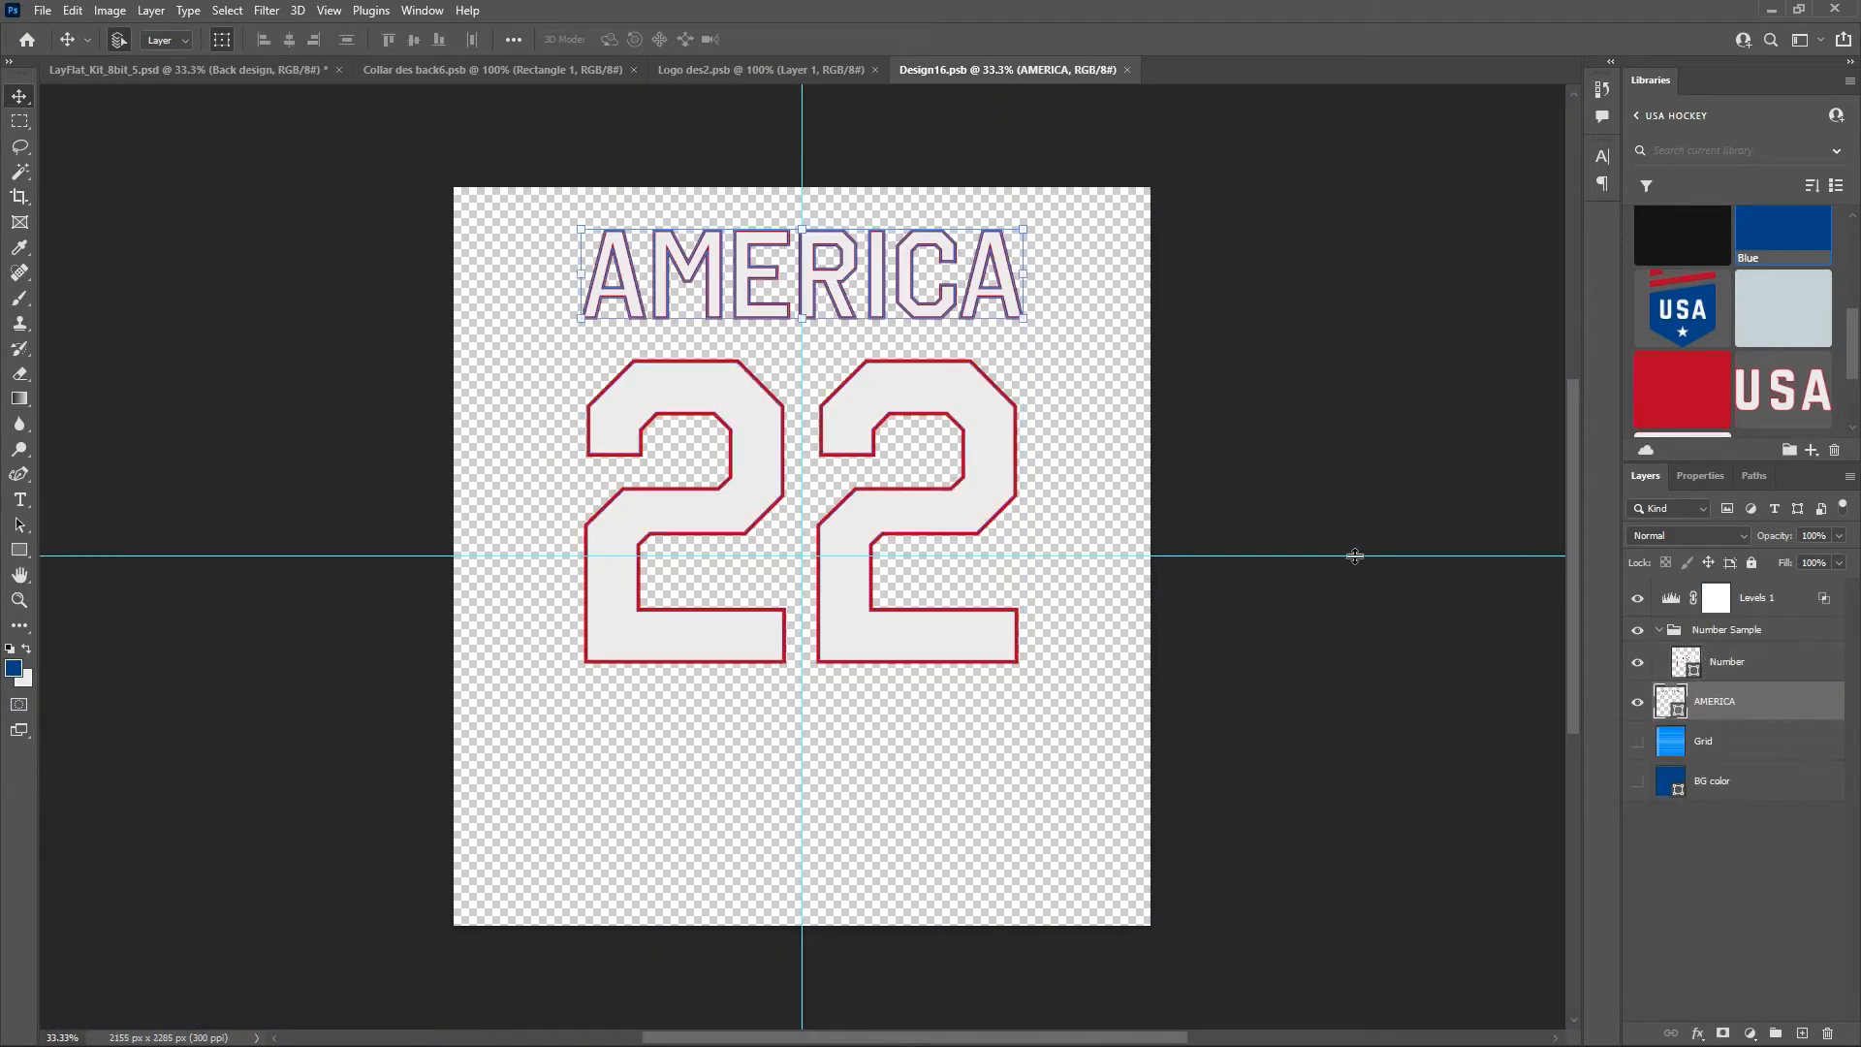
pyautogui.click(803, 229)
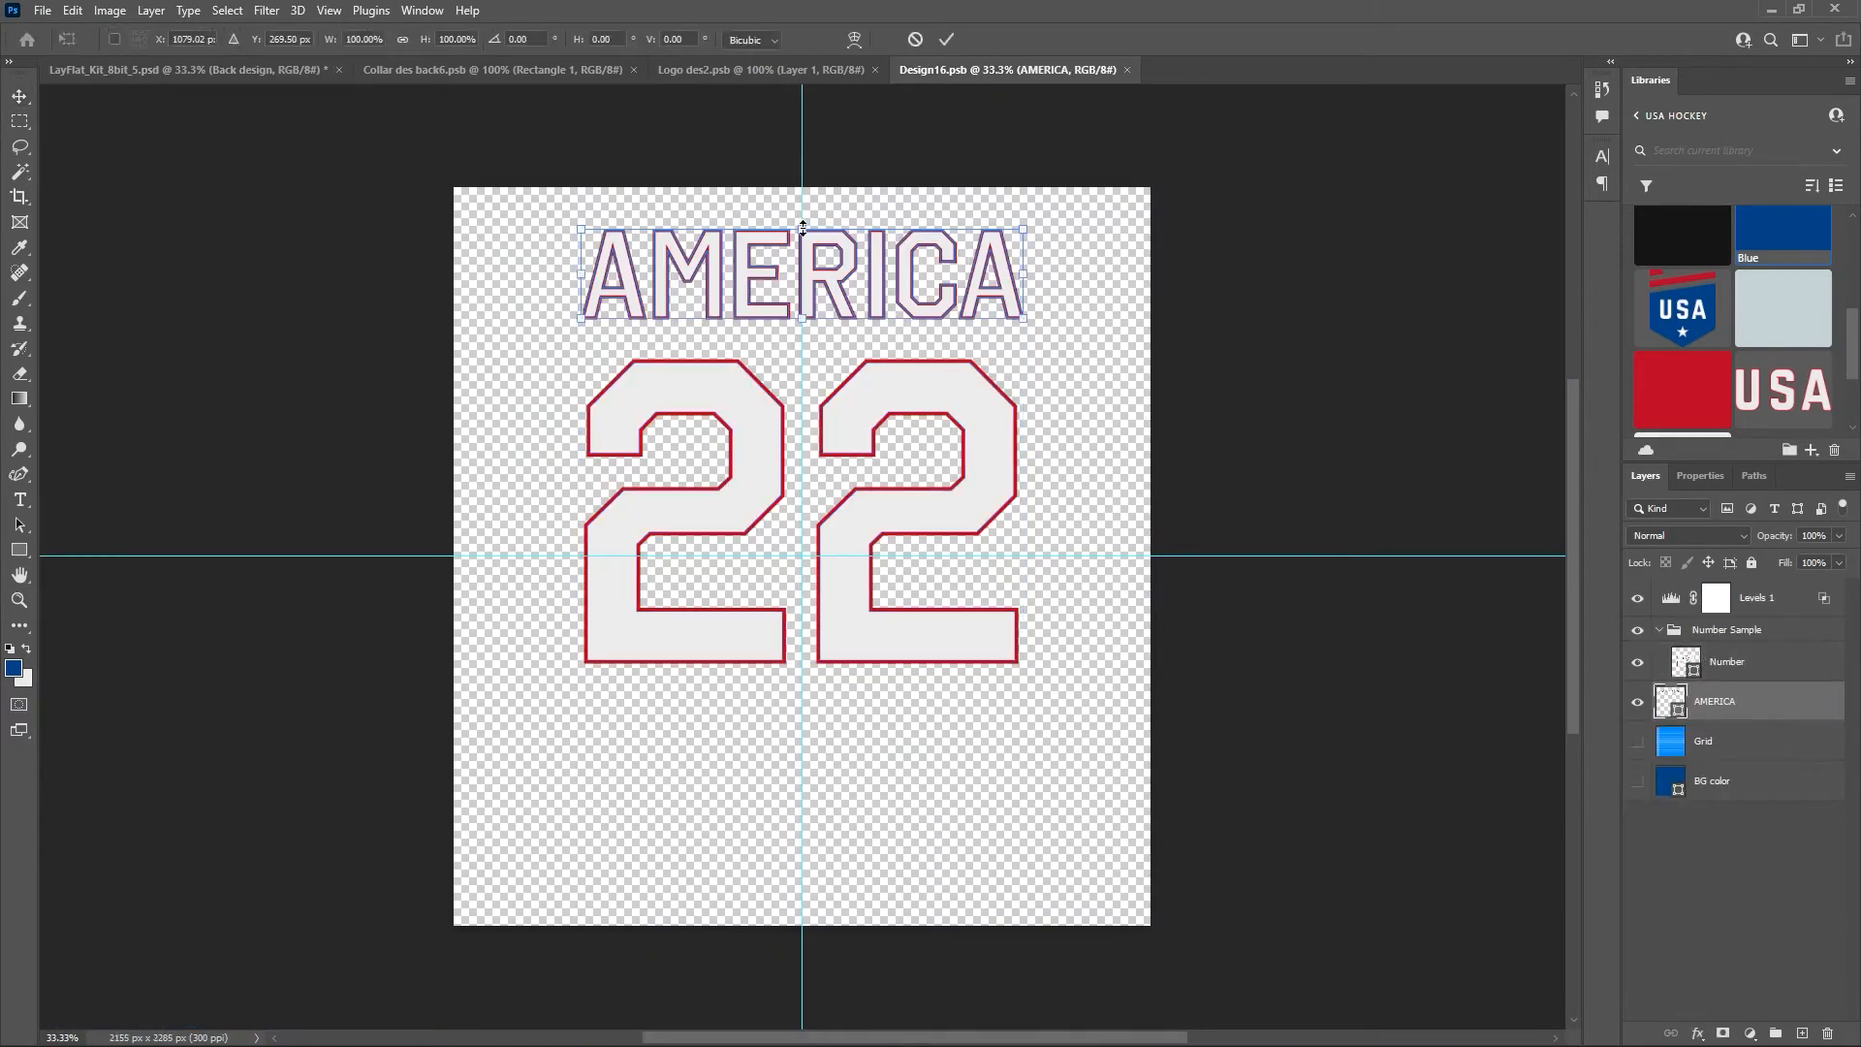
pyautogui.moveTo(803, 229); pyautogui.dragTo(803, 236)
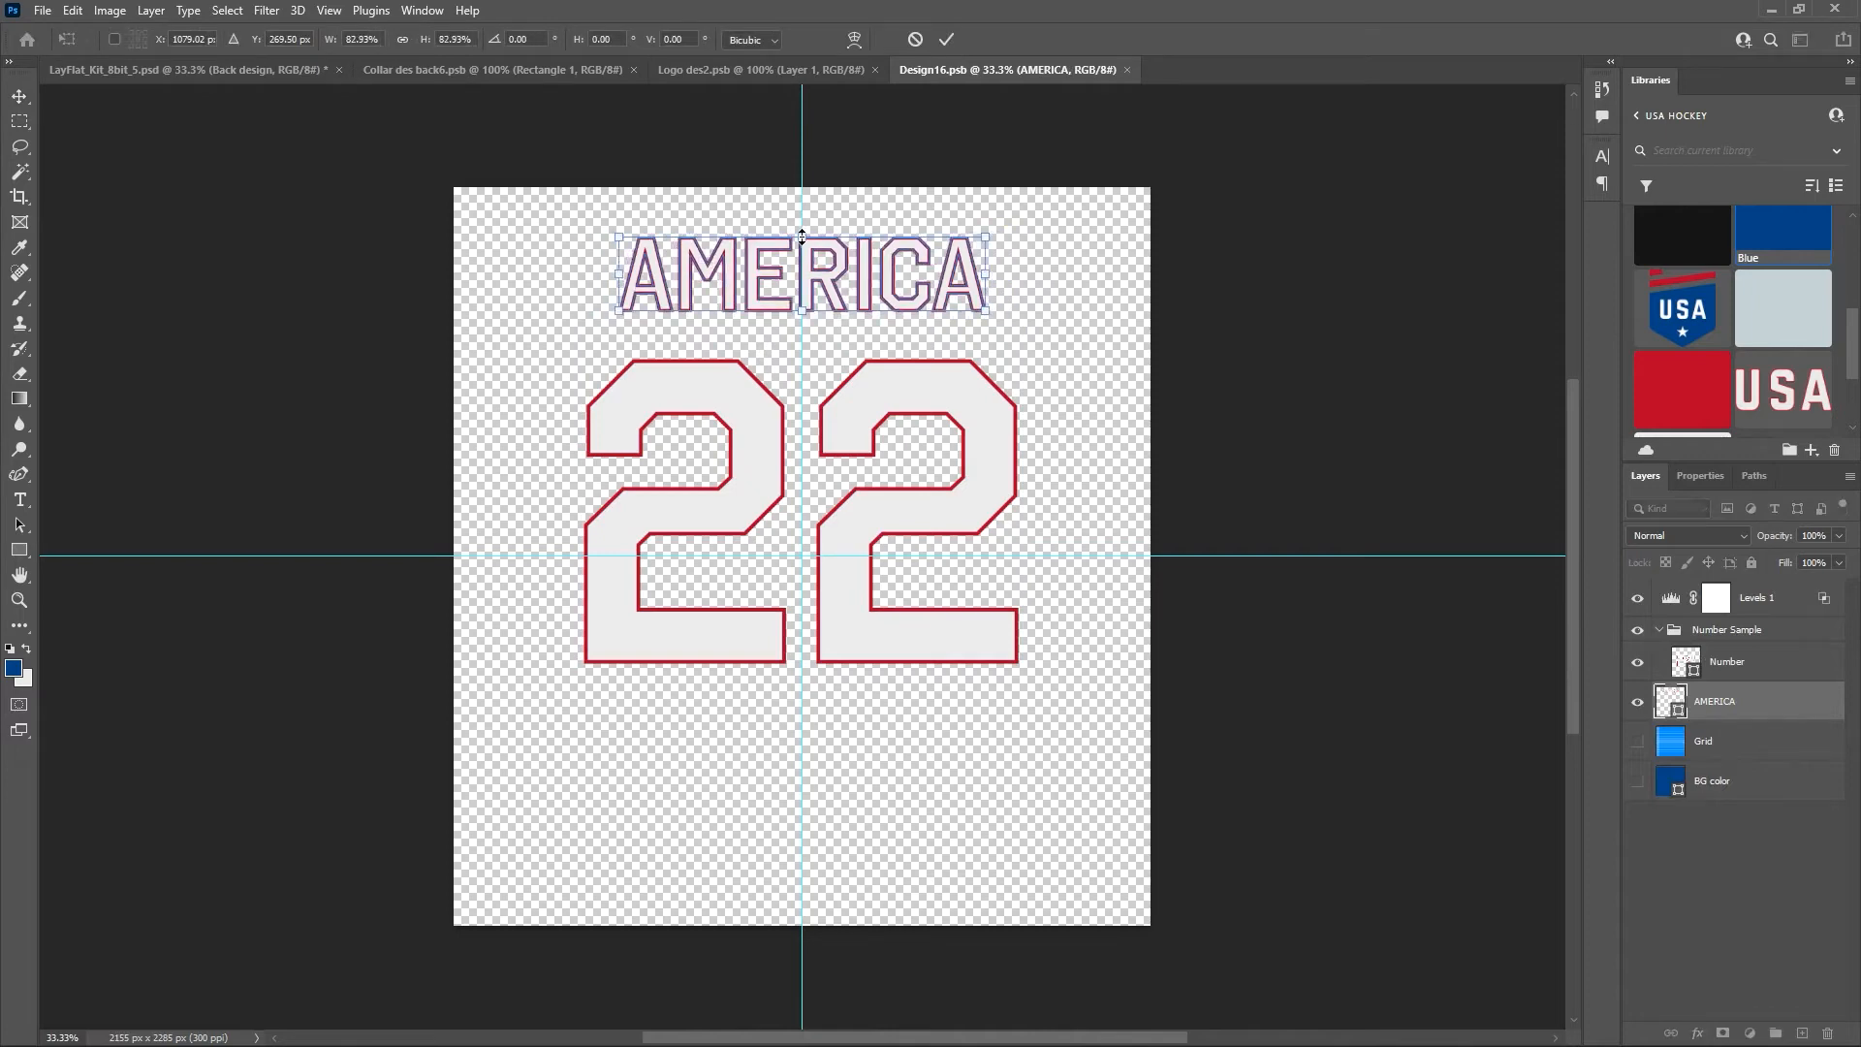
pyautogui.click(948, 40)
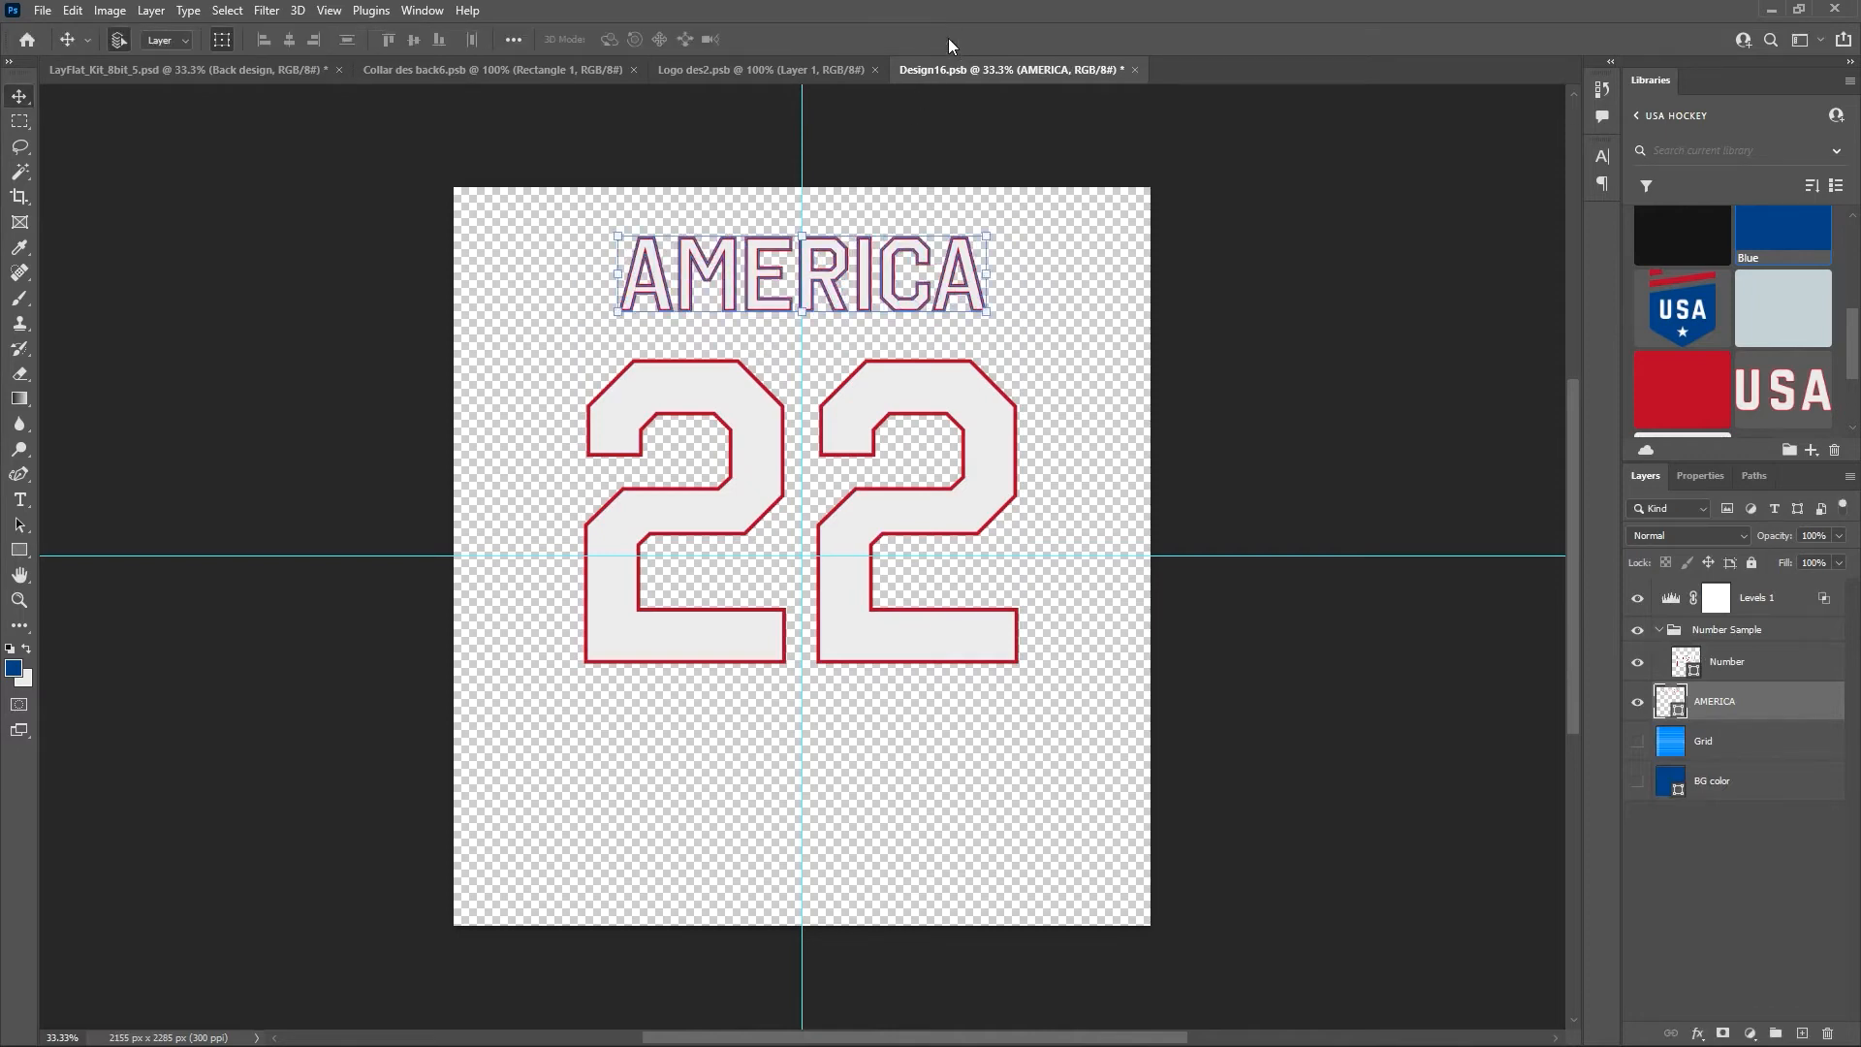
# Nudge the first digit of the Number shape toward the second, and shift both digits slightly left to recenter them.
pyautogui.click(1729, 678)
pyautogui.click(19, 526)
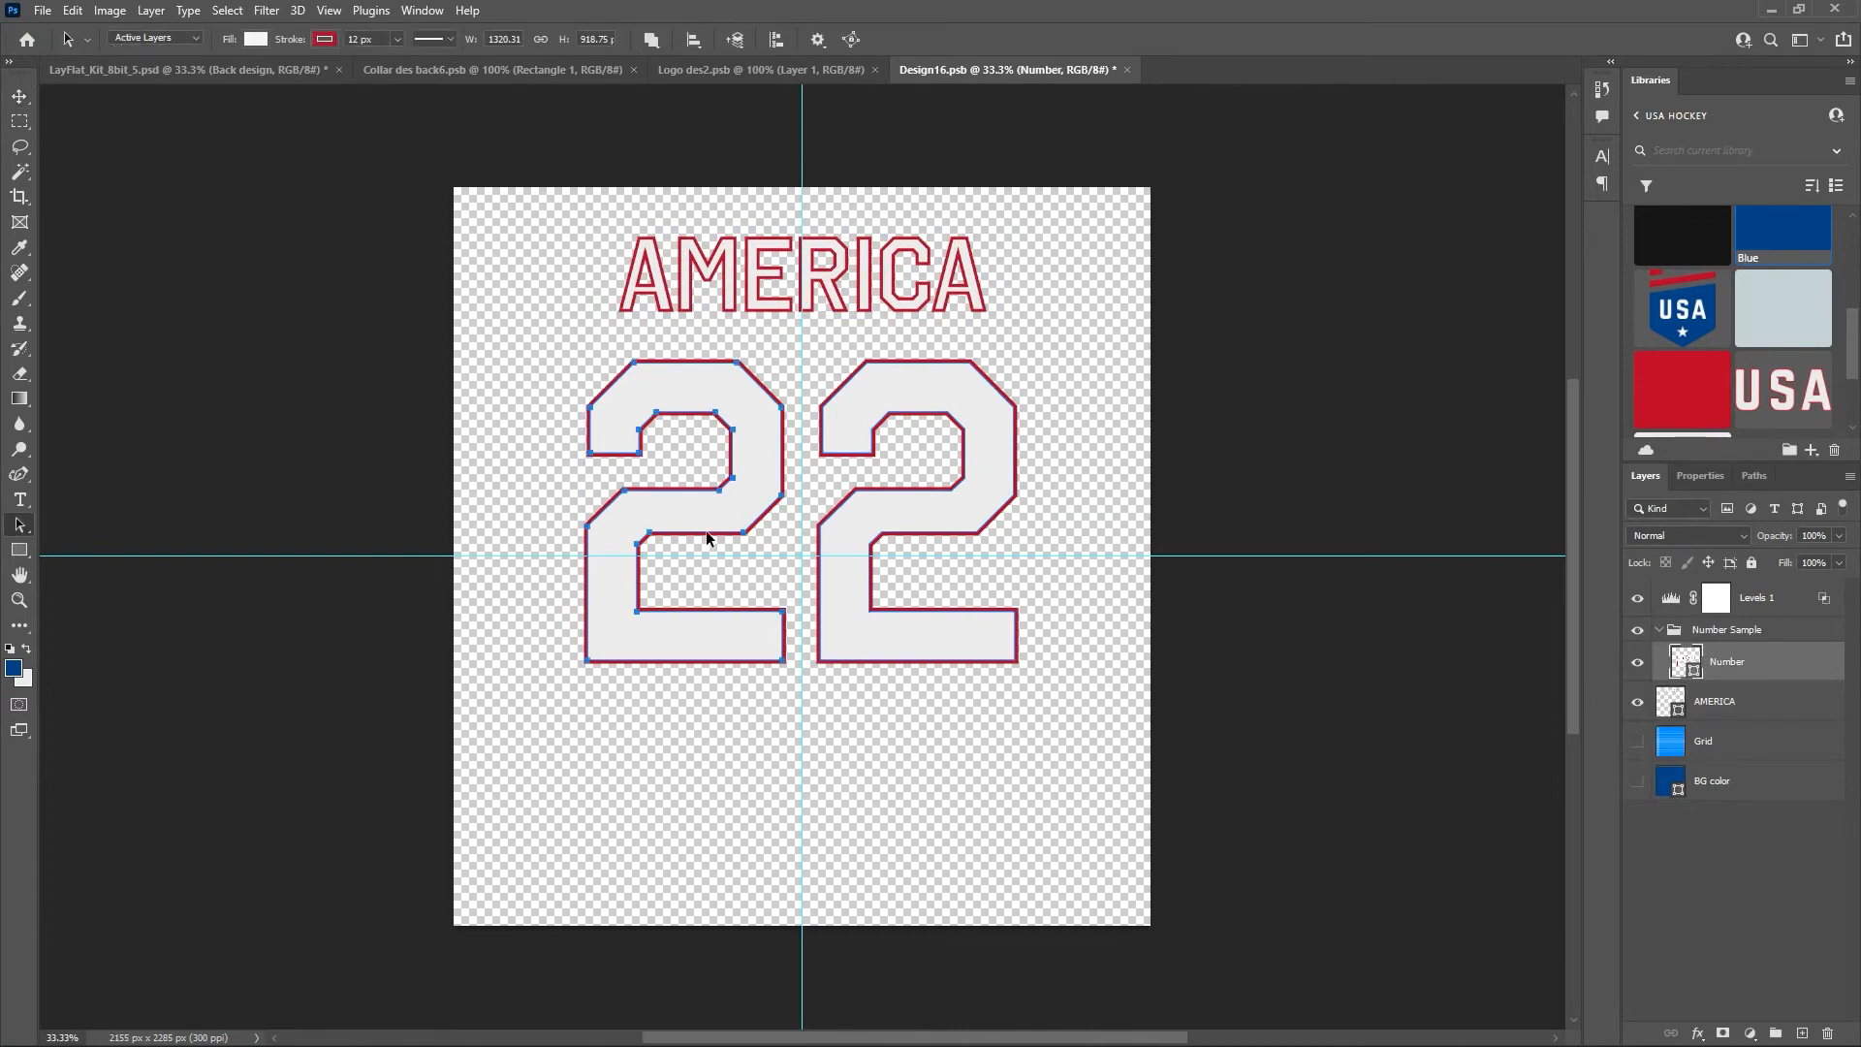
pyautogui.press('Right')
pyautogui.press('Right')
pyautogui.press('Right')
pyautogui.press('Right')
pyautogui.press('Right')
pyautogui.press('Right')
pyautogui.press('Right')
pyautogui.press('Right')
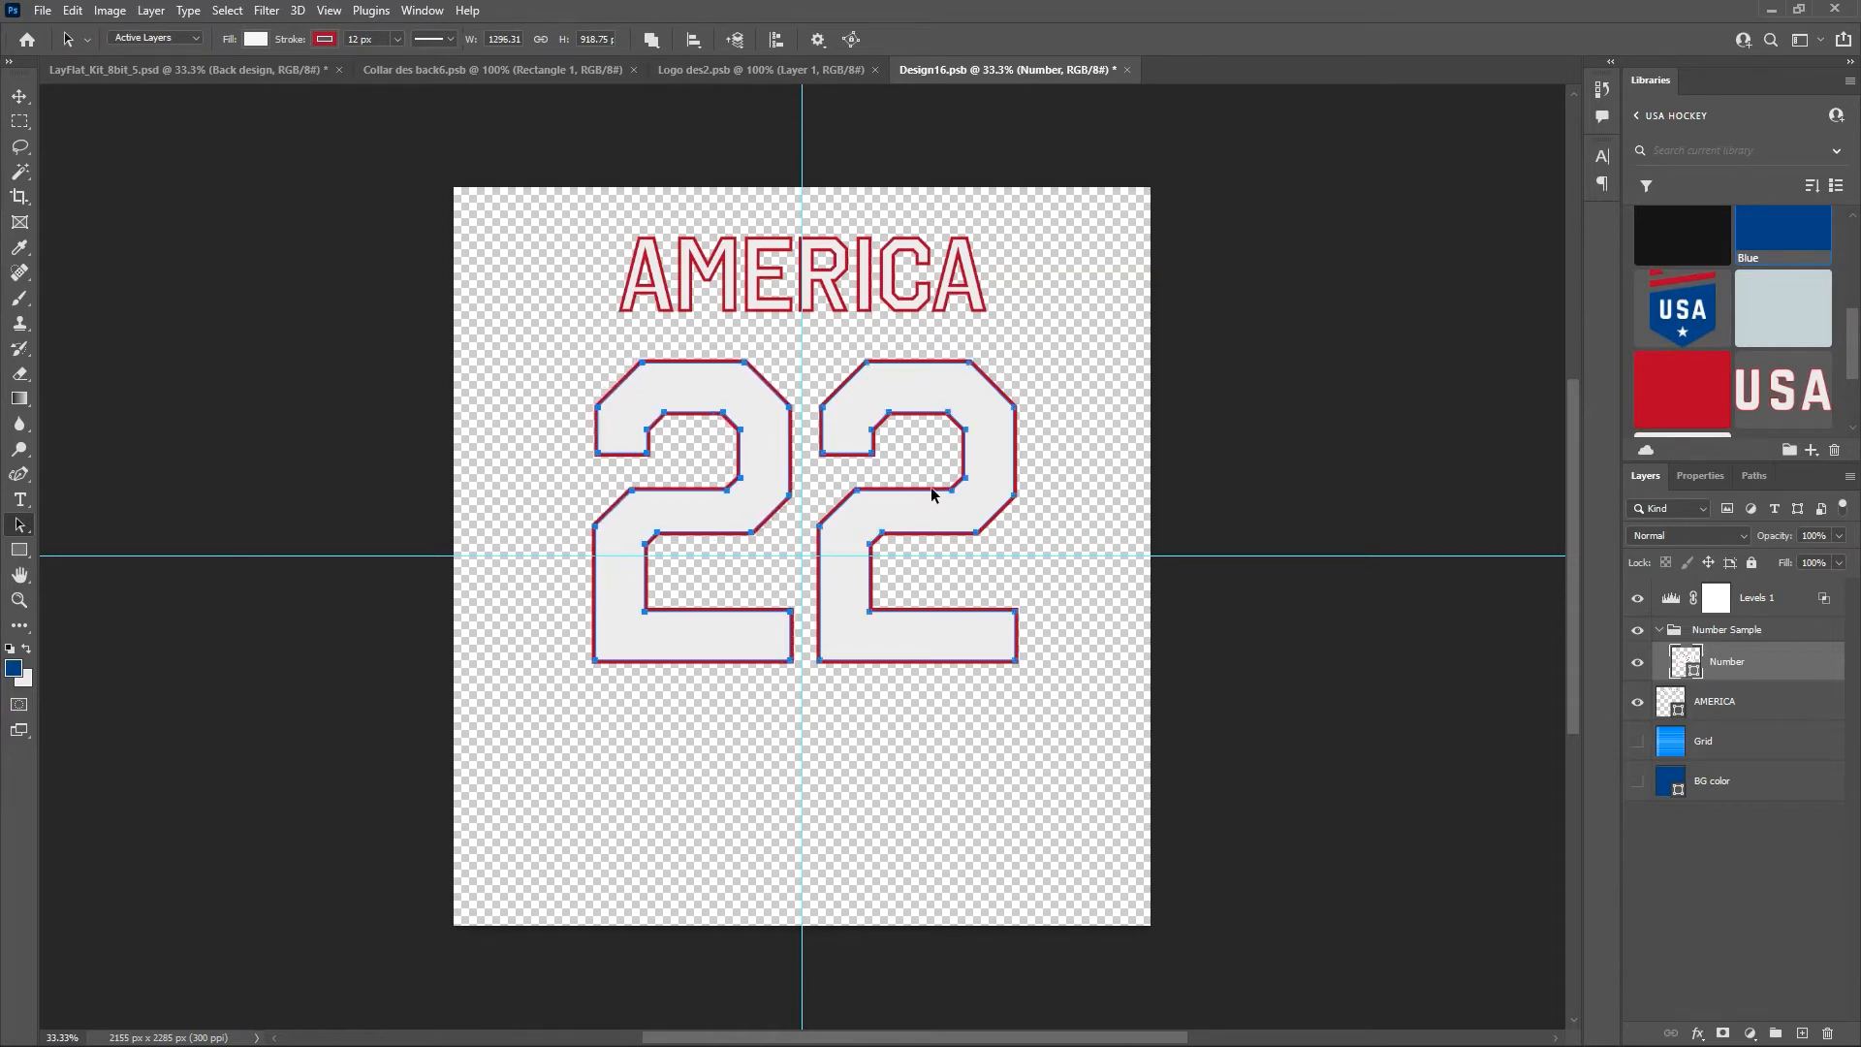
pyautogui.hotkey('shift', 'Left')
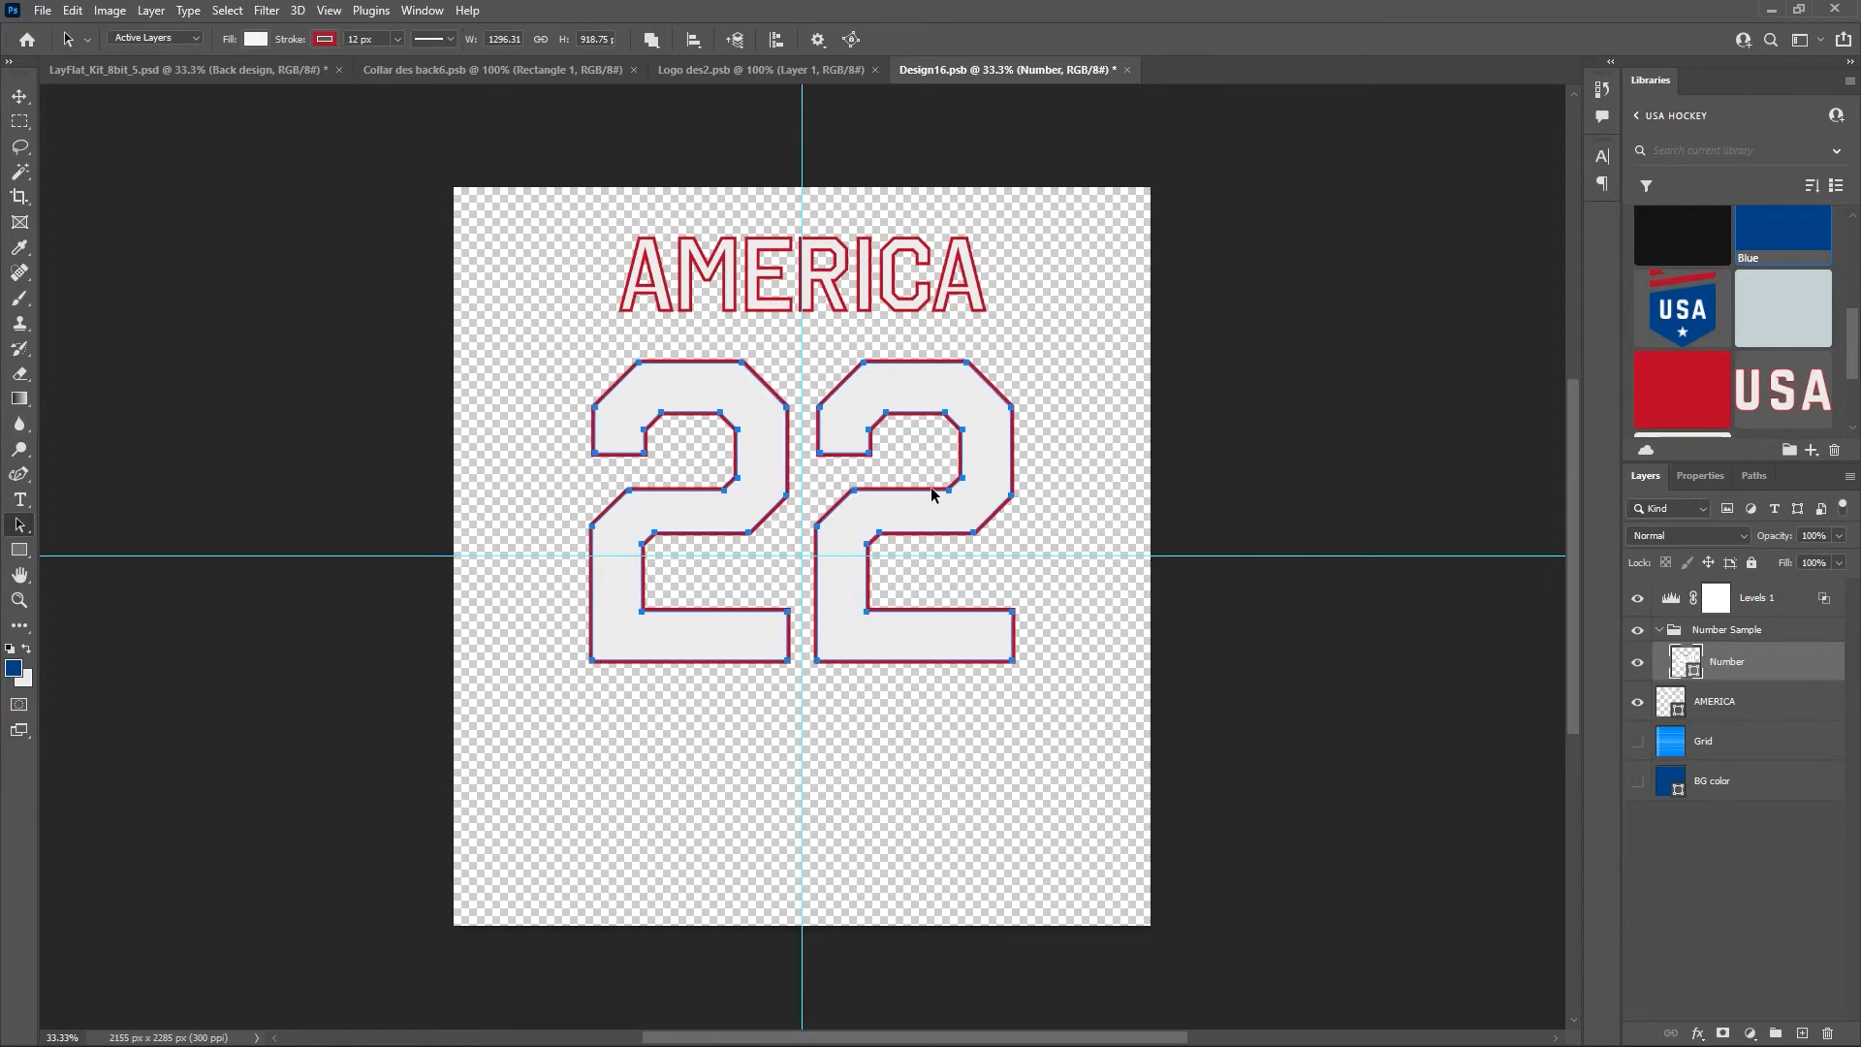
# Shift both digits of the Number shape slightly right, nudge the second digit toward the first, and save Design16.psb.
pyautogui.hotkey('shift', 'Right')
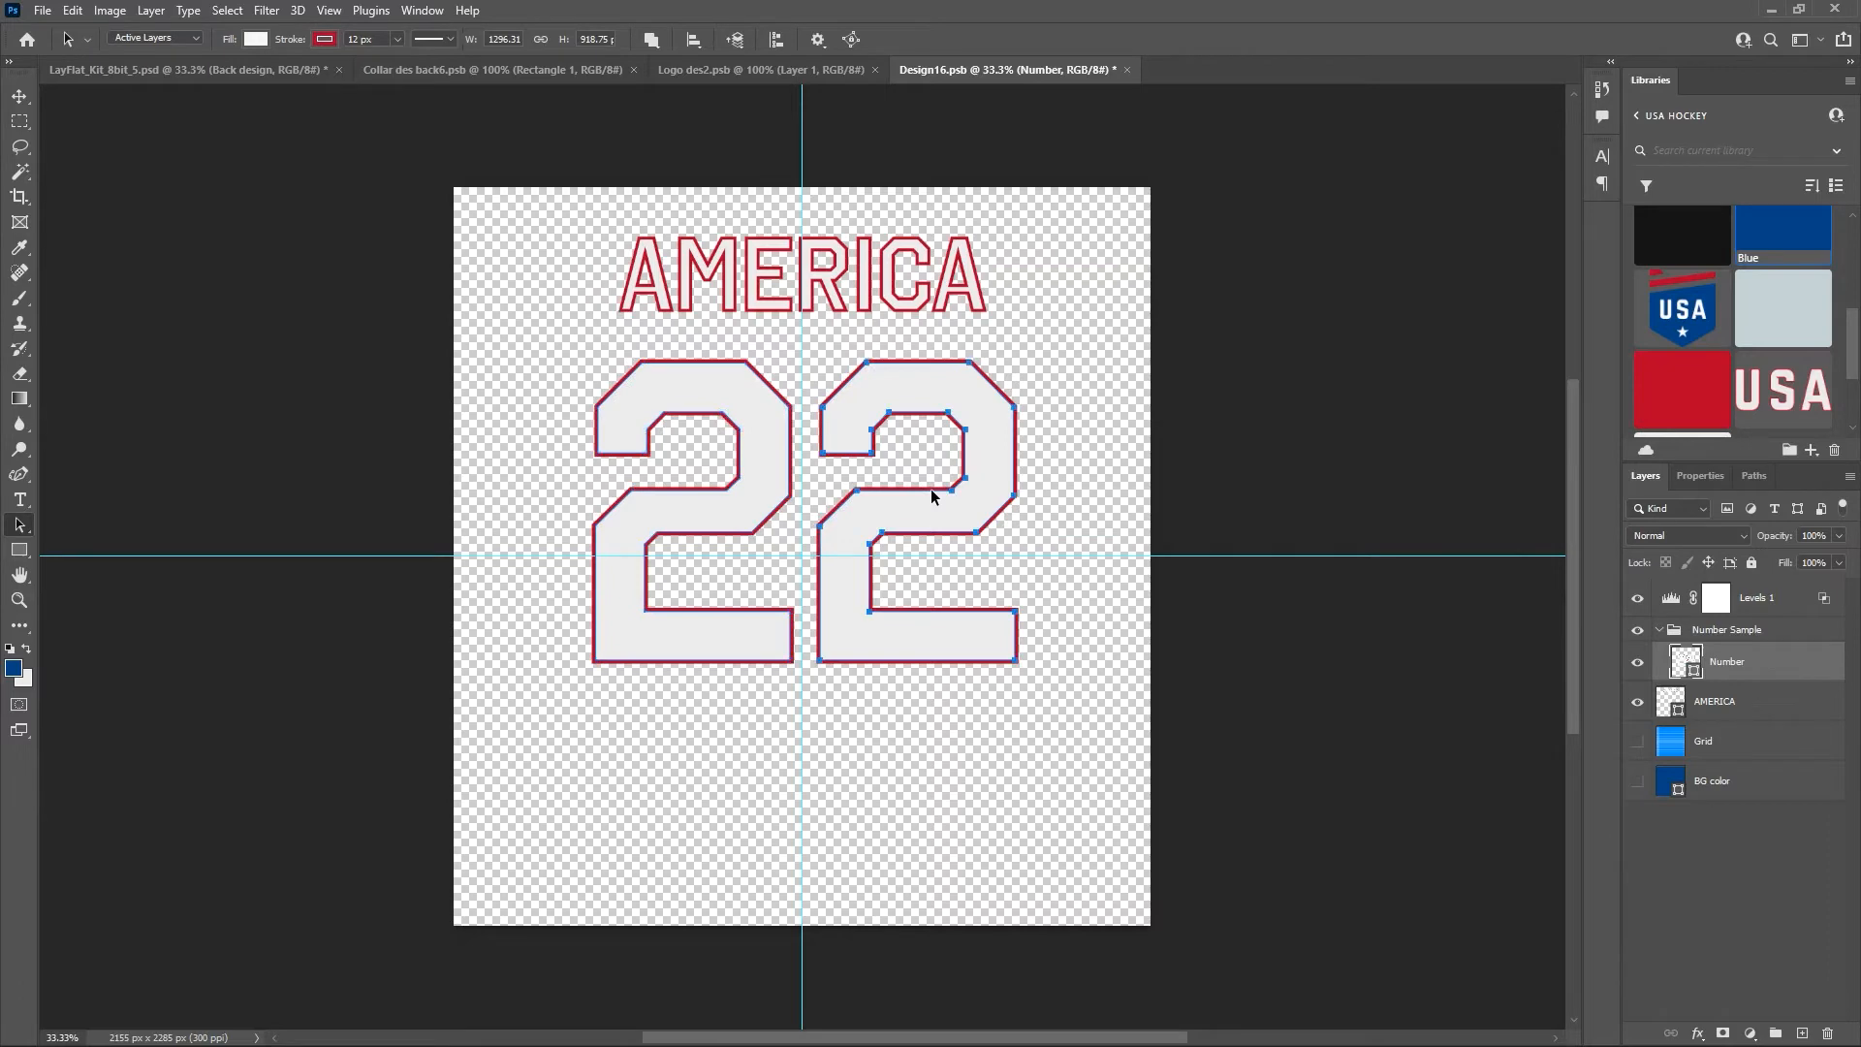
pyautogui.press('Left')
pyautogui.press('Left')
pyautogui.press('Left')
pyautogui.press('Left')
pyautogui.press('Left')
pyautogui.press('Left')
pyautogui.press('Left')
pyautogui.press('Left')
pyautogui.press('Left')
pyautogui.press('Left')
pyautogui.press('Left')
pyautogui.press('Left')
pyautogui.press('Left')
pyautogui.press('Left')
pyautogui.press('Left')
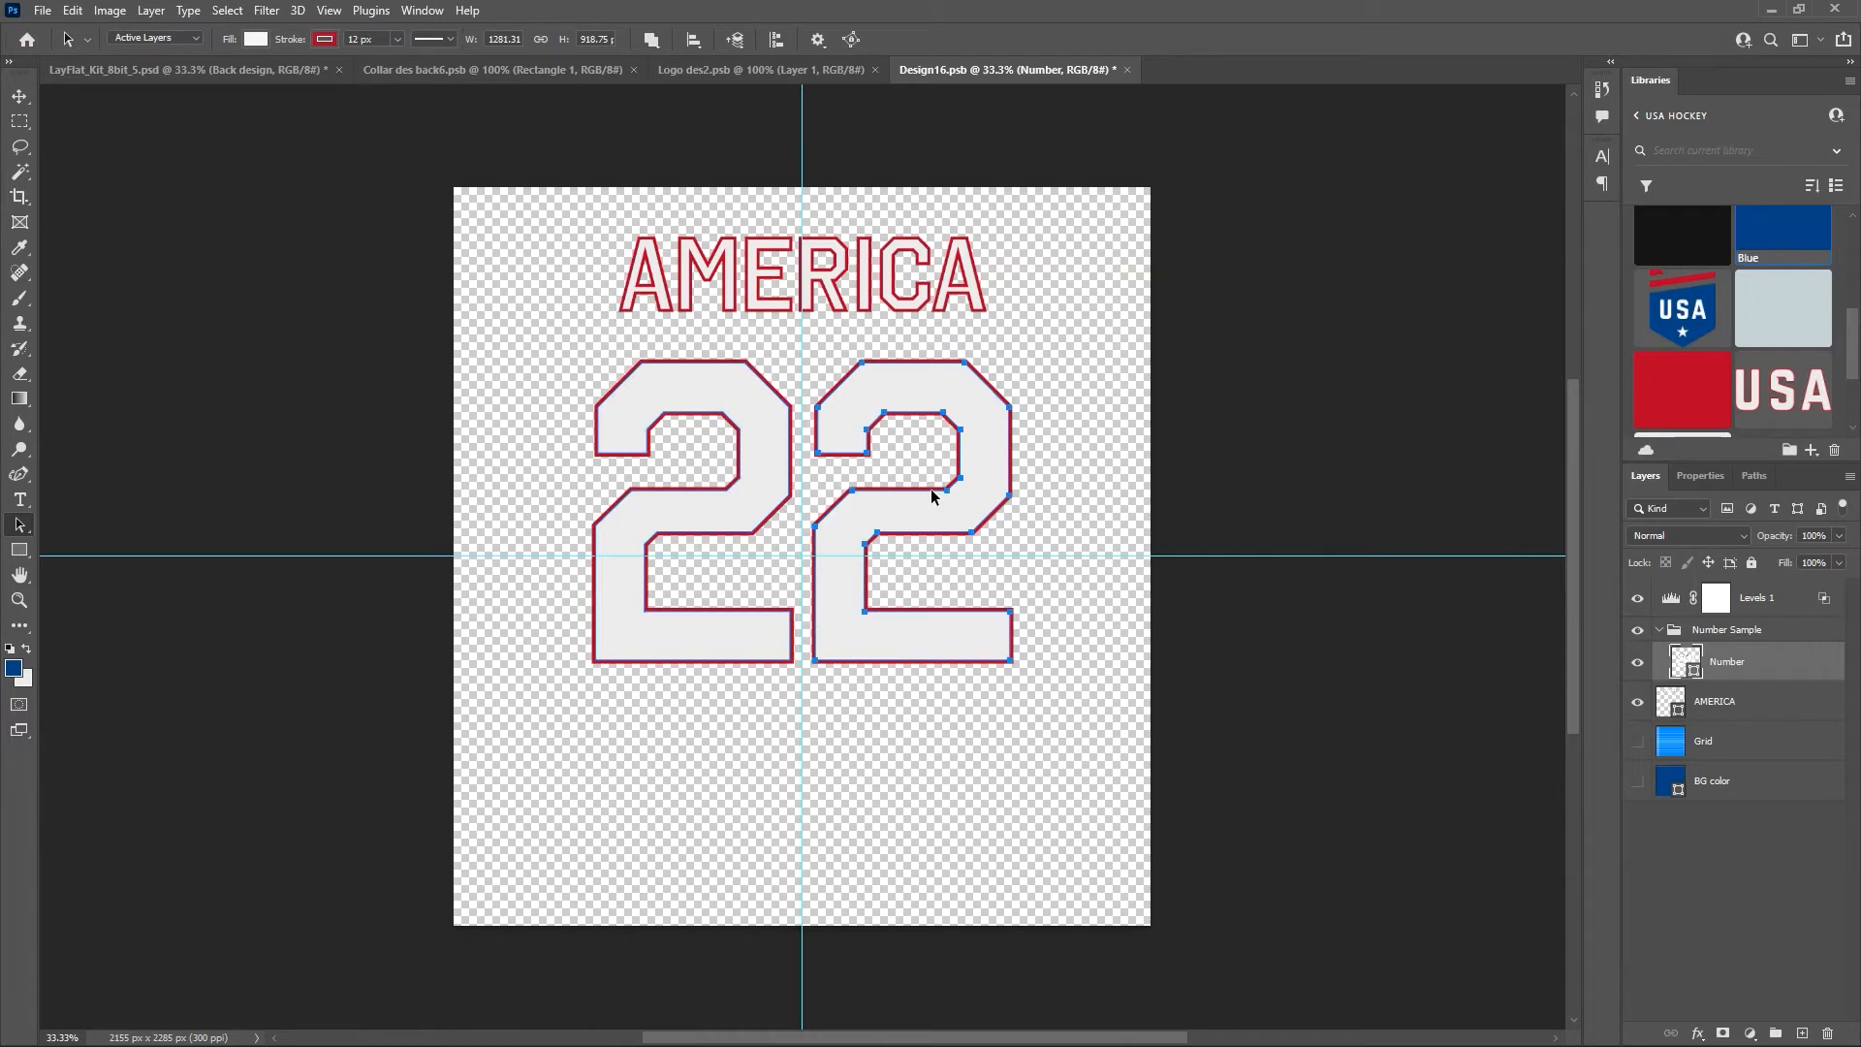
pyautogui.press('Left')
pyautogui.press('Left')
pyautogui.press('Left')
pyautogui.press('Right')
pyautogui.press('Right')
pyautogui.press('Right')
pyautogui.hotkey('ctrl', 's')
pyautogui.click(204, 71)
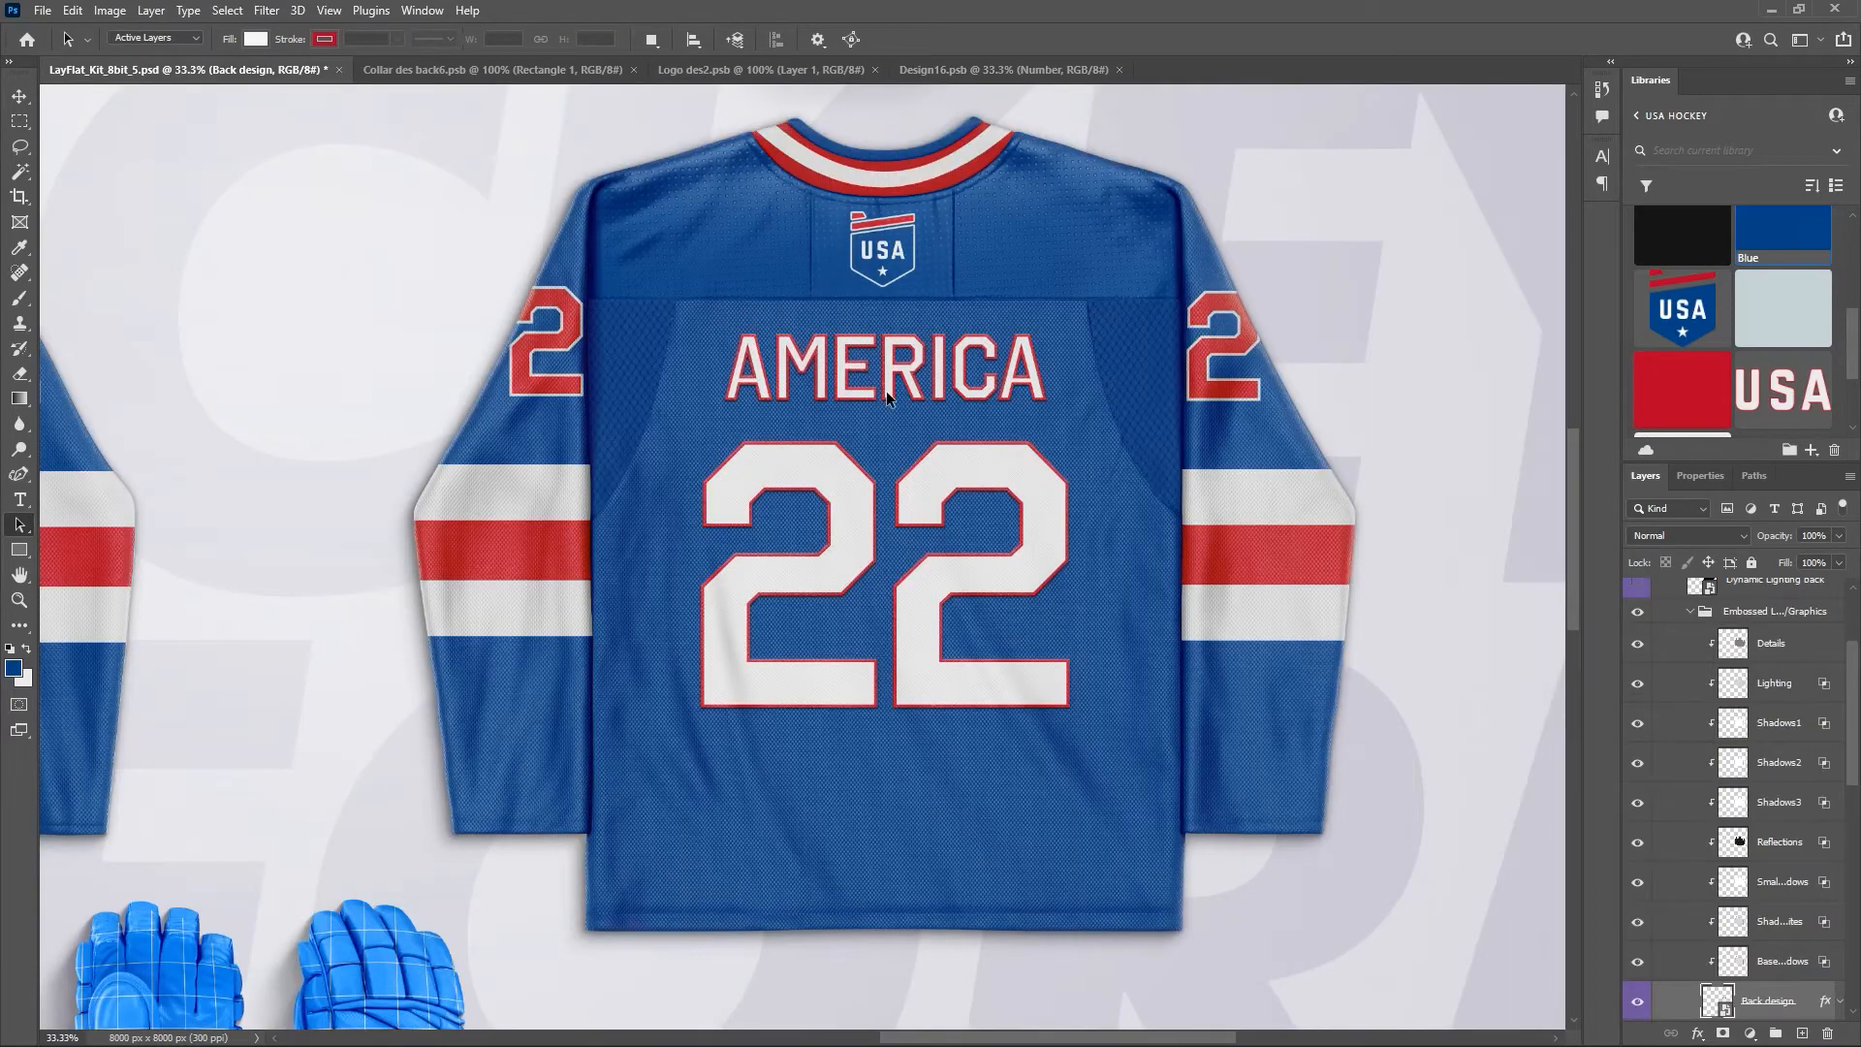
# Compare the AMERICA name and number 22 on the back jersey mockup with the LayFlat_Kit_USA reference layer.
pyautogui.moveTo(1851, 695); pyautogui.dragTo(1826, 603)
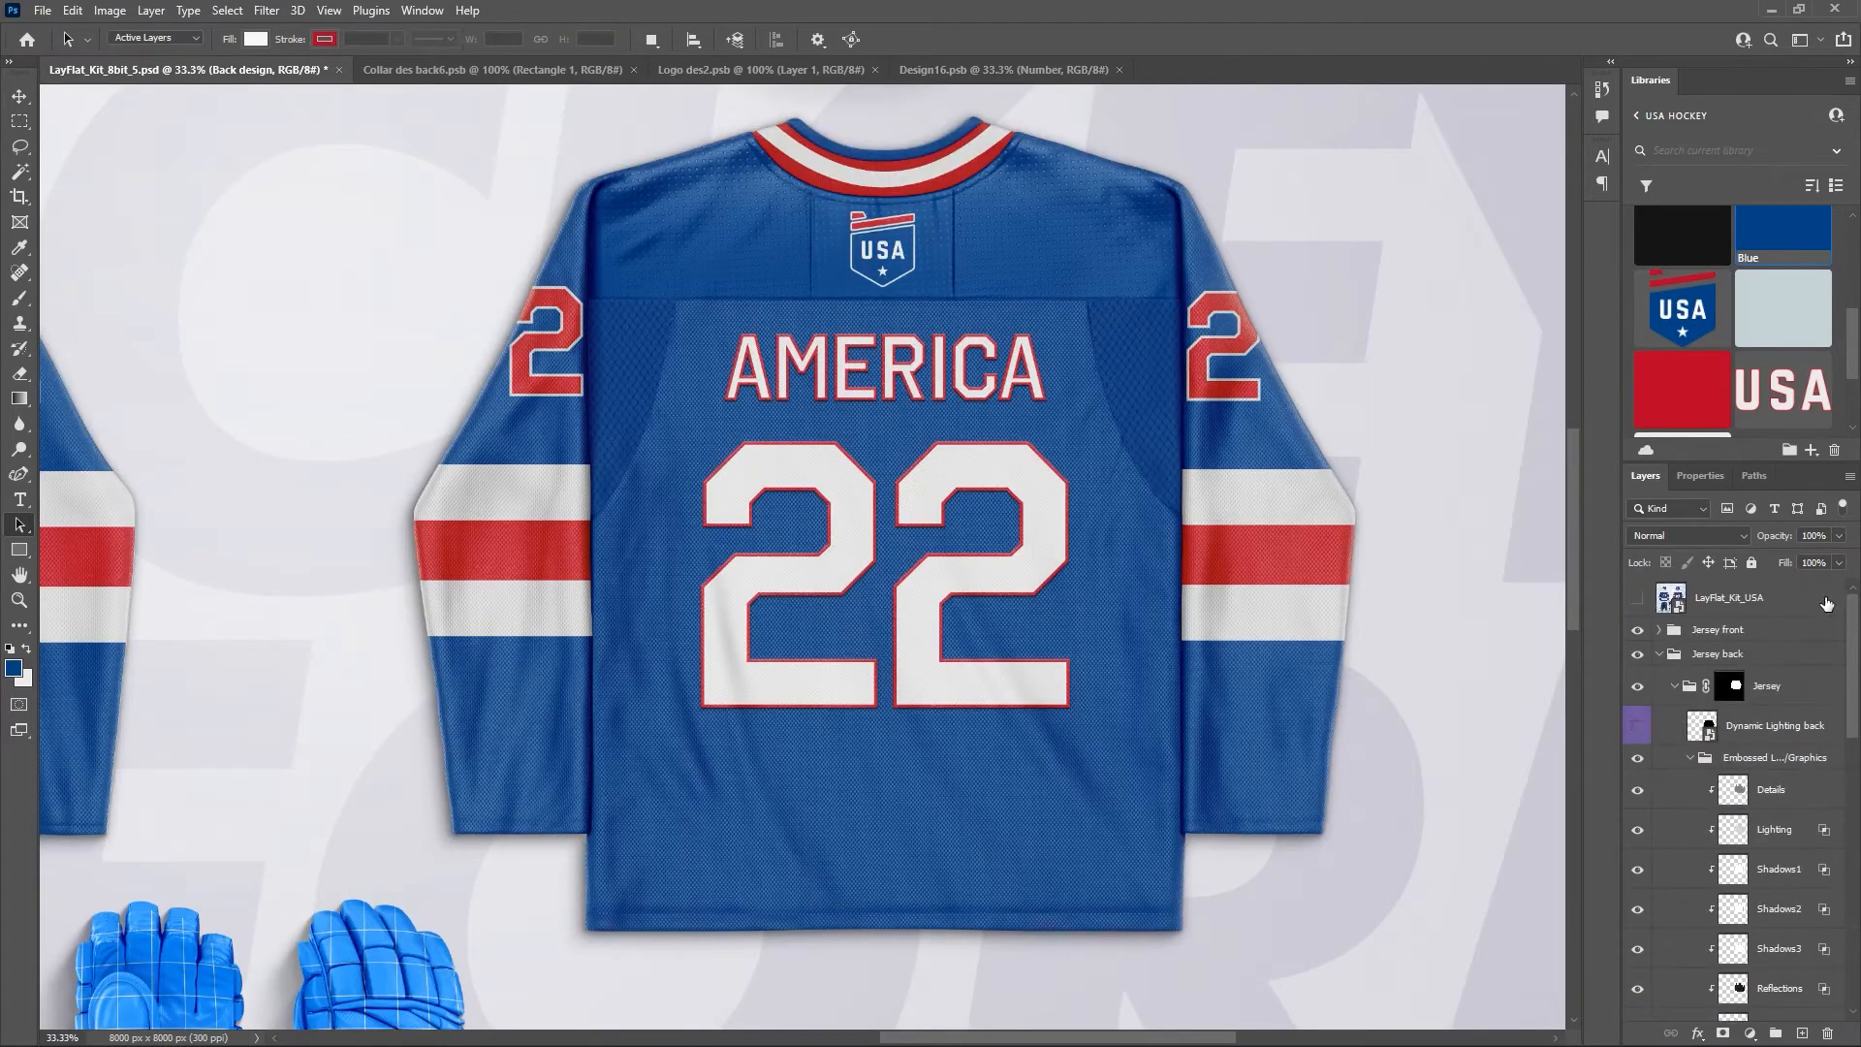
pyautogui.click(1638, 601)
pyautogui.click(1638, 601)
pyautogui.click(1638, 601)
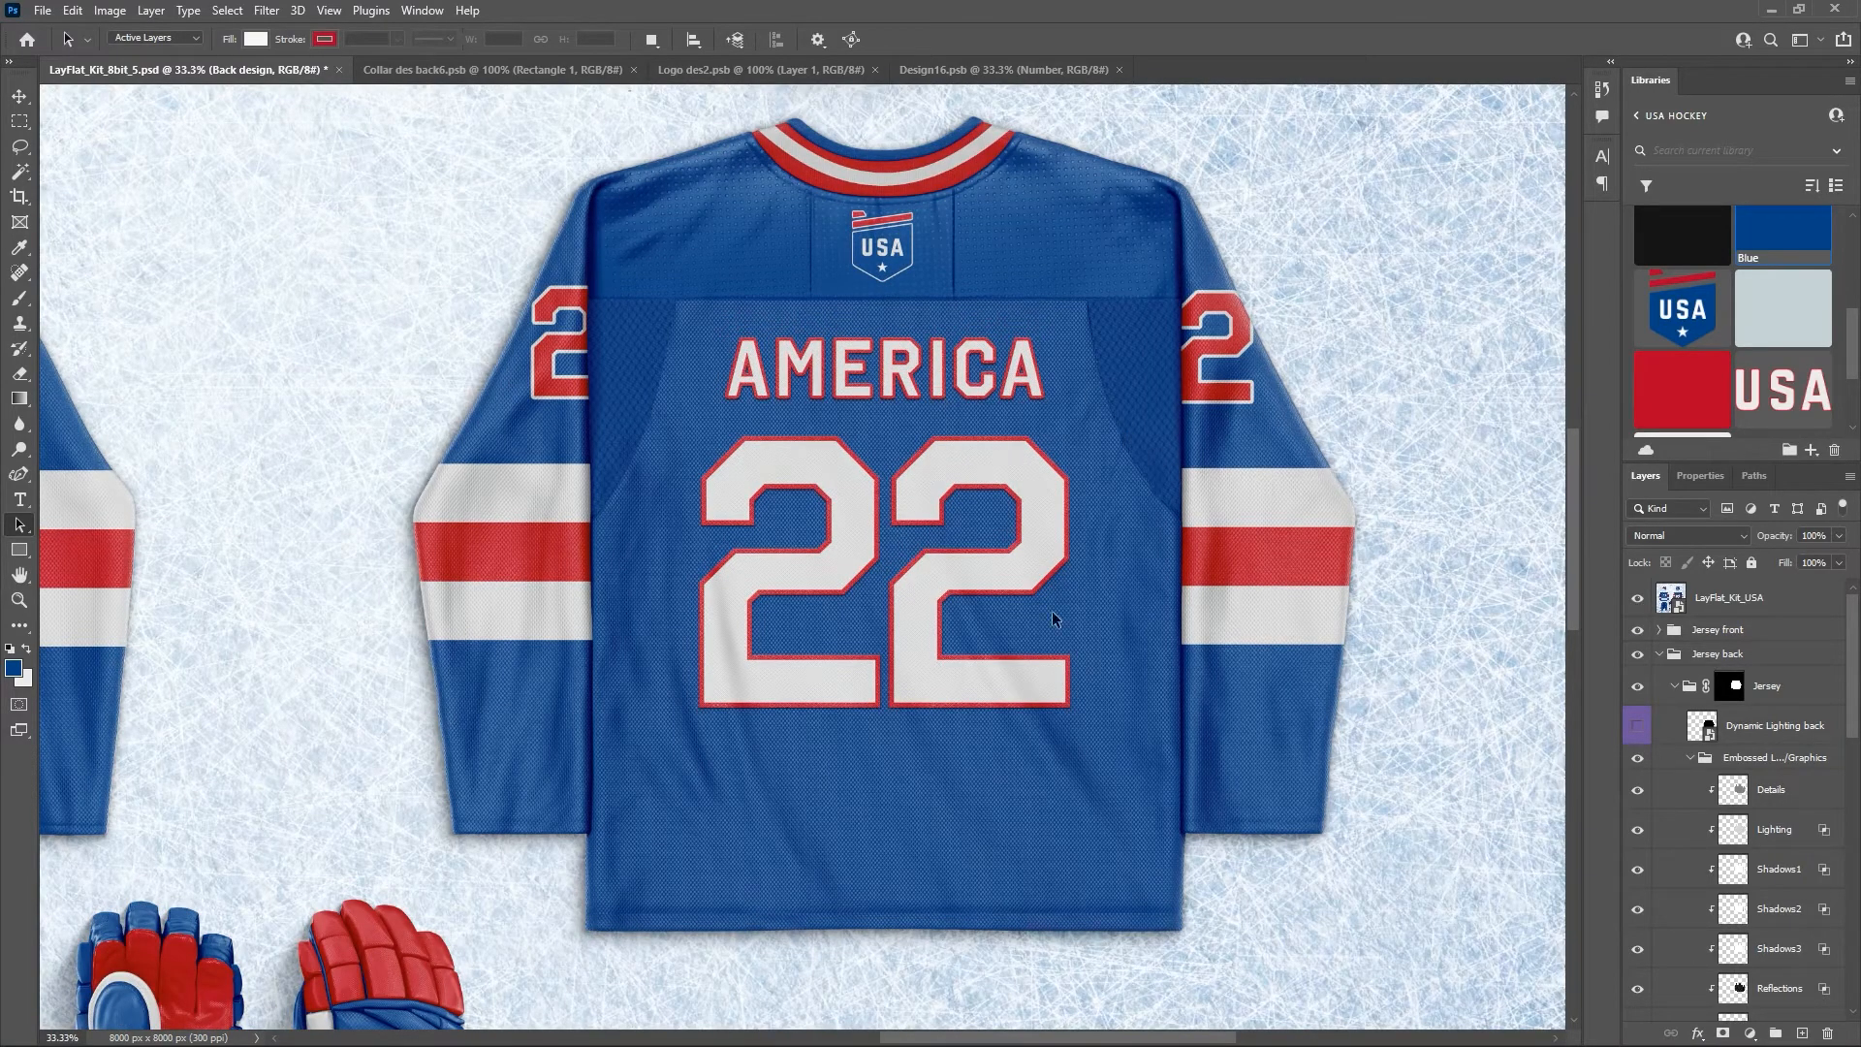
pyautogui.click(1638, 601)
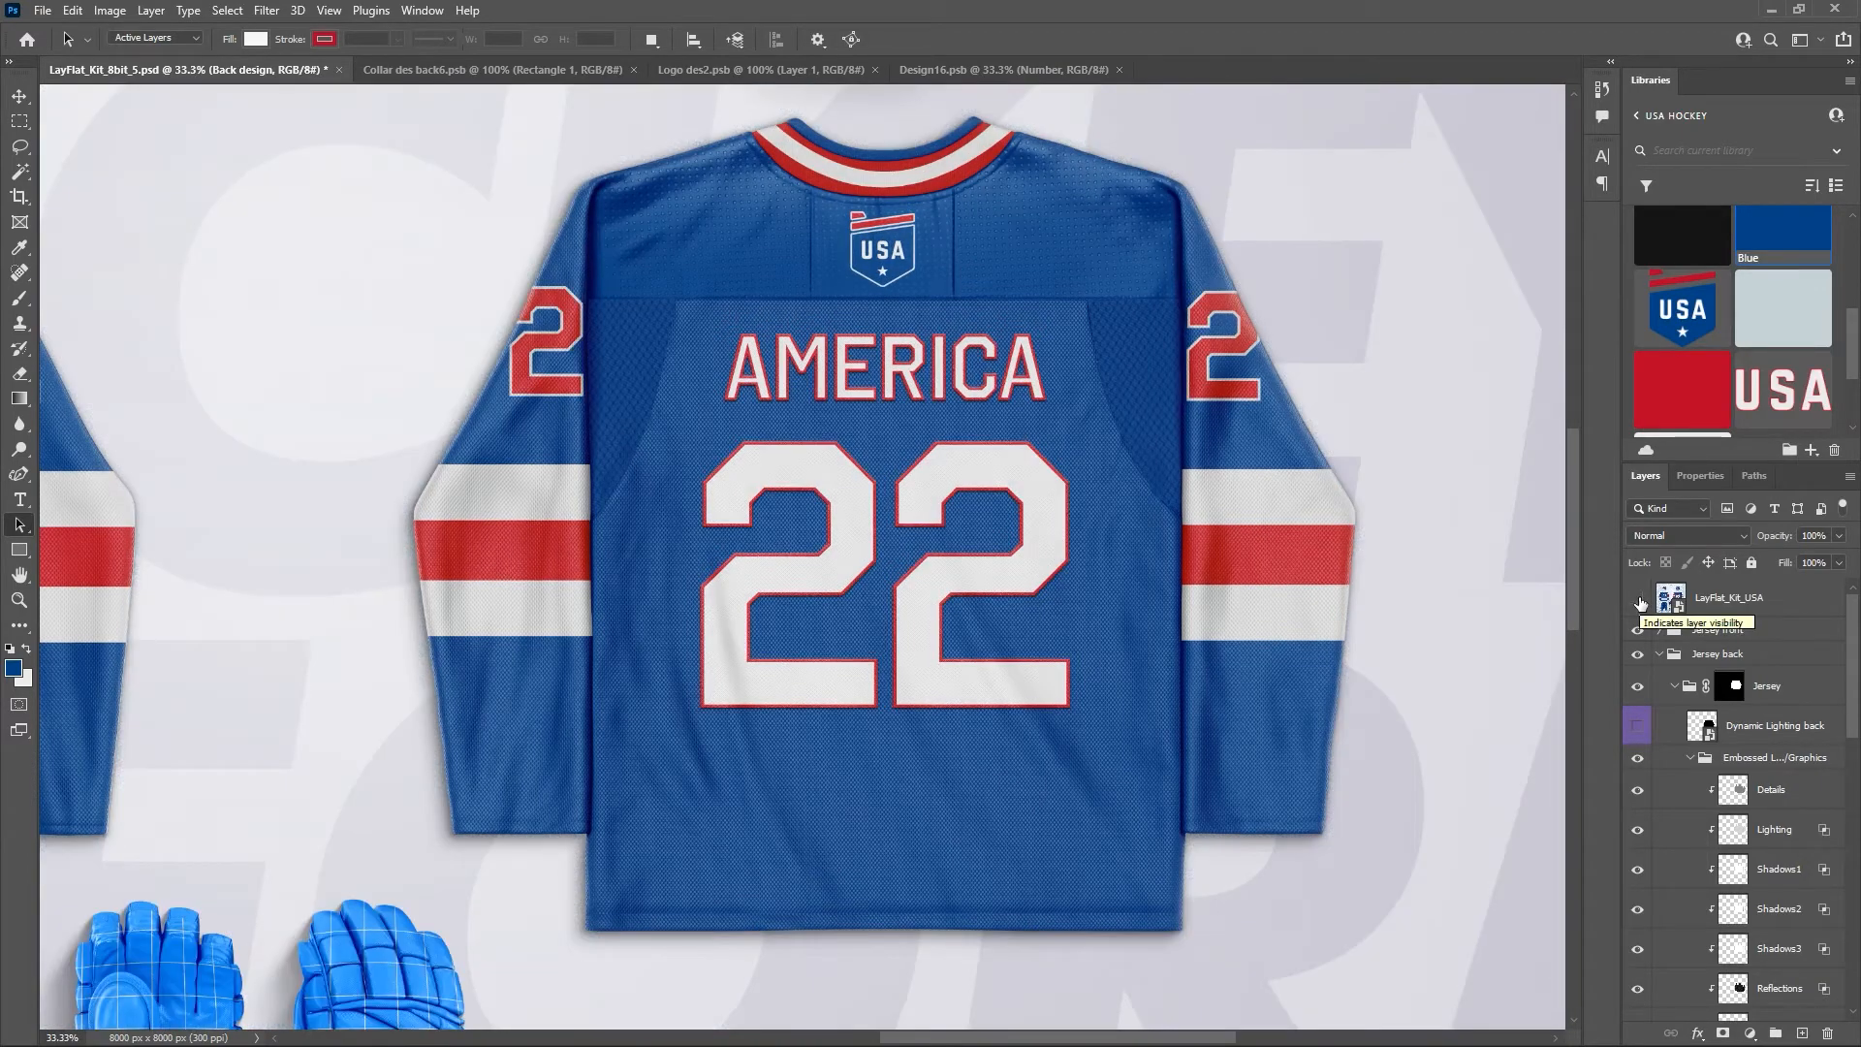
pyautogui.click(1638, 601)
pyautogui.click(1639, 601)
pyautogui.click(1639, 601)
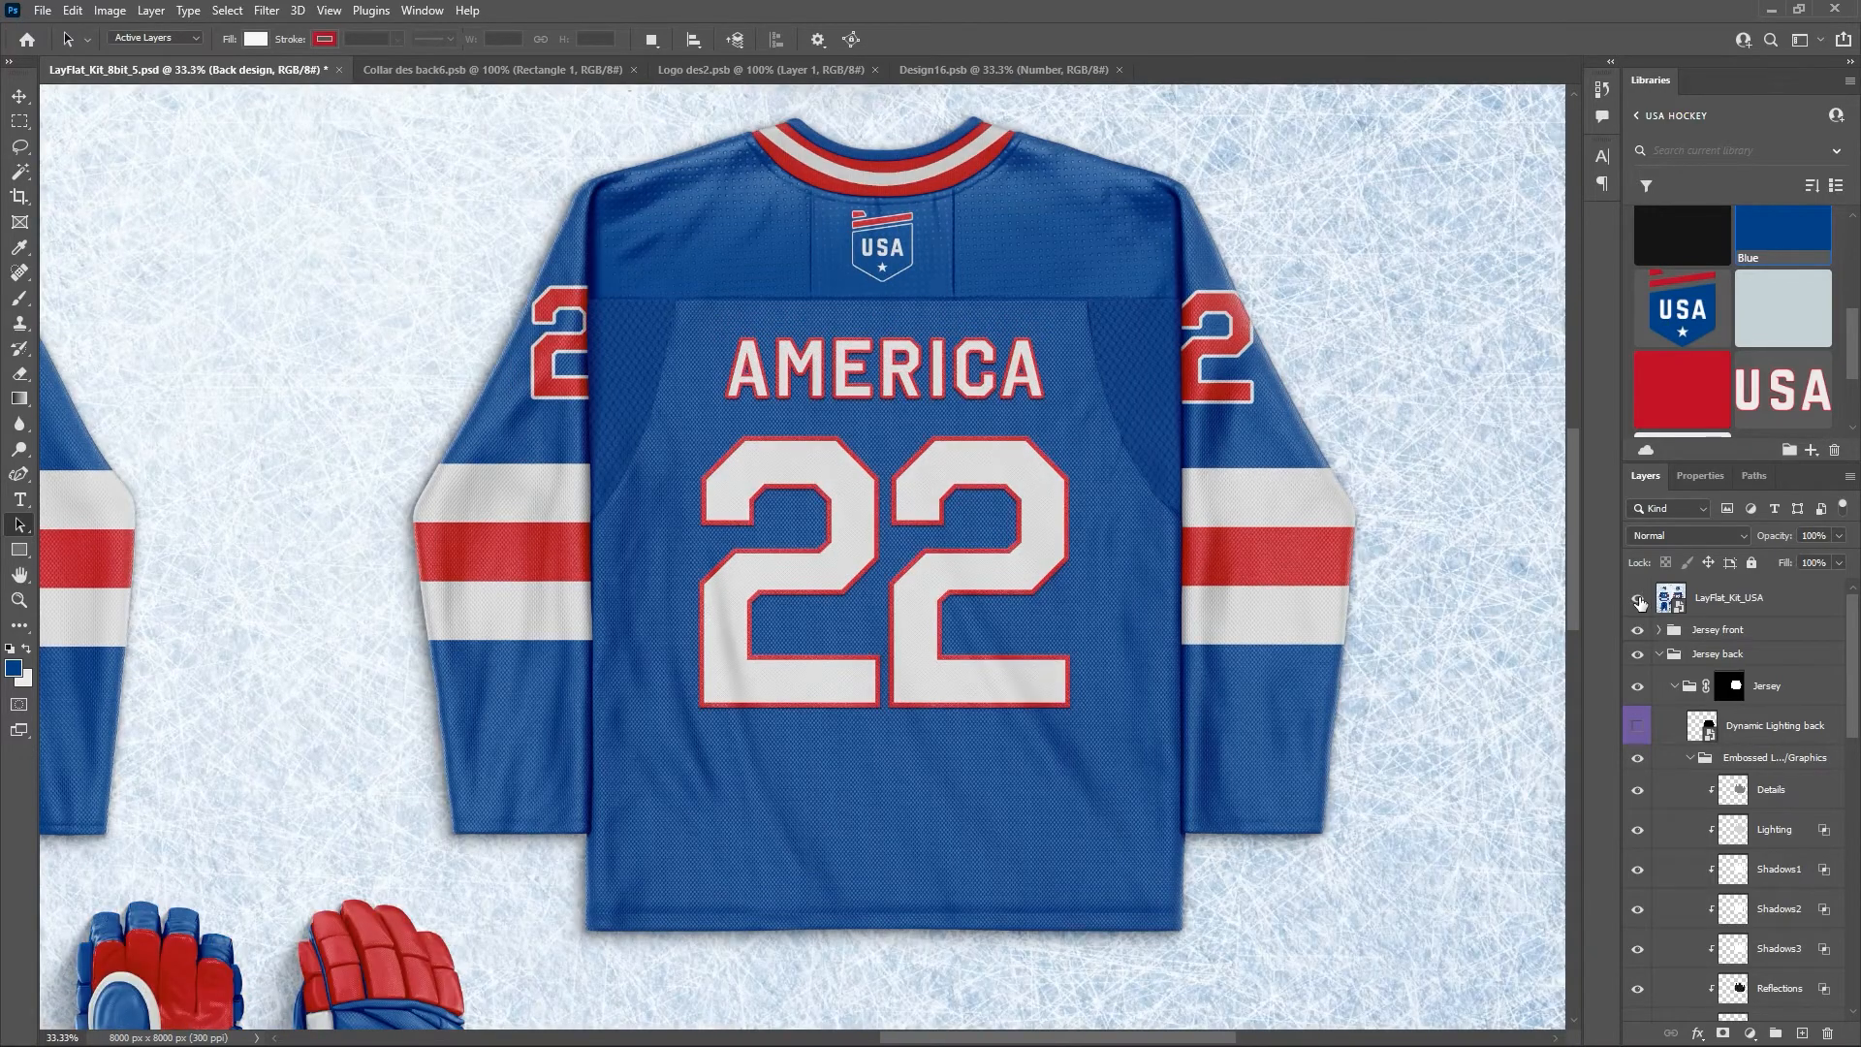
pyautogui.click(1638, 601)
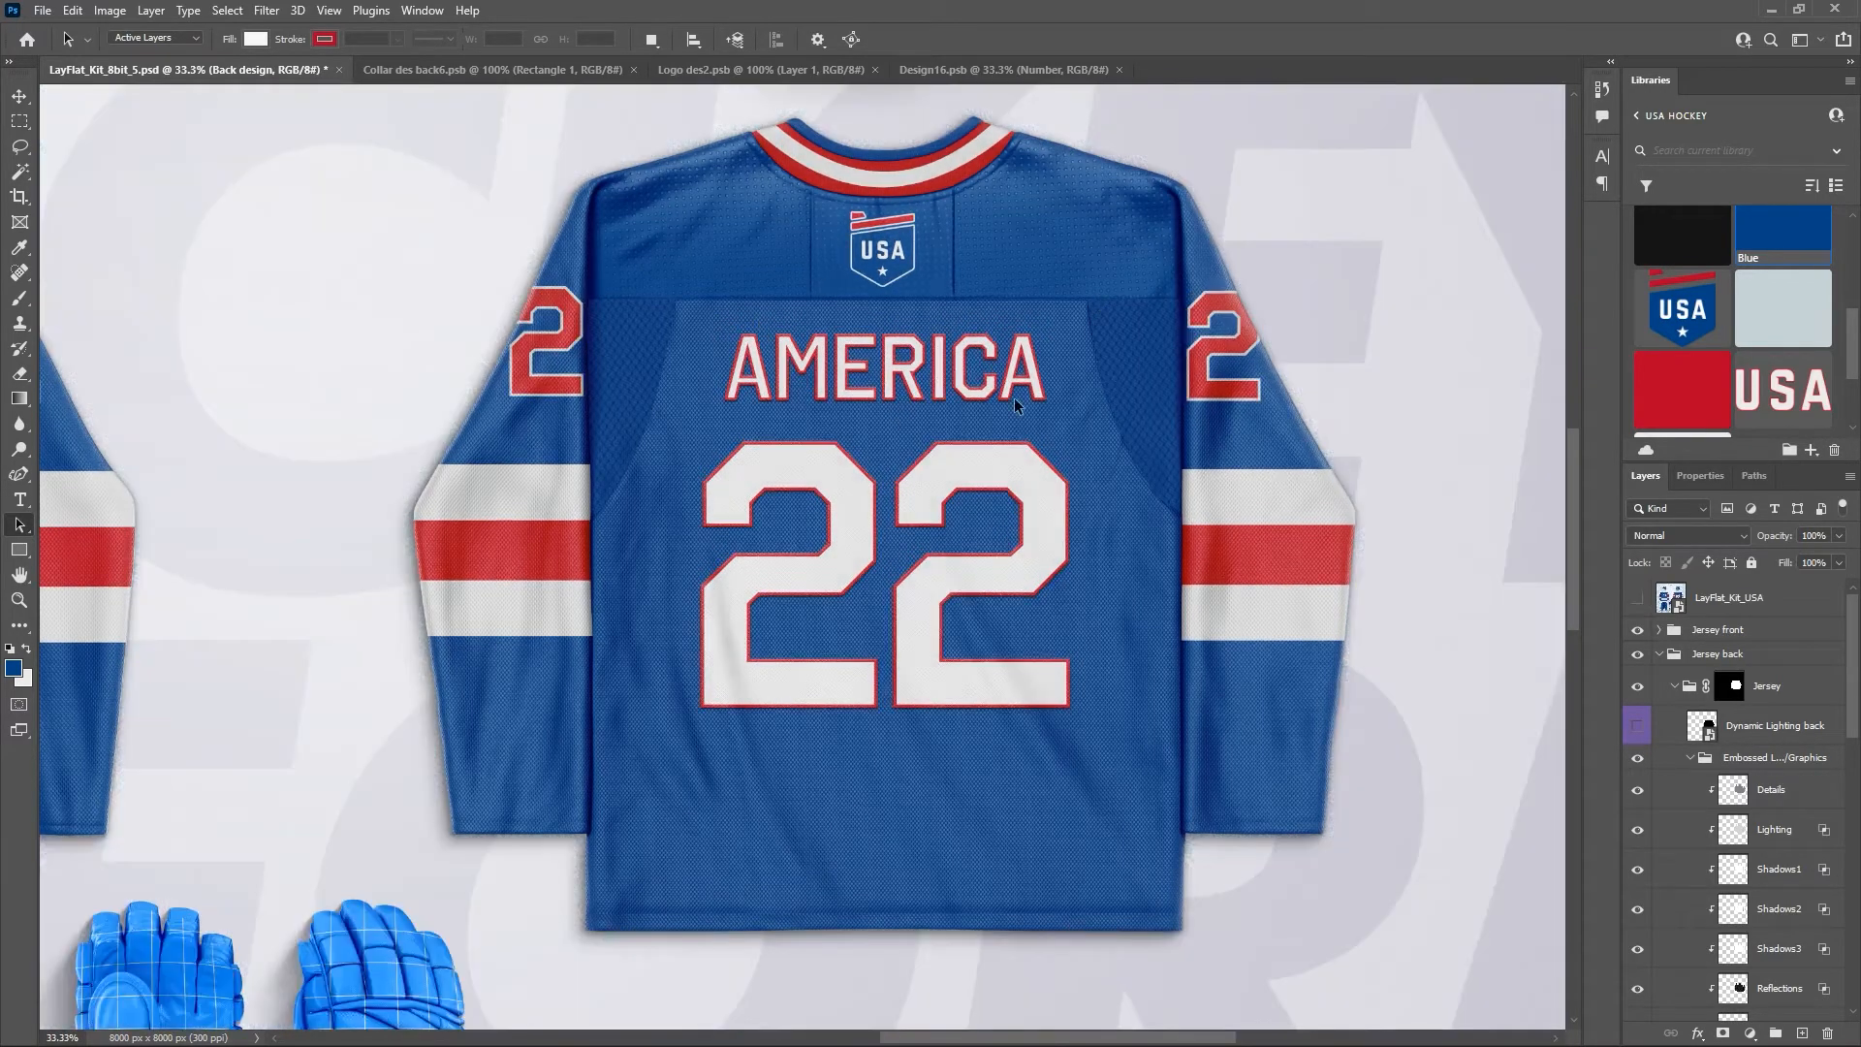
pyautogui.click(1638, 722)
pyautogui.click(1638, 601)
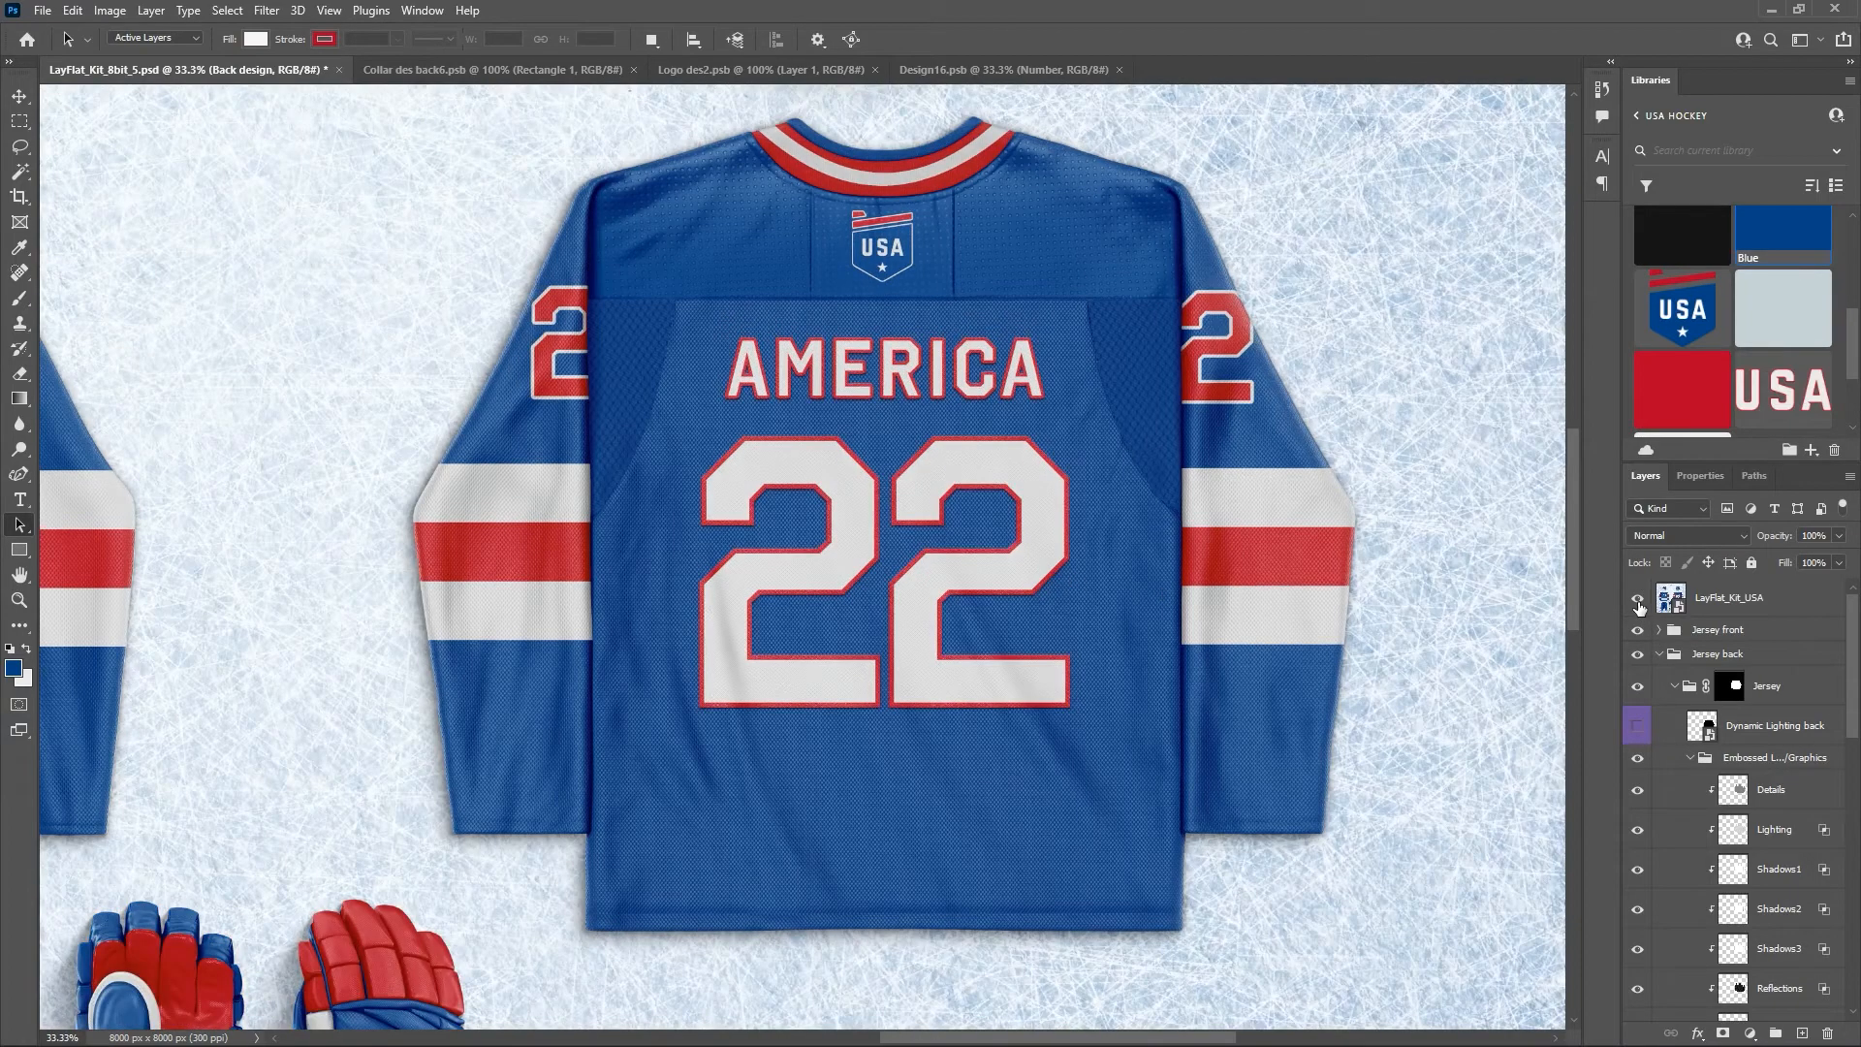
pyautogui.click(1638, 601)
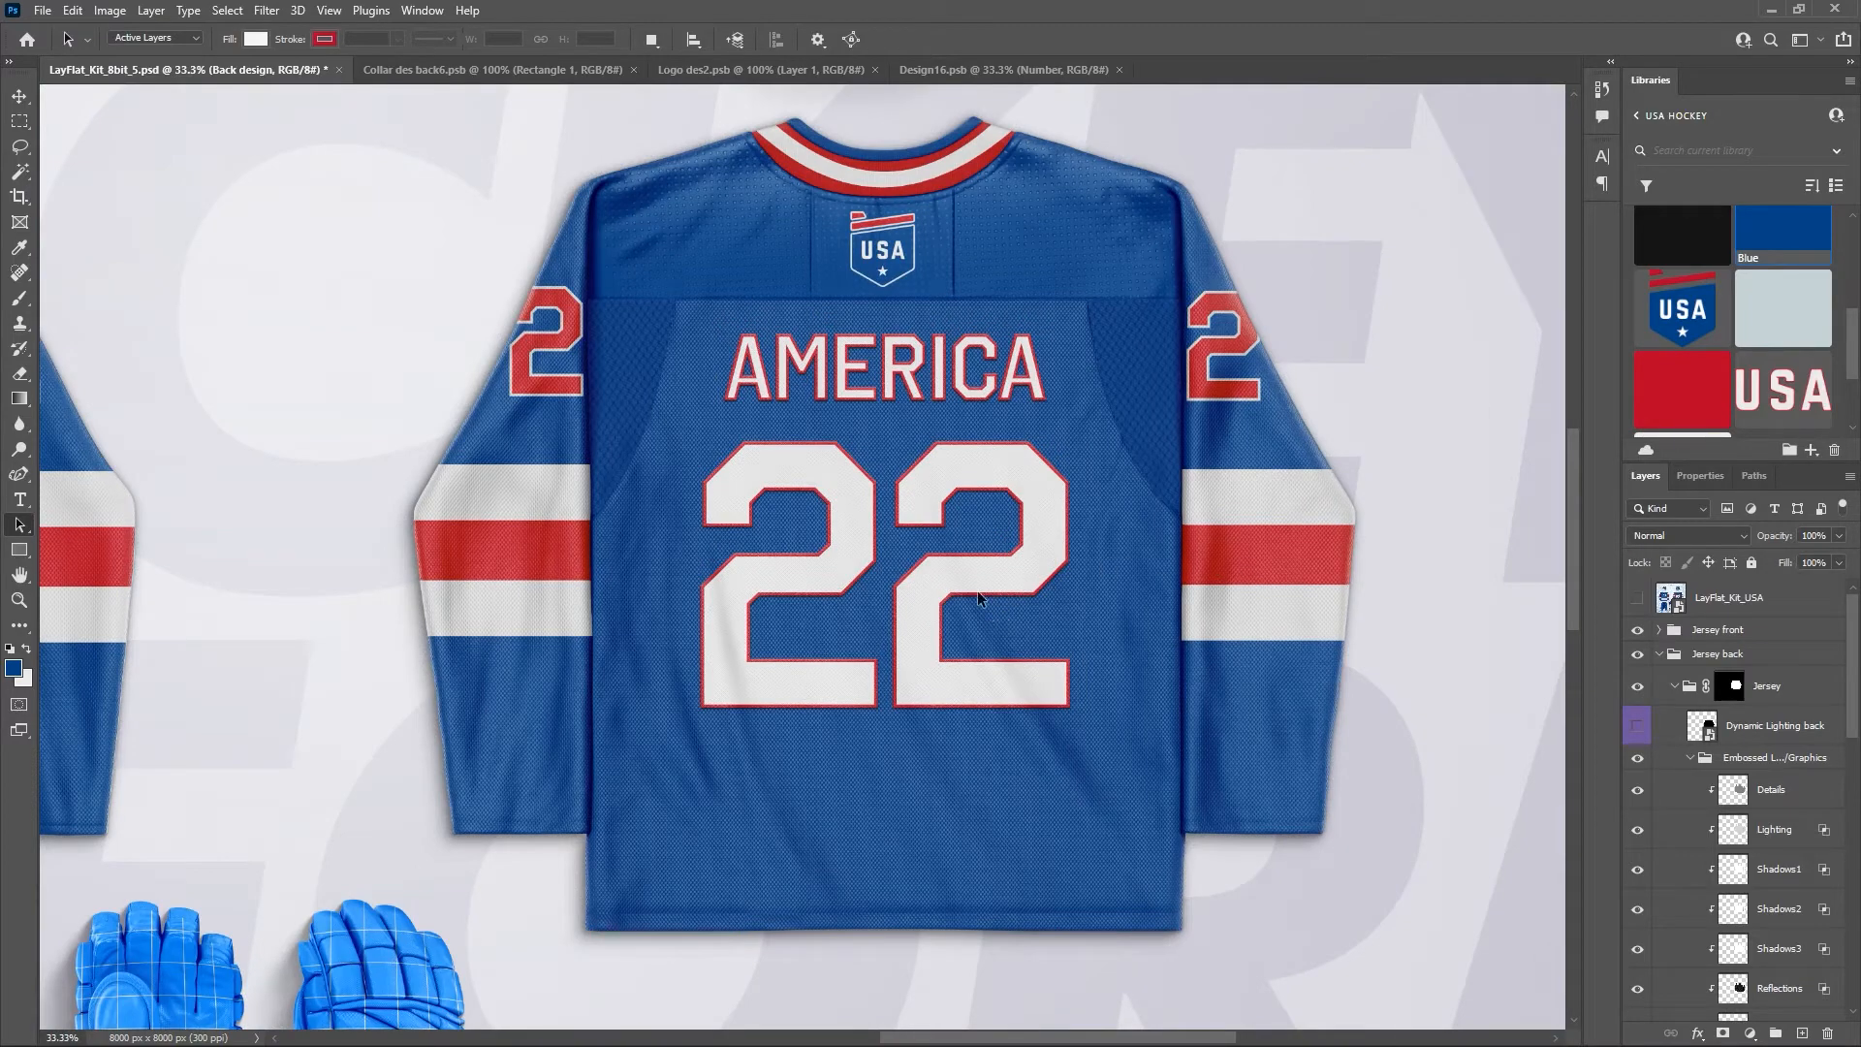
# Collapse the Jersey back group and expand the Shorts group down to its Editable parts layers.
pyautogui.moveTo(689, 480); pyautogui.dragTo(1246, 538)
pyautogui.hotkey('ctrl', '0')
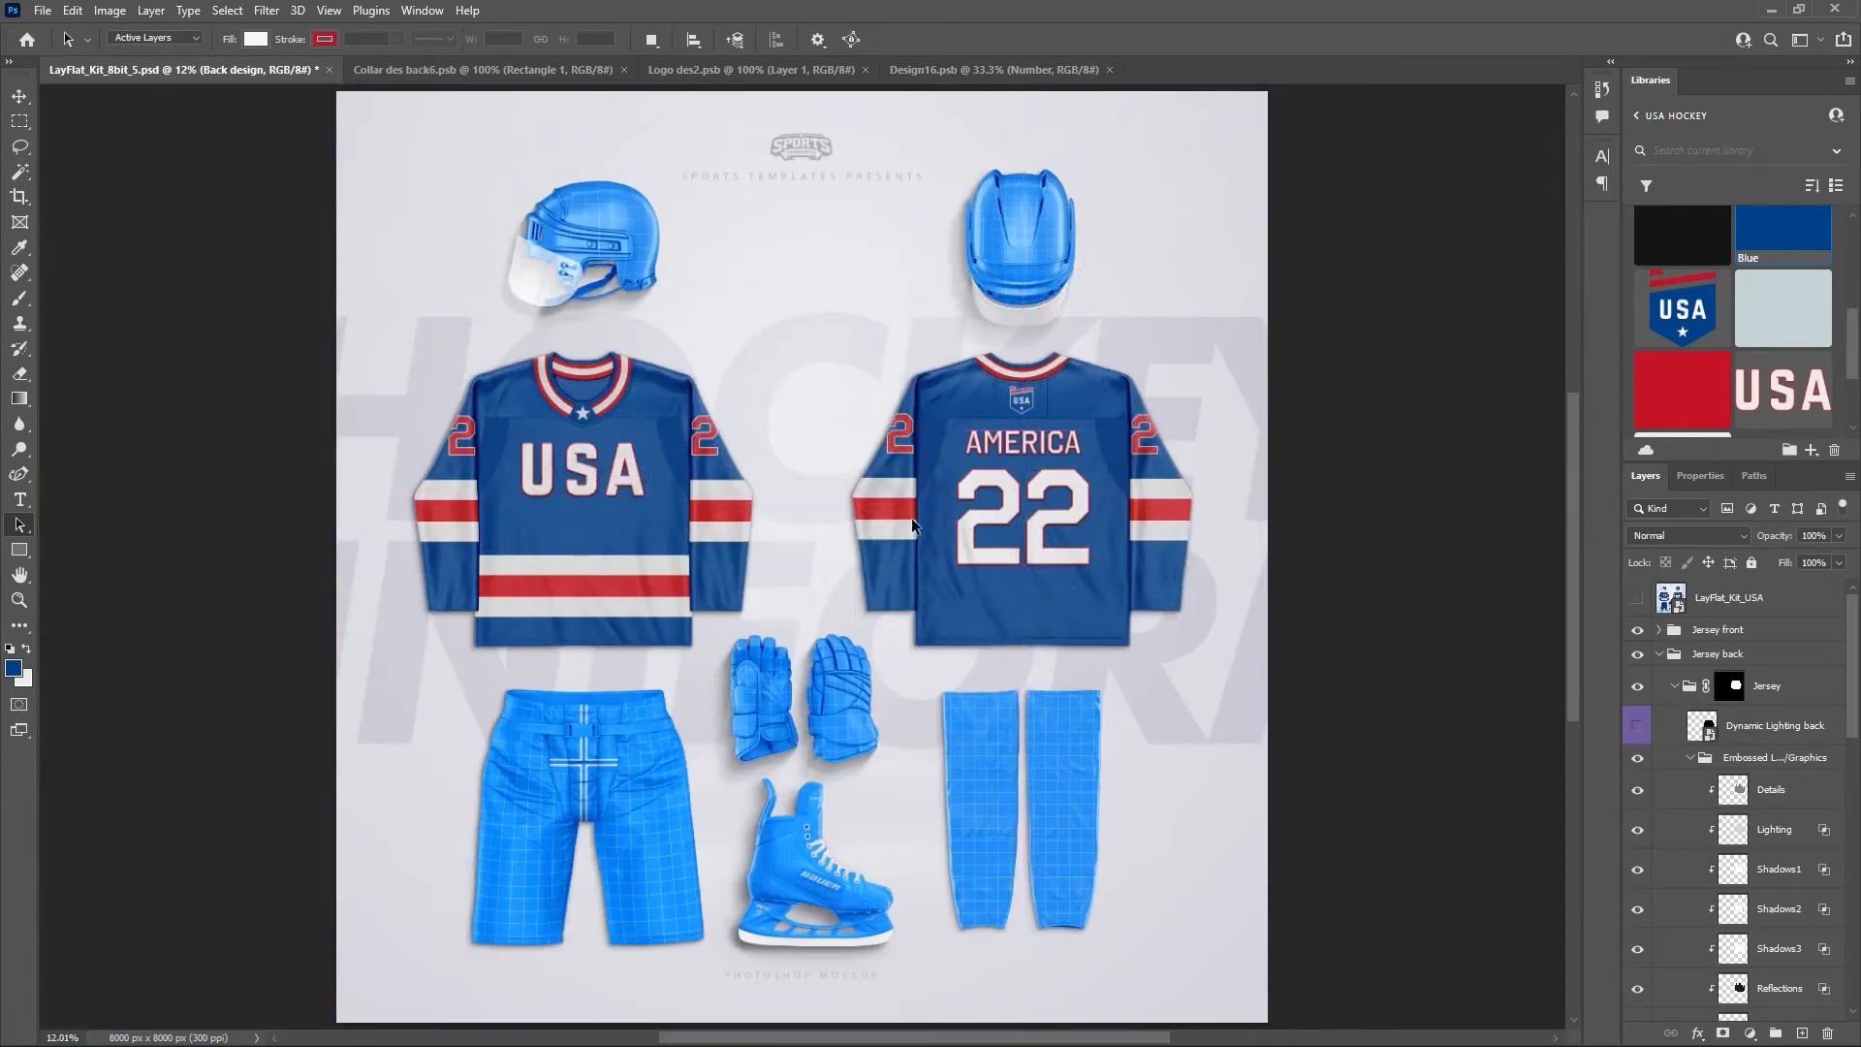
pyautogui.click(1661, 656)
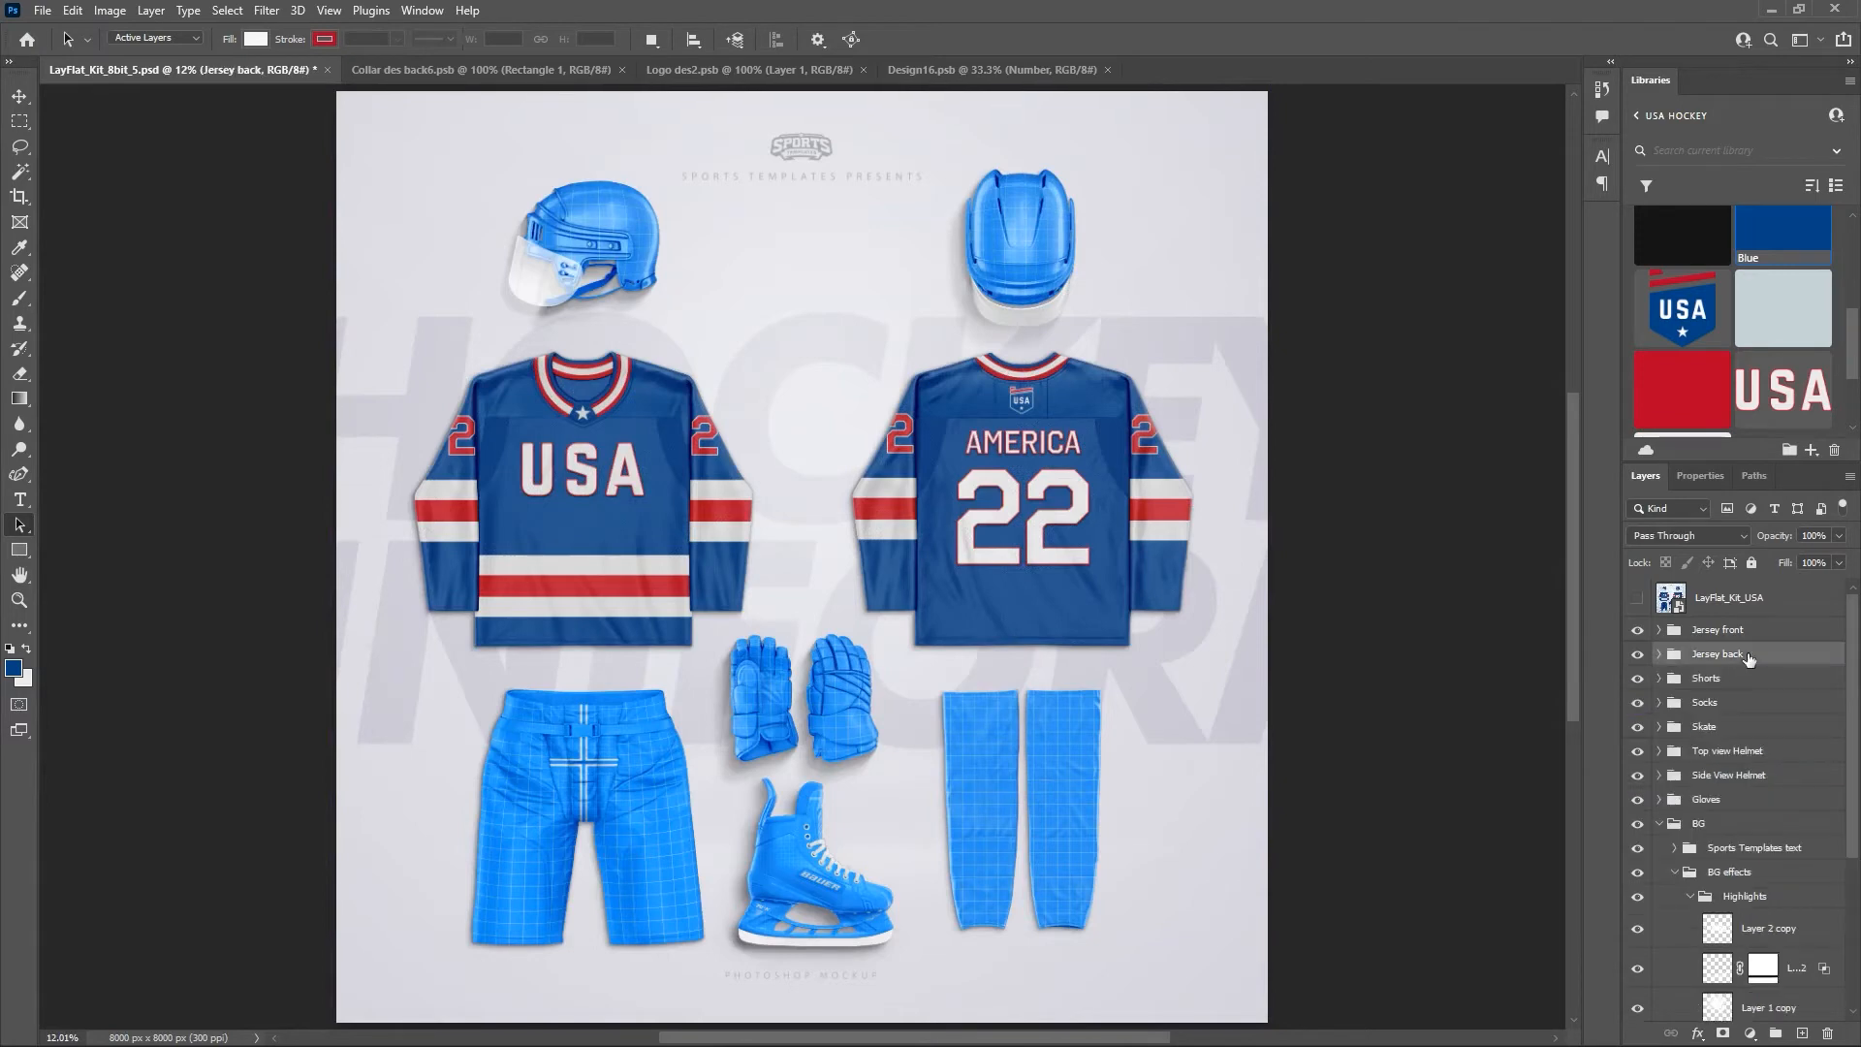
pyautogui.click(1658, 679)
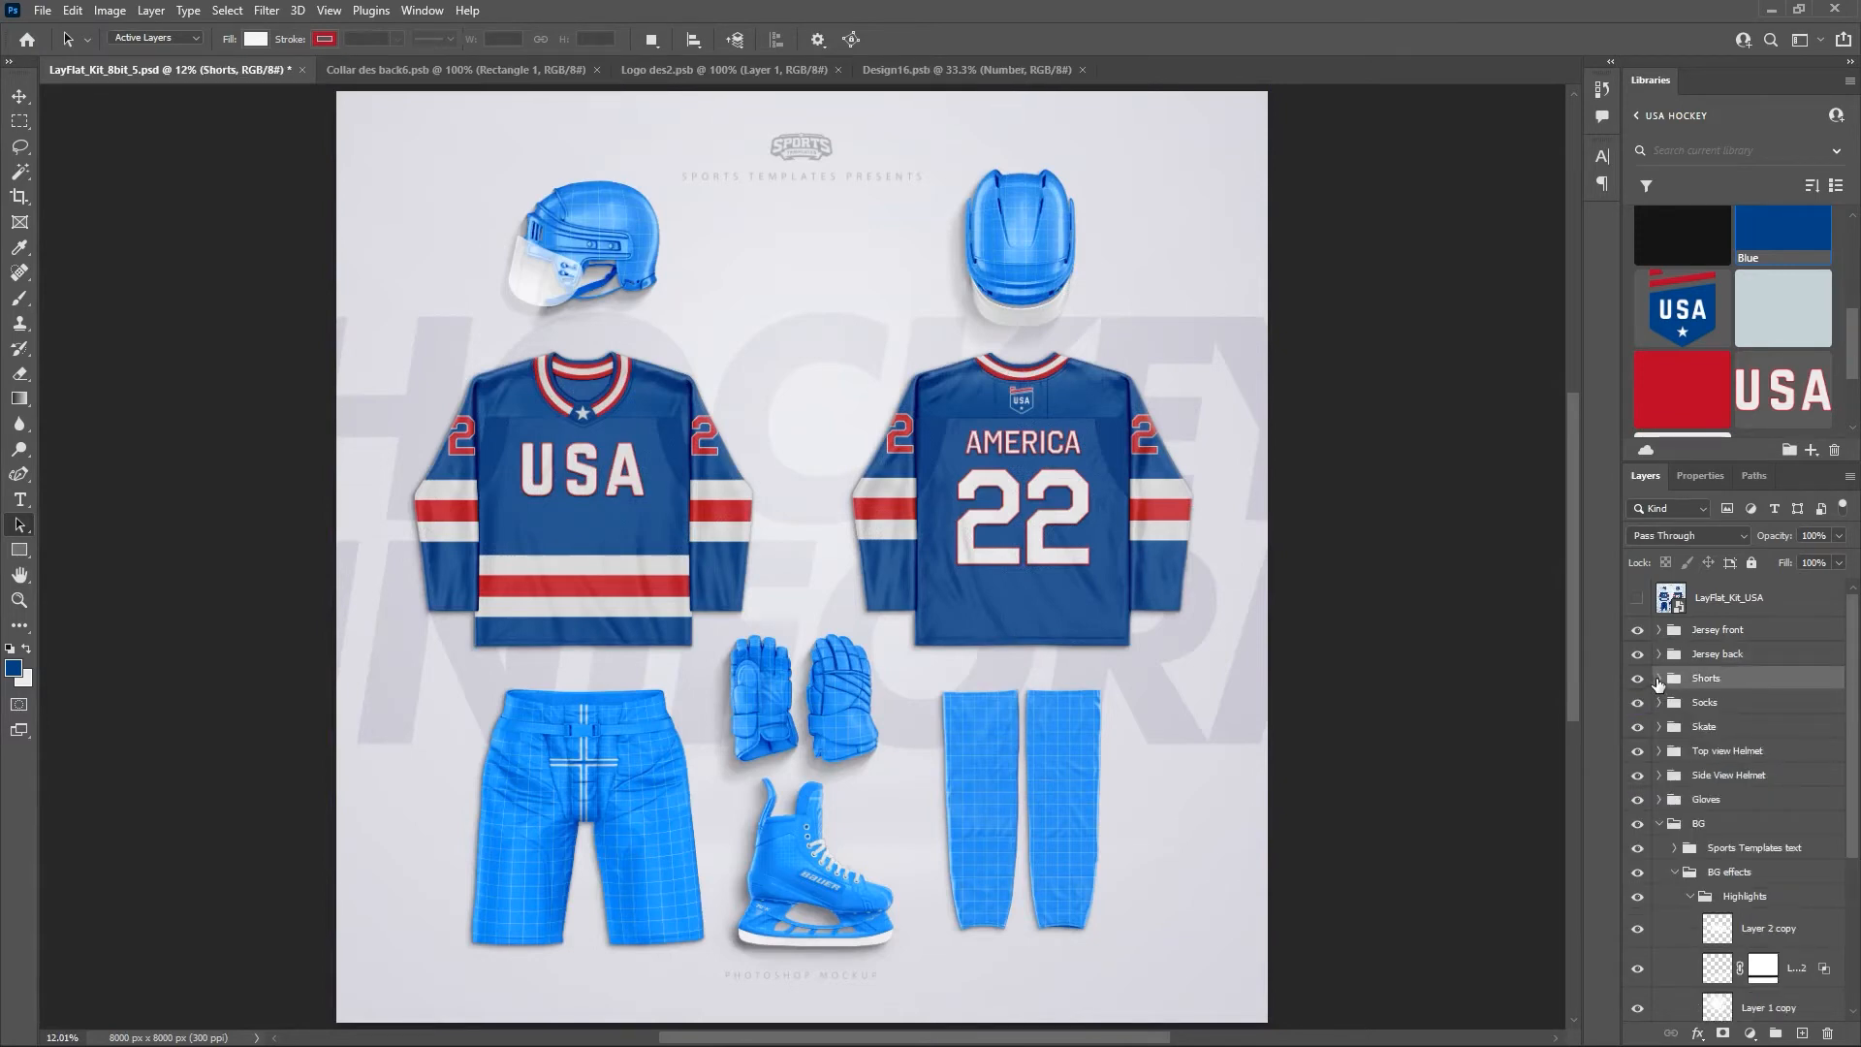
pyautogui.click(1658, 680)
pyautogui.click(1675, 711)
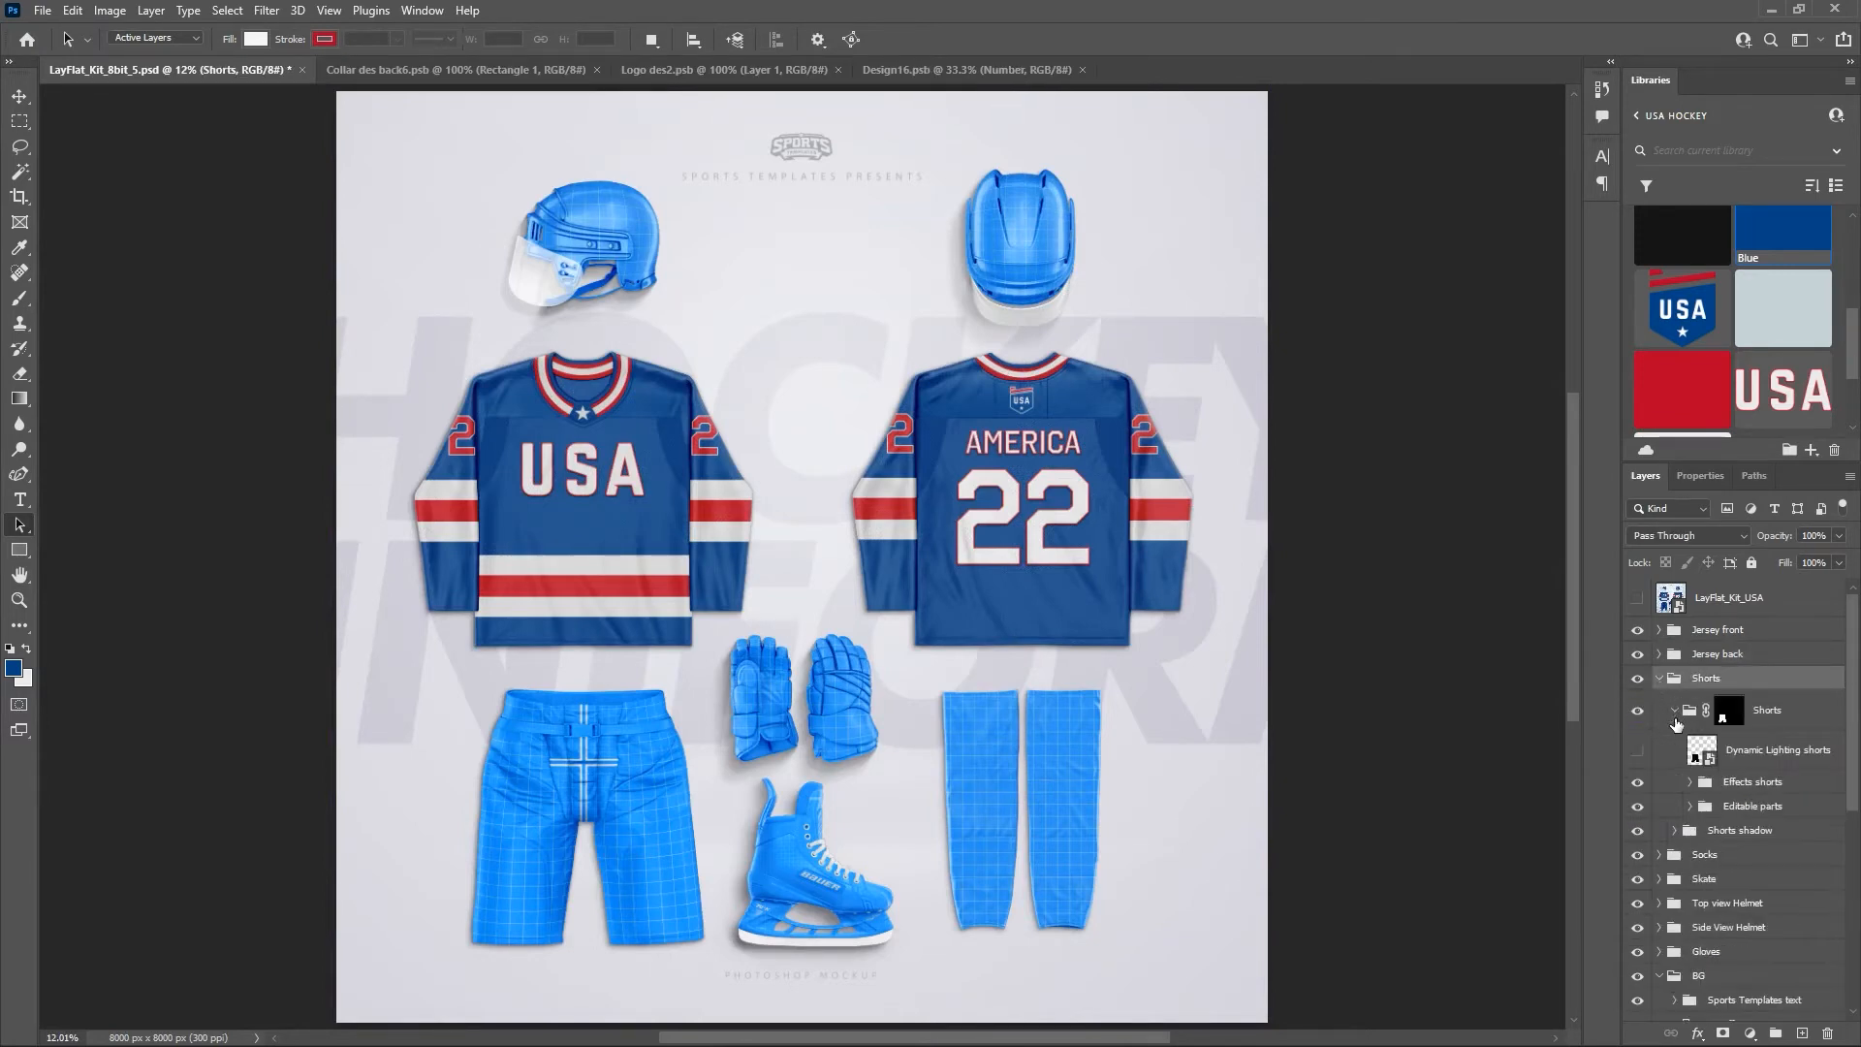
pyautogui.scroll(-1, 1770, 756)
pyautogui.scroll(-1, 1770, 755)
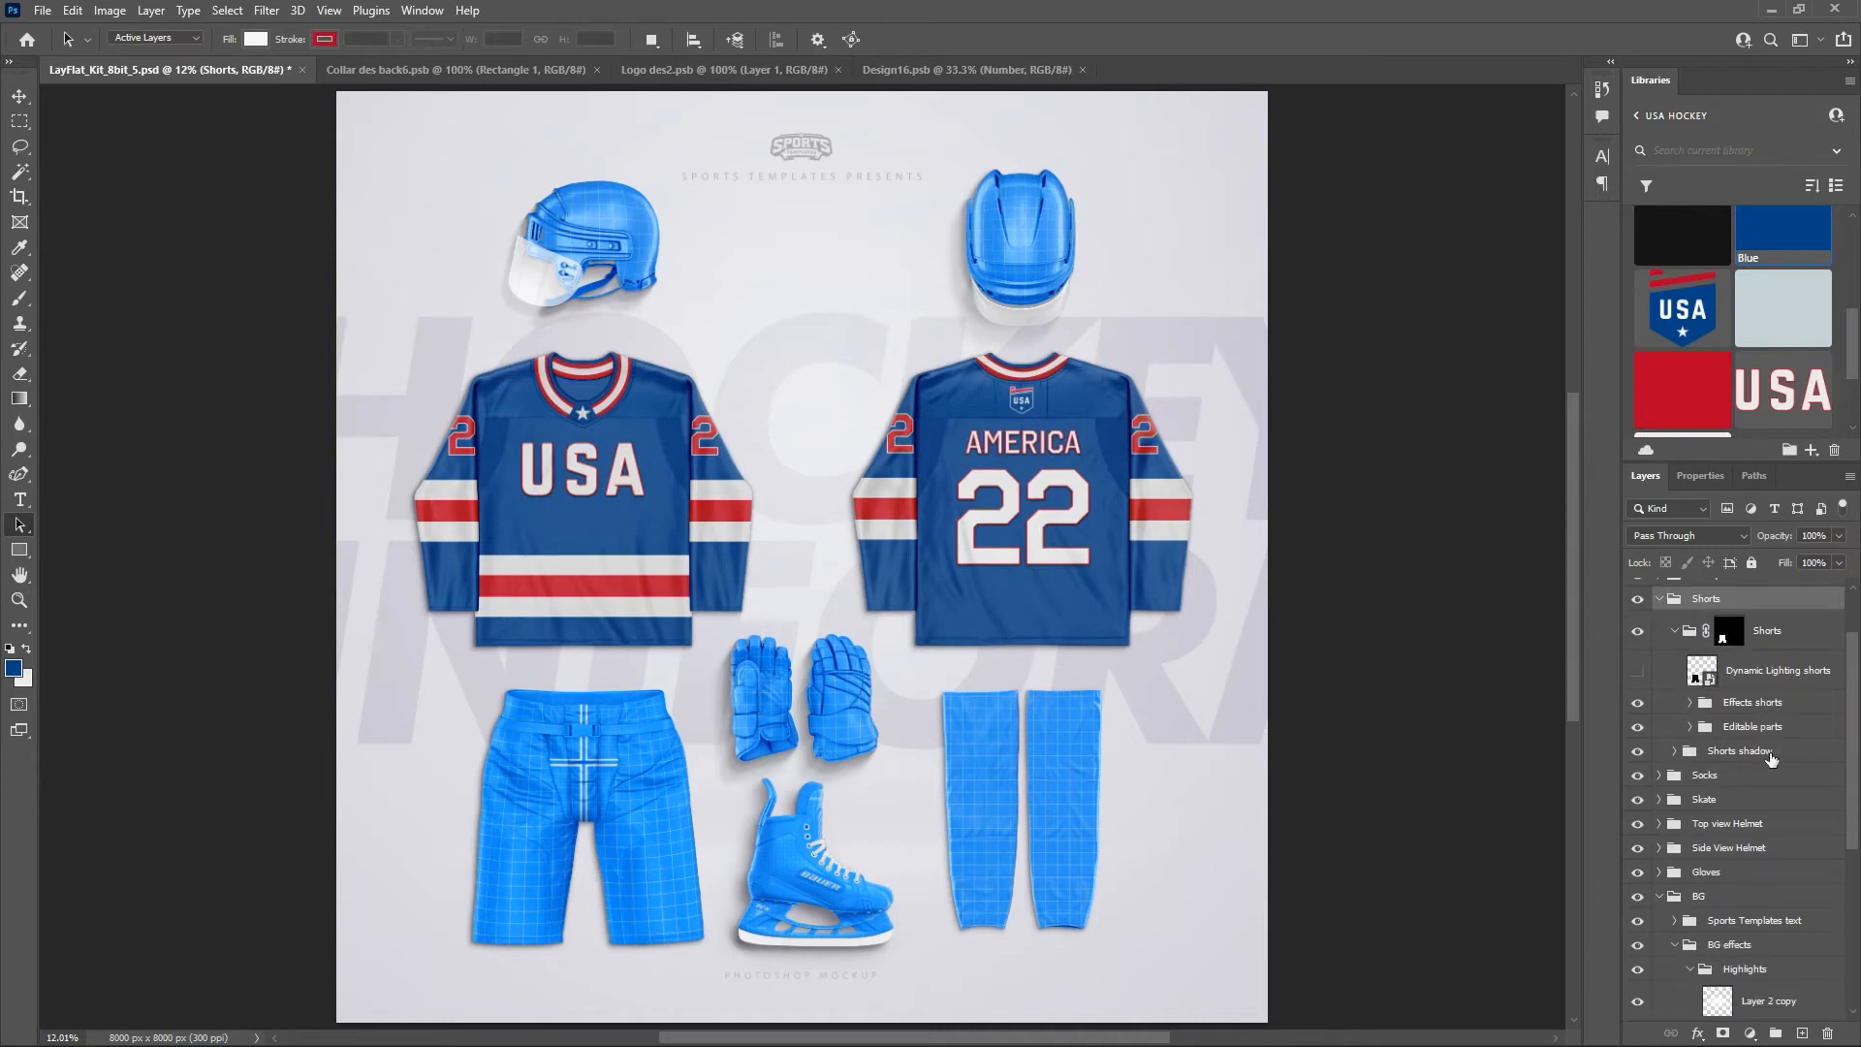
pyautogui.click(1691, 727)
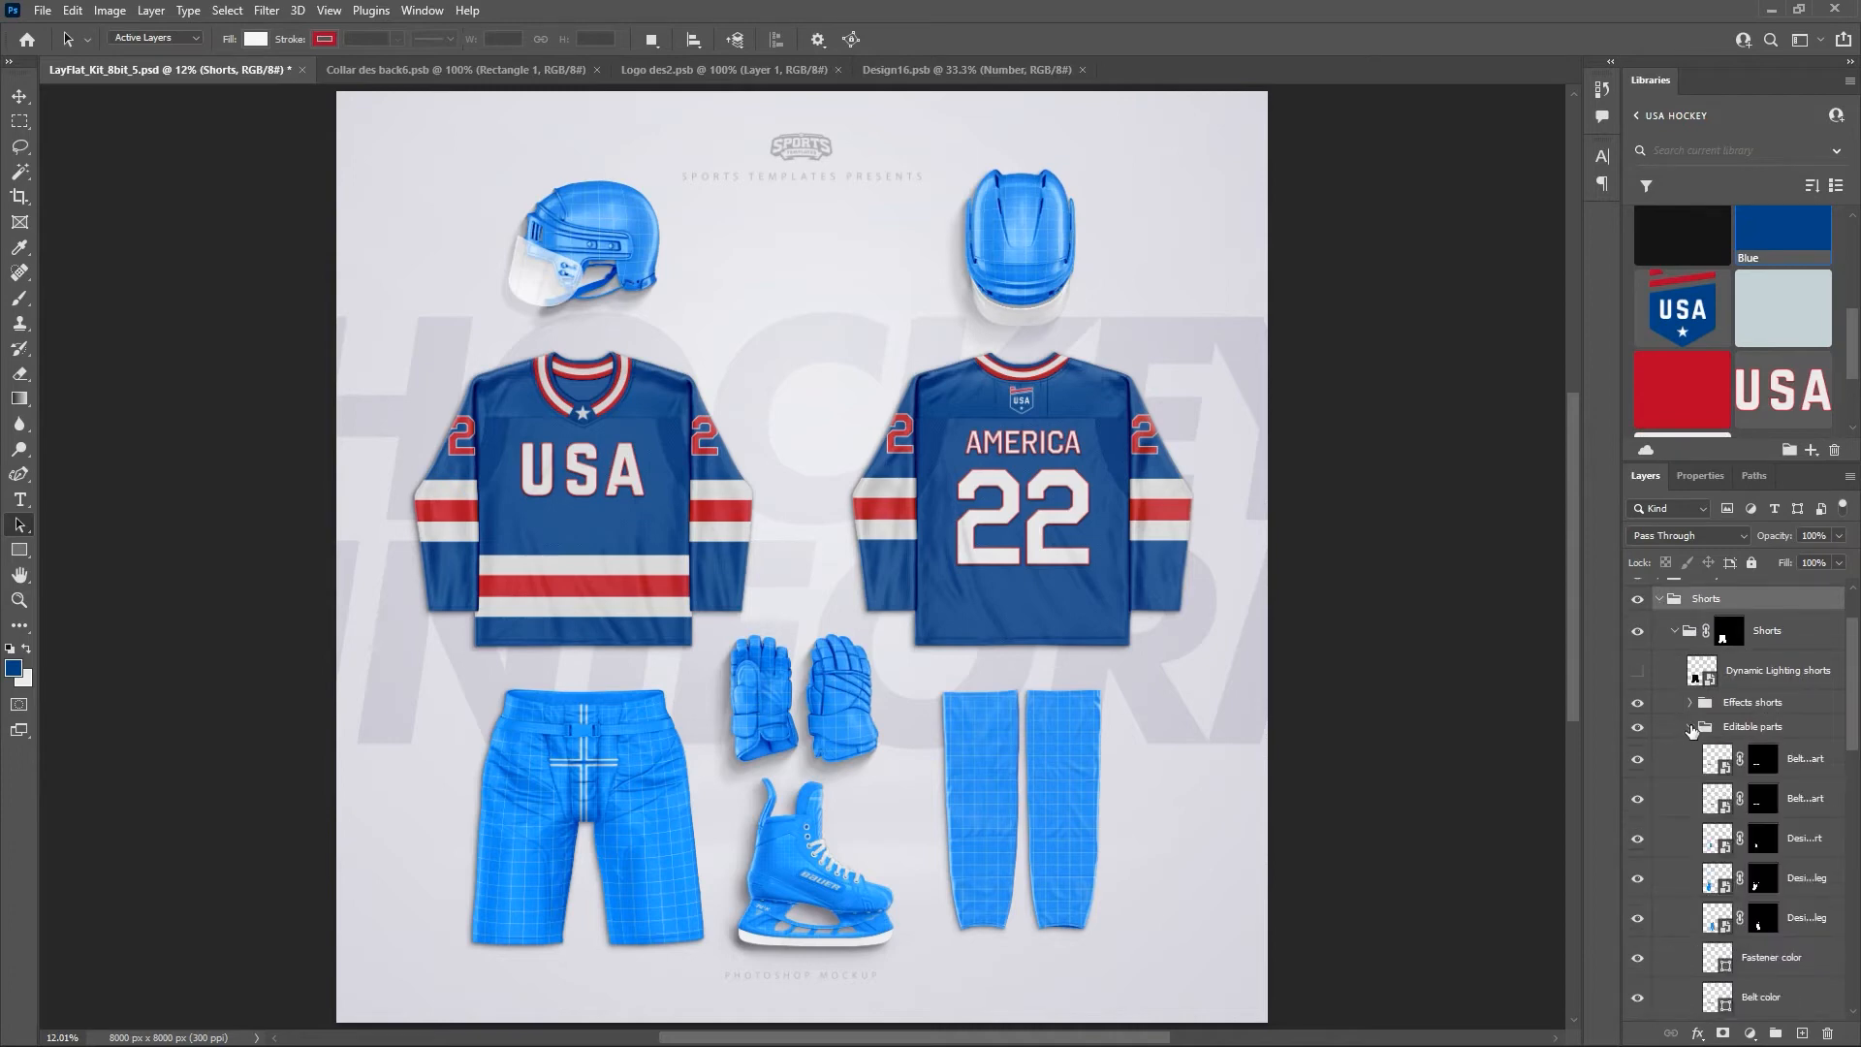
# Apply the library's Blue color to the shorts' shape layers from Fastener color through Trouser region color.
pyautogui.scroll(-4, 1762, 723)
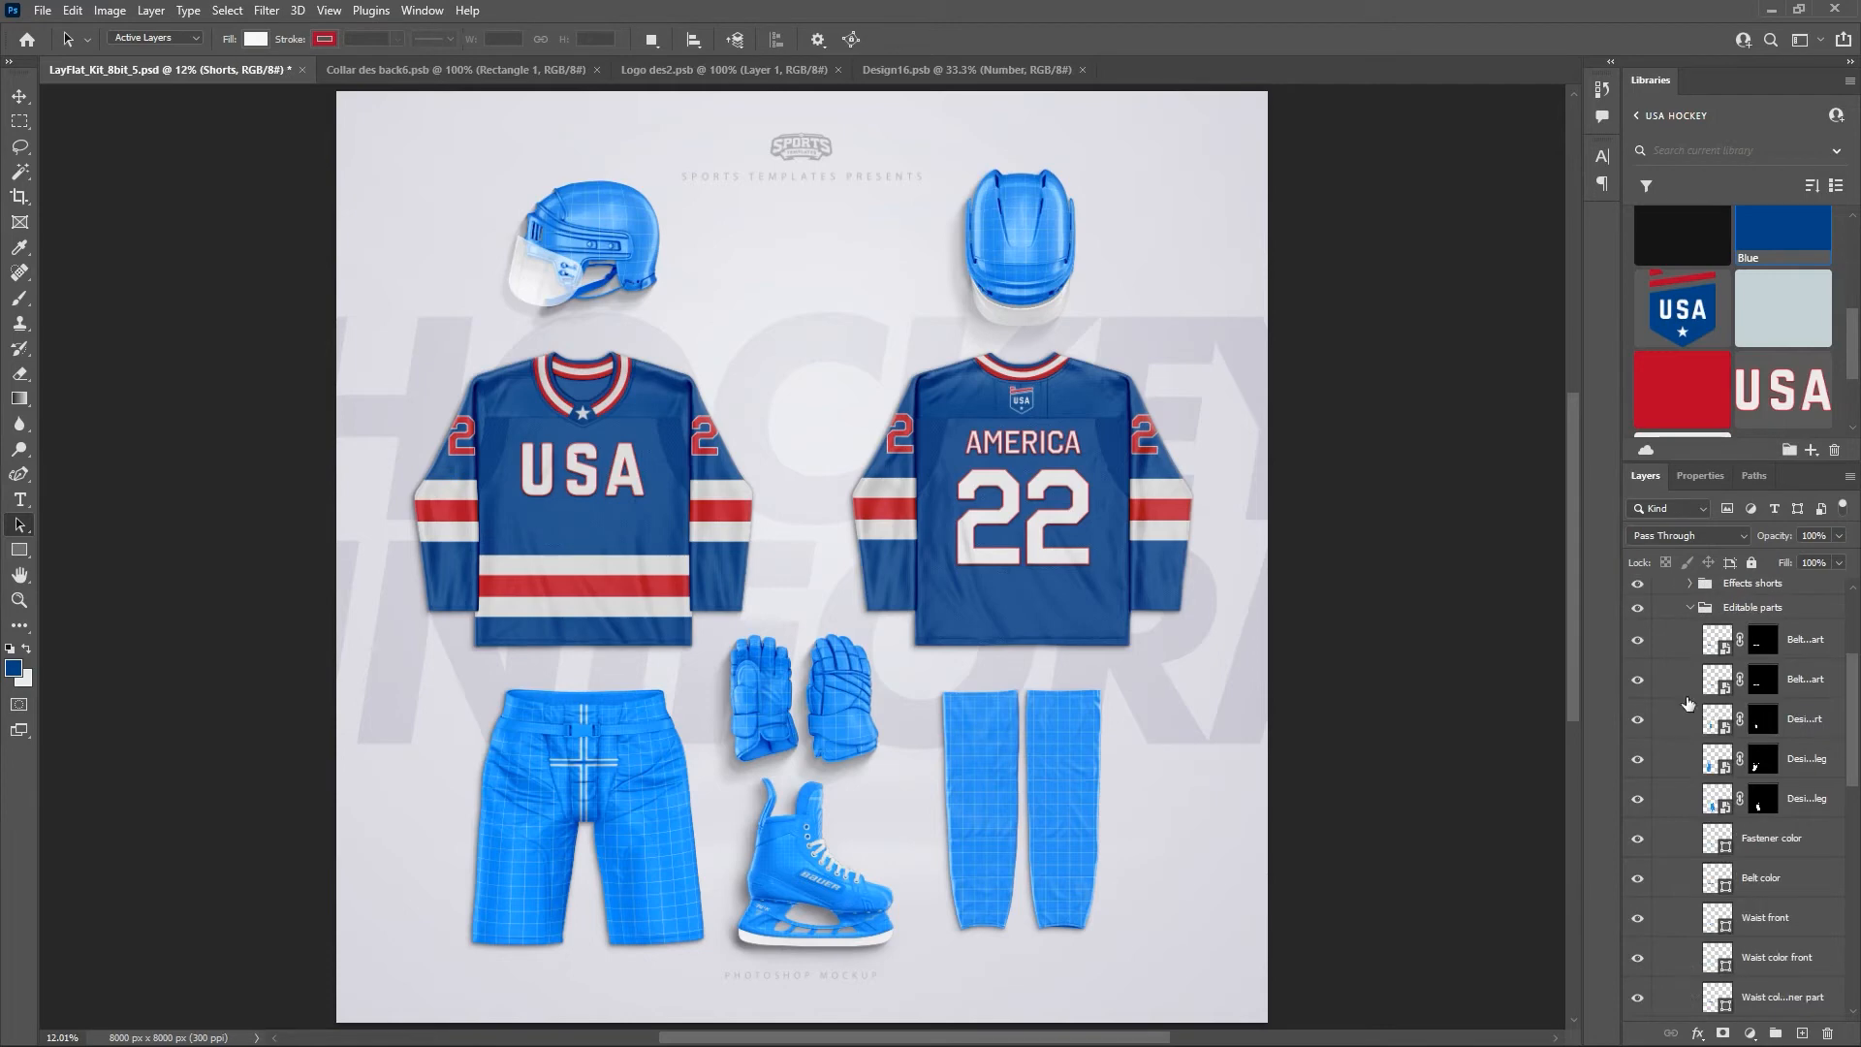
pyautogui.scroll(-1, 1750, 759)
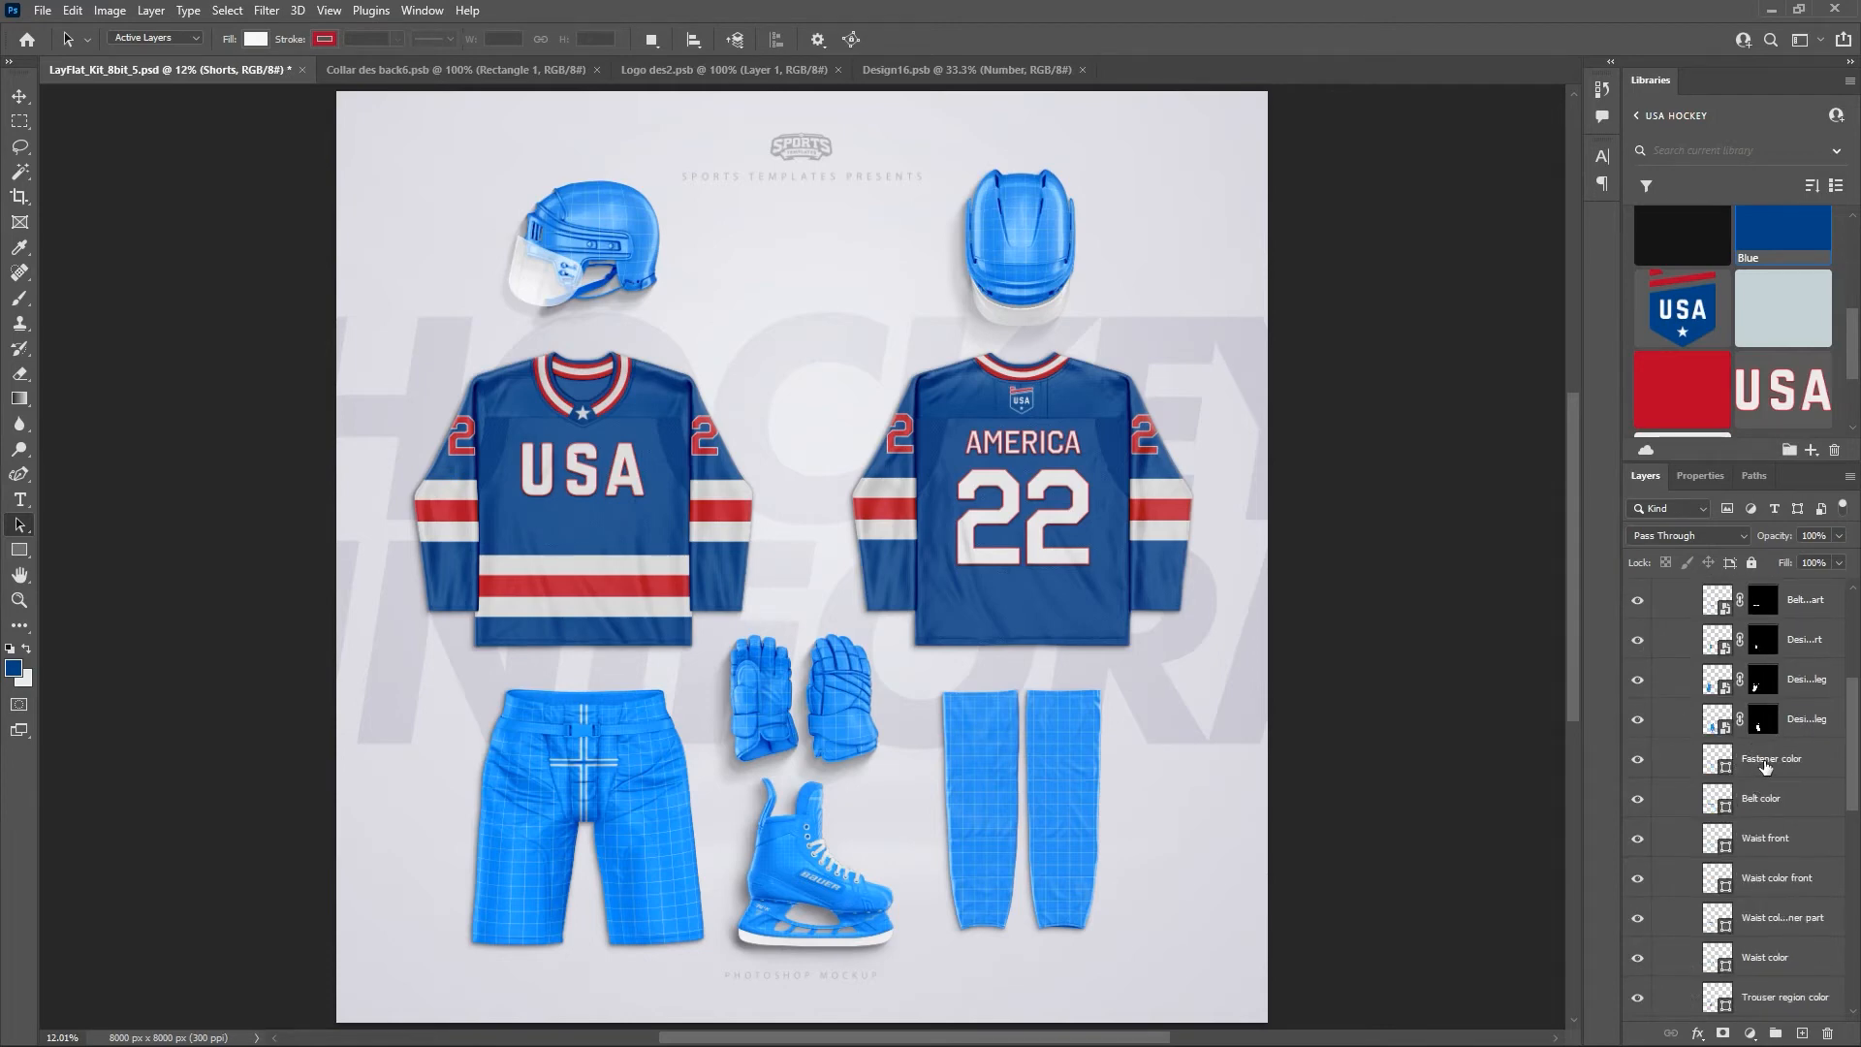
pyautogui.click(1766, 767)
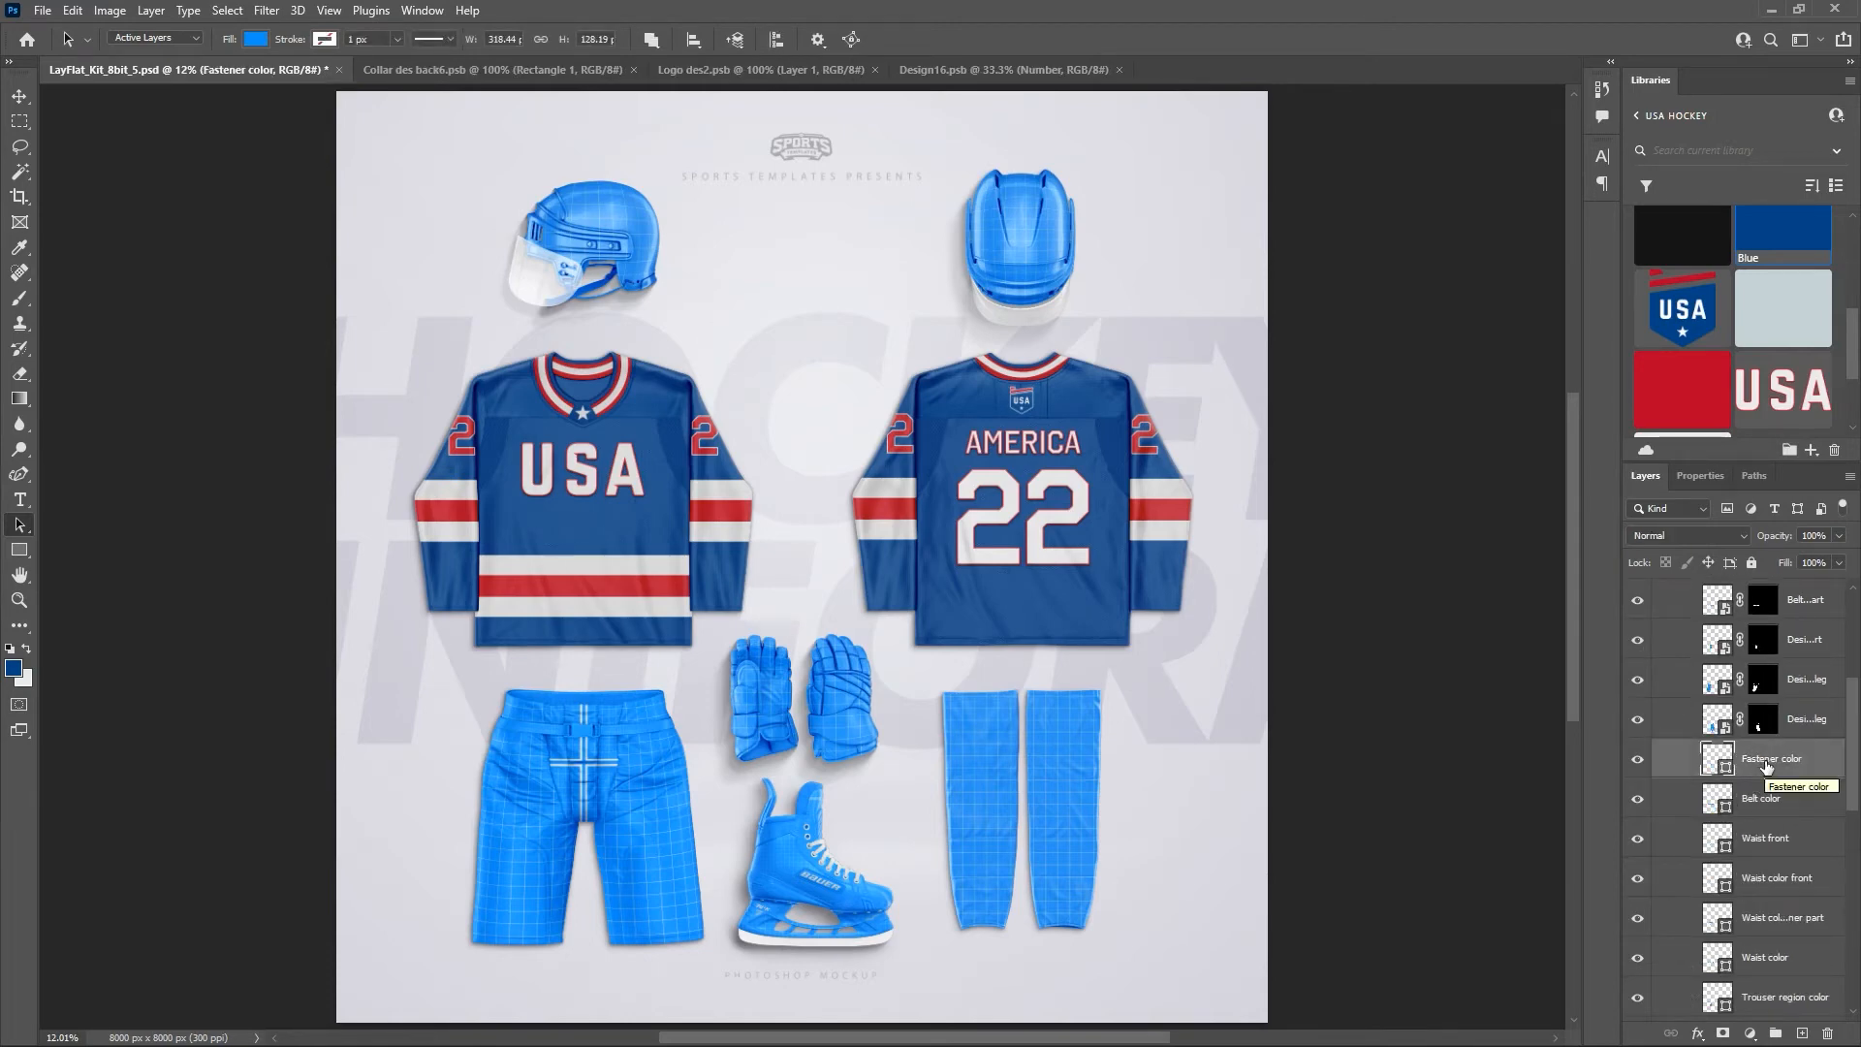
pyautogui.scroll(-2, 1766, 771)
pyautogui.keyDown('shift'); pyautogui.click(1753, 884); pyautogui.keyUp('shift')
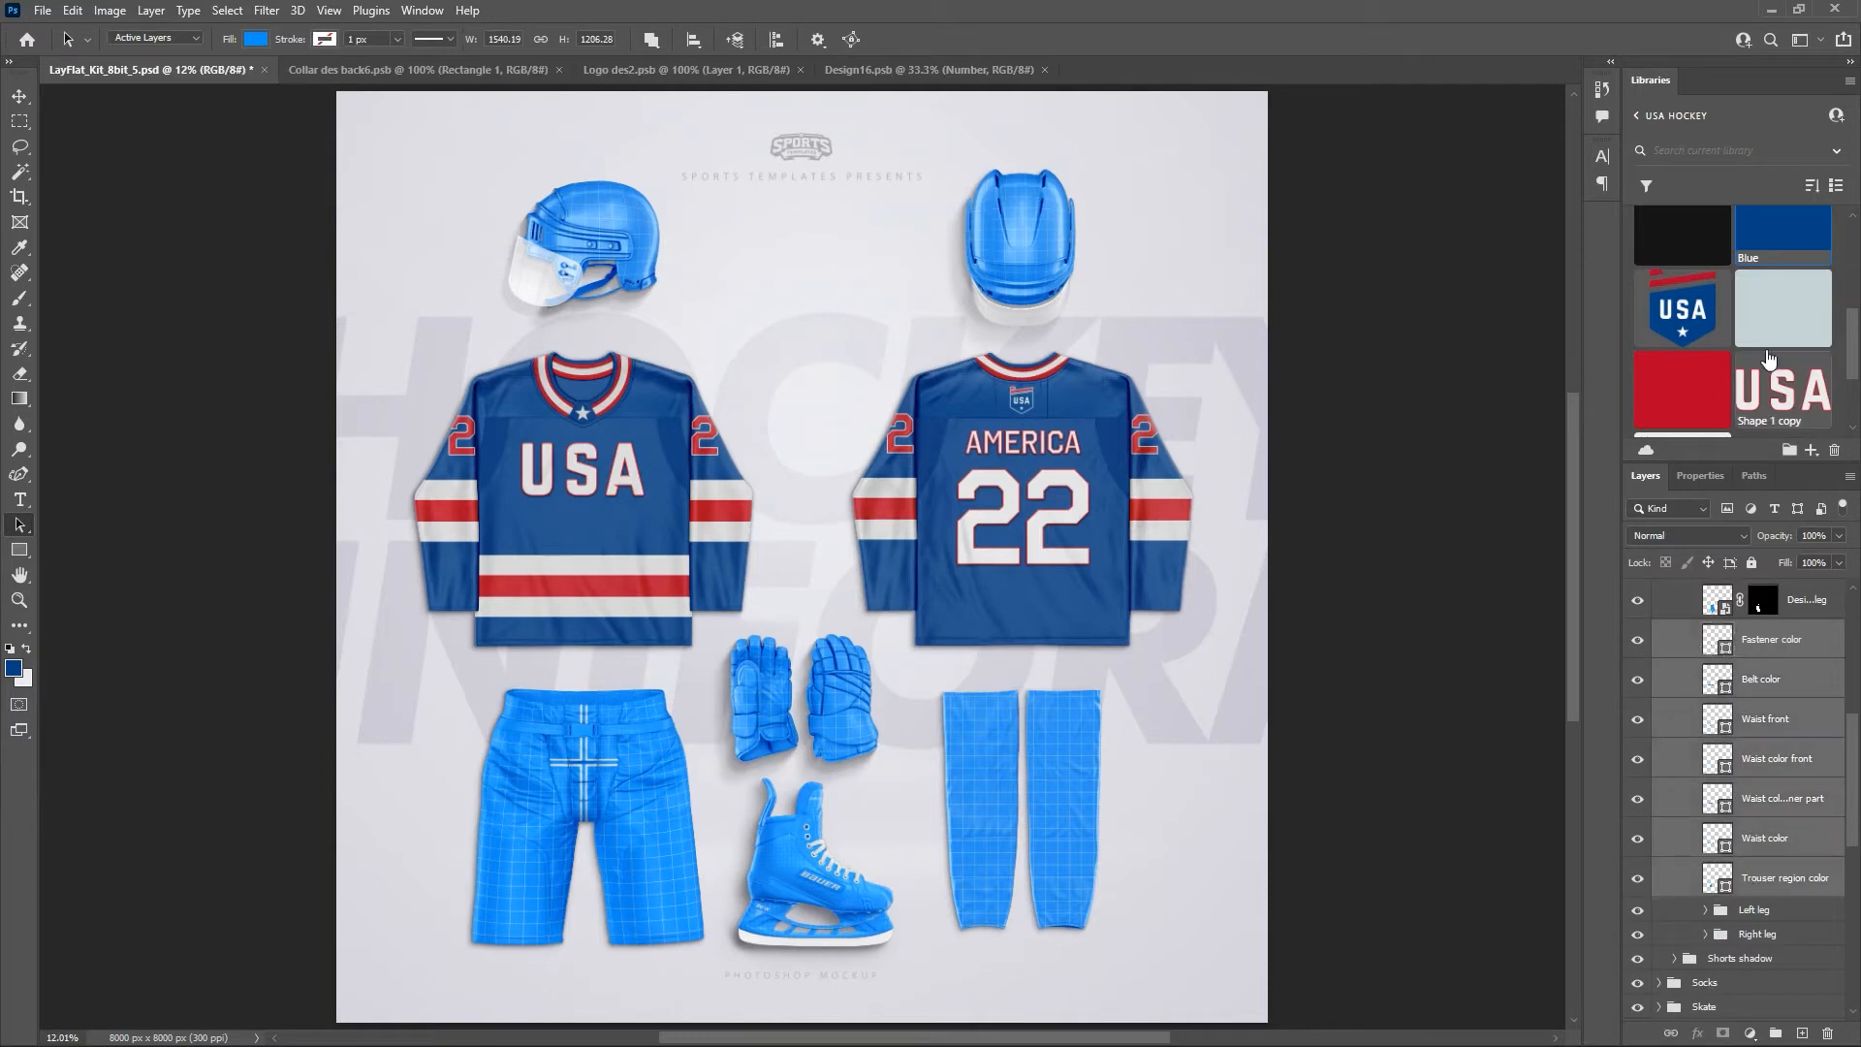
pyautogui.click(1786, 240)
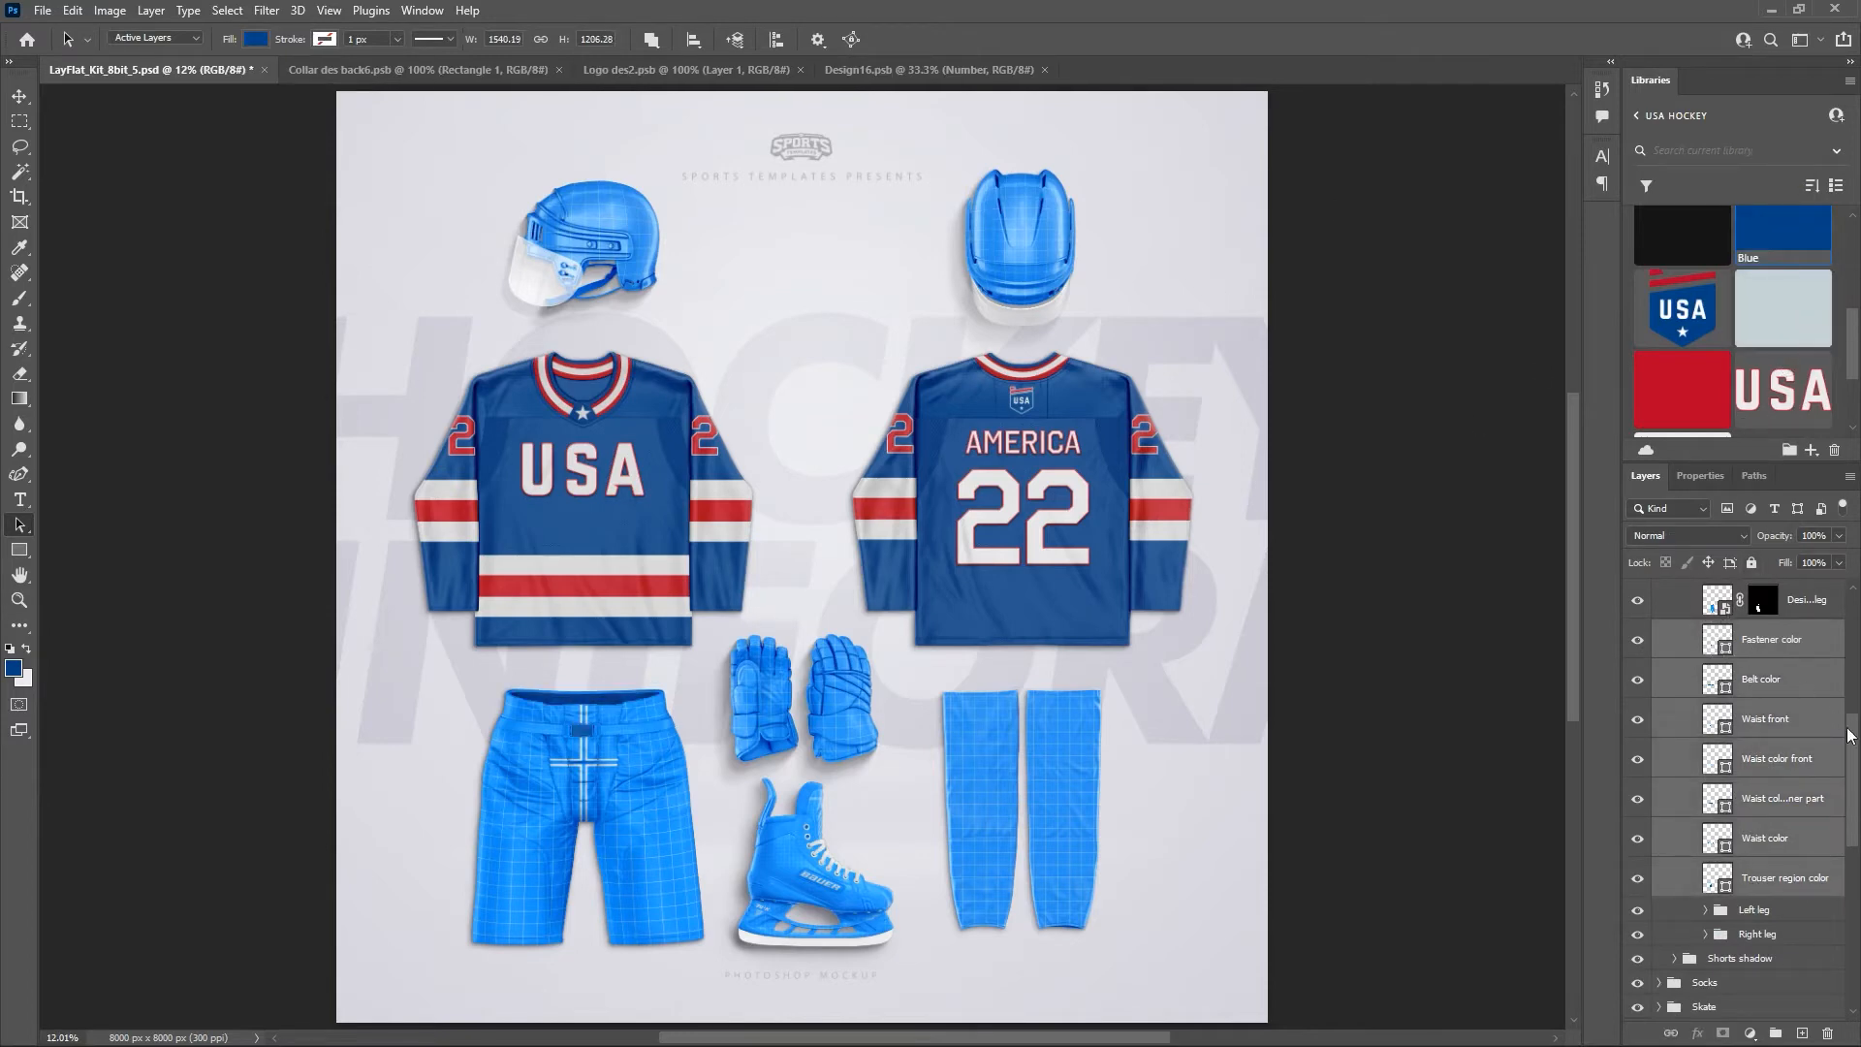
# Show the LayFlat_Kit_USA reference layer to examine the colors of the shorts.
pyautogui.moveTo(1852, 737); pyautogui.dragTo(1846, 607)
pyautogui.click(1638, 599)
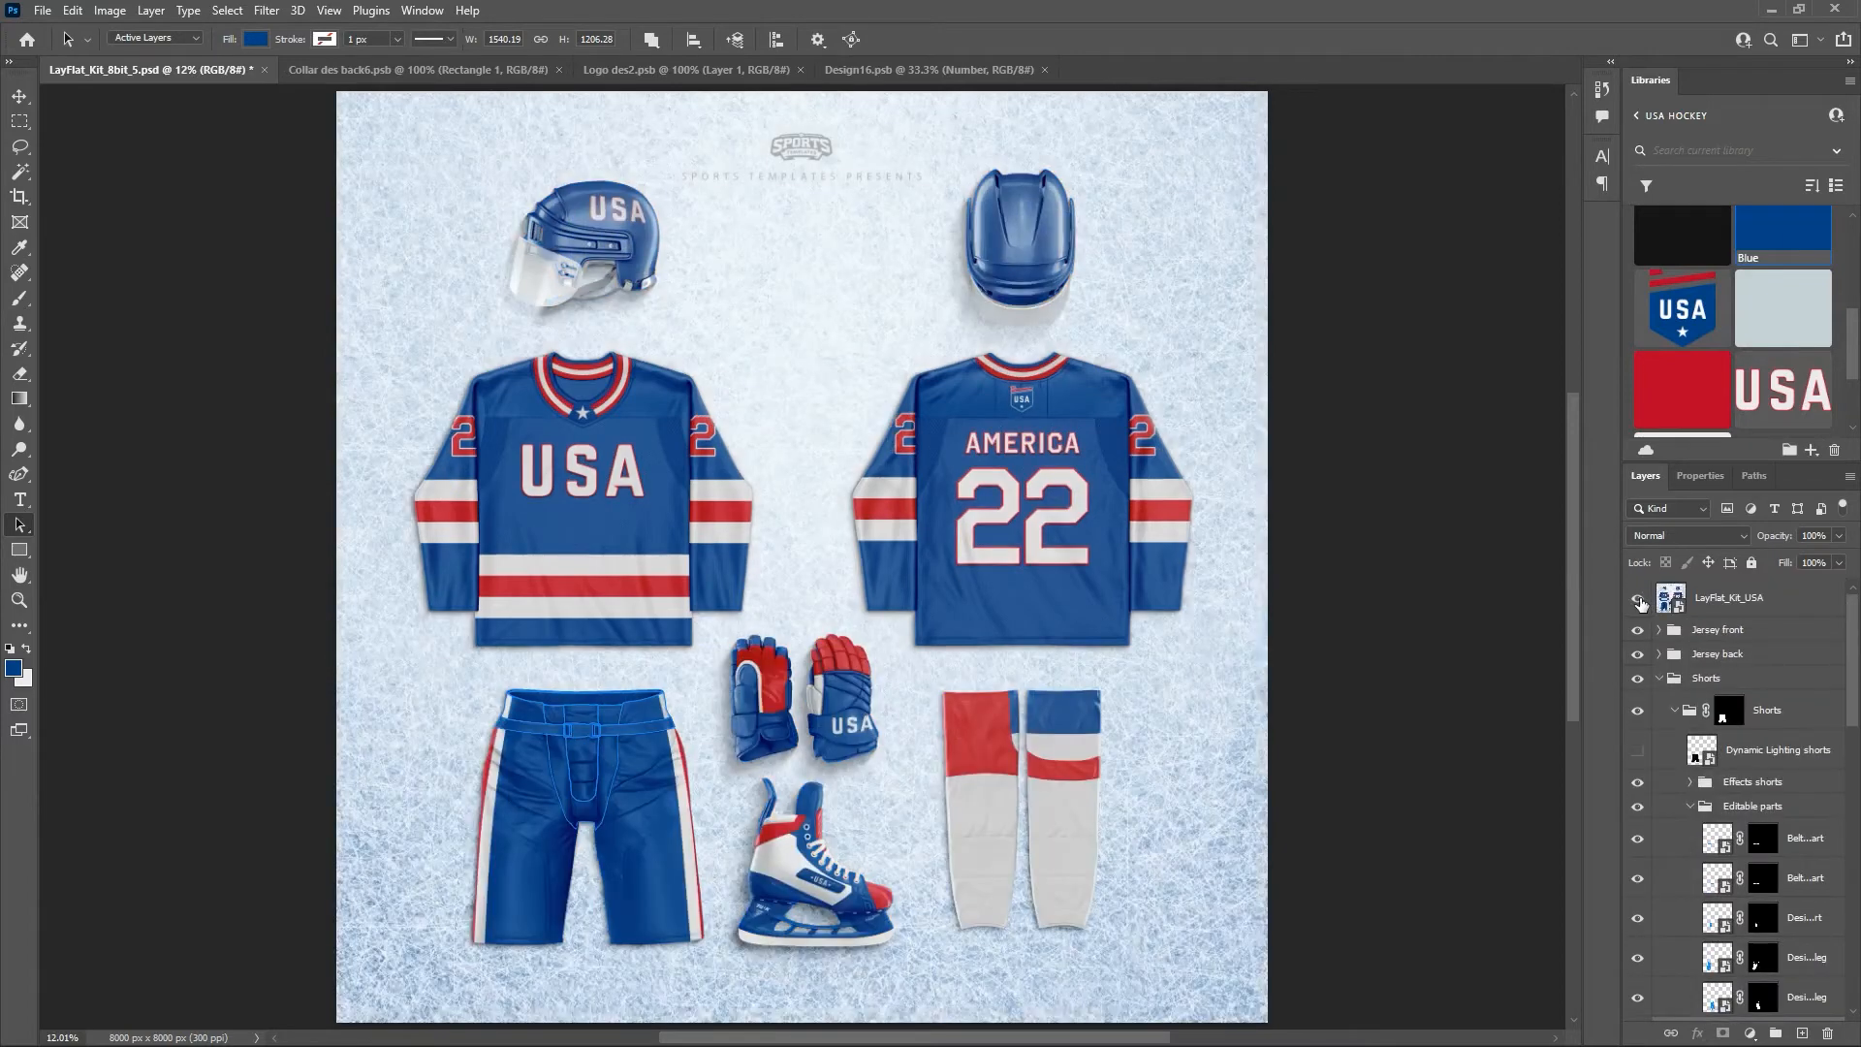
pyautogui.click(1373, 510)
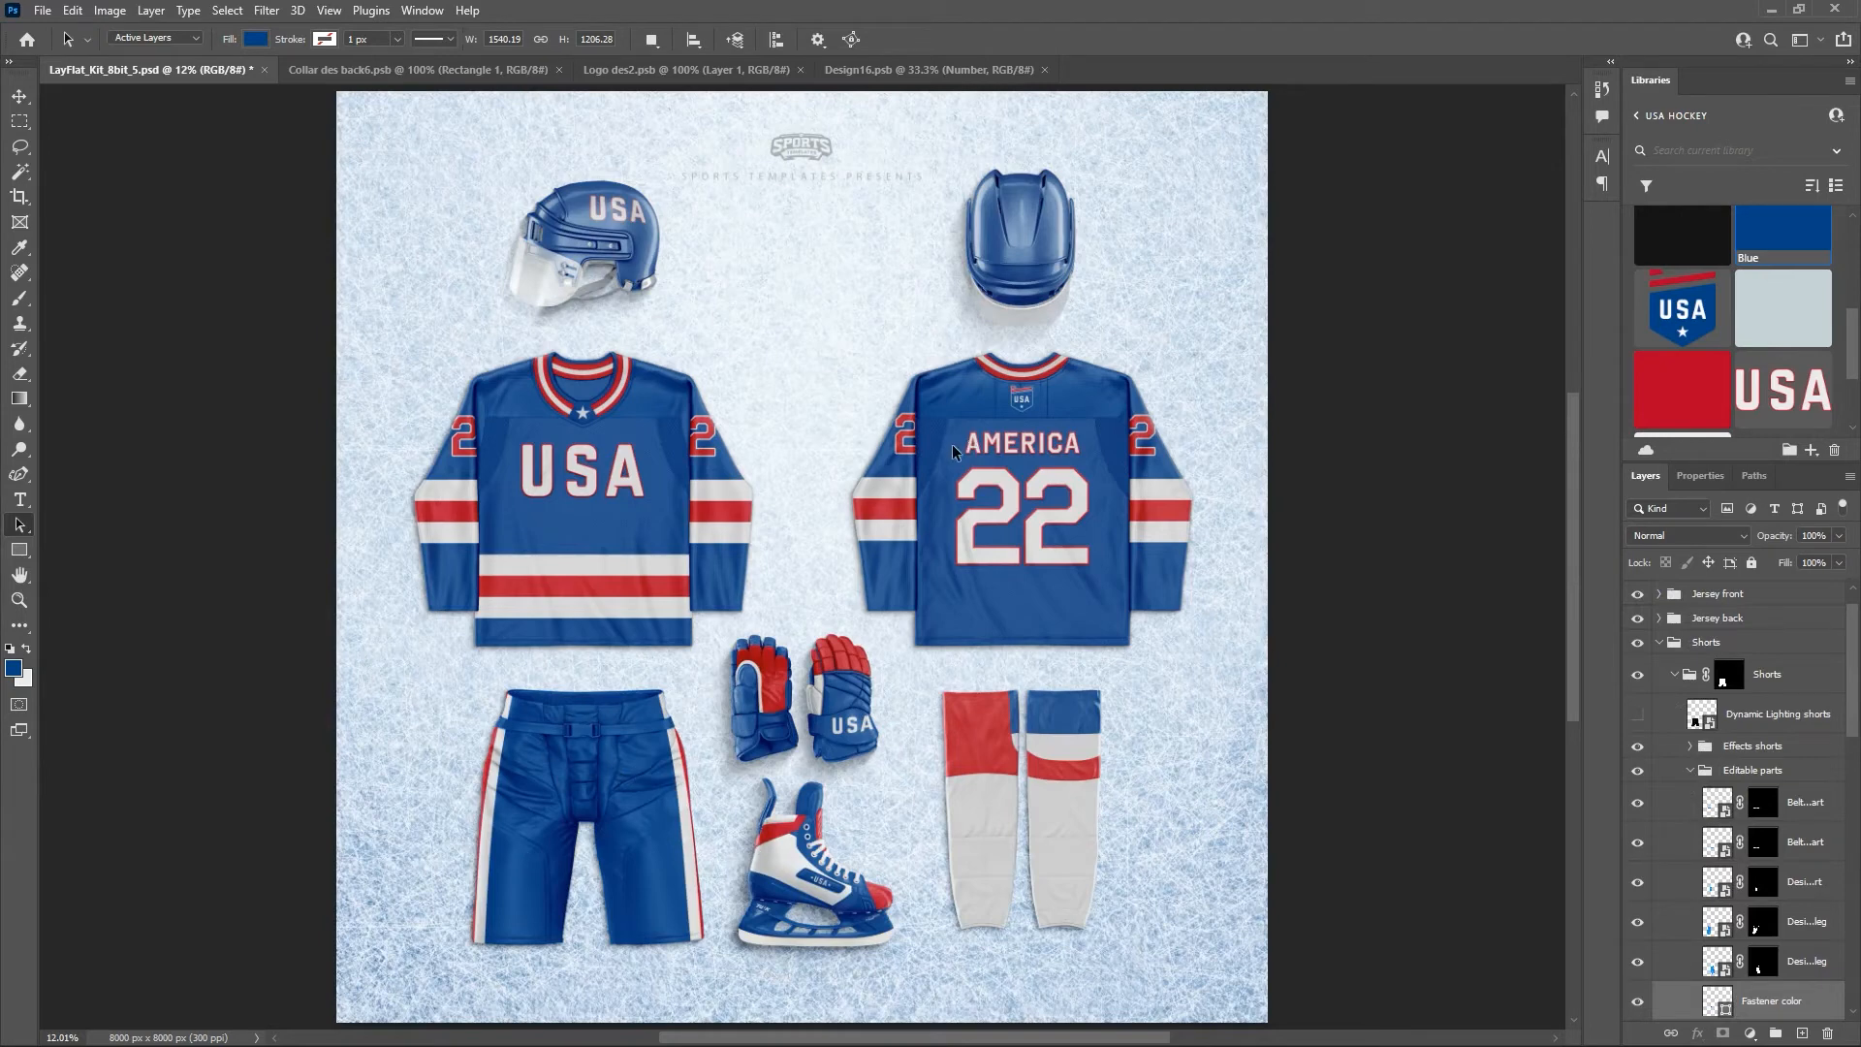
# Close the Design16.psb, Logo des2.psb and Collar des back6.psb documents.
pyautogui.click(944, 78)
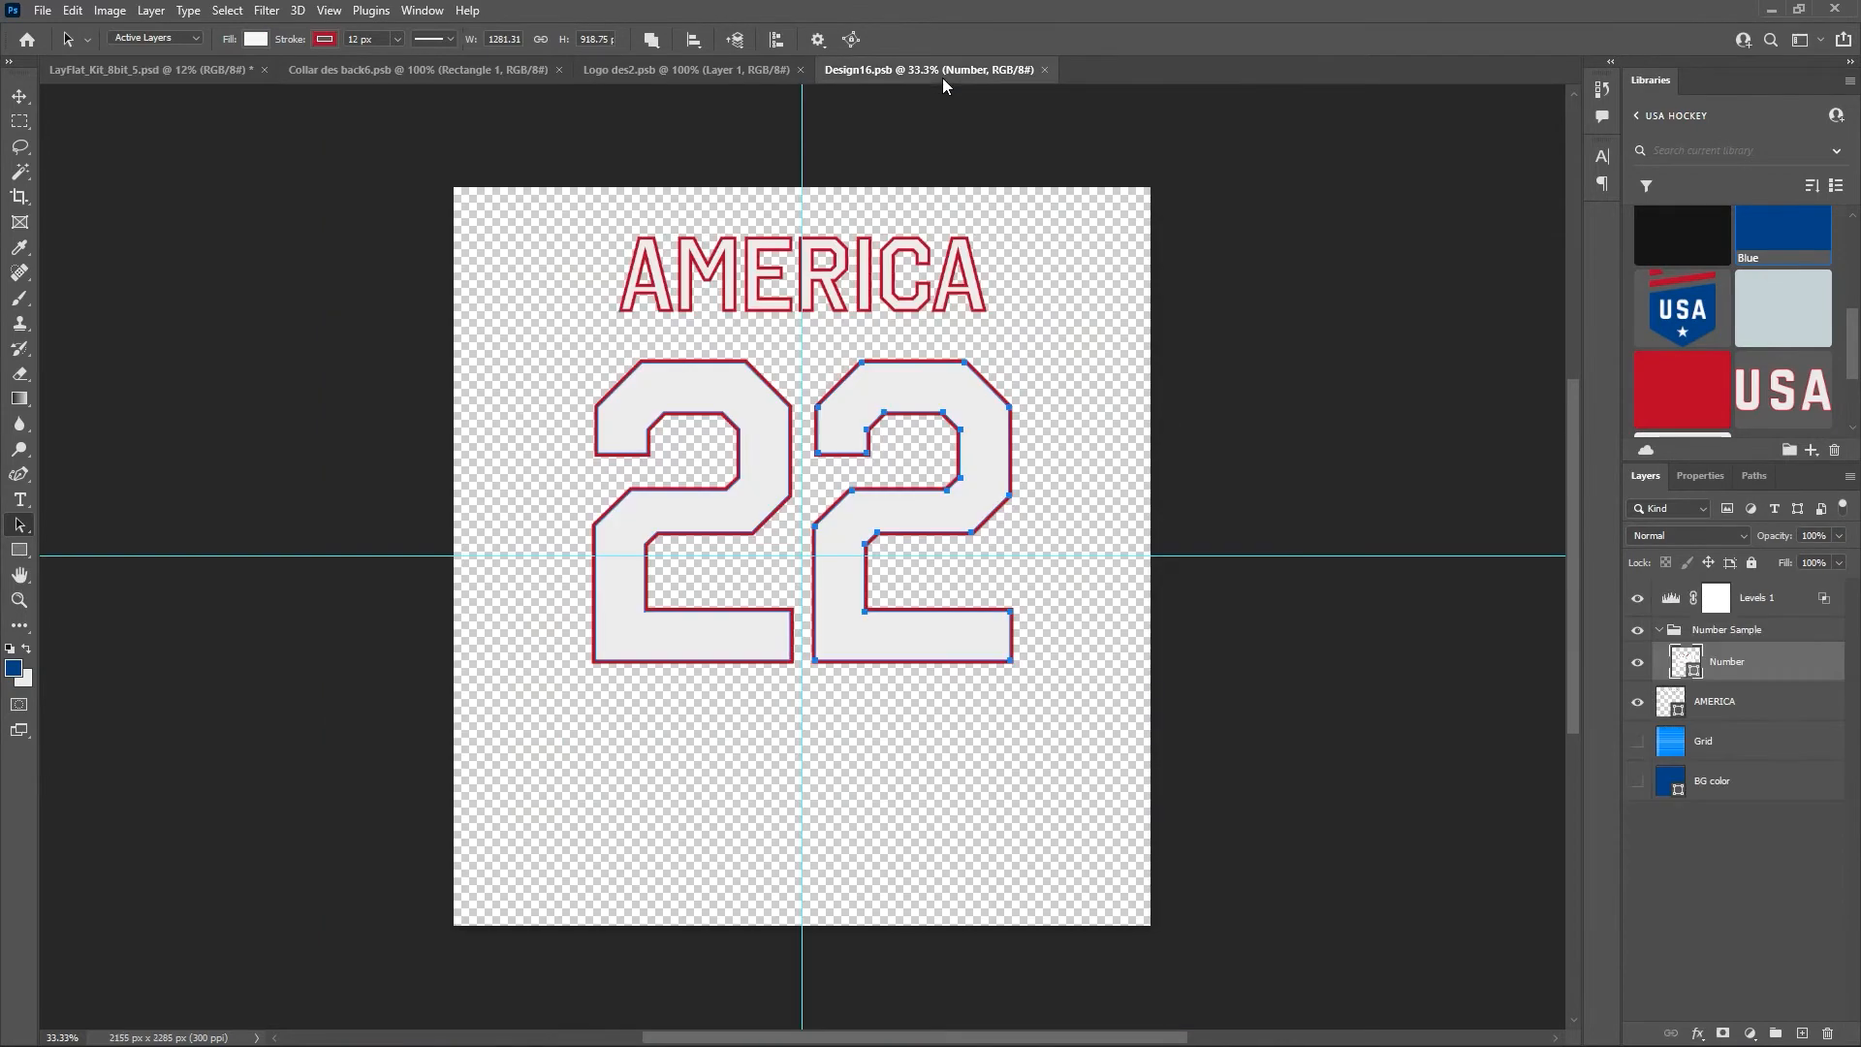
pyautogui.click(1045, 69)
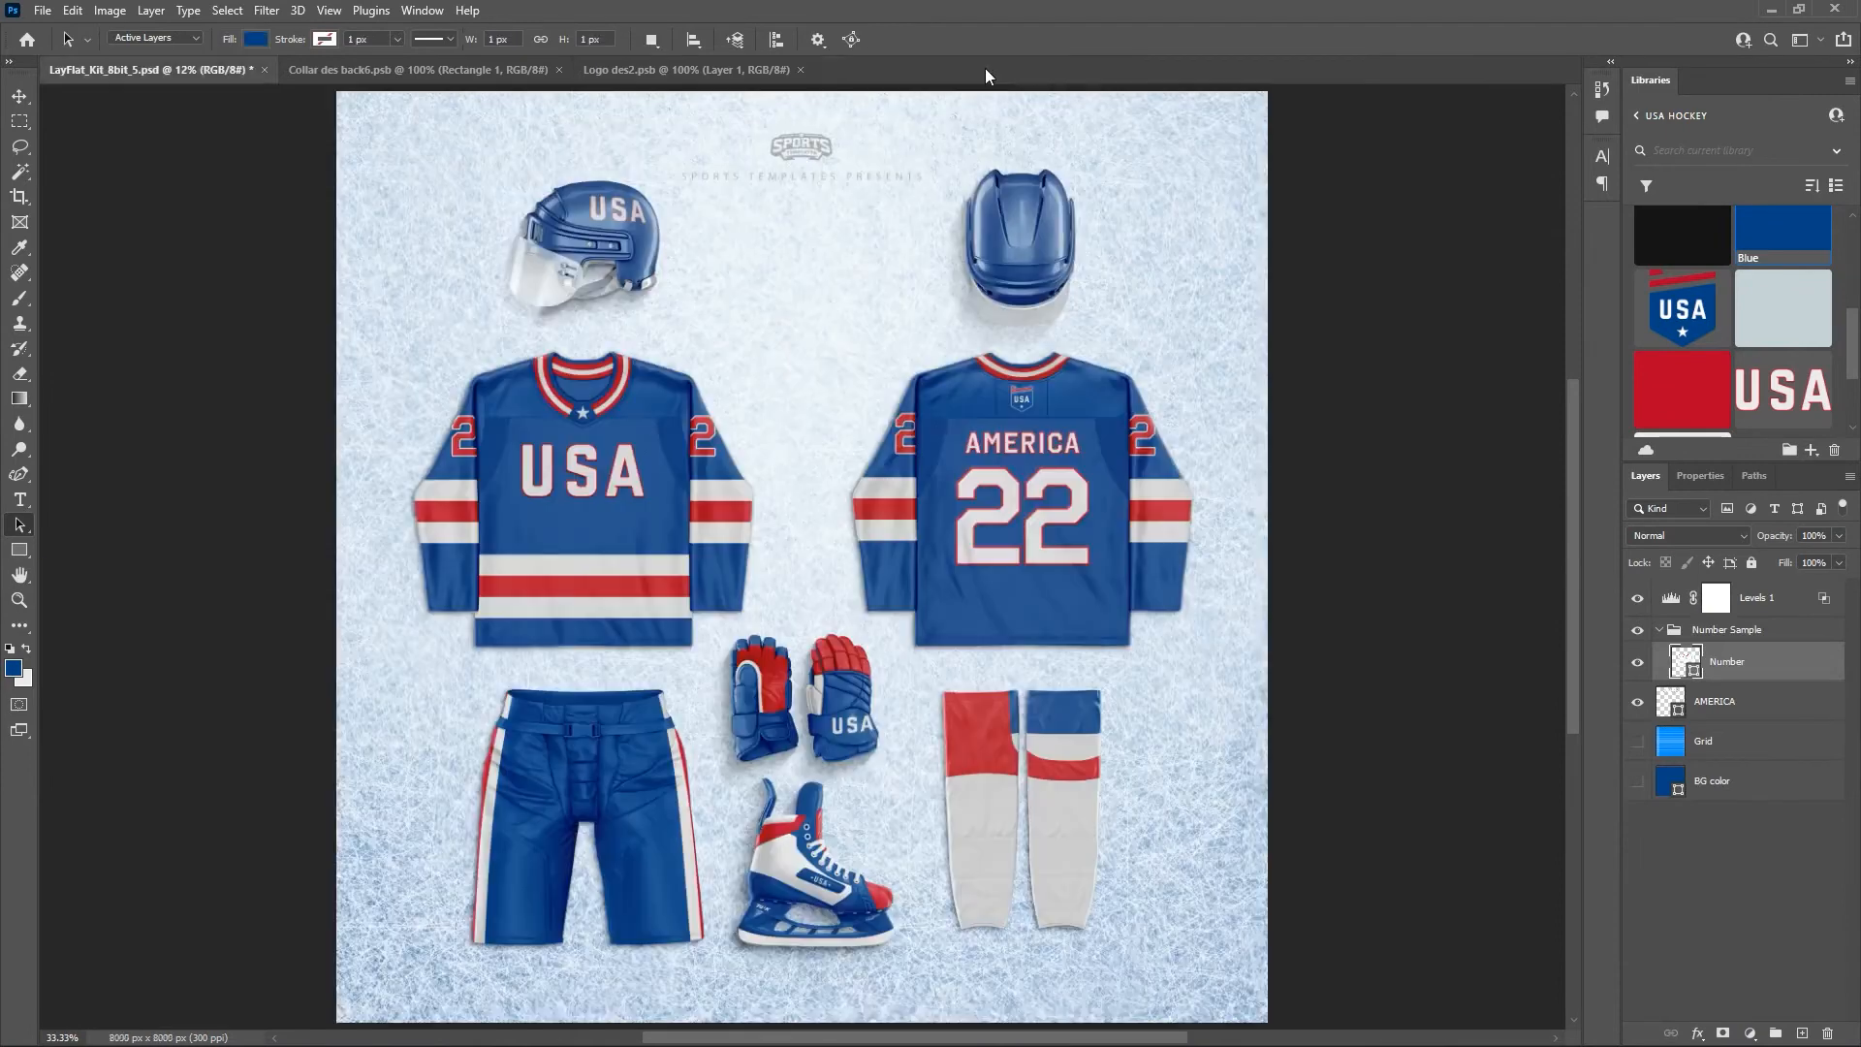
pyautogui.click(801, 69)
pyautogui.click(559, 70)
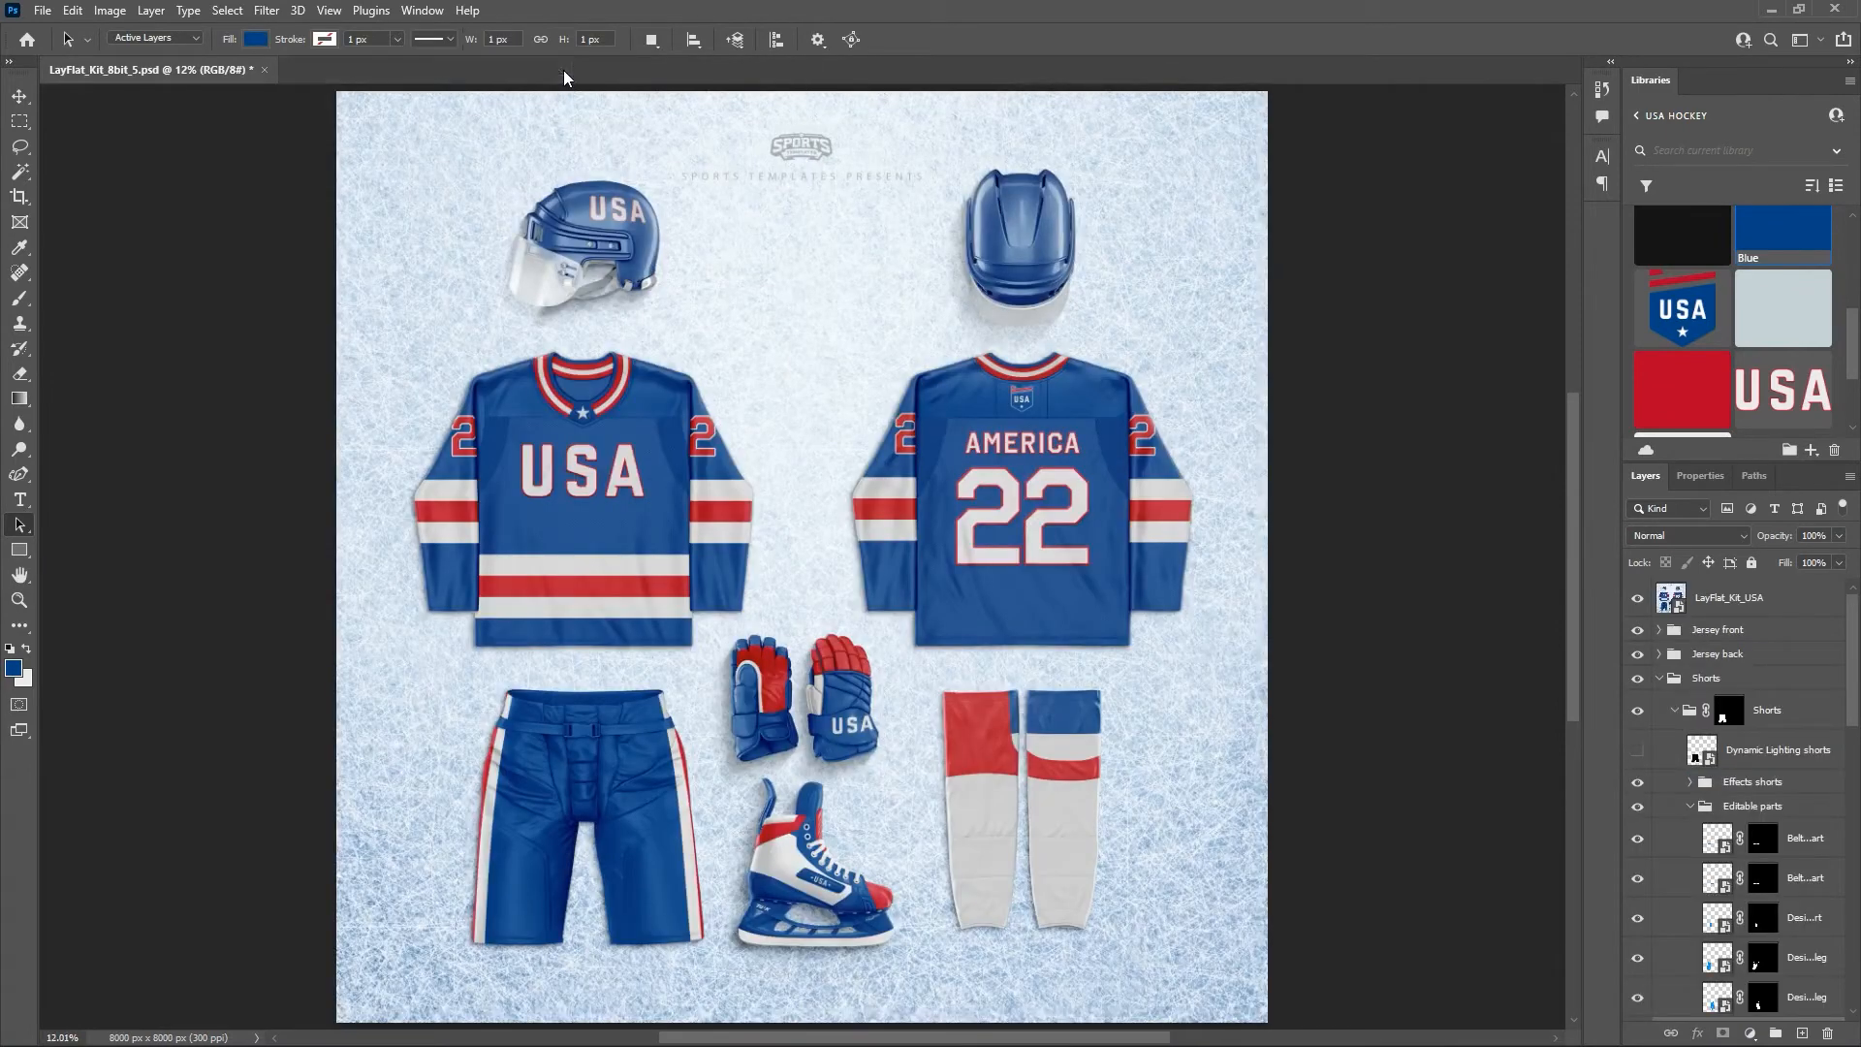
# Hide the LayFlat_Kit_USA reference and the shorts' two belt and three design smart object layers in Editable parts.
pyautogui.click(1637, 598)
pyautogui.scroll(-3, 1711, 698)
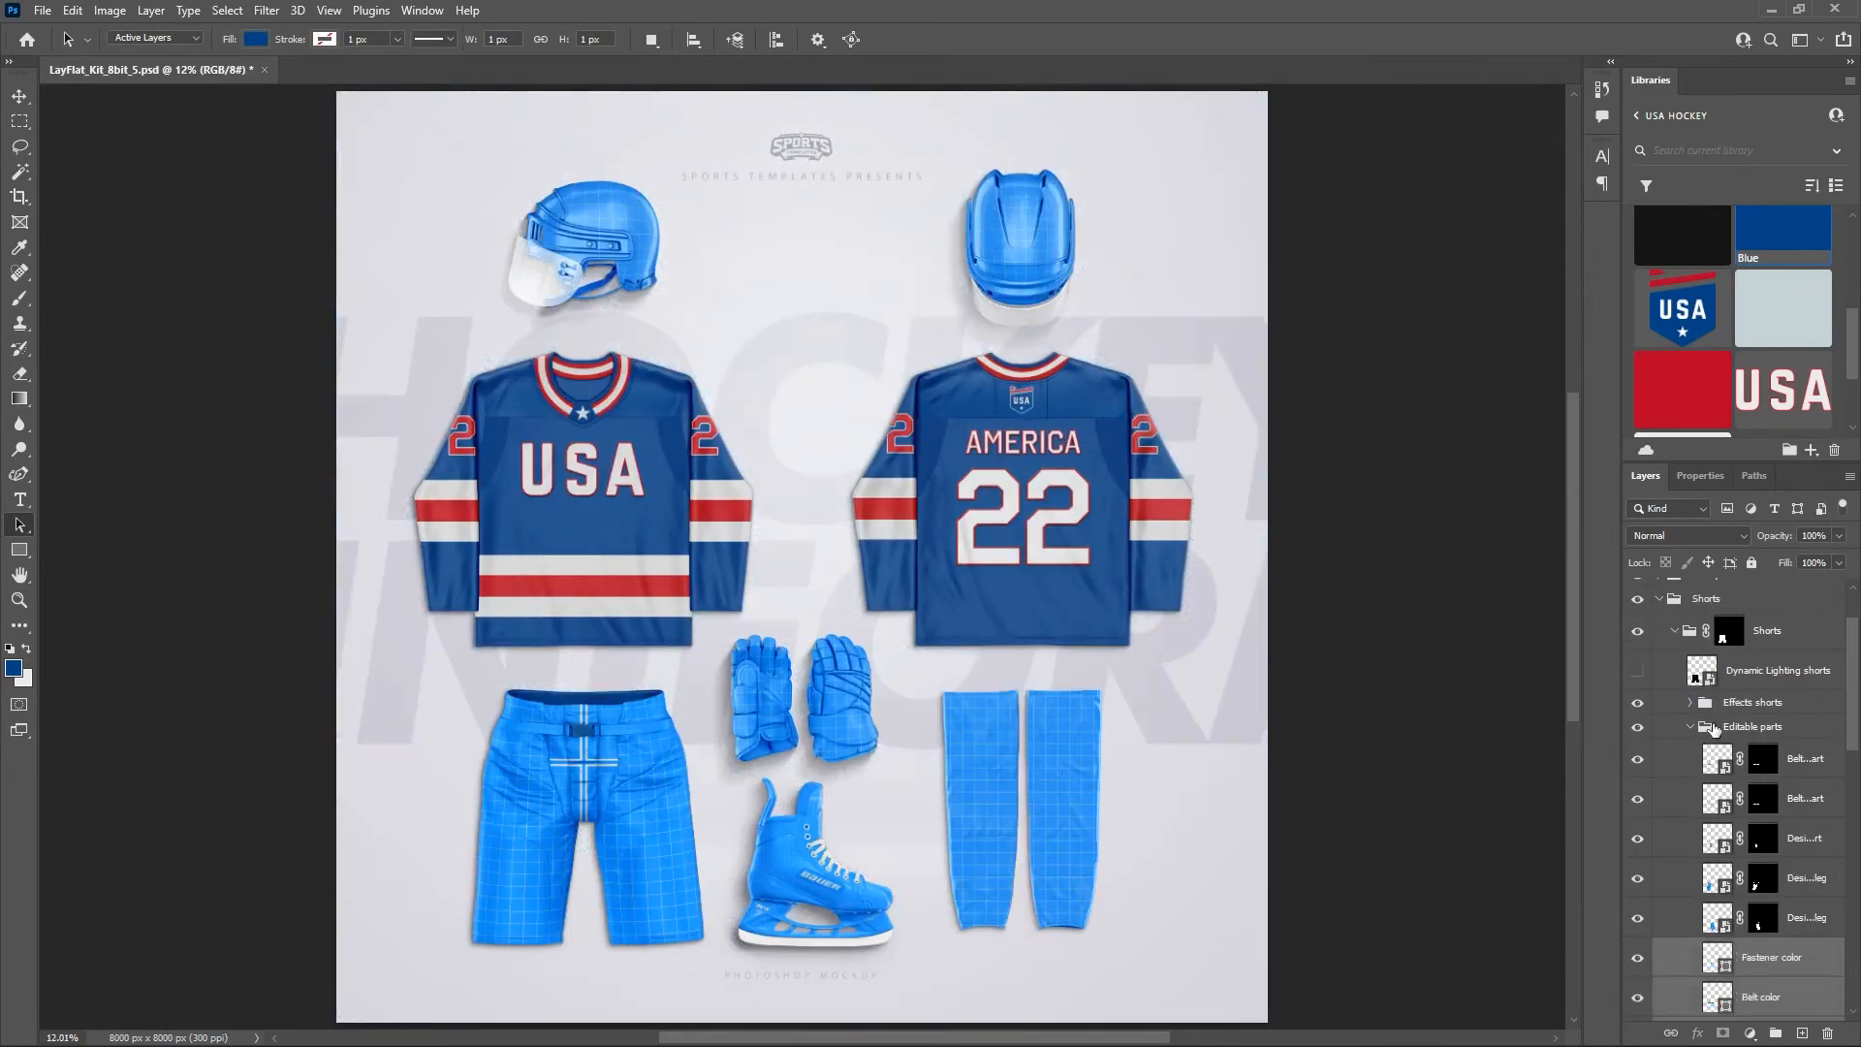
pyautogui.scroll(-2, 1714, 729)
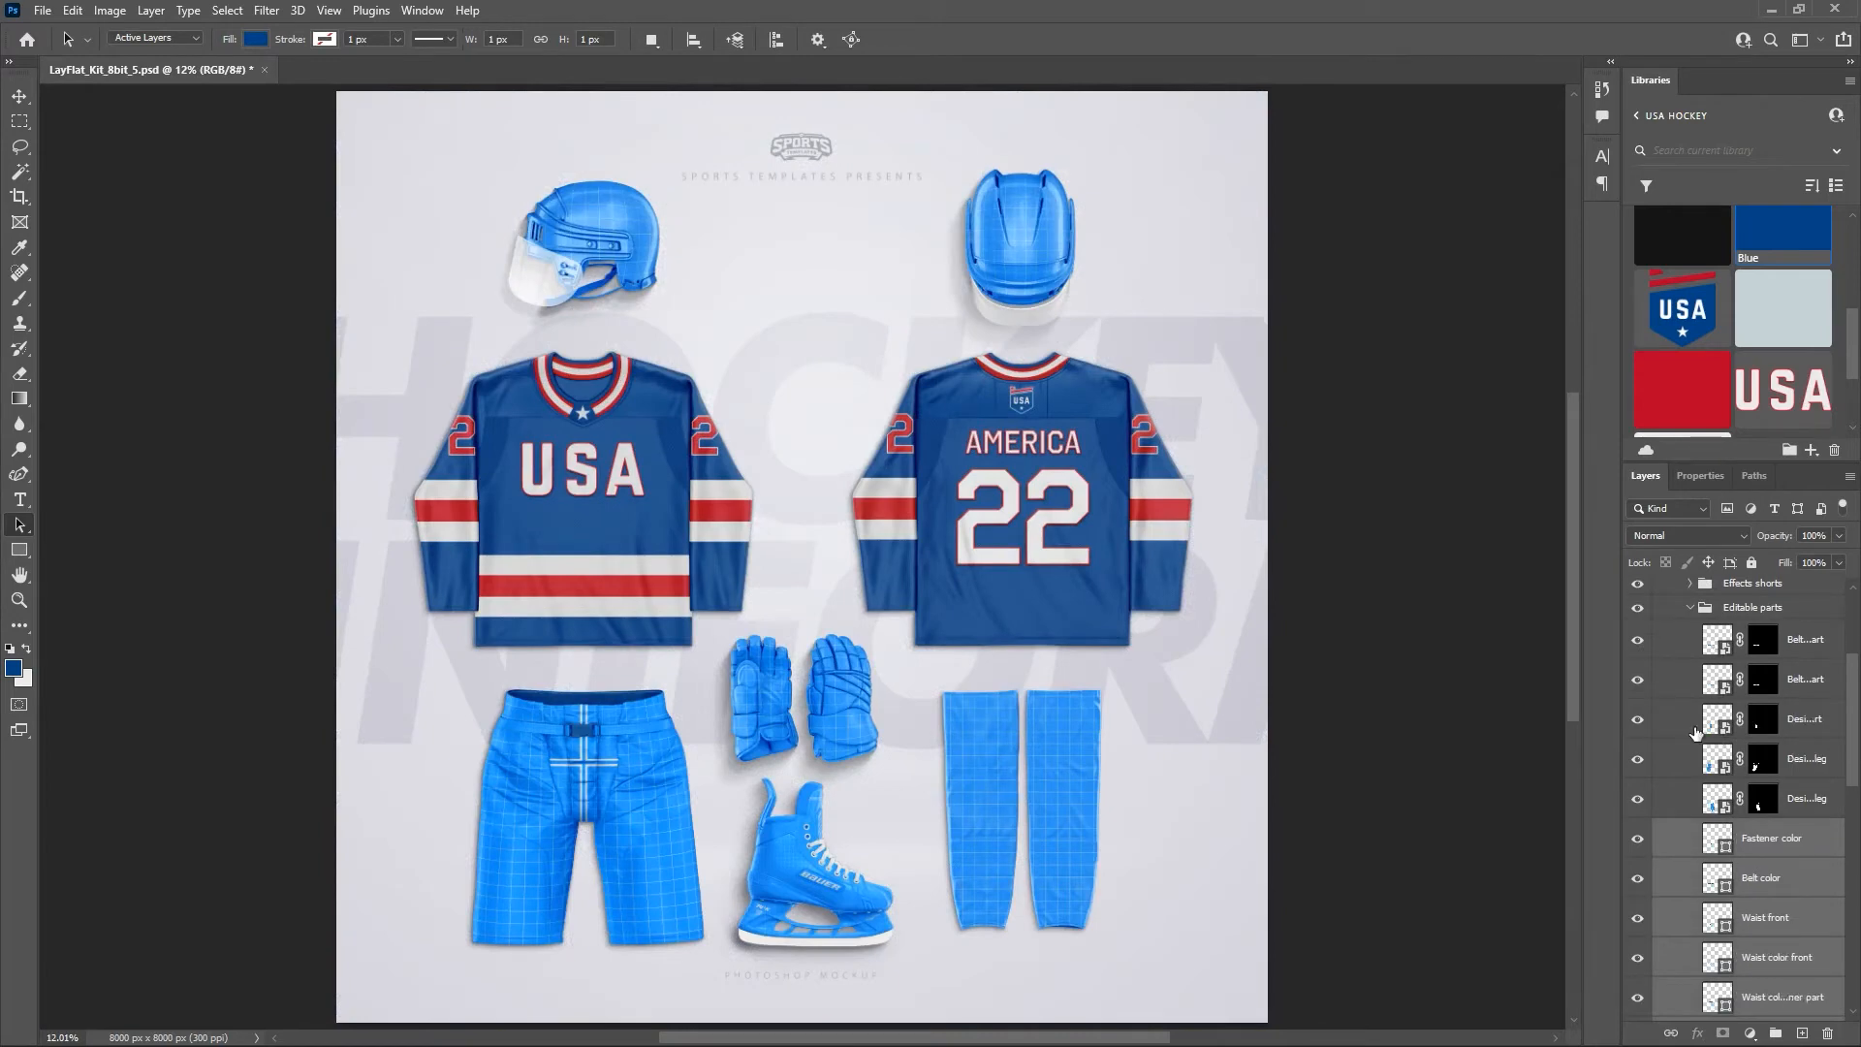
pyautogui.click(1638, 643)
pyautogui.click(1638, 680)
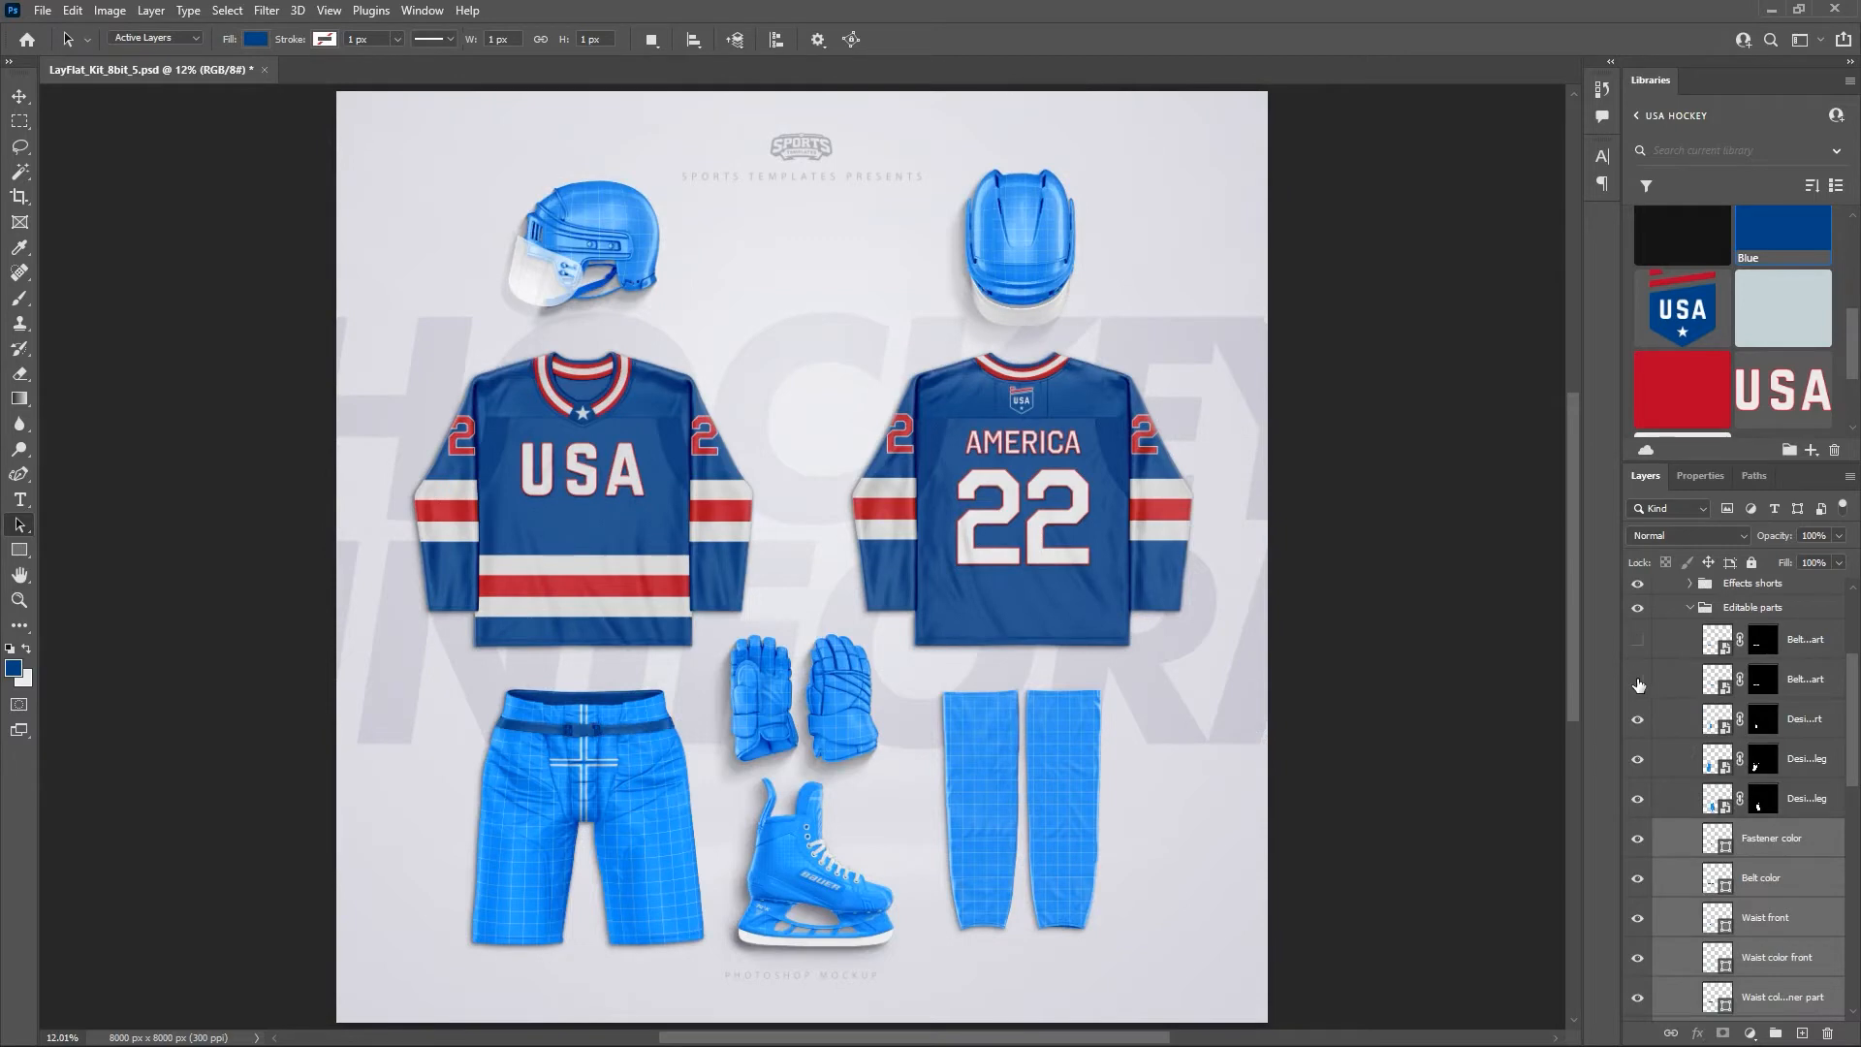
pyautogui.click(1637, 725)
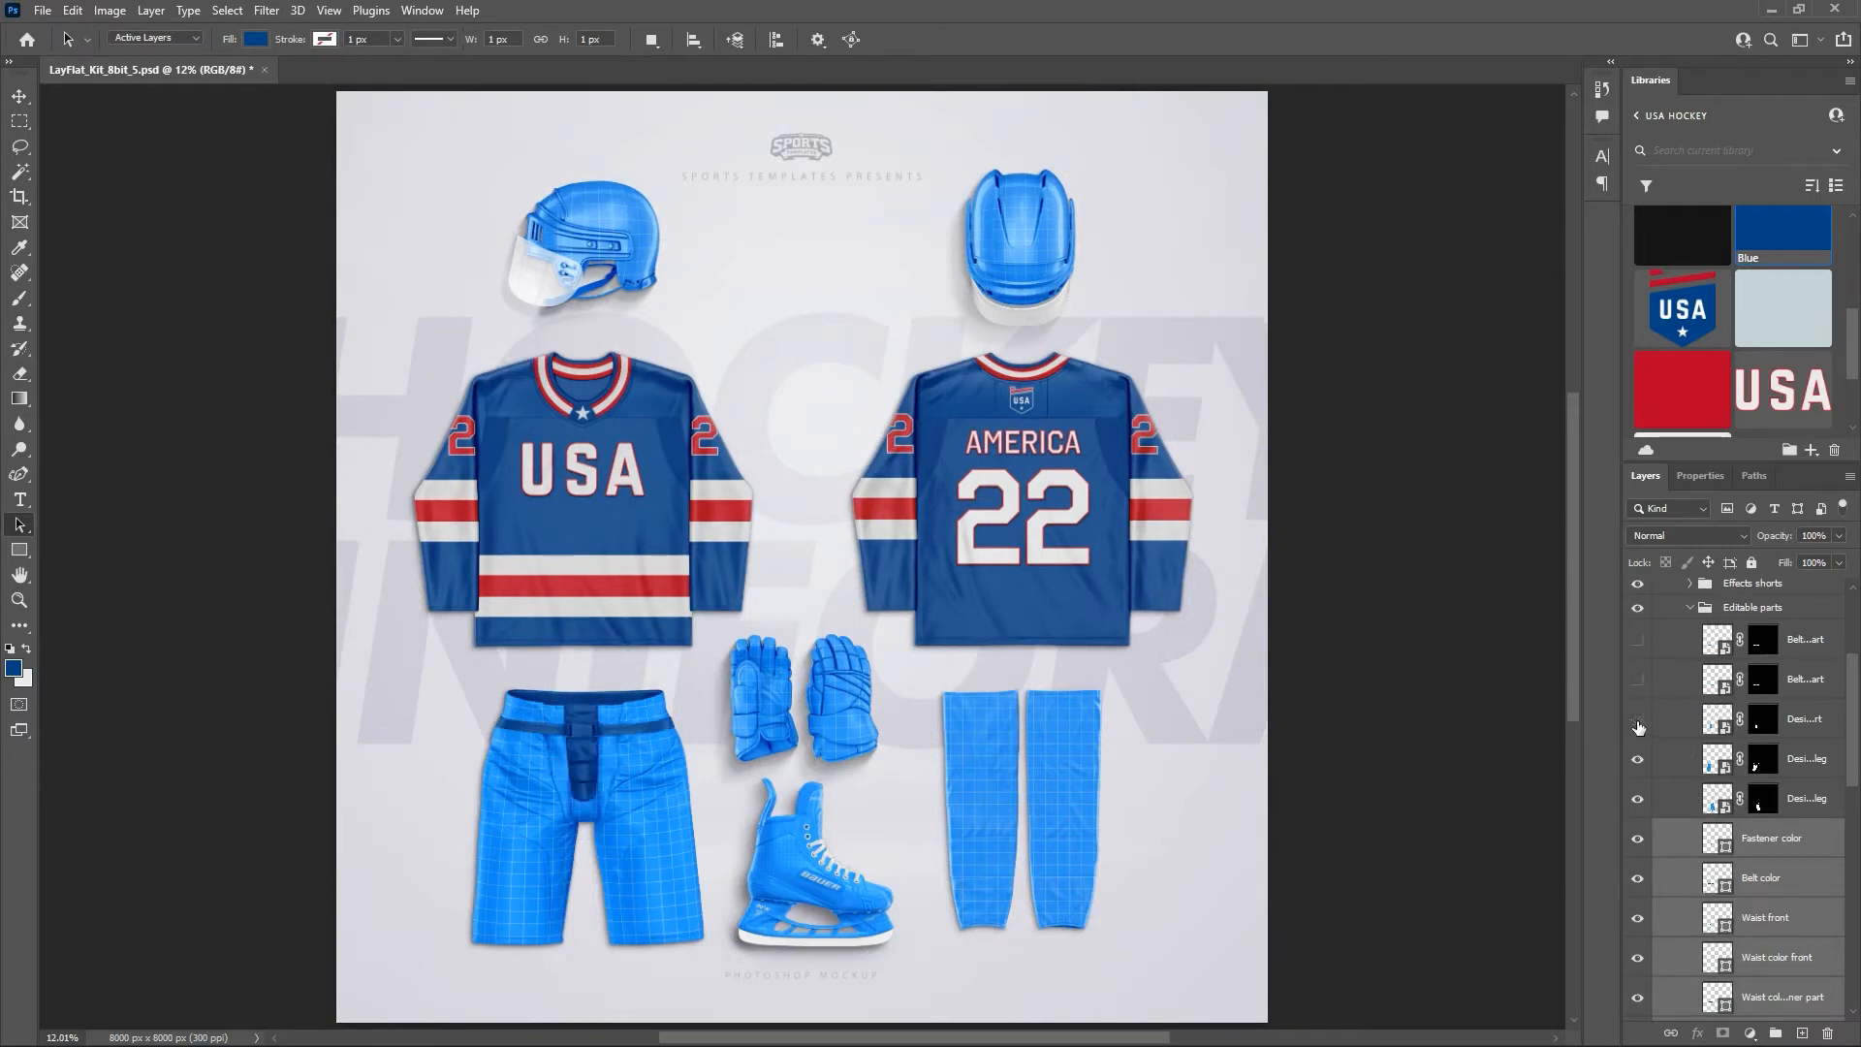
pyautogui.click(1637, 760)
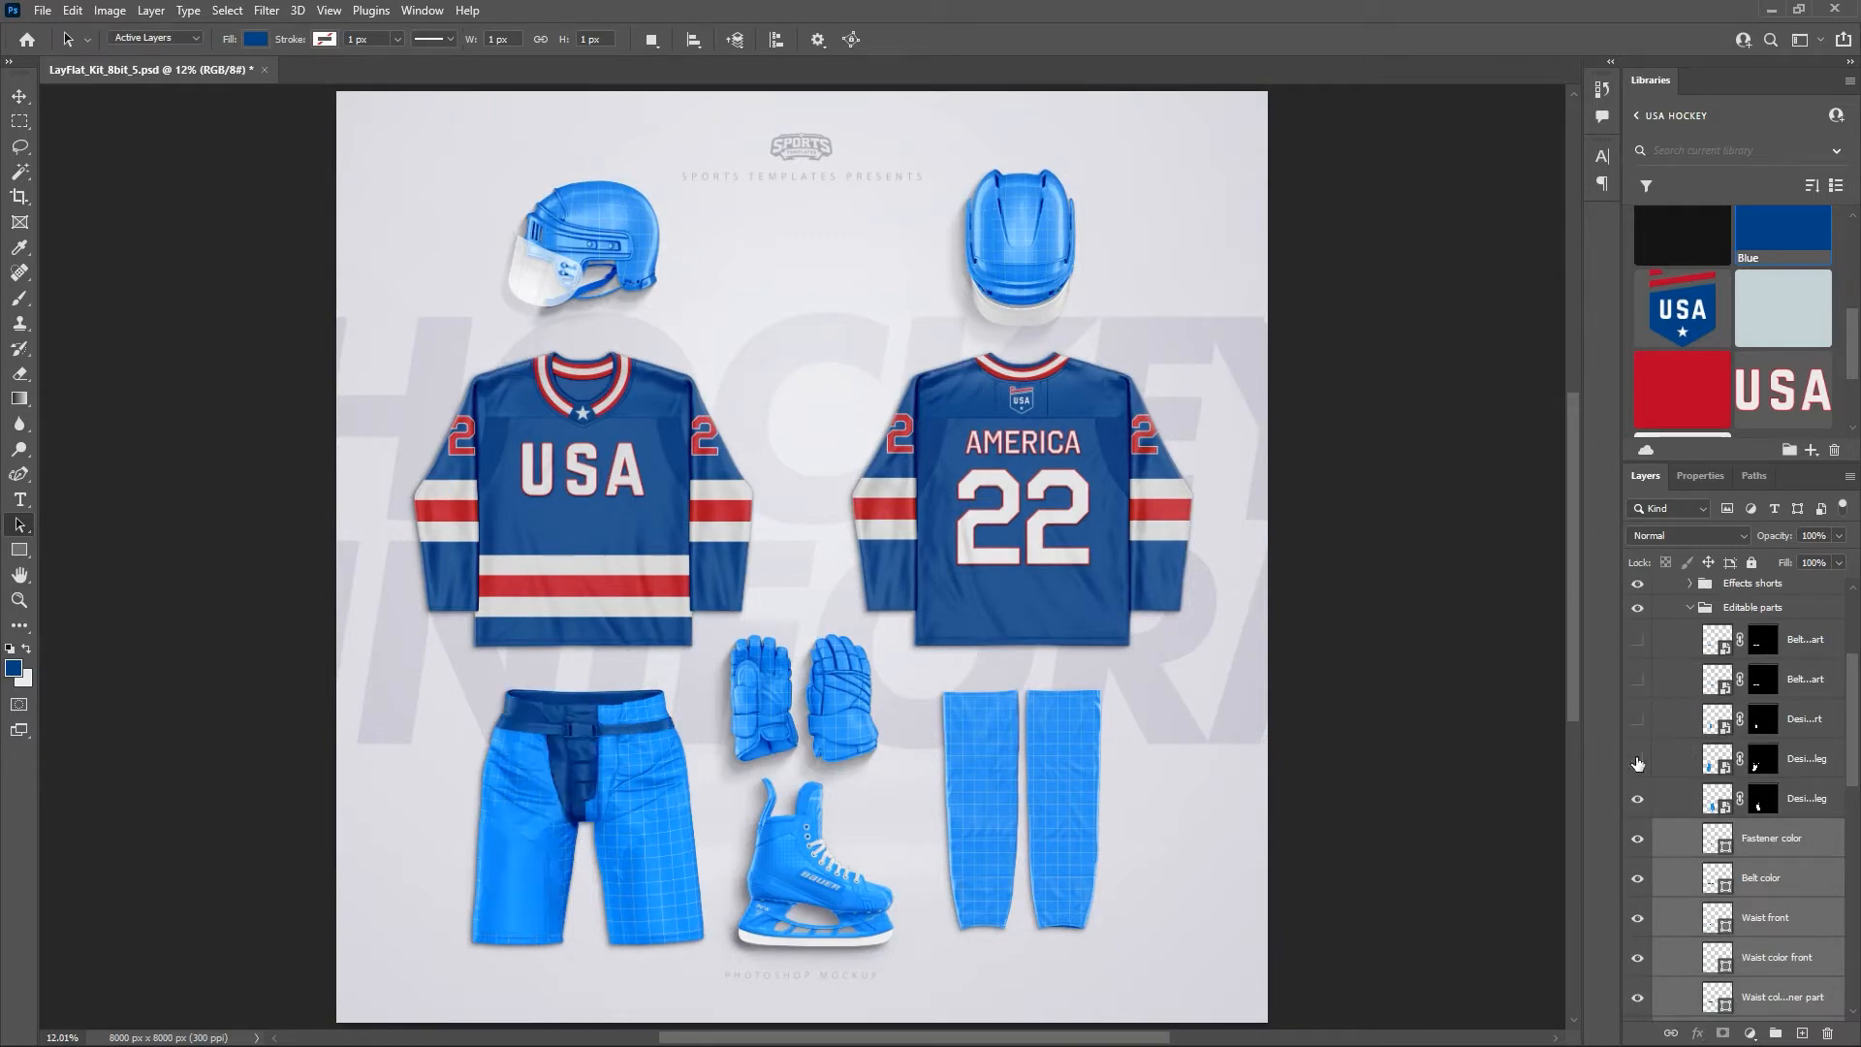
pyautogui.click(1637, 799)
# Apply the library's Blue color to all four shape layers in the shorts' Left leg group.
pyautogui.scroll(-10, 1719, 727)
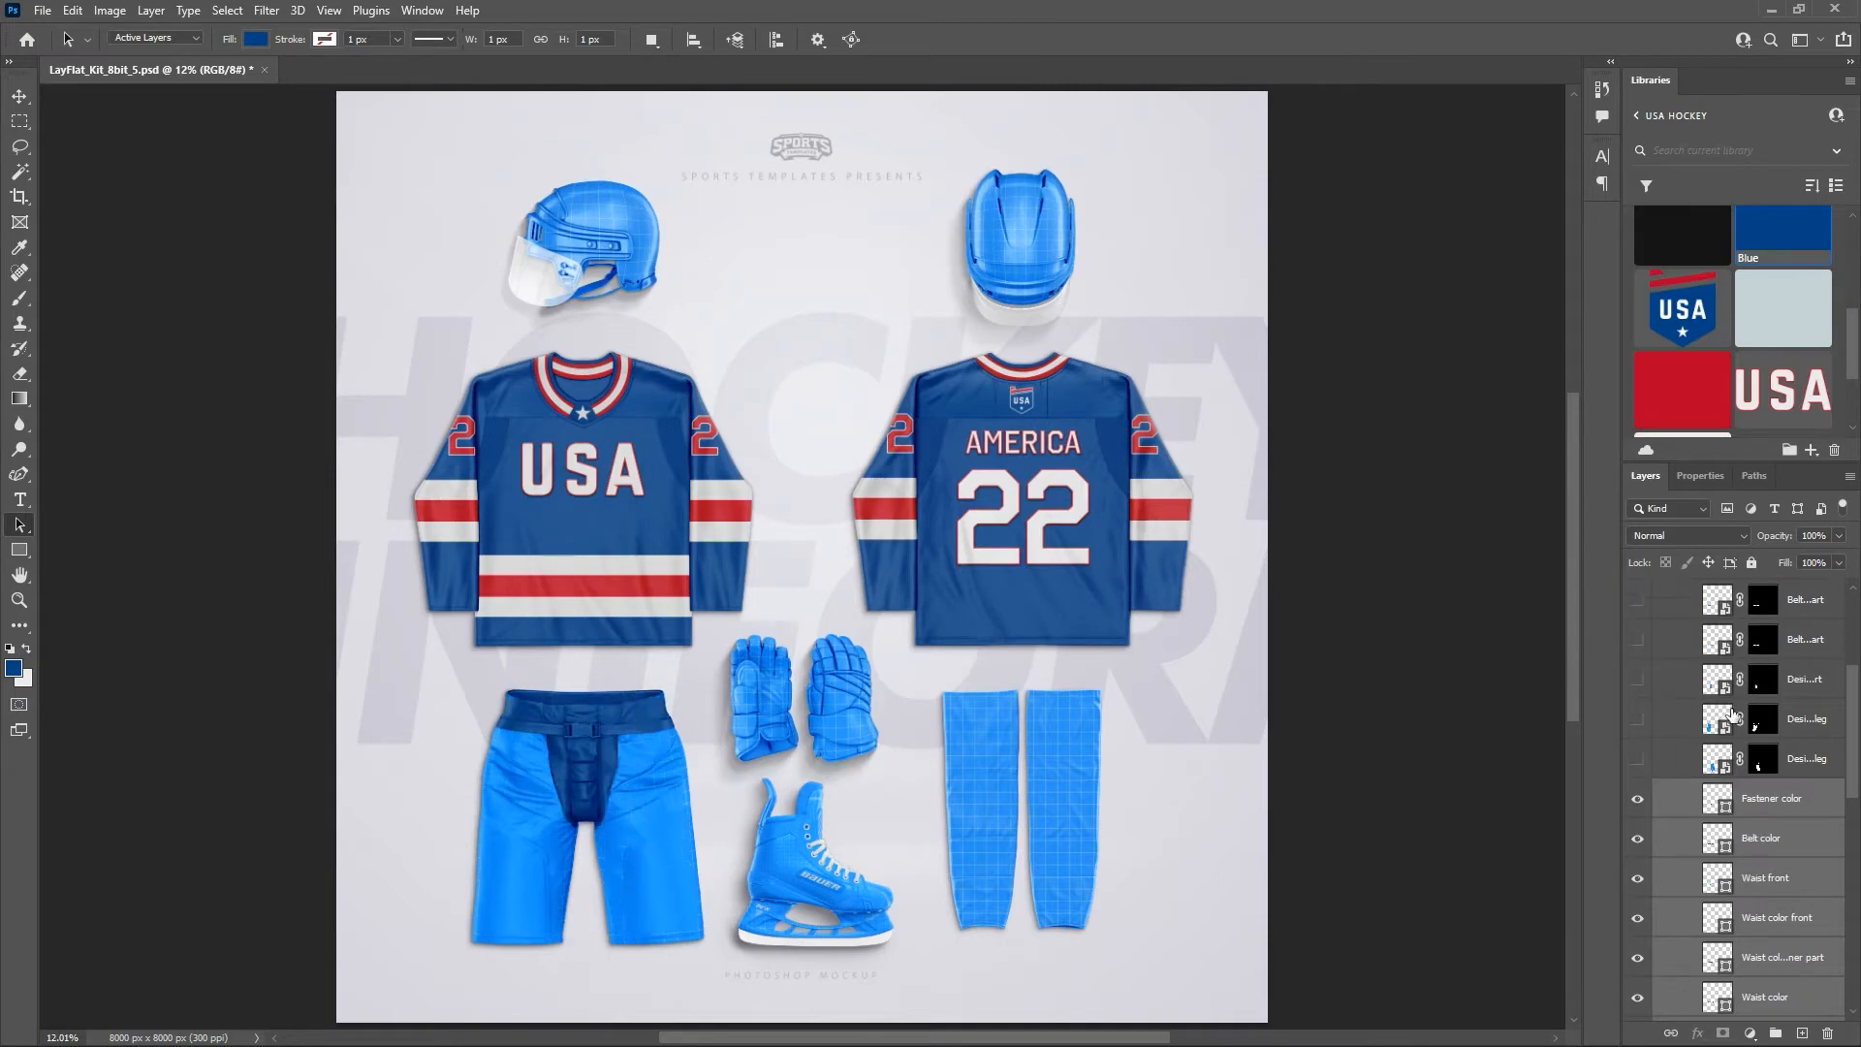
pyautogui.click(1705, 711)
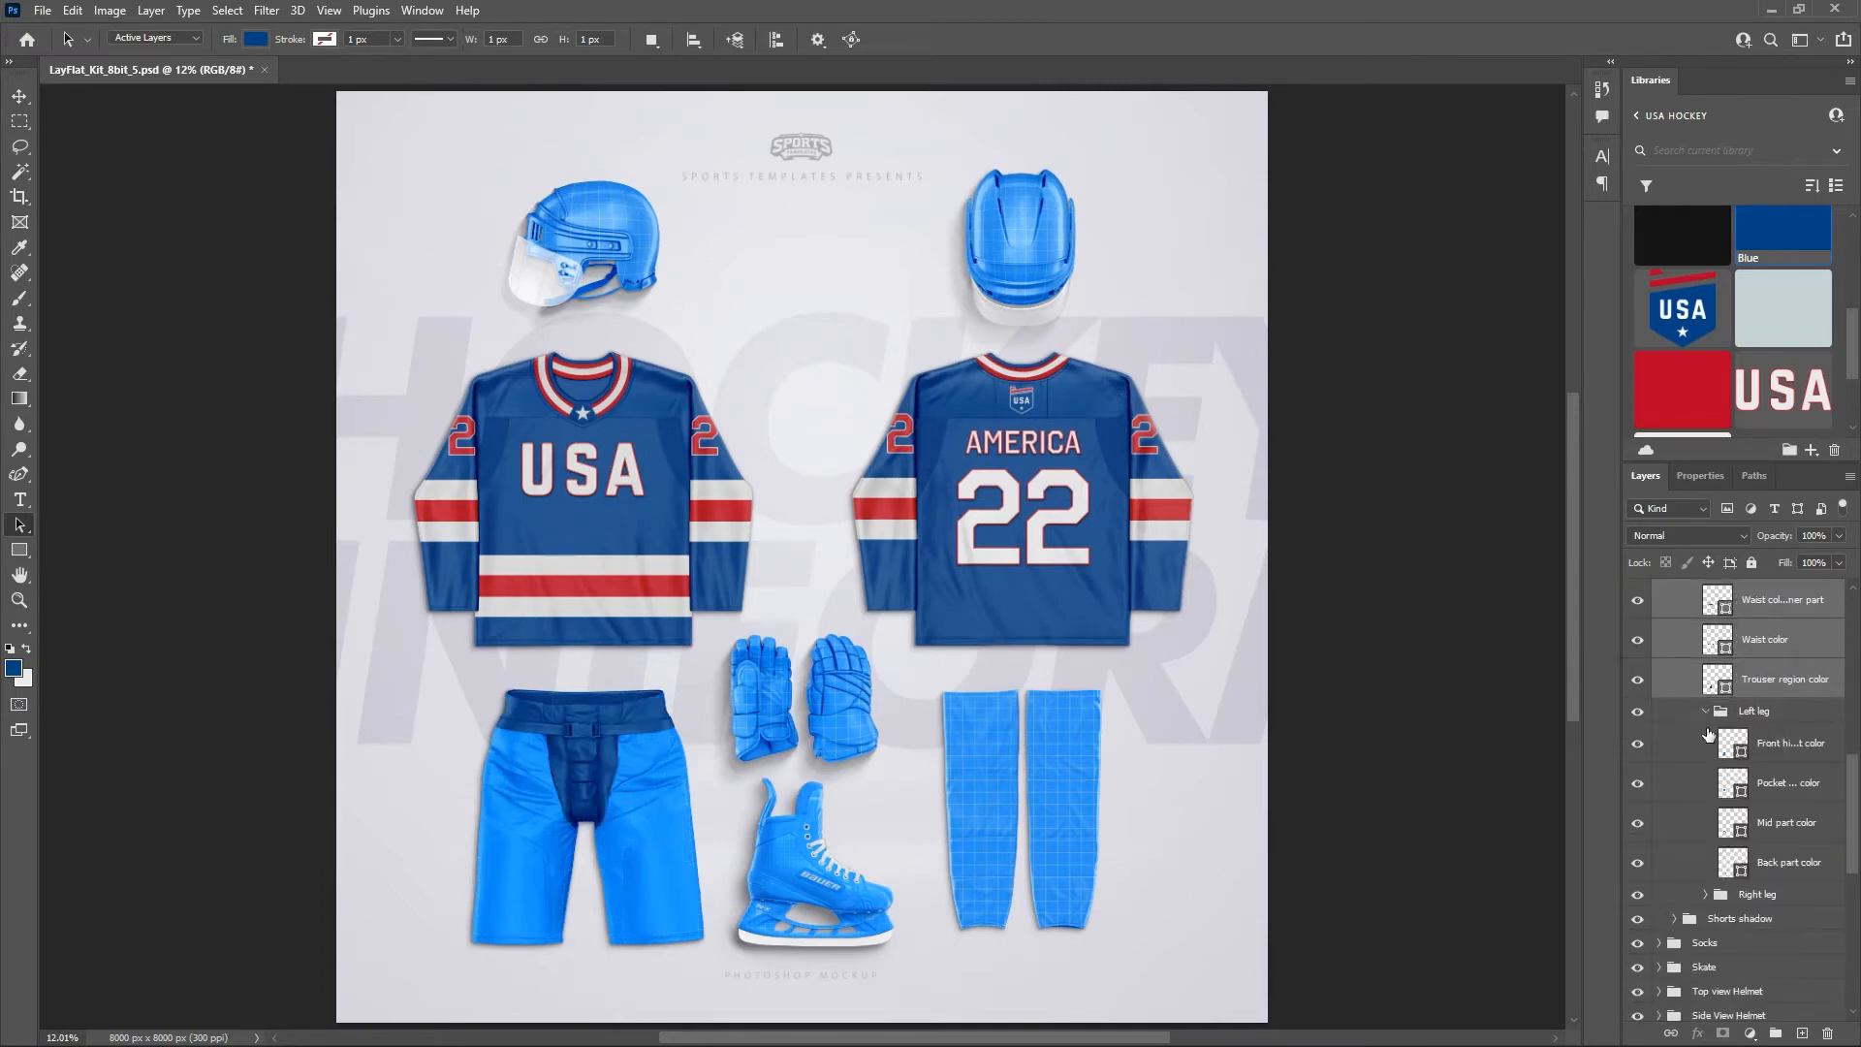
pyautogui.scroll(-1, 1730, 747)
pyautogui.click(1767, 708)
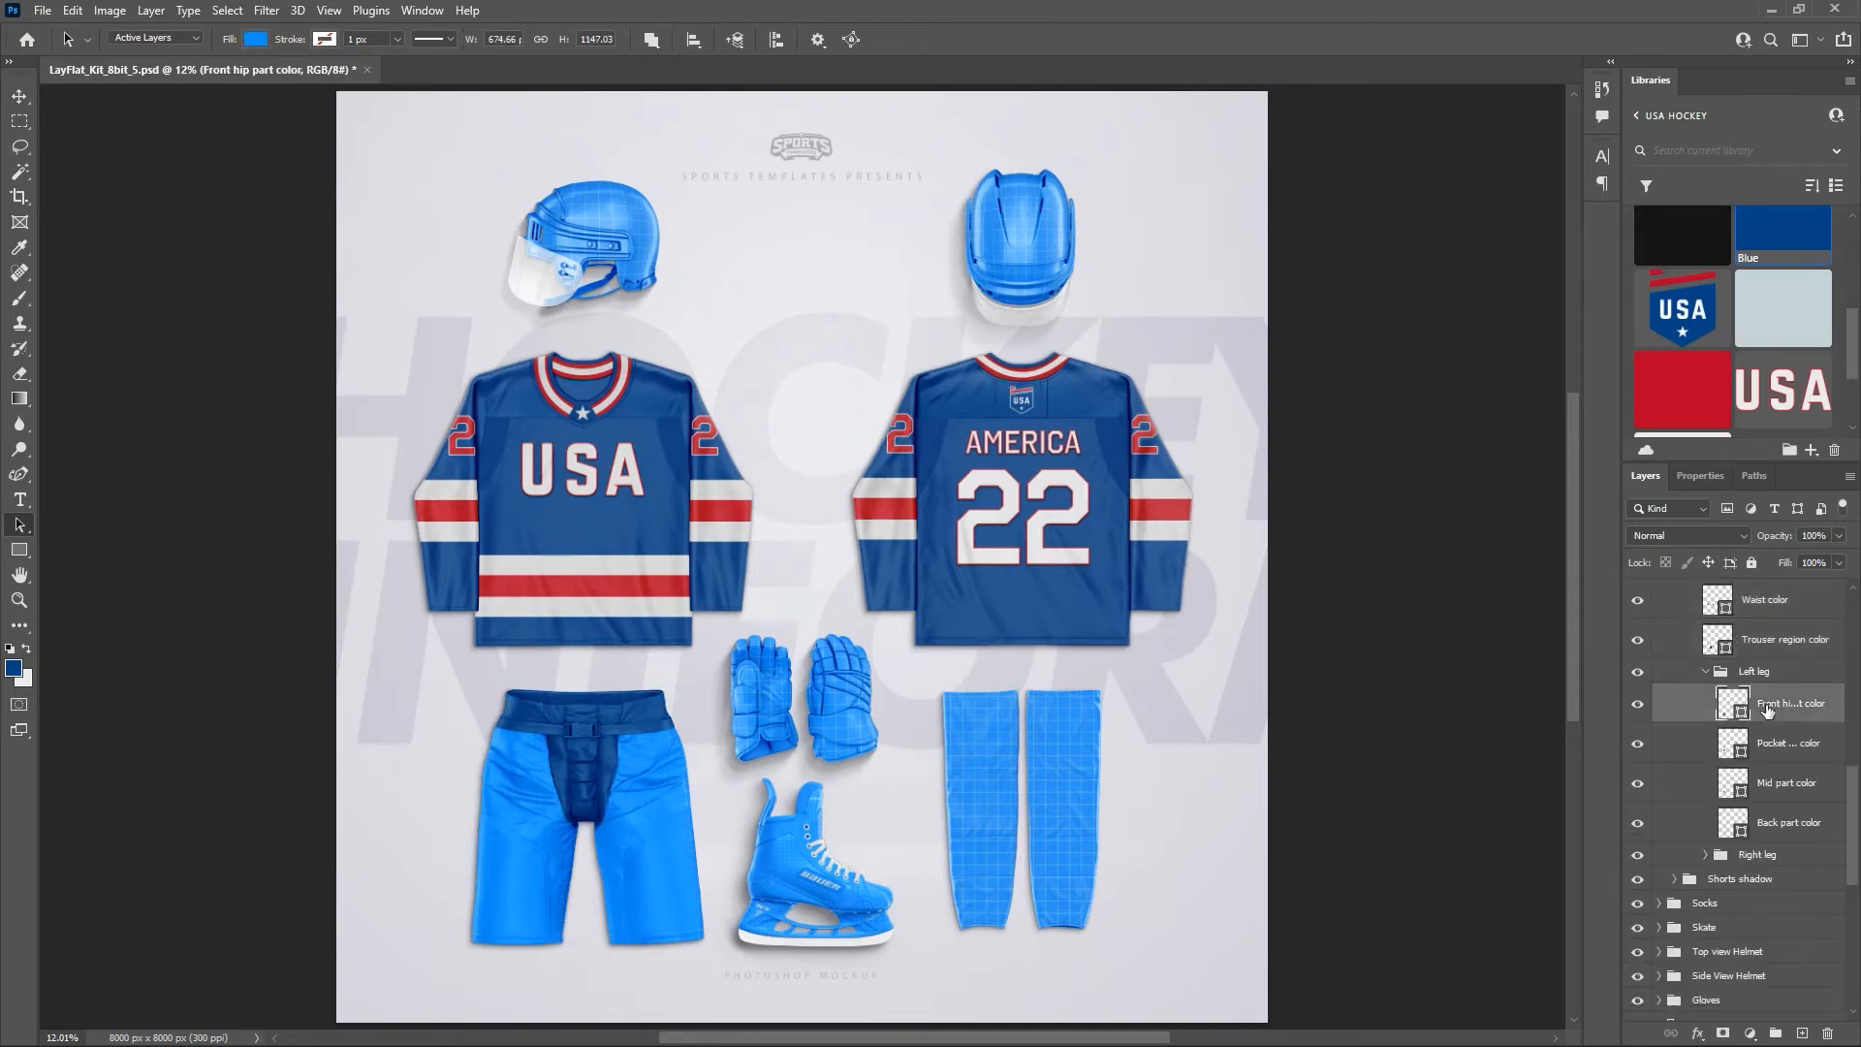
pyautogui.keyDown('shift'); pyautogui.click(1782, 822); pyautogui.keyUp('shift')
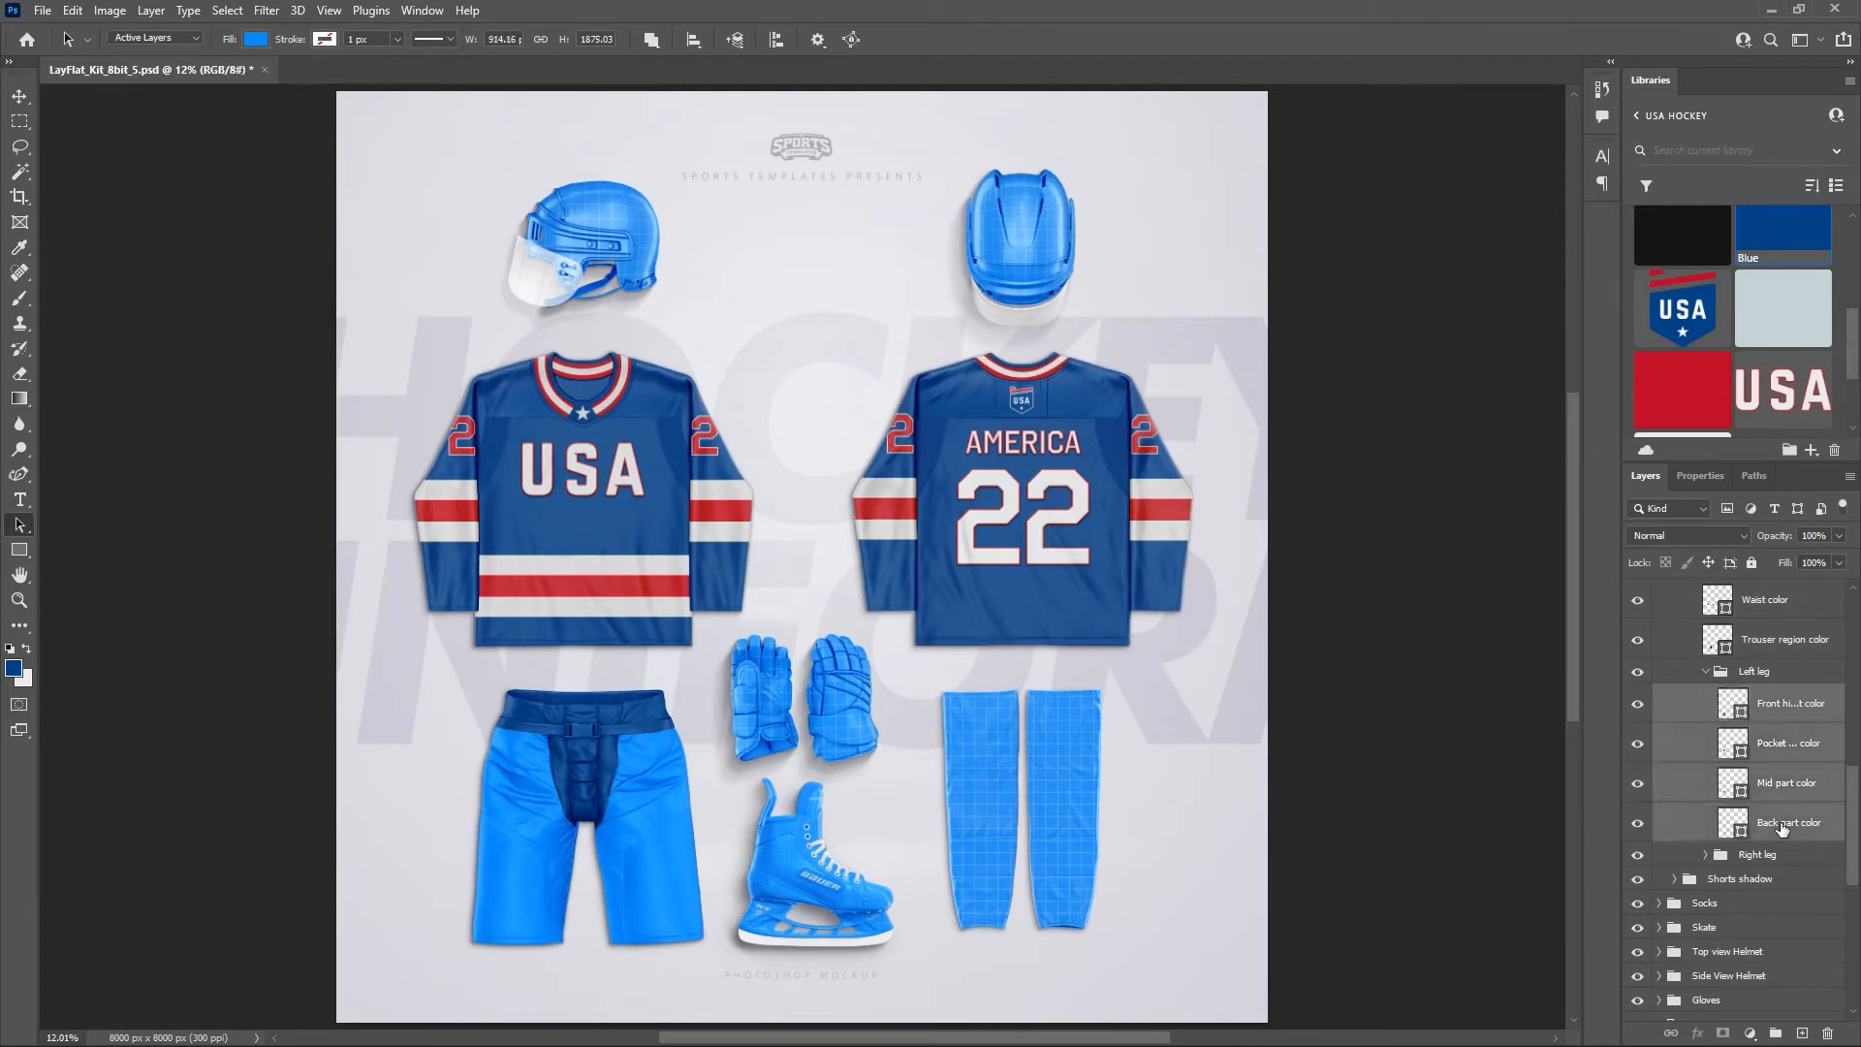
pyautogui.click(1781, 237)
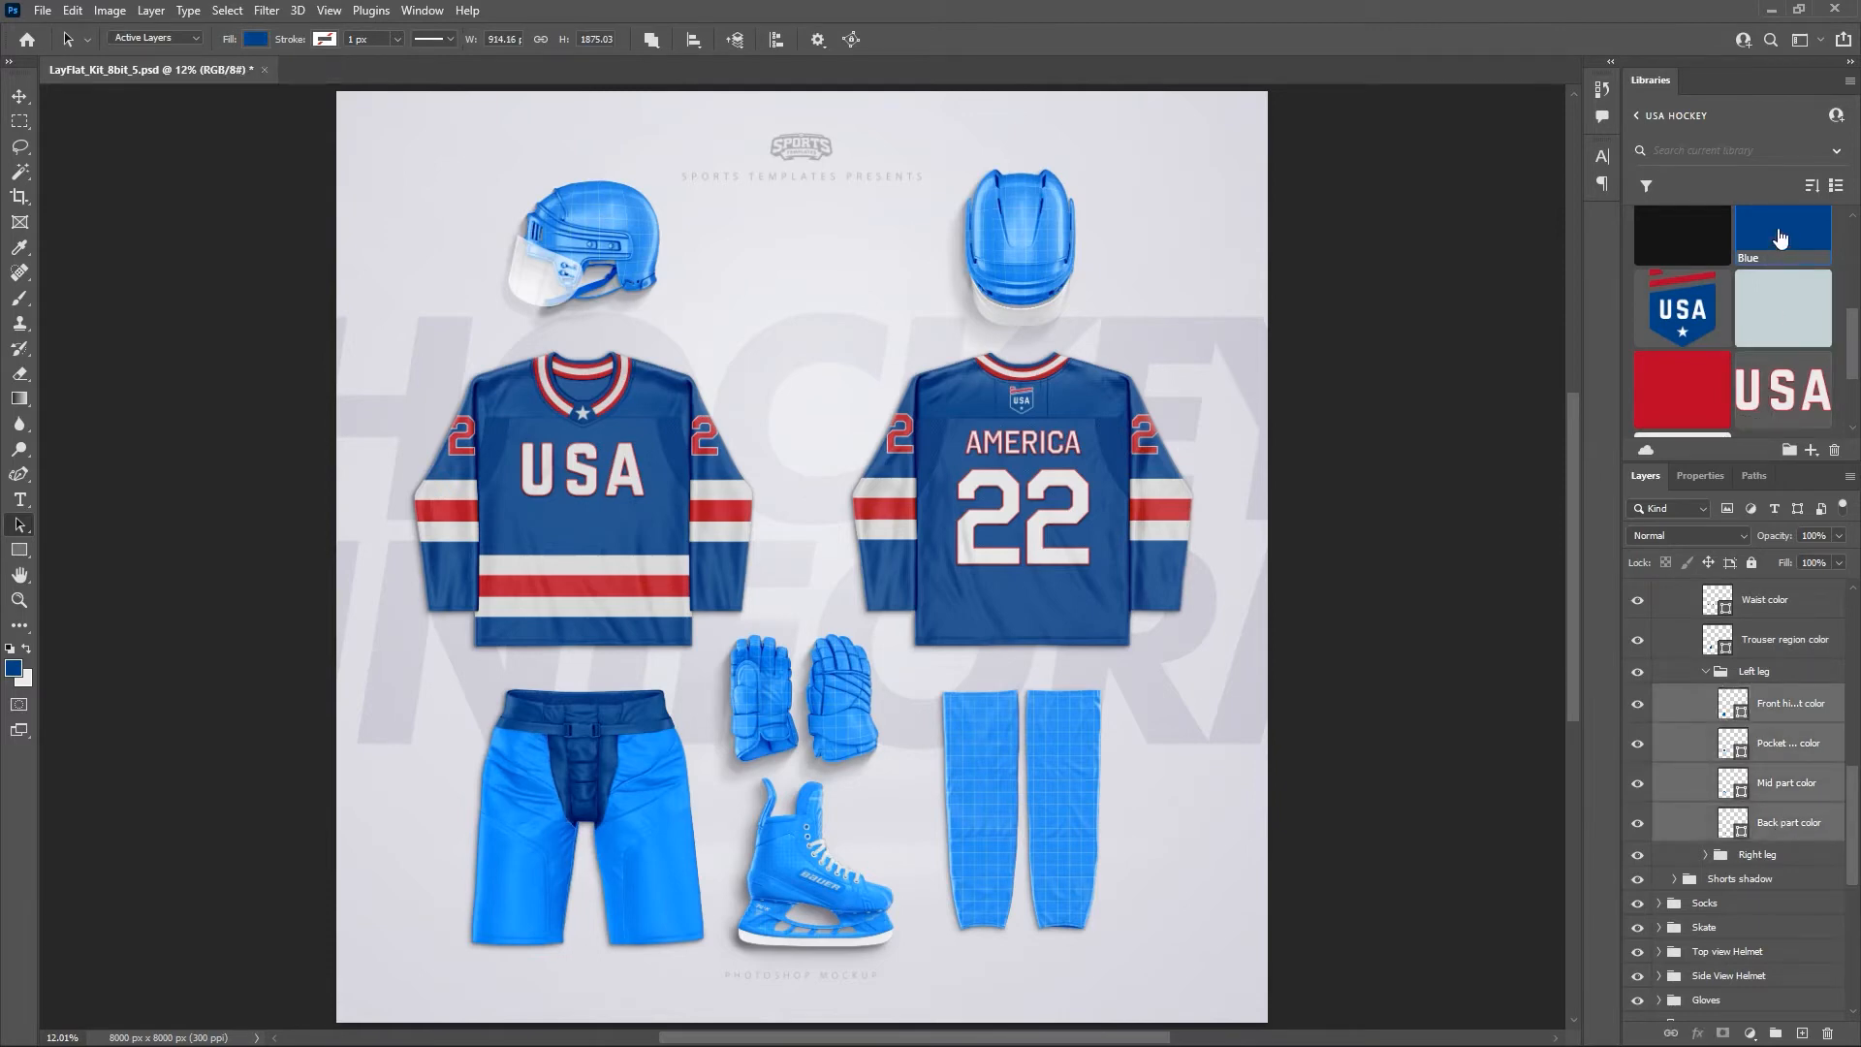
# Apply the library's Blue color to all five shape layers in the shorts' Right leg group.
pyautogui.click(1705, 855)
pyautogui.scroll(-2, 1786, 849)
pyautogui.click(1772, 819)
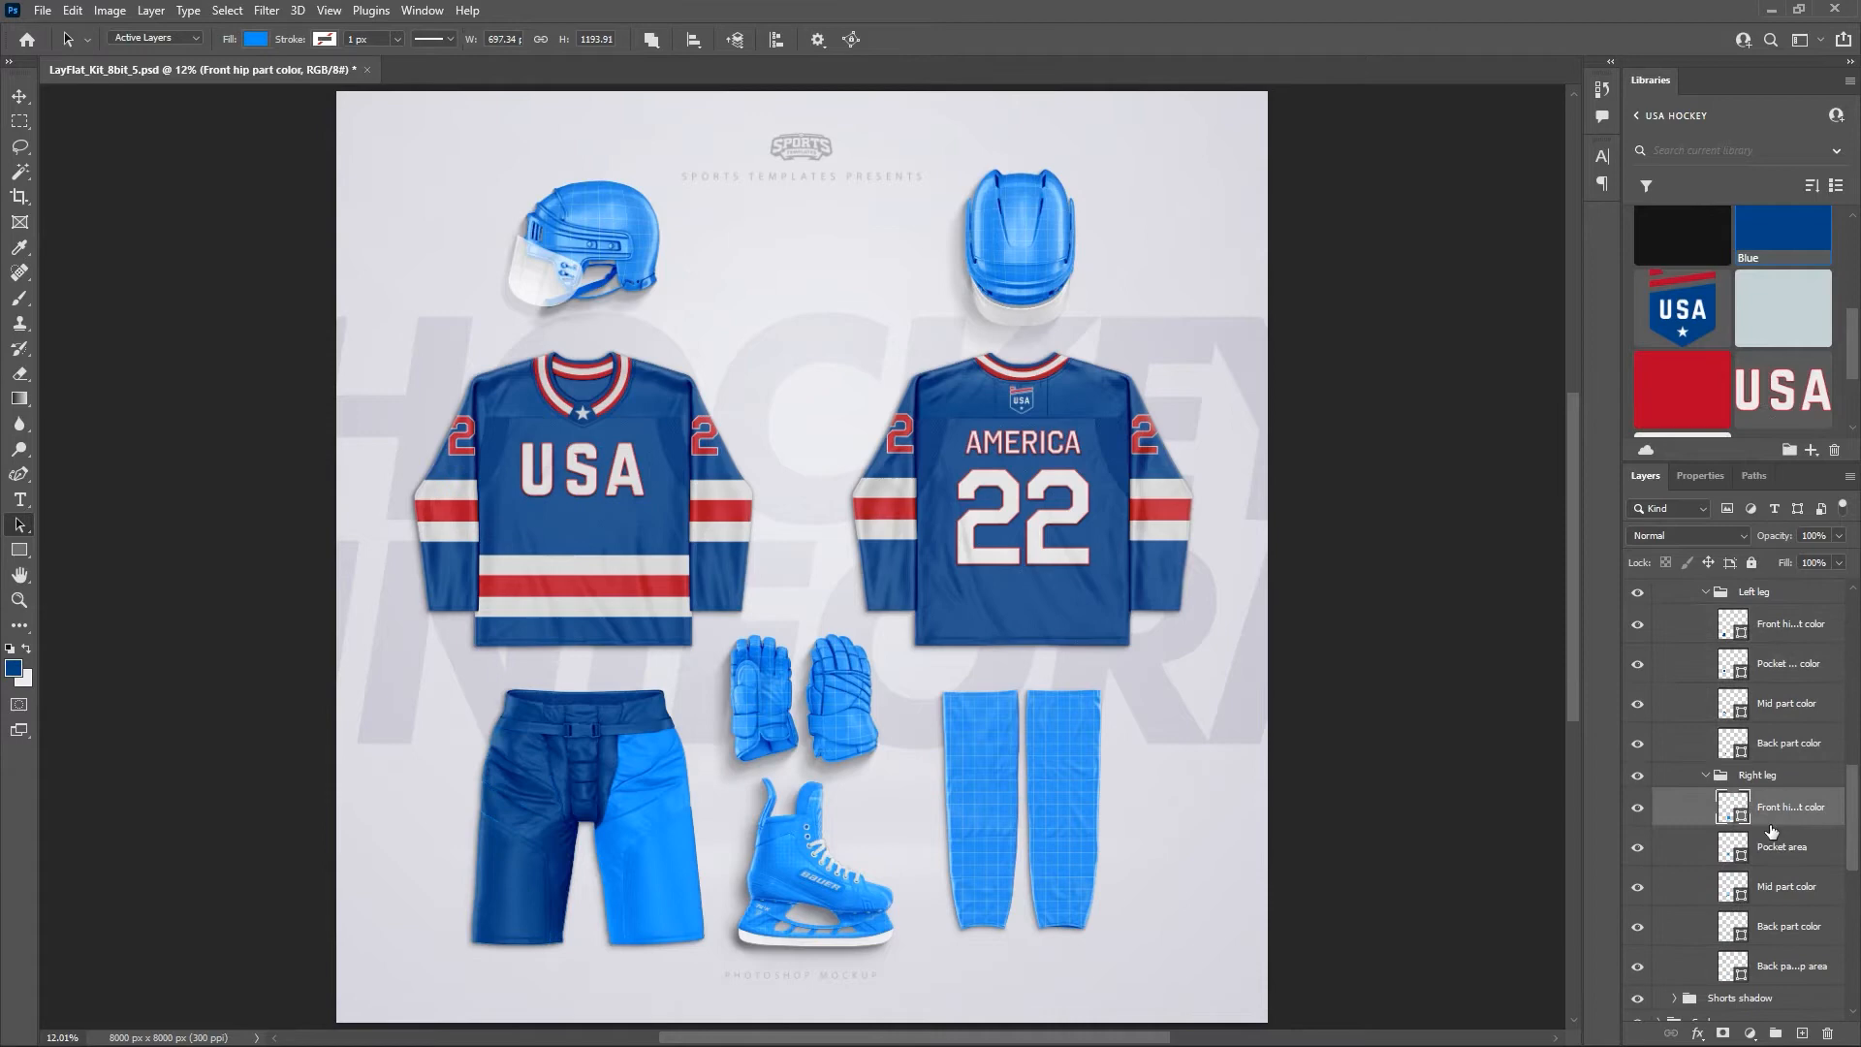
pyautogui.keyDown('shift'); pyautogui.click(1780, 966); pyautogui.keyUp('shift')
pyautogui.click(1762, 233)
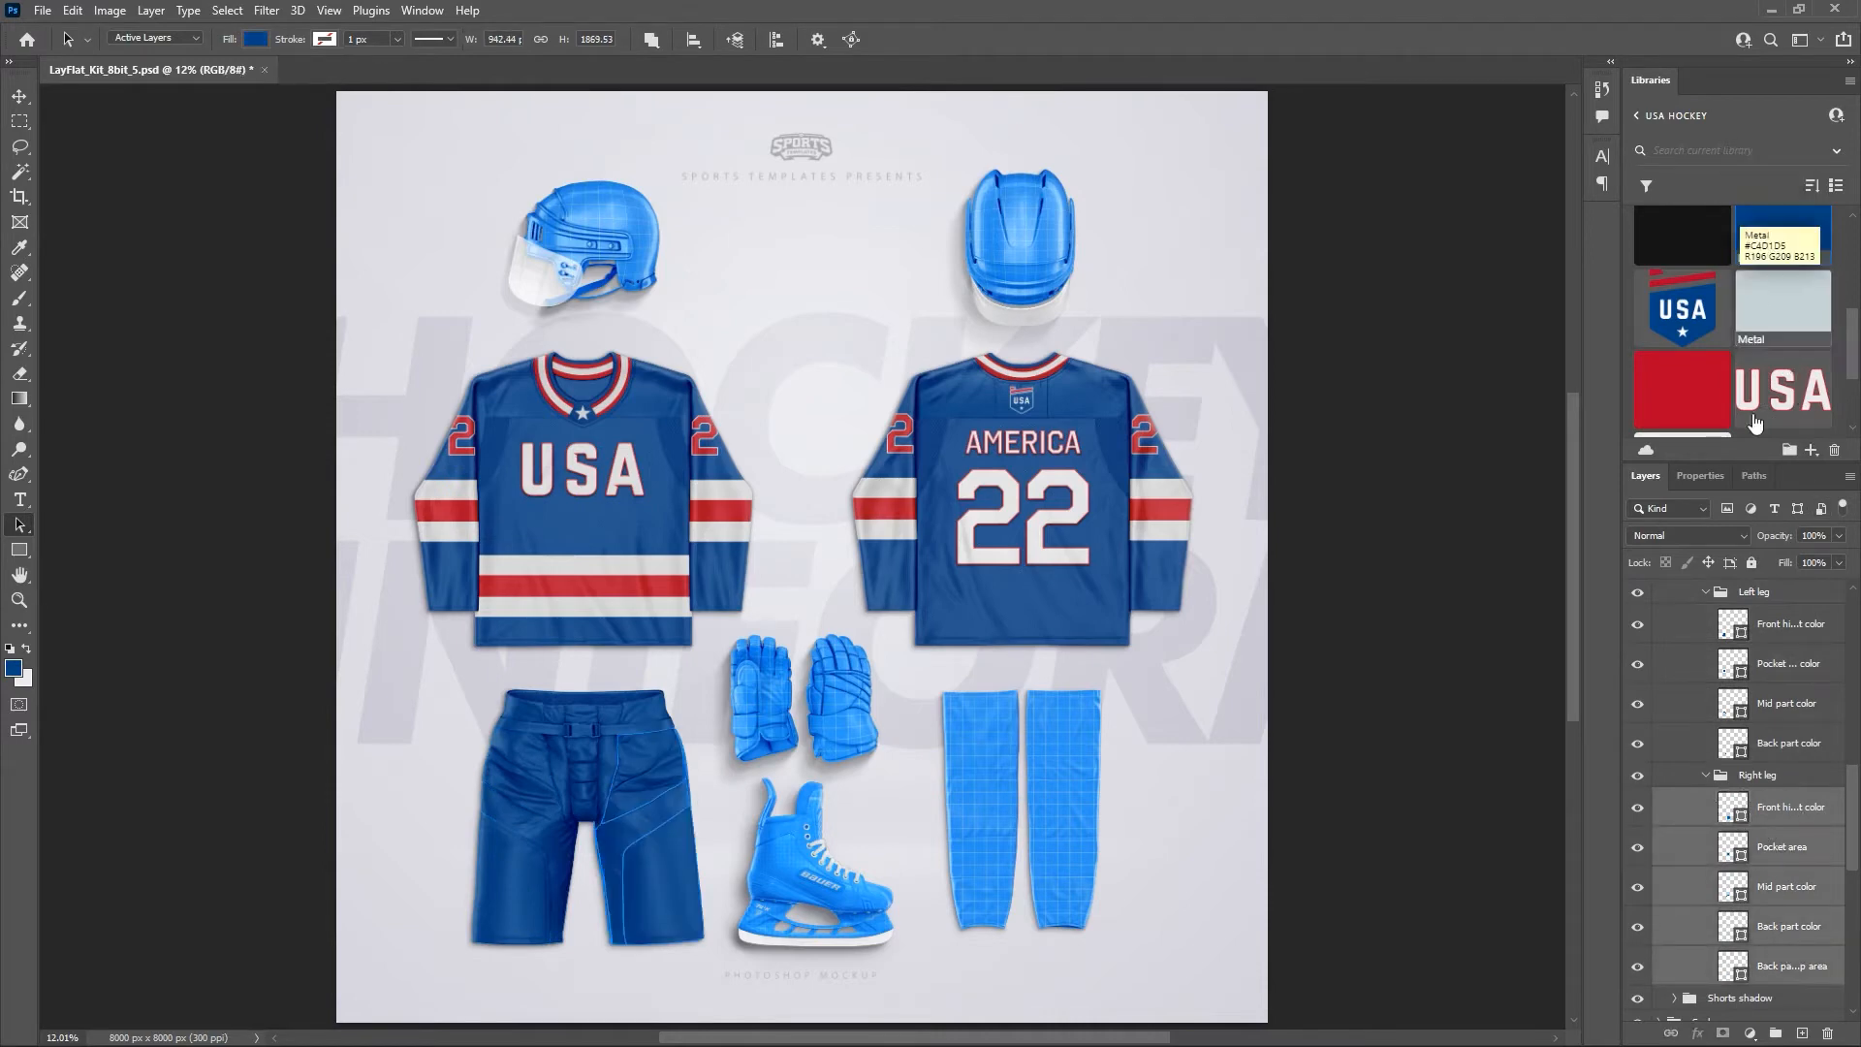
# Show the shorts' left and right leg design smart objects and open the left leg design for editing.
pyautogui.scroll(5, 1738, 755)
pyautogui.scroll(4, 1738, 755)
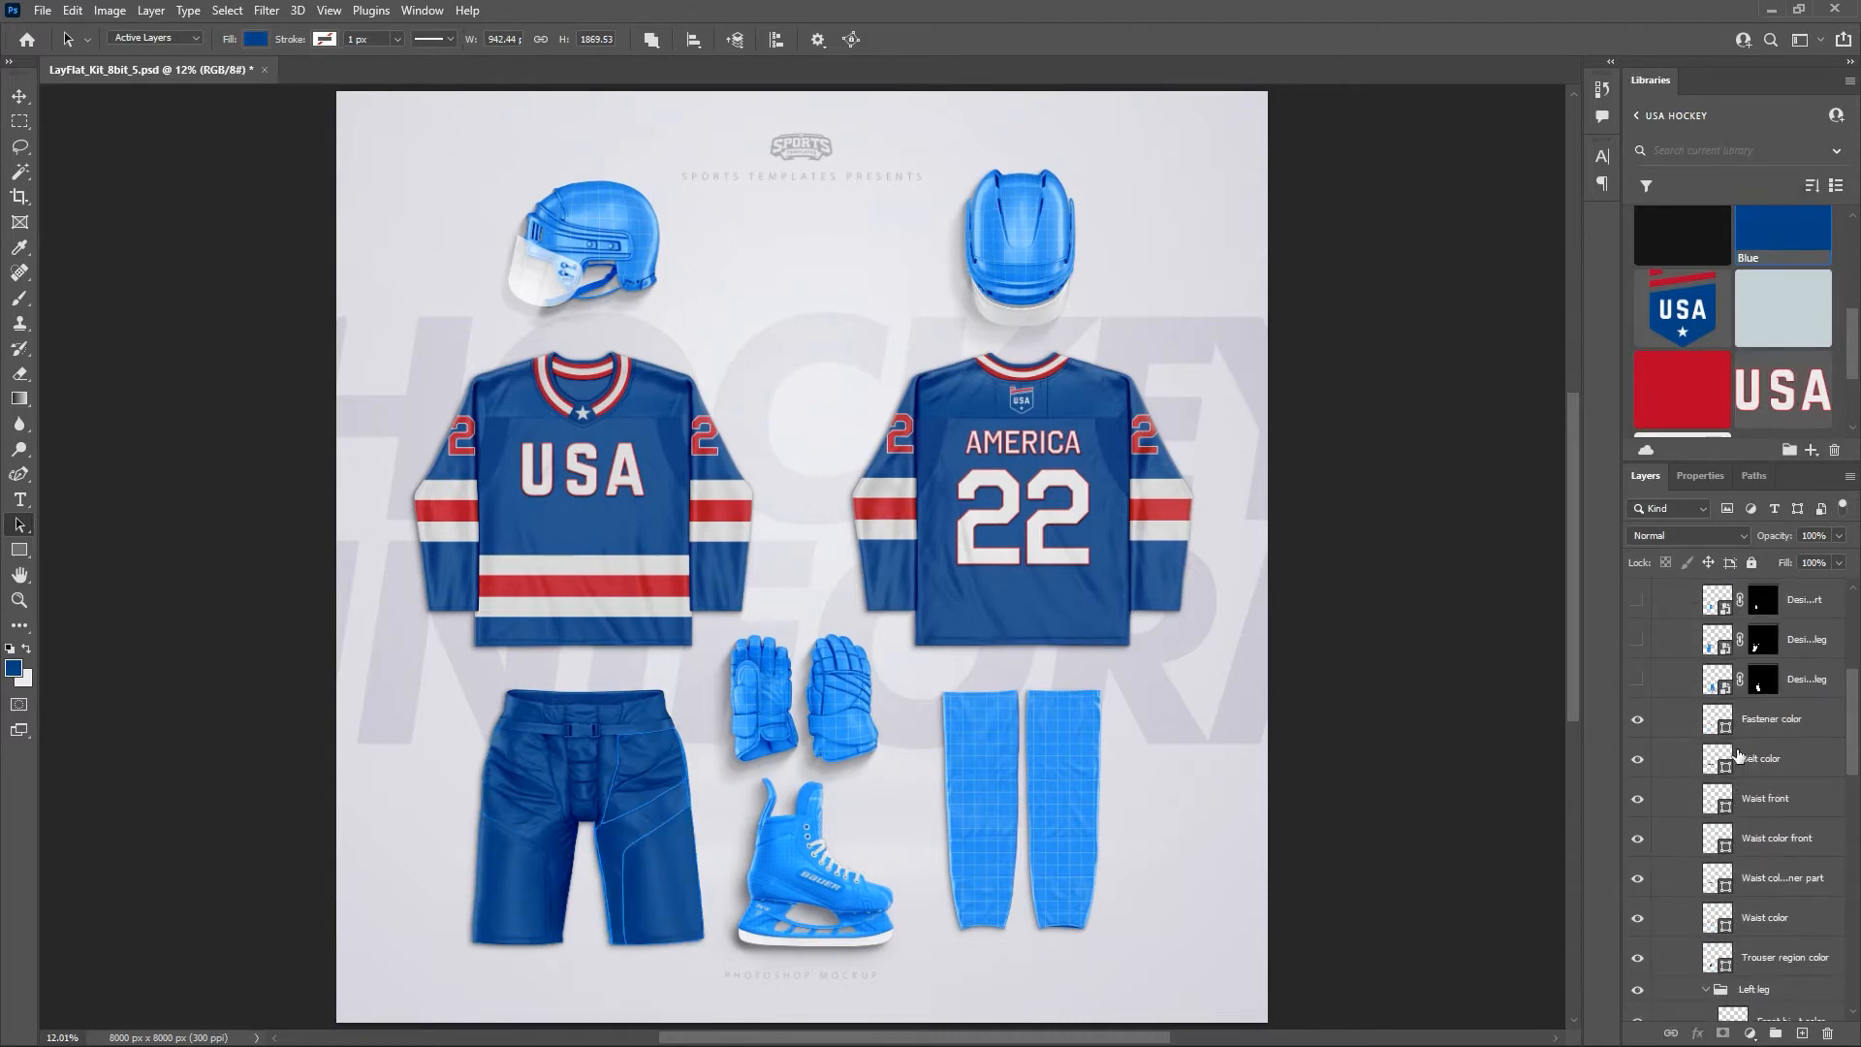
pyautogui.moveTo(1639, 679); pyautogui.dragTo(1638, 724)
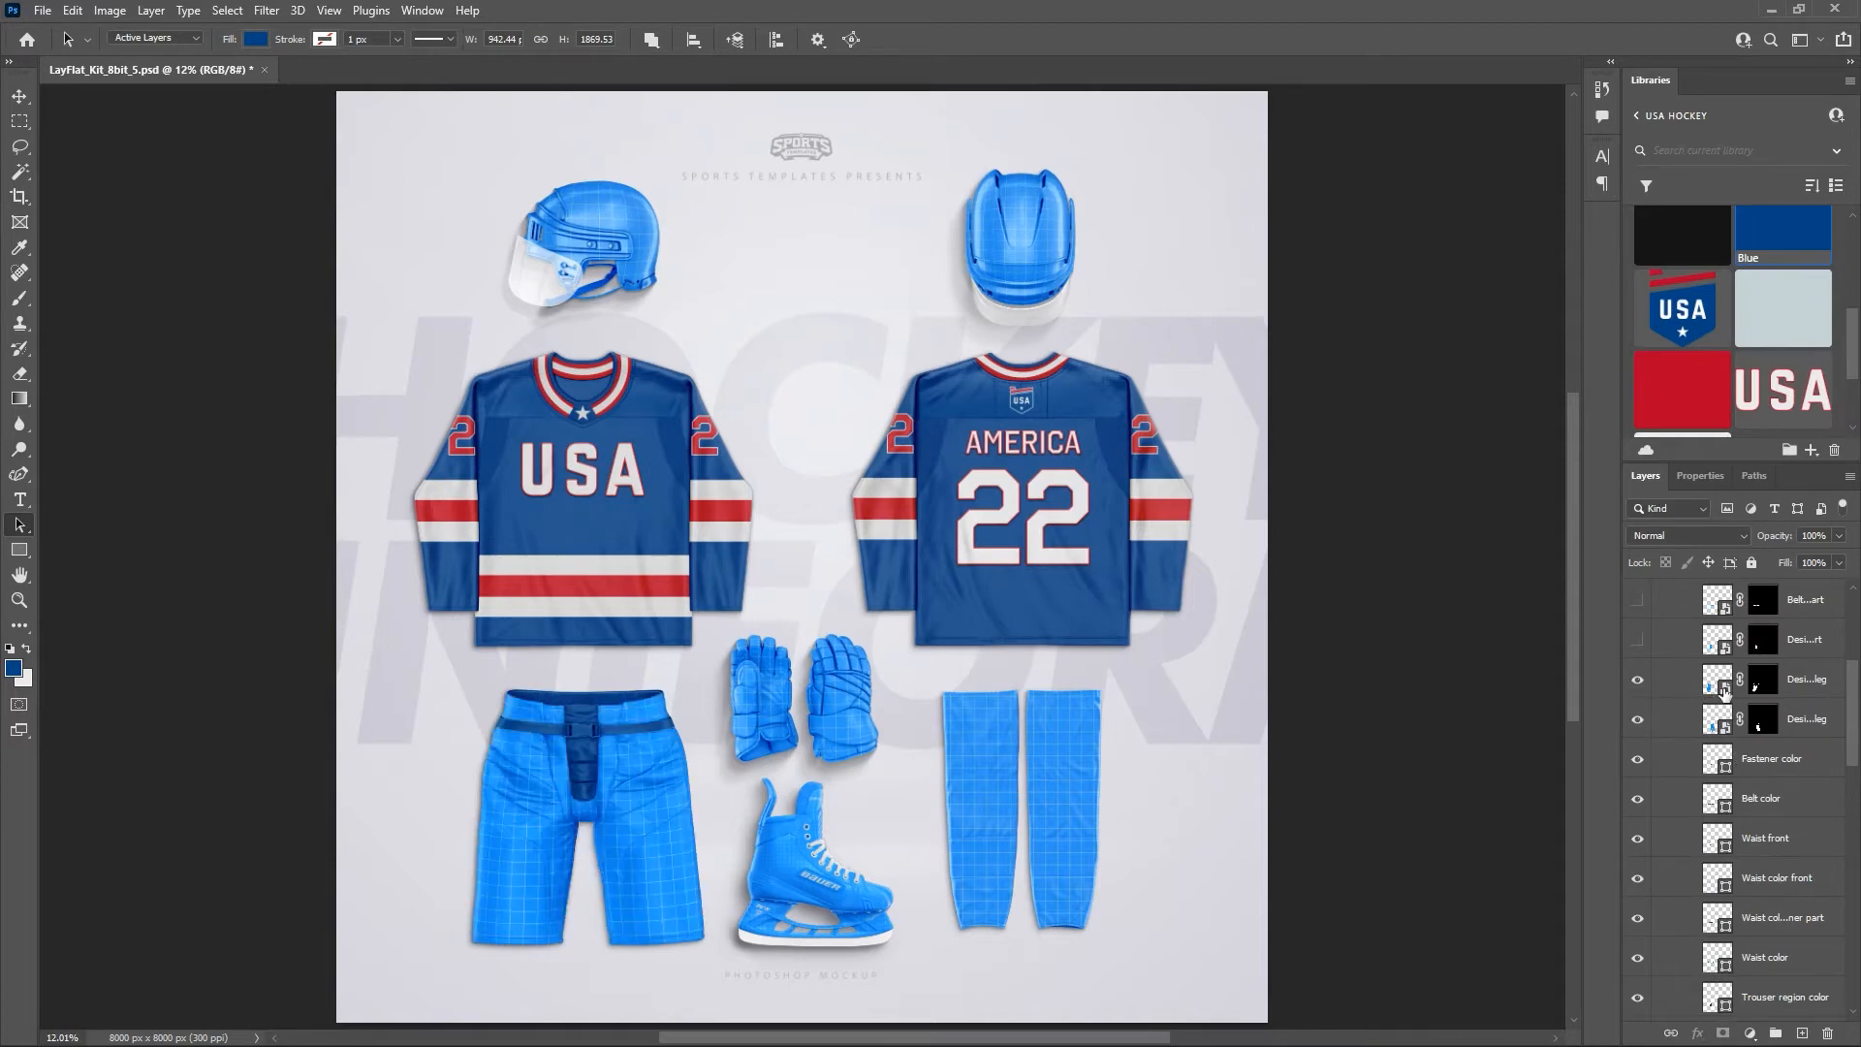
pyautogui.doubleClick(1724, 686)
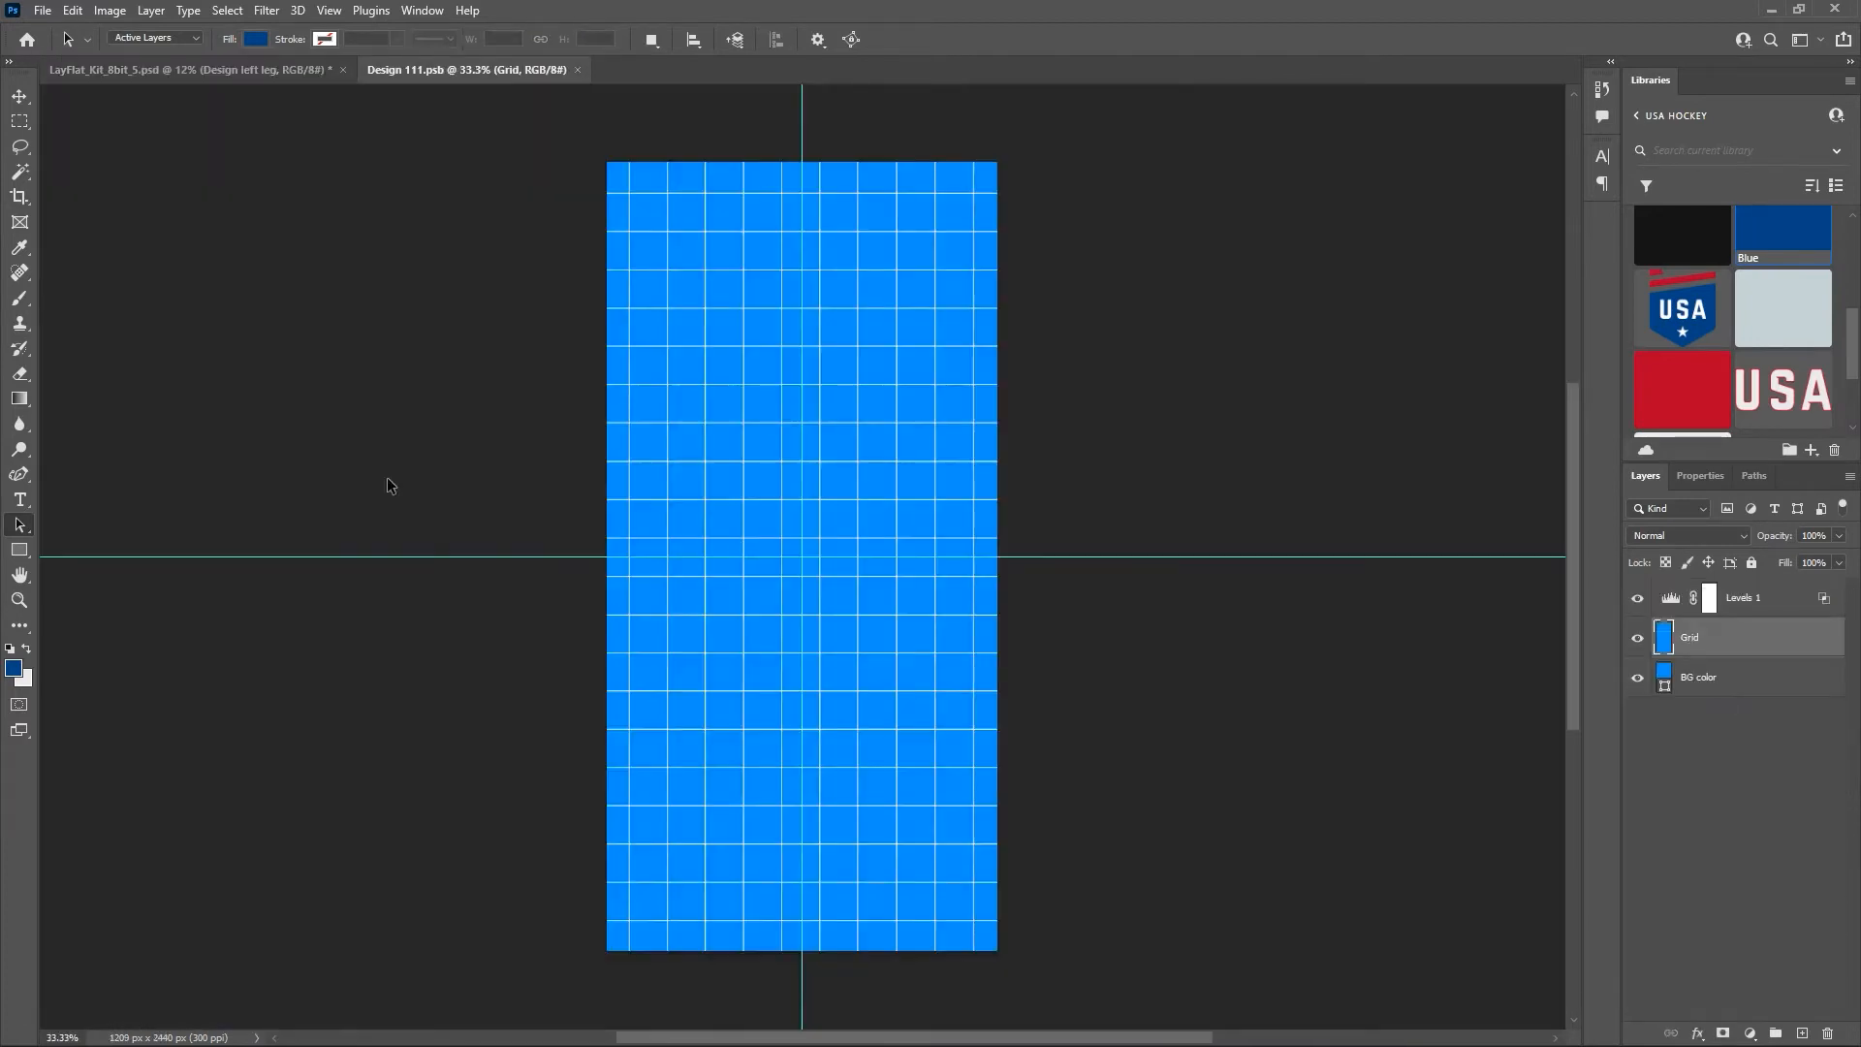
# Draw a full-height white rectangle about 534 by 2443 px along the left edge of the Design 111.psb artwork.
pyautogui.click(20, 550)
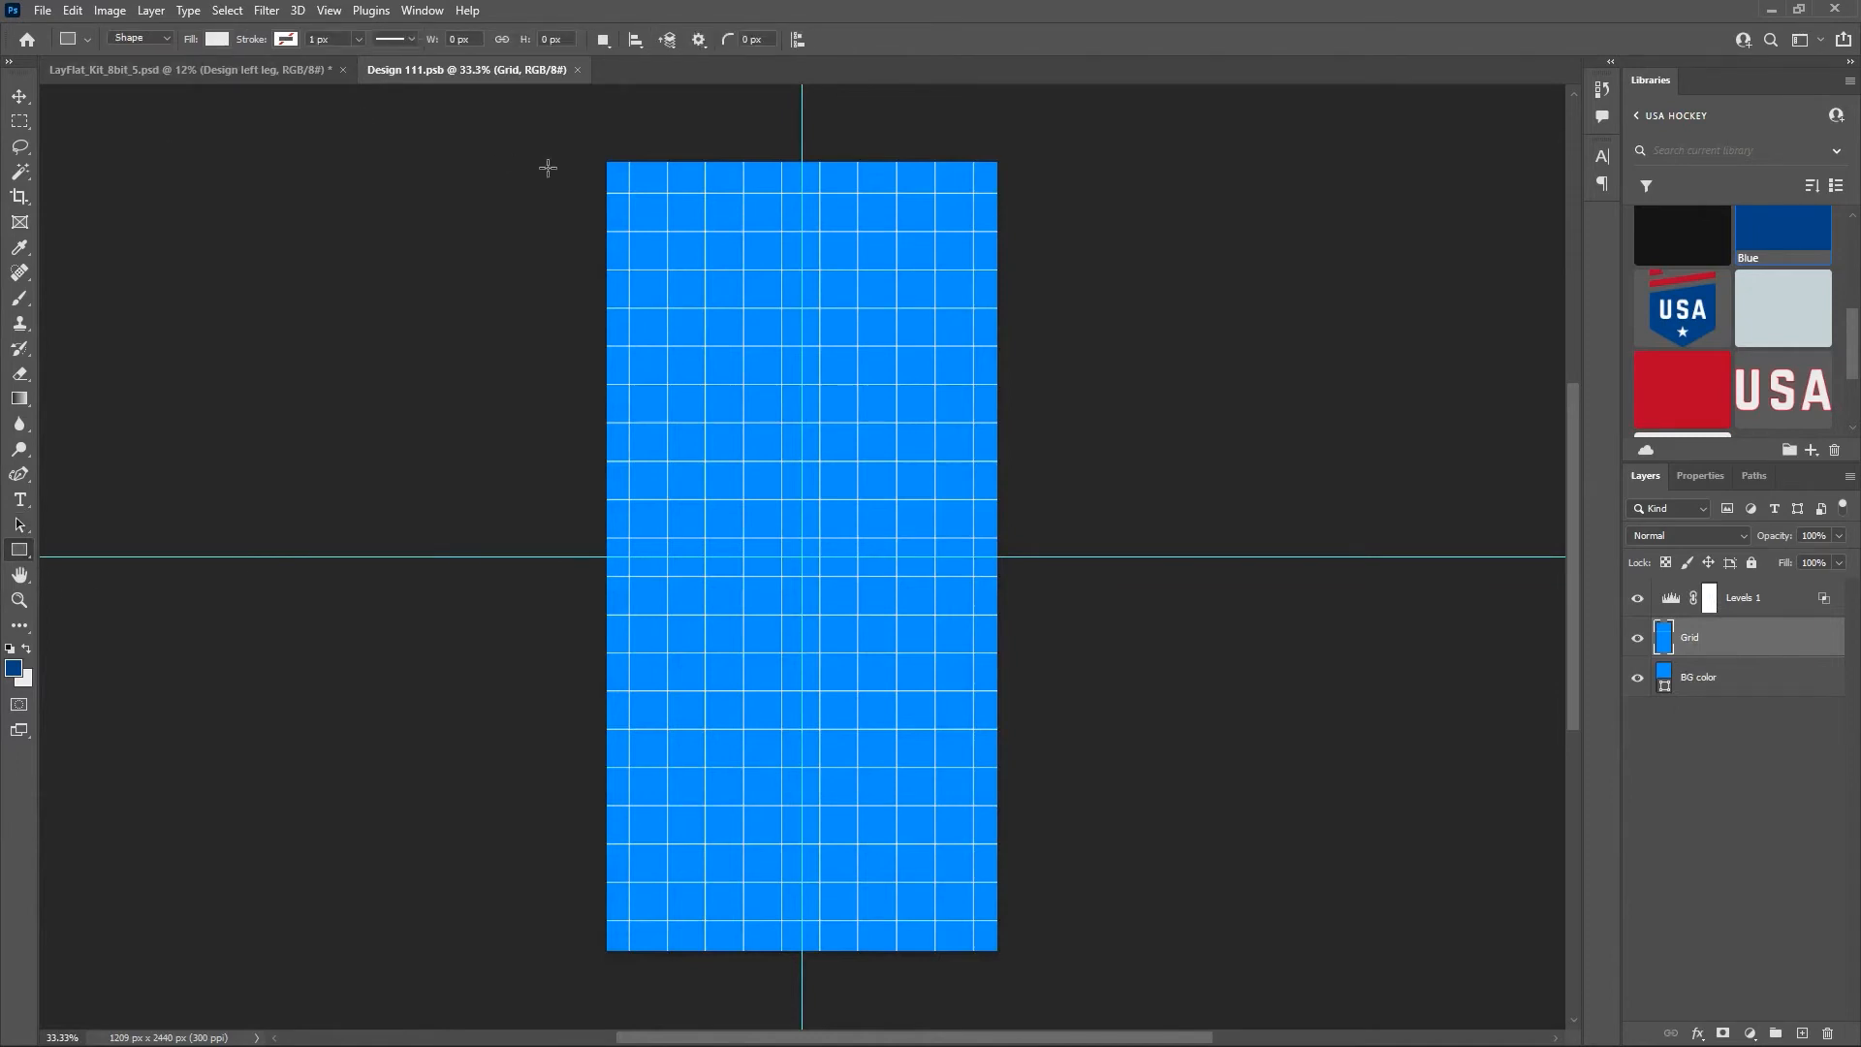
pyautogui.moveTo(605, 159); pyautogui.dragTo(779, 951)
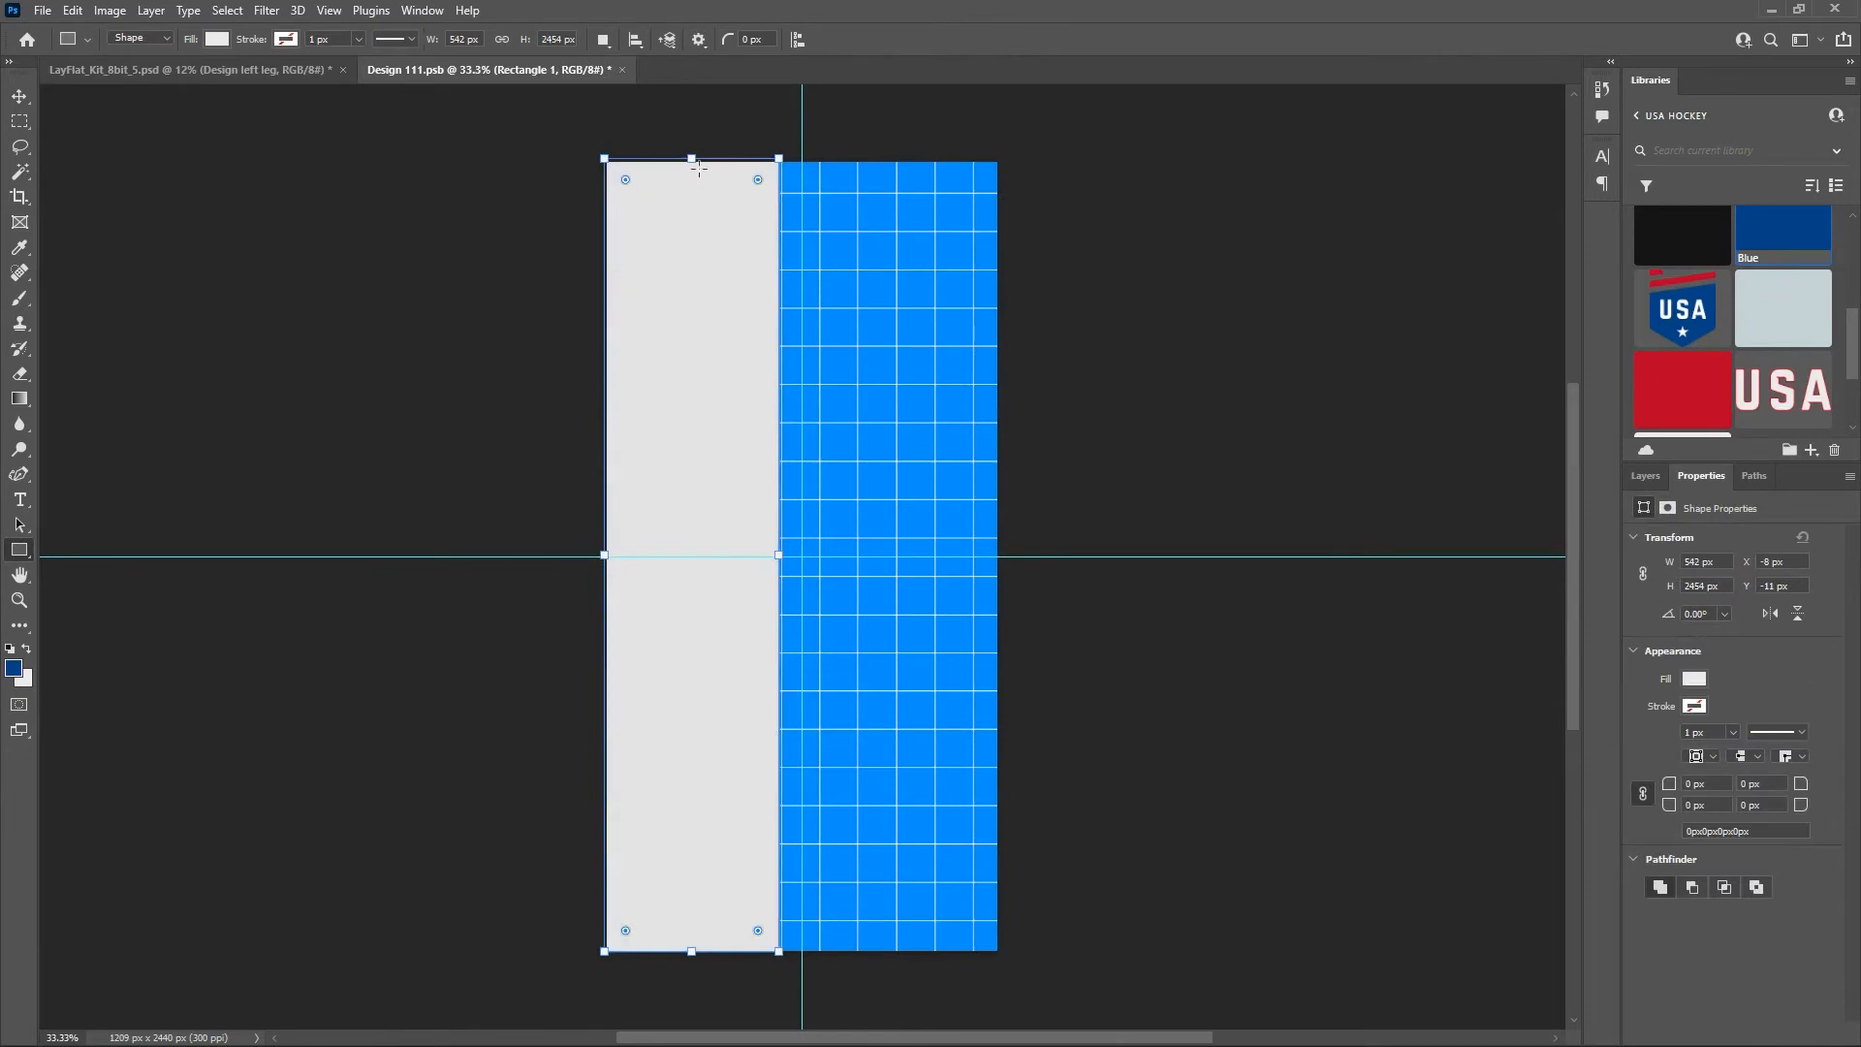
pyautogui.moveTo(699, 167); pyautogui.dragTo(699, 171)
pyautogui.moveTo(608, 555); pyautogui.dragTo(611, 554)
pyautogui.click(1645, 475)
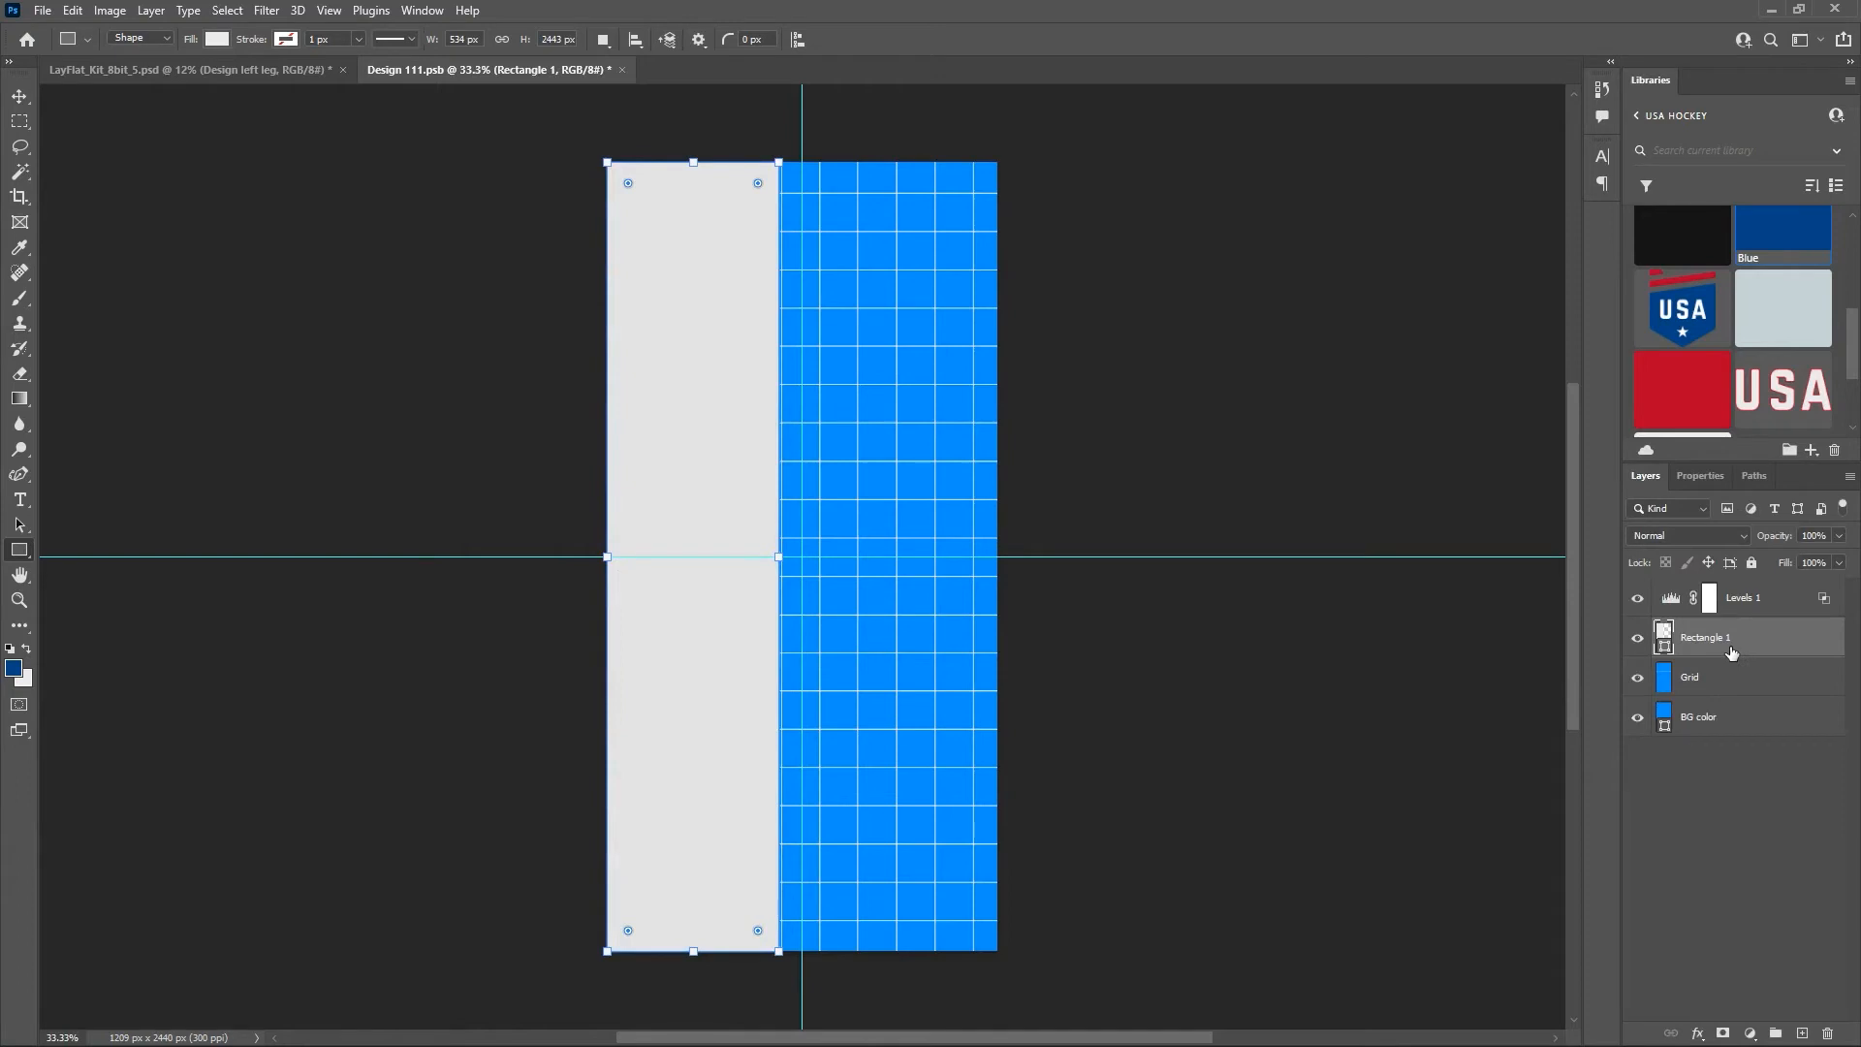
# Duplicate the white rectangle, fill the copy with the library's Red and narrow it to about 267 px from its left side.
pyautogui.hotkey('ctrl', 'j')
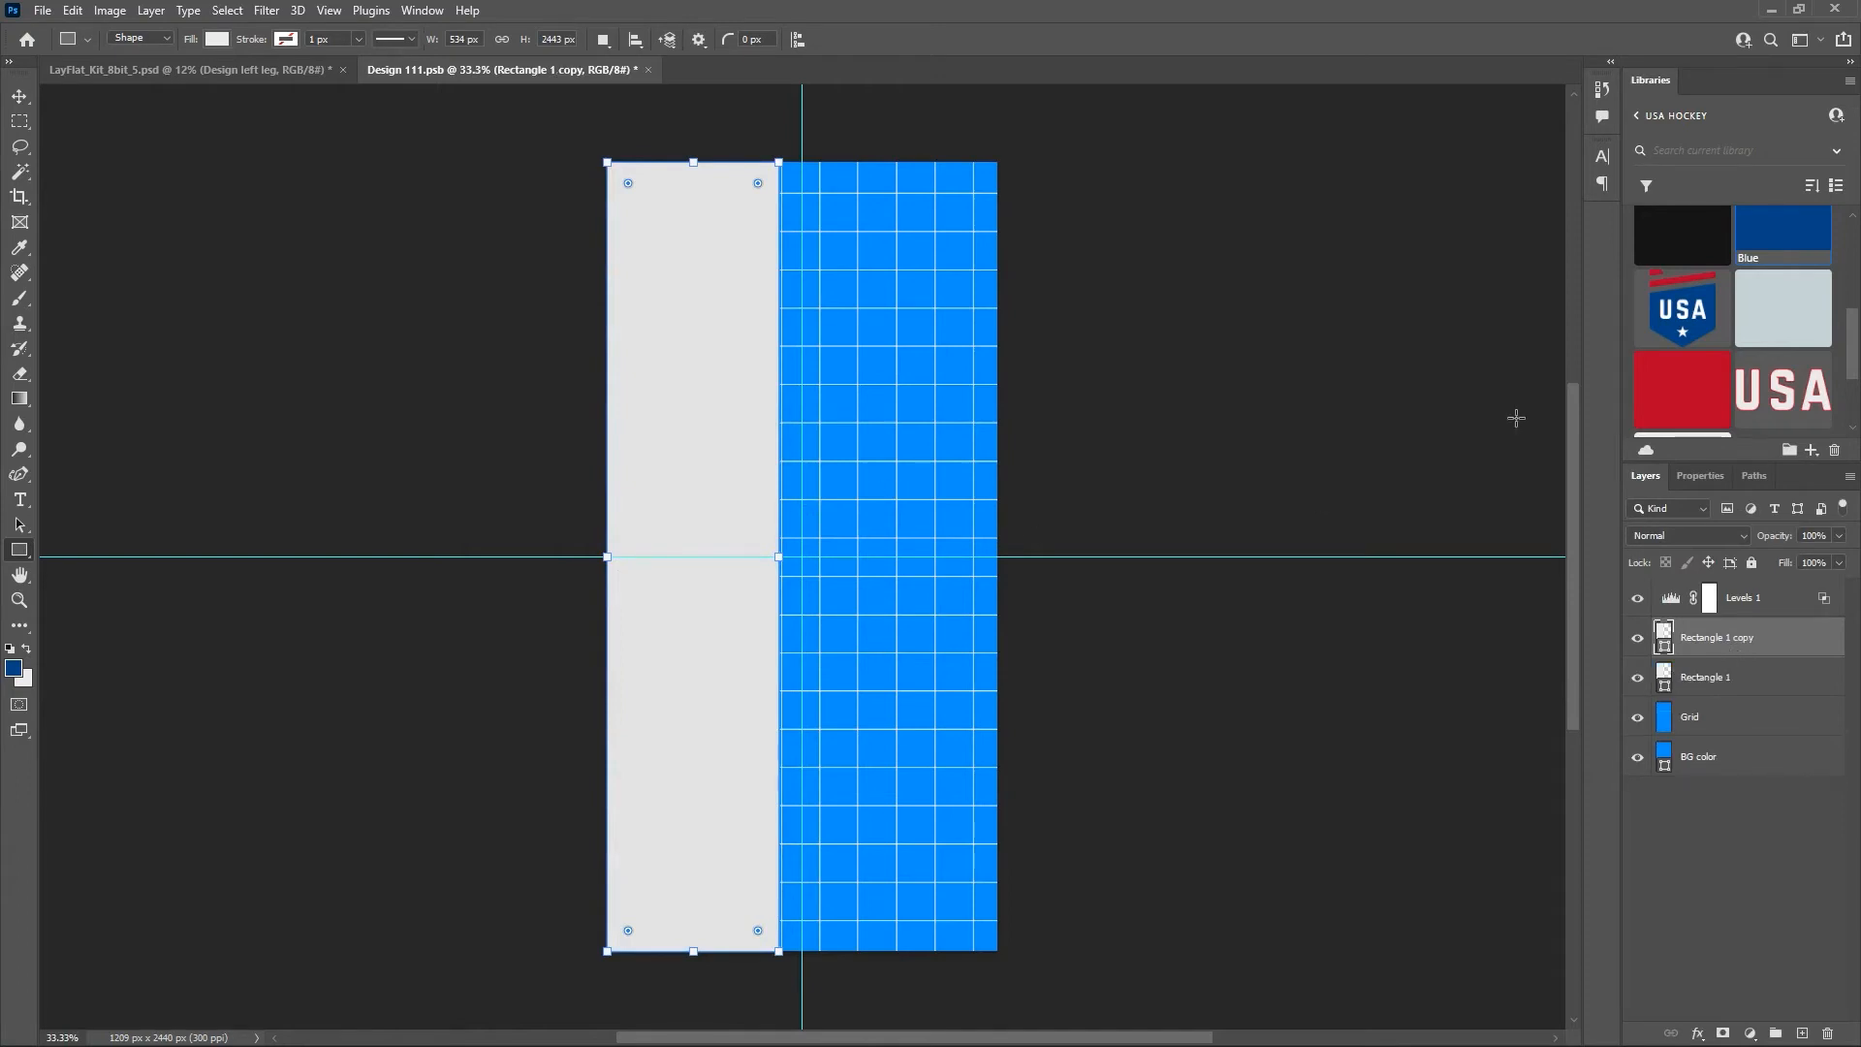
pyautogui.click(1690, 404)
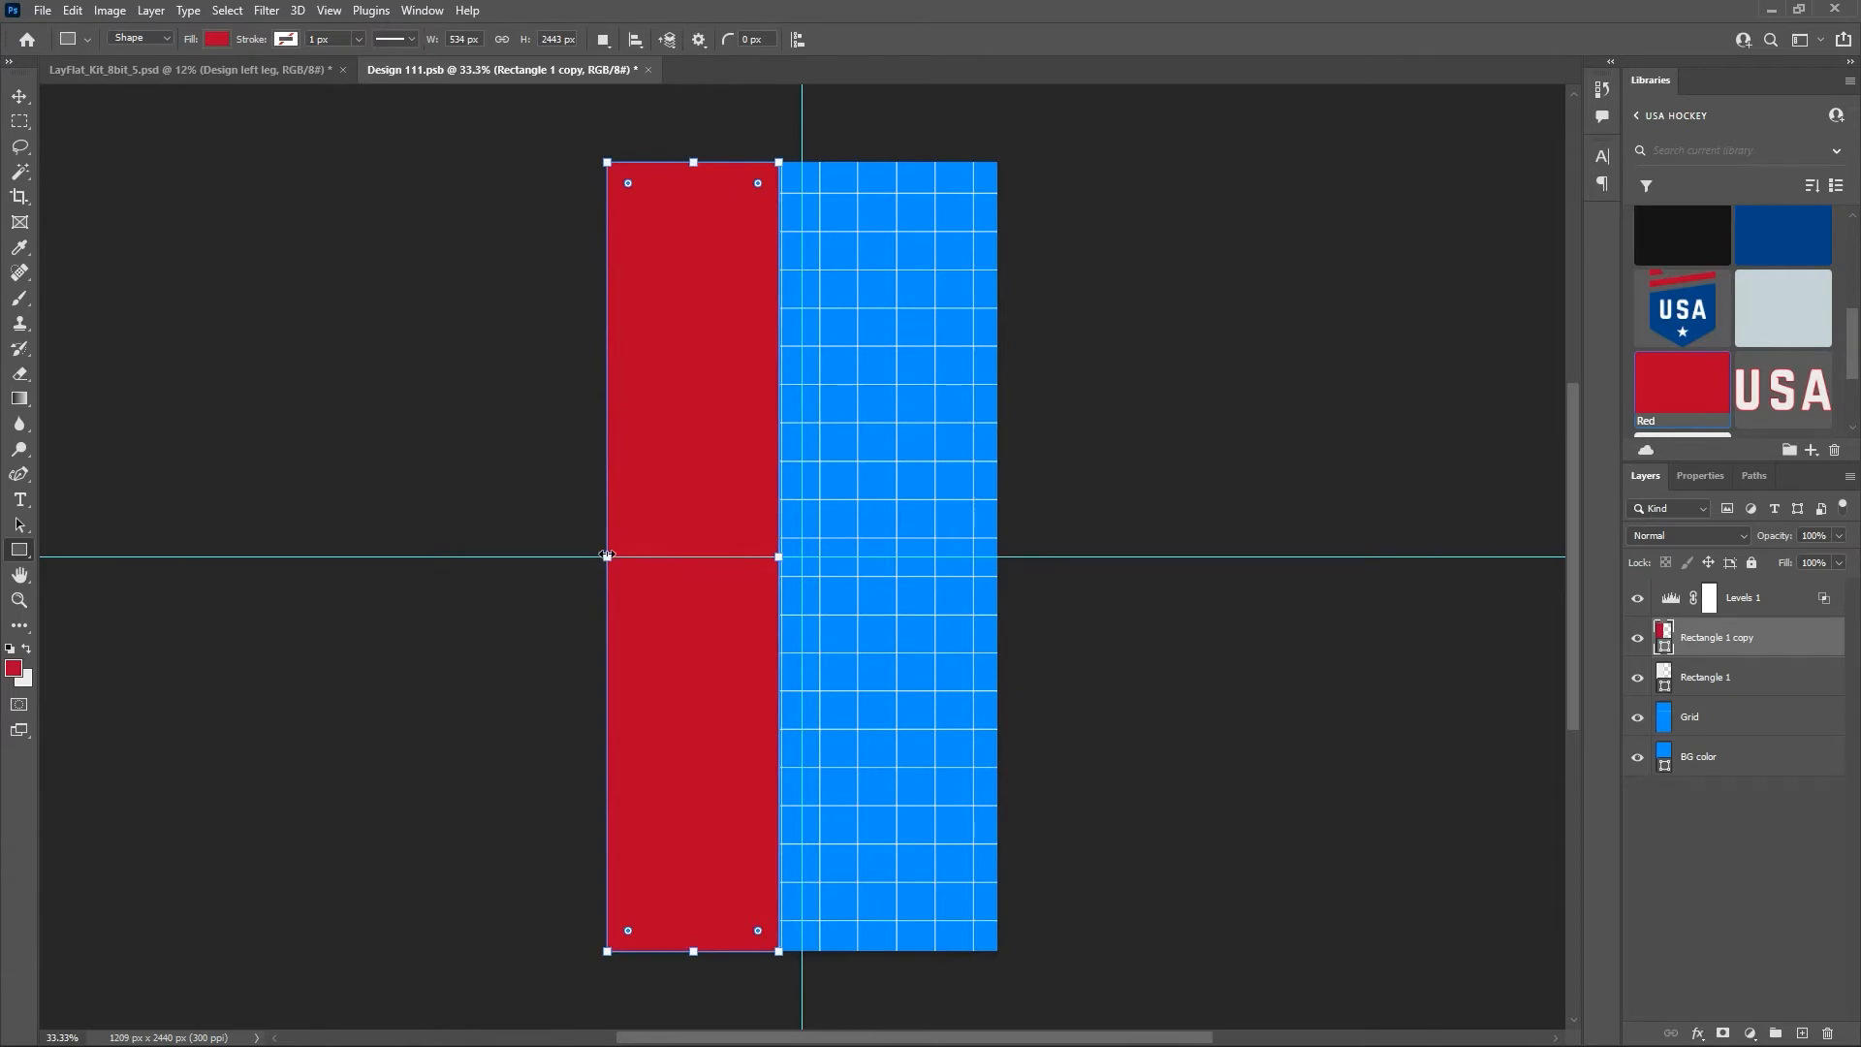
pyautogui.moveTo(607, 556); pyautogui.dragTo(692, 557)
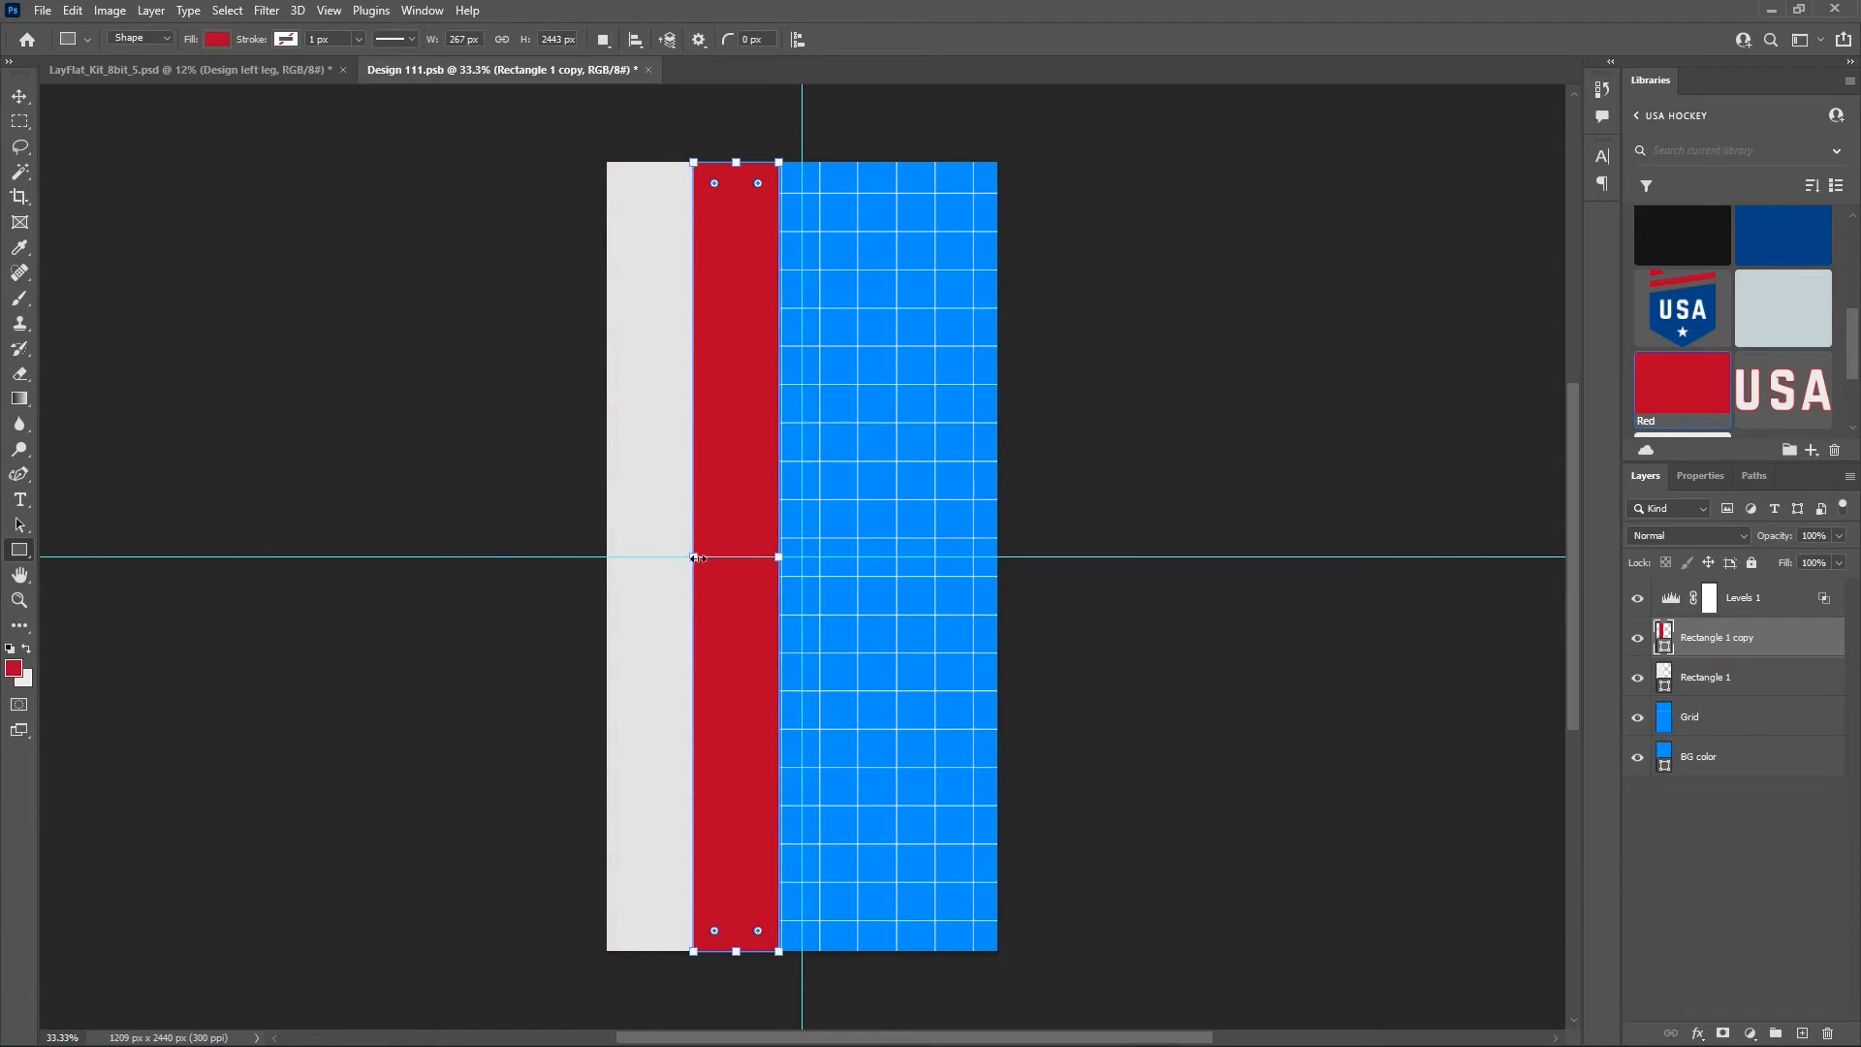
# Hide the Grid and BG color layers, and save the design with the red stripe moved to the artwork's left edge.
pyautogui.click(1639, 717)
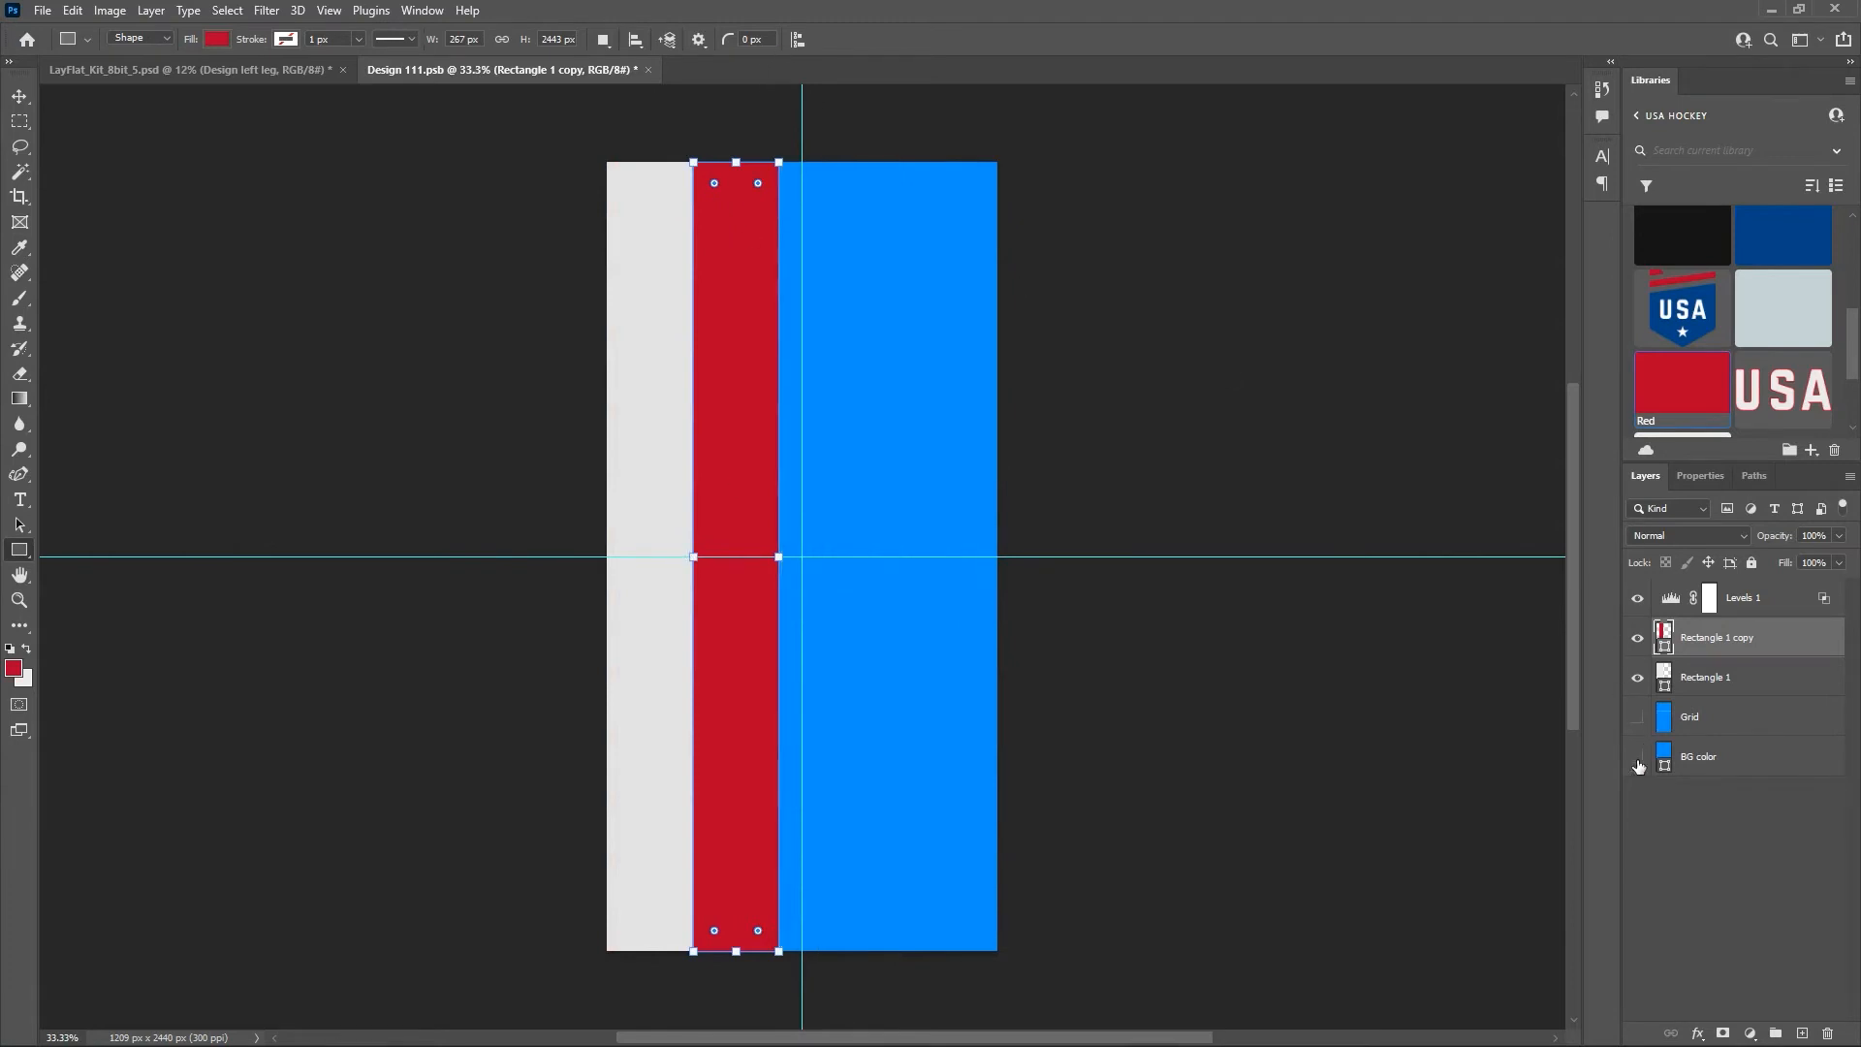
pyautogui.click(1638, 757)
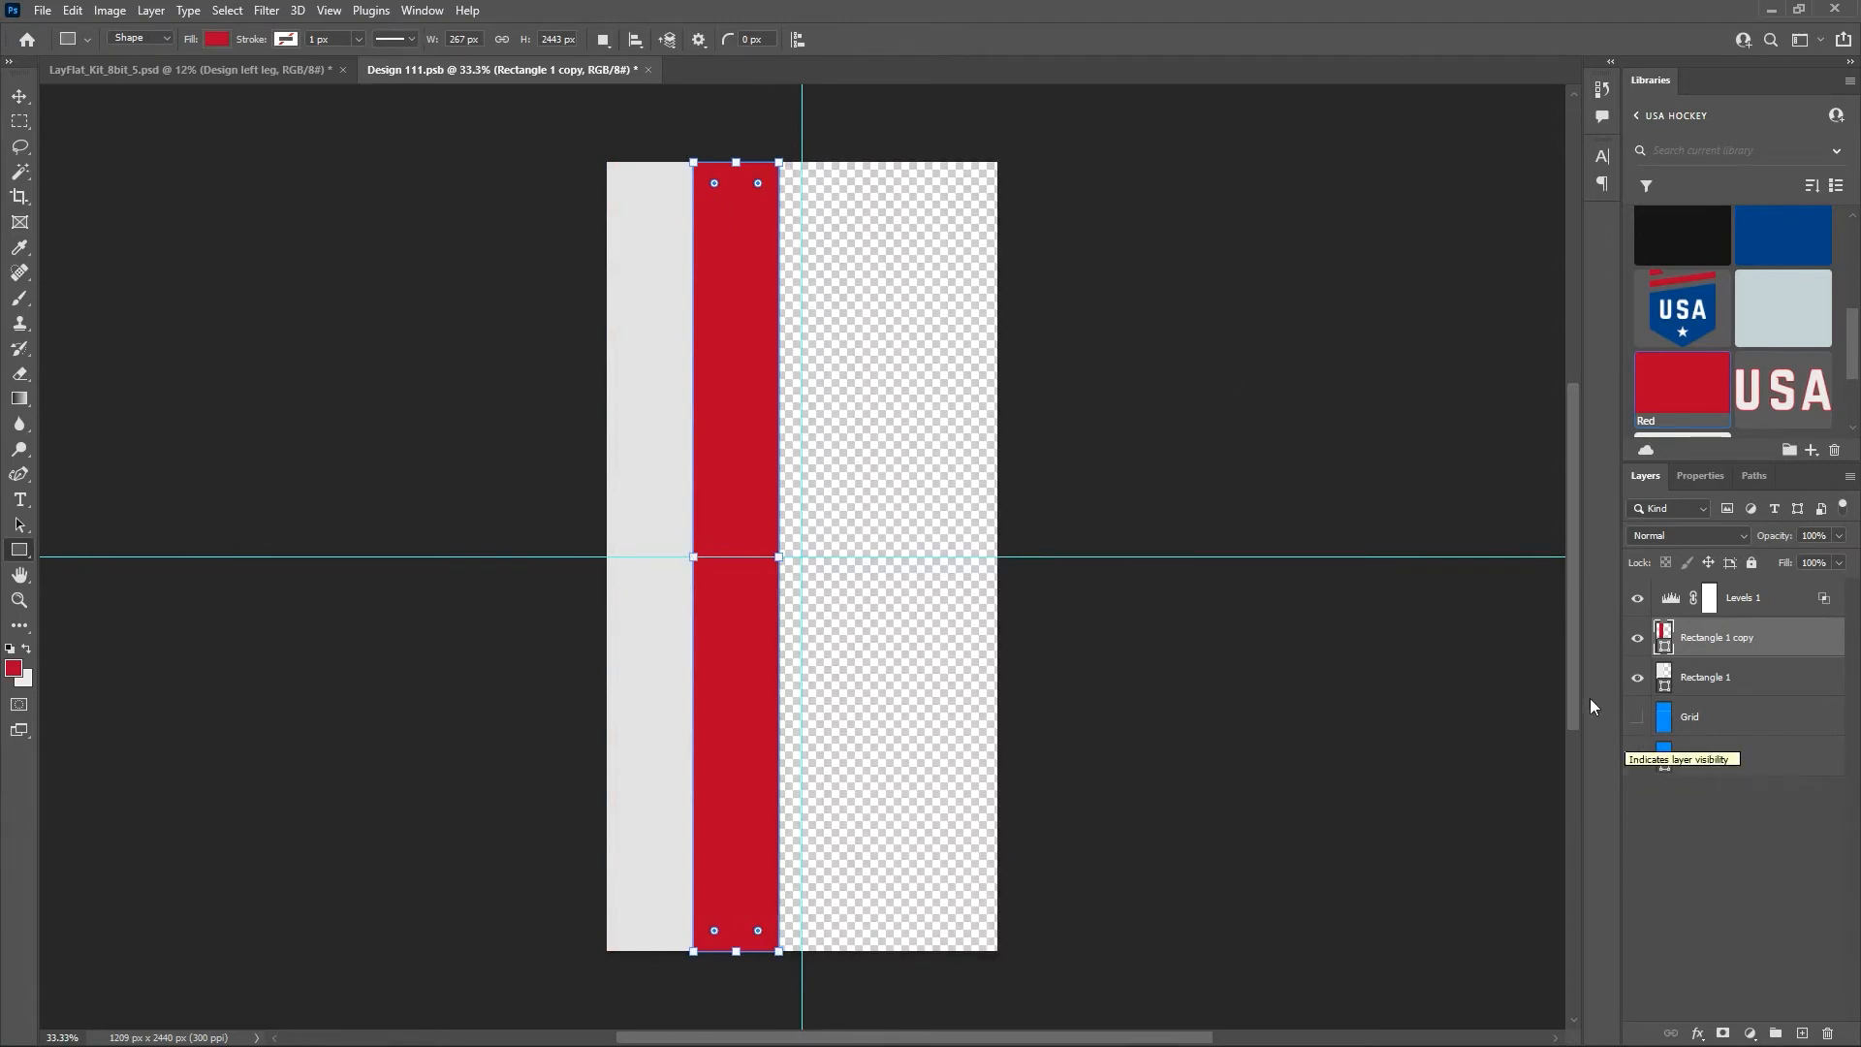
pyautogui.click(20, 97)
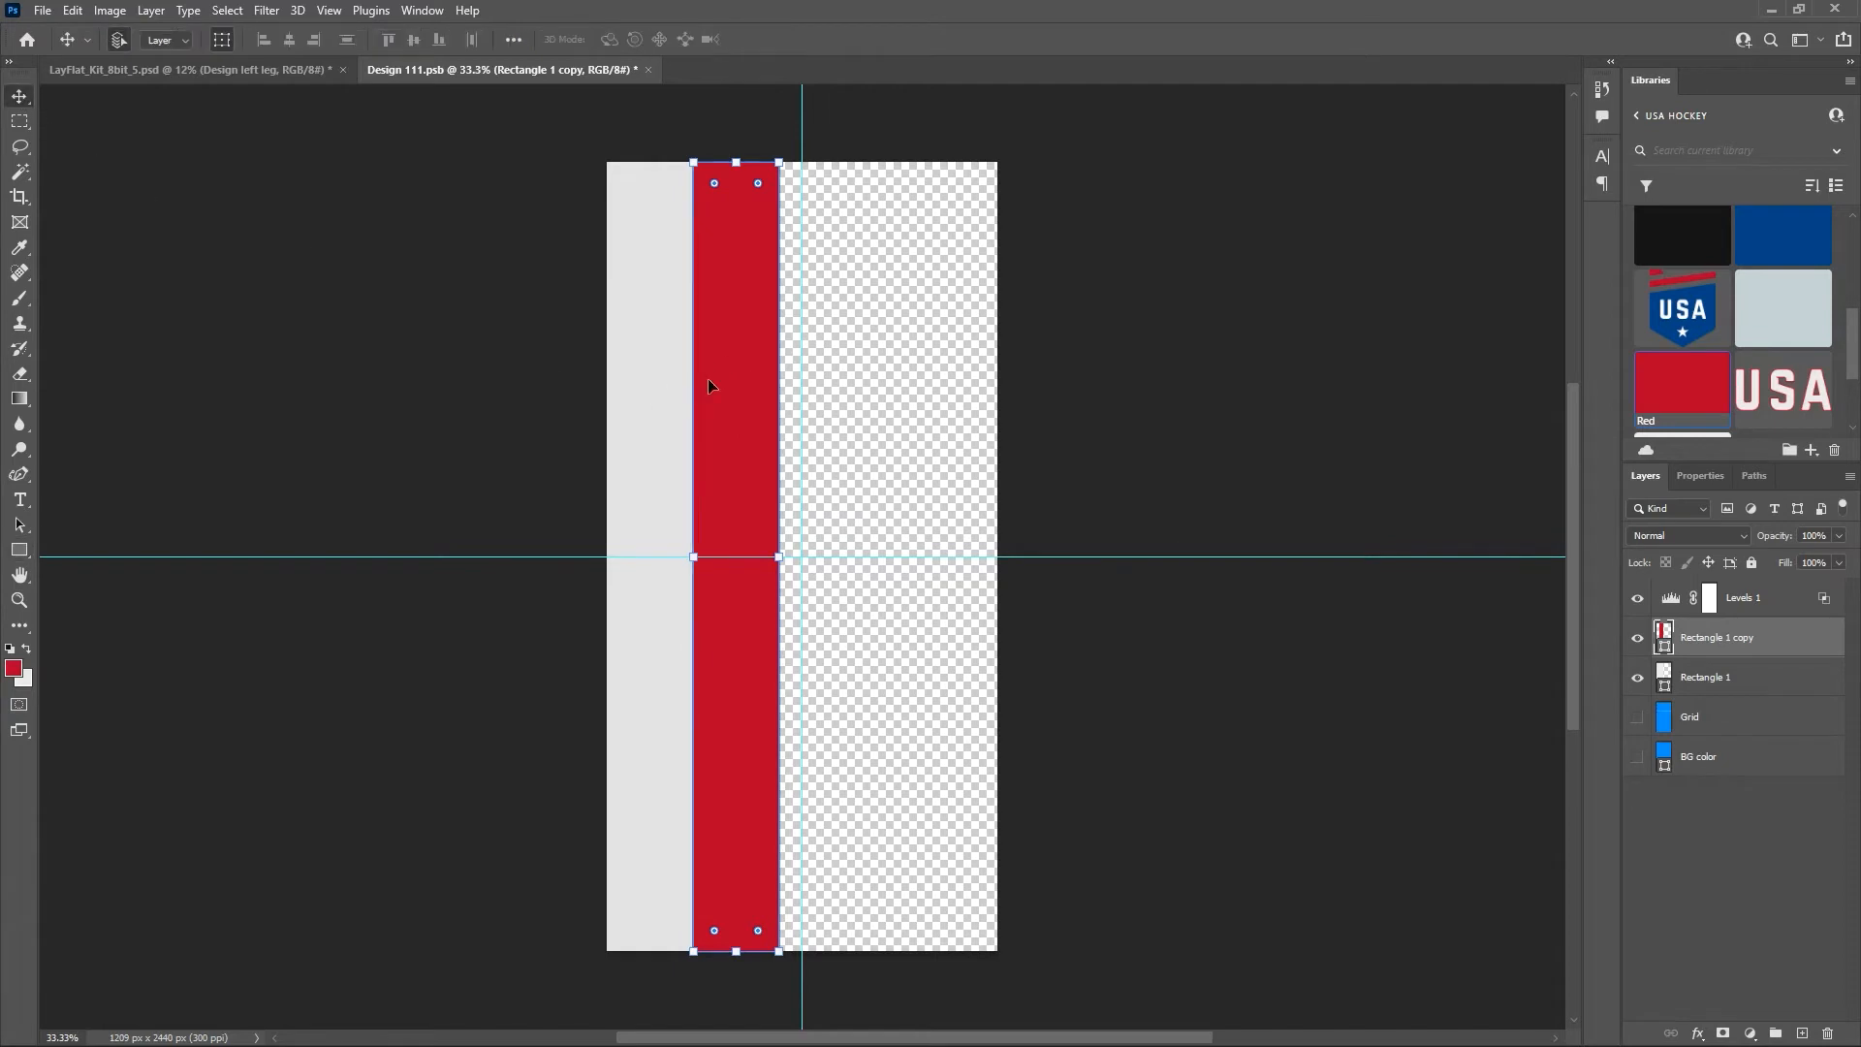
pyautogui.moveTo(730, 380); pyautogui.dragTo(650, 385)
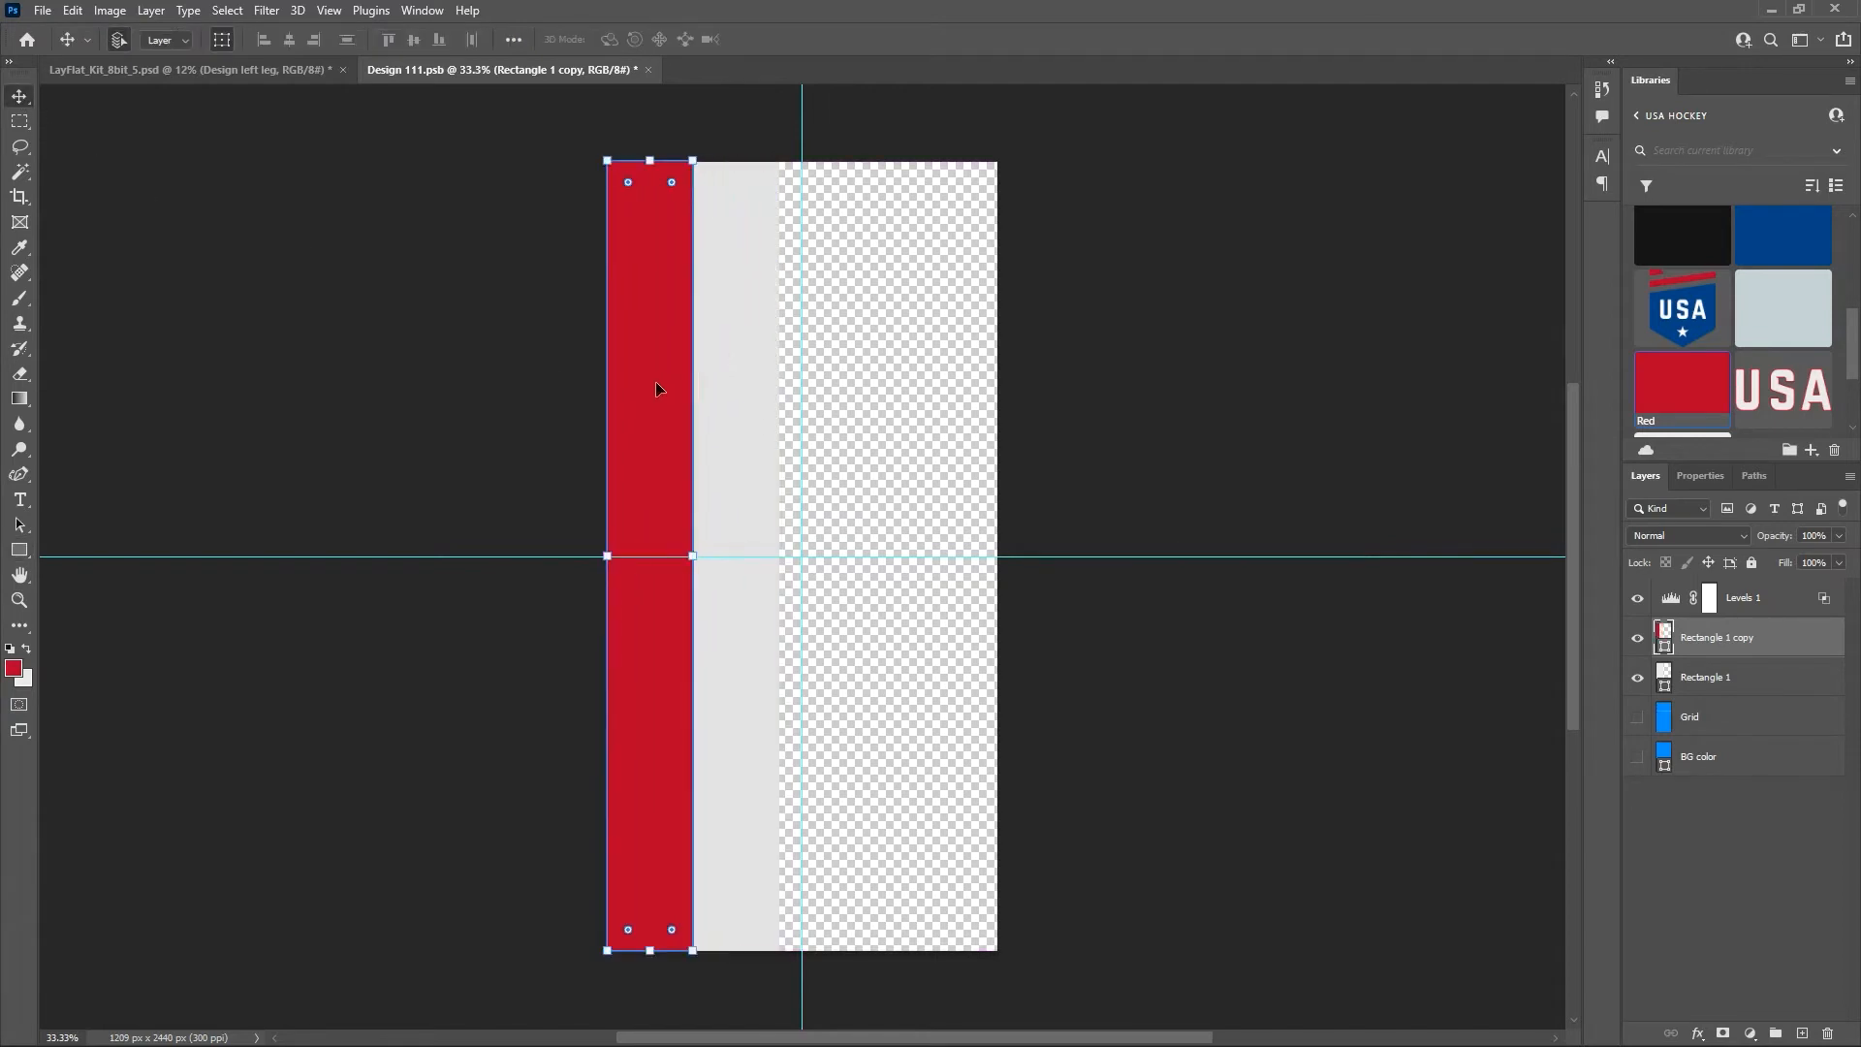
pyautogui.hotkey('ctrl', 's')
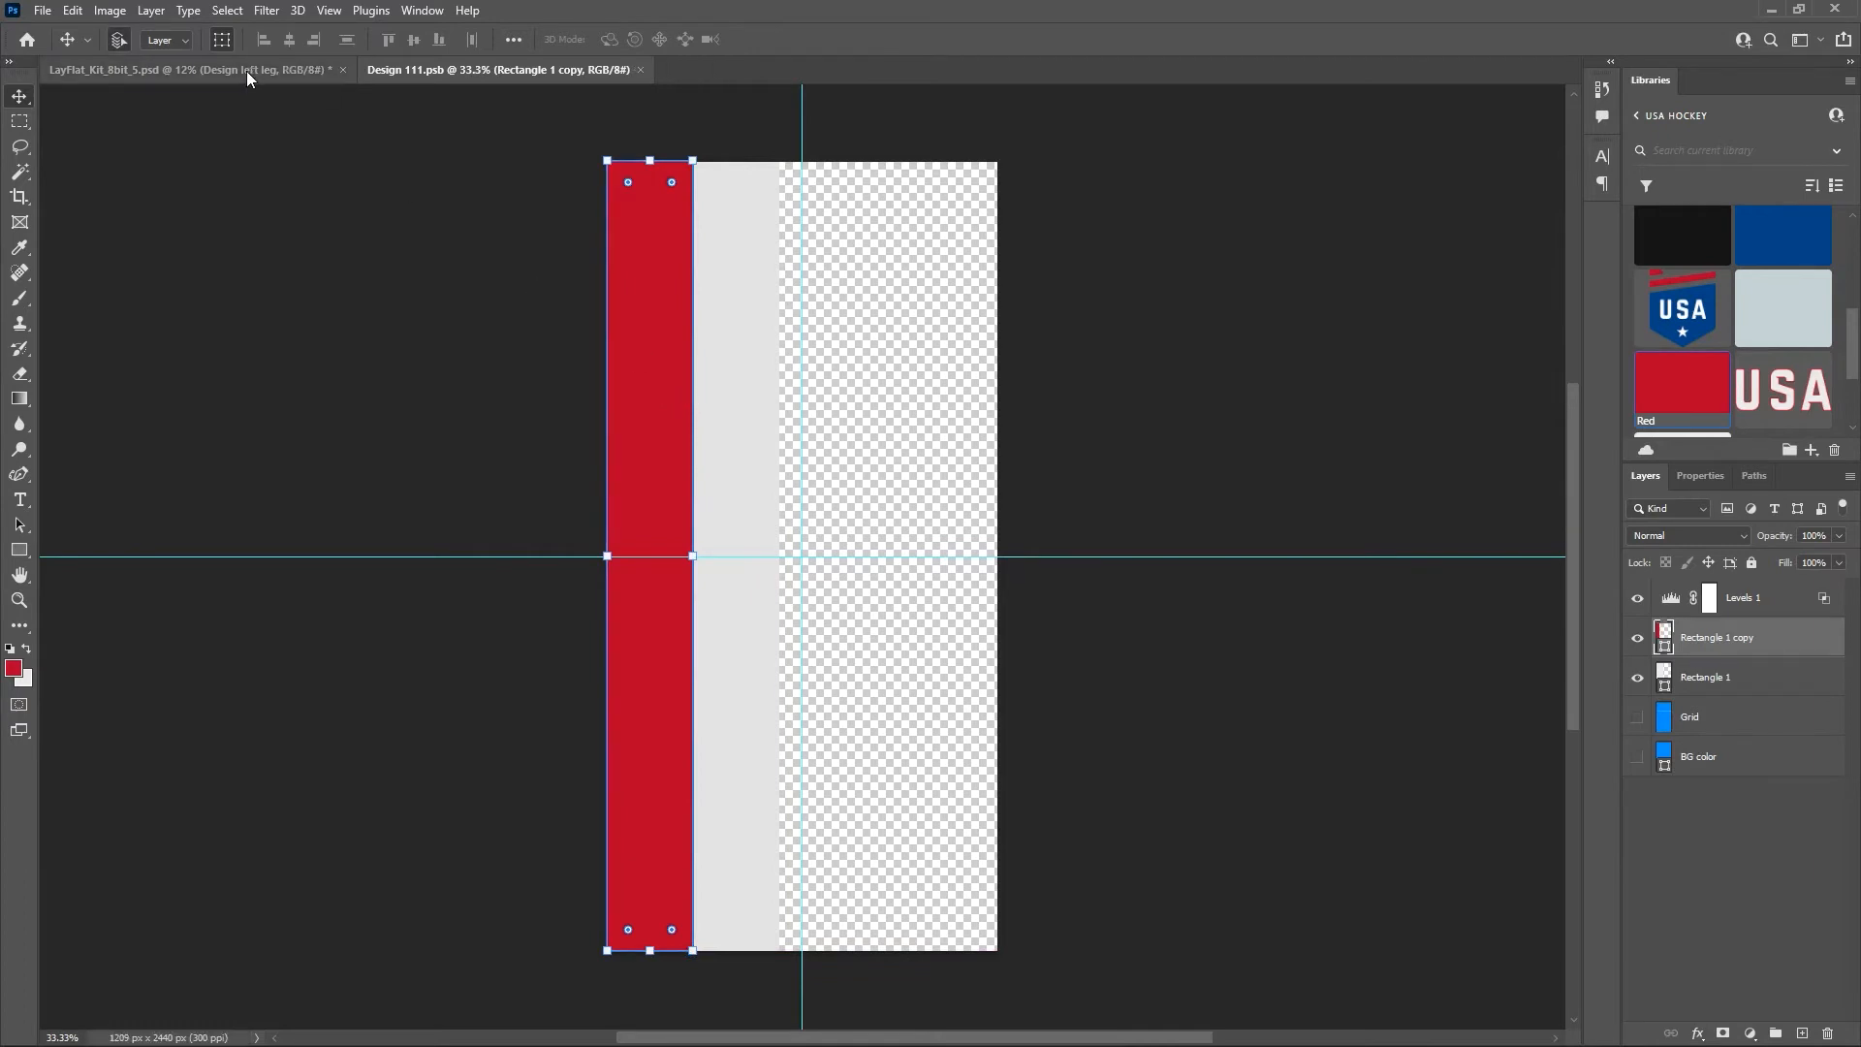
# Compare the shorts' side stripes with the LayFlat_Kit_USA reference and narrow both rectangles together to 65.73% of their width.
pyautogui.click(247, 72)
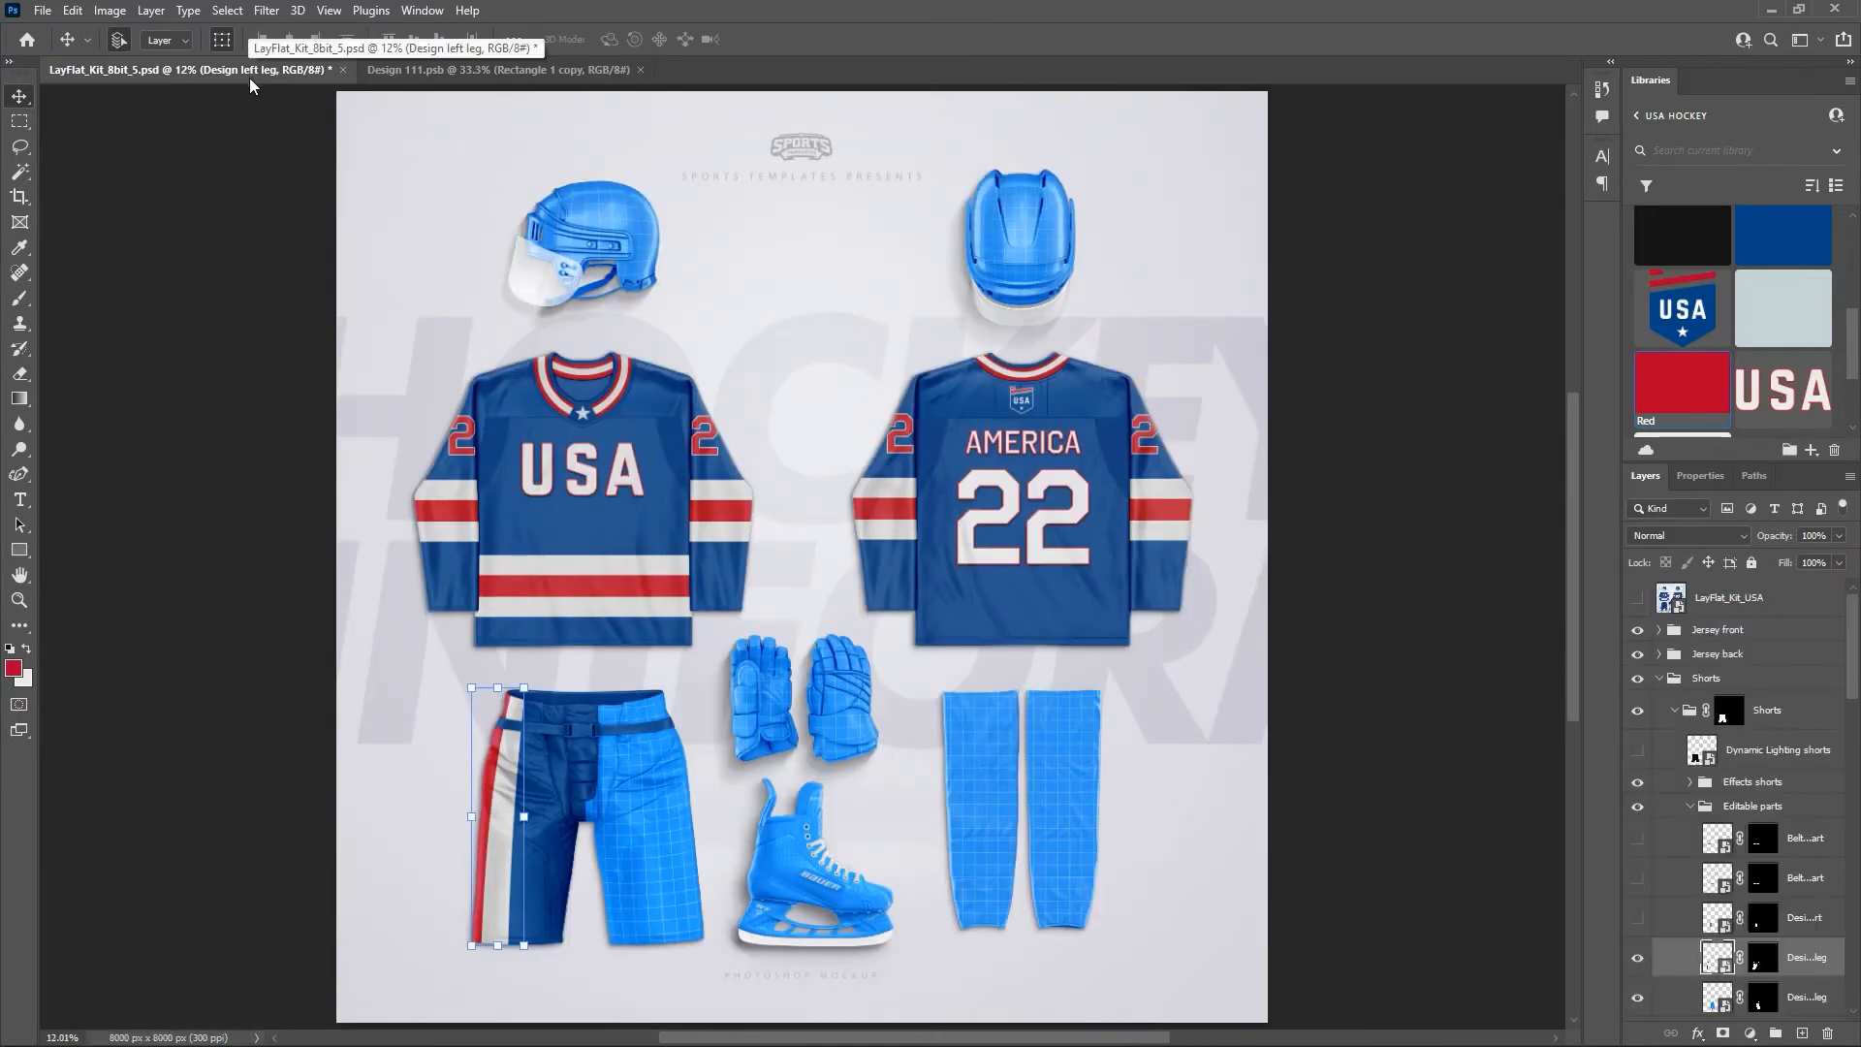
pyautogui.click(1640, 600)
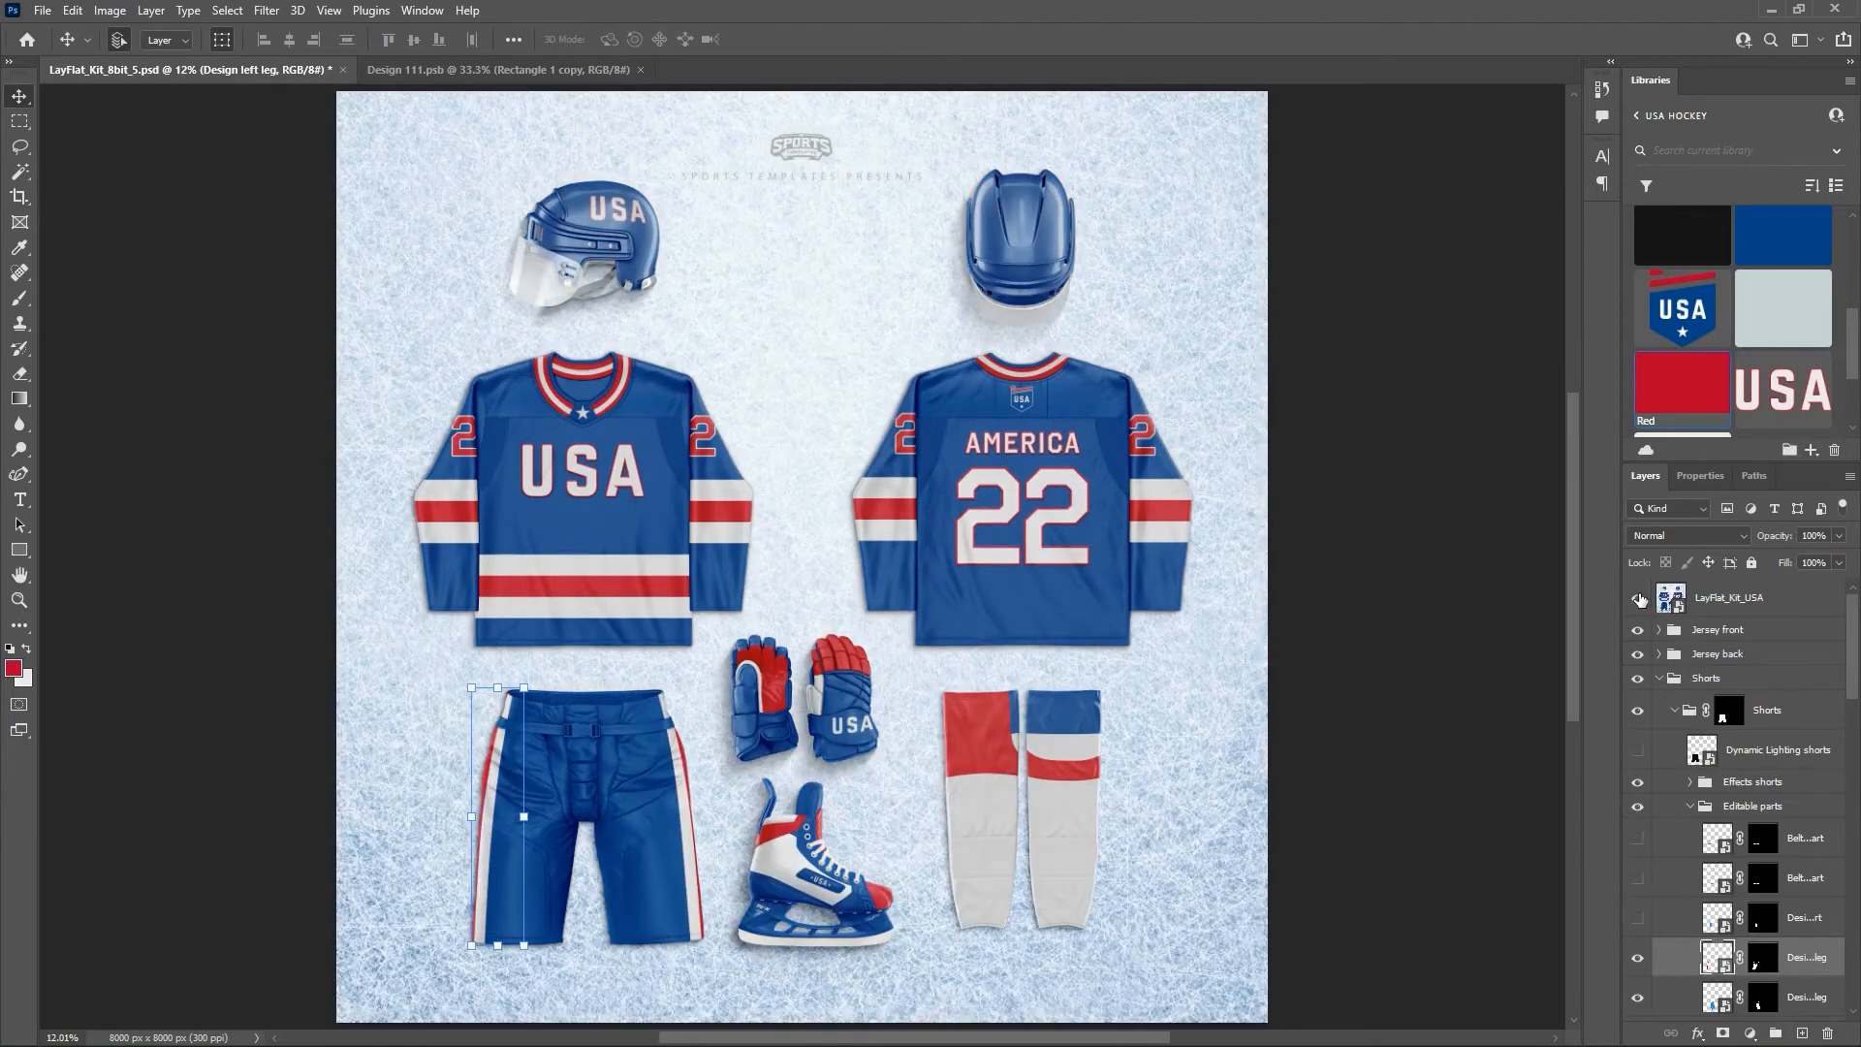
pyautogui.click(1640, 599)
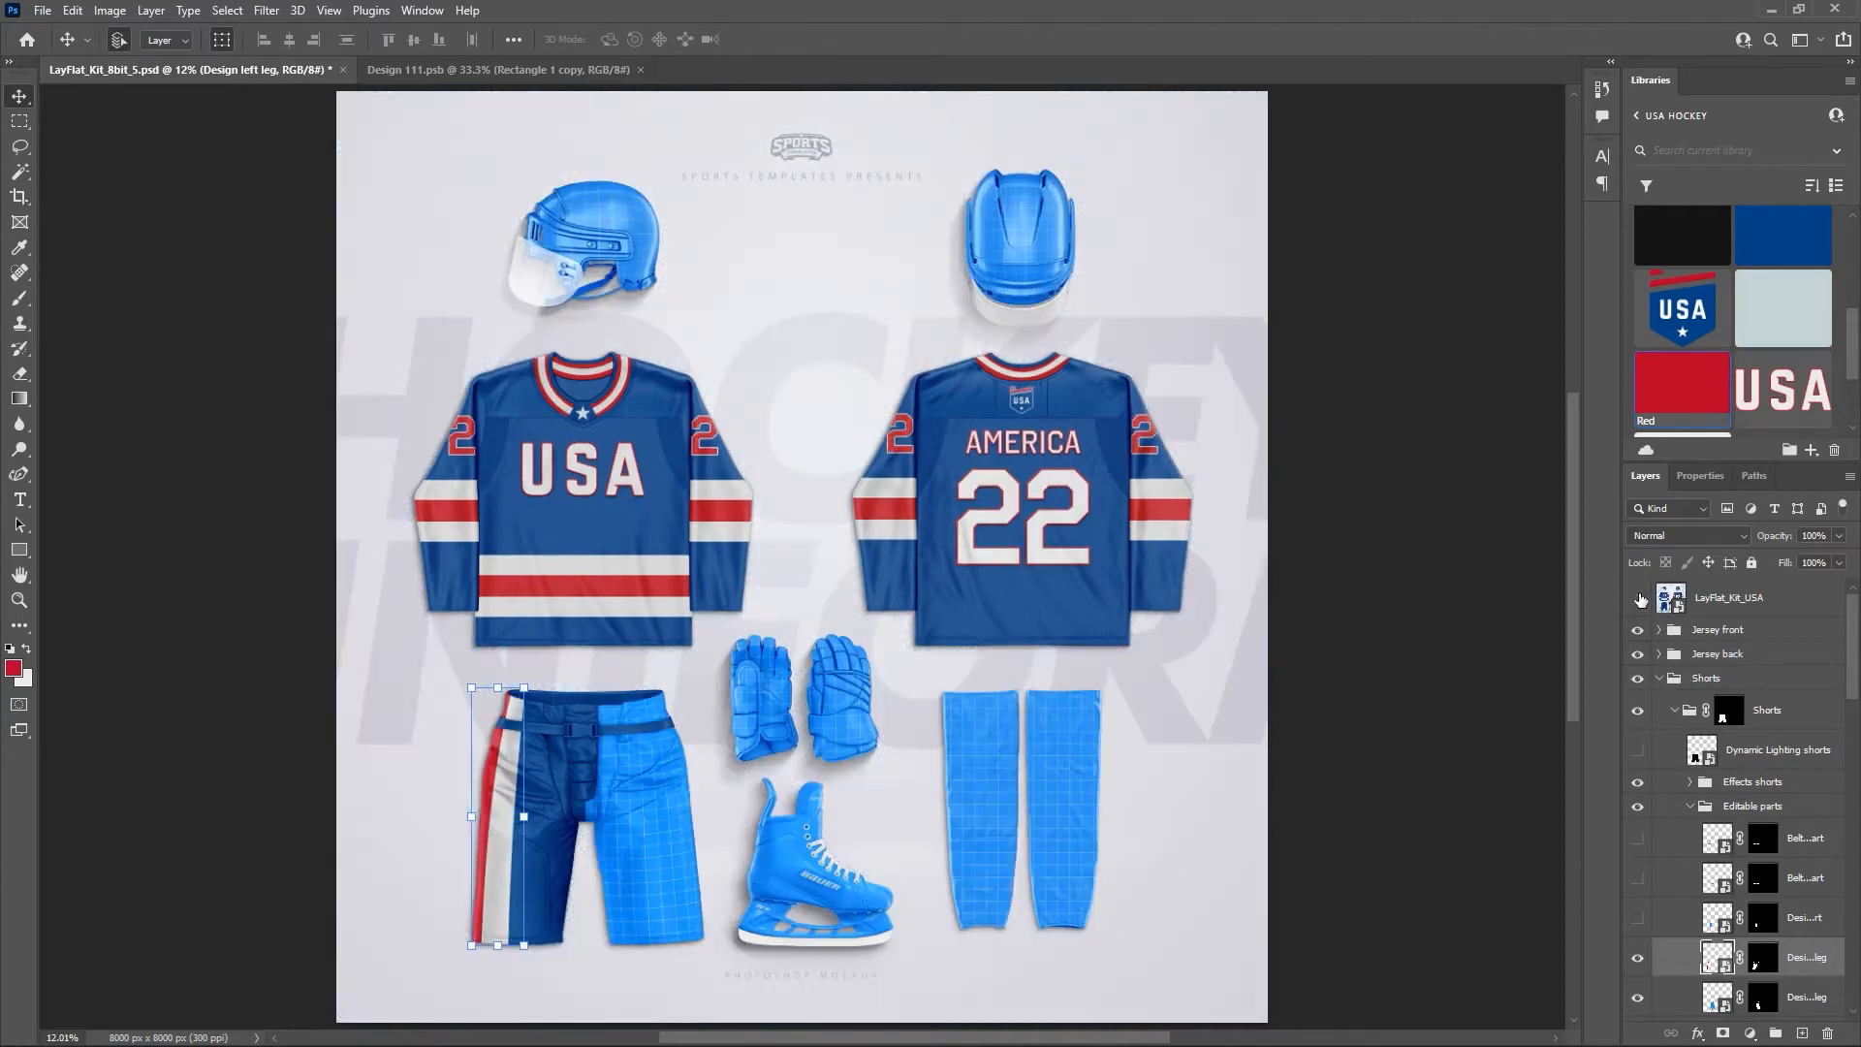
pyautogui.click(525, 83)
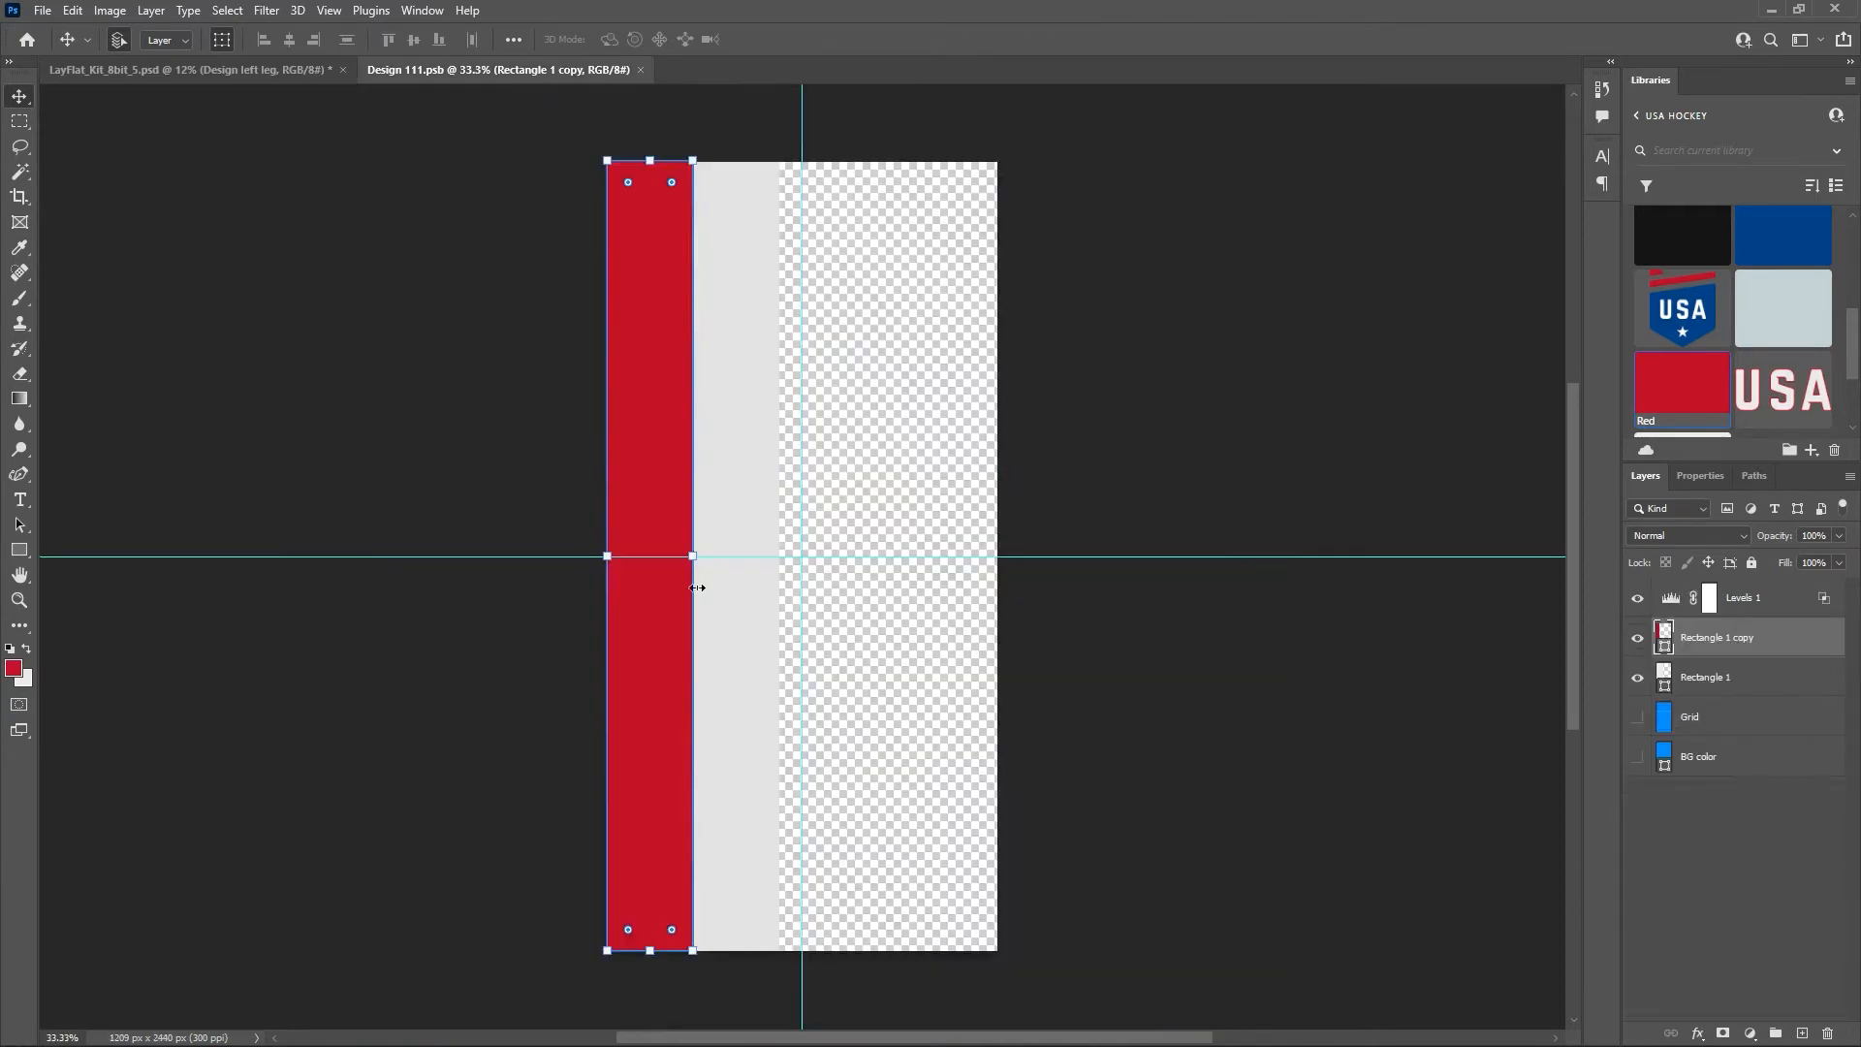
pyautogui.keyDown('shift'); pyautogui.click(1754, 683); pyautogui.keyUp('shift')
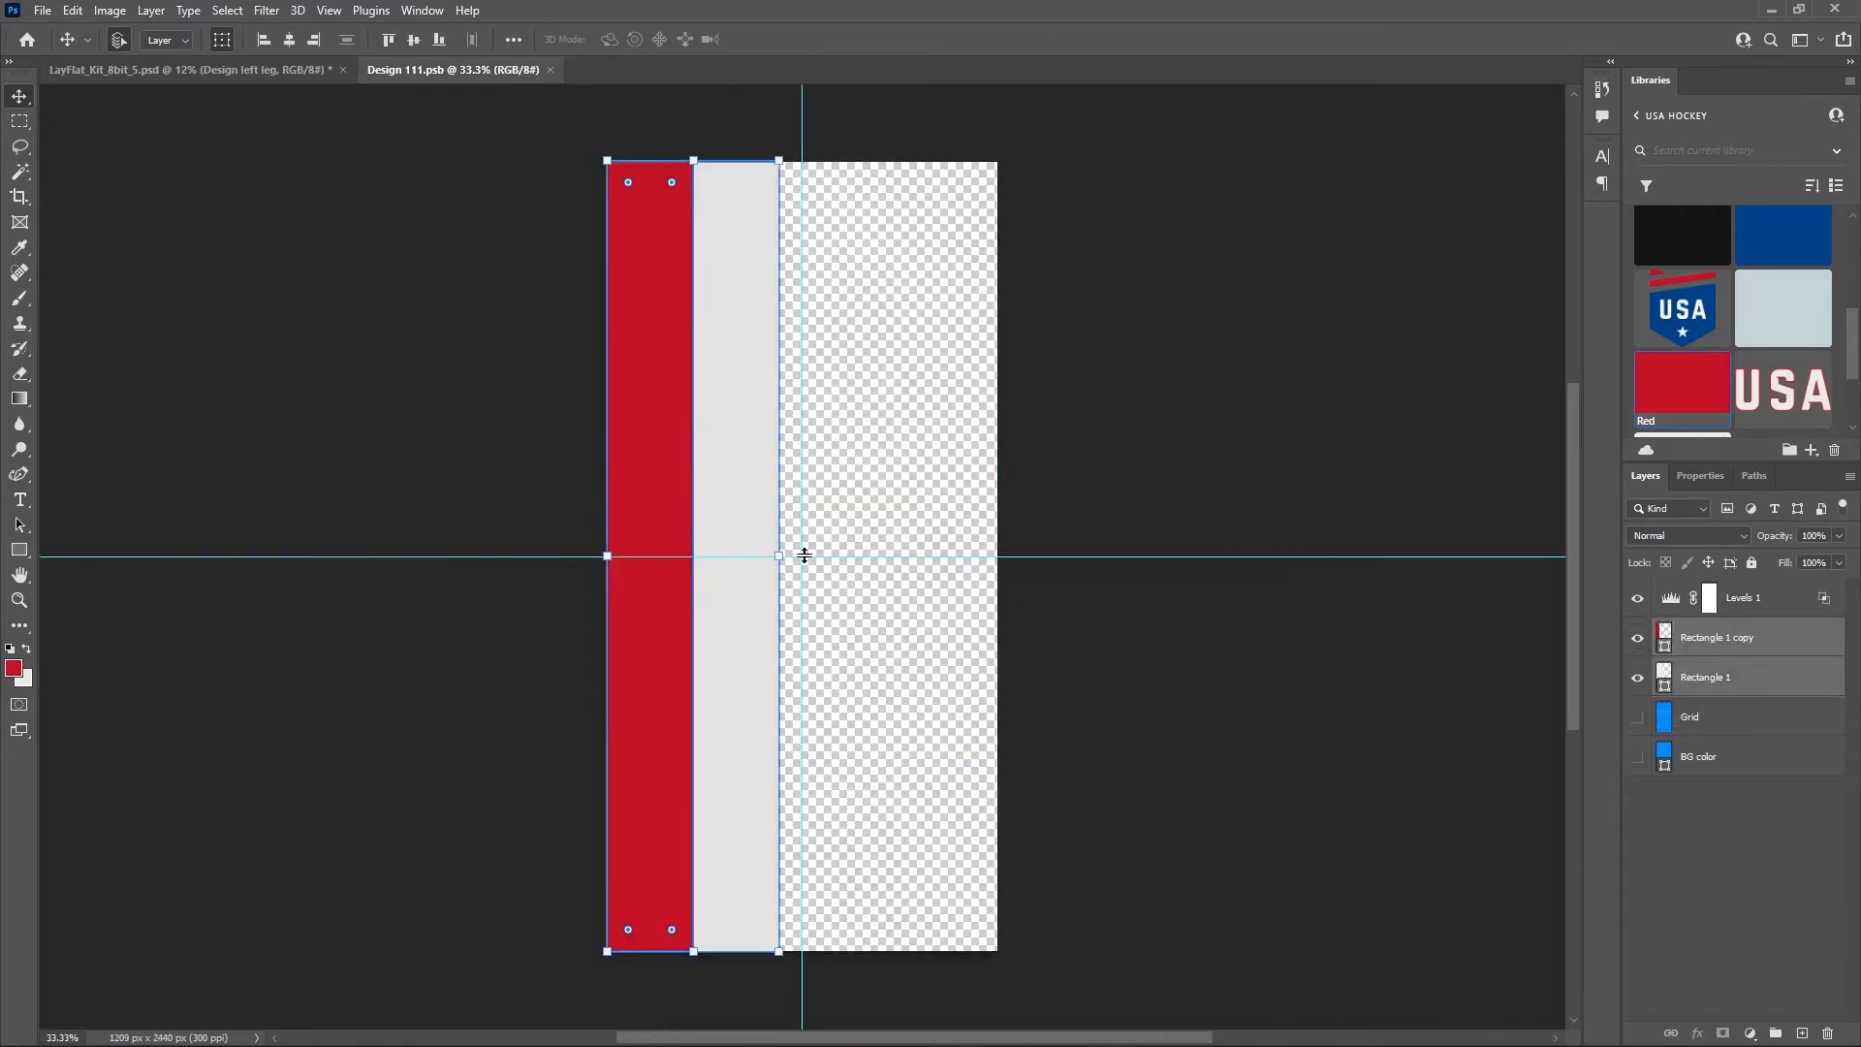
pyautogui.moveTo(777, 558); pyautogui.dragTo(720, 554)
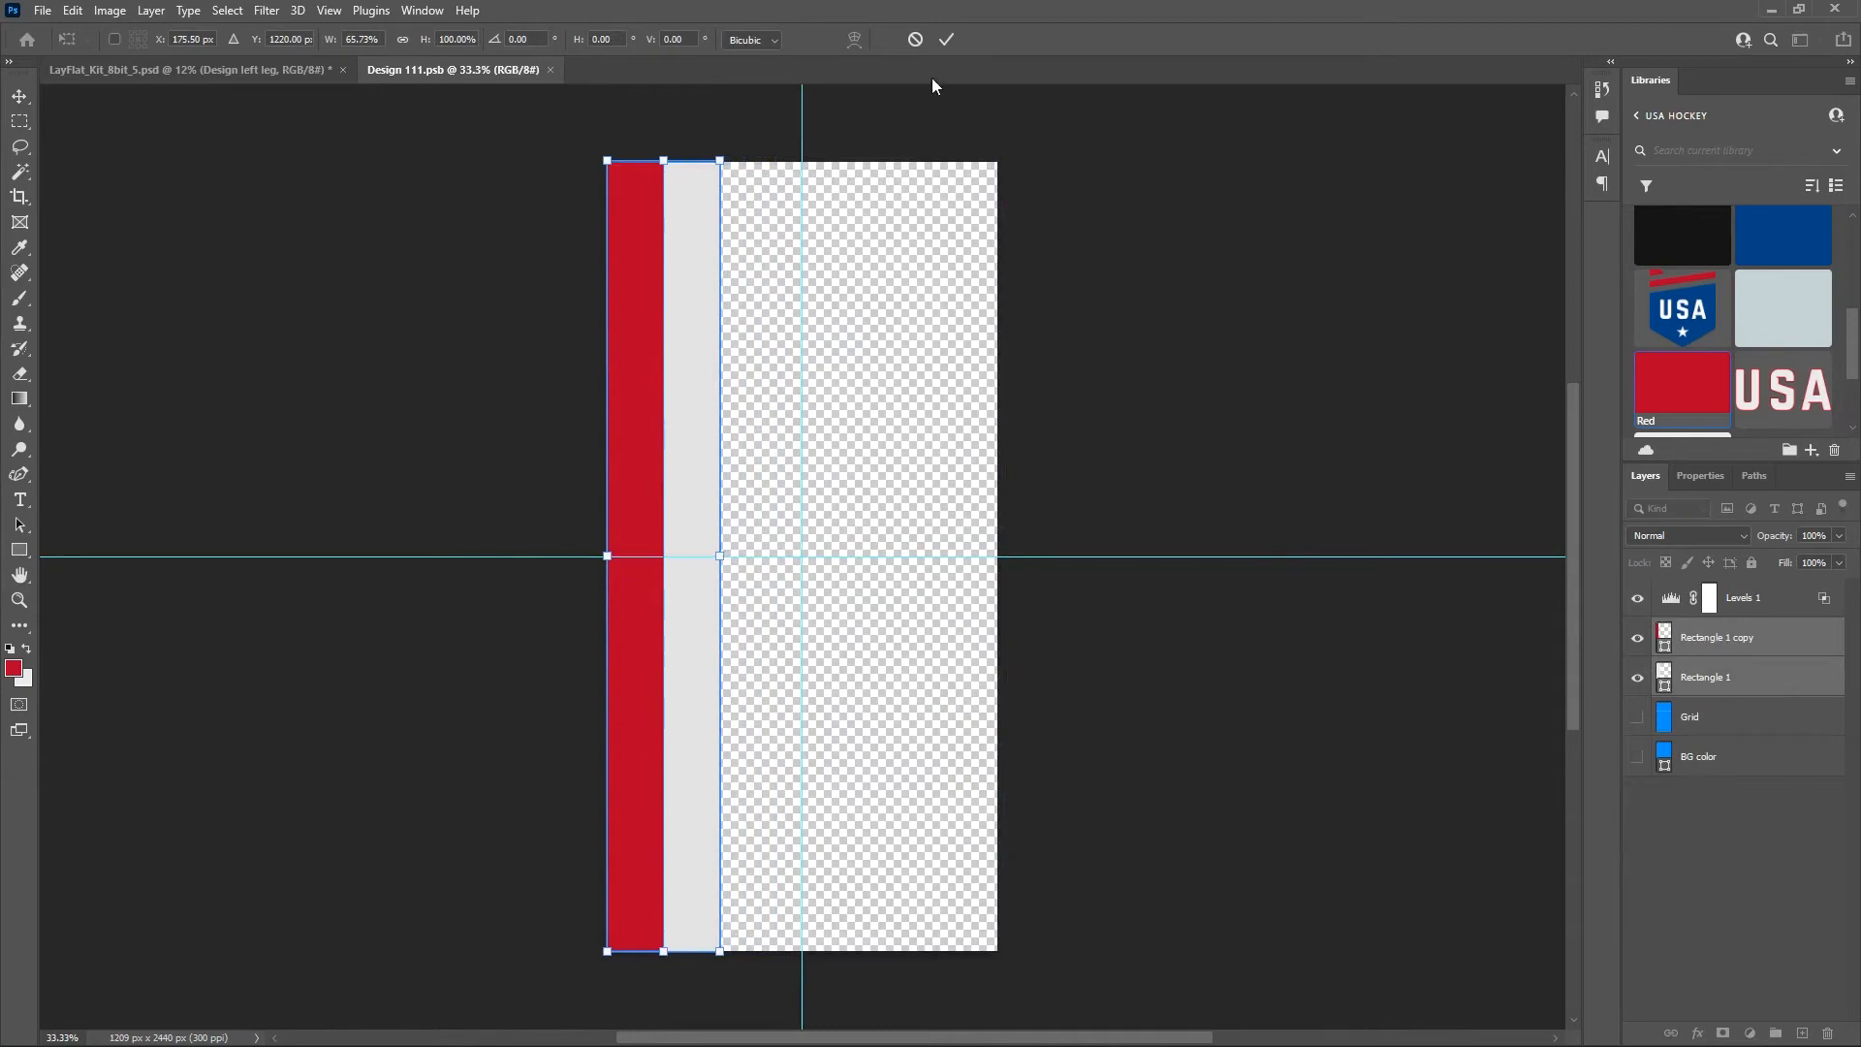
pyautogui.click(946, 40)
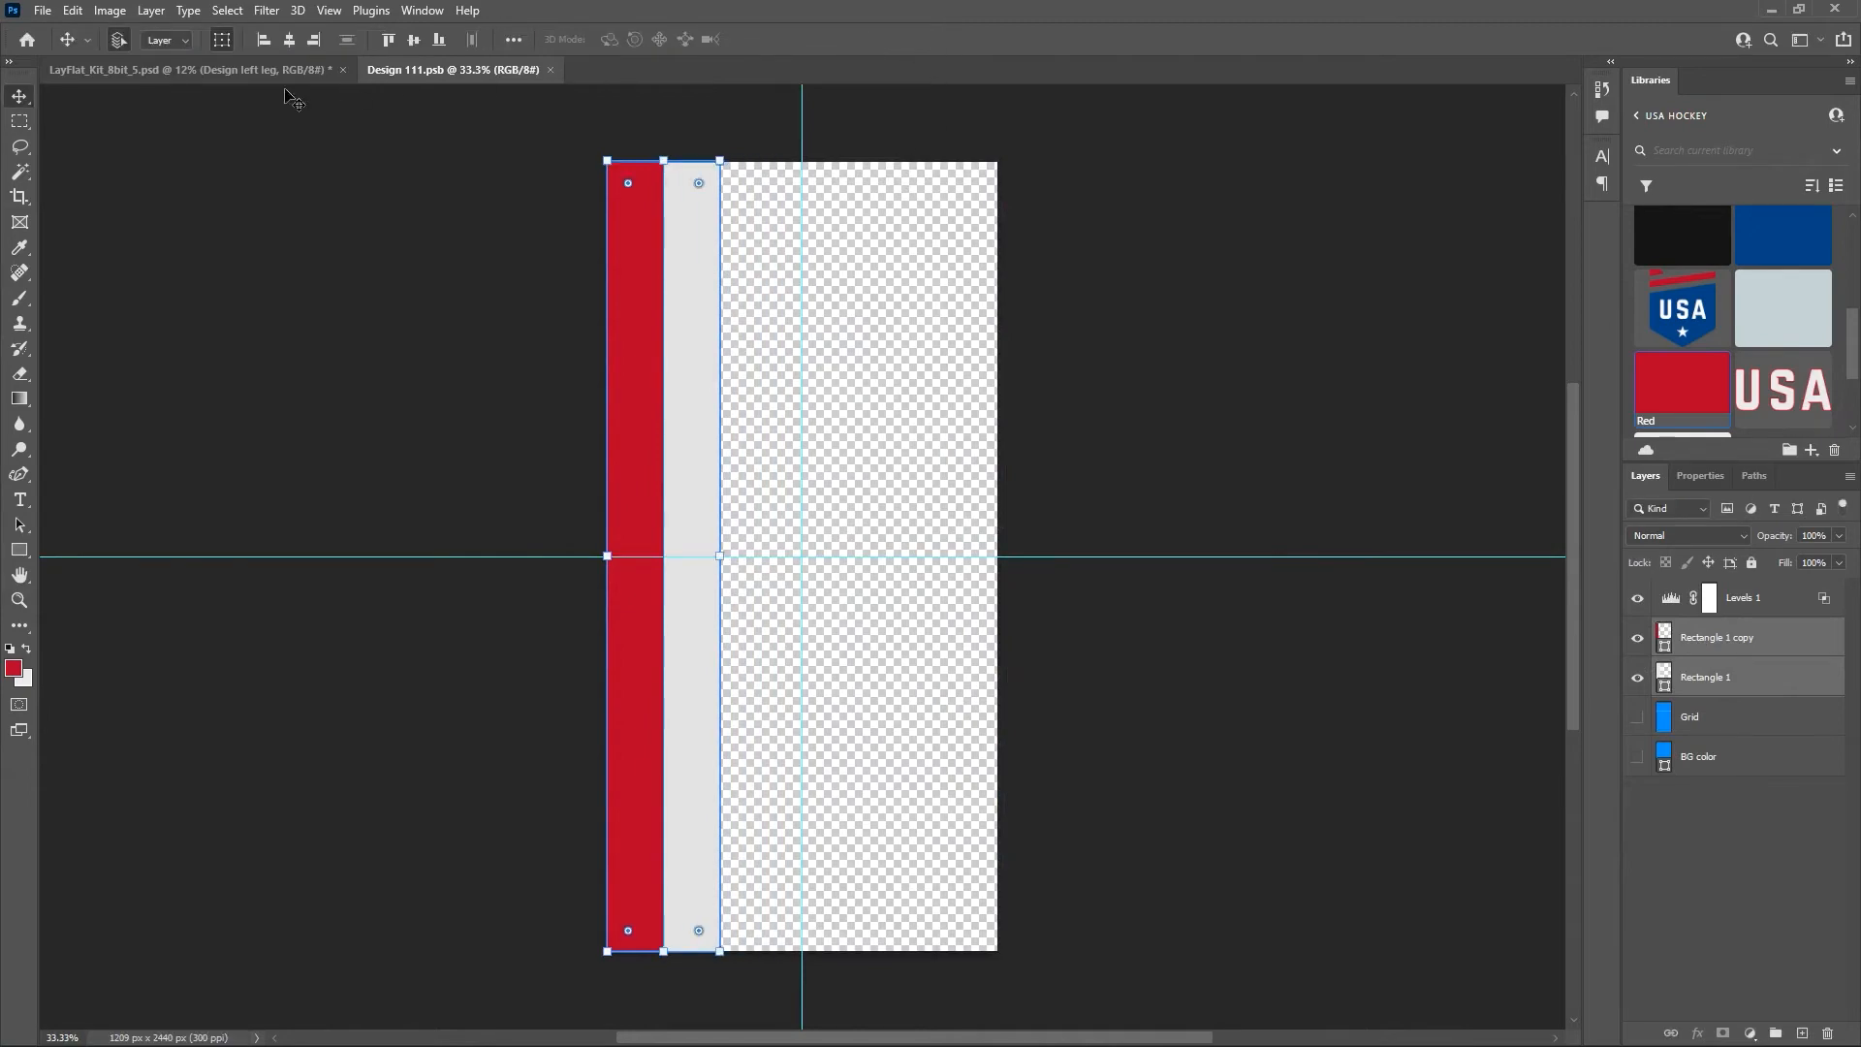
# Recheck the stripes on the mockup against the reference and narrow both rectangles together to 91.45% of their width.
pyautogui.click(221, 70)
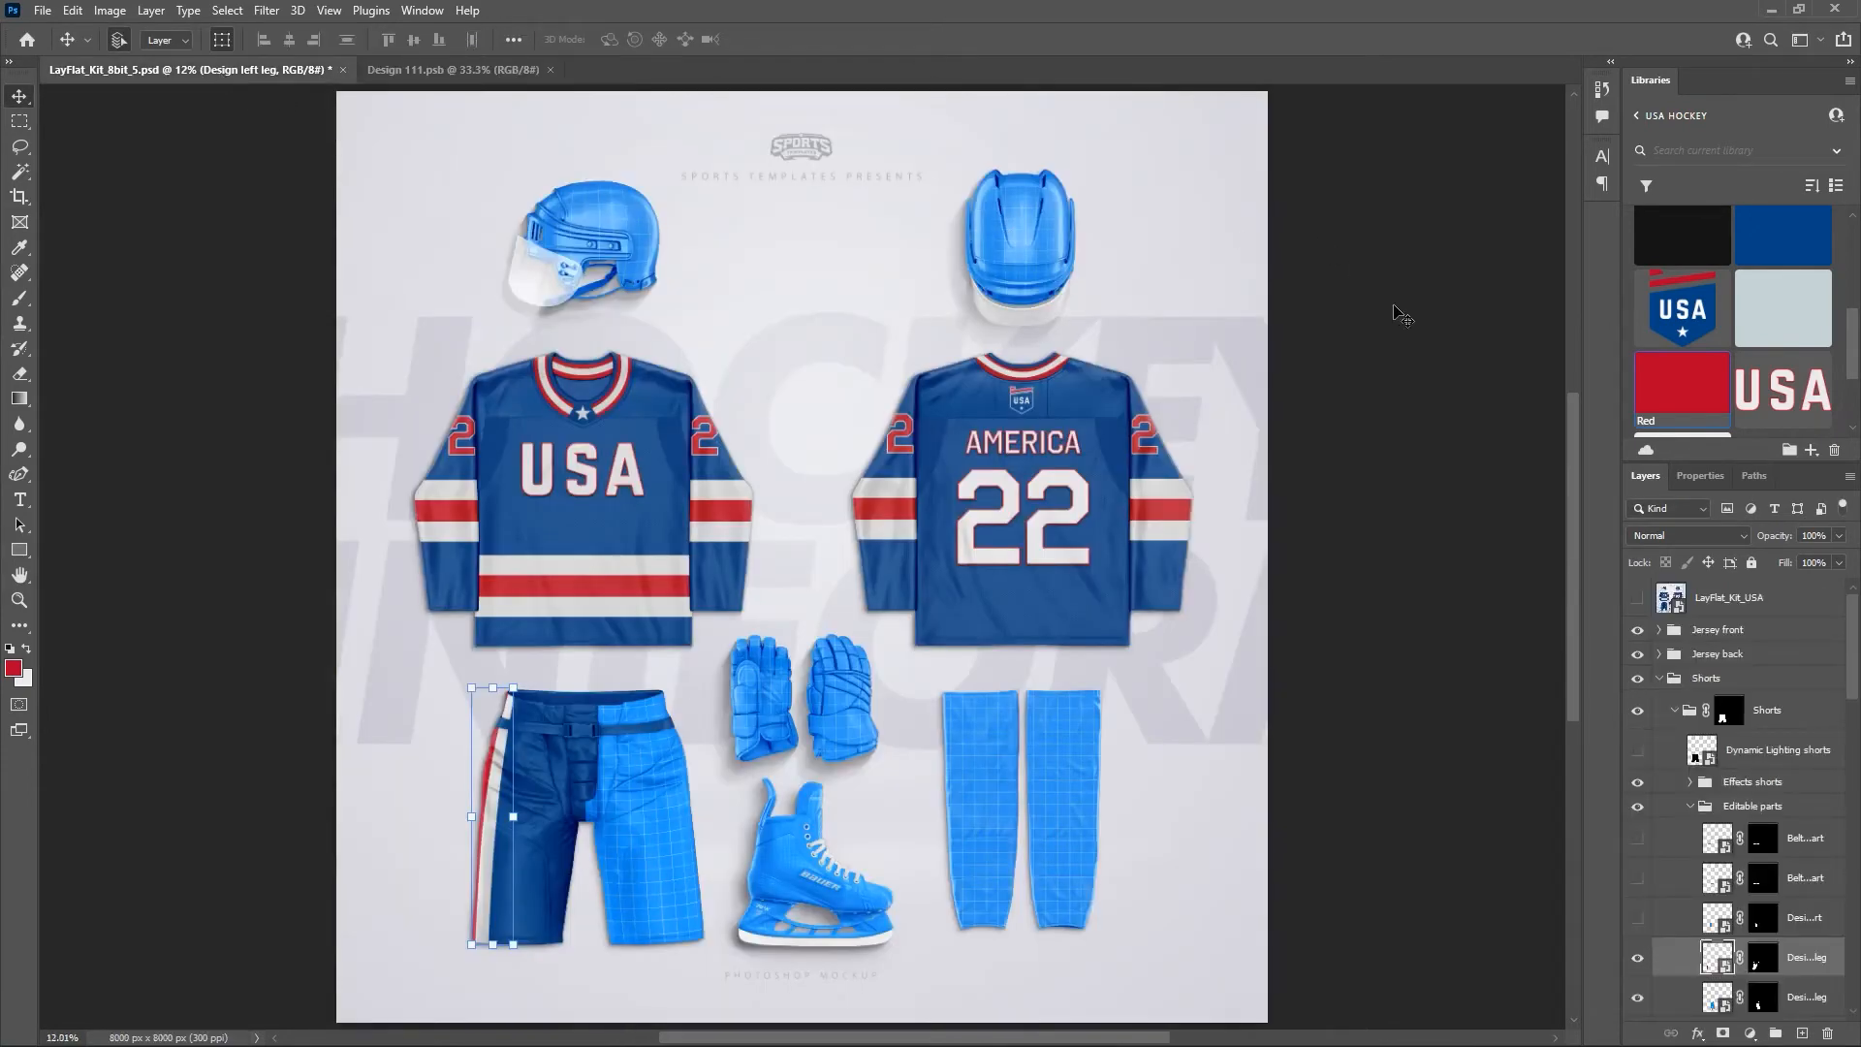
pyautogui.click(1643, 604)
pyautogui.click(453, 70)
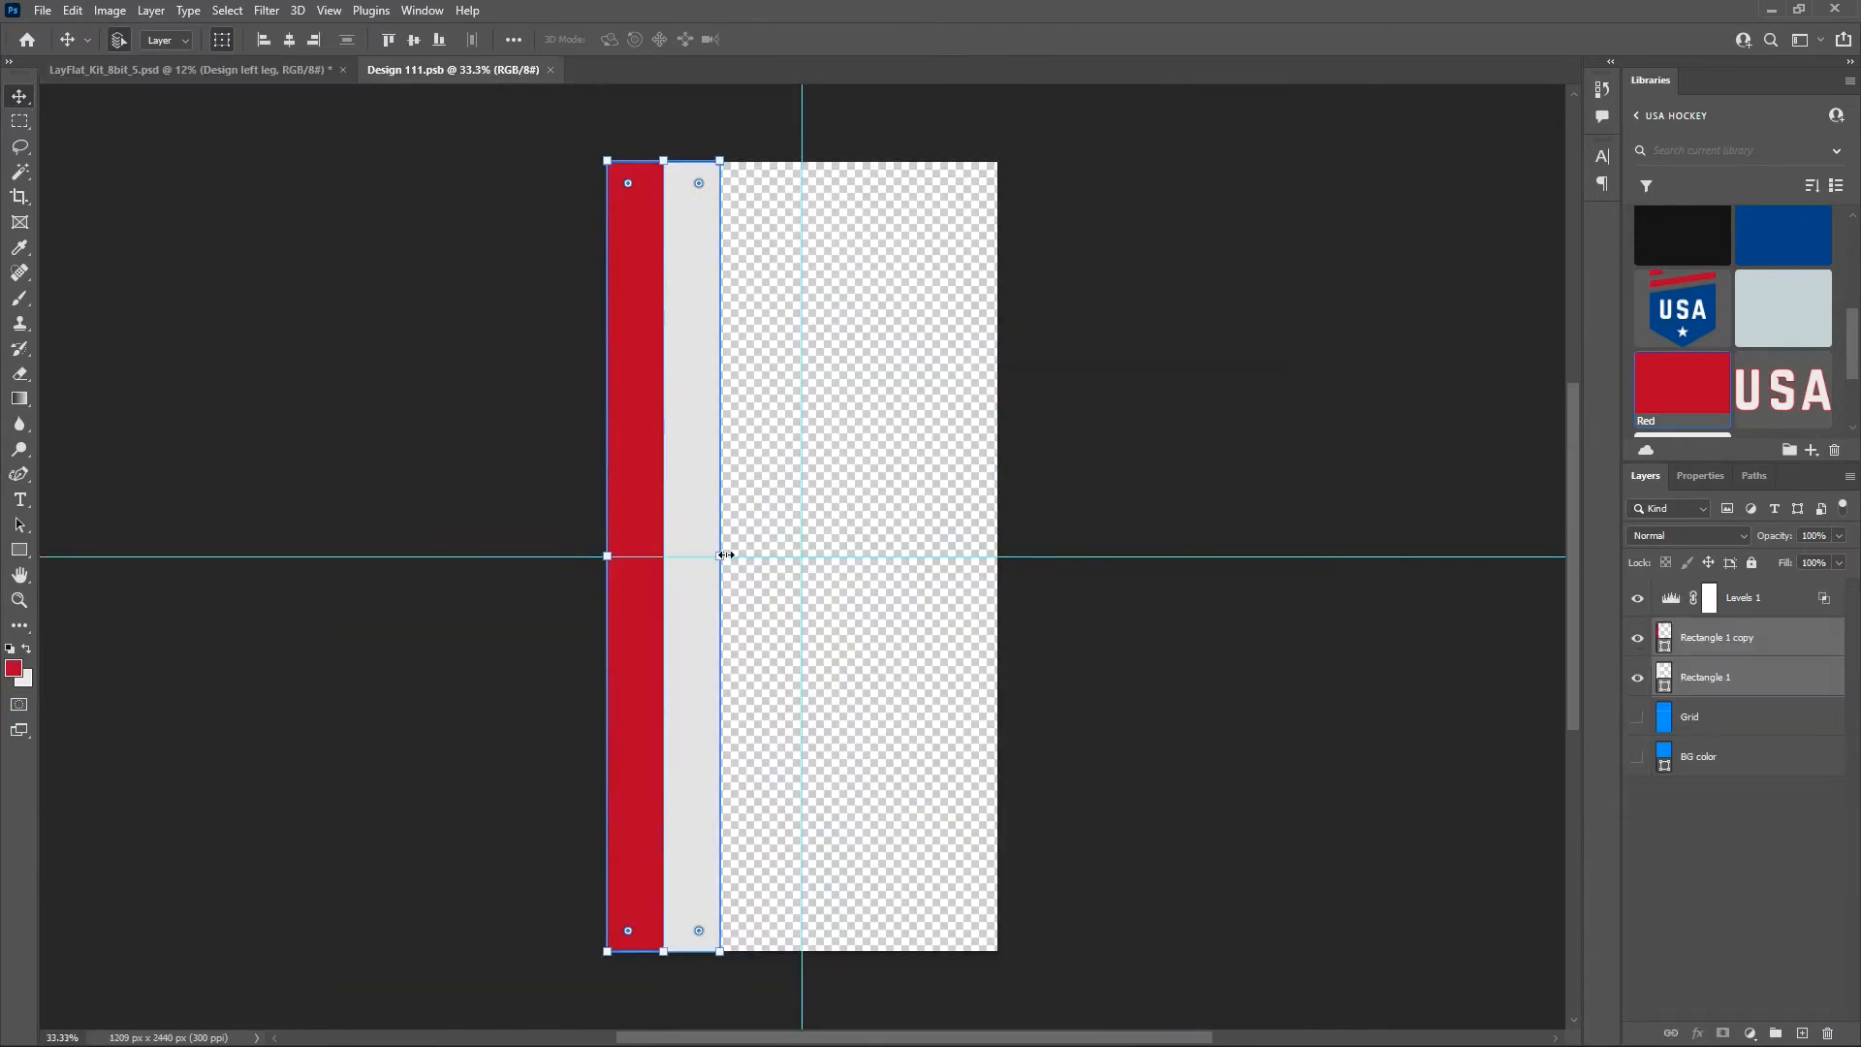
pyautogui.moveTo(726, 554); pyautogui.dragTo(716, 557)
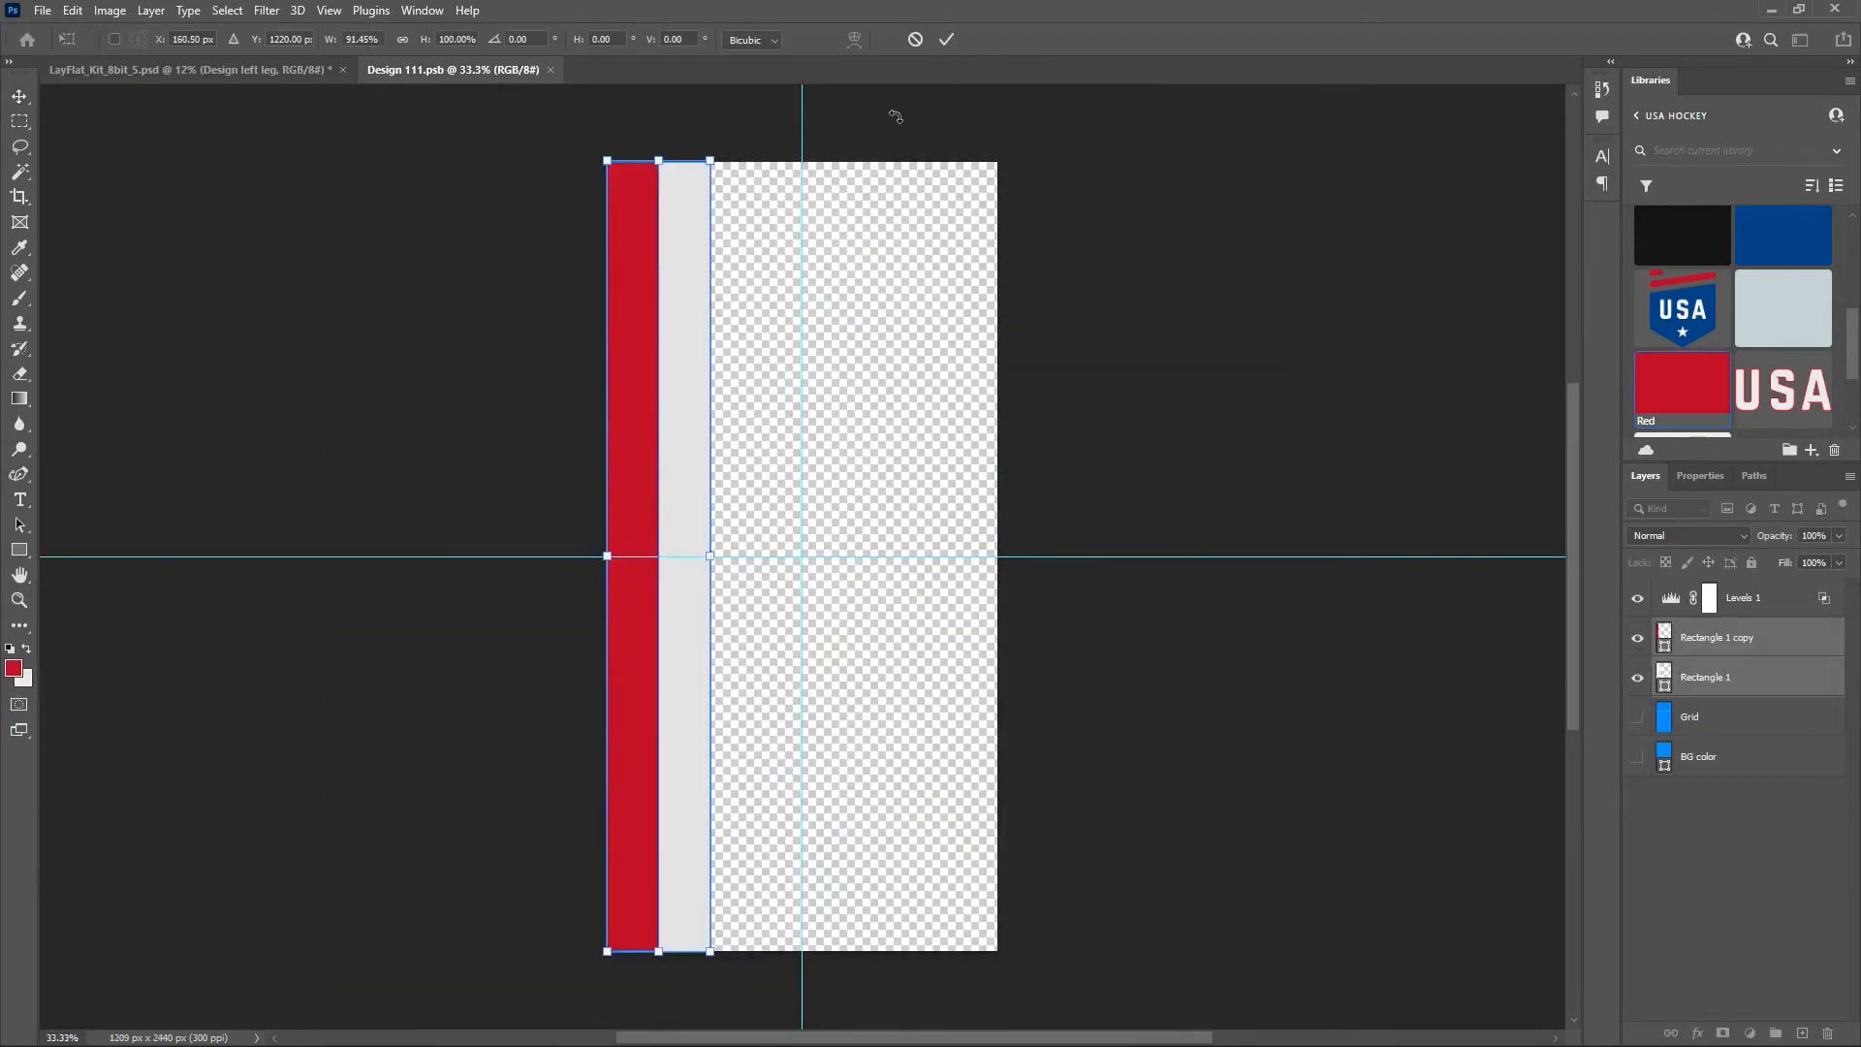
pyautogui.click(941, 39)
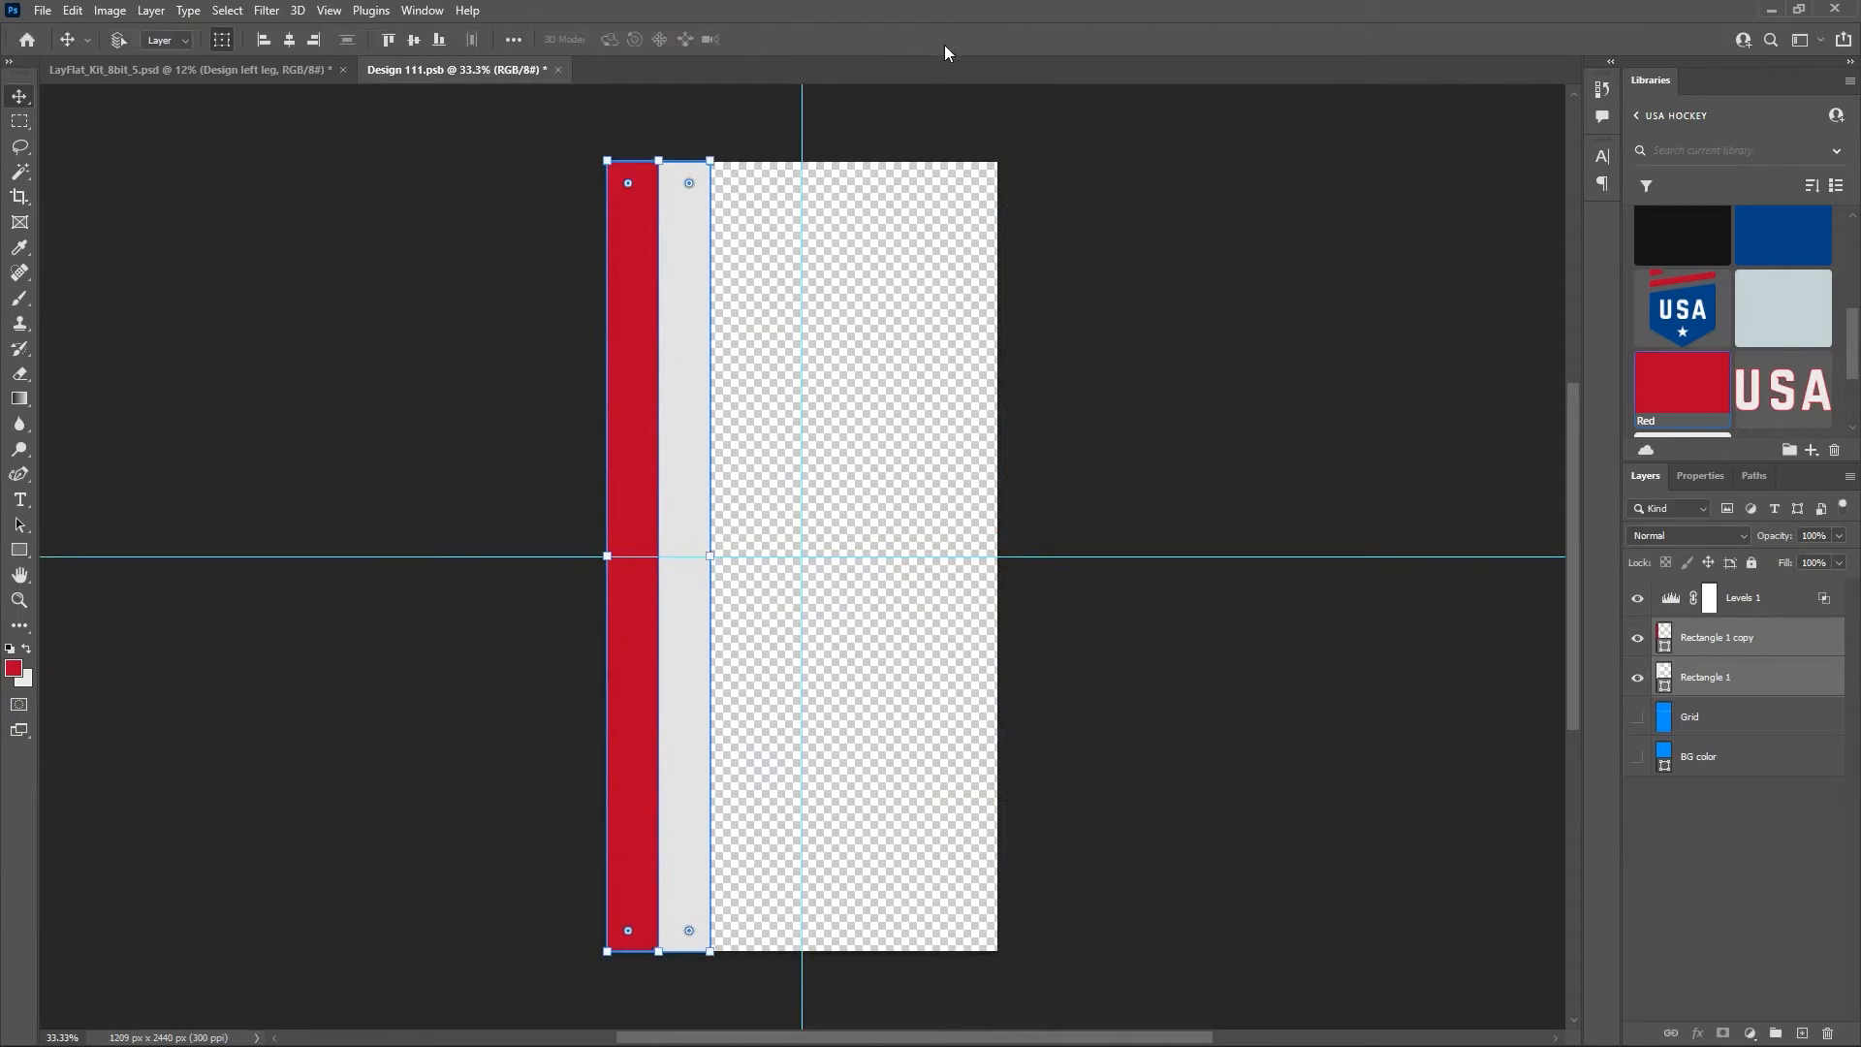
# Open the Design right leg artwork from the mockup and duplicate both stripe rectangles from Design 111.psb into Design 12.psb.
pyautogui.click(218, 69)
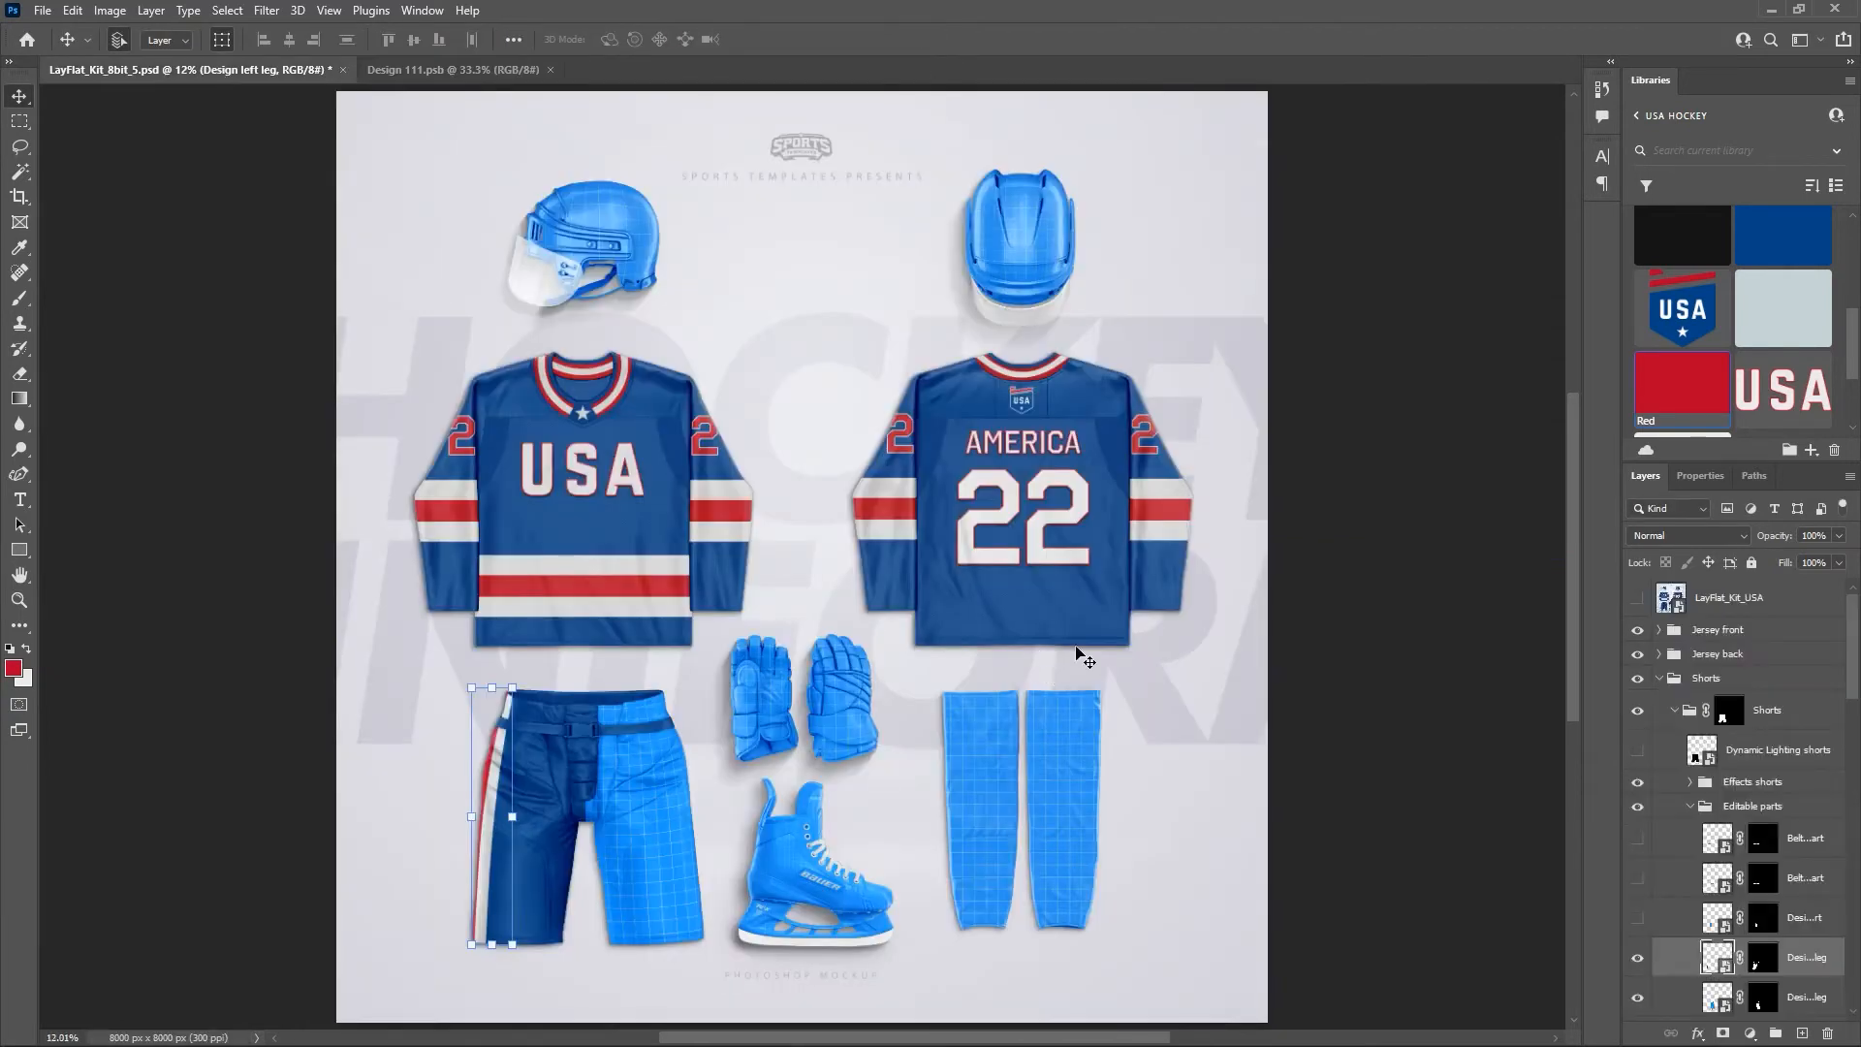
pyautogui.scroll(-1, 1637, 888)
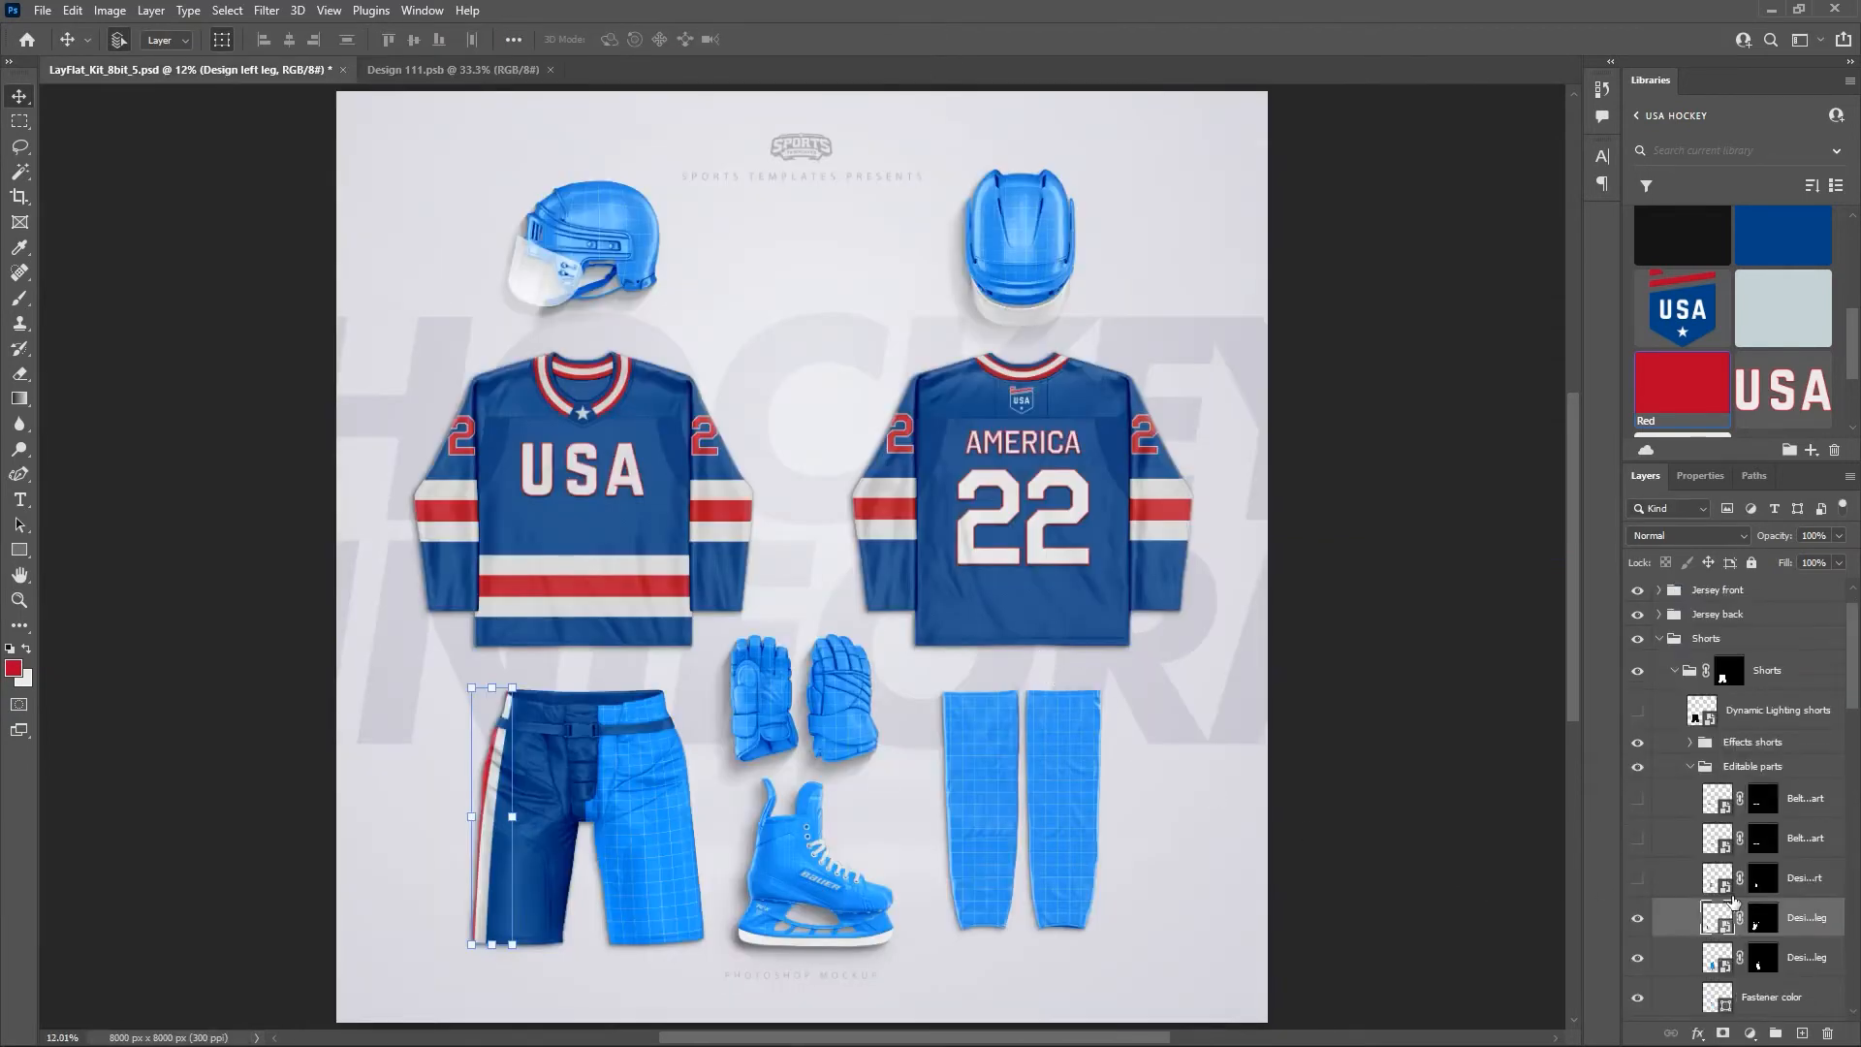
pyautogui.doubleClick(1719, 957)
pyautogui.click(460, 70)
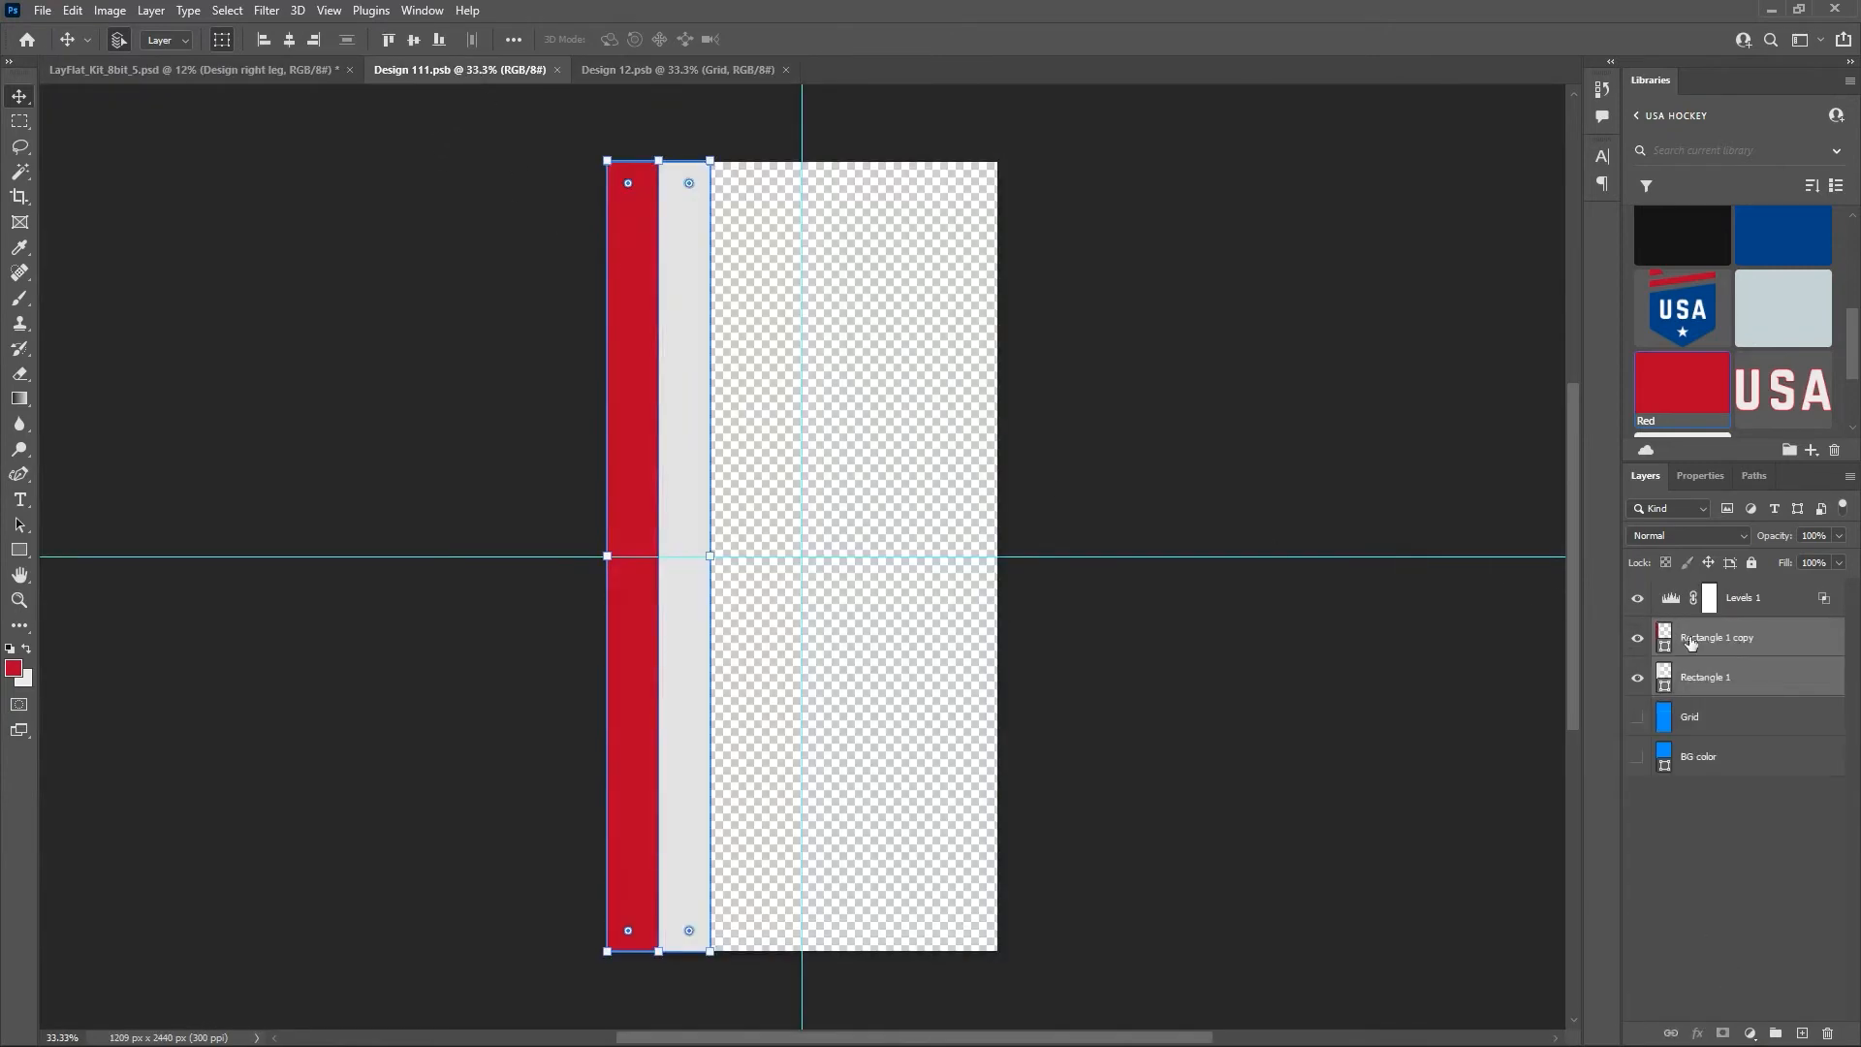
pyautogui.rightClick(1722, 678)
pyautogui.click(1536, 306)
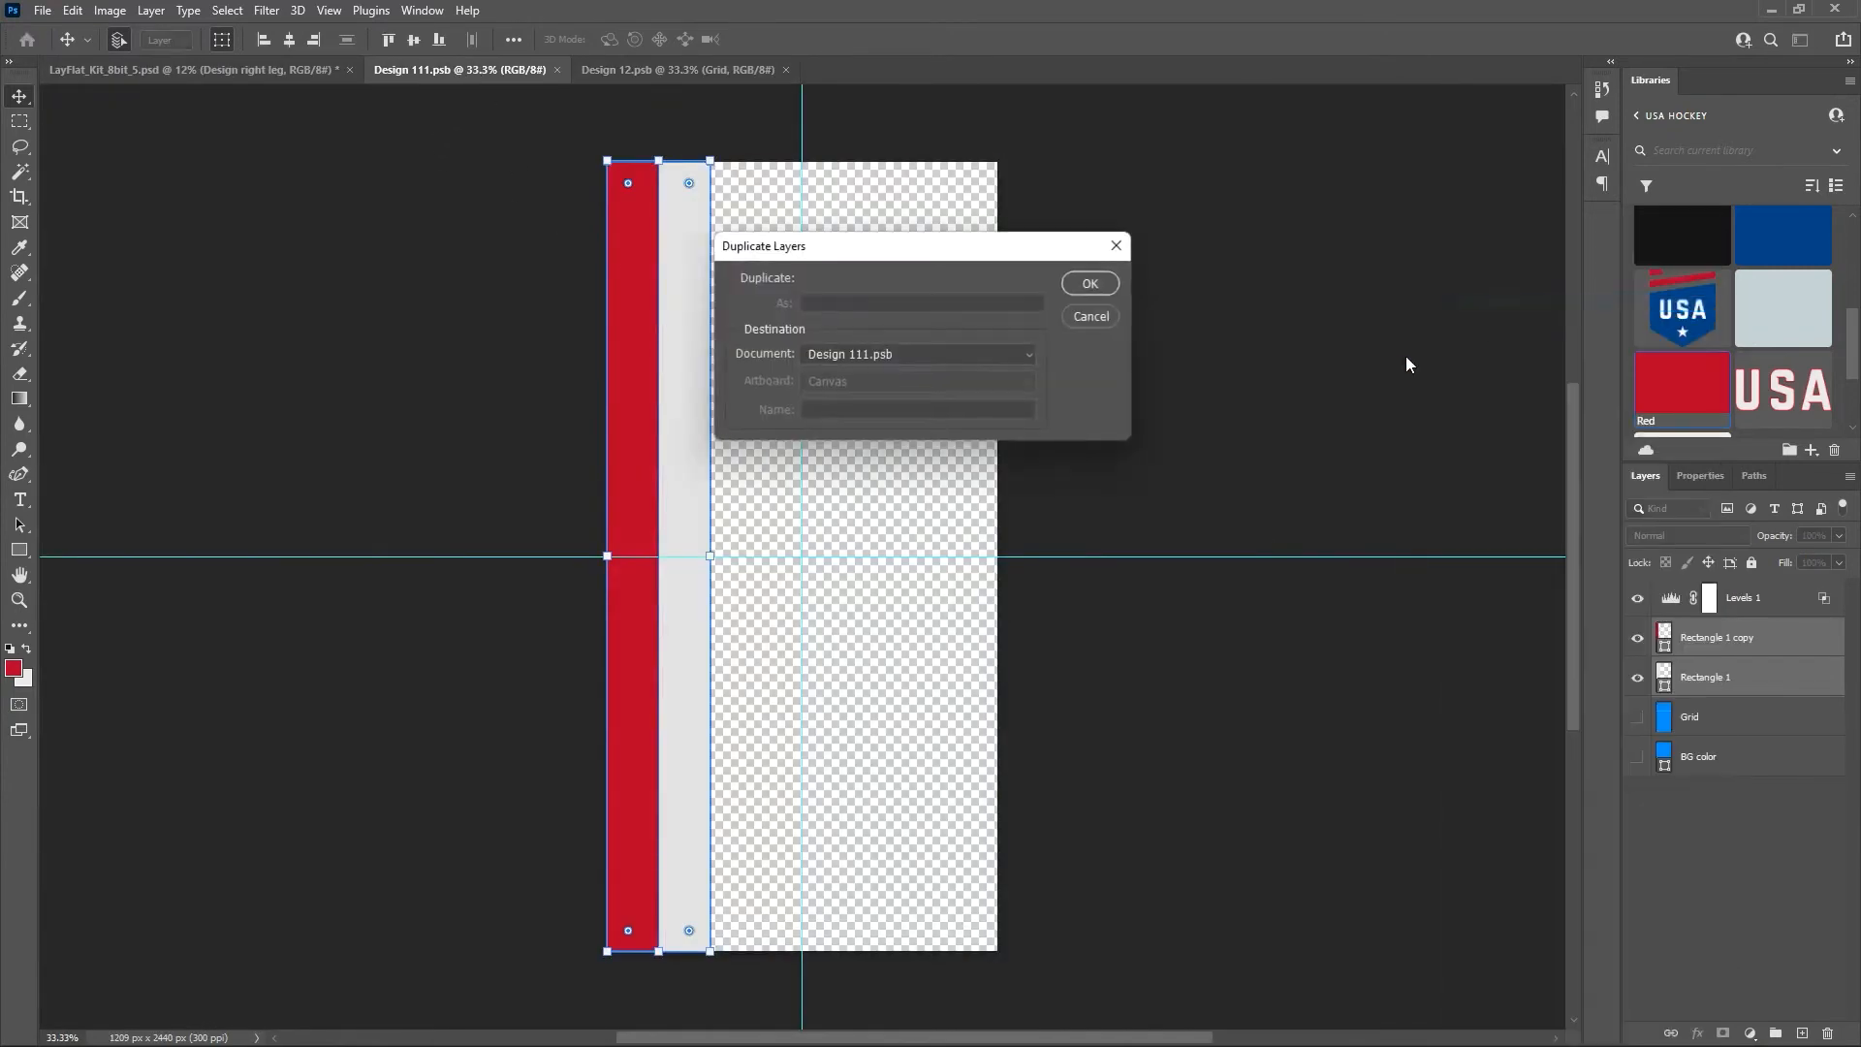
pyautogui.click(854, 354)
pyautogui.click(854, 399)
pyautogui.click(1091, 283)
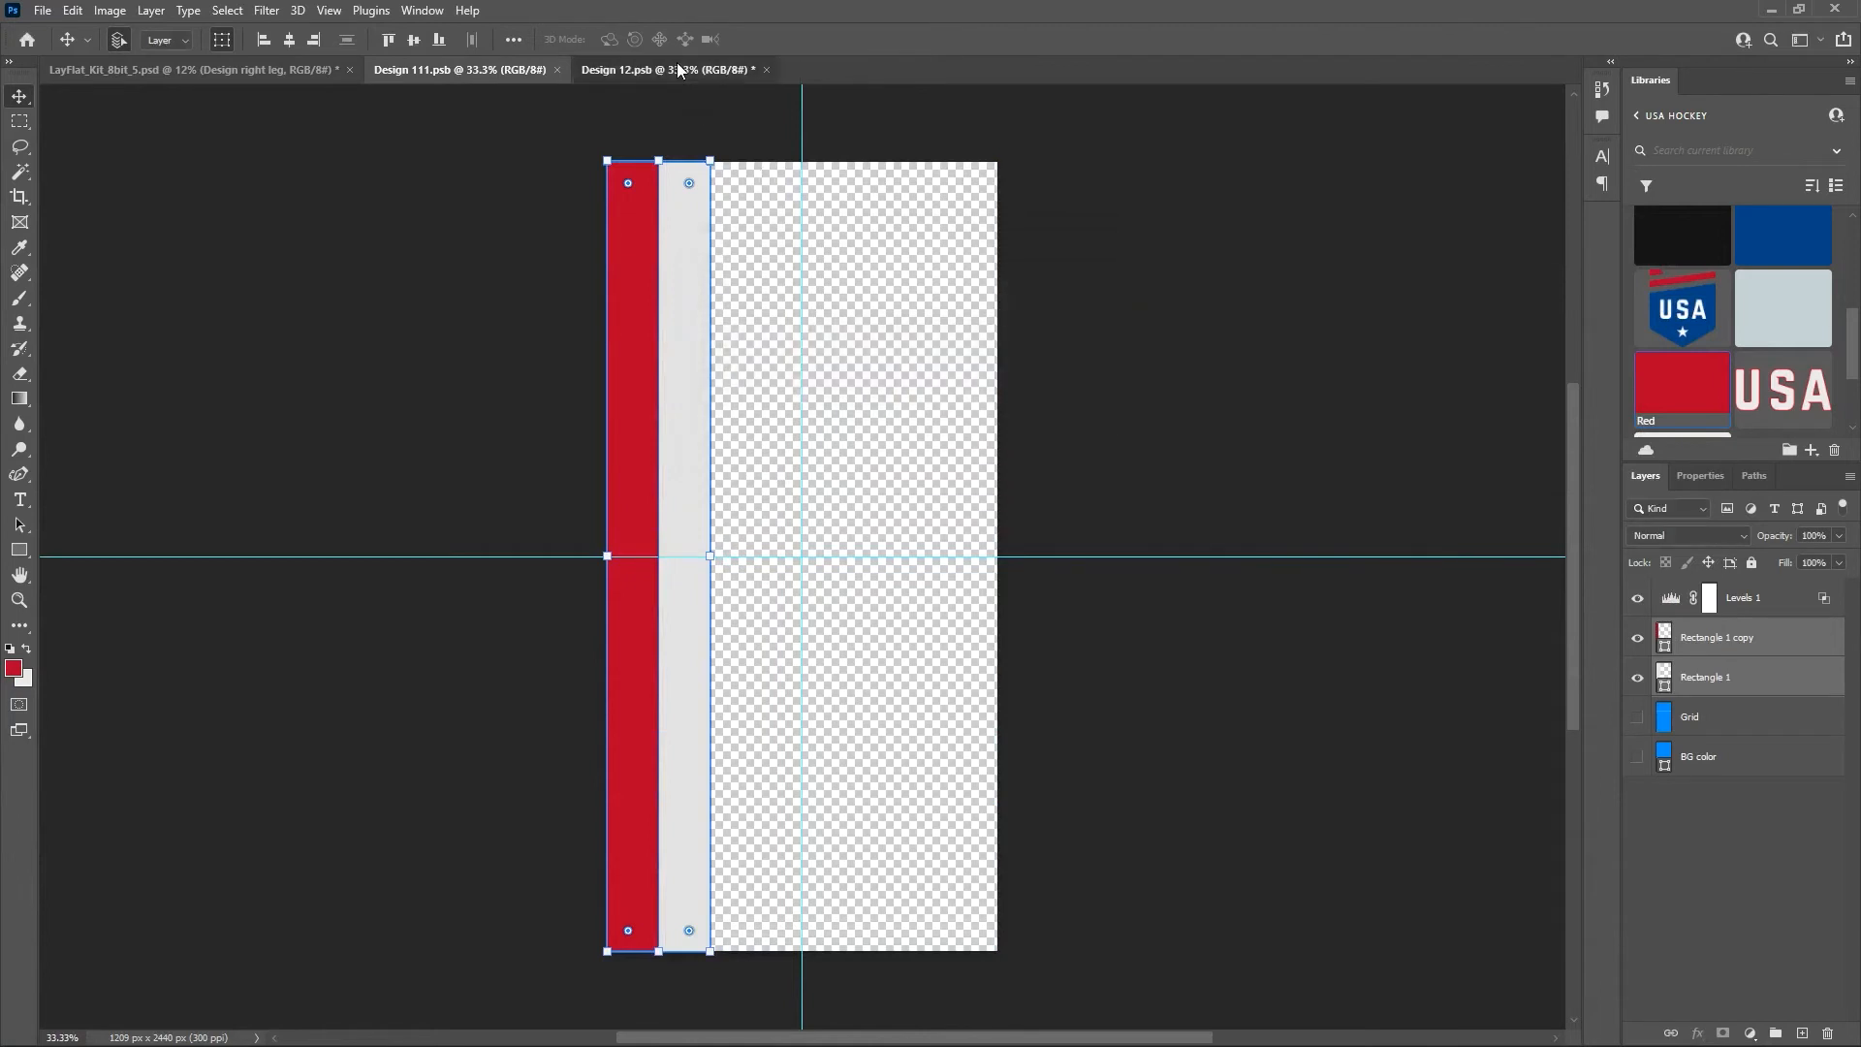
# Flip the two copied stripes horizontally in Design 12.psb and move them to the artwork's right edge.
pyautogui.click(679, 70)
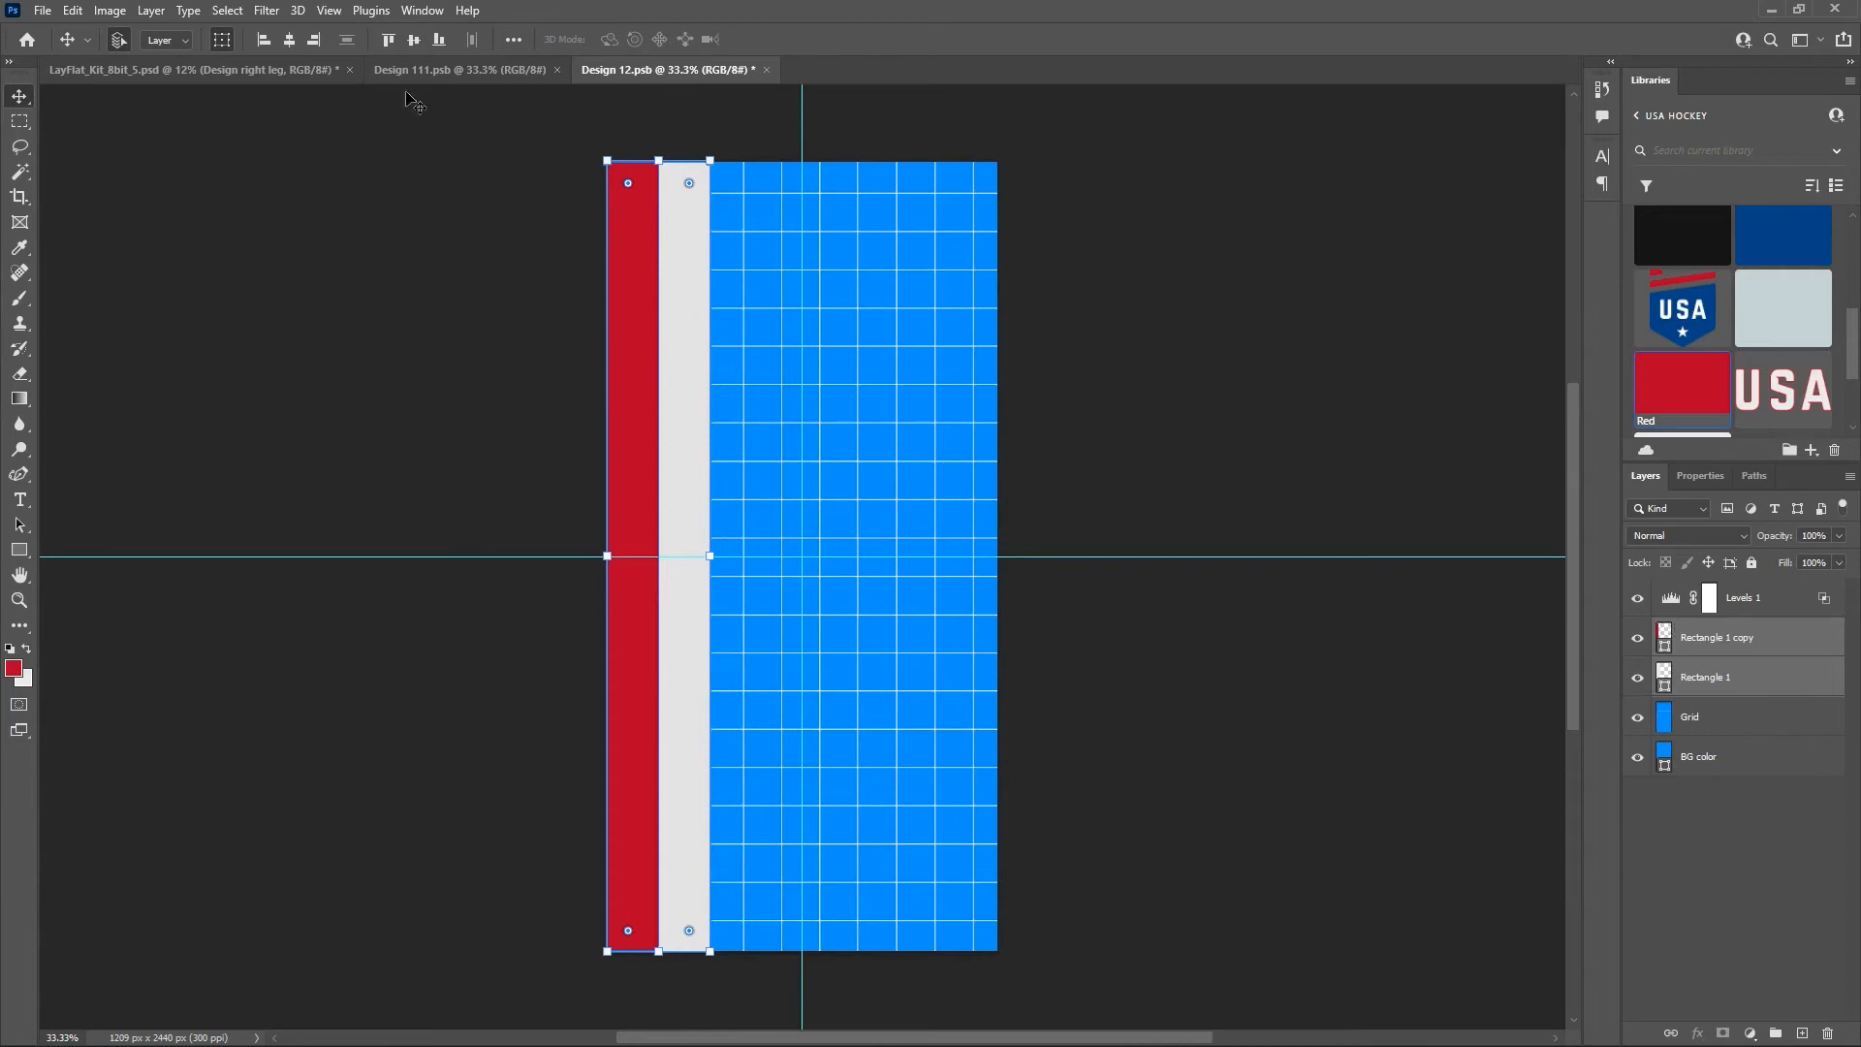
pyautogui.click(78, 10)
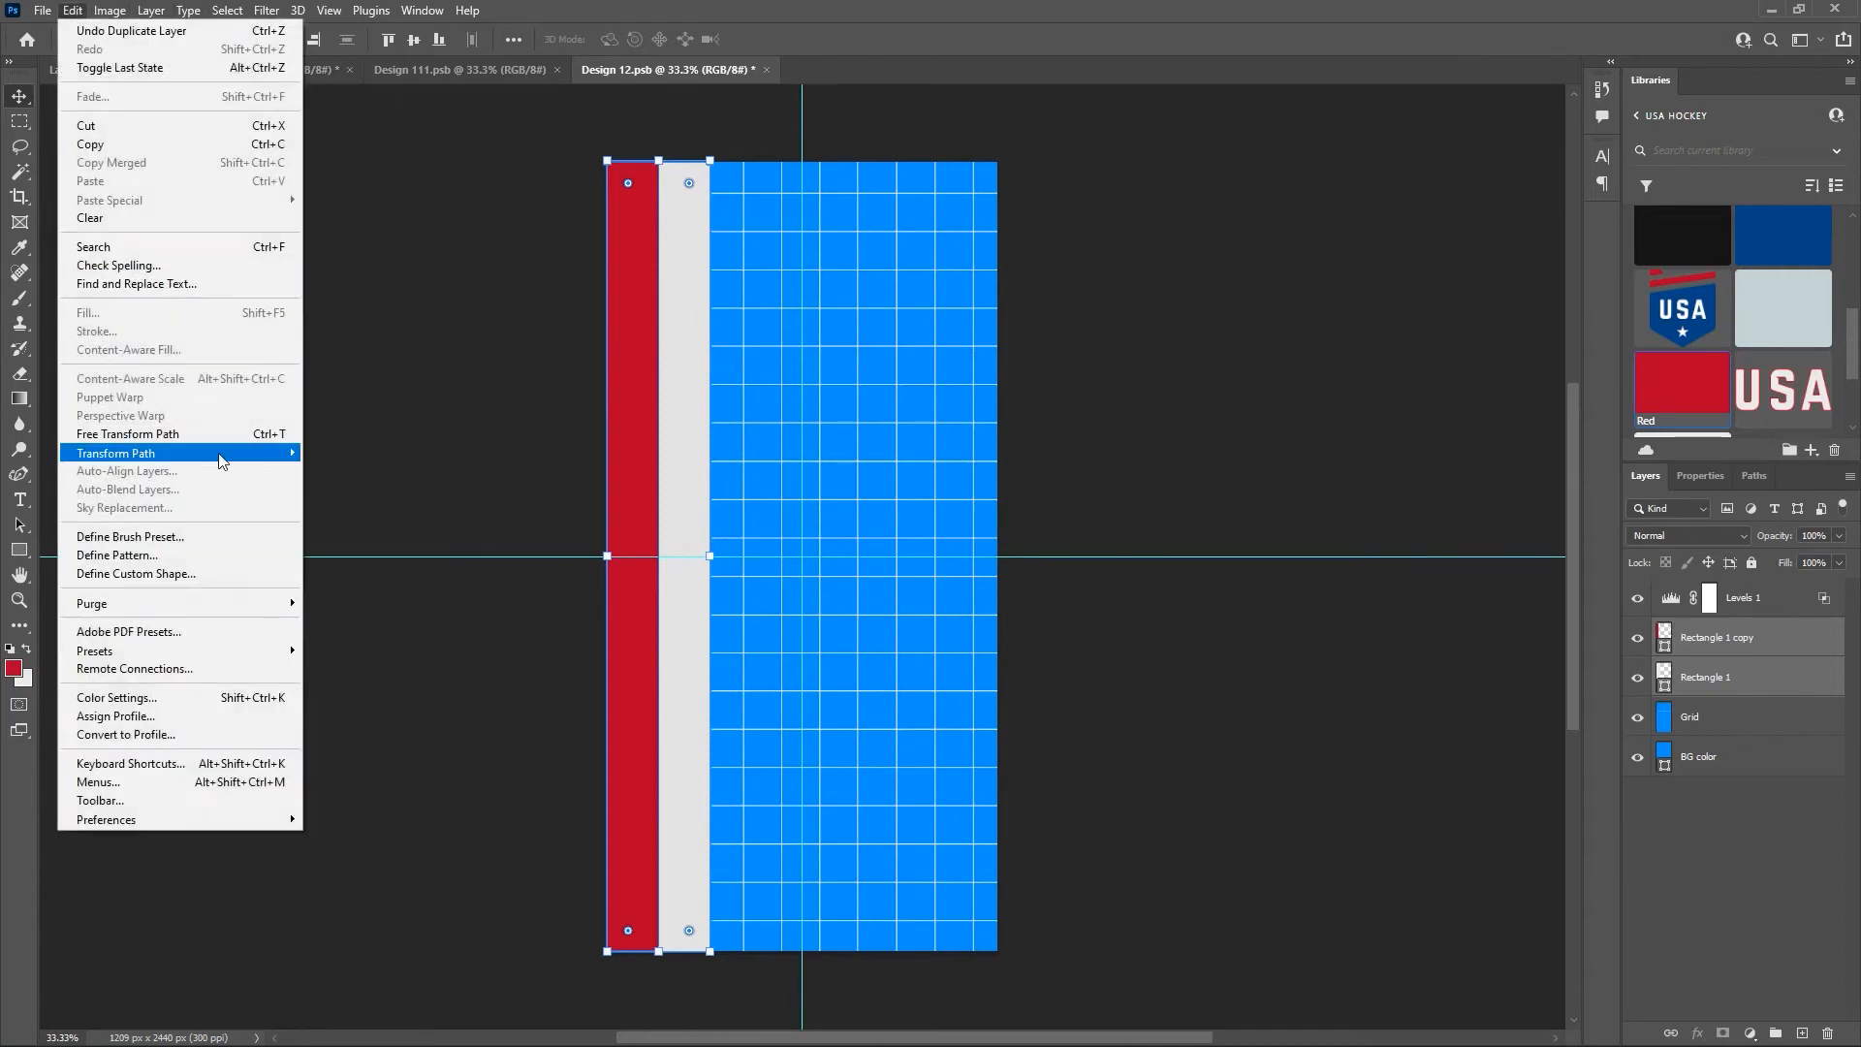
pyautogui.moveTo(224, 456)
pyautogui.click(392, 810)
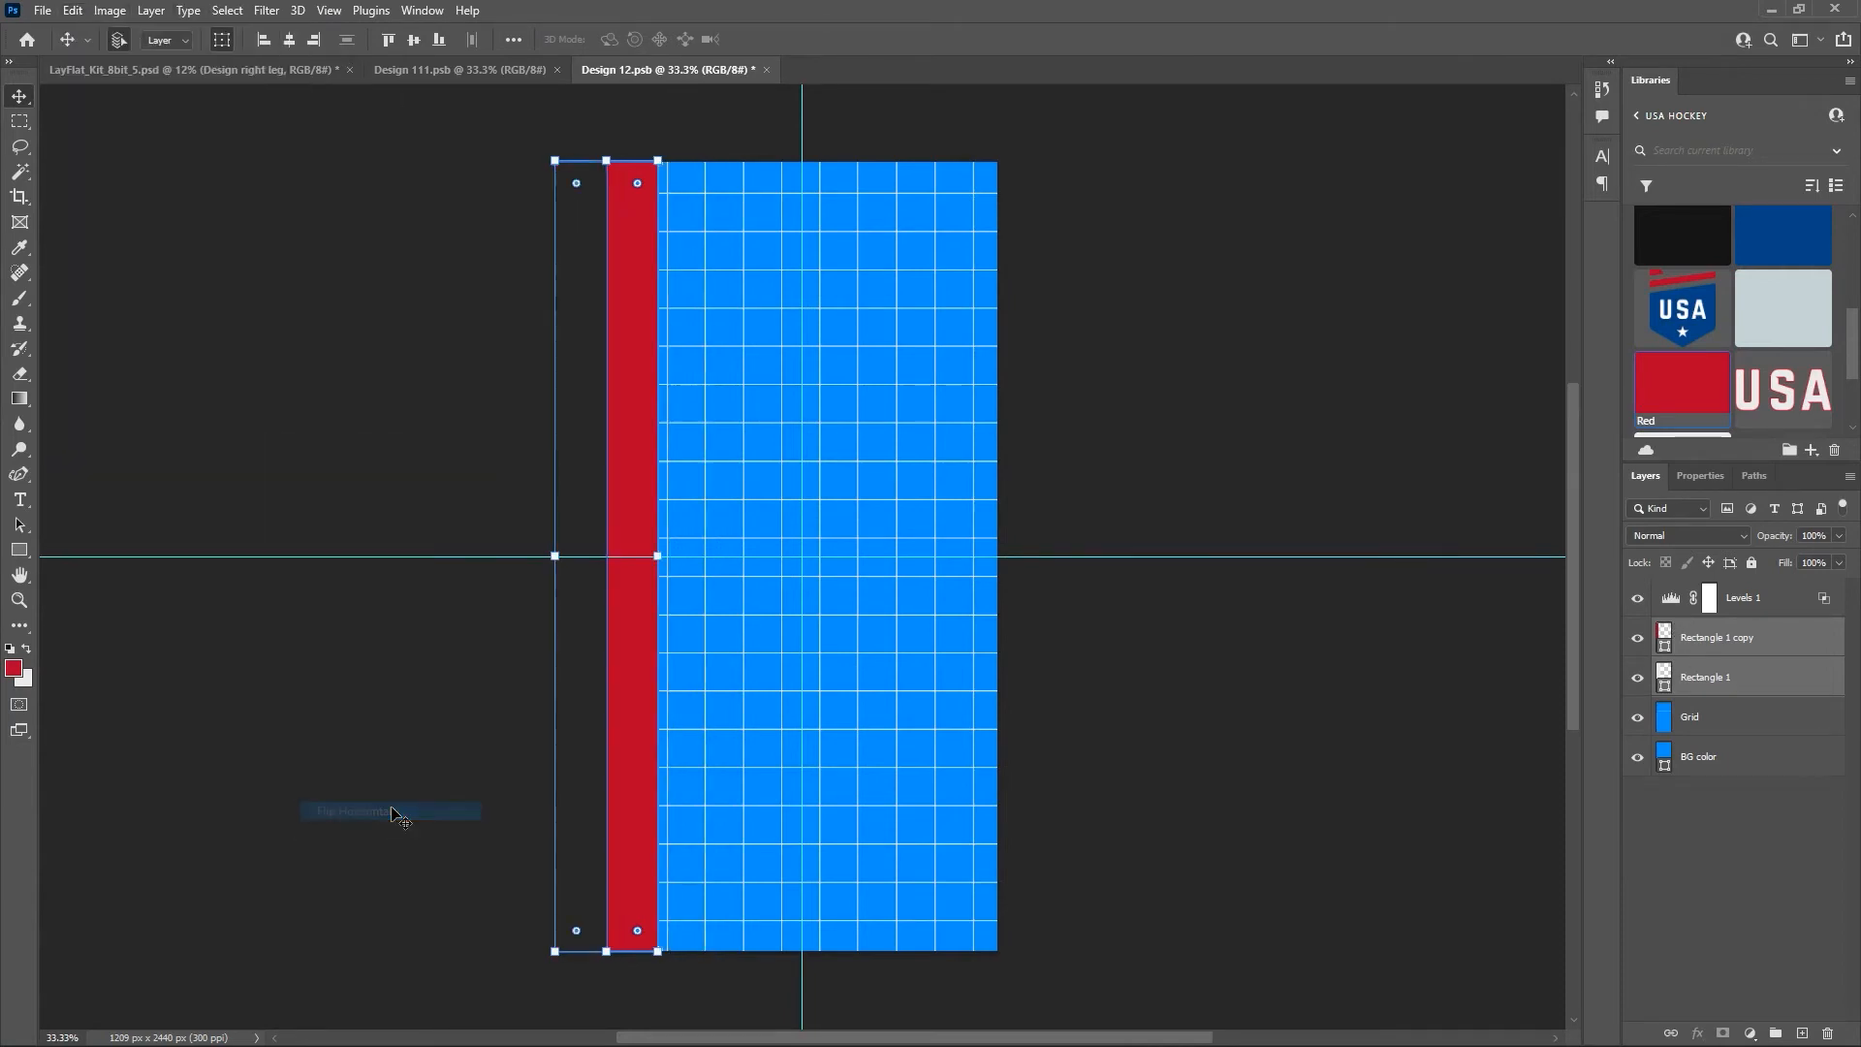
pyautogui.click(658, 558)
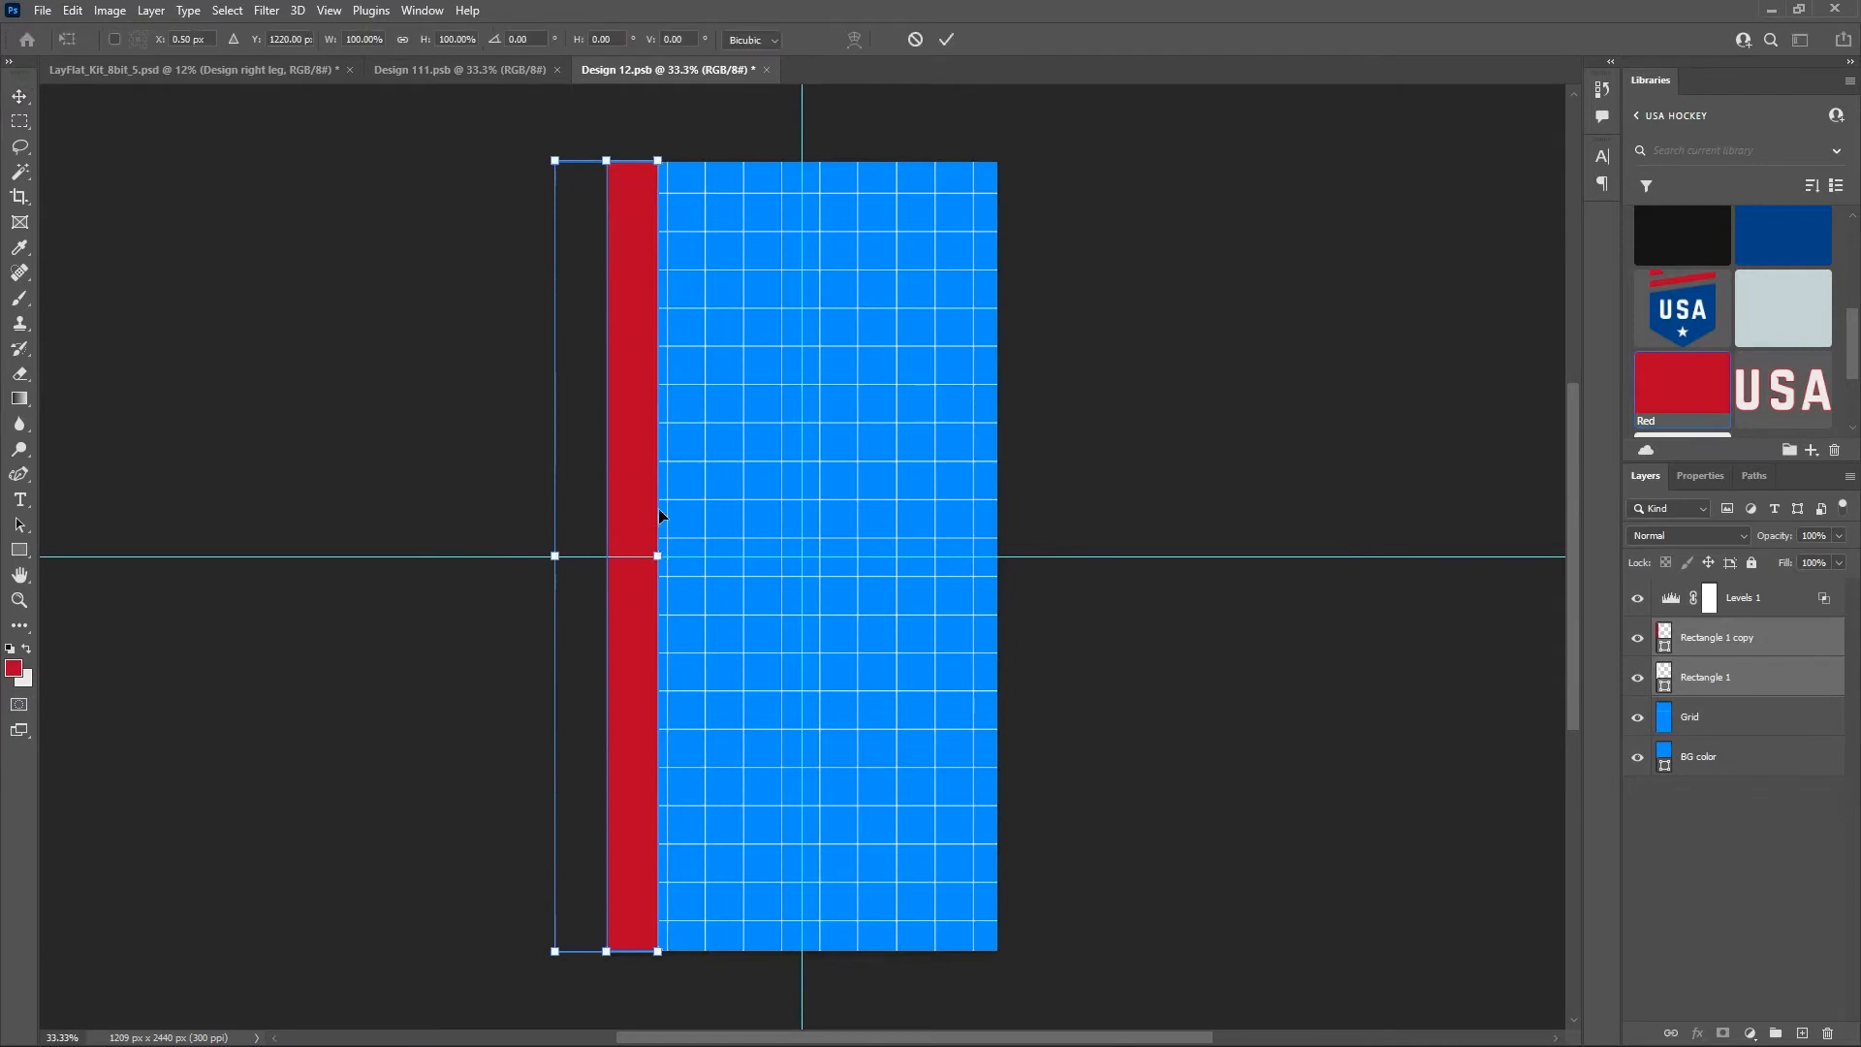
pyautogui.moveTo(642, 474); pyautogui.dragTo(975, 481)
pyautogui.click(944, 40)
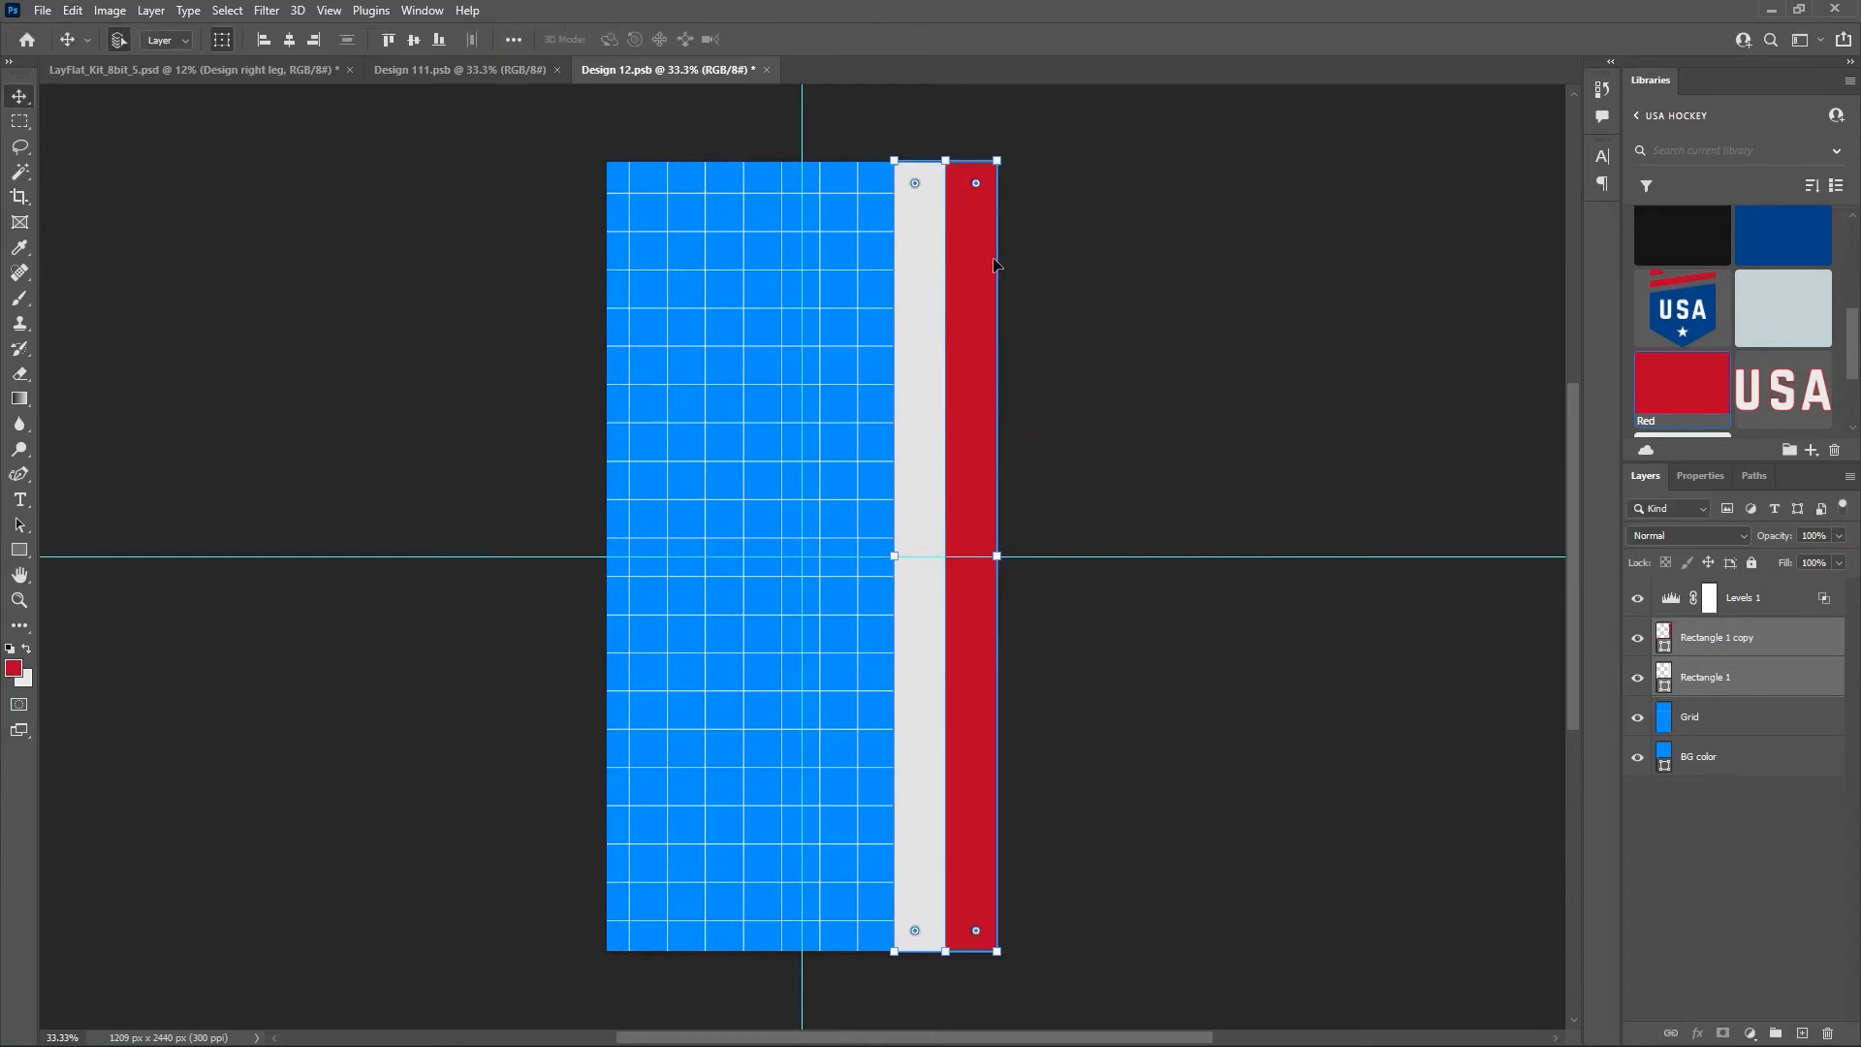
# Hide the Grid and BG color layers in Design 12.psb and save the design to update the shorts in the mockup.
pyautogui.moveTo(1639, 718); pyautogui.dragTo(1638, 758)
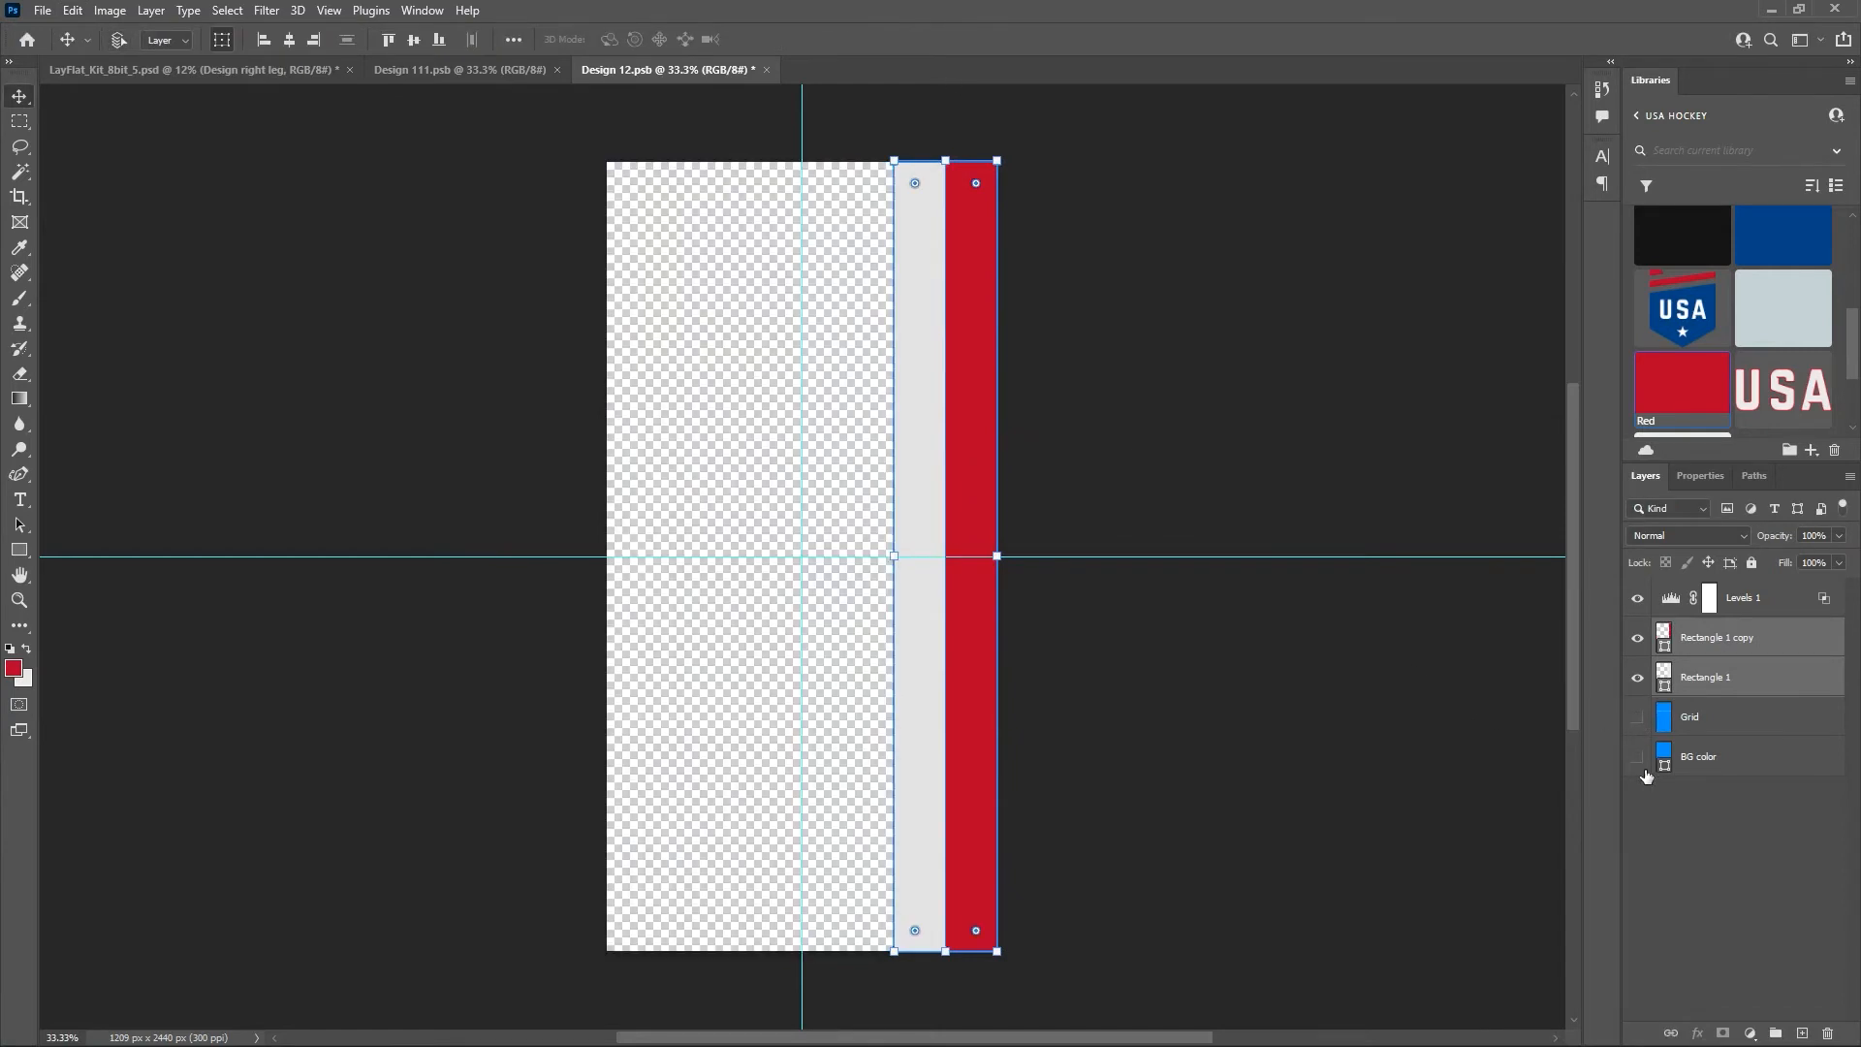
pyautogui.hotkey('ctrl', 's')
pyautogui.click(230, 73)
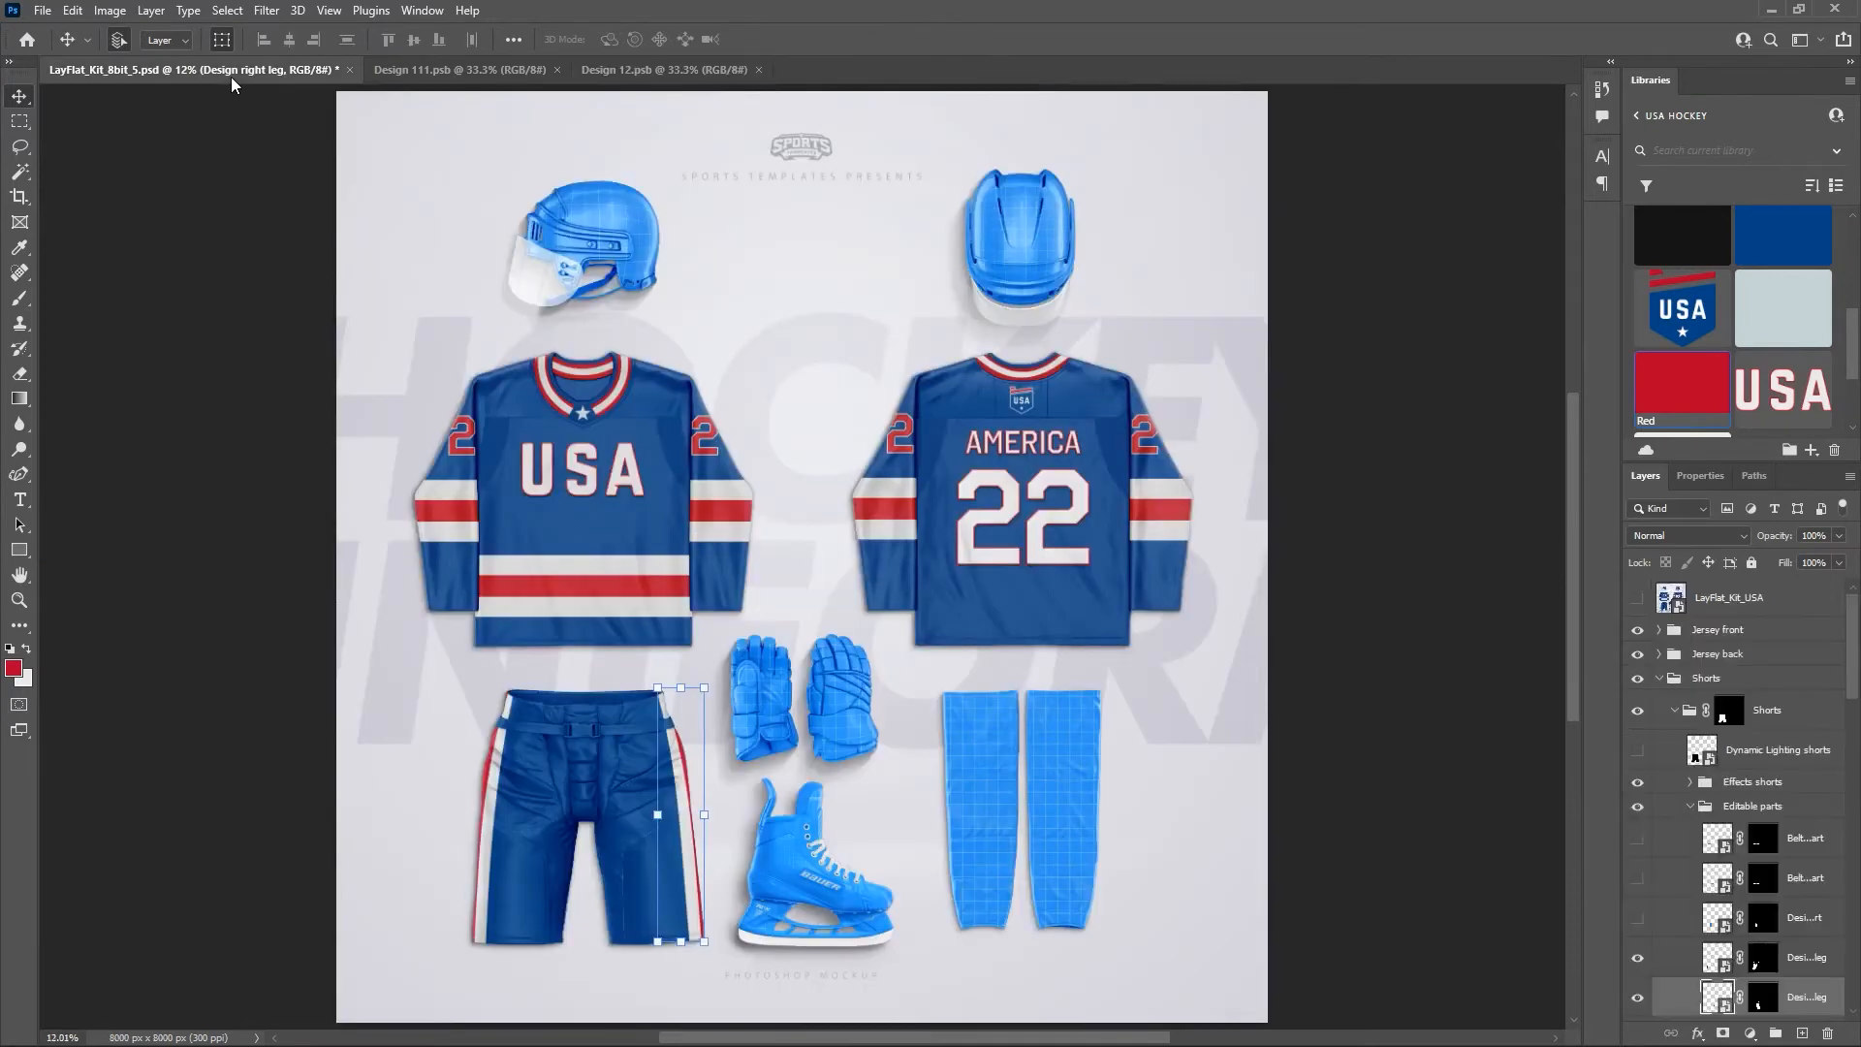
# Close both leg design documents and collapse the Shorts group.
pyautogui.click(558, 70)
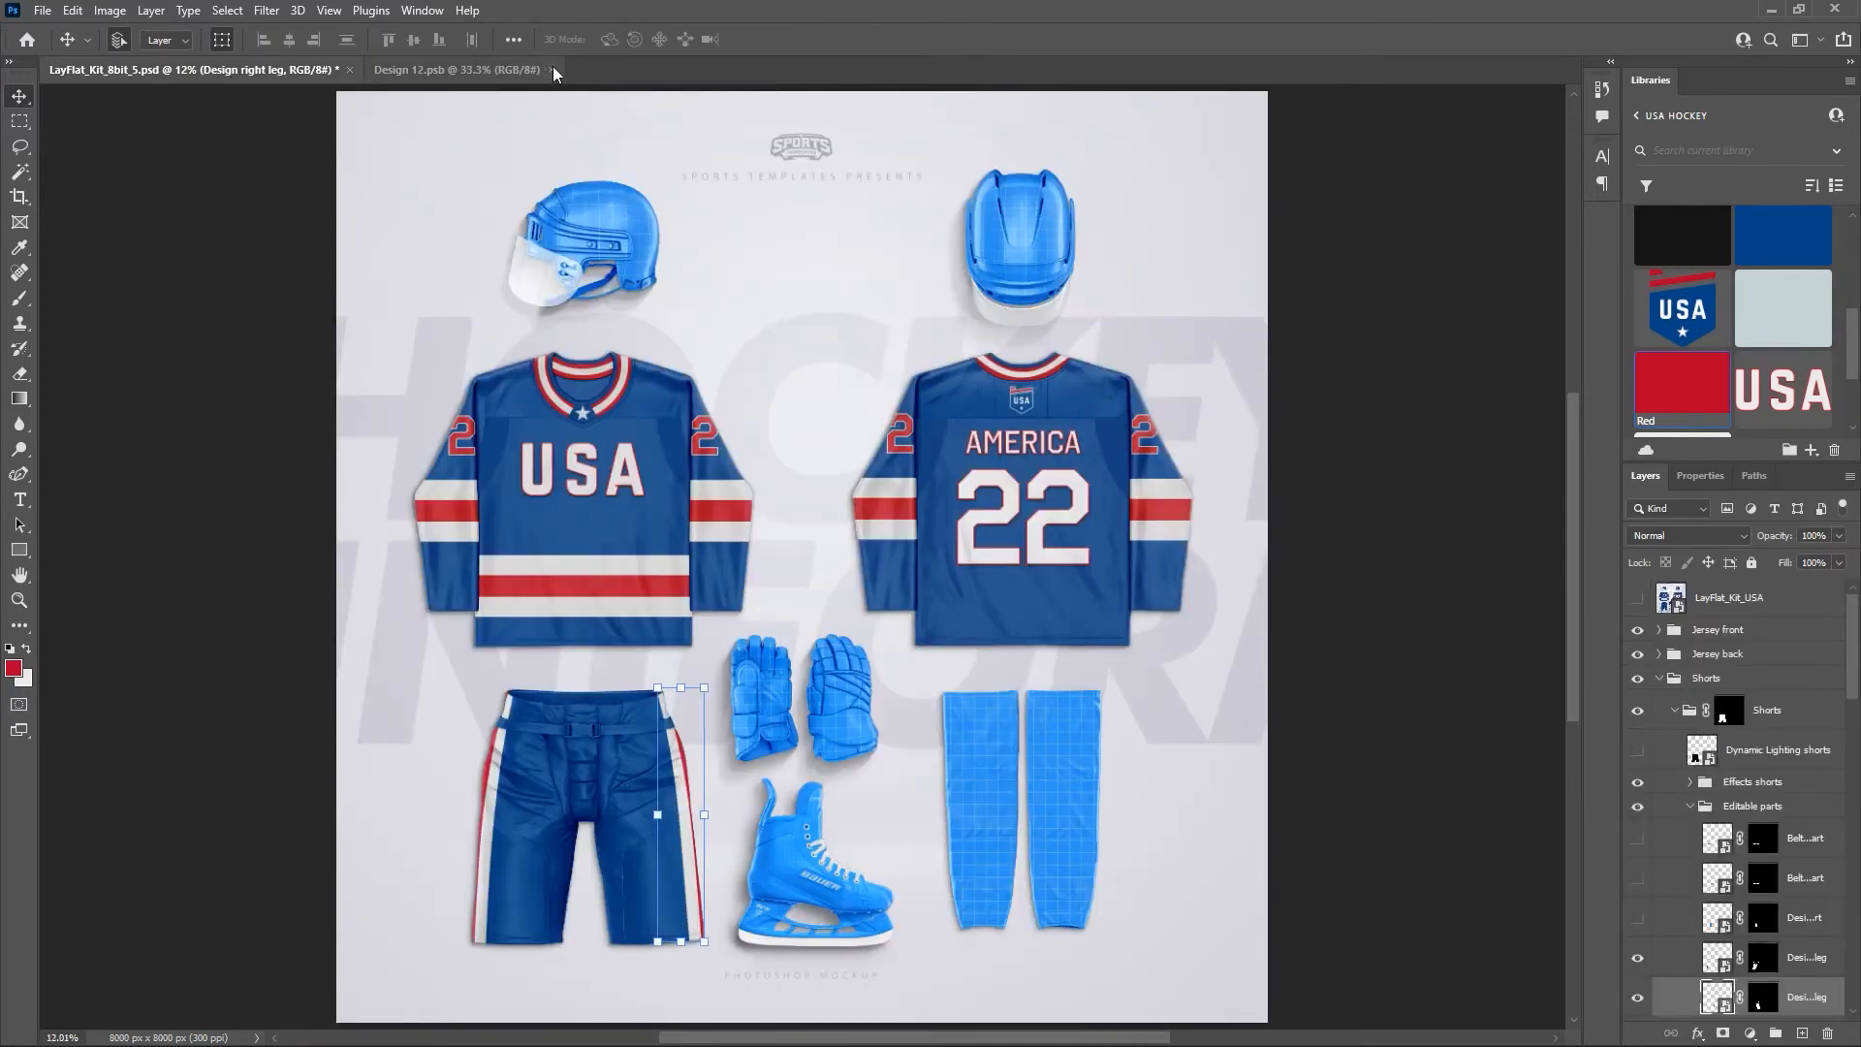
pyautogui.click(553, 68)
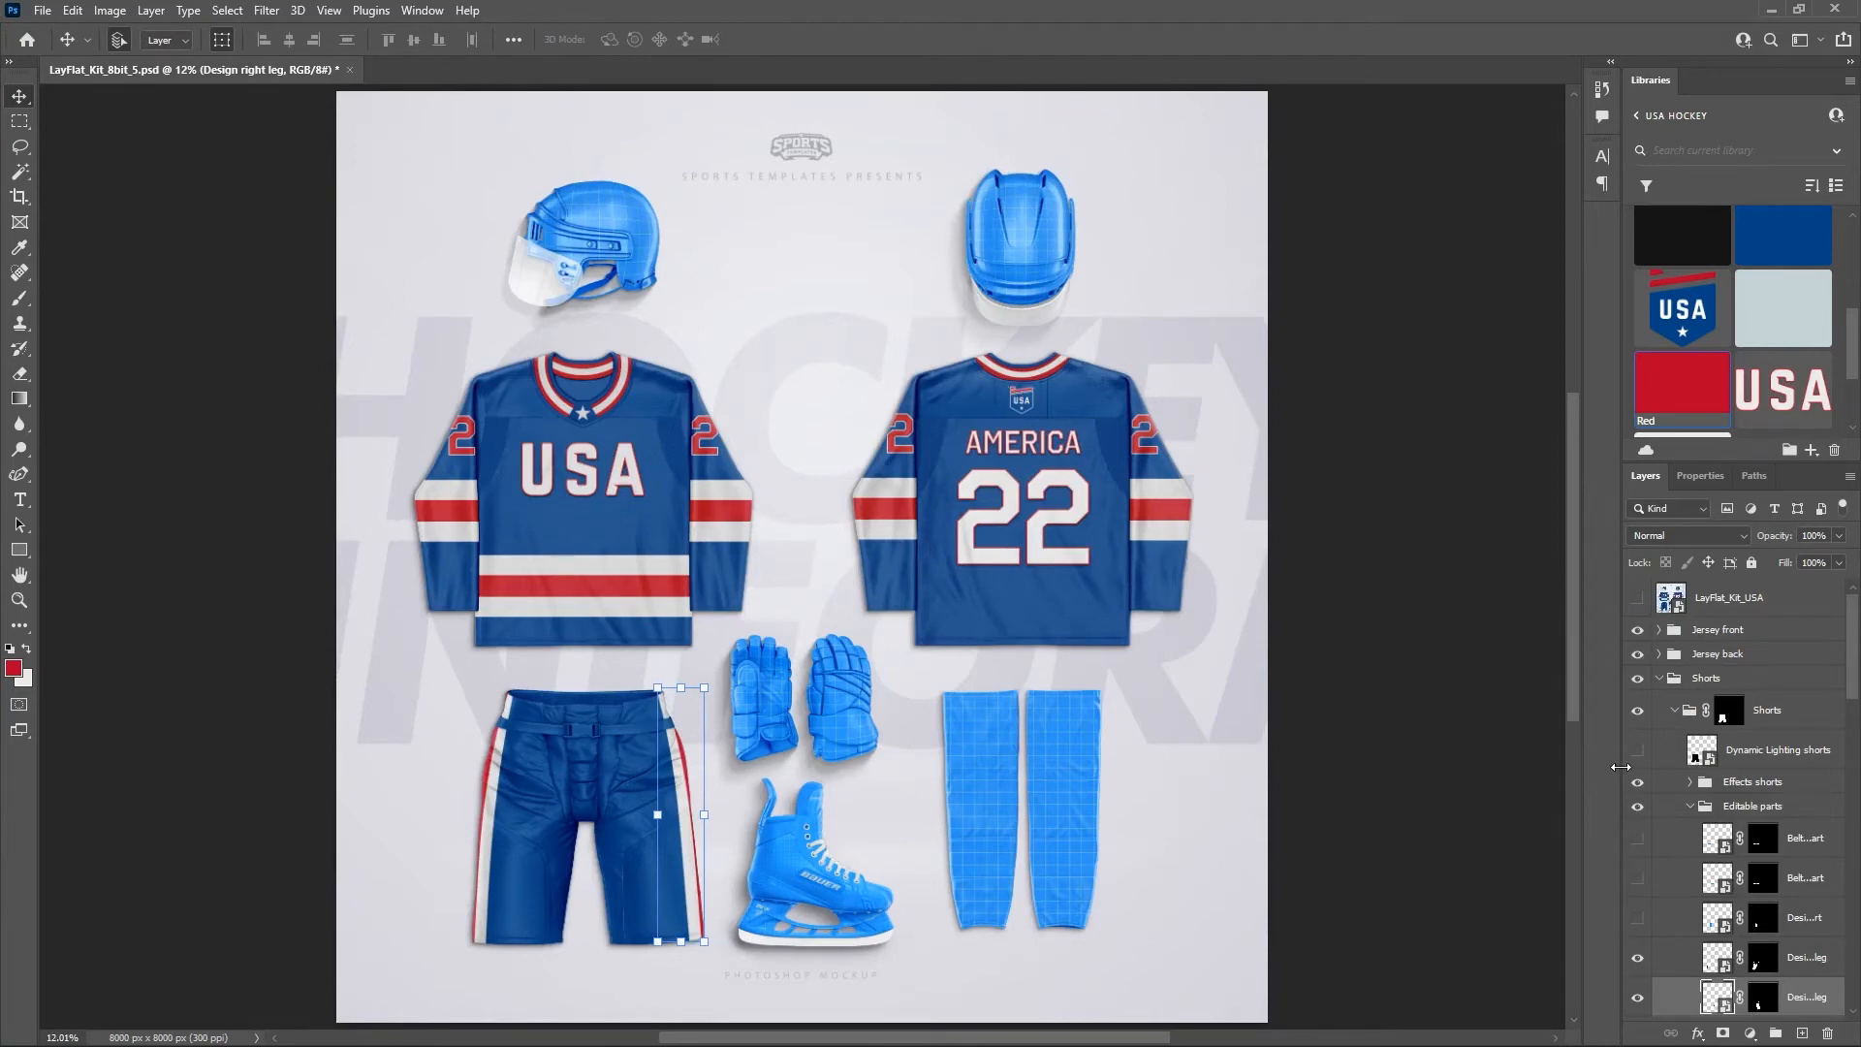
pyautogui.click(1663, 679)
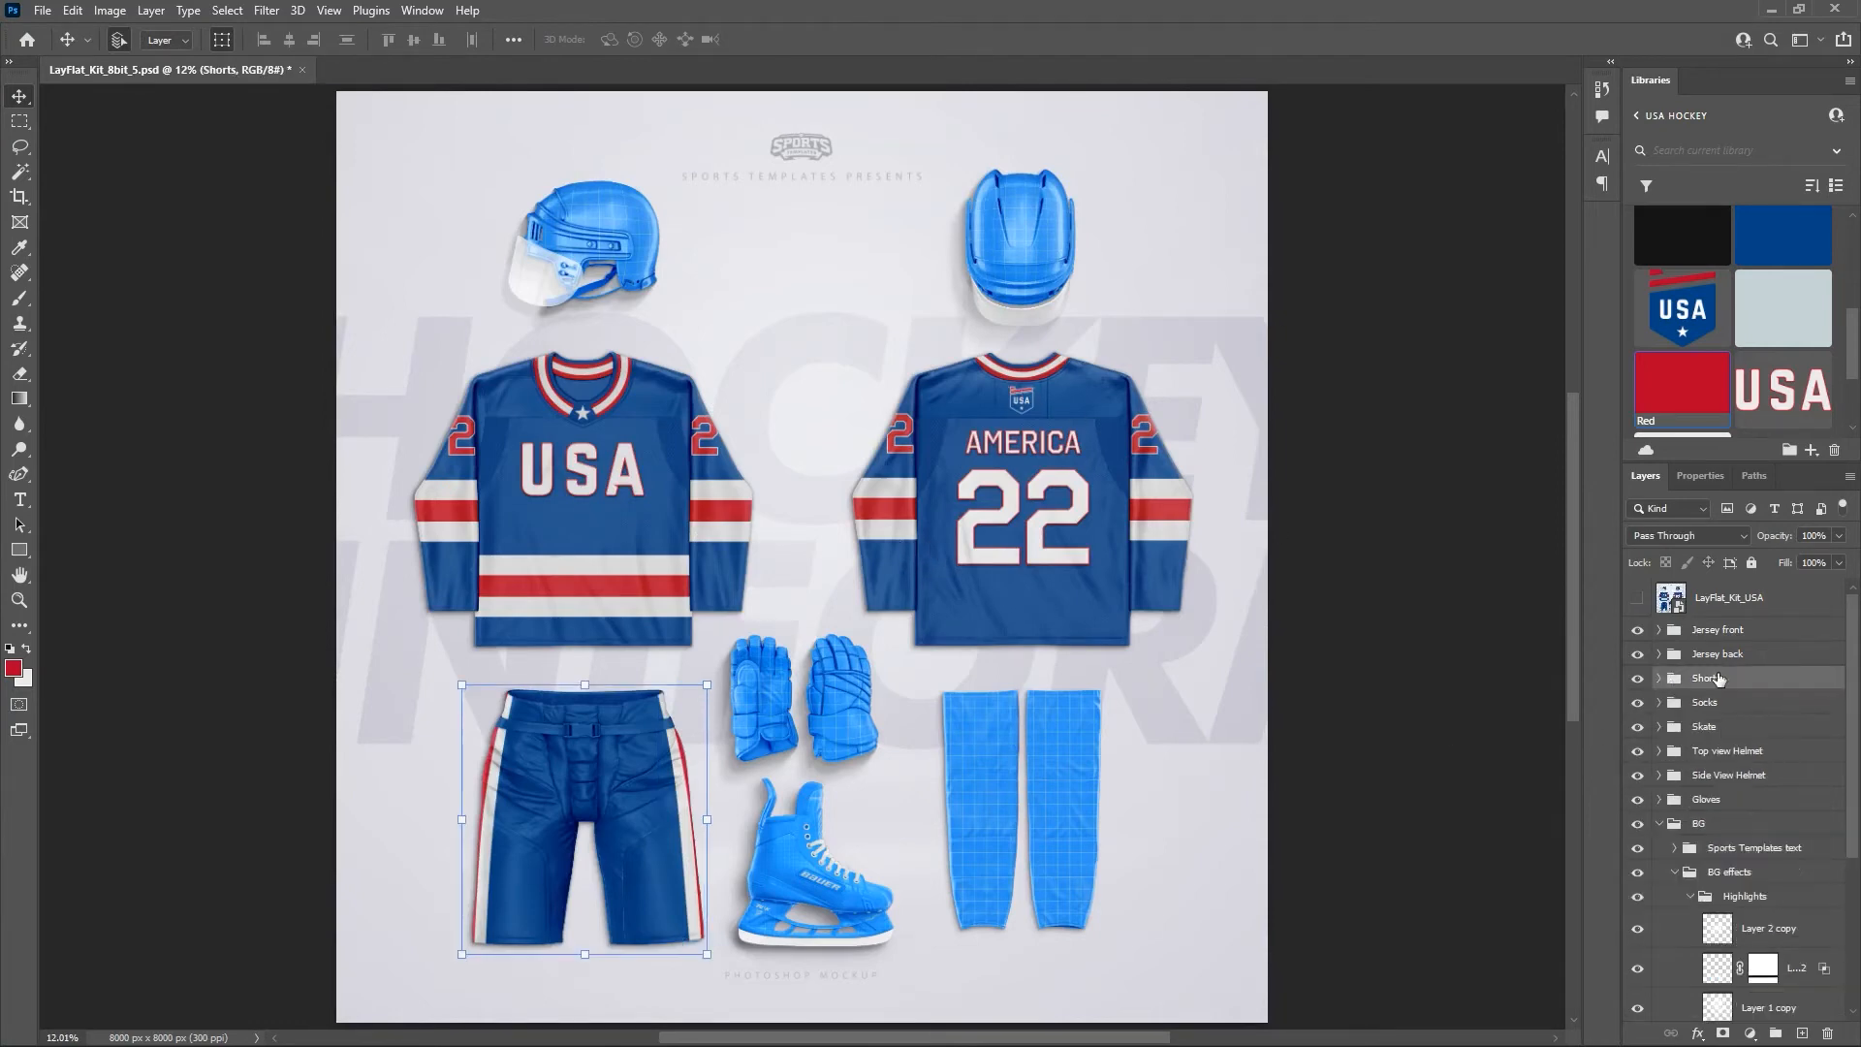
# Expand the Socks group down to its editable parts and hide the left and right sock design layers.
pyautogui.click(1658, 703)
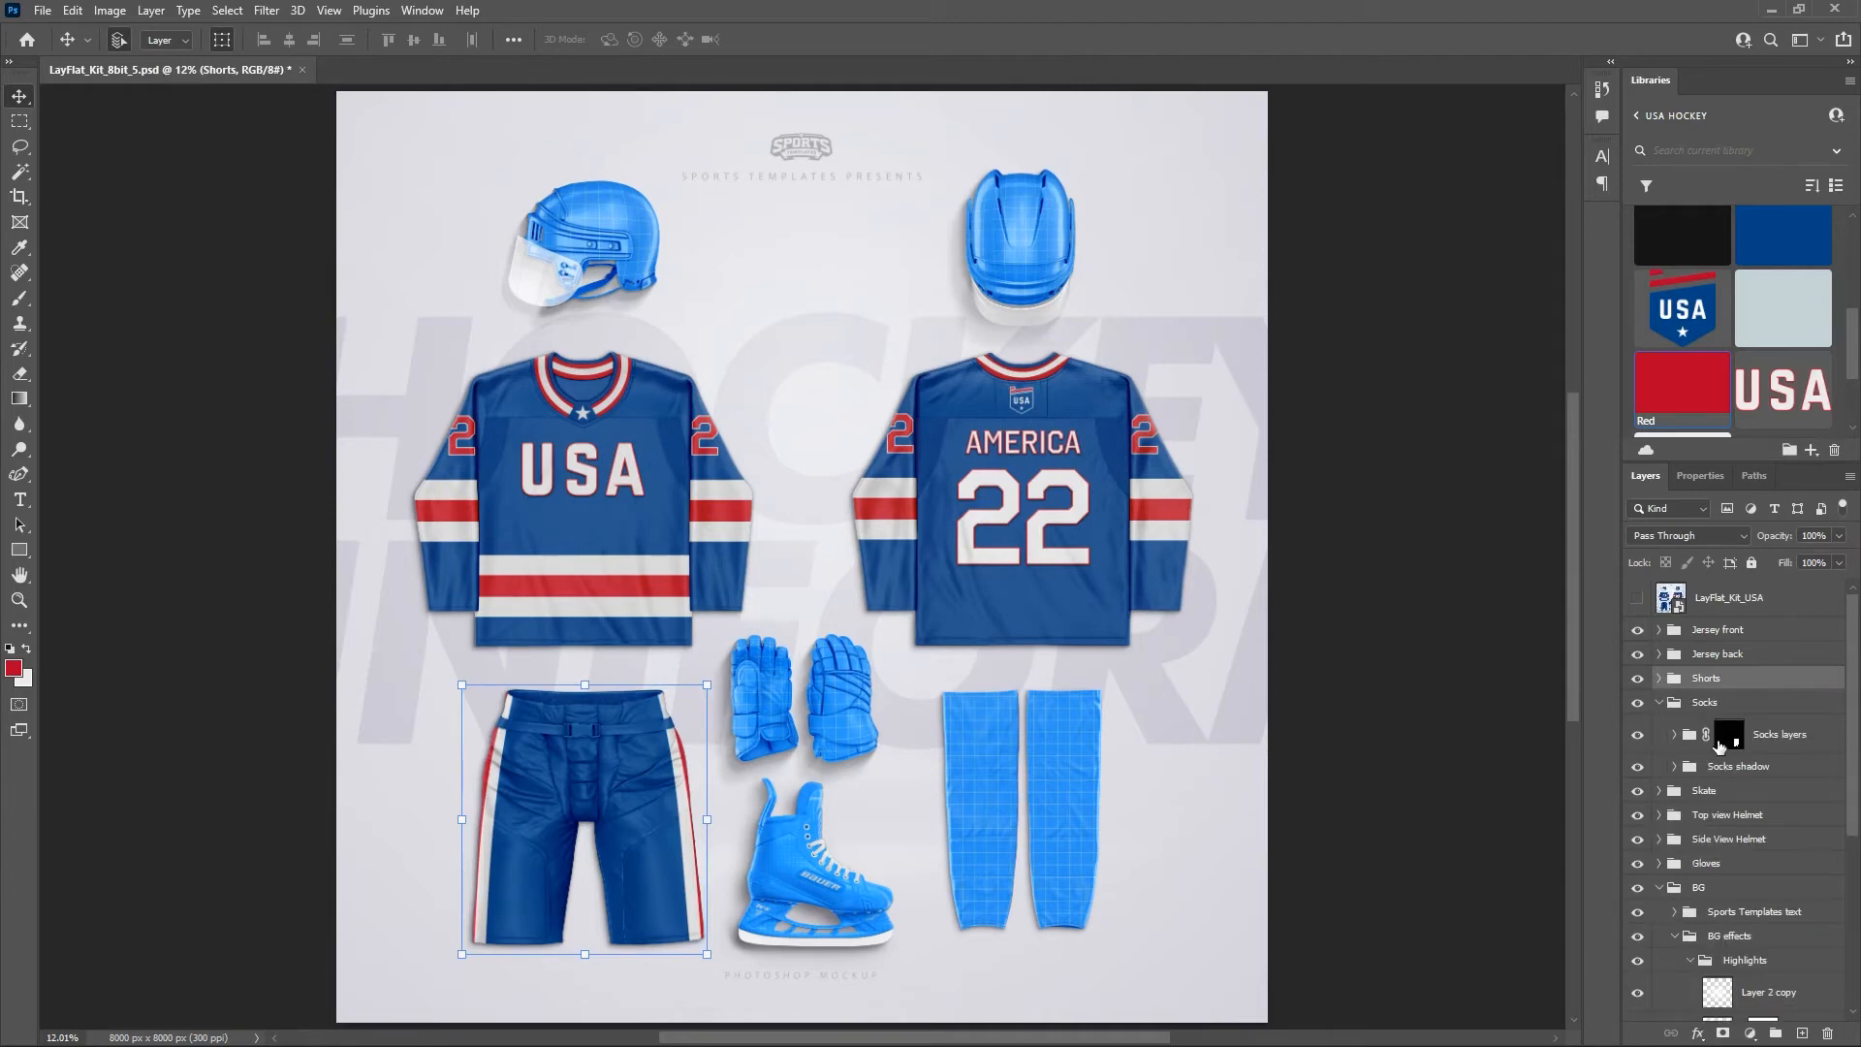
pyautogui.click(1675, 734)
pyautogui.scroll(-3, 1733, 722)
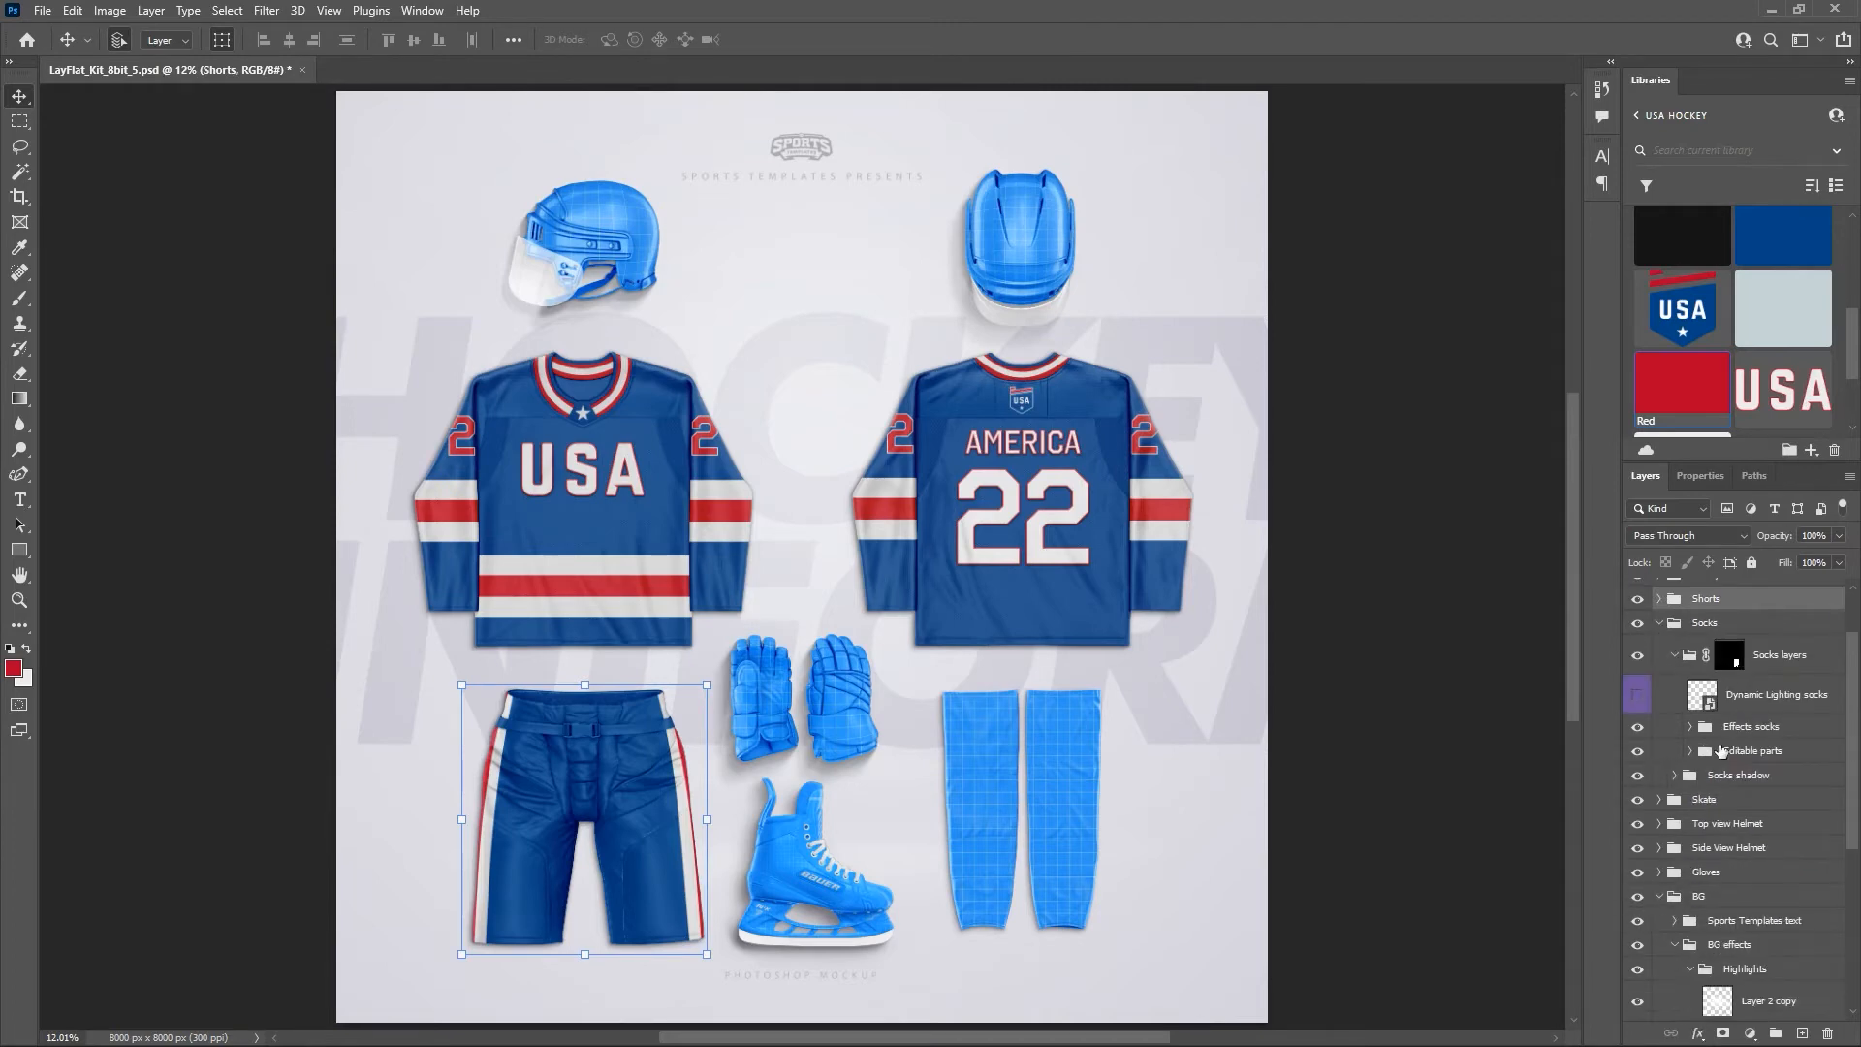
pyautogui.click(1735, 752)
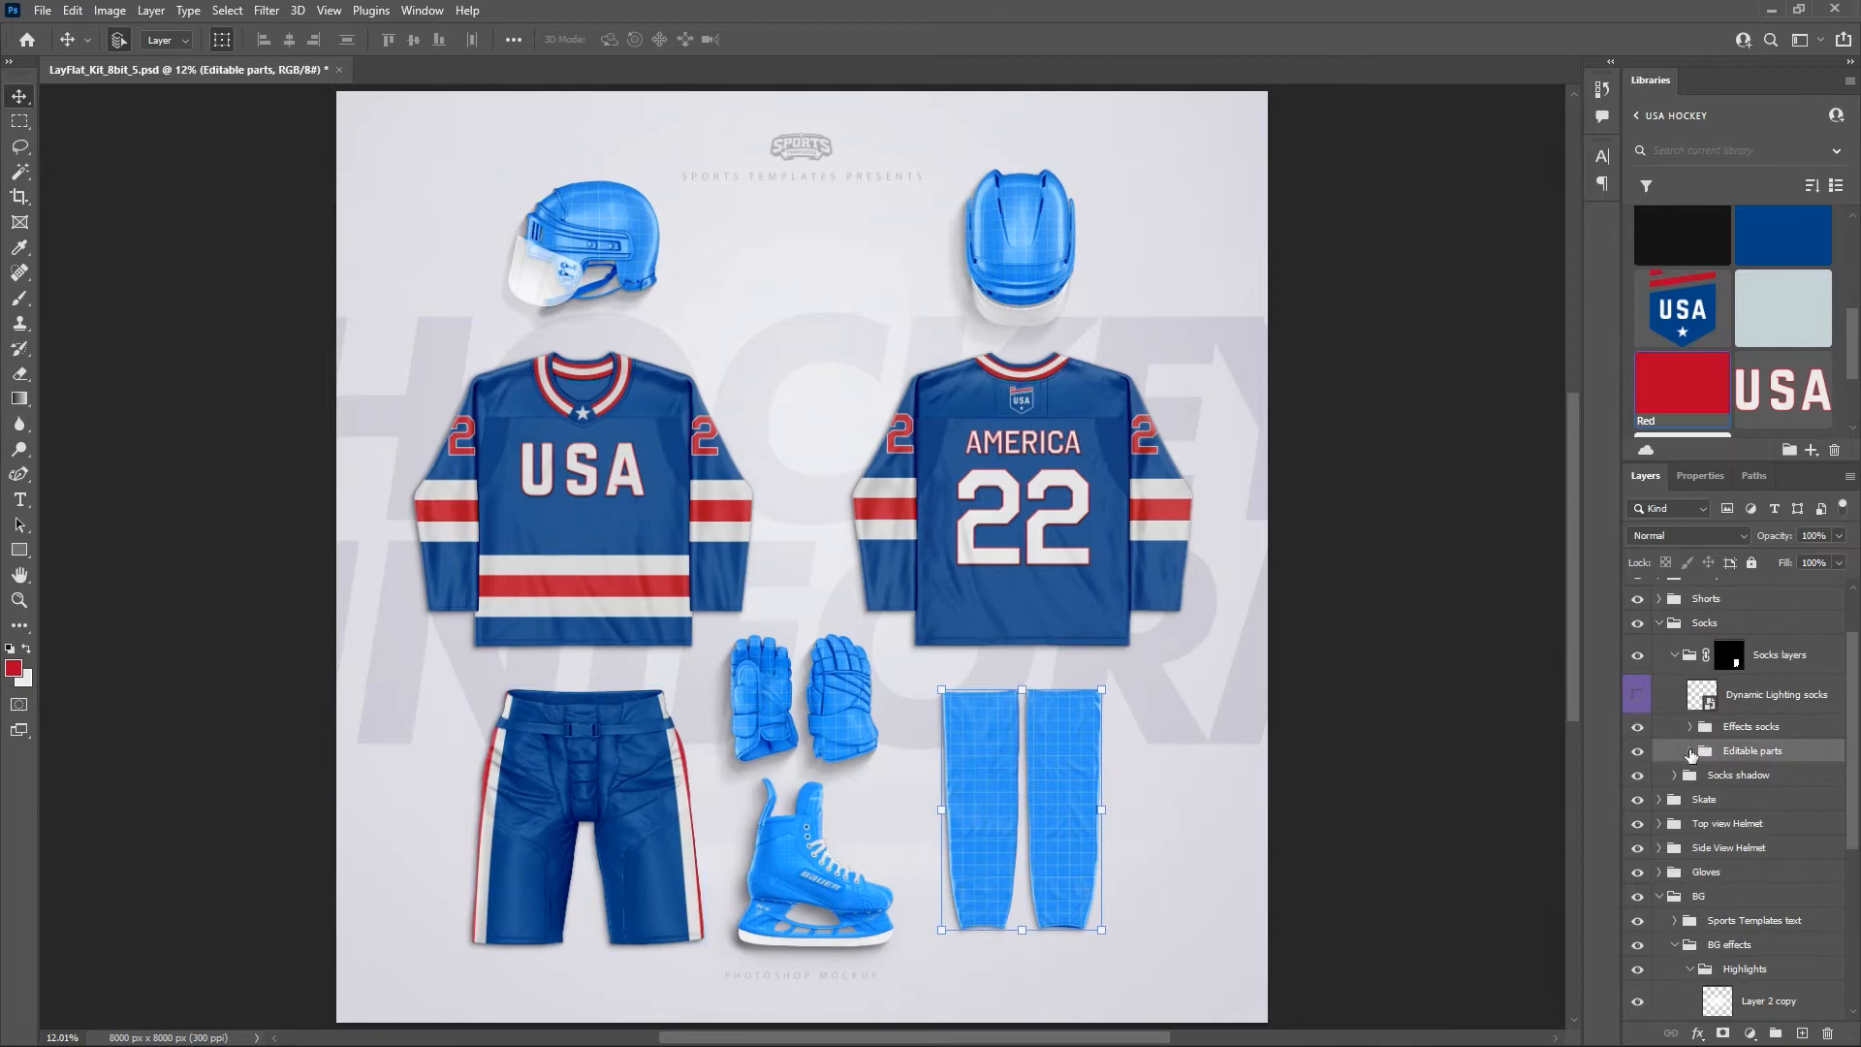
pyautogui.click(1692, 753)
pyautogui.scroll(-3, 1740, 700)
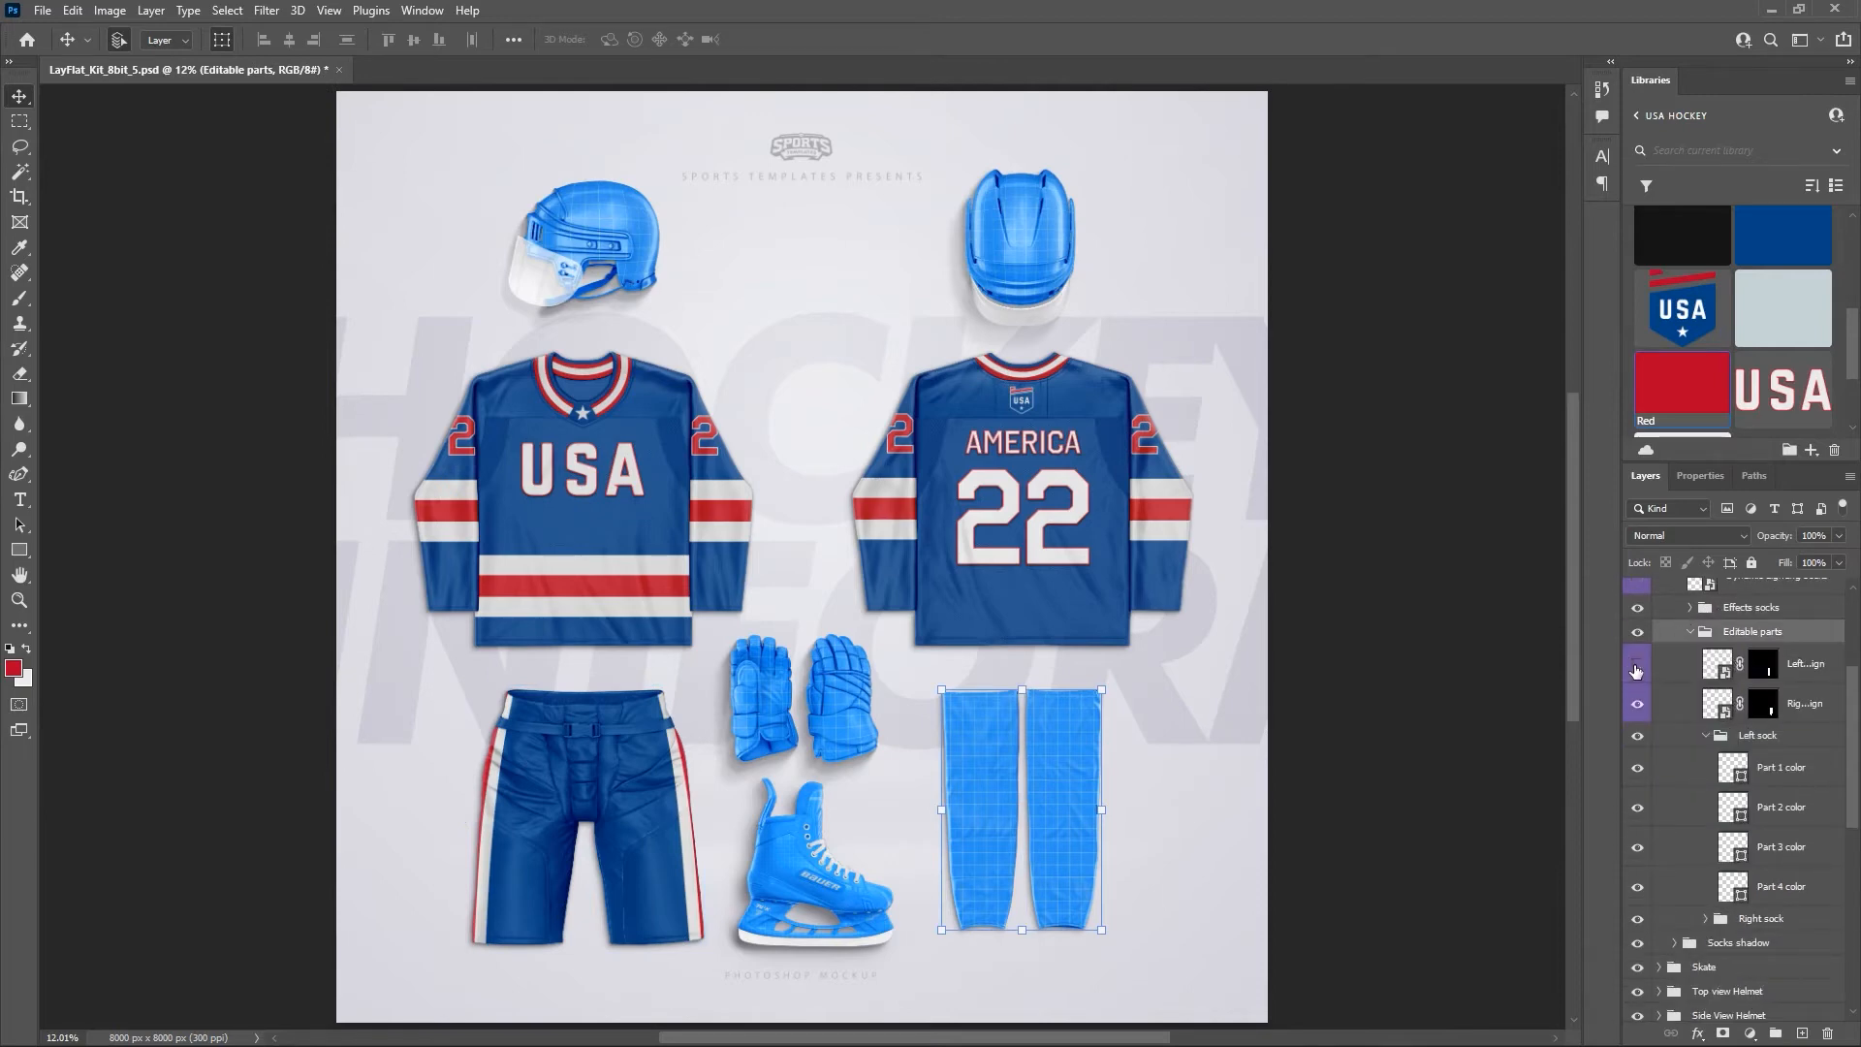
pyautogui.click(1635, 702)
# Compare the socks with the LayFlat_Kit_USA reference and fill the left sock's Part 1 color with the library's Red.
pyautogui.click(1771, 776)
pyautogui.keyDown('shift'); pyautogui.click(1767, 886); pyautogui.keyUp('shift')
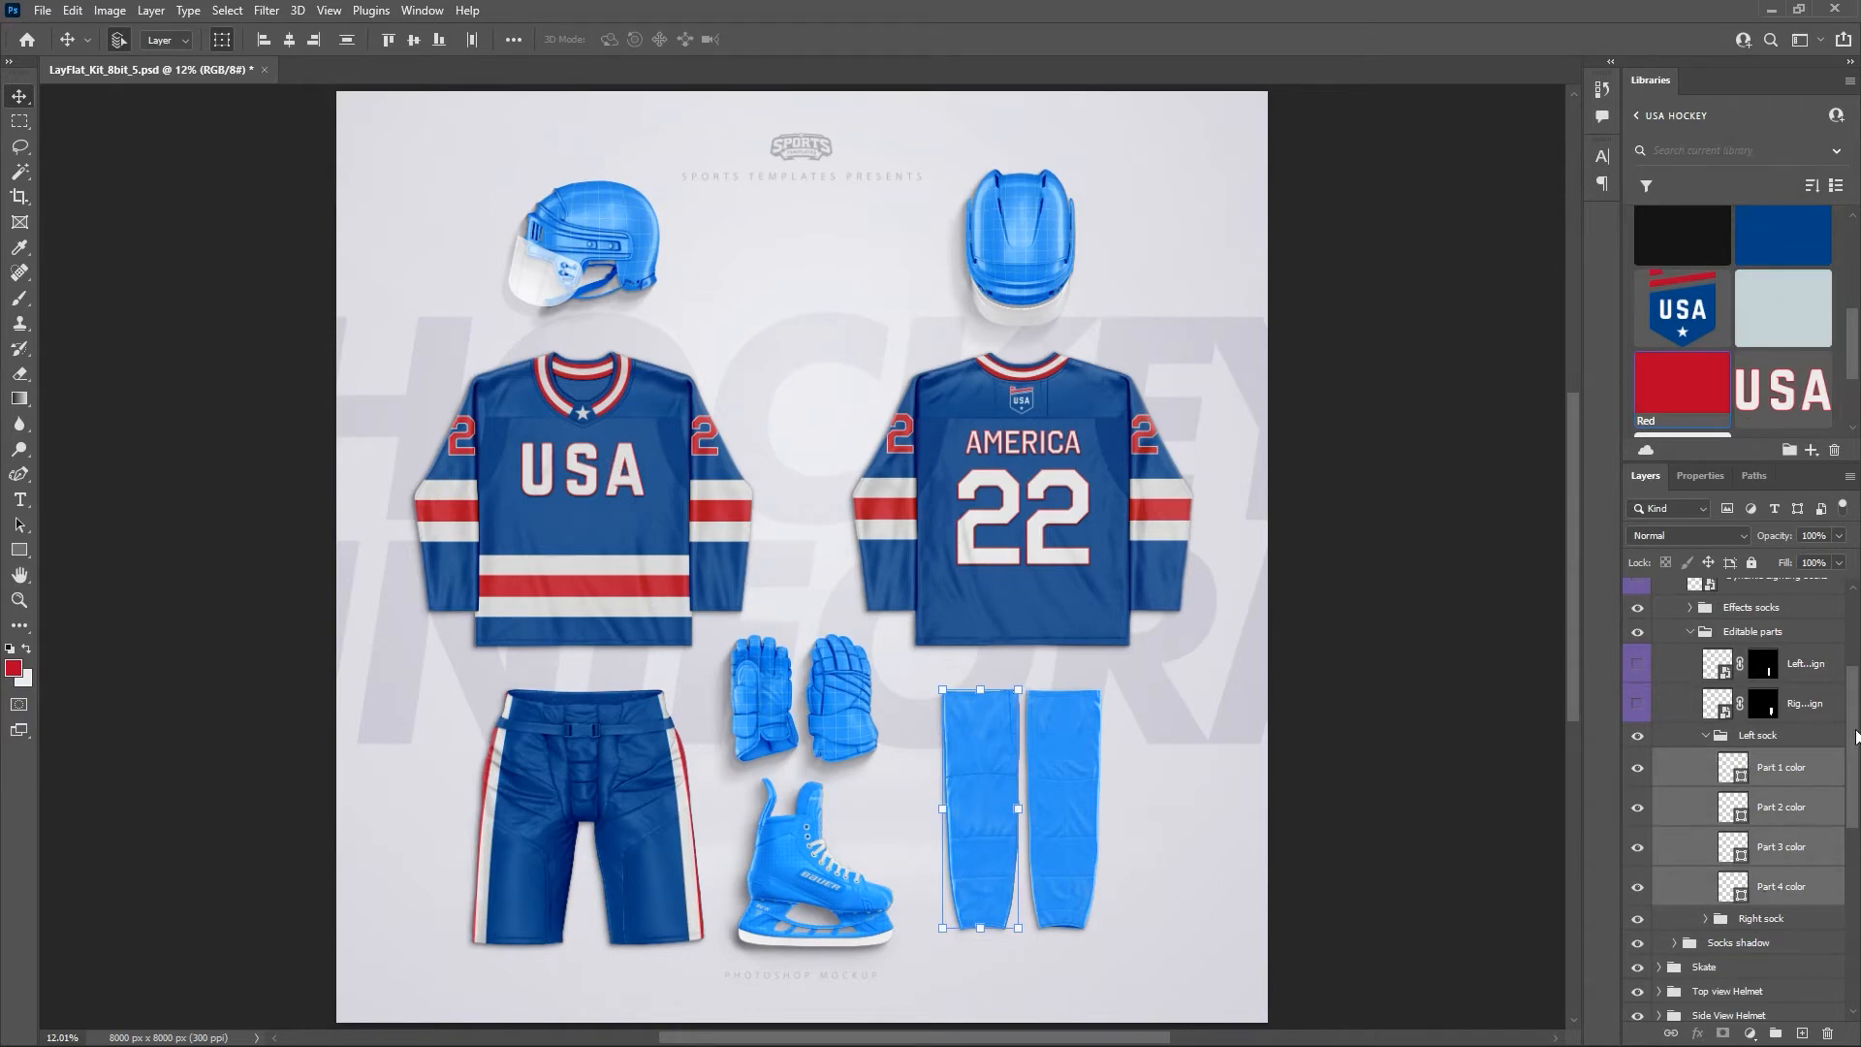
pyautogui.moveTo(1855, 737); pyautogui.dragTo(1855, 594)
pyautogui.click(1638, 600)
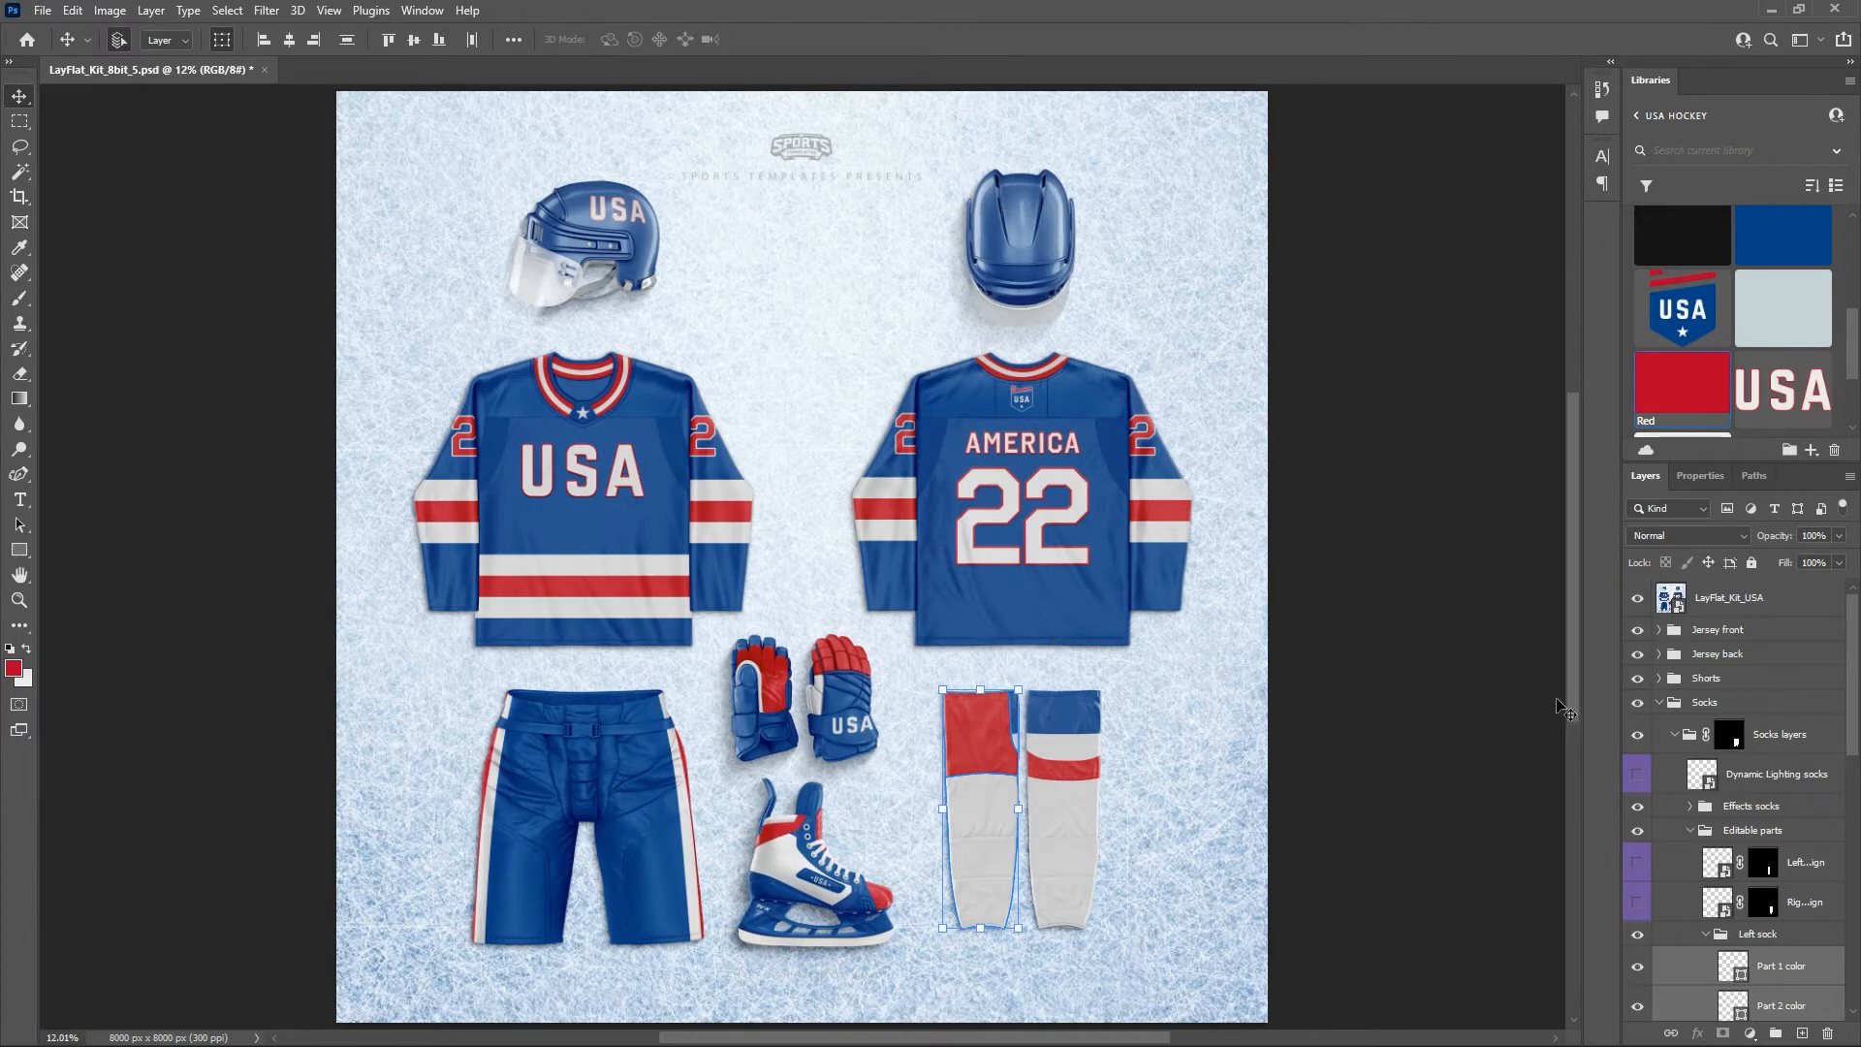
pyautogui.click(1638, 598)
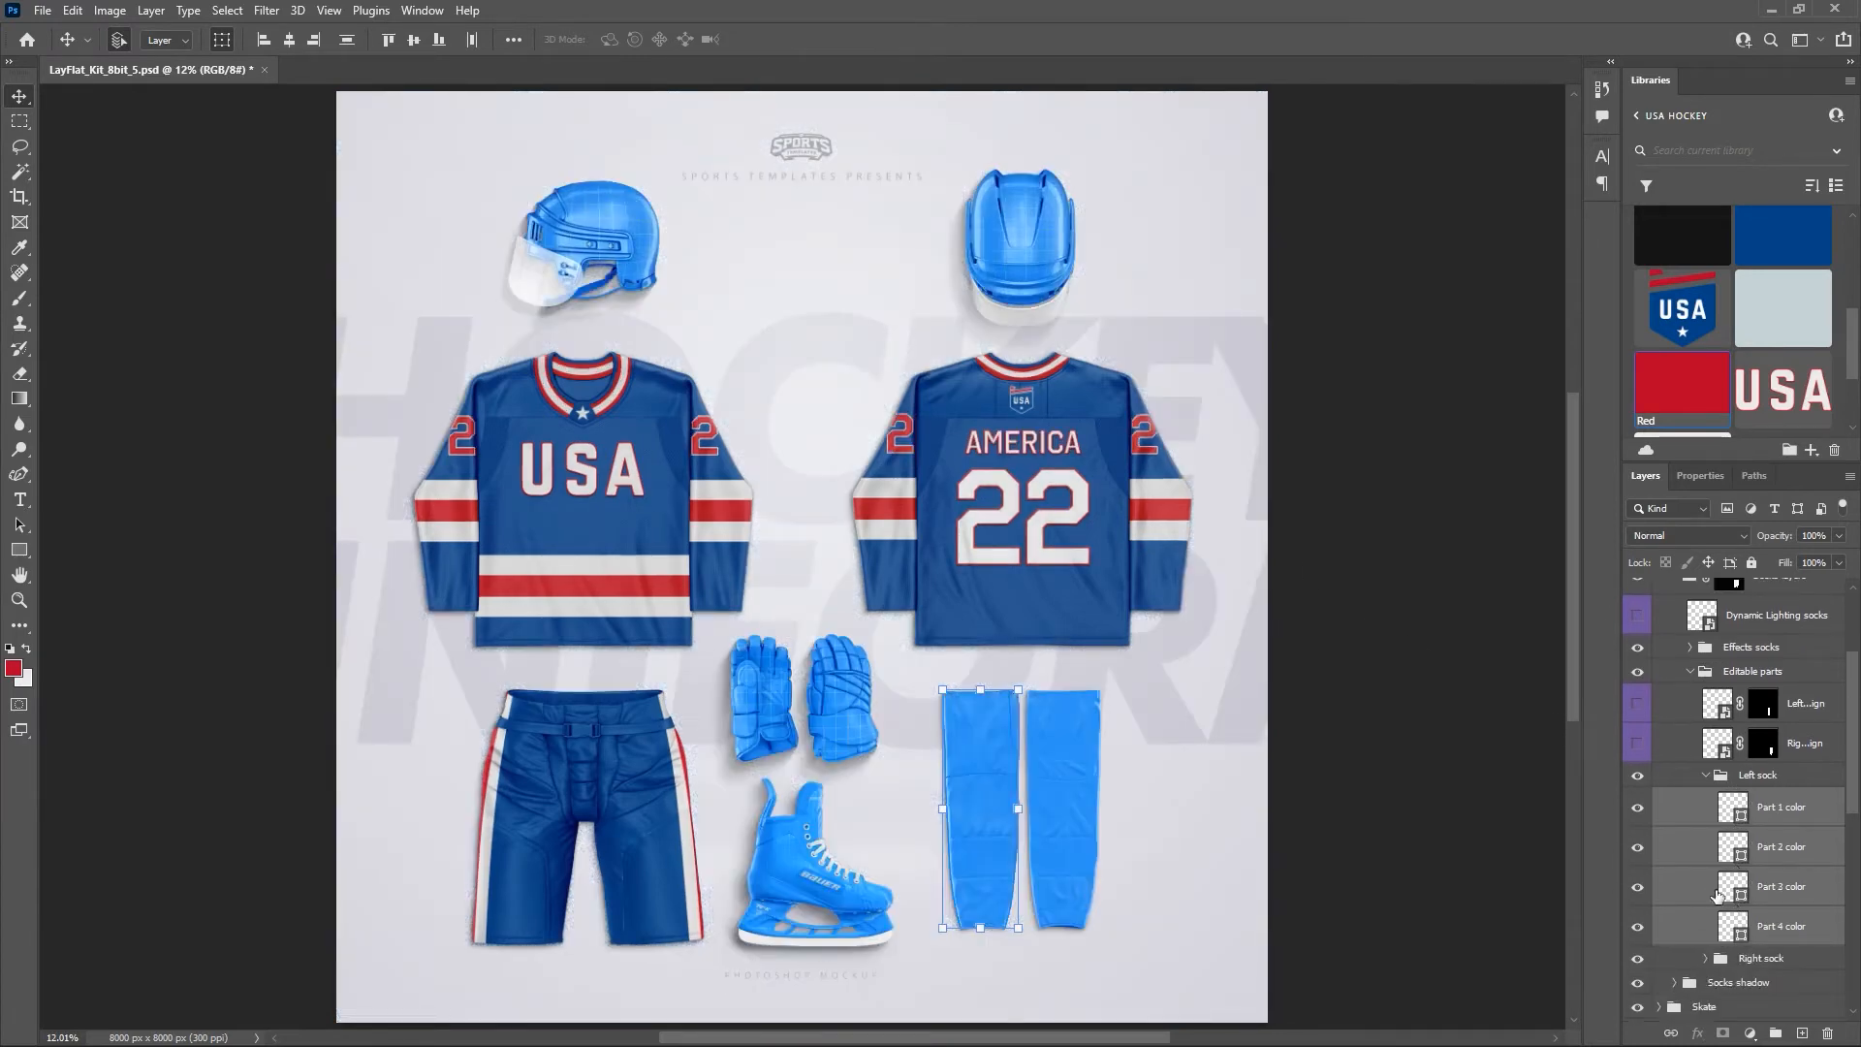
pyautogui.scroll(-3, 1740, 911)
pyautogui.click(1783, 809)
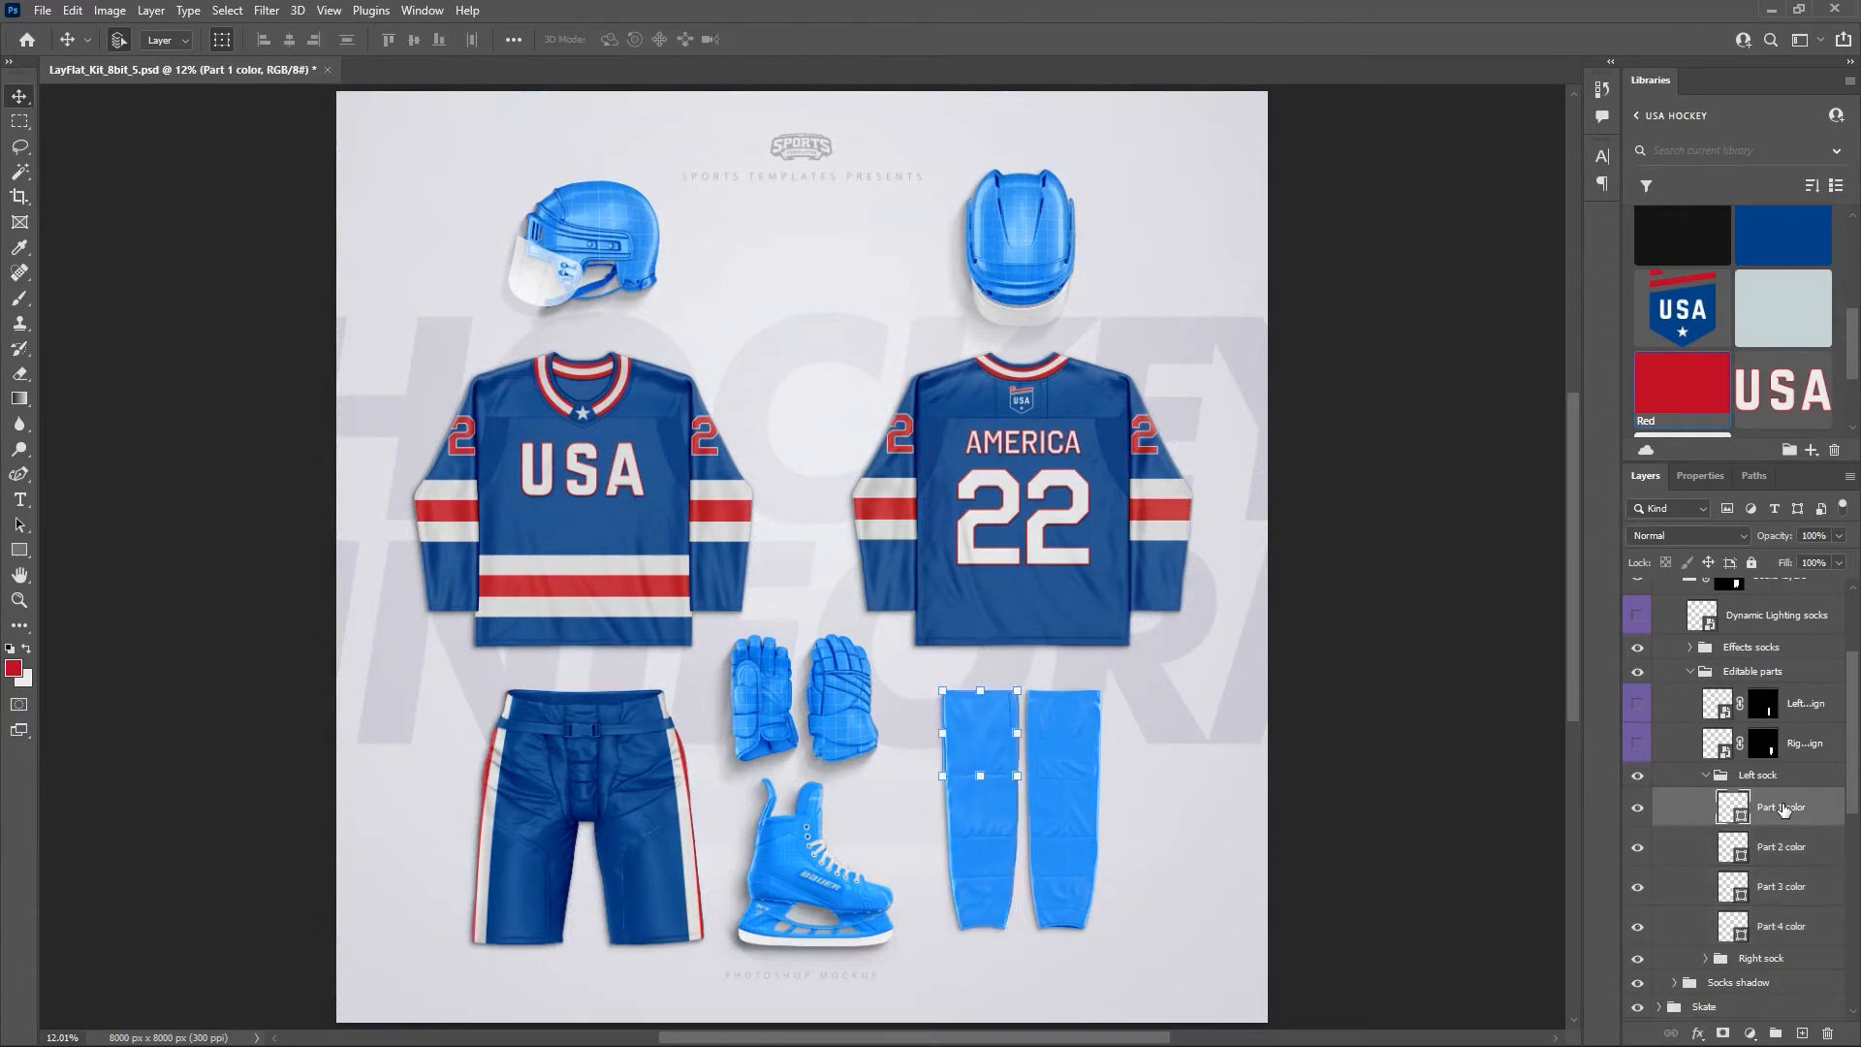
pyautogui.click(1687, 397)
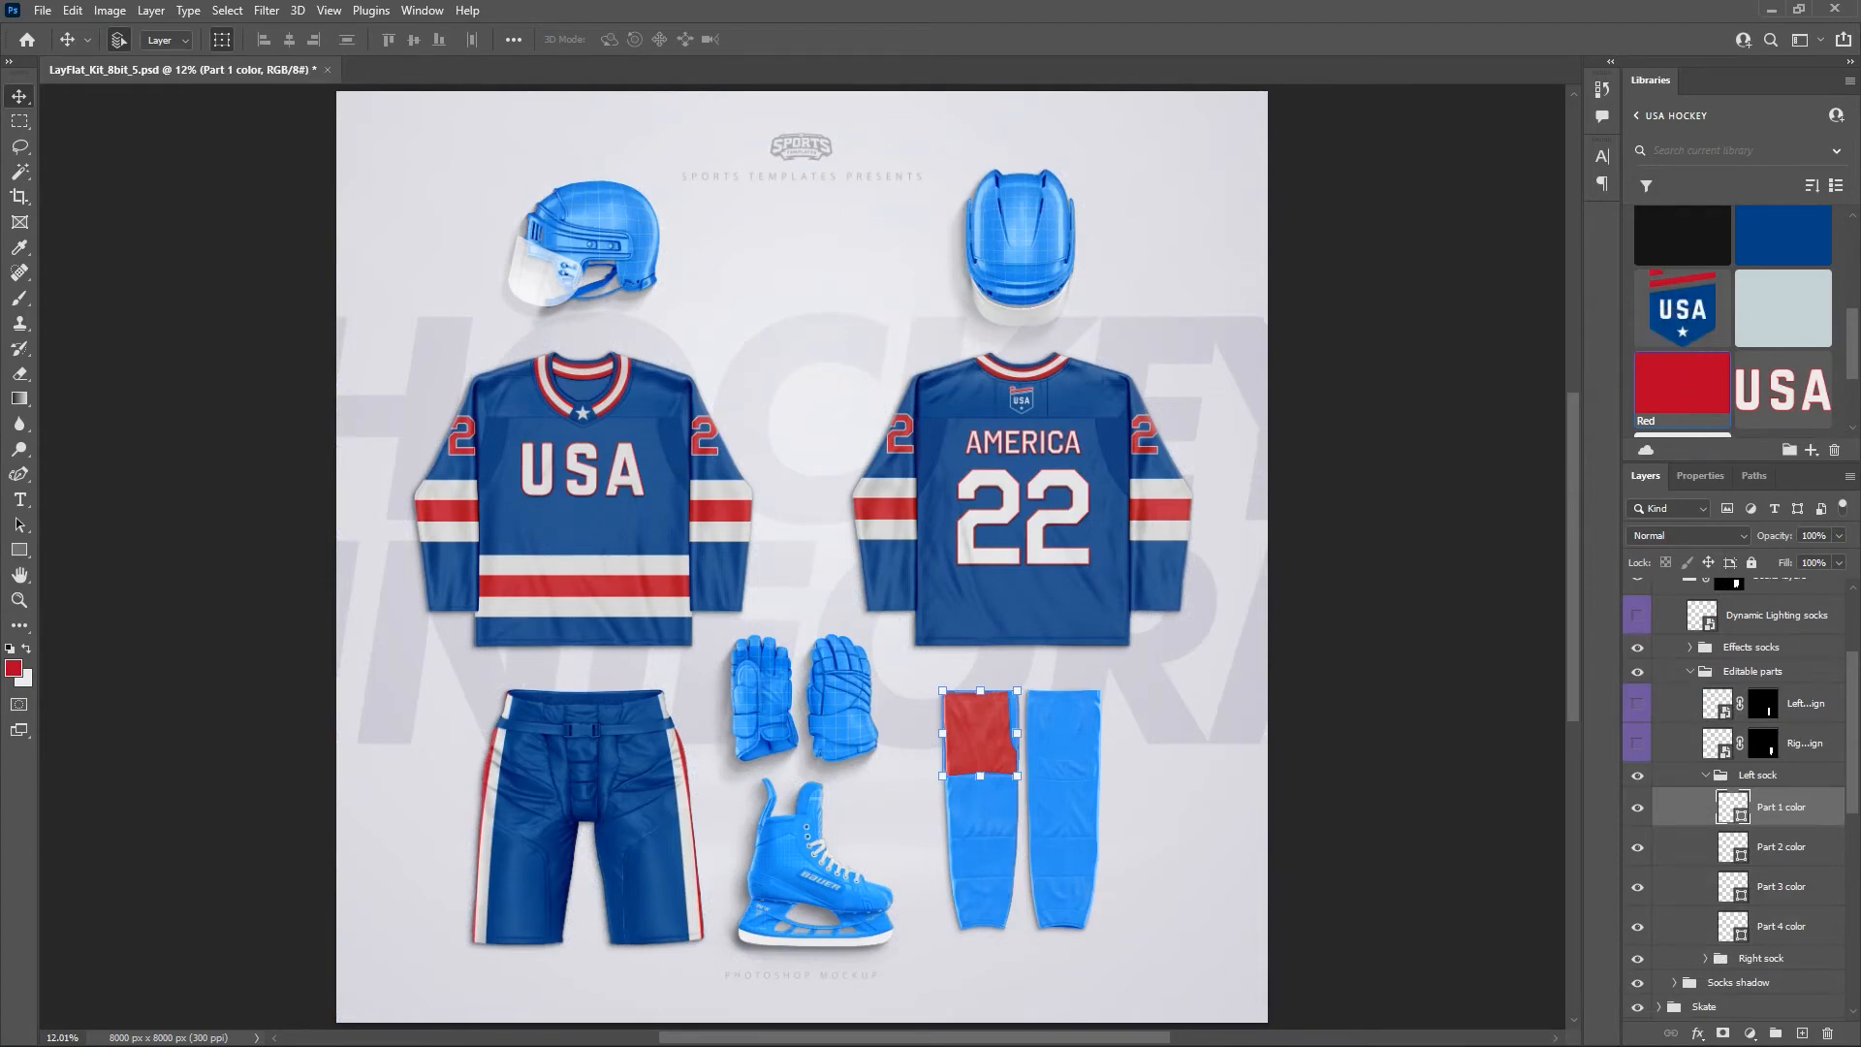
# Recheck the socks against the LayFlat_Kit_USA reference and fill the left sock's Part 2 color with the library's Blue.
pyautogui.scroll(3, 1667, 736)
pyautogui.click(1638, 598)
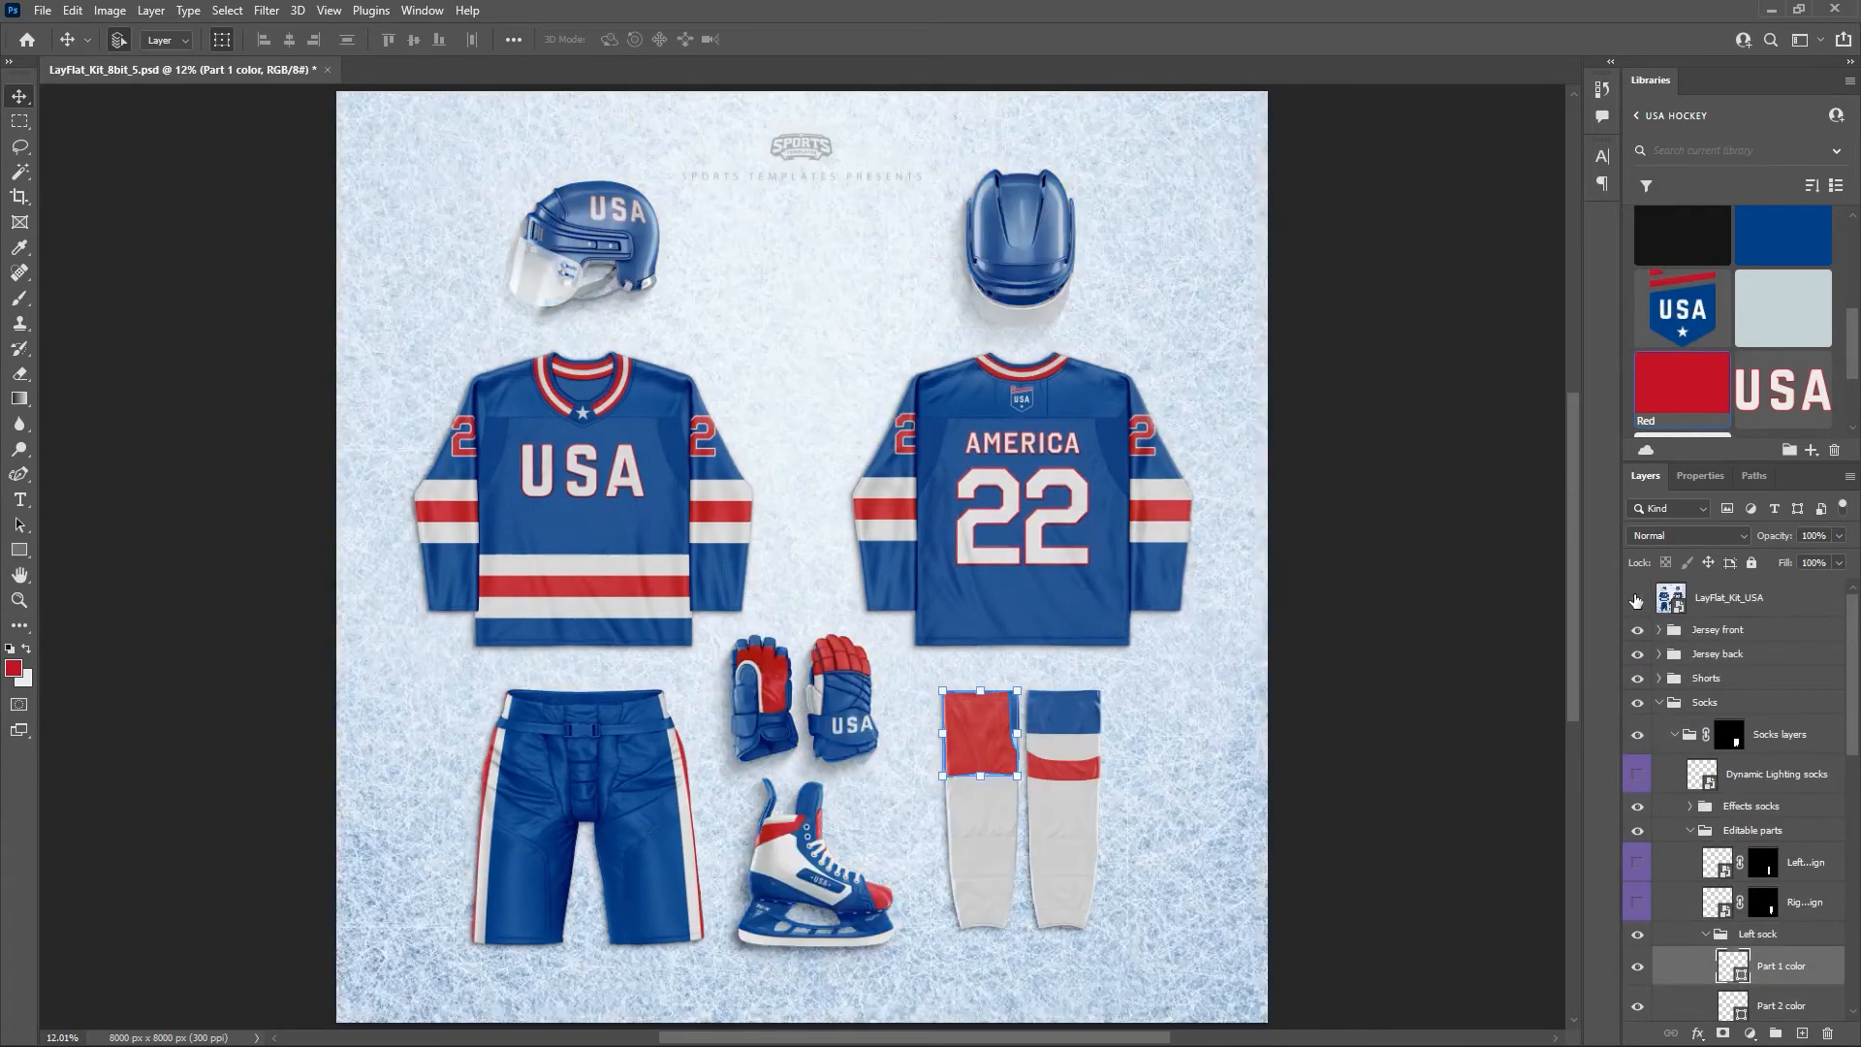
pyautogui.click(1638, 598)
pyautogui.scroll(-2, 1736, 824)
pyautogui.click(1776, 888)
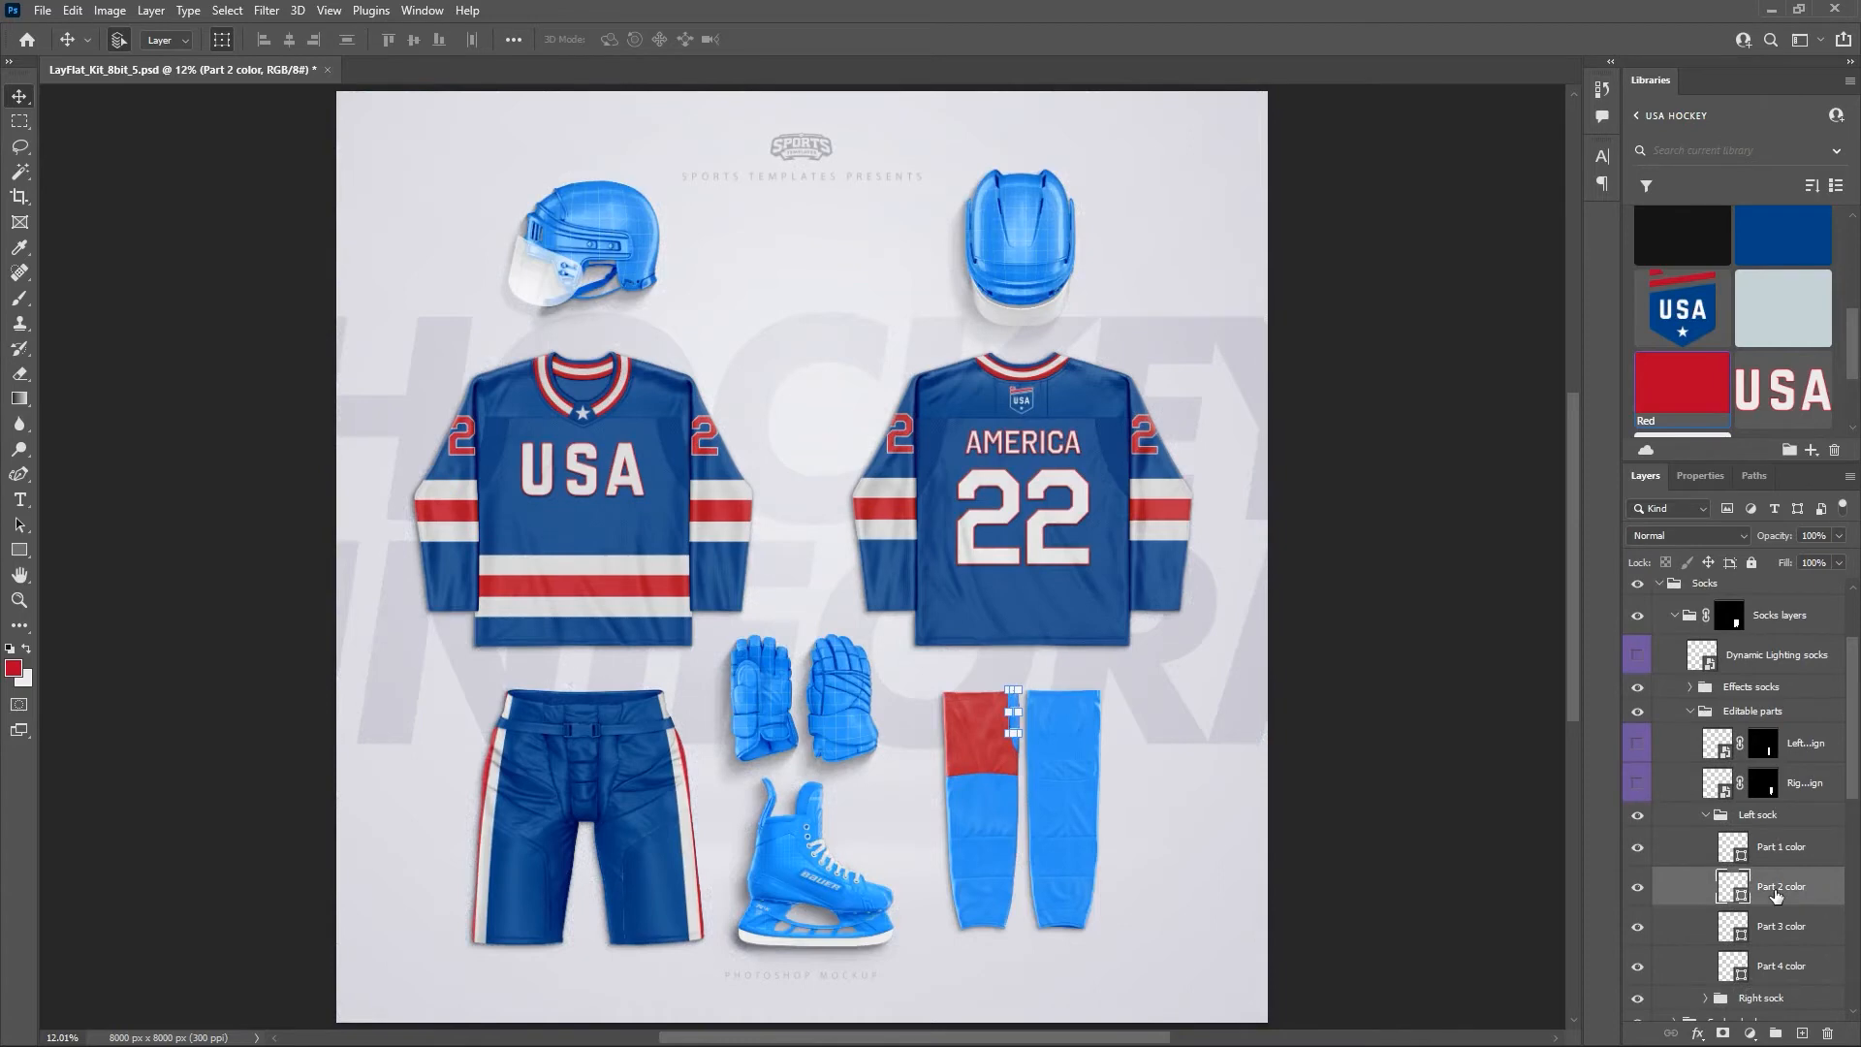
pyautogui.click(1782, 242)
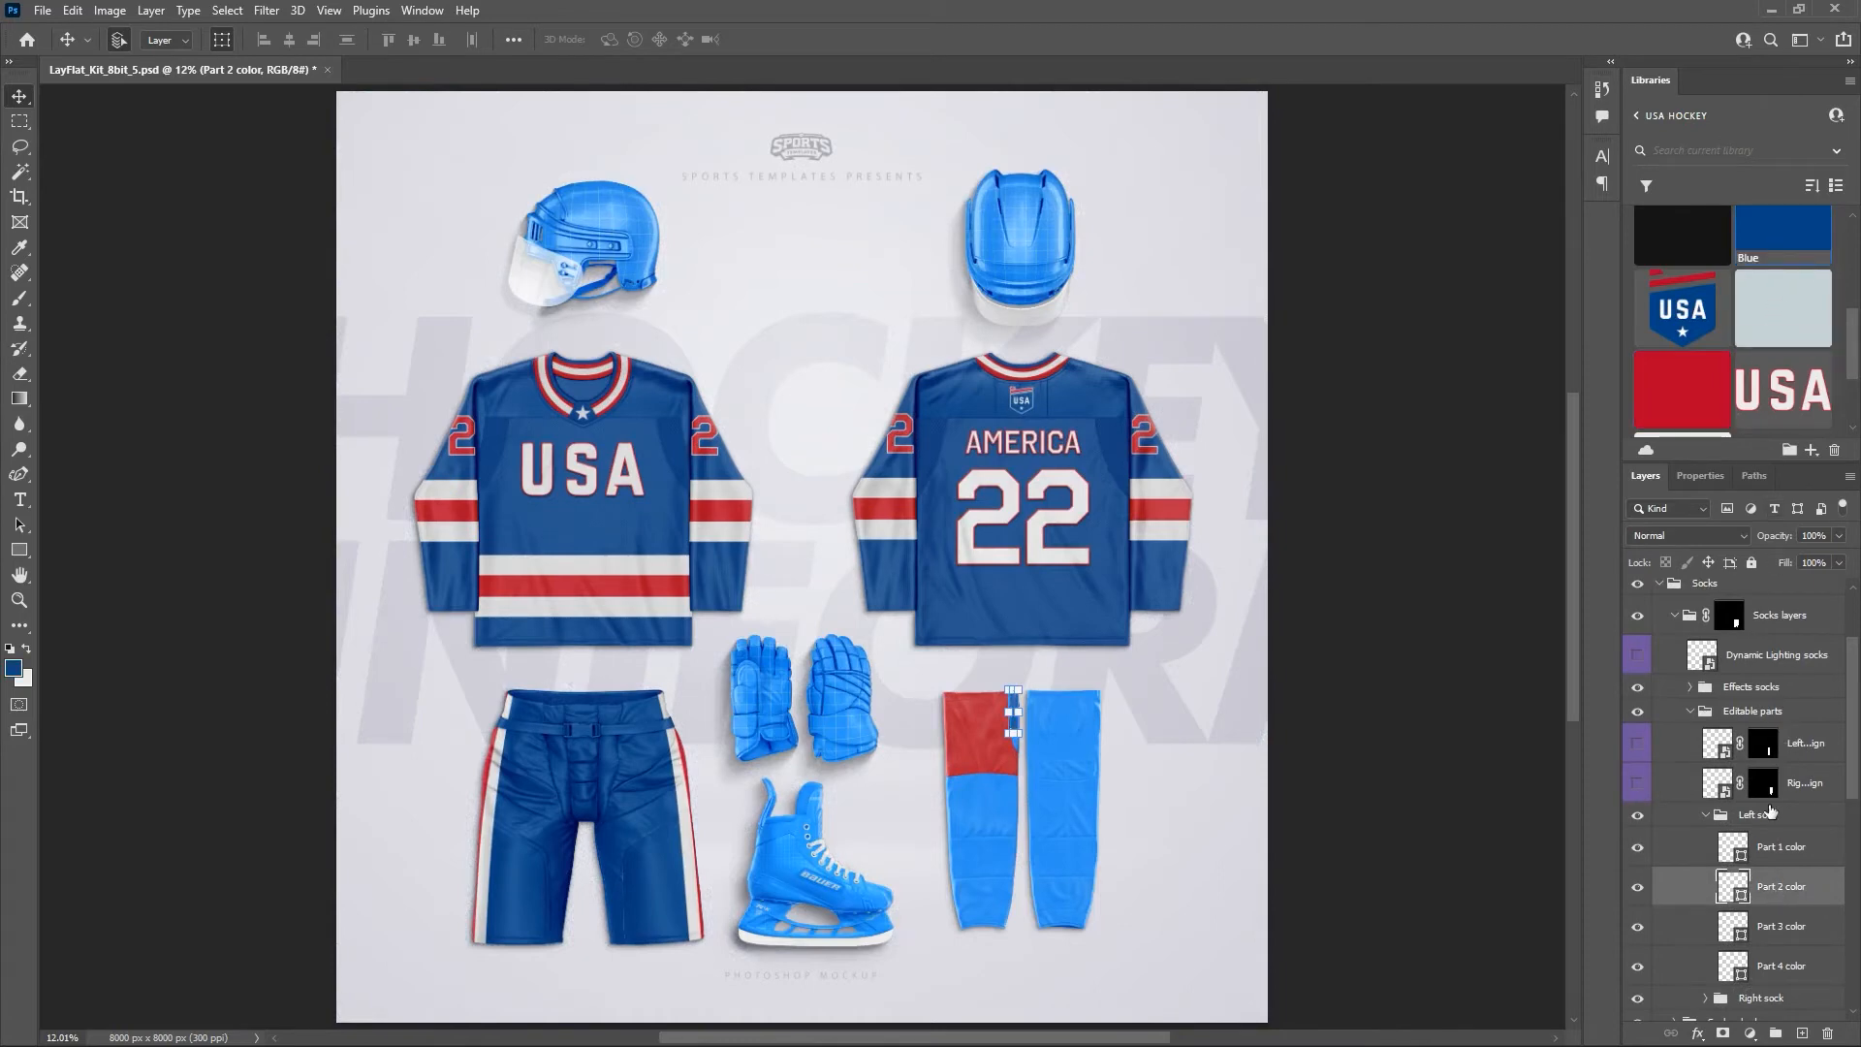
# Fill the left sock's Part 3 color and Part 4 color with the library's White.
pyautogui.click(1770, 926)
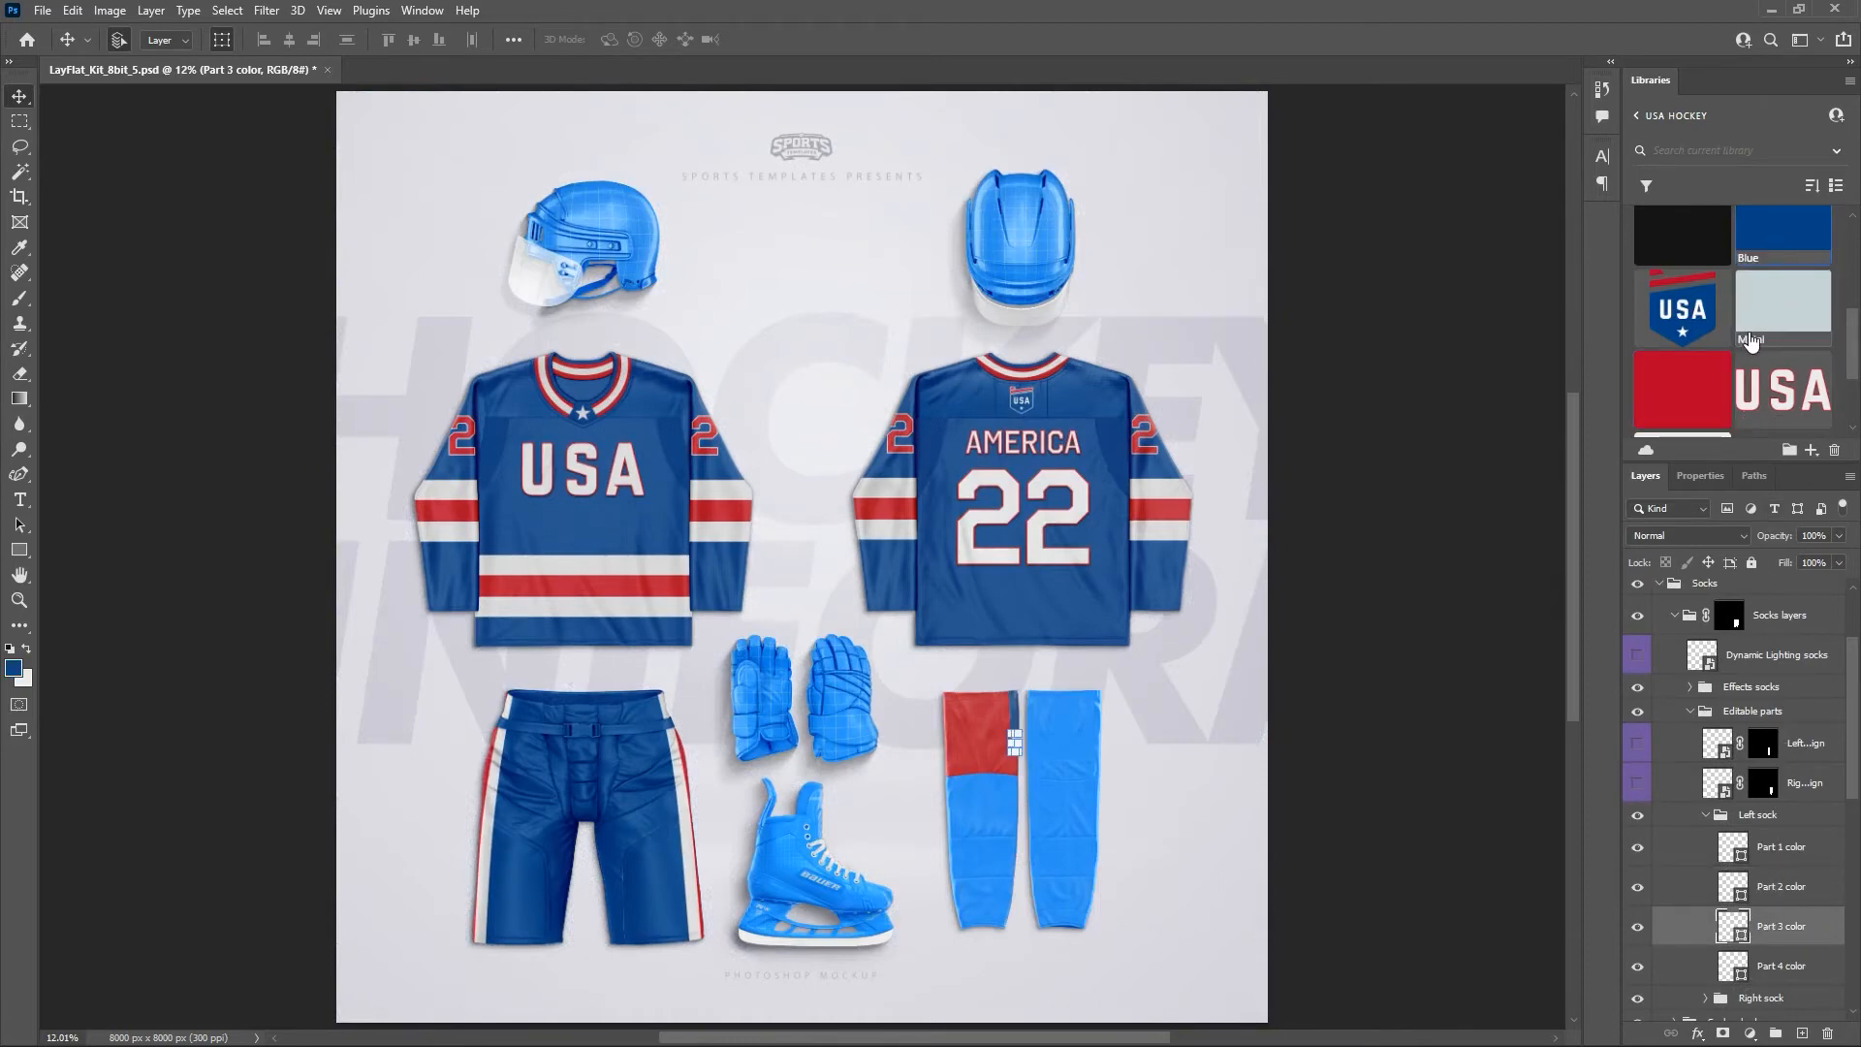
pyautogui.scroll(-2, 1677, 356)
pyautogui.click(1677, 357)
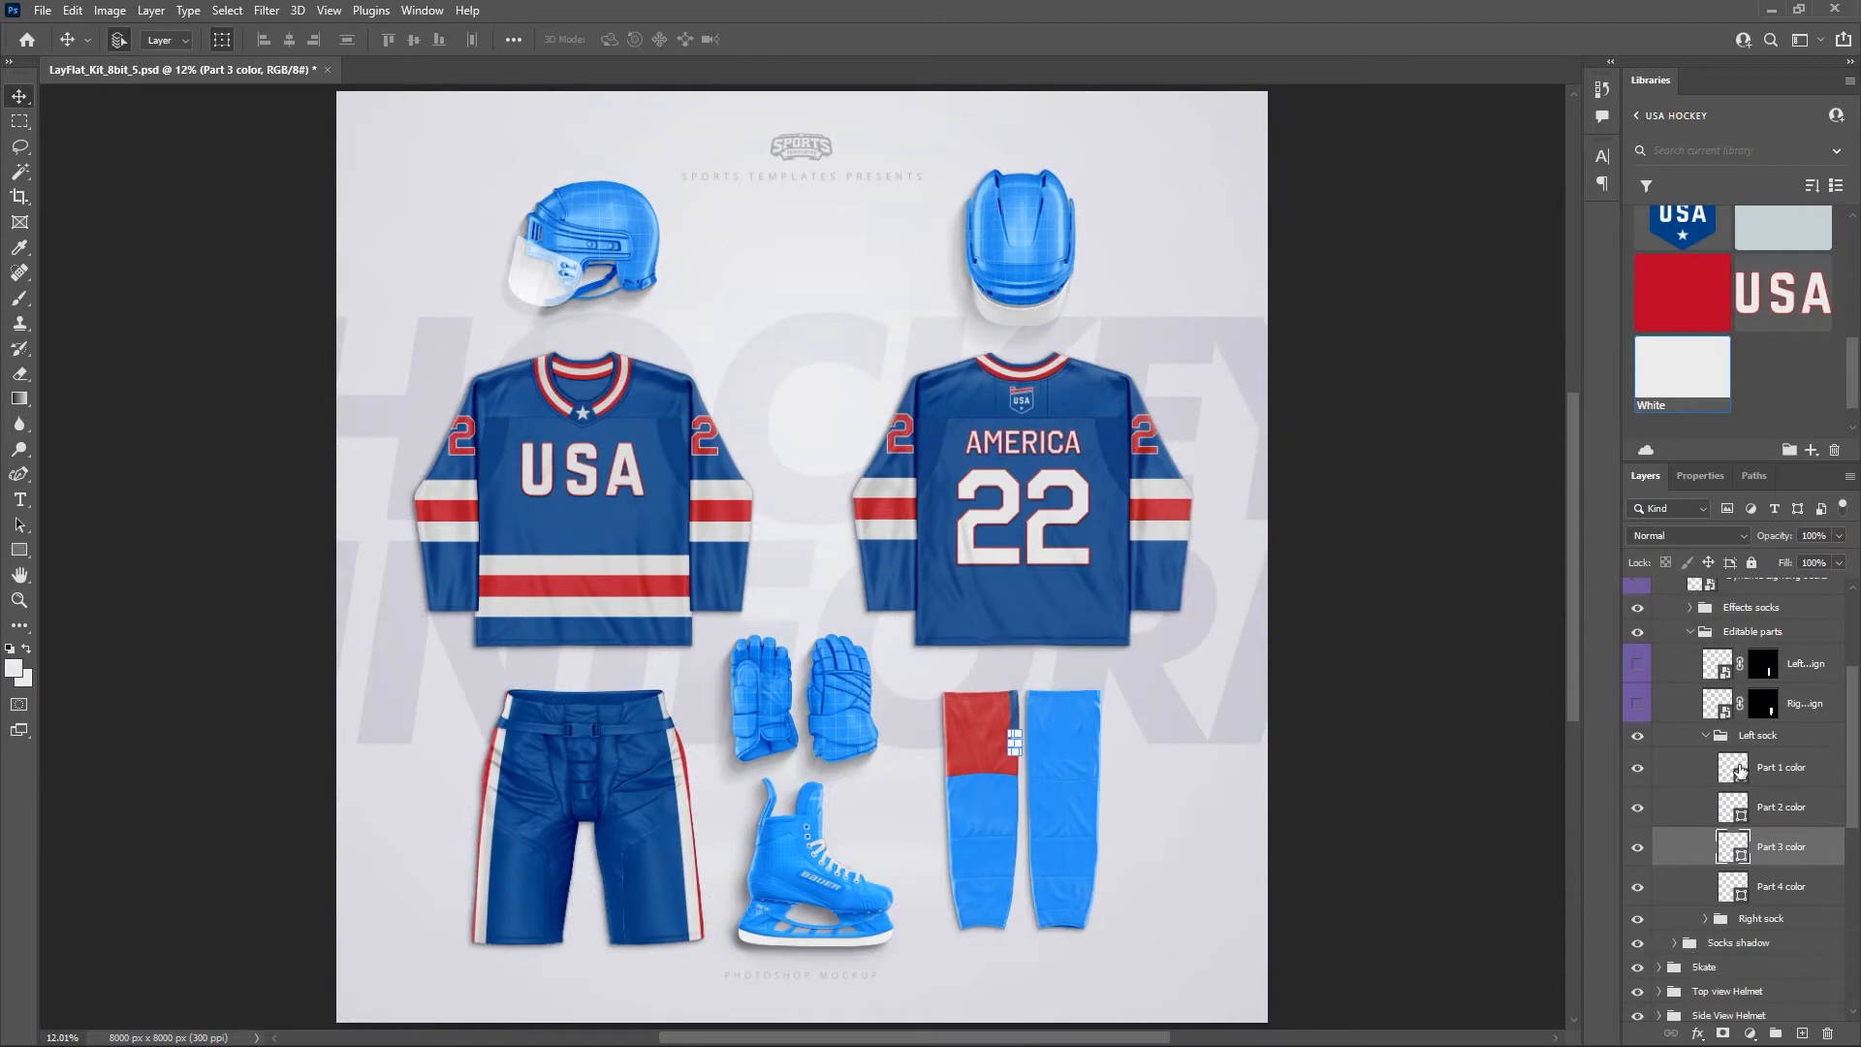
pyautogui.scroll(-2, 1745, 849)
pyautogui.click(1764, 900)
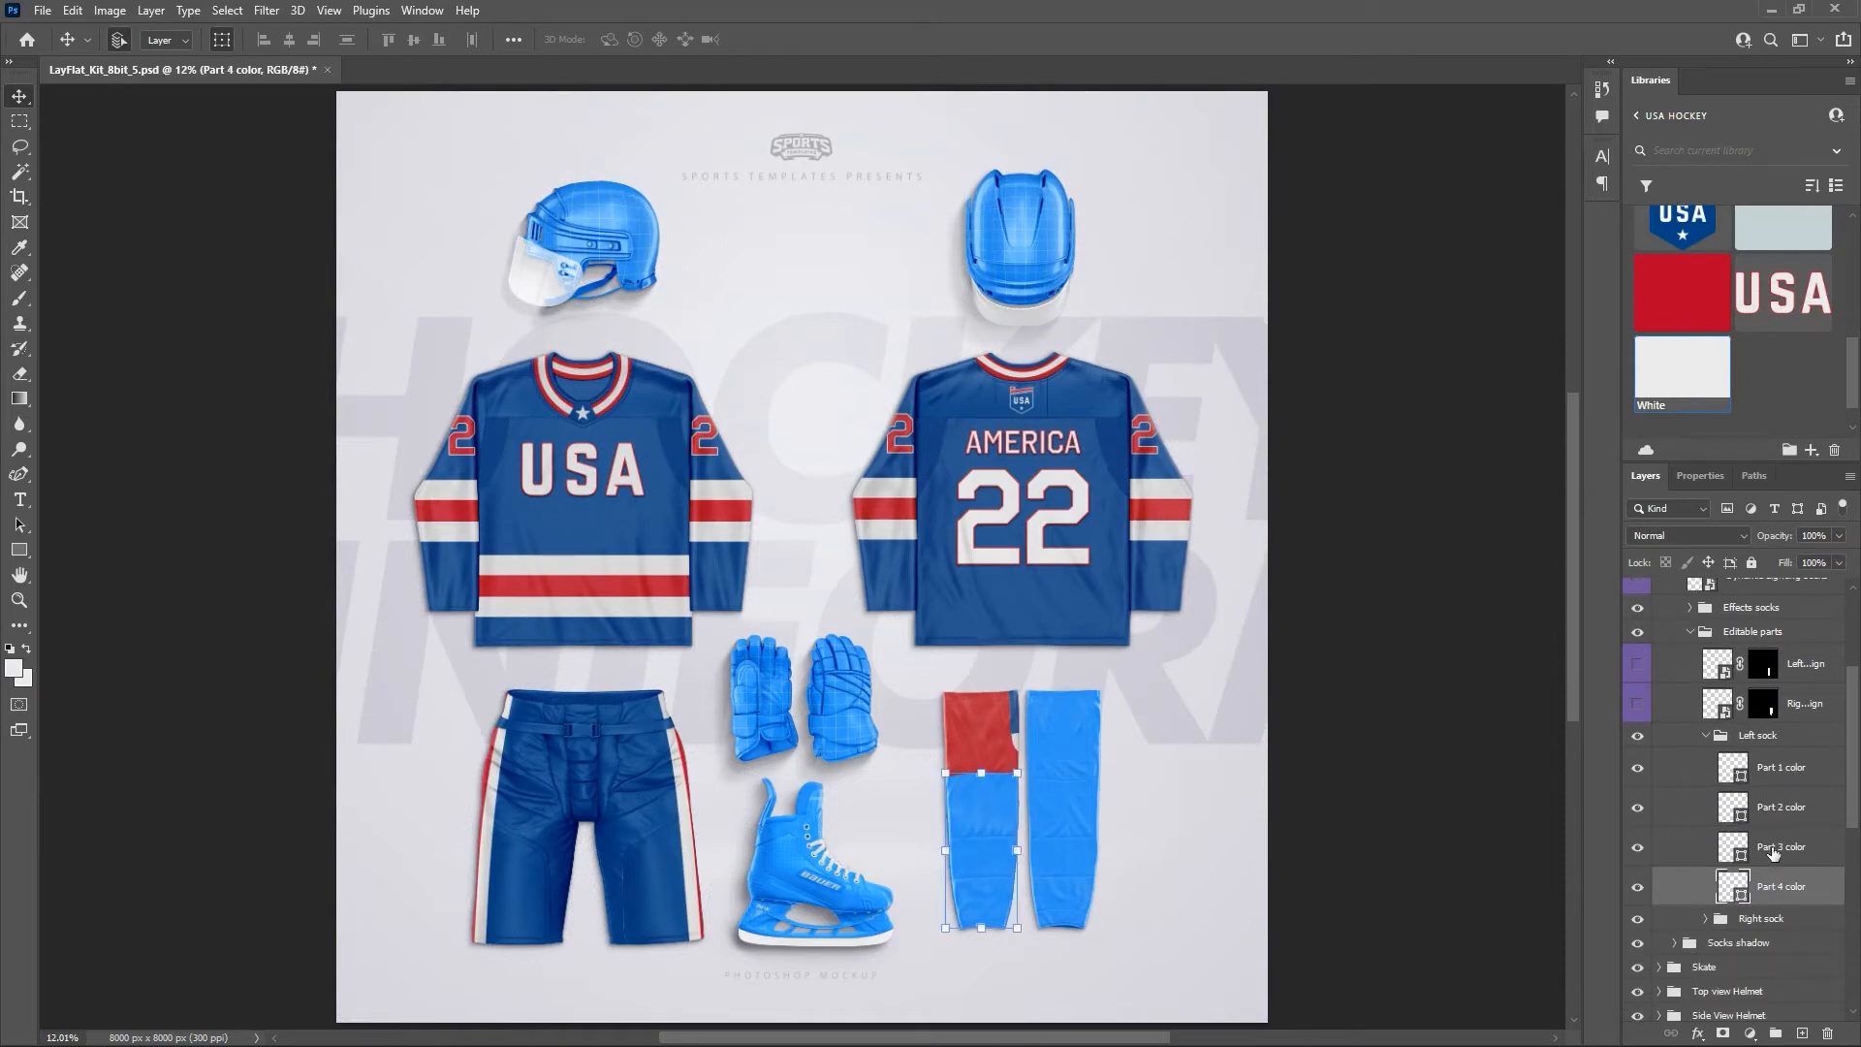
pyautogui.click(1688, 375)
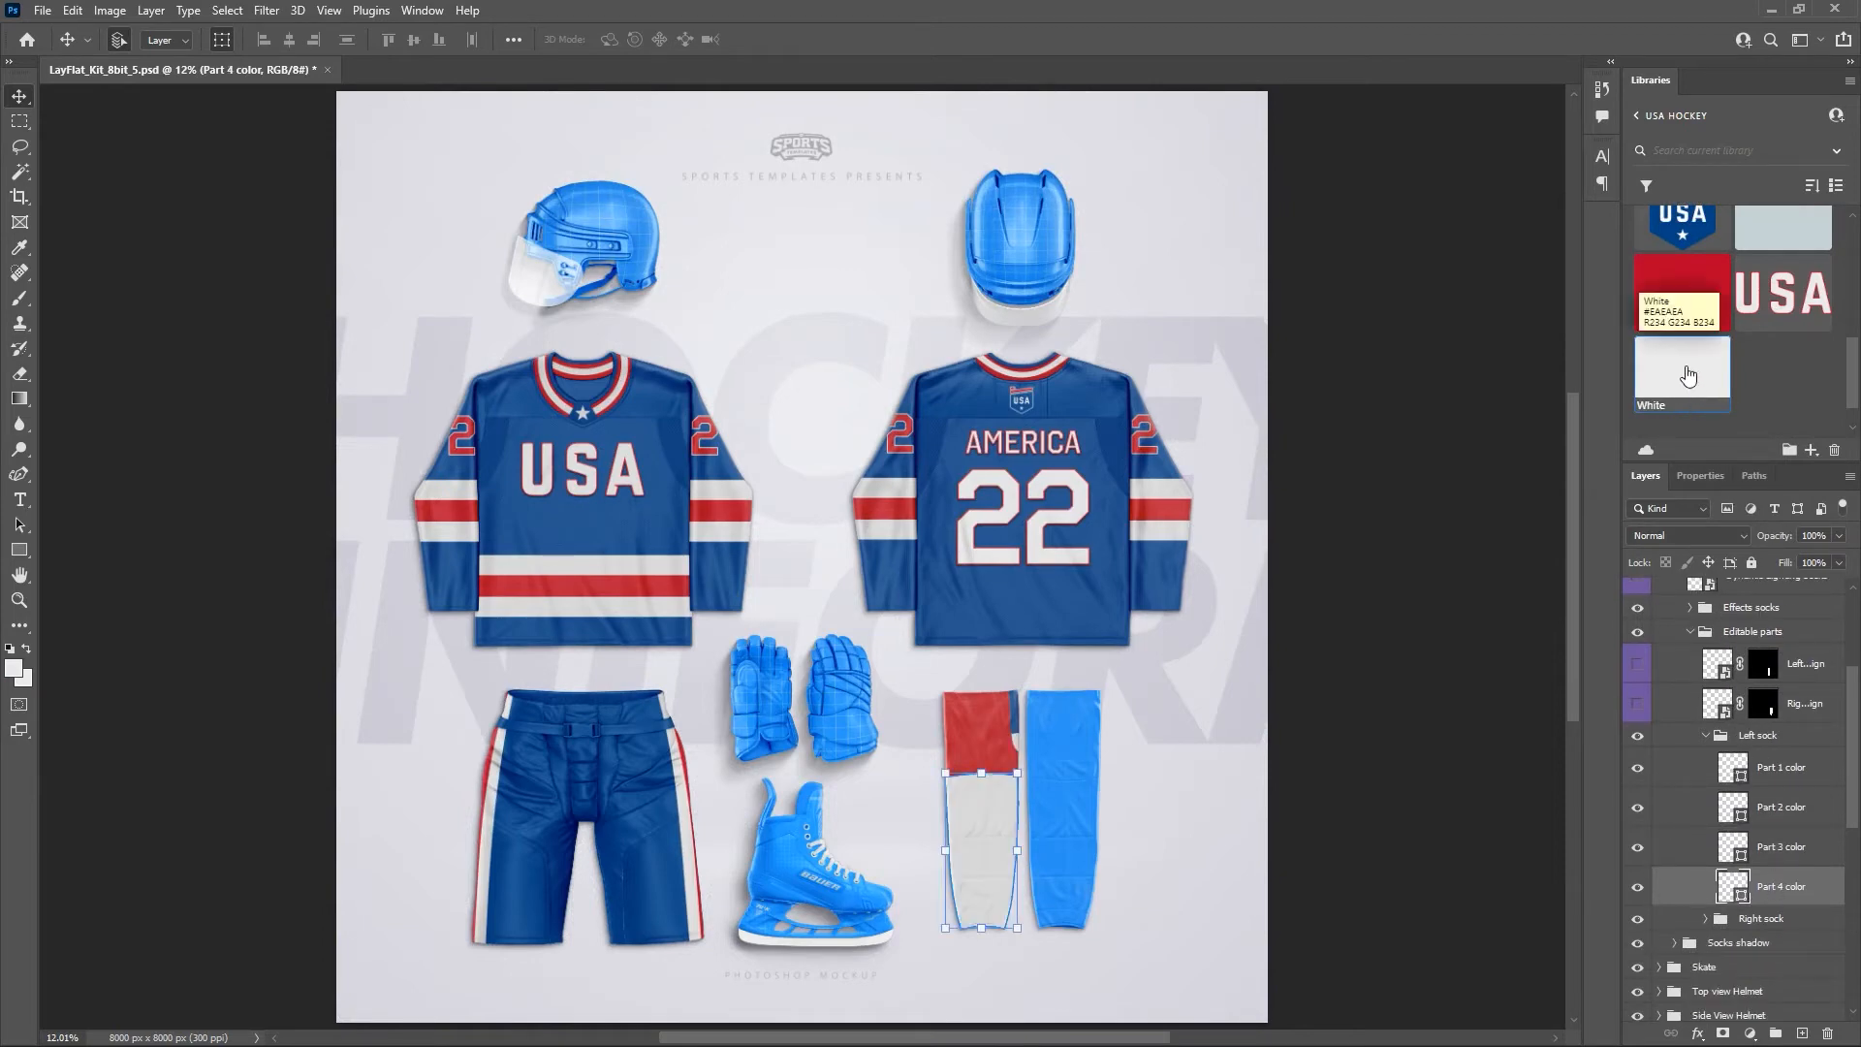
# Expand the Right sock group and fill its Part 1 color with the library's Blue and Part 2 color with White.
pyautogui.click(1705, 919)
pyautogui.scroll(-3, 1754, 832)
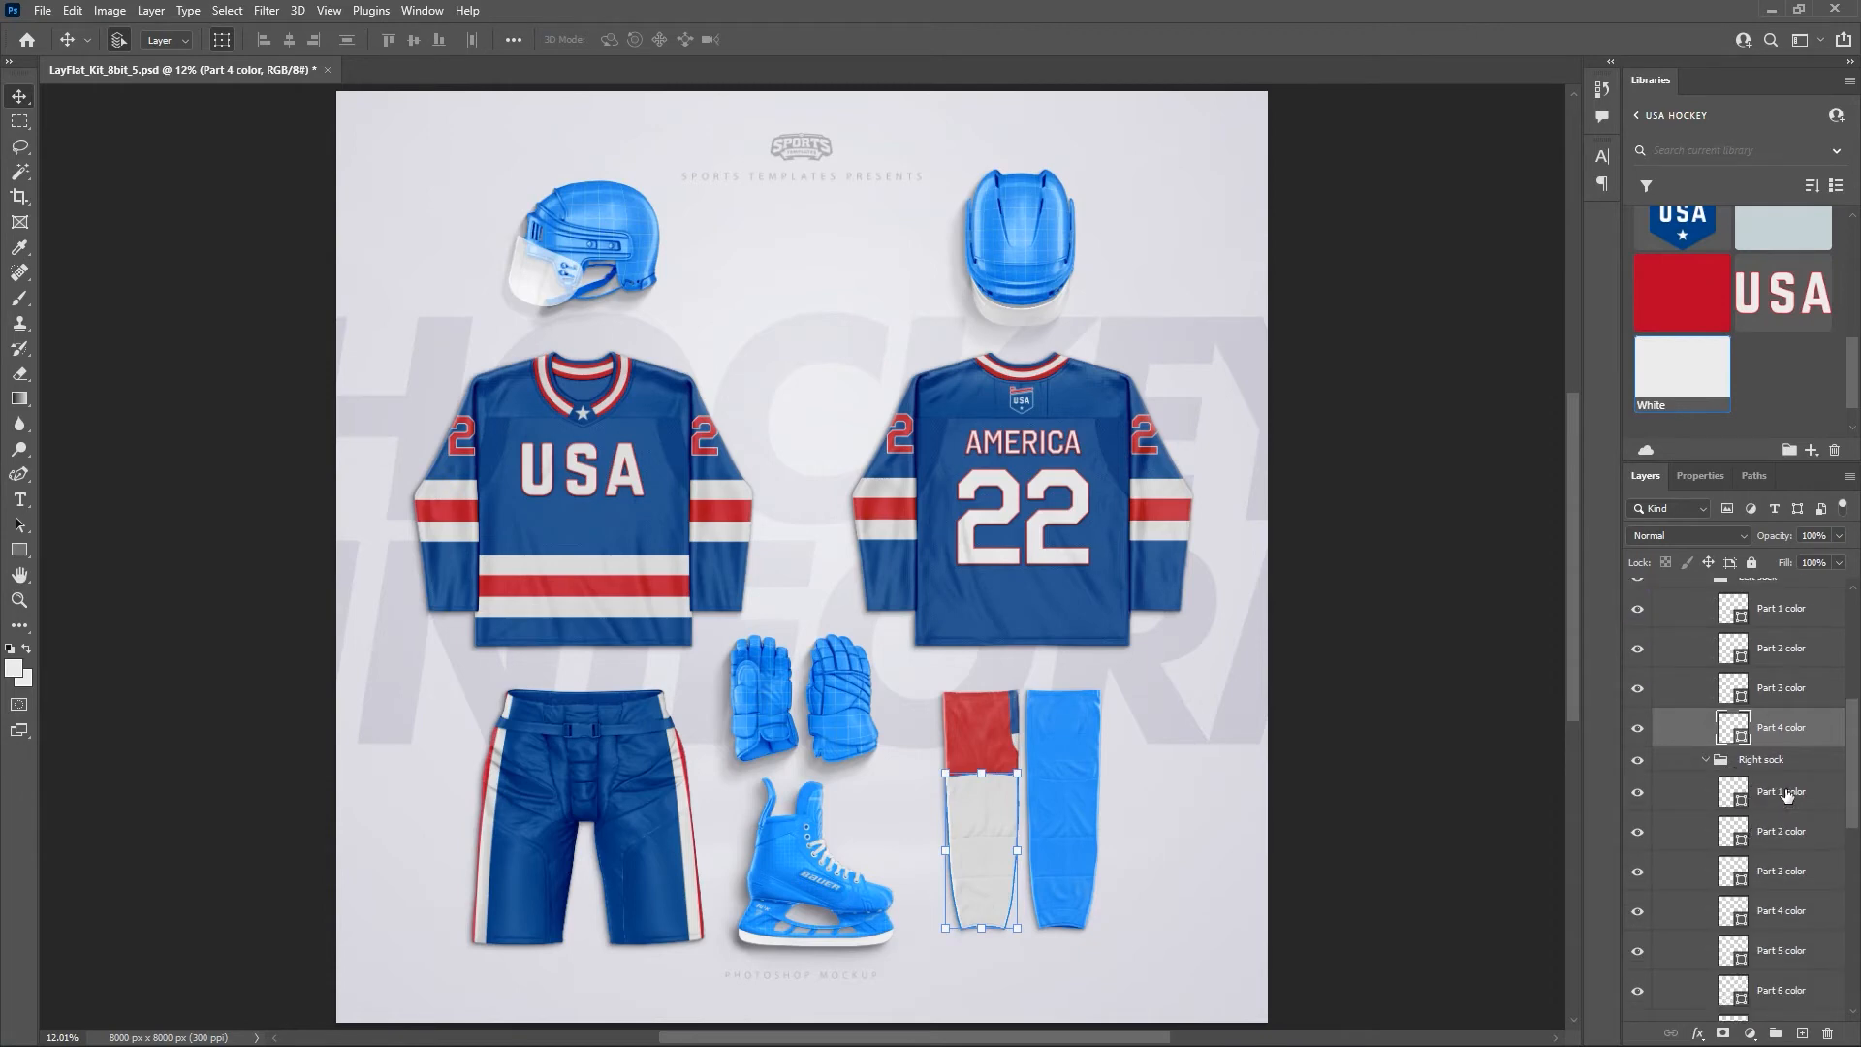
pyautogui.scroll(-2, 1788, 794)
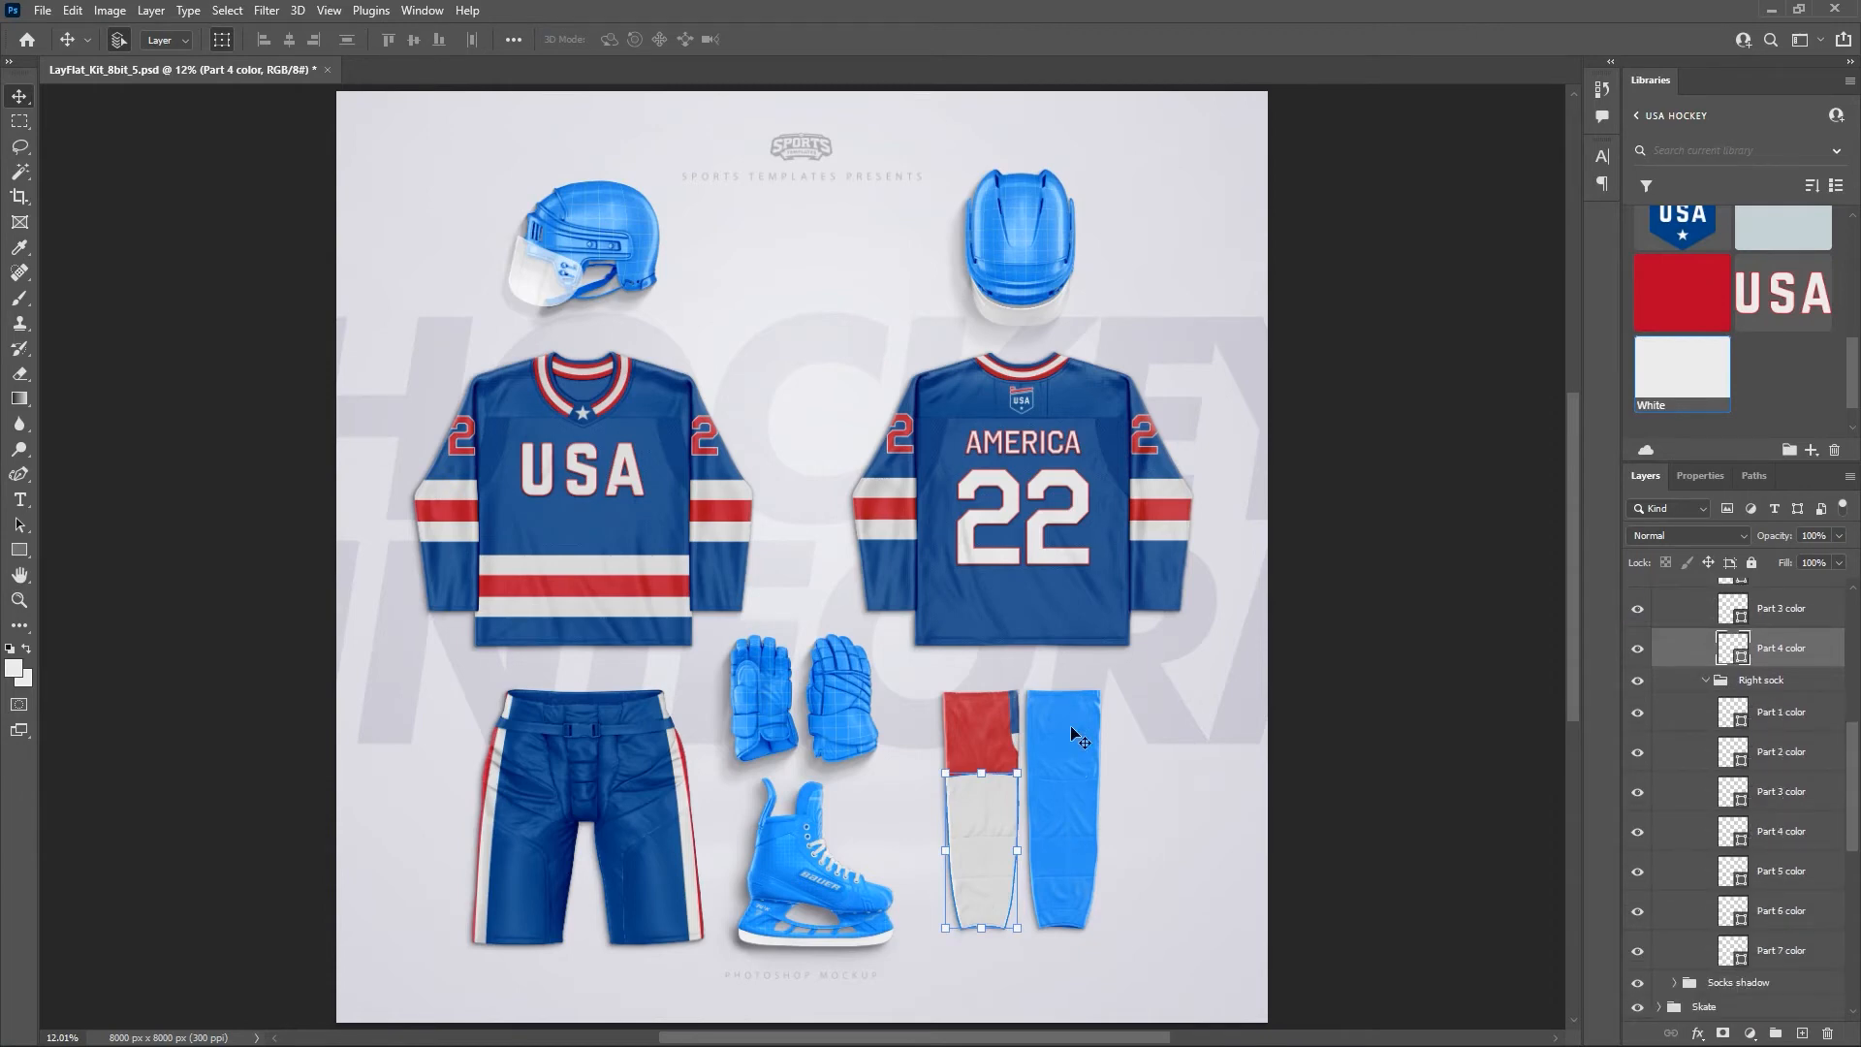
pyautogui.click(1784, 714)
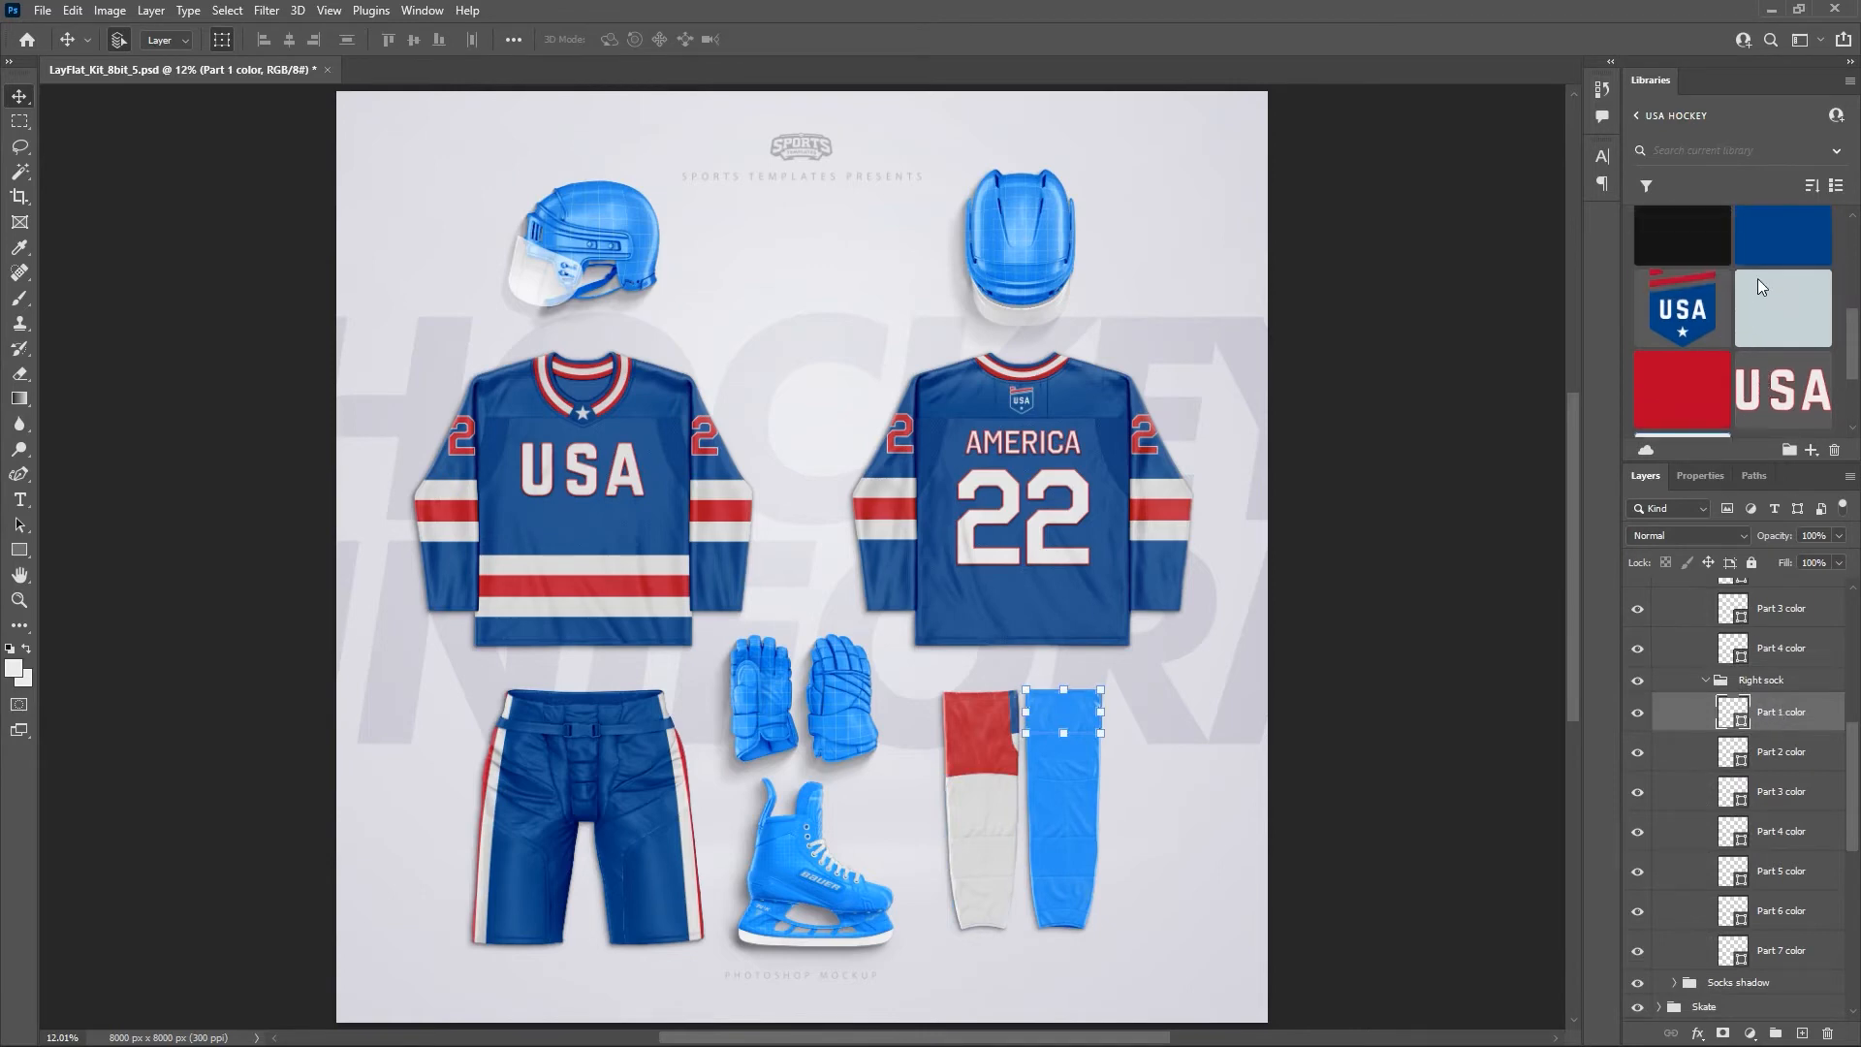
pyautogui.scroll(2, 1762, 291)
pyautogui.click(1763, 249)
pyautogui.click(1766, 761)
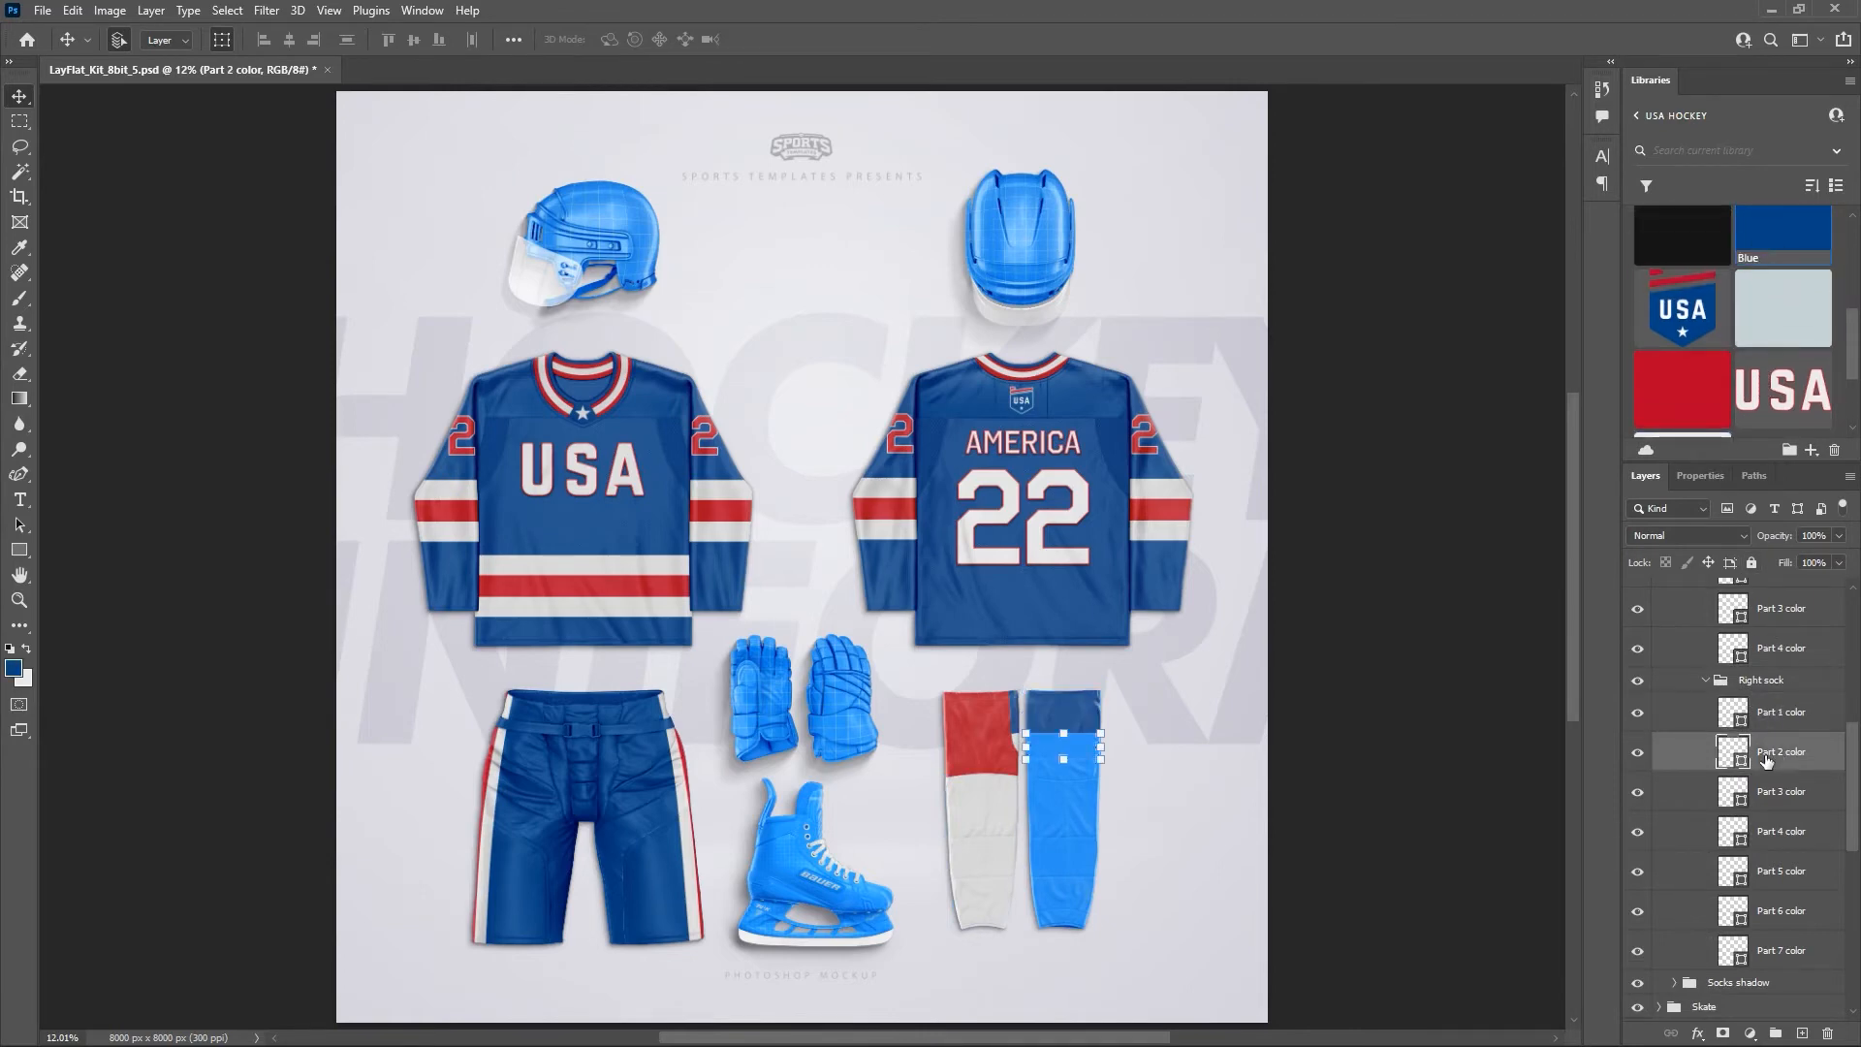
pyautogui.scroll(-2, 1696, 387)
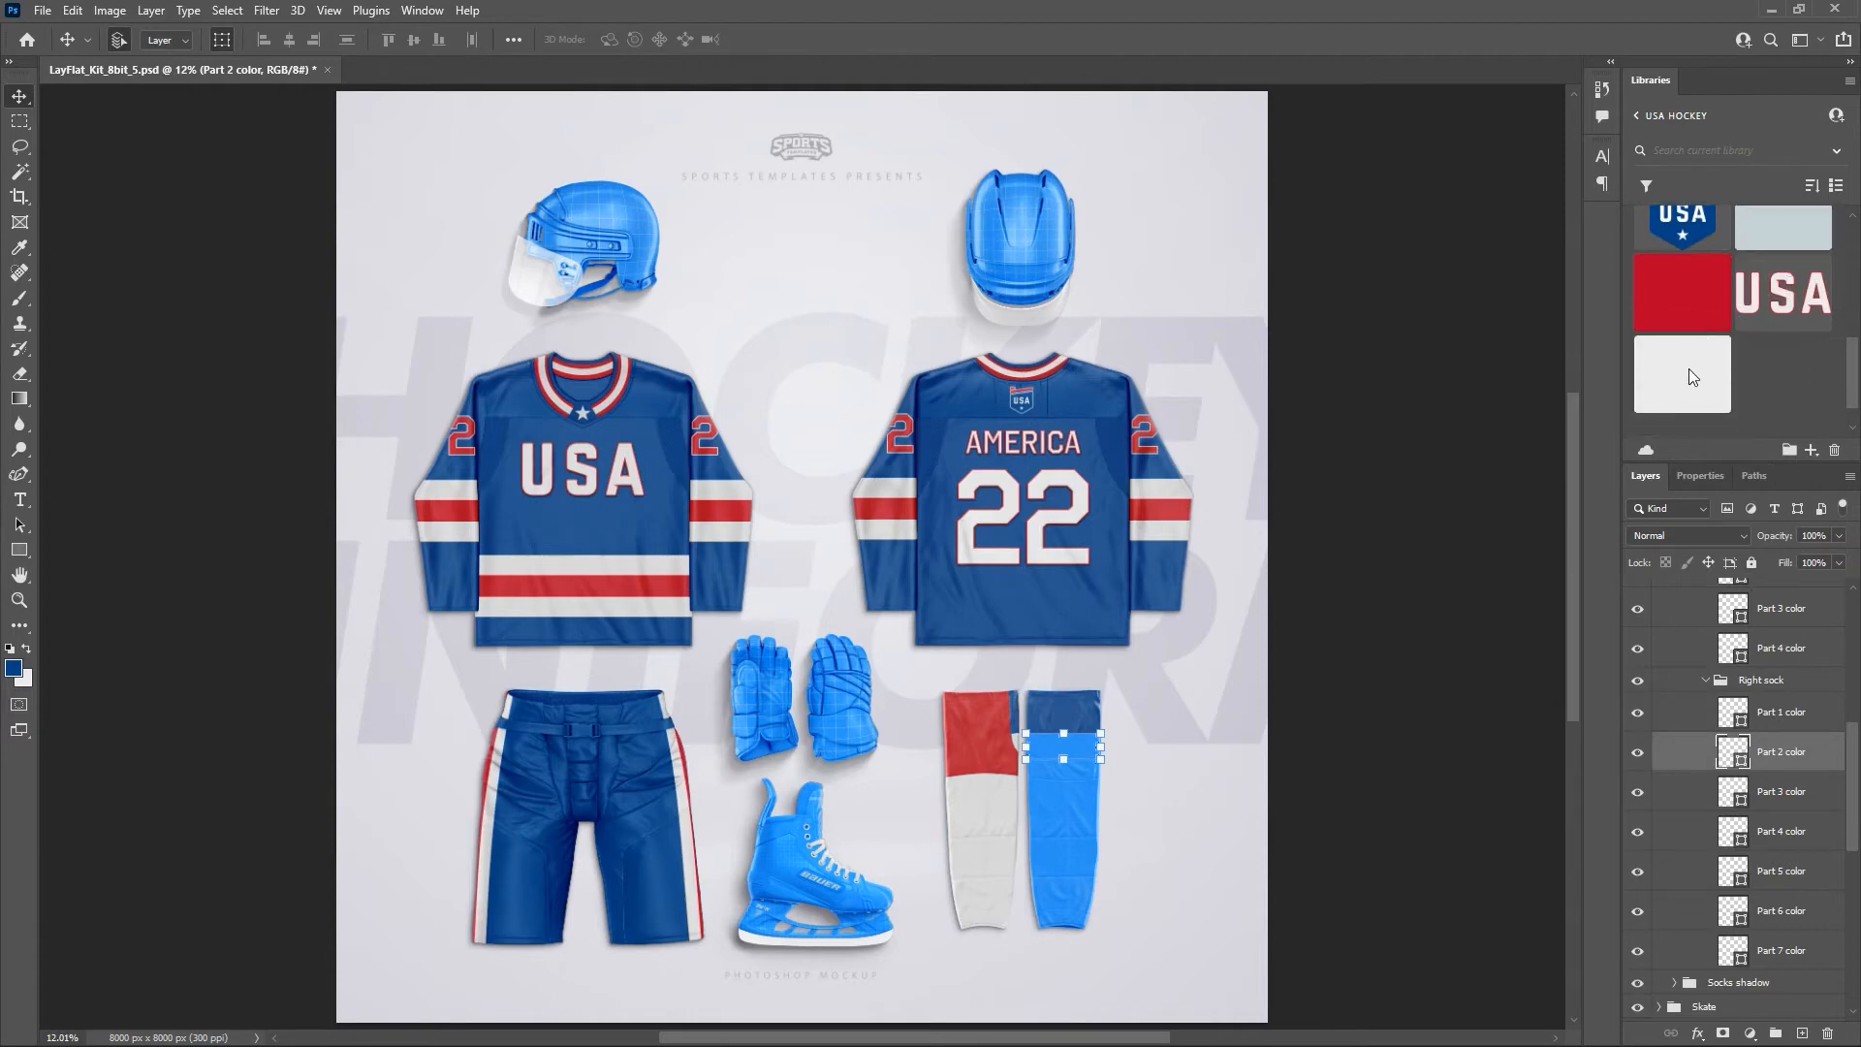
pyautogui.click(1674, 351)
# Fill the right sock's Part 3 color and Part 4 color with the library's Red.
pyautogui.click(1778, 805)
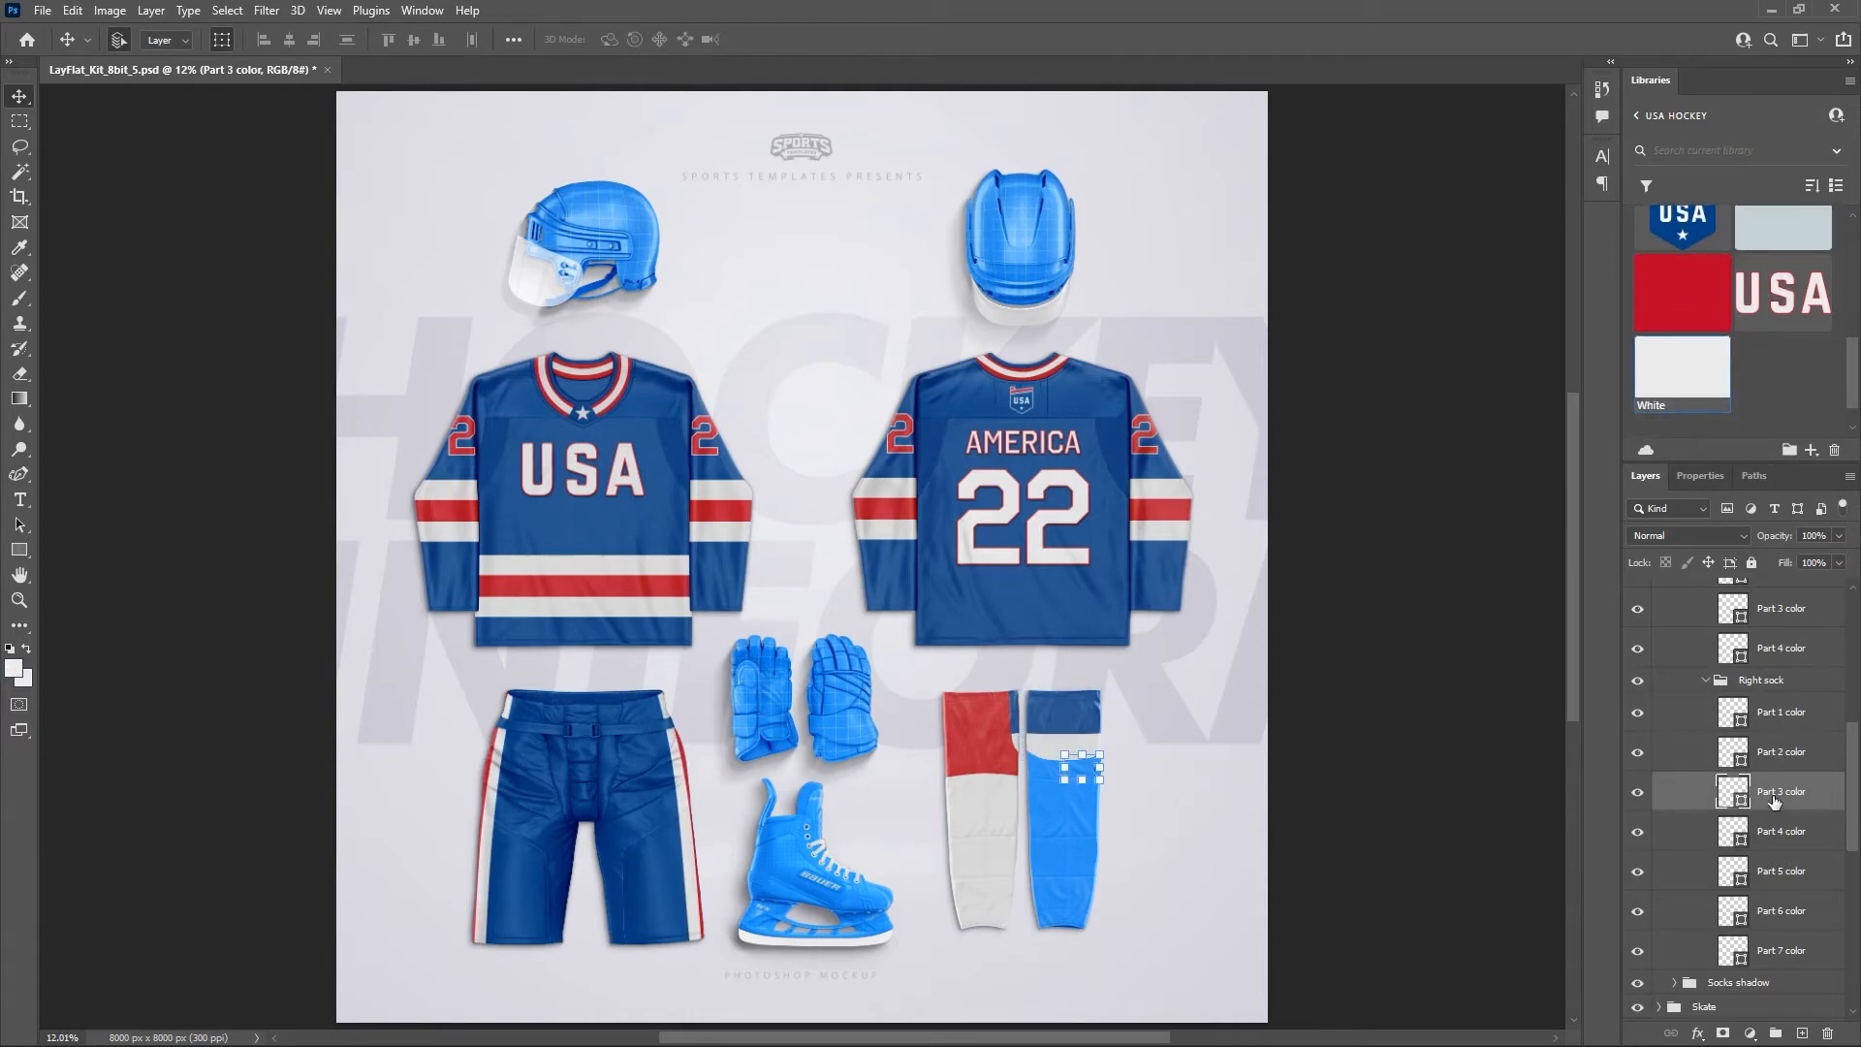
pyautogui.click(1682, 291)
pyautogui.click(1770, 833)
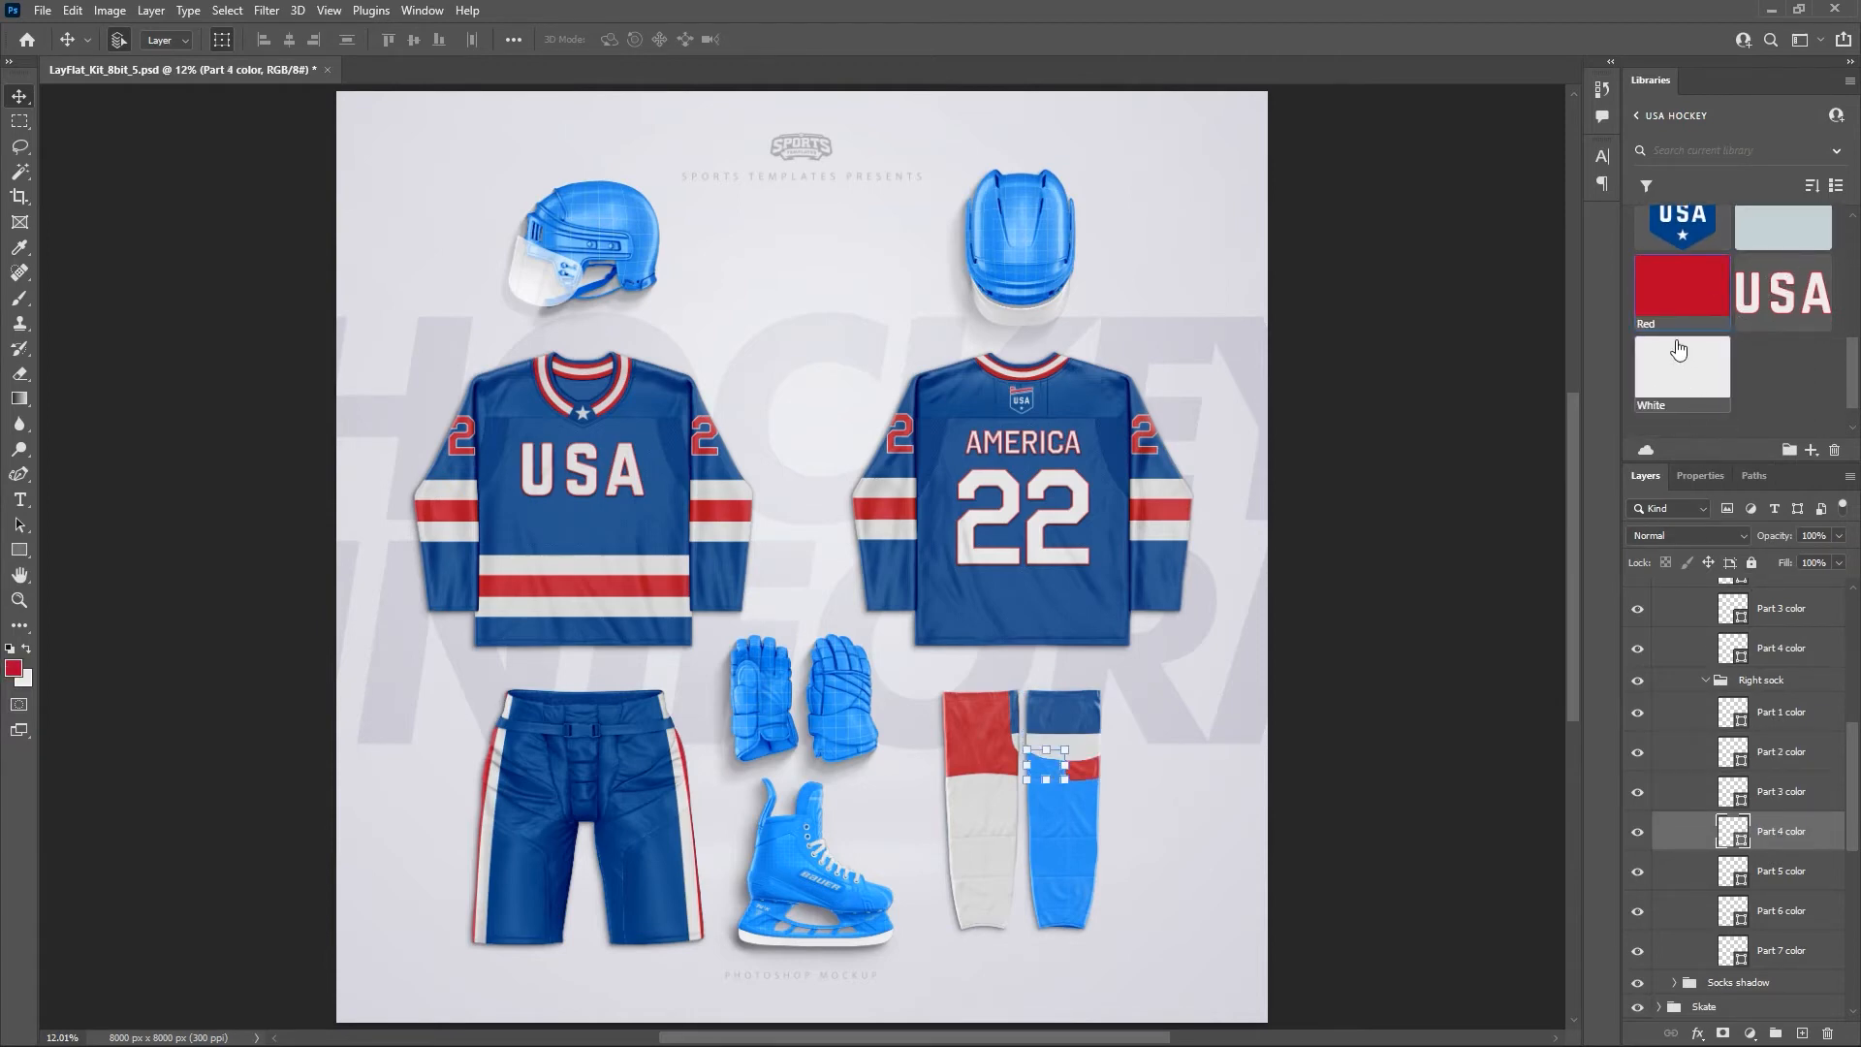
pyautogui.click(1667, 296)
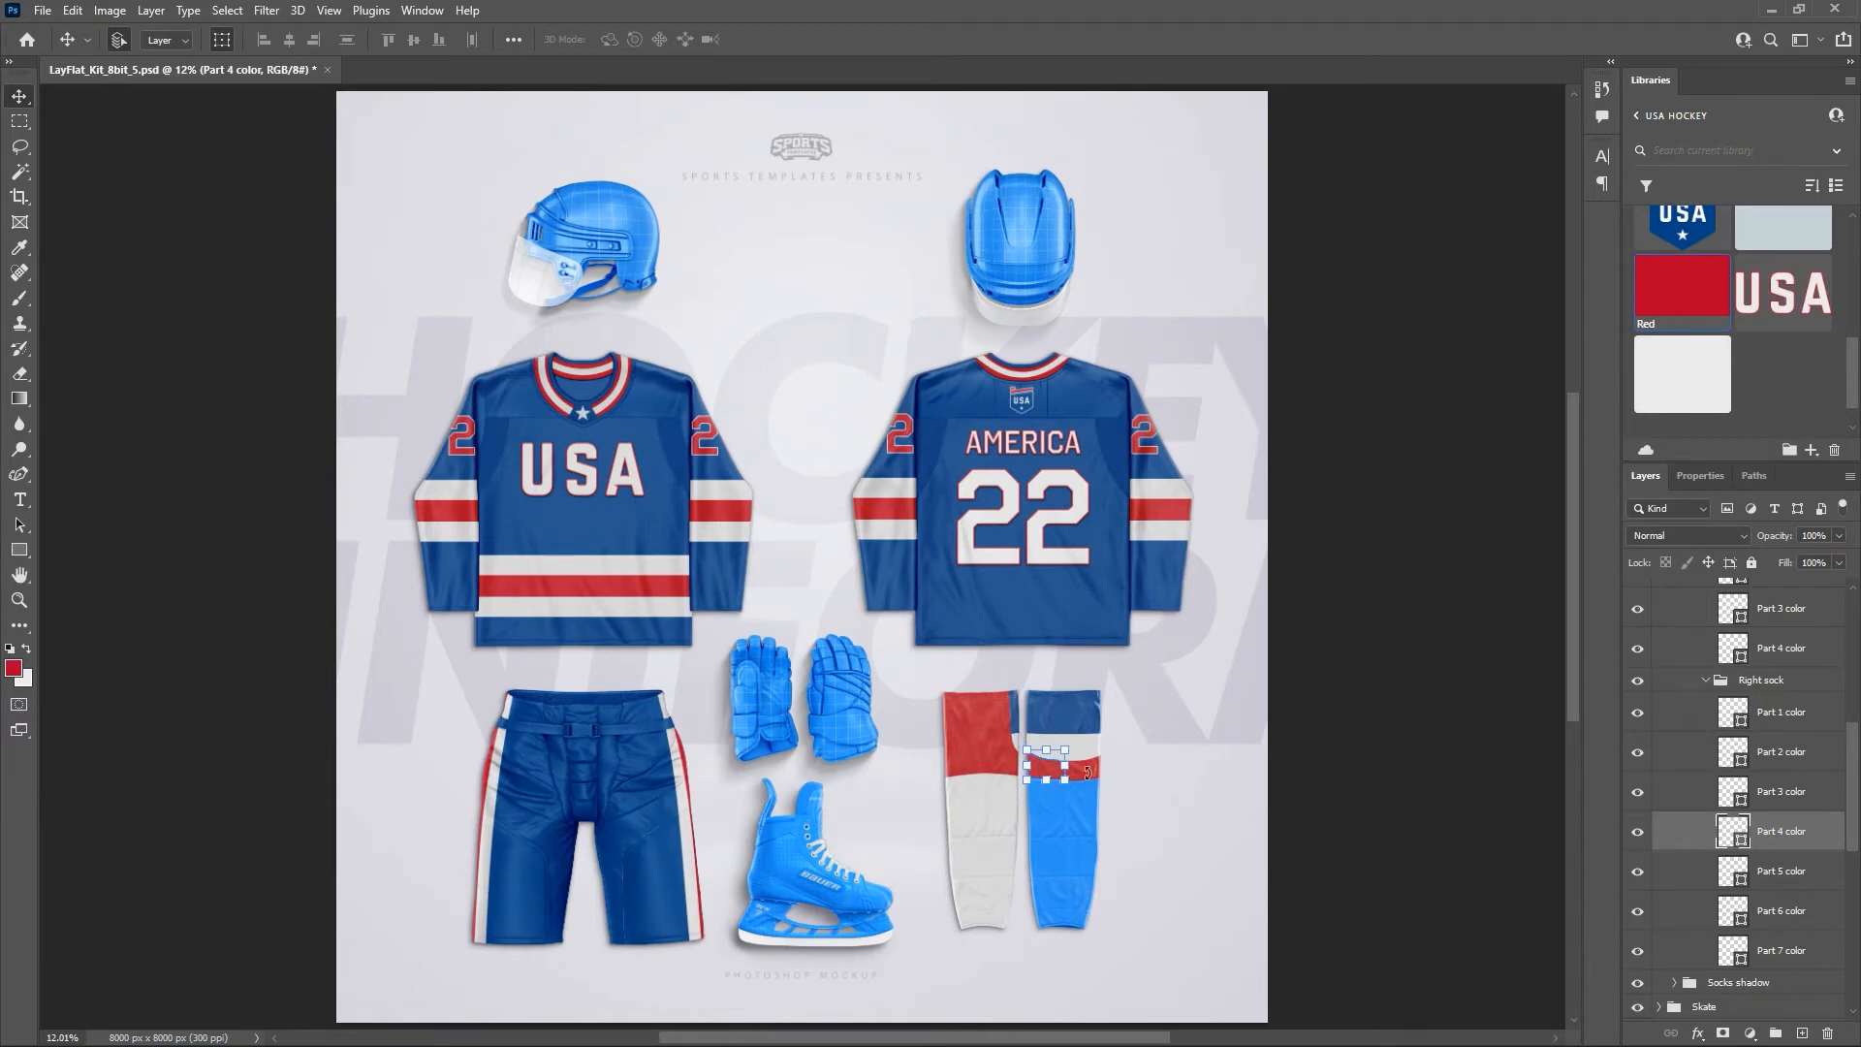
# Fill the right sock's Part 5, Part 6 and Part 7 colors with the library's White.
pyautogui.scroll(-1, 1773, 759)
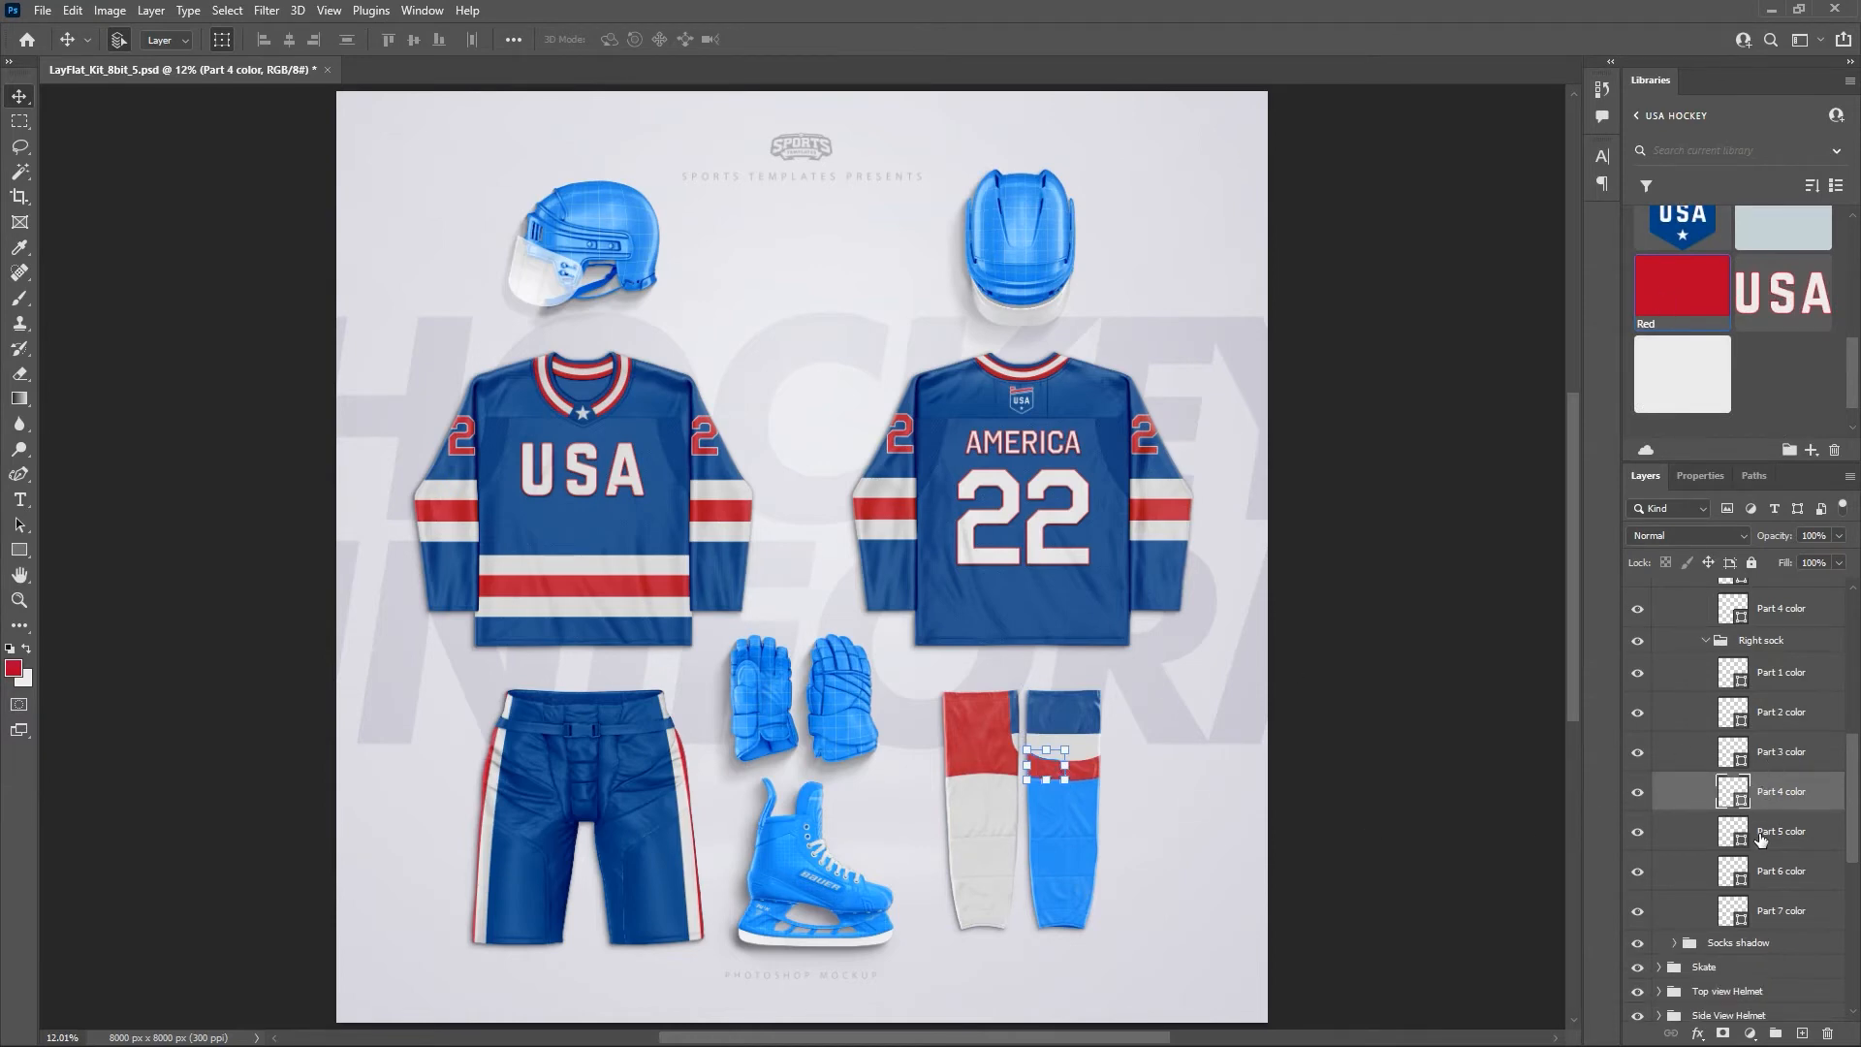
pyautogui.click(1760, 835)
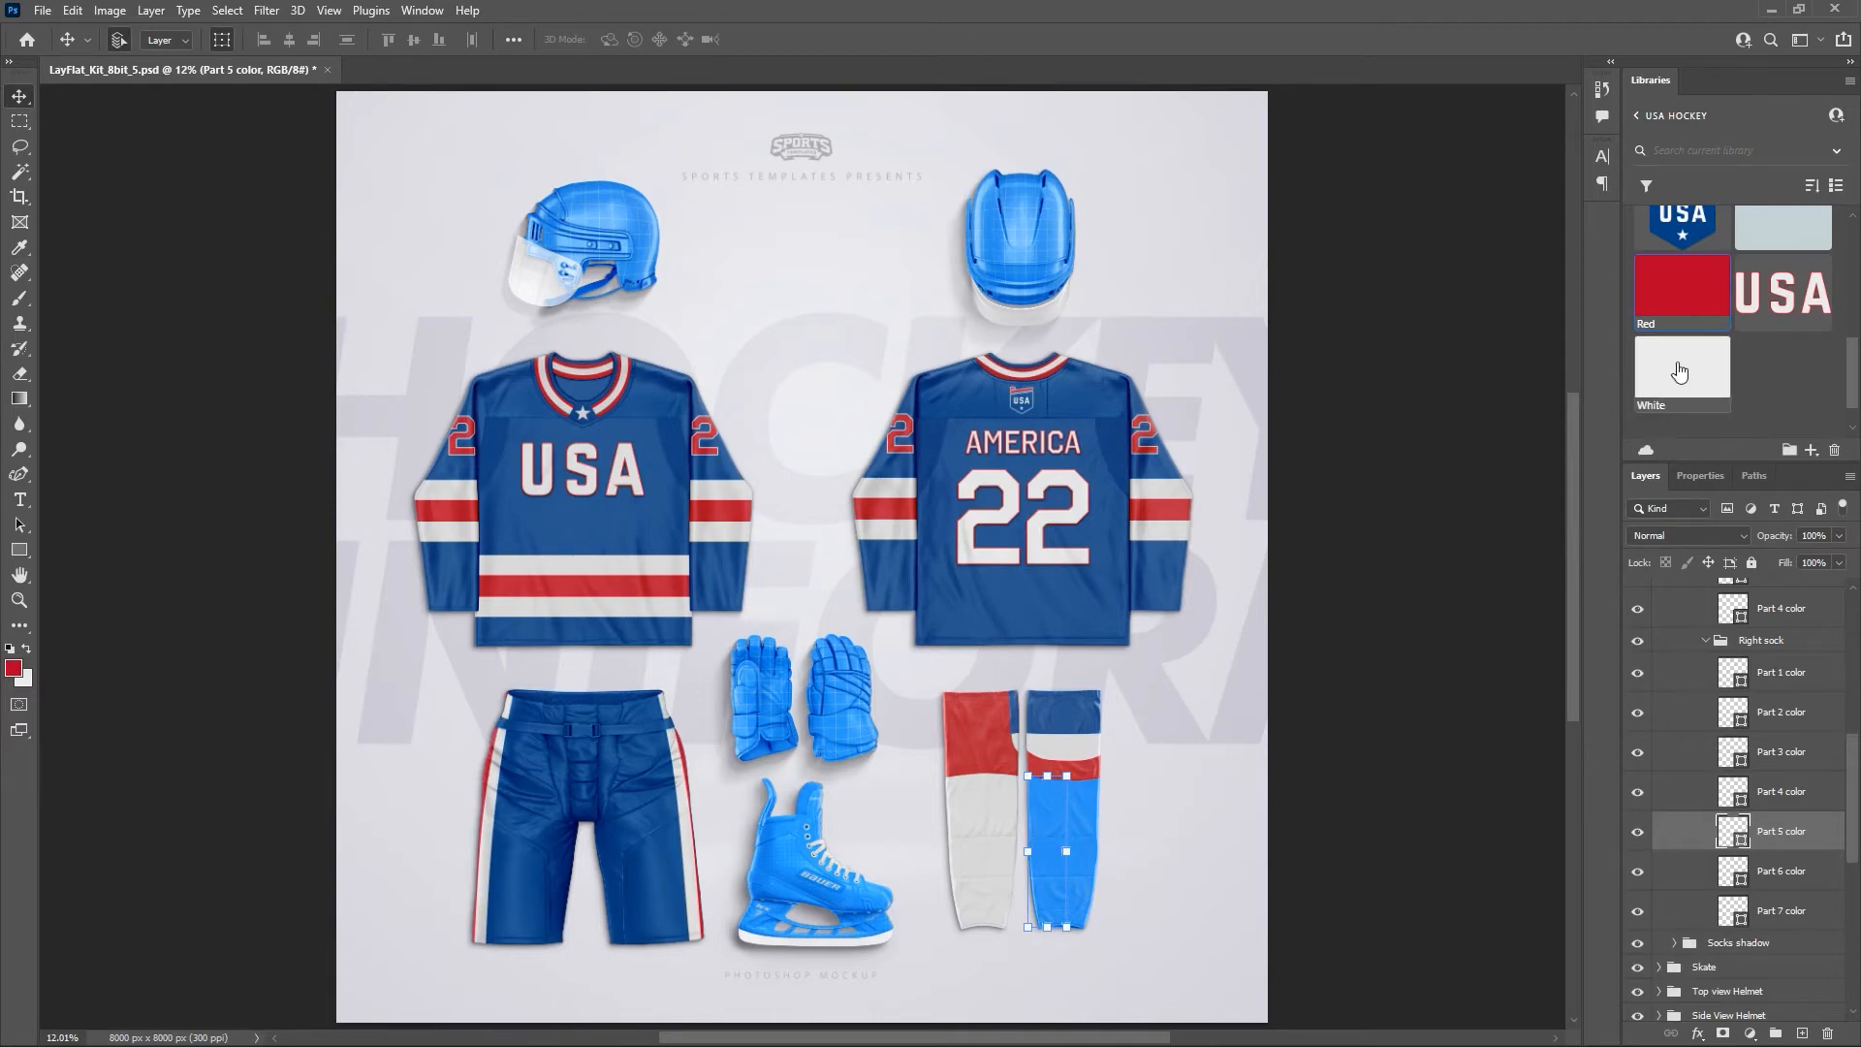
pyautogui.click(1679, 373)
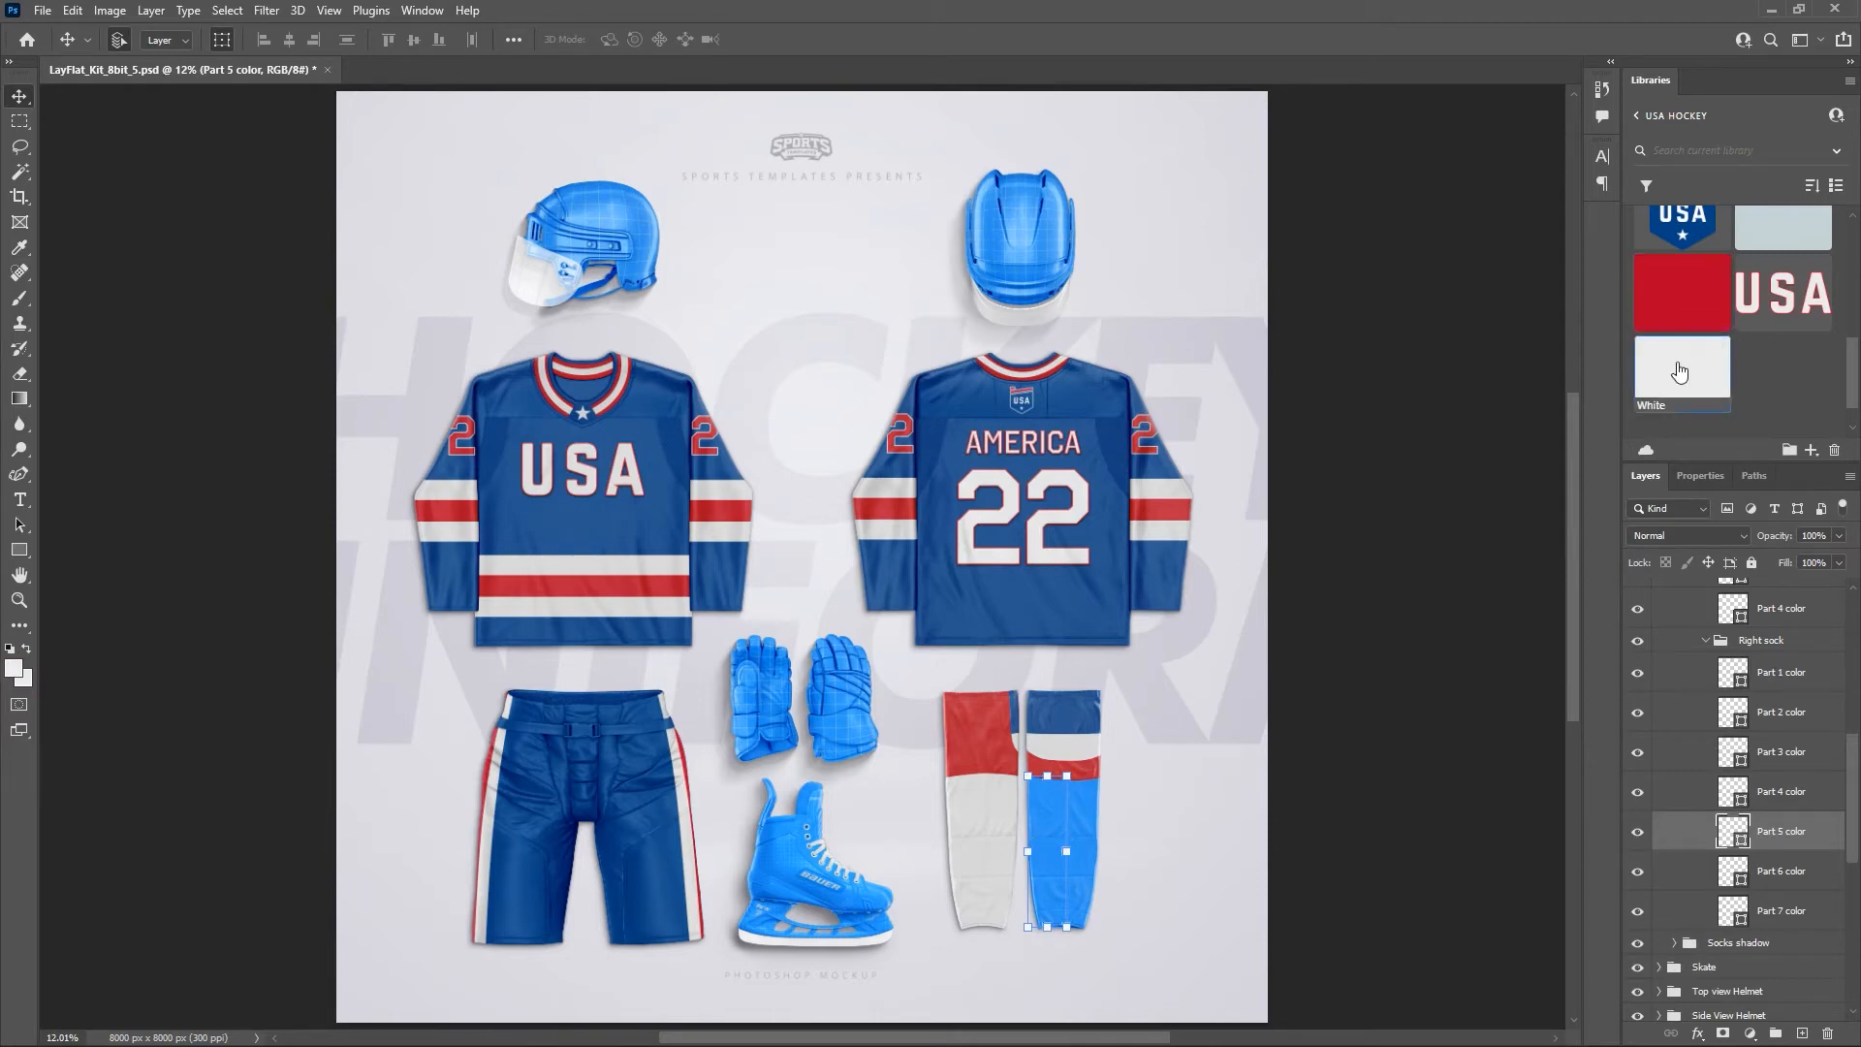
pyautogui.click(1785, 876)
pyautogui.click(1686, 376)
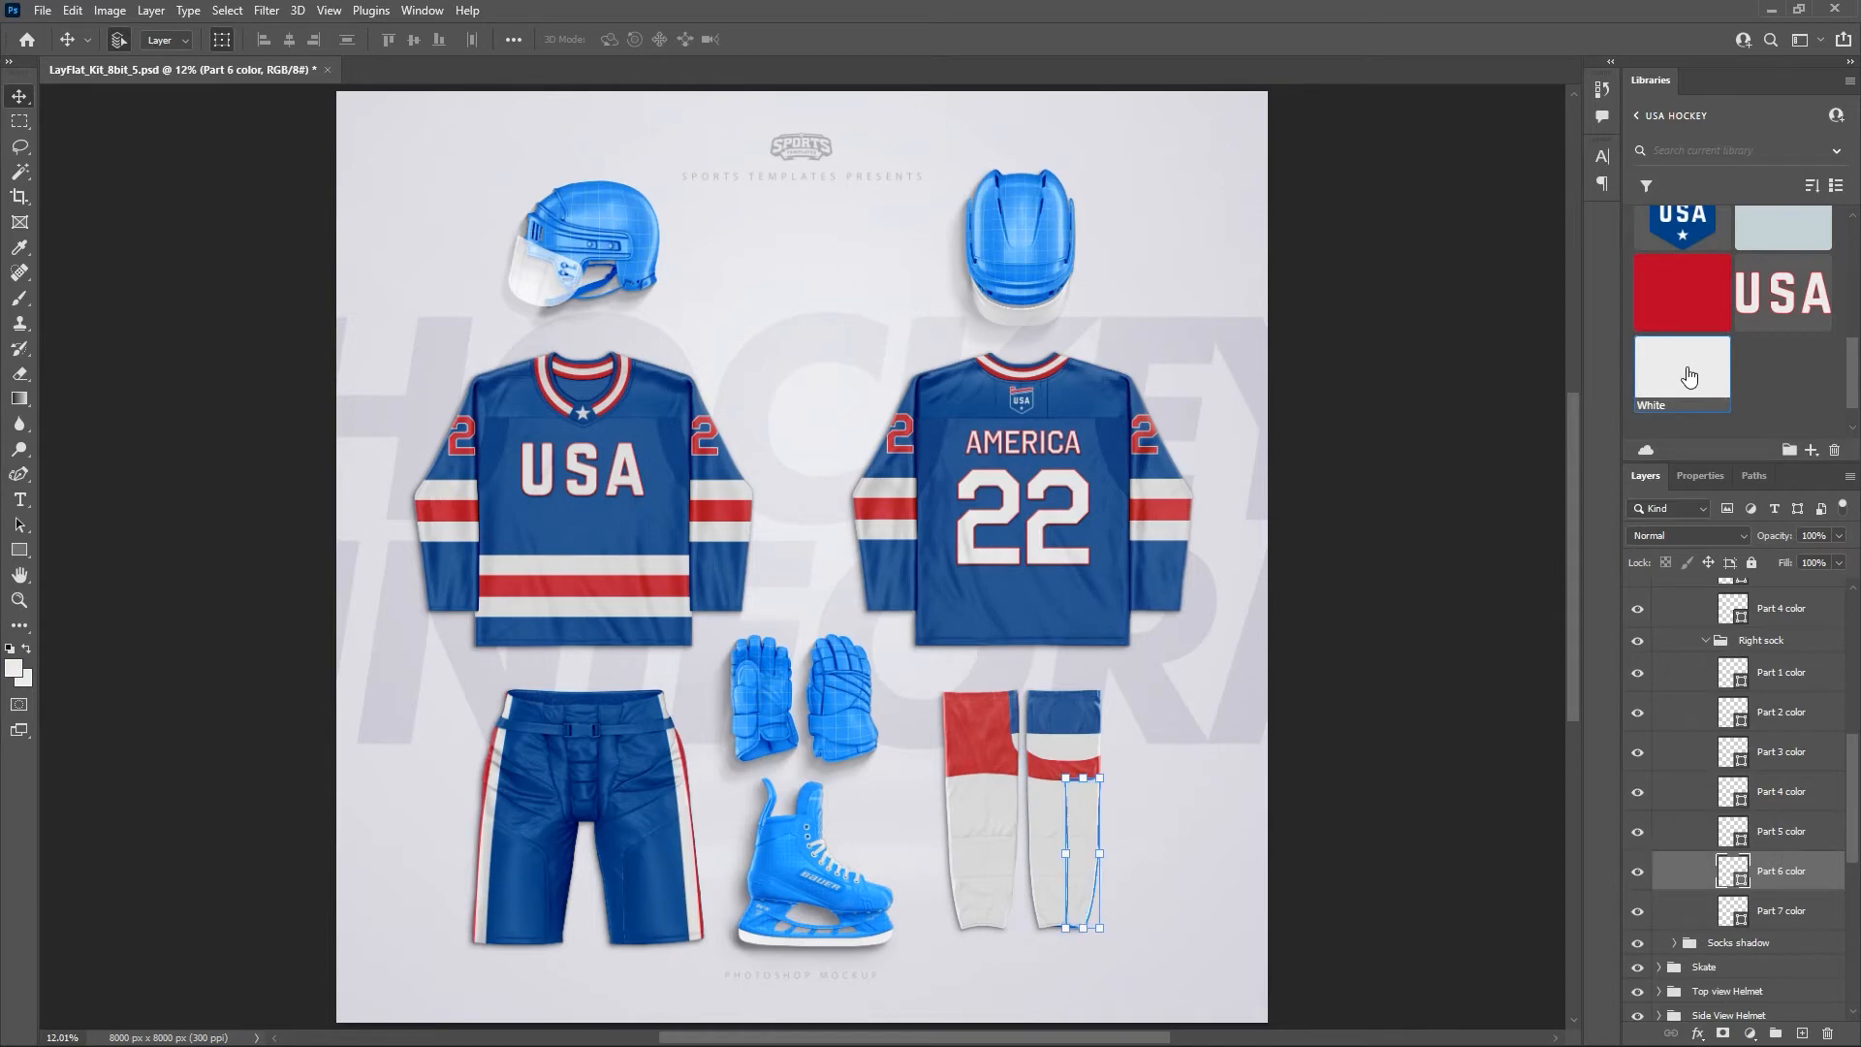
pyautogui.click(1800, 917)
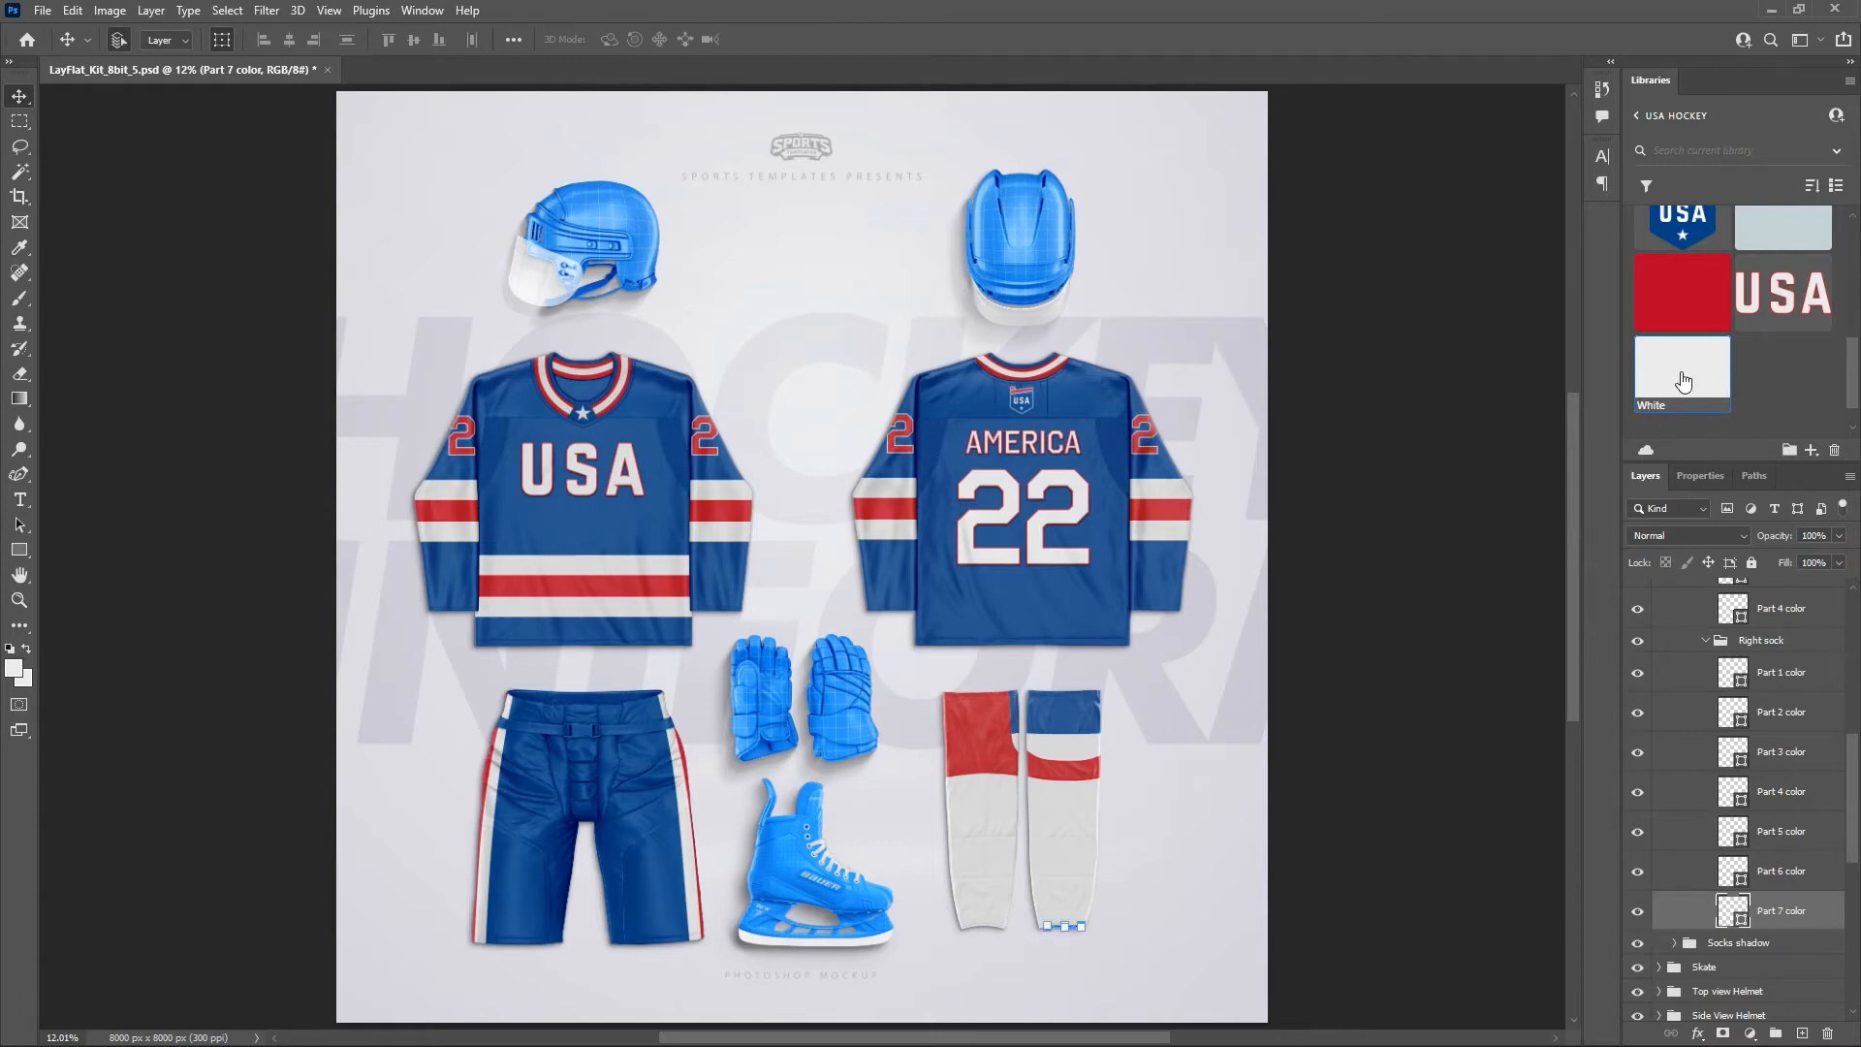
# Deselect the sock layer and collapse the Socks group.
pyautogui.click(1418, 580)
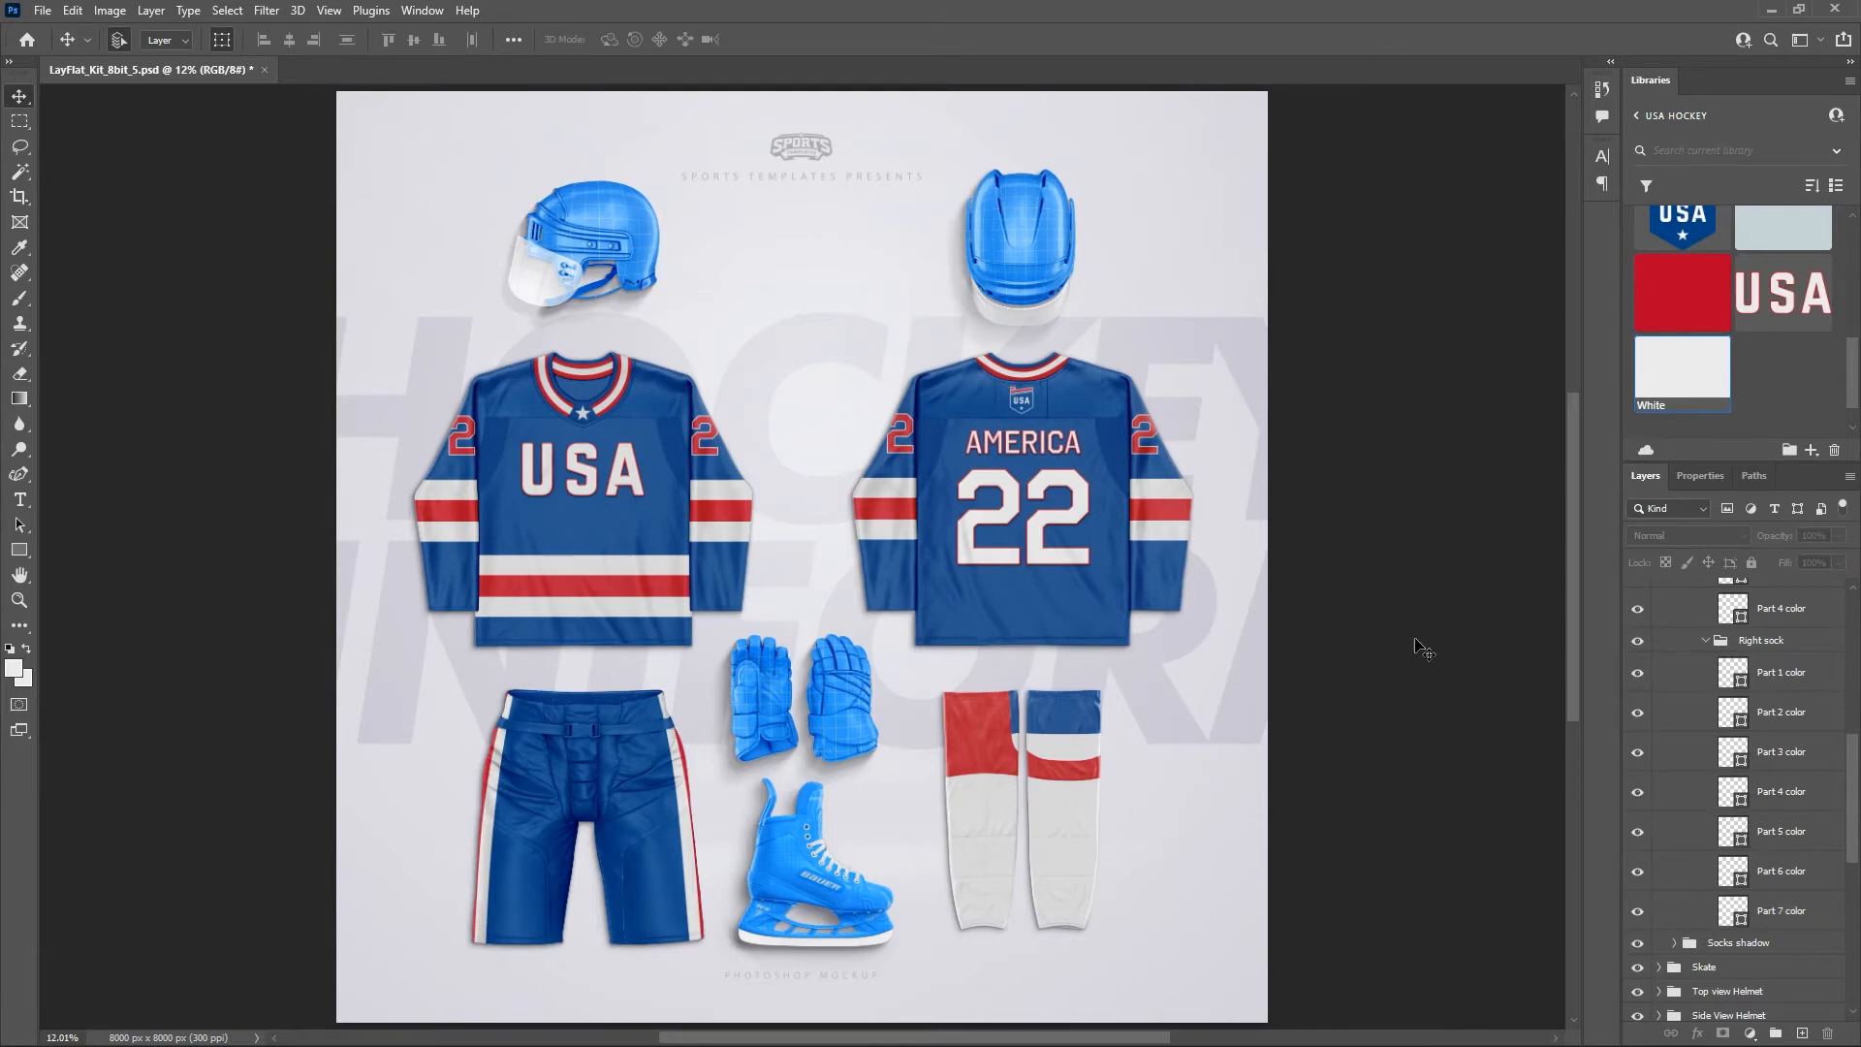
pyautogui.scroll(2, 1725, 716)
pyautogui.scroll(8, 1716, 719)
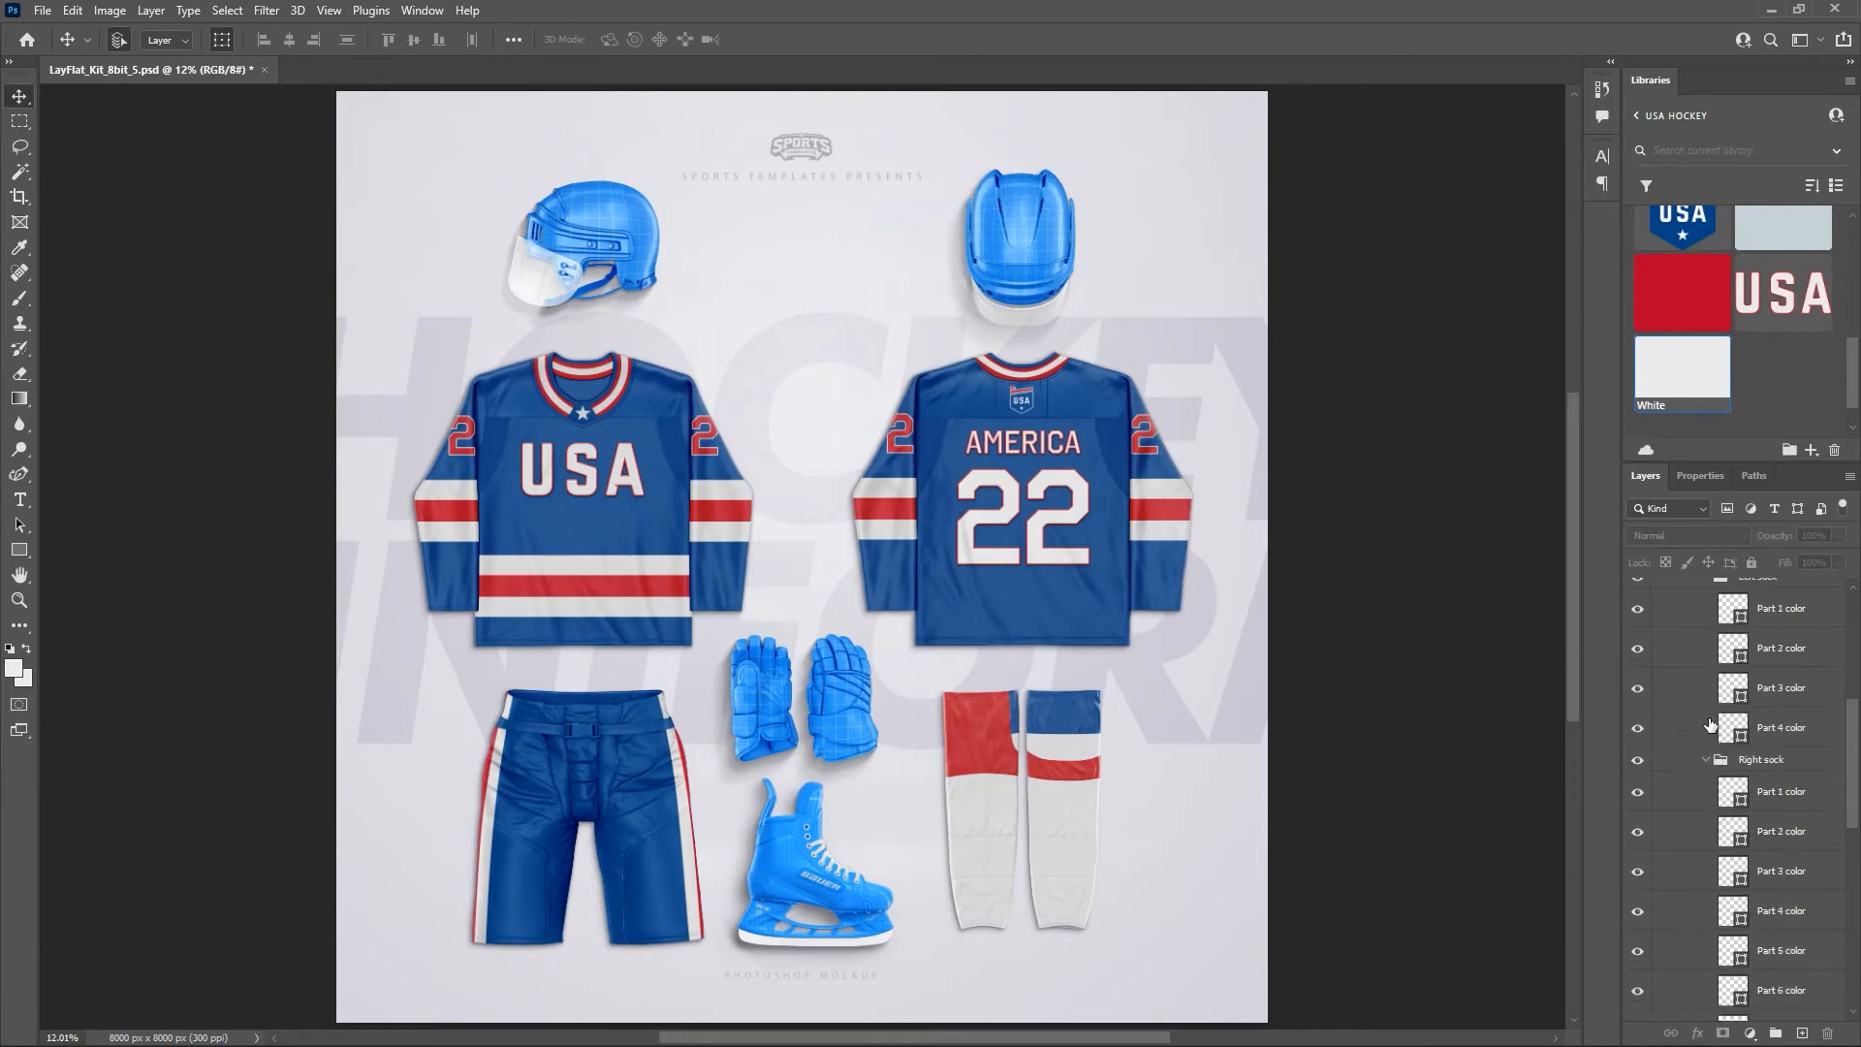
pyautogui.click(1661, 623)
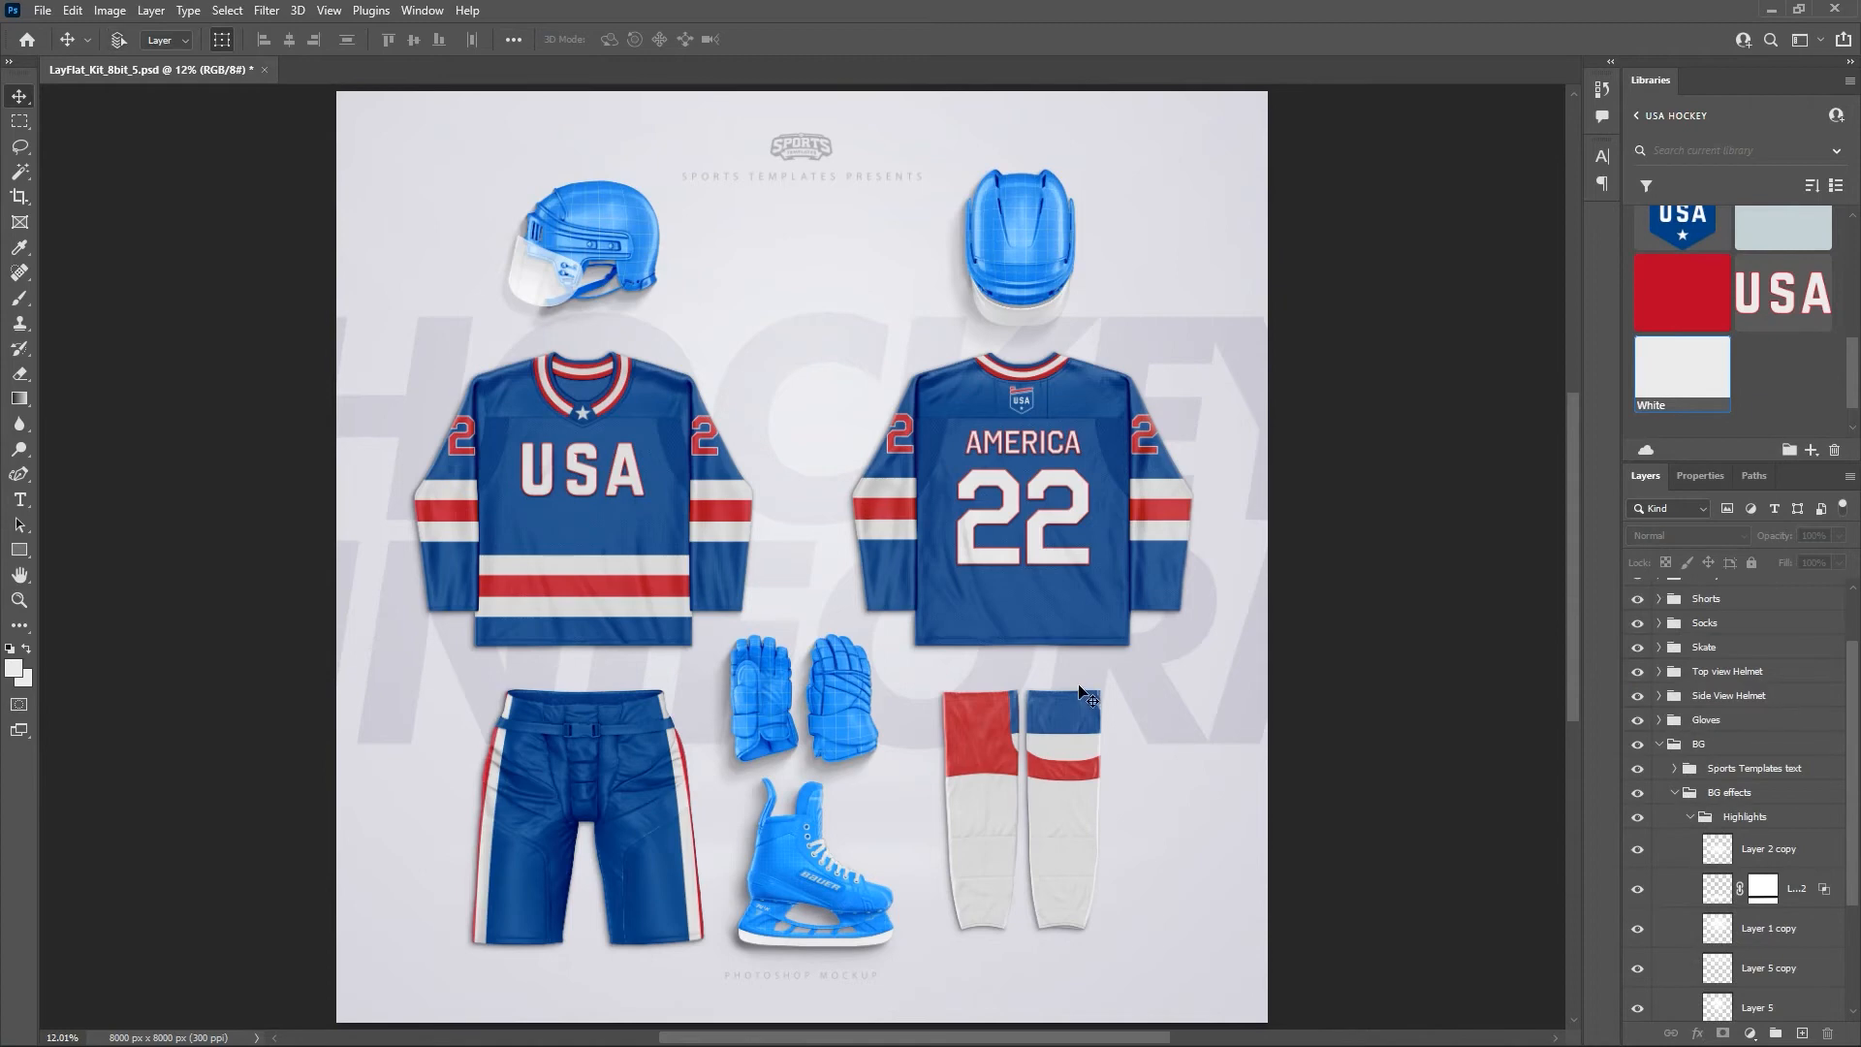
# Inspect the recolored shorts up close, from the waistband and buckle down to the leg hems.
pyautogui.hotkey('ctrl', '+')
pyautogui.hotkey('ctrl', '+')
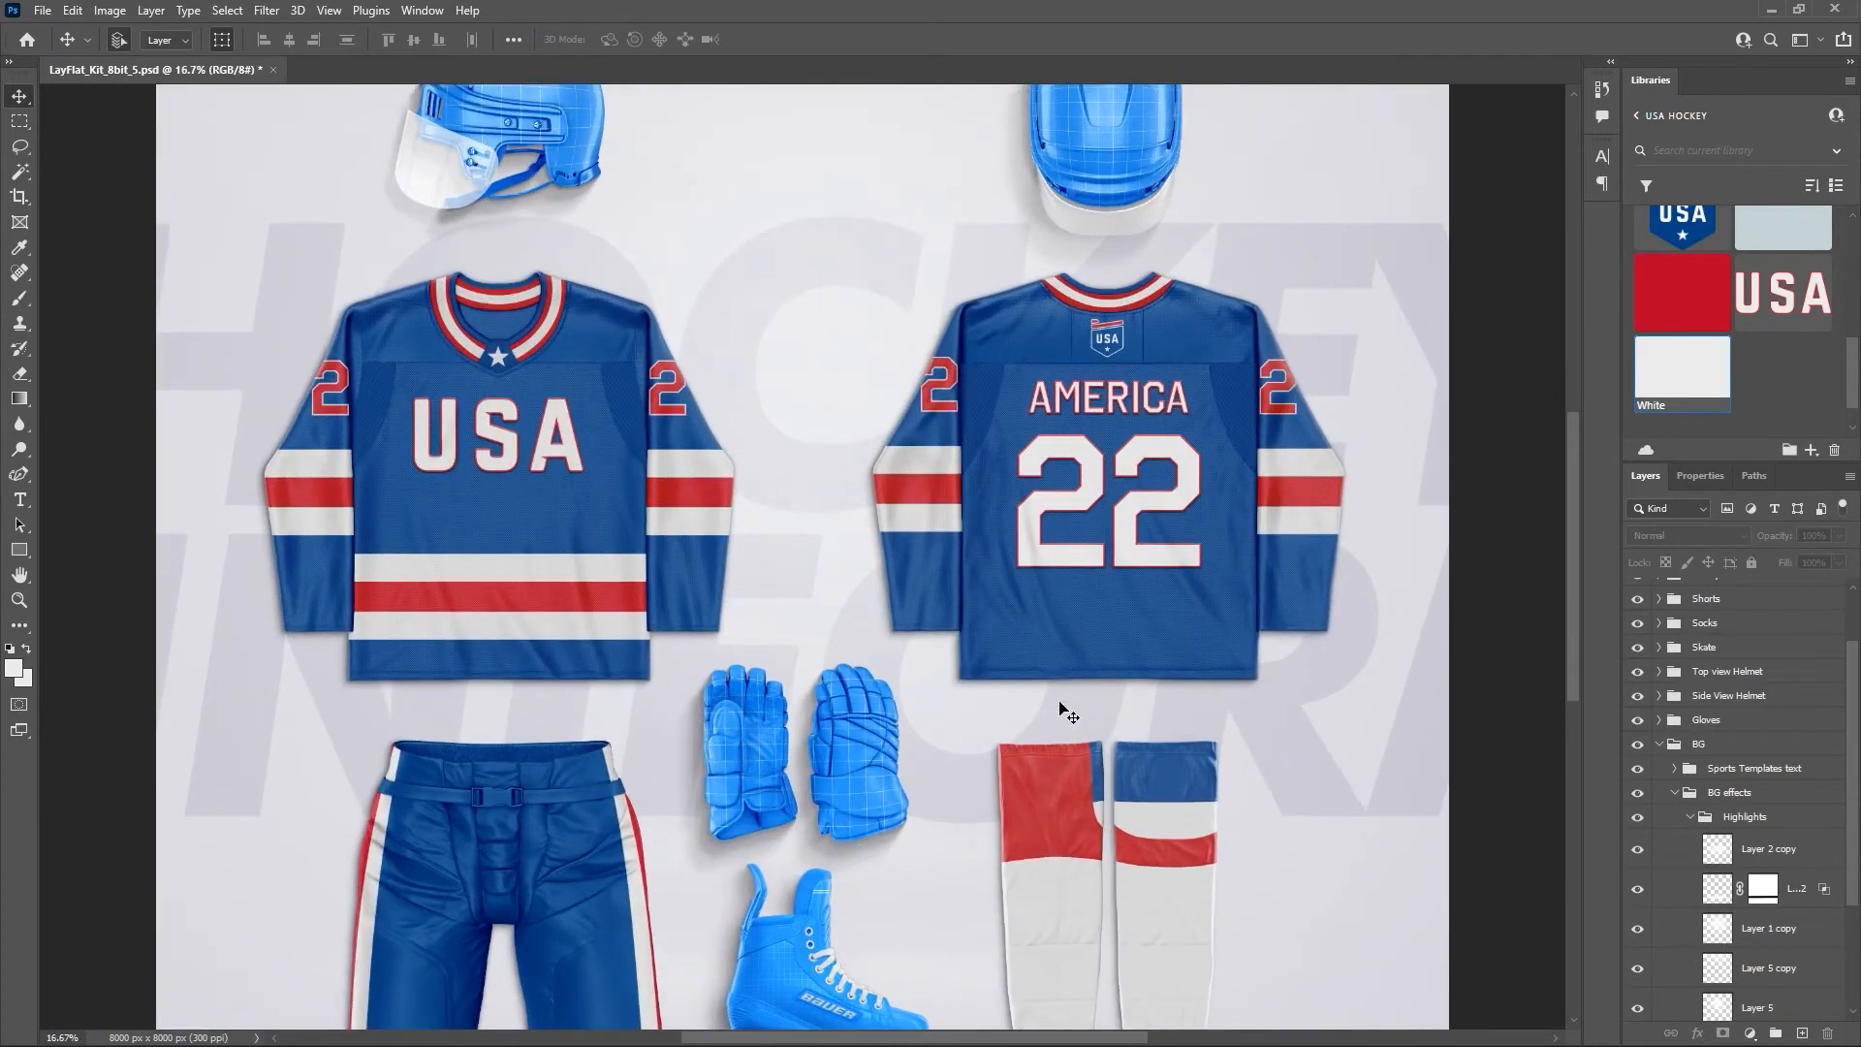
pyautogui.moveTo(911, 800); pyautogui.dragTo(961, 520)
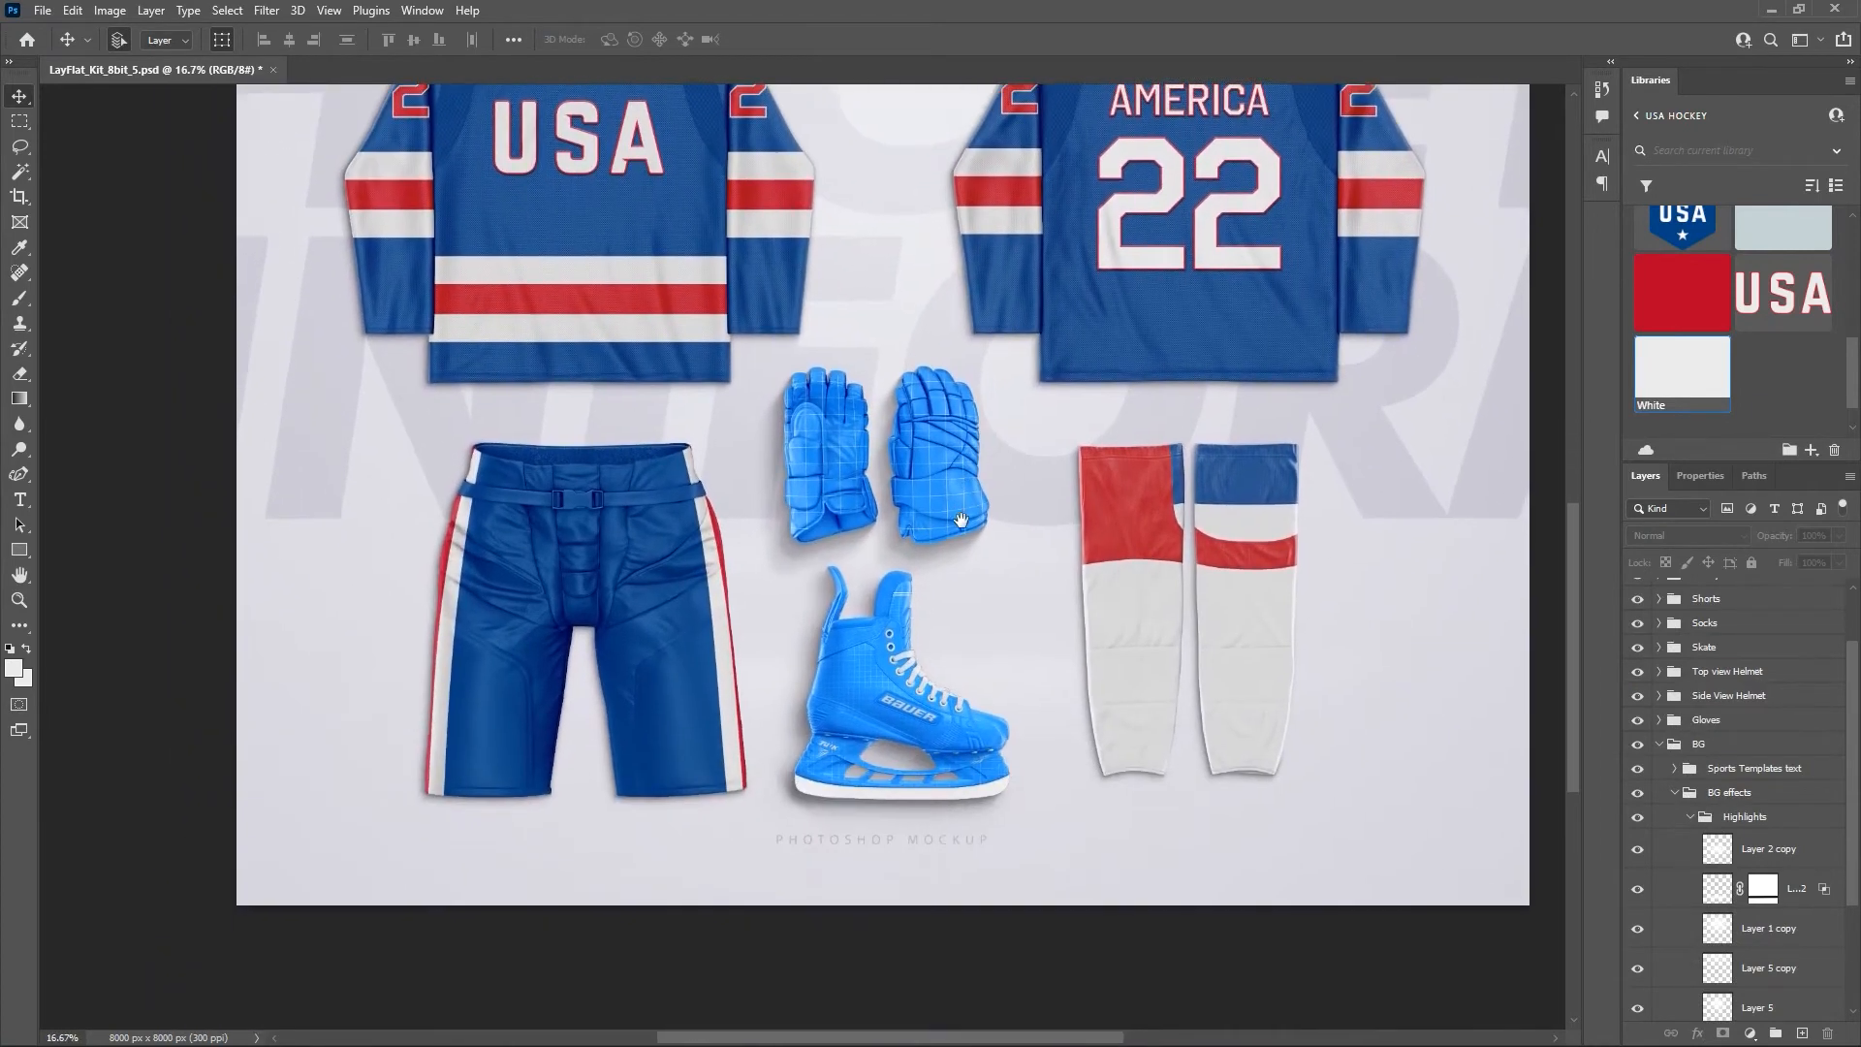
pyautogui.hotkey('ctrl', '+')
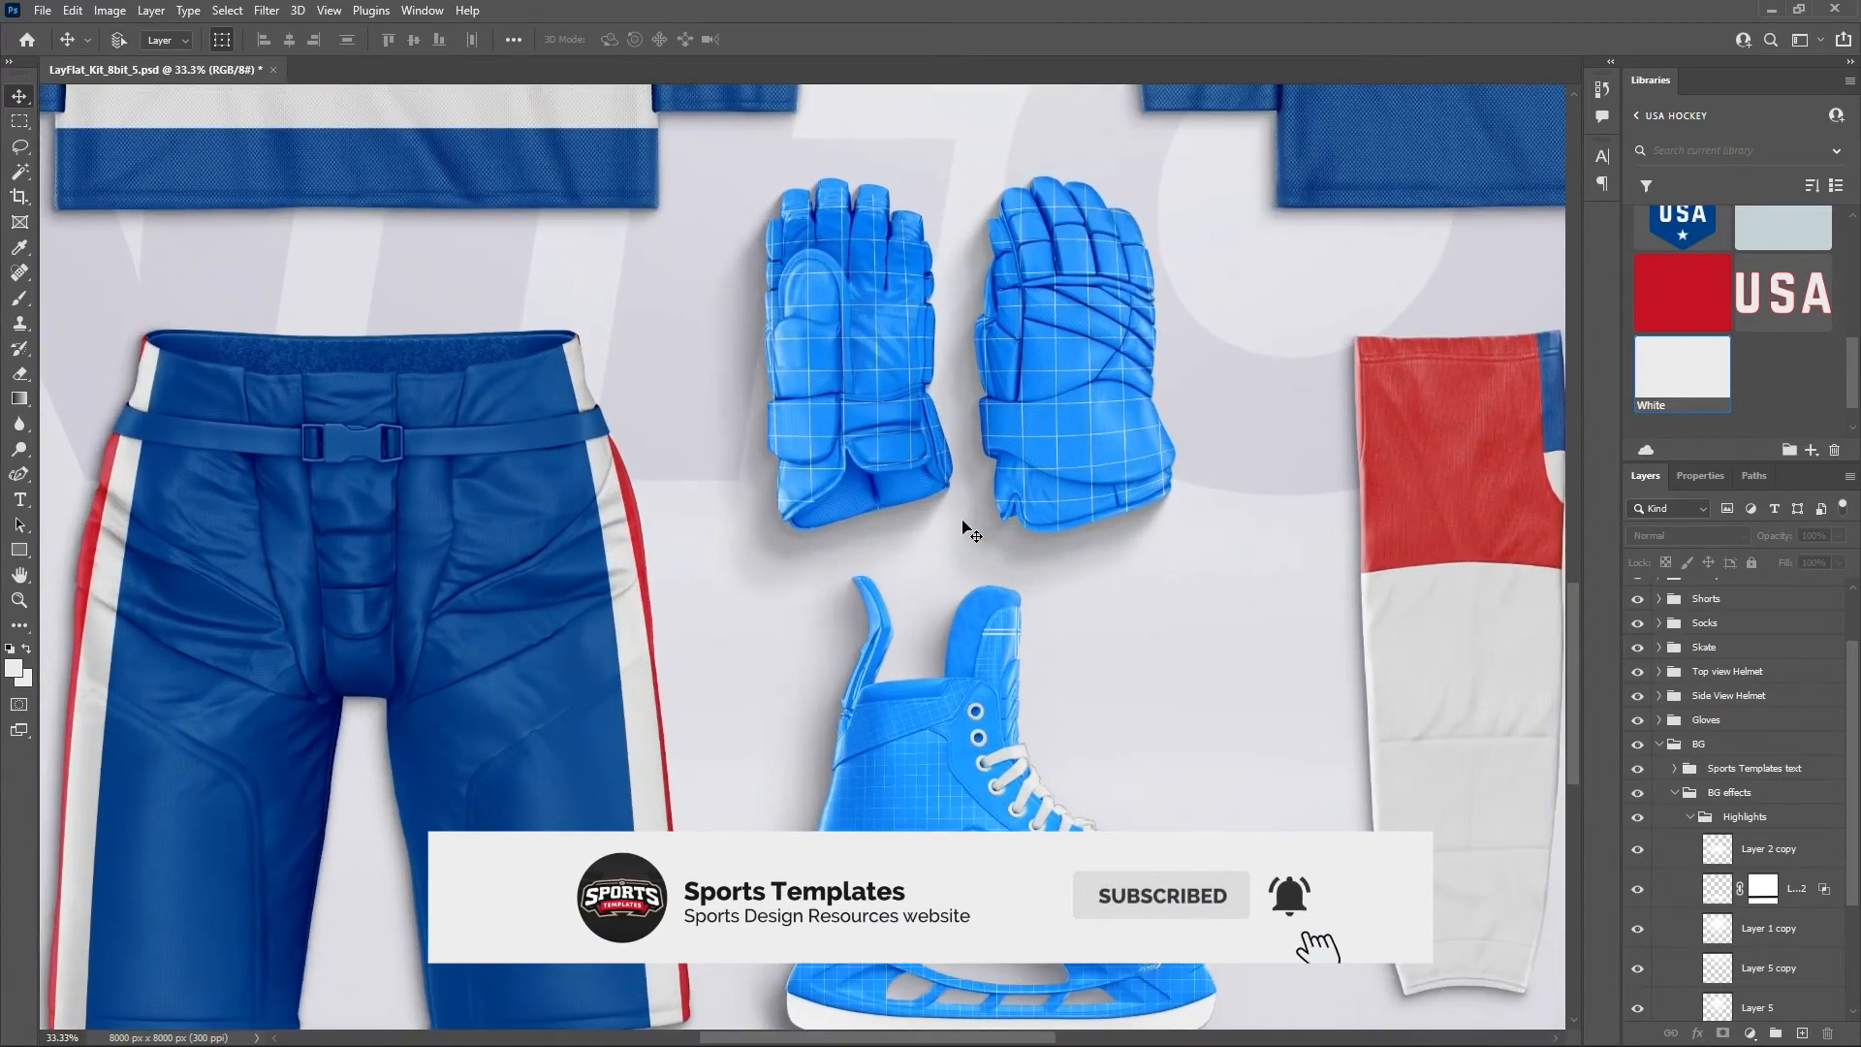
pyautogui.hotkey('ctrl', '+')
pyautogui.hotkey('ctrl', '+')
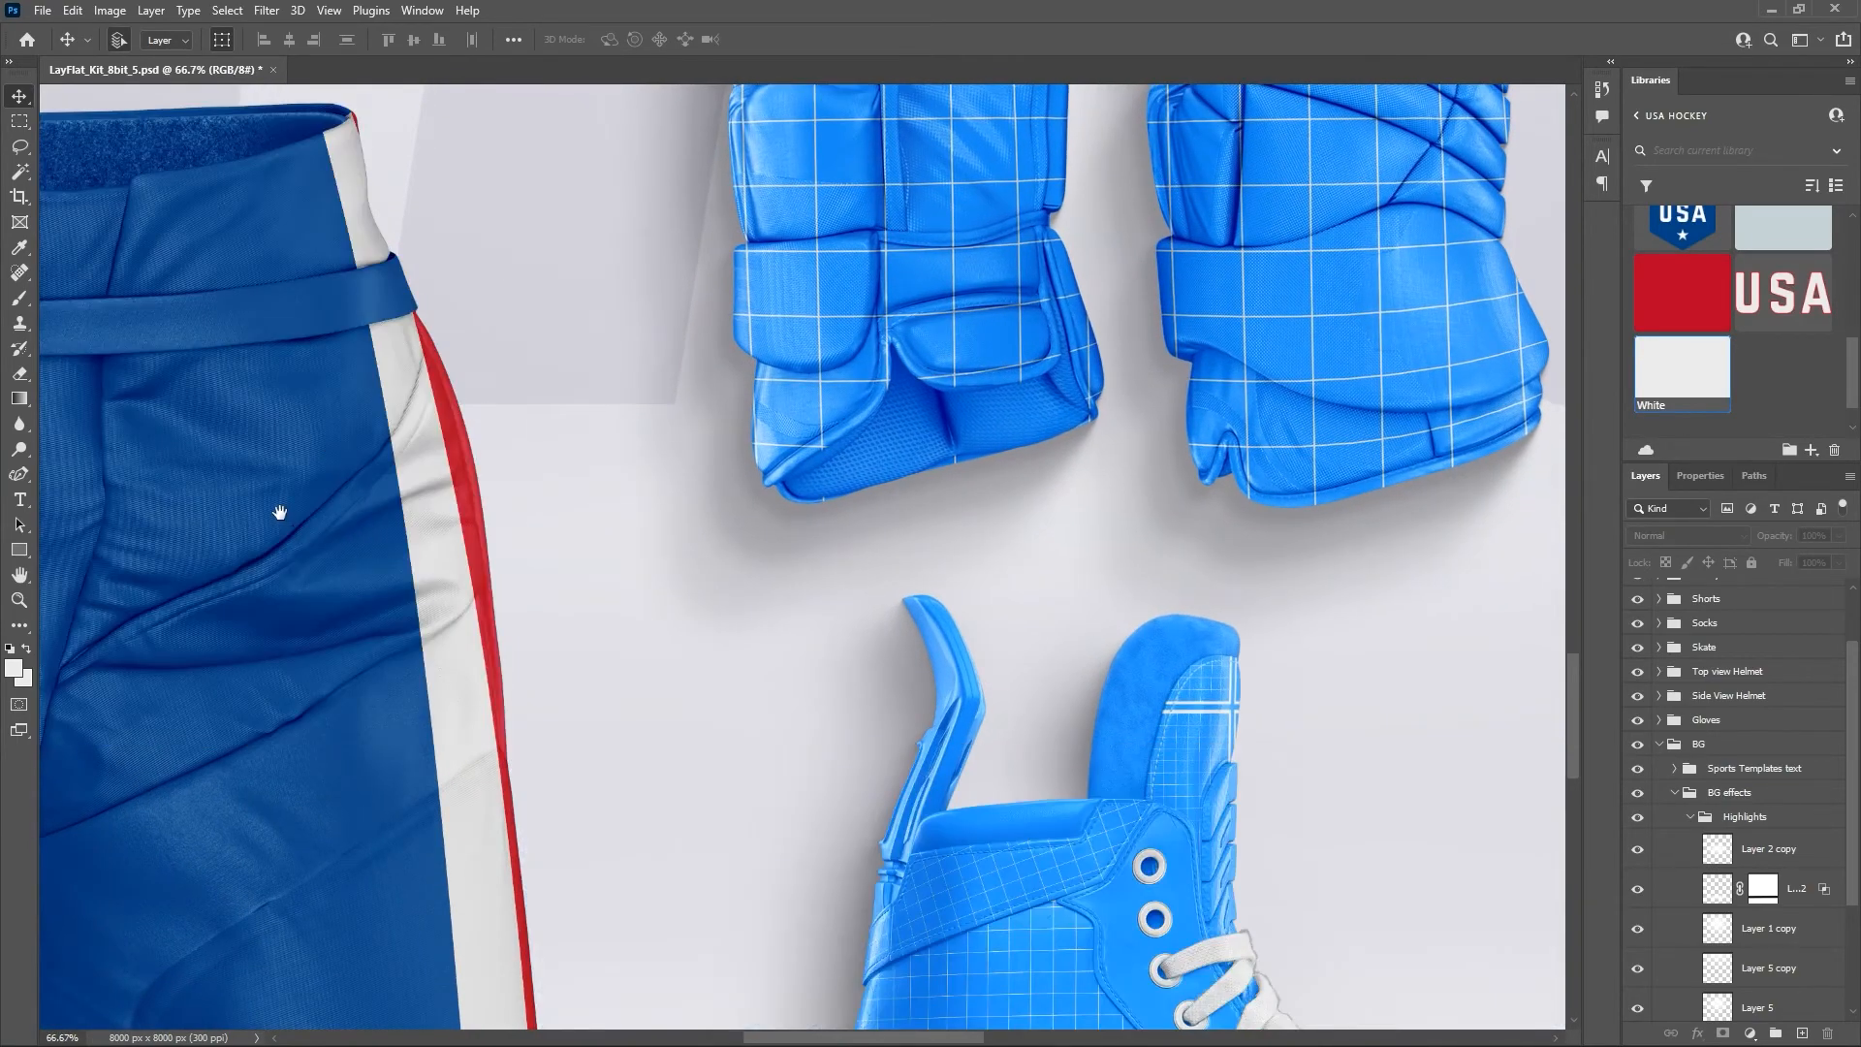
pyautogui.moveTo(208, 490); pyautogui.dragTo(848, 533)
pyautogui.moveTo(486, 528); pyautogui.dragTo(886, 574)
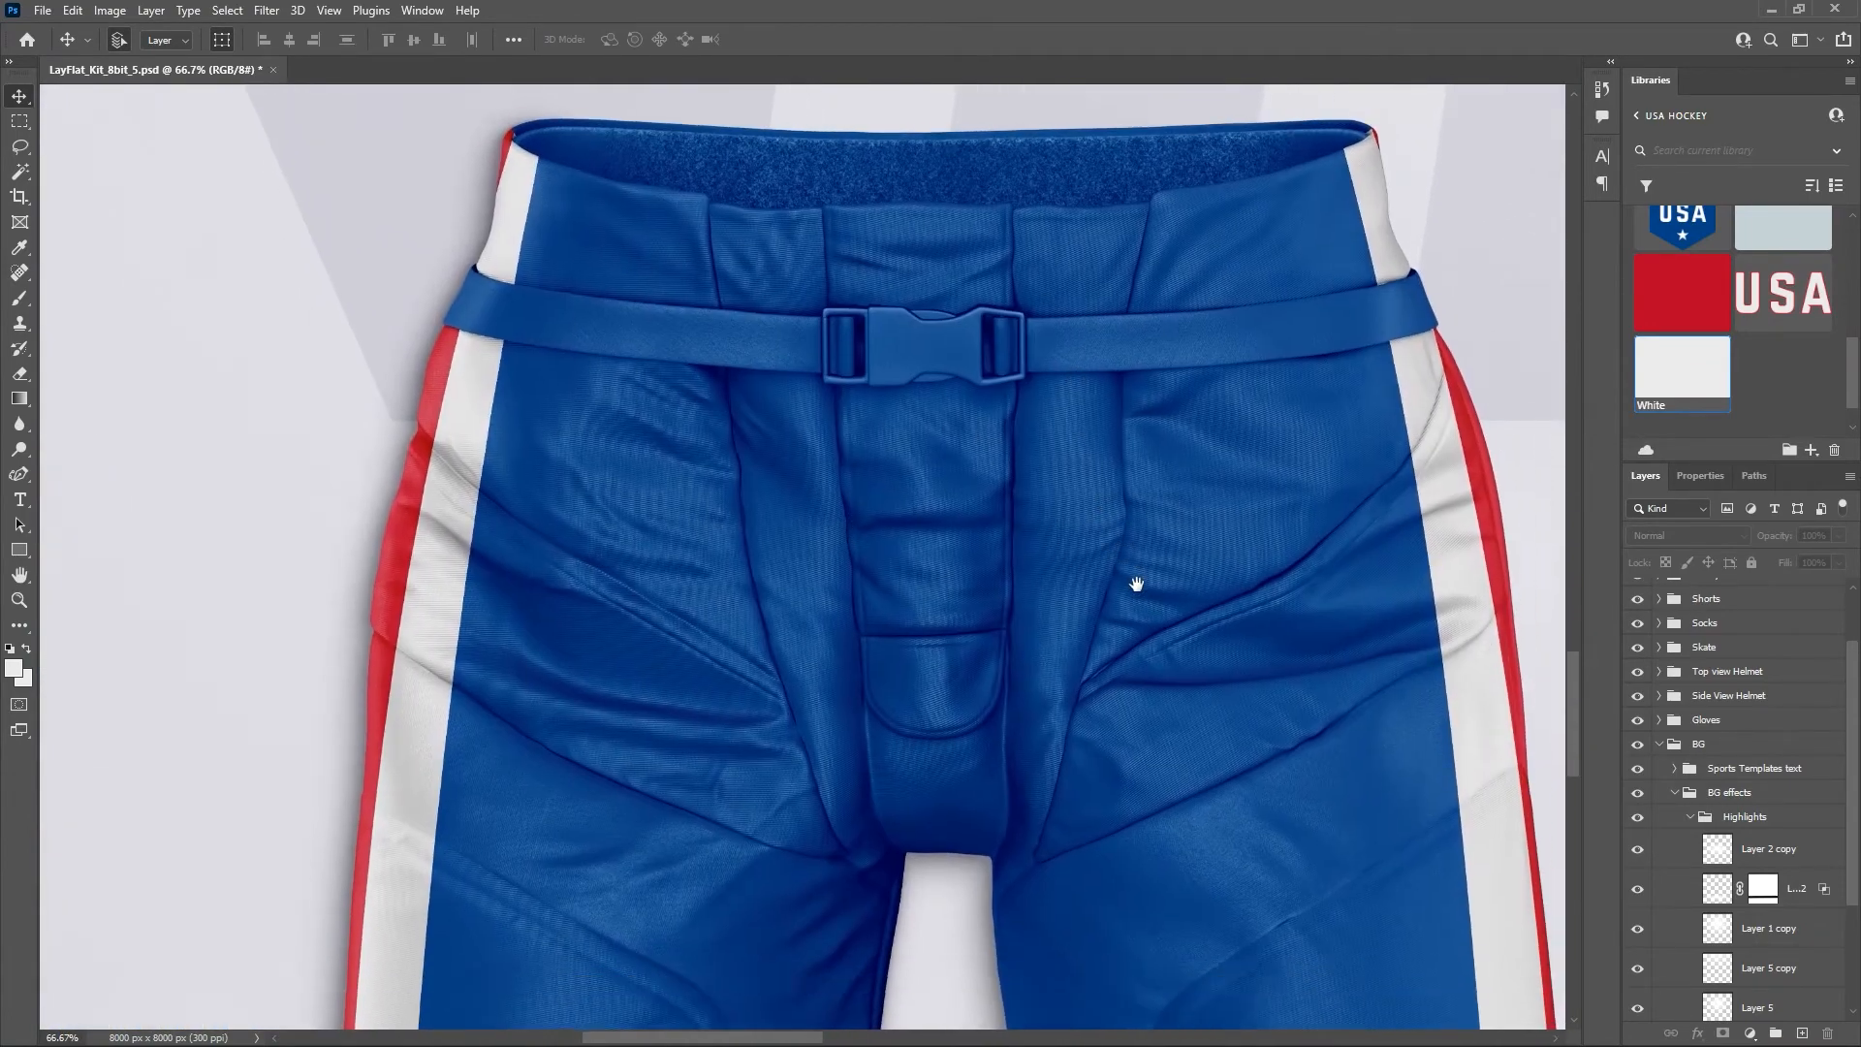
pyautogui.scroll(-2, 1130, 586)
pyautogui.scroll(-1, 902, 540)
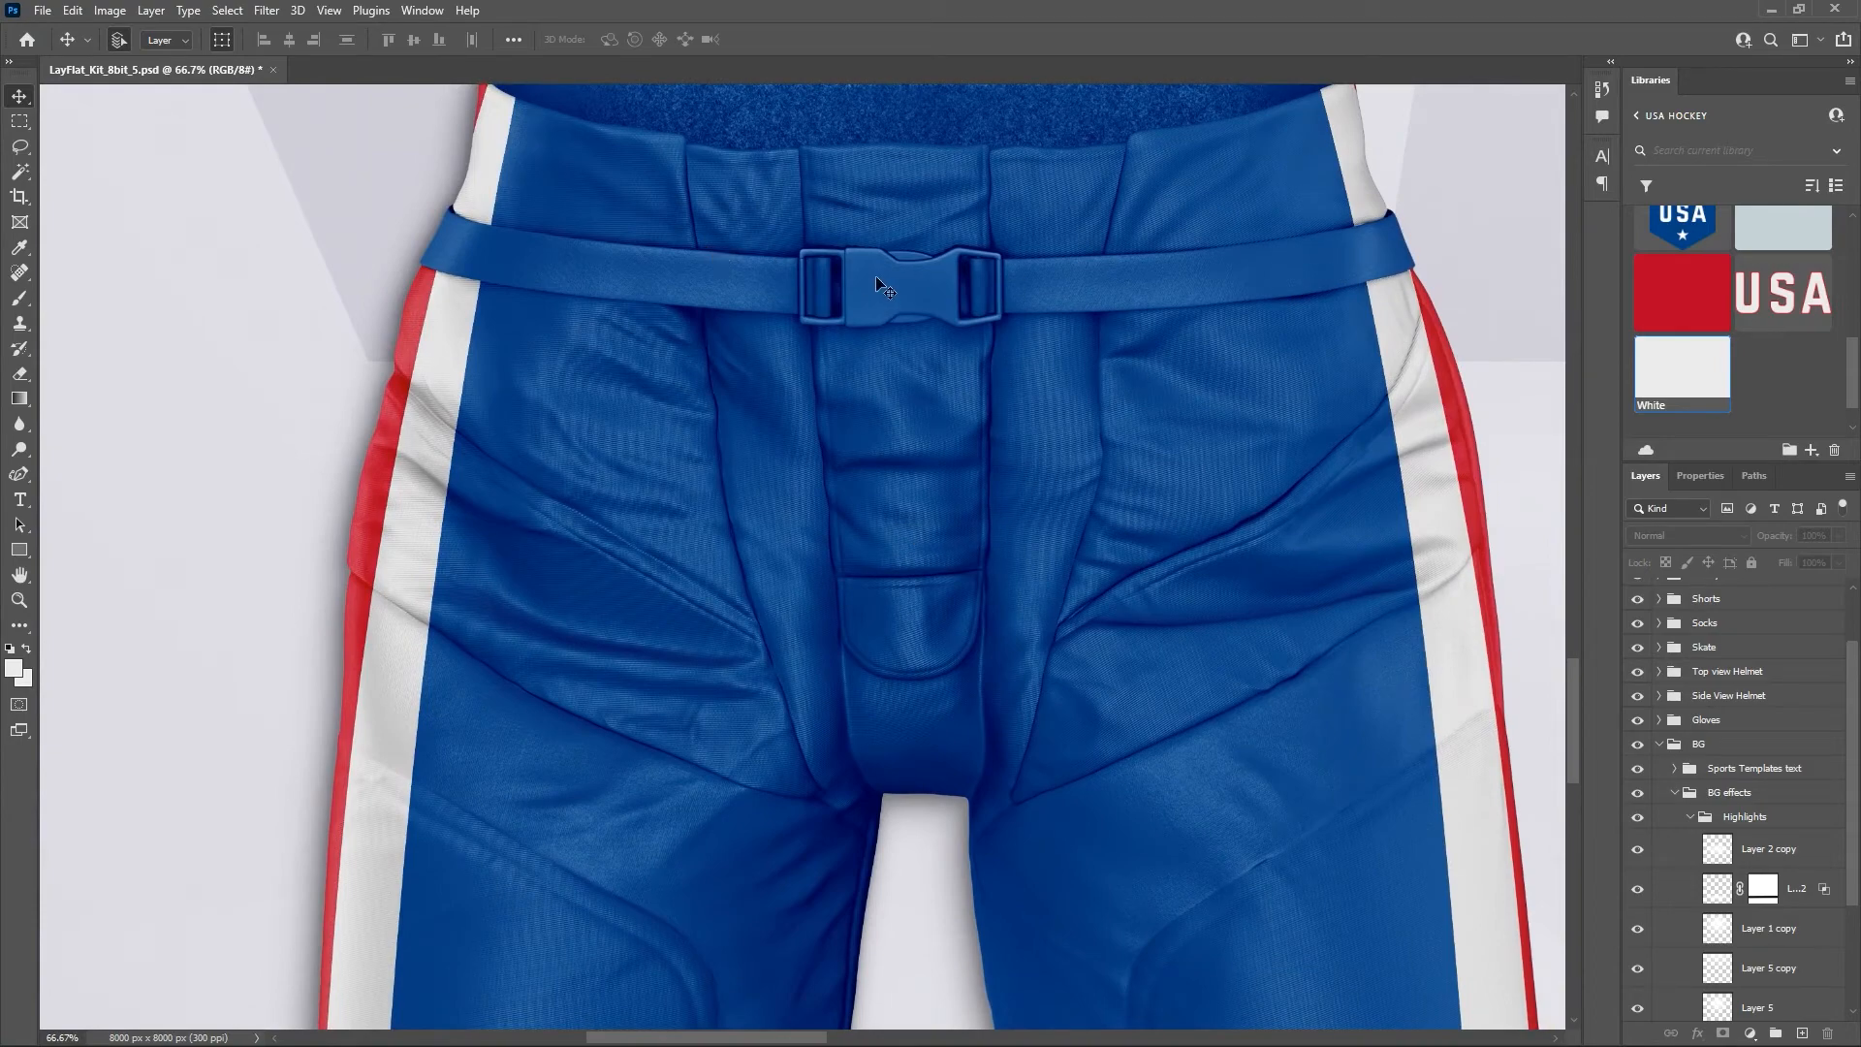
pyautogui.scroll(-5, 1163, 677)
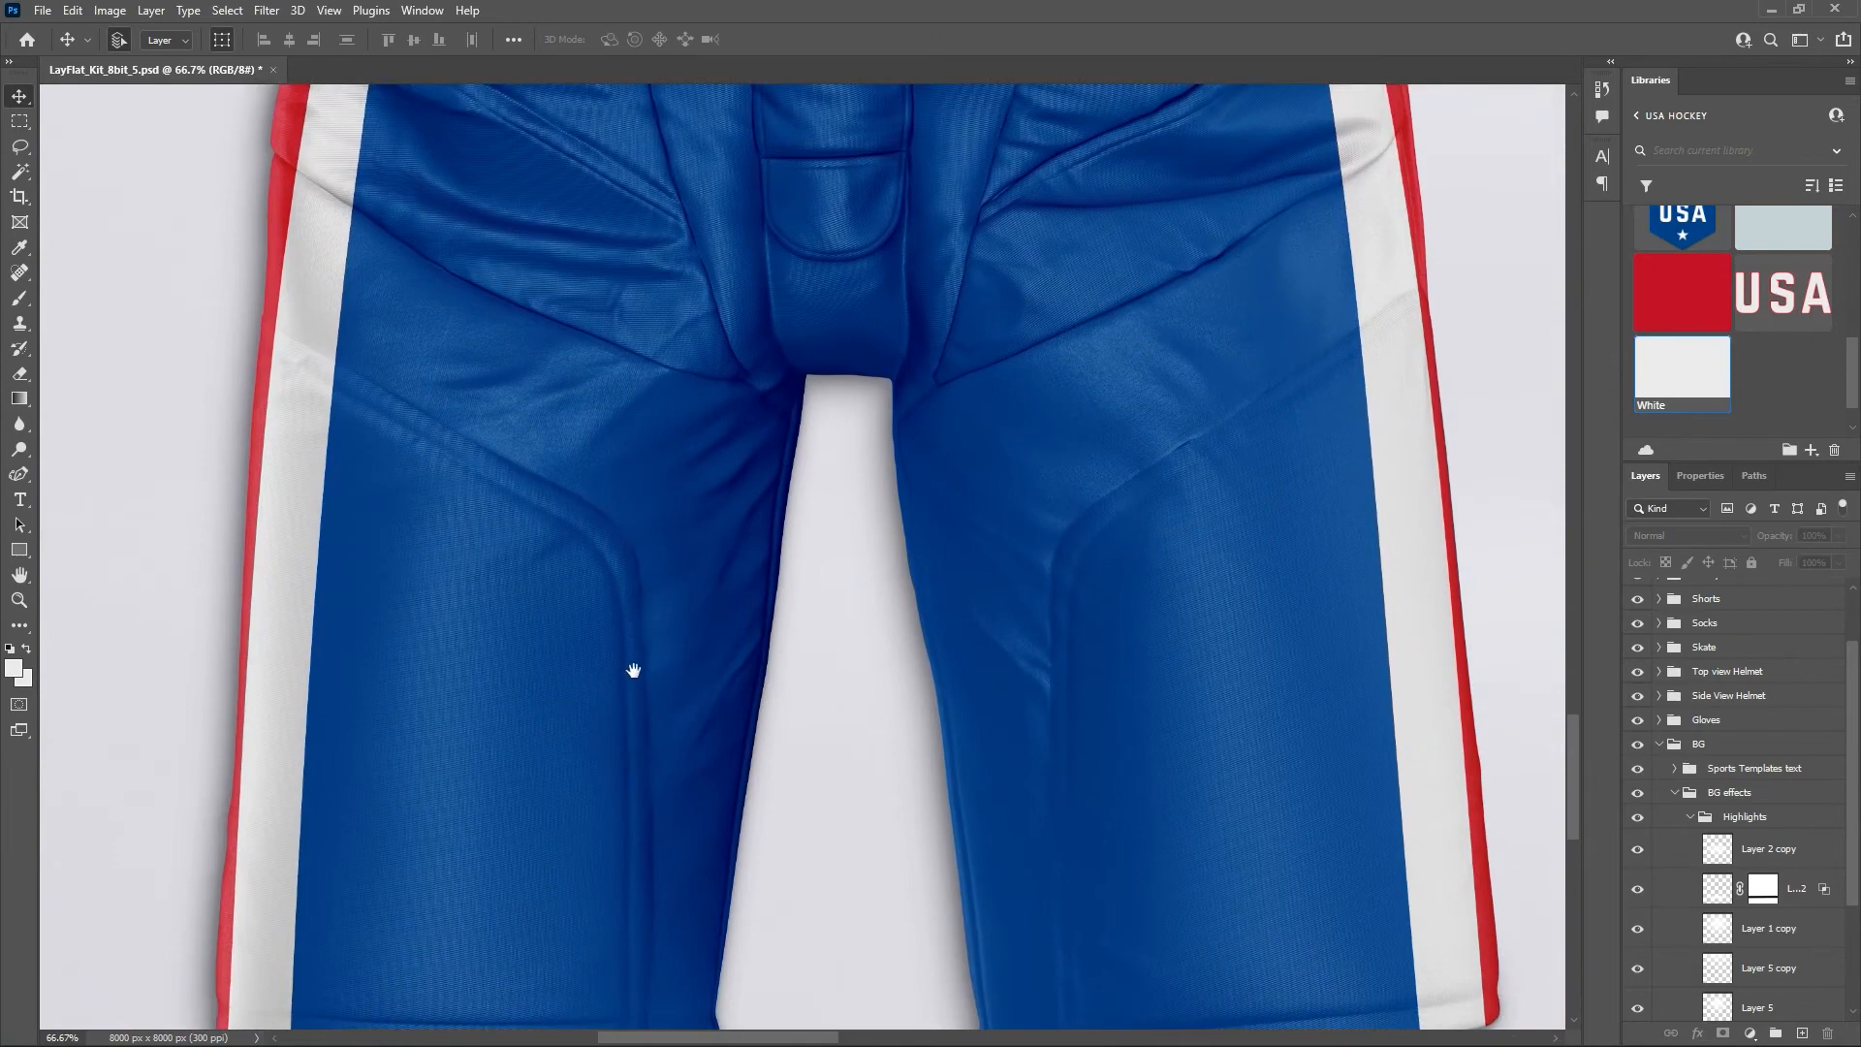
pyautogui.moveTo(631, 665); pyautogui.dragTo(632, 508)
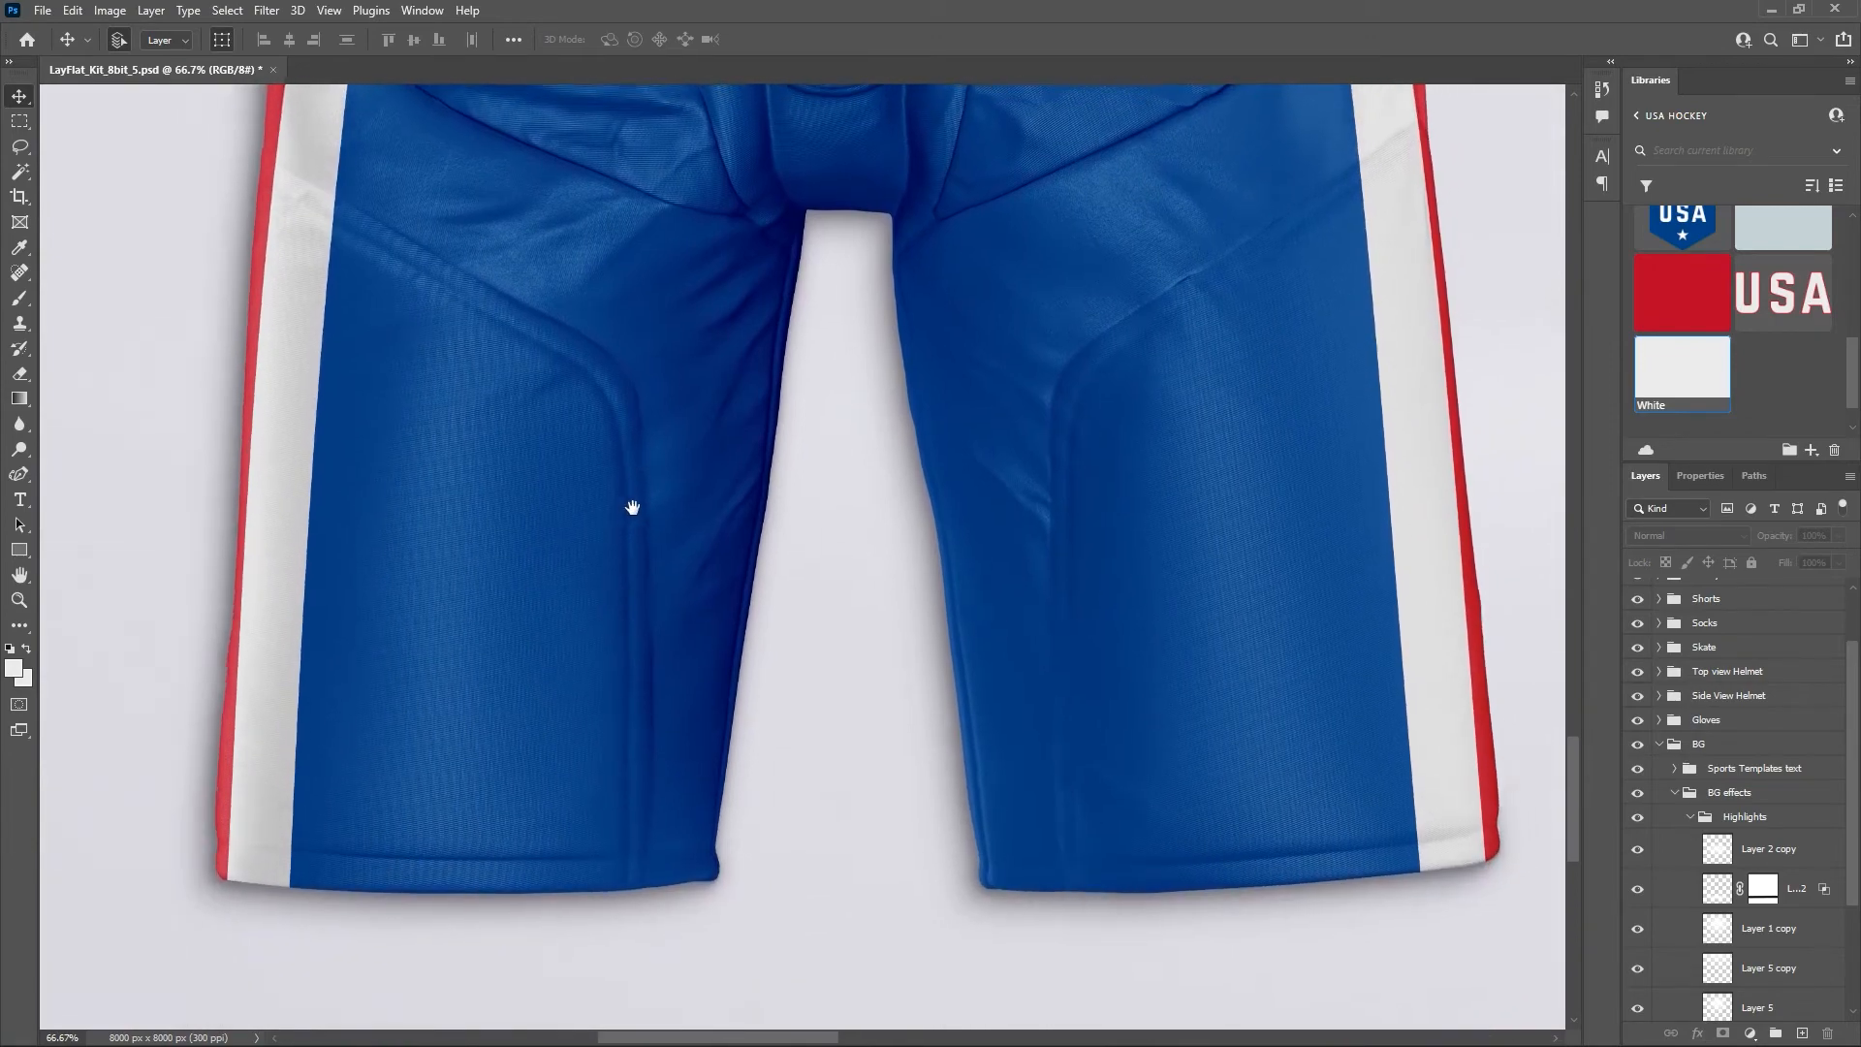
# Examine the red, white and blue sections of both socks up close, ending with the whole mockup in view.
pyautogui.moveTo(1434, 425); pyautogui.dragTo(189, 635)
pyautogui.moveTo(1056, 500); pyautogui.dragTo(299, 494)
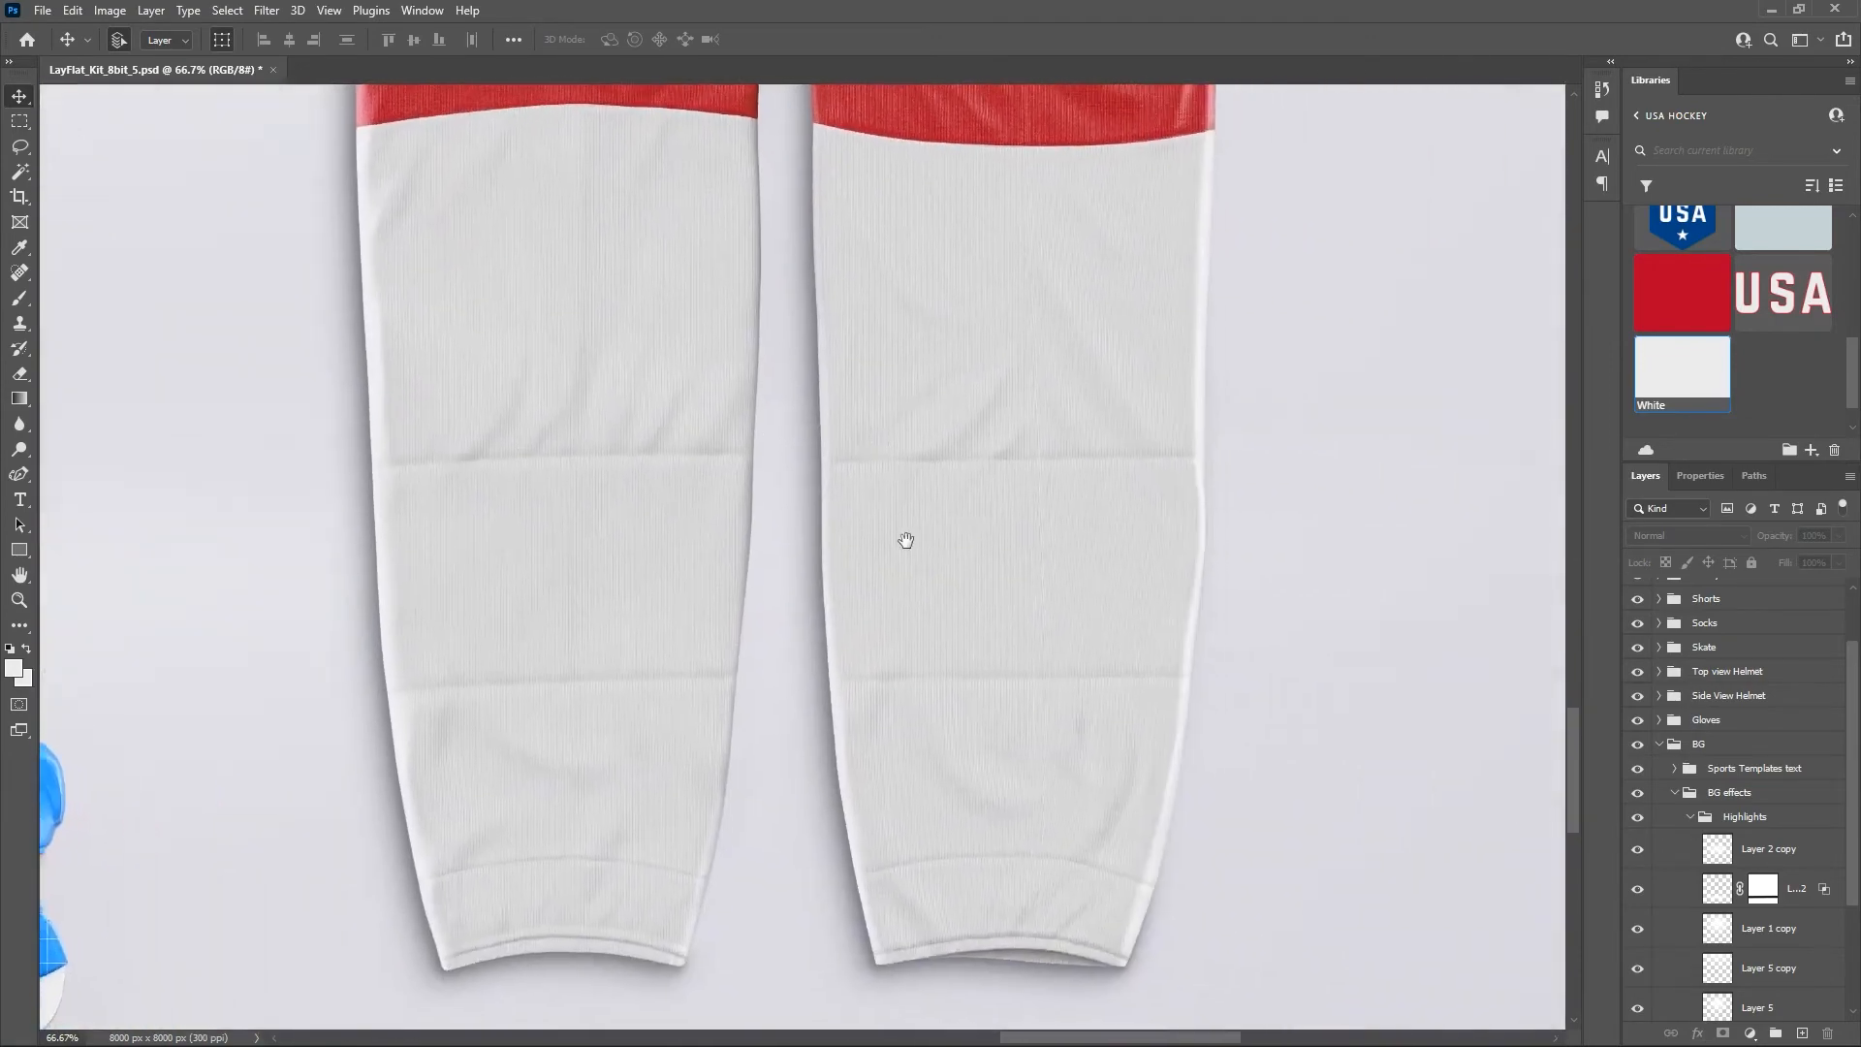
pyautogui.moveTo(916, 451); pyautogui.dragTo(945, 657)
pyautogui.moveTo(1005, 474); pyautogui.dragTo(1071, 670)
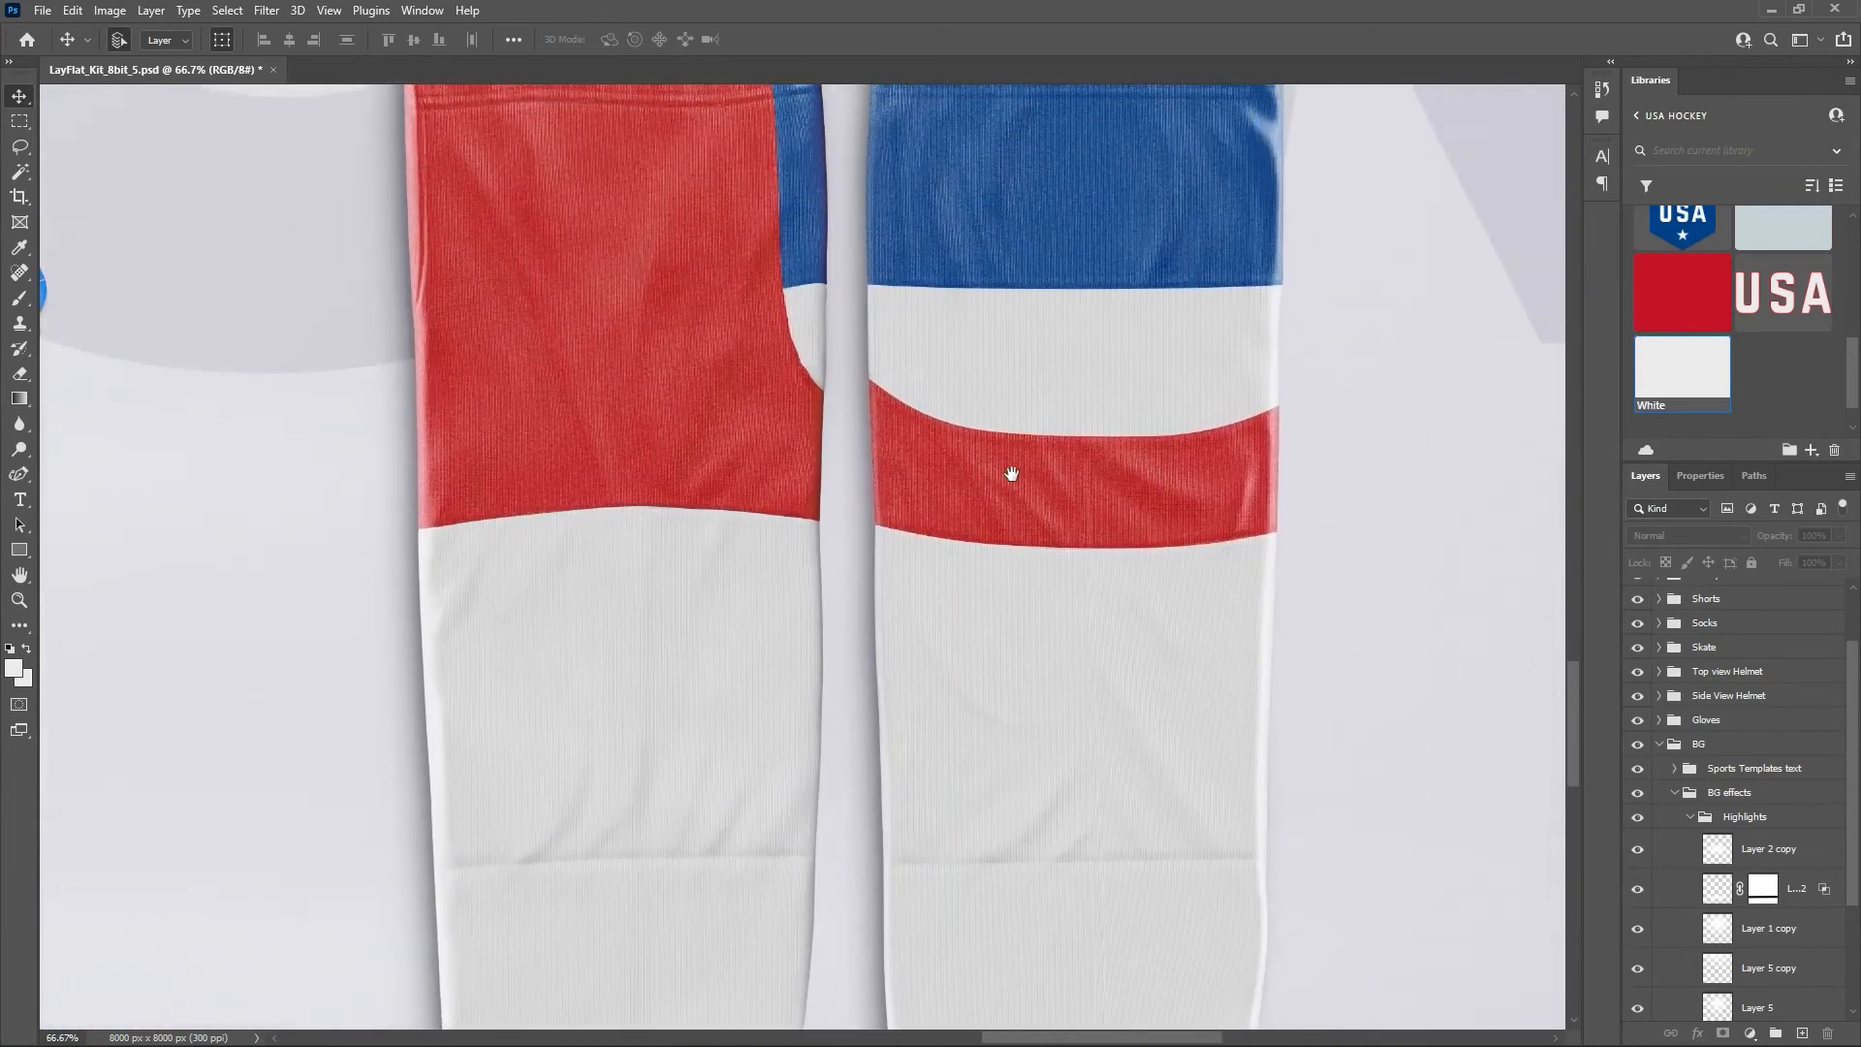
pyautogui.moveTo(1009, 478); pyautogui.dragTo(1054, 607)
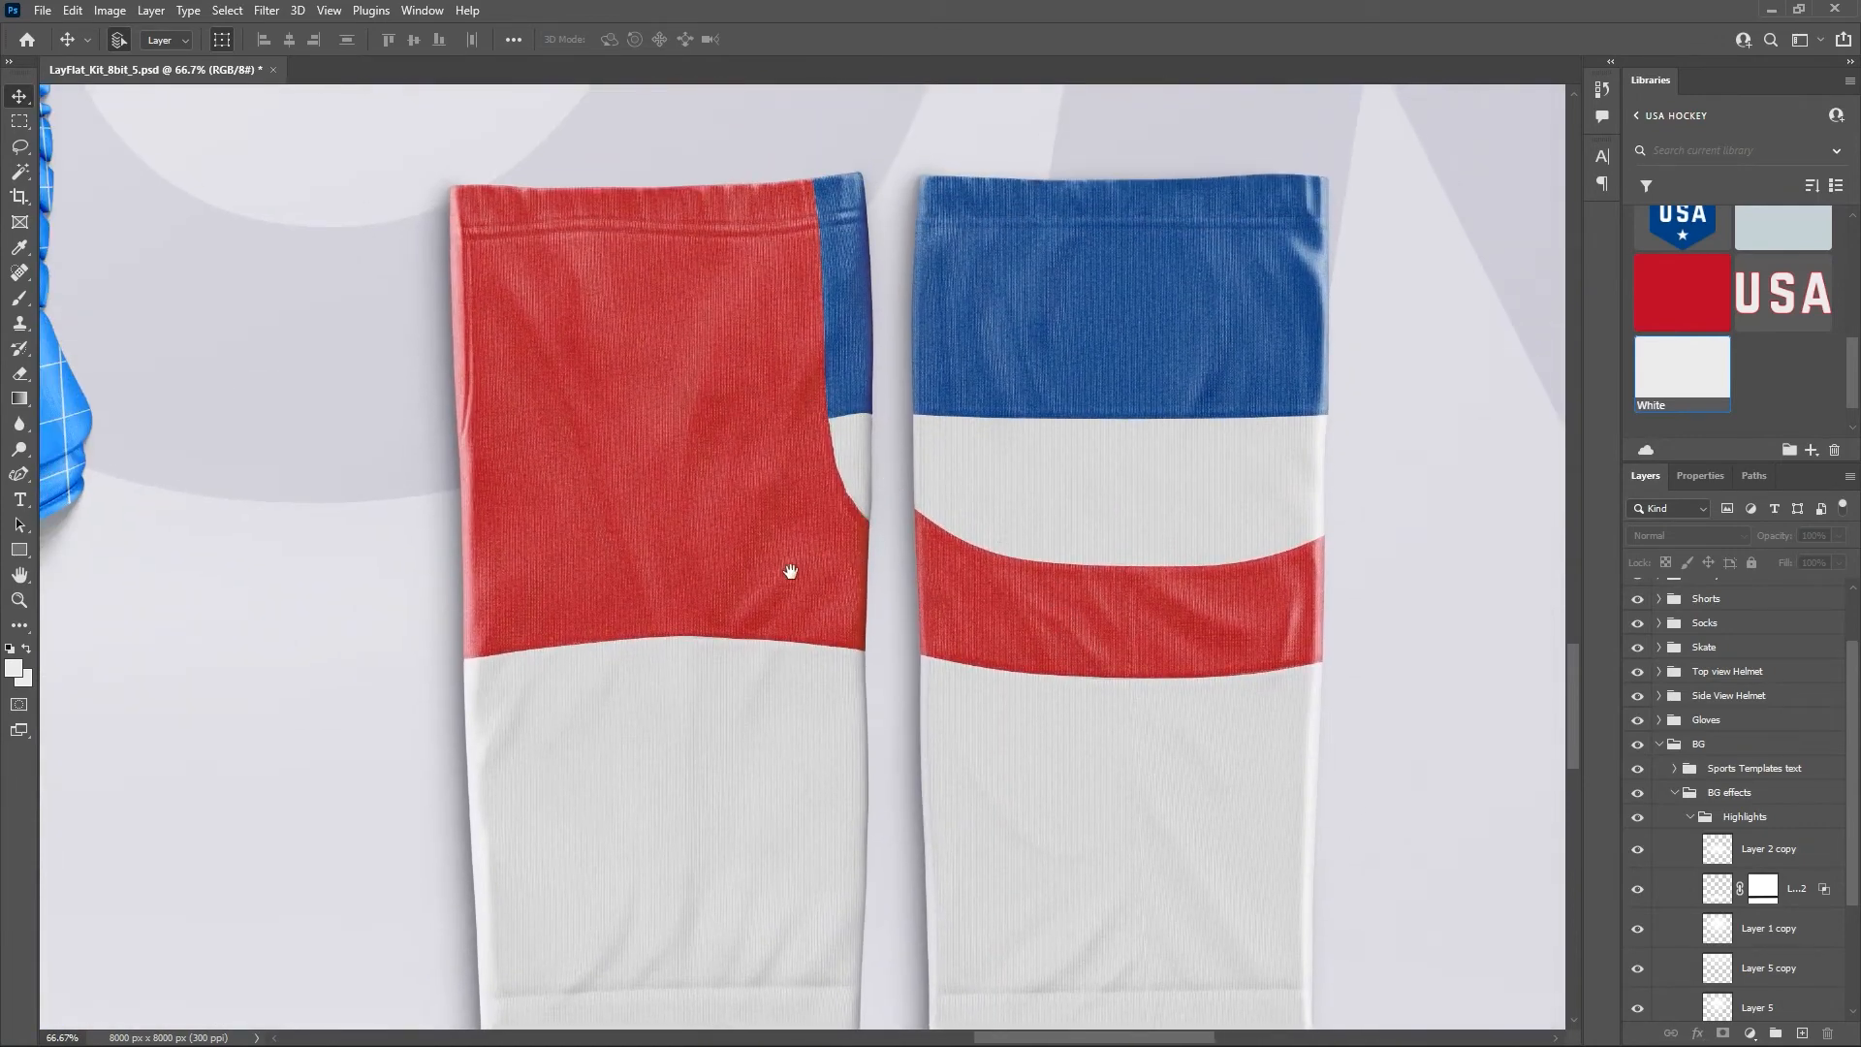
pyautogui.moveTo(789, 573); pyautogui.dragTo(851, 533)
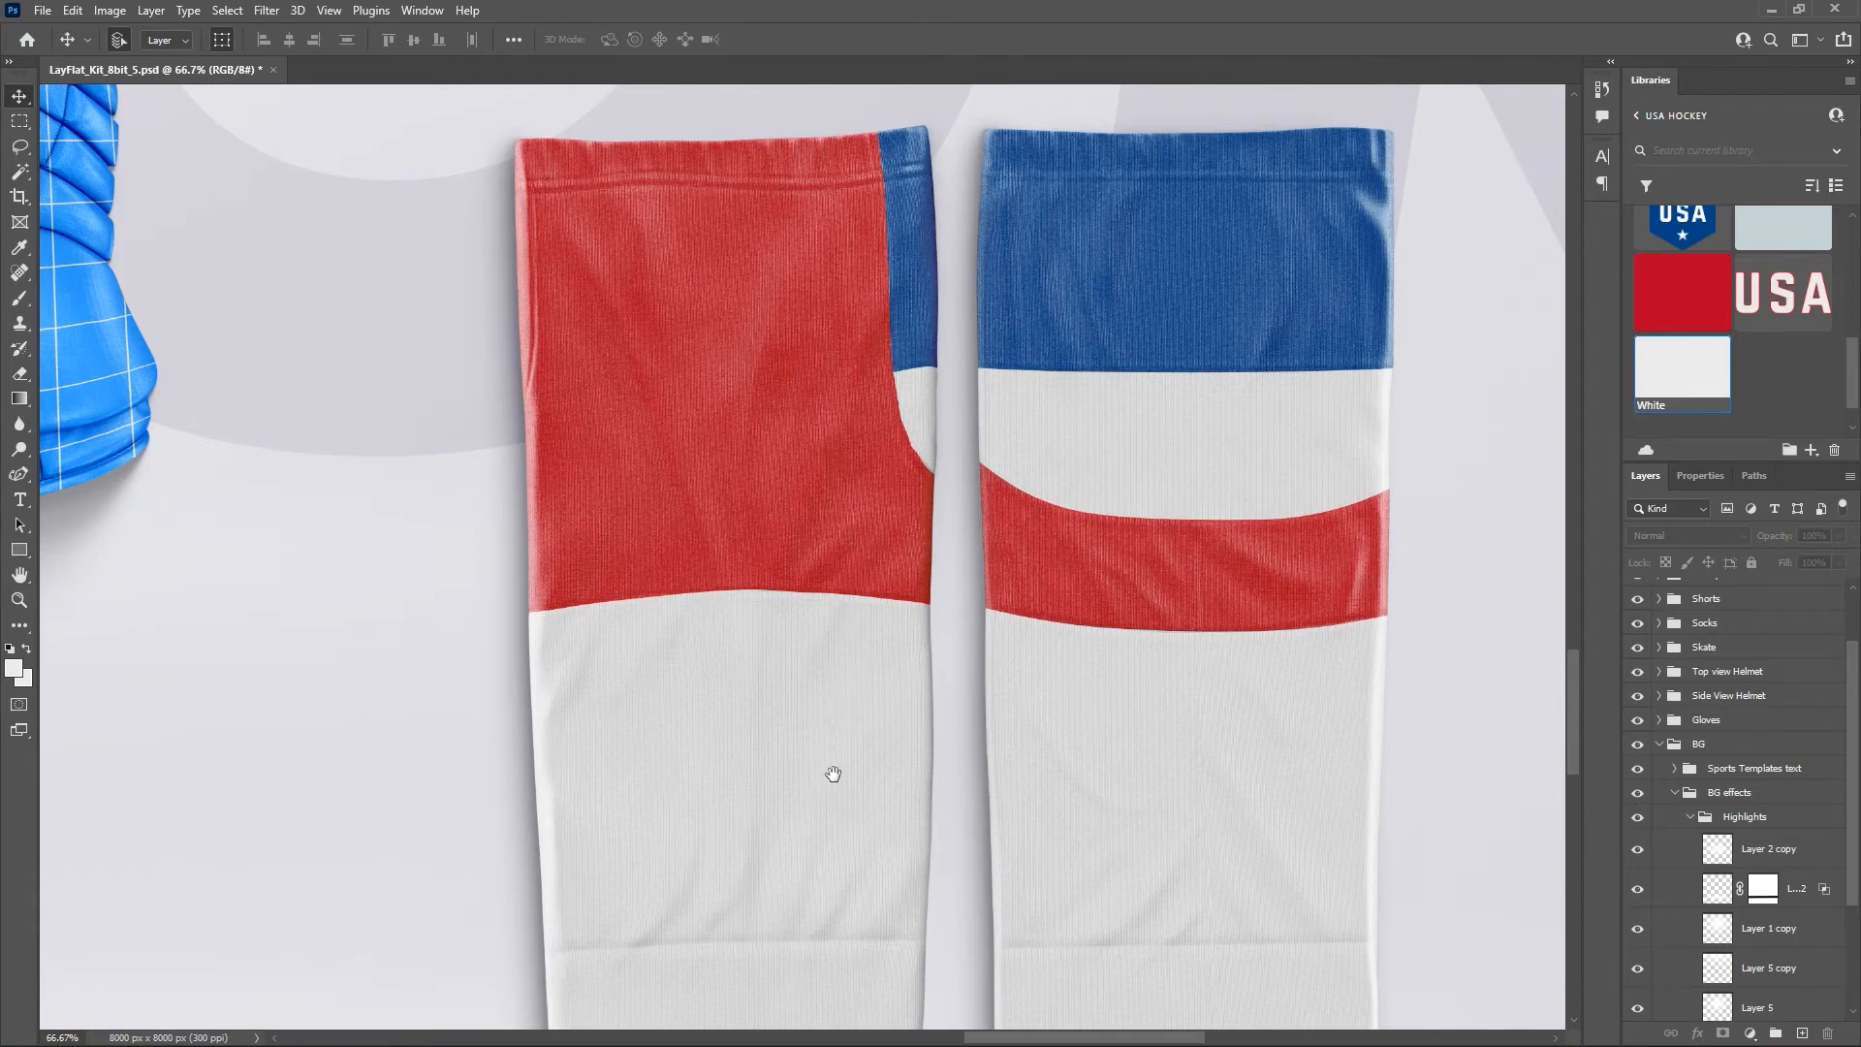
pyautogui.moveTo(834, 773); pyautogui.dragTo(873, 648)
pyautogui.moveTo(895, 735); pyautogui.dragTo(863, 615)
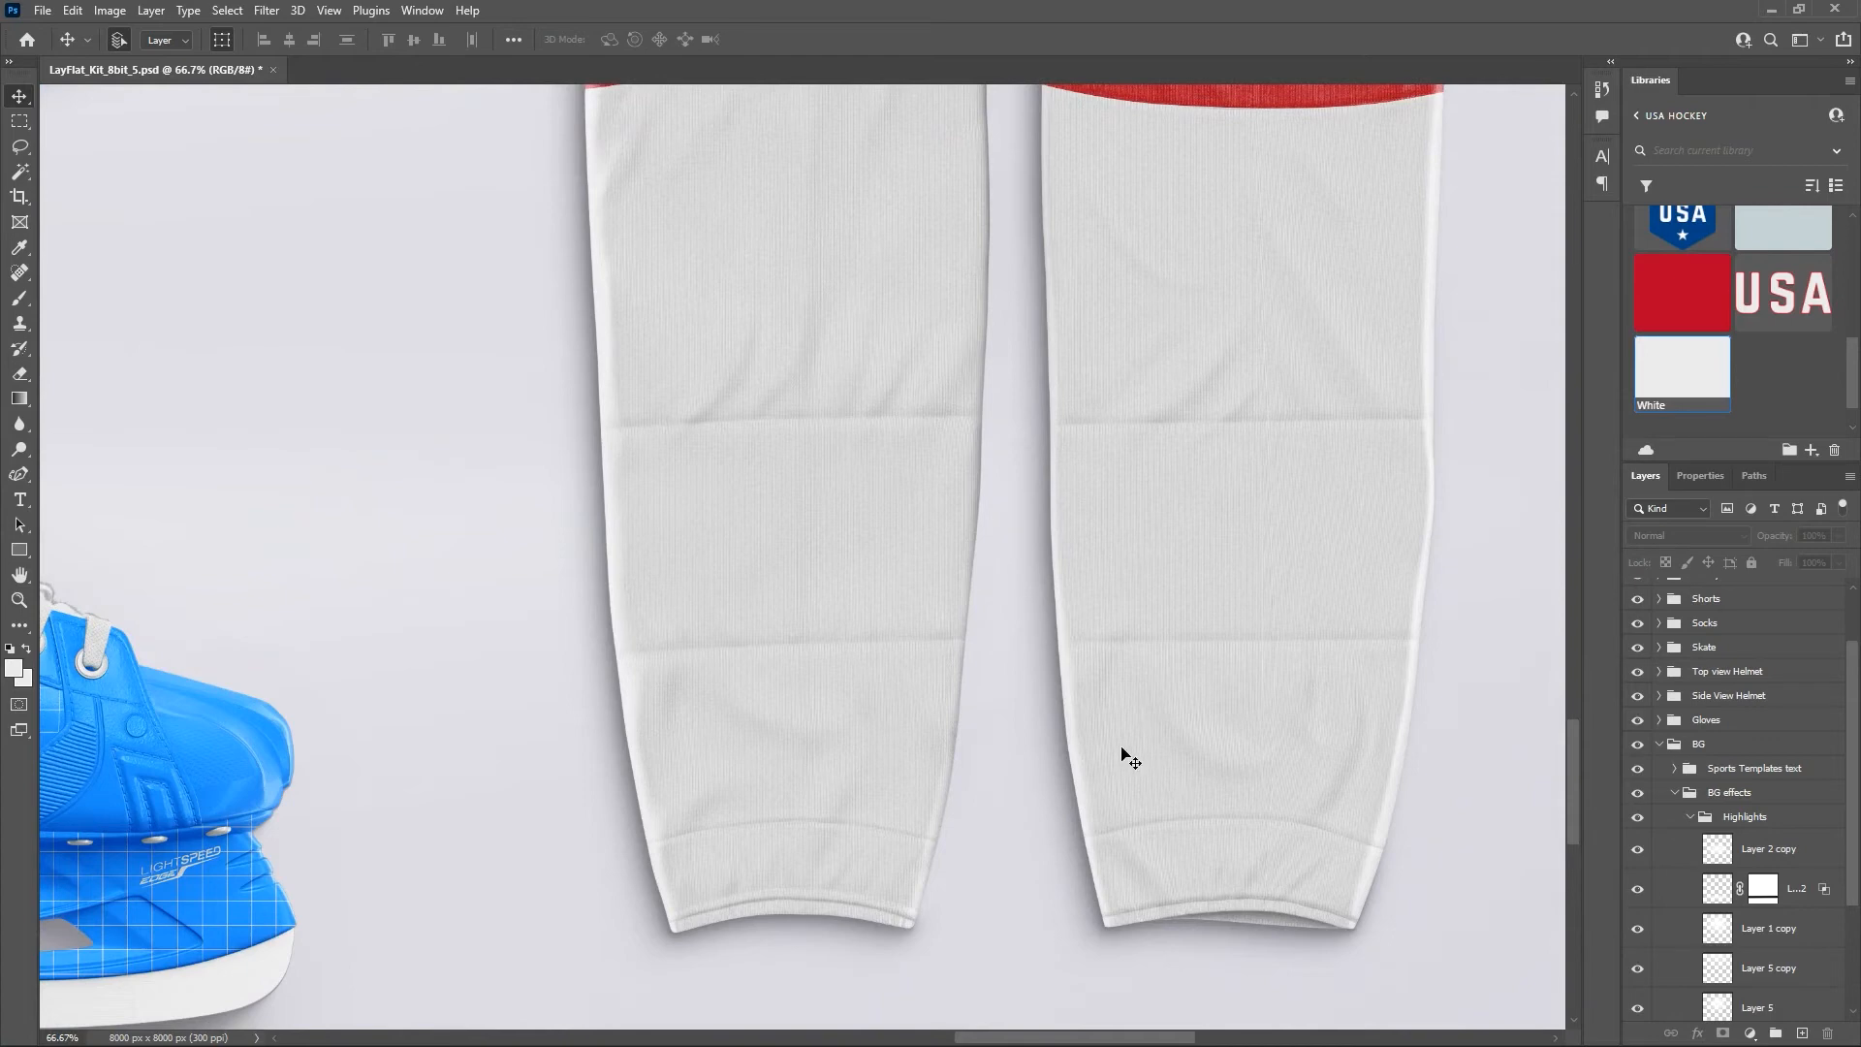
pyautogui.press('ctrl')
pyautogui.hotkey('ctrl', '0')
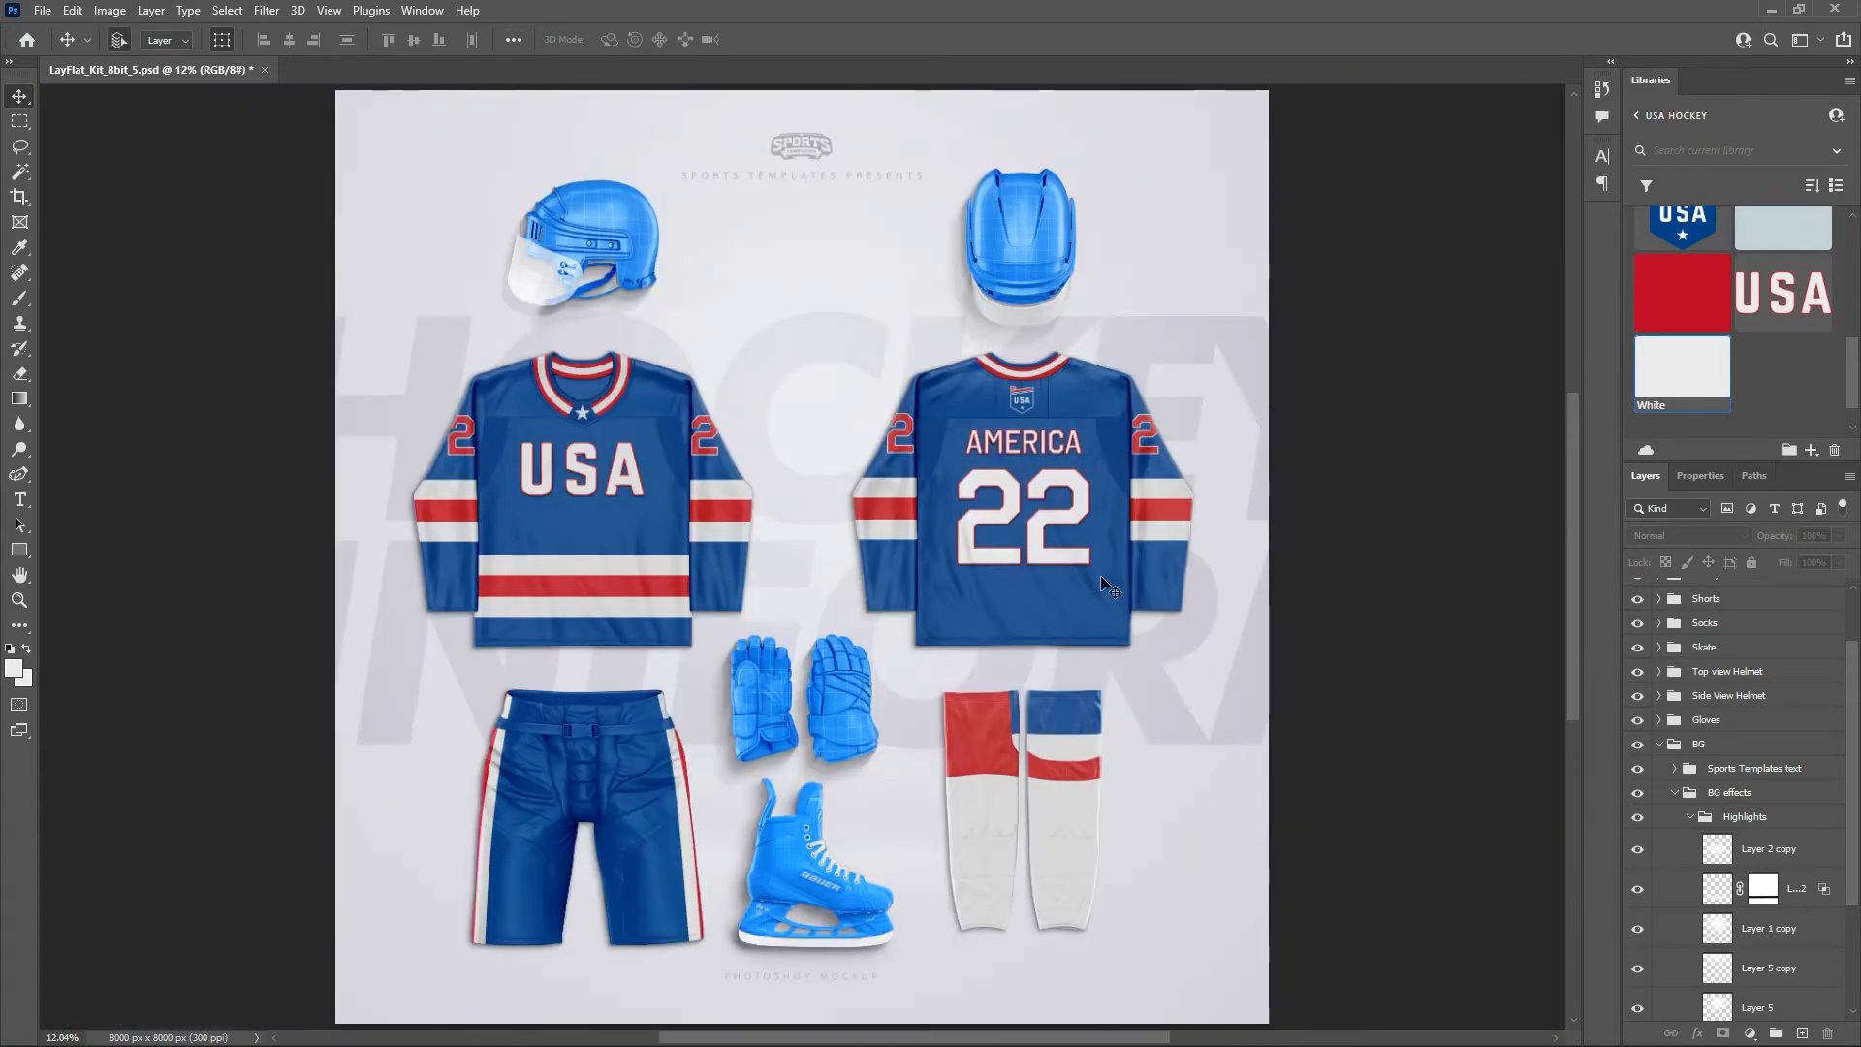
# Fill the skate label's Color layer, inside the Label group of the skate layers, with the library's Blue.
pyautogui.click(1659, 648)
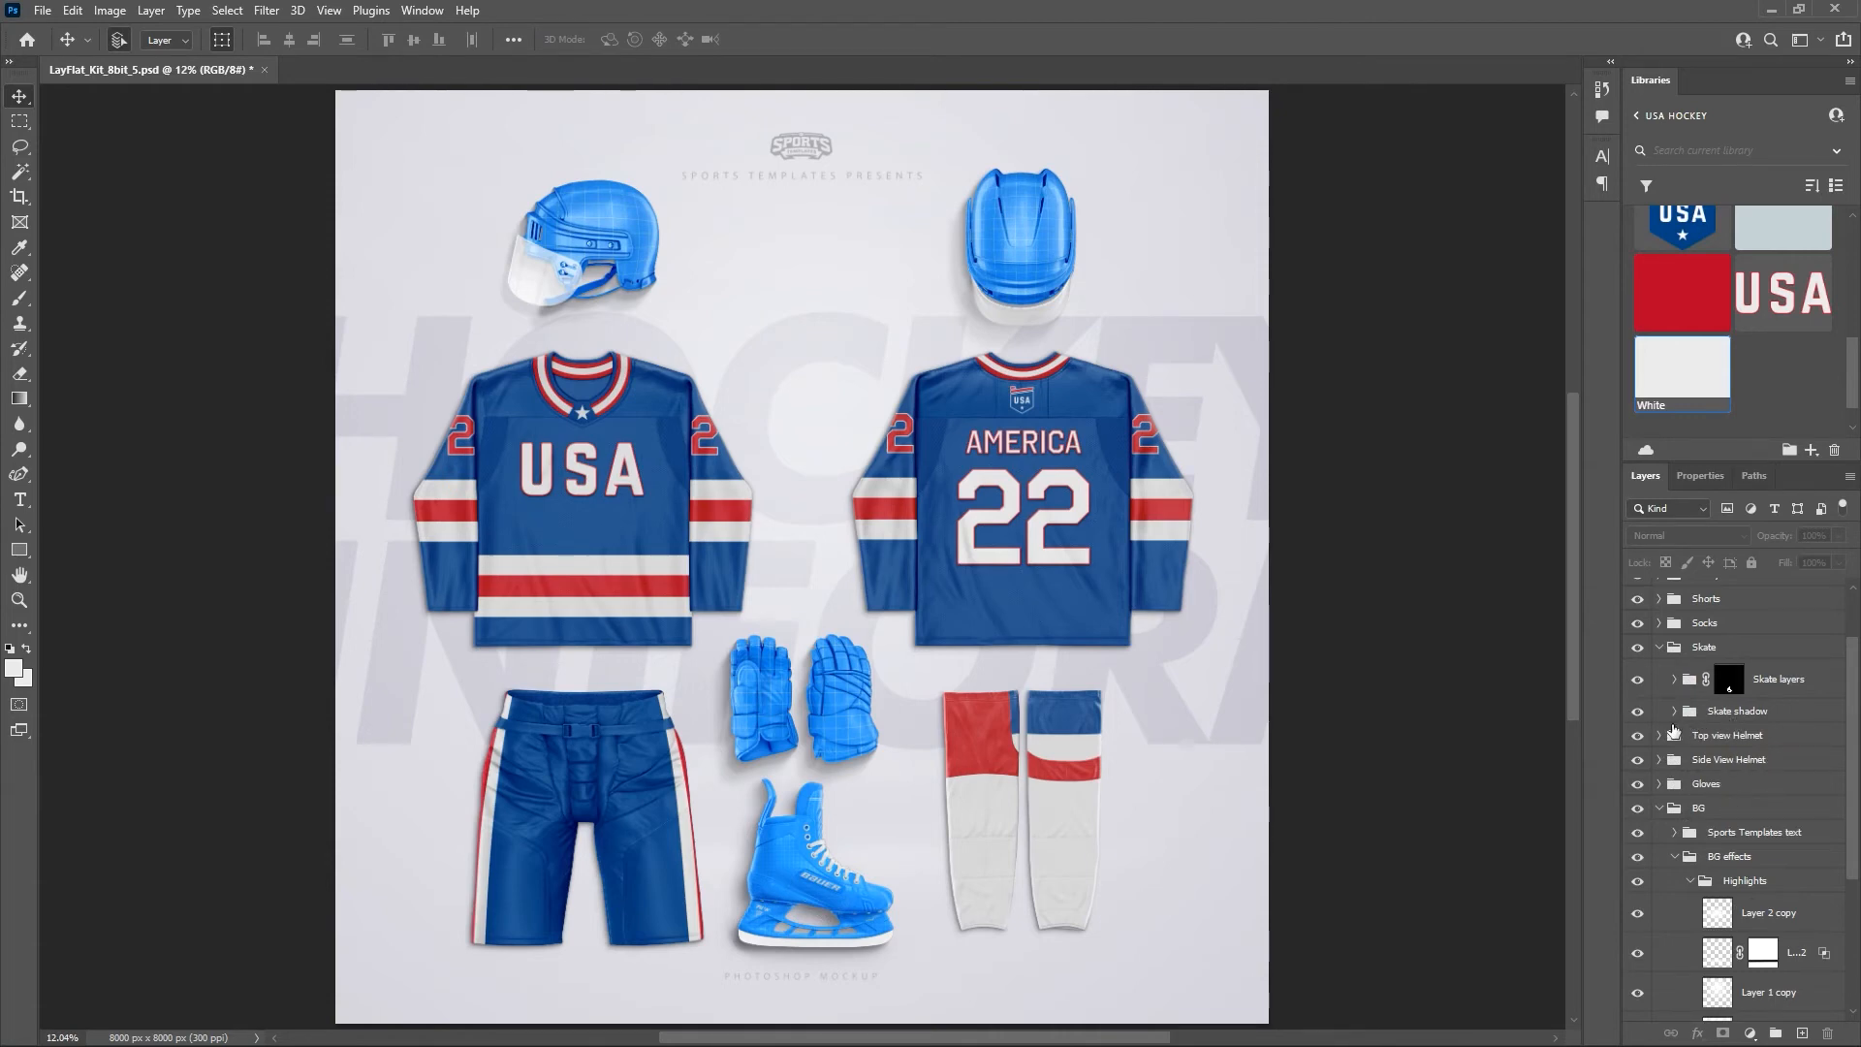
pyautogui.click(1675, 679)
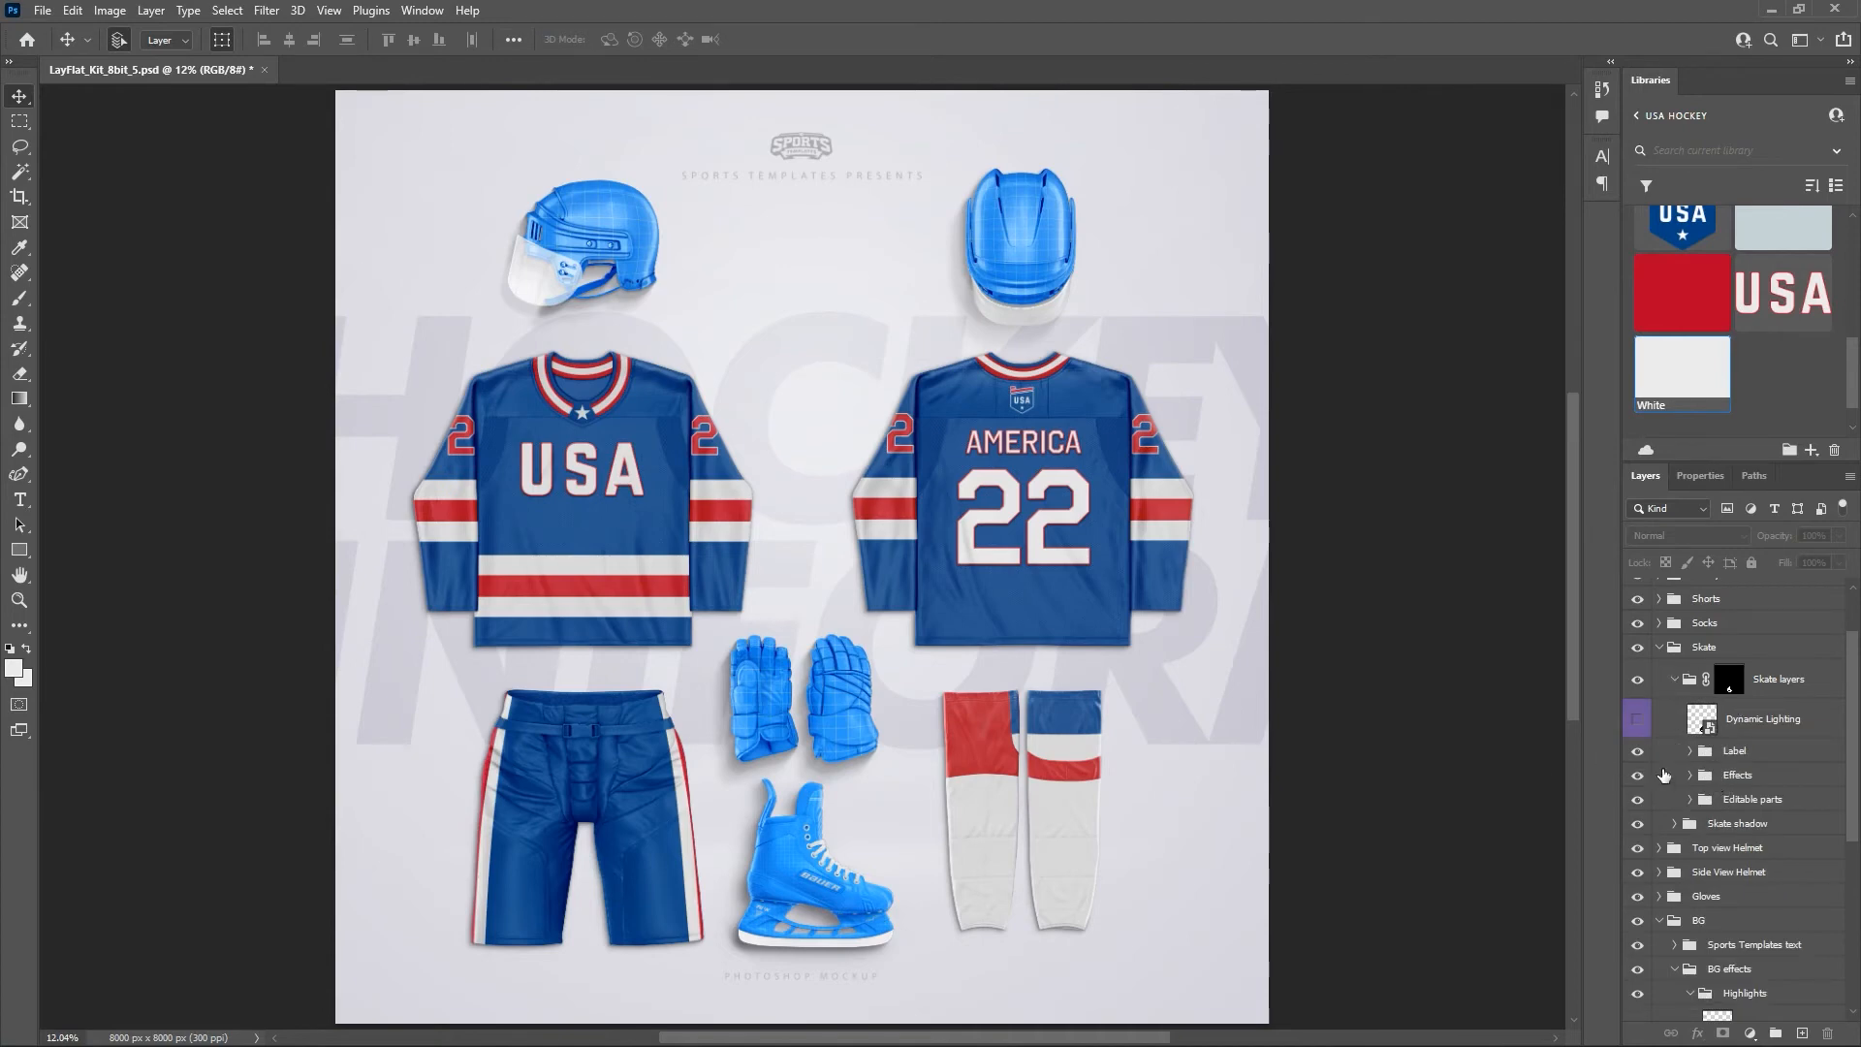
pyautogui.click(1736, 752)
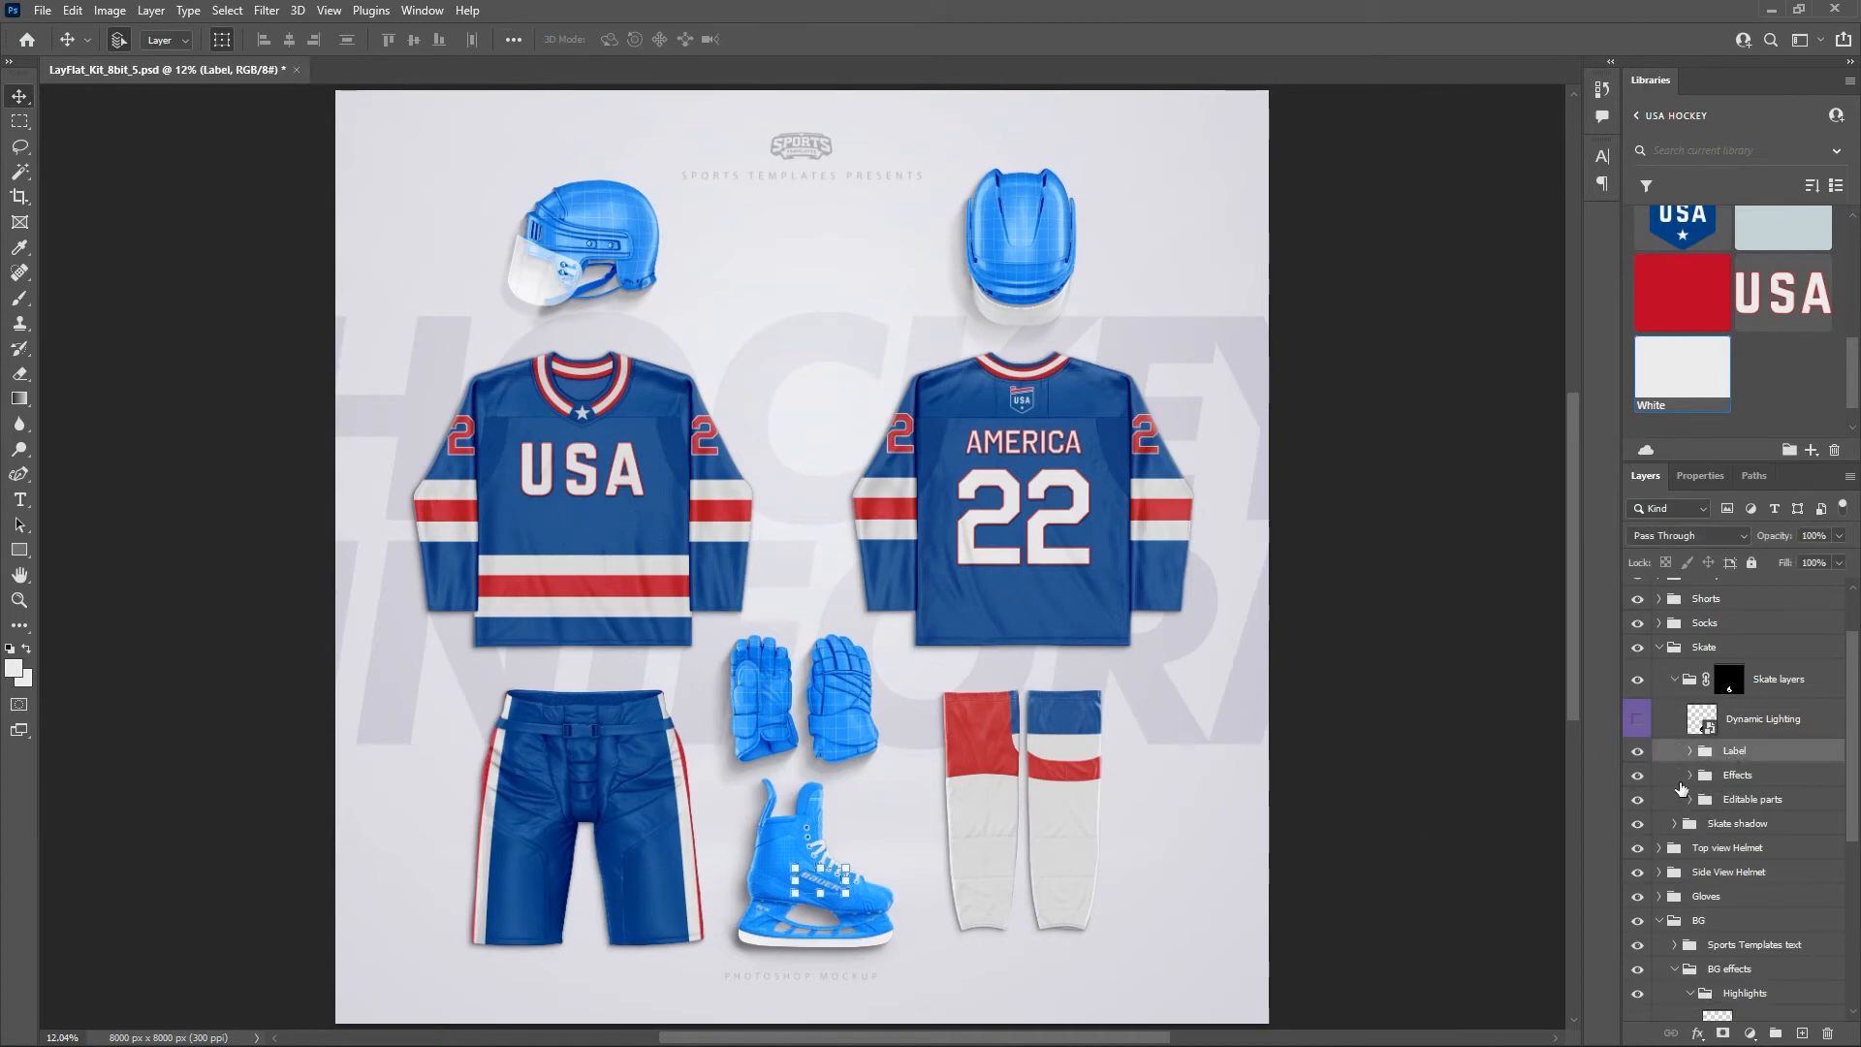
pyautogui.click(1689, 752)
pyautogui.scroll(-3, 1732, 817)
pyautogui.scroll(-3, 1732, 817)
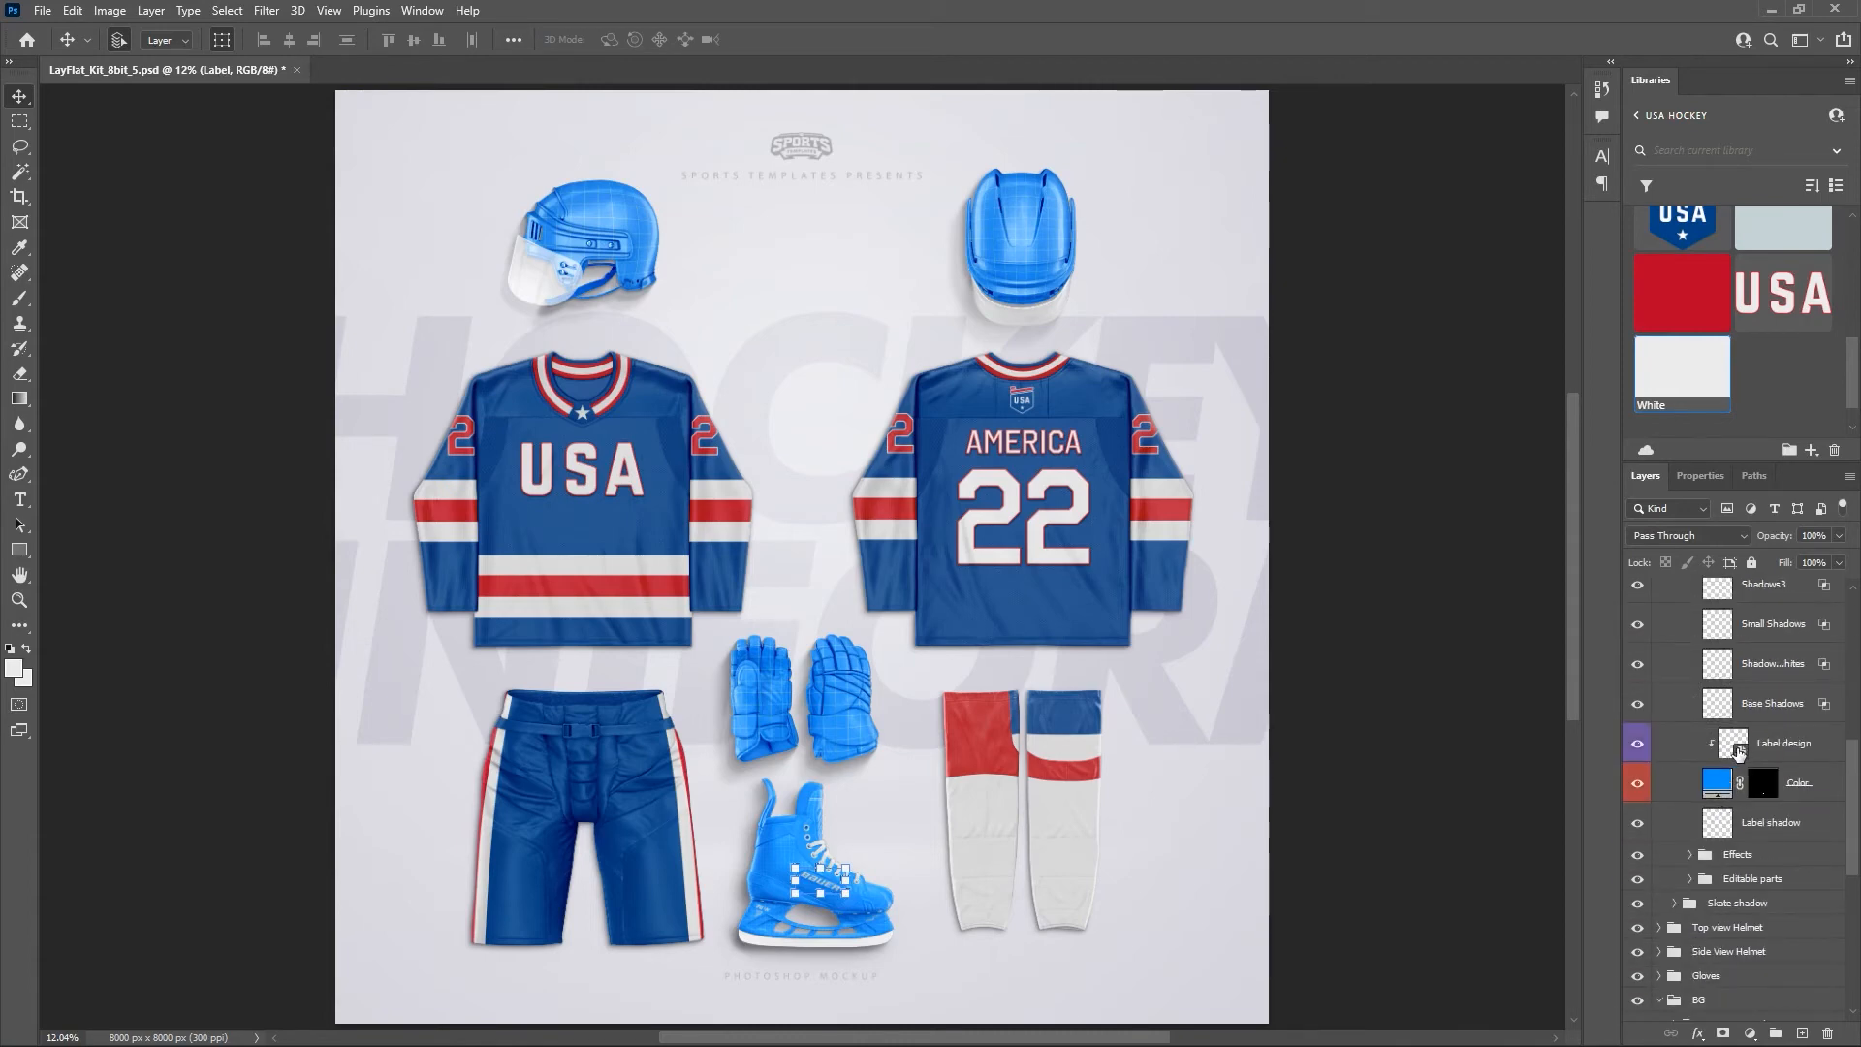
pyautogui.click(1789, 787)
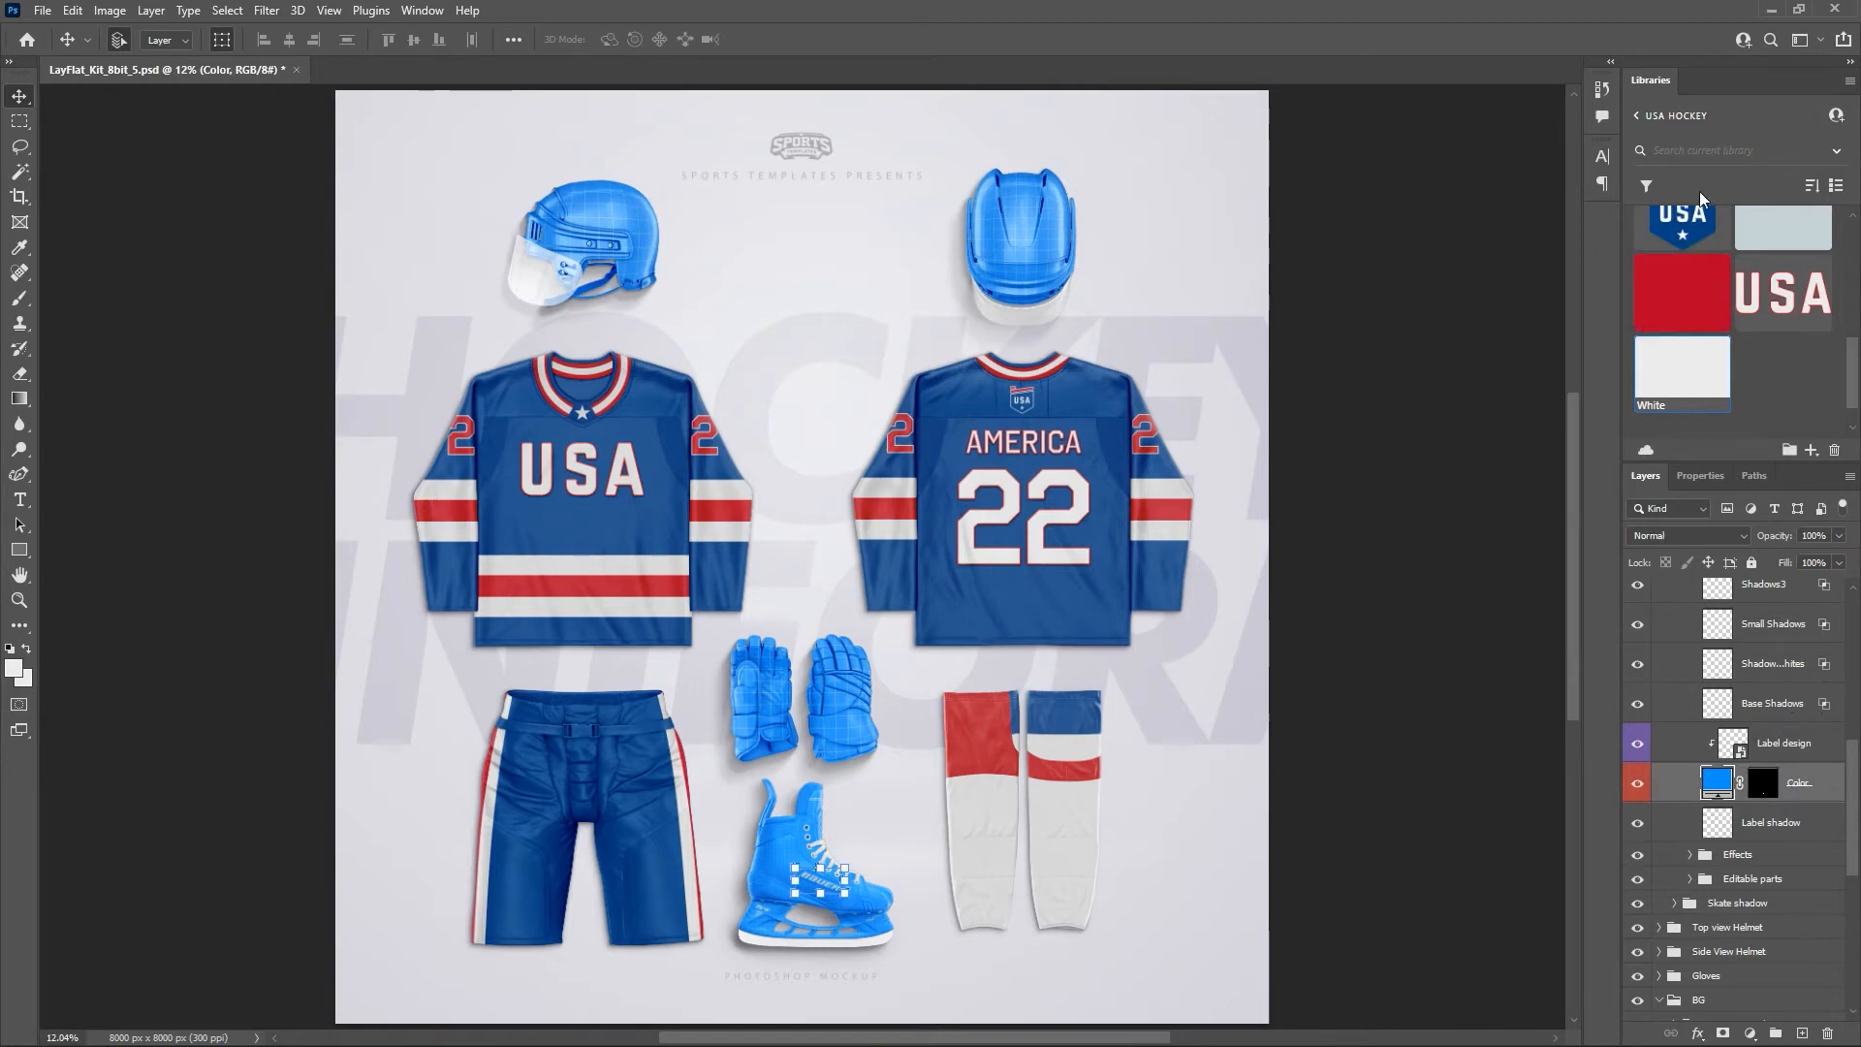
pyautogui.scroll(1, 1706, 292)
pyautogui.scroll(3, 1706, 293)
pyautogui.click(1782, 310)
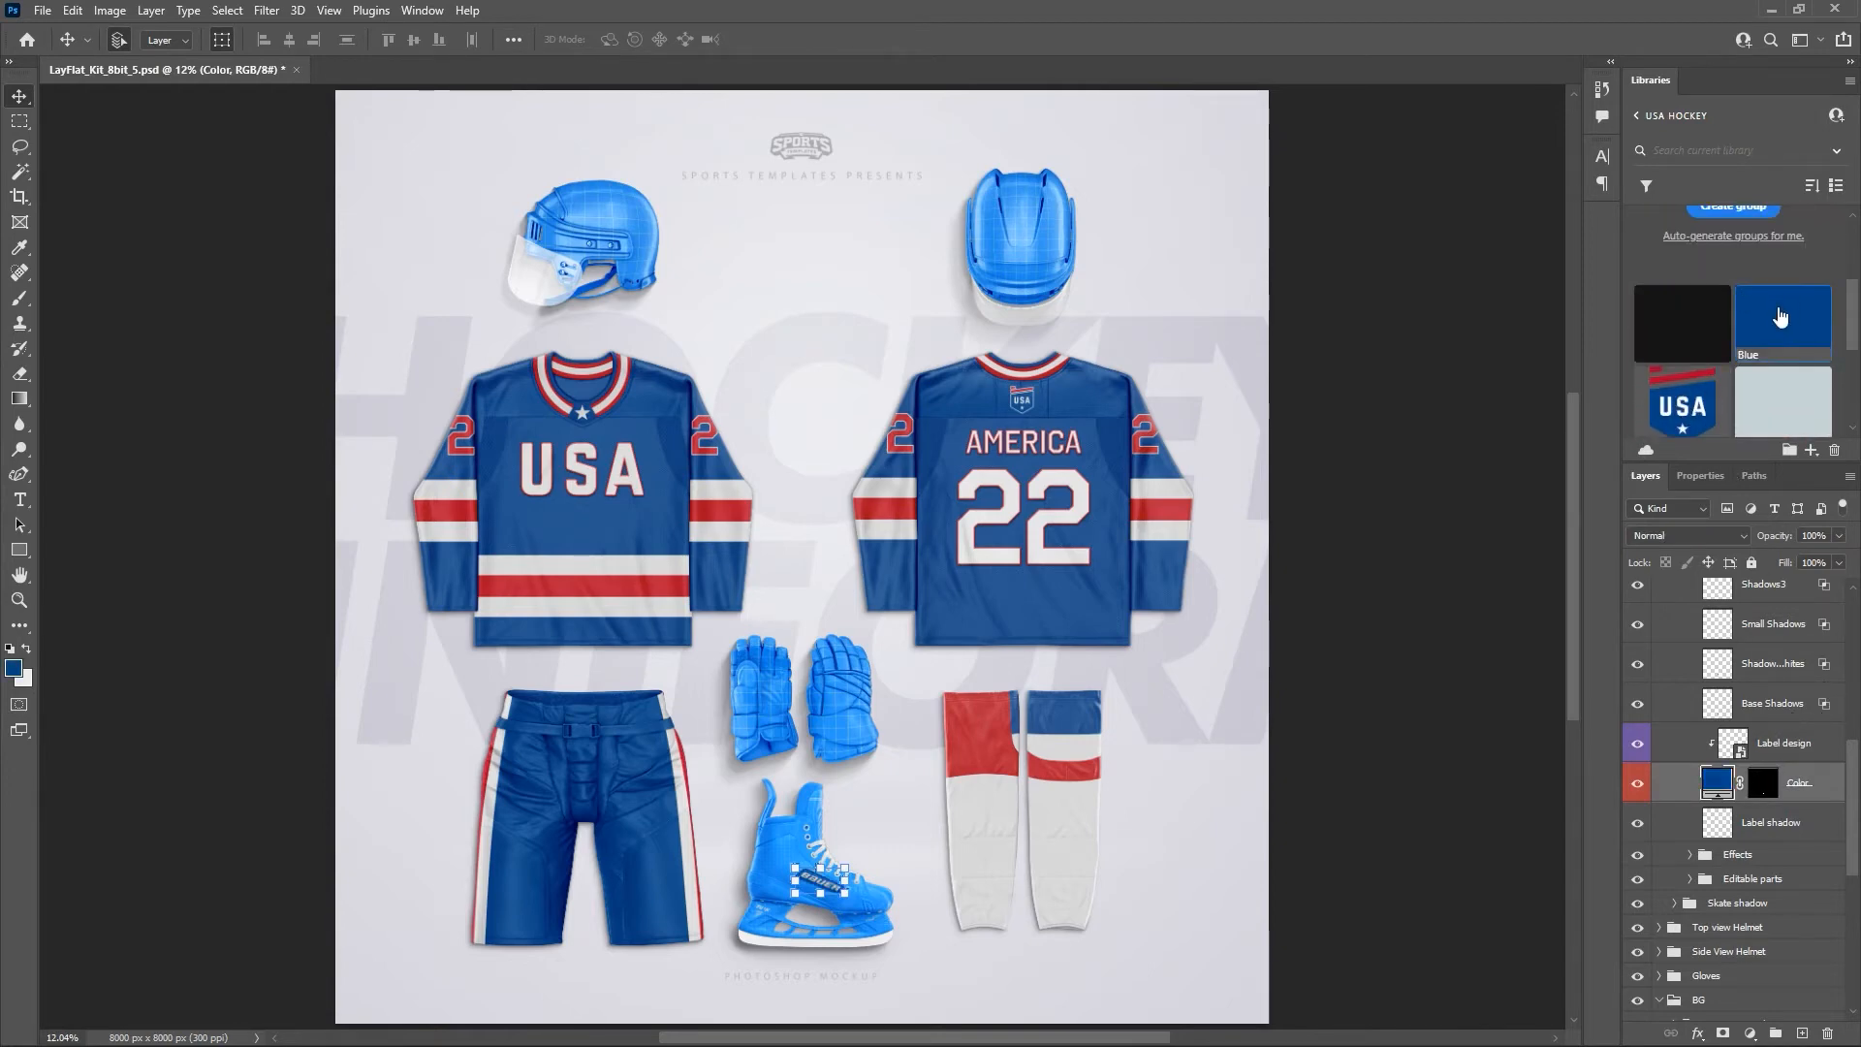
# Open the skate's Label design smart object and place the library's USA wordmark, slightly enlarged, at the center of the canvas.
pyautogui.doubleClick(1734, 747)
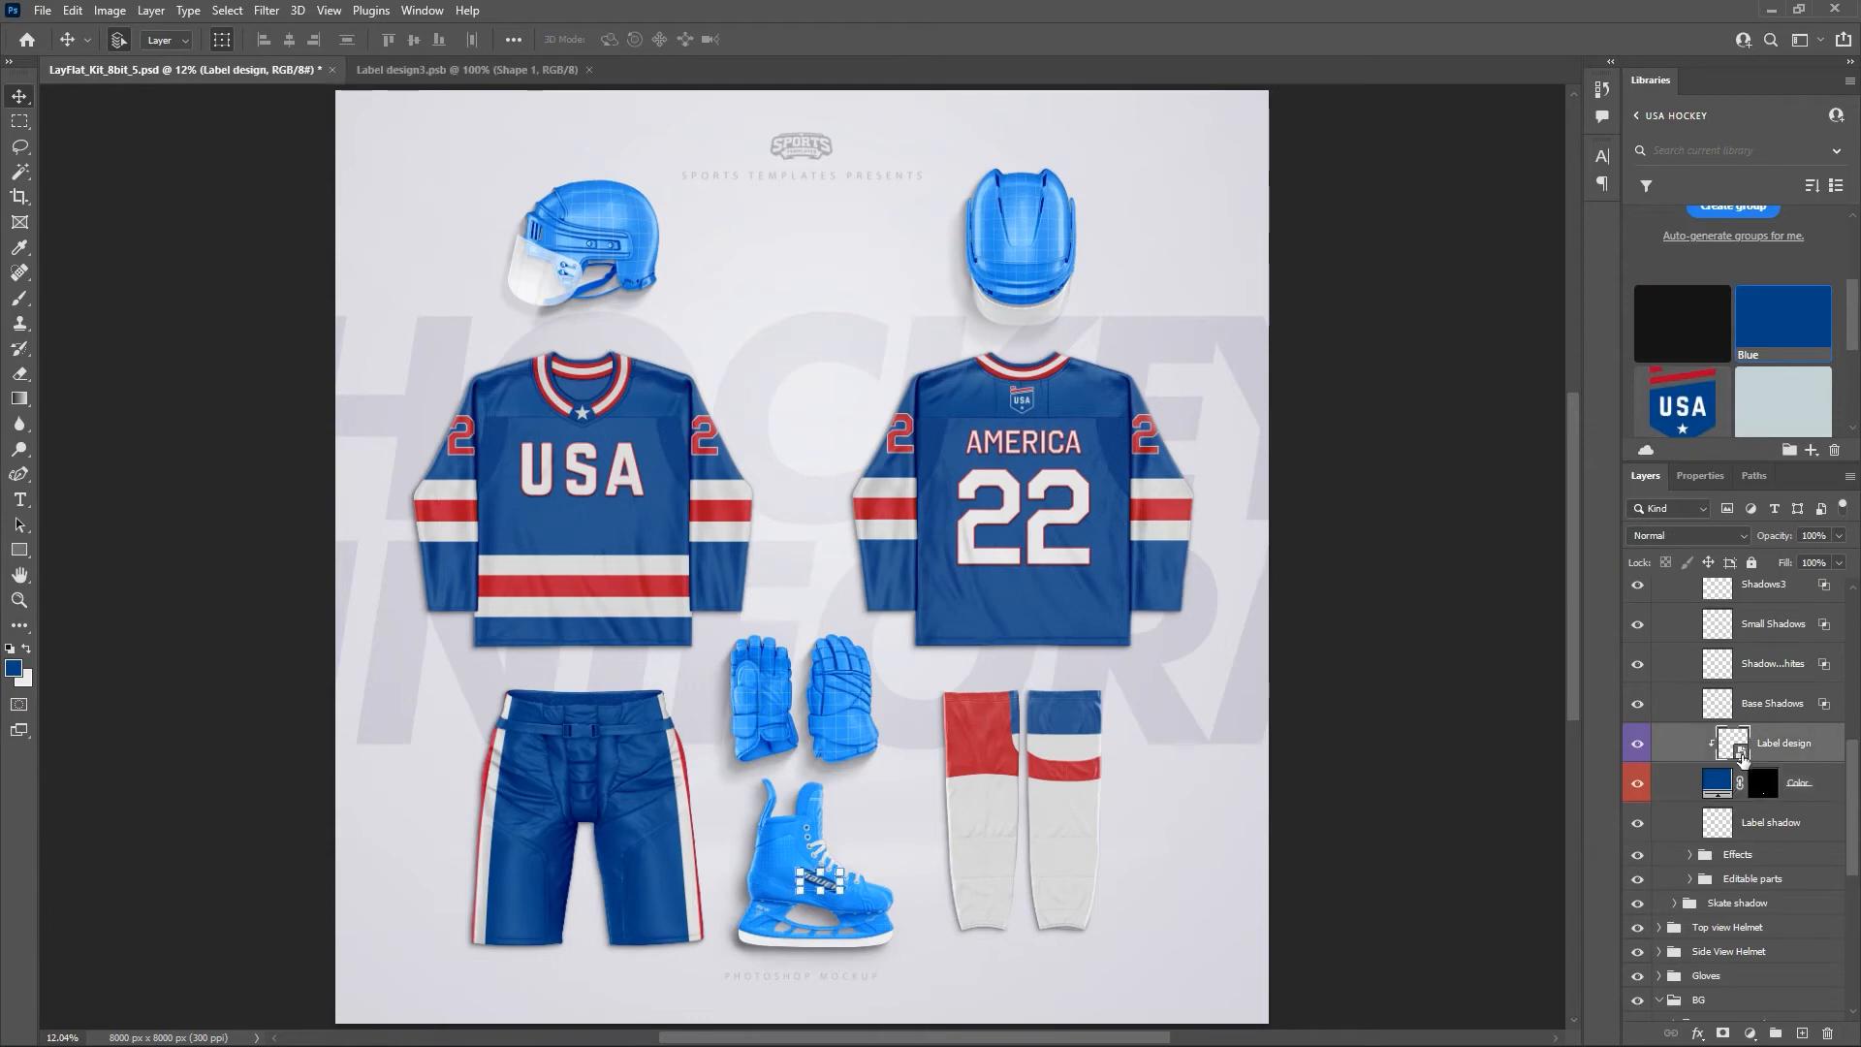
pyautogui.scroll(-3, 1735, 368)
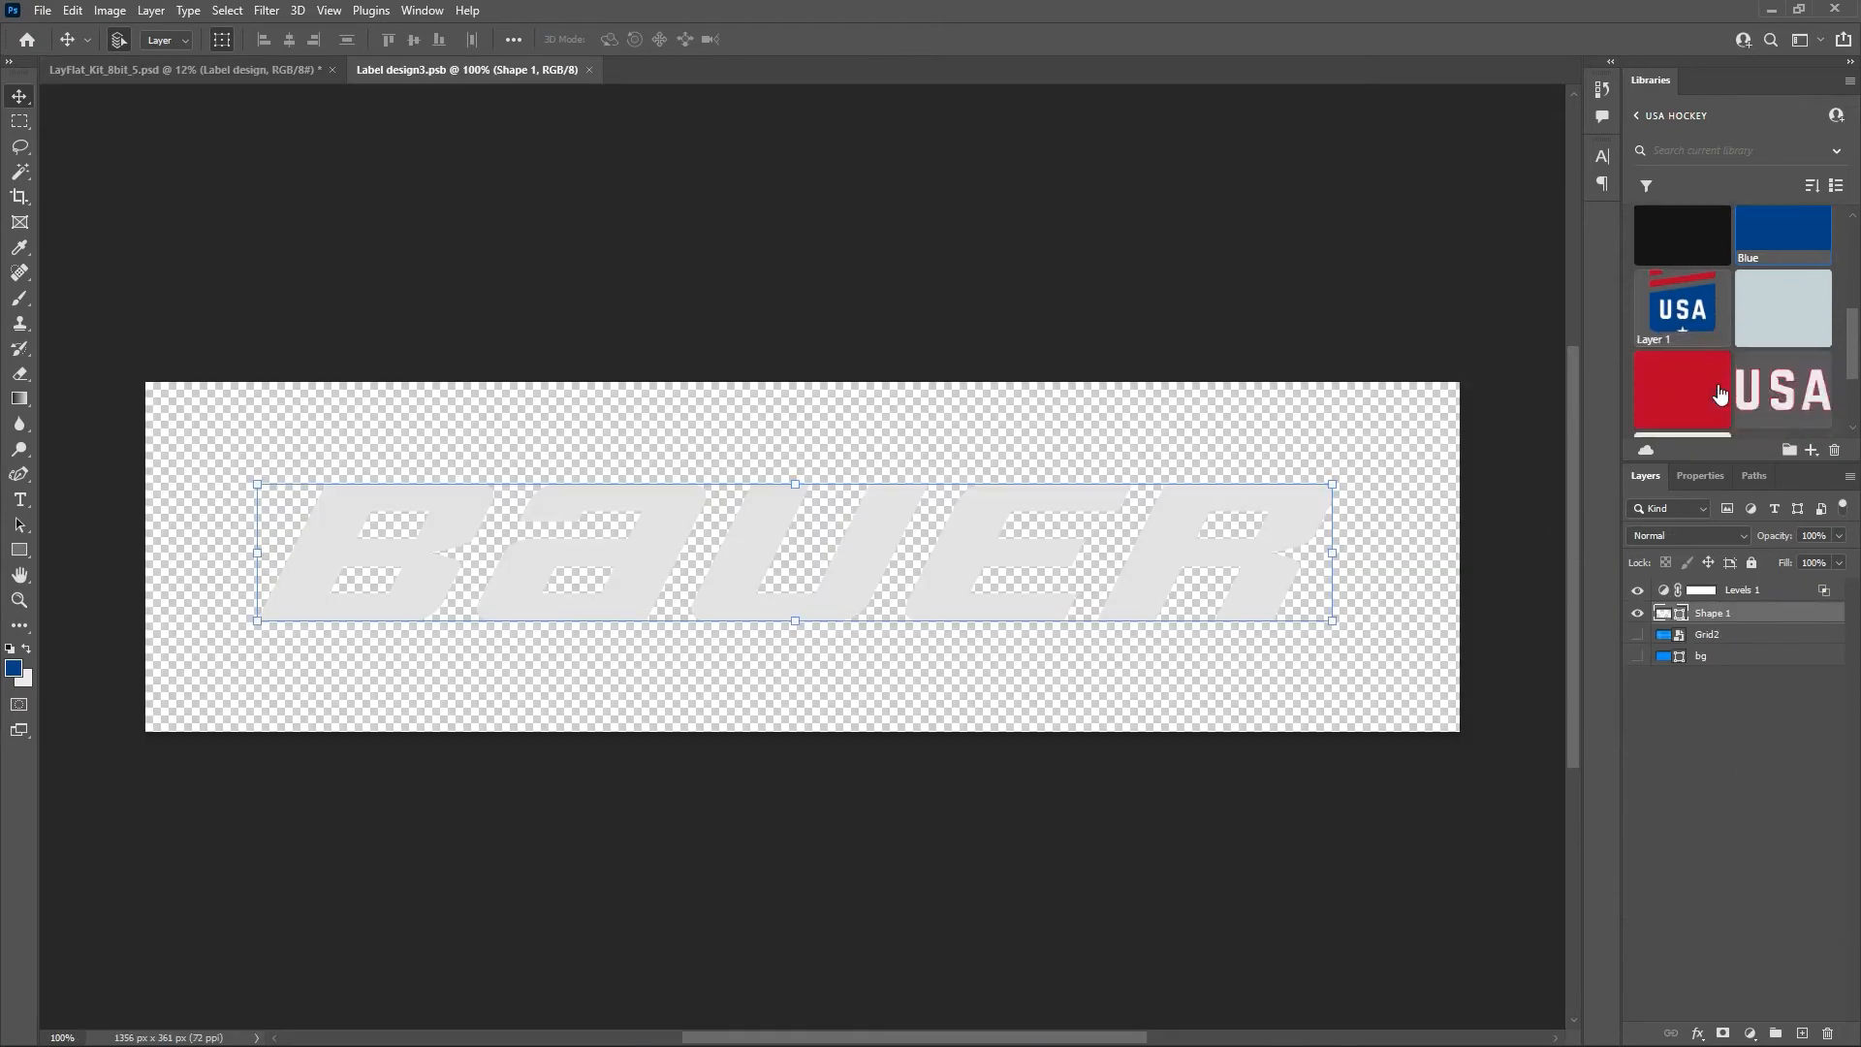
pyautogui.moveTo(1783, 393); pyautogui.dragTo(820, 527)
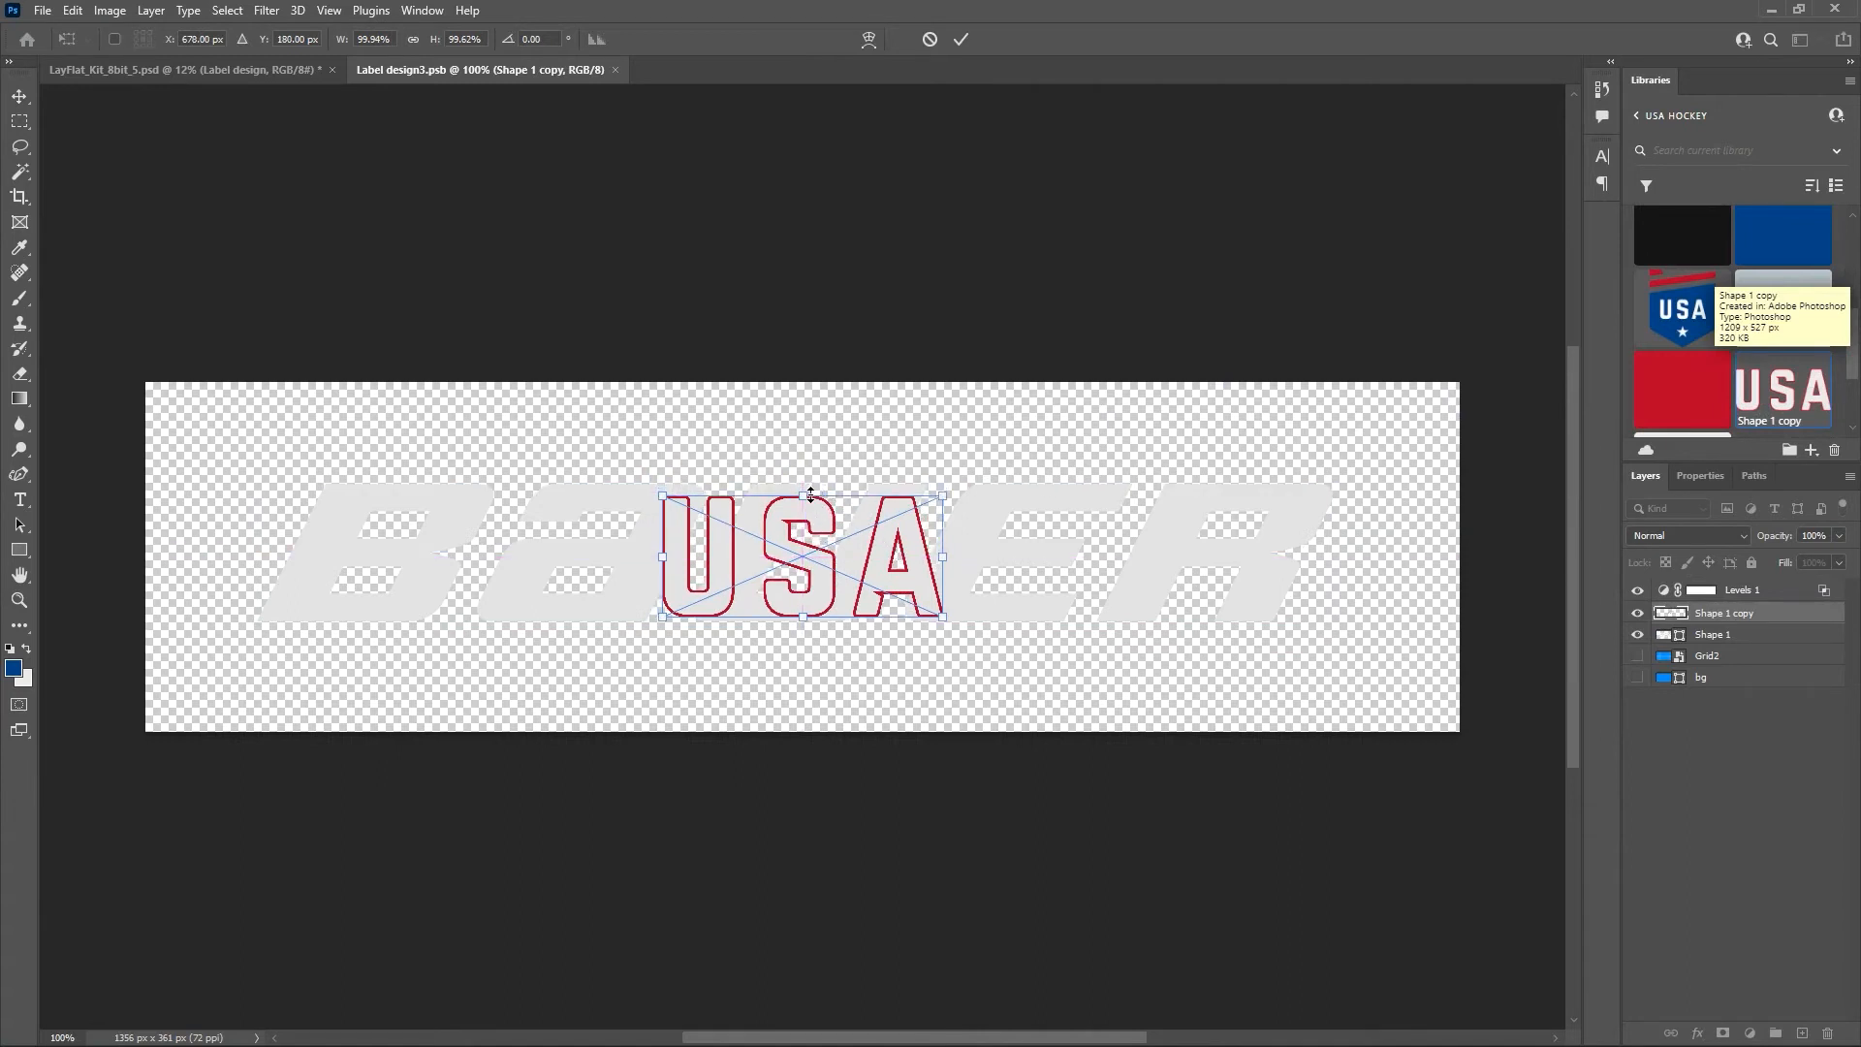
pyautogui.moveTo(811, 496); pyautogui.dragTo(811, 488)
pyautogui.click(955, 45)
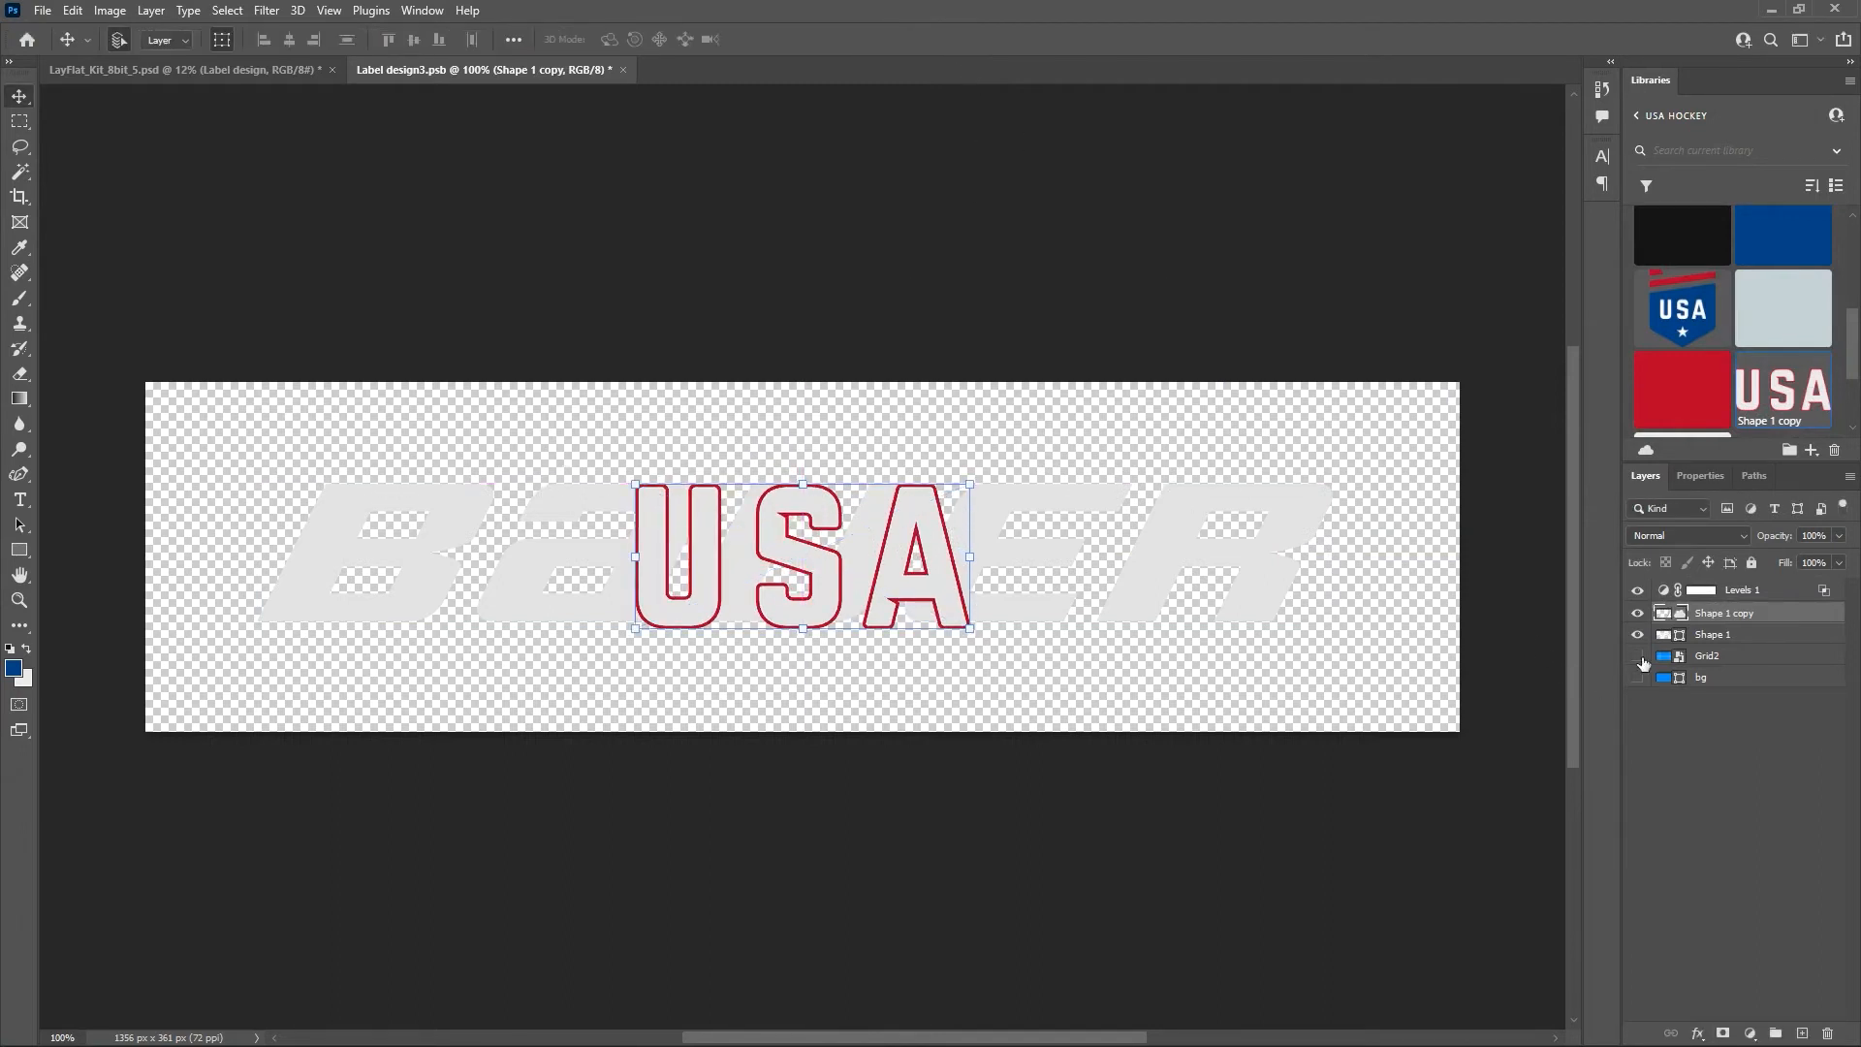
# Hide the BAUER lettering in the label design and fill the bg layer with the library's Blue.
pyautogui.click(1637, 635)
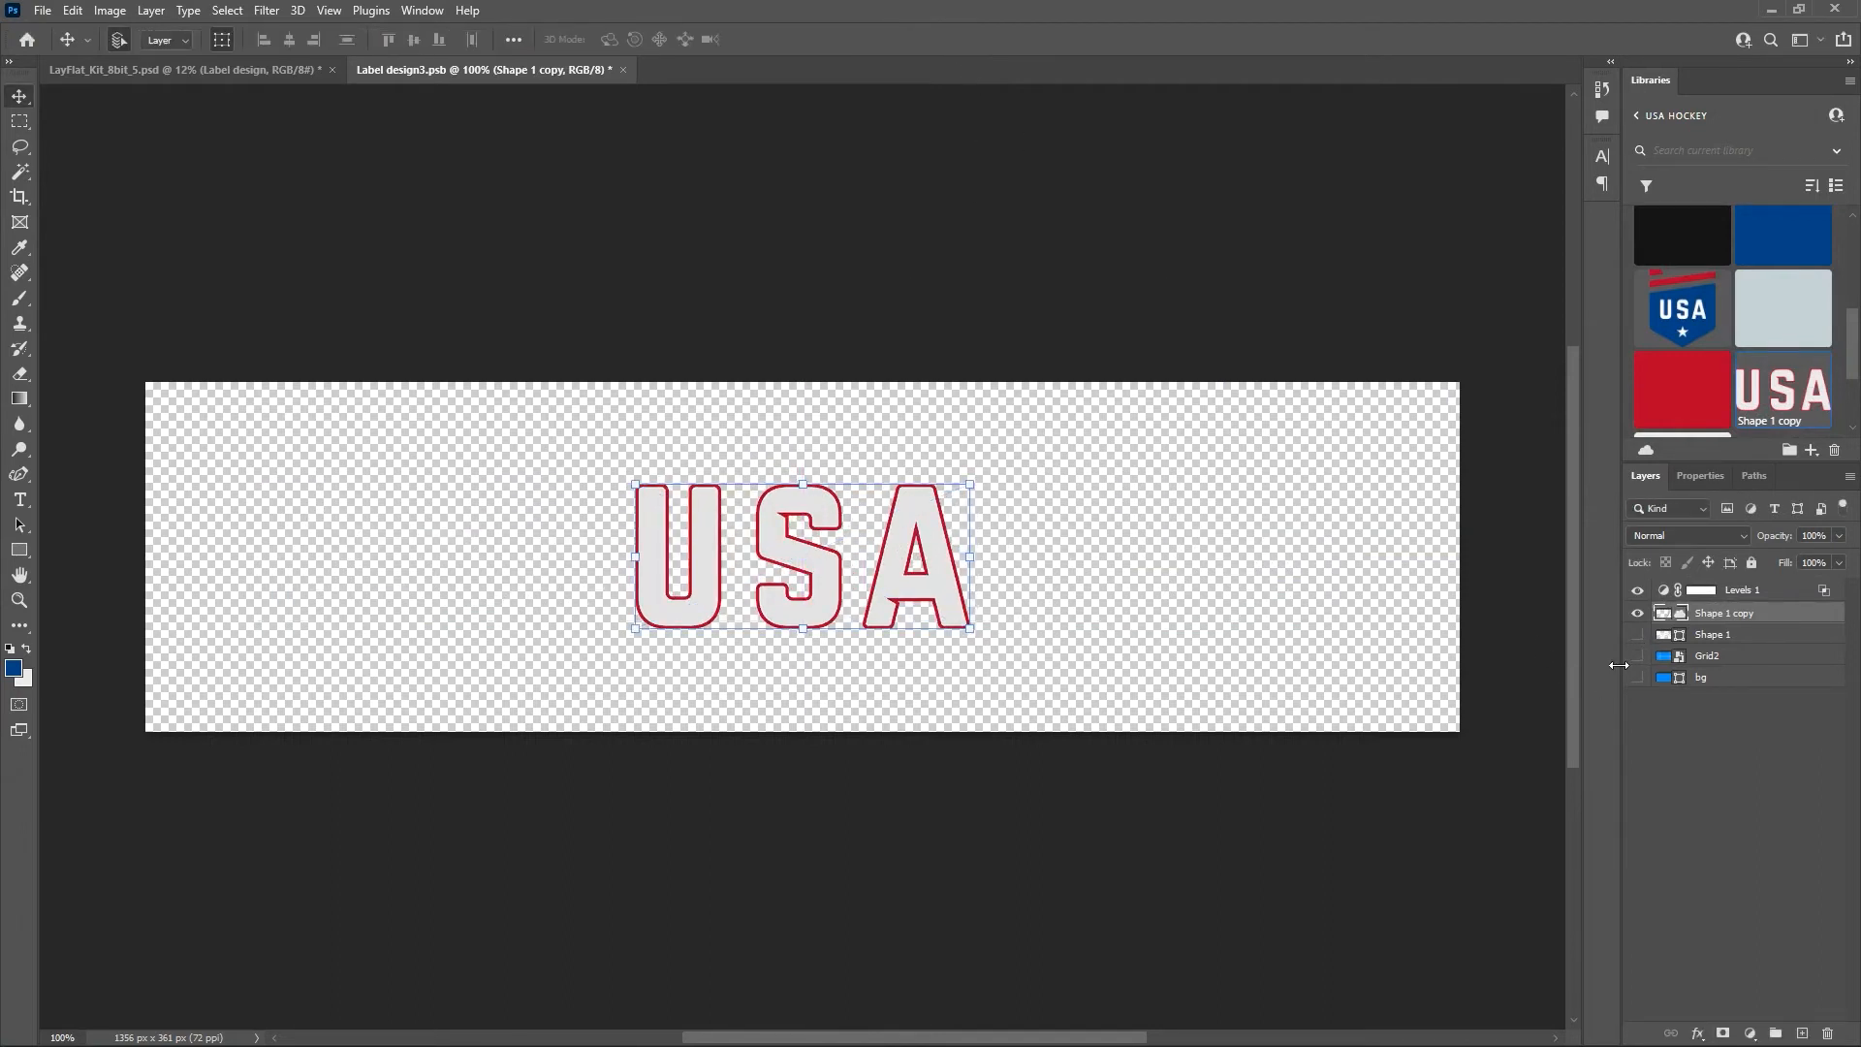
pyautogui.click(1736, 683)
pyautogui.click(1784, 245)
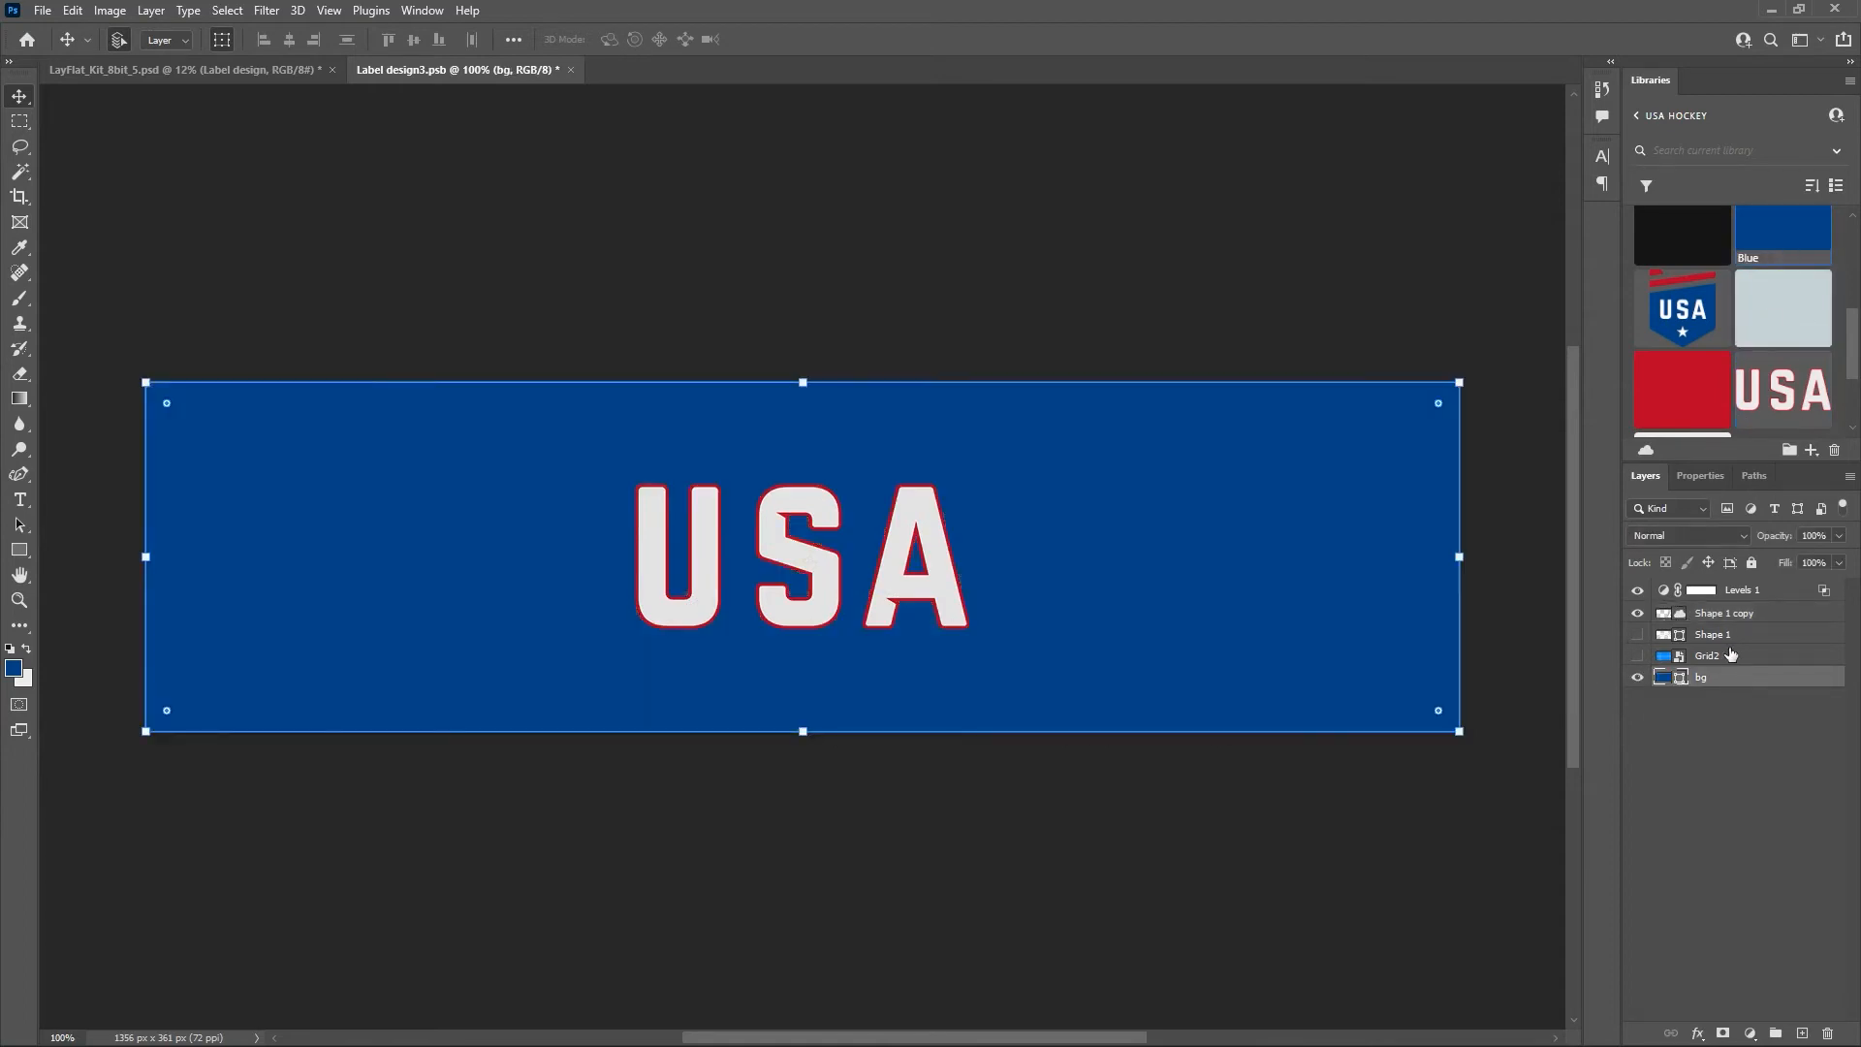
# Draw a five-sided polygon shape about 149 by 142 px on a new layer left of the USA lettering.
pyautogui.click(1802, 1033)
pyautogui.click(19, 550)
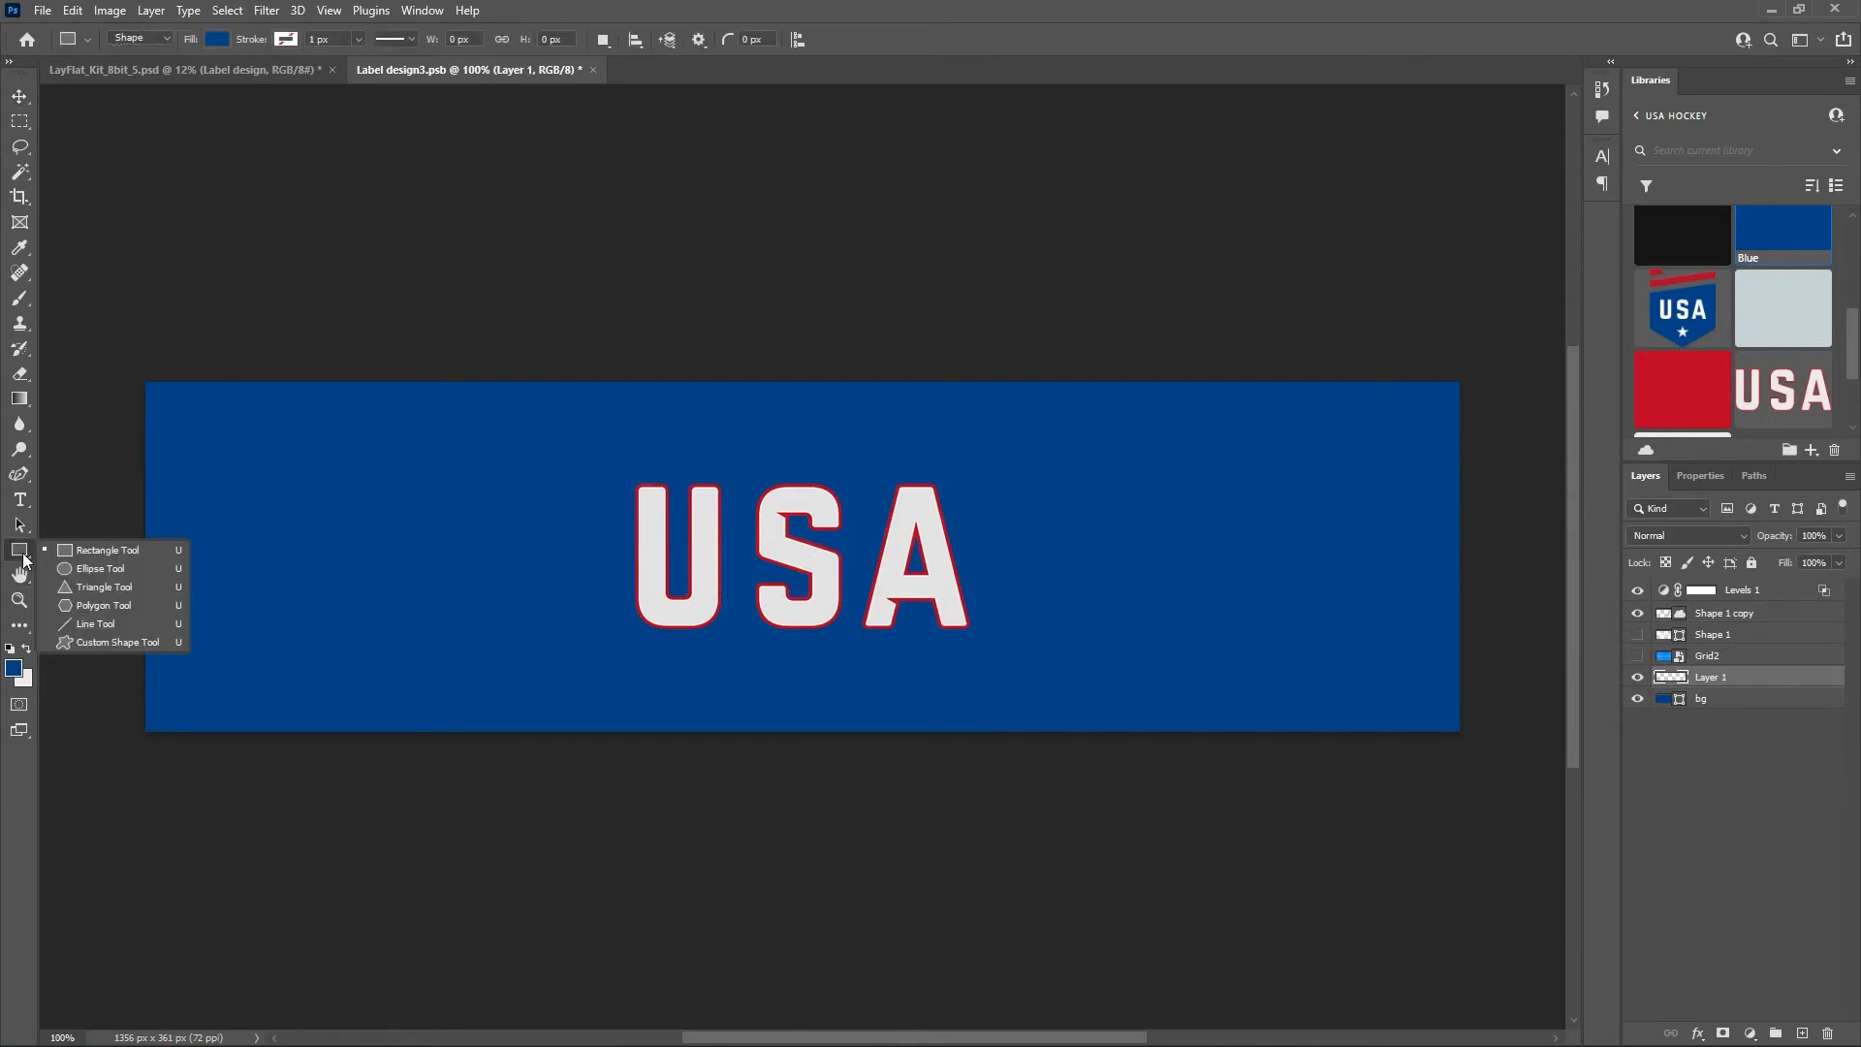
pyautogui.click(125, 603)
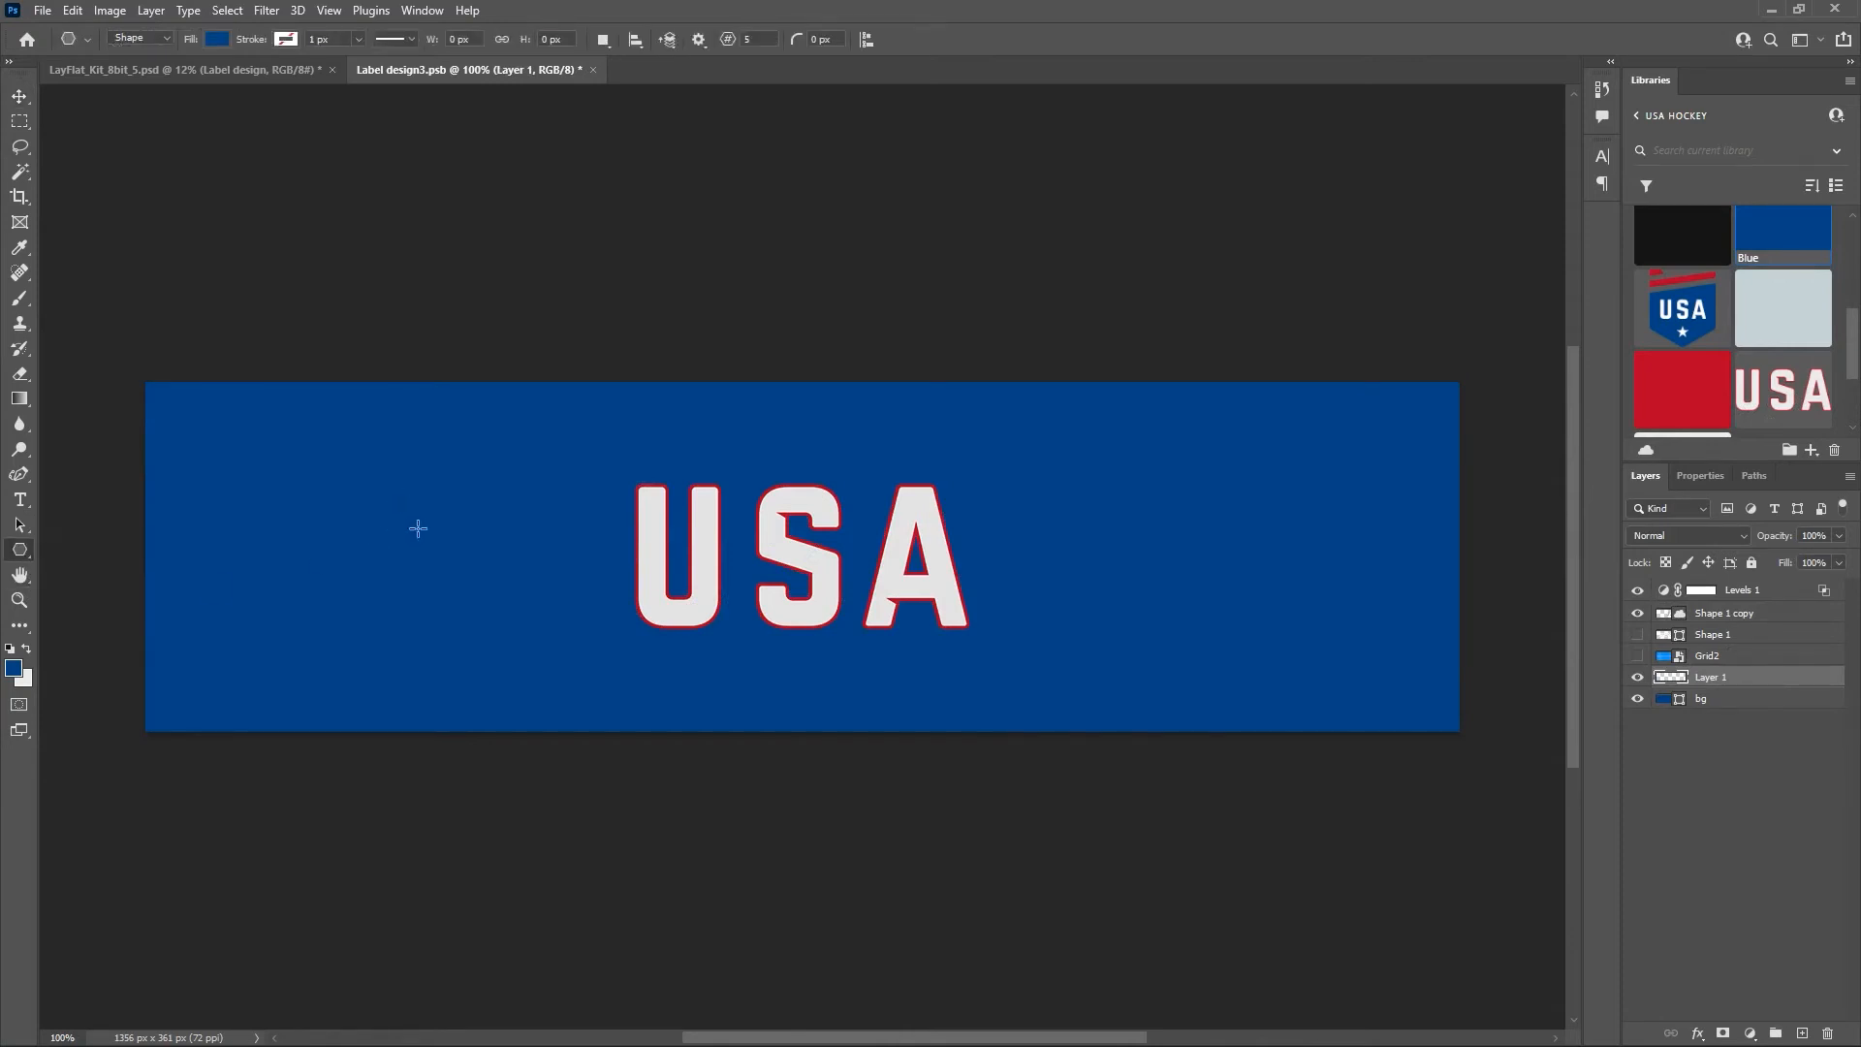
pyautogui.moveTo(329, 476); pyautogui.dragTo(498, 623)
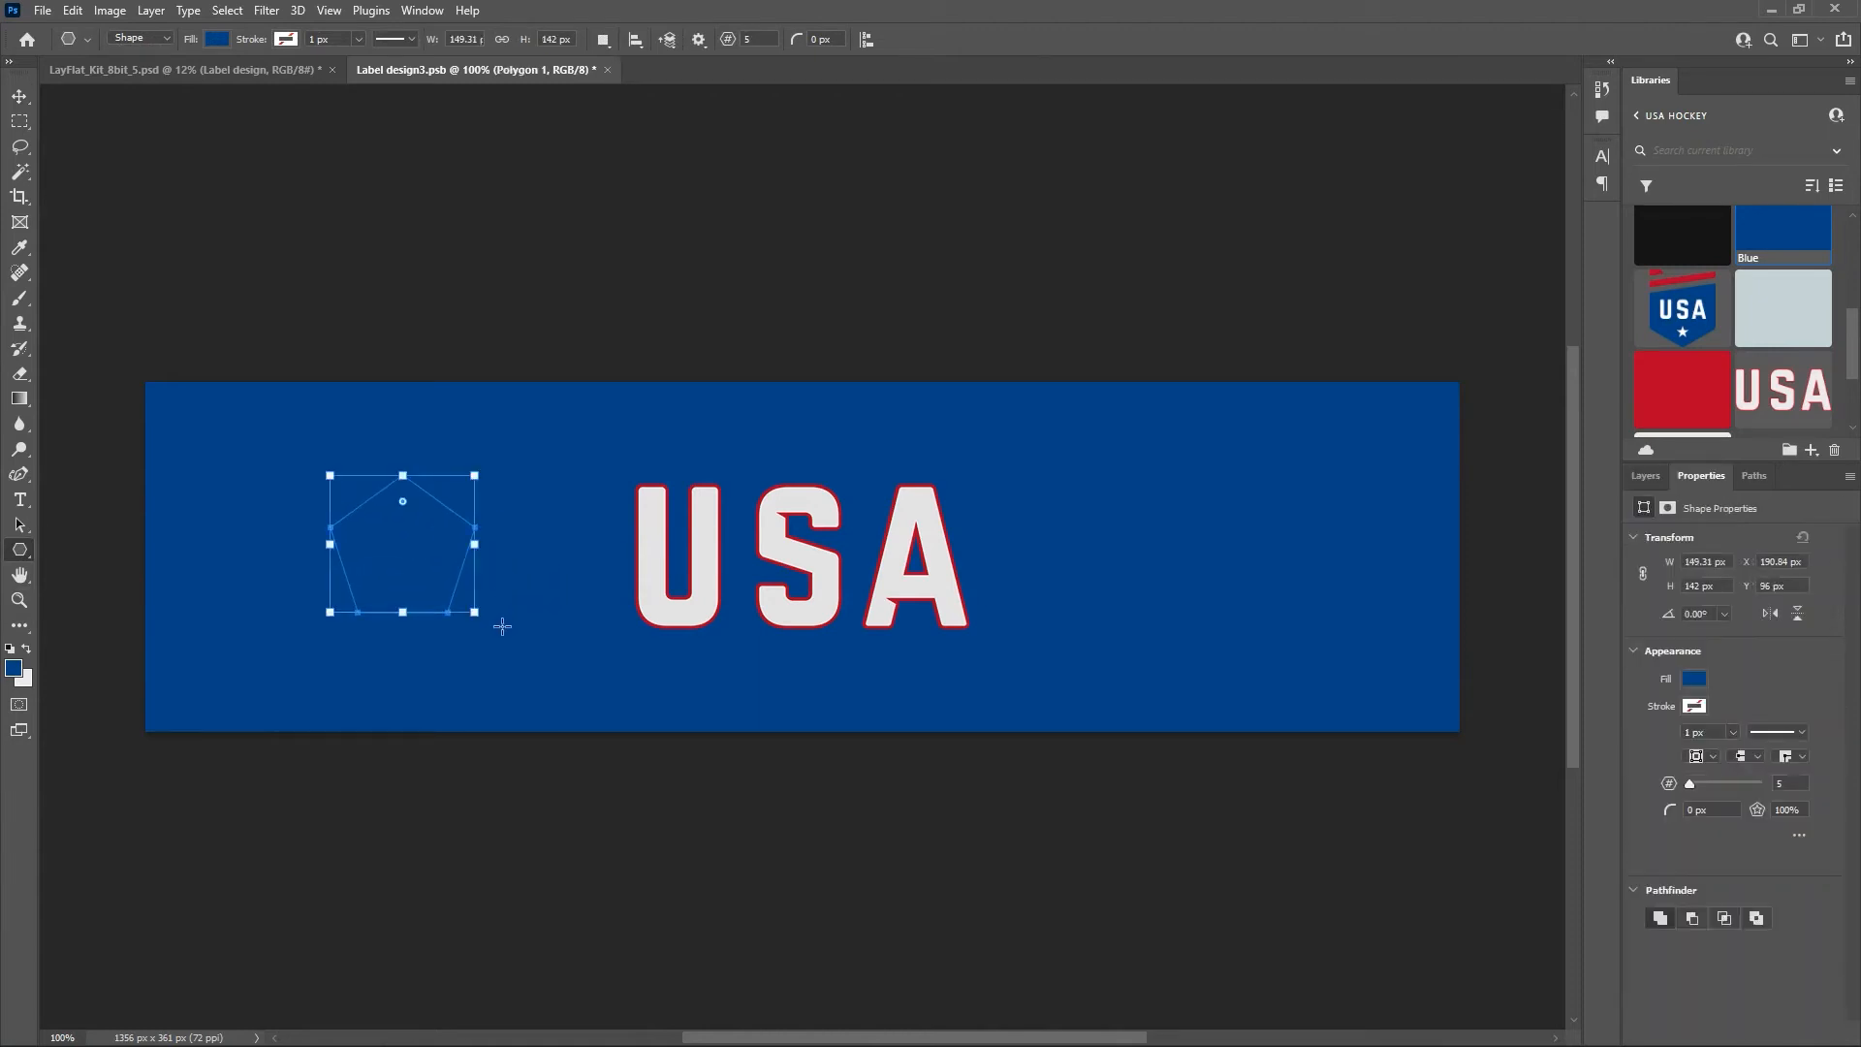
# Fill the polygon with the recently used off-white and set its star ratio to 50% to form a star.
pyautogui.click(217, 39)
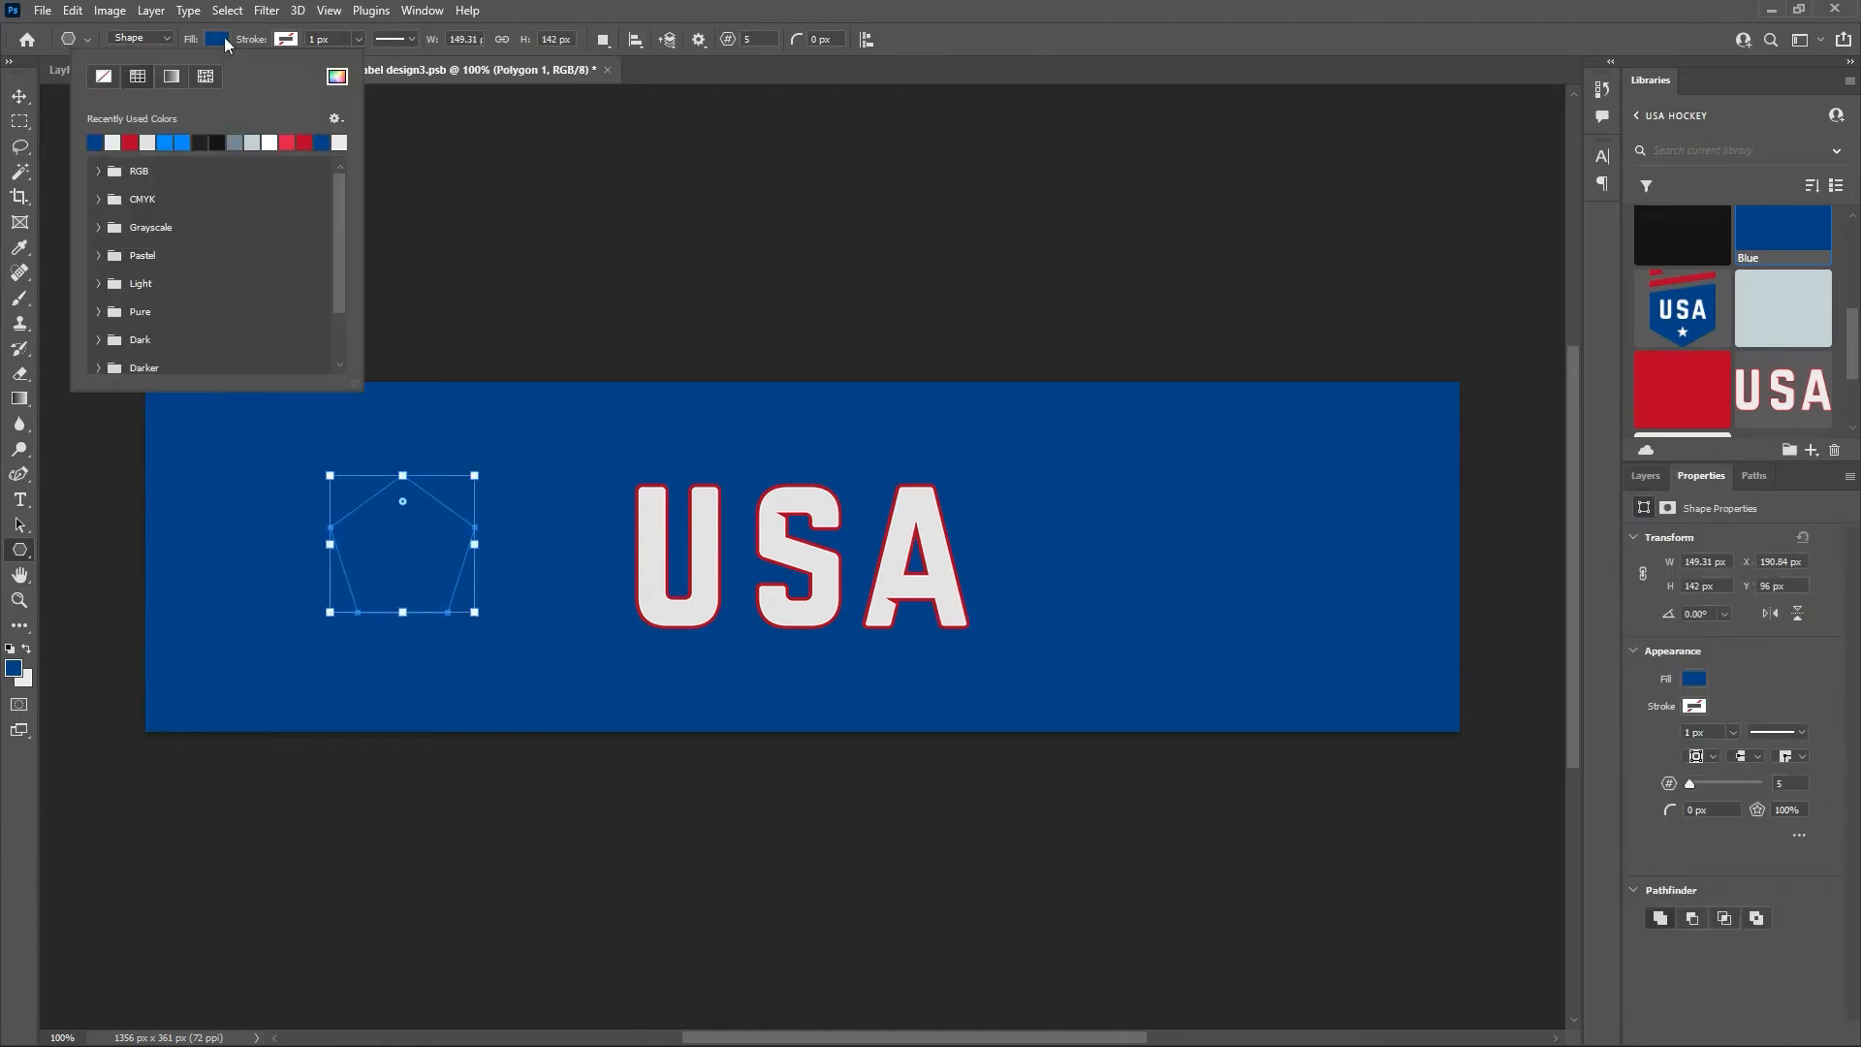
pyautogui.click(95, 142)
pyautogui.click(217, 39)
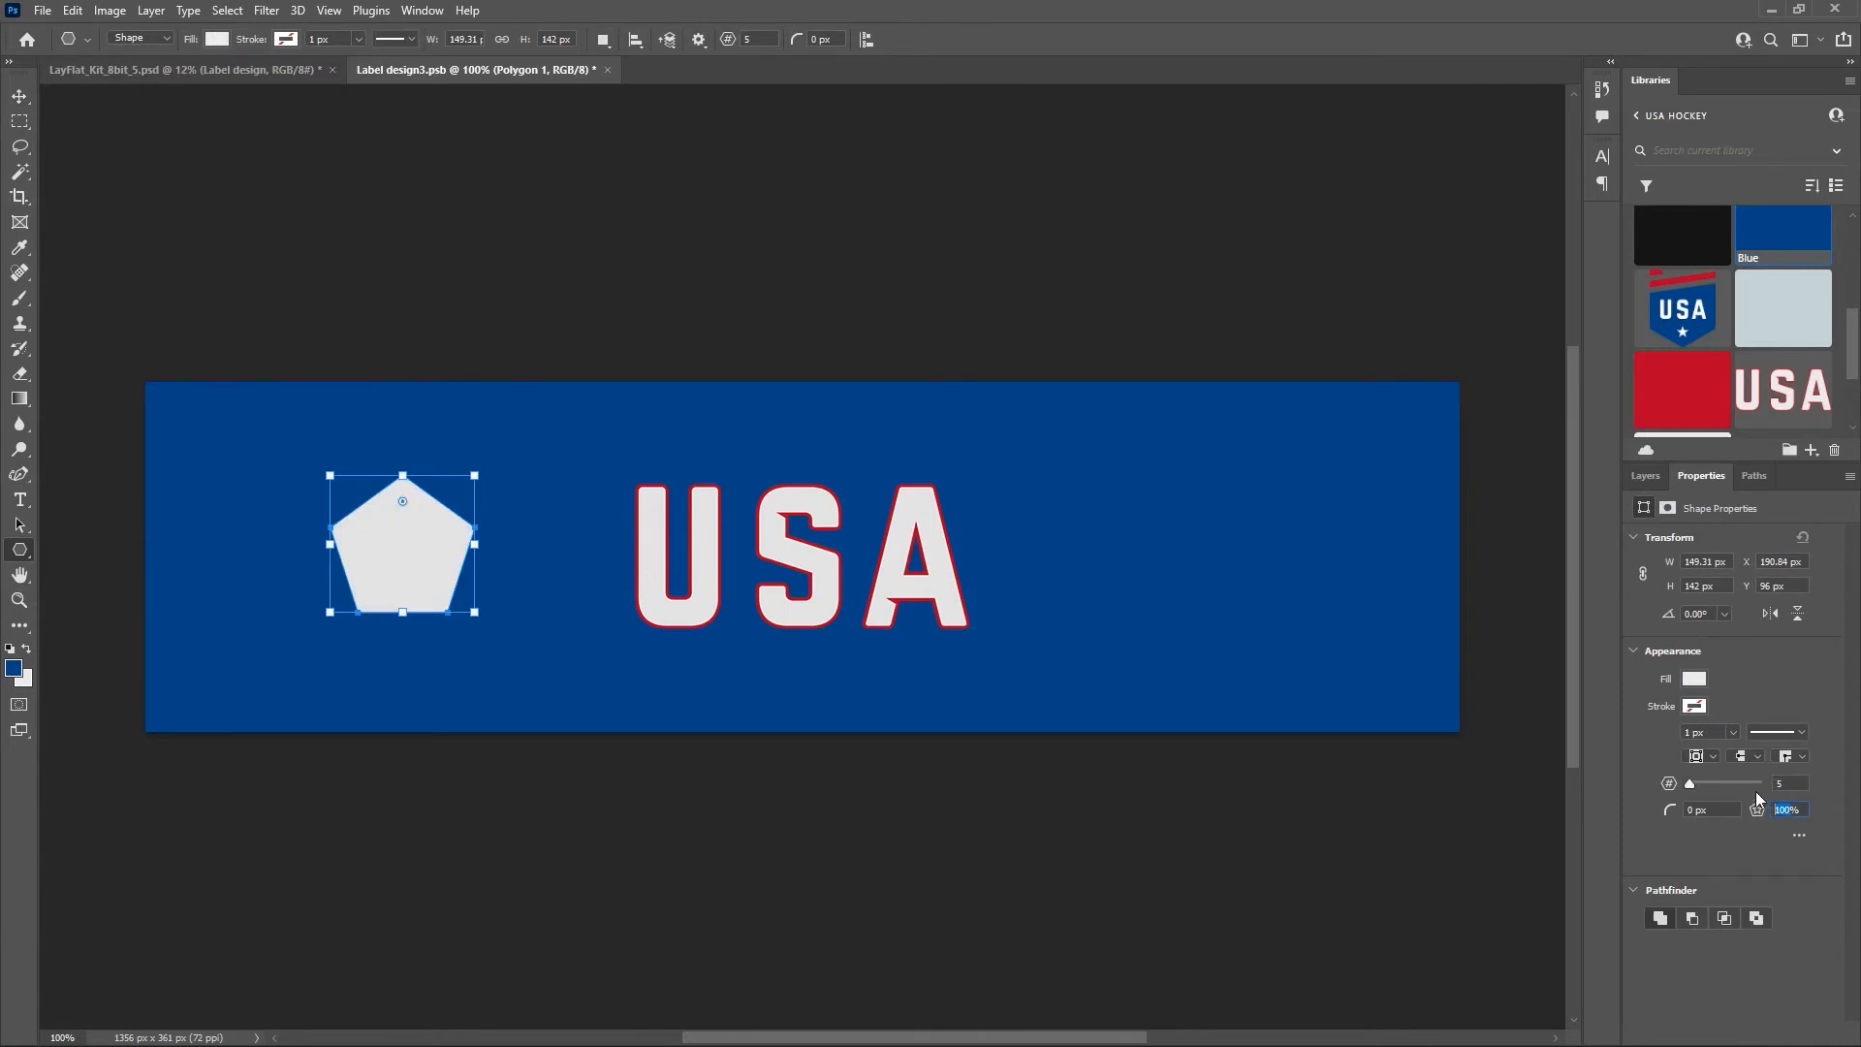
pyautogui.write('50')
pyautogui.press('Return')
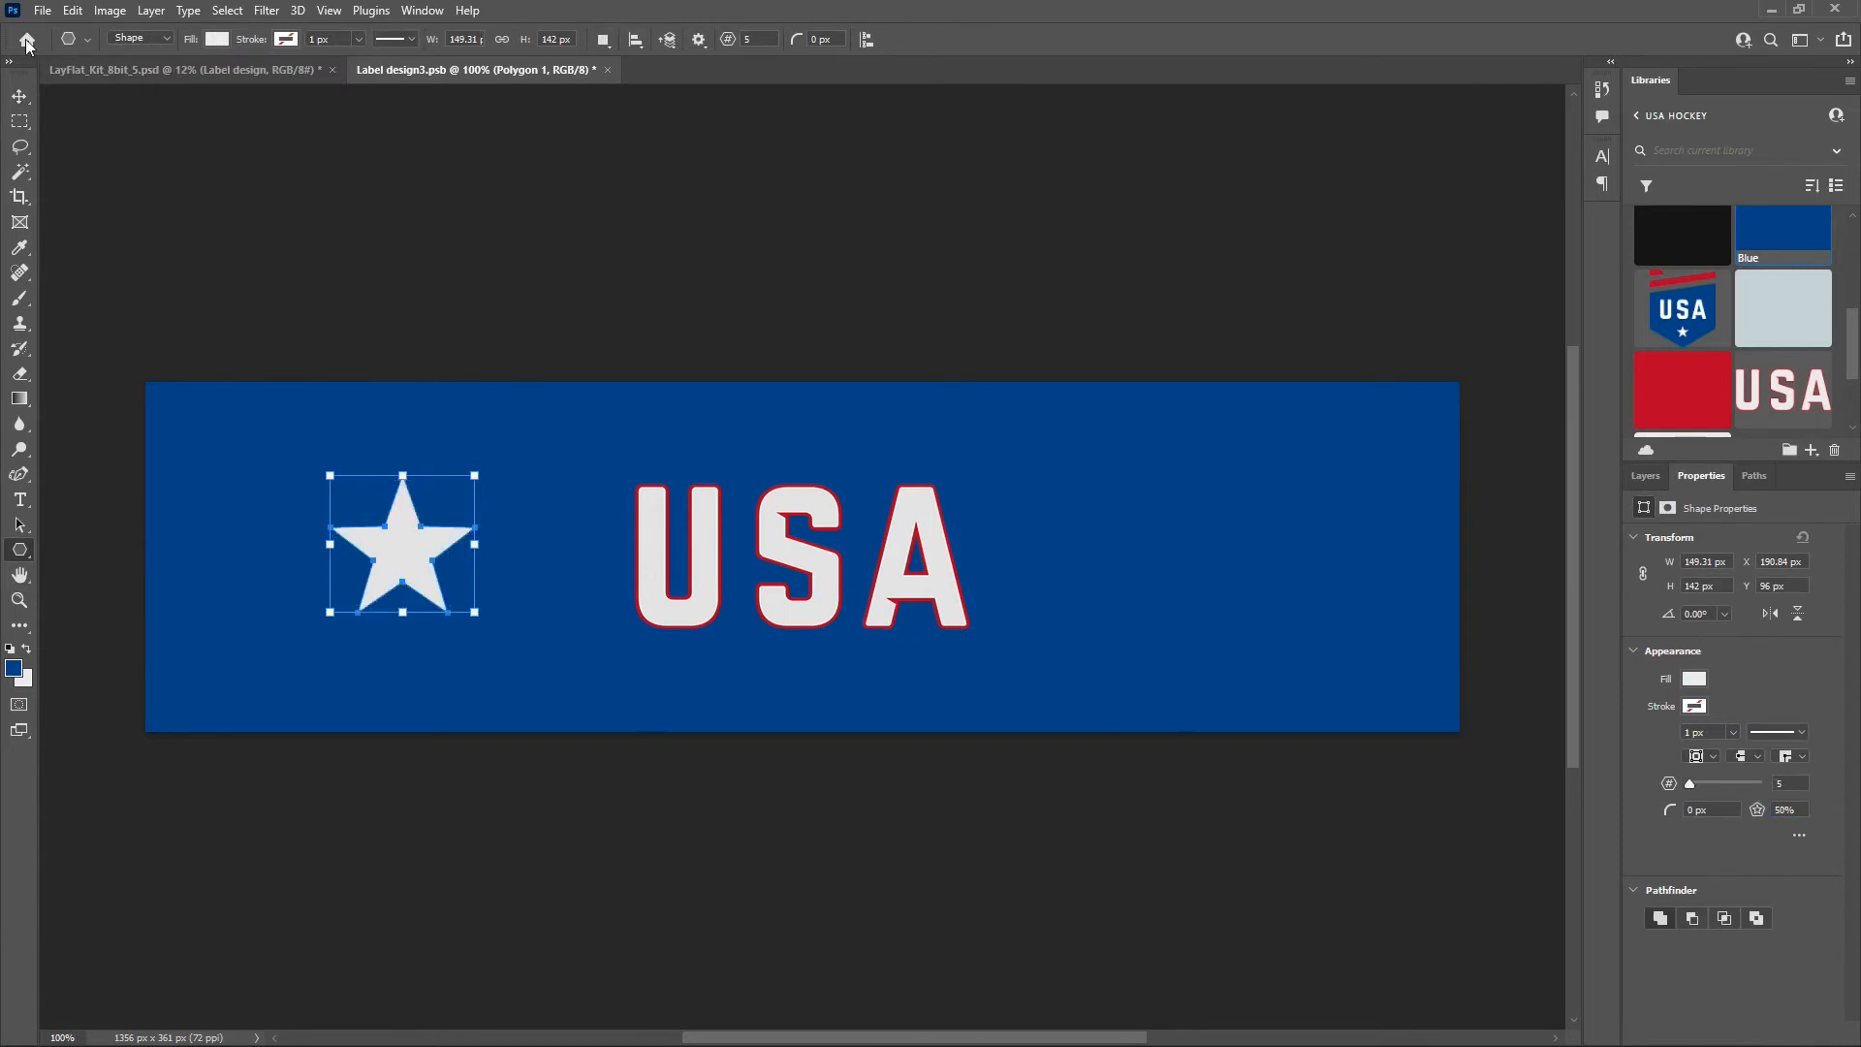
# Move the star close to the left side of the U, centred at about X 398.5 px, Y 181 px.
pyautogui.click(19, 96)
pyautogui.hotkey('ctrl', 't')
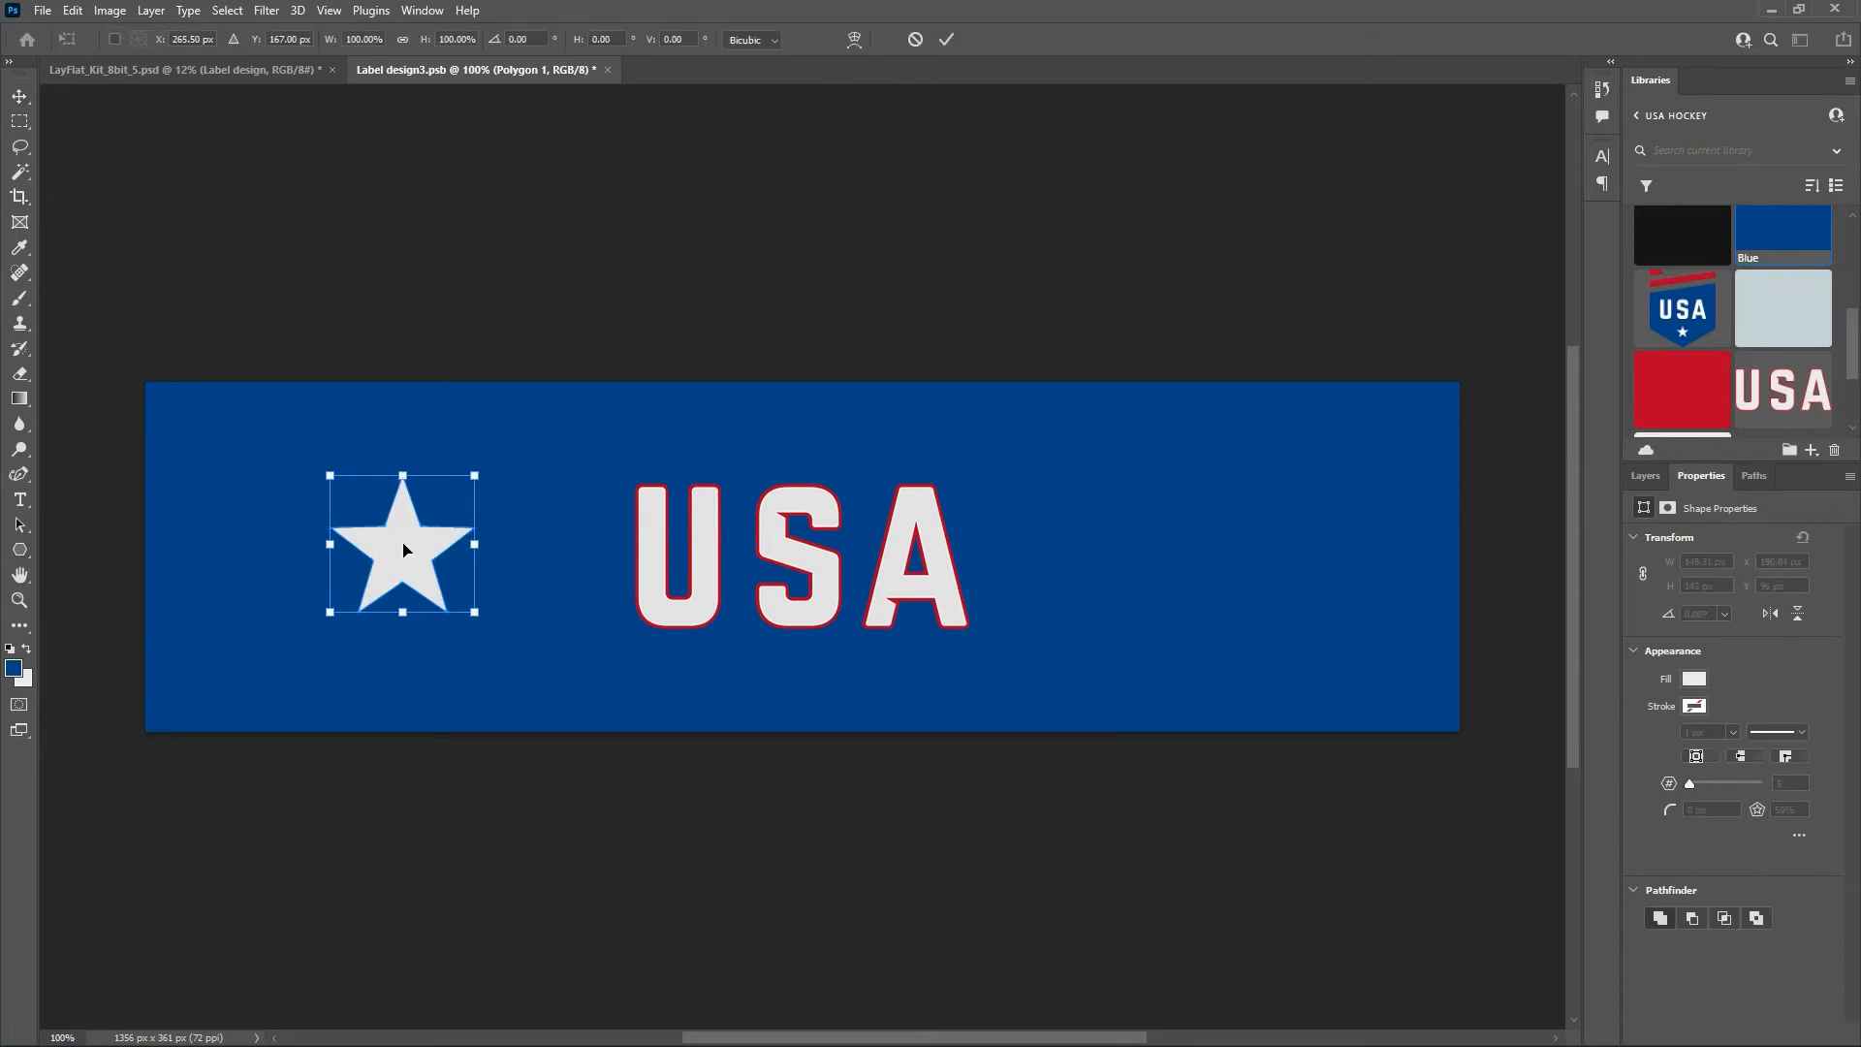
pyautogui.moveTo(404, 549); pyautogui.dragTo(541, 563)
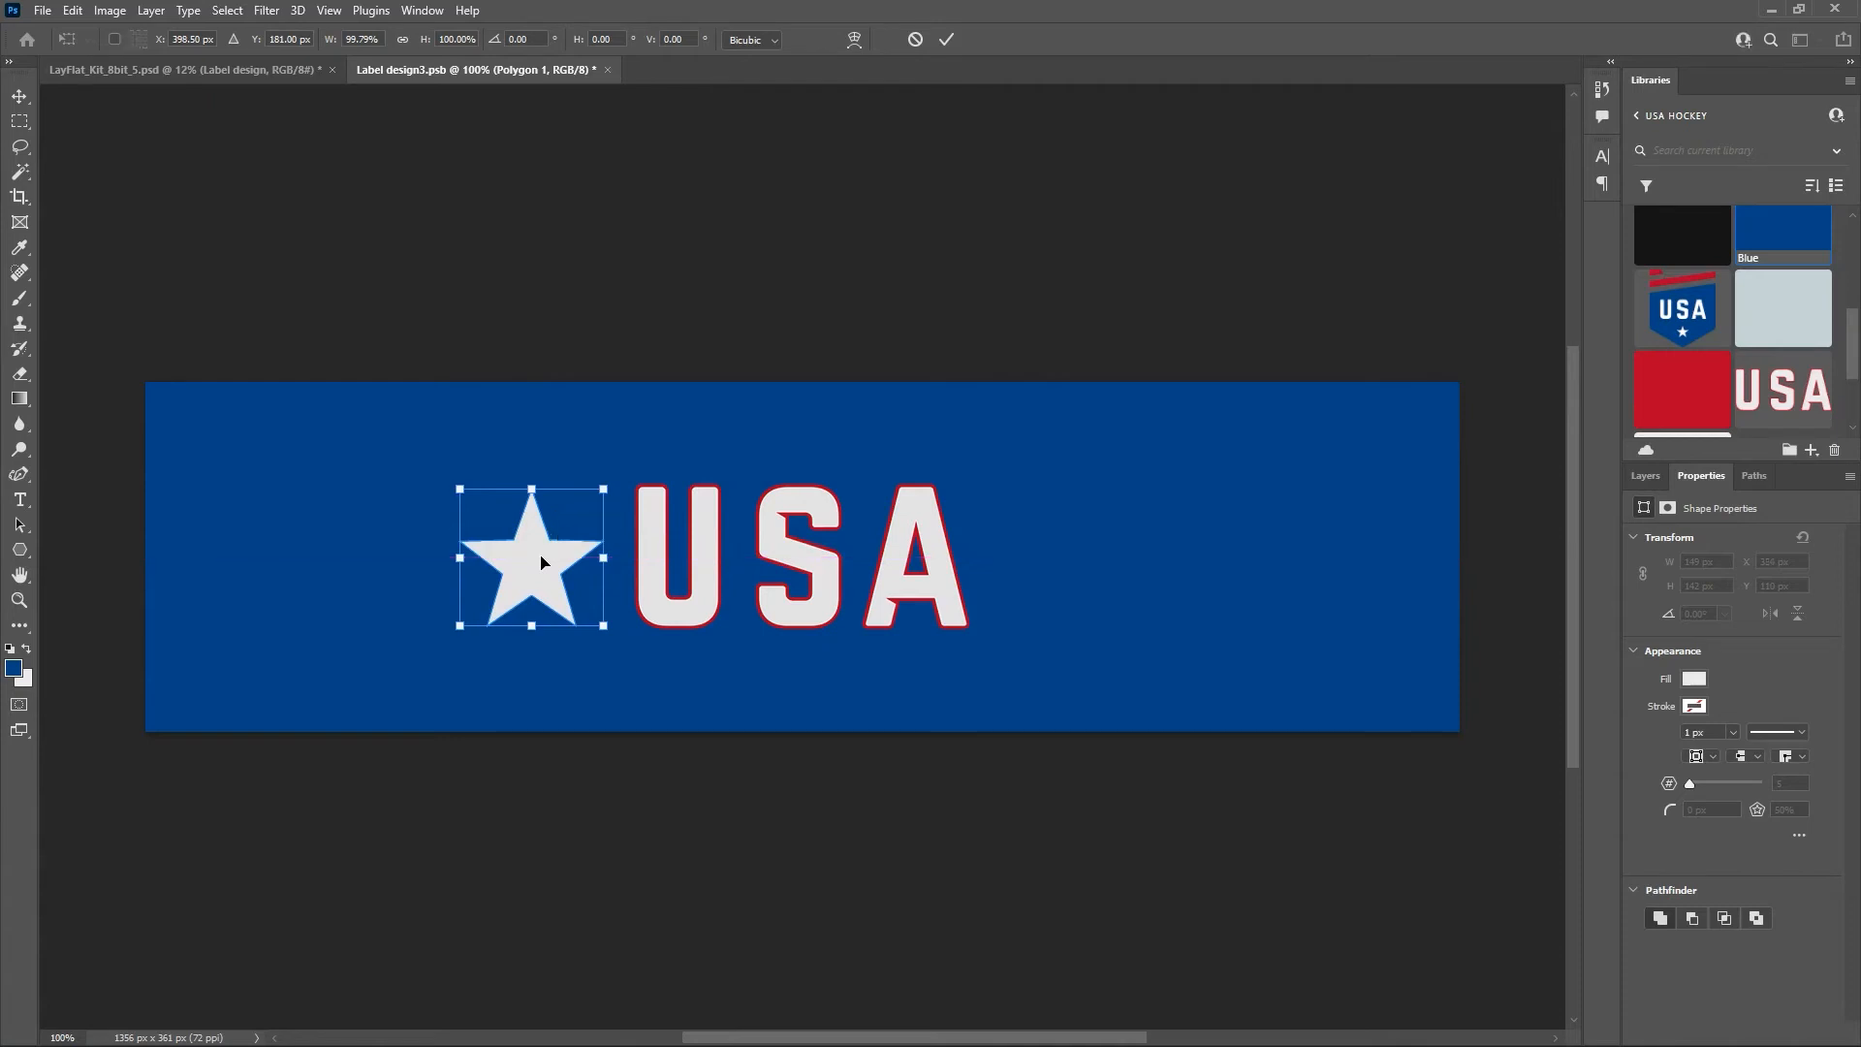
pyautogui.click(947, 40)
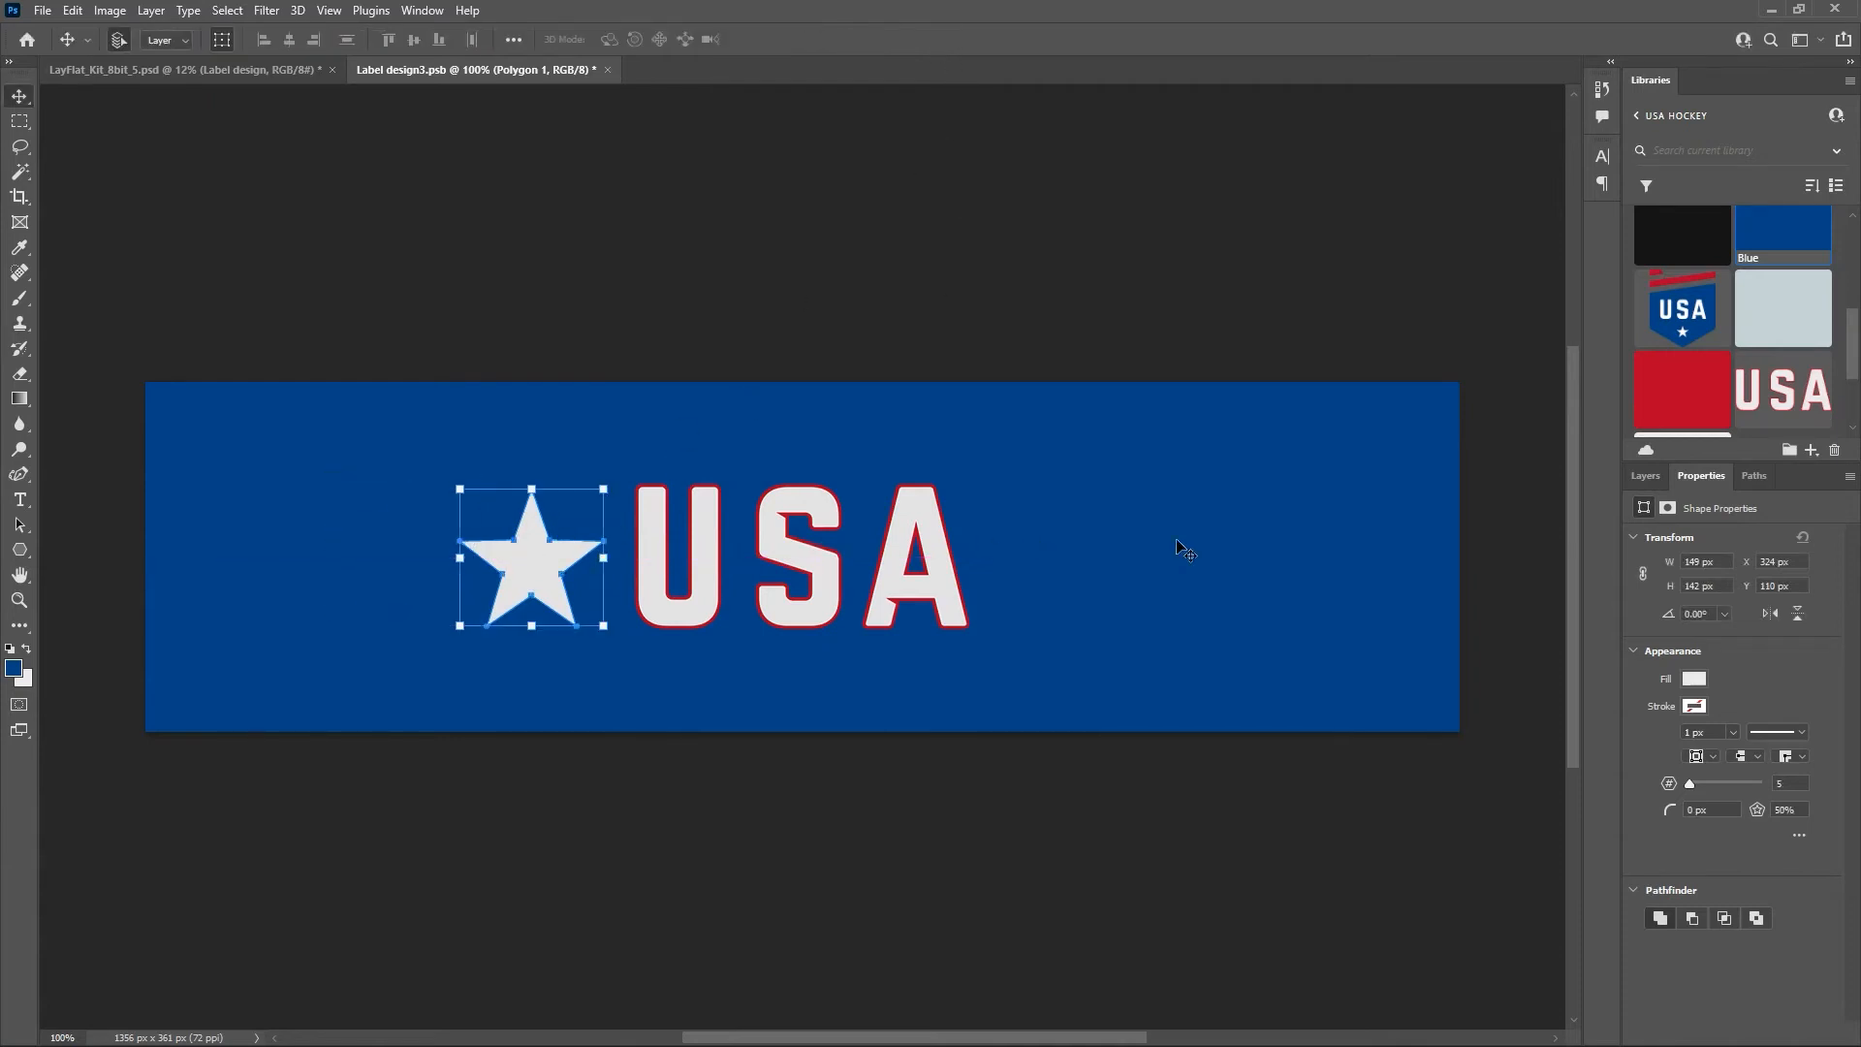
# Duplicate the star and place the copy to the right of the USA lettering with a 32 px gap.
pyautogui.click(1646, 475)
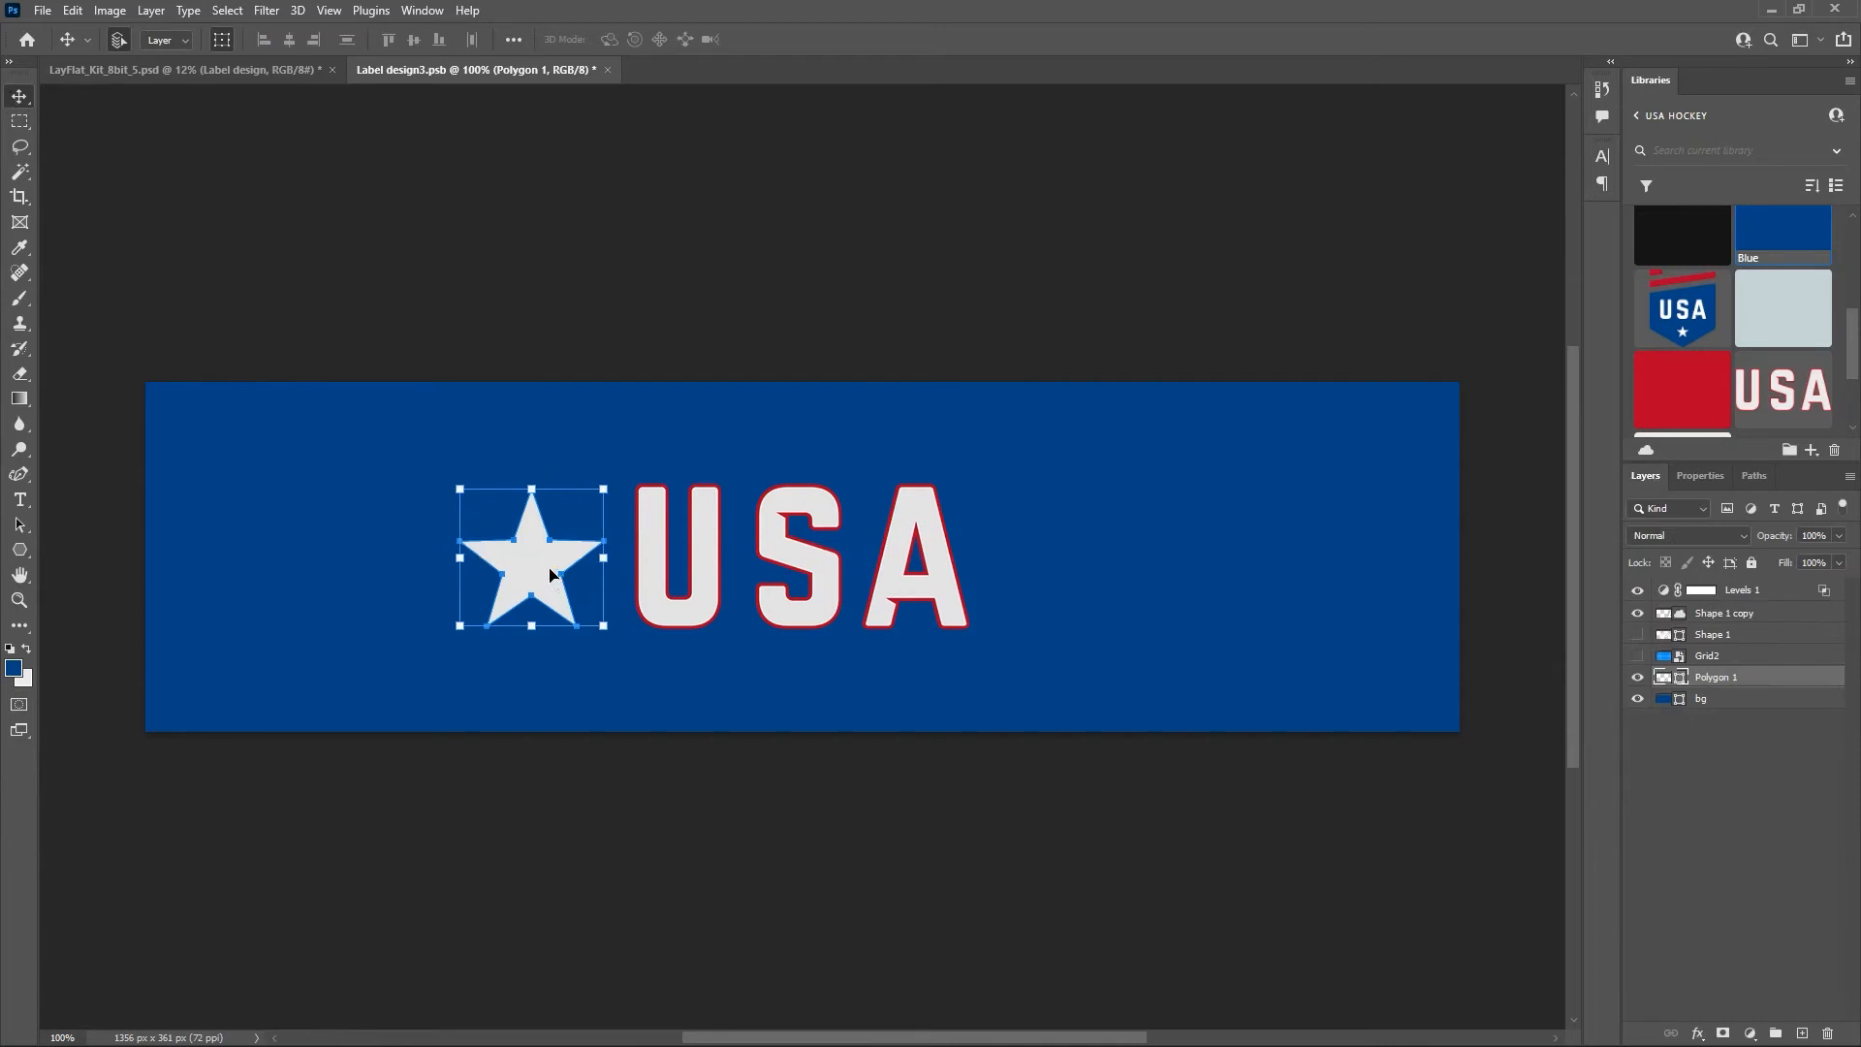
pyautogui.moveTo(543, 558); pyautogui.dragTo(543, 557)
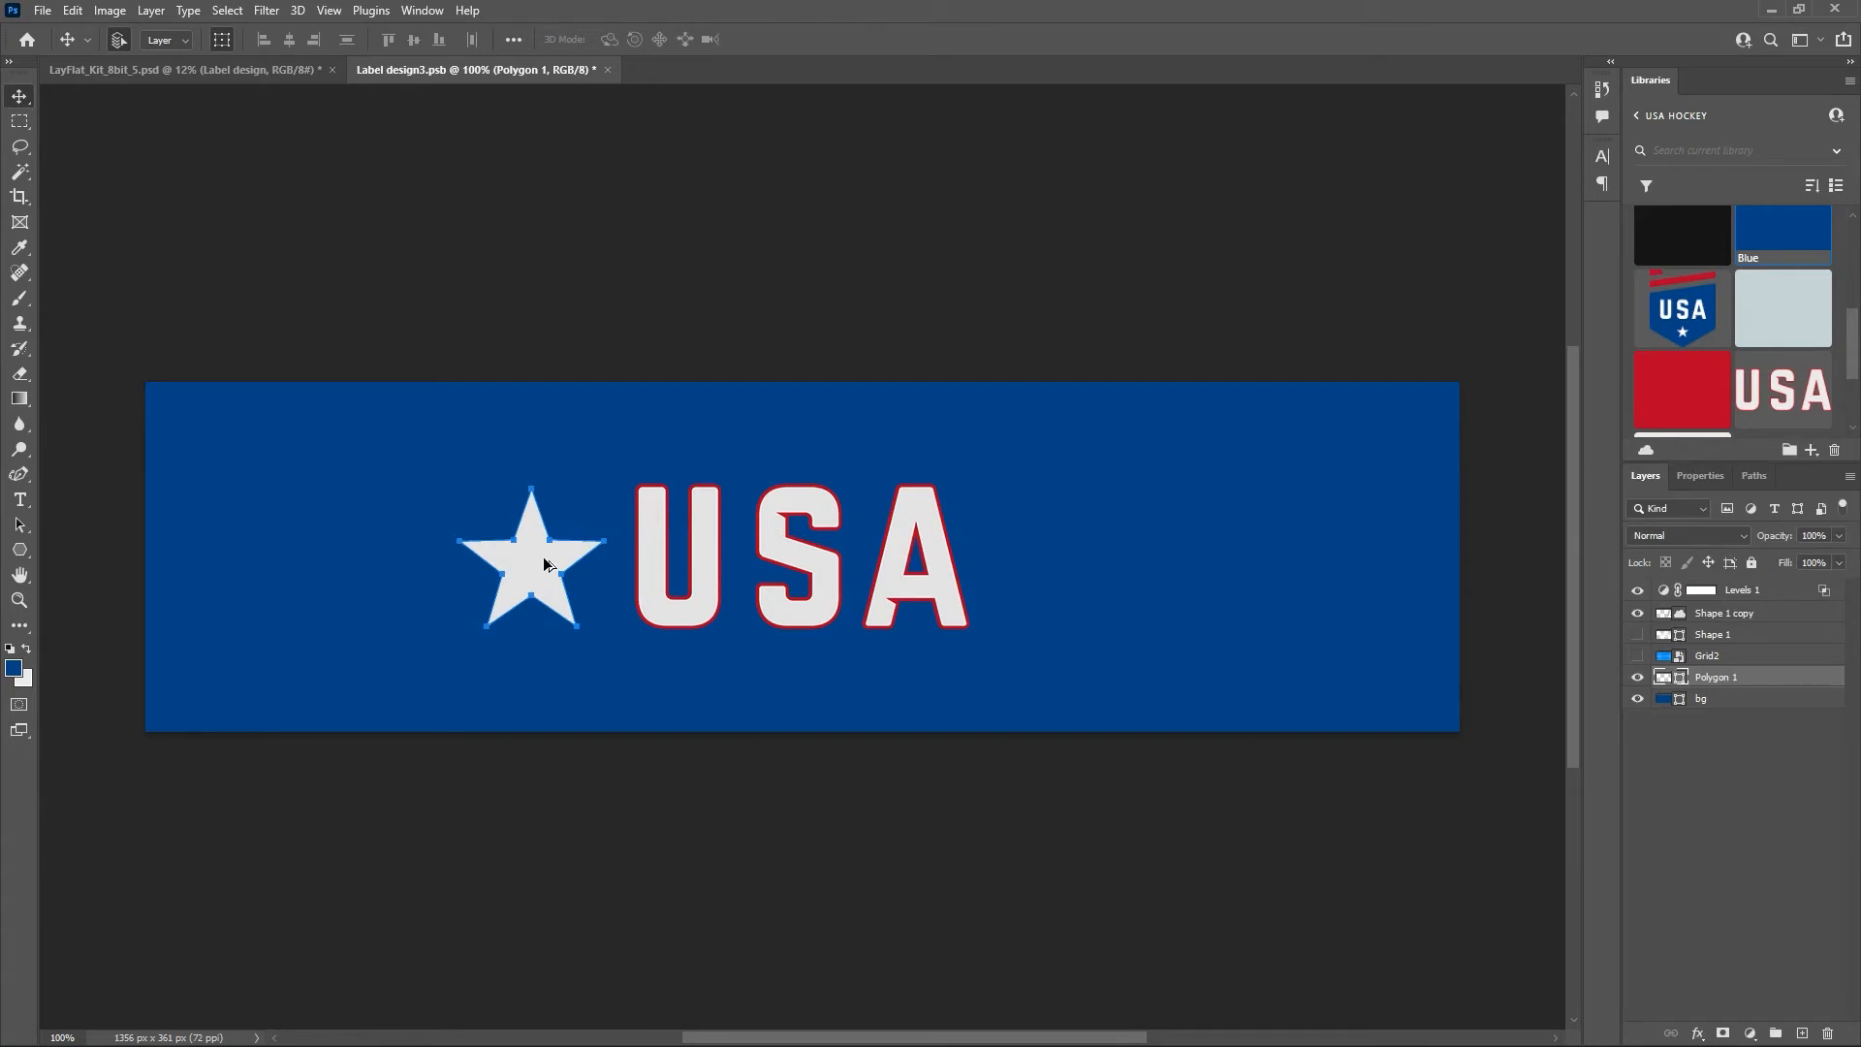
pyautogui.moveTo(545, 564)
pyautogui.mouseDown()
pyautogui.moveTo(1042, 569)
pyautogui.moveTo(532, 572)
pyautogui.mouseUp()
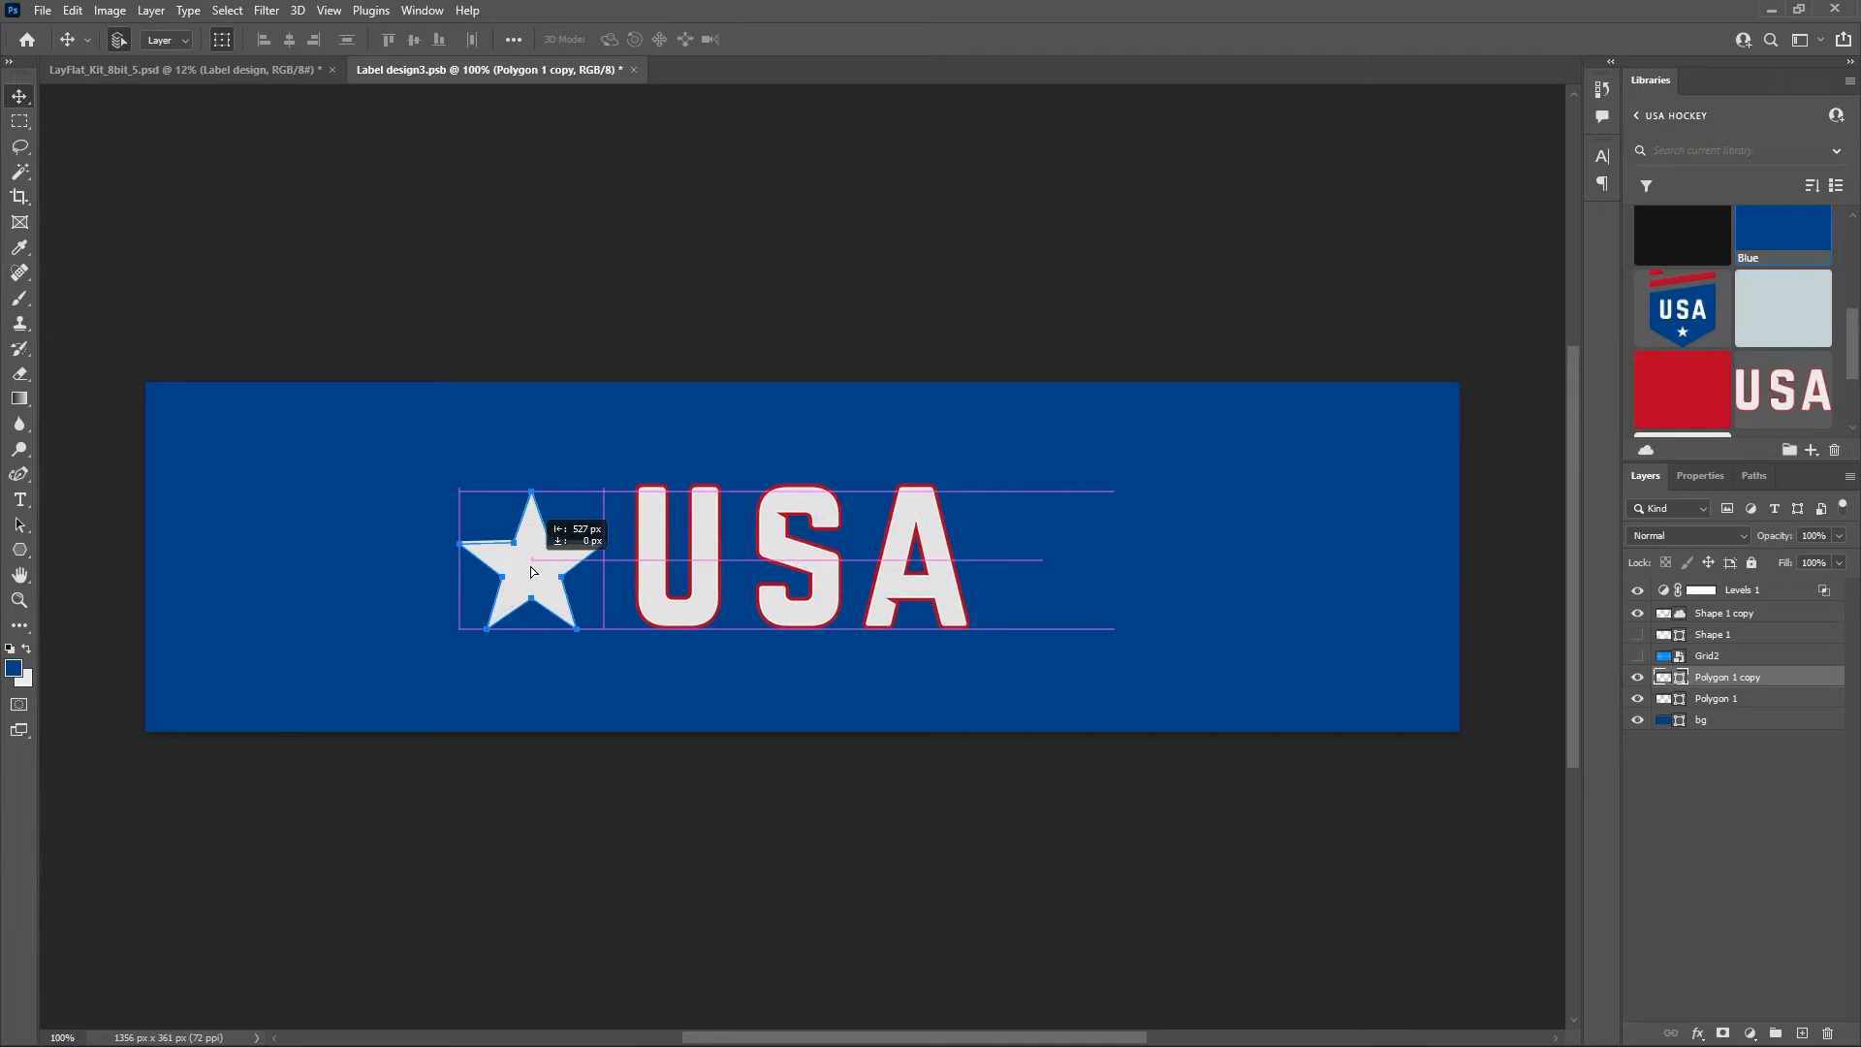
pyautogui.moveTo(531, 571); pyautogui.dragTo(1072, 571)
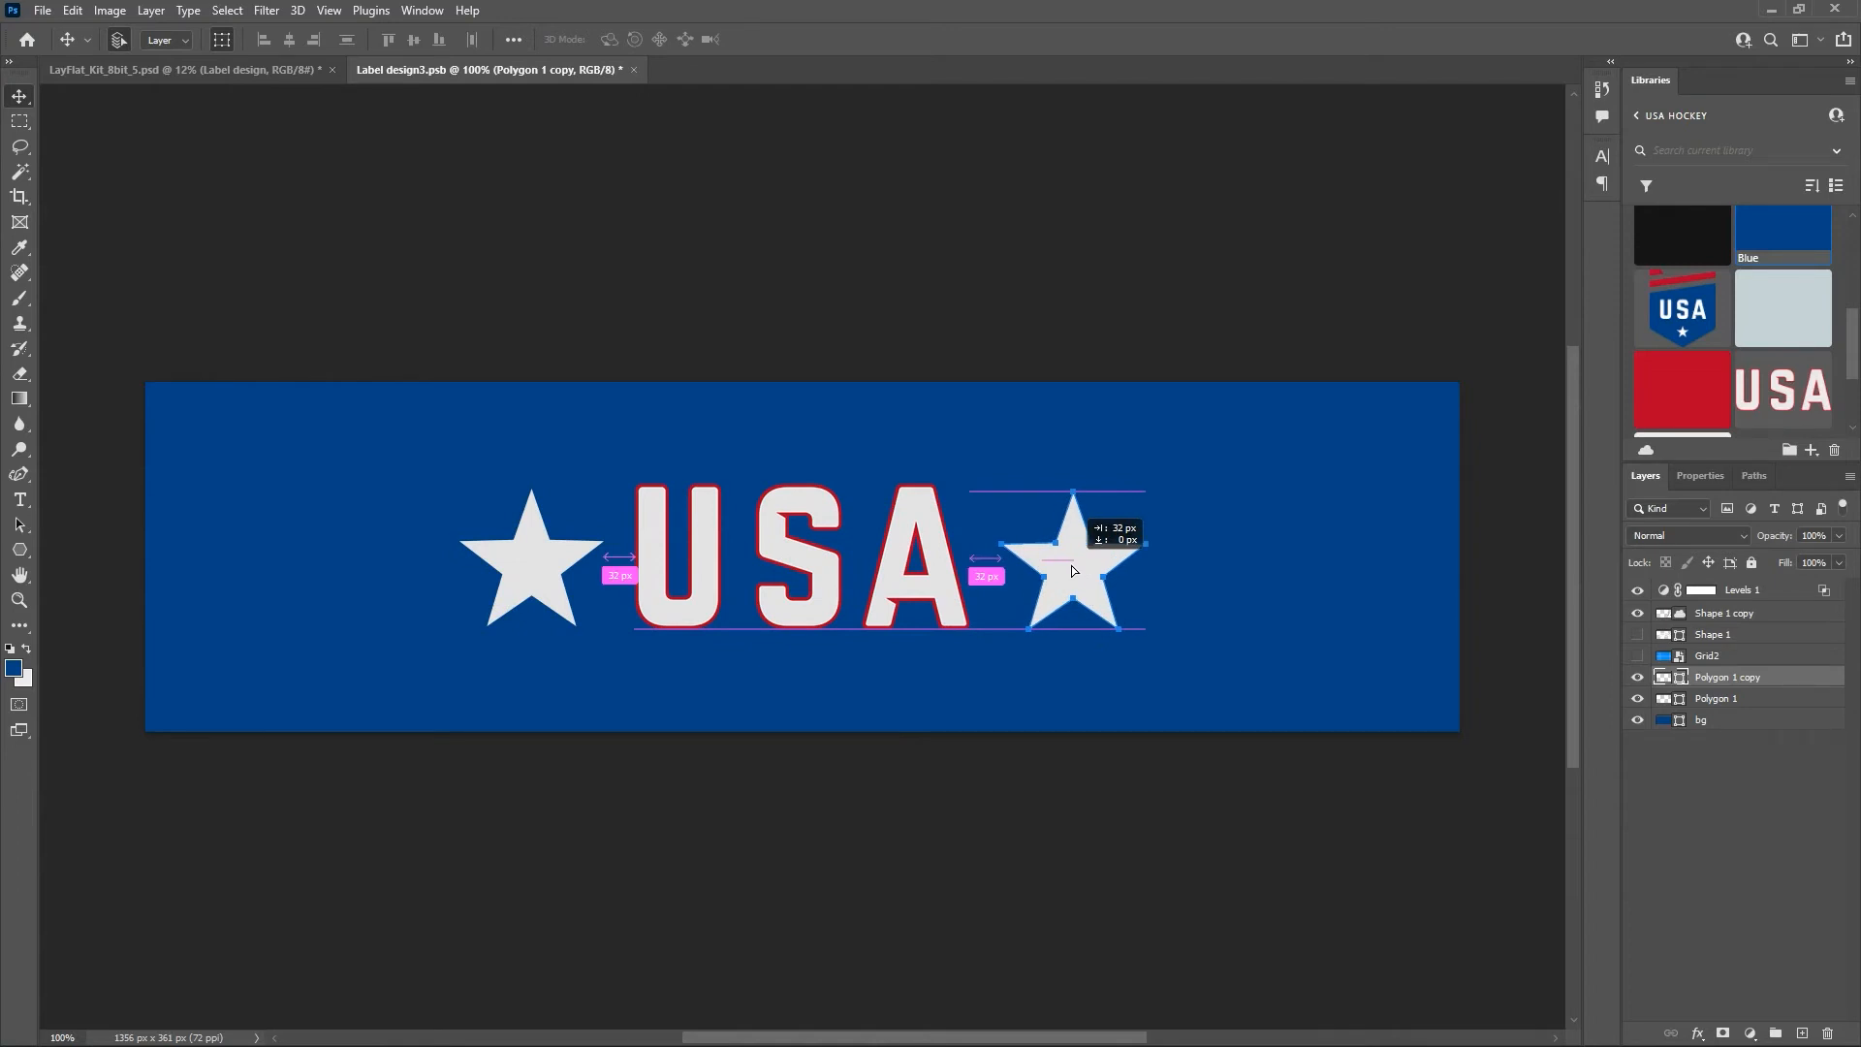
pyautogui.moveTo(1072, 571); pyautogui.dragTo(1072, 571)
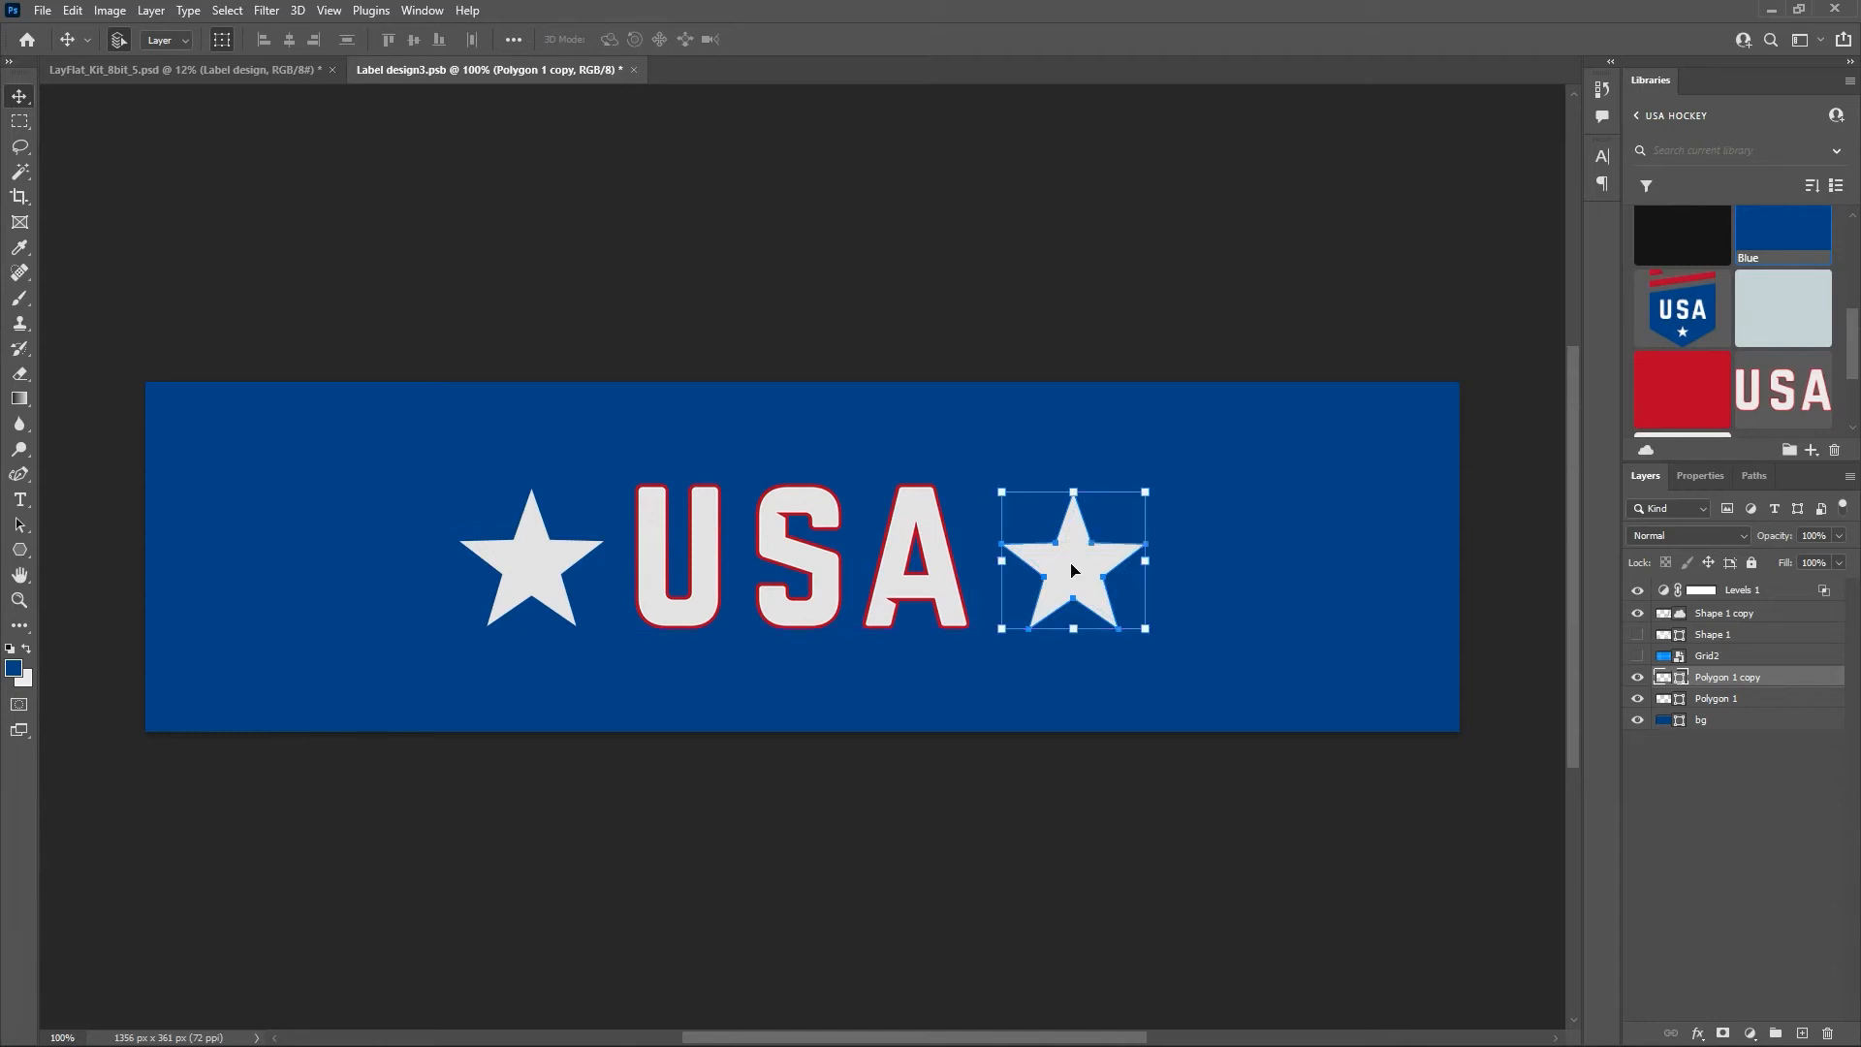
# Hide the label's bg layer, save the label design and return to the LayFlat_Kit_8bit_5.psd mockup.
pyautogui.click(1638, 721)
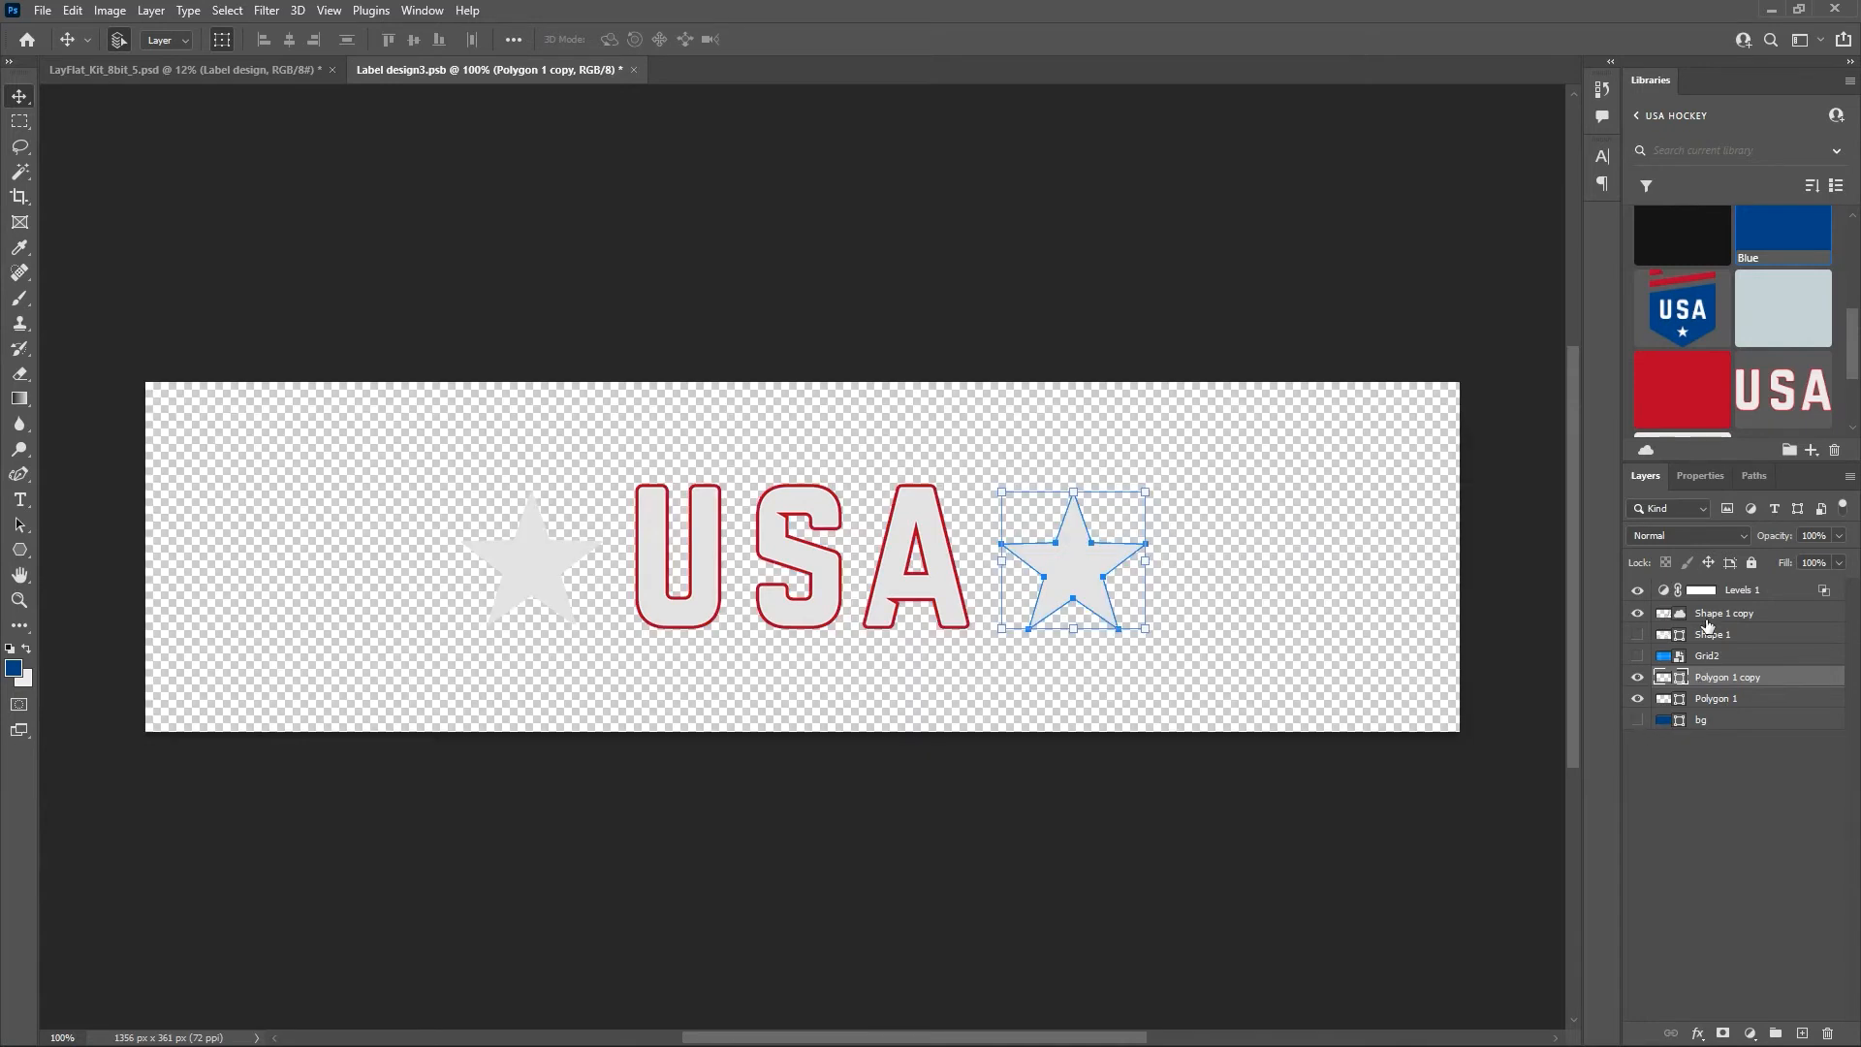
pyautogui.hotkey('ctrl', 's')
pyautogui.click(193, 70)
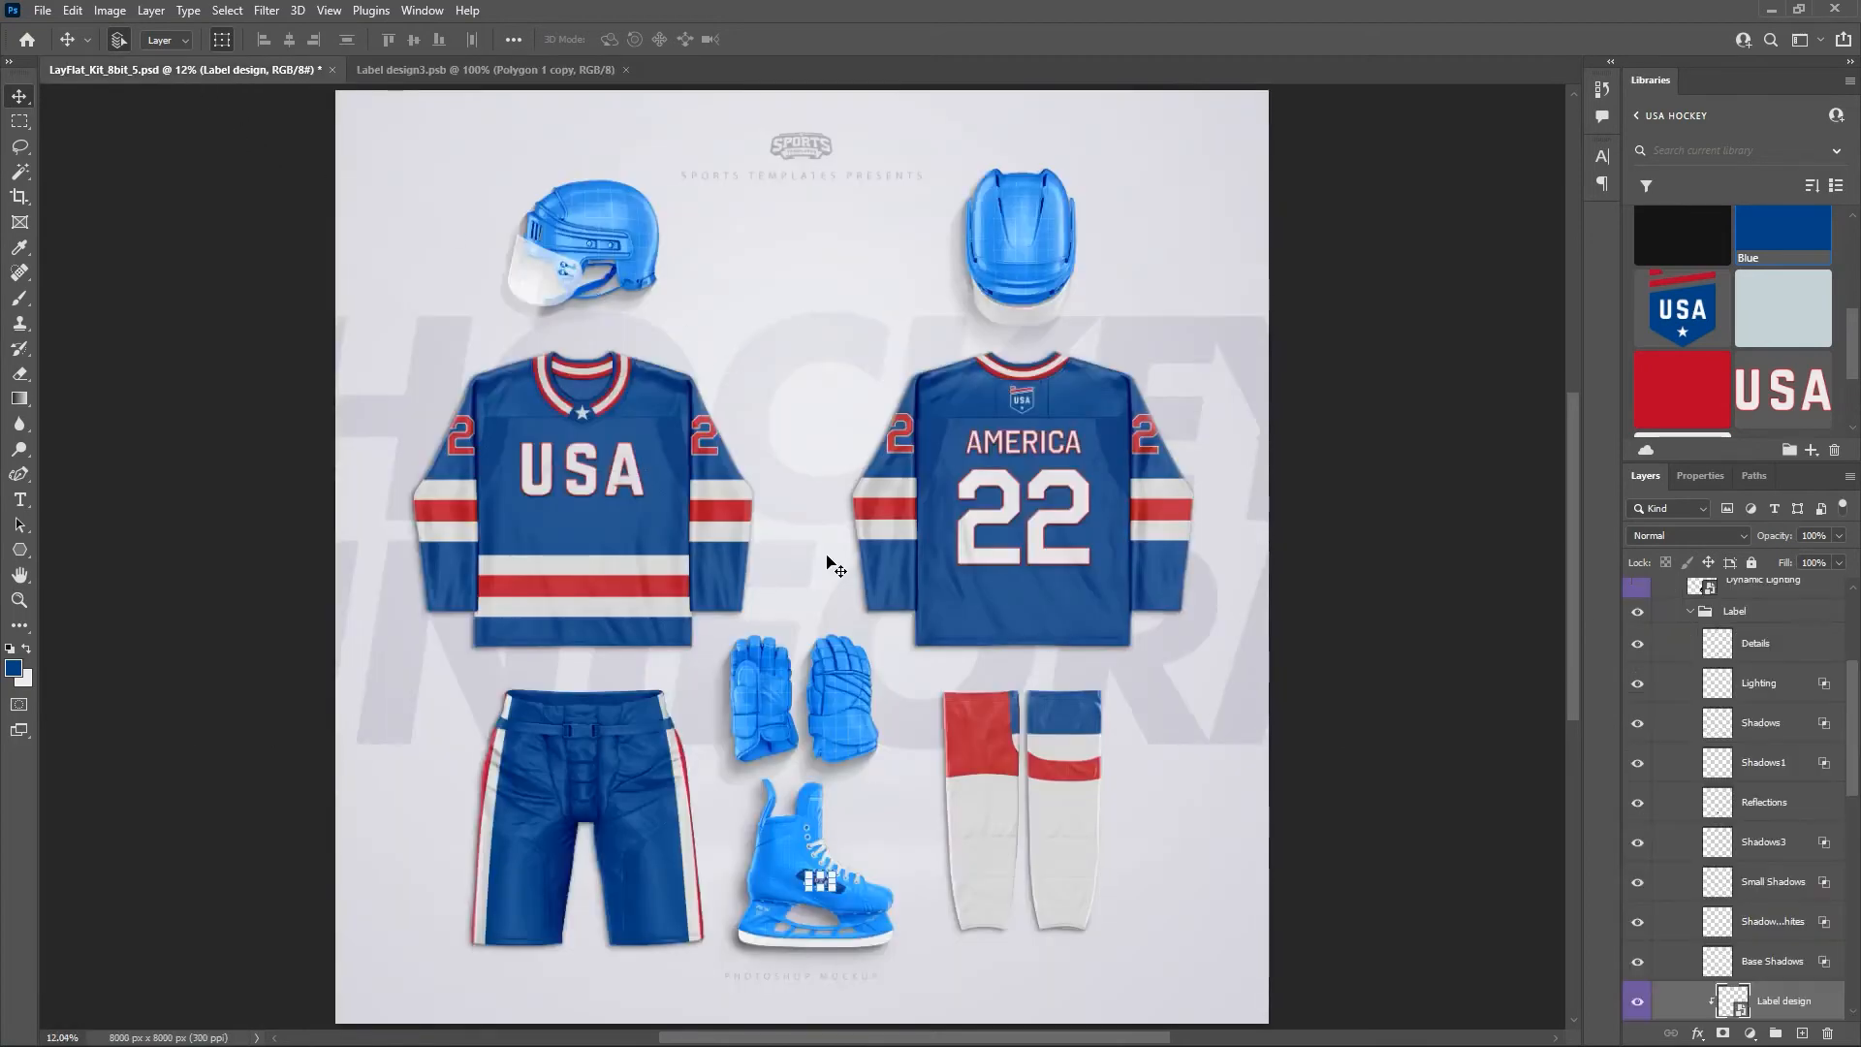
pyautogui.click(1406, 788)
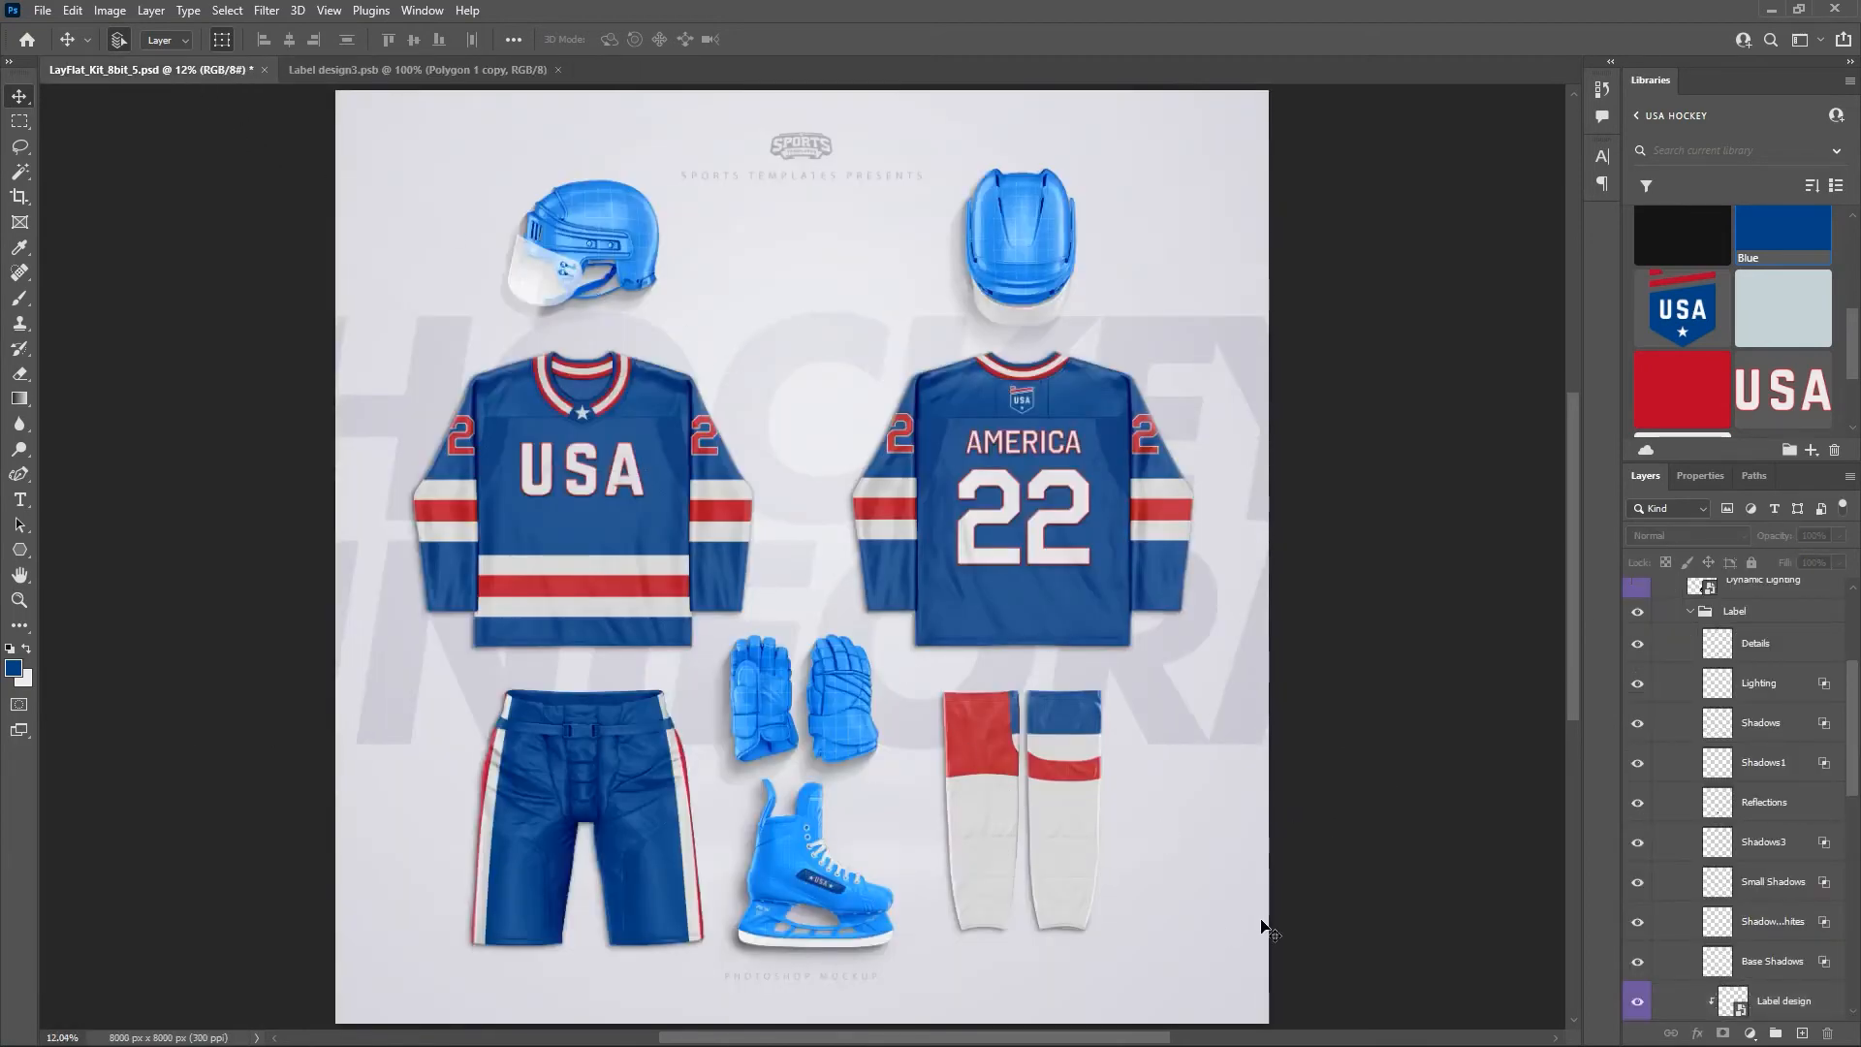
# Examine the updated USA label on the skate up close.
pyautogui.hotkey('ctrl', '+')
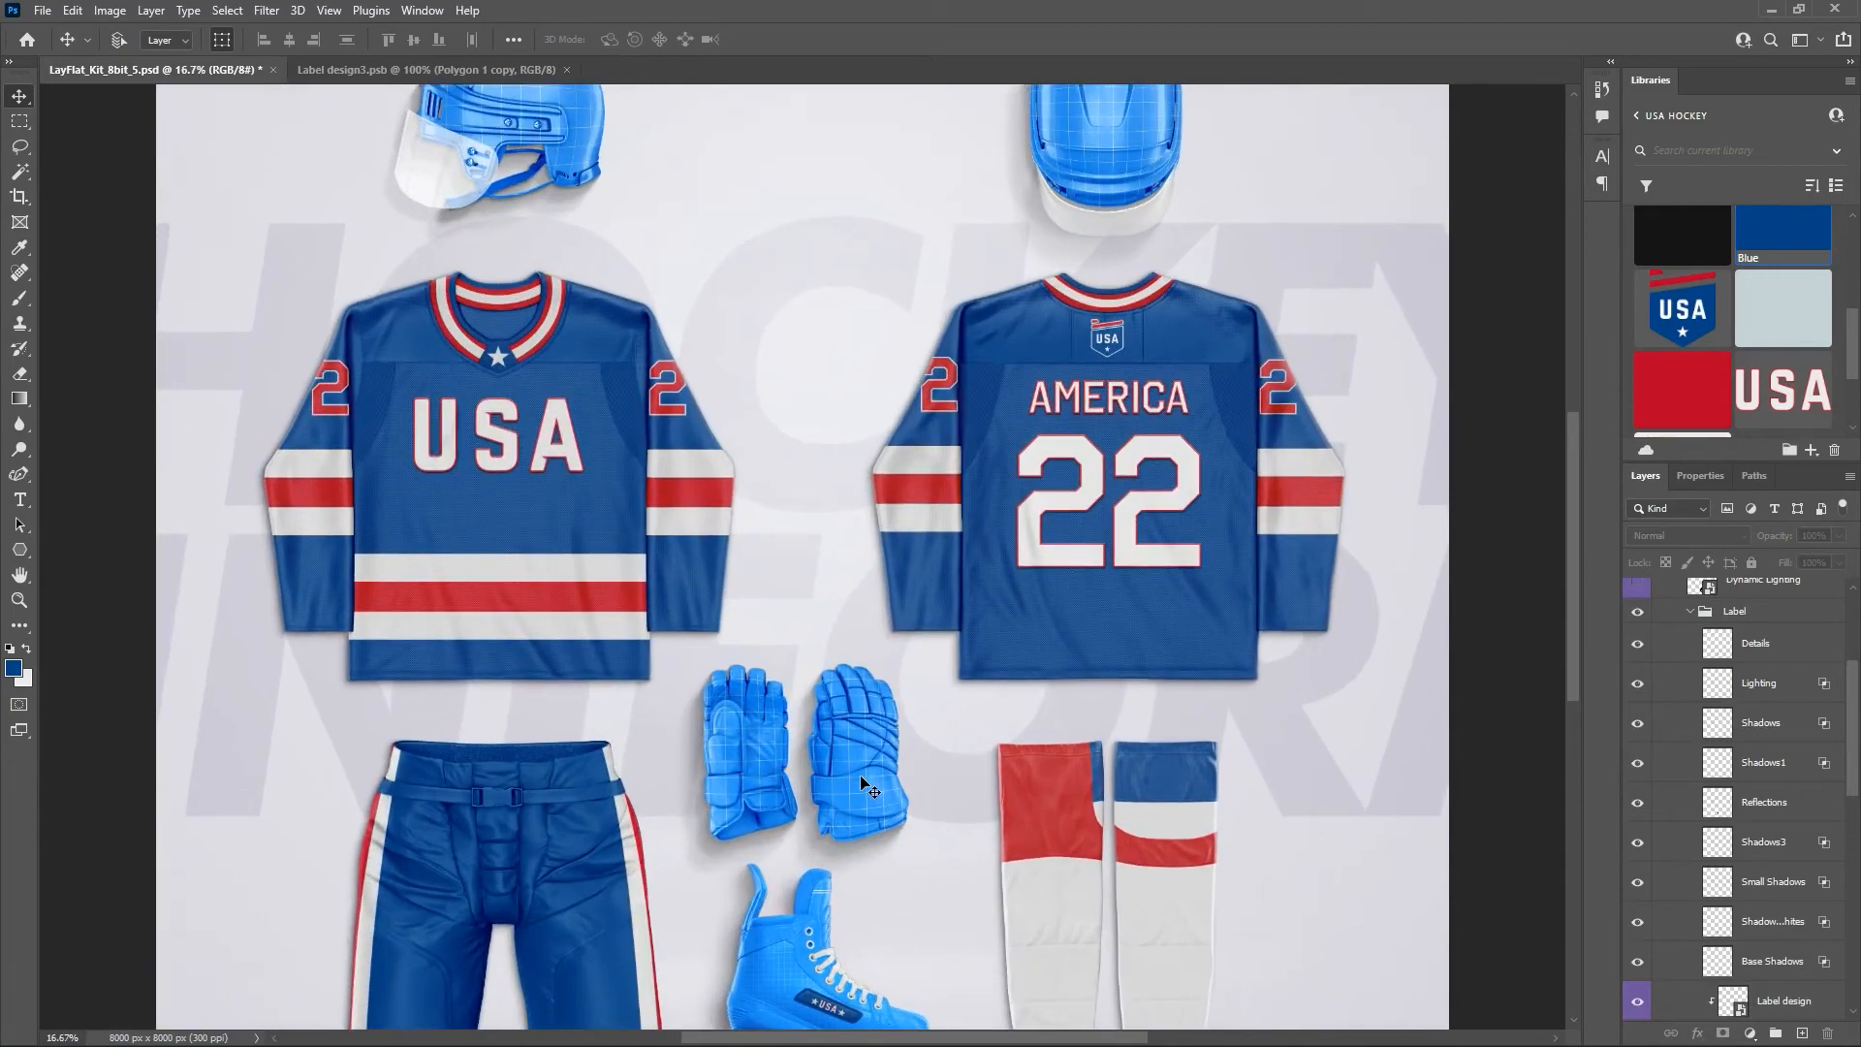
pyautogui.hotkey('ctrl', '+')
pyautogui.hotkey('ctrl', '+')
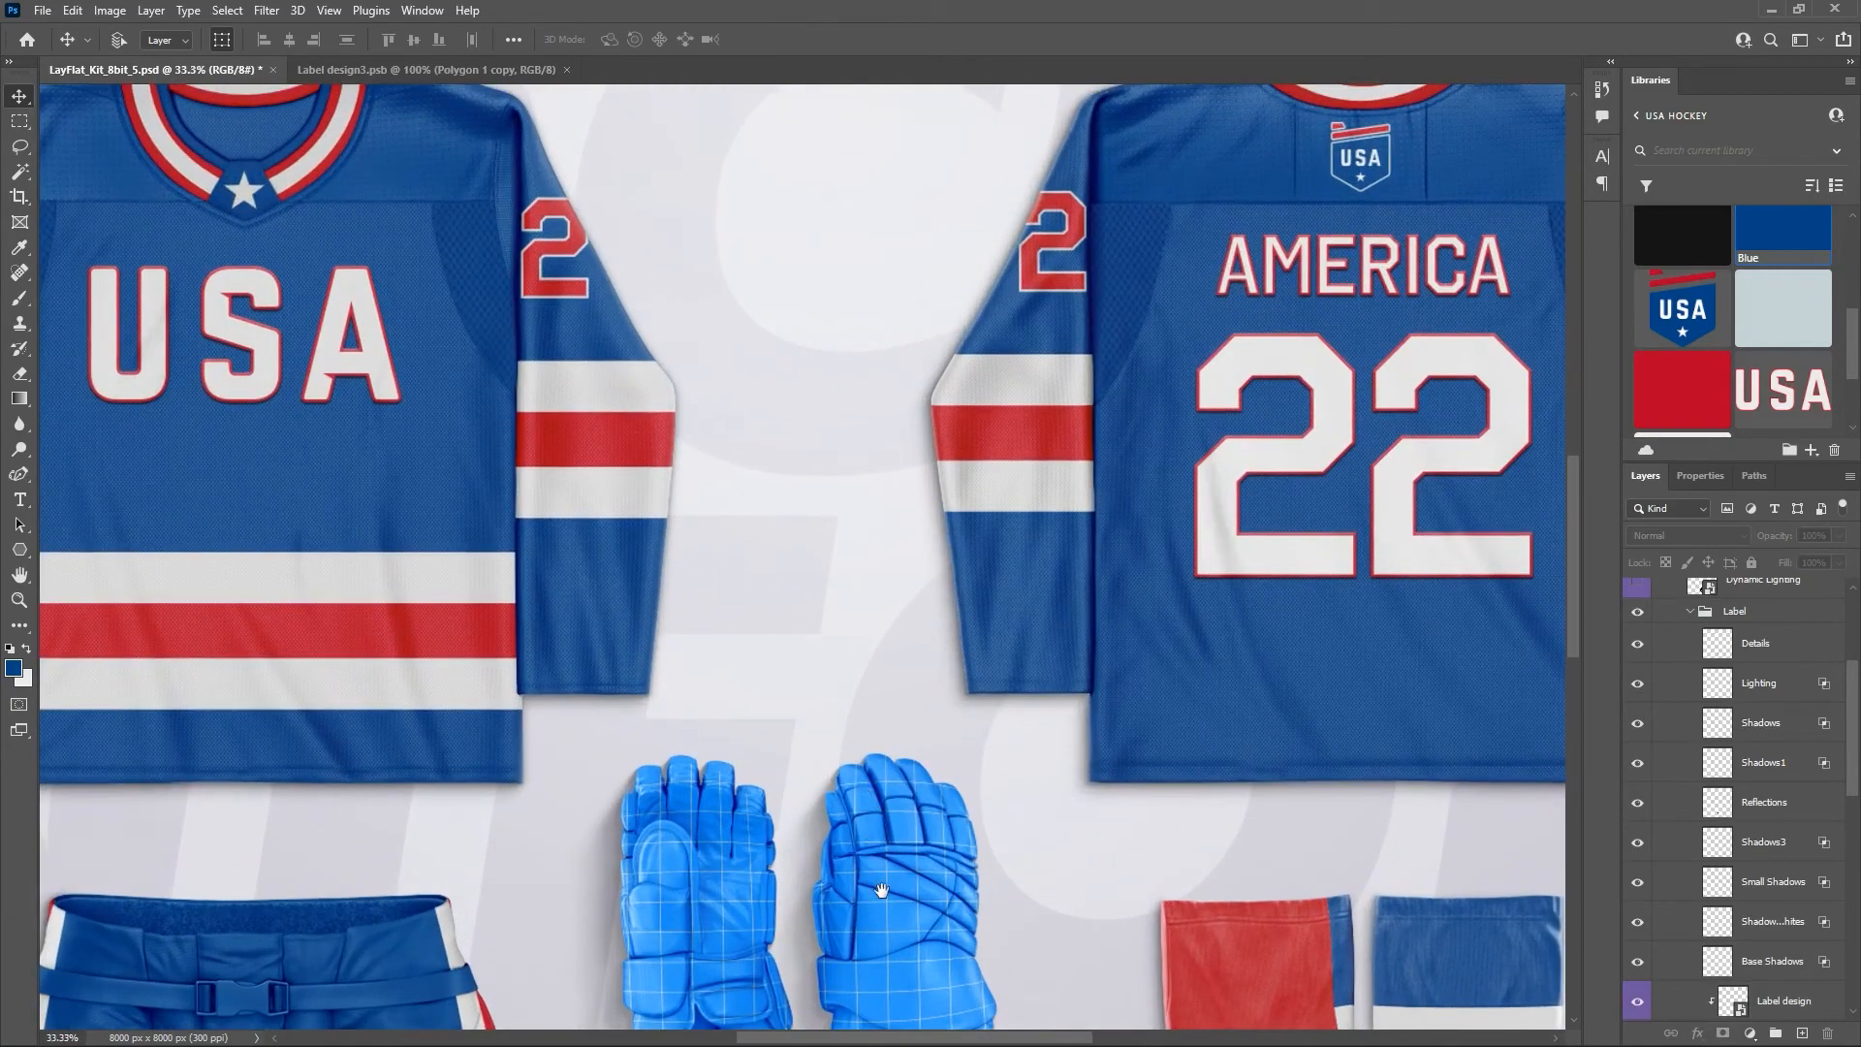
pyautogui.scroll(-10, 863, 677)
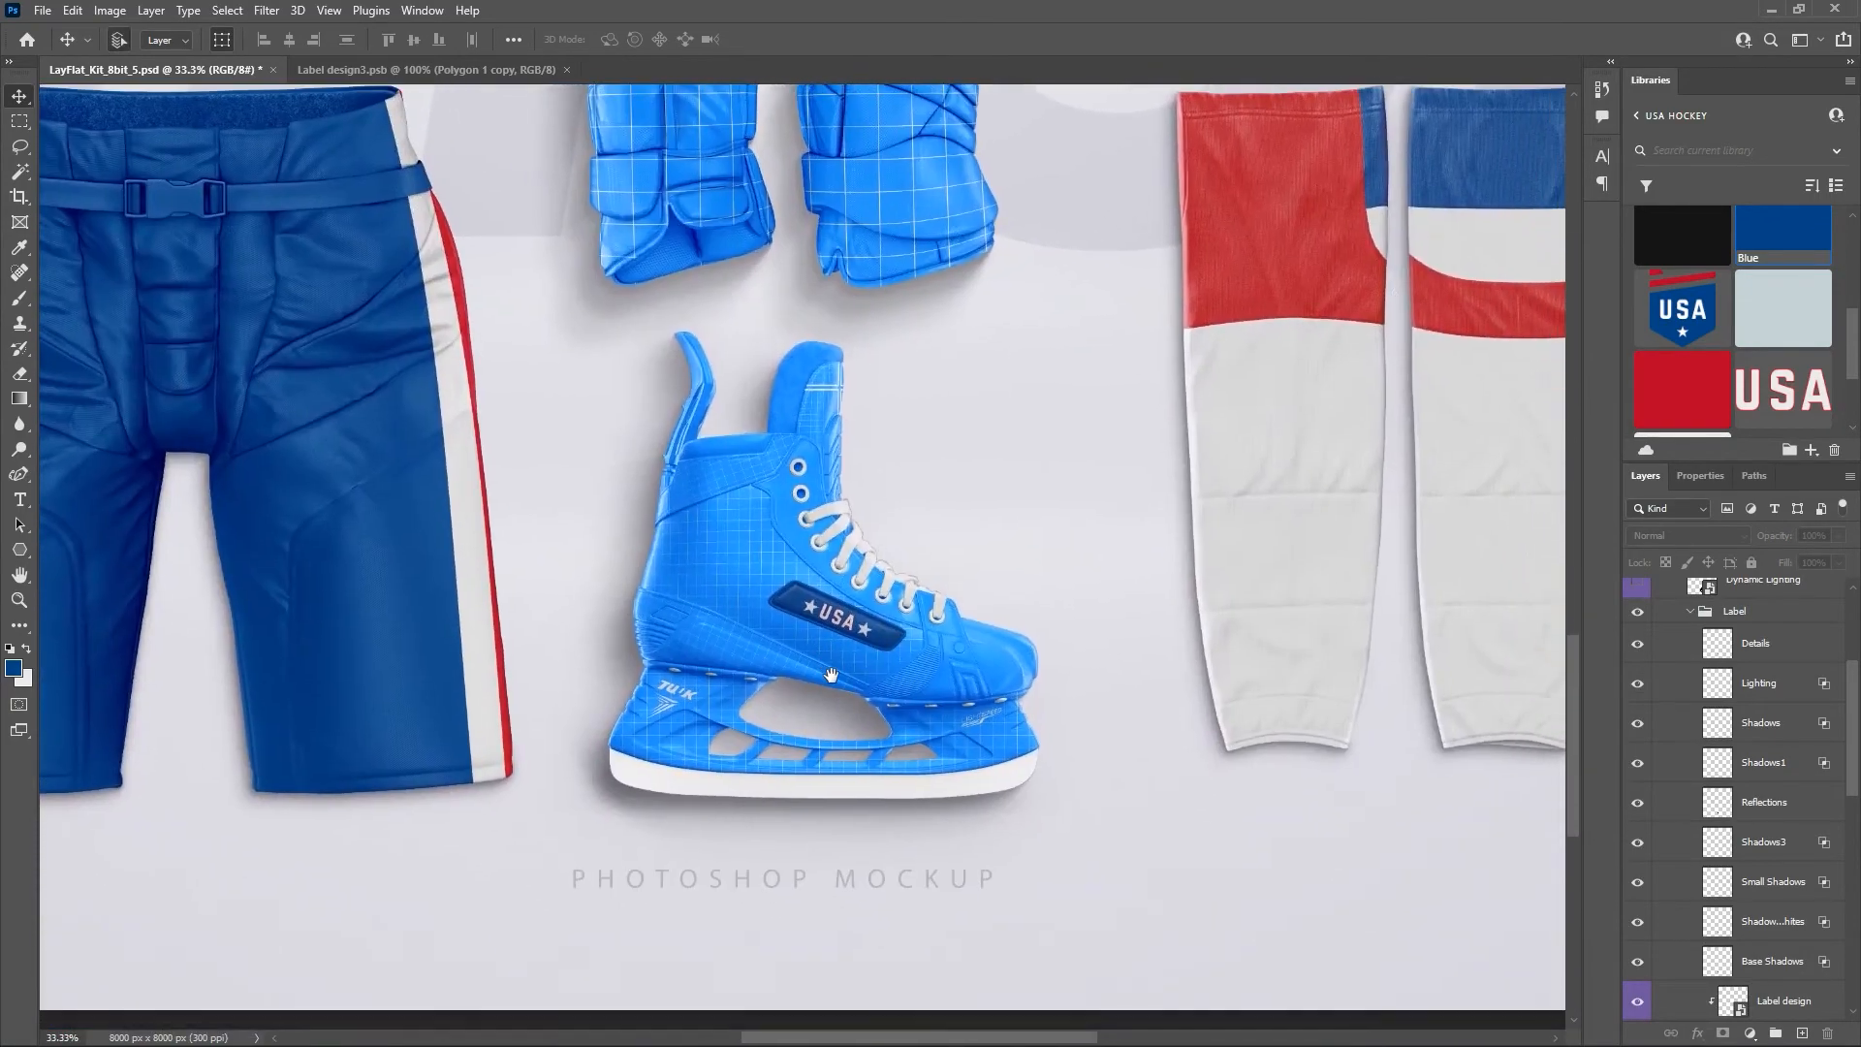
pyautogui.hotkey('ctrl', '+')
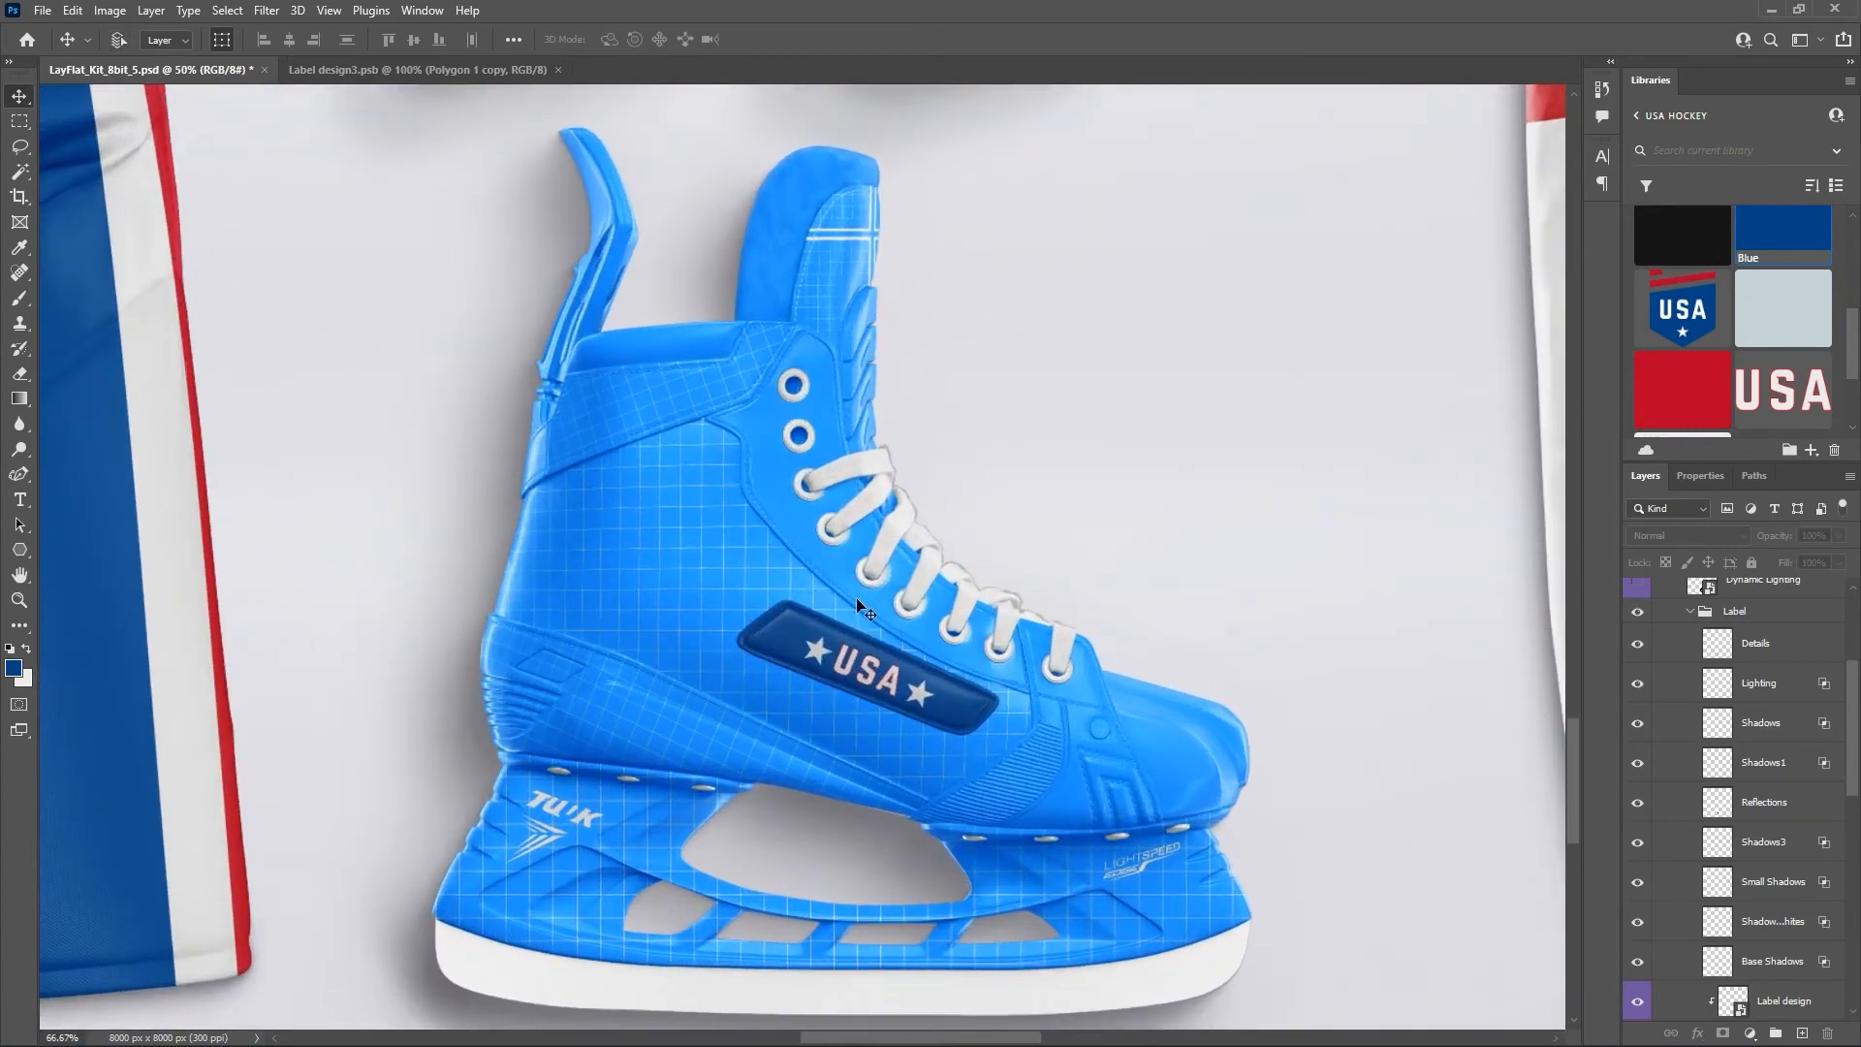
pyautogui.hotkey('ctrl', '+')
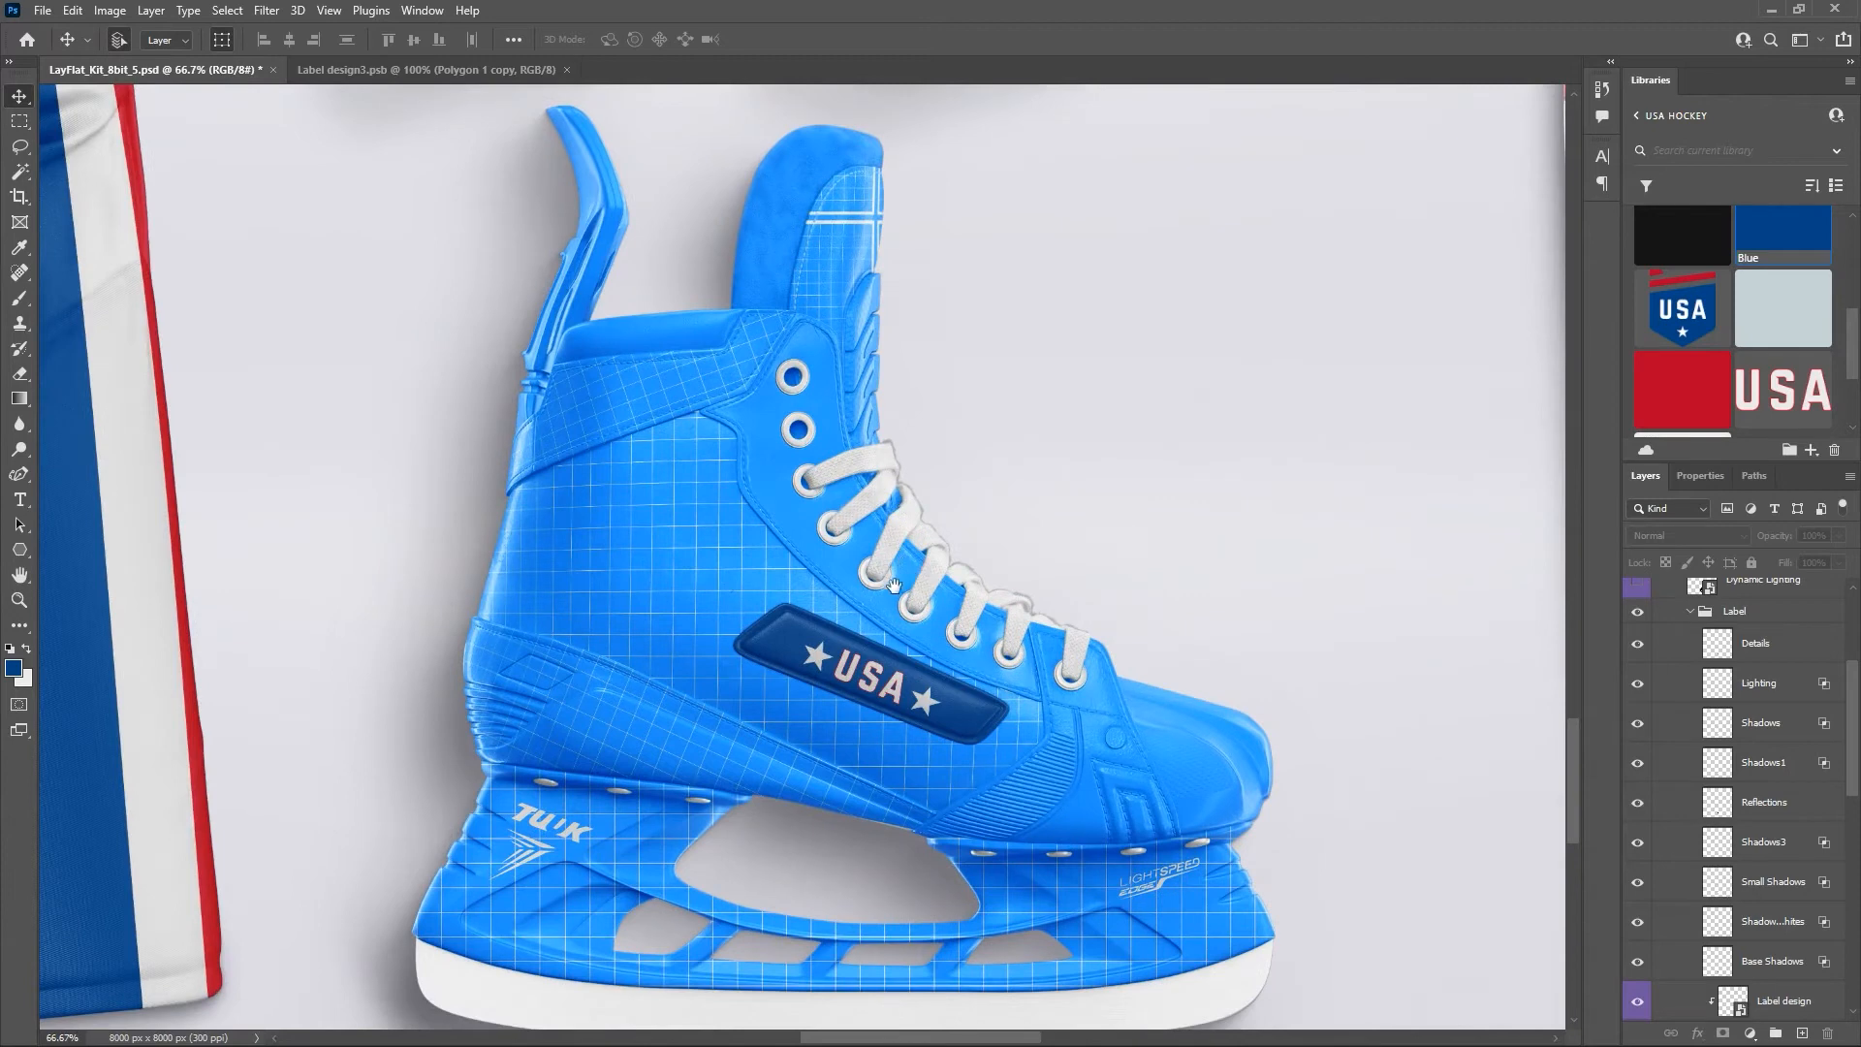
pyautogui.moveTo(884, 661); pyautogui.dragTo(870, 637)
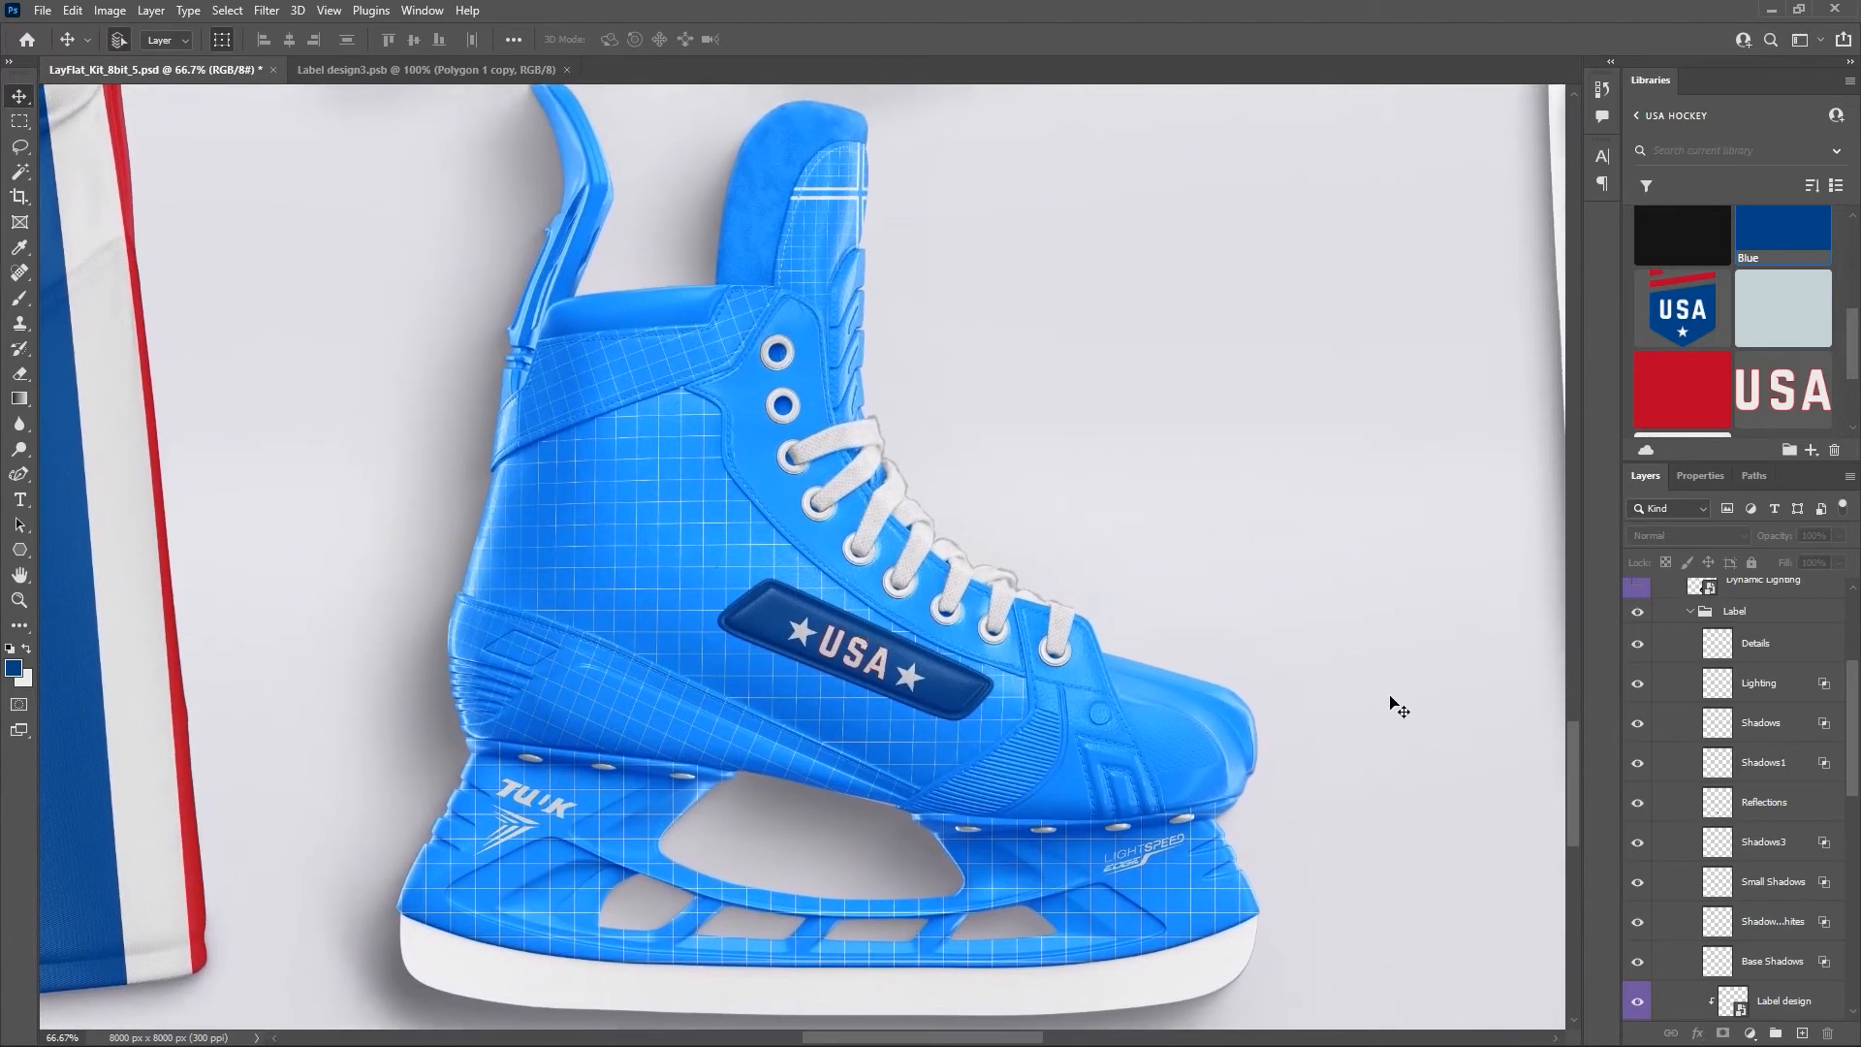
pyautogui.moveTo(1859, 719); pyautogui.dragTo(1856, 581)
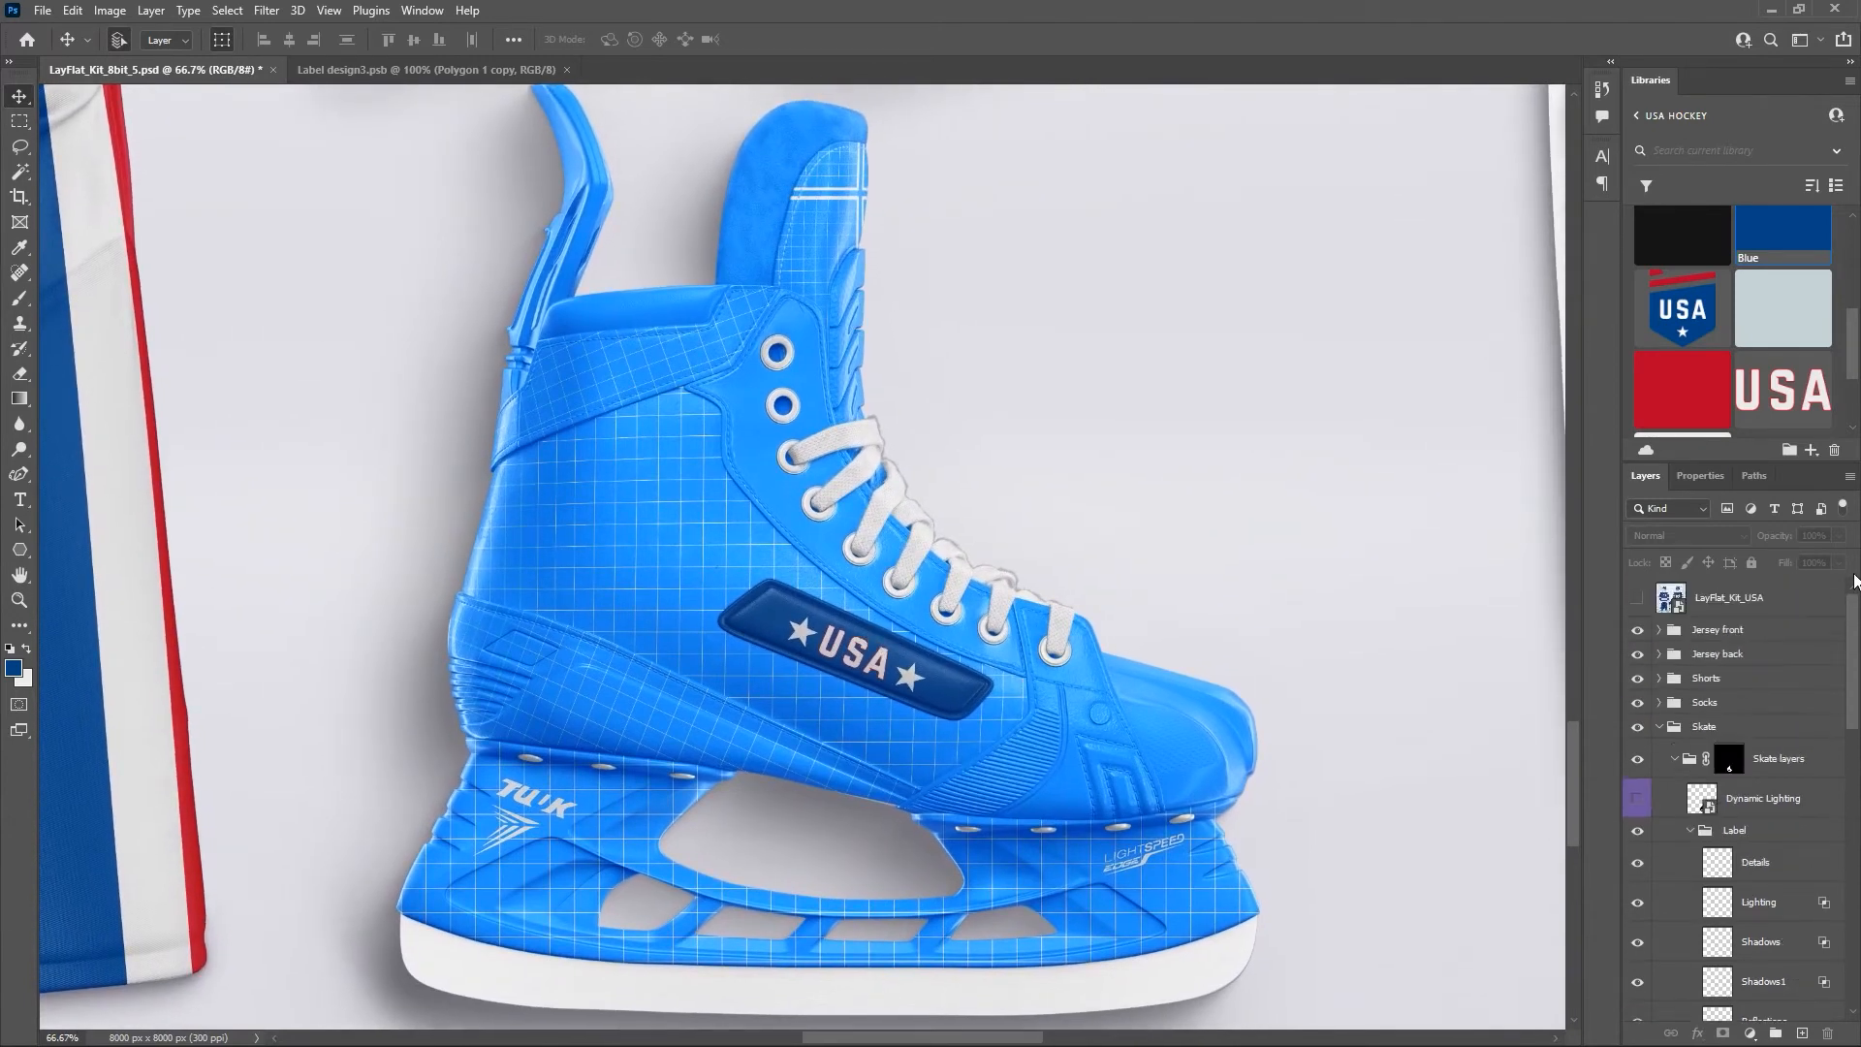
pyautogui.click(1638, 601)
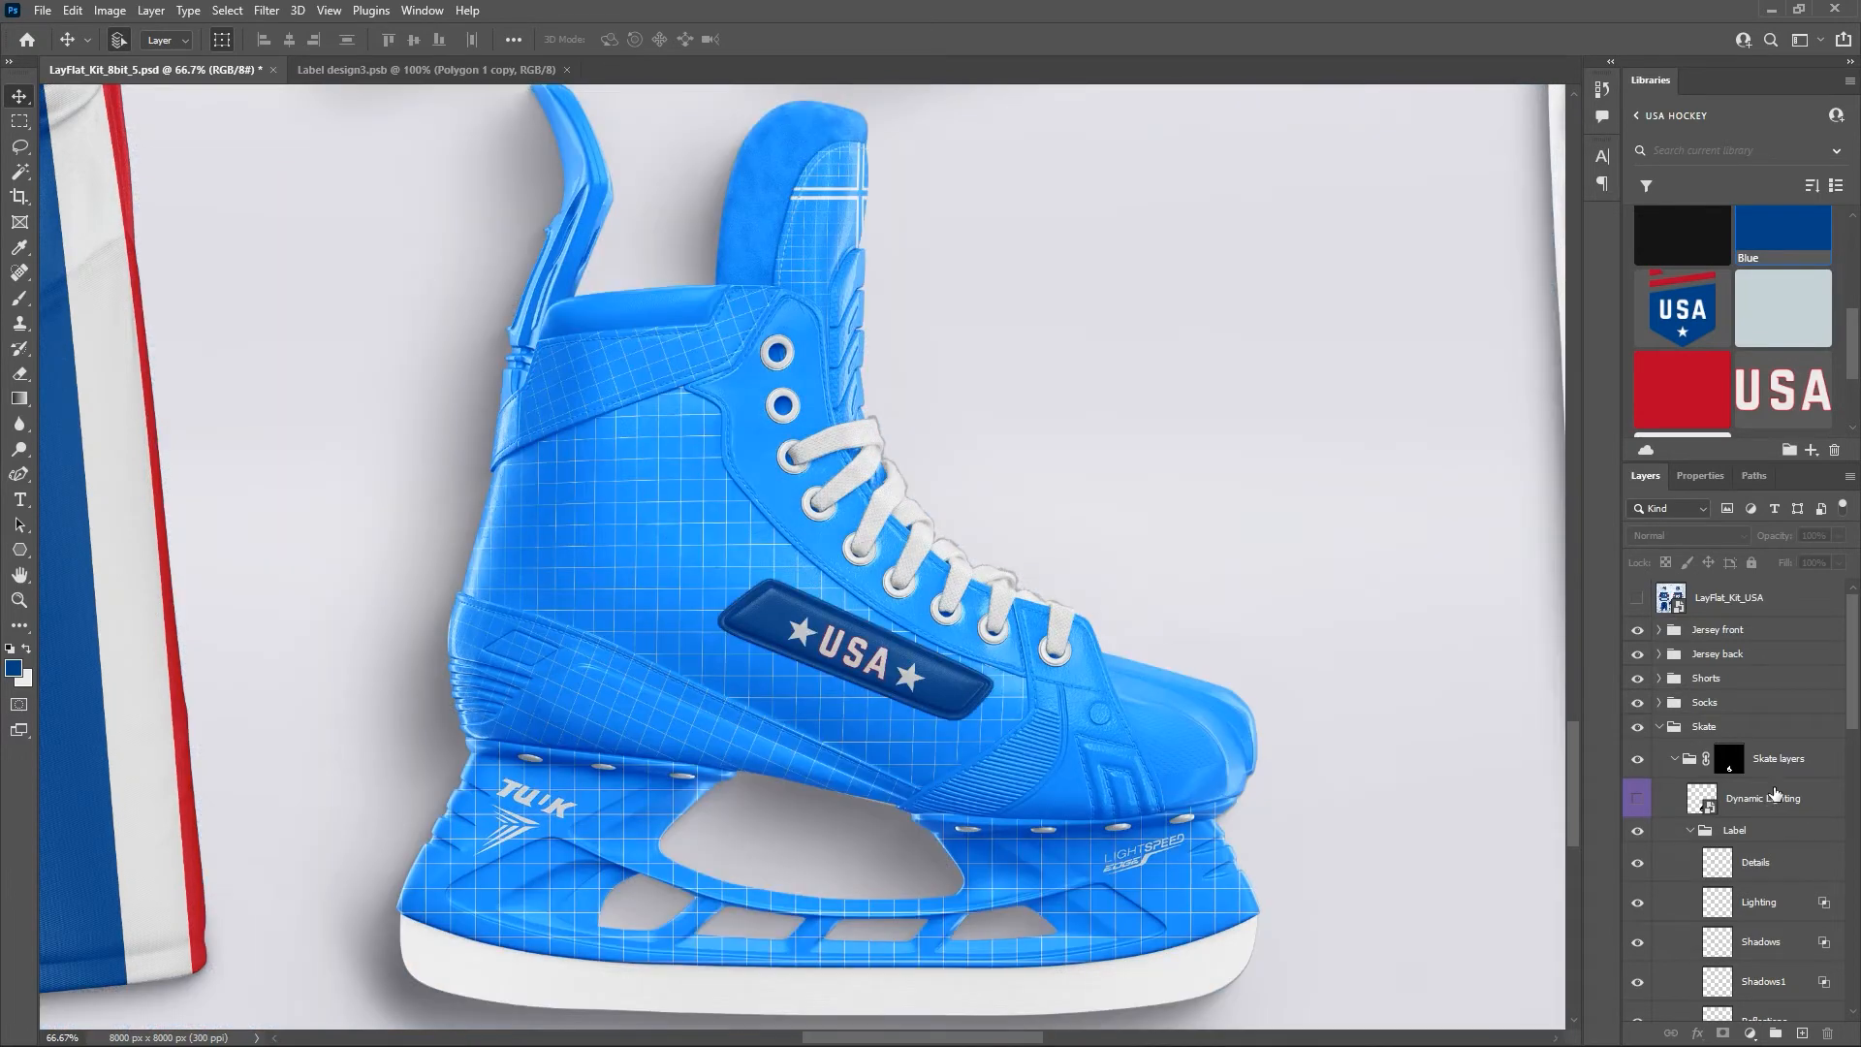
# Recolor the eyelets in the skate's Editable parts > Laces/lounge group with the library's Metal color.
pyautogui.scroll(-5, 1769, 795)
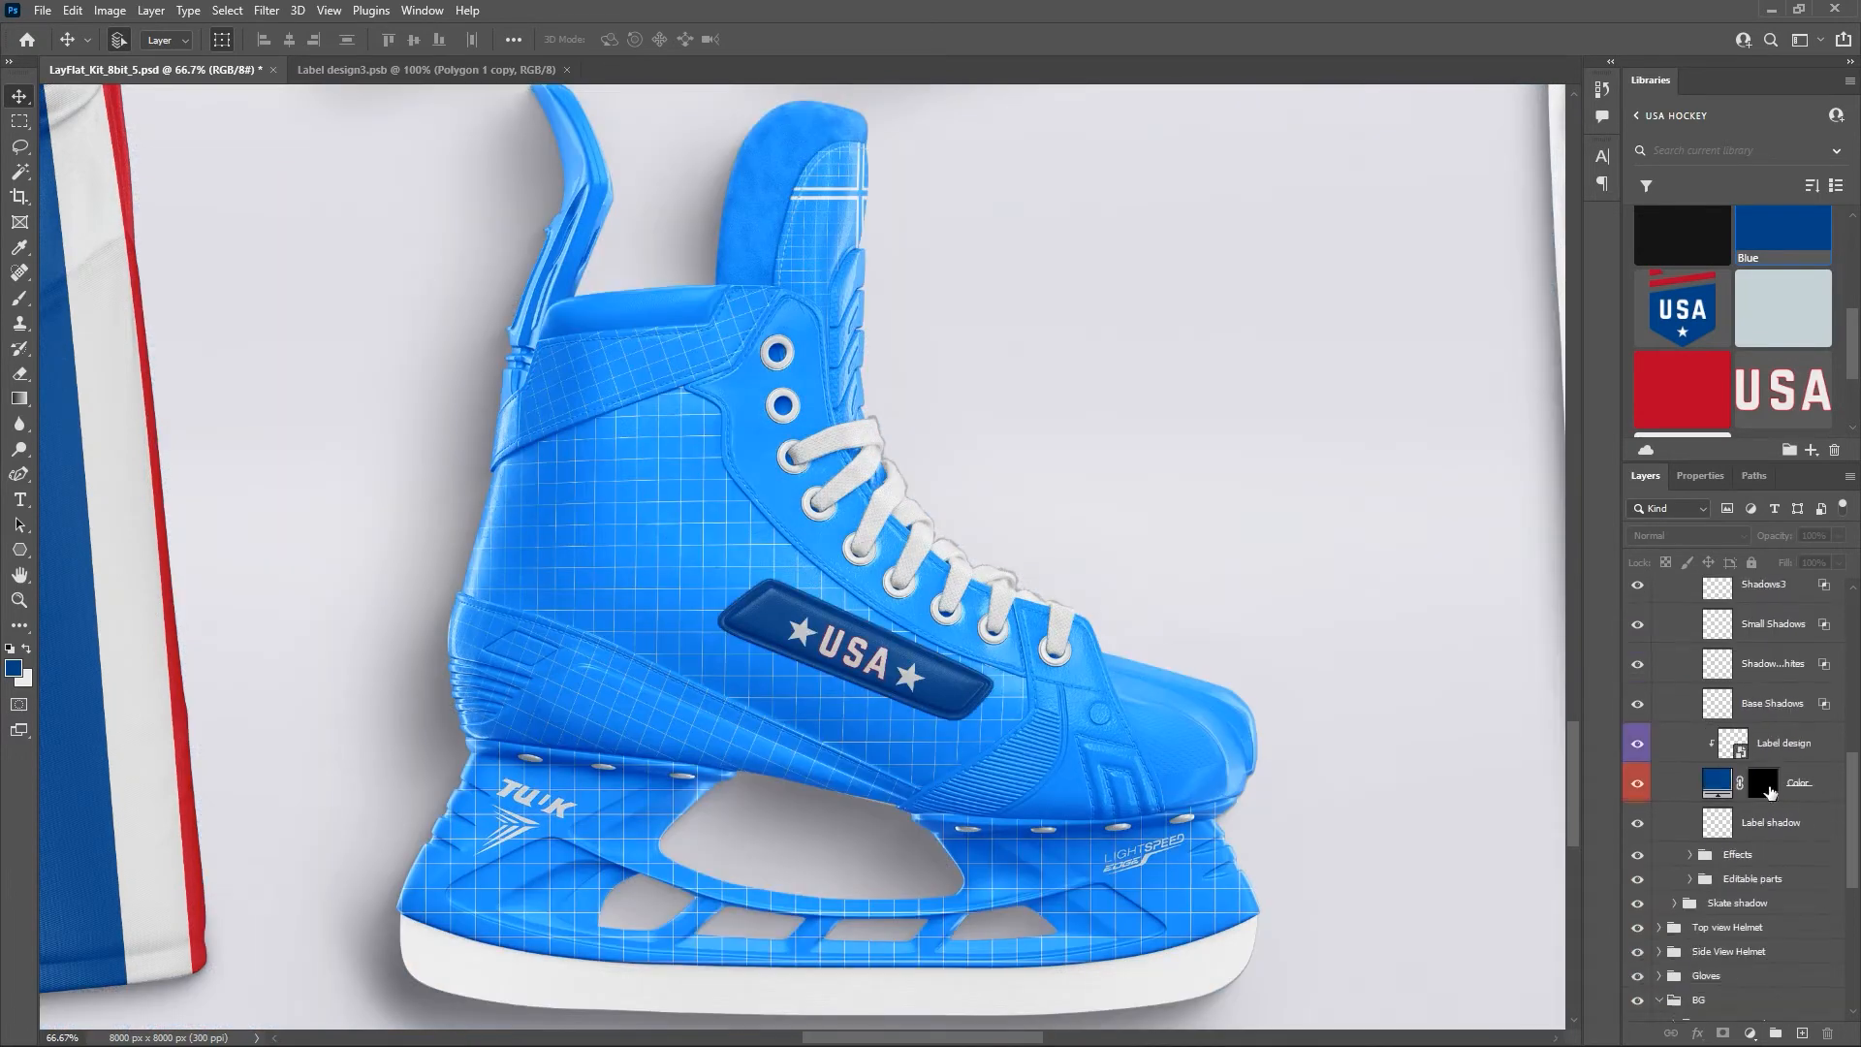
pyautogui.scroll(2, 1769, 792)
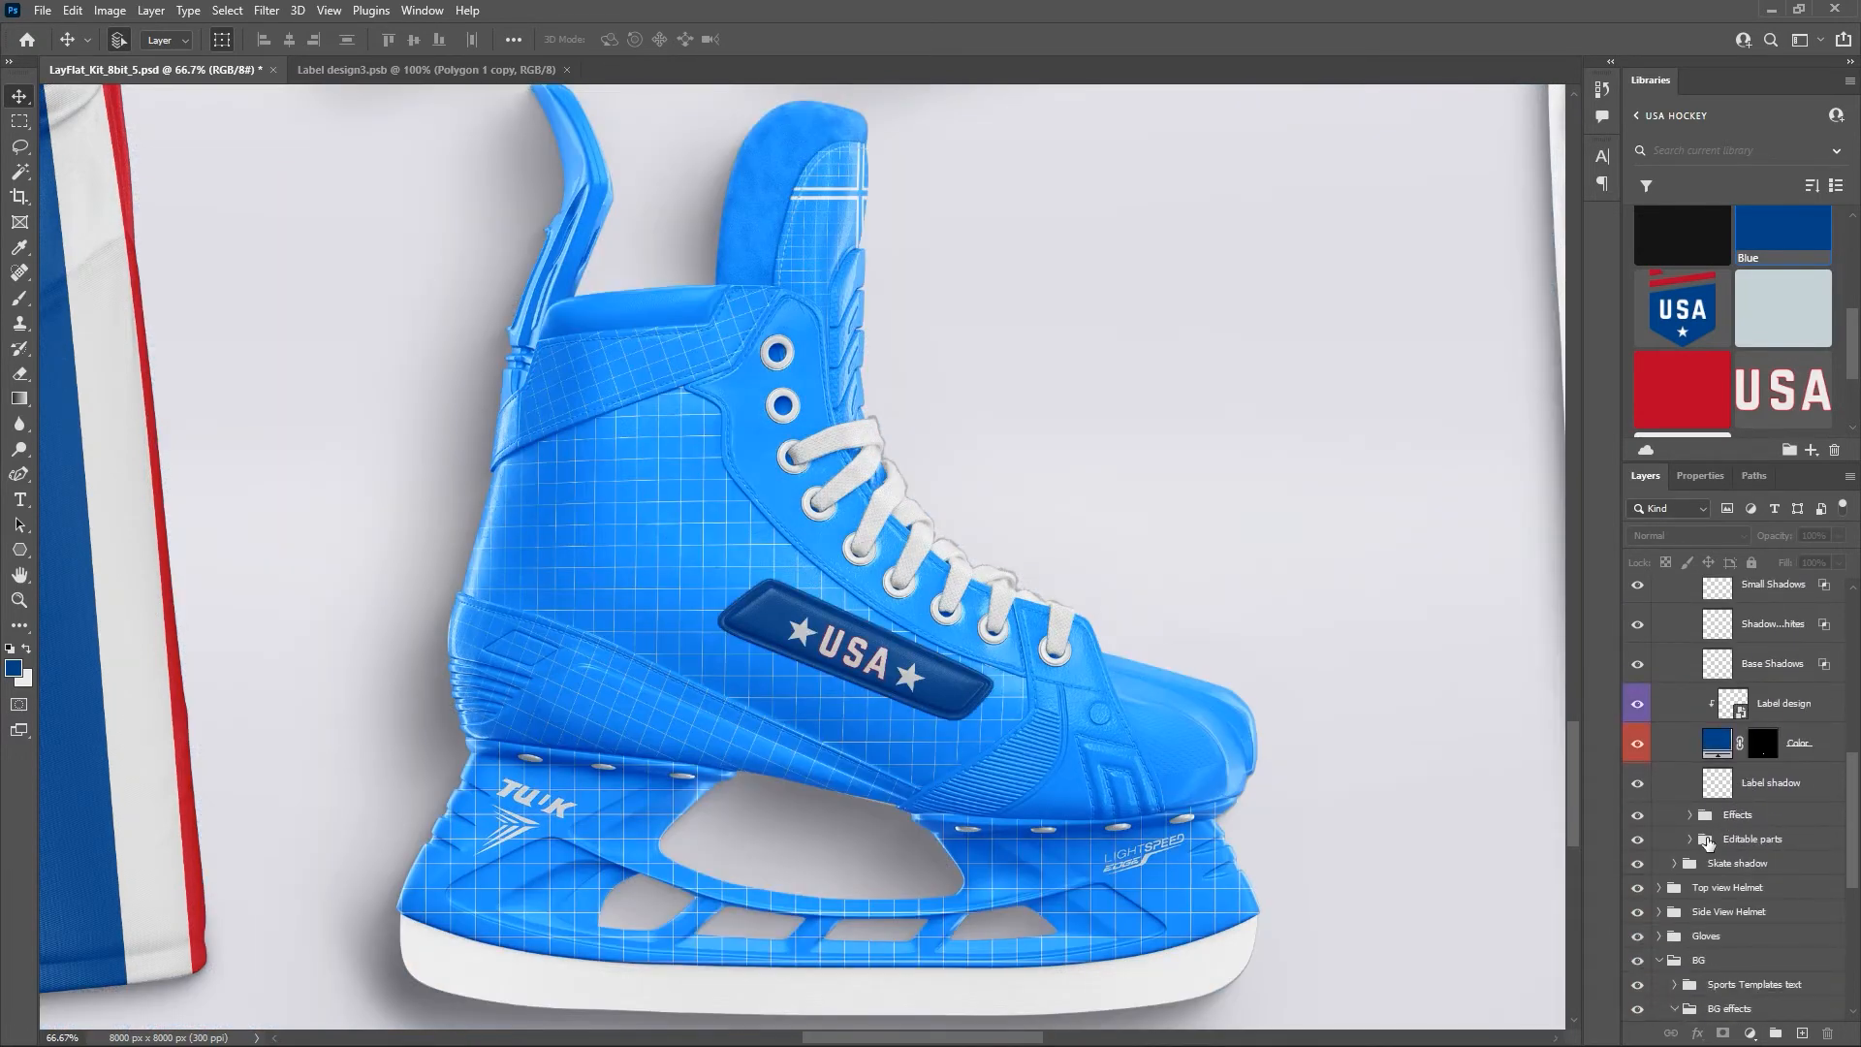
pyautogui.click(1690, 839)
pyautogui.scroll(-3, 1758, 783)
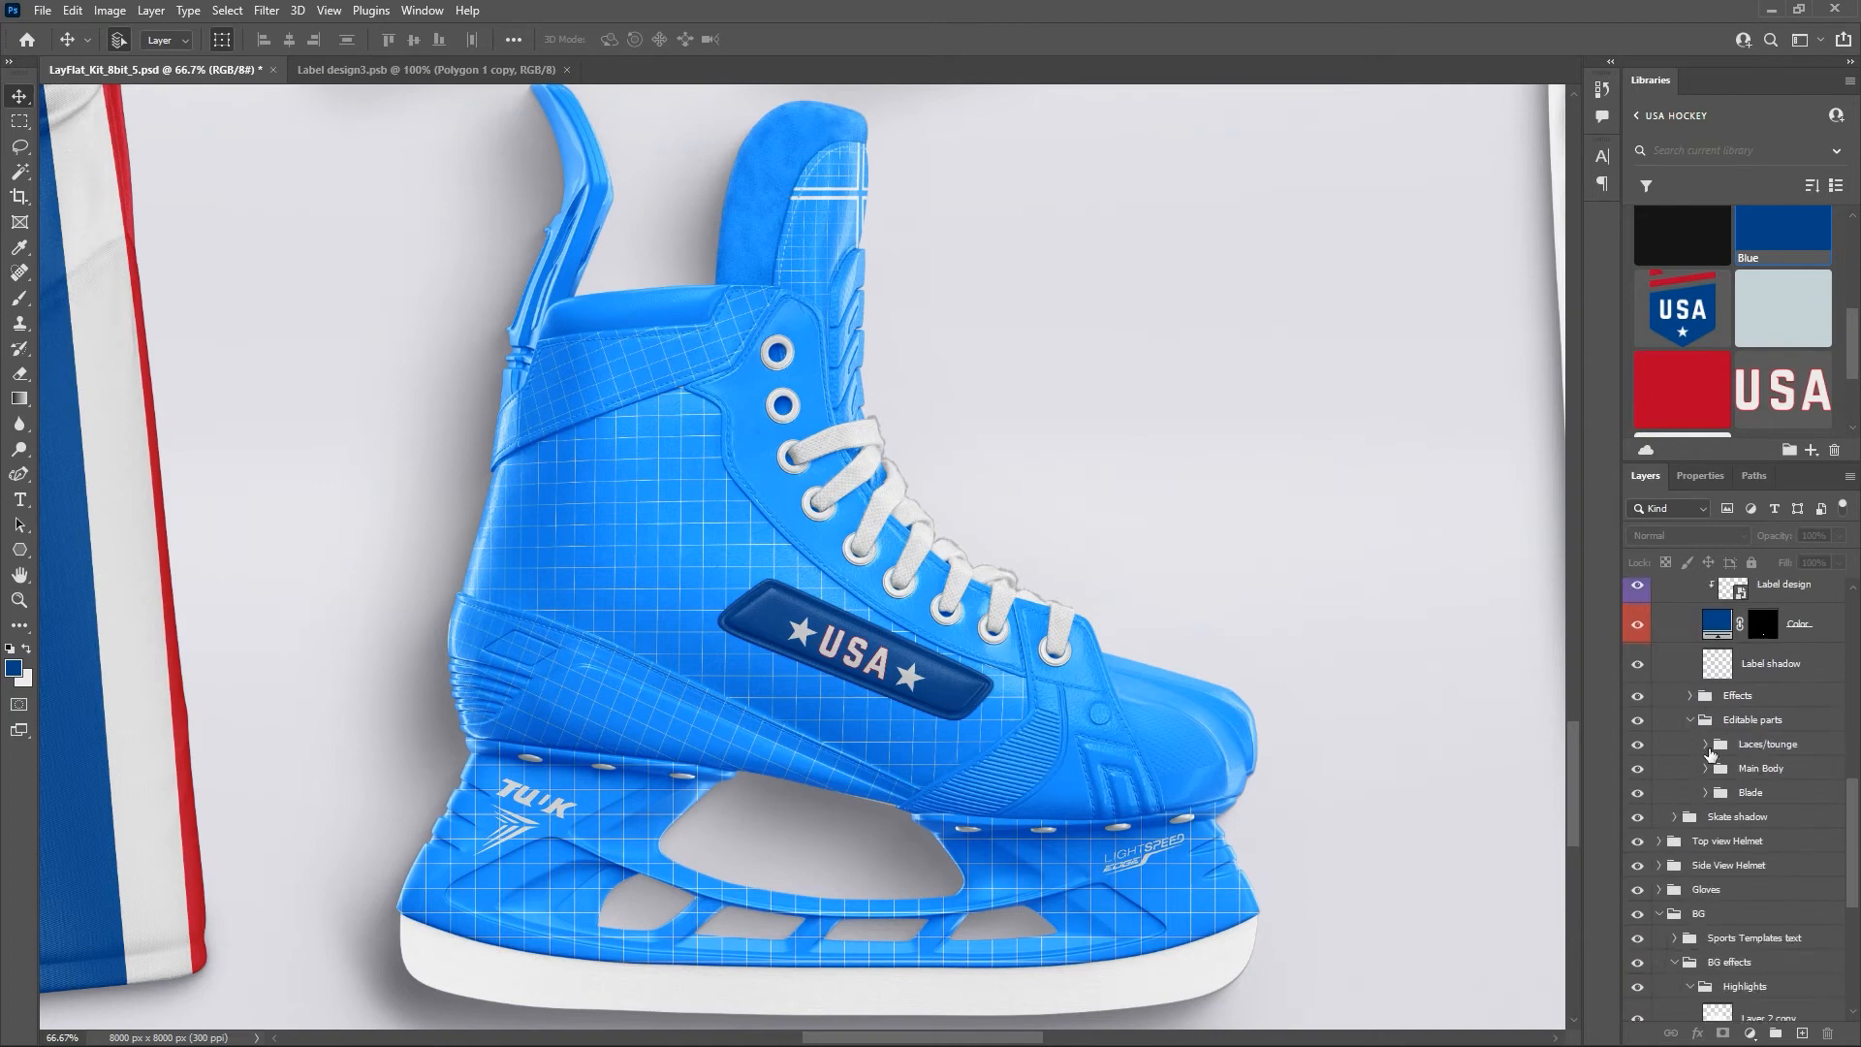
pyautogui.click(1706, 744)
pyautogui.click(1811, 788)
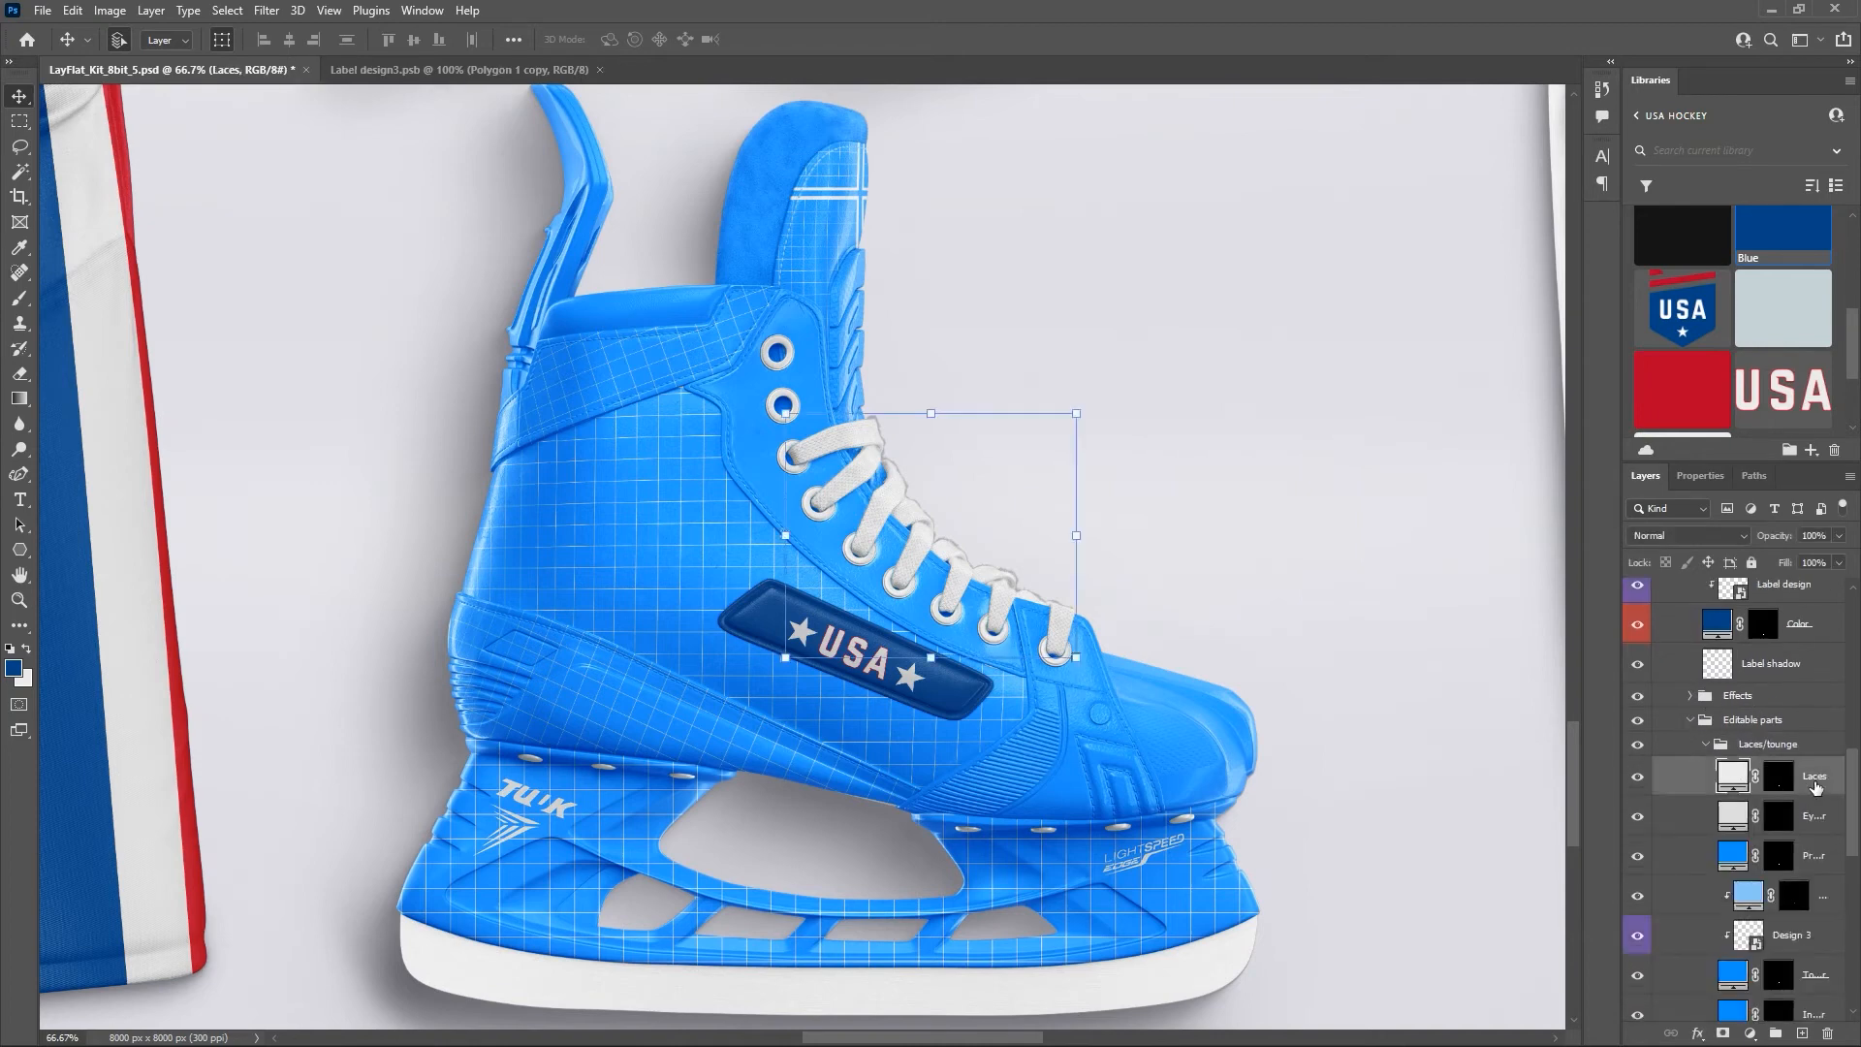
pyautogui.click(1809, 824)
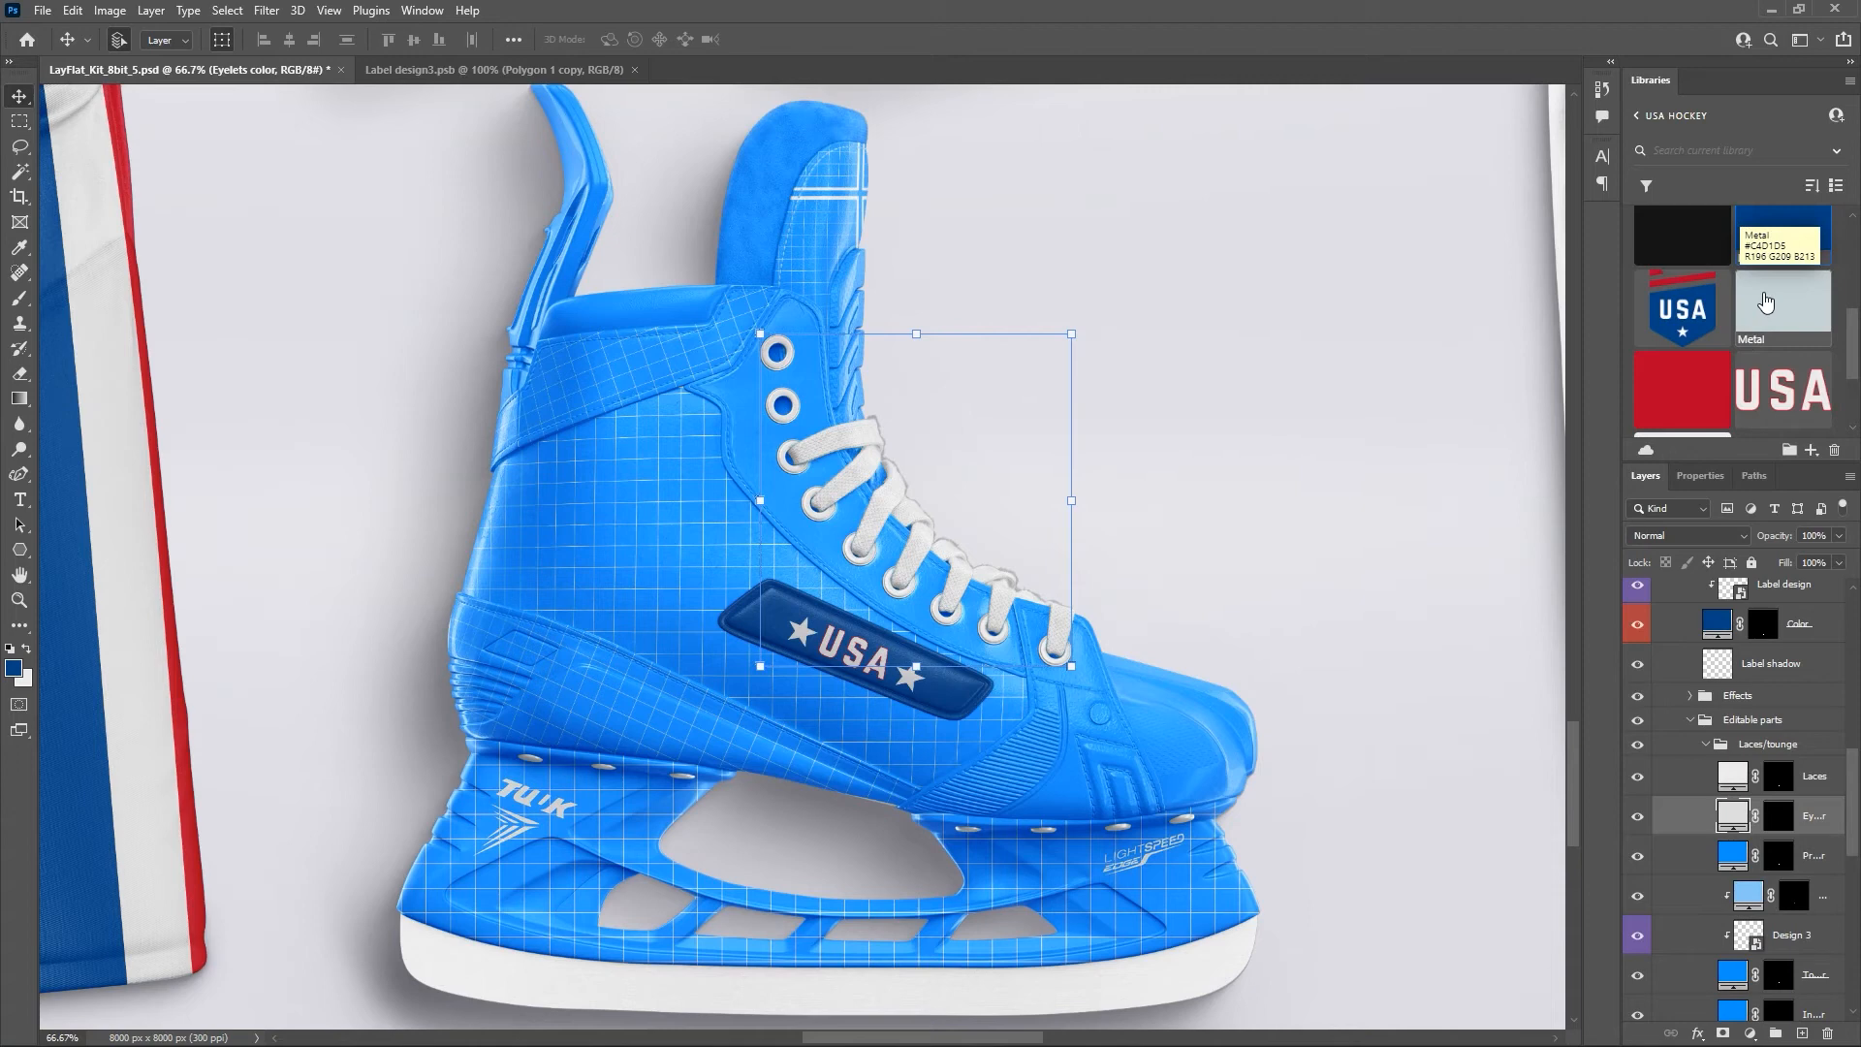
pyautogui.click(1766, 302)
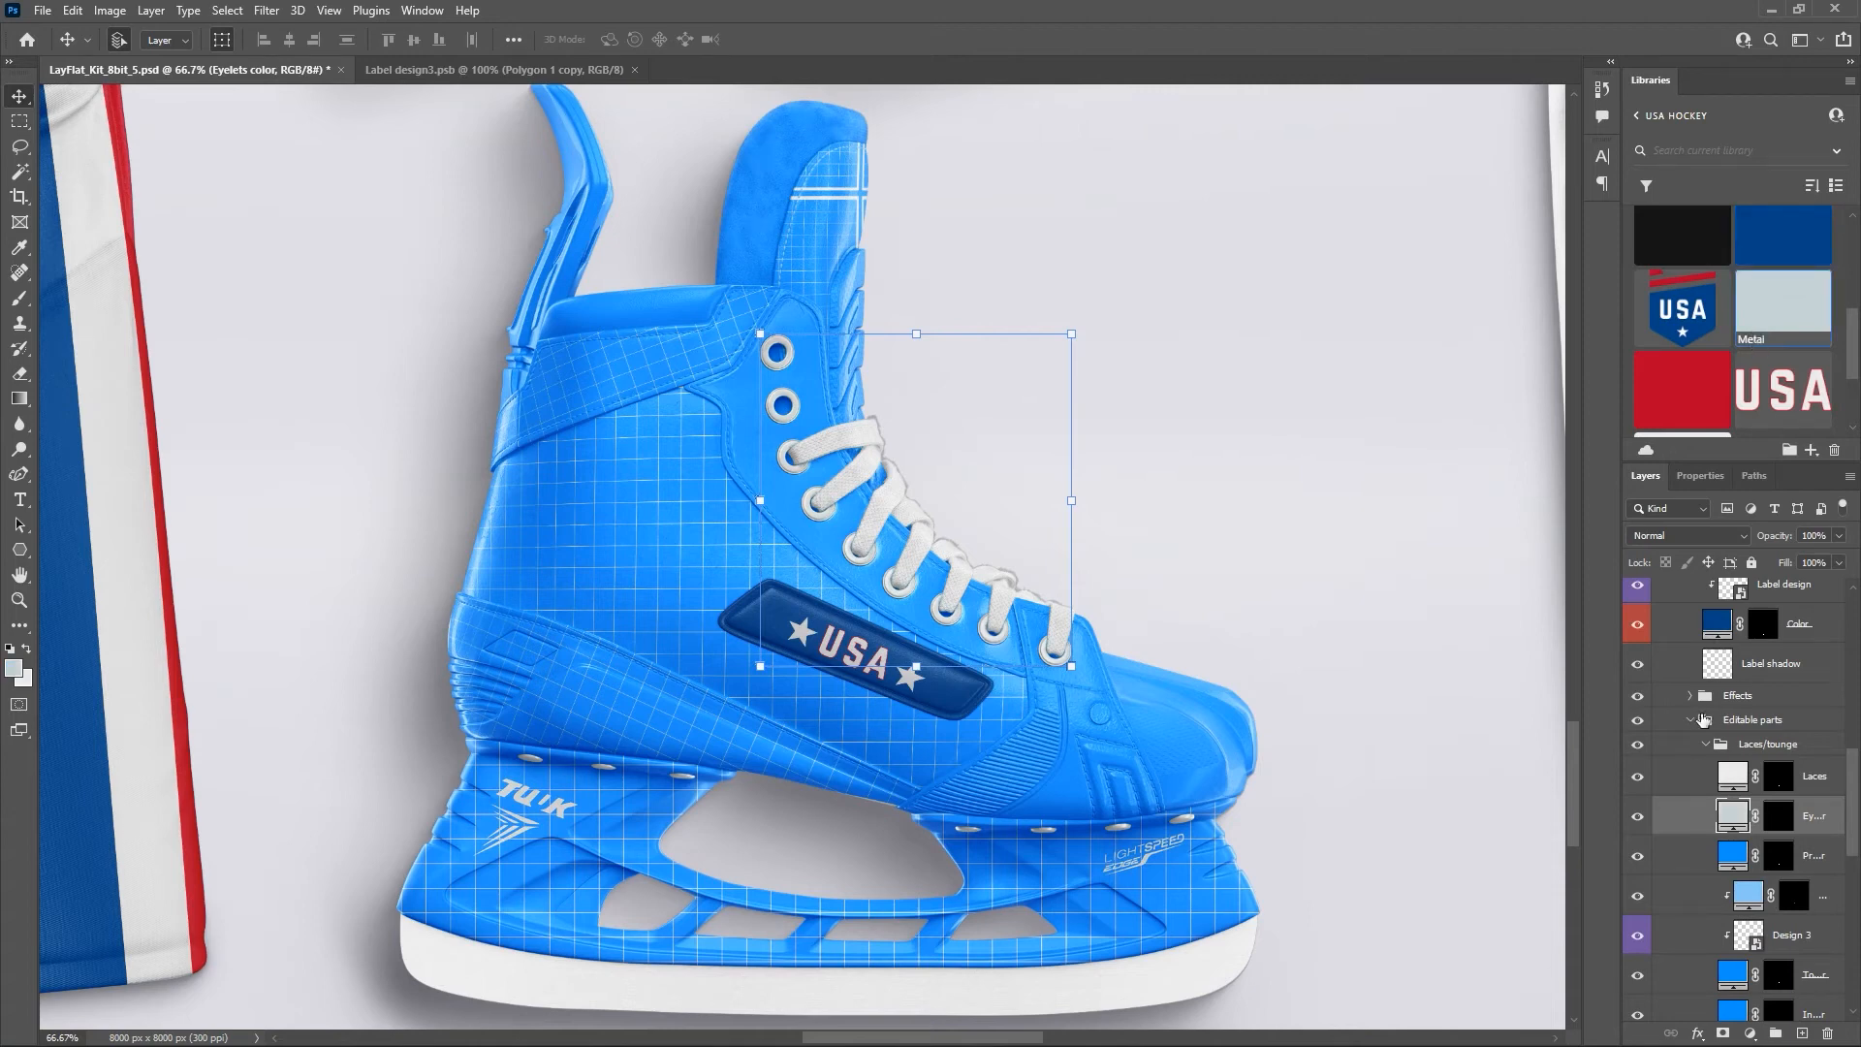
# Recolor the skate's protective tongue with the library's Red color.
pyautogui.scroll(-3, 1706, 727)
pyautogui.click(1813, 740)
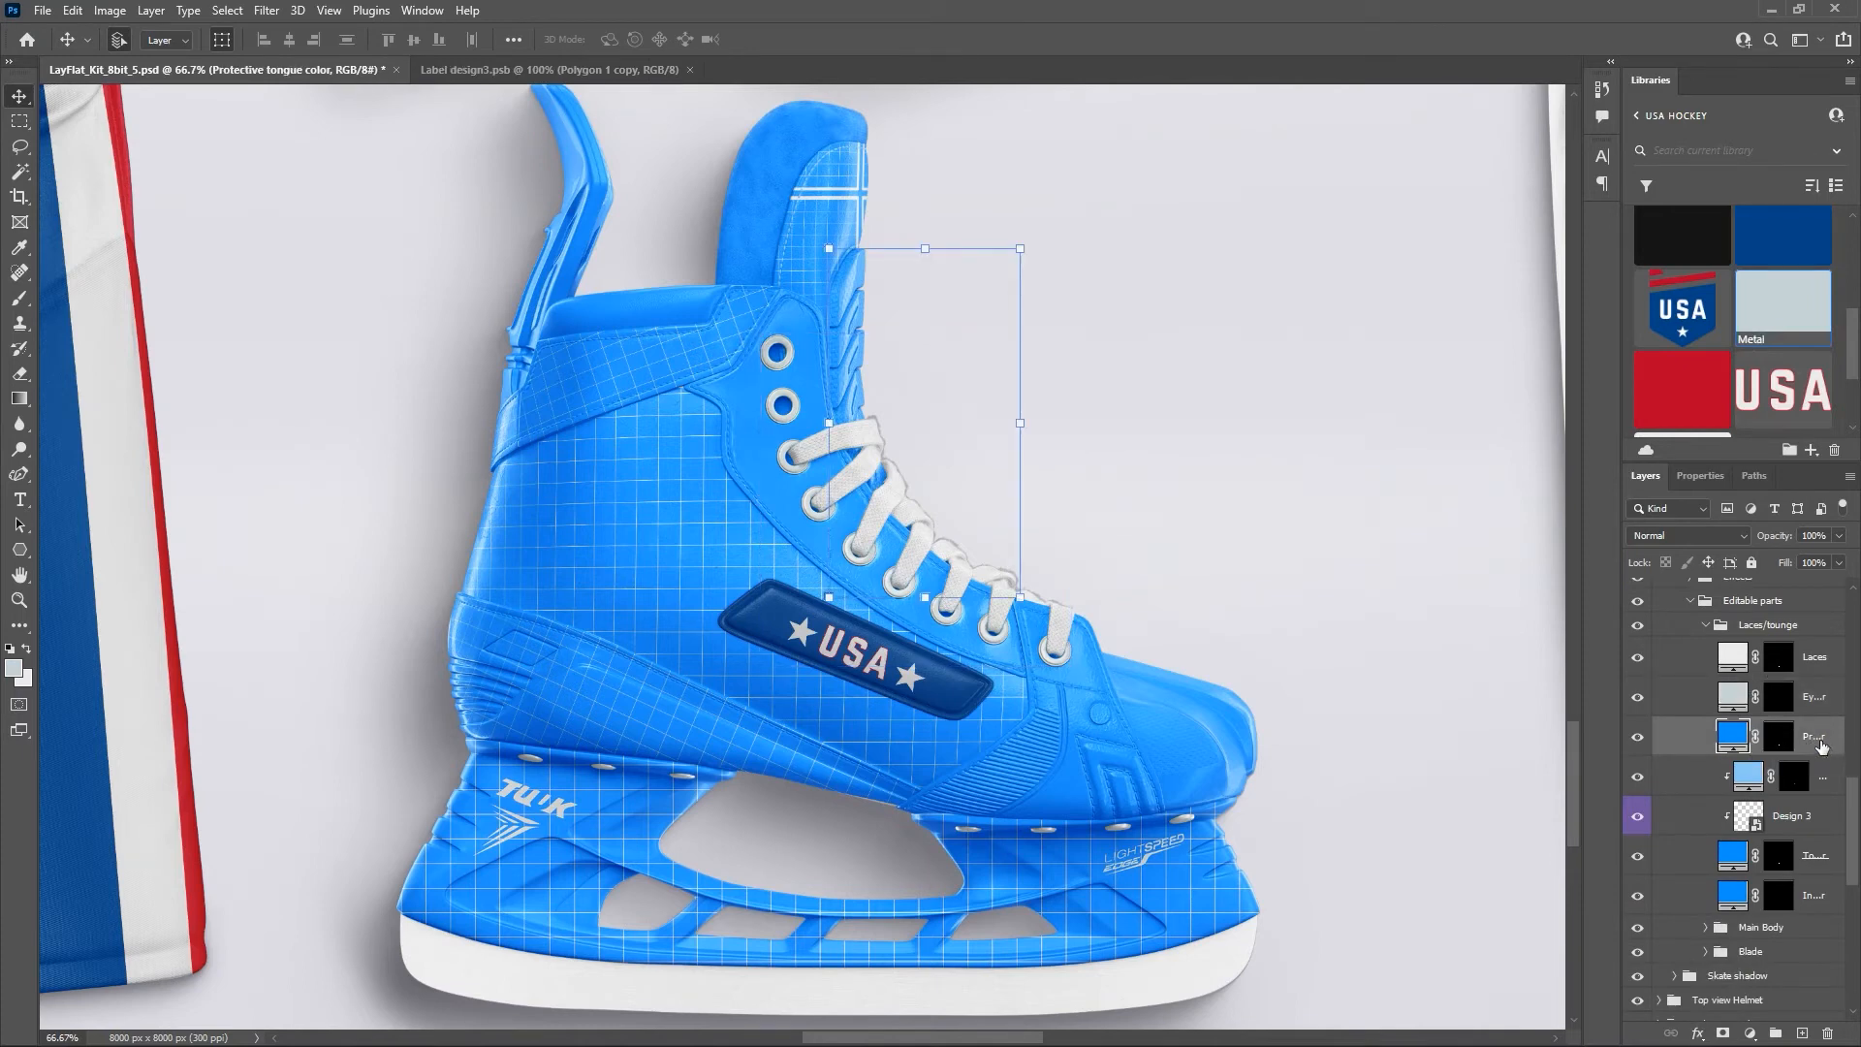
pyautogui.doubleClick(1816, 738)
pyautogui.press('Left')
pyautogui.click(1831, 787)
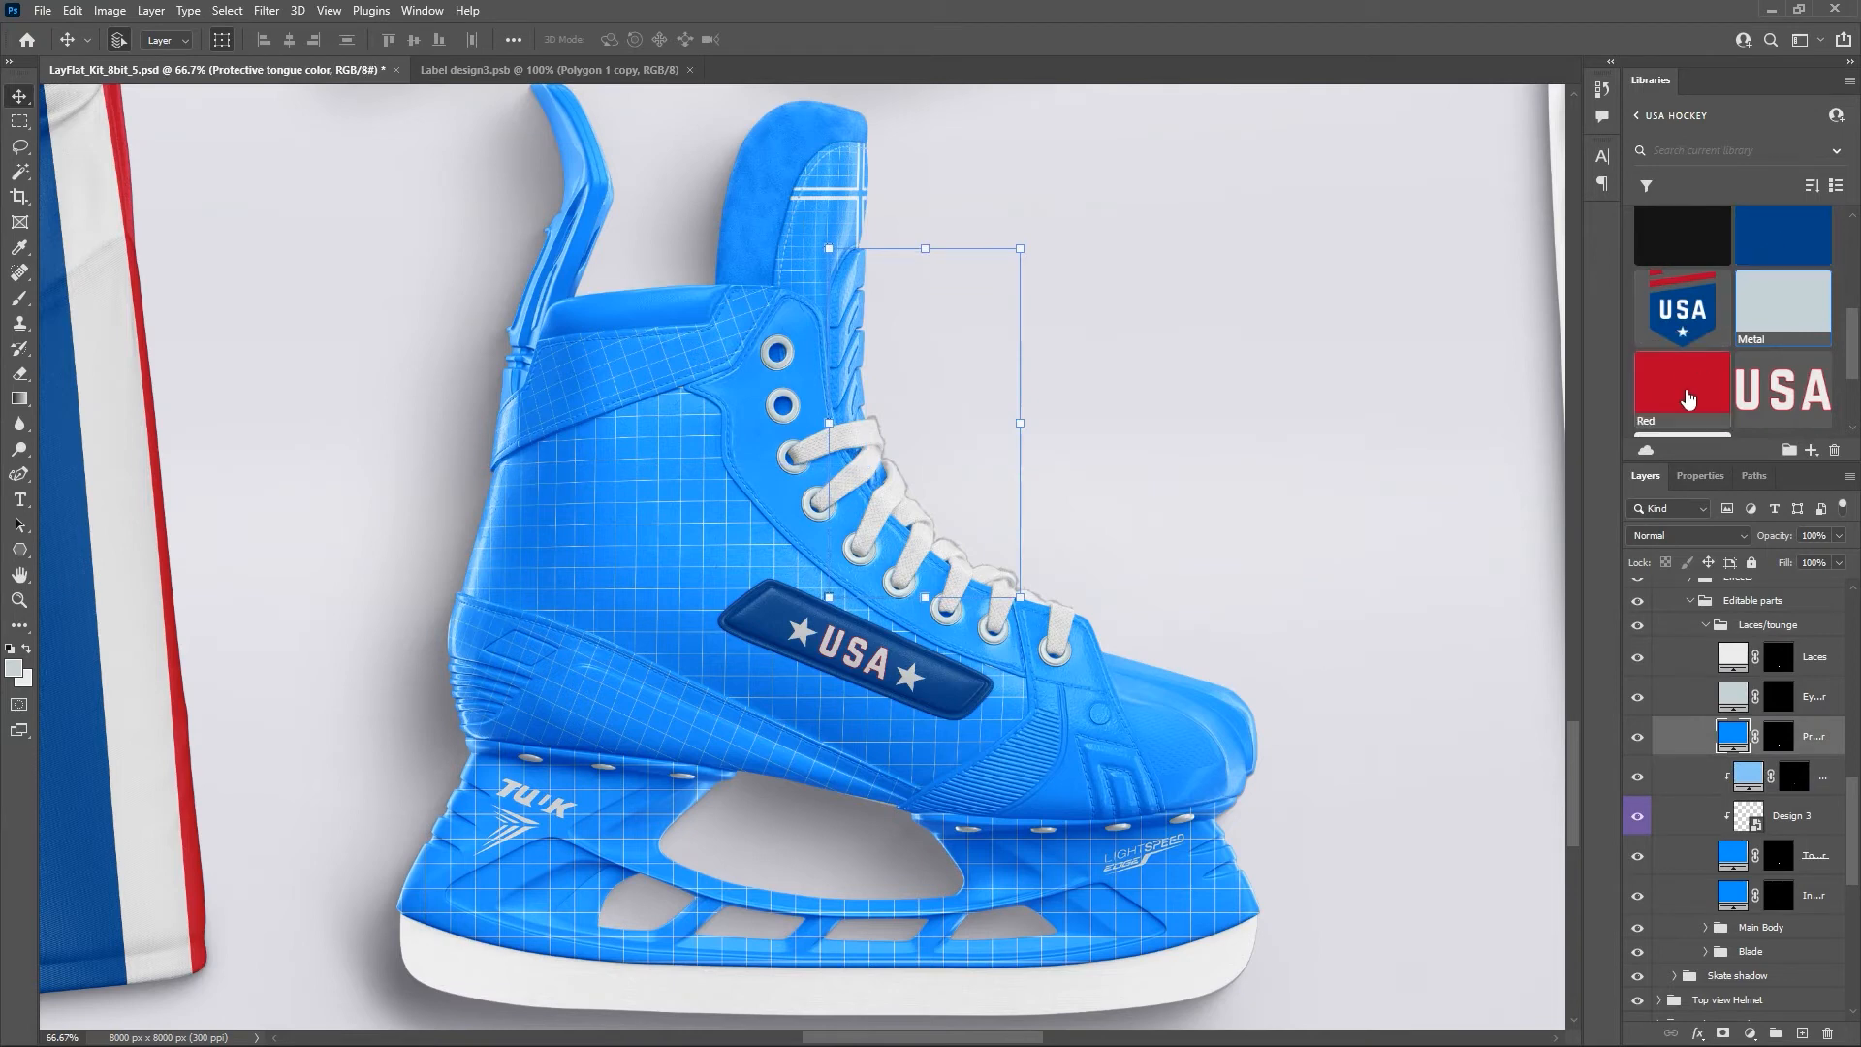
pyautogui.click(1688, 398)
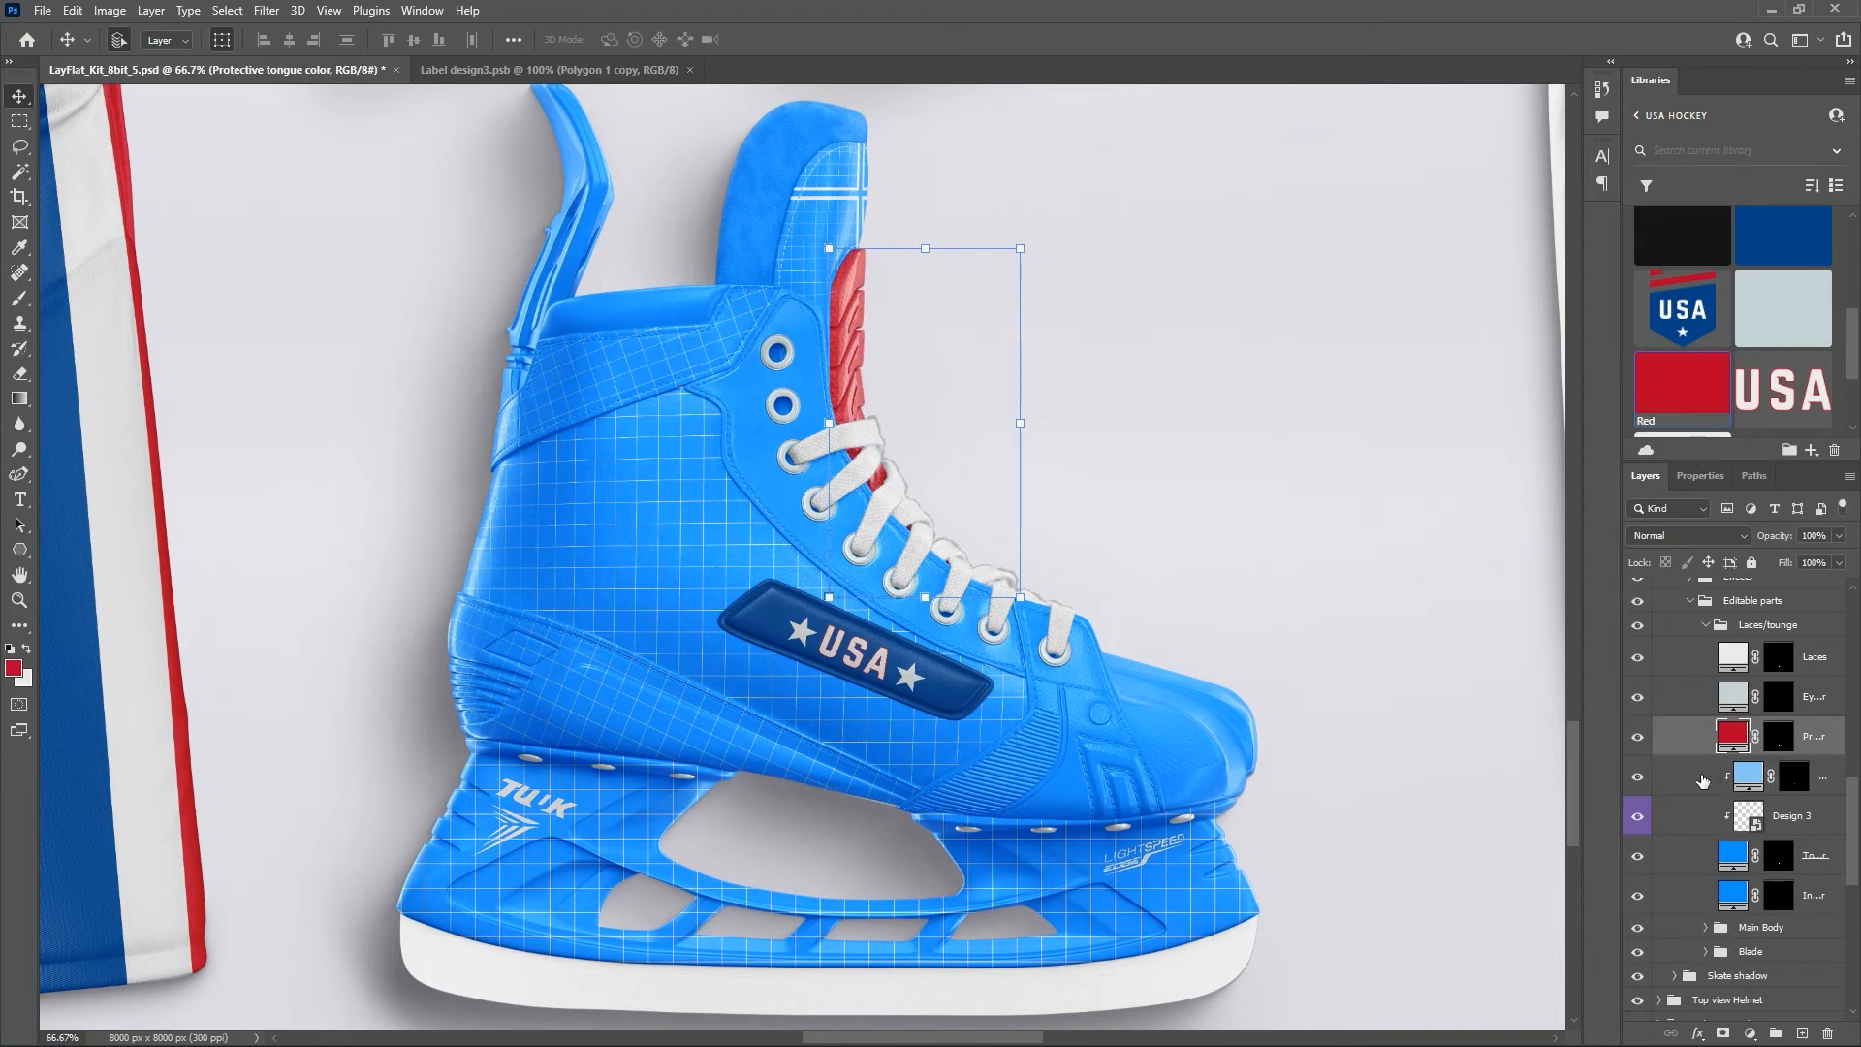
# Identify the tongue stitching by toggling its color layer's visibility, and recolor it with the library's Blue color.
pyautogui.click(1821, 782)
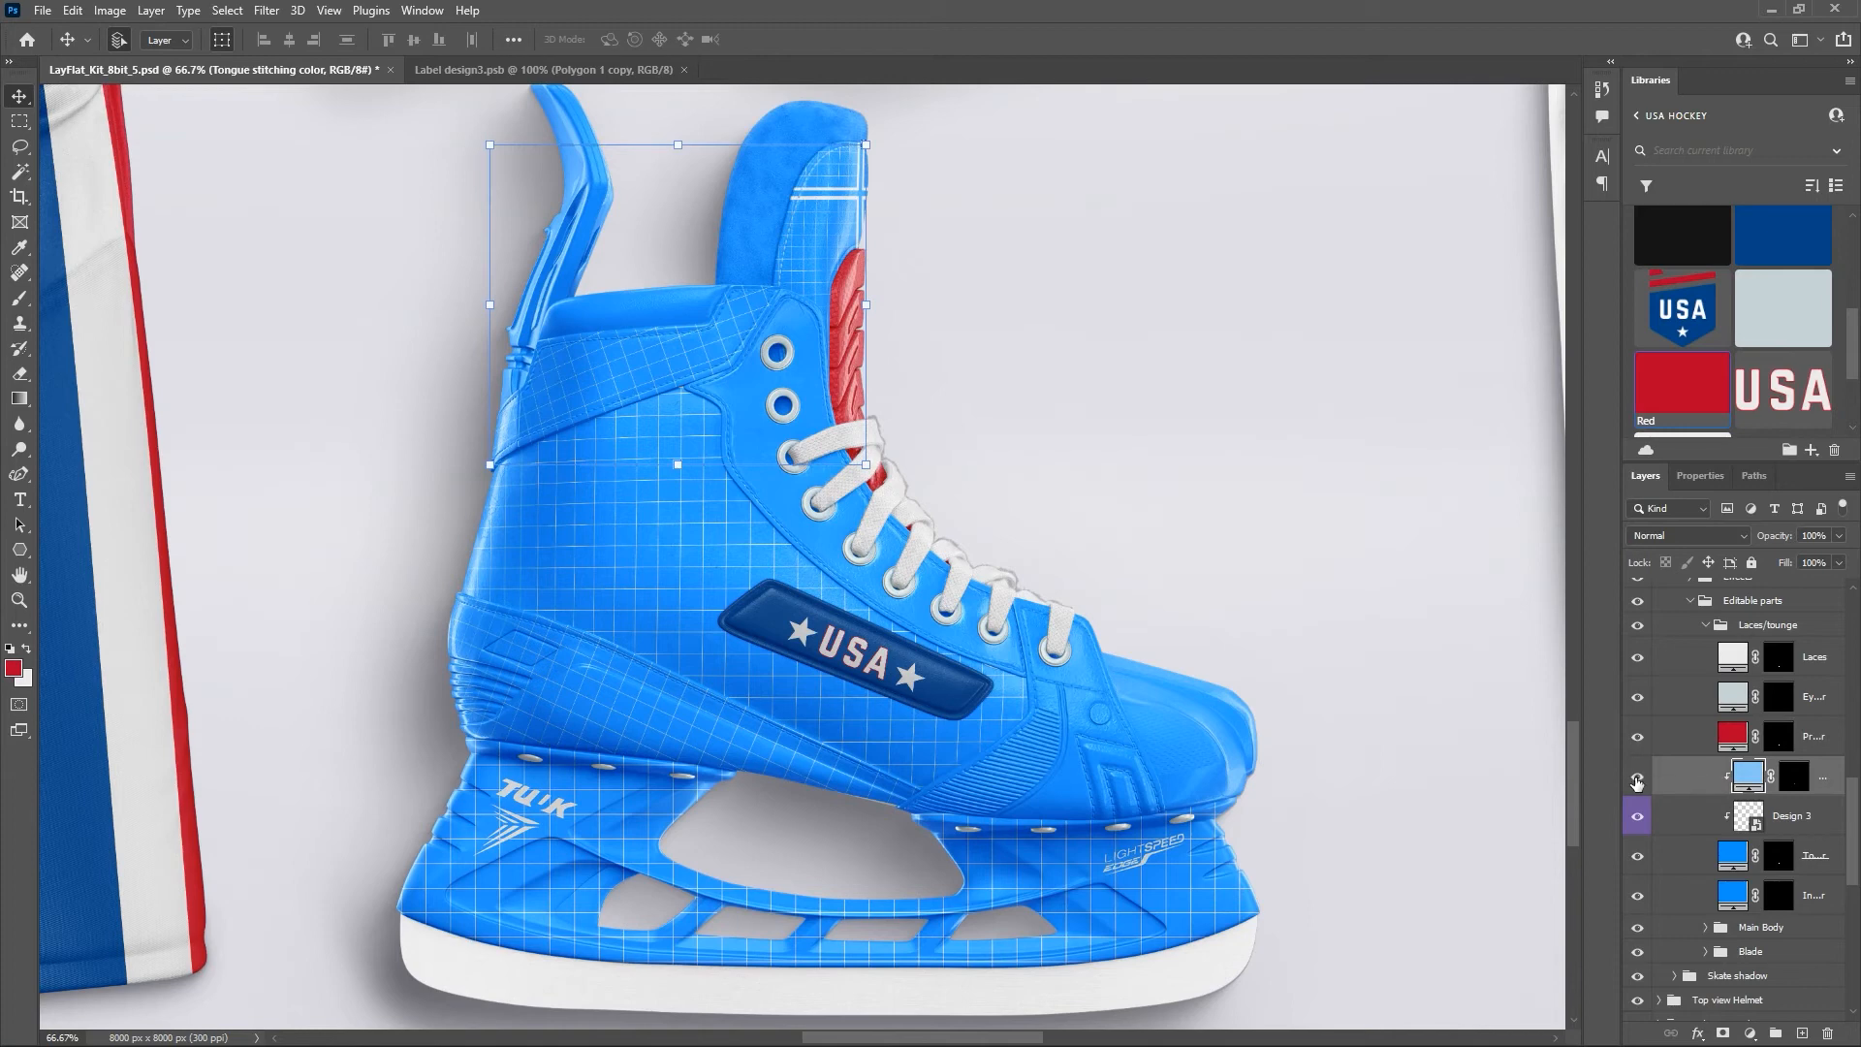
pyautogui.click(1636, 779)
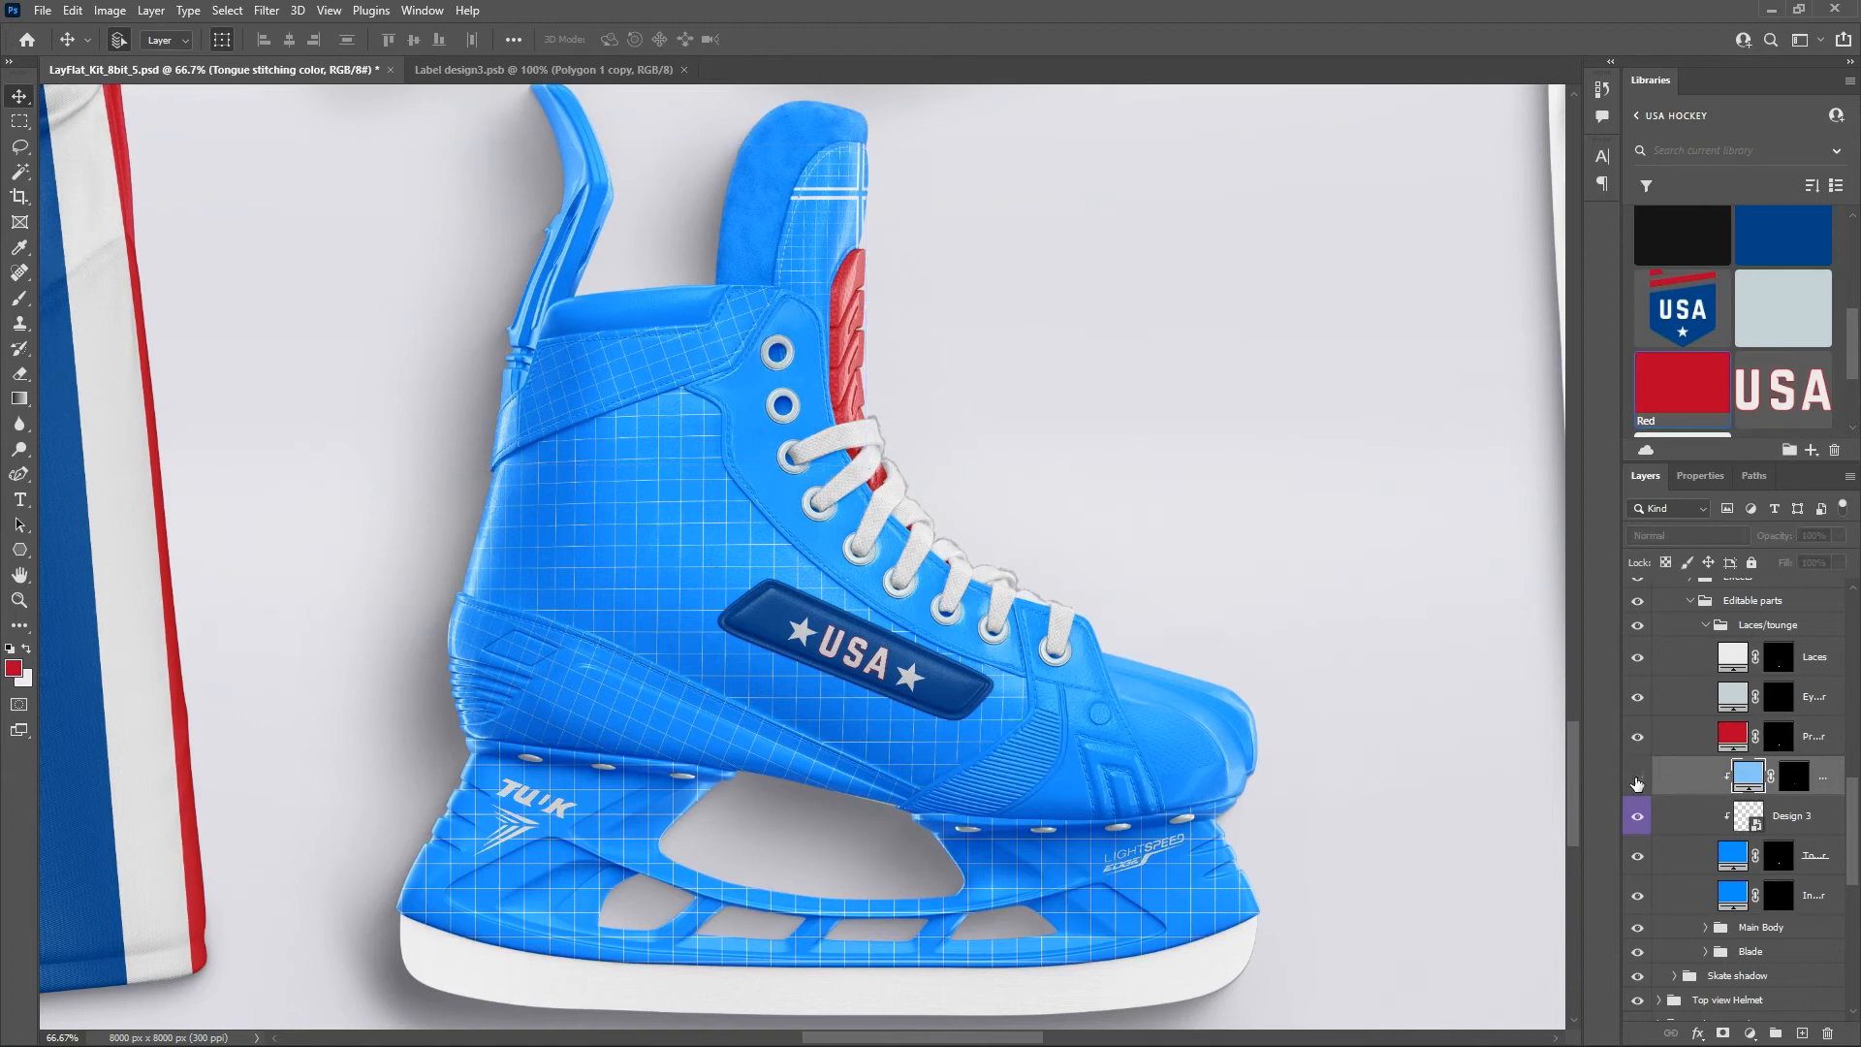
pyautogui.click(1636, 782)
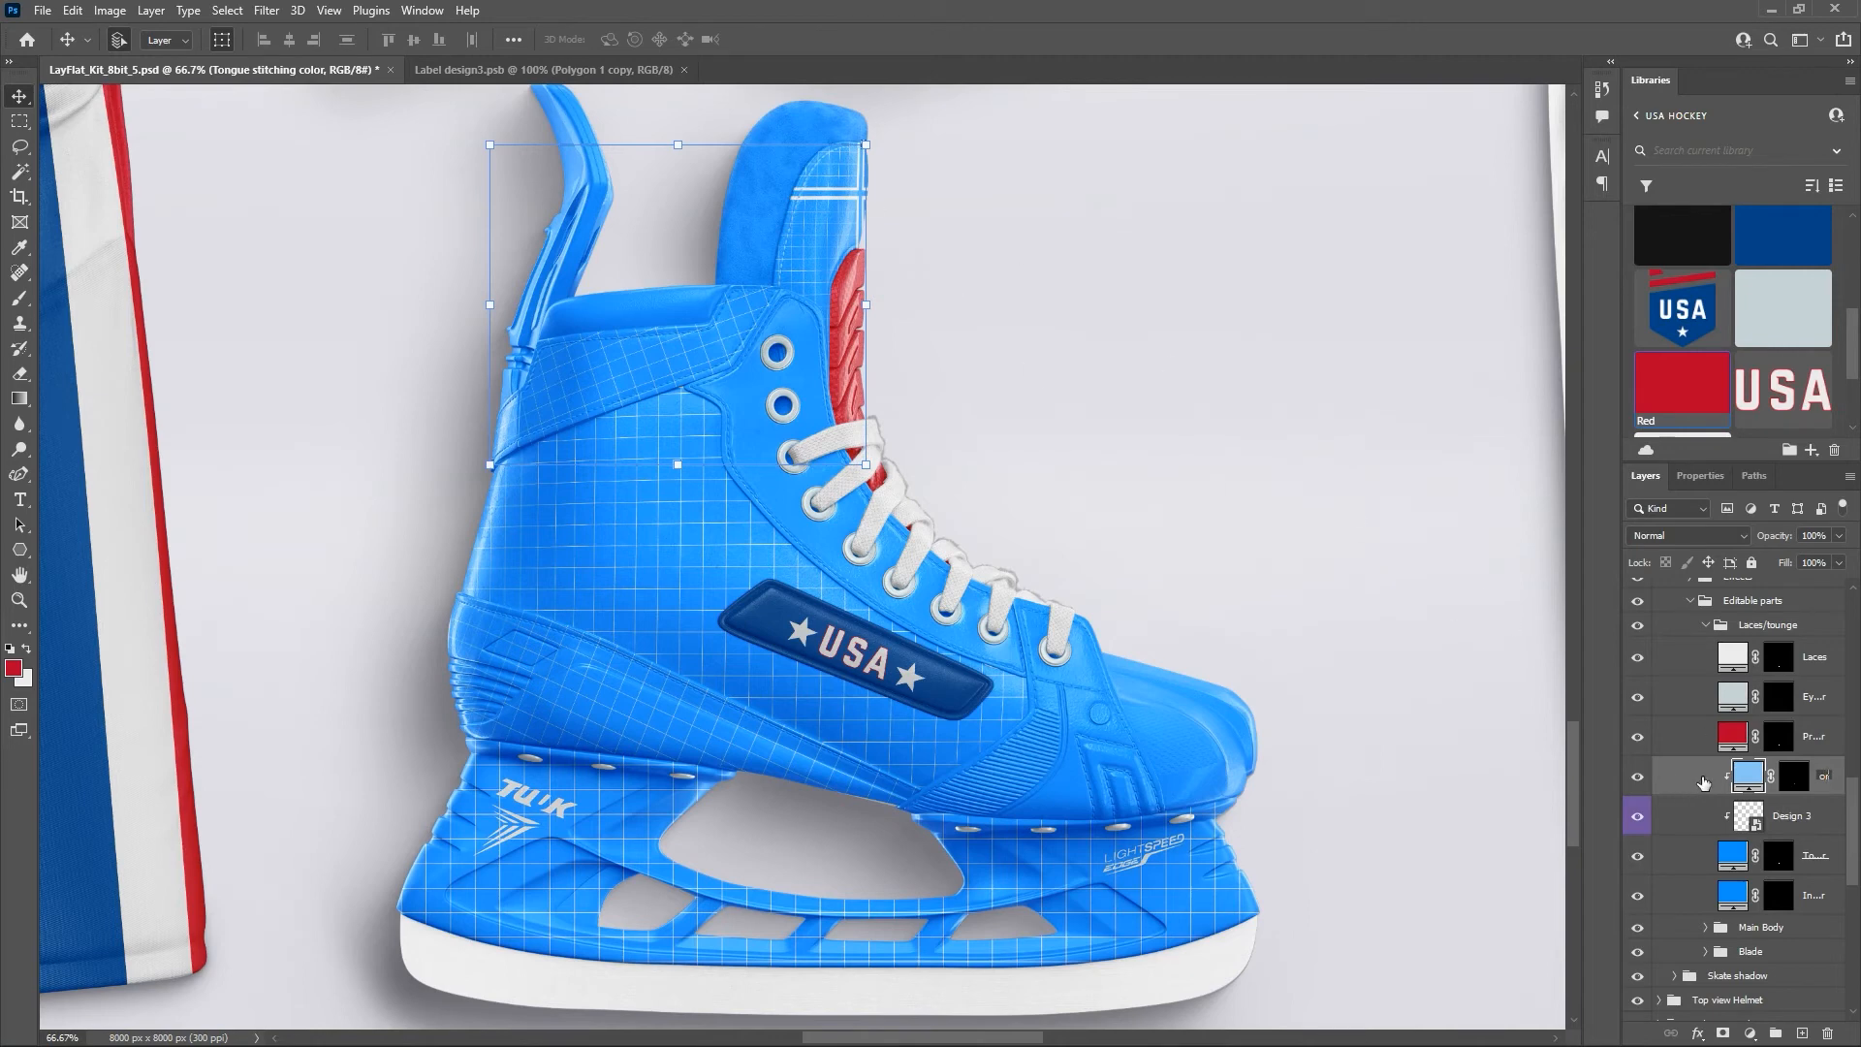
pyautogui.click(1777, 237)
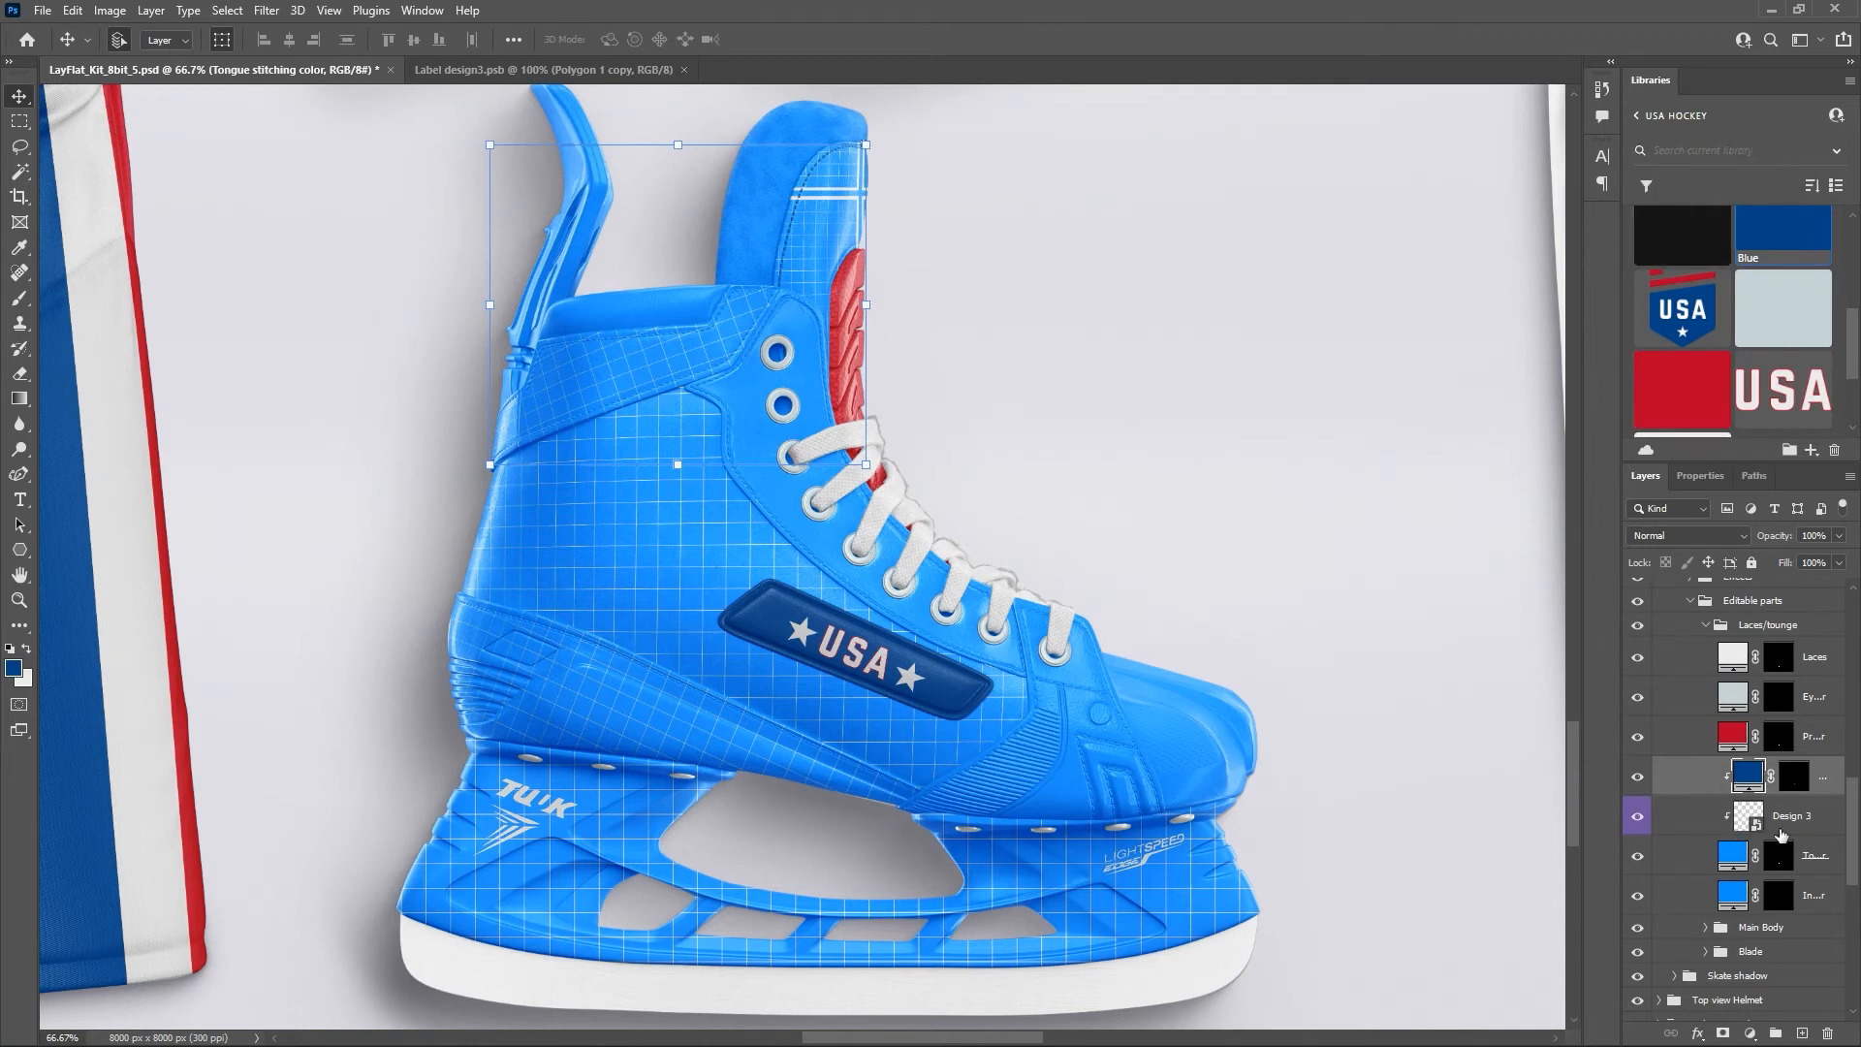
# Hide the tongue's Design 3 layer and recolor both the tongue and the inner tongue part with the library's Blue color.
pyautogui.click(1634, 822)
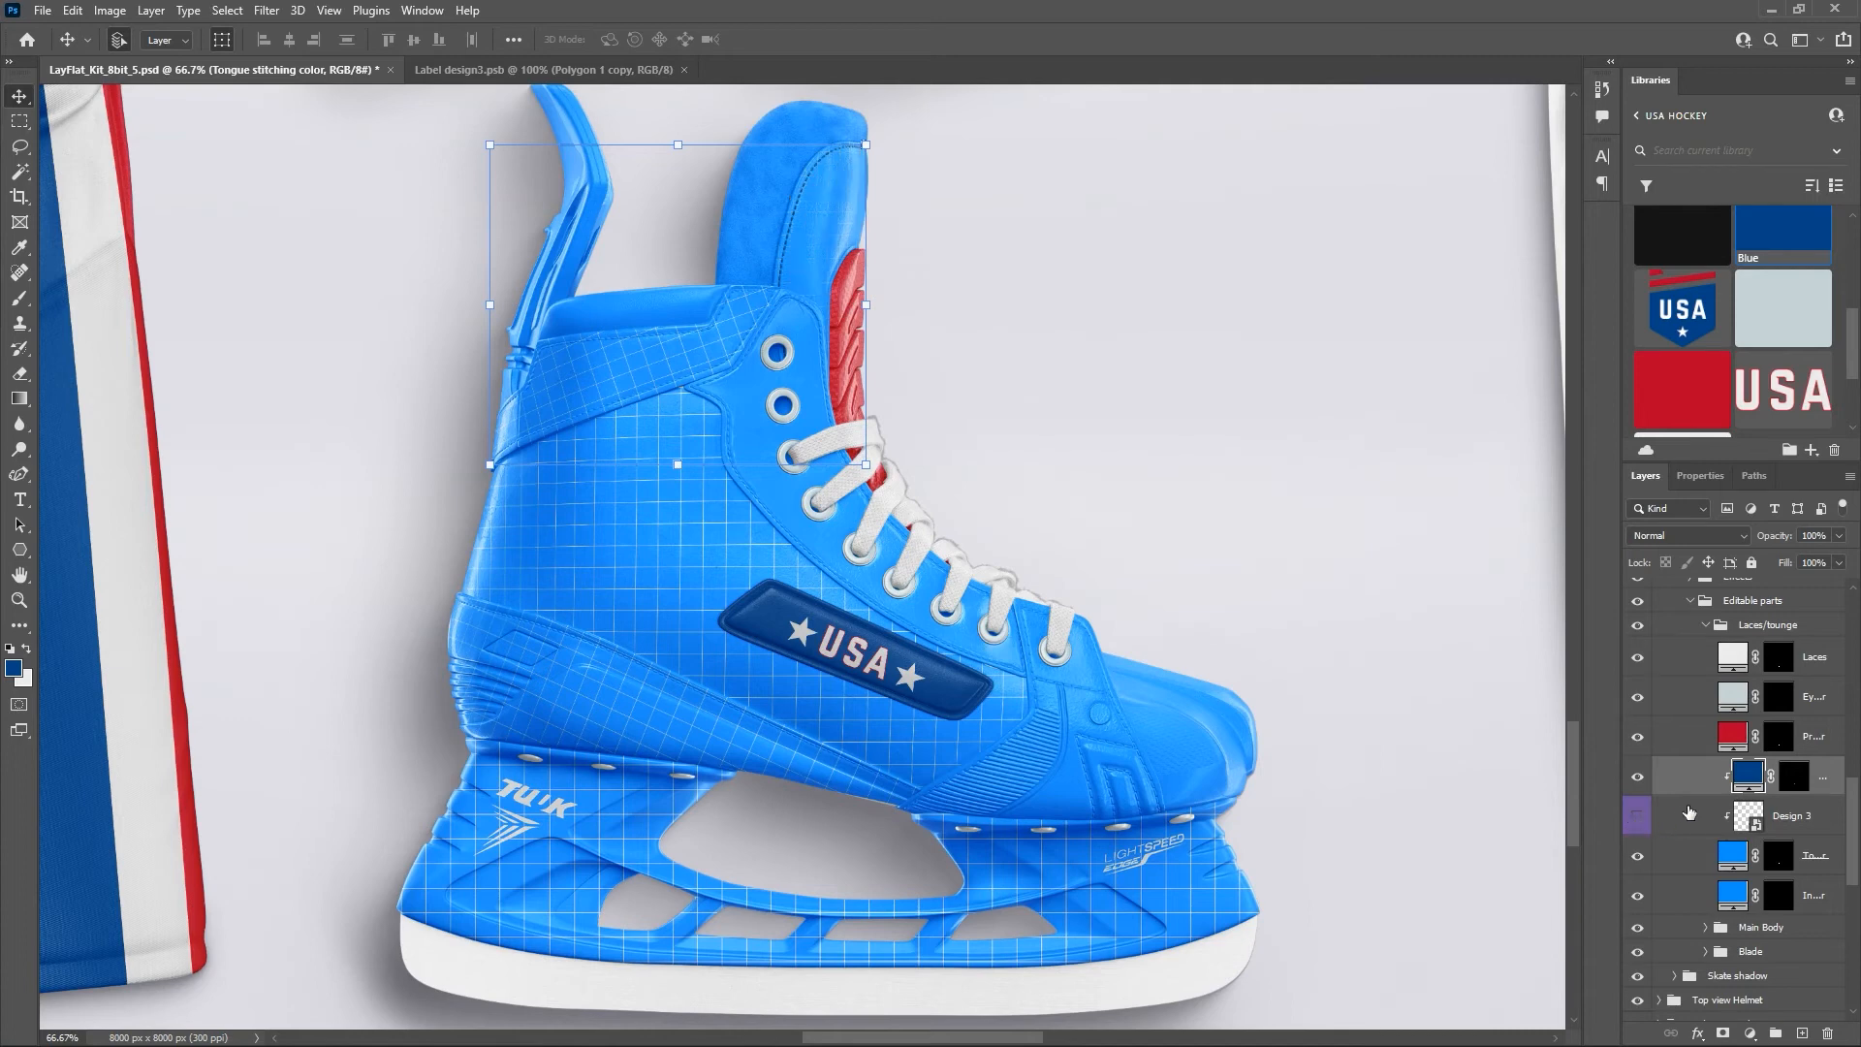
pyautogui.click(1810, 870)
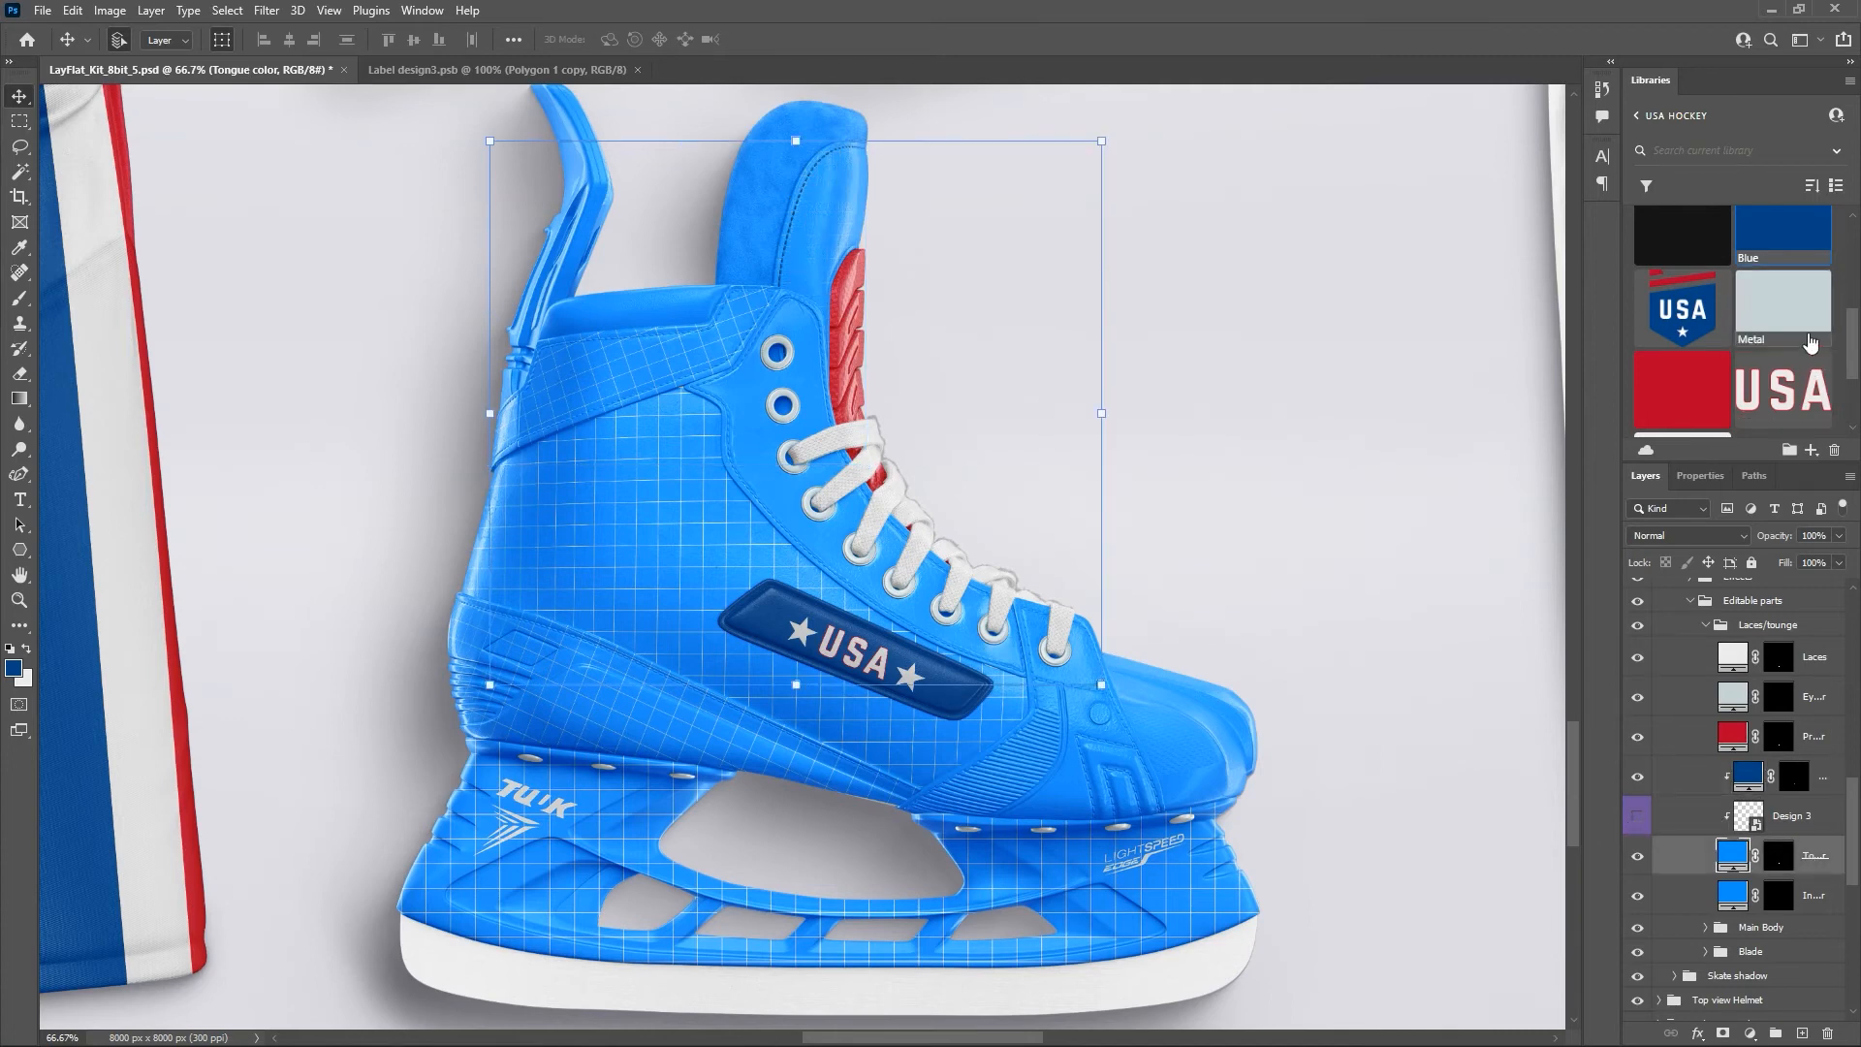
pyautogui.click(1800, 230)
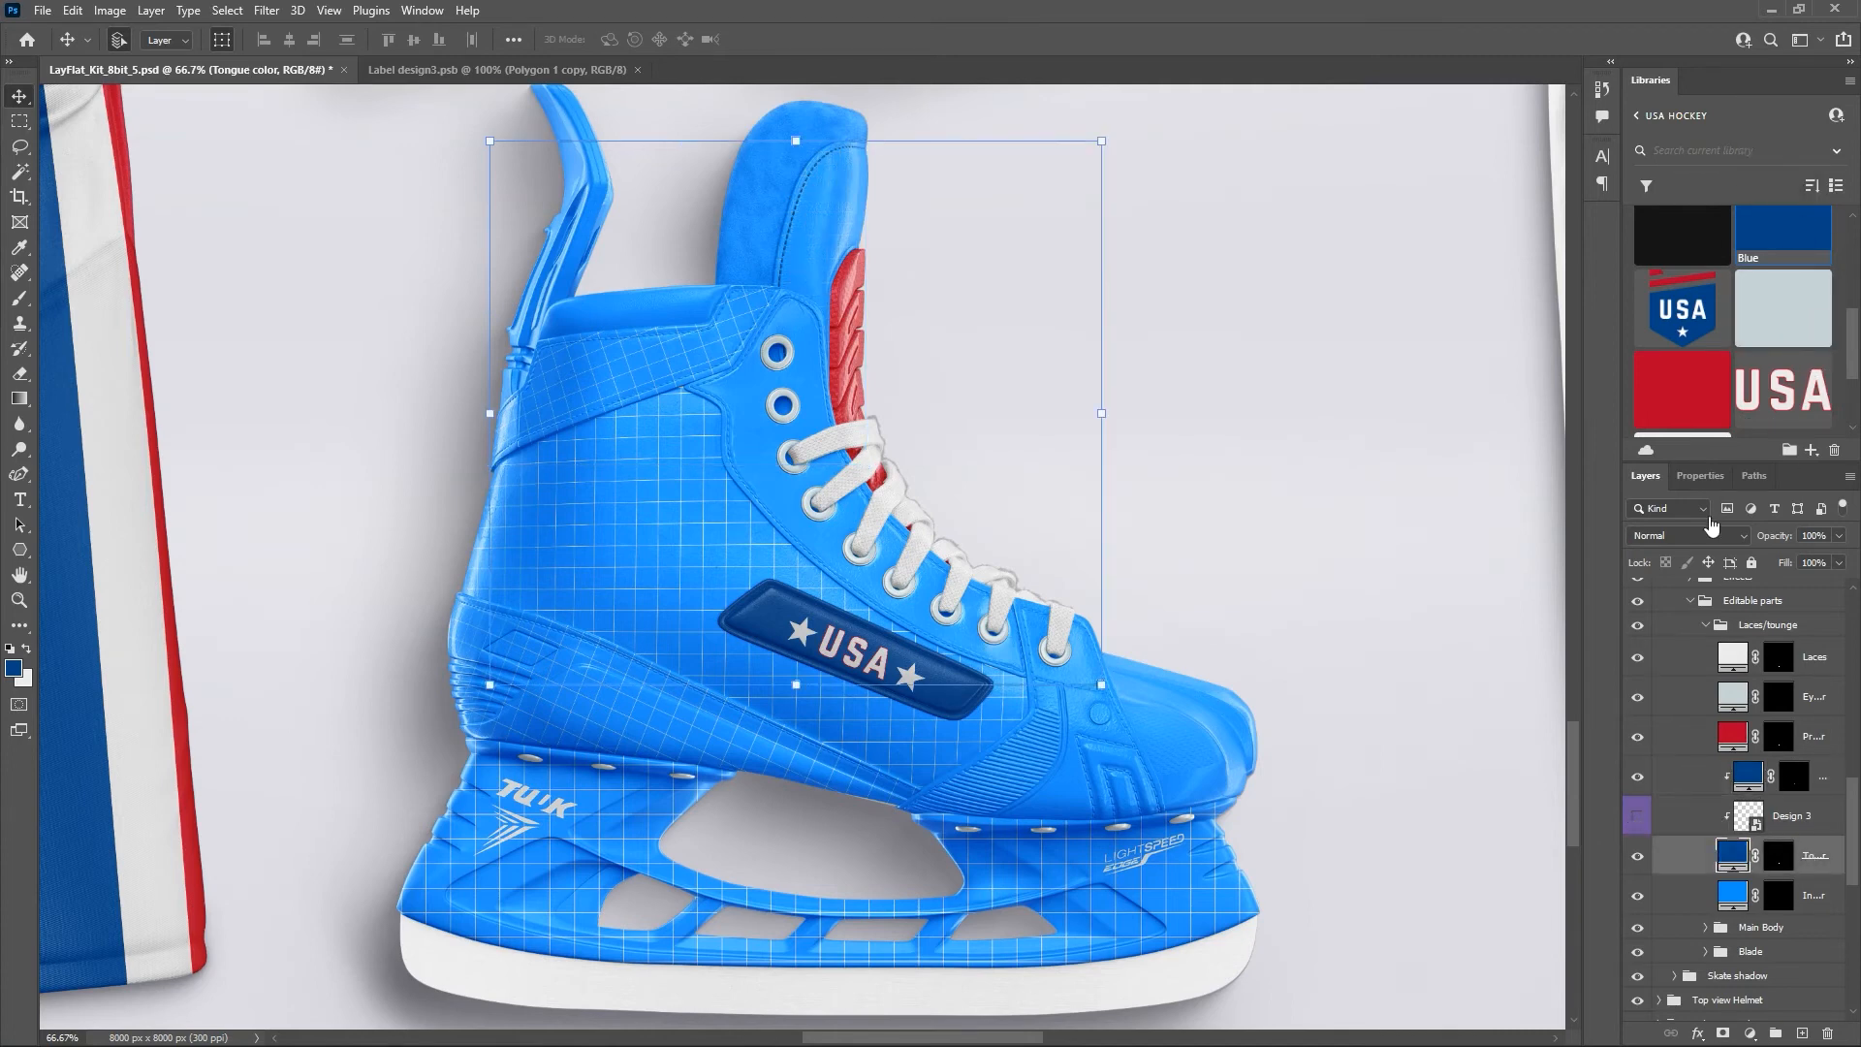
pyautogui.click(1810, 894)
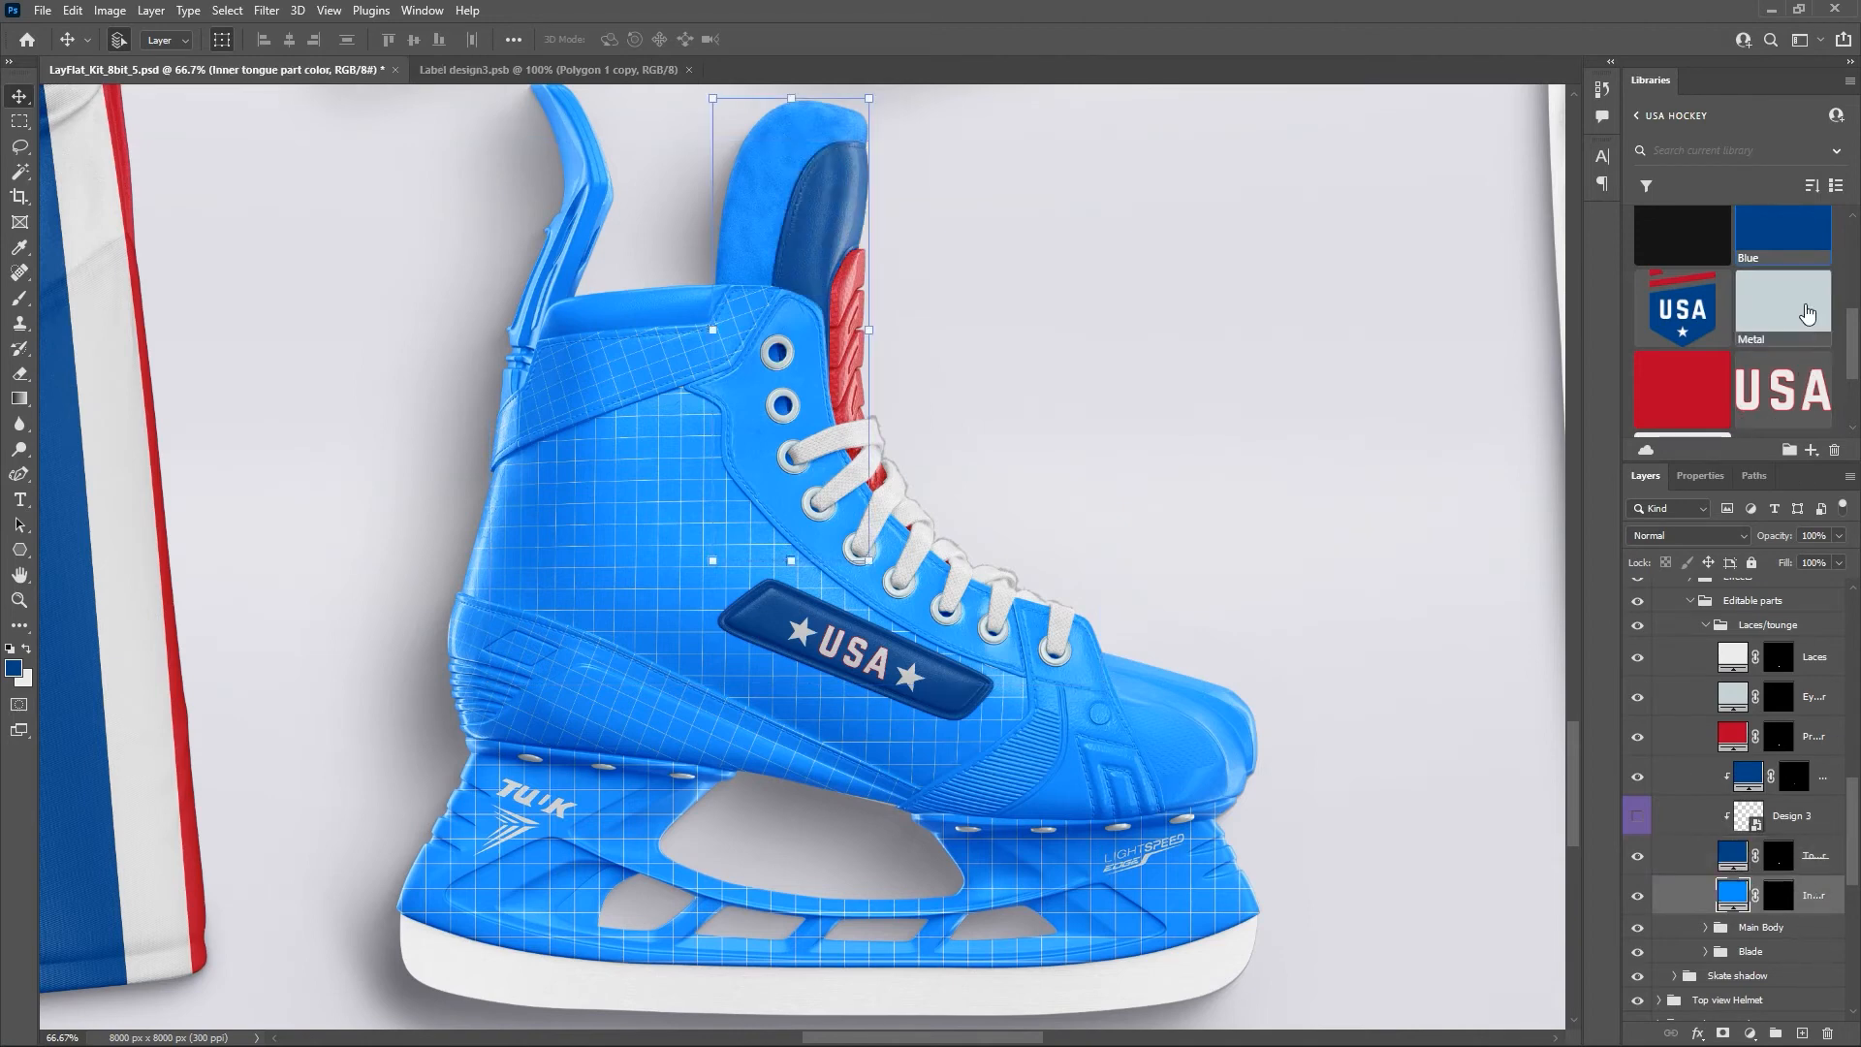
pyautogui.click(1782, 237)
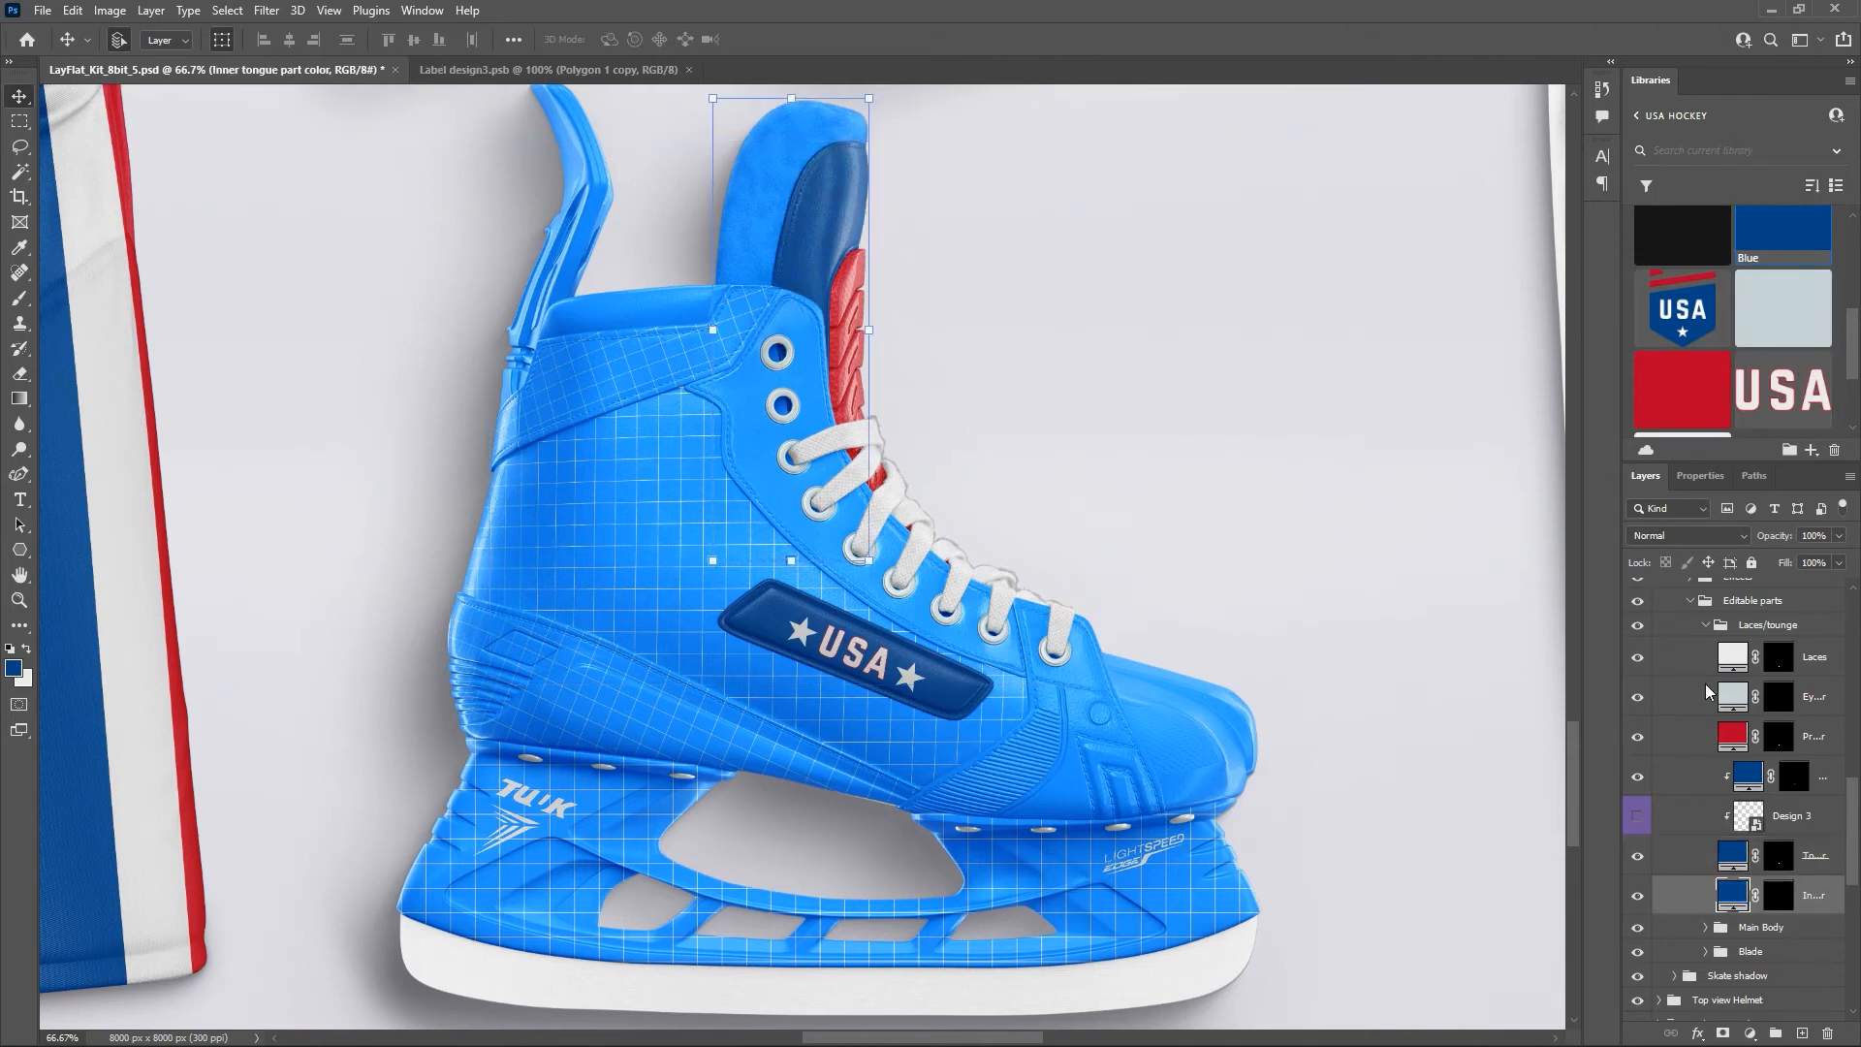
# Recolor the ankle support in the skate's Main Body group with the library's Blue color.
pyautogui.scroll(-2, 1706, 775)
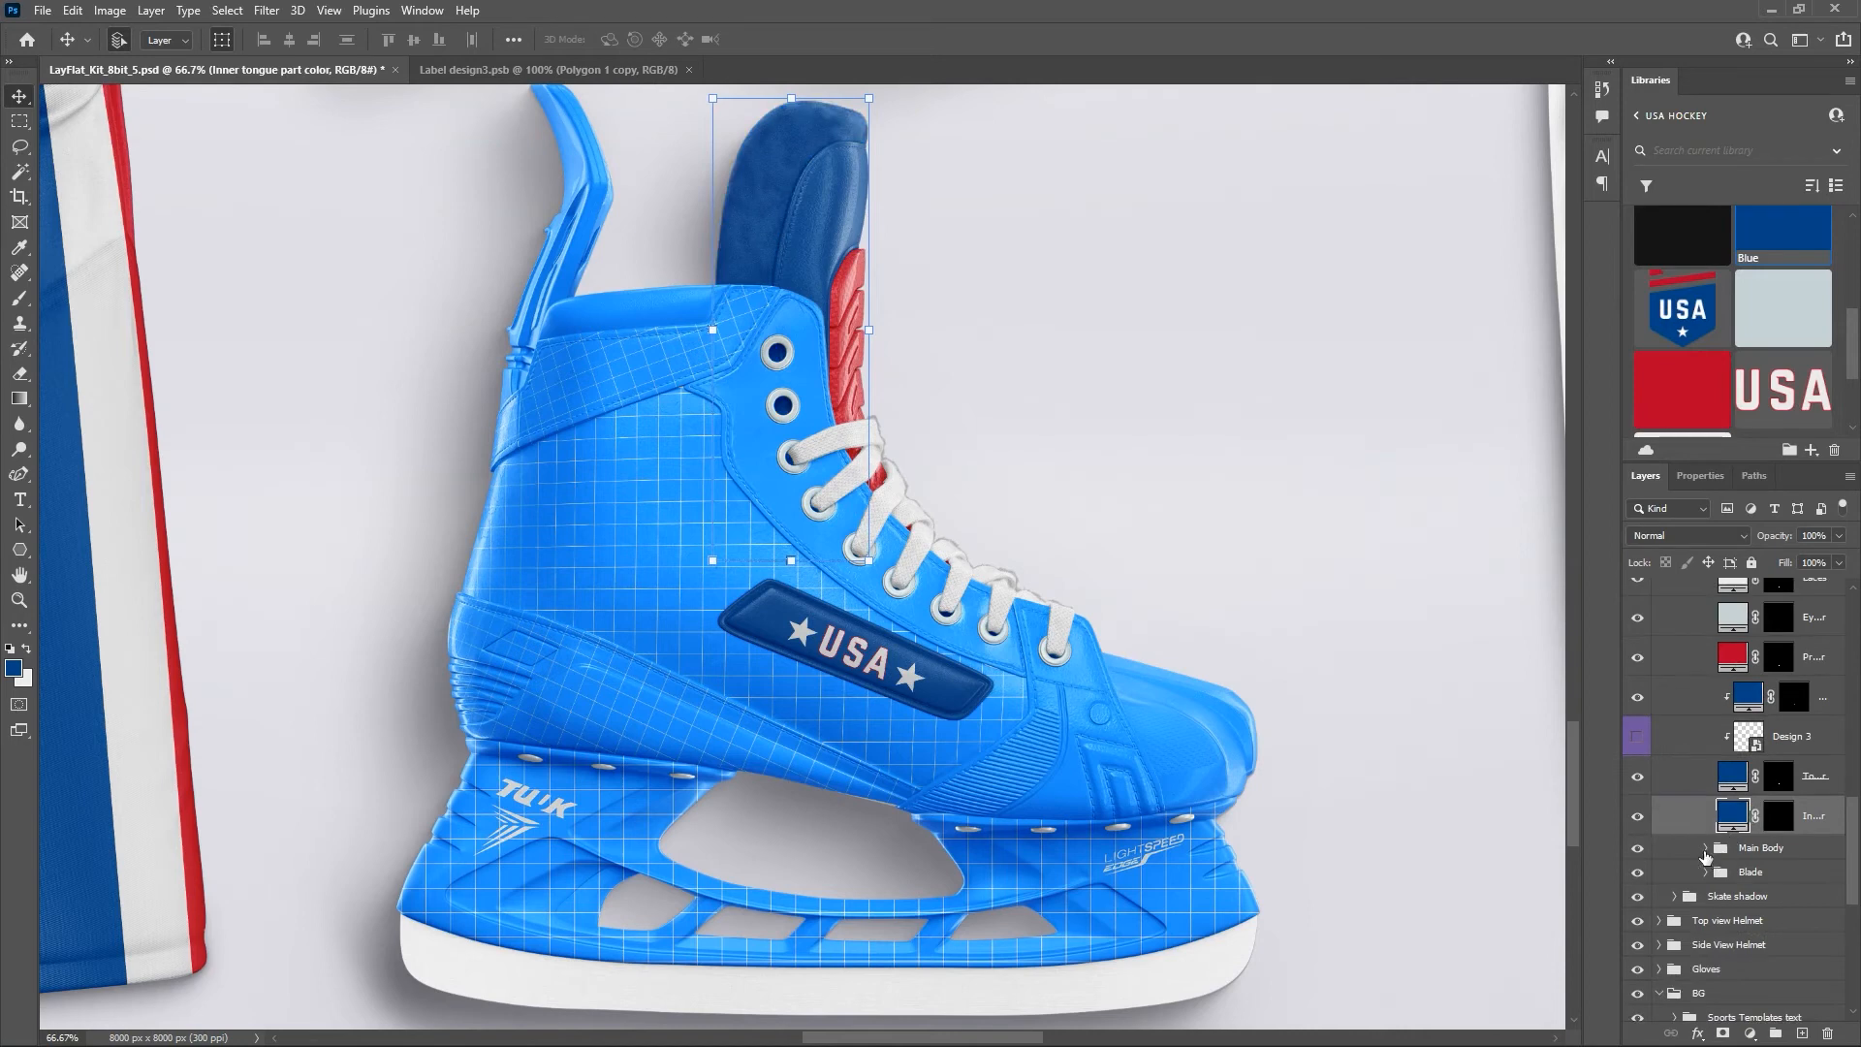
pyautogui.click(1708, 850)
pyautogui.scroll(-4, 1760, 717)
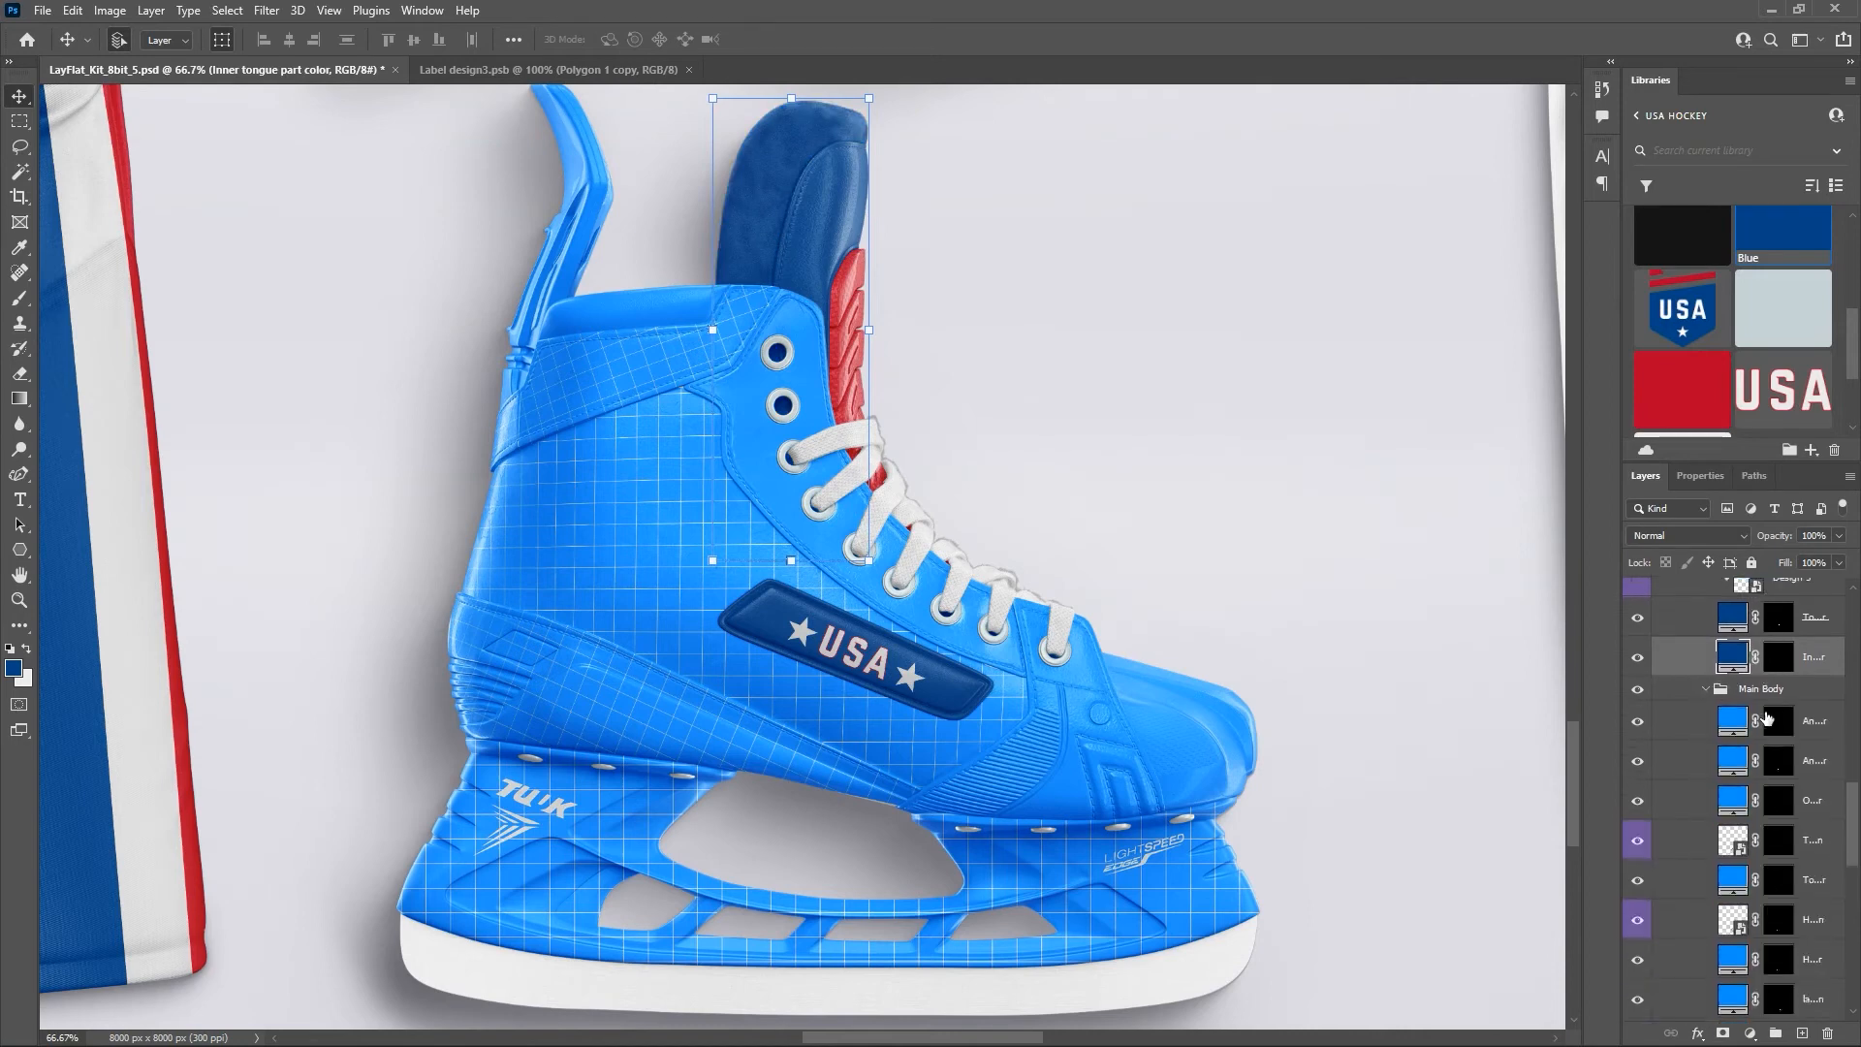
pyautogui.click(1814, 732)
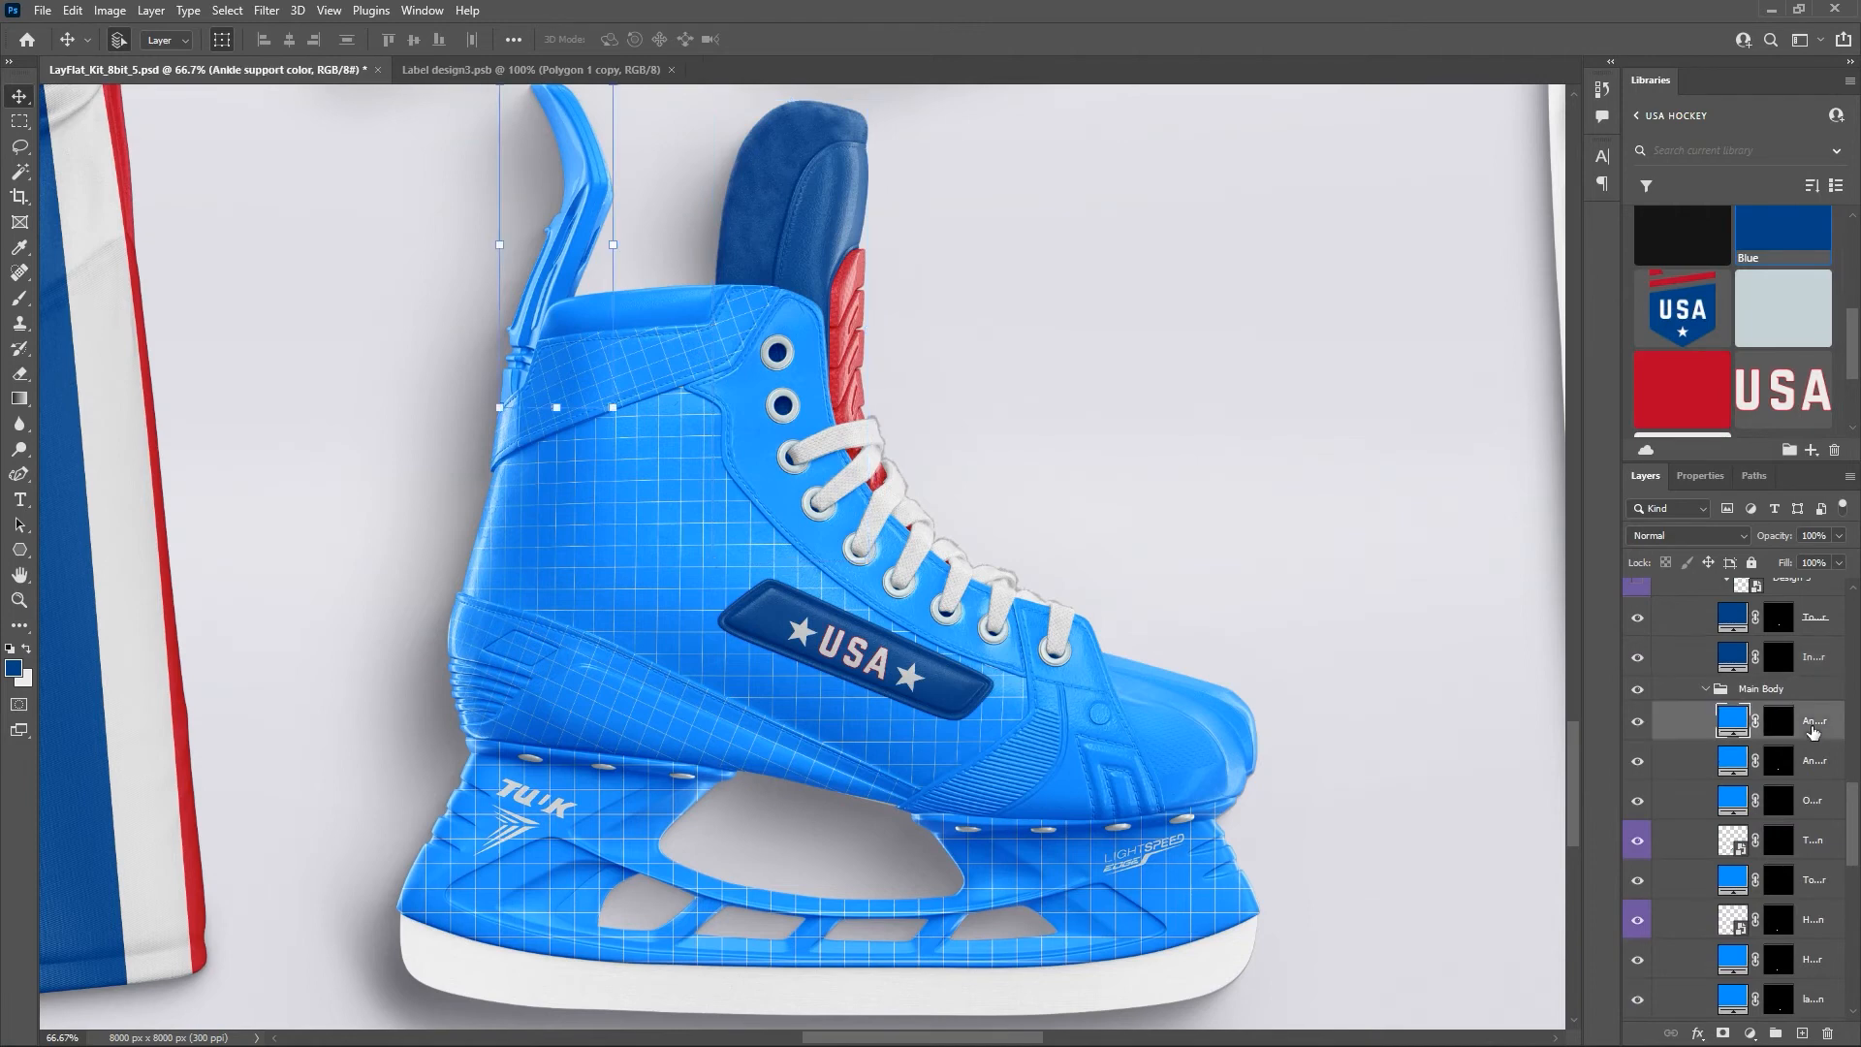
pyautogui.click(1770, 255)
# Show the LayFlat_Kit_USA reference layer briefly to examine the finished skate's color scheme, and hide it again.
pyautogui.moveTo(1853, 829); pyautogui.dragTo(1853, 630)
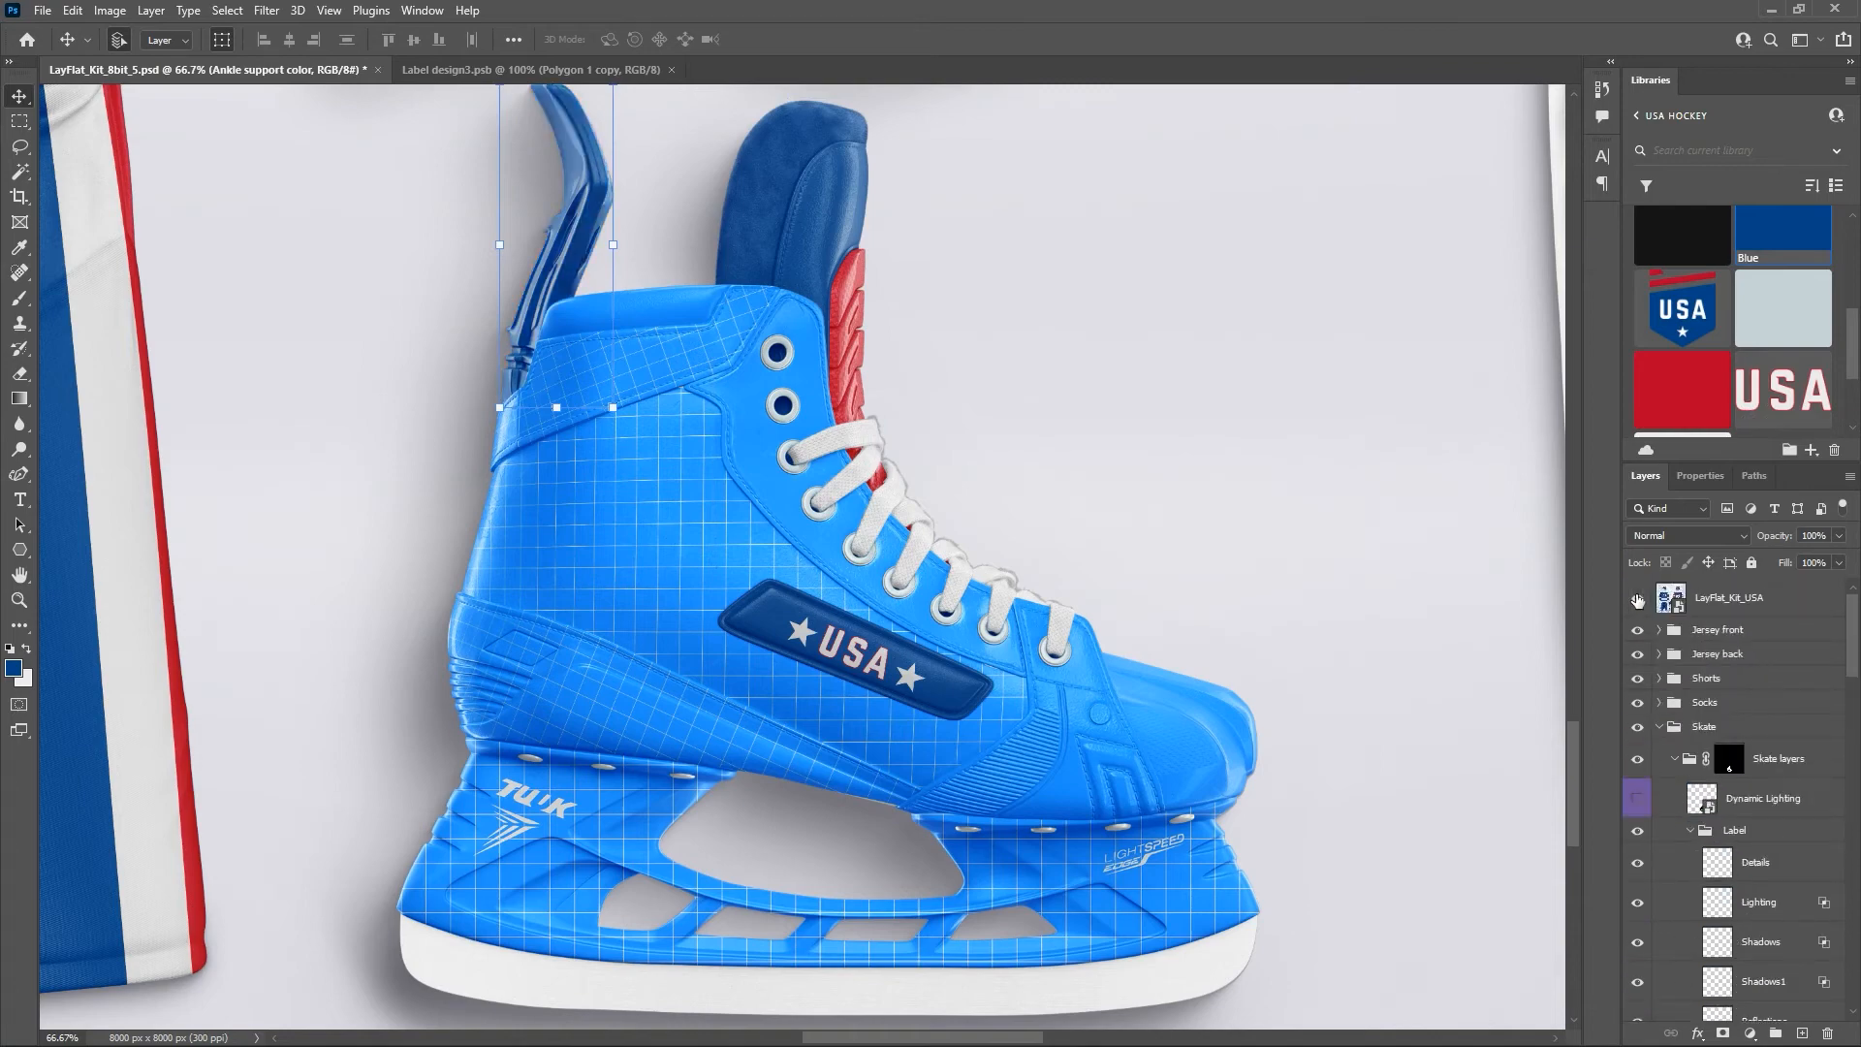
pyautogui.click(1637, 602)
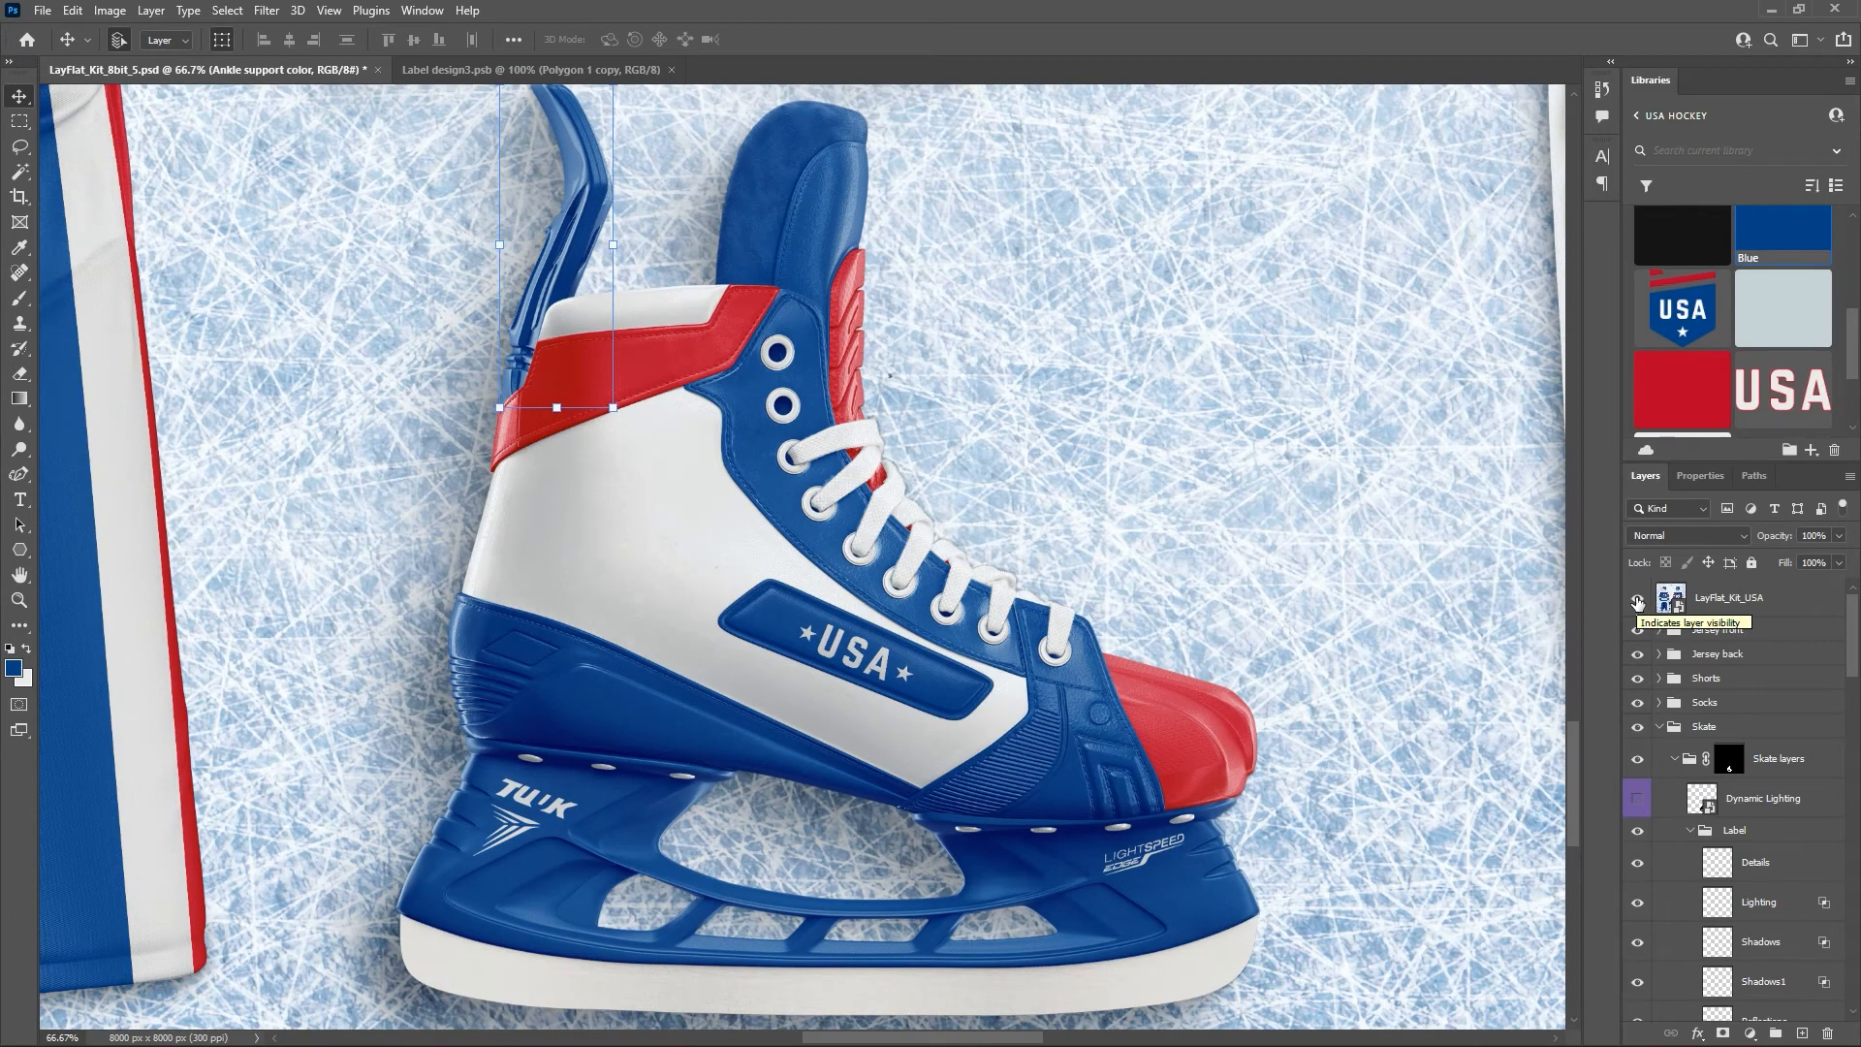
pyautogui.click(1637, 602)
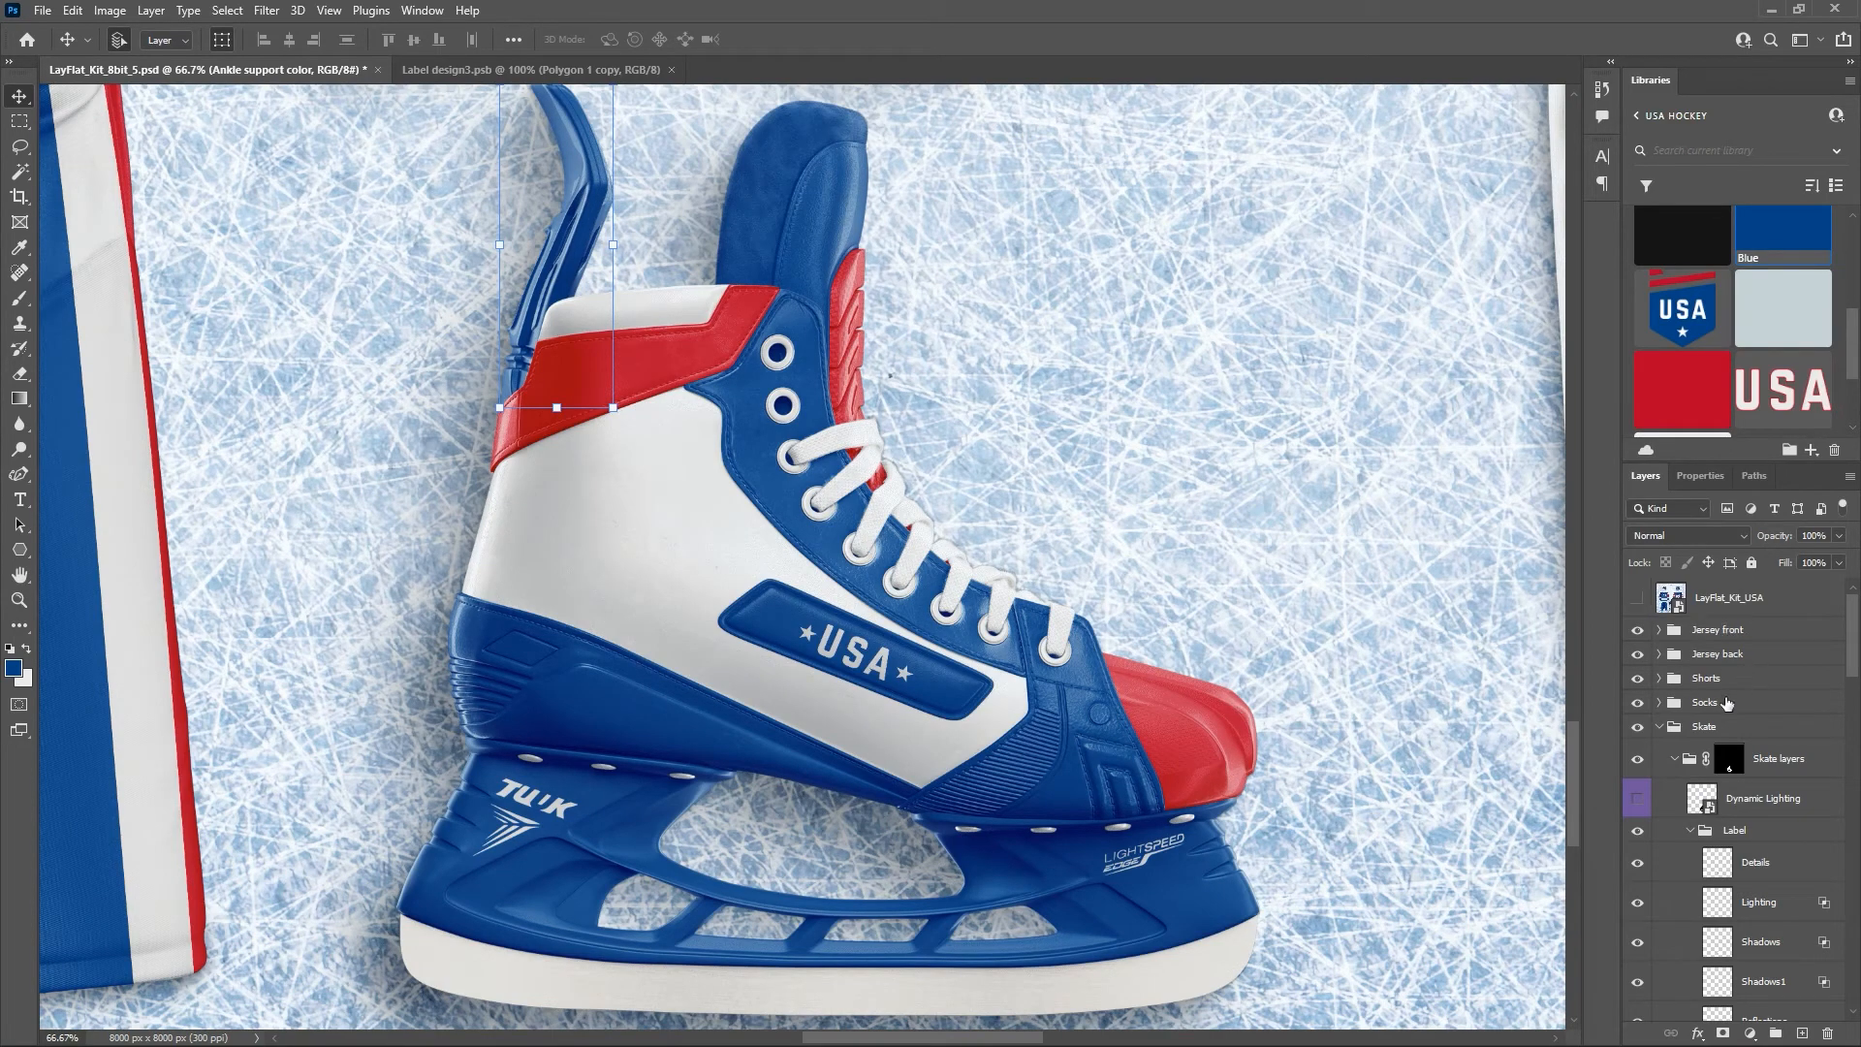
# In the Main Body group, recolor the ankle soft part with the library's White color and the outsole with Red.
pyautogui.scroll(-19, 1746, 760)
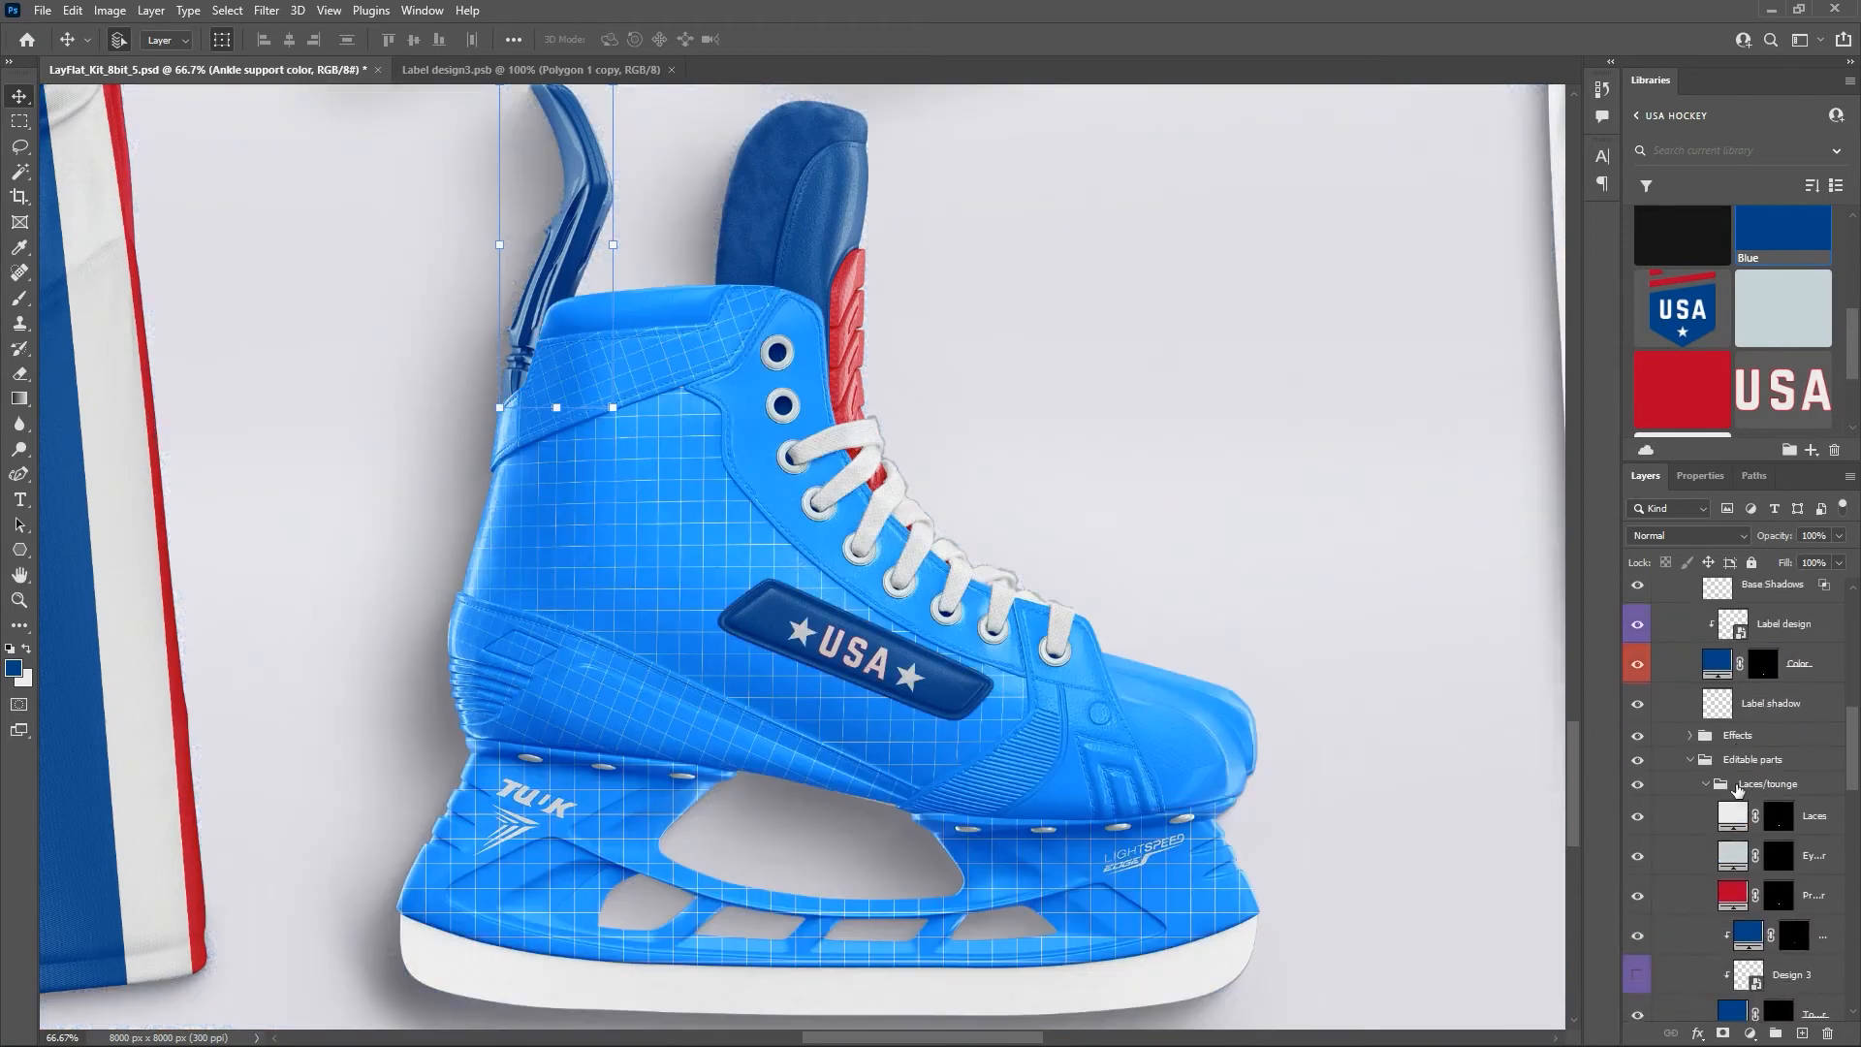
pyautogui.scroll(-5, 1737, 790)
pyautogui.click(1812, 773)
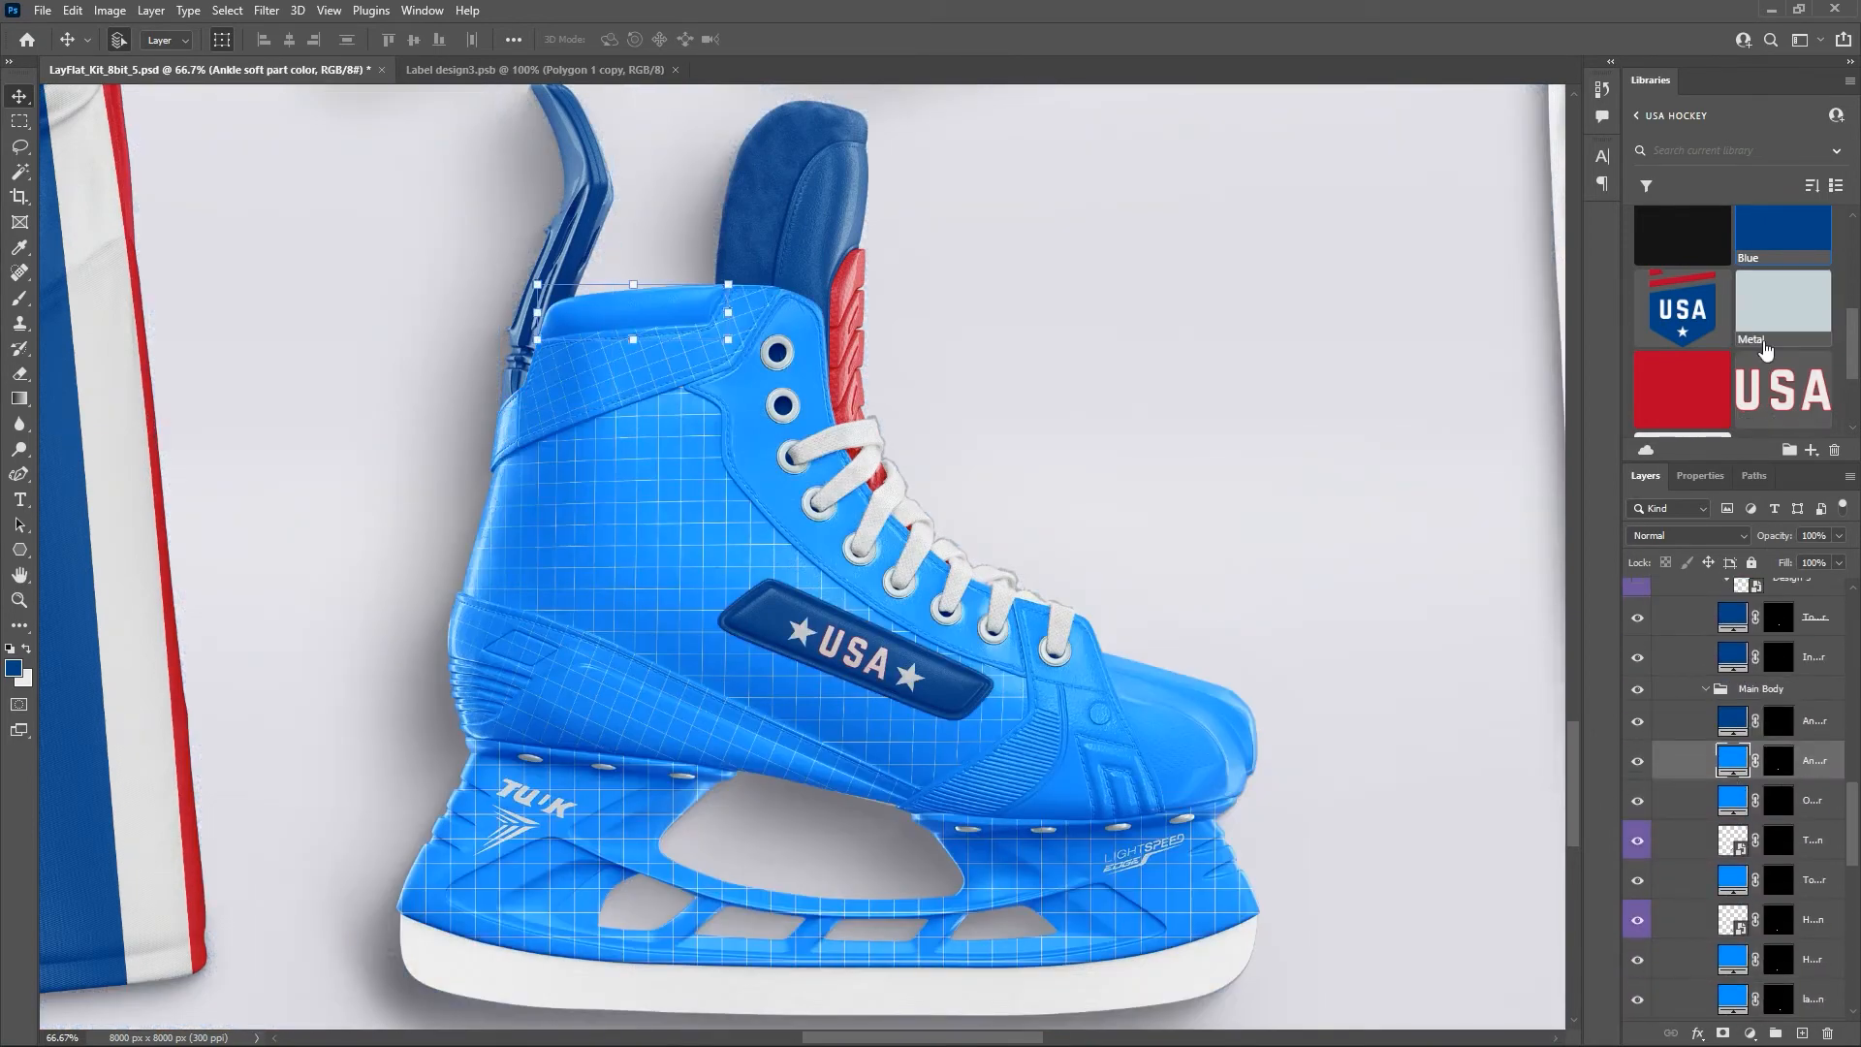
pyautogui.scroll(-2, 1741, 347)
pyautogui.click(1692, 368)
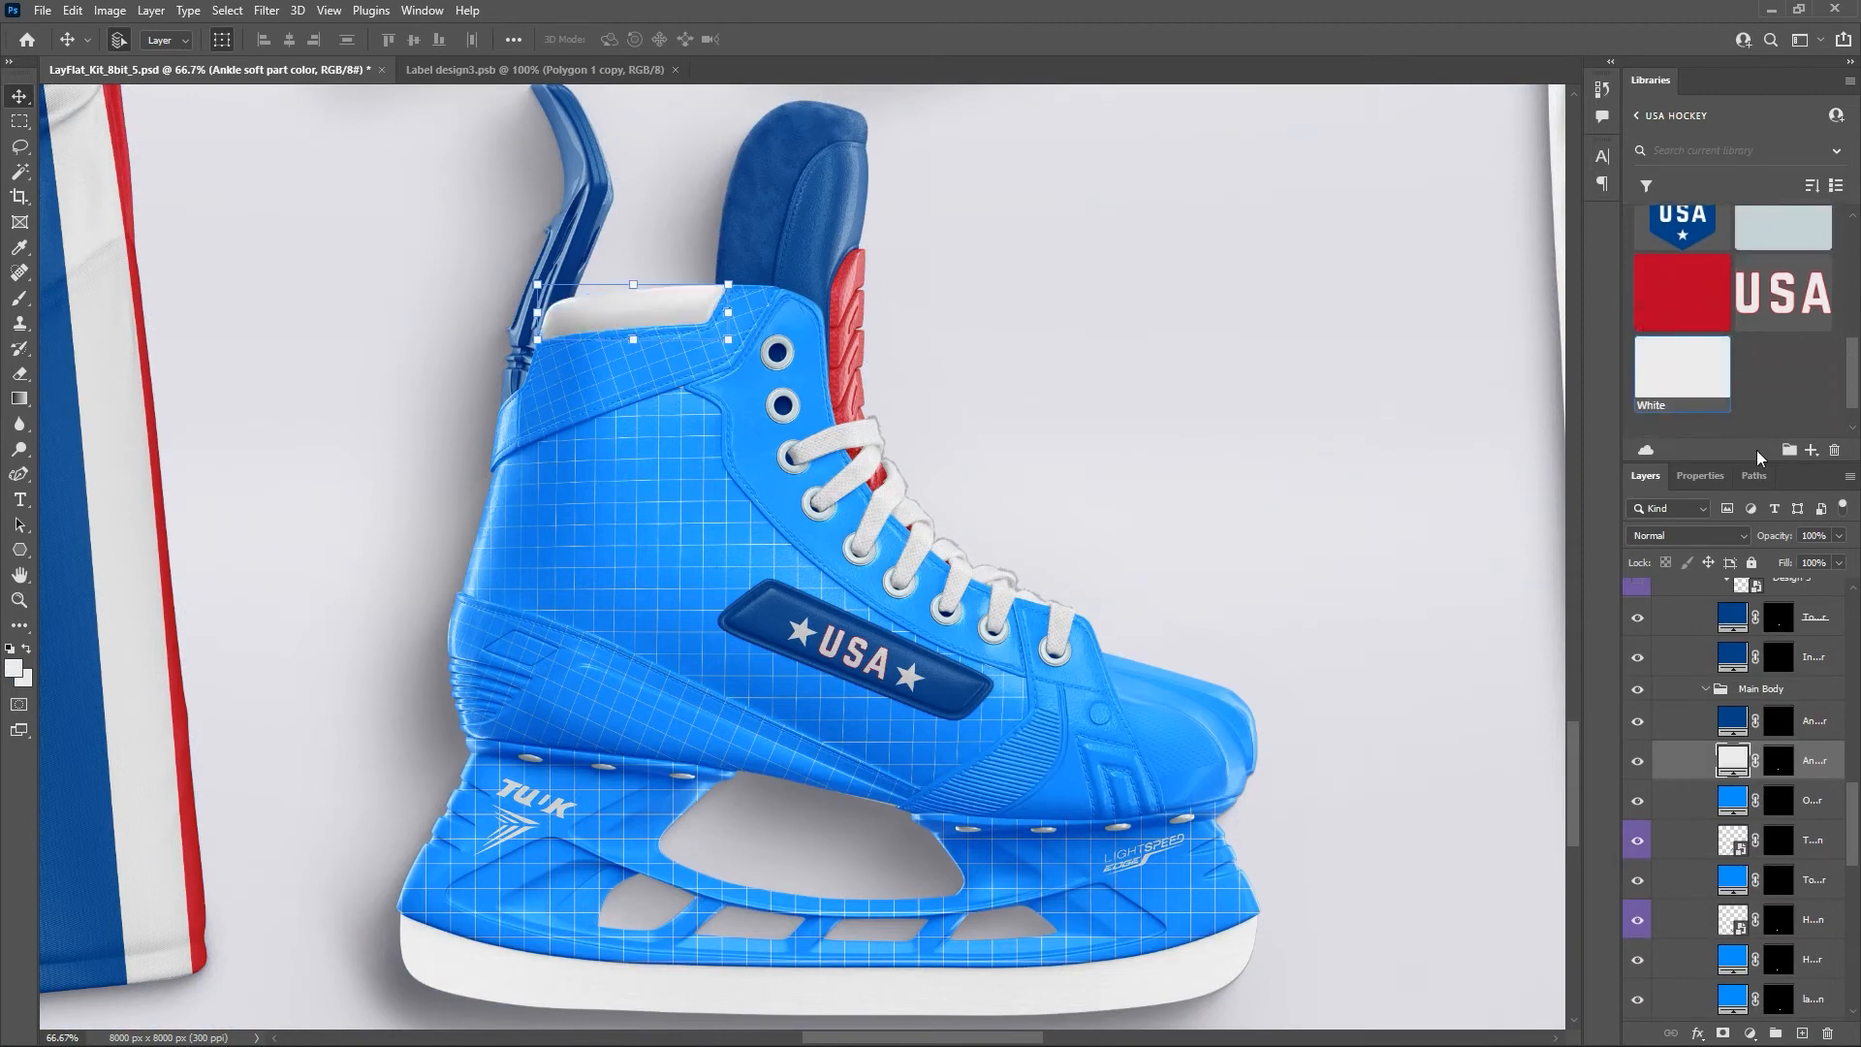
pyautogui.click(1829, 808)
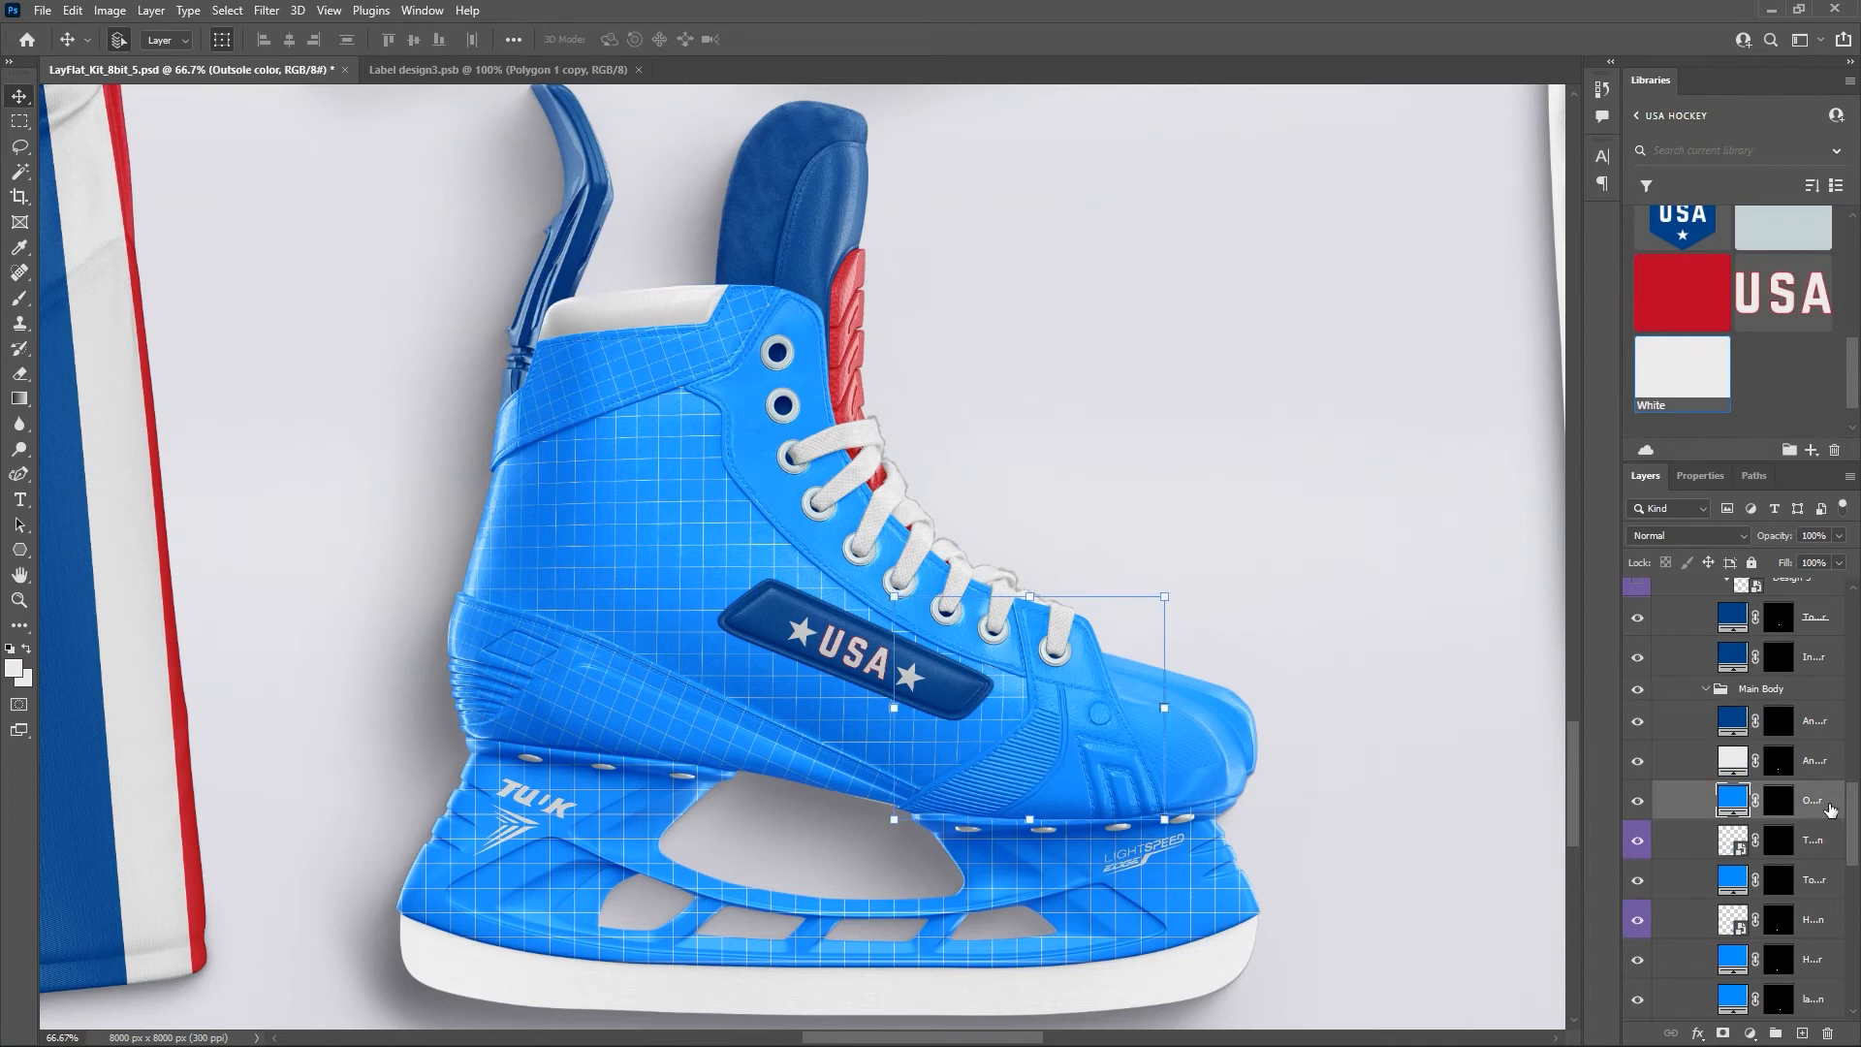
pyautogui.click(1687, 306)
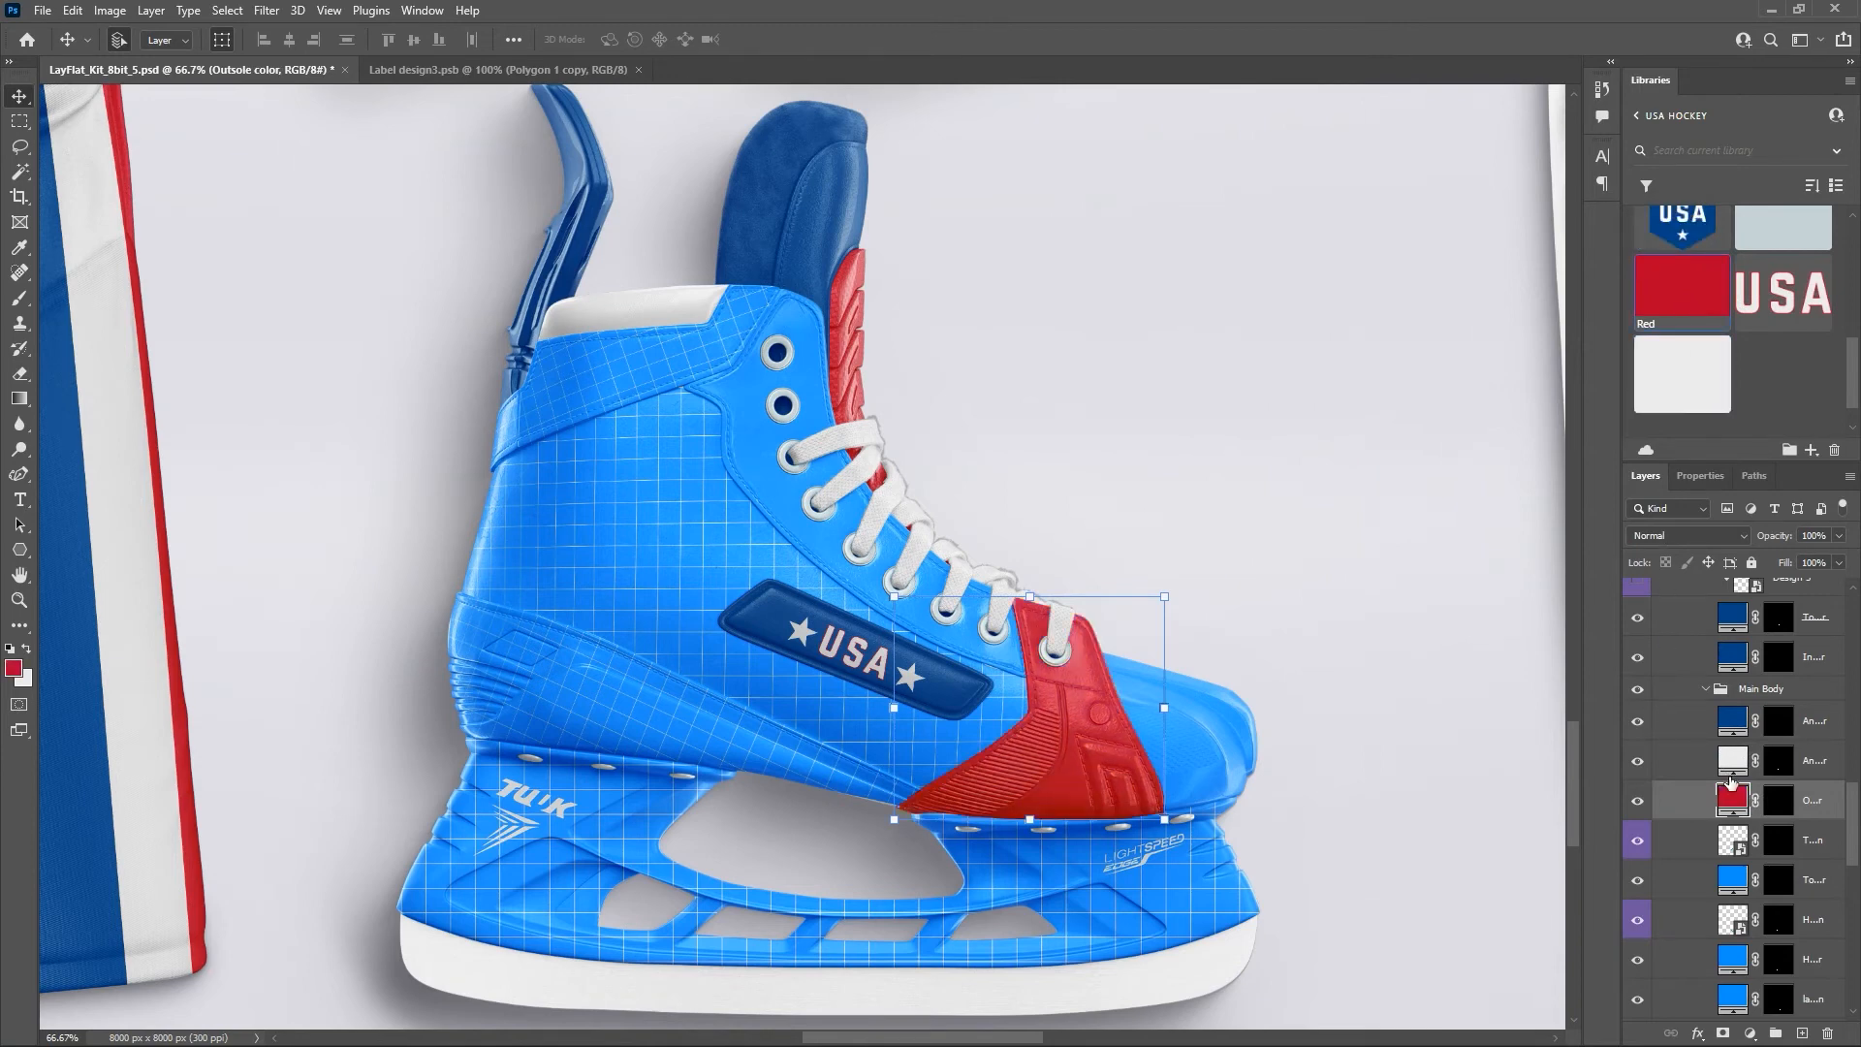
# Hide the grid design on the skate's top part and recolor the top part with the library's Red color.
pyautogui.scroll(-1, 1731, 785)
pyautogui.click(1628, 805)
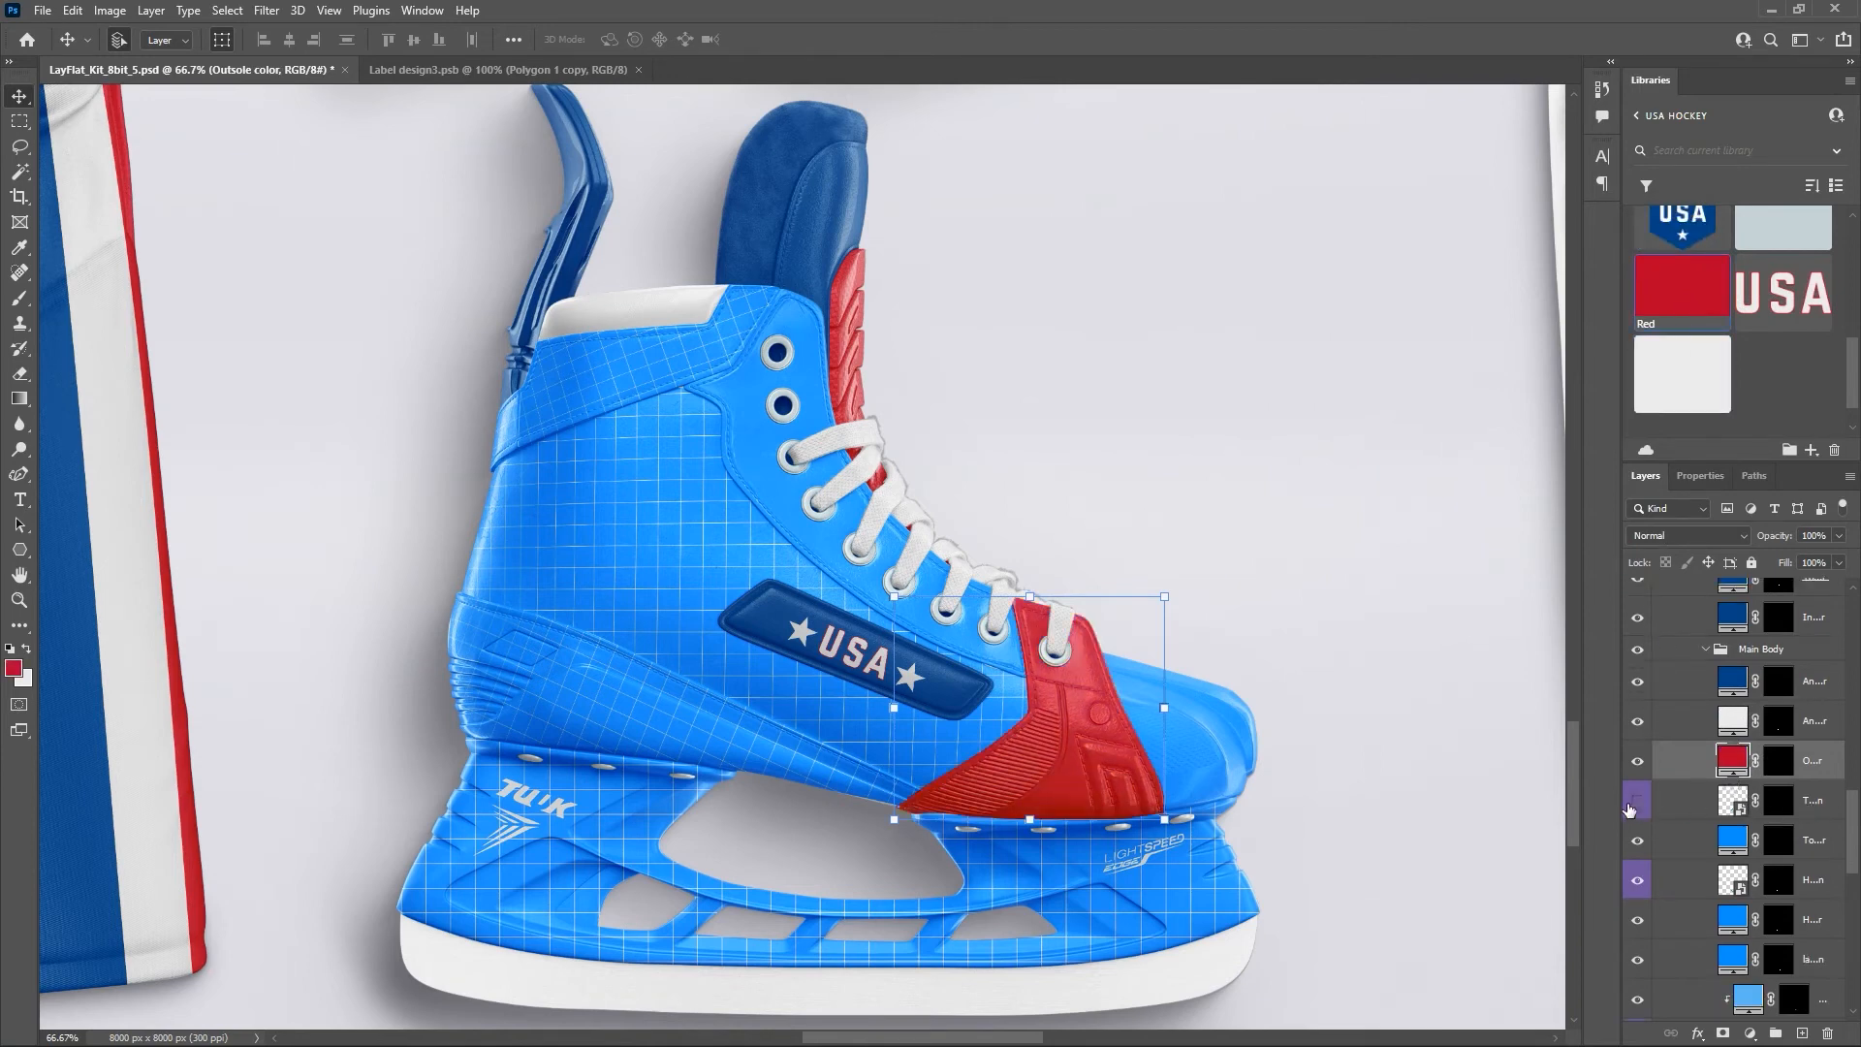
pyautogui.scroll(-1, 1745, 803)
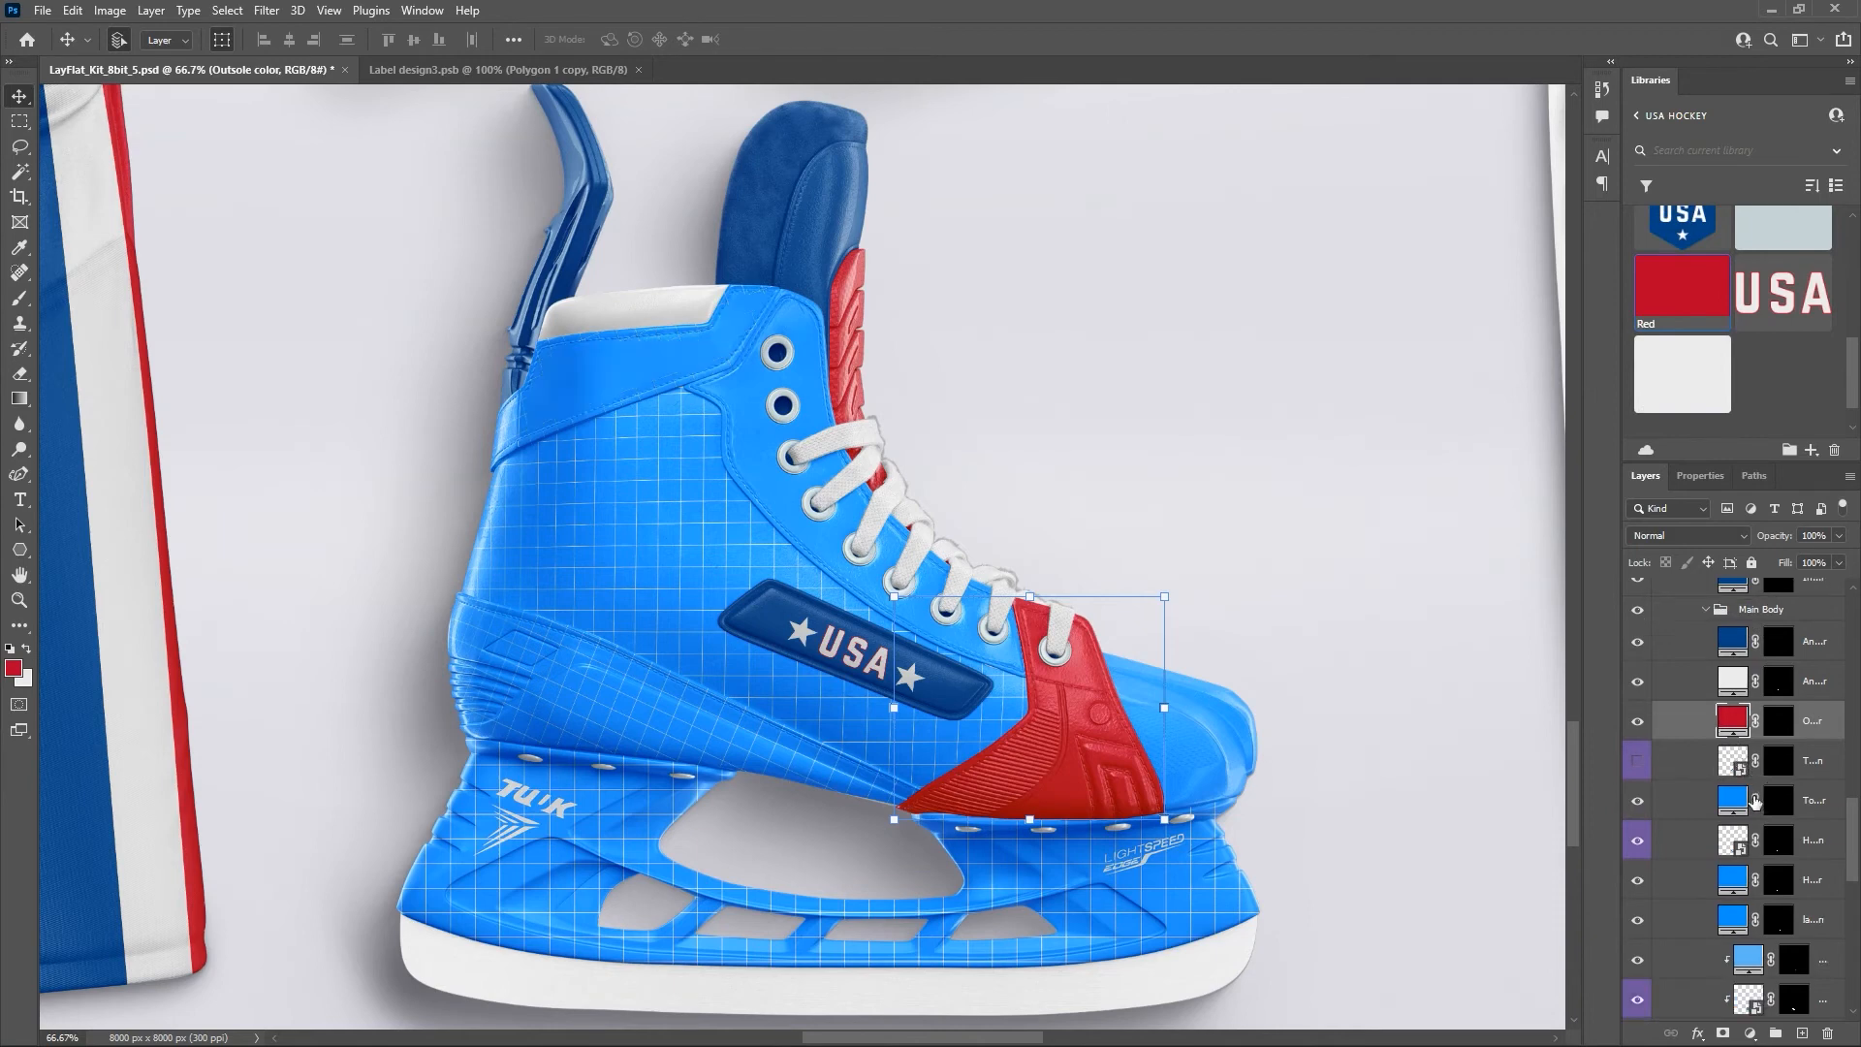
pyautogui.click(1808, 804)
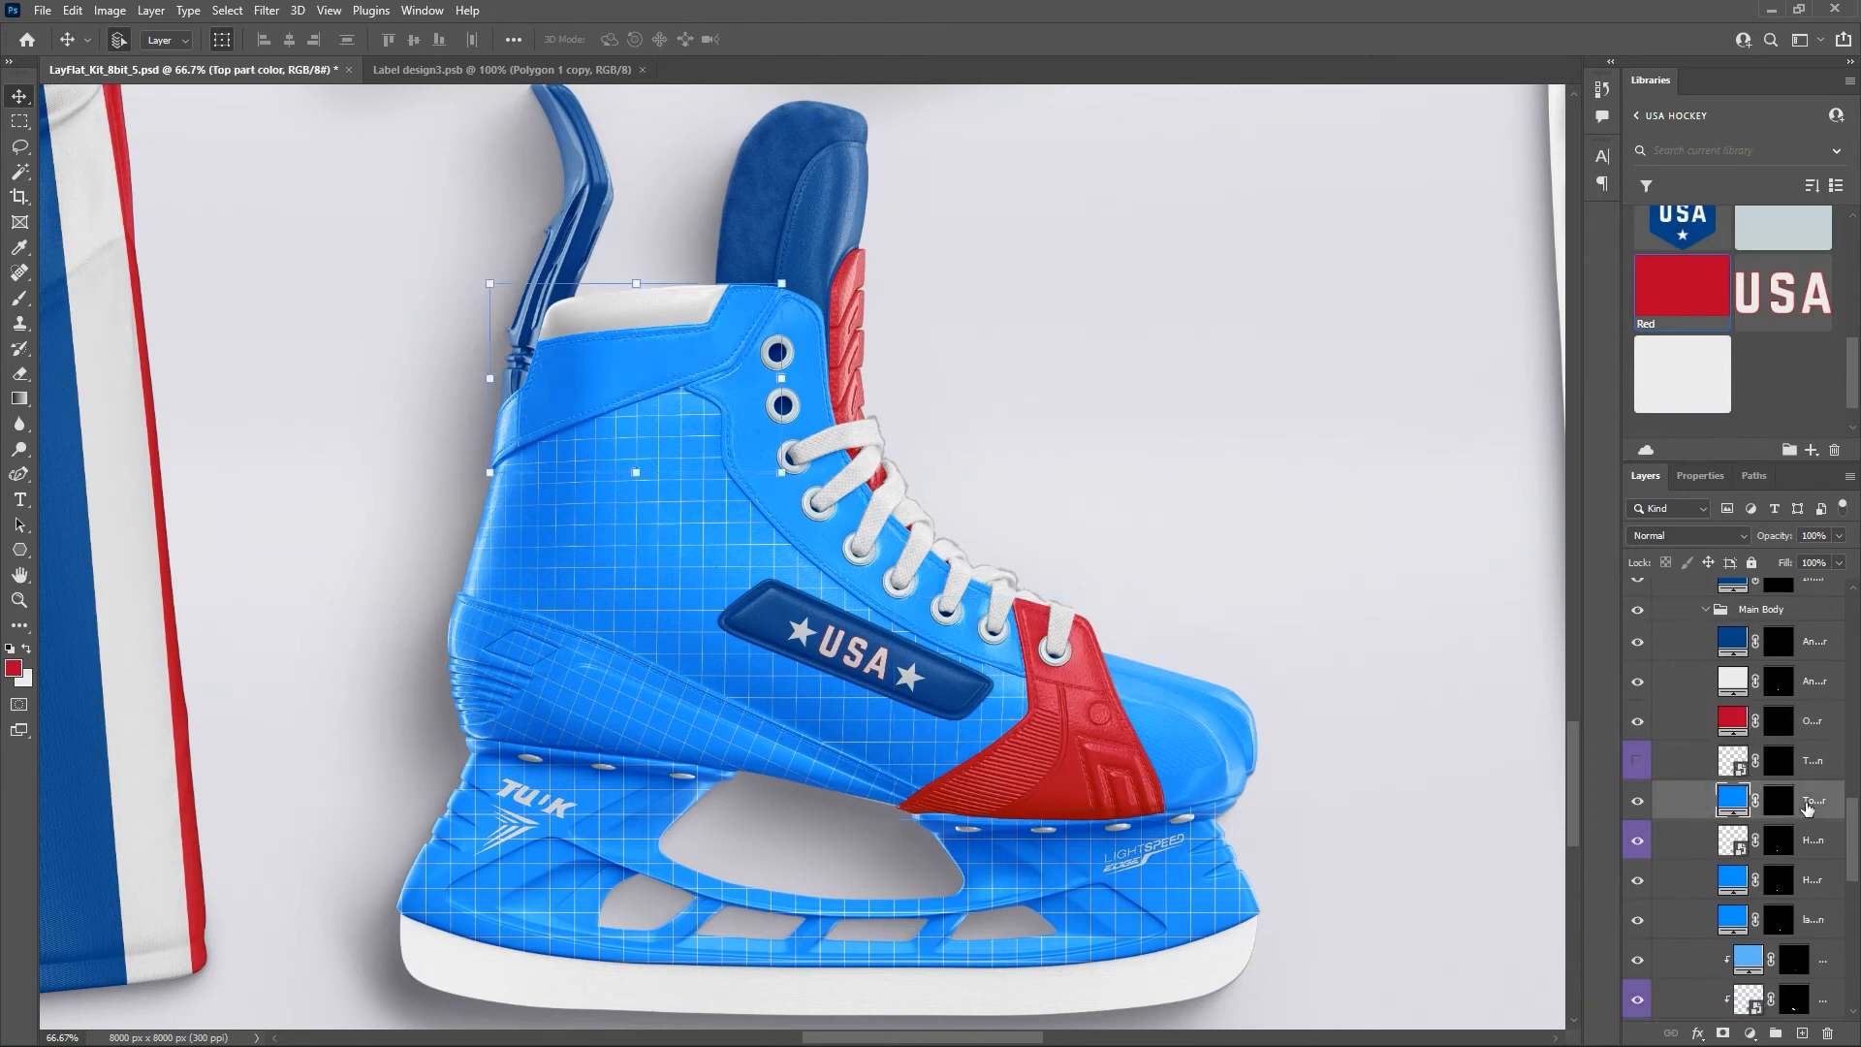
pyautogui.click(1701, 297)
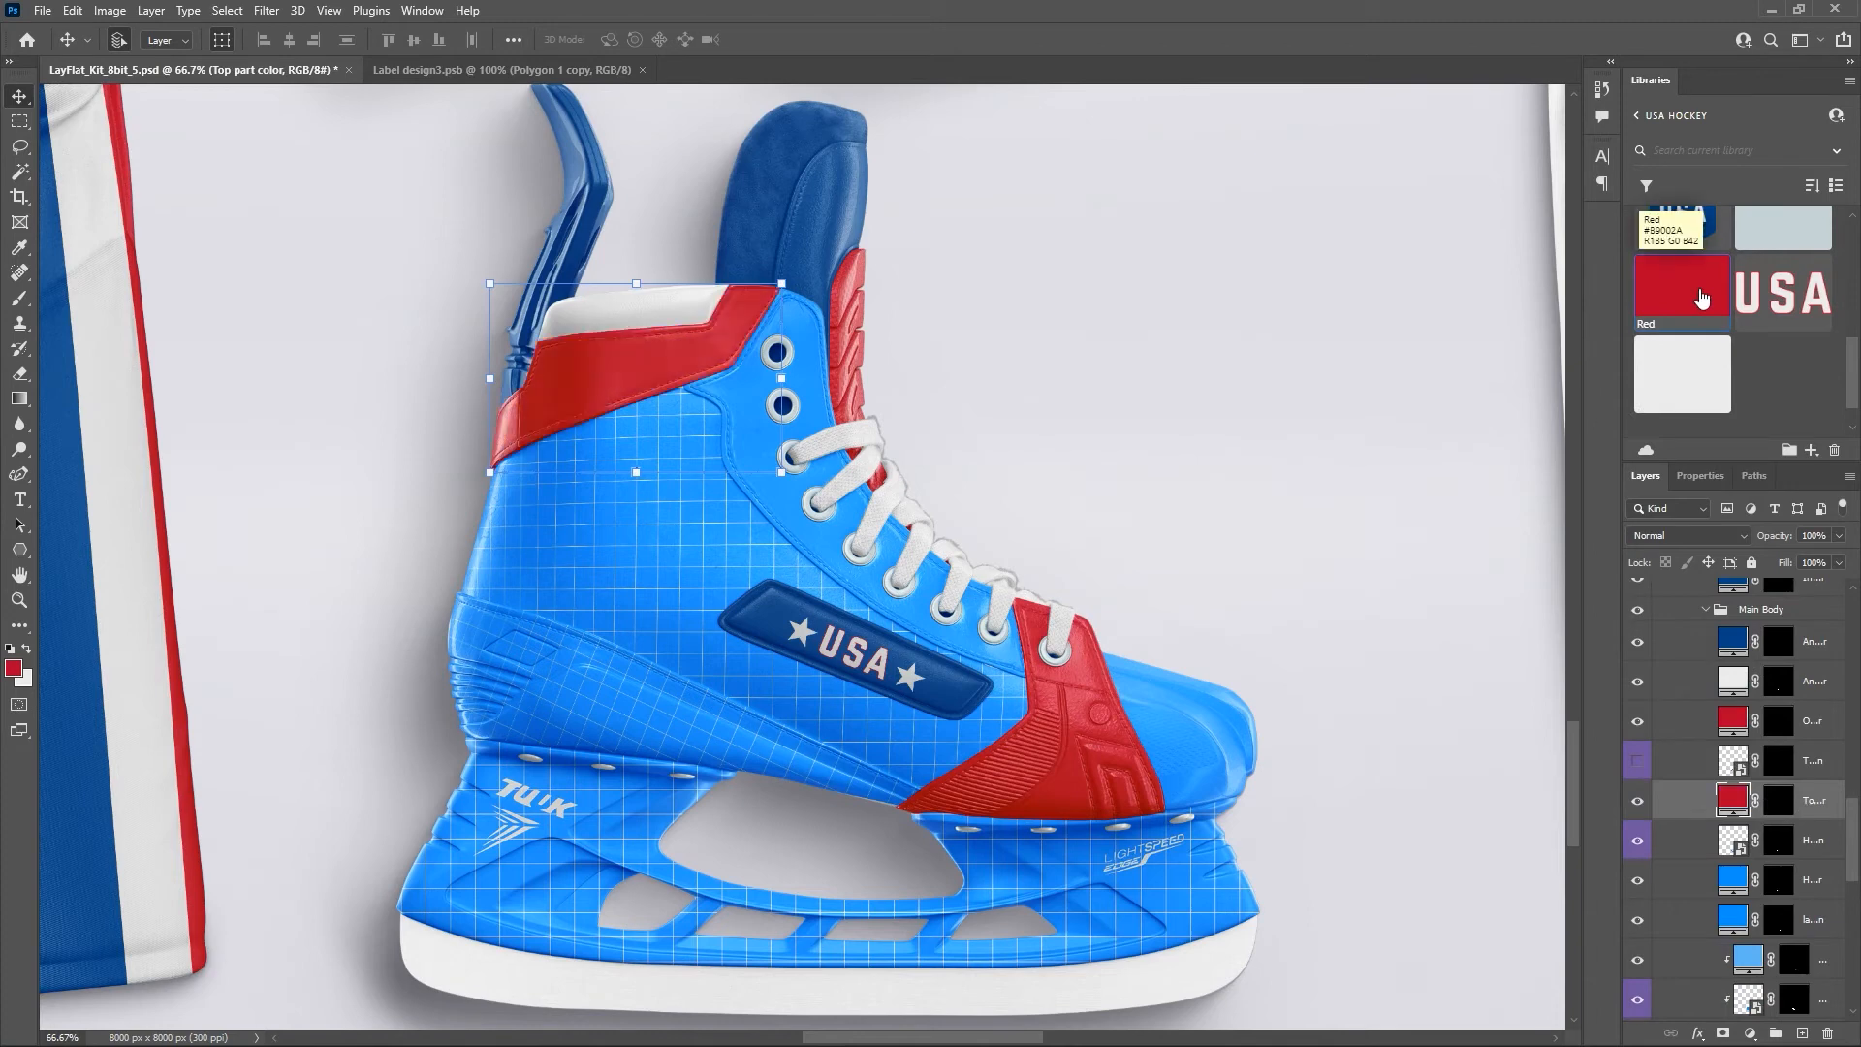
# Hide the grid design on the skate's heel and recolor the heel with the library's Blue color.
pyautogui.scroll(-1, 1743, 725)
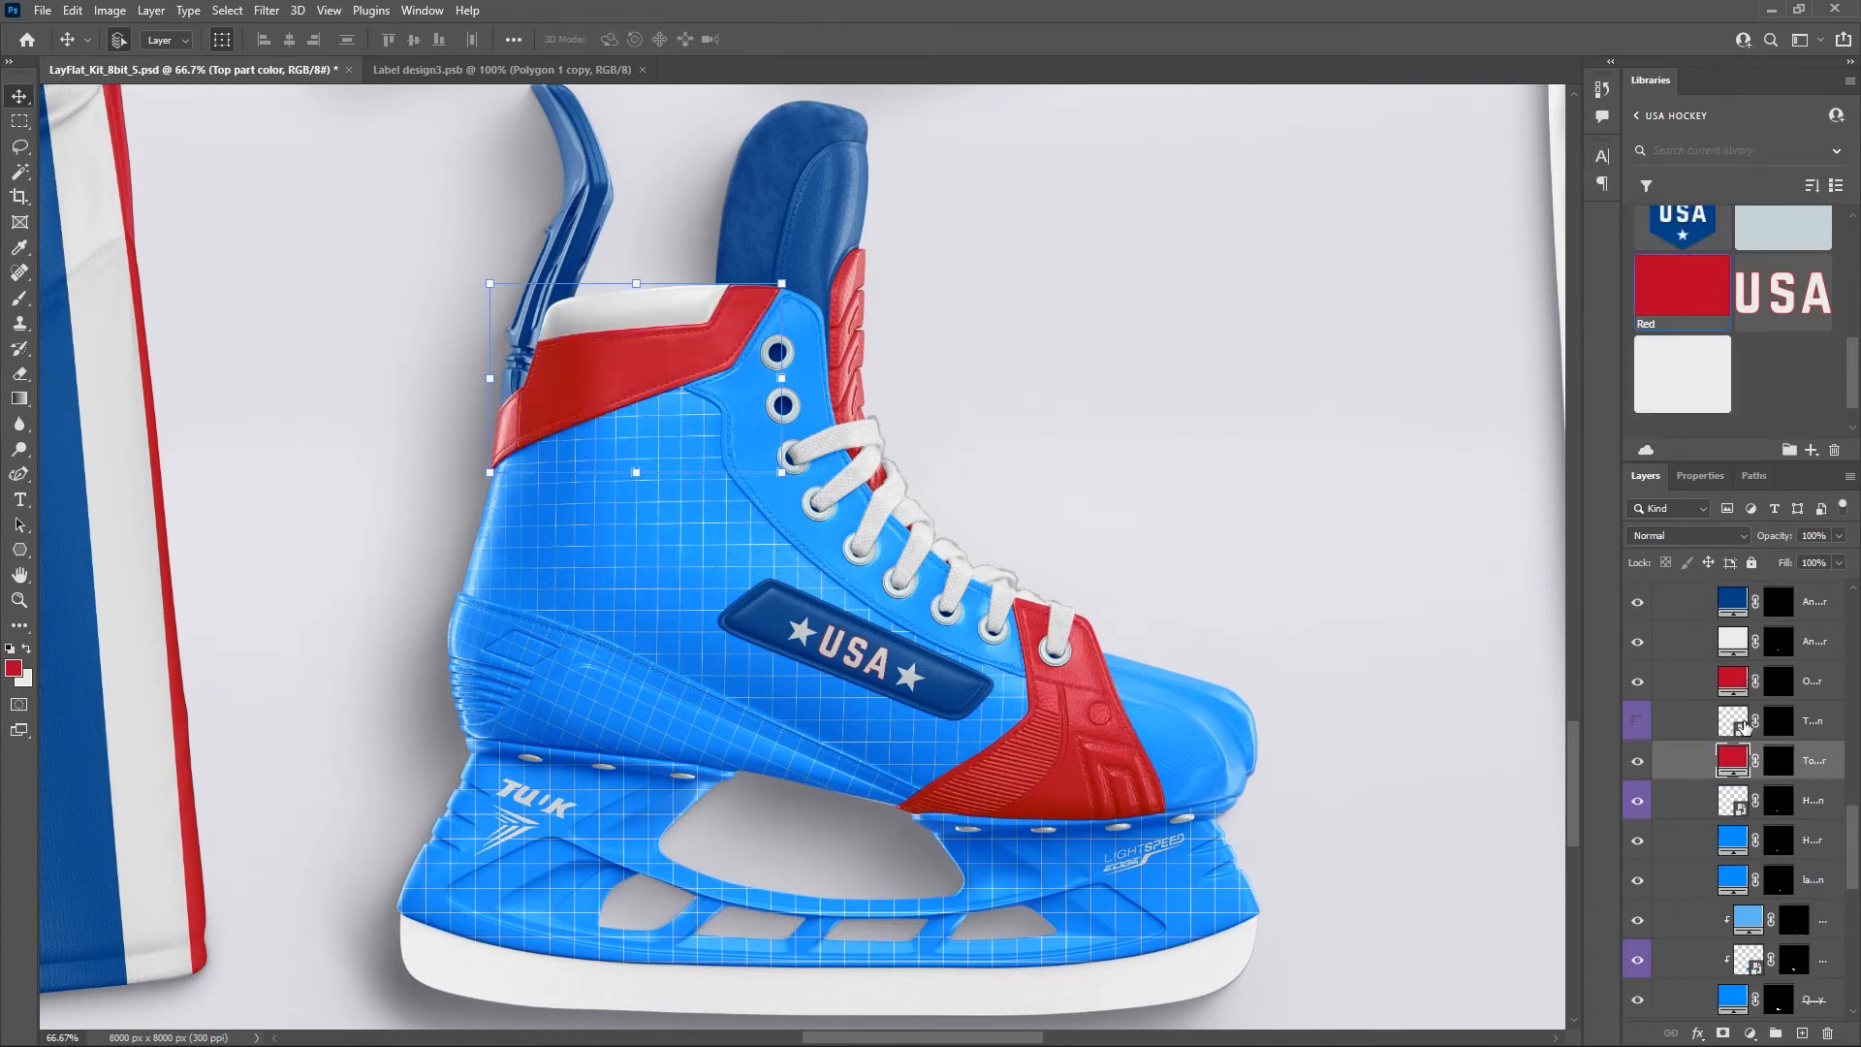
pyautogui.scroll(-1, 1730, 771)
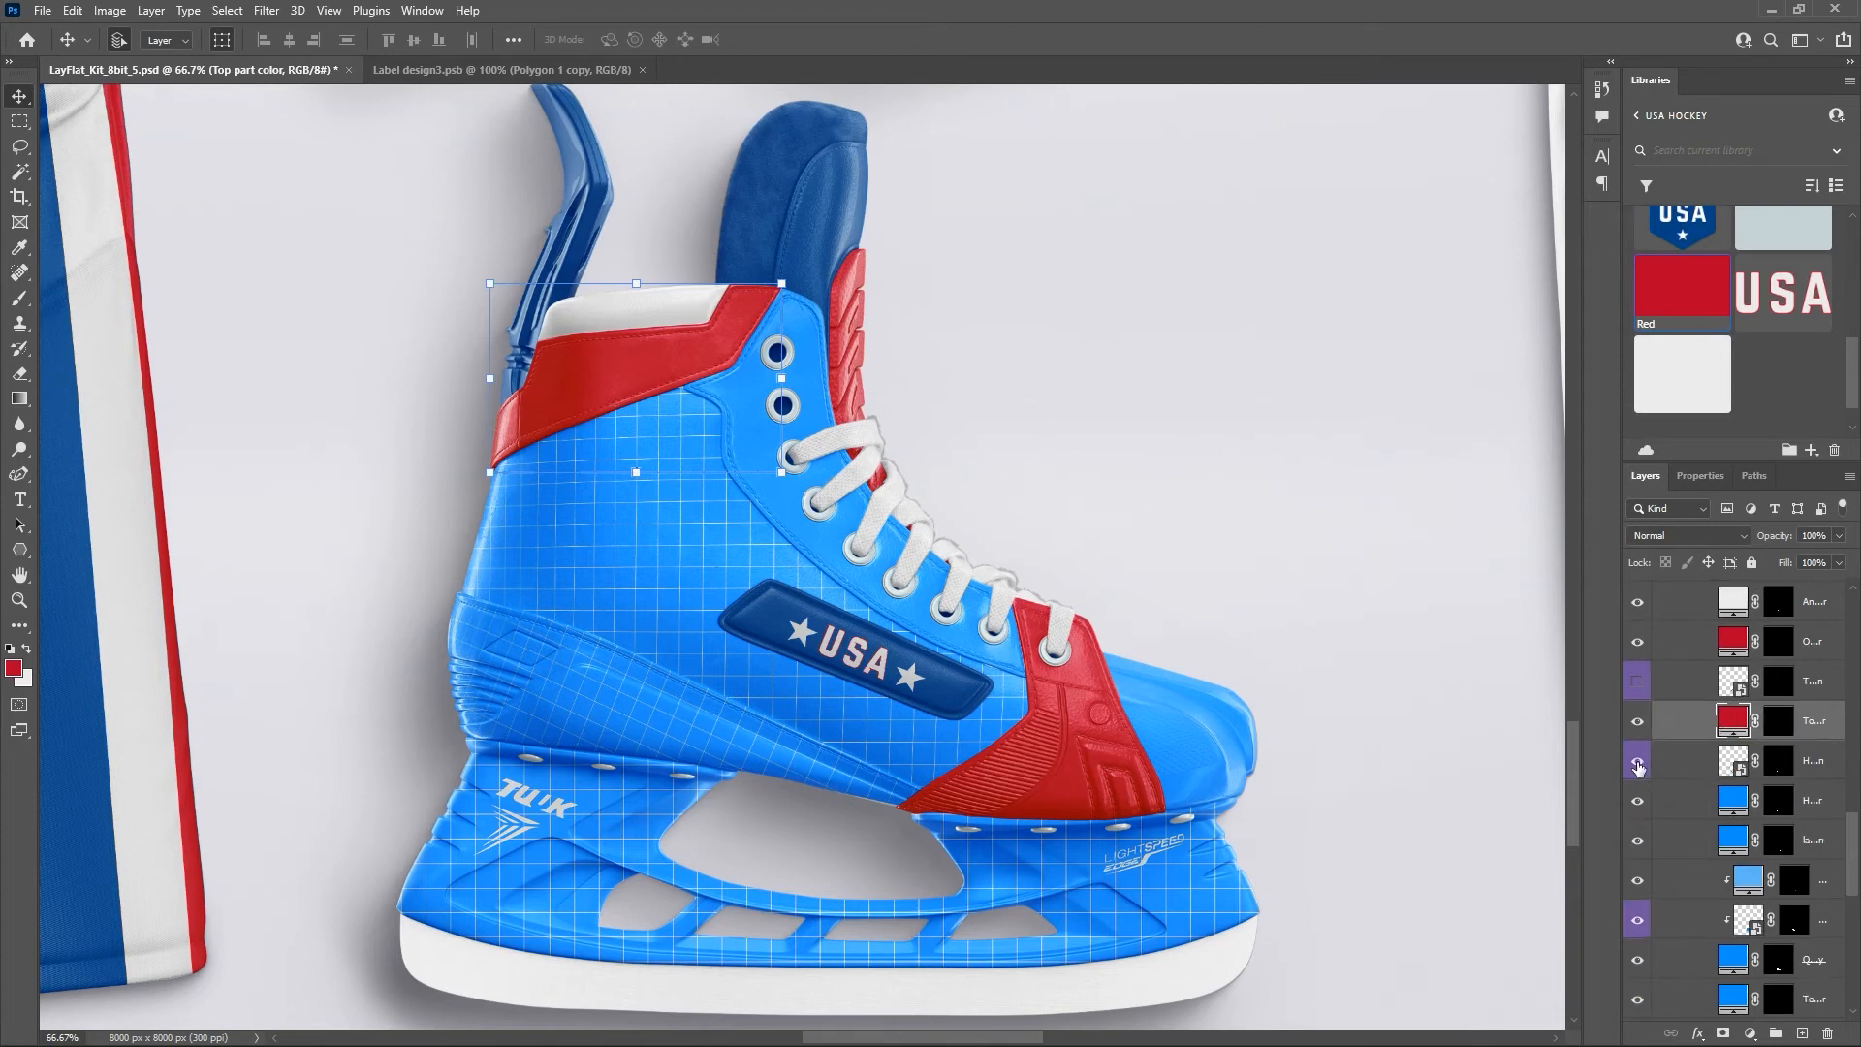
pyautogui.click(1637, 761)
pyautogui.click(1682, 801)
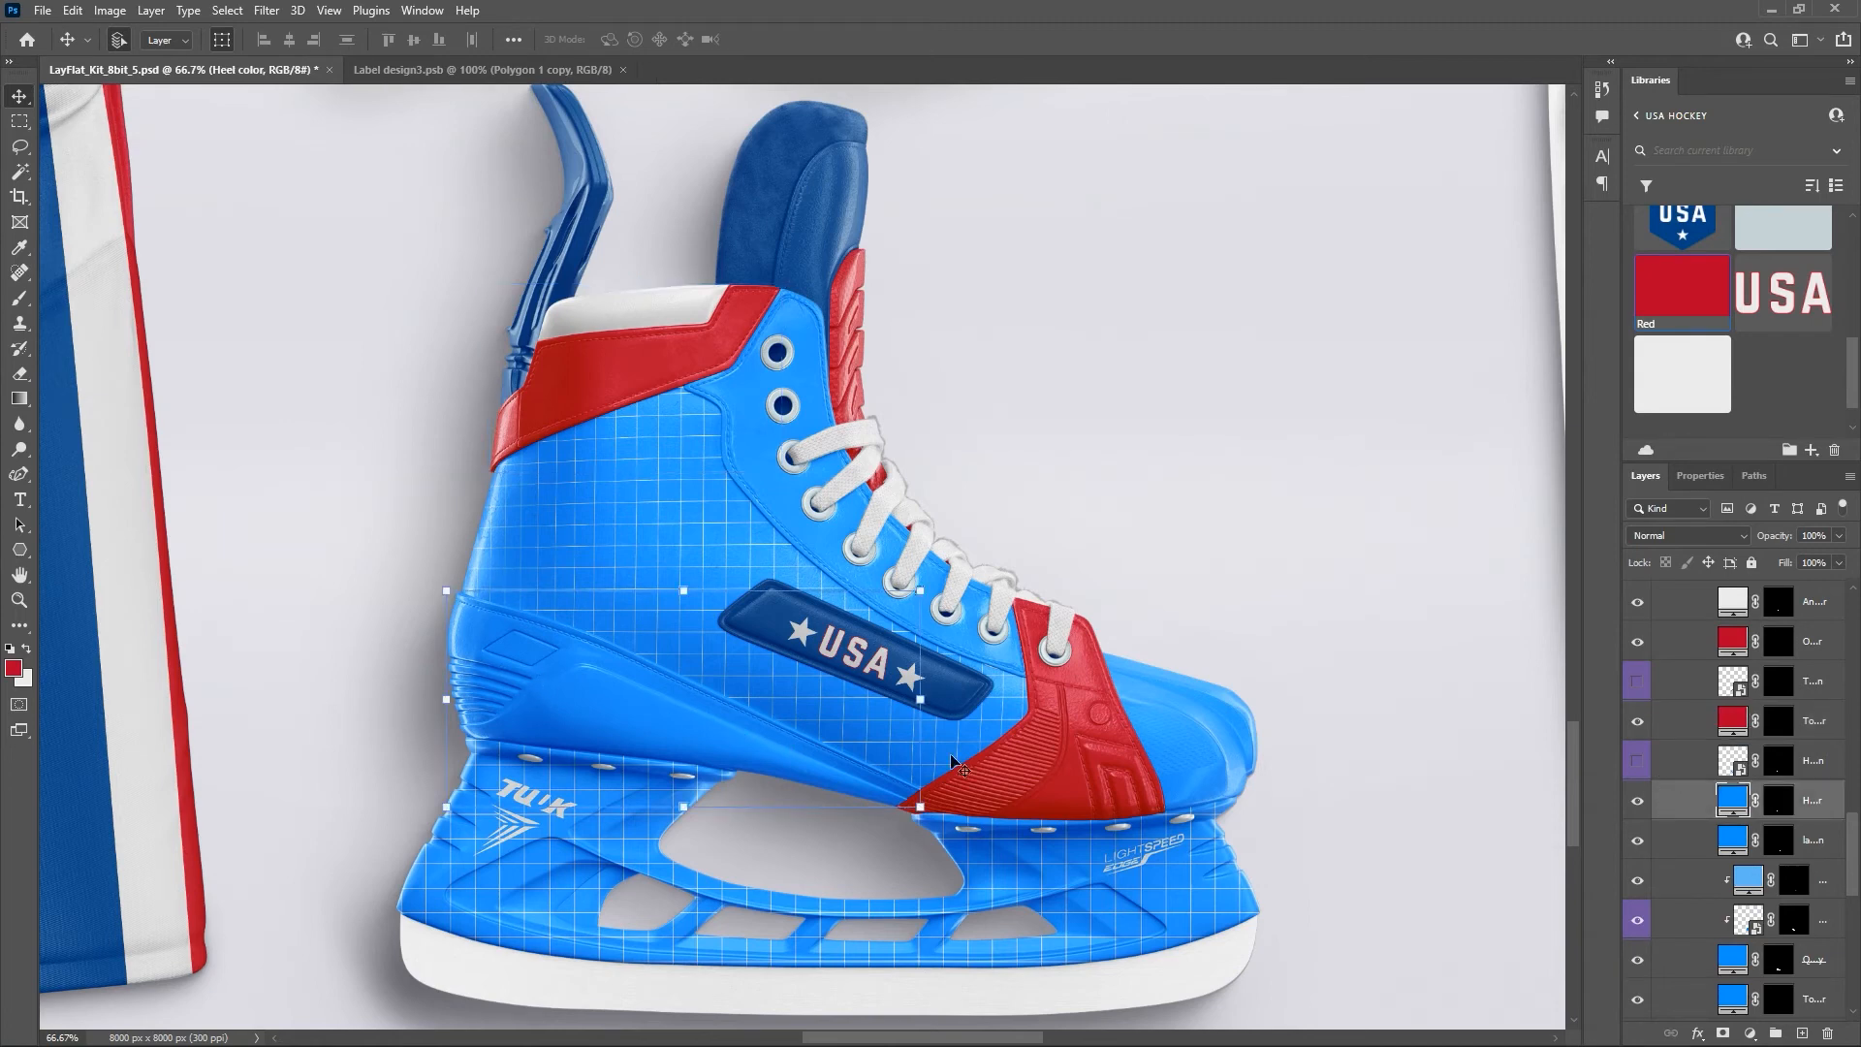
pyautogui.scroll(2, 1755, 271)
pyautogui.click(1765, 242)
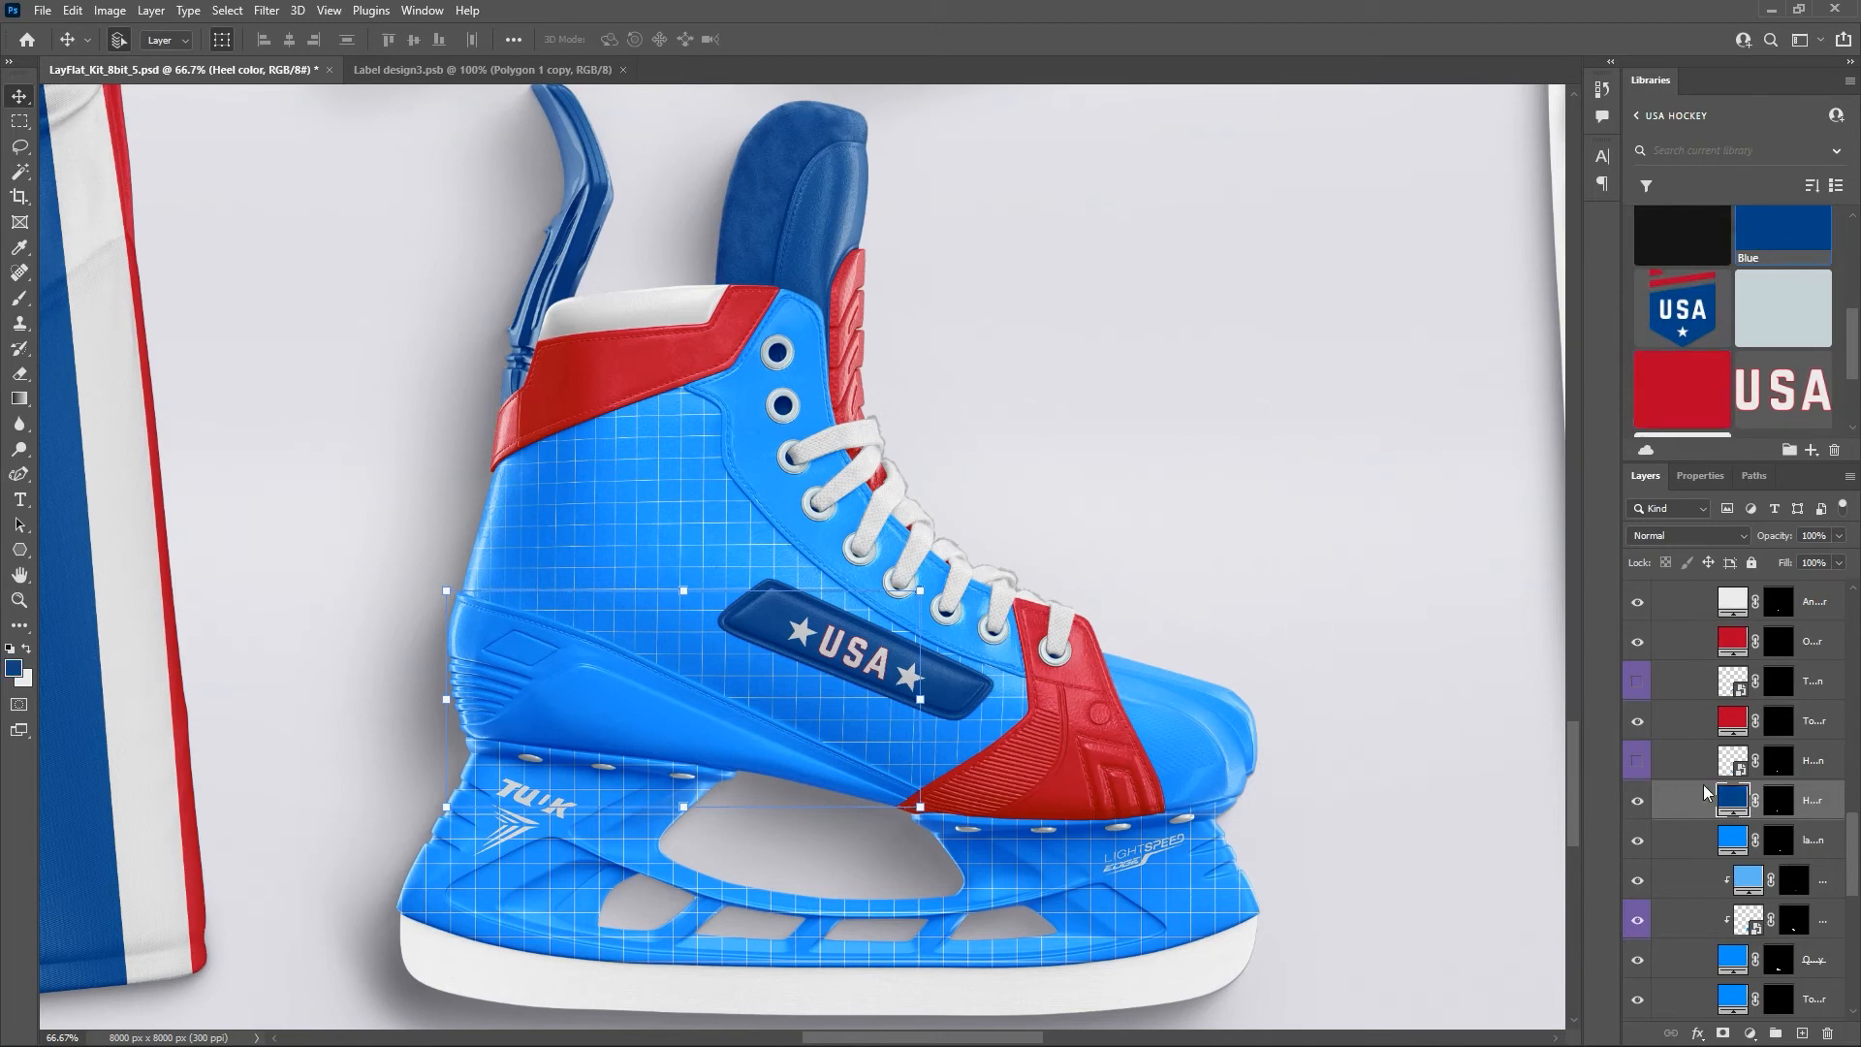
# Recolor the skate's laces connection and the main body stitching with the library's Blue color.
pyautogui.scroll(-1, 1749, 810)
pyautogui.click(1809, 807)
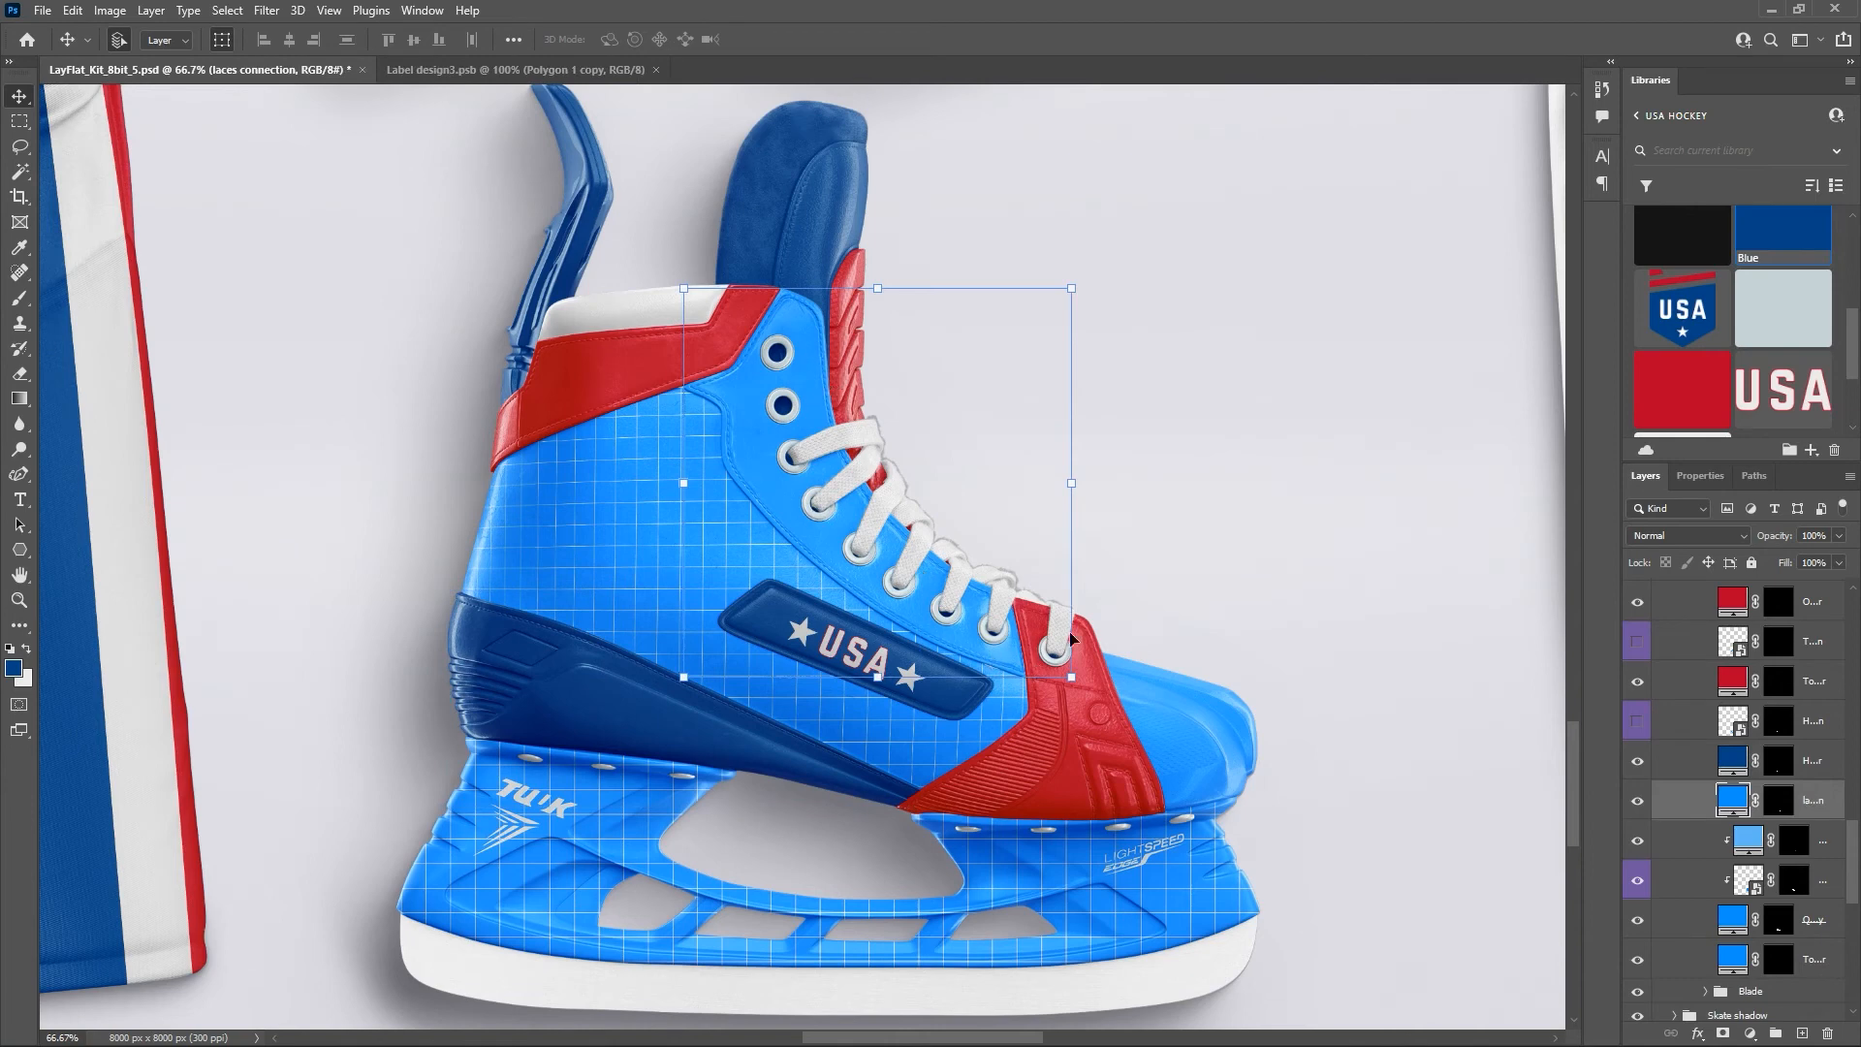
pyautogui.click(1768, 237)
pyautogui.click(1702, 839)
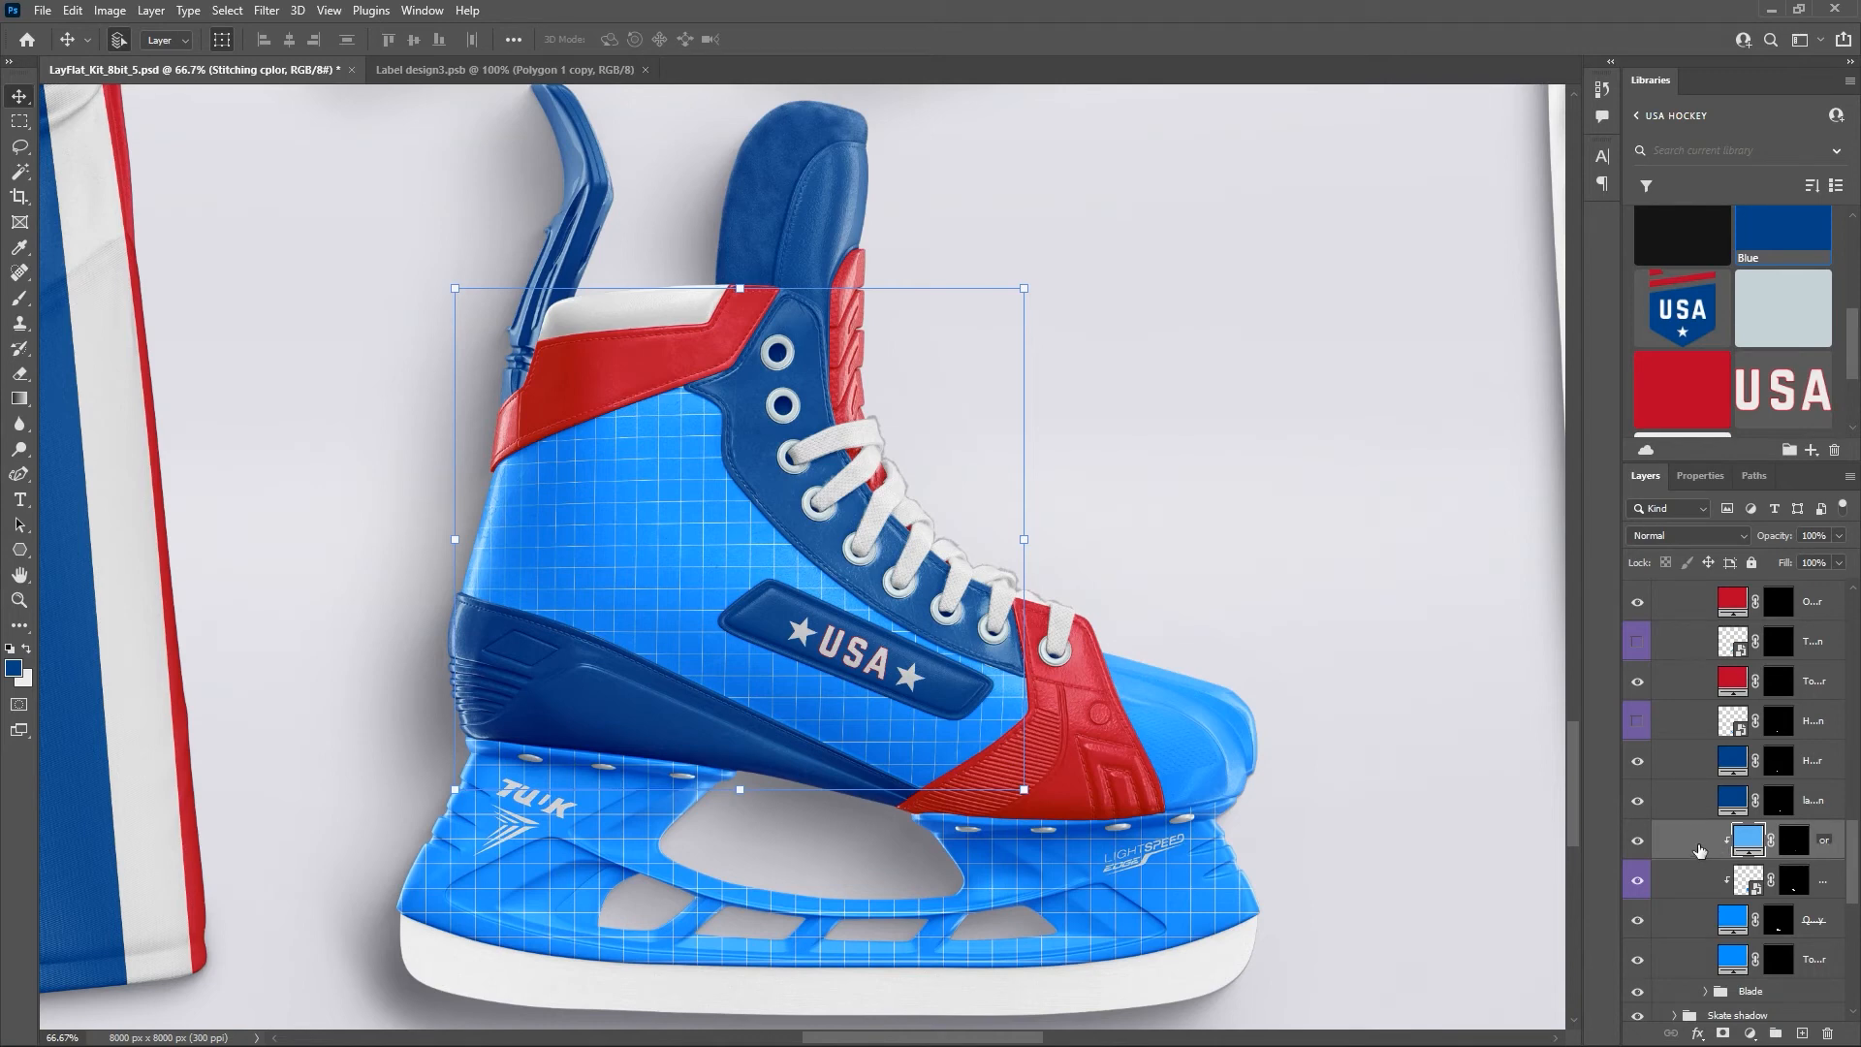
pyautogui.click(1789, 228)
# Hide the grid design on the quarter package and recolor the quarter package with the library's White color.
pyautogui.scroll(-2, 1784, 754)
pyautogui.click(1636, 809)
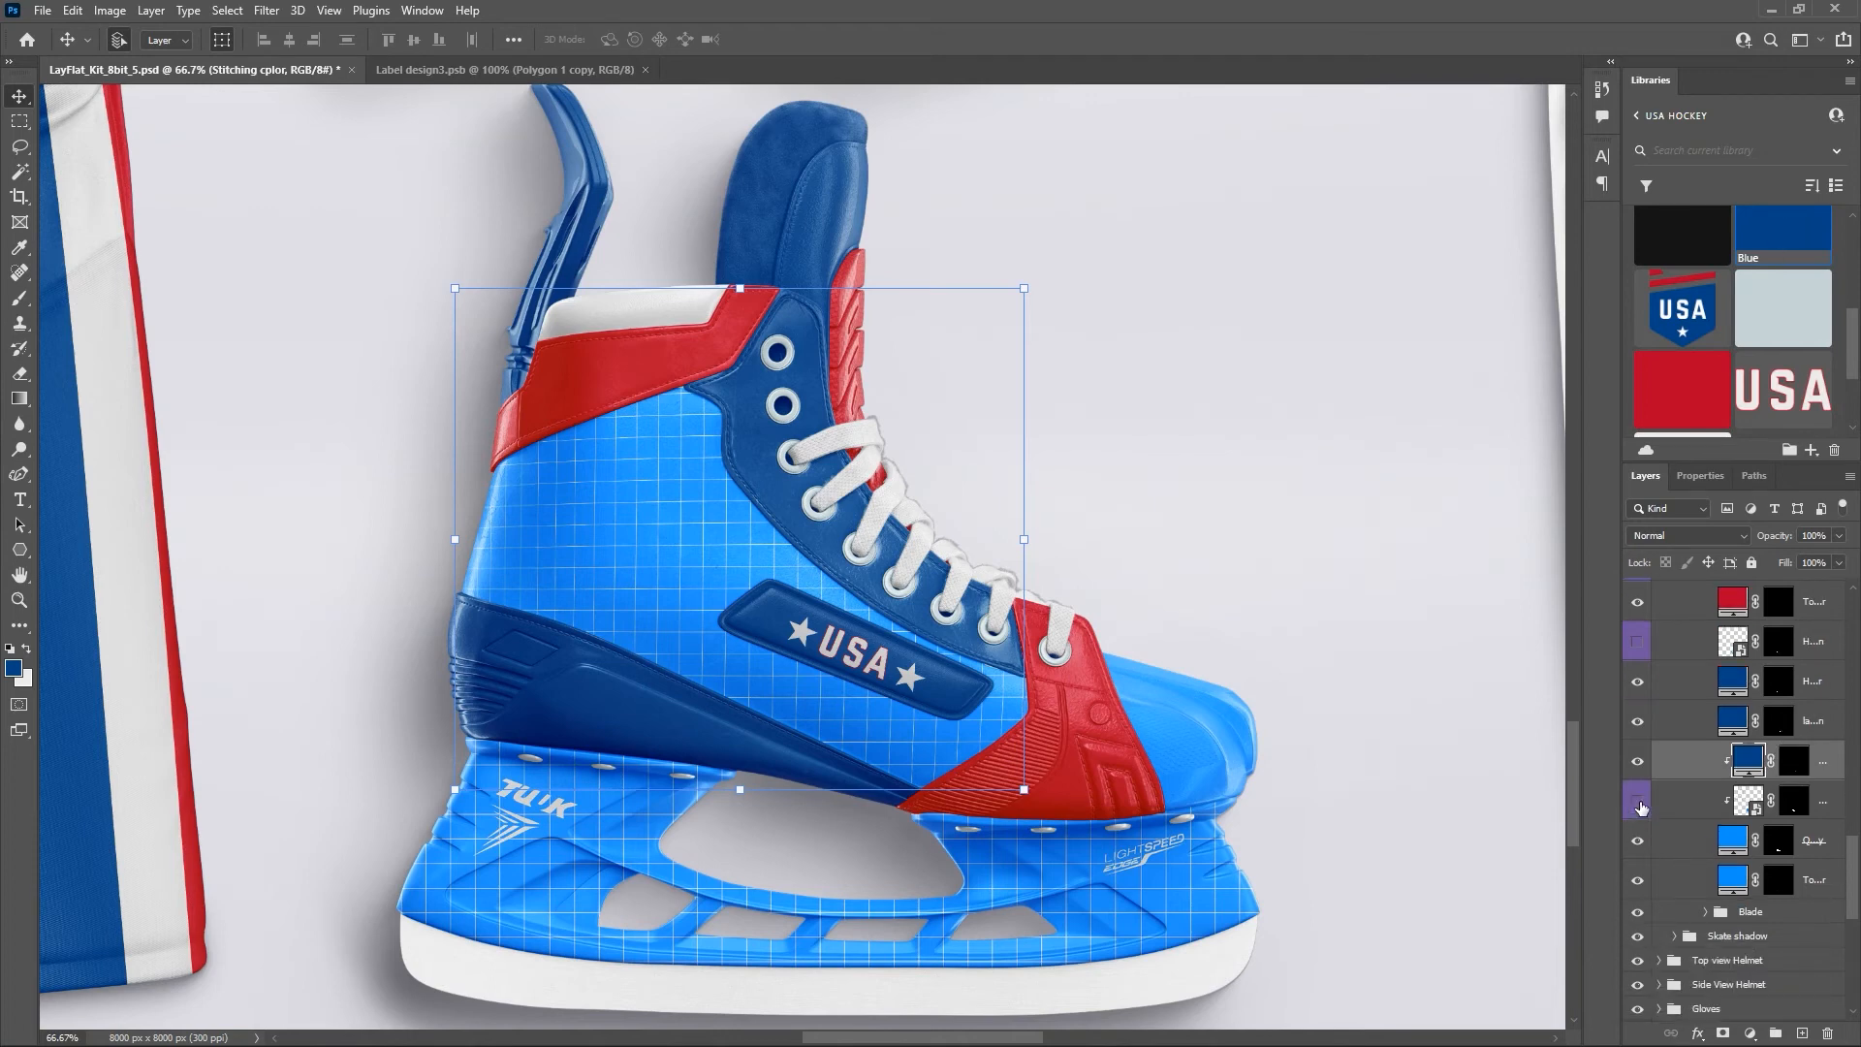
pyautogui.click(1811, 842)
pyautogui.scroll(-1, 1763, 320)
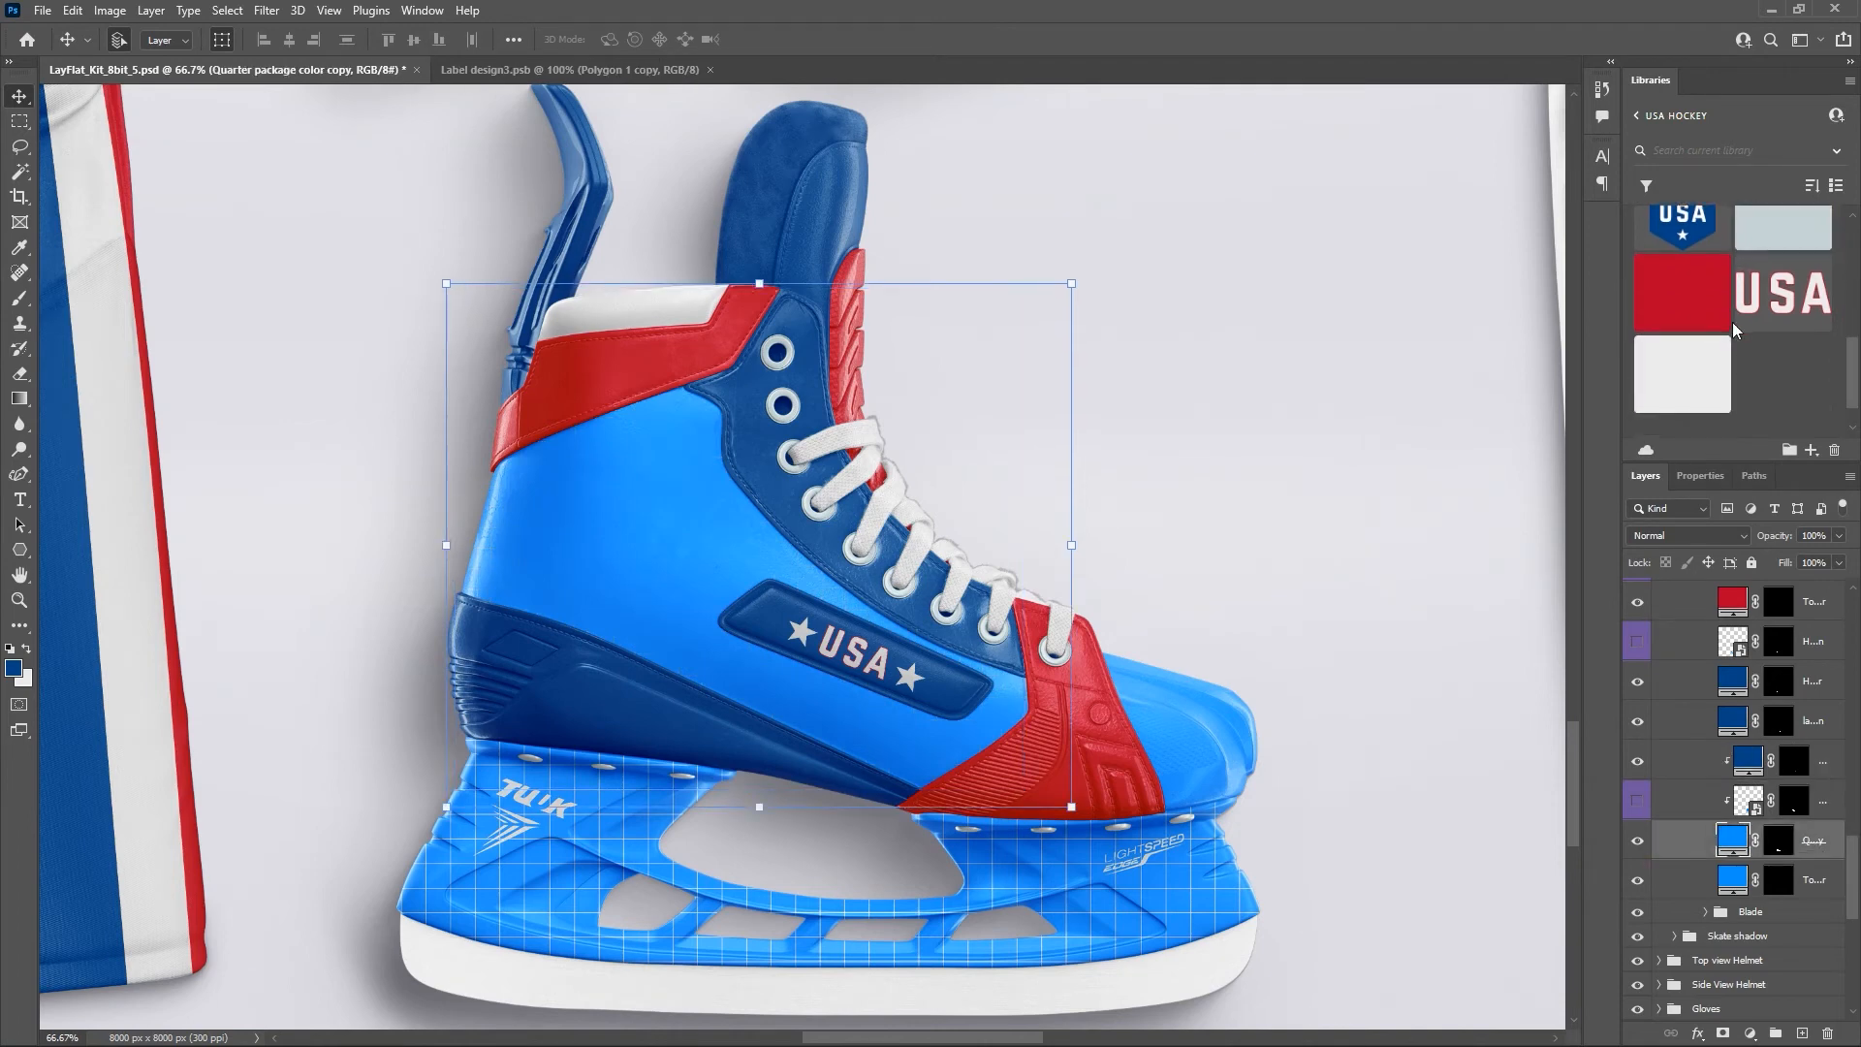
pyautogui.click(1667, 378)
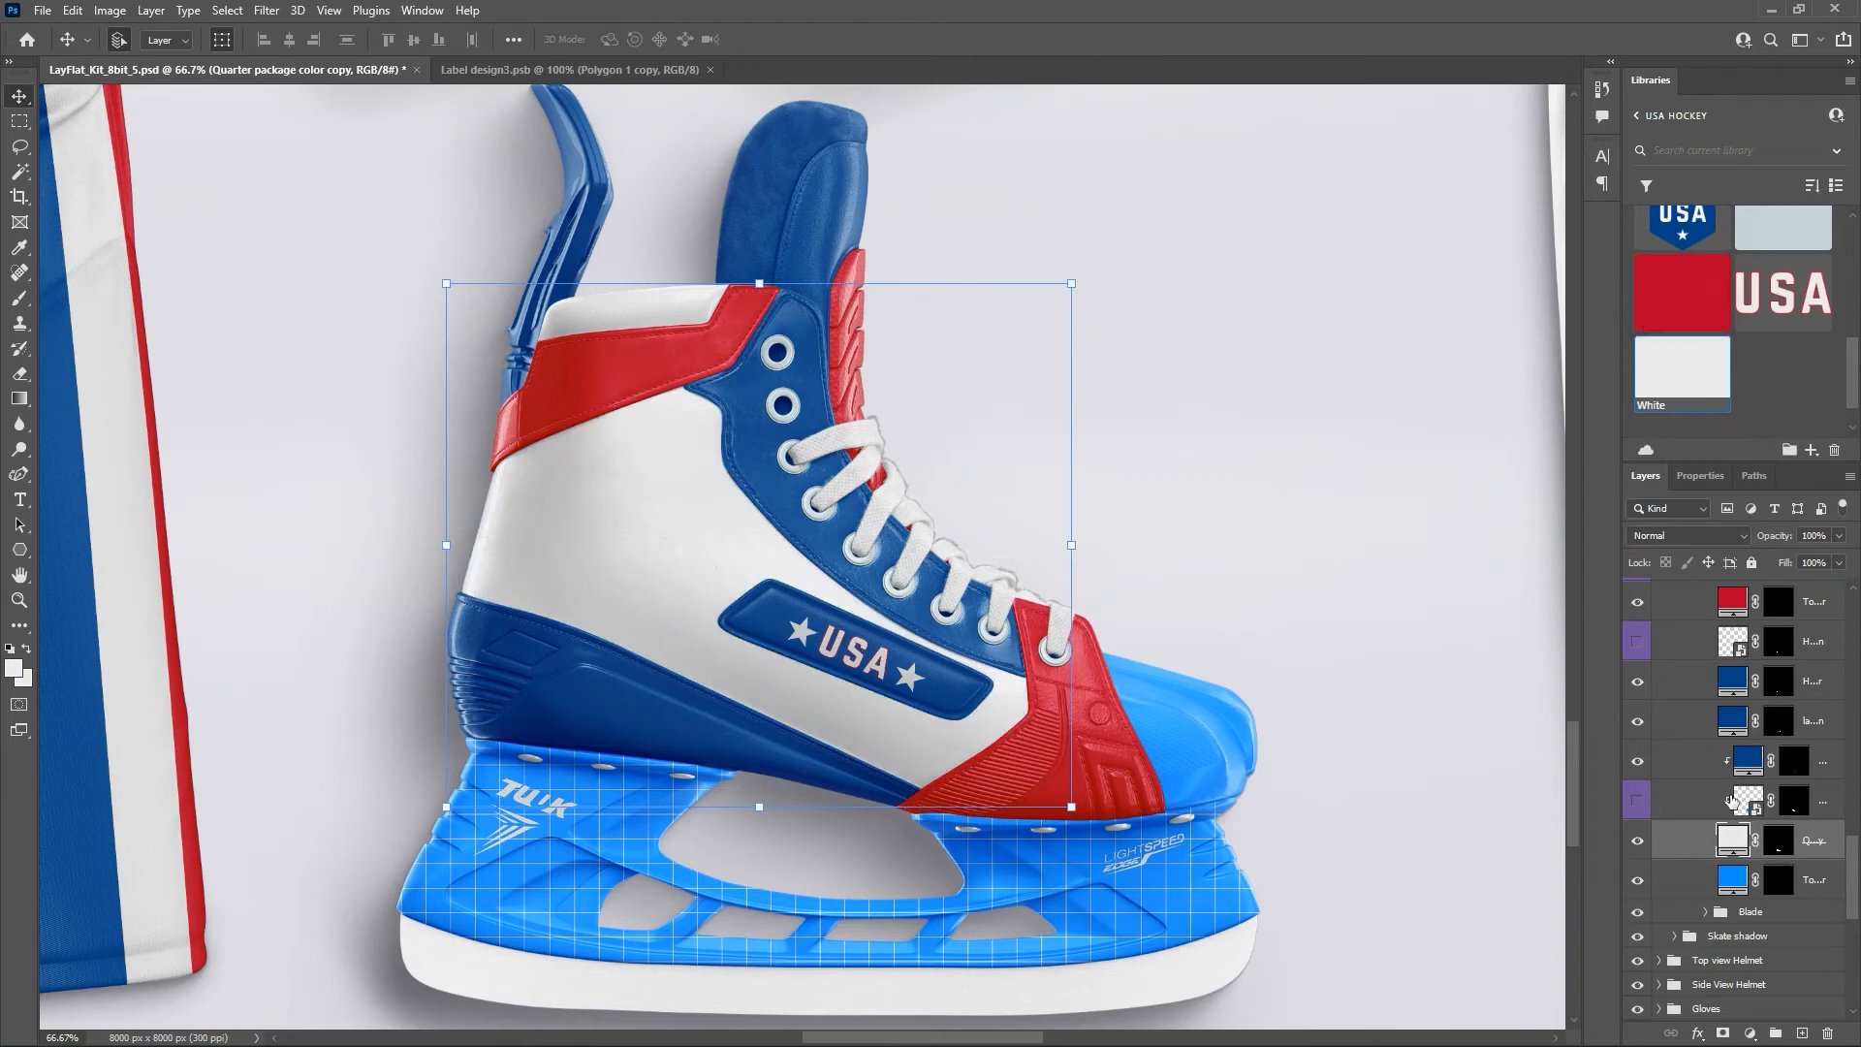
# Recolor the skate's toe box with the library's Red color.
pyautogui.scroll(-1, 1745, 788)
pyautogui.click(1811, 844)
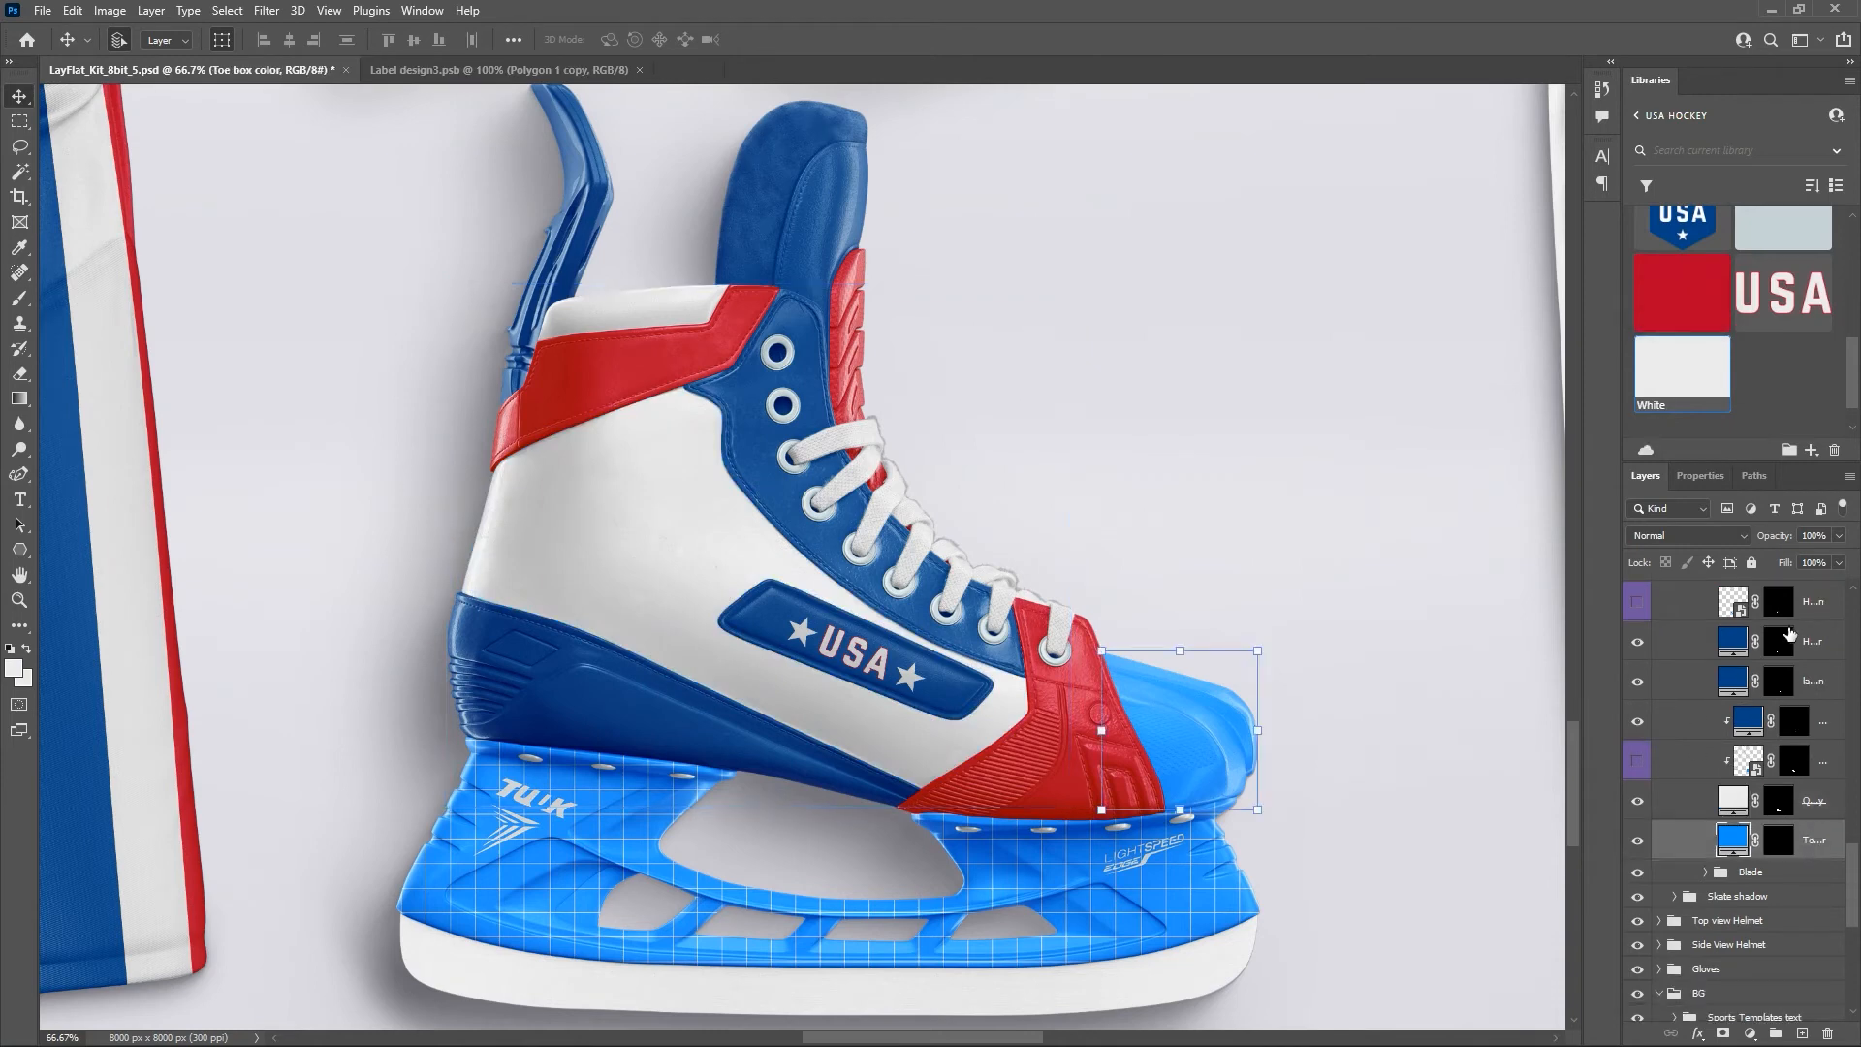
pyautogui.click(1692, 303)
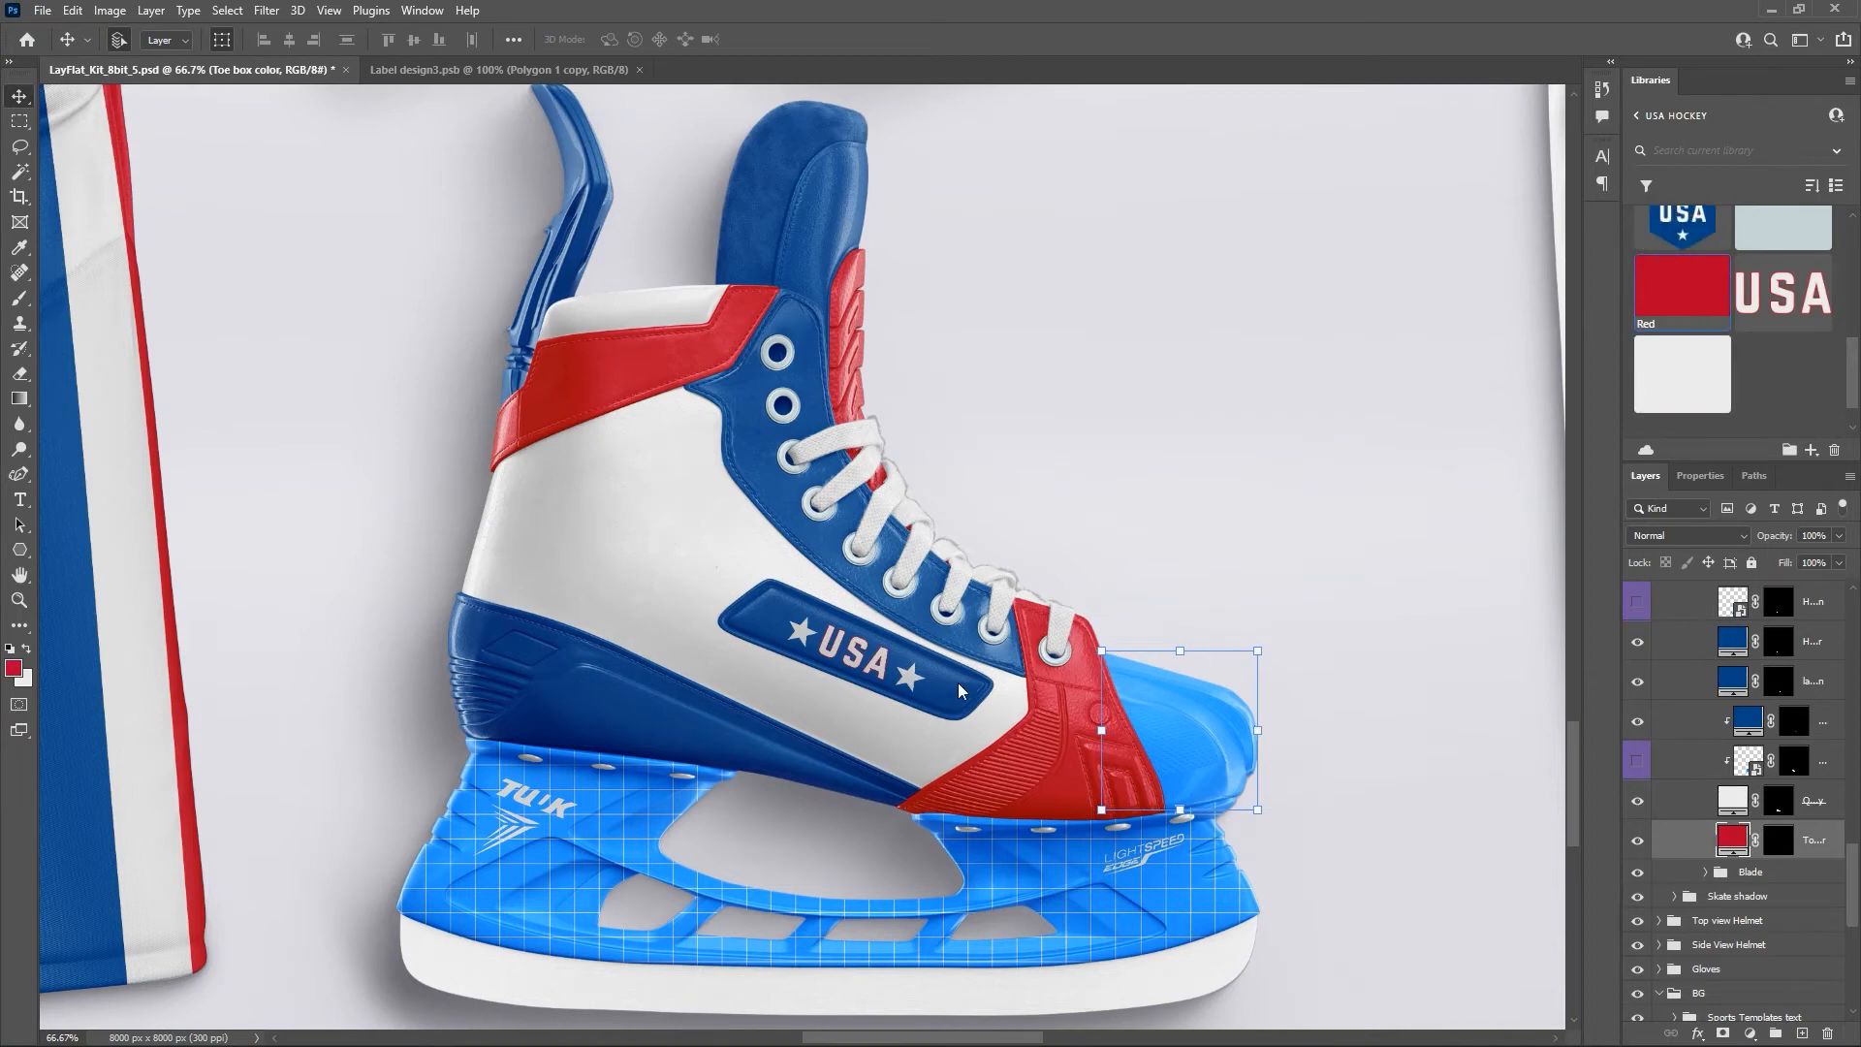
# Recolor the skate's outsole with the library's Blue color.
pyautogui.scroll(3, 1793, 756)
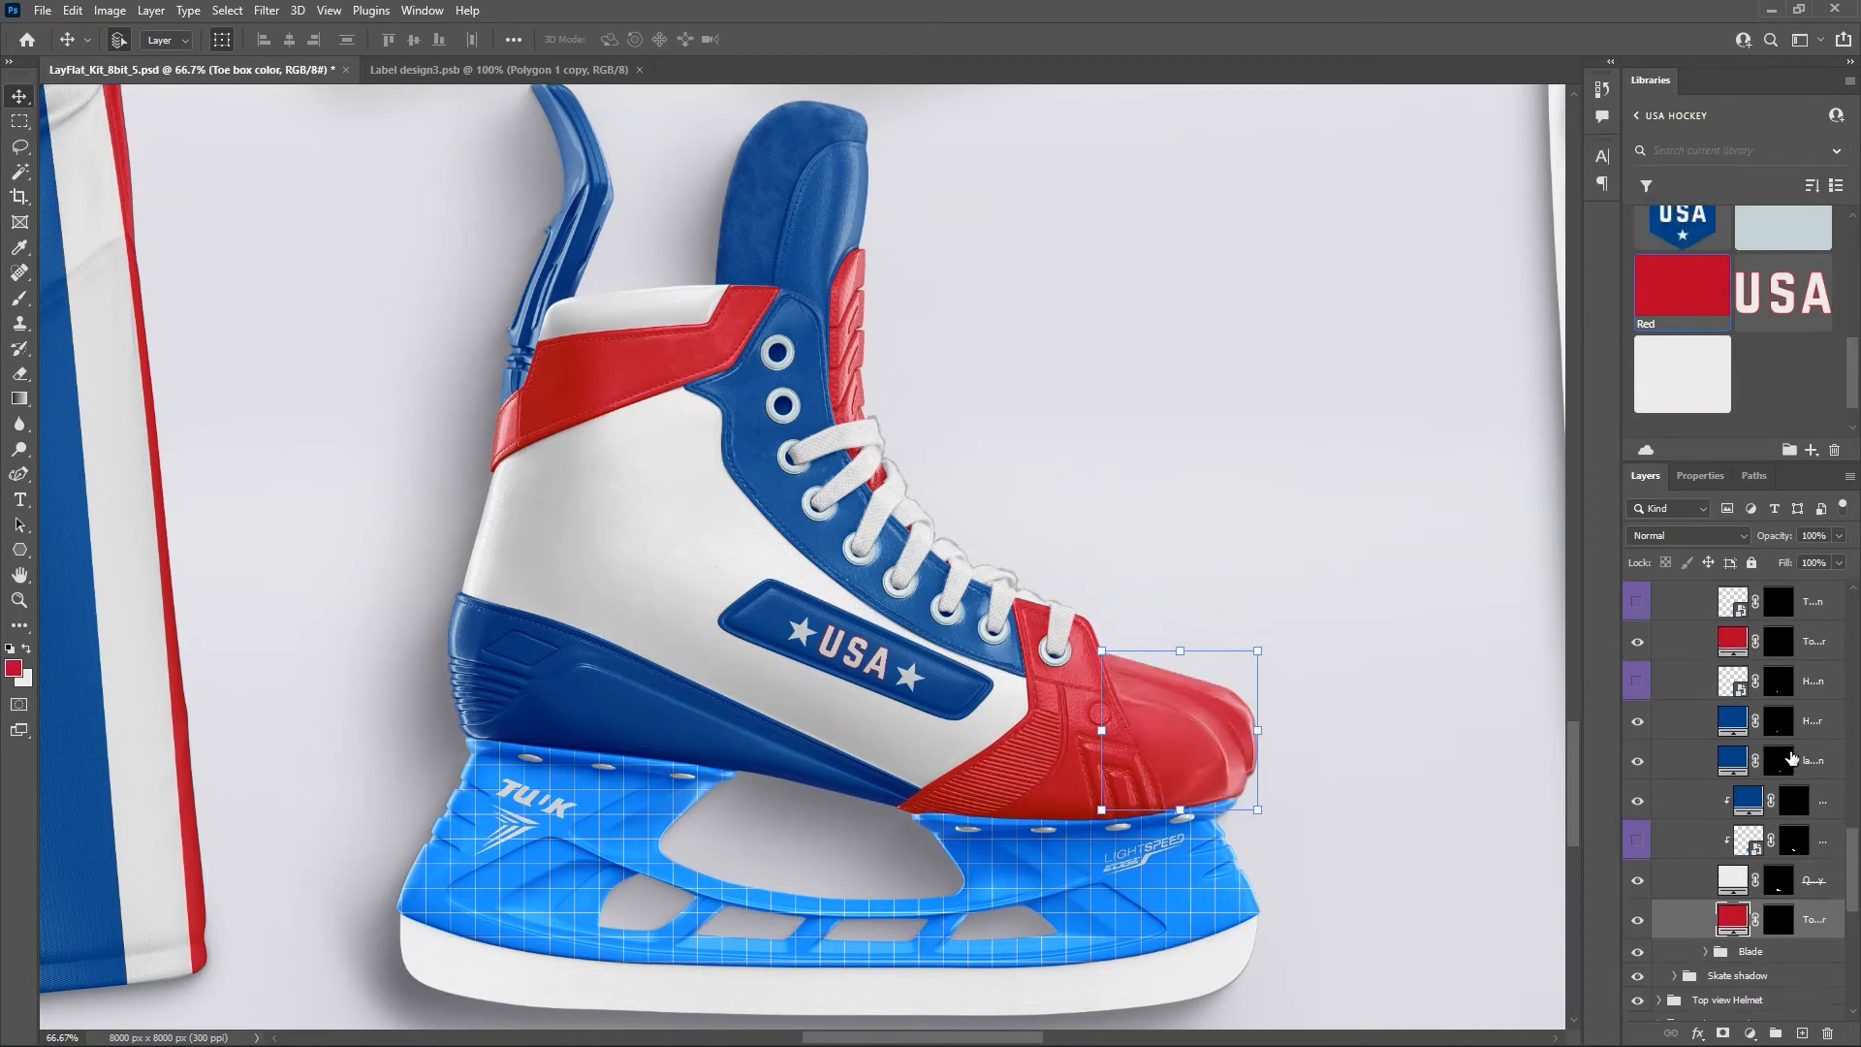
pyautogui.click(1813, 679)
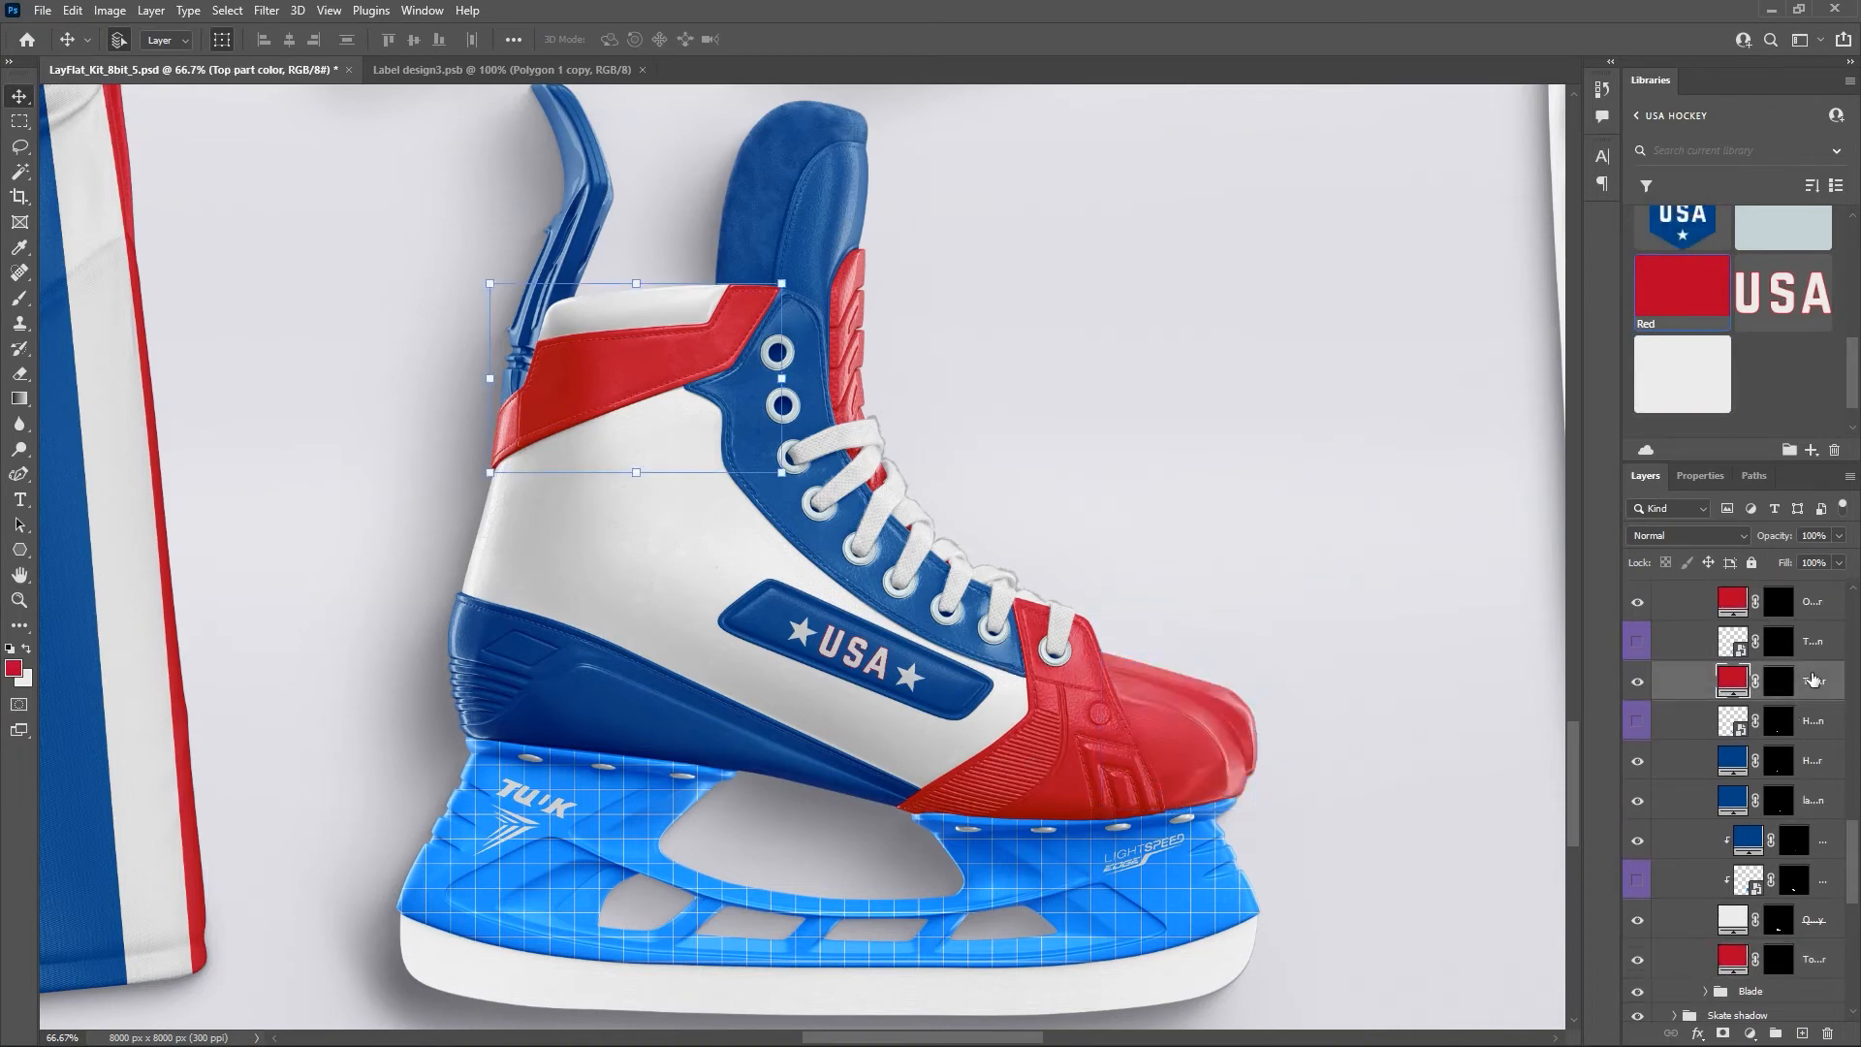
pyautogui.click(1823, 605)
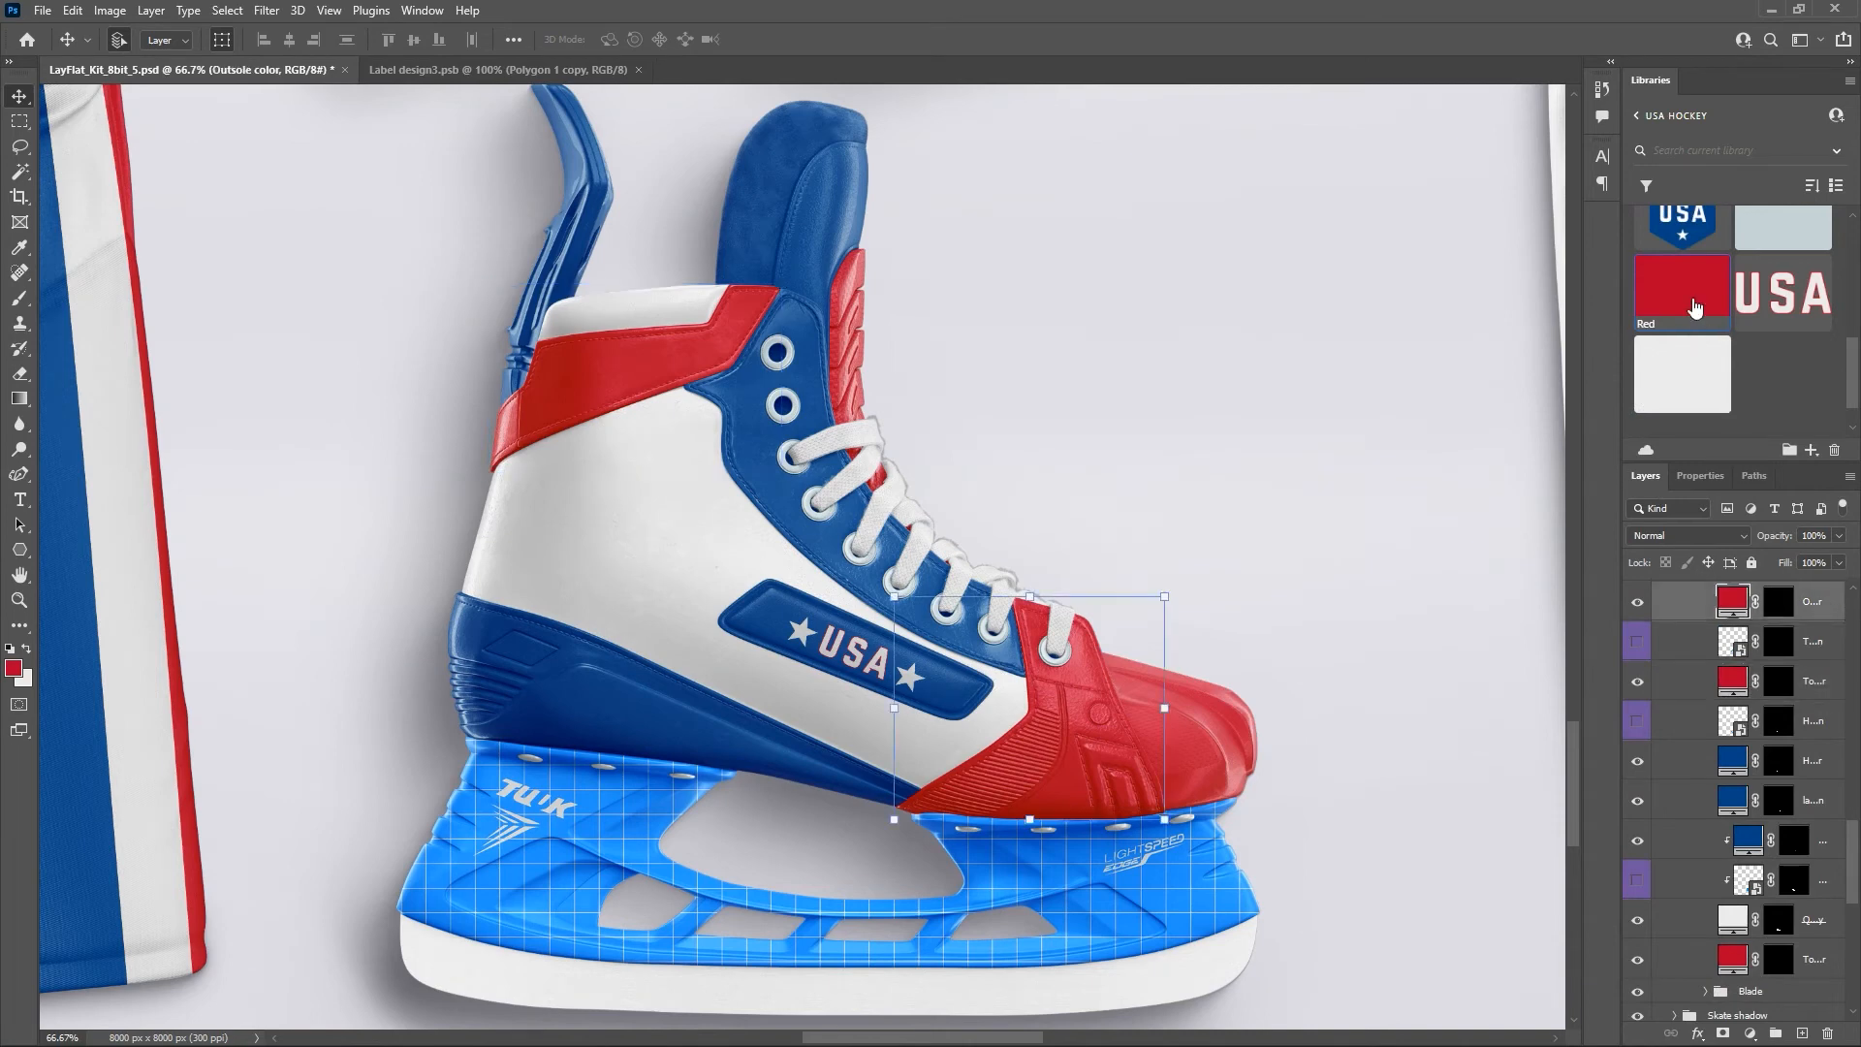
pyautogui.scroll(5, 1759, 417)
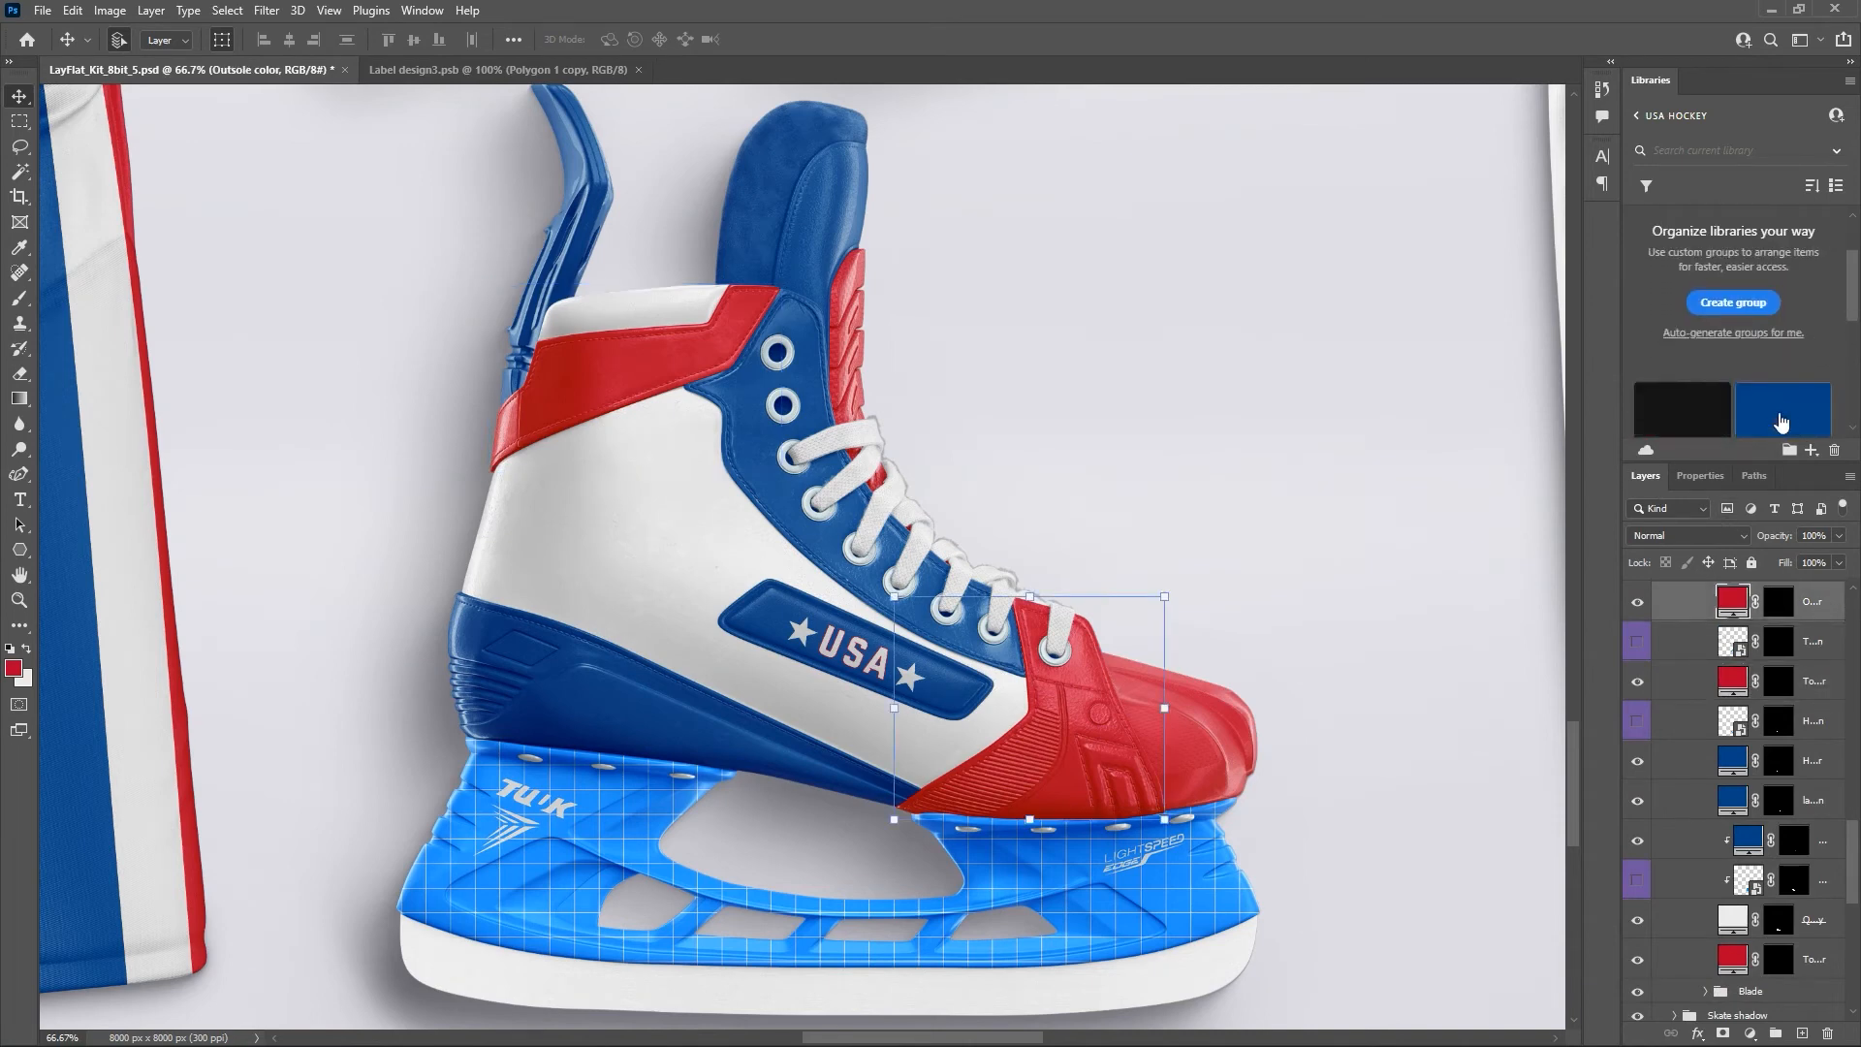
pyautogui.click(1782, 419)
pyautogui.scroll(-5, 1774, 388)
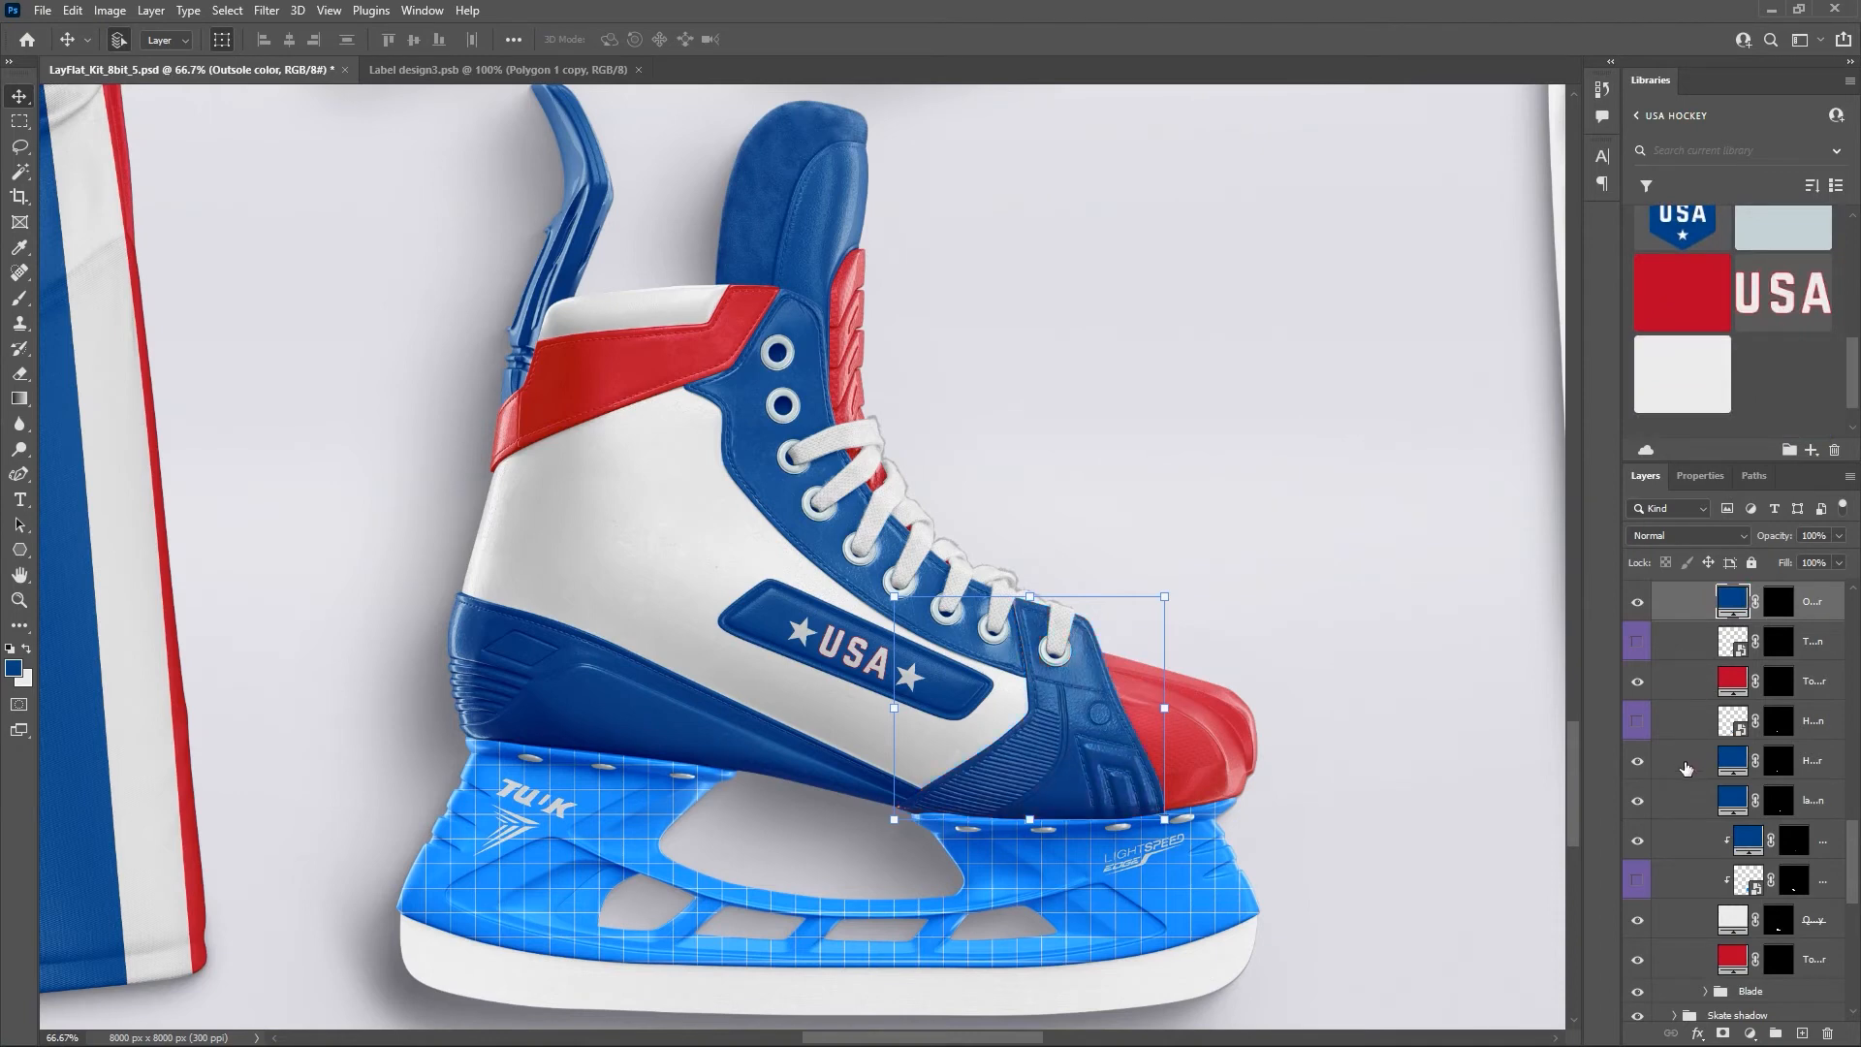
# Show the LayFlat_Kit_USA reference layer to compare the skate colors with the finished design, and hide it again.
pyautogui.scroll(10, 1684, 617)
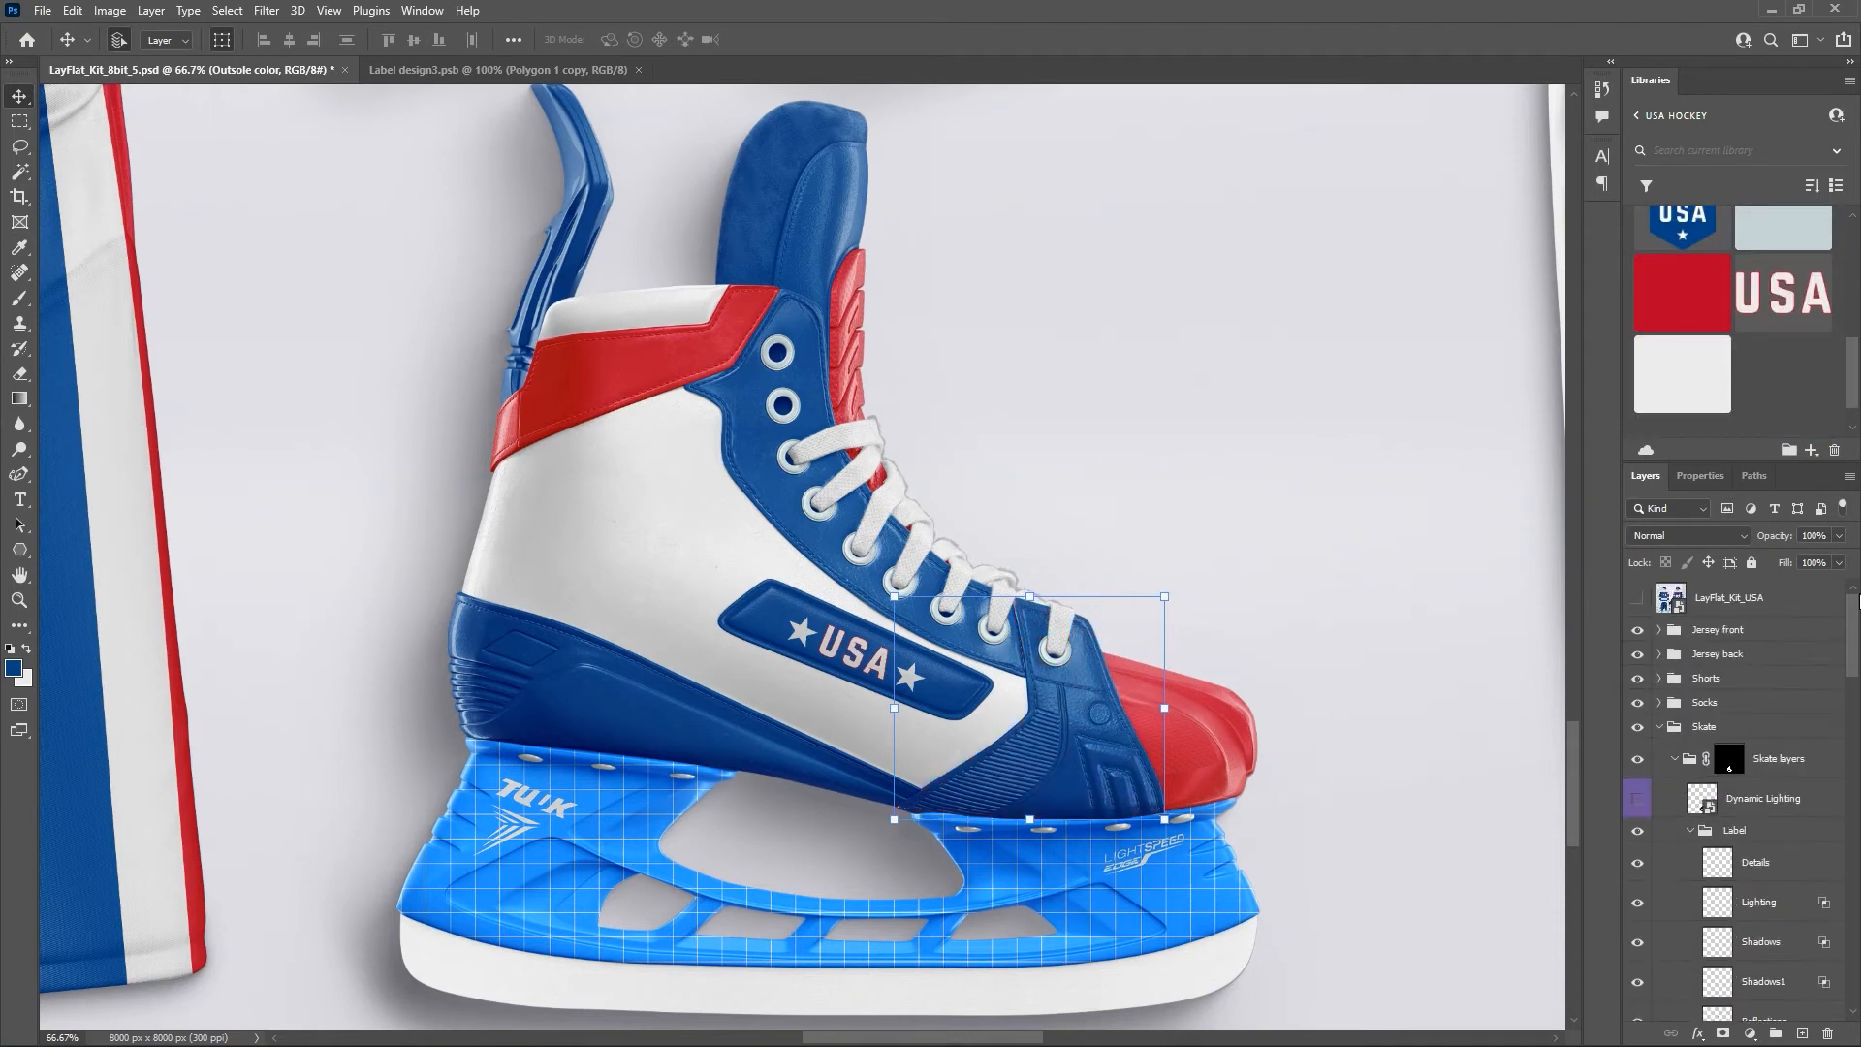
pyautogui.click(1646, 605)
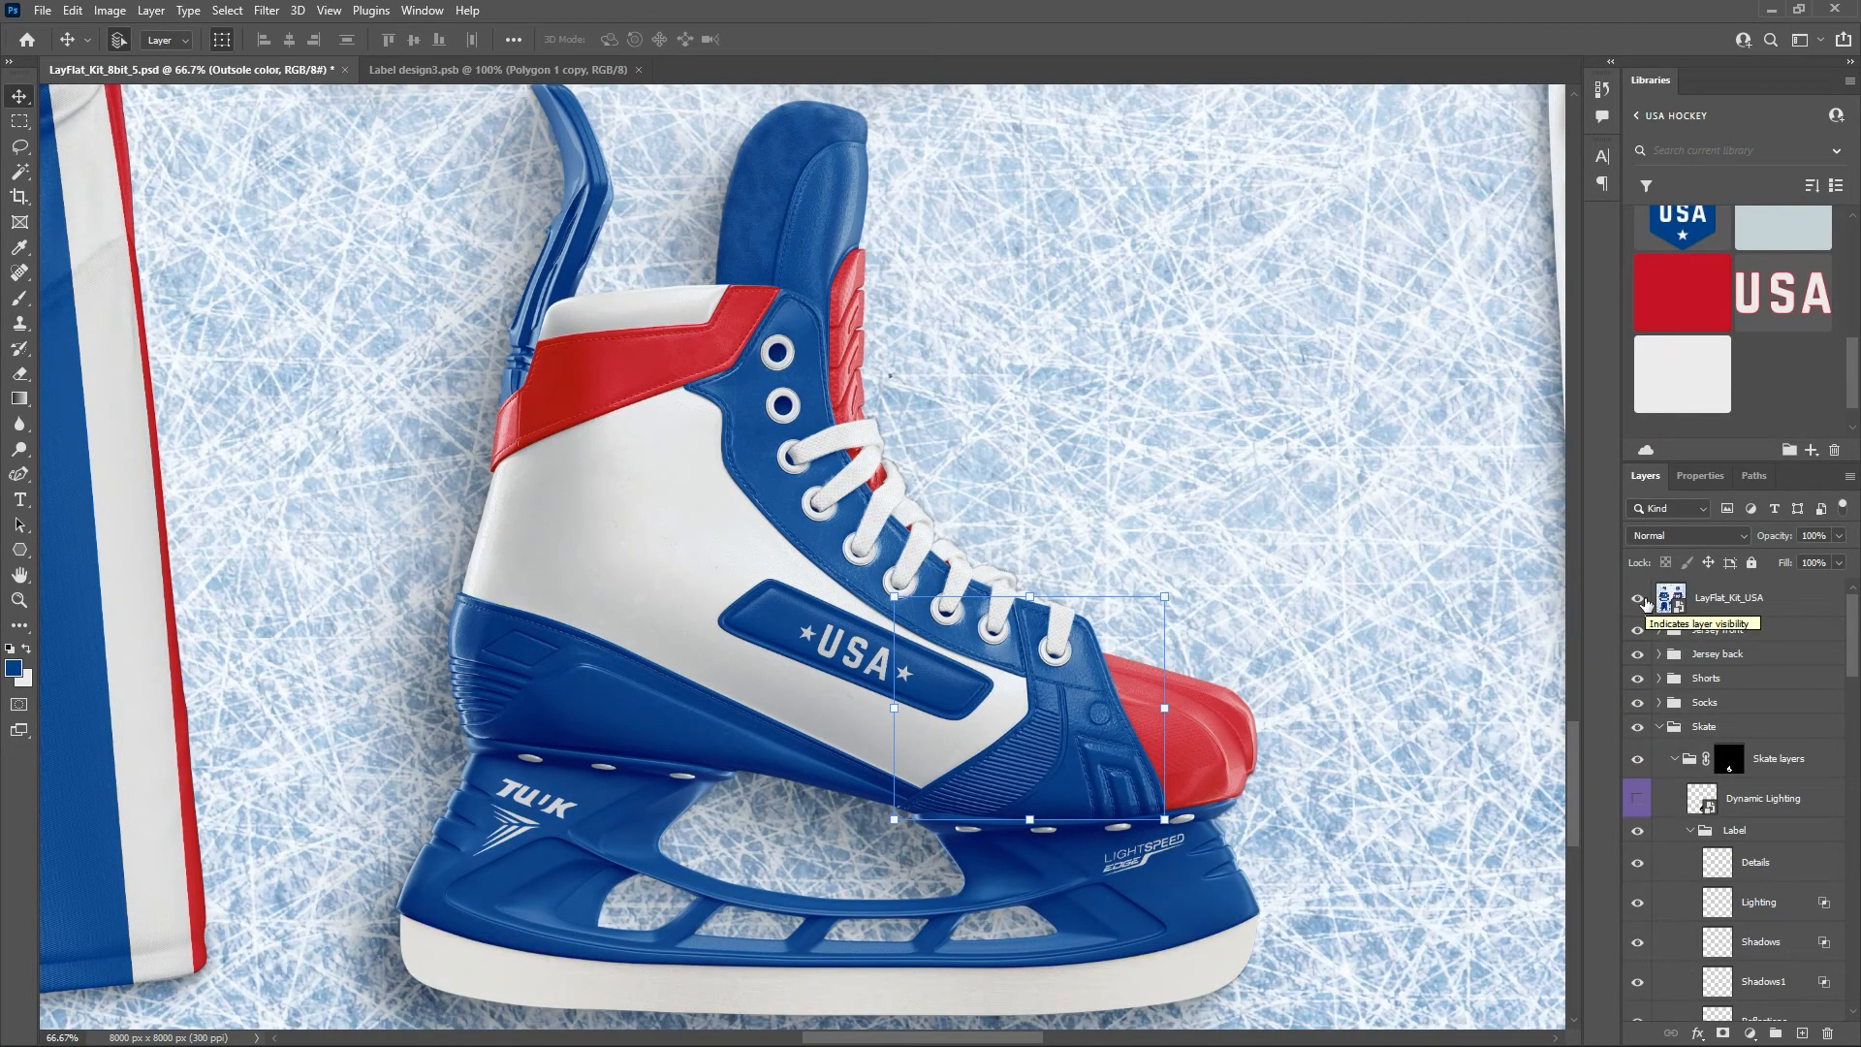
pyautogui.click(1637, 599)
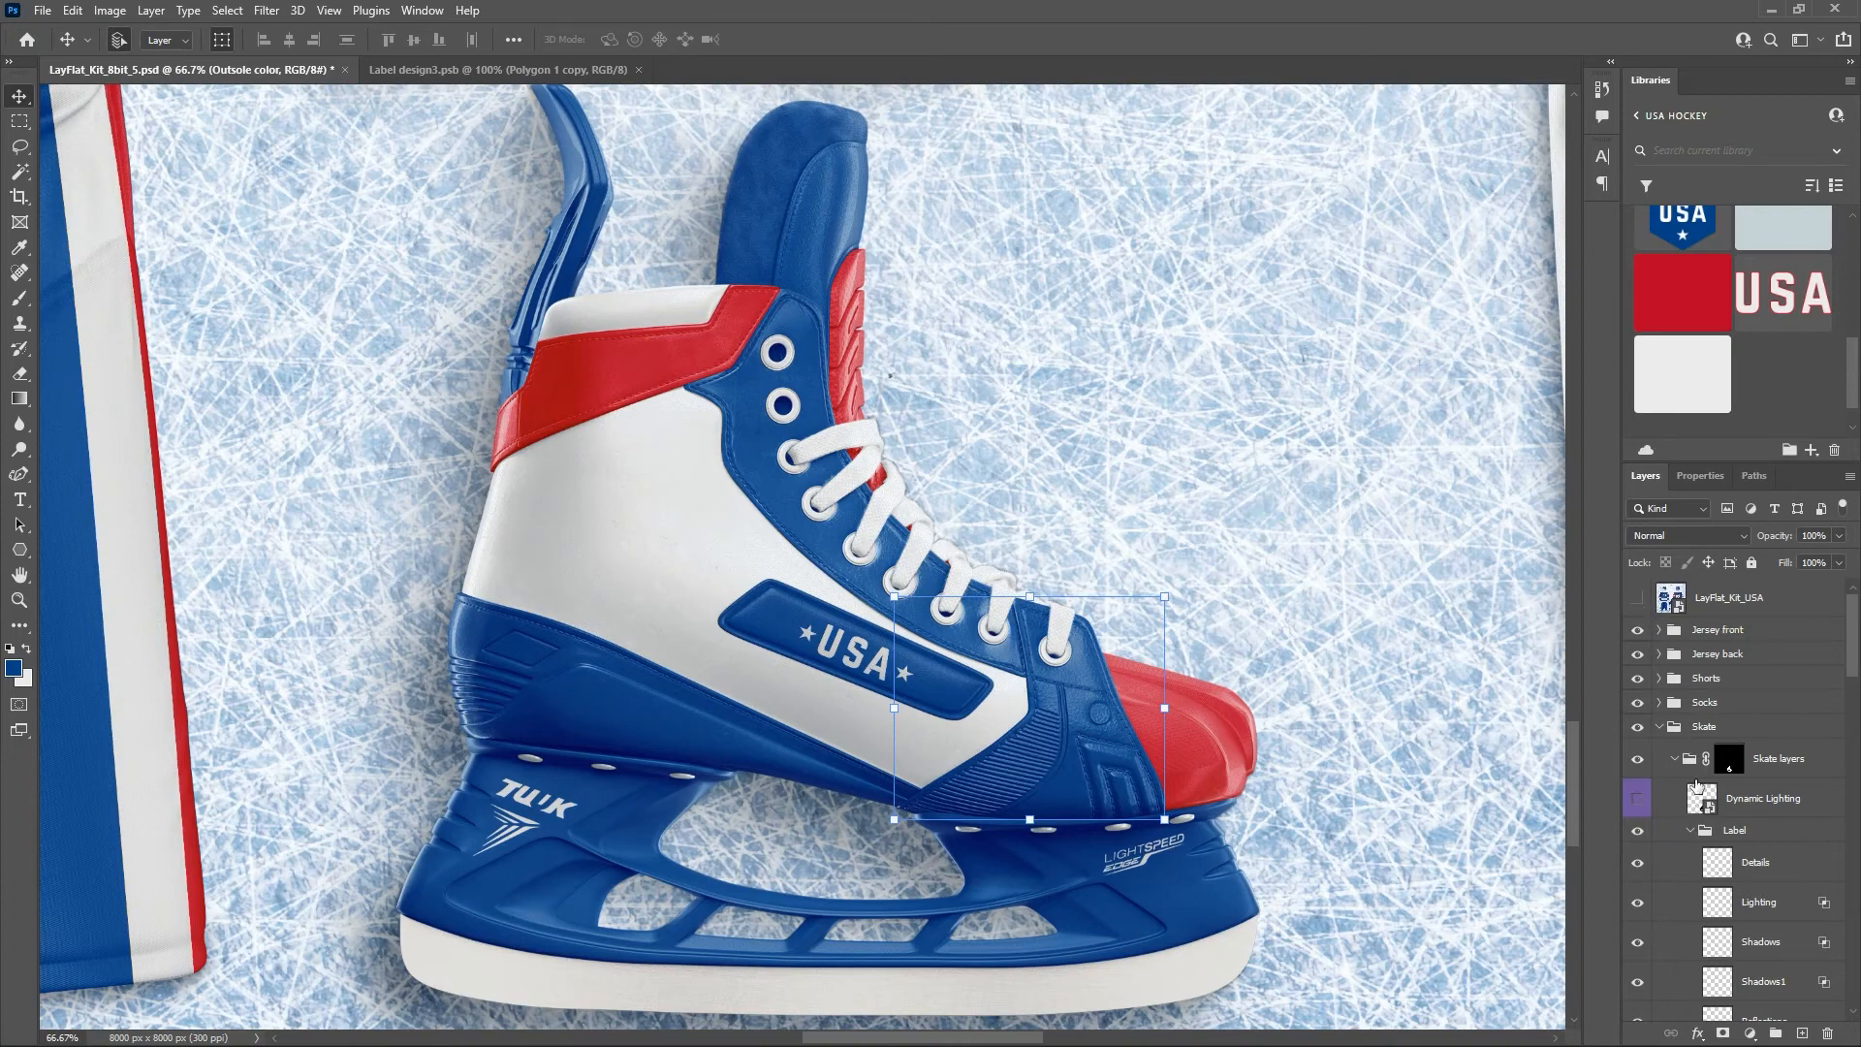
# Expand the skate's Blade group and recolor the screws with the library's Metal color.
pyautogui.scroll(-5, 1701, 775)
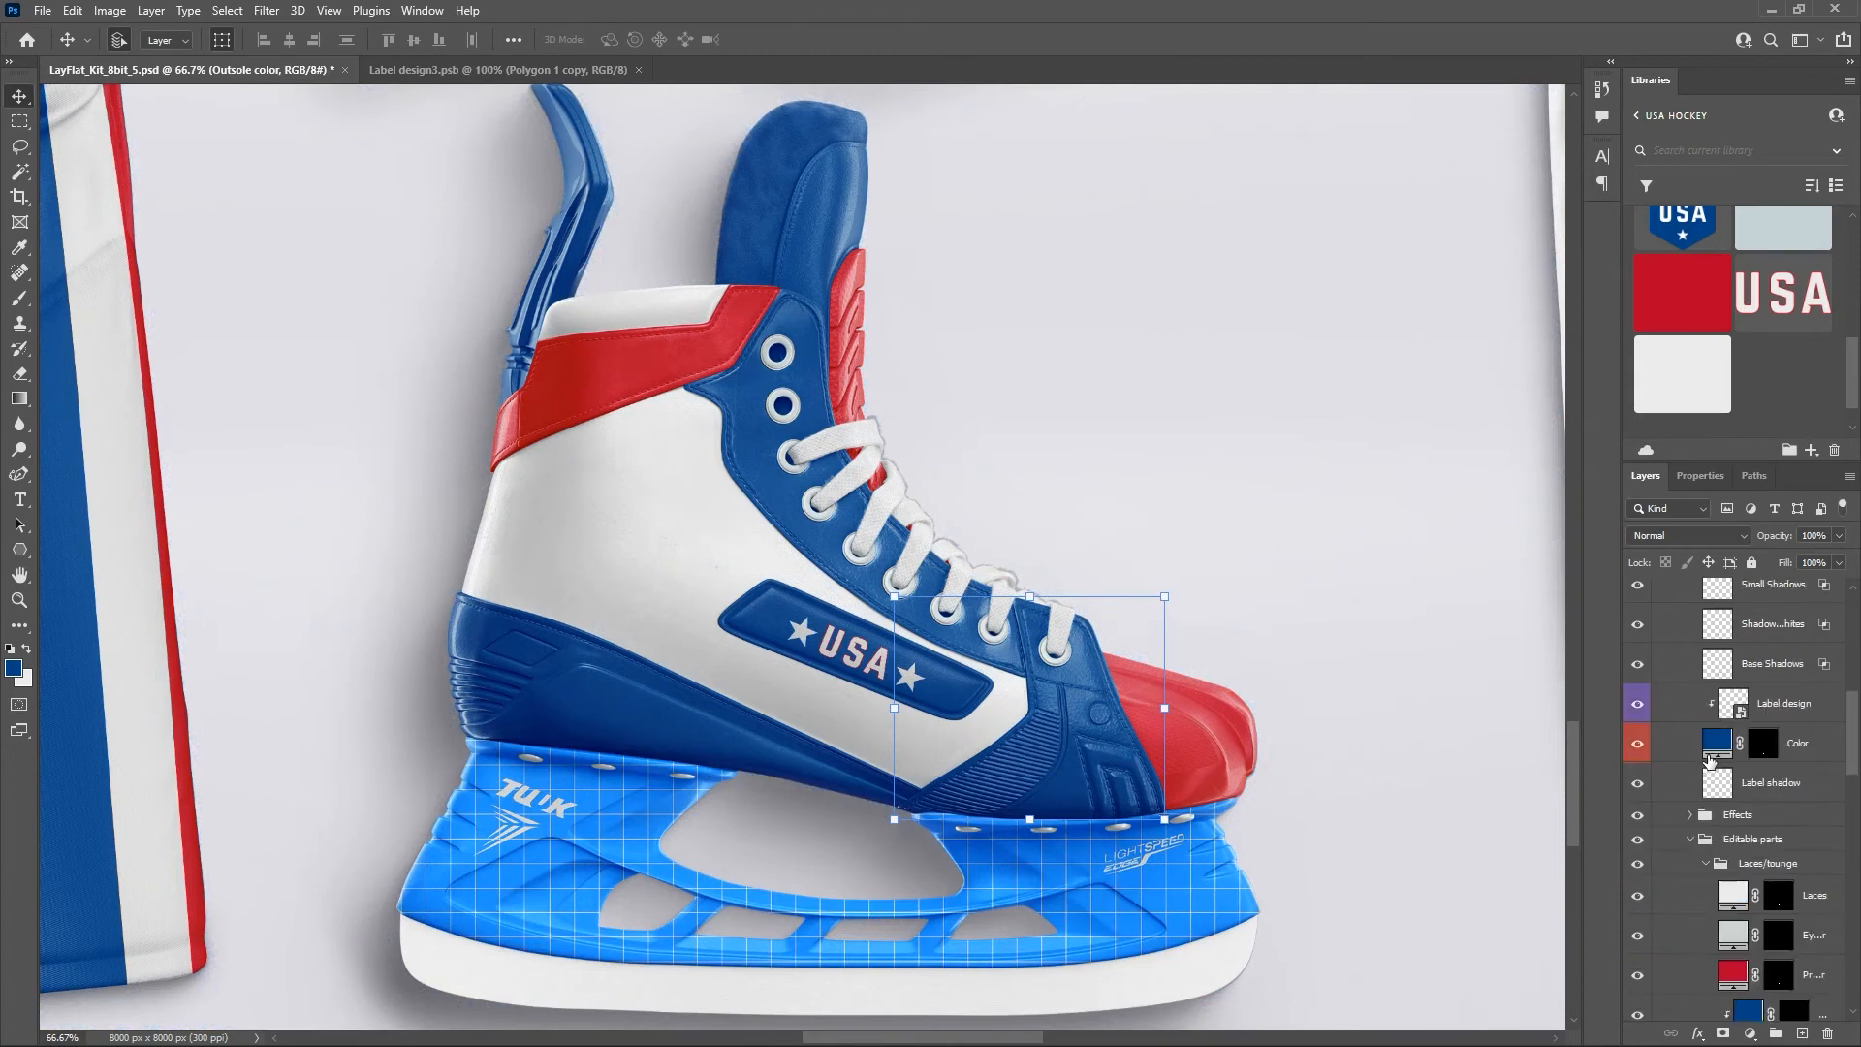
pyautogui.scroll(-8, 1711, 760)
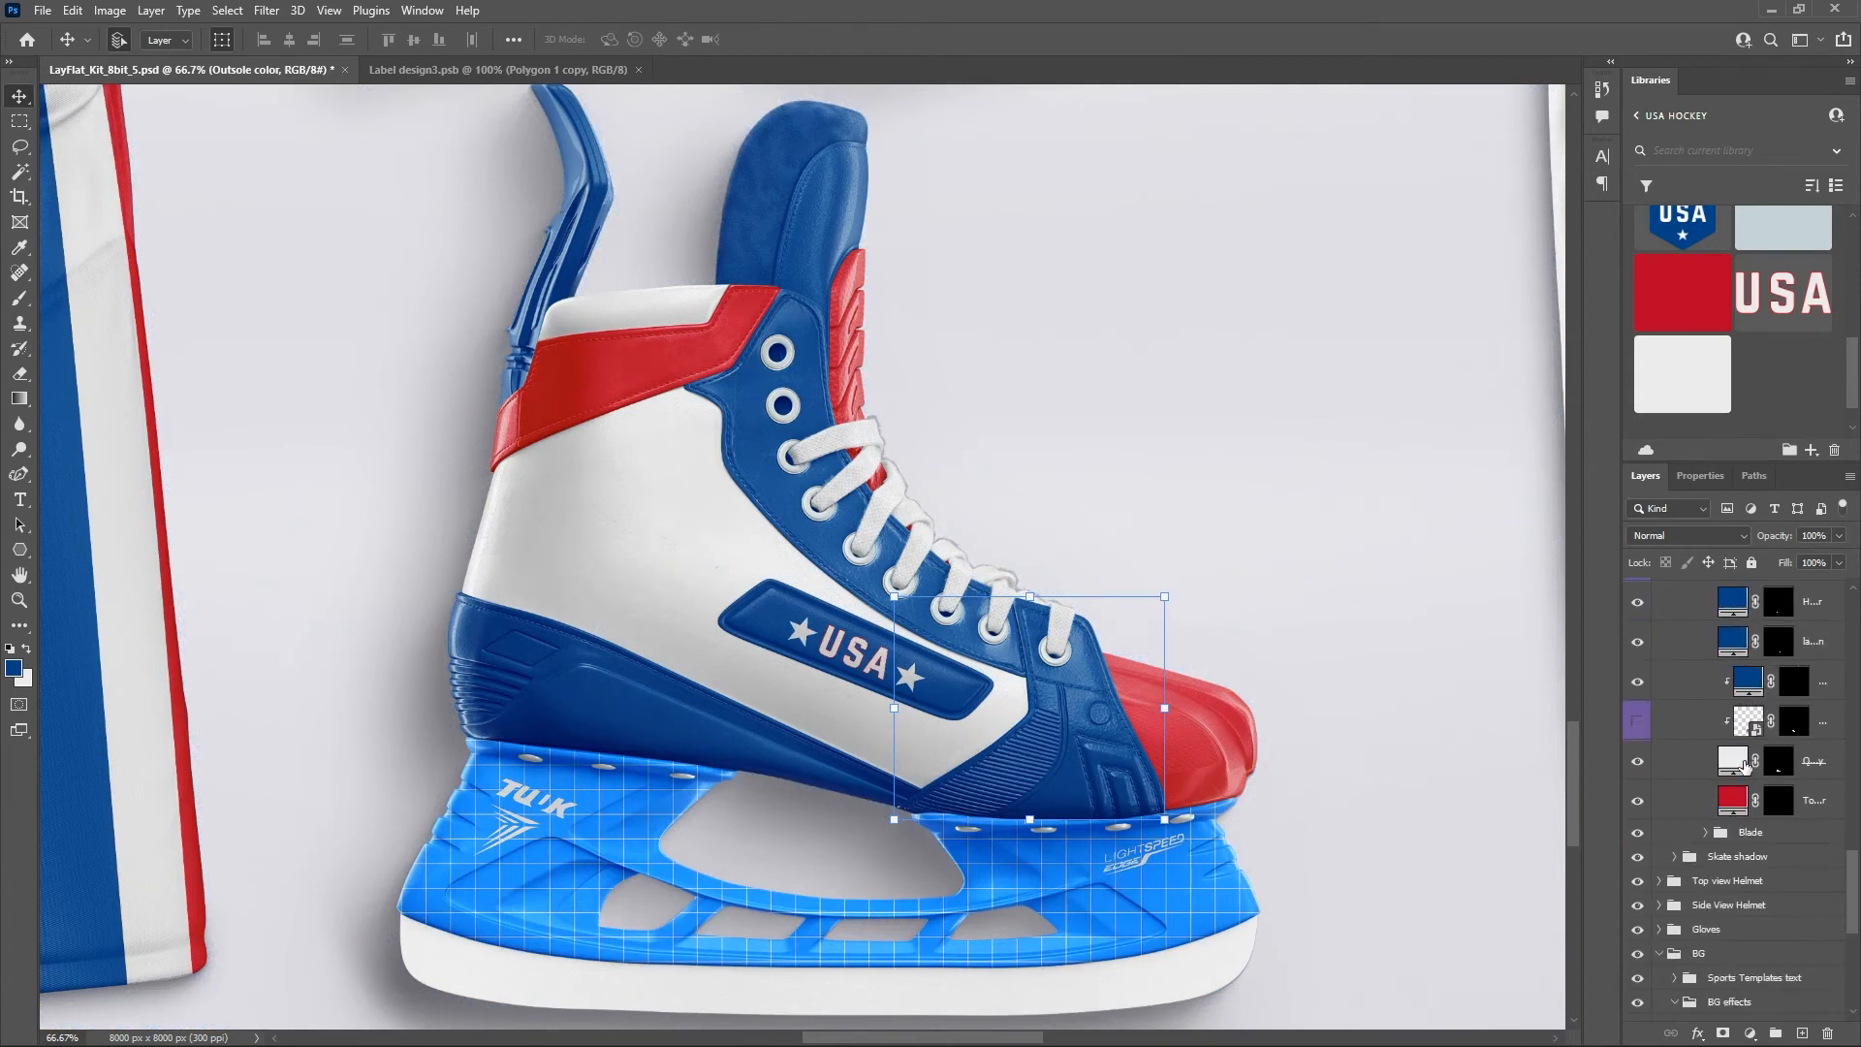
pyautogui.scroll(-3, 1744, 766)
pyautogui.click(1708, 714)
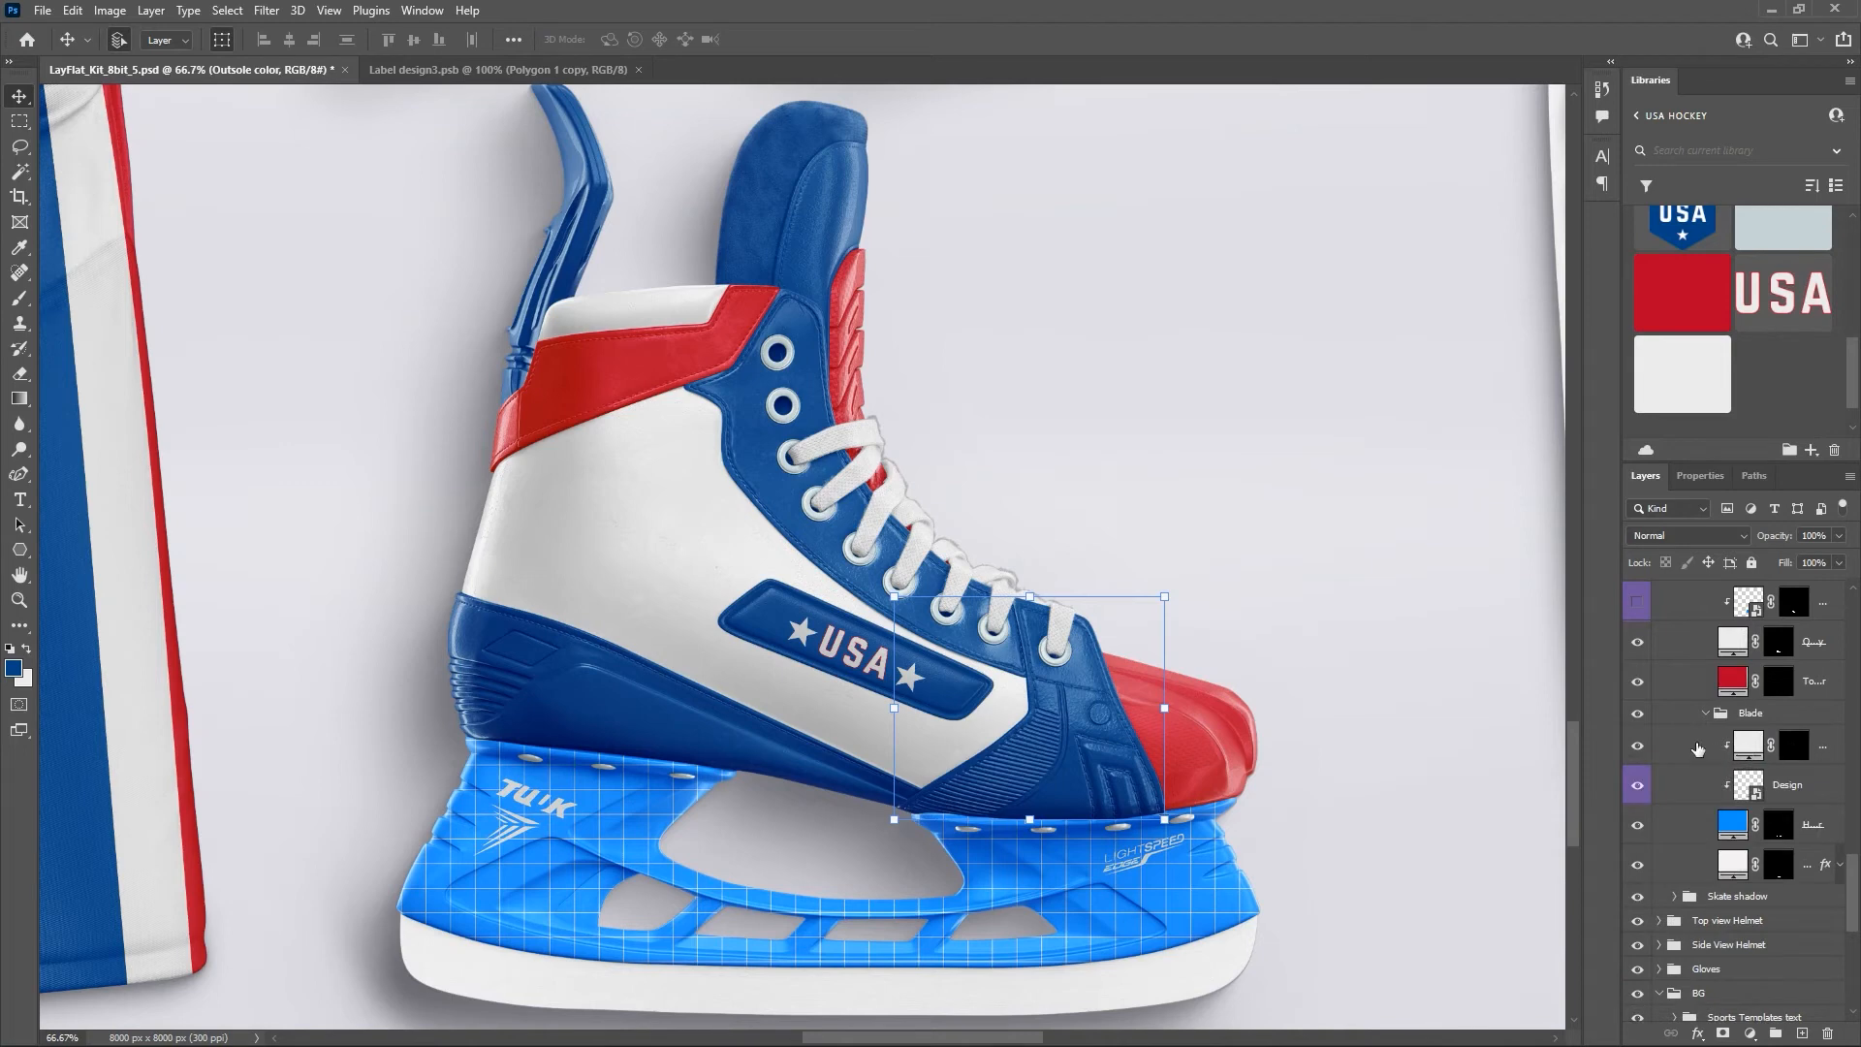
pyautogui.click(1697, 748)
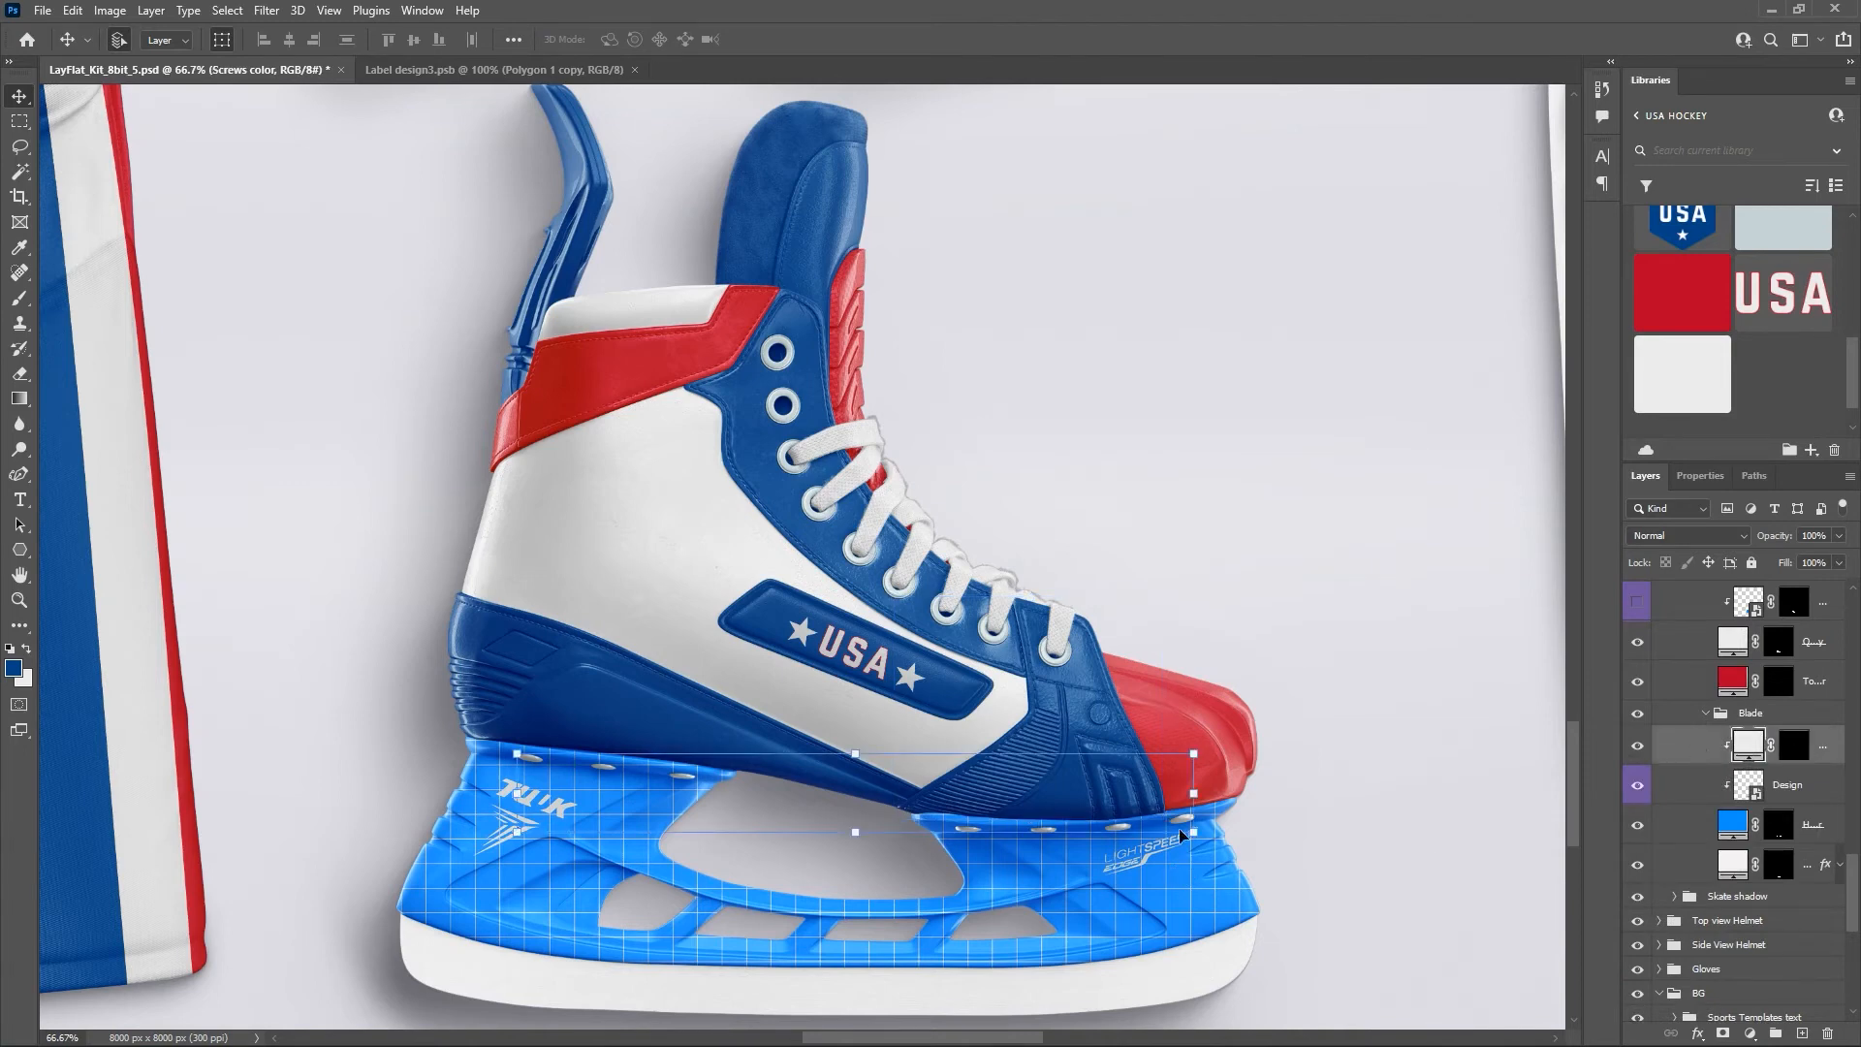
pyautogui.click(1786, 232)
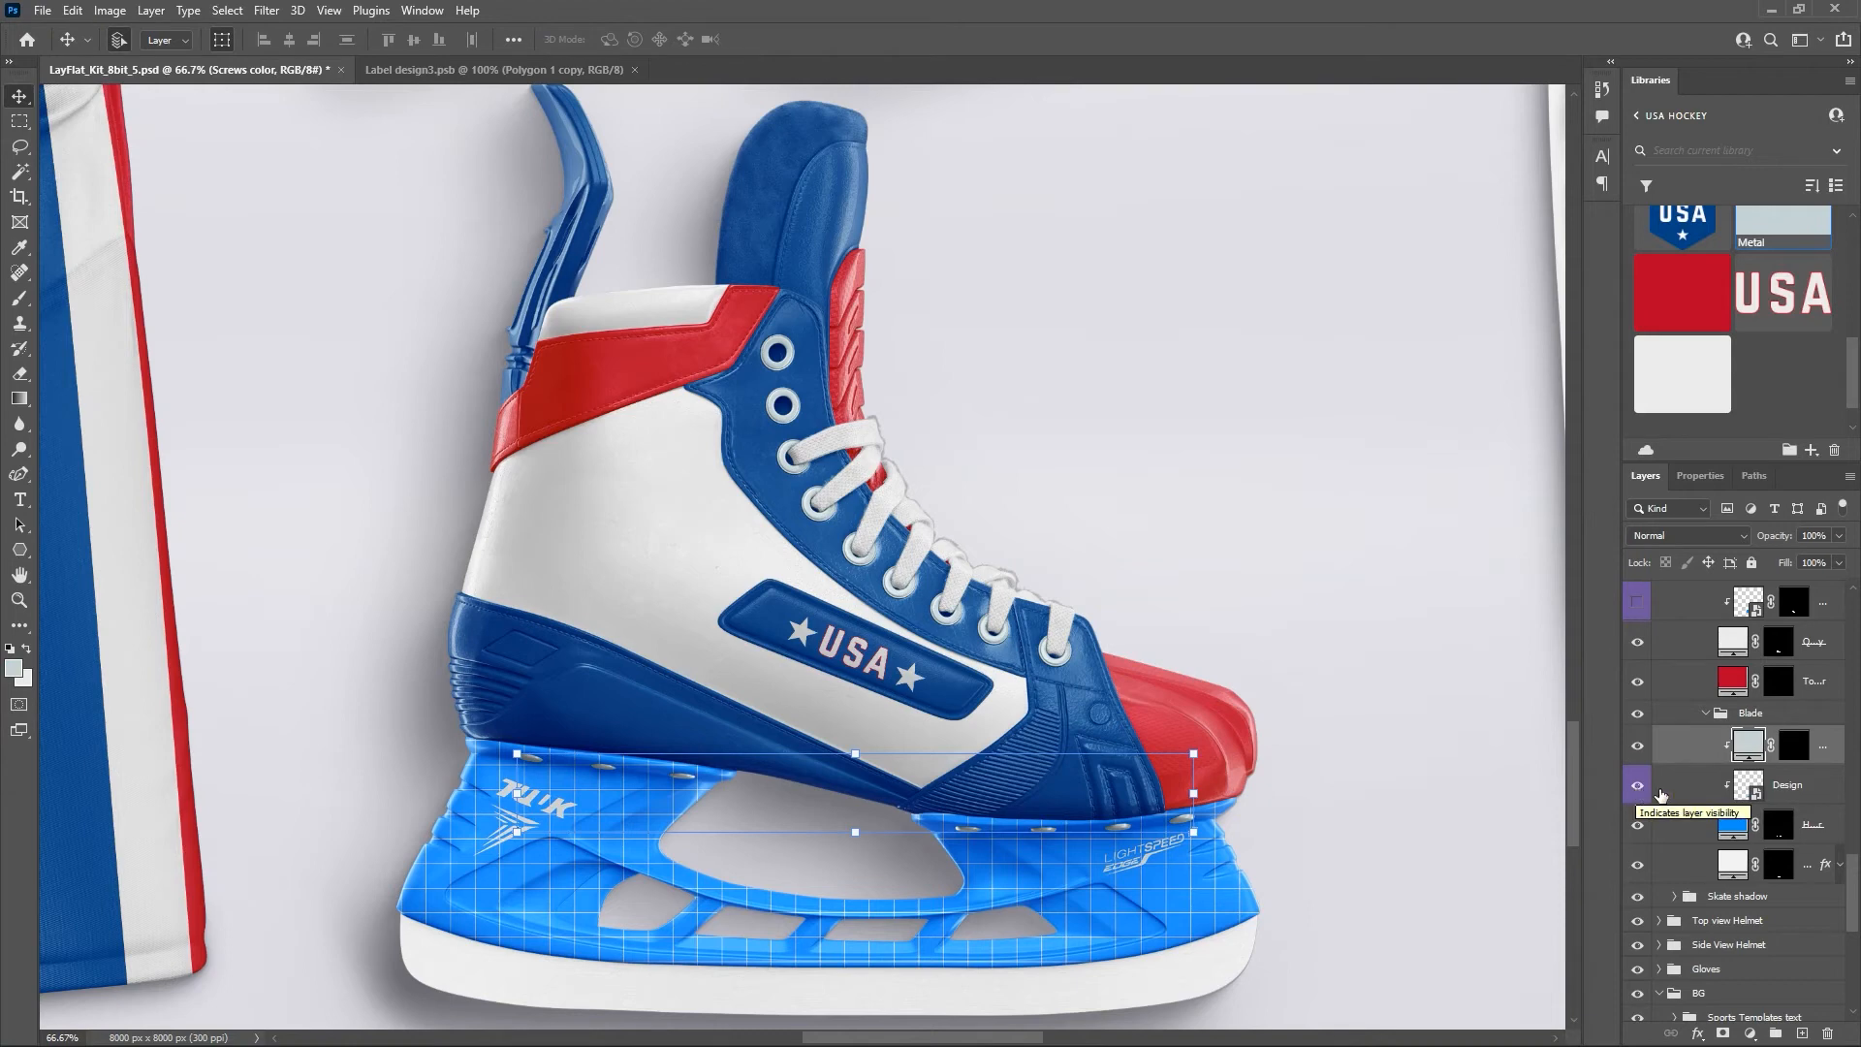
# Hide the Grid and bg layers in the blade holder's Design smart object, save it, and close it along with the label design document.
pyautogui.doubleClick(1759, 795)
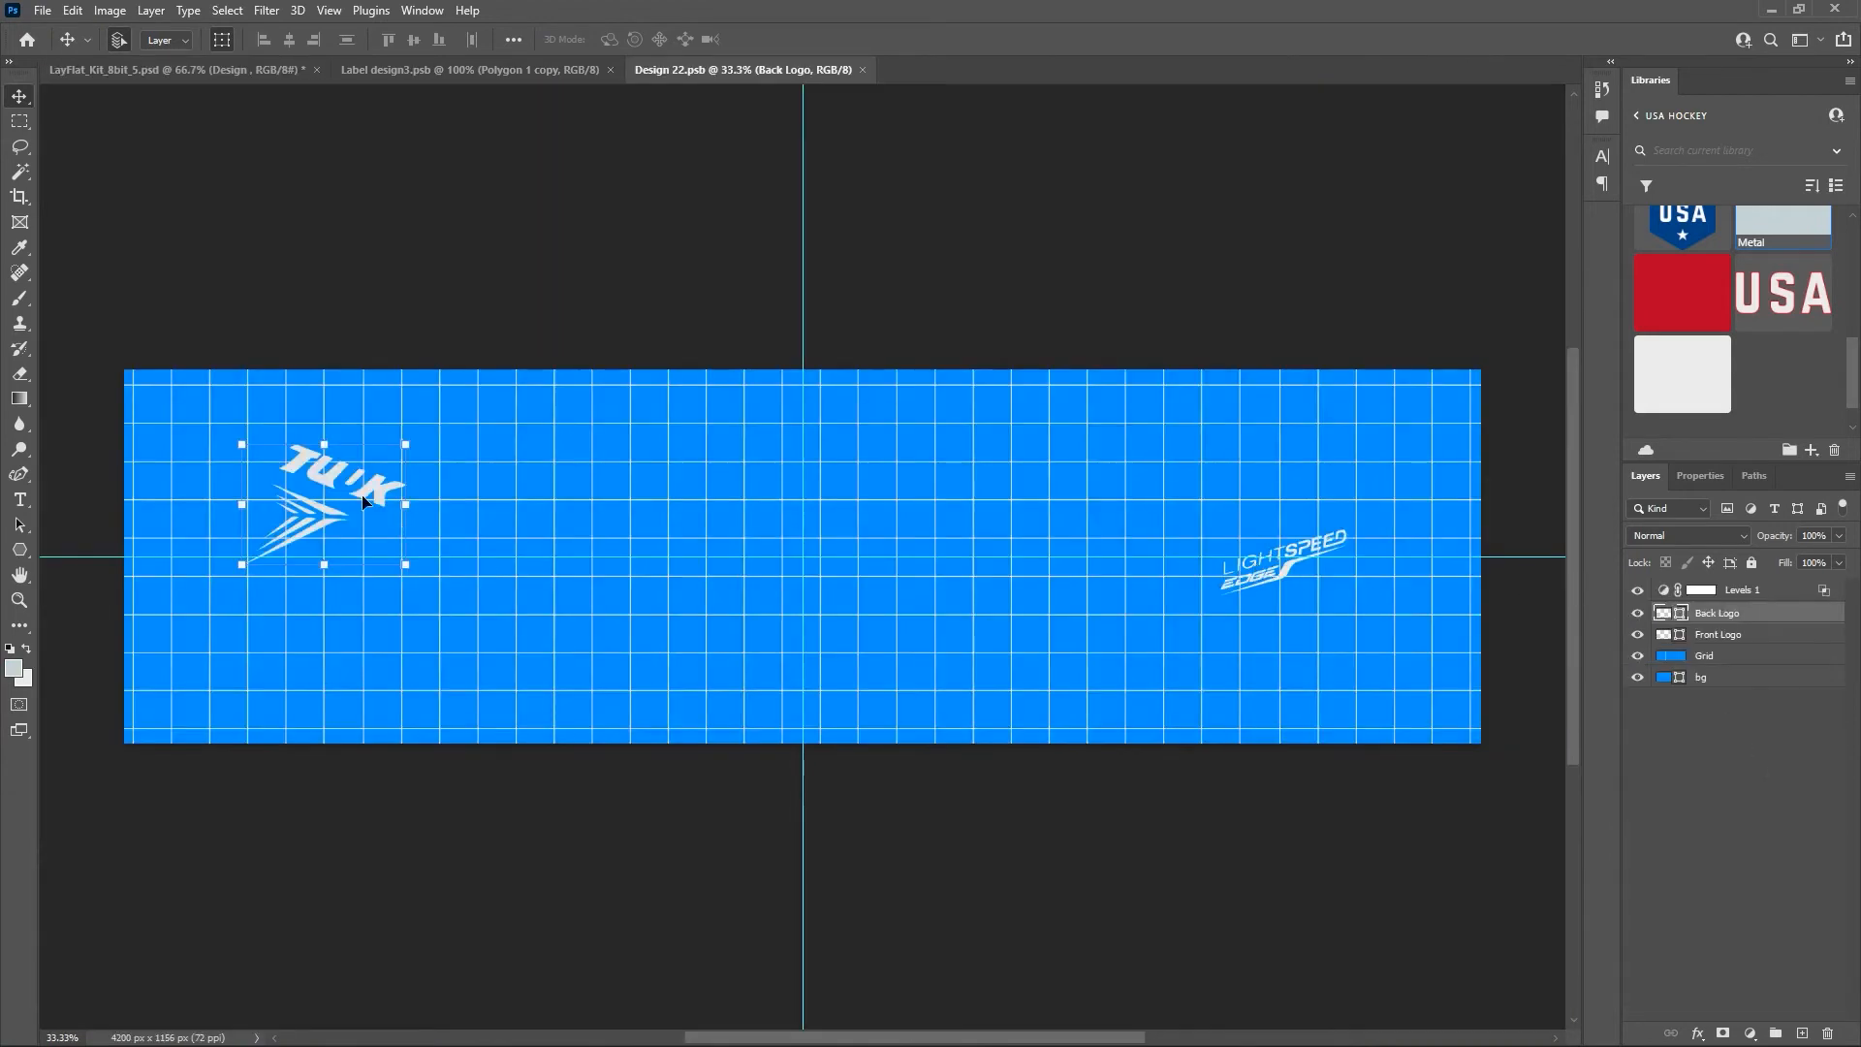
pyautogui.moveTo(1638, 655); pyautogui.dragTo(1637, 678)
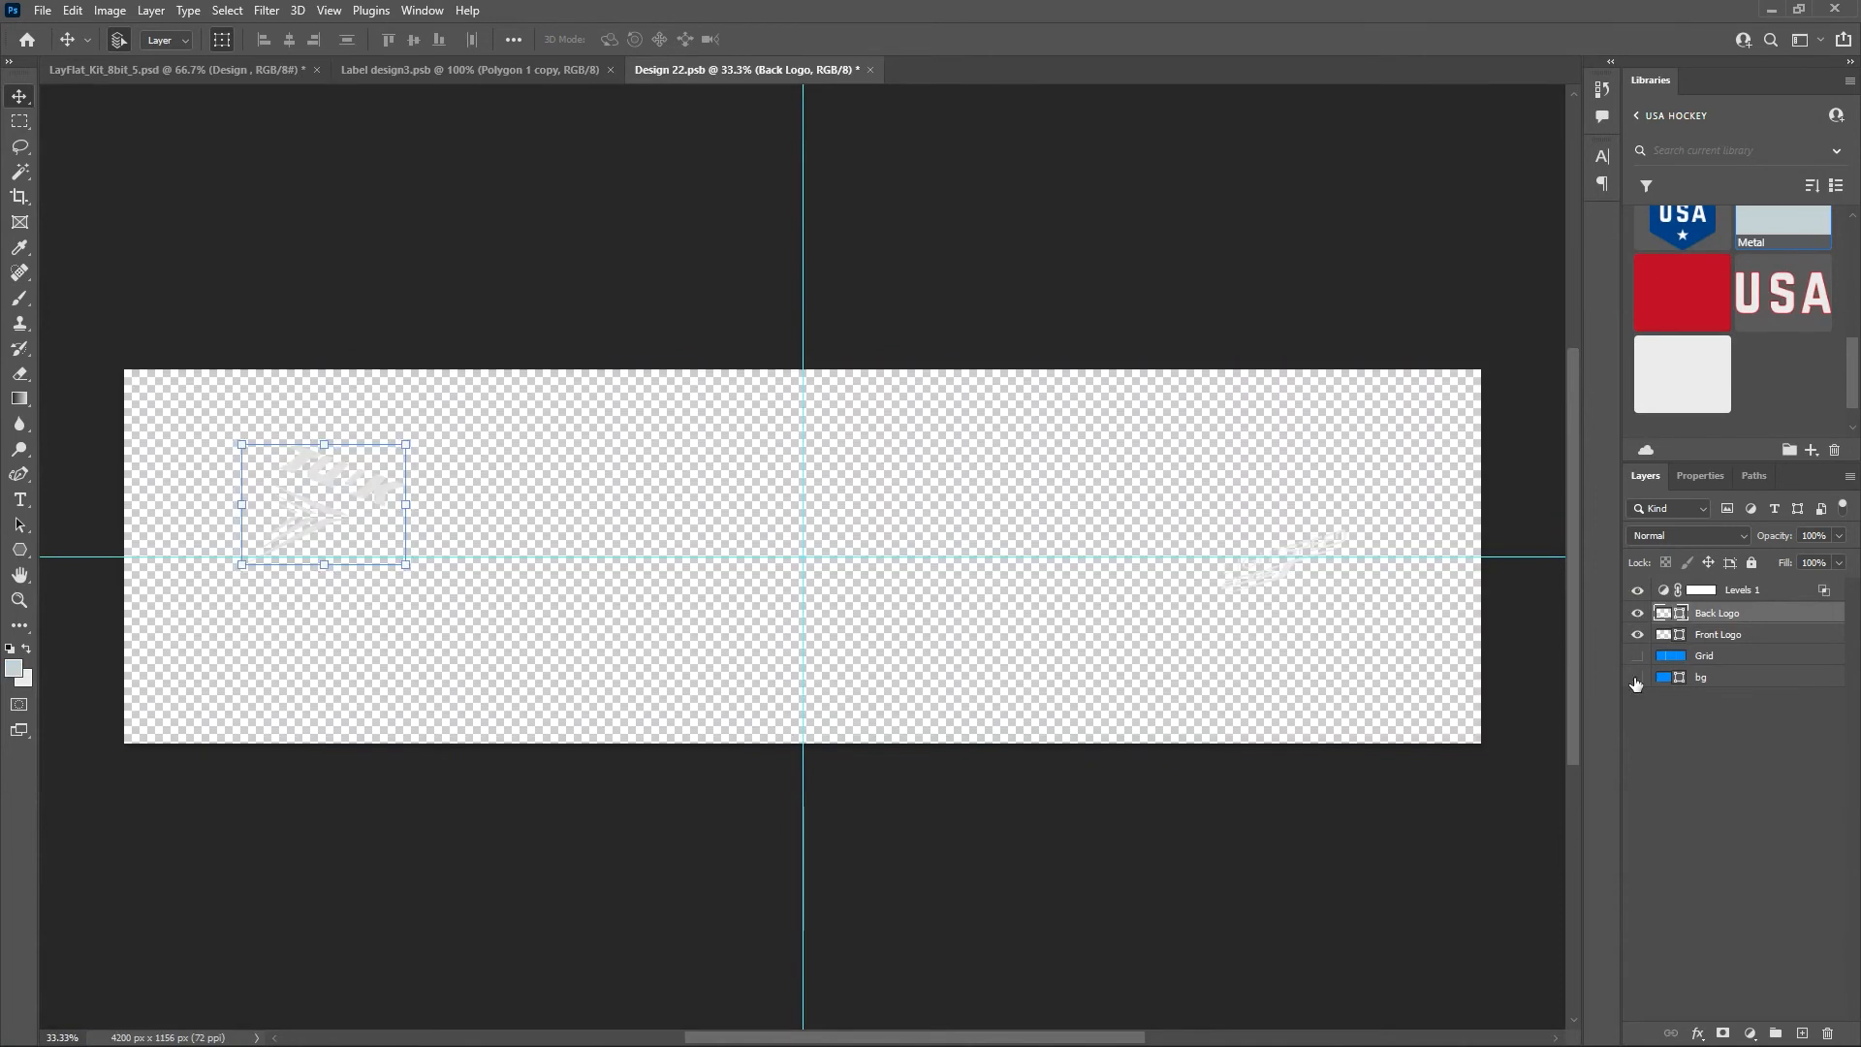
pyautogui.hotkey('ctrl', 's')
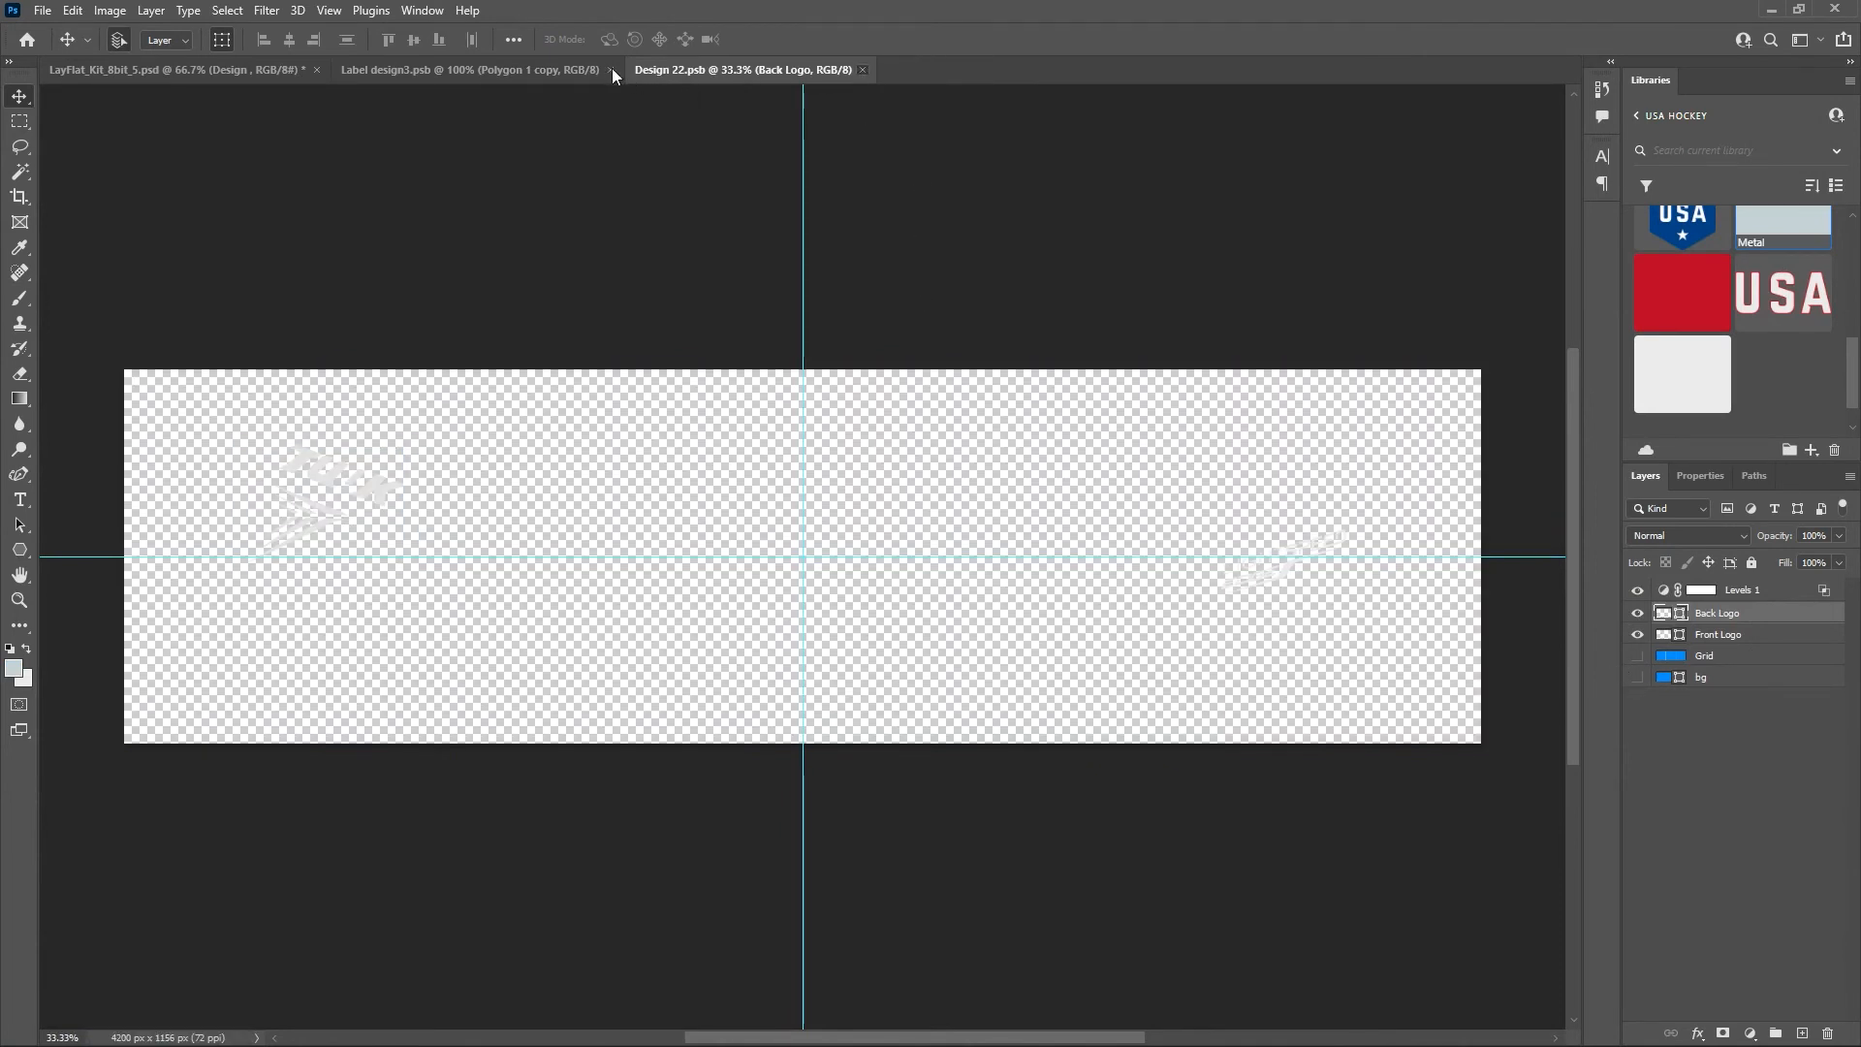
pyautogui.click(863, 70)
pyautogui.click(611, 69)
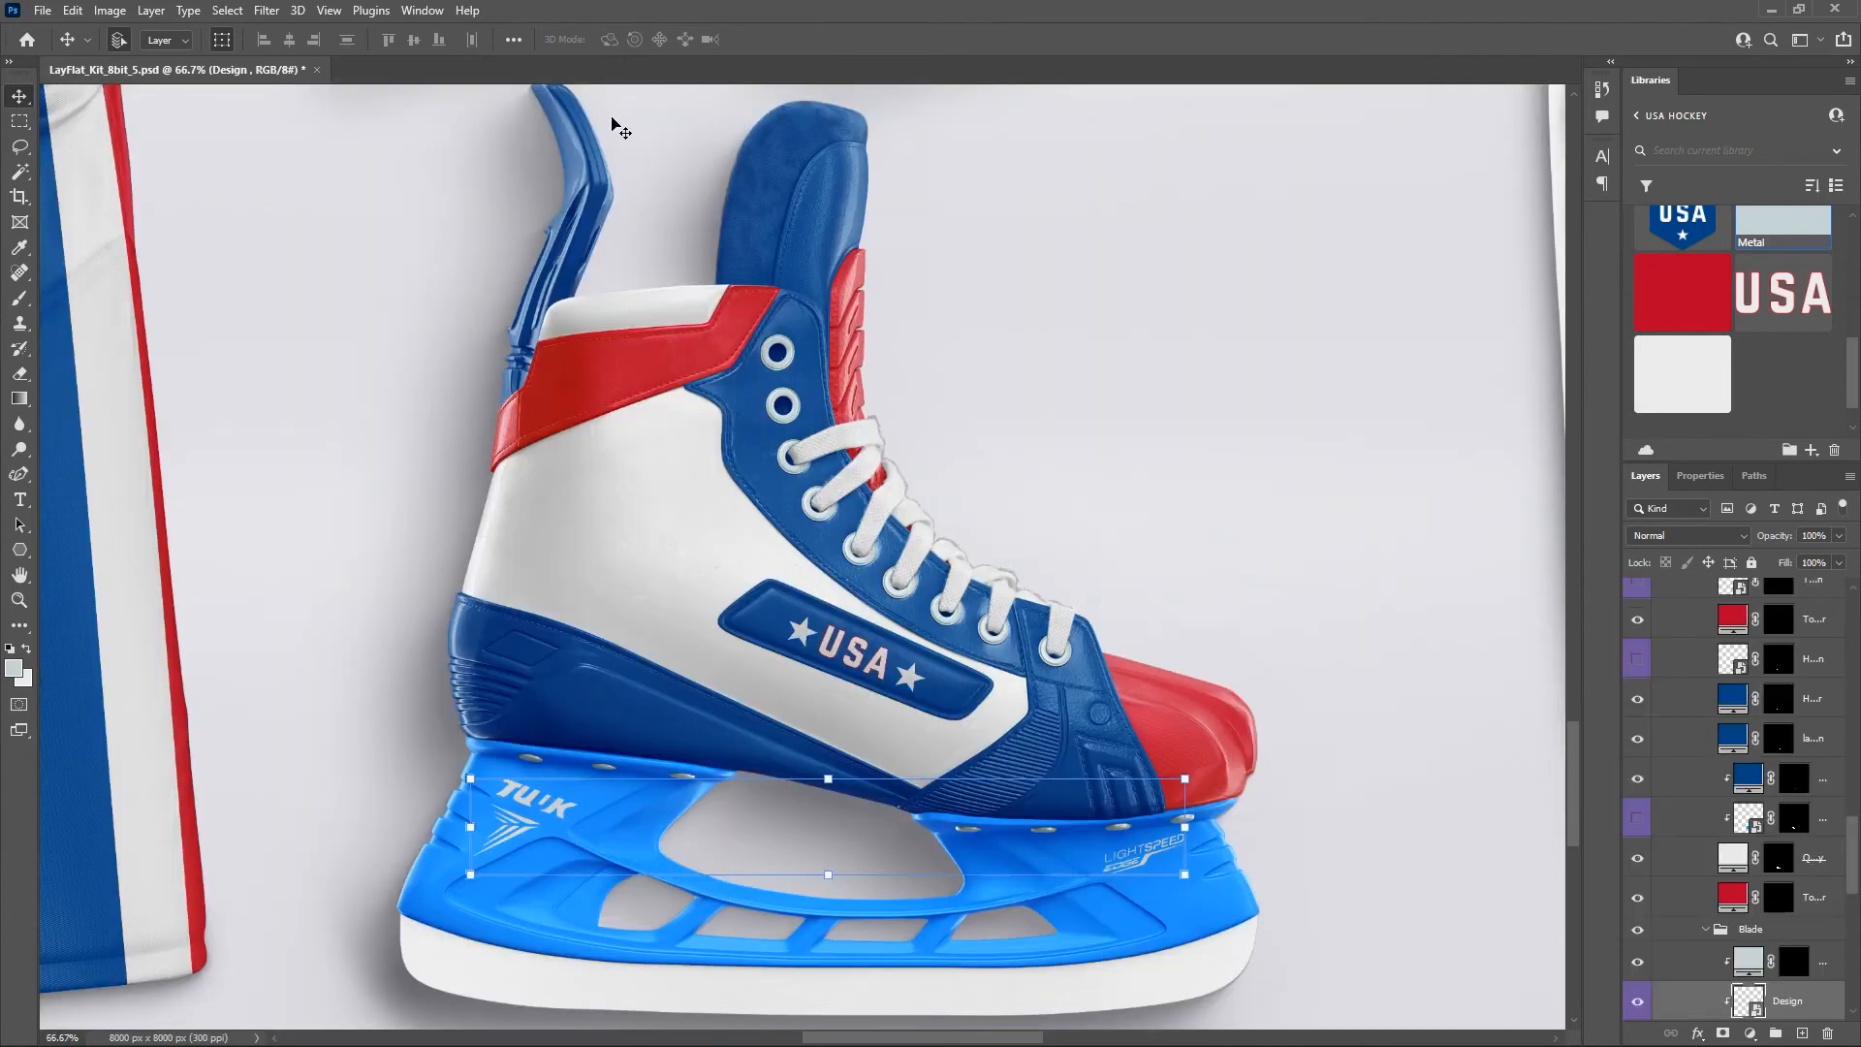
# Recolor the skate's blade holder with the library's Blue color.
pyautogui.scroll(-3, 1783, 838)
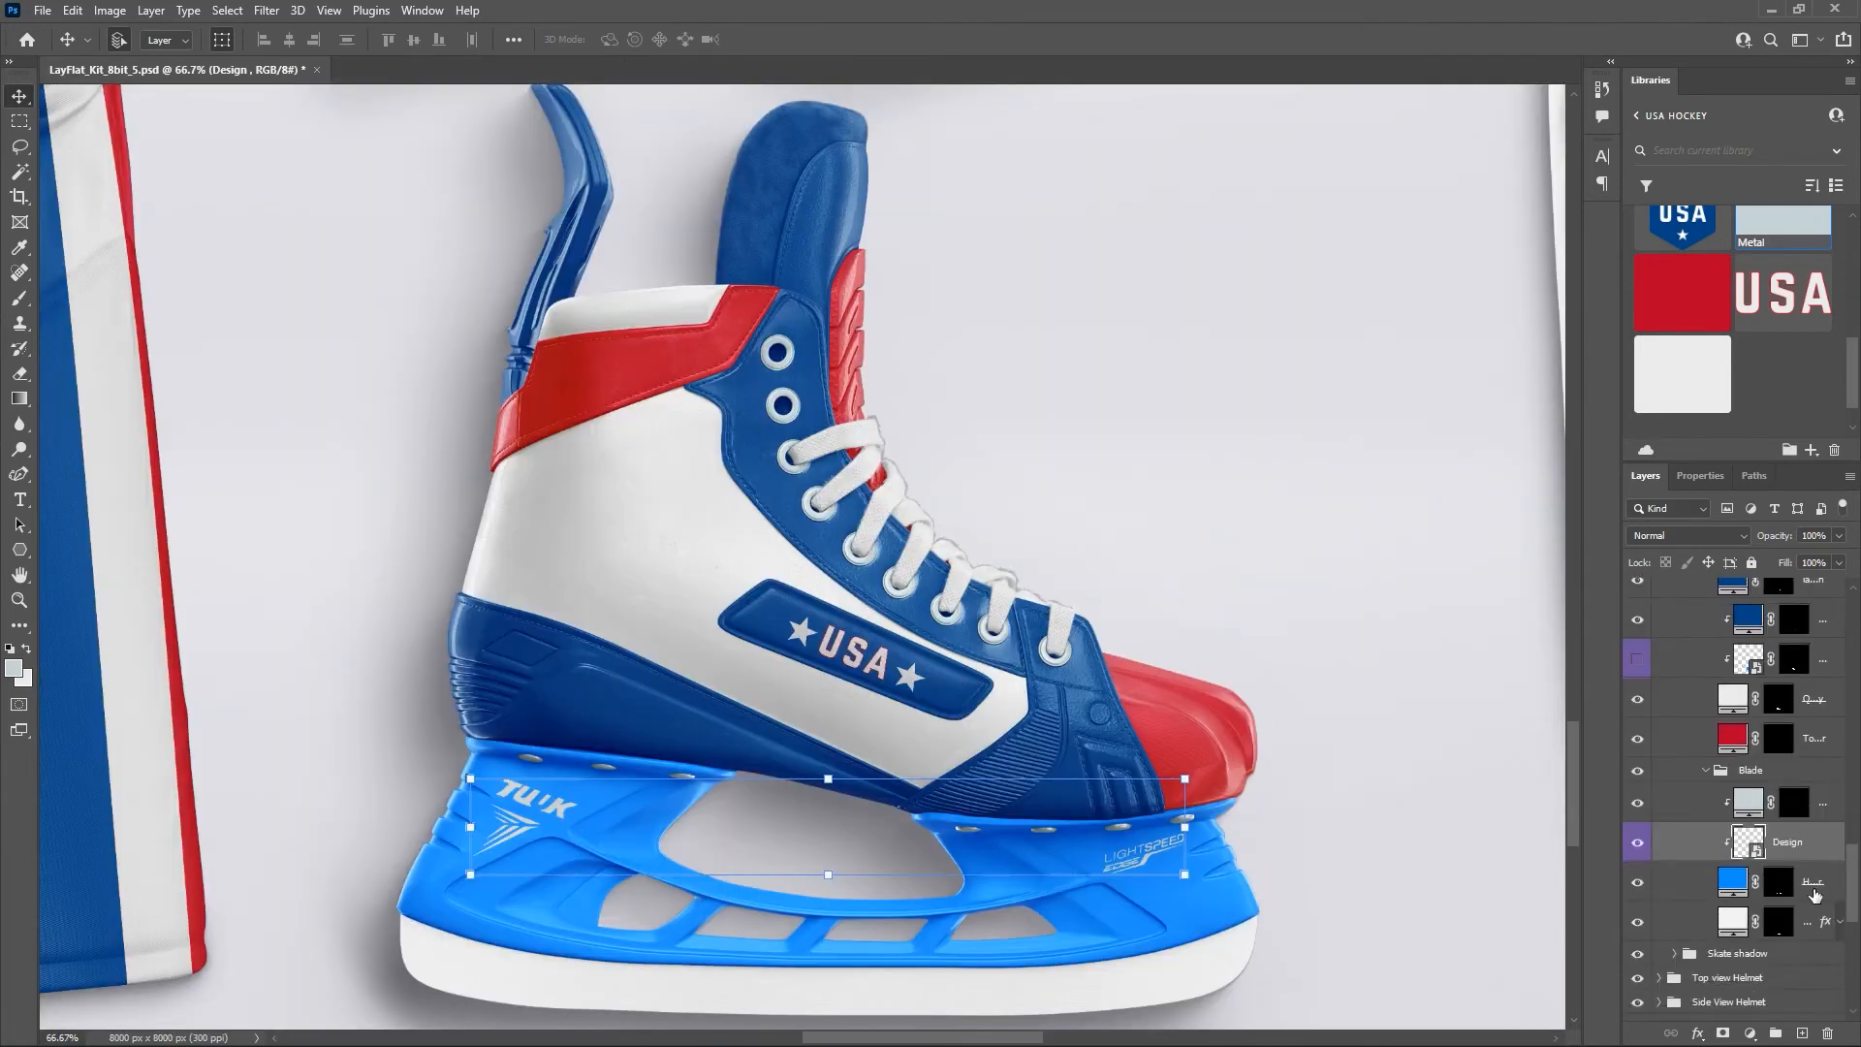
pyautogui.click(1803, 881)
pyautogui.scroll(2, 1751, 279)
pyautogui.scroll(2, 1751, 279)
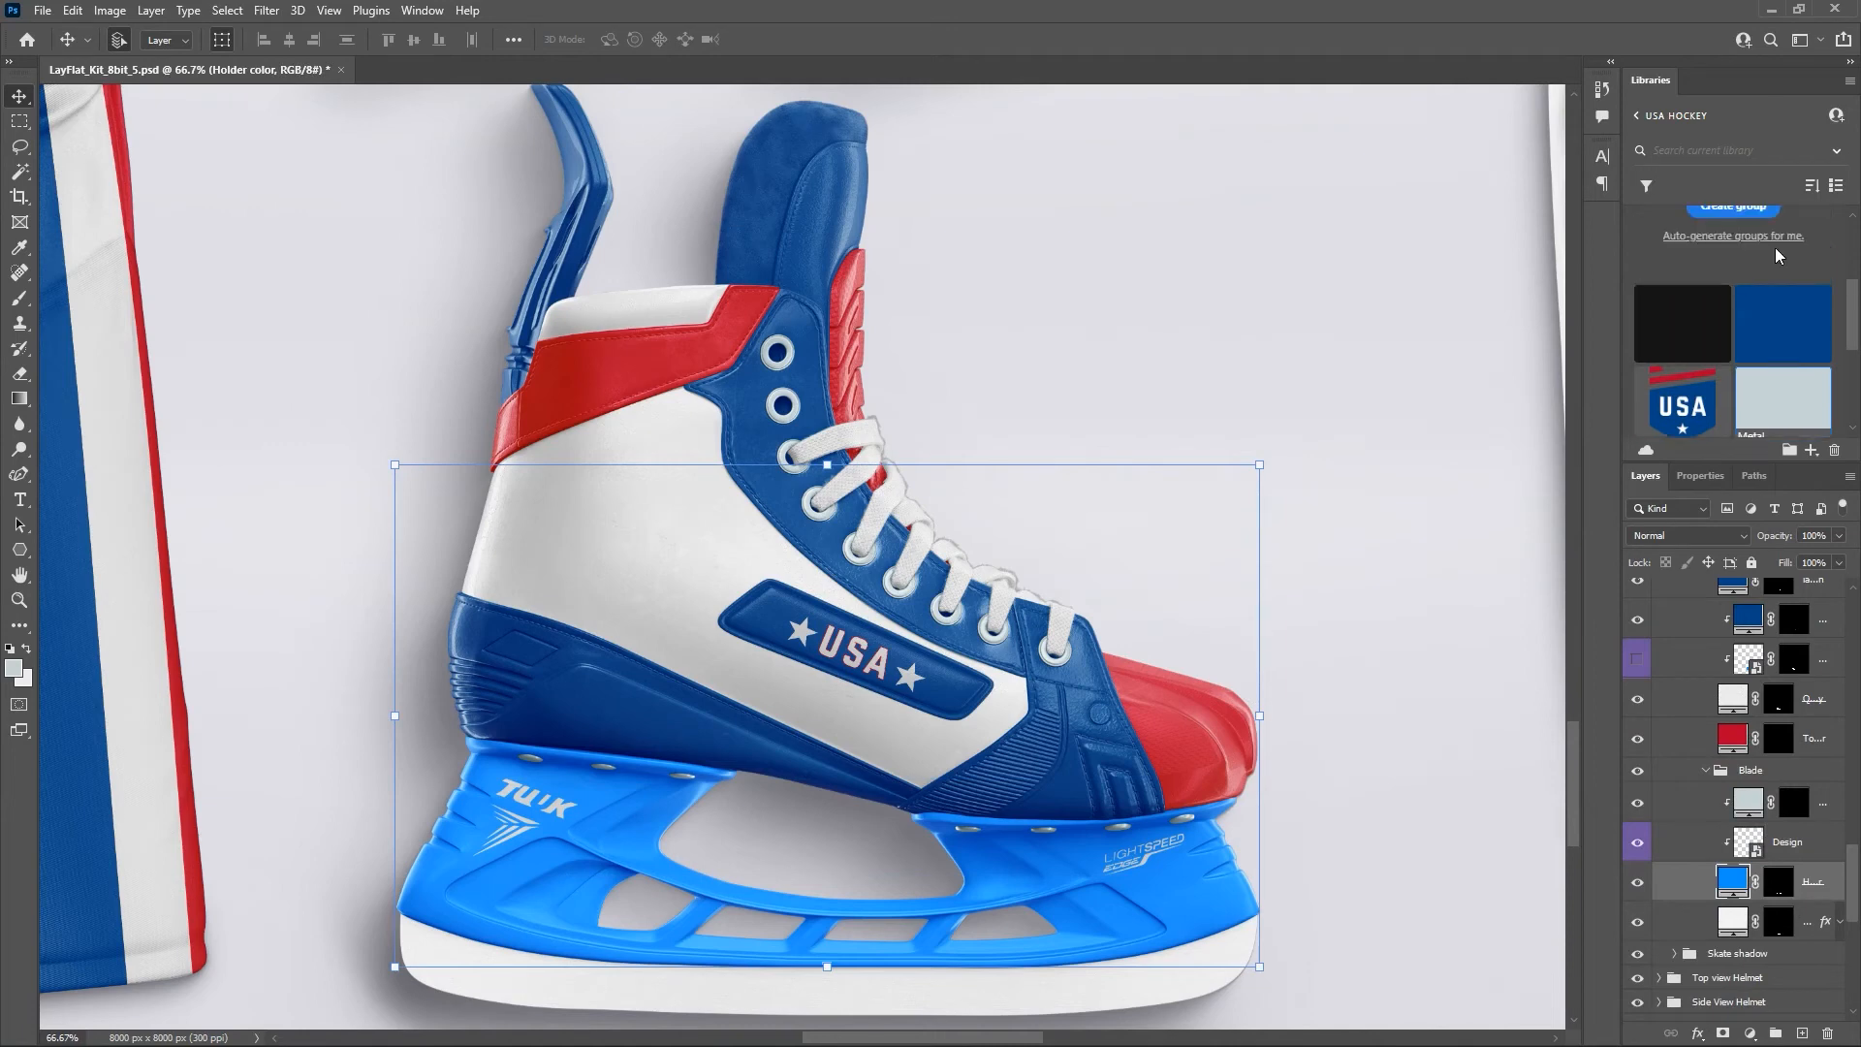
pyautogui.click(1768, 306)
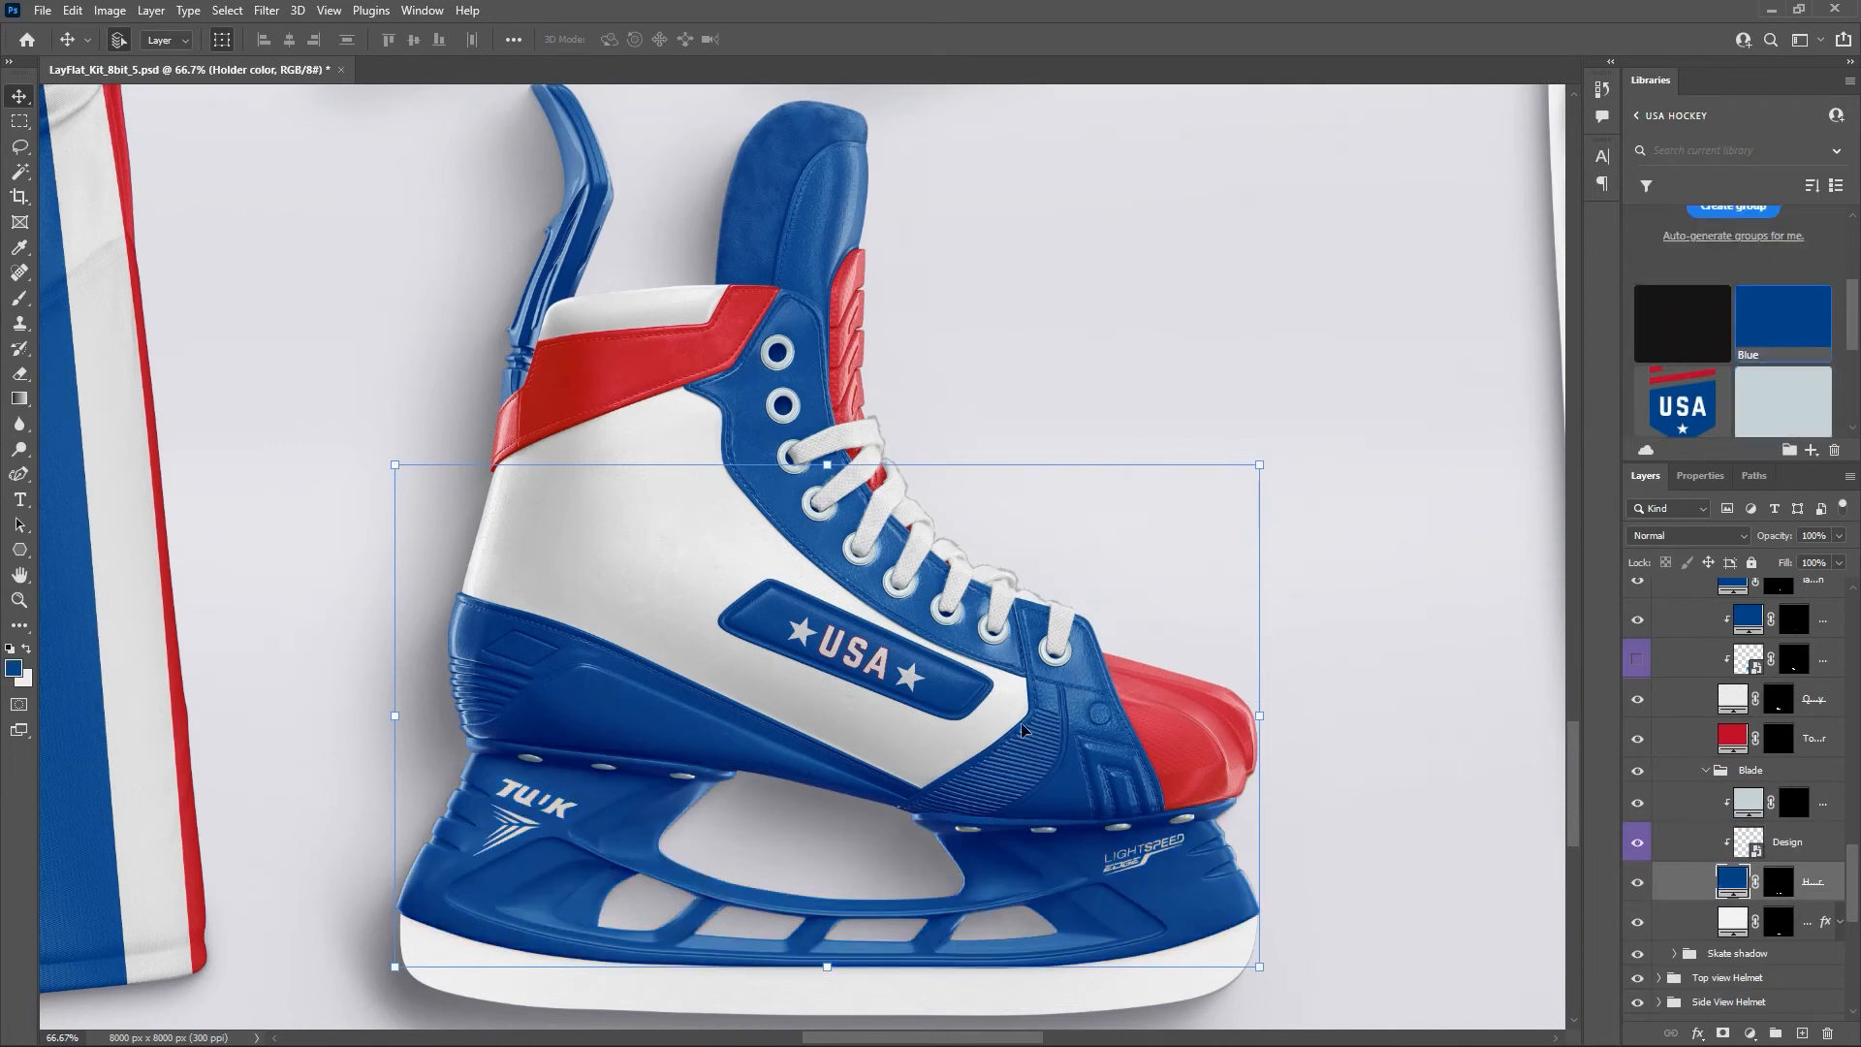
# Recolor the skate's blade with the library's Metal color.
pyautogui.scroll(-1, 1082, 716)
pyautogui.scroll(-2, 1083, 716)
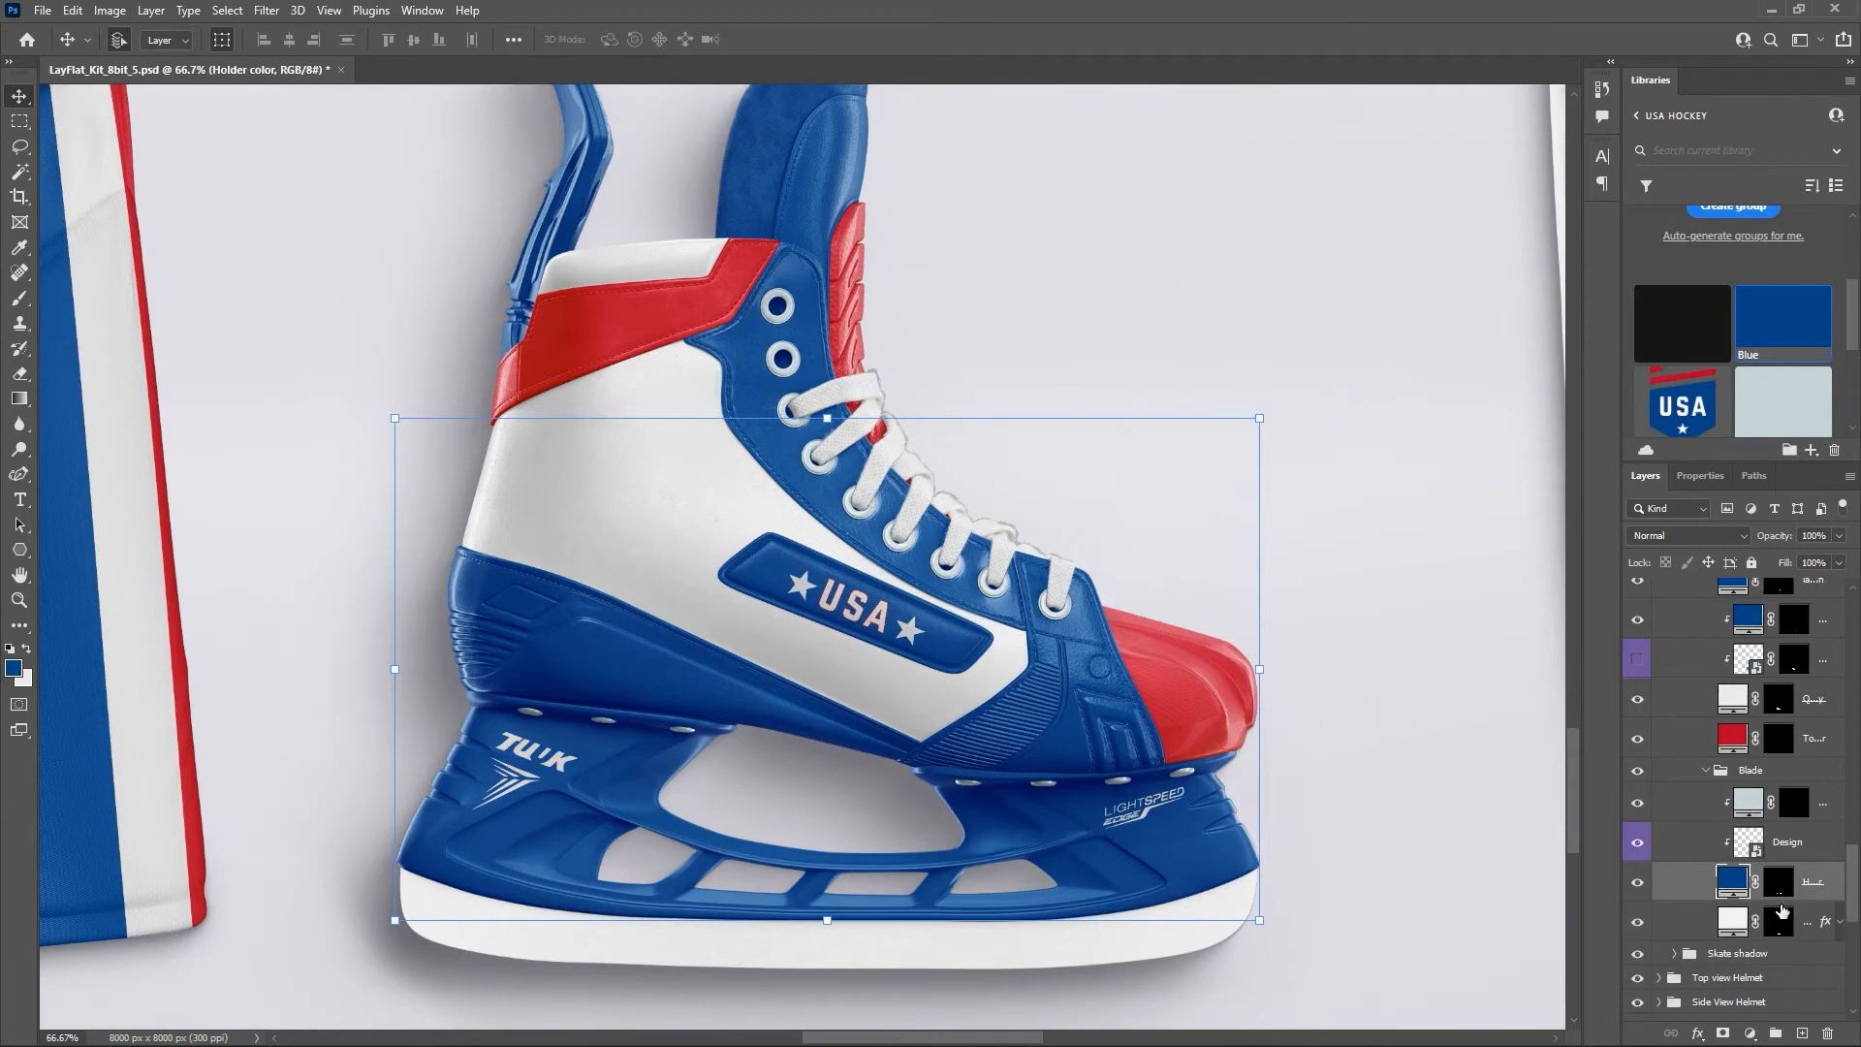
pyautogui.click(1817, 924)
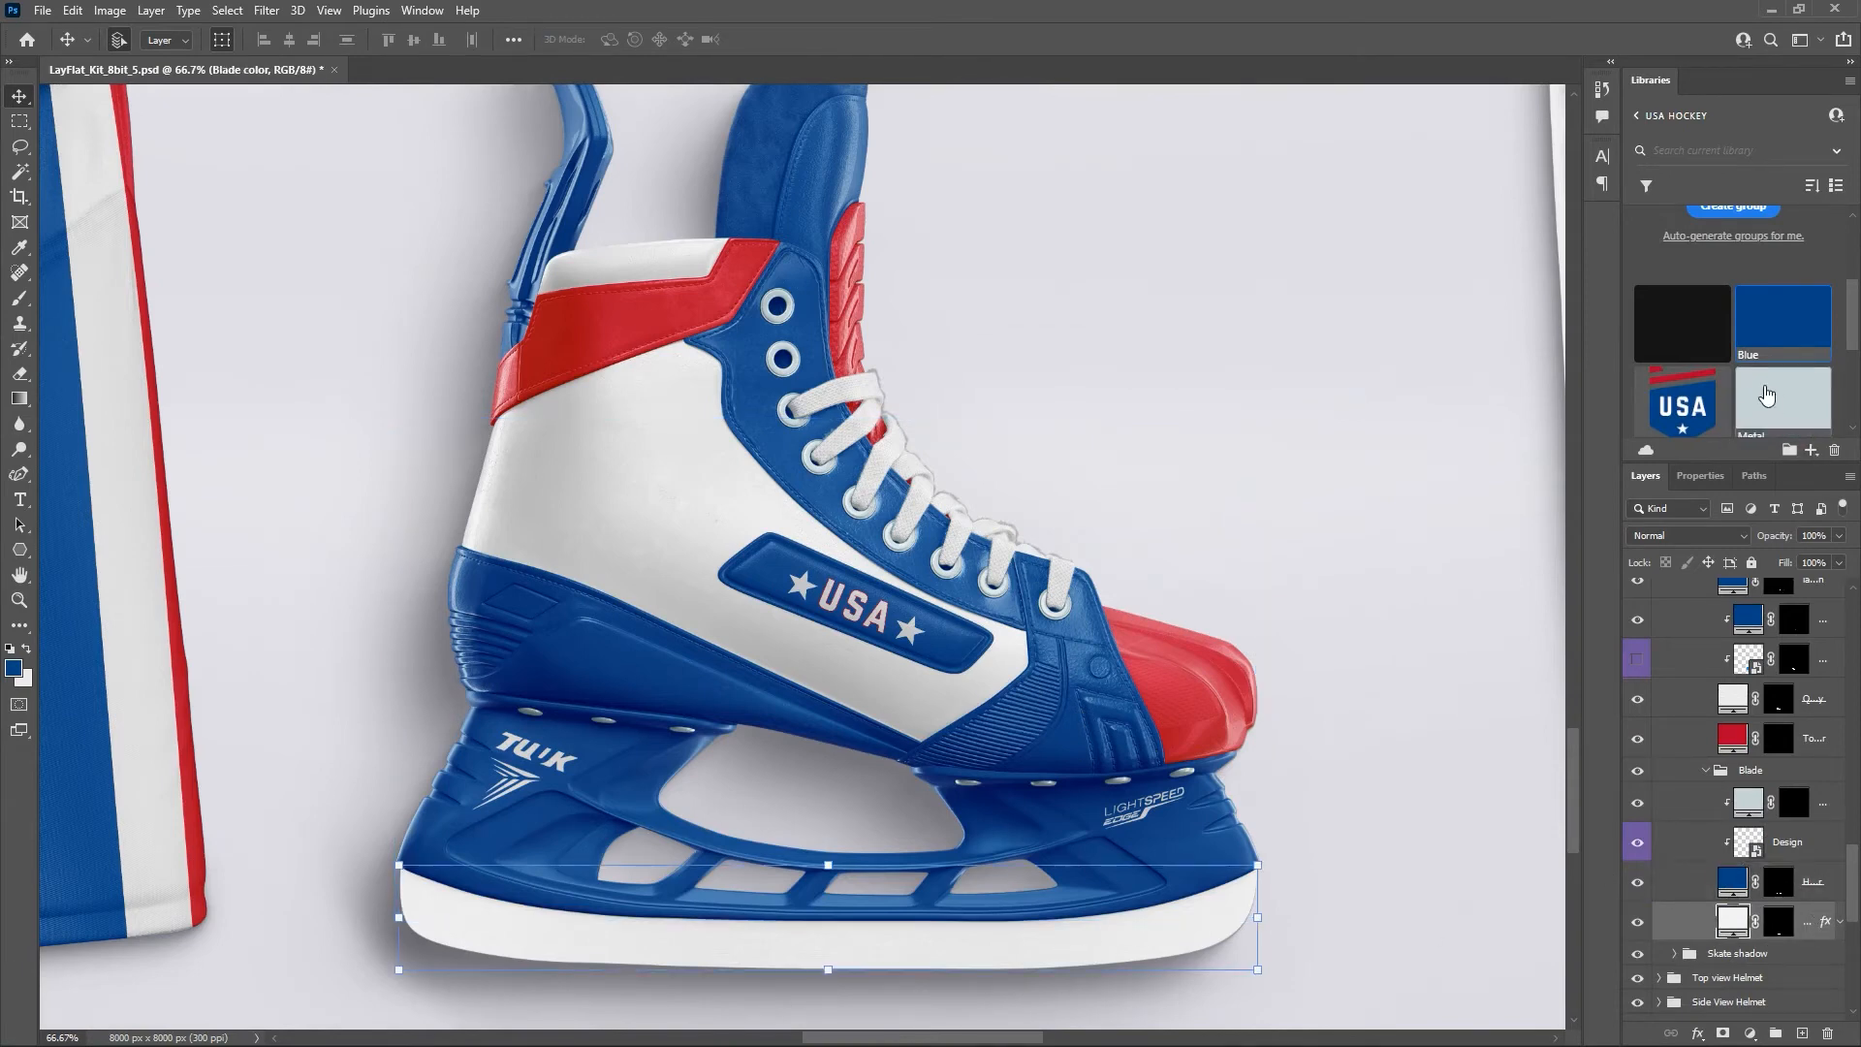
pyautogui.click(1767, 394)
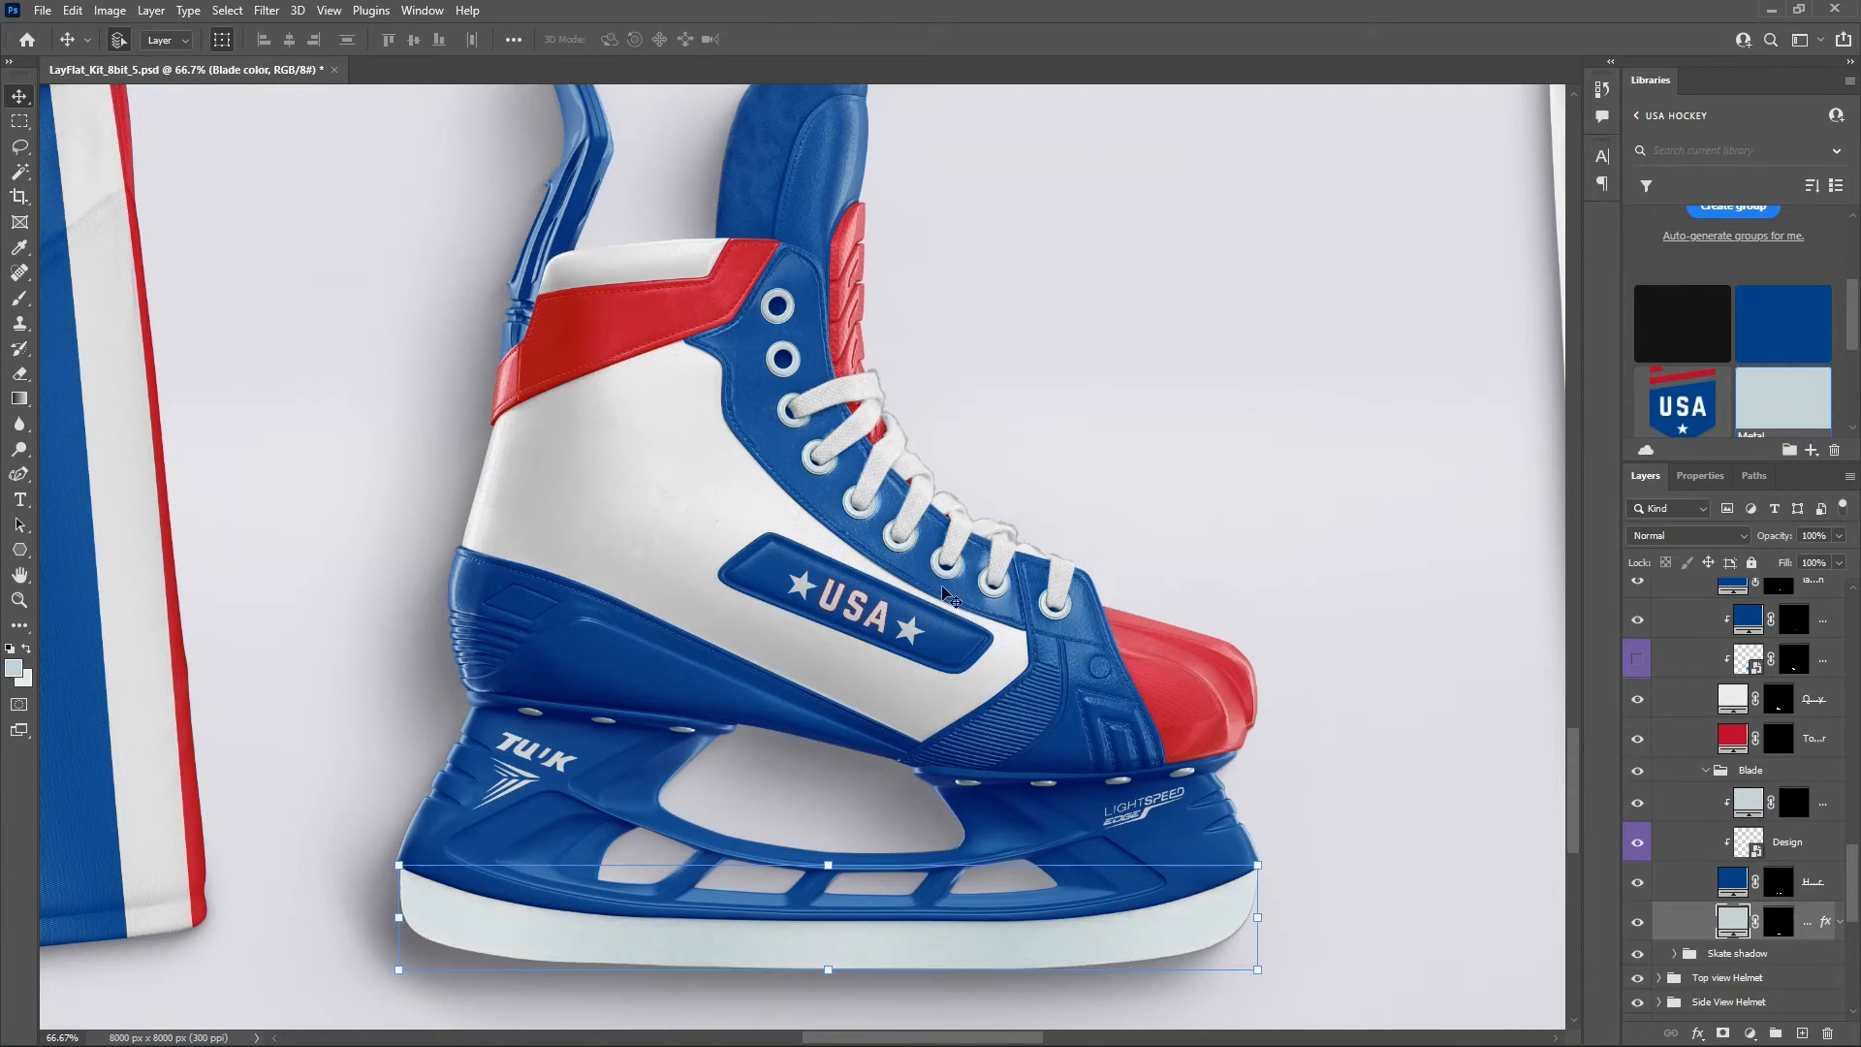
# Examine the recolored skate up close, checking its label, laces, tongue, collar, heel, outsole, toe box and blade holder, and view it whole again.
pyautogui.scroll(1, 977, 550)
pyautogui.scroll(1, 976, 549)
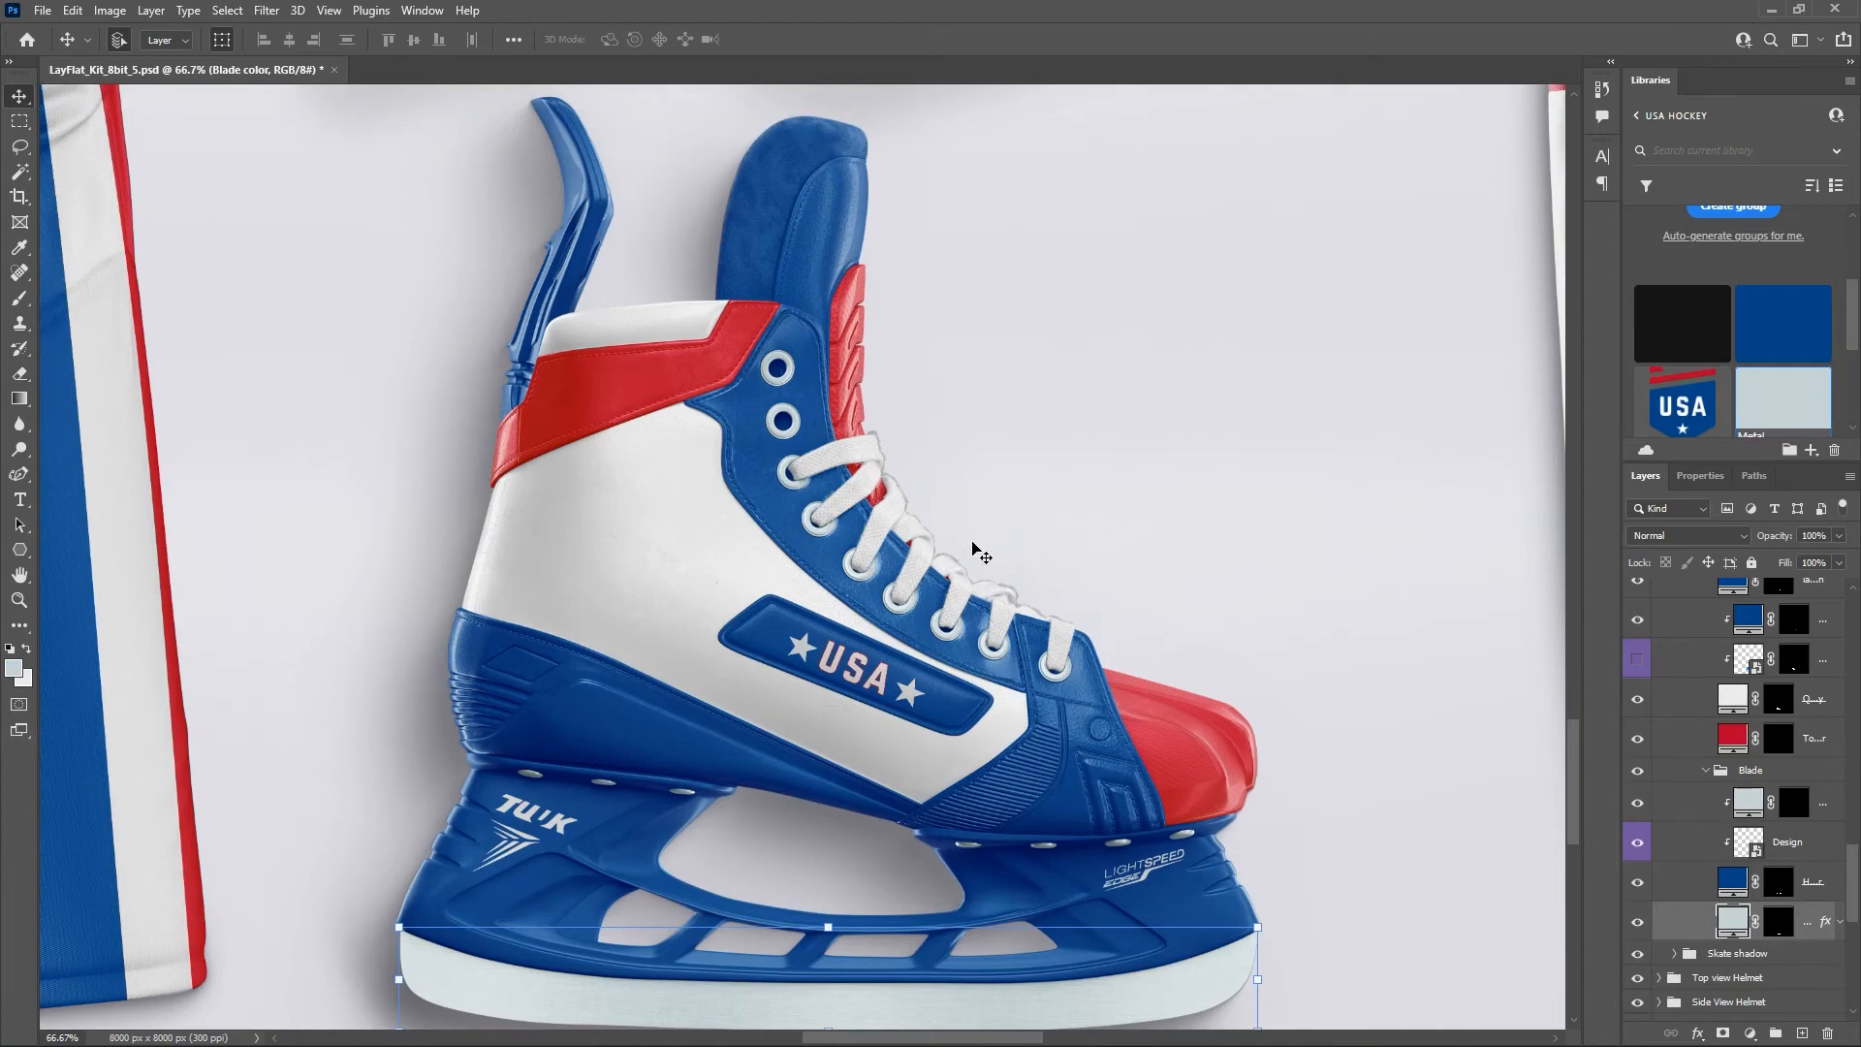
pyautogui.press('ctrl')
pyautogui.scroll(-3, 1115, 558)
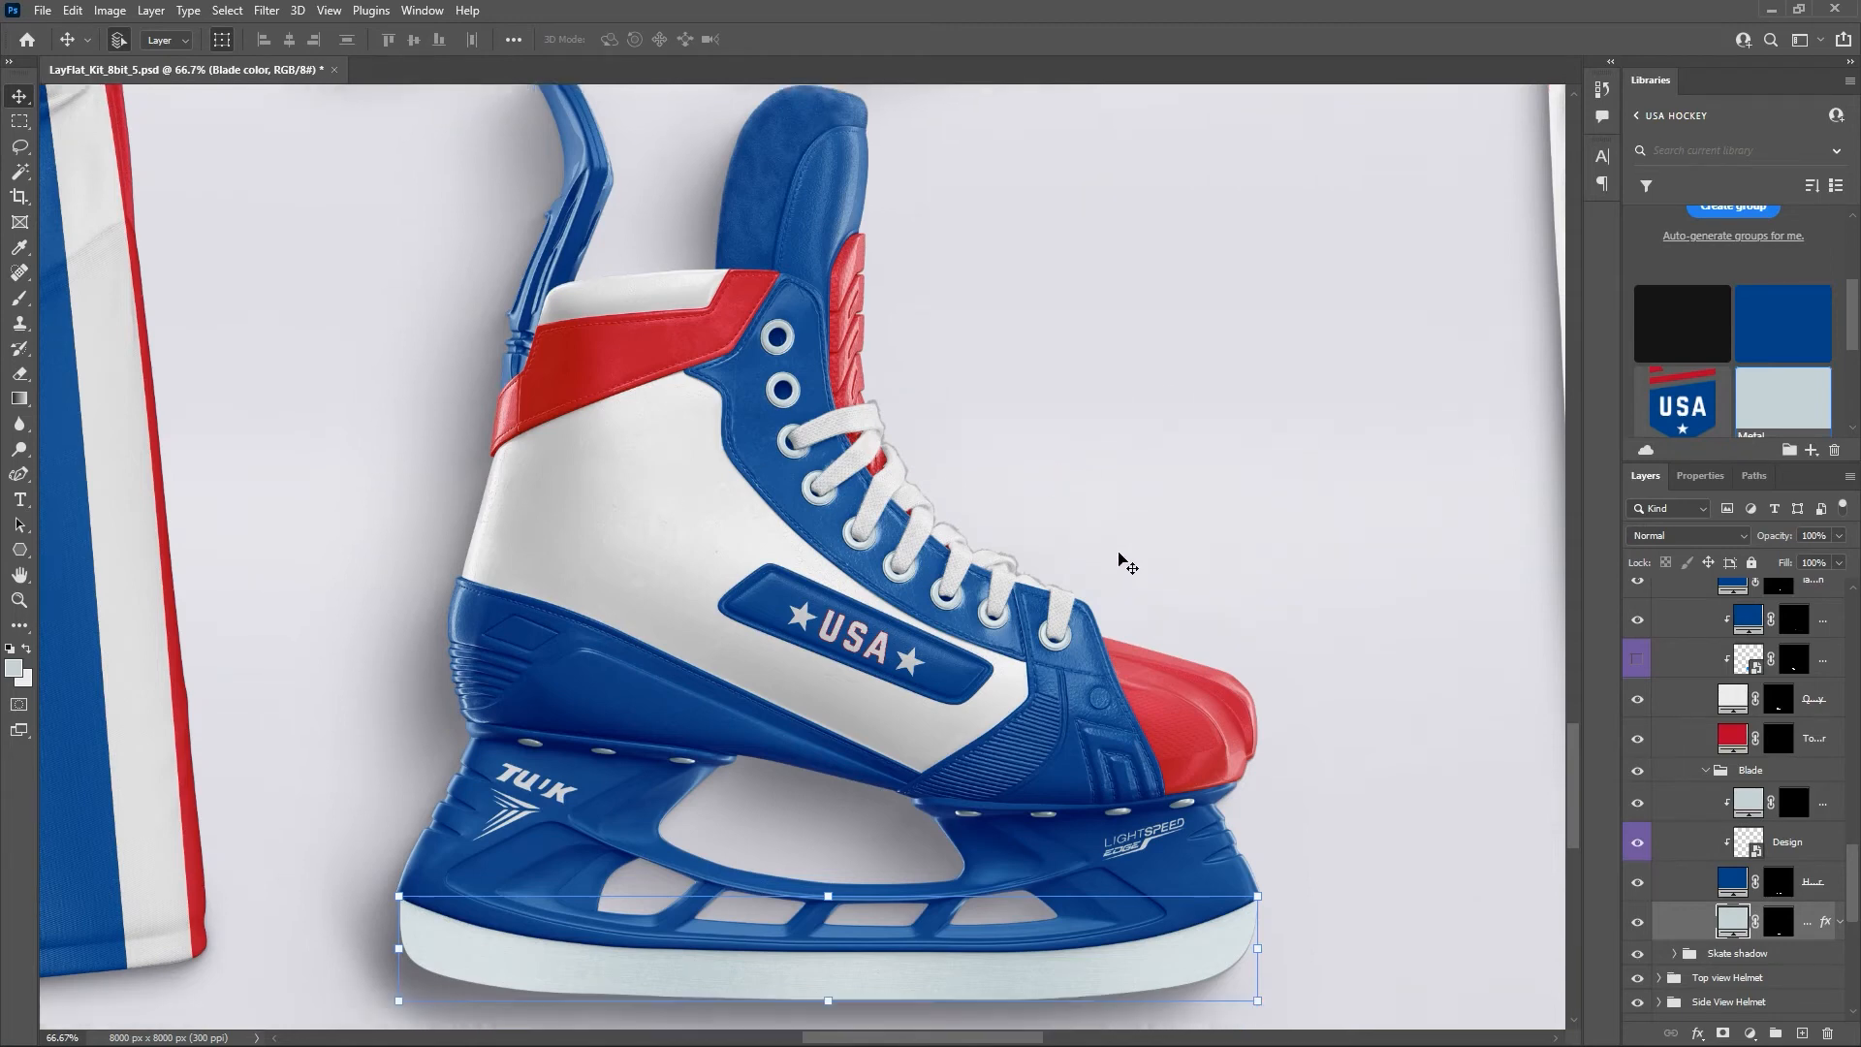
pyautogui.scroll(1, 1123, 562)
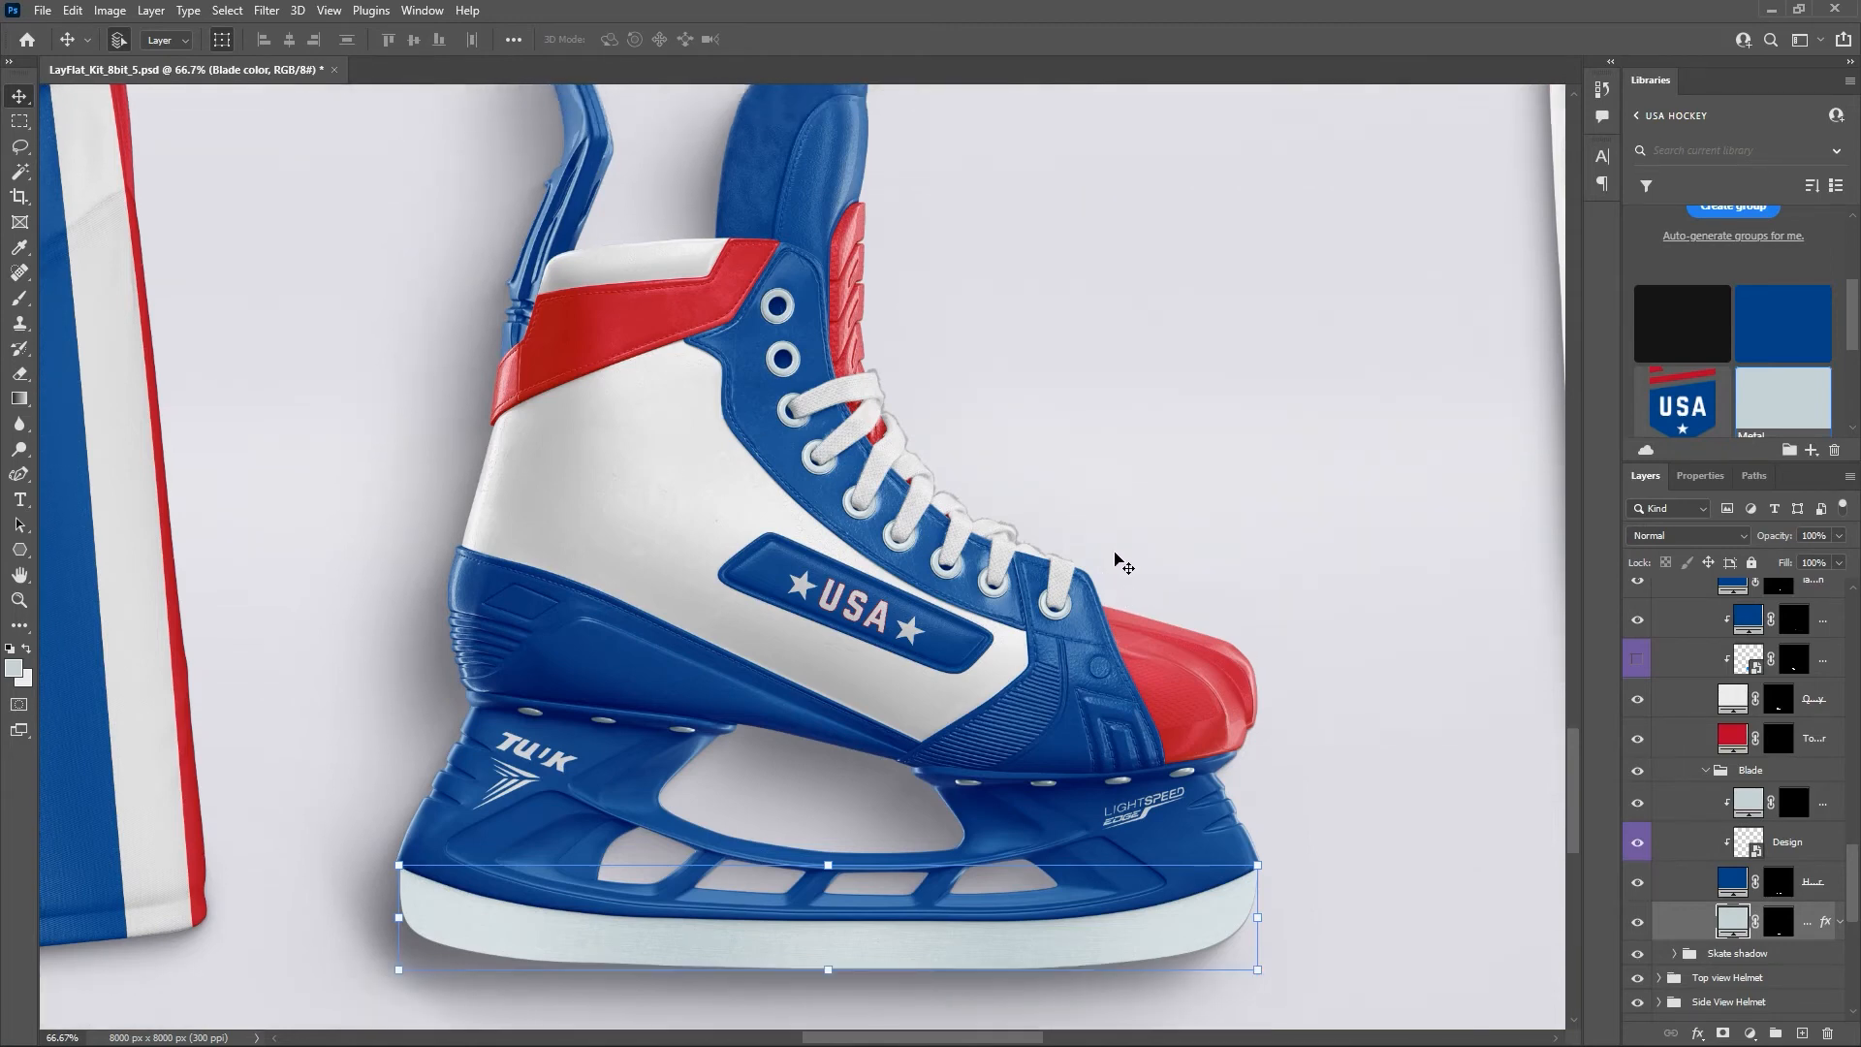
pyautogui.hotkey('ctrl', '+')
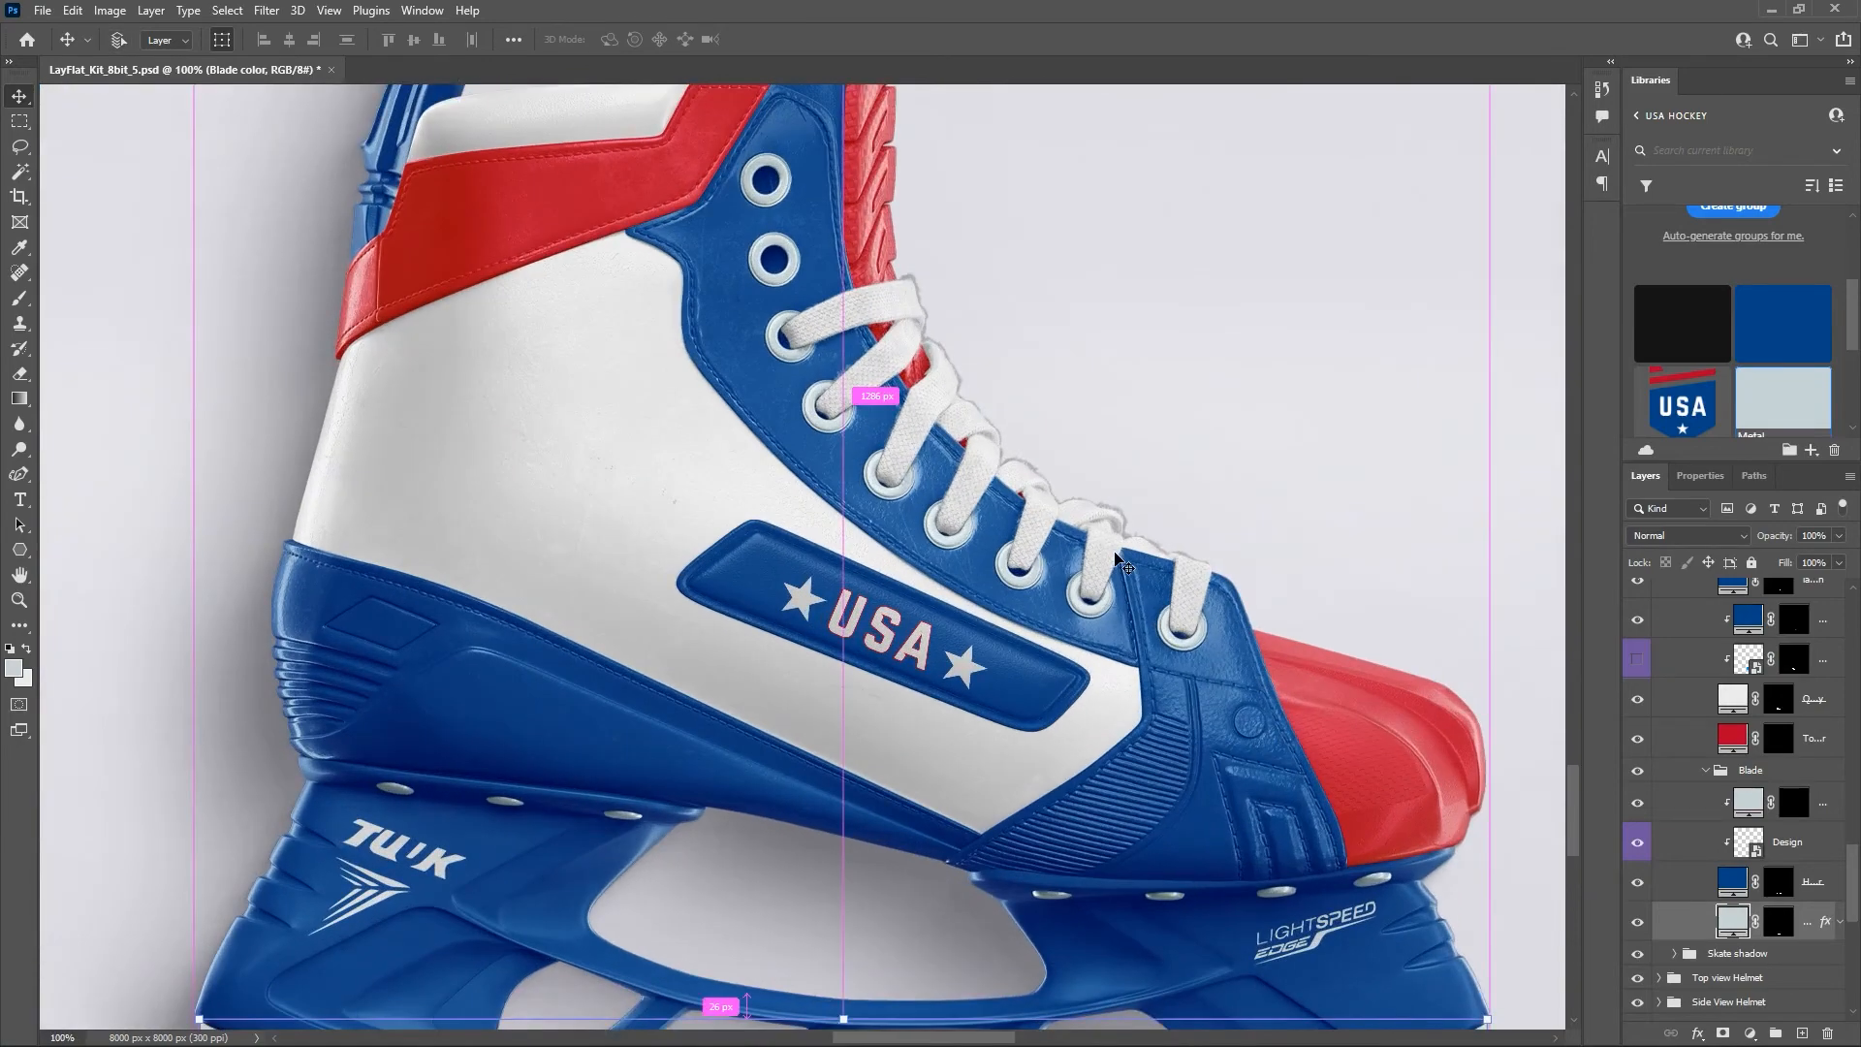
pyautogui.hotkey('ctrl', '+')
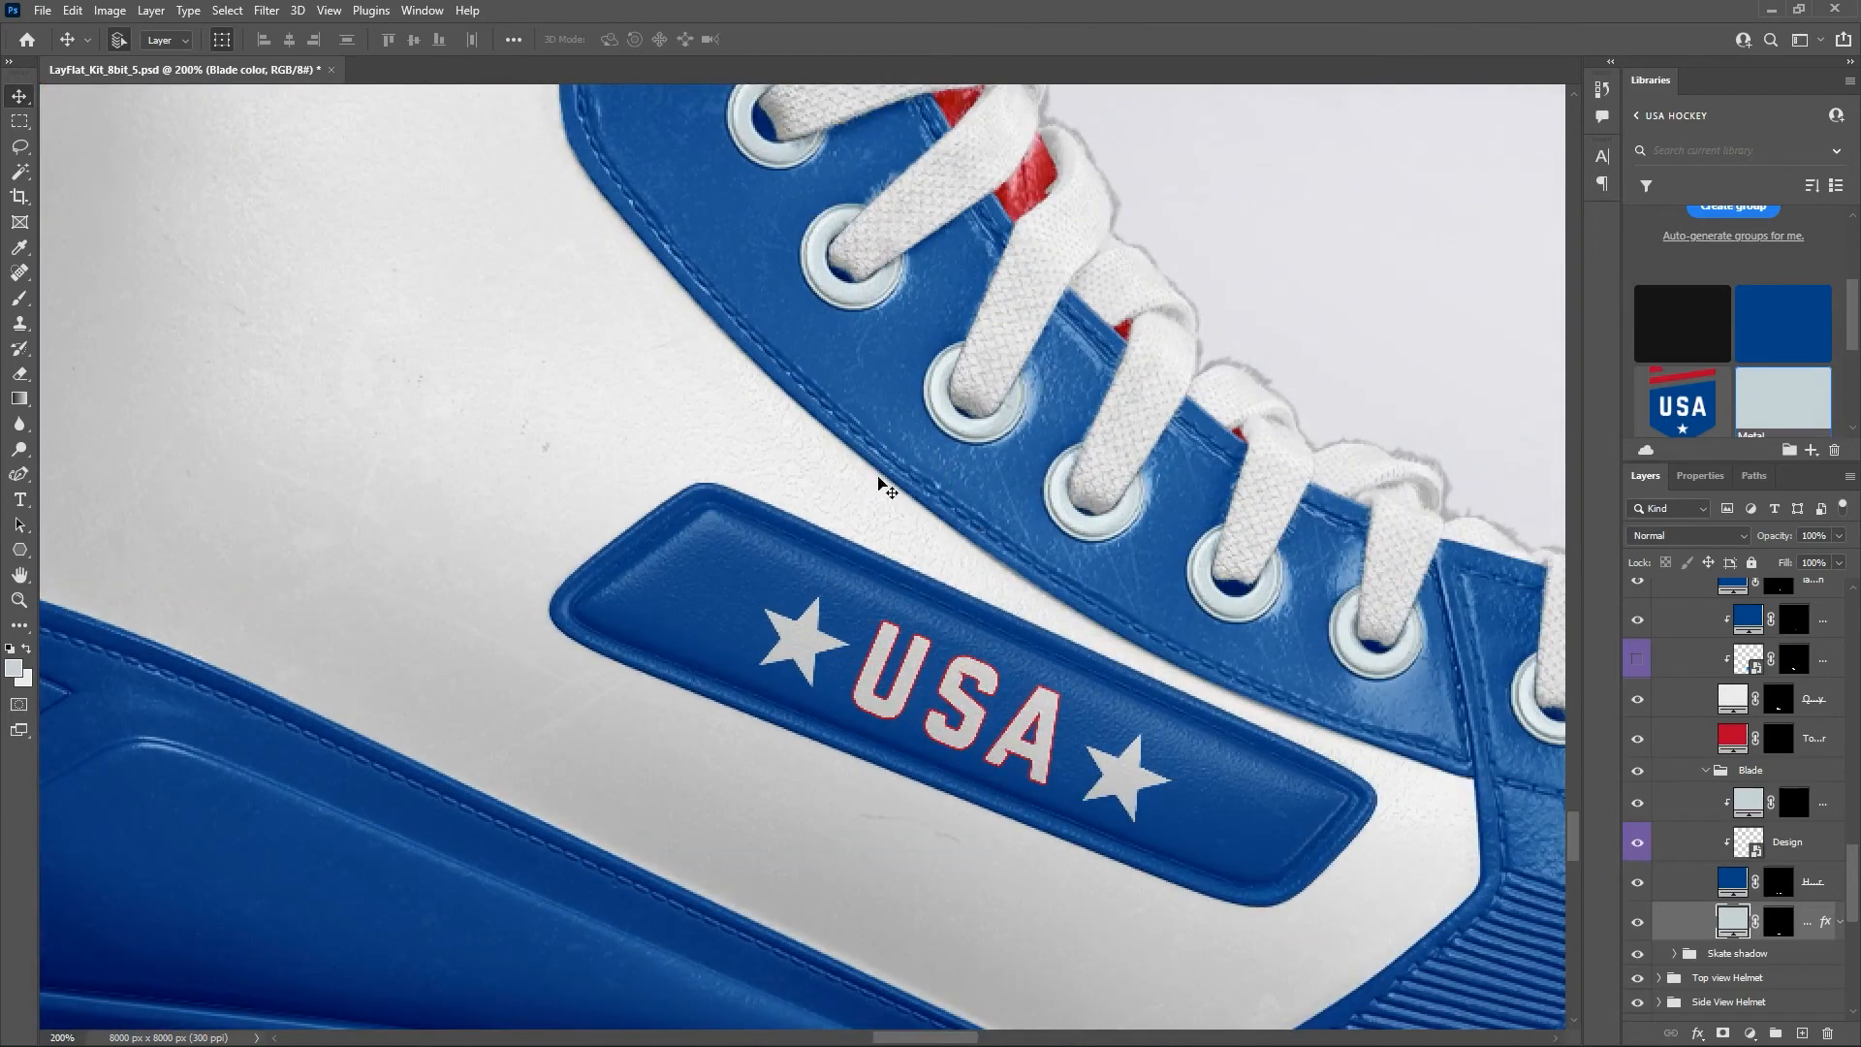
pyautogui.moveTo(1045, 281); pyautogui.dragTo(940, 659)
pyautogui.moveTo(838, 449); pyautogui.dragTo(935, 669)
pyautogui.moveTo(830, 475); pyautogui.dragTo(997, 642)
pyautogui.moveTo(899, 479); pyautogui.dragTo(968, 594)
pyautogui.moveTo(1057, 415); pyautogui.dragTo(1142, 572)
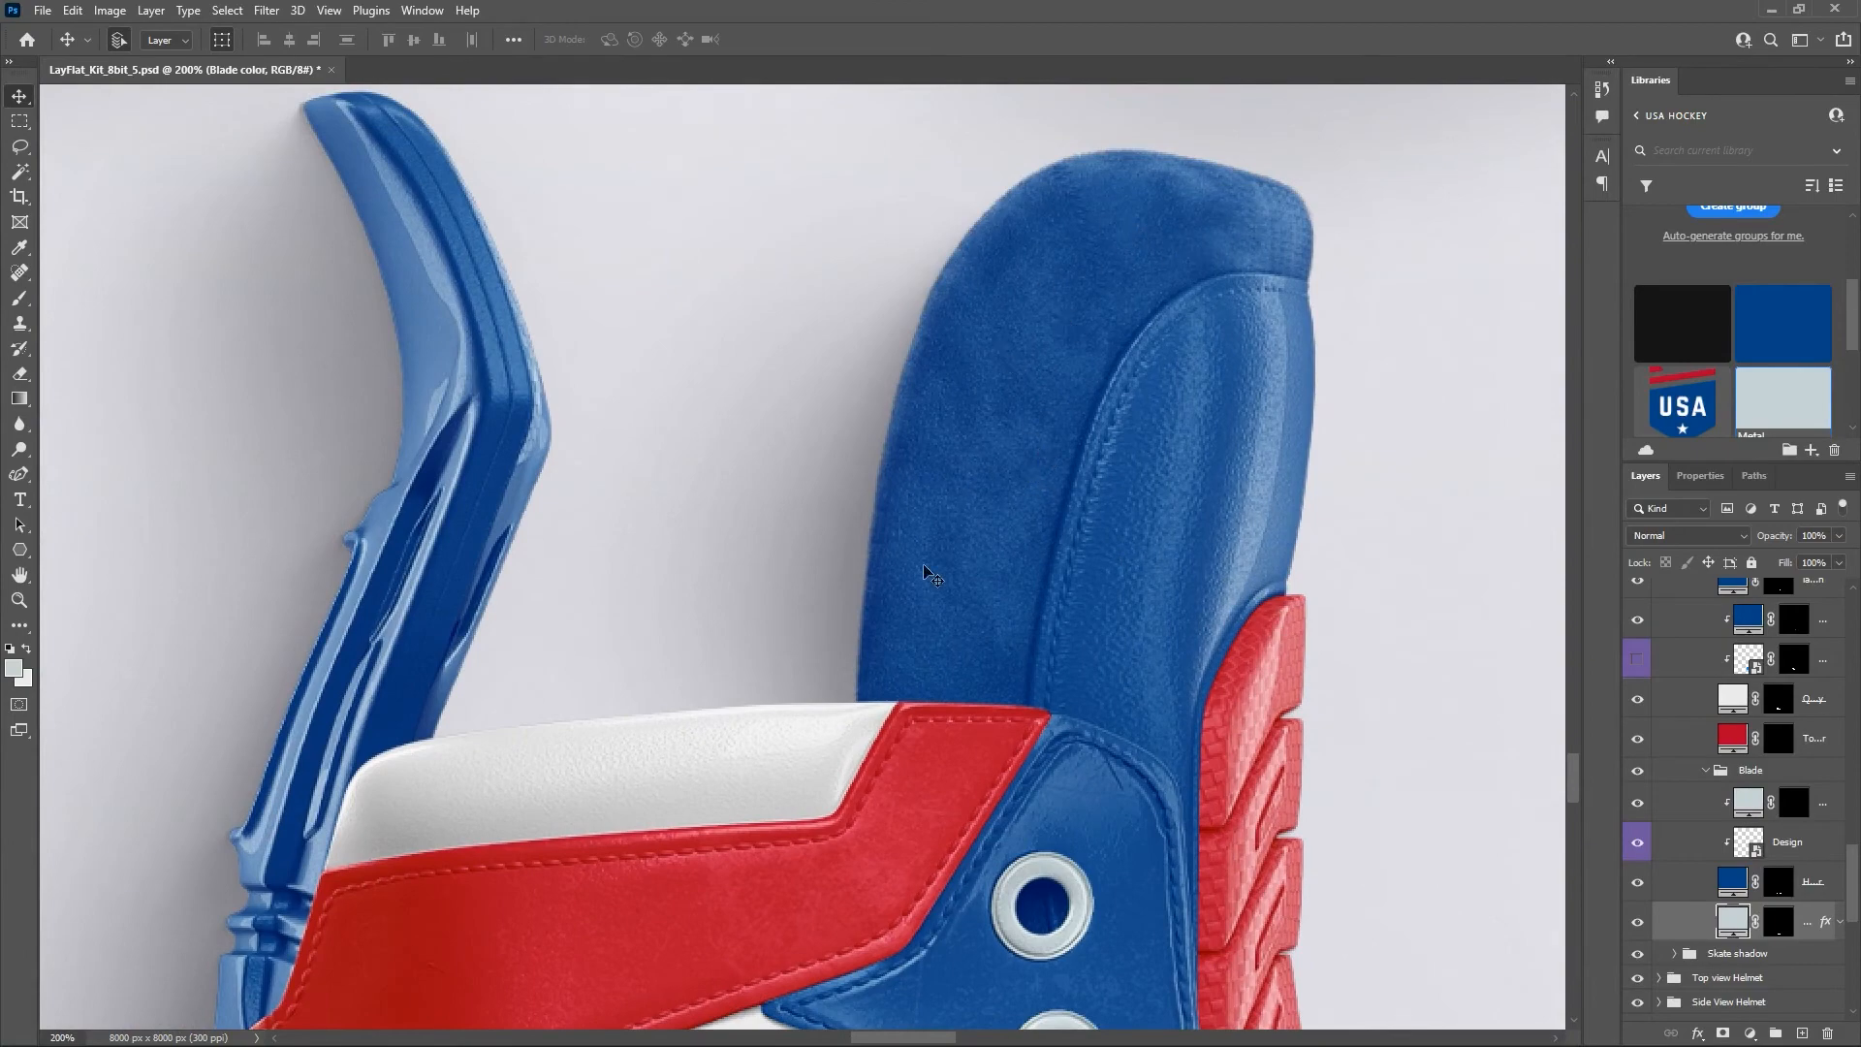
pyautogui.moveTo(720, 683); pyautogui.dragTo(935, 477)
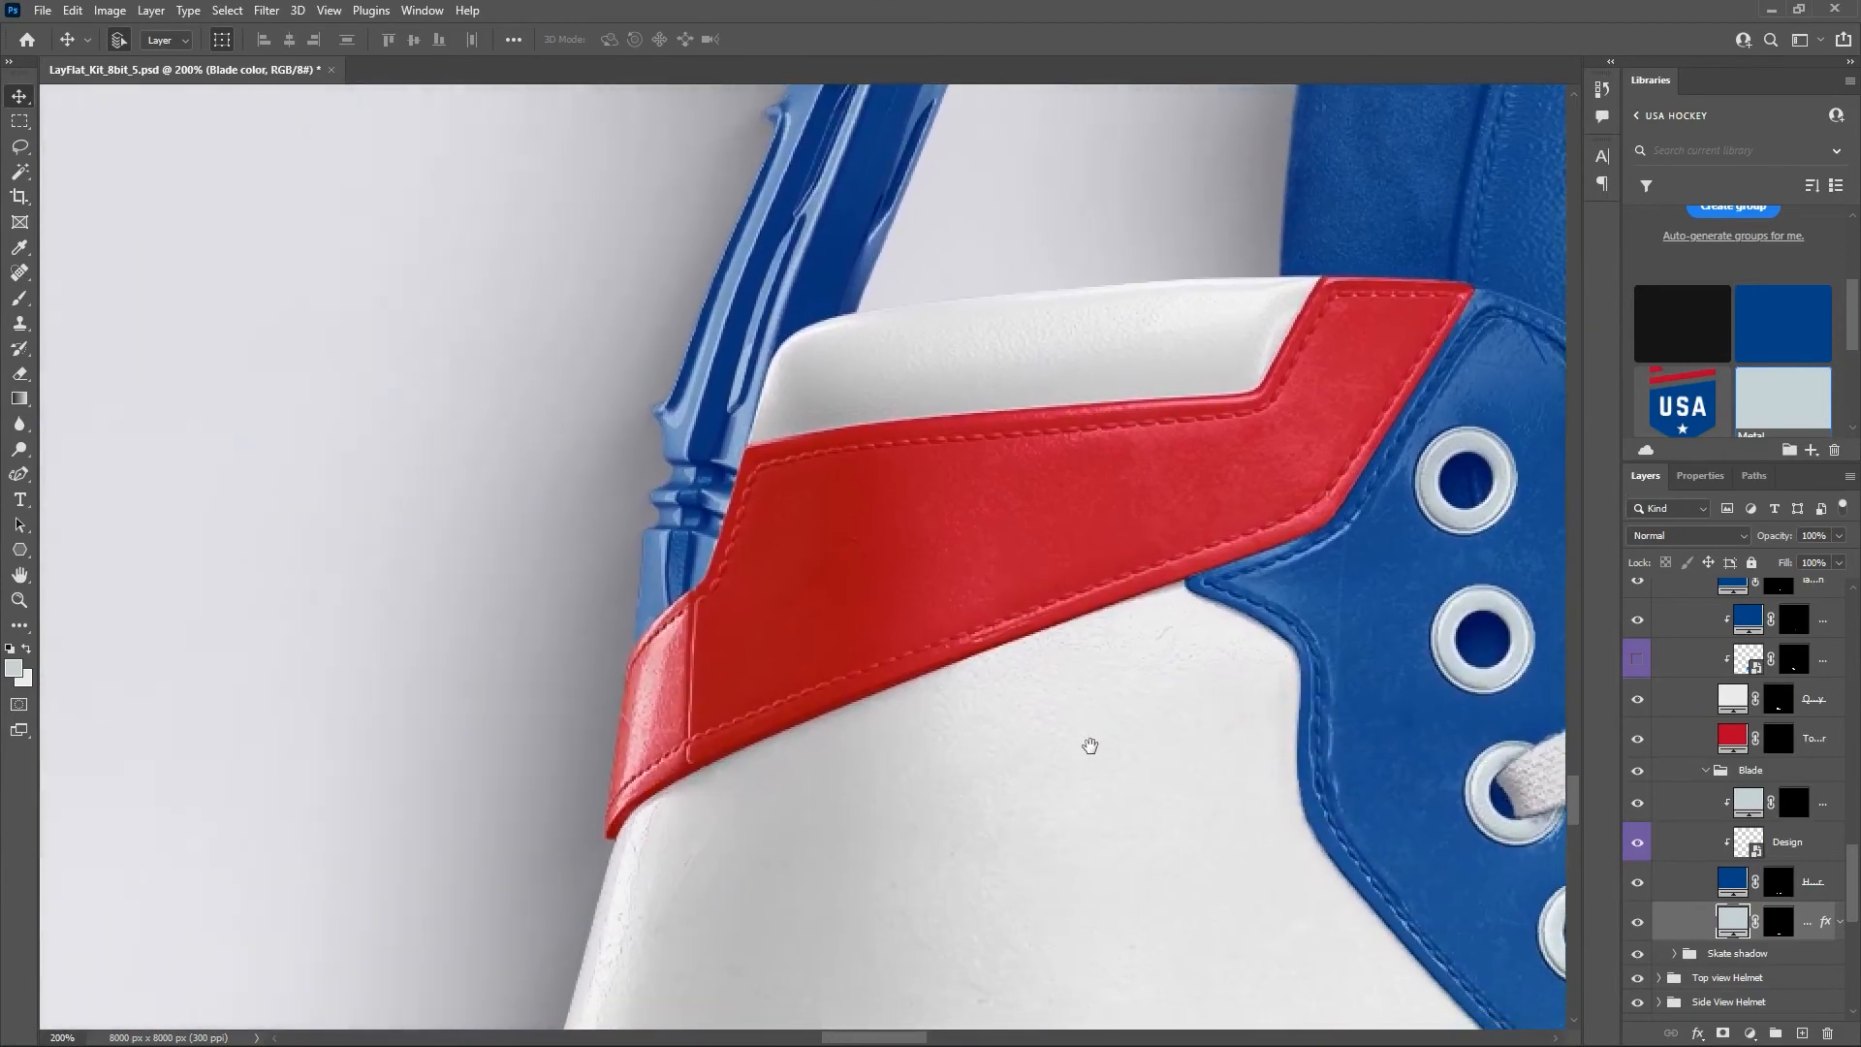
pyautogui.moveTo(1091, 745); pyautogui.dragTo(931, 387)
pyautogui.moveTo(993, 715); pyautogui.dragTo(851, 391)
pyautogui.moveTo(707, 334); pyautogui.dragTo(993, 482)
pyautogui.moveTo(911, 387); pyautogui.dragTo(783, 300)
pyautogui.moveTo(1004, 800); pyautogui.dragTo(727, 293)
pyautogui.moveTo(1055, 440); pyautogui.dragTo(720, 307)
pyautogui.moveTo(1173, 464); pyautogui.dragTo(693, 479)
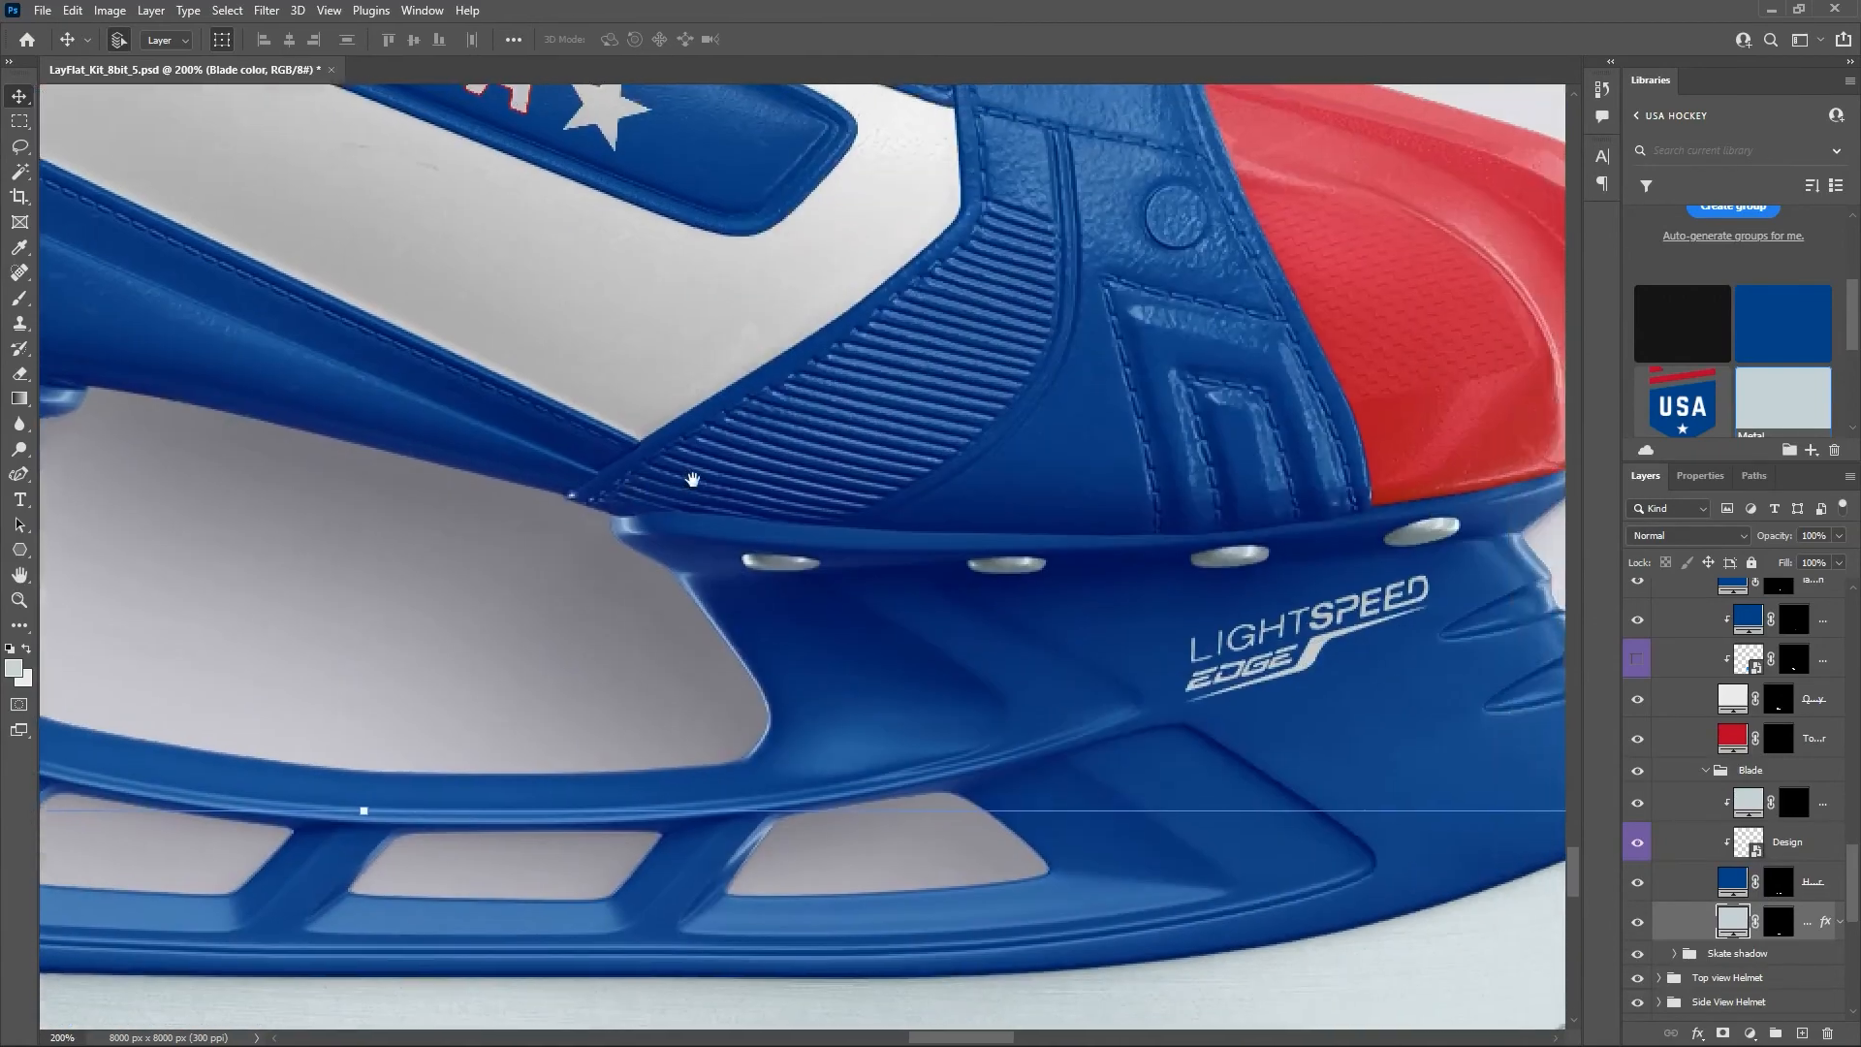
pyautogui.moveTo(1091, 410); pyautogui.dragTo(831, 540)
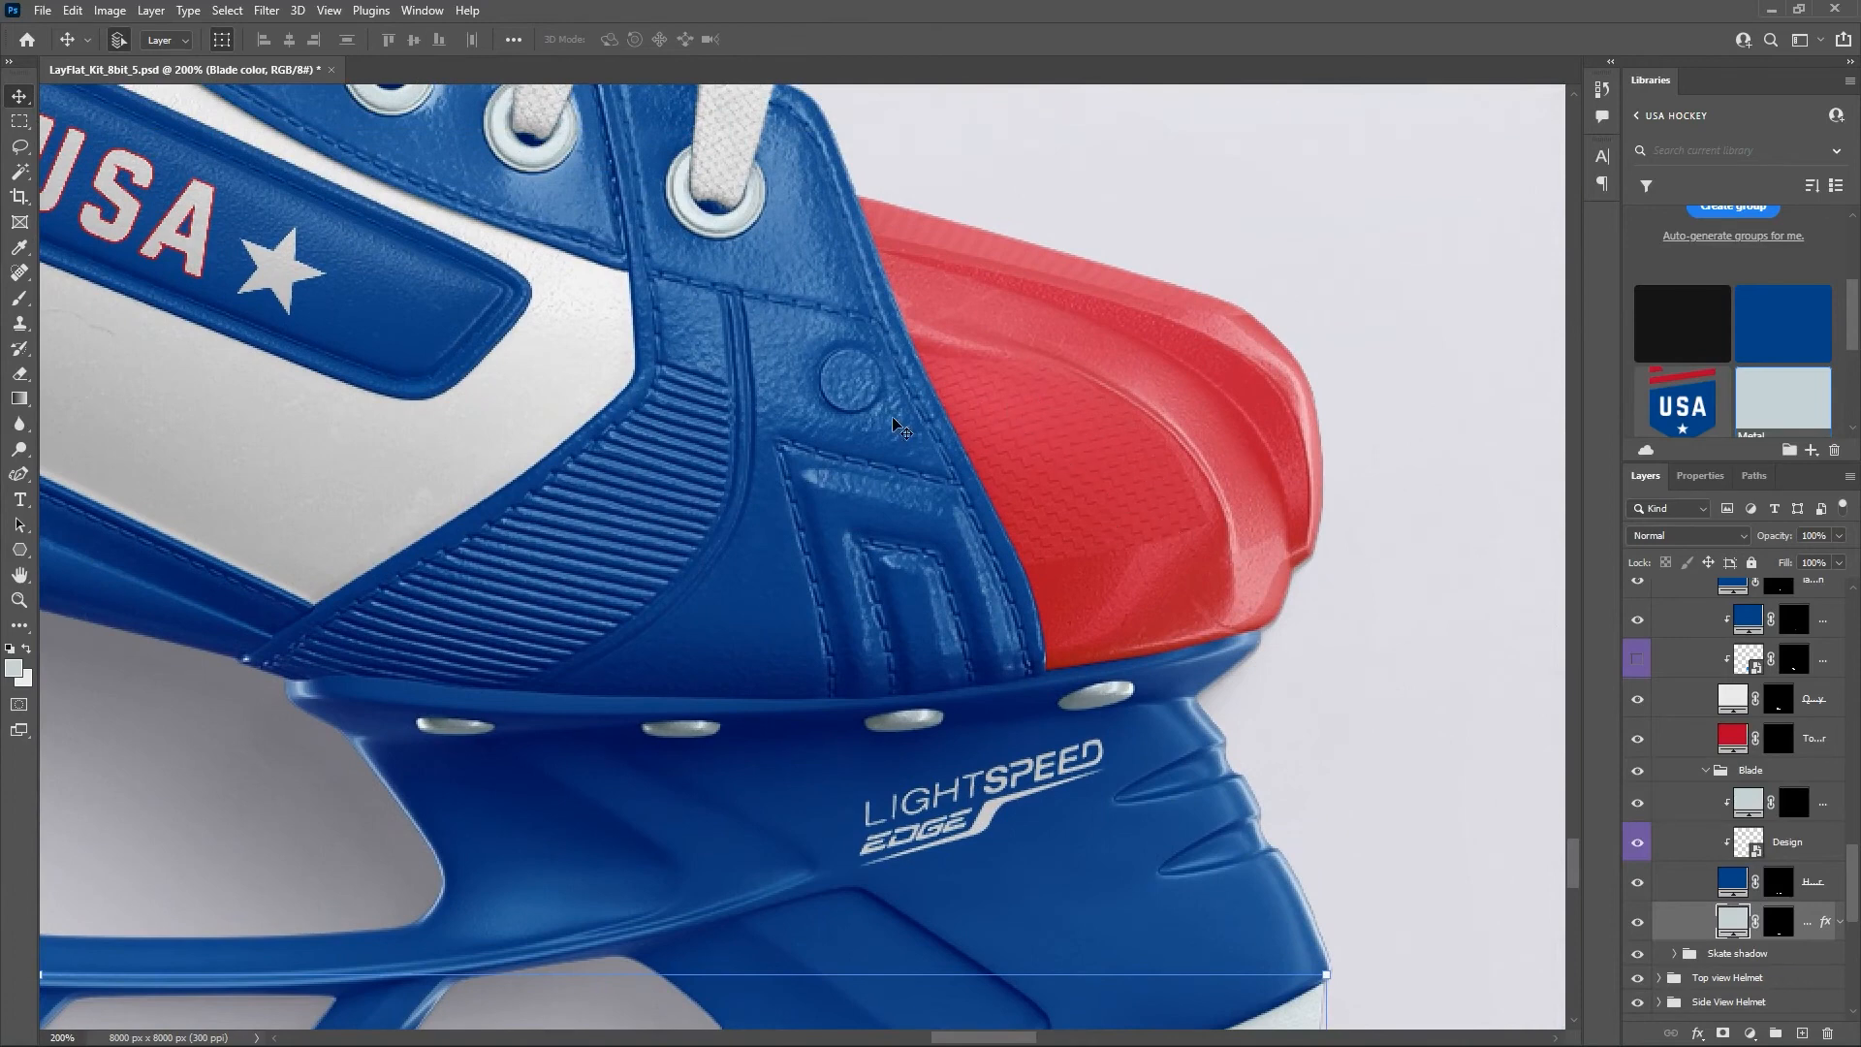
pyautogui.moveTo(781, 366); pyautogui.dragTo(955, 400)
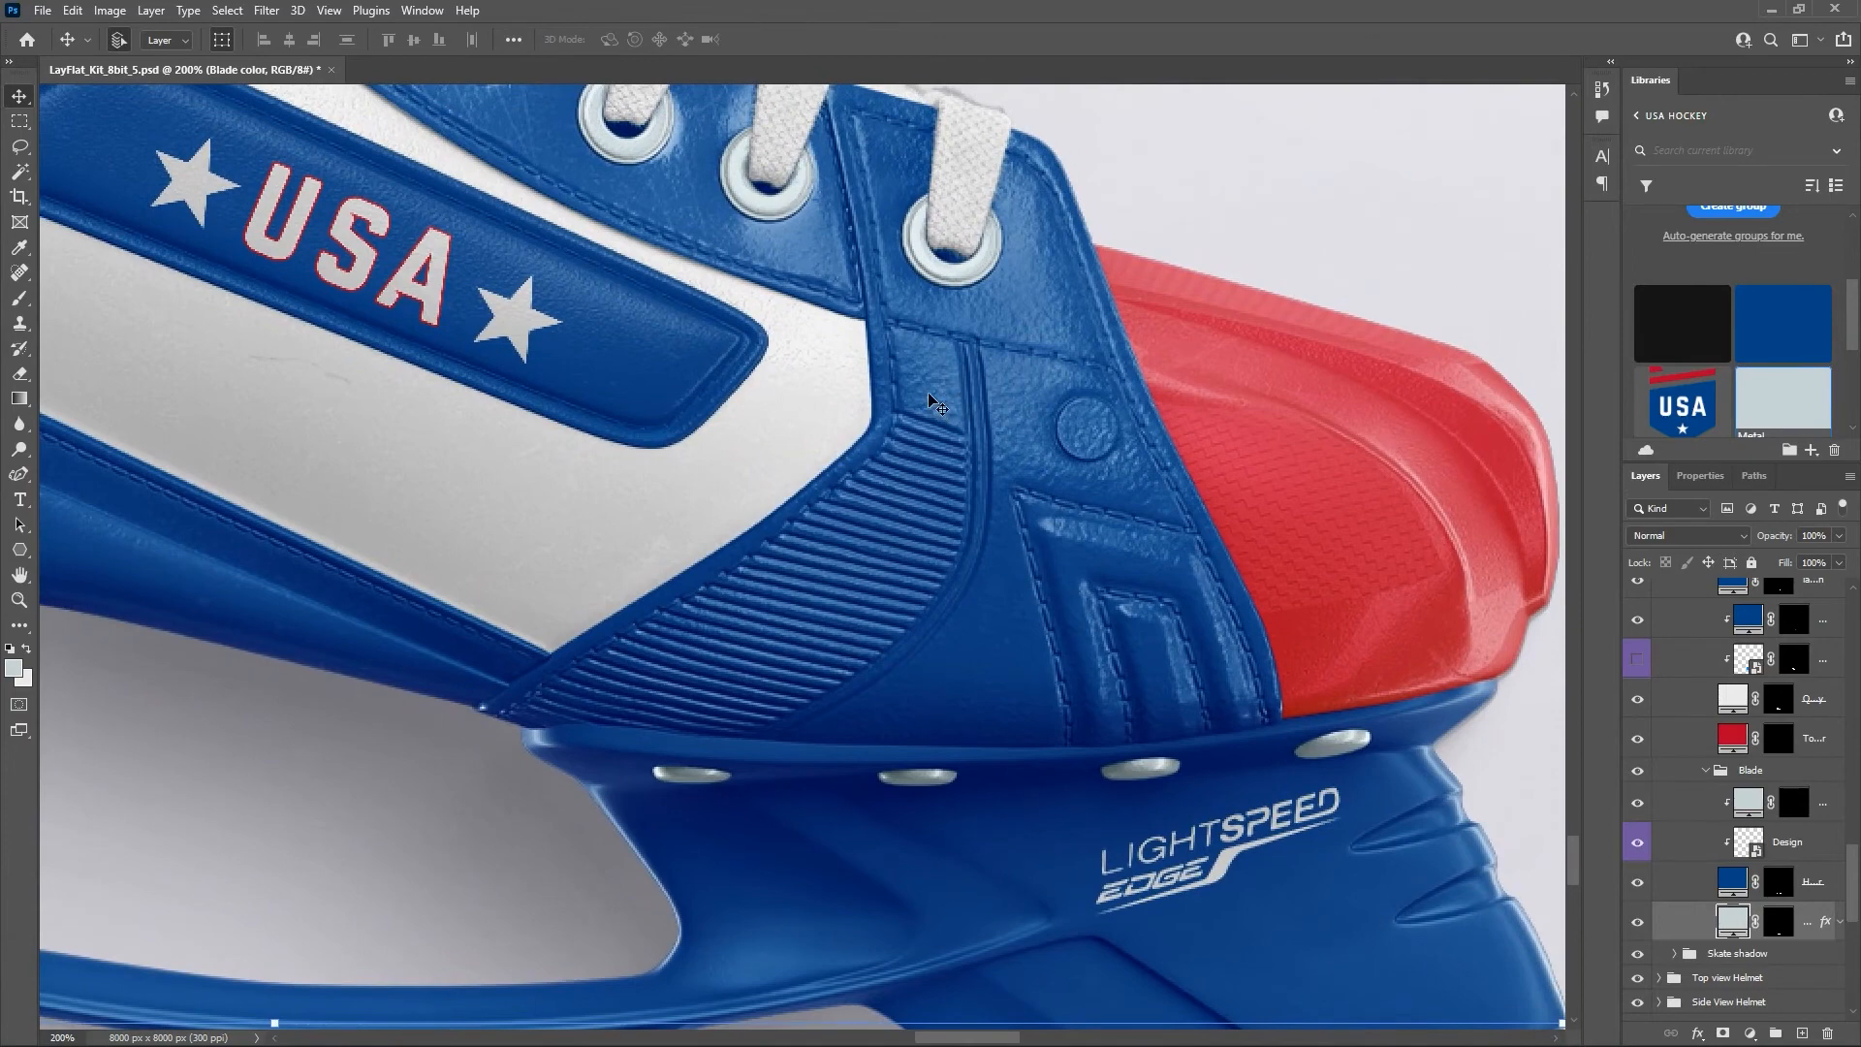
pyautogui.hotkey('ctrl', '-')
pyautogui.hotkey('ctrl', '-')
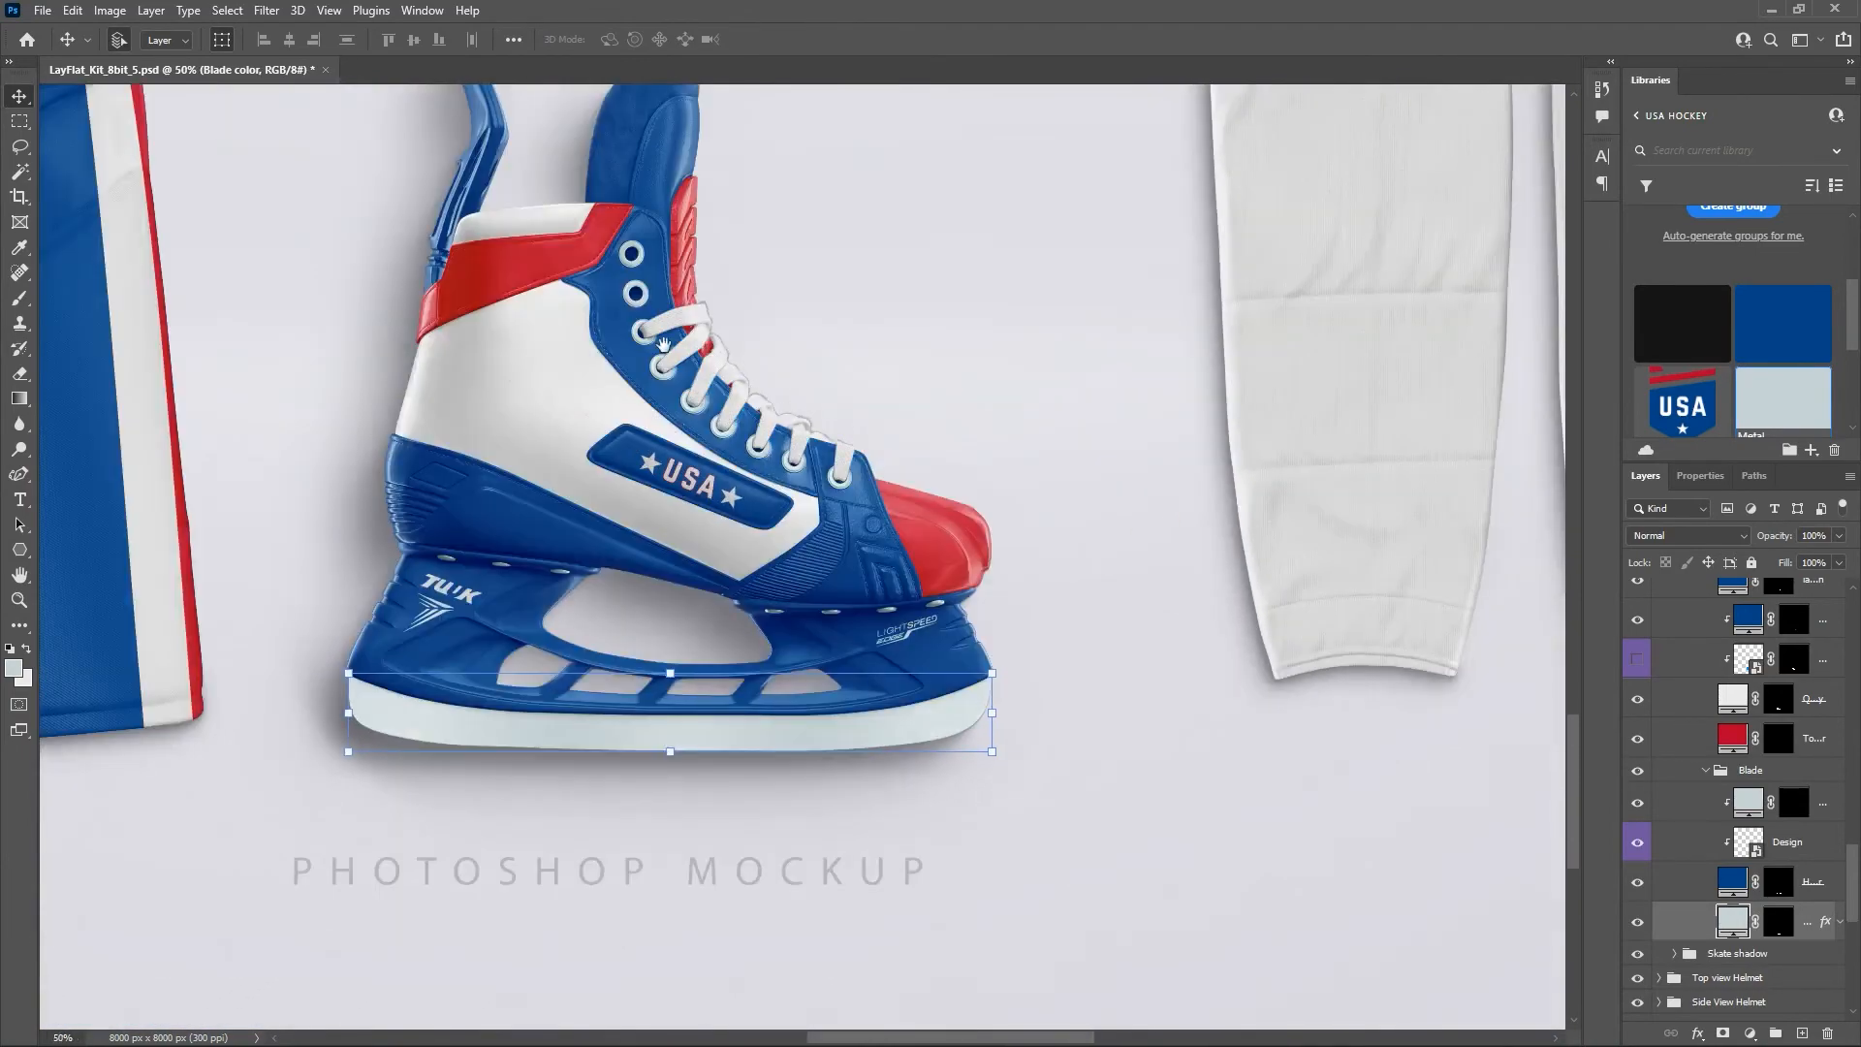
pyautogui.moveTo(659, 346); pyautogui.dragTo(829, 437)
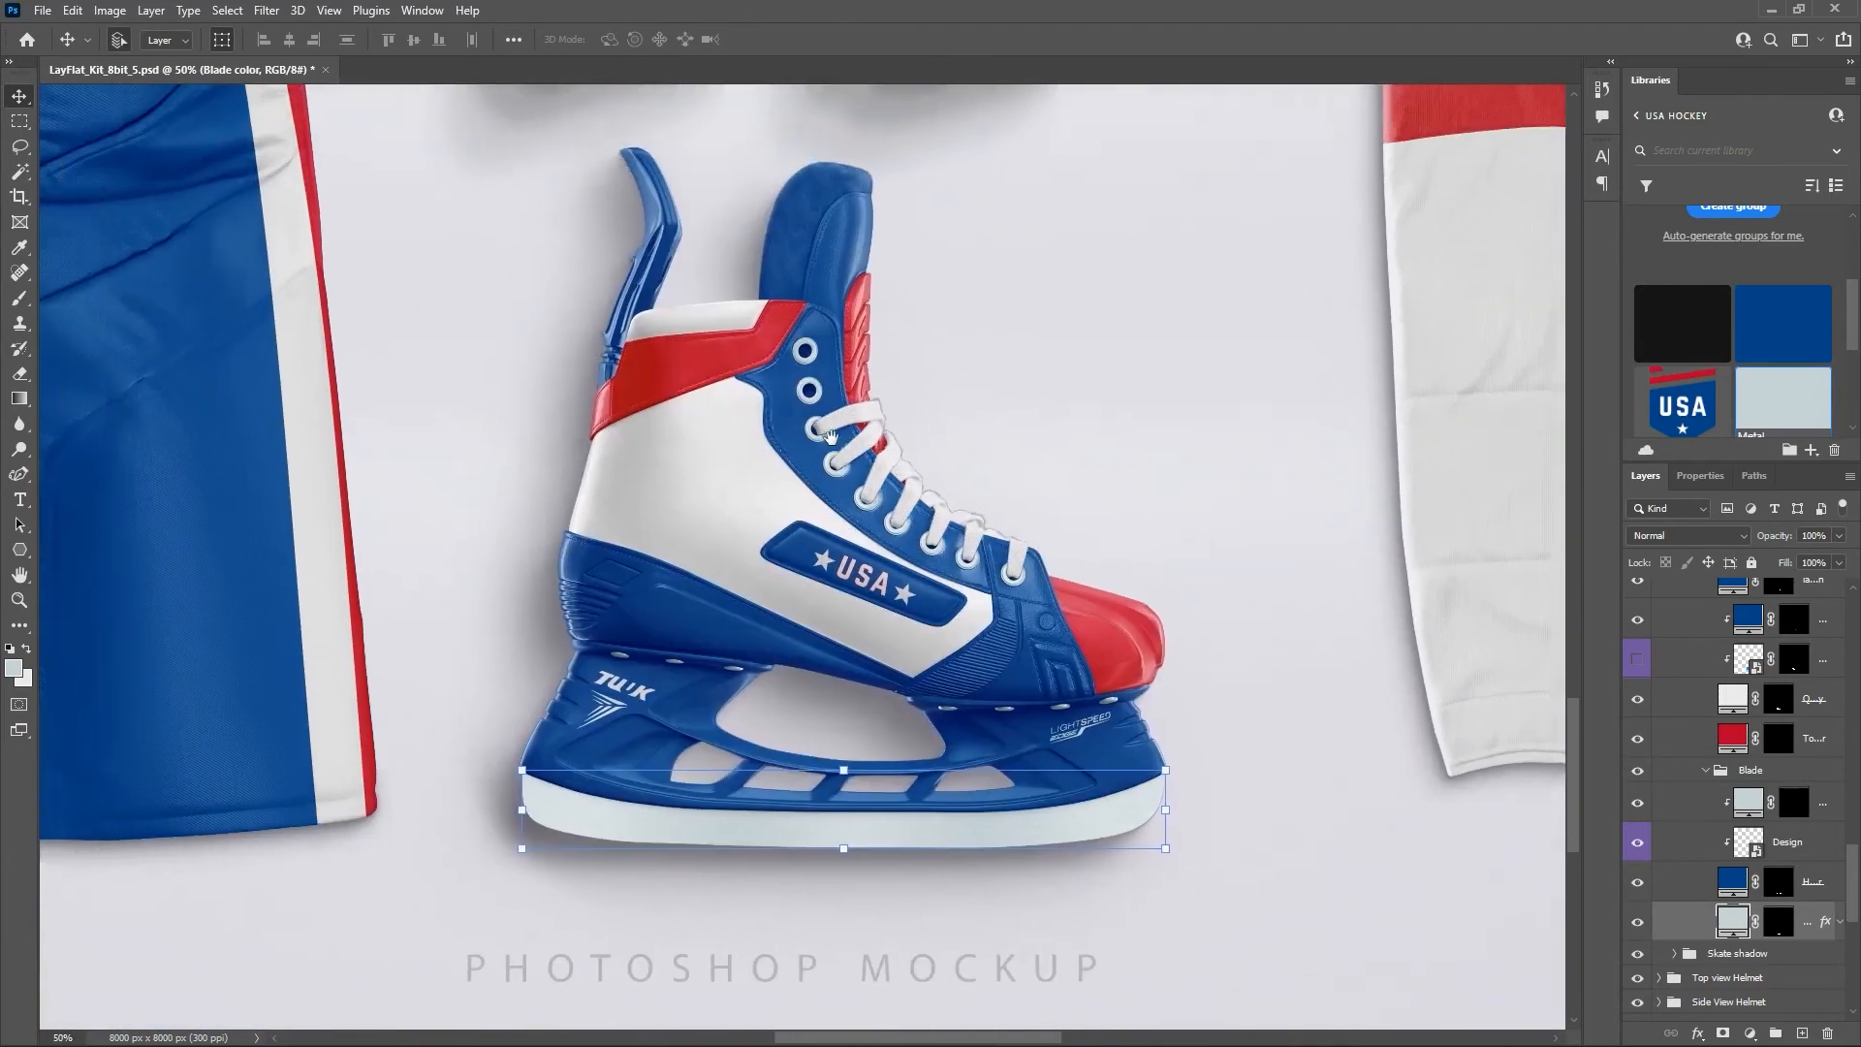
# Toggle the skate's Effects group off and on to compare its flat colors with the shaded result, and view the whole kit.
pyautogui.scroll(6, 1677, 734)
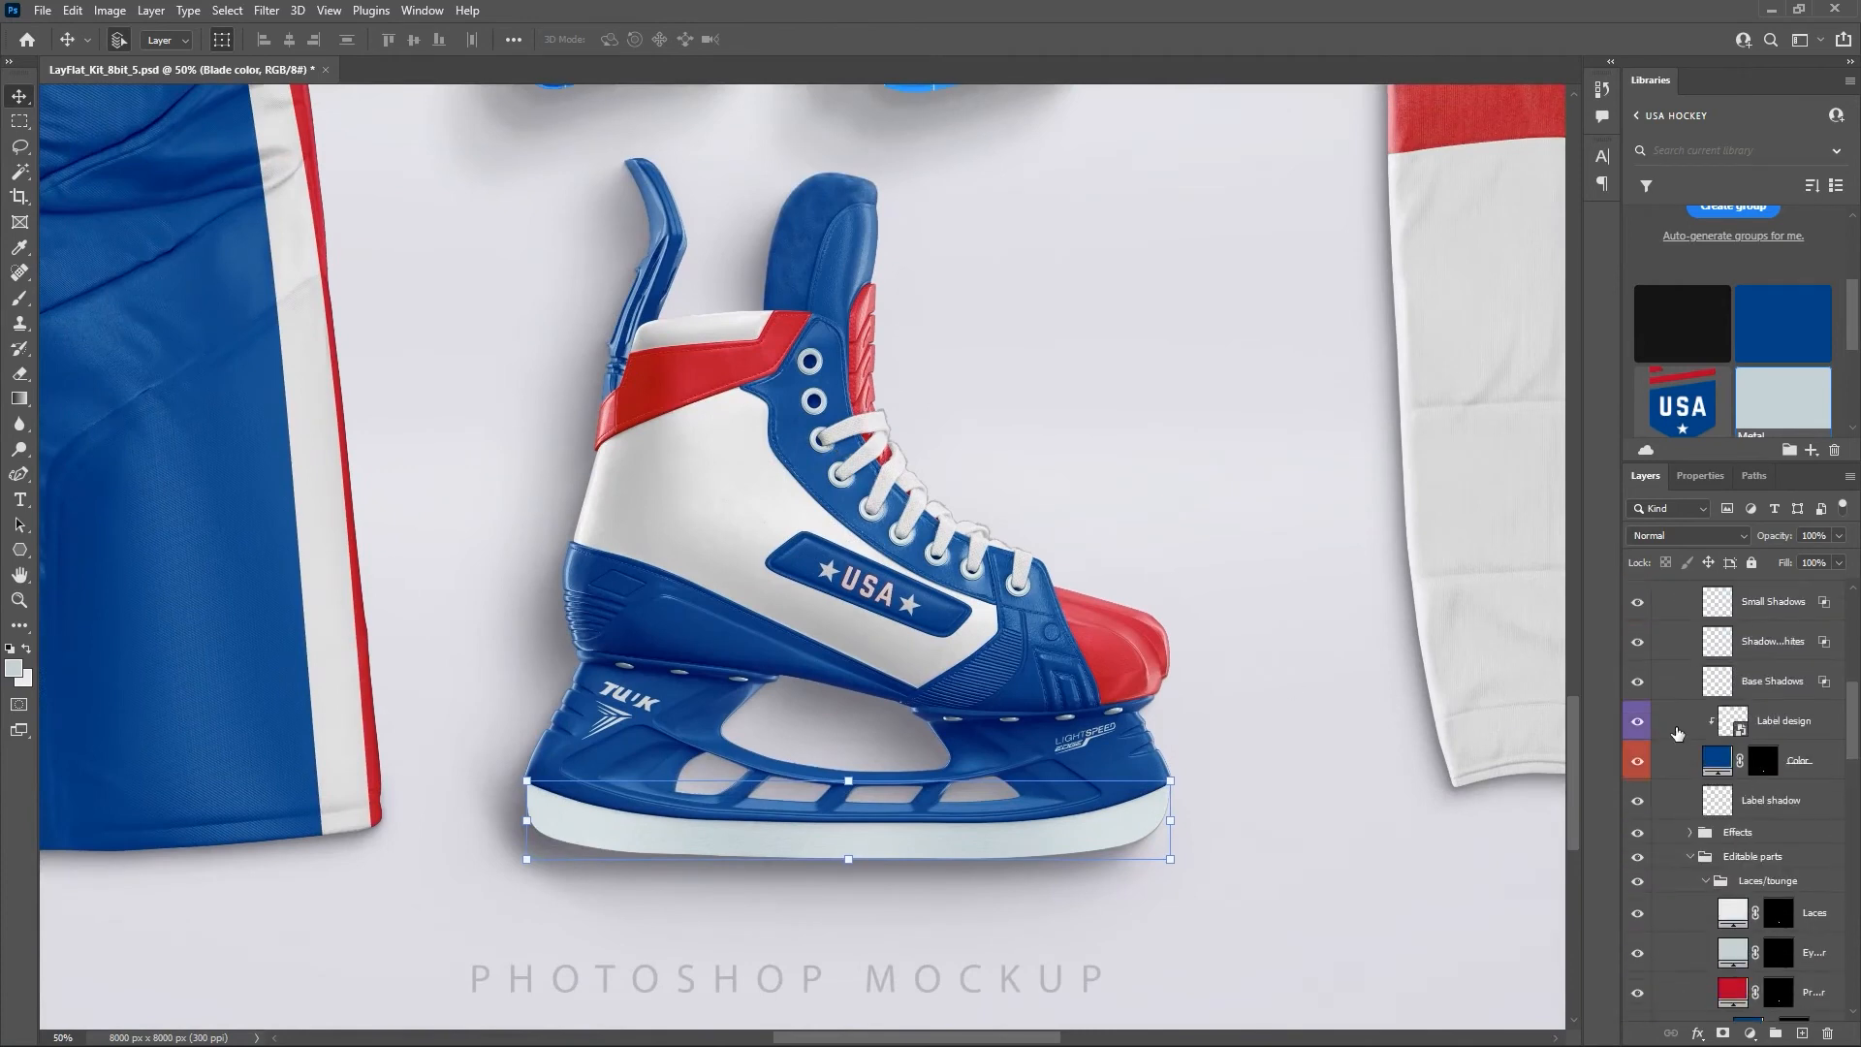
pyautogui.scroll(-1, 1677, 734)
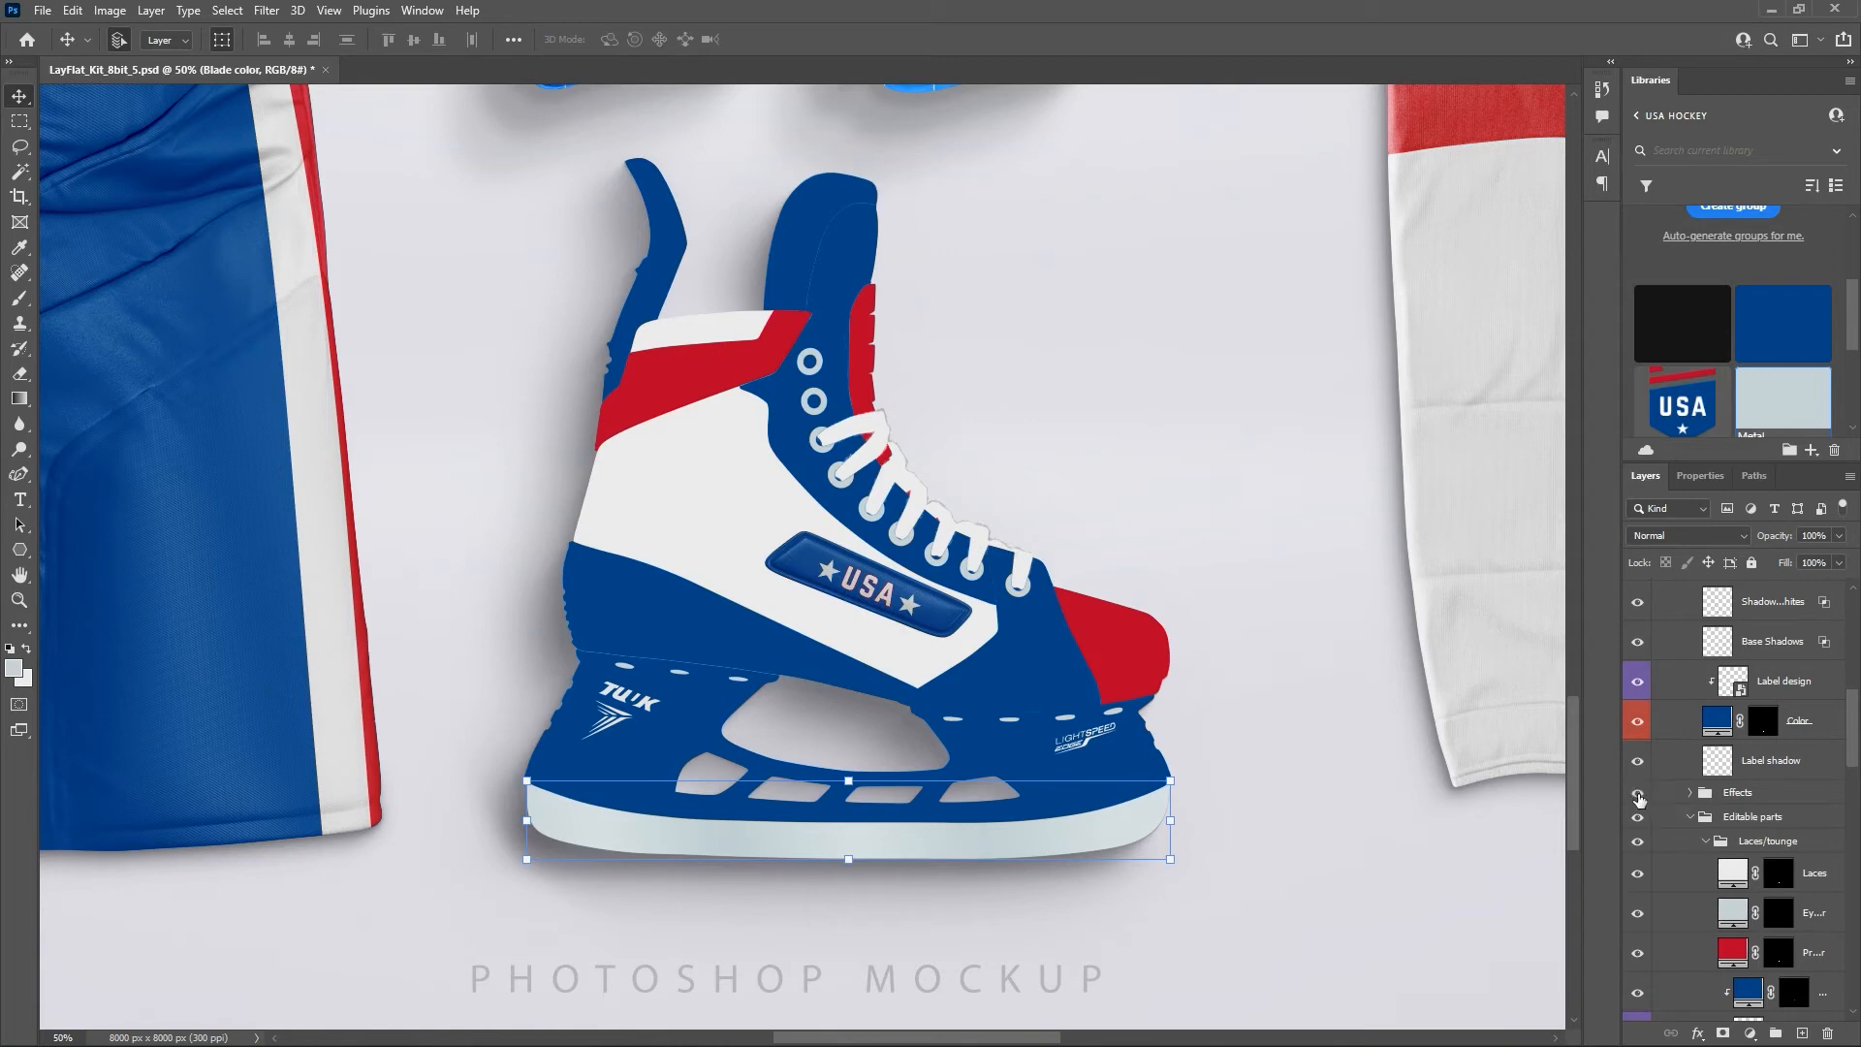
pyautogui.click(1638, 793)
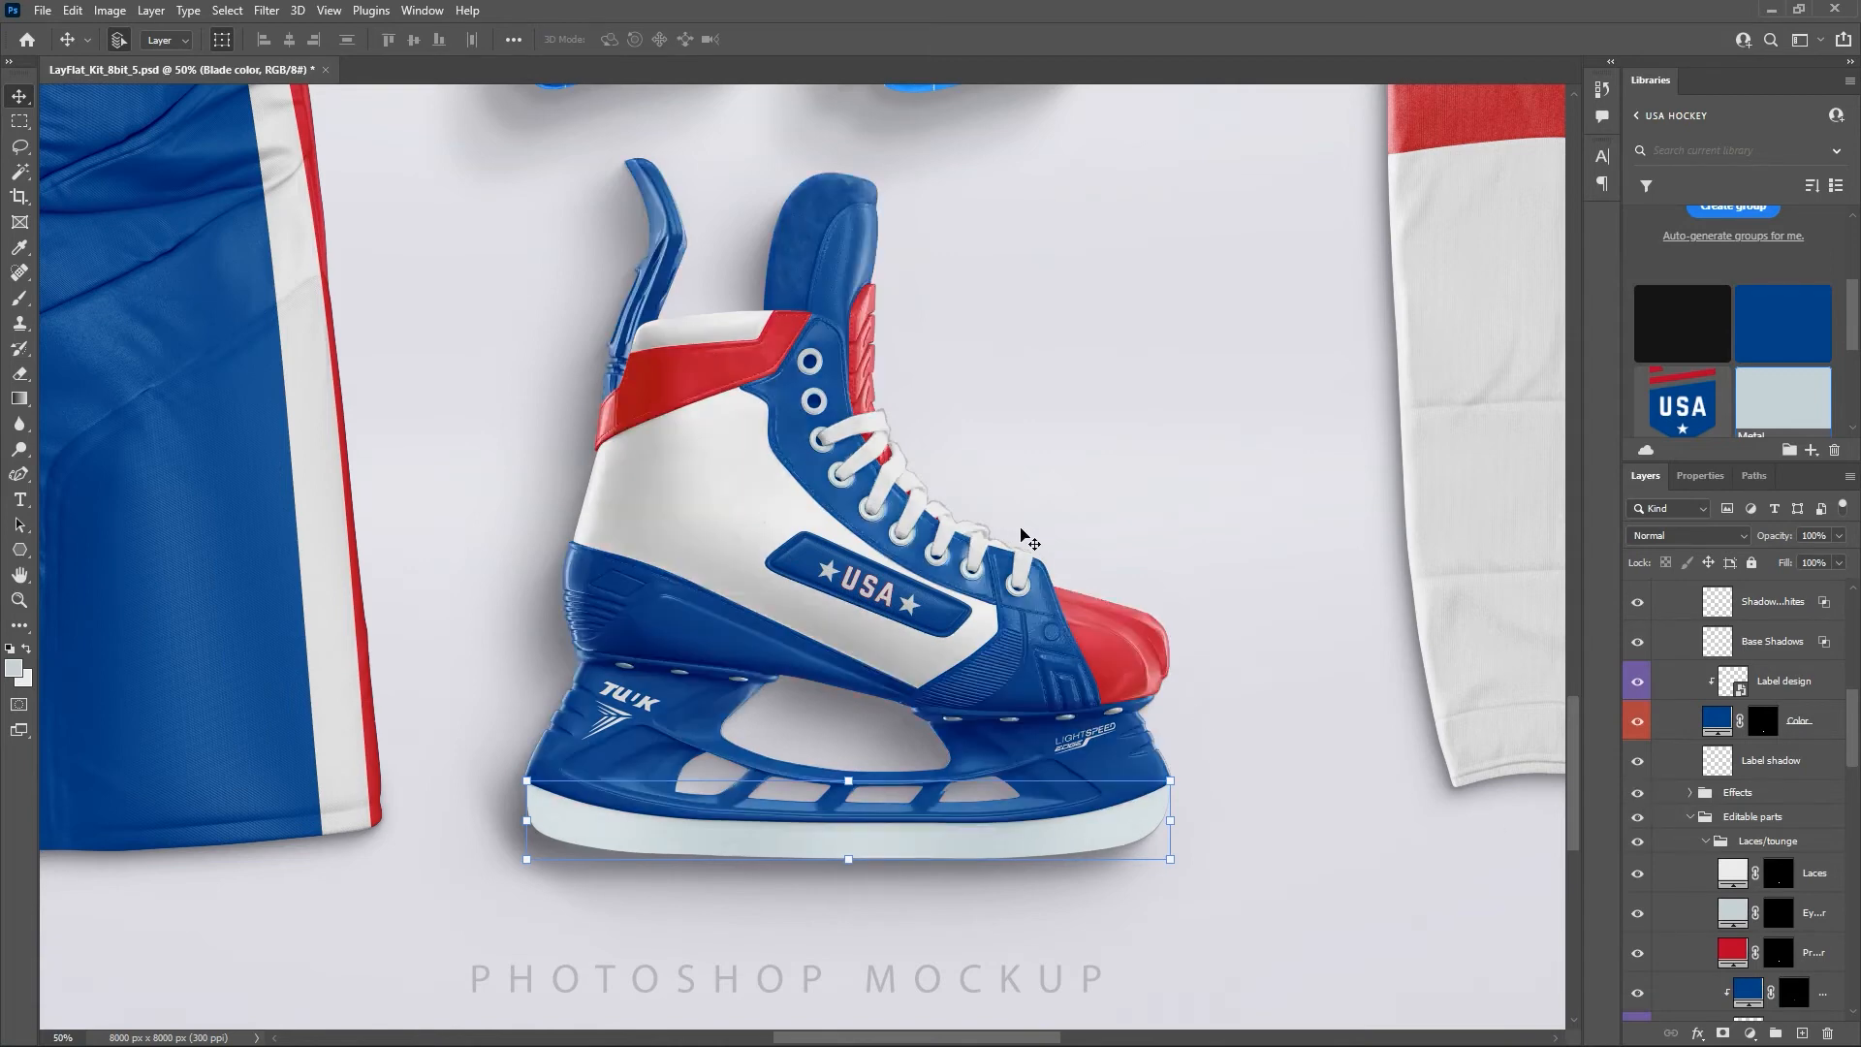
pyautogui.hotkey('ctrl', '0')
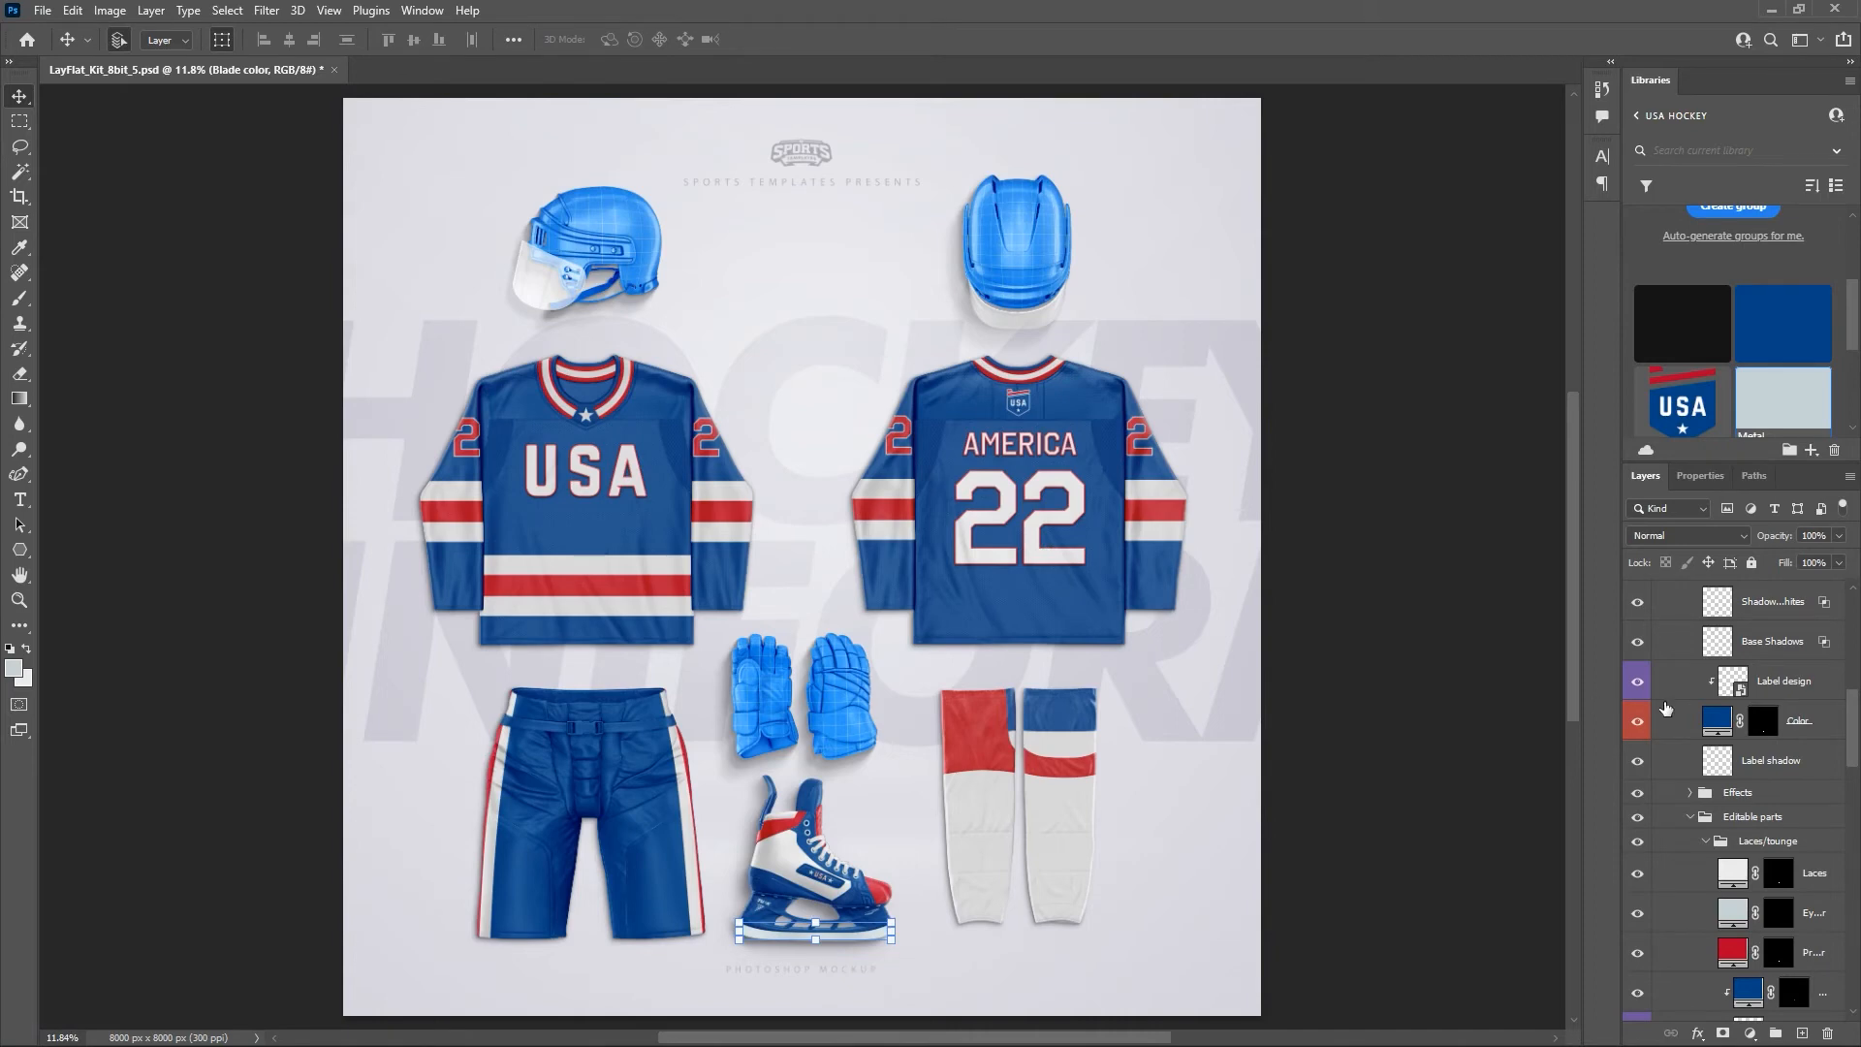
# Collapse the Skate group and expand the Side View Helmet group and its Side Helmet Visor subgroup.
pyautogui.scroll(5, 1822, 727)
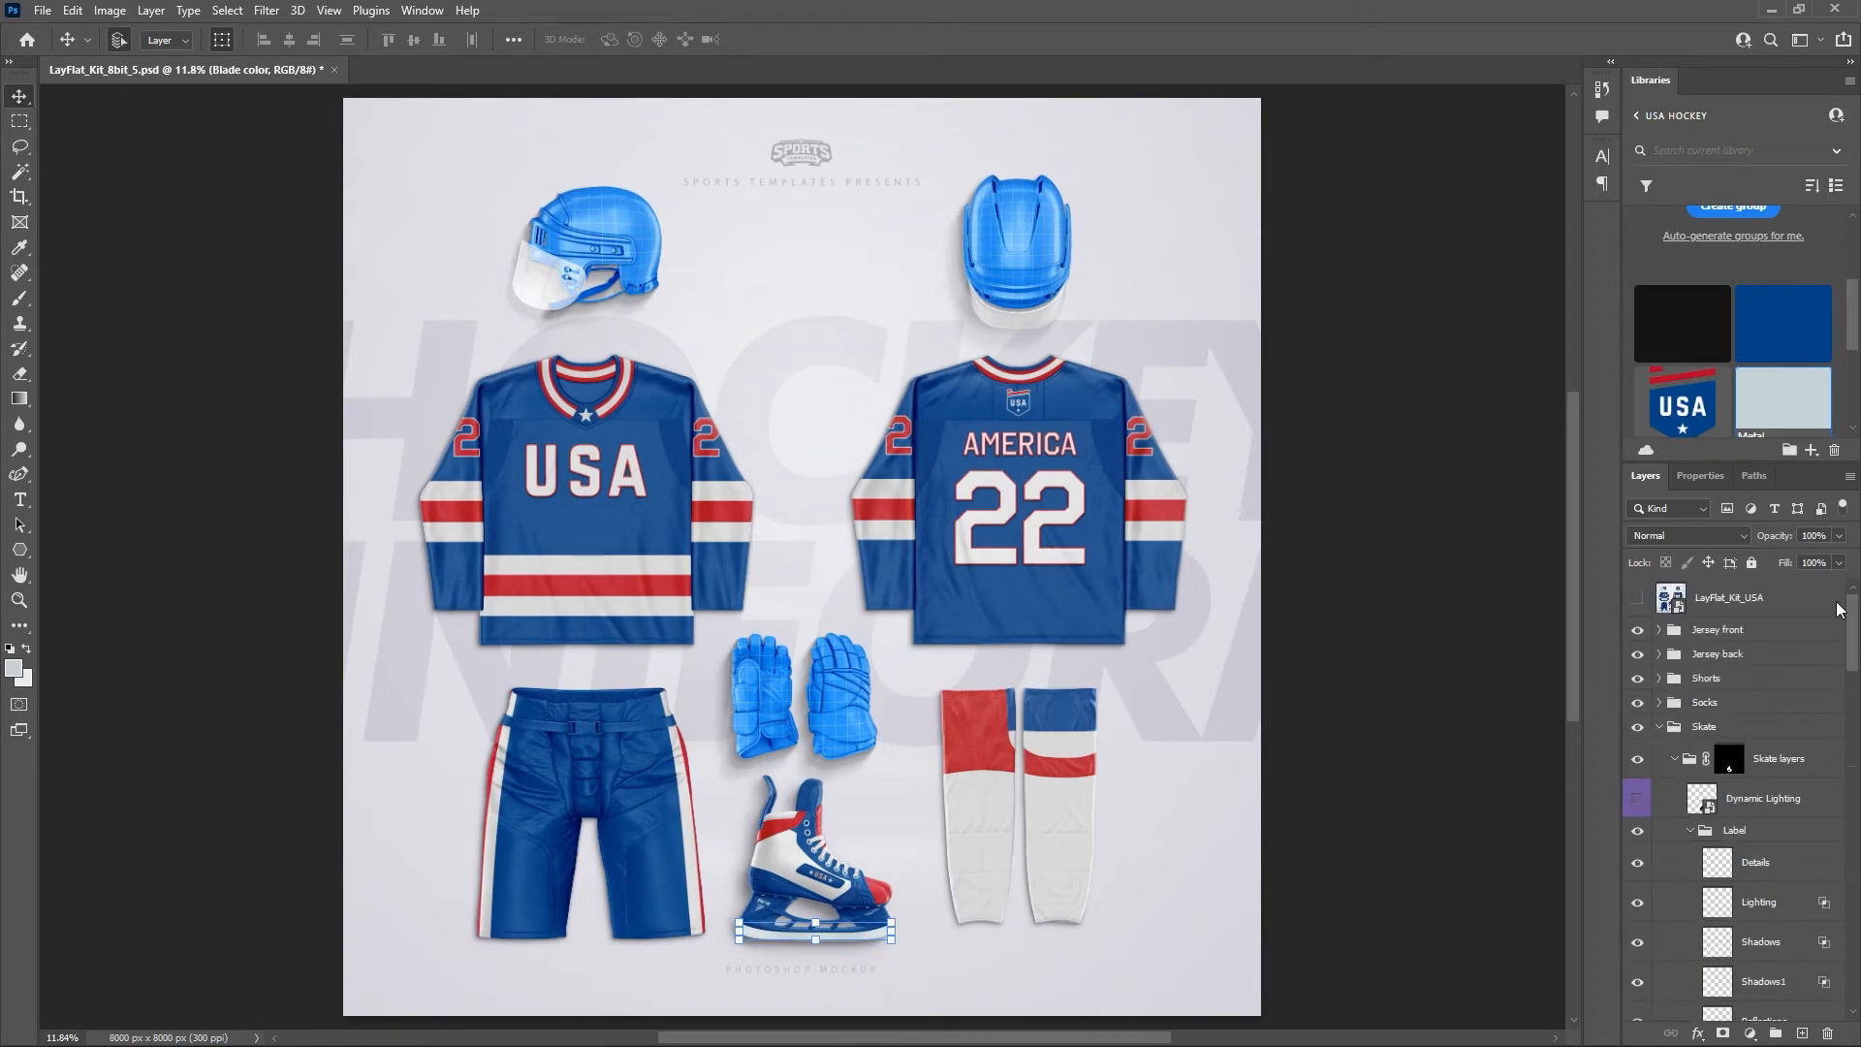
pyautogui.click(1662, 729)
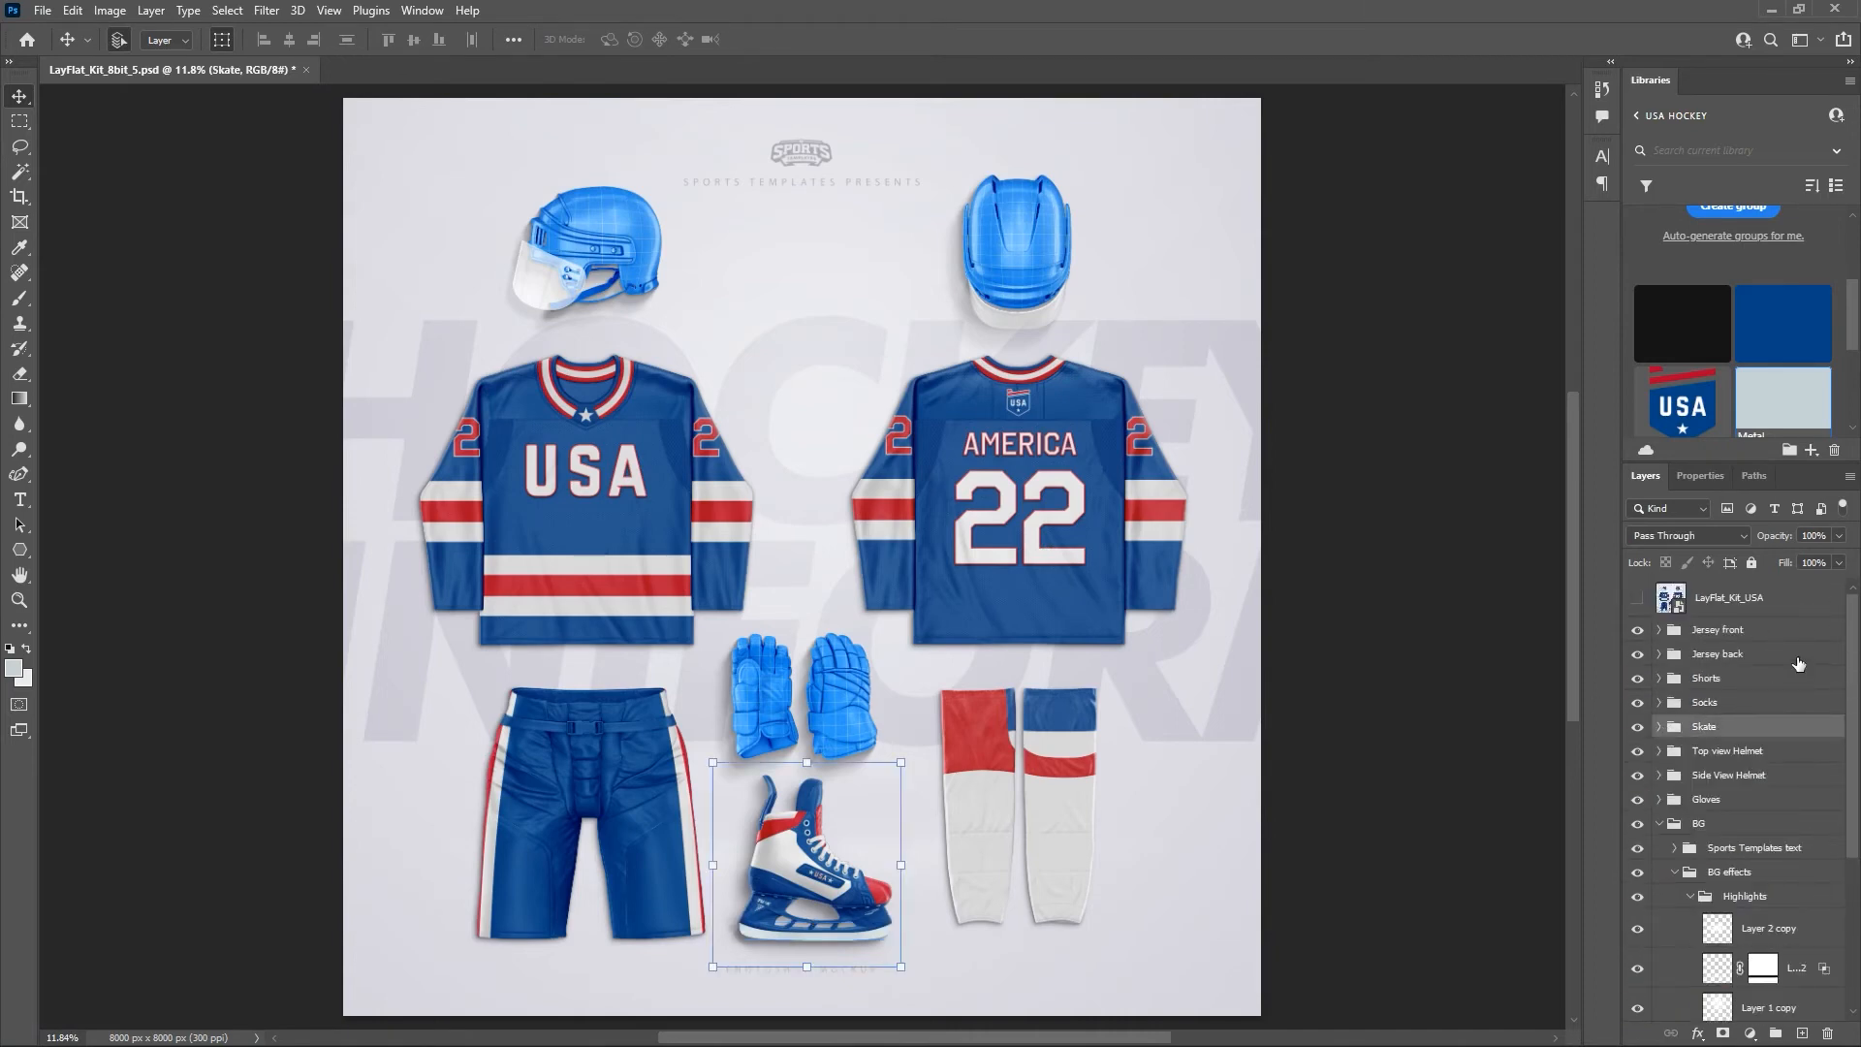
pyautogui.click(1659, 777)
pyautogui.scroll(-3, 1722, 751)
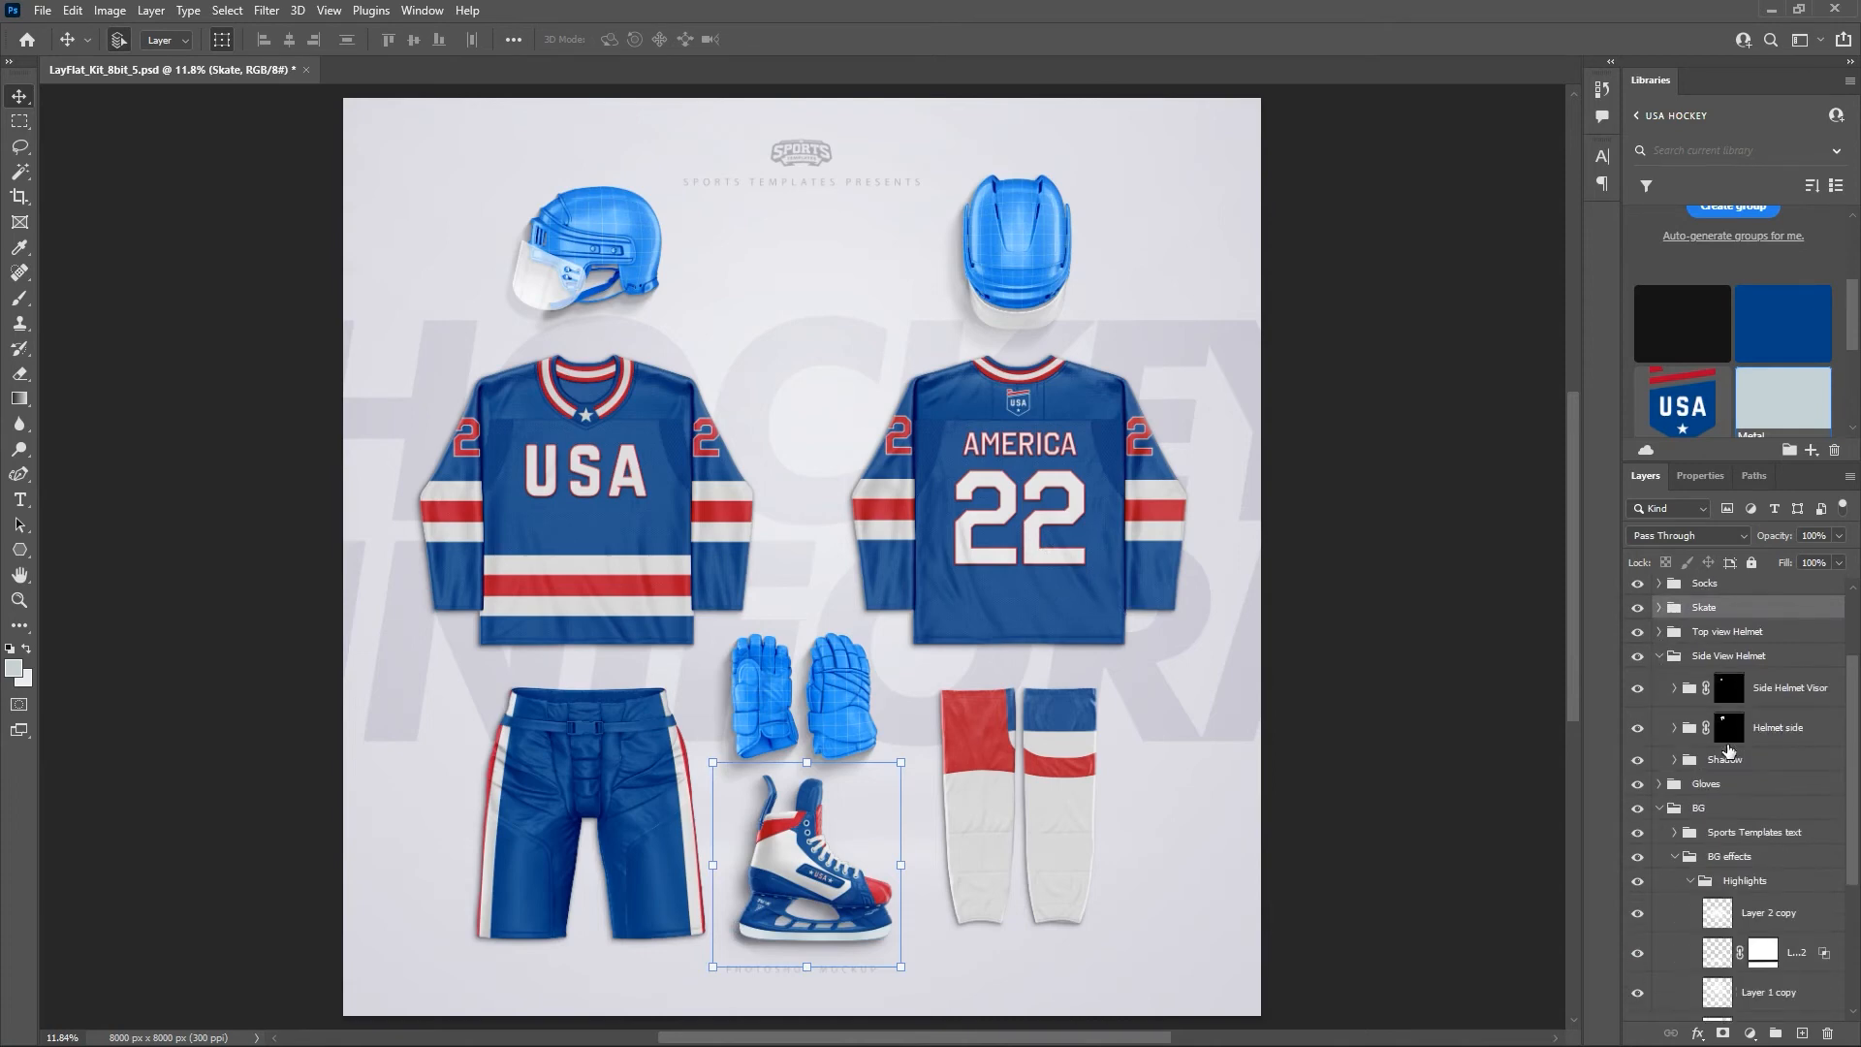
pyautogui.click(1675, 688)
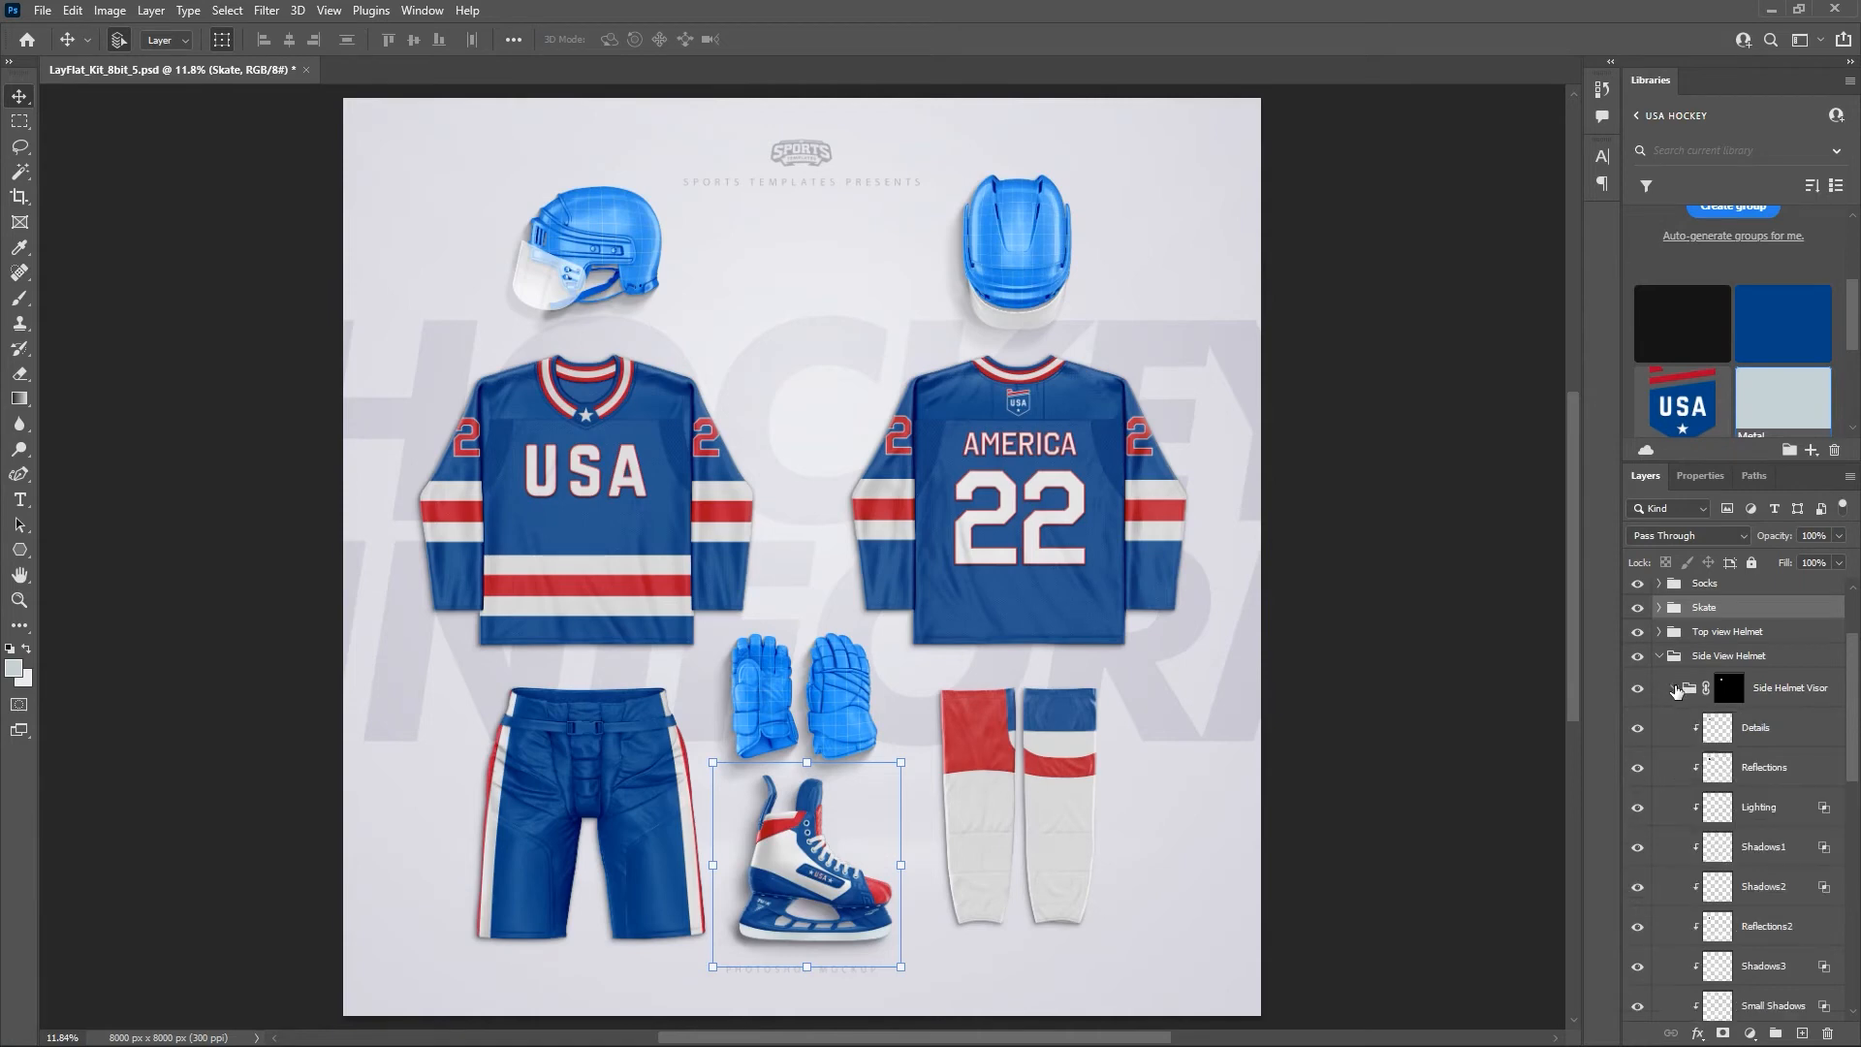
# Recolor the side helmet's visor, trying the library's Red and Metal before settling on White.
pyautogui.scroll(-5, 1686, 727)
pyautogui.click(1742, 728)
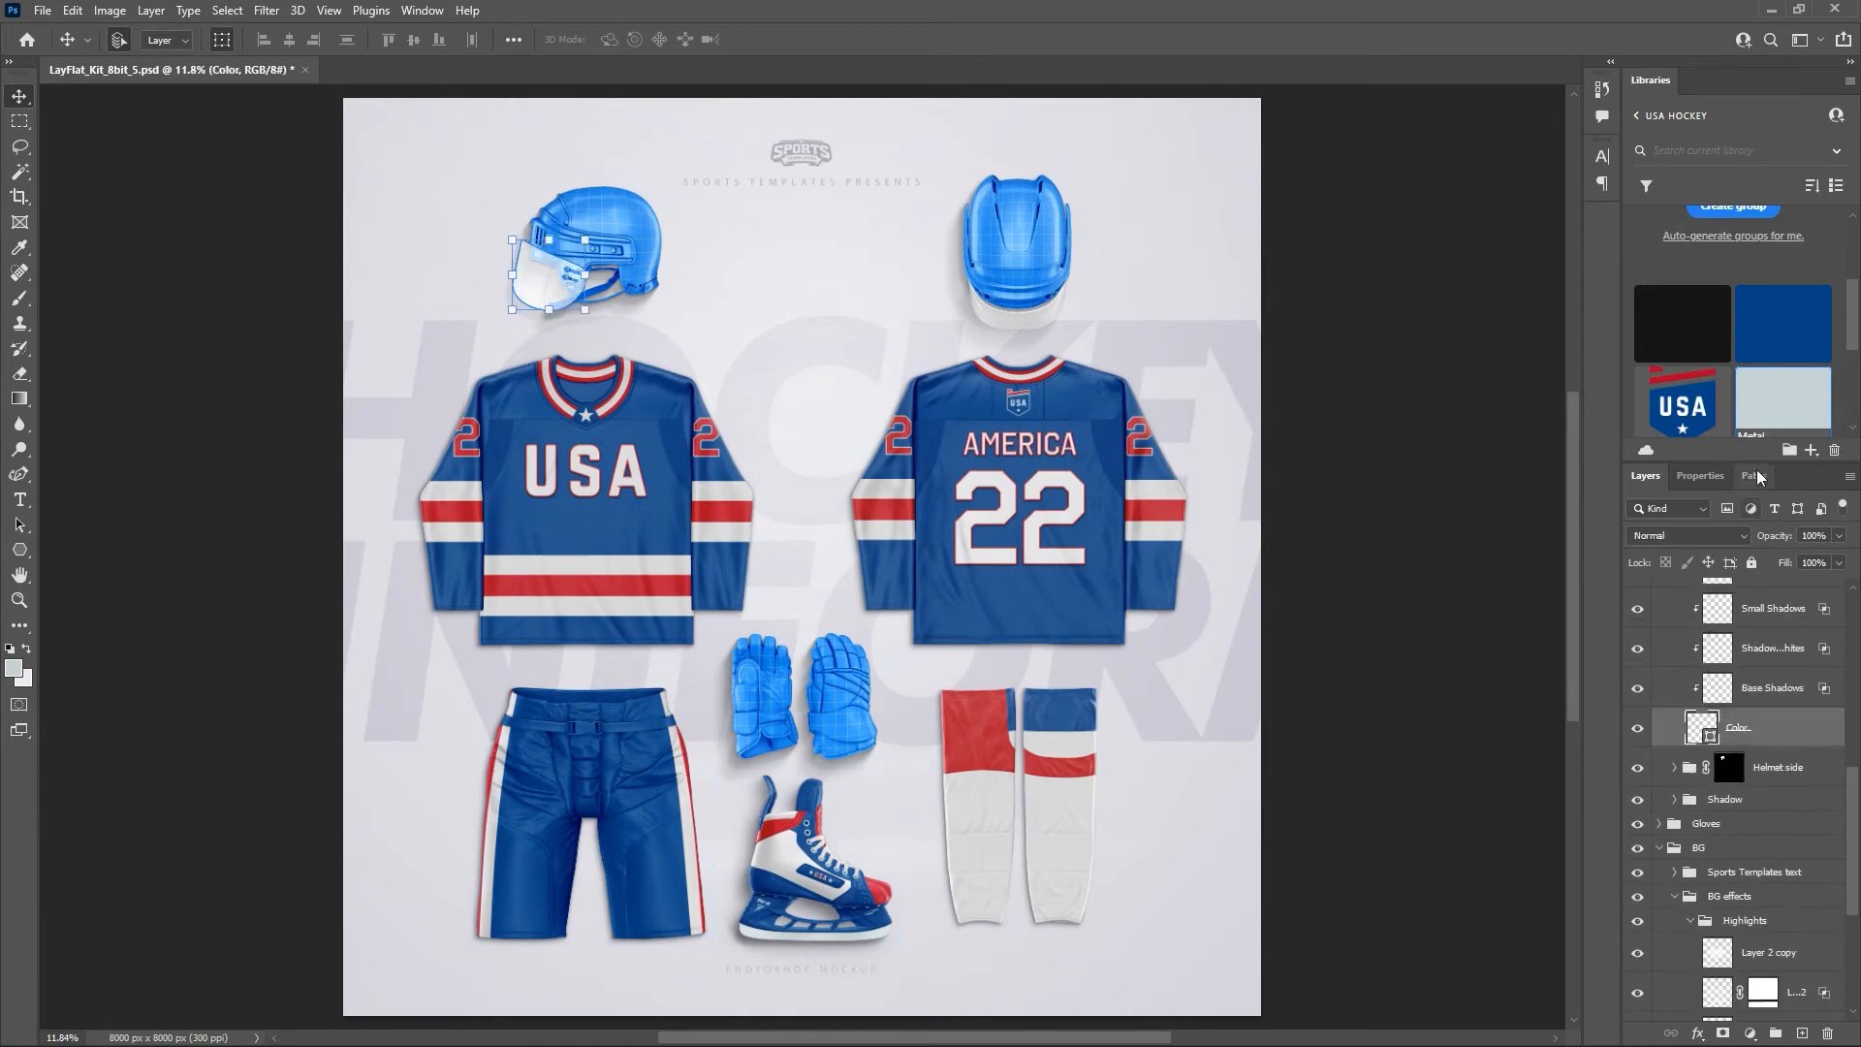
pyautogui.scroll(-2, 1752, 364)
pyautogui.click(1685, 380)
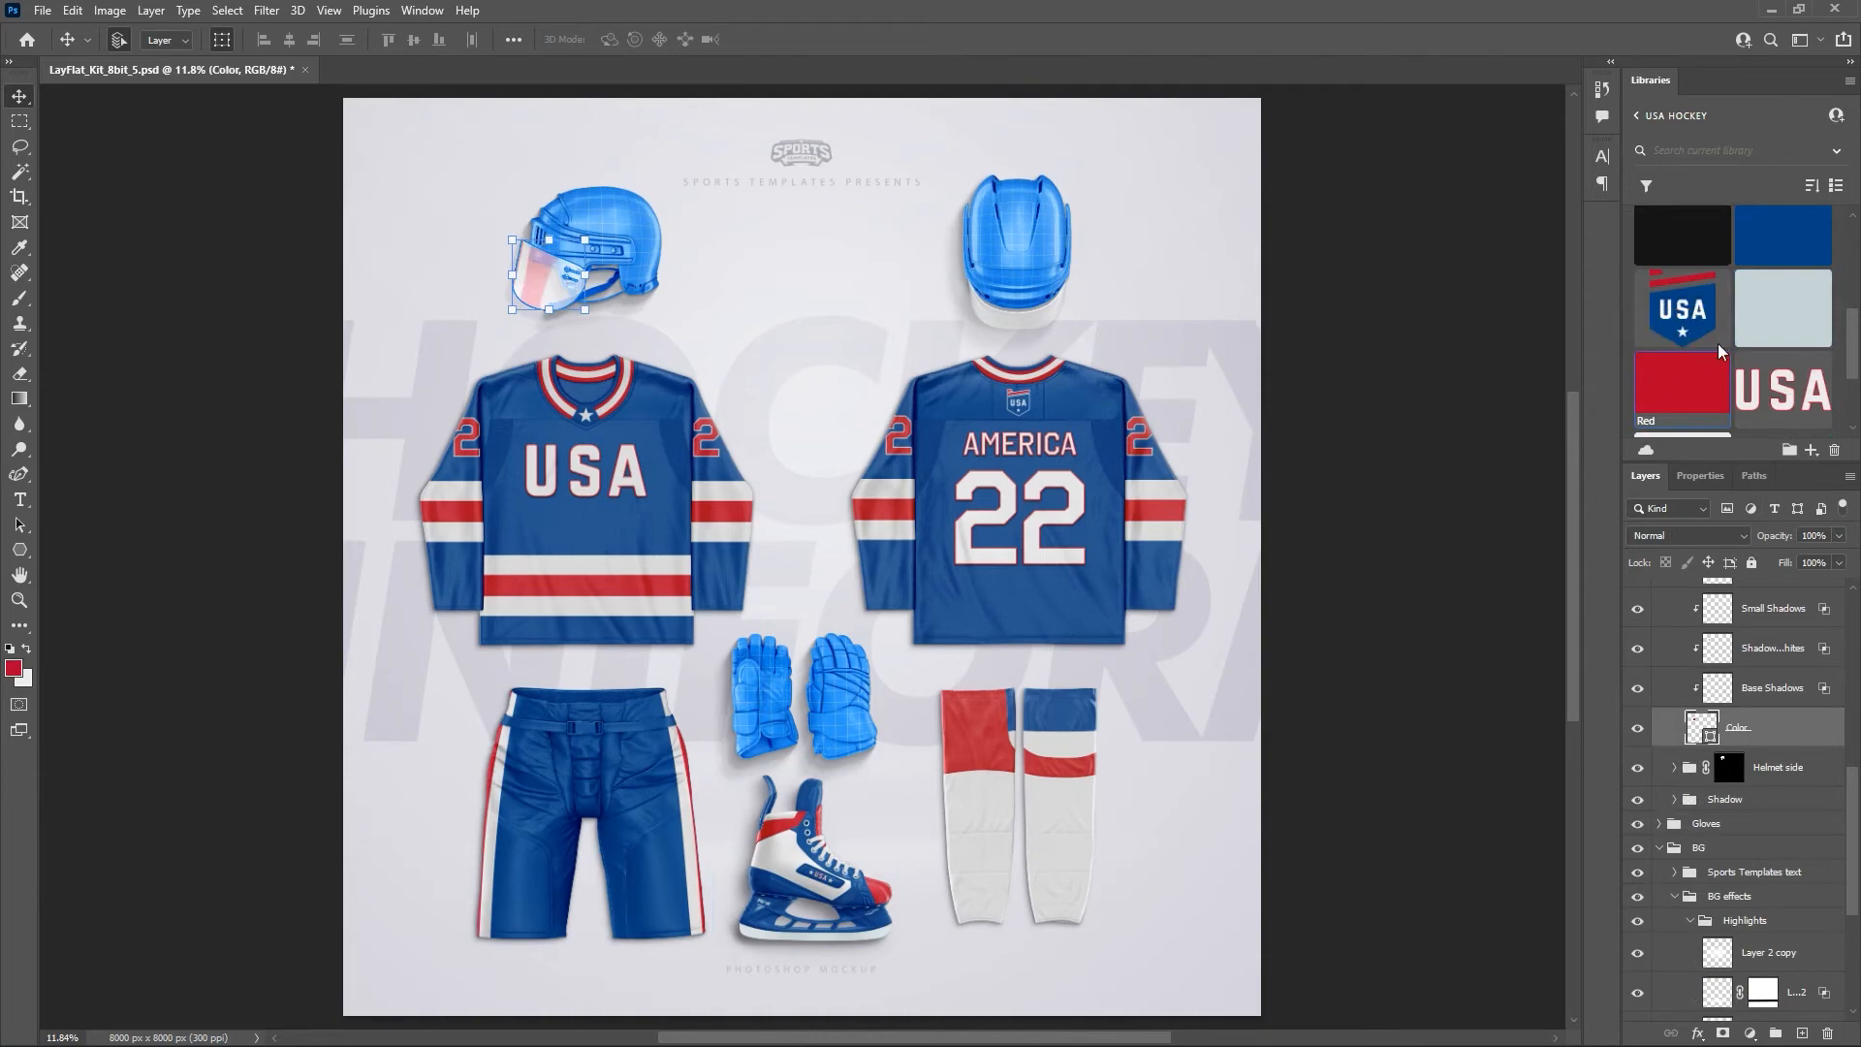
pyautogui.click(1774, 310)
pyautogui.scroll(-1, 1767, 313)
pyautogui.scroll(-1, 1760, 320)
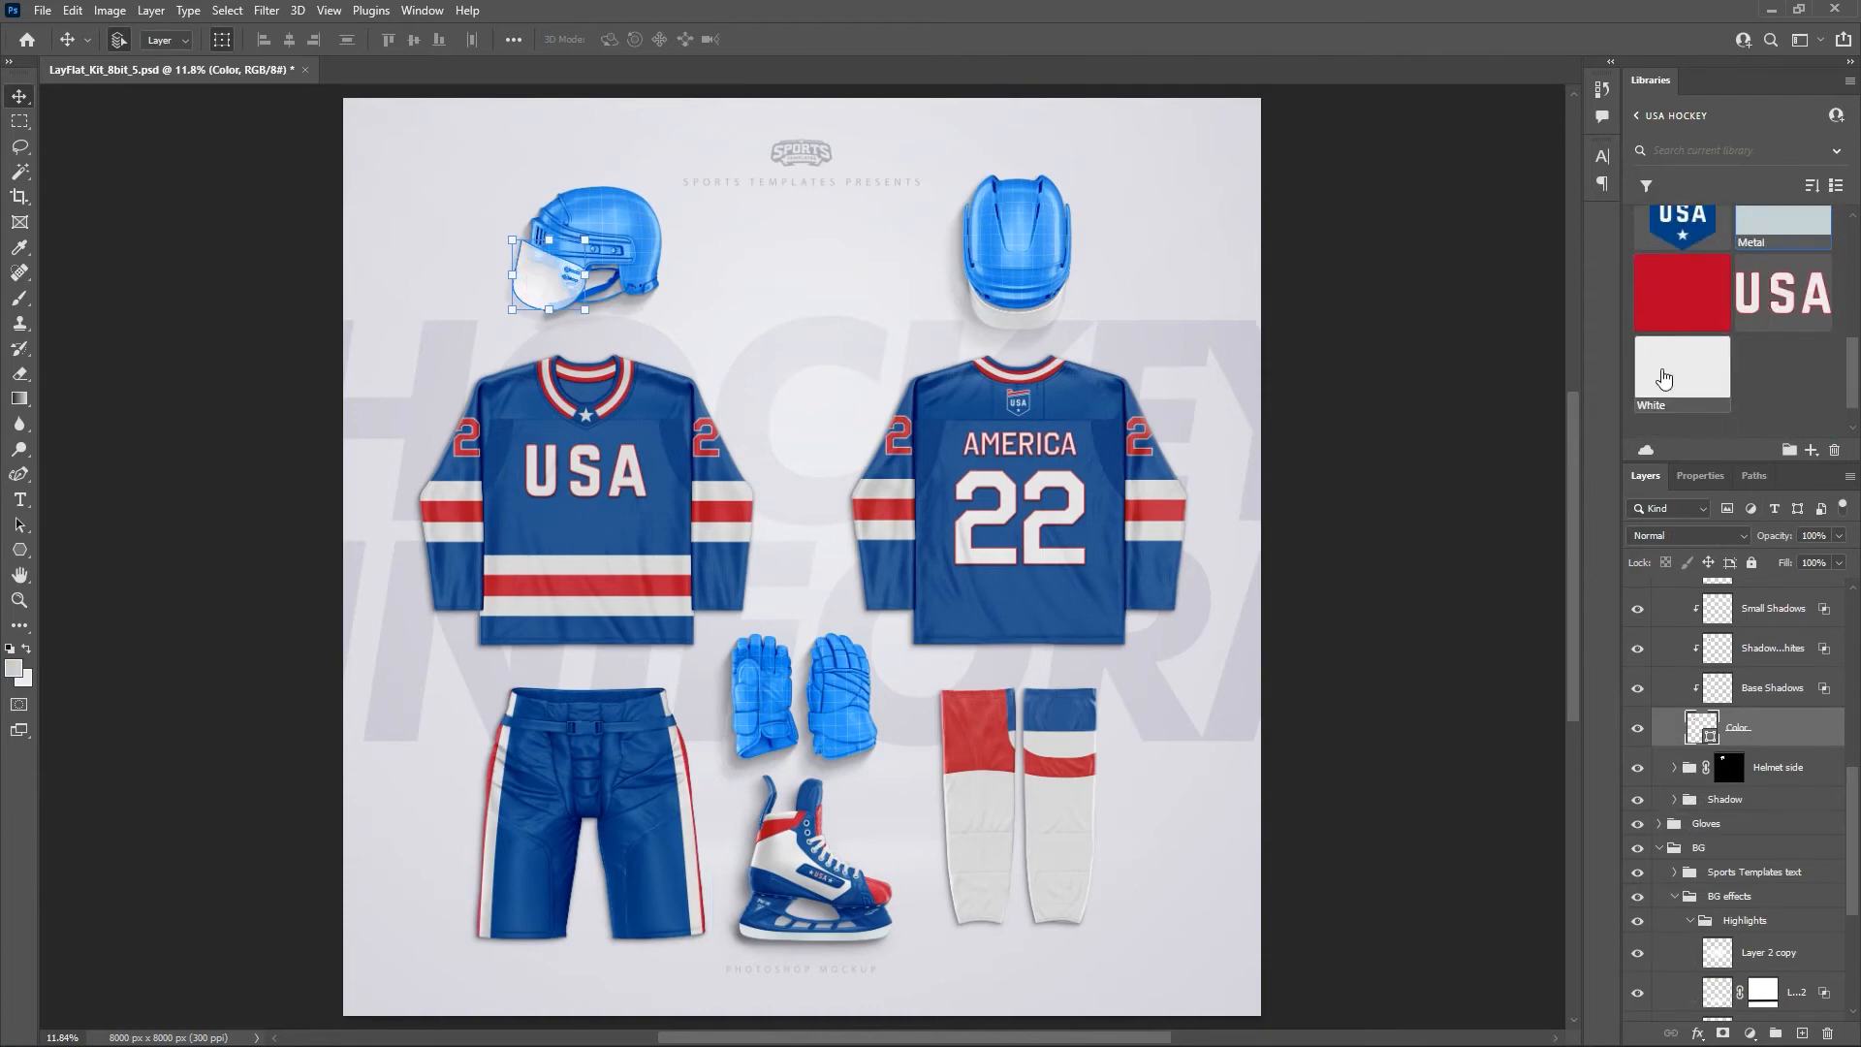
pyautogui.click(1684, 376)
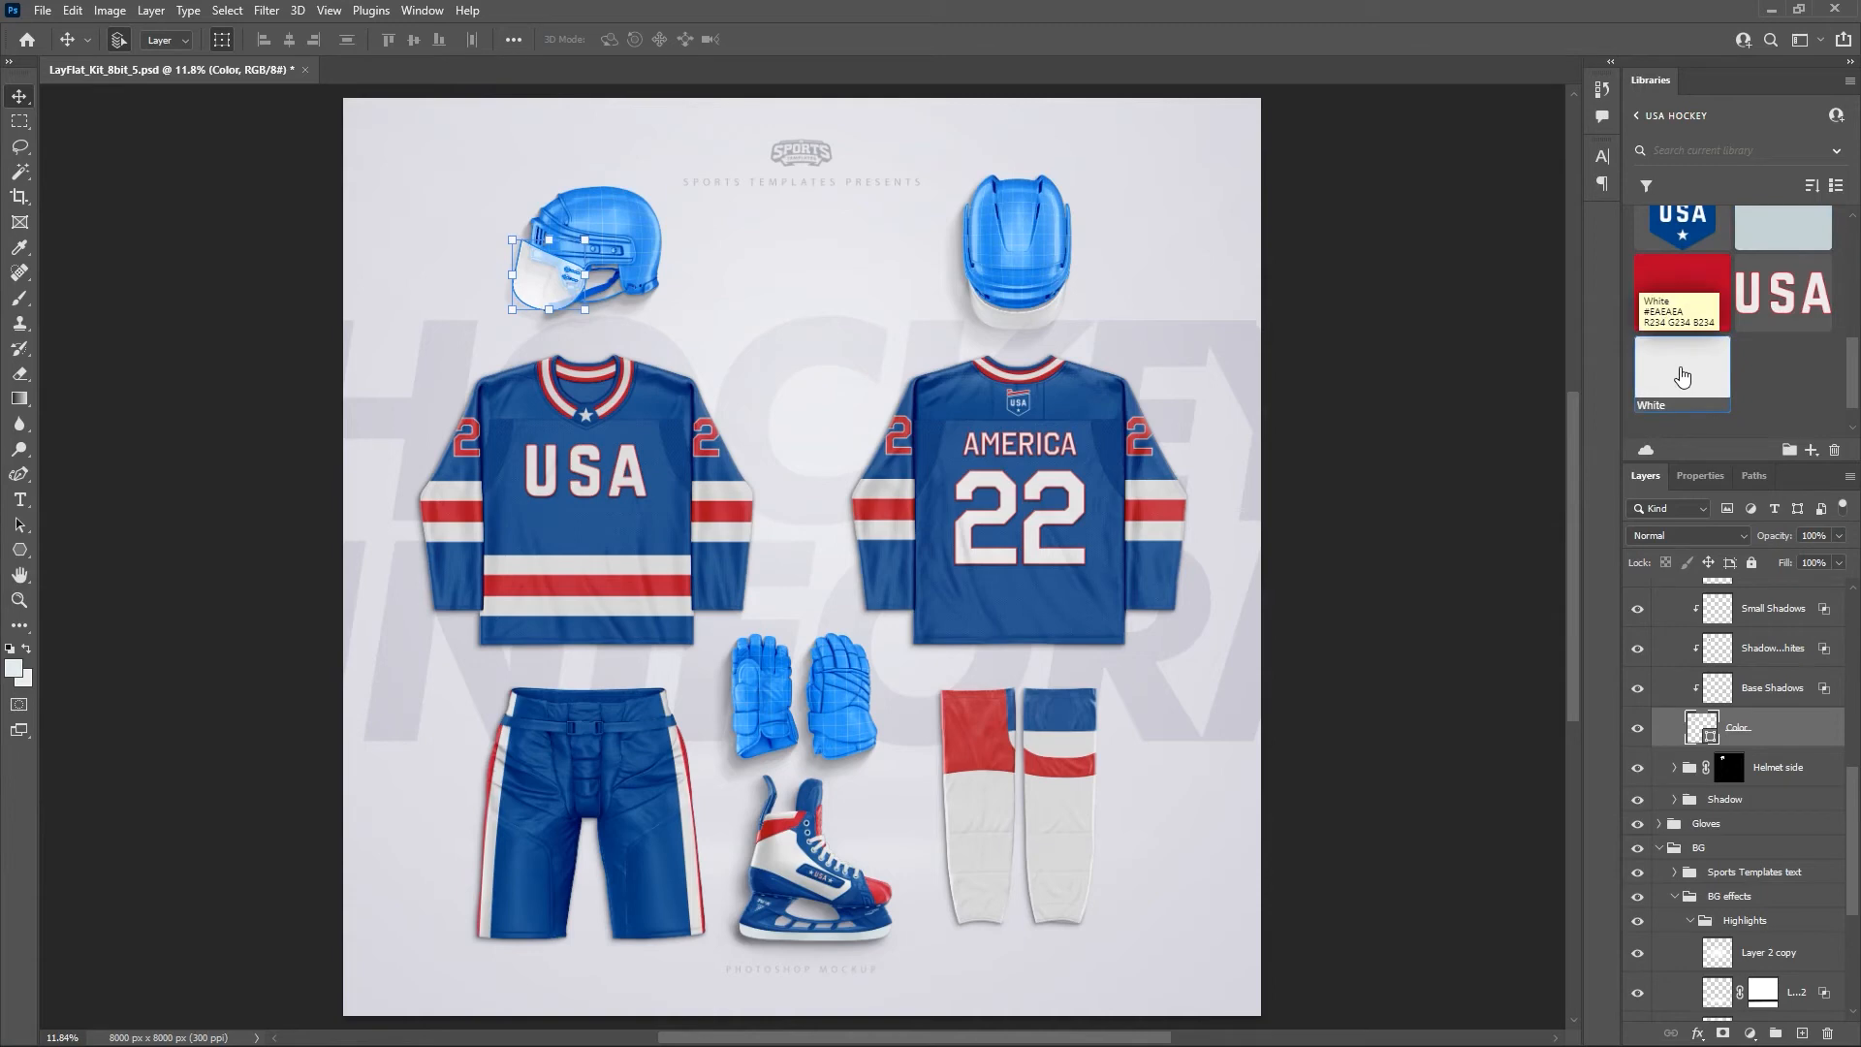
# Expand the Helmet side group's Editable parts and recolor the helmet's Stripe color layer with the library's White.
pyautogui.click(1674, 770)
pyautogui.scroll(-2, 1686, 775)
pyautogui.click(1690, 745)
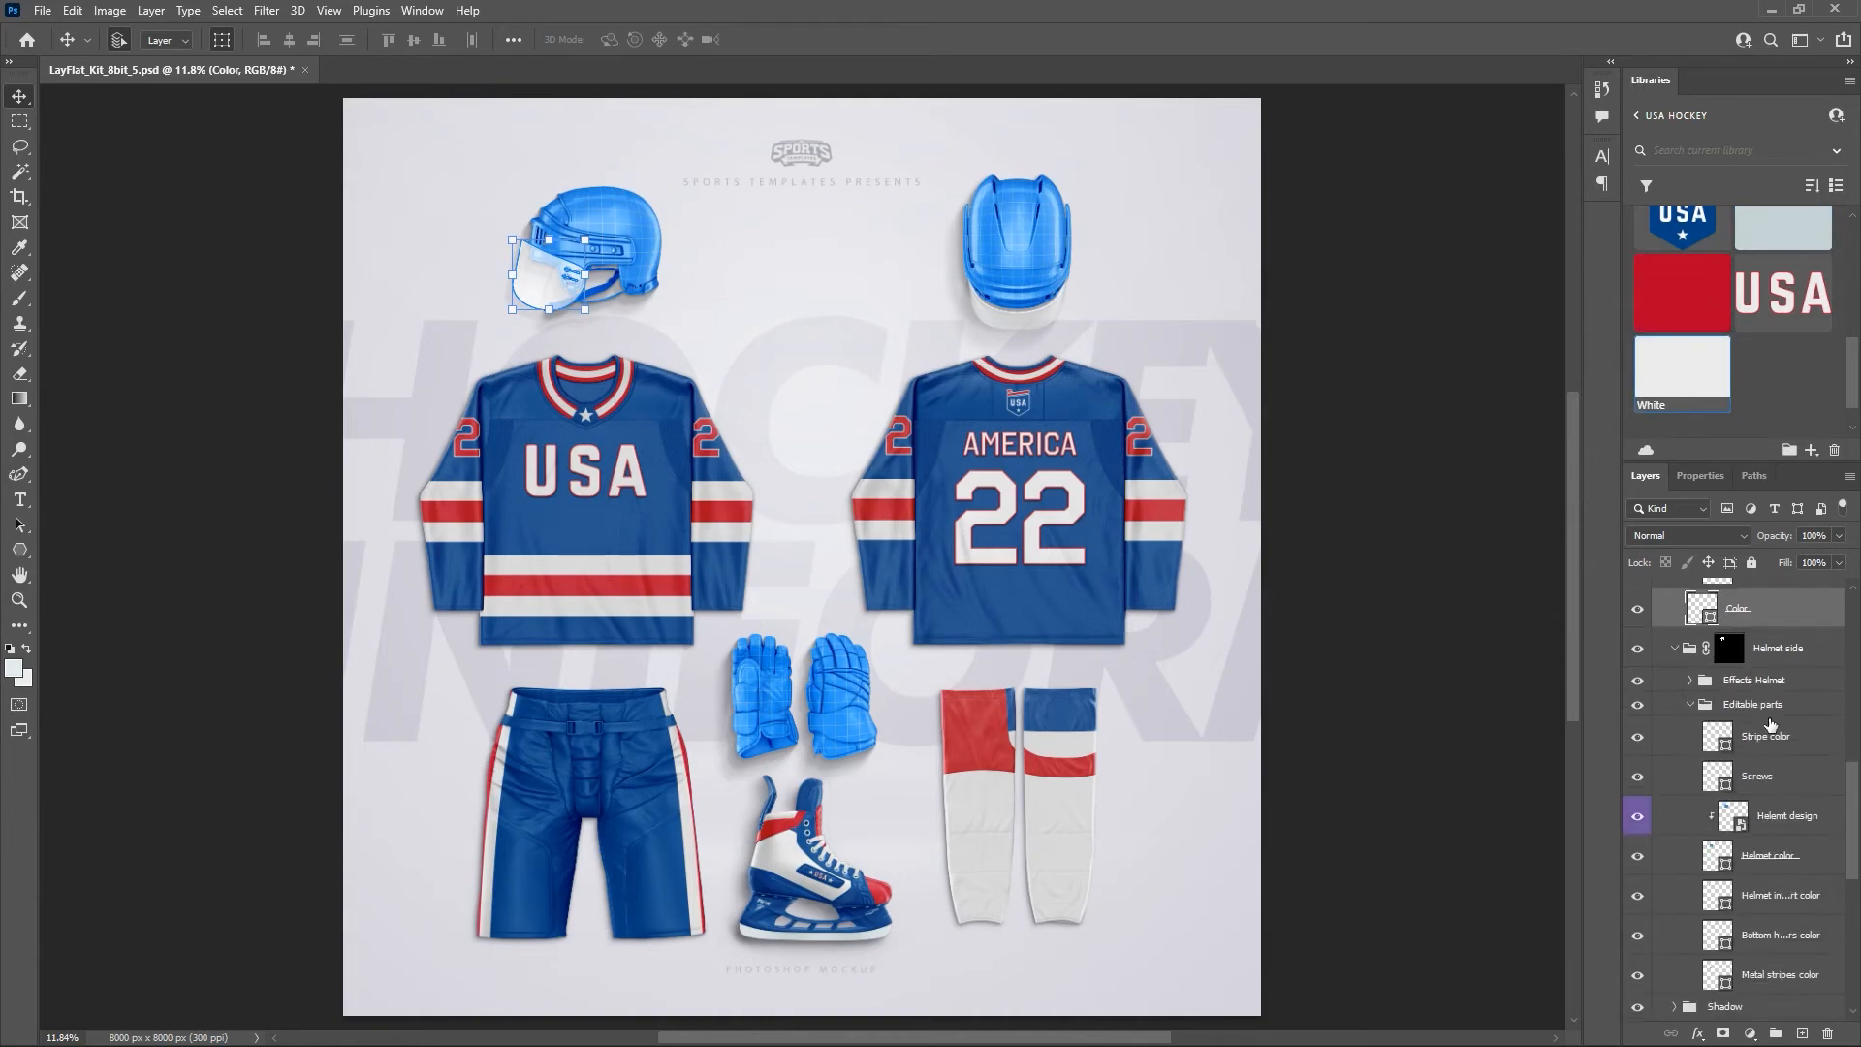
pyautogui.scroll(-3, 1765, 739)
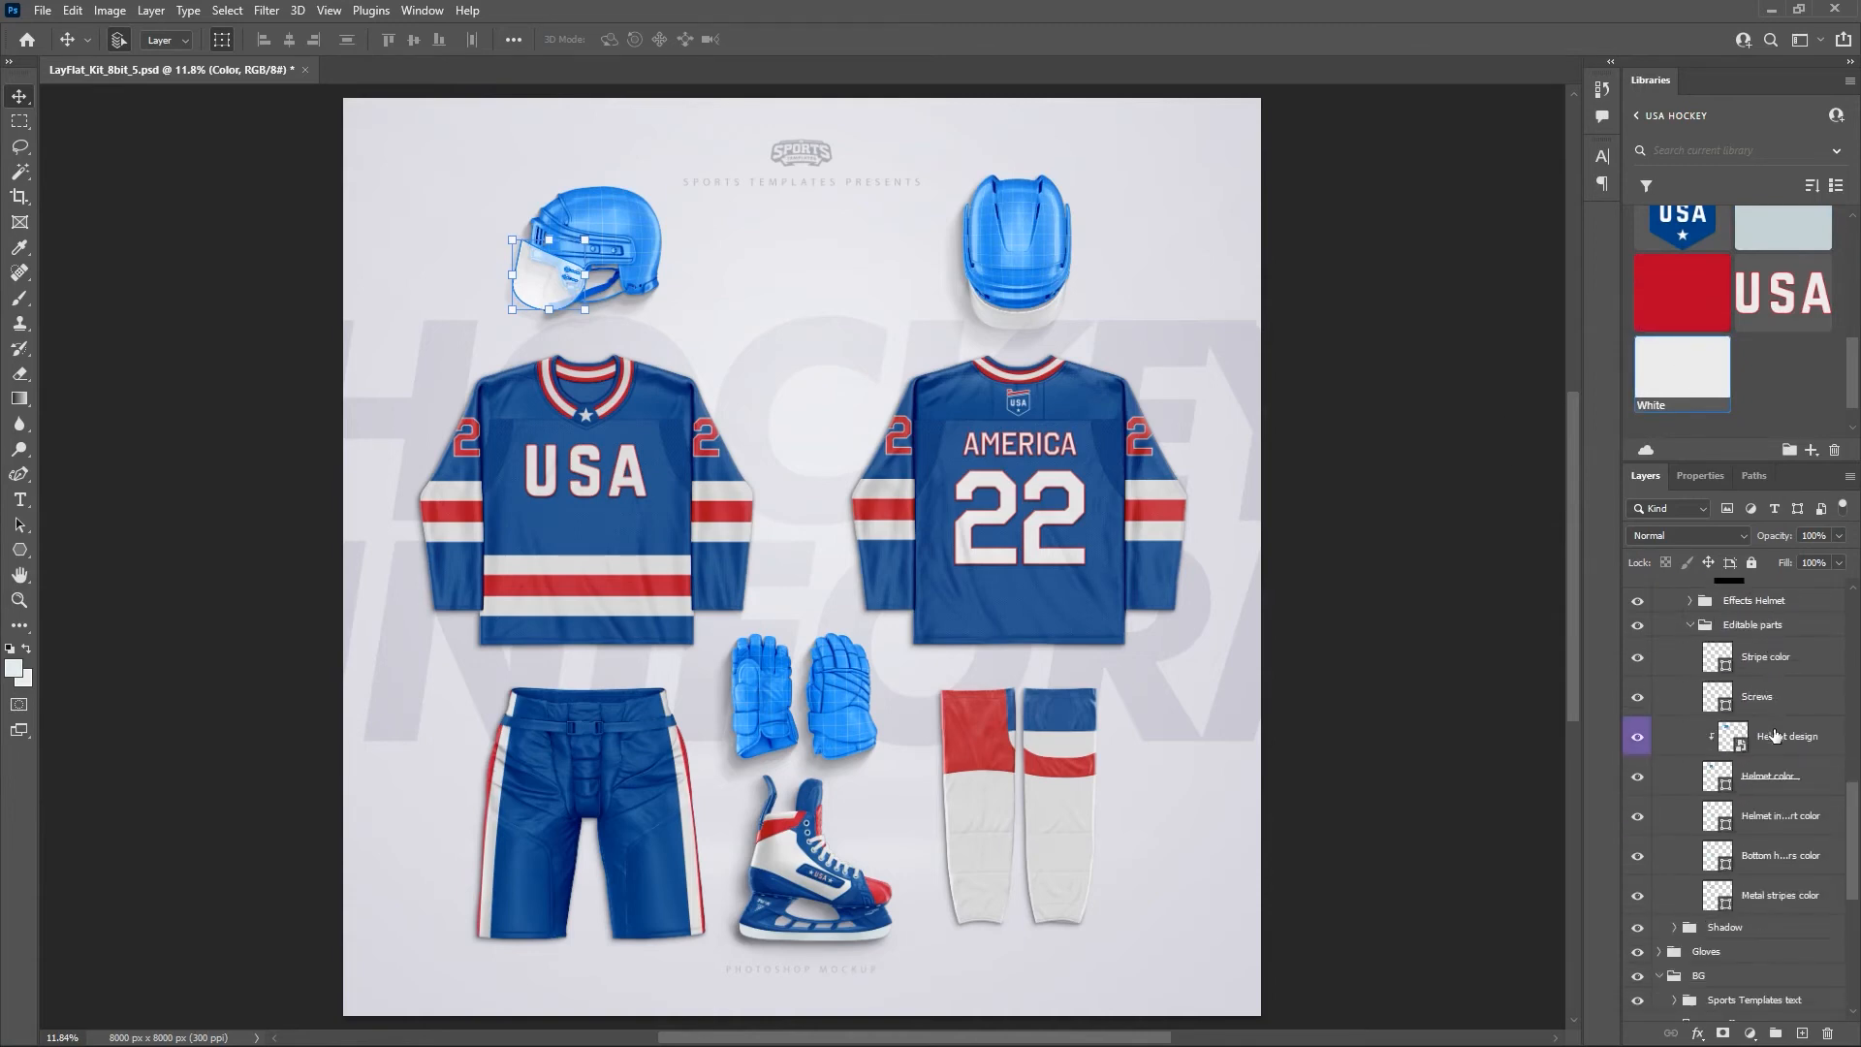
pyautogui.click(1766, 659)
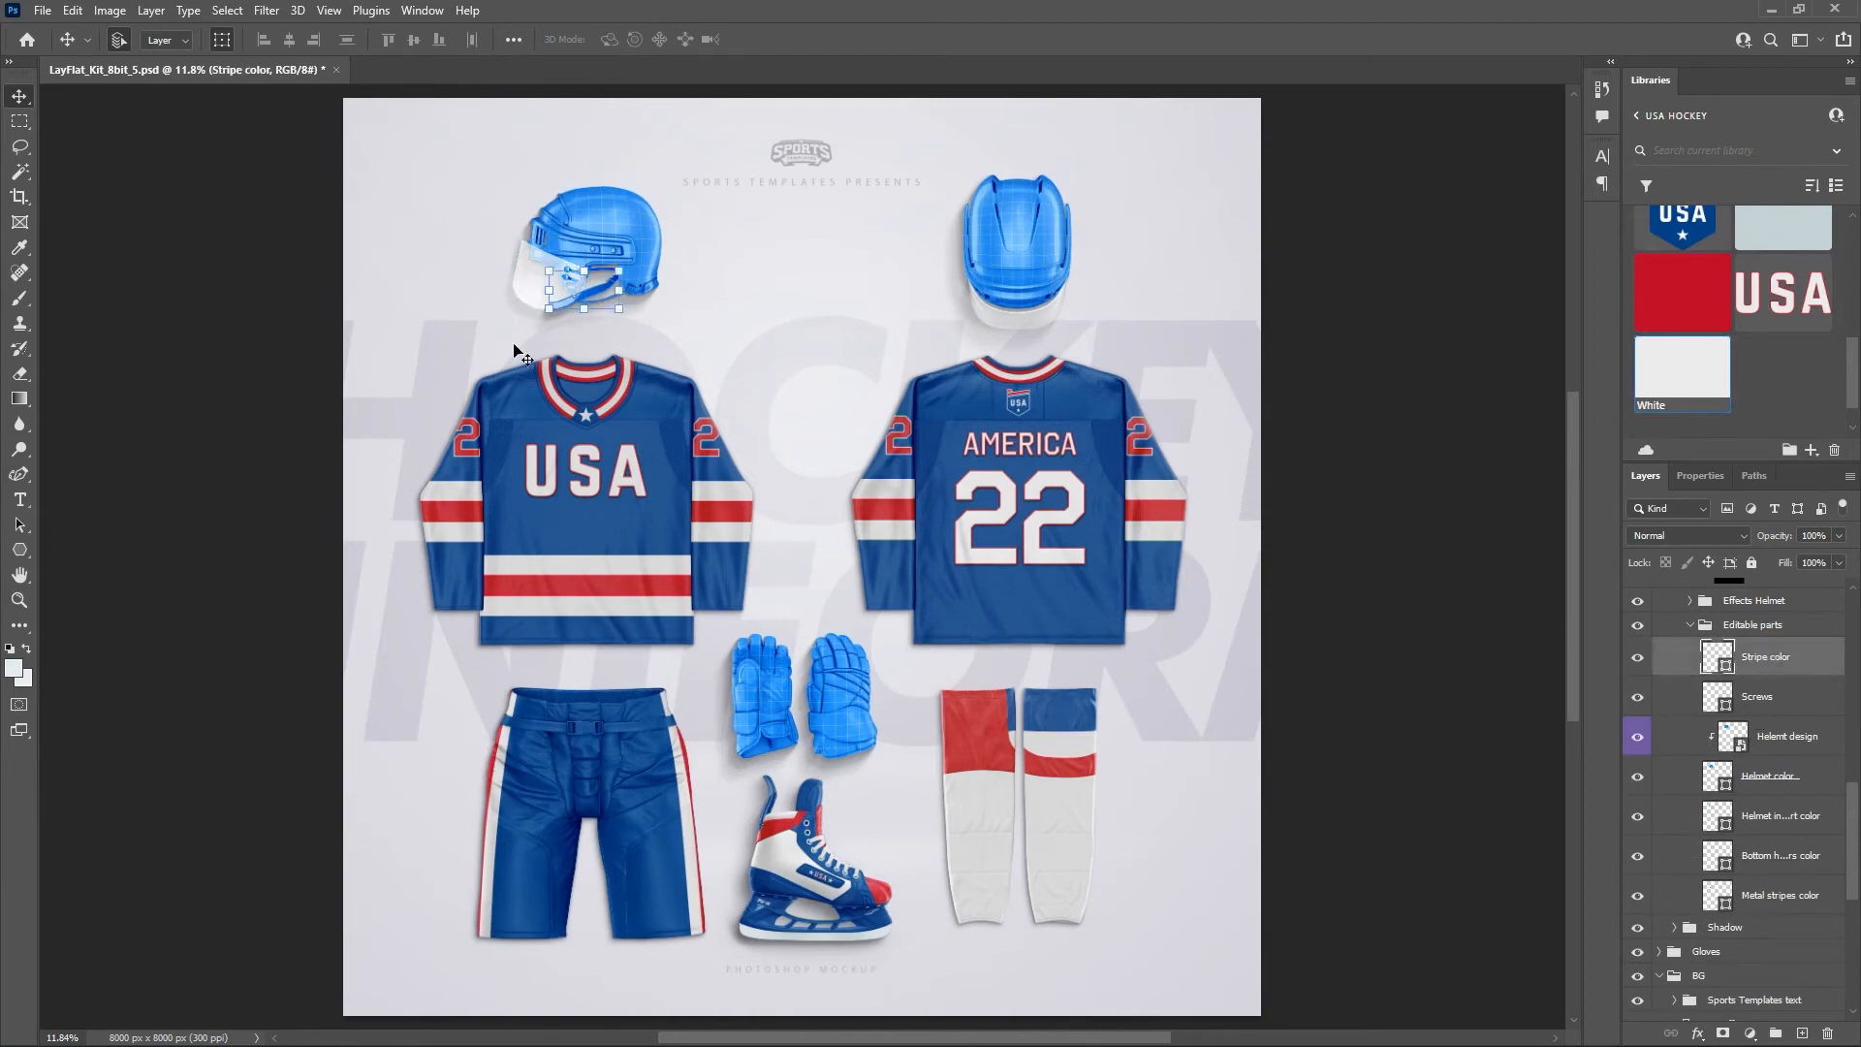
pyautogui.click(1663, 378)
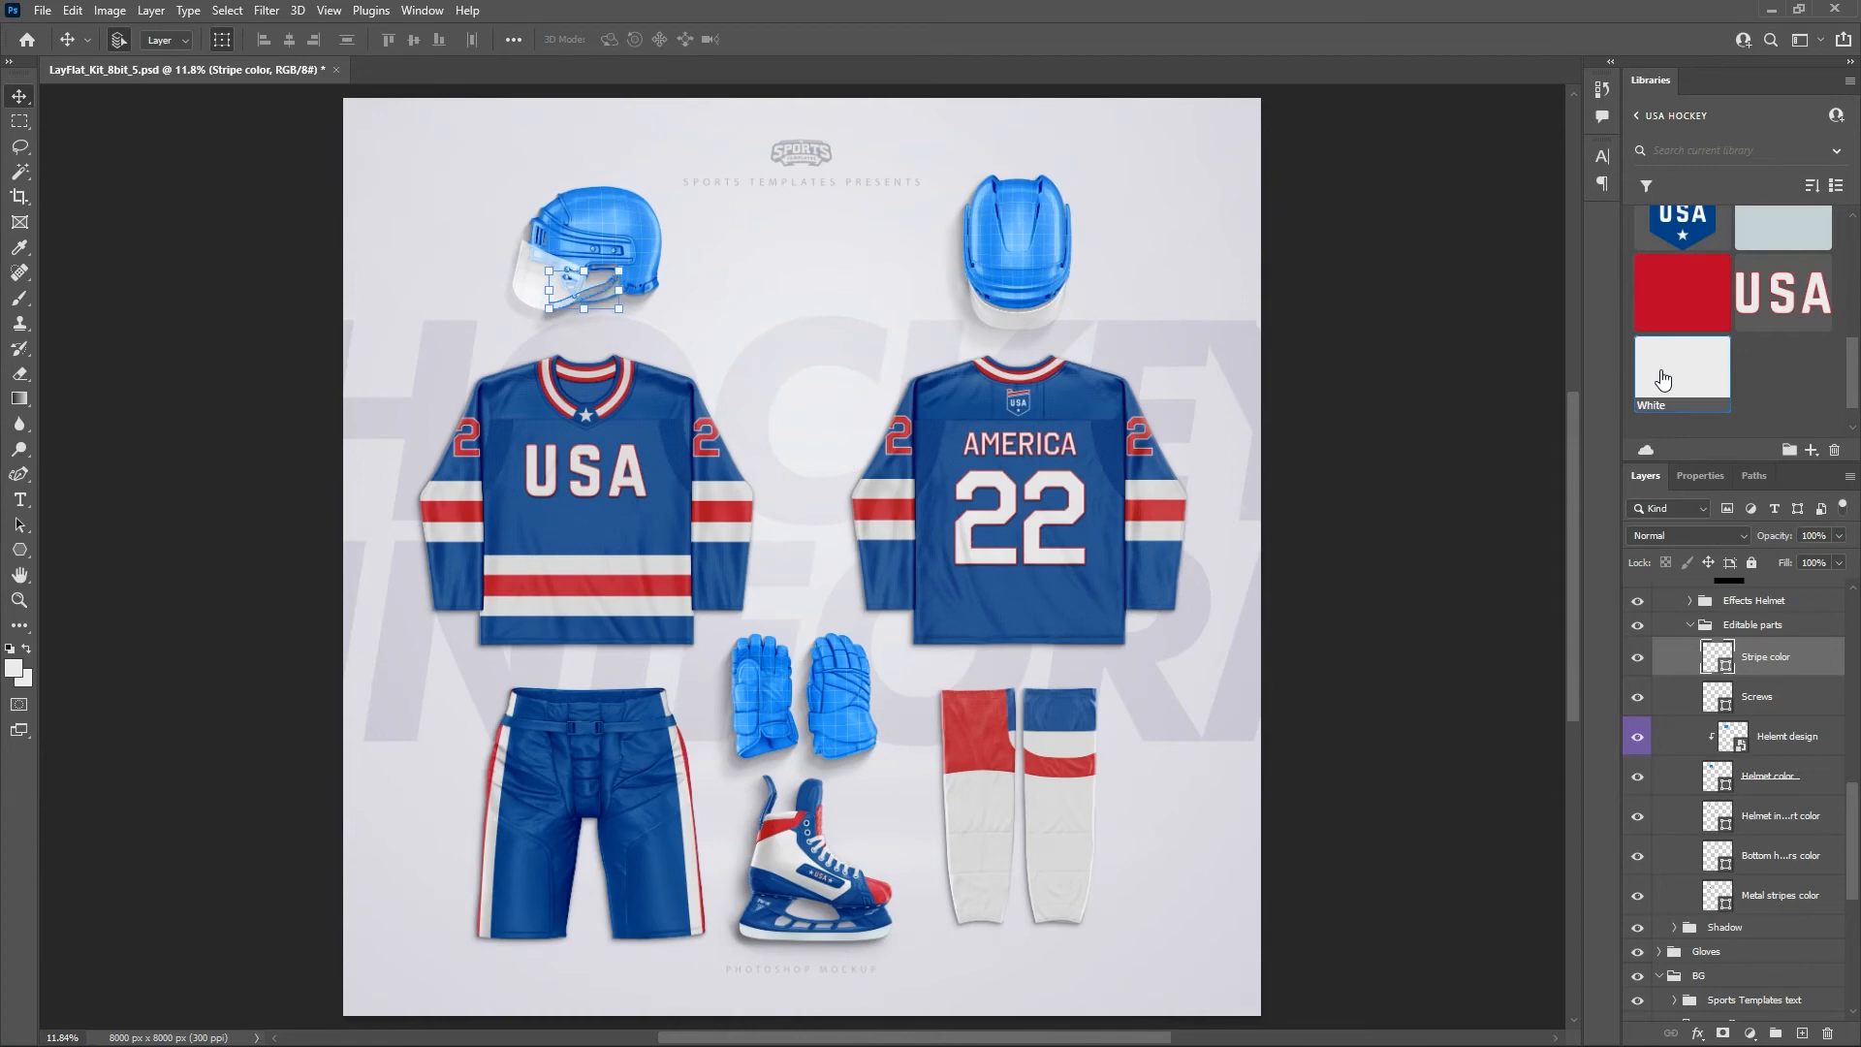
# Recolor the side helmet's screws with the library's Metal color and inspect them up close.
pyautogui.click(1763, 699)
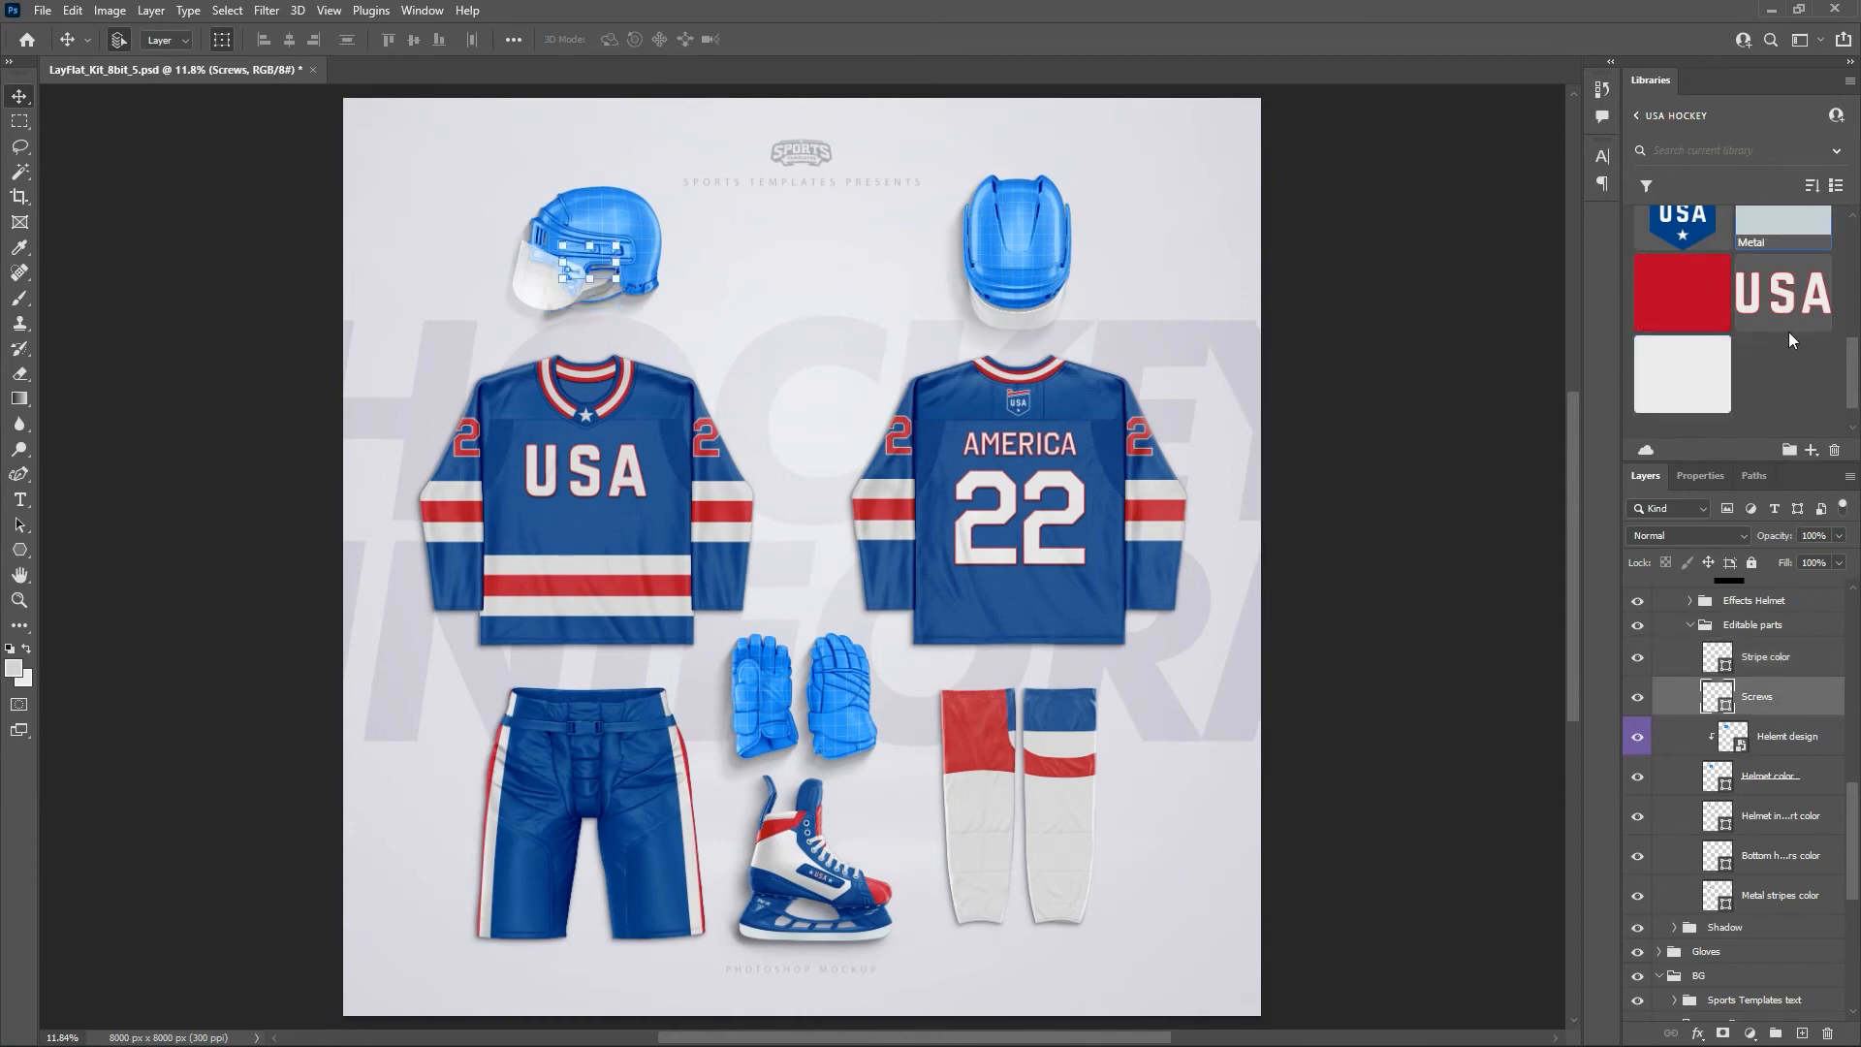
pyautogui.hotkey('ctrl', '+')
pyautogui.hotkey('ctrl', '+')
pyautogui.hotkey('ctrl', '+')
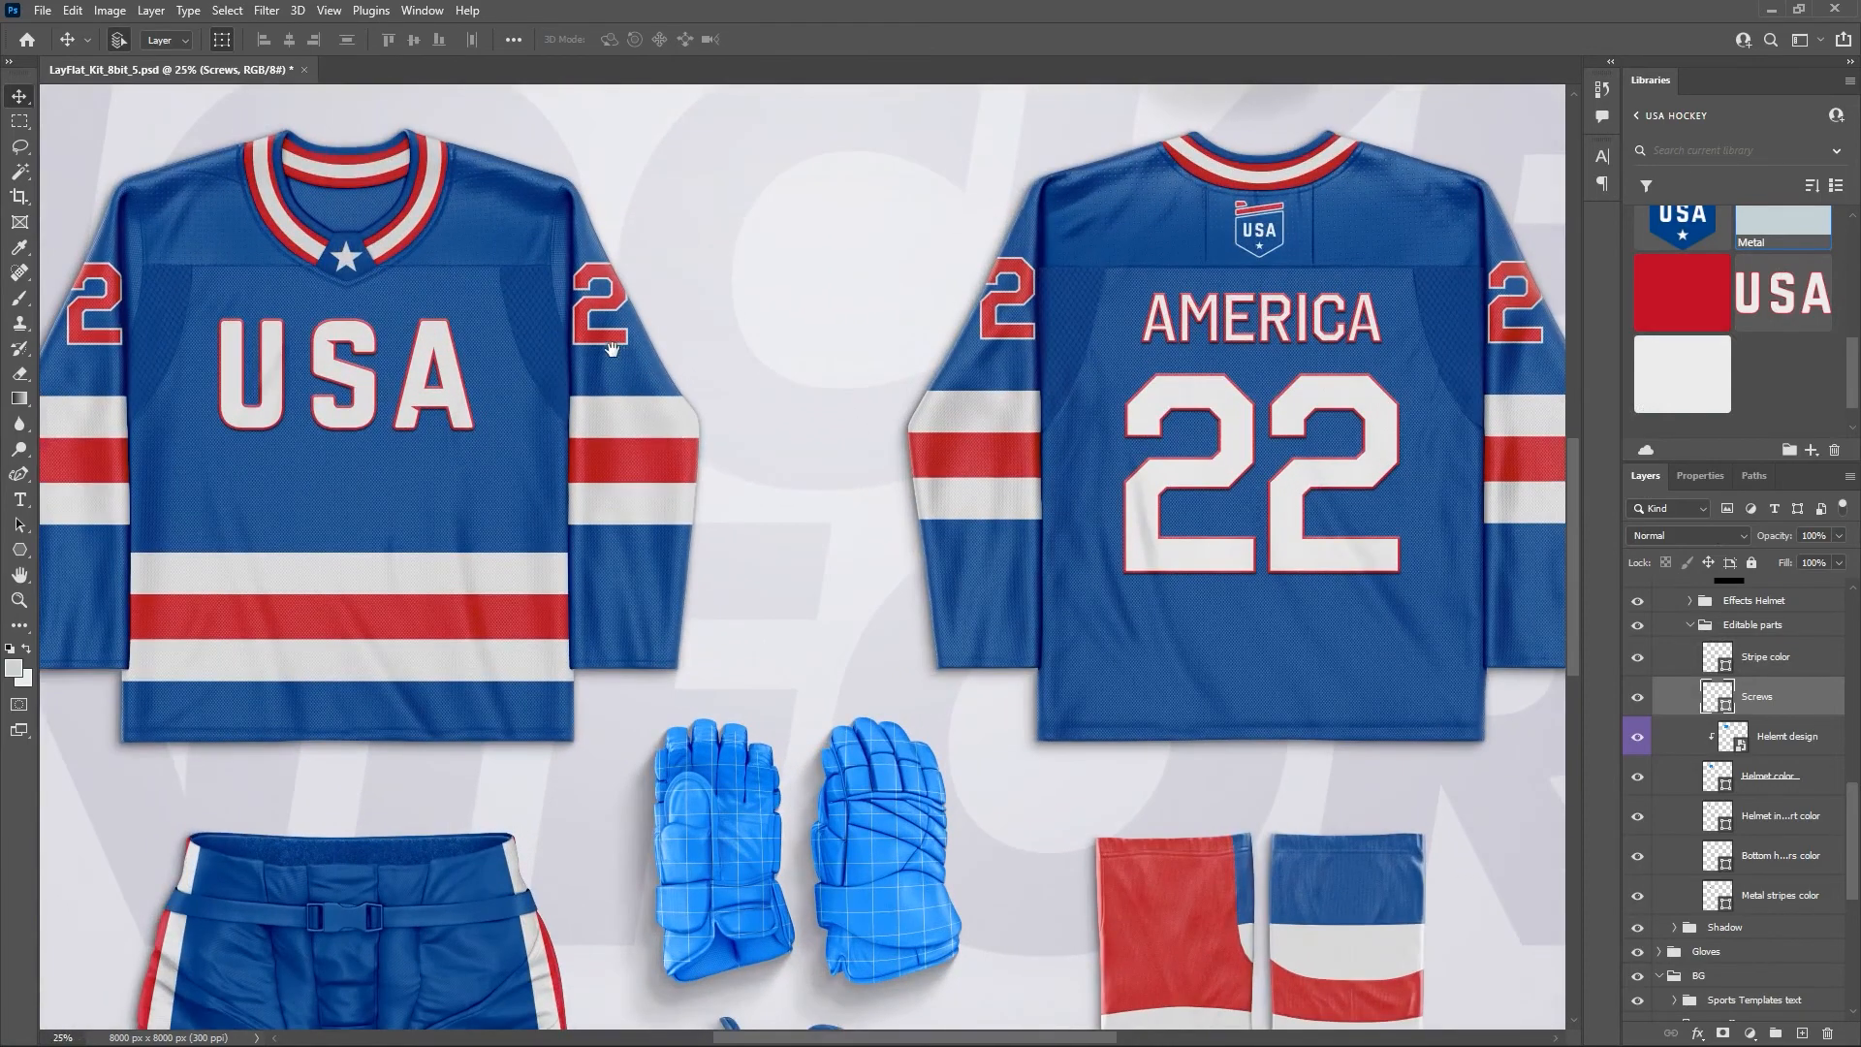
pyautogui.moveTo(514, 268); pyautogui.dragTo(974, 744)
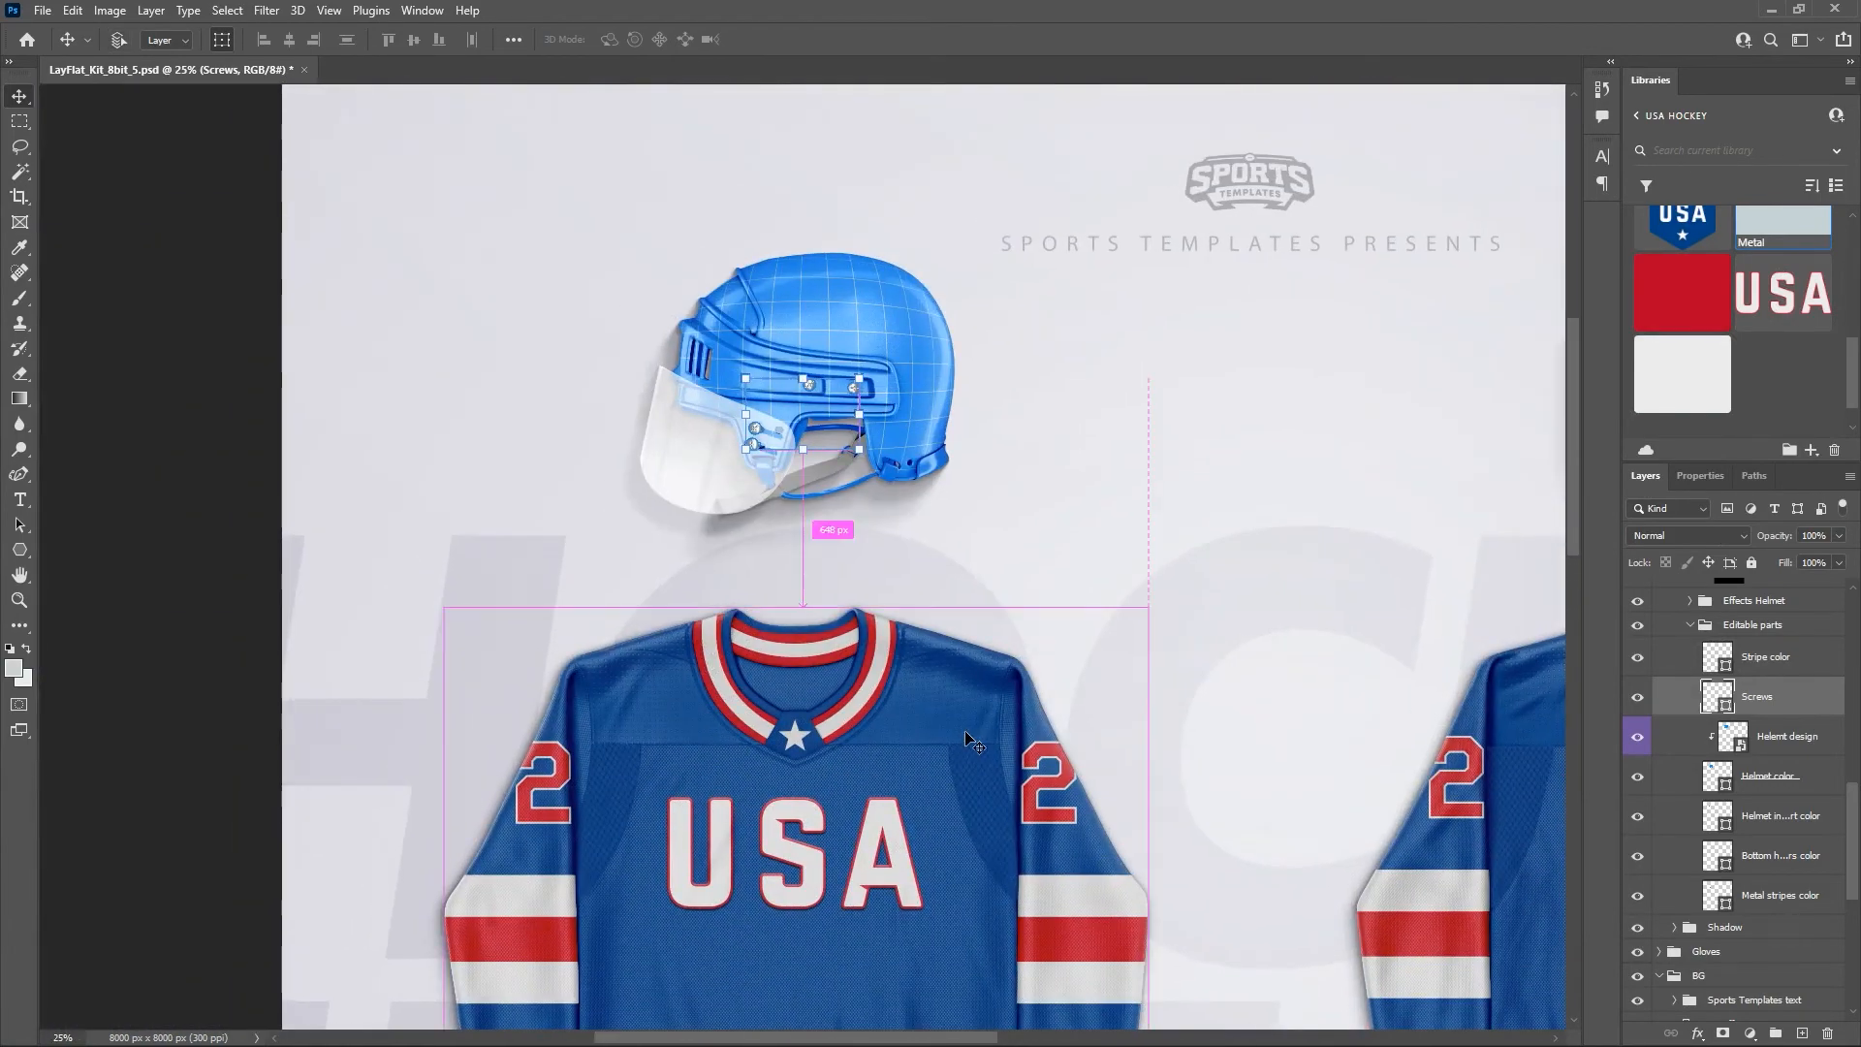
pyautogui.hotkey('ctrl', '+')
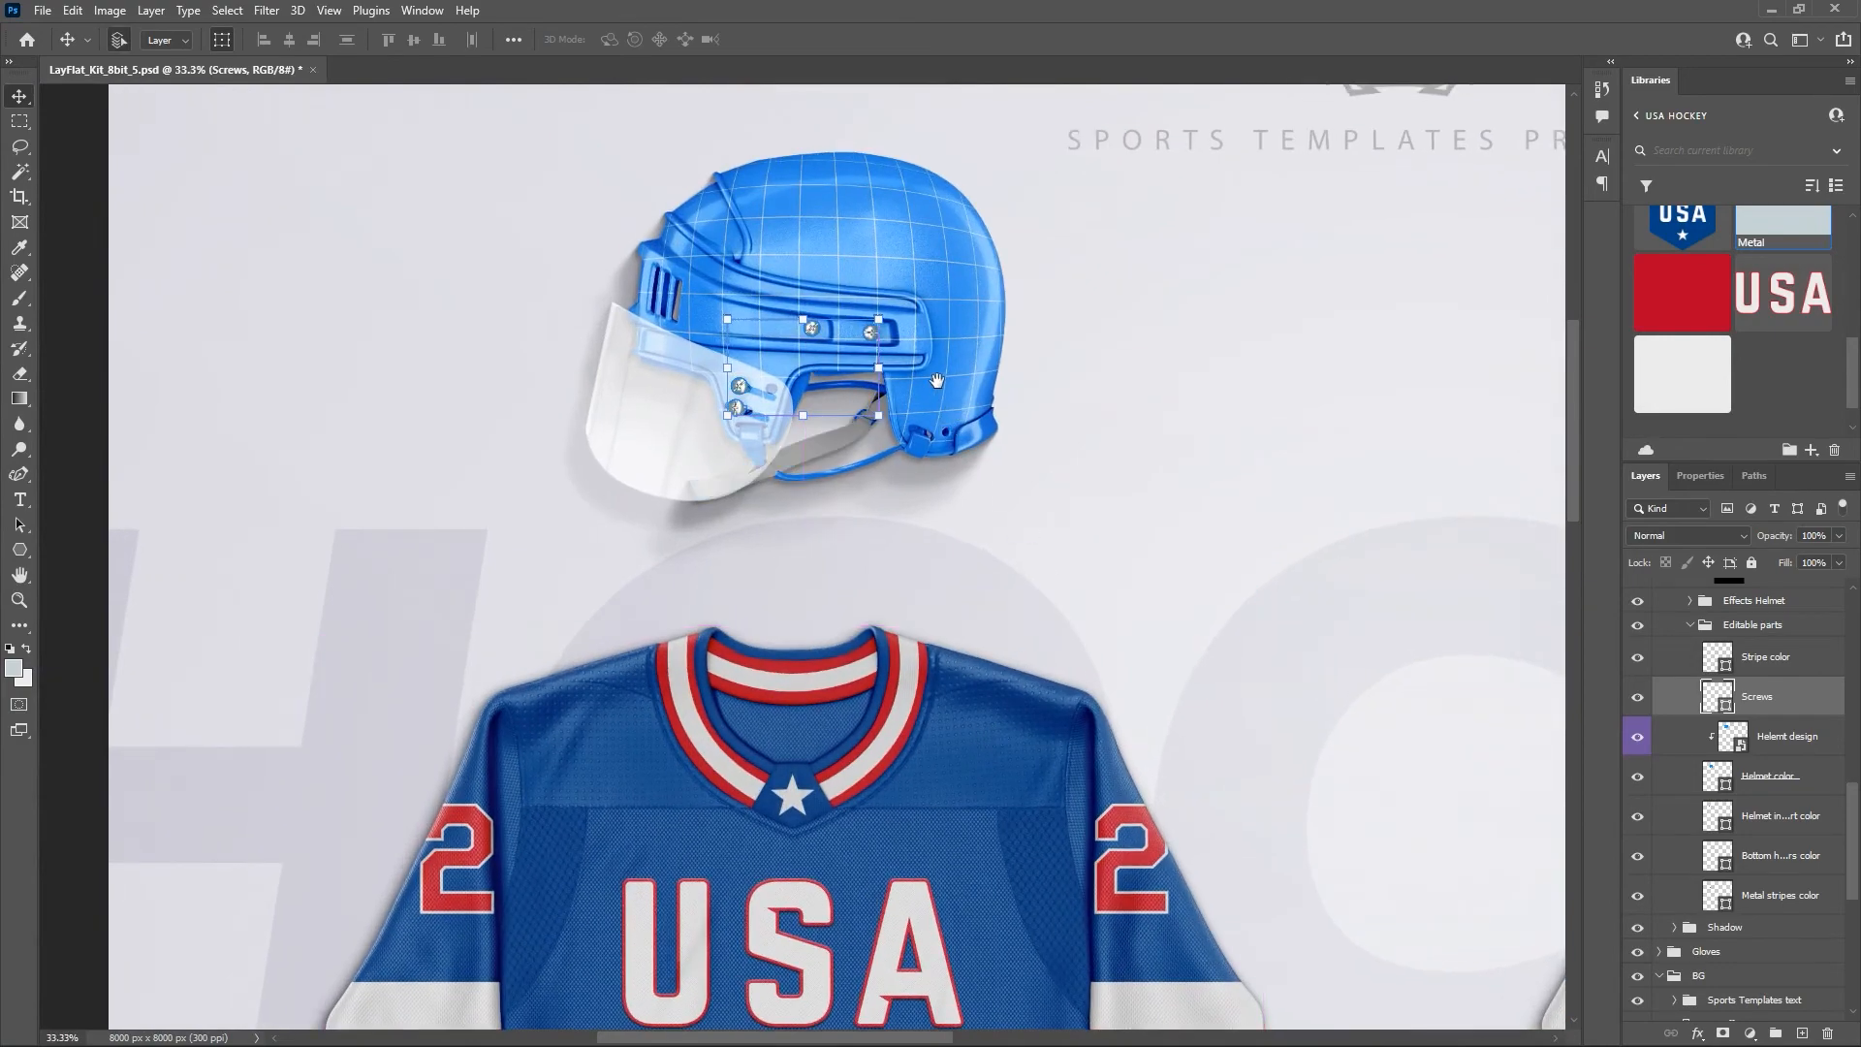
pyautogui.moveTo(936, 380); pyautogui.dragTo(945, 515)
pyautogui.hotkey('ctrl', '+')
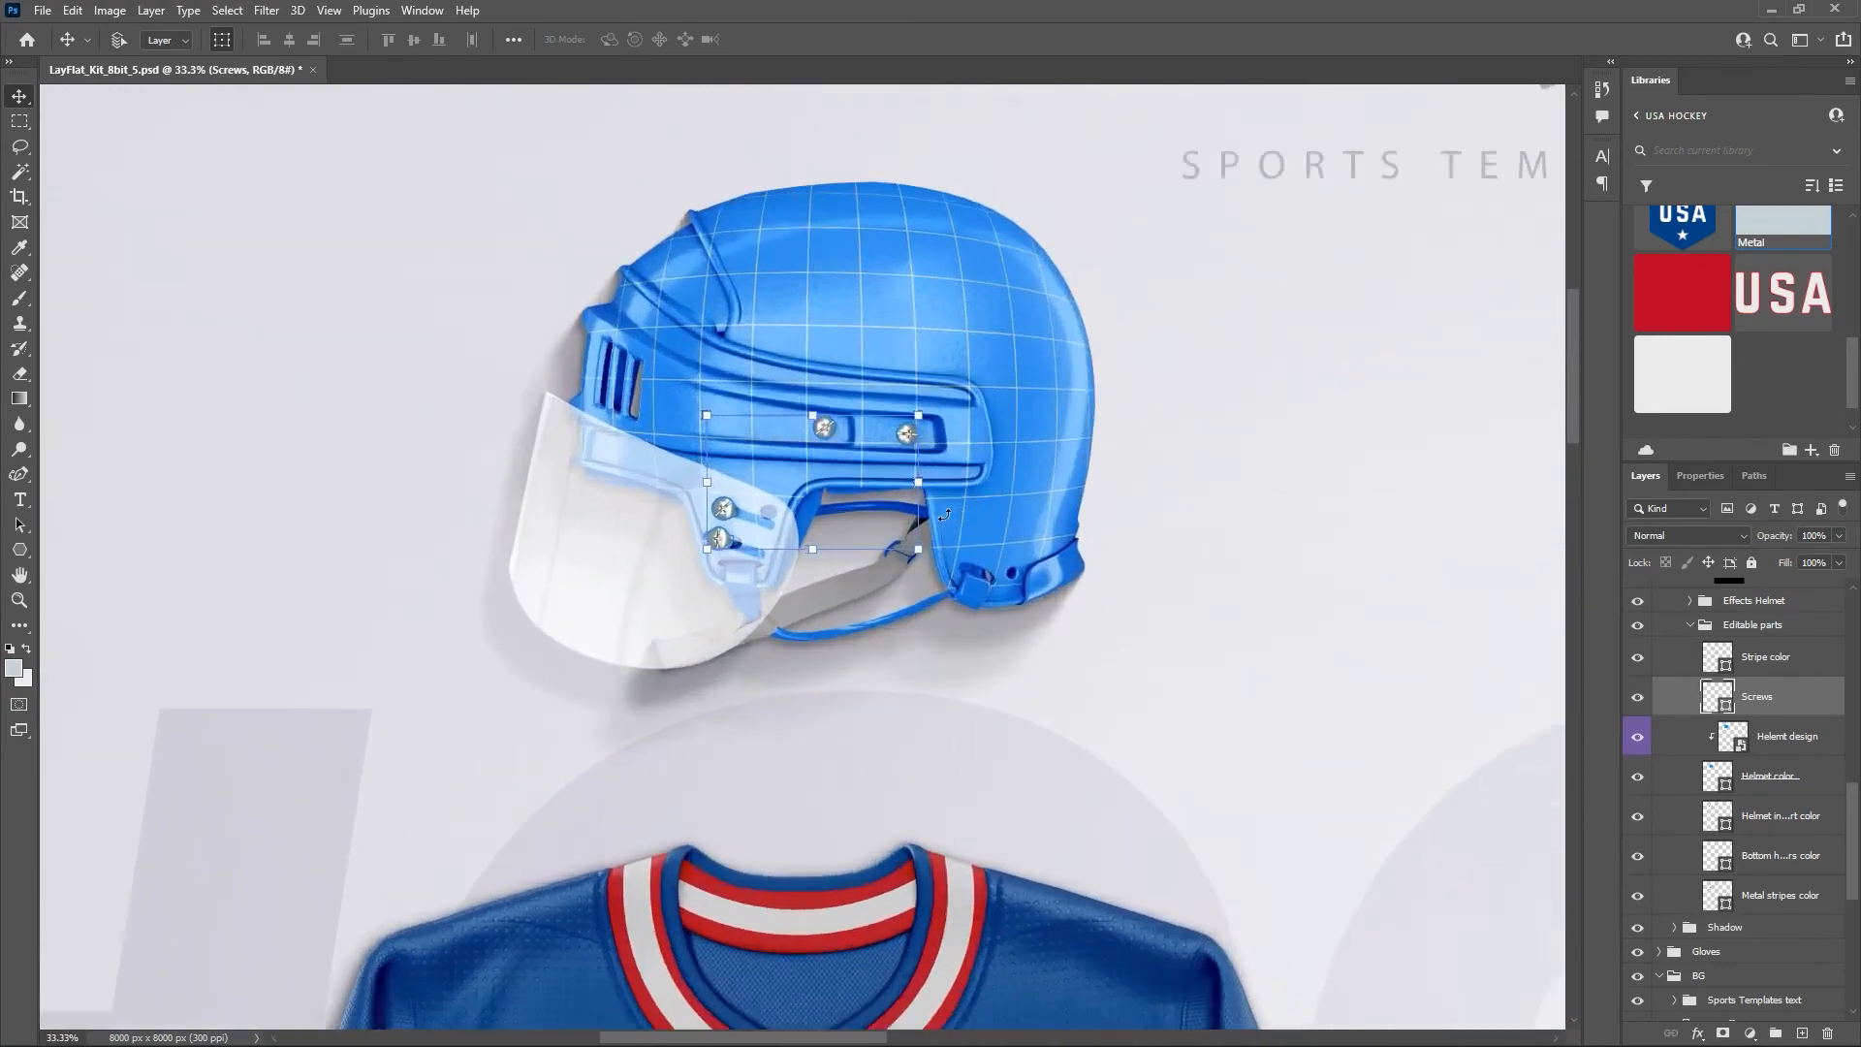
pyautogui.hotkey('ctrl', '+')
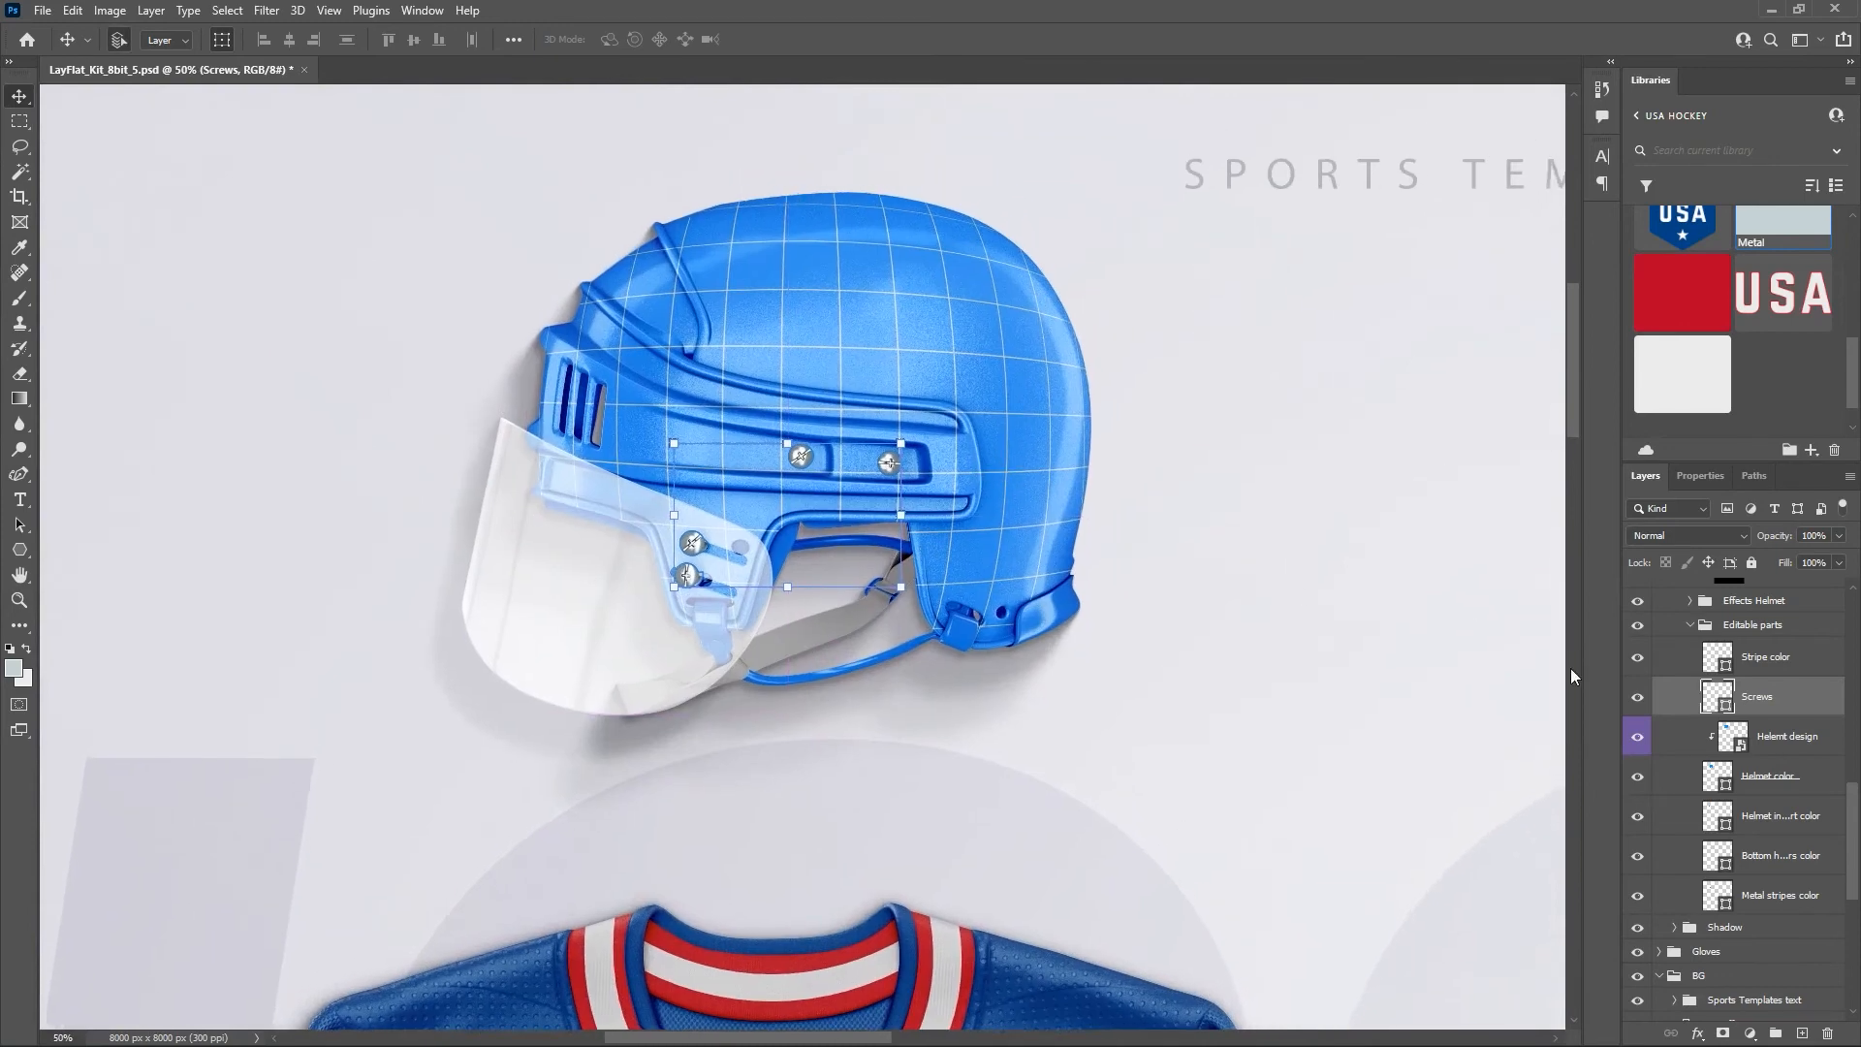
# Recolor the helmet's inner part, trying the library's Red before settling on White.
pyautogui.click(1779, 819)
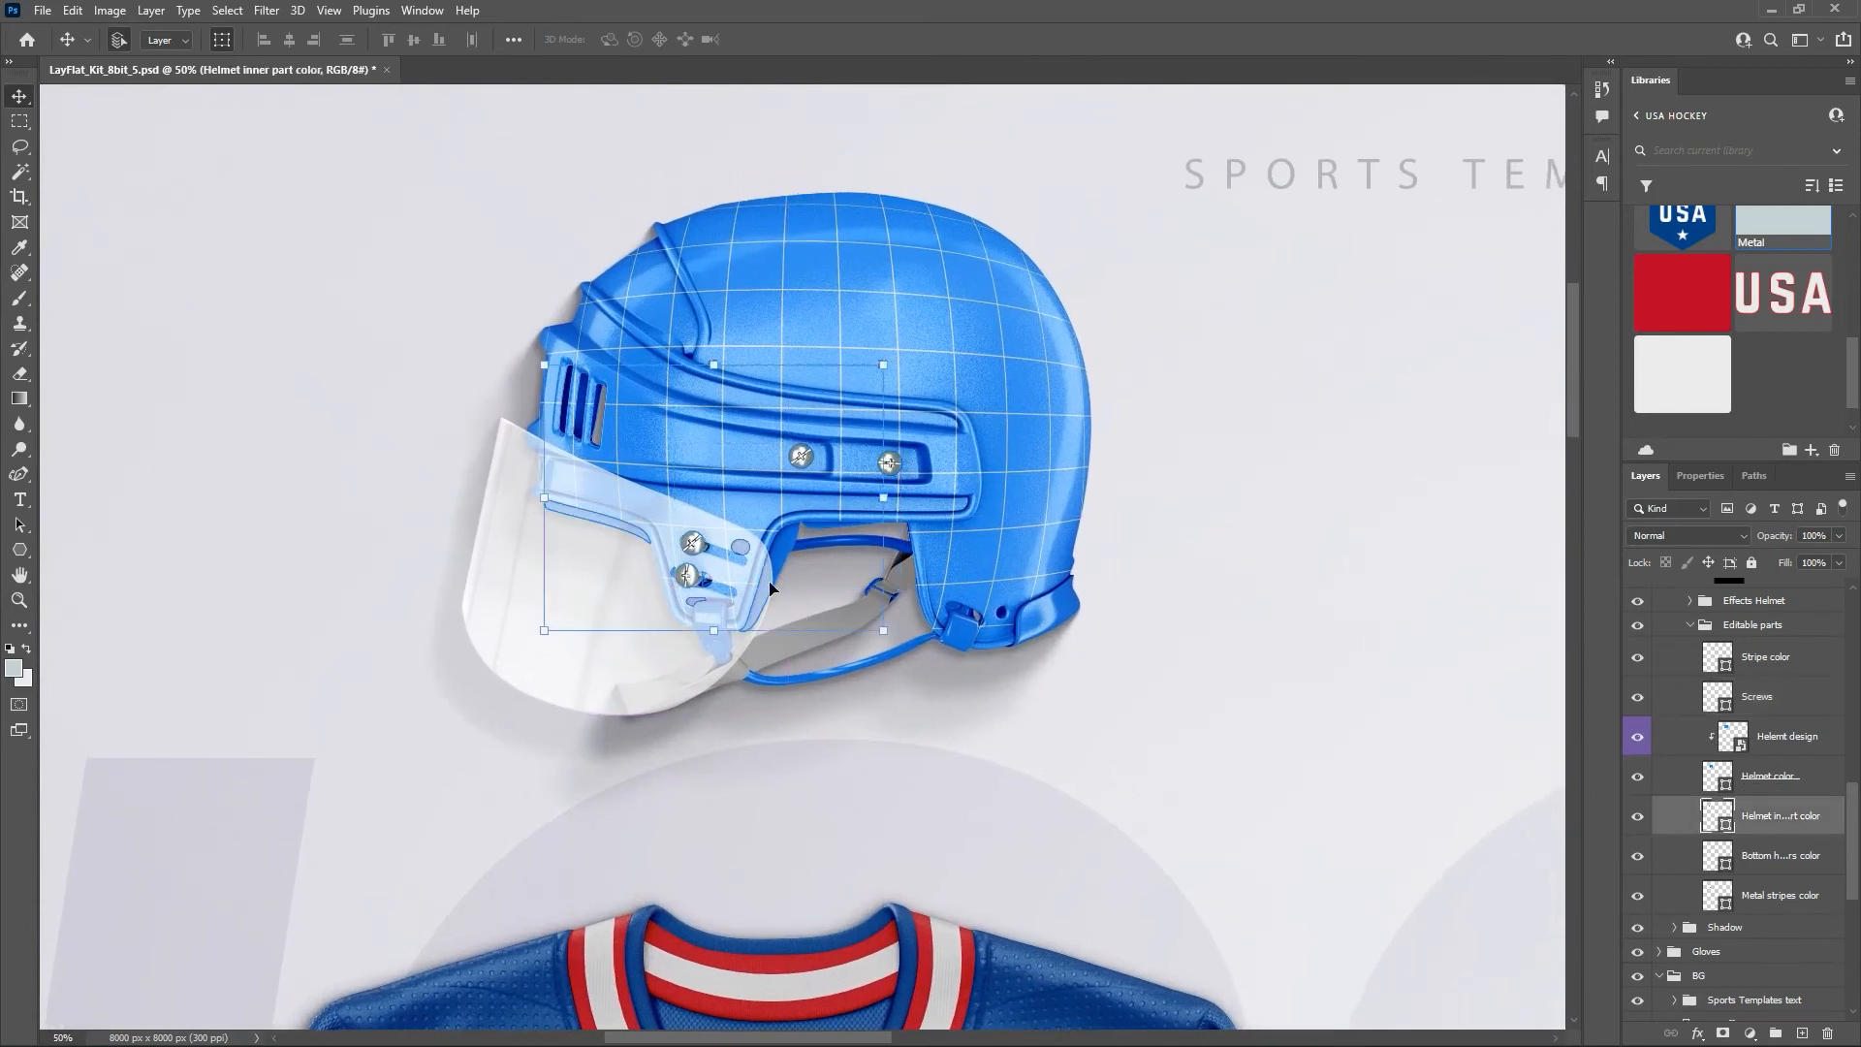
pyautogui.click(1671, 296)
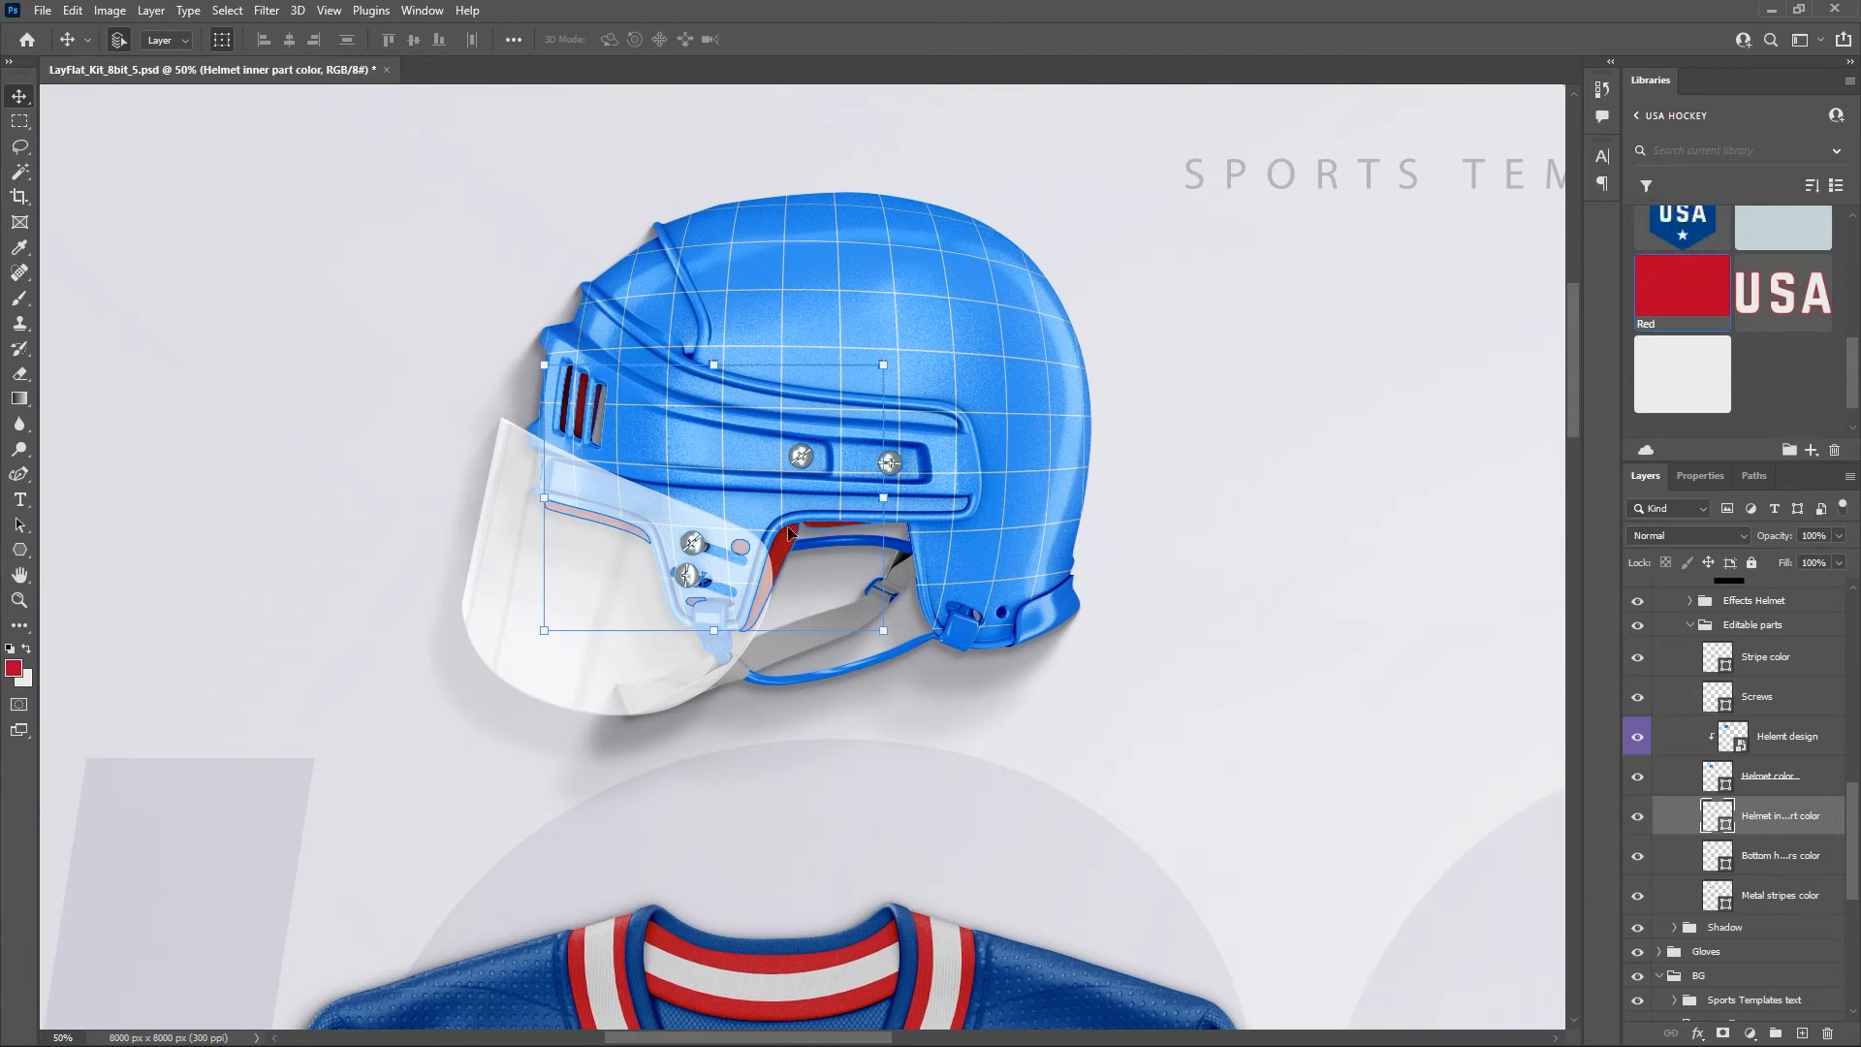
pyautogui.click(1681, 374)
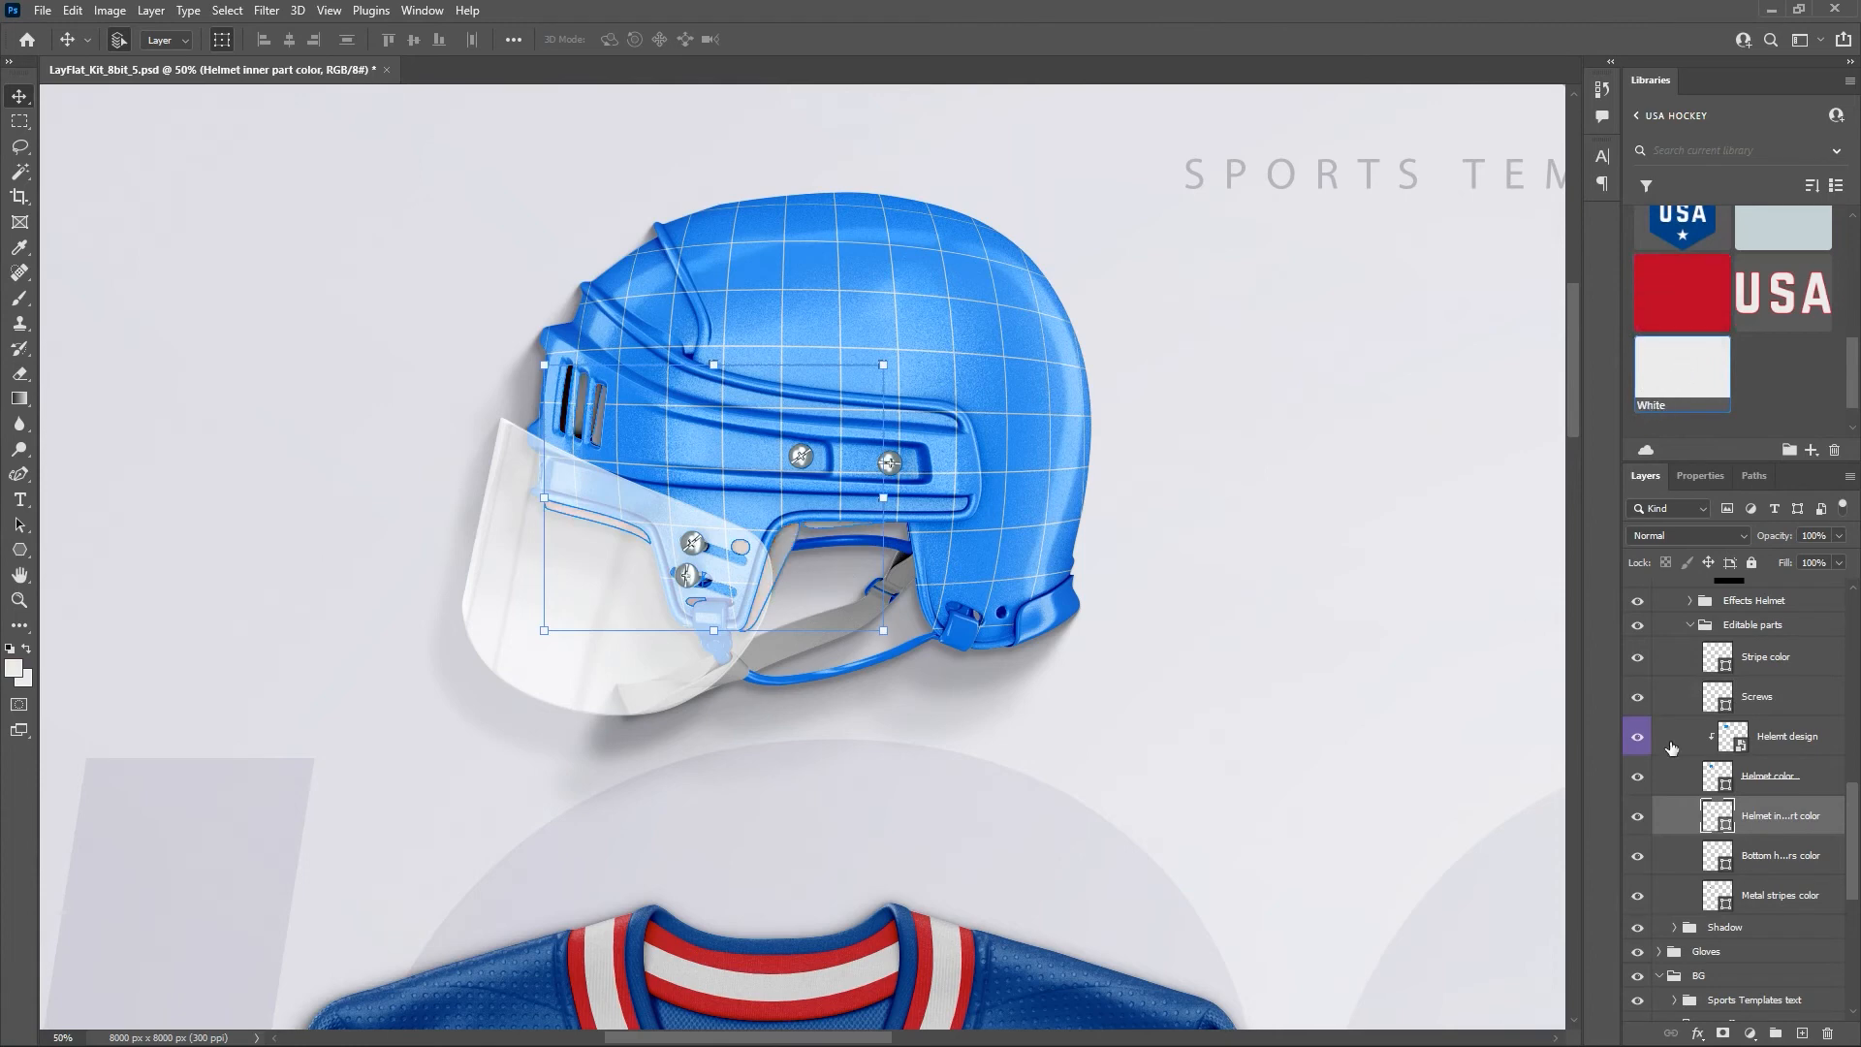
# Compare the helmet with the LayFlat_Kit_USA reference layer and recolor its bottom holders with the library's White.
pyautogui.click(1787, 863)
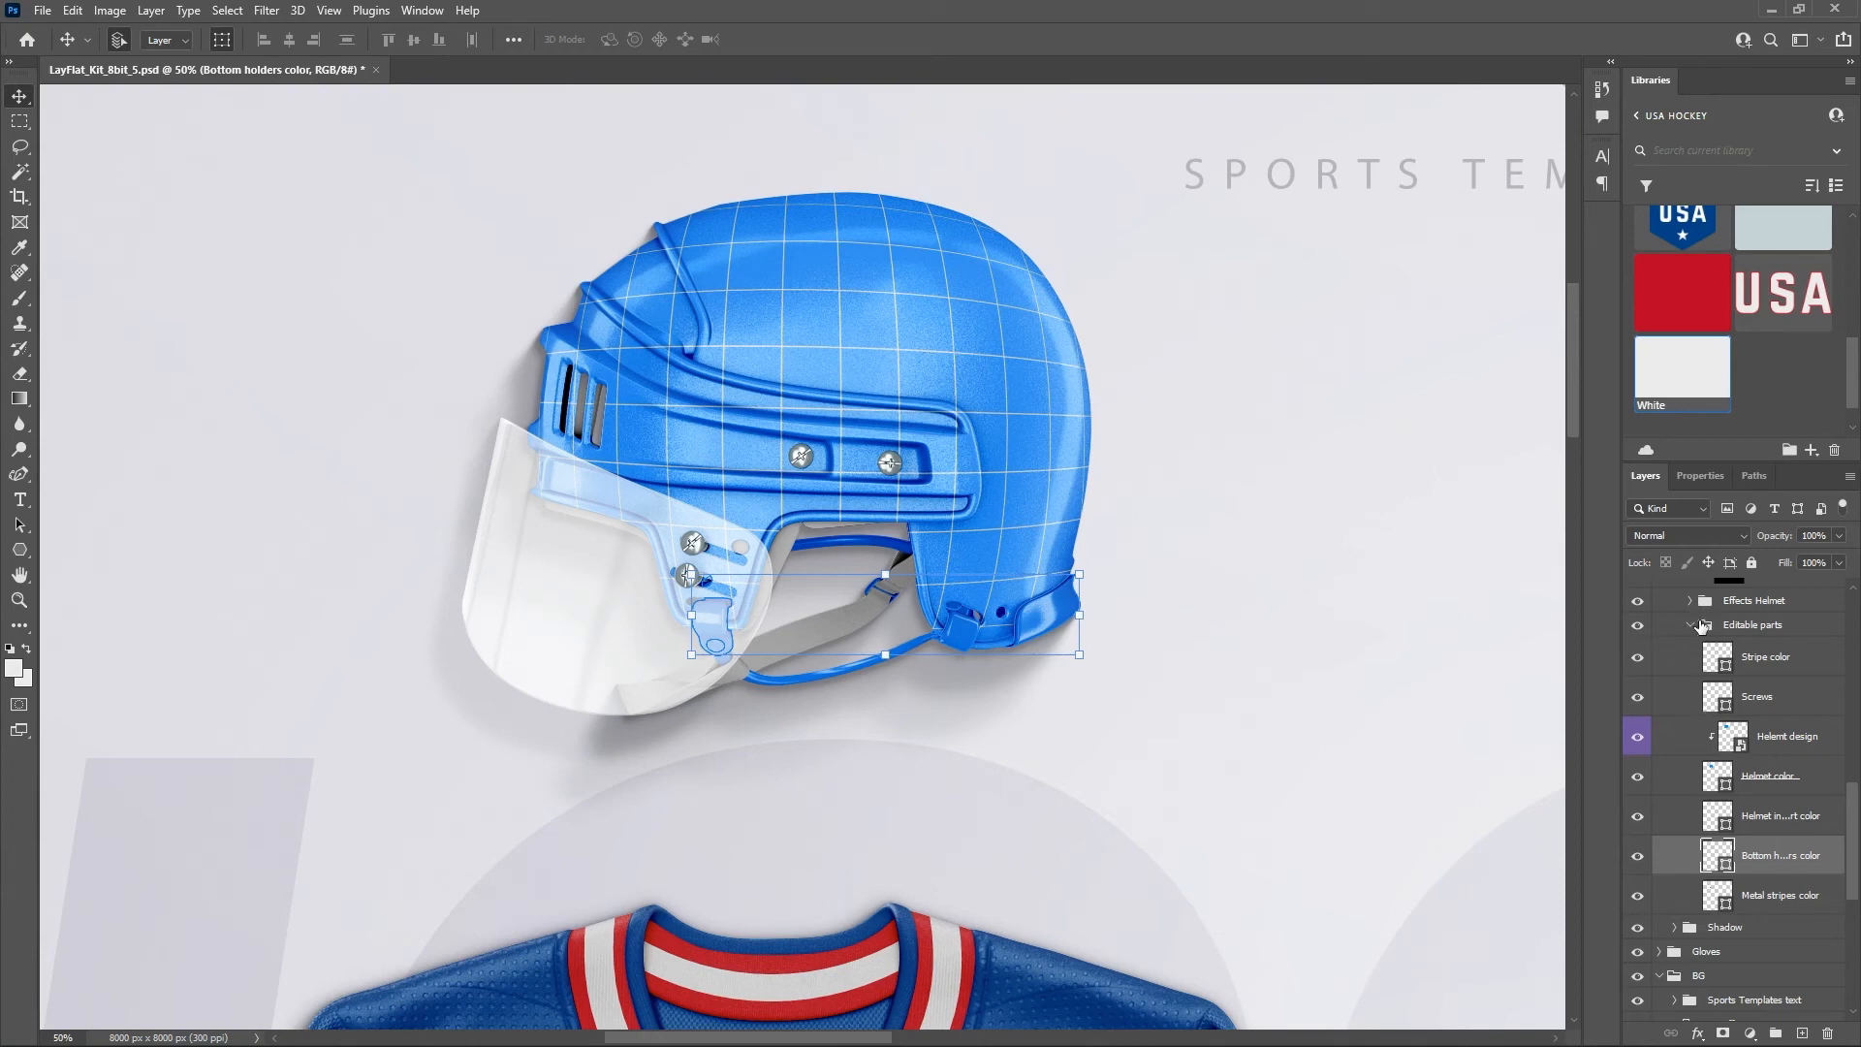
pyautogui.scroll(6, 1706, 635)
pyautogui.scroll(5, 1710, 646)
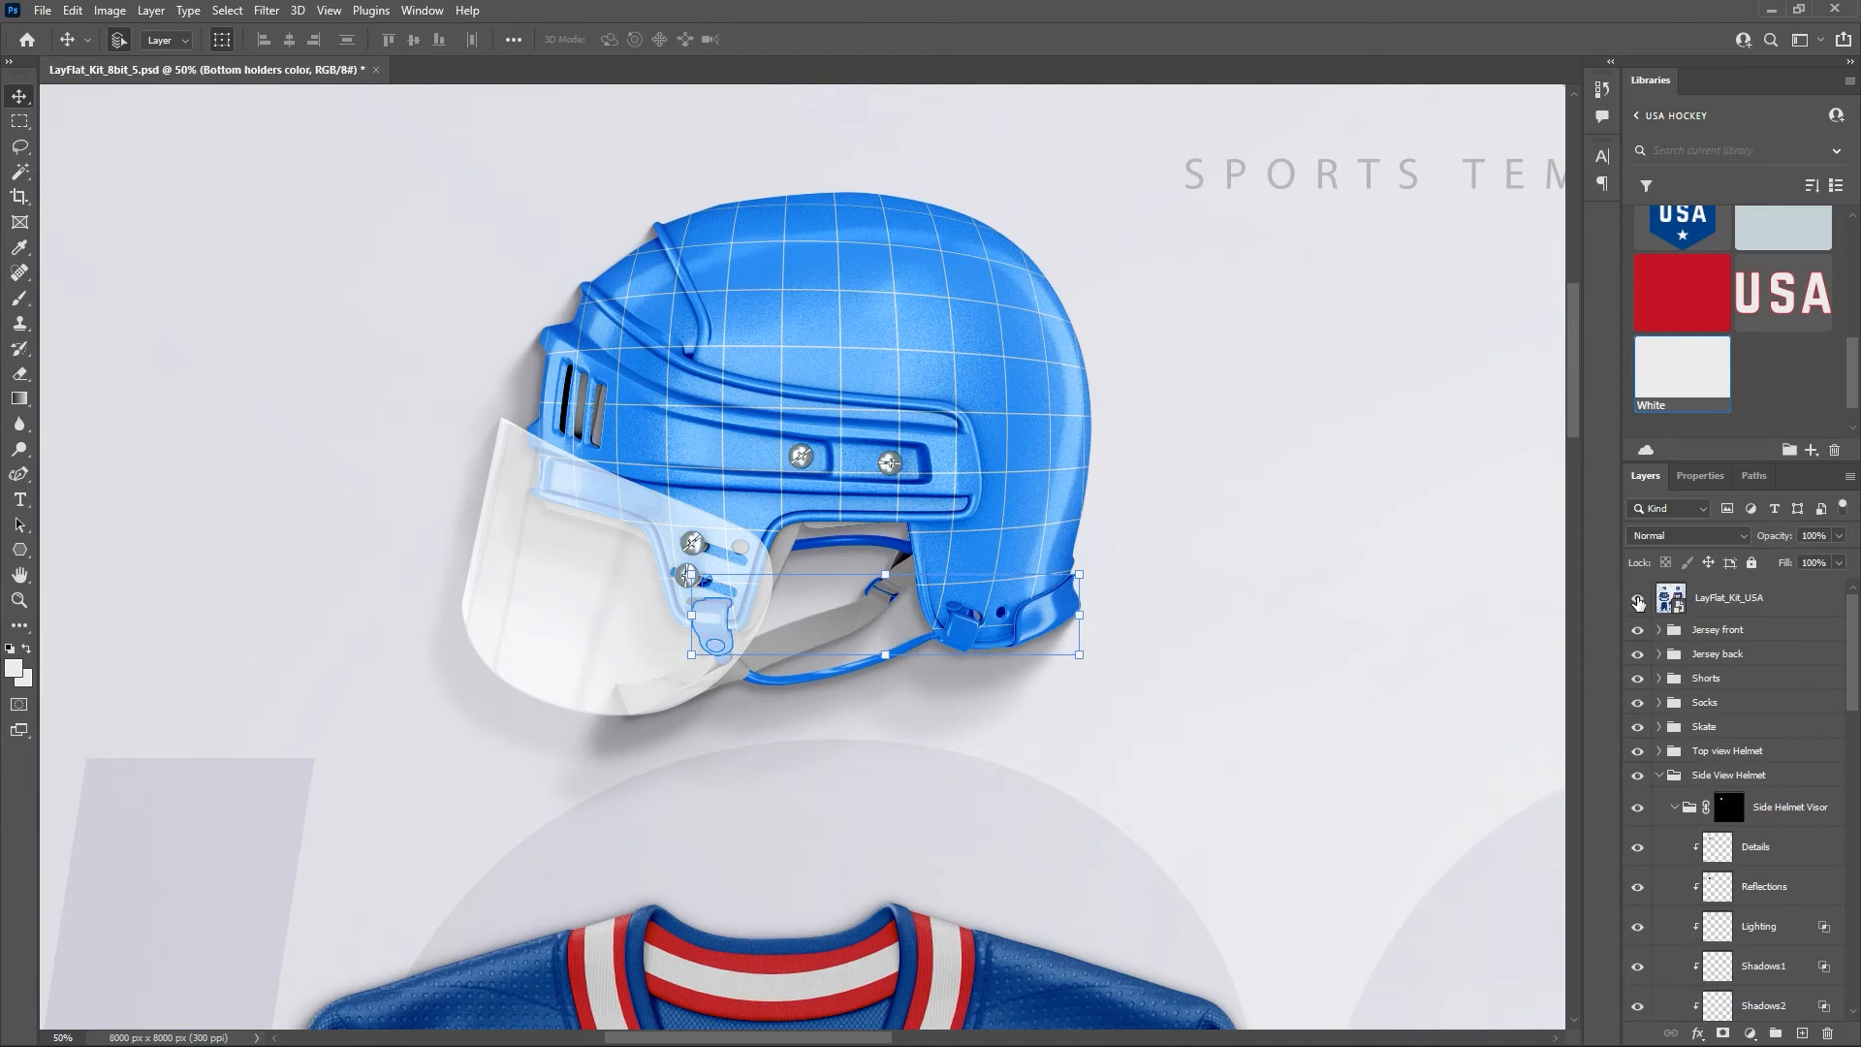
pyautogui.click(1638, 602)
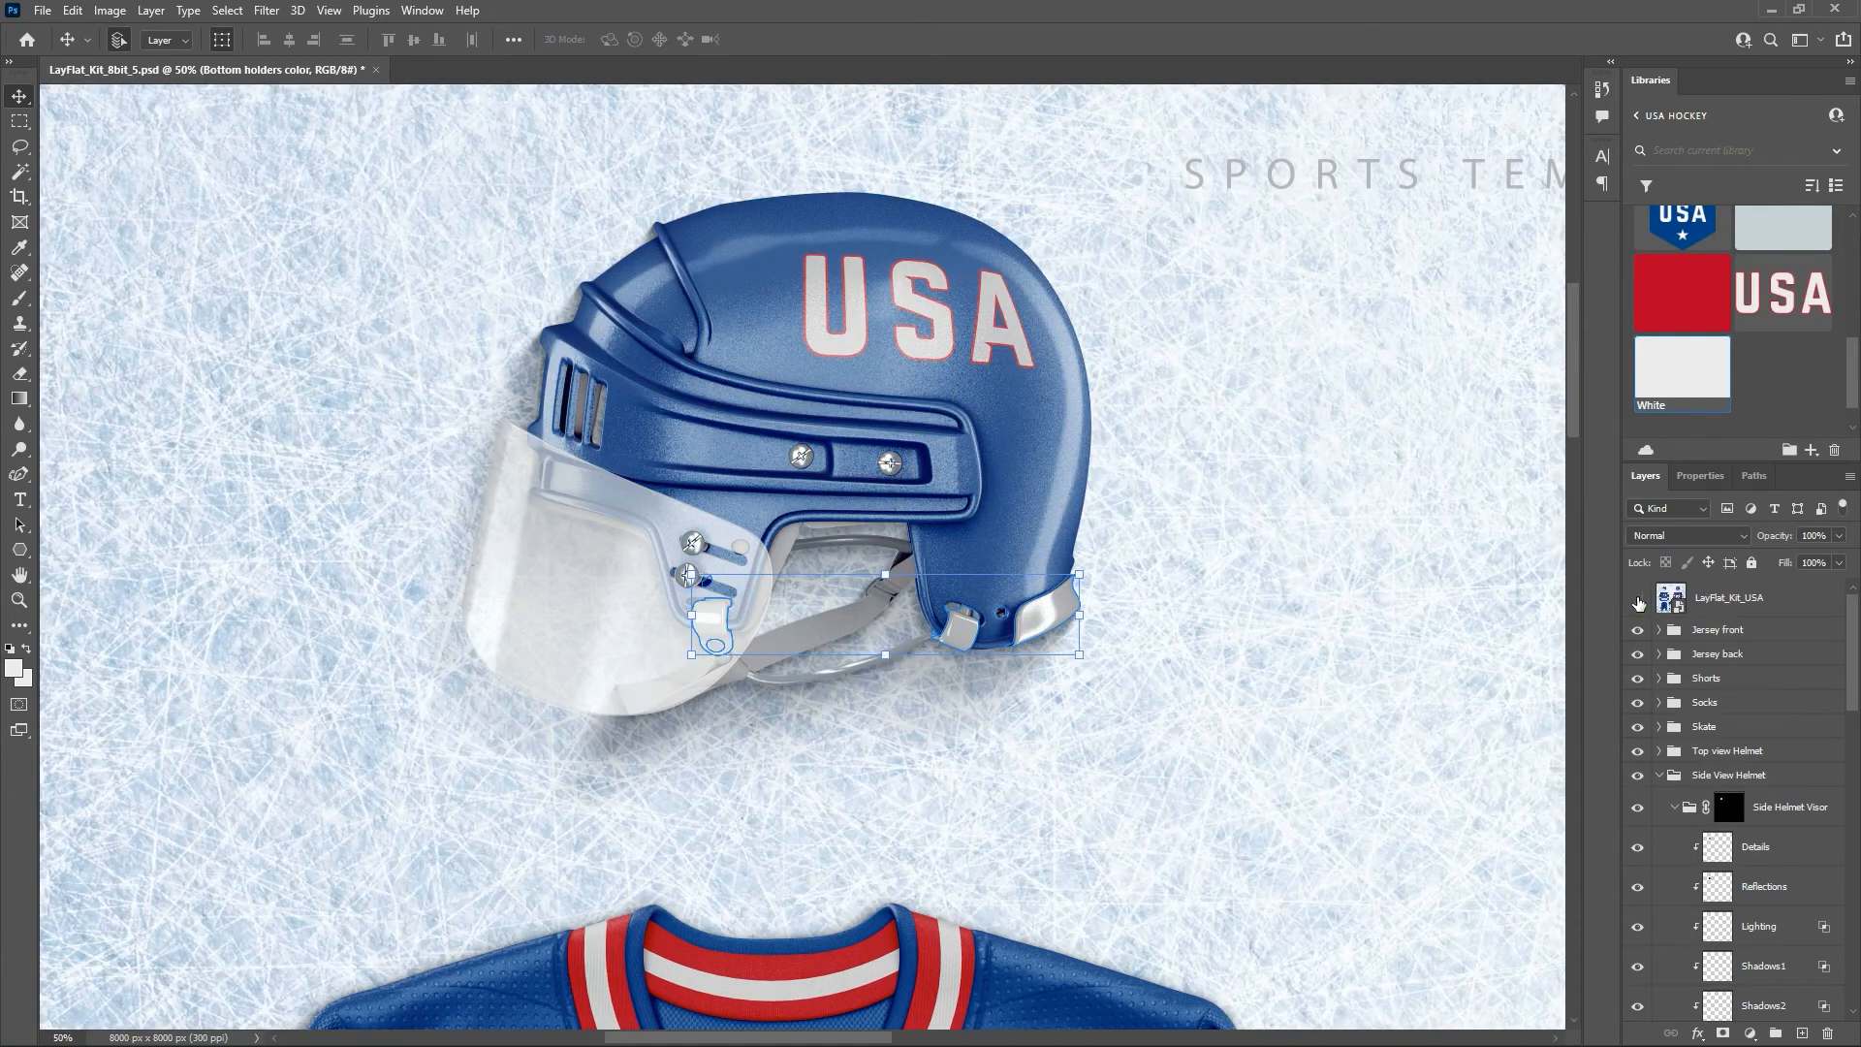
pyautogui.click(1638, 602)
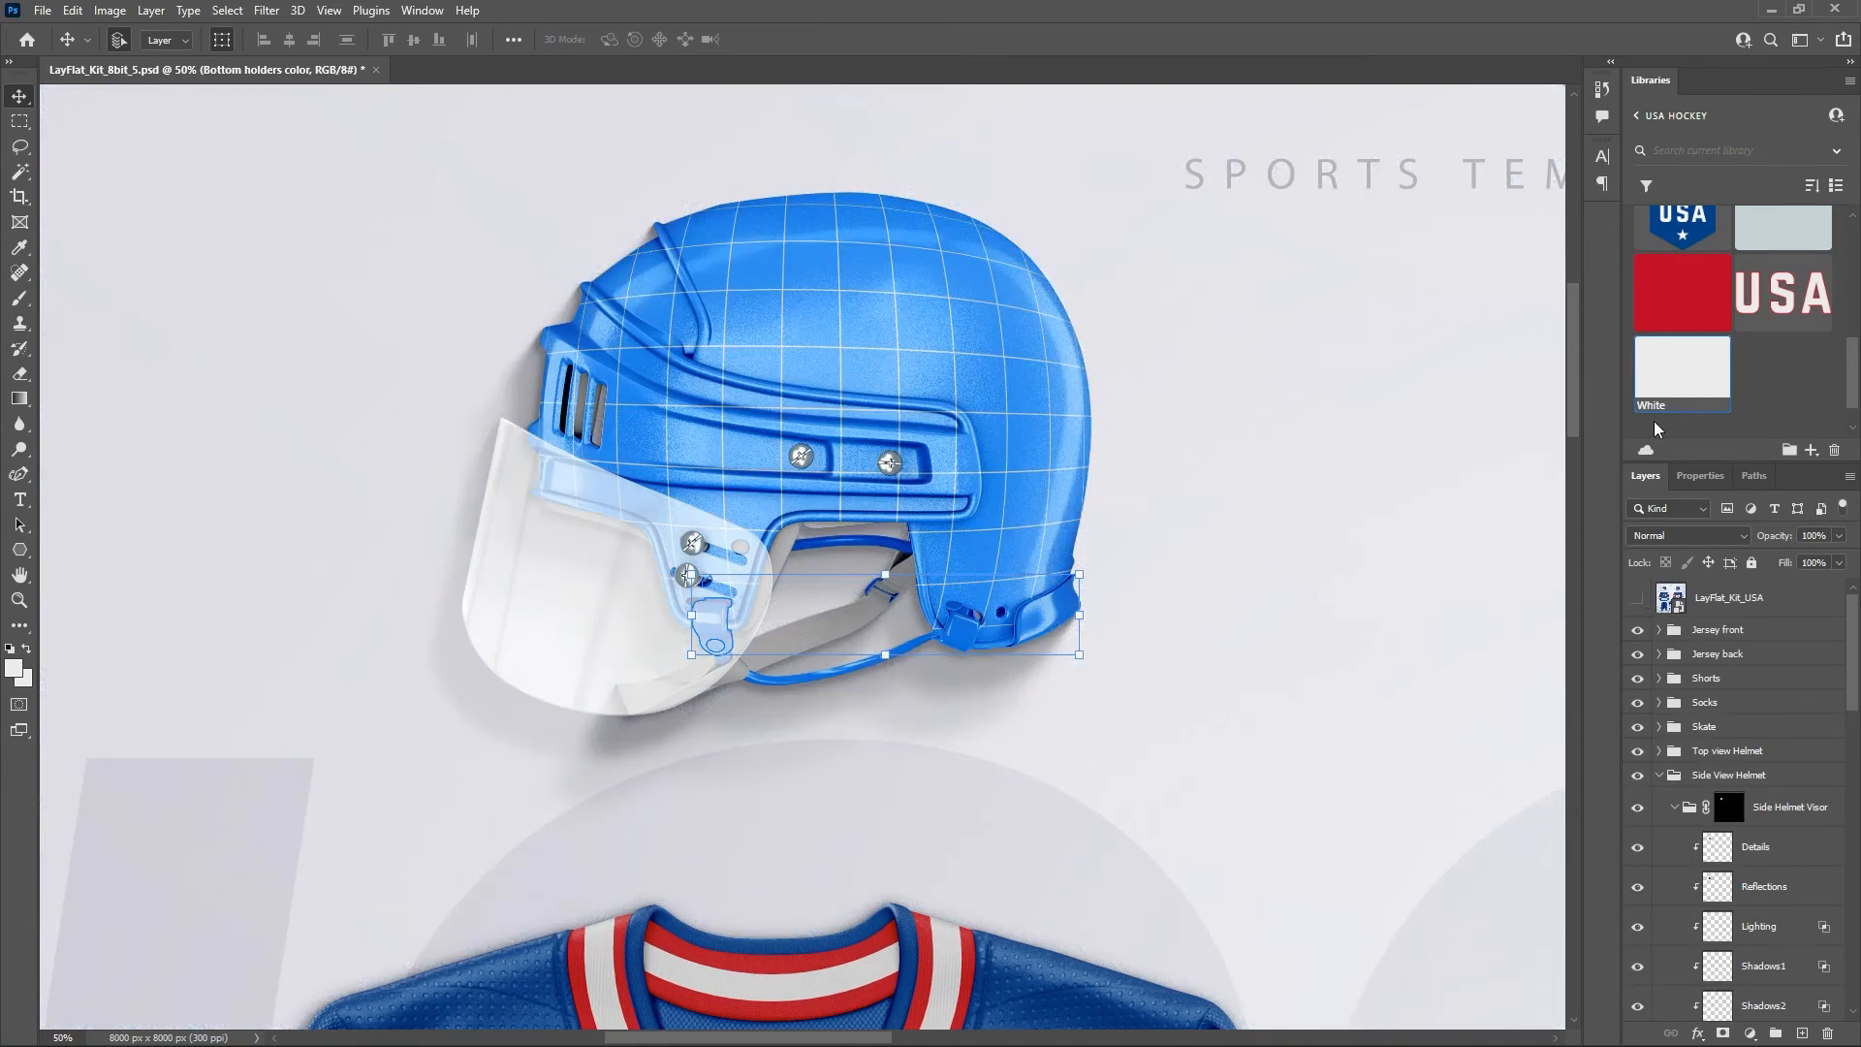
pyautogui.scroll(-10, 1727, 783)
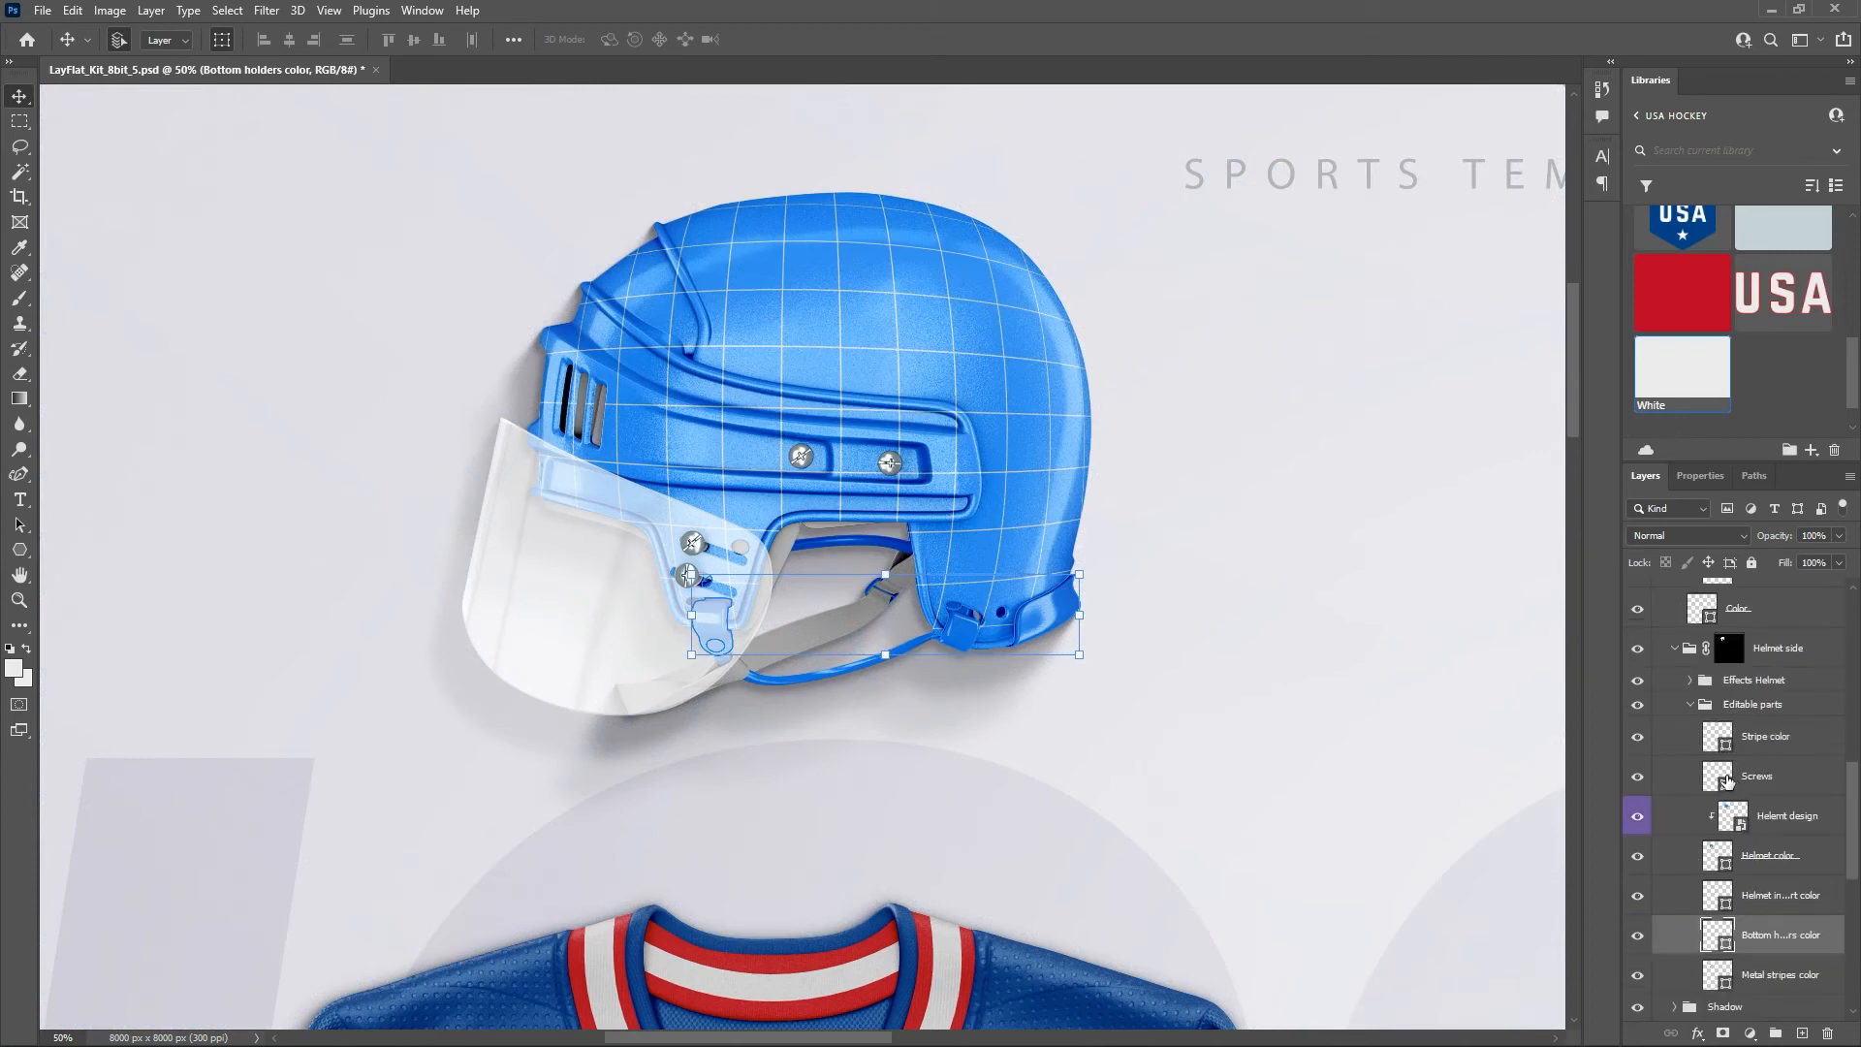
pyautogui.click(1674, 380)
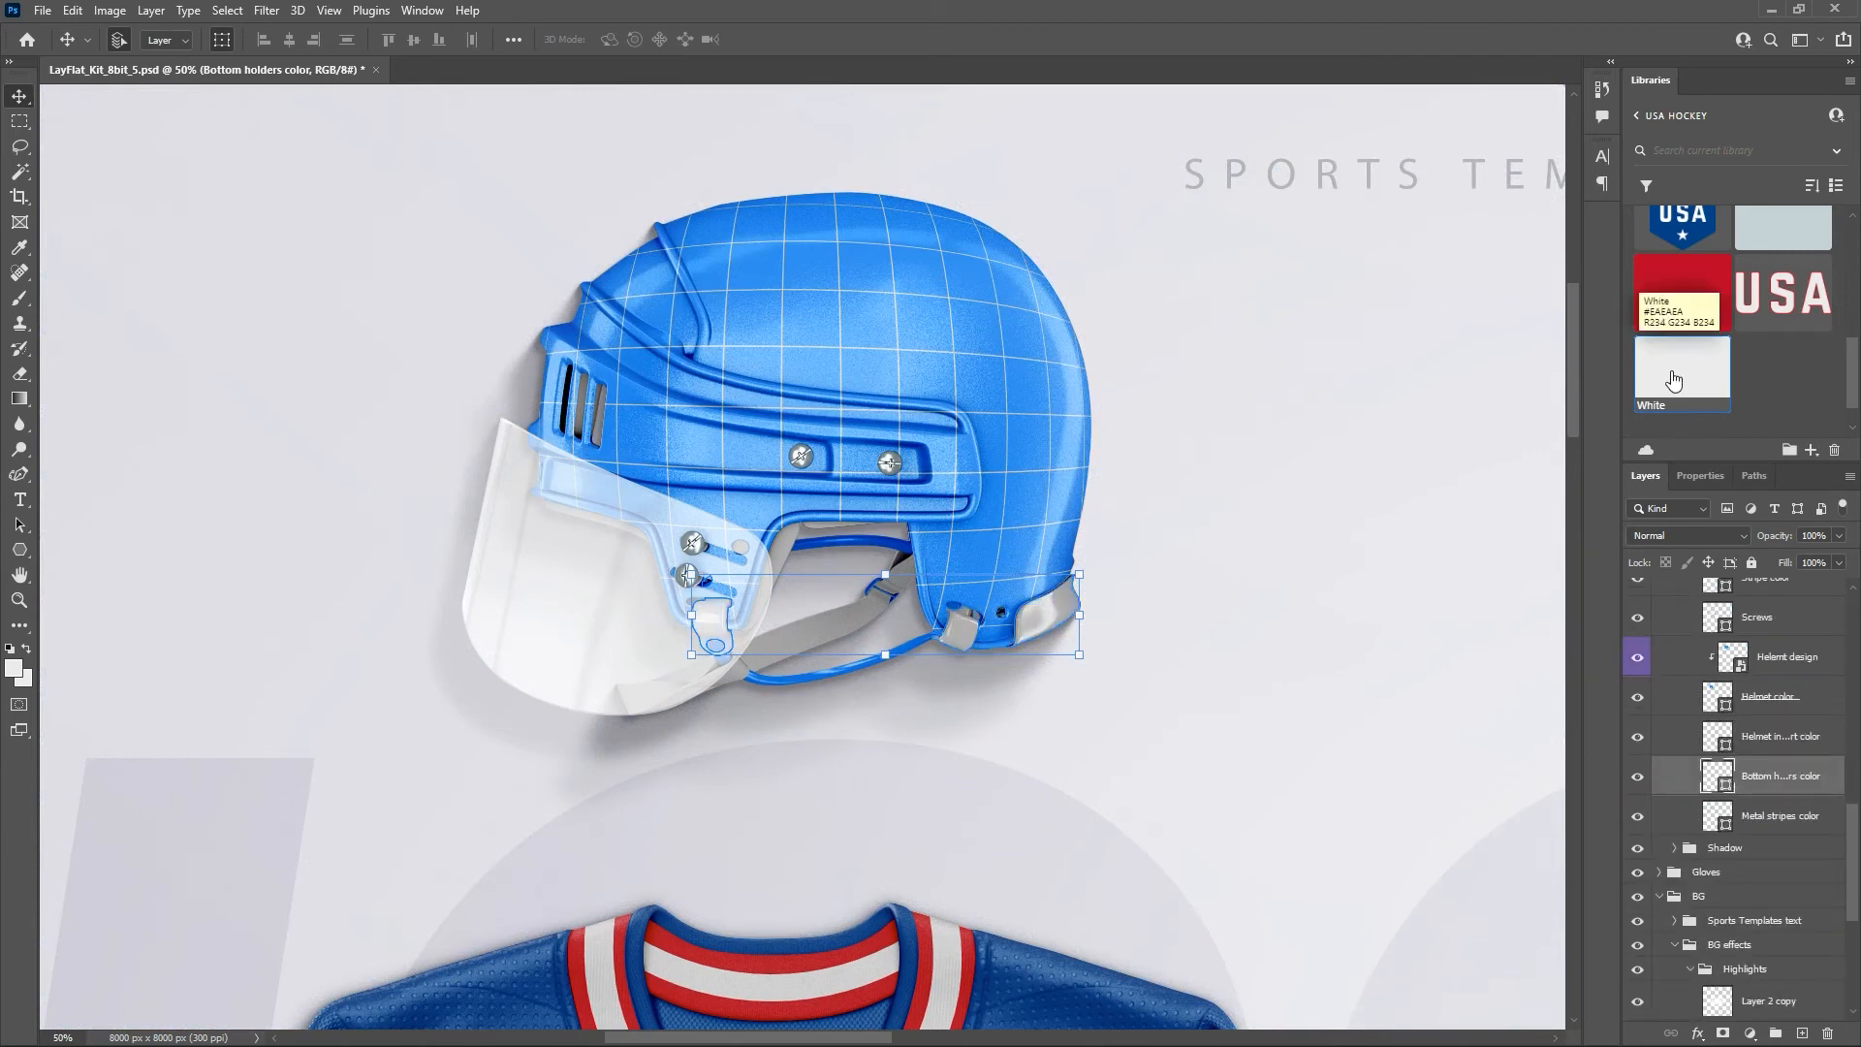
# Recolor the side helmet's metal stripes with the library's Metal color.
pyautogui.click(1769, 819)
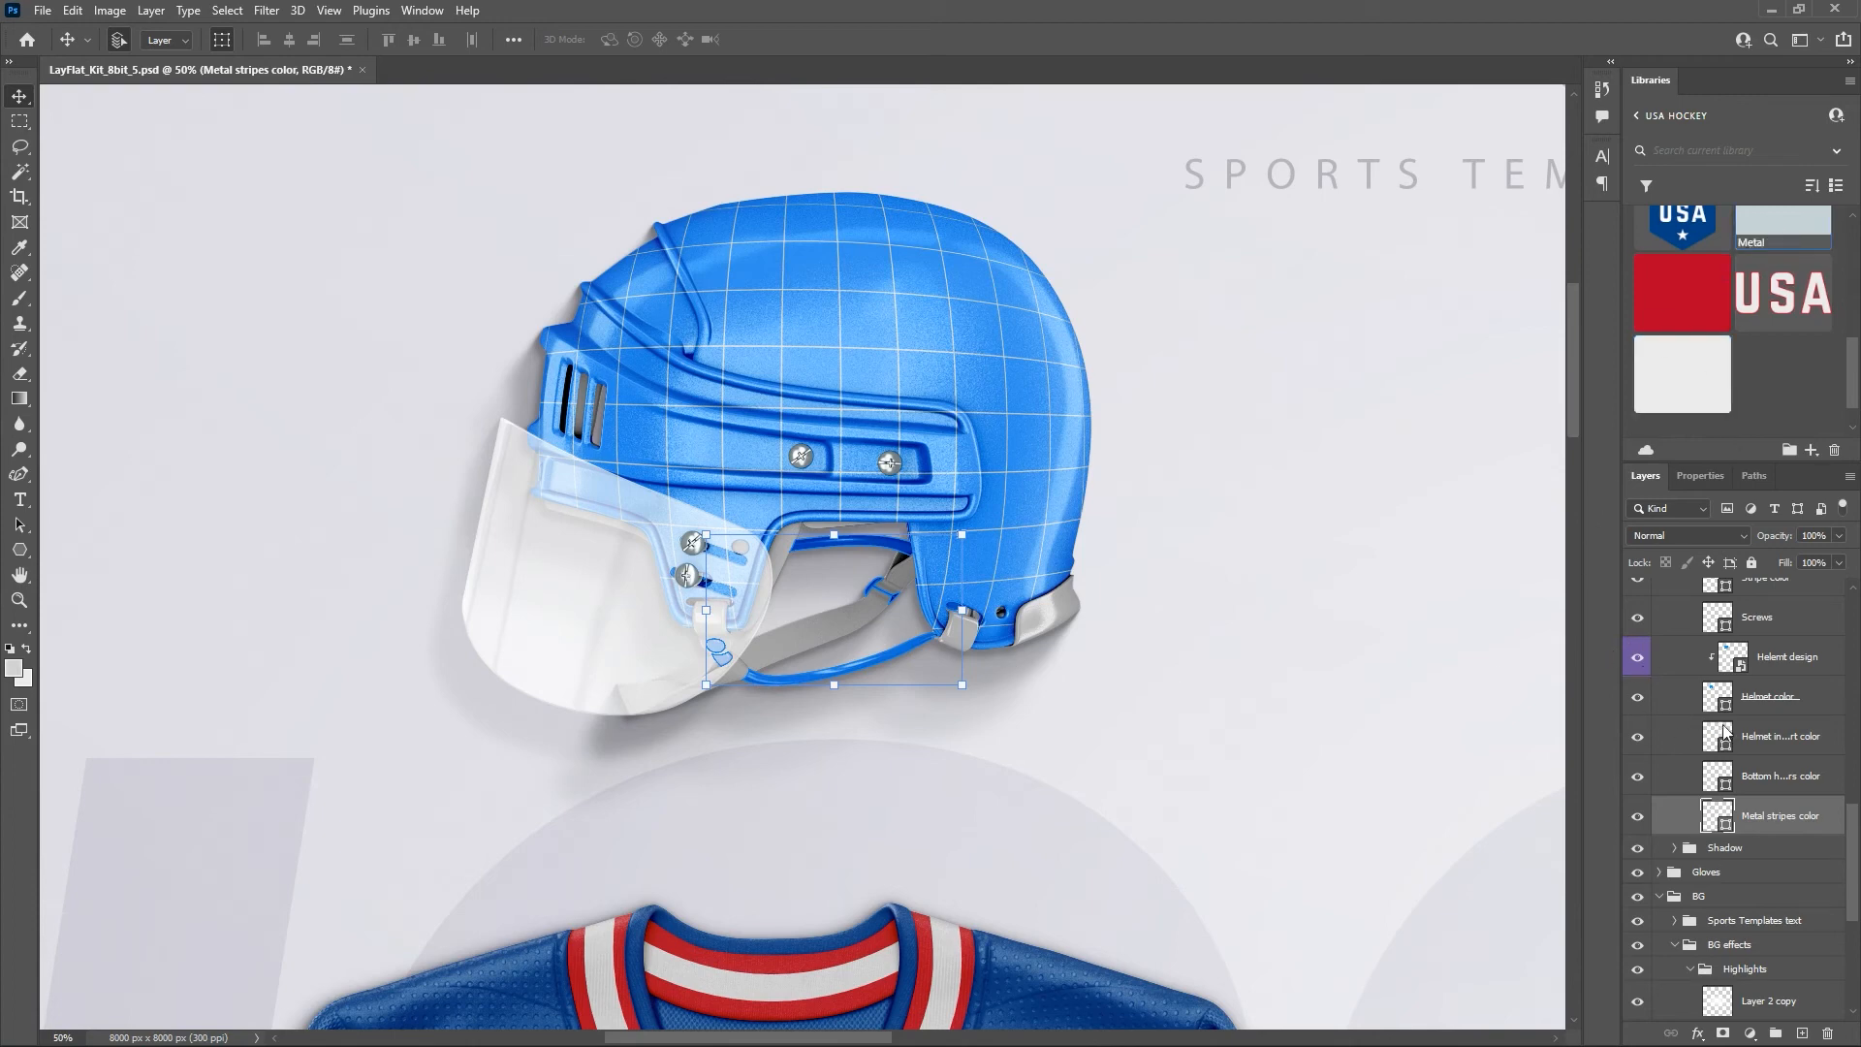
pyautogui.scroll(-1, 1763, 777)
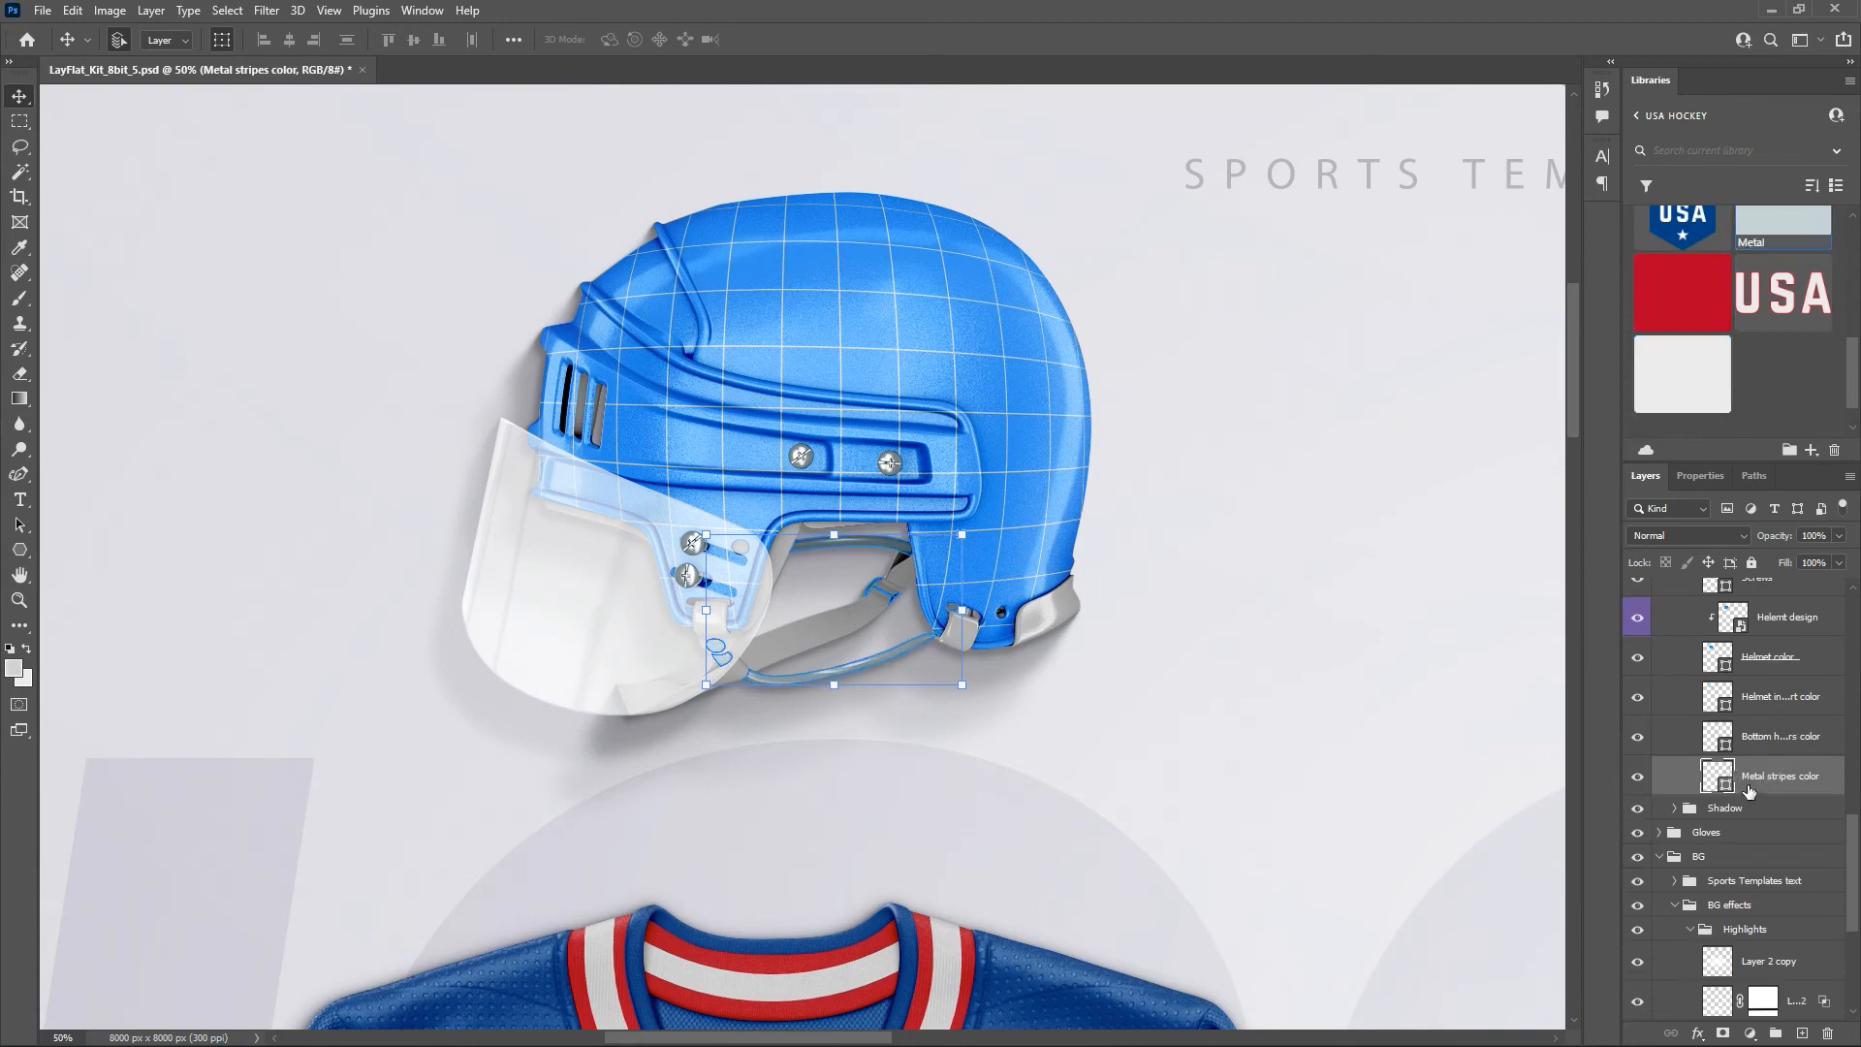
pyautogui.scroll(-1, 1753, 792)
pyautogui.scroll(5, 1755, 788)
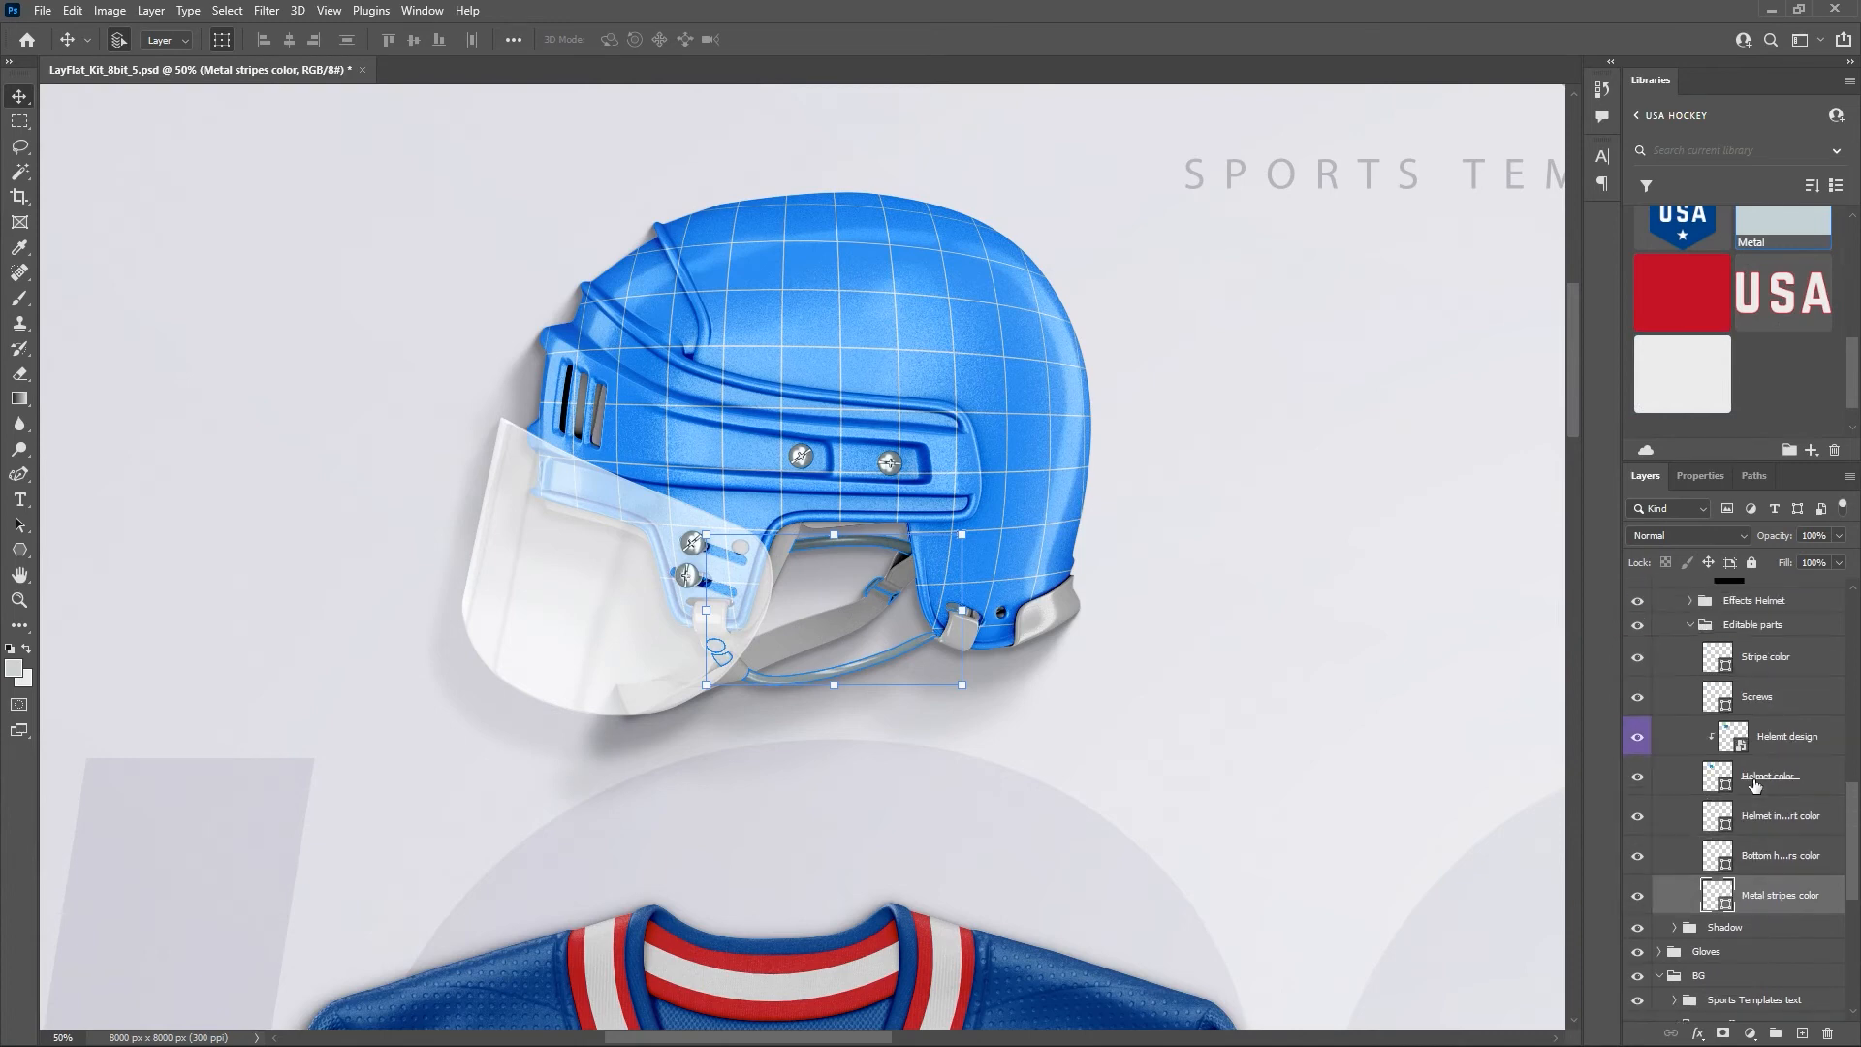
pyautogui.scroll(1, 1757, 783)
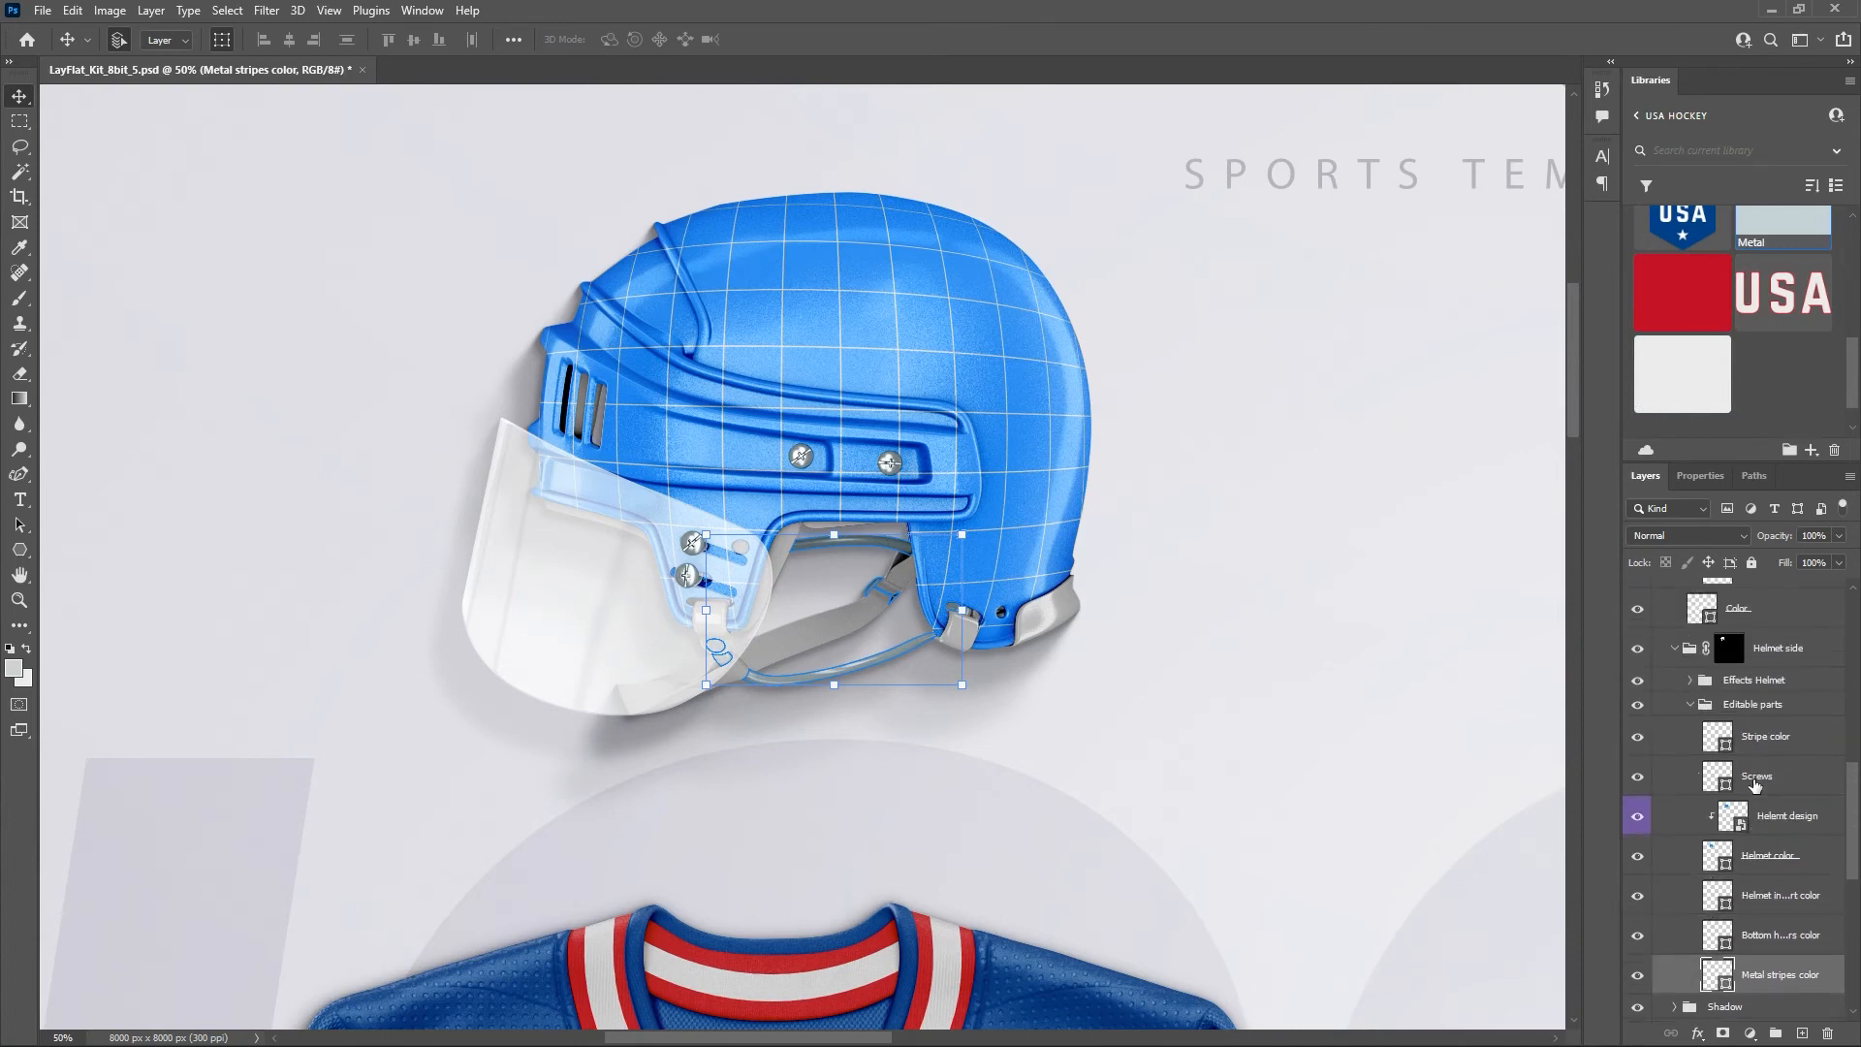
# Hide the side helmet's grid design layer and recolor the helmet shell with the library's Blue.
pyautogui.scroll(-1, 1757, 783)
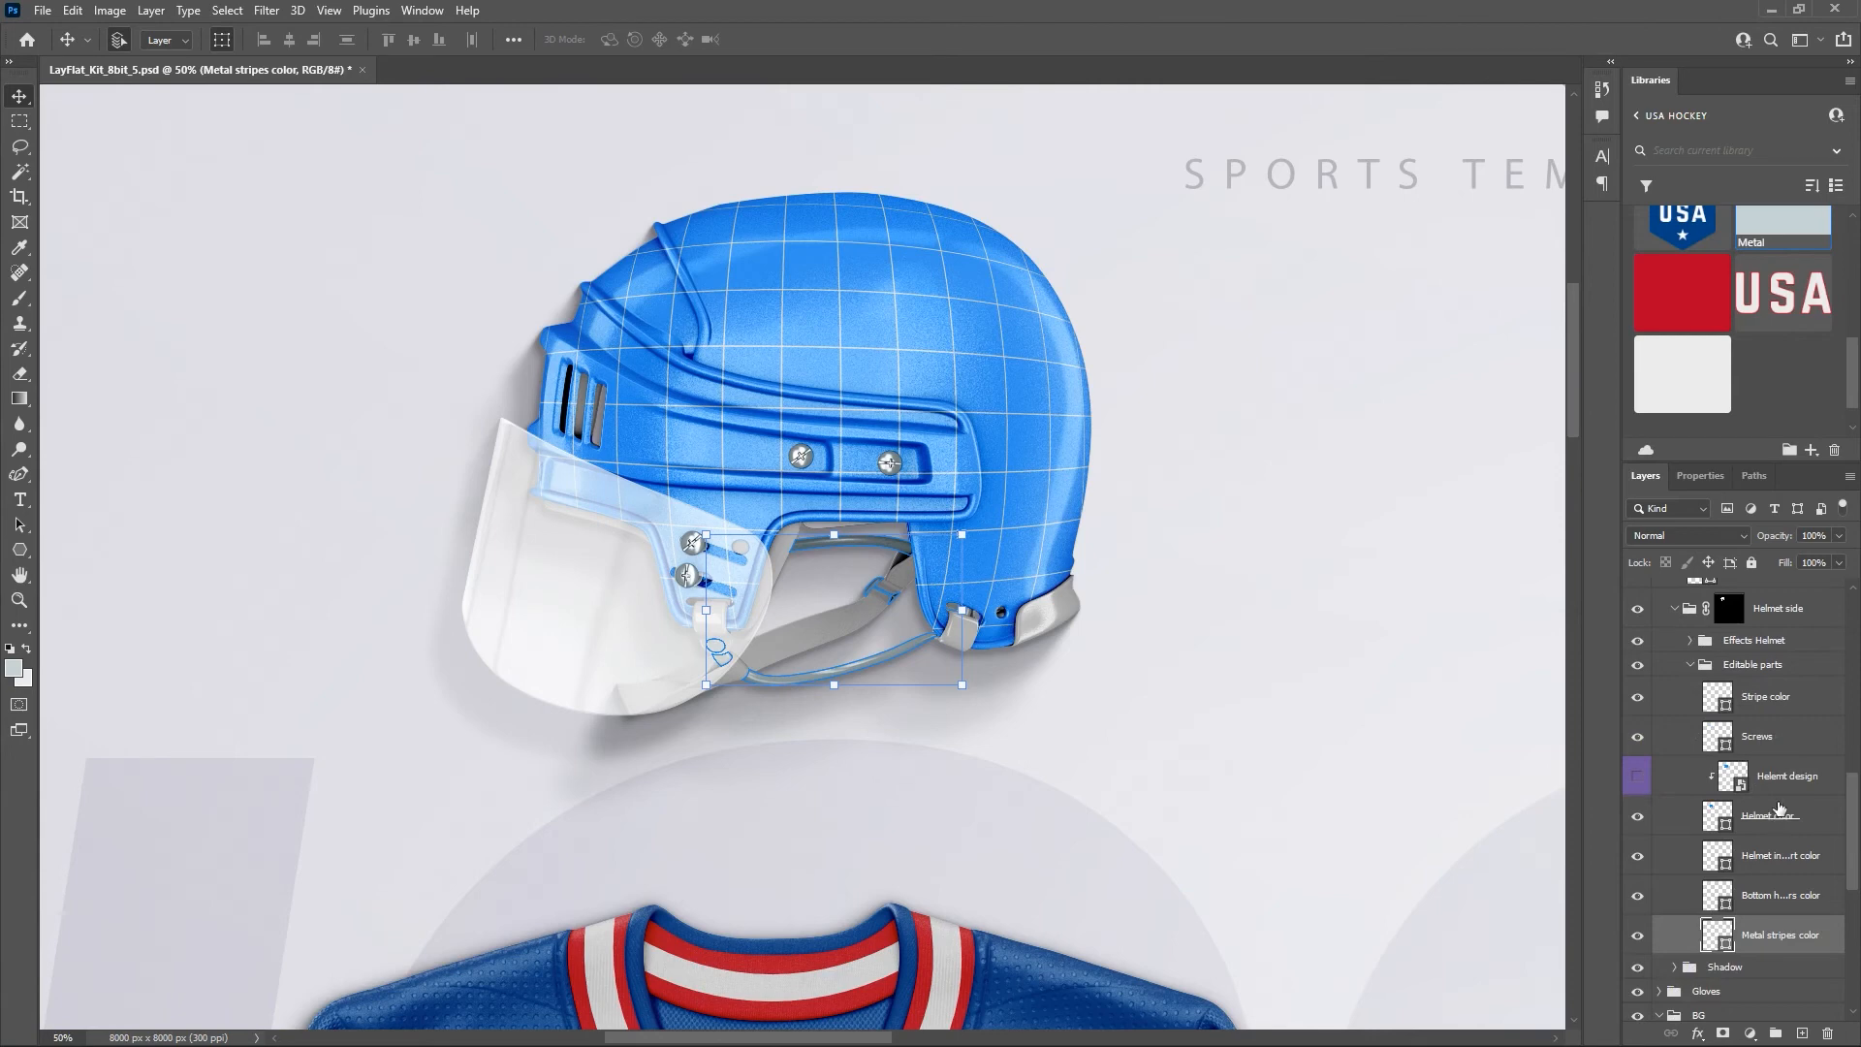
pyautogui.click(1770, 819)
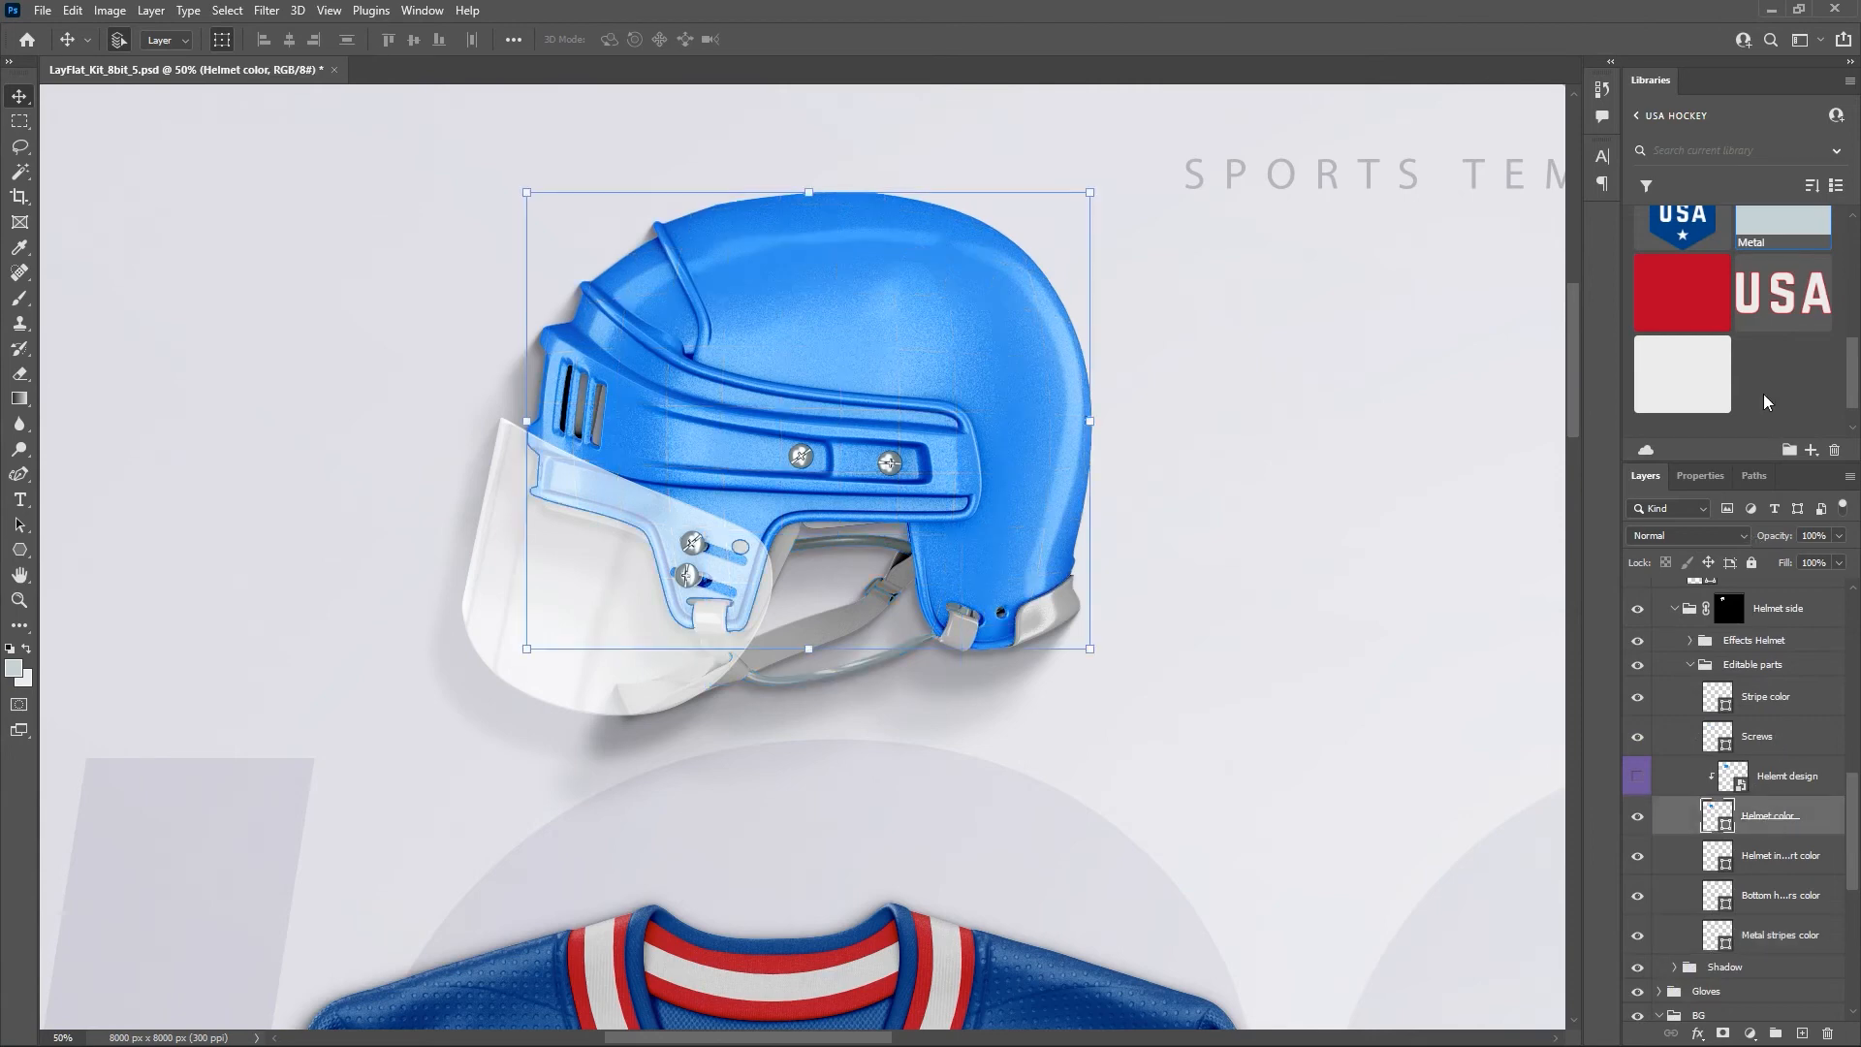
pyautogui.scroll(3, 1771, 358)
pyautogui.click(1770, 337)
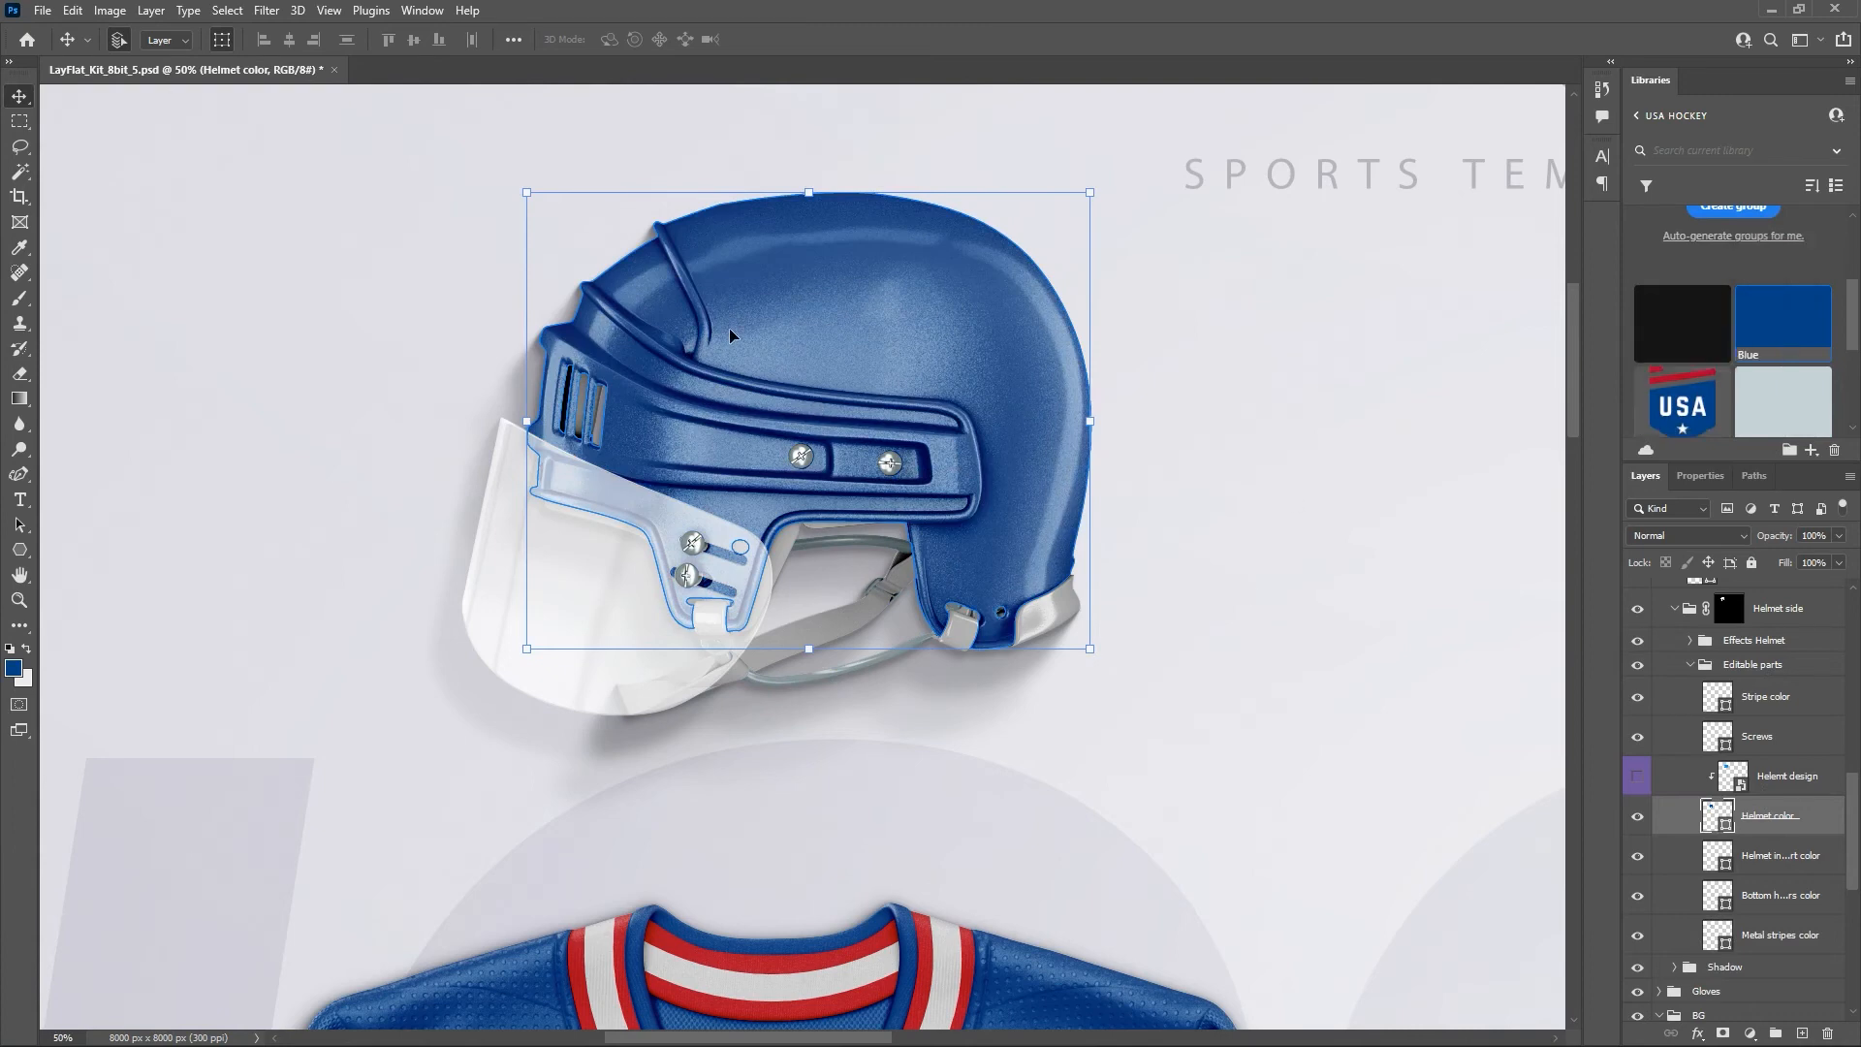
# Show the side helmet's design layer, open its smart object and place the library's USA lettering scaled to about 56.41%.
pyautogui.click(1637, 779)
pyautogui.doubleClick(1736, 781)
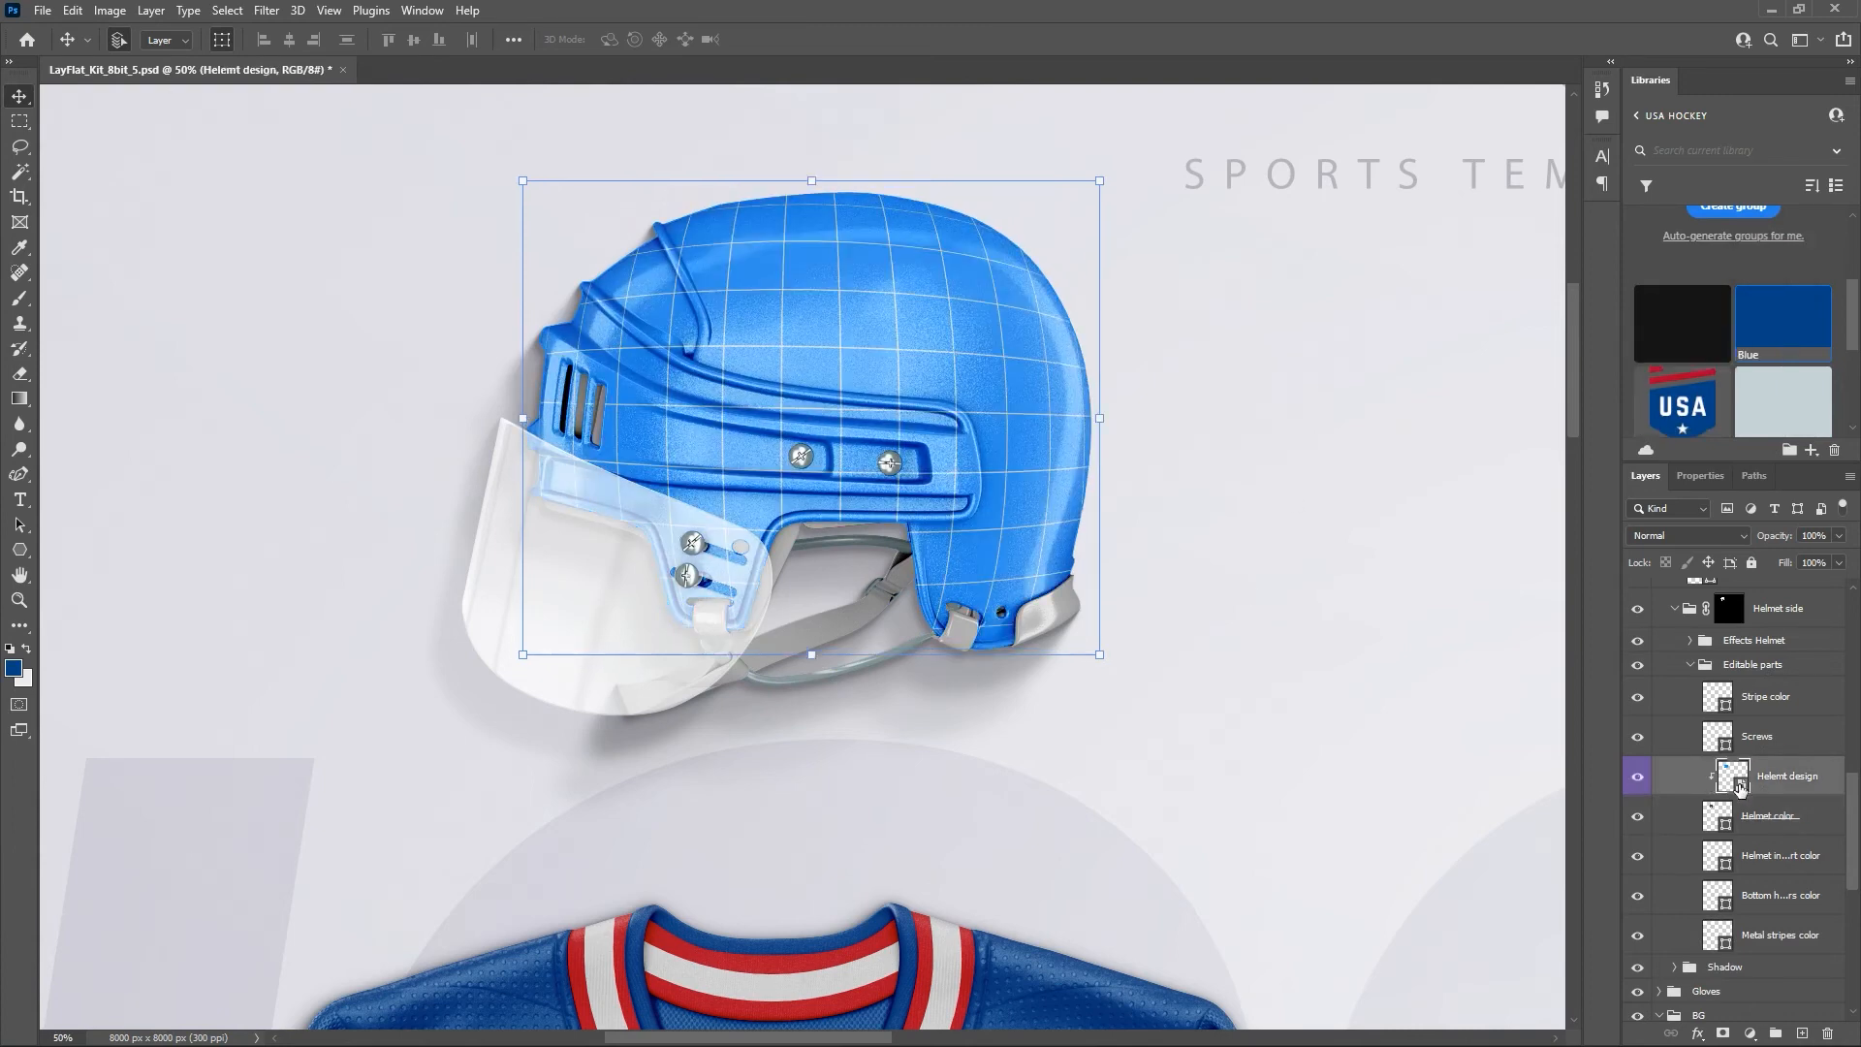
pyautogui.scroll(-4, 1720, 388)
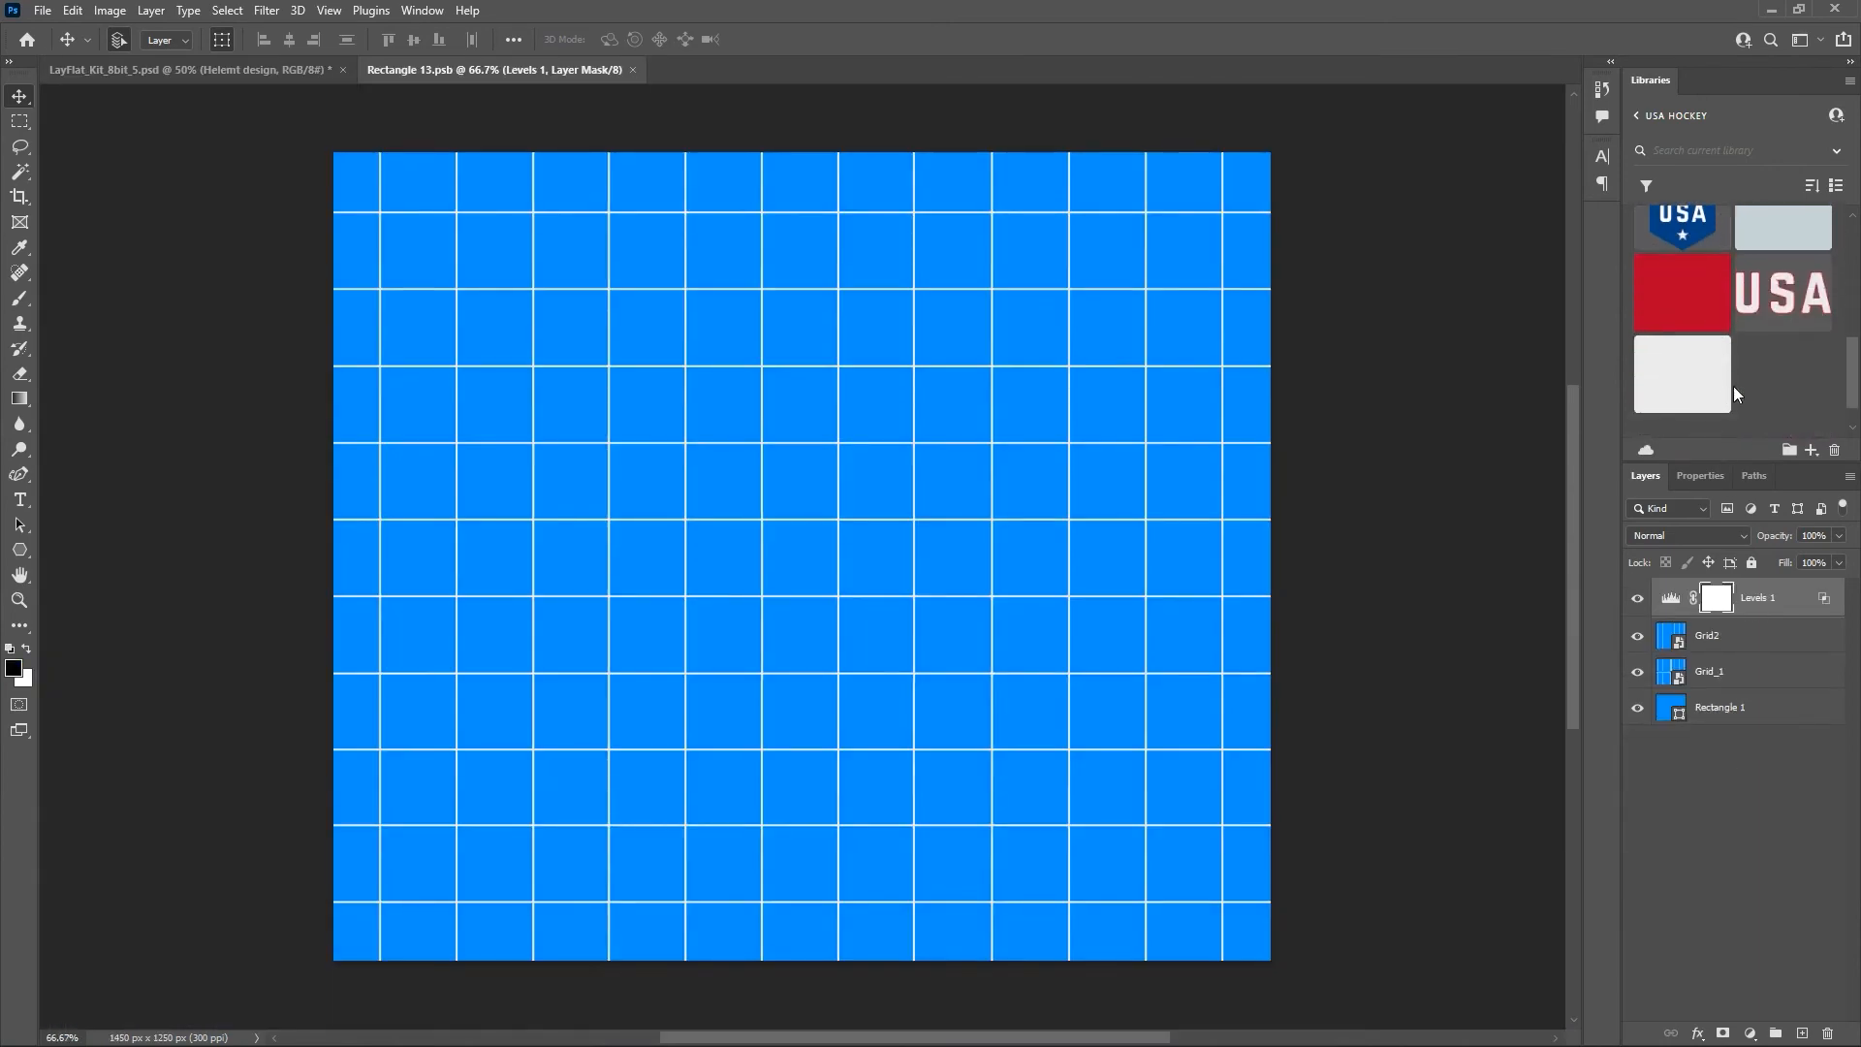
pyautogui.moveTo(1782, 295); pyautogui.dragTo(845, 567)
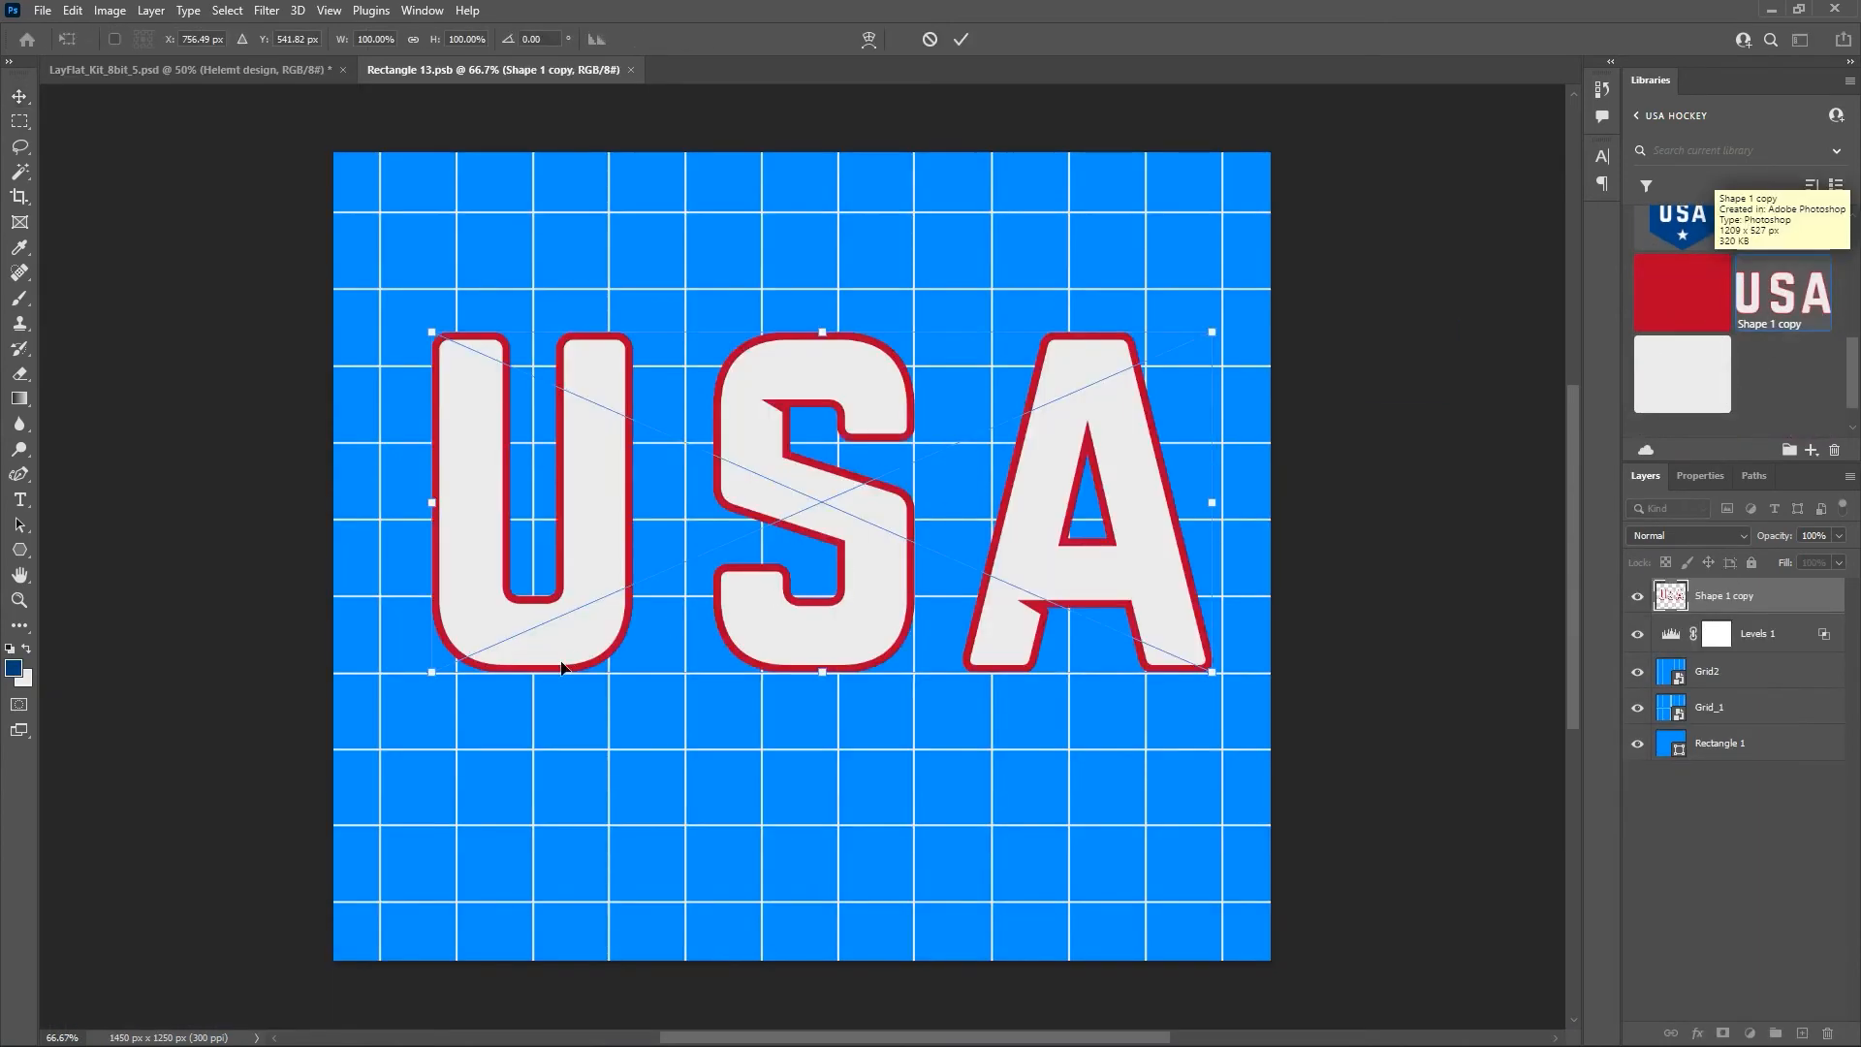
pyautogui.moveTo(433, 671); pyautogui.dragTo(772, 523)
pyautogui.moveTo(1014, 471)
pyautogui.mouseDown()
pyautogui.moveTo(1001, 503)
pyautogui.moveTo(815, 518)
pyautogui.moveTo(809, 604)
pyautogui.moveTo(968, 456)
pyautogui.moveTo(1042, 465)
pyautogui.mouseUp()
pyautogui.click(960, 40)
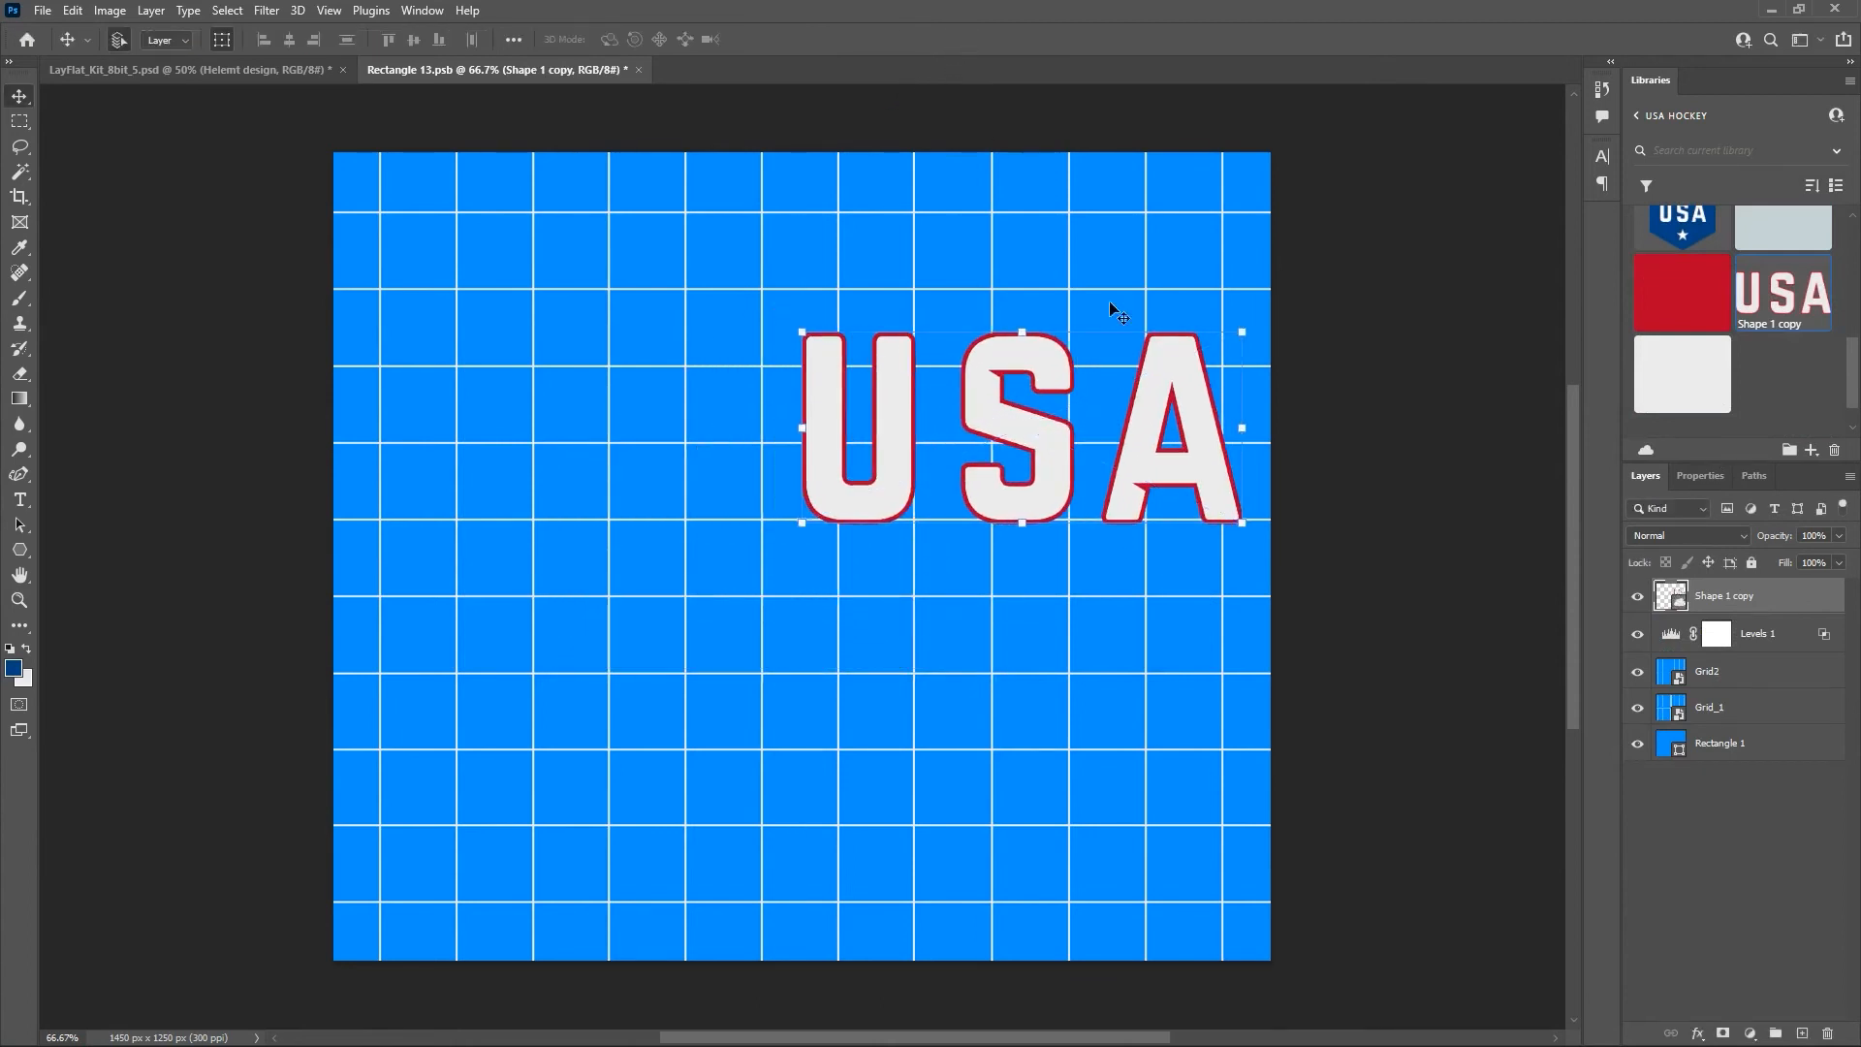
# Hide the Grid2, Grid_1 and Rectangle 1 layers, move the USA lettering below Levels 1 and save the smart object.
pyautogui.click(1637, 671)
pyautogui.click(1637, 706)
pyautogui.click(1637, 742)
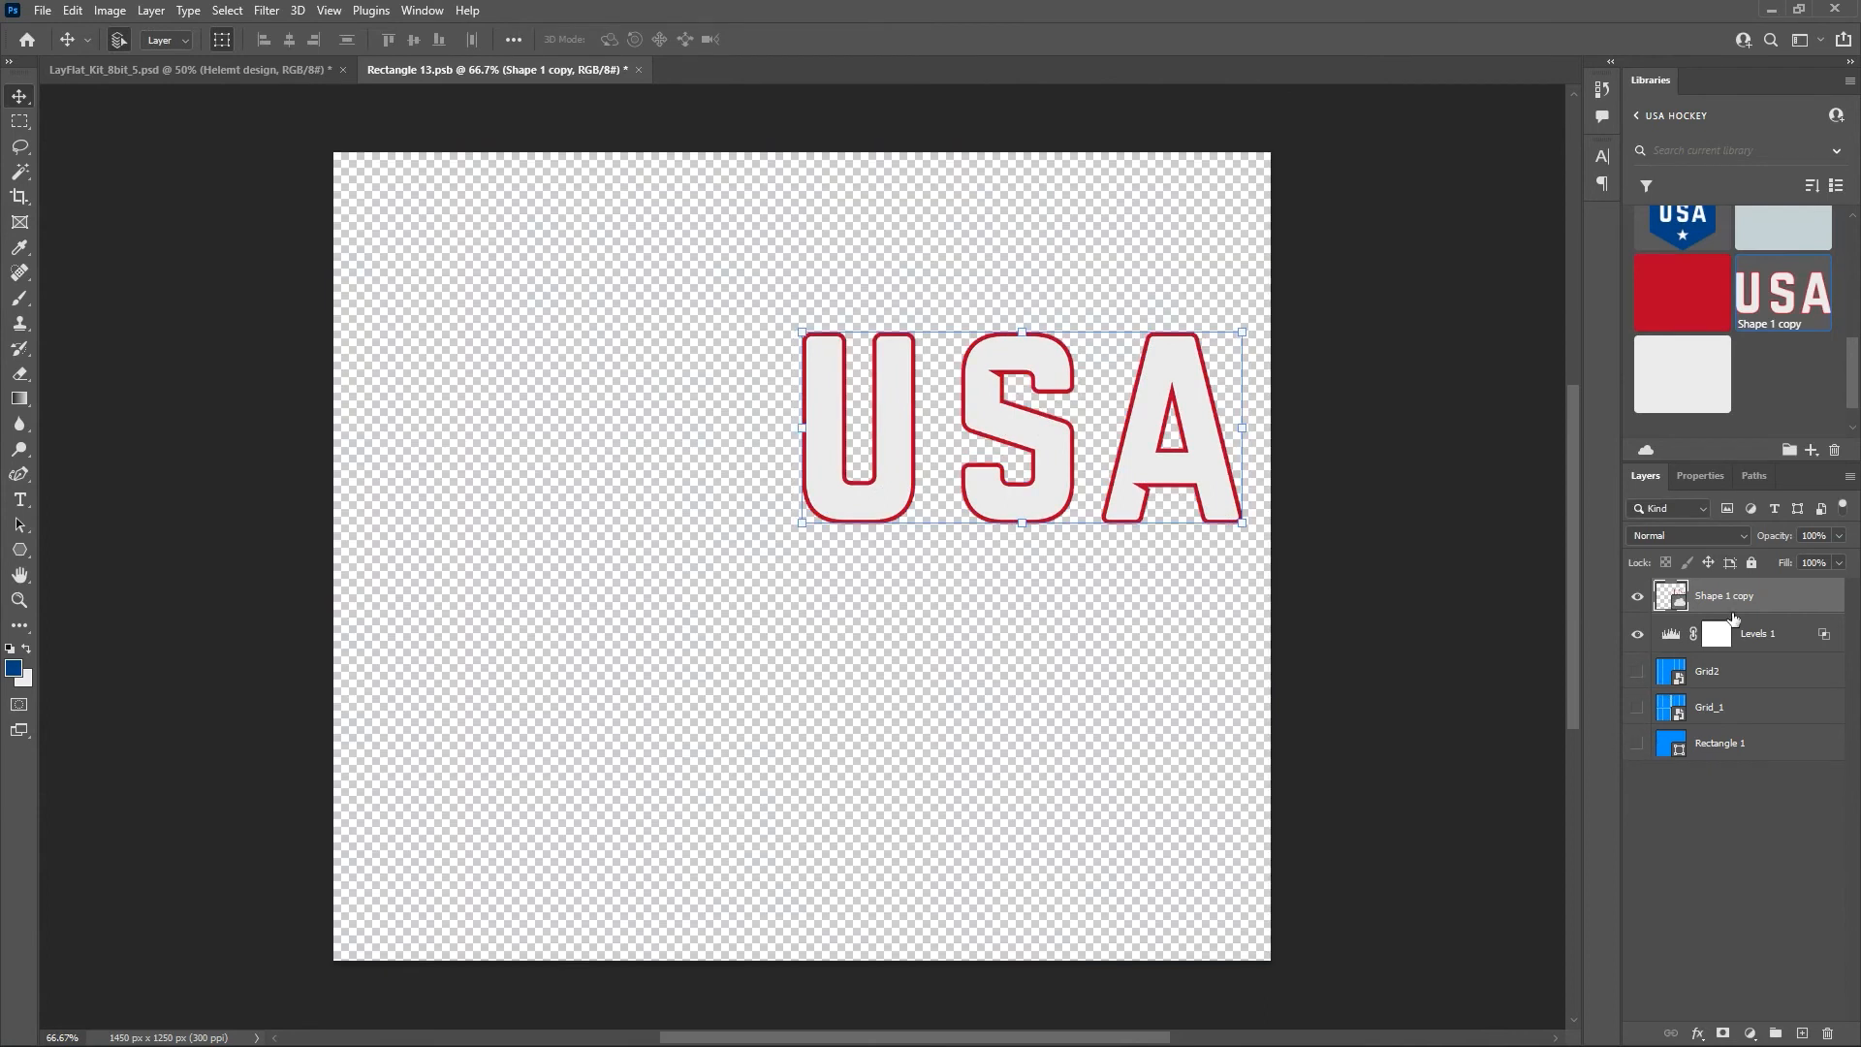
pyautogui.moveTo(1748, 603); pyautogui.dragTo(1745, 671)
pyautogui.hotkey('ctrl', 's')
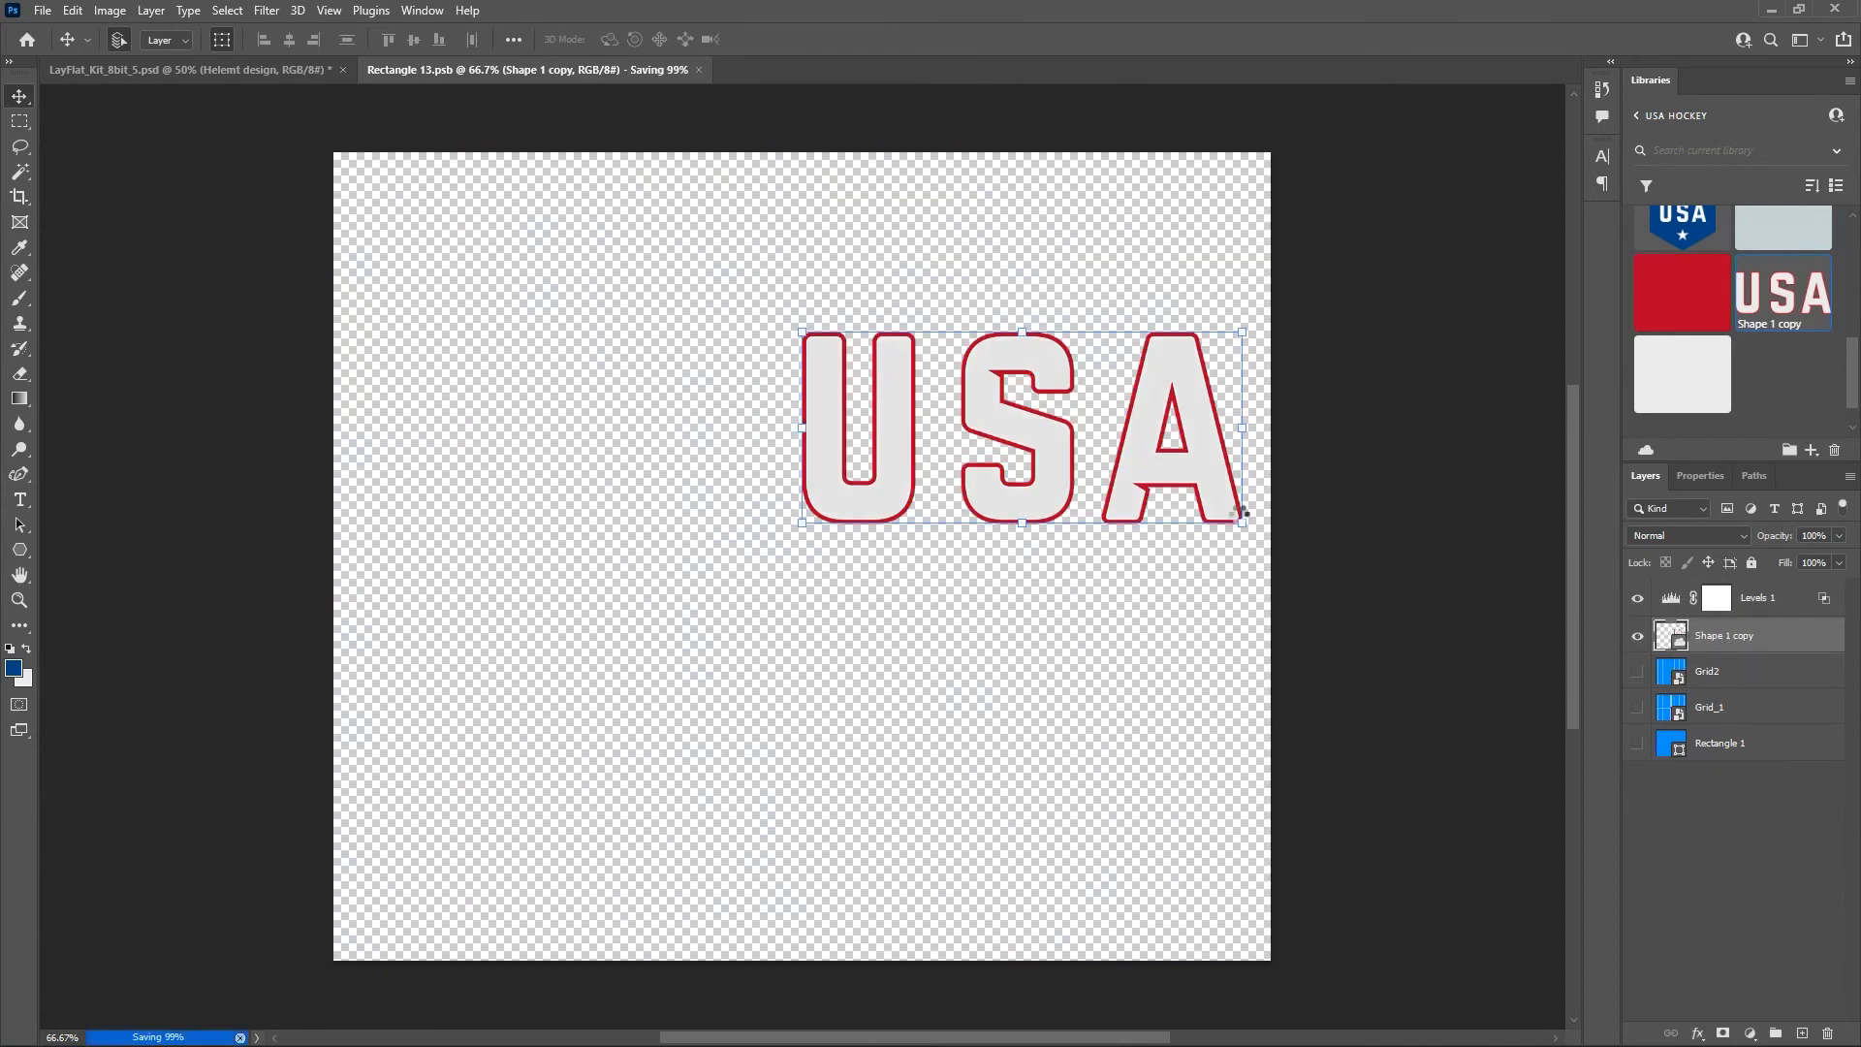
# Check the lettering on the mockup helmet, scale it down to about 44.42% in the smart object and save.
pyautogui.click(211, 73)
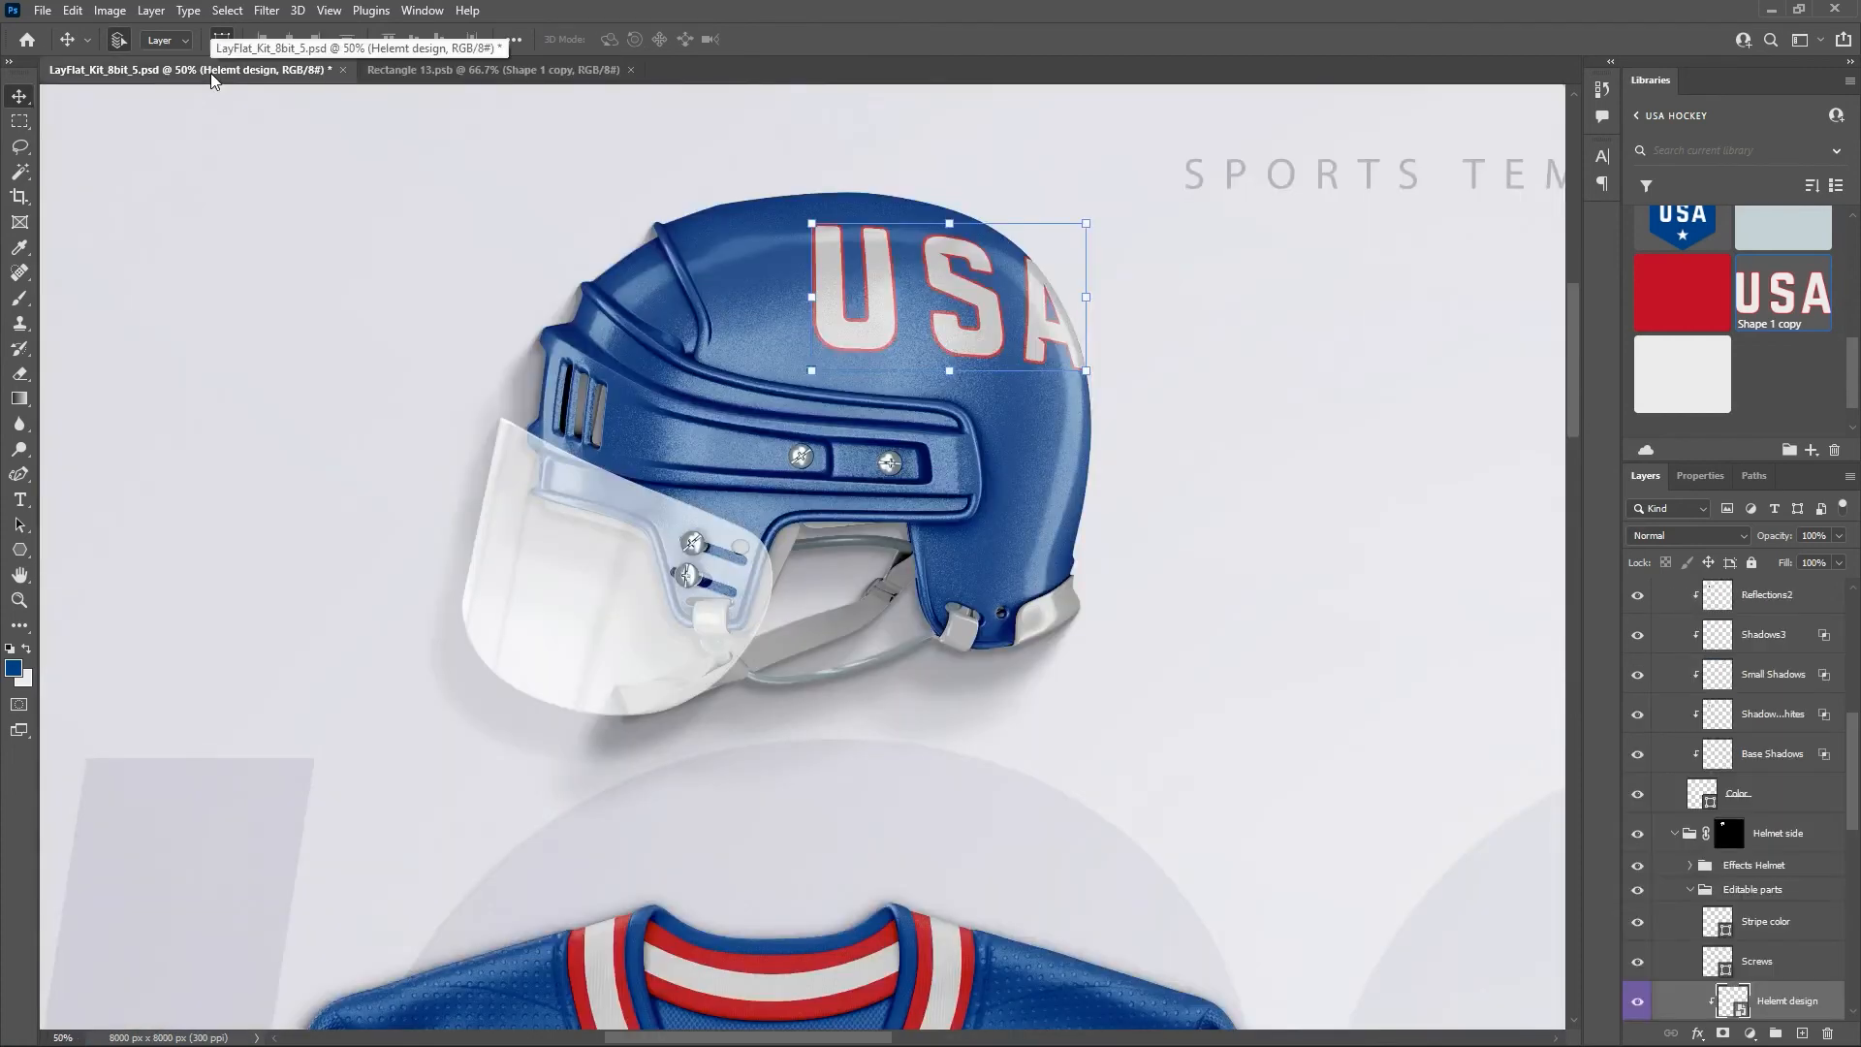
pyautogui.click(487, 74)
pyautogui.click(1247, 331)
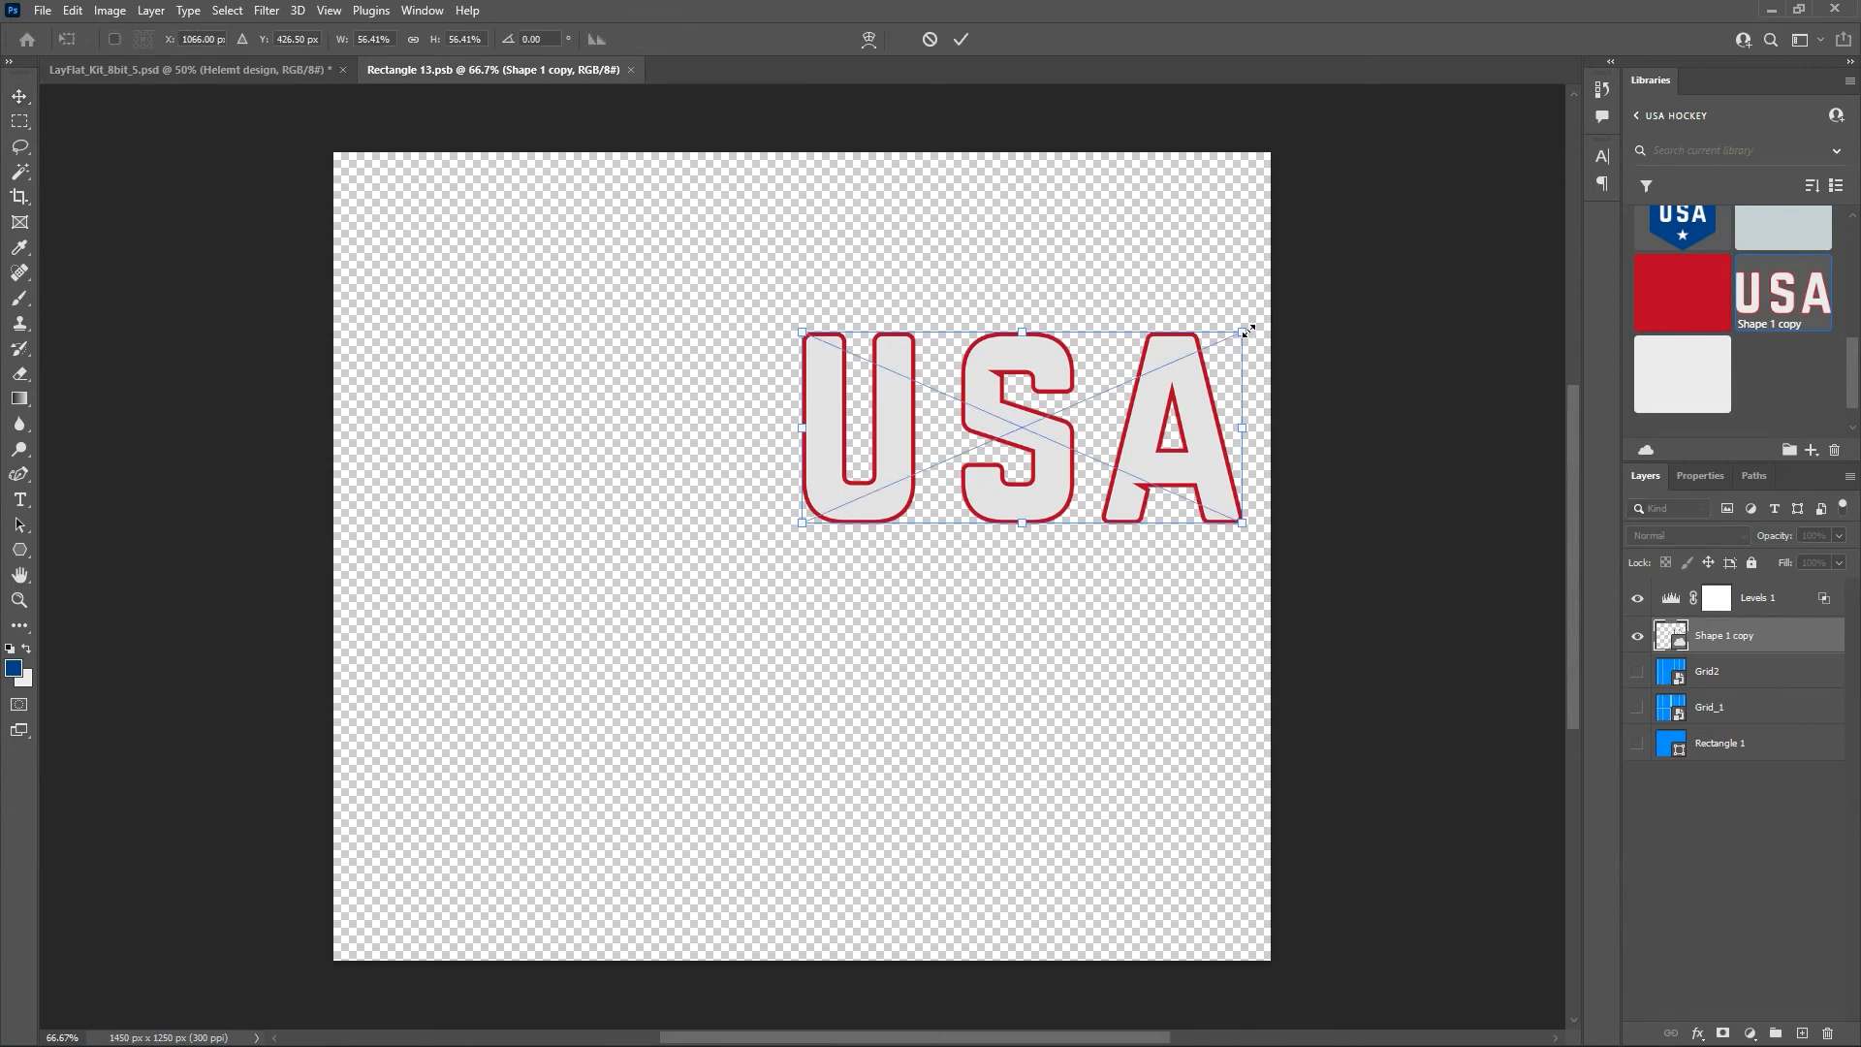
pyautogui.moveTo(1246, 331); pyautogui.dragTo(1151, 373)
pyautogui.click(960, 39)
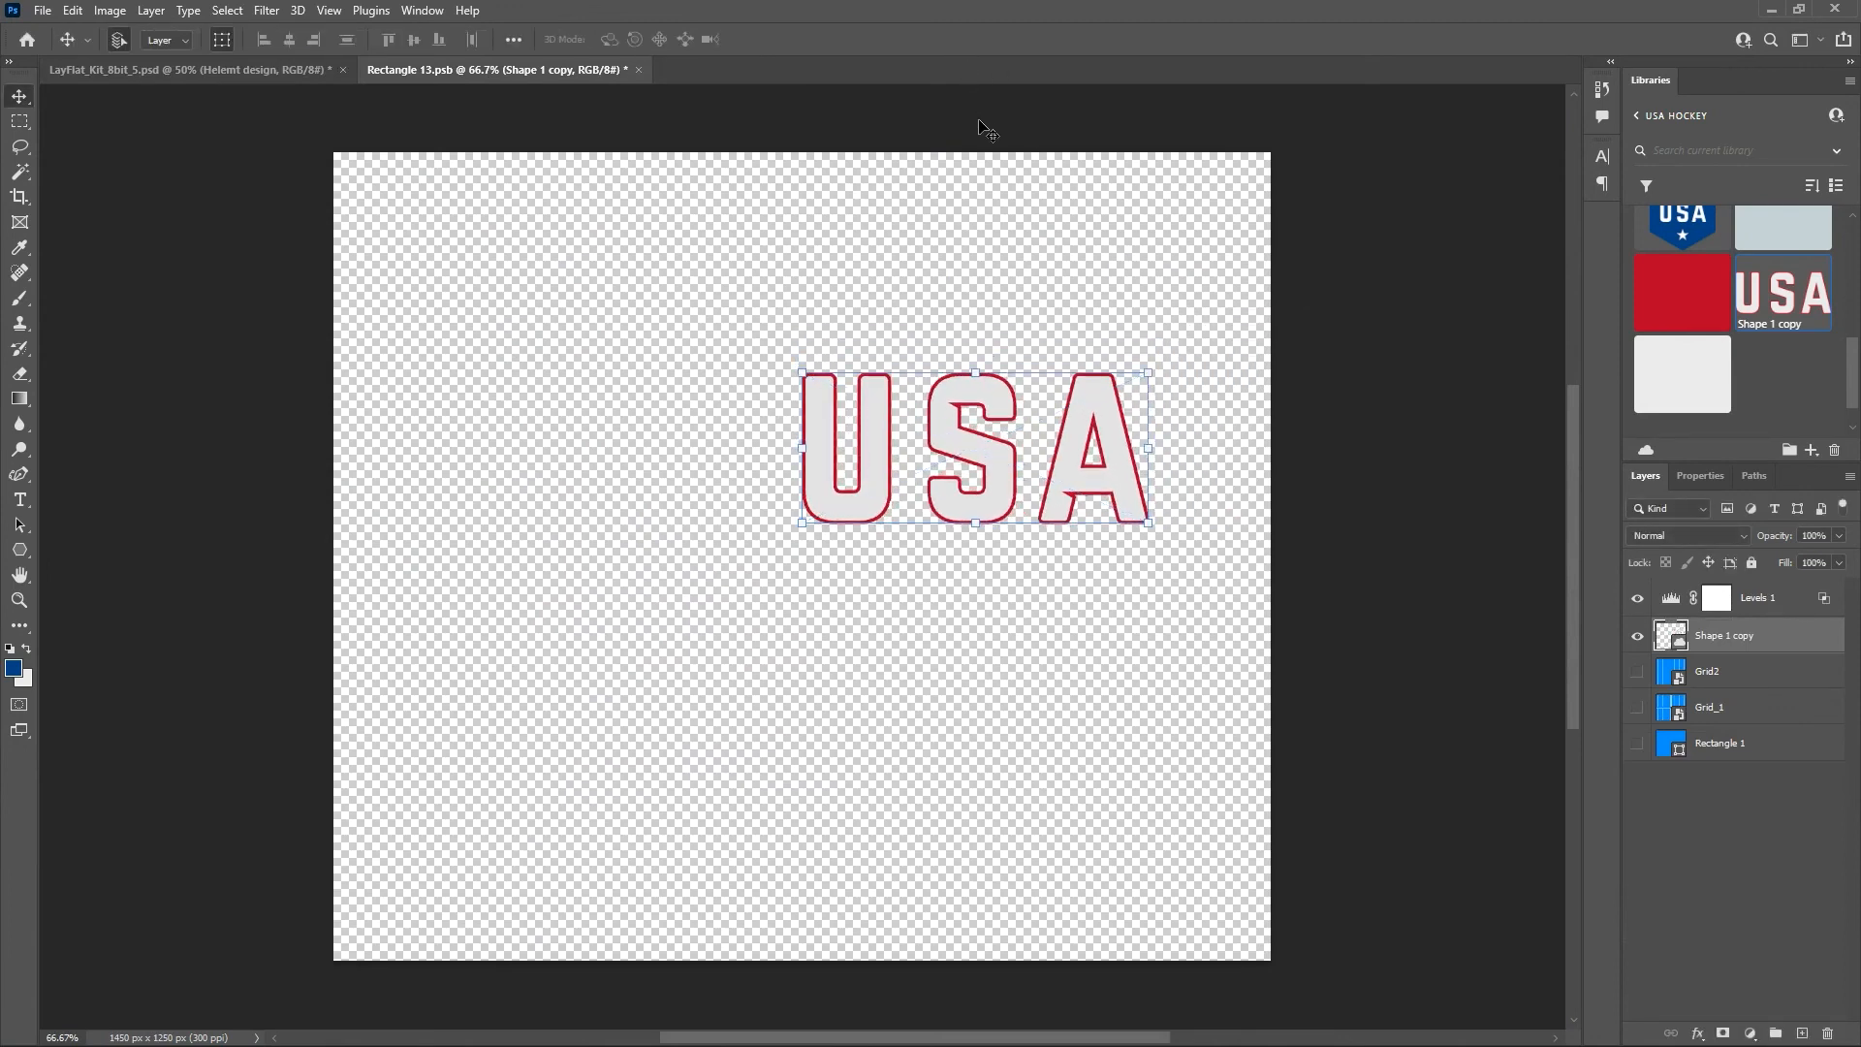
pyautogui.hotkey('ctrl', 's')
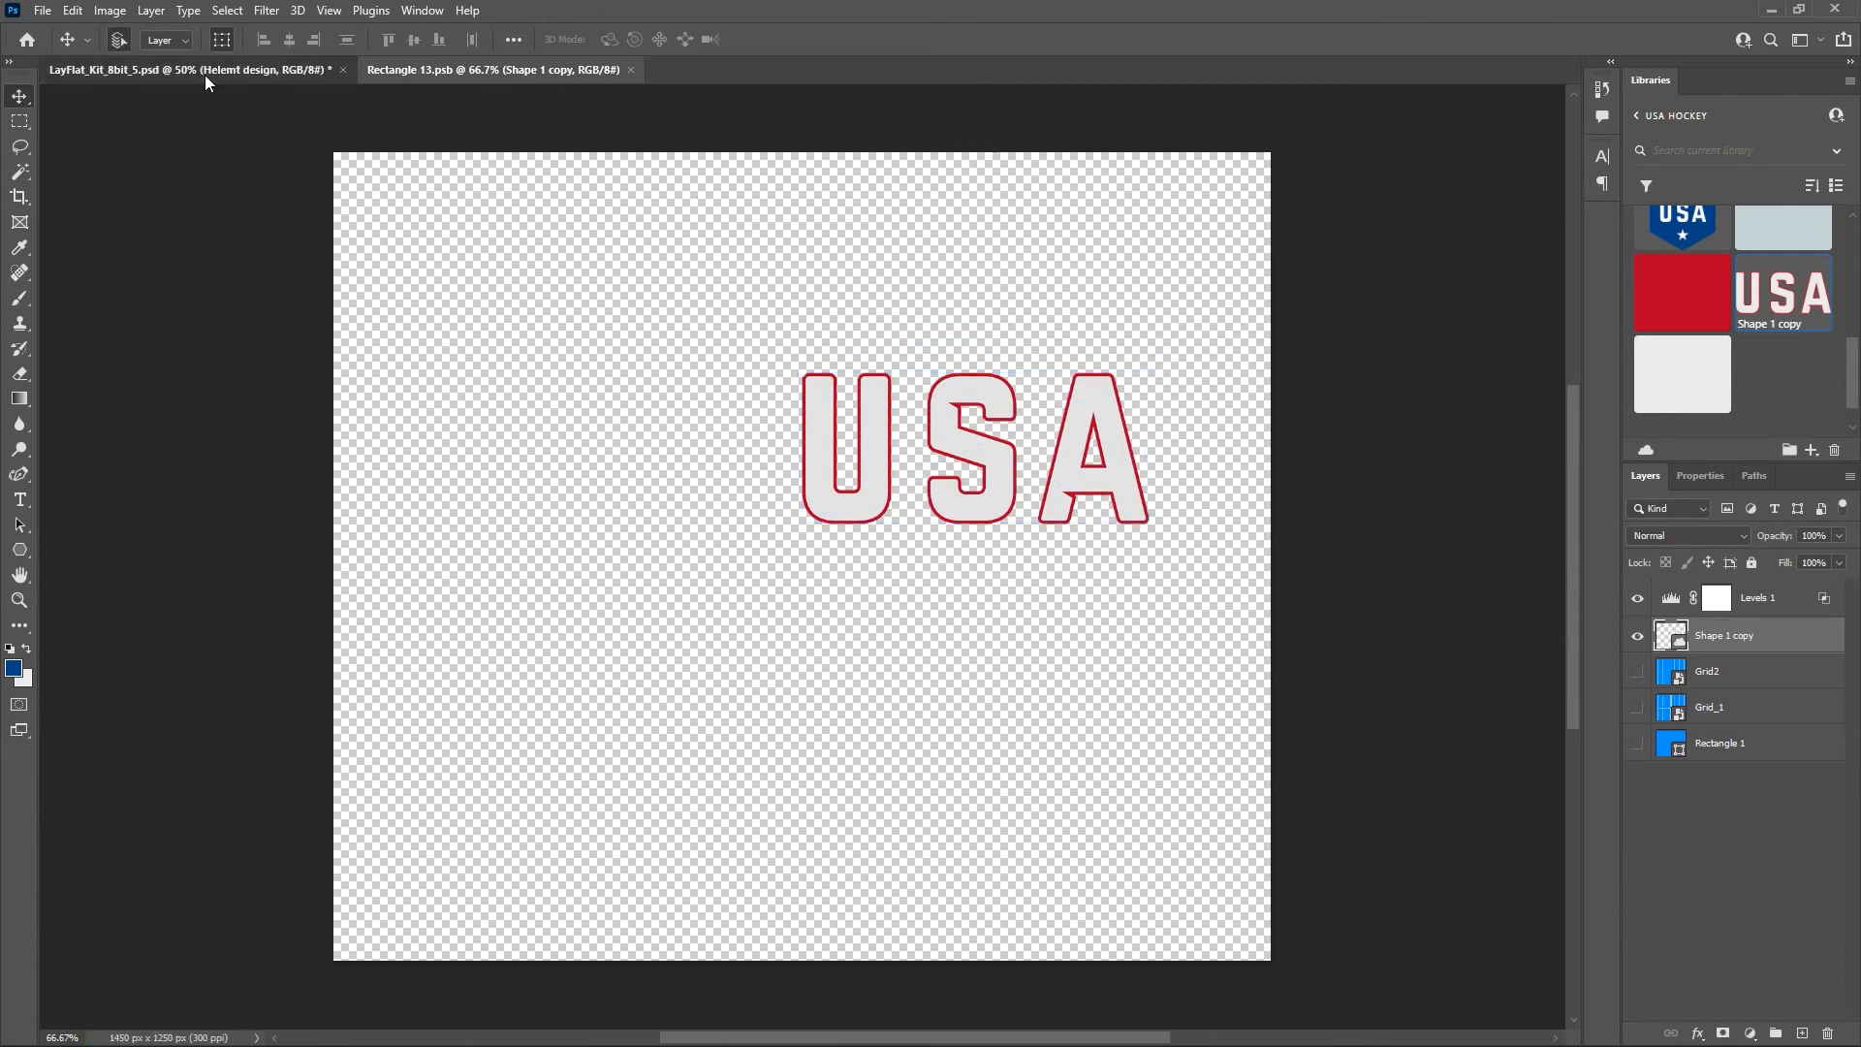
# Compare the side helmet's USA lettering with the LayFlat_Kit_USA reference layer, leaving the reference hidden.
pyautogui.click(206, 74)
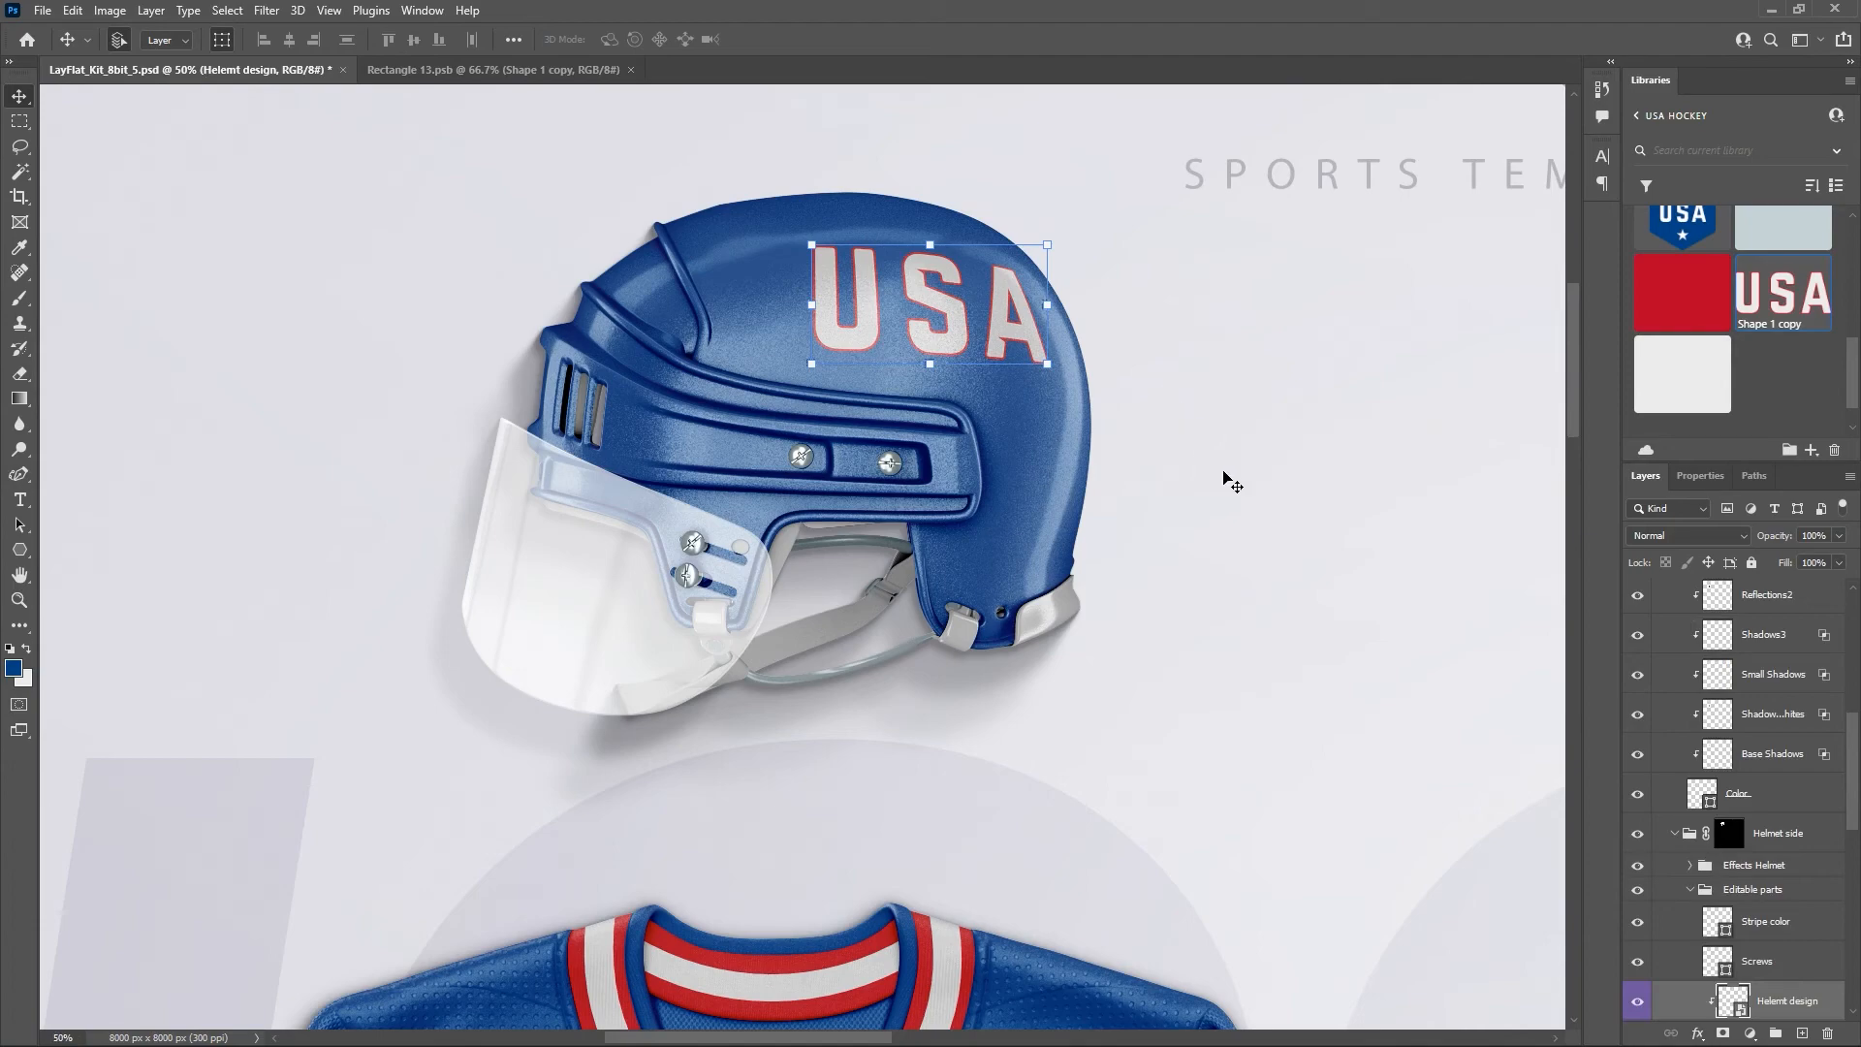
pyautogui.scroll(5, 1848, 739)
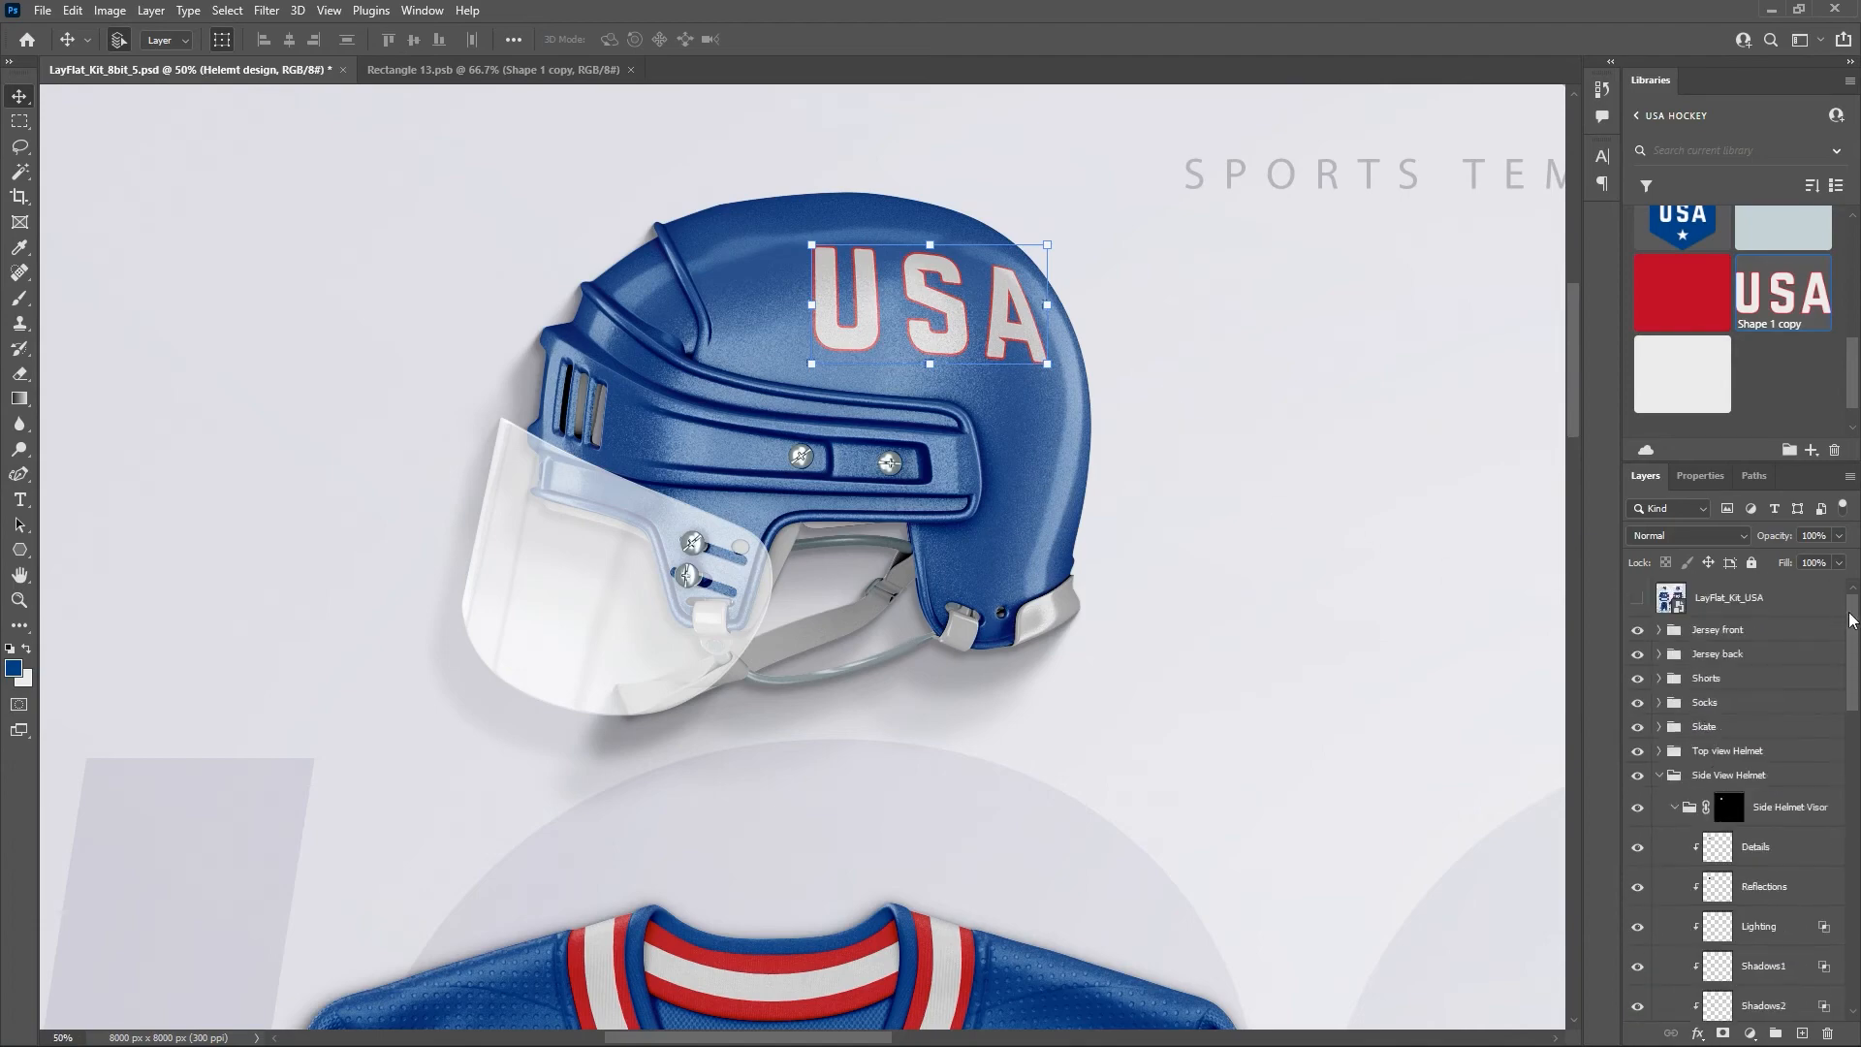
pyautogui.click(1638, 602)
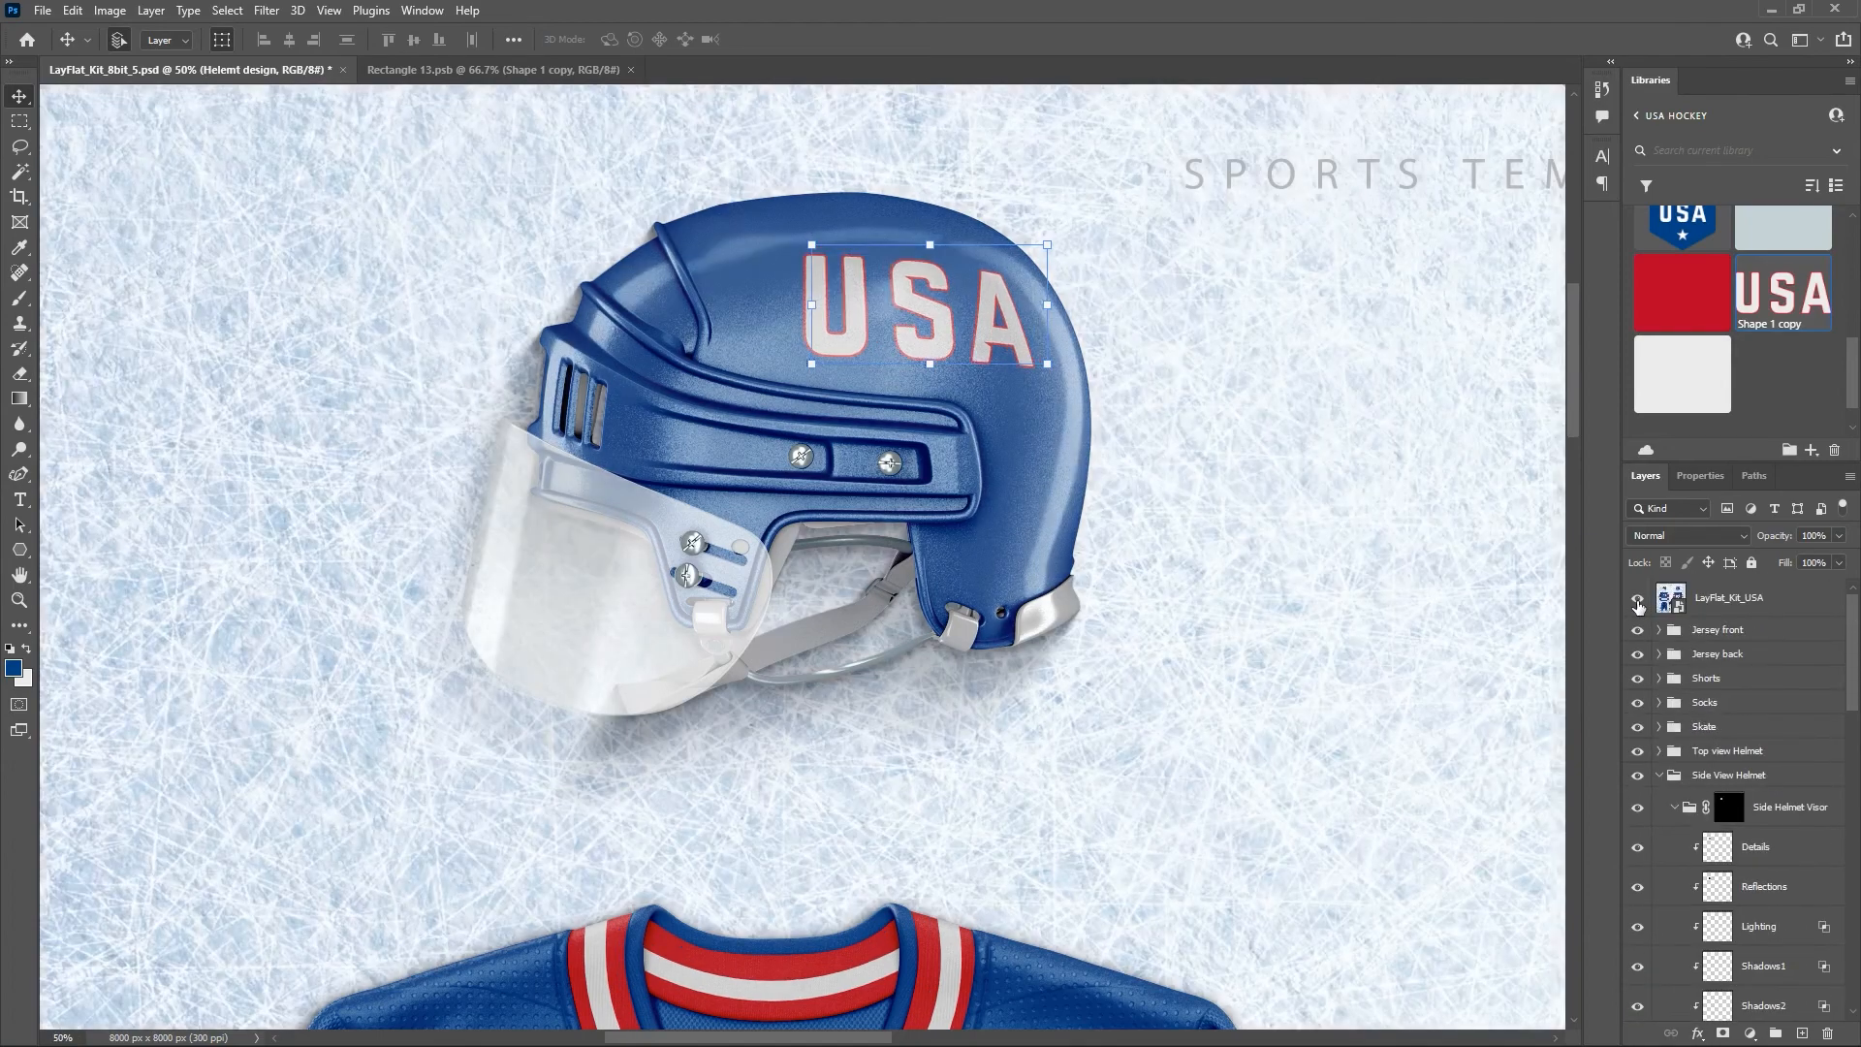
pyautogui.click(1638, 601)
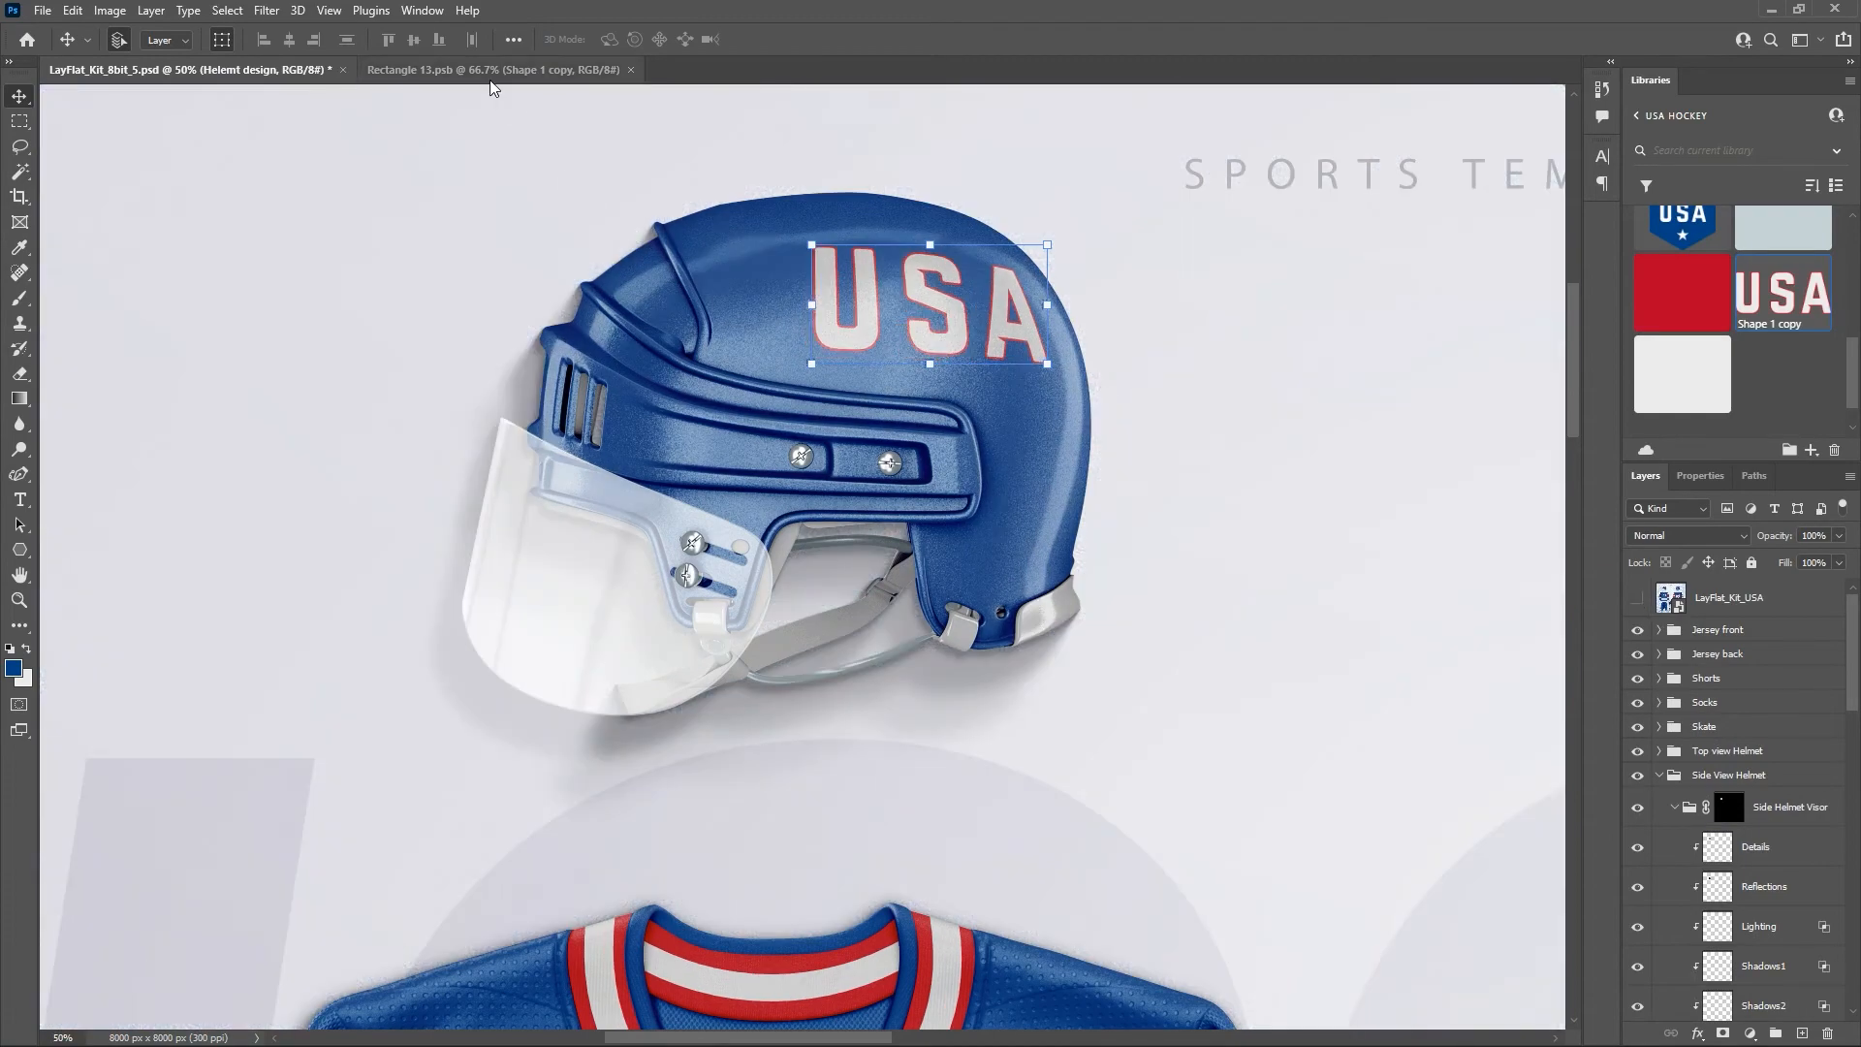
# Nudge the USA lettering in the helmet design's smart object slightly left and down to match the reference.
pyautogui.click(489, 78)
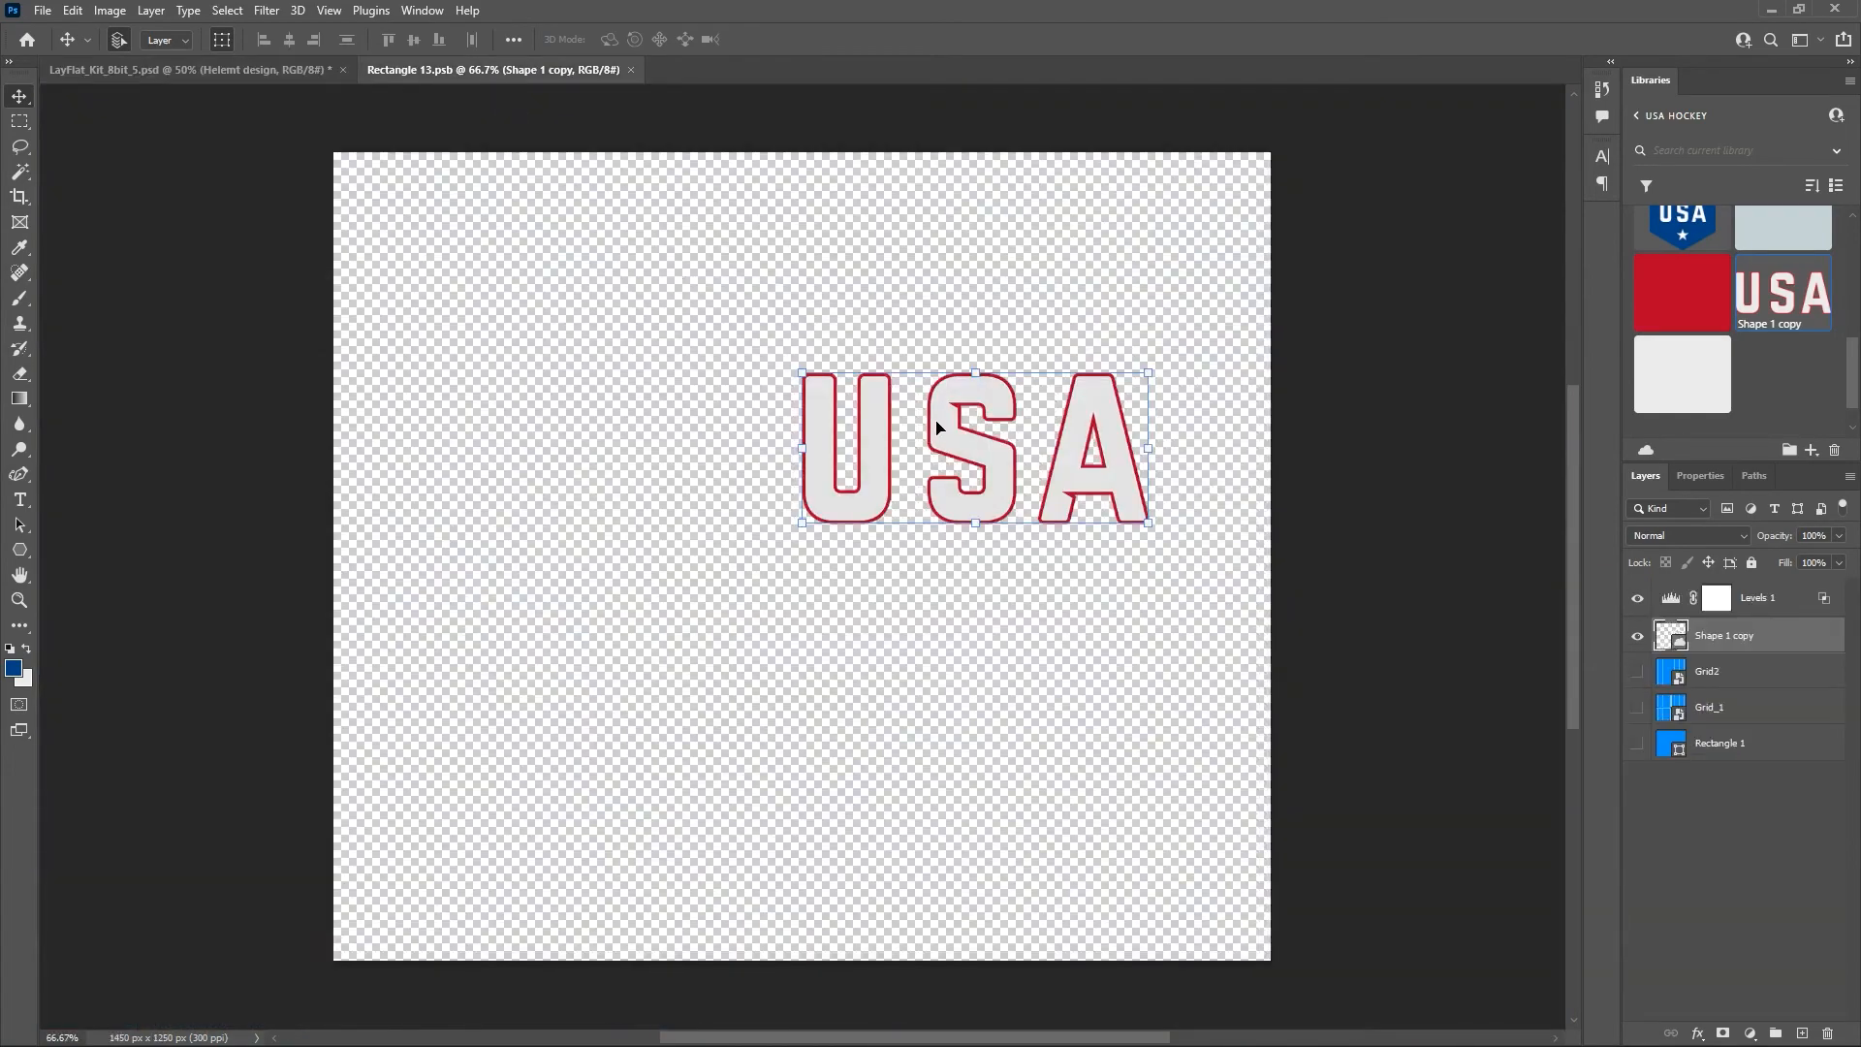
pyautogui.press('Left')
pyautogui.press('Left')
pyautogui.press('Left')
pyautogui.press('Left')
pyautogui.press('Left')
pyautogui.press('Left')
pyautogui.press('Left')
pyautogui.press('Left')
pyautogui.press('Left')
pyautogui.press('Left')
pyautogui.press('Left')
pyautogui.press('Left')
pyautogui.press('Left')
pyautogui.press('Down')
pyautogui.press('Down')
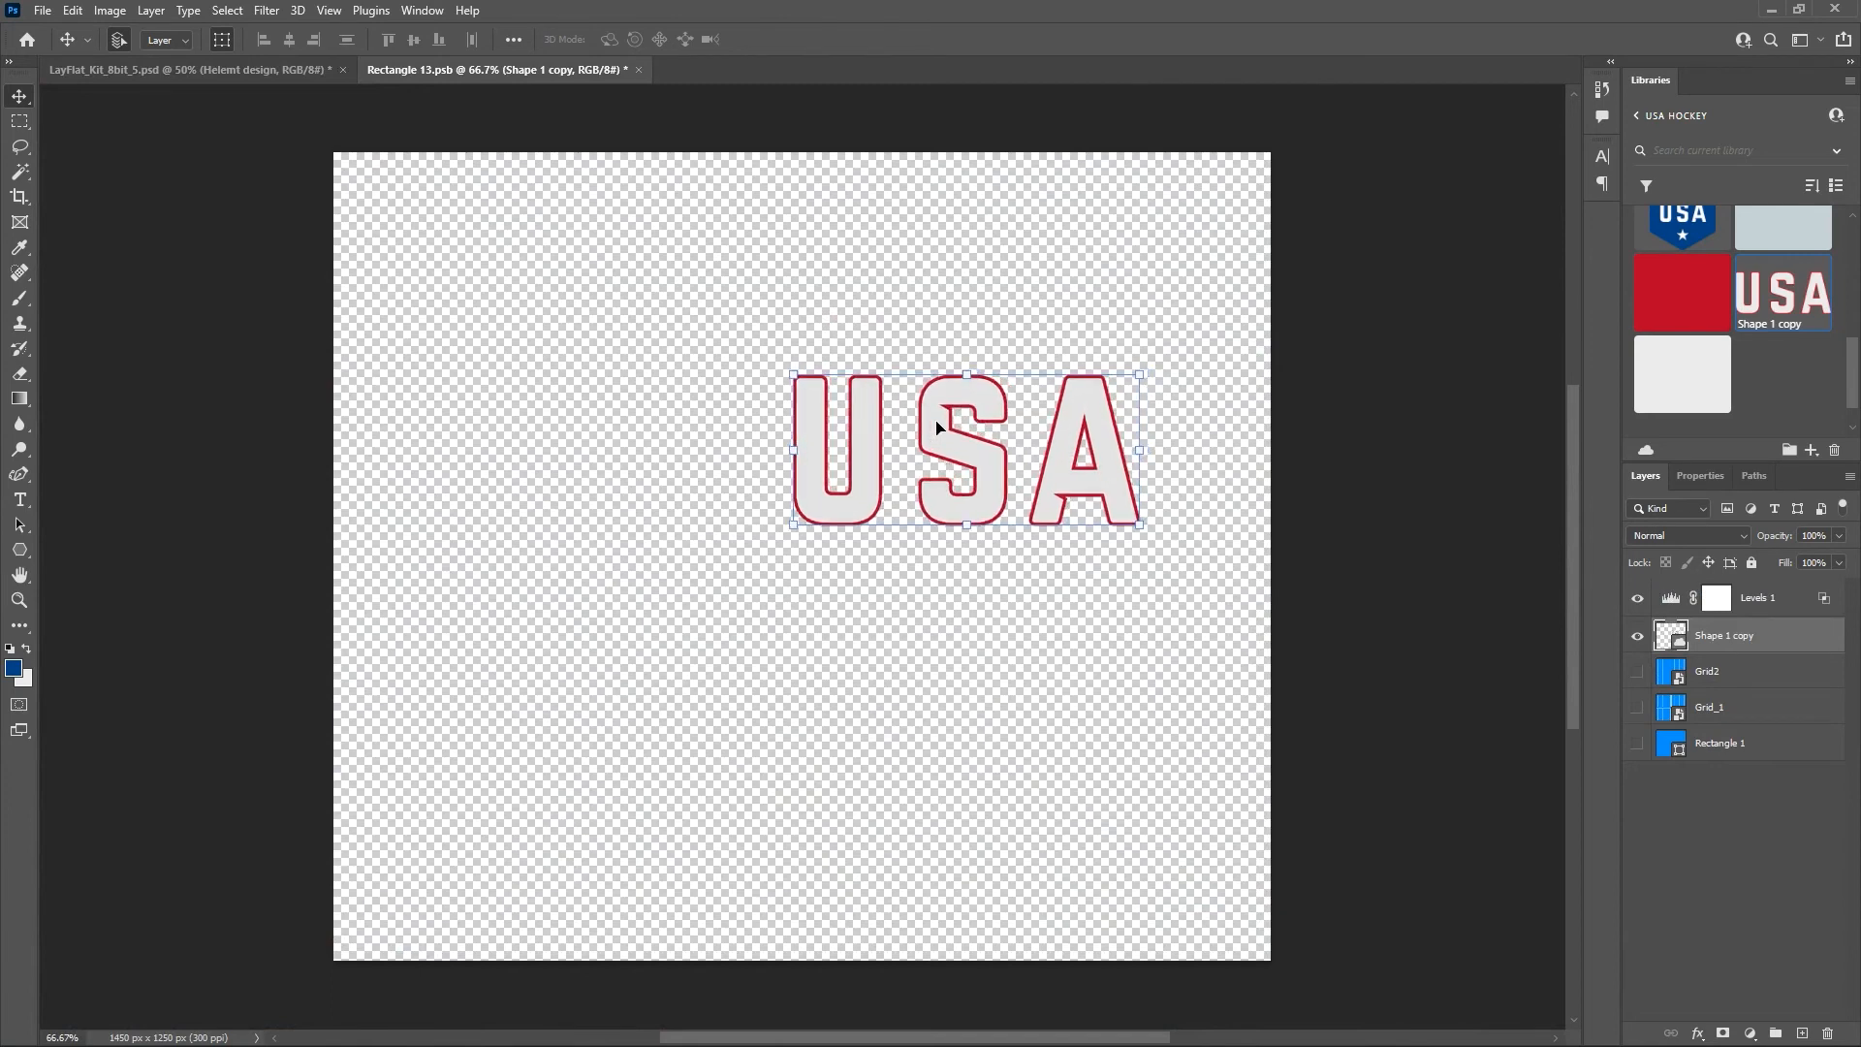
# Scale the helmet's USA lettering down slightly from its upper-right corner and save the smart object.
pyautogui.click(1141, 379)
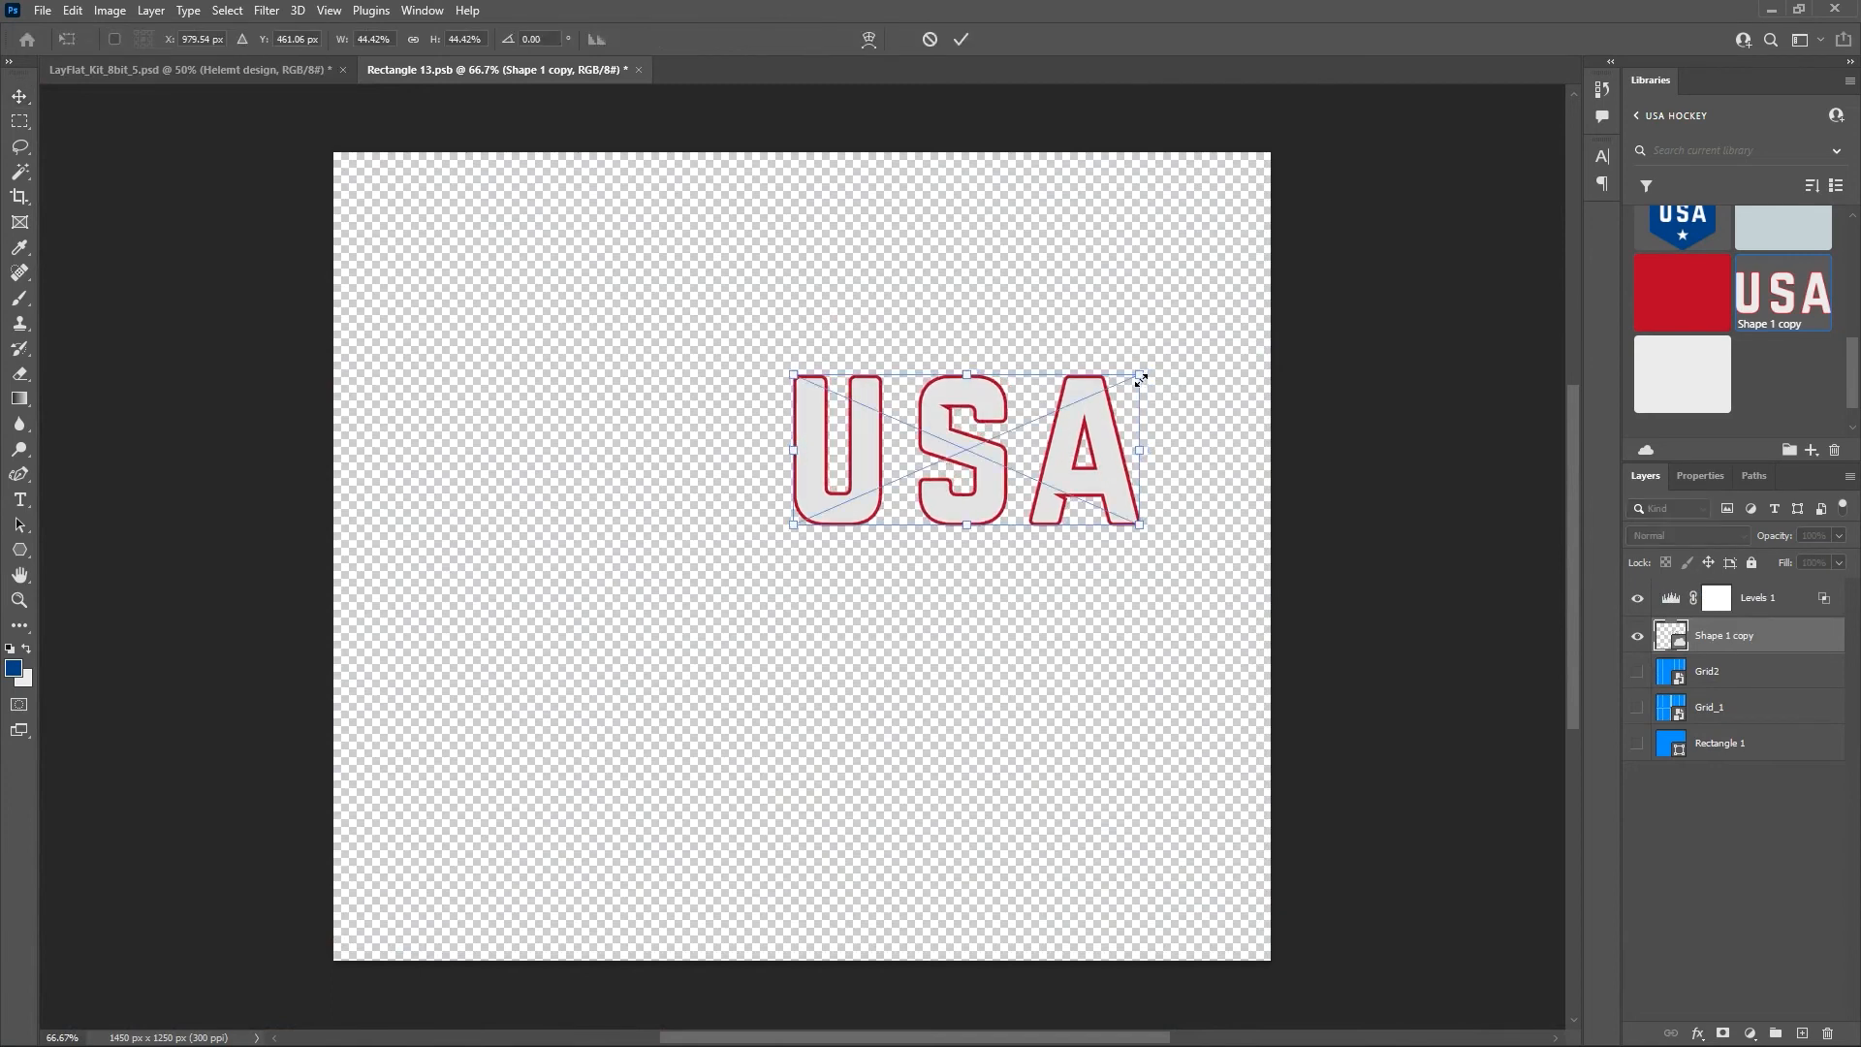
pyautogui.moveTo(1141, 379); pyautogui.dragTo(1134, 377)
pyautogui.press('Return')
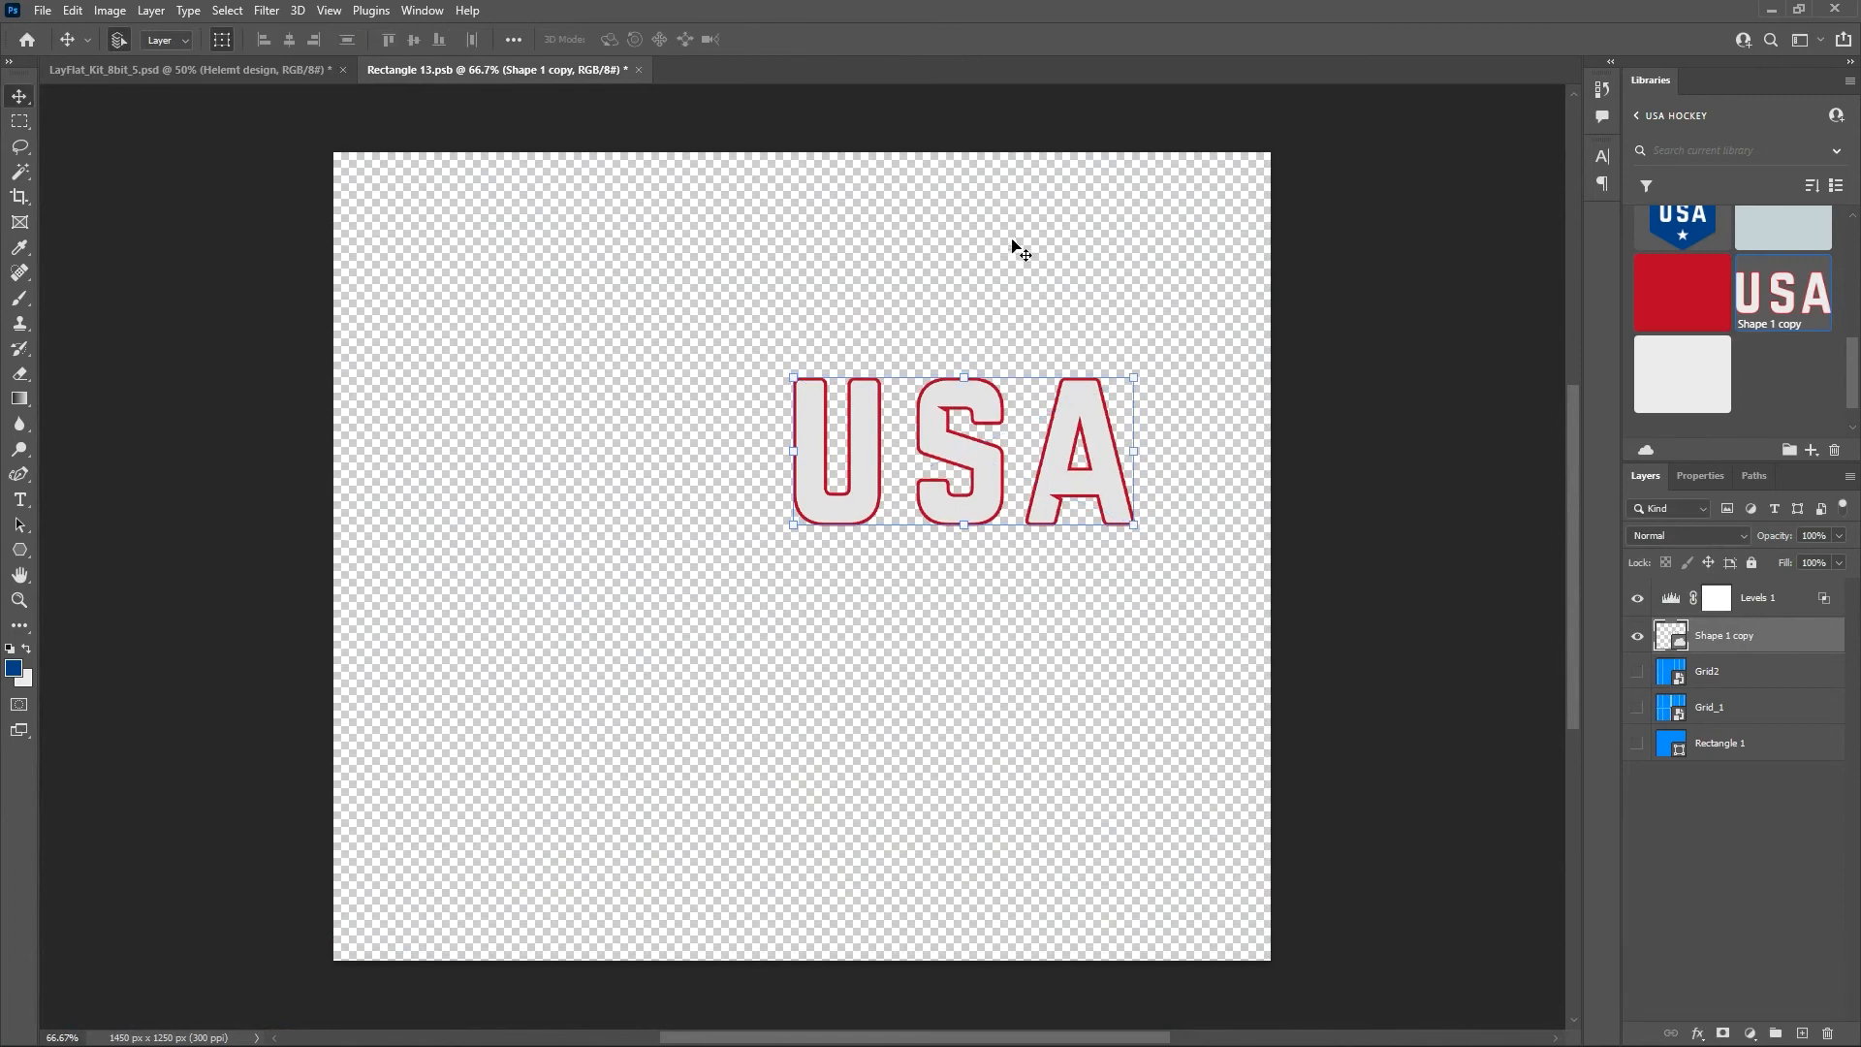
pyautogui.hotkey('ctrl', 's')
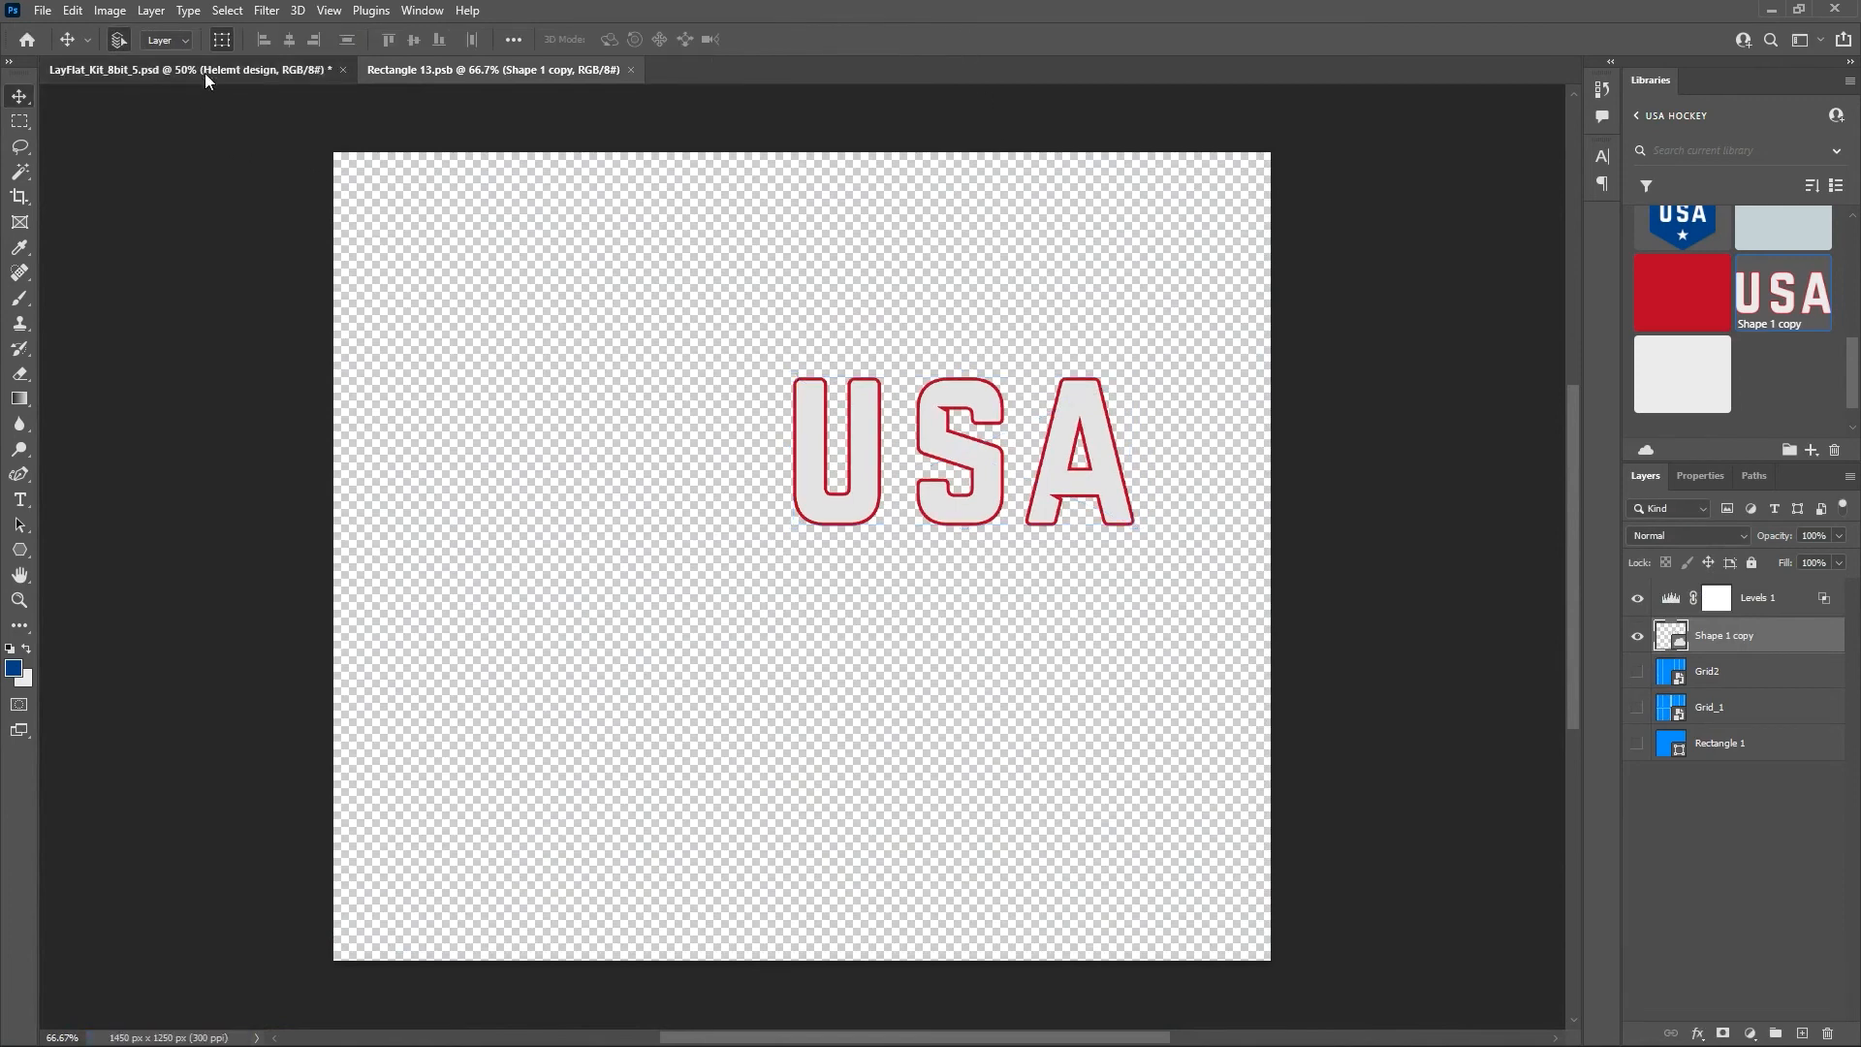
# Recheck the adjusted lettering on the mockup helmet against the LayFlat_Kit_USA reference and hide the reference again.
pyautogui.hotkey('ctrl', 'Tab')
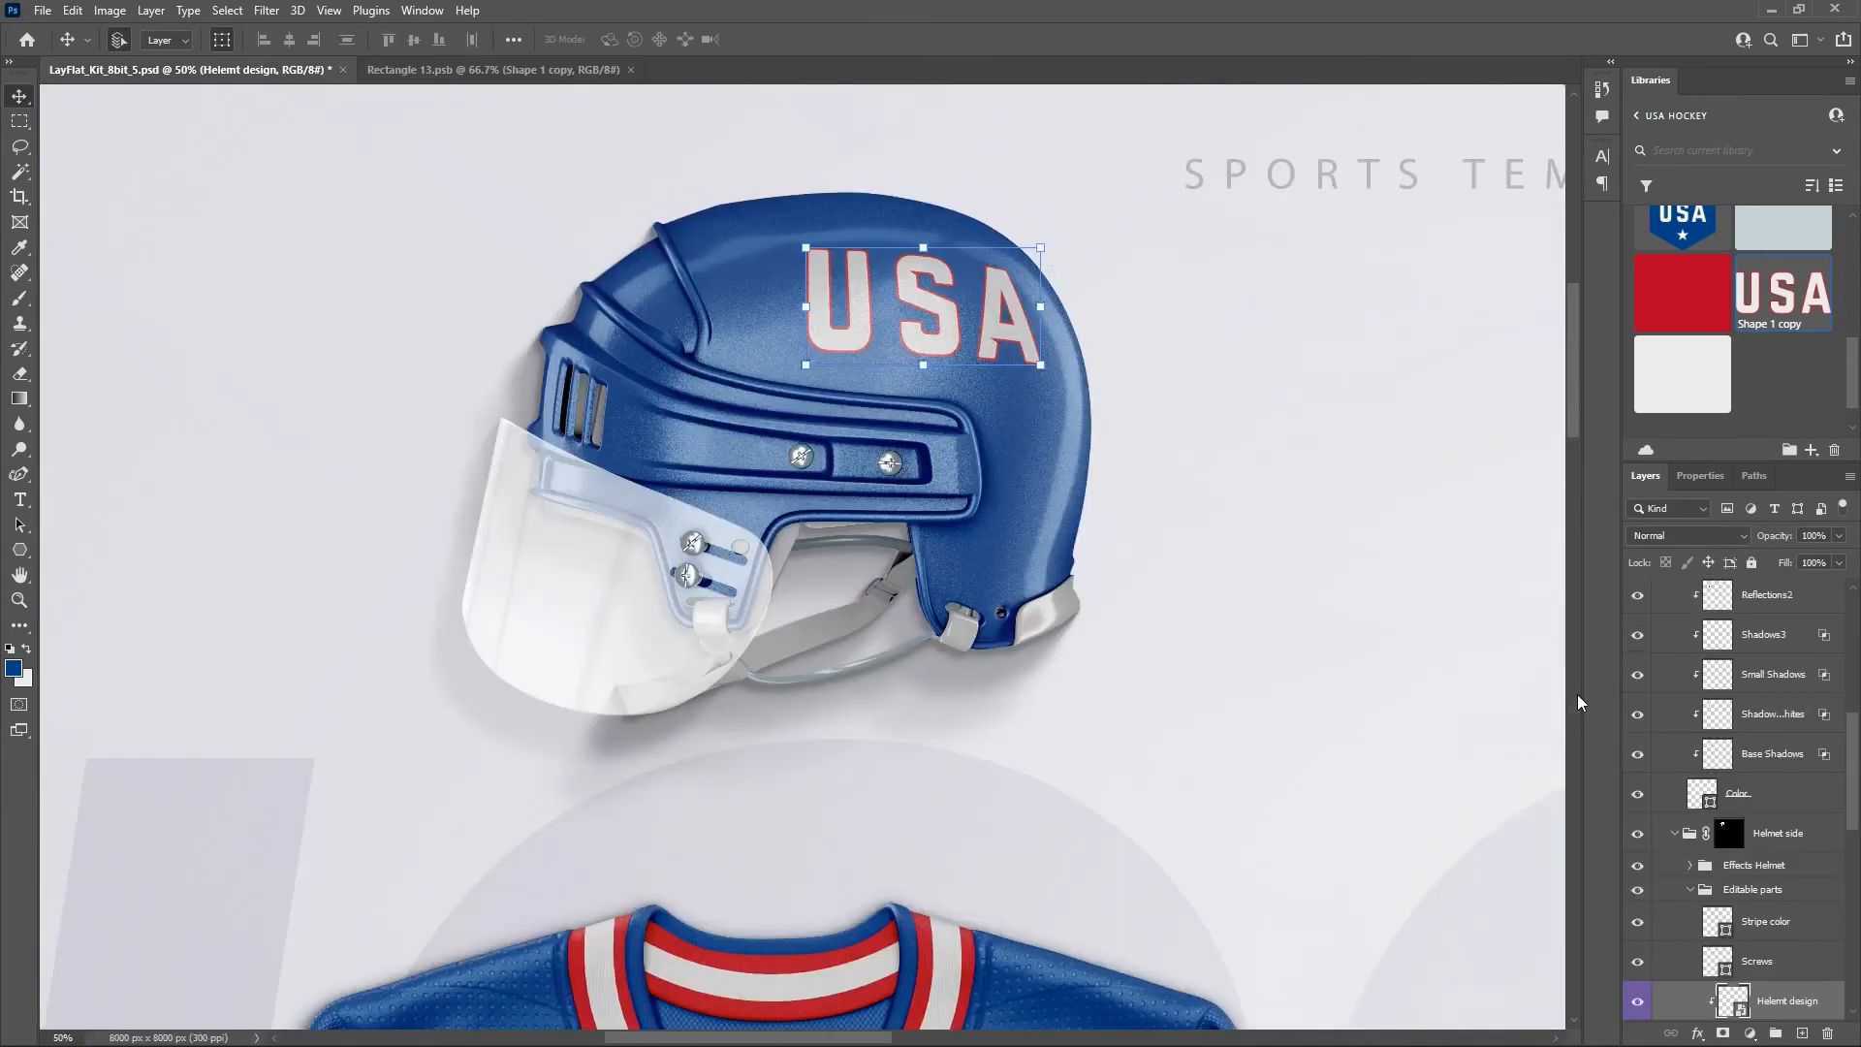
pyautogui.scroll(10, 1851, 748)
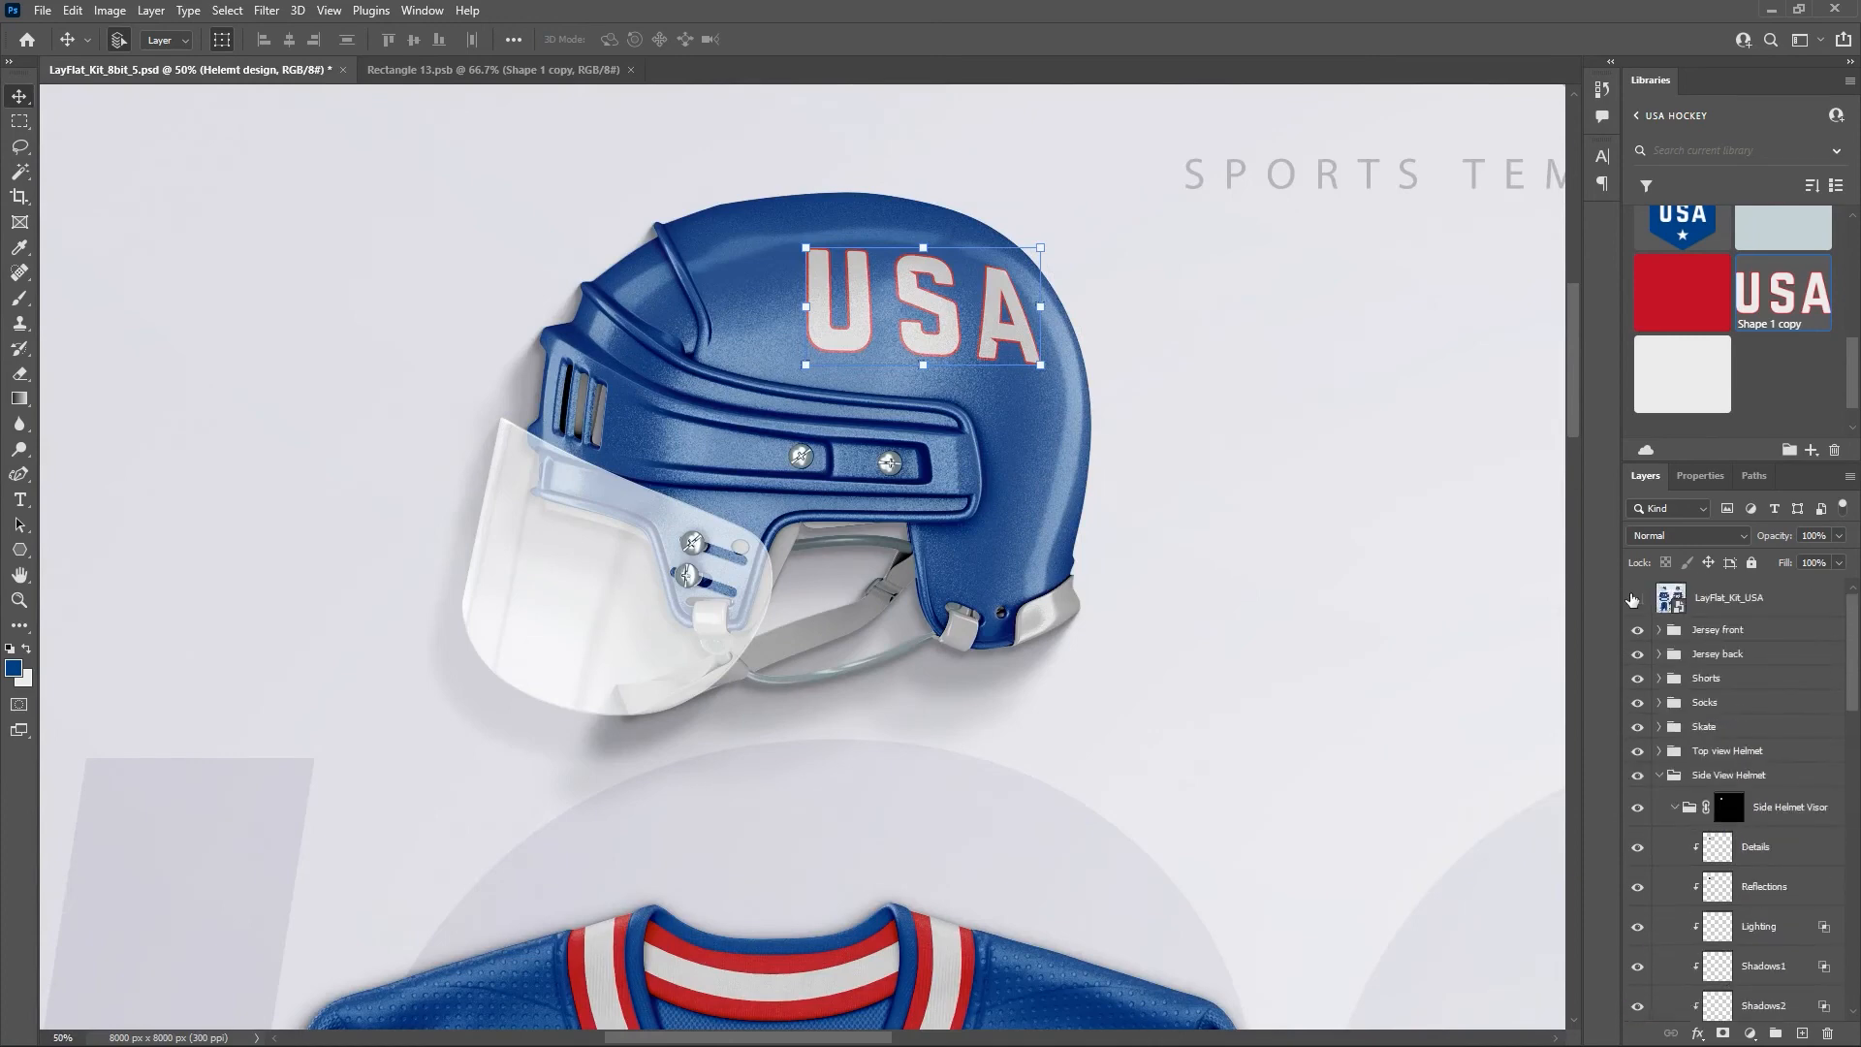
pyautogui.click(1637, 600)
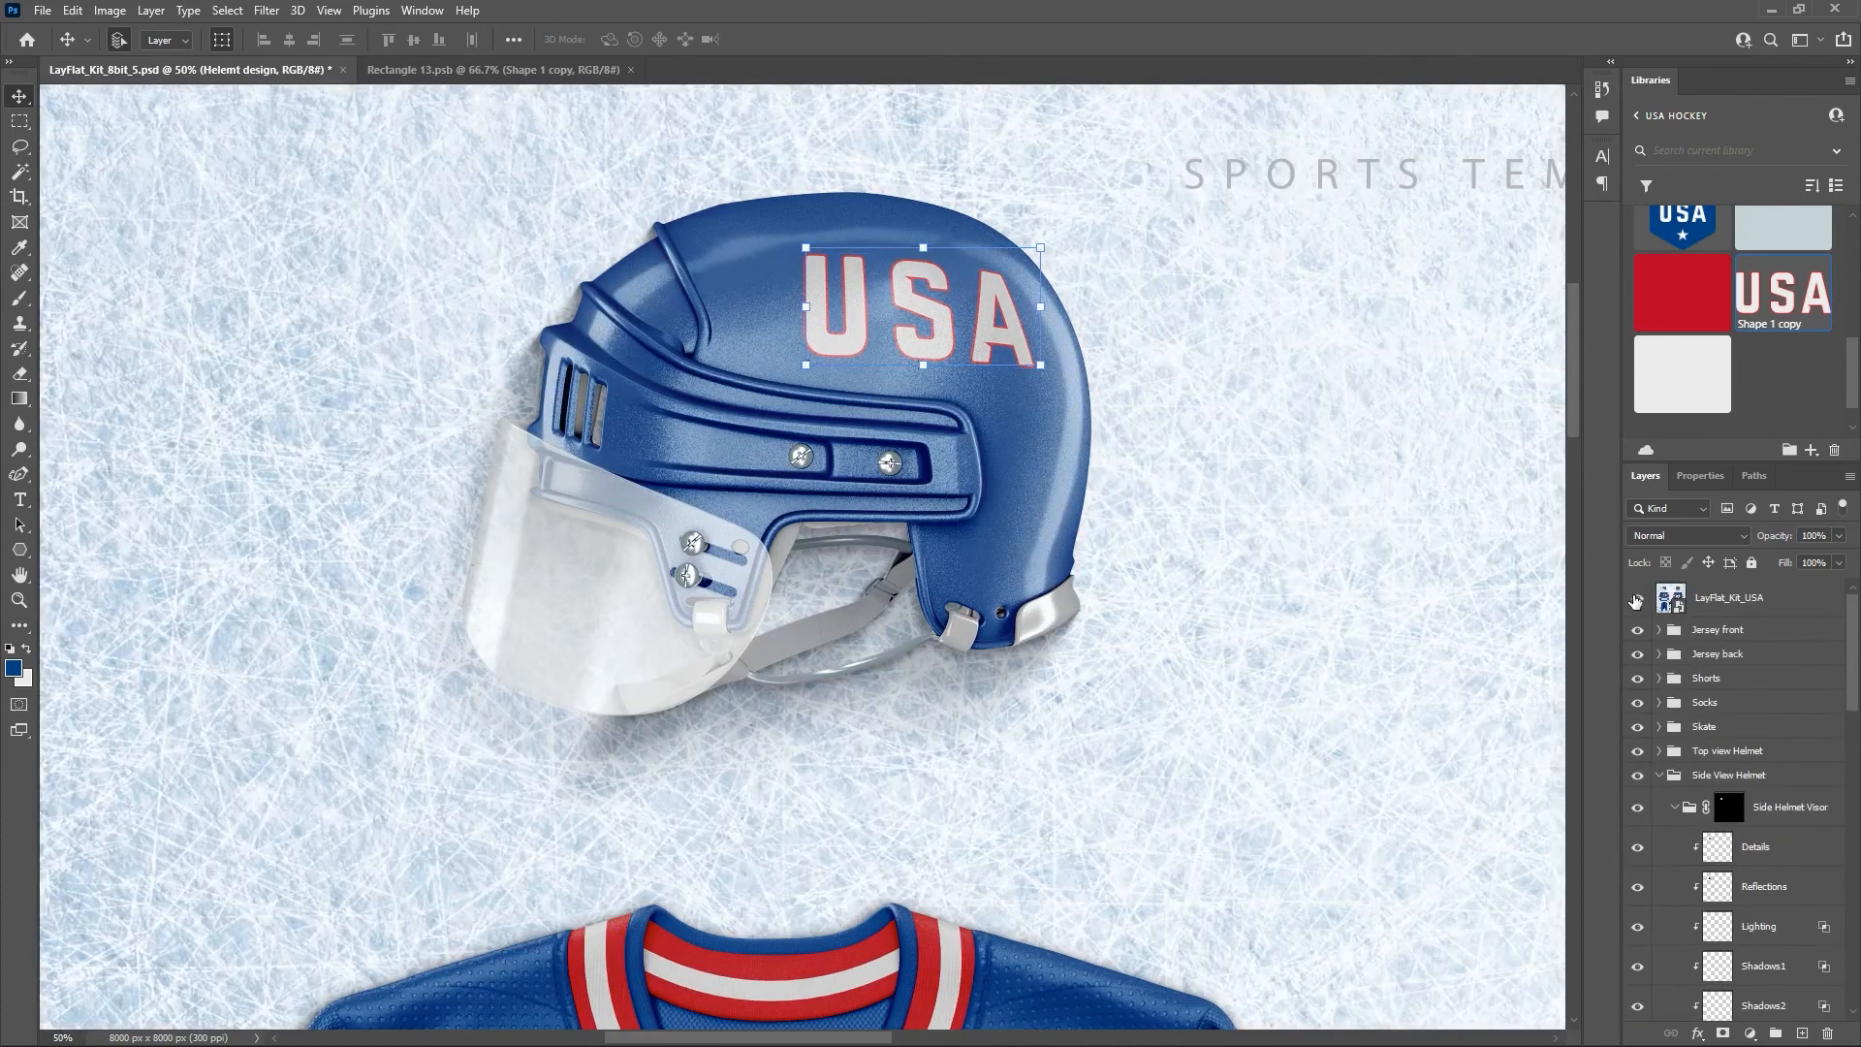
pyautogui.click(1636, 601)
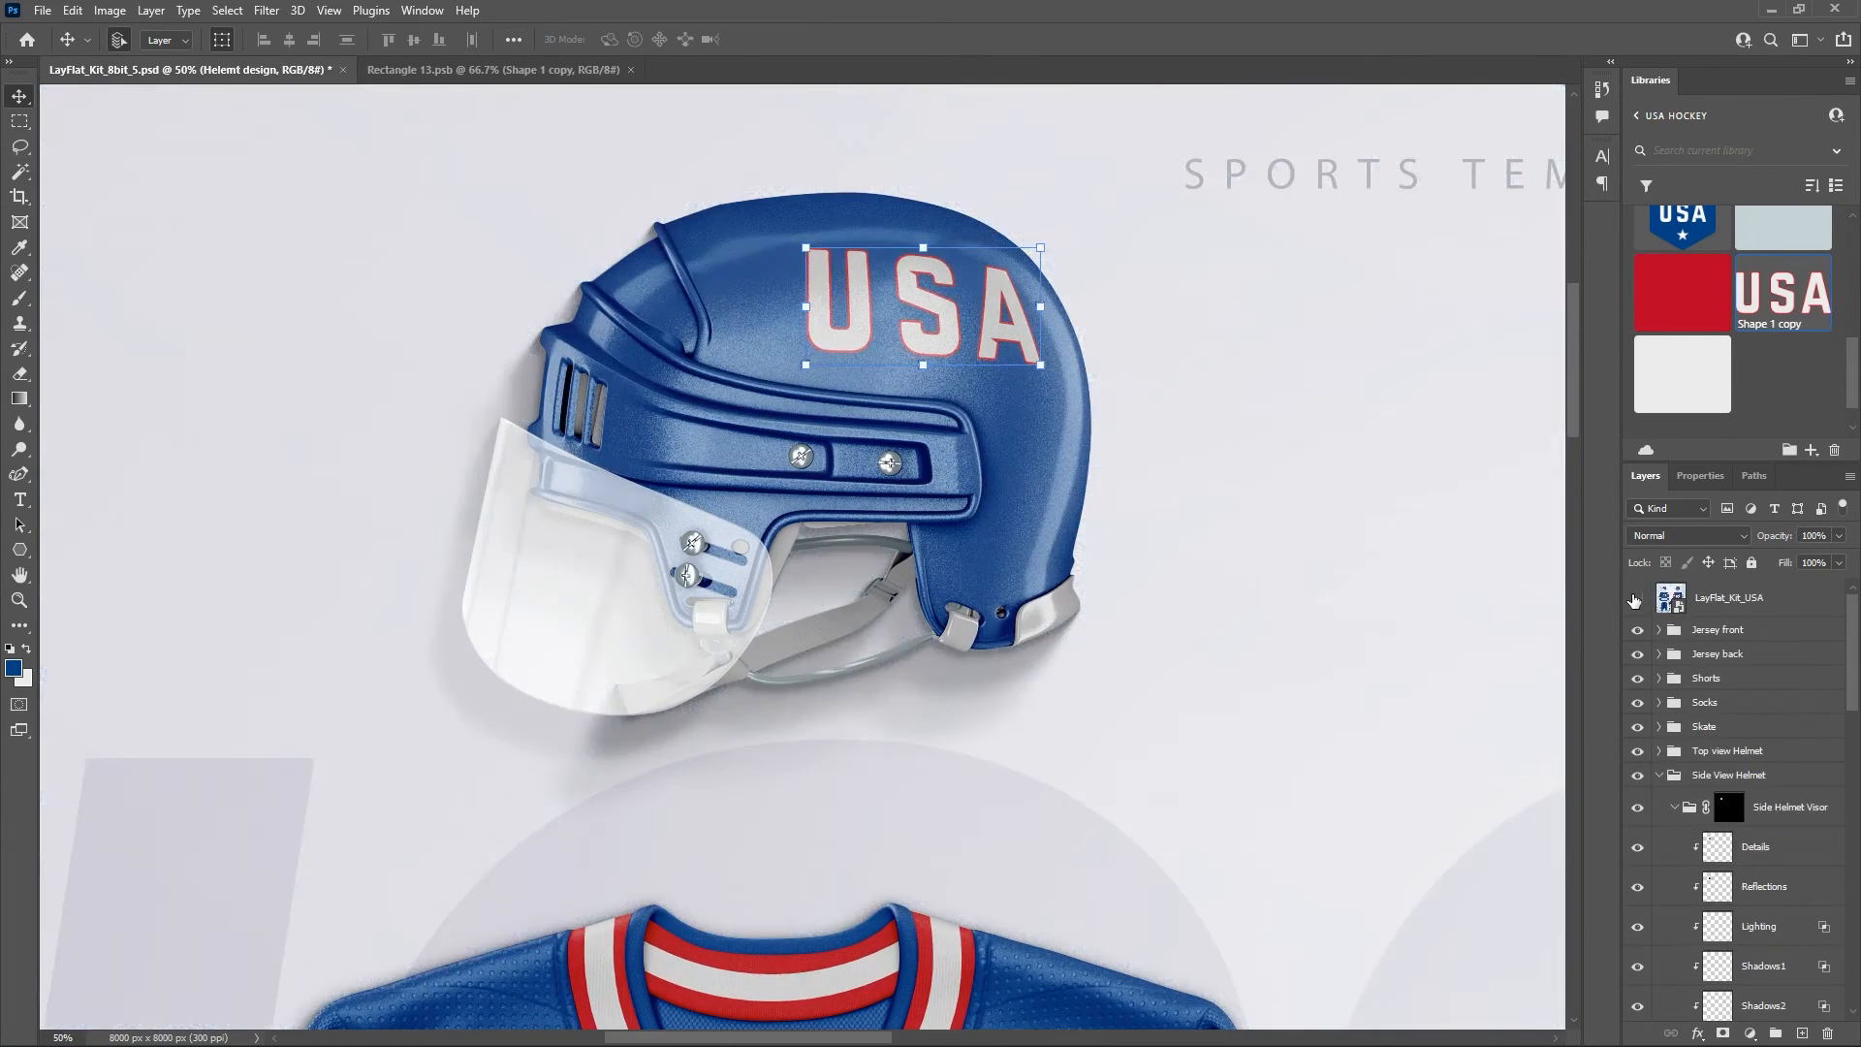
# Collapse the Side View Helmet group and expand the Top view Helmet's Helmet group down to its Editable parts.
pyautogui.hotkey('ctrl', '0')
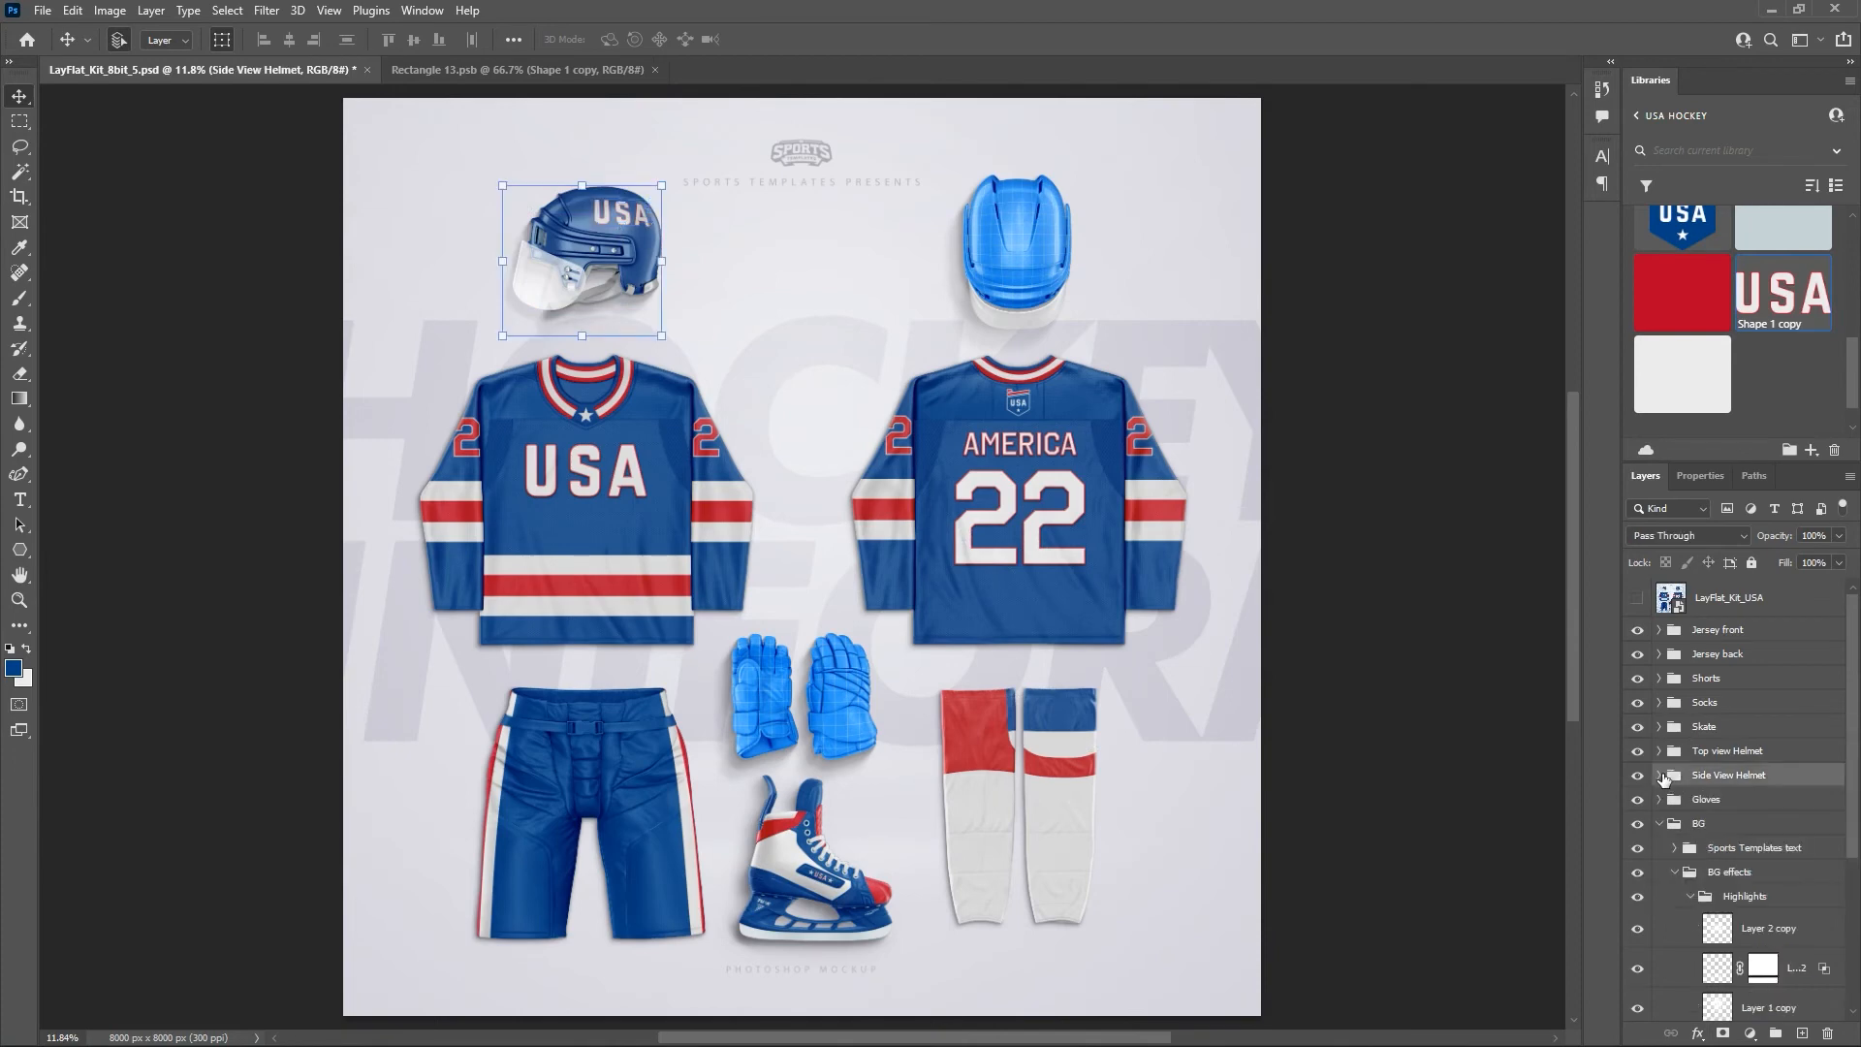
pyautogui.click(1659, 776)
pyautogui.click(1660, 751)
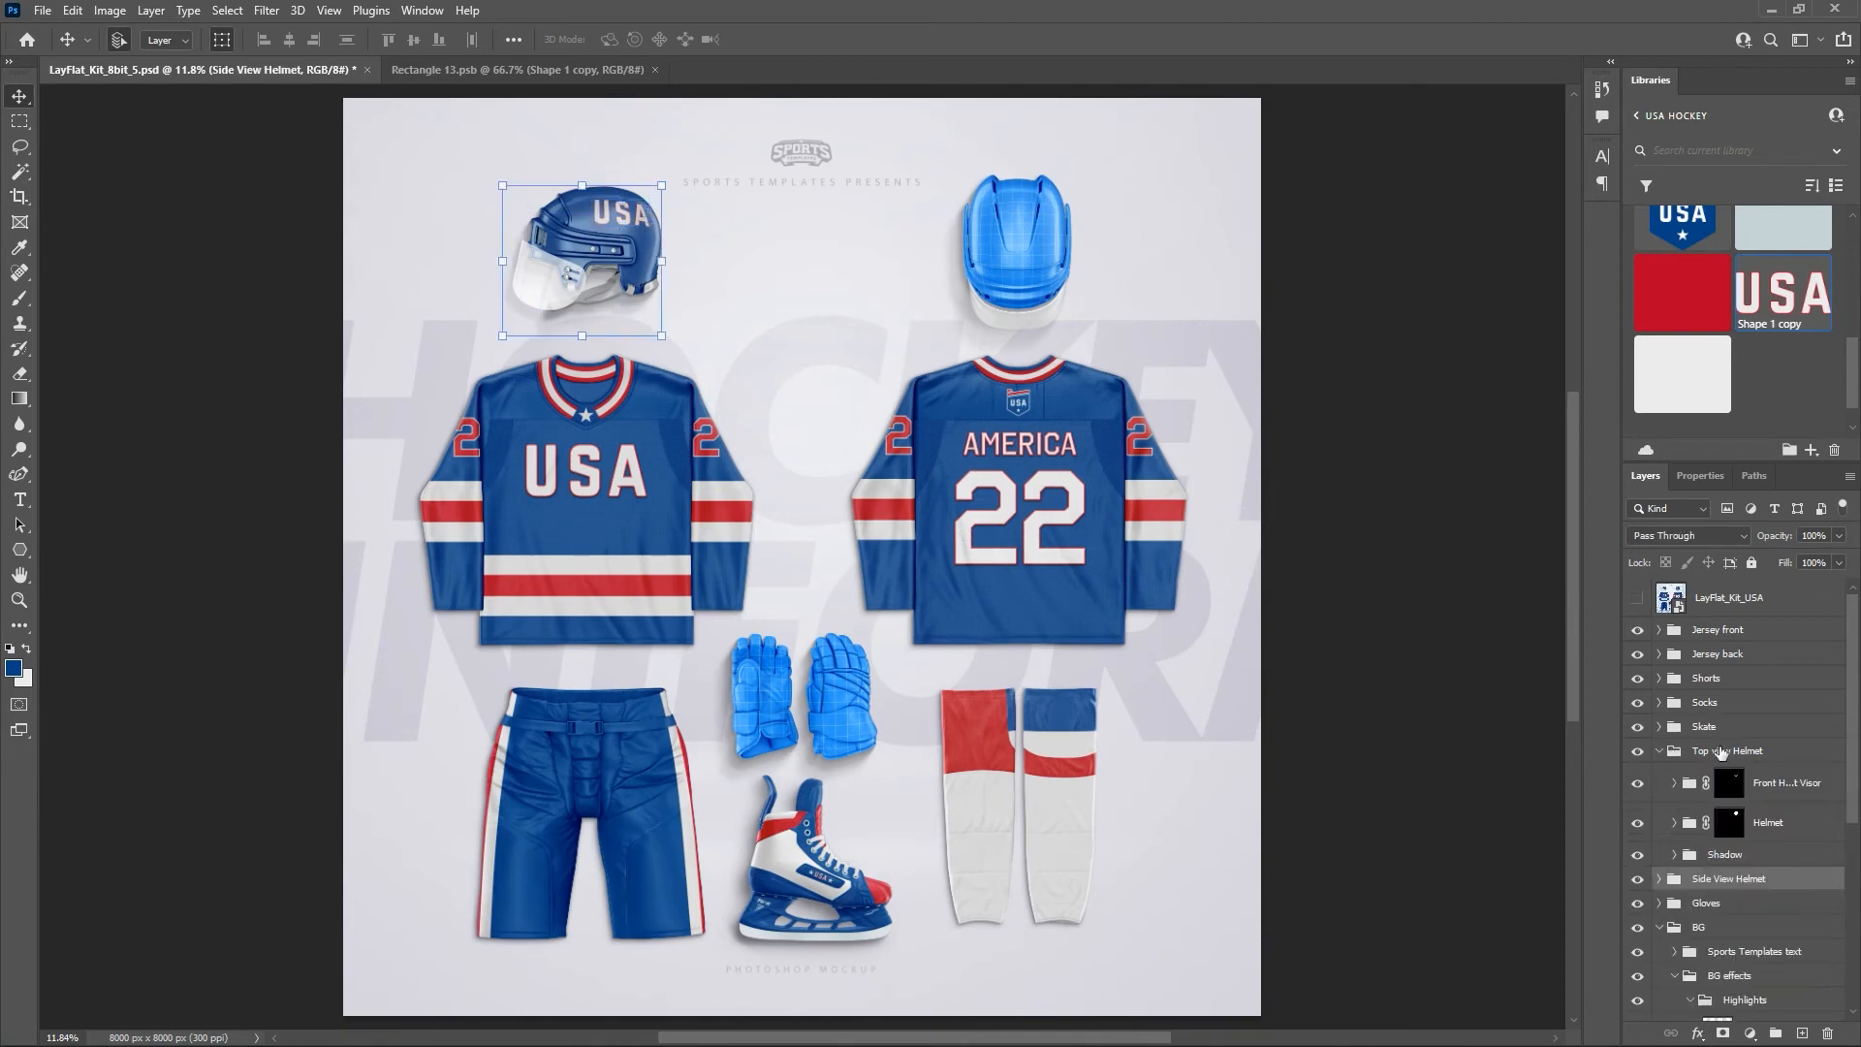
pyautogui.click(1675, 823)
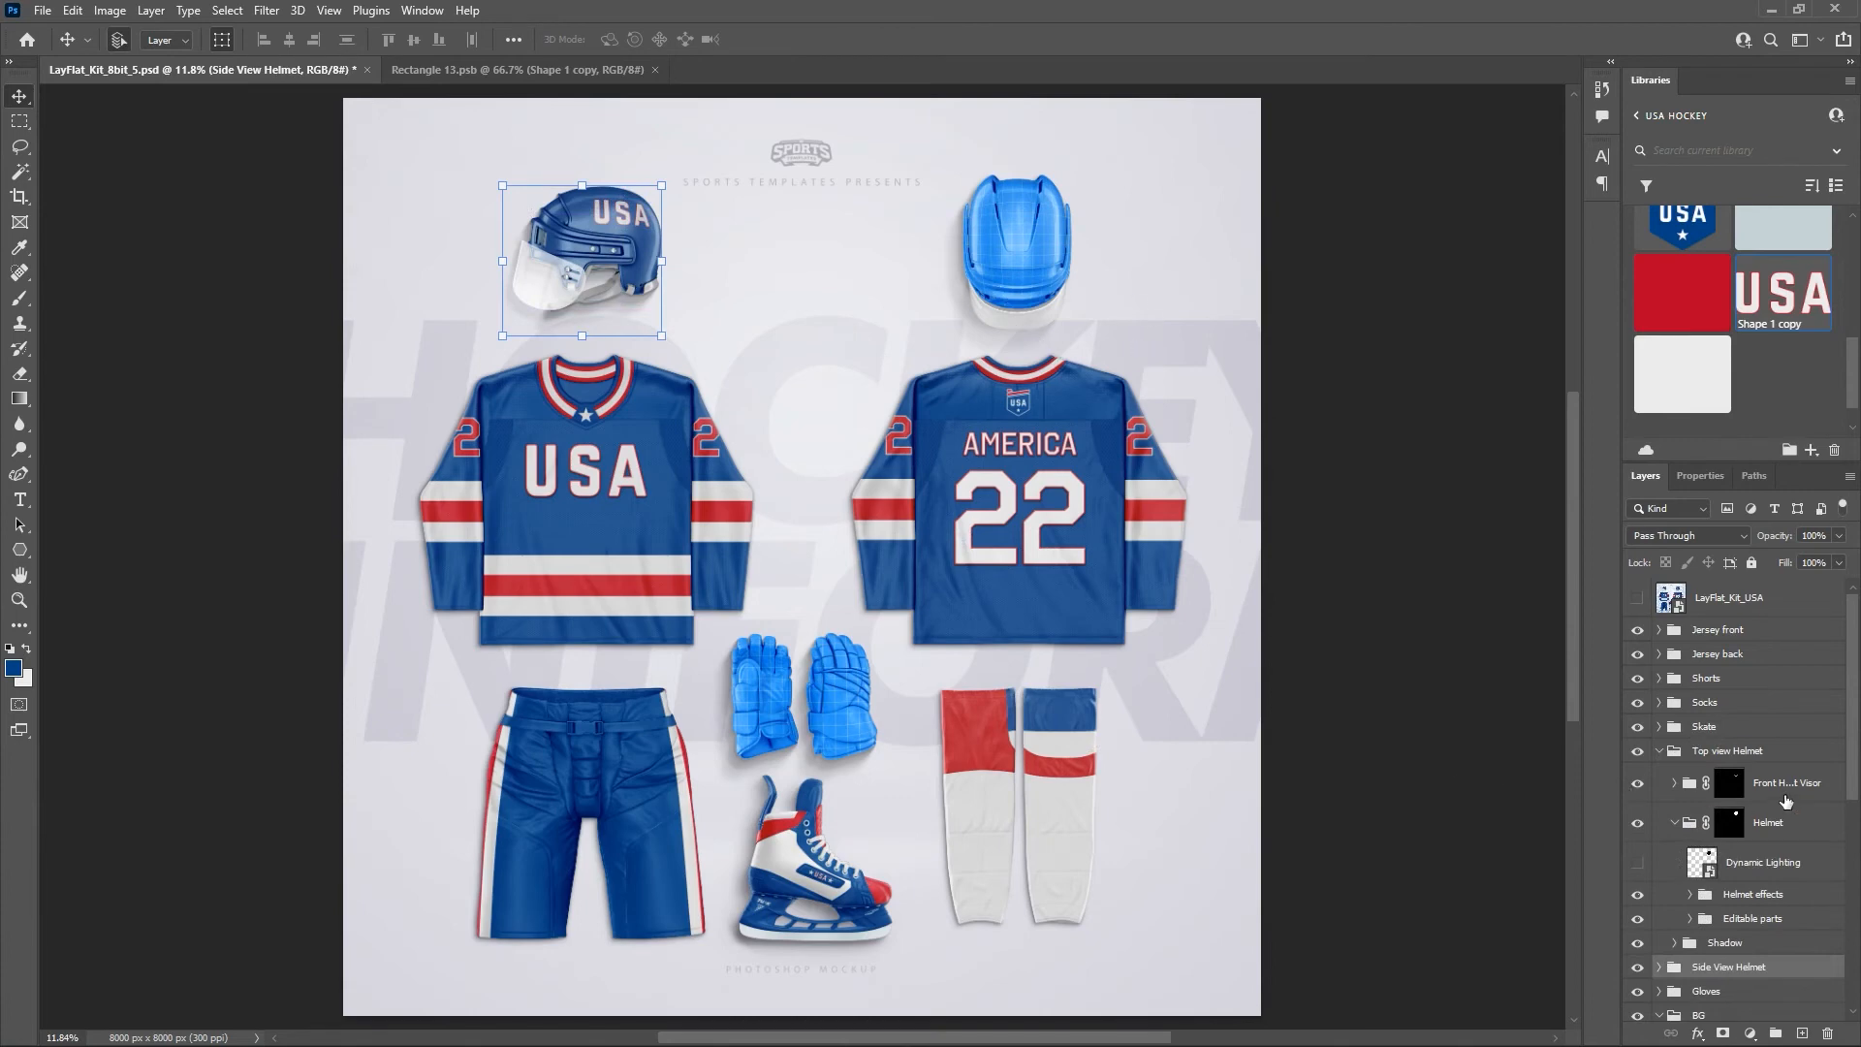
pyautogui.scroll(-1, 1761, 806)
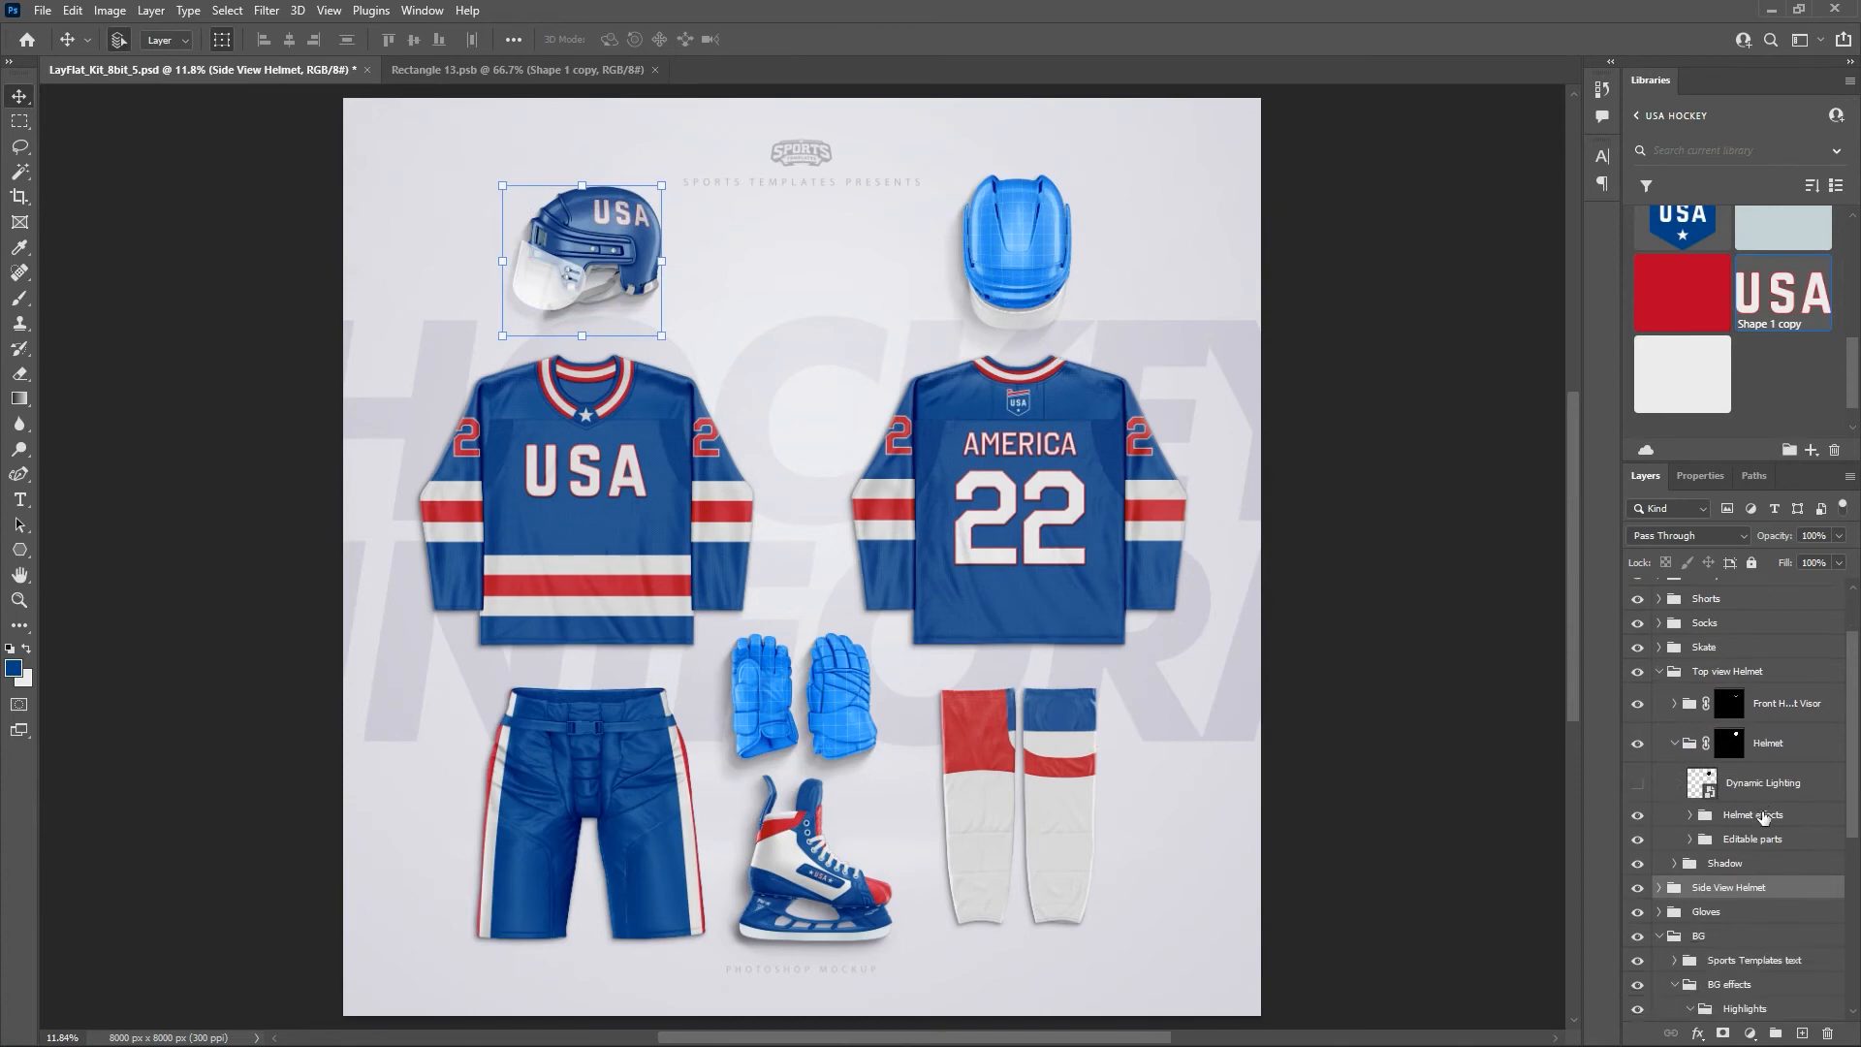
pyautogui.scroll(-1, 1734, 863)
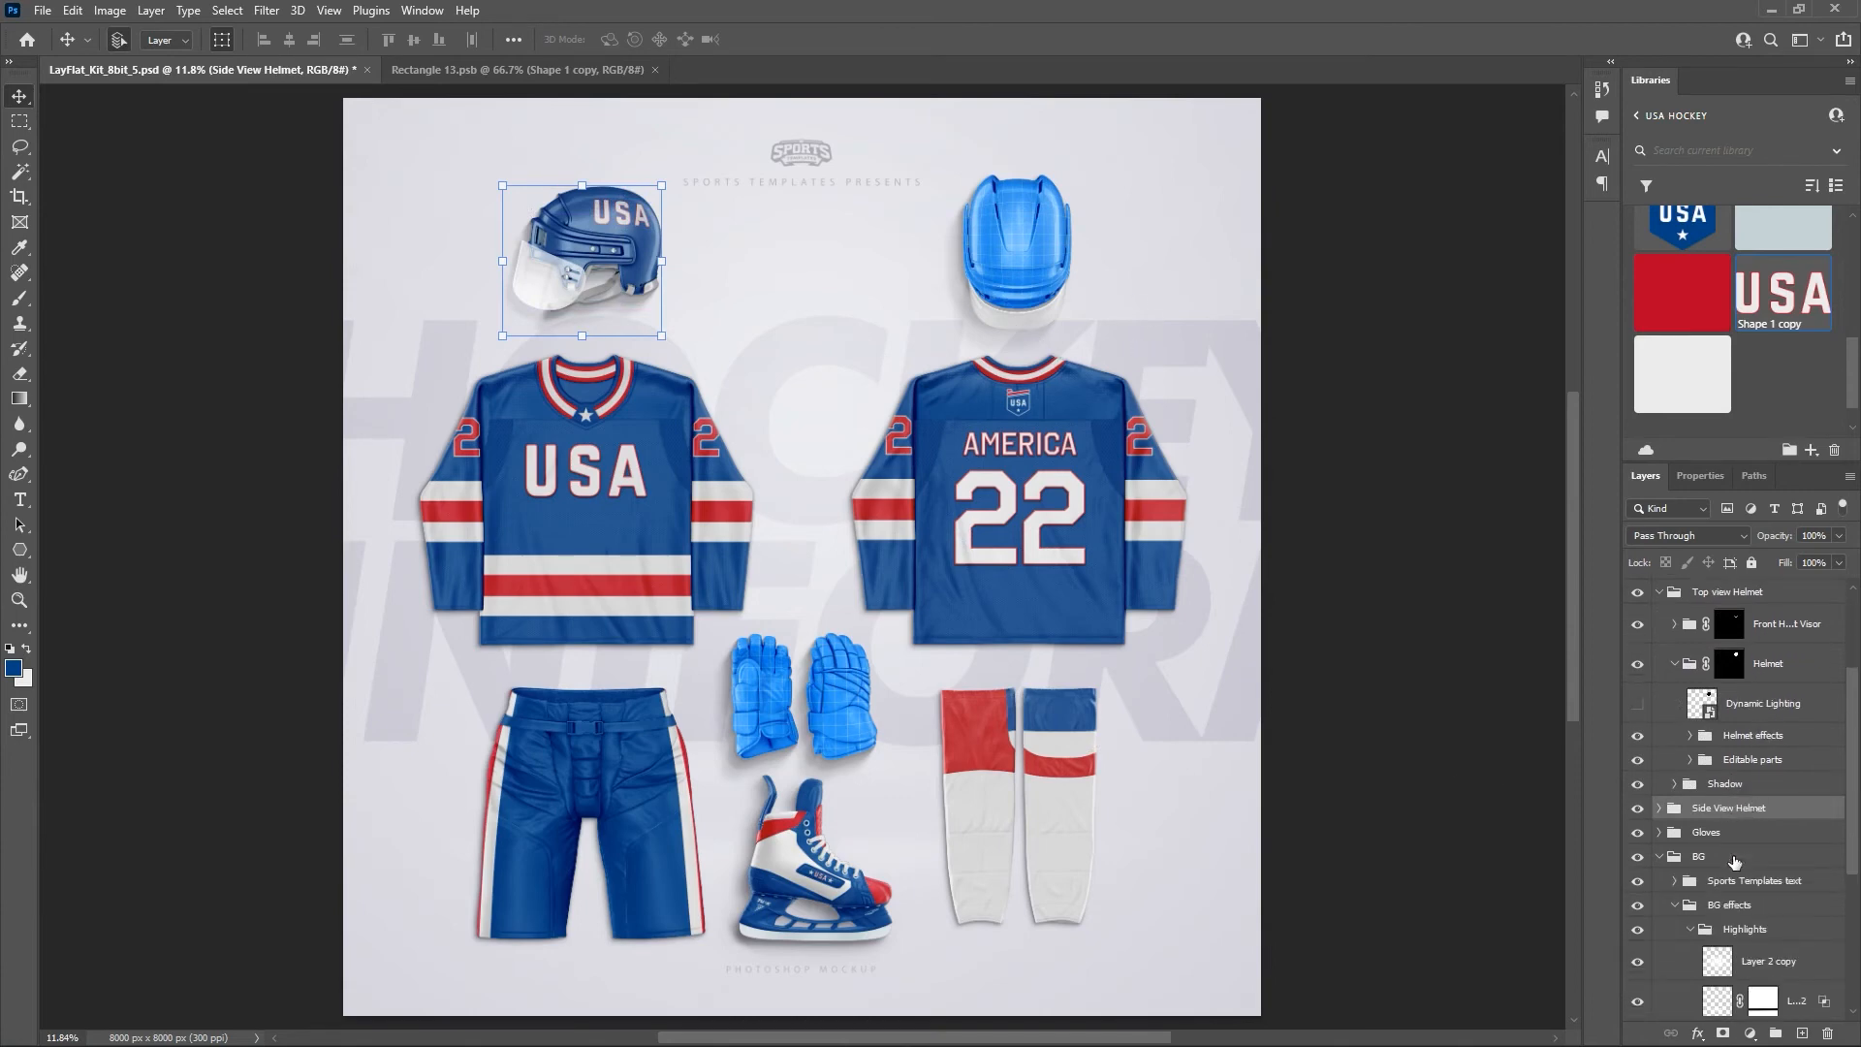
pyautogui.click(1691, 760)
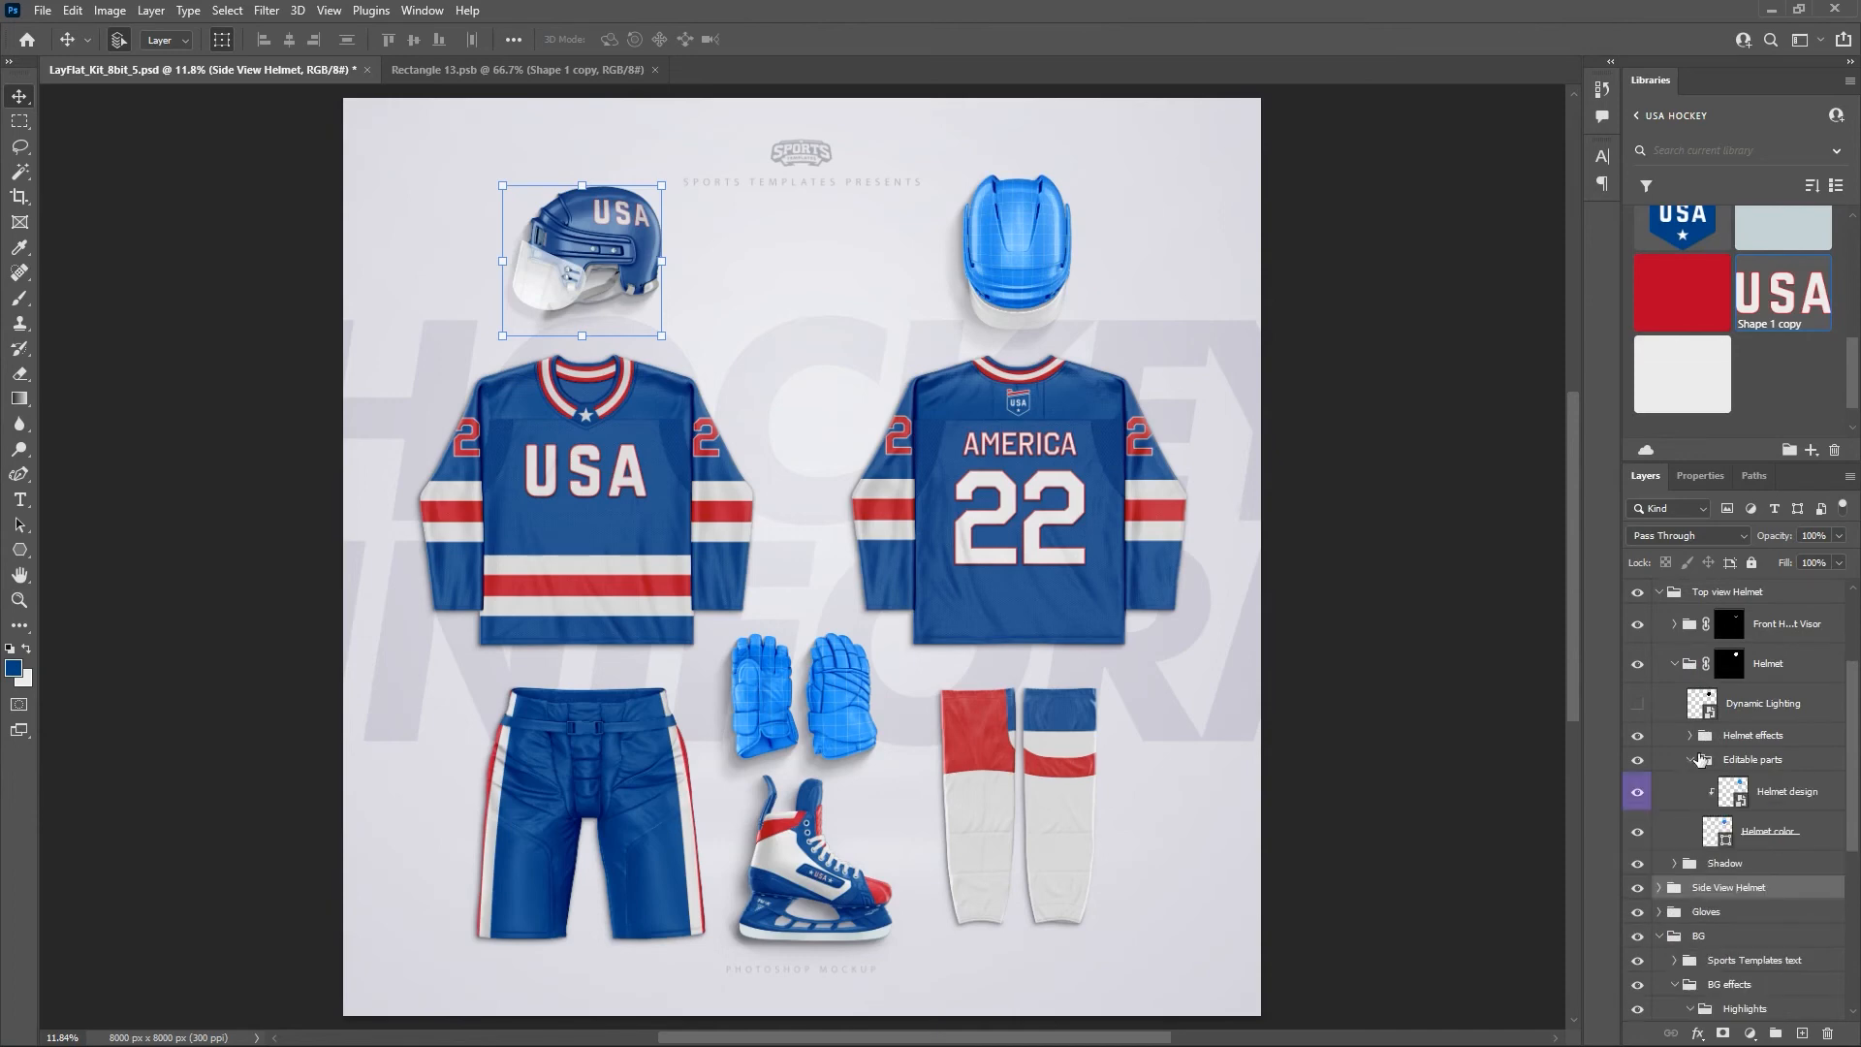
# Recolor the top view helmet with the library's Blue and hide its Helmet design grid layer.
pyautogui.click(1745, 834)
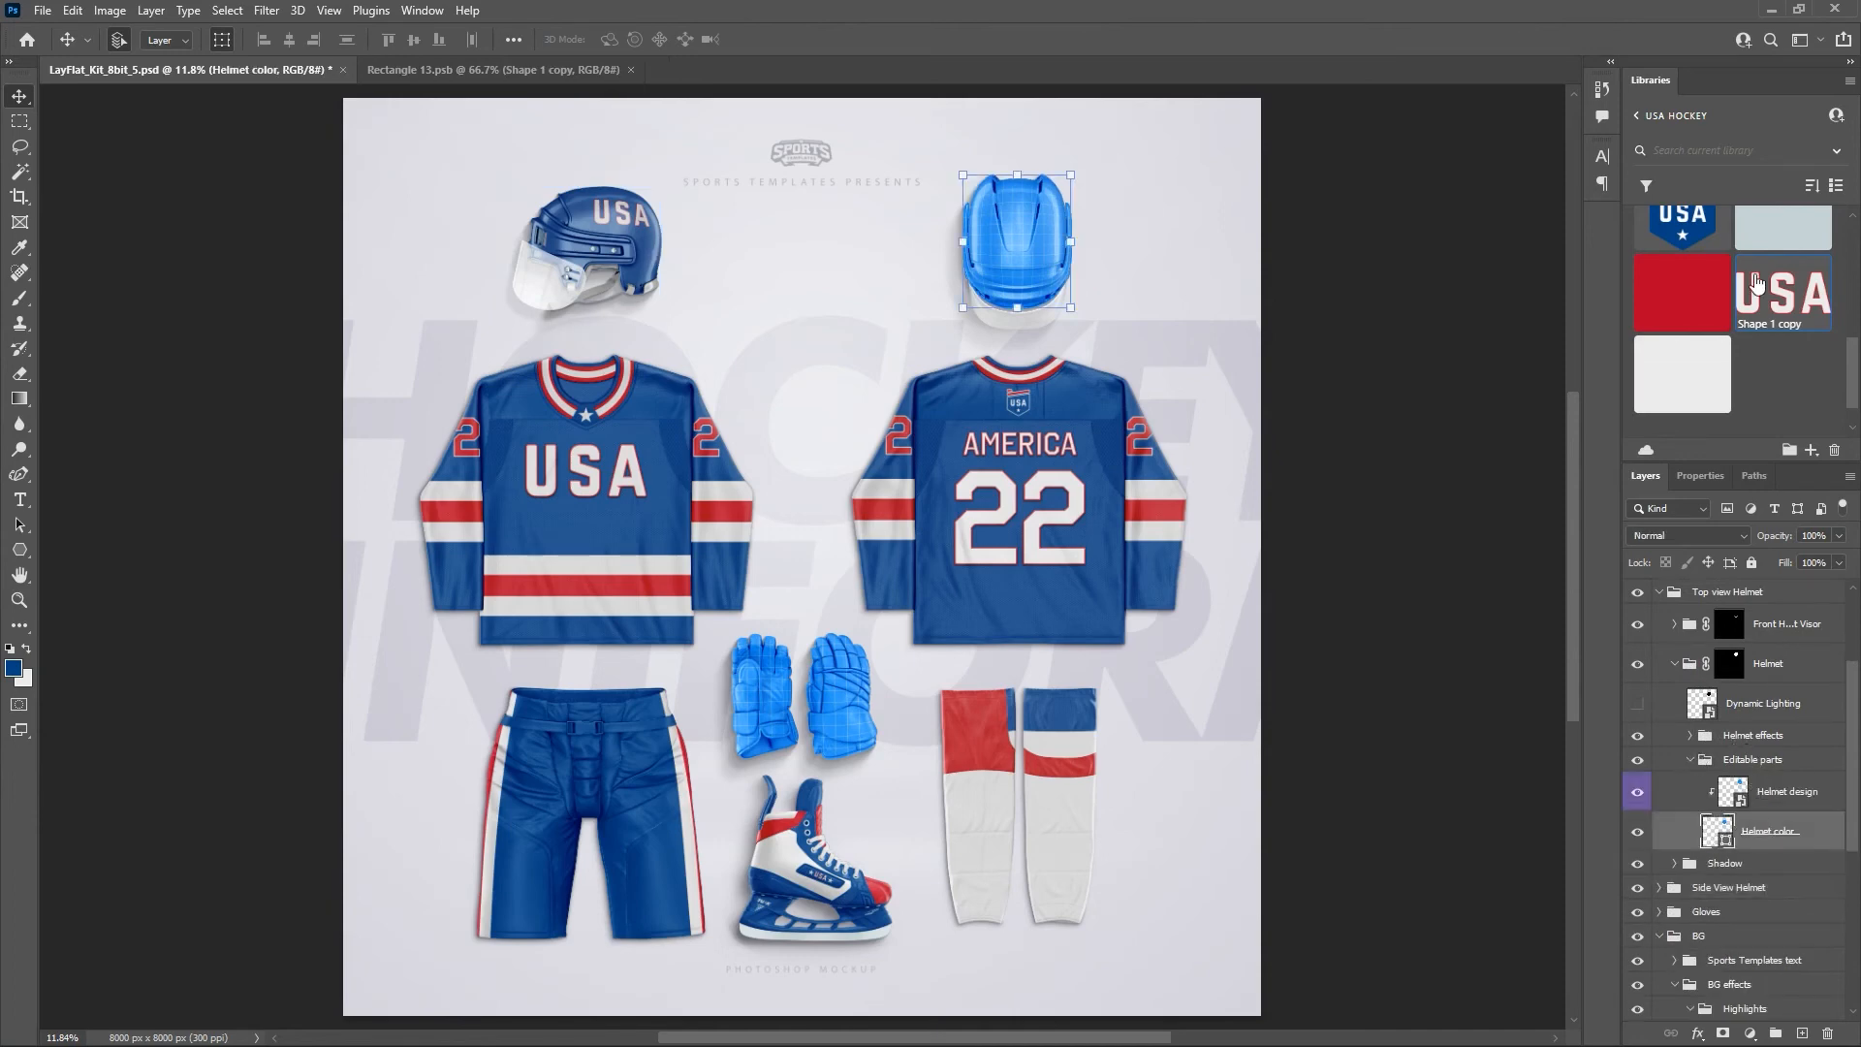
pyautogui.scroll(2, 1769, 279)
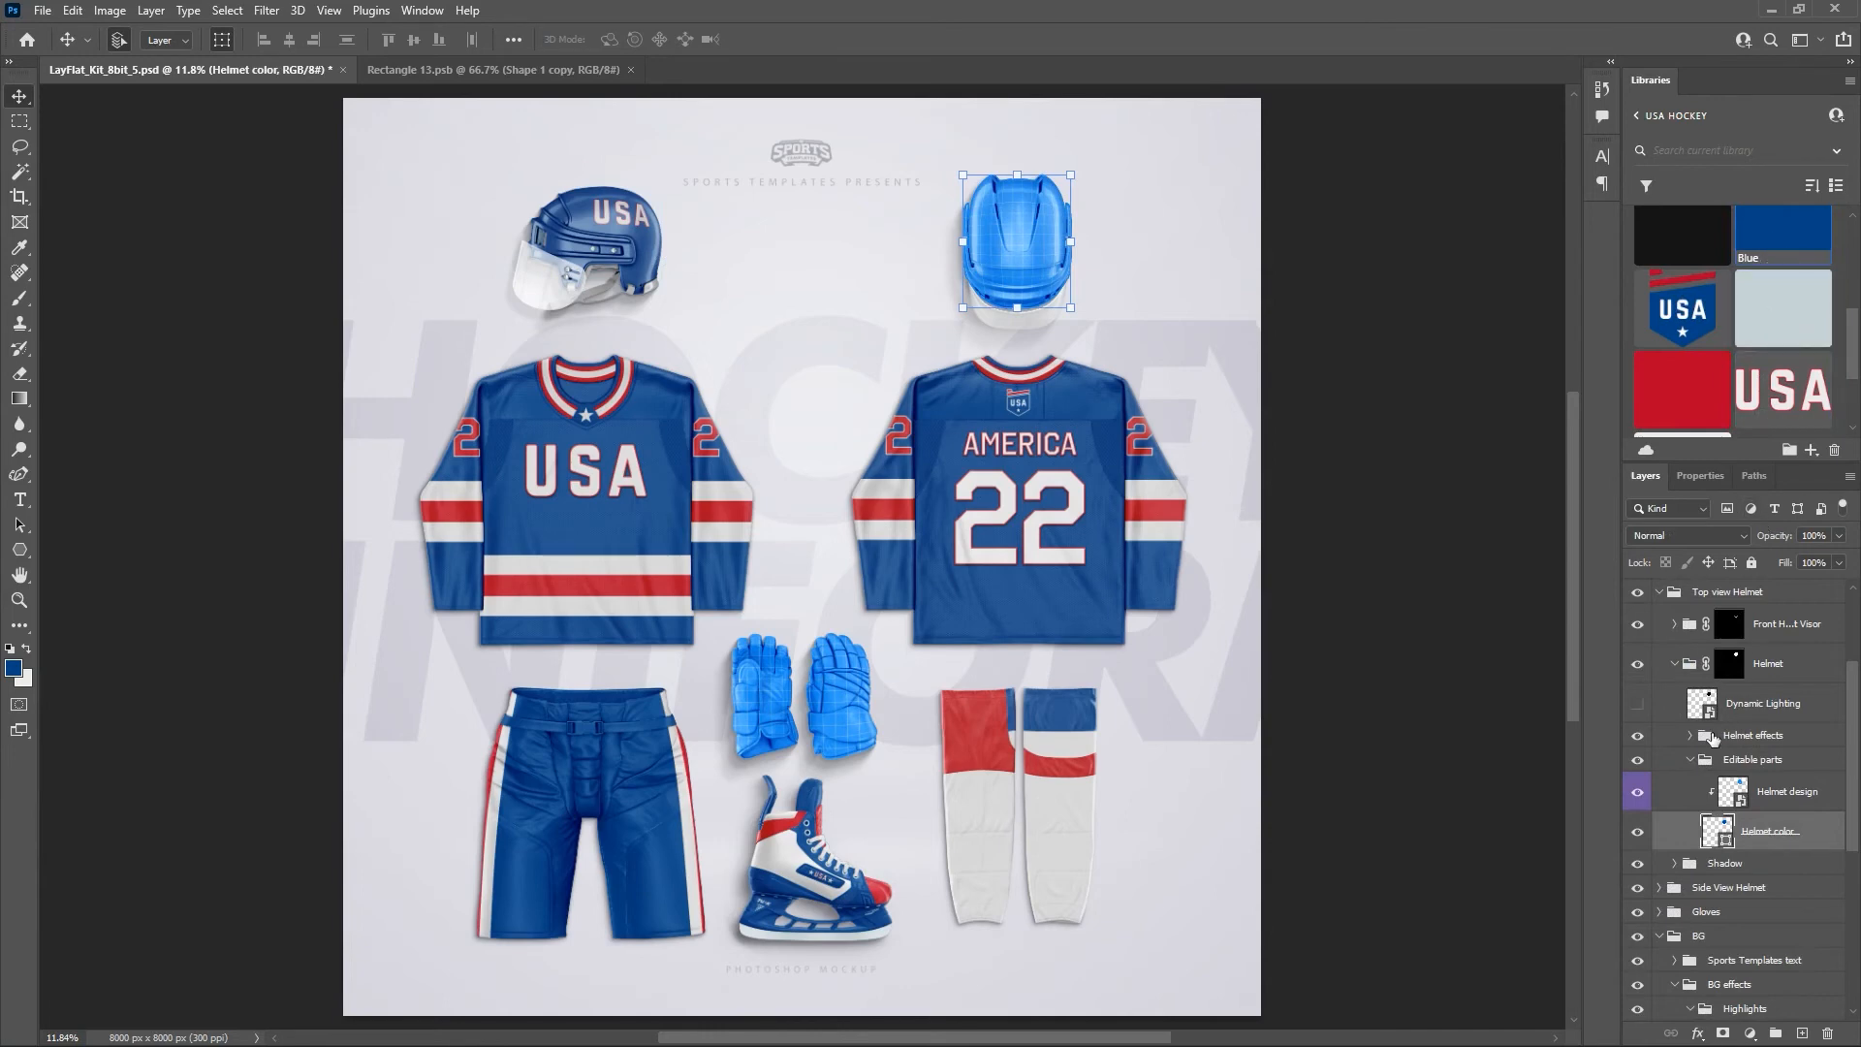
pyautogui.click(1635, 793)
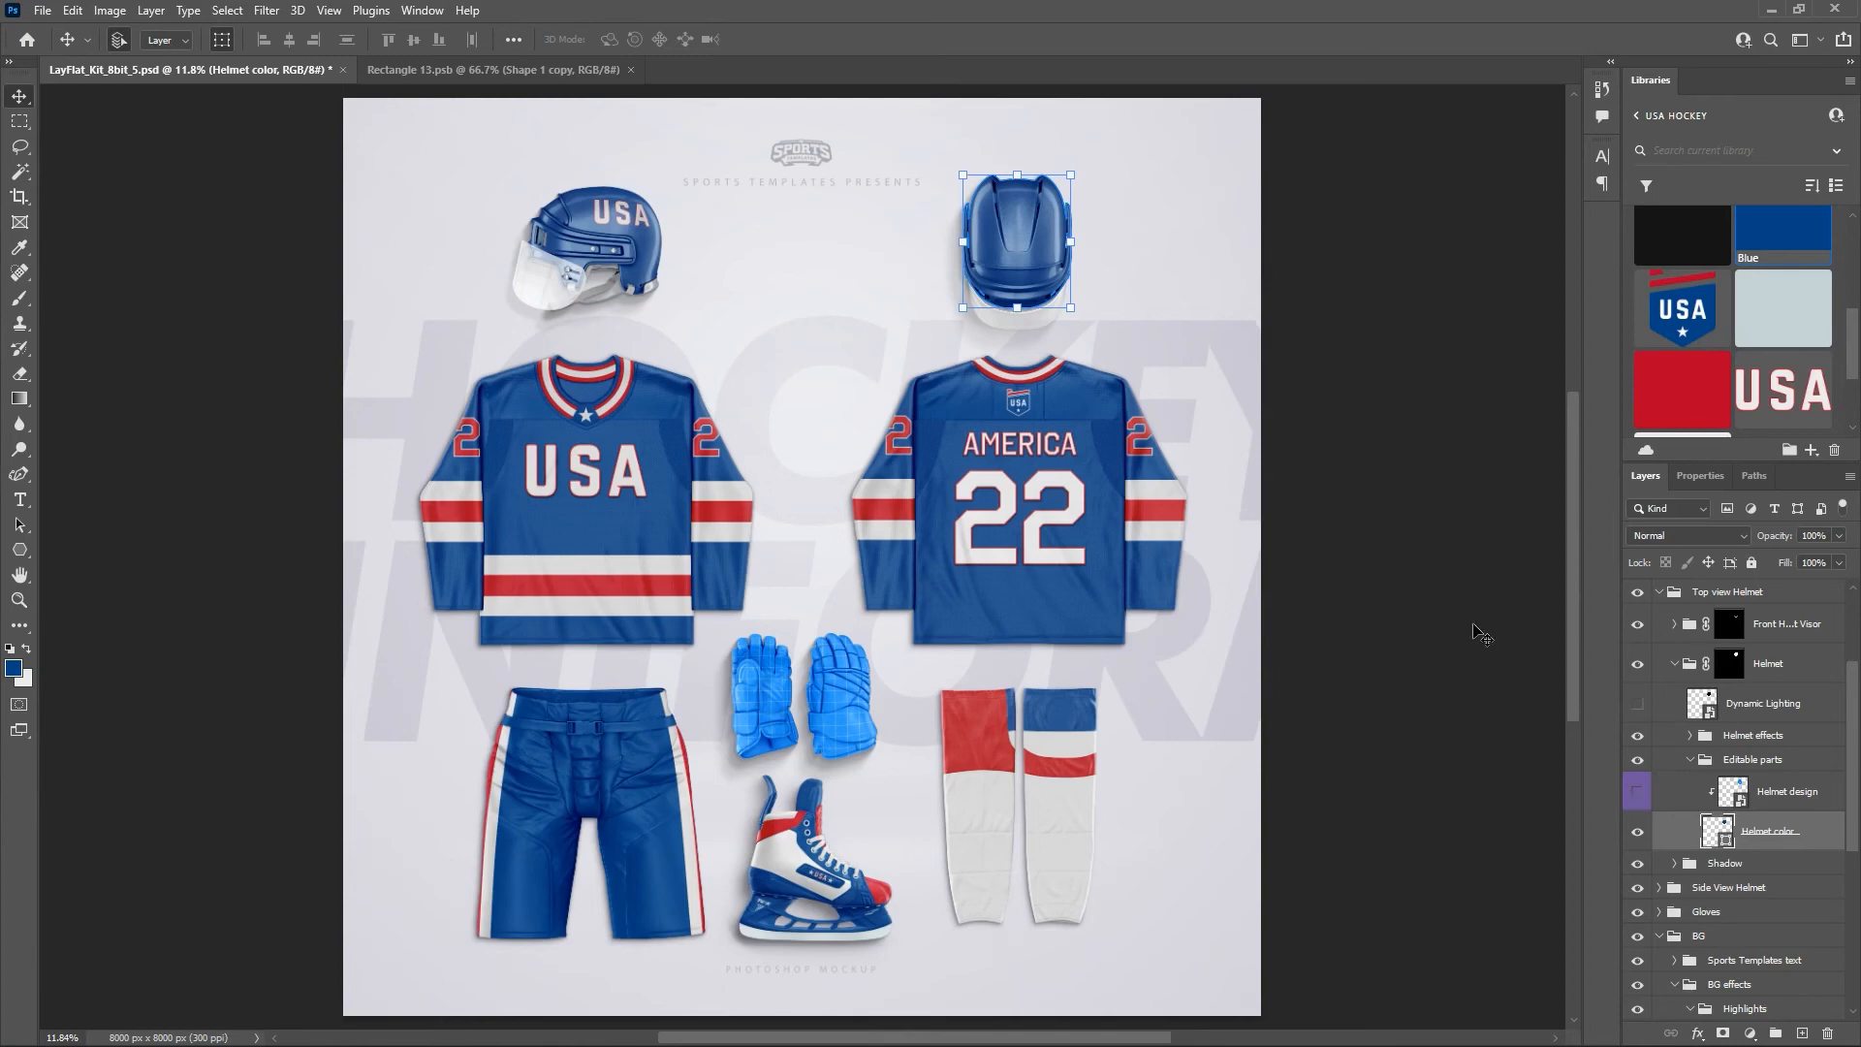
# Inspect the recolored top view helmet up close and compare its color and finish with the side view helmet.
pyautogui.hotkey('ctrl', '+')
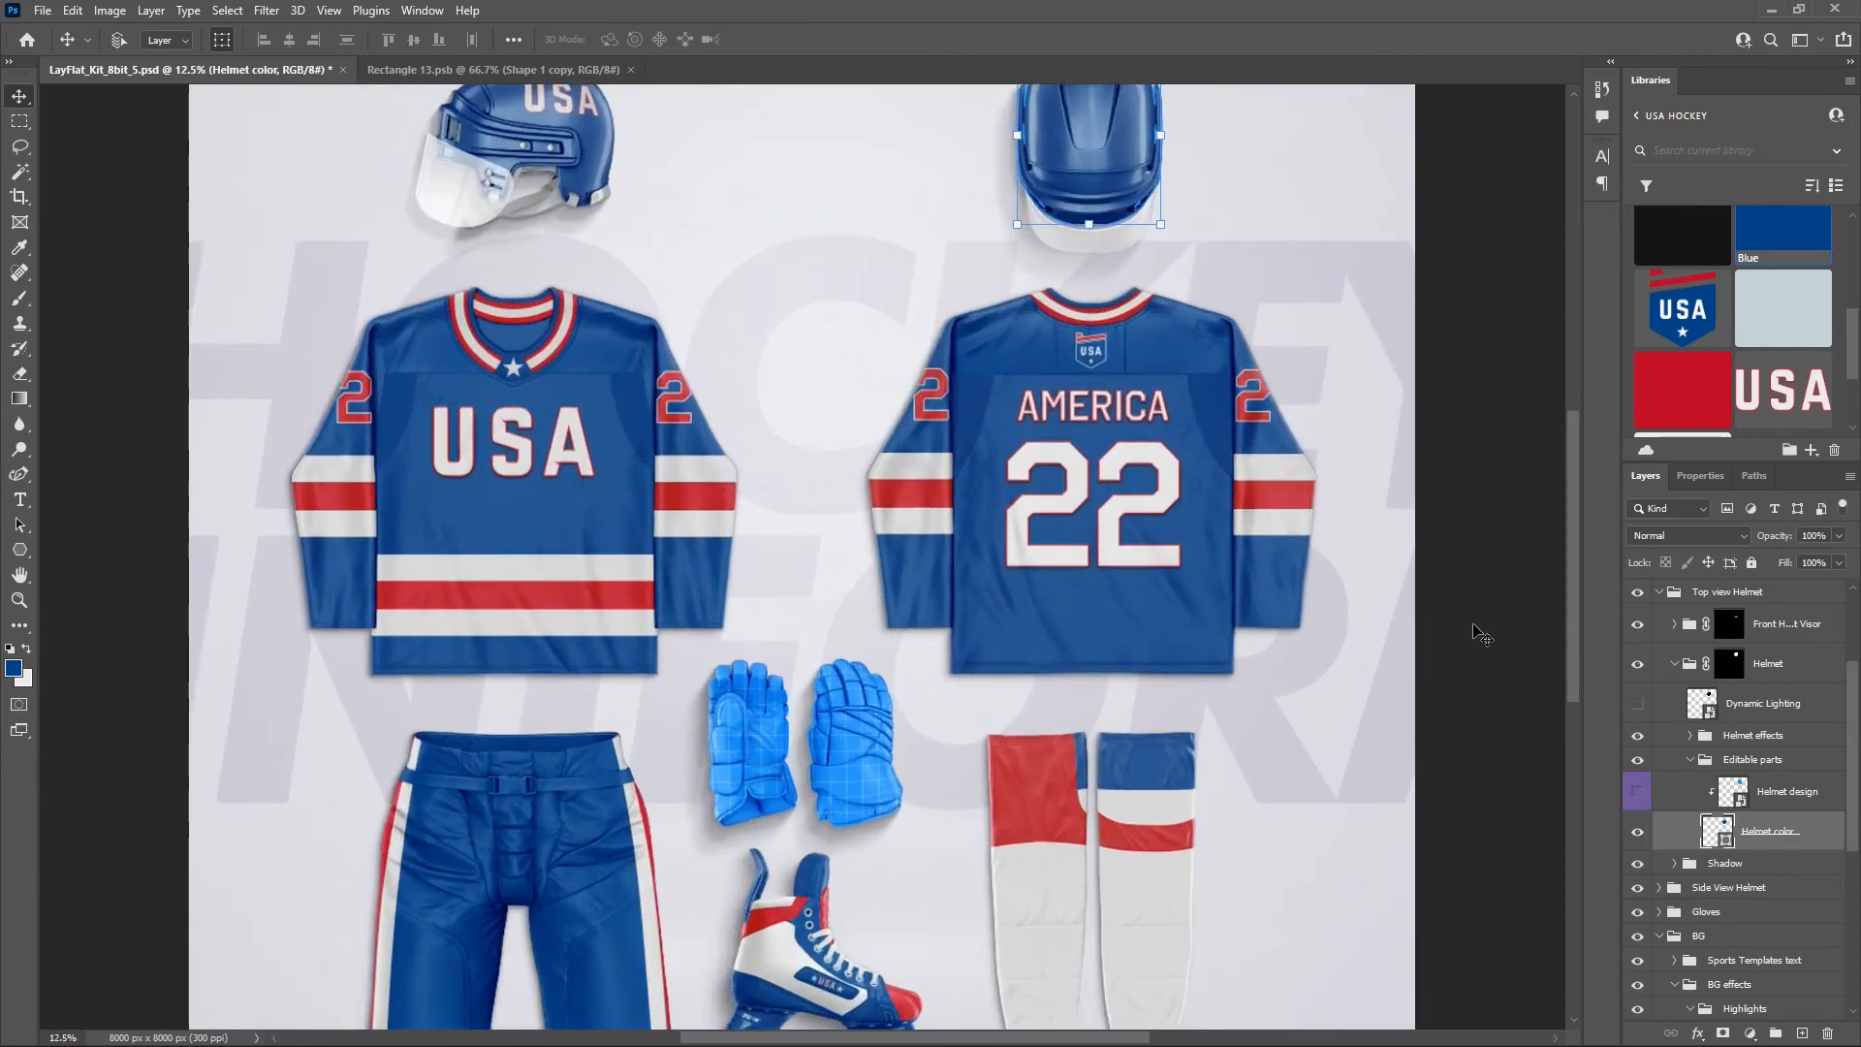
pyautogui.moveTo(1147, 321); pyautogui.dragTo(919, 692)
pyautogui.hotkey('ctrl', '+')
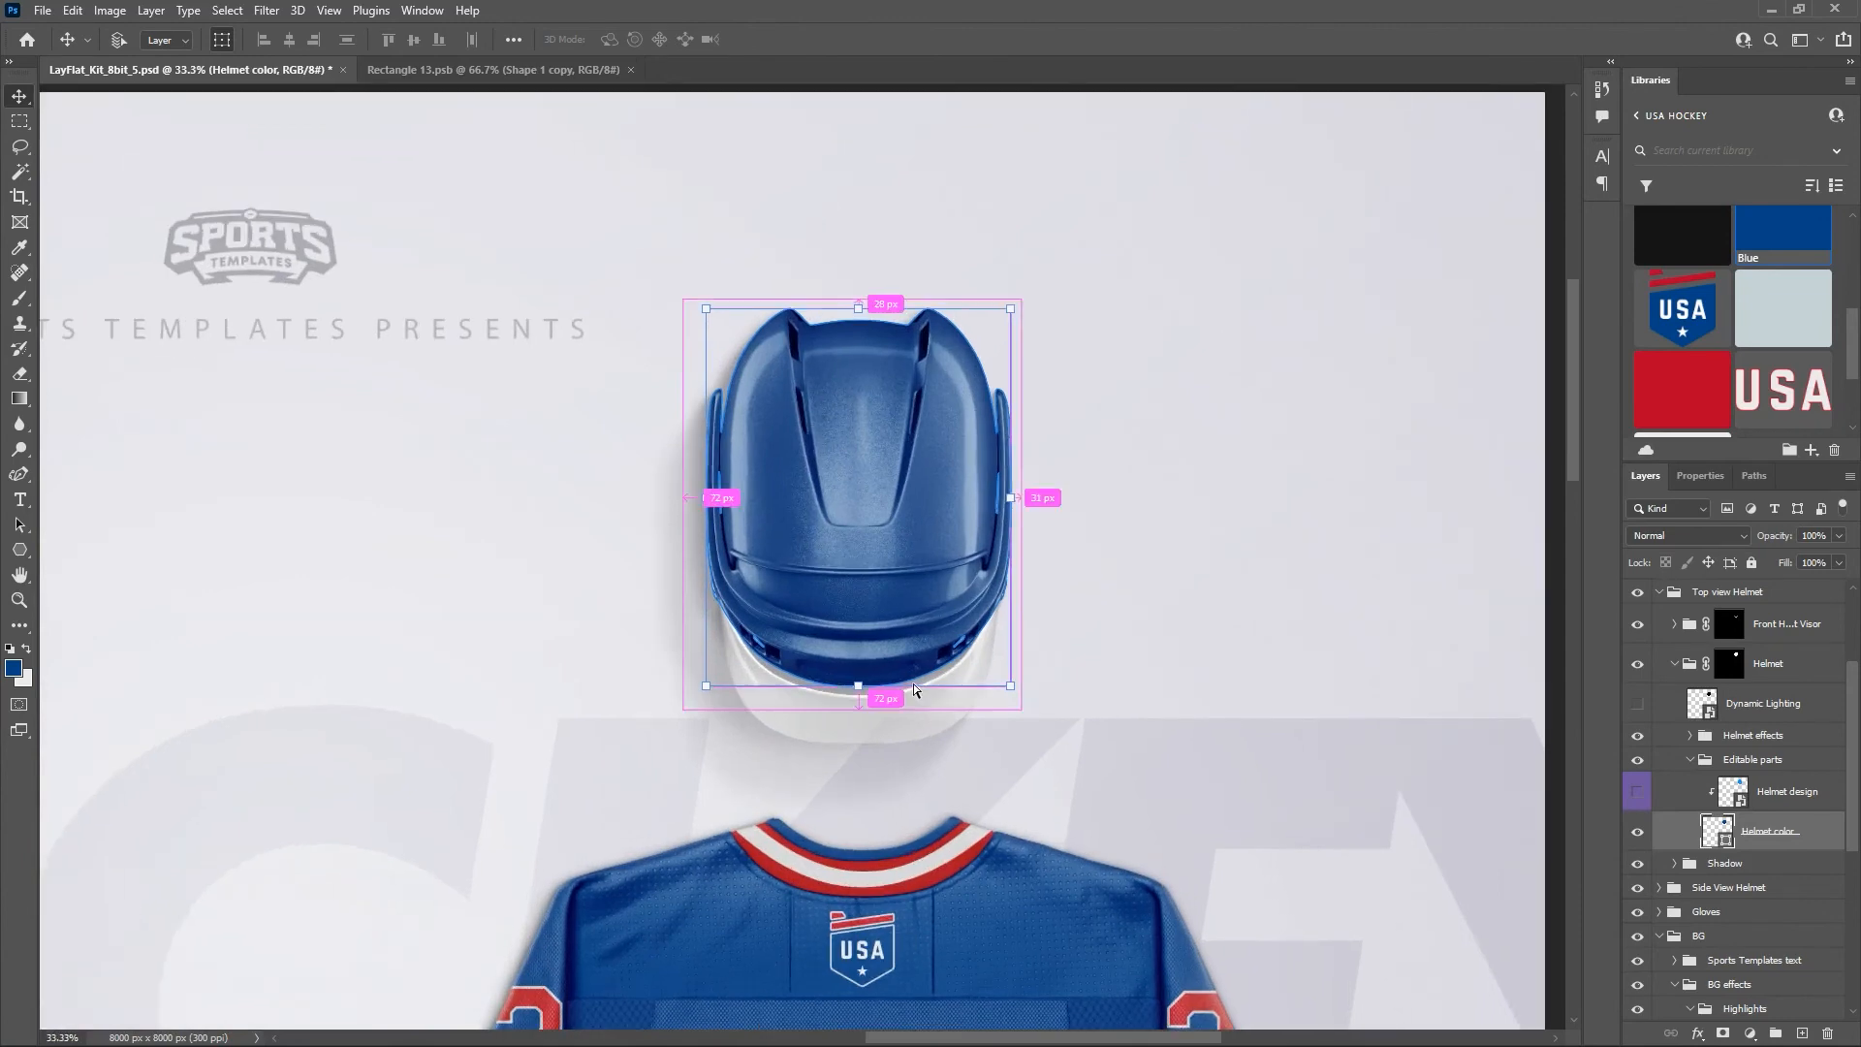
pyautogui.hotkey('ctrl', '+')
pyautogui.hotkey('ctrl', '+')
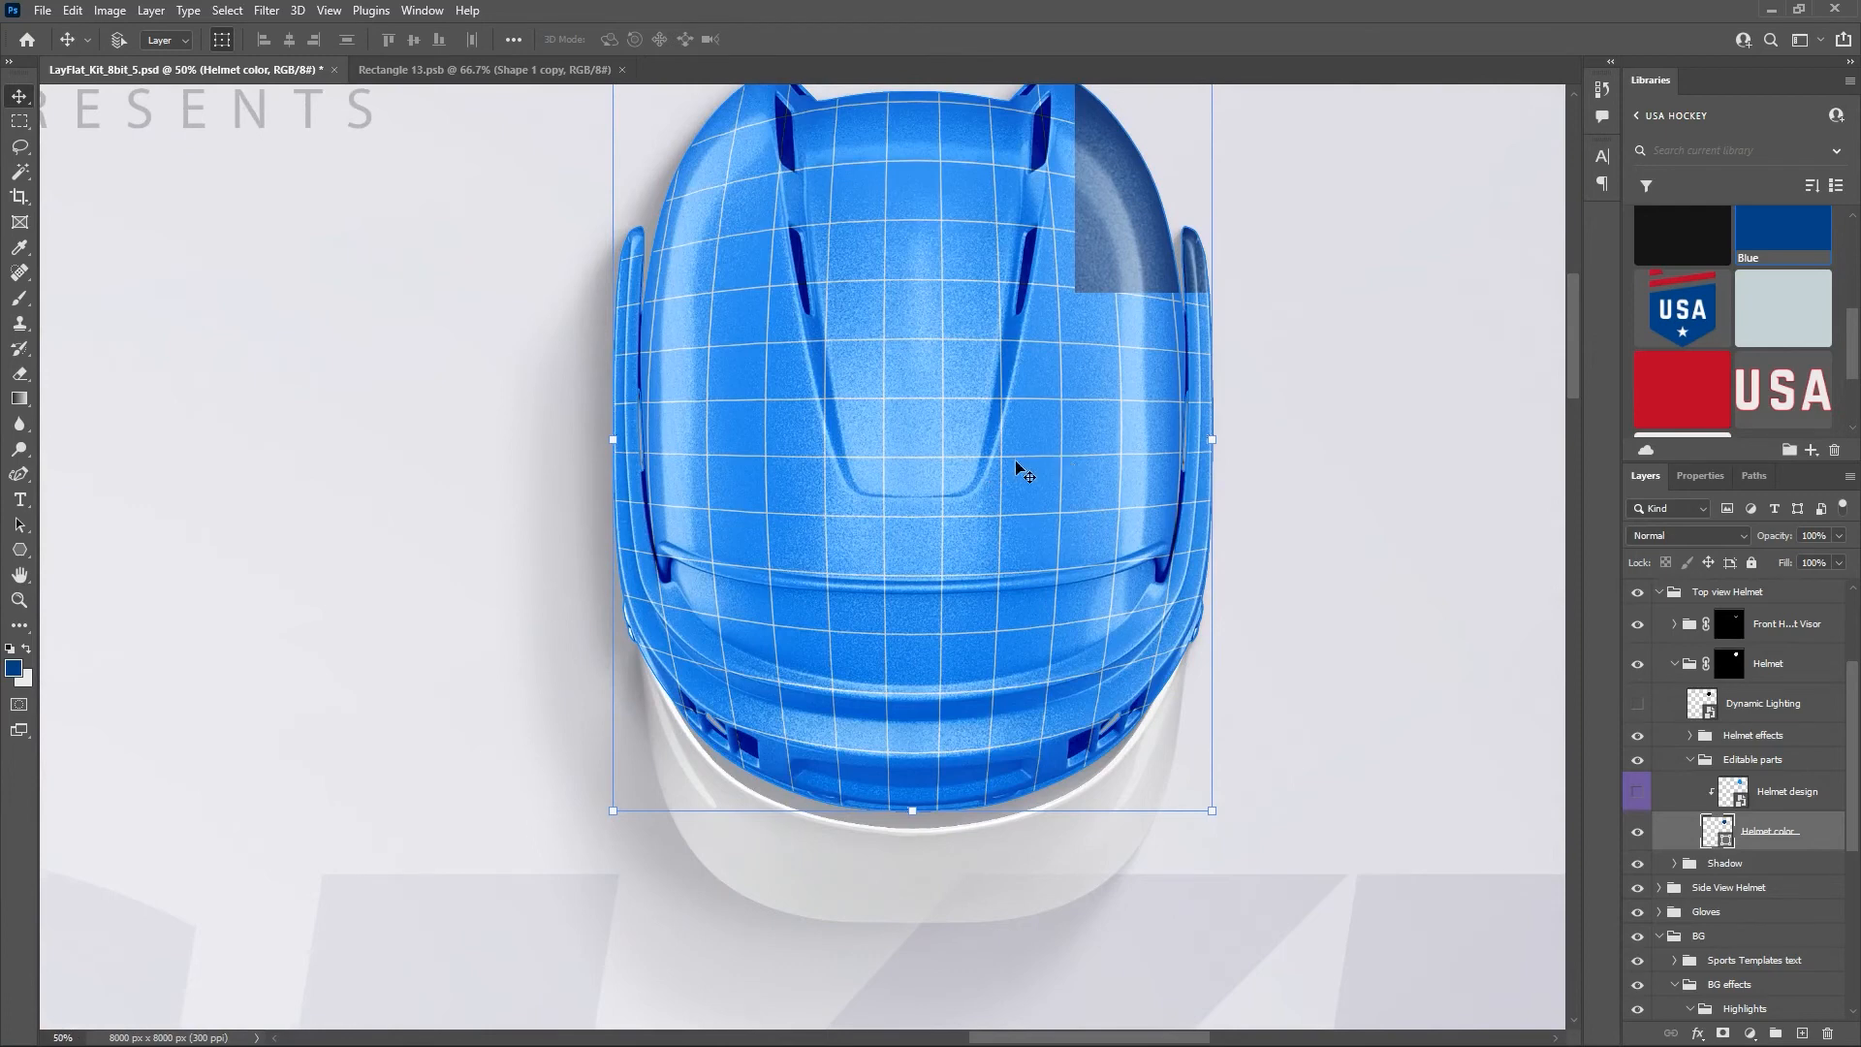
pyautogui.moveTo(1087, 429); pyautogui.dragTo(962, 505)
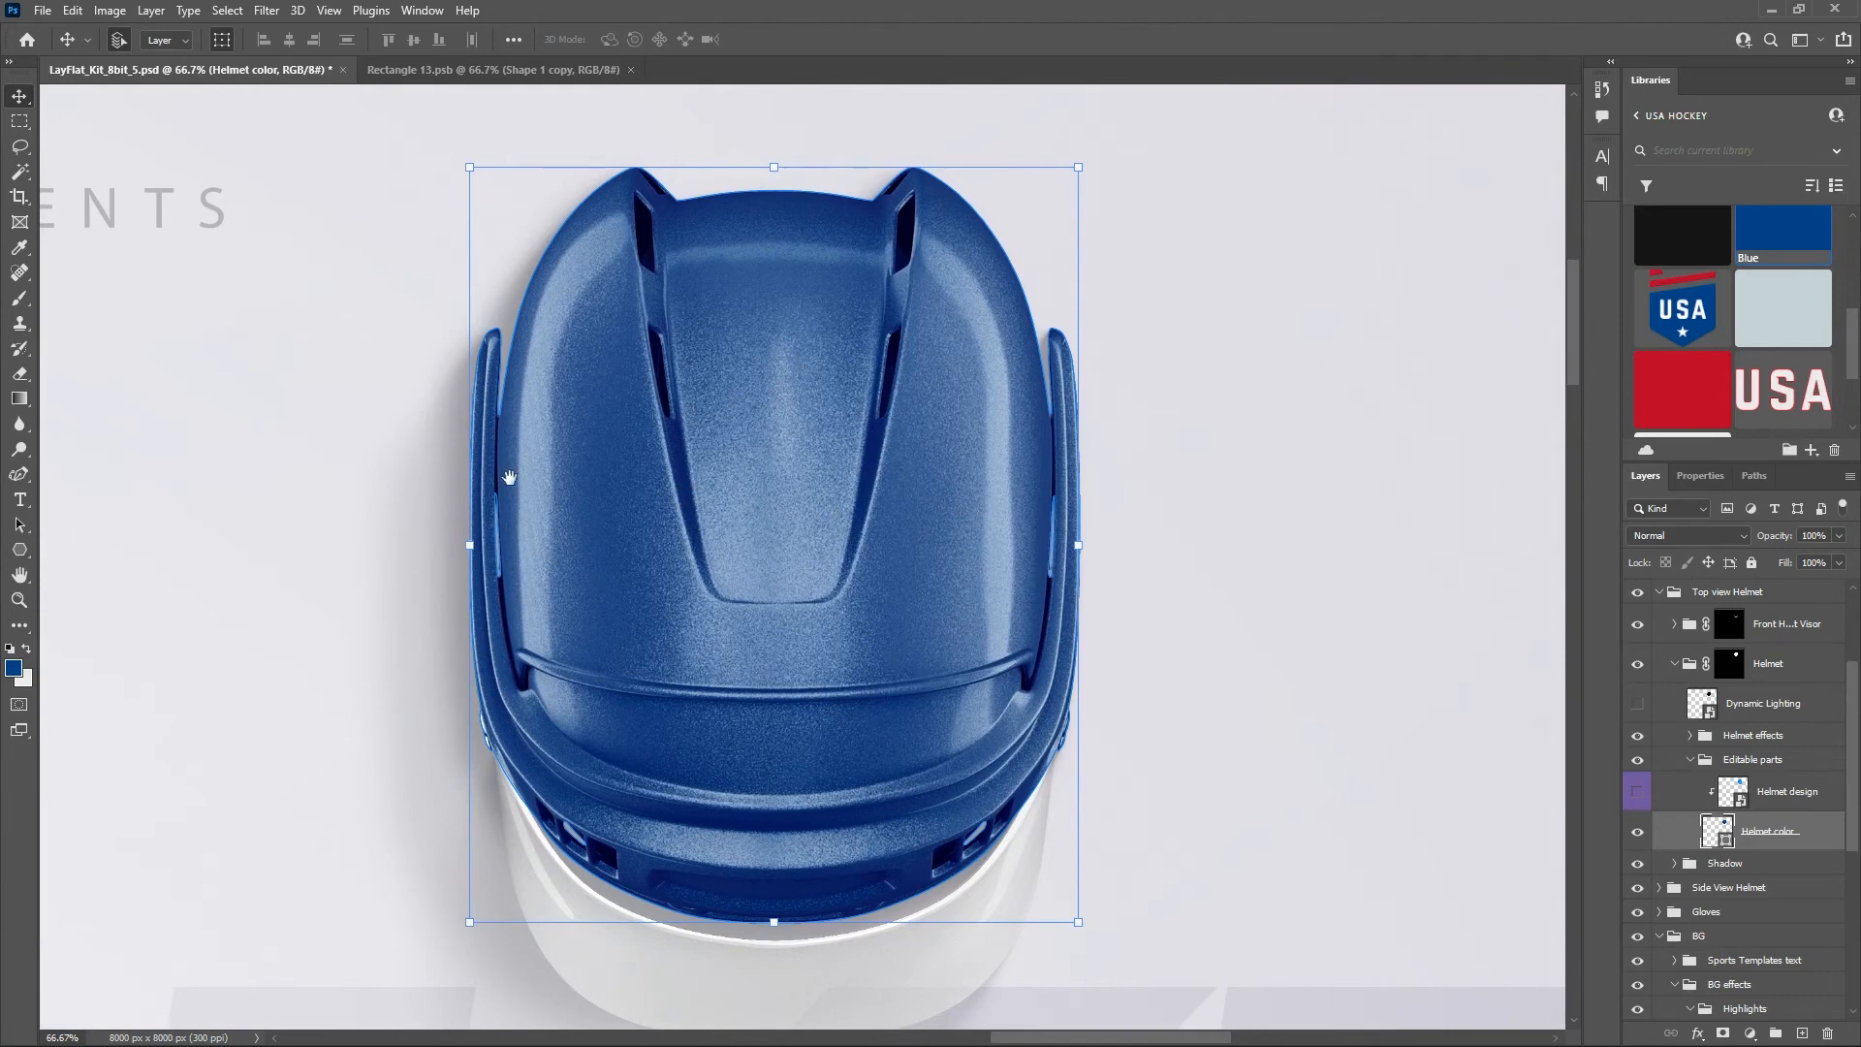
pyautogui.moveTo(422, 472); pyautogui.dragTo(1398, 484)
pyautogui.moveTo(365, 540); pyautogui.dragTo(1435, 525)
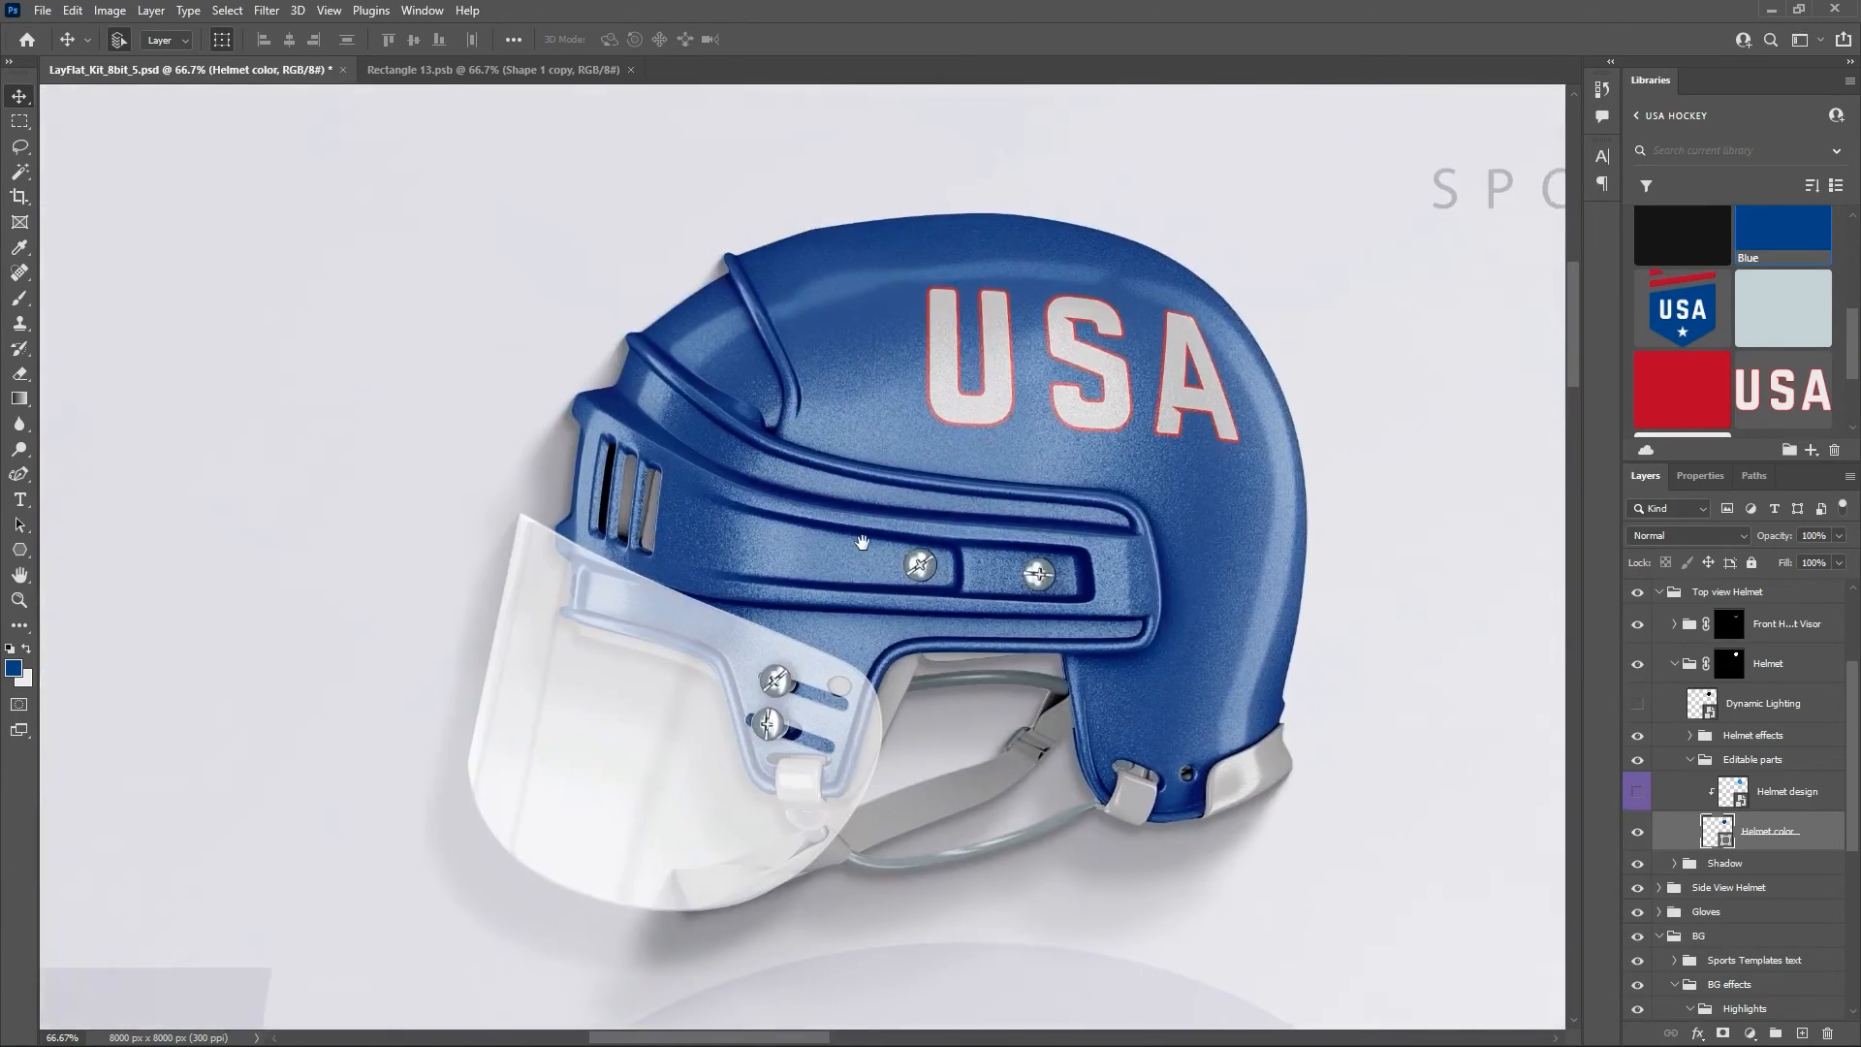
pyautogui.moveTo(839, 538); pyautogui.dragTo(707, 499)
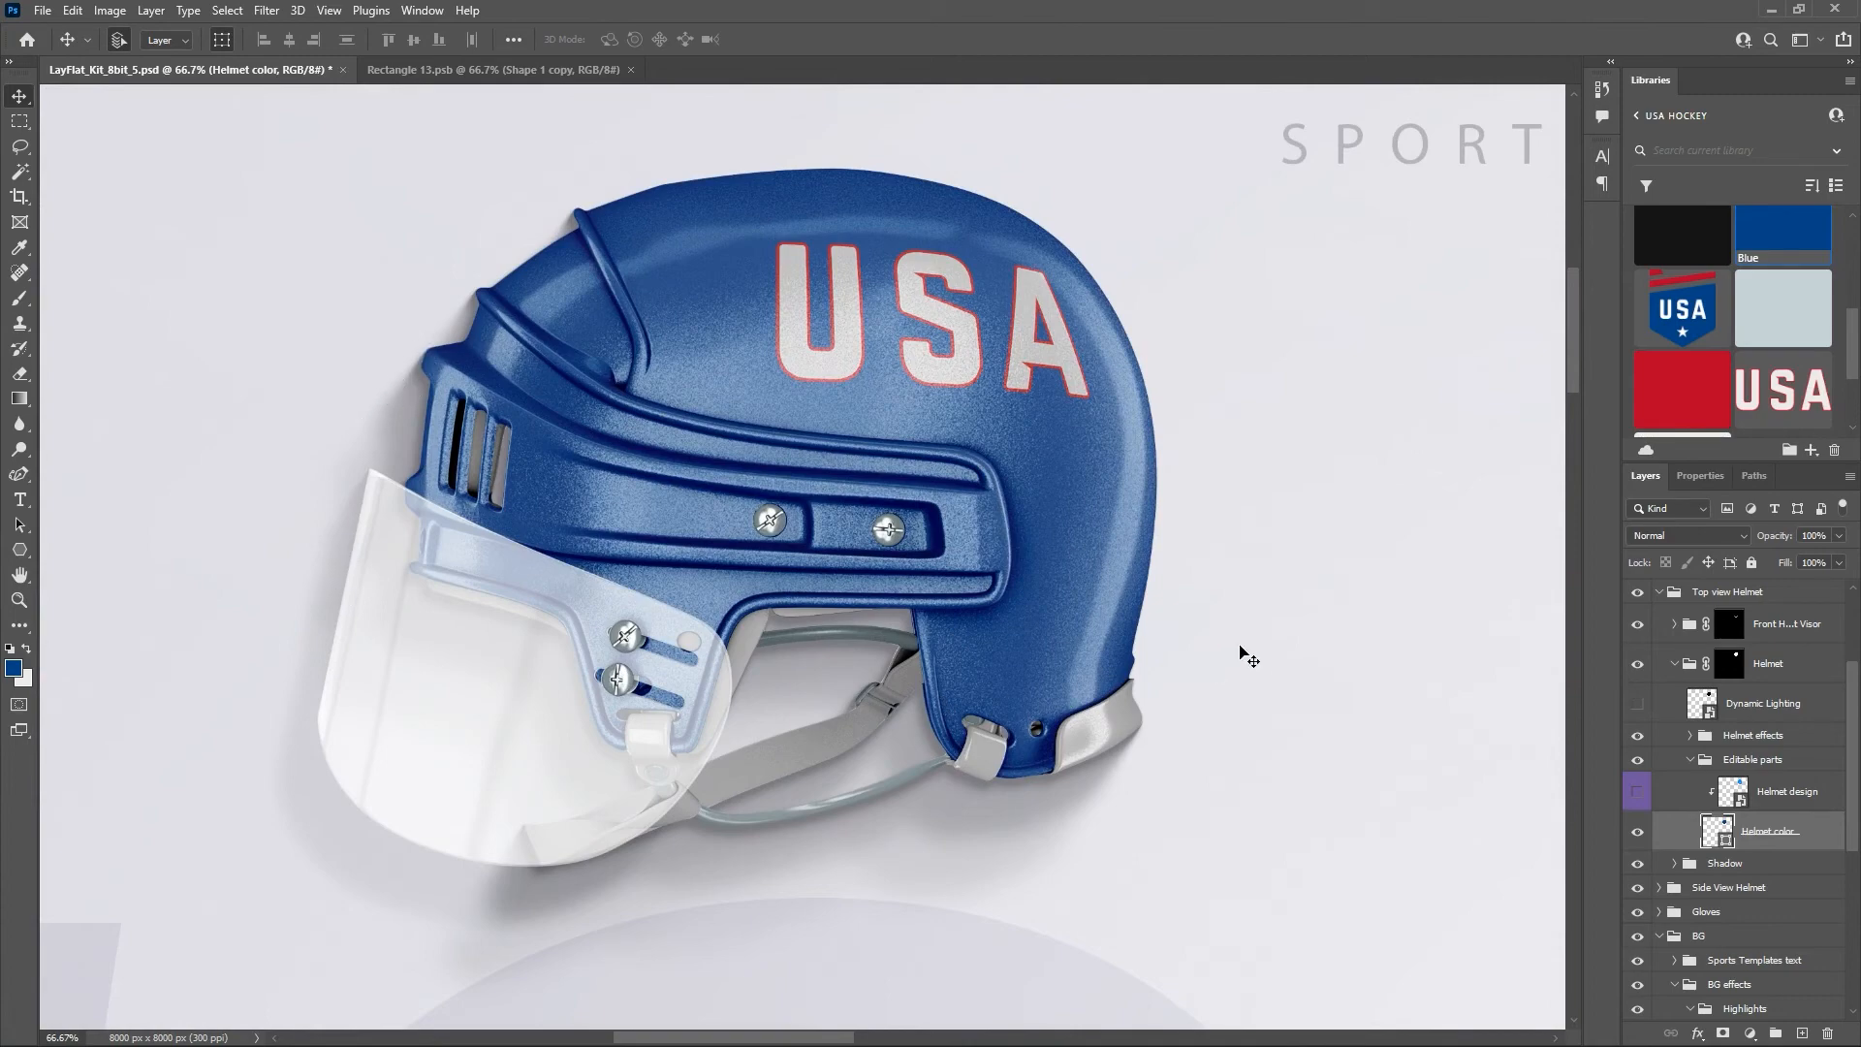
pyautogui.moveTo(1387, 739); pyautogui.dragTo(1326, 607)
# Bring the gloves into view on the mockup and close the Rectangle 13.psb document.
pyautogui.scroll(-15, 1076, 582)
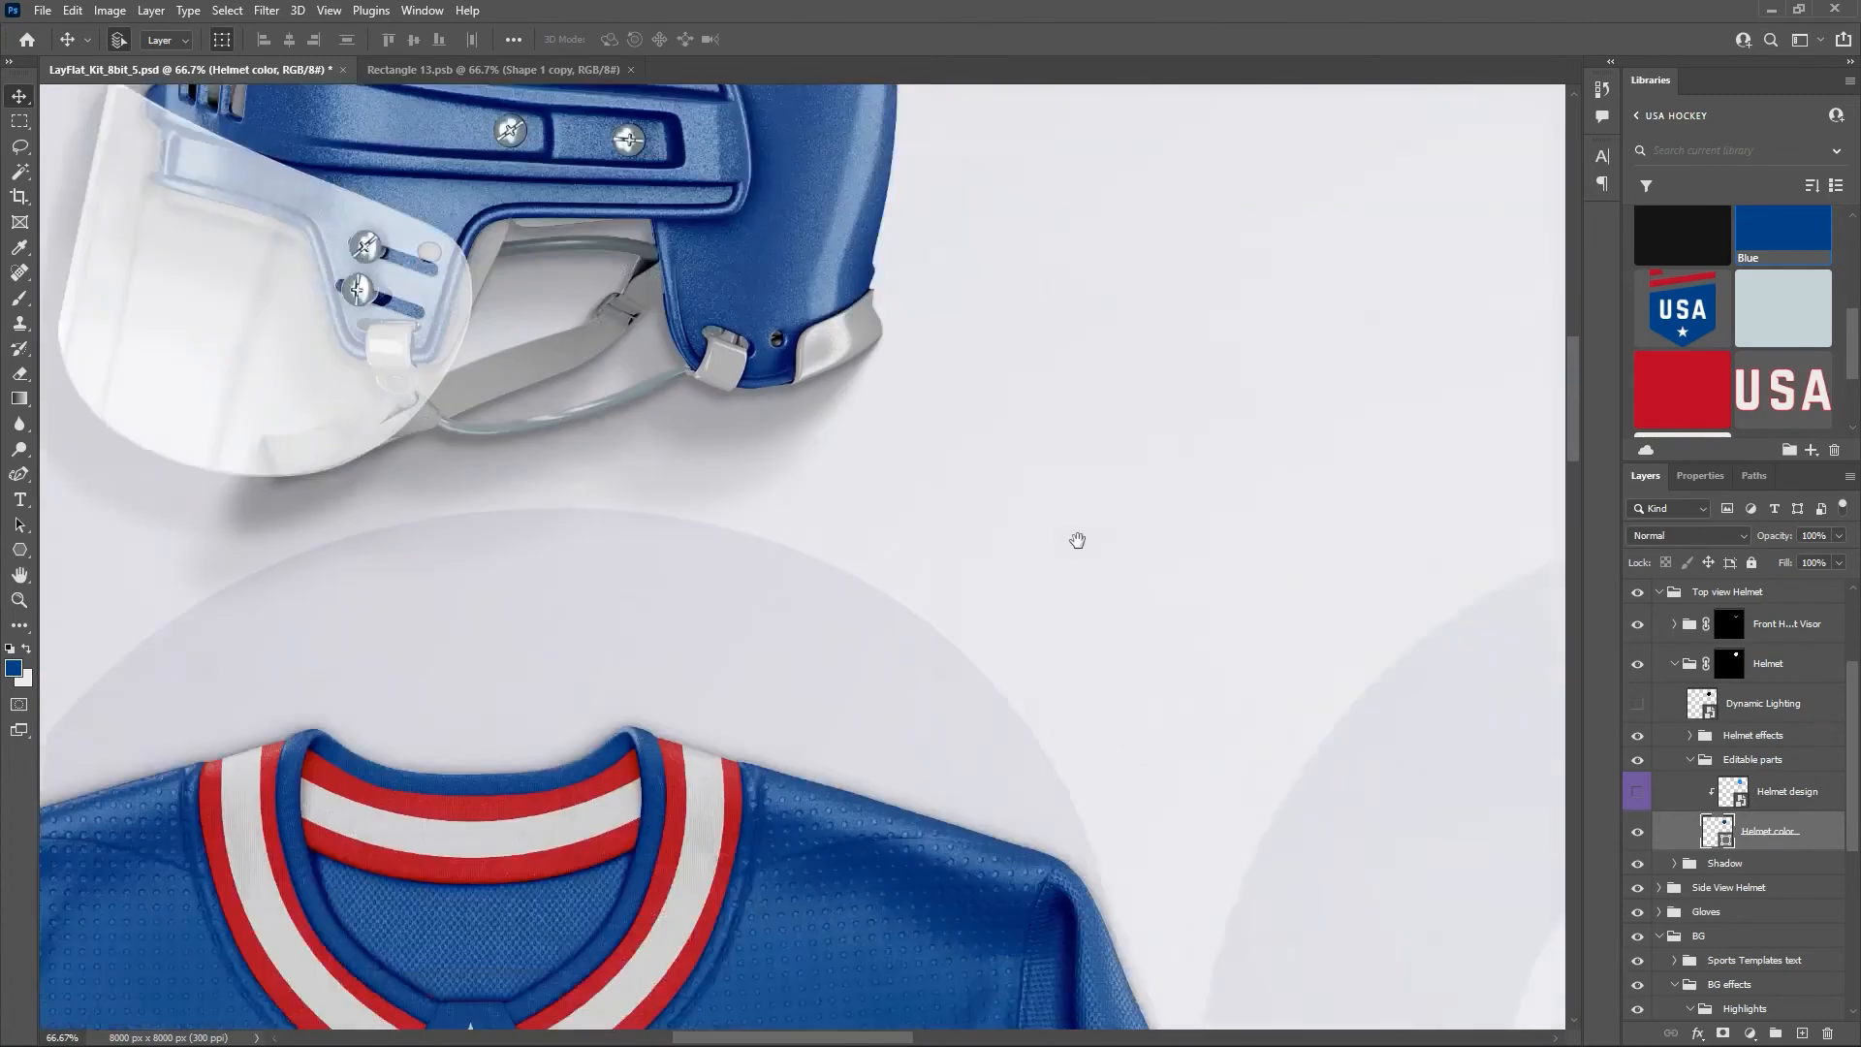
pyautogui.scroll(-12, 1065, 643)
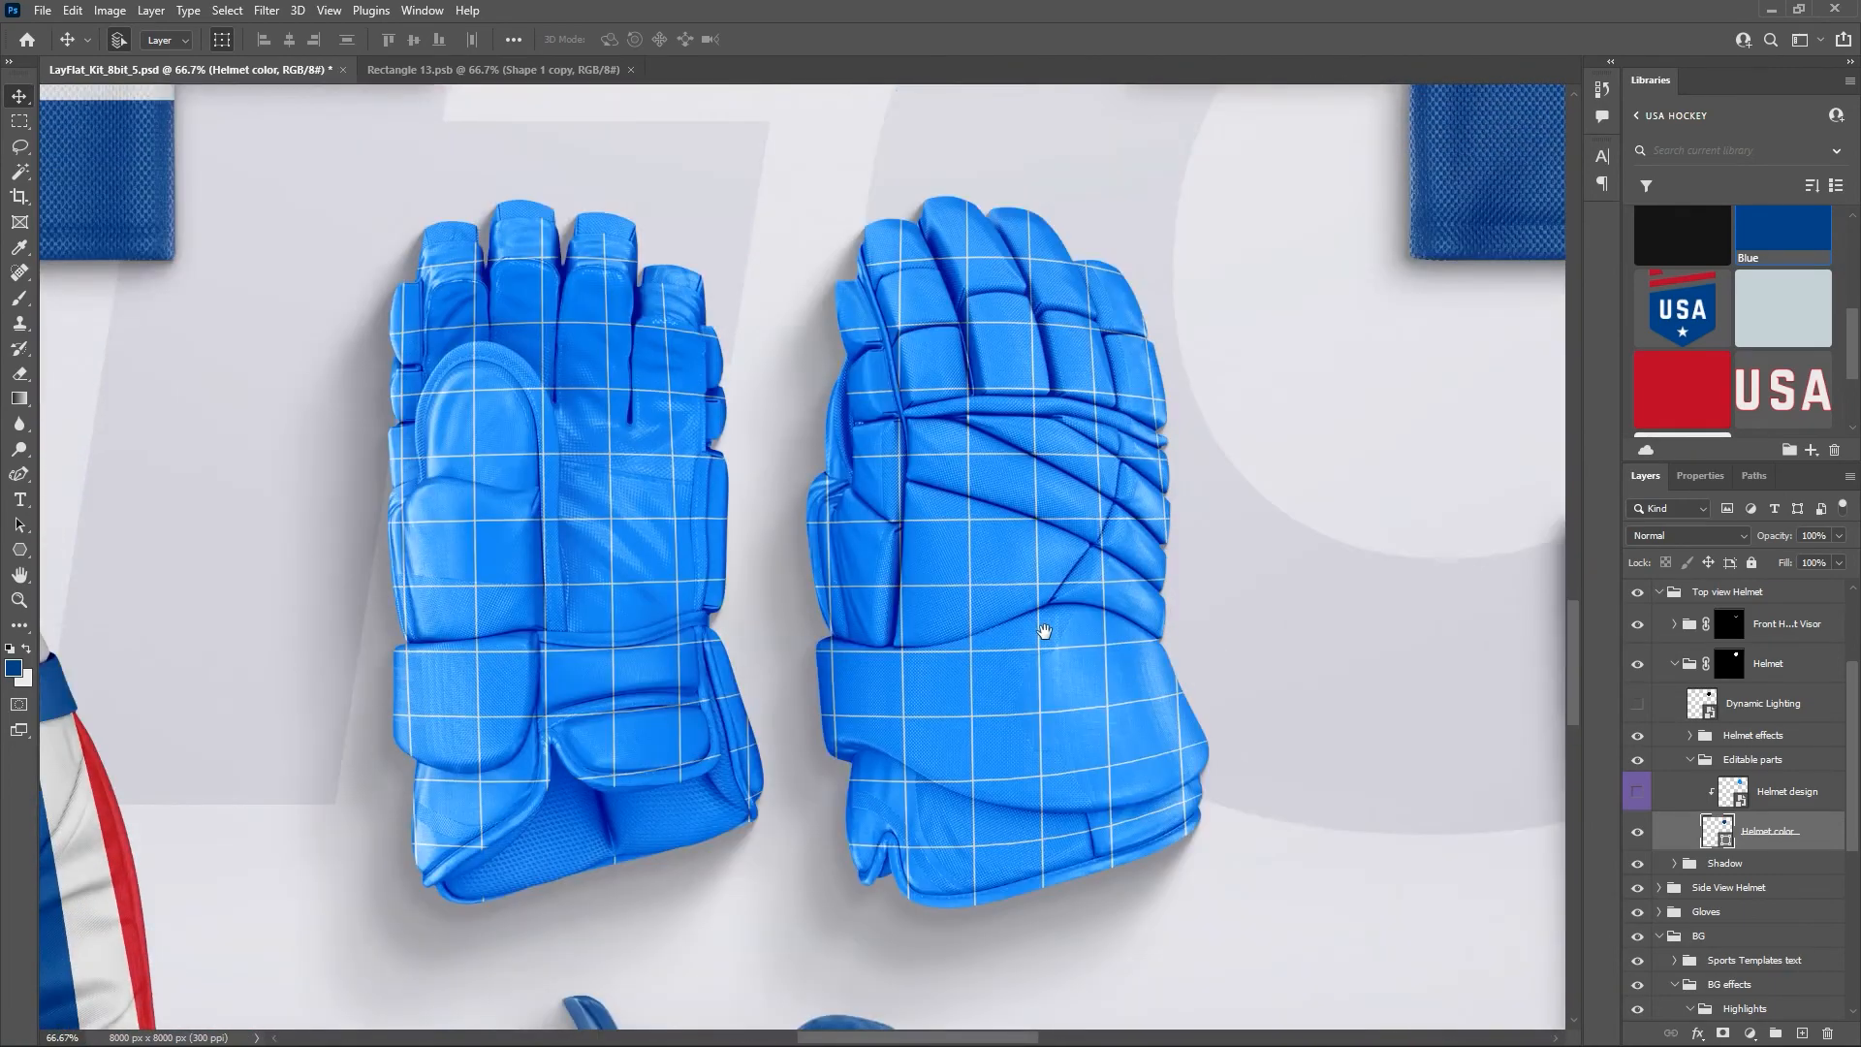
pyautogui.moveTo(1044, 631); pyautogui.dragTo(1069, 670)
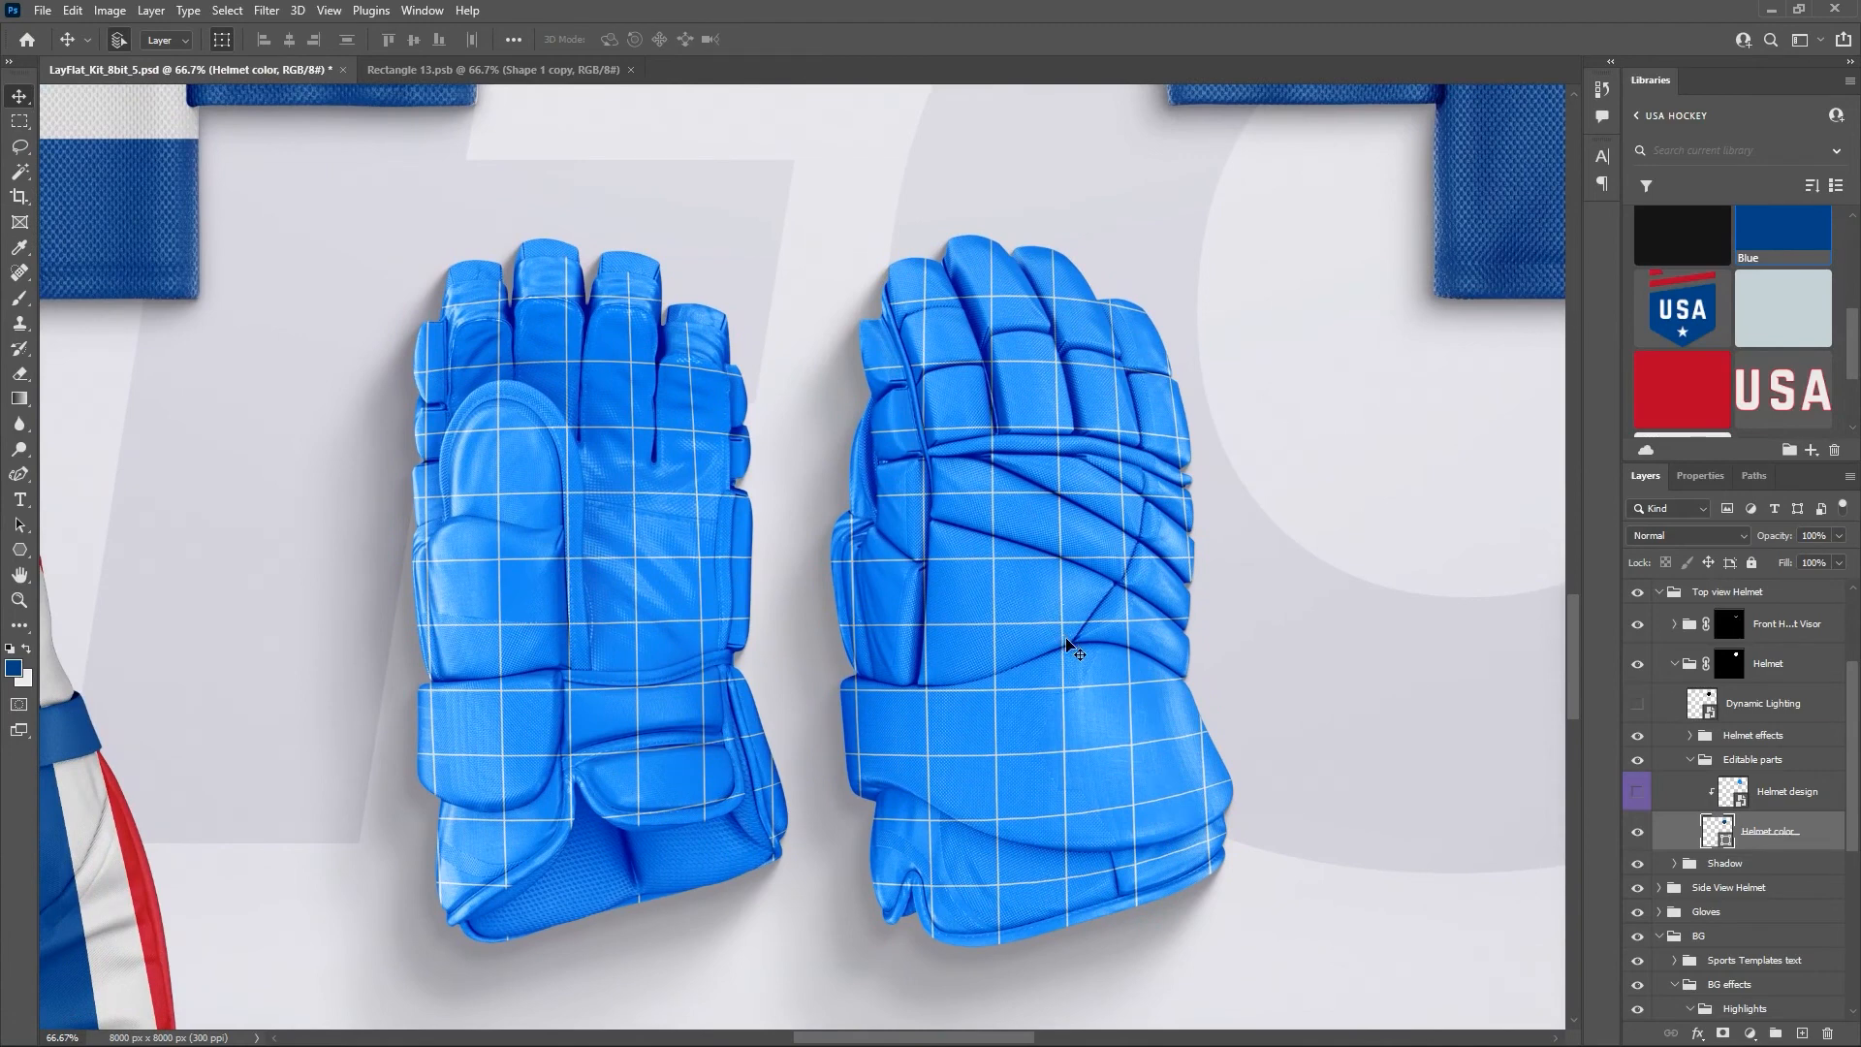
pyautogui.click(633, 70)
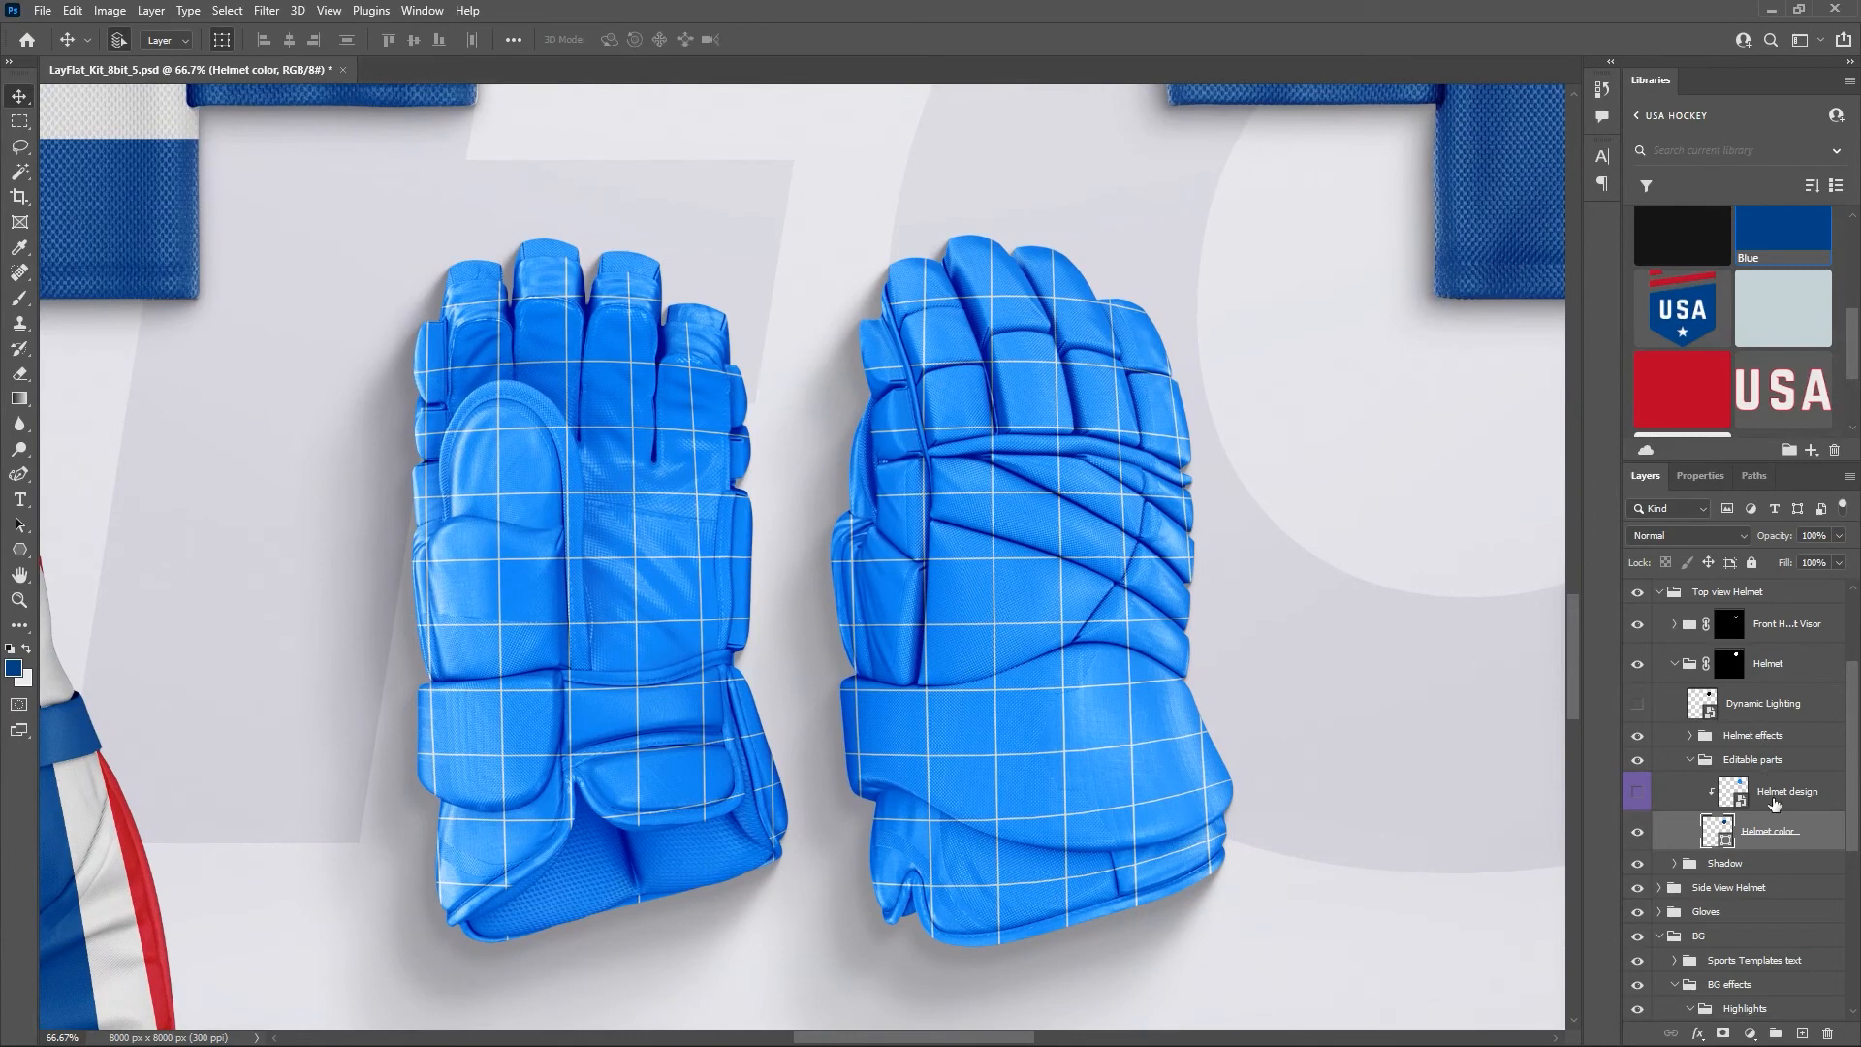
# Collapse the Top view Helmet group and expand the Gloves group down to the layers in Editable parts gloves.
pyautogui.scroll(2, 1687, 739)
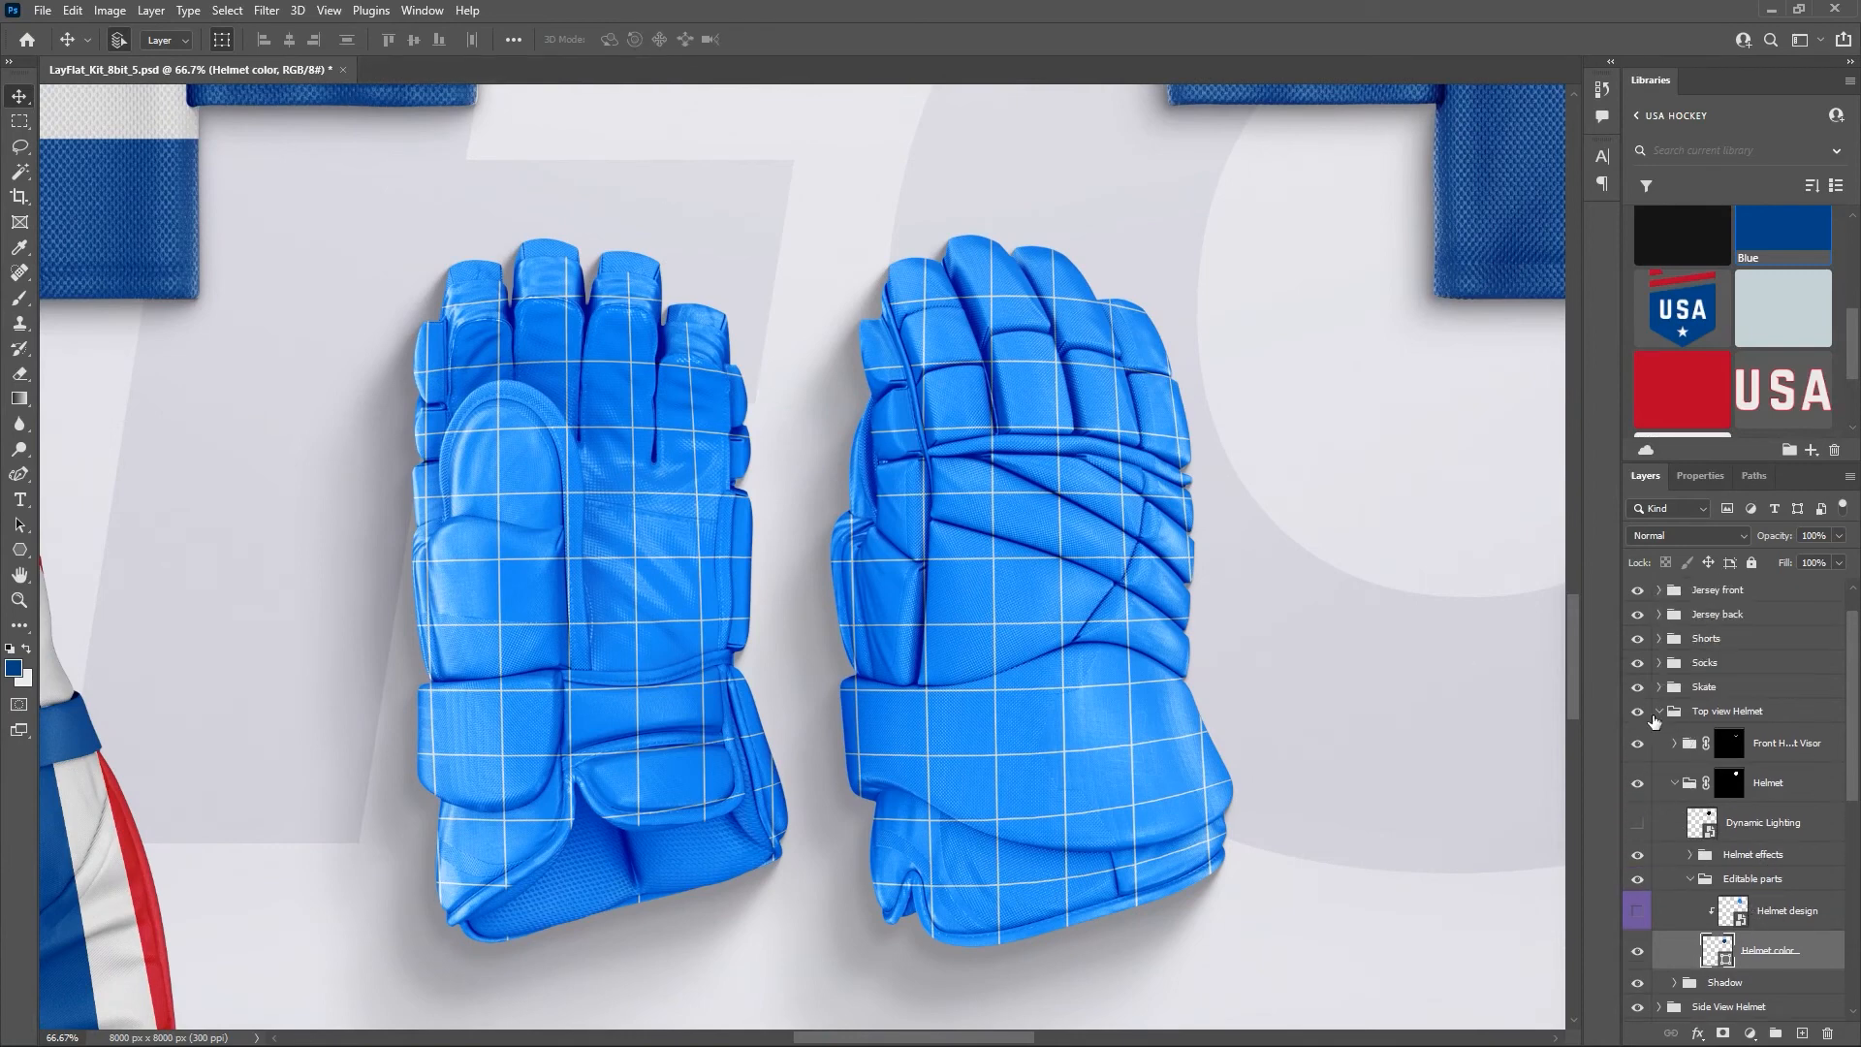
pyautogui.click(1661, 714)
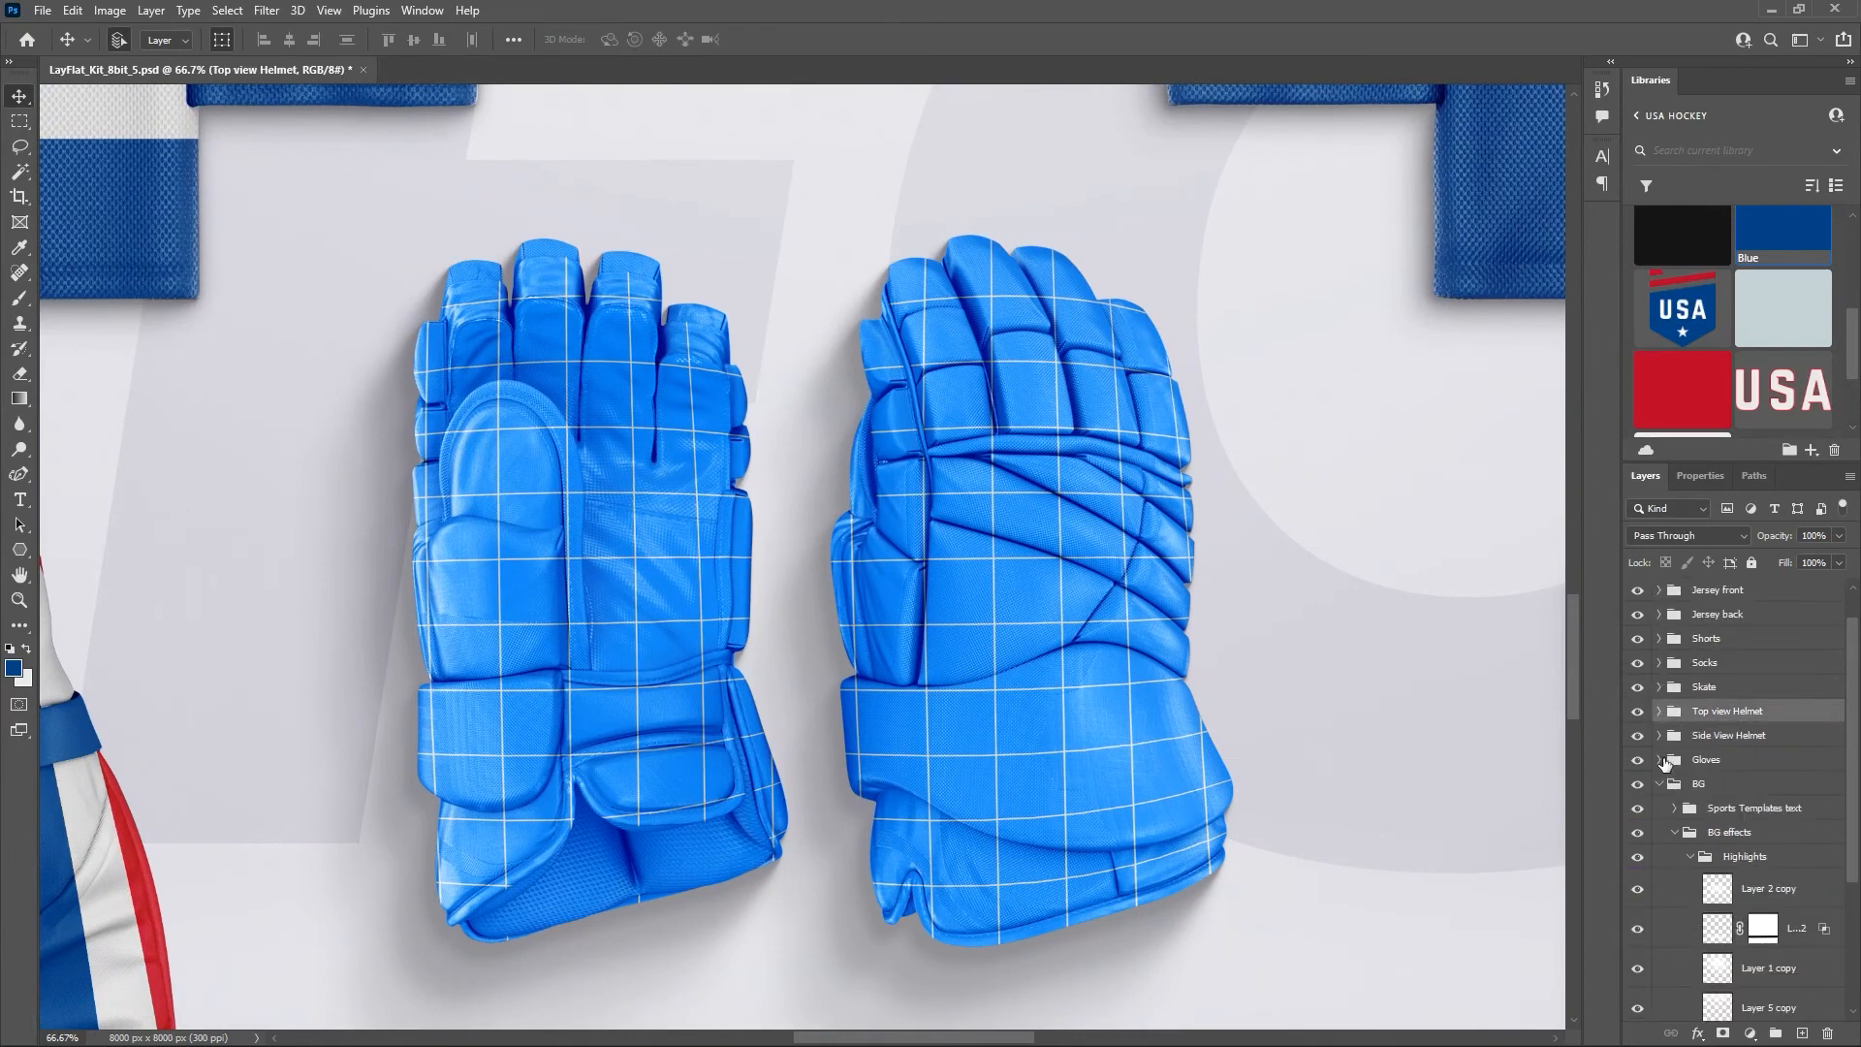
pyautogui.click(1660, 761)
pyautogui.scroll(-3, 1745, 745)
pyautogui.click(1683, 720)
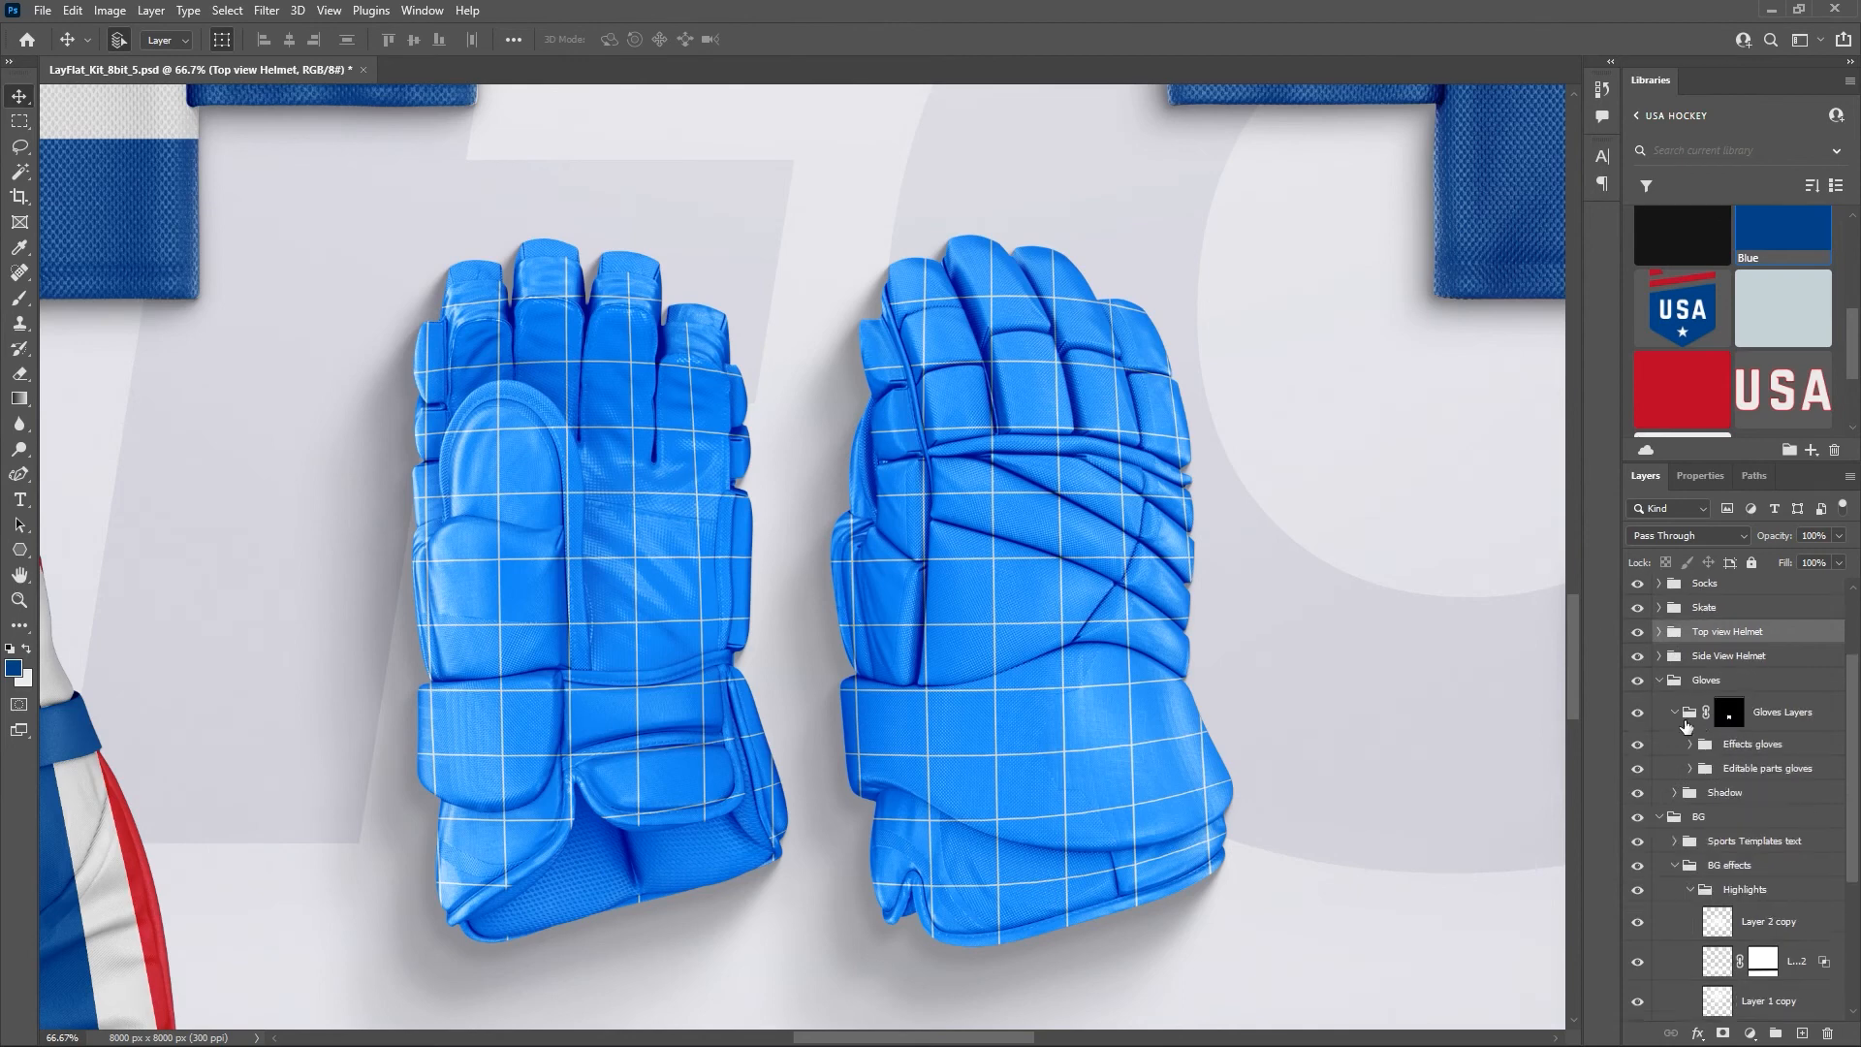
pyautogui.scroll(-1, 1754, 727)
pyautogui.click(1692, 732)
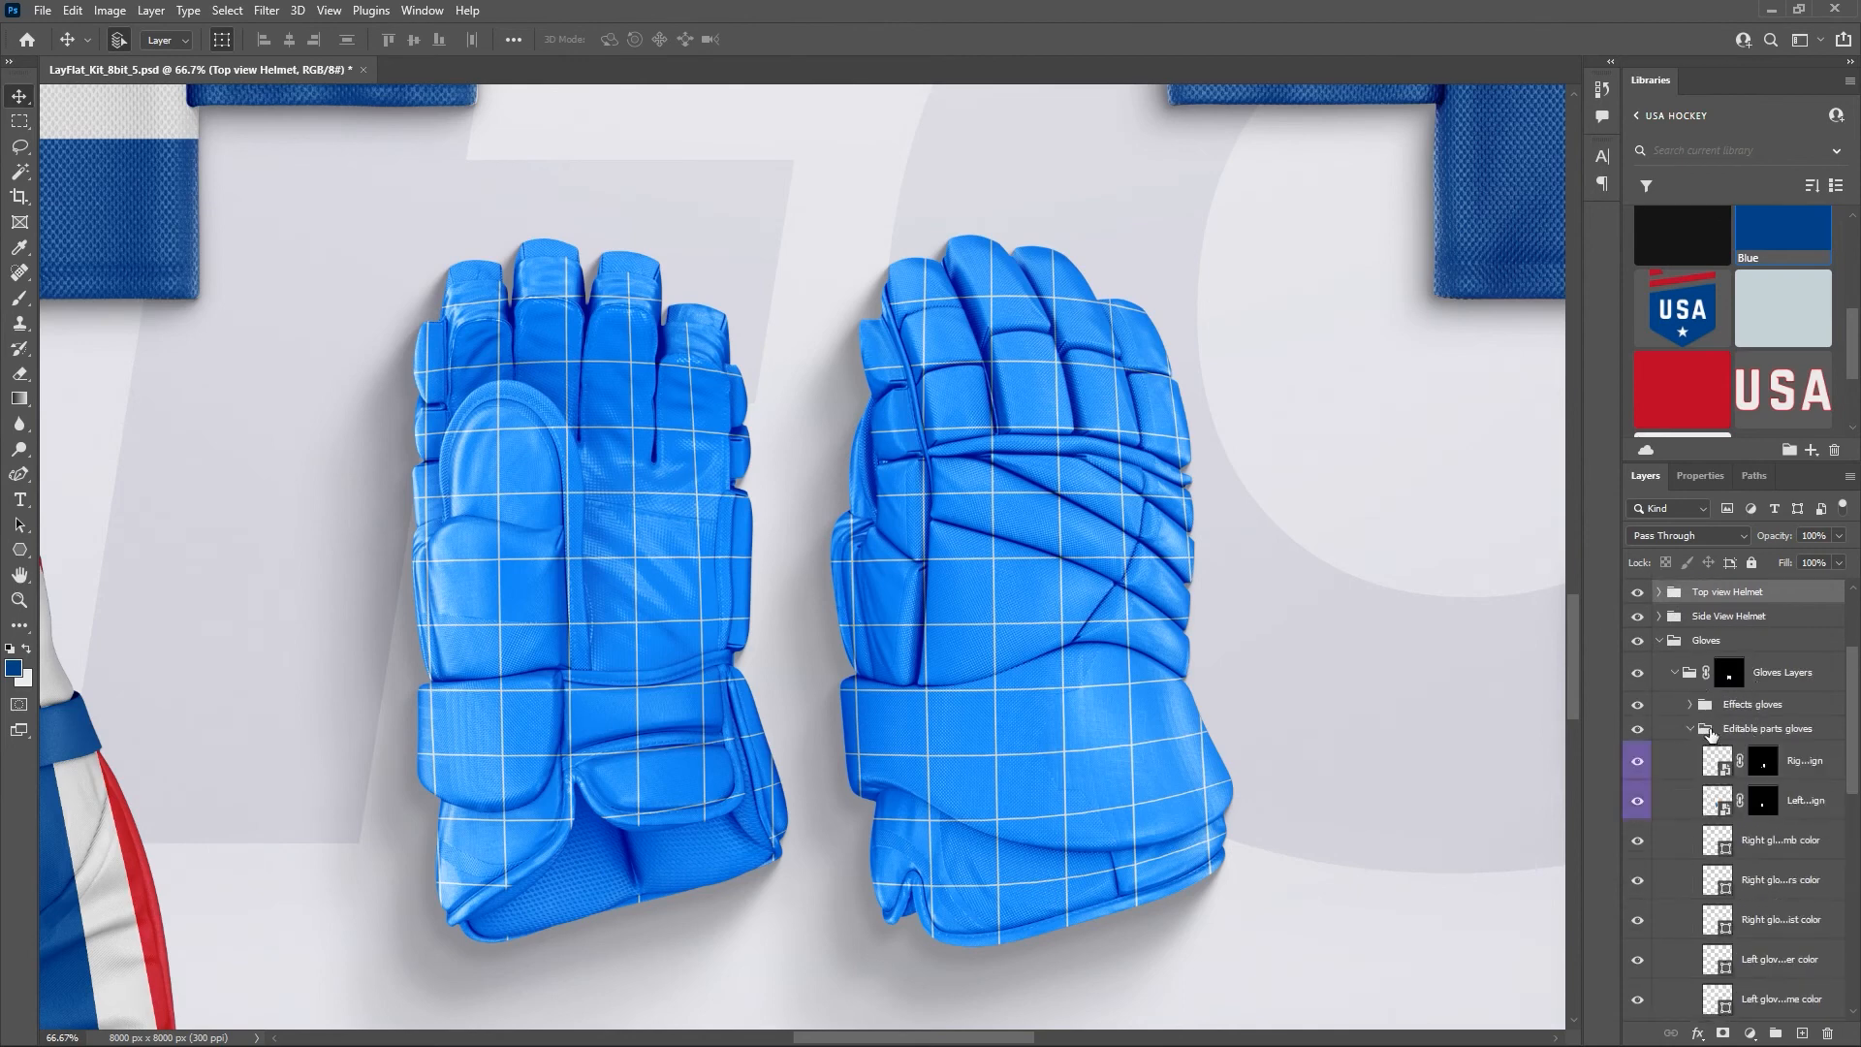
# Hide the right and left glove design grid layers and recolor the right glove's thumb with the library's Red.
pyautogui.scroll(-2, 1706, 733)
pyautogui.click(1638, 724)
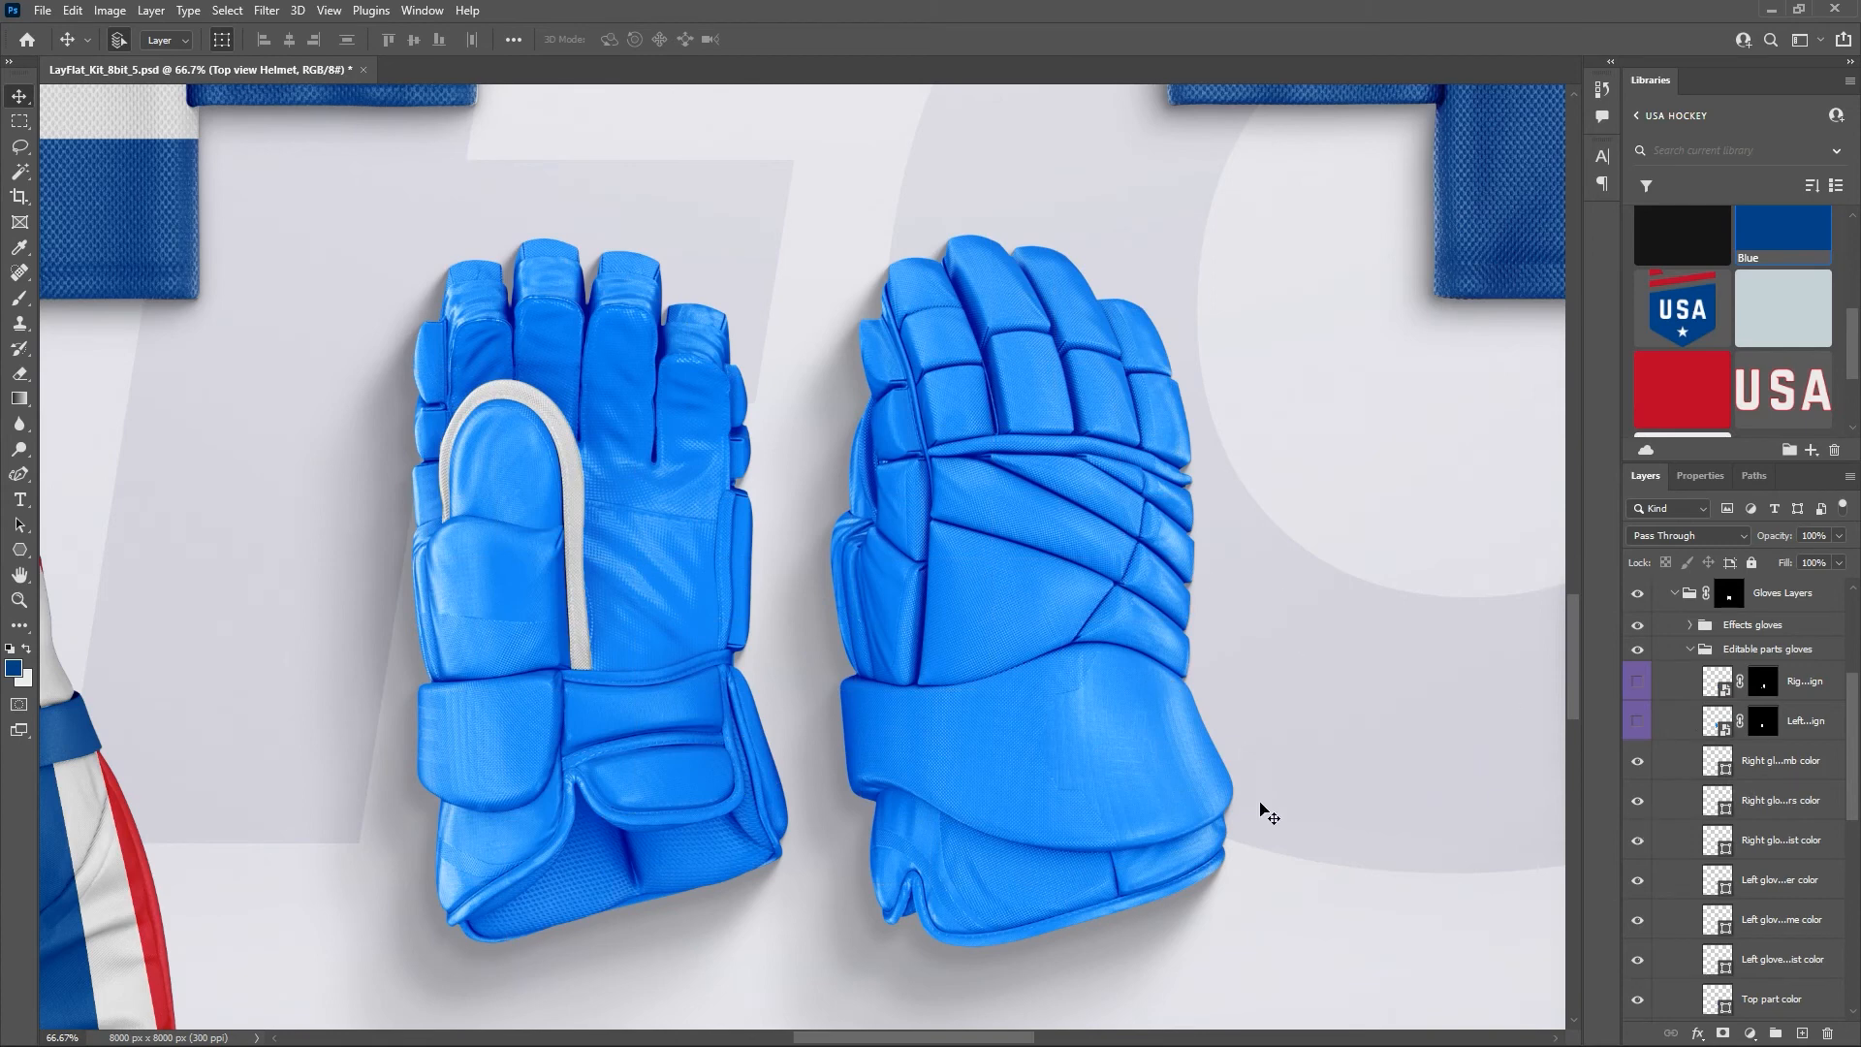
pyautogui.click(1795, 766)
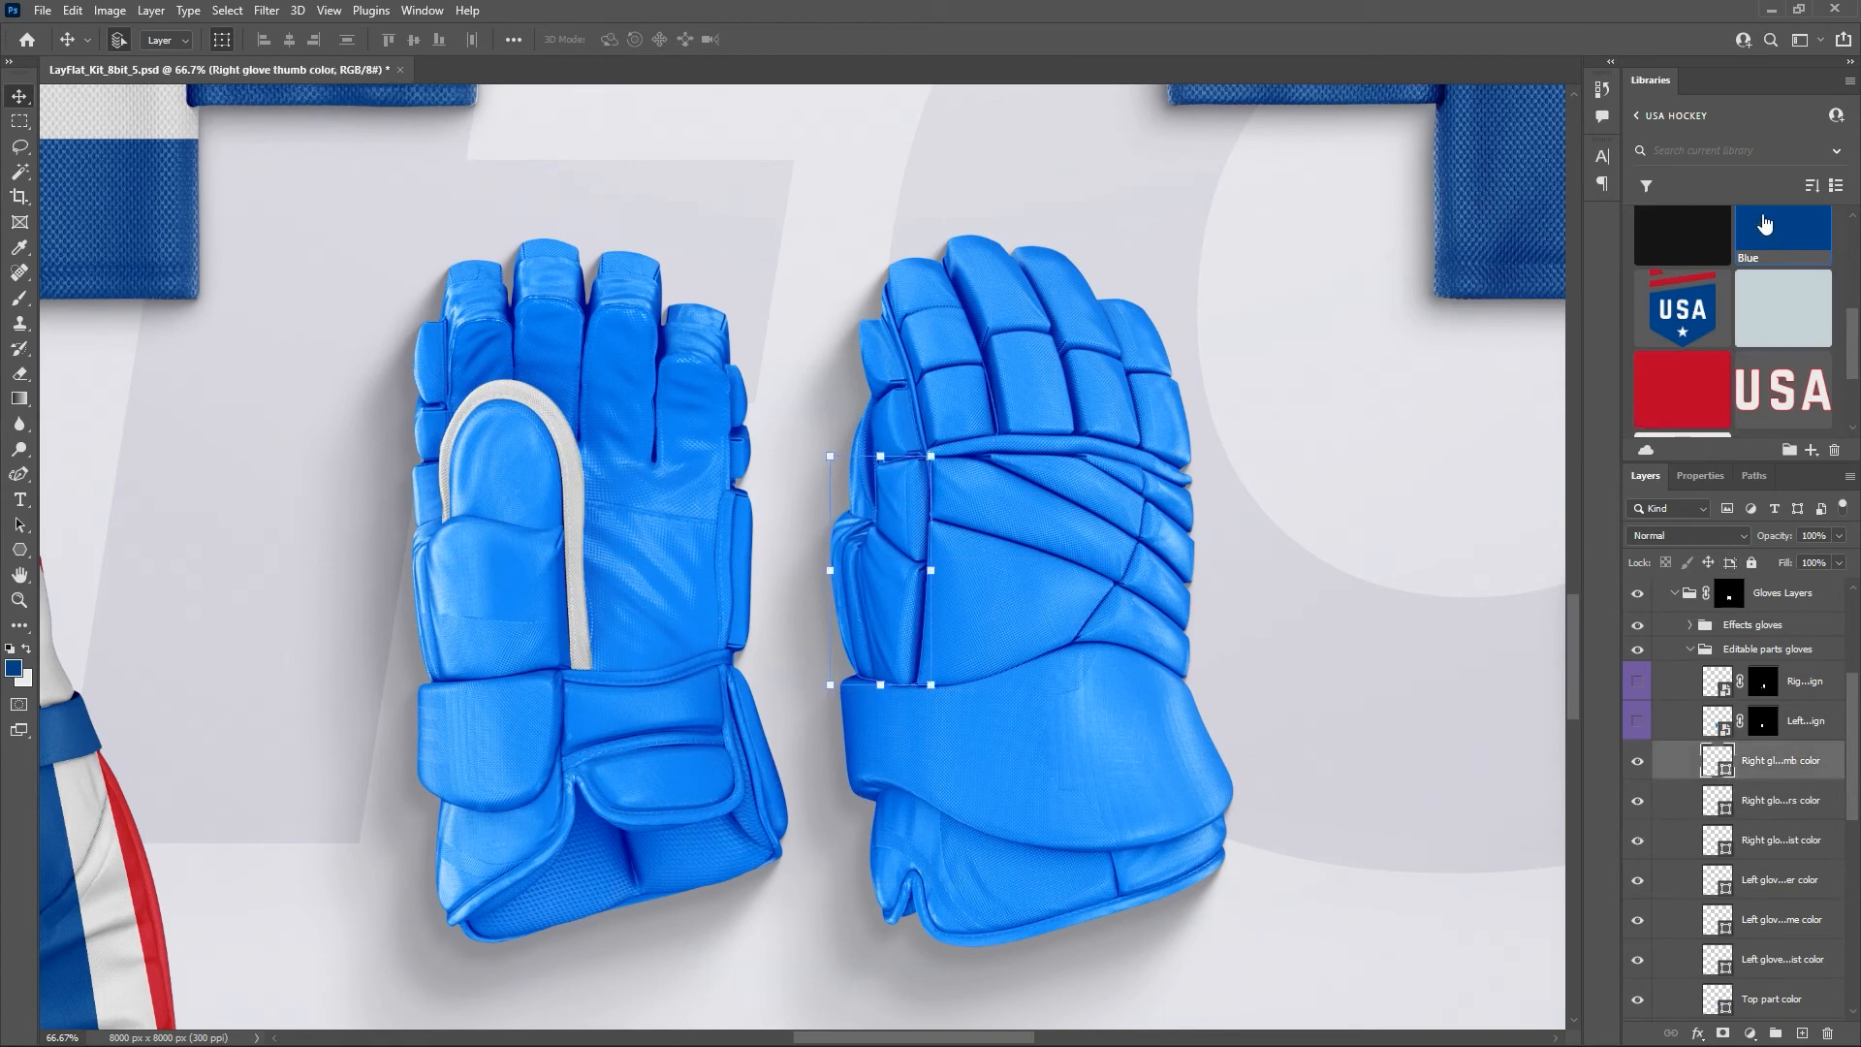
pyautogui.click(1696, 386)
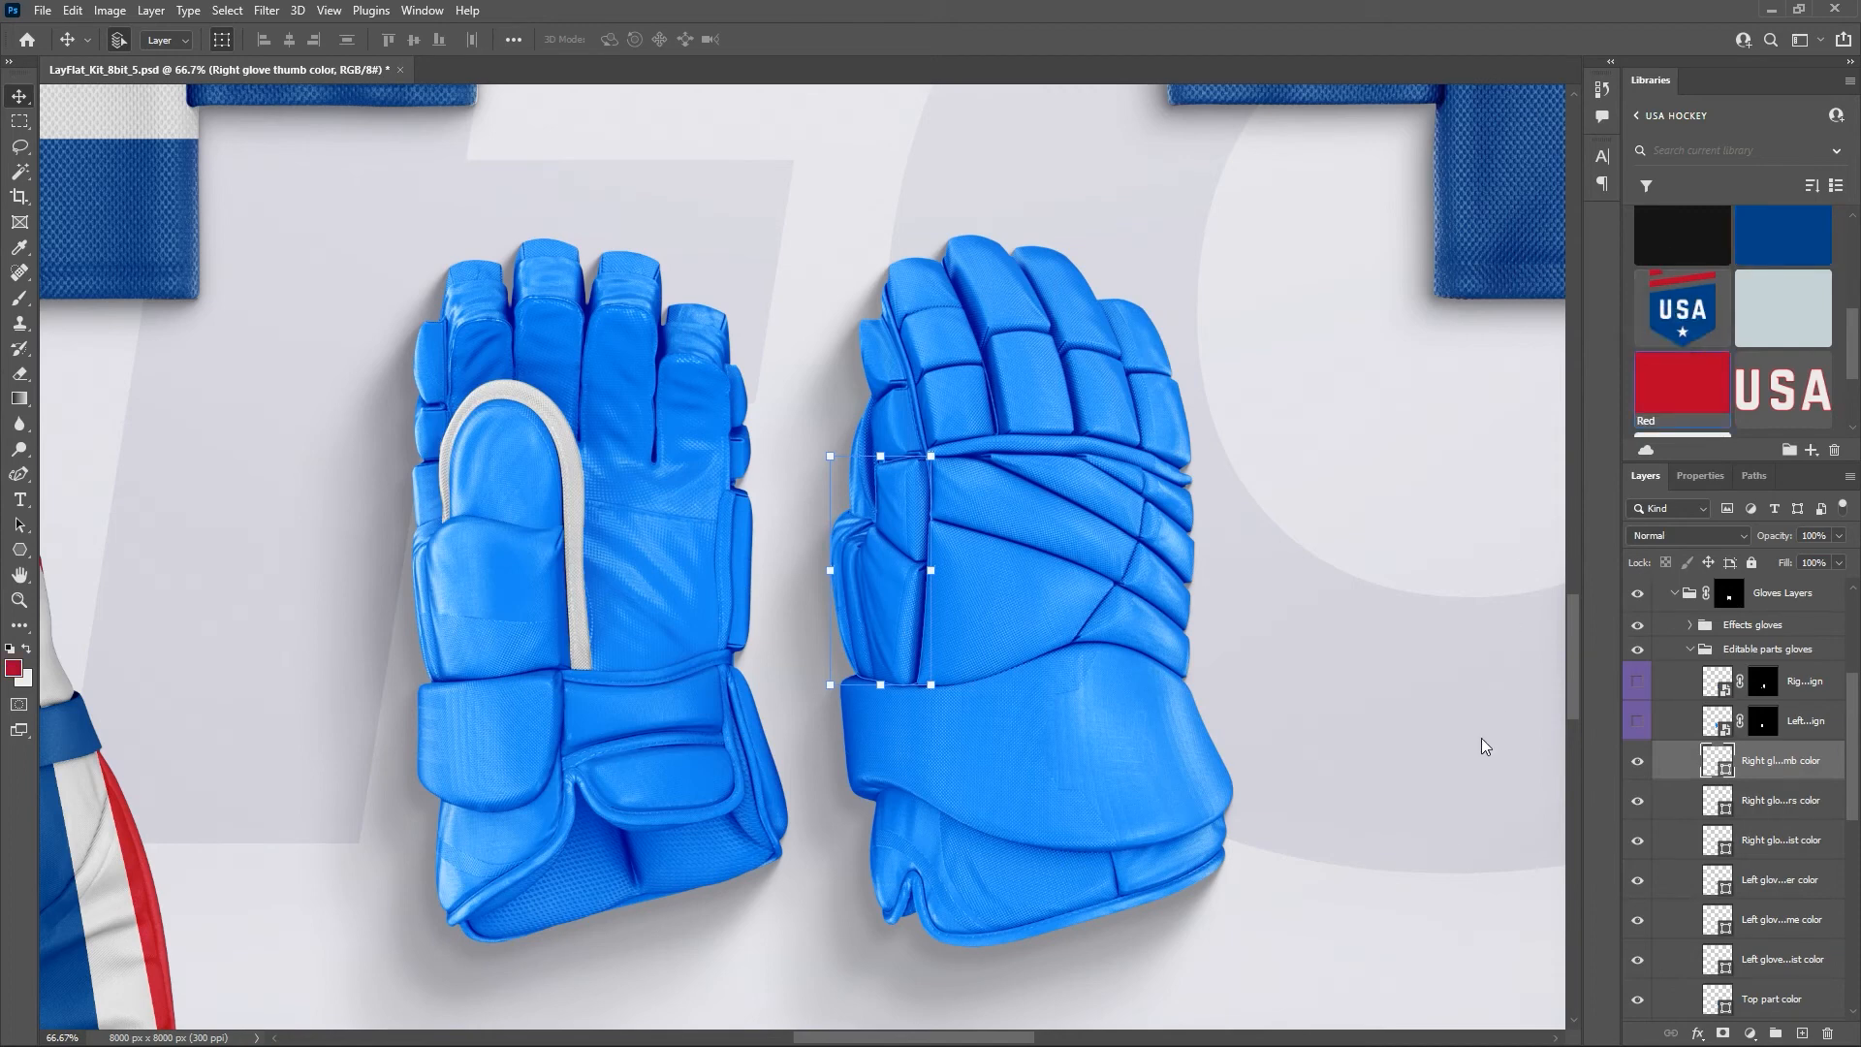
pyautogui.hotkey('alt', 'BackSpace')
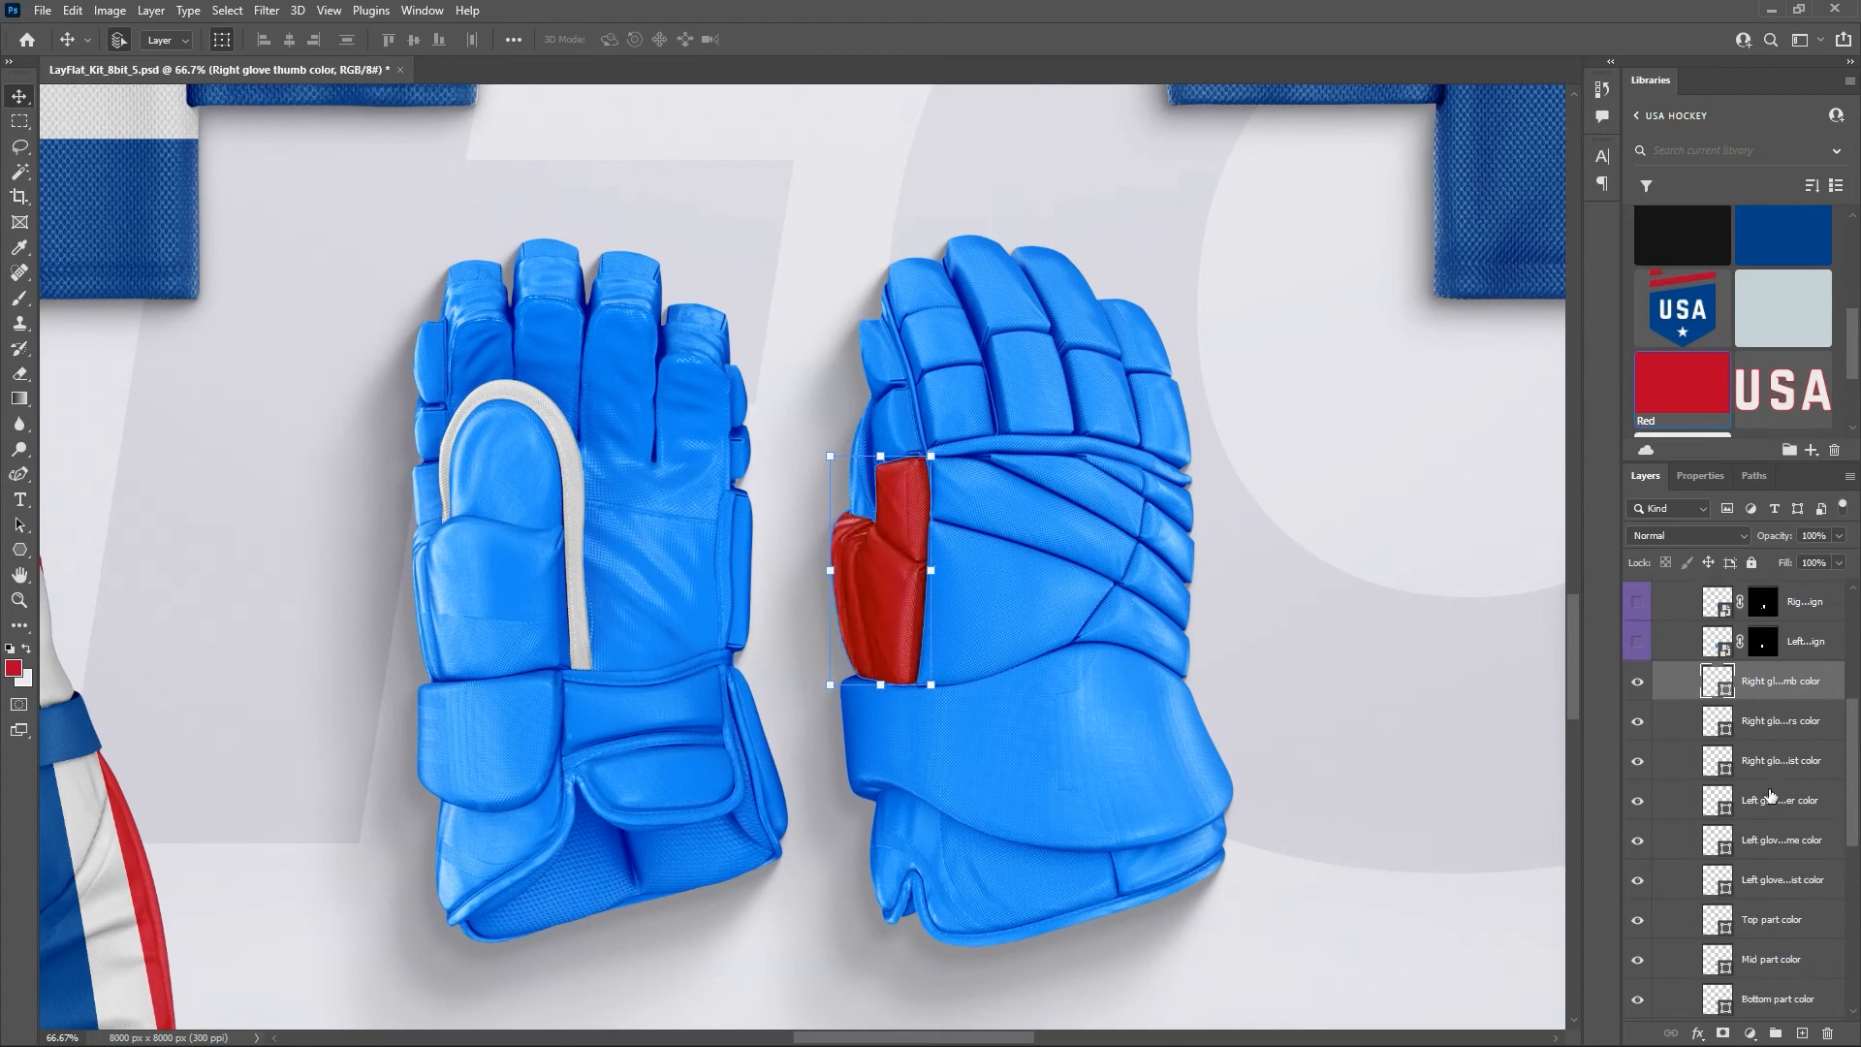
# Recolor the right glove's fingers with the library's Red.
pyautogui.scroll(-2, 1764, 793)
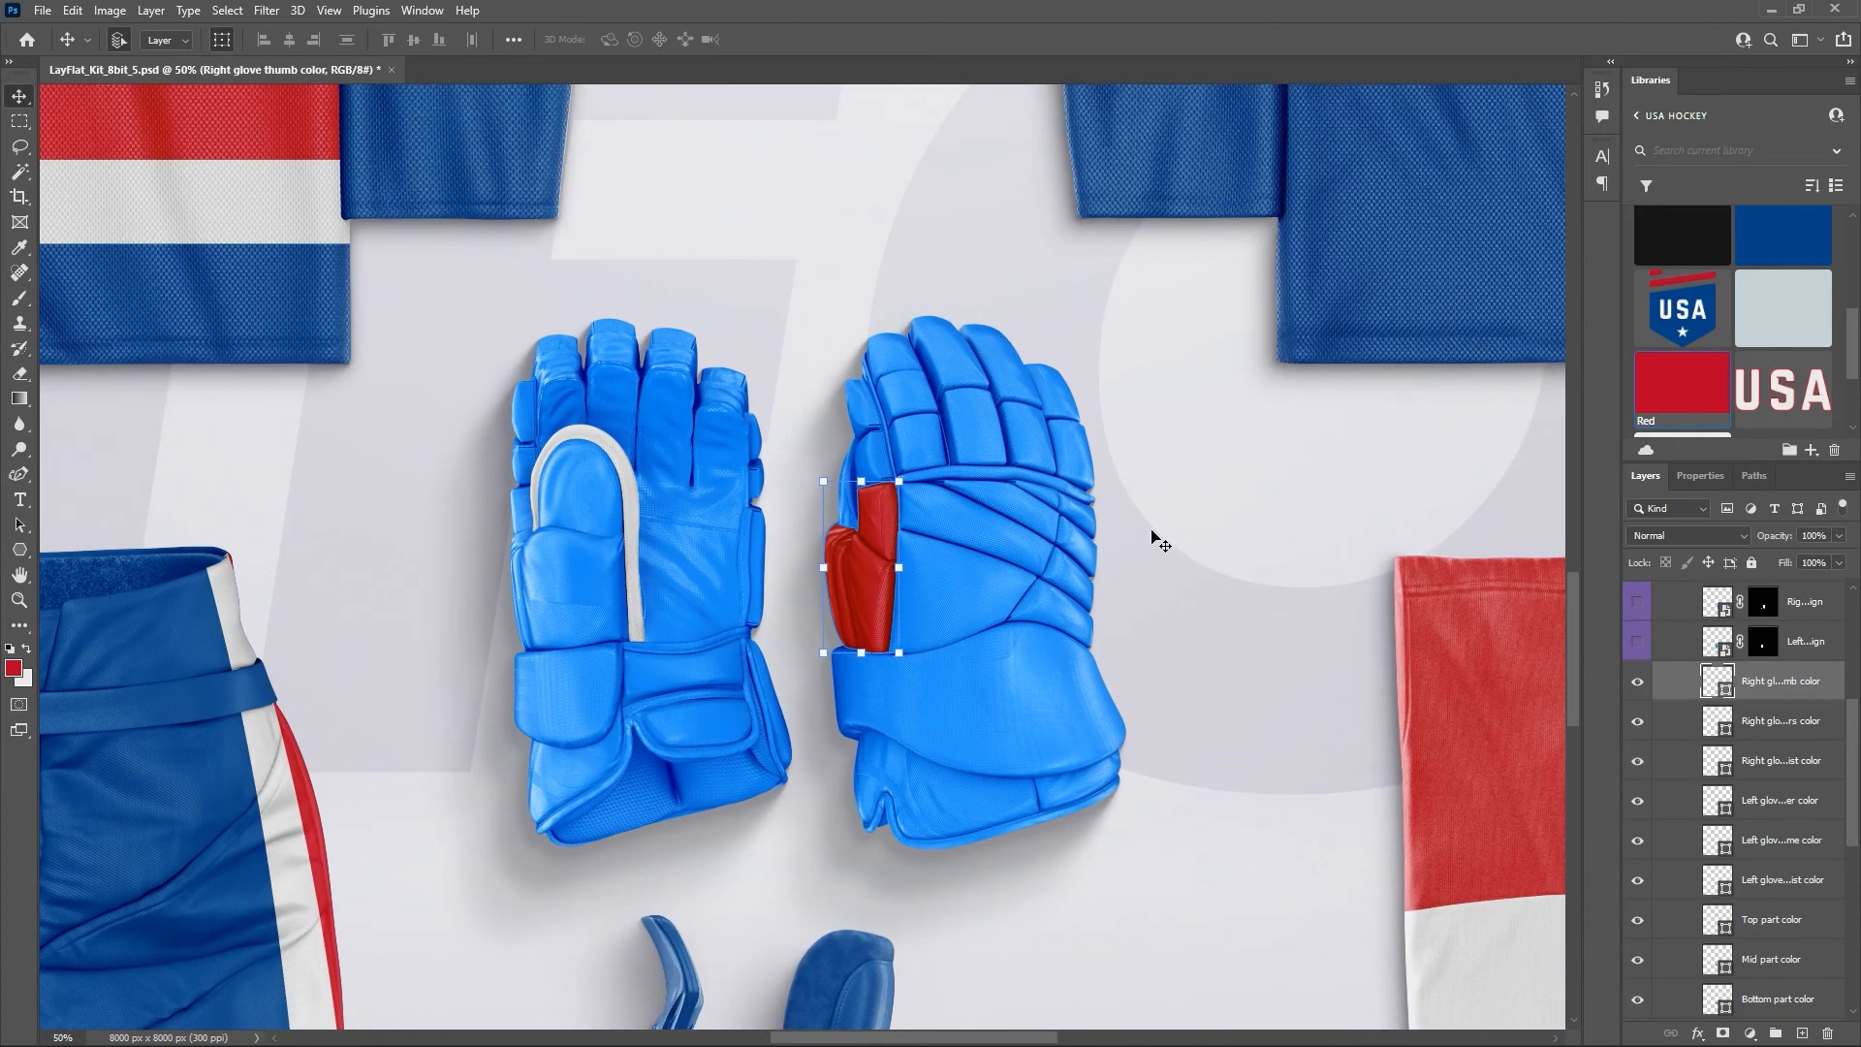
pyautogui.click(1774, 729)
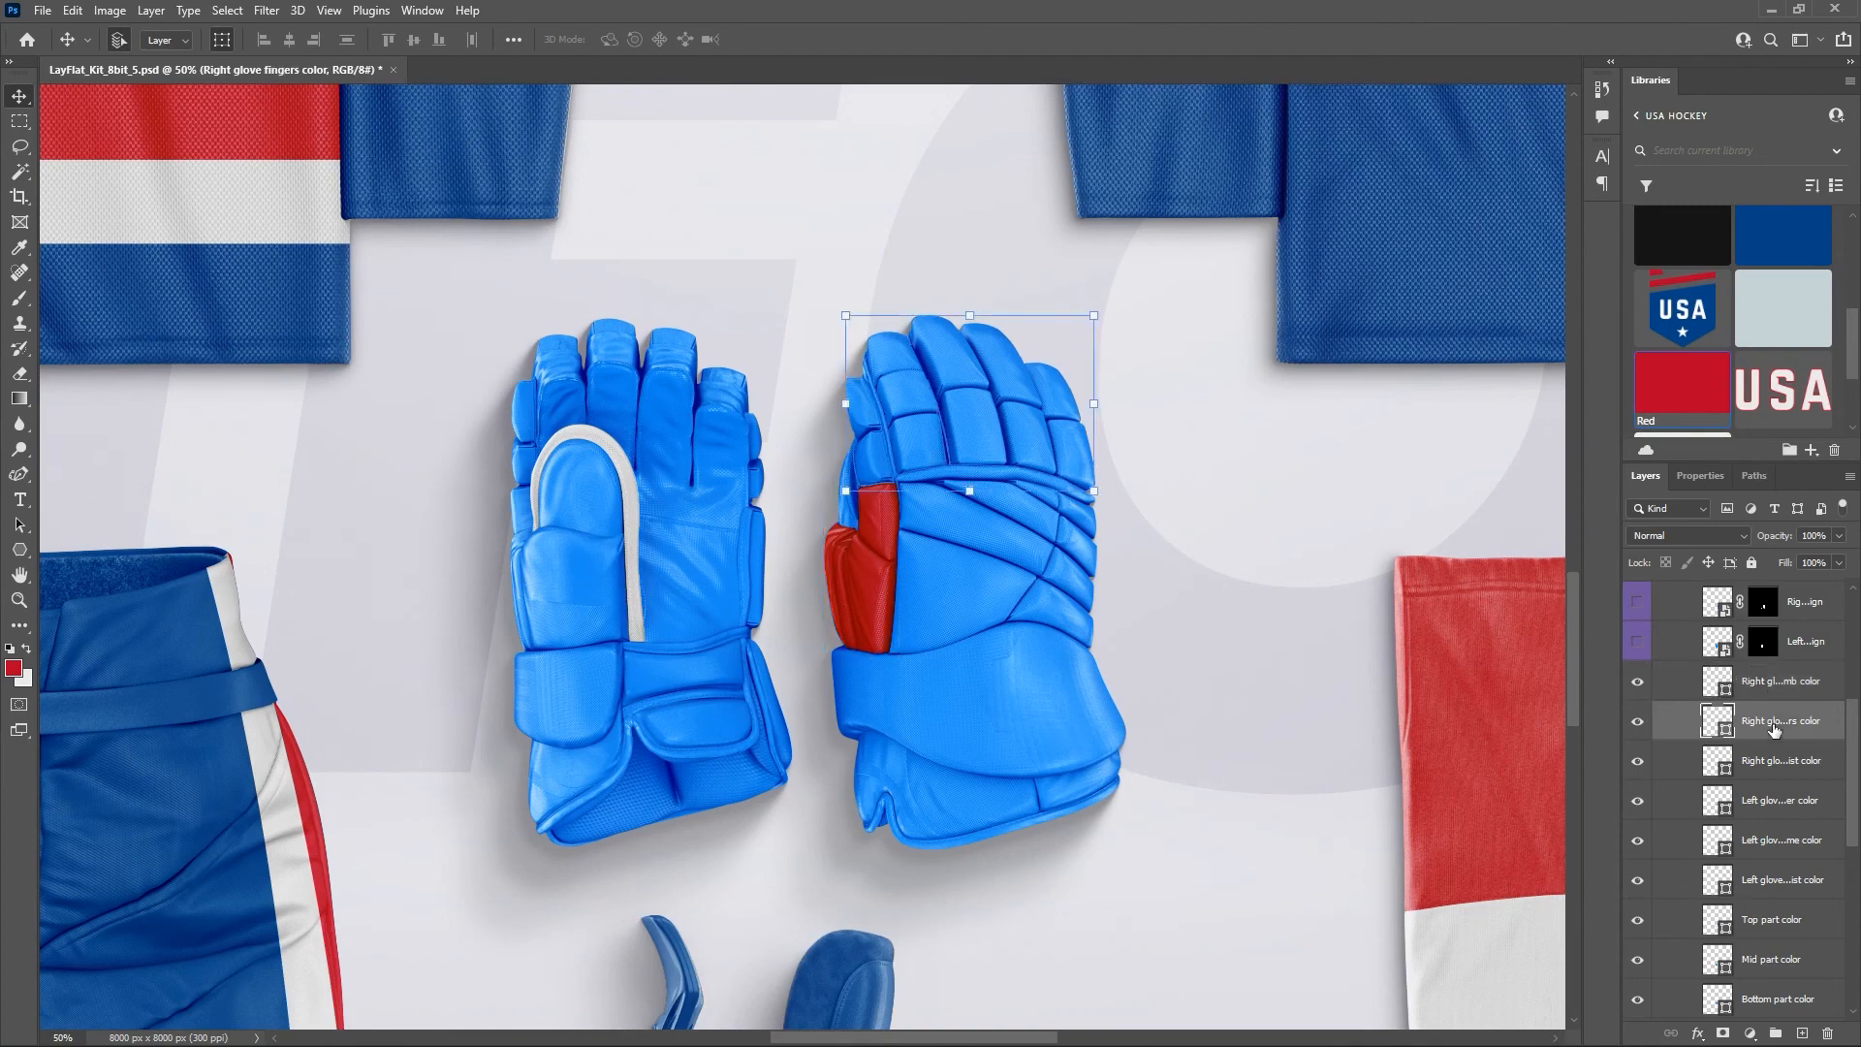
pyautogui.scroll(-1, 1767, 308)
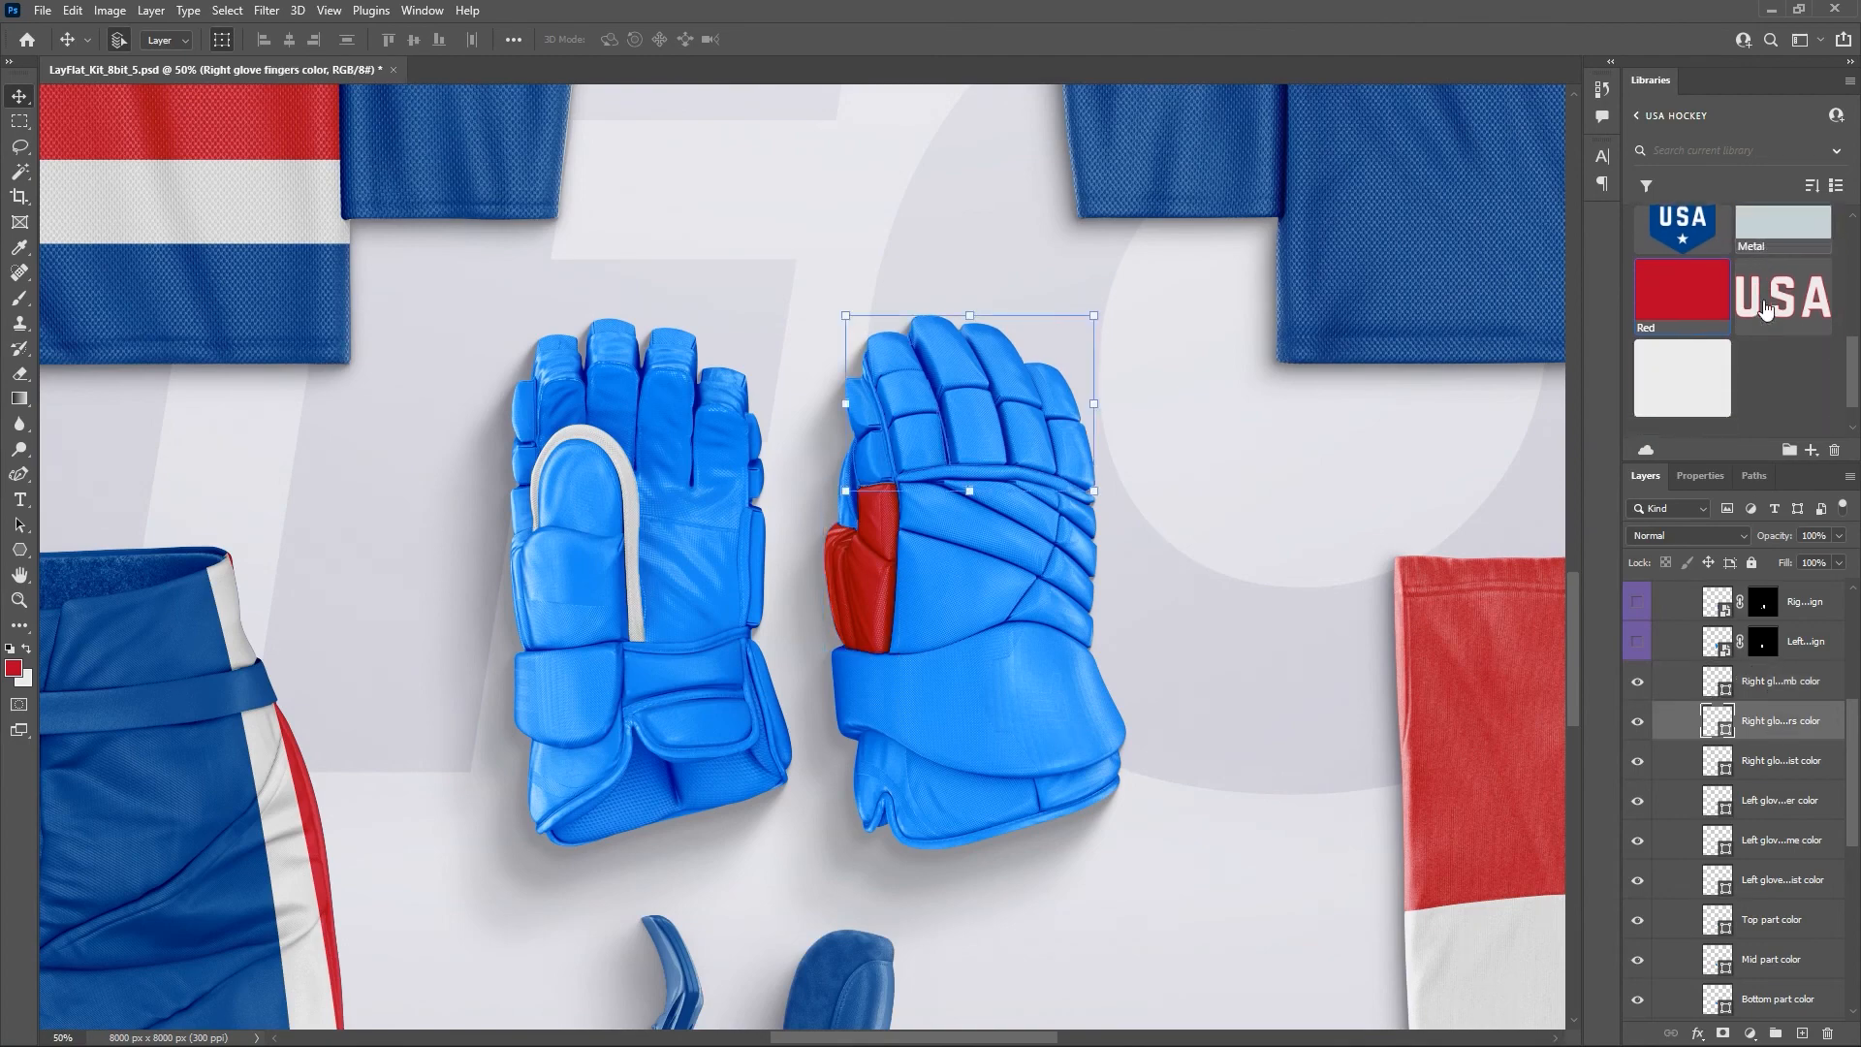
pyautogui.scroll(1, 1745, 303)
pyautogui.scroll(-1, 1706, 295)
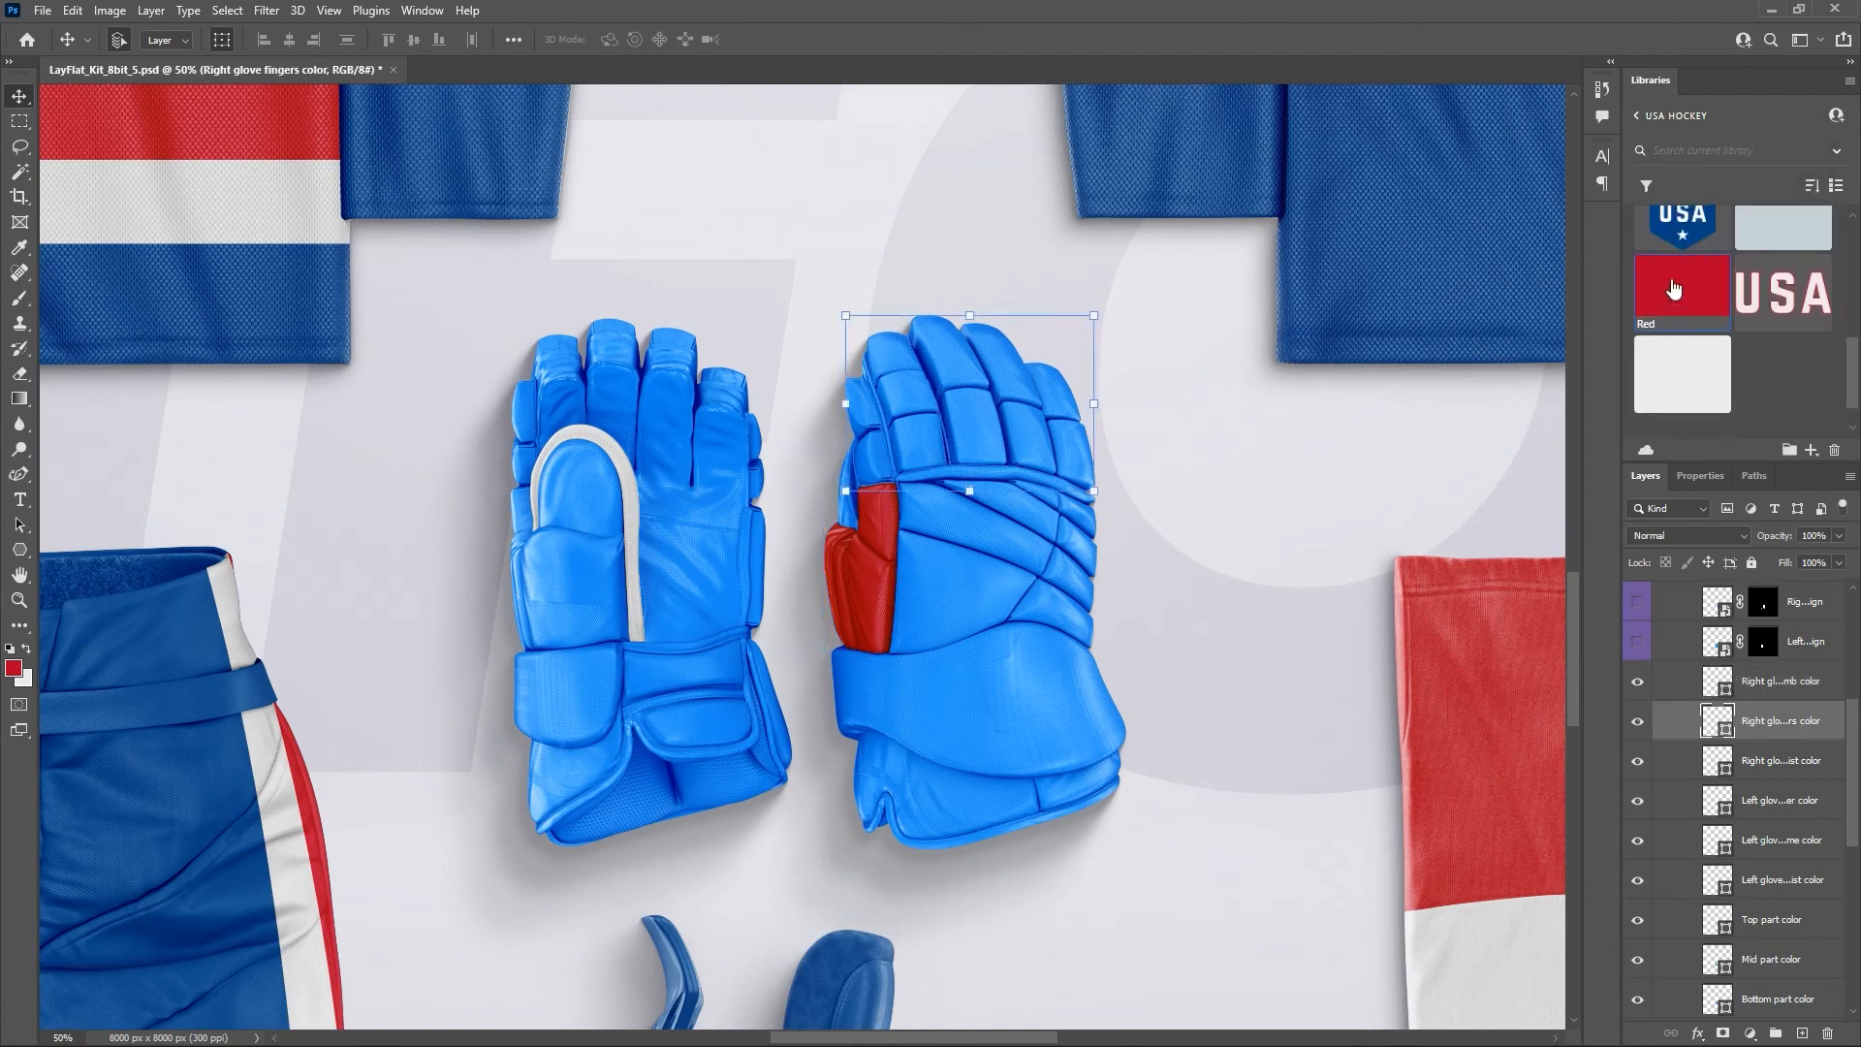
pyautogui.click(1678, 289)
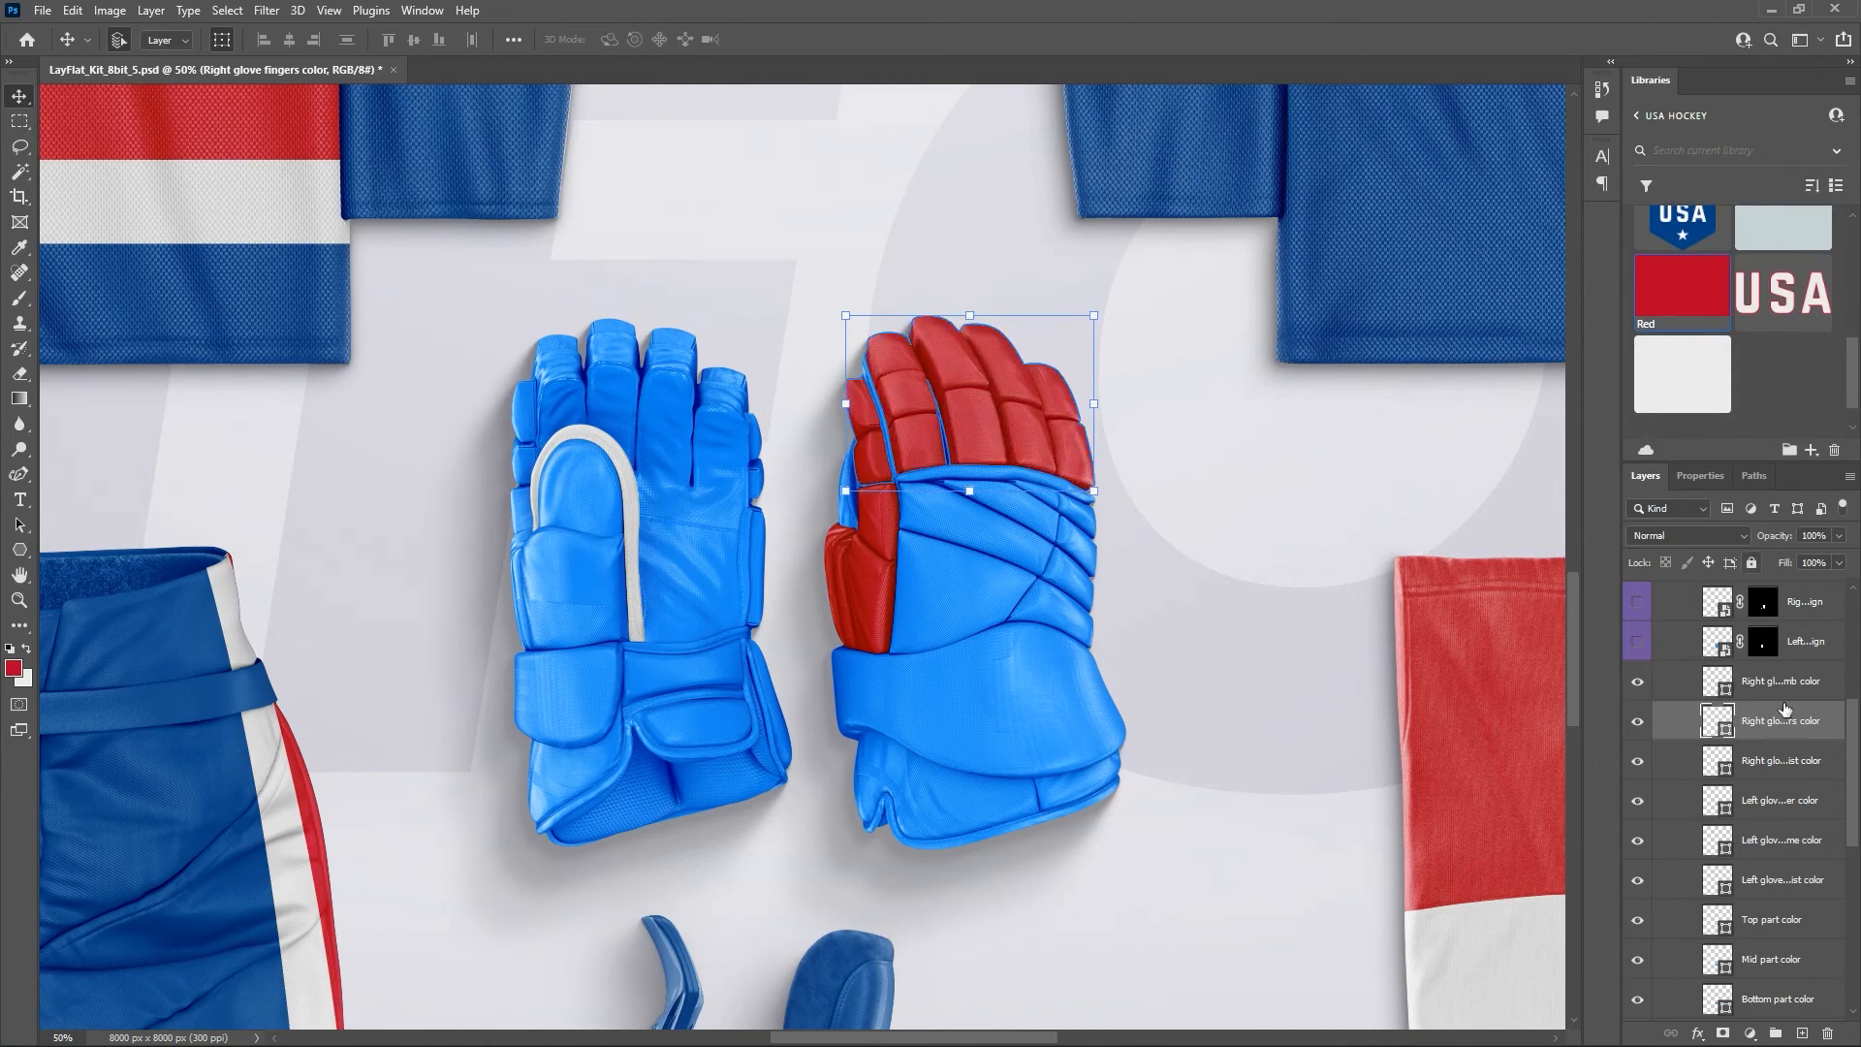
# Recolor the right glove's wrist band with the library's Blue.
pyautogui.click(1775, 762)
pyautogui.scroll(2, 1775, 335)
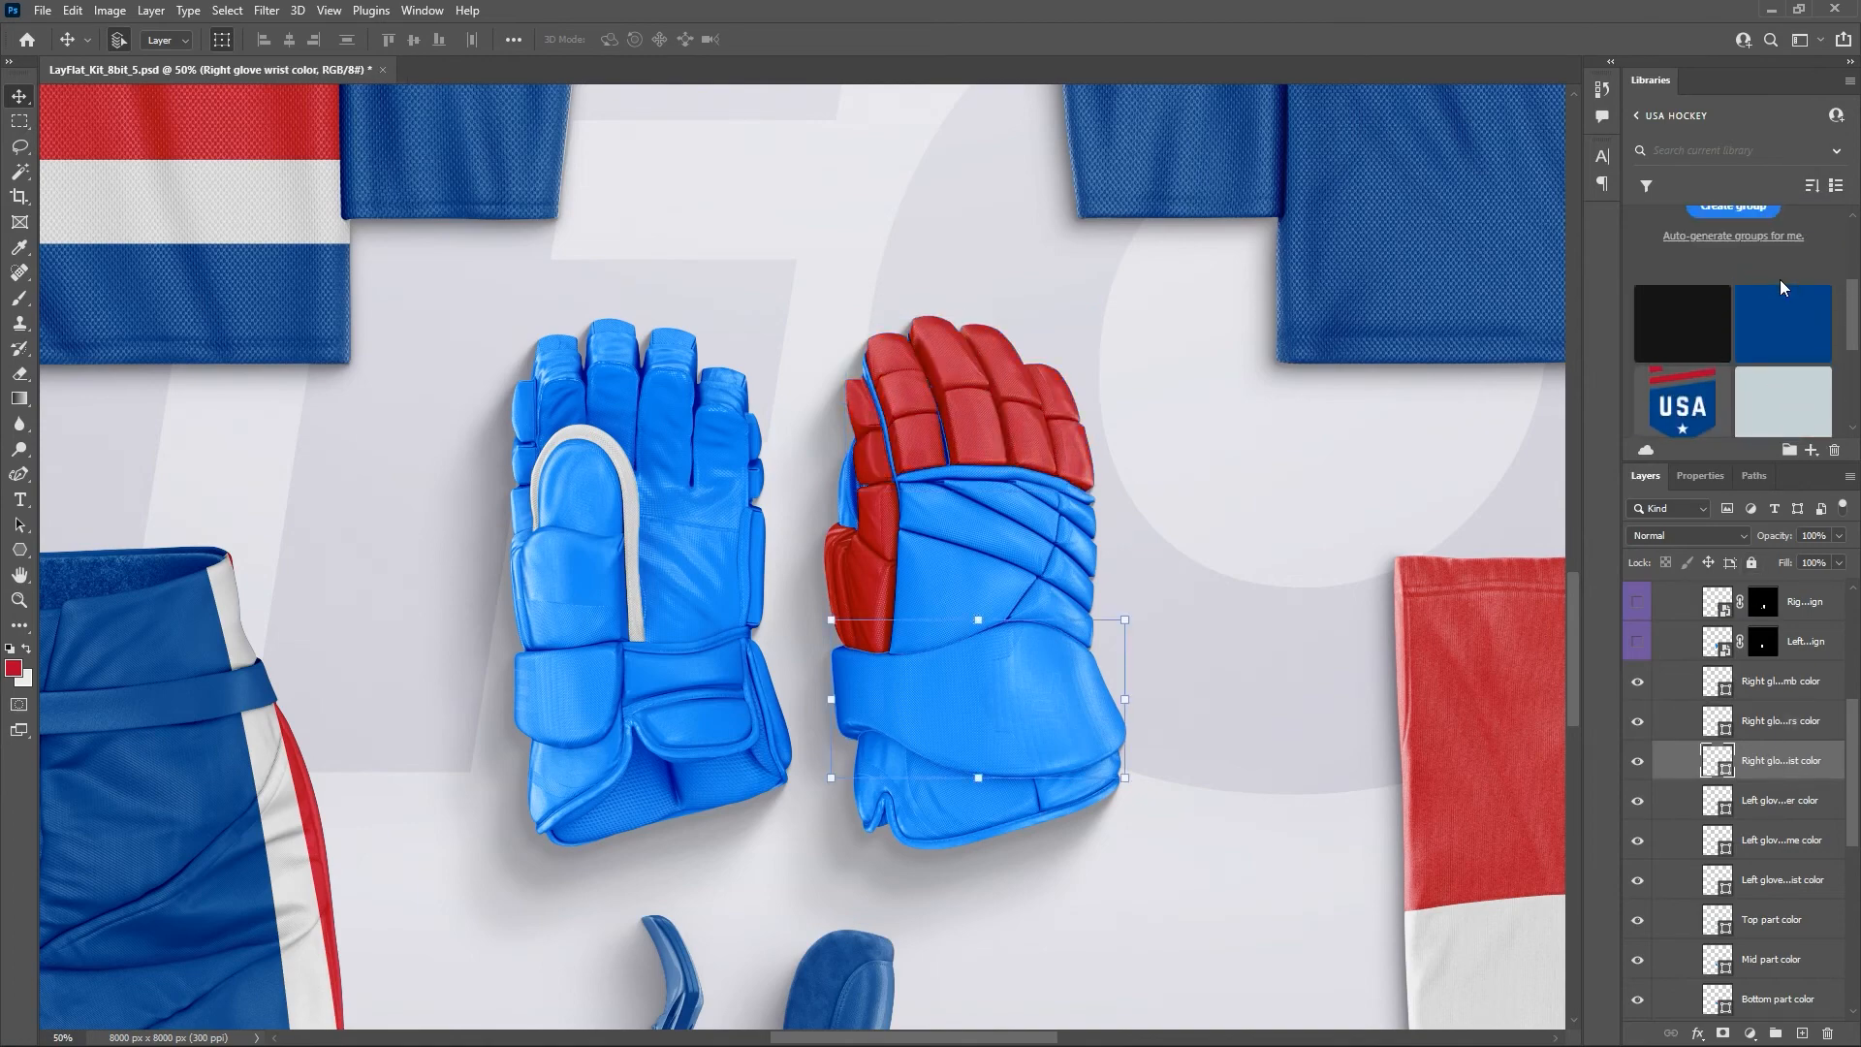
pyautogui.click(1775, 335)
# Recolor the left glove's inner palm area with the library's Red.
pyautogui.scroll(-1, 1760, 780)
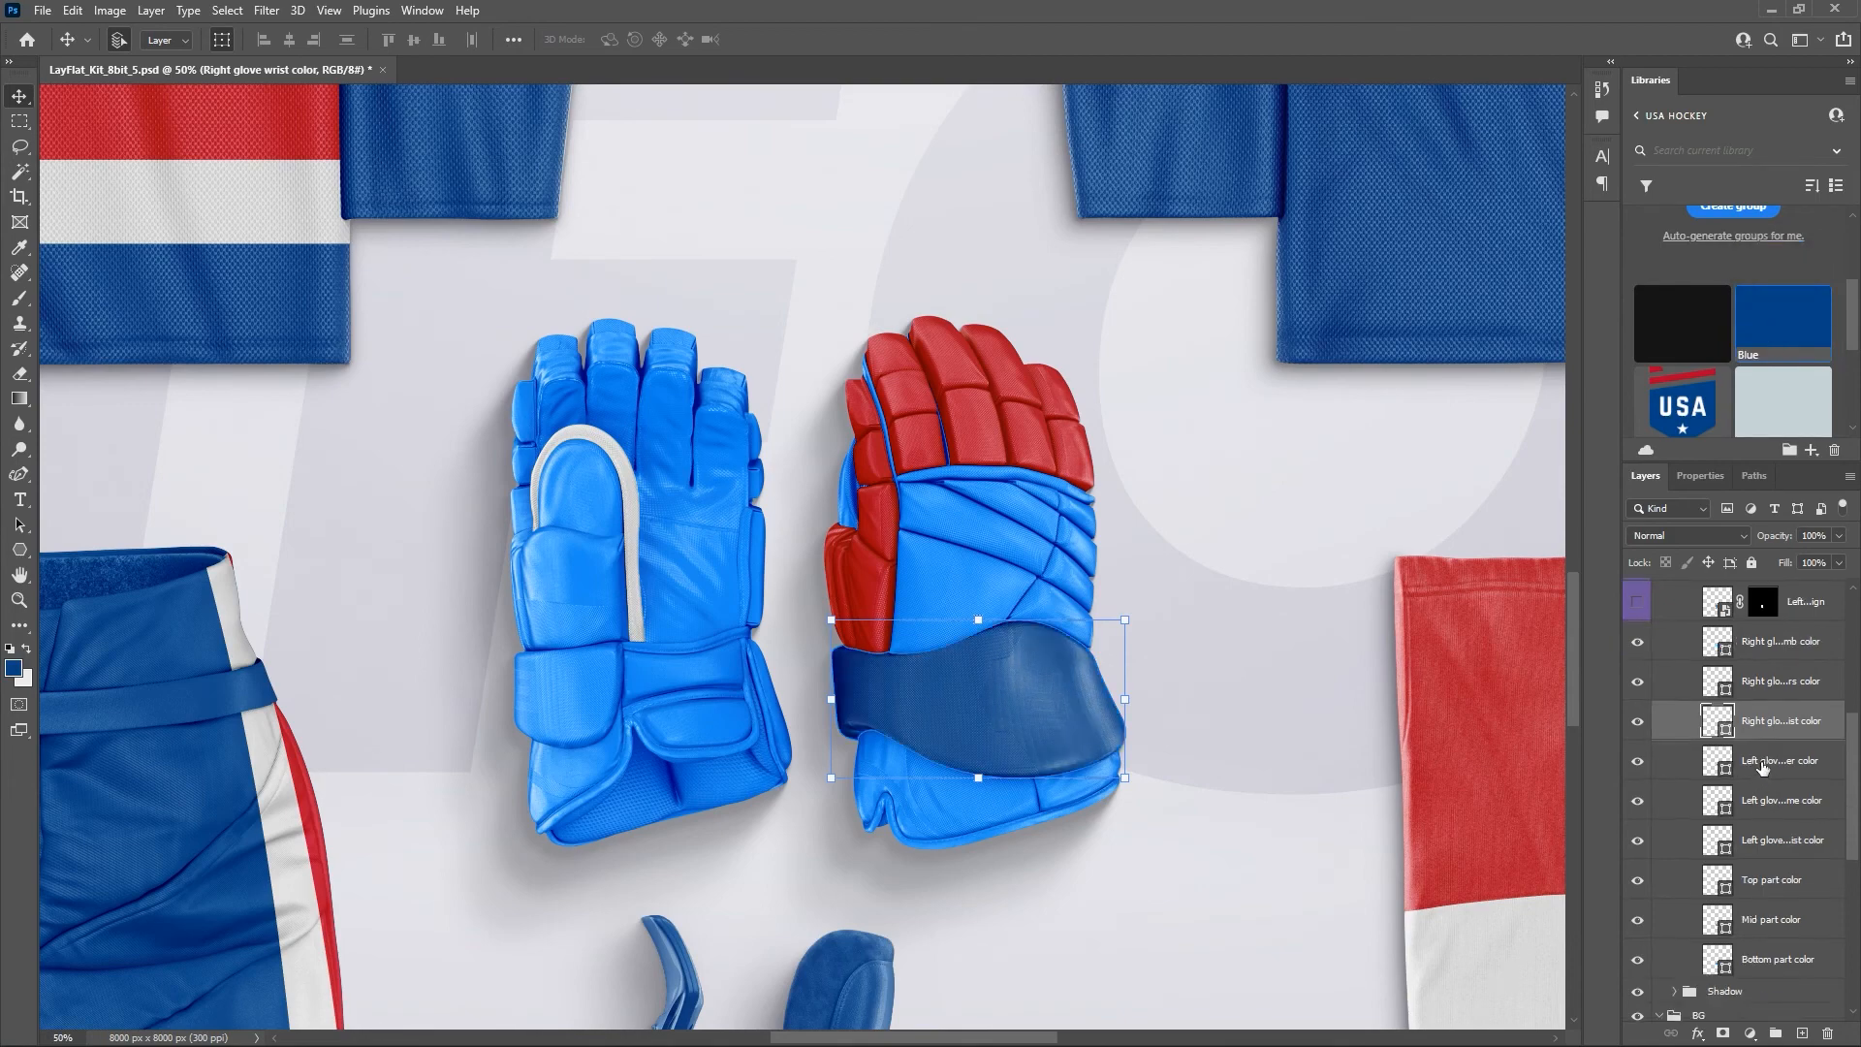
pyautogui.click(1762, 766)
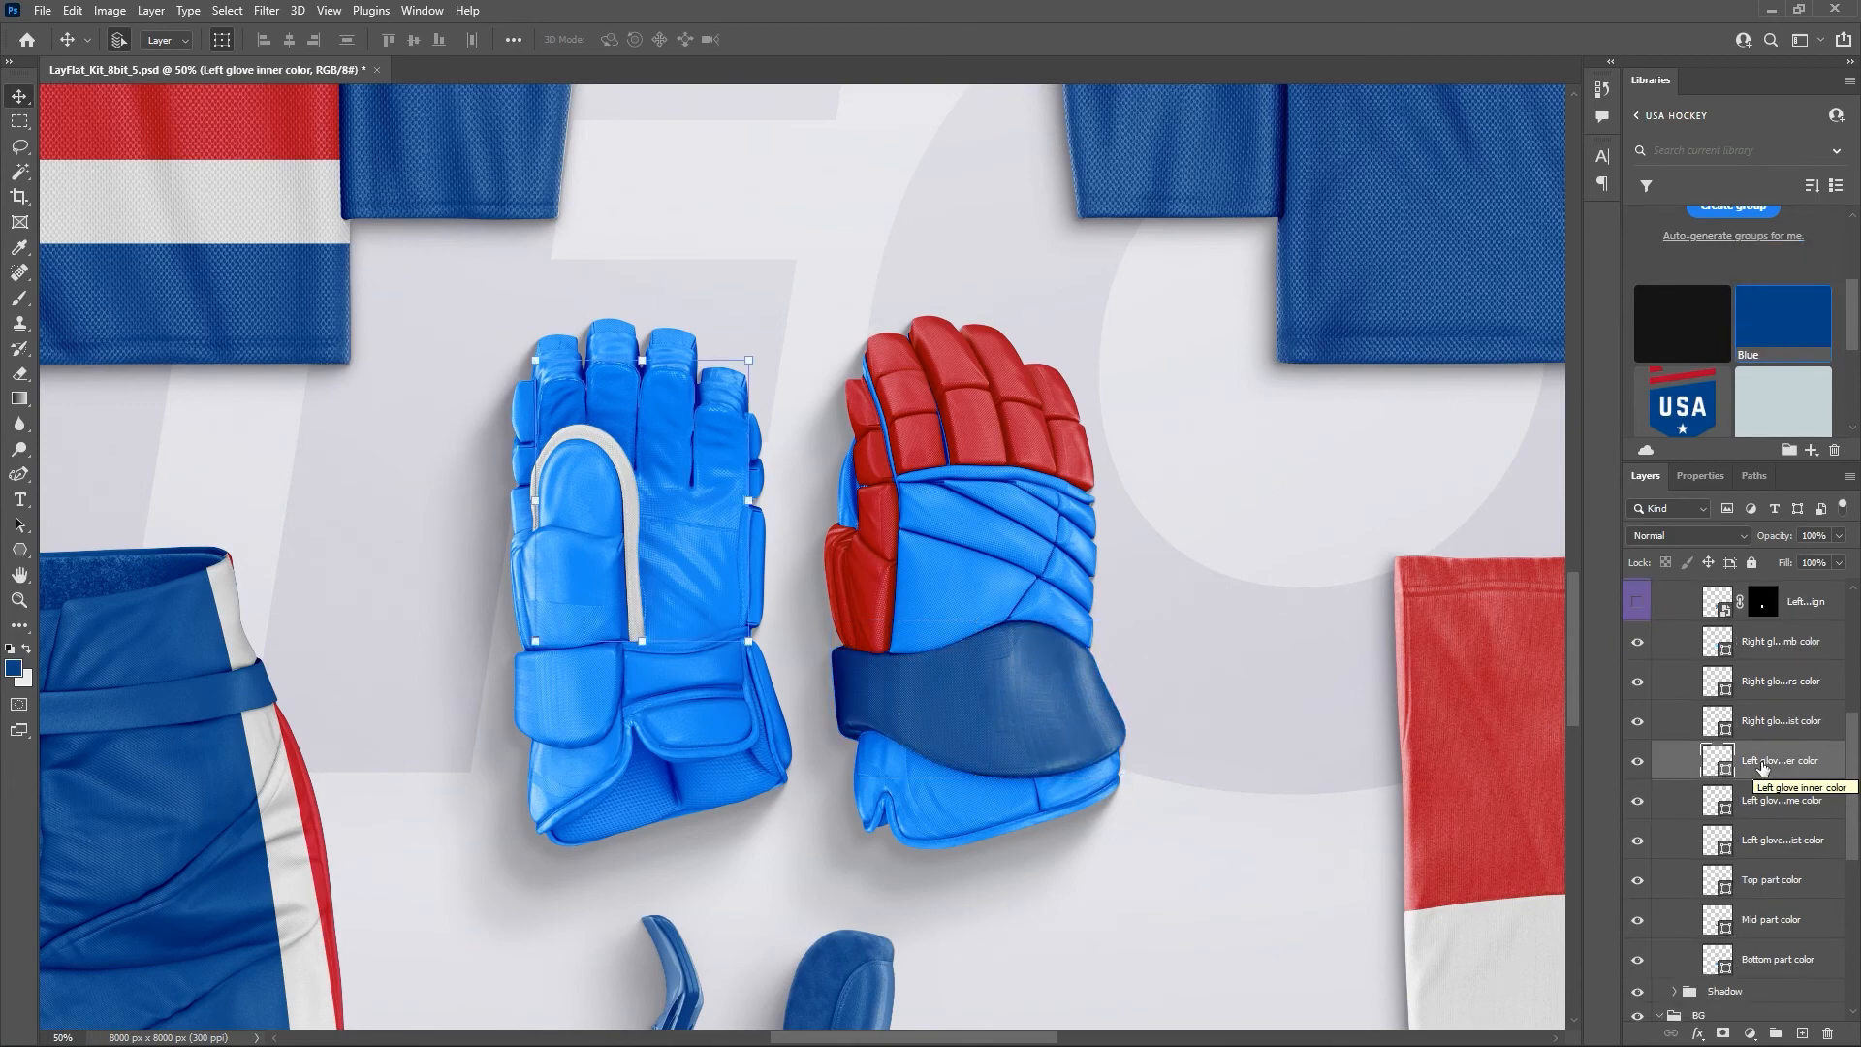
pyautogui.scroll(2, 1745, 339)
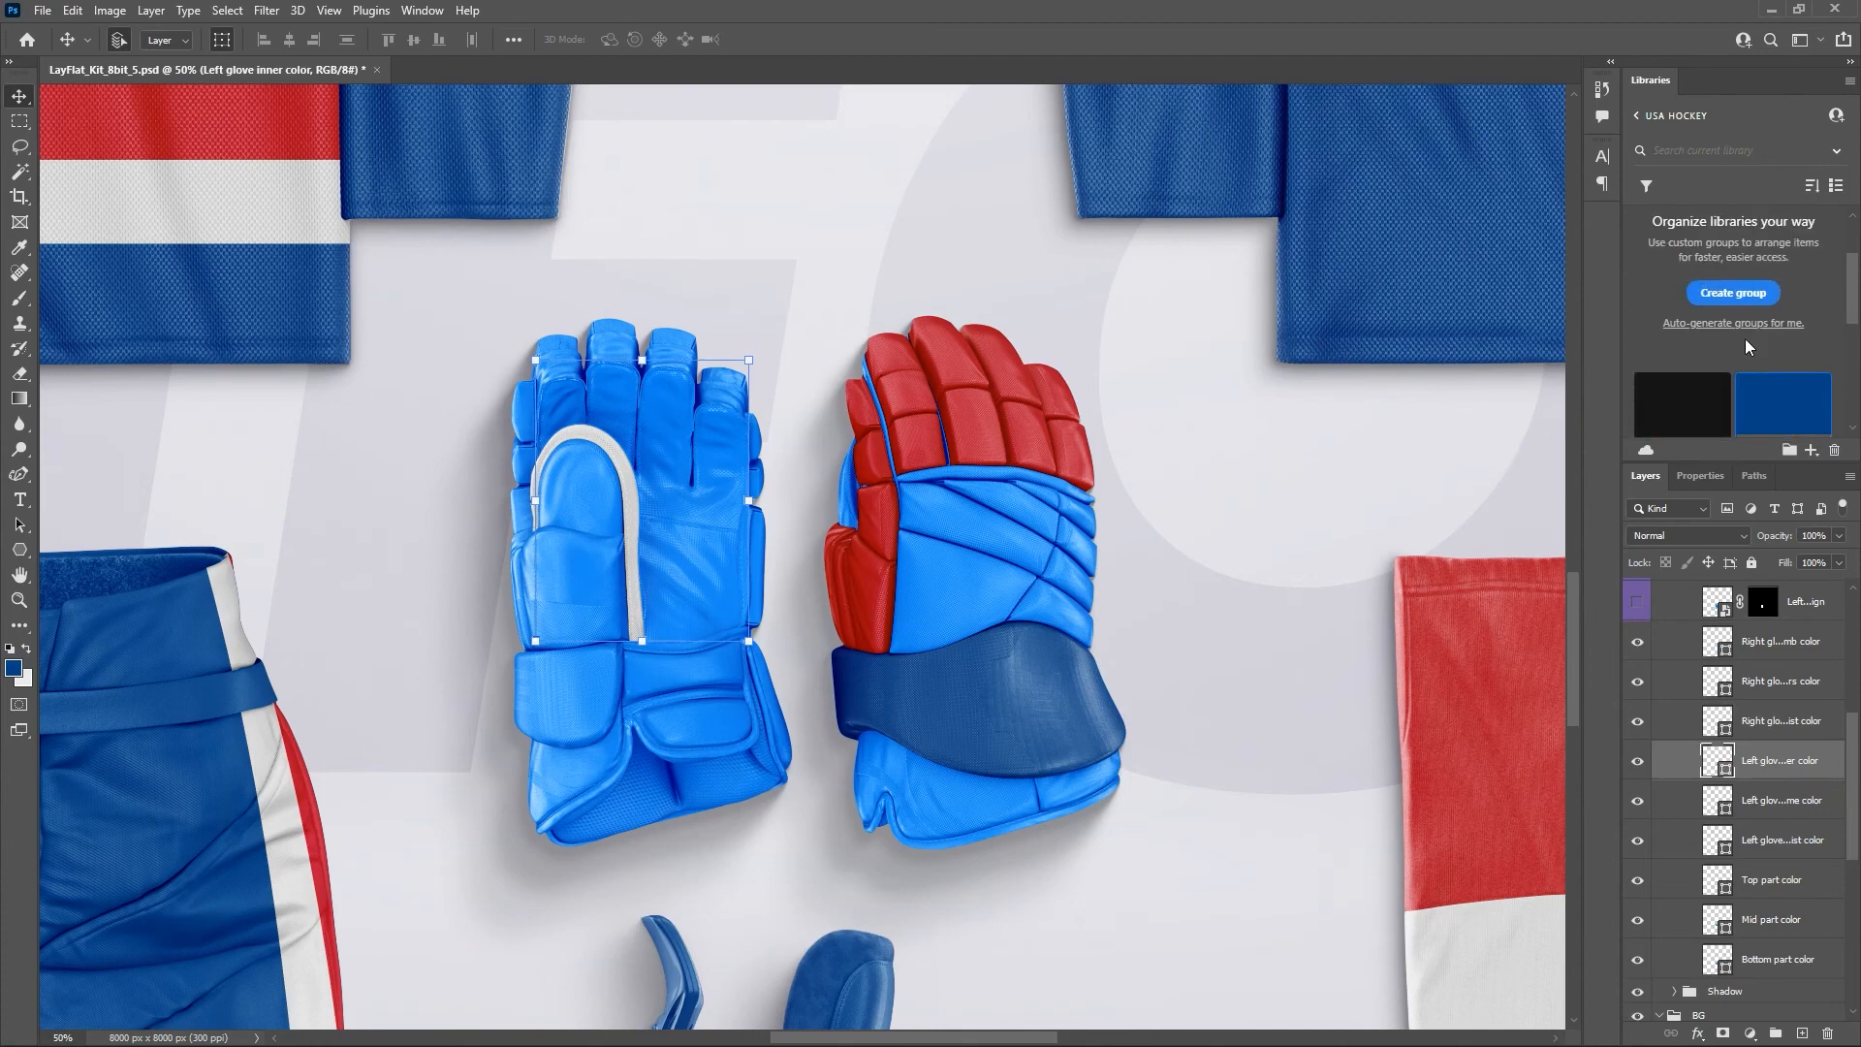
pyautogui.scroll(-4, 1751, 357)
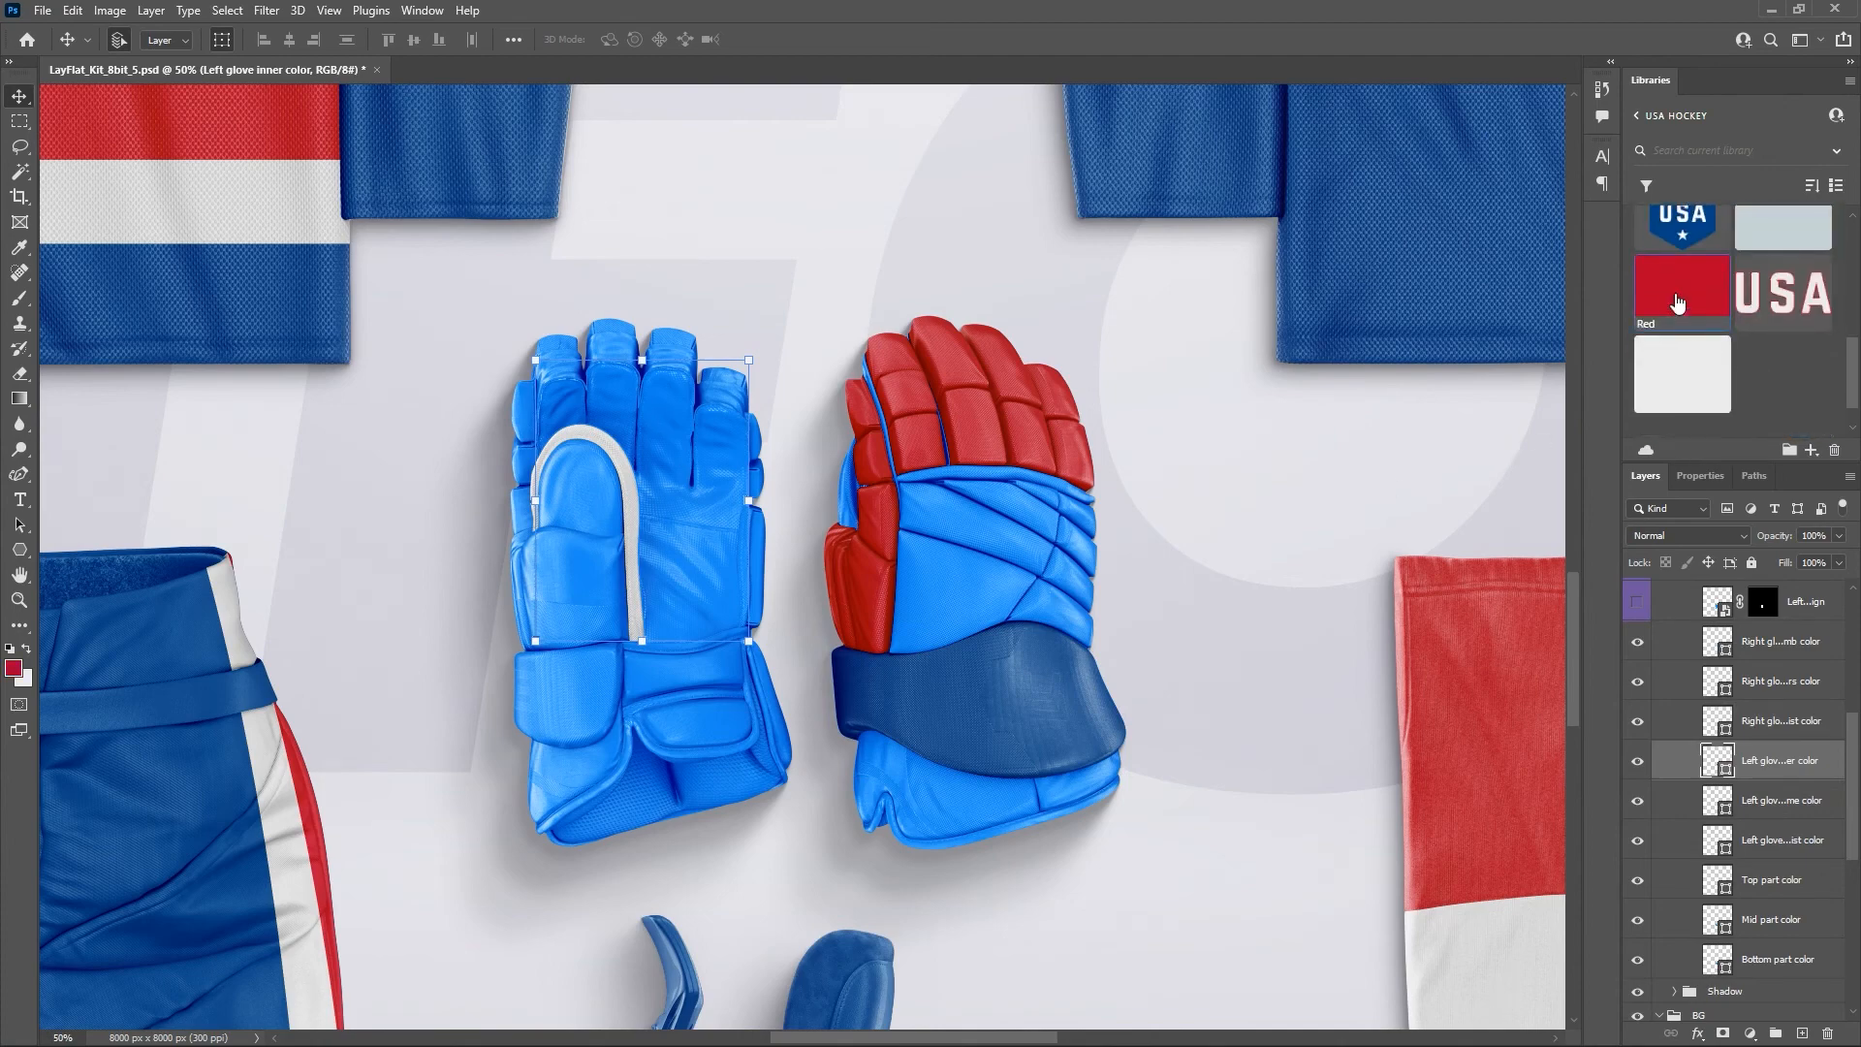
pyautogui.click(1678, 303)
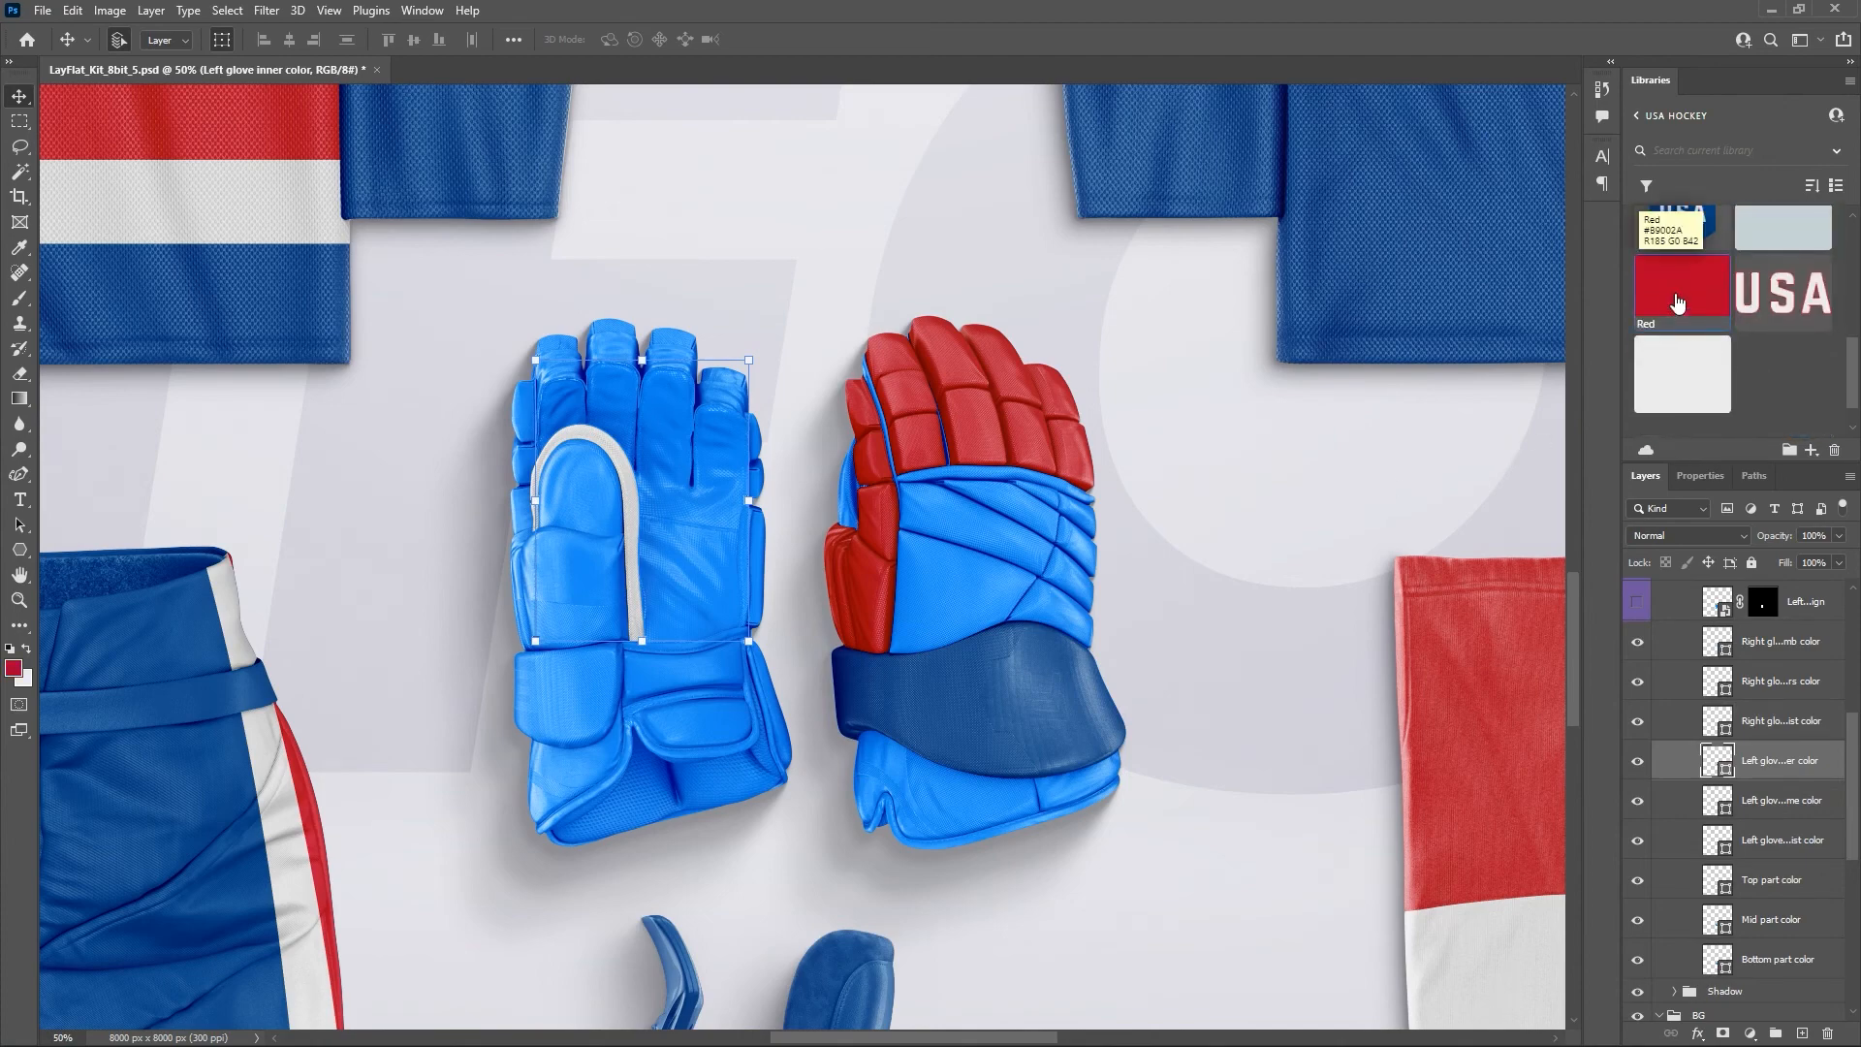
# Recolor the left glove's thumb frame with the library's White and its wrist with Blue.
pyautogui.click(1768, 808)
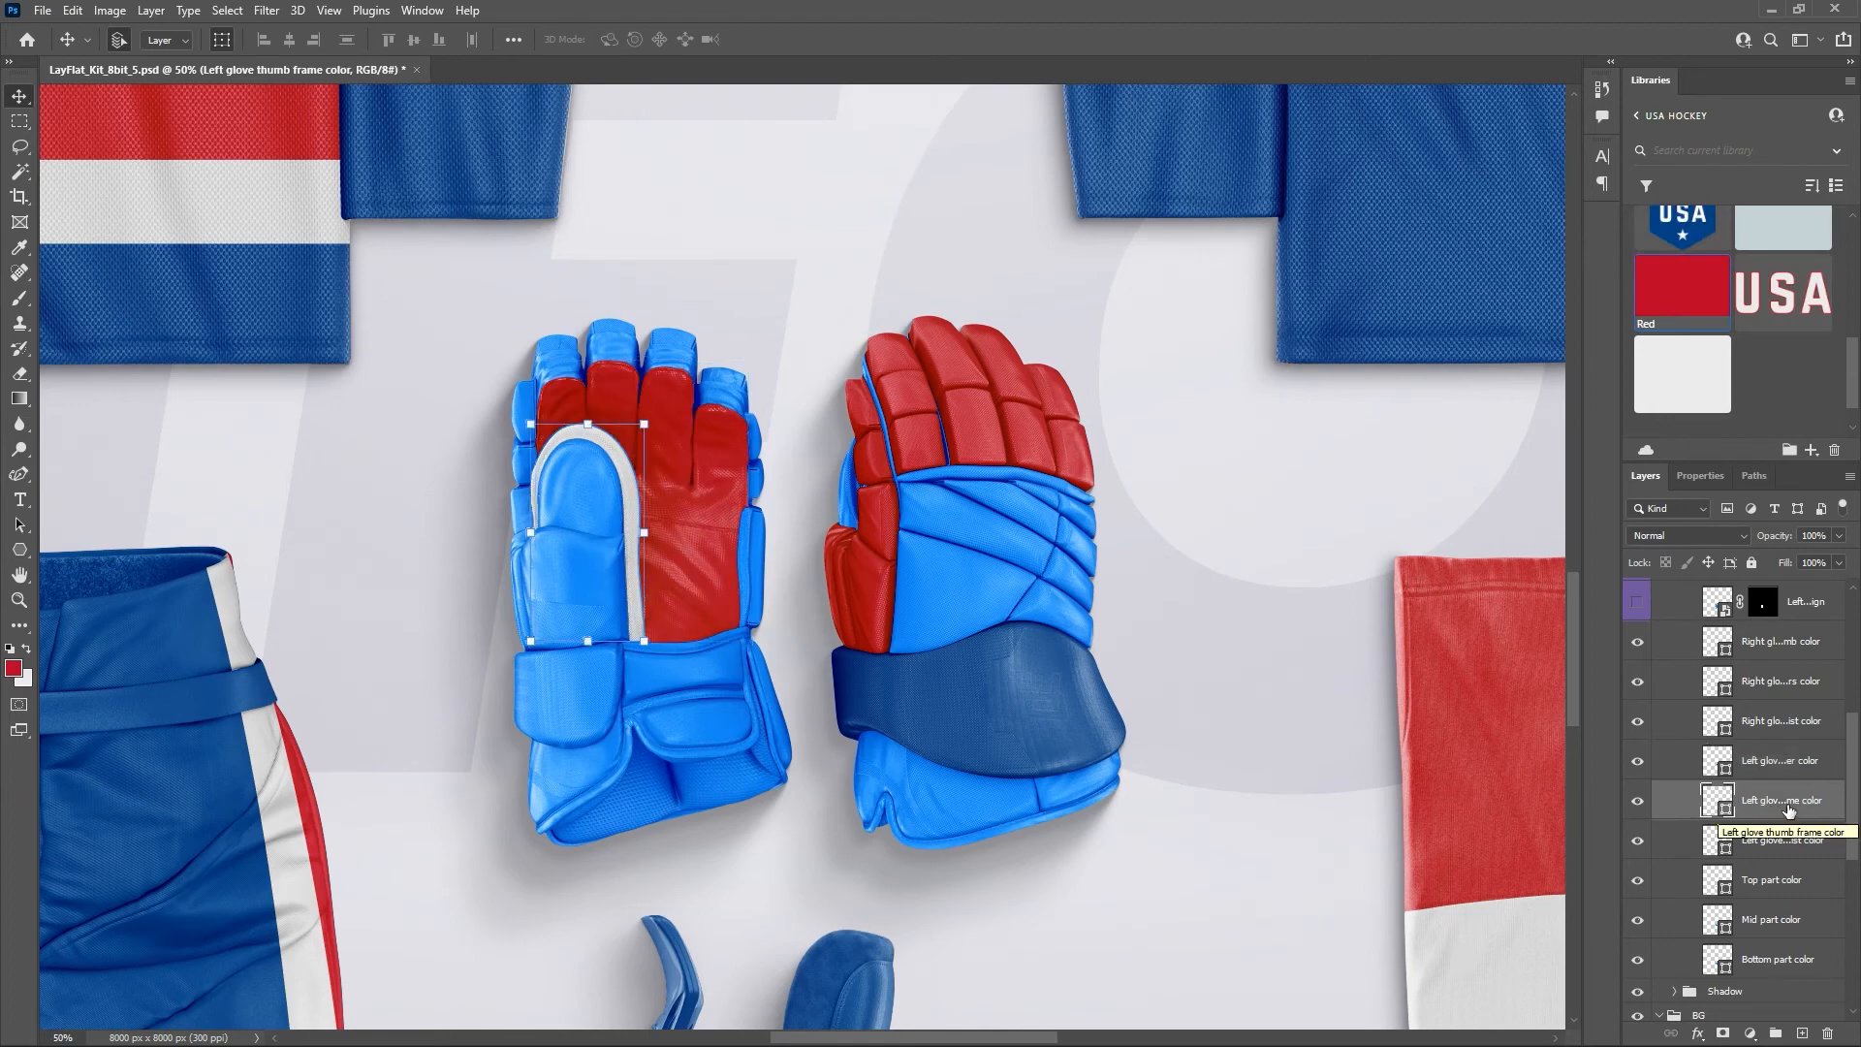
pyautogui.click(1679, 380)
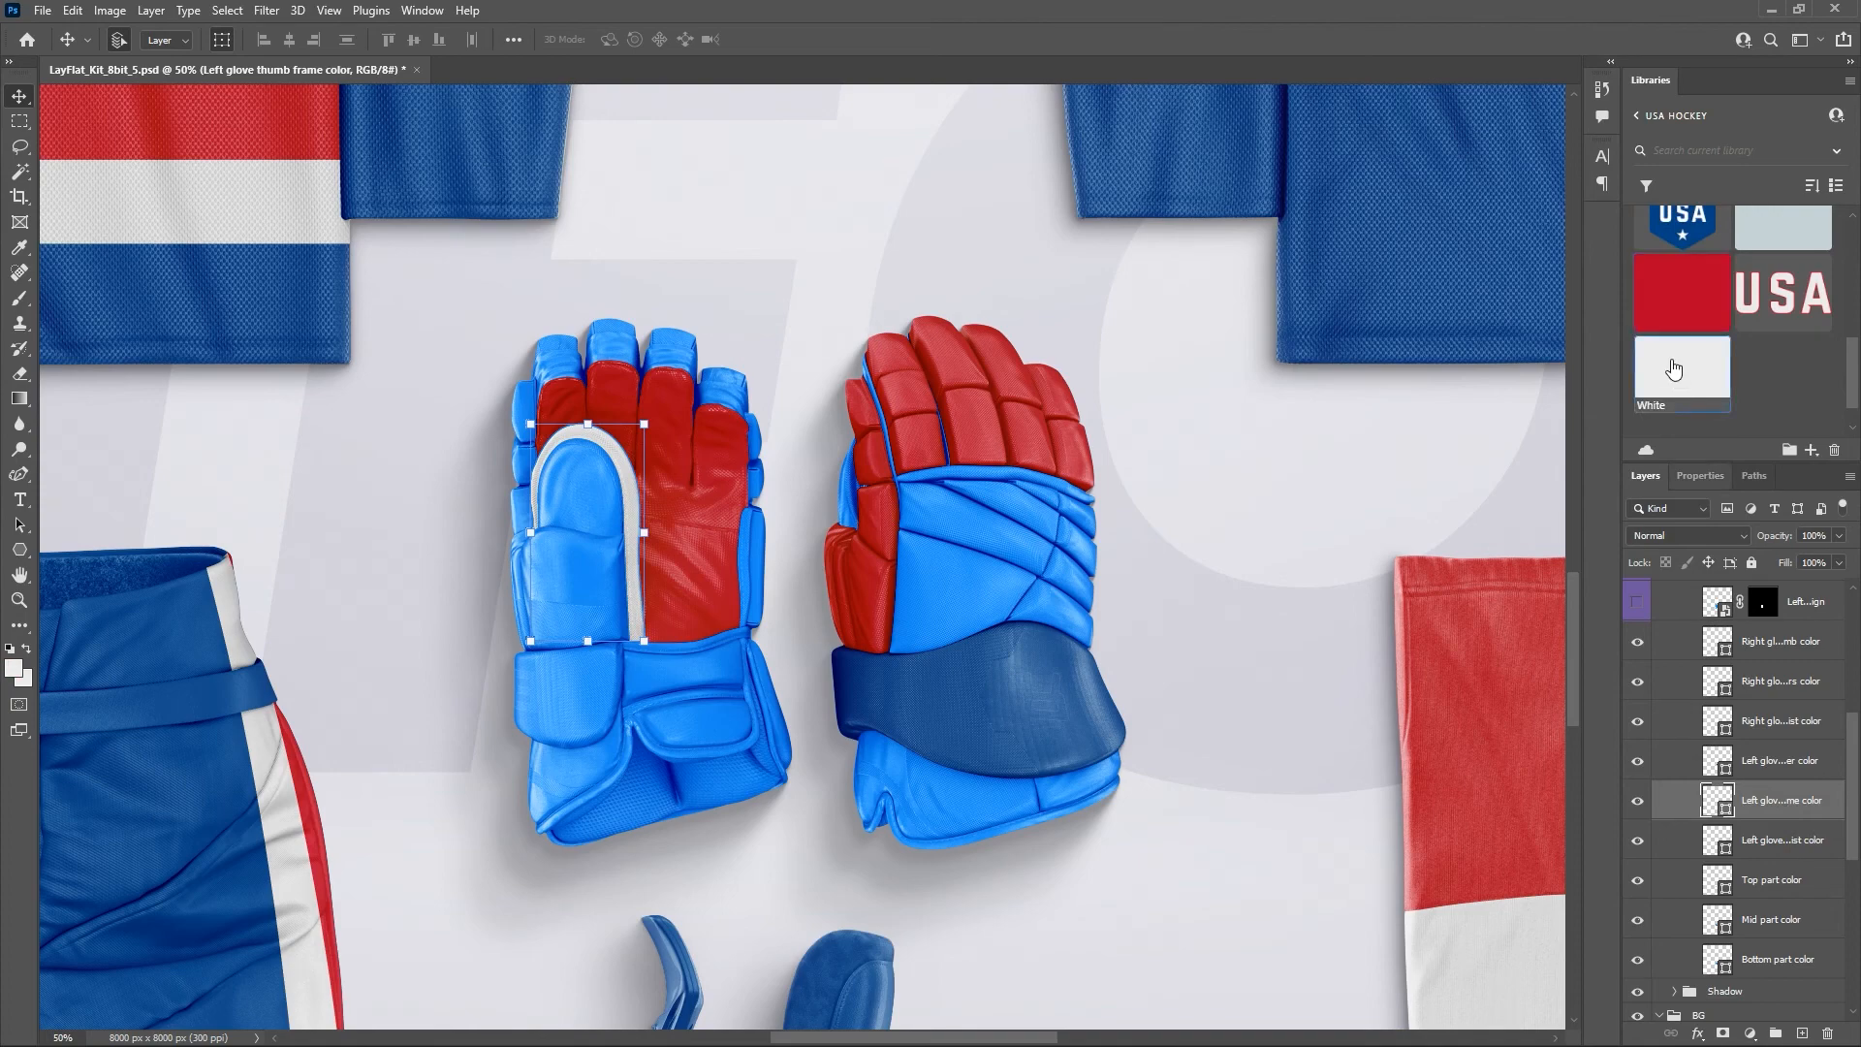
pyautogui.click(1776, 843)
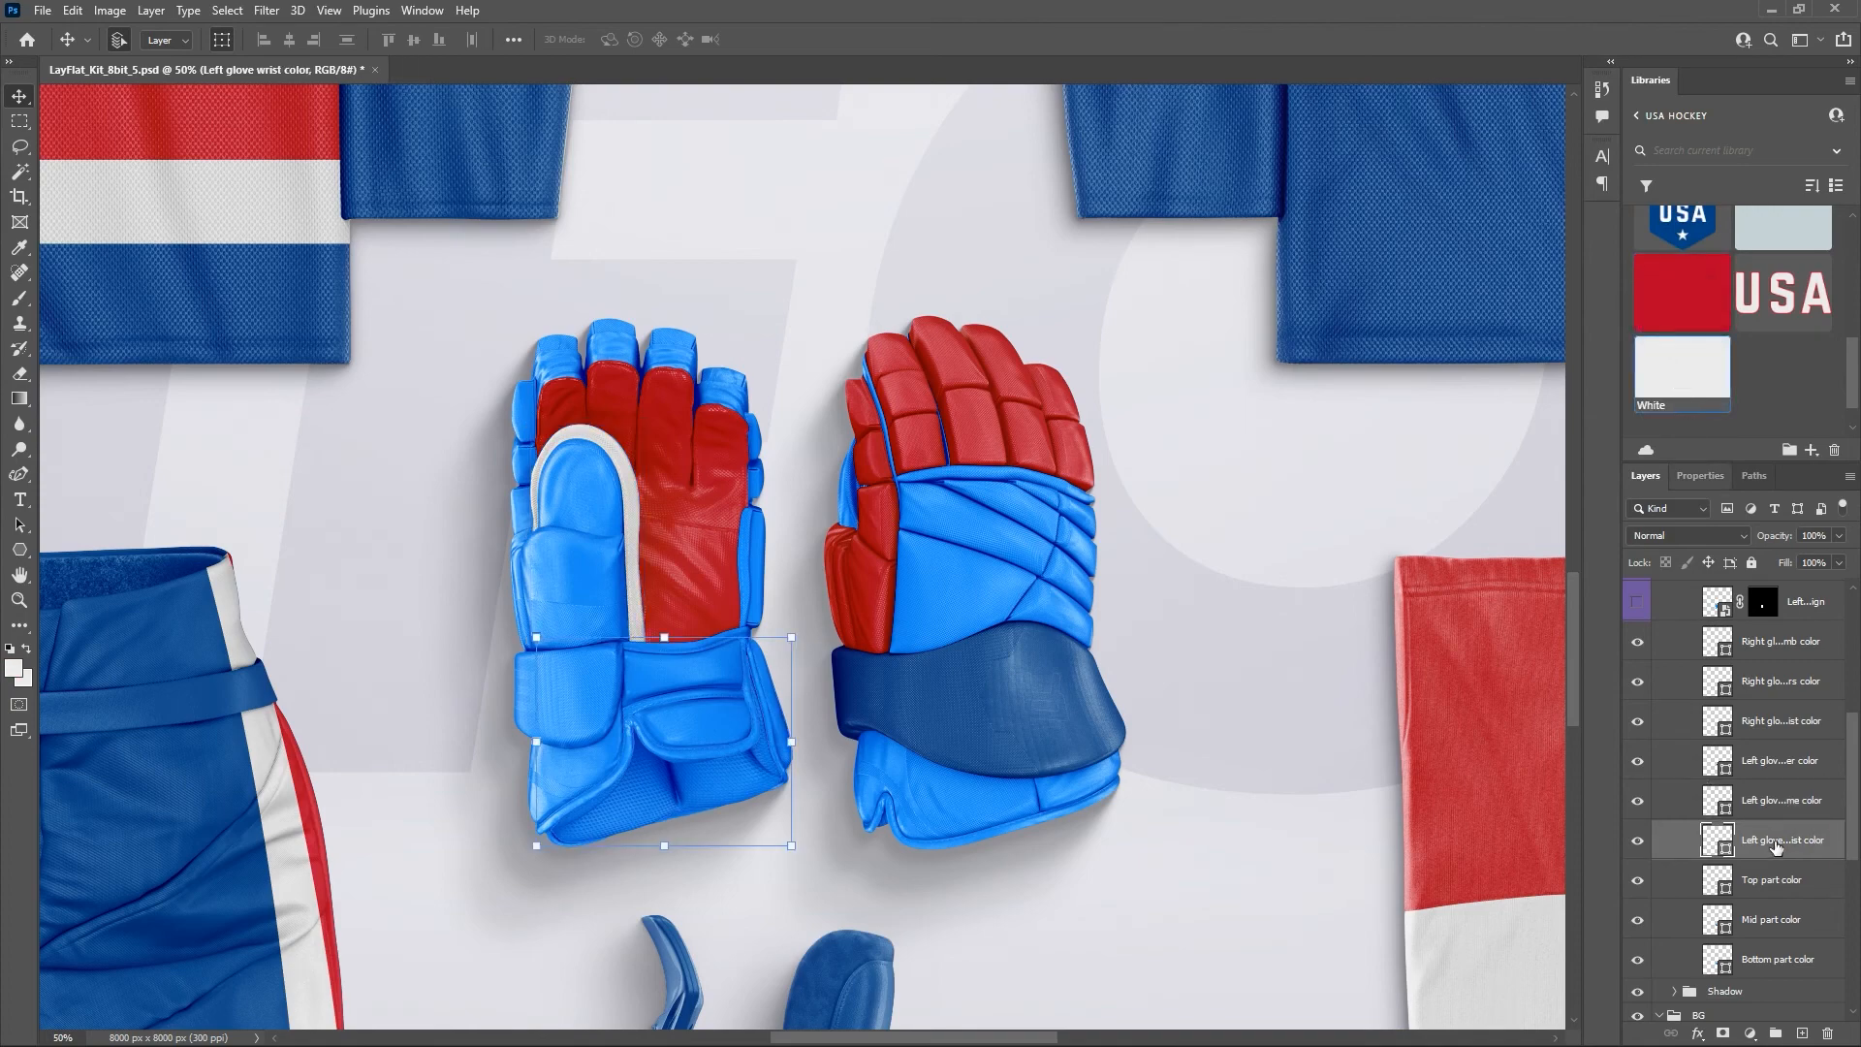
pyautogui.scroll(1, 1774, 290)
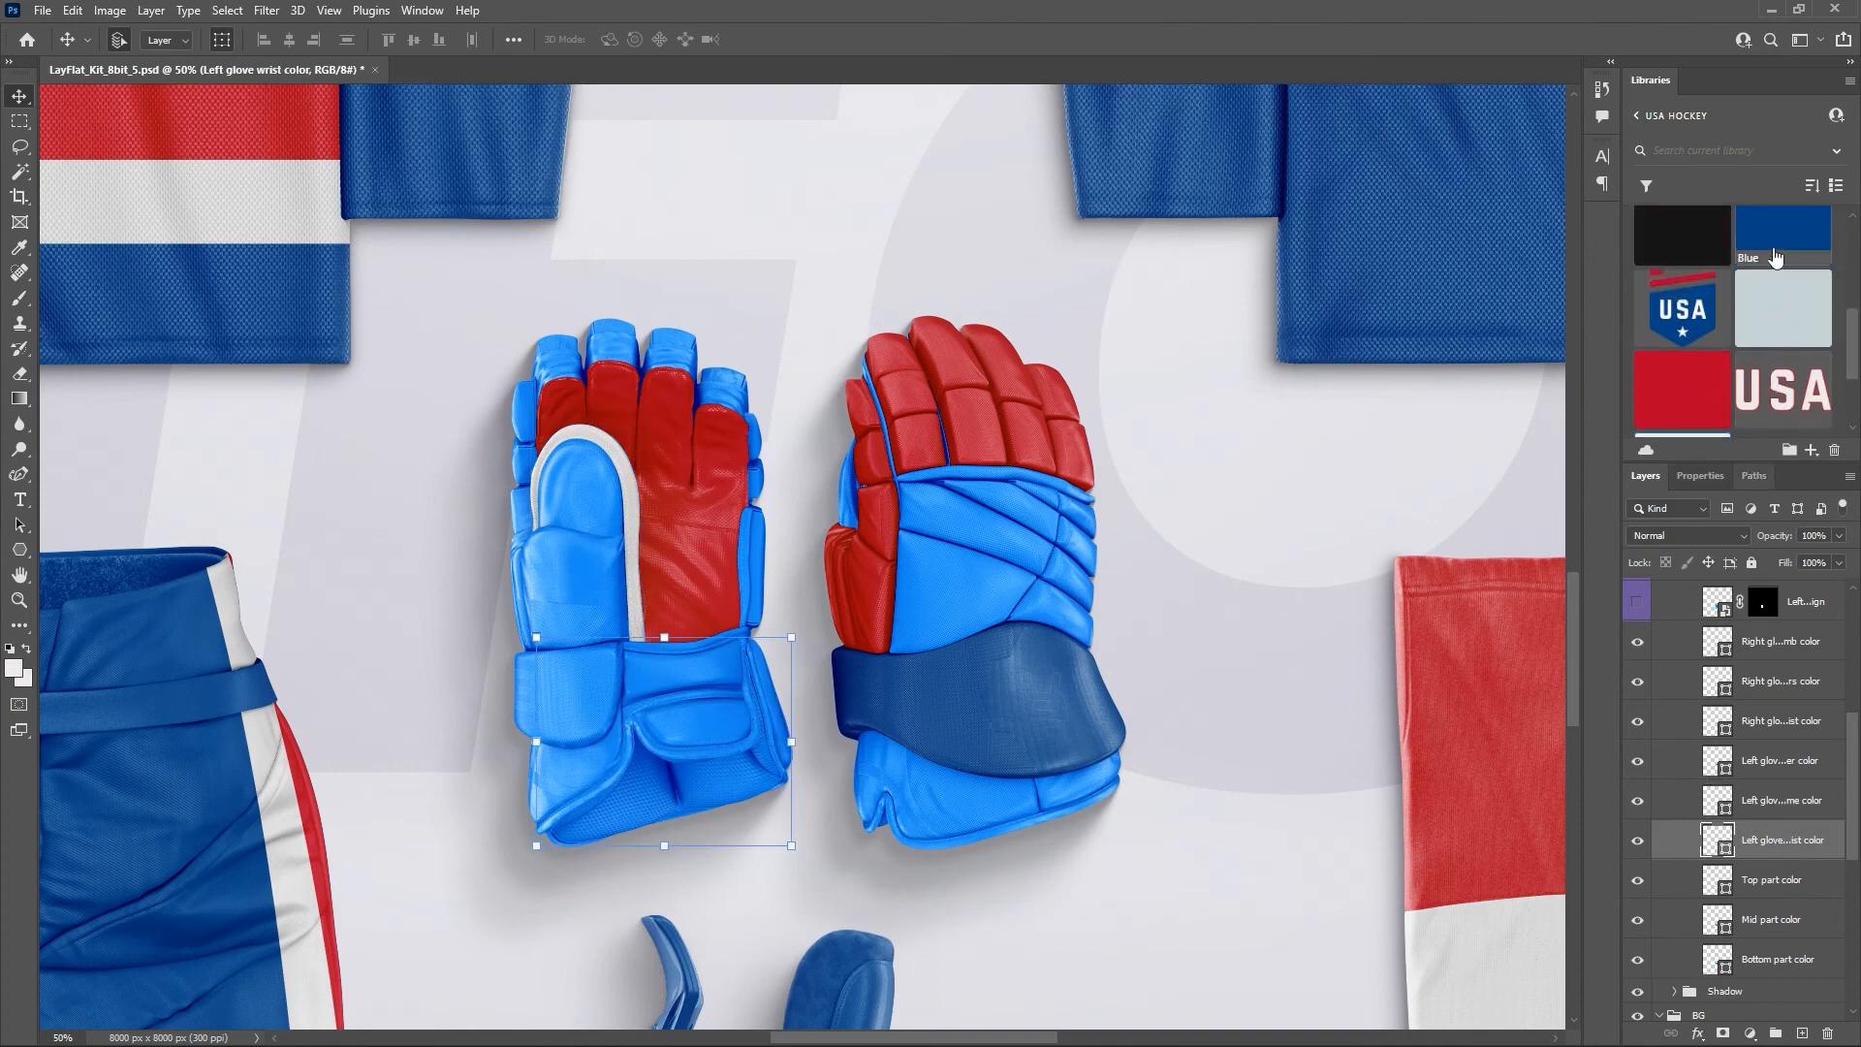
pyautogui.click(1770, 250)
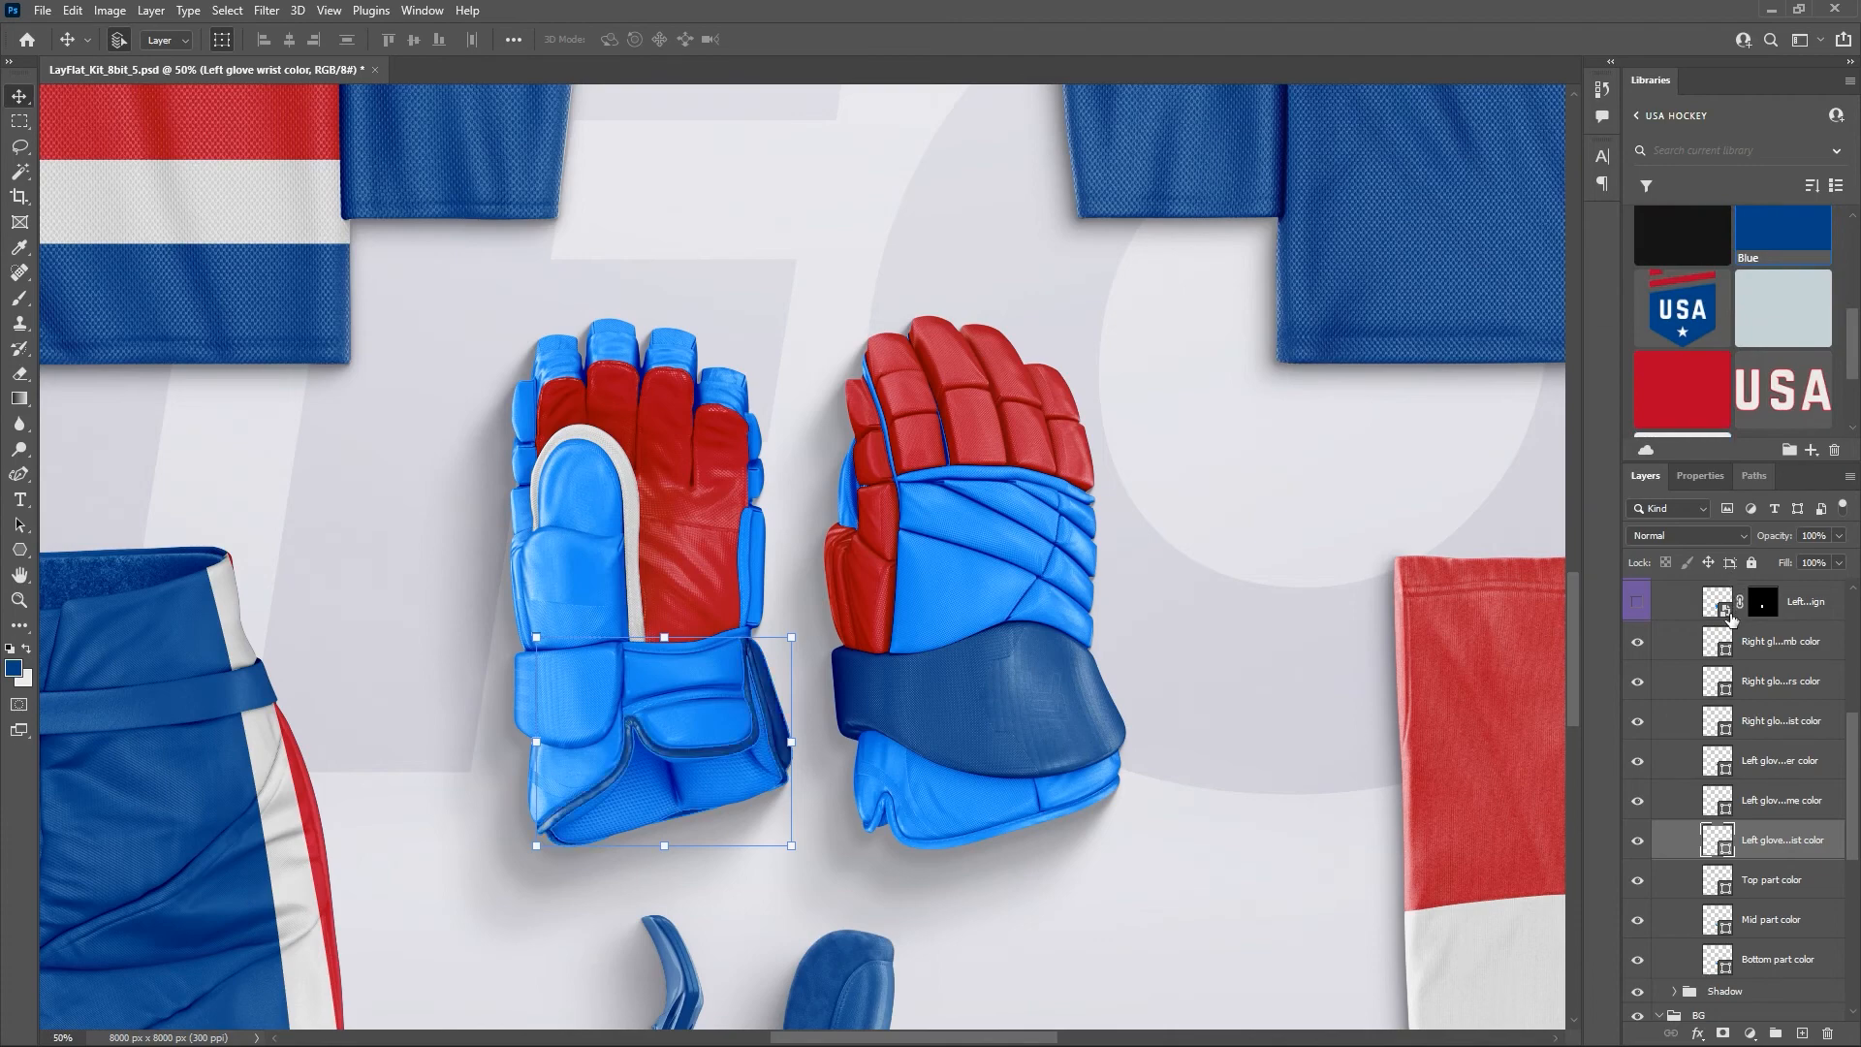
# Recolor the gloves' top part with the library's White.
pyautogui.scroll(-2, 1757, 781)
pyautogui.click(1763, 812)
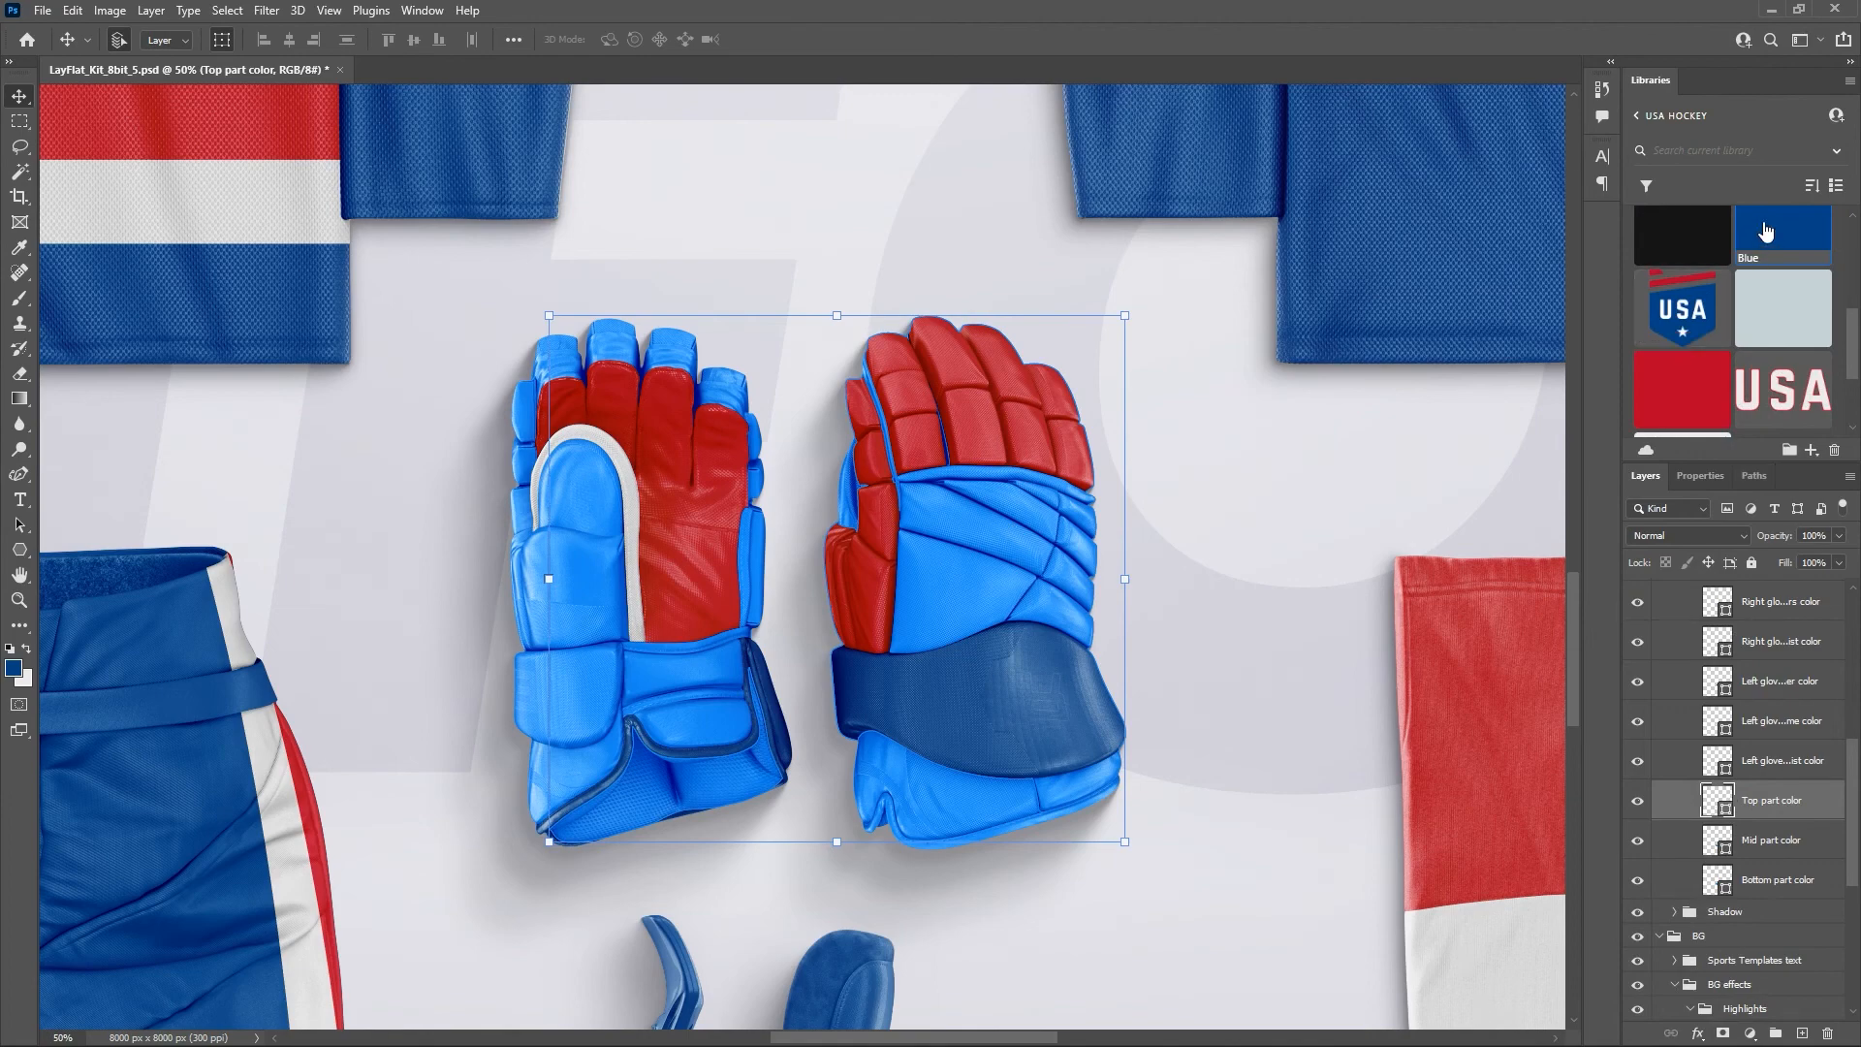
pyautogui.scroll(-2, 1725, 320)
pyautogui.click(1665, 375)
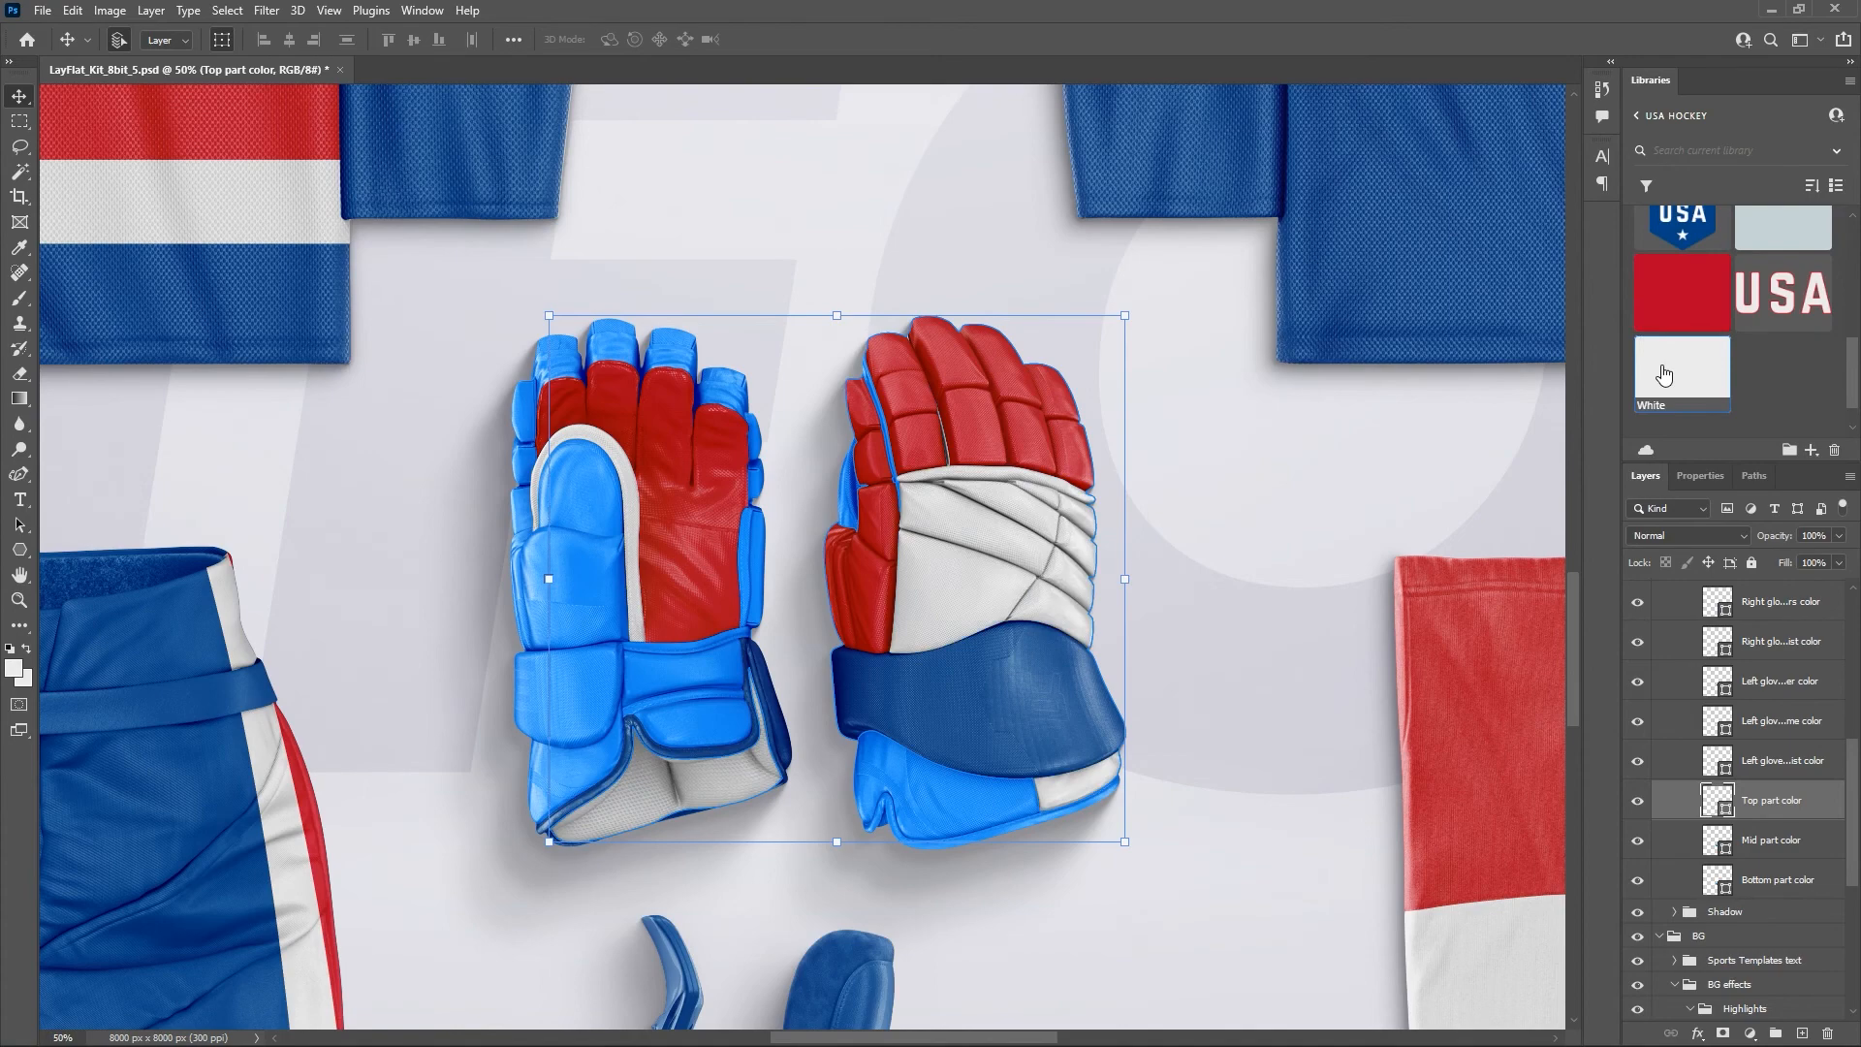
# Try the library's Blue and then Red on the gloves' mid part.
pyautogui.click(1778, 843)
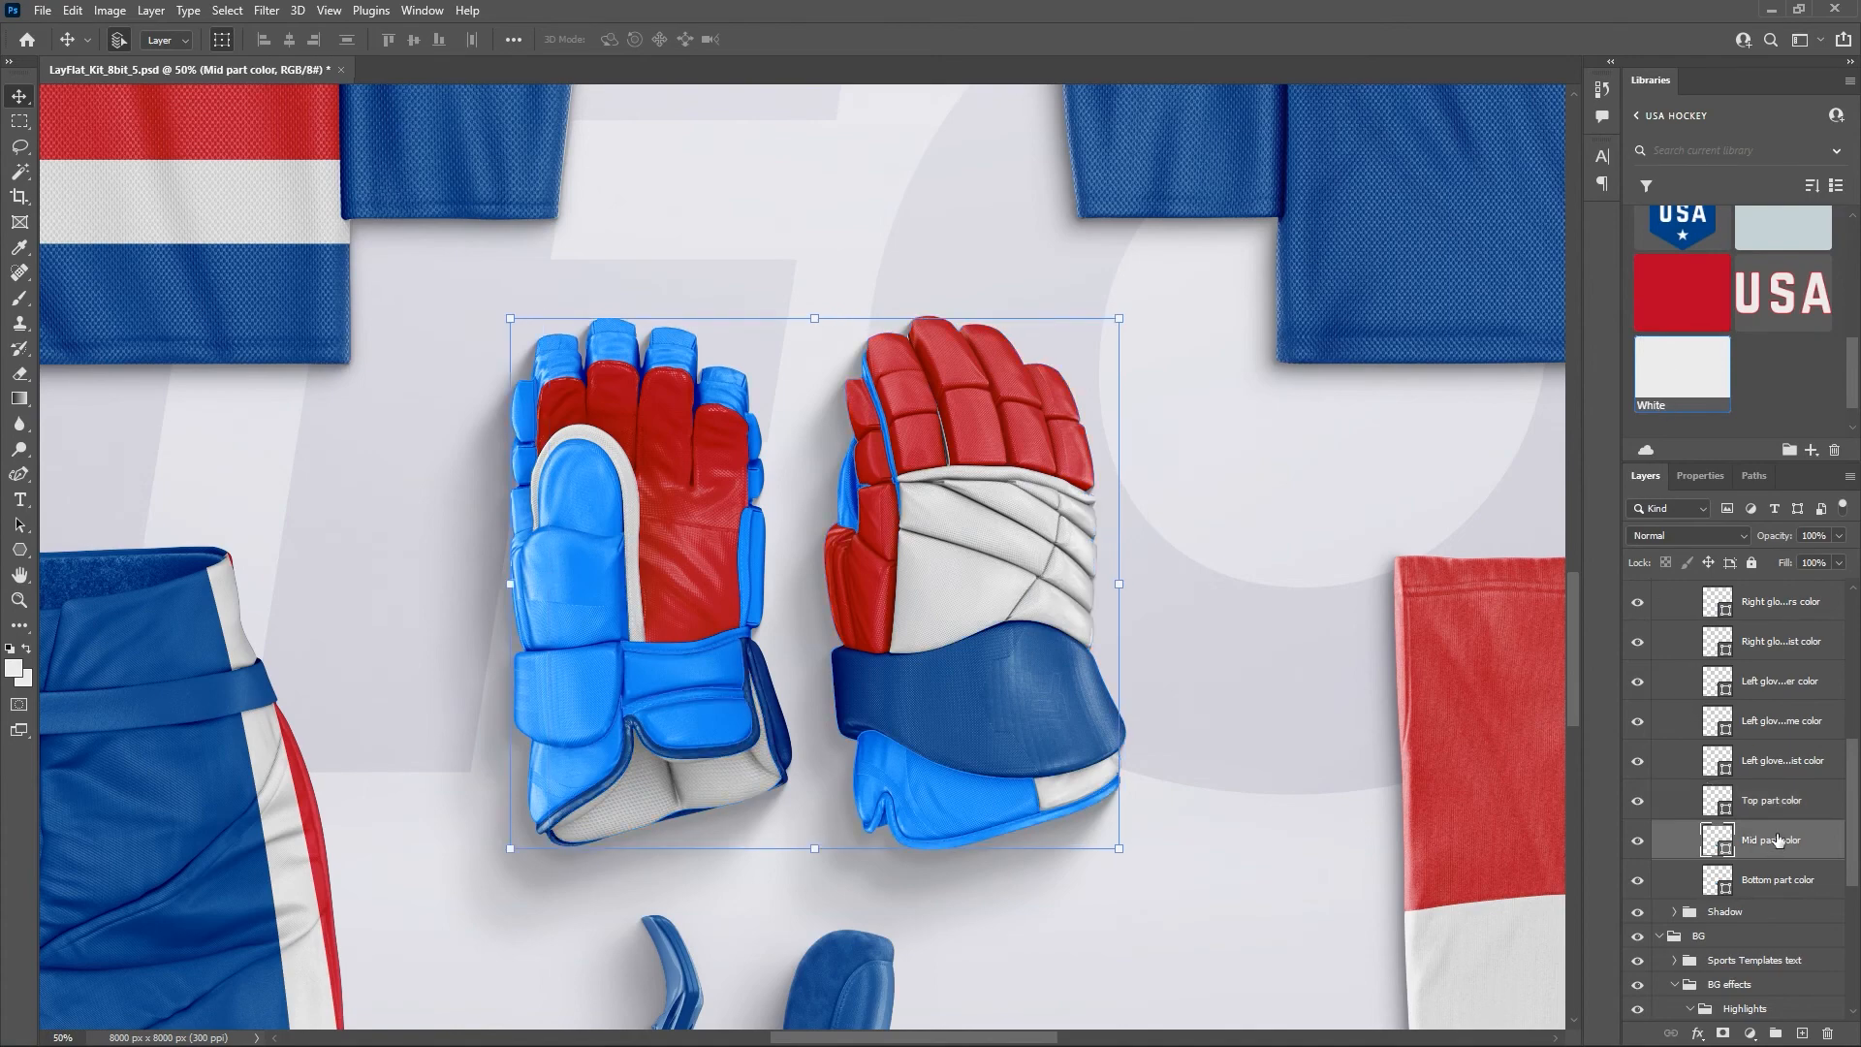
pyautogui.scroll(3, 1764, 291)
pyautogui.click(1782, 242)
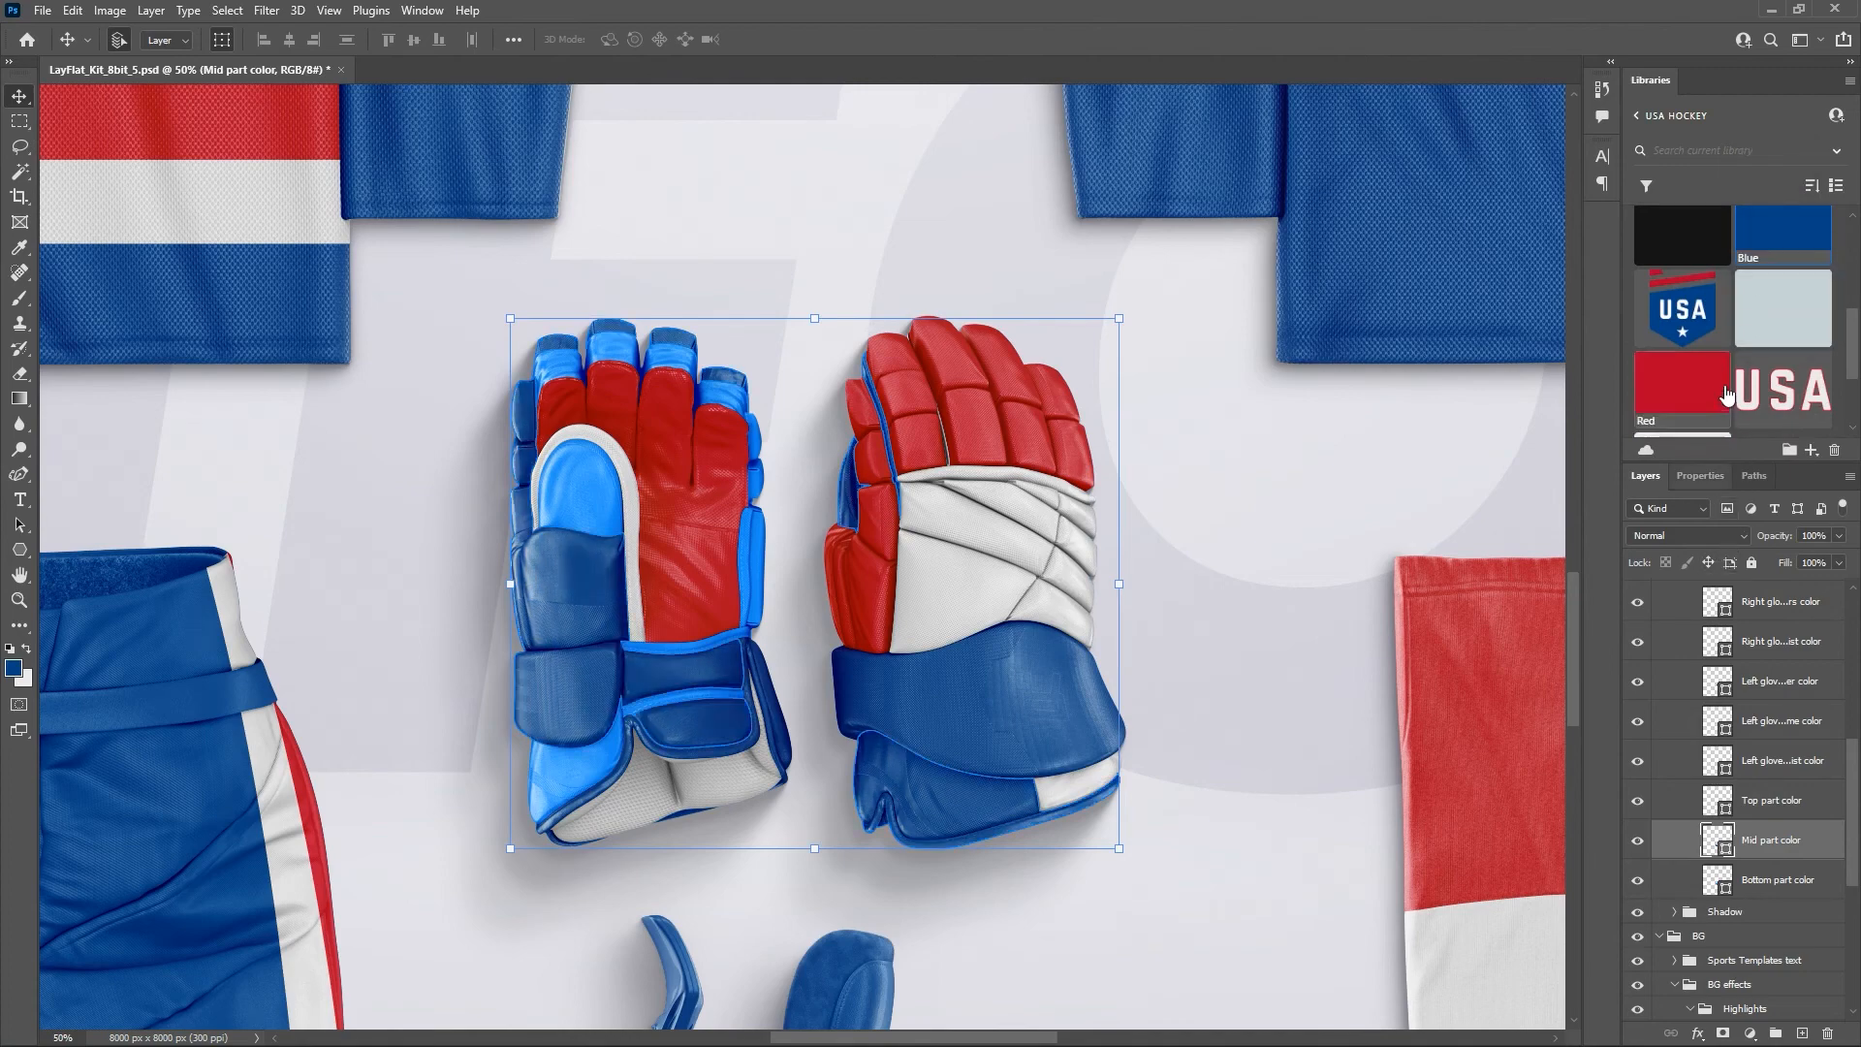
pyautogui.click(1697, 383)
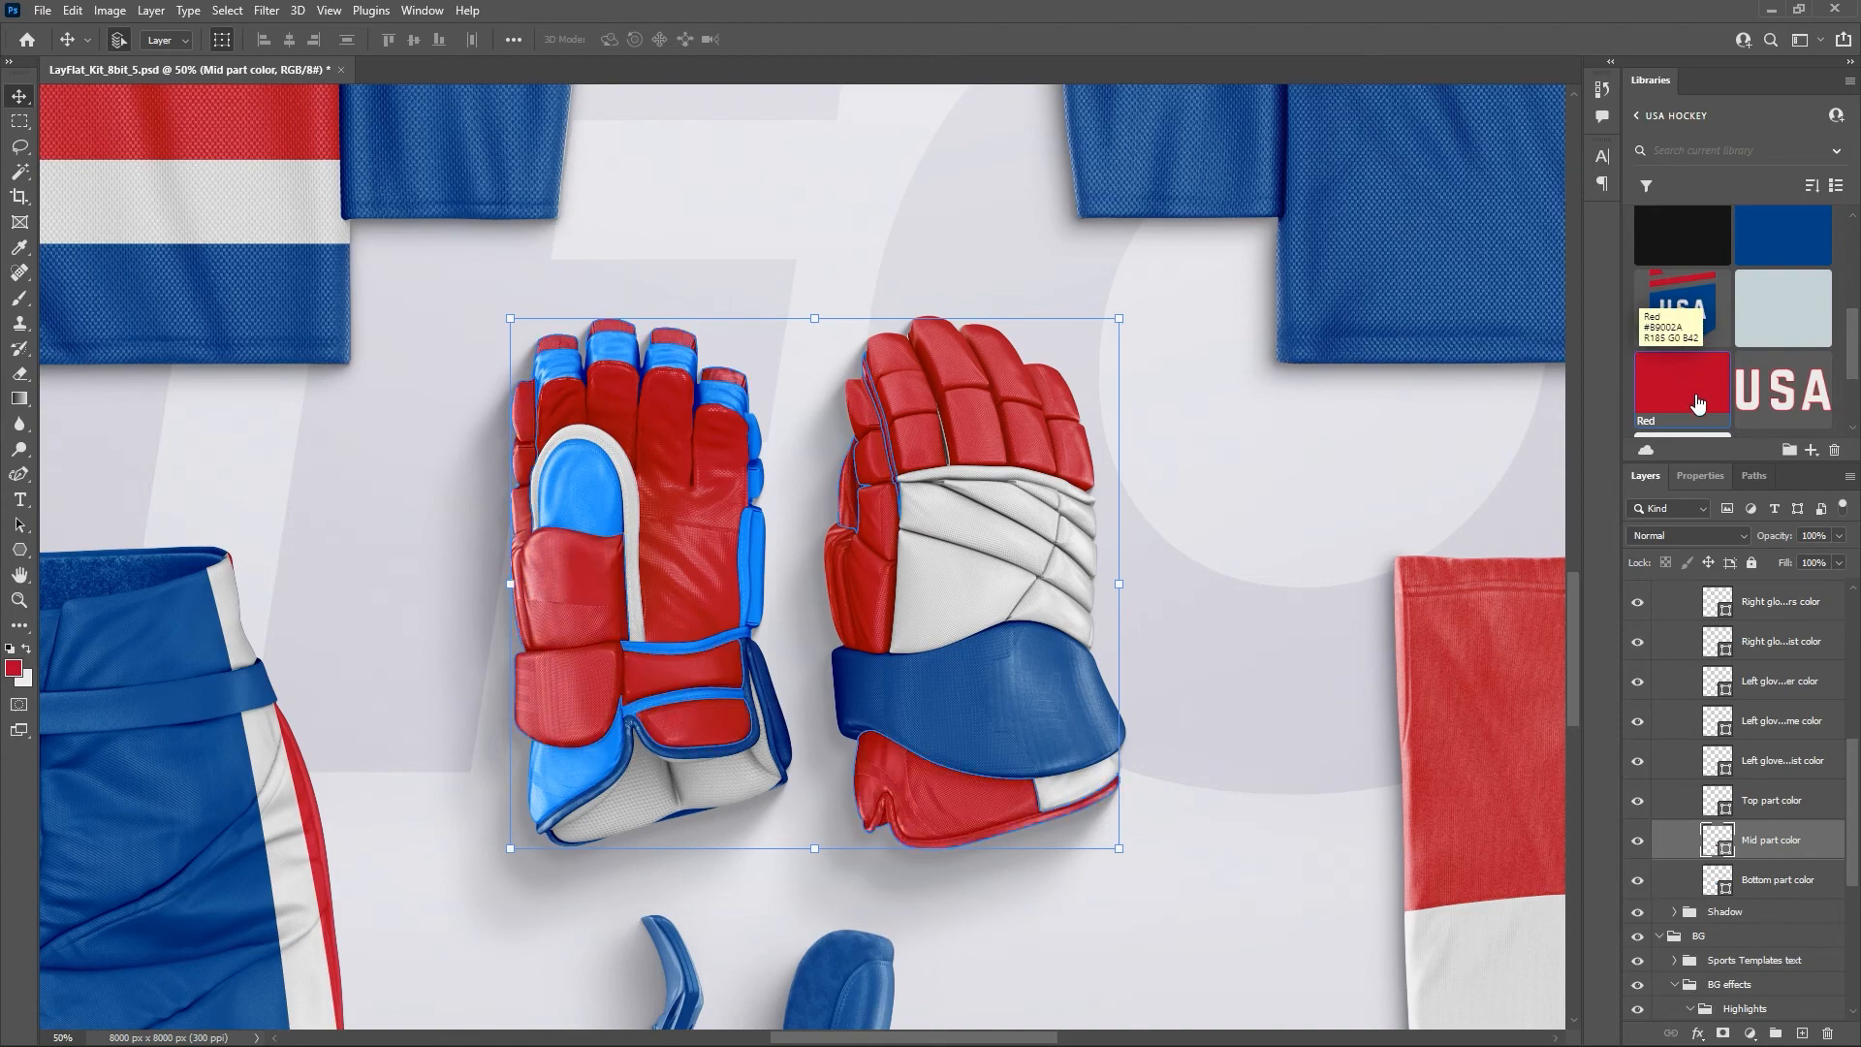
# Recolor the gloves' bottom part with the library's Blue.
pyautogui.scroll(-1, 1710, 552)
pyautogui.click(1765, 885)
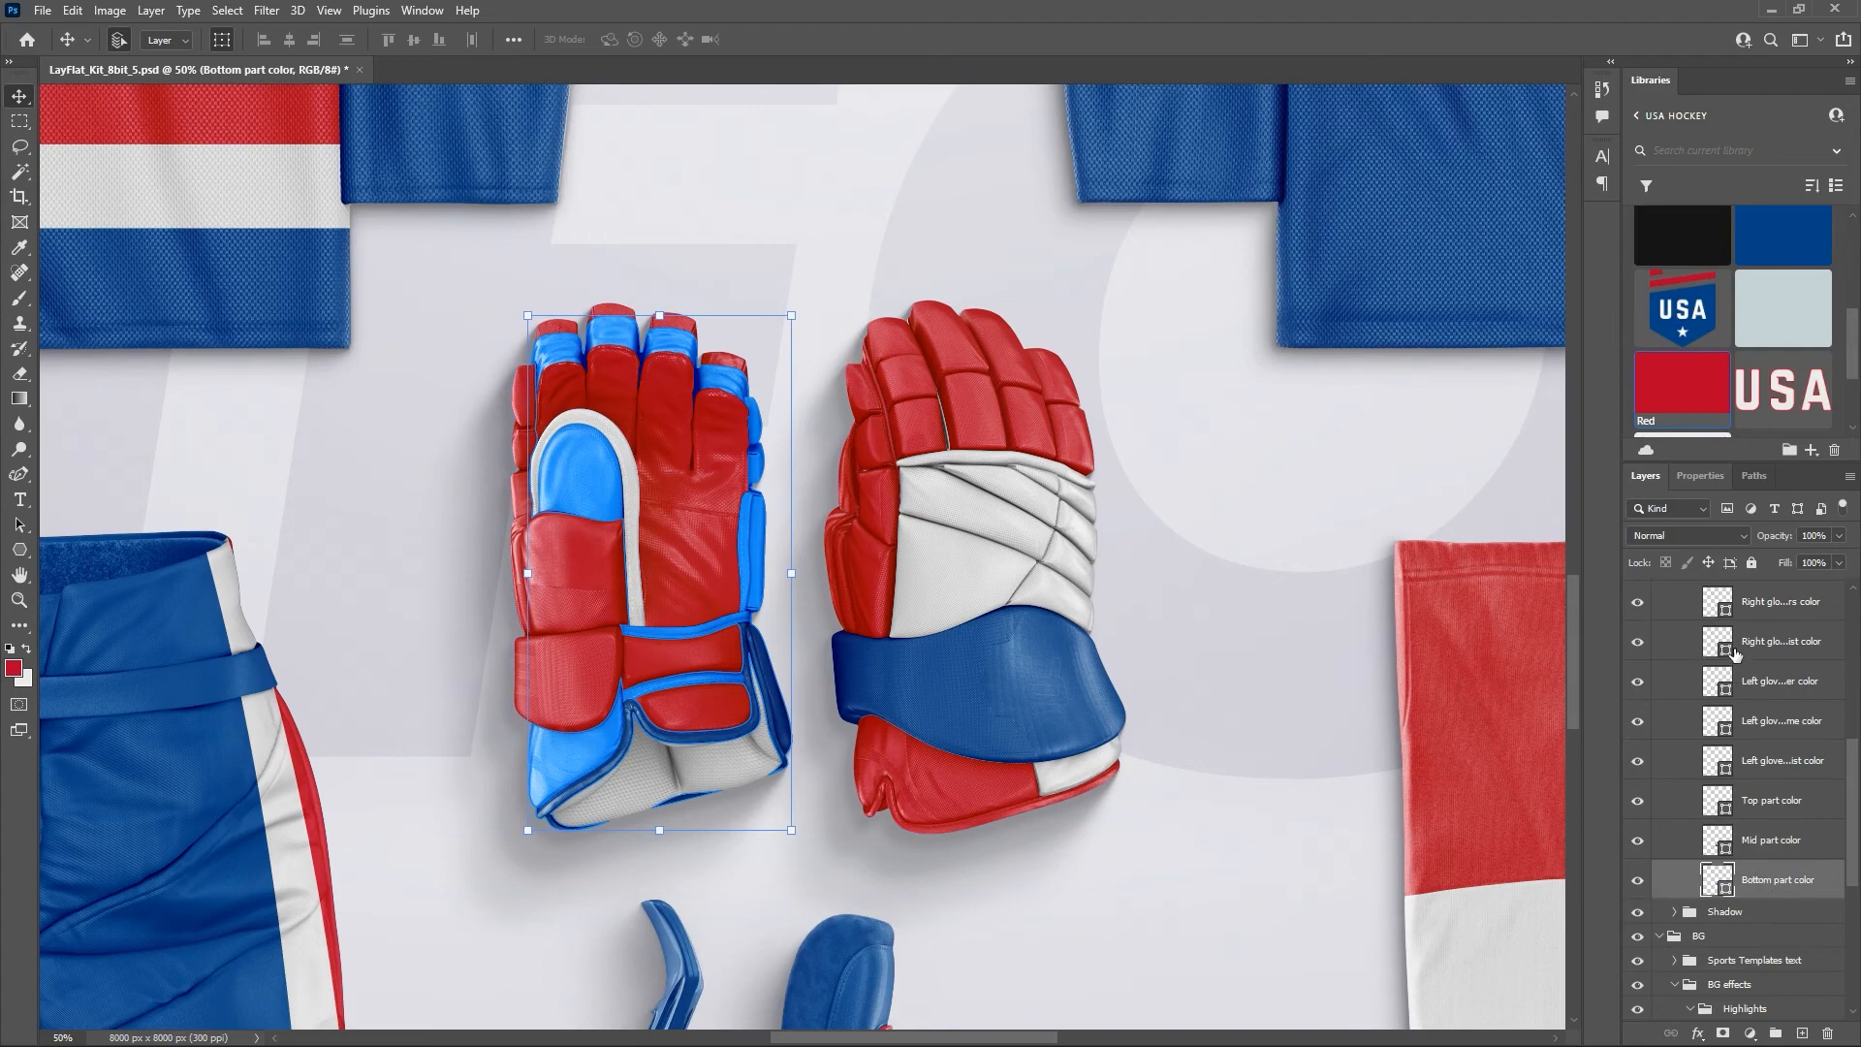
pyautogui.click(1779, 235)
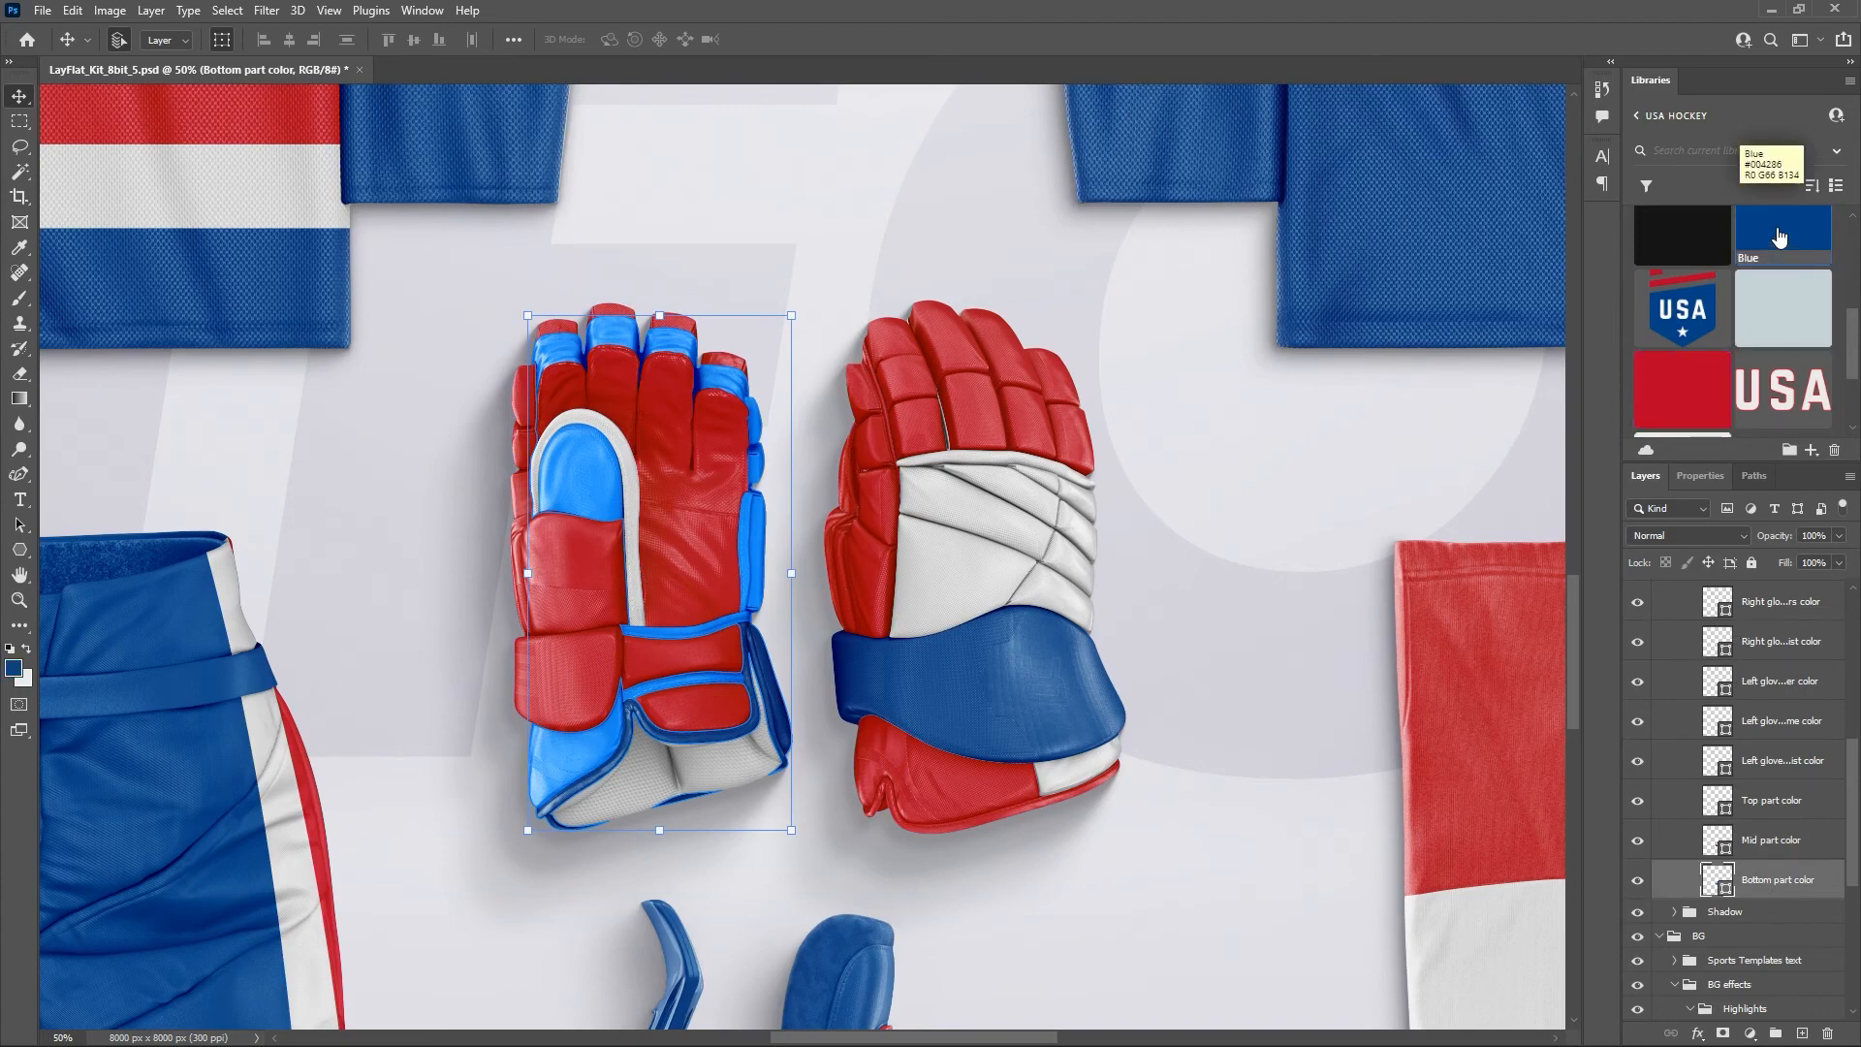
pyautogui.click(1779, 235)
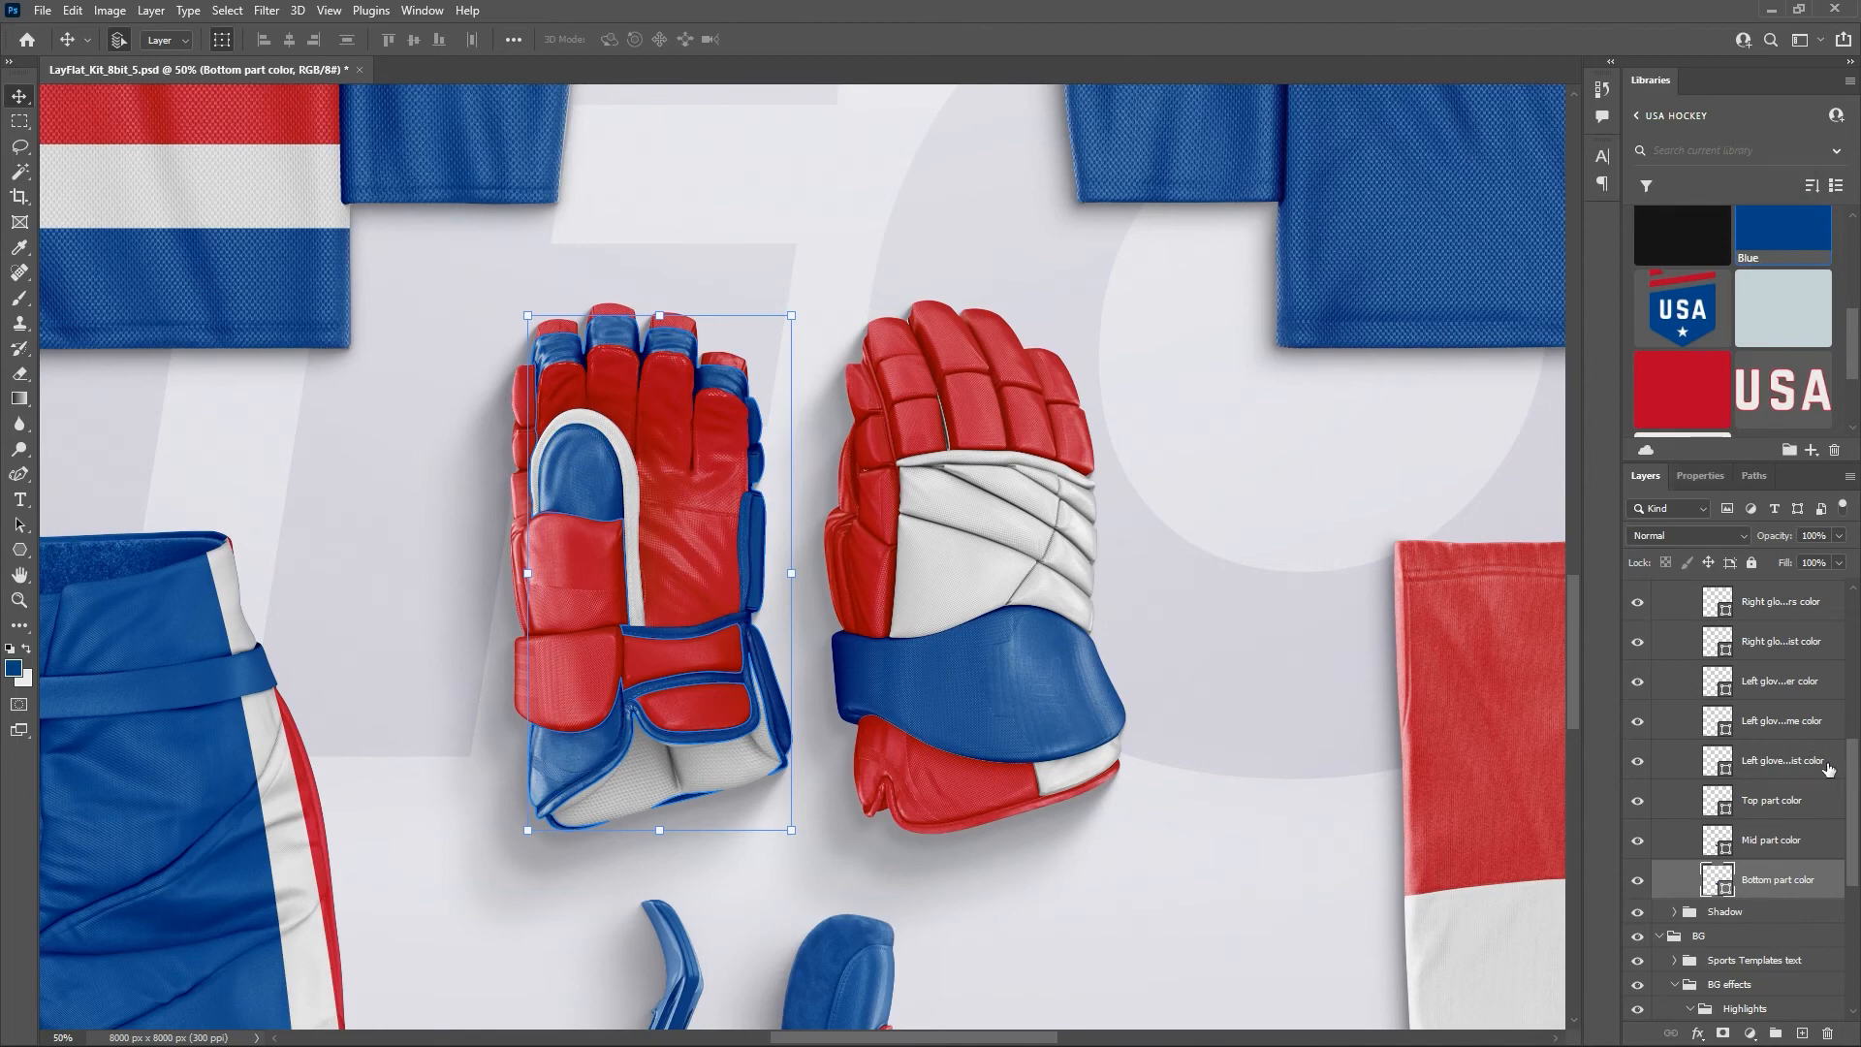
# Compare the gloves with the LayFlat_Kit_USA reference and recolor their mid and top parts with the library's Blue.
pyautogui.scroll(5, 1717, 595)
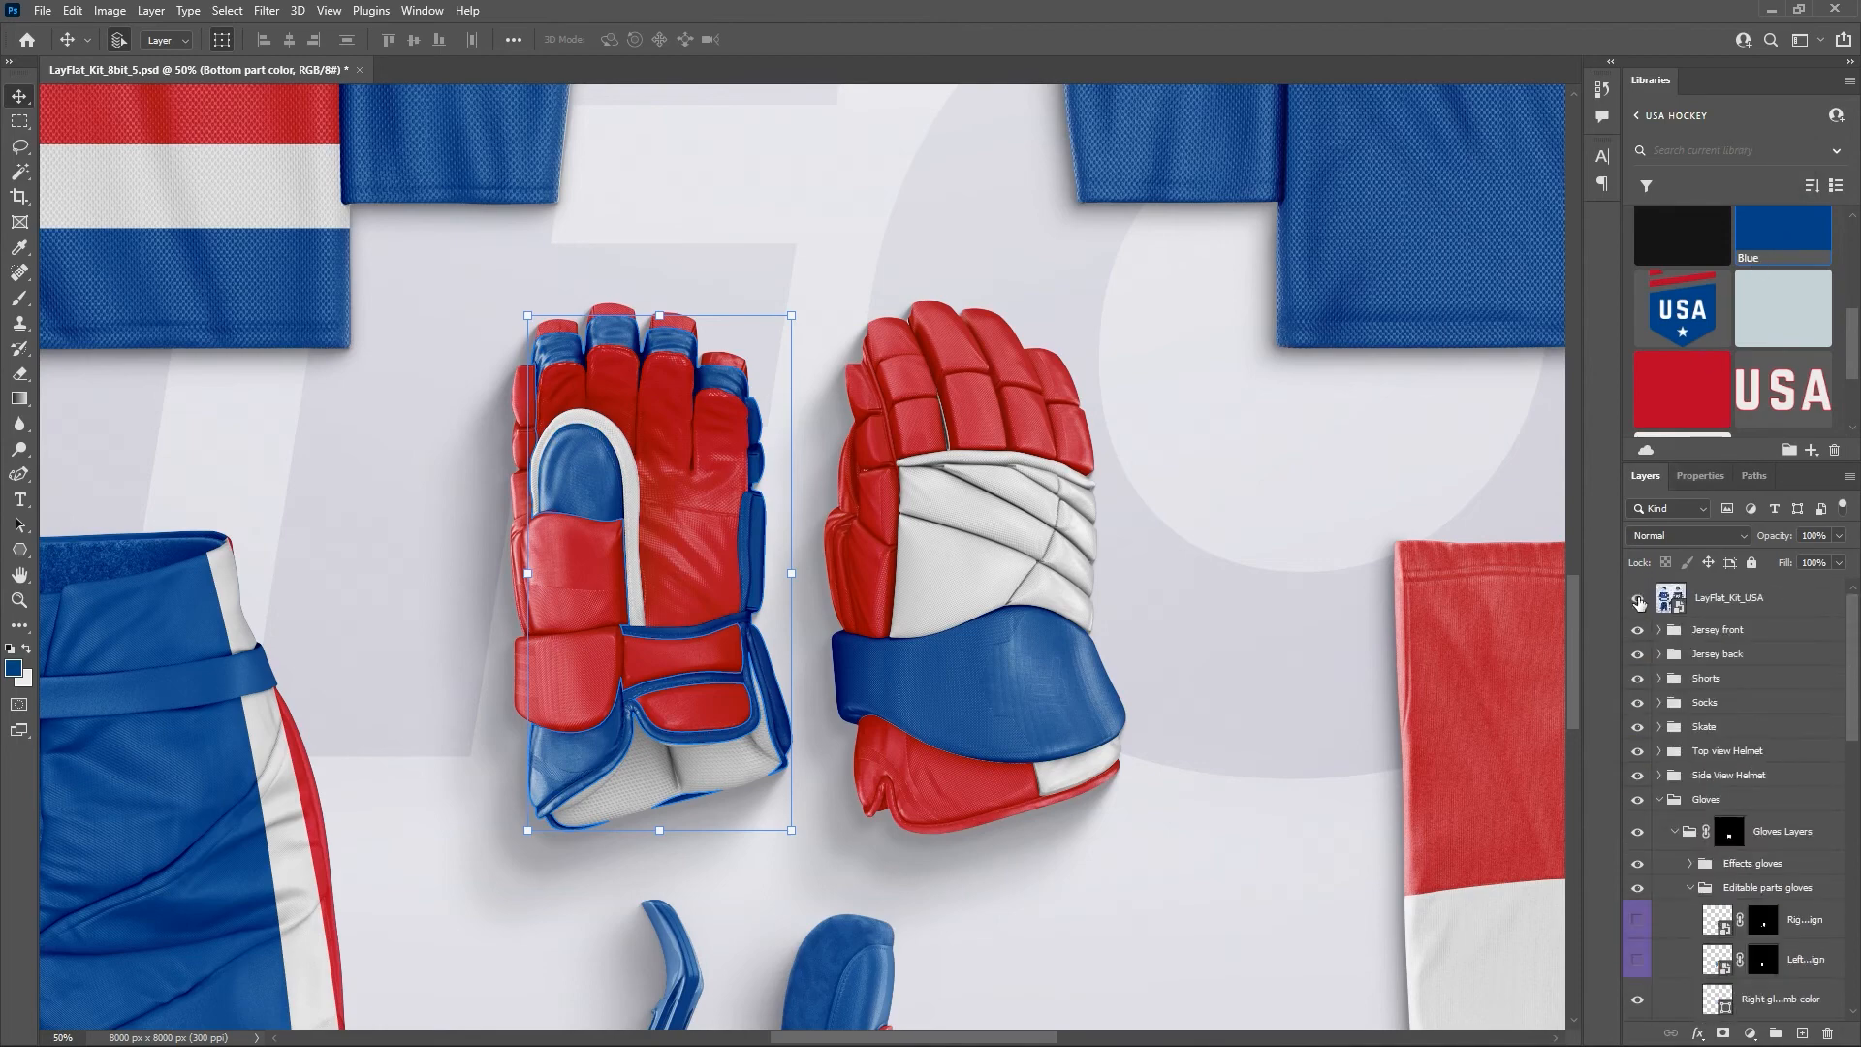
pyautogui.click(1639, 601)
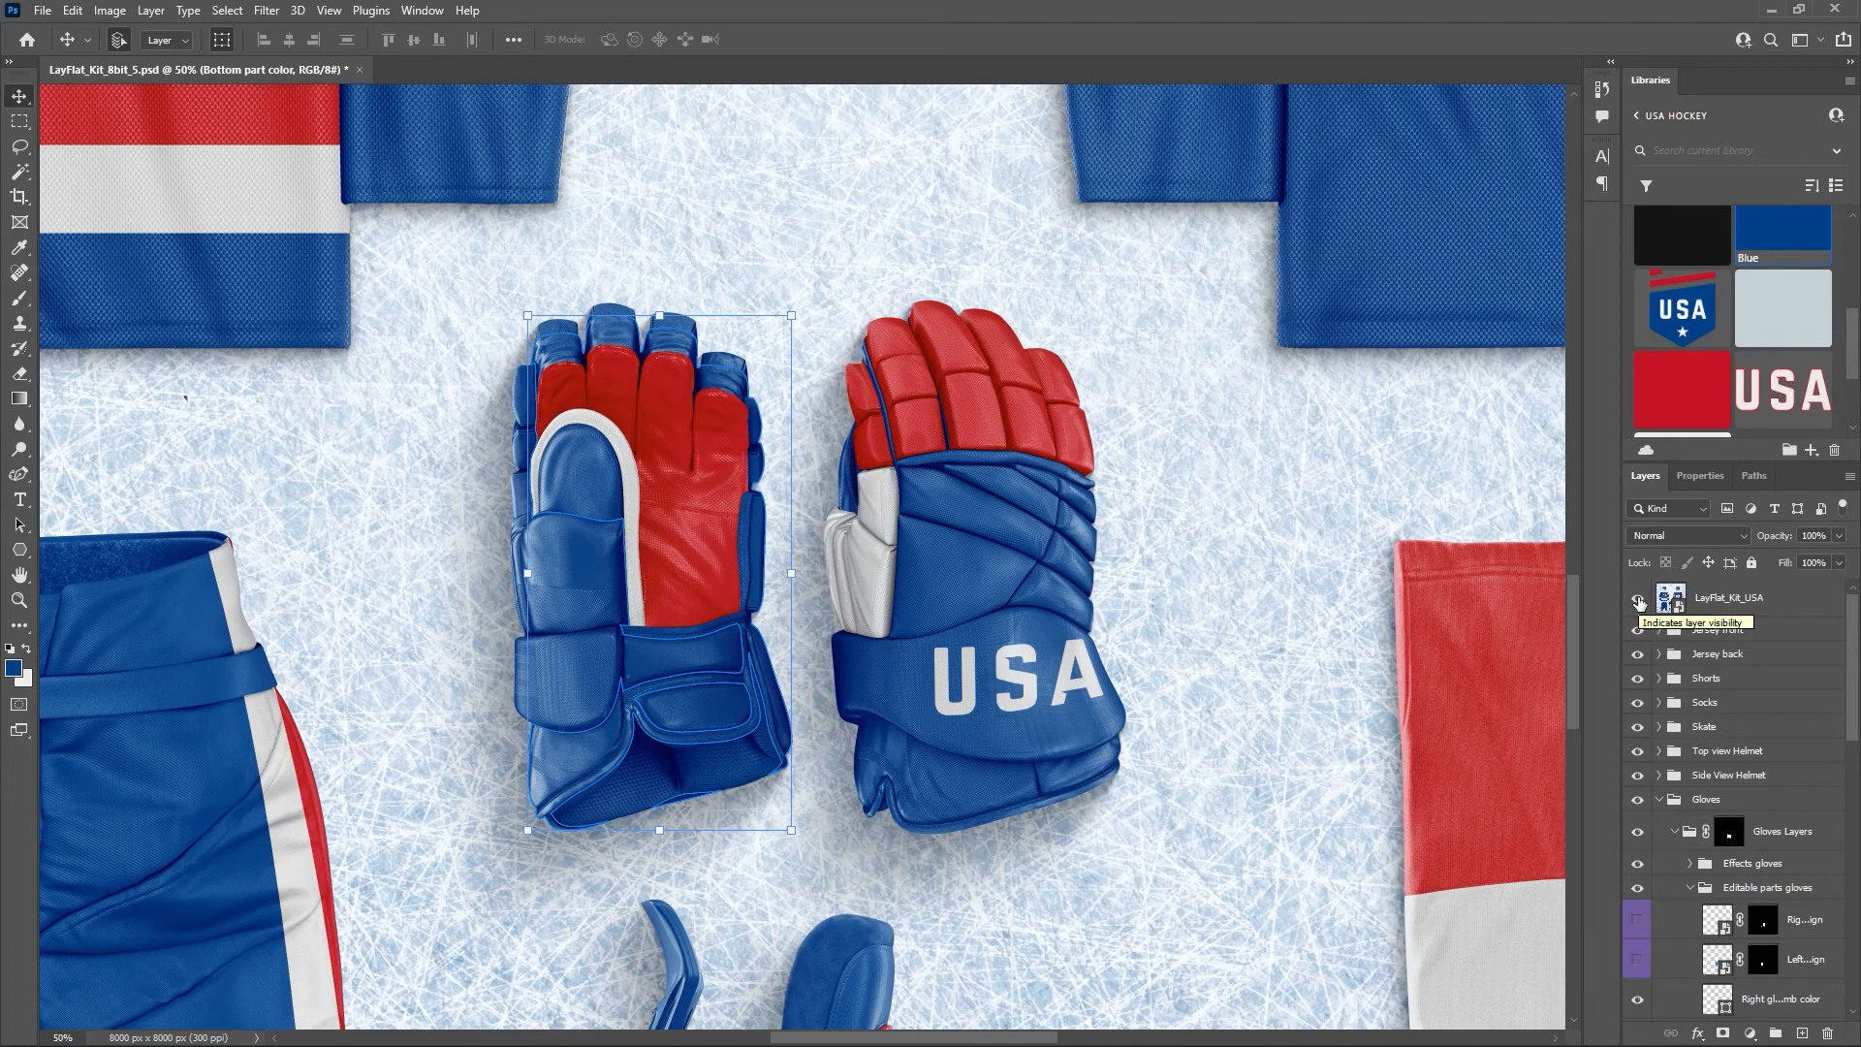
pyautogui.click(1638, 601)
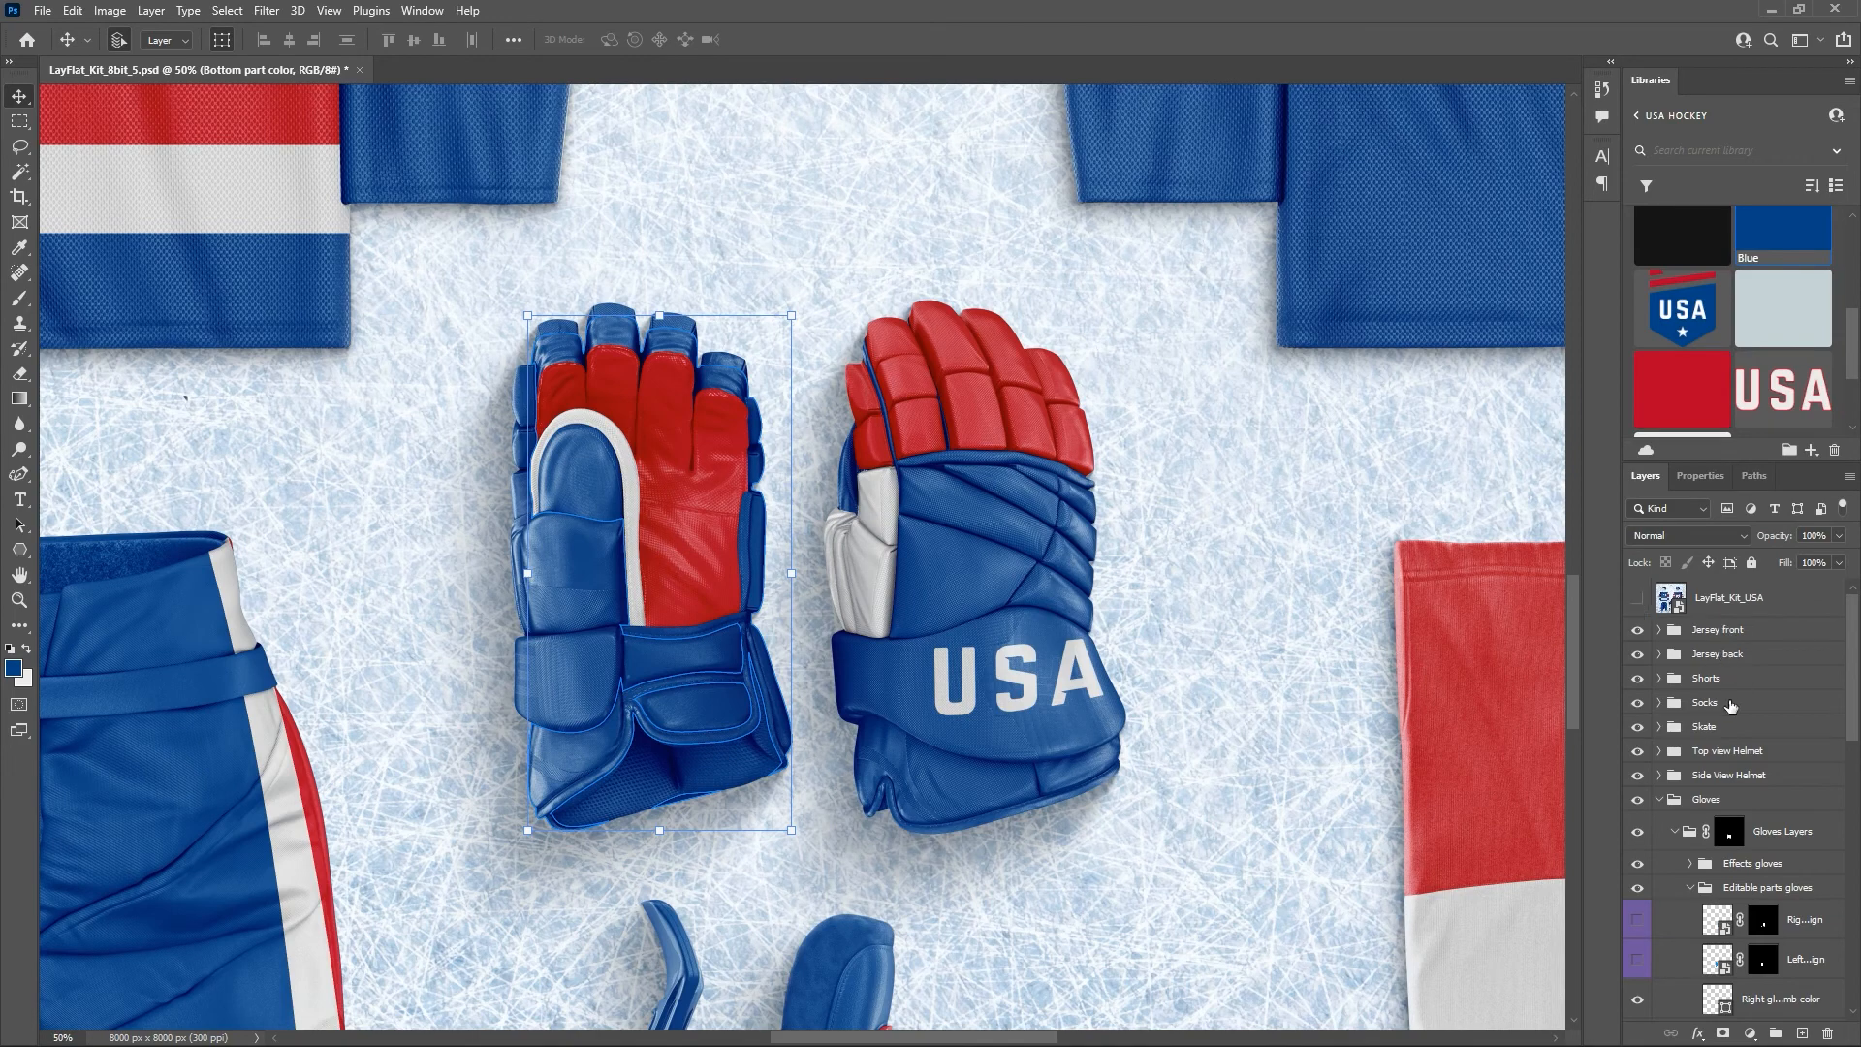
pyautogui.scroll(-6, 1735, 718)
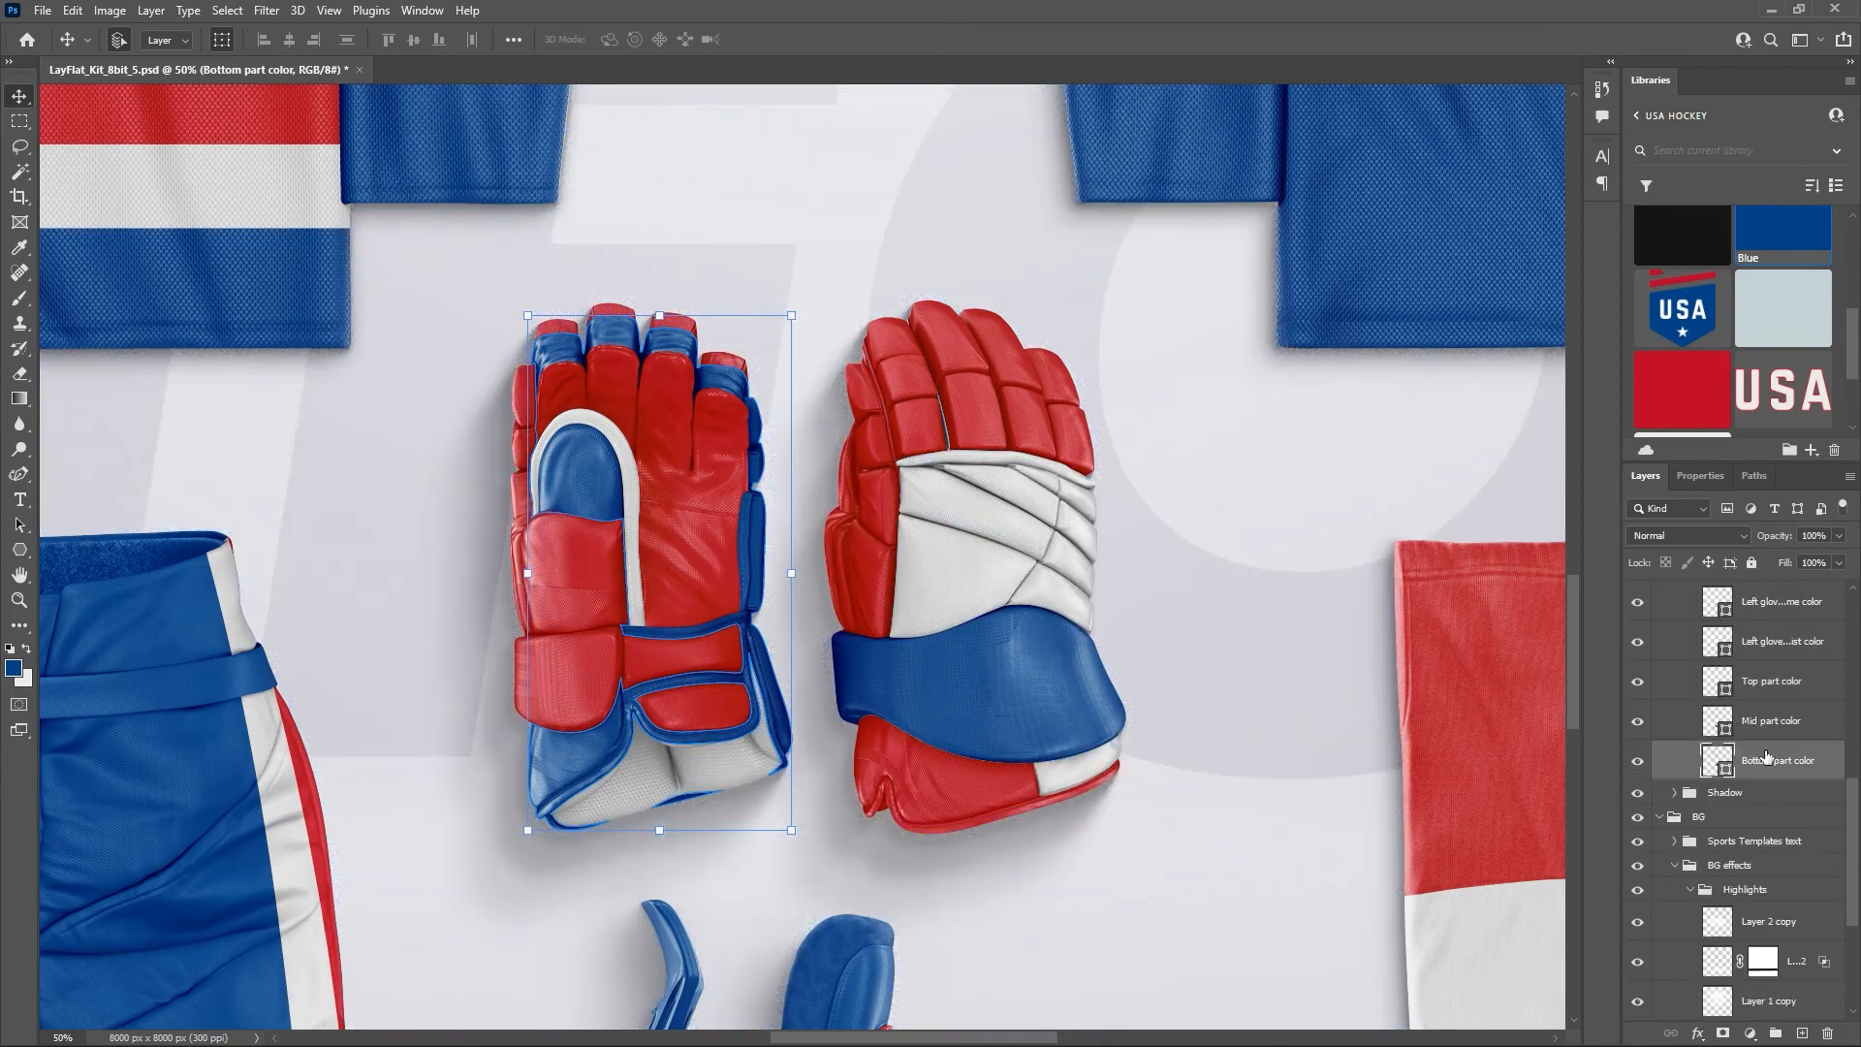
pyautogui.click(1766, 732)
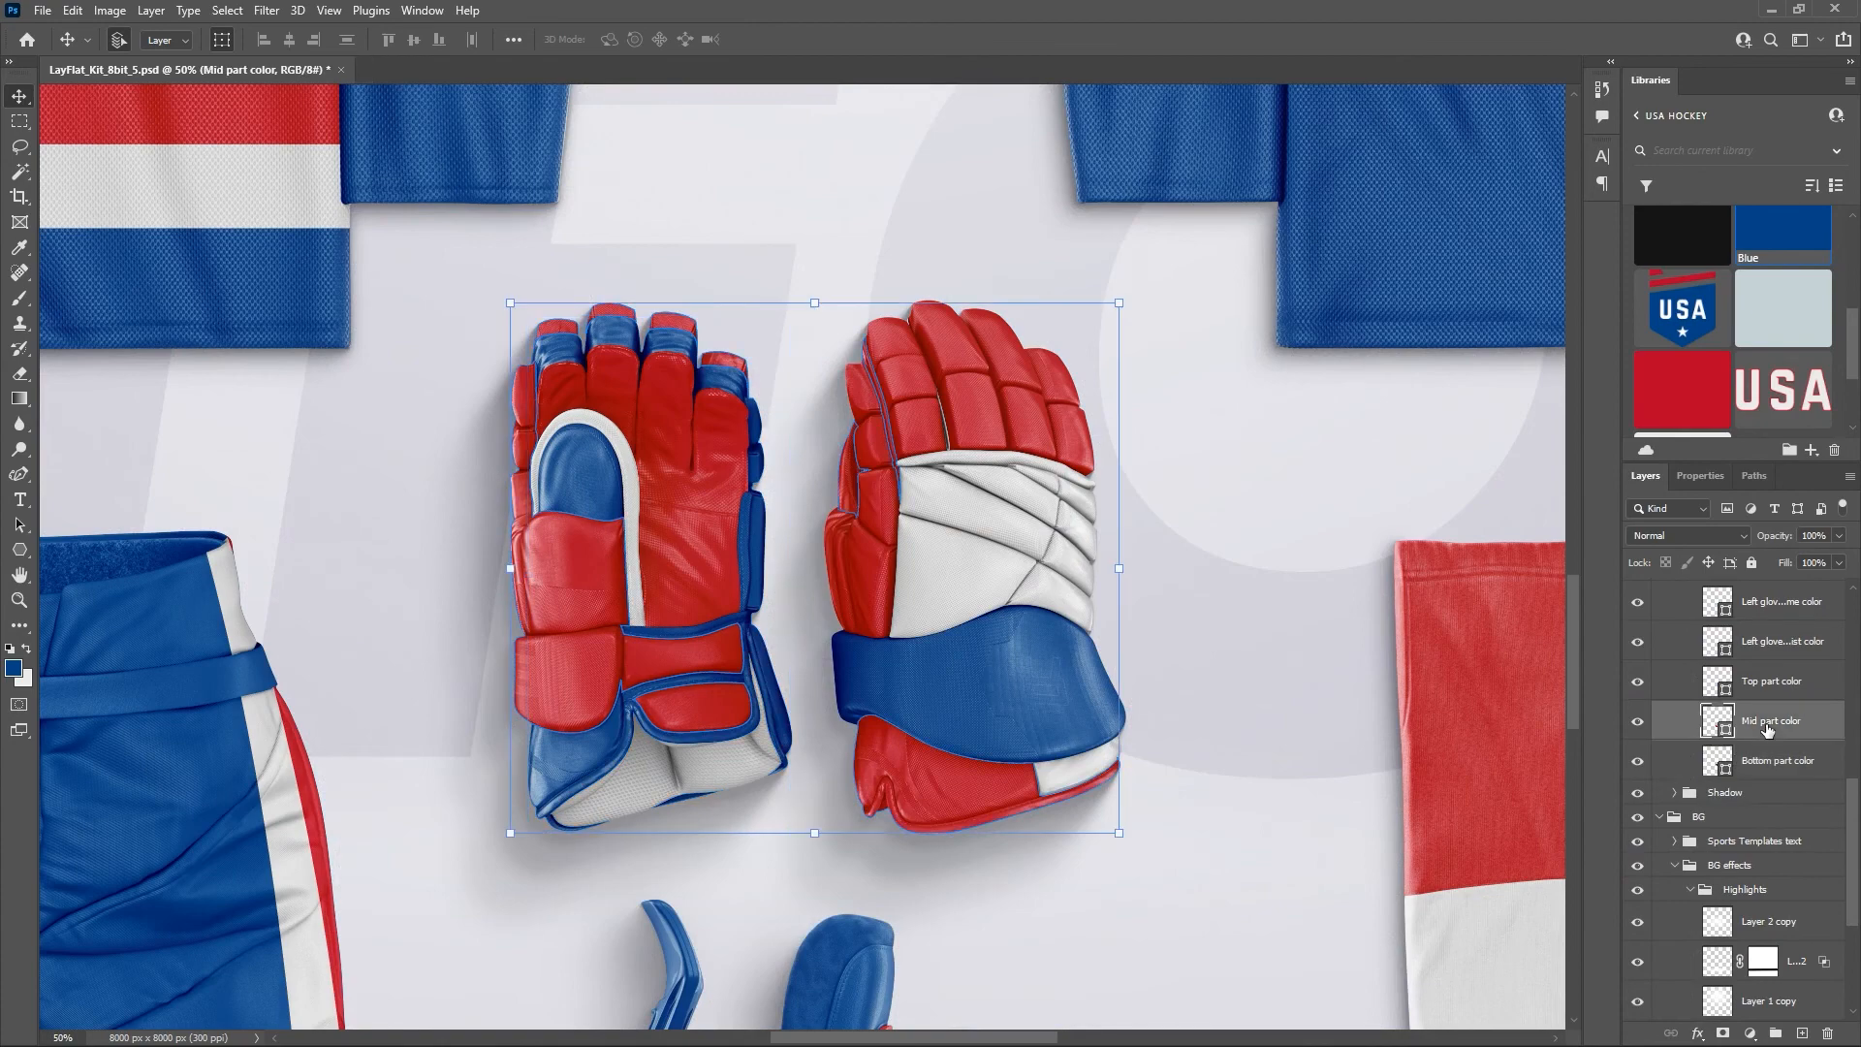
pyautogui.click(1763, 680)
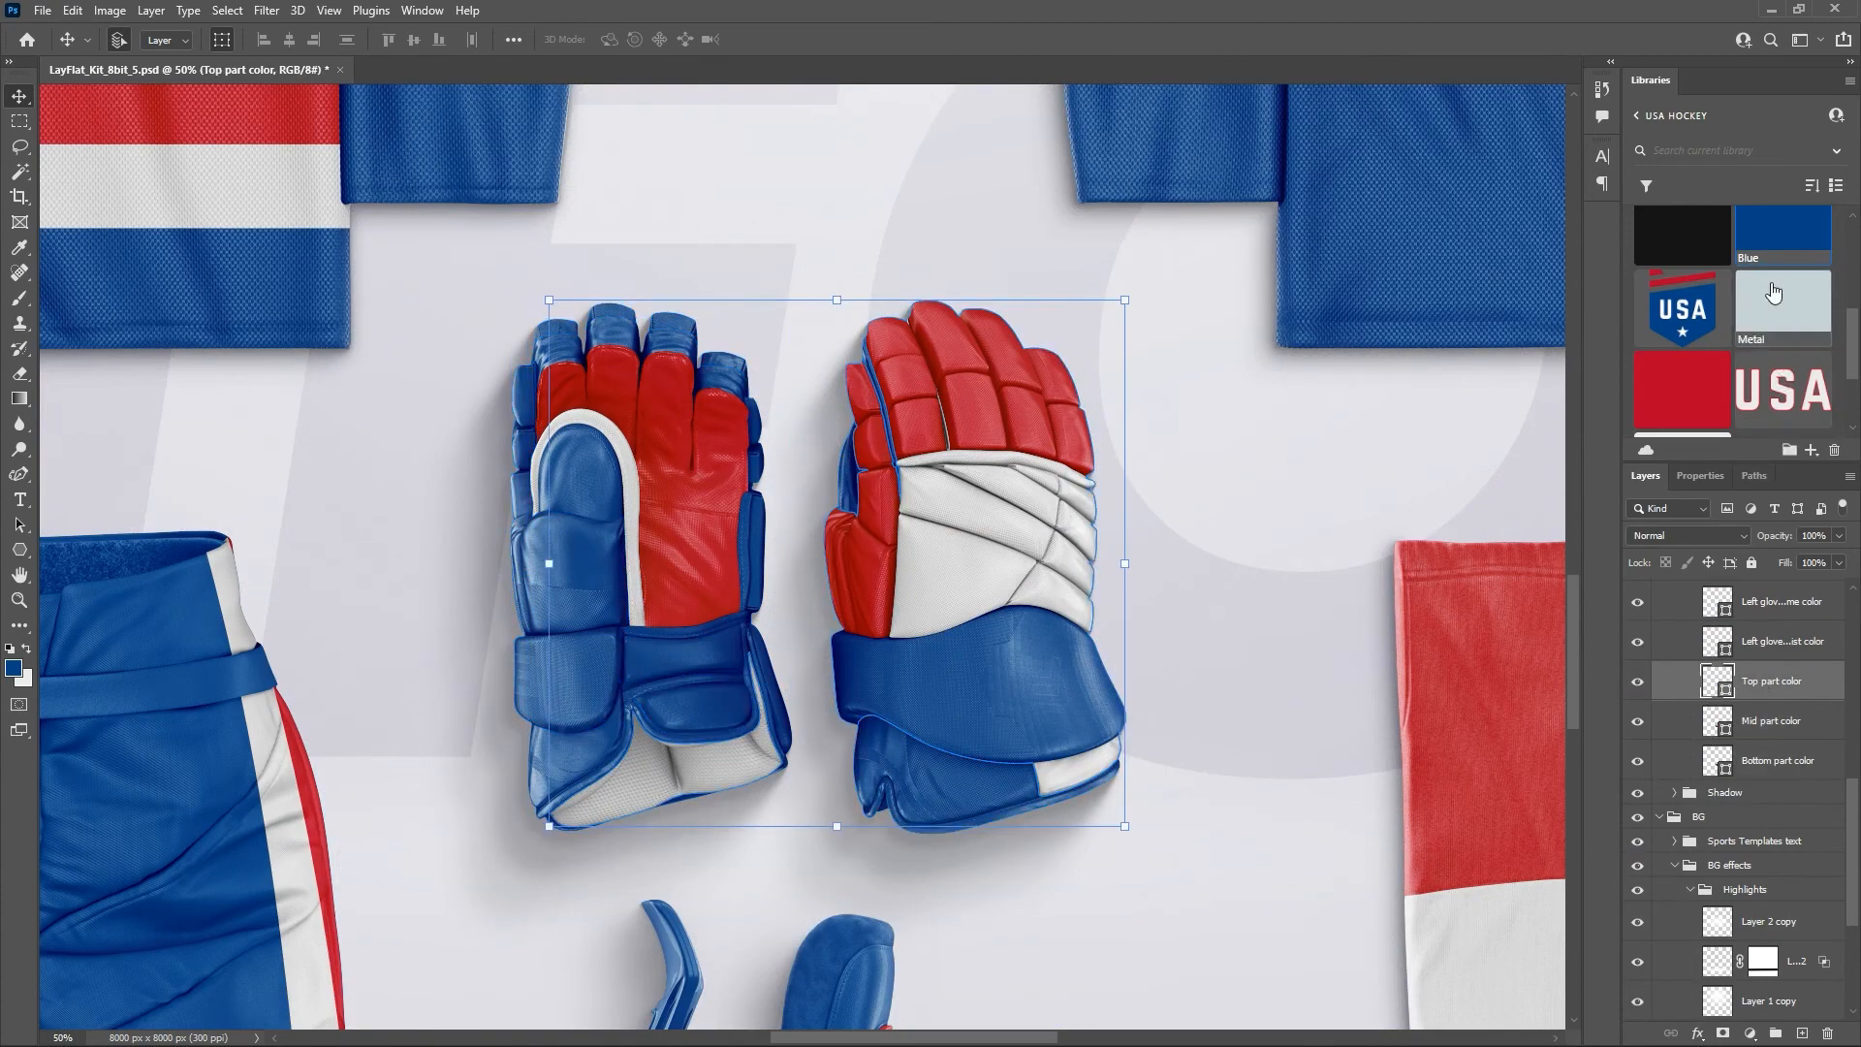
pyautogui.click(1781, 235)
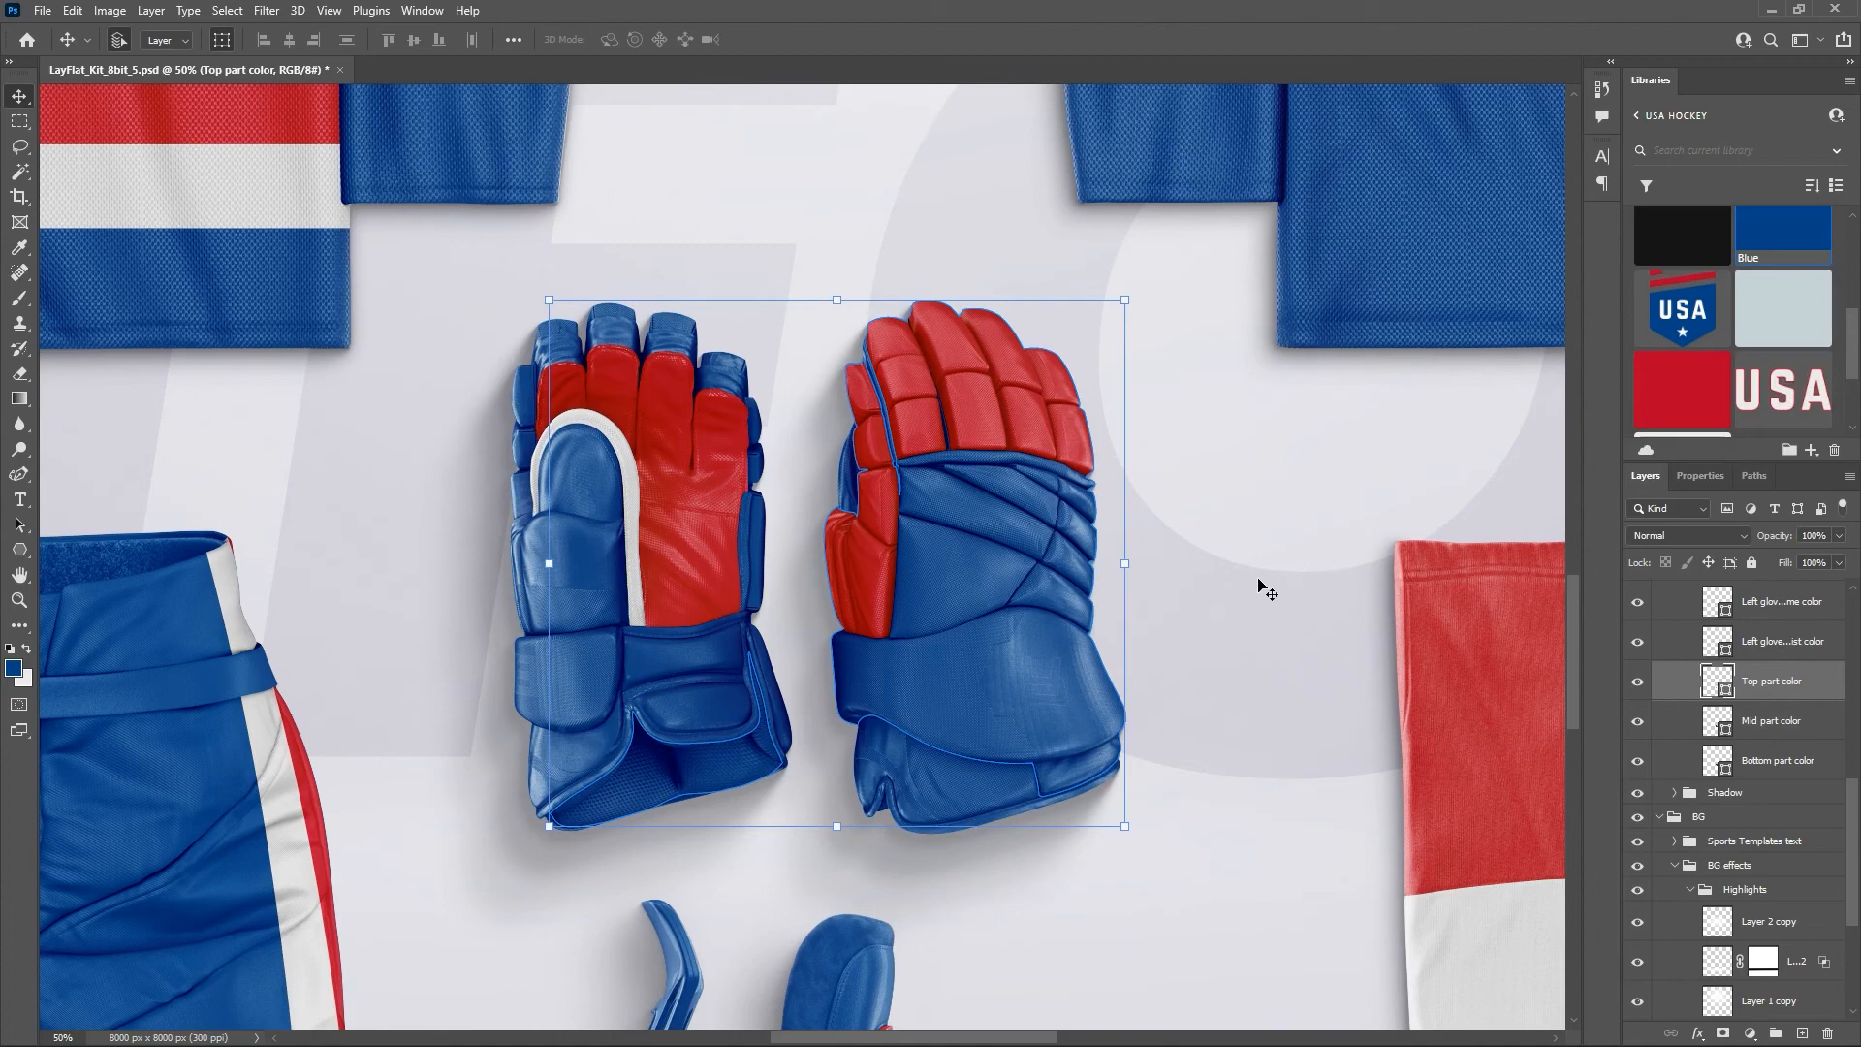
# Check the LayFlat_Kit_USA reference again and recolor the right glove's thumb with the library's White.
pyautogui.moveTo(1849, 801); pyautogui.dragTo(1844, 607)
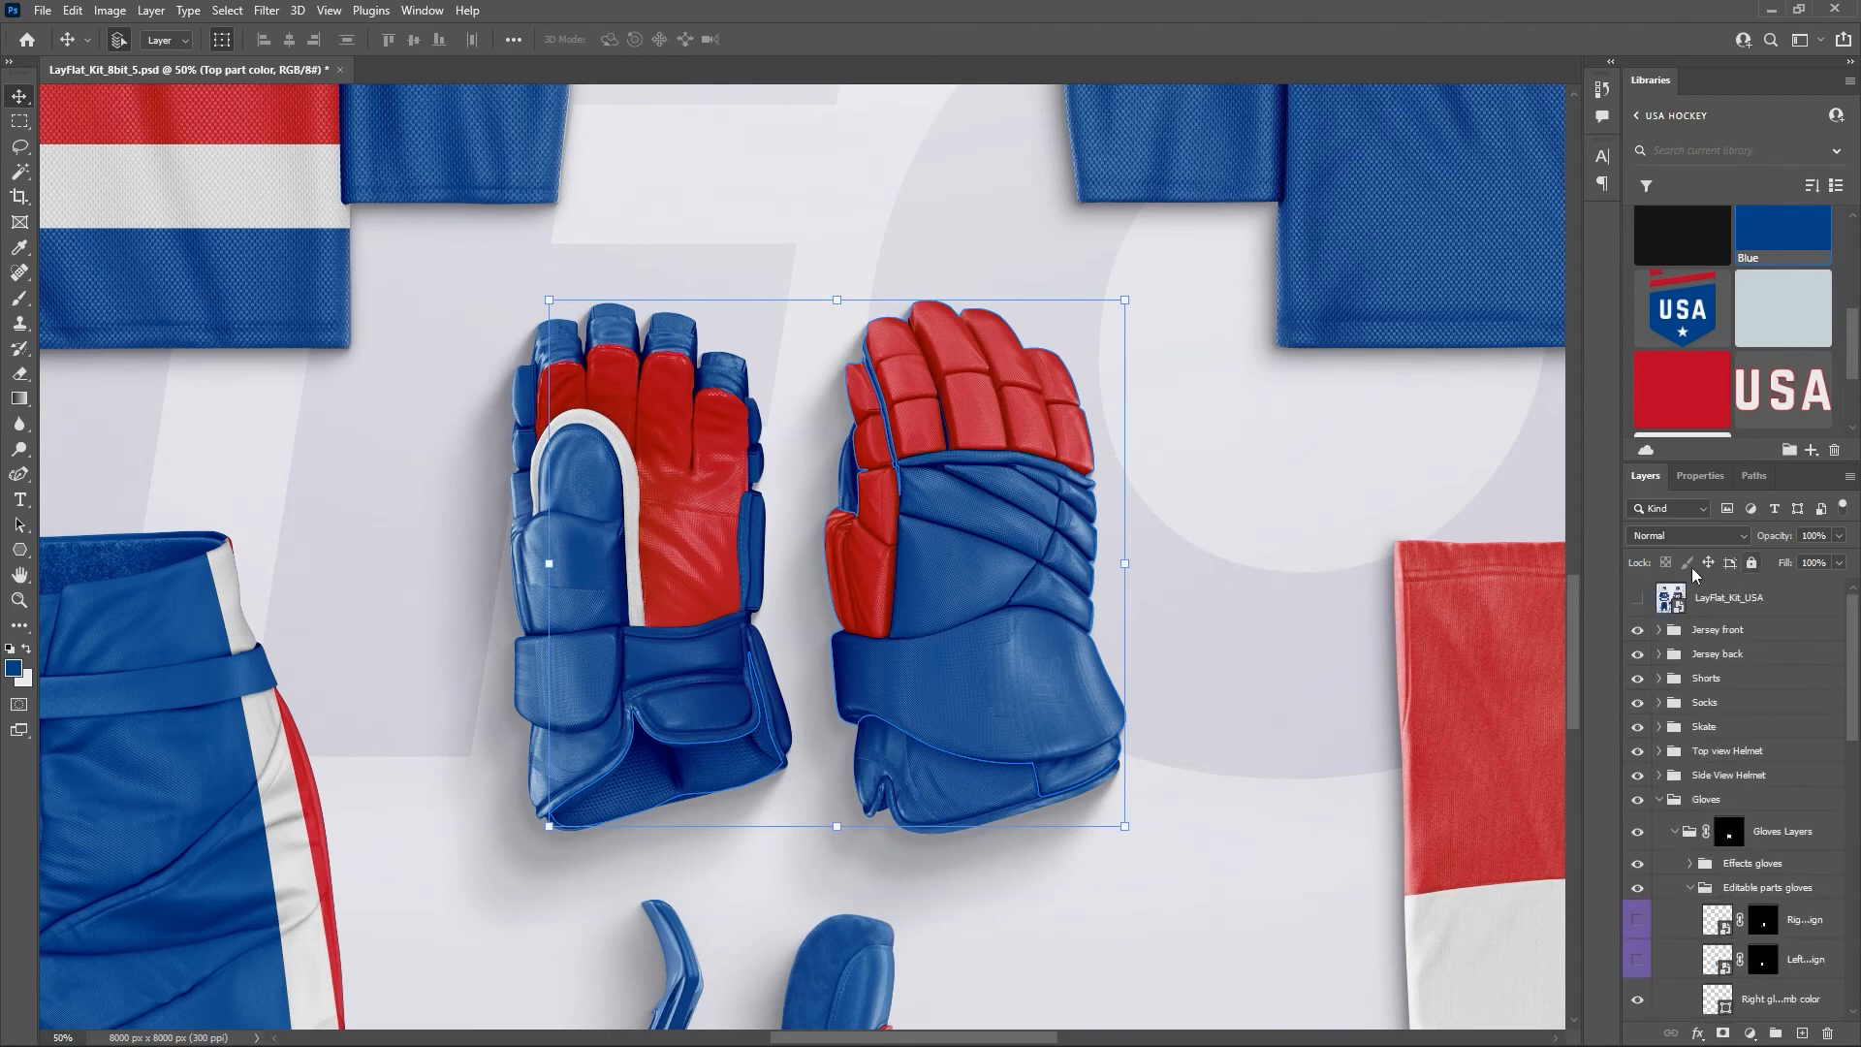
pyautogui.click(1636, 599)
pyautogui.click(1636, 600)
pyautogui.scroll(-5, 1755, 765)
pyautogui.click(1763, 776)
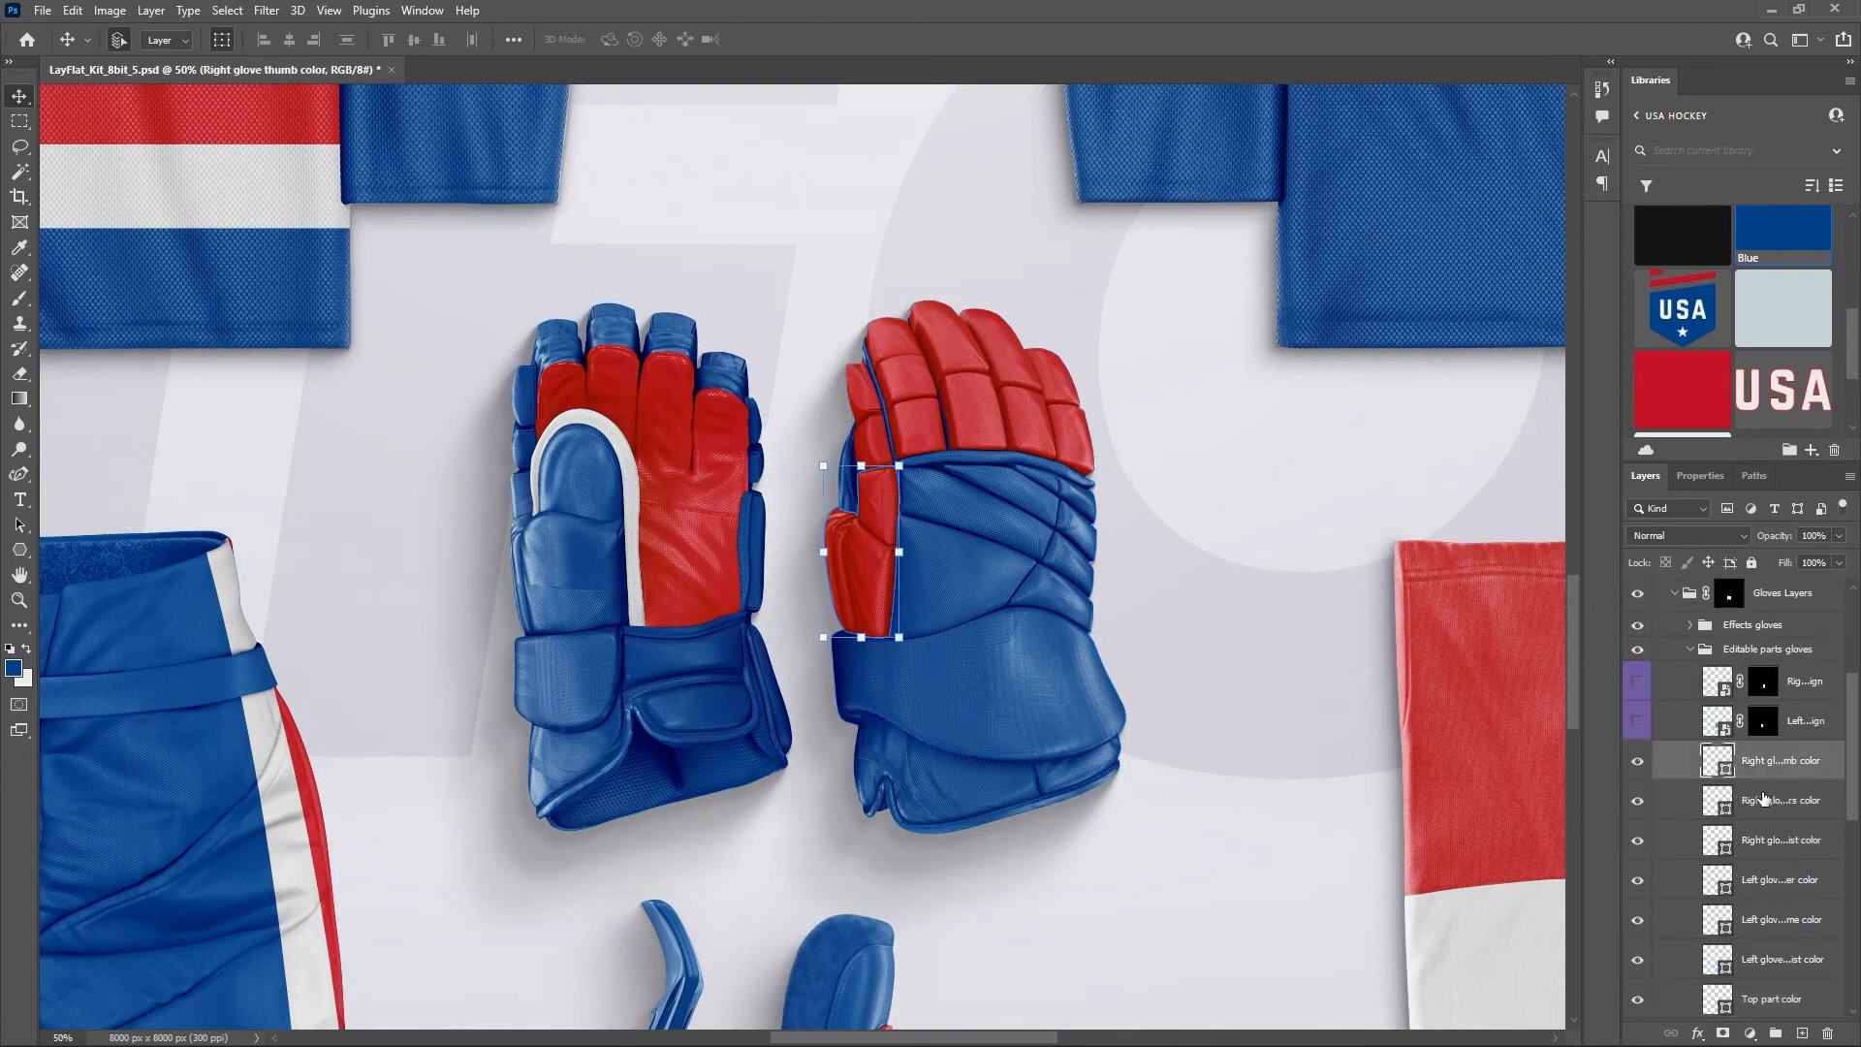
pyautogui.scroll(-2, 1692, 351)
pyautogui.click(1691, 351)
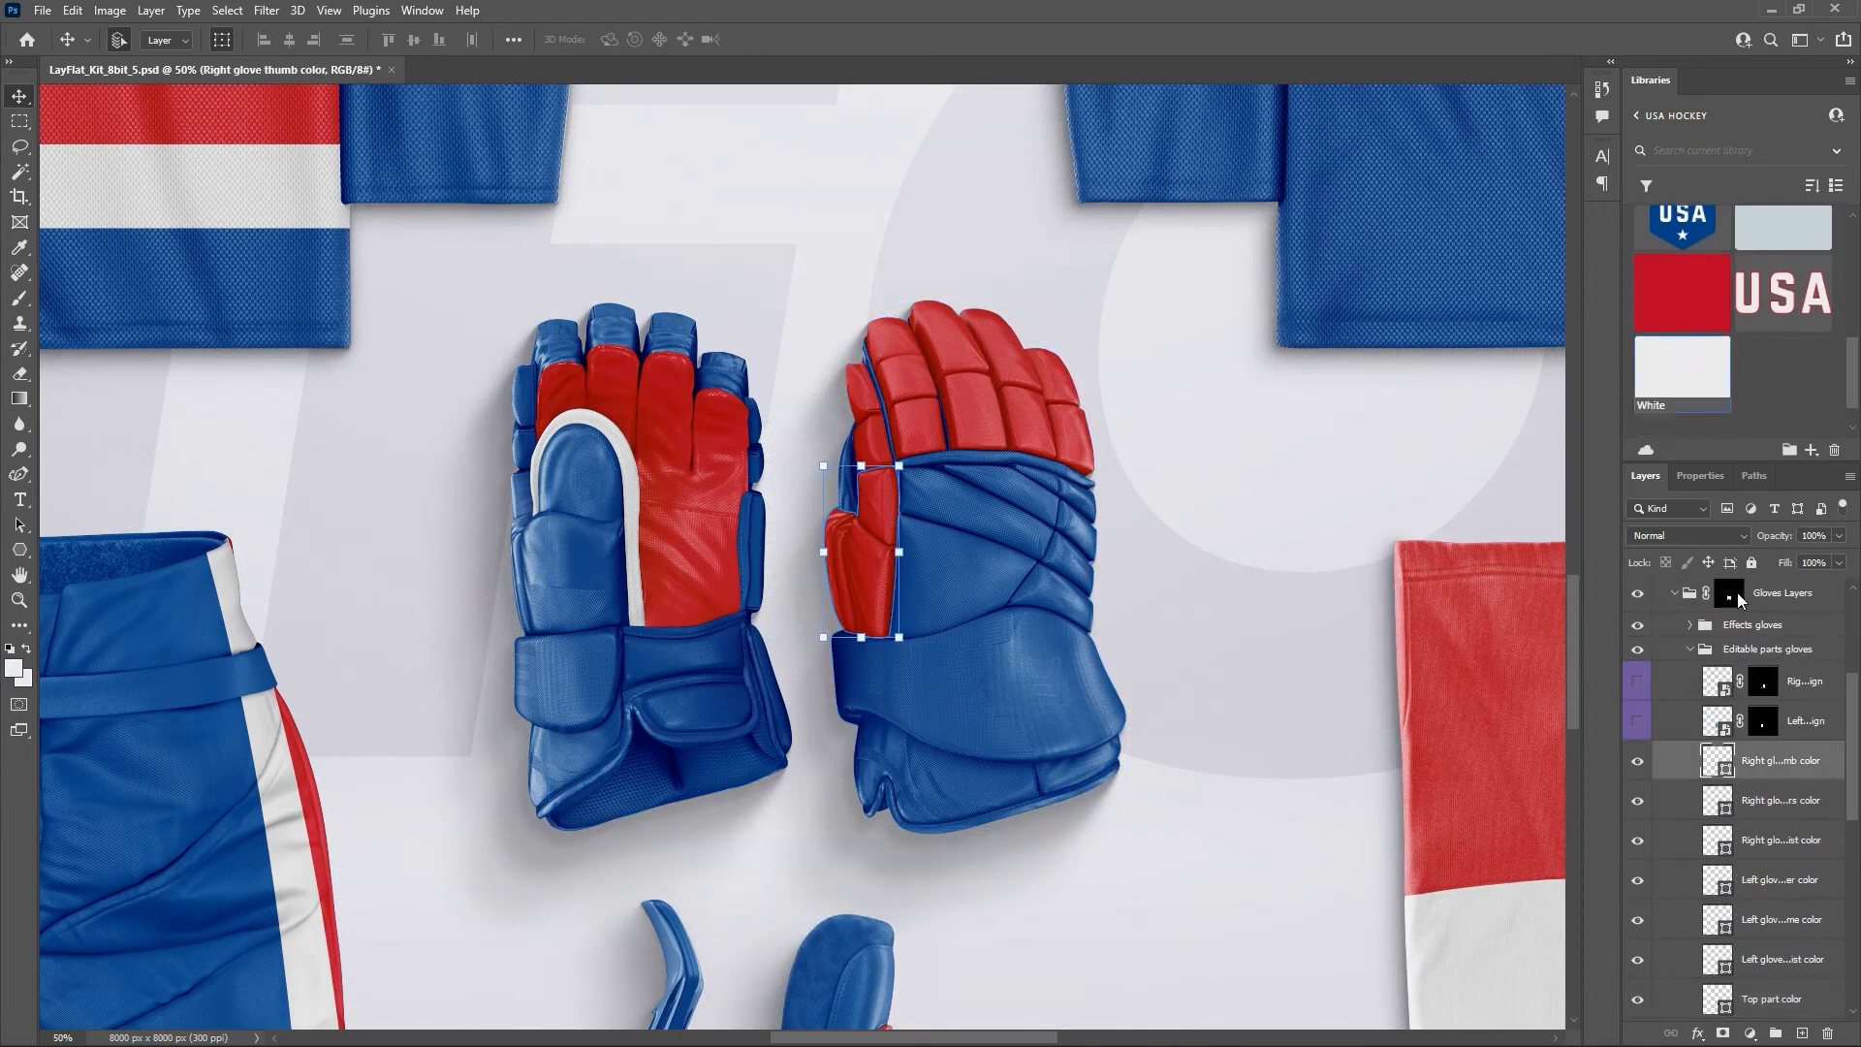
pyautogui.hotkey('alt', 'shift', 'BackSpace')
# Show the right glove design layer and open its smart object contents for editing.
pyautogui.scroll(-2, 1733, 742)
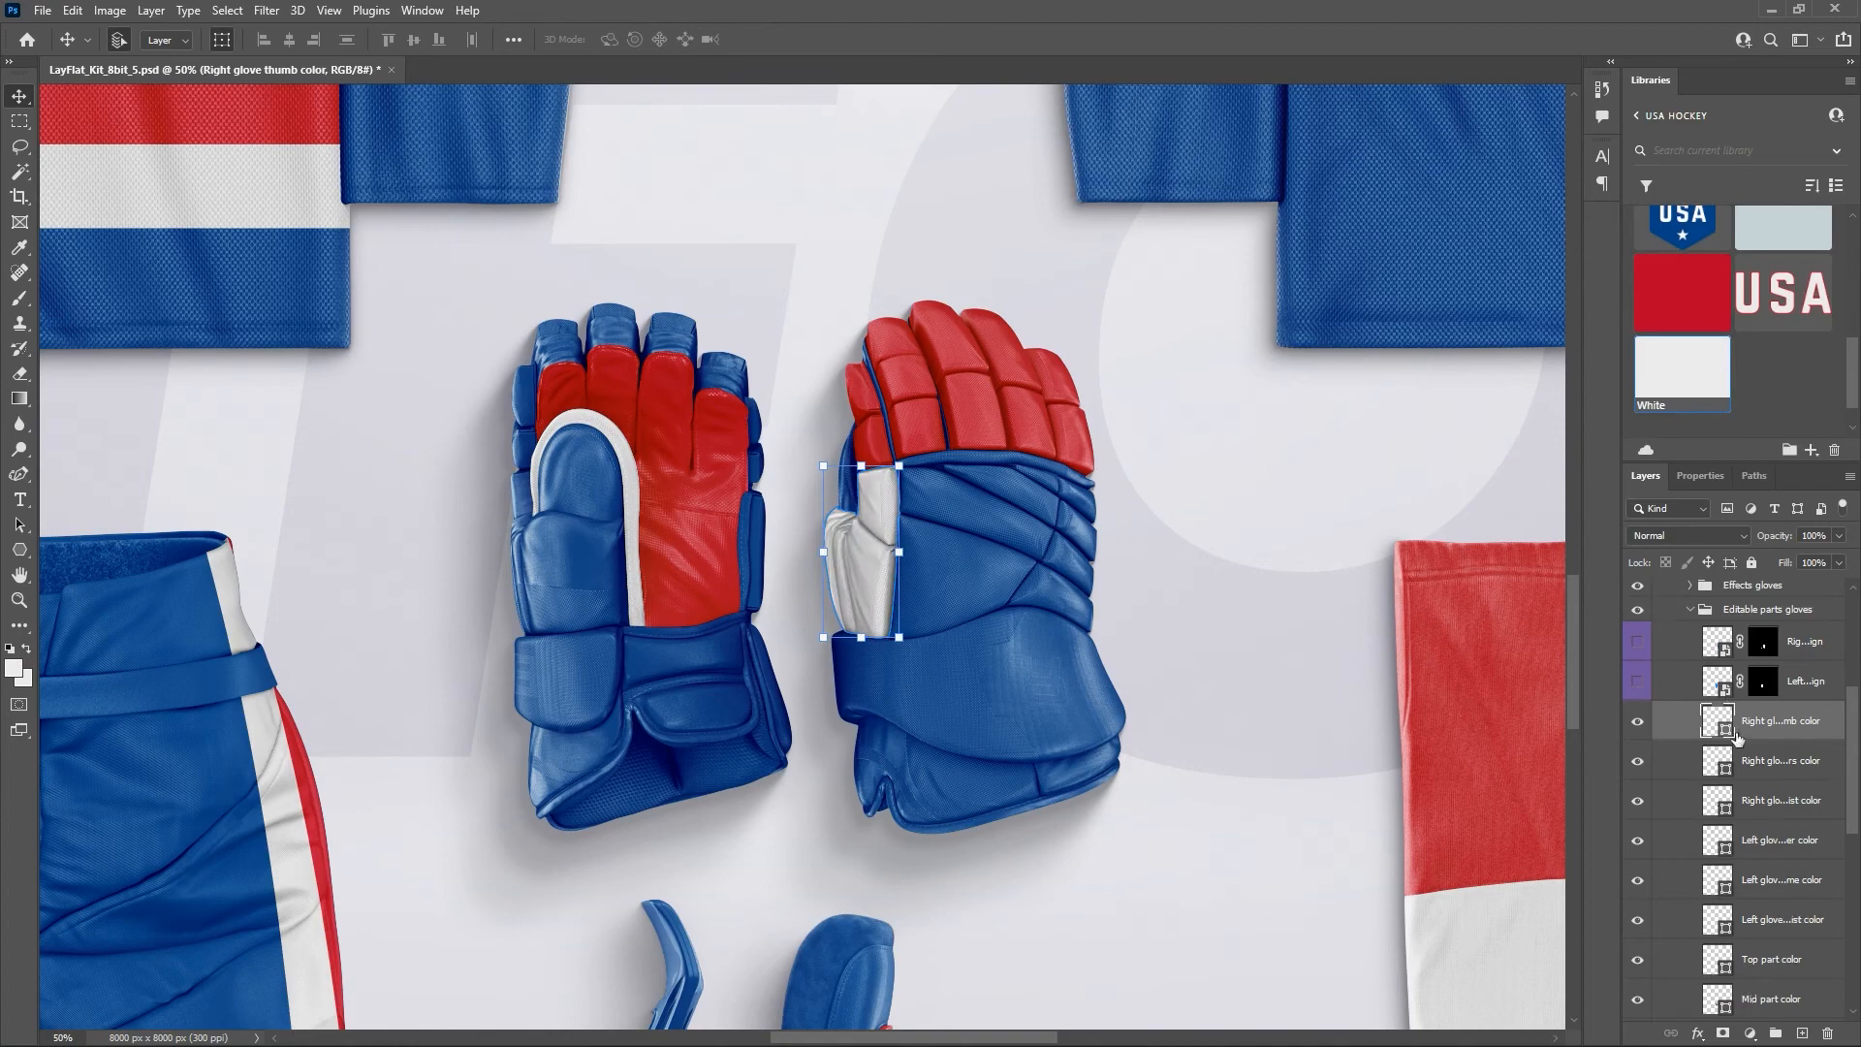
pyautogui.click(1637, 602)
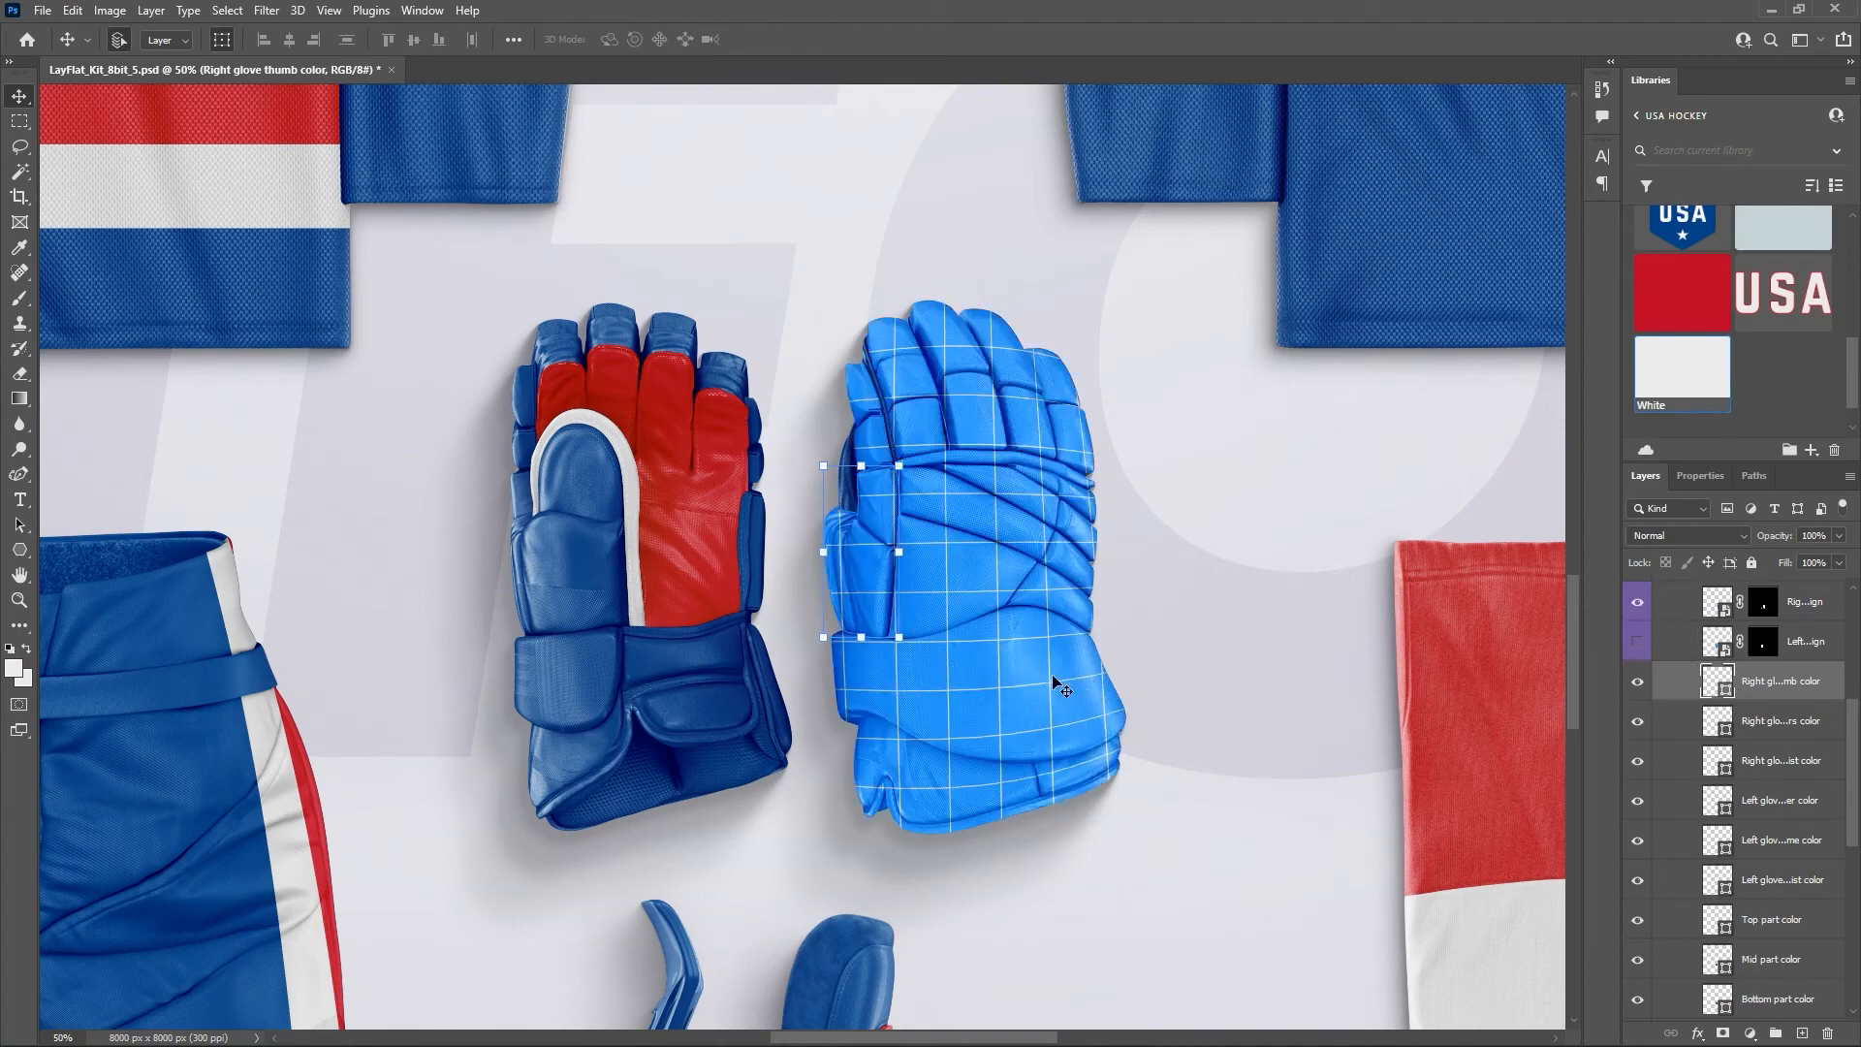
pyautogui.doubleClick(1718, 605)
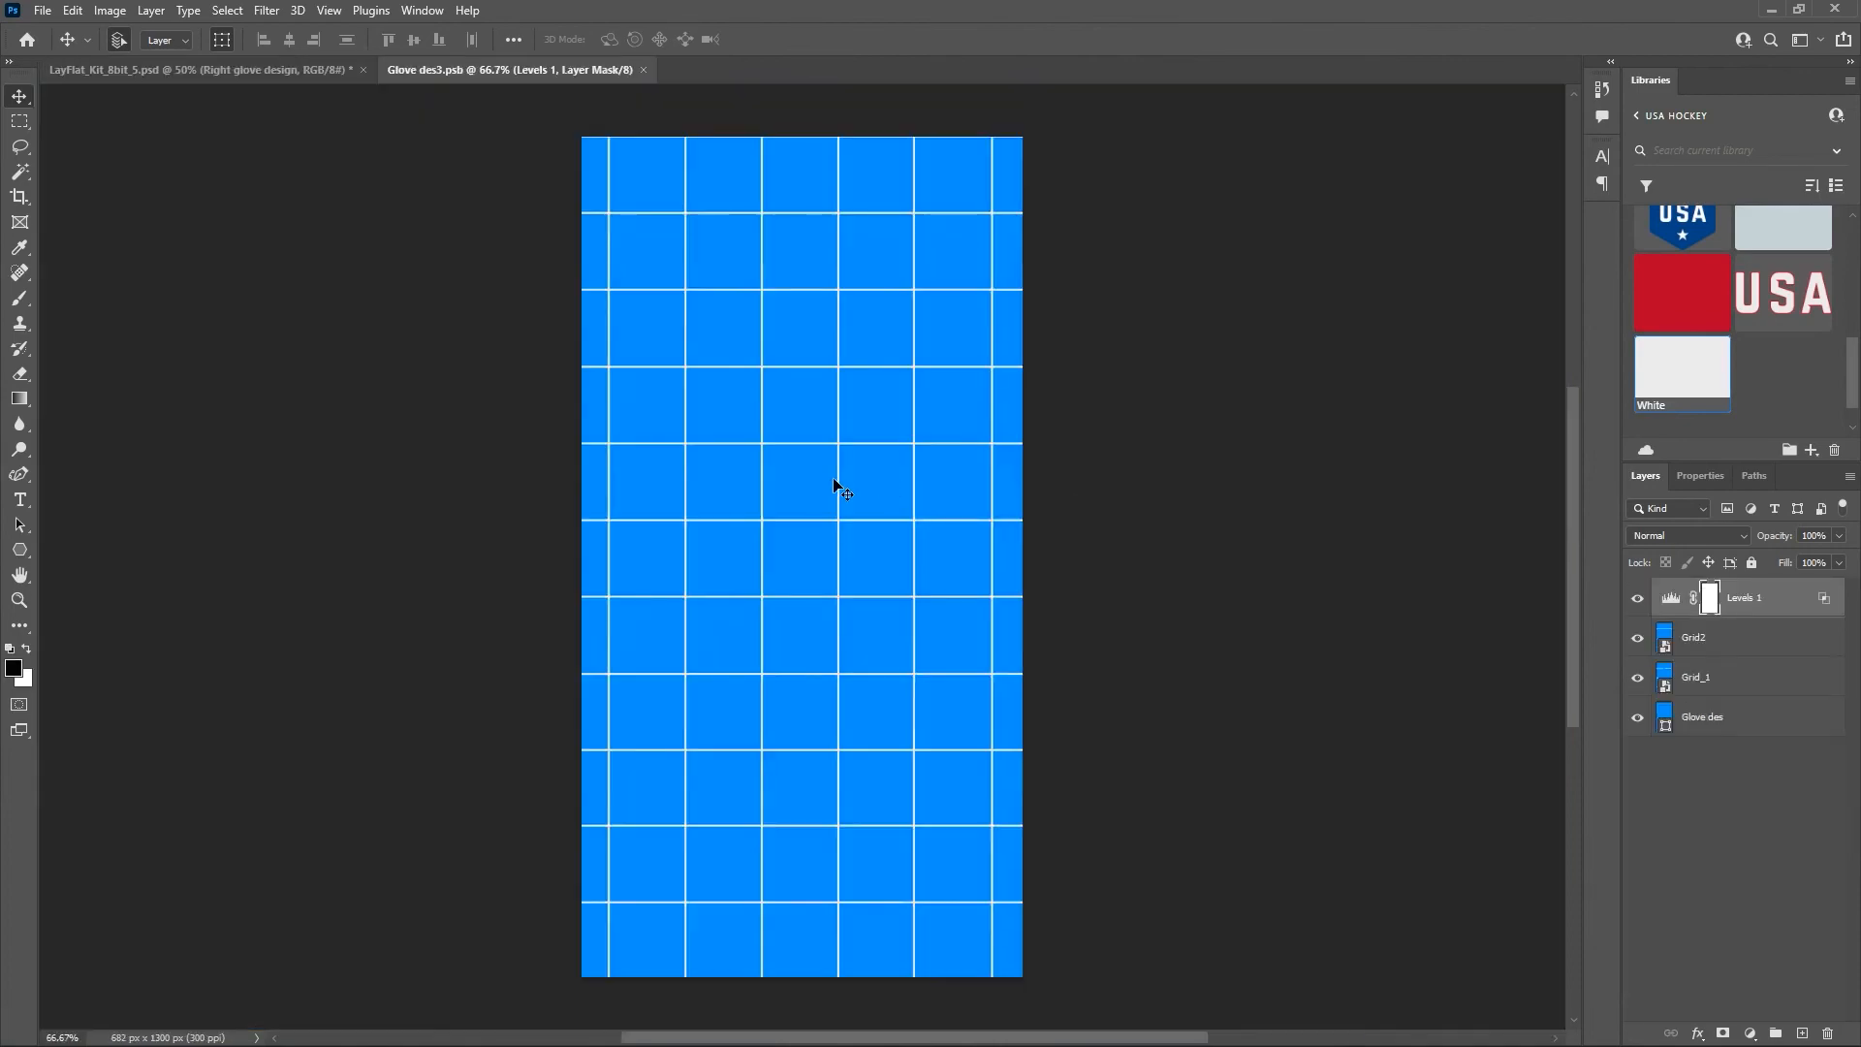
# Place the library's USA lettering in the lower middle of the glove design, scaled to about 35%.
pyautogui.moveTo(1782, 293); pyautogui.dragTo(863, 659)
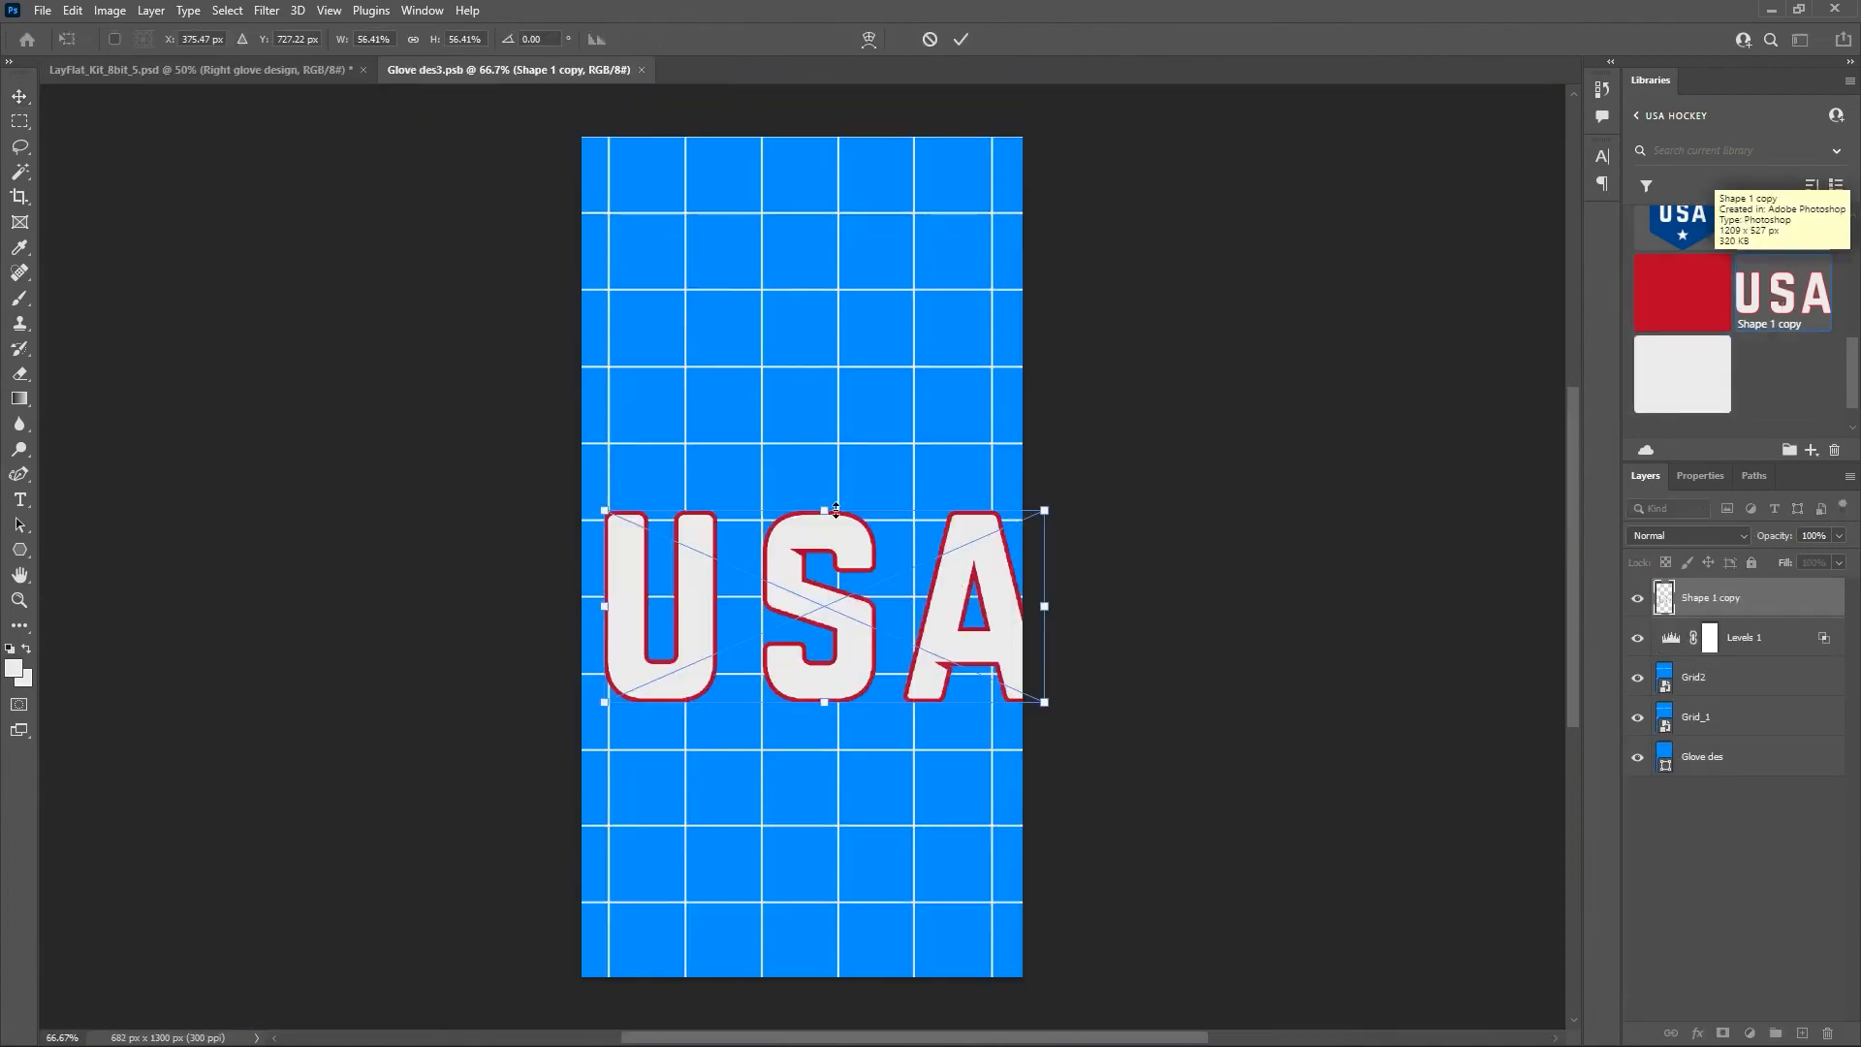
pyautogui.moveTo(836, 509); pyautogui.dragTo(823, 622)
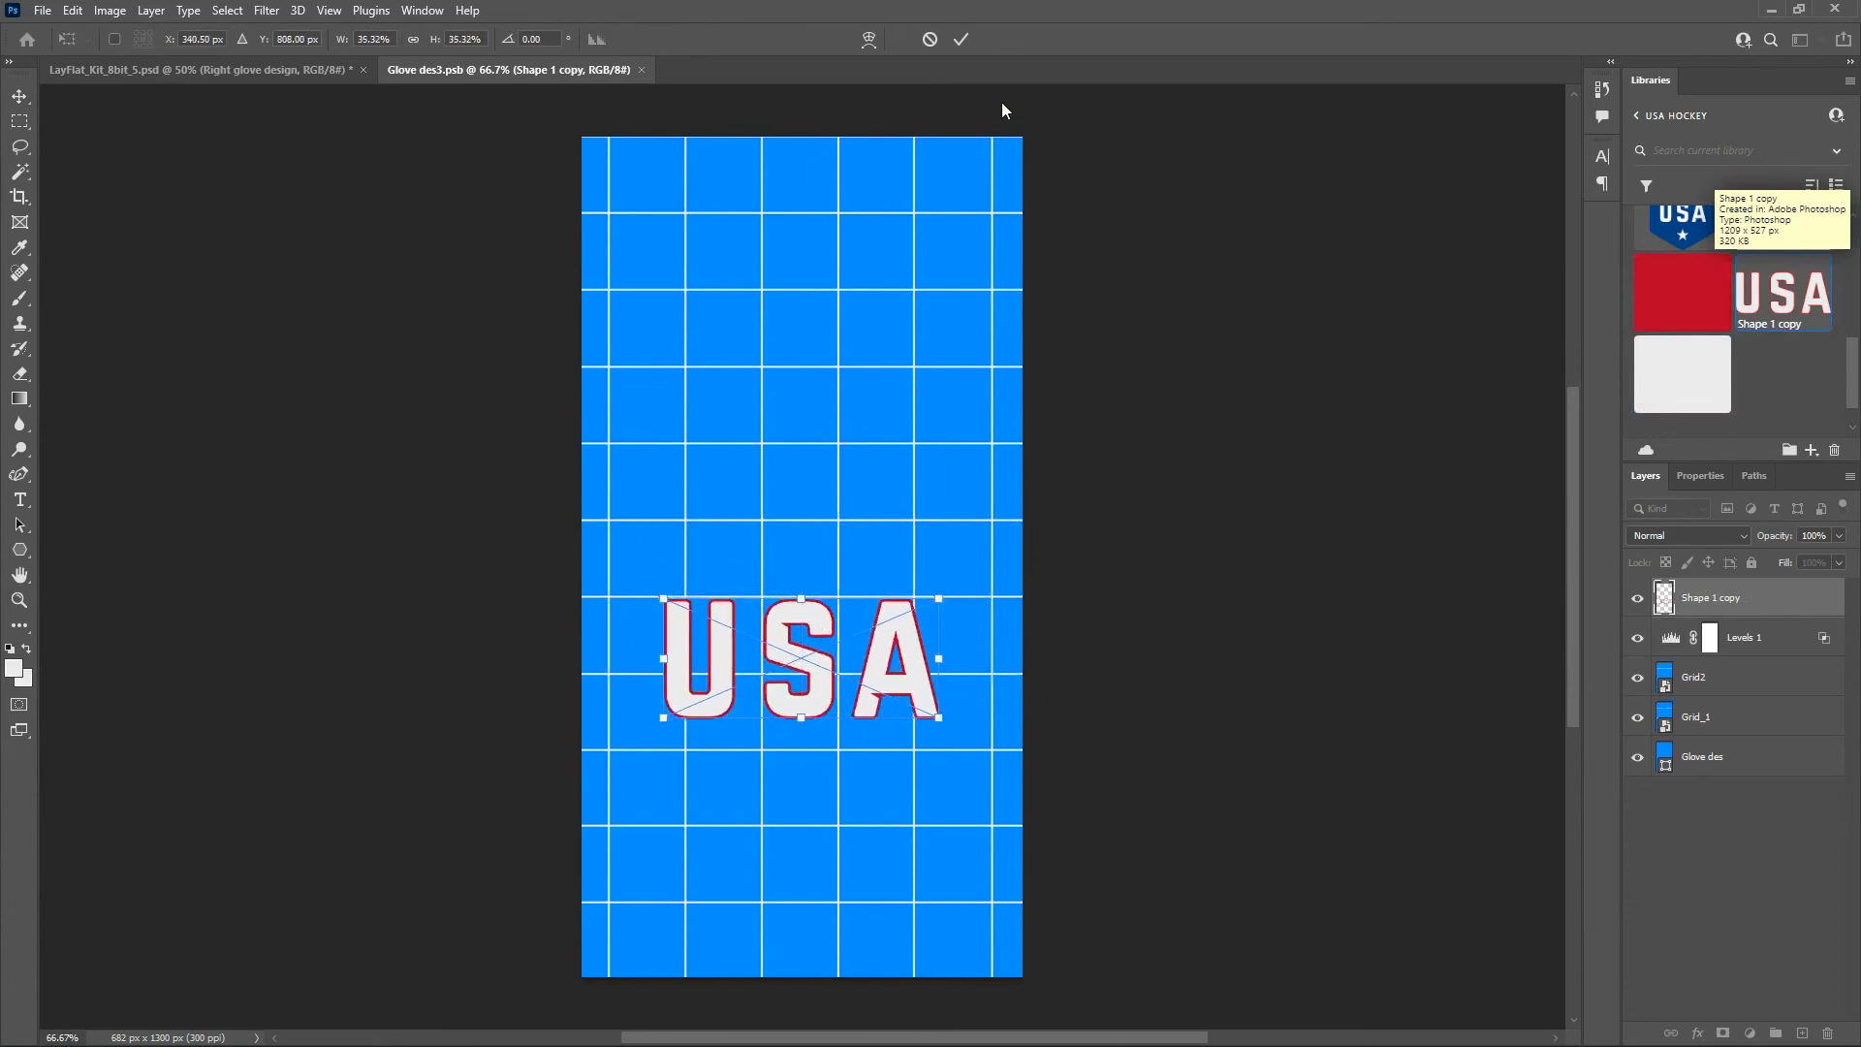
pyautogui.click(961, 38)
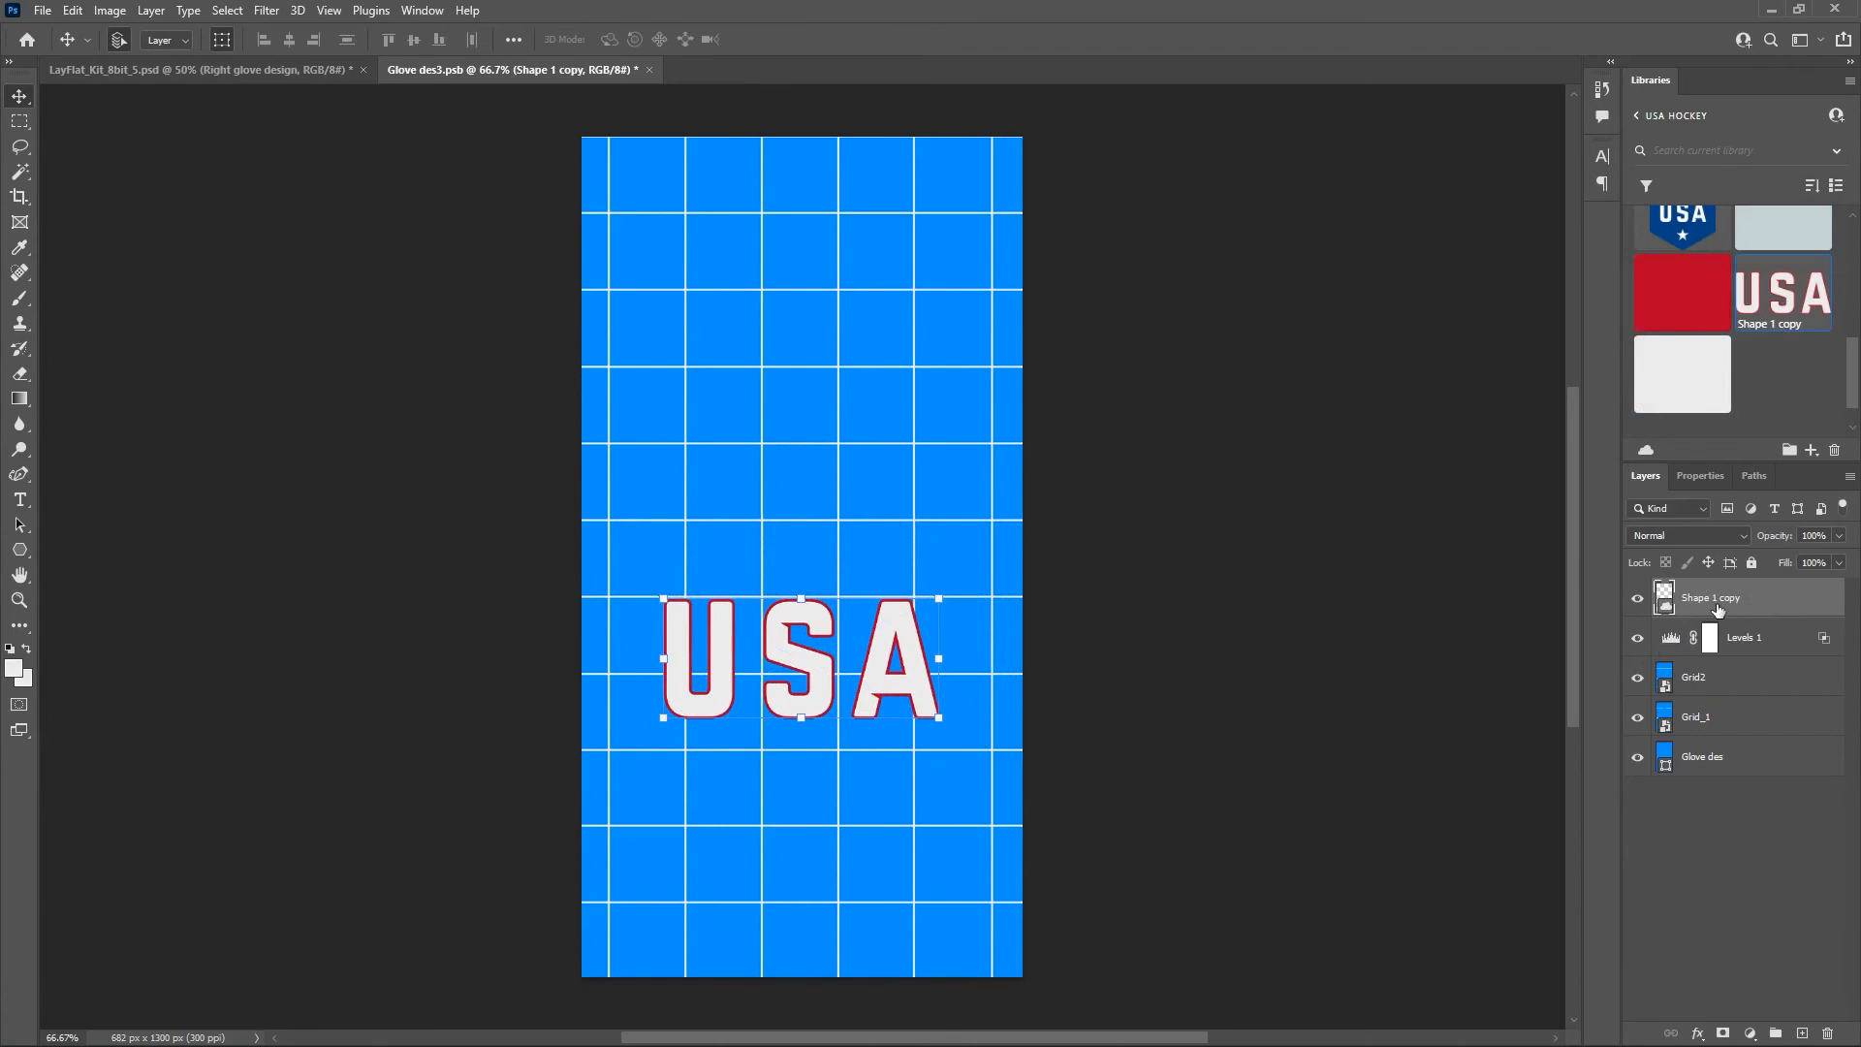
# Put the USA lettering beneath Levels 1, hide Grid2, Grid_1 and Glove des, and save the design to update the mockup.
pyautogui.moveTo(1719, 609); pyautogui.dragTo(1716, 662)
pyautogui.click(1637, 676)
pyautogui.click(1637, 717)
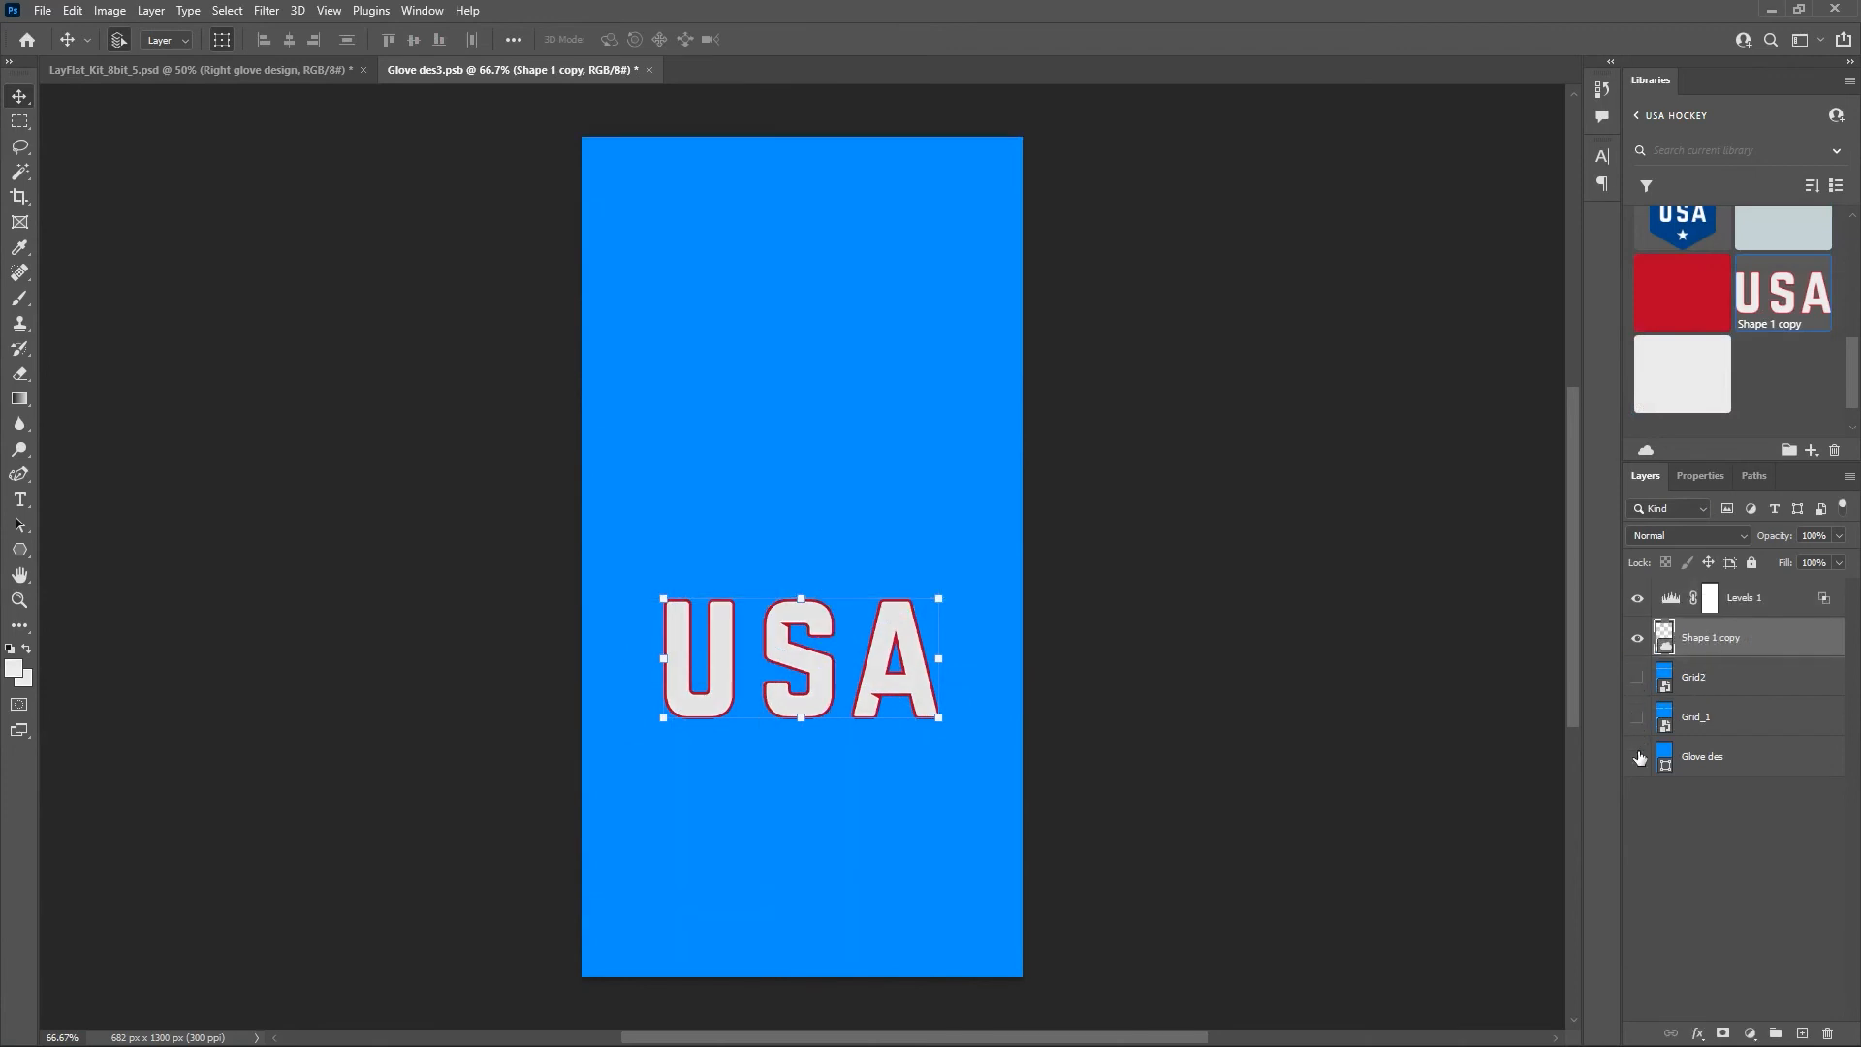
pyautogui.click(1637, 757)
pyautogui.hotkey('ctrl', 's')
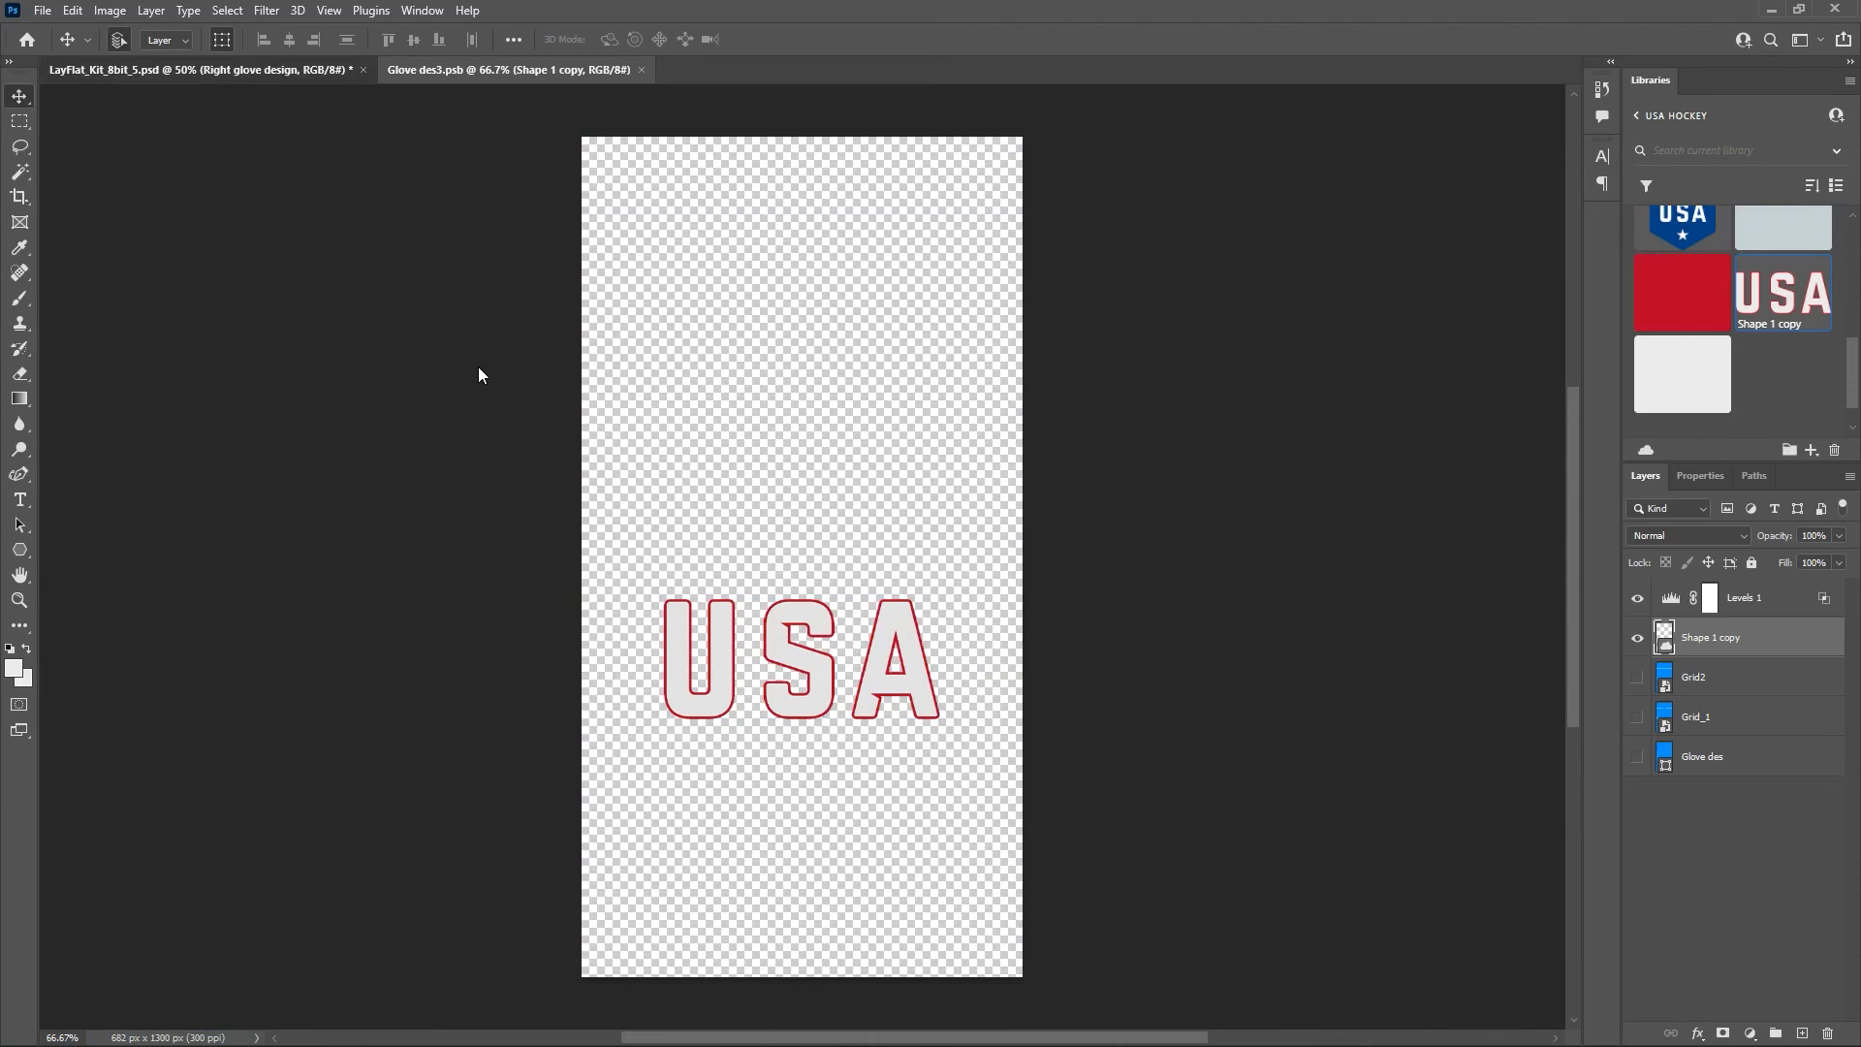
pyautogui.hotkey('ctrl', 'Tab')
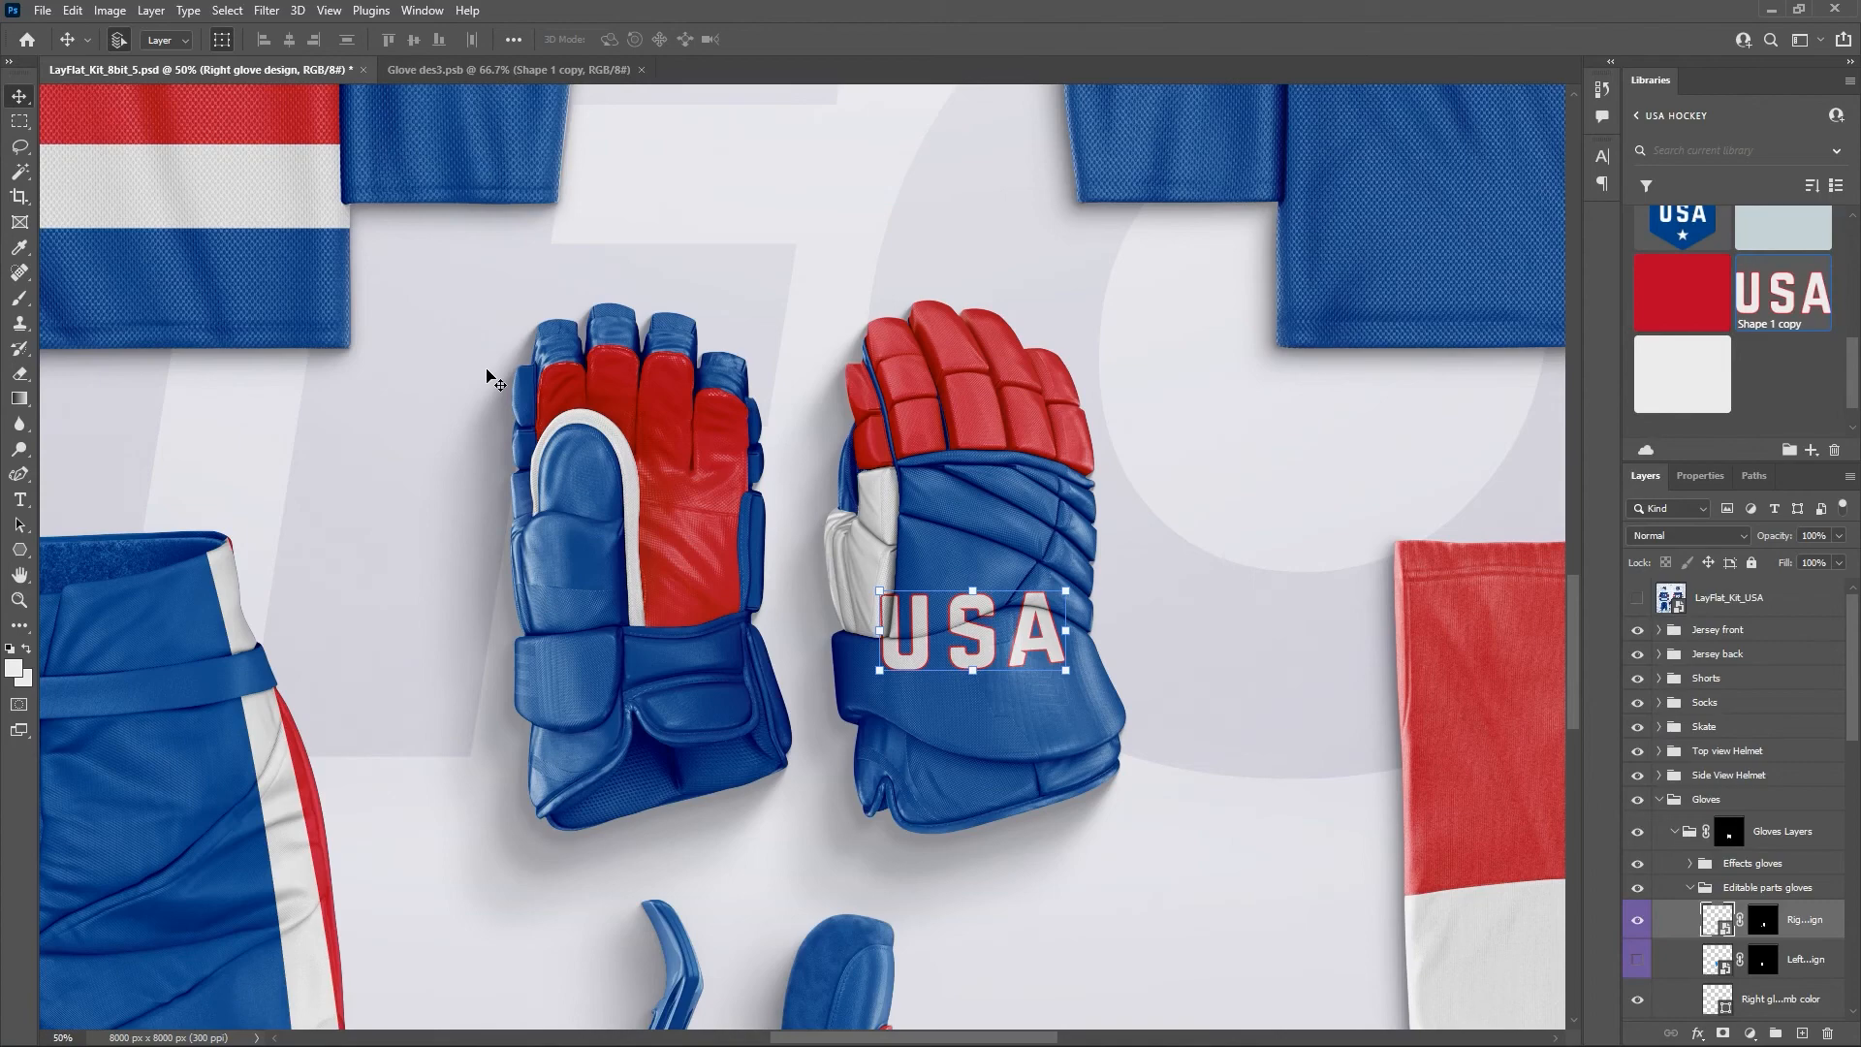
# Reposition the USA lettering for the right glove's wrist band, scaled to about 30% and rotated about -6.5°, and save it to the mockup.
pyautogui.click(504, 69)
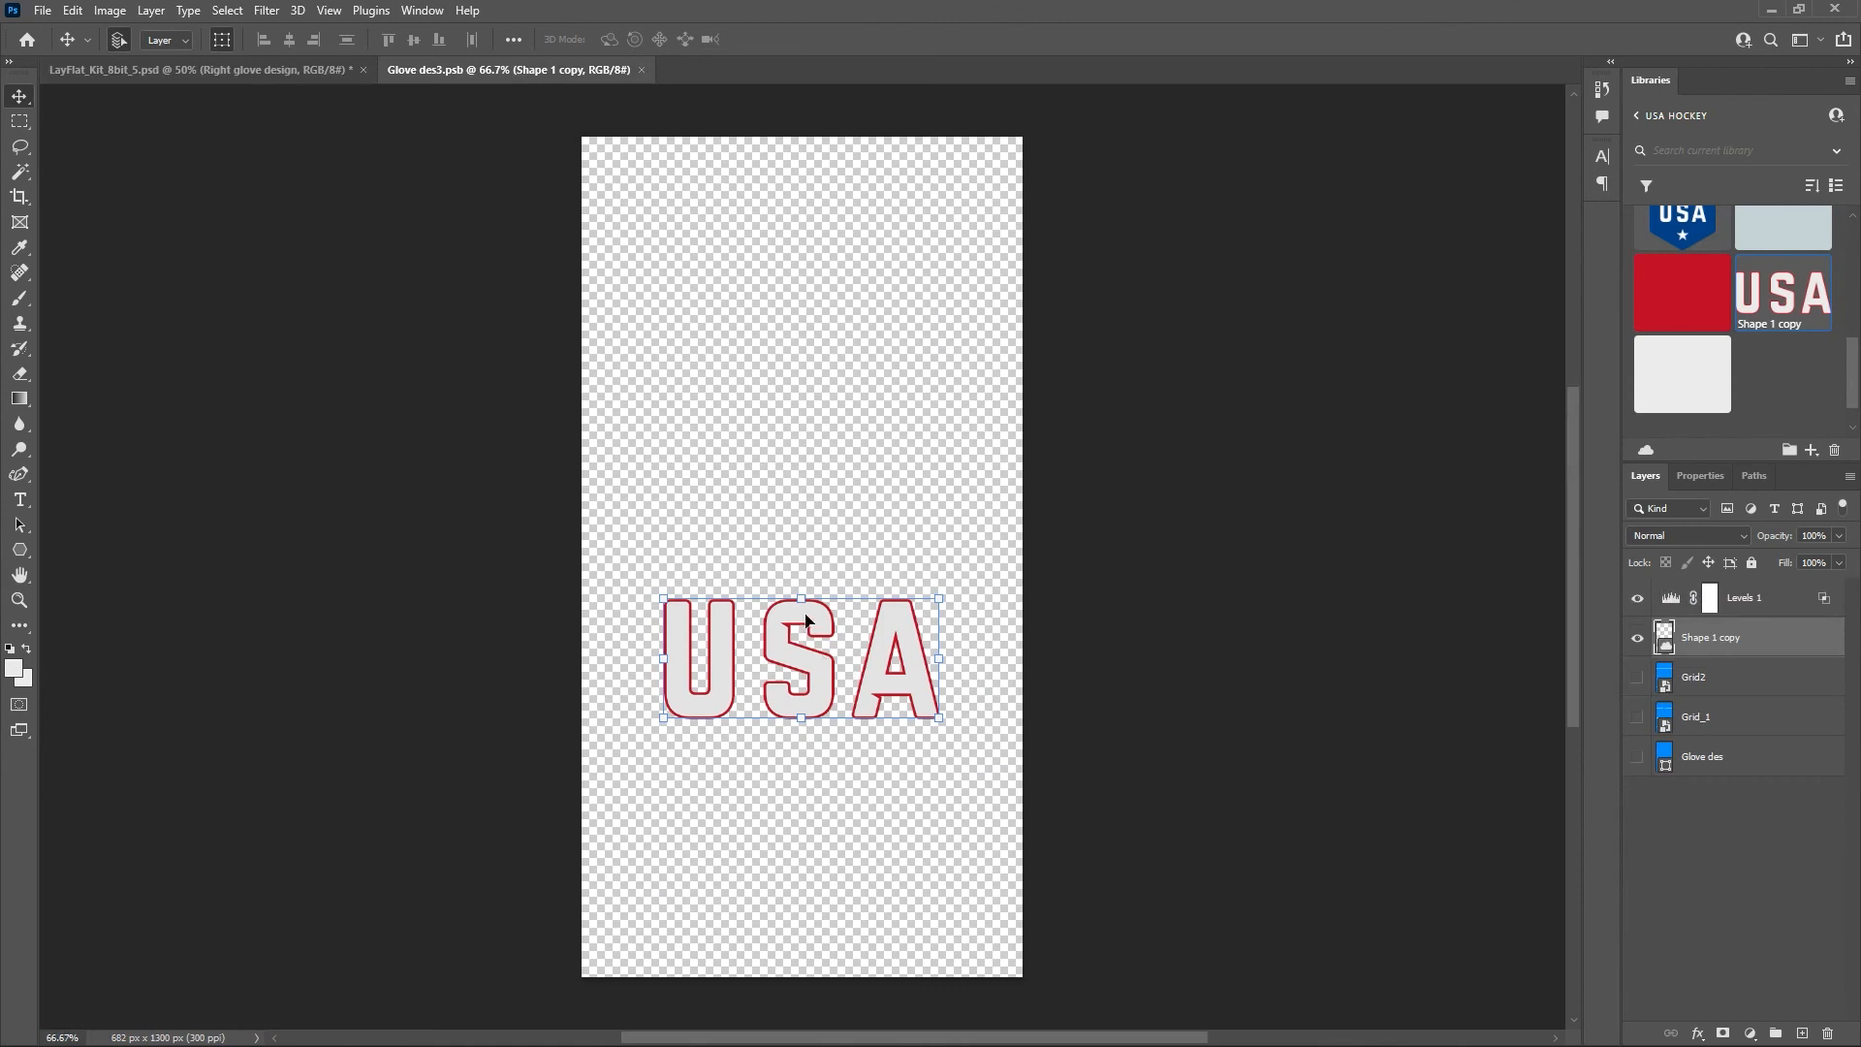
pyautogui.moveTo(805, 621); pyautogui.dragTo(846, 696)
pyautogui.hotkey('ctrl', 't')
pyautogui.moveTo(695, 669); pyautogui.dragTo(739, 692)
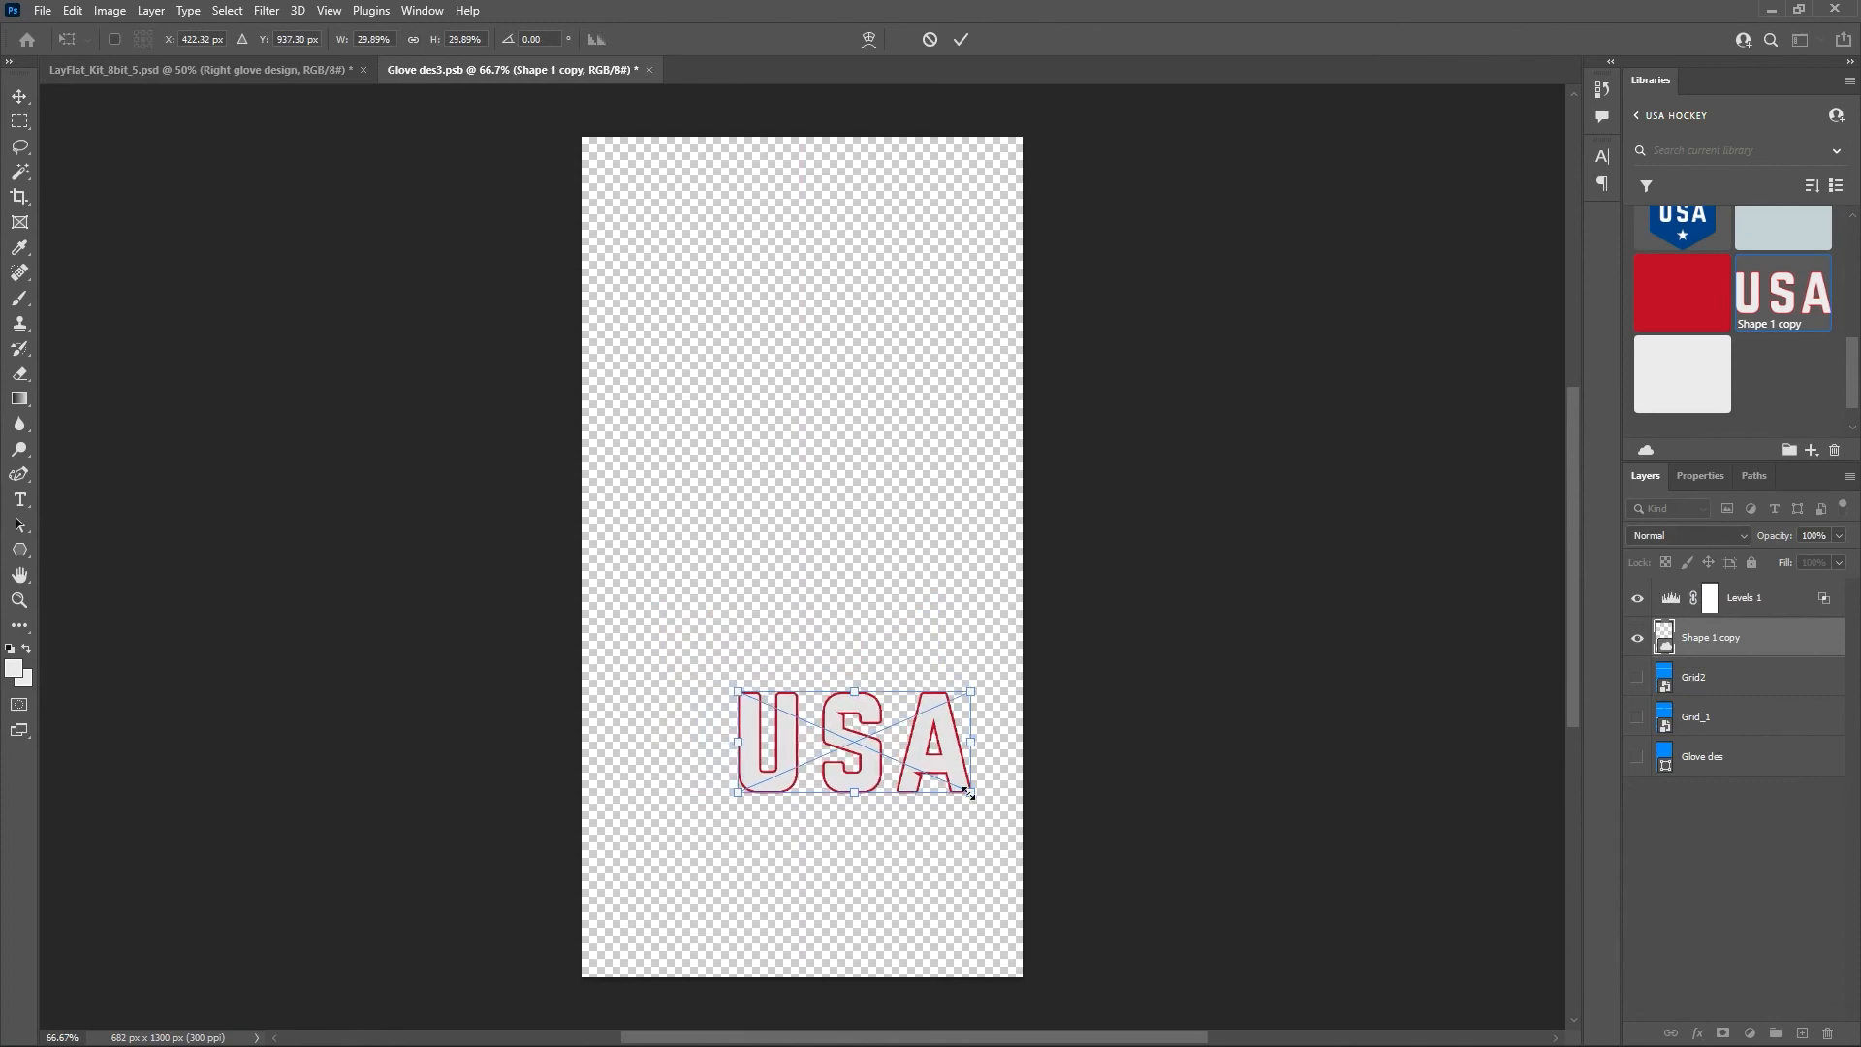
pyautogui.moveTo(980, 807); pyautogui.dragTo(989, 790)
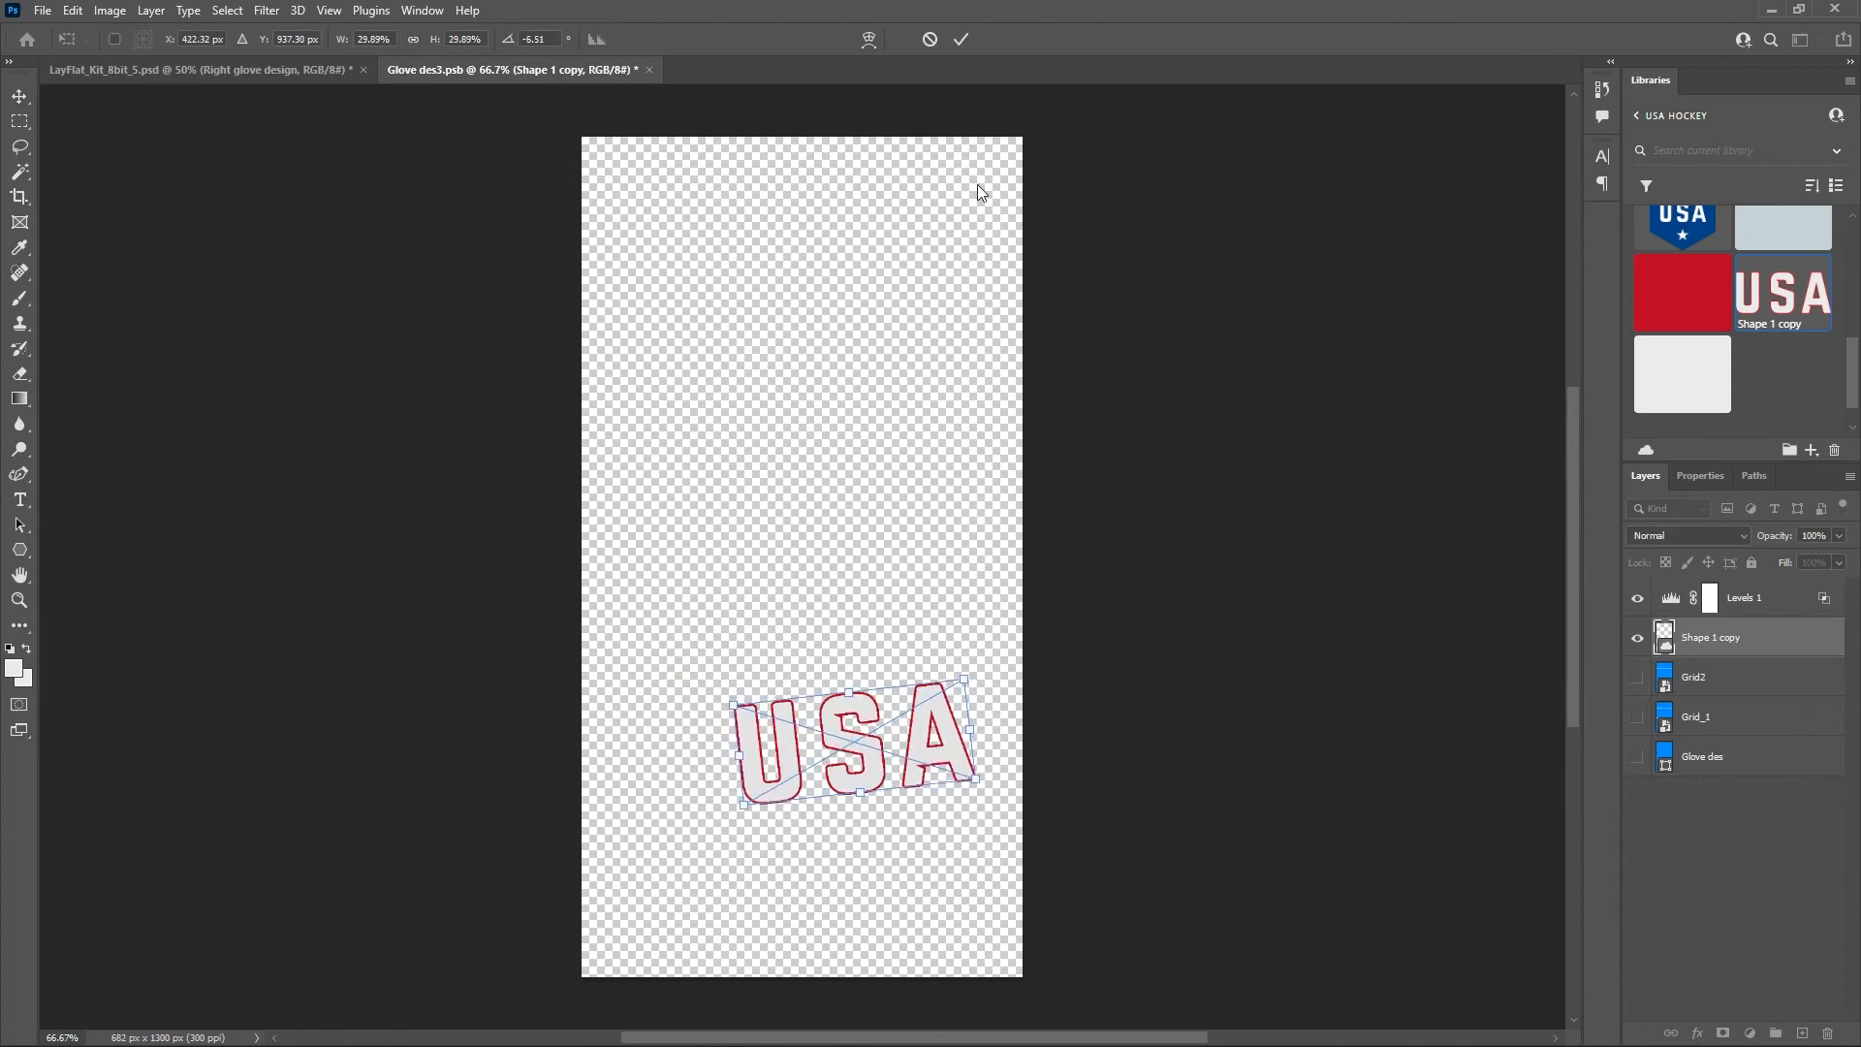
pyautogui.click(962, 39)
pyautogui.hotkey('ctrl', 's')
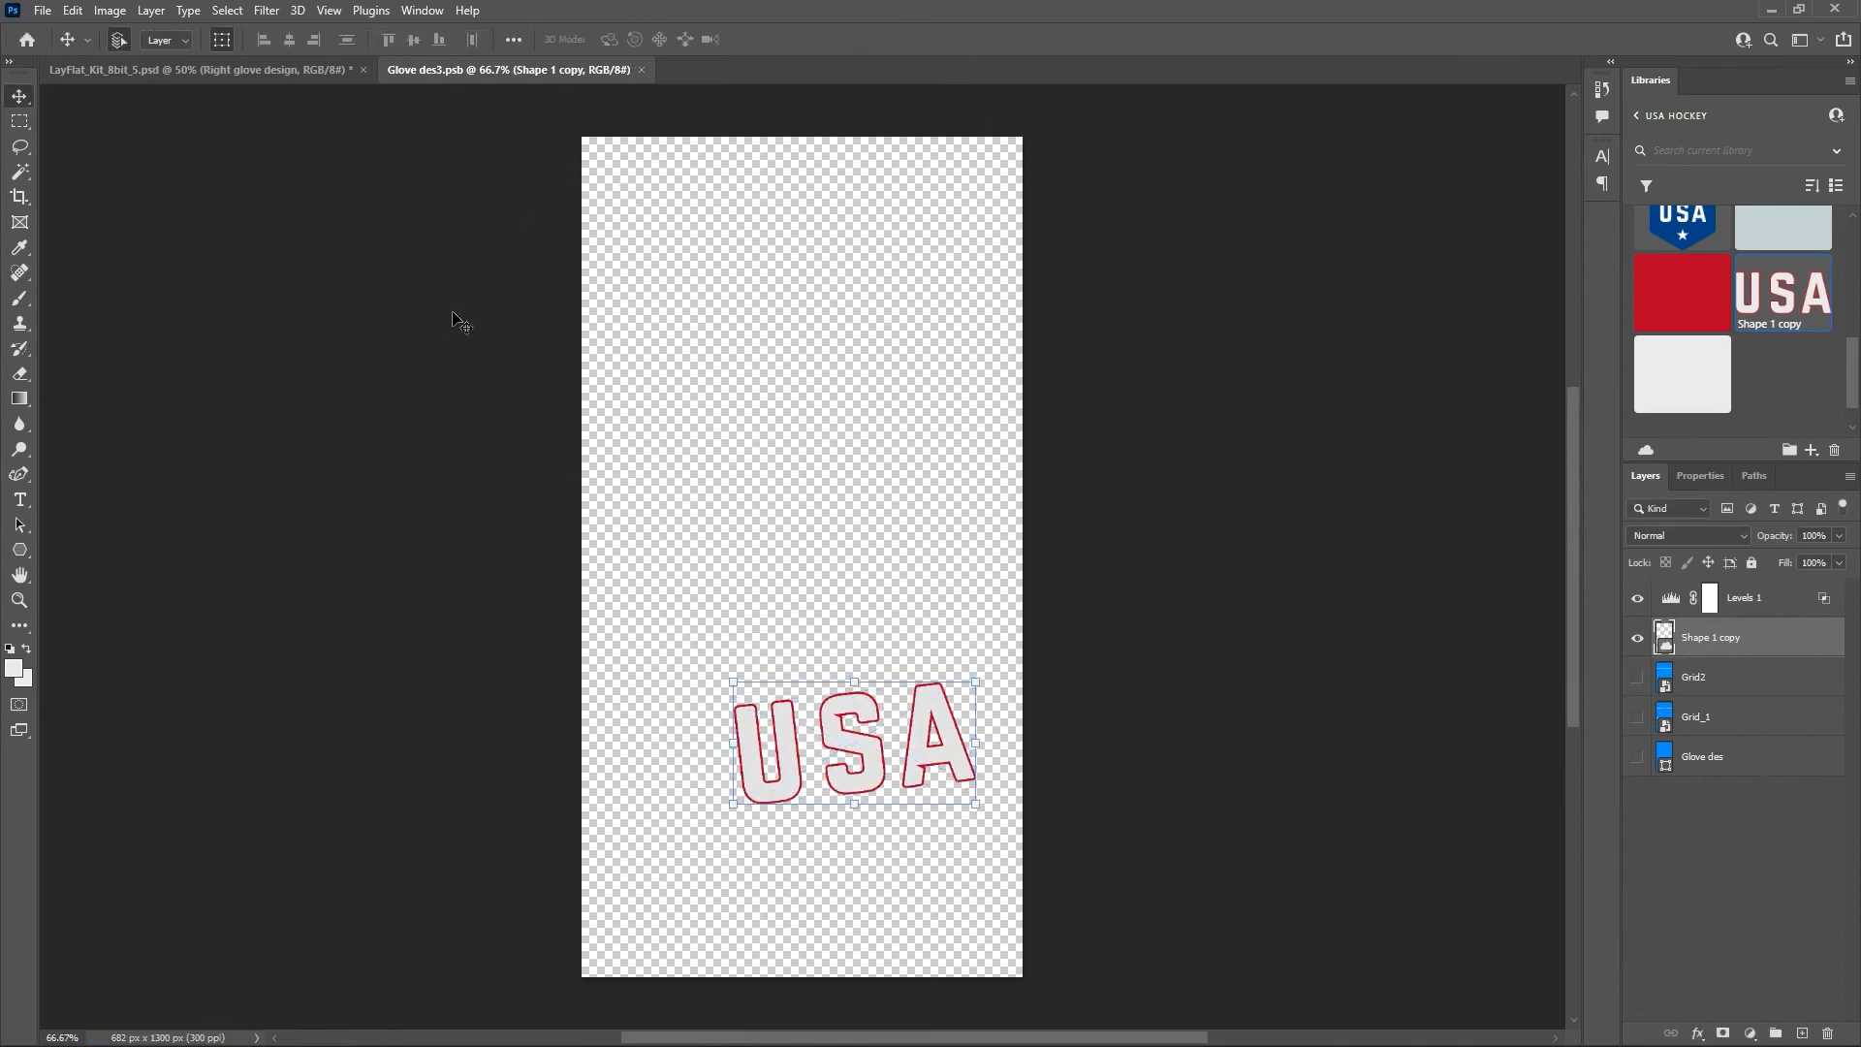
pyautogui.click(256, 74)
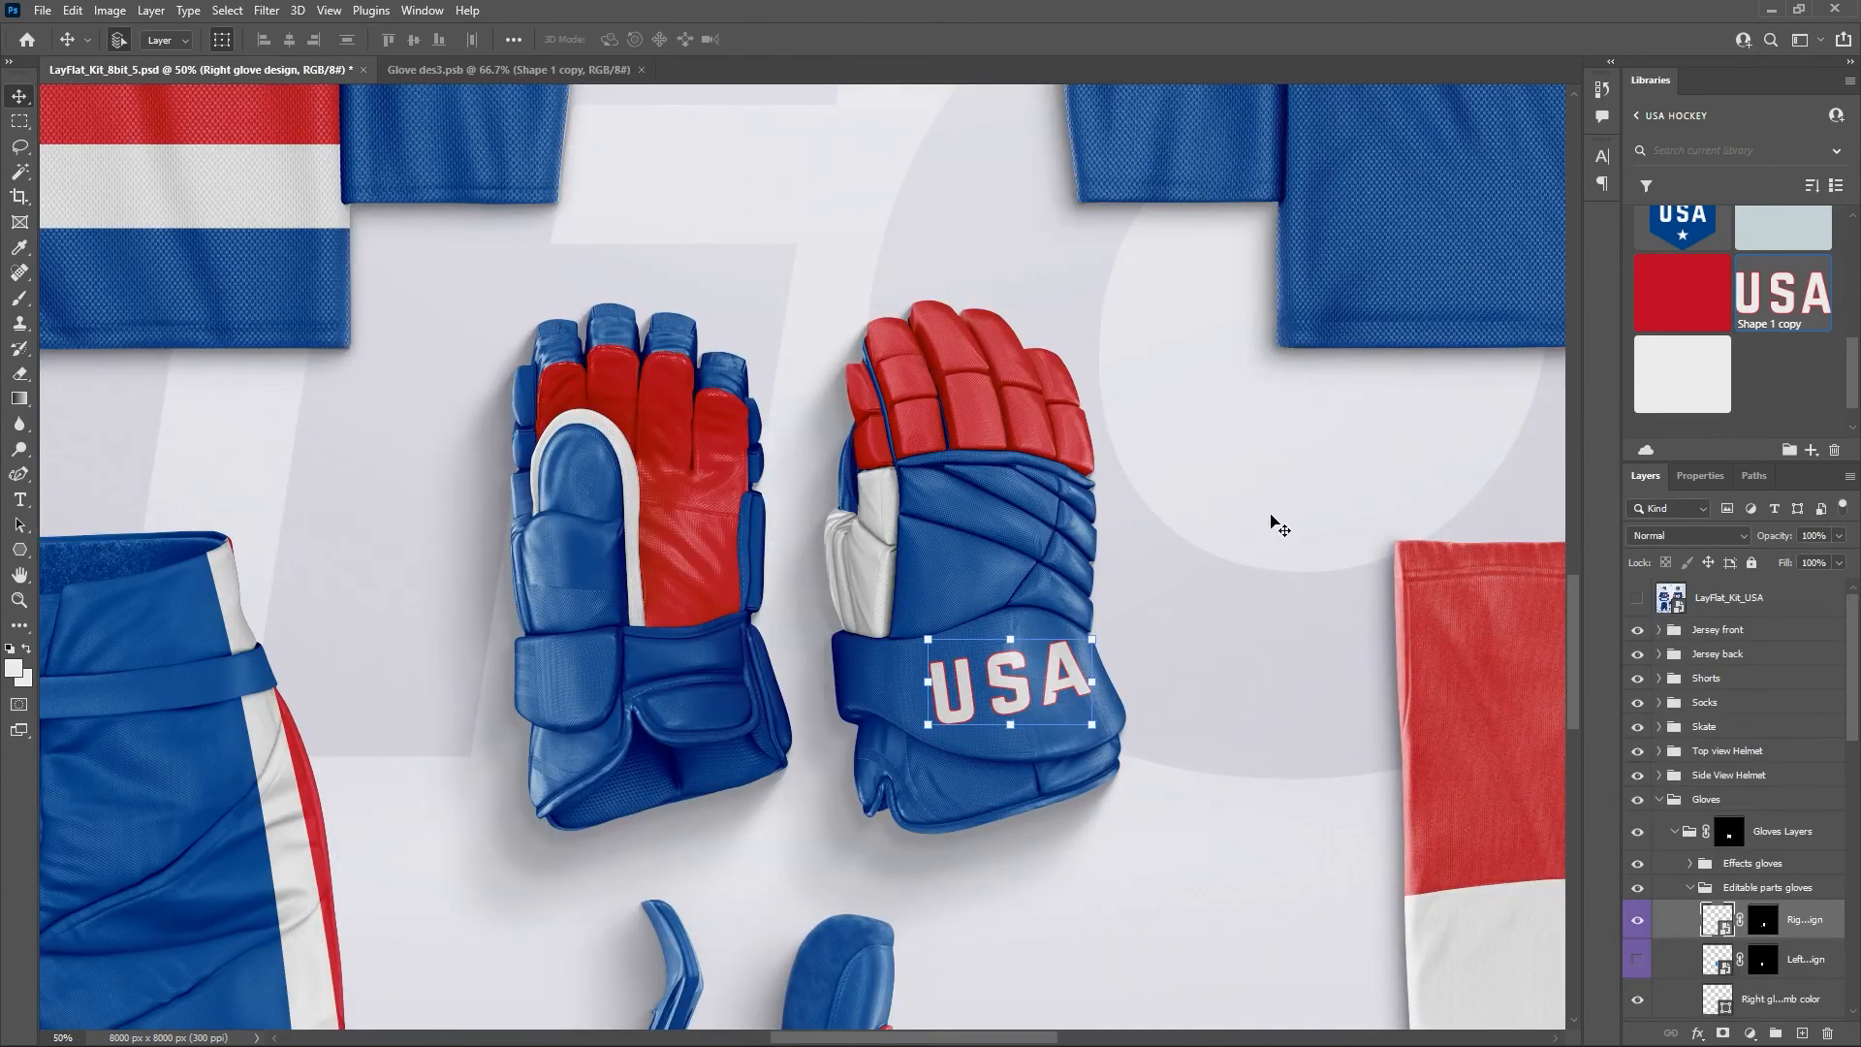
# Deselect the glove design and compare the finished gloves with the LayFlat_Kit_USA reference.
pyautogui.click(1279, 527)
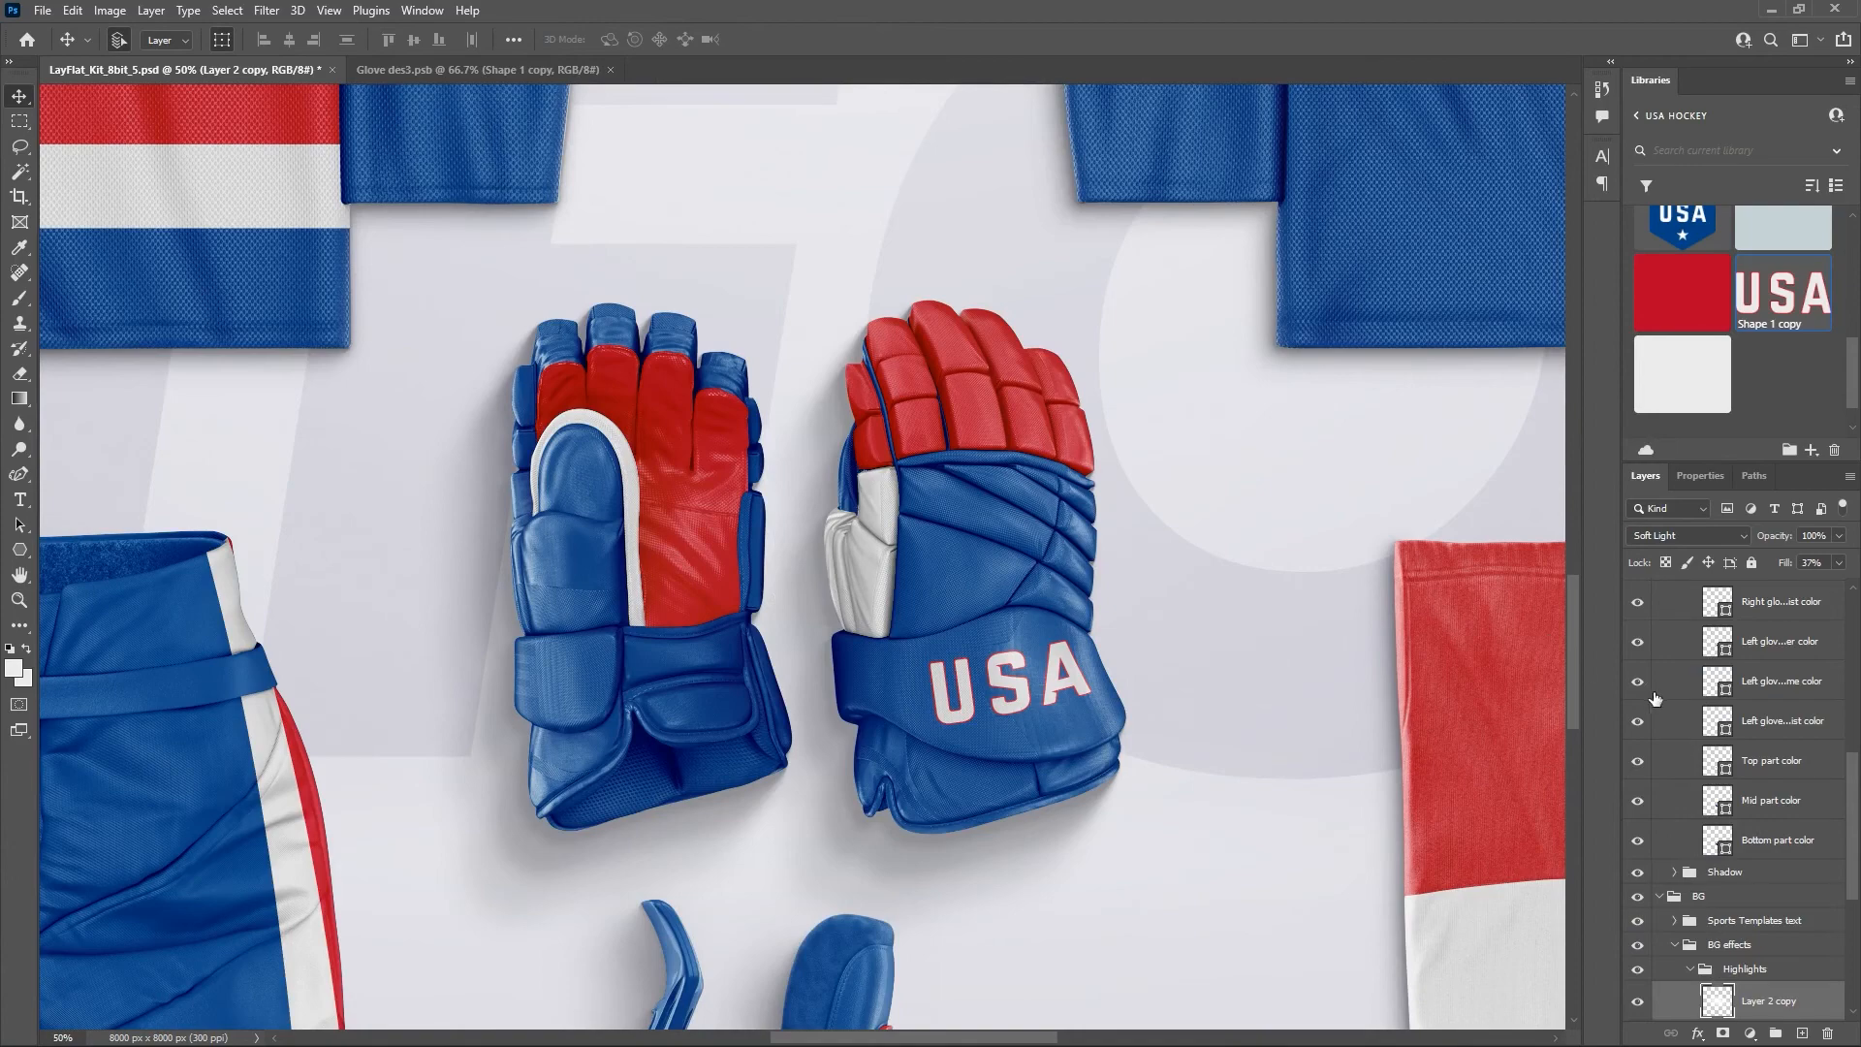
pyautogui.scroll(5, 1653, 696)
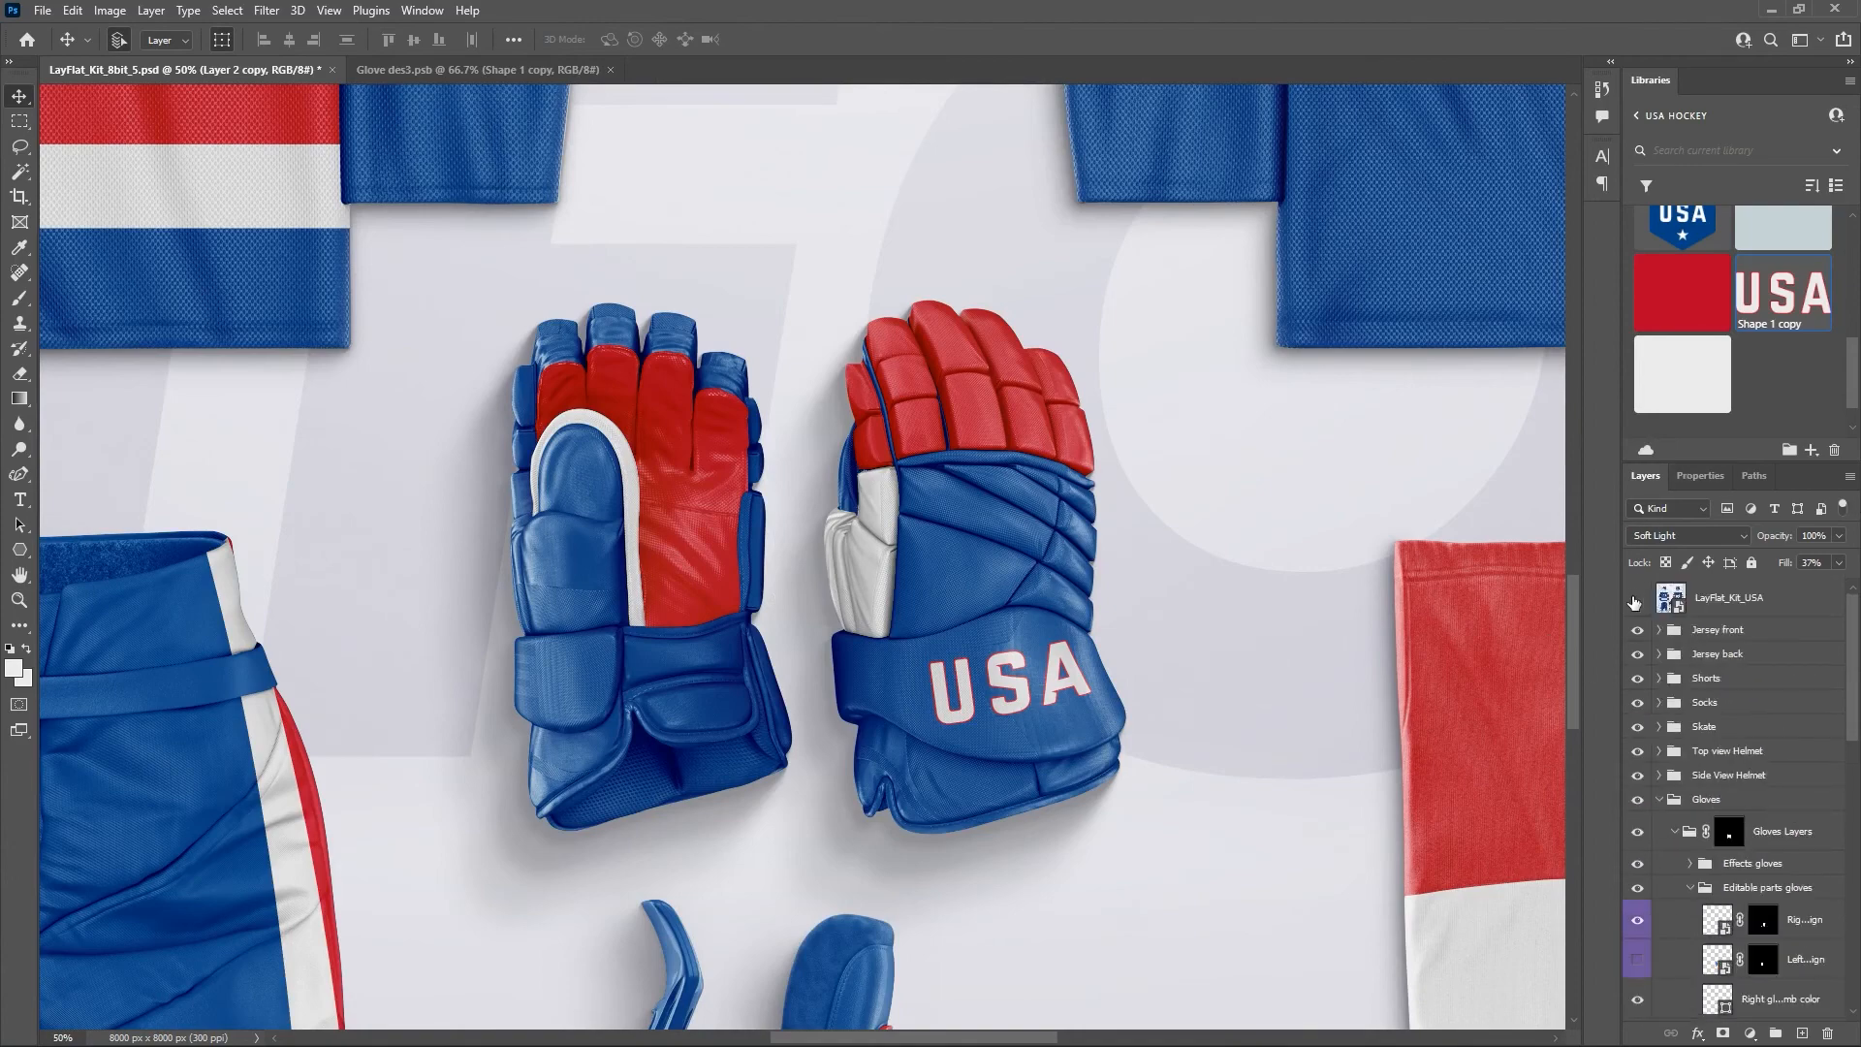
pyautogui.click(1637, 599)
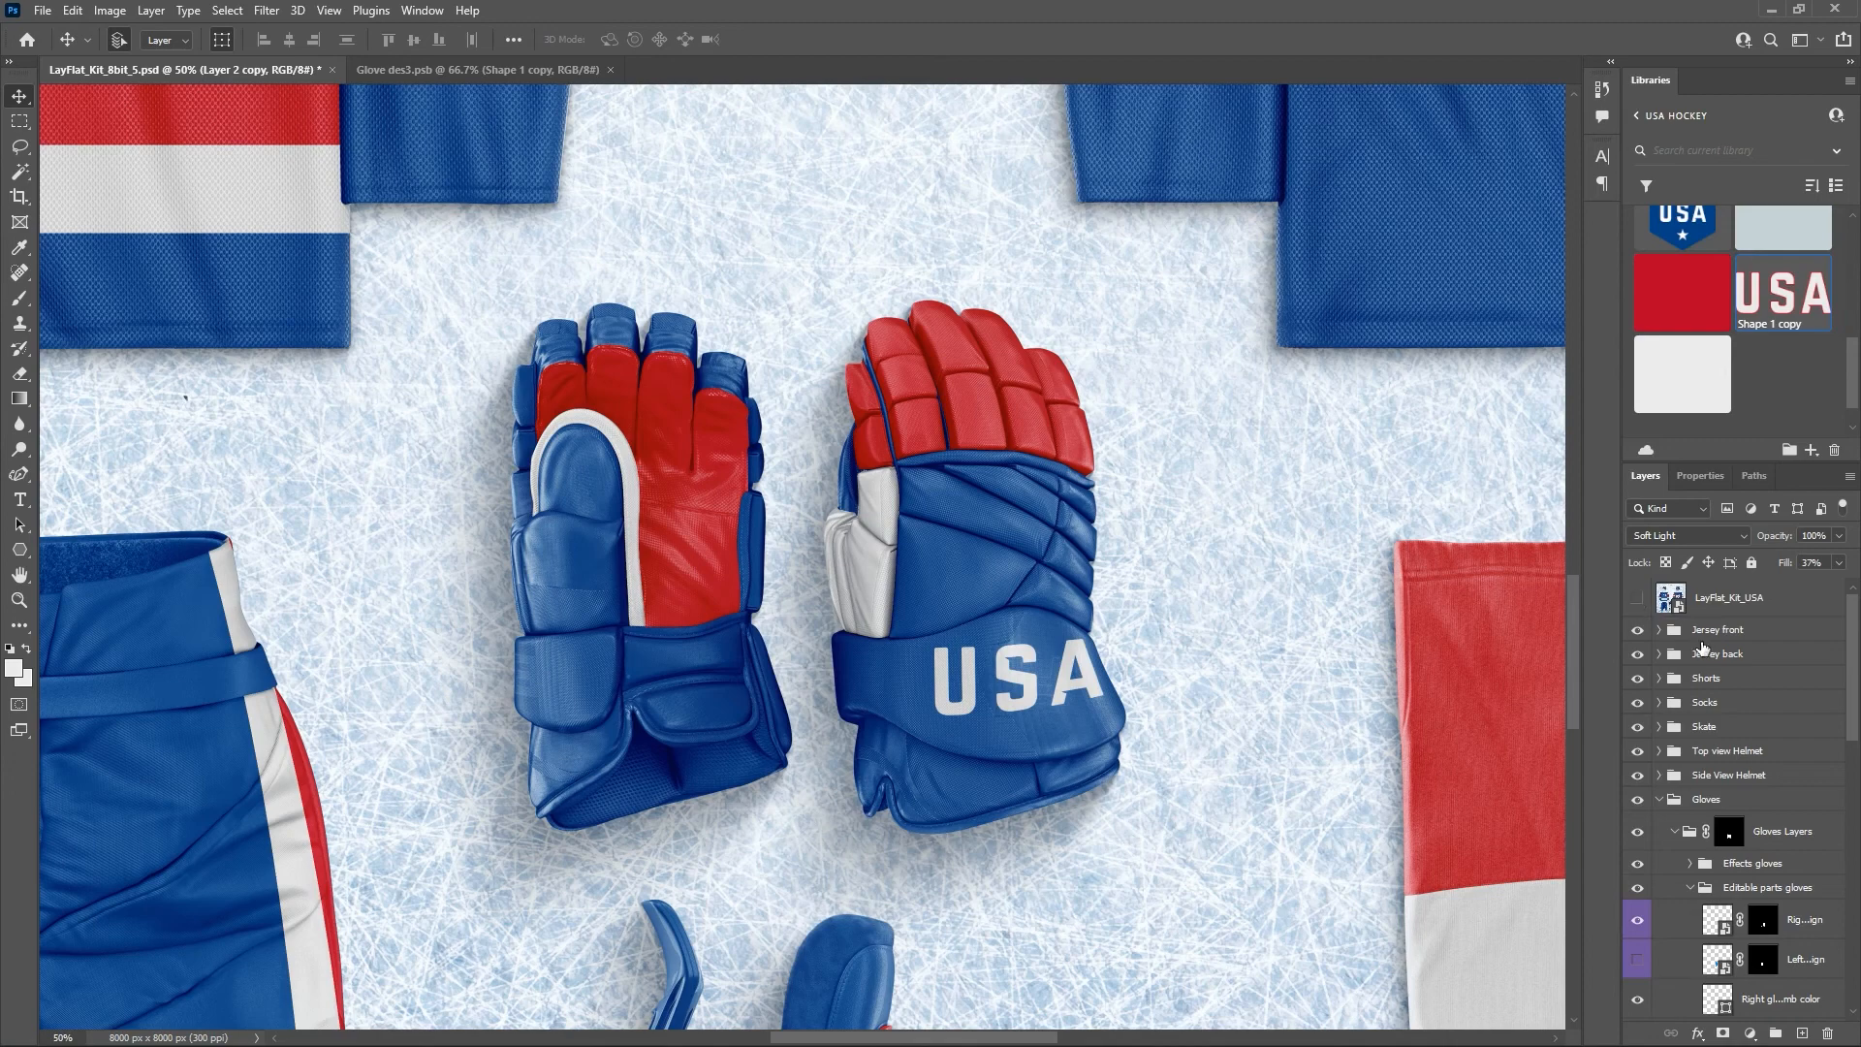
# Rotate the USA lettering slightly counterclockwise and enlarge it a little in Glove des3, and save it to the mockup.
pyautogui.scroll(-6, 1736, 681)
pyautogui.scroll(-5, 1735, 682)
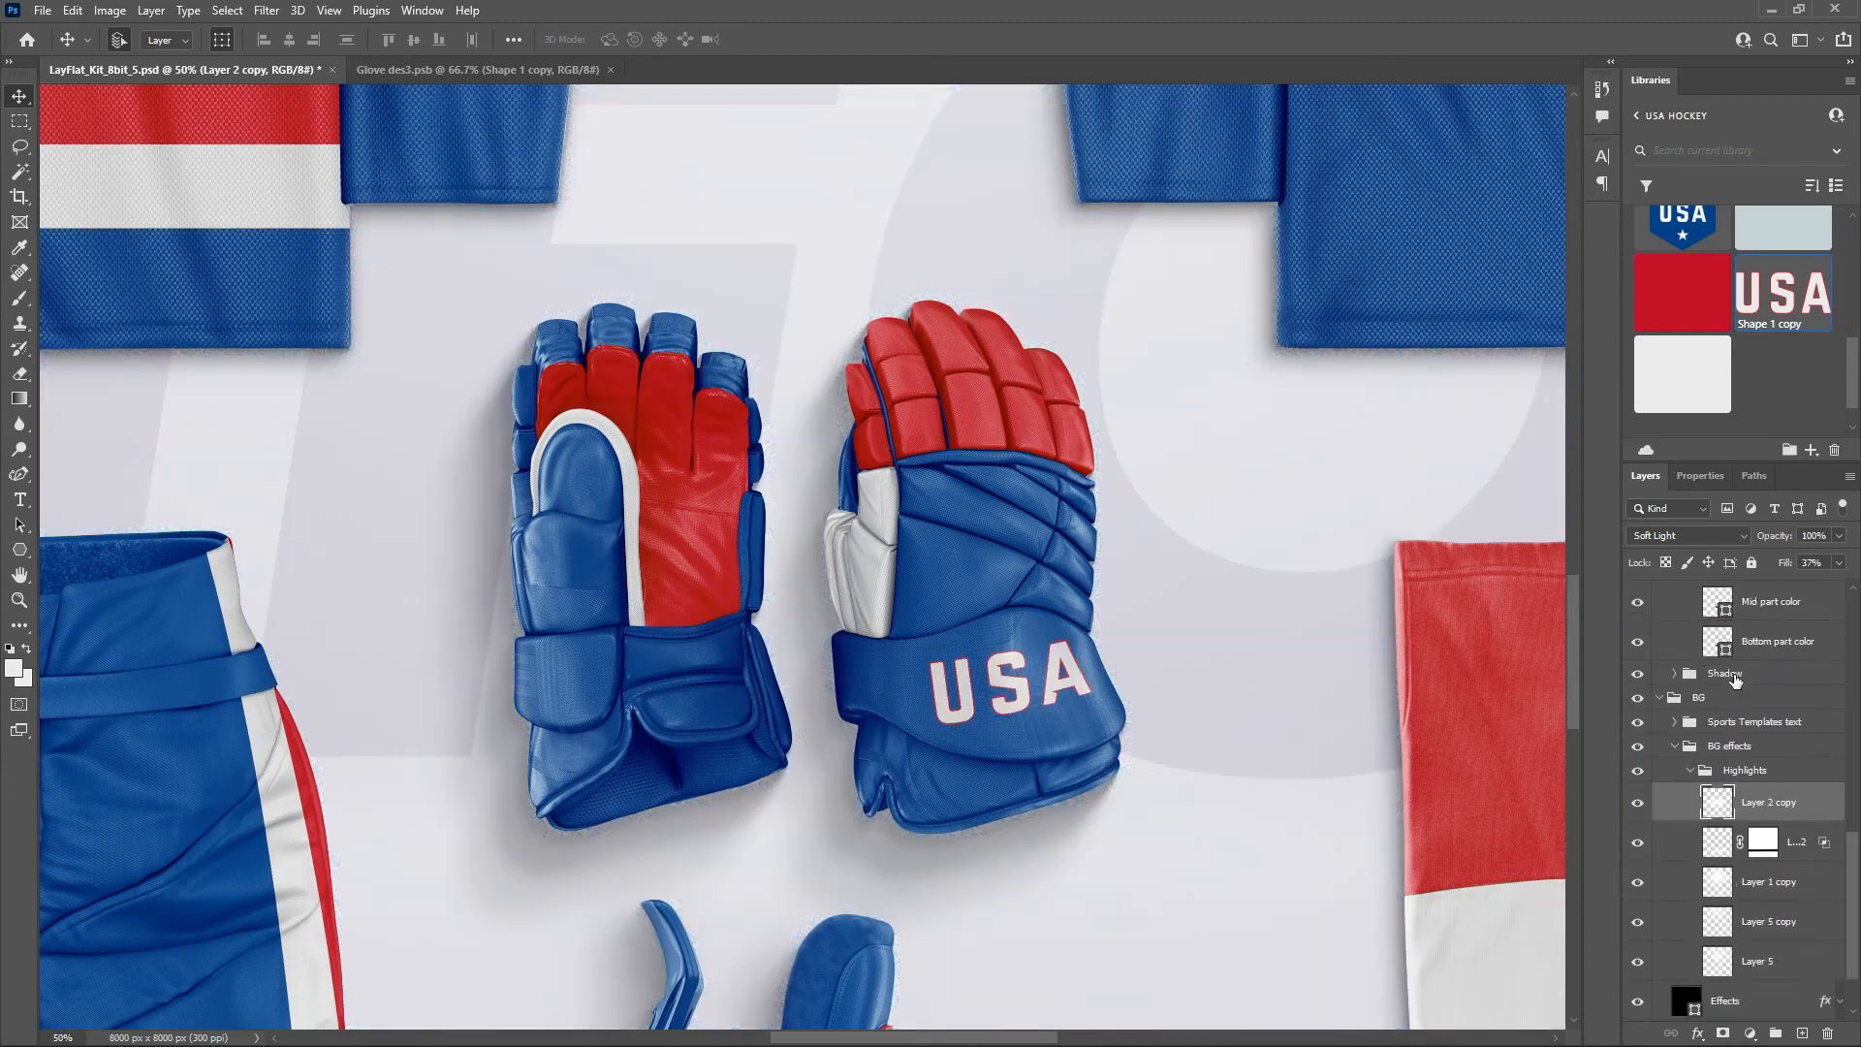
pyautogui.click(456, 67)
pyautogui.moveTo(996, 671)
pyautogui.mouseDown()
pyautogui.moveTo(1038, 652)
pyautogui.moveTo(999, 681)
pyautogui.mouseUp()
pyautogui.moveTo(871, 714); pyautogui.dragTo(875, 705)
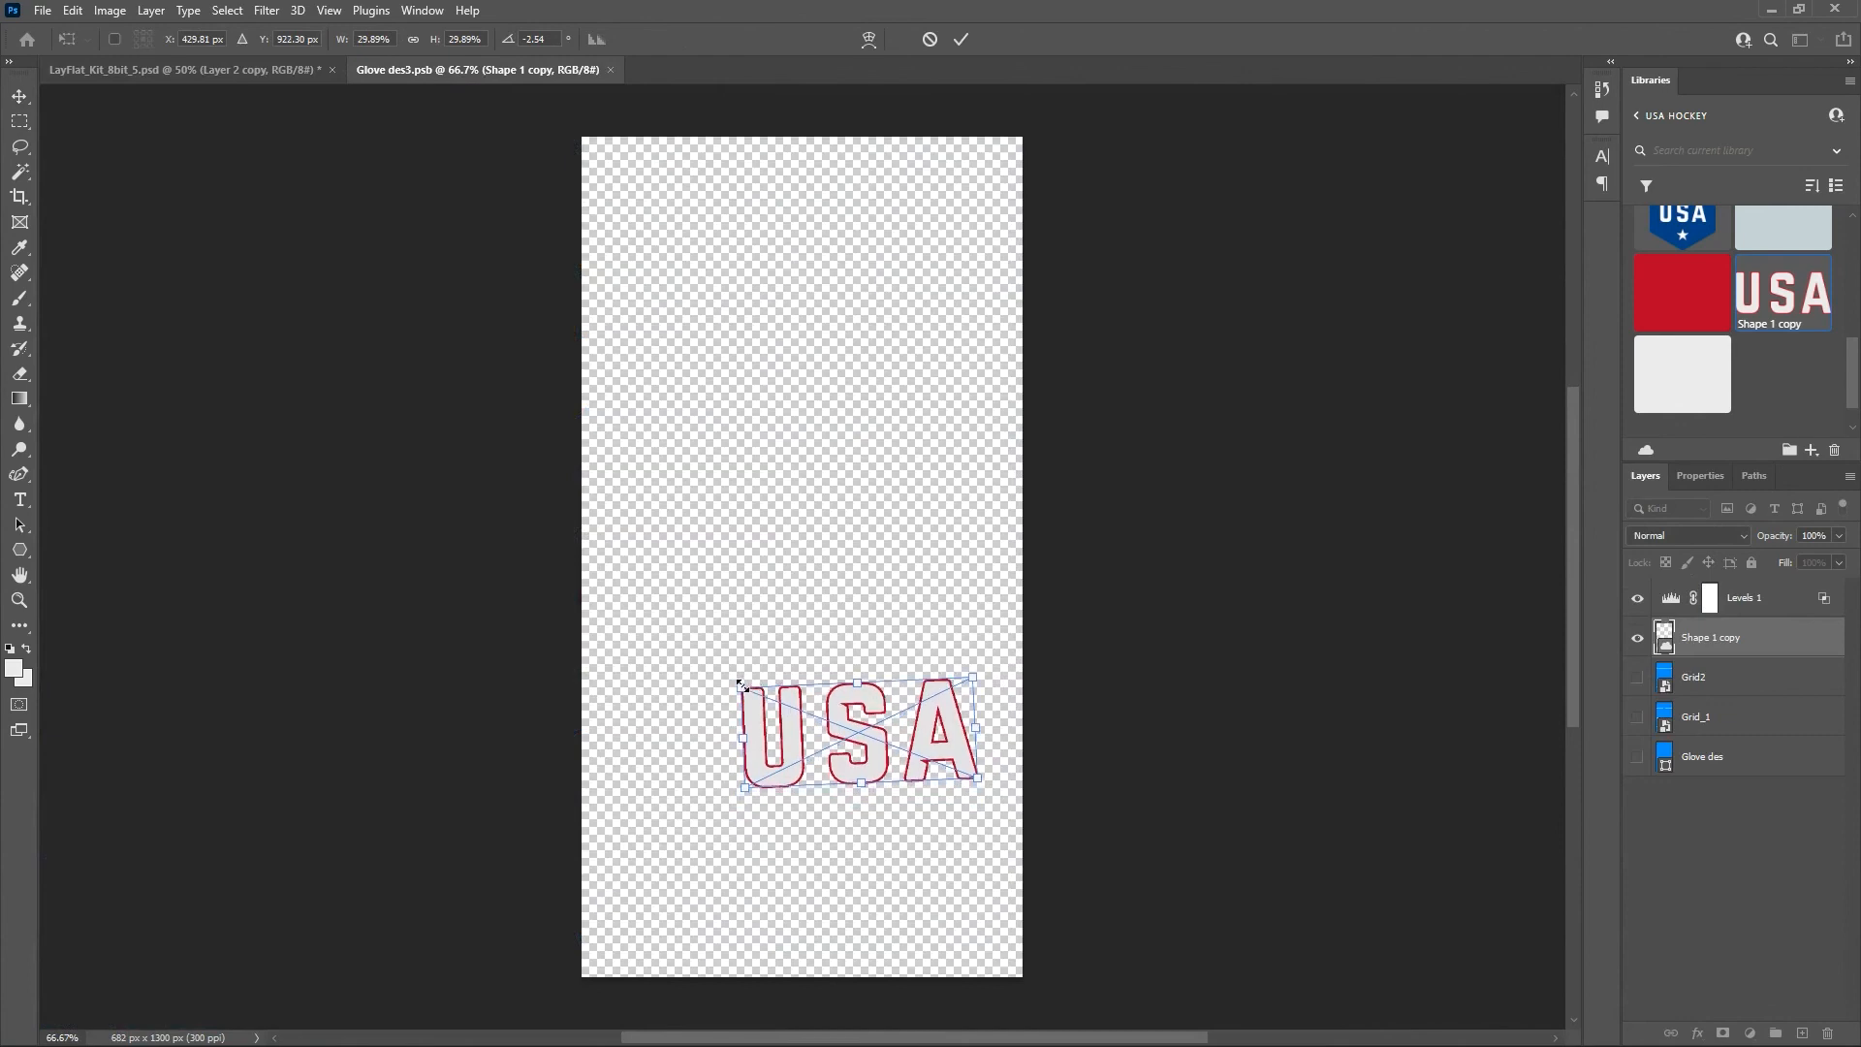
pyautogui.moveTo(741, 685); pyautogui.dragTo(736, 677)
pyautogui.click(961, 39)
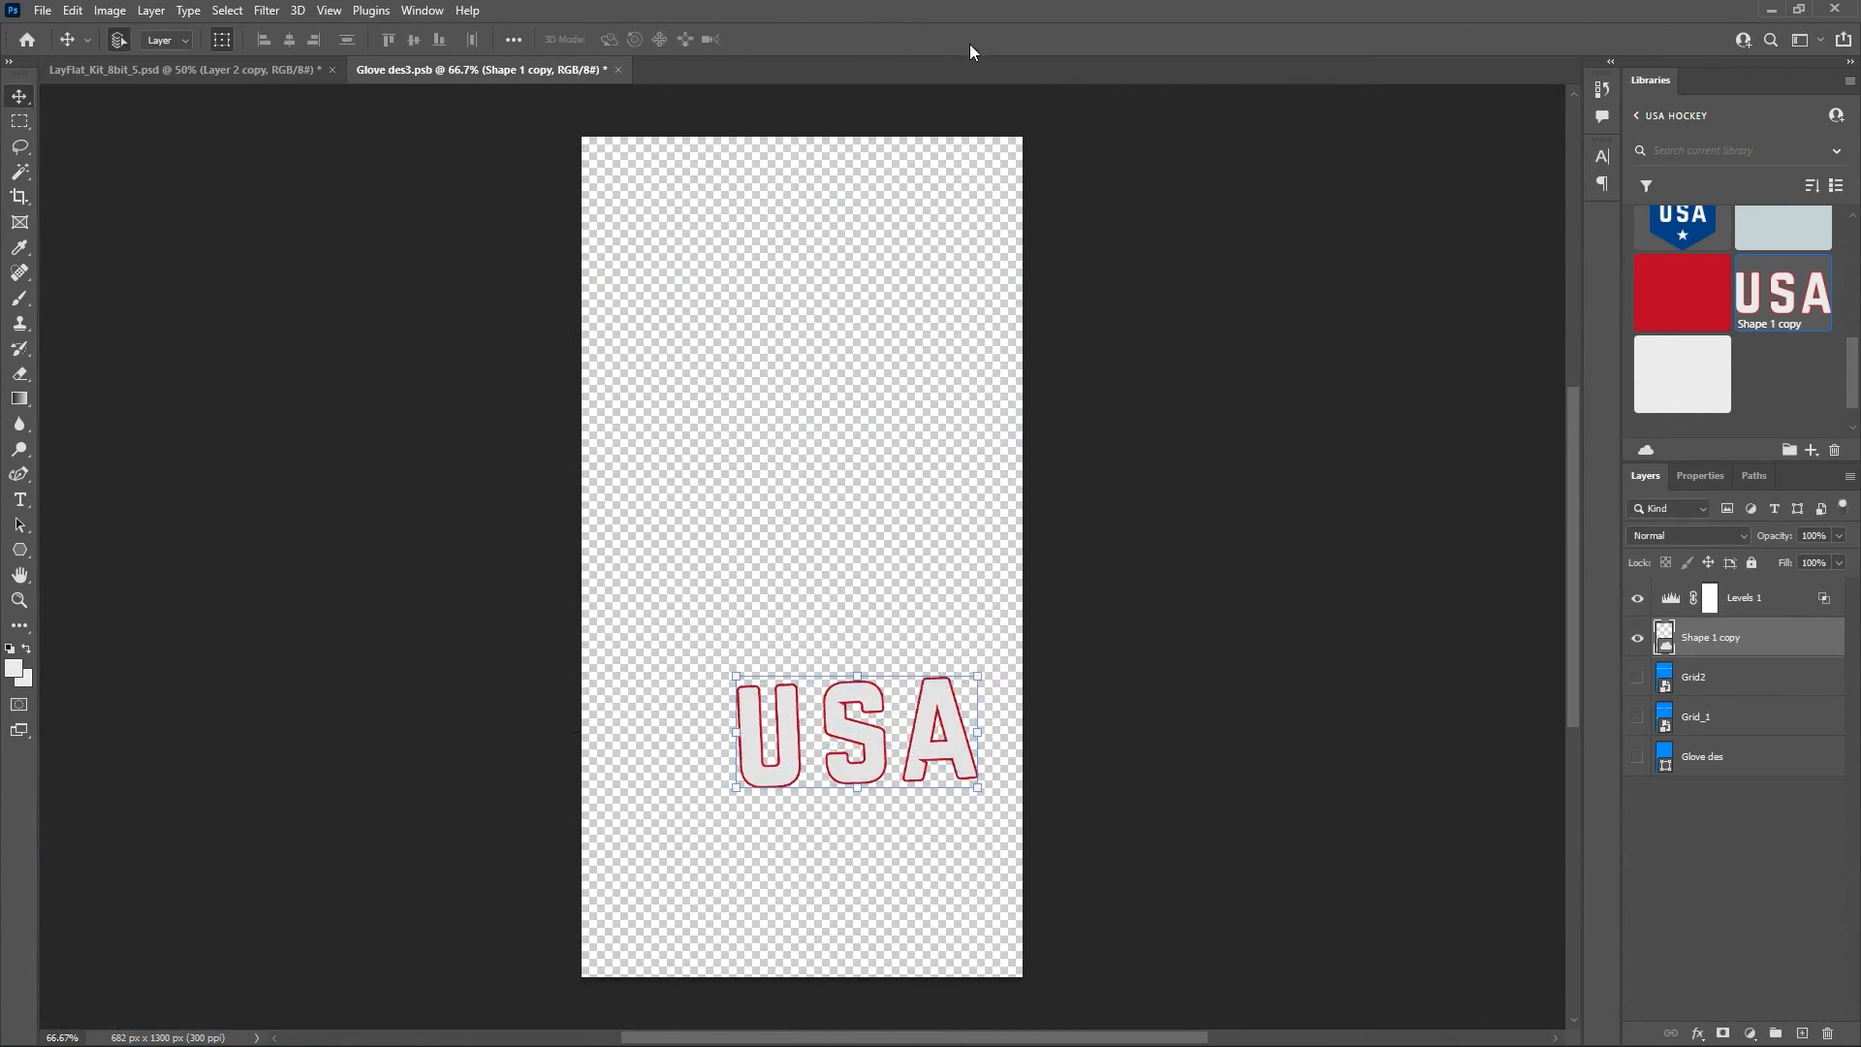
pyautogui.hotkey('ctrl', 's')
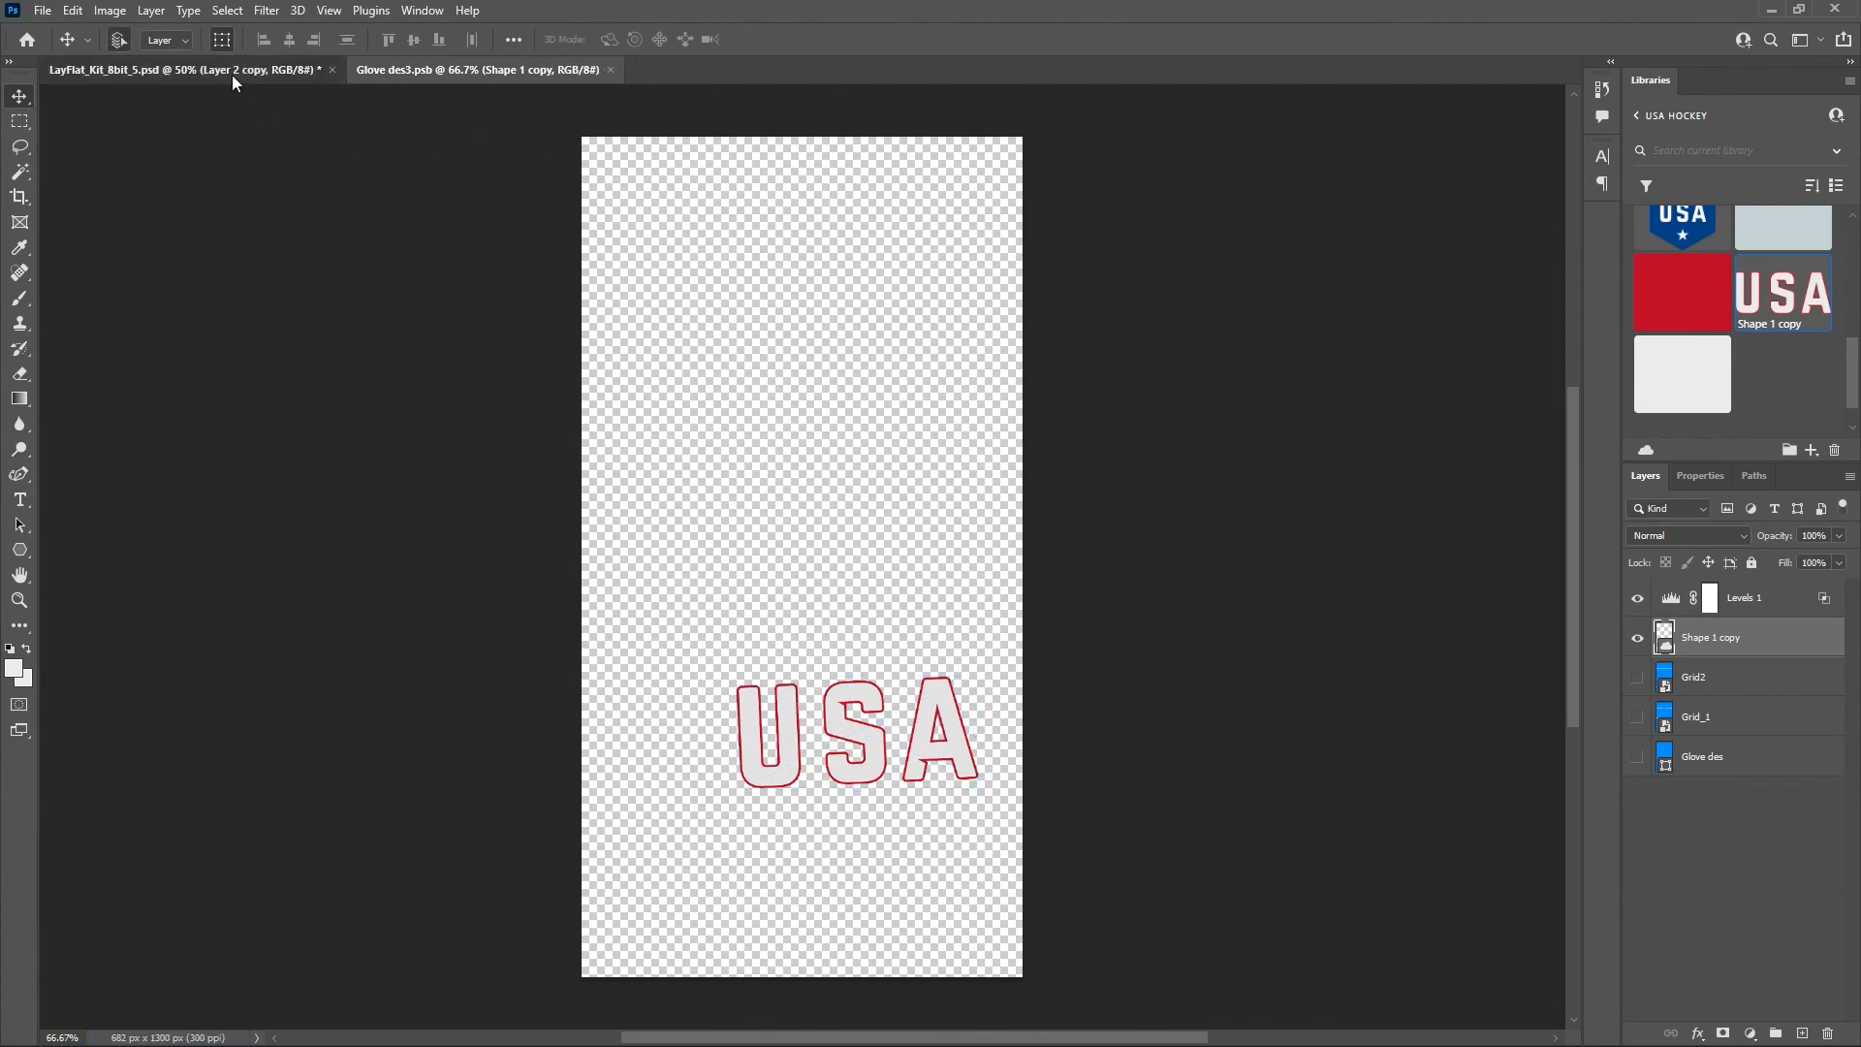
pyautogui.hotkey('ctrl', 'Tab')
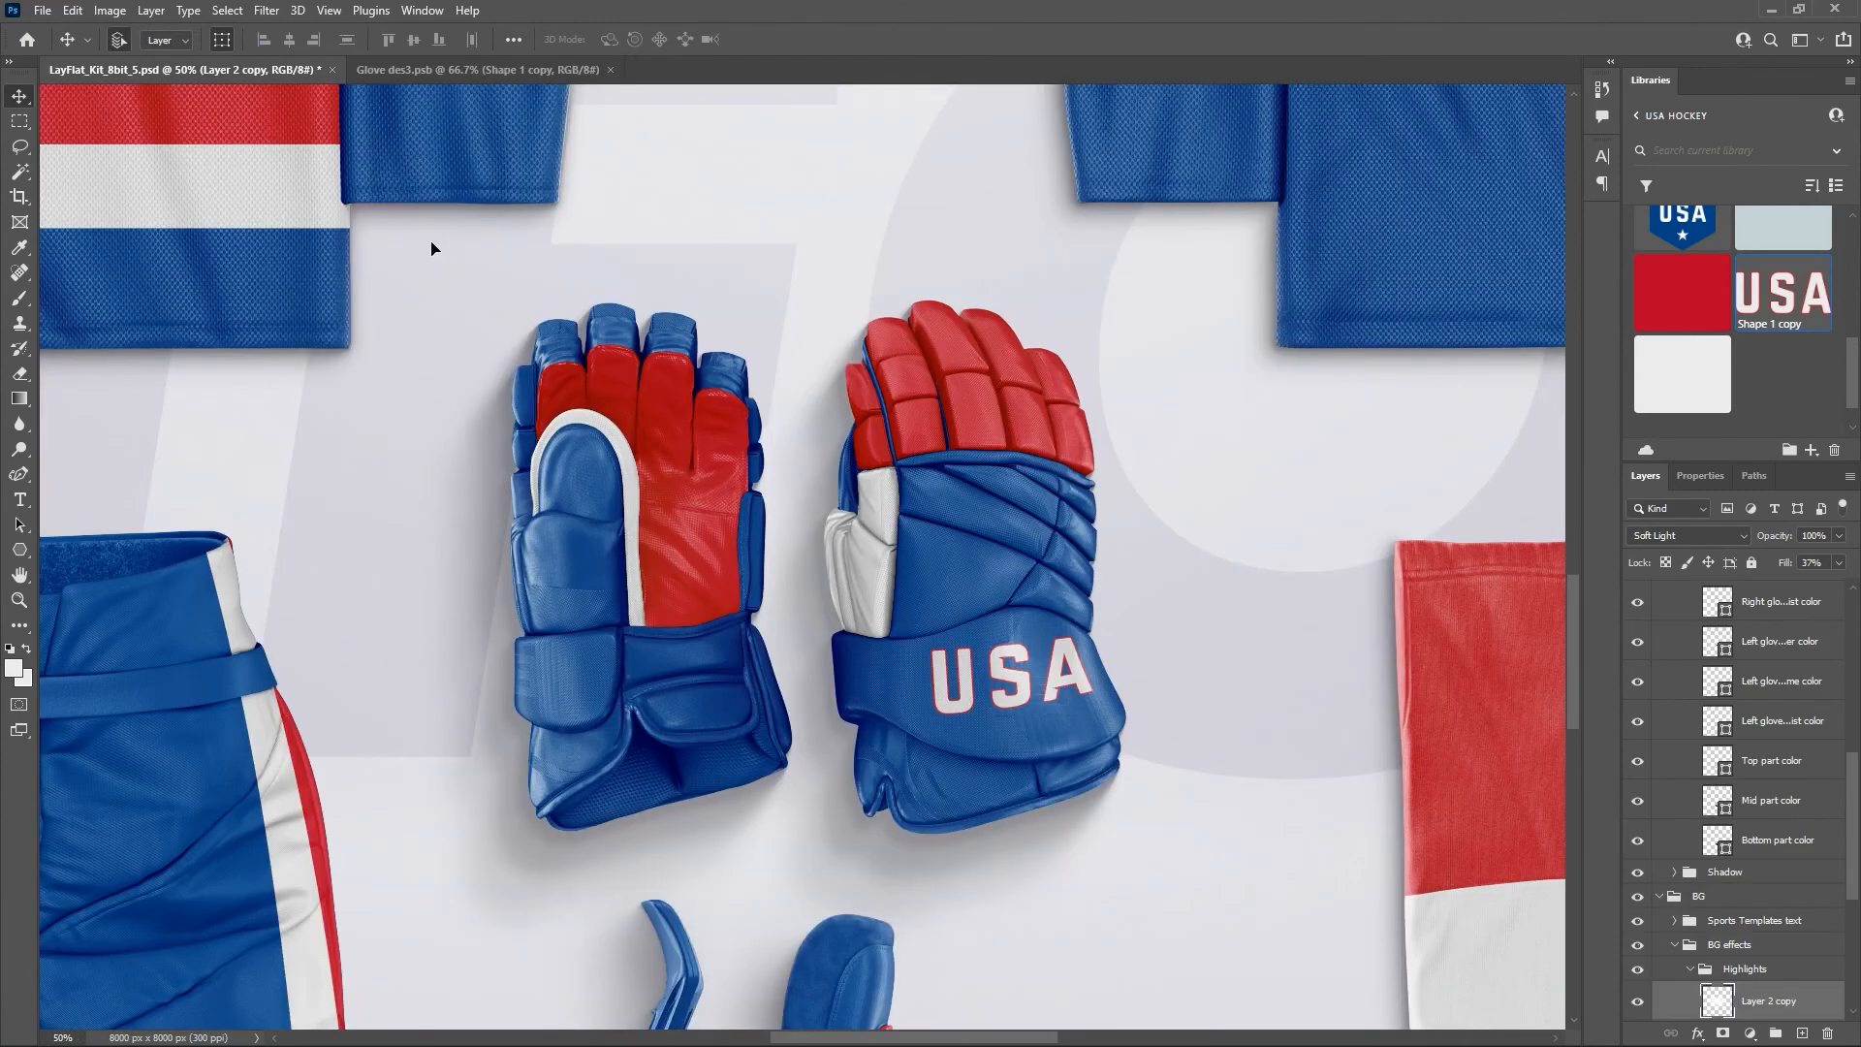
# Nudge the USA lettering slightly downward in Glove des3, save the design and close it.
pyautogui.click(489, 66)
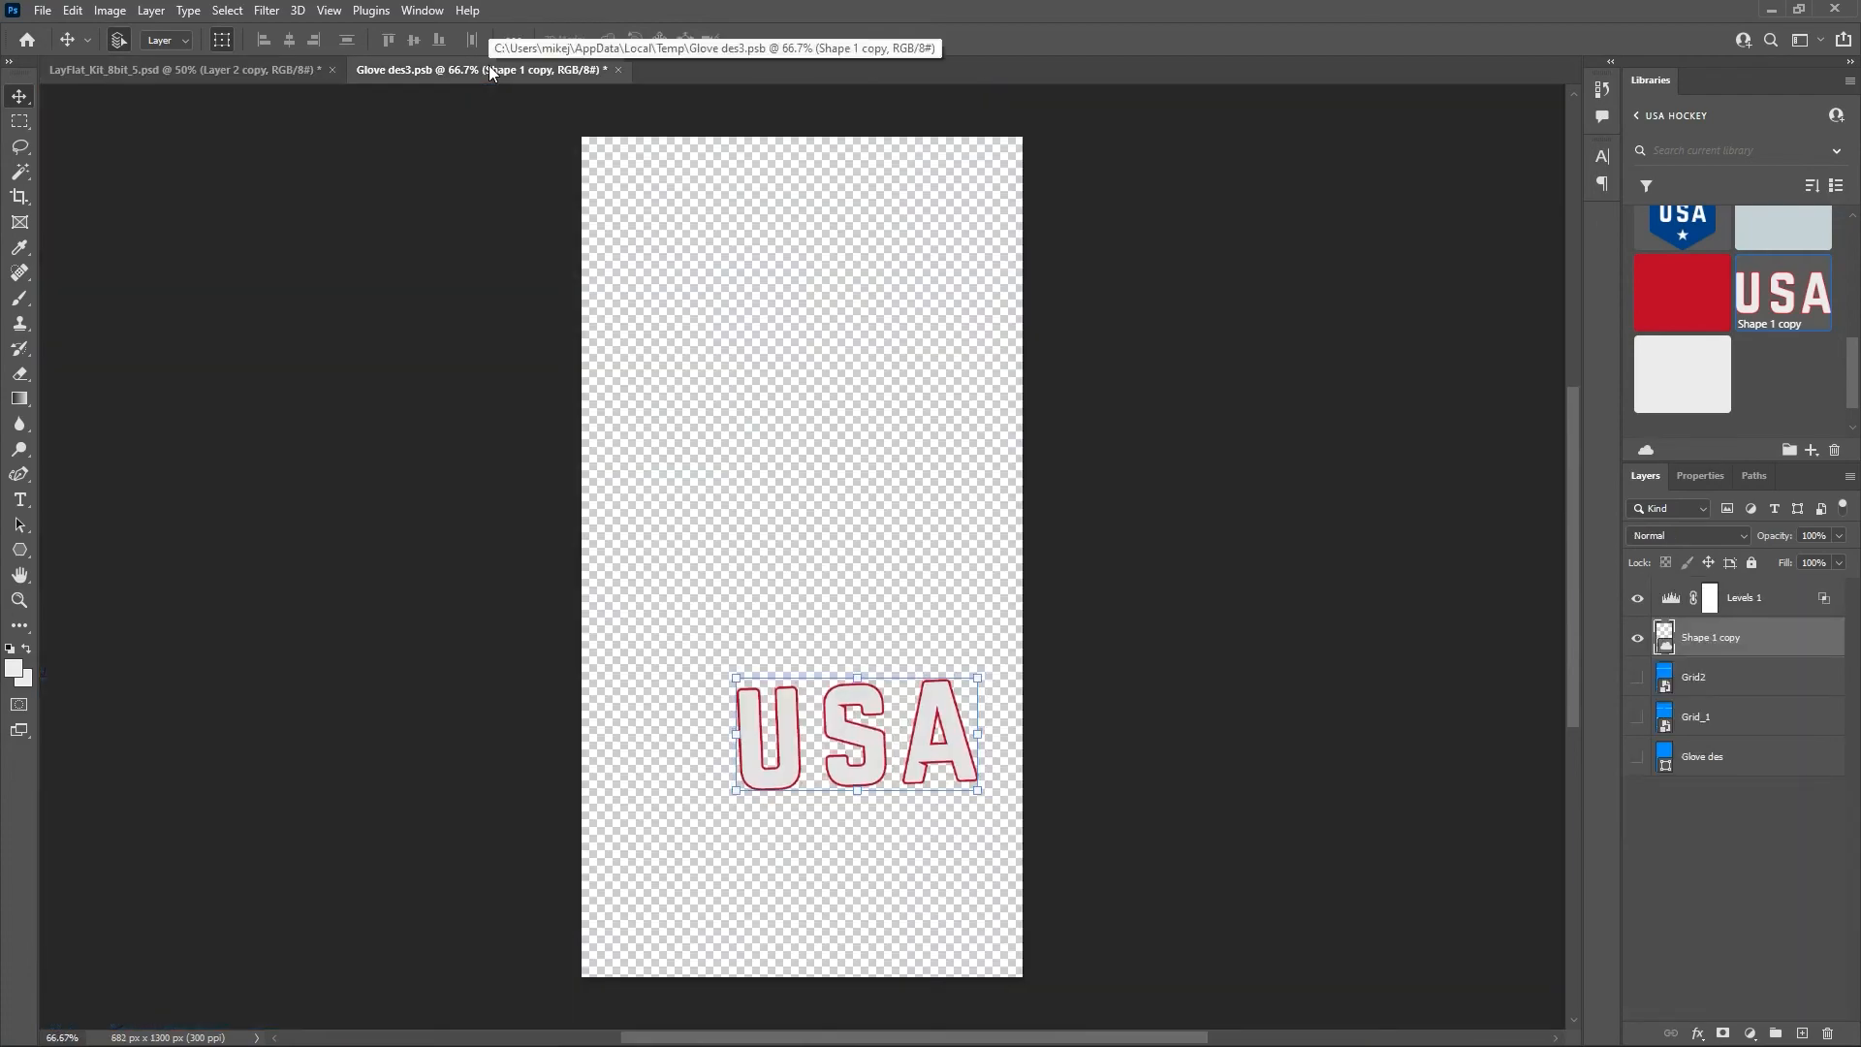
pyautogui.hotkey('ctrl', 's')
pyautogui.click(272, 75)
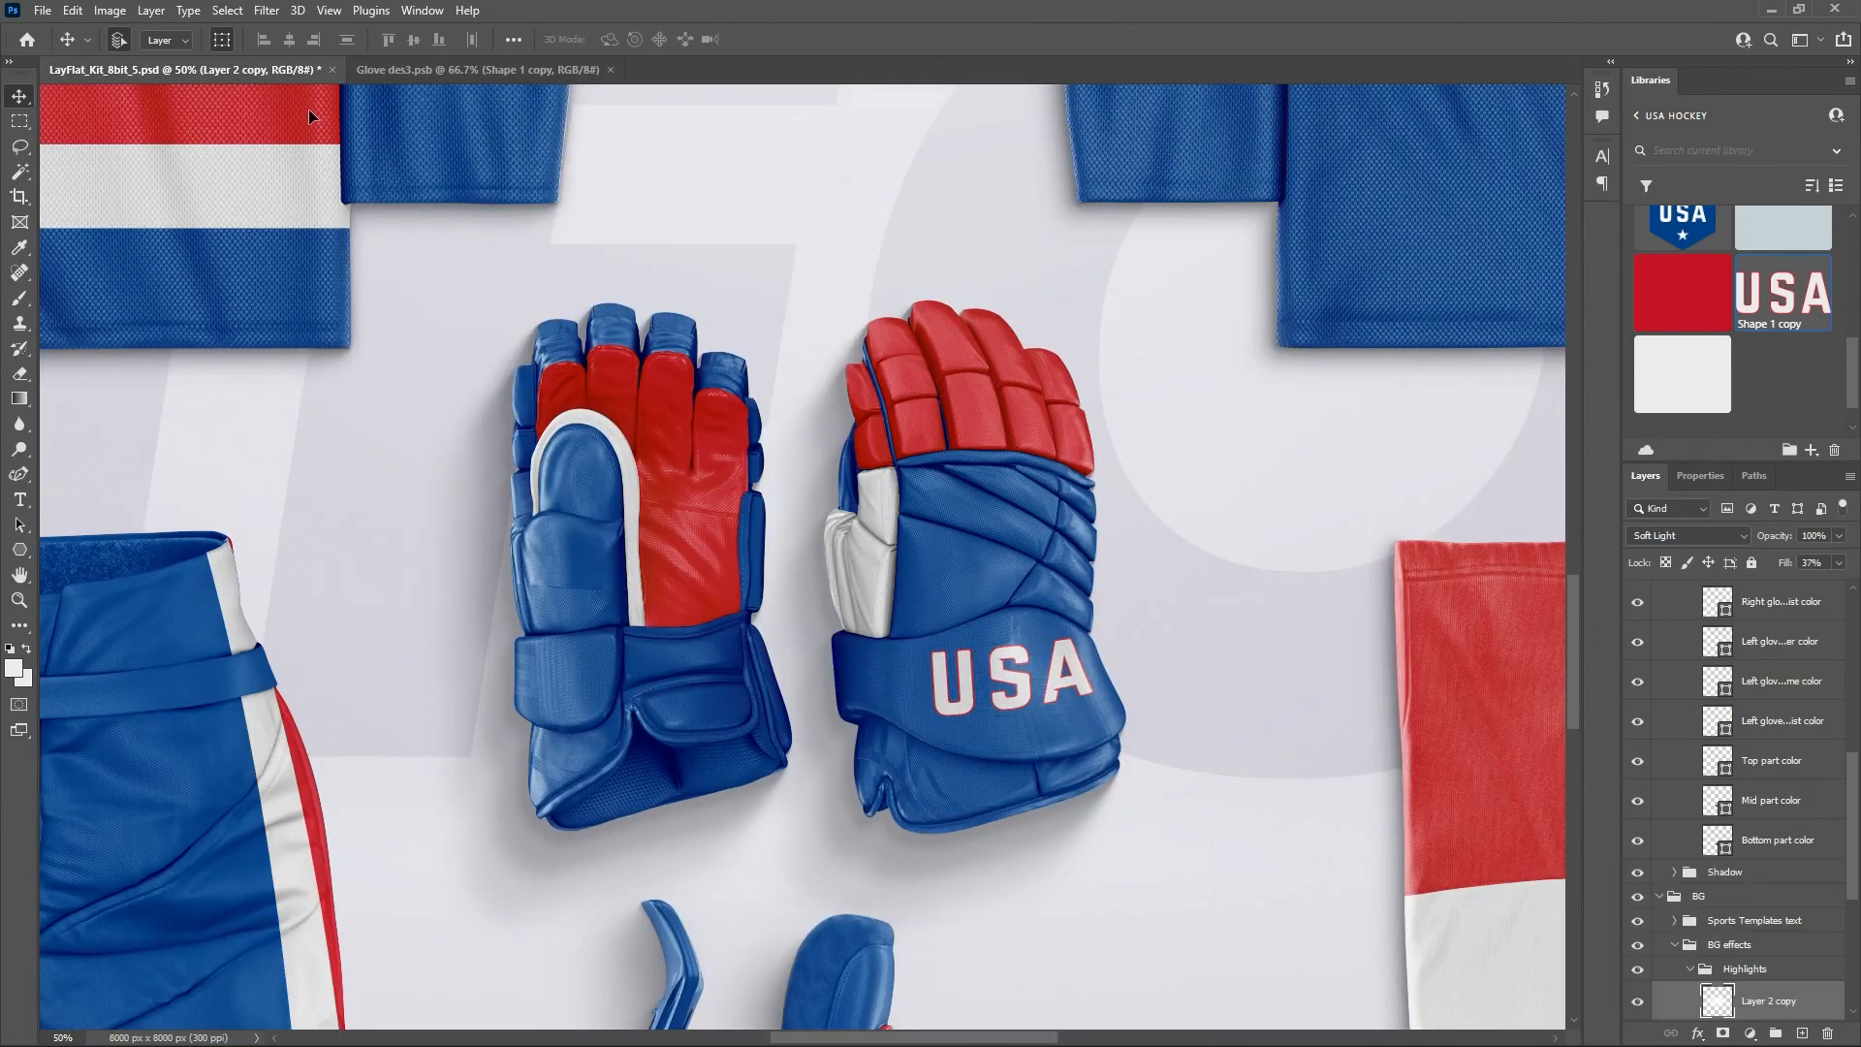
pyautogui.click(611, 70)
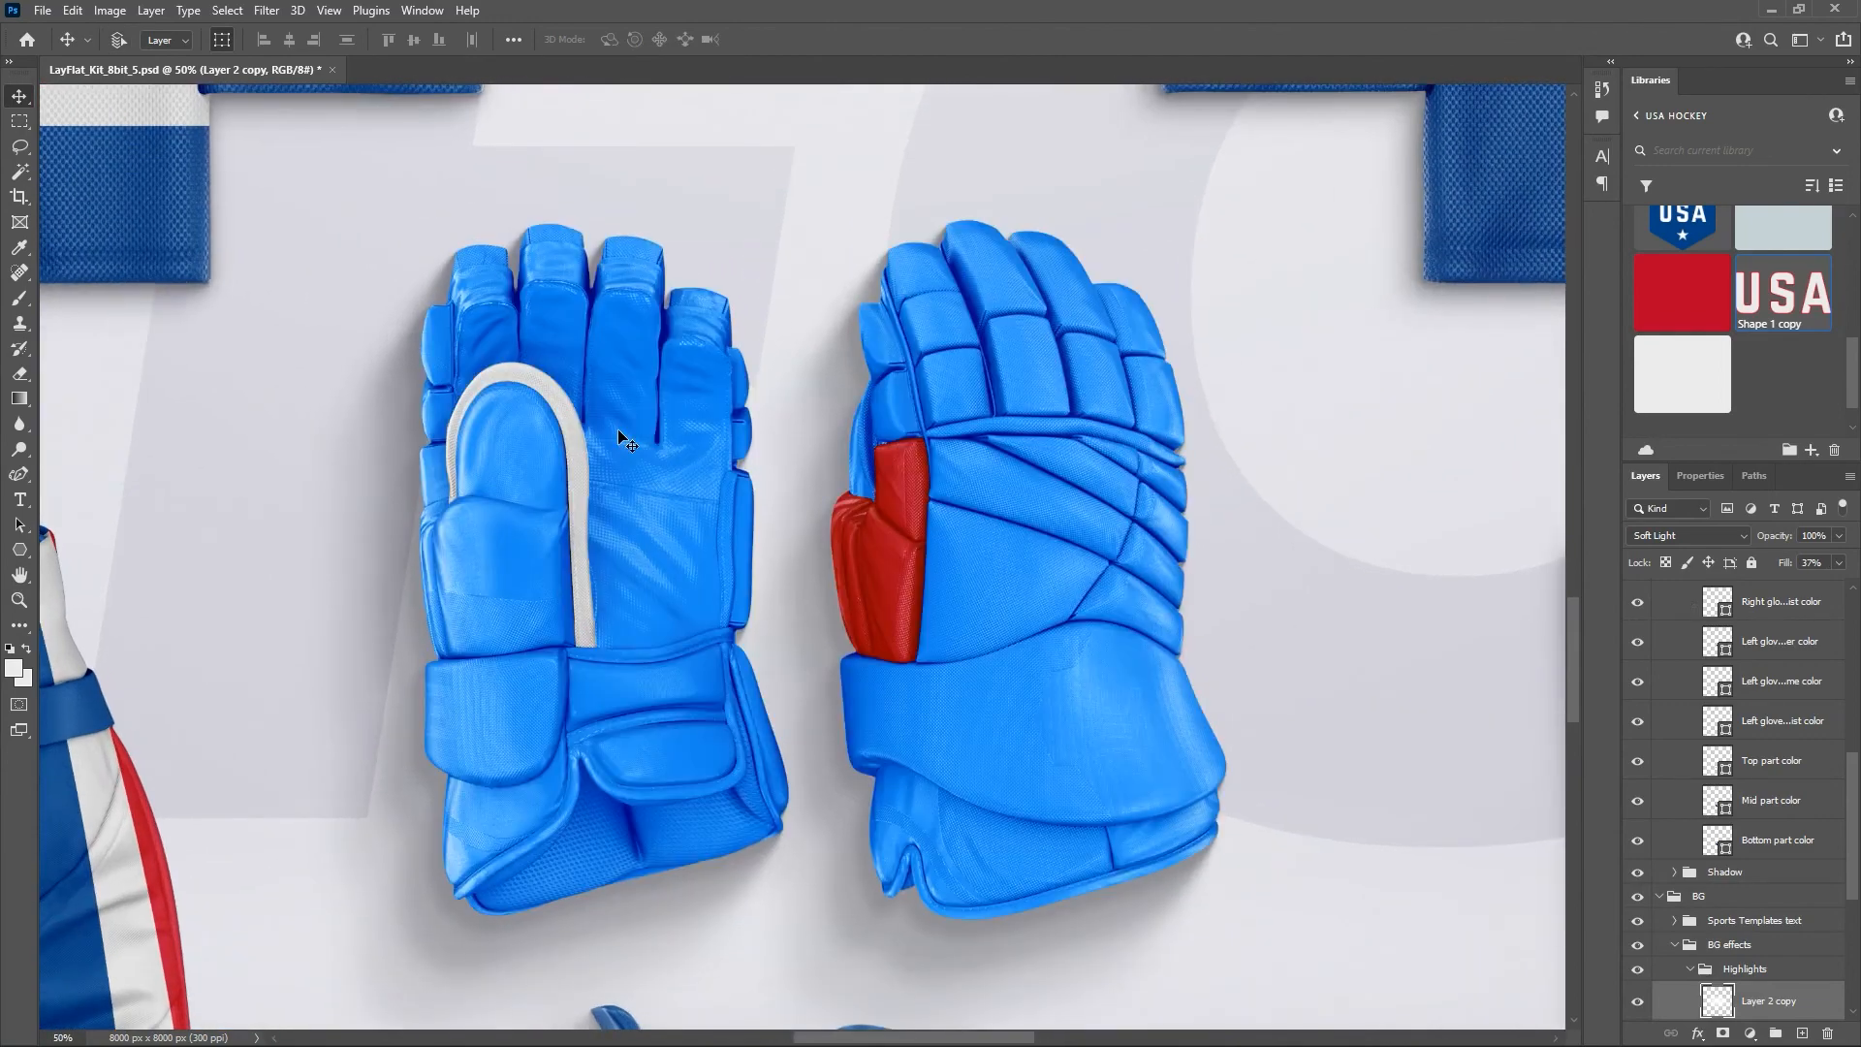
# Examine both gloves up close, checking the colors, the fabric texture and the USA lettering on the wrist band.
pyautogui.hotkey('ctrl', '+')
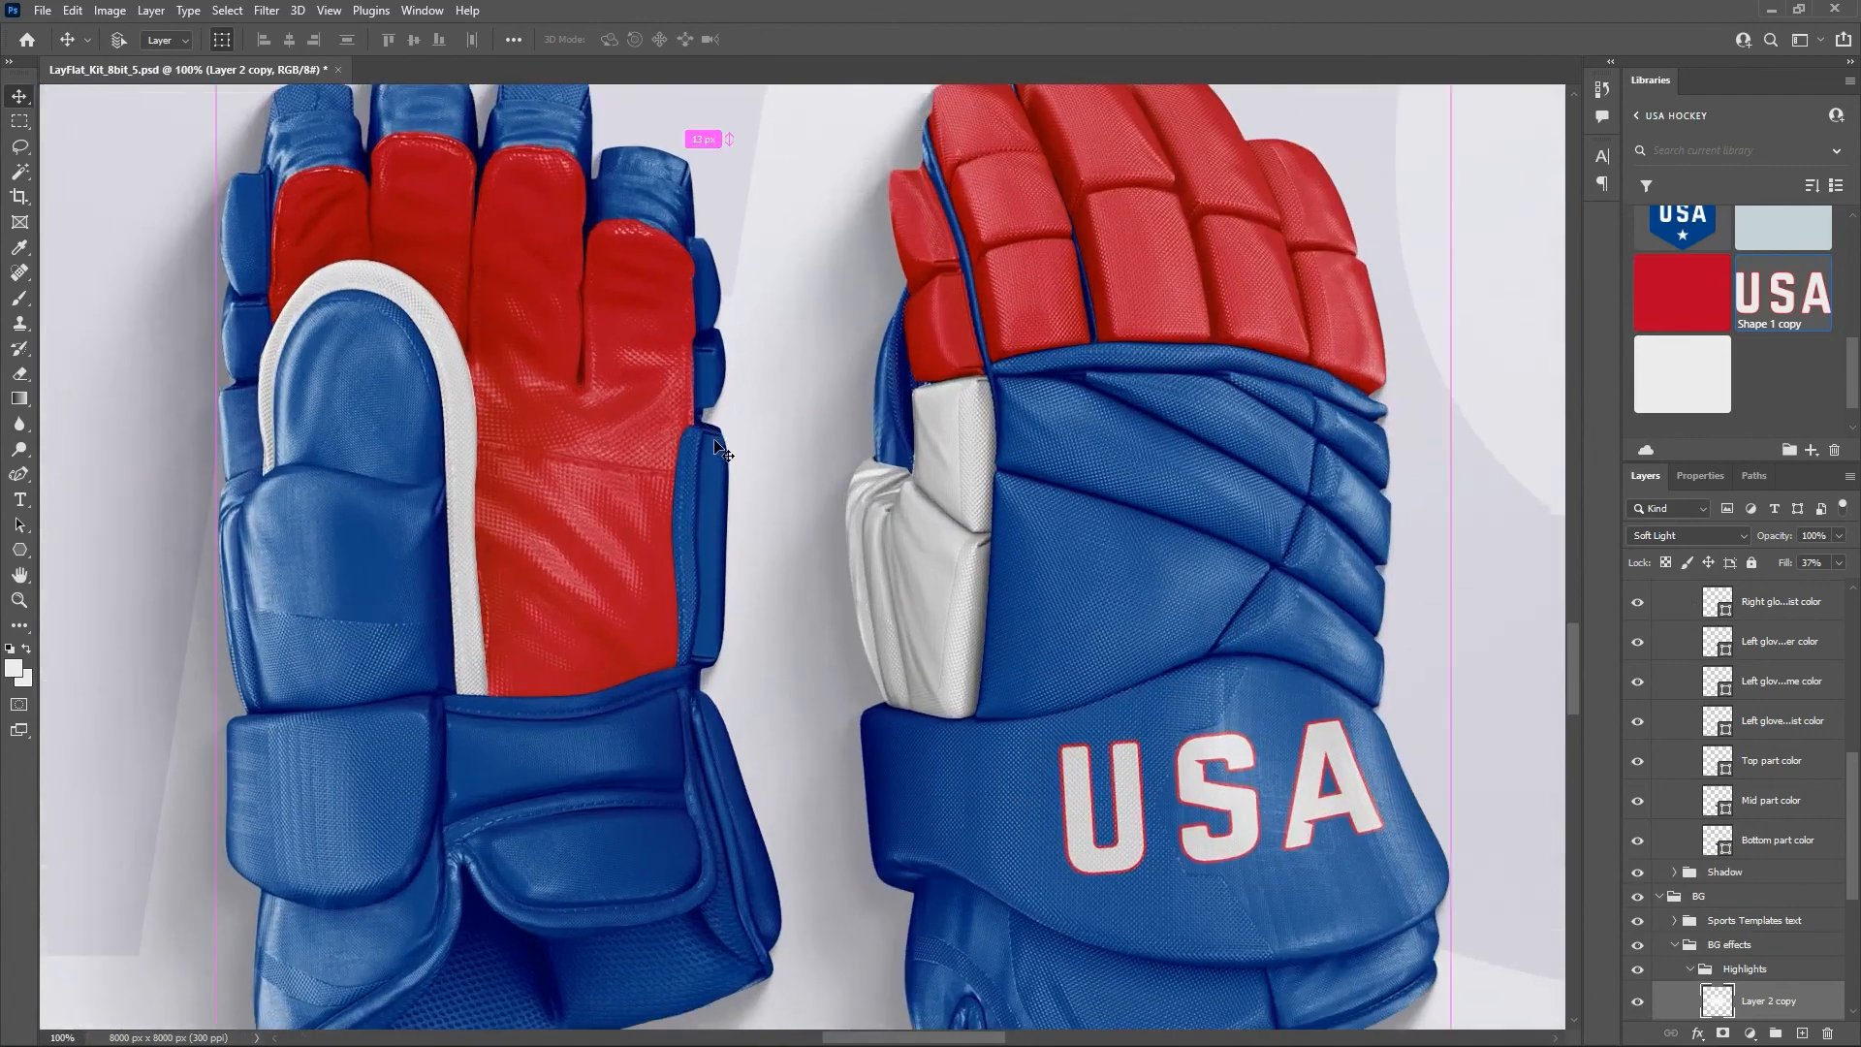
pyautogui.moveTo(1014, 486); pyautogui.dragTo(922, 358)
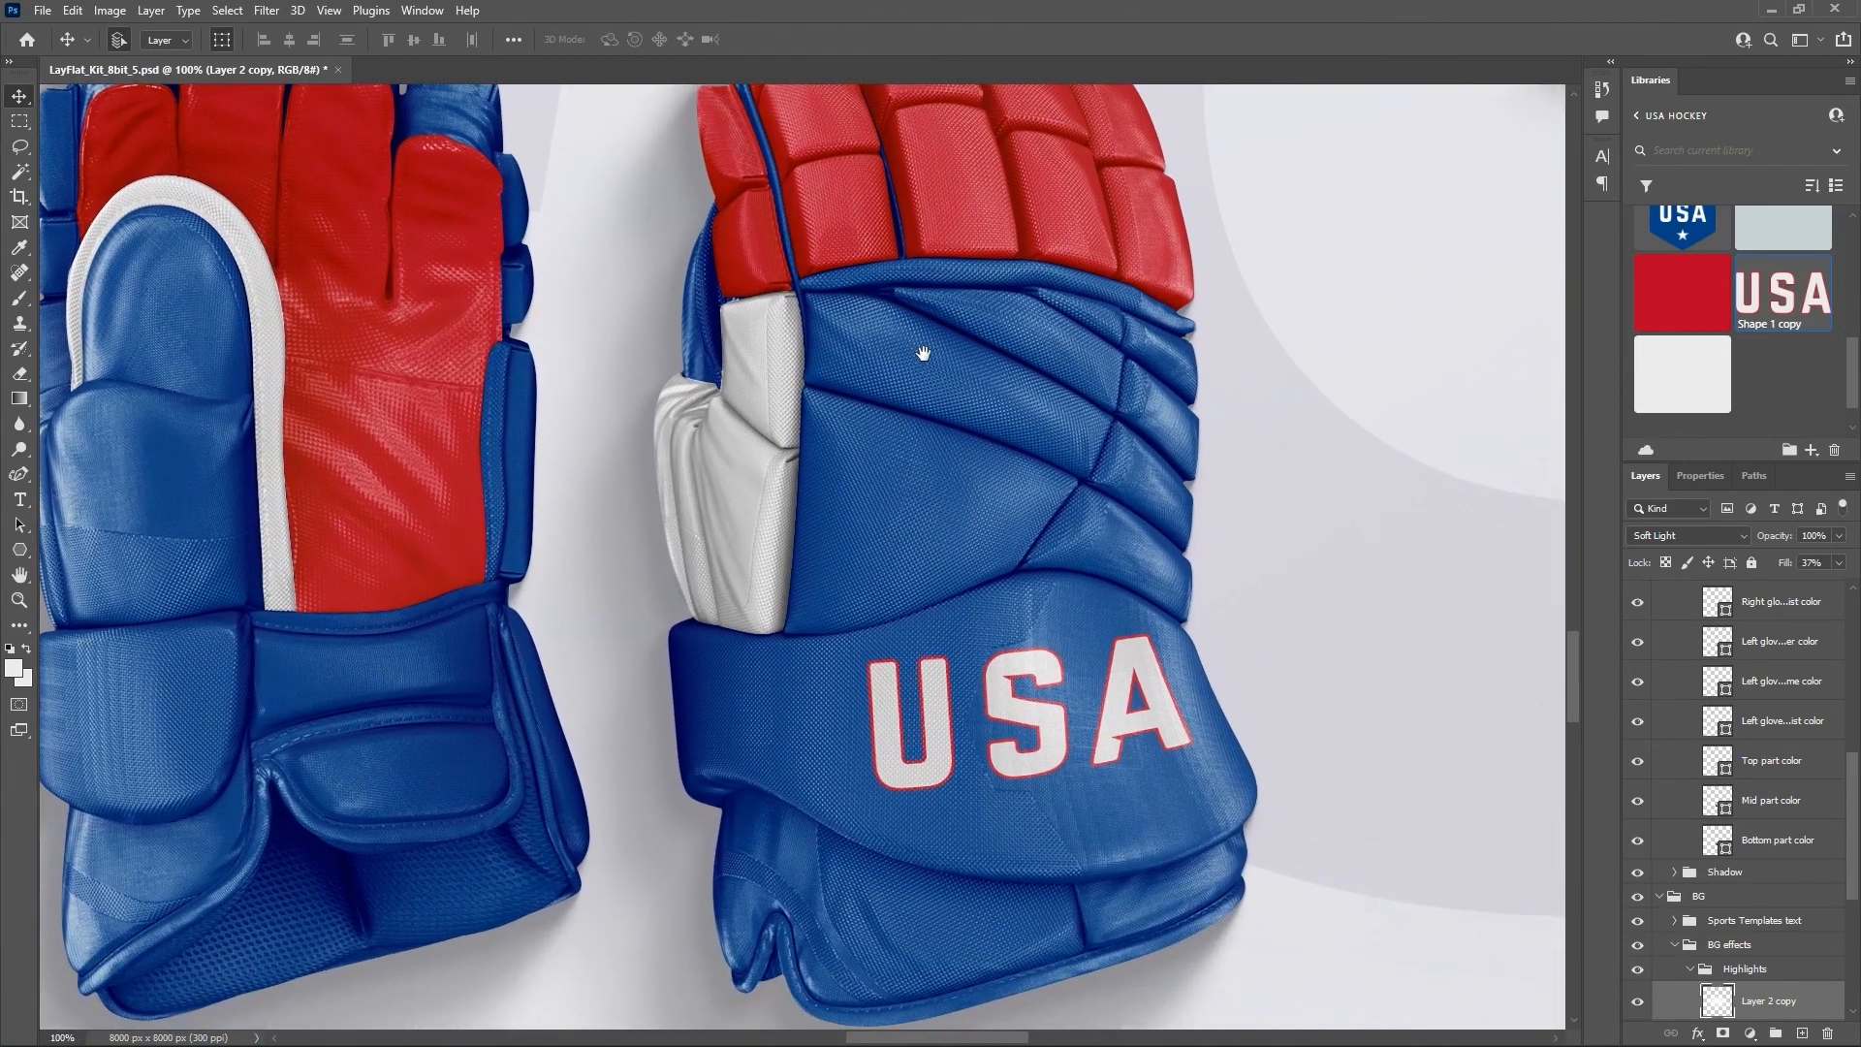
pyautogui.moveTo(1041, 611); pyautogui.dragTo(1112, 787)
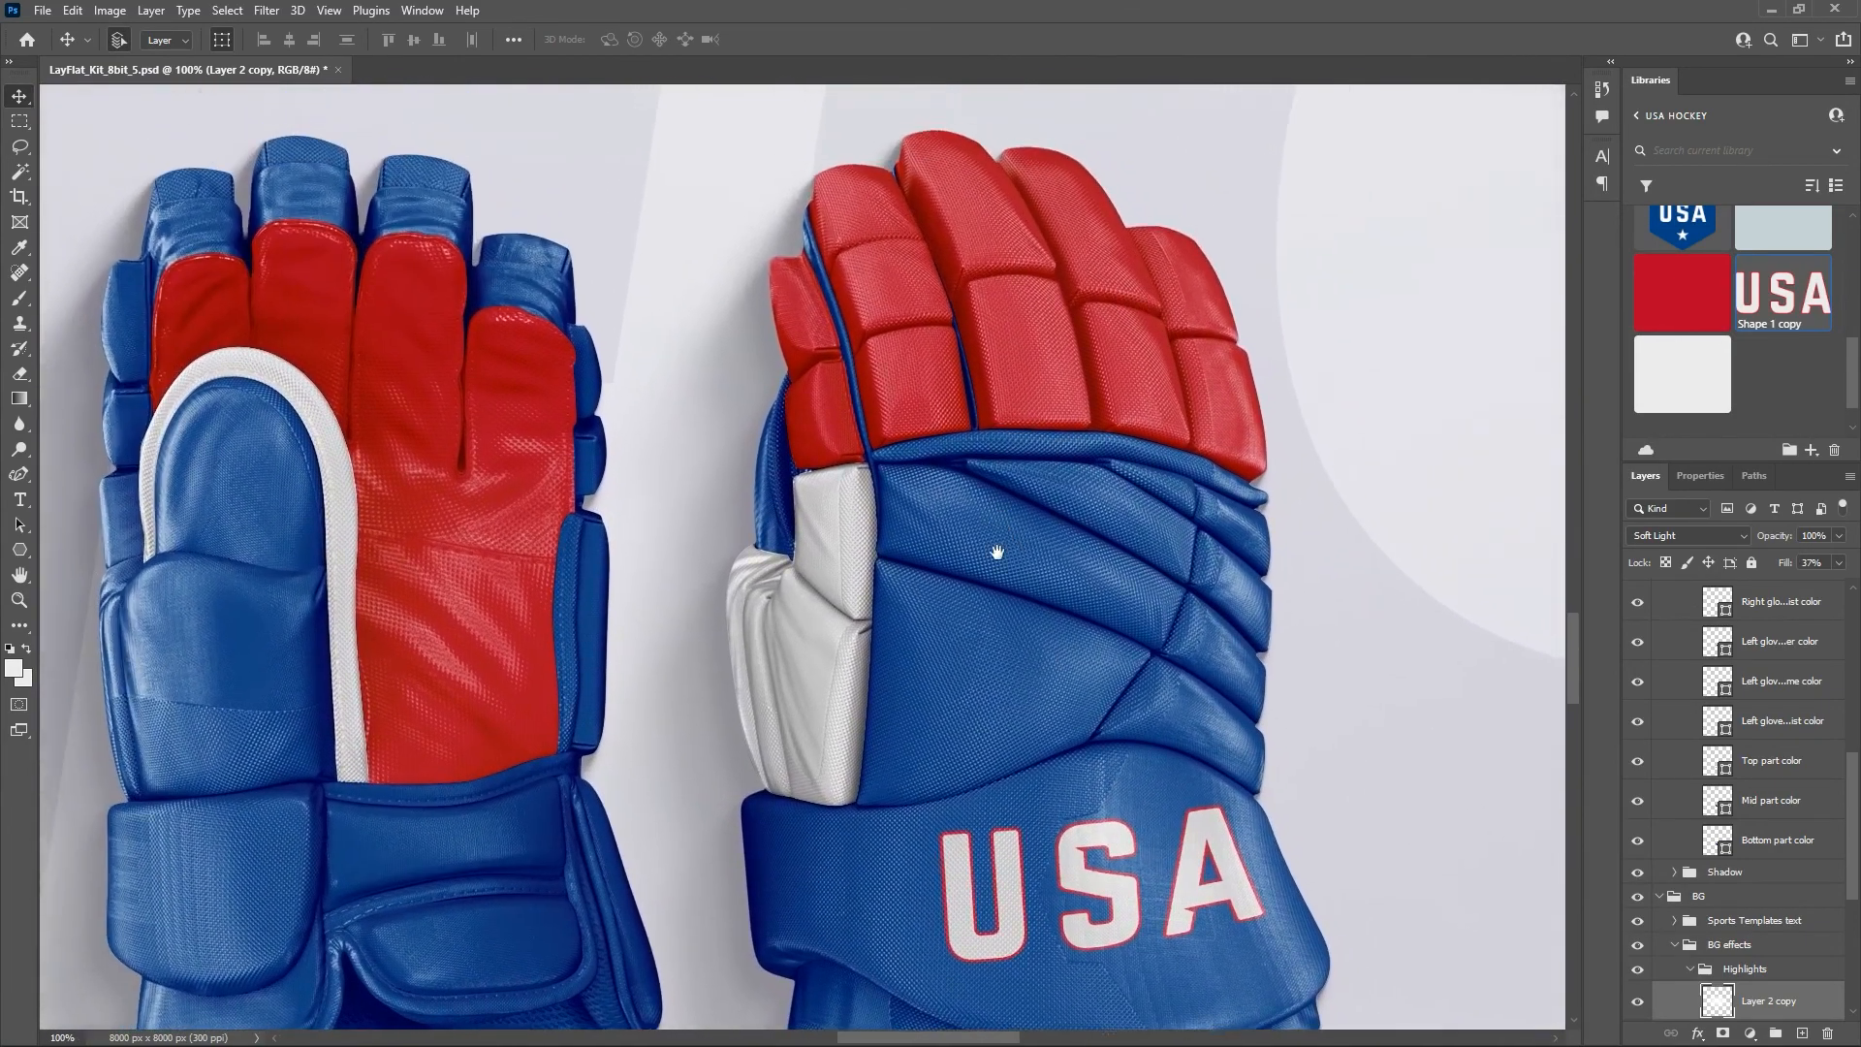
pyautogui.moveTo(997, 553); pyautogui.dragTo(1109, 602)
pyautogui.moveTo(731, 590); pyautogui.dragTo(957, 580)
pyautogui.moveTo(847, 572); pyautogui.dragTo(867, 550)
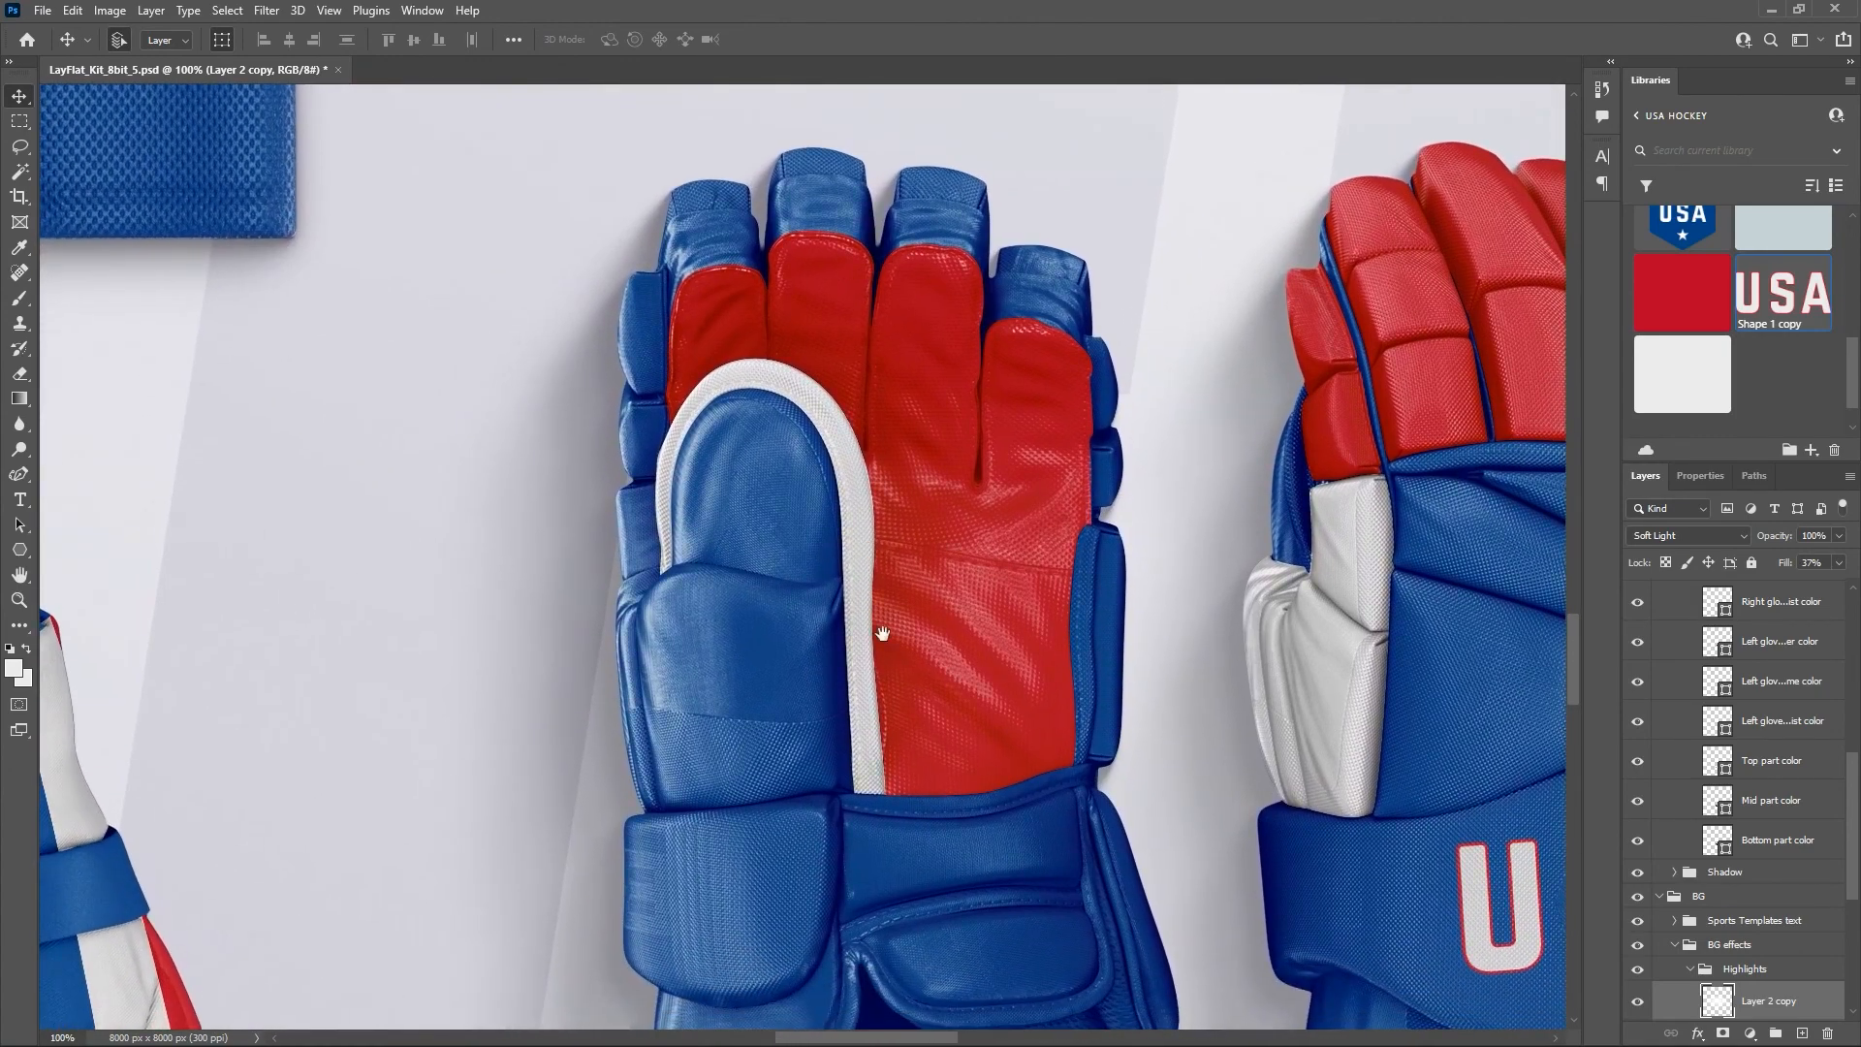
pyautogui.moveTo(914, 669); pyautogui.dragTo(846, 500)
pyautogui.moveTo(856, 568); pyautogui.dragTo(597, 658)
pyautogui.moveTo(1014, 507); pyautogui.dragTo(685, 528)
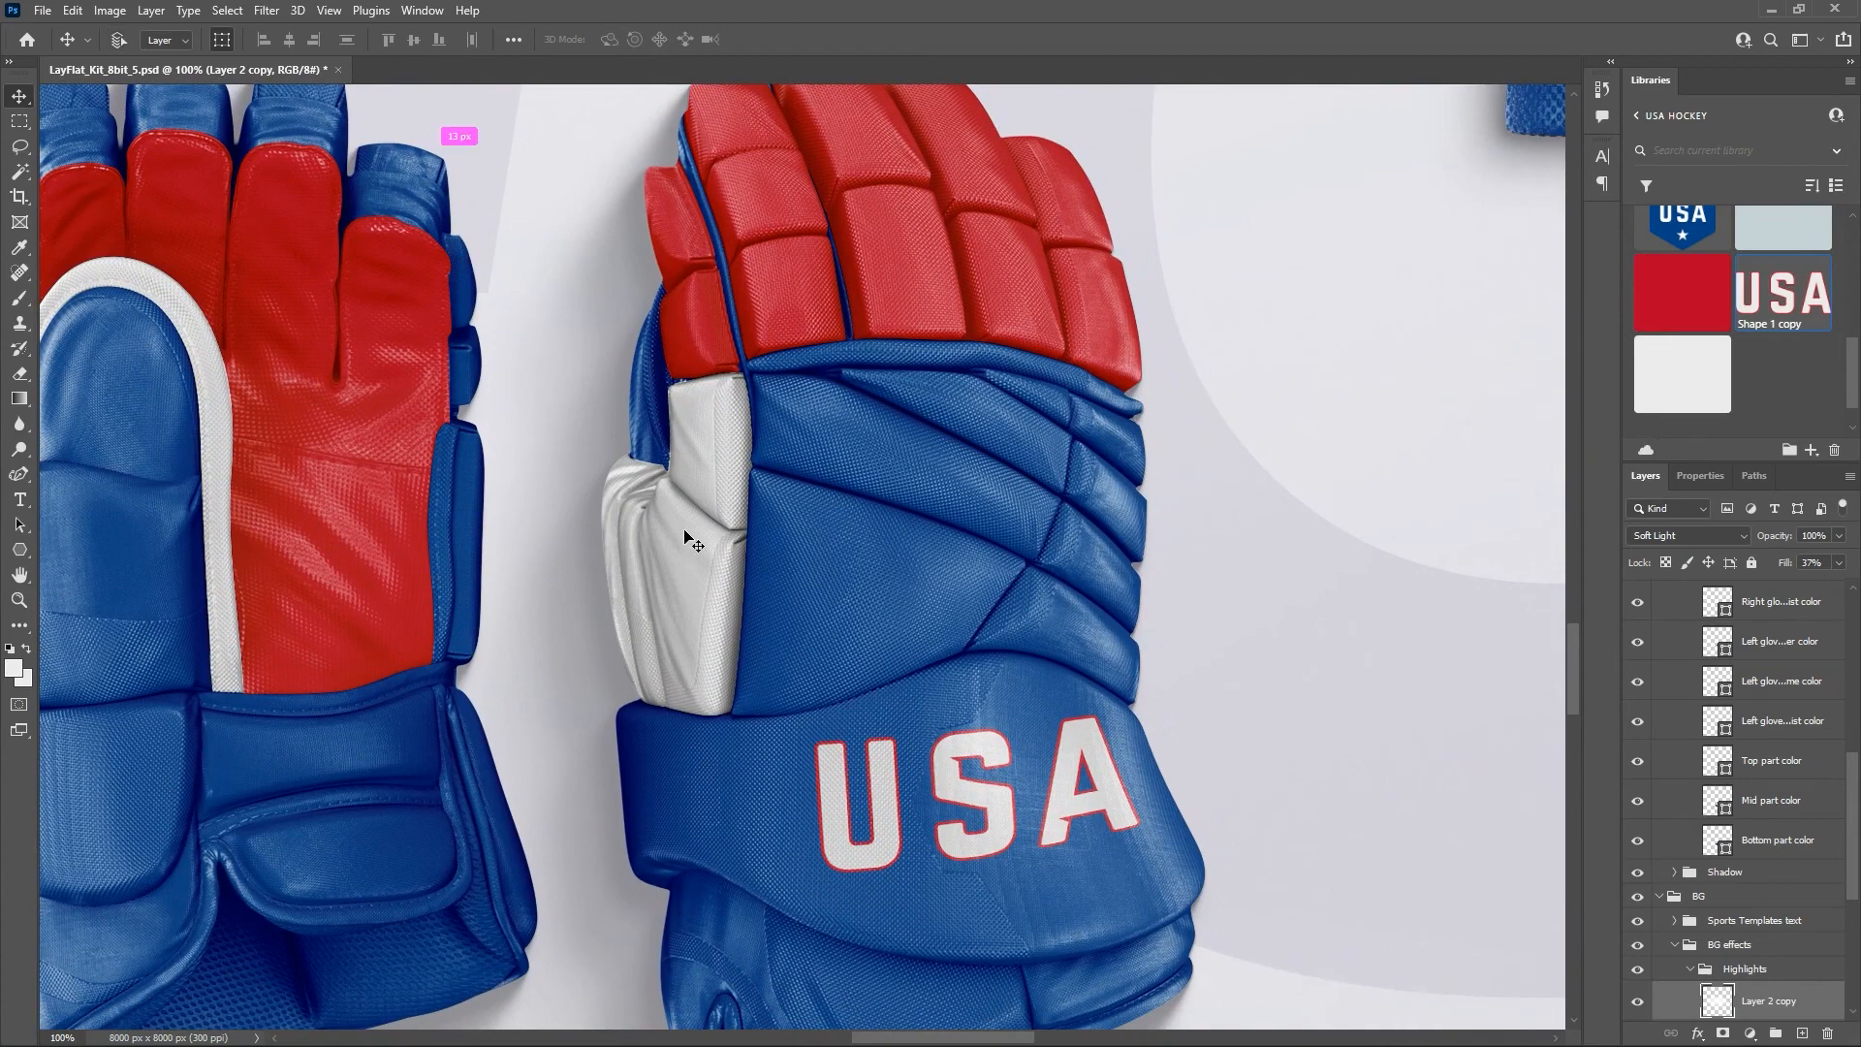
pyautogui.hotkey('ctrl', '+')
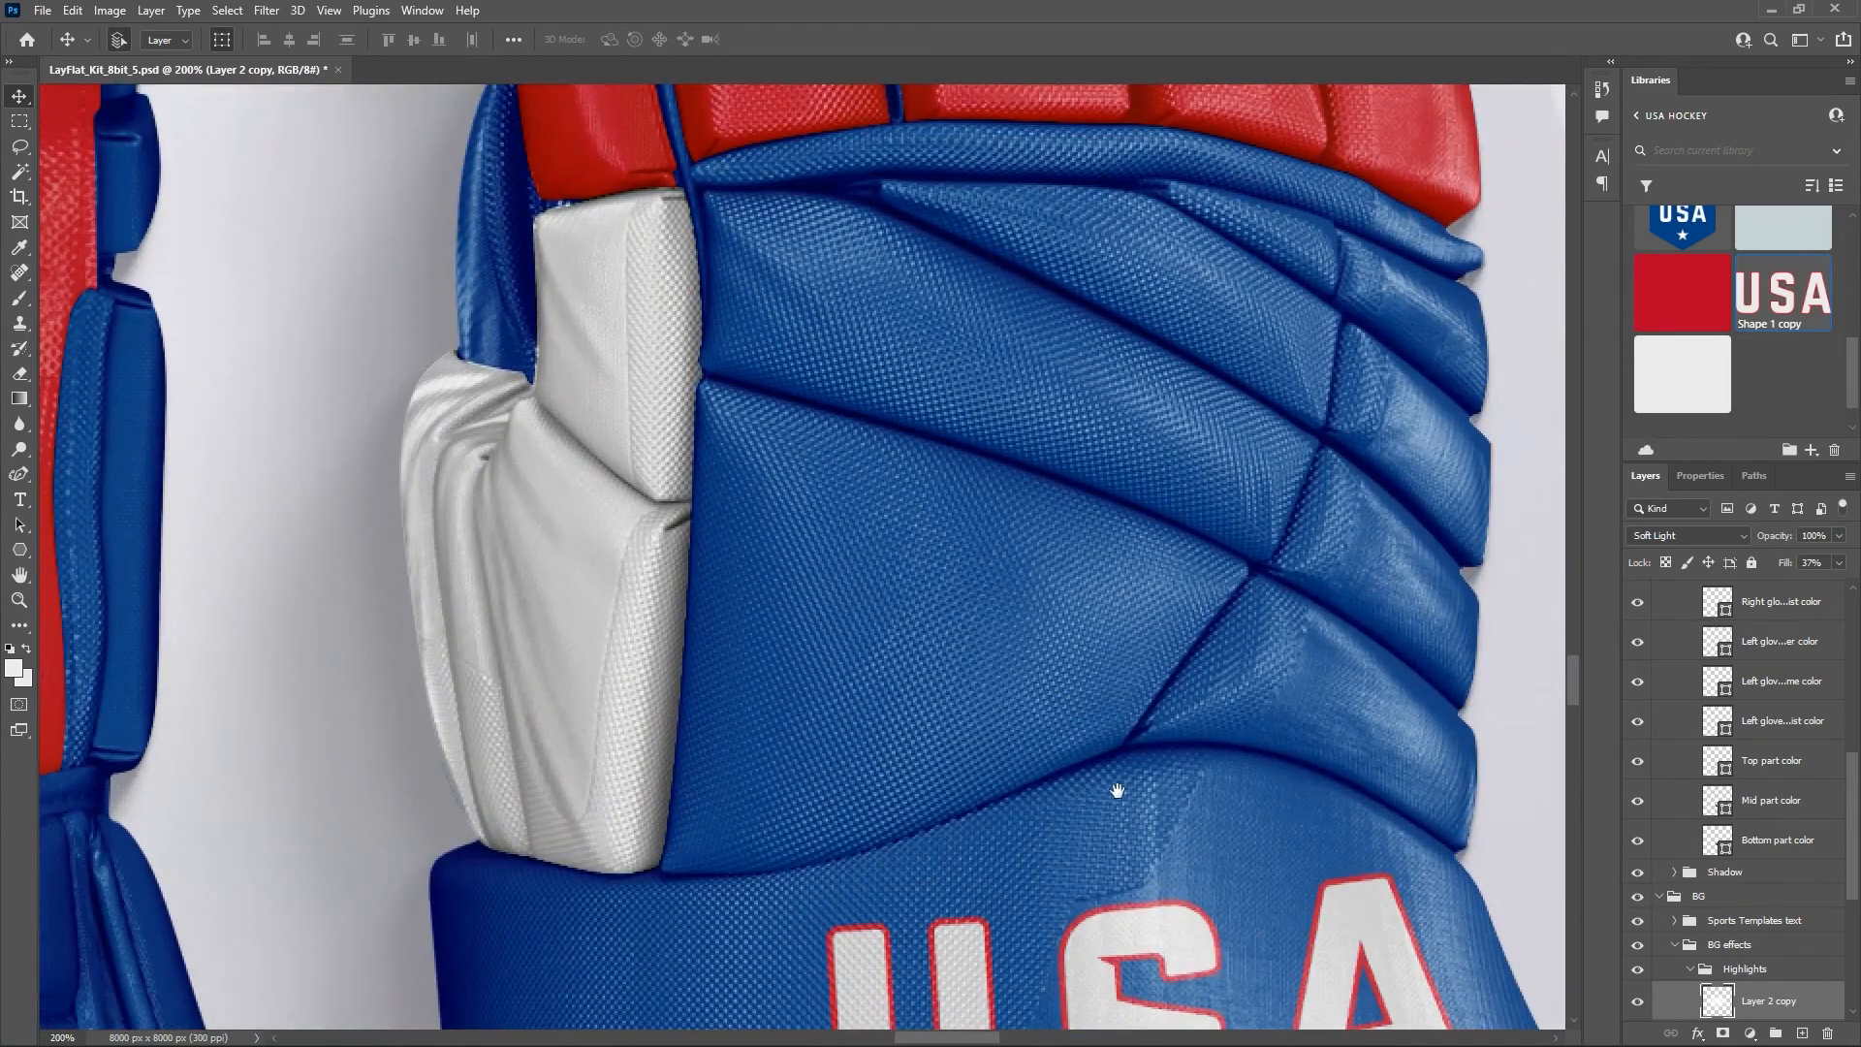
pyautogui.moveTo(1119, 810); pyautogui.dragTo(1060, 469)
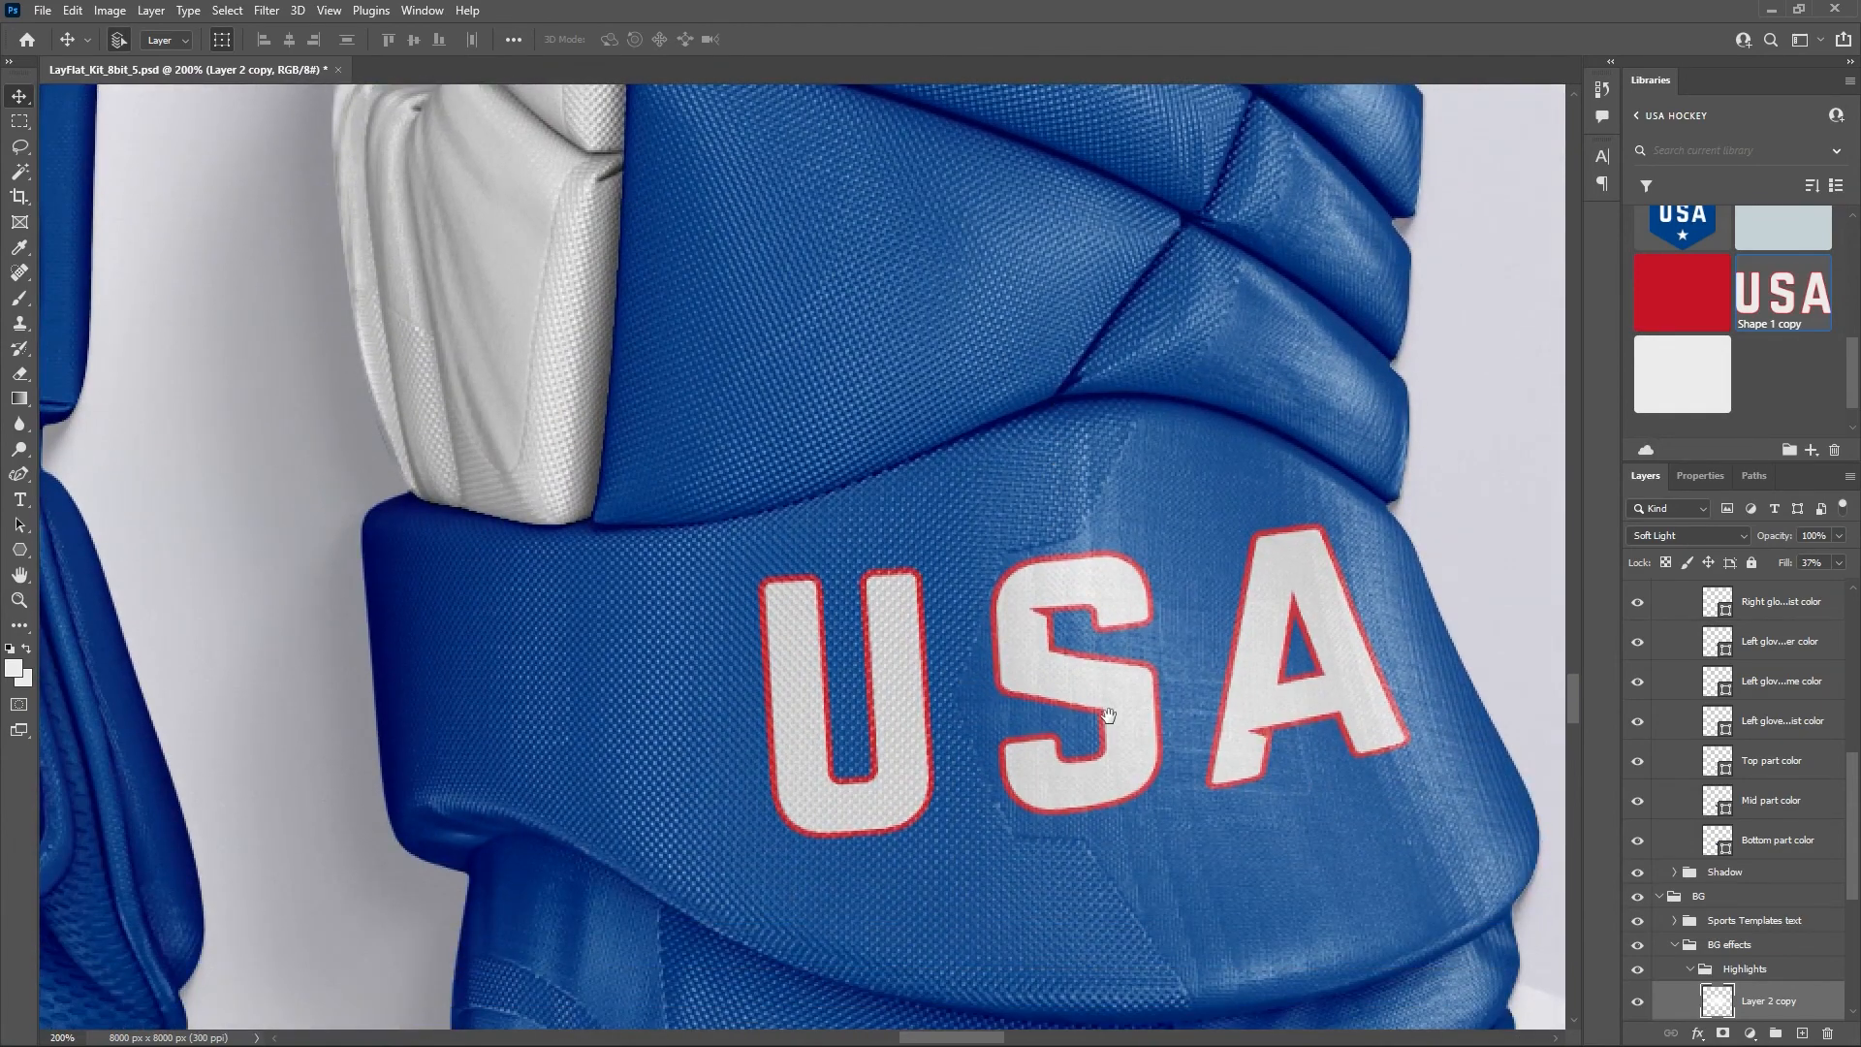
pyautogui.moveTo(1108, 715); pyautogui.dragTo(1147, 629)
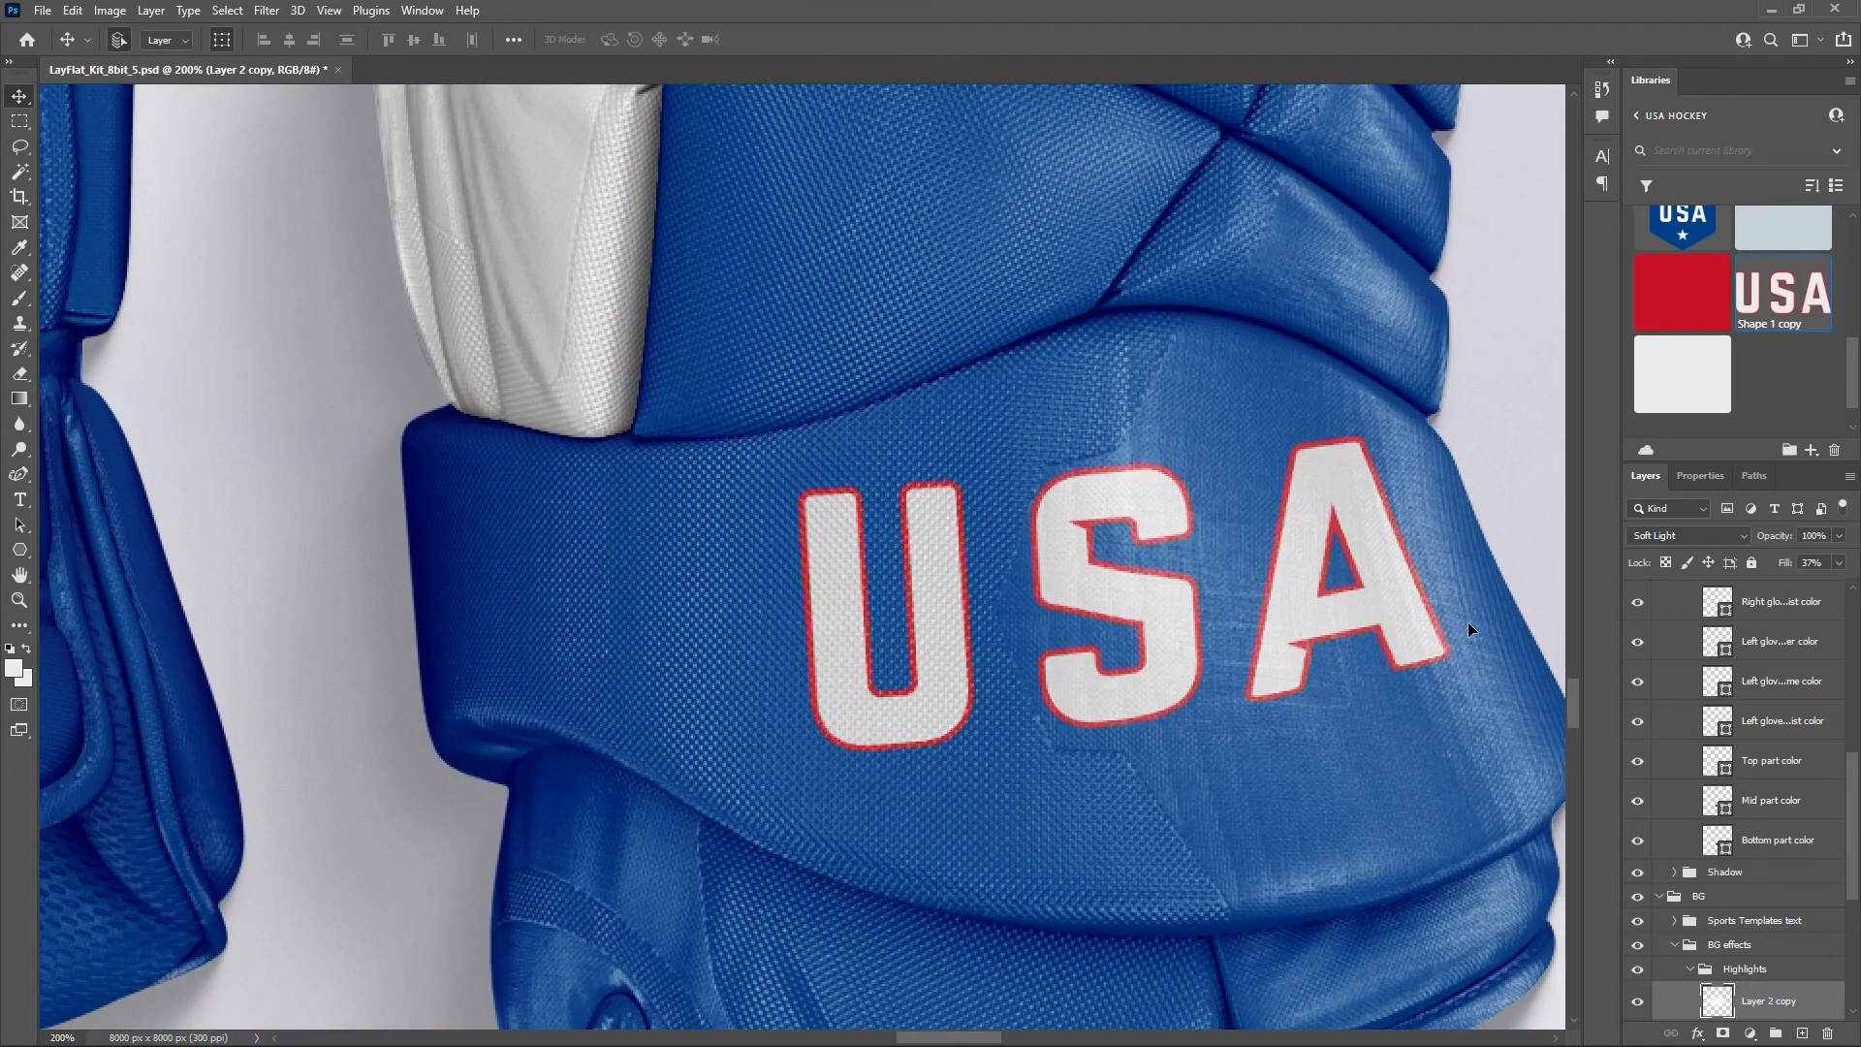
pyautogui.moveTo(1231, 614); pyautogui.dragTo(1170, 600)
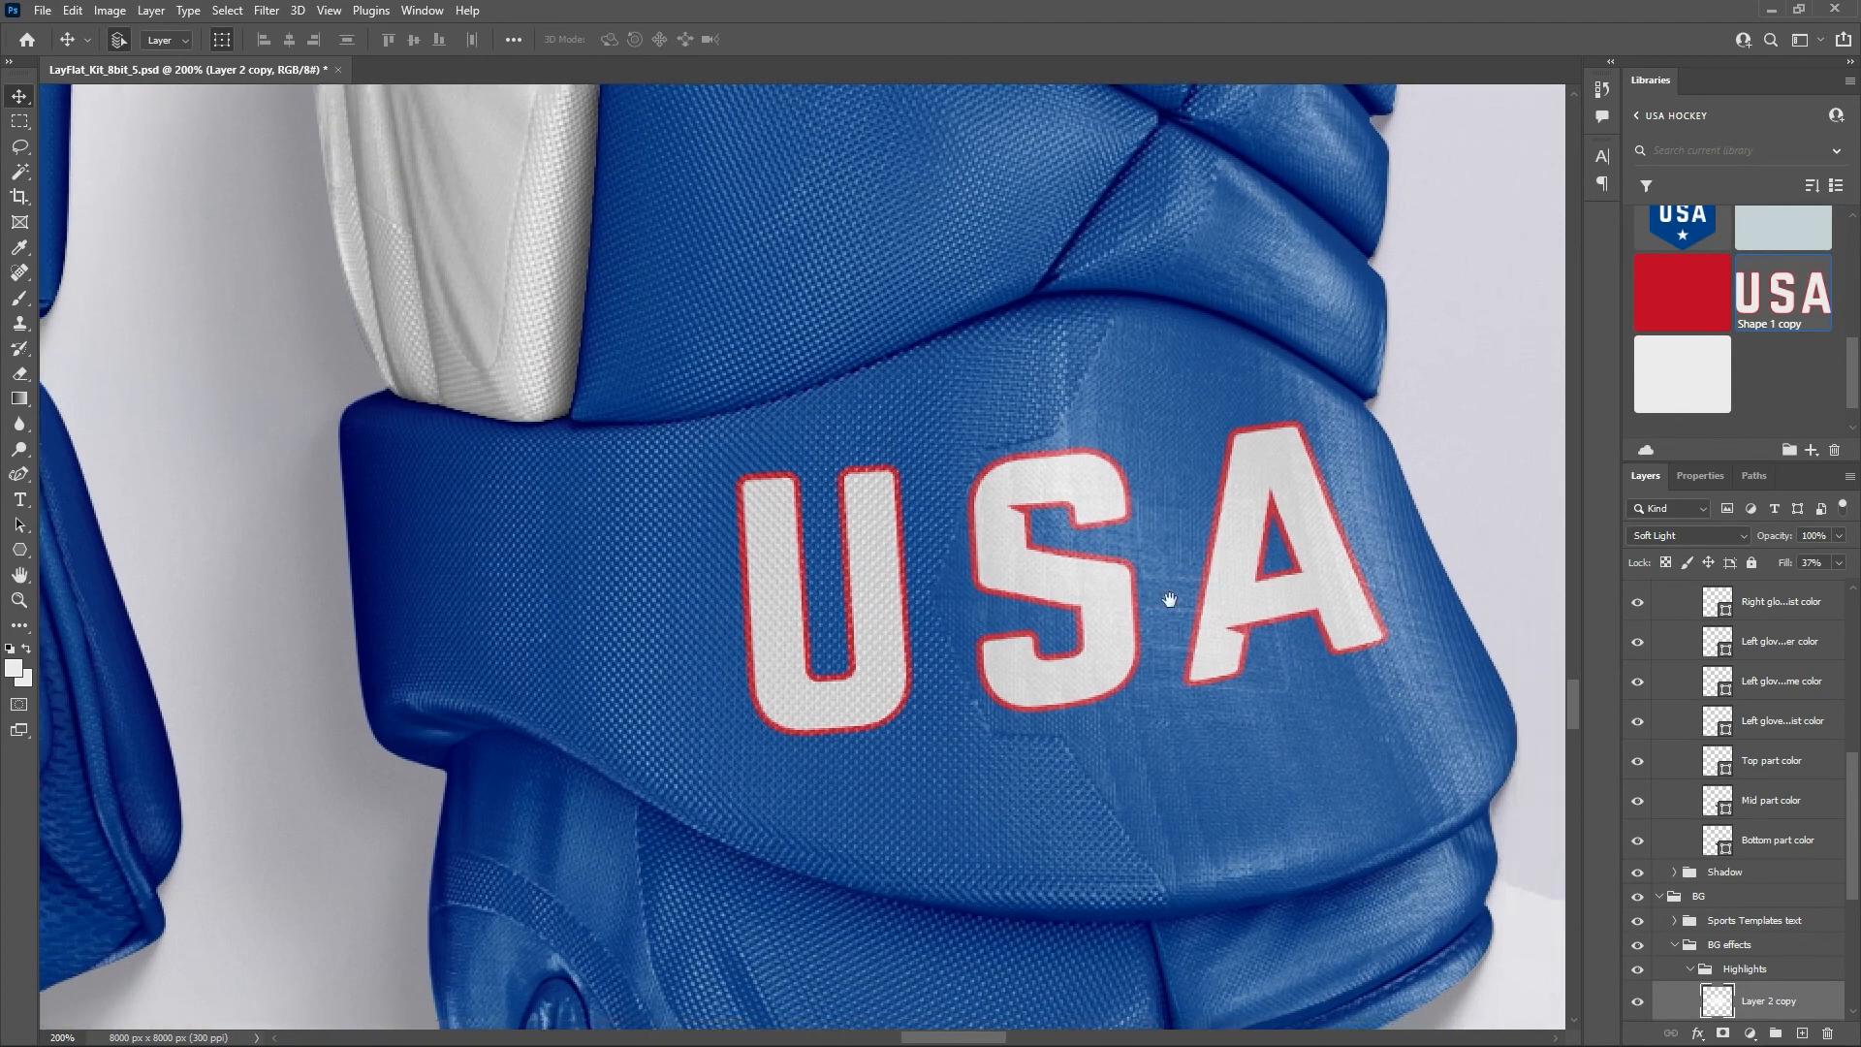
# Hide and show the right glove design to compare the wrist band with and without the USA lettering.
pyautogui.scroll(6, 1740, 747)
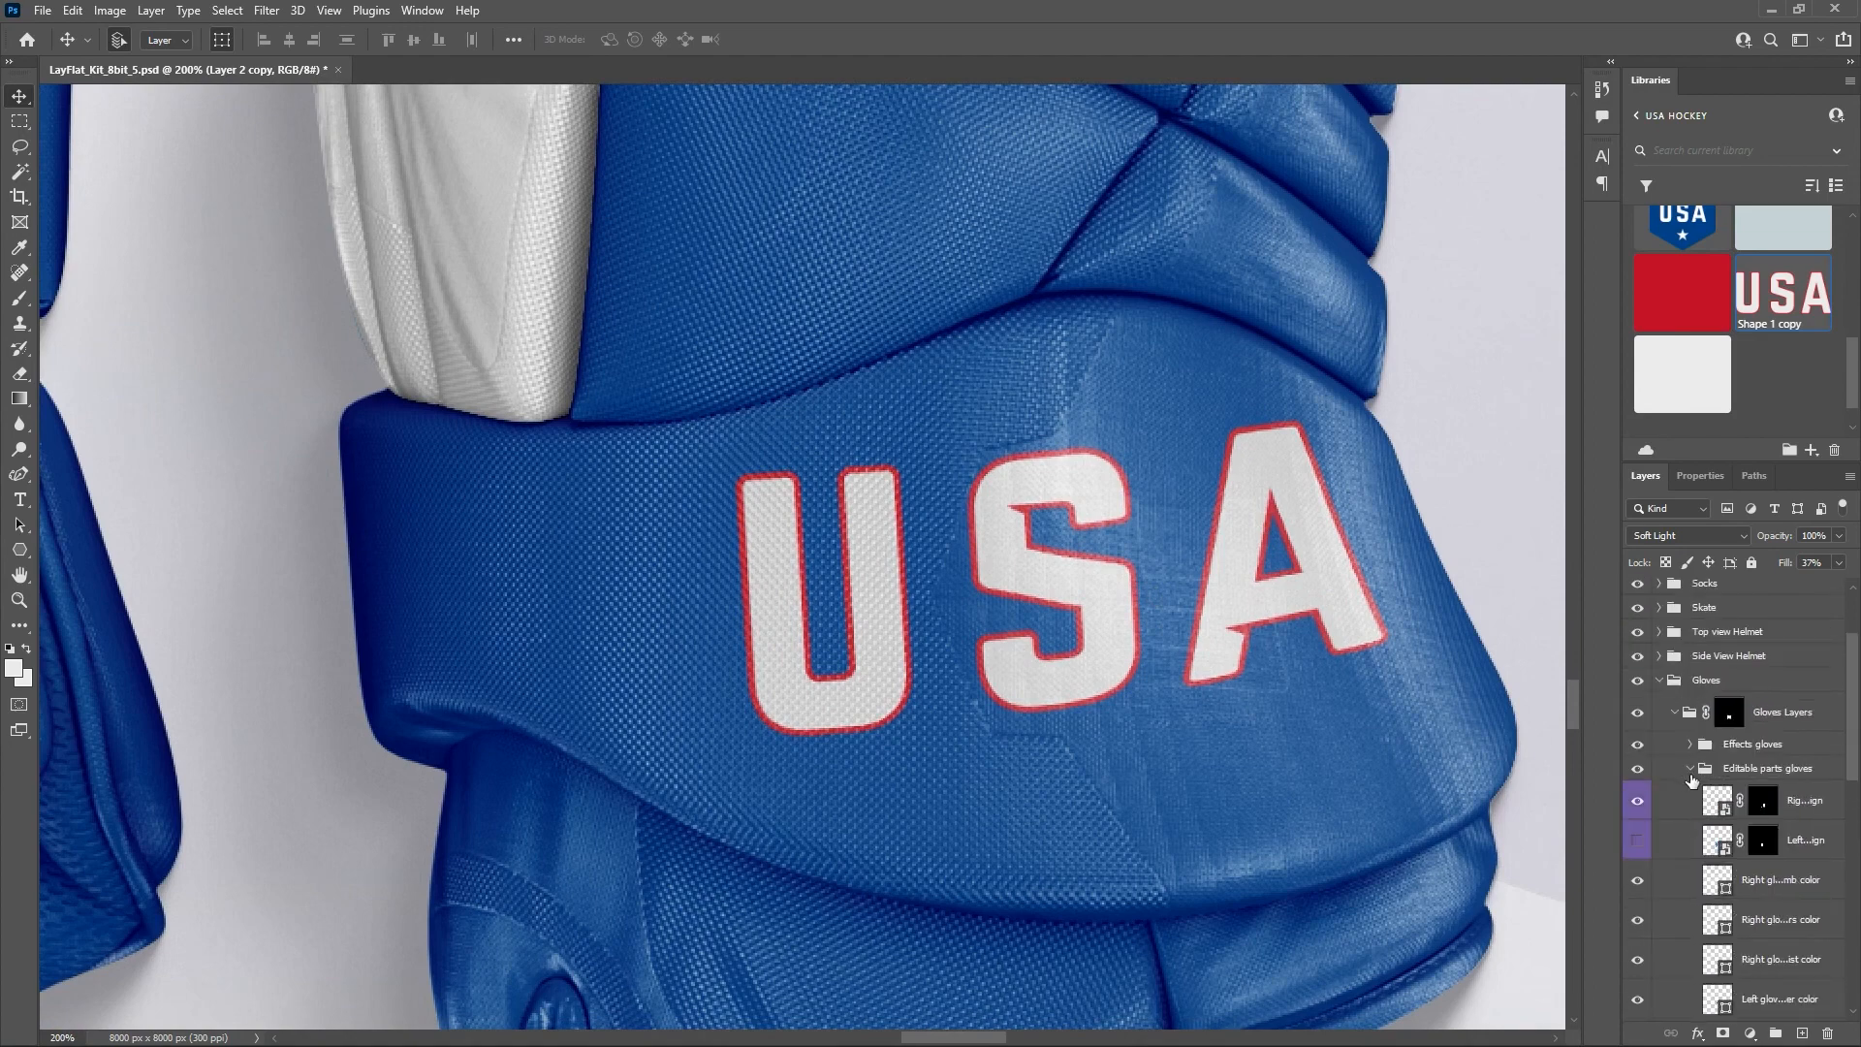
pyautogui.scroll(-1, 1691, 780)
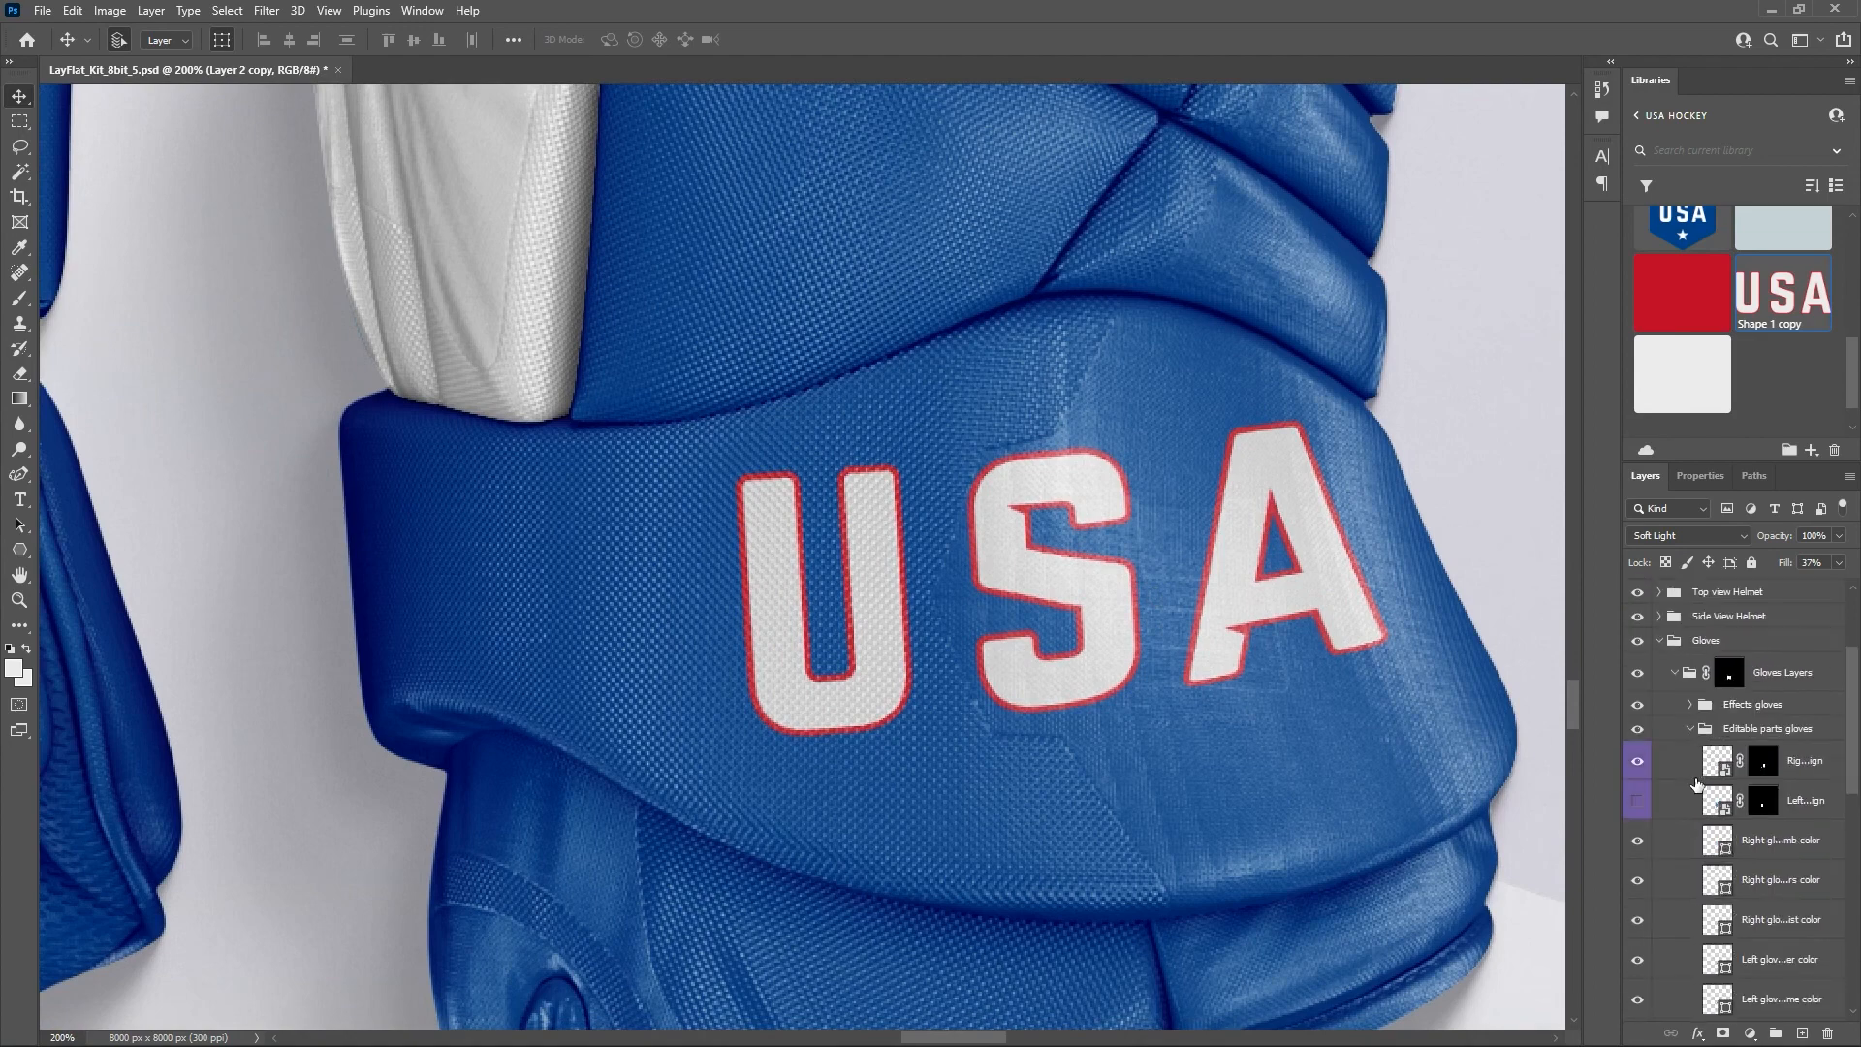
pyautogui.click(1640, 767)
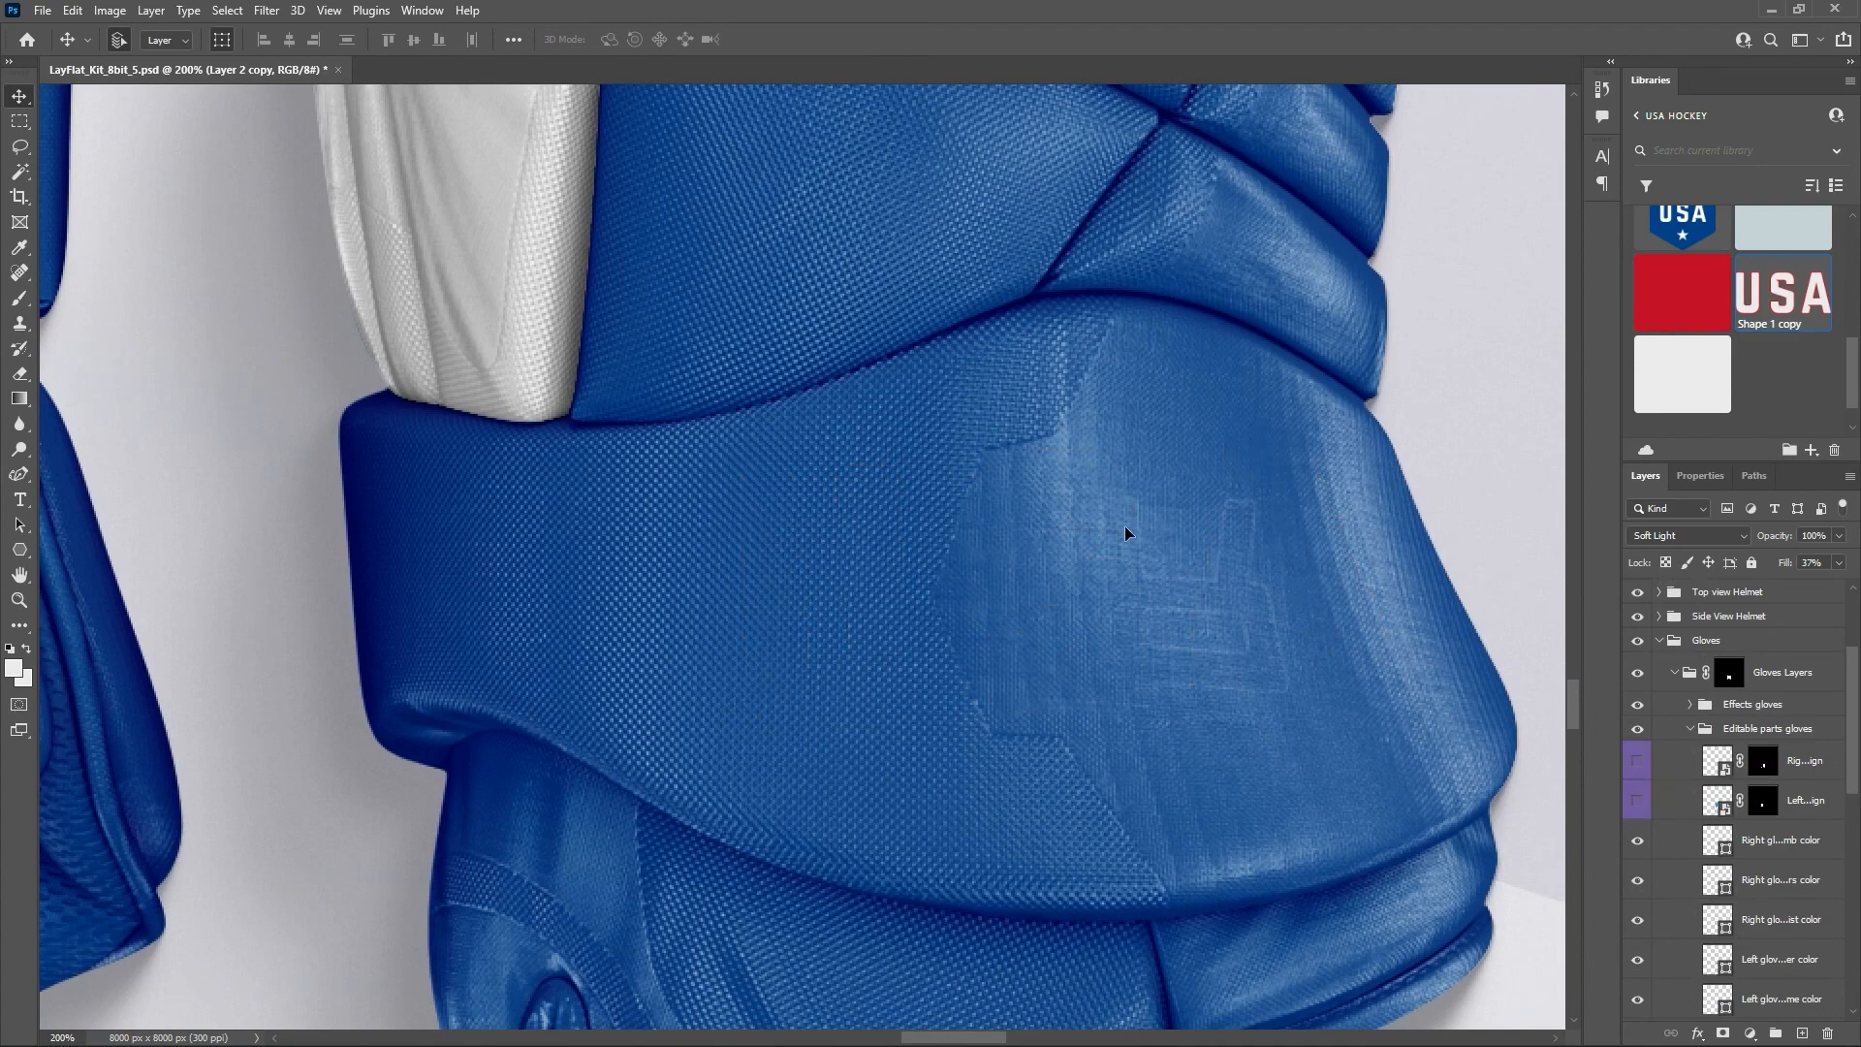
pyautogui.click(1639, 774)
pyautogui.moveTo(837, 579); pyautogui.dragTo(836, 579)
# Collapse the Gloves and Highlights groups, and recolor the Big Text background lettering with the library's Red.
pyautogui.hotkey('ctrl', '0')
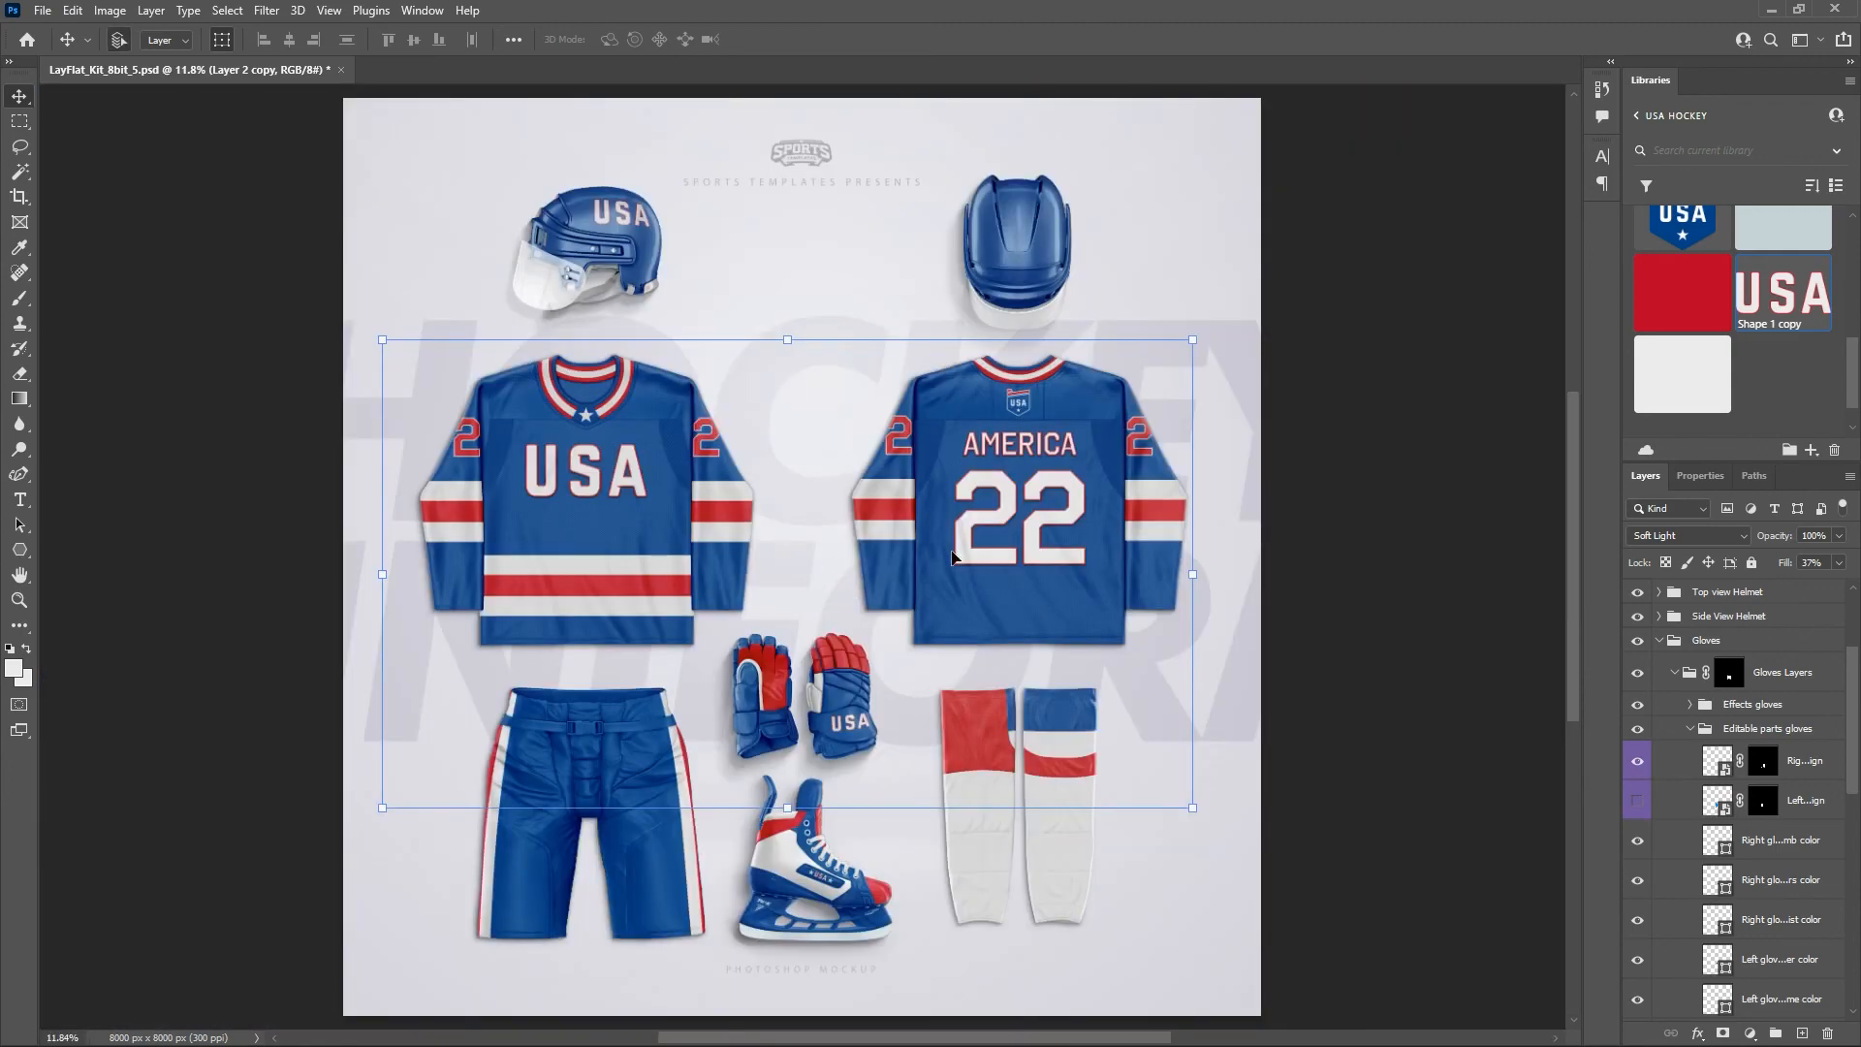
pyautogui.click(1366, 449)
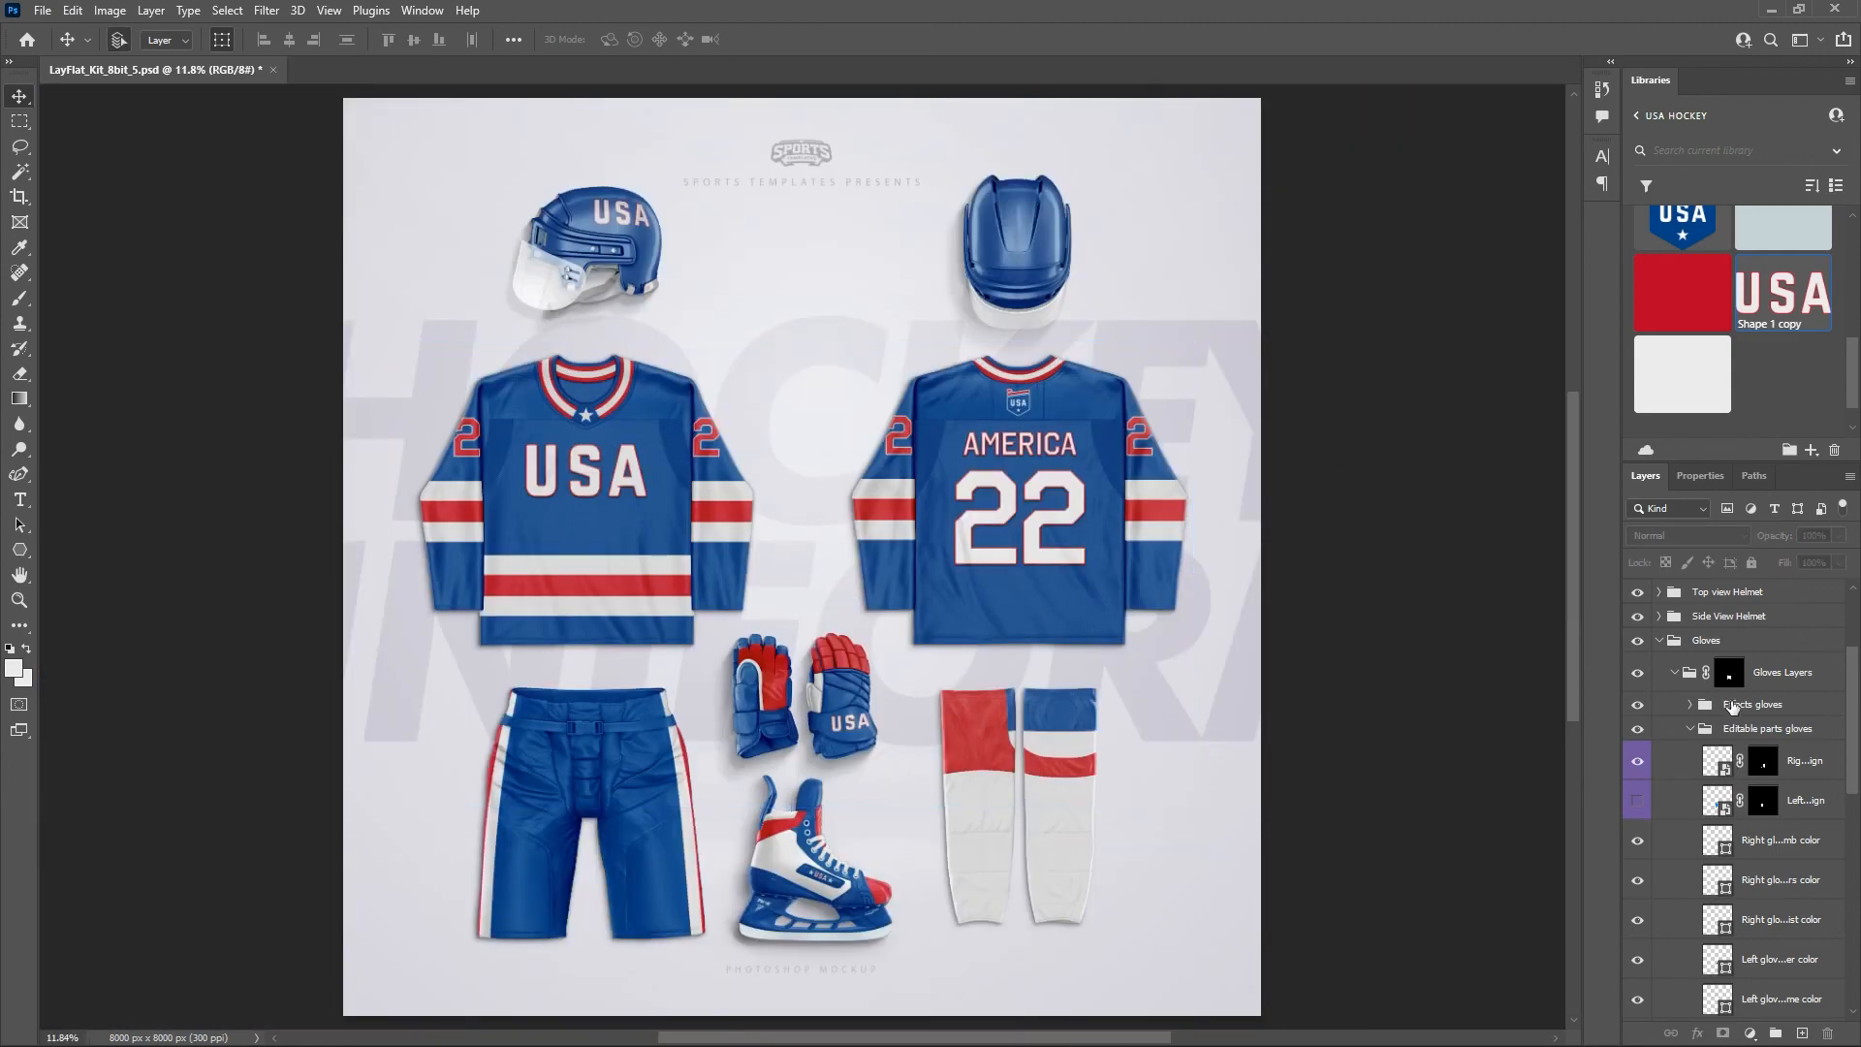
pyautogui.click(1659, 640)
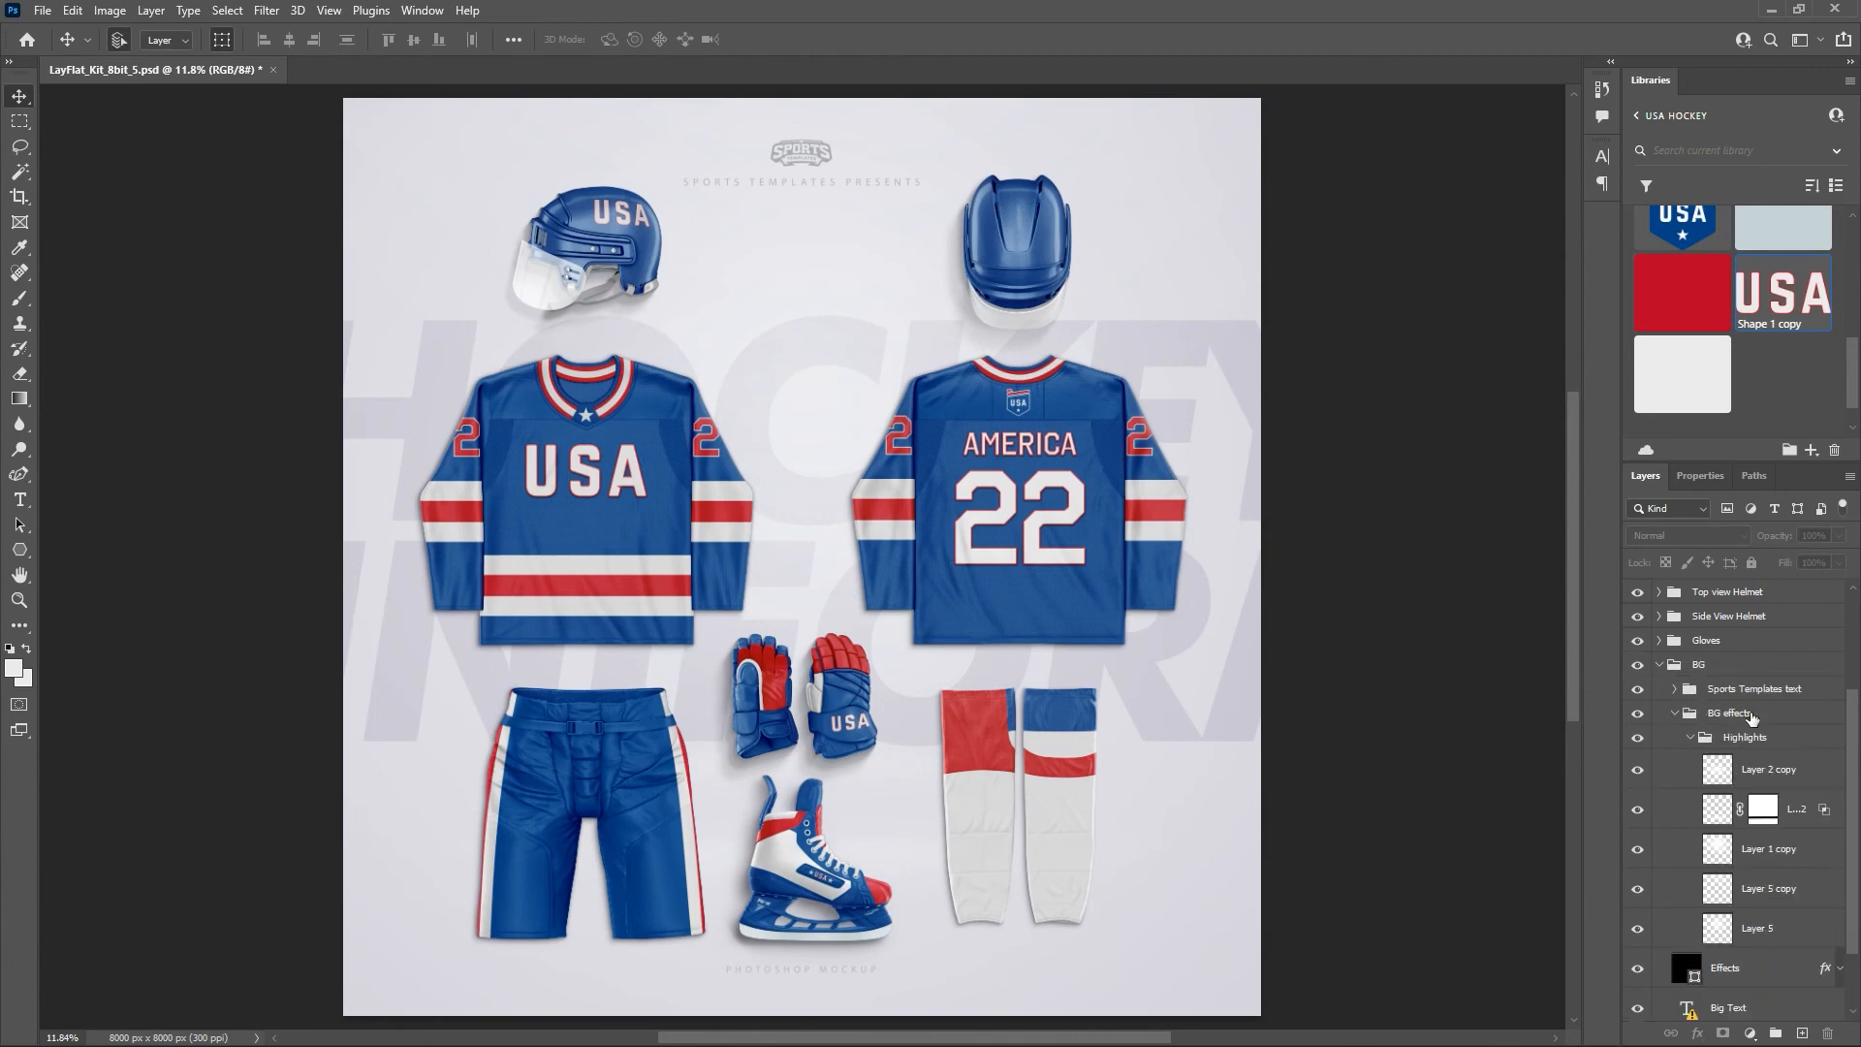
pyautogui.scroll(-2, 1668, 733)
pyautogui.click(1691, 652)
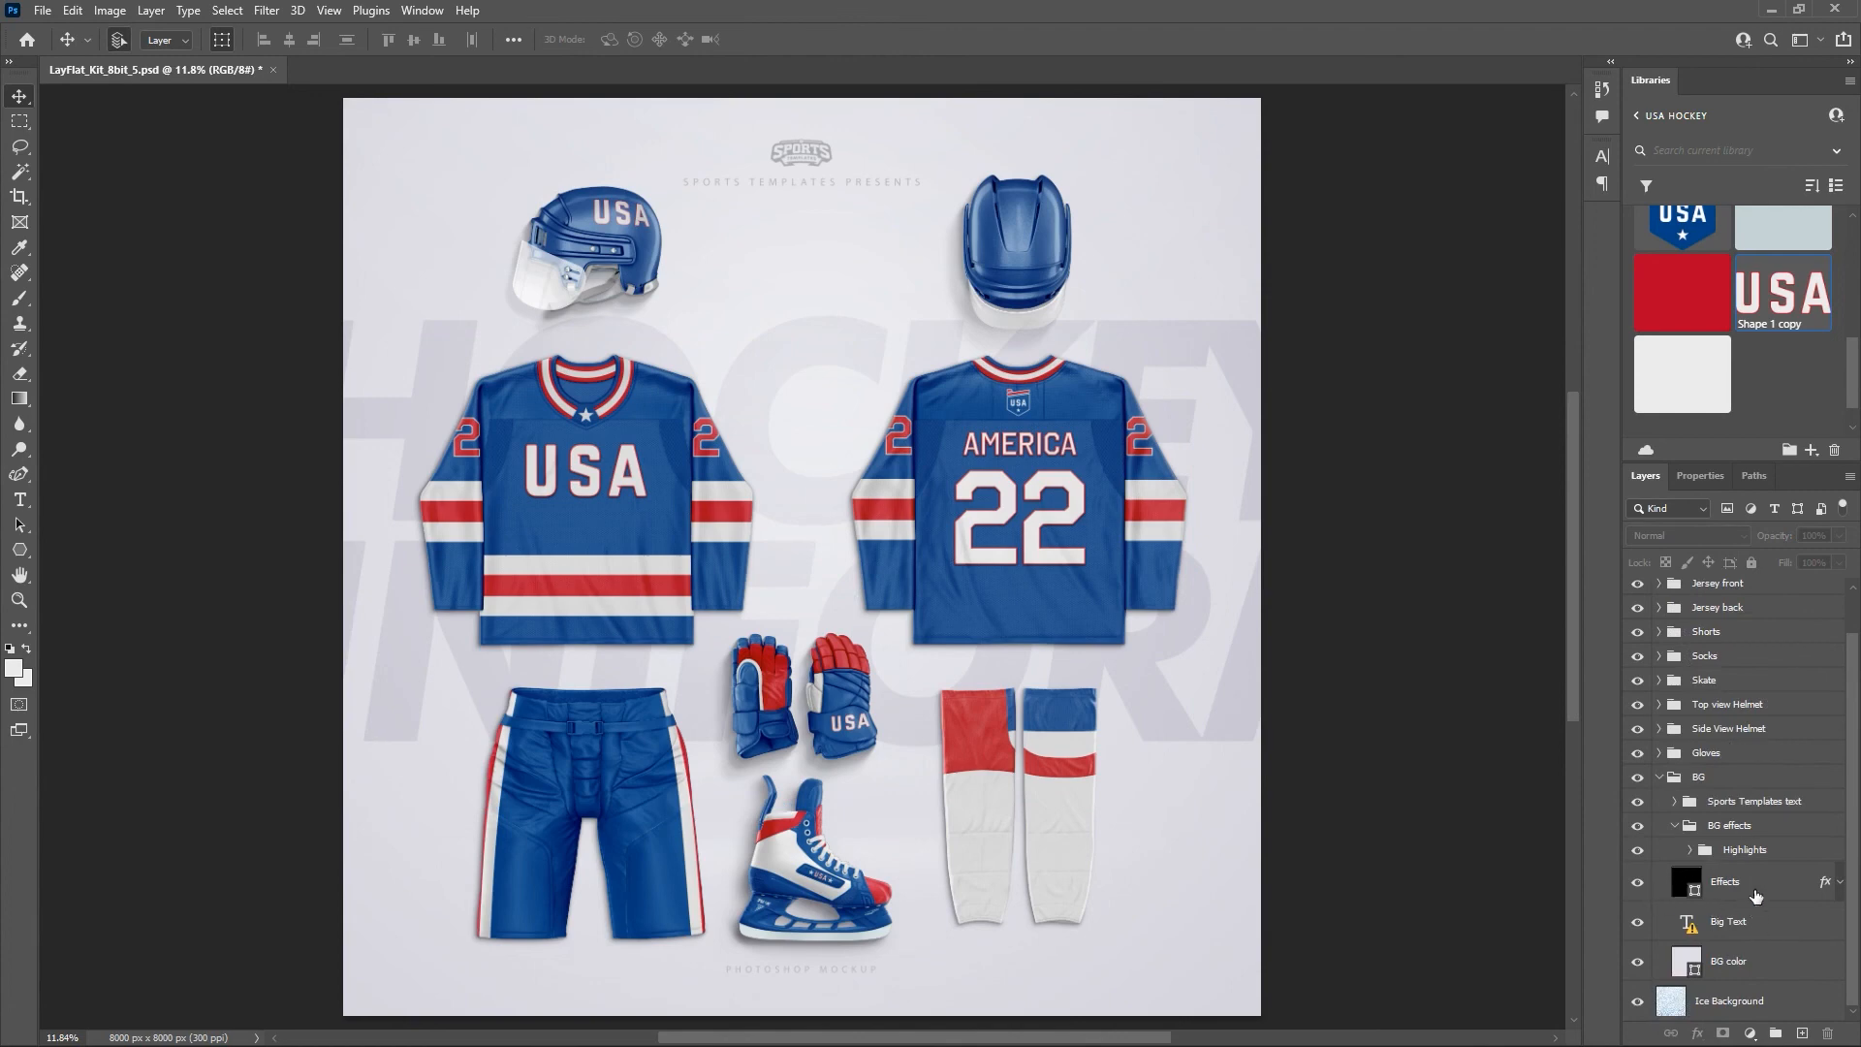
pyautogui.click(1689, 923)
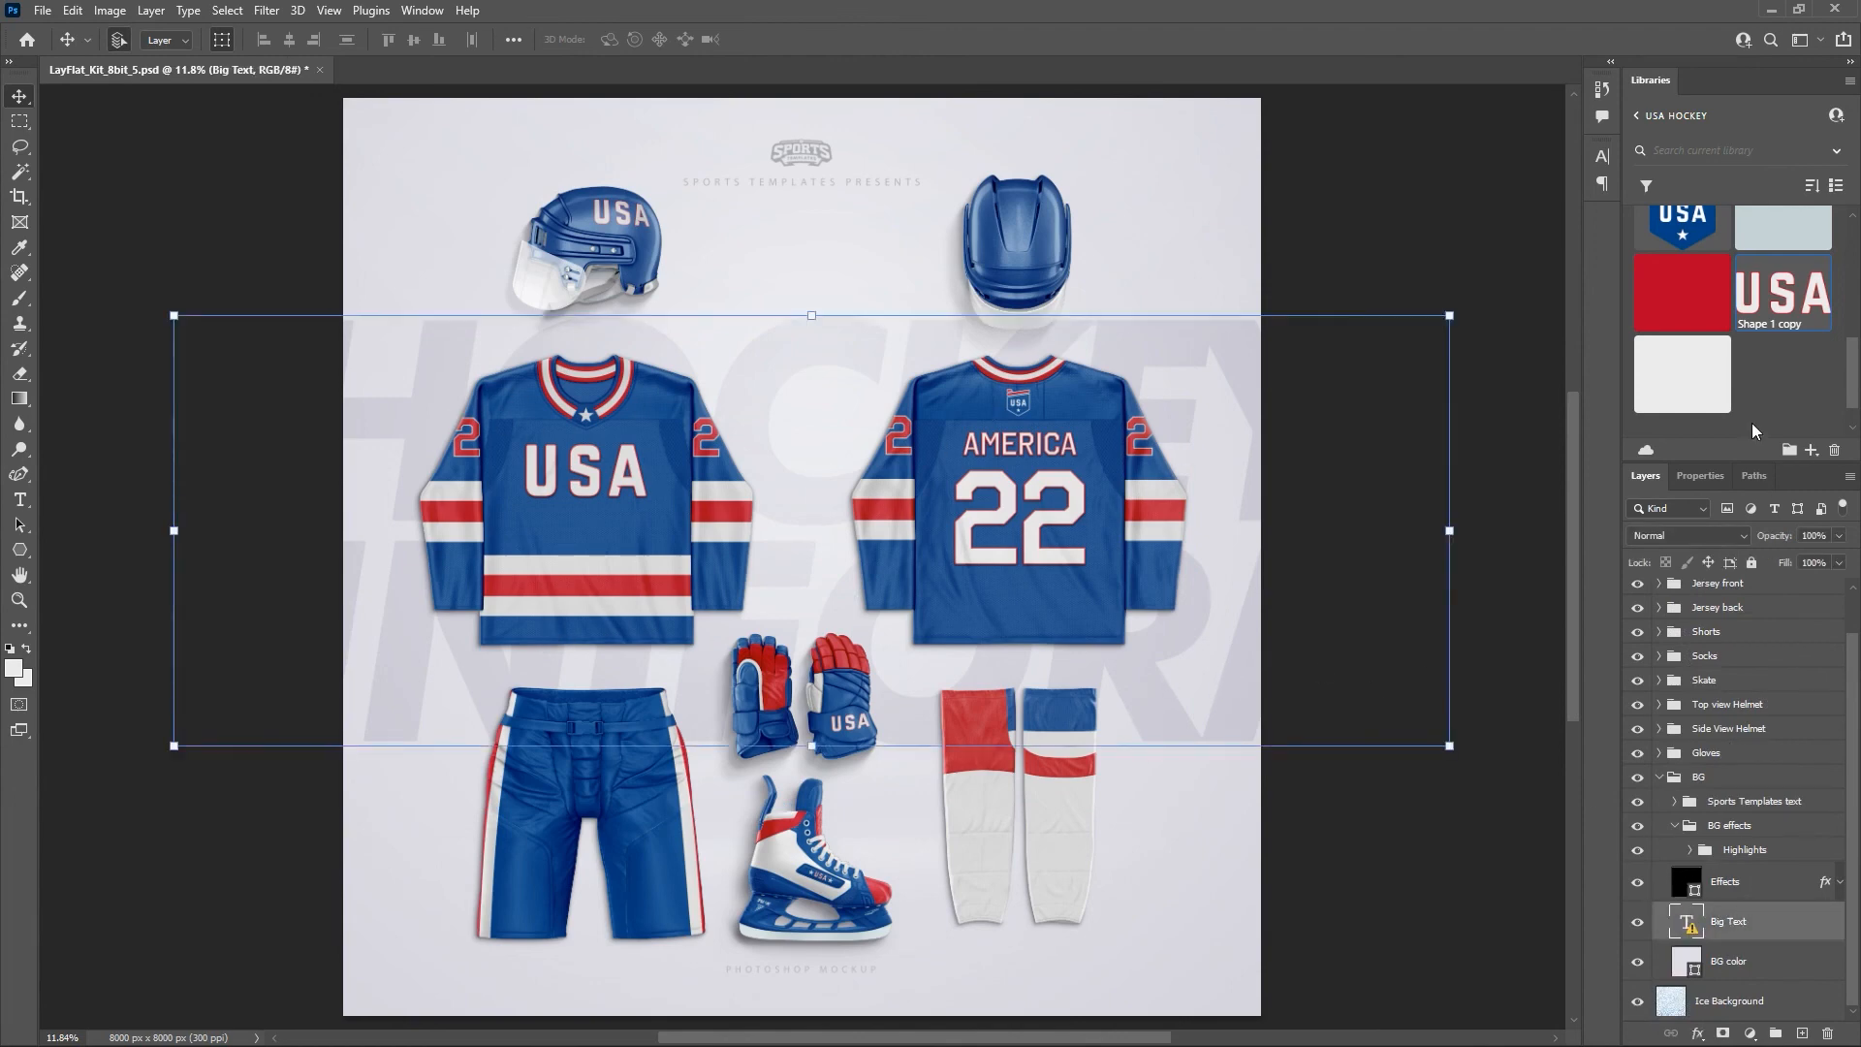
pyautogui.click(1711, 296)
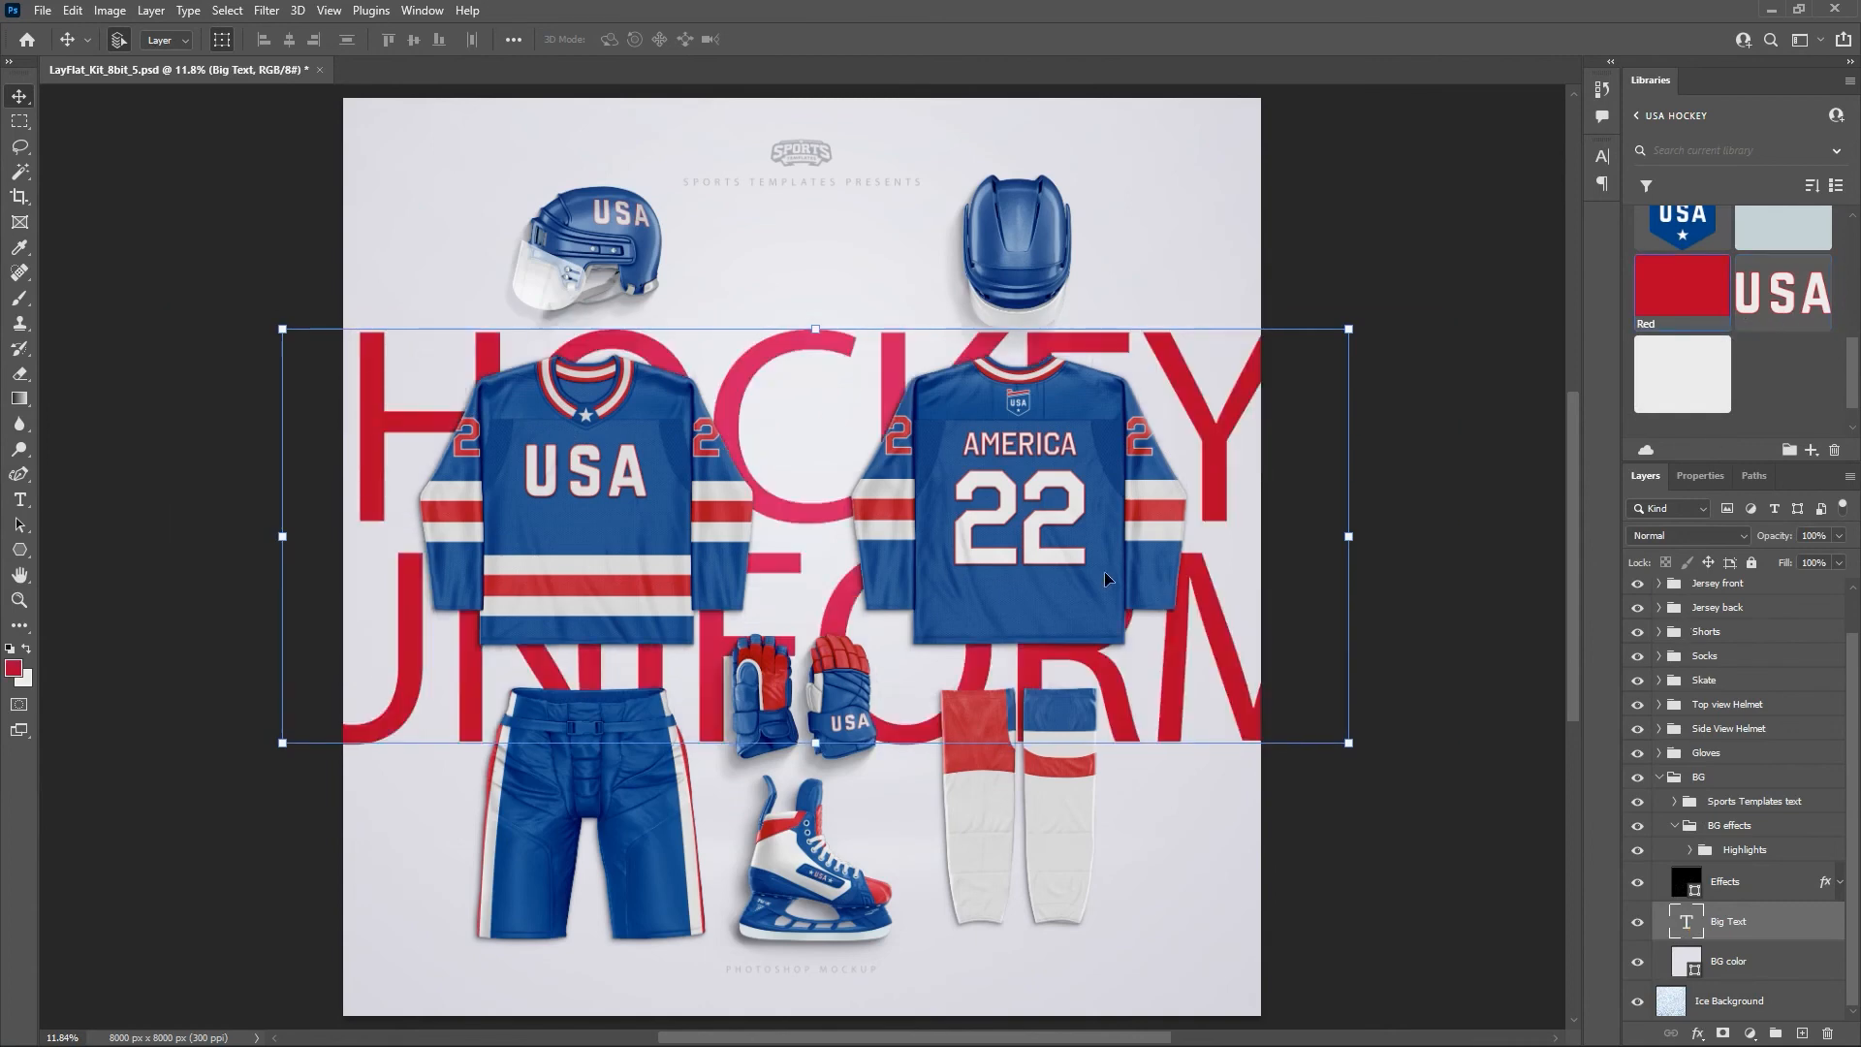
# Set the HOCKEY UNIFORM background text to the Futura PT font in Extra Bold Oblique.
pyautogui.doubleClick(1686, 923)
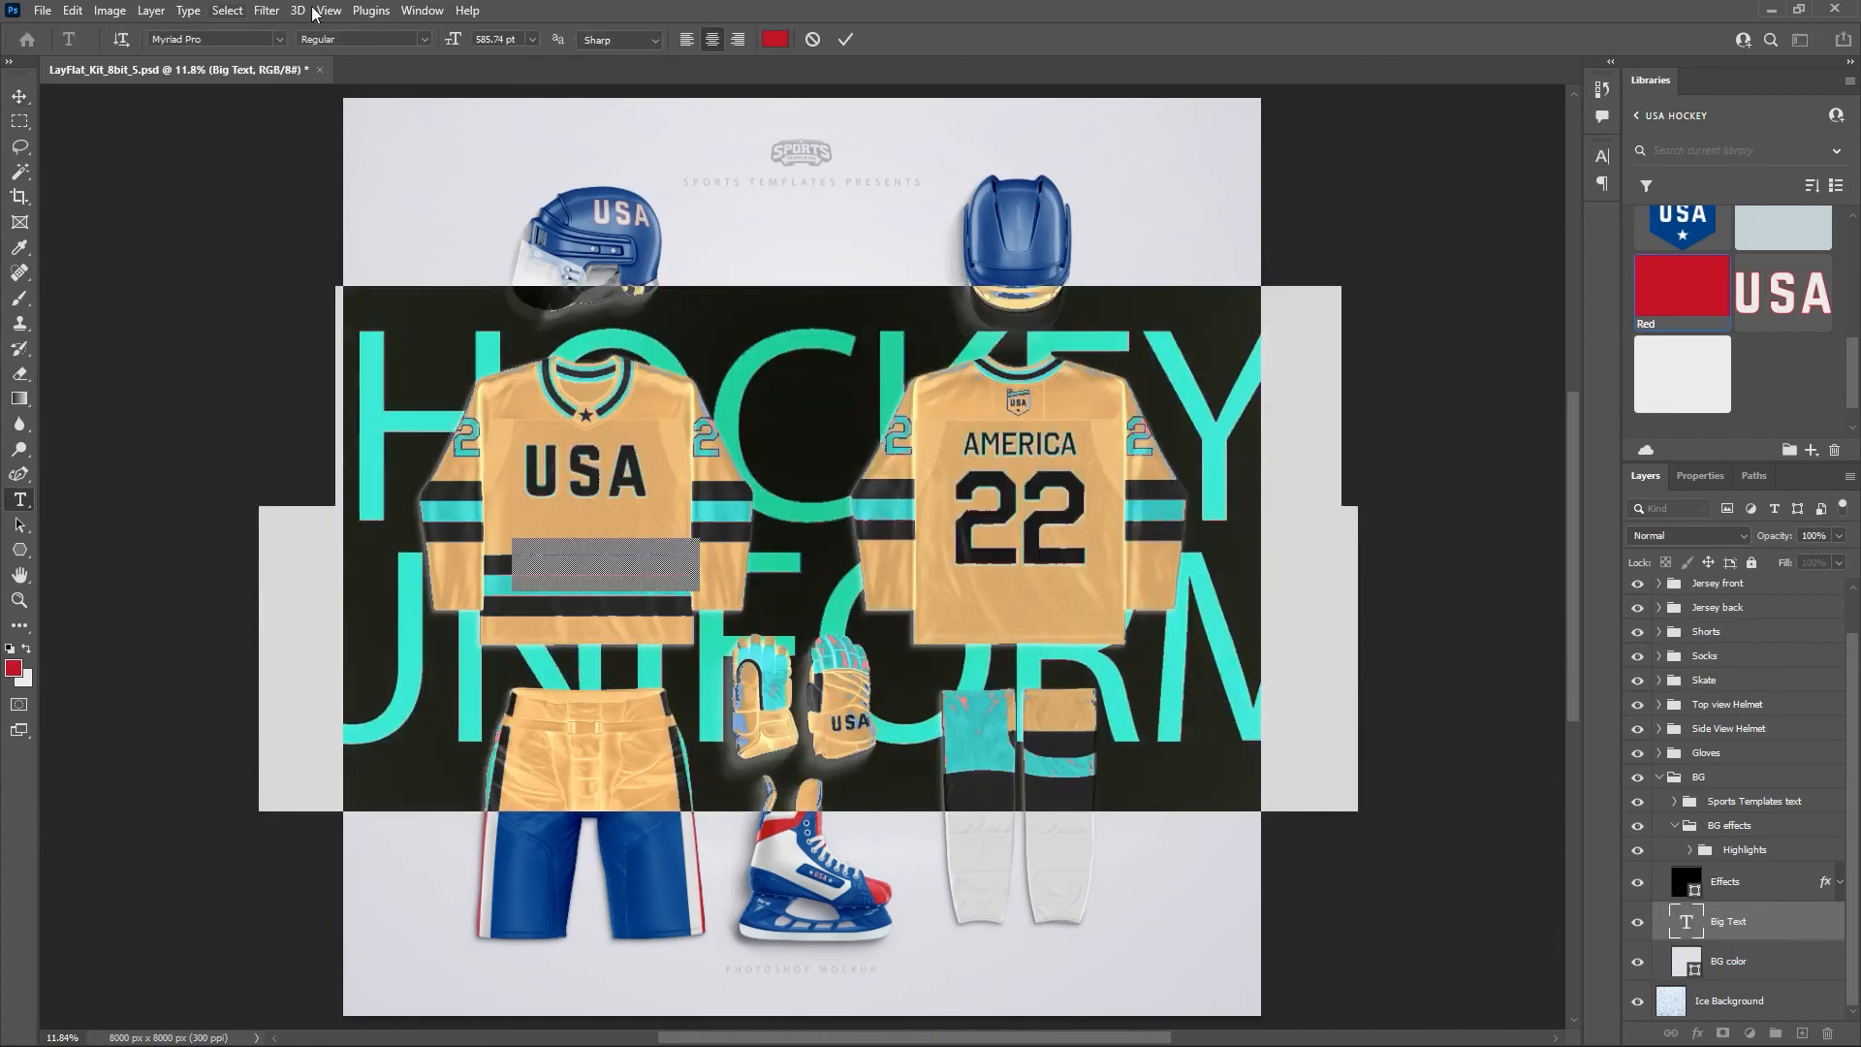
pyautogui.click(280, 39)
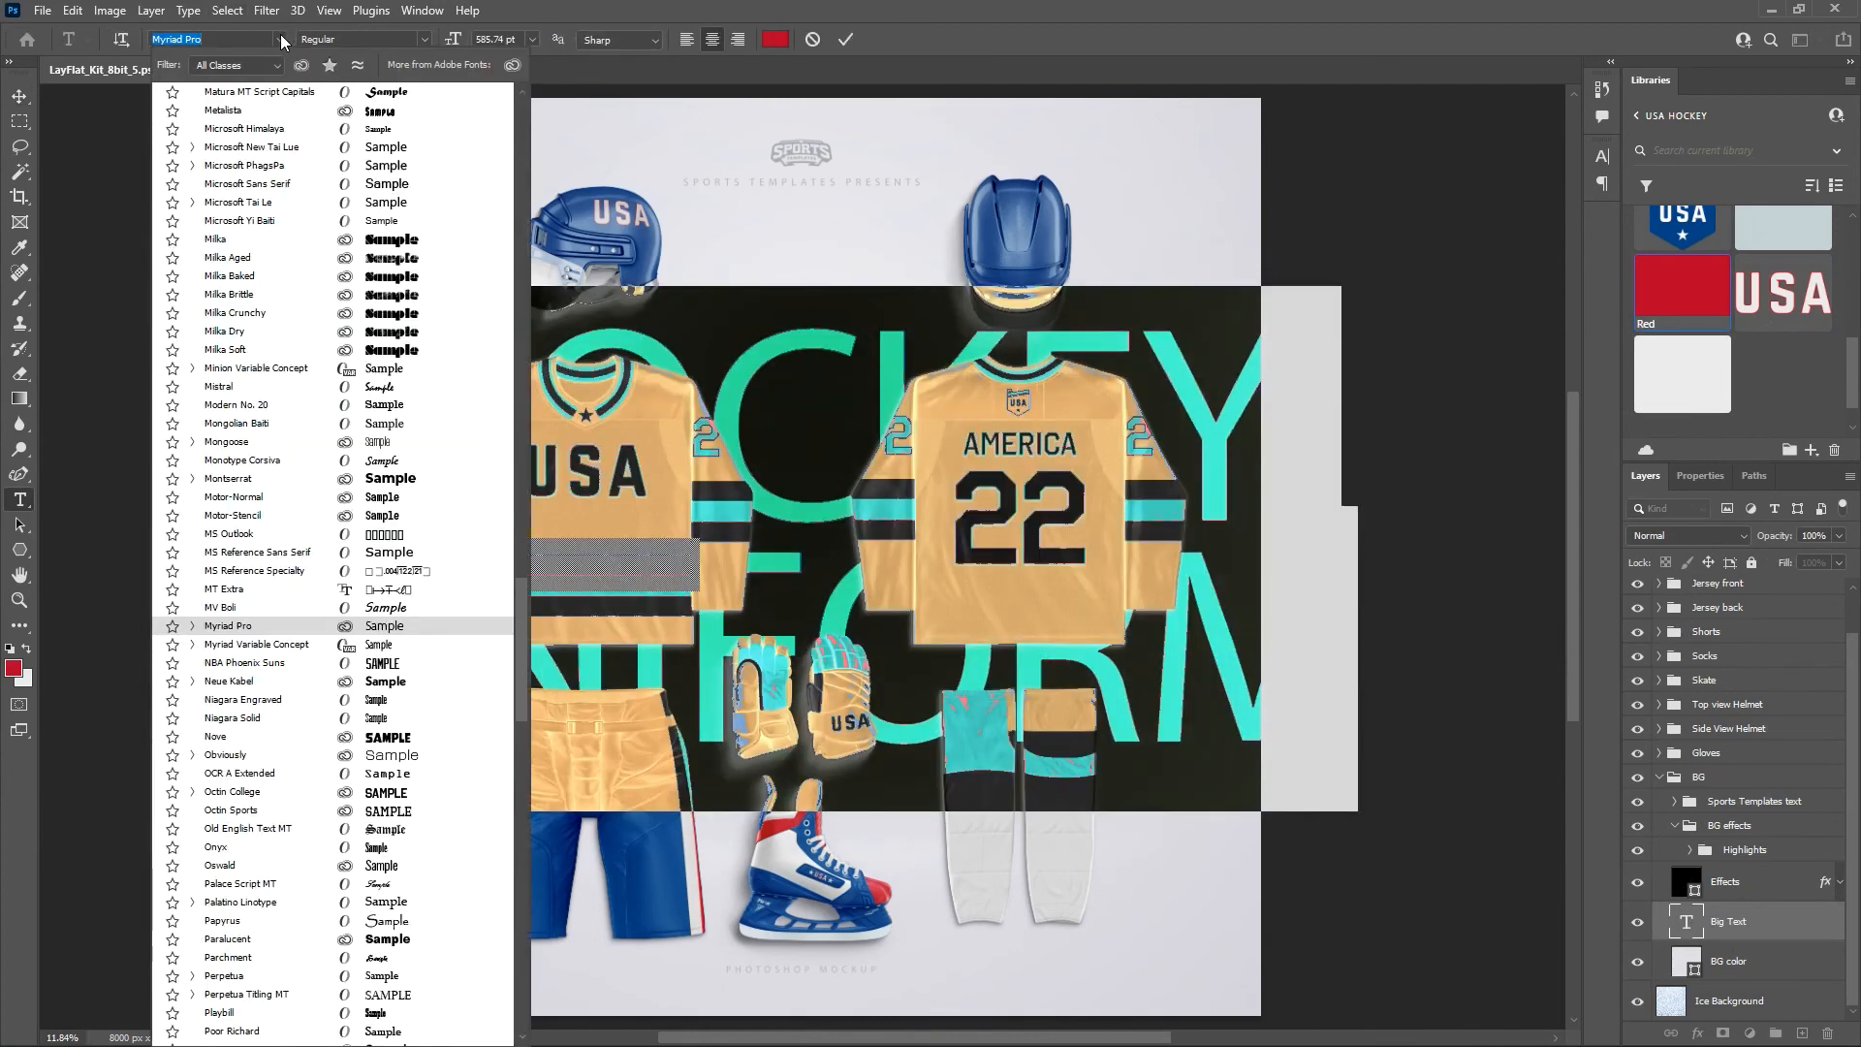
pyautogui.write('FUTU')
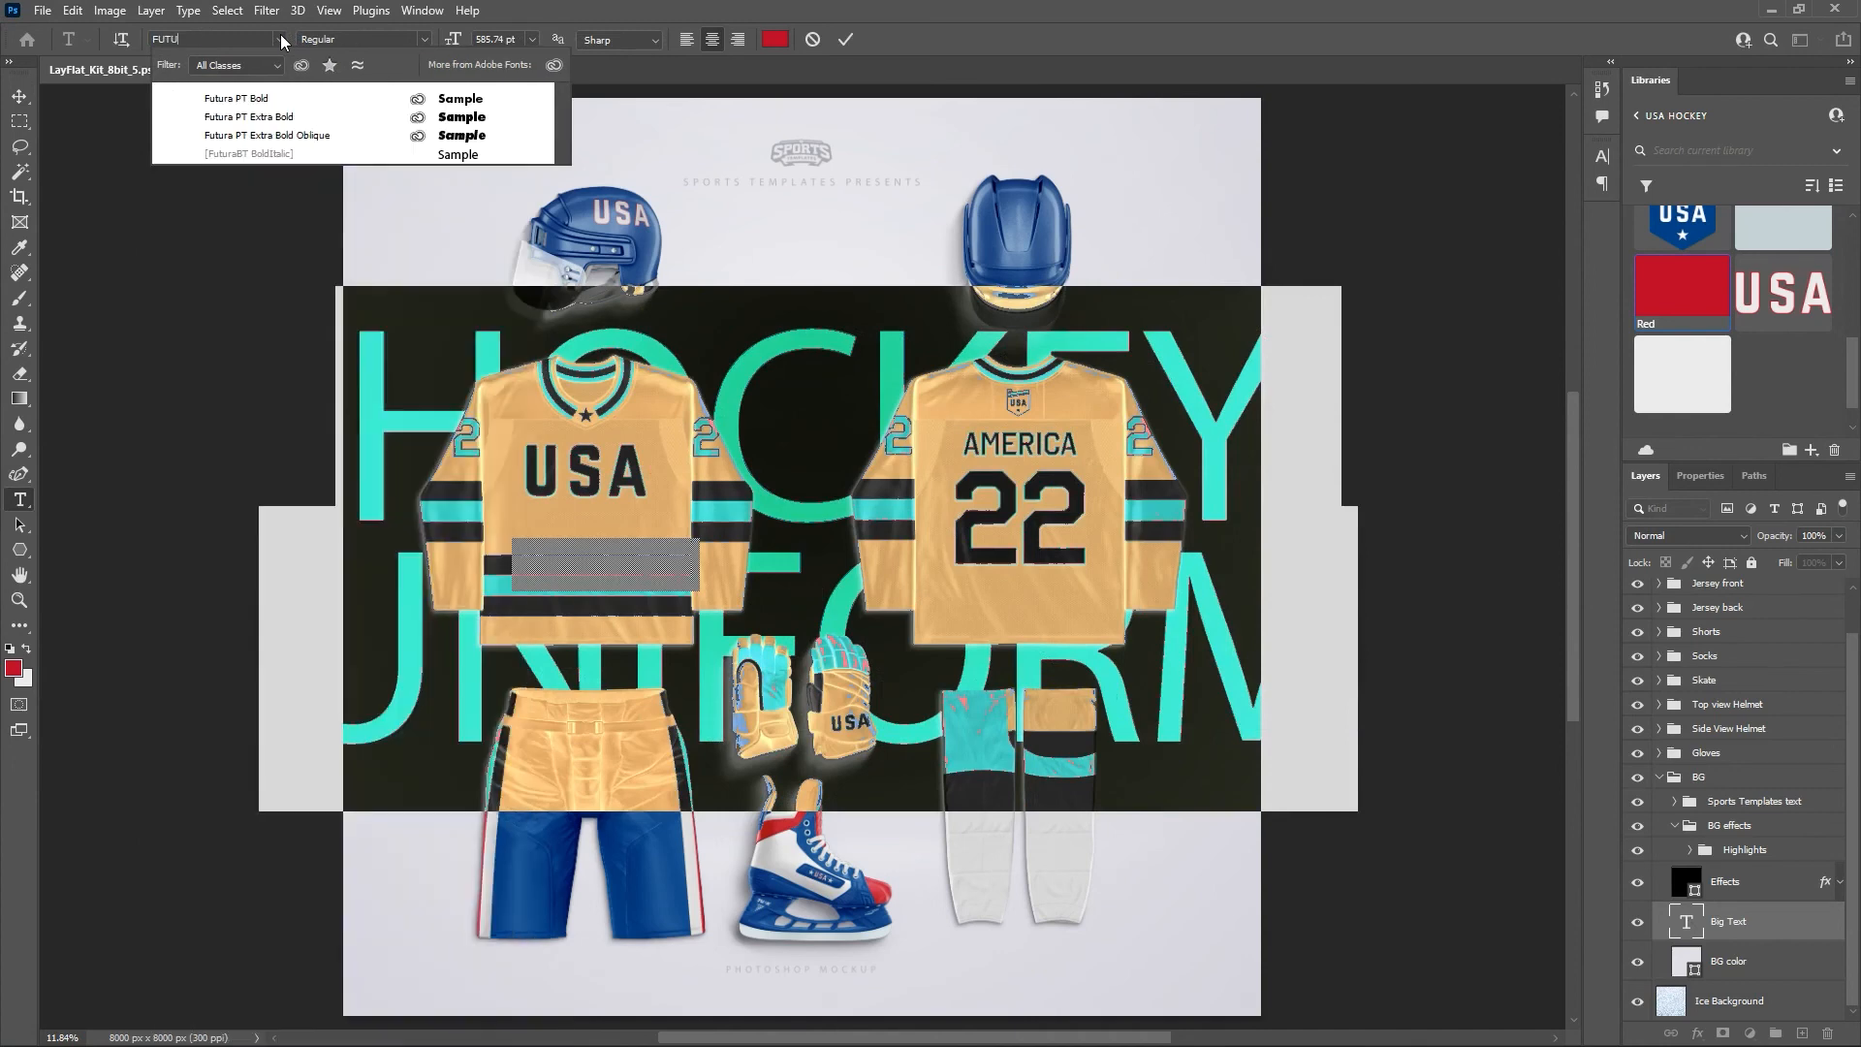
pyautogui.click(310, 116)
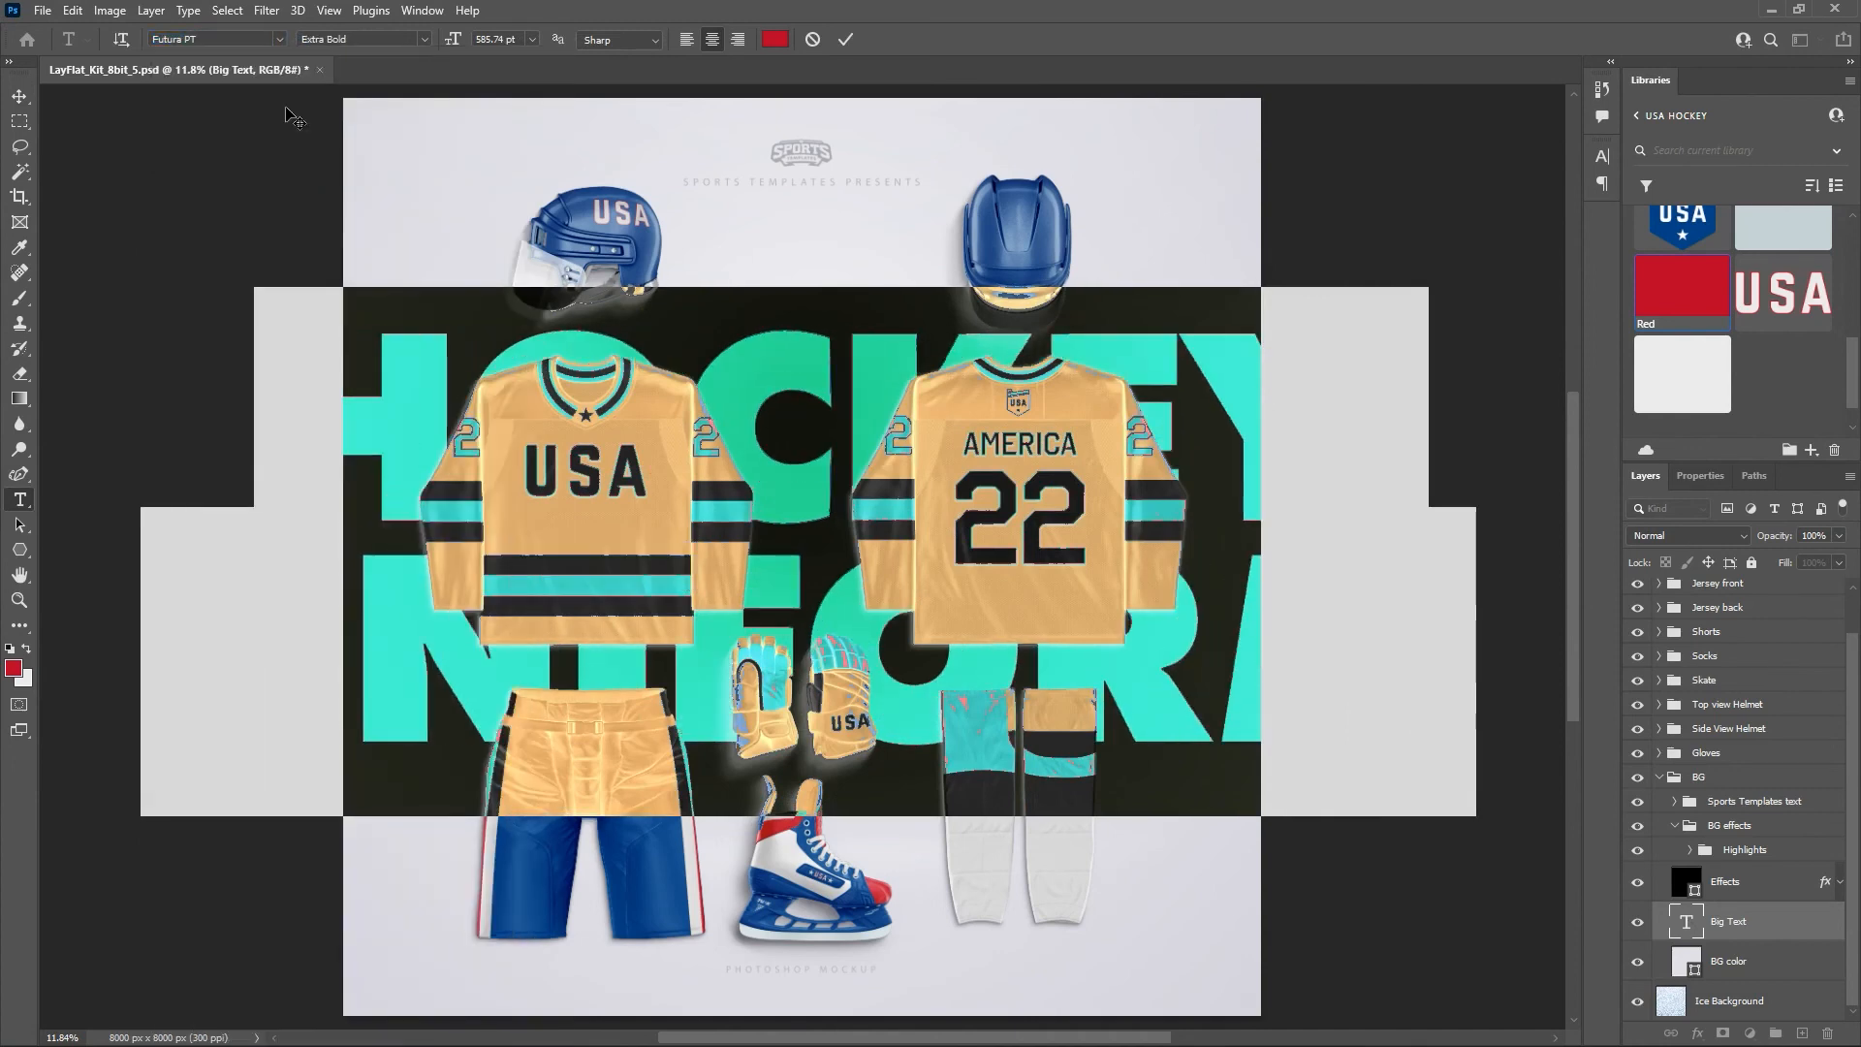
pyautogui.click(423, 39)
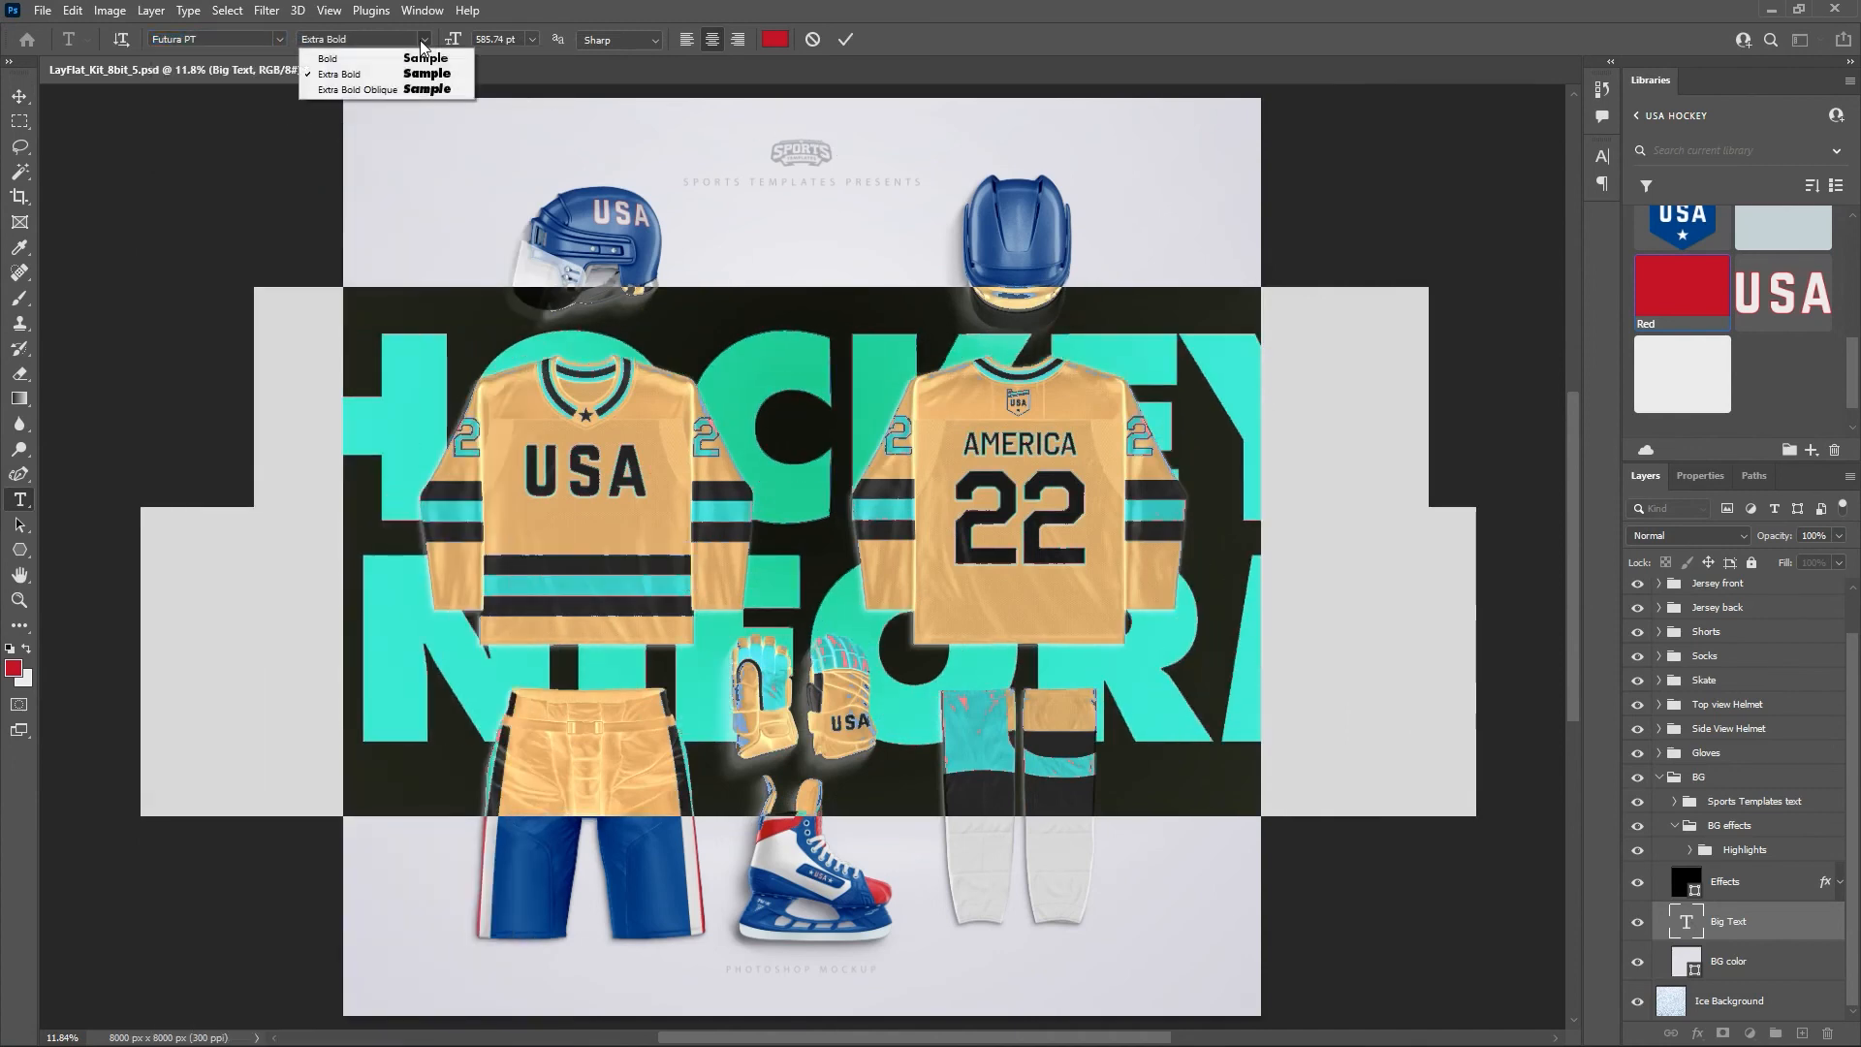
pyautogui.click(385, 90)
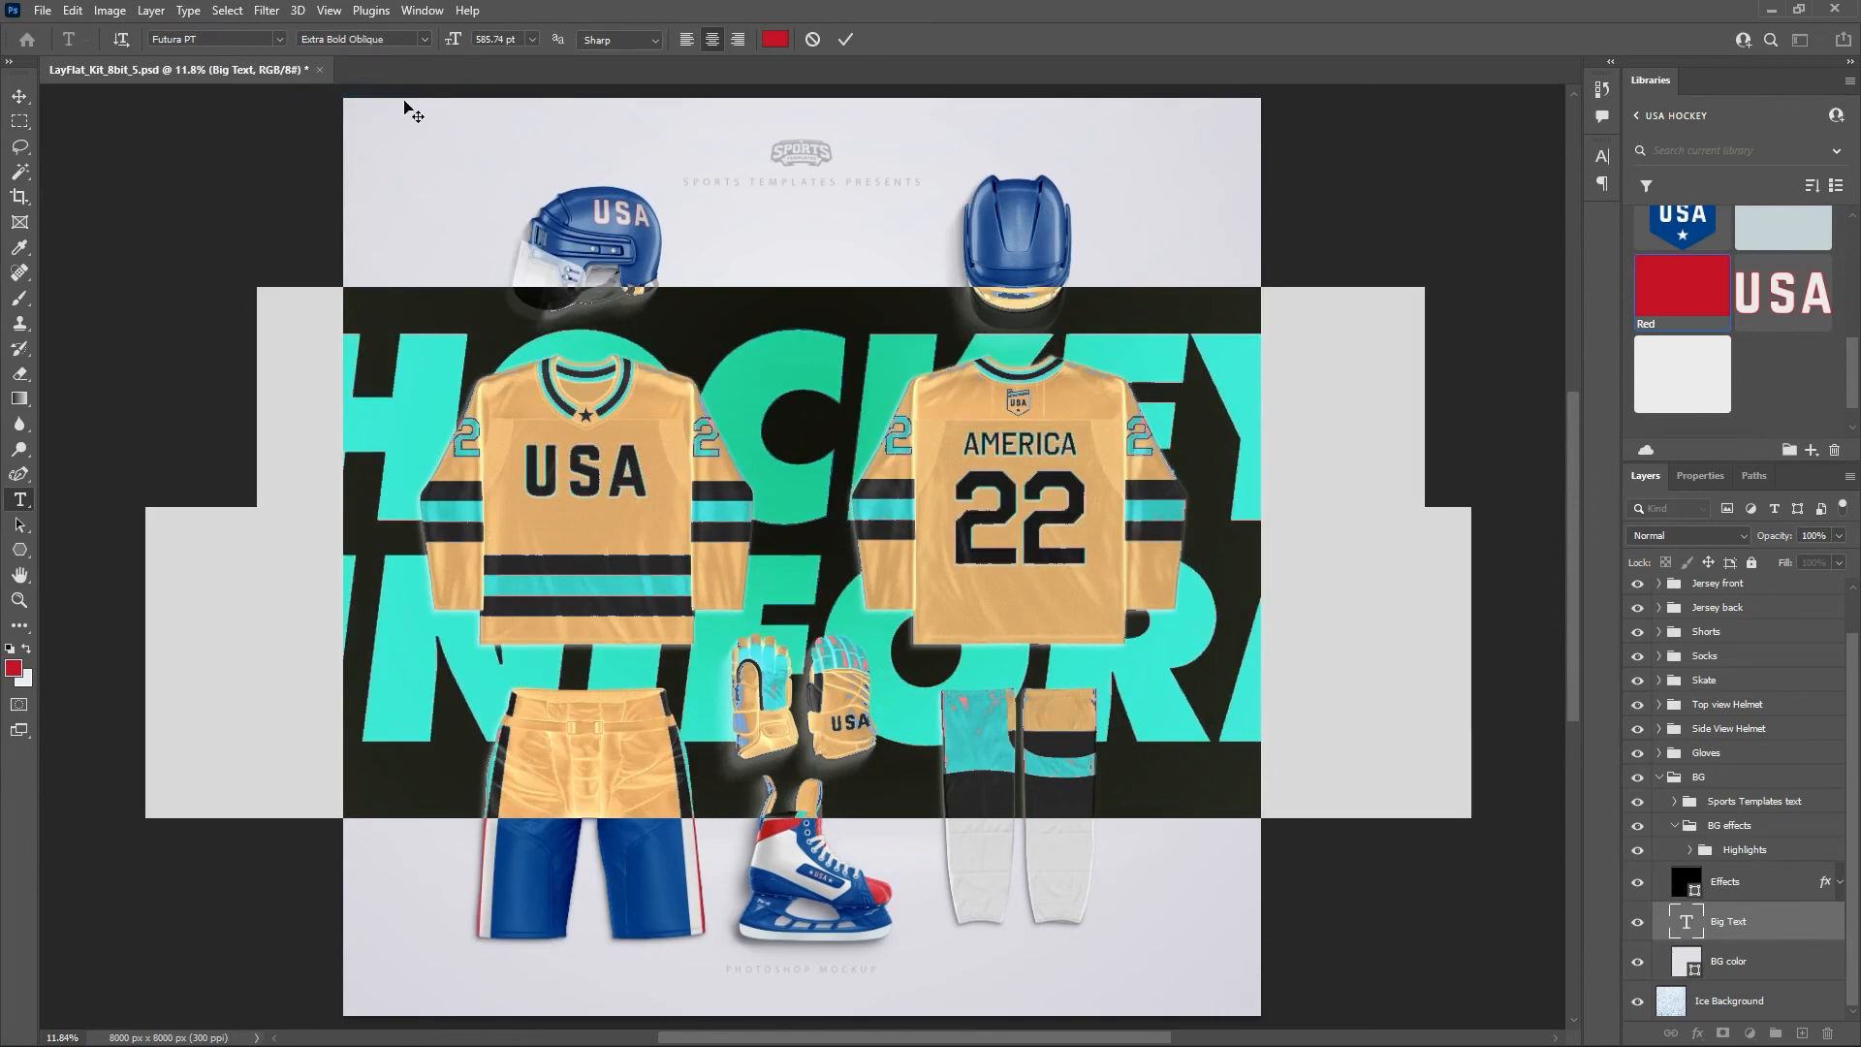
# Tighten the letter spacing of the HOCKEY UNIFORM background text by three increments and commit the text edit.
pyautogui.hotkey('alt', 'Left')
pyautogui.hotkey('alt', 'Left')
pyautogui.hotkey('alt', 'Left')
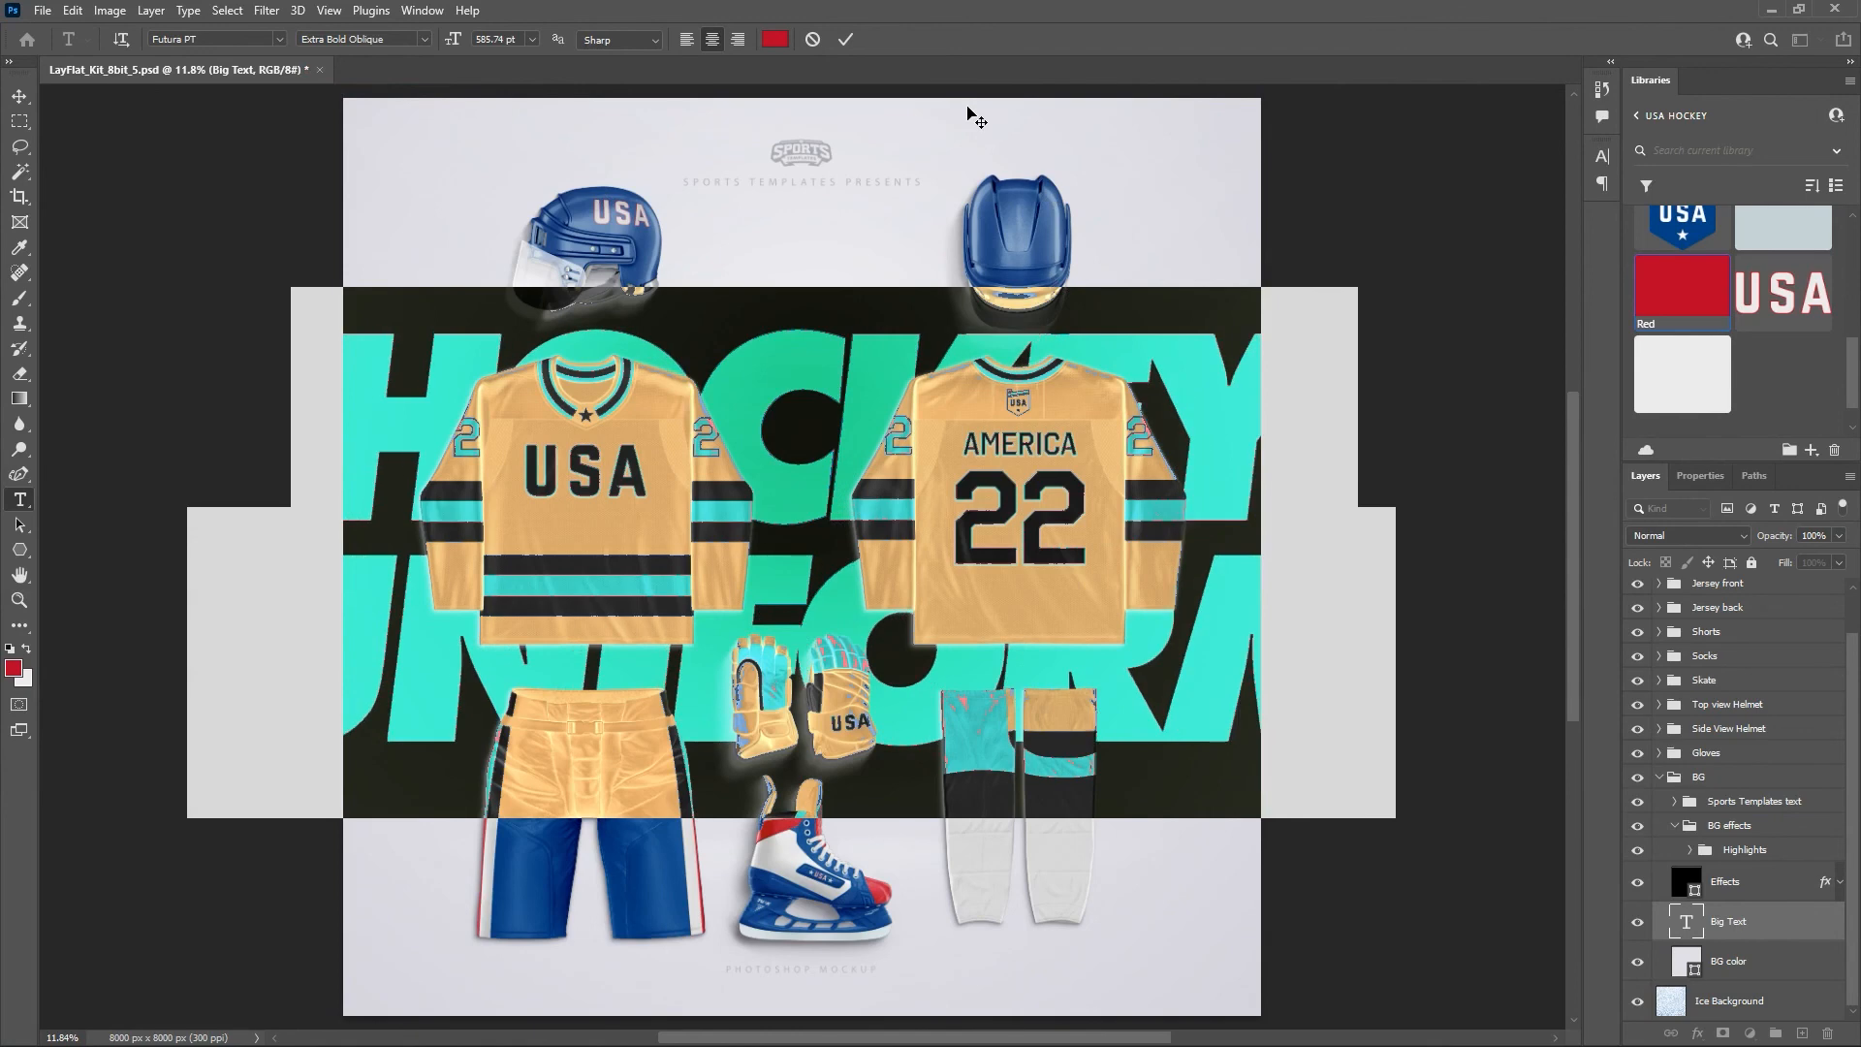
pyautogui.click(846, 39)
pyautogui.press('v')
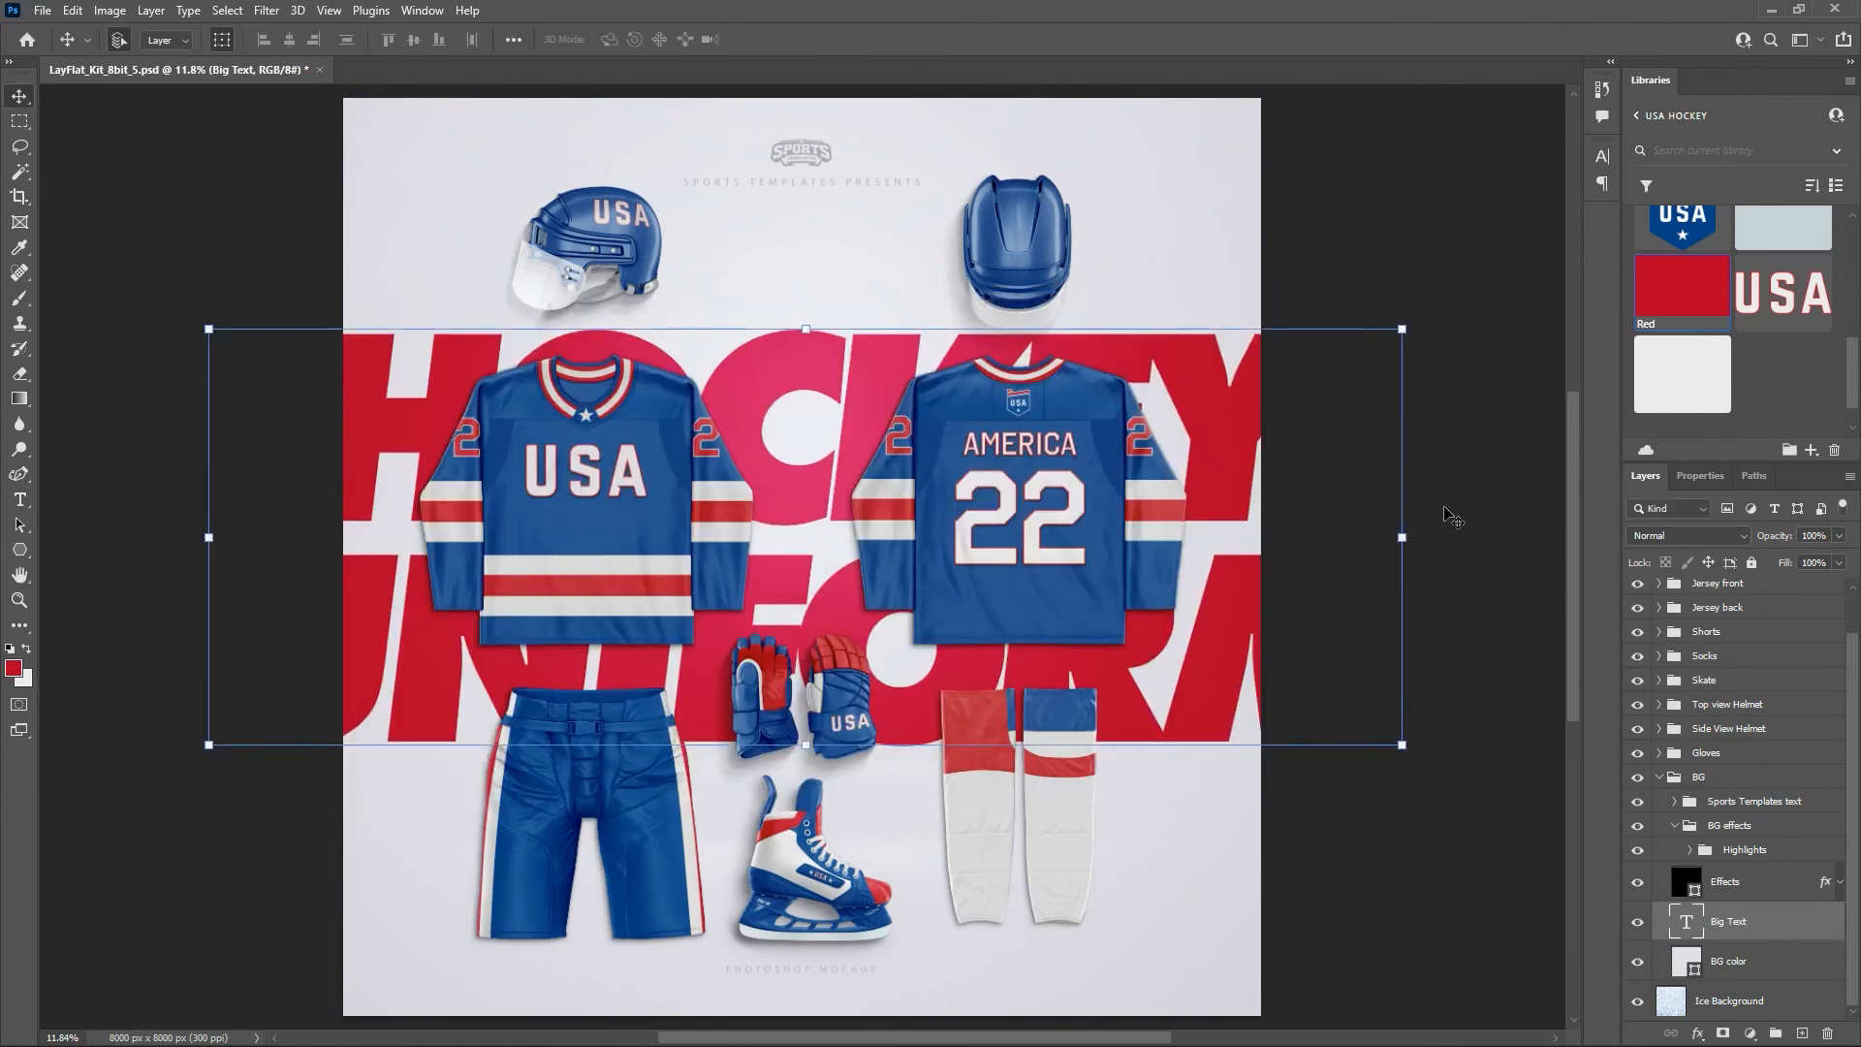
pyautogui.scroll(-1, 1451, 518)
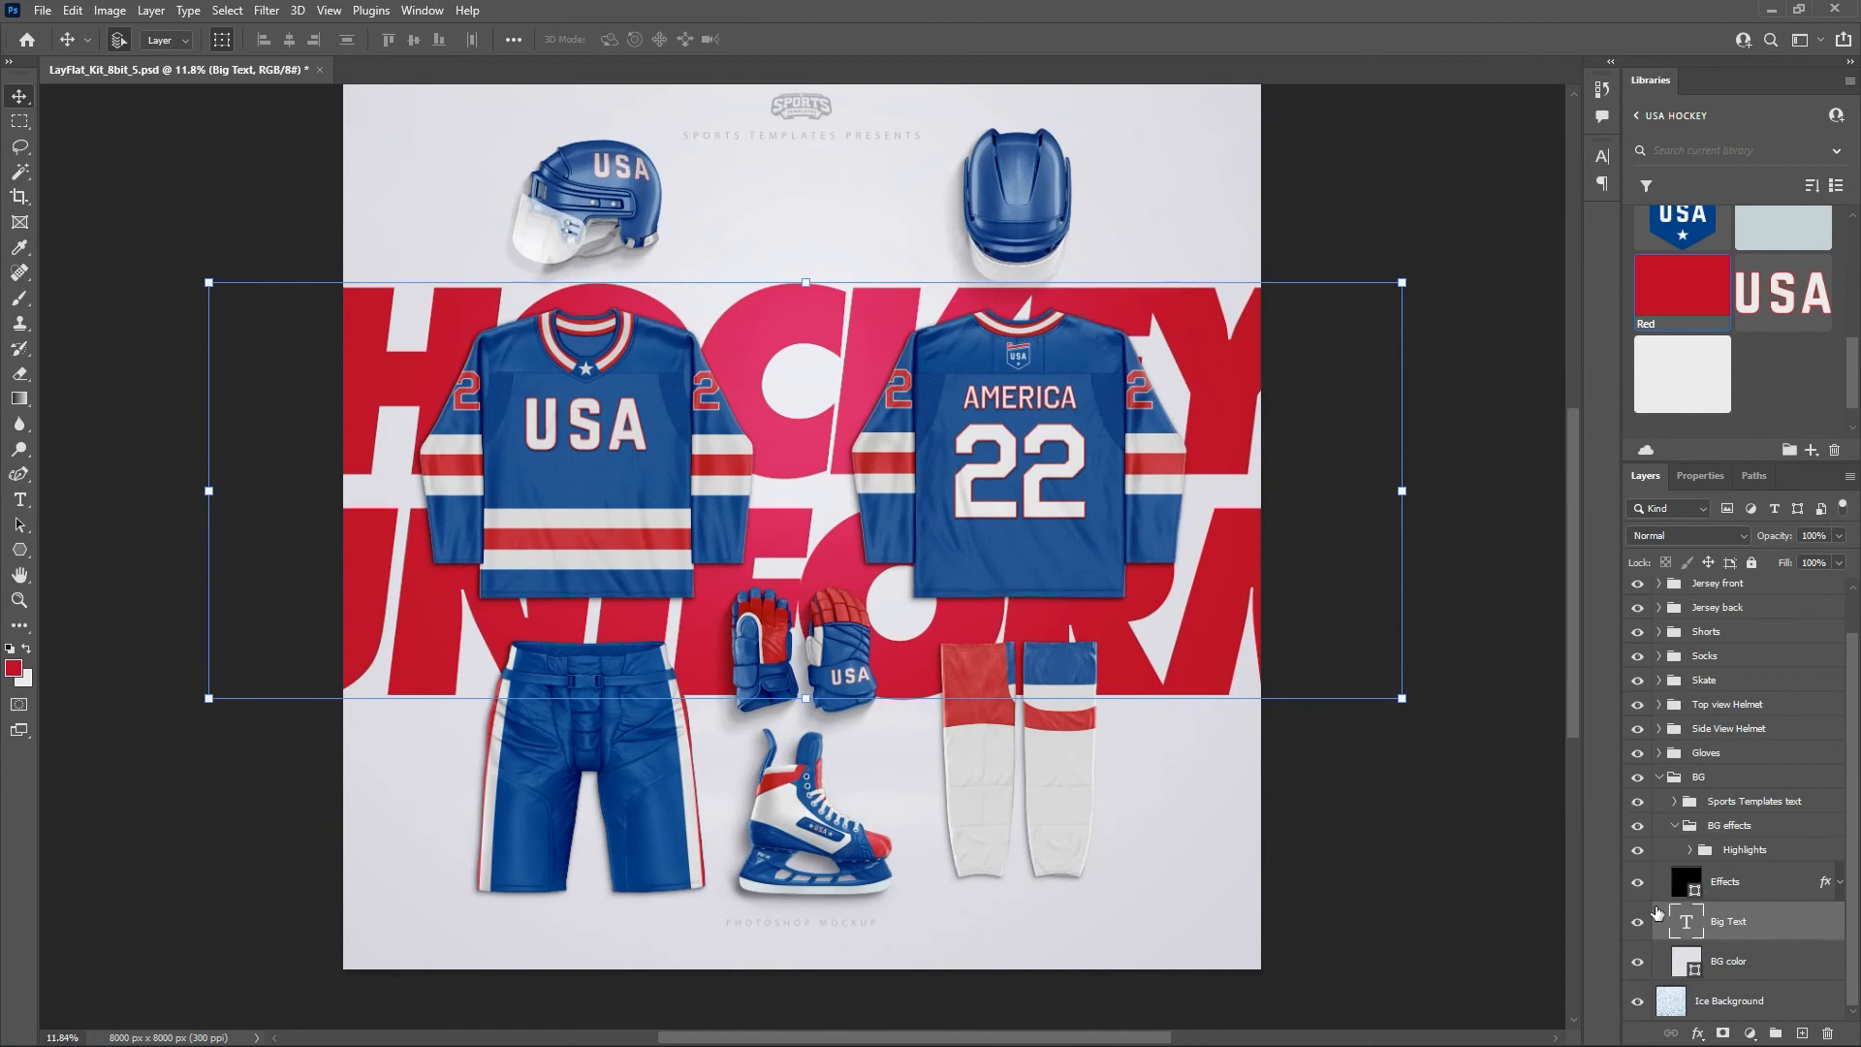
# Hide the Big Text layer and recolor the BG color layer with the library's Blue.
pyautogui.click(1637, 921)
pyautogui.click(1740, 963)
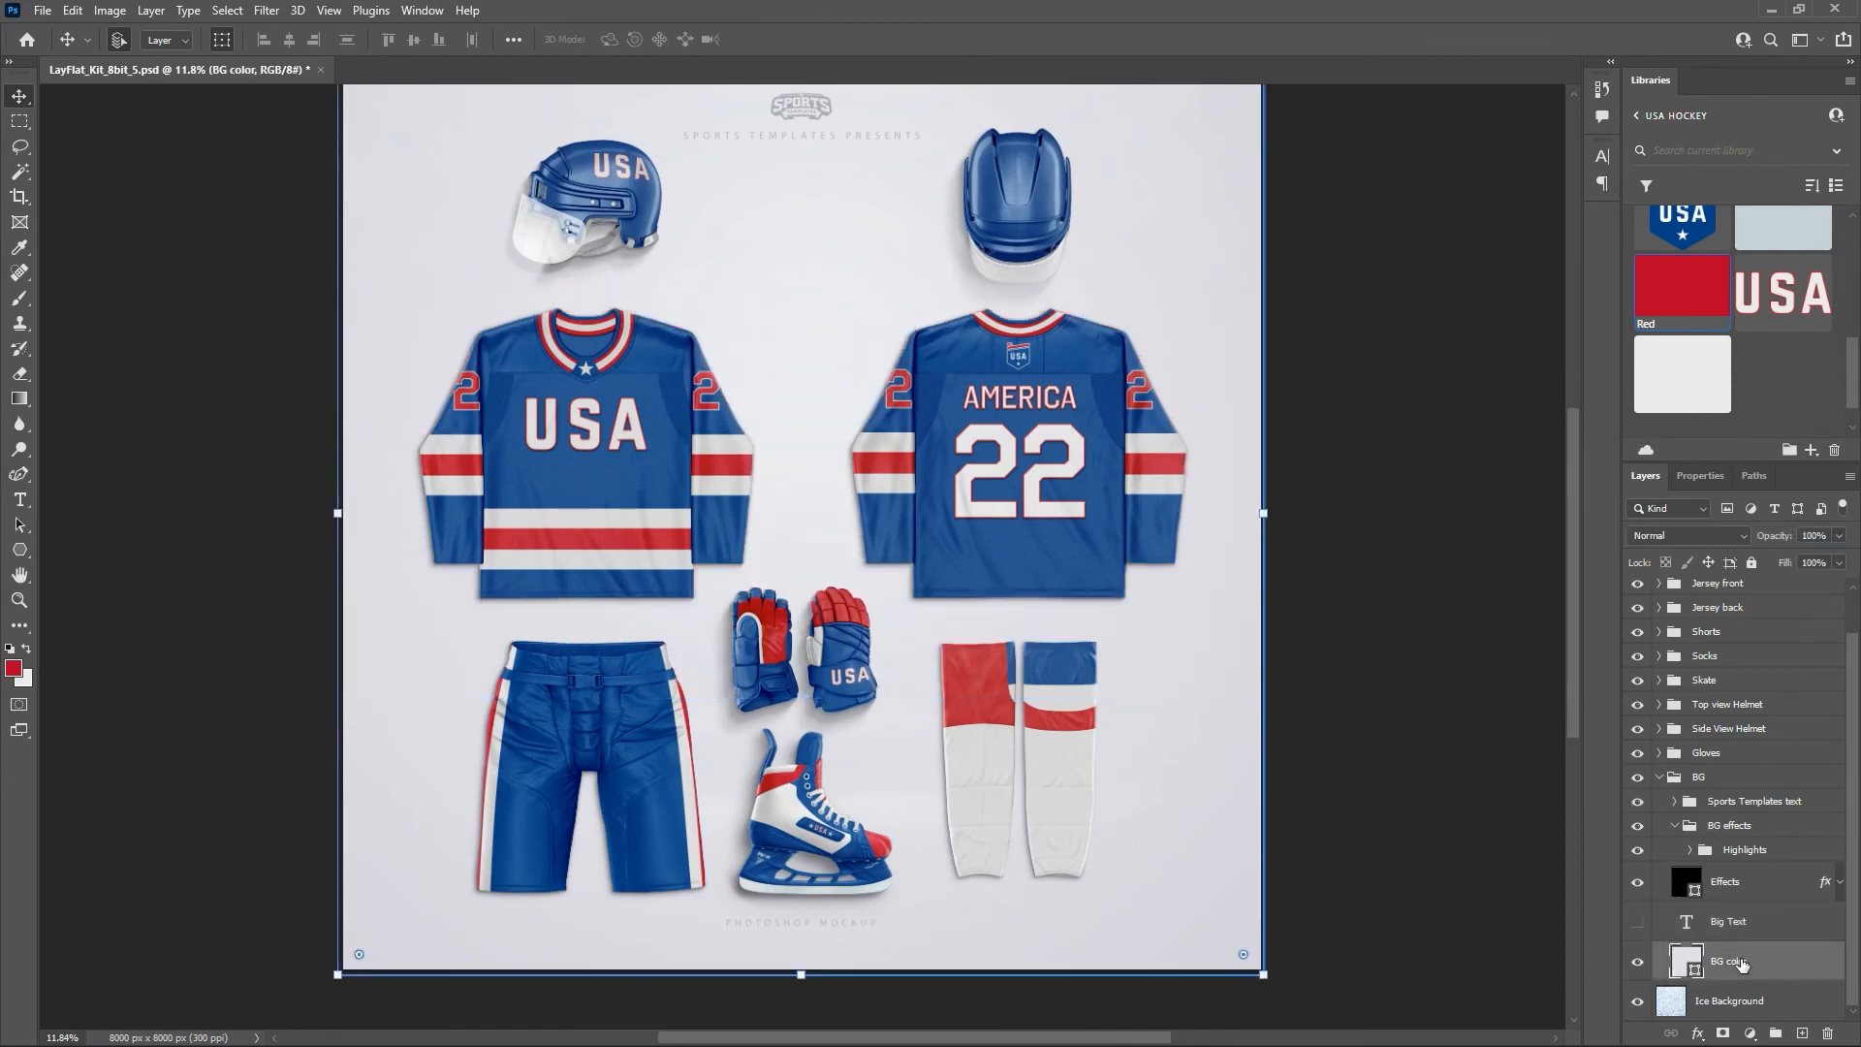
pyautogui.scroll(1, 1703, 306)
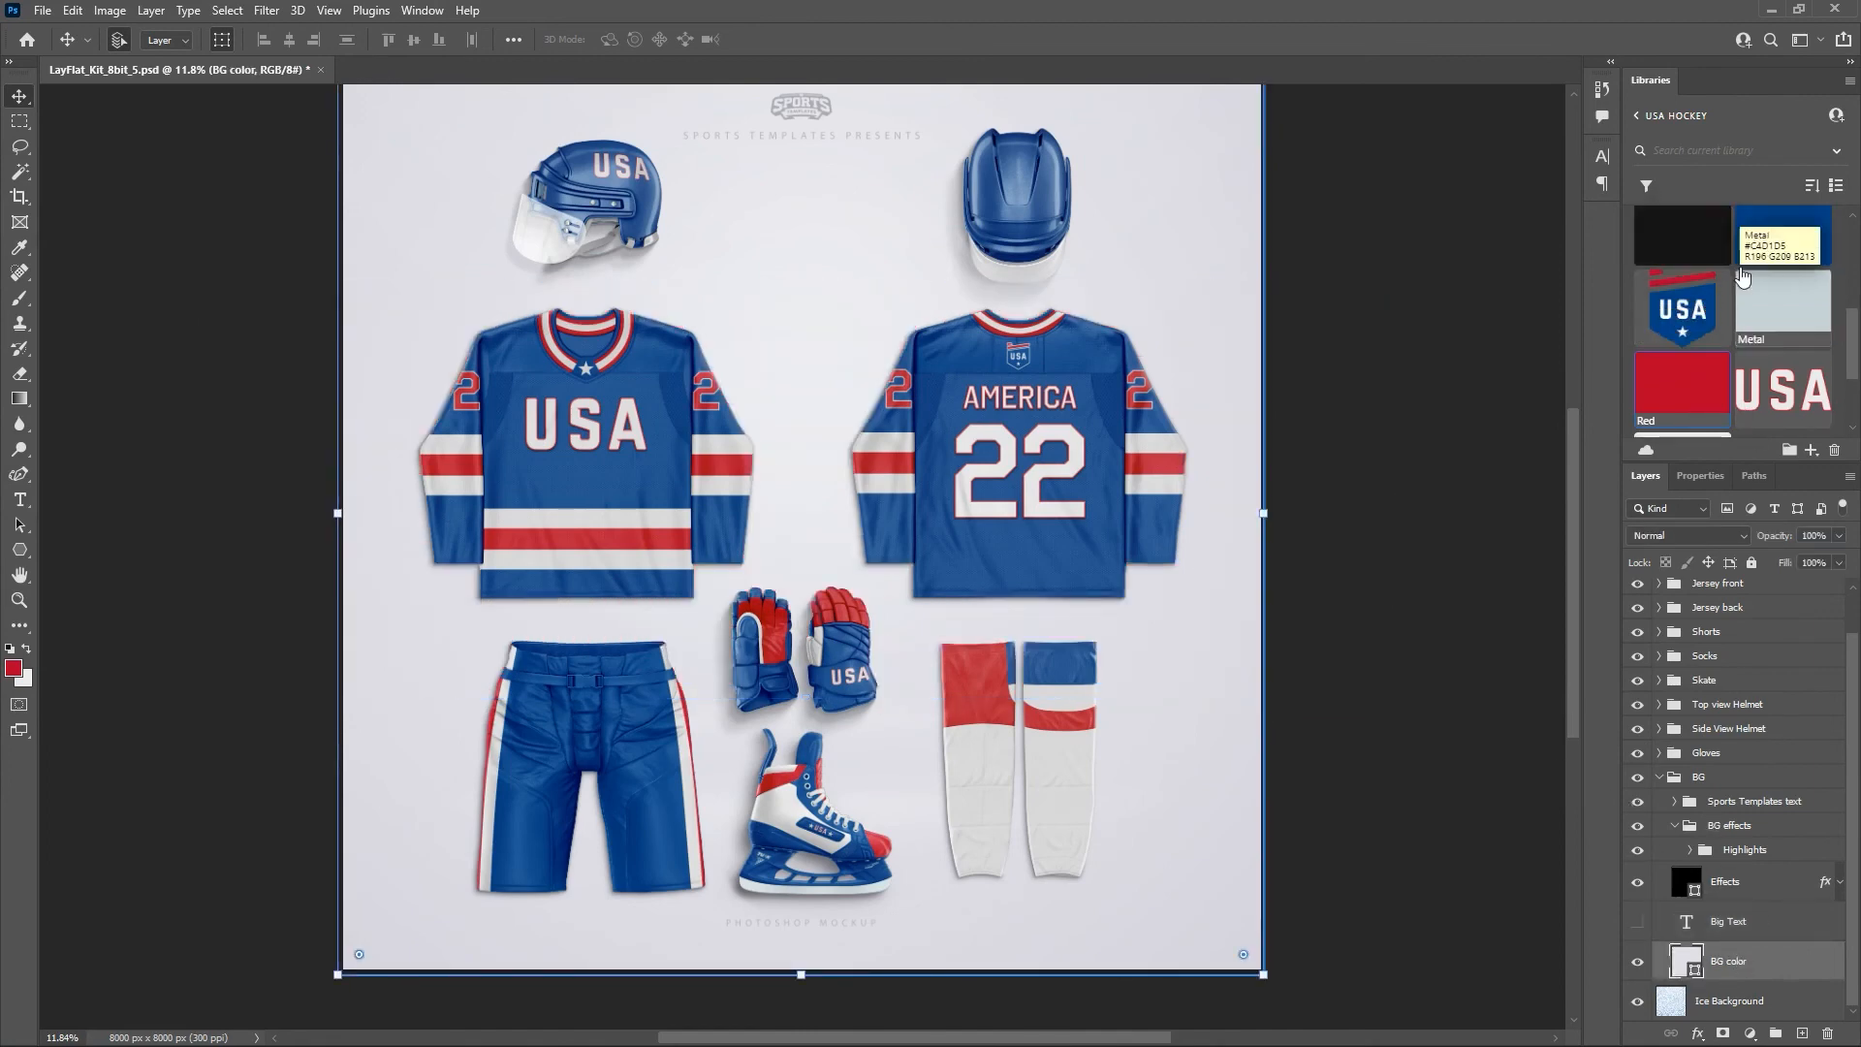
pyautogui.click(1782, 237)
pyautogui.click(1473, 400)
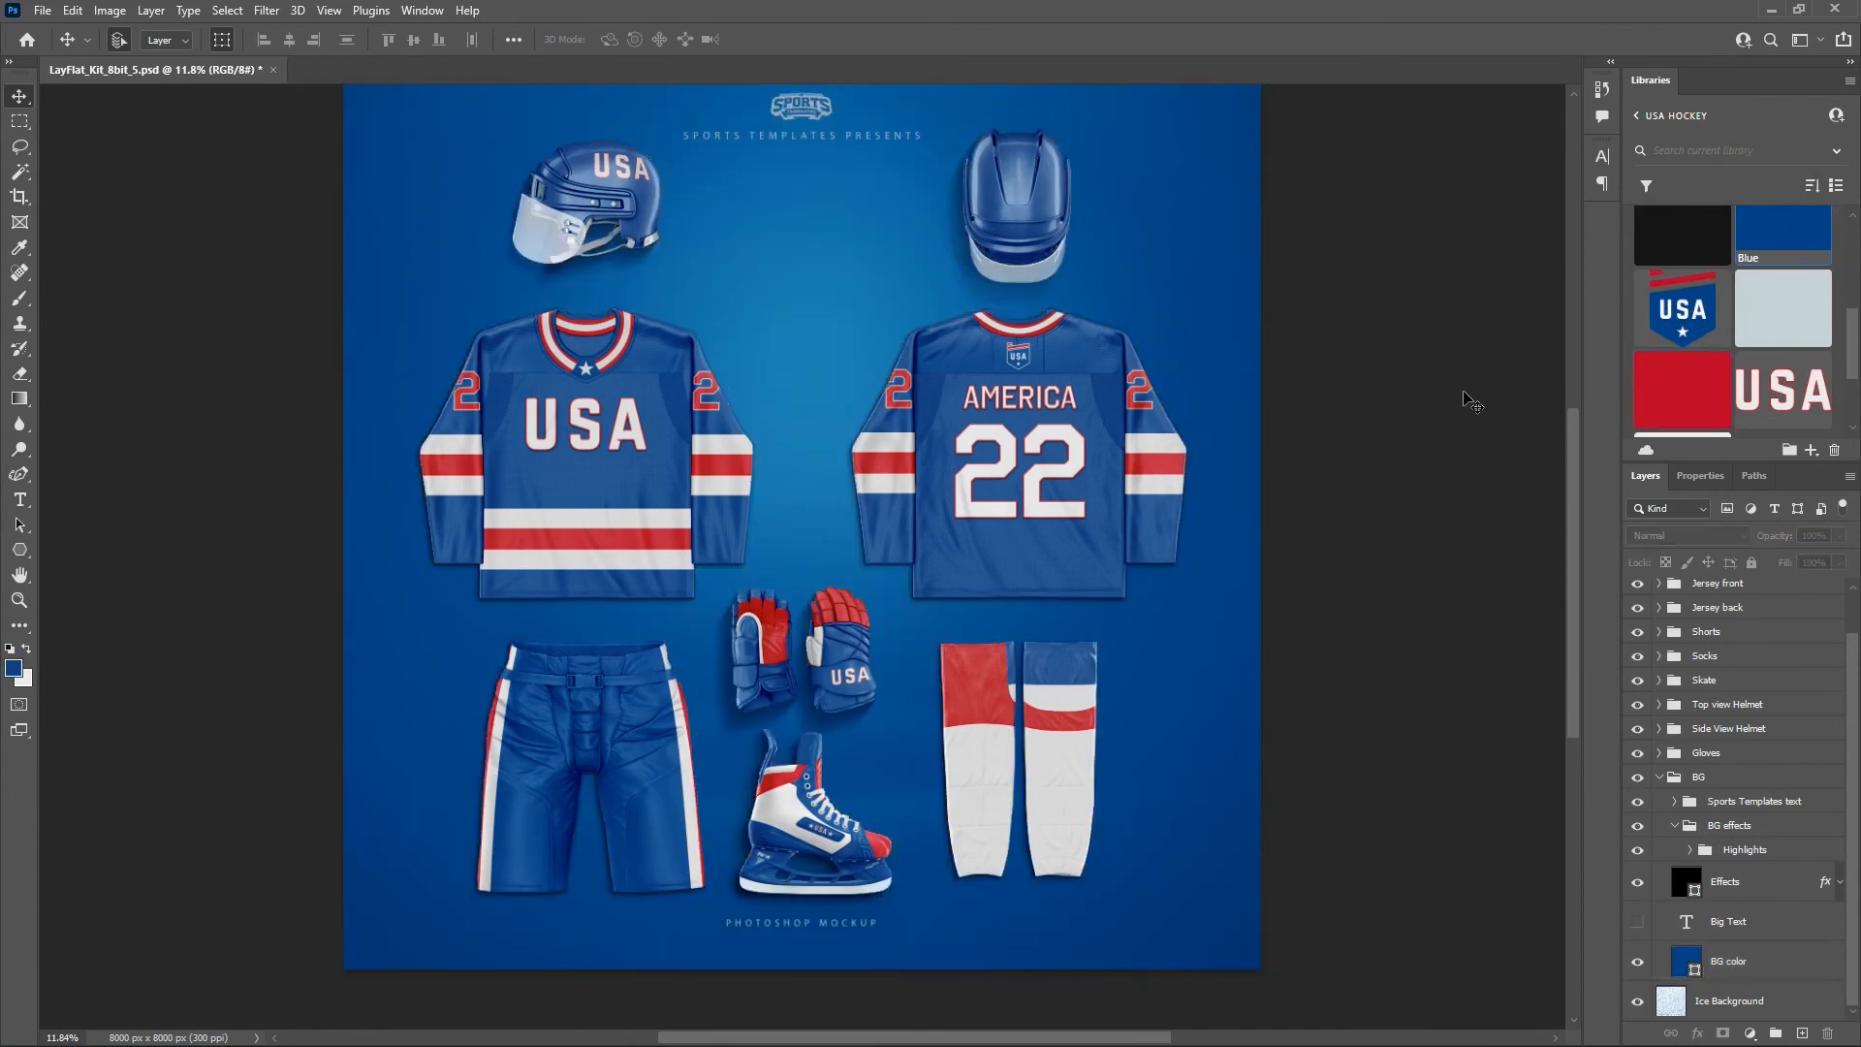
# Try the library's Red and Black as fills for the BG color layer.
pyautogui.click(1682, 388)
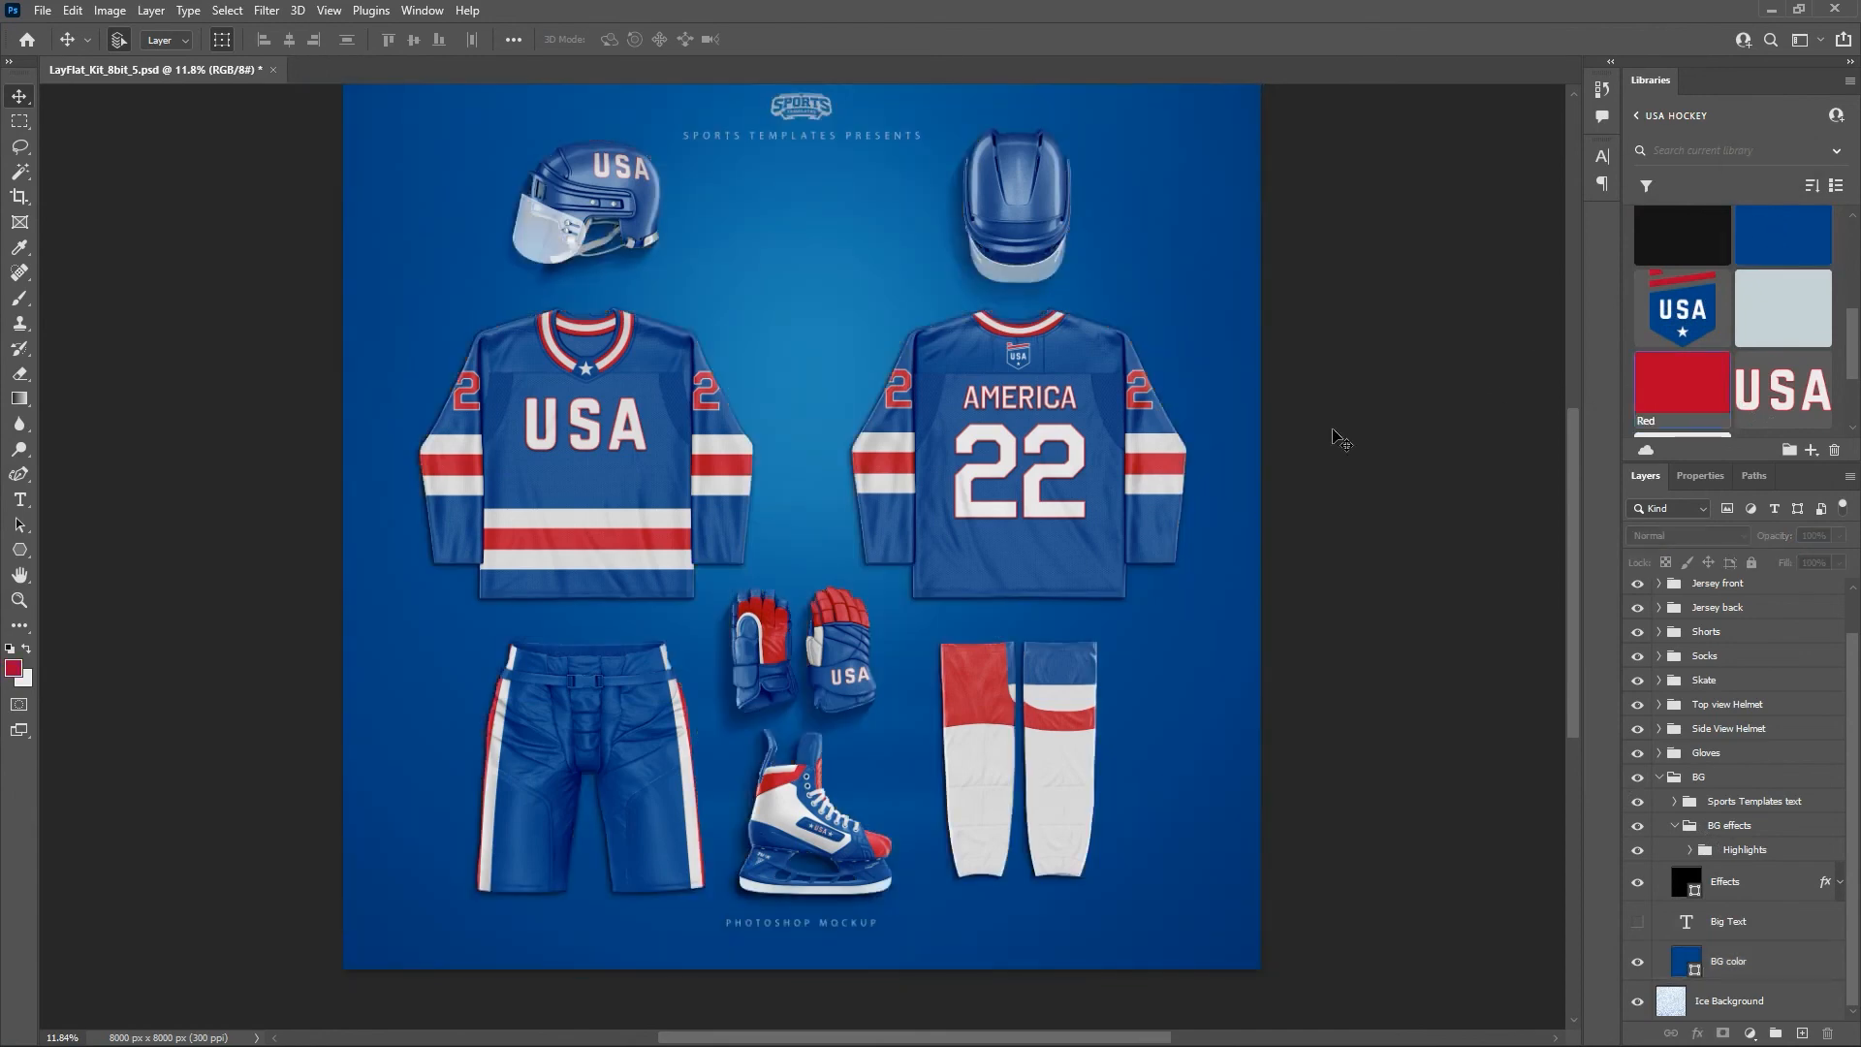
pyautogui.click(1736, 964)
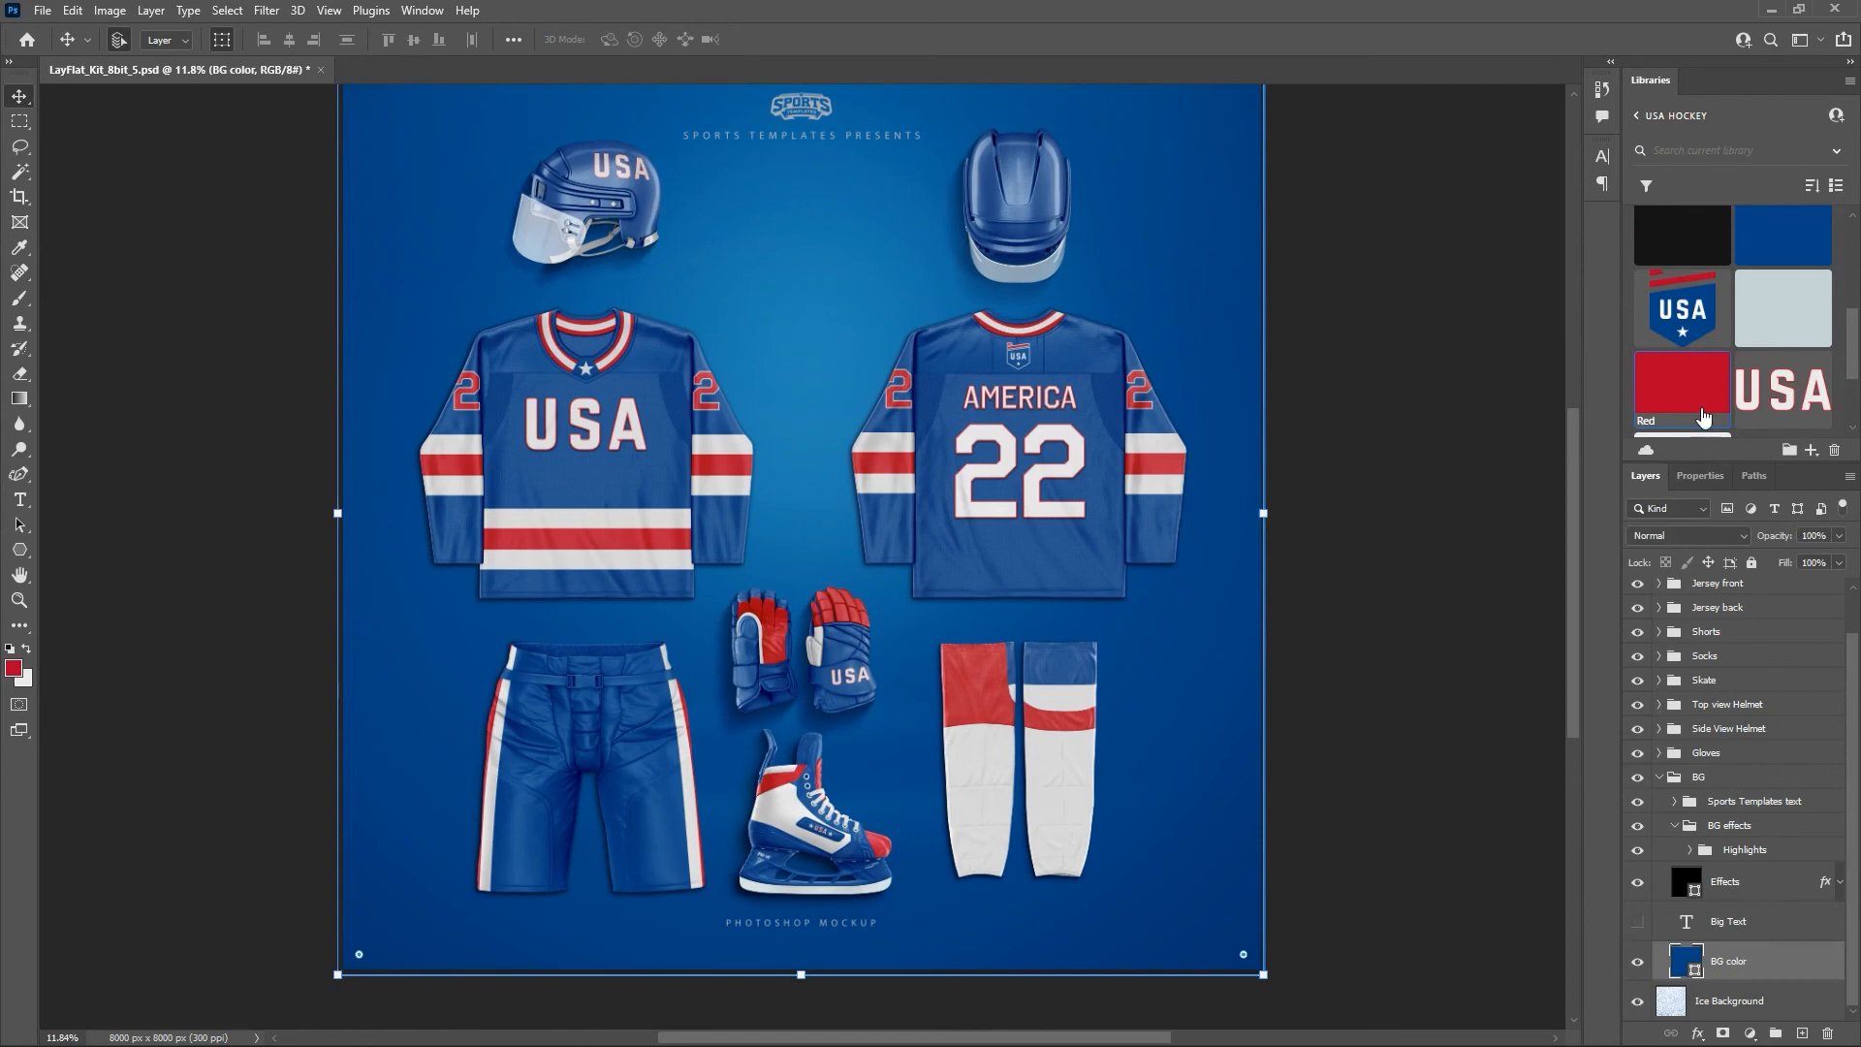
pyautogui.click(1699, 407)
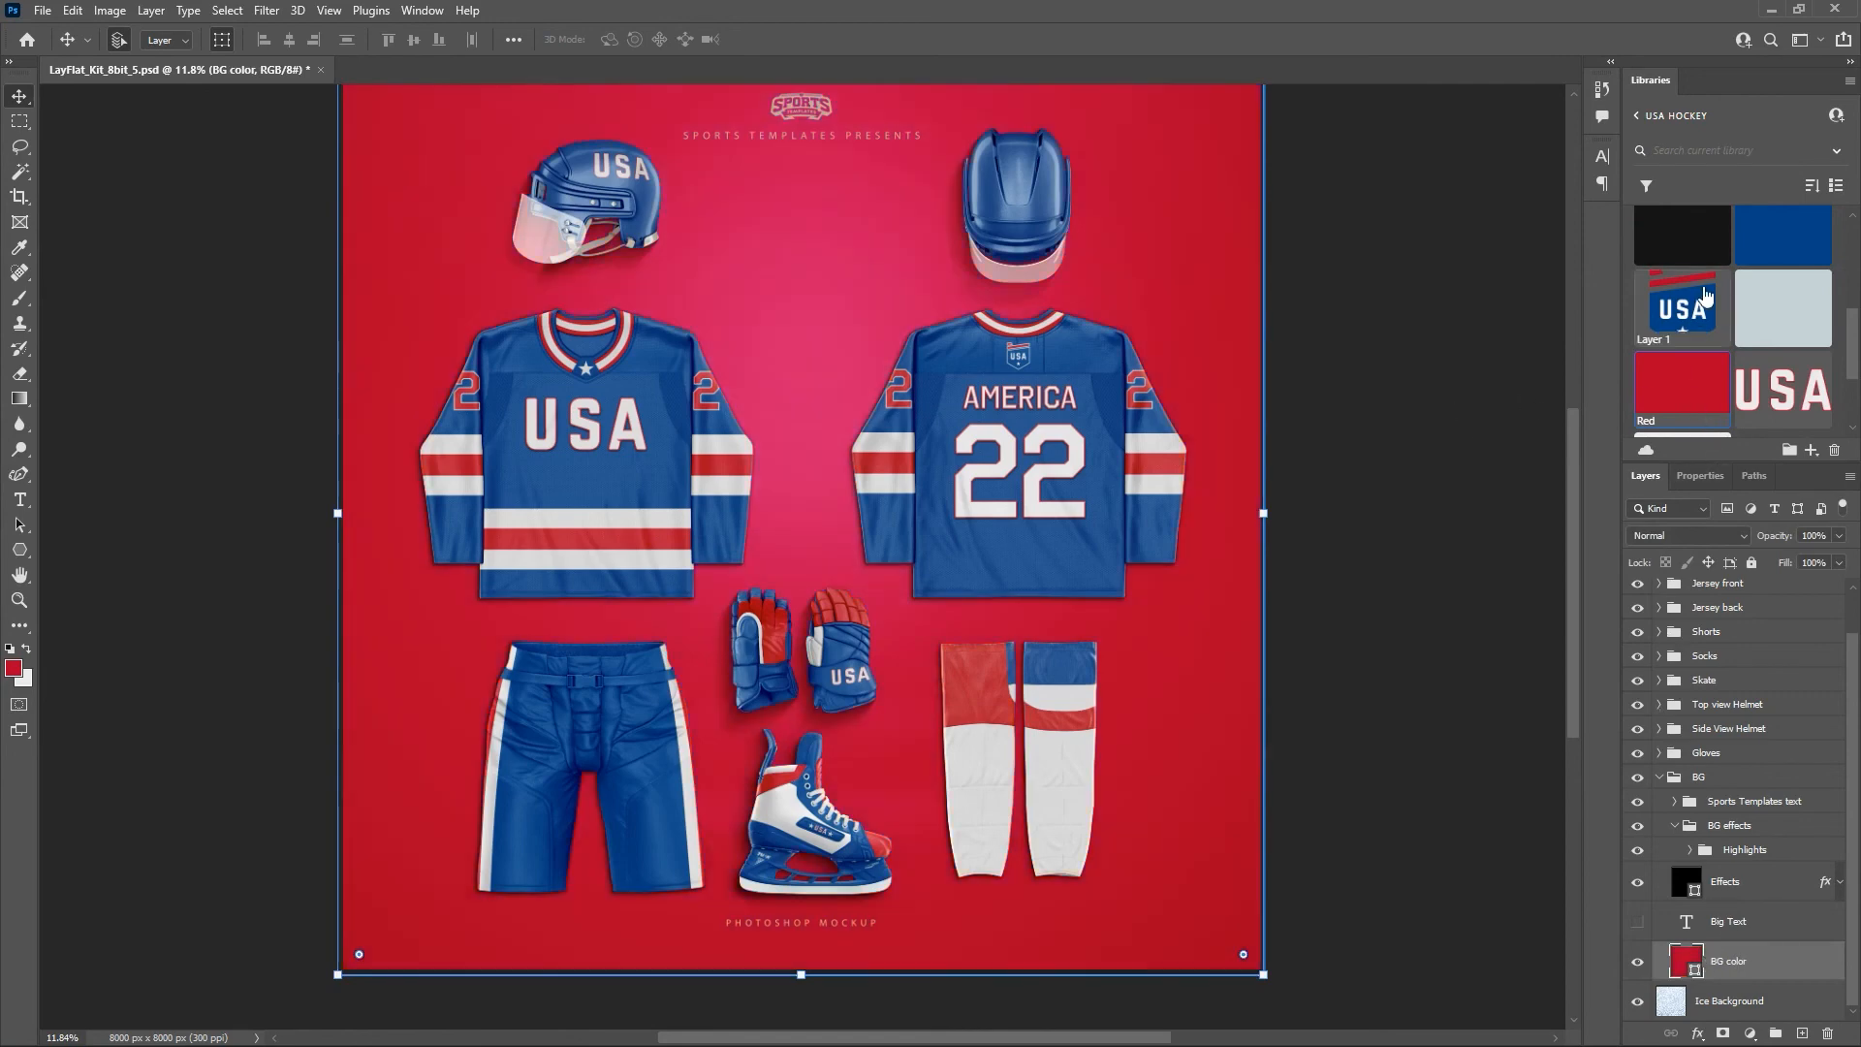
pyautogui.click(1690, 230)
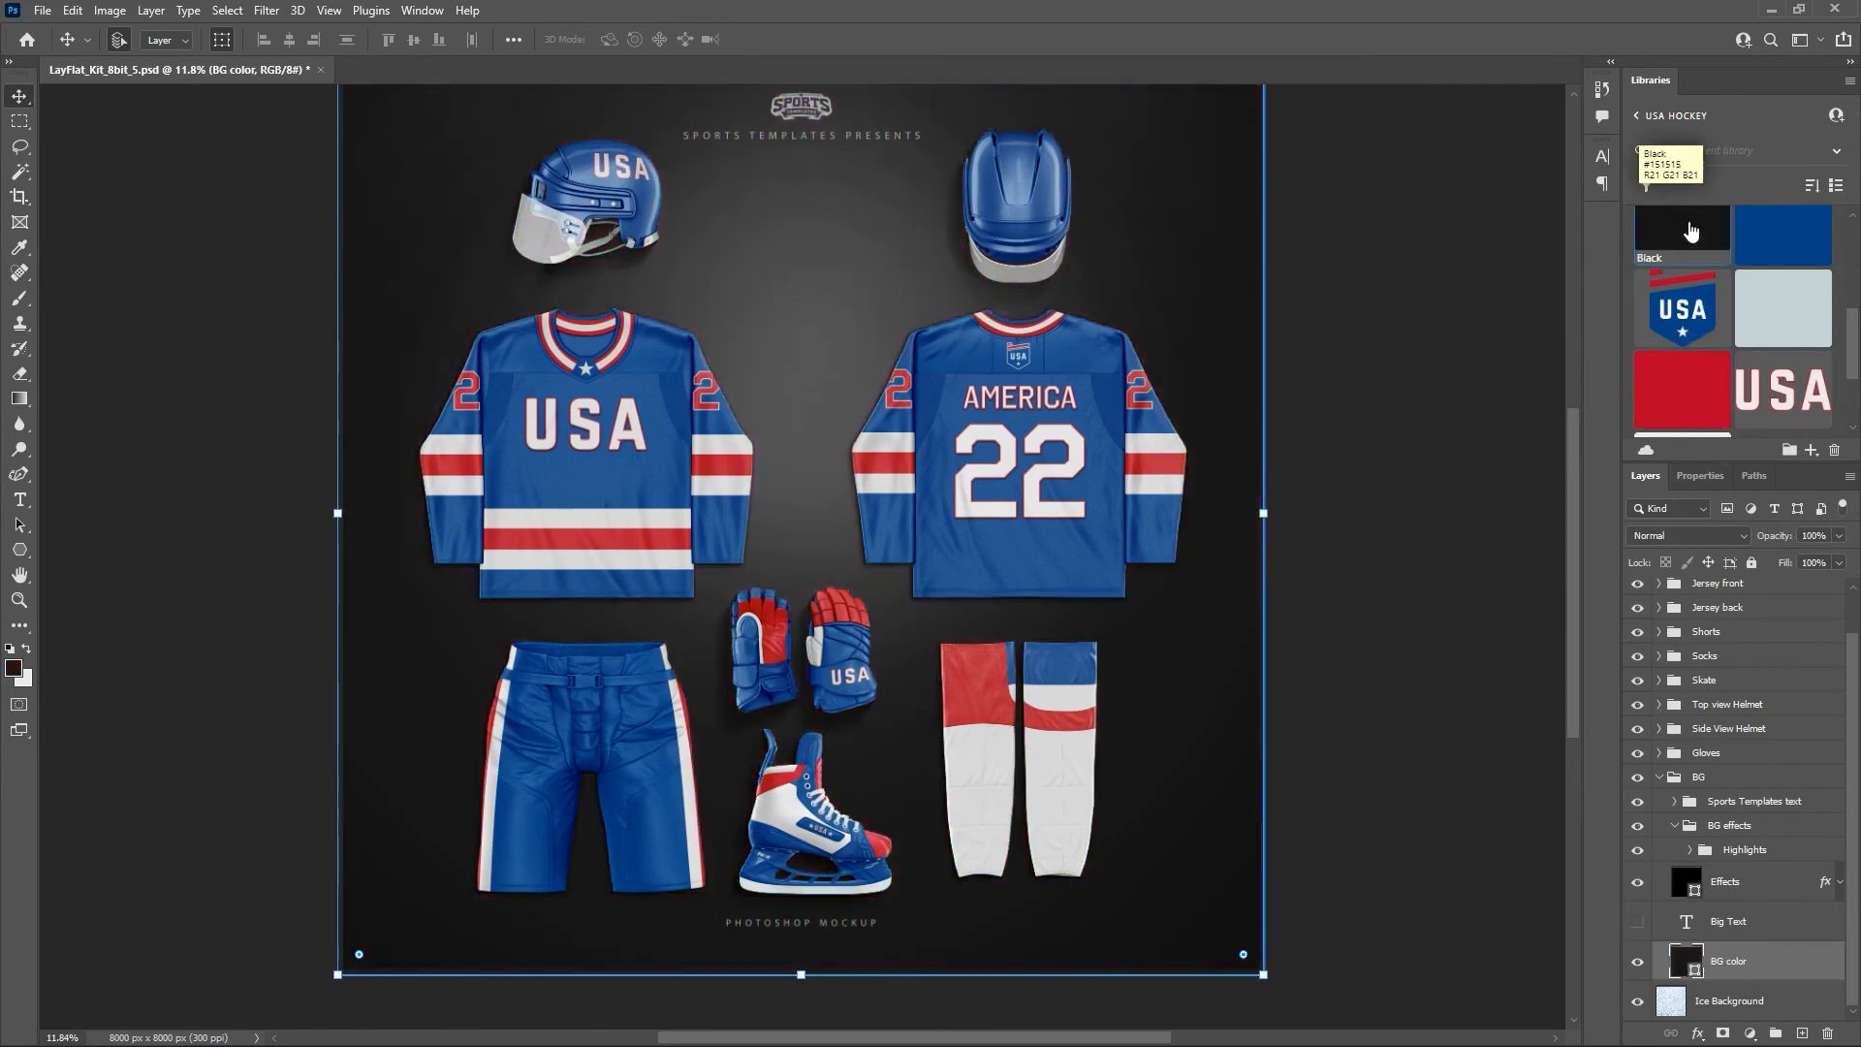
# Recolor the BG color layer with the library's White, and hide it to expose the Ice Background.
pyautogui.scroll(-1, 1696, 381)
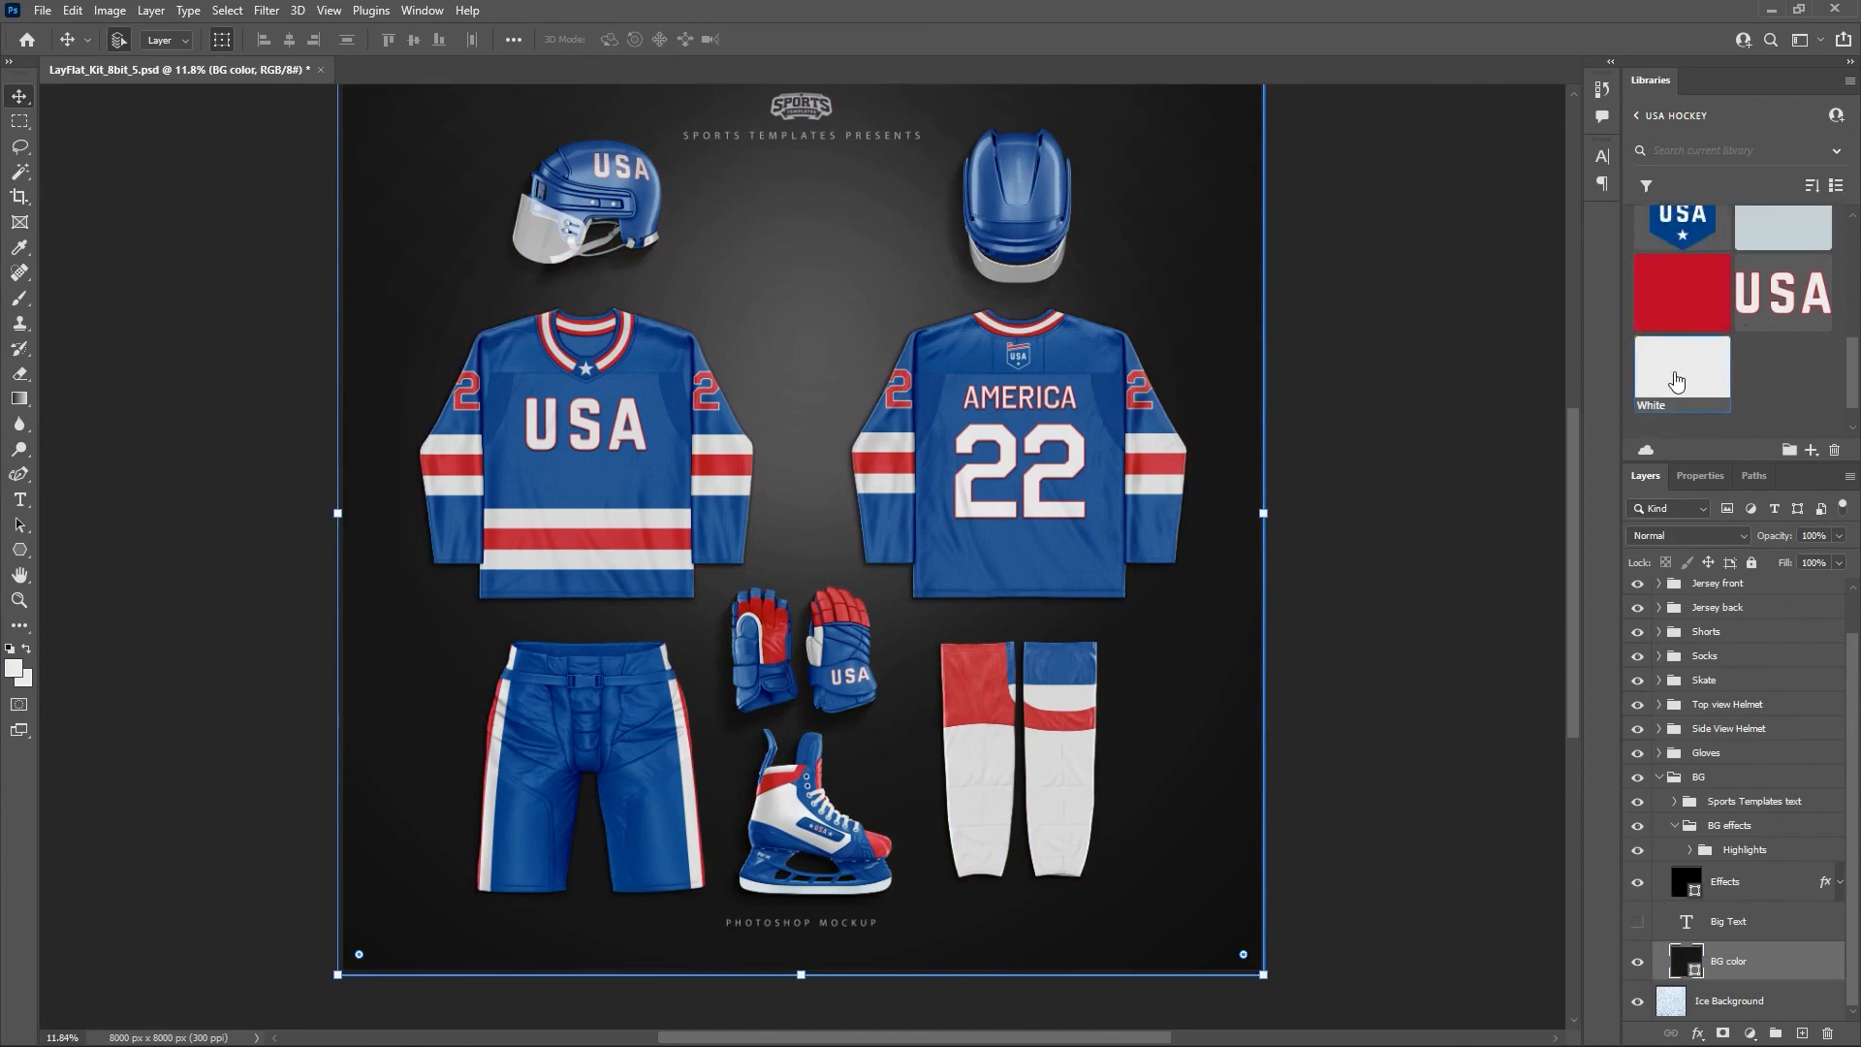
pyautogui.click(1682, 378)
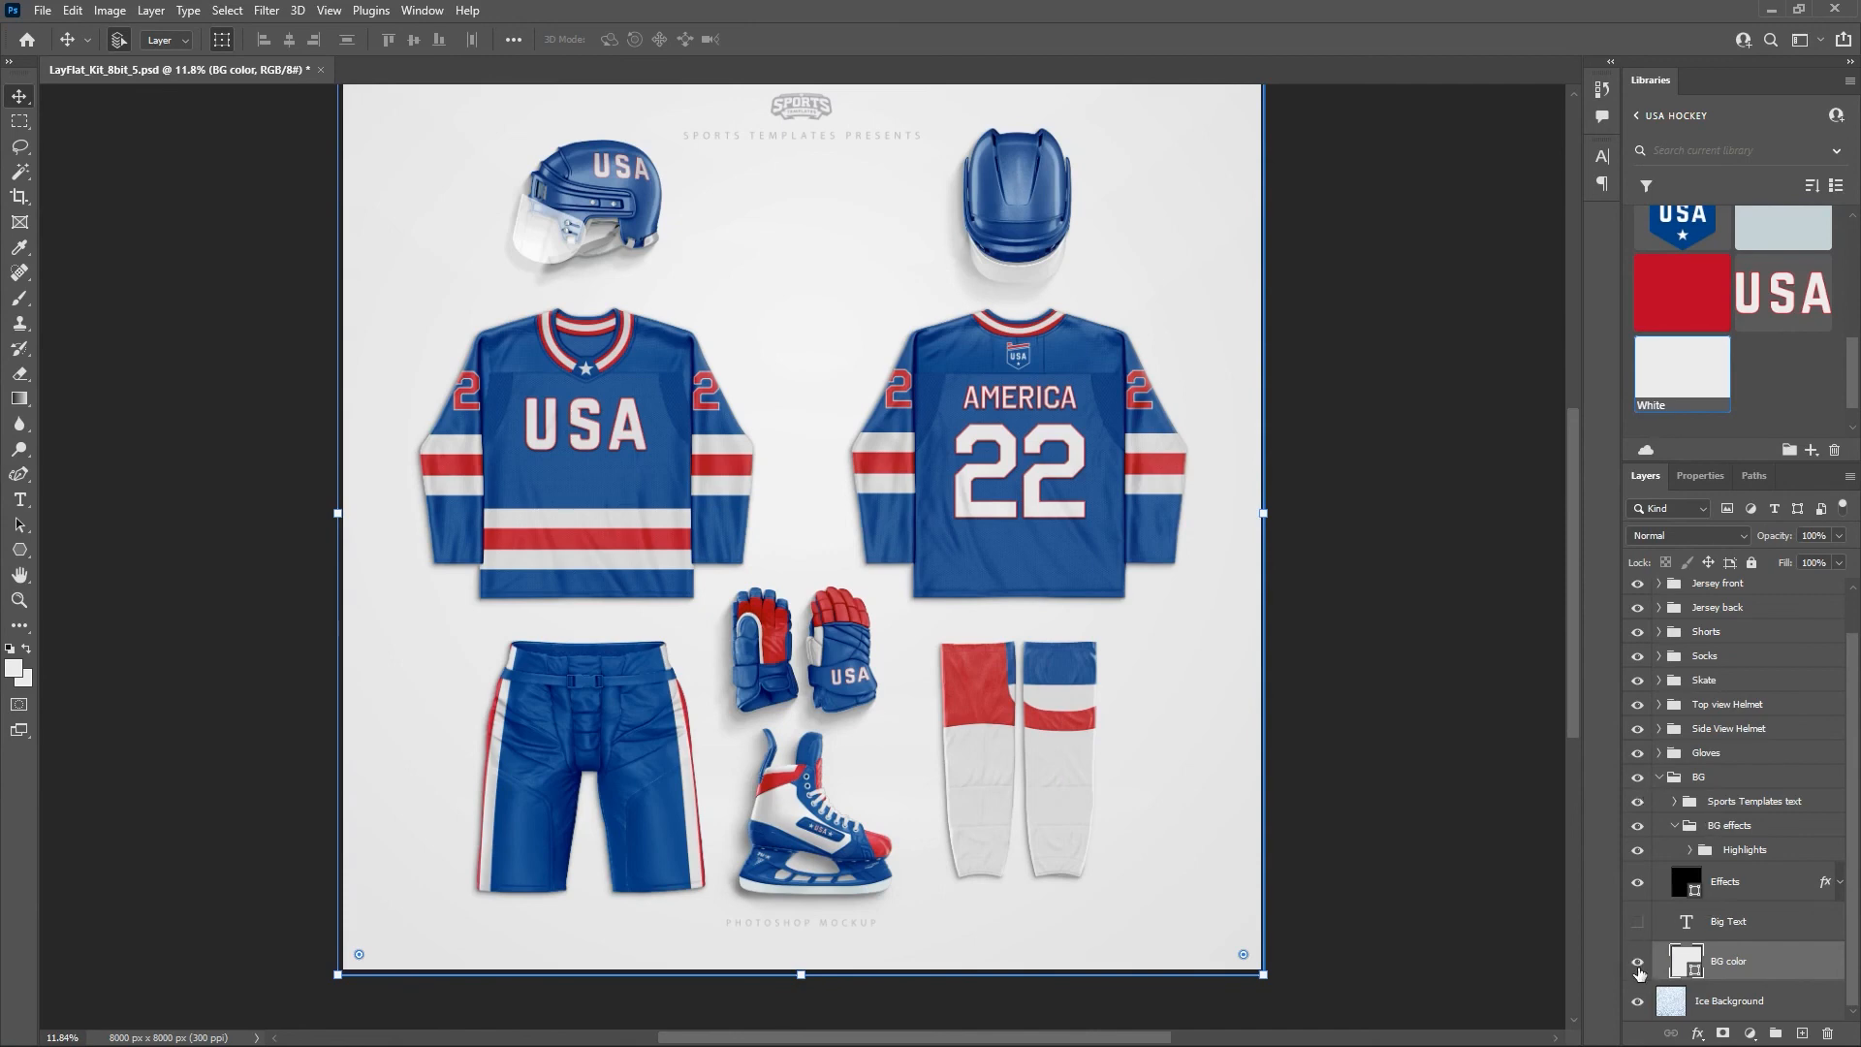
pyautogui.click(1637, 963)
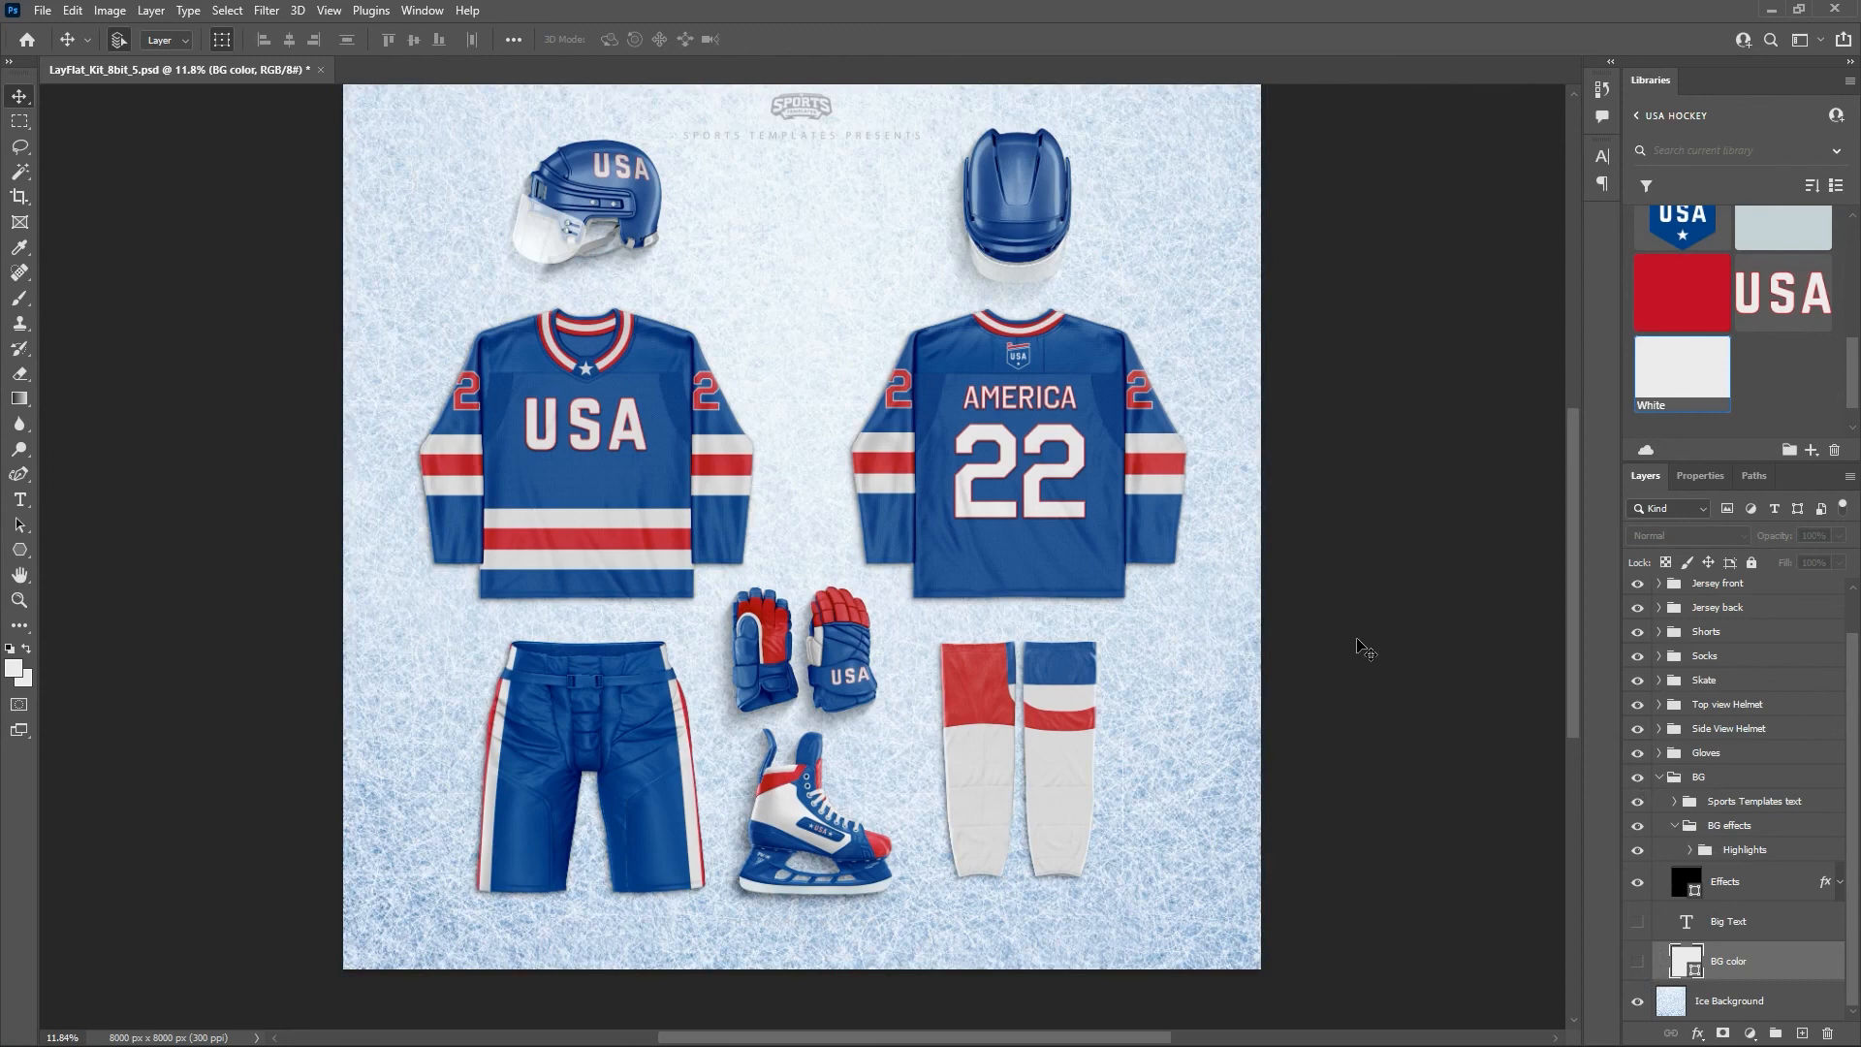
# Examine the uniform pieces up close against the ice texture, including the gloves, skate and socks, and return to the full view.
pyautogui.scroll(2, 1389, 652)
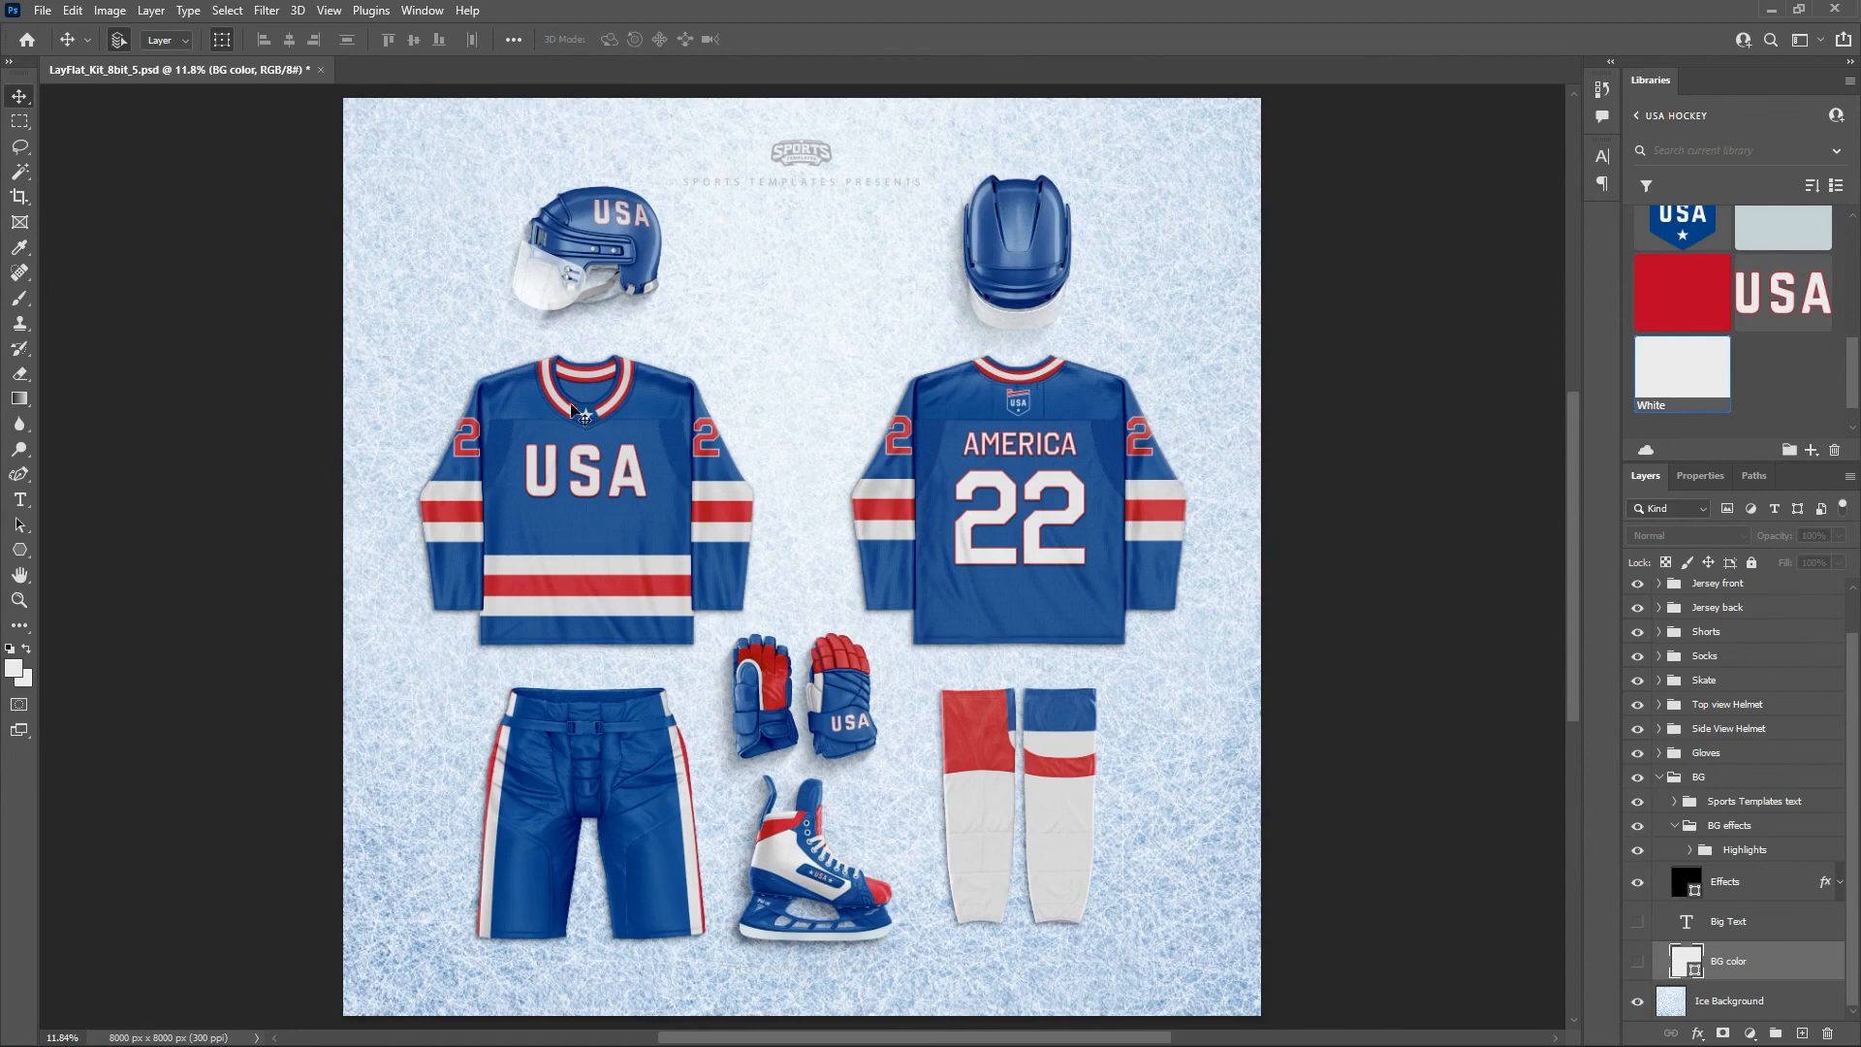
pyautogui.press('ctrl')
pyautogui.hotkey('ctrl', '+')
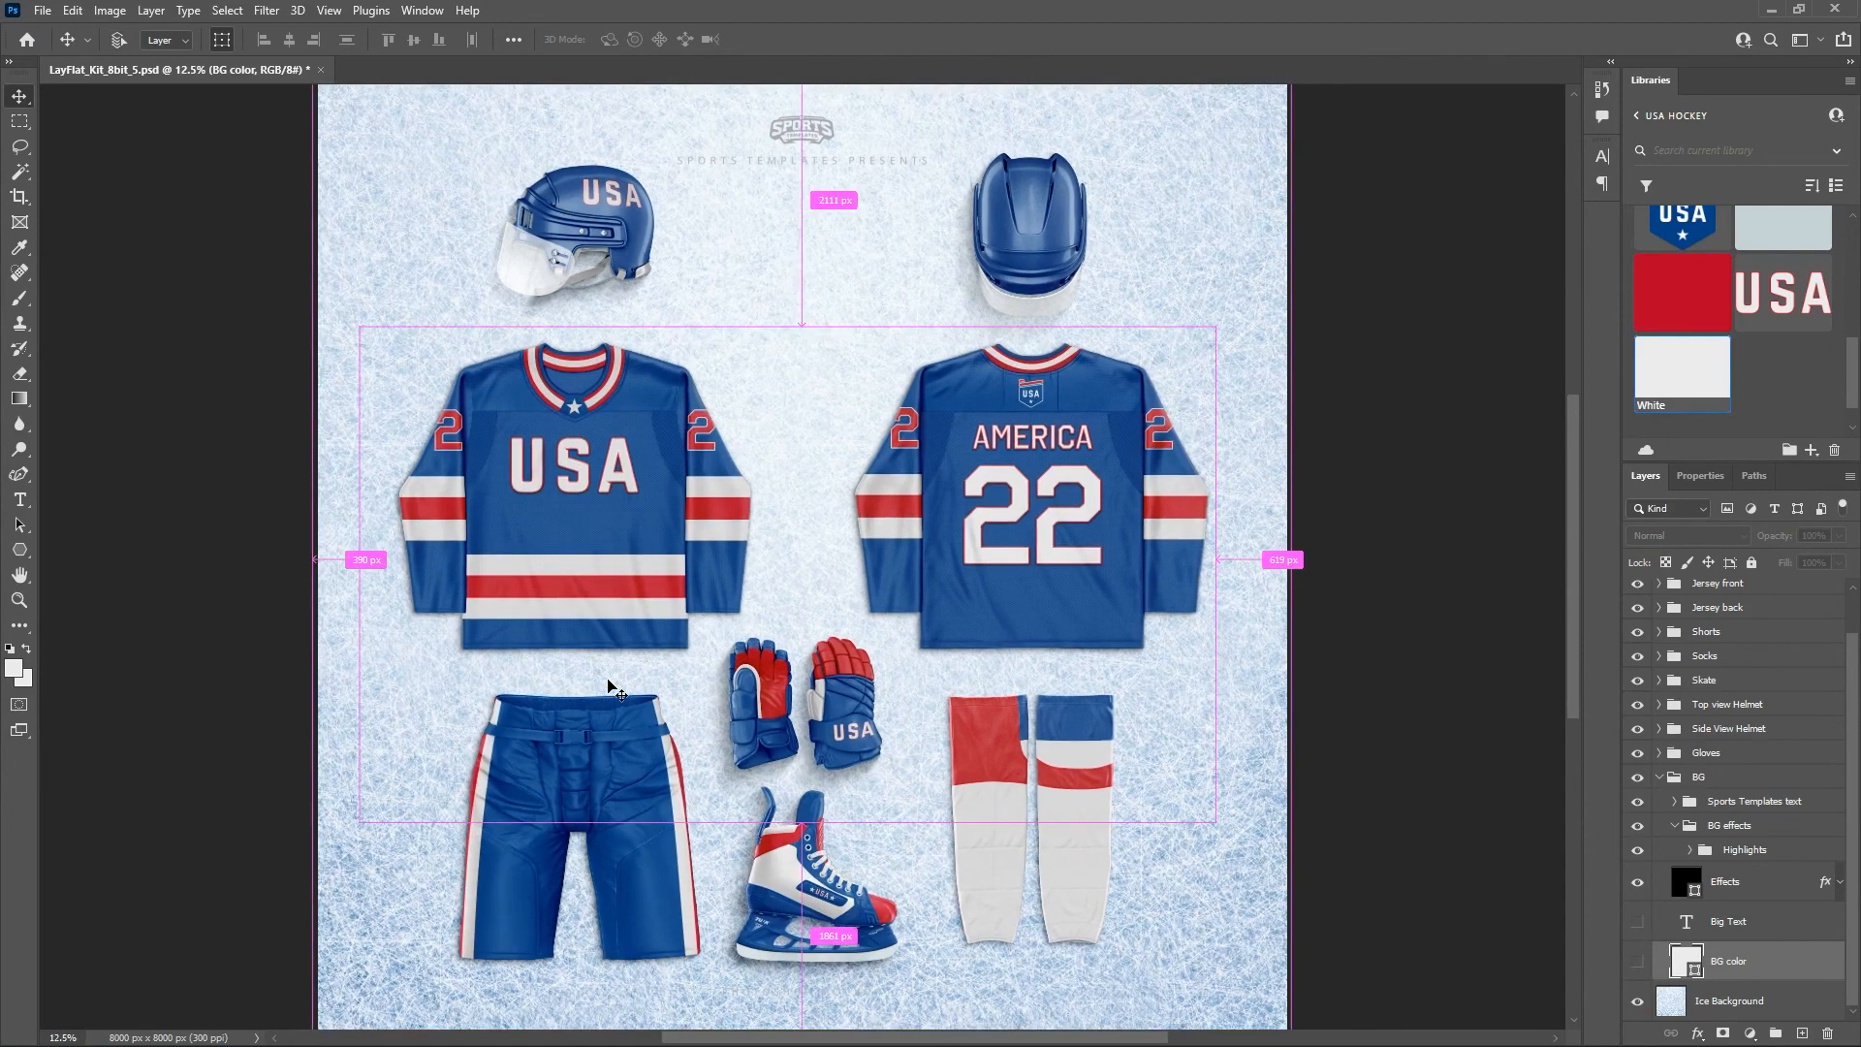
pyautogui.hotkey('ctrl', '+')
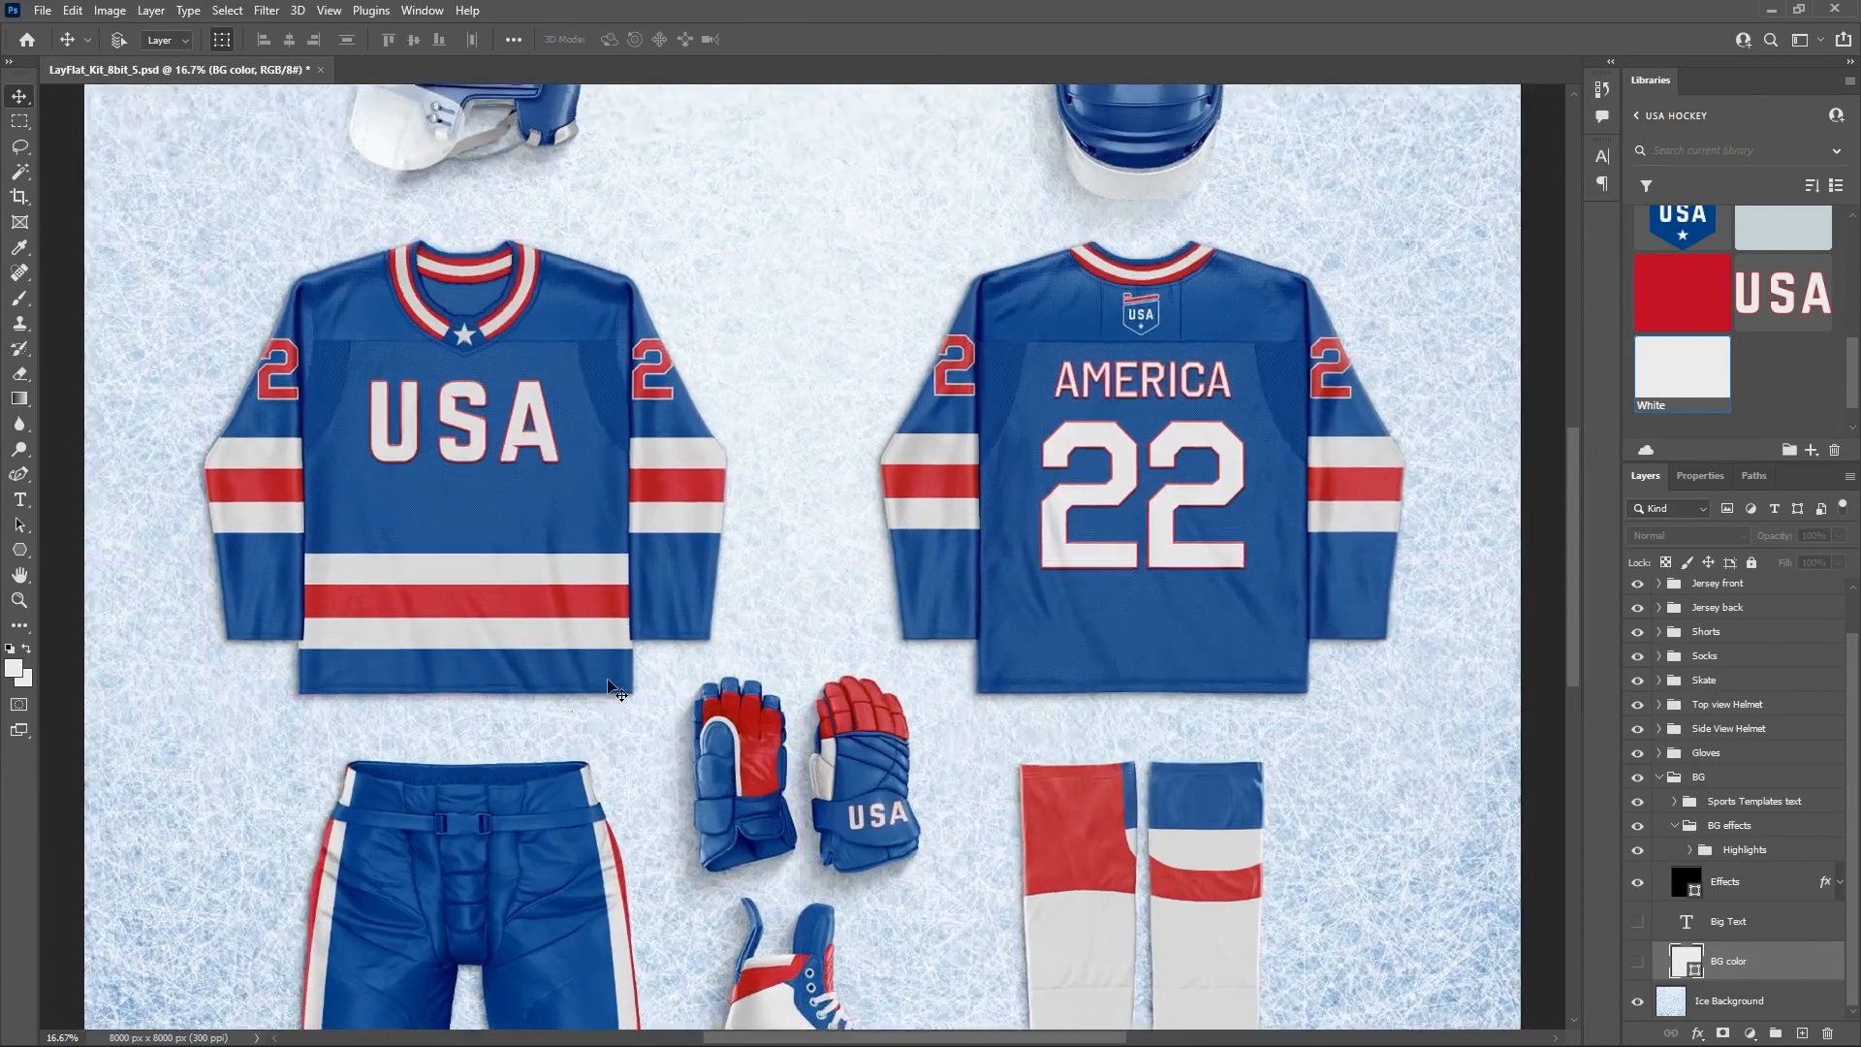
pyautogui.moveTo(1250, 739); pyautogui.dragTo(744, 433)
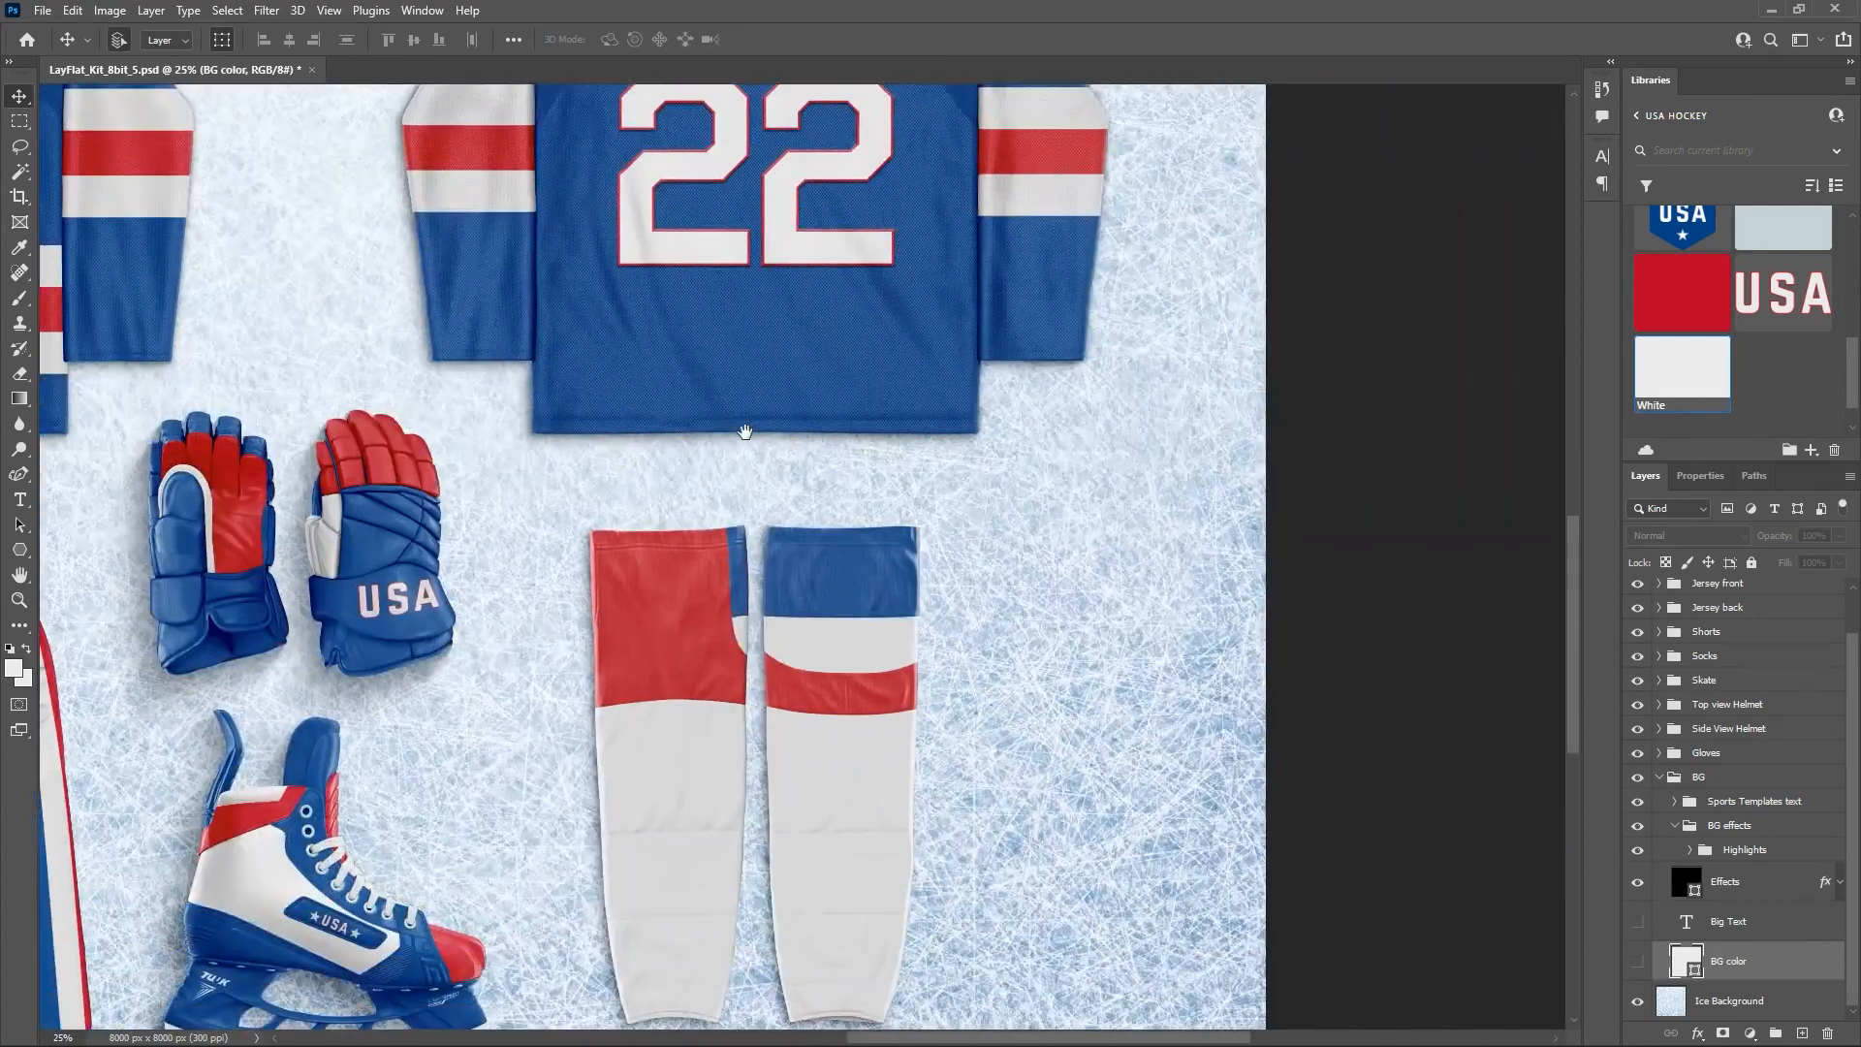
pyautogui.moveTo(968, 757); pyautogui.dragTo(980, 559)
pyautogui.moveTo(985, 630); pyautogui.dragTo(972, 589)
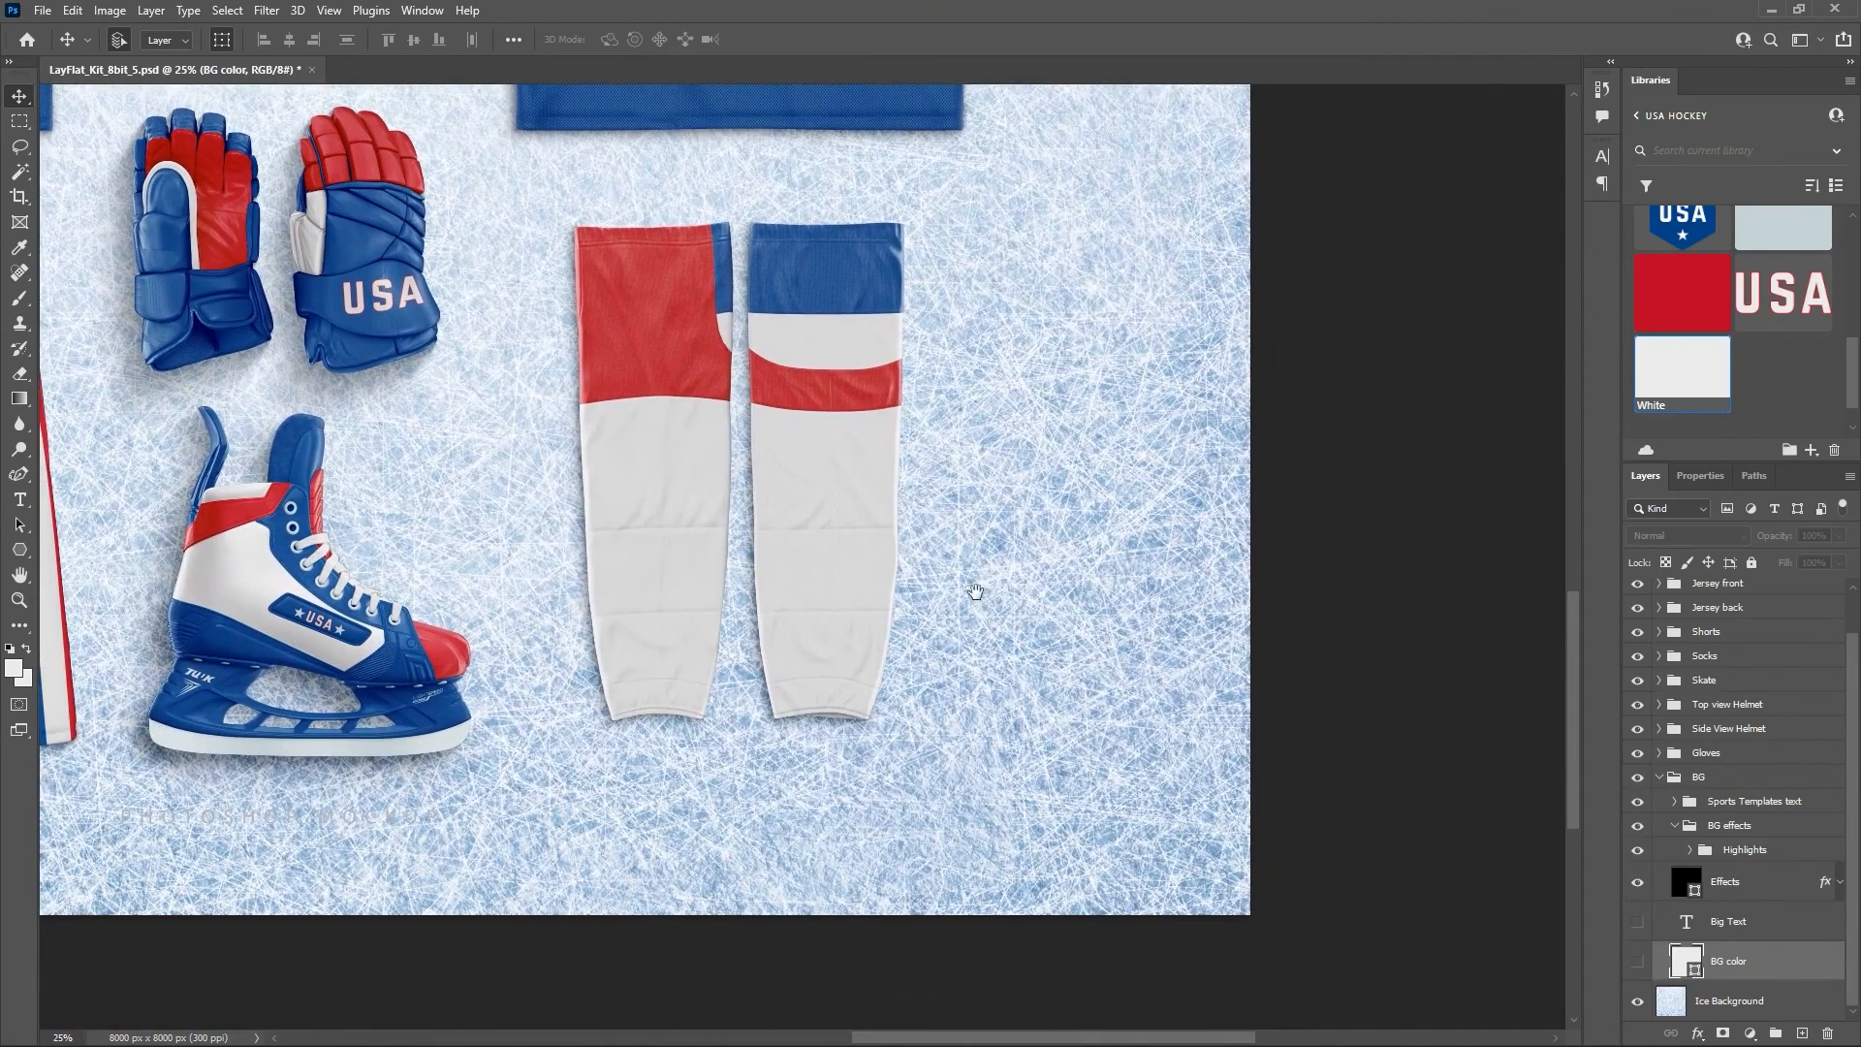
pyautogui.hotkey('ctrl', '0')
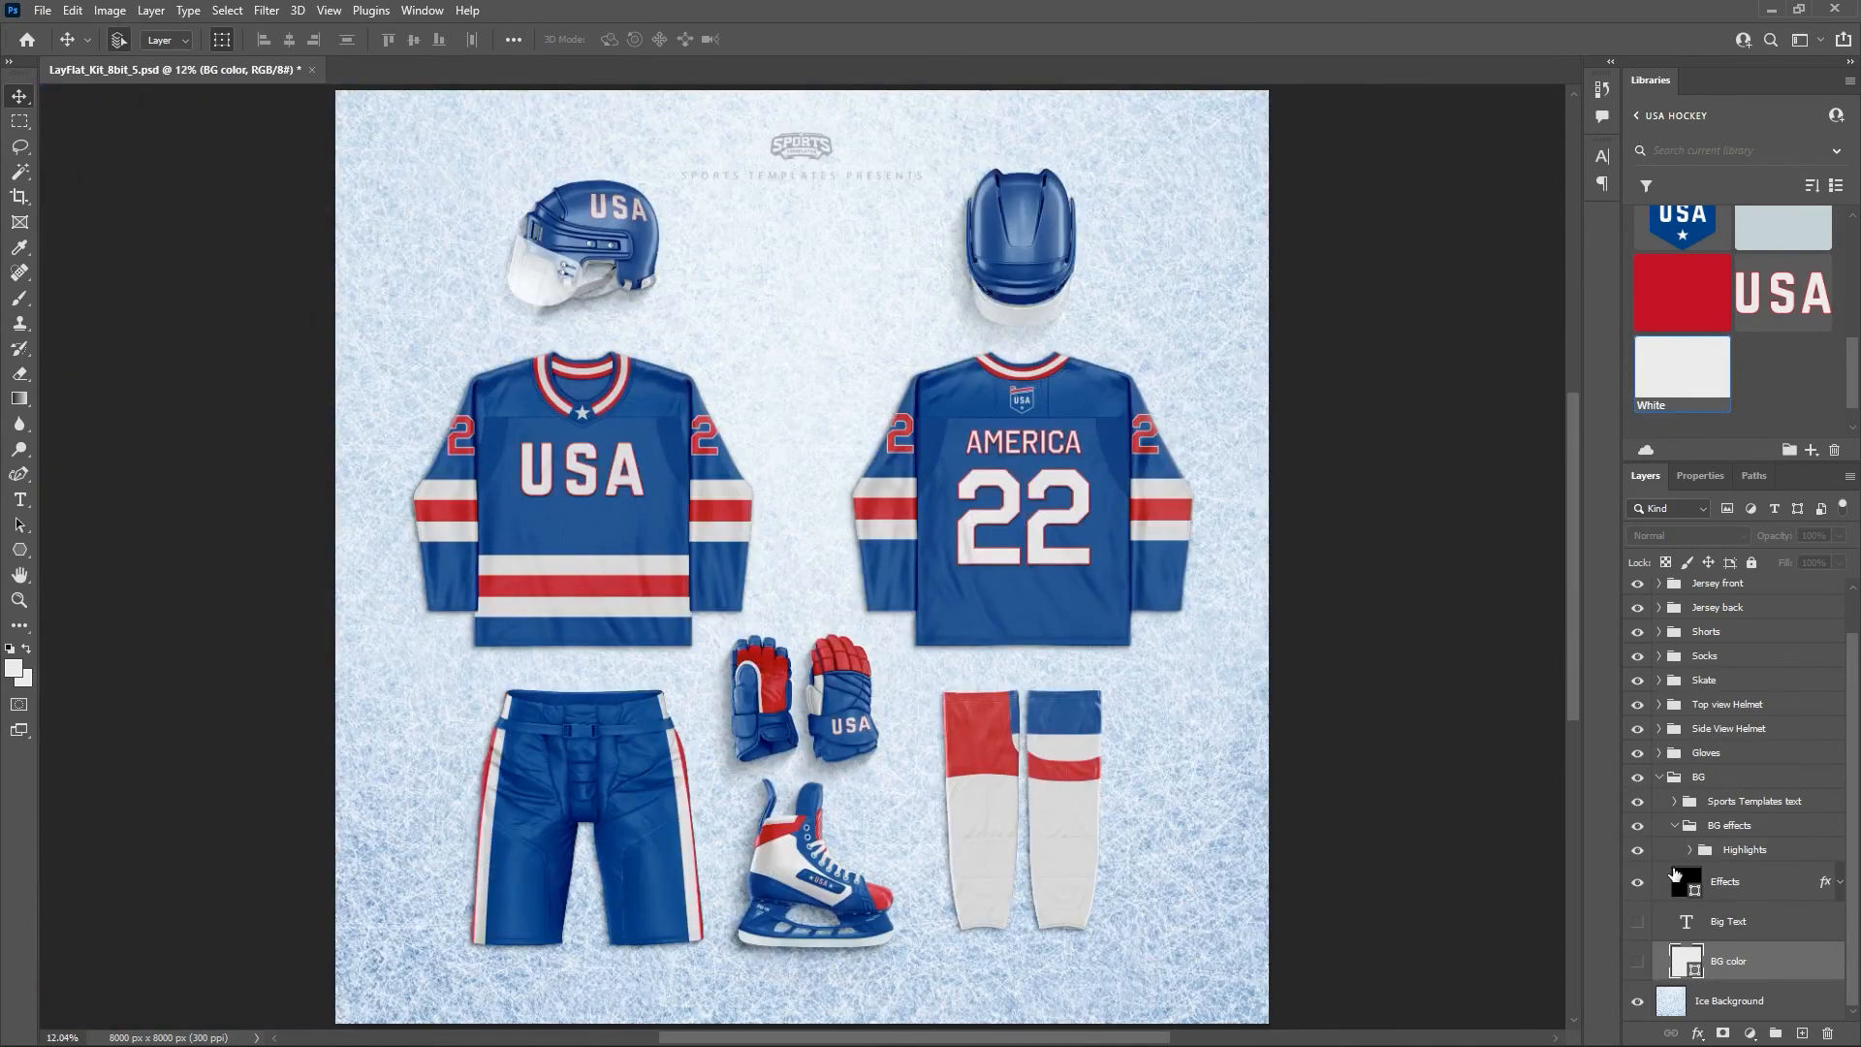
# Collapse the BG group and hide the Jersey back, Socks, Gloves, Skate and Top view Helmet groups.
pyautogui.click(1661, 777)
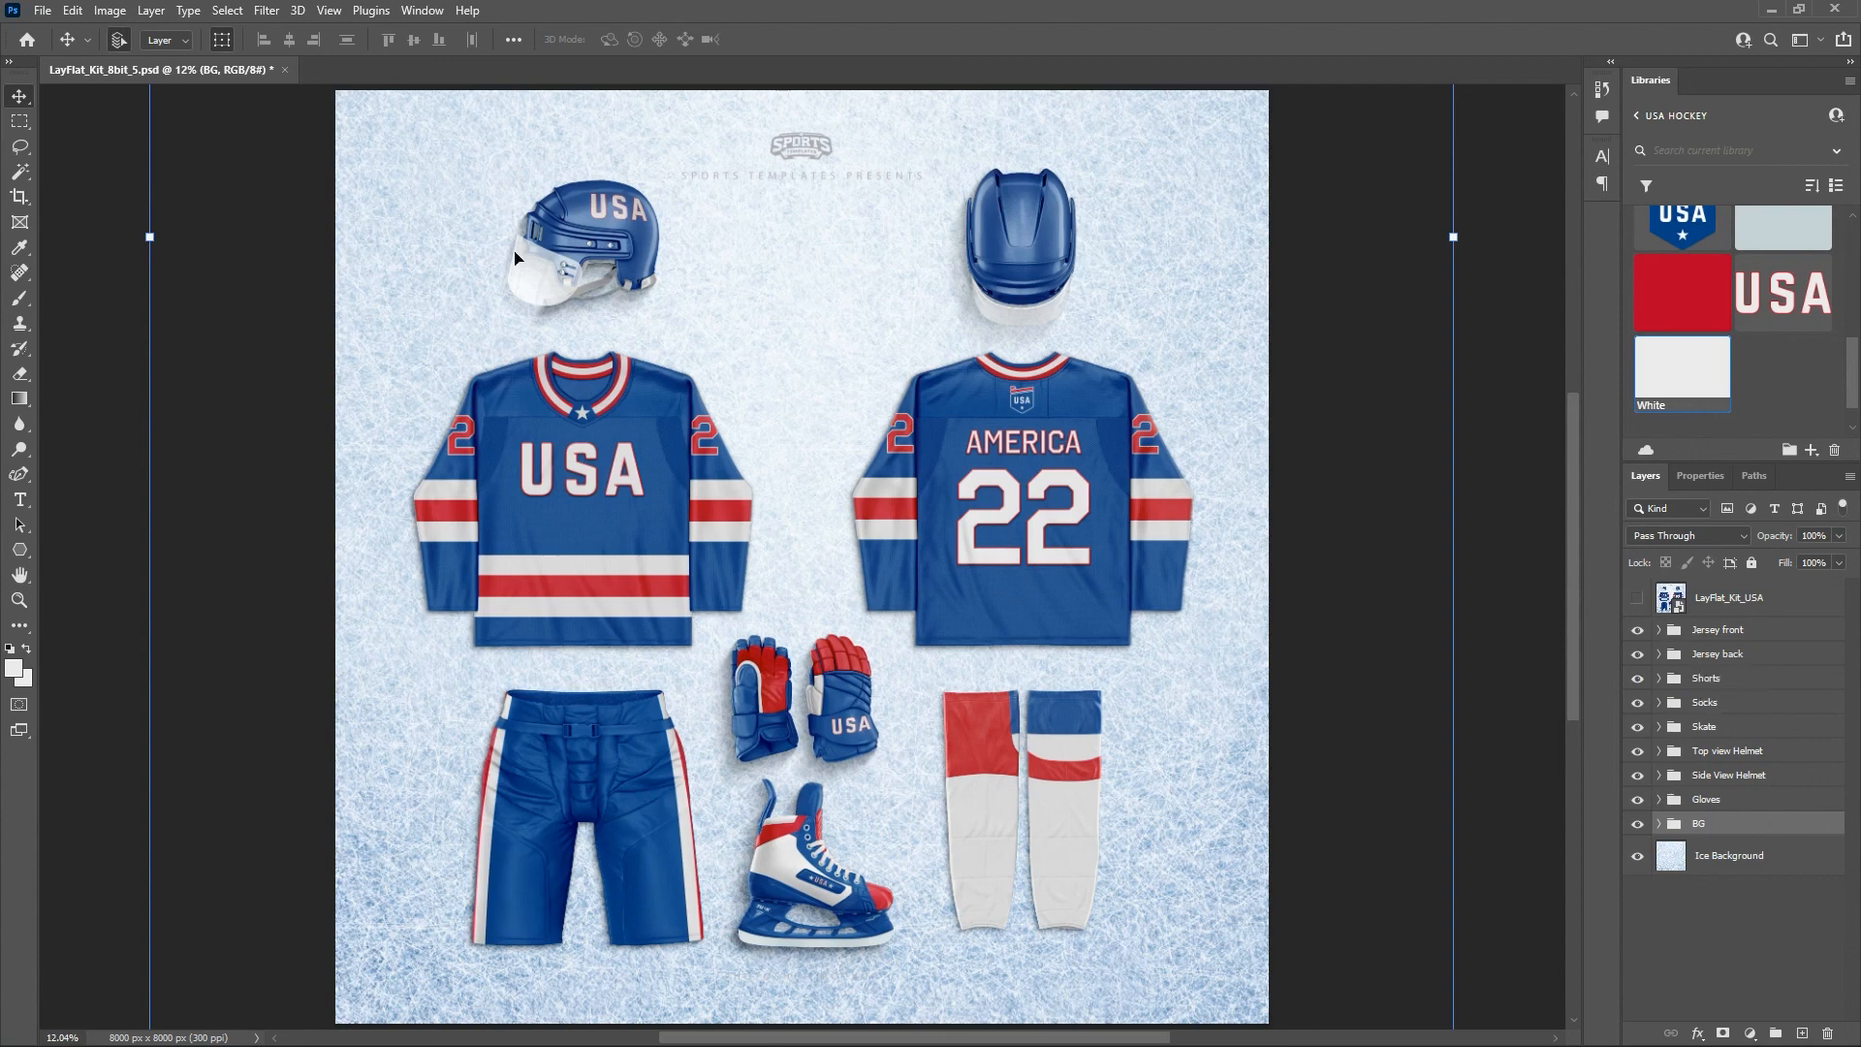
pyautogui.click(1638, 655)
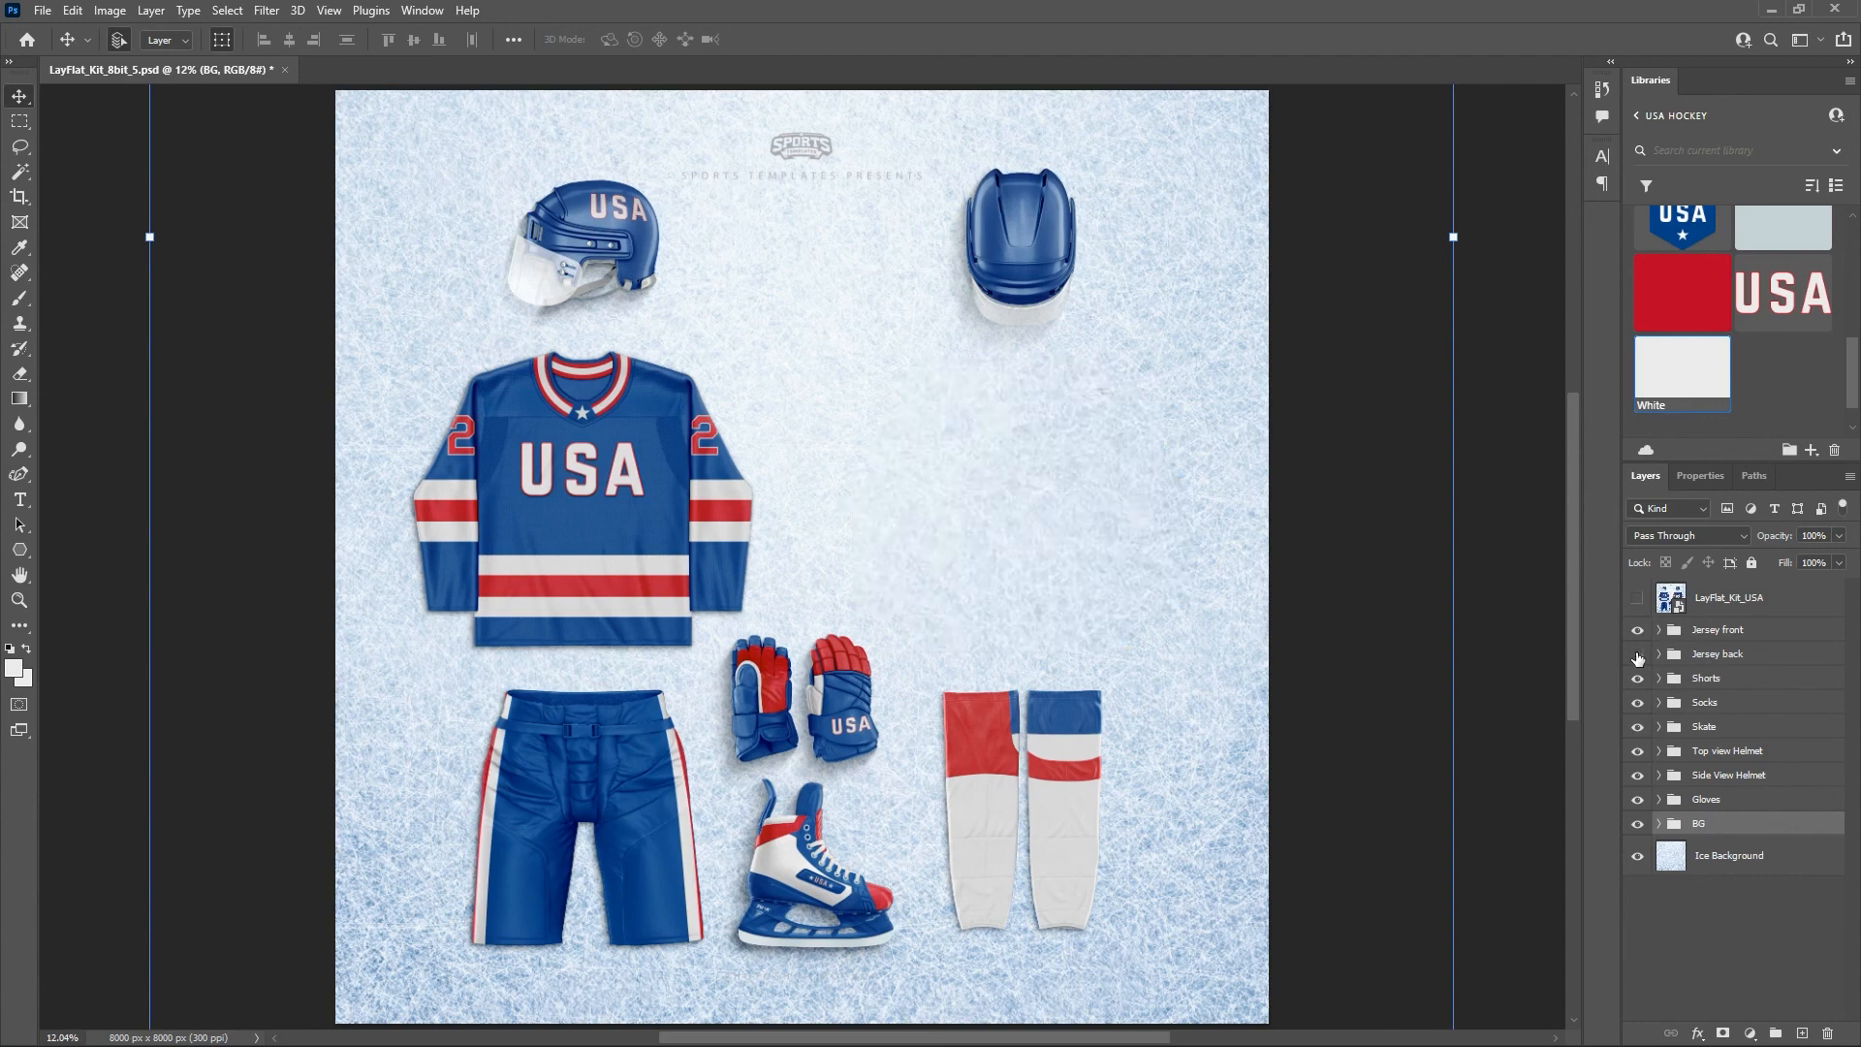
pyautogui.click(1638, 705)
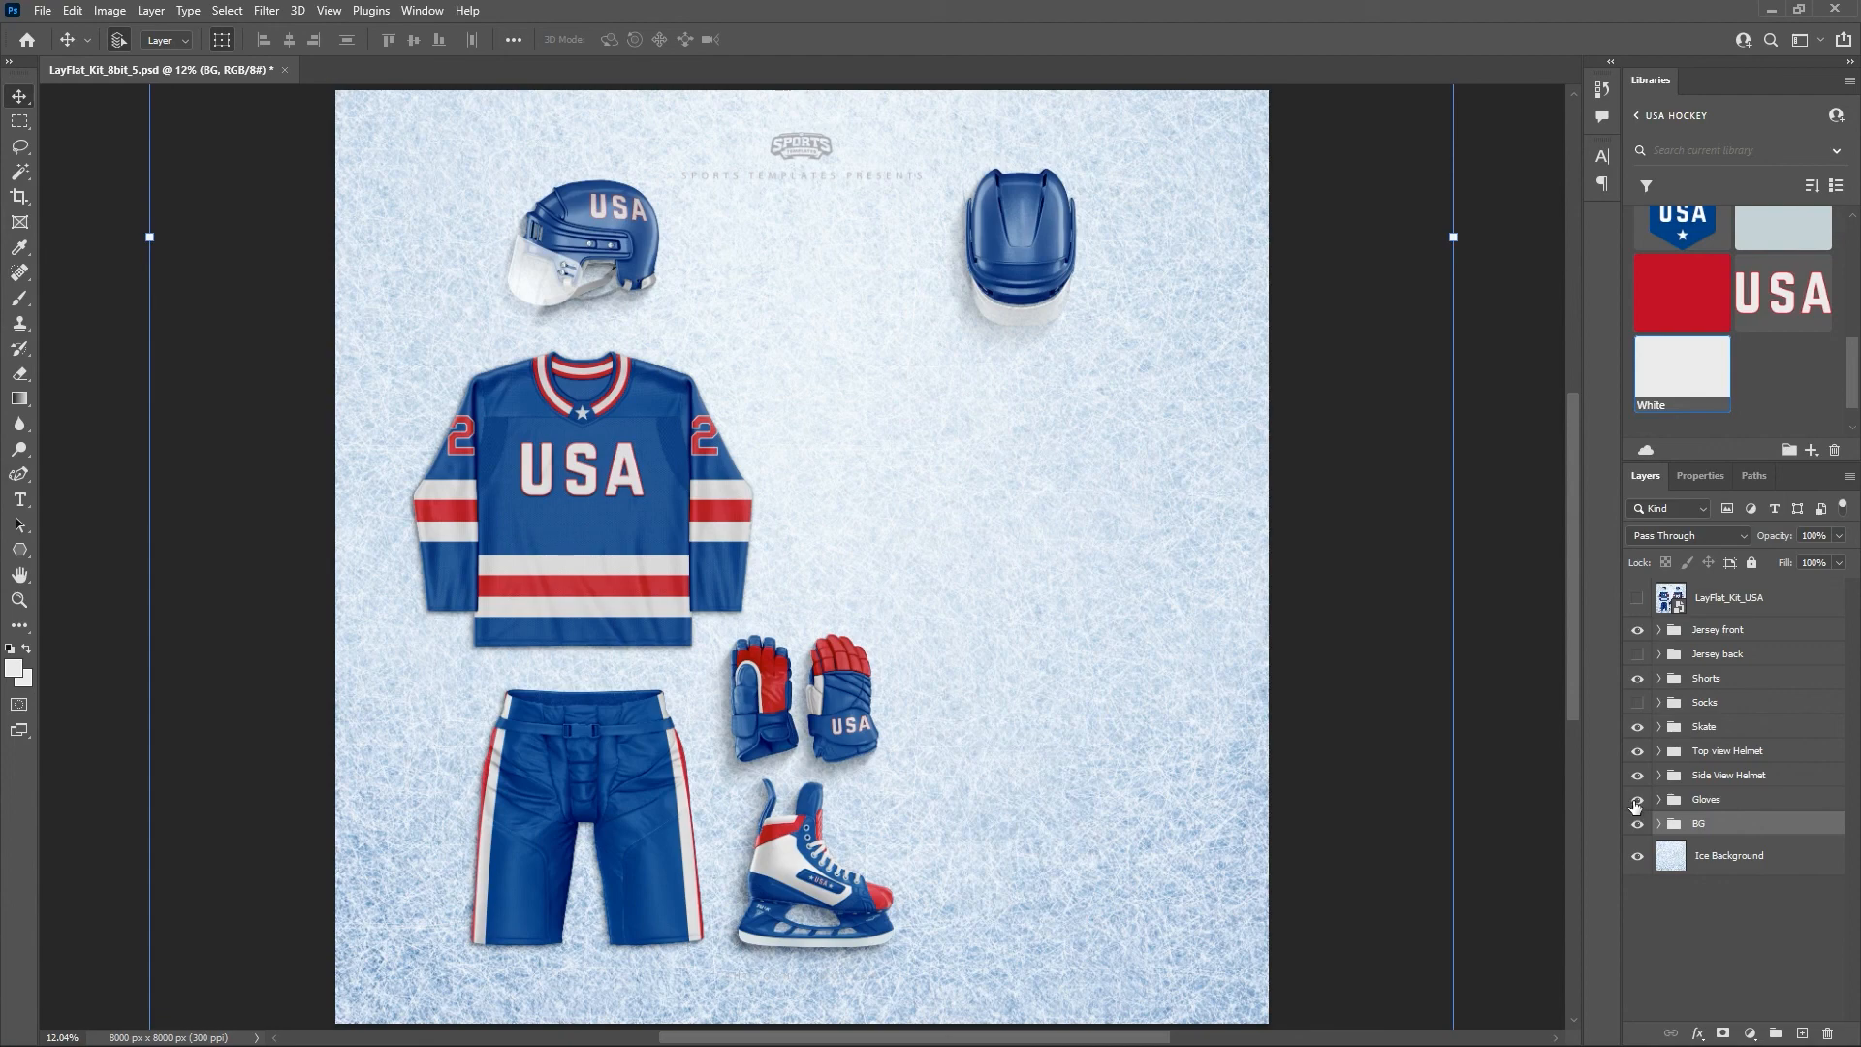
pyautogui.click(1637, 801)
pyautogui.click(1637, 729)
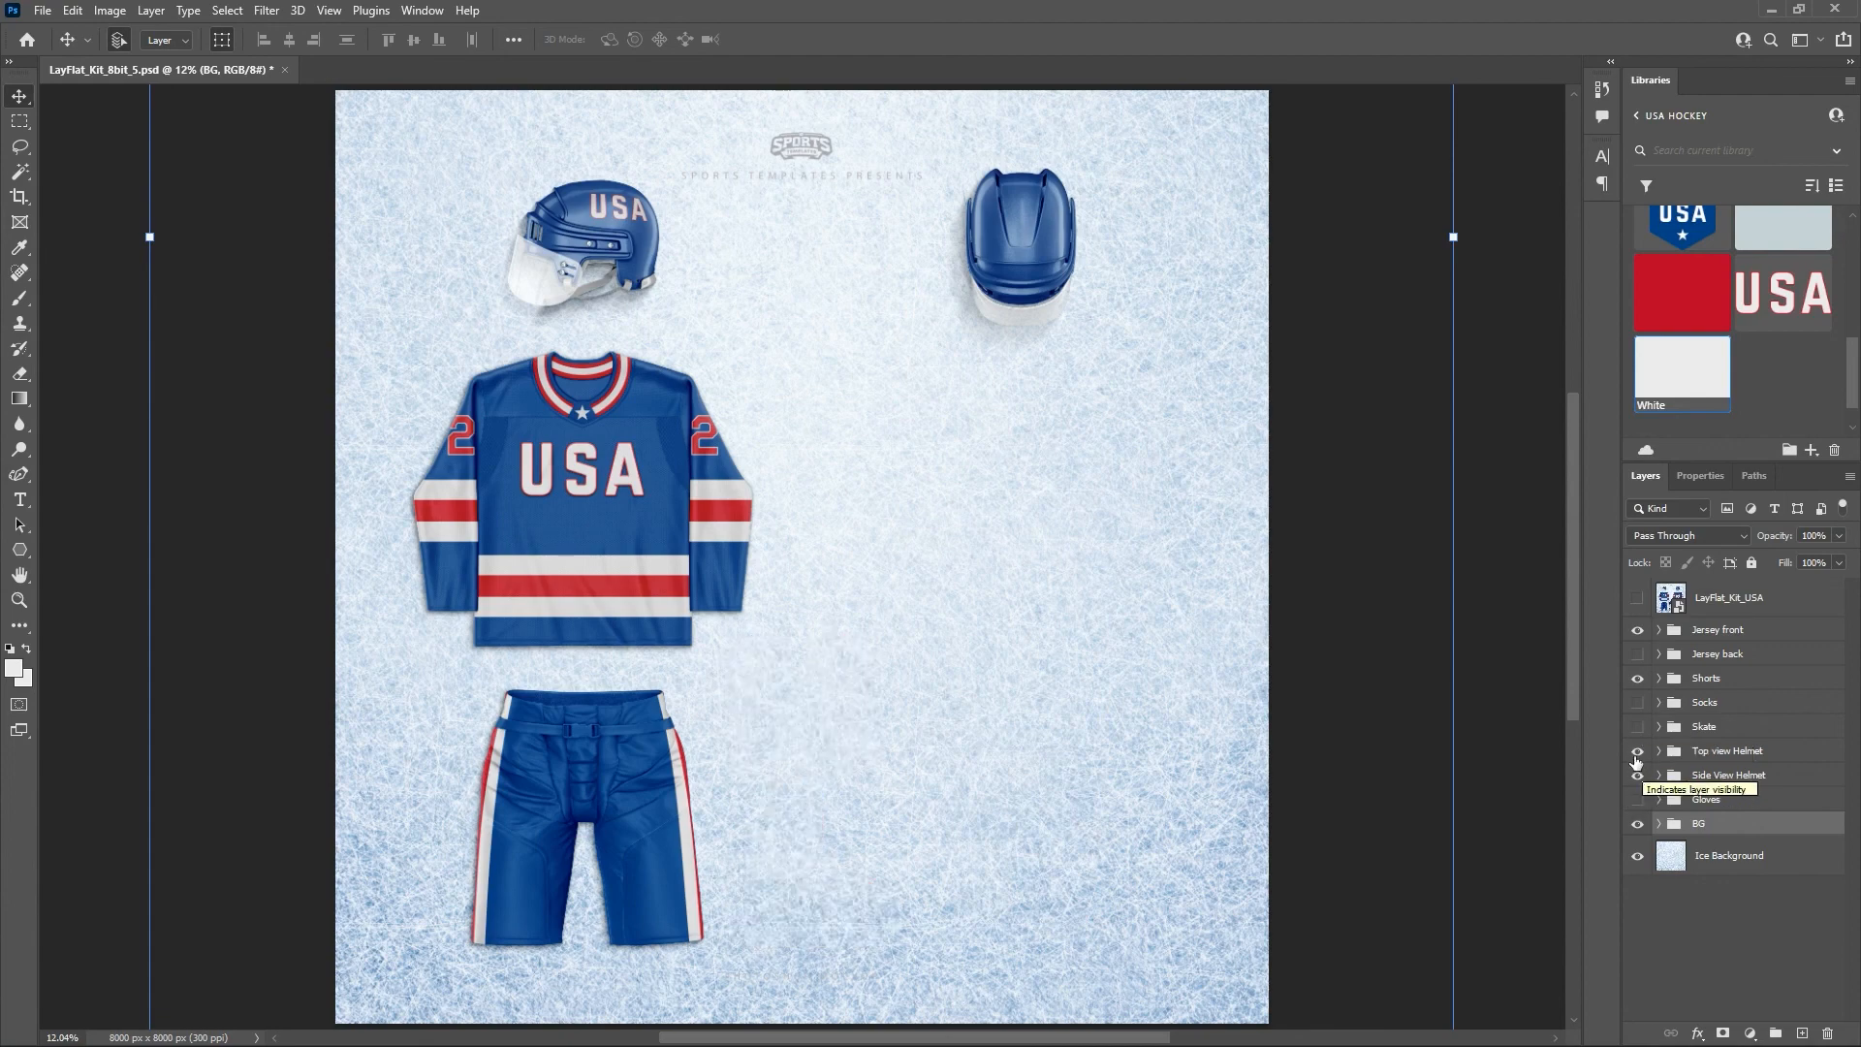
pyautogui.click(1636, 754)
# Try moving the Jersey front, Shorts and Side View Helmet groups together to the canvas center, and cancel the transform.
pyautogui.click(1714, 634)
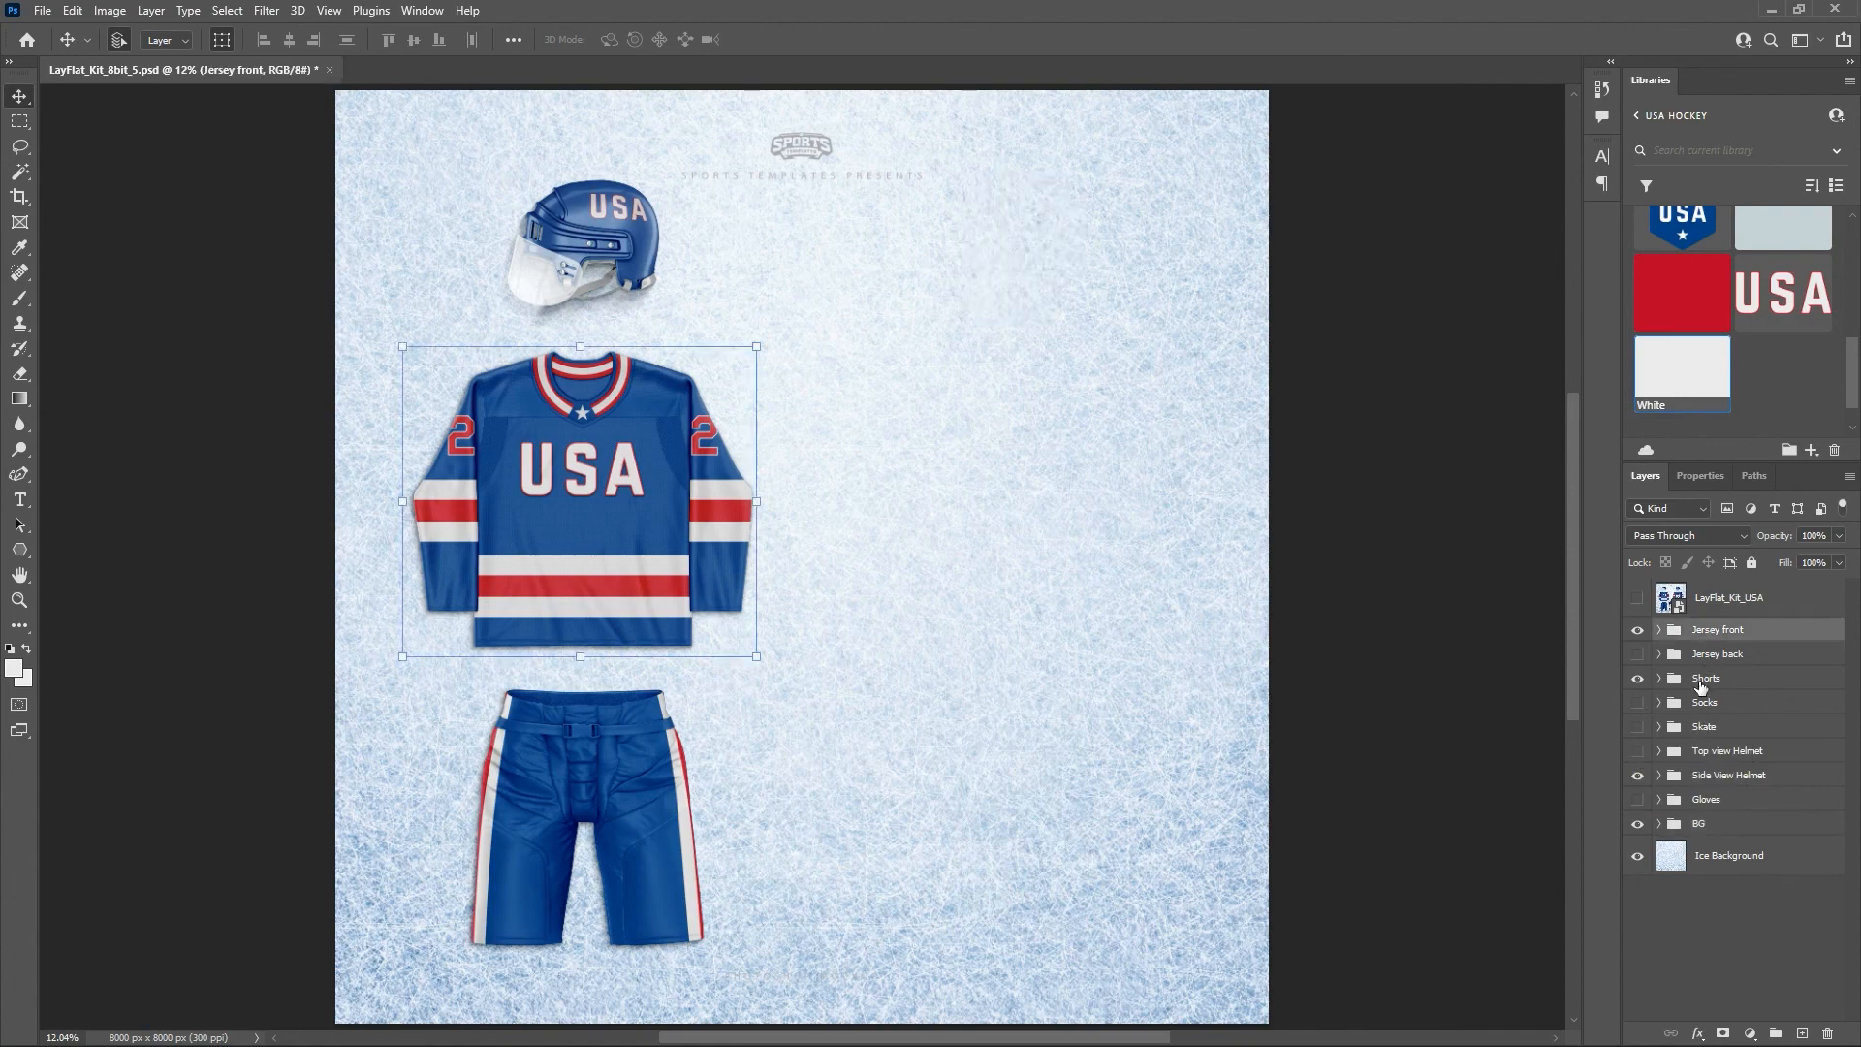
pyautogui.keyDown('ctrl'); pyautogui.click(1705, 685); pyautogui.keyUp('ctrl')
pyautogui.keyDown('ctrl'); pyautogui.click(1710, 777); pyautogui.keyUp('ctrl')
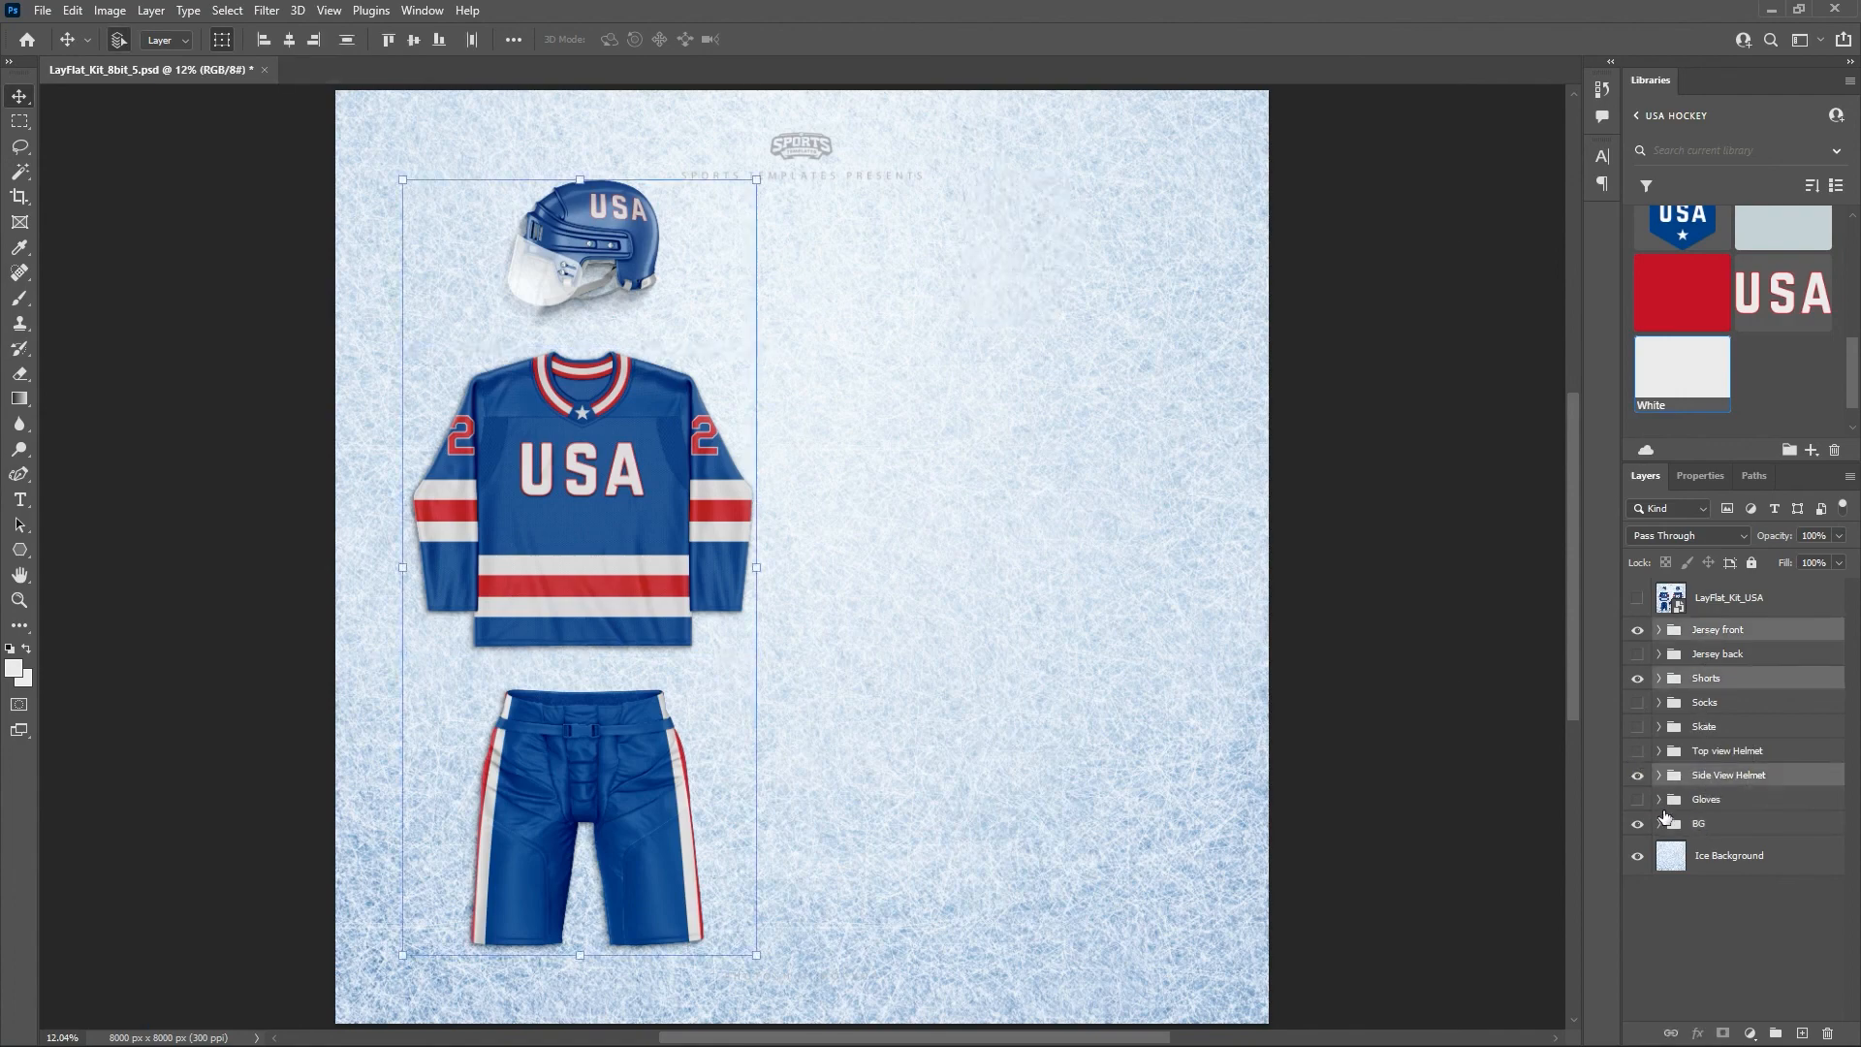
pyautogui.click(764, 572)
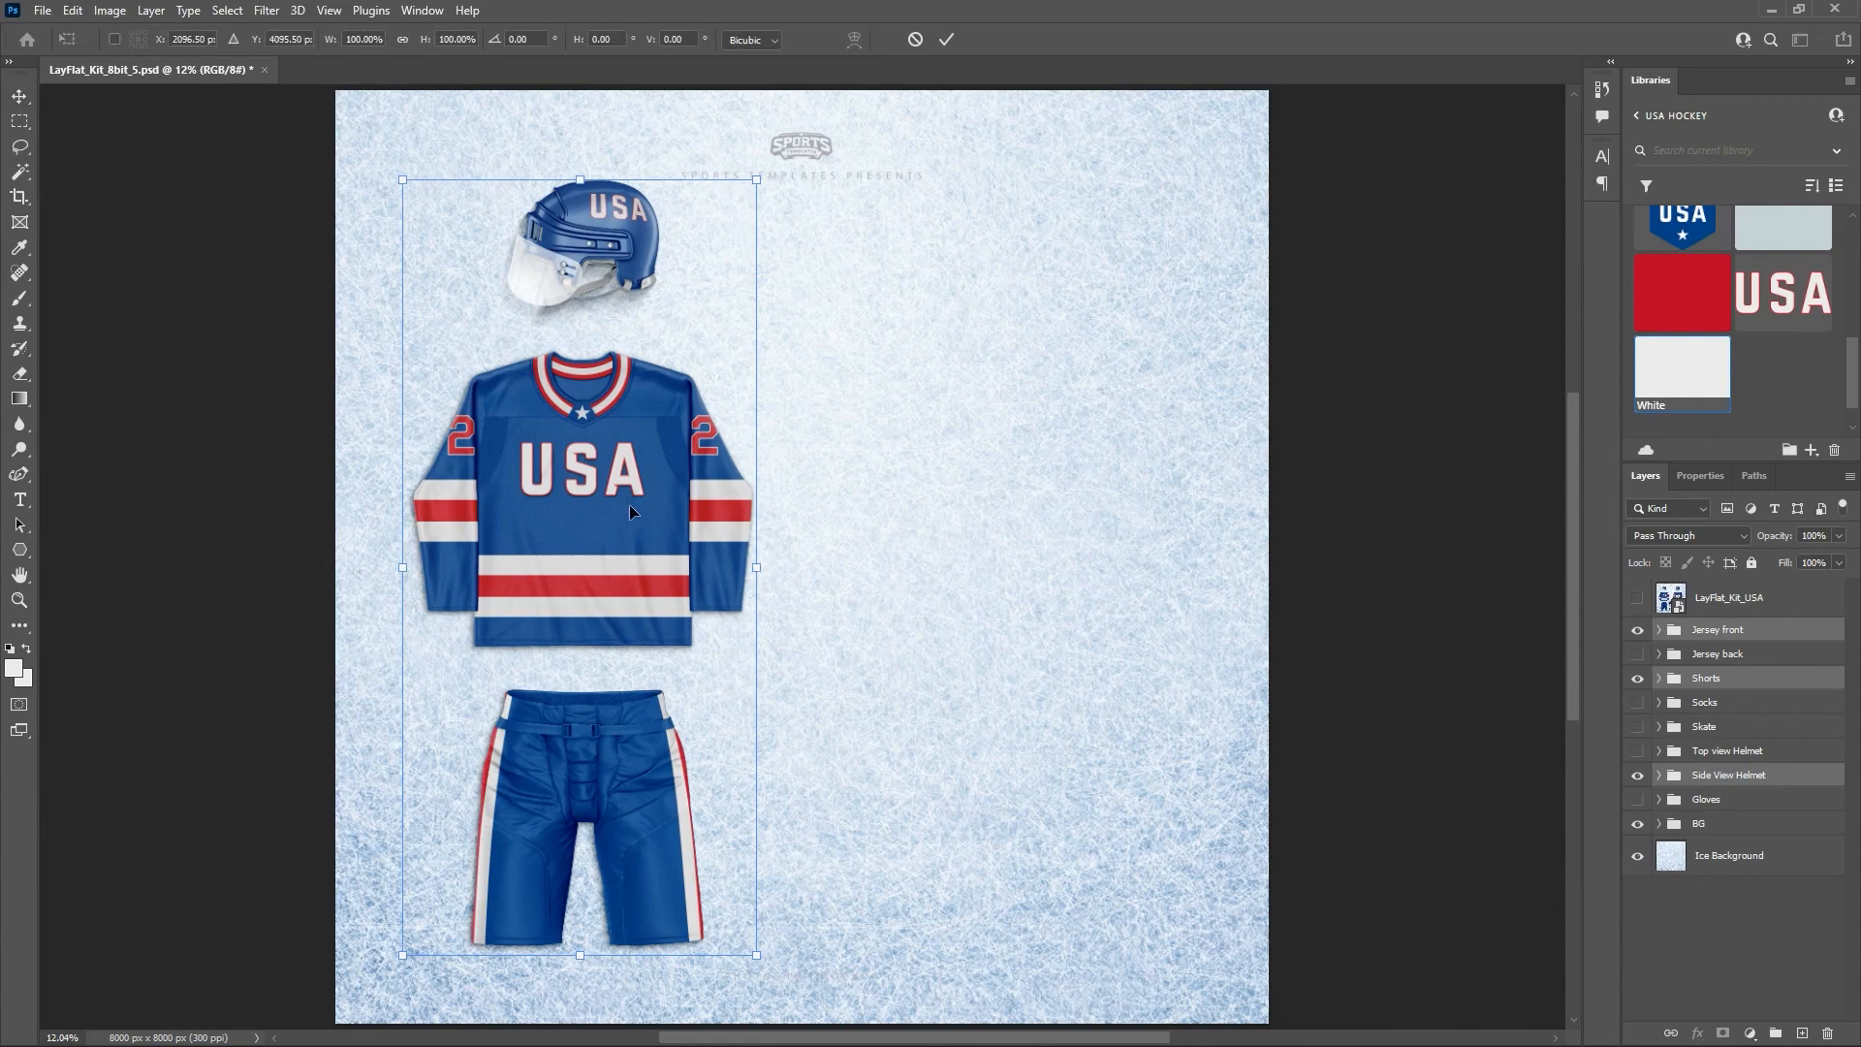
pyautogui.moveTo(630, 510); pyautogui.dragTo(852, 531)
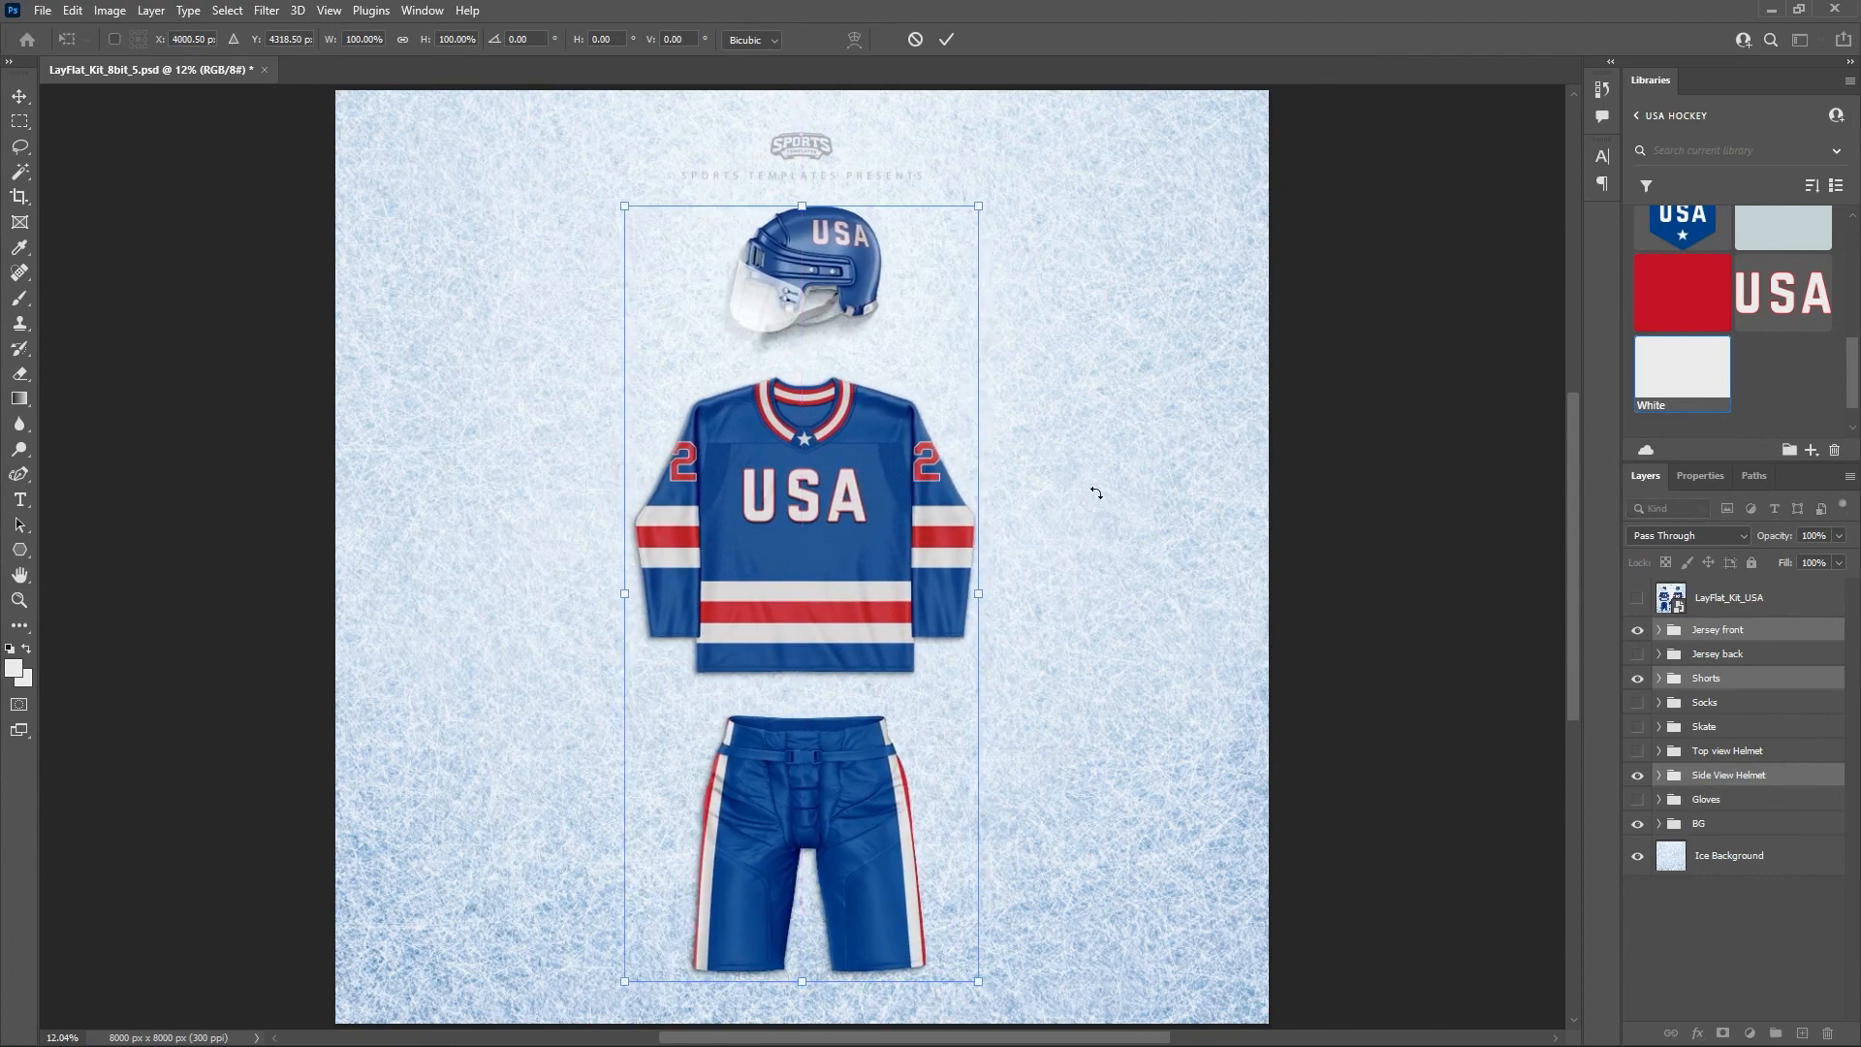
pyautogui.click(914, 42)
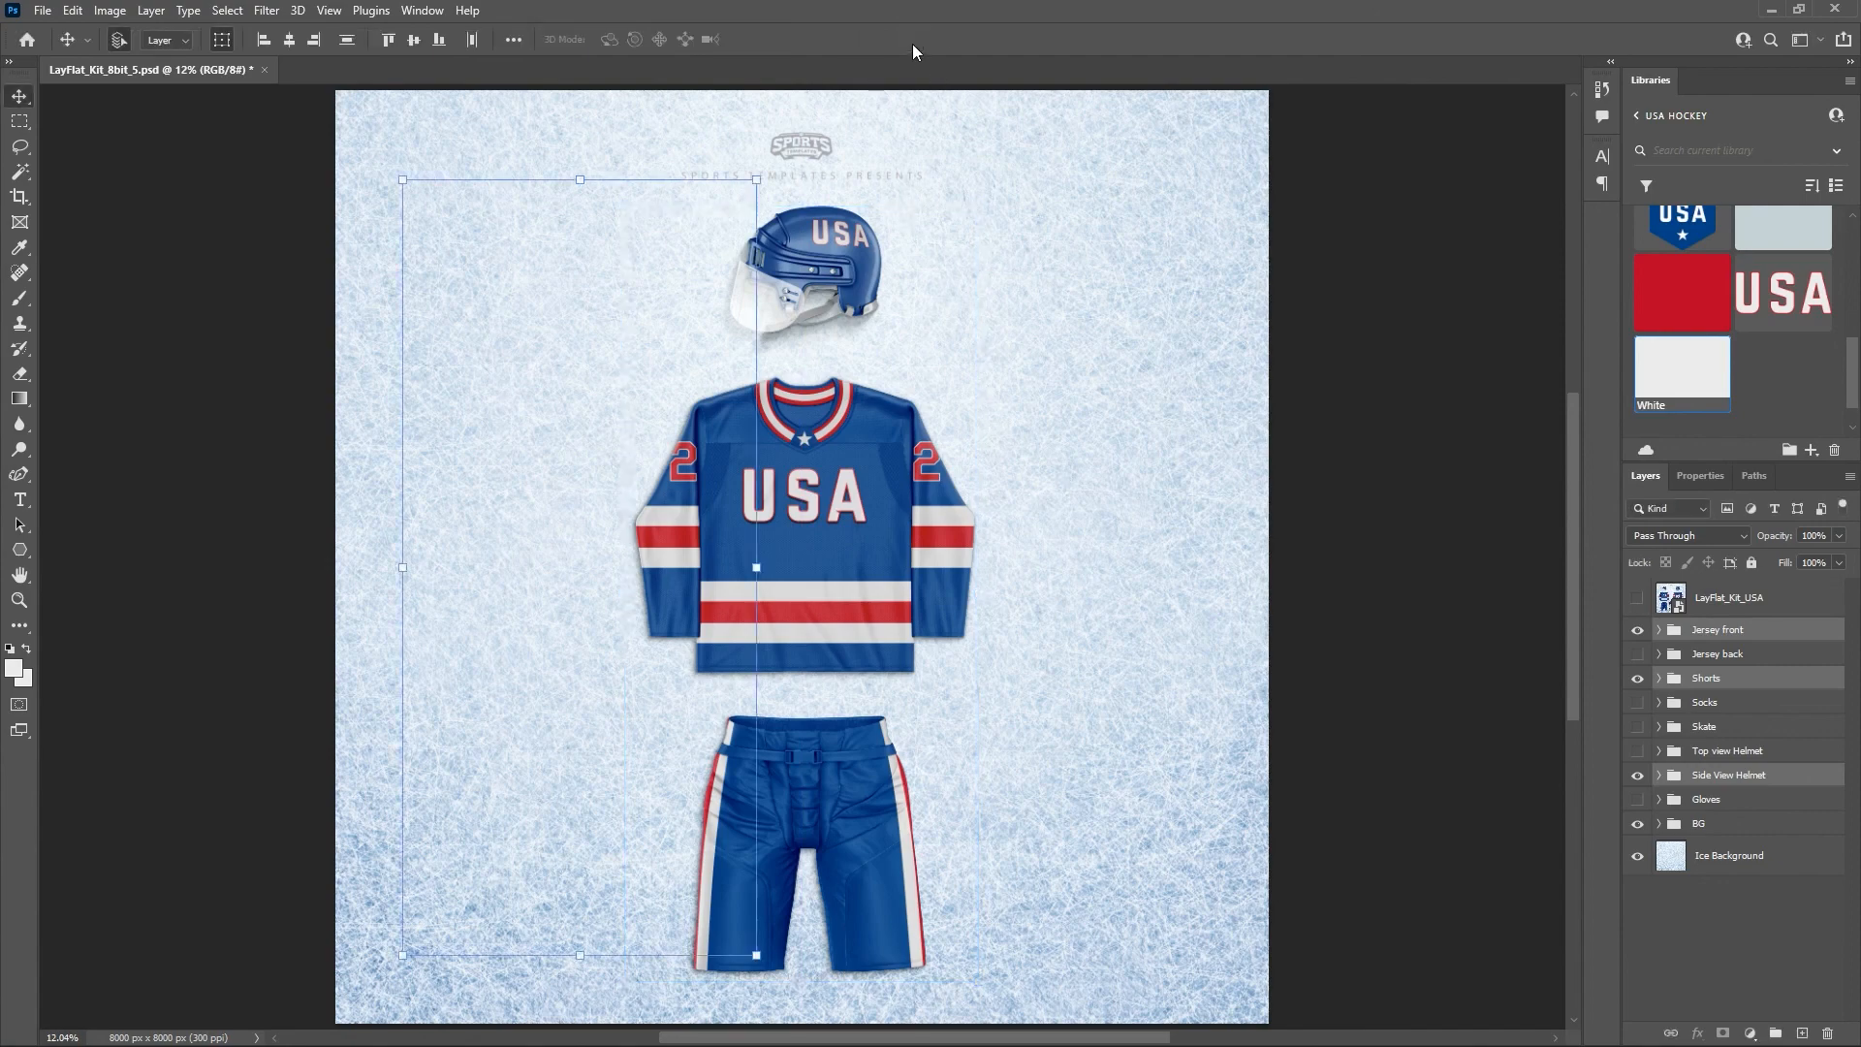
# Try moving the Side View Helmet group alone toward the upper center of the canvas, and undo the move.
pyautogui.click(1718, 768)
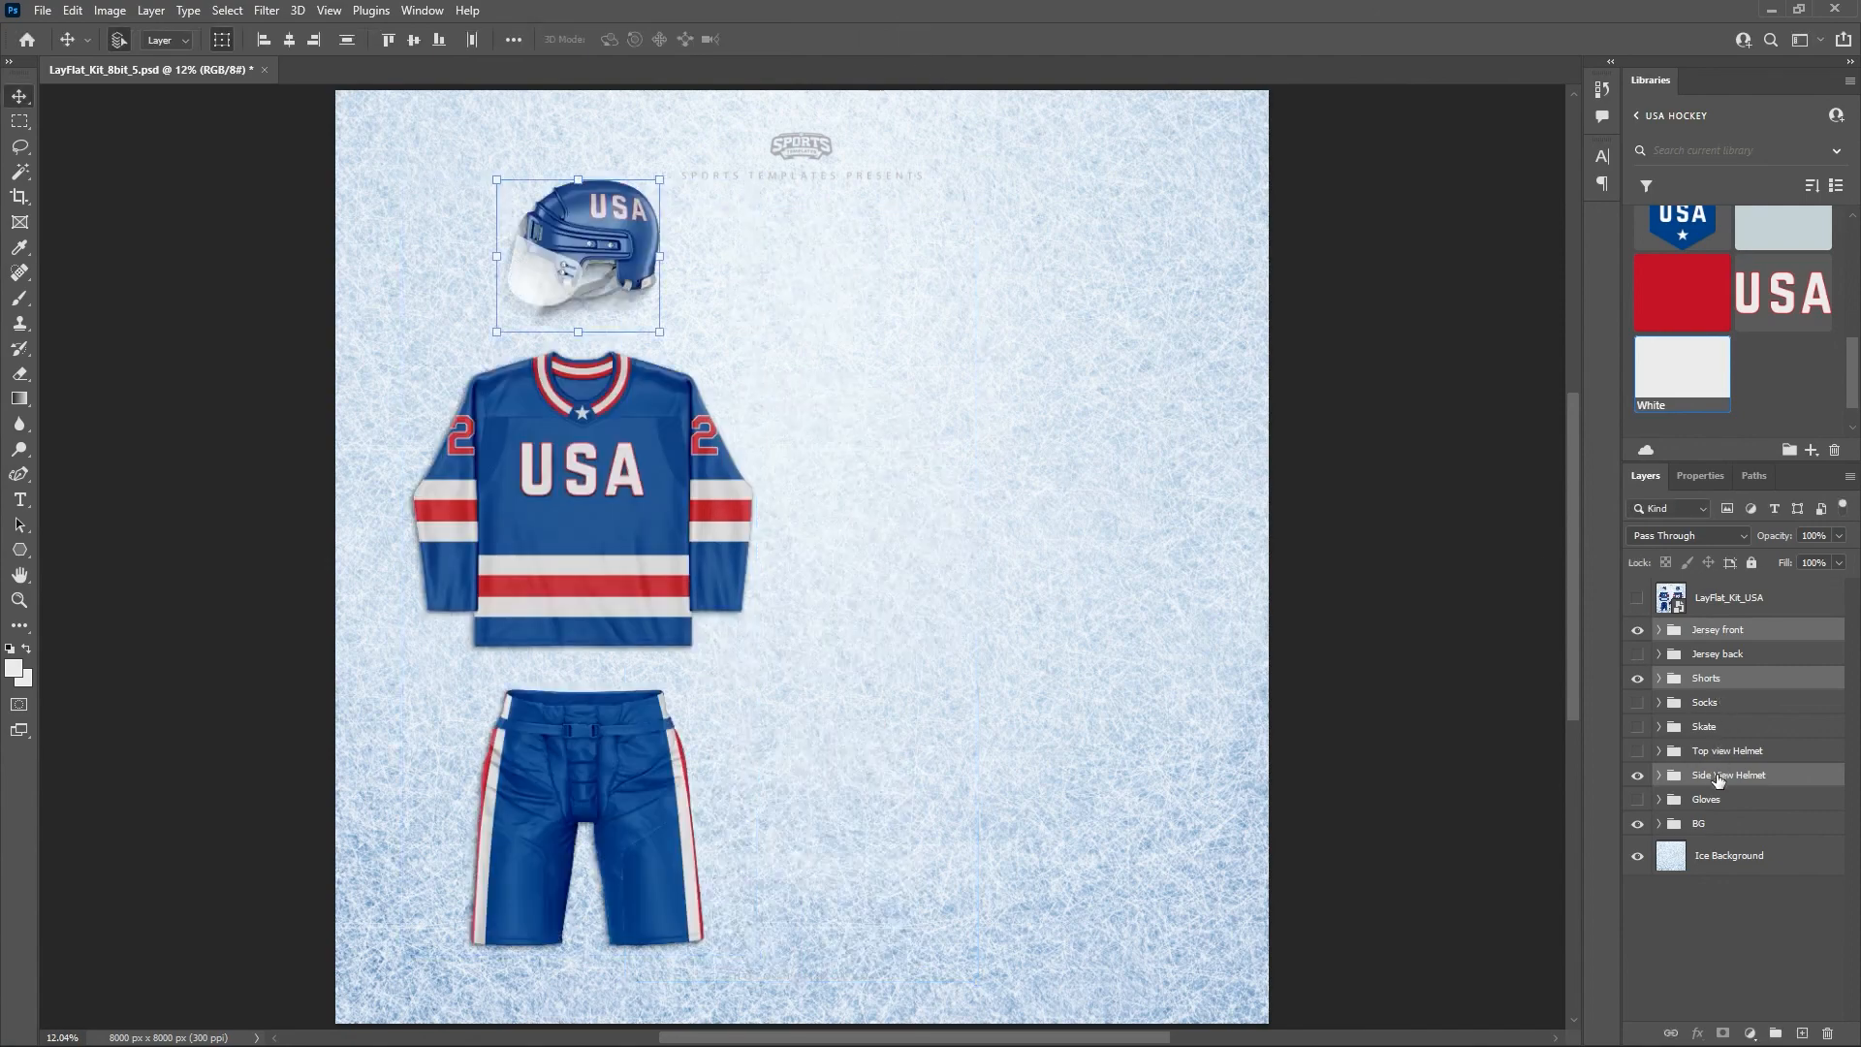
pyautogui.hotkey('ctrl', 't')
pyautogui.moveTo(585, 246); pyautogui.dragTo(872, 313)
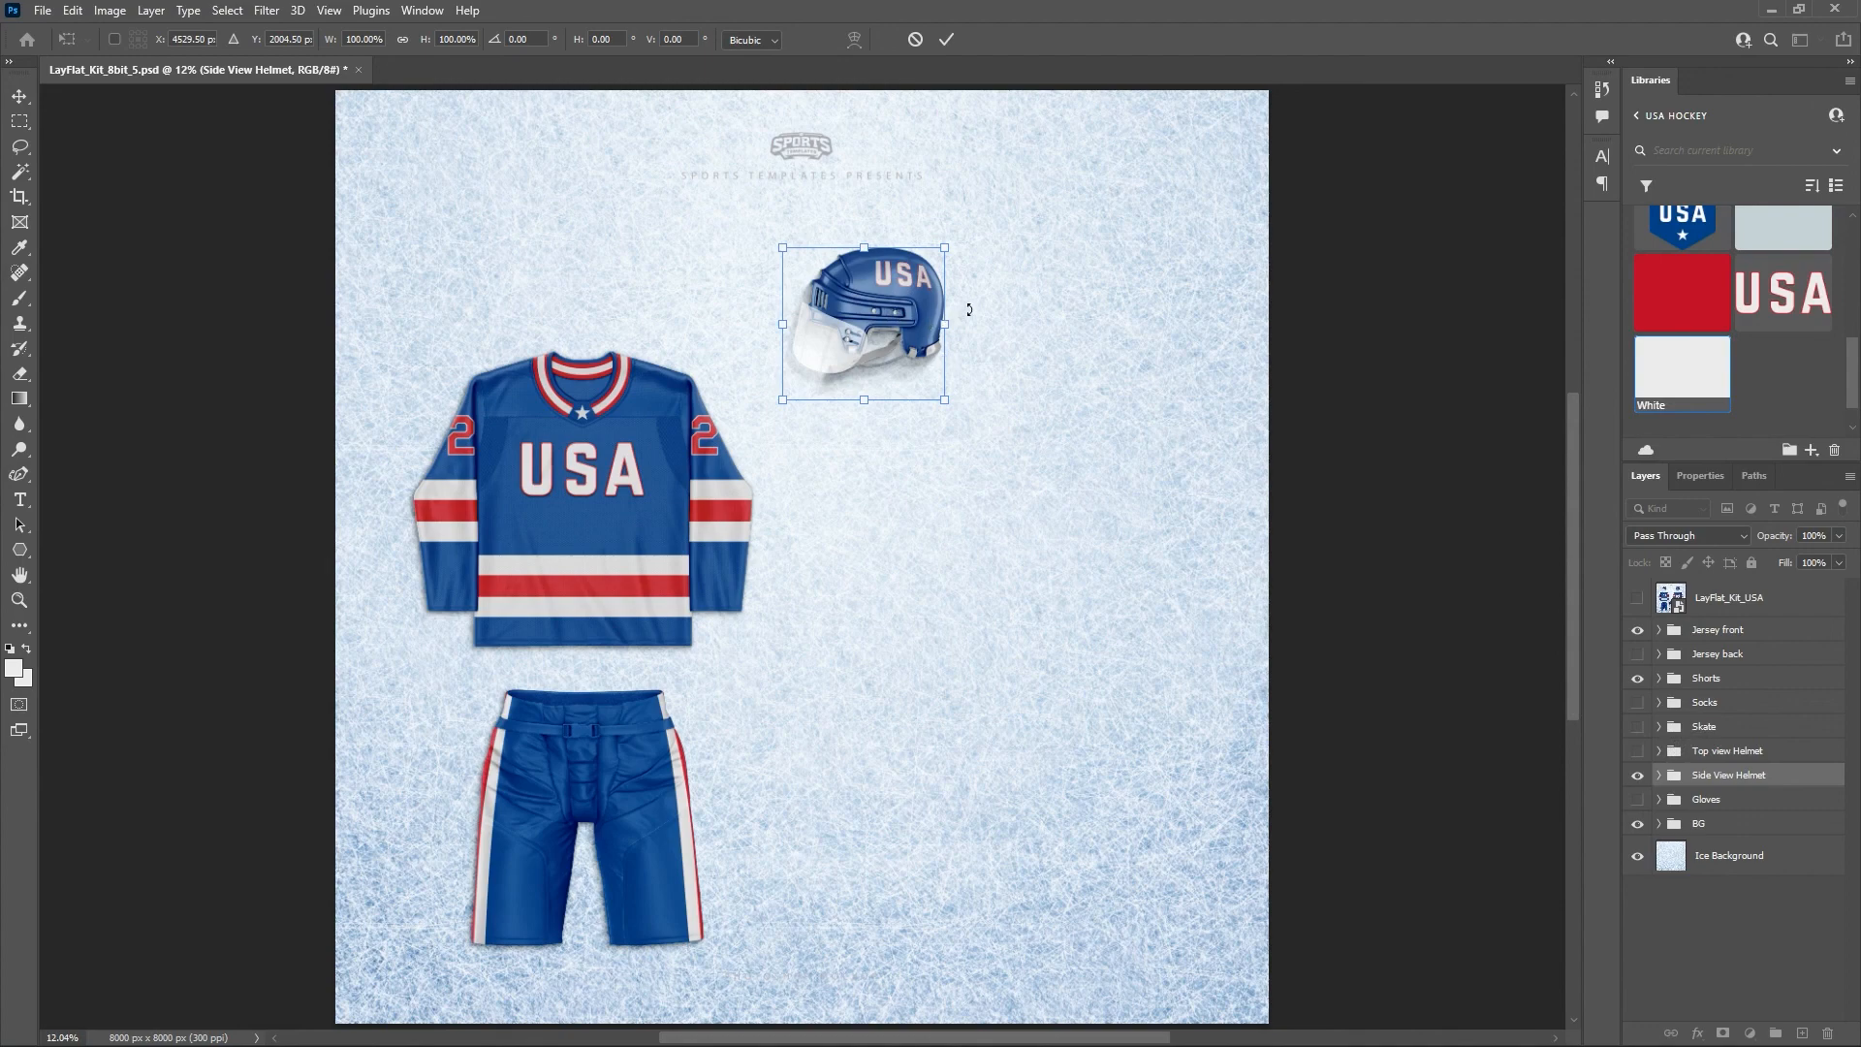
pyautogui.click(947, 40)
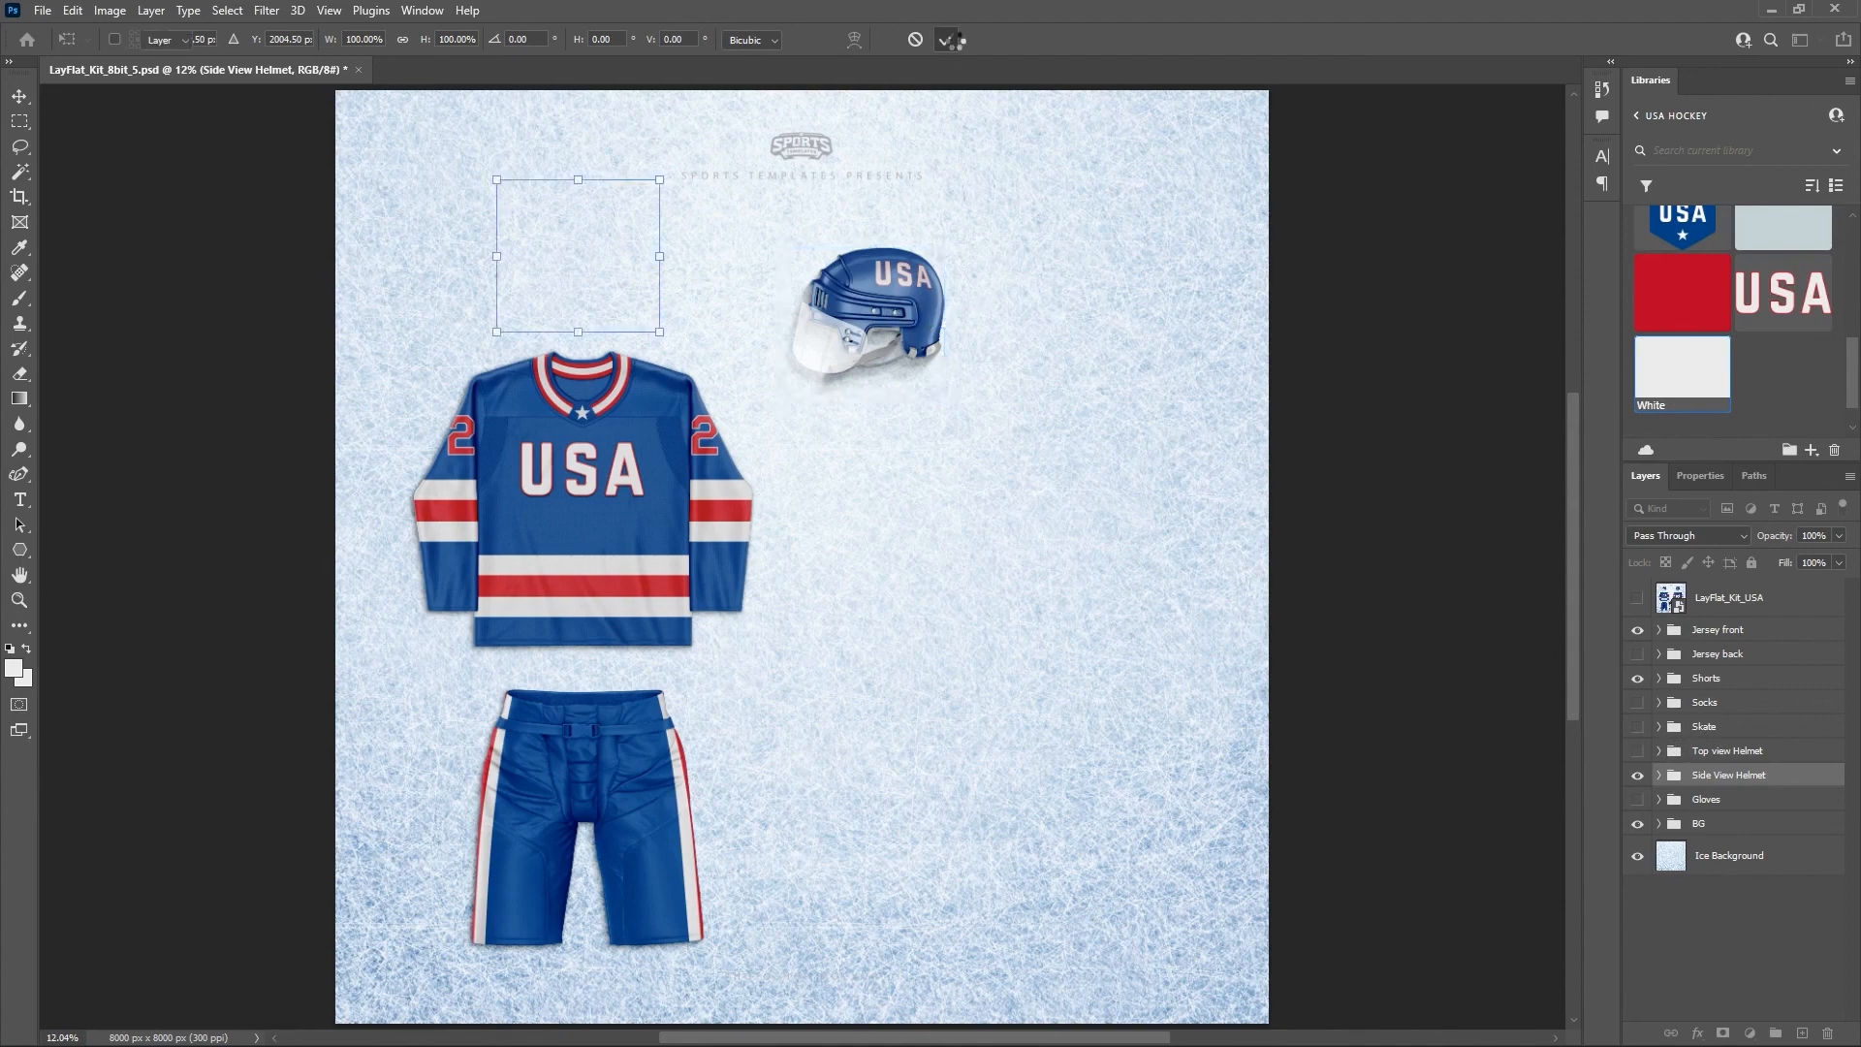
pyautogui.hotkey('ctrl', 'z')
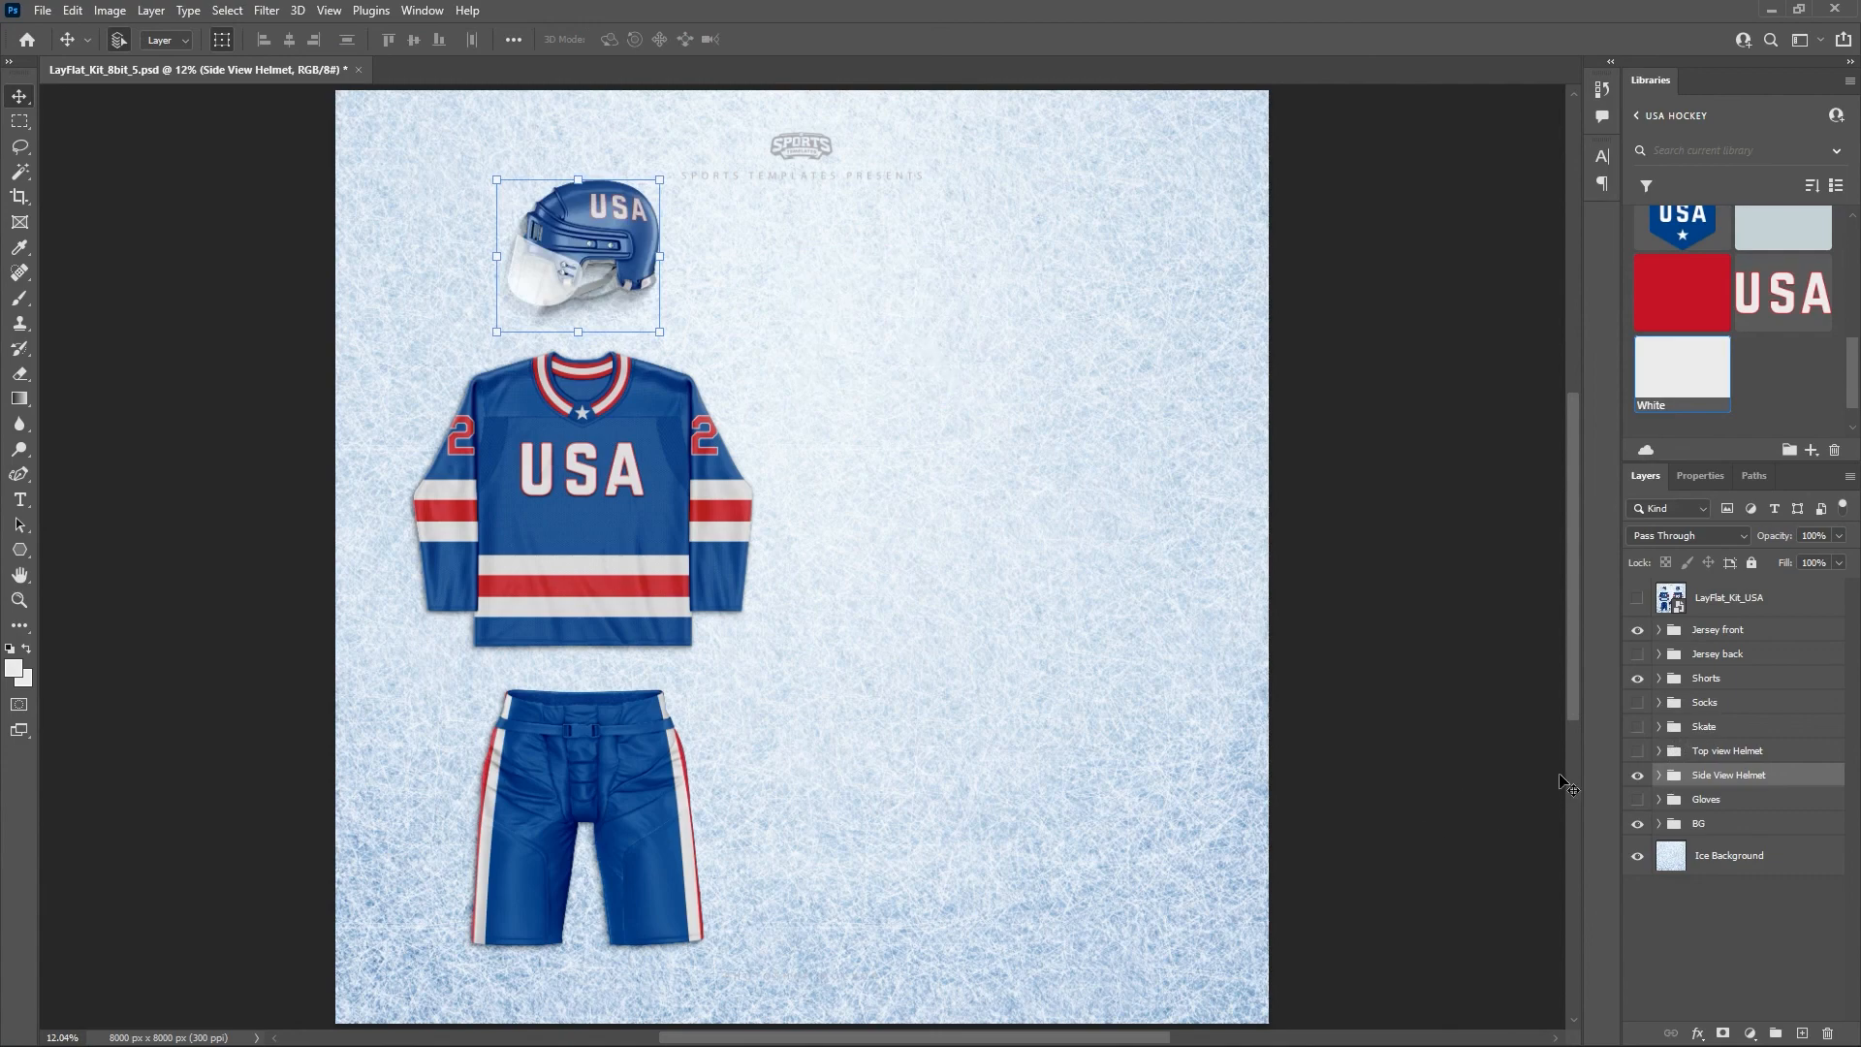
# Show the Jersey back, Socks, Skate and Top view Helmet groups again.
pyautogui.click(1638, 653)
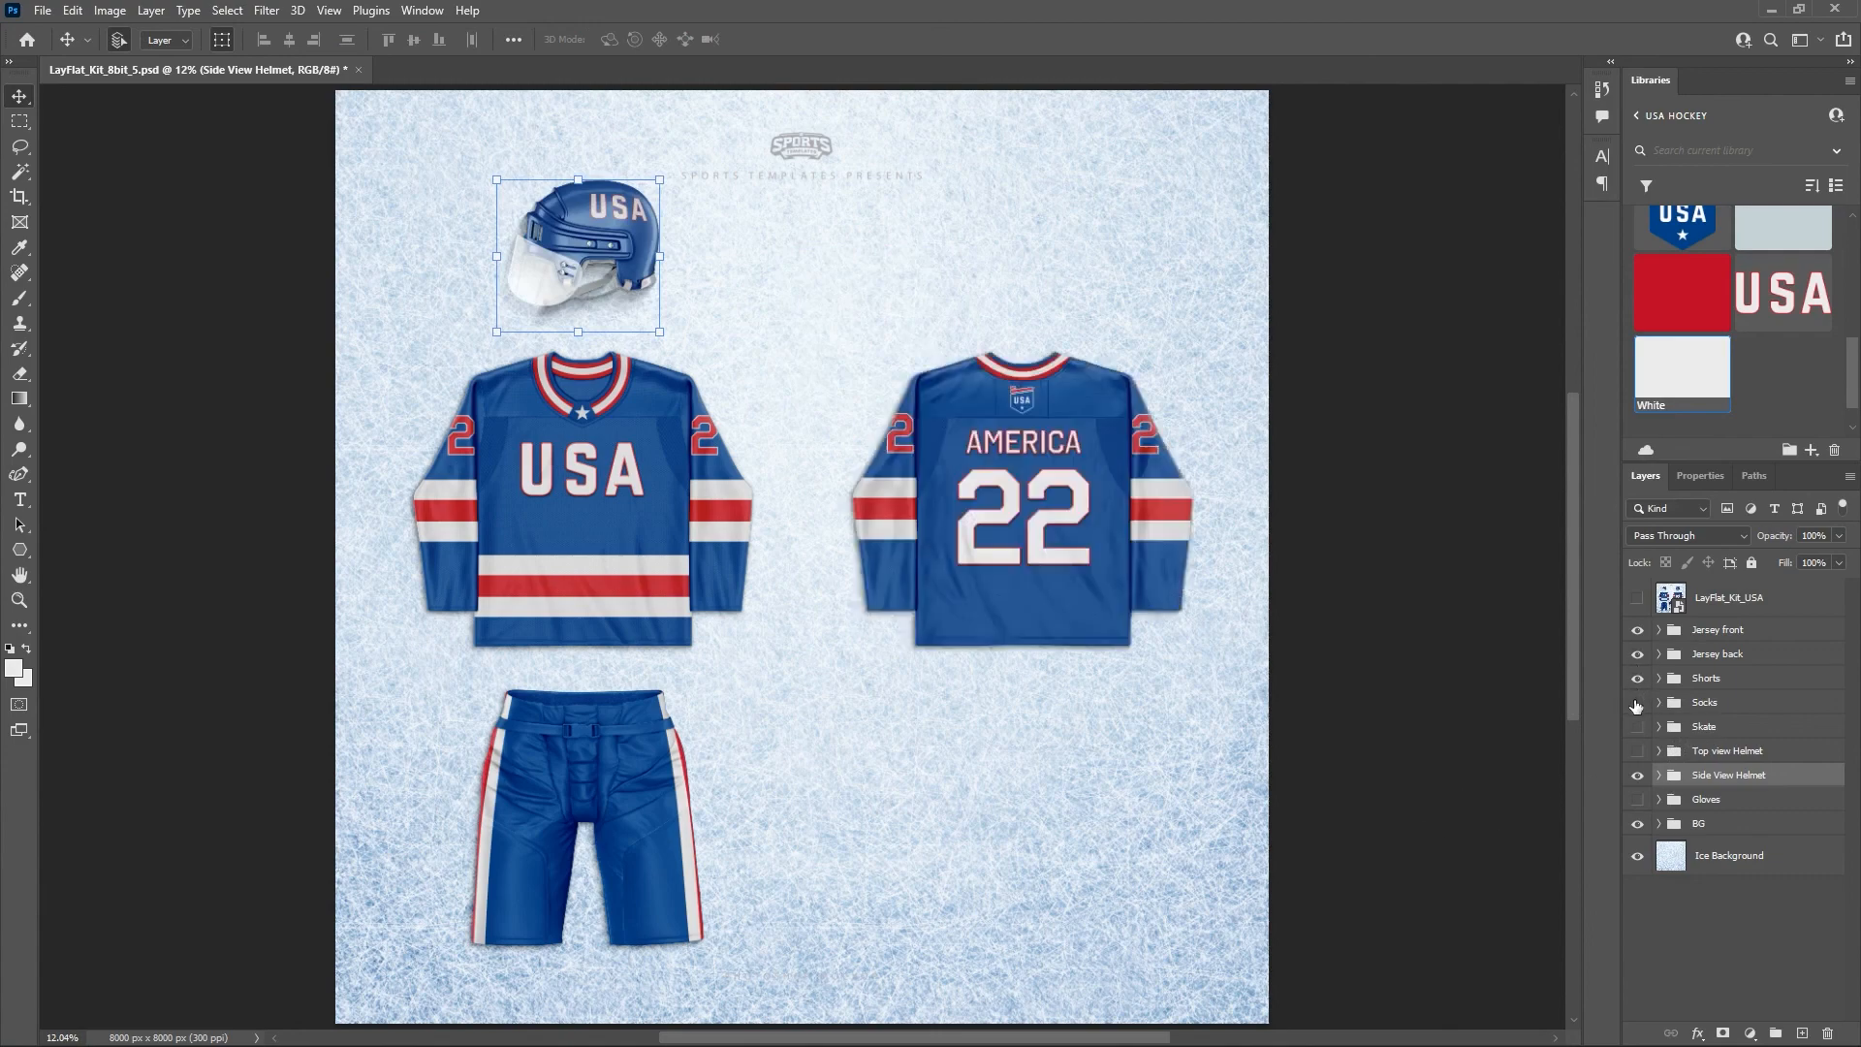
pyautogui.click(1637, 703)
pyautogui.click(1637, 726)
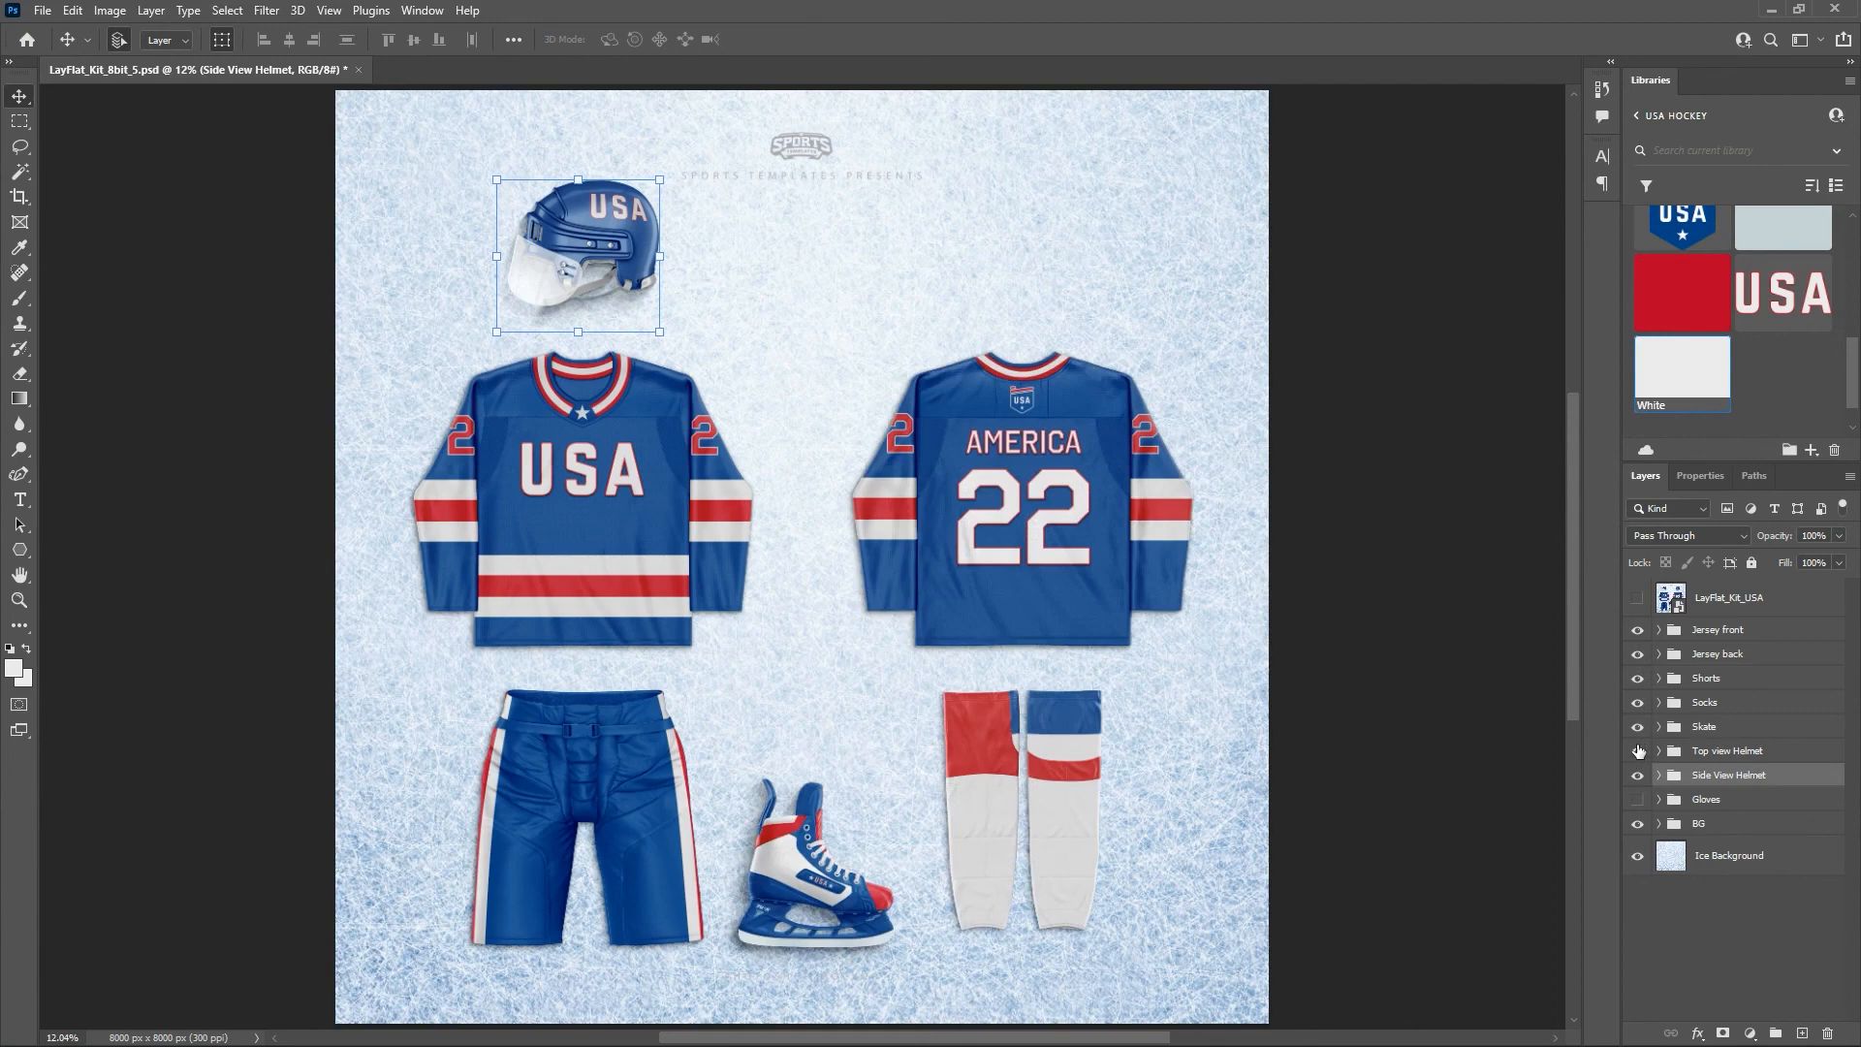
pyautogui.click(1637, 750)
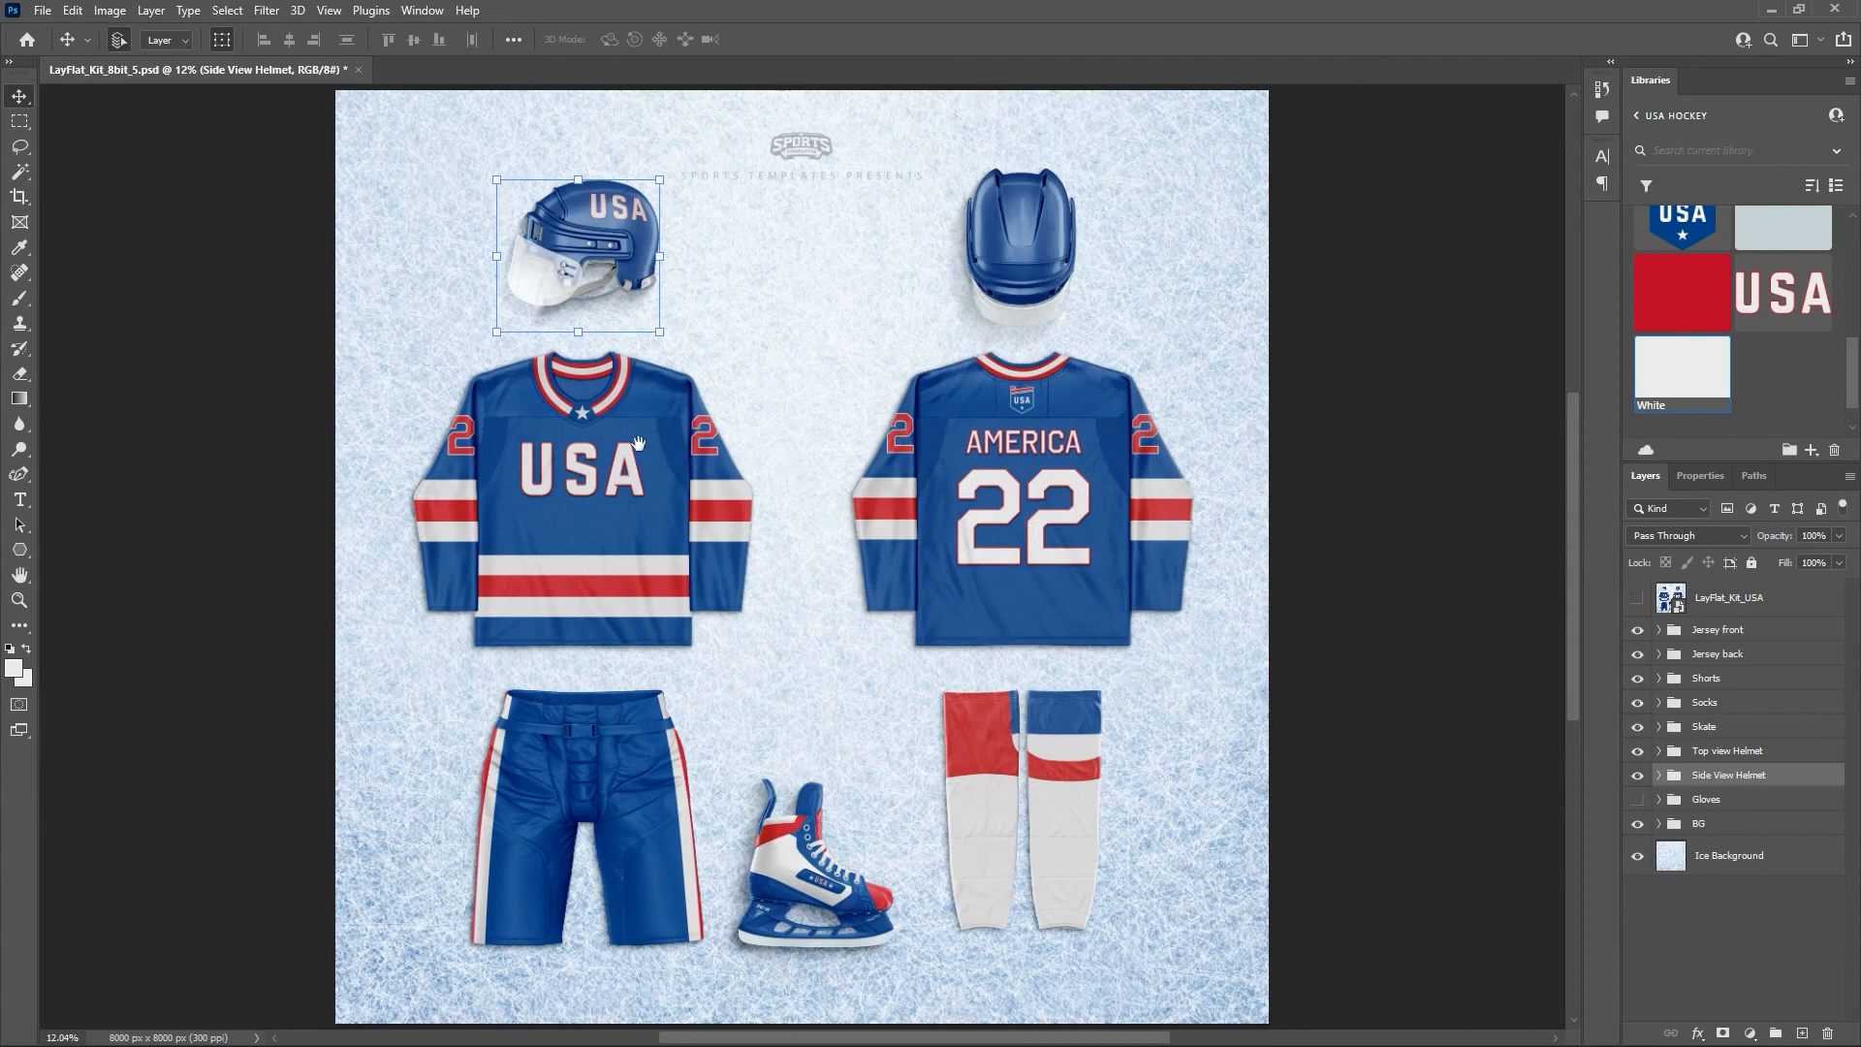
# Expand the Jersey front group, show its Dynamic Lighting front layer, and open that layer's smart object contents.
pyautogui.moveTo(638, 443); pyautogui.dragTo(1008, 463)
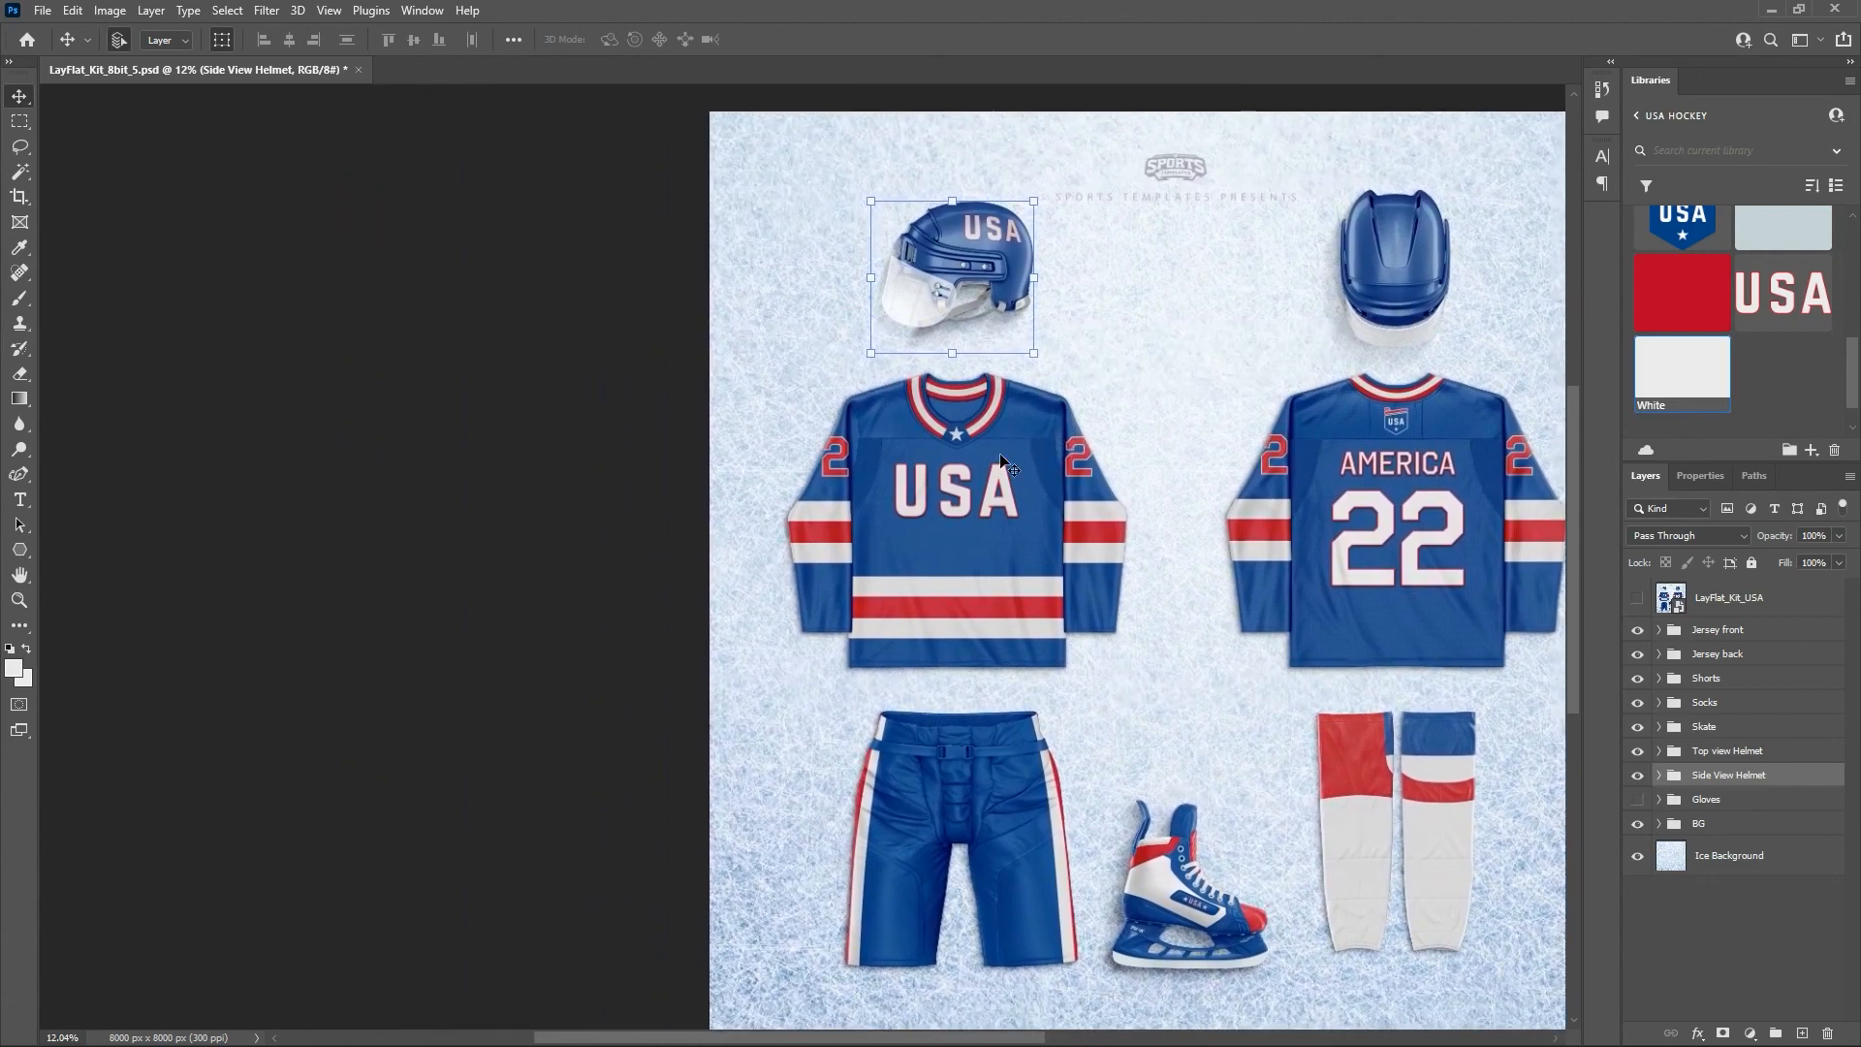
pyautogui.hotkey('ctrl', '+')
pyautogui.hotkey('ctrl', '+')
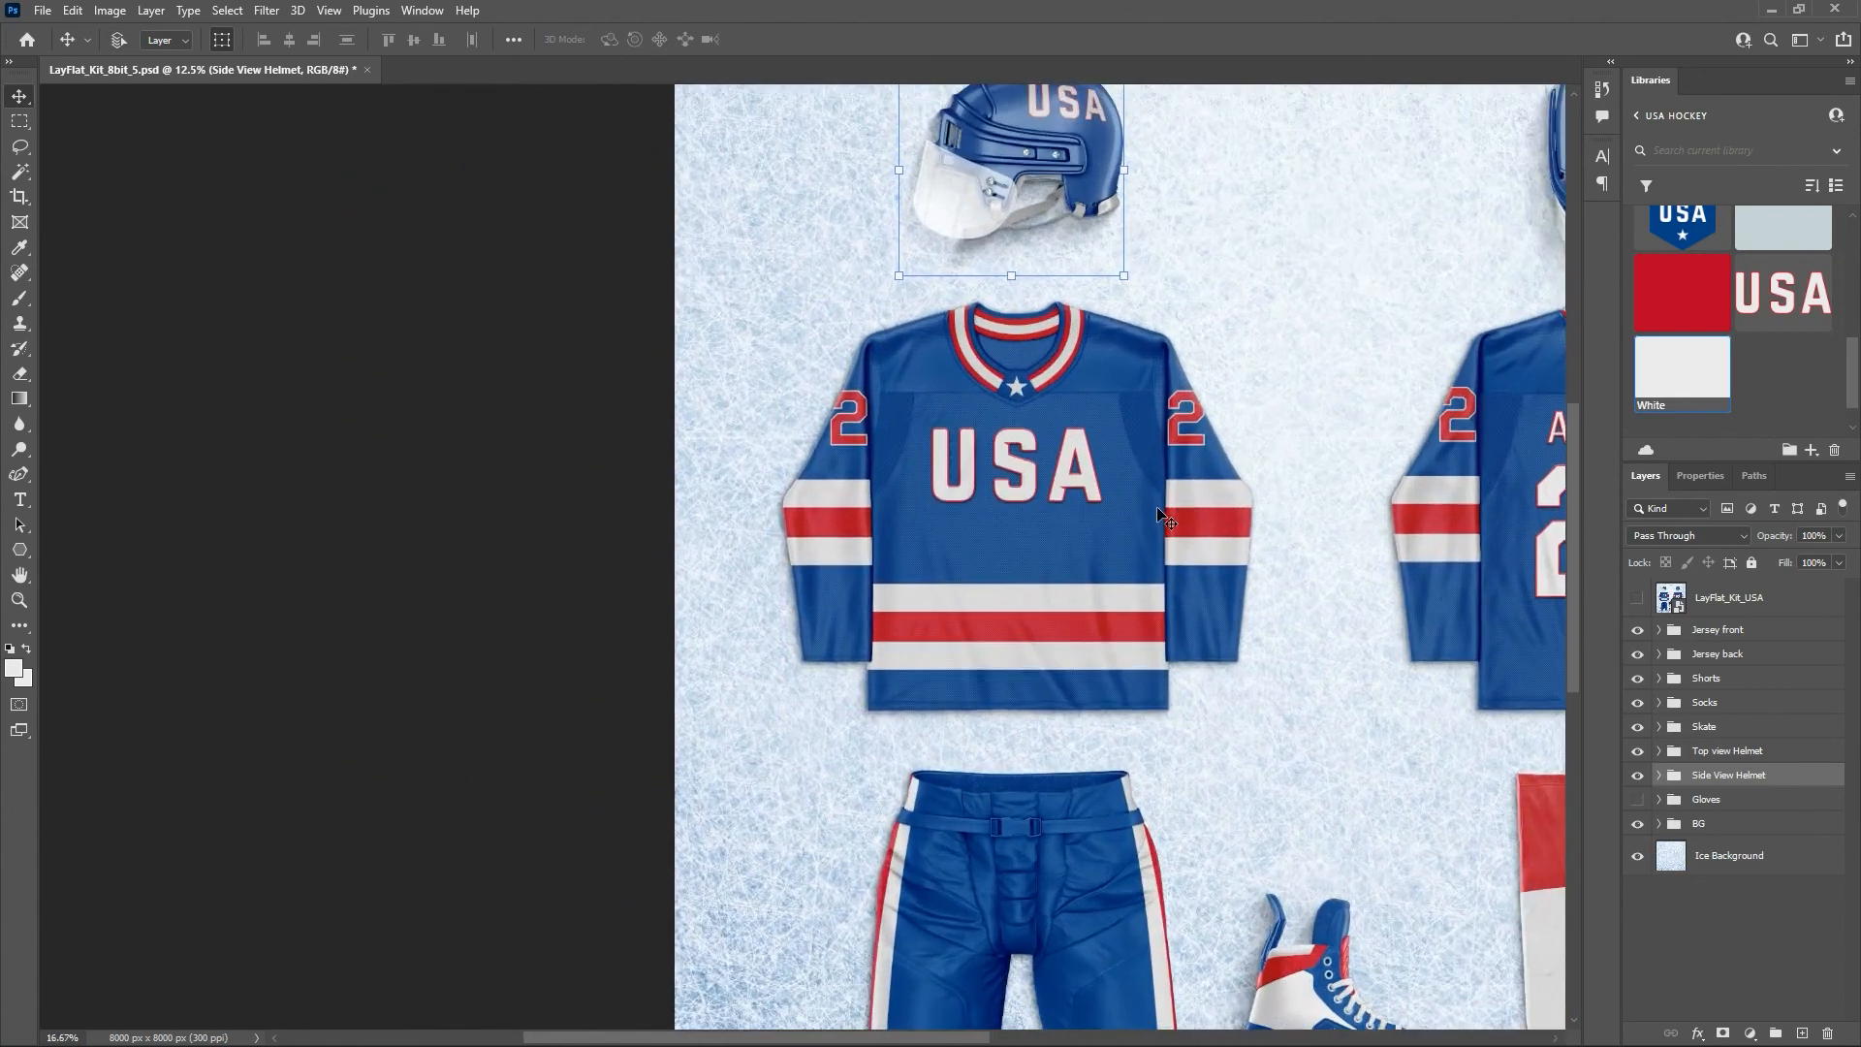
pyautogui.hotkey('ctrl', '+')
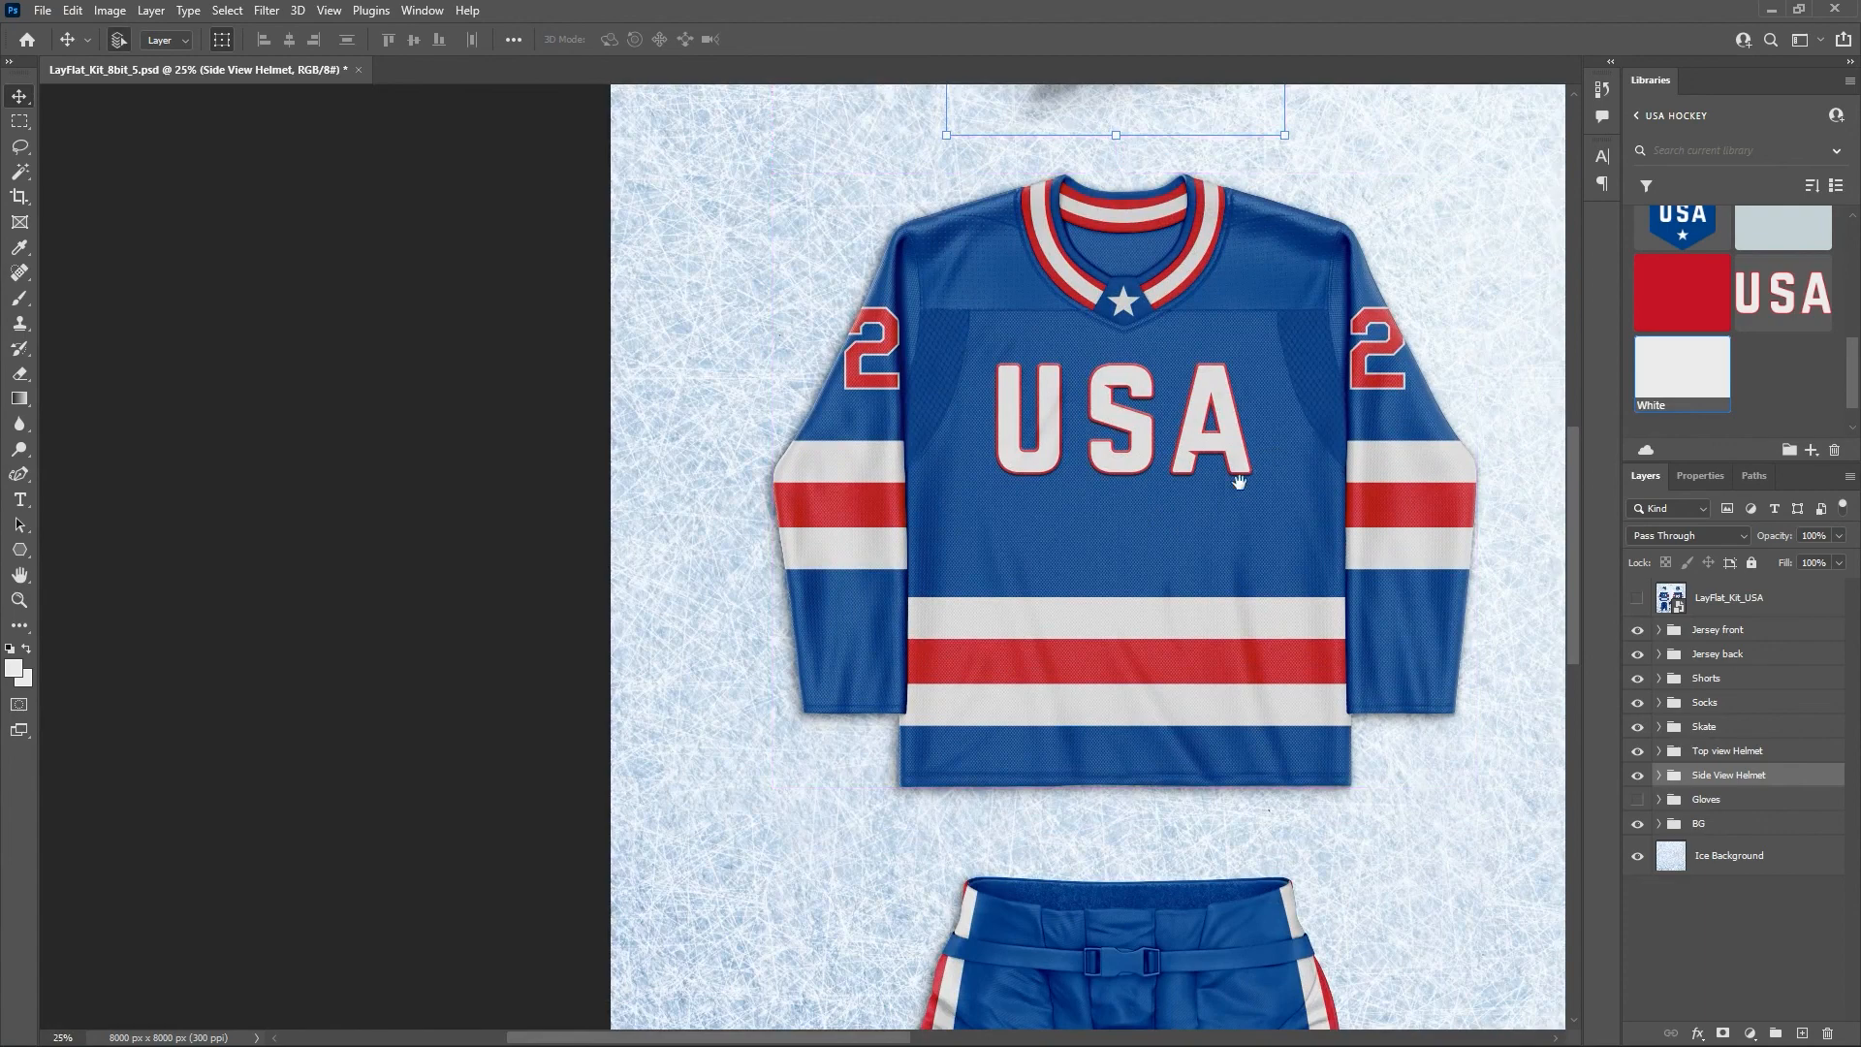
pyautogui.moveTo(1260, 463); pyautogui.dragTo(1043, 537)
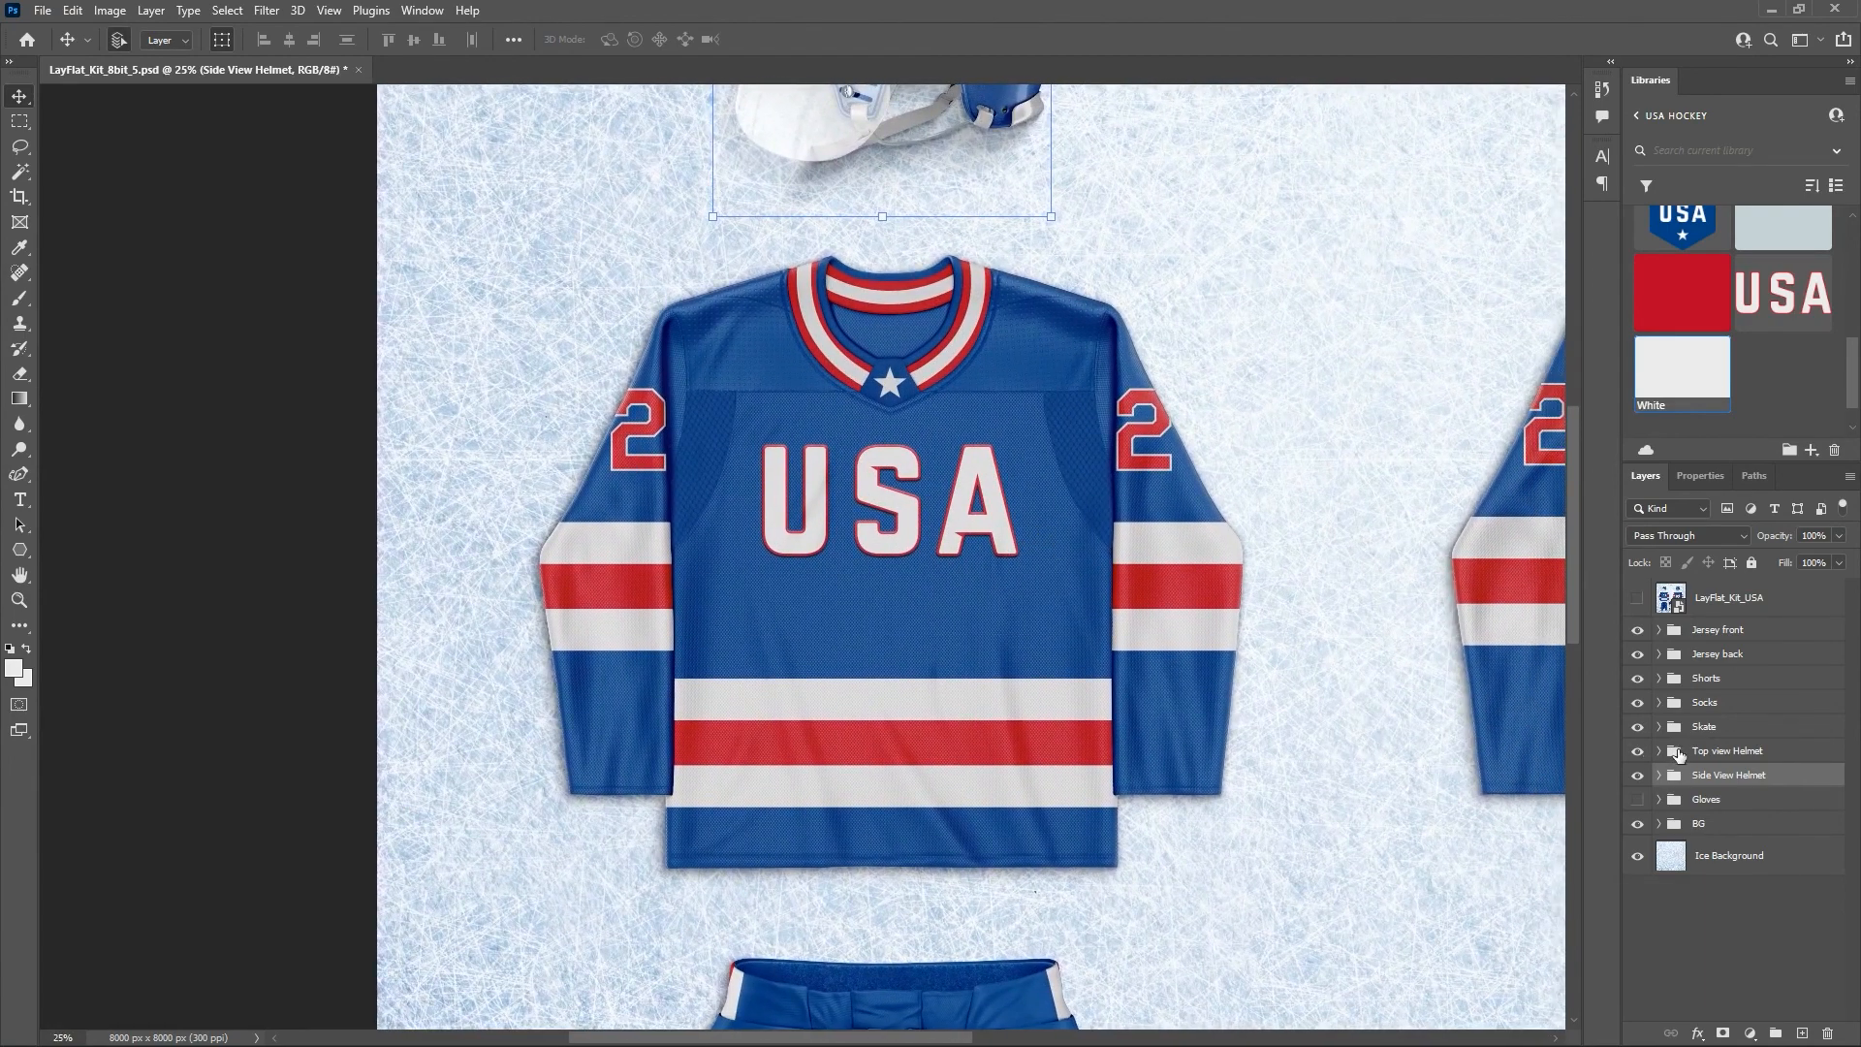
pyautogui.click(1659, 630)
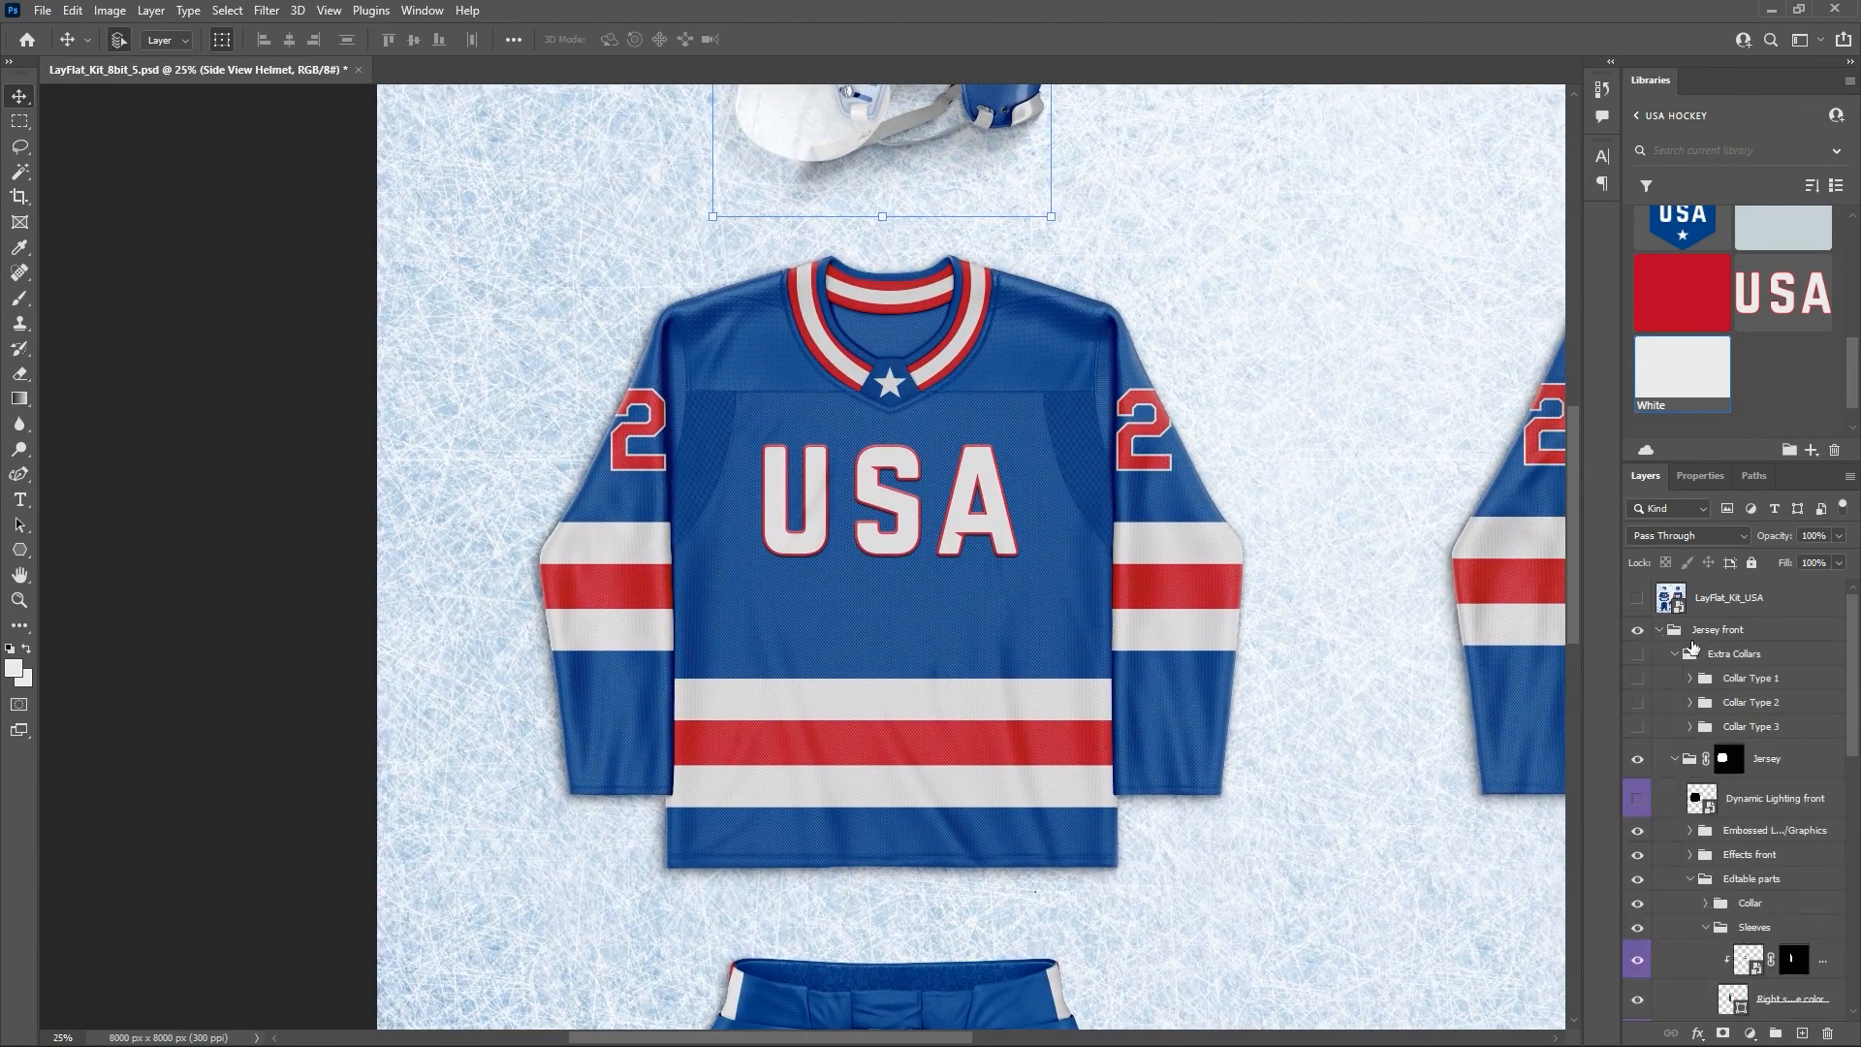
pyautogui.scroll(-3, 1745, 726)
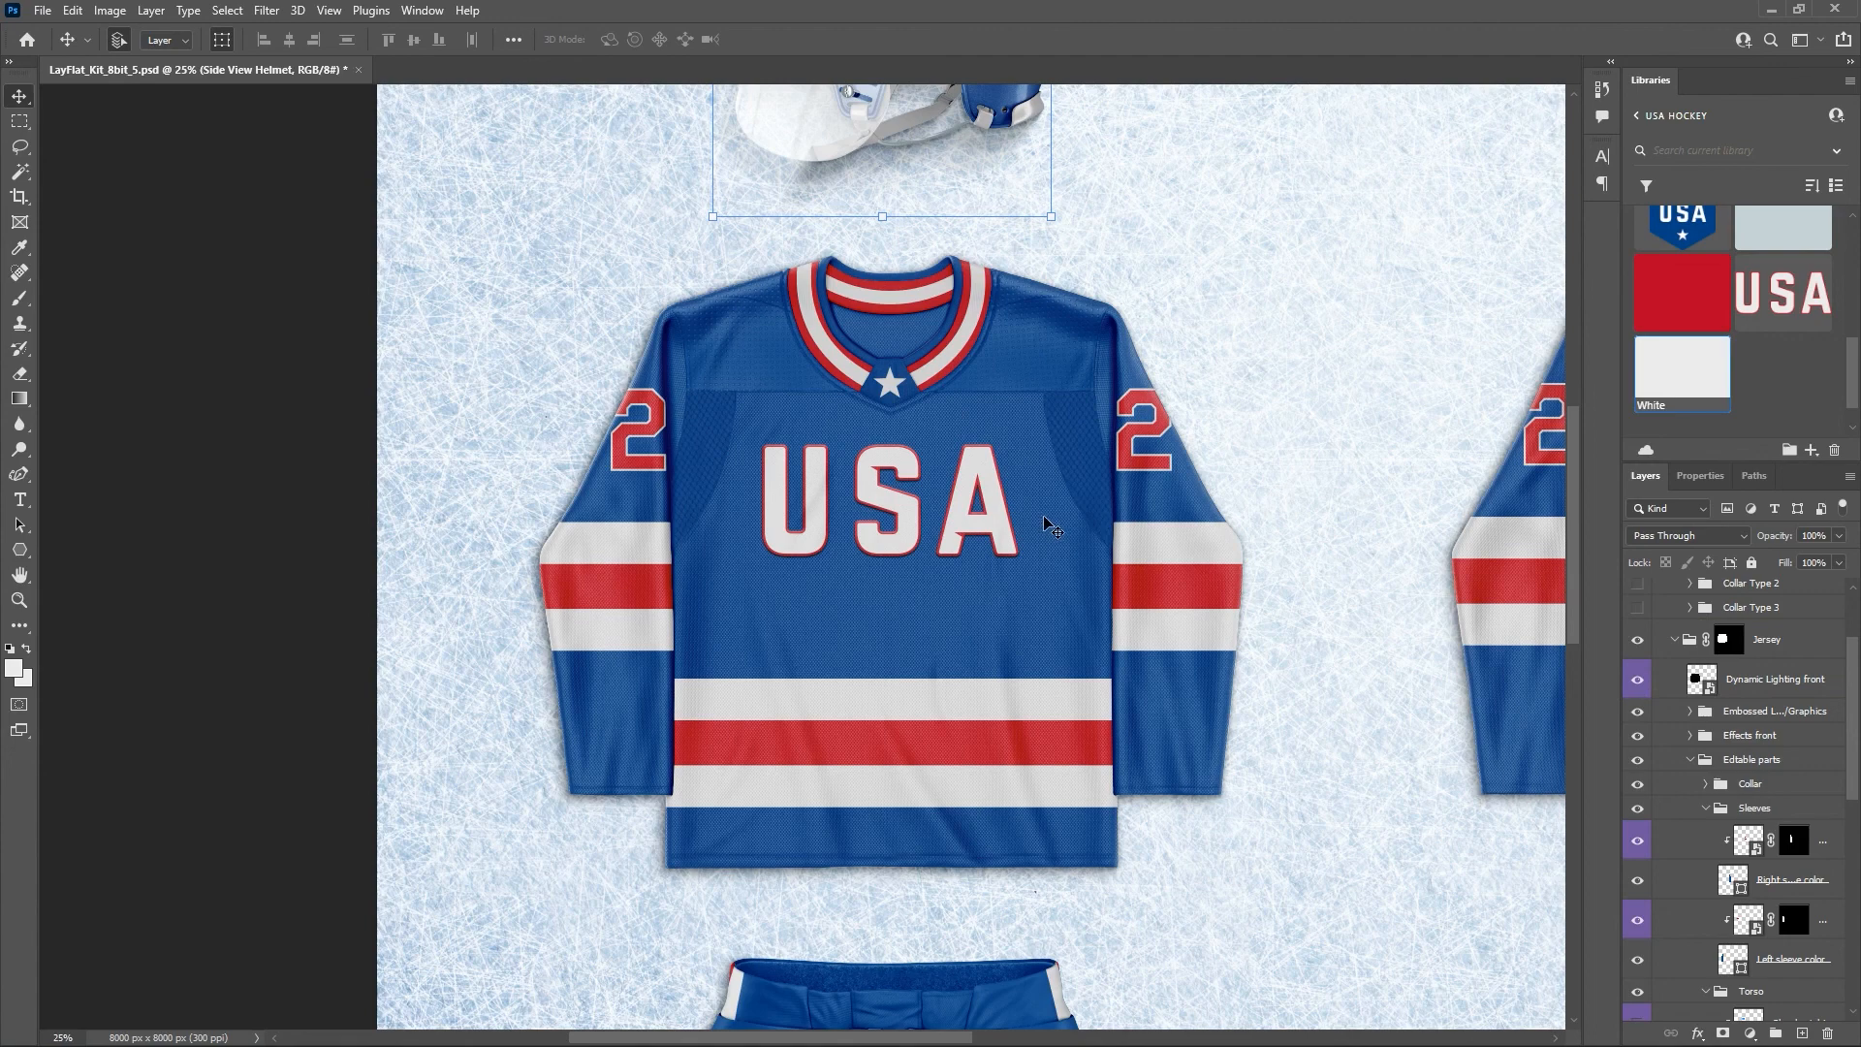
pyautogui.doubleClick(1711, 687)
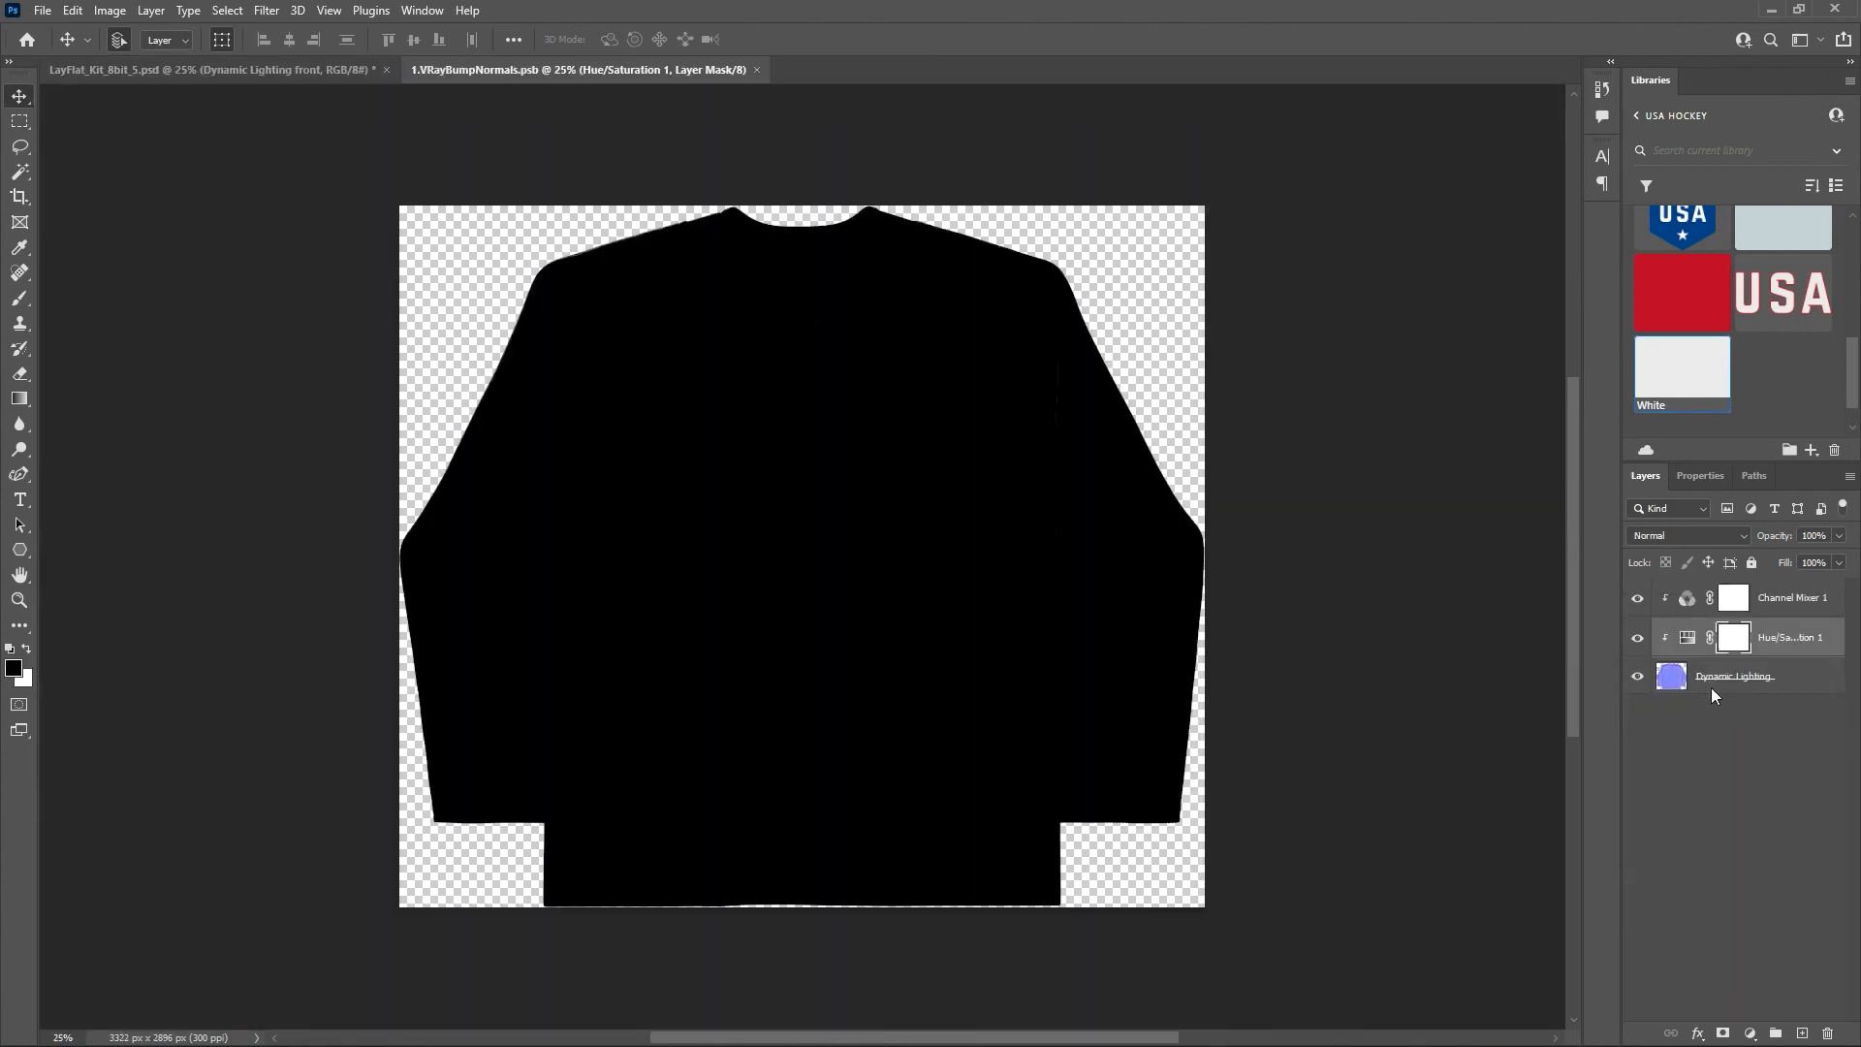
# Set the hue of the Hue/Saturation 1 adjustment to -15, save the smart object, and lower the hue further to -25.
pyautogui.click(1691, 639)
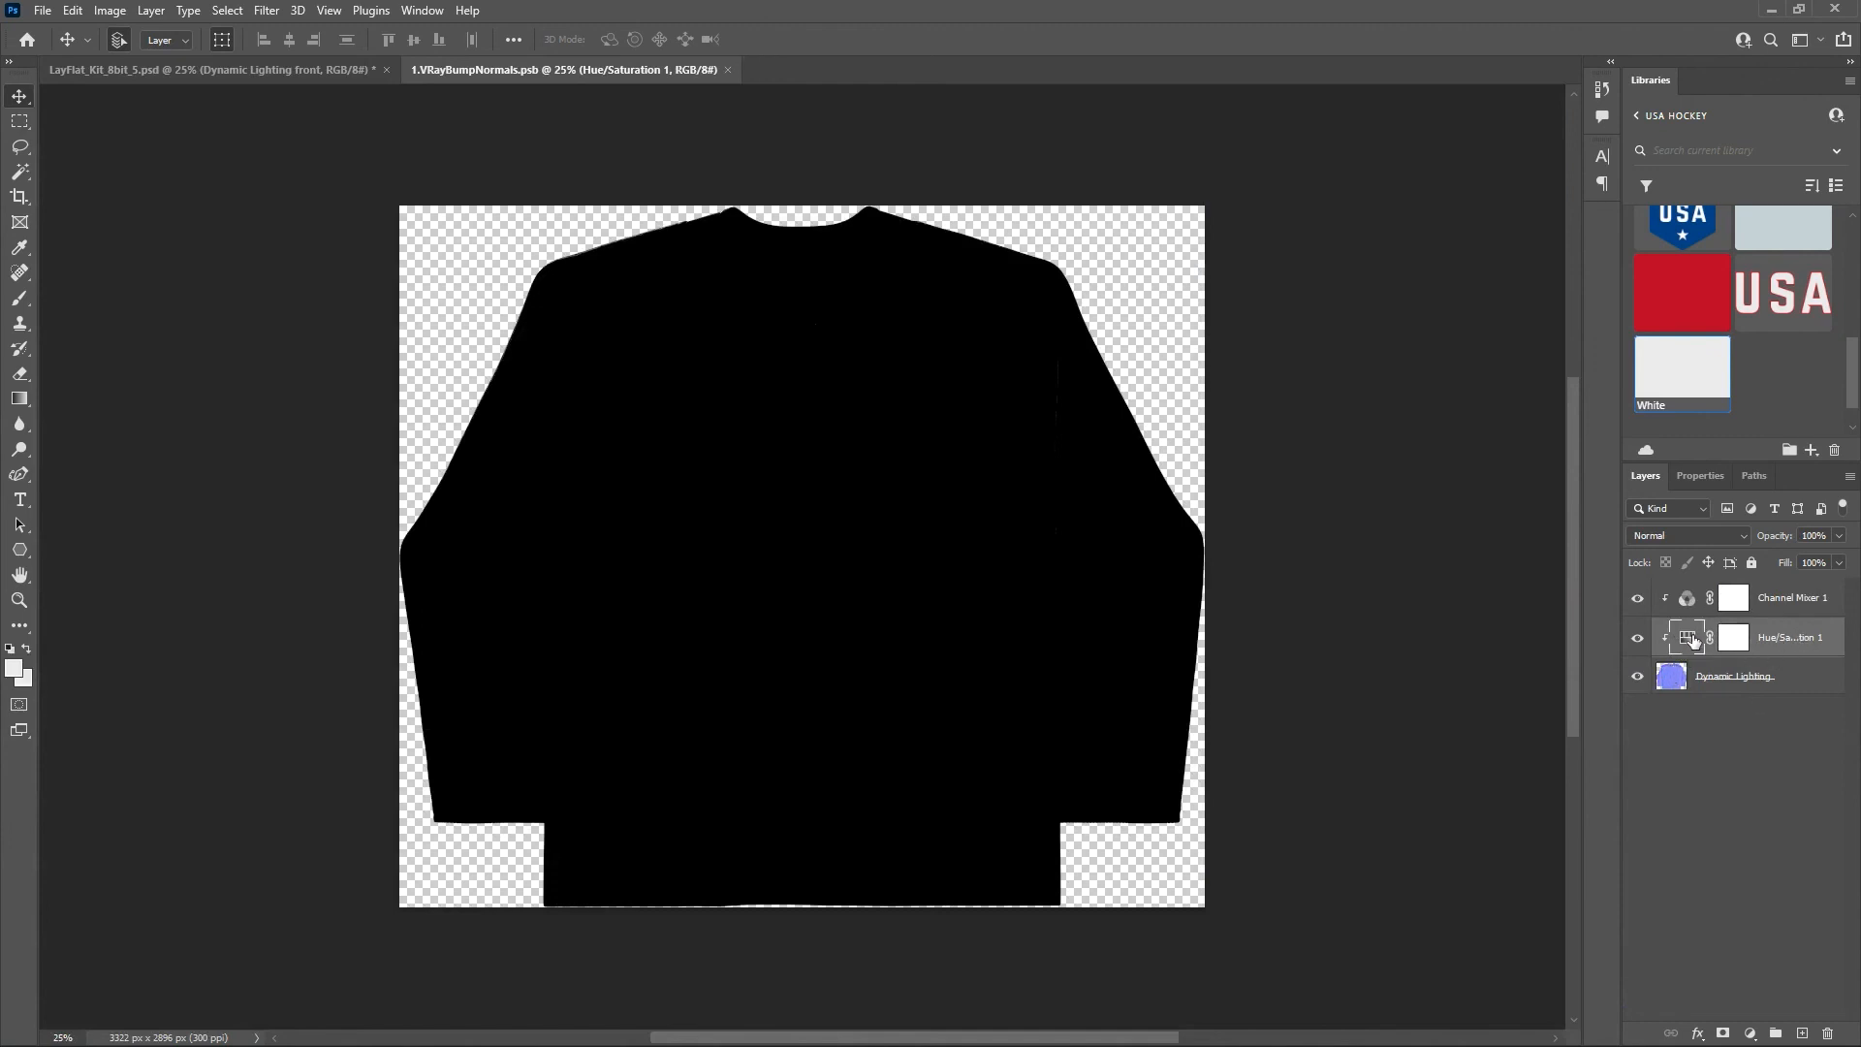
pyautogui.click(1701, 480)
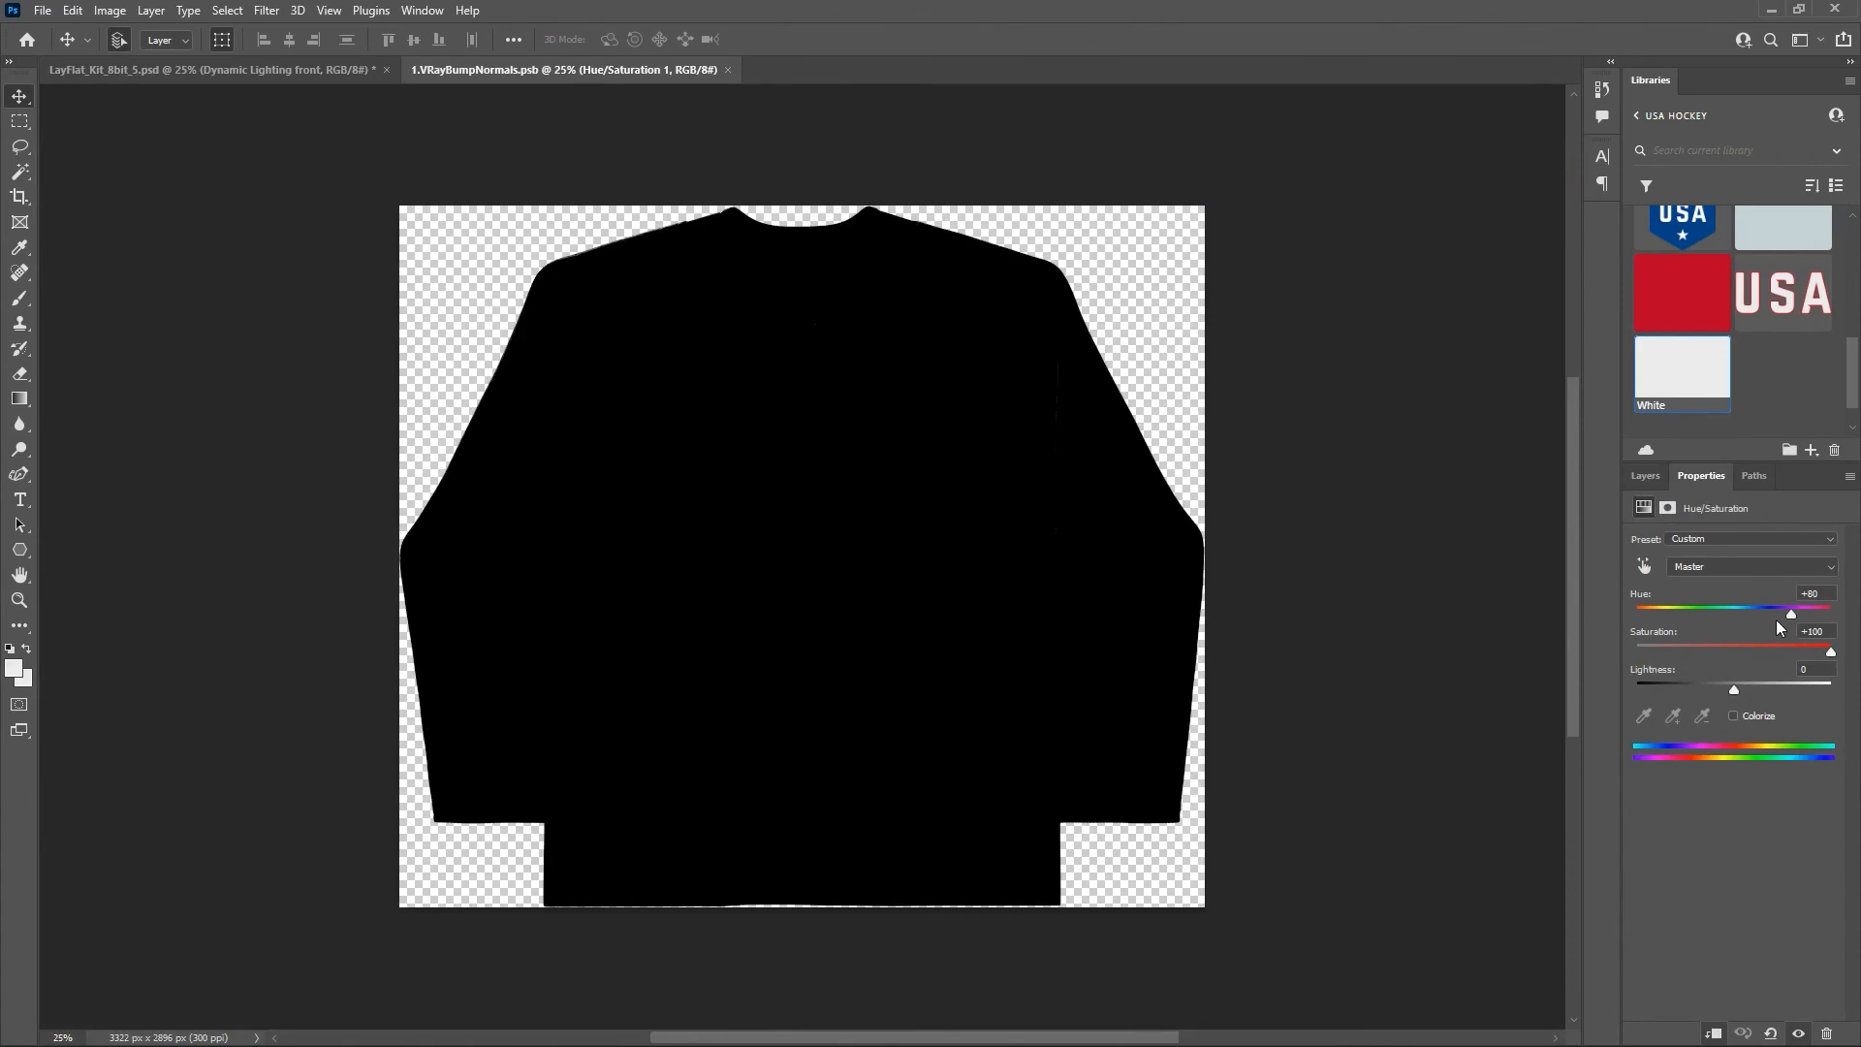
pyautogui.moveTo(1789, 612)
pyautogui.mouseDown()
pyautogui.moveTo(1703, 608)
pyautogui.moveTo(1718, 608)
pyautogui.mouseUp()
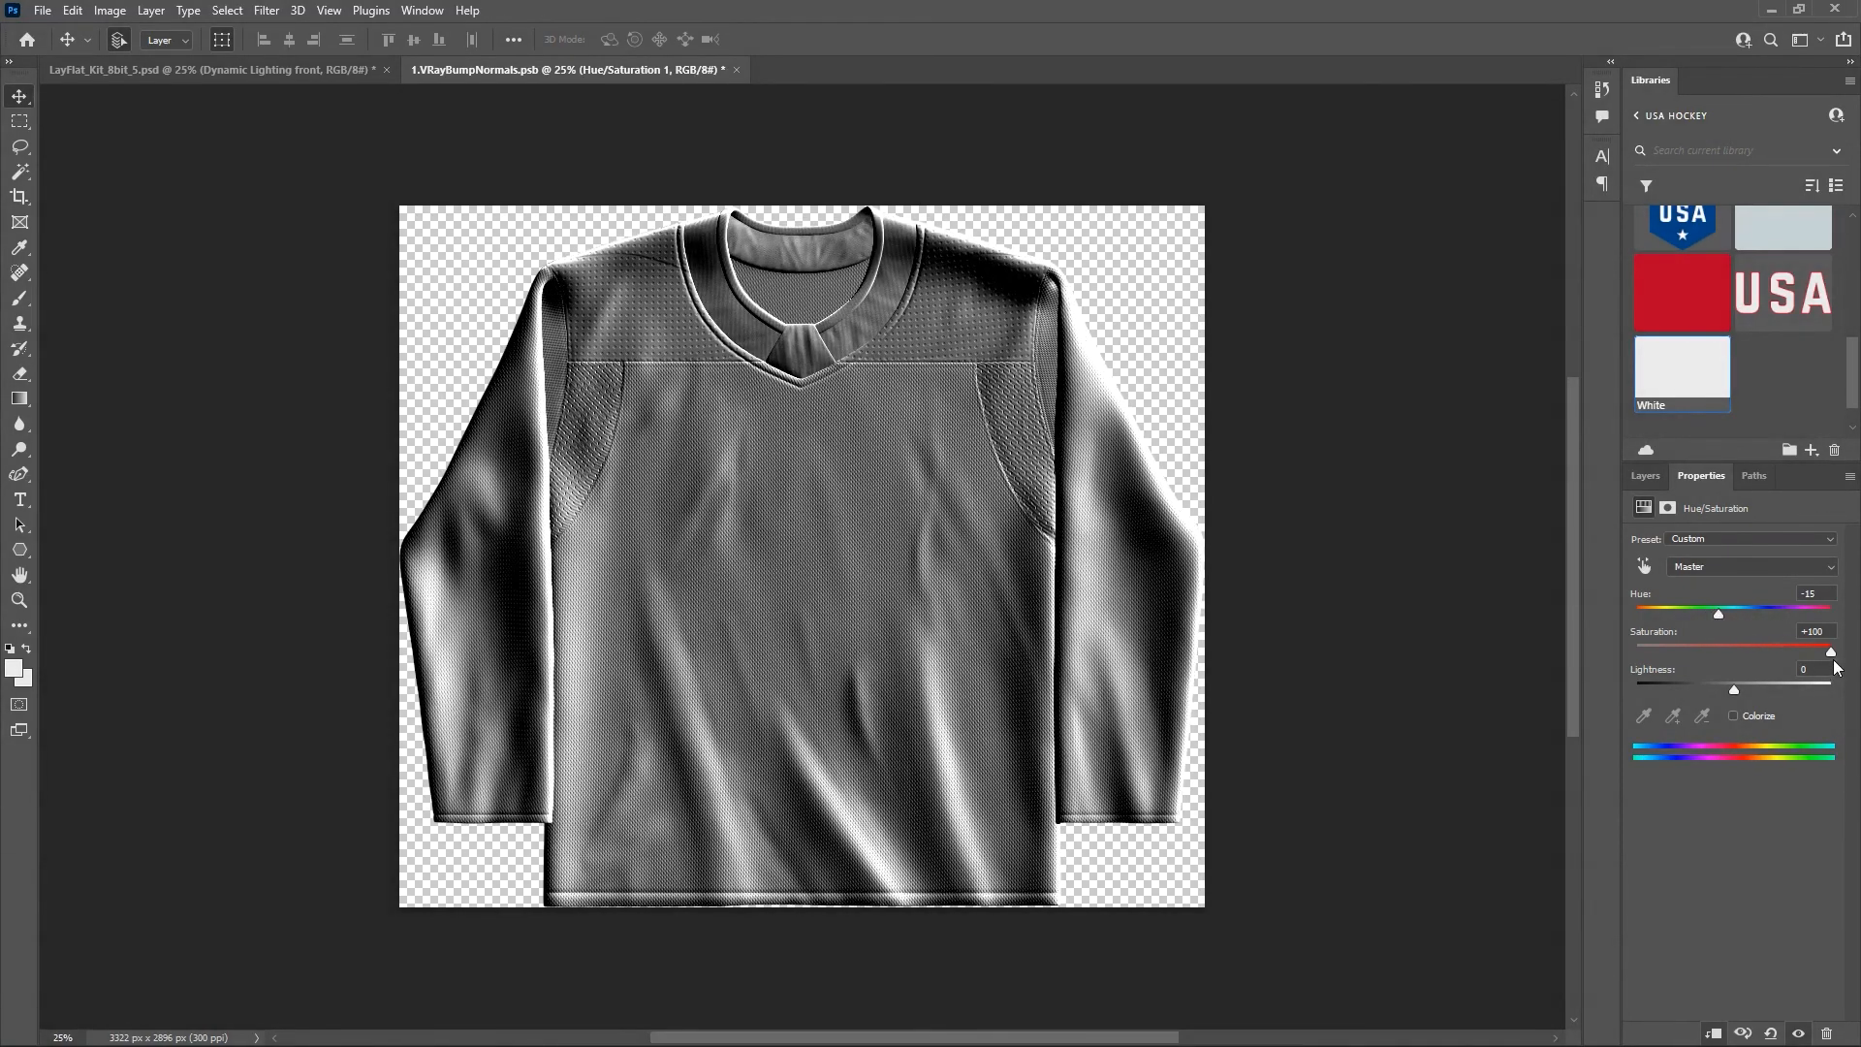
pyautogui.moveTo(1831, 648)
pyautogui.mouseDown()
pyautogui.moveTo(1692, 644)
pyautogui.moveTo(1835, 647)
pyautogui.mouseUp()
pyautogui.moveTo(1735, 687)
pyautogui.mouseDown()
pyautogui.moveTo(1701, 687)
pyautogui.moveTo(1752, 687)
pyautogui.moveTo(1678, 687)
pyautogui.moveTo(1735, 687)
pyautogui.mouseUp()
pyautogui.hotkey('ctrl', 's')
pyautogui.moveTo(1722, 619); pyautogui.dragTo(1708, 612)
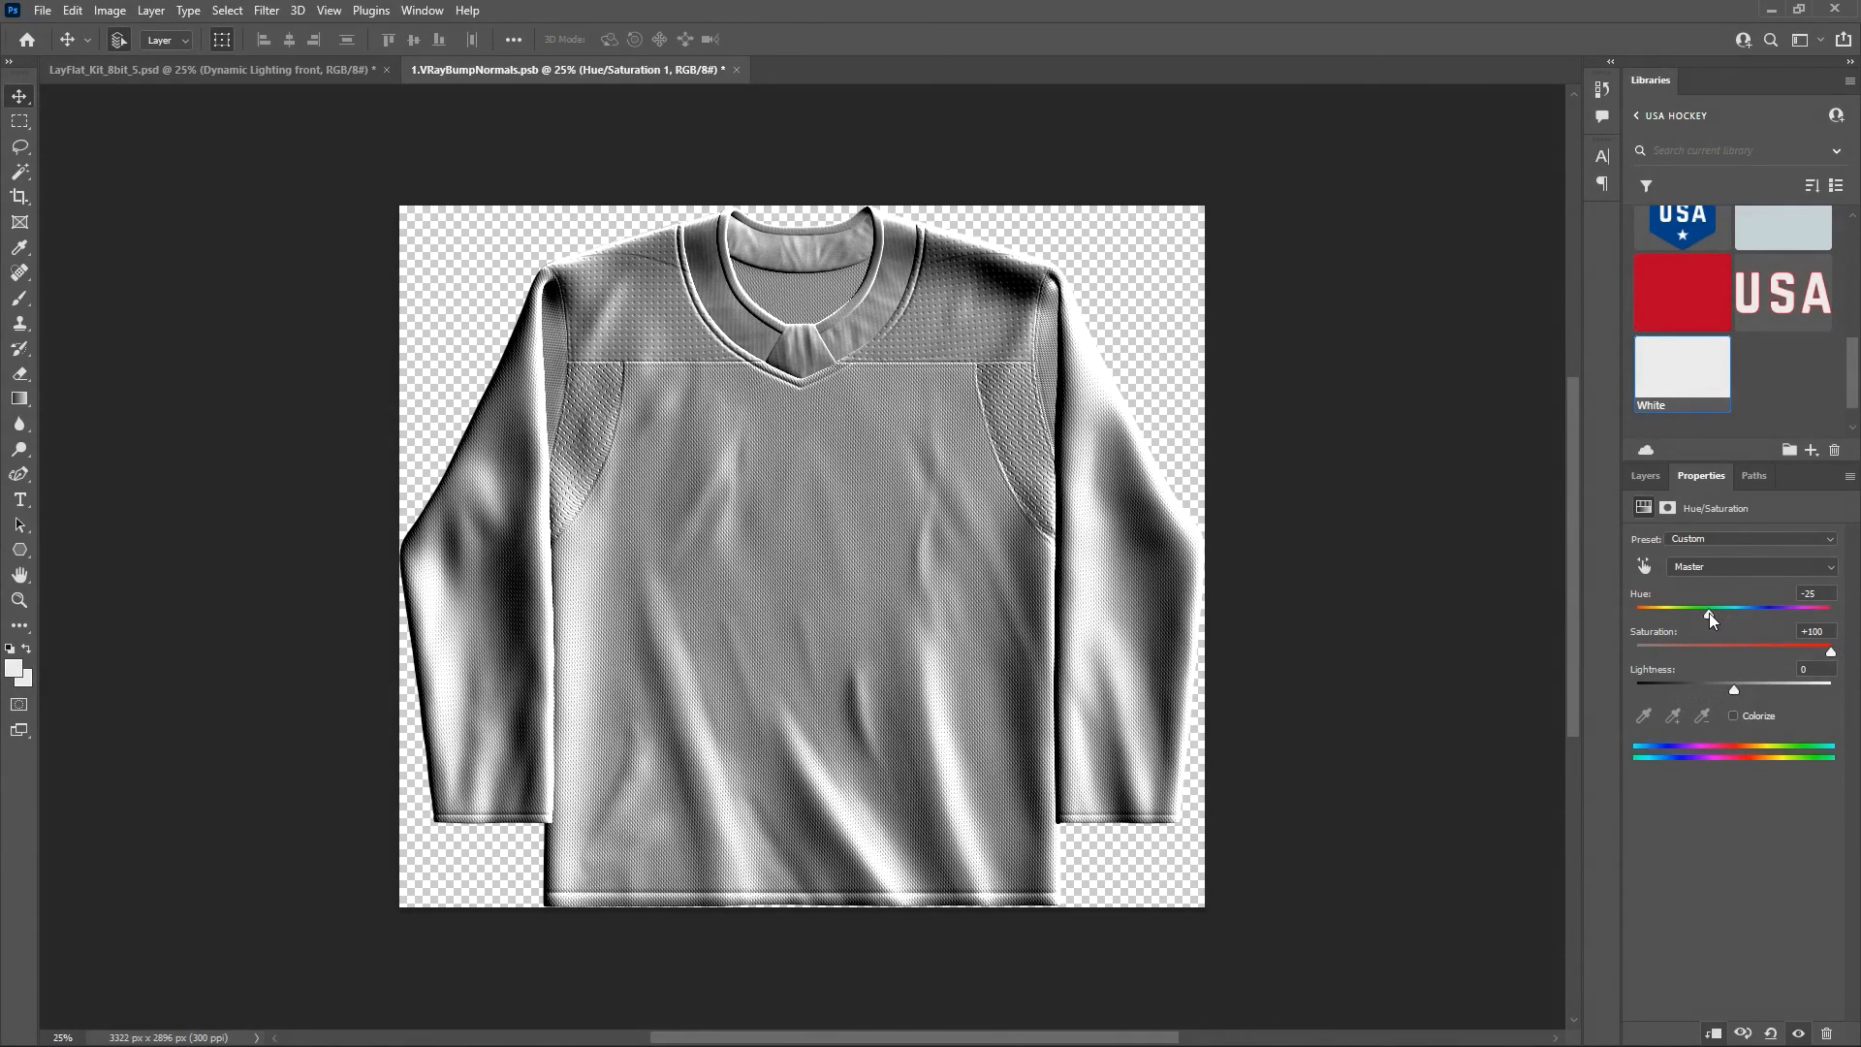
# Set the Channel Mixer 1 adjustment's green to +116% and blue to +3%, and save the smart object.
pyautogui.click(1643, 477)
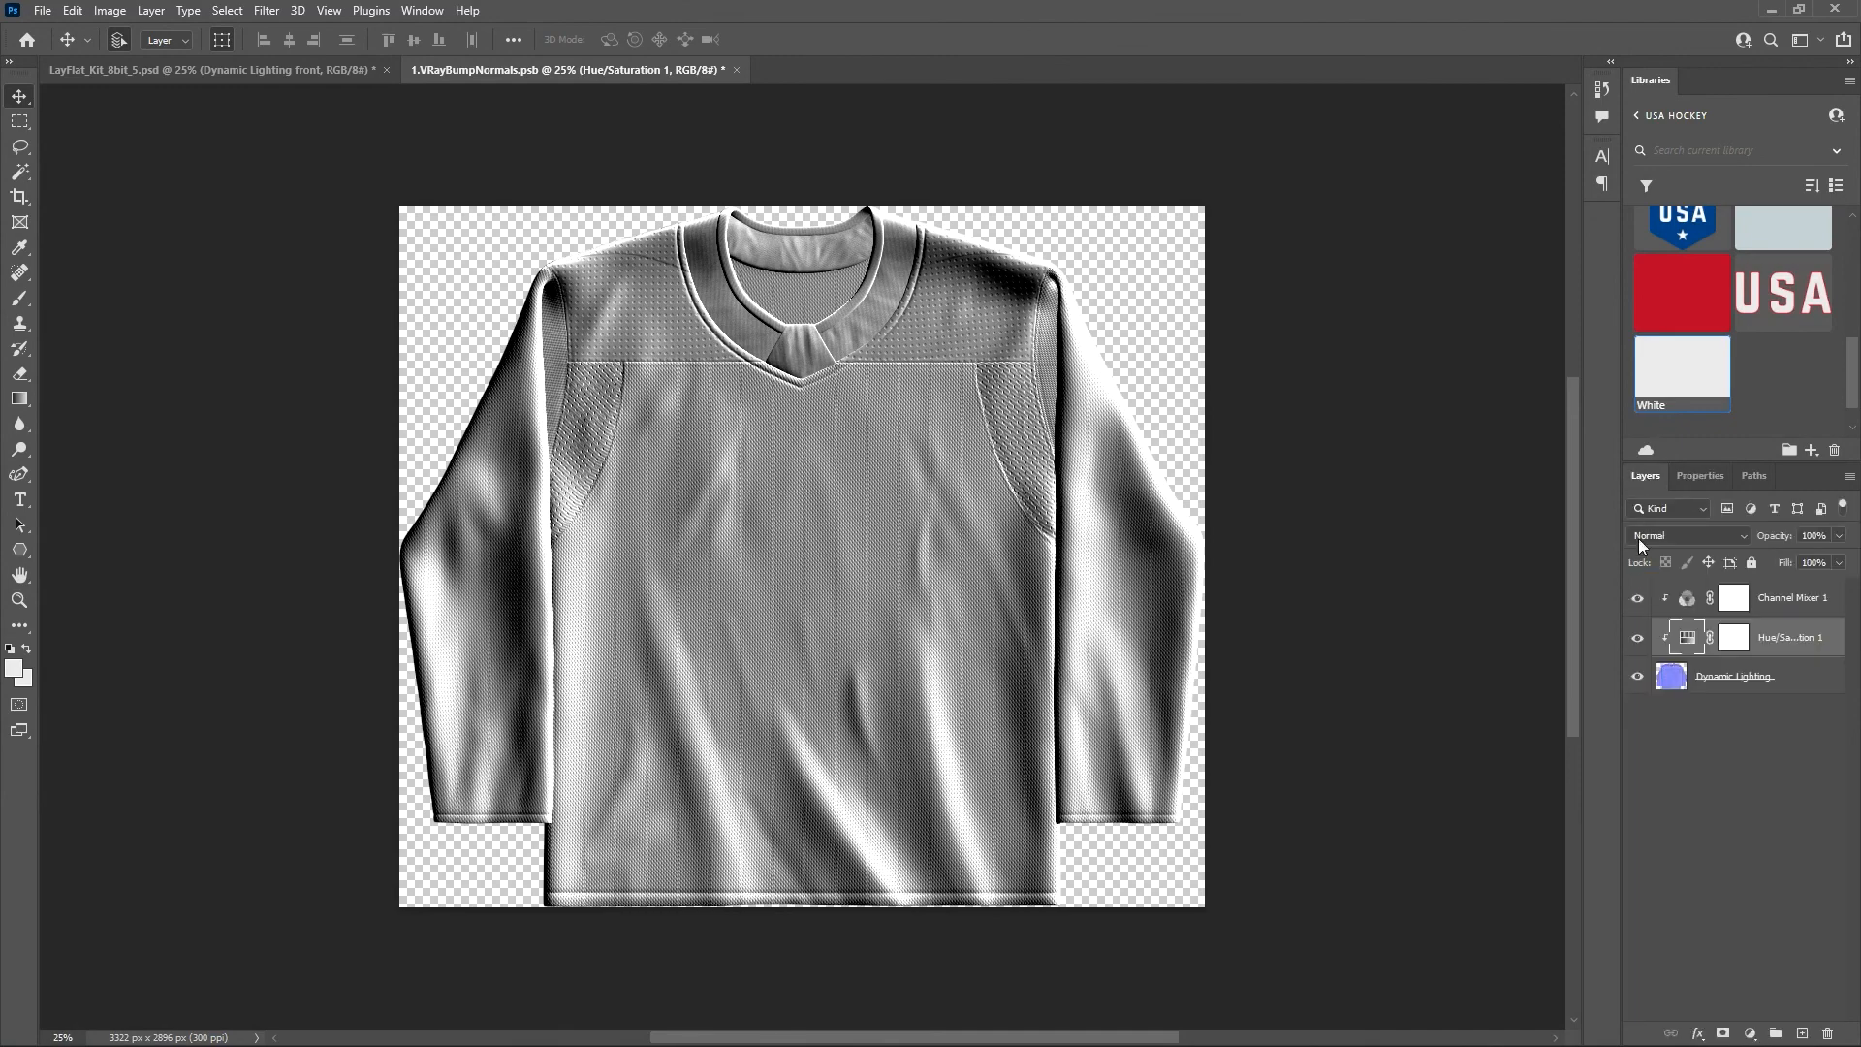
pyautogui.click(1693, 597)
pyautogui.click(1703, 475)
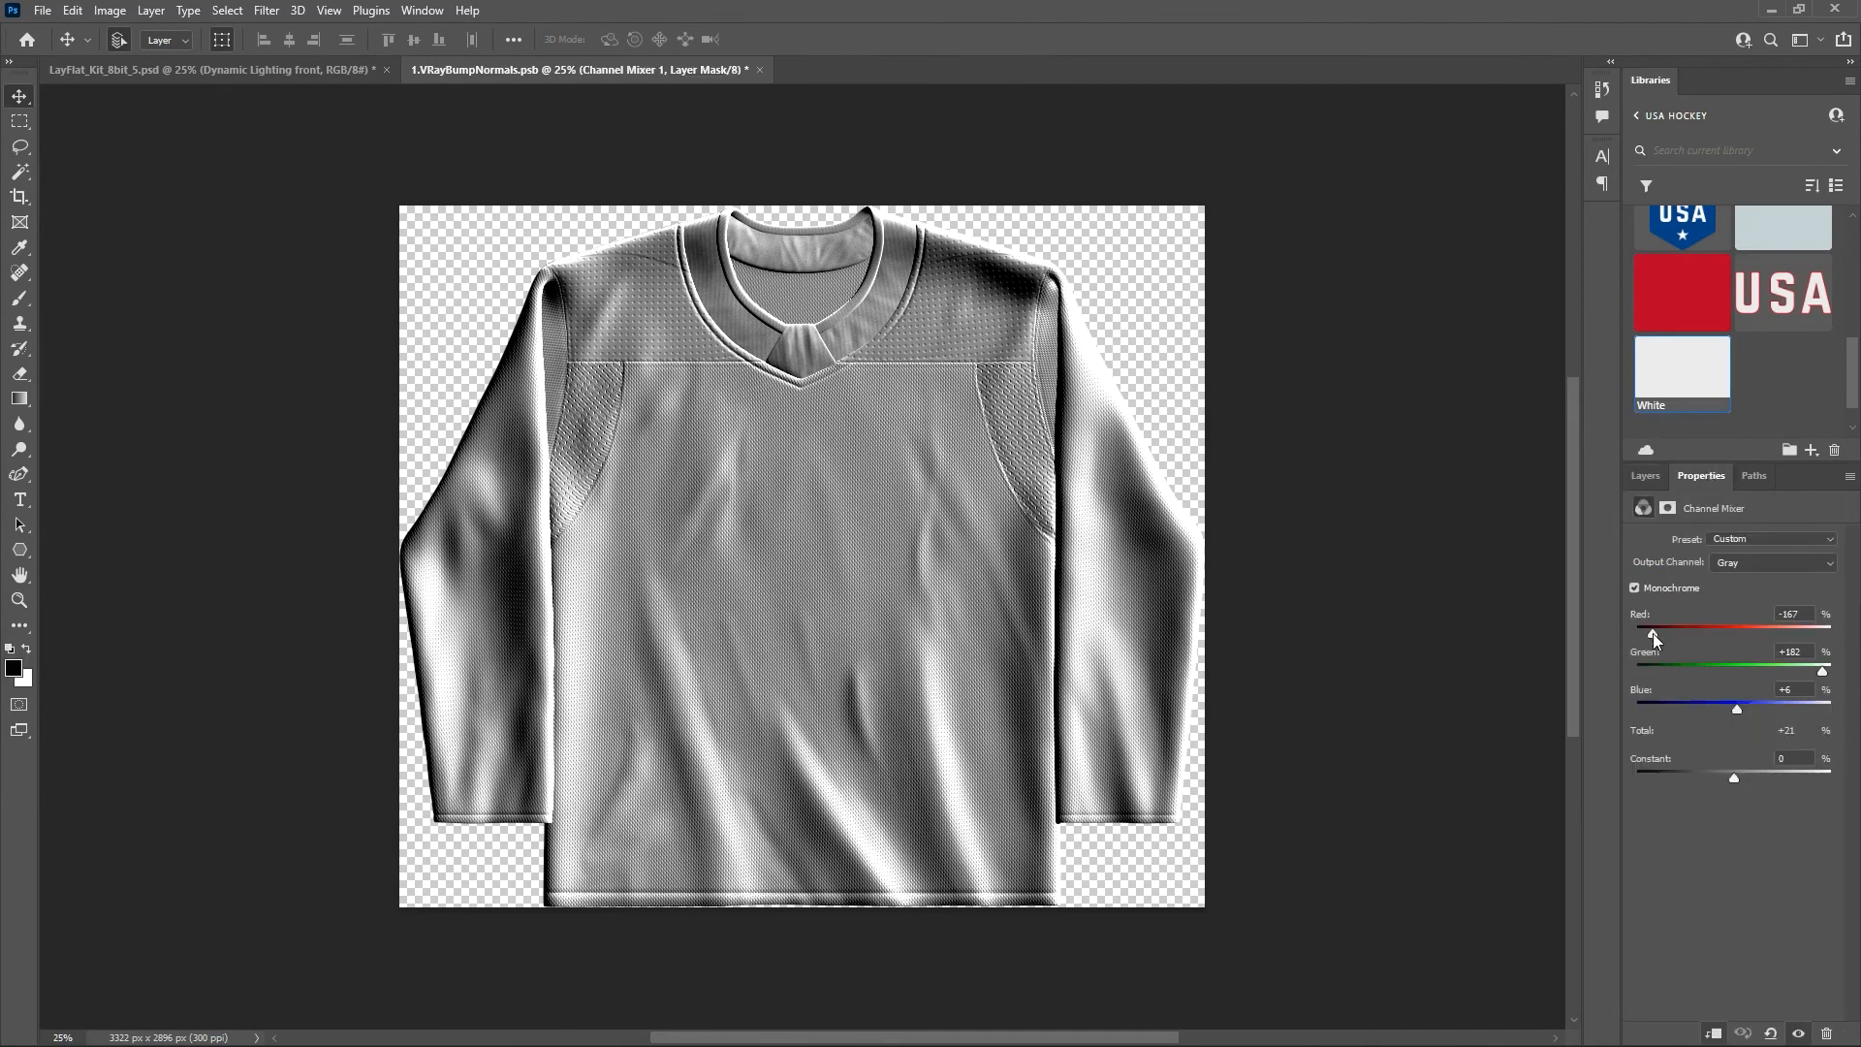
pyautogui.moveTo(1654, 633)
pyautogui.mouseDown()
pyautogui.moveTo(1735, 632)
pyautogui.moveTo(1666, 636)
pyautogui.mouseUp()
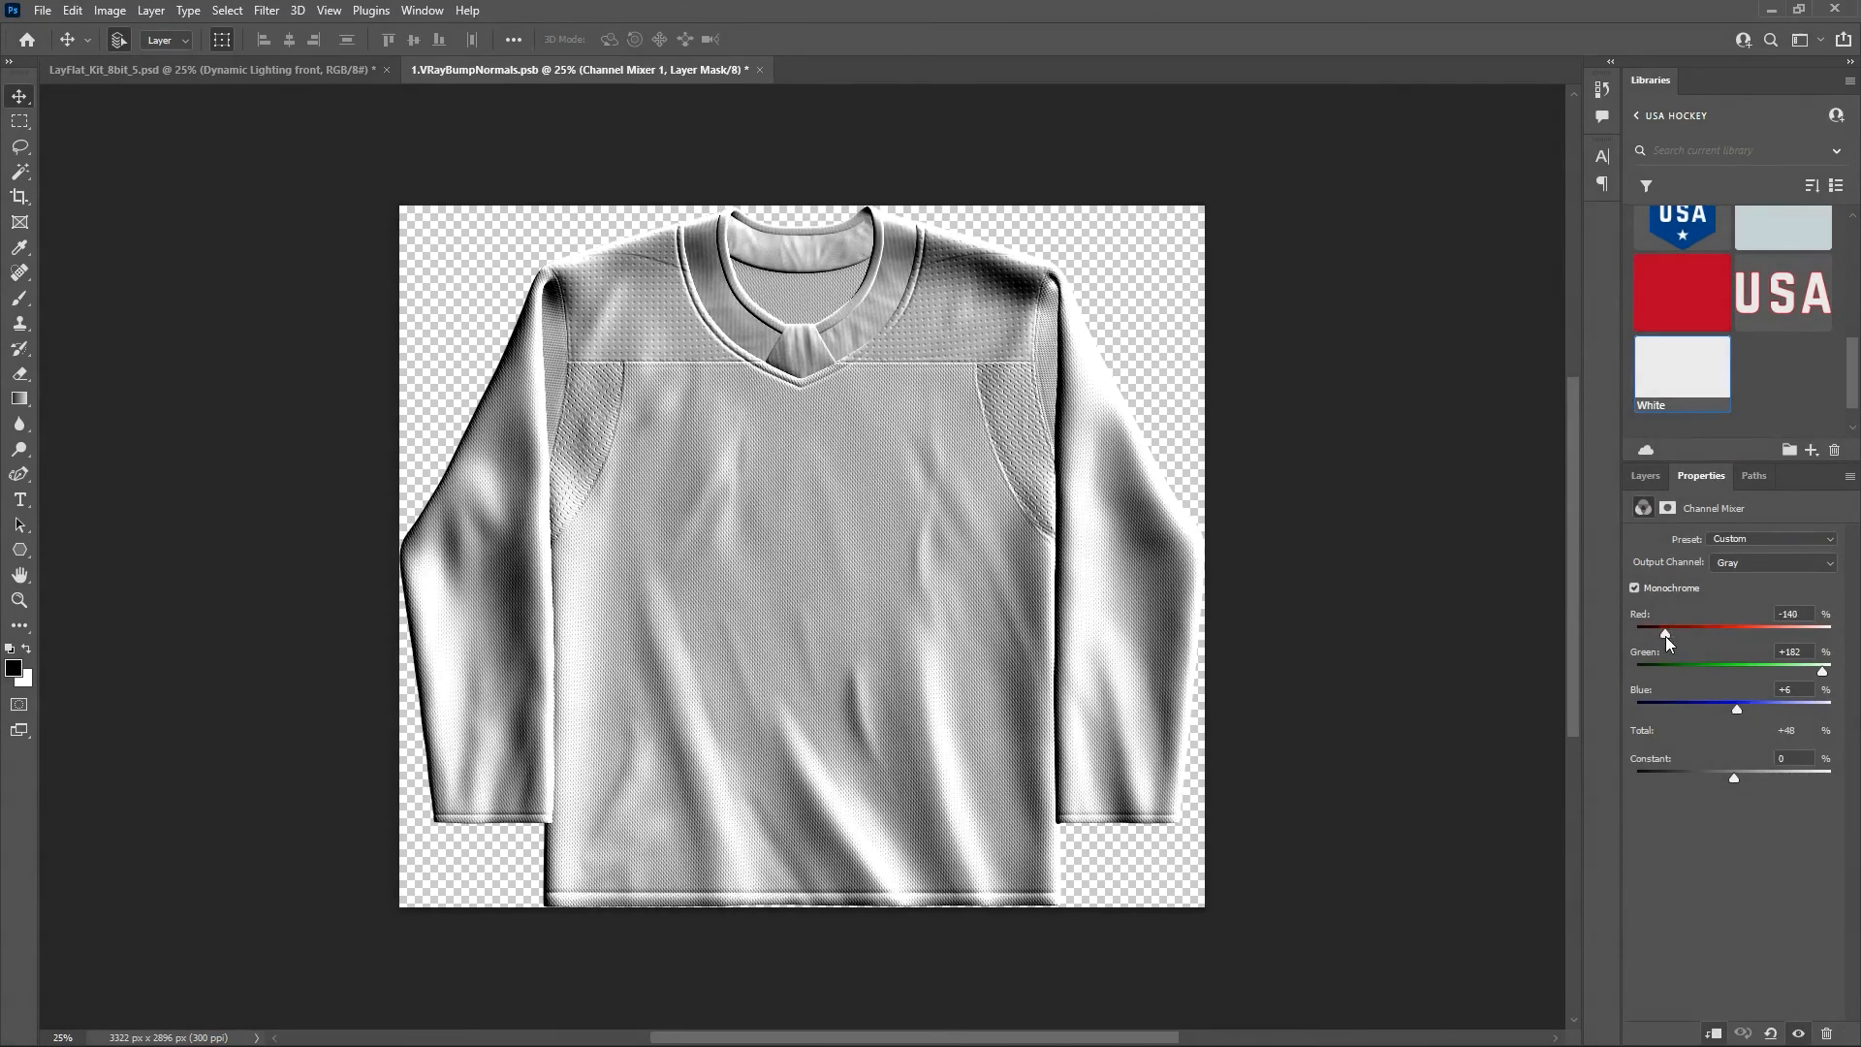
pyautogui.hotkey('ctrl', 'z')
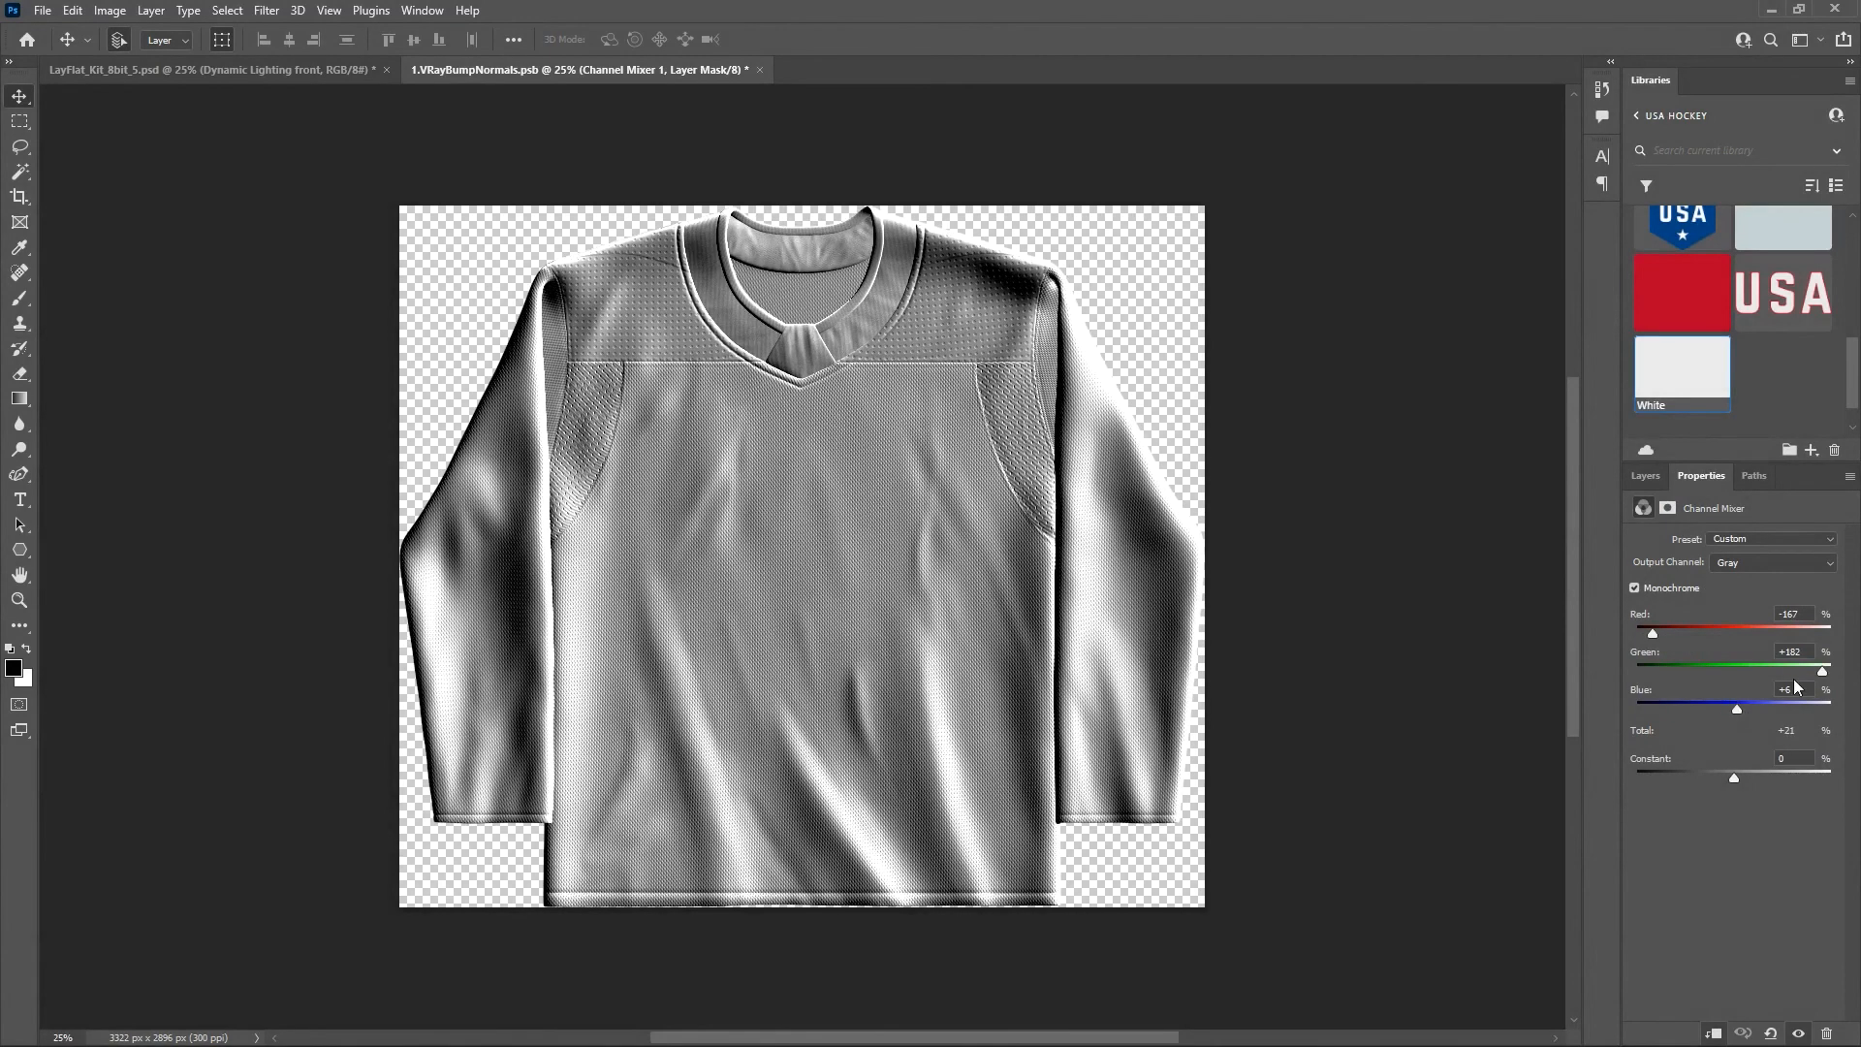
pyautogui.moveTo(1823, 671); pyautogui.dragTo(1735, 708)
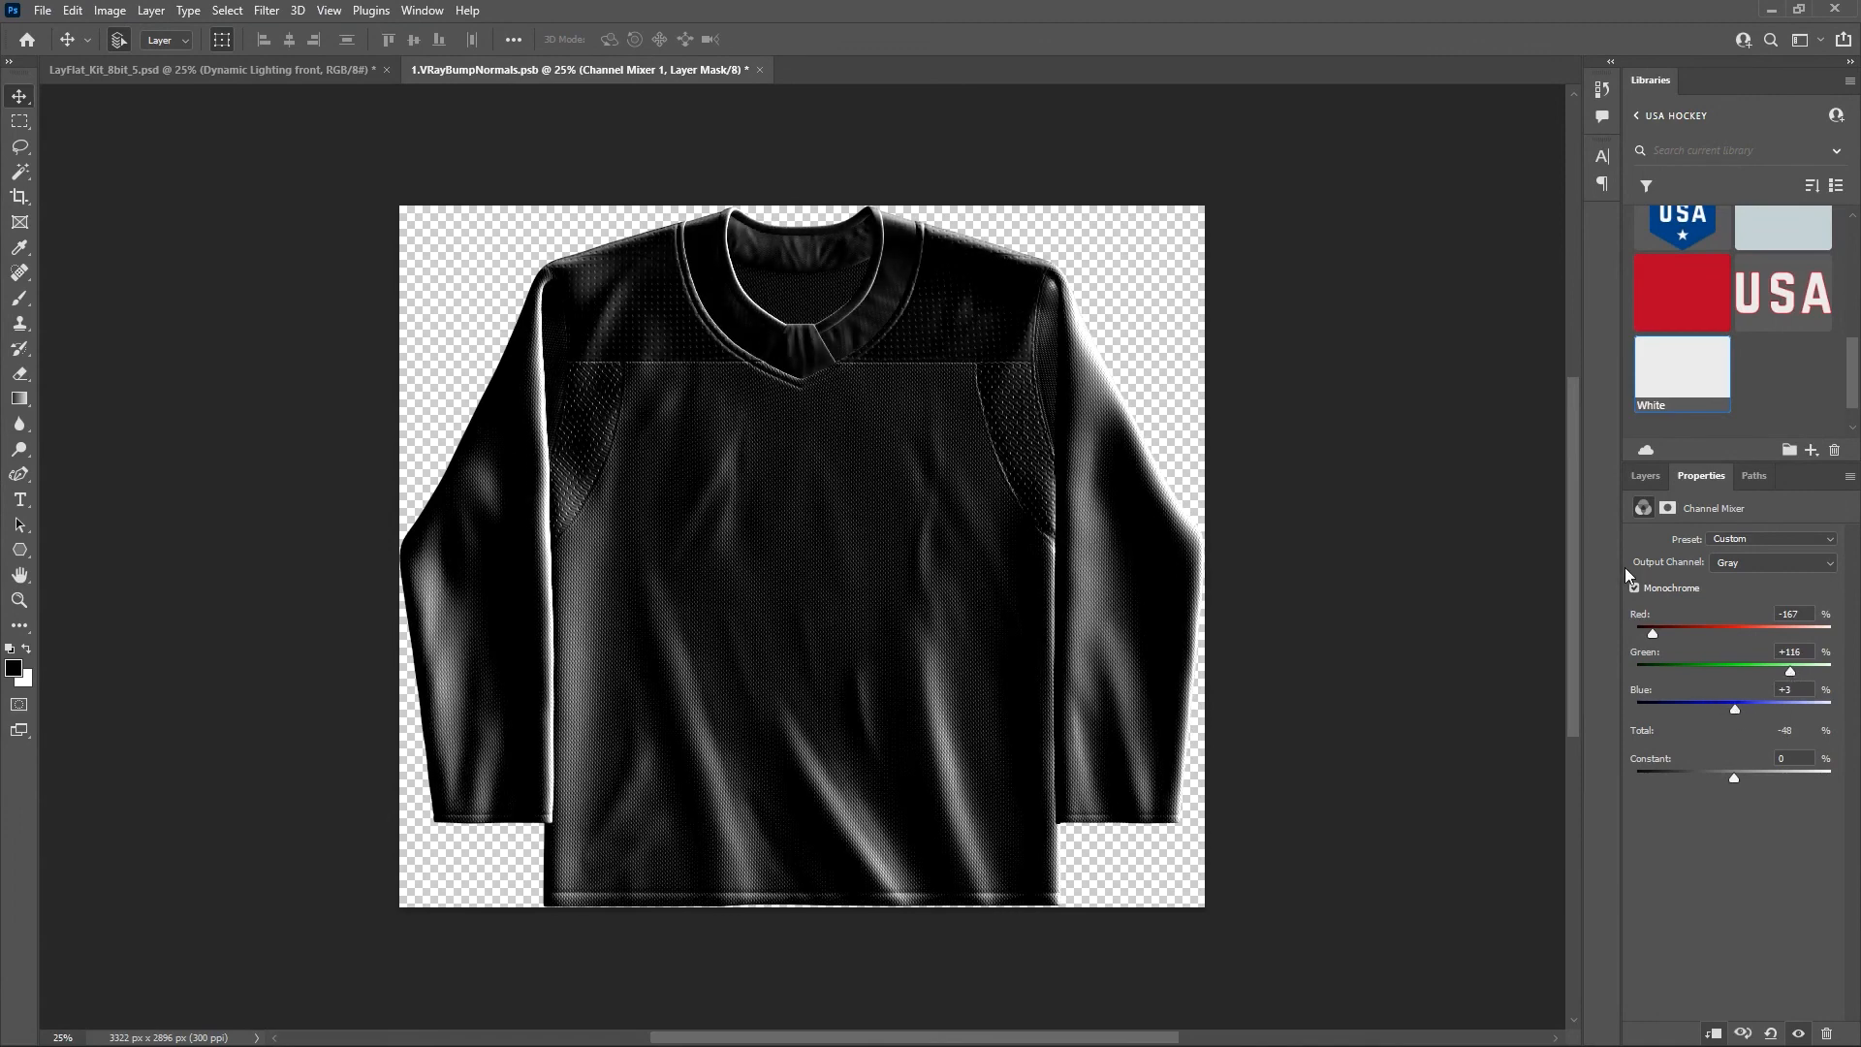
pyautogui.click(1646, 476)
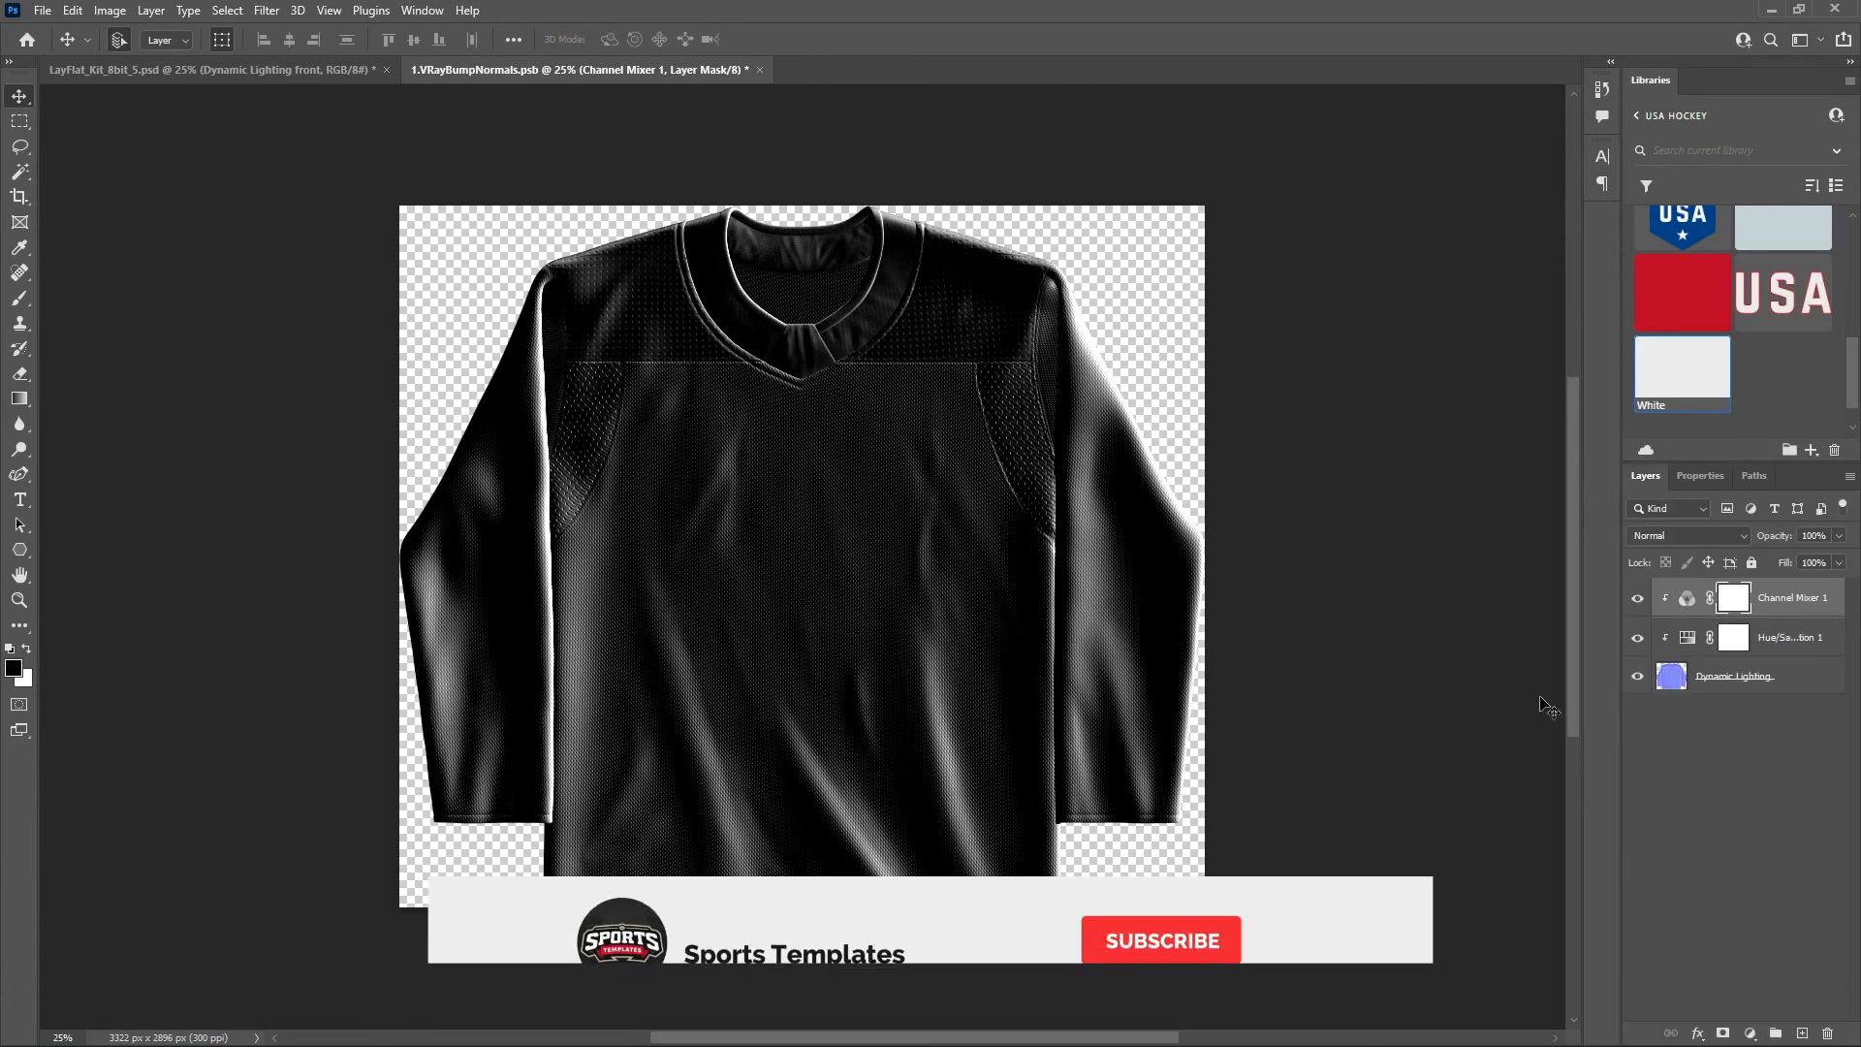
pyautogui.hotkey('ctrl', 's')
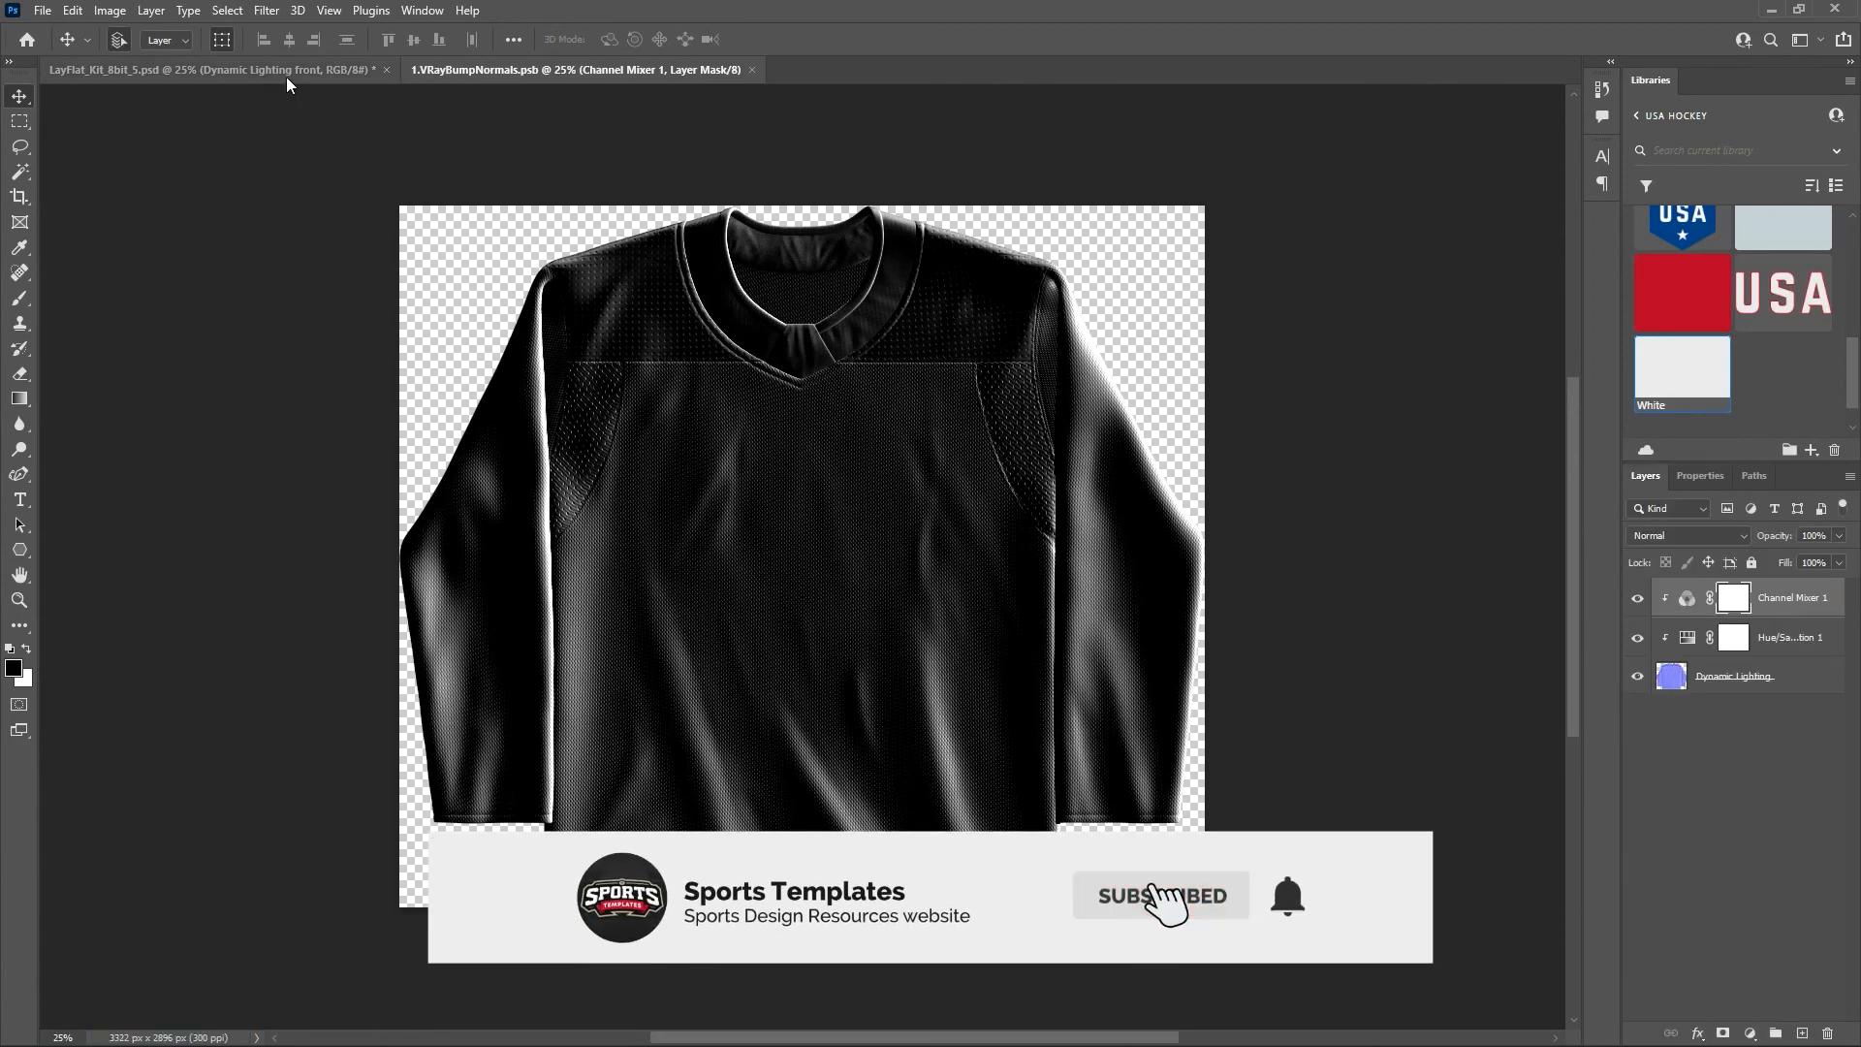
# Return to LayFlat_Kit_8bit_S.psd and compare the front jersey with the Dynamic Lighting front layer hidden and shown.
pyautogui.click(283, 71)
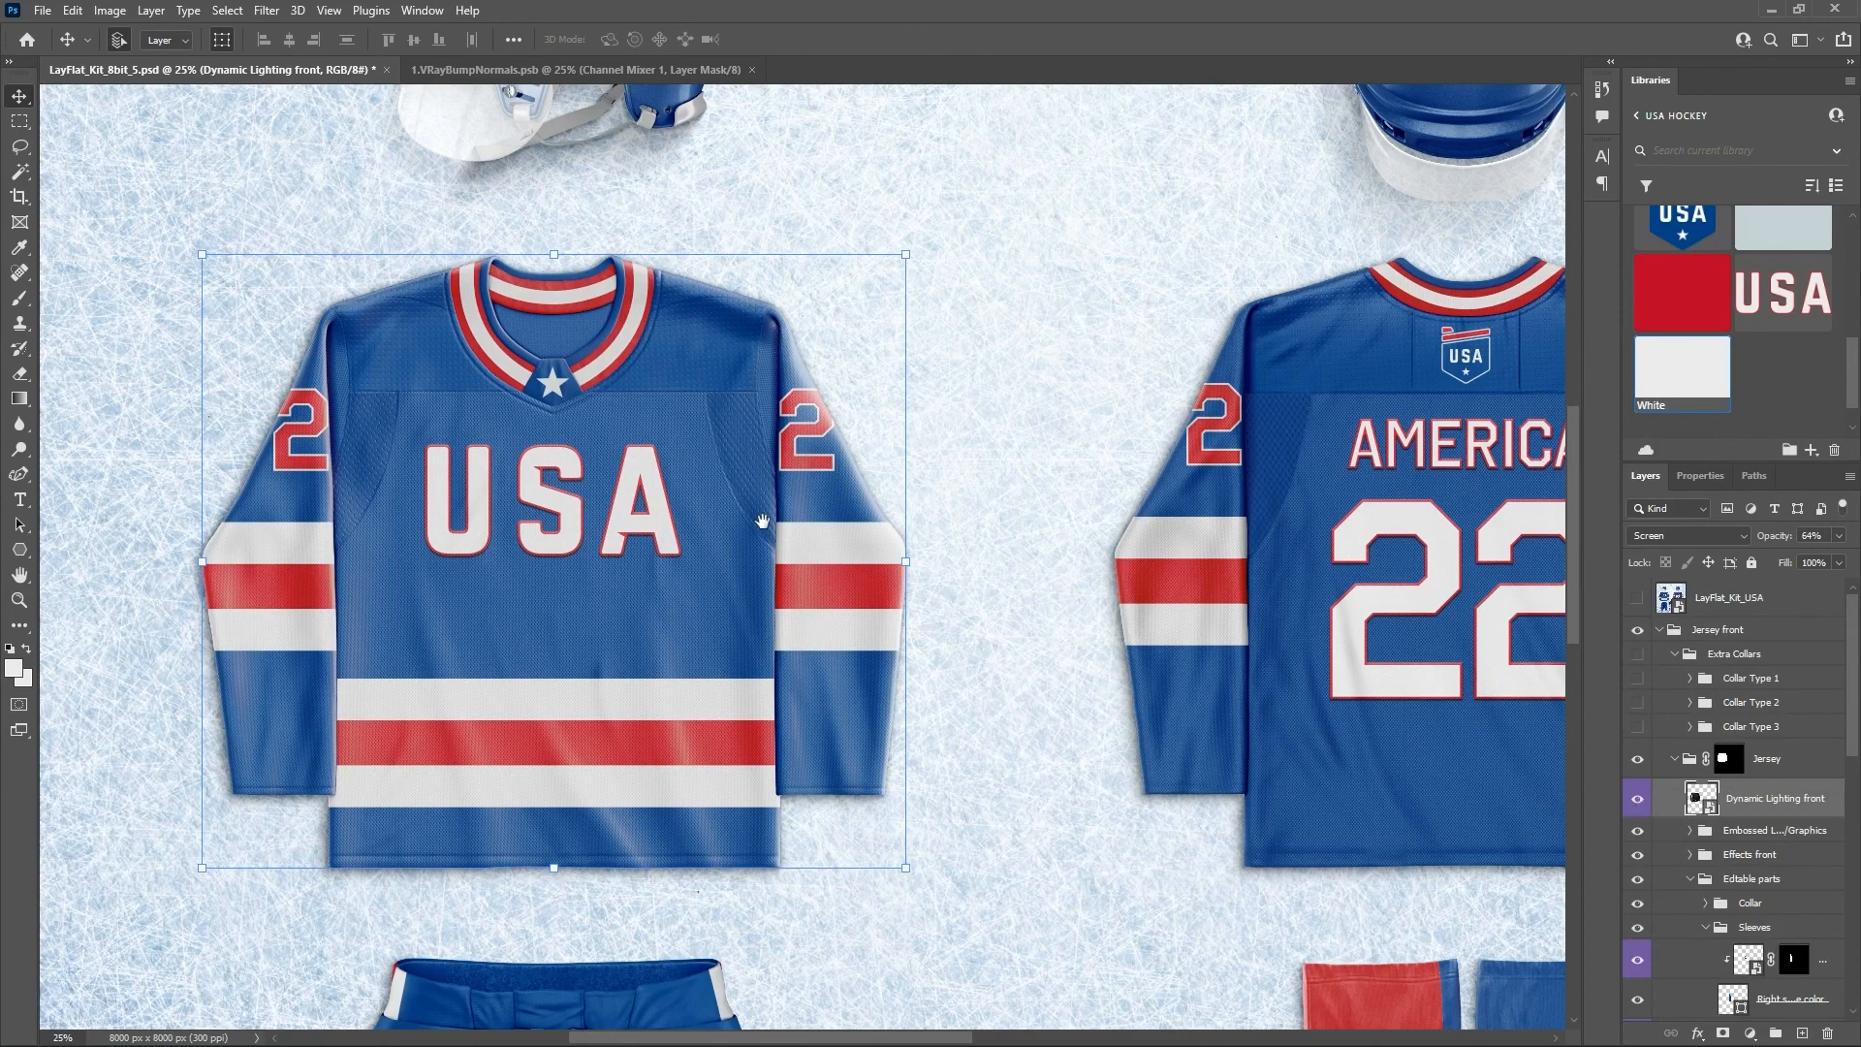
pyautogui.moveTo(817, 519); pyautogui.dragTo(1030, 507)
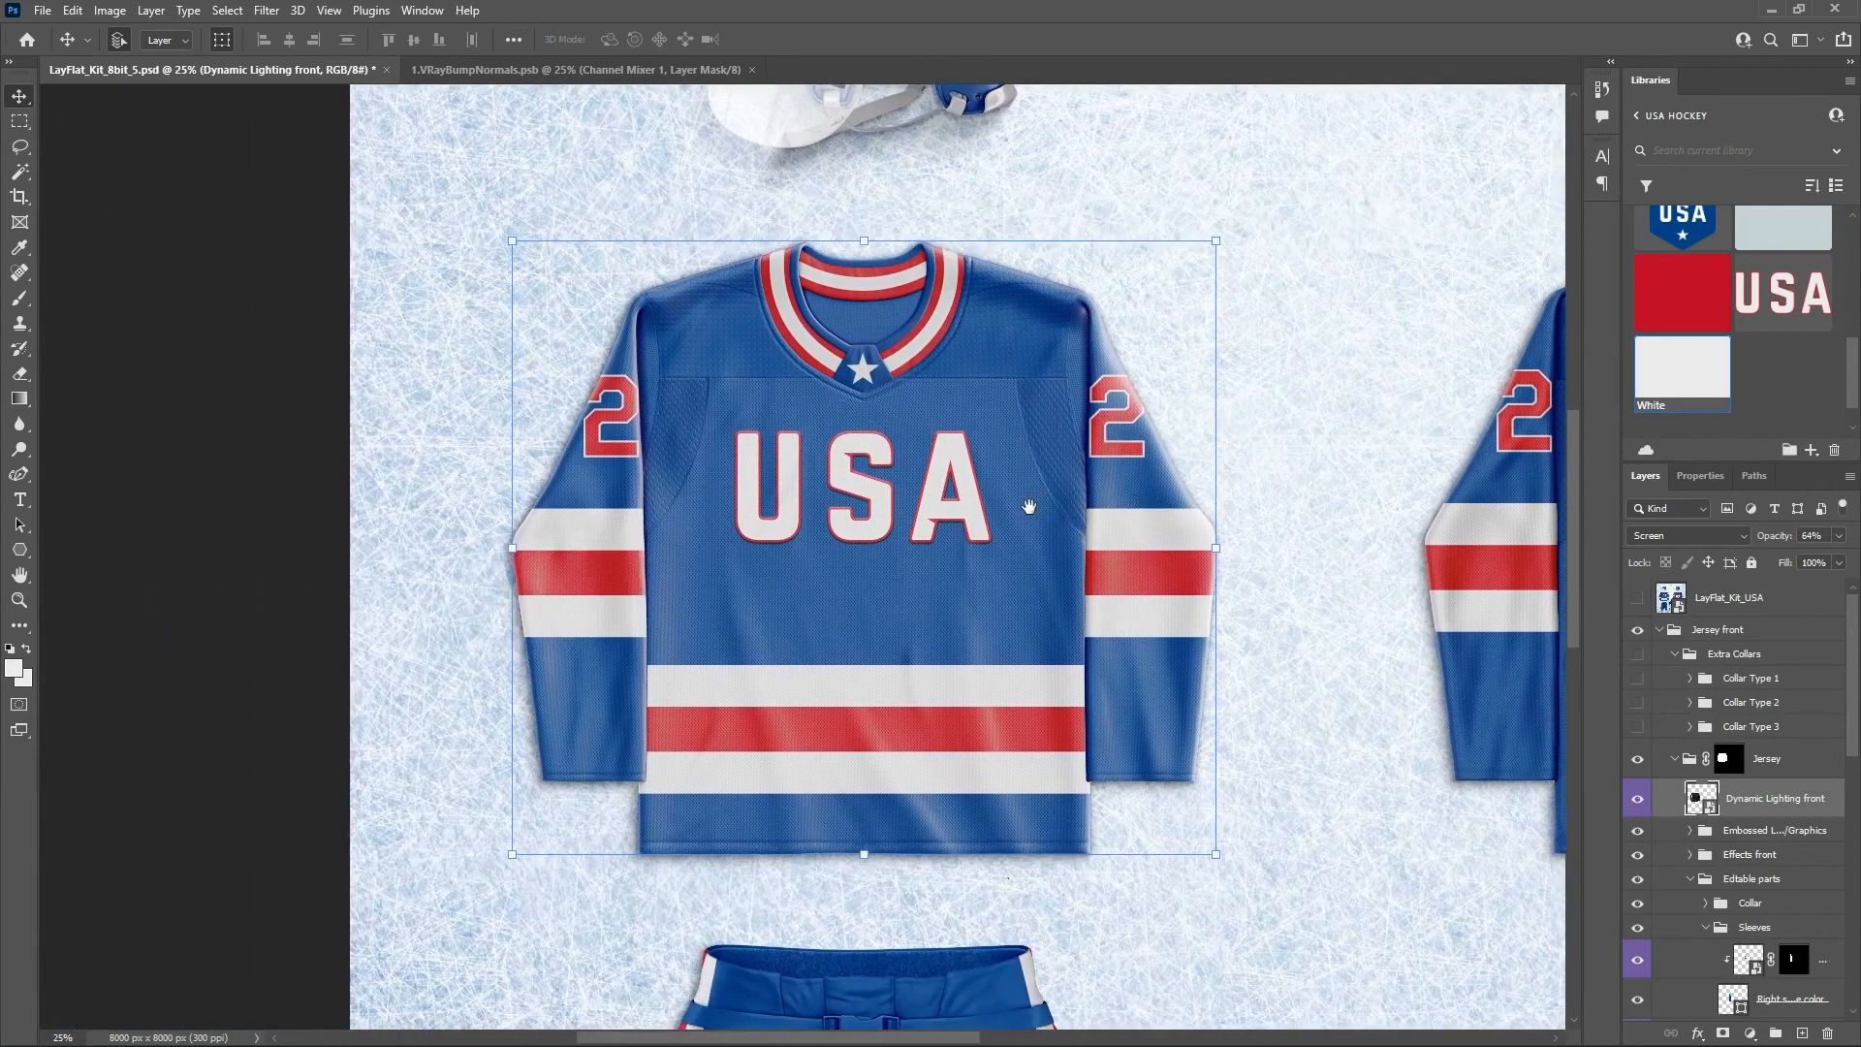
pyautogui.click(1638, 799)
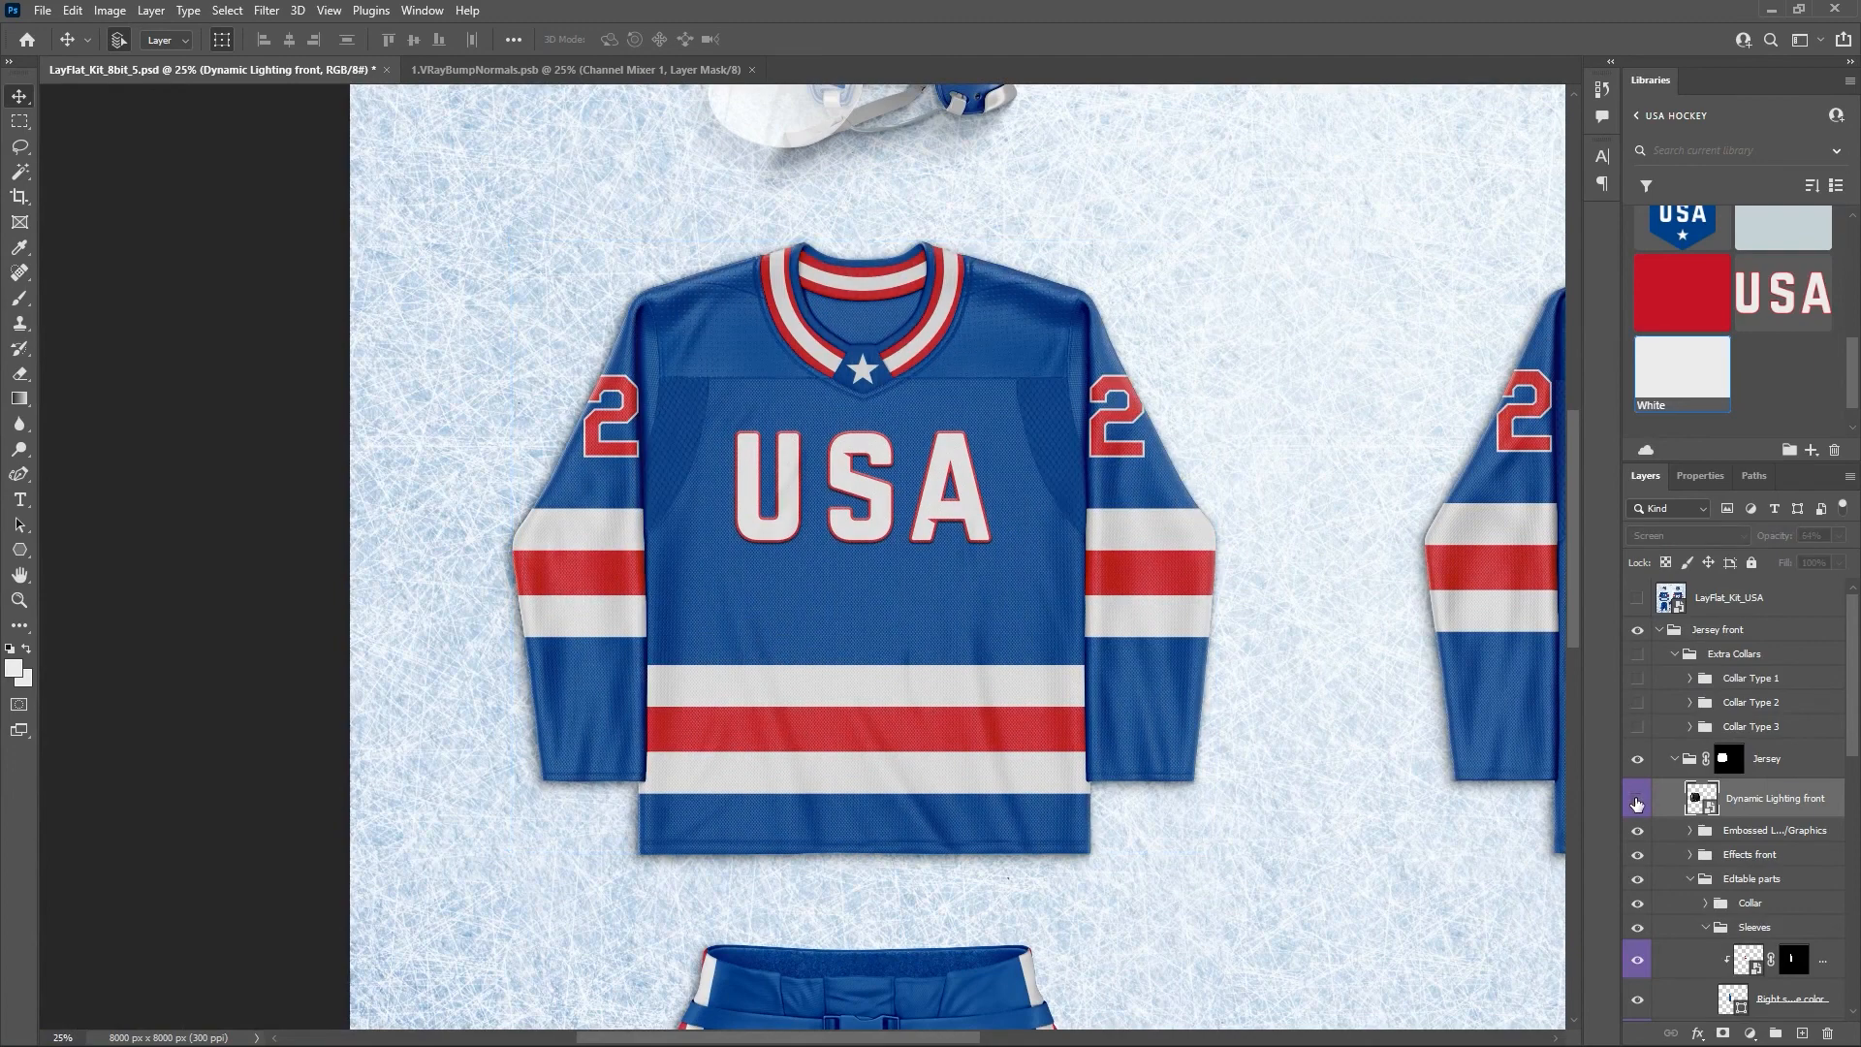
pyautogui.click(1637, 800)
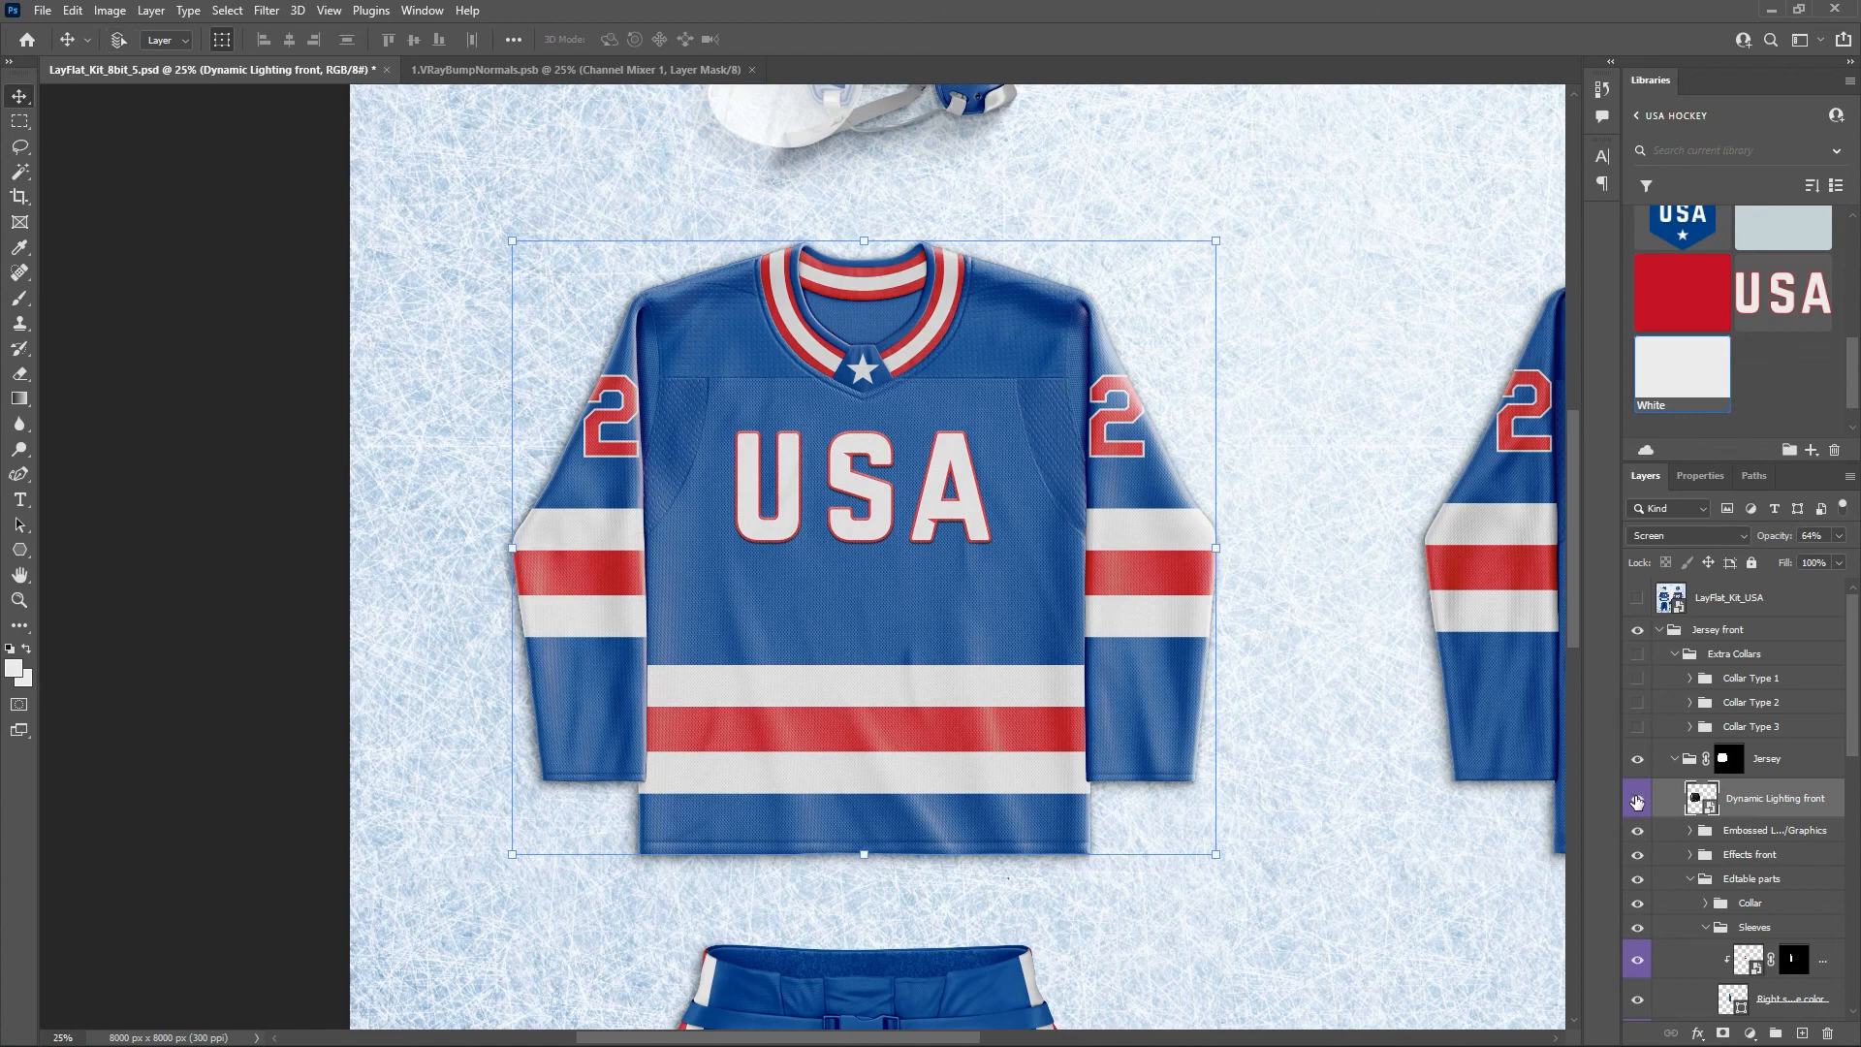
# Hide the Dynamic Lighting front layer and deselect all layers with the whole uniform kit in view.
pyautogui.hotkey('ctrl', '0')
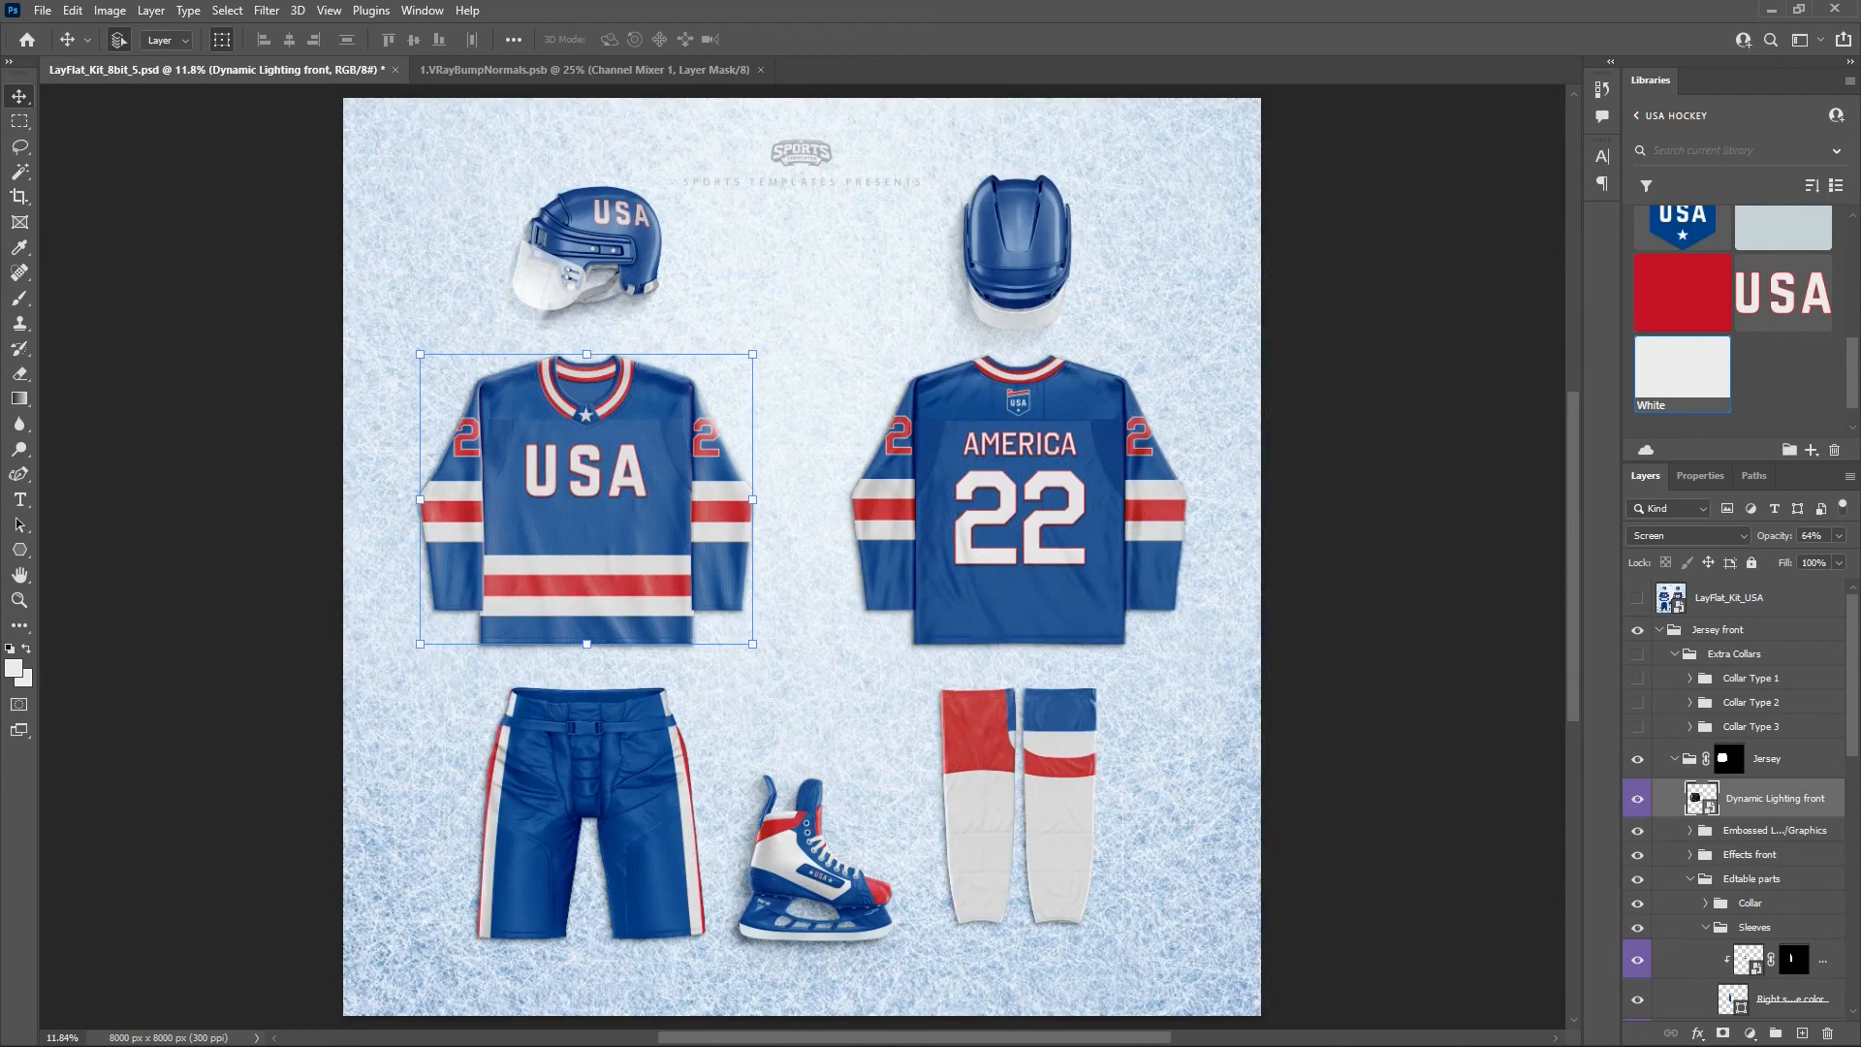
pyautogui.click(1638, 801)
pyautogui.click(1471, 669)
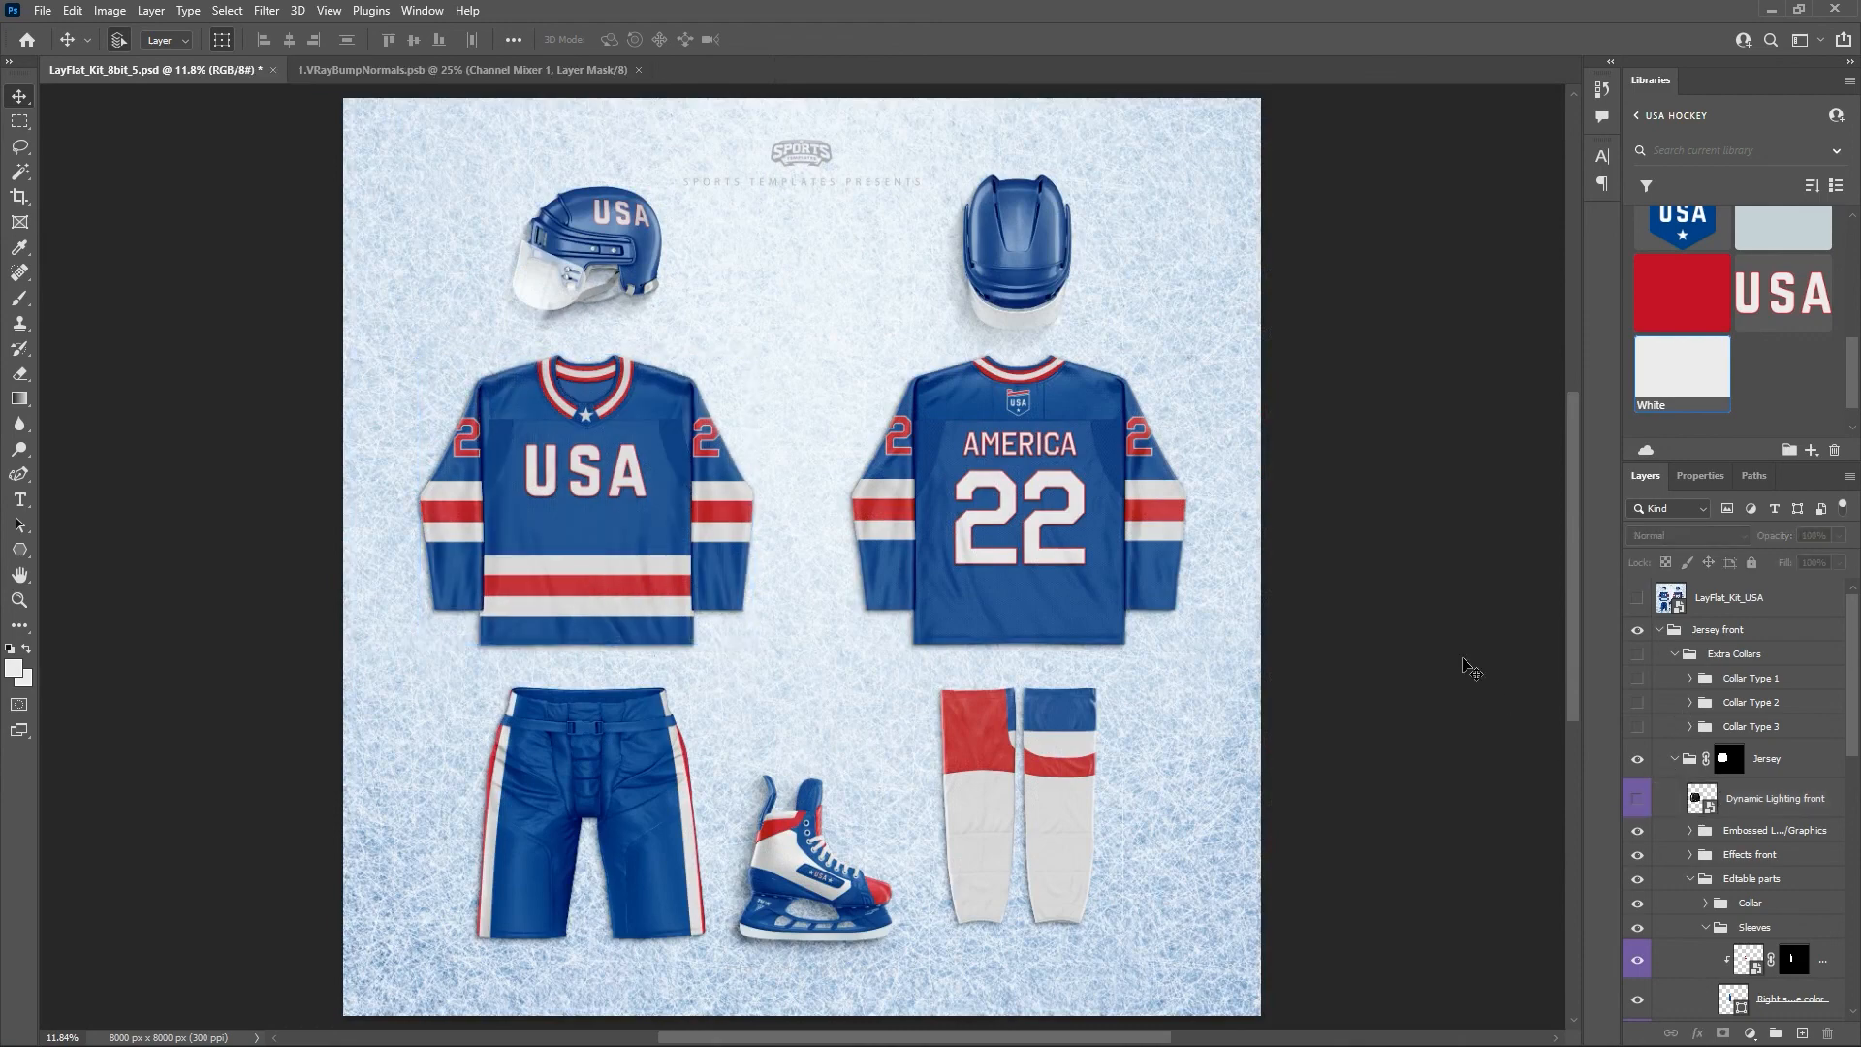